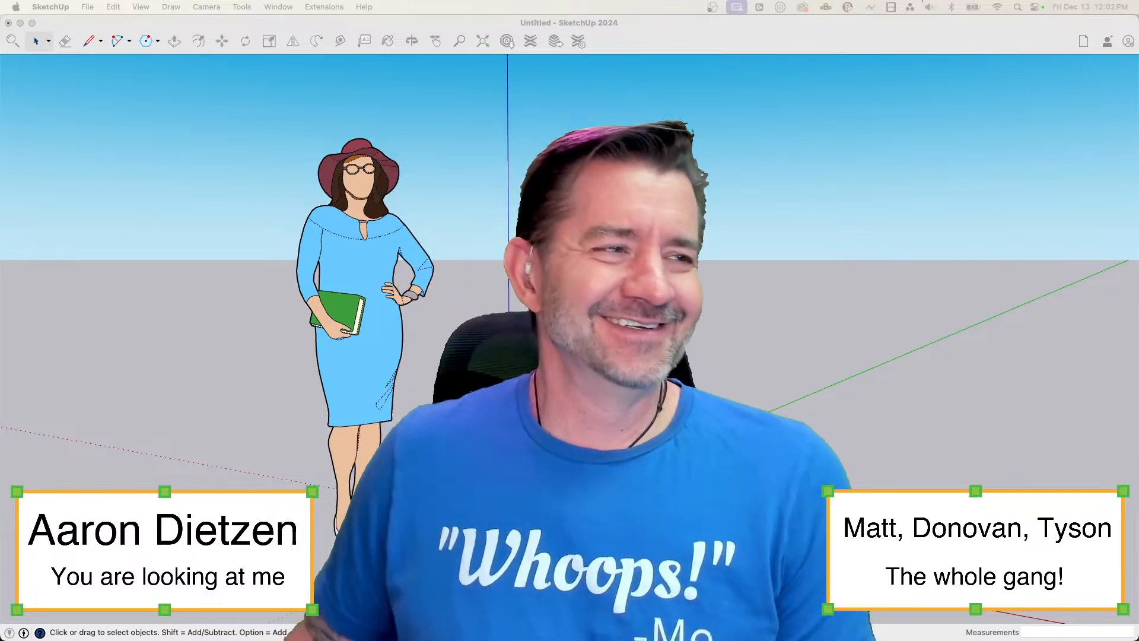
{"action": "left_click", "coordinate": [653, 27]}
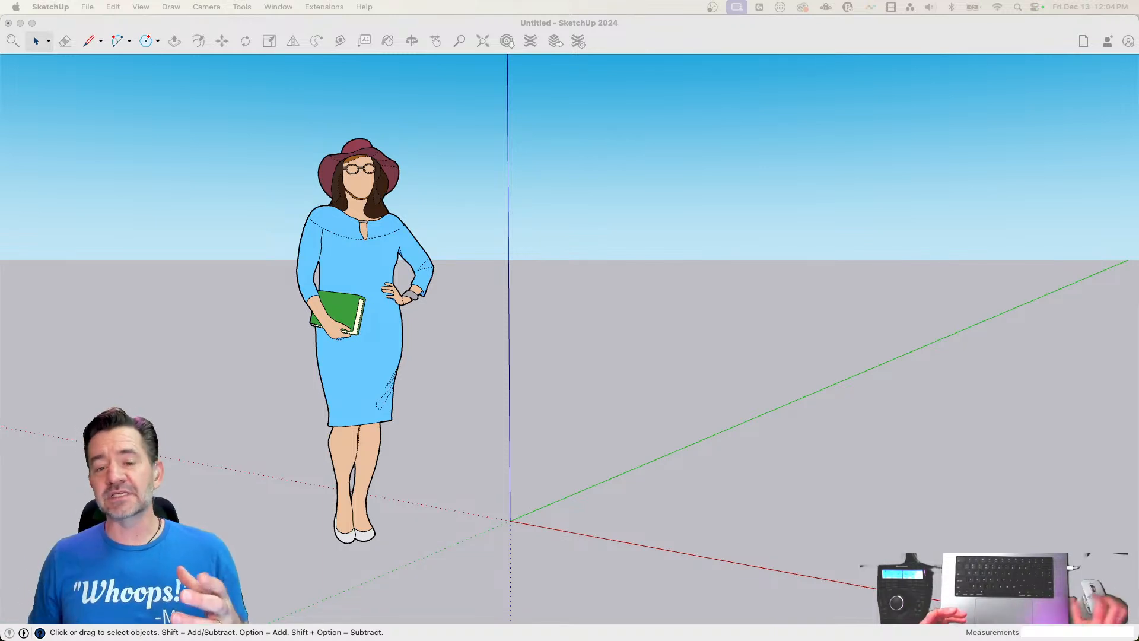
{"action": "left_click", "coordinate": [632, 23]}
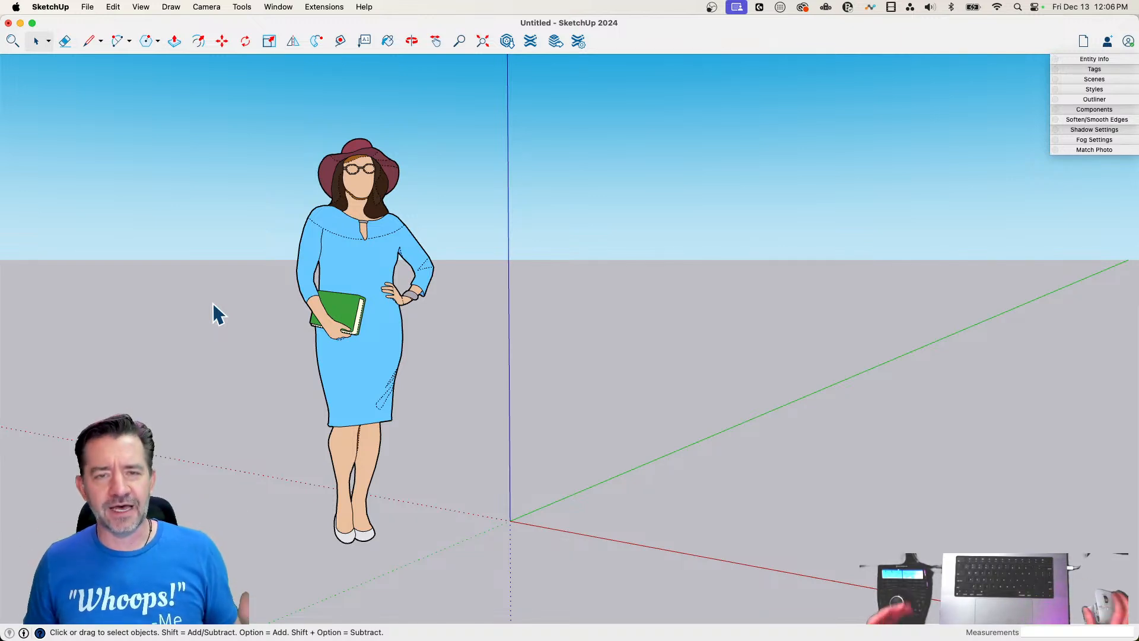
Draw an upright rectangular face about 12' 9" tall with the Line tool, starting at the origin and running along the green axis
{"action": "scroll", "coordinate": [432, 326], "scroll_direction": "down", "scroll_amount": 4}
{"action": "scroll", "coordinate": [432, 326], "scroll_direction": "down", "scroll_amount": 2}
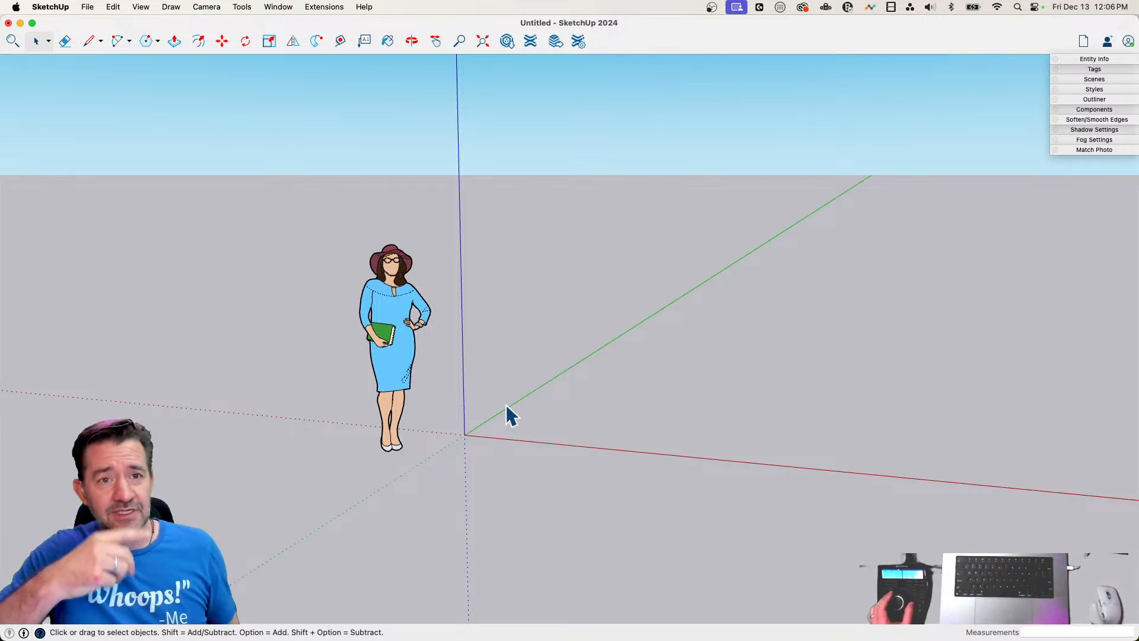
{"action": "middle_click_drag", "start_coordinate": [506, 405], "coordinate": [461, 434]}
{"action": "key", "text": "l"}
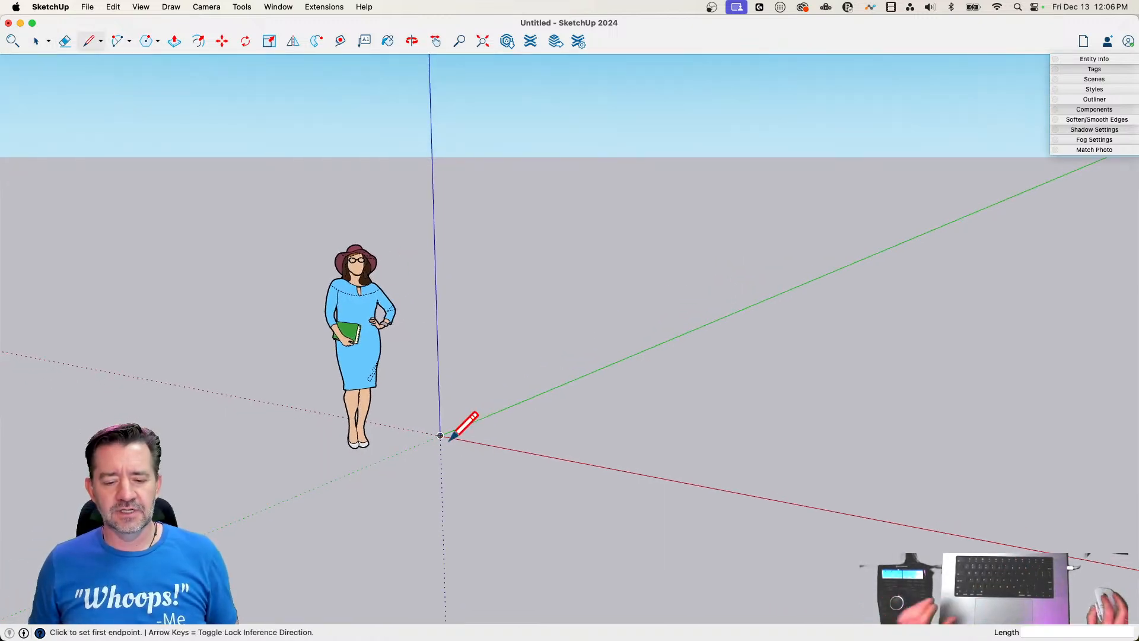
{"action": "left_click", "coordinate": [440, 435]}
{"action": "left_click", "coordinate": [524, 400]}
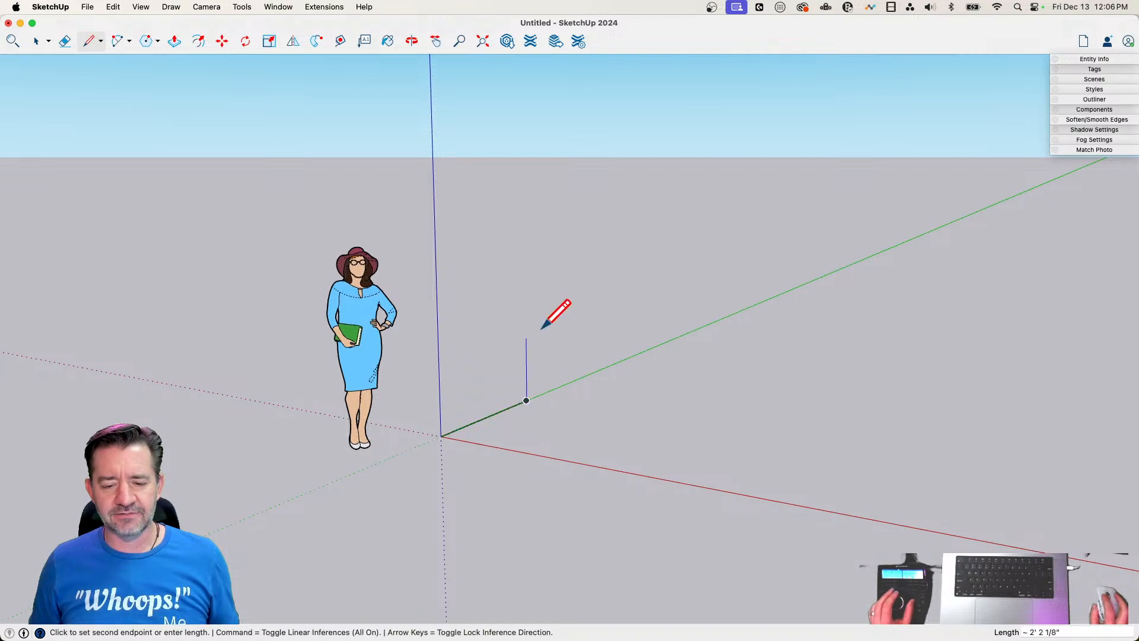
{"action": "left_click", "coordinate": [514, 78]}
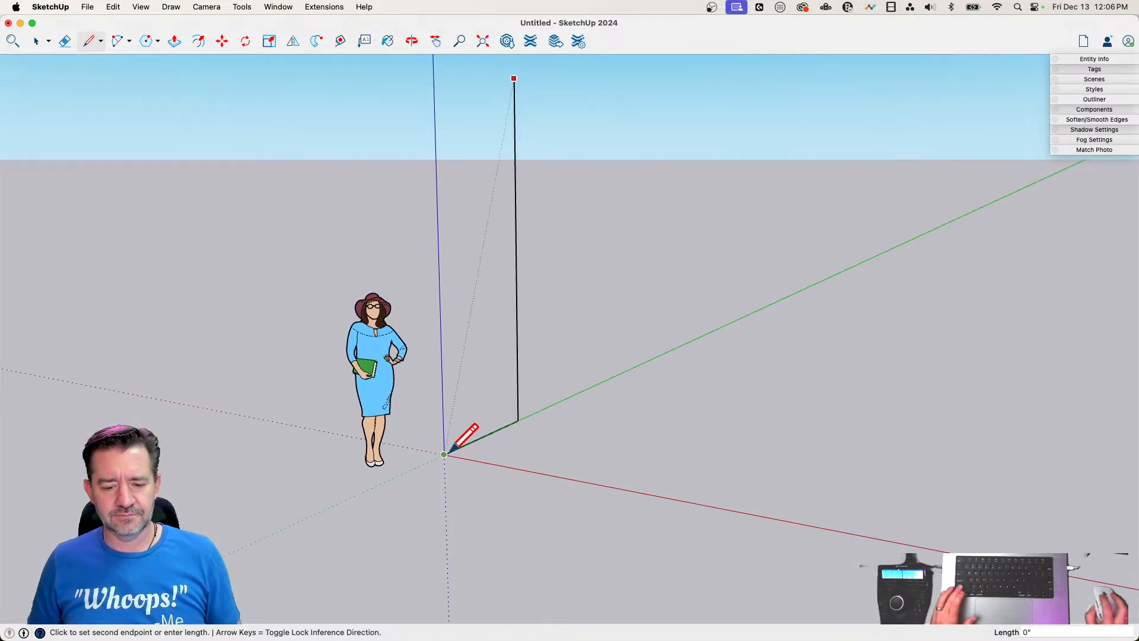
{"action": "middle_click_drag", "start_coordinate": [425, 149], "coordinate": [501, 147]}
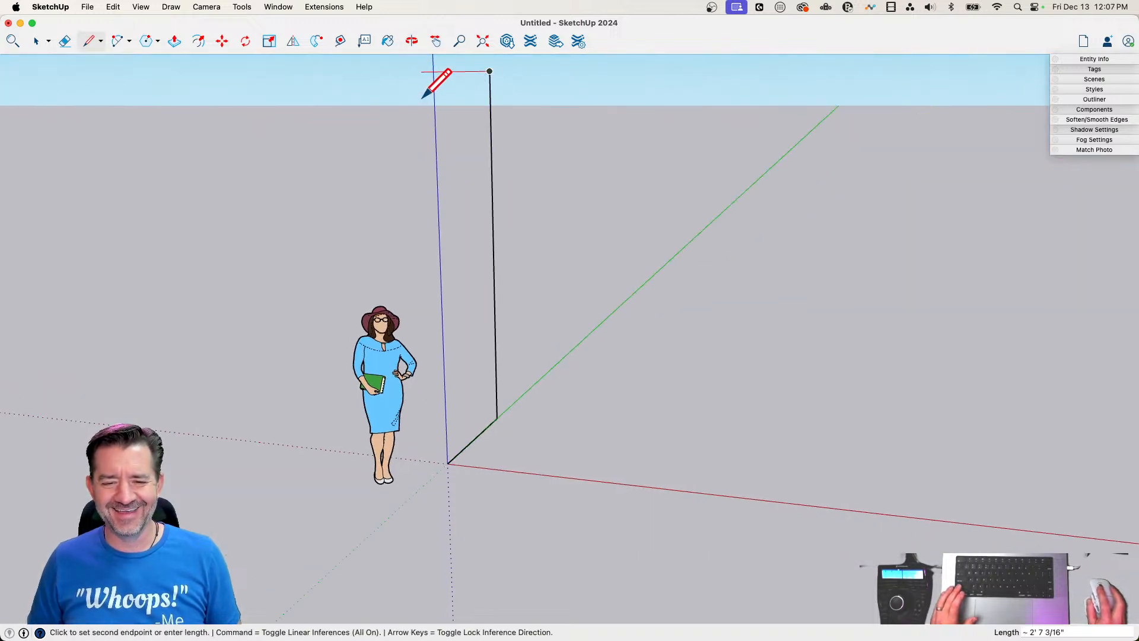
{"action": "mouse_move", "coordinate": [454, 74]}
{"action": "middle_mouse_down"}
{"action": "mouse_move", "coordinate": [478, 123]}
{"action": "mouse_move", "coordinate": [653, 141]}
{"action": "middle_mouse_up"}
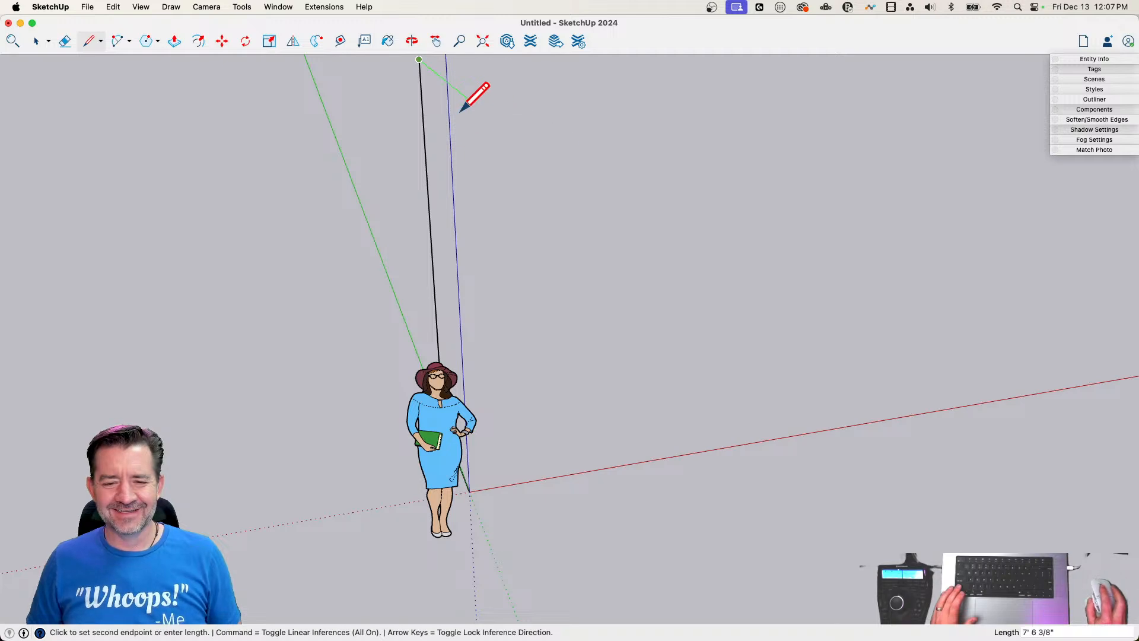
{"action": "left_click", "coordinate": [479, 490]}
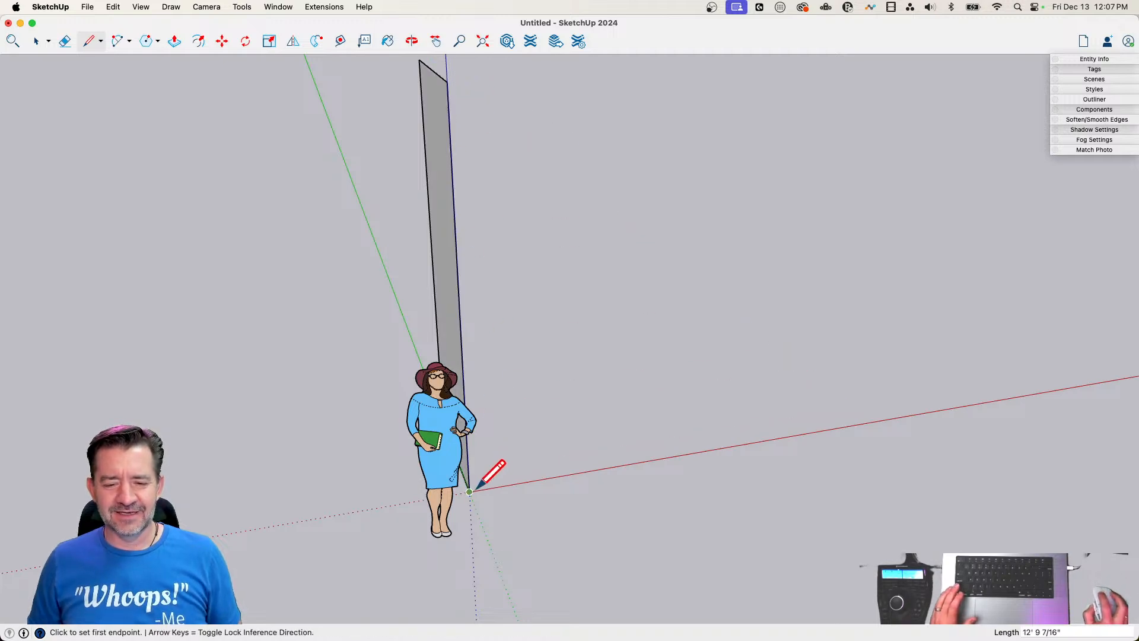
Push/Pull the upright face along the red axis into a wall about 215' long and pull its top face up to heighten it
{"action": "key", "text": "p"}
{"action": "left_click", "coordinate": [455, 347]}
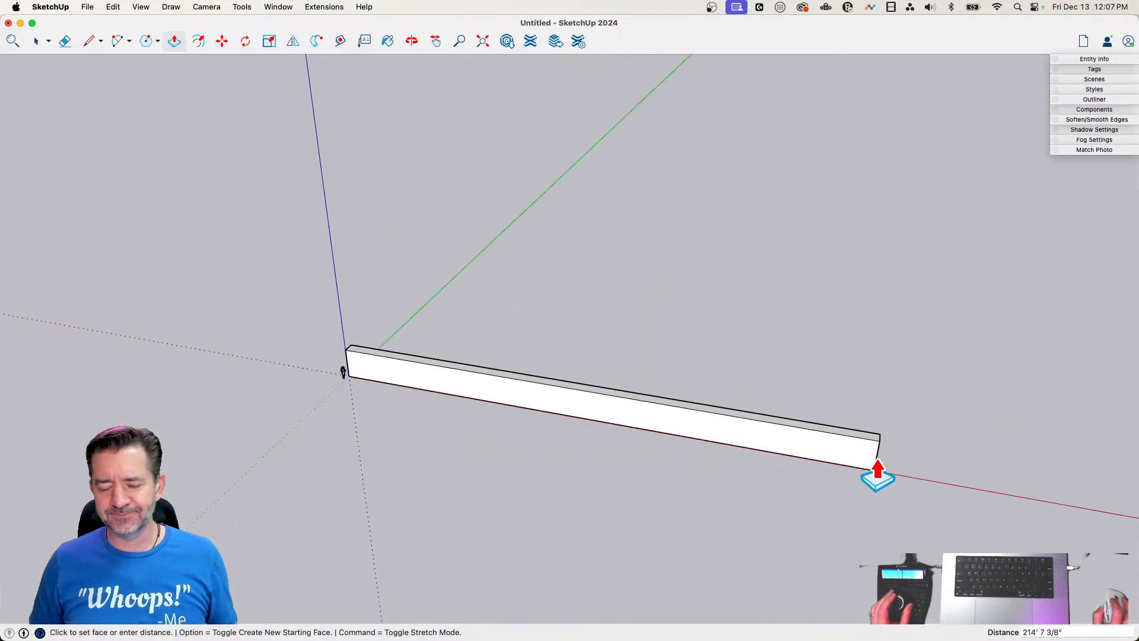
{"action": "left_click", "coordinate": [876, 475]}
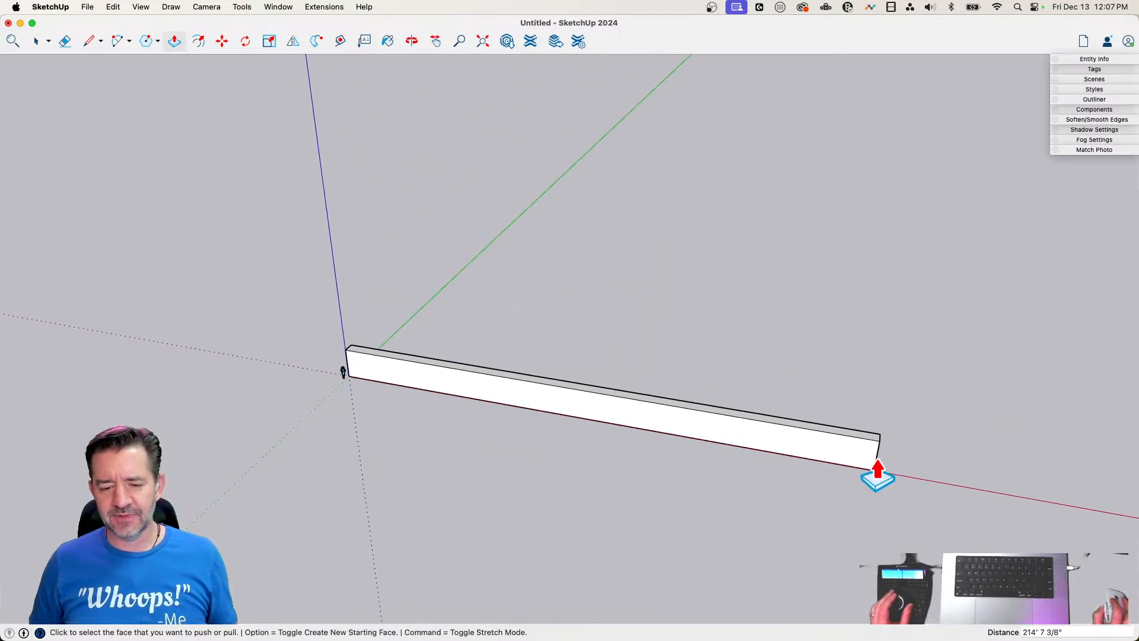
{"action": "left_click", "coordinate": [860, 338]}
{"action": "left_click", "coordinate": [854, 311]}
{"action": "key", "text": "space"}
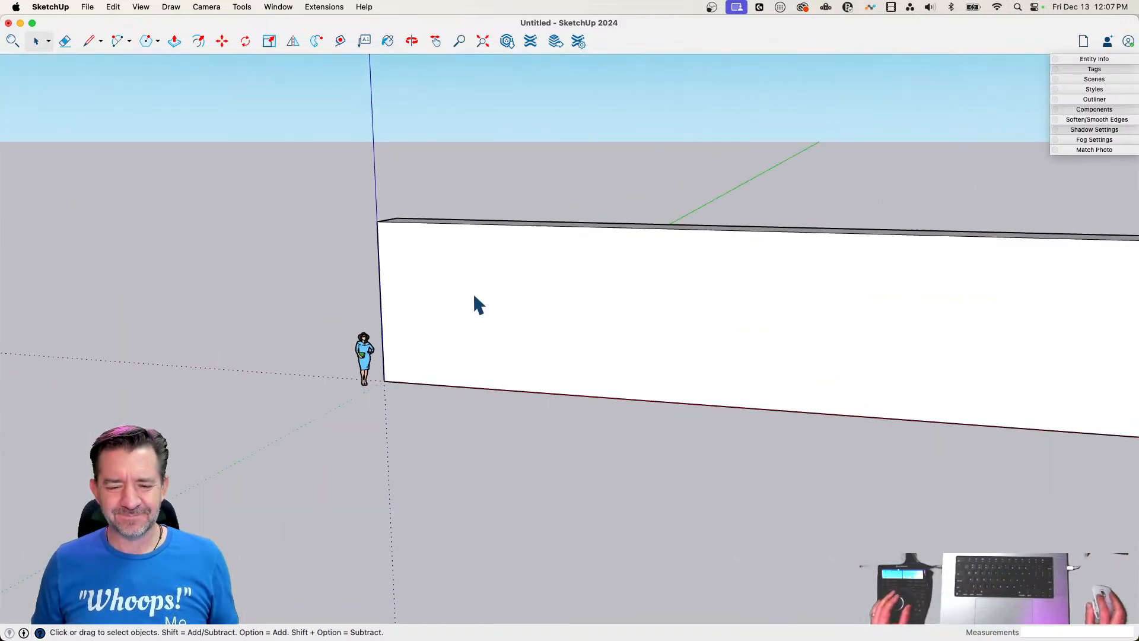
Select all of the wall's connected geometry and make it a group
{"action": "double_click", "coordinate": [462, 292]}
{"action": "right_click", "coordinate": [460, 286]}
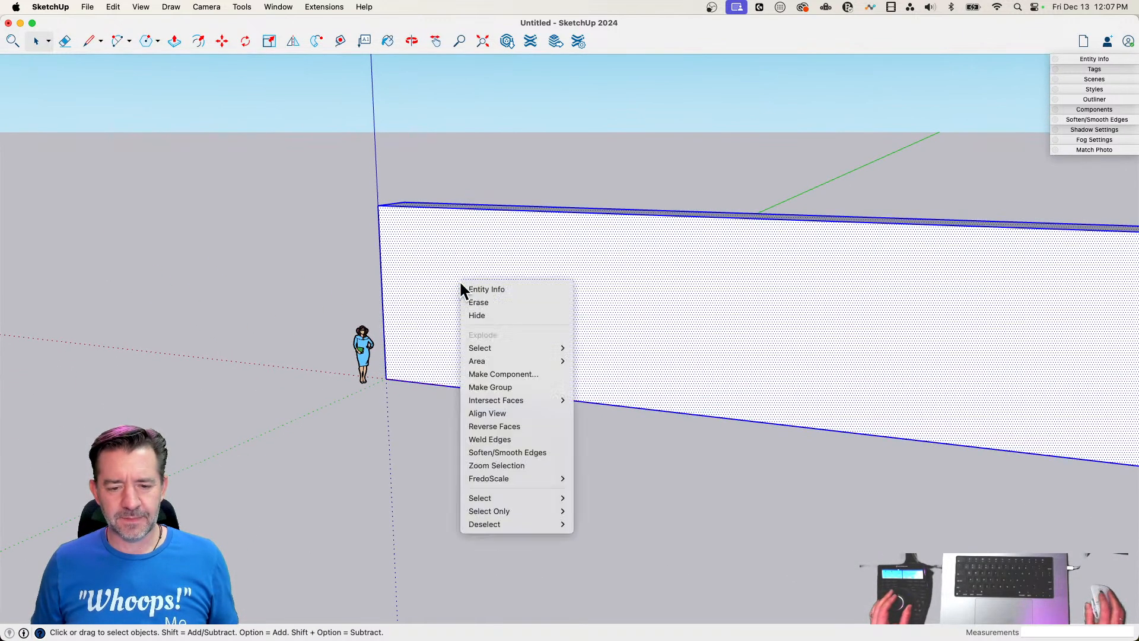
{"action": "left_click", "coordinate": [502, 387]}
Draw a small square at the upper corner of the wall's long face and pull it outward about 4' as a beam
{"action": "key", "text": "r"}
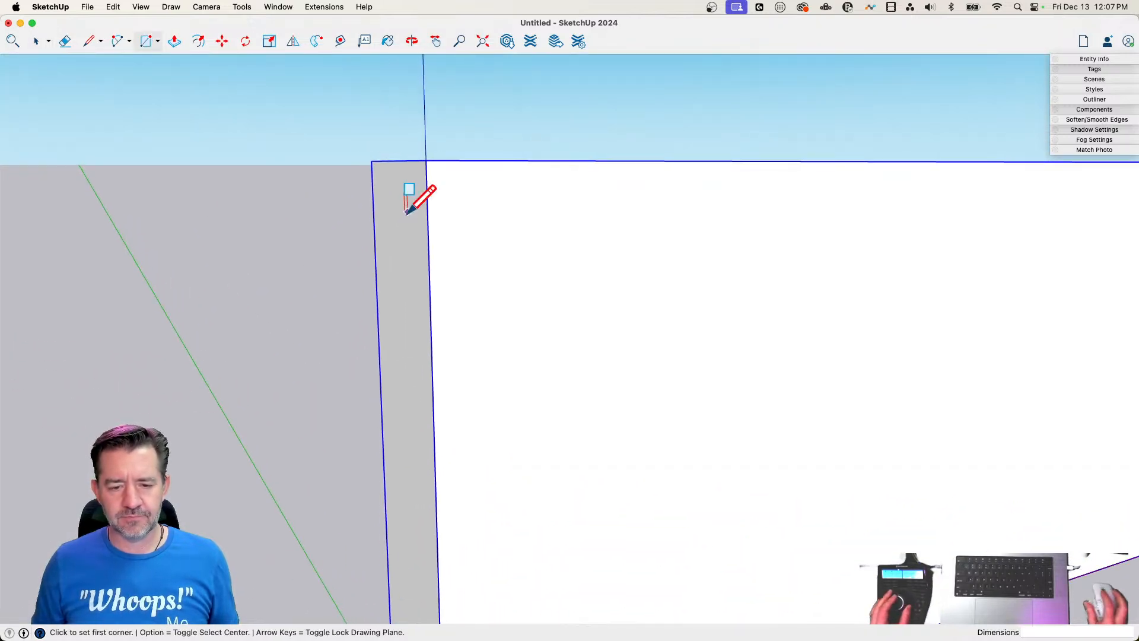
{"action": "left_click", "coordinate": [426, 161]}
{"action": "scroll", "coordinate": [454, 192], "scroll_direction": "up", "scroll_amount": 2}
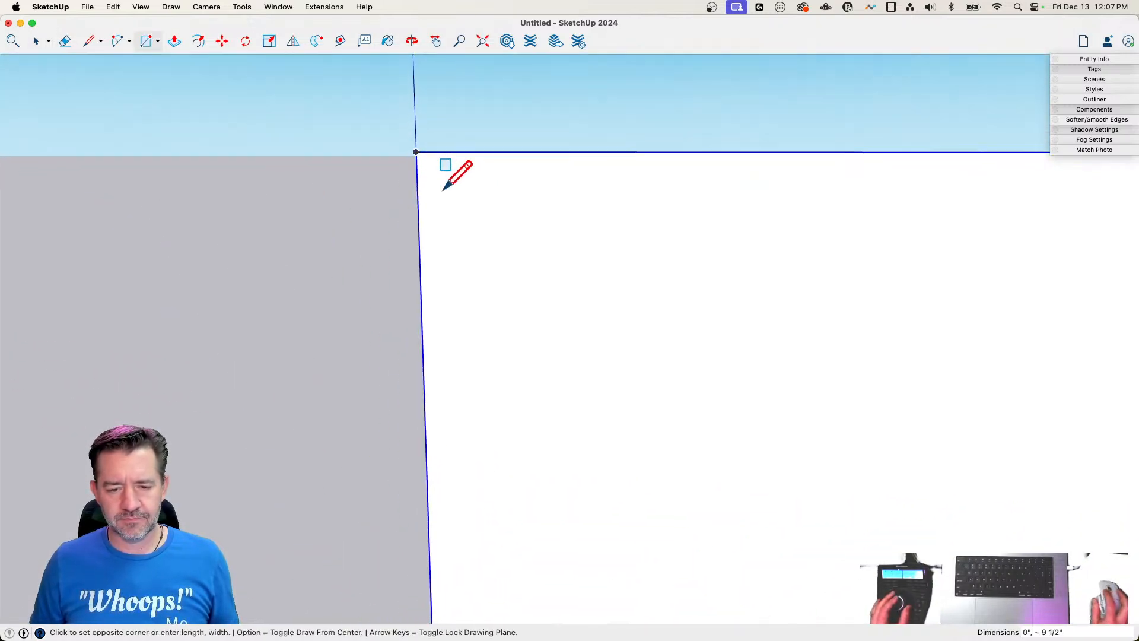
{"action": "left_click", "coordinate": [449, 180]}
{"action": "key", "text": "p"}
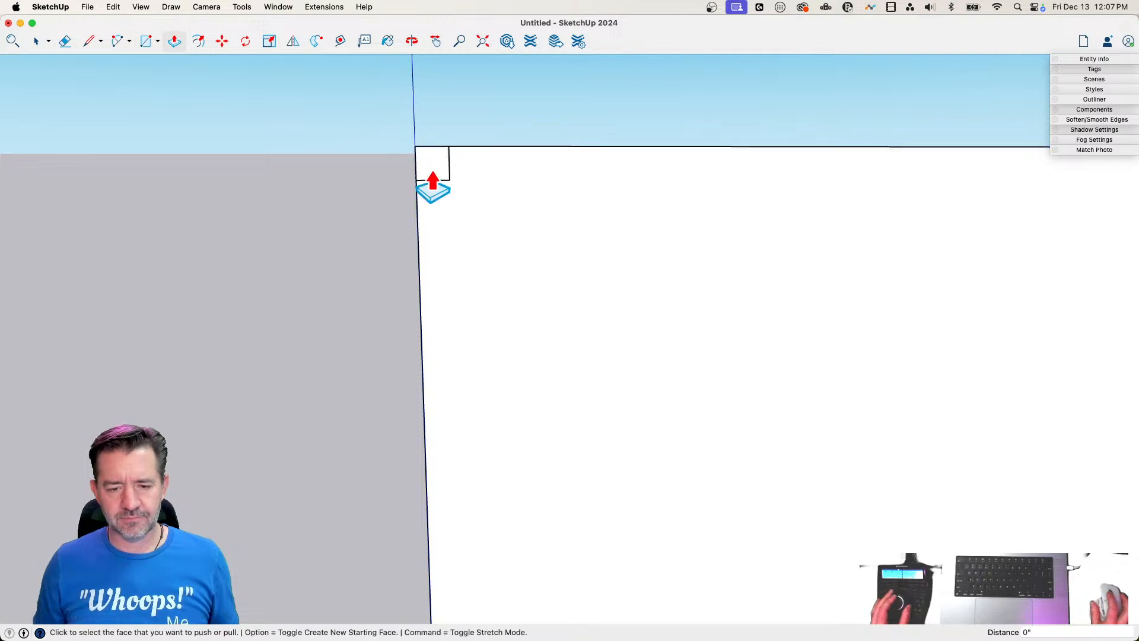
{"action": "left_click", "coordinate": [432, 172]}
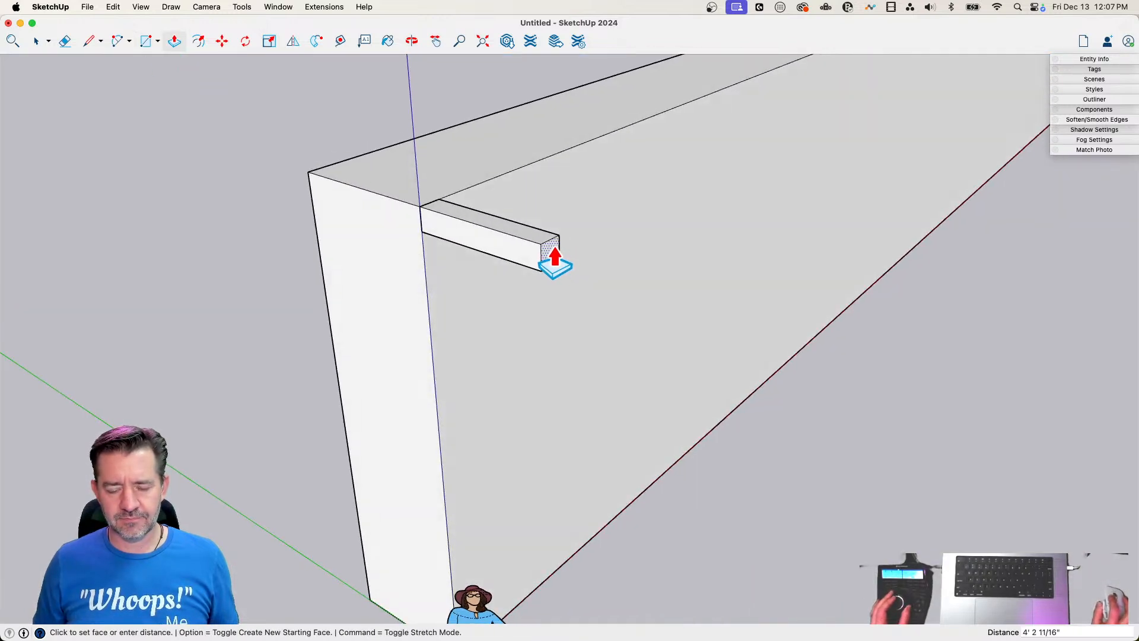
Copy the beam to the wall's far upper corner, array it with 30 divisions (/30), and delete the last copy overhanging the end
{"action": "key", "text": "space"}
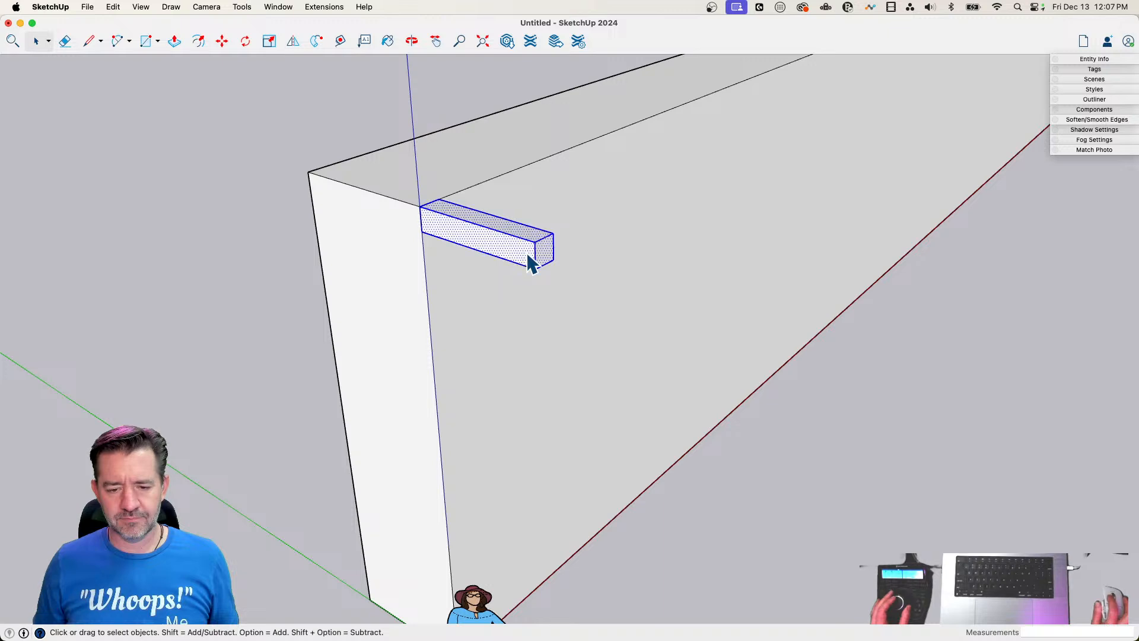
{"action": "key", "text": "m"}
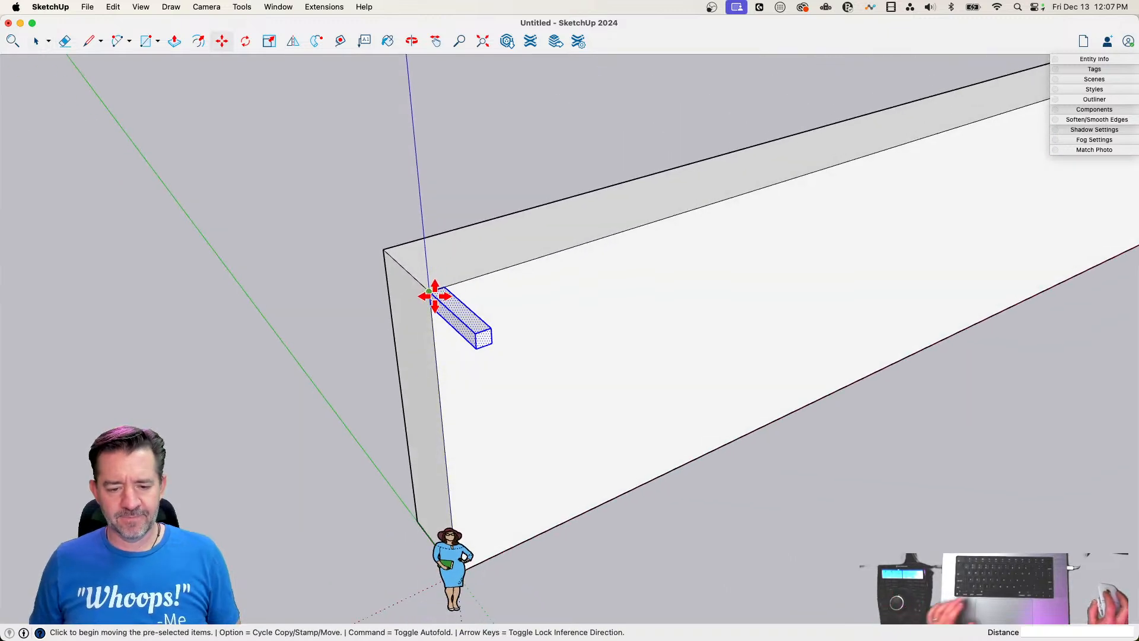
{"action": "key", "text": "alt"}
{"action": "left_click", "coordinate": [434, 296]}
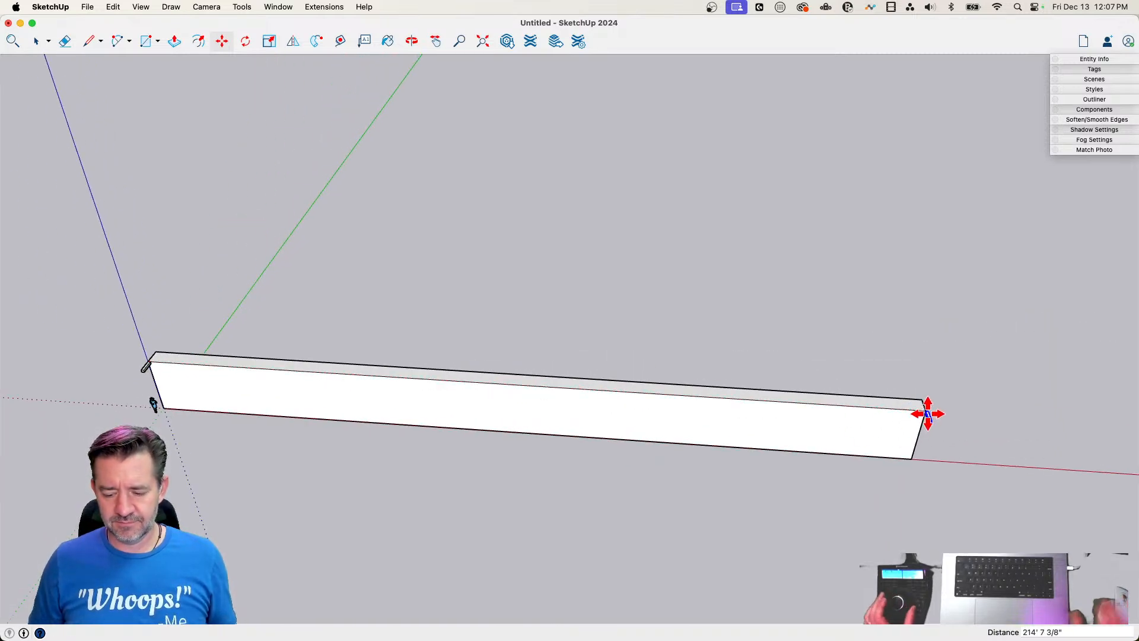
{"action": "type", "text": "/30"}
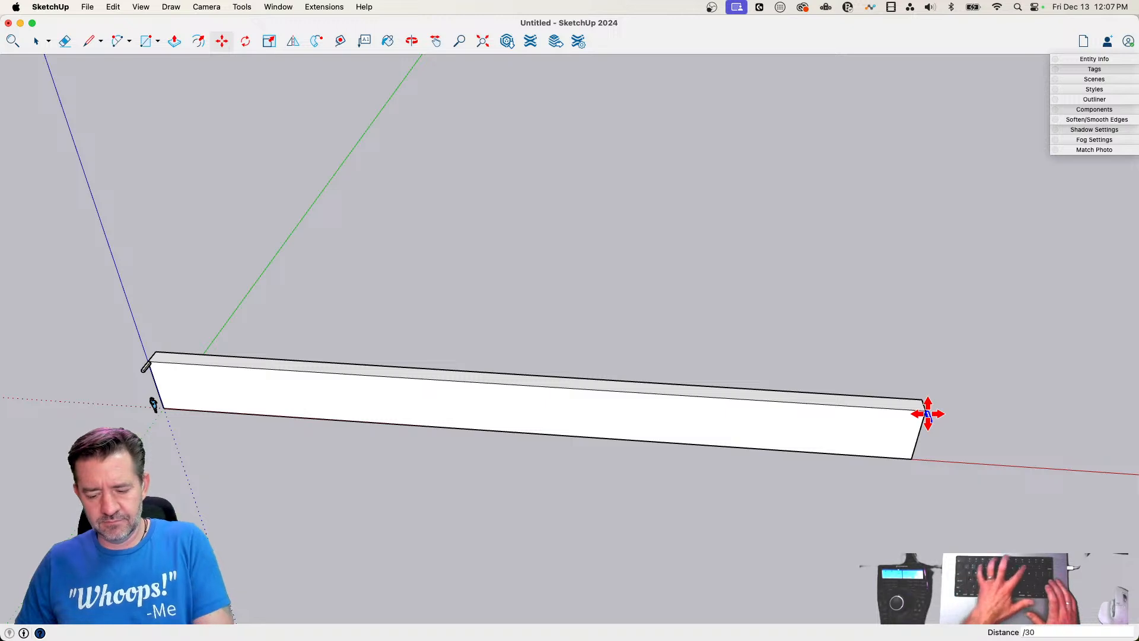
{"action": "key", "text": "Return"}
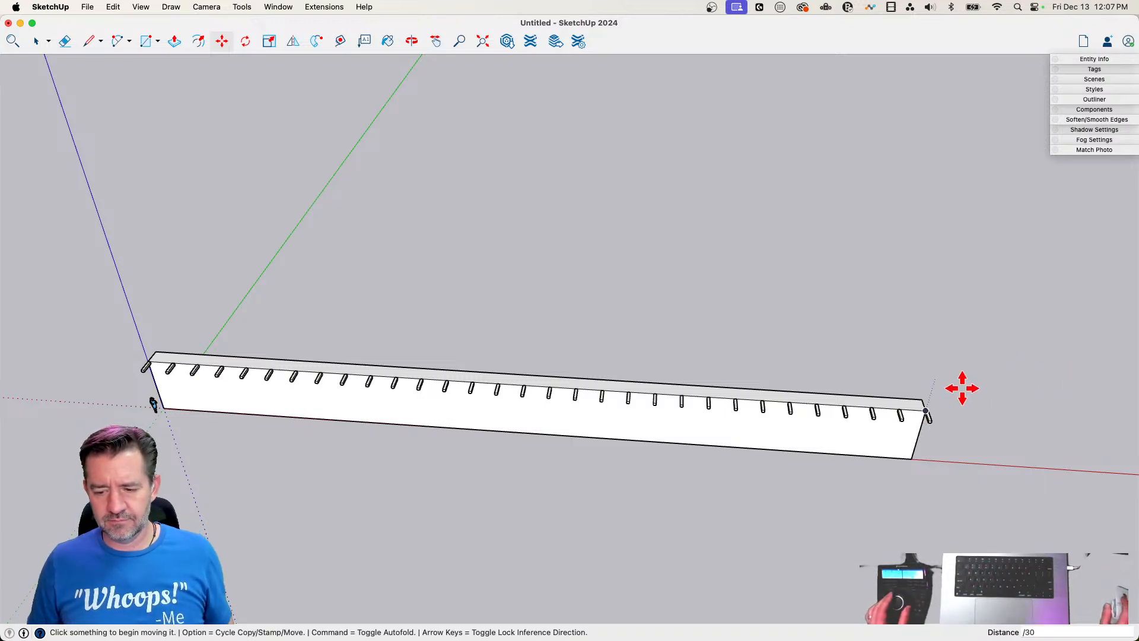
{"action": "key", "text": "space"}
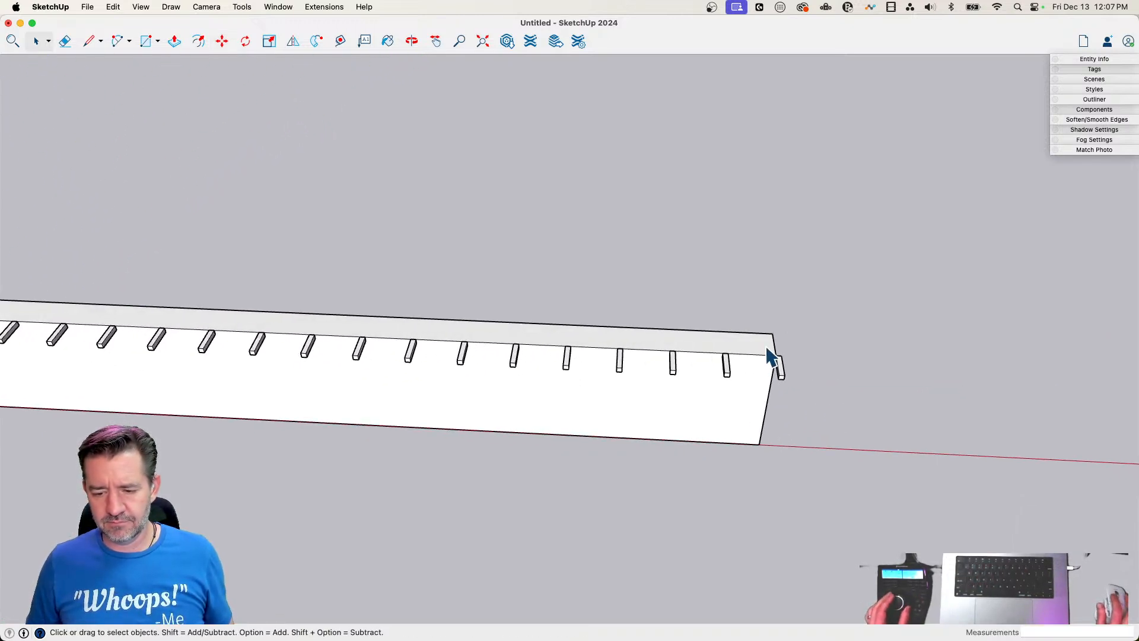
{"action": "key", "text": "Delete"}
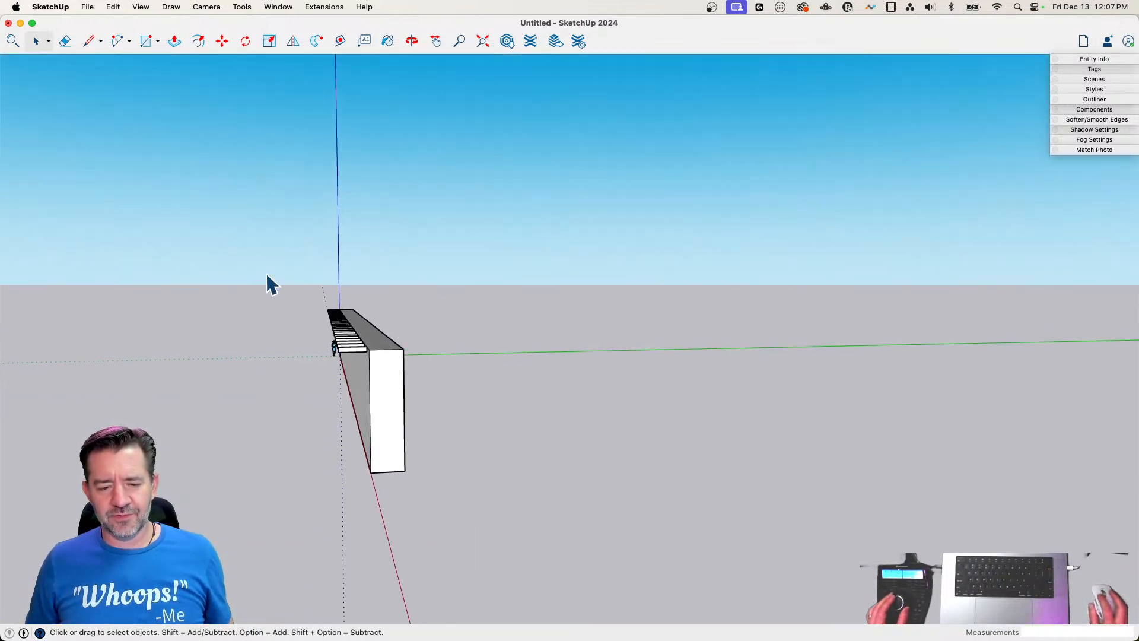
Select the whole row of beams and copy it straight down to the wall's base at the origin
{"action": "left_click_drag", "start_coordinate": [279, 286], "coordinate": [363, 342]}
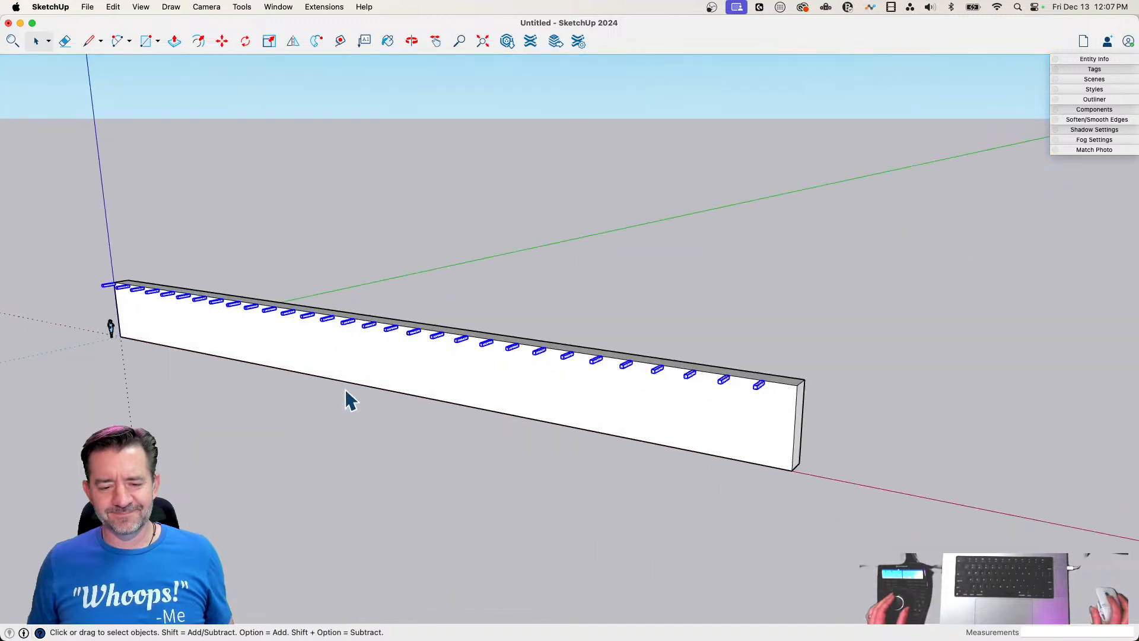
{"action": "key", "text": "m"}
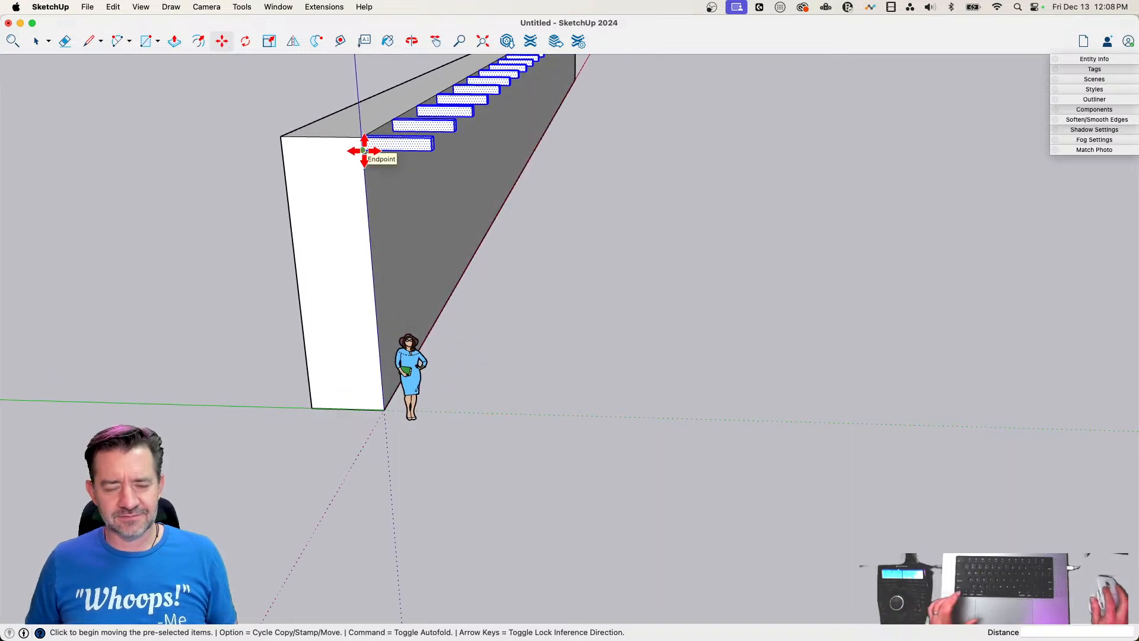
{"action": "left_click", "coordinate": [364, 151]}
{"action": "left_click", "coordinate": [389, 407]}
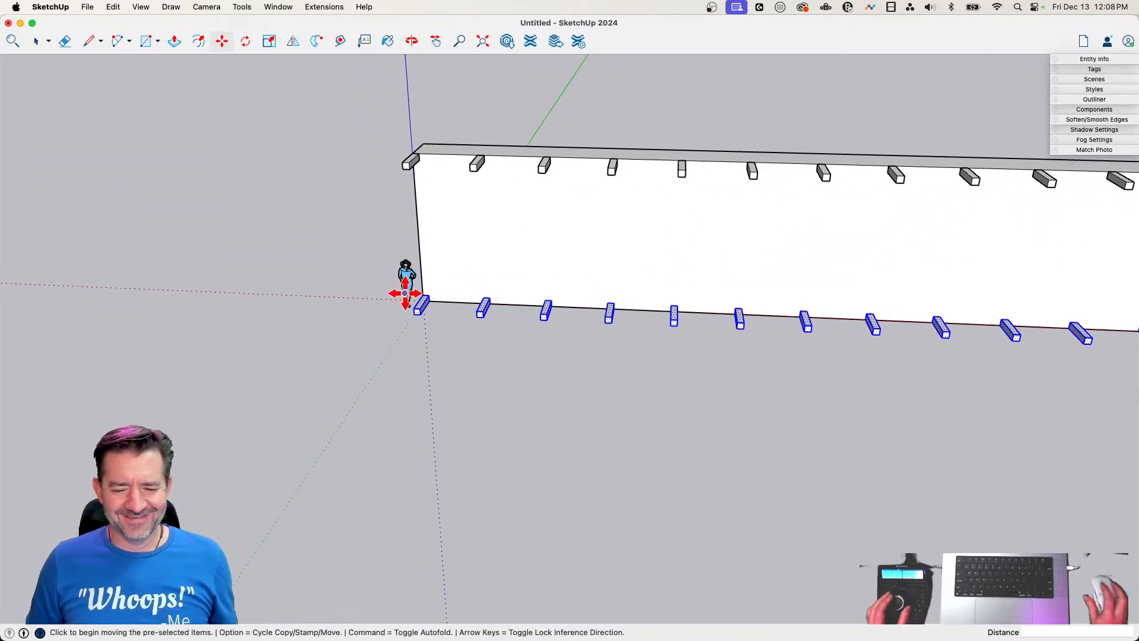
{"action": "left_click", "coordinate": [406, 287]}
{"action": "key", "text": "Escape"}
{"action": "left_click", "coordinate": [399, 287]}
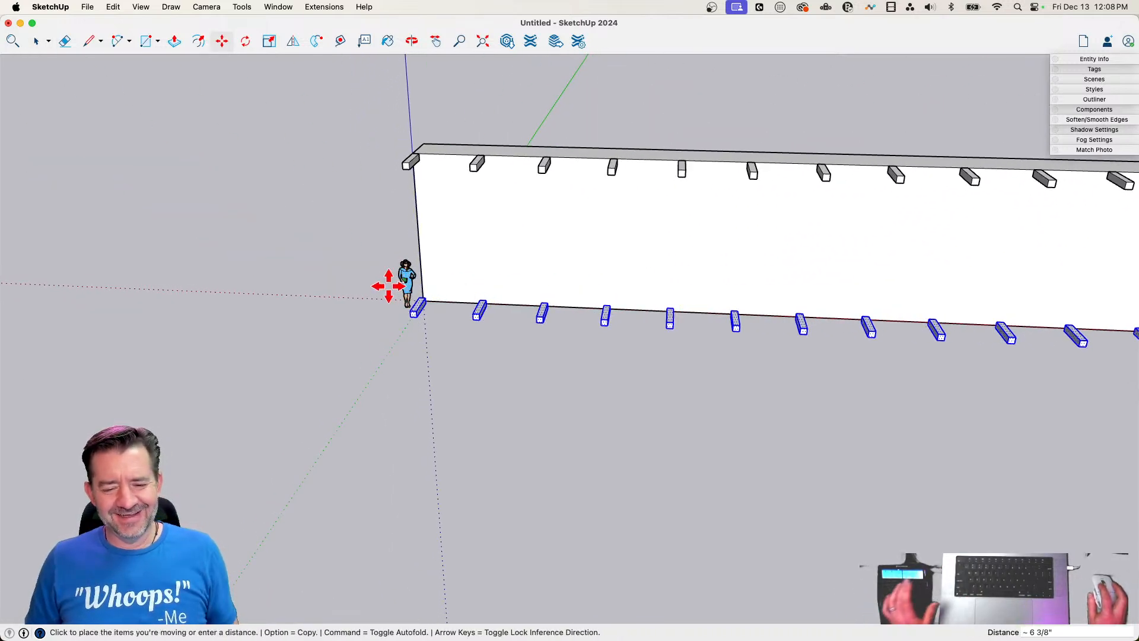
{"action": "key", "text": "space"}
Move the scale figure a short distance away from its place beside the wall's corner
{"action": "left_click", "coordinate": [401, 284]}
{"action": "key", "text": "m"}
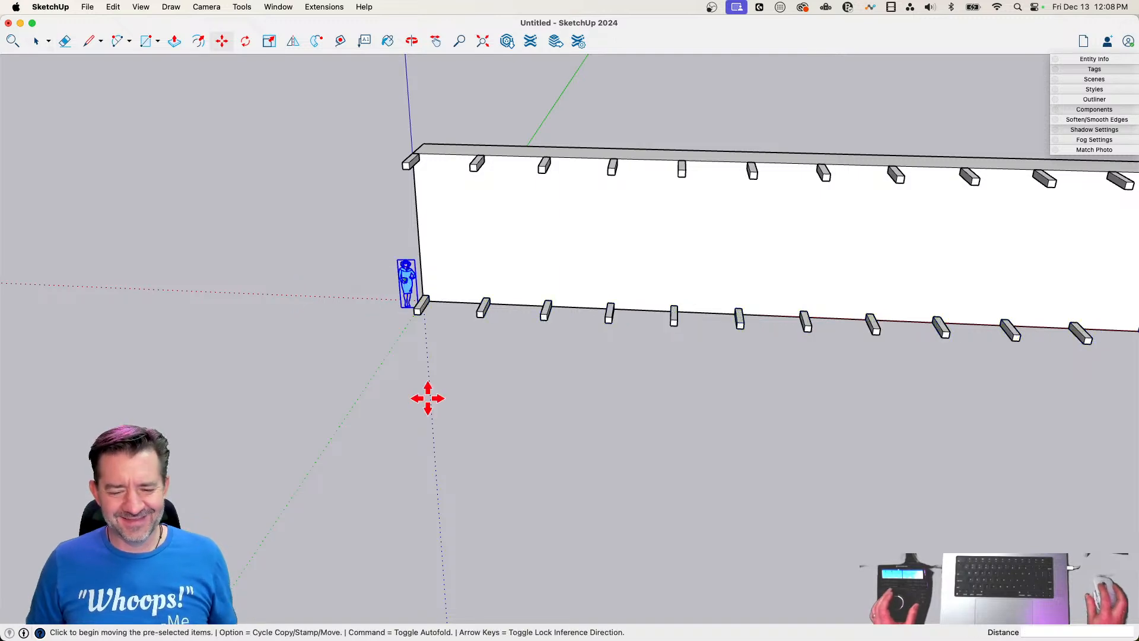
{"action": "left_click", "coordinate": [427, 396]}
Select the upper and lower rows of beams together and make them one group
{"action": "key", "text": "space"}
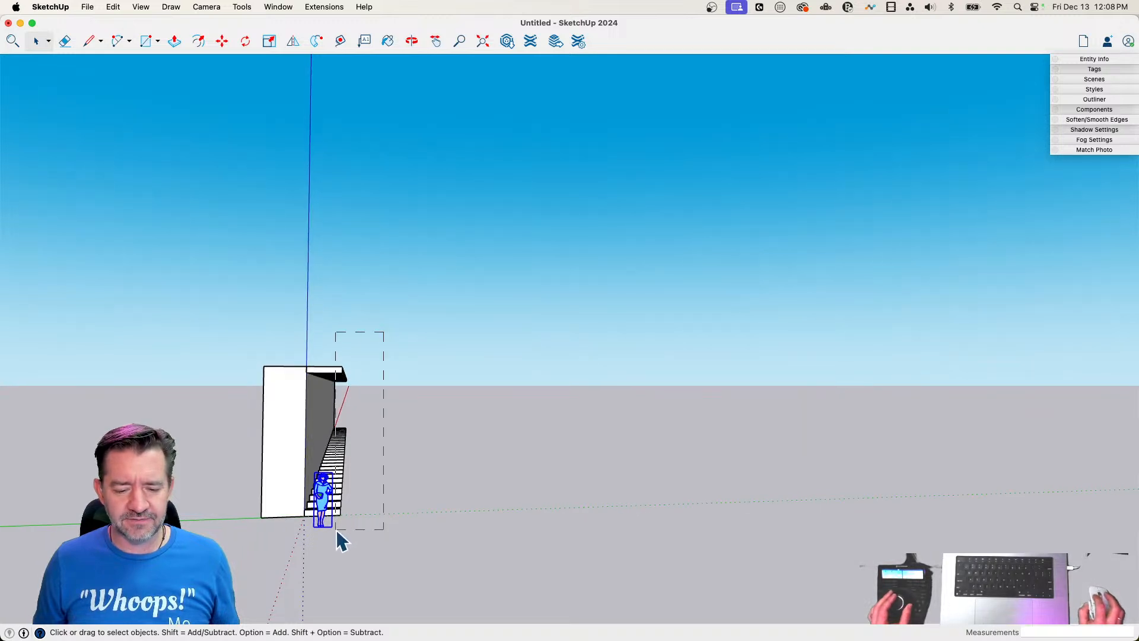
{"action": "left_click_drag", "start_coordinate": [337, 529], "coordinate": [336, 529]}
{"action": "right_click", "coordinate": [343, 468]}
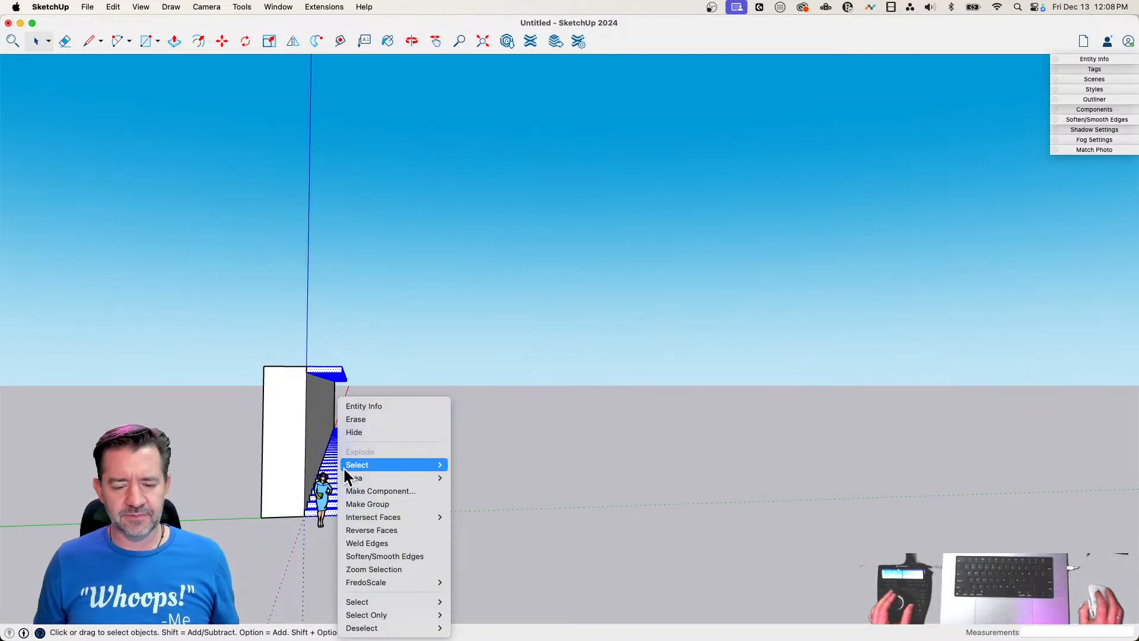
{"action": "left_click", "coordinate": [364, 503]}
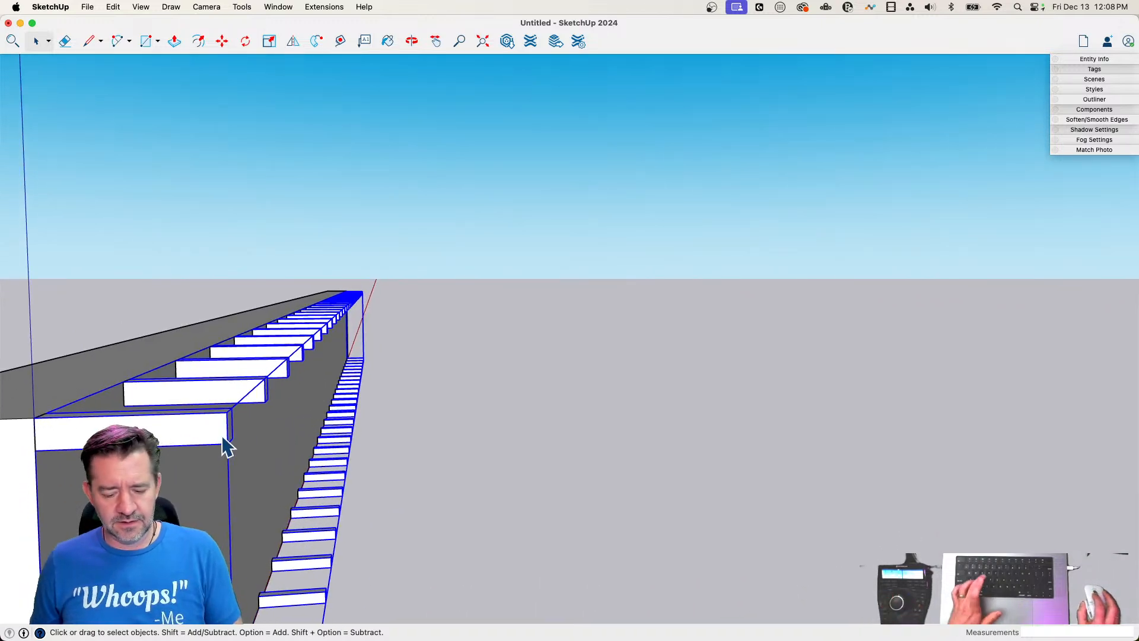
Draw a center-based upright rectangle about 2' 1/2" by 1' 7 3/4" around the midpoint of the first upper beam's outer end edge
{"action": "key", "text": "r"}
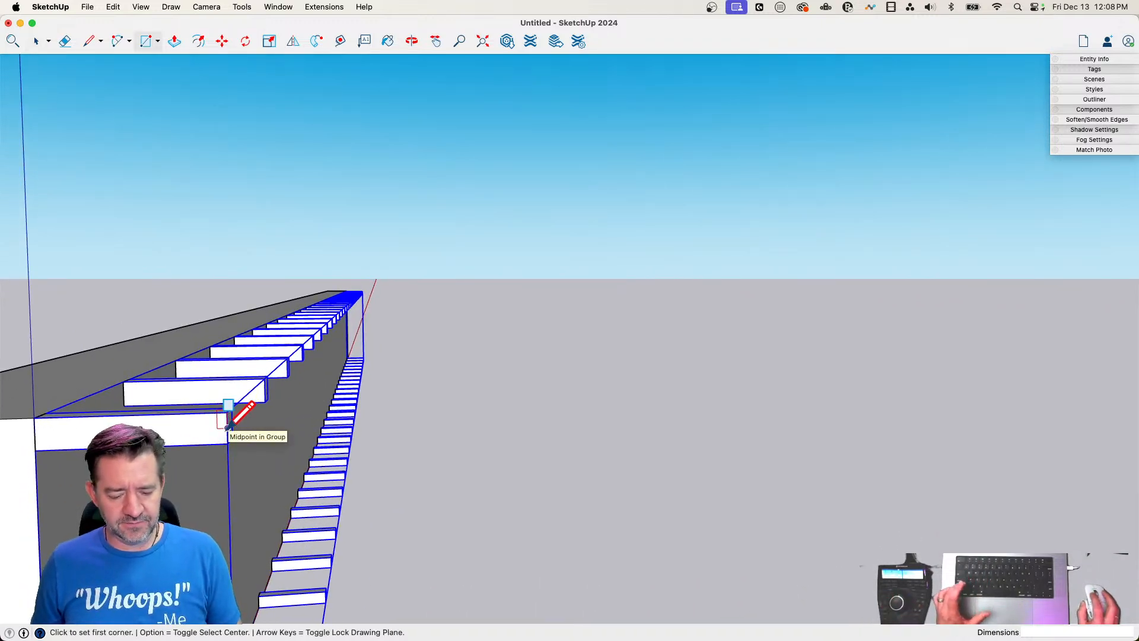
{"action": "key", "text": "alt"}
{"action": "left_click", "coordinate": [228, 426]}
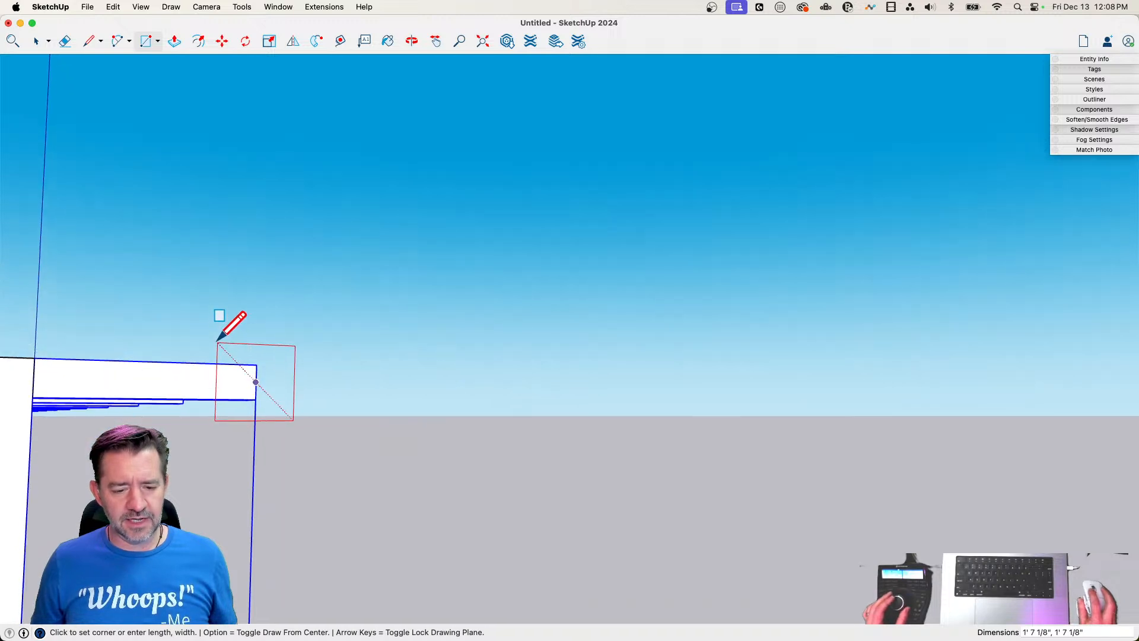
{"action": "left_click", "coordinate": [217, 333]}
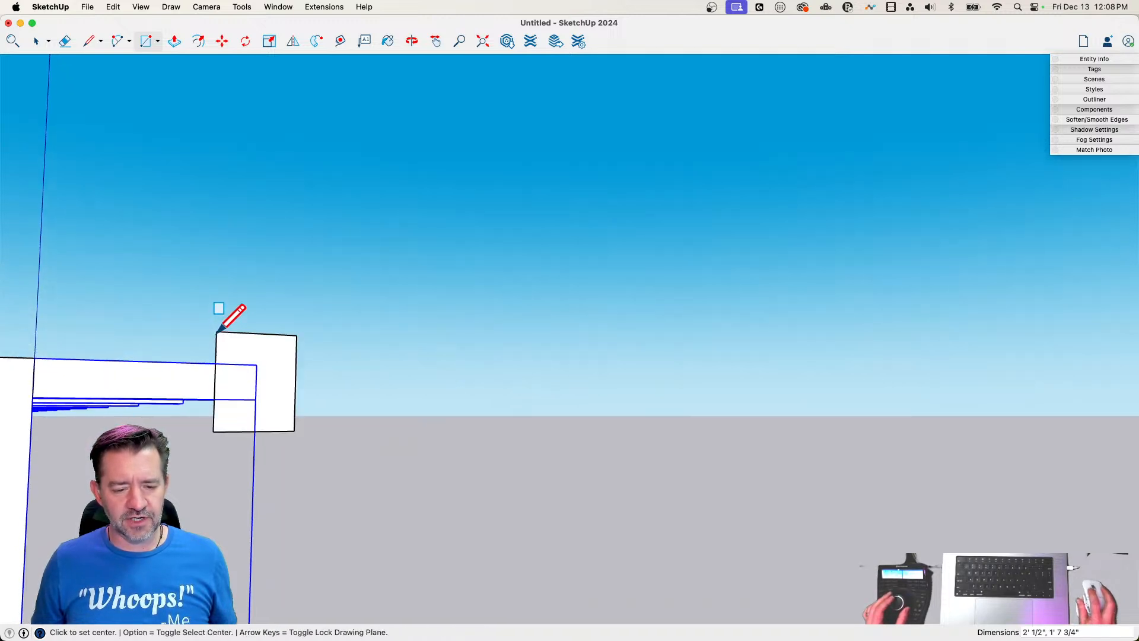
Erase the rectangle's inner edge where it crosses the first beam and trace the beam's end outline to form a C-shaped profile
{"action": "key", "text": "l"}
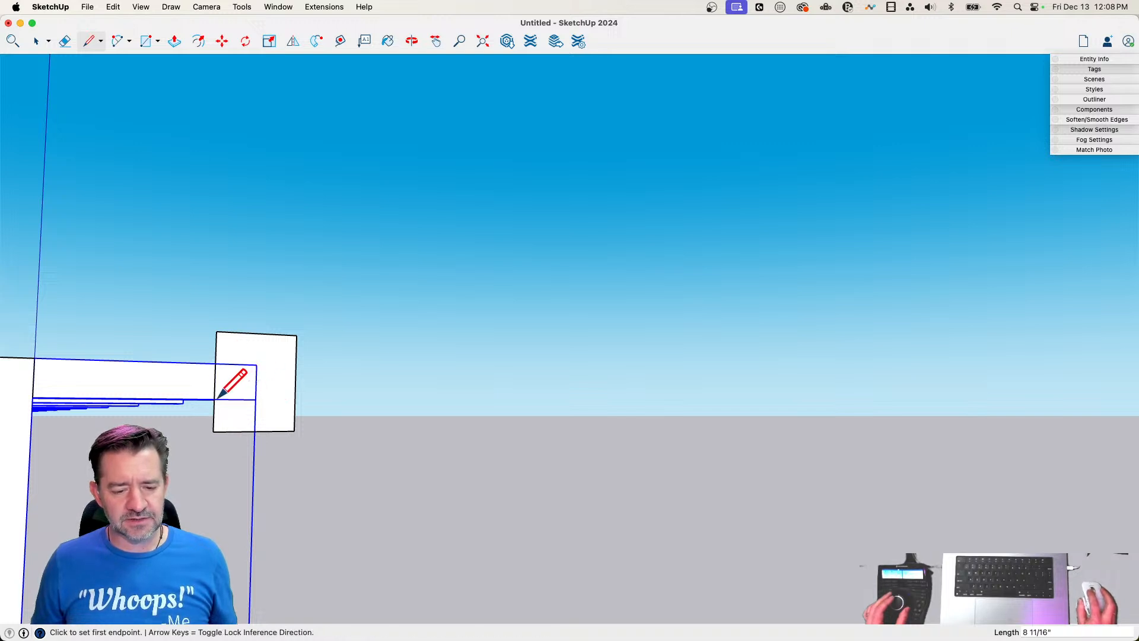
{"action": "key", "text": "e"}
{"action": "left_click", "coordinate": [214, 380]}
{"action": "key", "text": "l"}
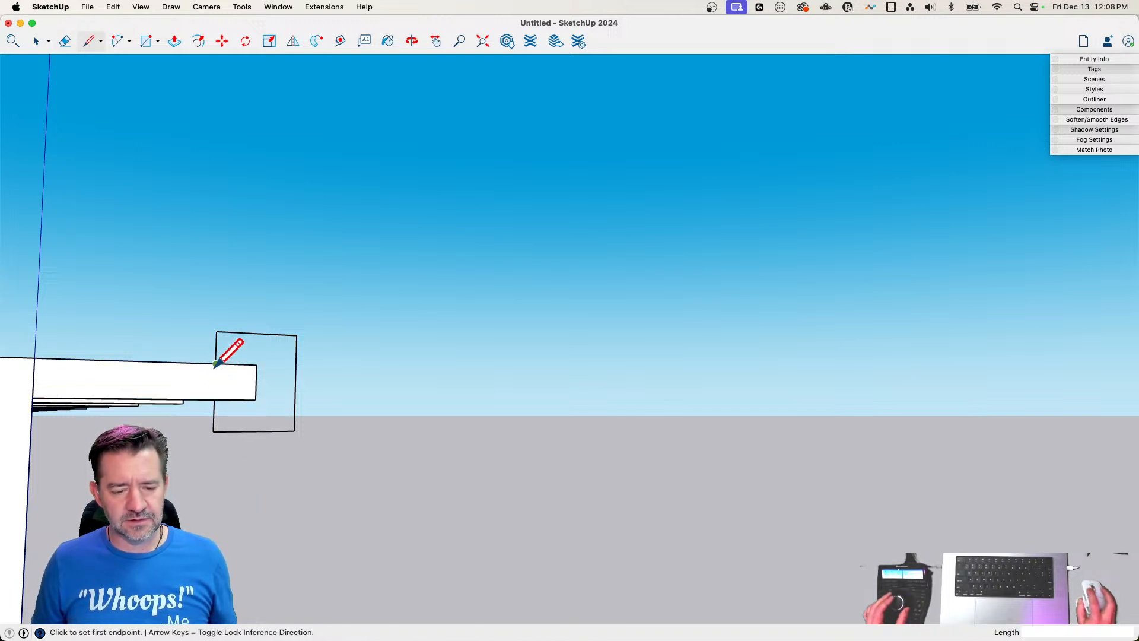
{"action": "left_click", "coordinate": [214, 364]}
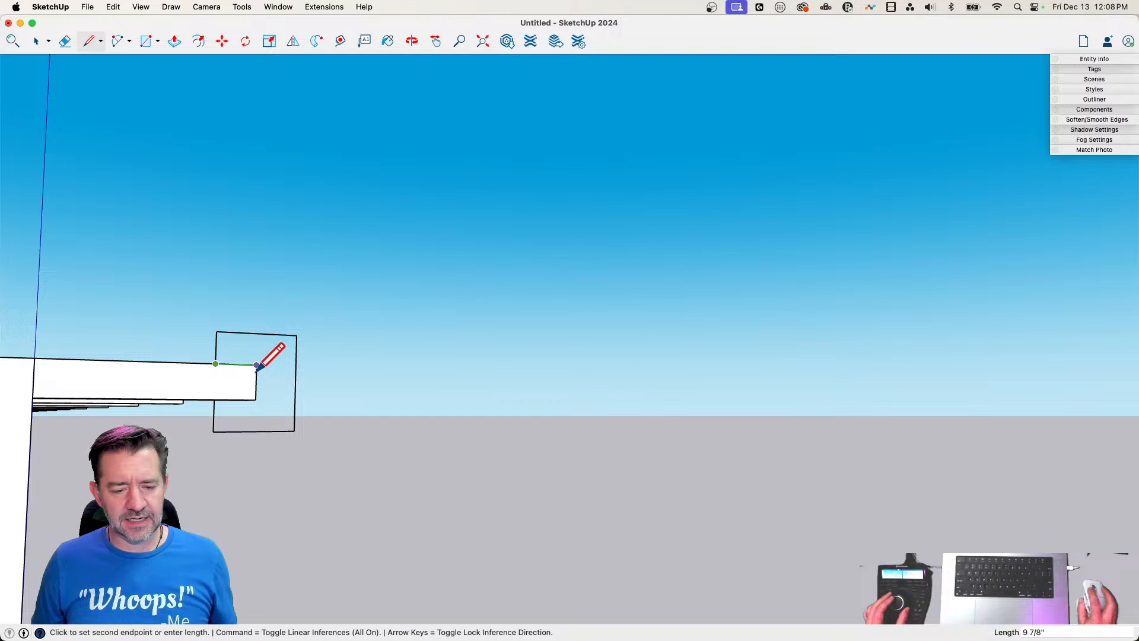
{"action": "left_click", "coordinate": [214, 398]}
Extrude the C-shaped profile about 214' 7 3/8" along the wall so the rail caps the whole upper row of beams
{"action": "key", "text": "p"}
{"action": "left_click", "coordinate": [359, 412]}
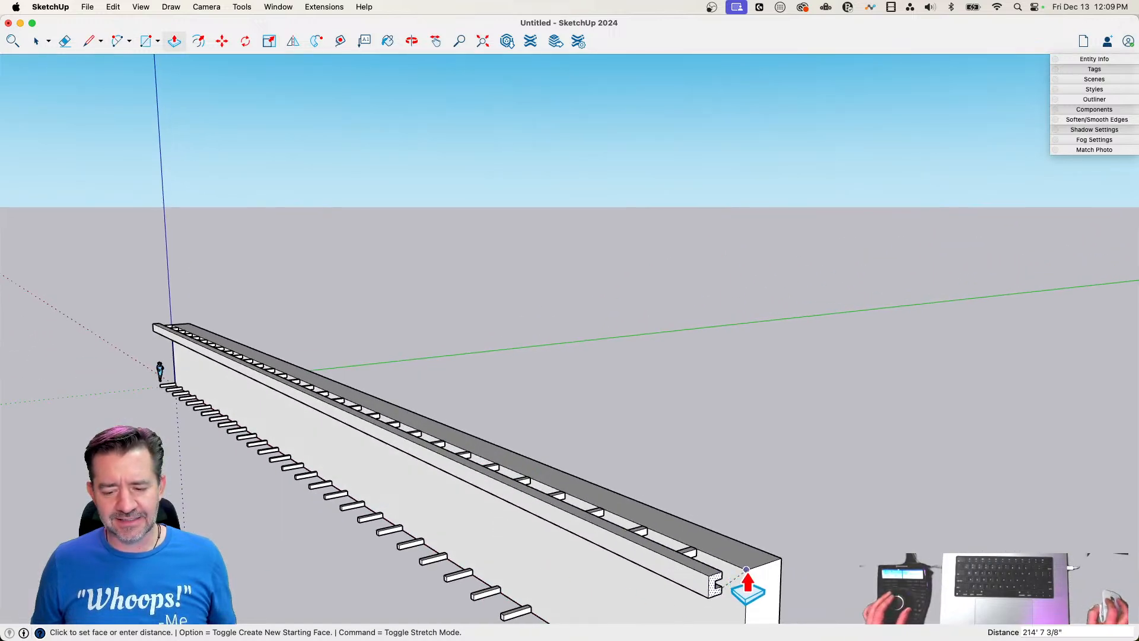
{"action": "left_click", "coordinate": [747, 584]}
Select the whole upper rail and copy it about 16' 6 5/16" down onto the ends of the lower beams
{"action": "key", "text": "space"}
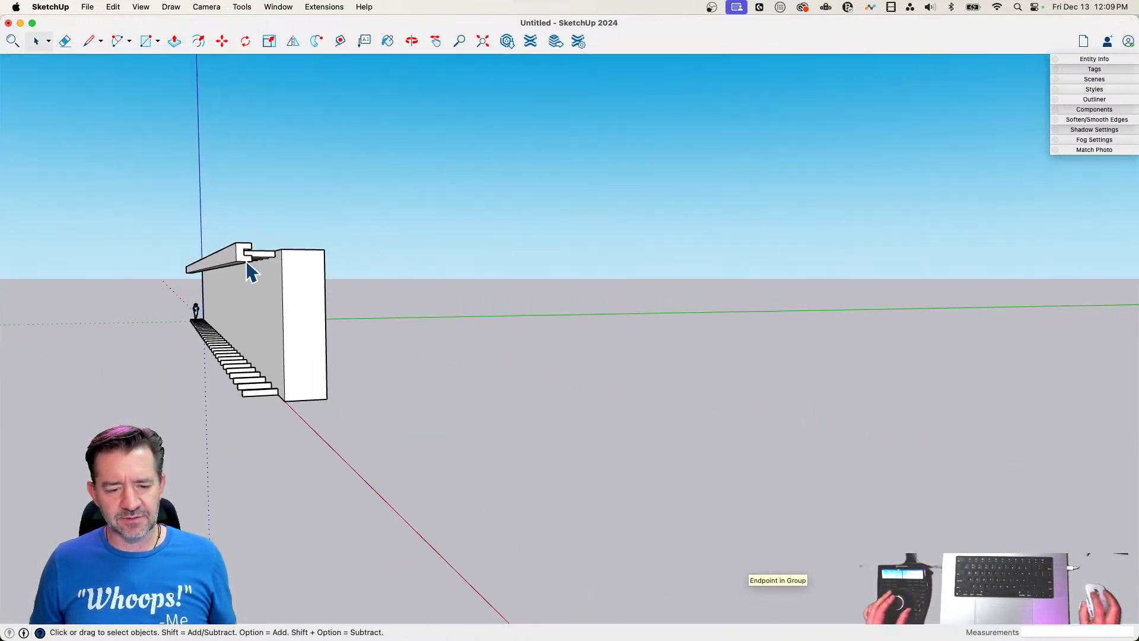
{"action": "key", "text": "m"}
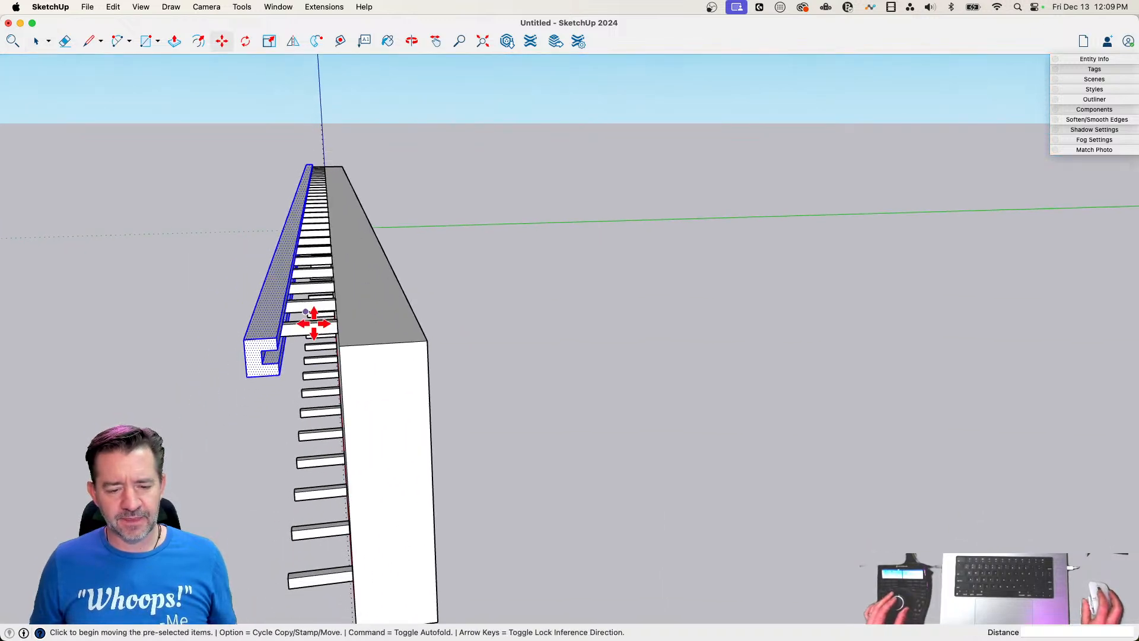
{"action": "left_click", "coordinate": [327, 240]}
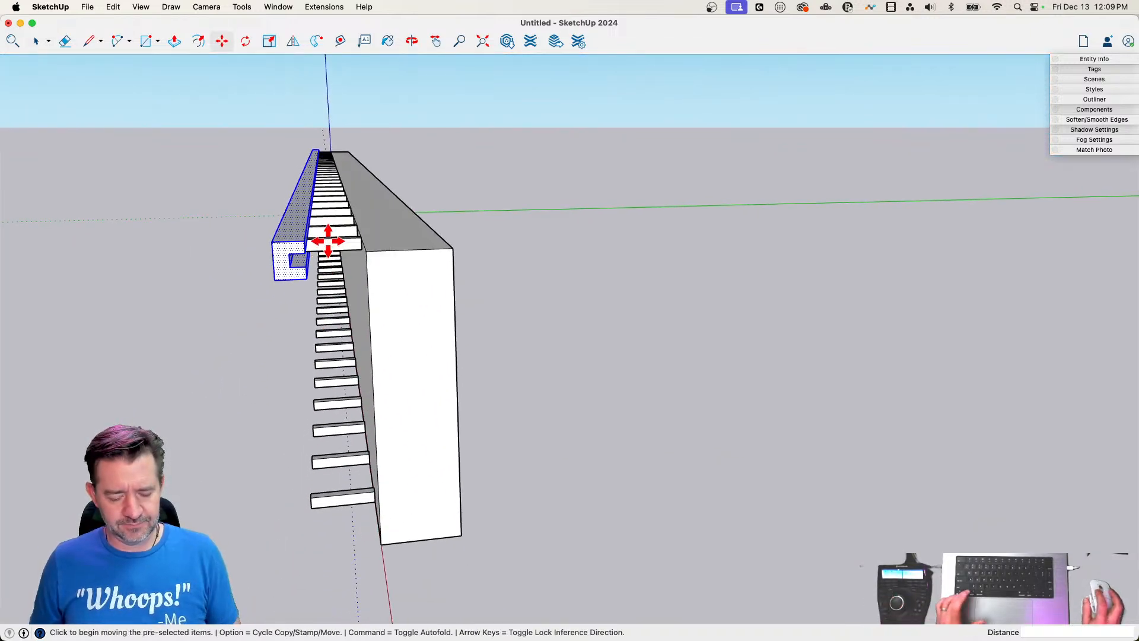
{"action": "key", "text": "alt"}
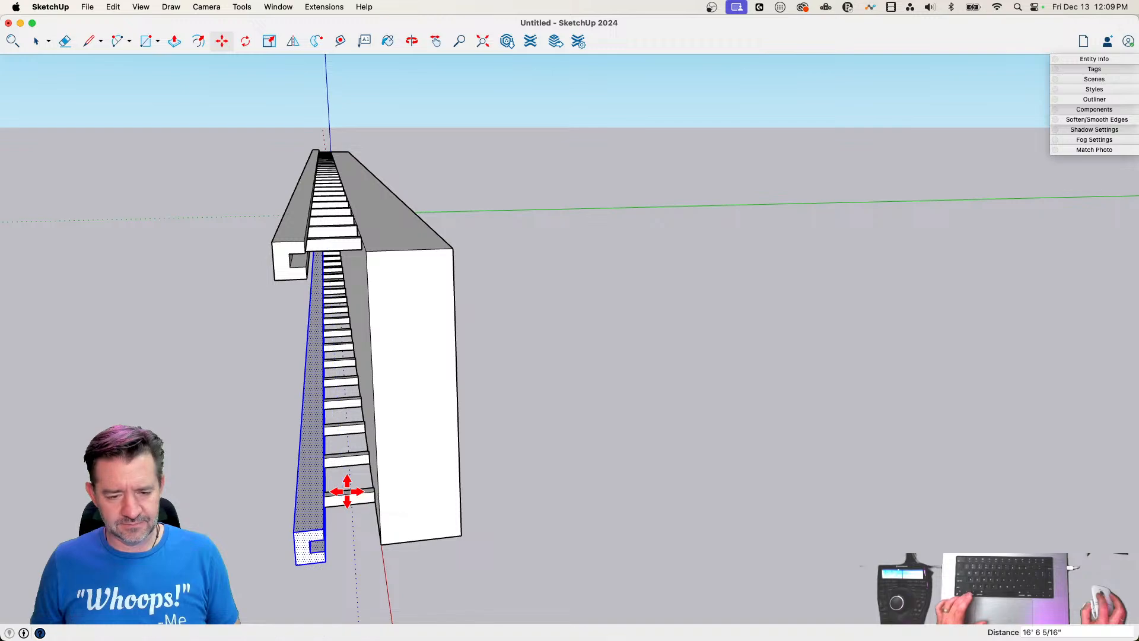
{"action": "key", "text": "Escape"}
{"action": "key", "text": "space"}
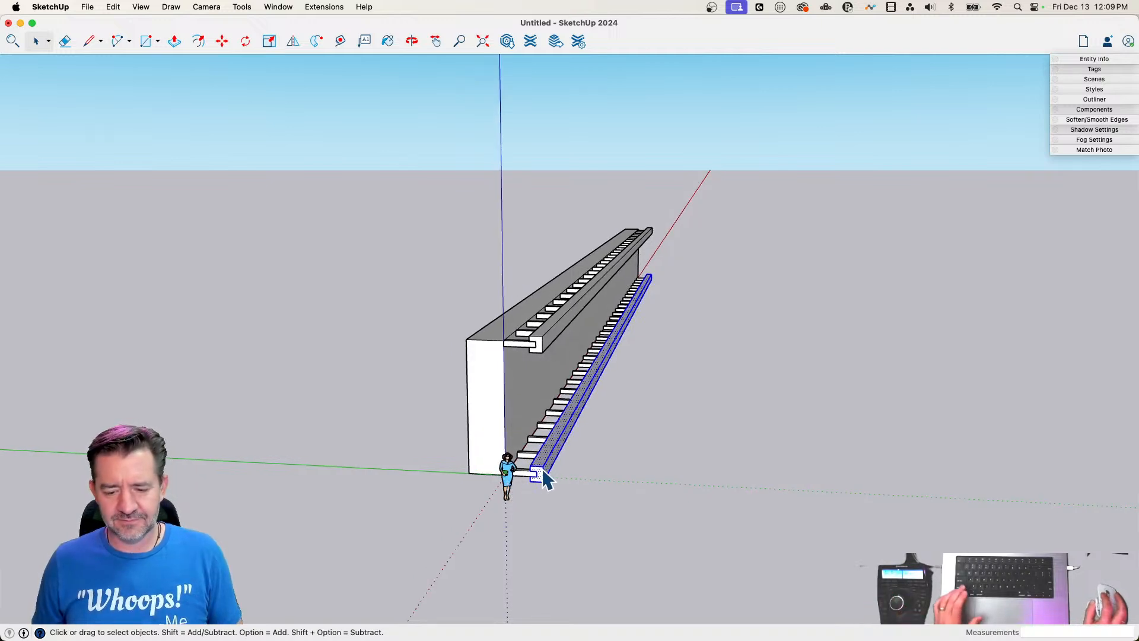
Make the lower rail and the upper rail each a separate group
{"action": "right_click", "coordinate": [542, 472]}
{"action": "left_click", "coordinate": [599, 503]}
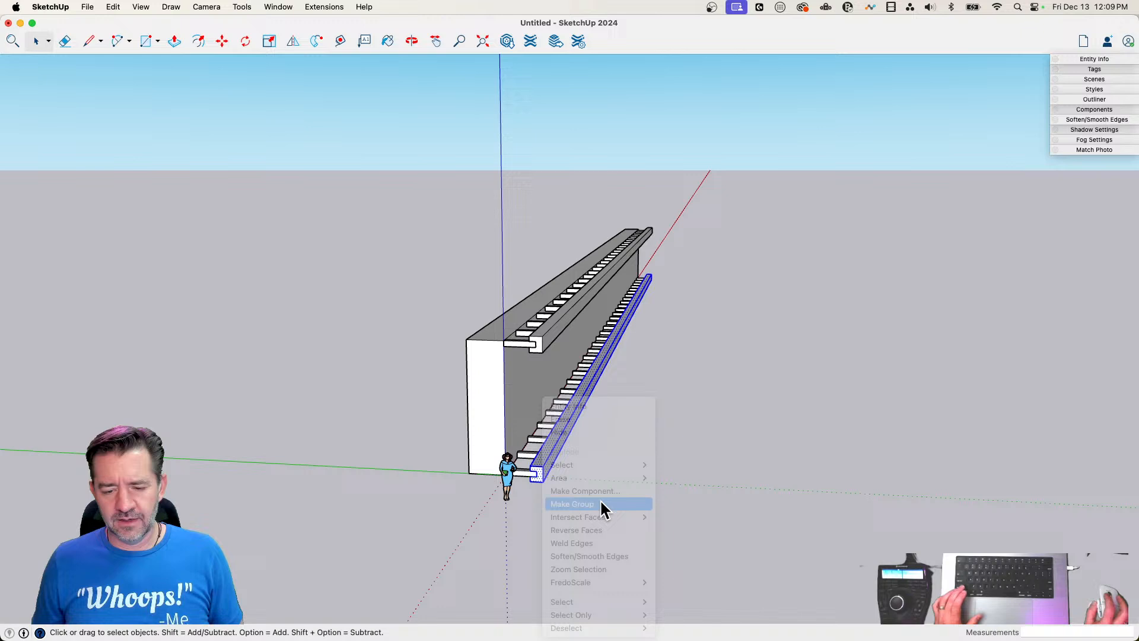
{"action": "right_click", "coordinate": [548, 340]}
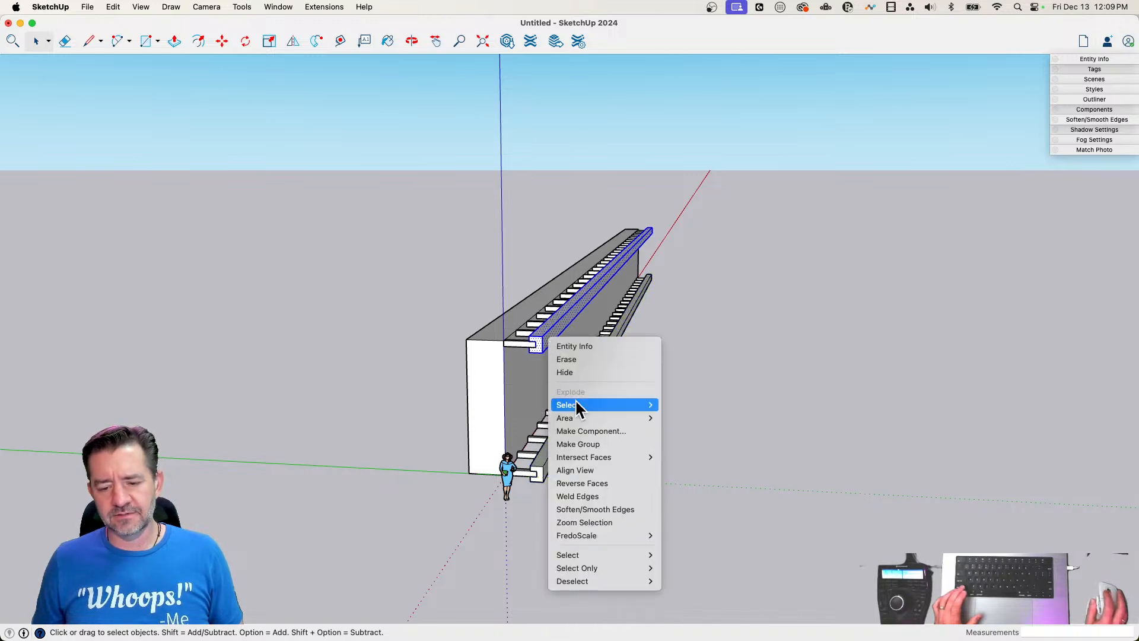
{"action": "left_click", "coordinate": [592, 445]}
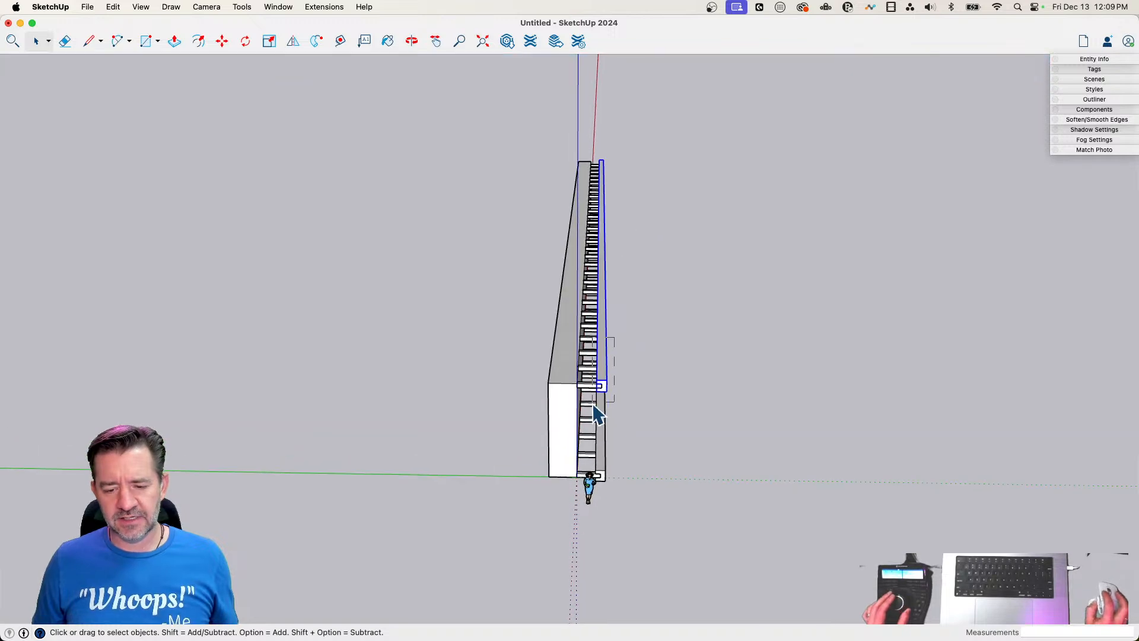
Select both rails and the beam group and mirror a copy of them onto the opposite face of the wall with Flip
{"action": "left_click", "coordinate": [600, 408]}
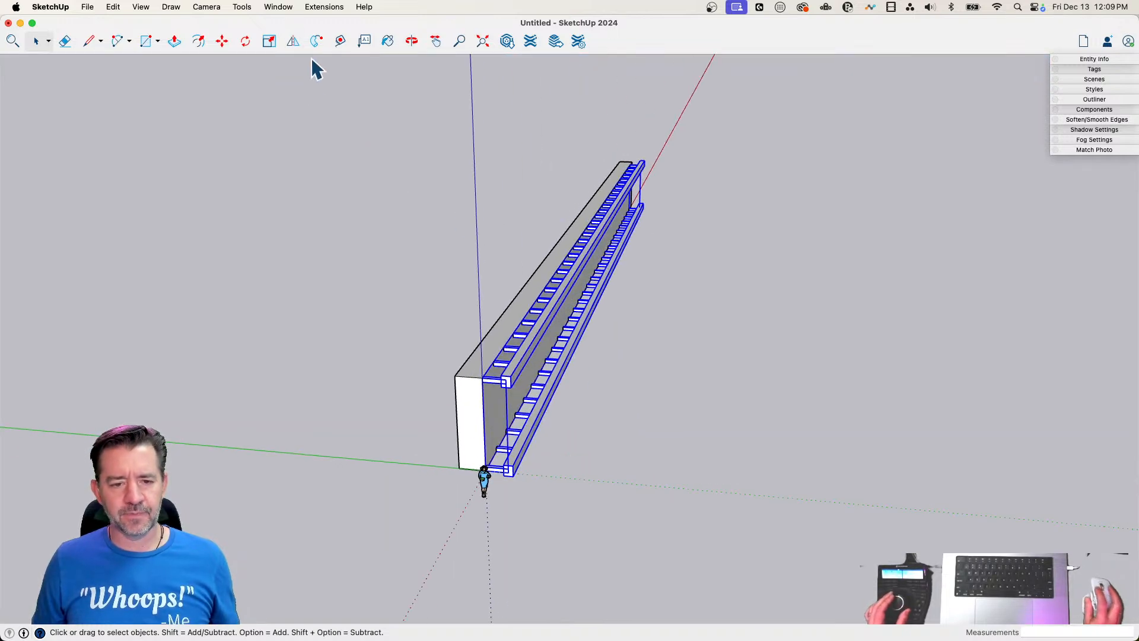
{"action": "left_click", "coordinate": [293, 41]}
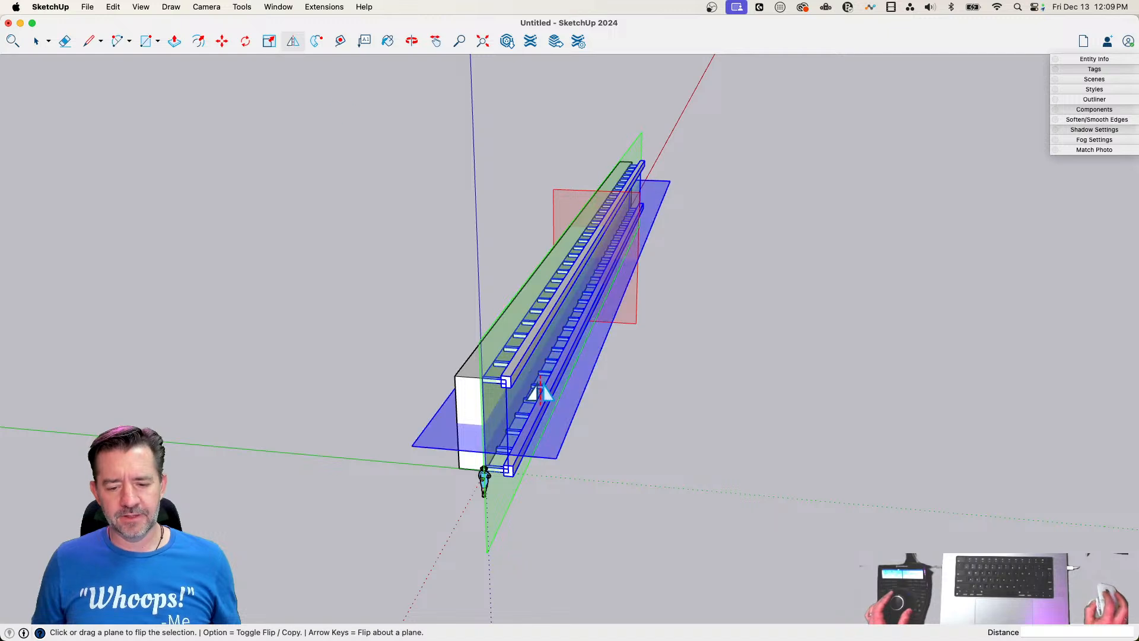
{"action": "left_click_drag", "start_coordinate": [455, 342], "coordinate": [452, 374]}
{"action": "key", "text": "alt"}
{"action": "scroll", "coordinate": [454, 374], "scroll_direction": "up", "scroll_amount": 4}
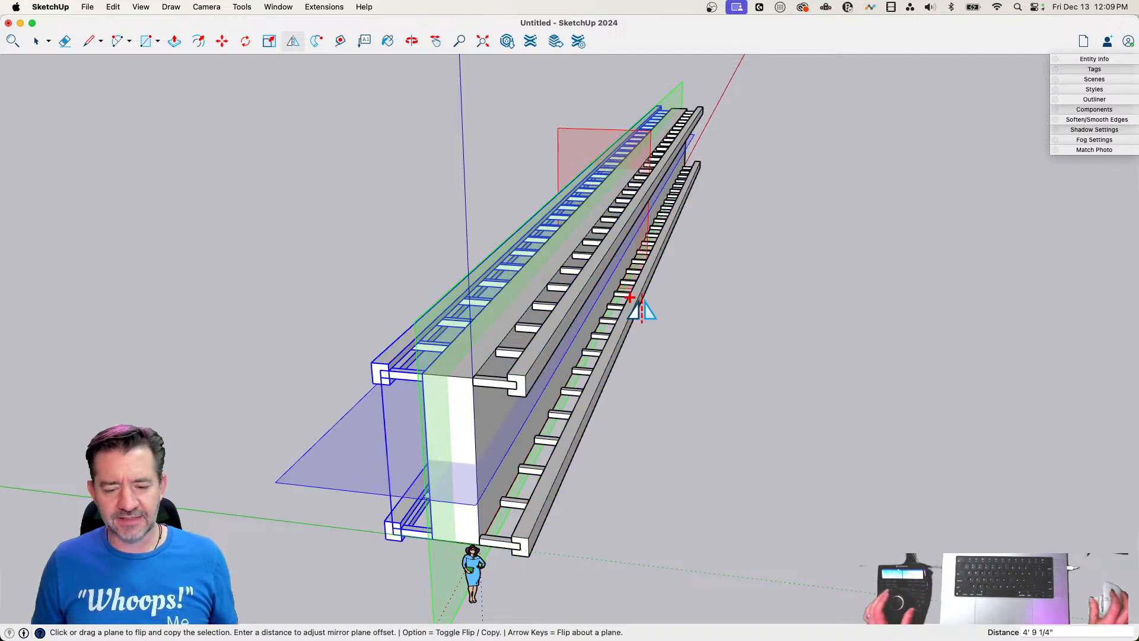
{"action": "key", "text": "space"}
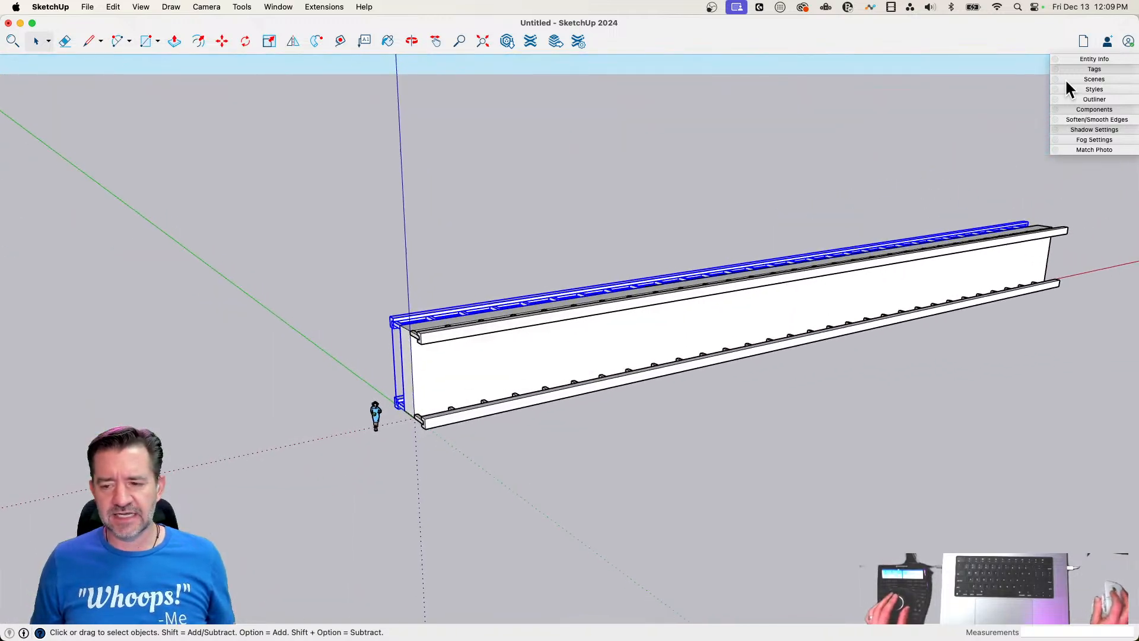
Show the entity information and examine the wall, the upper rail and the beam group with it
{"action": "left_click", "coordinate": [1096, 56]}
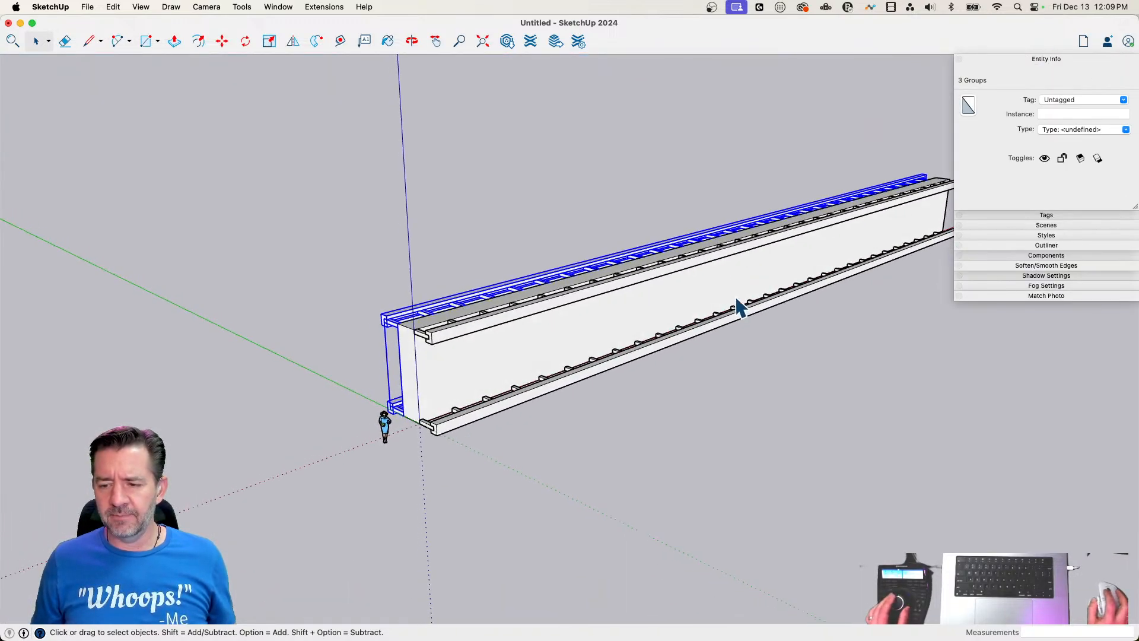
{"action": "left_click", "coordinate": [700, 347]}
{"action": "left_click", "coordinate": [525, 323]}
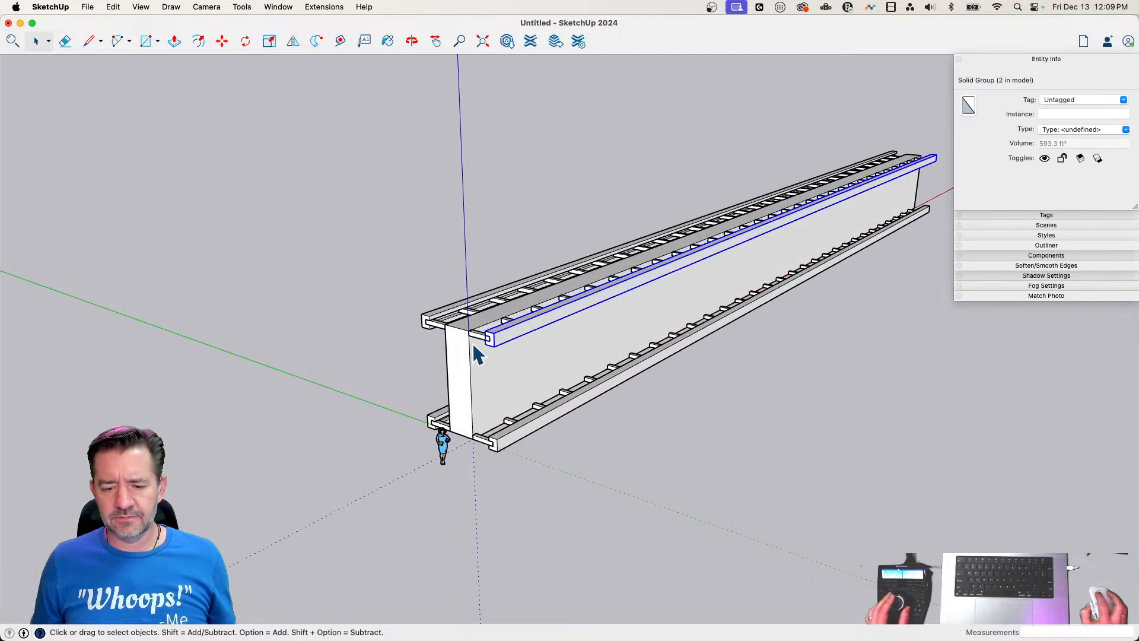
{"action": "left_click", "coordinate": [480, 343]}
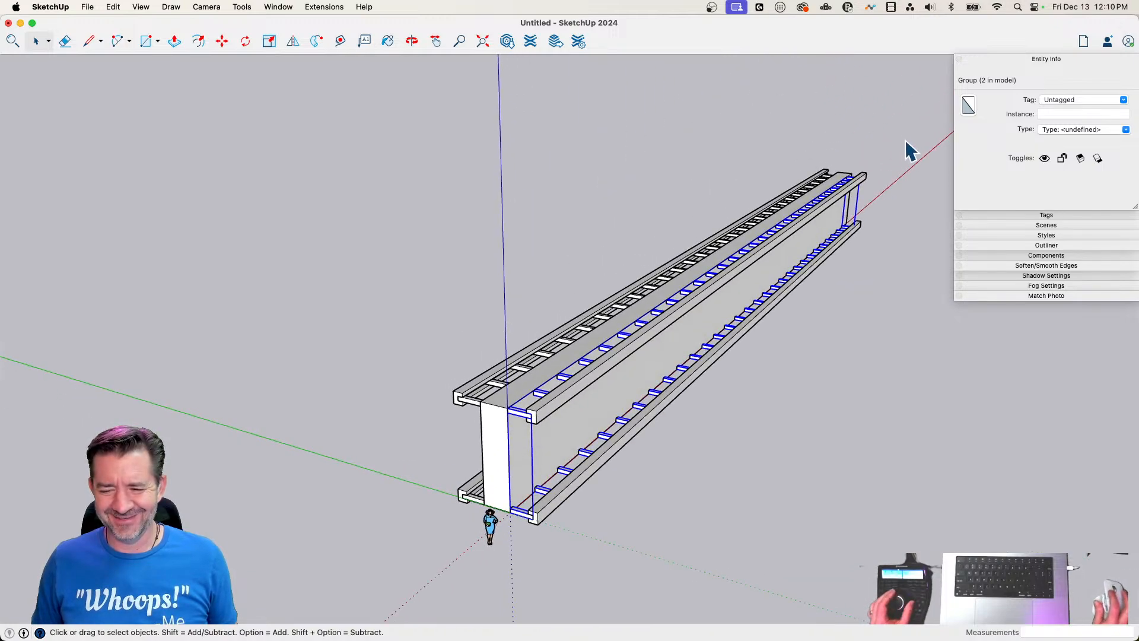
Select the wall together with all beams and rails on both sides and make them one group
{"action": "left_click_drag", "start_coordinate": [467, 475], "coordinate": [411, 485]}
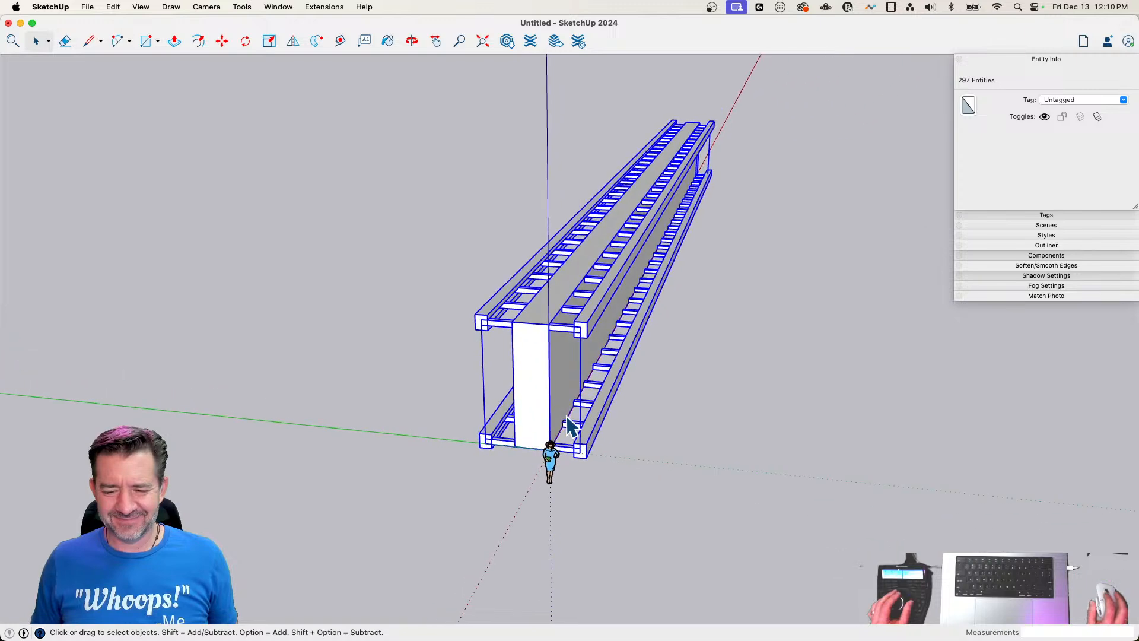
{"action": "right_click", "coordinate": [534, 364]}
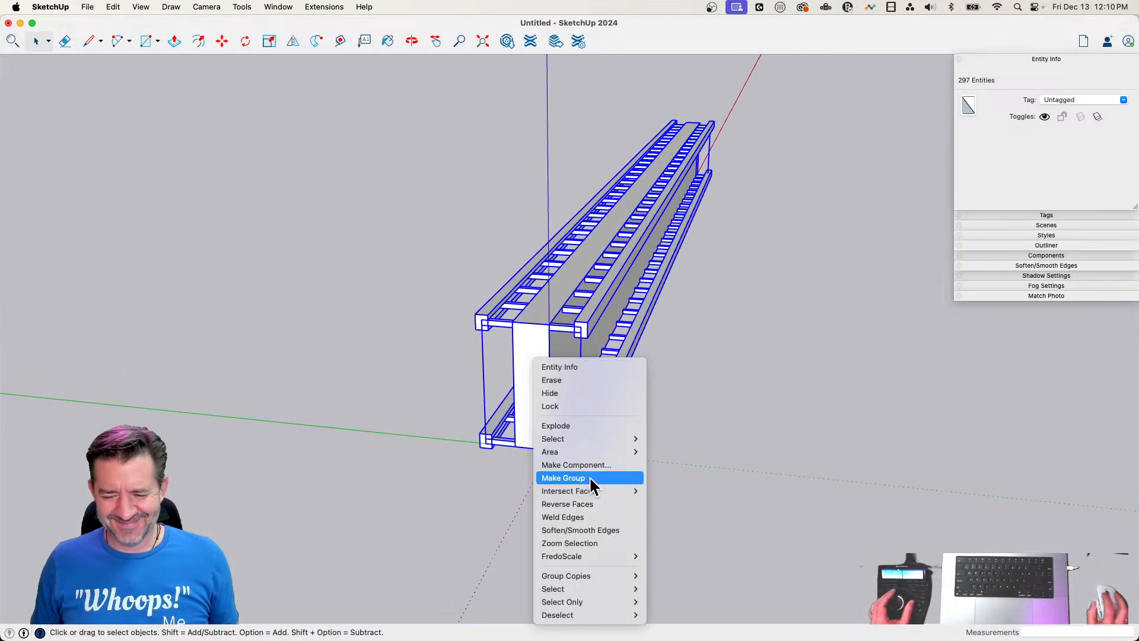
{"action": "left_click", "coordinate": [589, 475]}
Open the combined group, select everything inside, explode the nested groups and leave the group
{"action": "double_click", "coordinate": [538, 337]}
{"action": "key", "text": "super+a"}
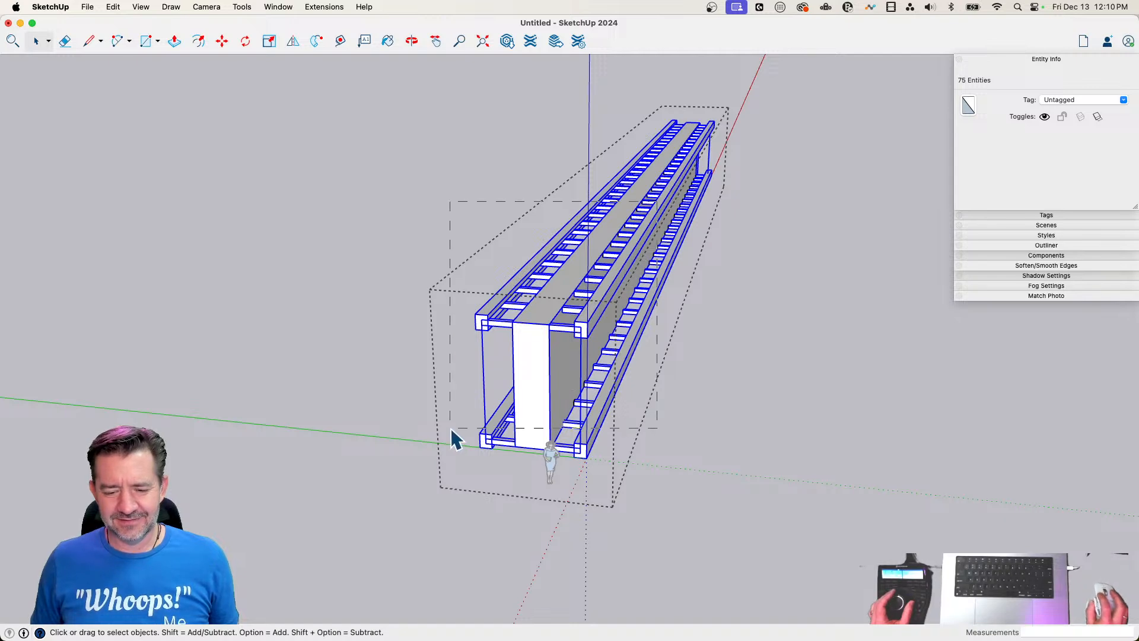
{"action": "right_click", "coordinate": [543, 379]}
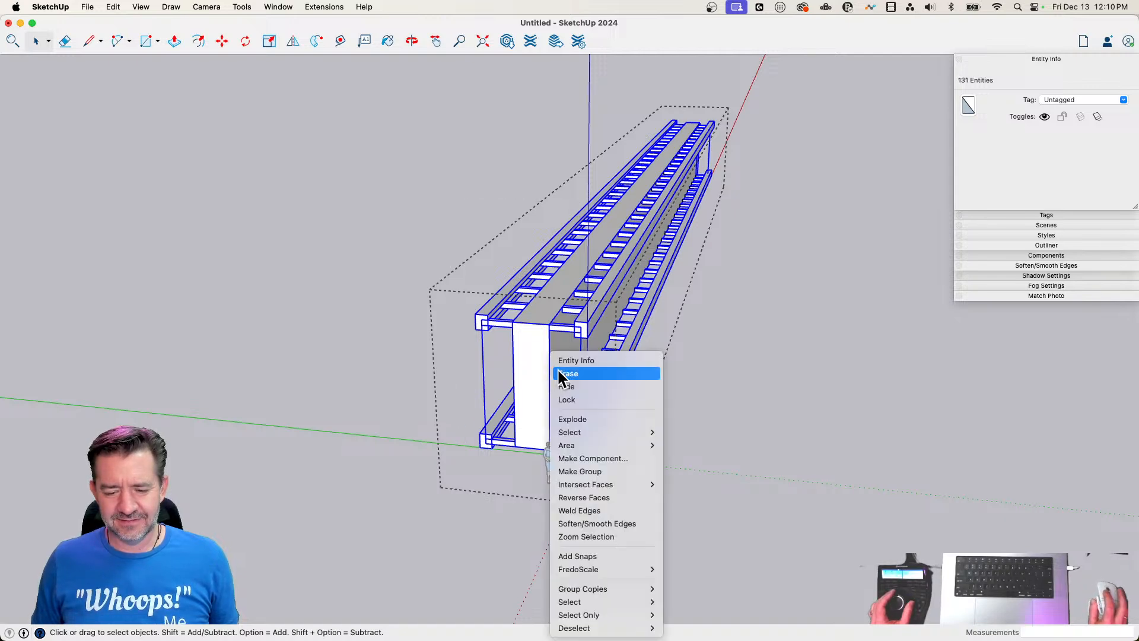
{"action": "left_click", "coordinate": [599, 419]}
{"action": "left_click", "coordinate": [684, 468]}
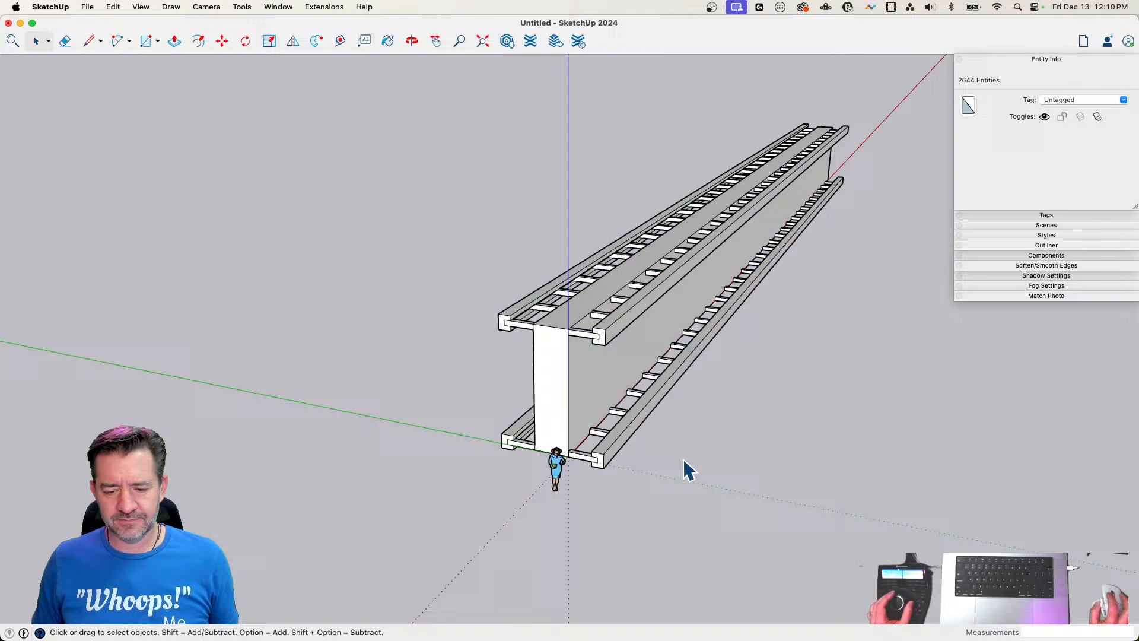
Select the combined wall group, check it with Solid Inspector² and select it again
{"action": "left_click", "coordinate": [624, 379]}
{"action": "left_click", "coordinate": [325, 7]}
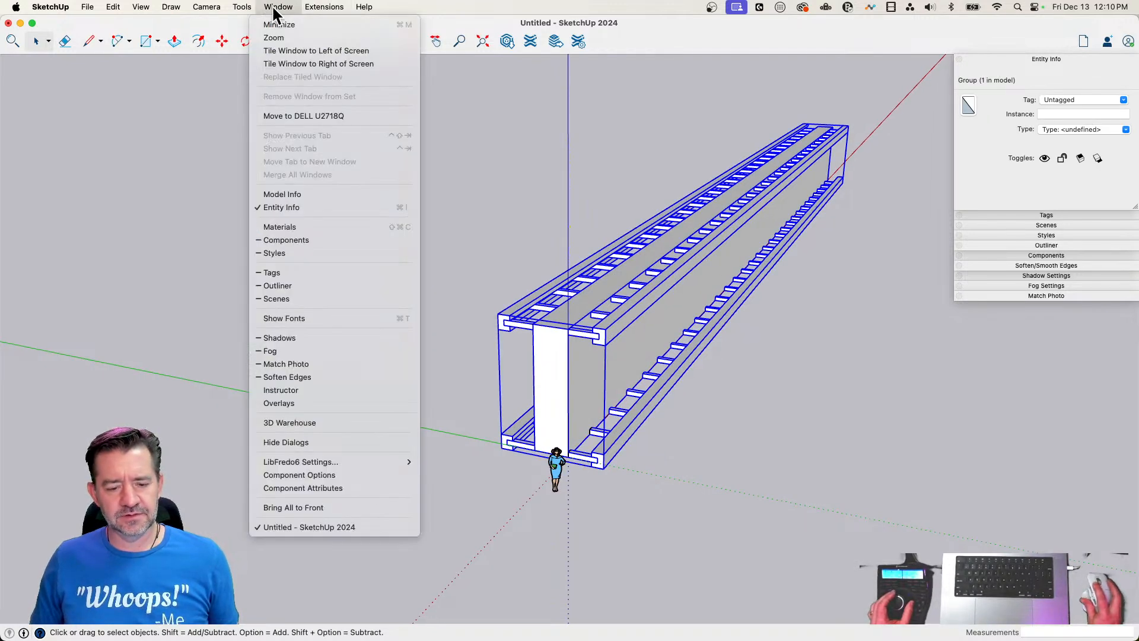
{"action": "mouse_move", "coordinate": [251, 7]}
{"action": "left_click", "coordinate": [268, 403]}
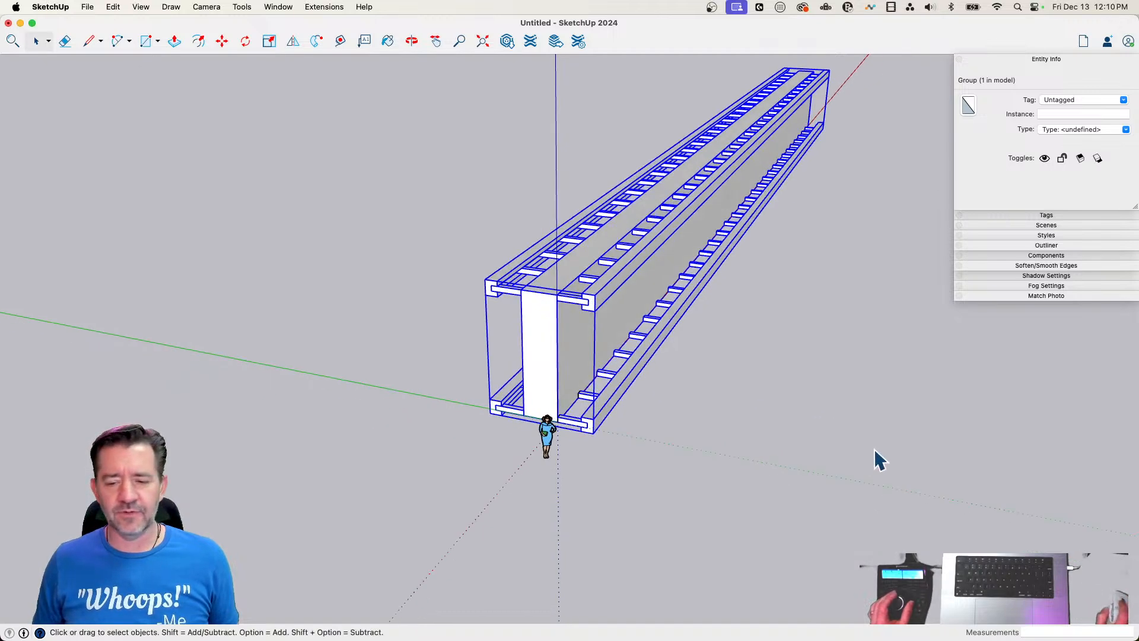
{"action": "left_click", "coordinate": [855, 362]}
{"action": "left_click", "coordinate": [680, 307]}
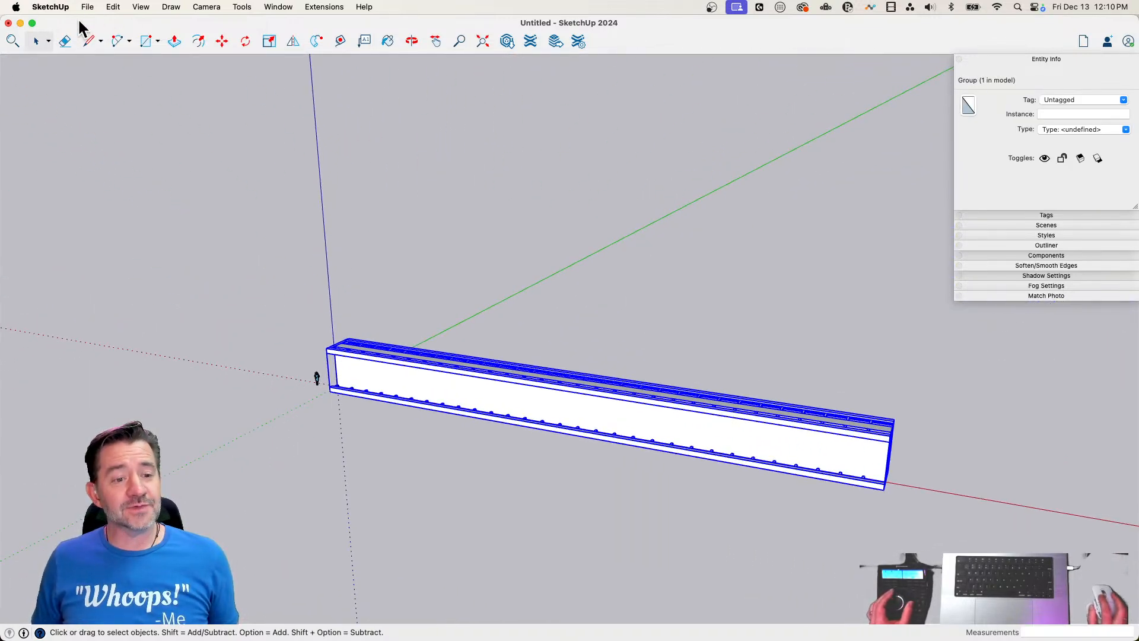
Save the model to the Desktop as AMTMA
{"action": "left_click", "coordinate": [87, 7]}
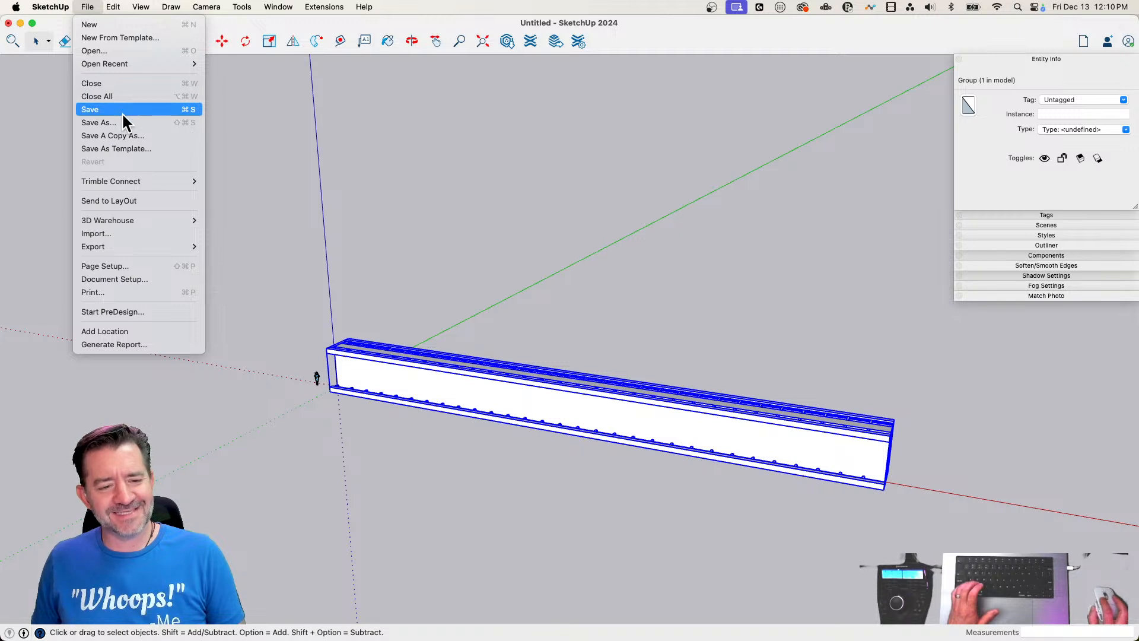
{"action": "left_click", "coordinate": [123, 110]}
{"action": "type", "text": "AM"}
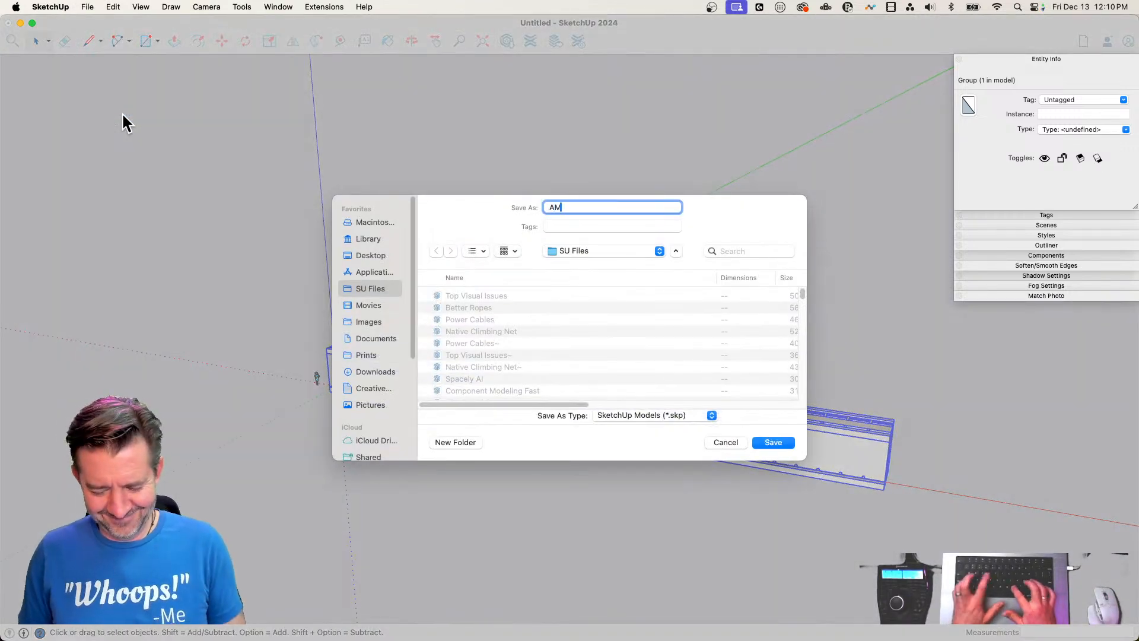
{"action": "type", "text": "TMA"}
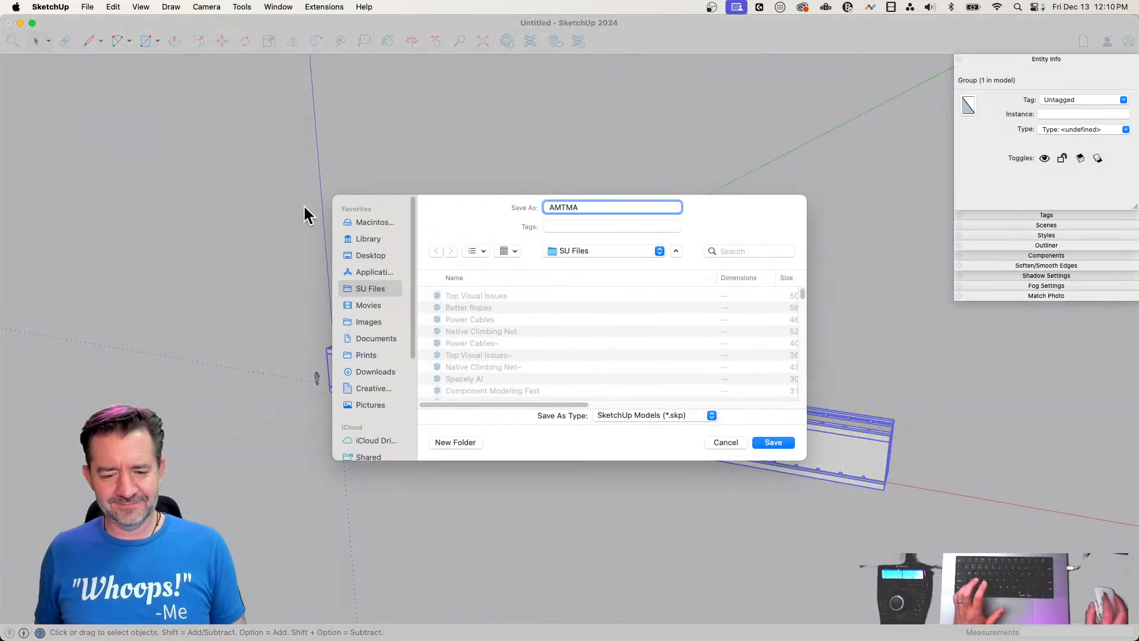
{"action": "left_click", "coordinate": [372, 256]}
{"action": "left_click", "coordinate": [771, 443]}
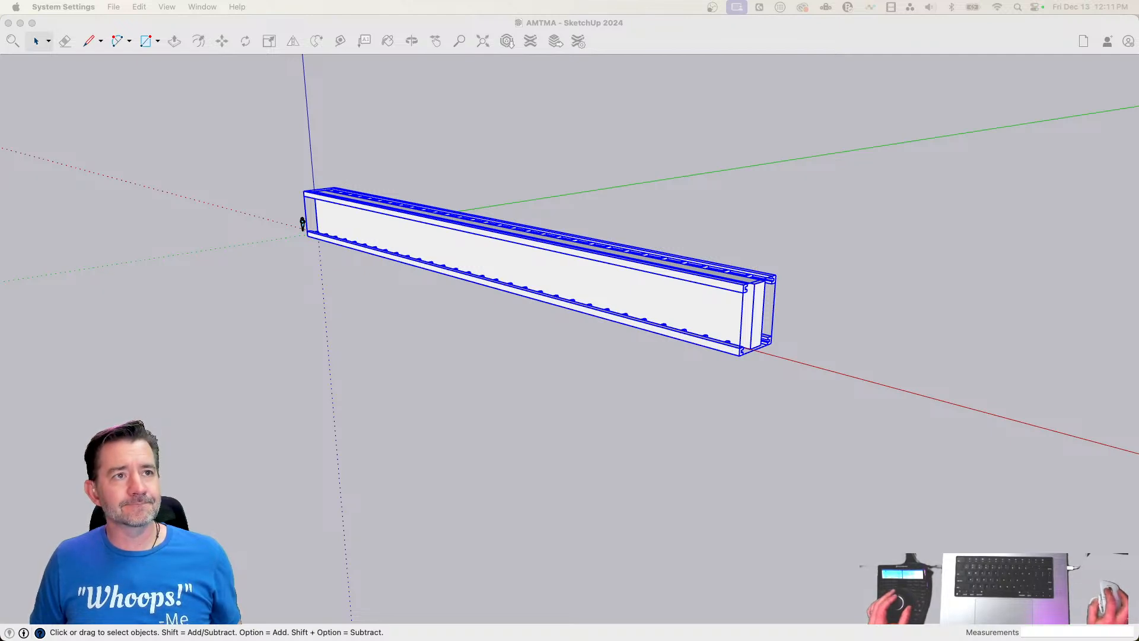
{"action": "left_click", "coordinate": [318, 81]}
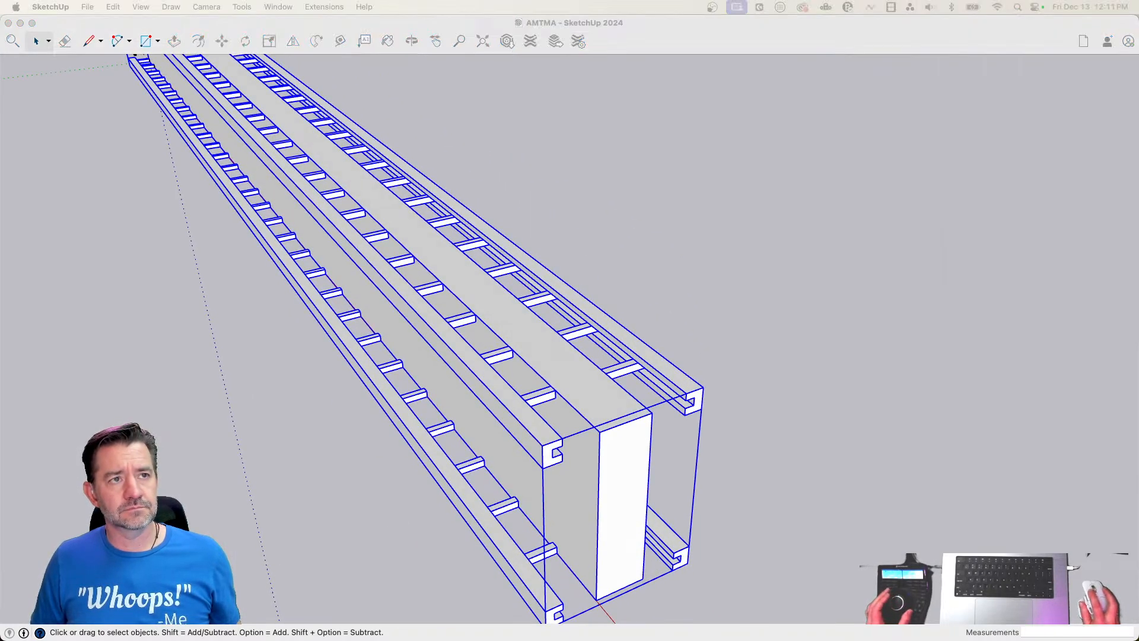
{"action": "left_click", "coordinate": [952, 411]}
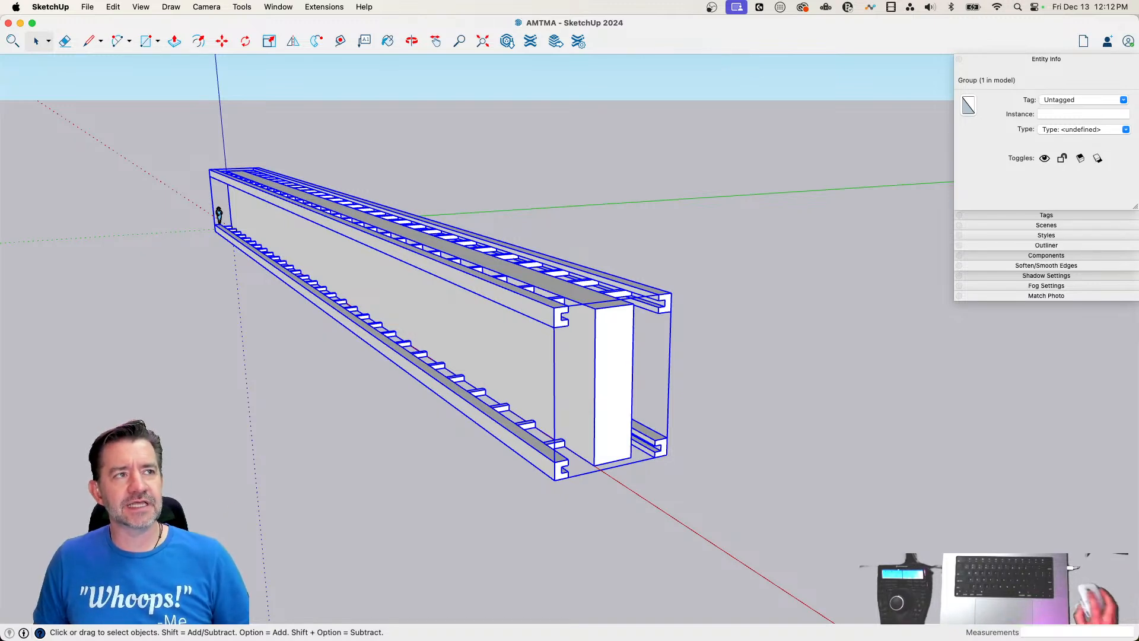
Try to start FredoScale Box Twisting on the grouped wall
{"action": "left_click", "coordinate": [810, 436]}
{"action": "left_click", "coordinate": [608, 374]}
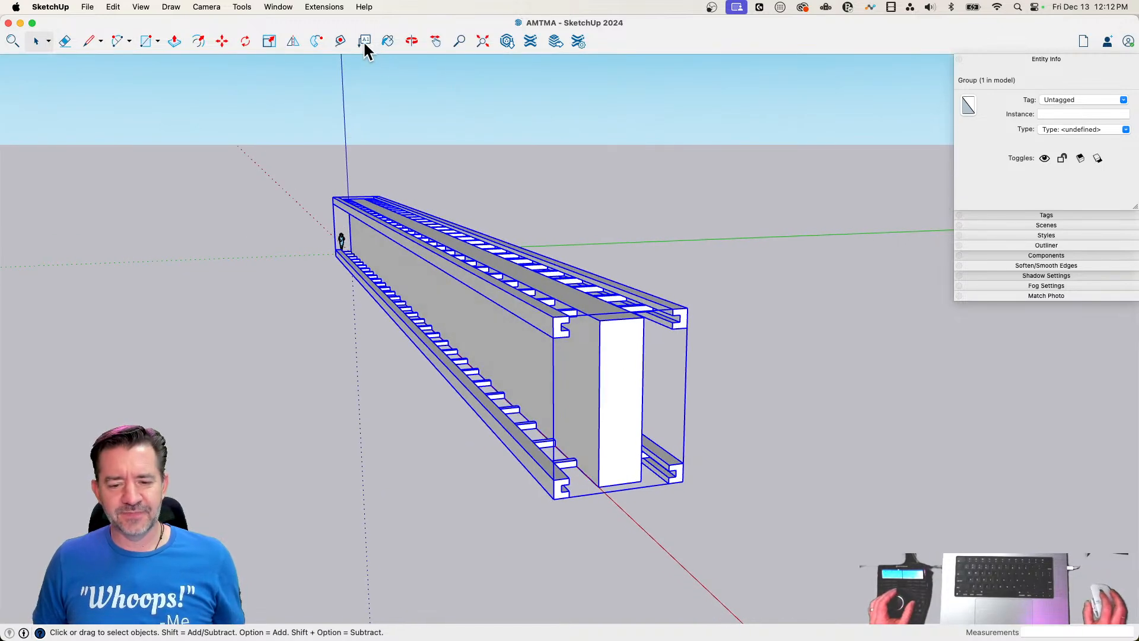
{"action": "left_click", "coordinate": [242, 7]}
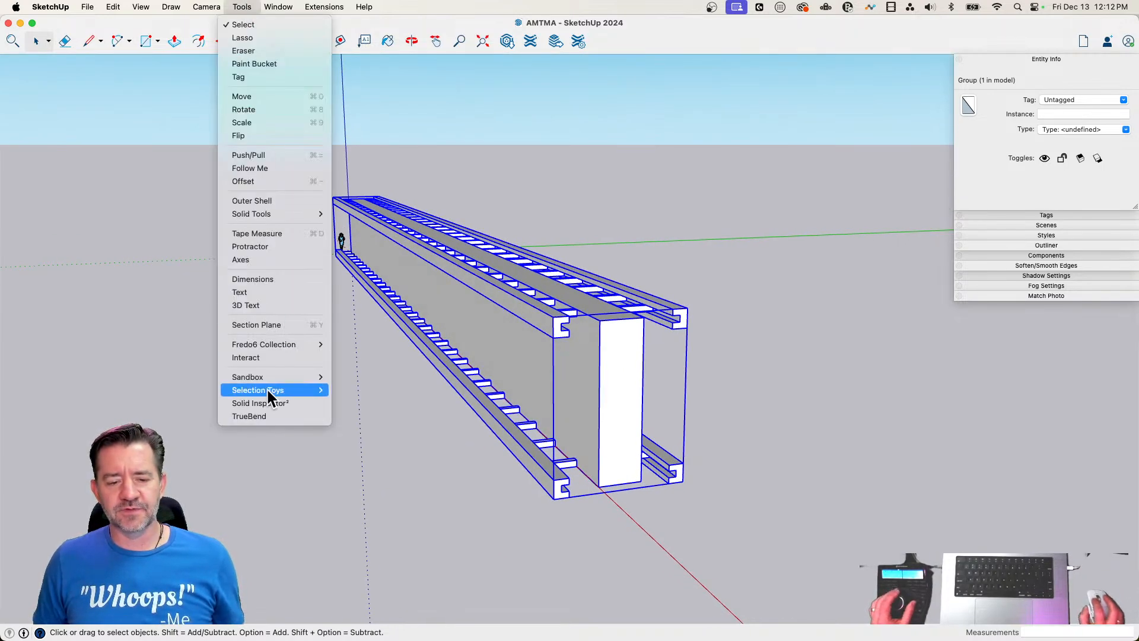
{"action": "mouse_move", "coordinate": [261, 350]}
{"action": "mouse_move", "coordinate": [377, 350]}
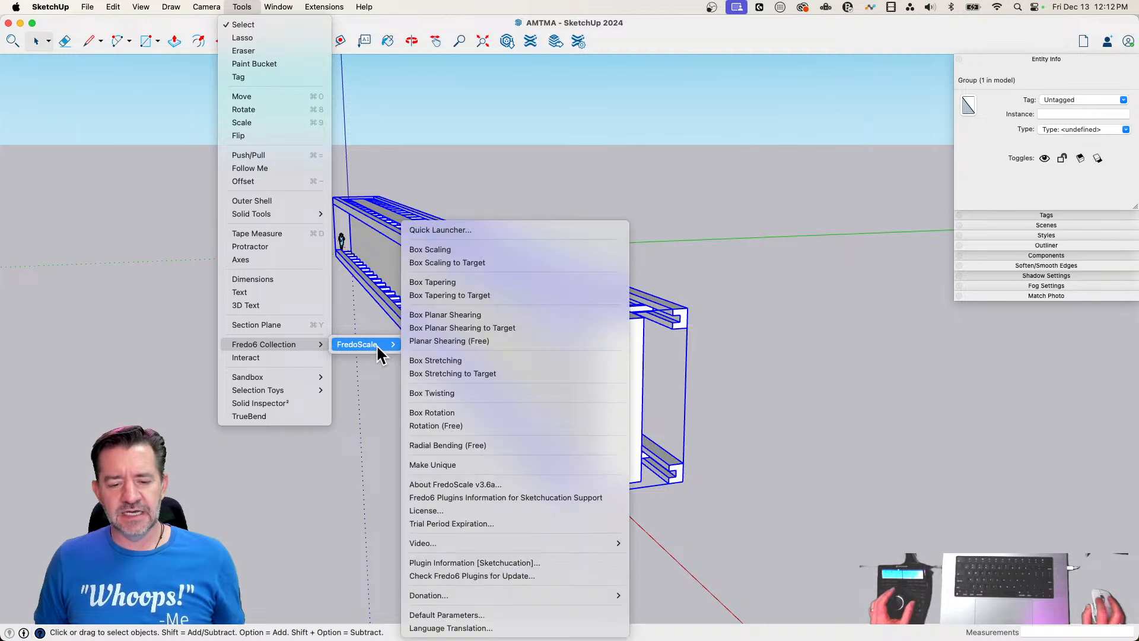
{"action": "left_click", "coordinate": [454, 393]}
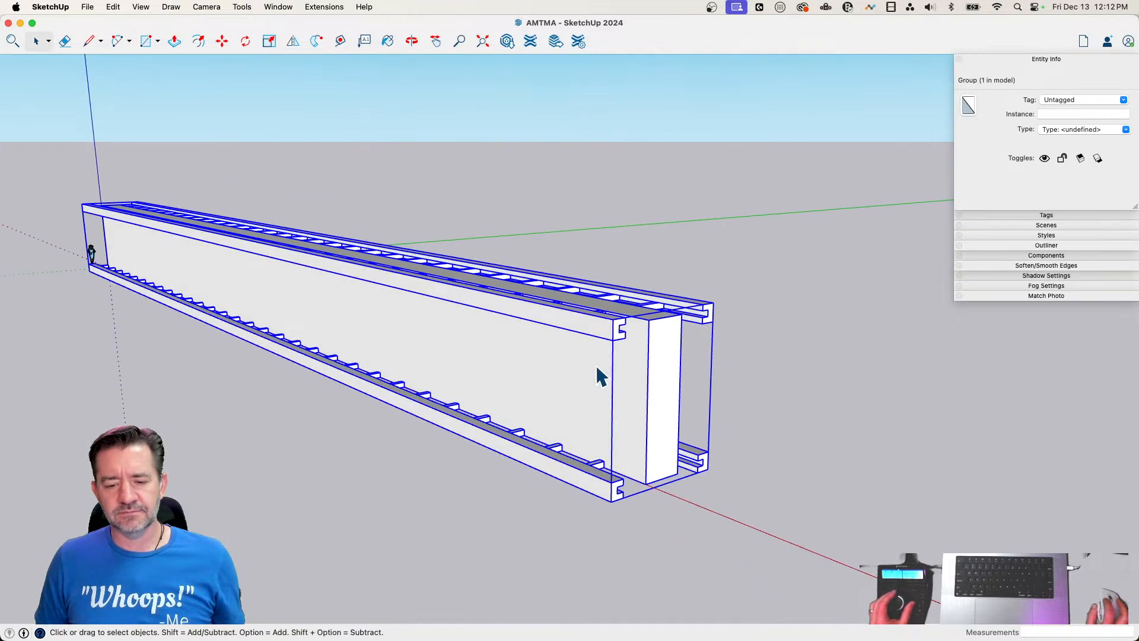
{"action": "left_click", "coordinate": [739, 386]}
{"action": "left_click", "coordinate": [628, 388]}
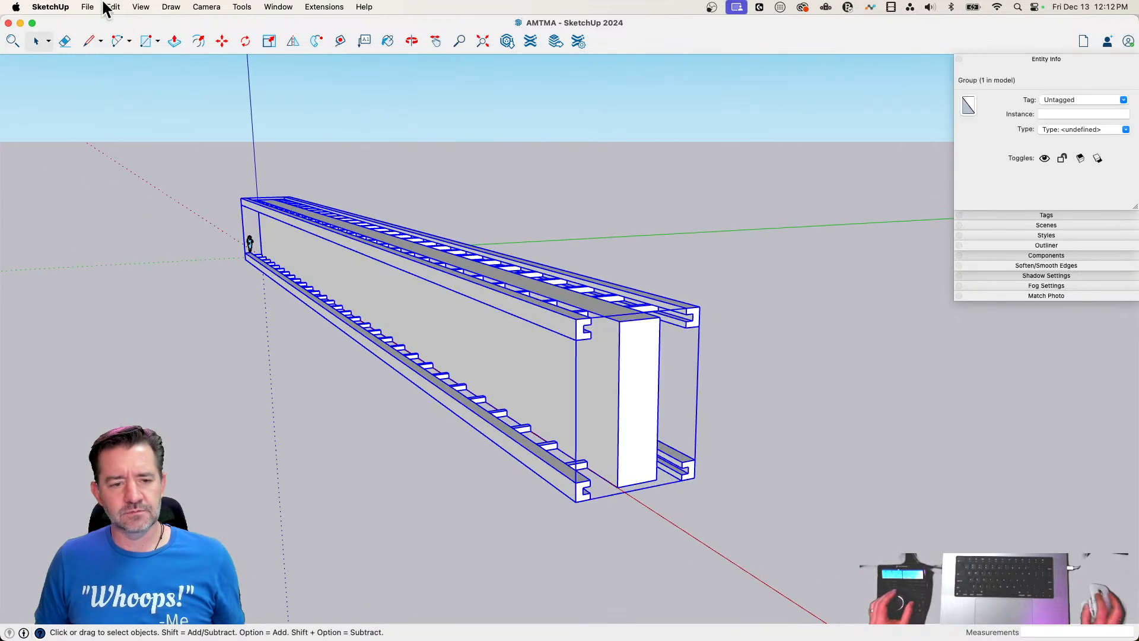
{"action": "left_click", "coordinate": [209, 7]}
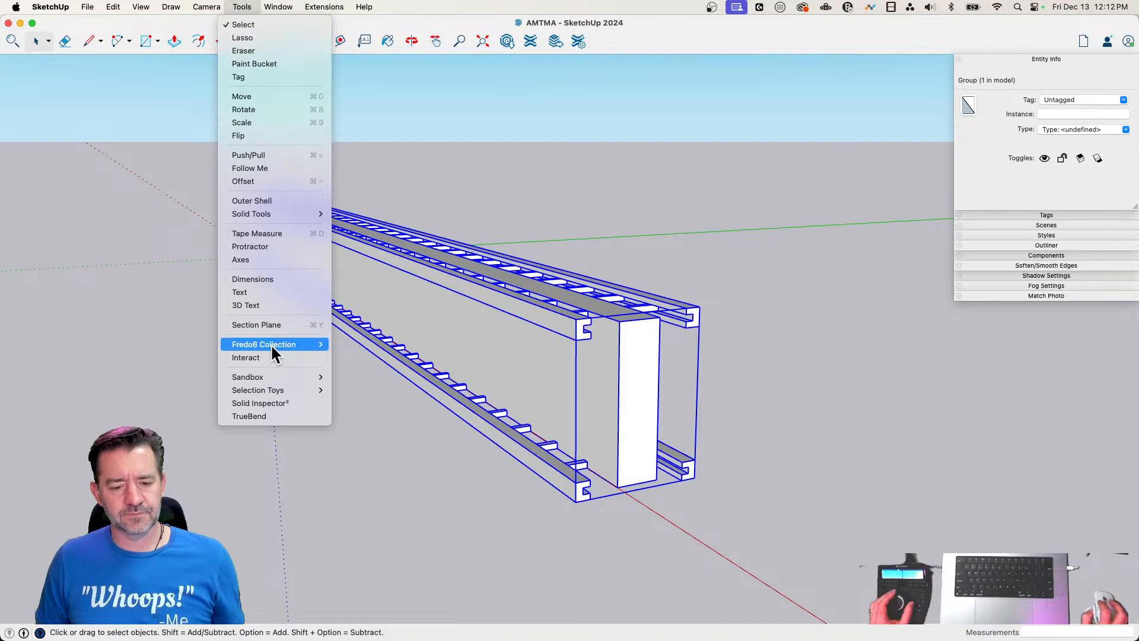
{"action": "mouse_move", "coordinate": [272, 347]}
{"action": "mouse_move", "coordinate": [381, 349]}
{"action": "left_click", "coordinate": [457, 393]}
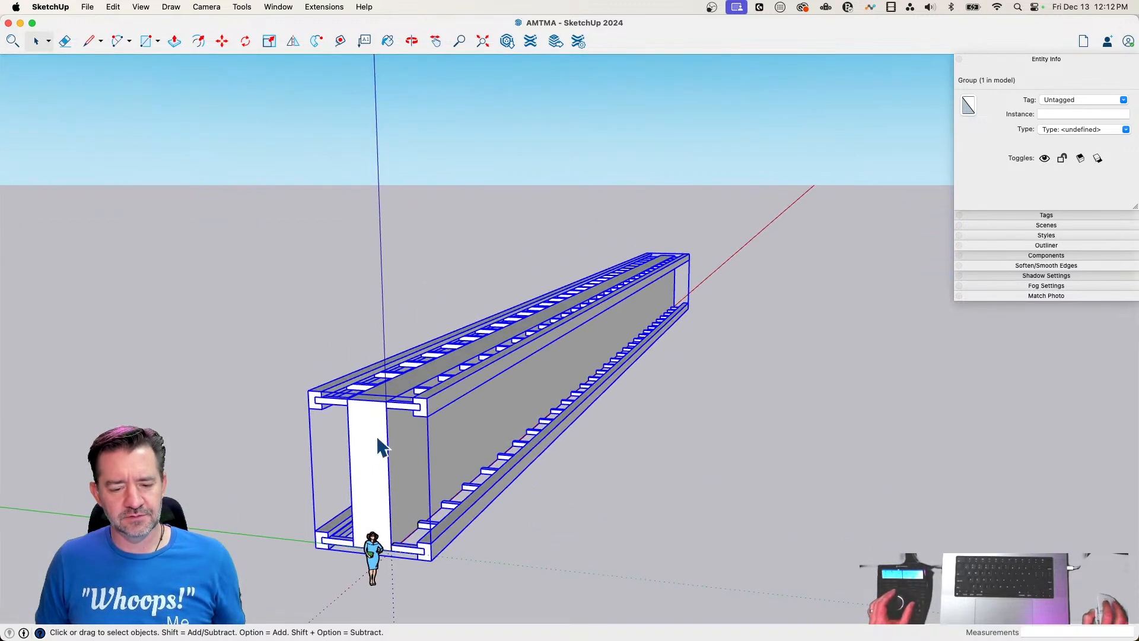
Explode the wall group and twist its geometry 180 degrees along its length with FredoScale Box Twisting, from the end by the scale figure
{"action": "right_click", "coordinate": [372, 428]}
{"action": "left_click", "coordinate": [400, 426]}
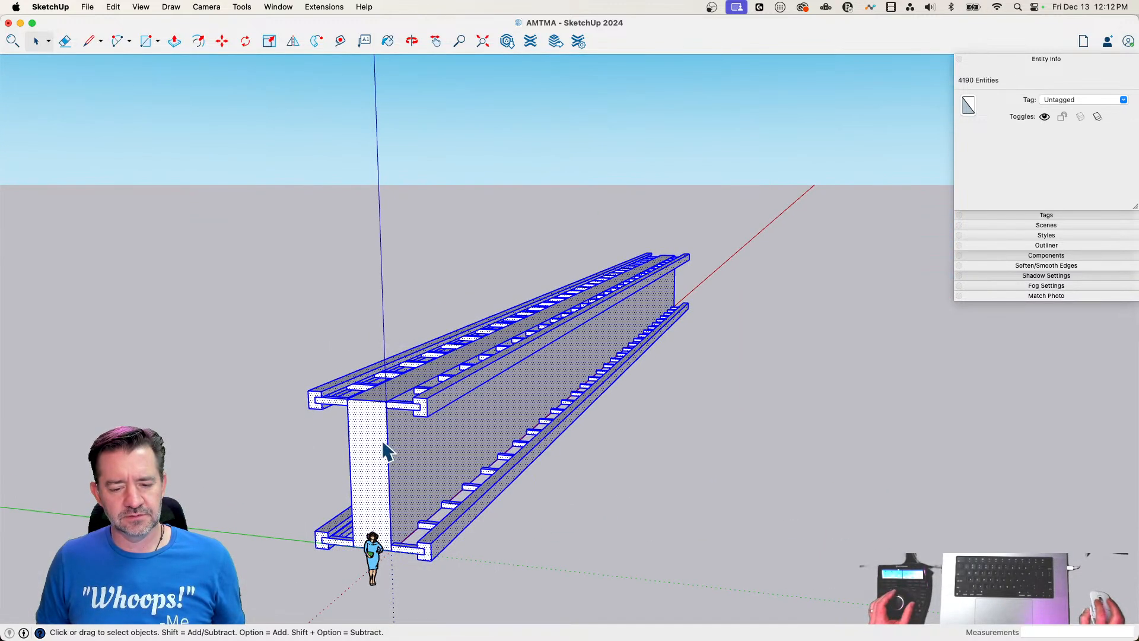
{"action": "left_click", "coordinate": [241, 7]}
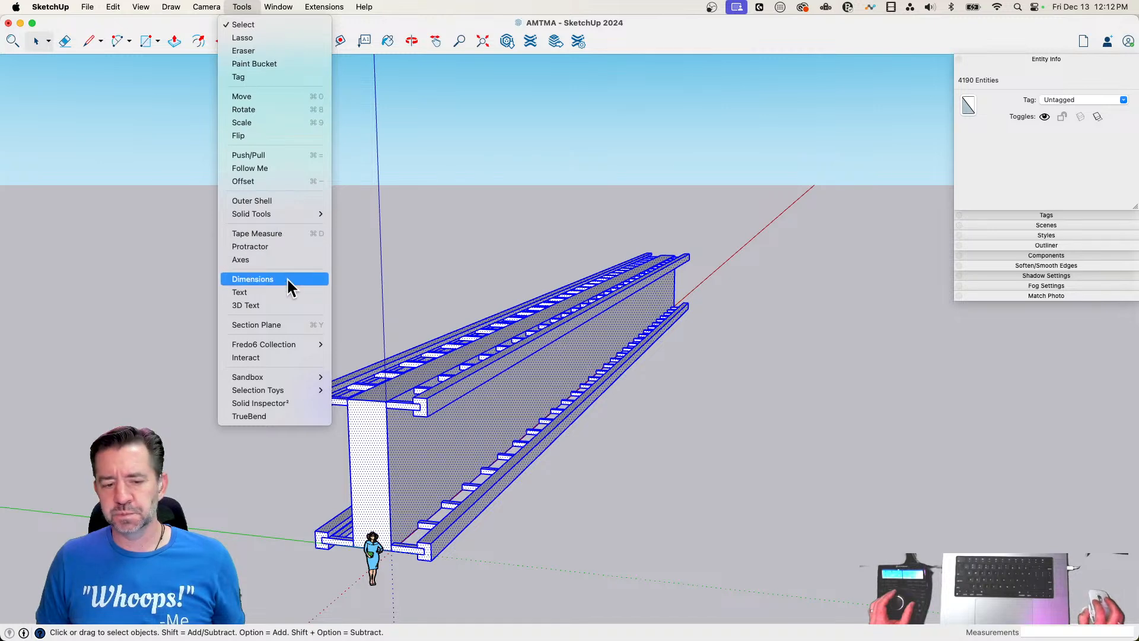
{"action": "mouse_move", "coordinate": [356, 344]}
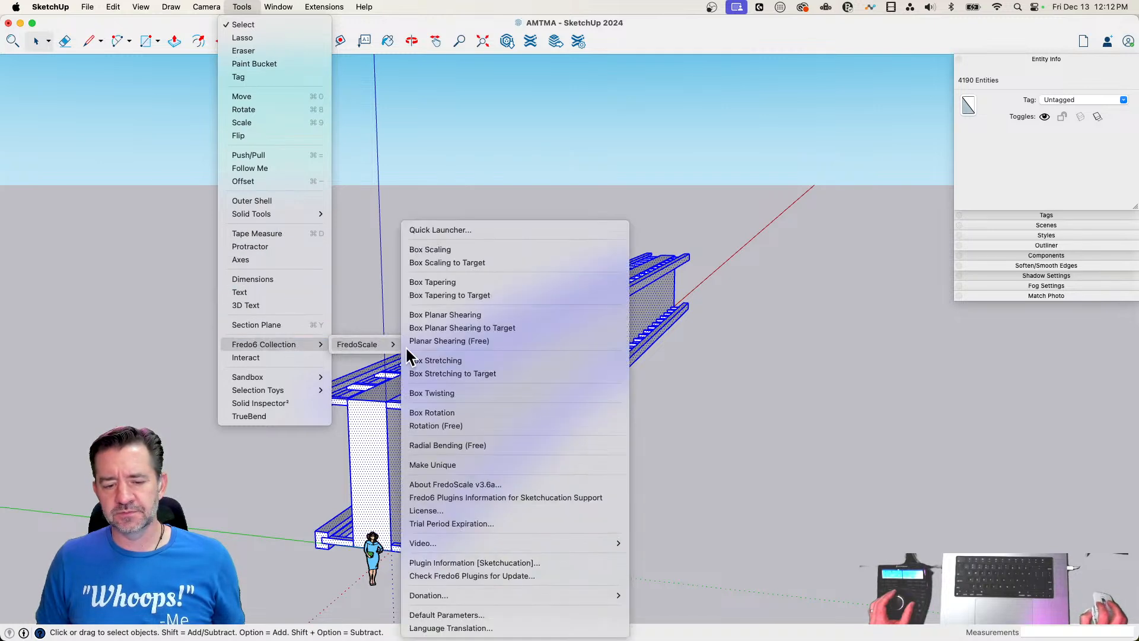
{"action": "left_click", "coordinate": [445, 391]}
{"action": "left_click", "coordinate": [369, 474]}
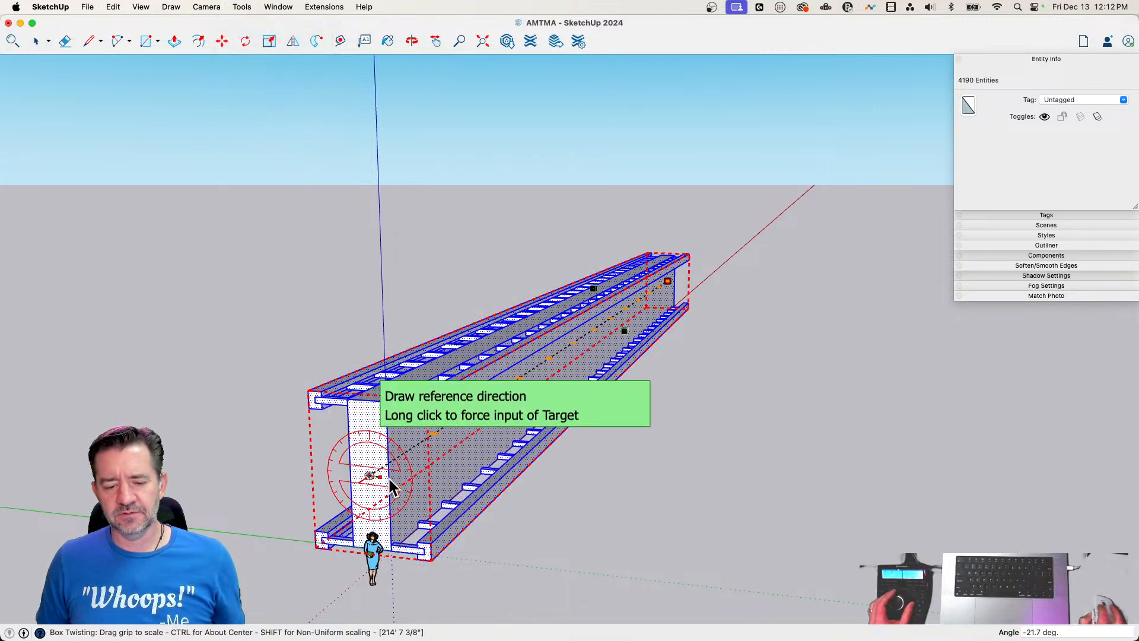
{"action": "left_click", "coordinate": [570, 501]}
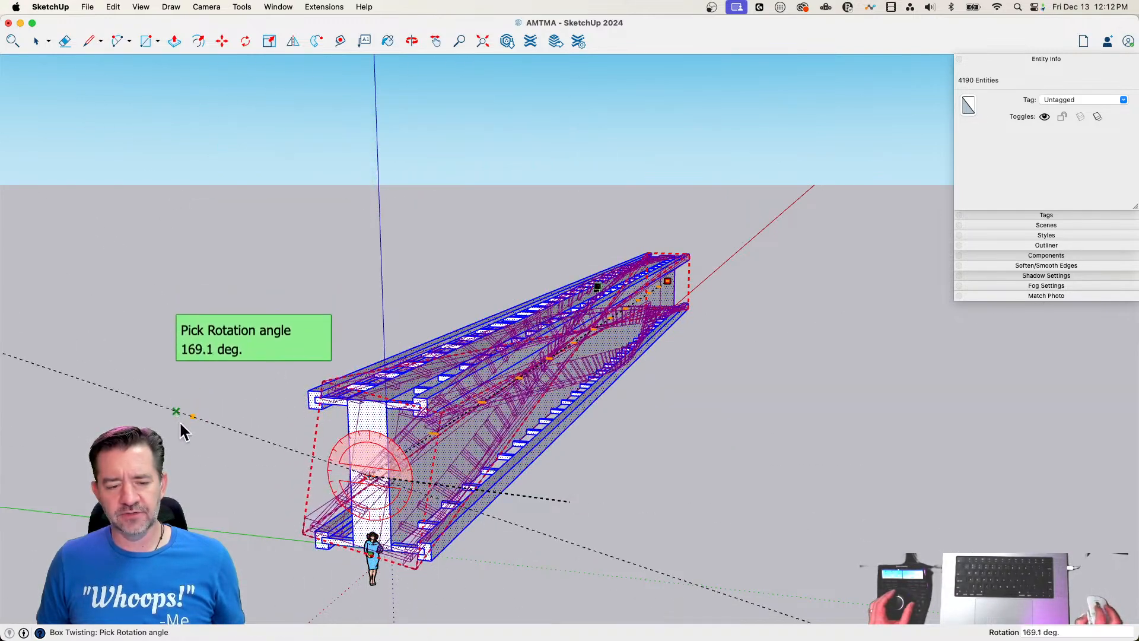
{"action": "type", "text": "180"}
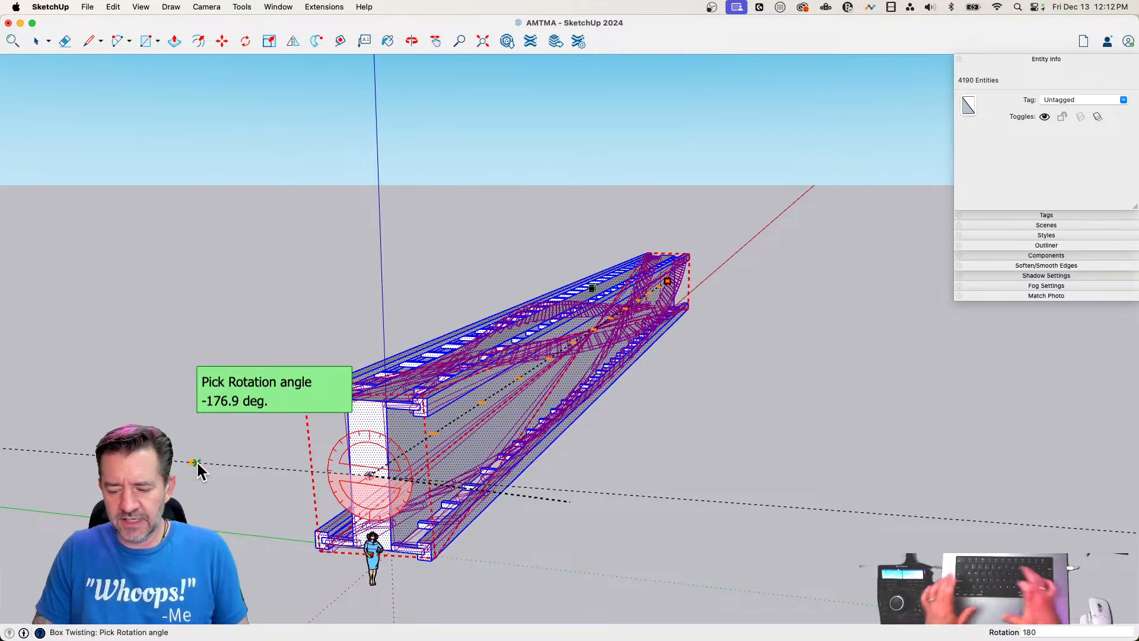
{"action": "key", "text": "Return"}
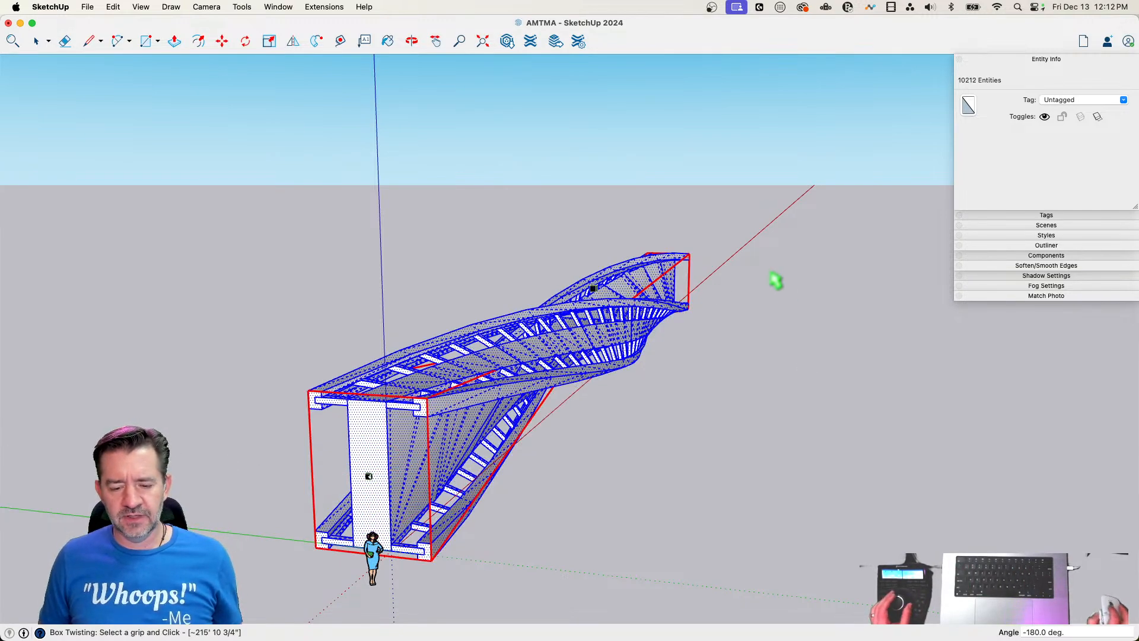
{"action": "key", "text": "space"}
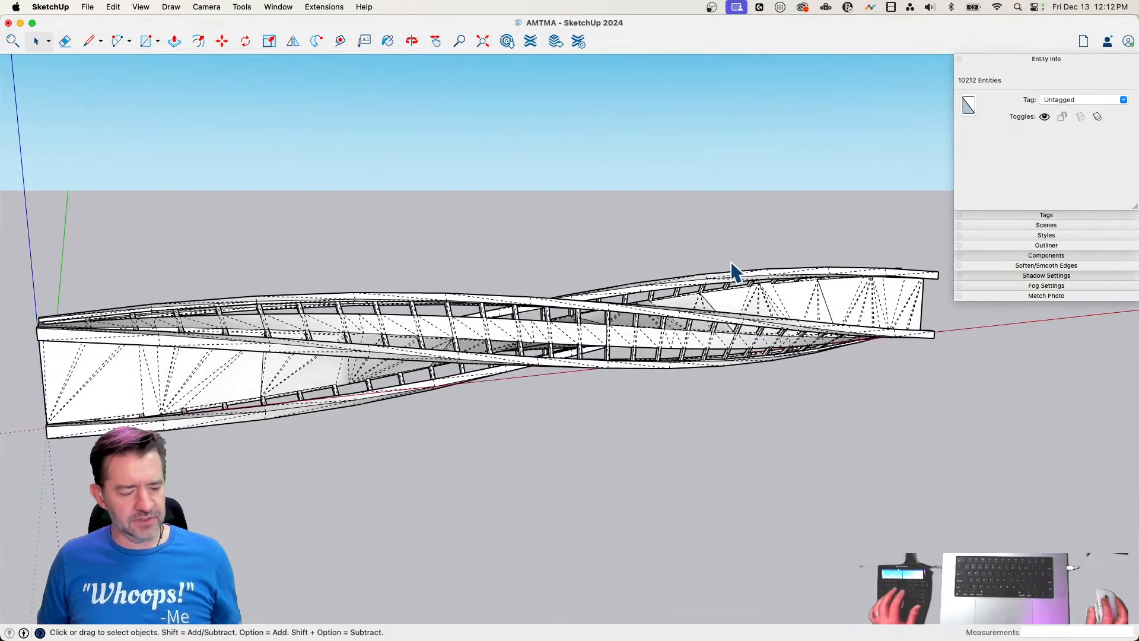
Make all the twisted wall, beam and rail geometry into one group
{"action": "key", "text": "alt+h"}
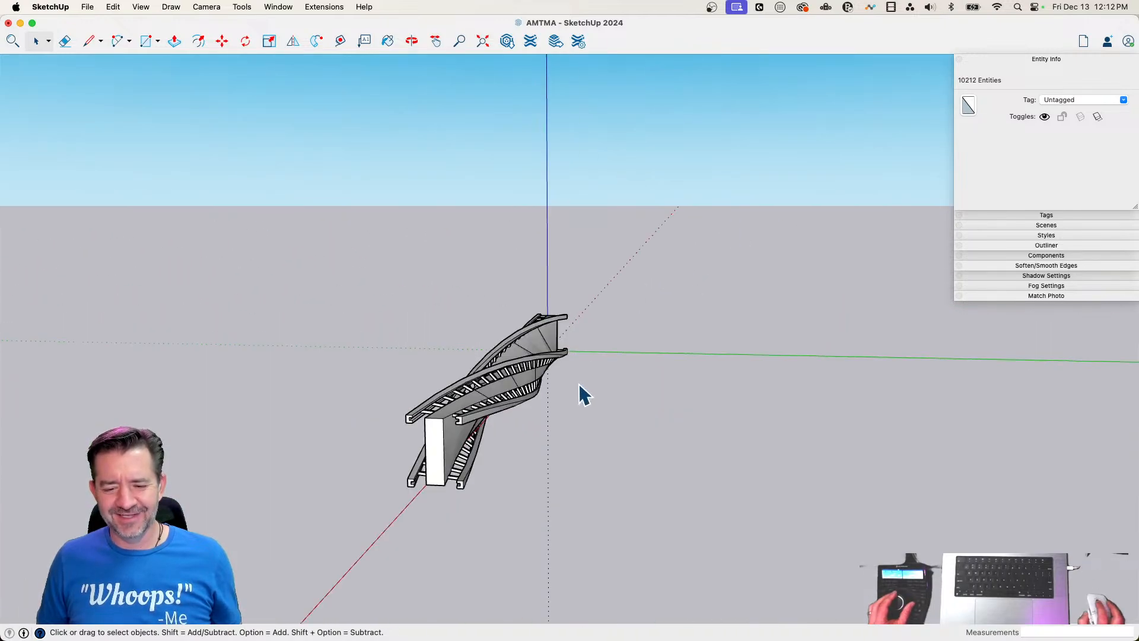
{"action": "right_click", "coordinate": [507, 375]}
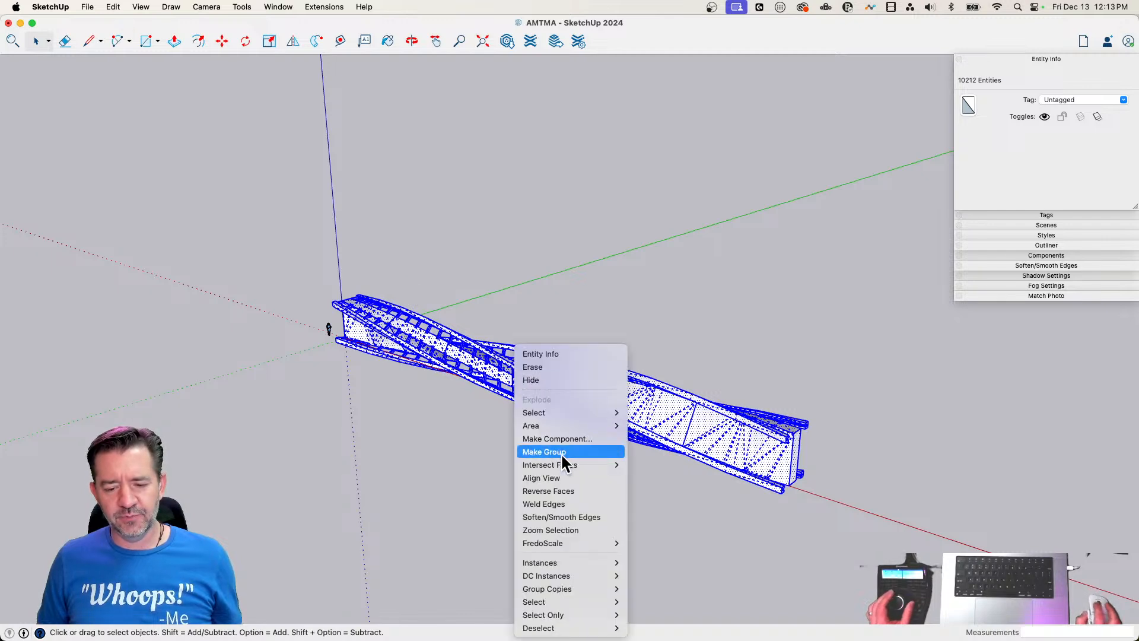
{"action": "left_click", "coordinate": [561, 450]}
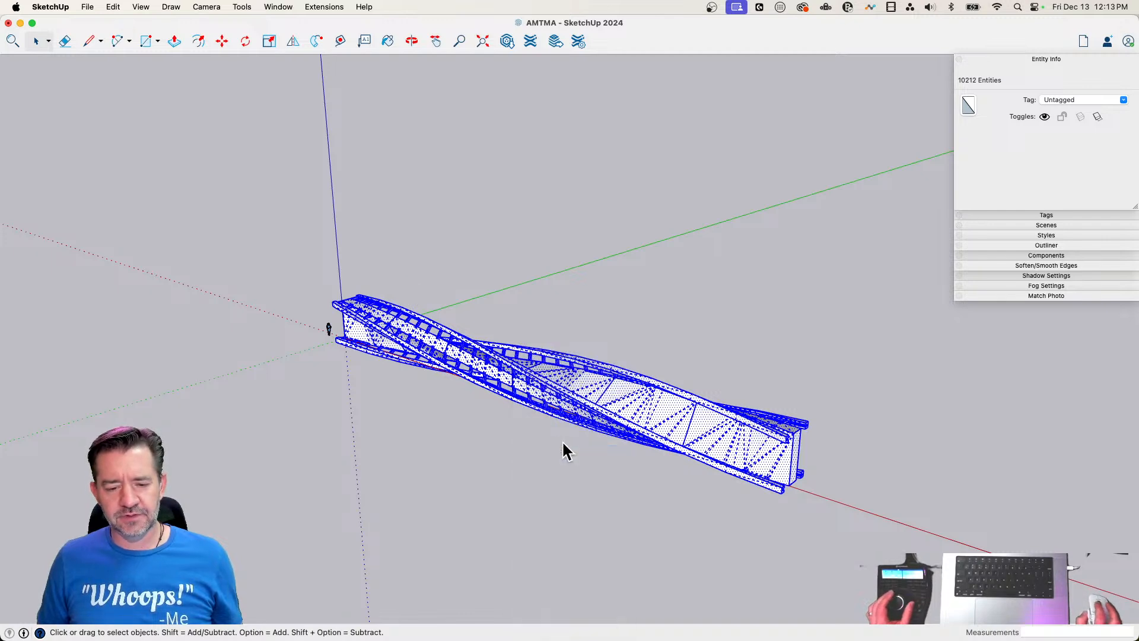
Bend the twisted wall group 360 degrees into a closed ring with TrueBend
{"action": "left_click", "coordinate": [202, 7]}
{"action": "mouse_move", "coordinate": [237, 4]}
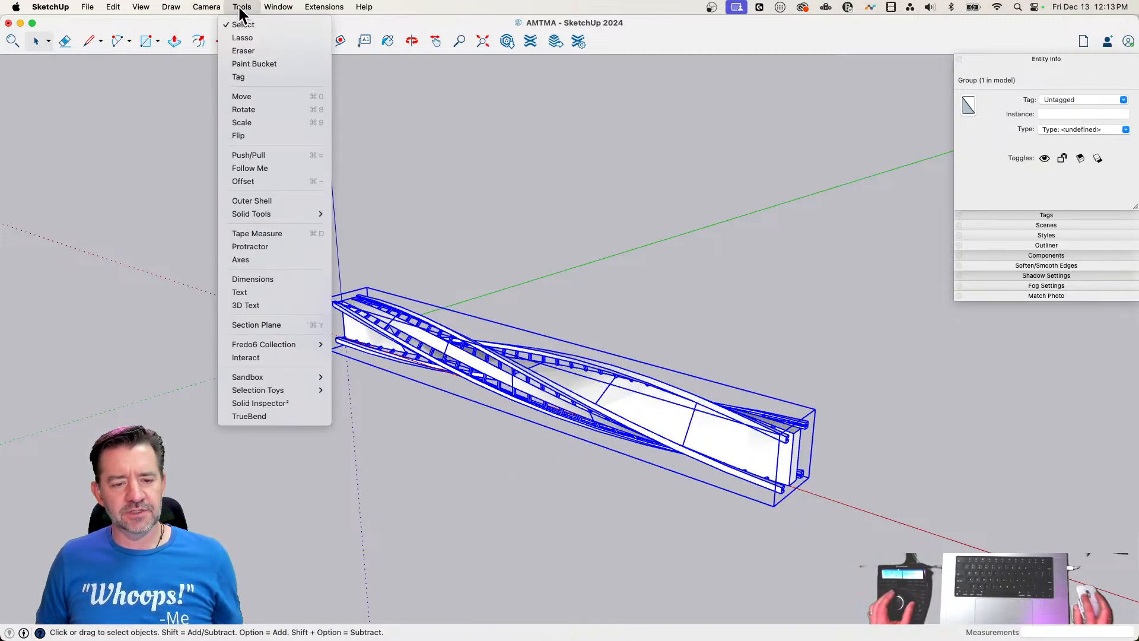
{"action": "left_click", "coordinate": [264, 419]}
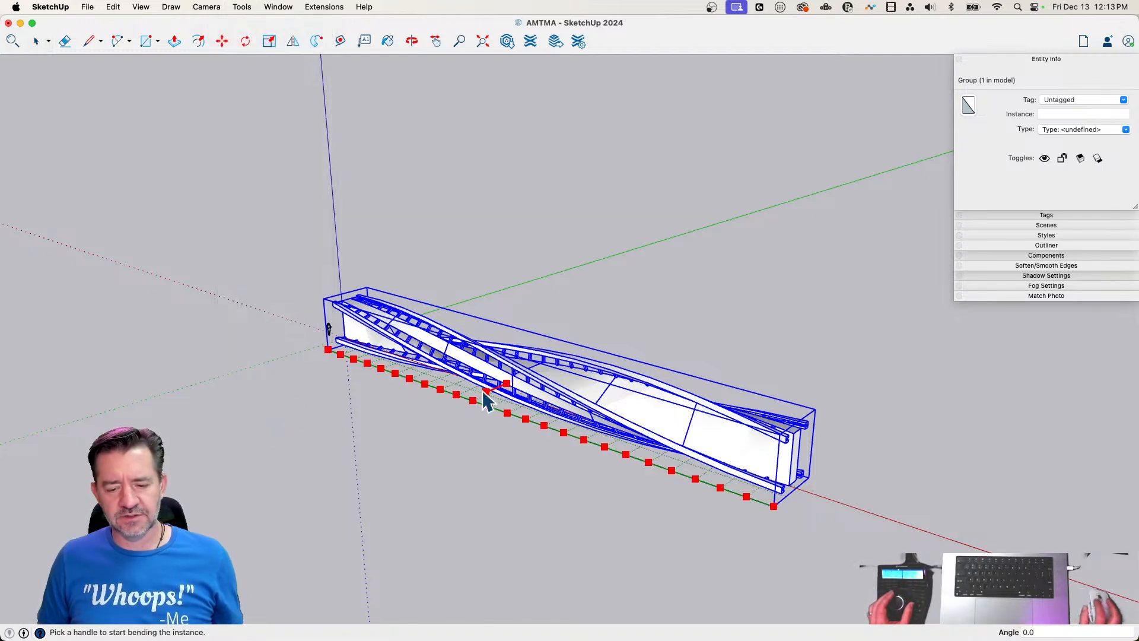
{"action": "left_click_drag", "start_coordinate": [487, 392], "coordinate": [240, 507]}
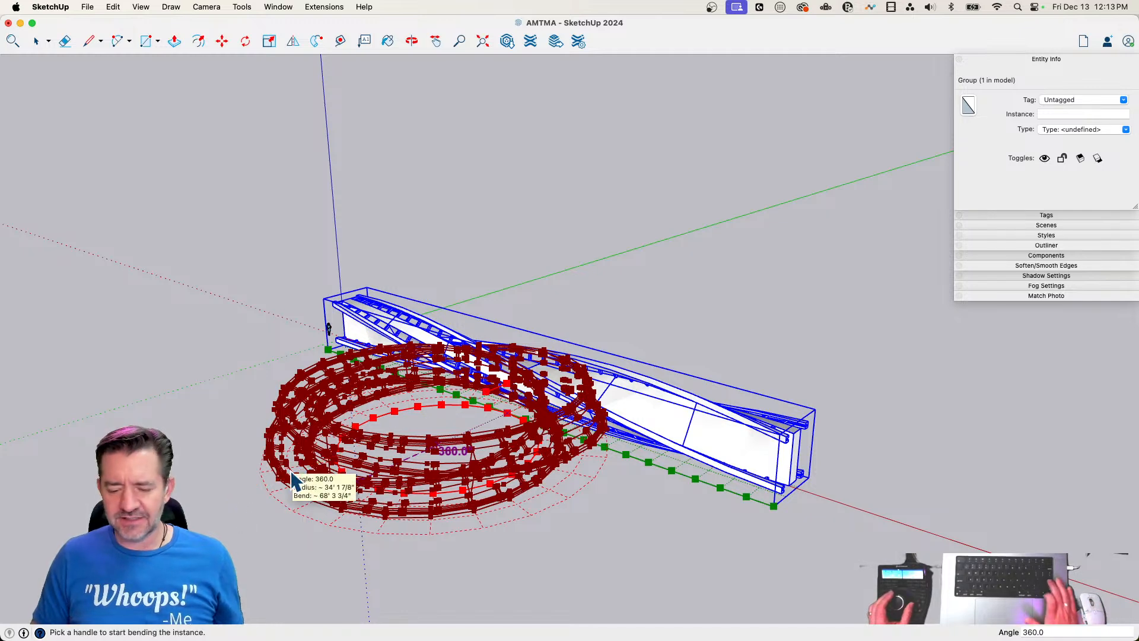
{"action": "key", "text": "Return"}
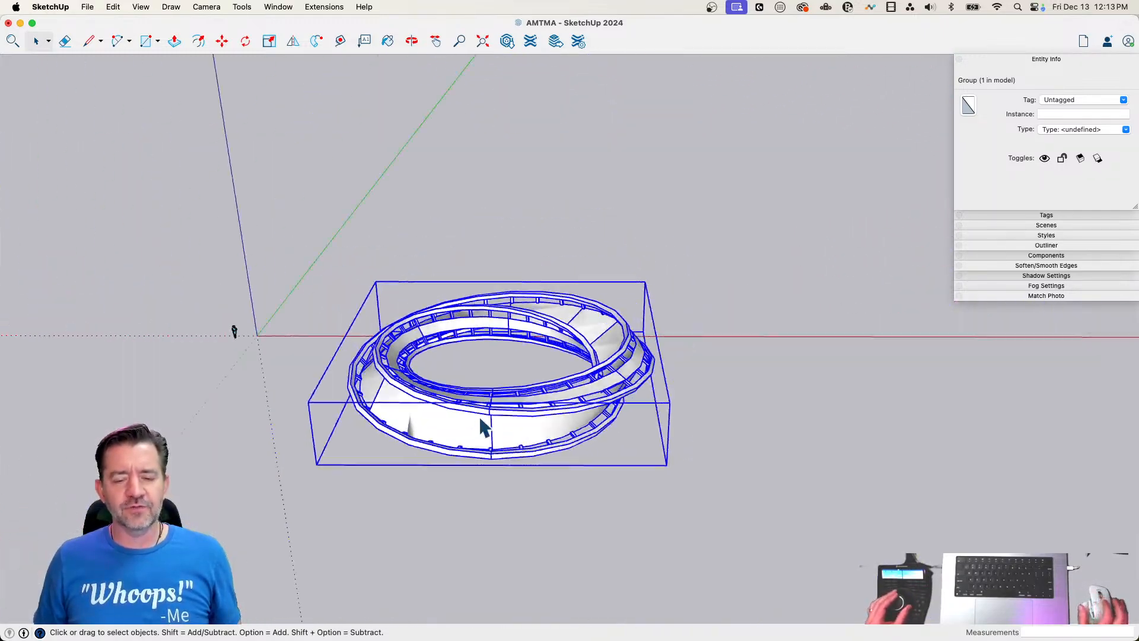
Open the ring group, select all its connected geometry, show the Soften/Smooth Edges settings and clear the selection
{"action": "double_click", "coordinate": [480, 418]}
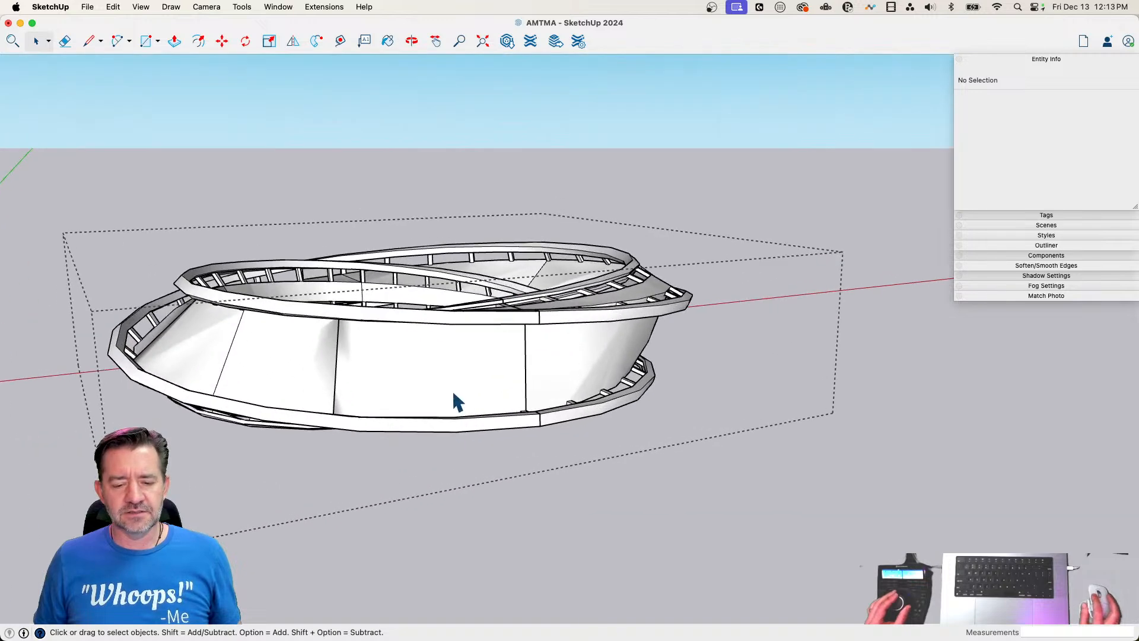
{"action": "triple_click", "coordinate": [453, 393]}
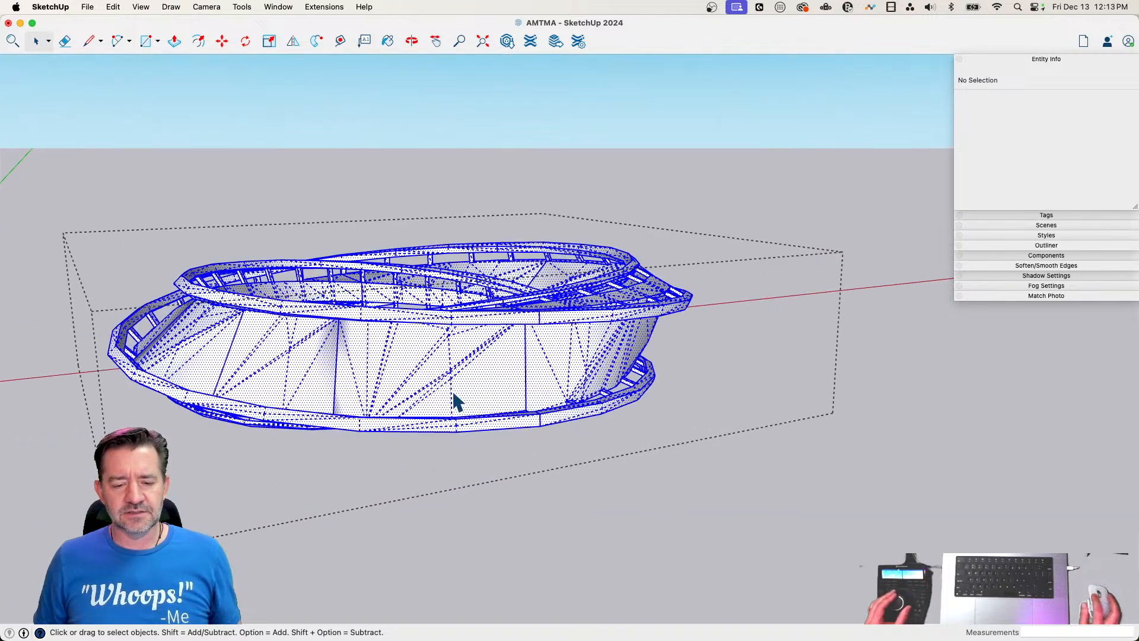
{"action": "left_click", "coordinate": [1000, 266]}
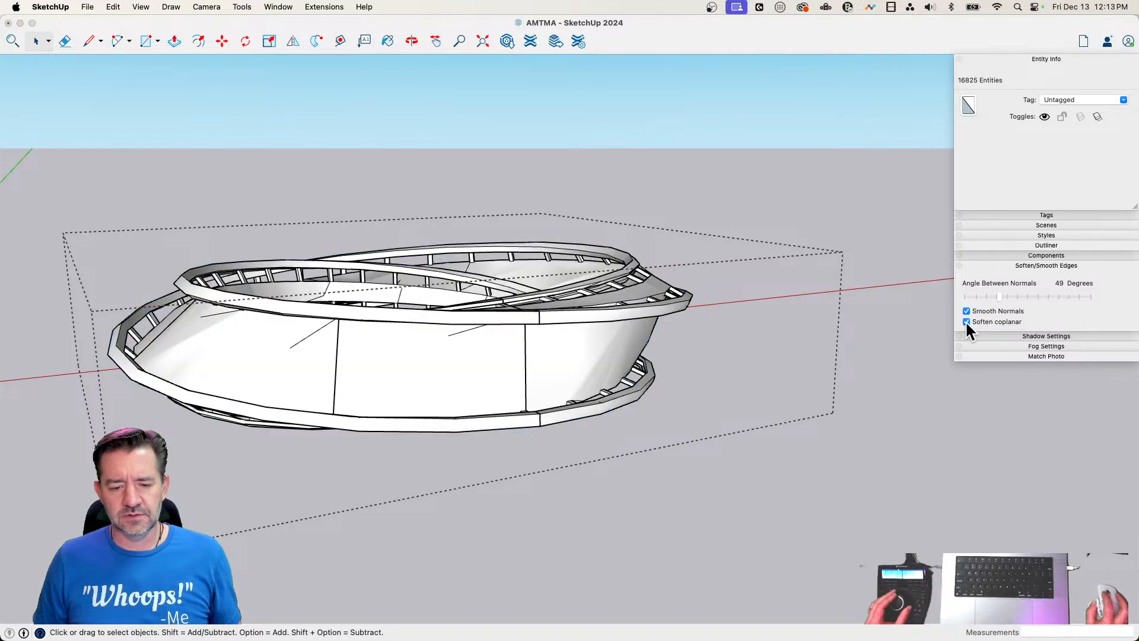
{"action": "left_click", "coordinate": [778, 282]}
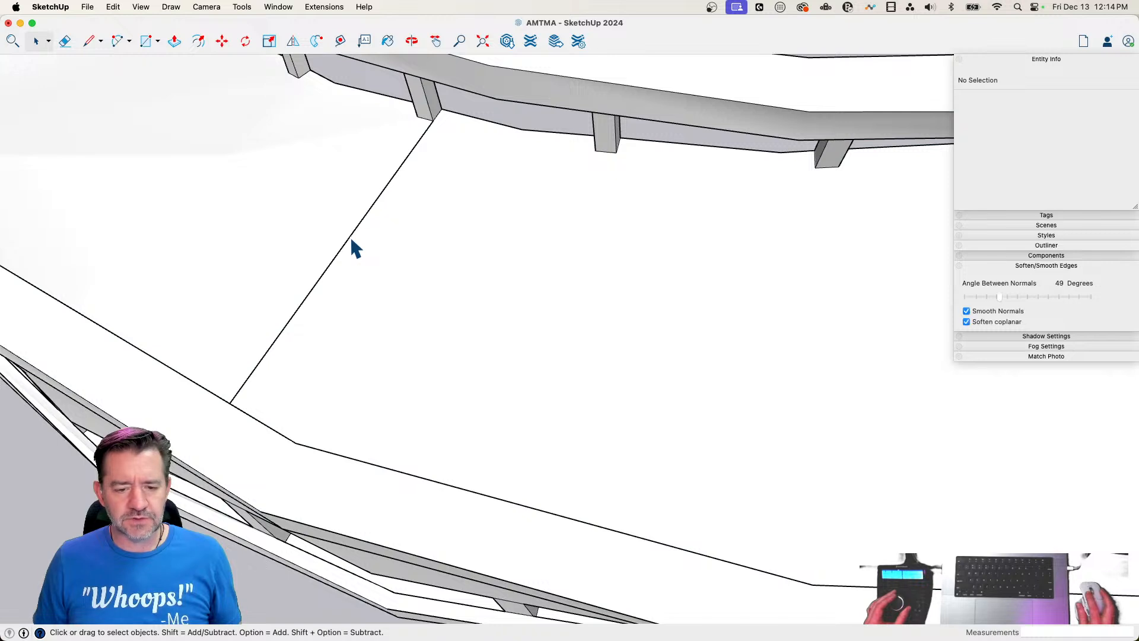
Test the seam edge across the wall face with Move, then retrace it from end to end with a line
{"action": "left_click", "coordinate": [351, 241]}
{"action": "key", "text": "m"}
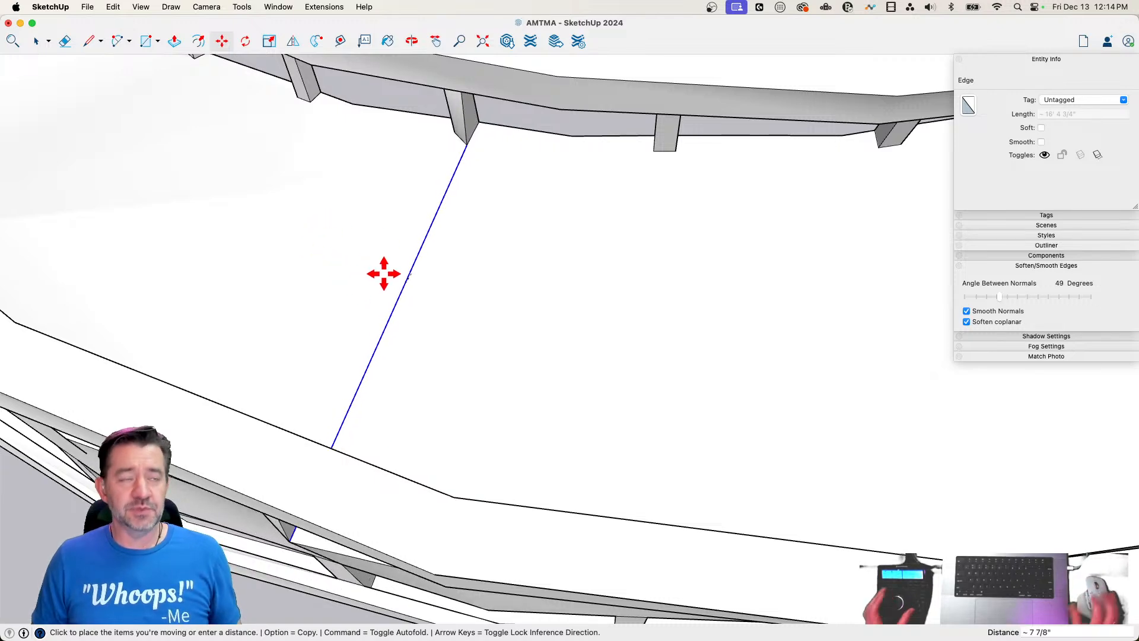
{"action": "key", "text": "l"}
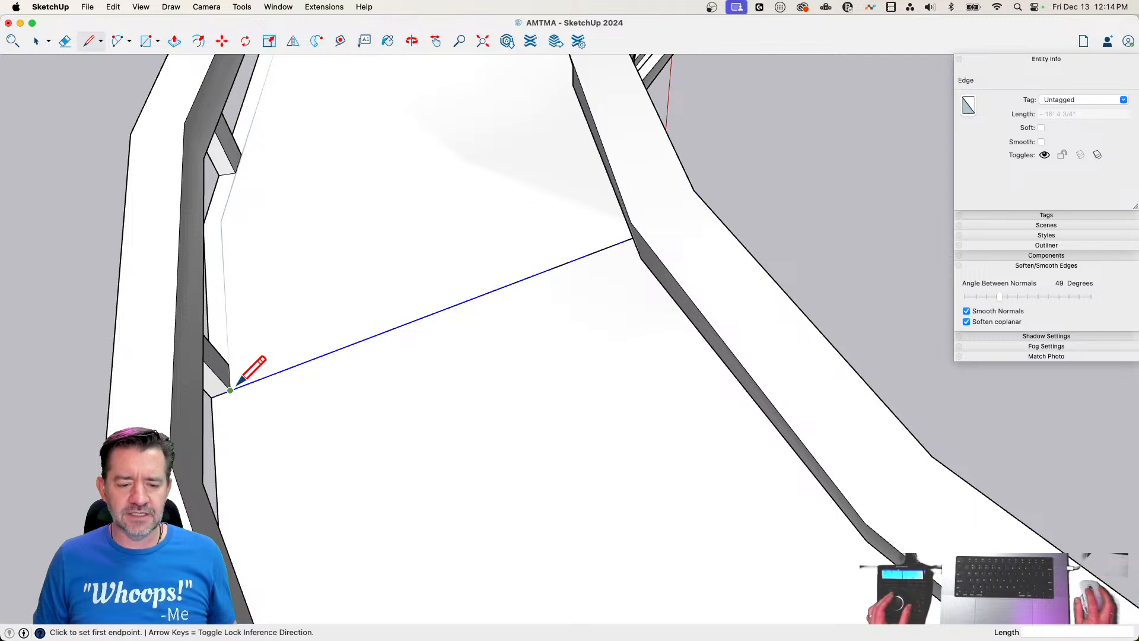
{"action": "left_click", "coordinate": [230, 389]}
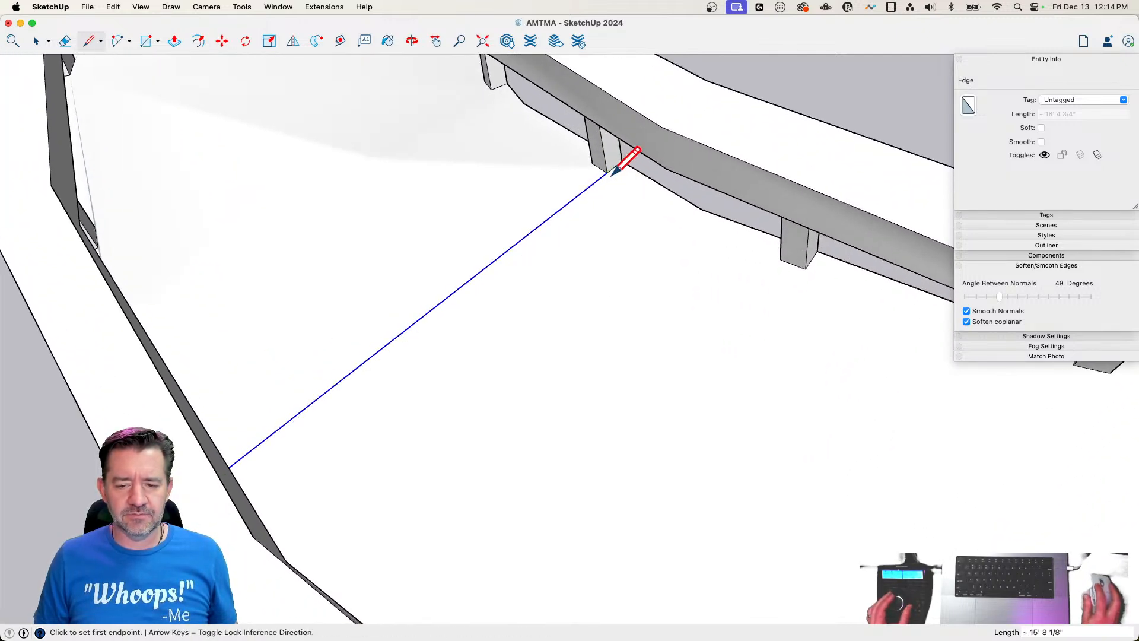
{"action": "key", "text": "space"}
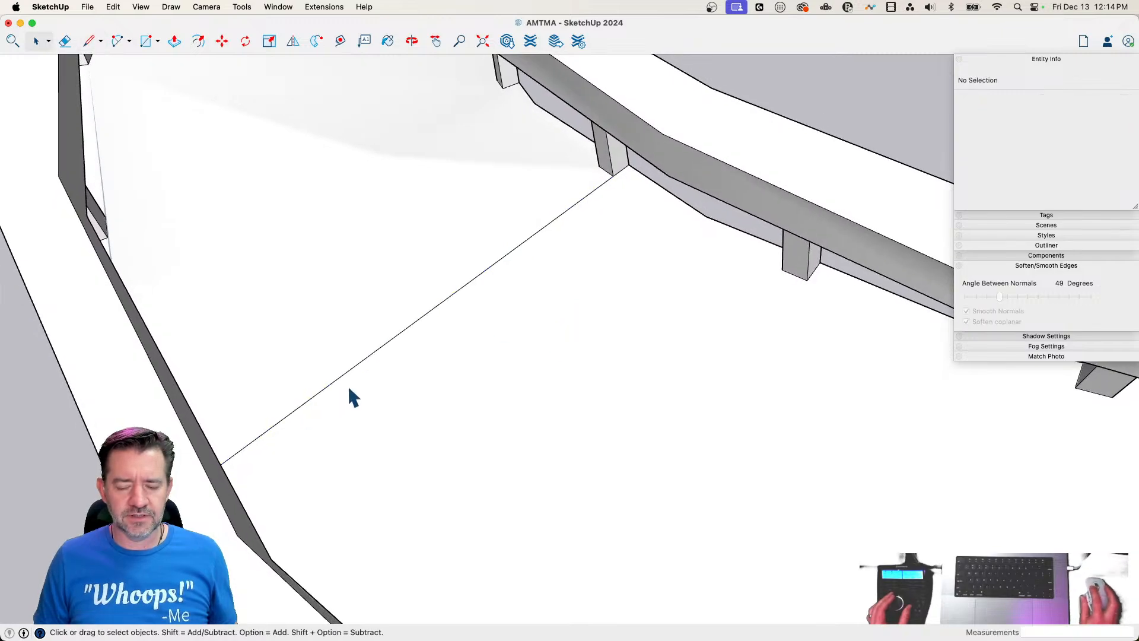
Soften the retraced seam and the next visible seam across the wall face with the Eraser
{"action": "key", "text": "e"}
{"action": "left_click_drag", "start_coordinate": [346, 340], "coordinate": [400, 422], "text": "alt"}
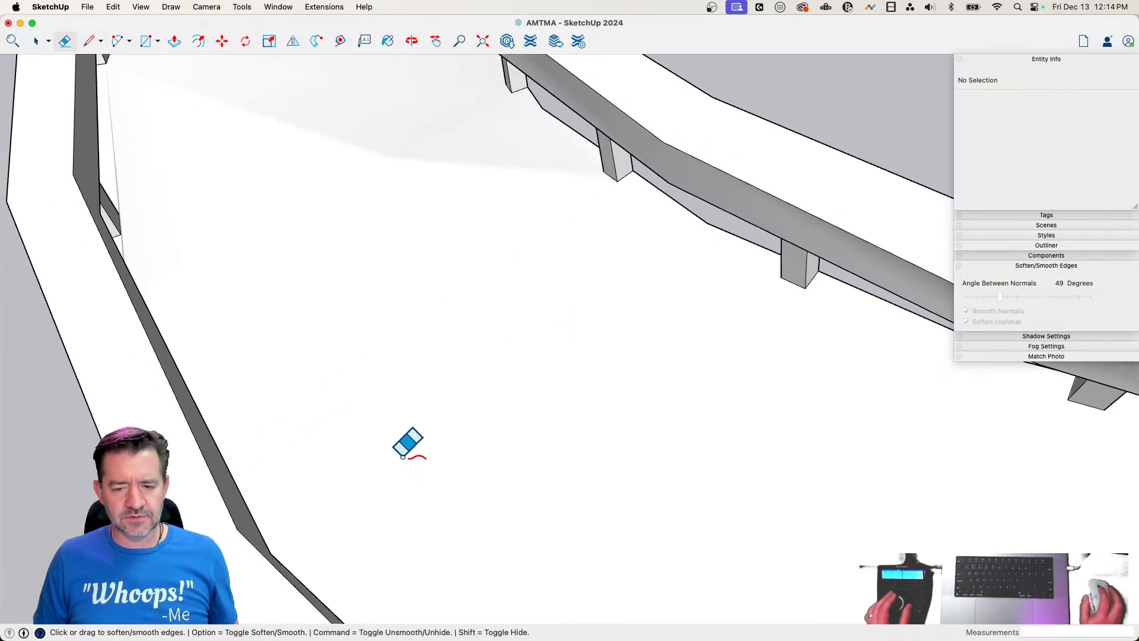
{"action": "key", "text": "space"}
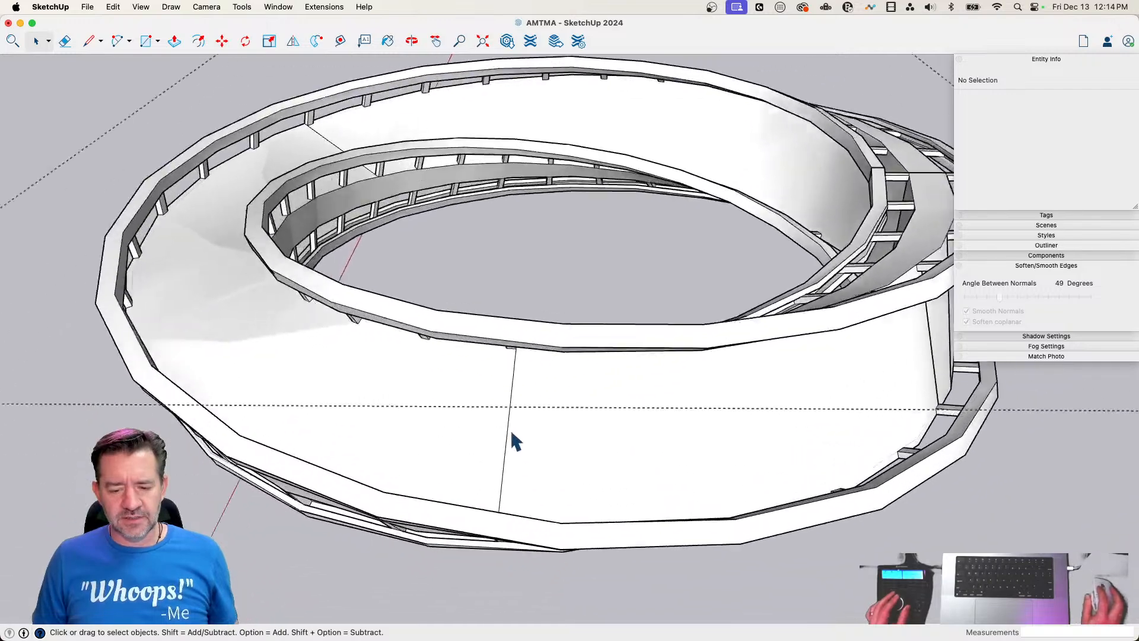
{"action": "scroll", "coordinate": [514, 440], "scroll_direction": "up", "scroll_amount": 5}
{"action": "left_click_drag", "start_coordinate": [461, 354], "coordinate": [562, 378]}
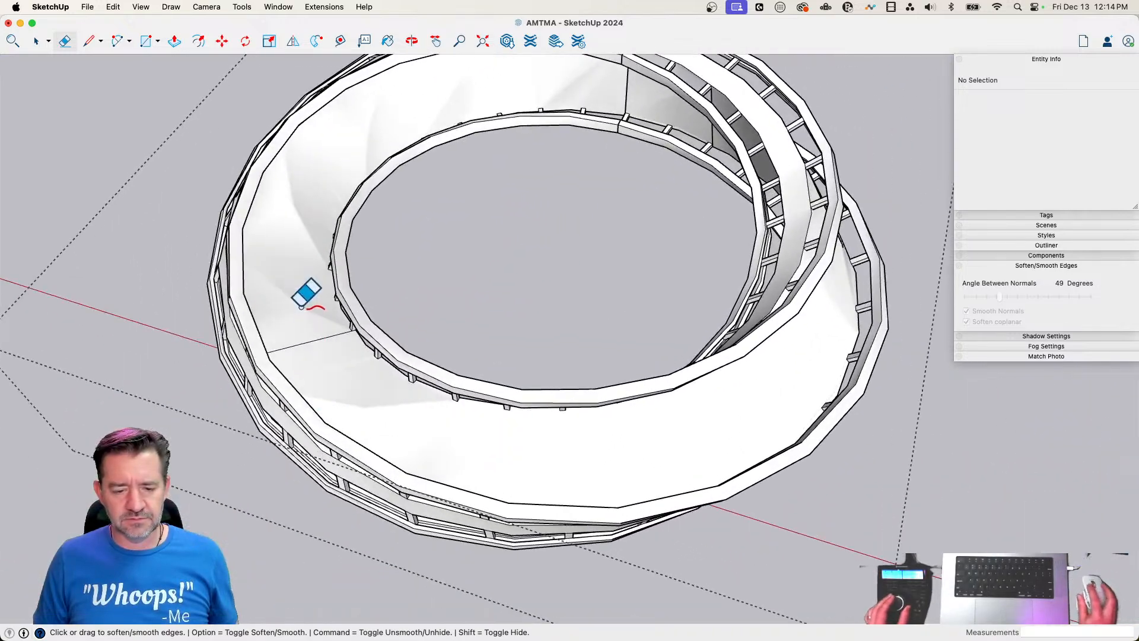
{"action": "key", "text": "space"}
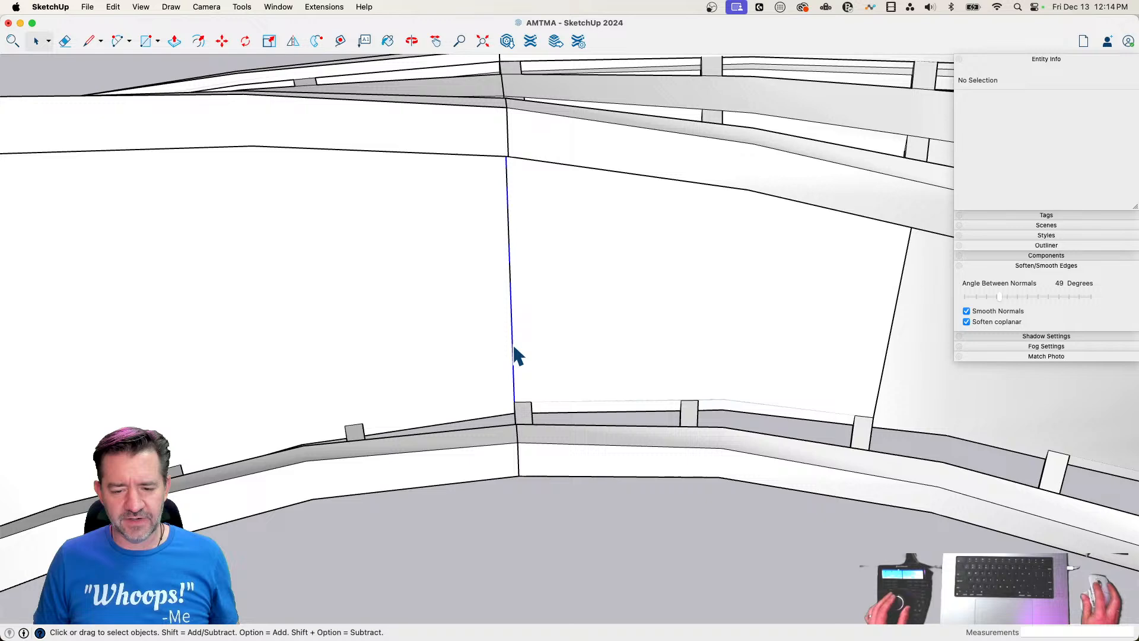
Test the seam edge beside the rail joint with Move, then delete that edge from the wall face
{"action": "left_click", "coordinate": [515, 355]}
{"action": "key", "text": "m"}
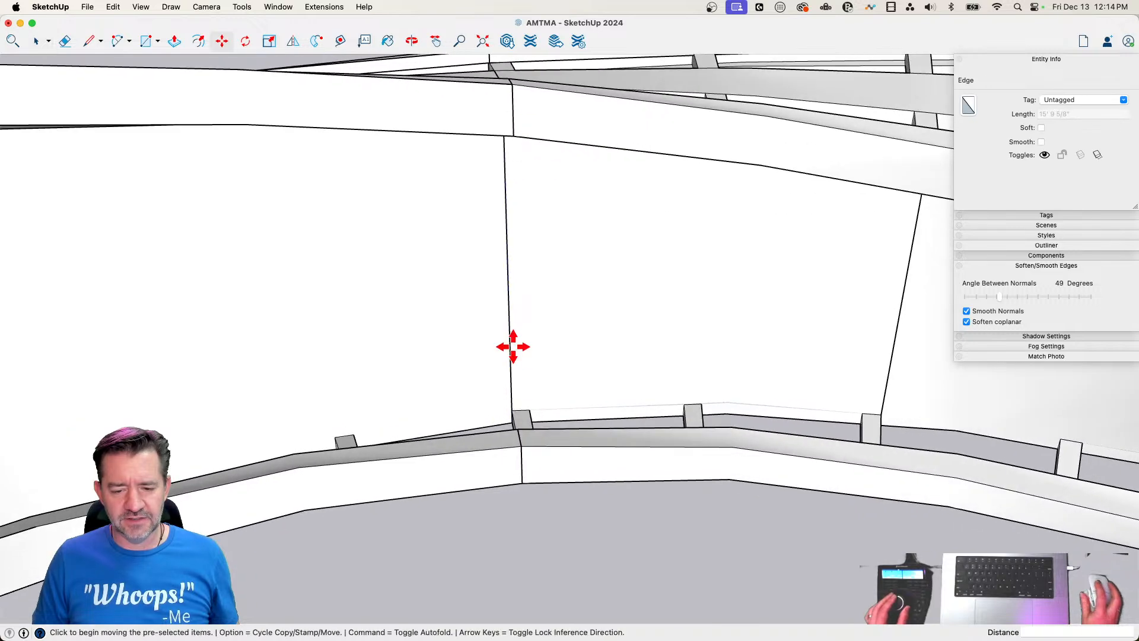
{"action": "left_click", "coordinate": [510, 342]}
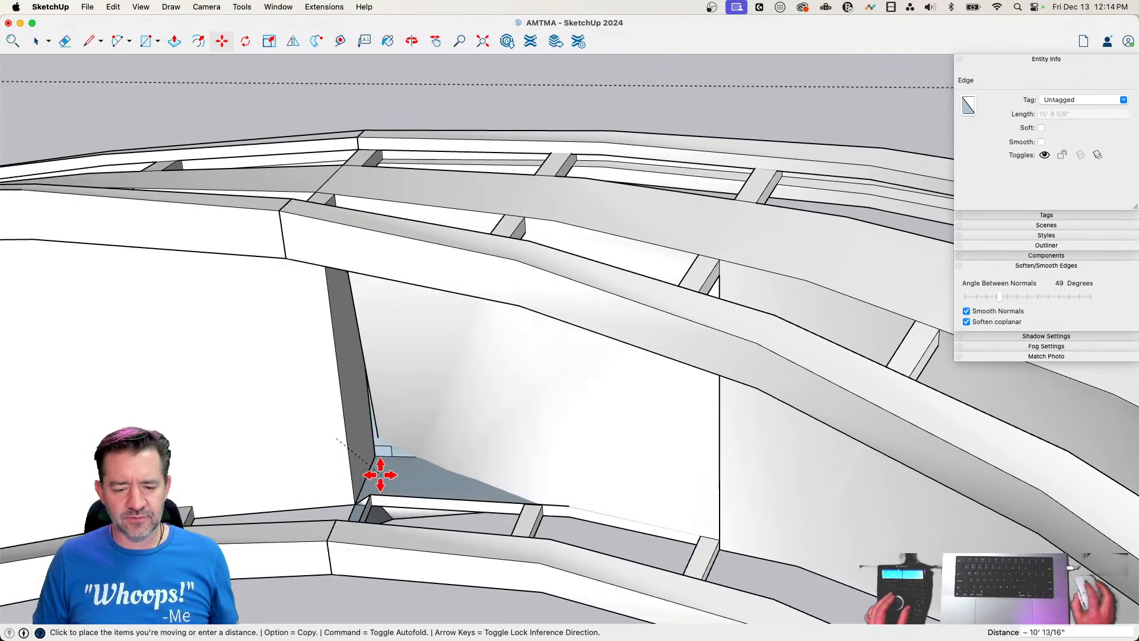
{"action": "key", "text": "e"}
{"action": "key", "text": "space"}
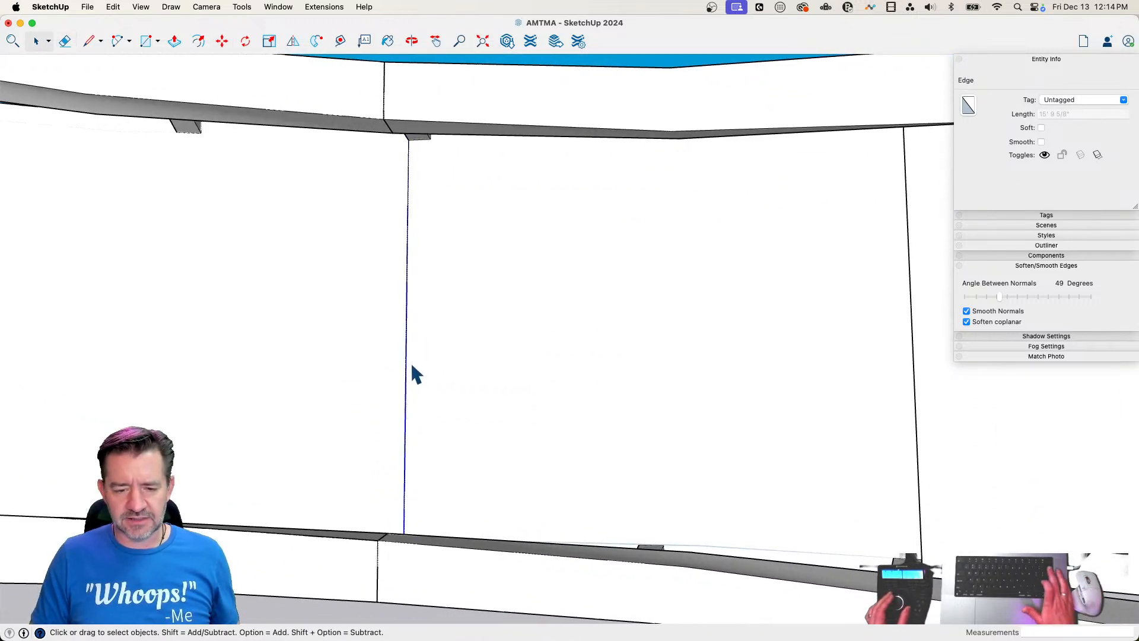
{"action": "key", "text": "Delete"}
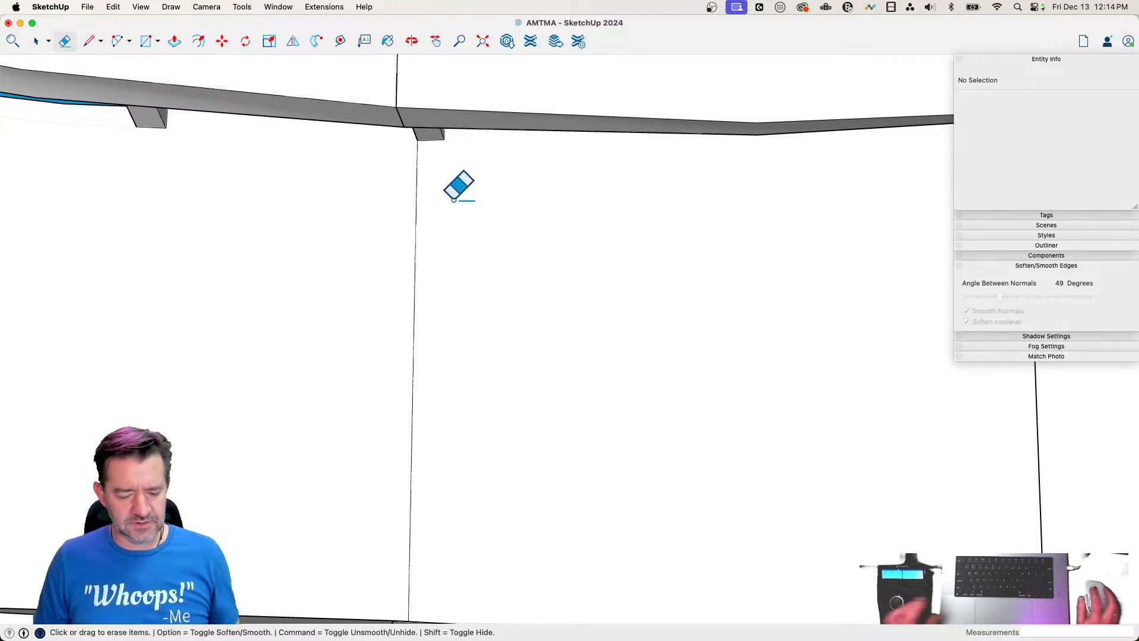
{"action": "key", "text": "space"}
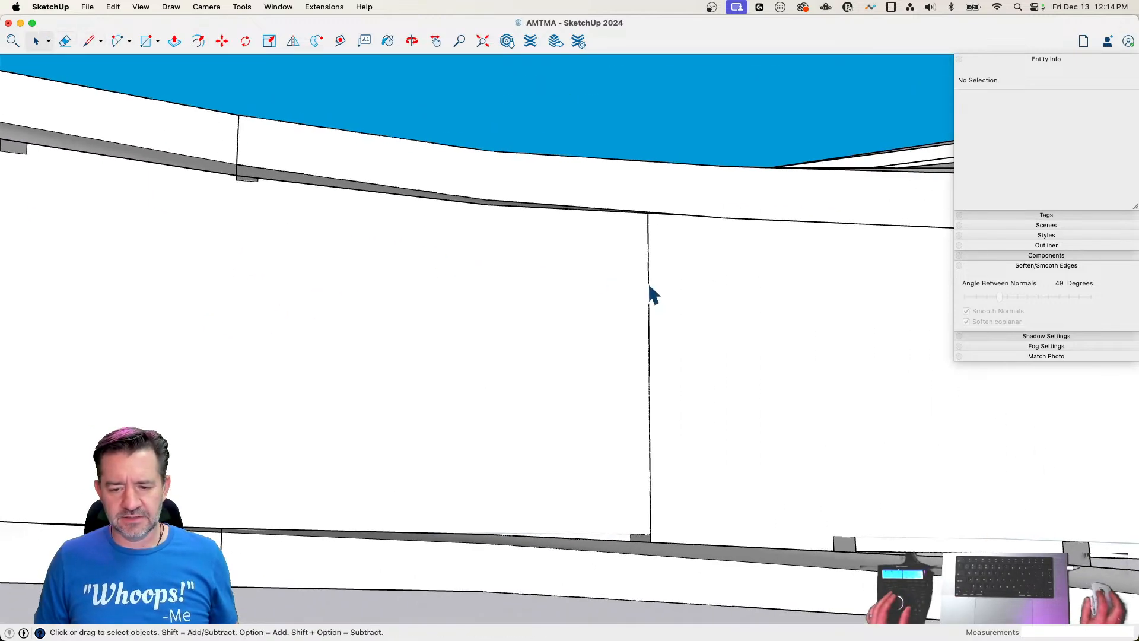
Check the next seam edge across the wall face with Move, then retrace it with a line and soften it
{"action": "left_click", "coordinate": [647, 275]}
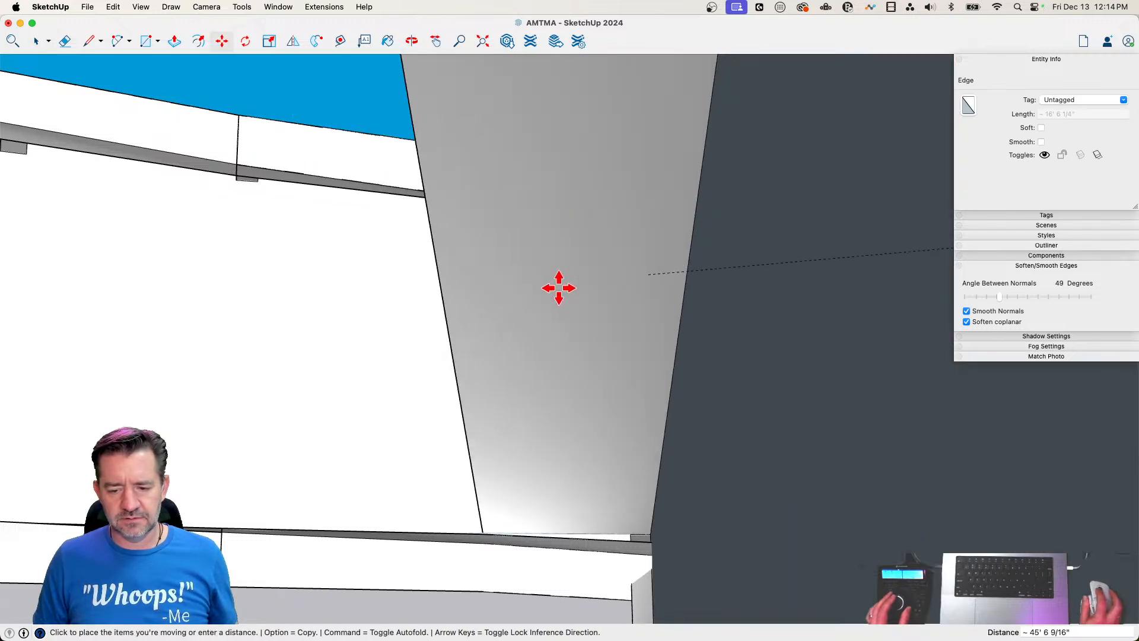
{"action": "key", "text": "space"}
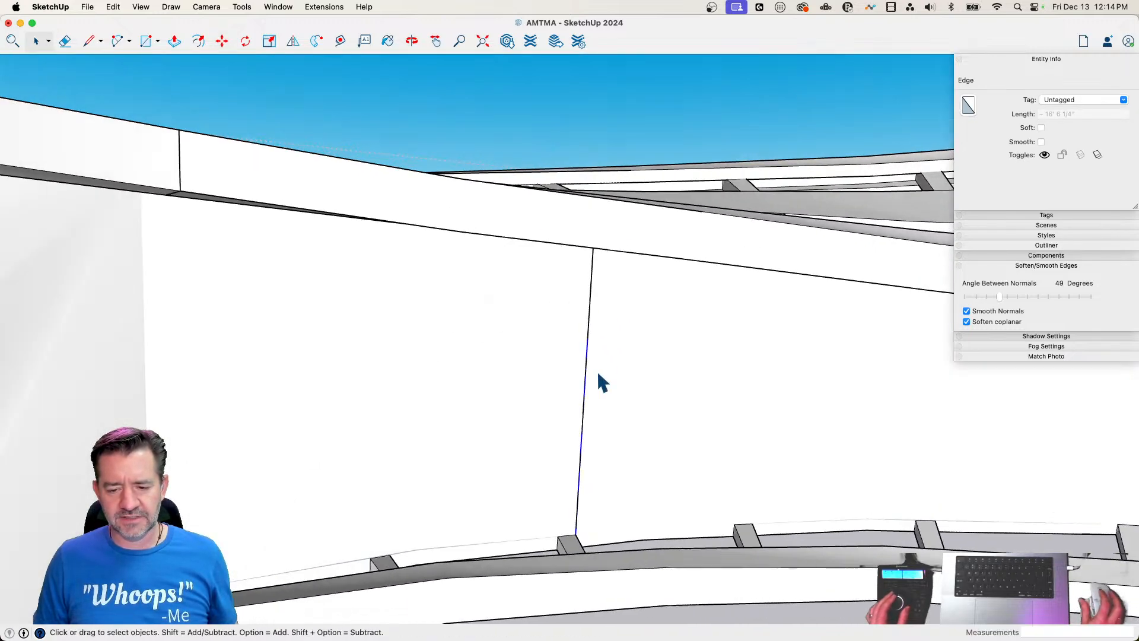
{"action": "key", "text": "l"}
{"action": "left_click", "coordinate": [538, 524]}
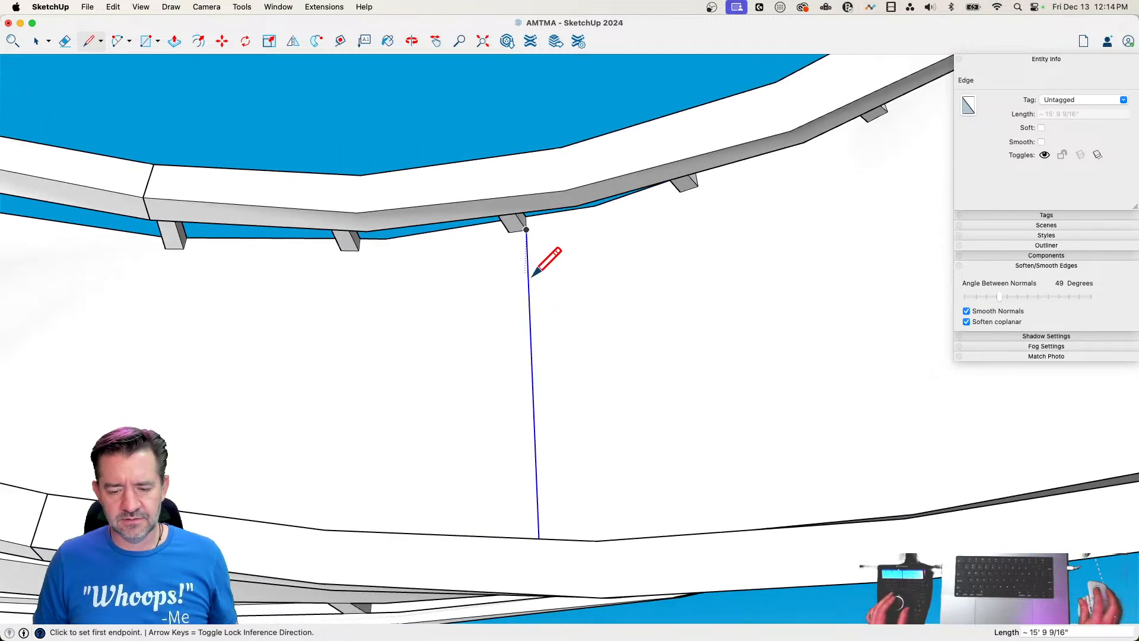
{"action": "key", "text": "e"}
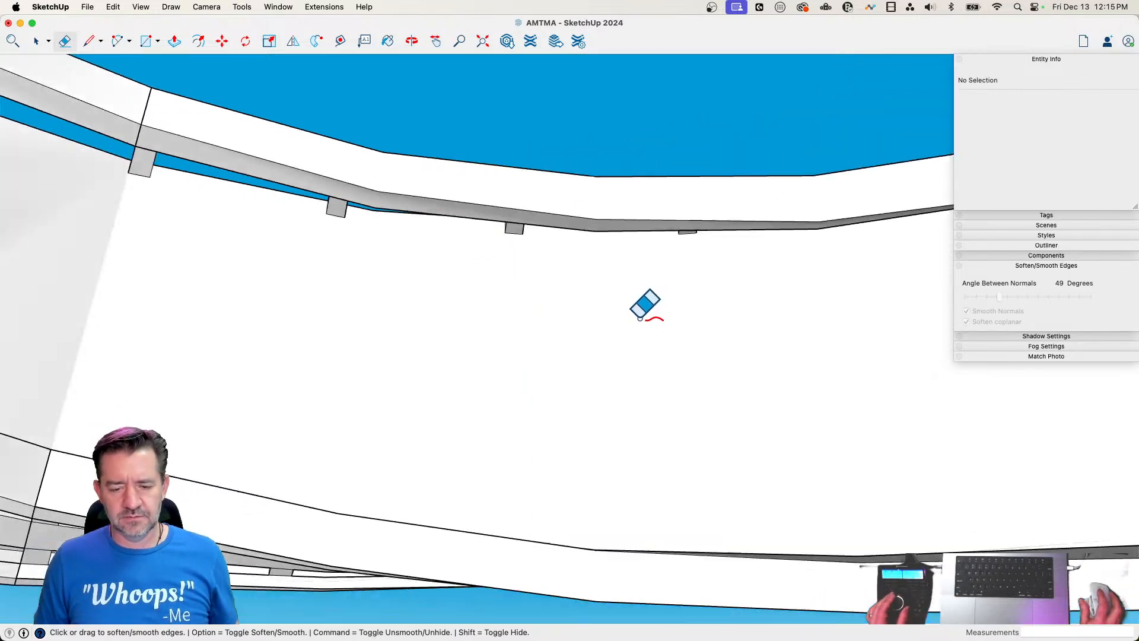
Retrace the two following seam edges across the wall face with lines and soften each with the Eraser
{"action": "key", "text": "space"}
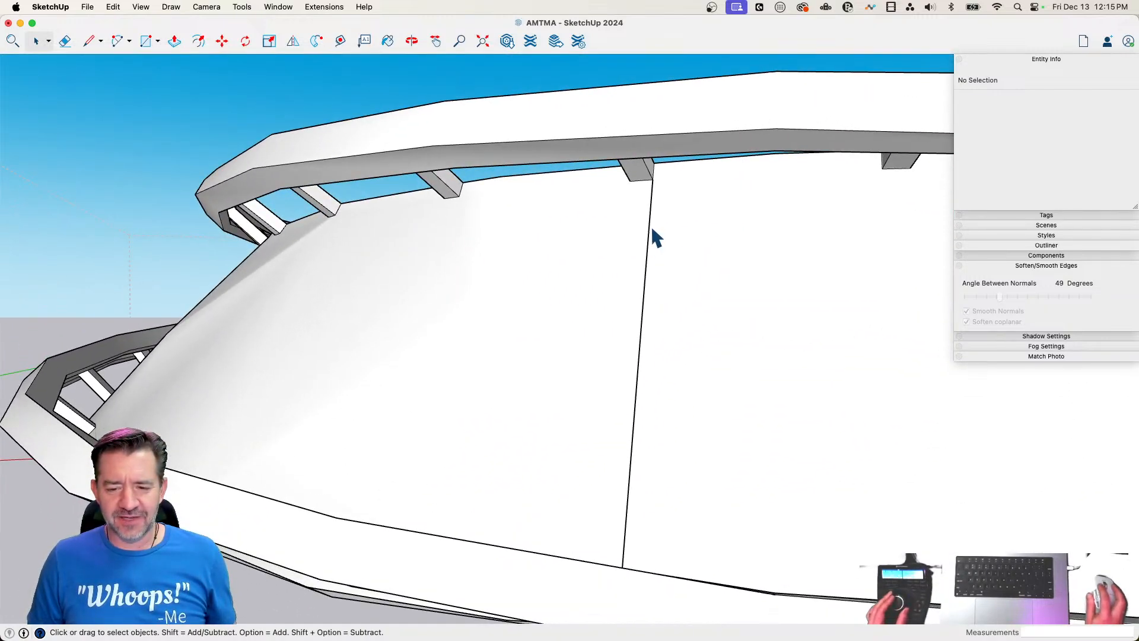
{"action": "left_click", "coordinate": [653, 178]}
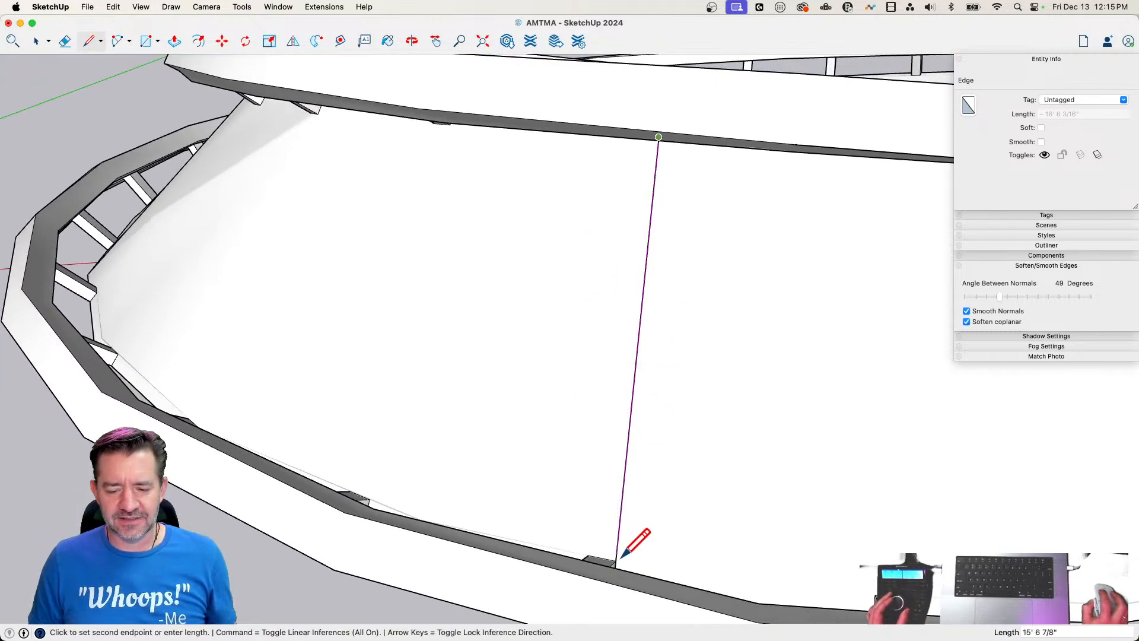
{"action": "key", "text": "e"}
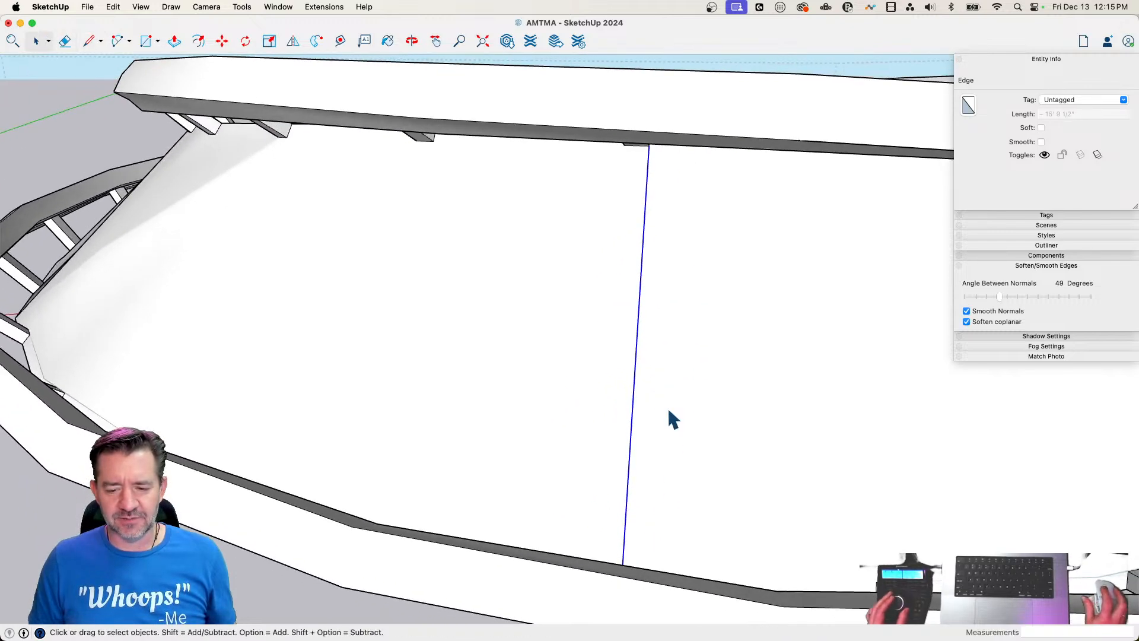
{"action": "key", "text": "alt"}
{"action": "left_click", "coordinate": [630, 402], "text": "alt"}
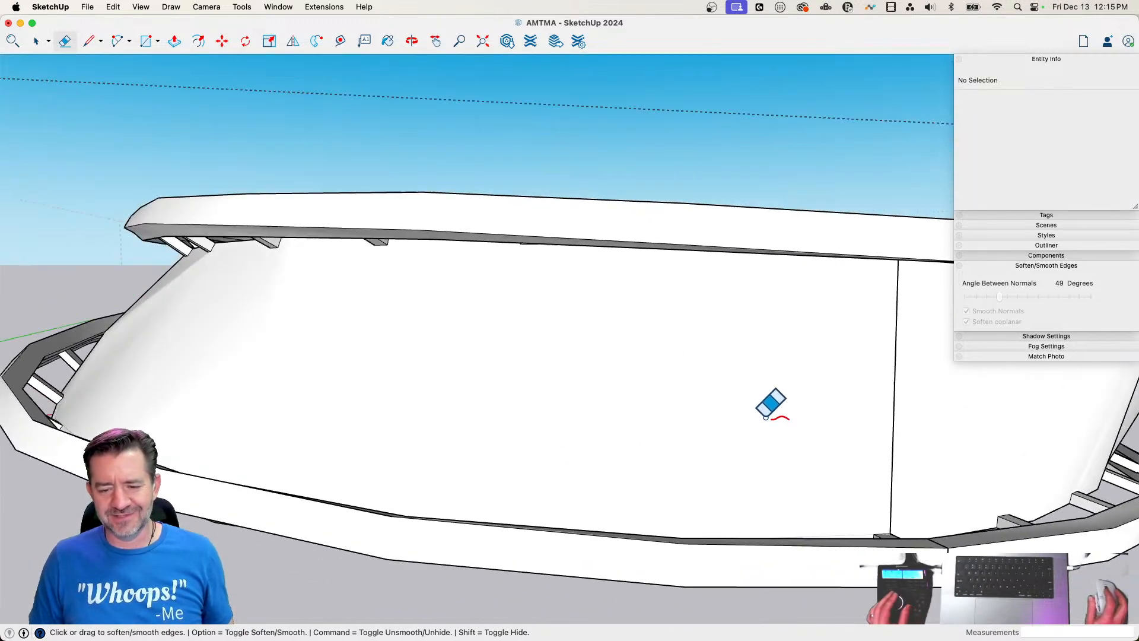
{"action": "key", "text": "l"}
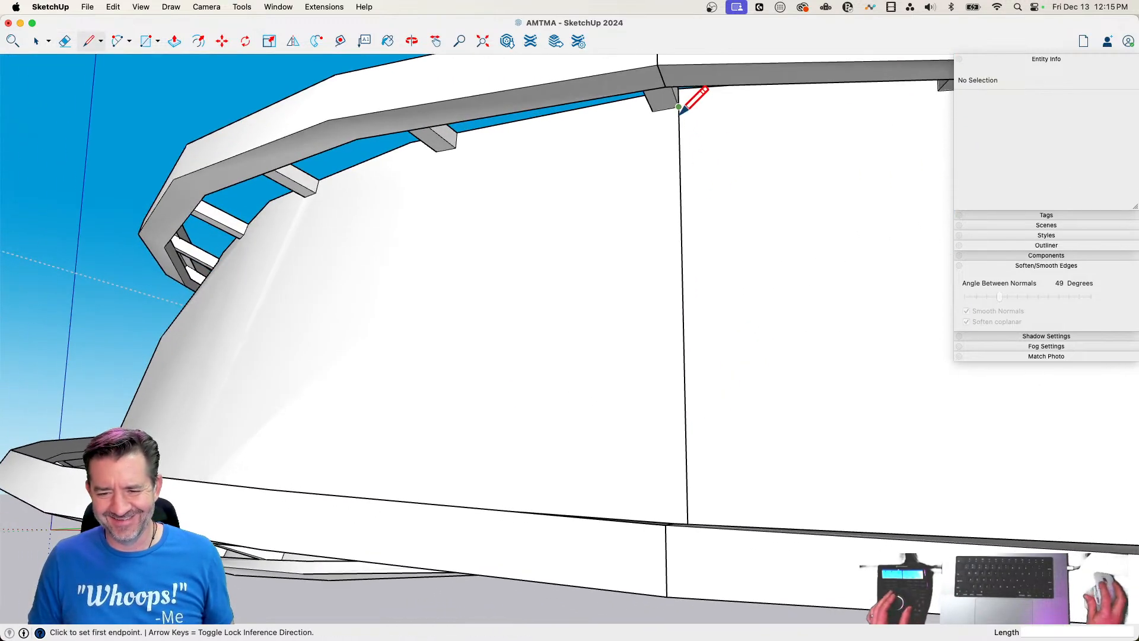
{"action": "left_click", "coordinate": [679, 108]}
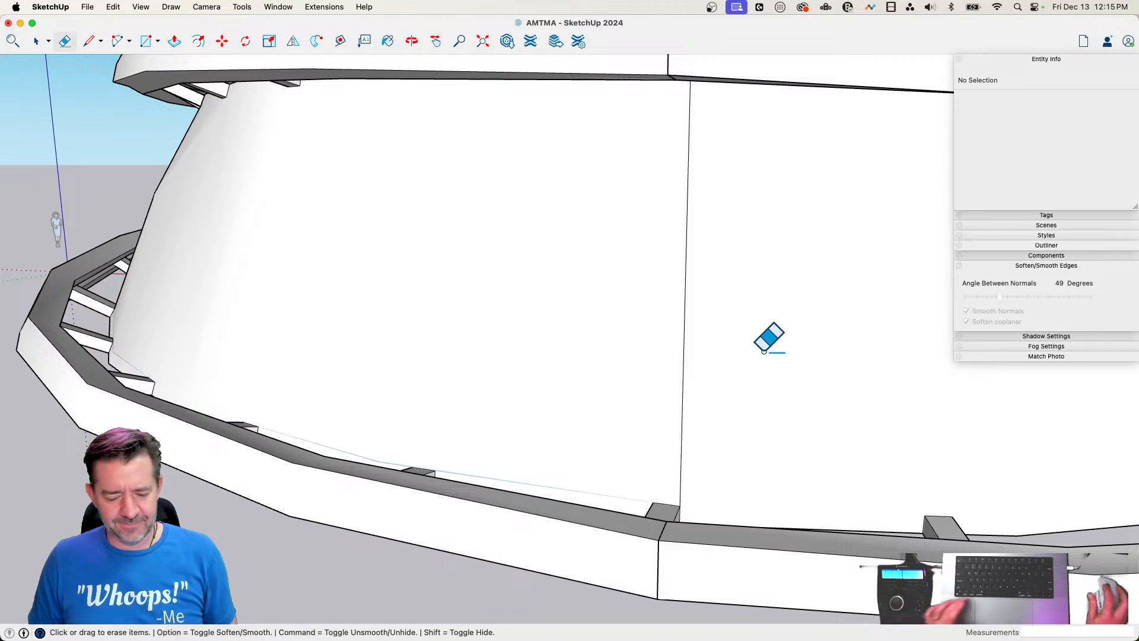
{"action": "key", "text": "space"}
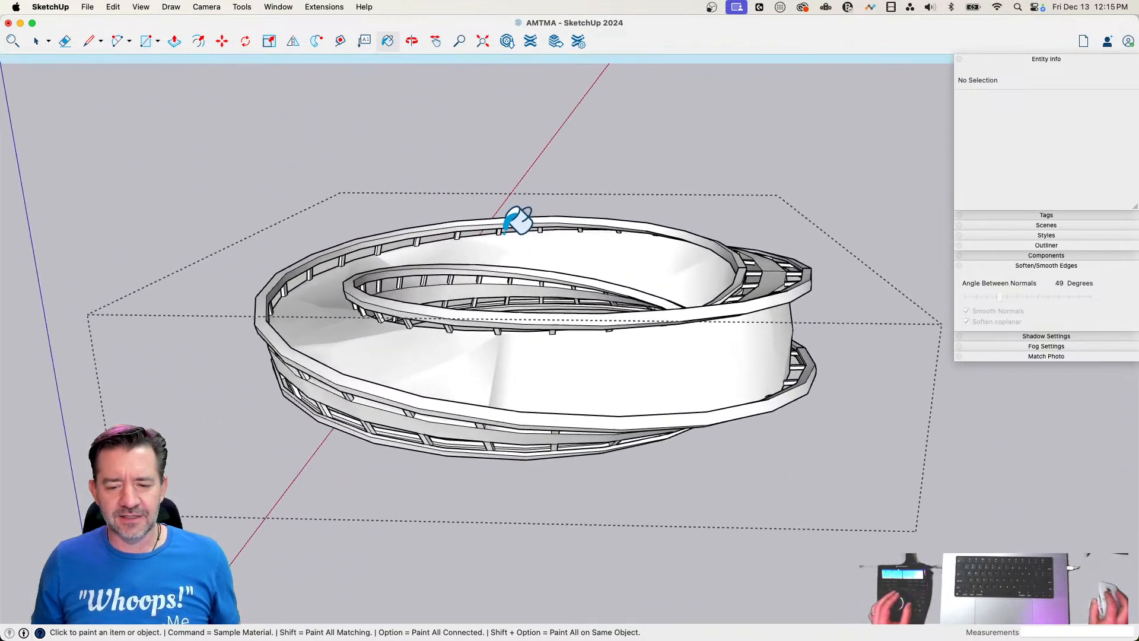
Try painting the wall surface red up to the seam, then undo the paint
{"action": "left_click", "coordinate": [541, 246]}
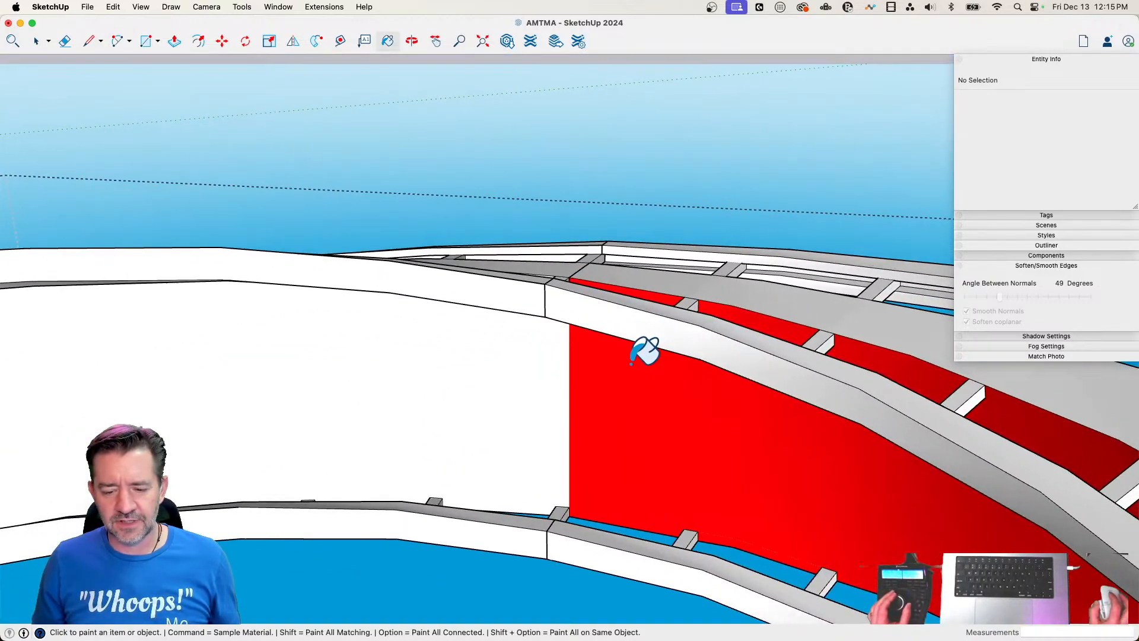
{"action": "left_click", "coordinate": [624, 363]}
{"action": "left_click", "coordinate": [567, 424]}
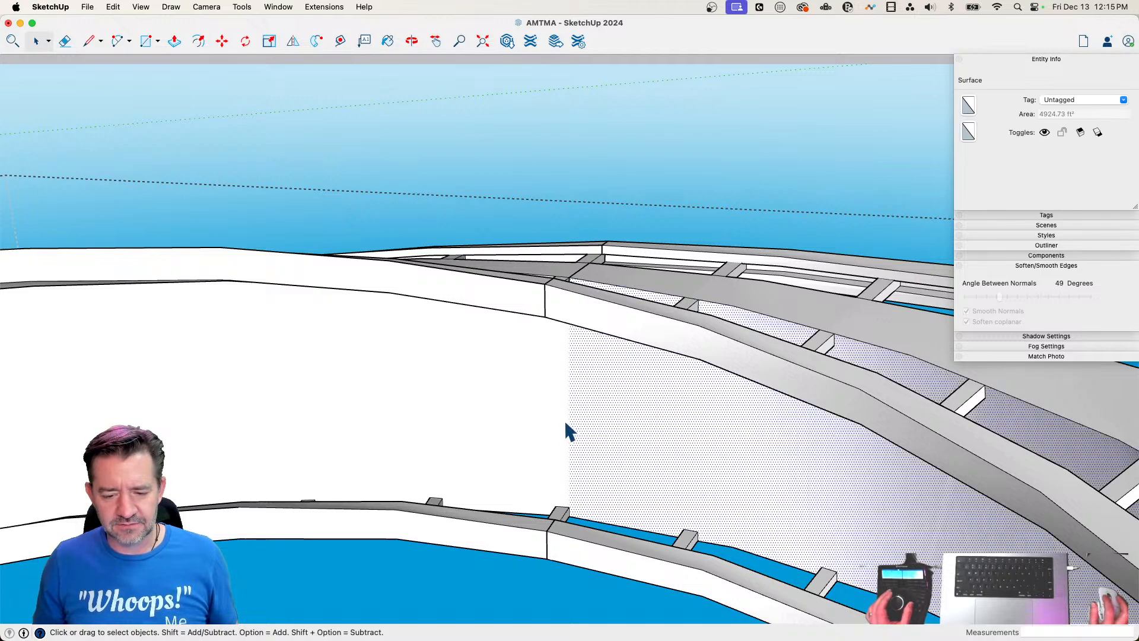
Select the wall surfaces on both sides of the seam, then delete the interior face across the wall there
{"action": "left_click", "coordinate": [579, 421]}
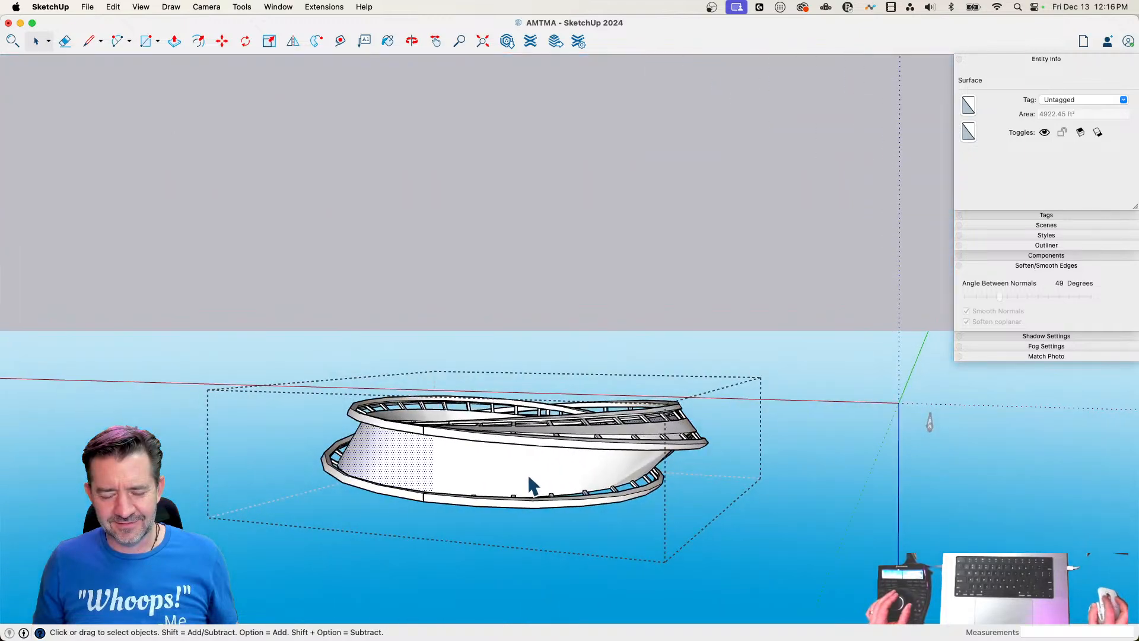
{"action": "left_click", "coordinate": [527, 482]}
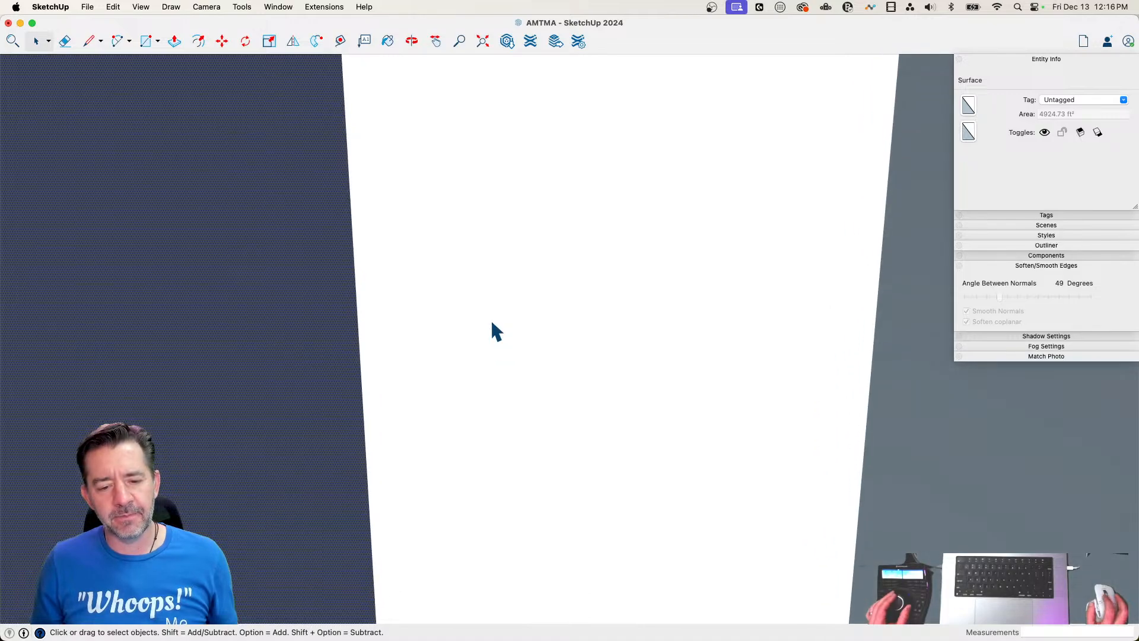
{"action": "left_click", "coordinate": [492, 324]}
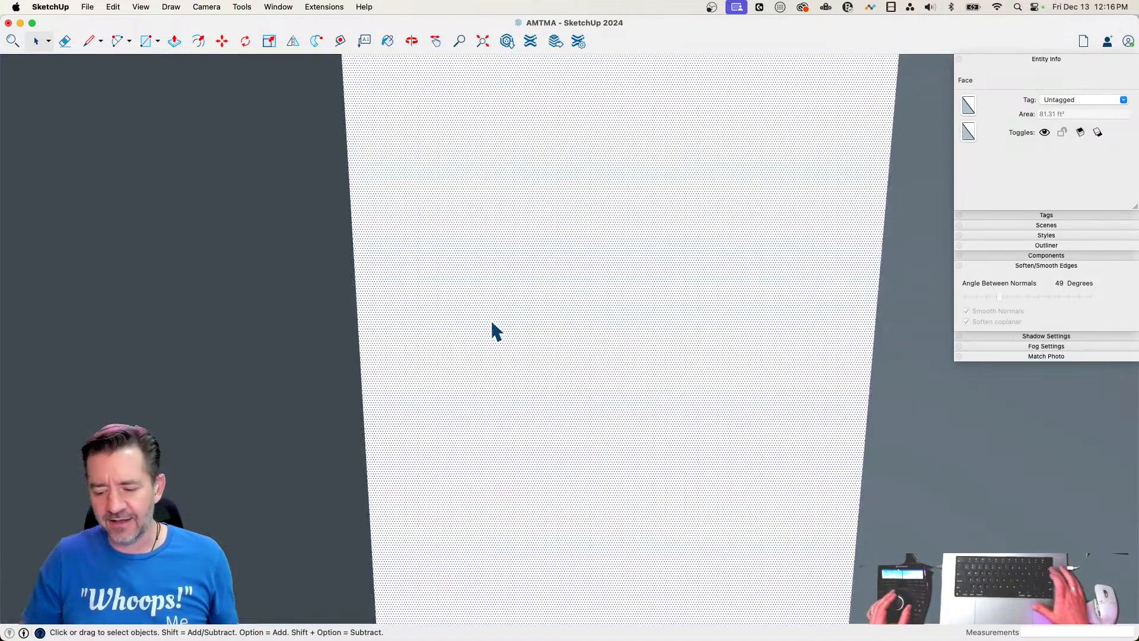
{"action": "left_click", "coordinate": [493, 324]}
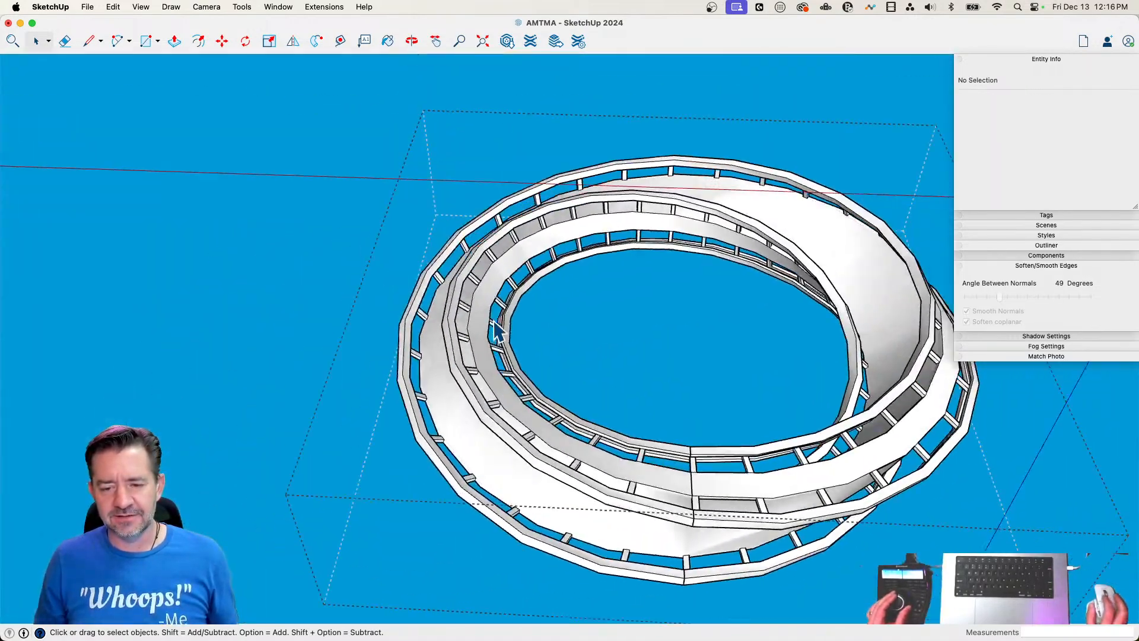
Retrace the remaining seam across the wall surface with a line, soften it with the Eraser and clear the selection
{"action": "left_click", "coordinate": [762, 228]}
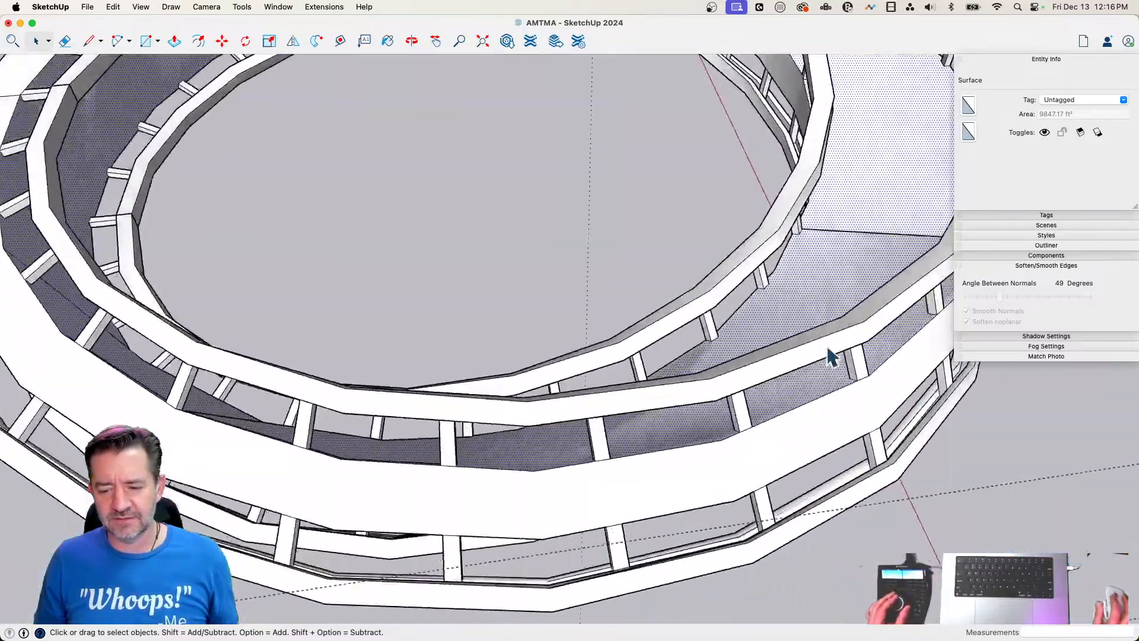
{"action": "key", "text": "l"}
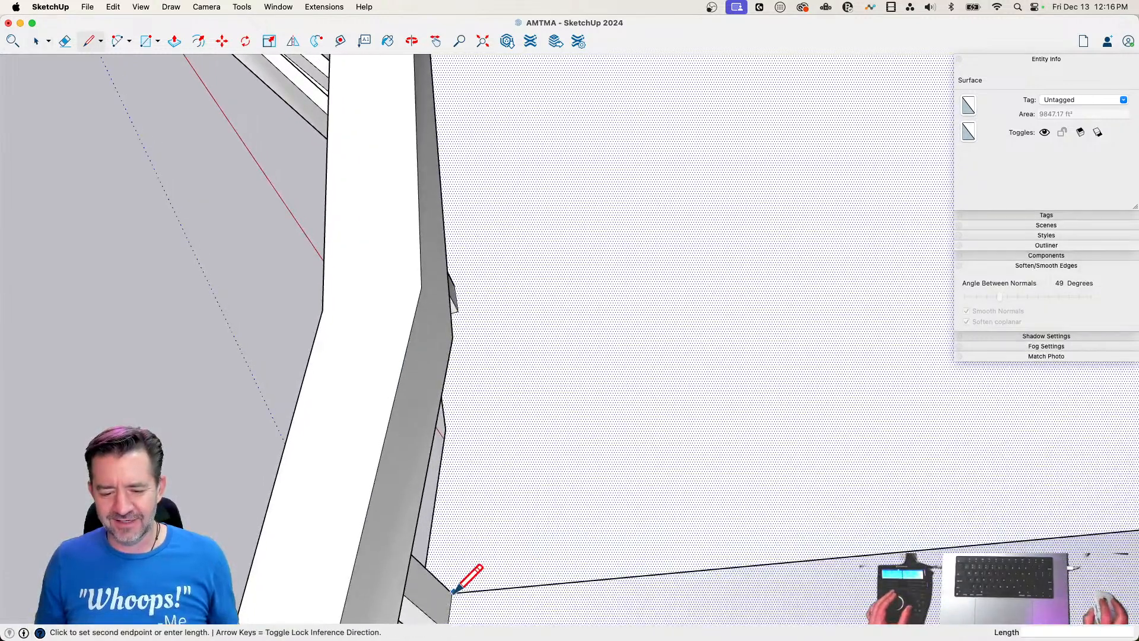
{"action": "left_click", "coordinate": [452, 592]}
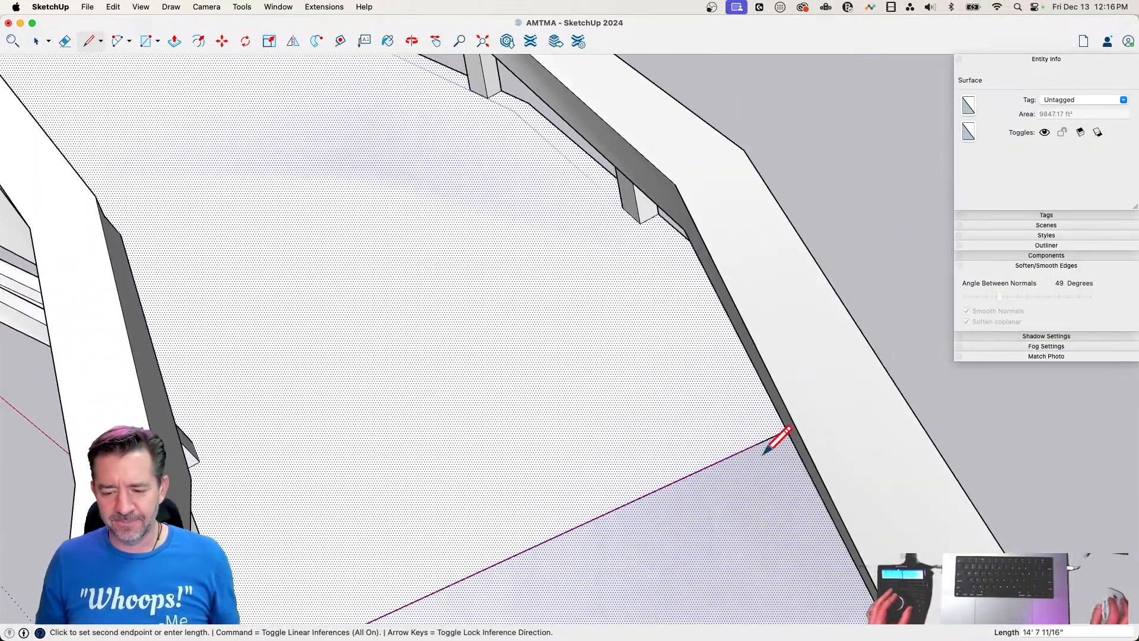
{"action": "key", "text": "Escape"}
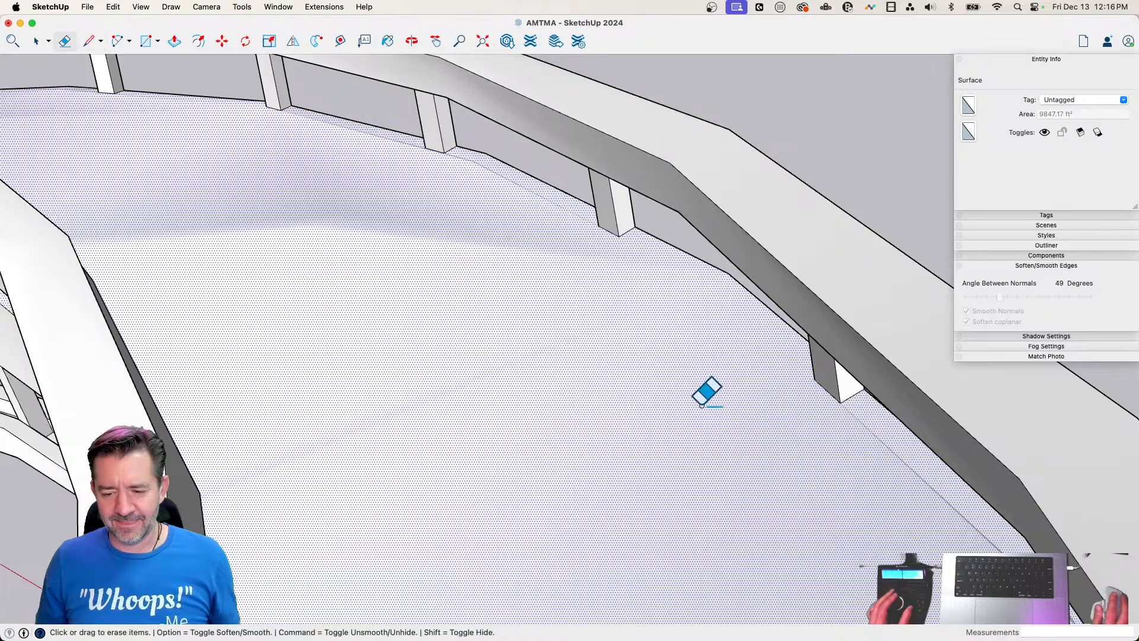
{"action": "key", "text": "space"}
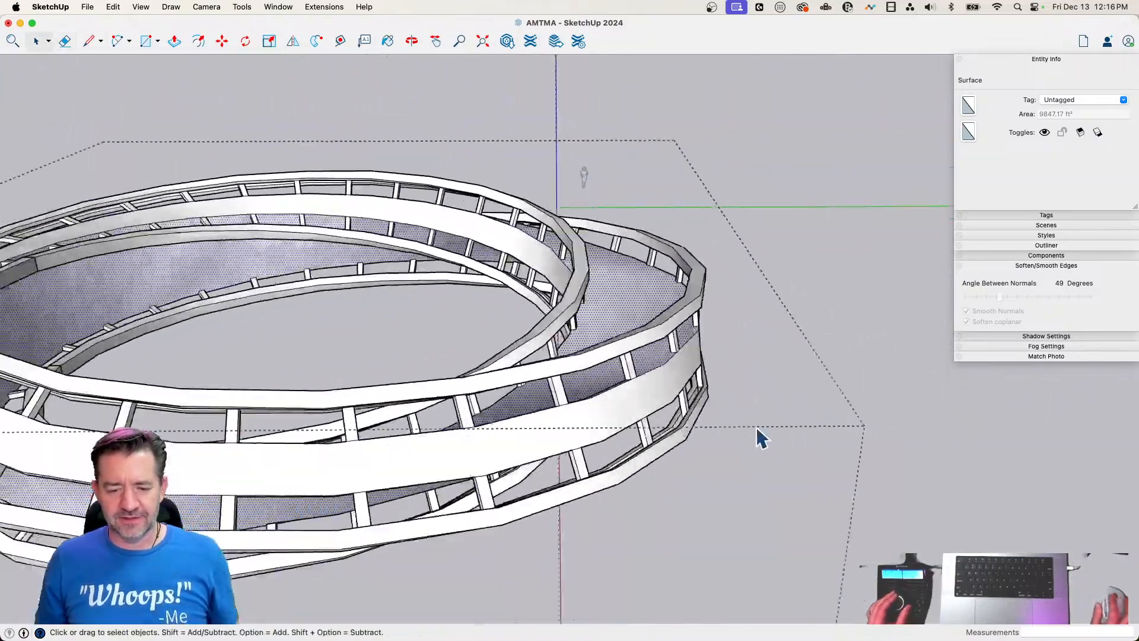
{"action": "left_click", "coordinate": [790, 446]}
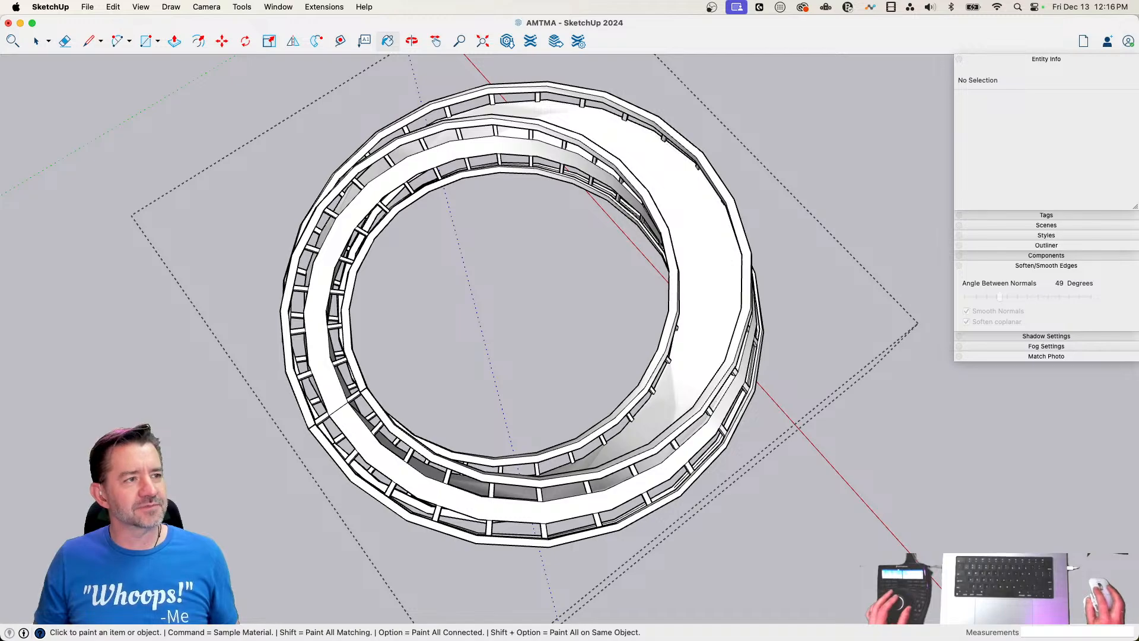
Paint the continuous wall surface of the ring red and close the group
{"action": "left_click", "coordinate": [655, 177]}
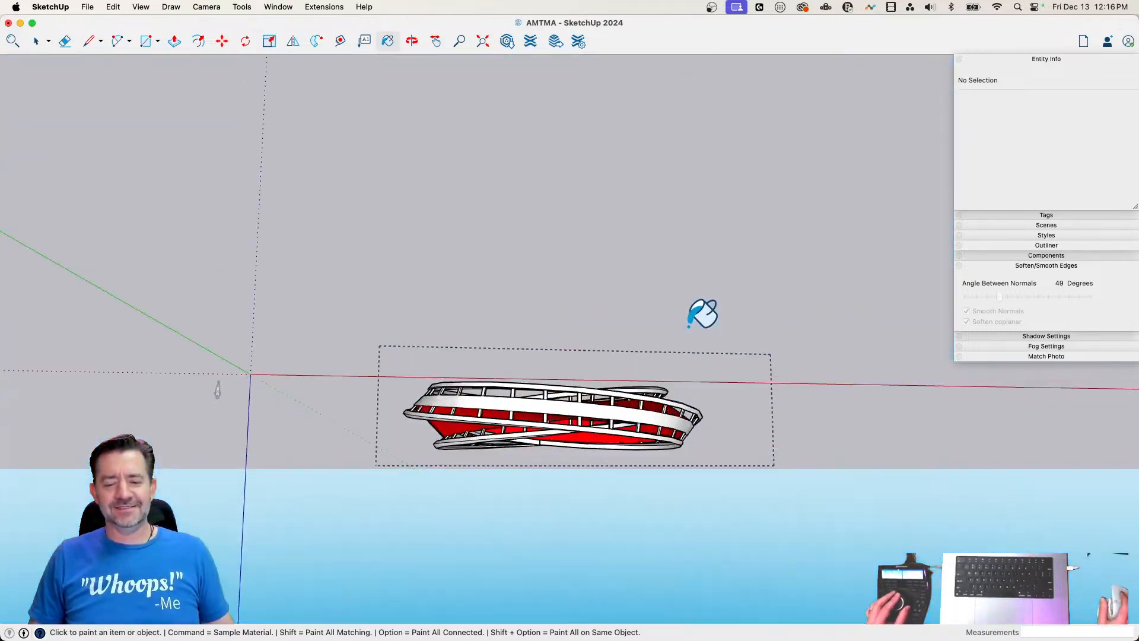
{"action": "key", "text": "space"}
{"action": "left_click", "coordinate": [688, 326]}
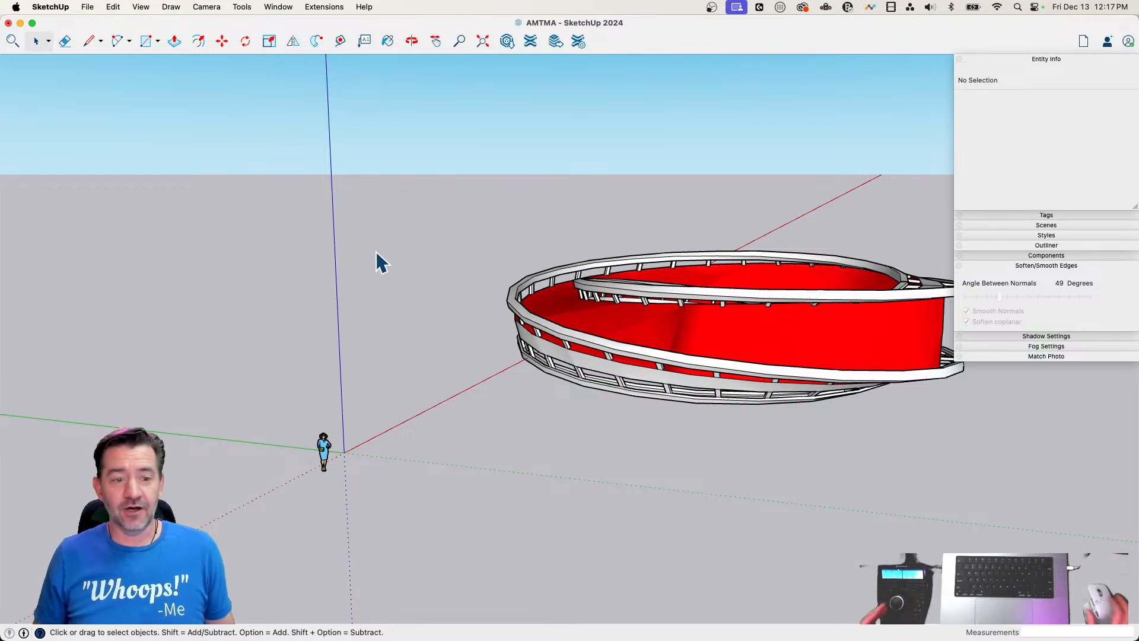
Save the model
{"action": "left_click", "coordinate": [87, 8]}
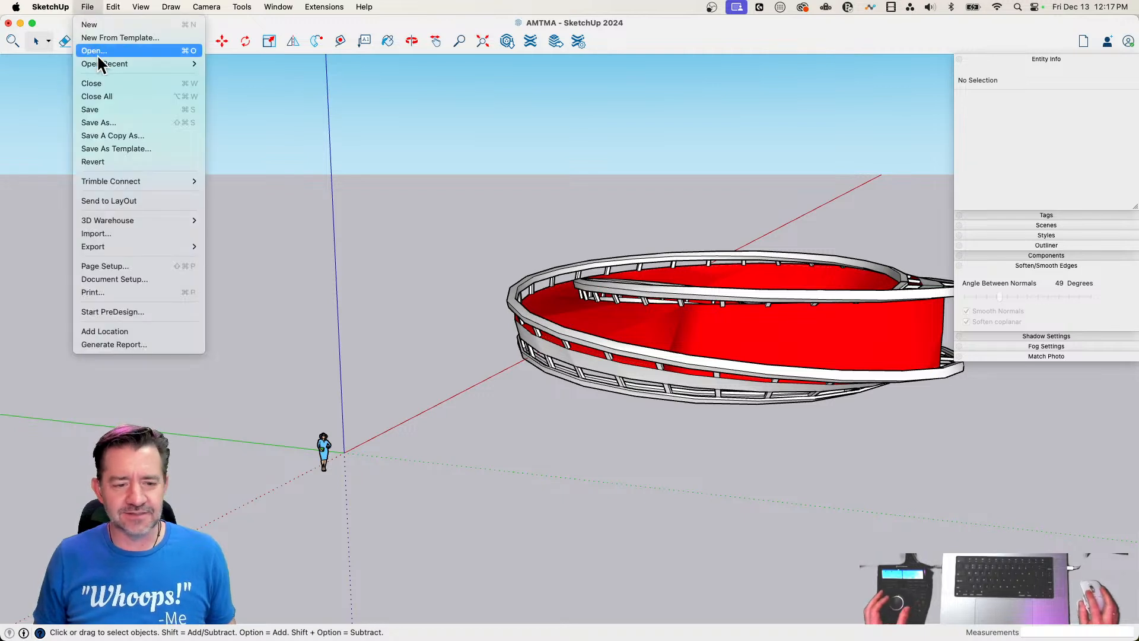
{"action": "left_click", "coordinate": [102, 109]}
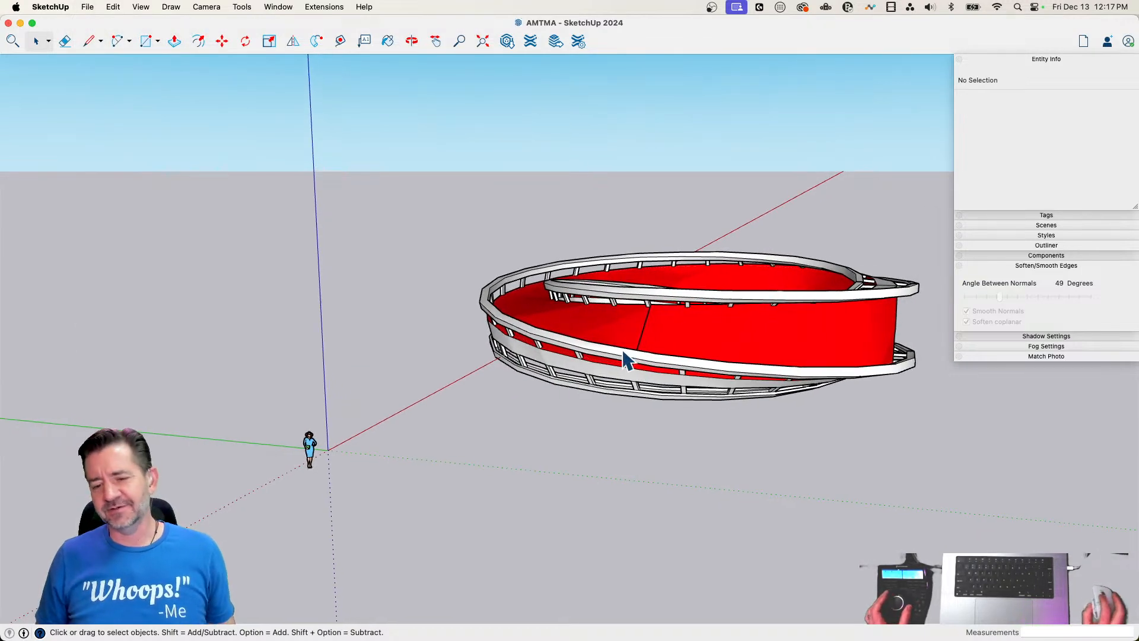
Move the ring group by its near lower bounding-box corner to the axes origin
{"action": "left_click", "coordinate": [639, 345]}
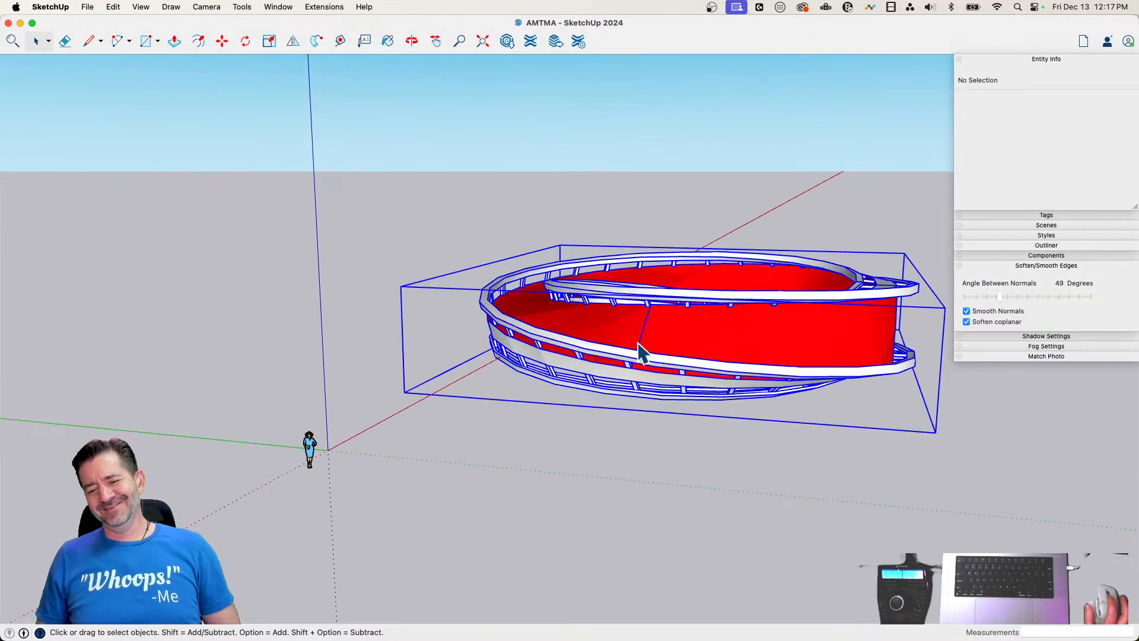
{"action": "left_click", "coordinate": [406, 393]}
{"action": "key", "text": "space"}
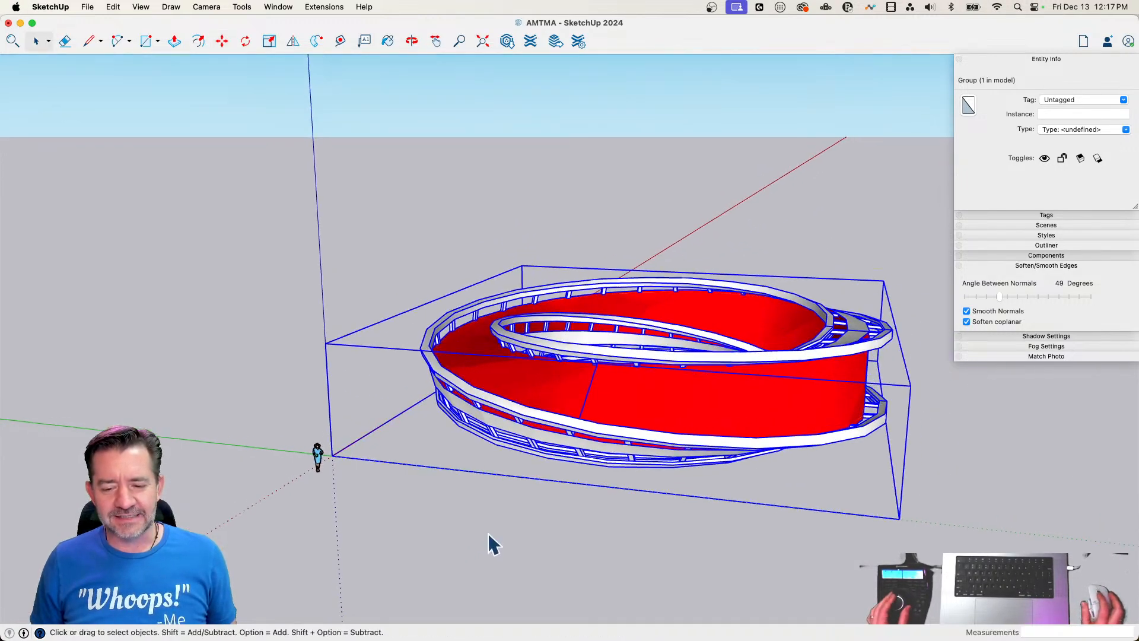
Scale the ring group uniformly toward the axes origin by a factor of 0.23 and clear the selection
{"action": "key", "text": "s"}
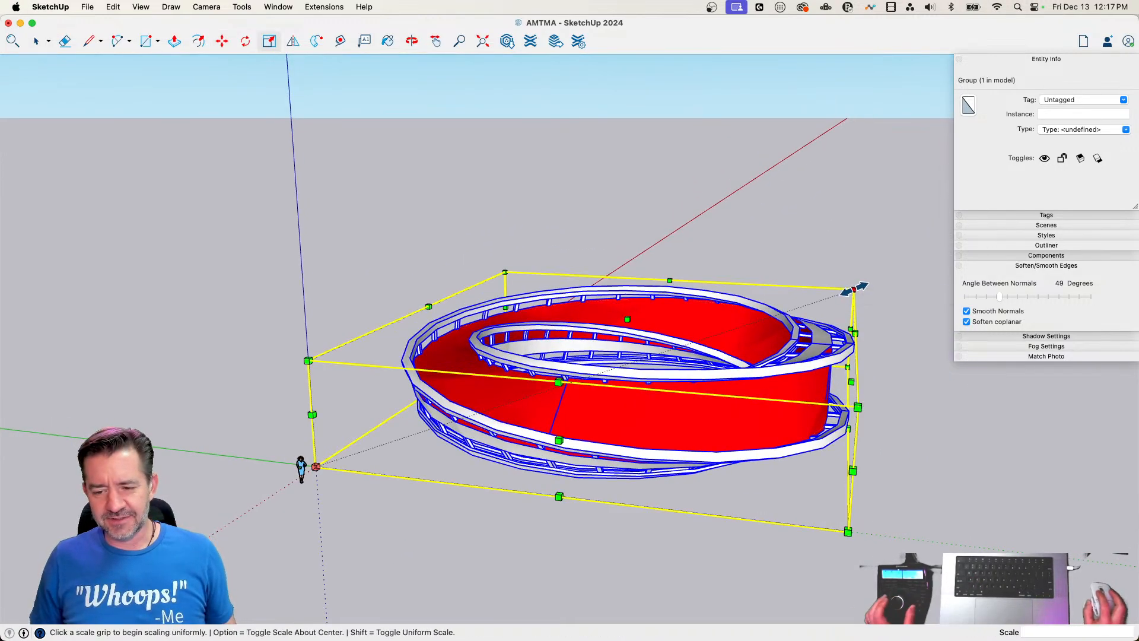
{"action": "left_click", "coordinate": [853, 289]}
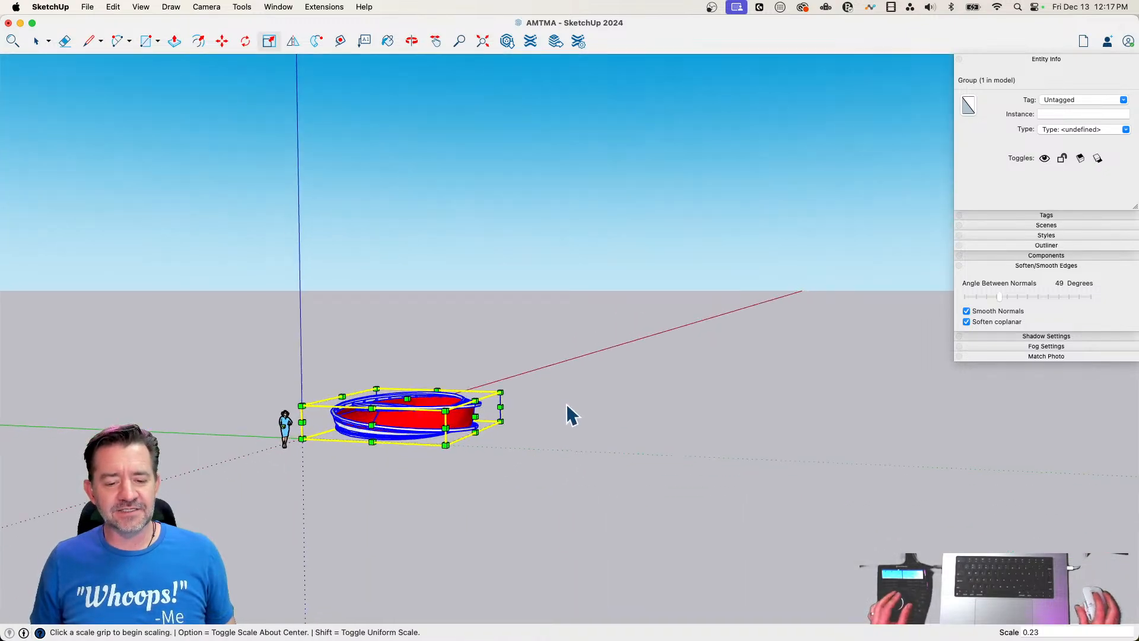
{"action": "key", "text": "space"}
{"action": "left_click", "coordinate": [571, 430]}
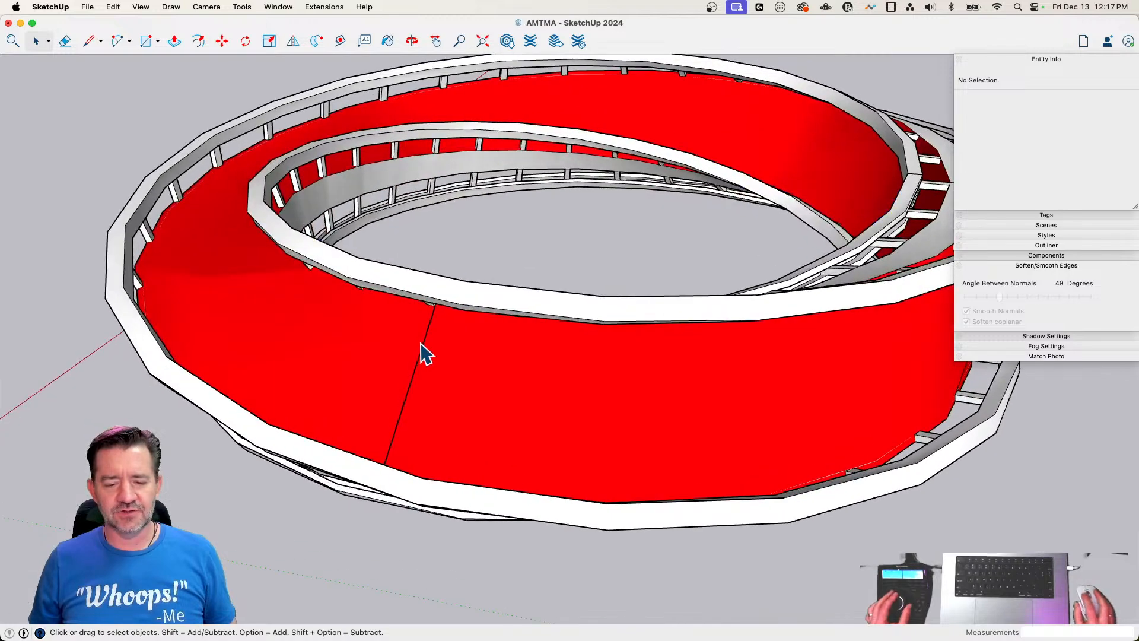
Open the ring group, delete the visible seam edge in the red wall and draw a line closing the gap's lower end to refill it
{"action": "double_click", "coordinate": [424, 344]}
{"action": "left_click", "coordinate": [424, 344]}
{"action": "key", "text": "Delete"}
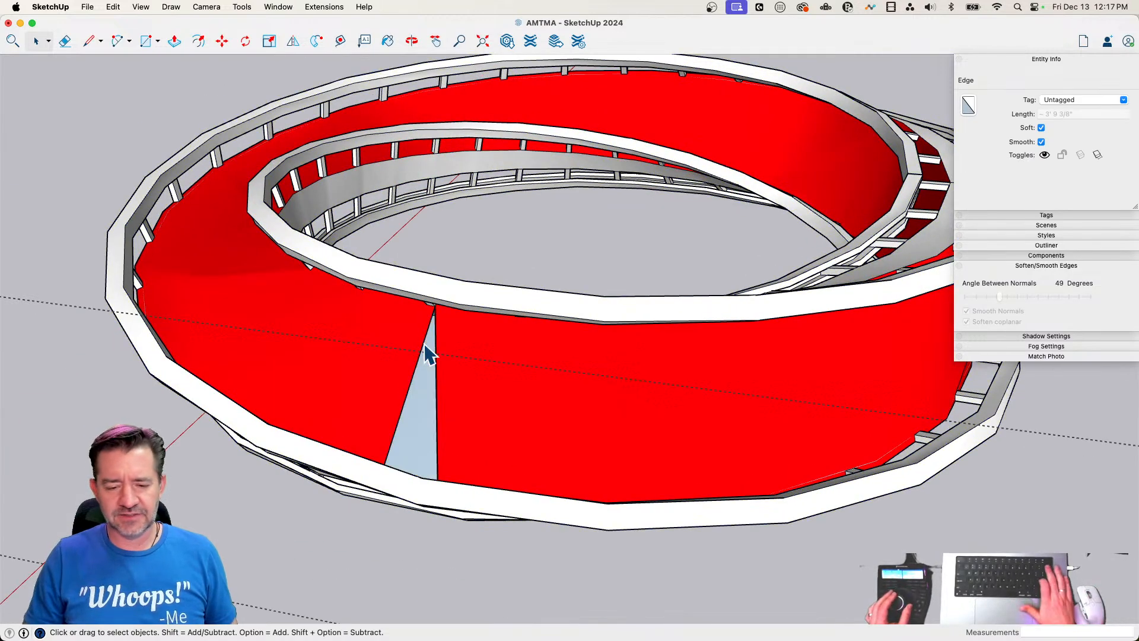
{"action": "key", "text": "l"}
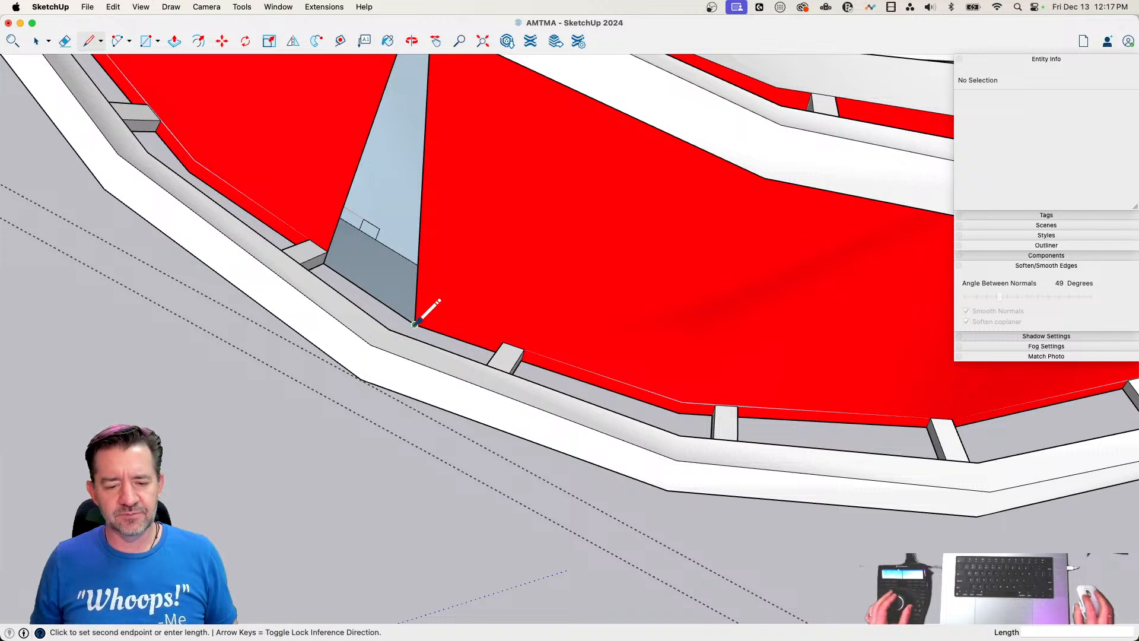
{"action": "left_click", "coordinate": [324, 262]}
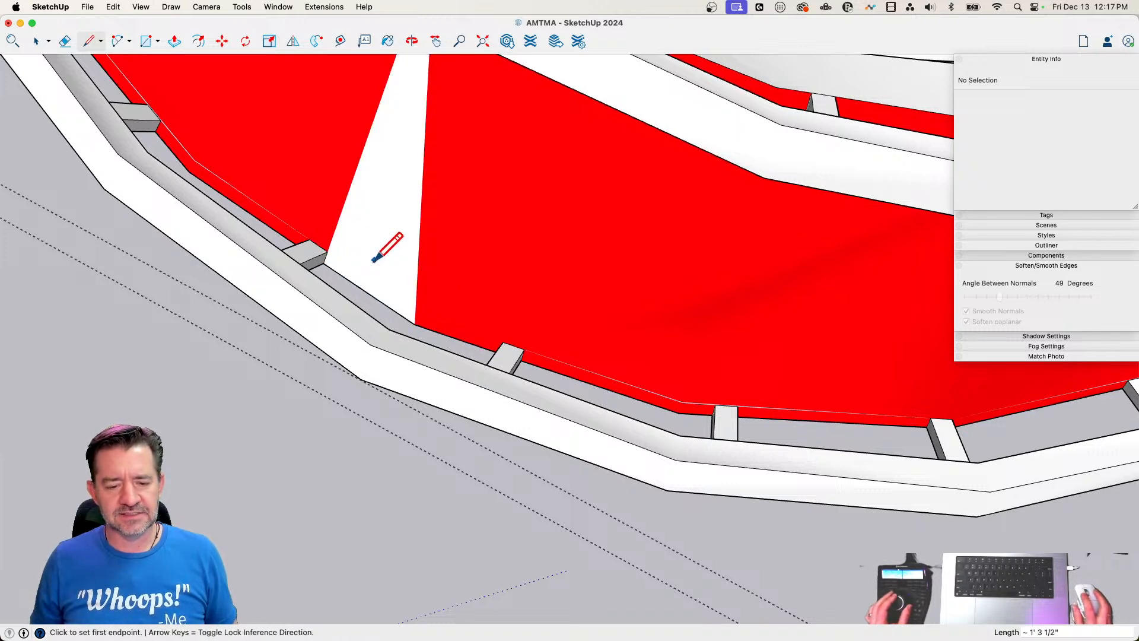
Paint the refilled white wedge of the wall red to match the surrounding surface
{"action": "key", "text": "b"}
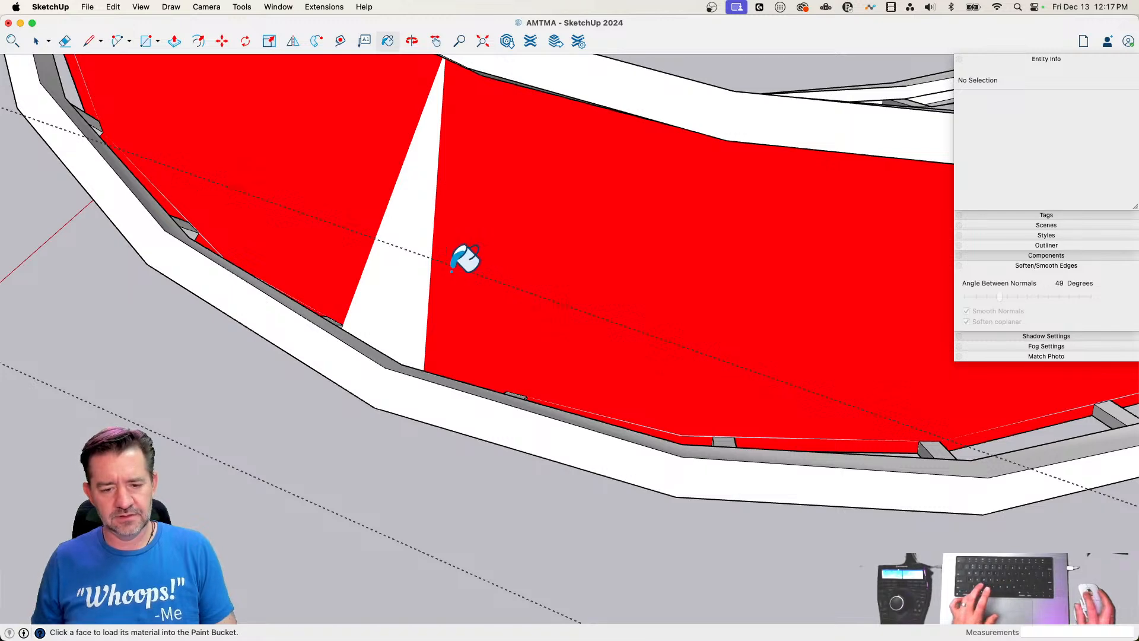
{"action": "left_click", "coordinate": [397, 268]}
{"action": "key", "text": "space"}
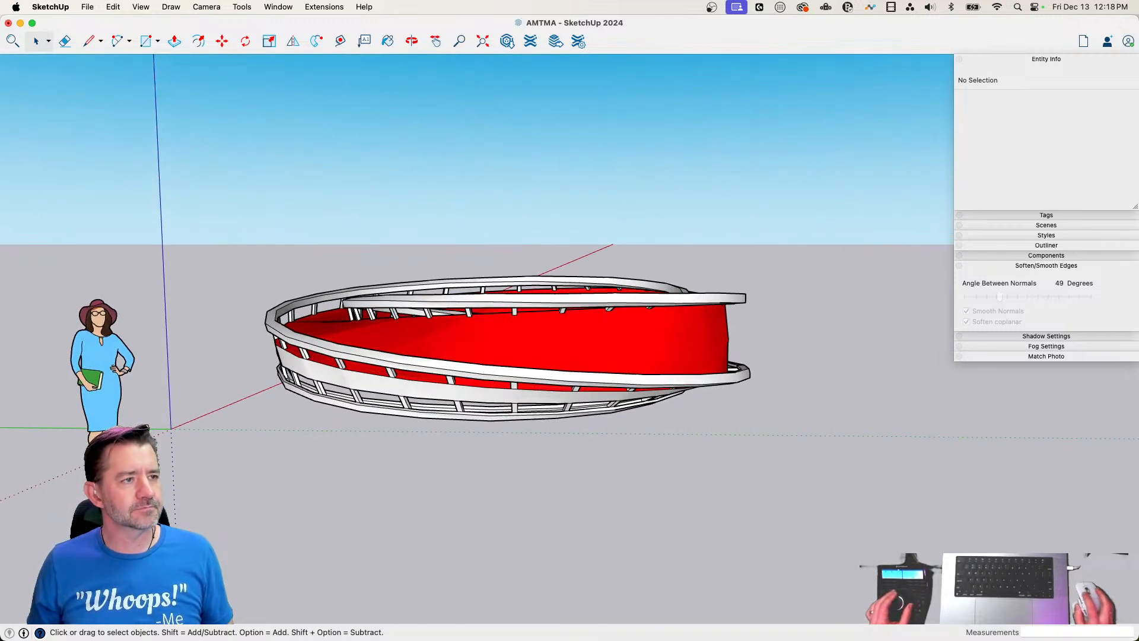
Open the ring group again and delete the four-sided surface patch where the nearest baluster meets the inside of the geometry
{"action": "key", "text": "b"}
{"action": "key", "text": "space"}
{"action": "double_click", "coordinate": [504, 402]}
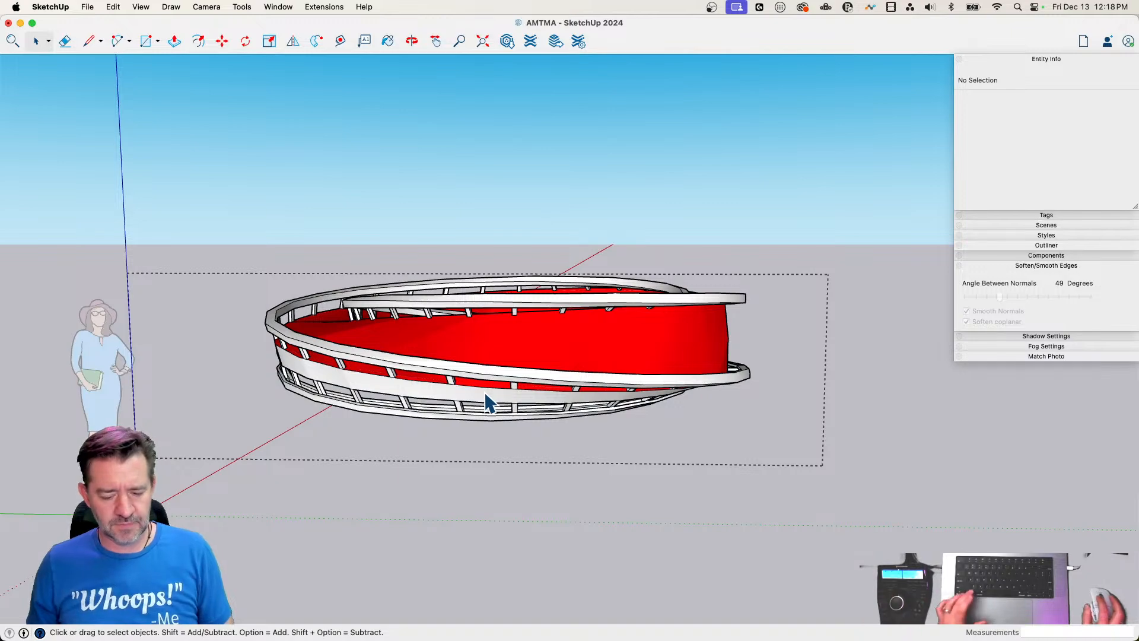
{"action": "left_click", "coordinate": [356, 212]}
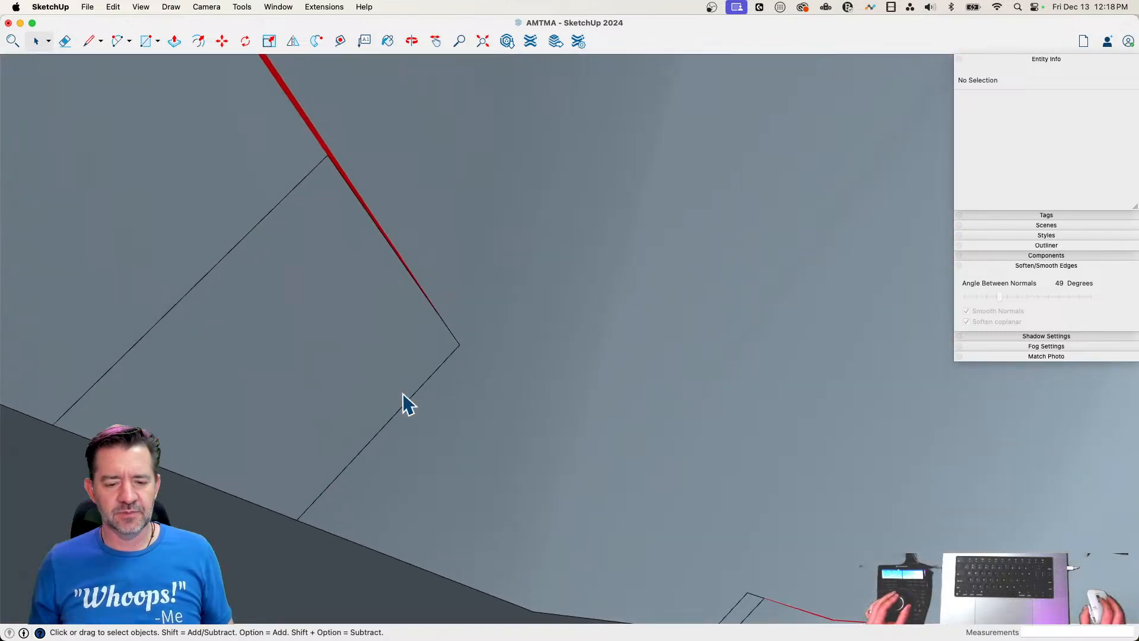
{"action": "left_click", "coordinate": [342, 278]}
{"action": "double_click", "coordinate": [296, 282]}
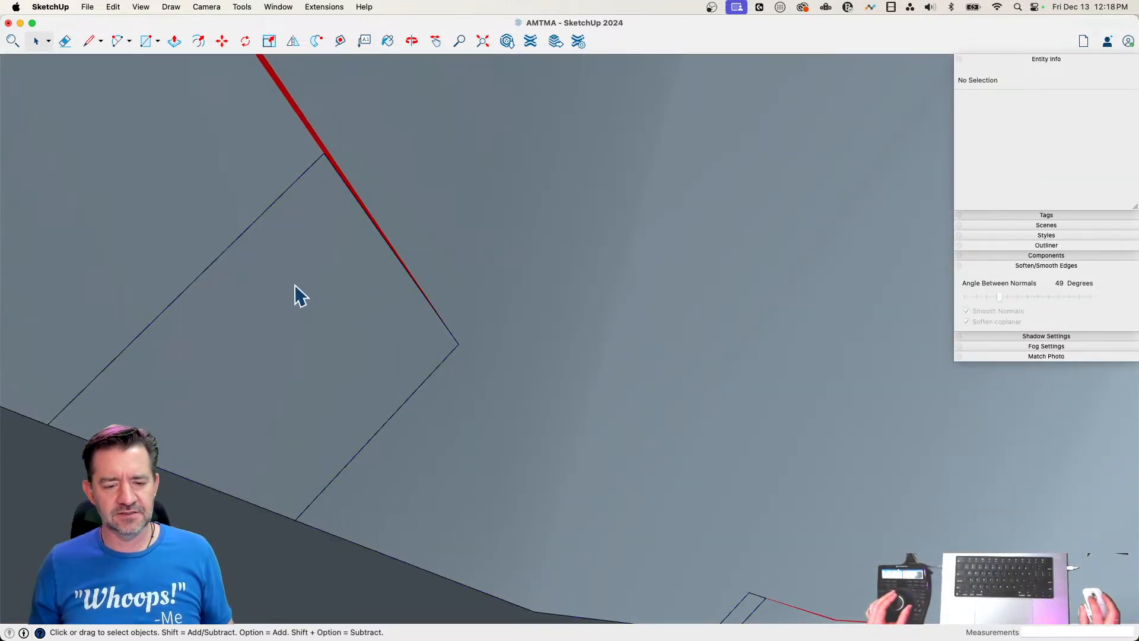
{"action": "left_click", "coordinate": [303, 291]}
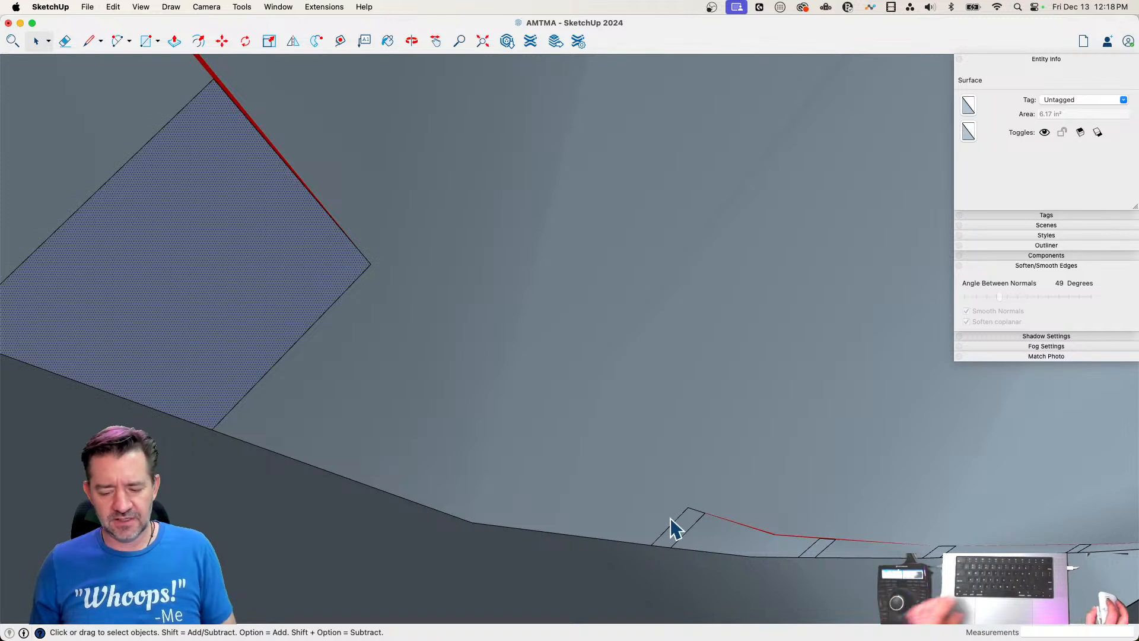
{"action": "key", "text": "Delete"}
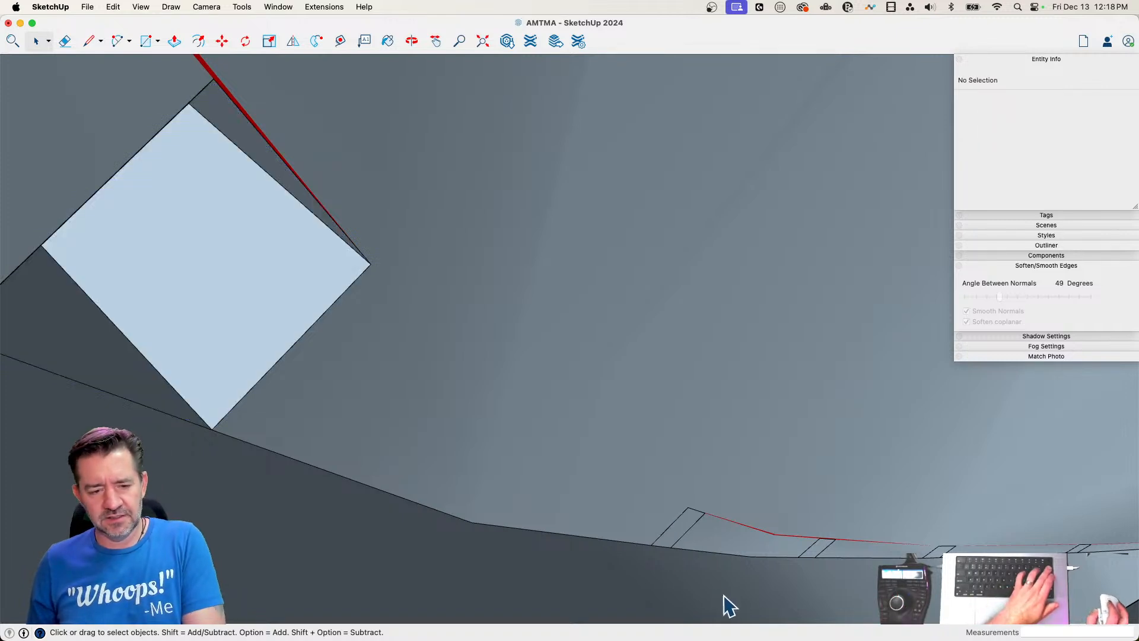
Delete the patch at the next baluster, try deleting at the following one and undo that last deletion
{"action": "left_click", "coordinate": [680, 530]}
{"action": "key", "text": "Delete"}
{"action": "left_click", "coordinate": [819, 548]}
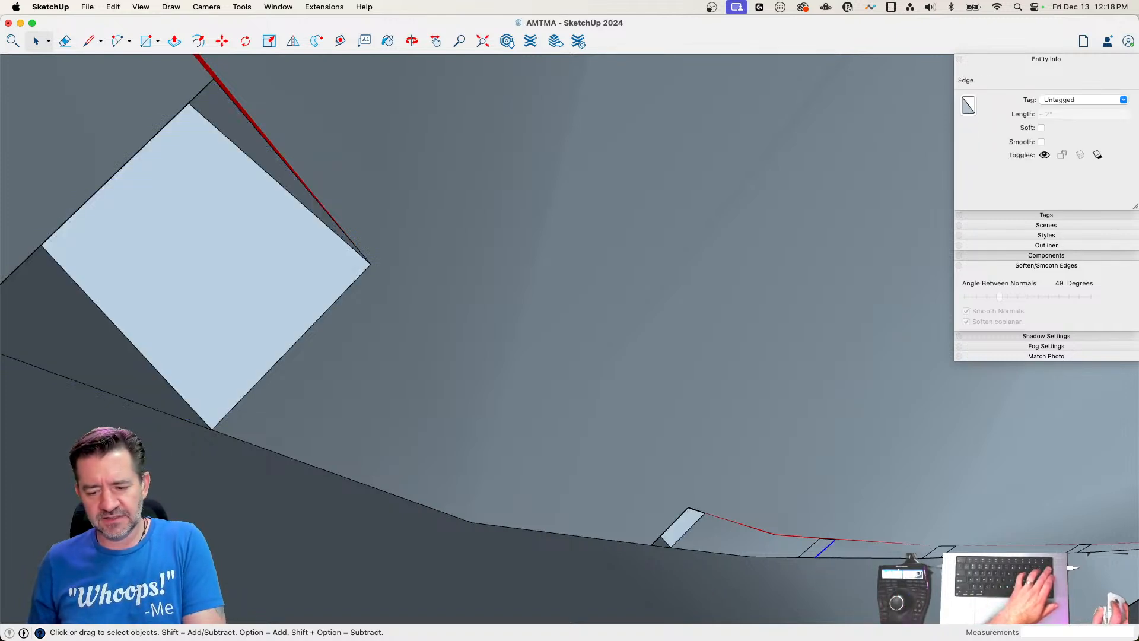
{"action": "key", "text": "Delete"}
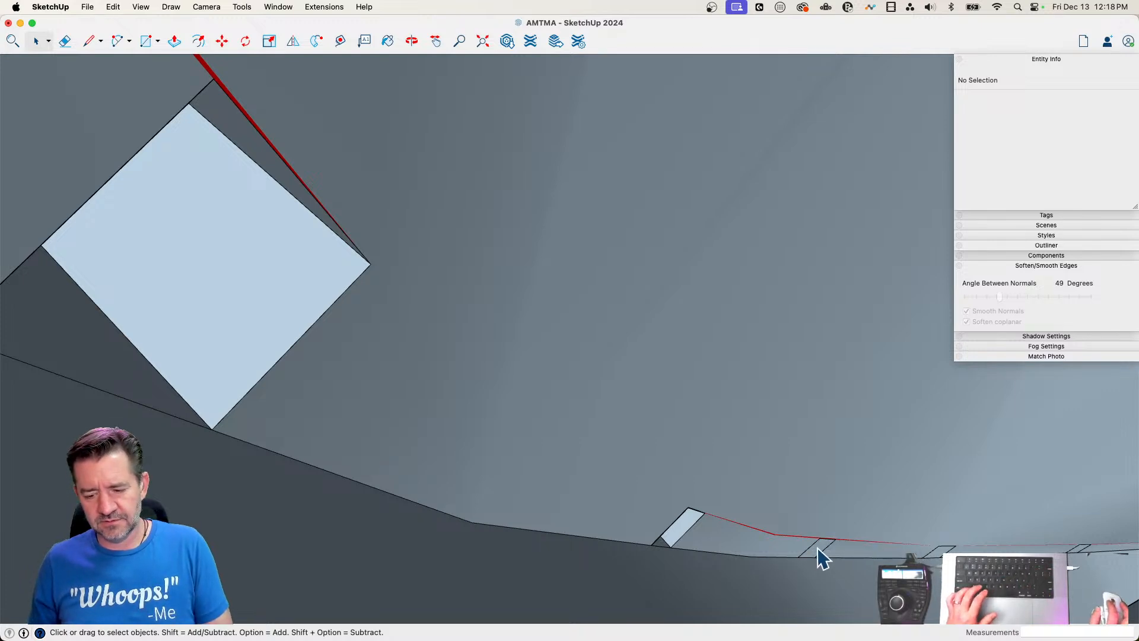
{"action": "key", "text": "super+z"}
Erase the edges around the narrow sliver faces at the junction inside the ring
{"action": "left_click", "coordinate": [545, 481]}
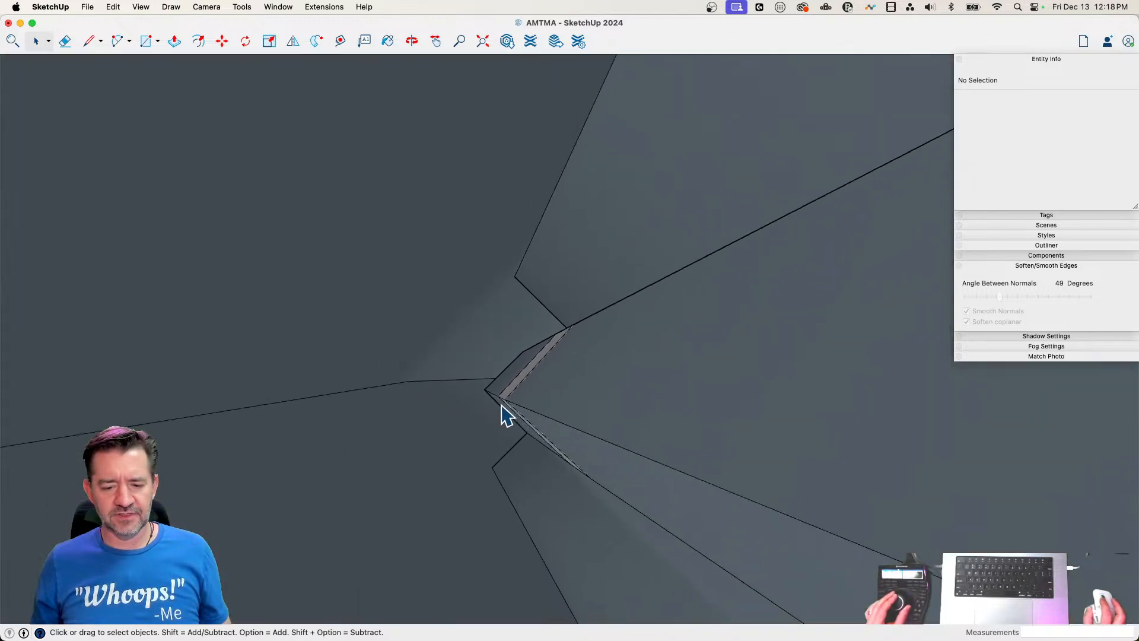
{"action": "key", "text": "e"}
{"action": "left_click_drag", "start_coordinate": [518, 381], "coordinate": [587, 292]}
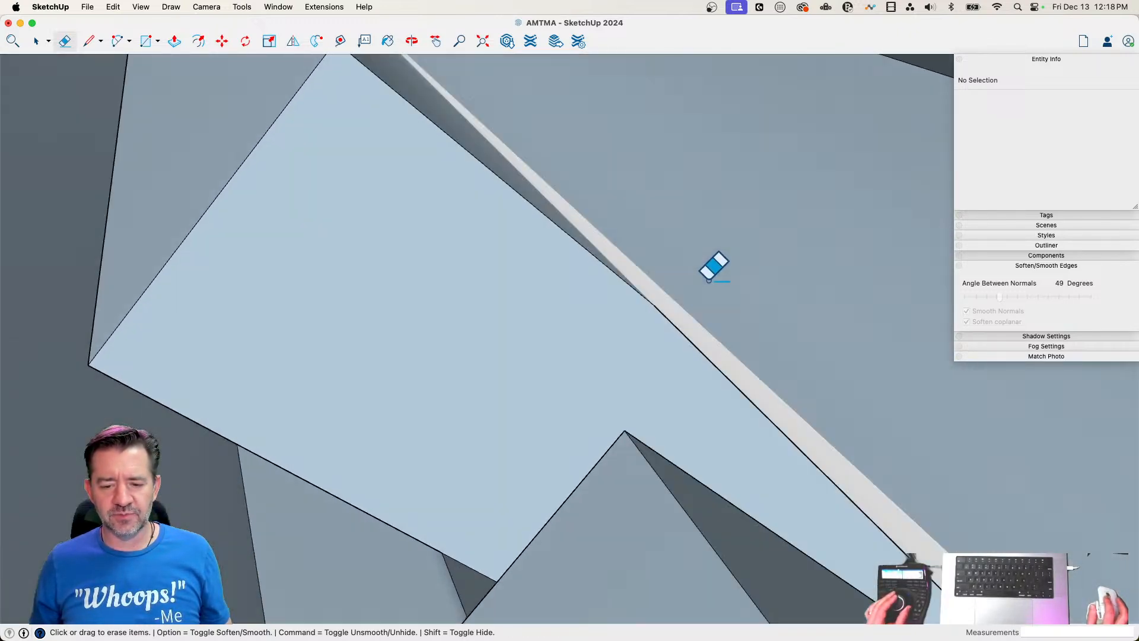
{"action": "key", "text": "space"}
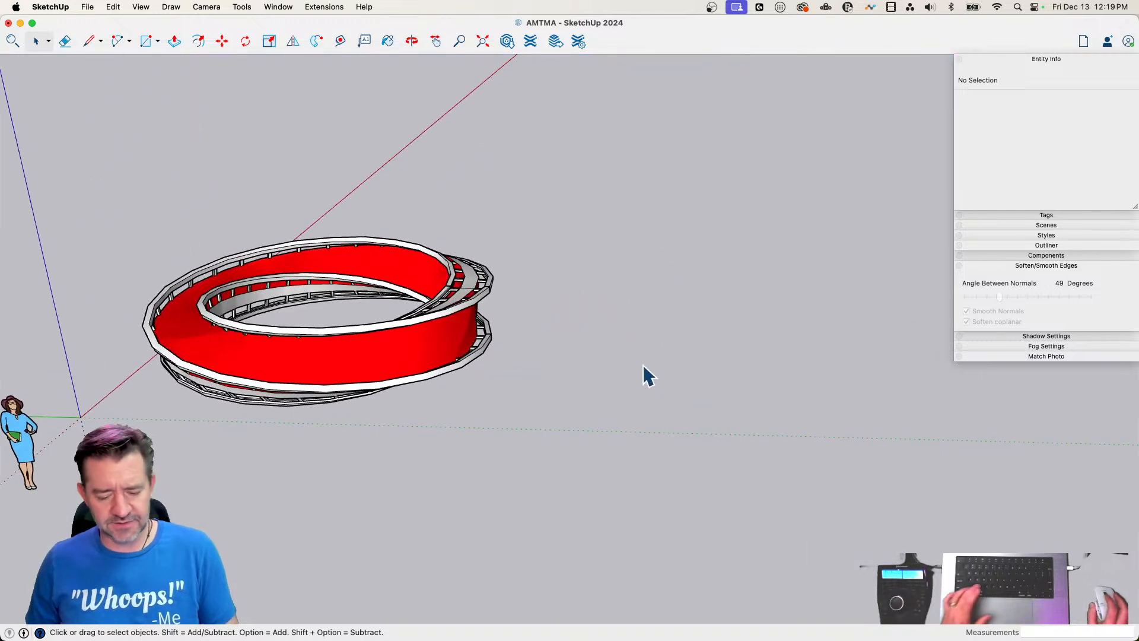
Draw a rectangle of about 105 square feet on the ground beside the ring and pull it up into a slab about 1' 10" thick
{"action": "key", "text": "r"}
{"action": "left_click", "coordinate": [548, 419]}
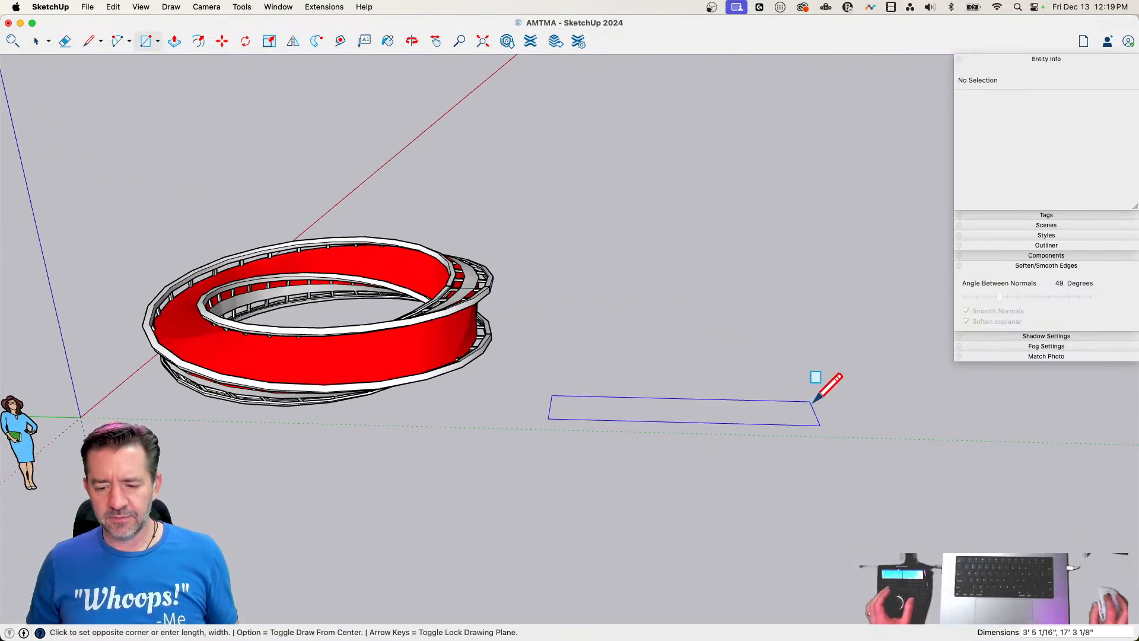
{"action": "left_click", "coordinate": [825, 388]}
{"action": "key", "text": "p"}
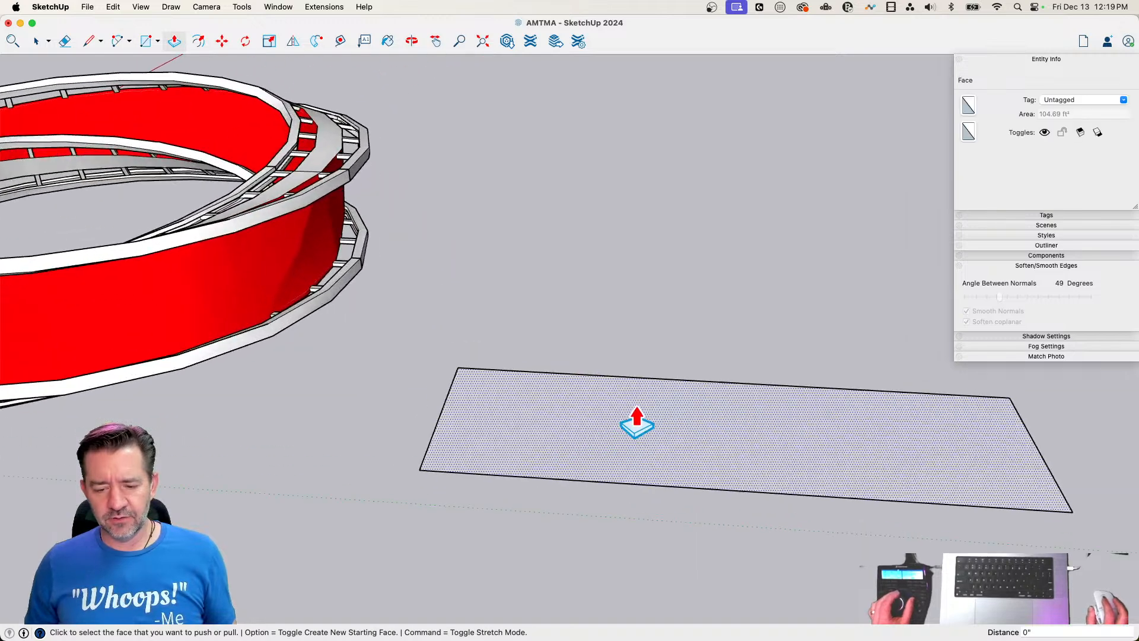
{"action": "left_click", "coordinate": [596, 438]}
{"action": "left_click", "coordinate": [579, 381]}
{"action": "key", "text": "space"}
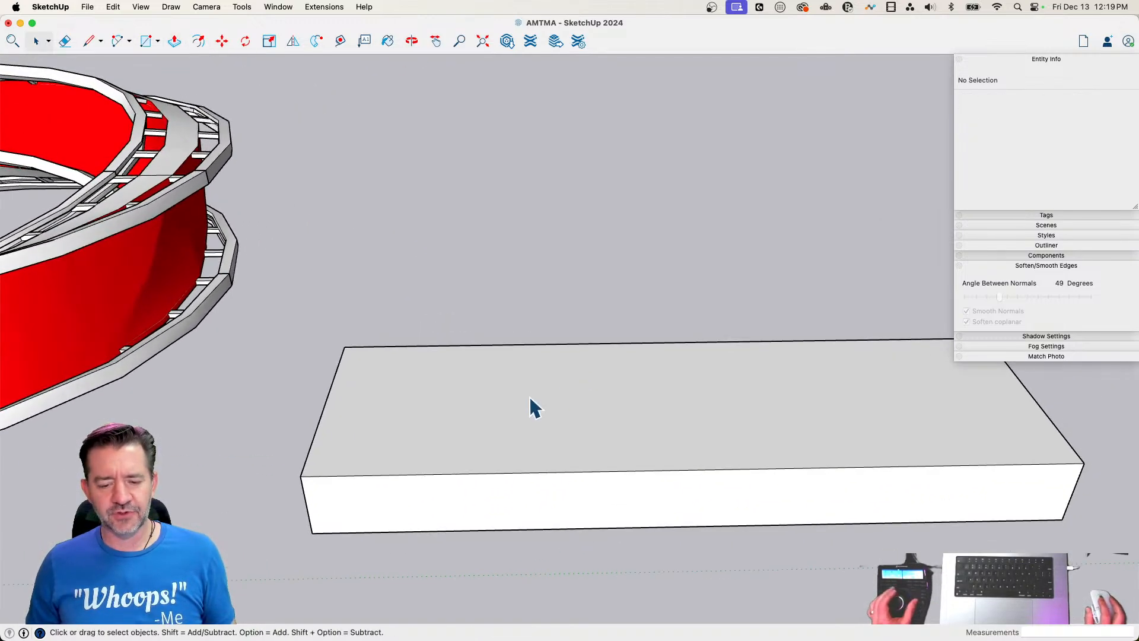
Draw a circle with a 12-inch radius on the slab's top face near the end closest to the ring
{"action": "key", "text": "c"}
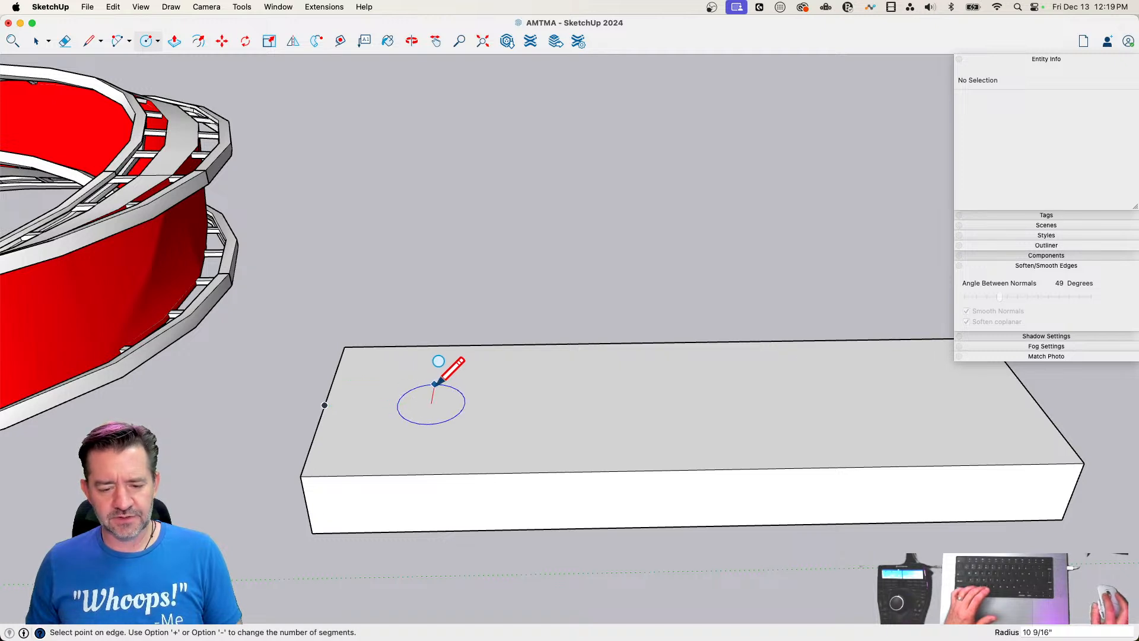
{"action": "type", "text": "12"}
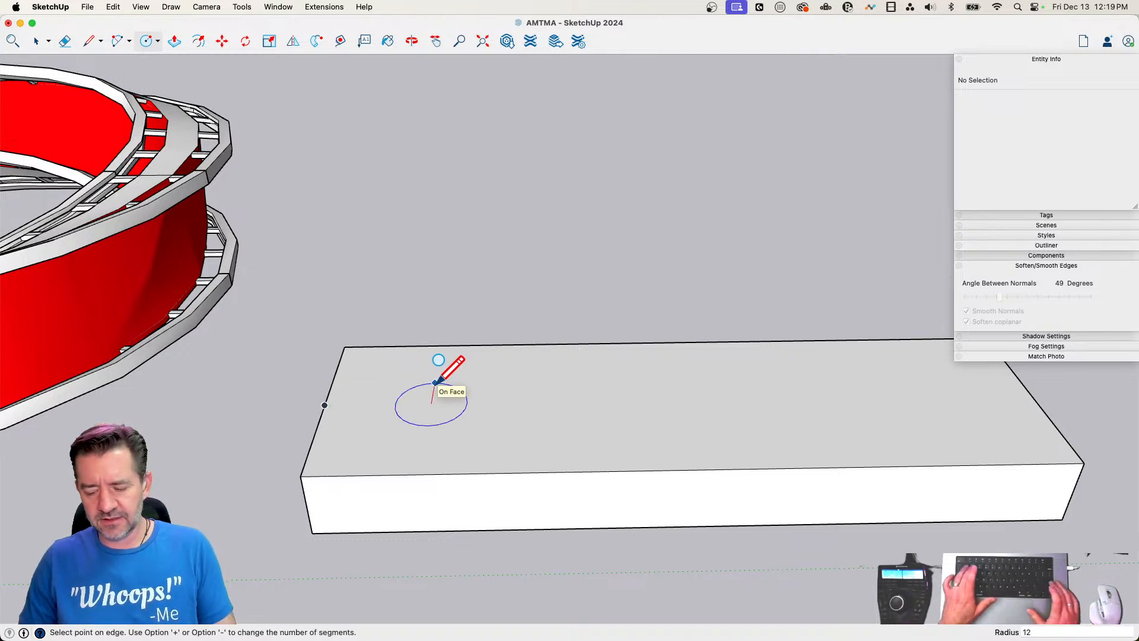
{"action": "key", "text": "Return"}
{"action": "key", "text": "space"}
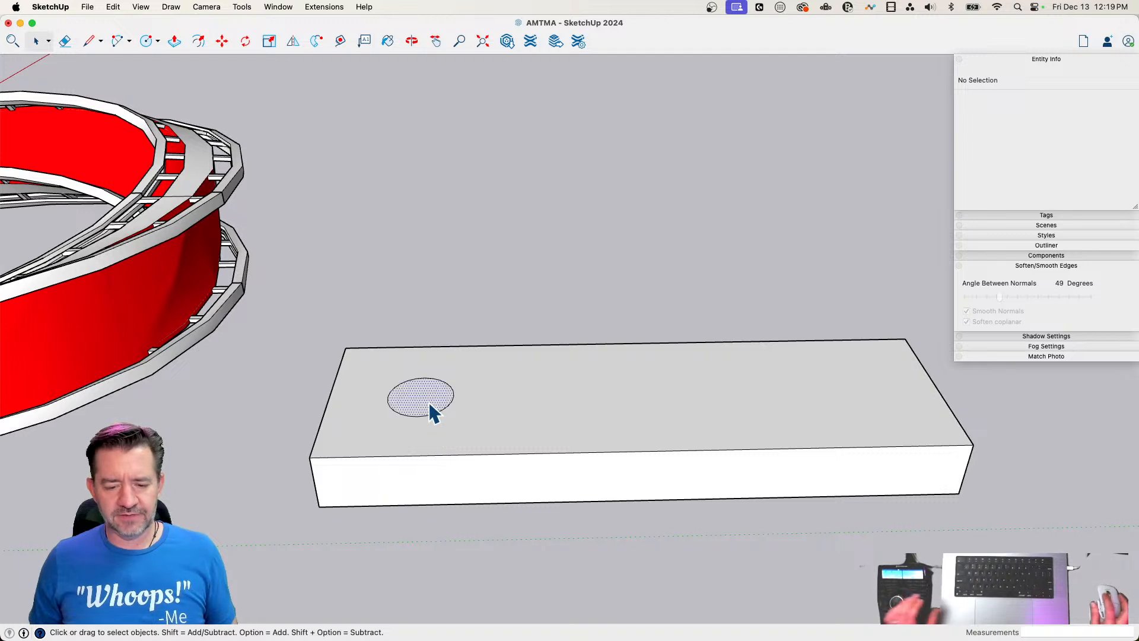
Copy the circle to the slab's far end and divide the spacing by 3 to get four evenly spaced circles
{"action": "left_click", "coordinate": [431, 412]}
{"action": "key", "text": "m"}
{"action": "left_click", "coordinate": [411, 448]}
{"action": "key", "text": "alt"}
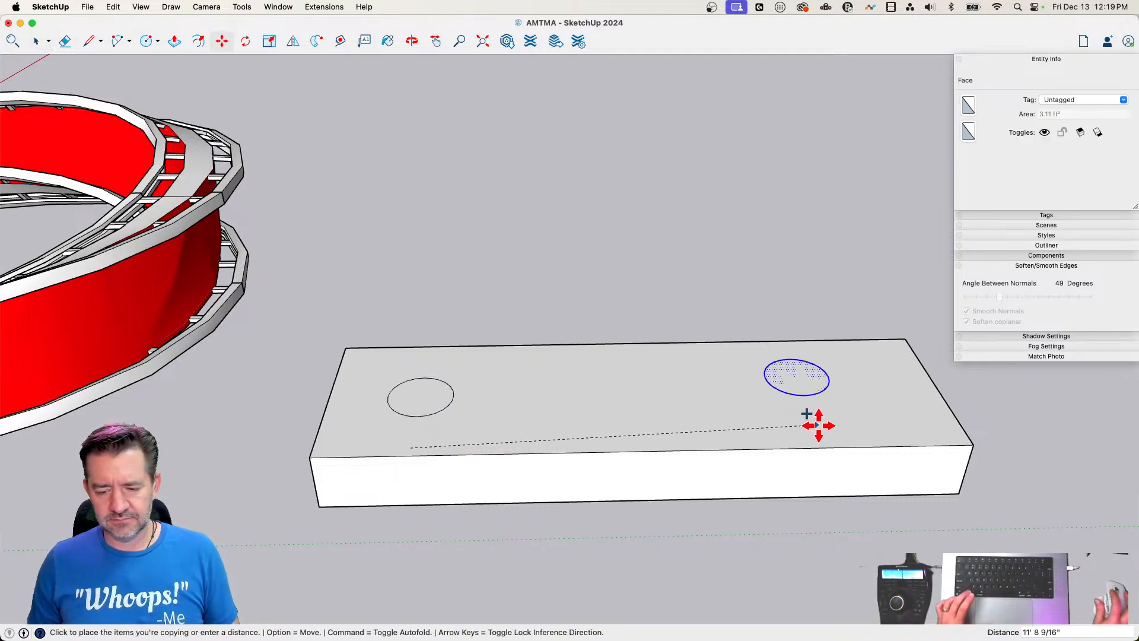
{"action": "left_click", "coordinate": [876, 437]}
{"action": "type", "text": "/3"}
{"action": "key", "text": "Return"}
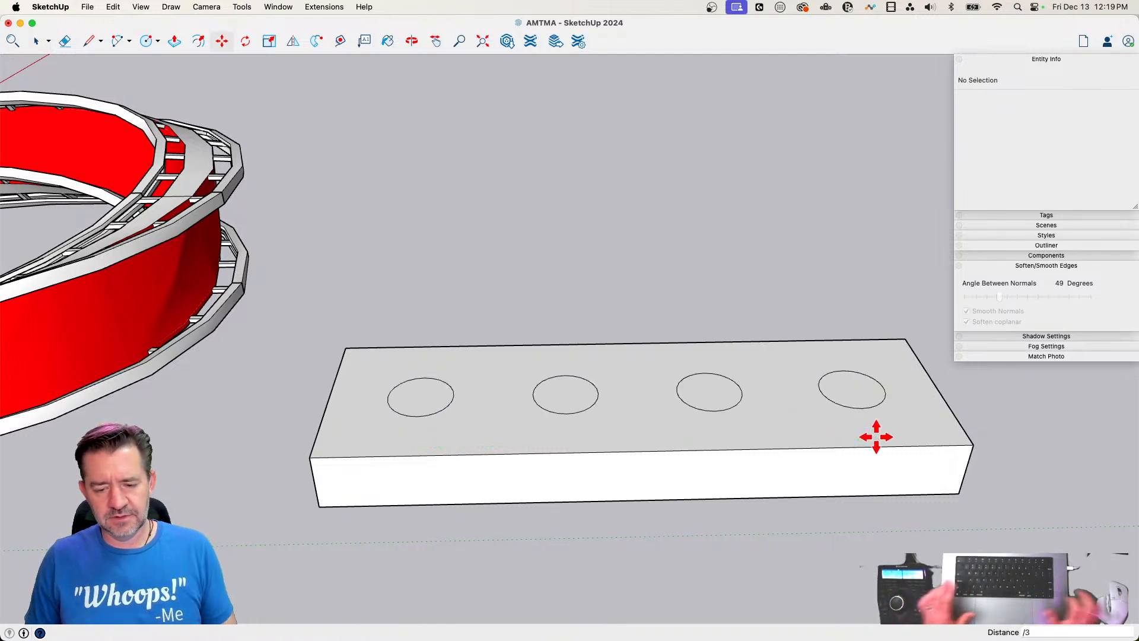
Push all four circles down through the full thickness of the slab to cut round holes
{"action": "key", "text": "p"}
{"action": "left_click", "coordinate": [409, 399]}
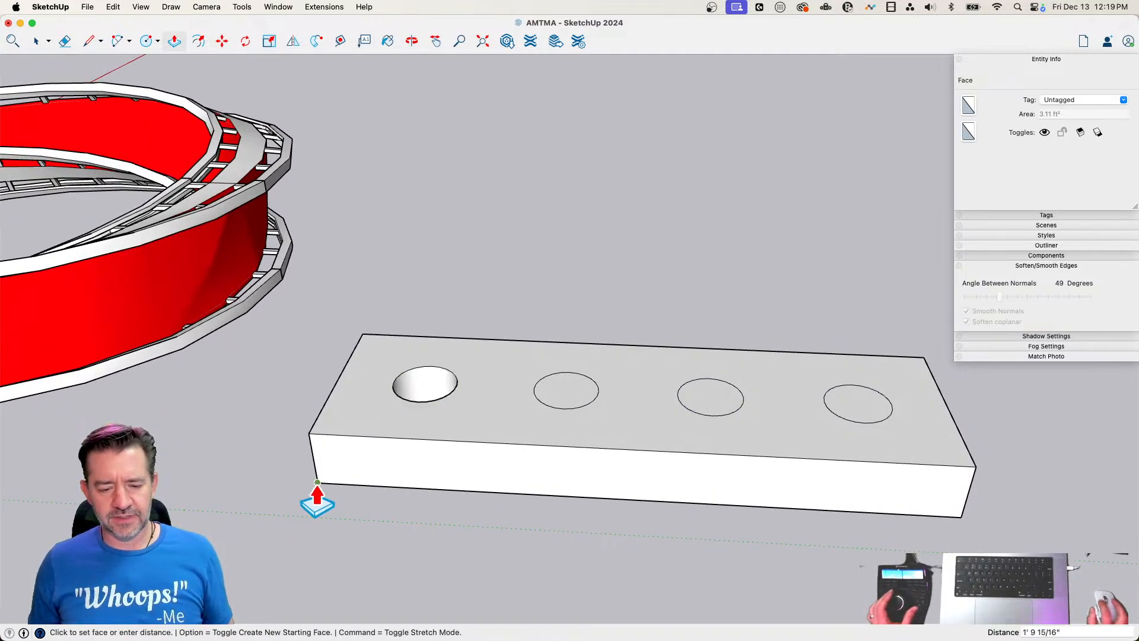
{"action": "left_click", "coordinate": [317, 483]}
{"action": "double_click", "coordinate": [569, 396]}
{"action": "double_click", "coordinate": [715, 398]}
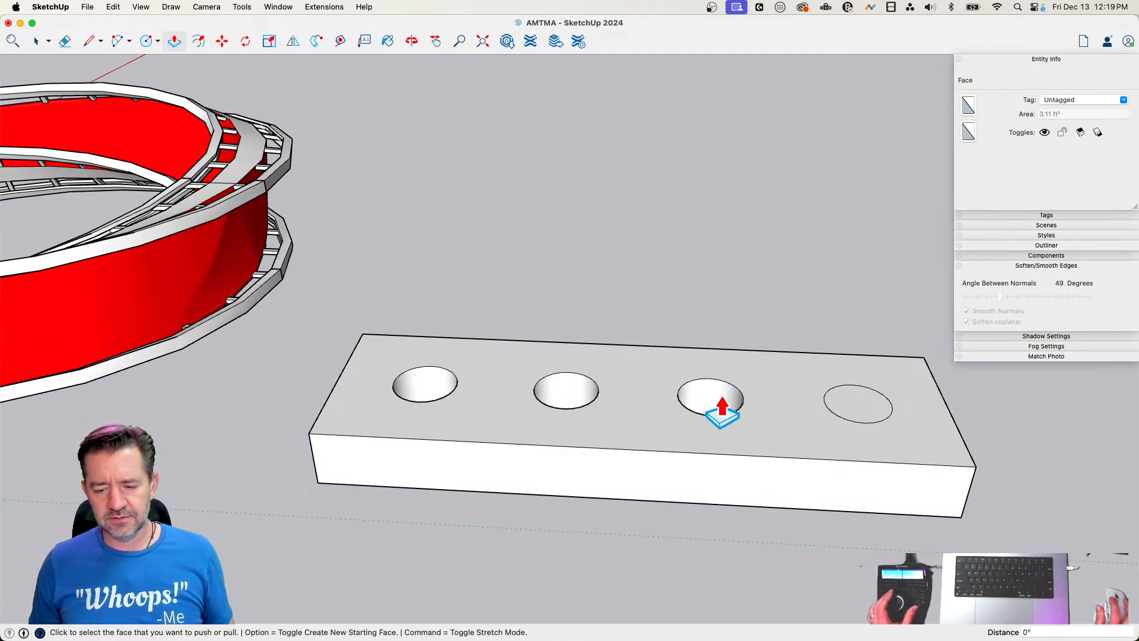
{"action": "double_click", "coordinate": [857, 409]}
Select the whole perforated slab and make it a group
{"action": "key", "text": "space"}
{"action": "triple_click", "coordinate": [710, 453]}
{"action": "right_click", "coordinate": [709, 454]}
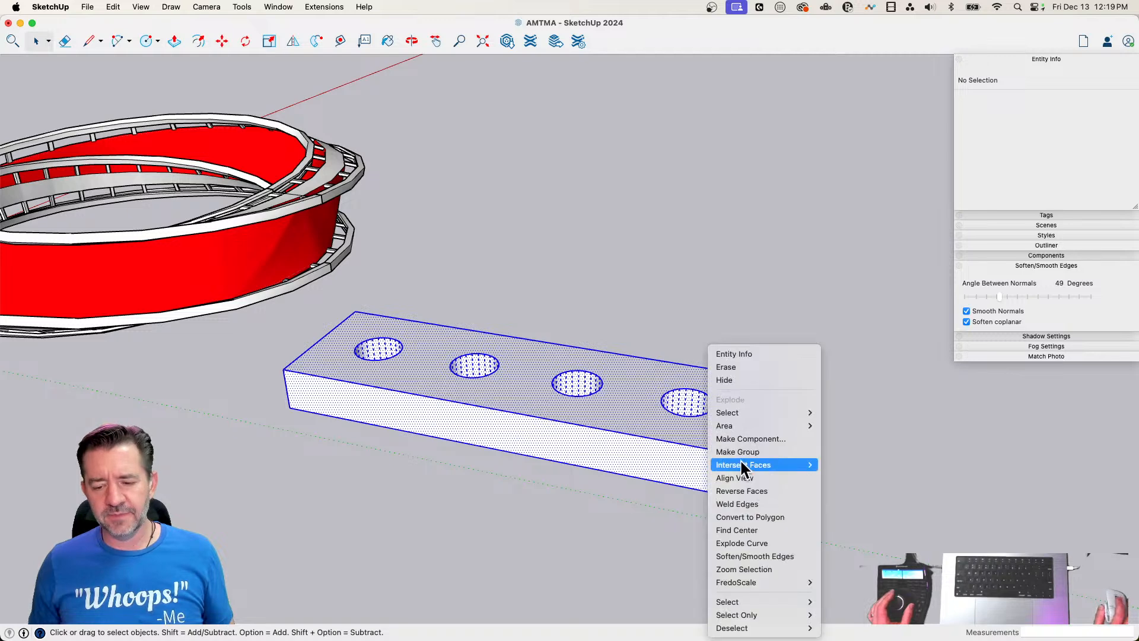
{"action": "left_click", "coordinate": [740, 451]}
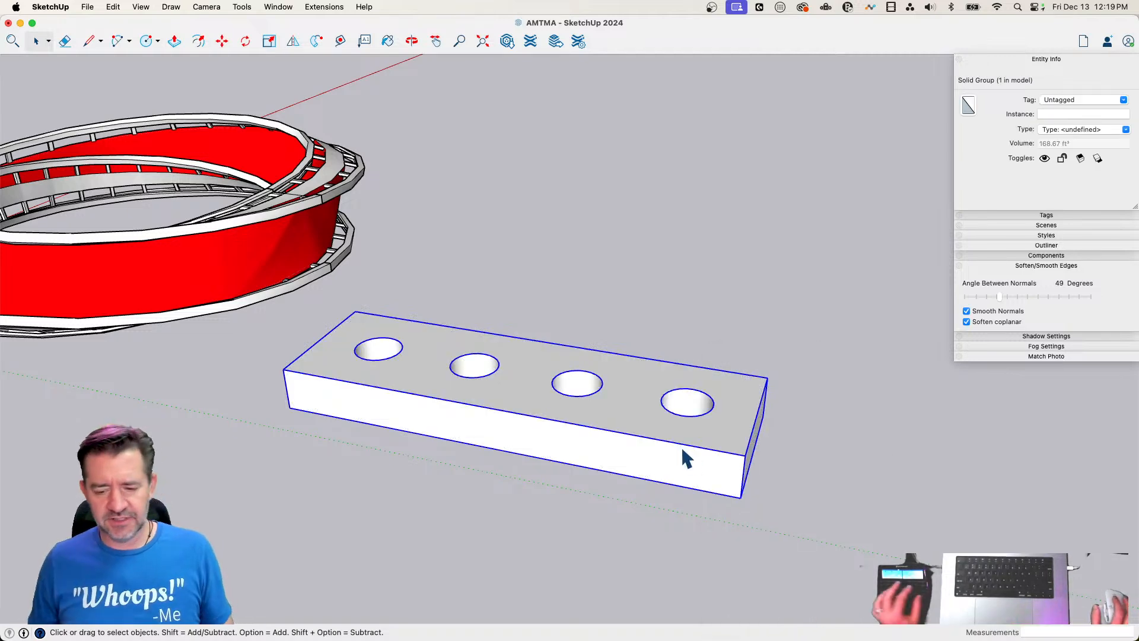
Draw a 12-inch-radius circle on the ground beyond the slab and pull it up into a cylinder about 4' 6" tall
{"action": "key", "text": "c"}
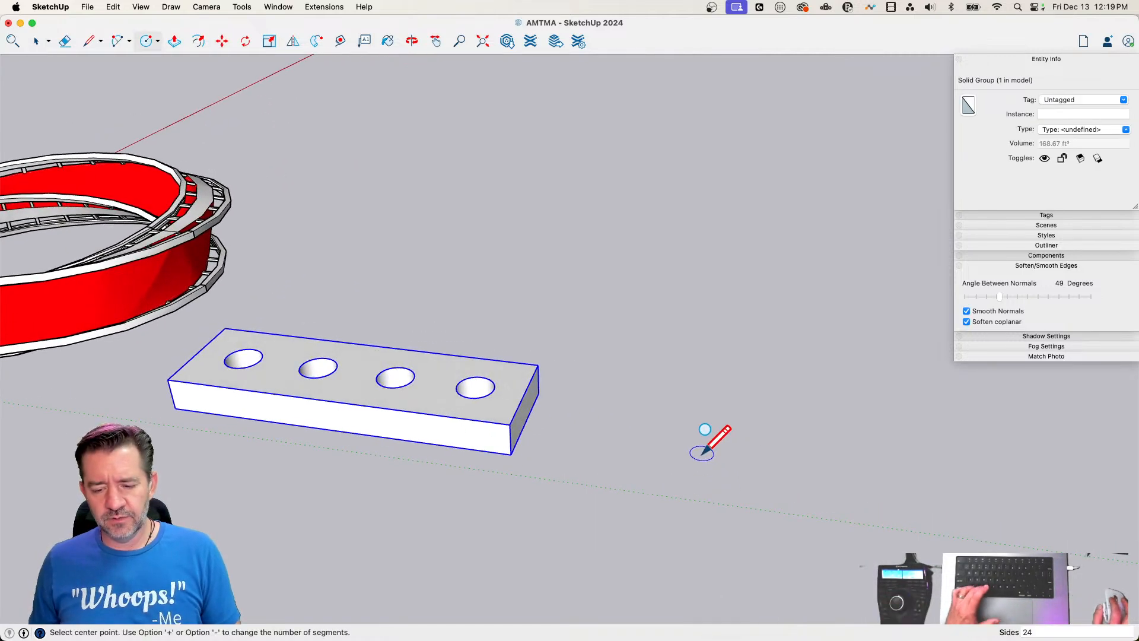
{"action": "type", "text": "12"}
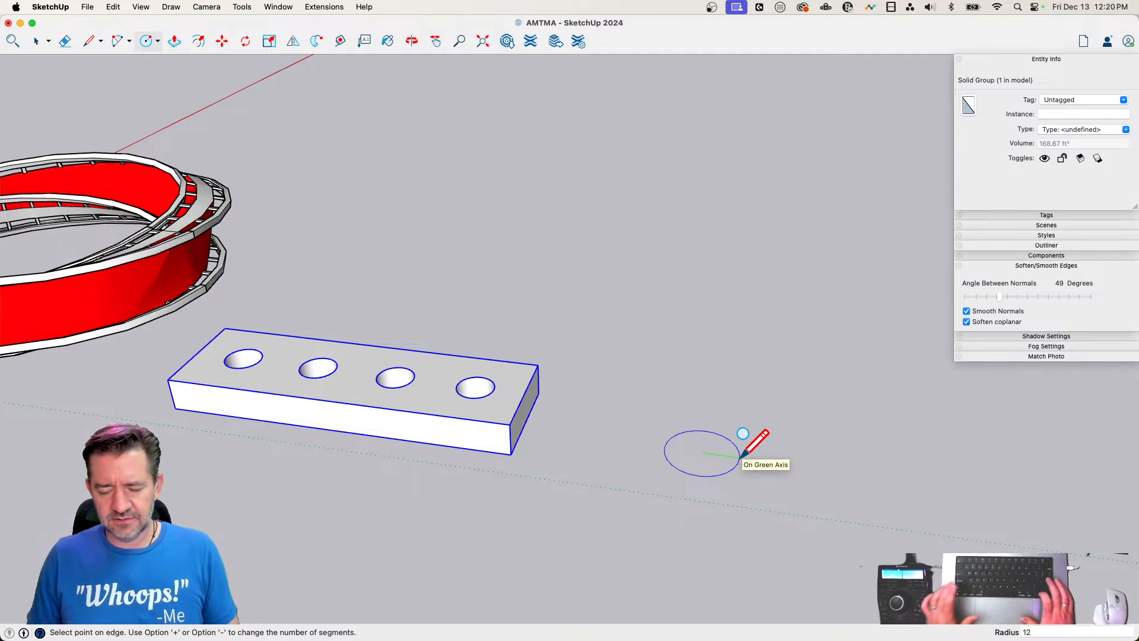
{"action": "key", "text": "Return"}
{"action": "key", "text": "p"}
{"action": "left_click", "coordinate": [715, 461]}
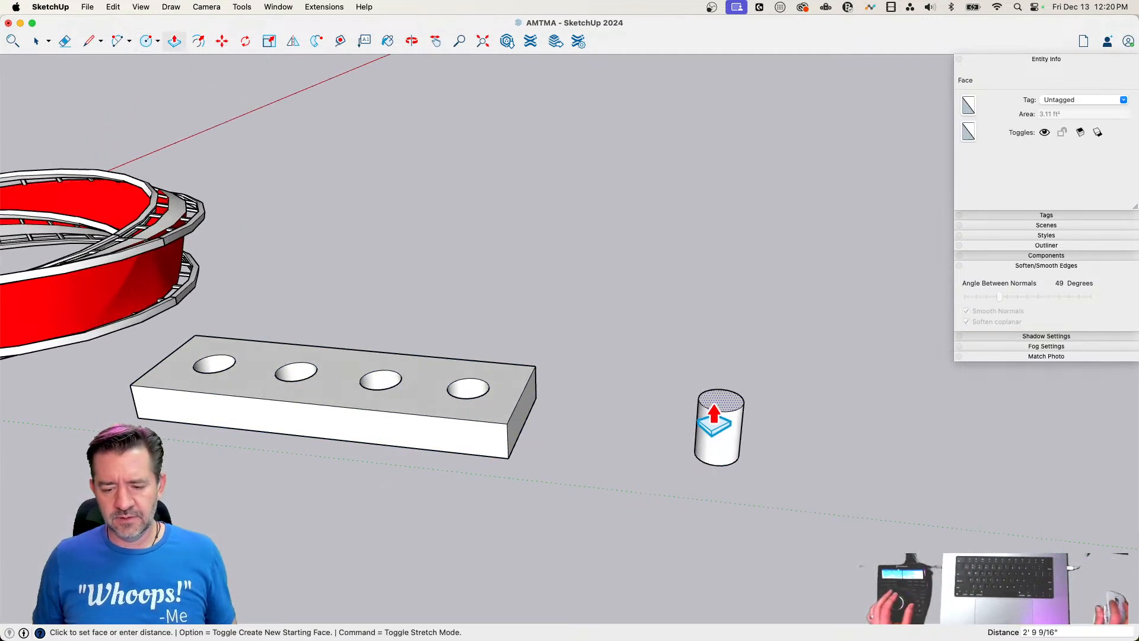
{"action": "left_click", "coordinate": [715, 386]}
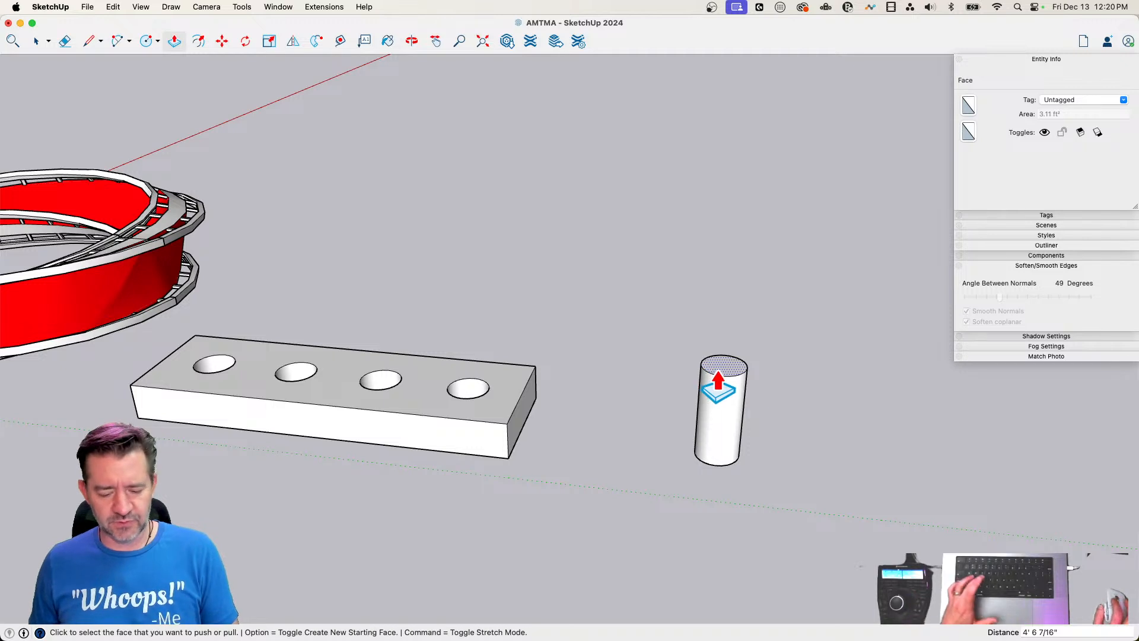
Offset the cylinder's top circle outward, pull the resulting ring and core into one flat round head, and erase the inner circle
{"action": "key", "text": "f"}
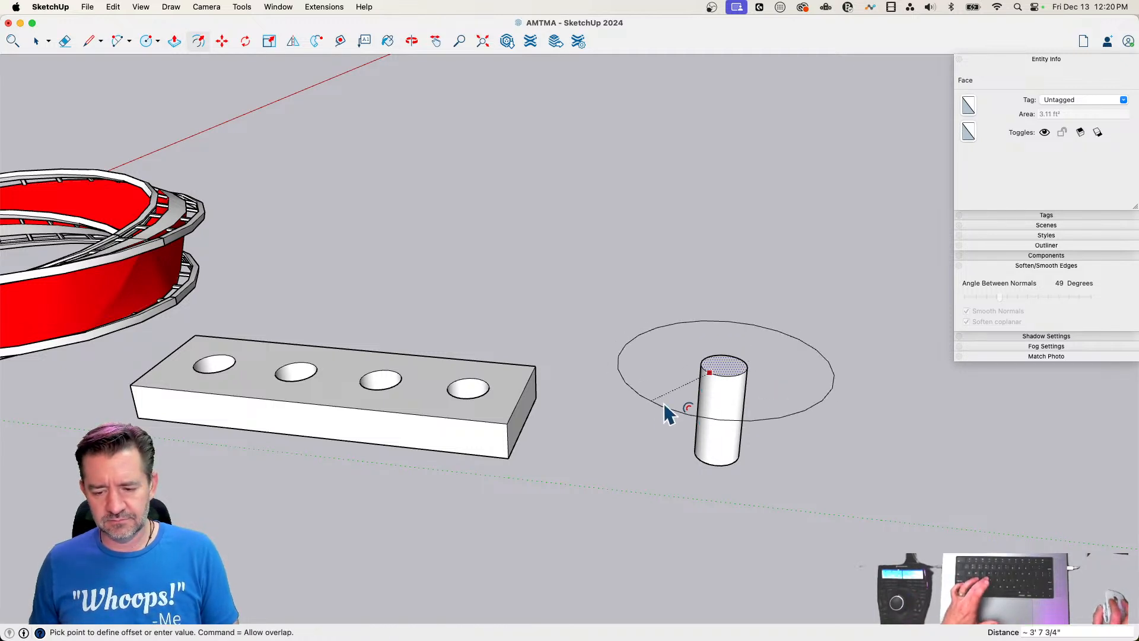
{"action": "left_click", "coordinate": [679, 371]}
{"action": "key", "text": "p"}
{"action": "left_click", "coordinate": [683, 374]}
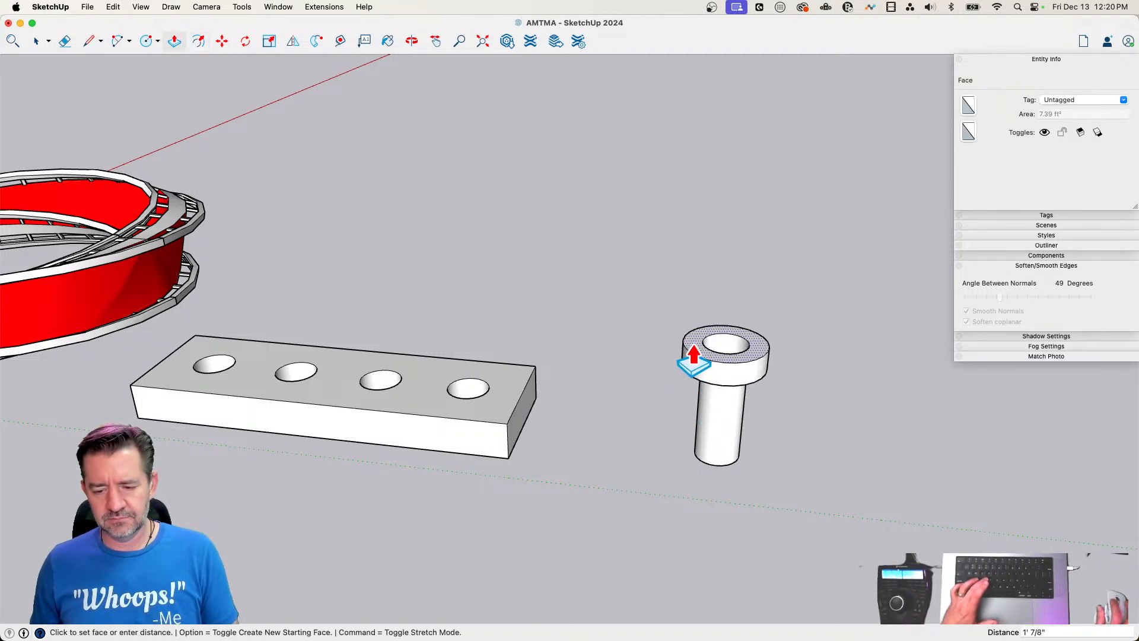
{"action": "left_click", "coordinate": [692, 358]}
{"action": "key", "text": "e"}
{"action": "left_click", "coordinate": [741, 350]}
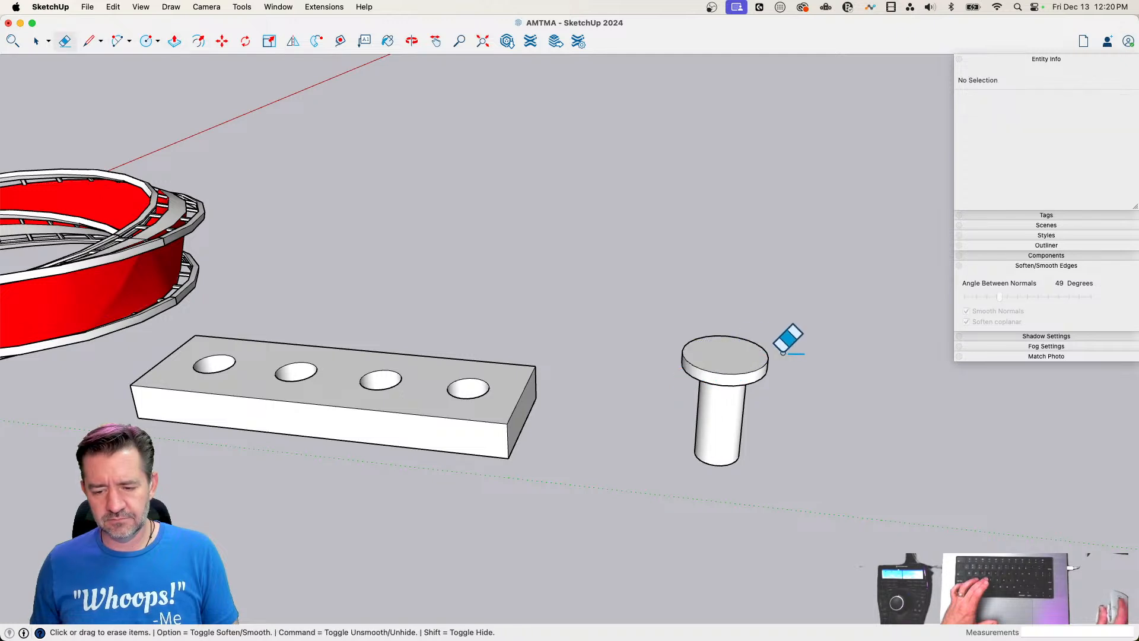
Select the whole headed peg and make it a group
{"action": "key", "text": "space"}
{"action": "triple_click", "coordinate": [739, 419]}
{"action": "right_click", "coordinate": [739, 419]}
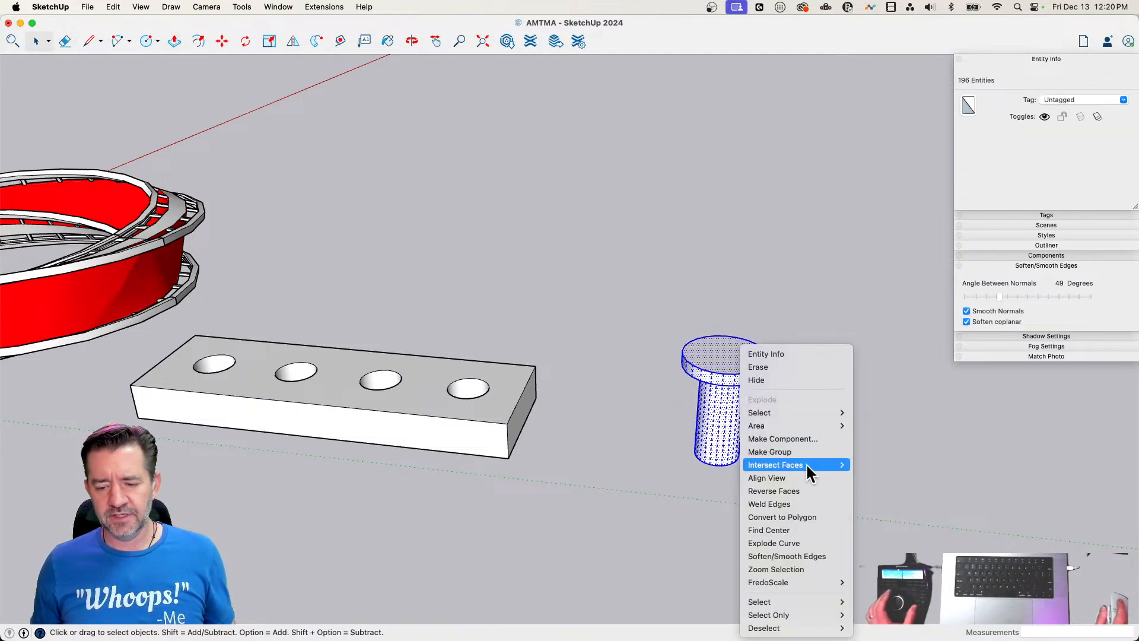
{"action": "left_click", "coordinate": [799, 452]}
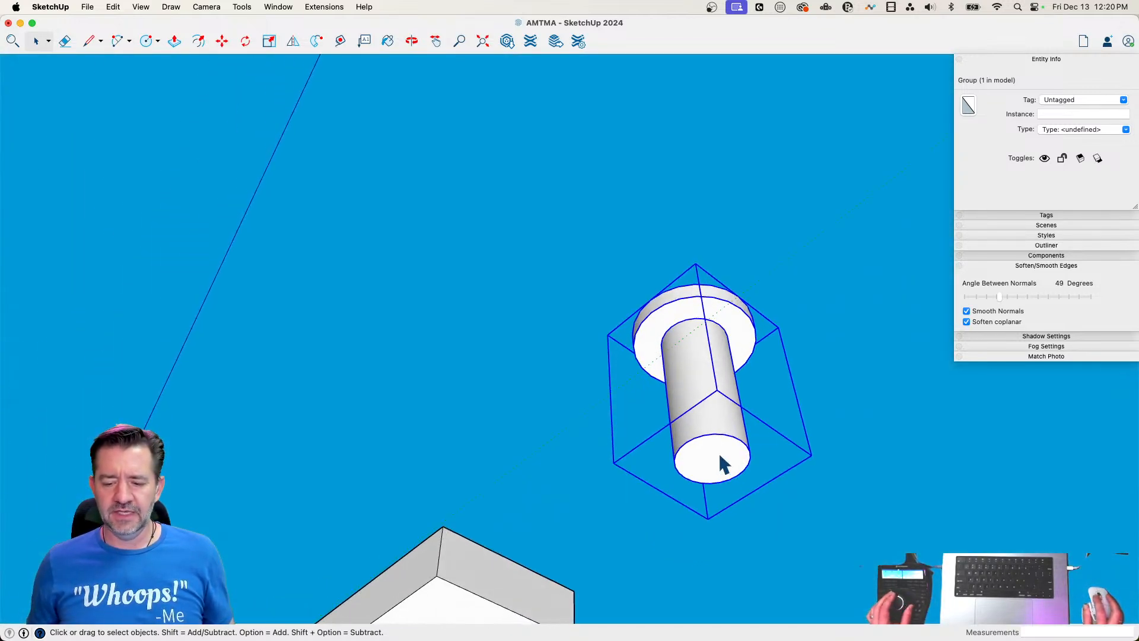
Move the peg by the centre of its bottom face onto the centre of the slab's nearest end hole
{"action": "key", "text": "m"}
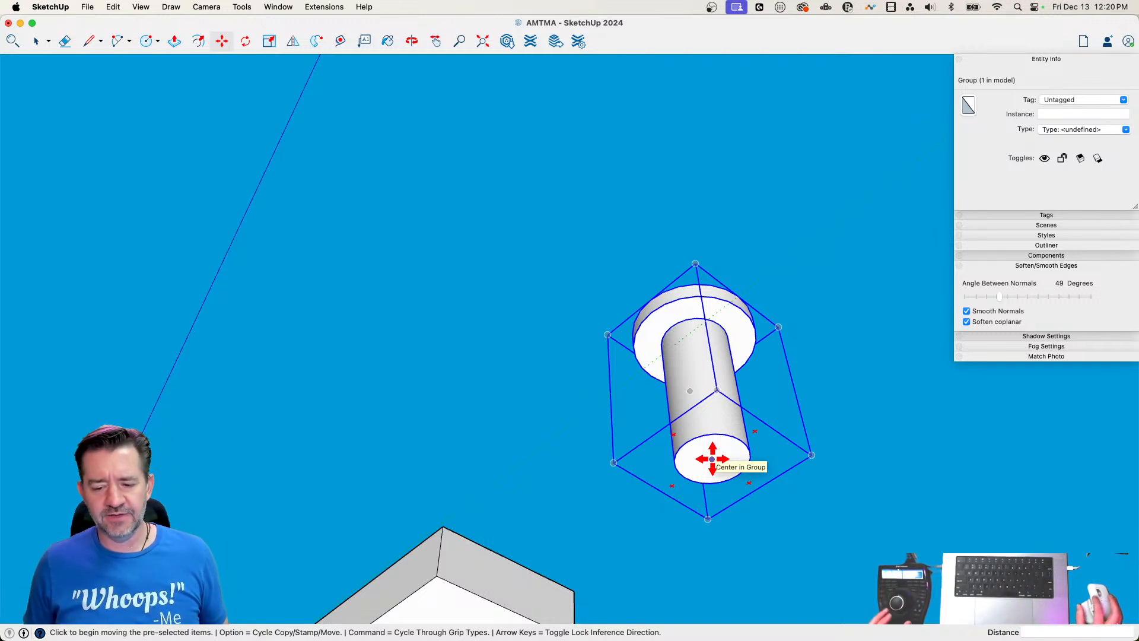
{"action": "left_click", "coordinate": [712, 458]}
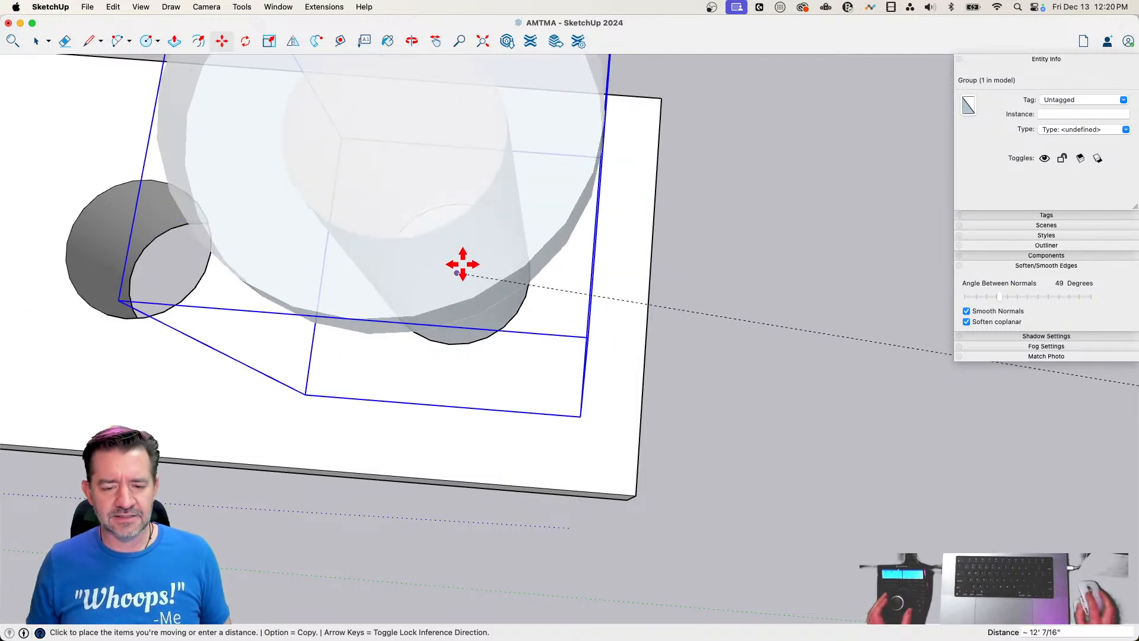
{"action": "key", "text": "Escape"}
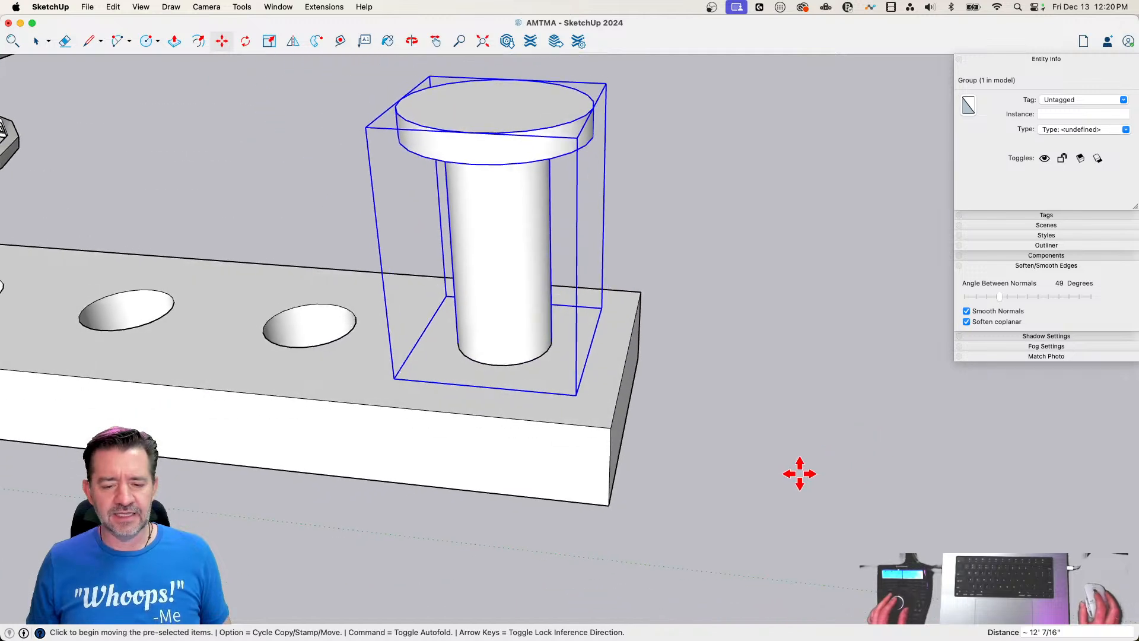
Copy the peg about 7' off the slab's end and move the copy by its bottom edge onto the matching rim point of the second hole from the far end
{"action": "key", "text": "alt"}
{"action": "left_click", "coordinate": [708, 512]}
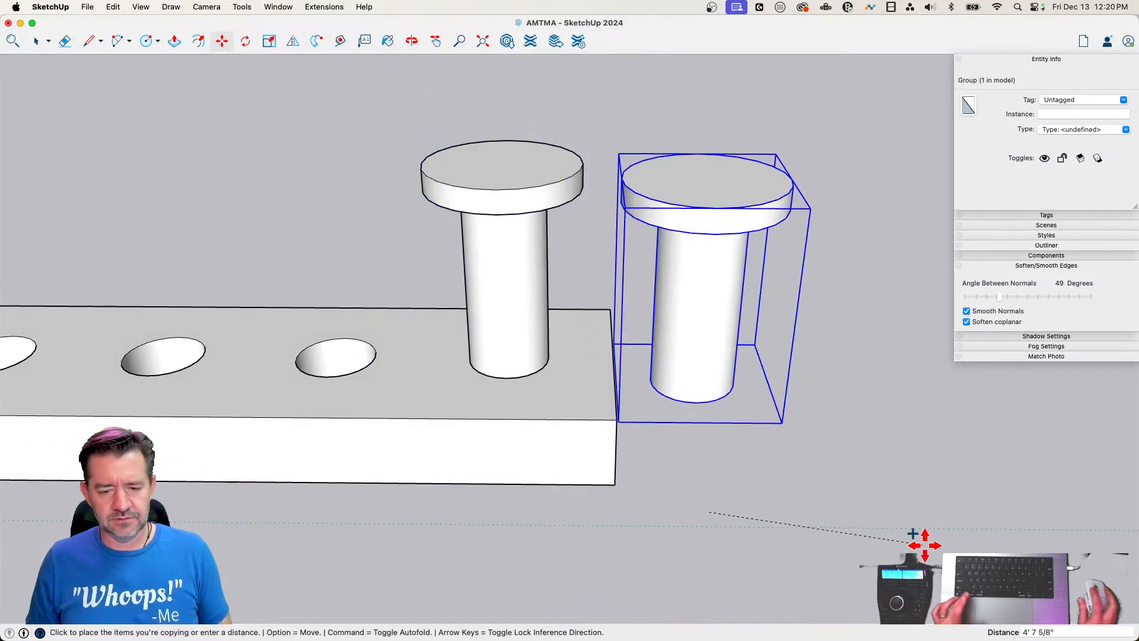
{"action": "left_click", "coordinate": [1034, 539]}
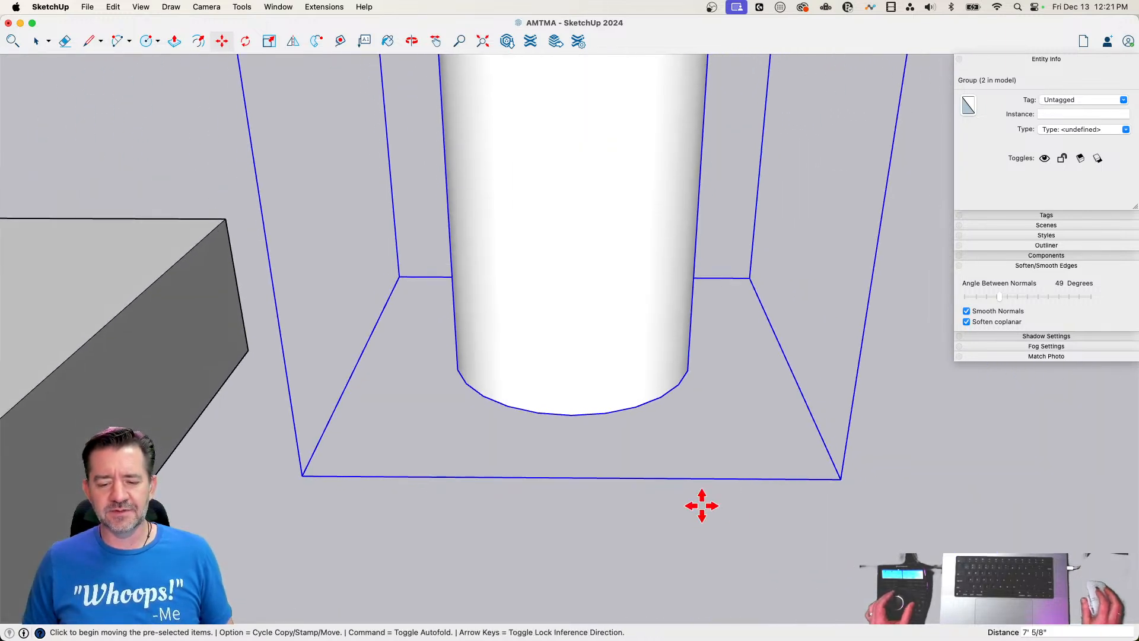
{"action": "left_click", "coordinate": [571, 425]}
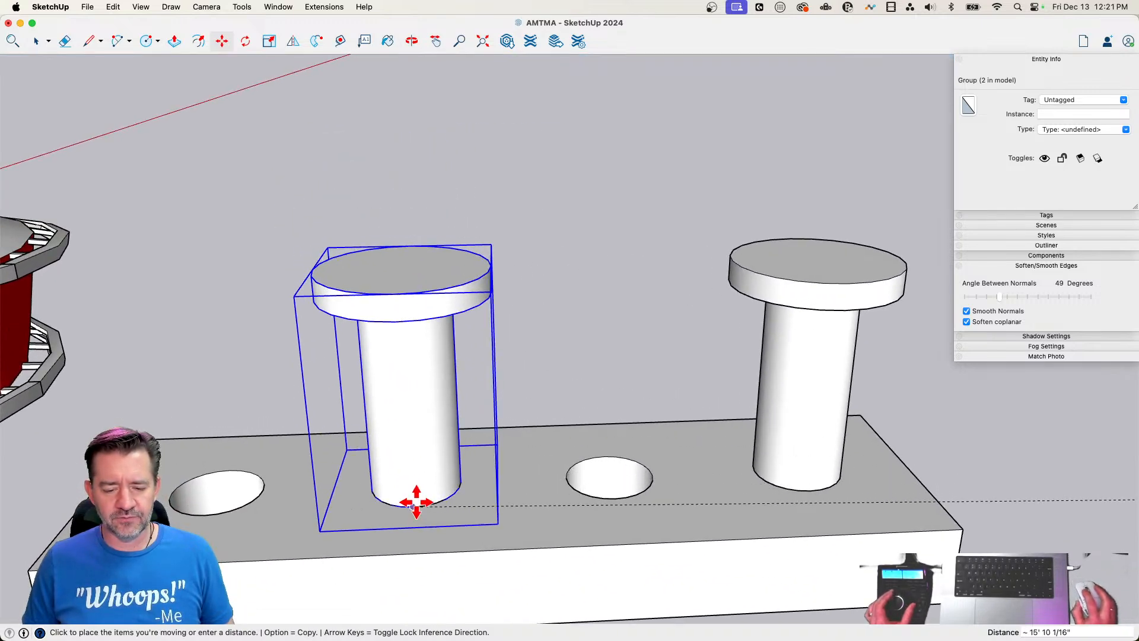
{"action": "left_click", "coordinate": [419, 499]}
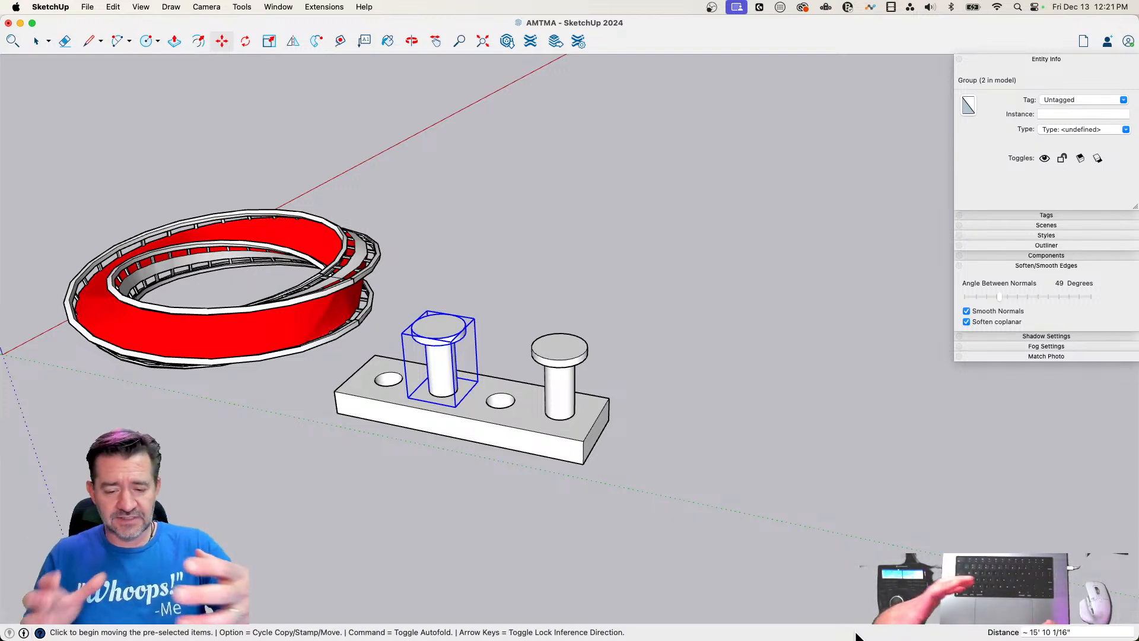
Rotate the copied peg 10 degrees about the centre of its head
{"action": "scroll", "coordinate": [574, 349], "scroll_direction": "up", "scroll_amount": 3}
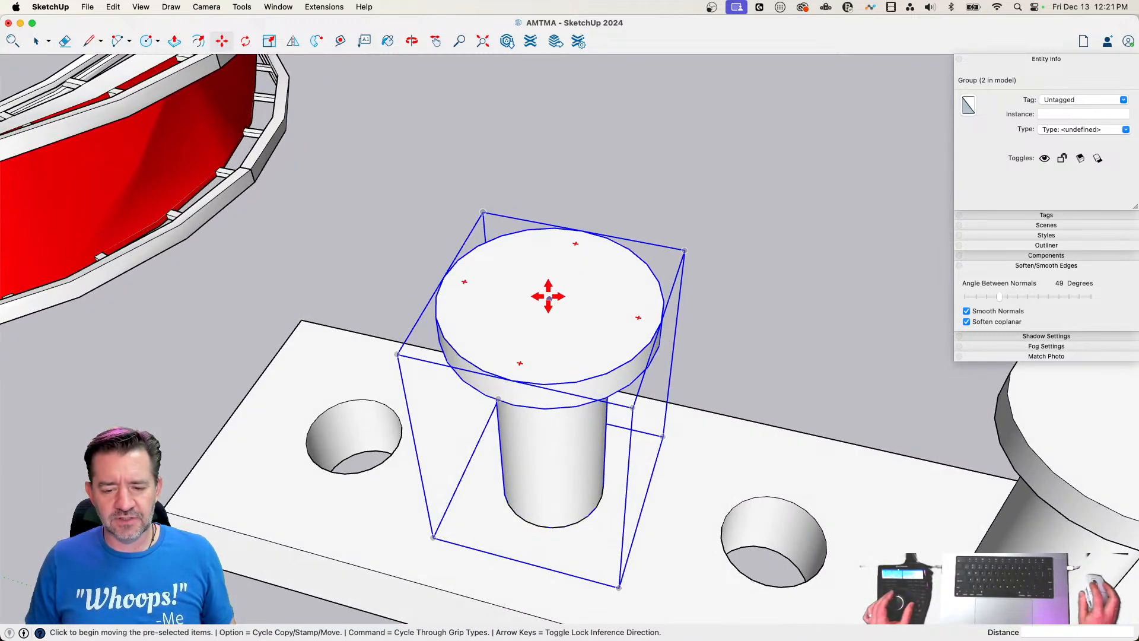
{"action": "left_click", "coordinate": [548, 297]}
{"action": "key", "text": "Escape"}
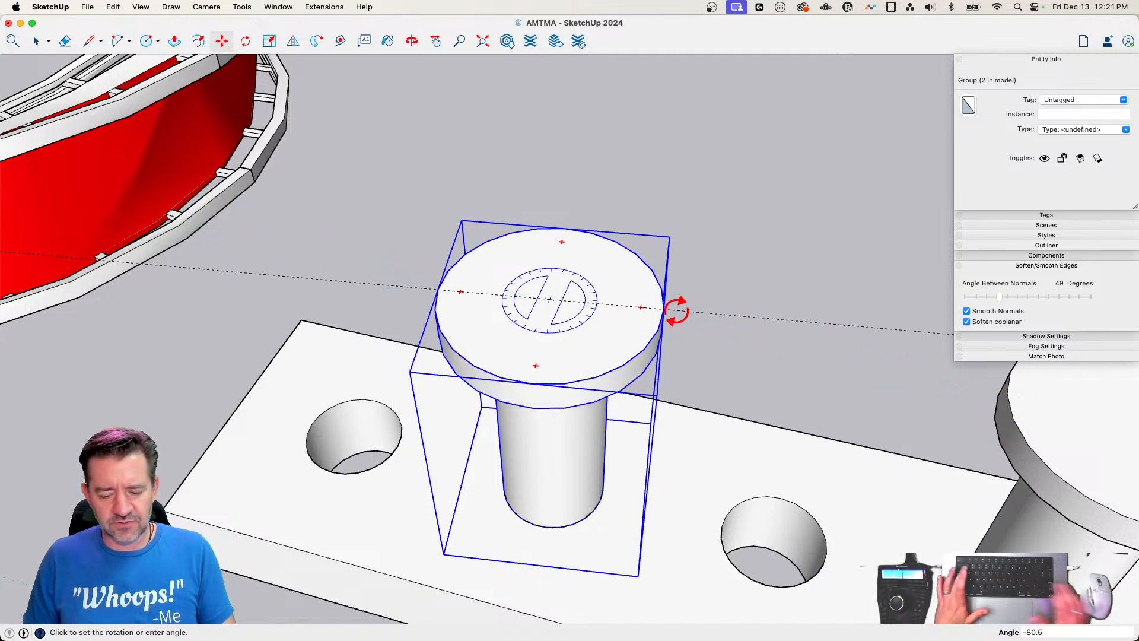
{"action": "type", "text": "10"}
{"action": "key", "text": "Return"}
{"action": "key", "text": "space"}
Examine how the faceted base edge of the rotated peg lines up with the hole's rim
{"action": "scroll", "coordinate": [593, 557], "scroll_direction": "up", "scroll_amount": 3}
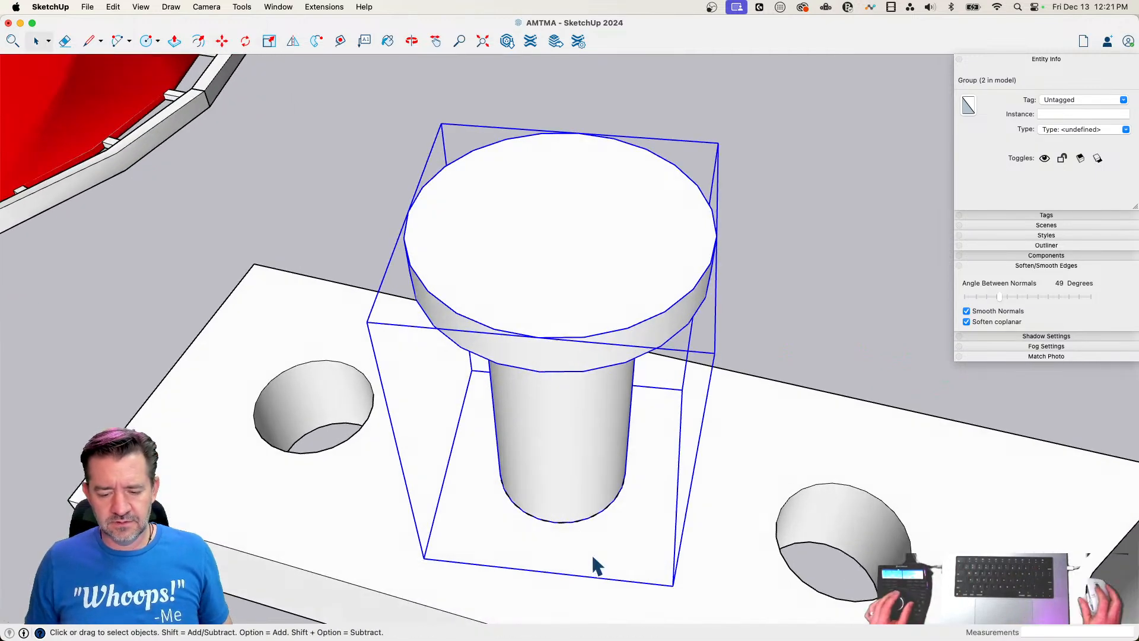
{"action": "scroll", "coordinate": [595, 565], "scroll_direction": "up", "scroll_amount": 8}
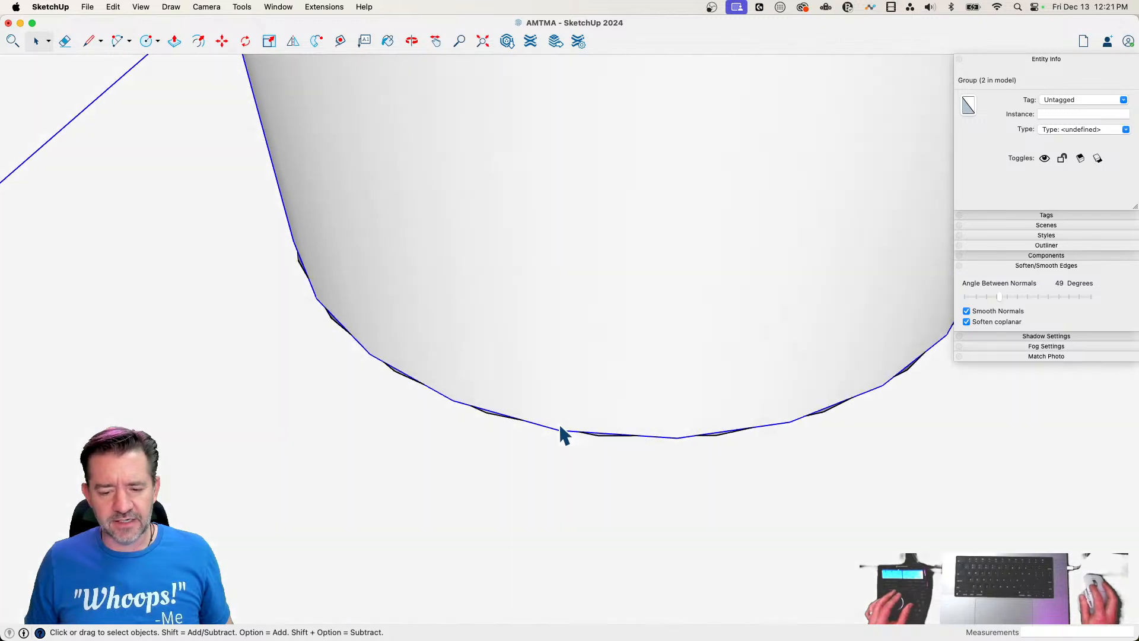
{"action": "middle_click_drag", "start_coordinate": [561, 428], "coordinate": [556, 445]}
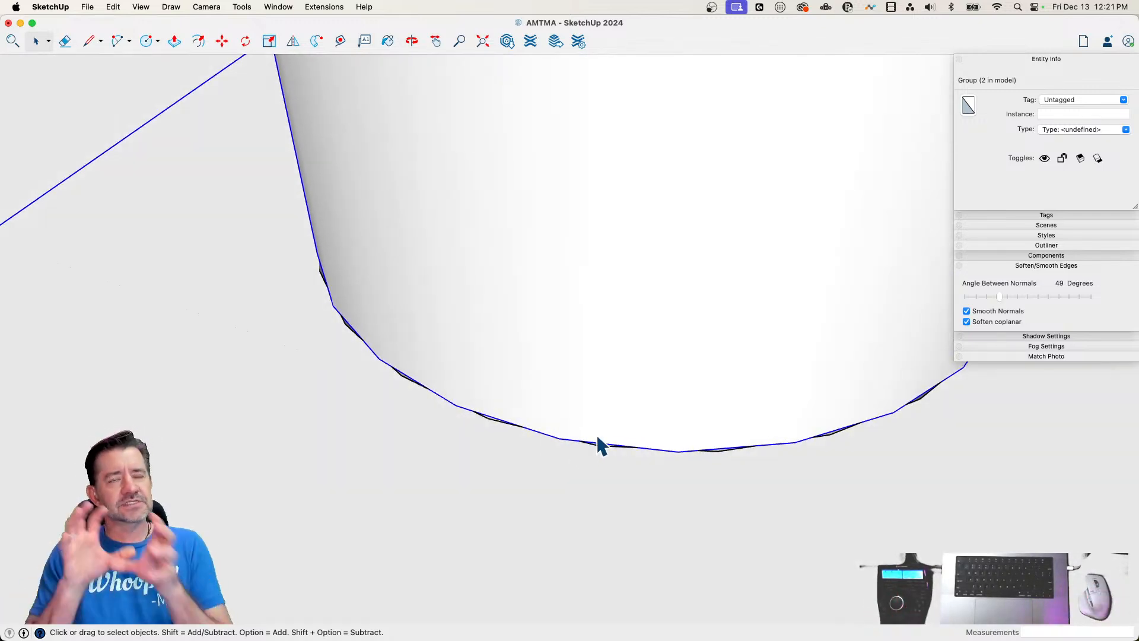
{"action": "scroll", "coordinate": [598, 447], "scroll_direction": "down", "scroll_amount": 10}
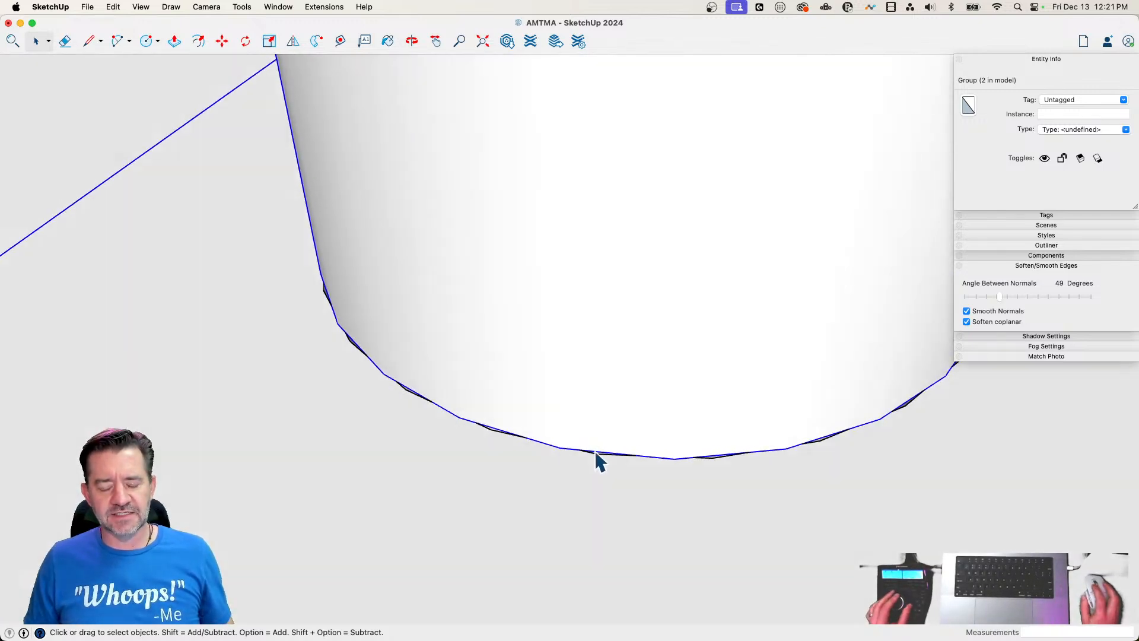
{"action": "scroll", "coordinate": [594, 476], "scroll_direction": "down", "scroll_amount": 10}
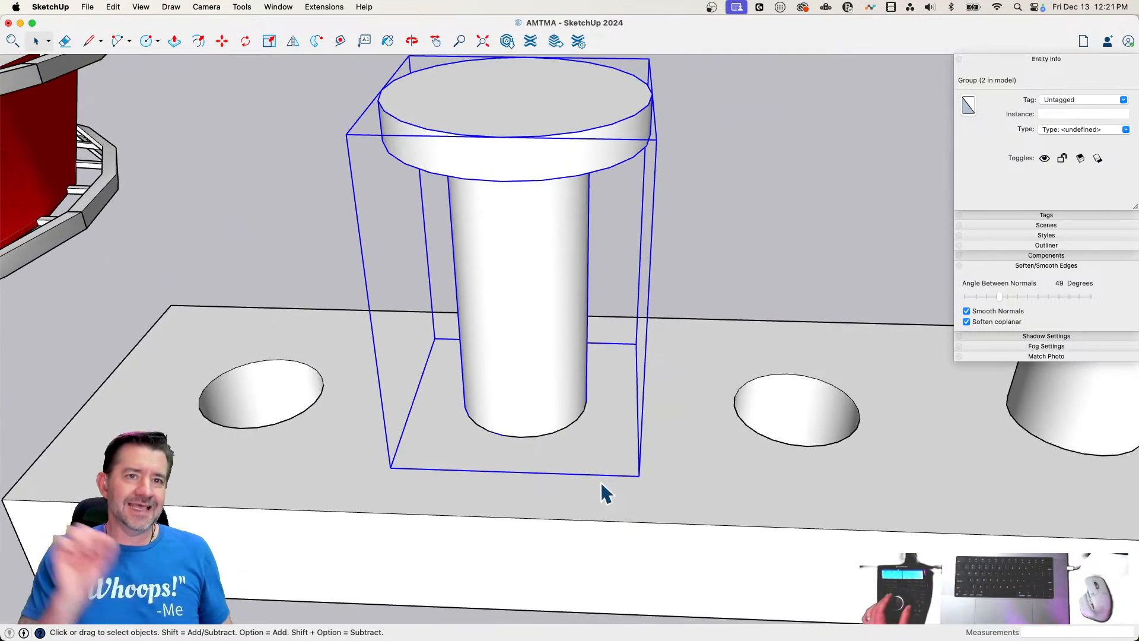
{"action": "scroll", "coordinate": [602, 491], "scroll_direction": "down", "scroll_amount": 10}
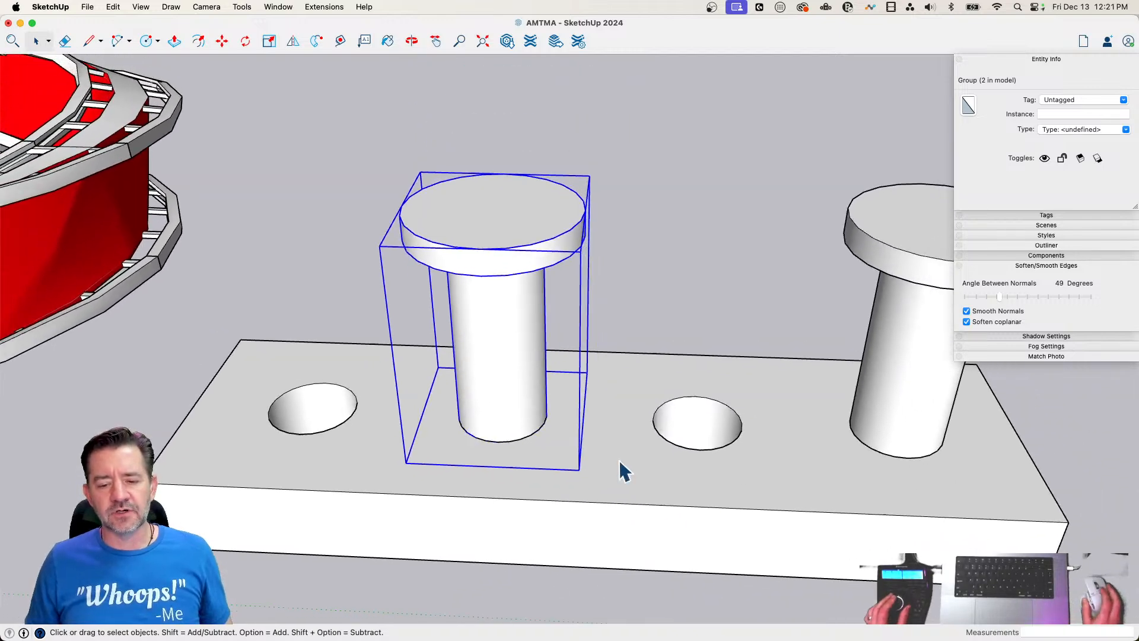
{"action": "scroll", "coordinate": [660, 297], "scroll_direction": "down", "scroll_amount": 1}
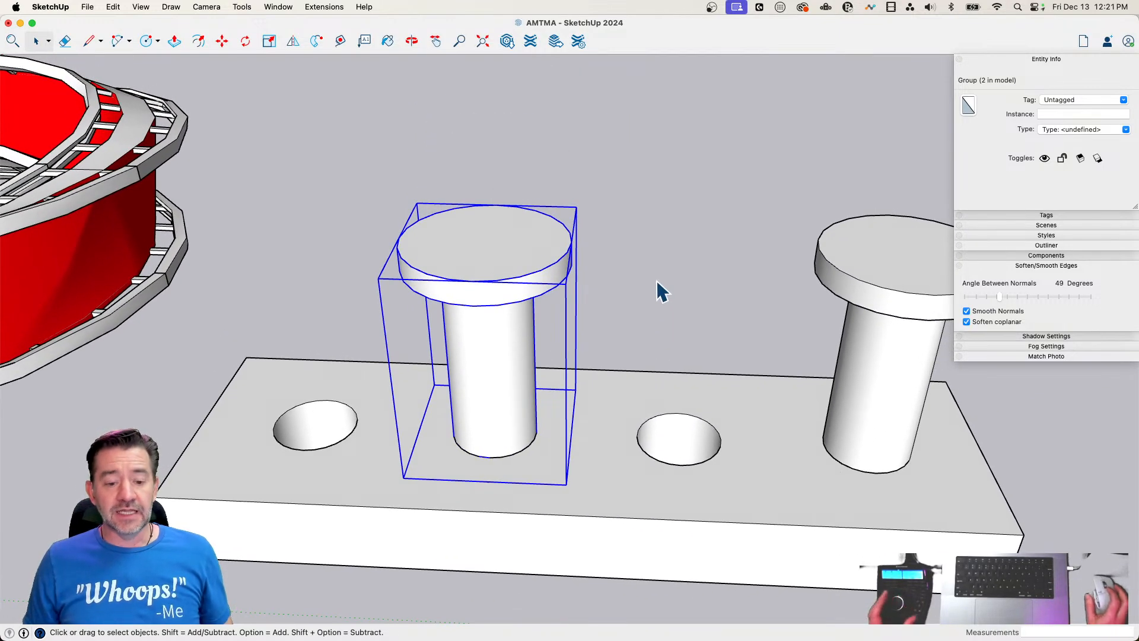
{"action": "scroll", "coordinate": [661, 290], "scroll_direction": "down", "scroll_amount": 8}
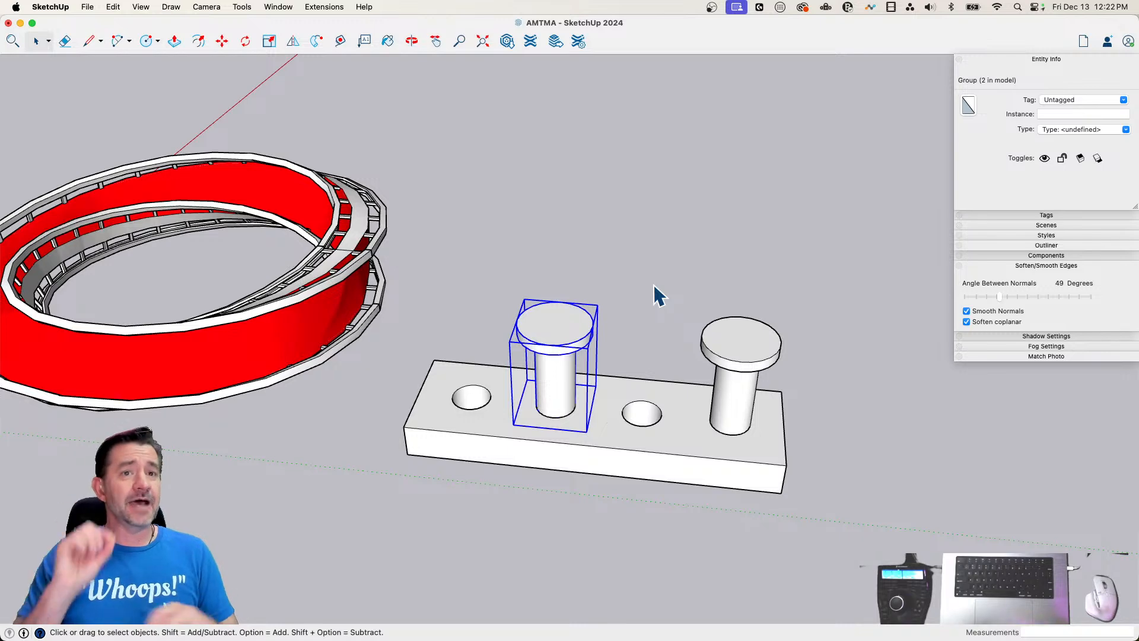
{"action": "right_click", "coordinate": [556, 366]}
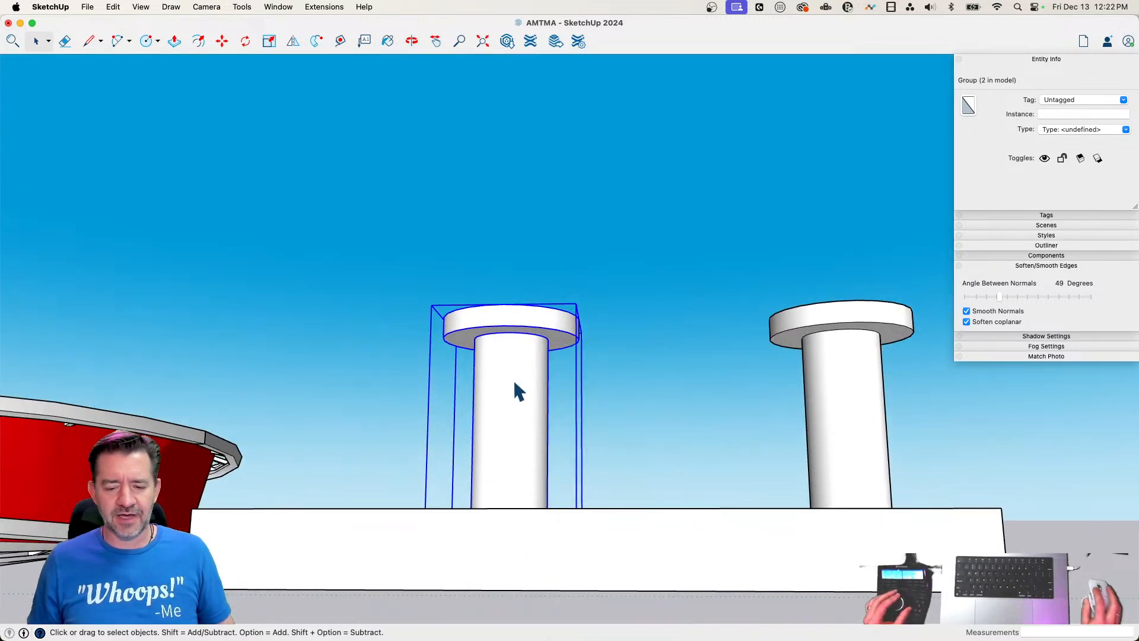
{"action": "right_click", "coordinate": [513, 379]}
{"action": "left_click", "coordinate": [498, 366]}
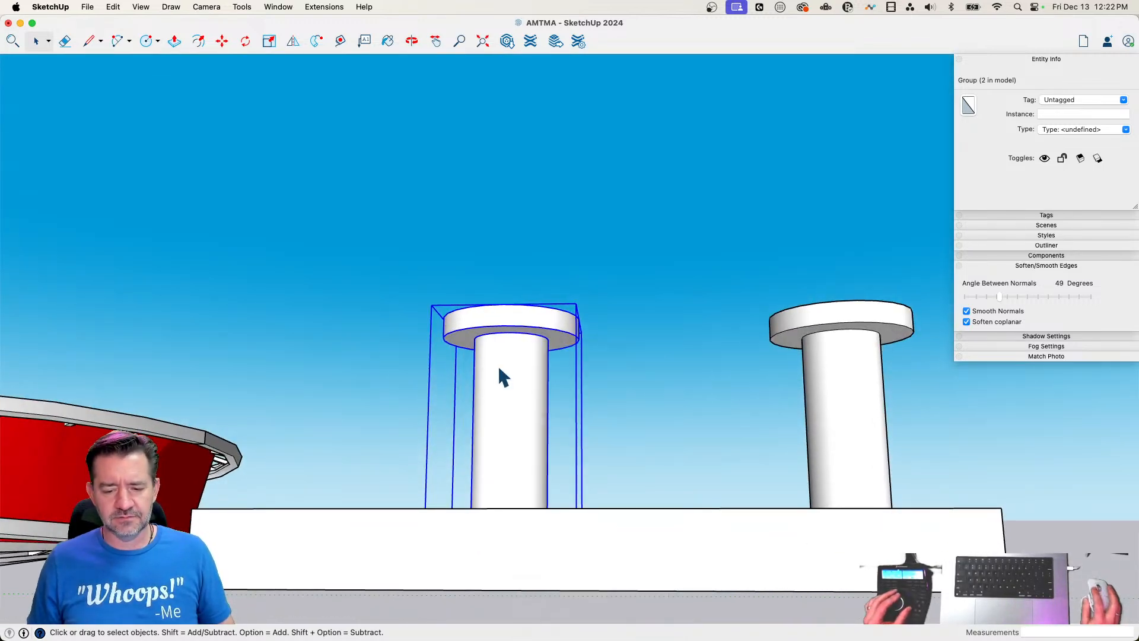
{"action": "right_click", "coordinate": [499, 366]}
{"action": "left_click", "coordinate": [677, 388]}
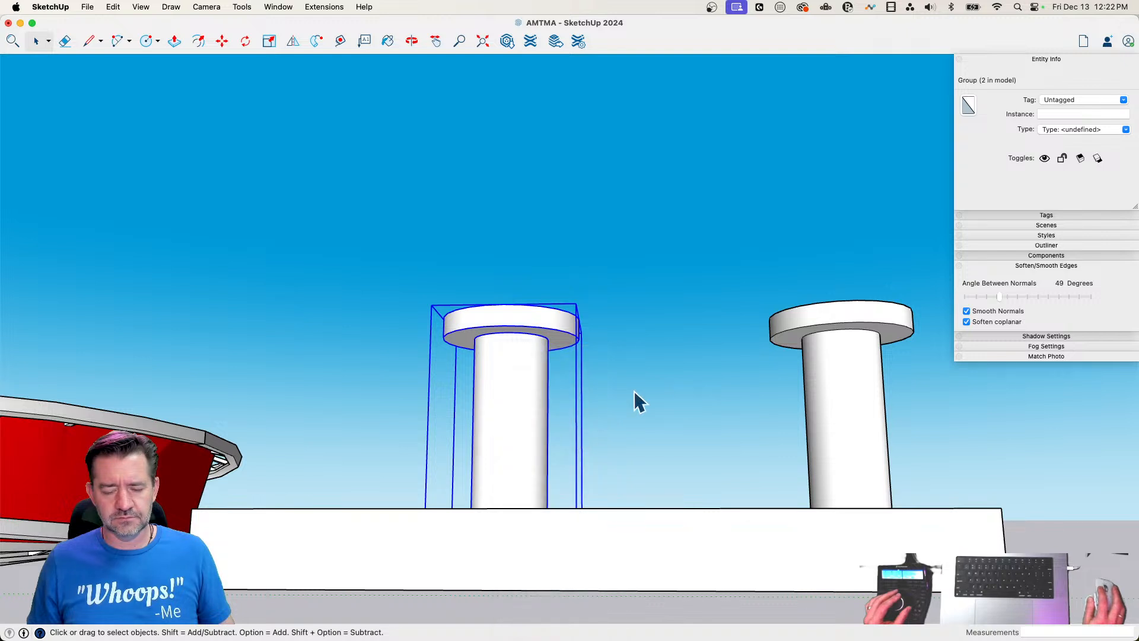
{"action": "right_click", "coordinate": [528, 354]}
{"action": "left_click", "coordinate": [514, 239]}
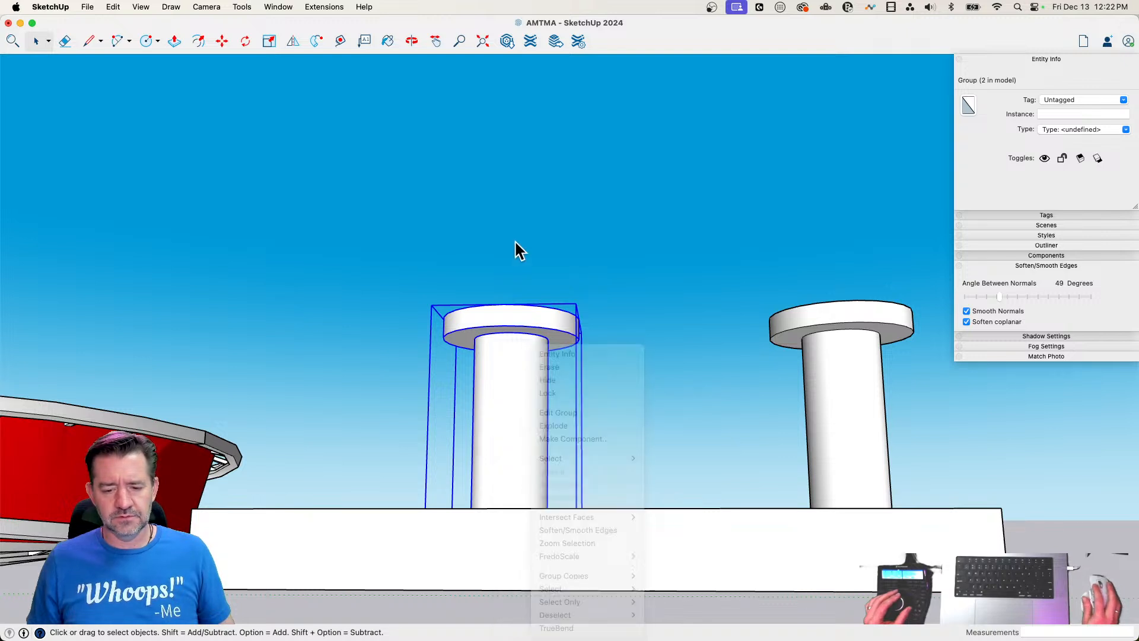
Open the rotated peg's group, add a snap at the centre of its bottom face, and close the group
{"action": "double_click", "coordinate": [508, 357]}
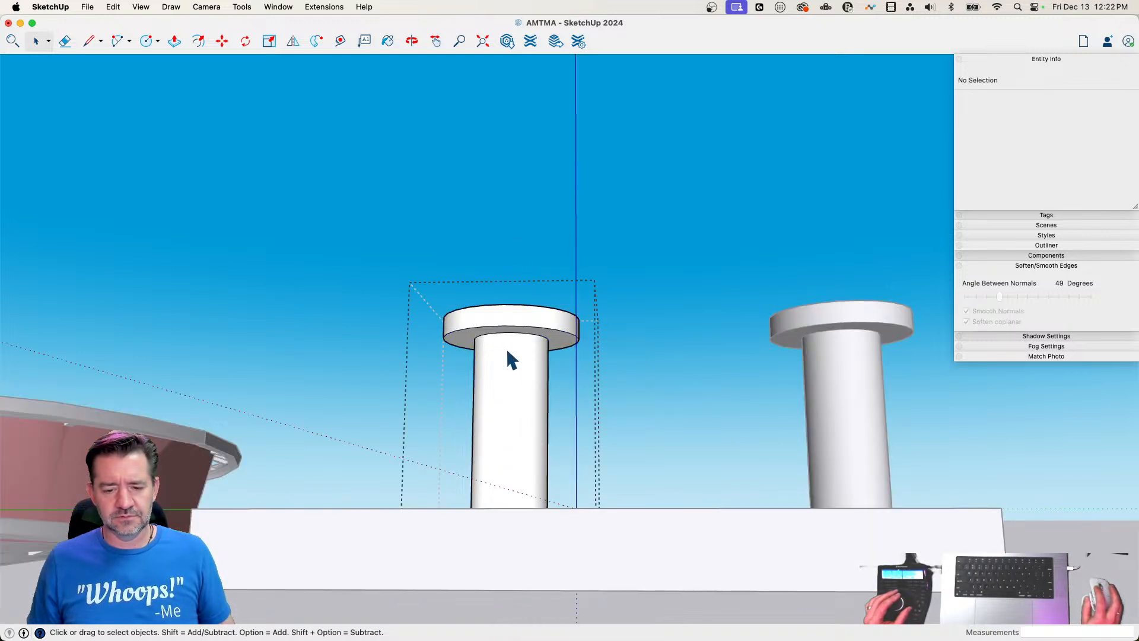
{"action": "right_click", "coordinate": [525, 389]}
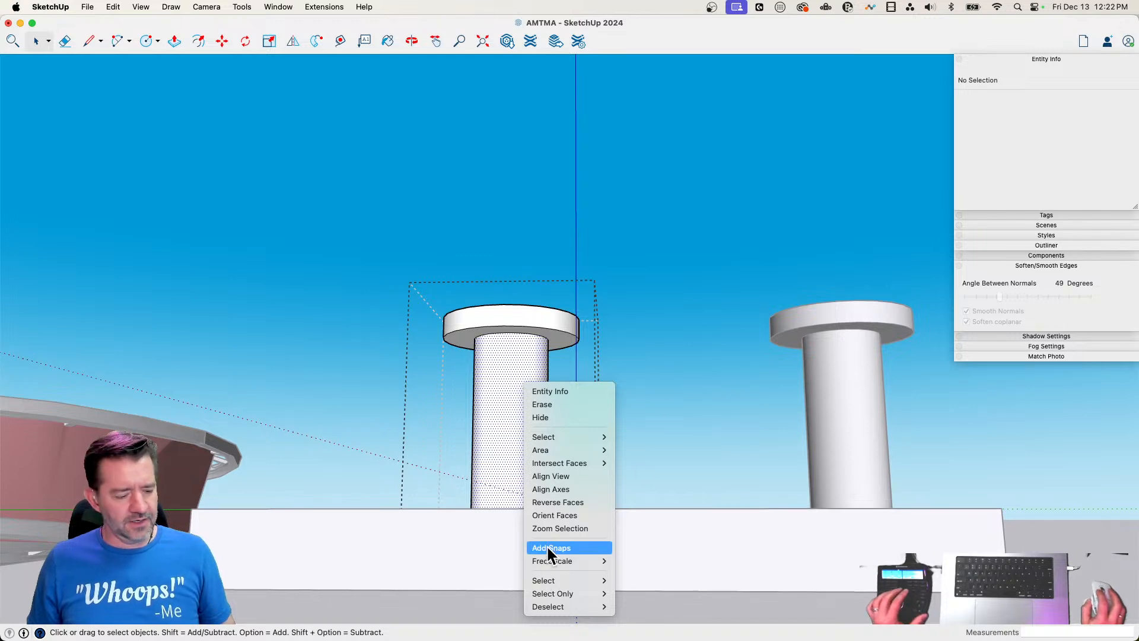
{"action": "key", "text": "r"}
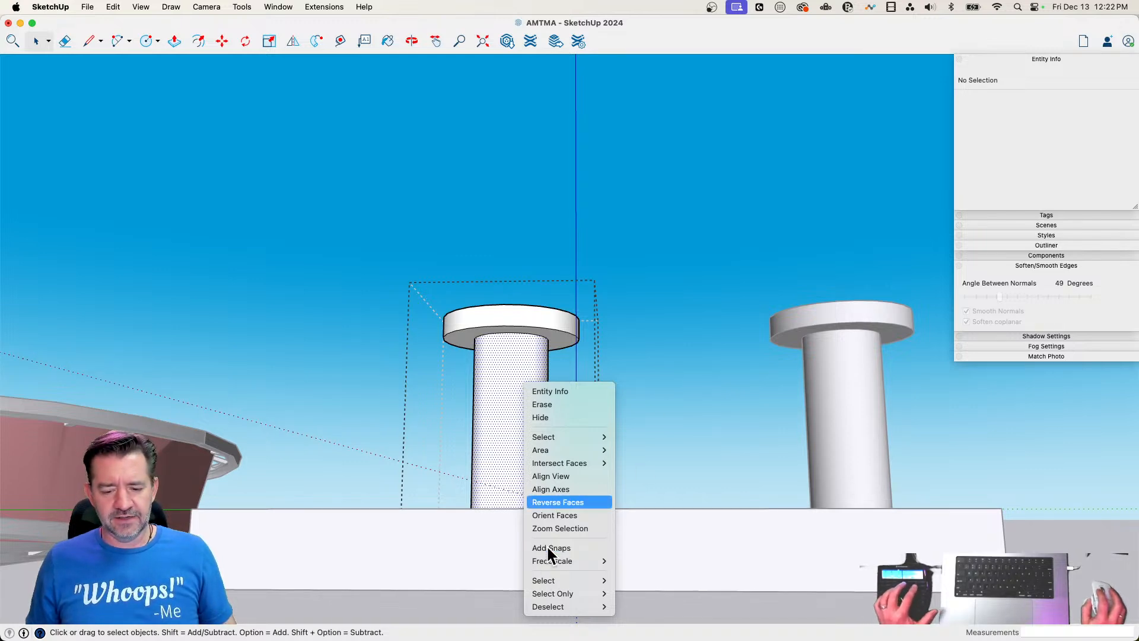
{"action": "left_click", "coordinate": [558, 547]}
{"action": "scroll", "coordinate": [538, 459], "scroll_direction": "up", "scroll_amount": 10}
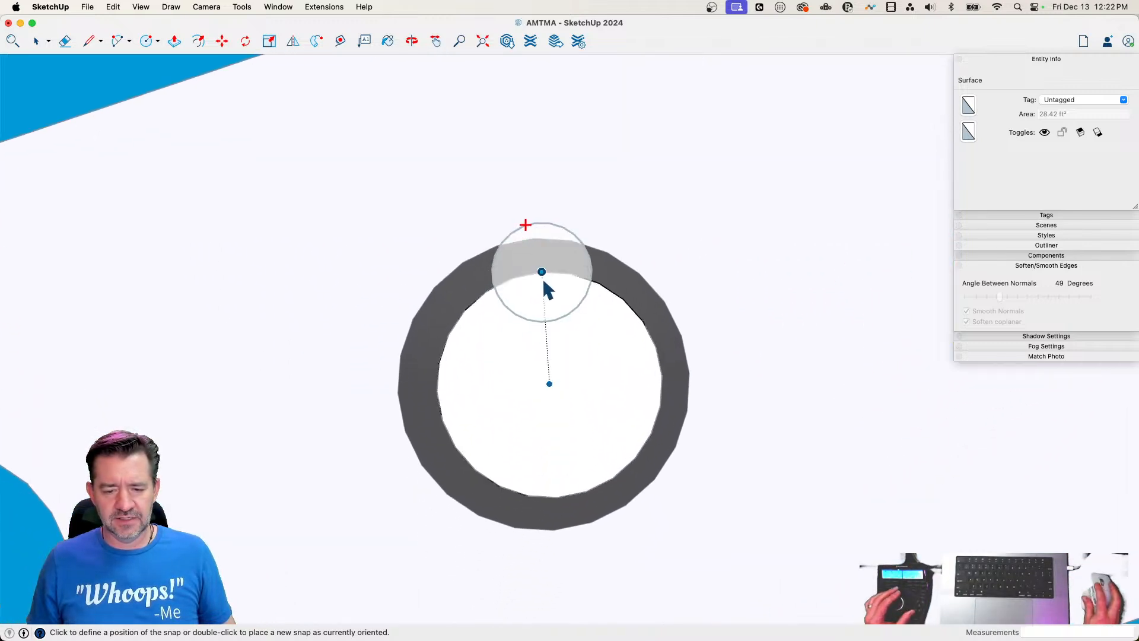
{"action": "left_click", "coordinate": [549, 386]}
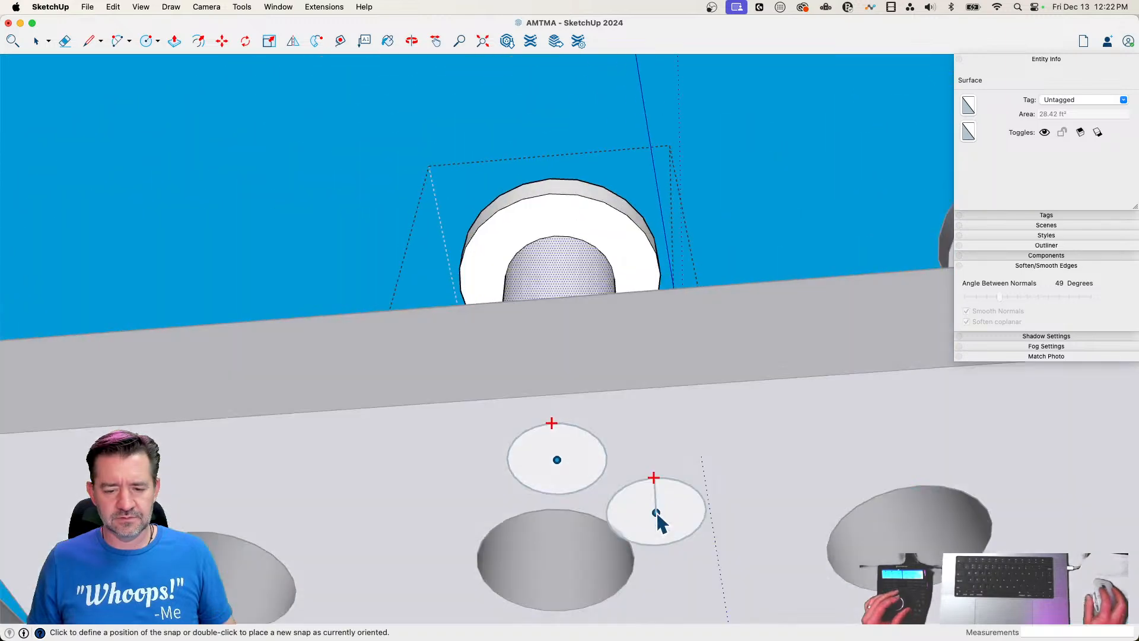
{"action": "key", "text": "space"}
{"action": "left_click", "coordinate": [673, 335]}
Move the peg with the snap about 20' 2" along the slab to open ground beyond its end
{"action": "left_click", "coordinate": [562, 381]}
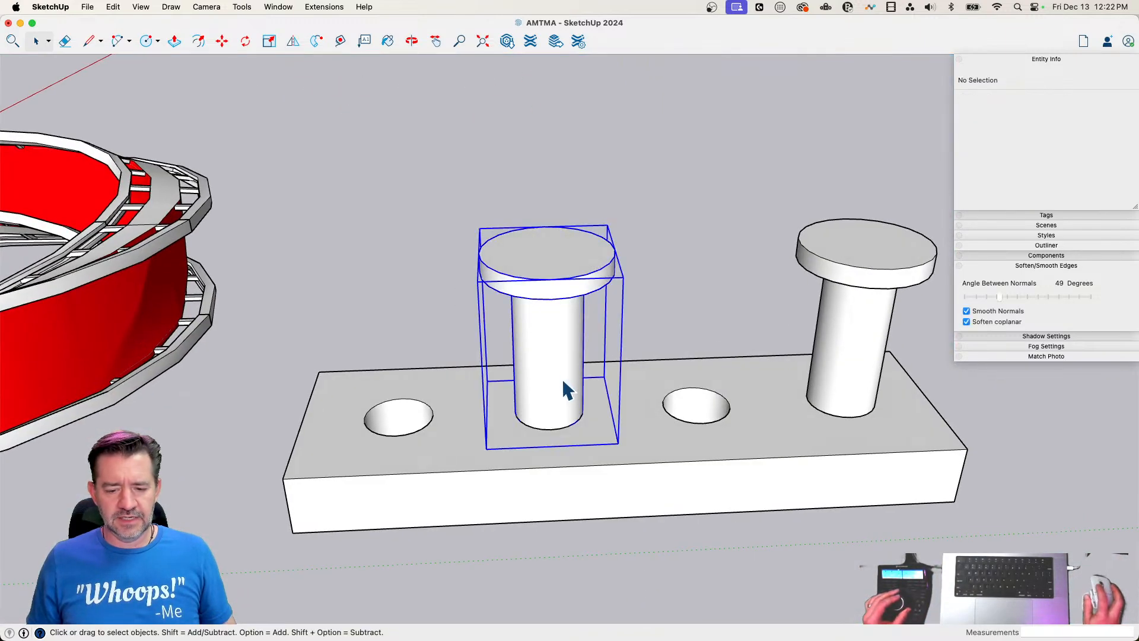
{"action": "key", "text": "m"}
{"action": "left_click", "coordinate": [549, 387]}
{"action": "left_click", "coordinate": [788, 433]}
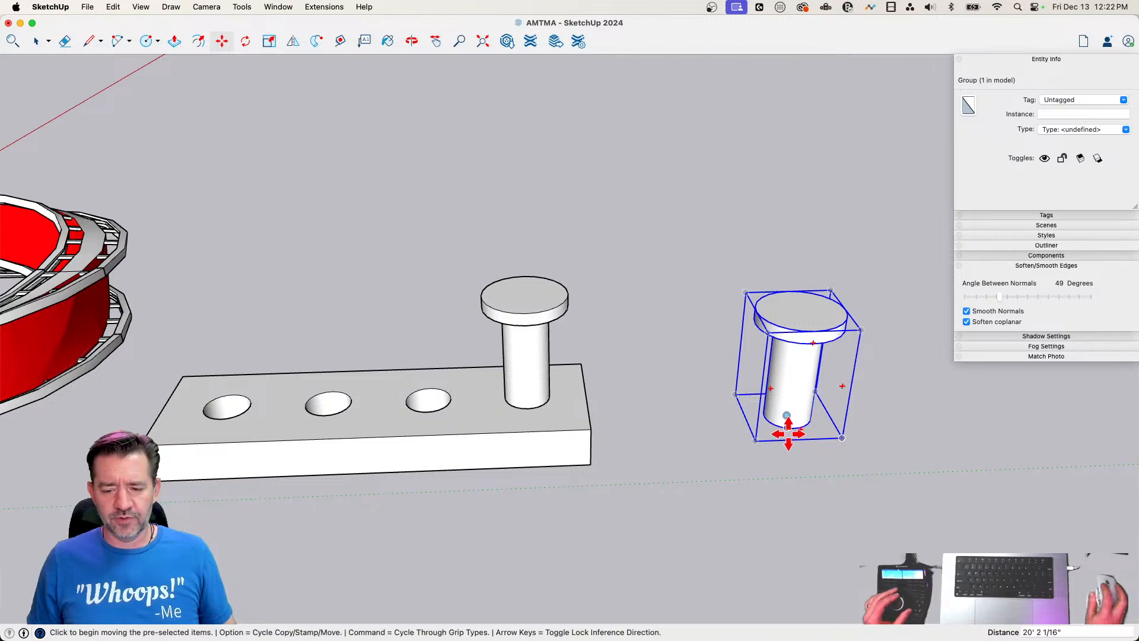
Open the slab's group for editing
{"action": "scroll", "coordinate": [648, 536], "scroll_direction": "up", "scroll_amount": 10}
{"action": "key", "text": "space"}
{"action": "double_click", "coordinate": [493, 473]}
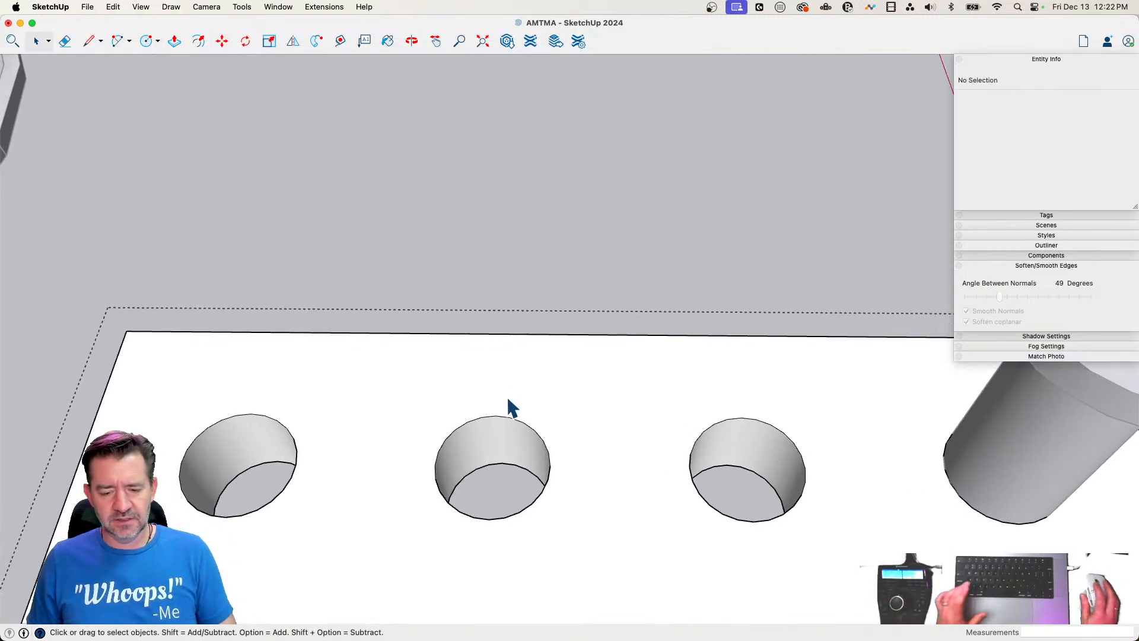
{"action": "right_click", "coordinate": [514, 378]}
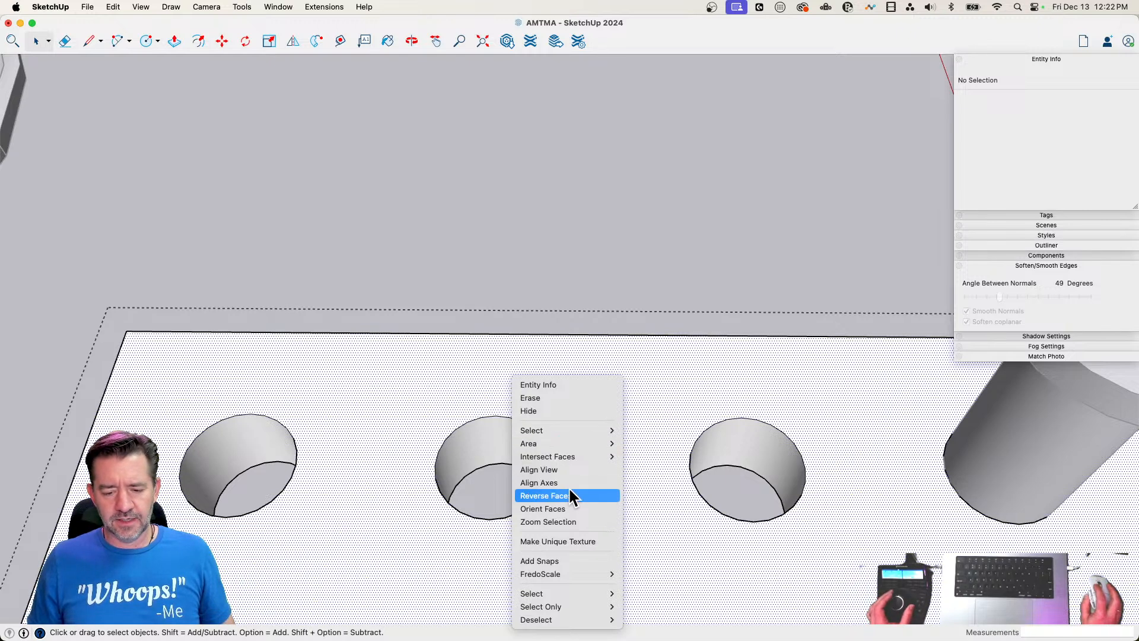
{"action": "left_click", "coordinate": [549, 561]}
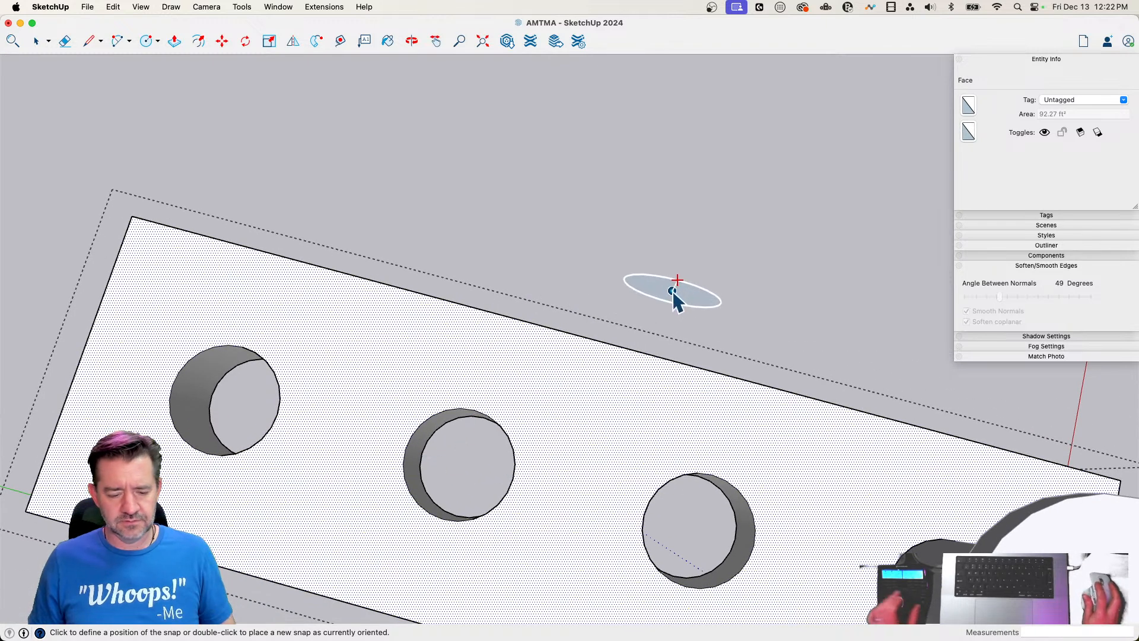
{"action": "key", "text": "space"}
Add a snap at the centre of the slab's second hole, level with its top face, and close the group
{"action": "right_click", "coordinate": [544, 387]}
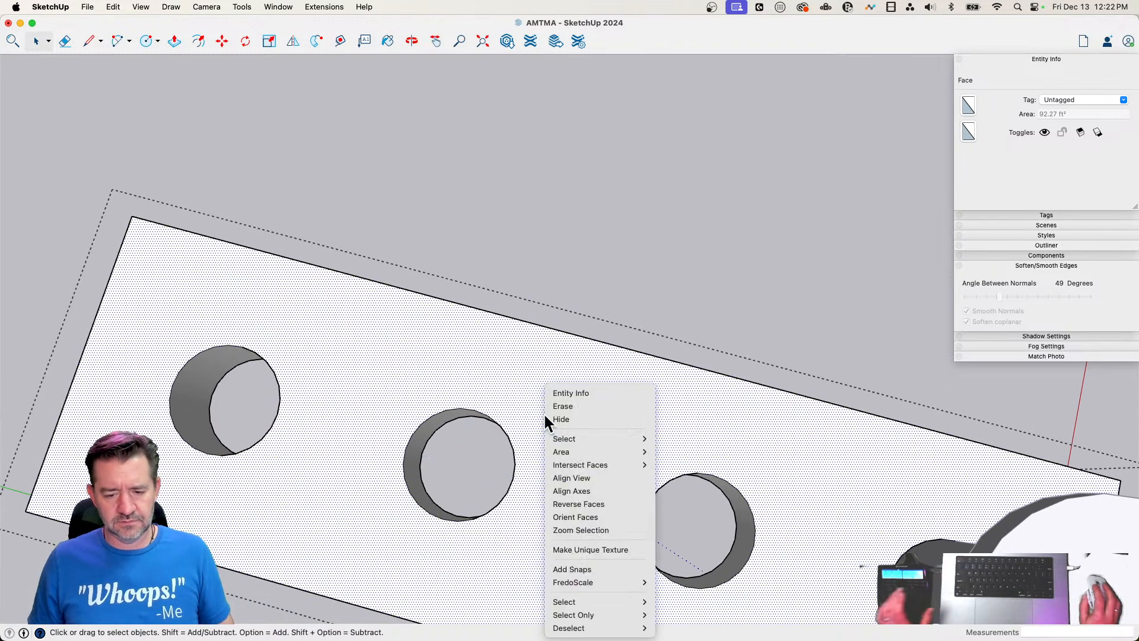
{"action": "left_click", "coordinate": [591, 567]}
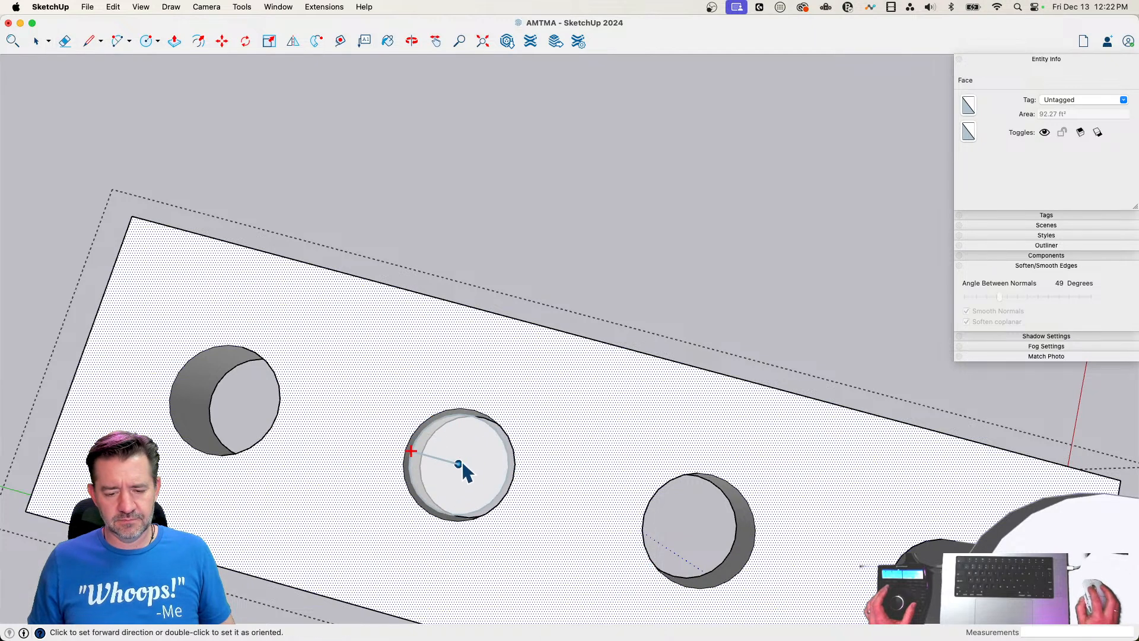
{"action": "left_click", "coordinate": [462, 464]}
{"action": "left_click", "coordinate": [462, 465]}
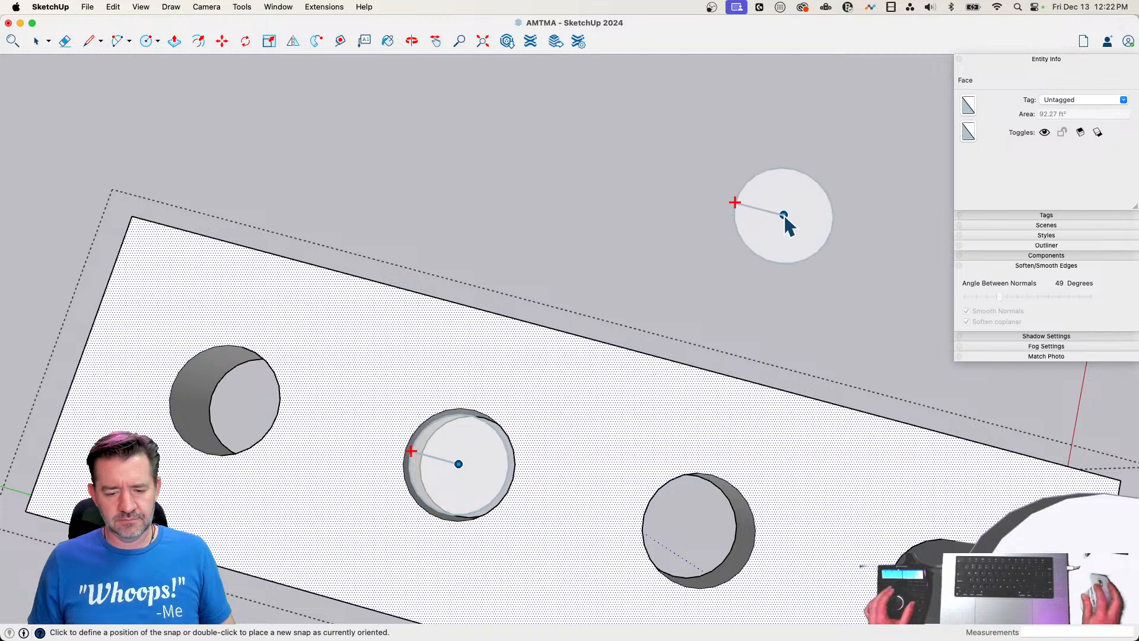
{"action": "key", "text": "space"}
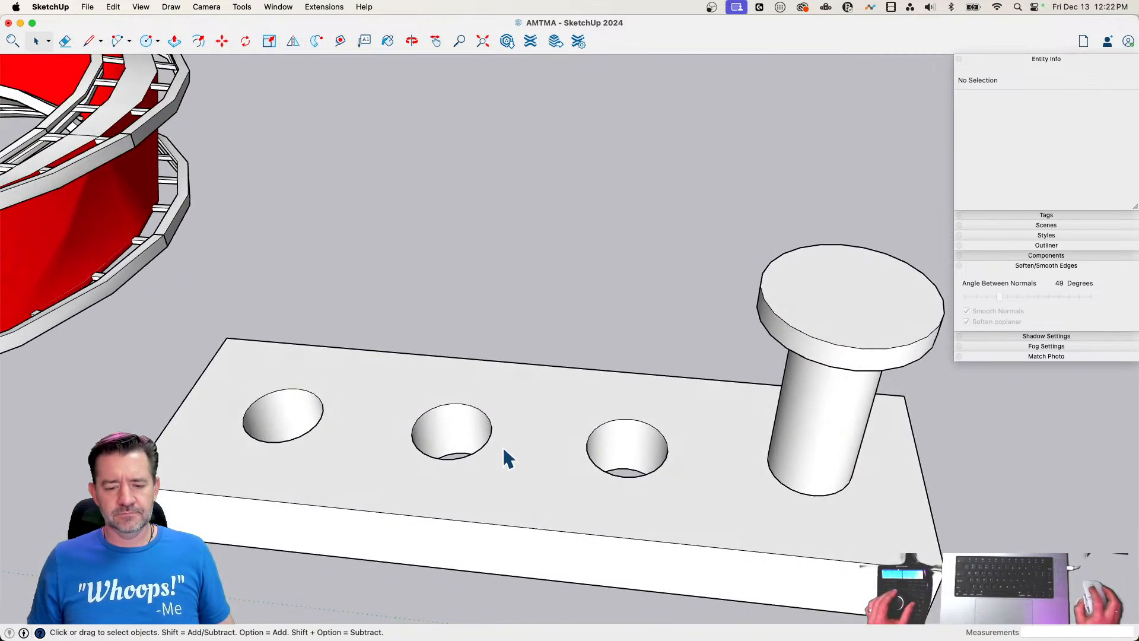
{"action": "left_click", "coordinate": [502, 446]}
{"action": "scroll", "coordinate": [447, 447], "scroll_direction": "down", "scroll_amount": 3}
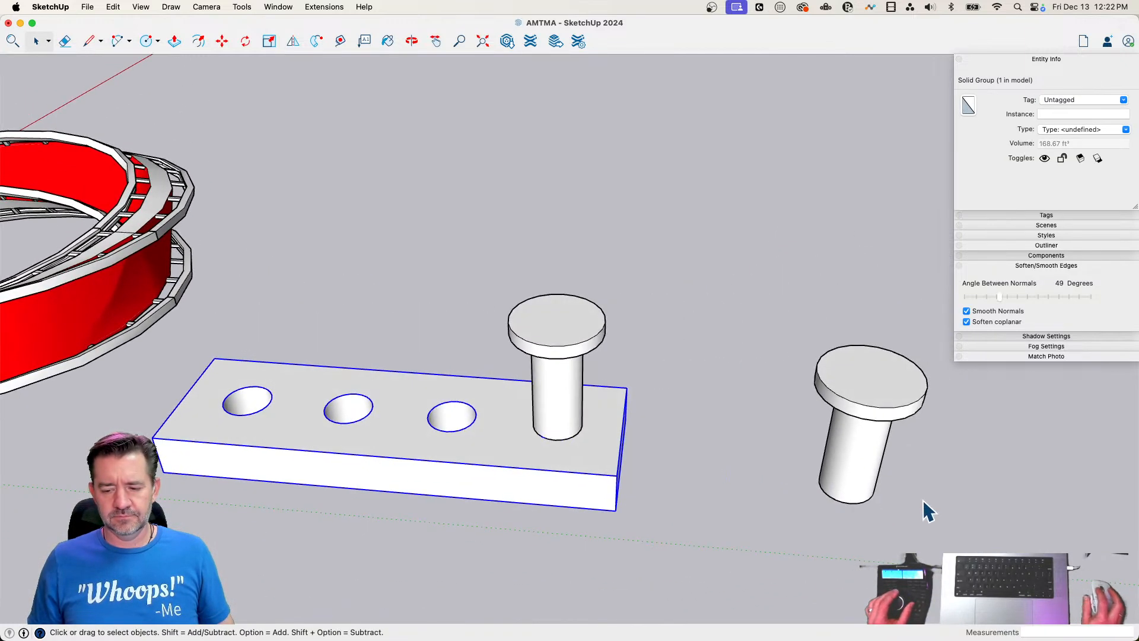
{"action": "key", "text": "m"}
{"action": "left_click", "coordinate": [845, 498]}
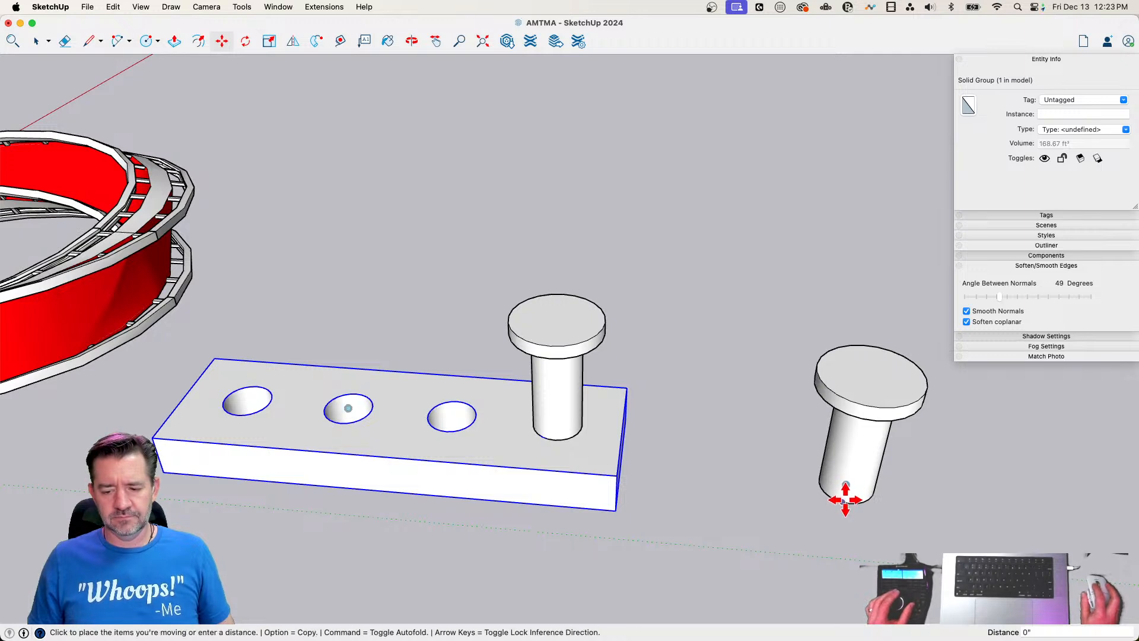
{"action": "key", "text": "space"}
Try to move the free peg by its base snap toward the second hole of the flat slab
{"action": "left_click", "coordinate": [854, 491]}
{"action": "key", "text": "m"}
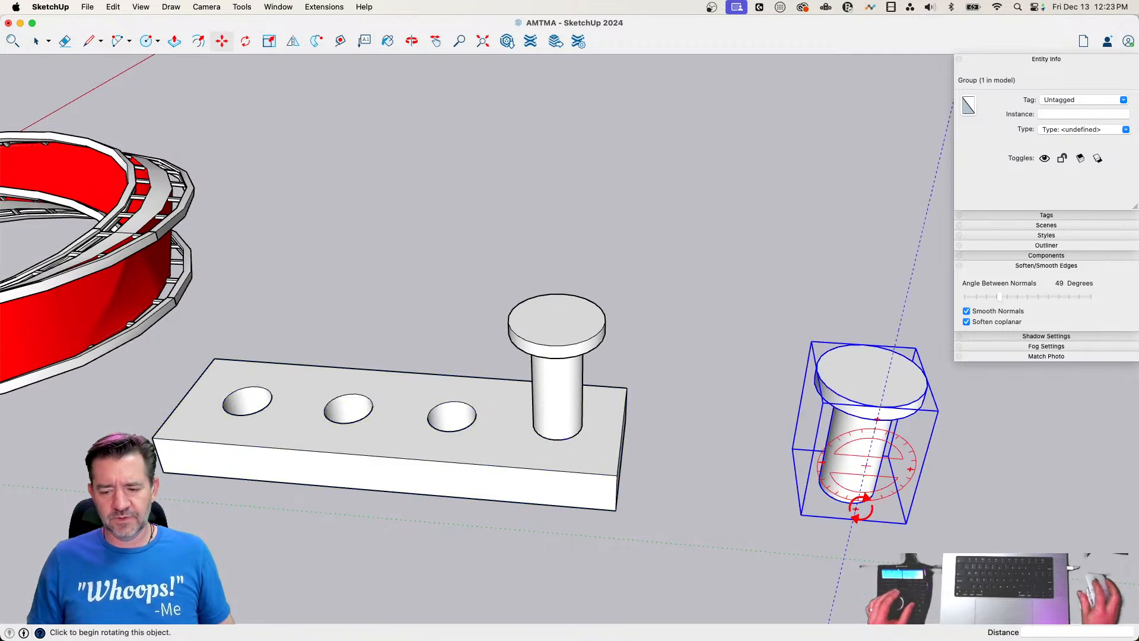
{"action": "left_click", "coordinate": [846, 485]}
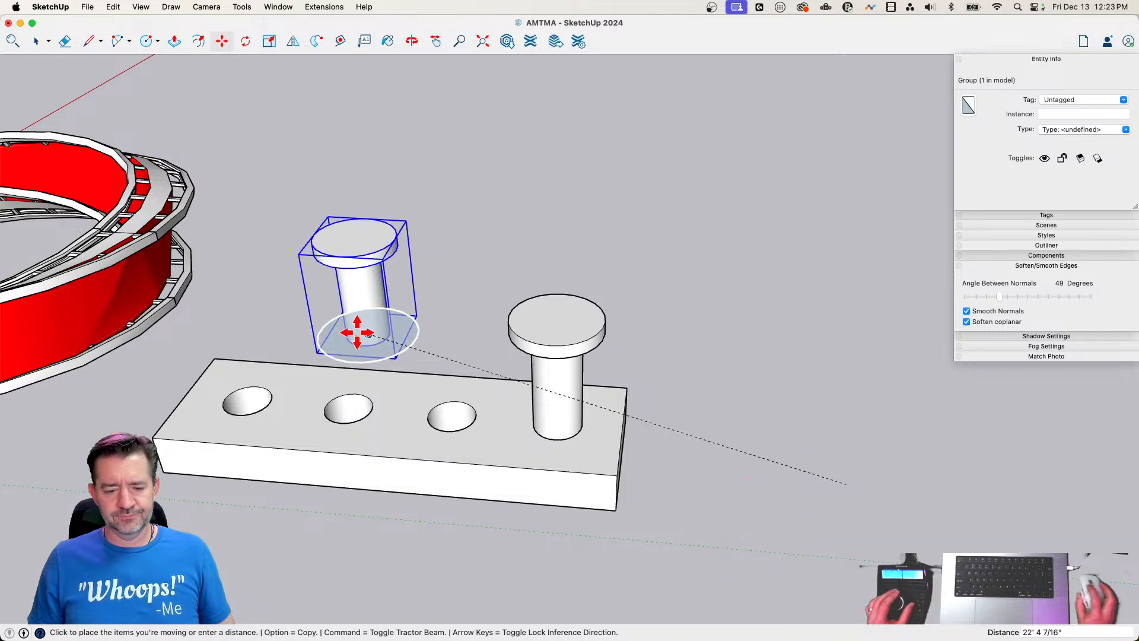
{"action": "key", "text": "space"}
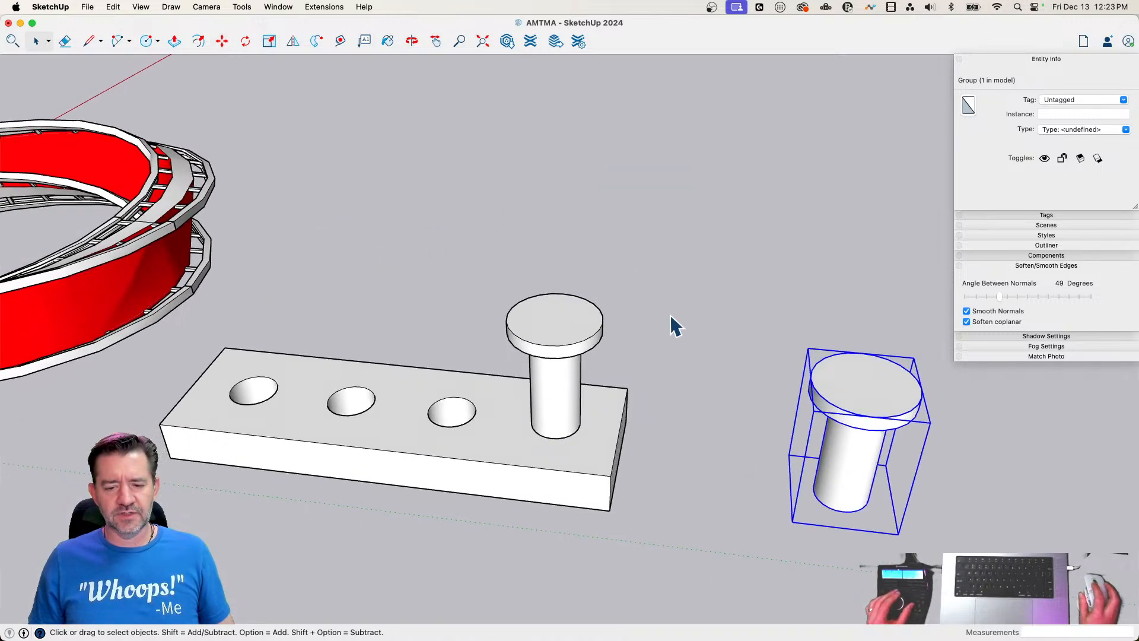
Rotate the slab 90 degrees about the green axis from its lower corner, standing it on its long side
{"action": "left_click", "coordinate": [611, 472]}
{"action": "key", "text": "m"}
{"action": "key", "text": "q"}
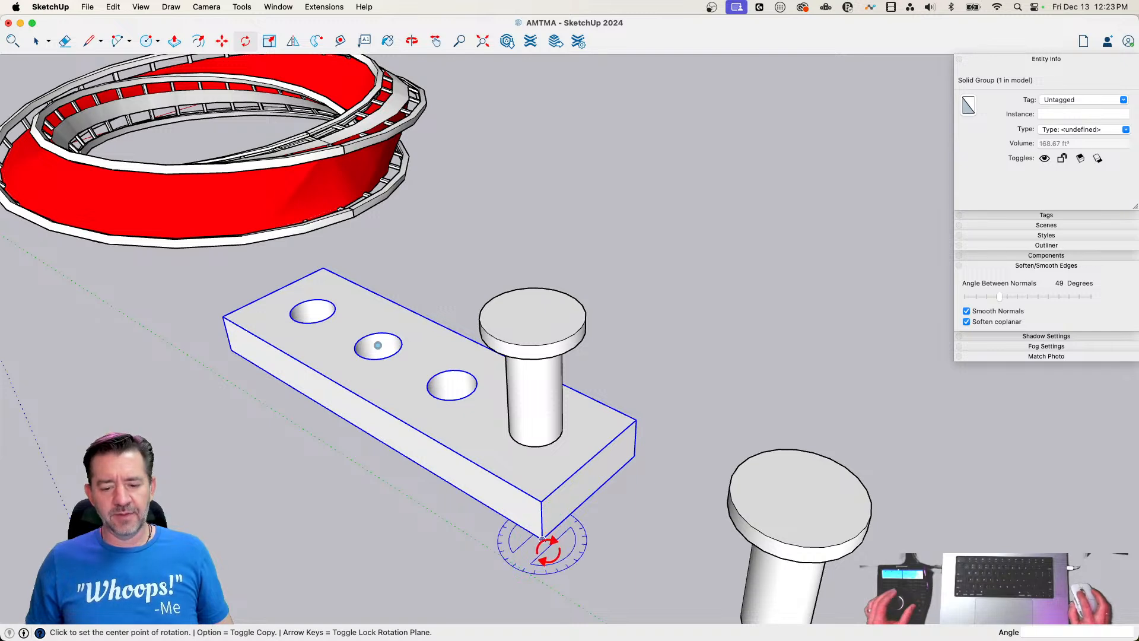
{"action": "key", "text": "Right"}
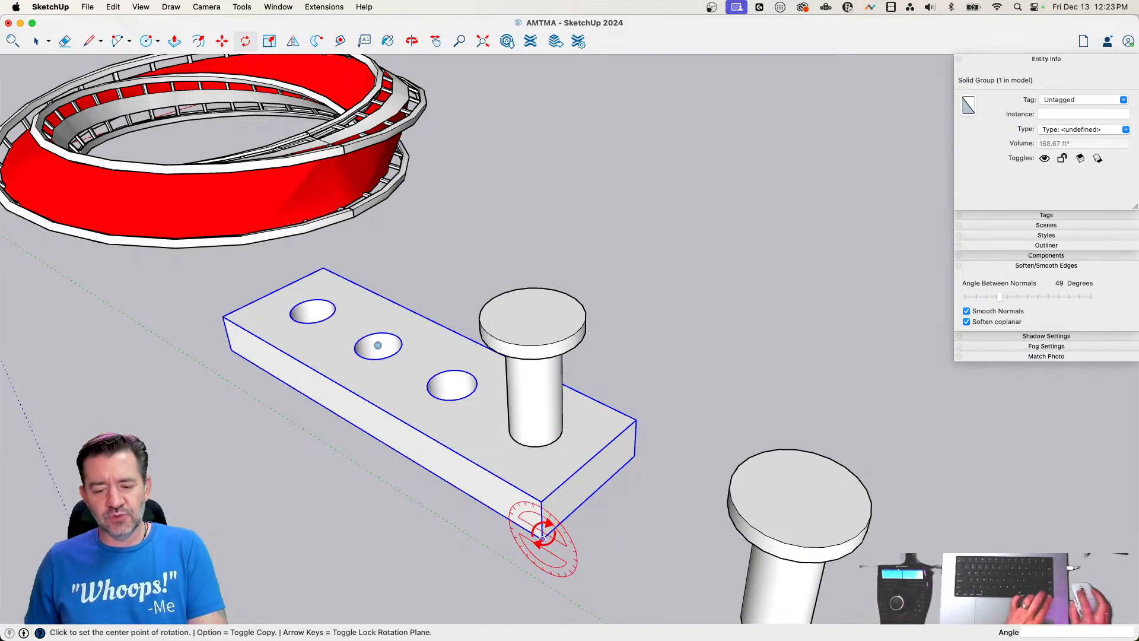
{"action": "key", "text": "Left"}
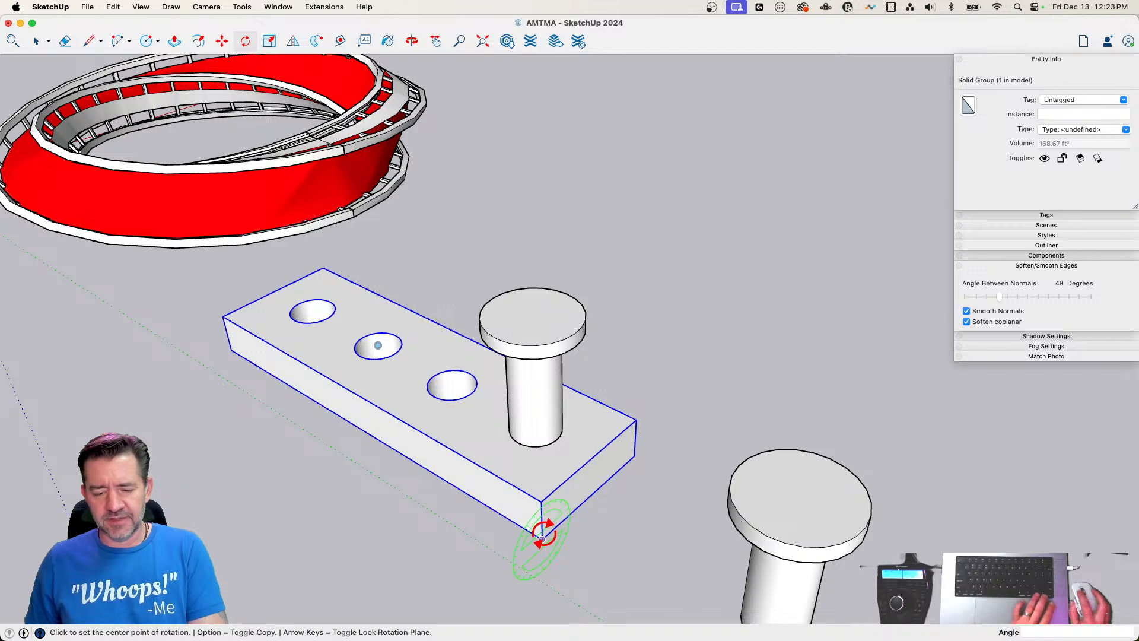
{"action": "left_click", "coordinate": [541, 537]}
{"action": "left_click", "coordinate": [584, 478]}
{"action": "left_click", "coordinate": [558, 472]}
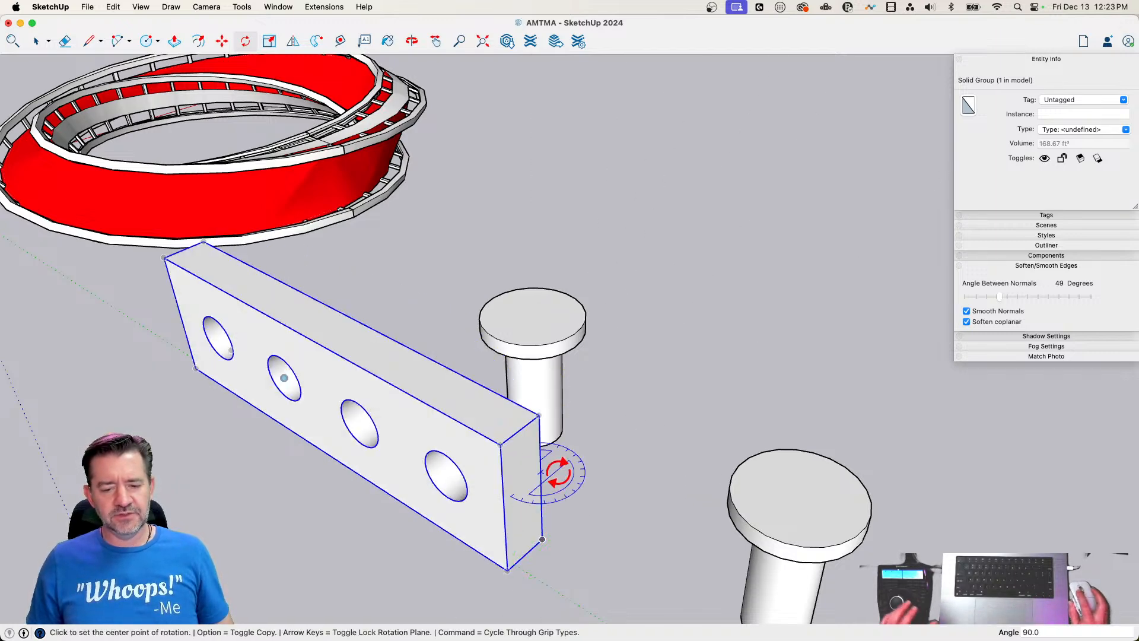
{"action": "key", "text": "space"}
Move the free peg by its base snap onto the snap in the upright slab's second hole
{"action": "left_click", "coordinate": [772, 504]}
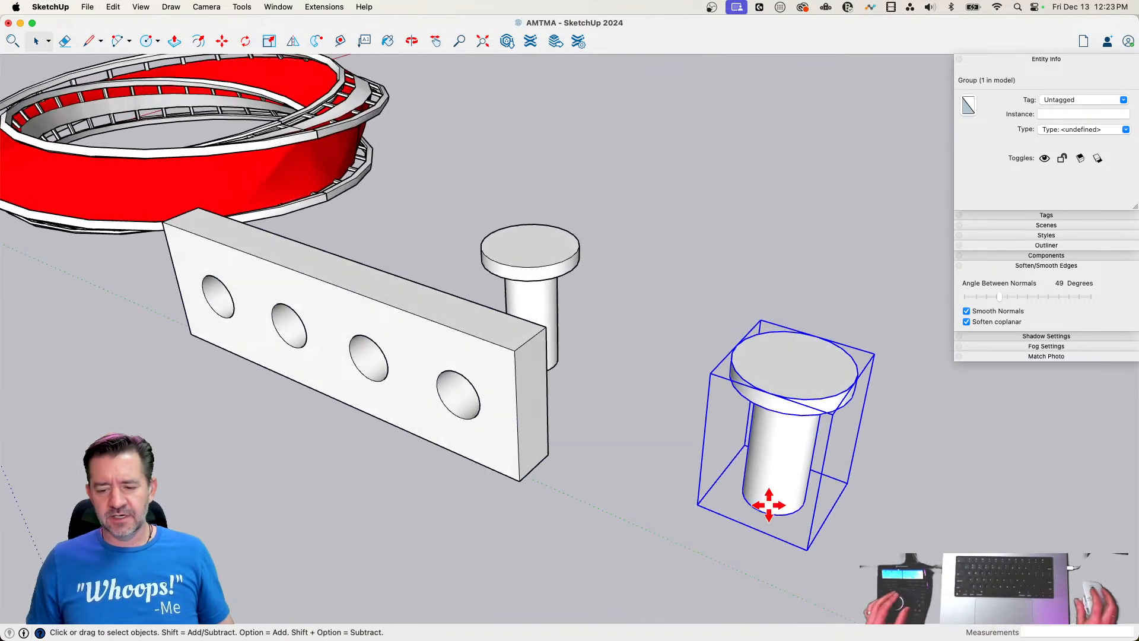
{"action": "key", "text": "m"}
{"action": "left_click", "coordinate": [777, 491]}
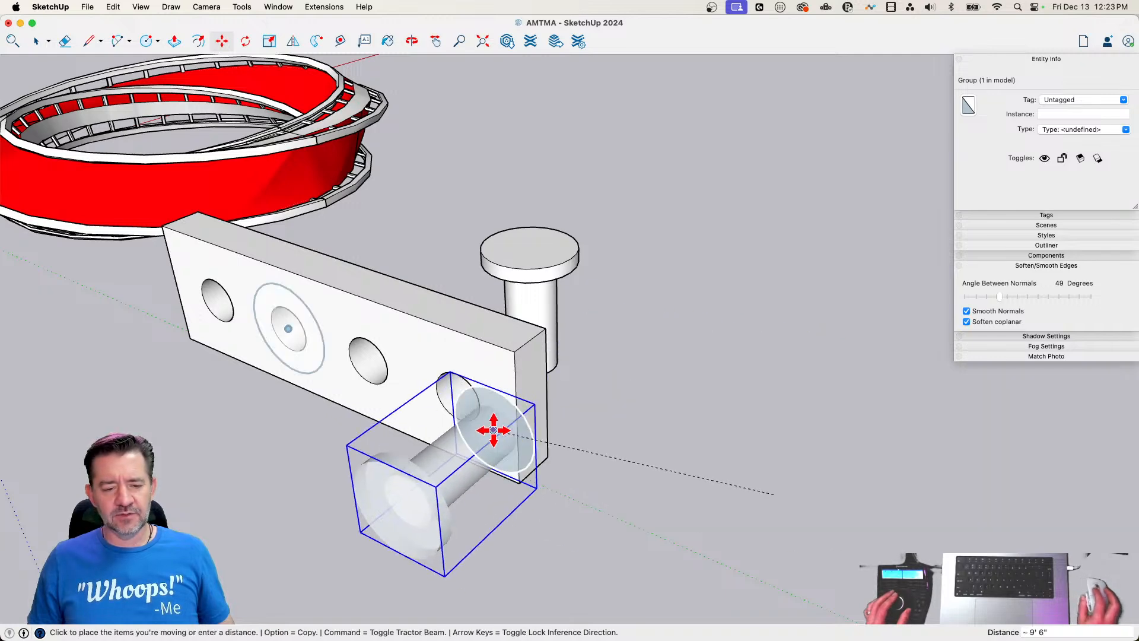
{"action": "left_click", "coordinate": [287, 329]}
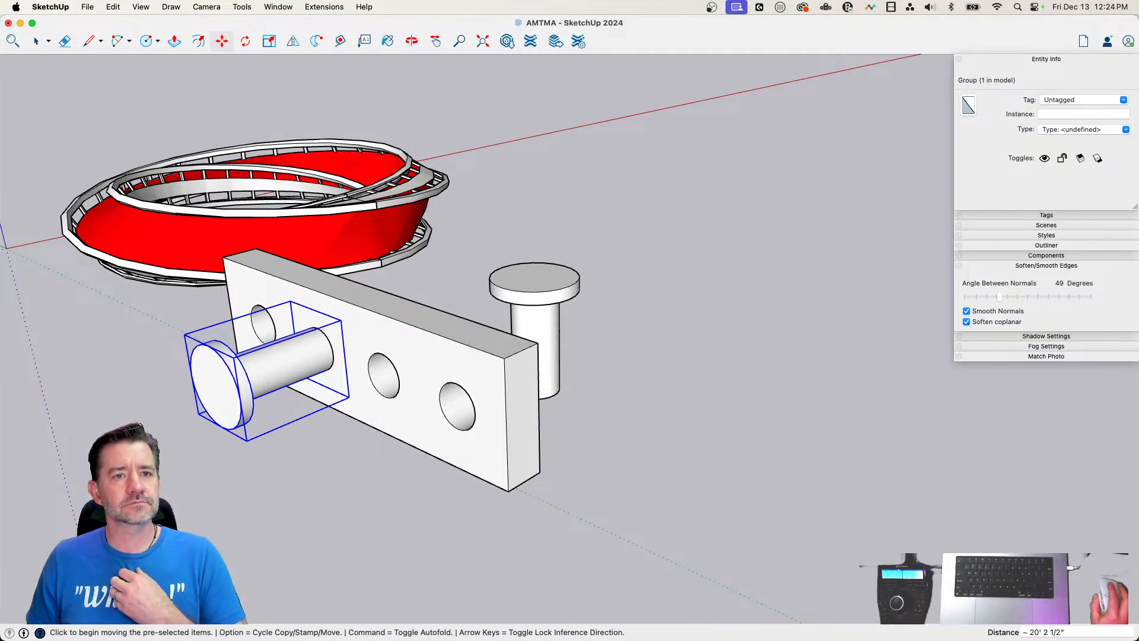
{"action": "key", "text": "space"}
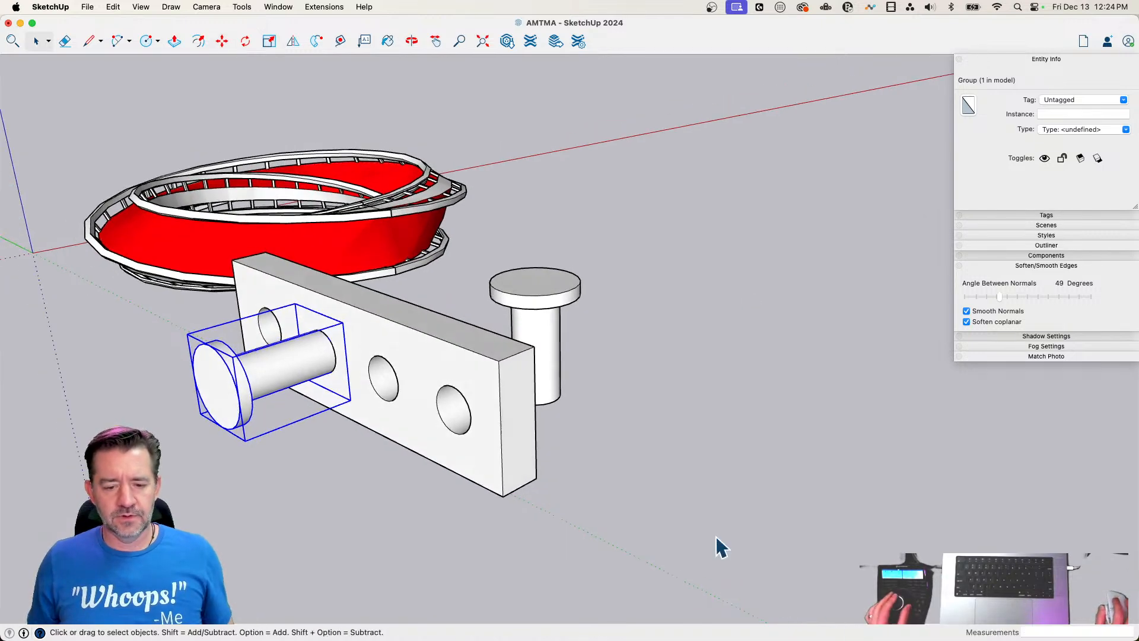
Rotate the slab together with the snapped peg 90 degrees about the green axis so the slab lies flat, and clear the selection
{"action": "left_click", "coordinate": [446, 393], "text": "shift"}
{"action": "key", "text": "q"}
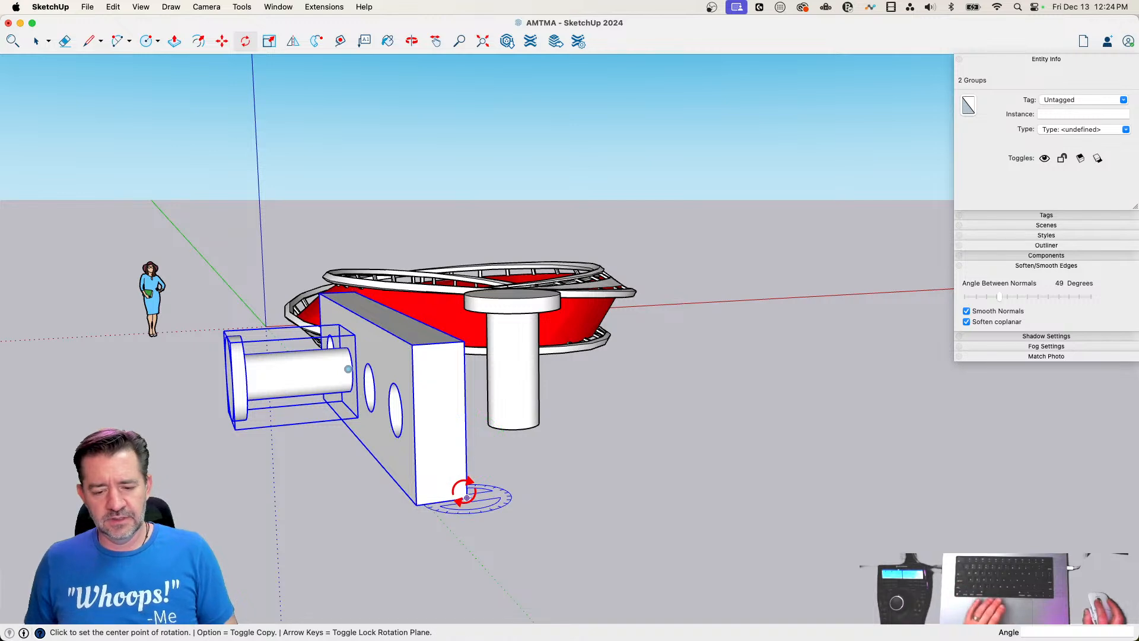
{"action": "left_click", "coordinate": [467, 497]}
{"action": "left_click", "coordinate": [447, 485]}
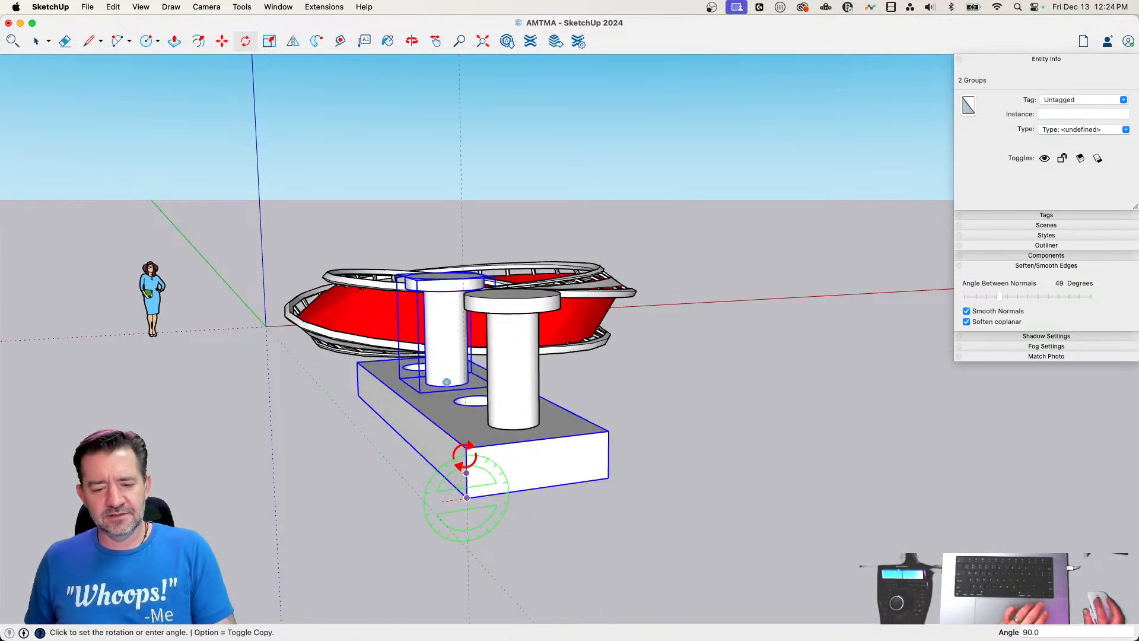
{"action": "left_click", "coordinate": [465, 457]}
{"action": "key", "text": "space"}
{"action": "left_click", "coordinate": [682, 499]}
Select the slab and both pegs and rotate them 90 degrees about the vertical axis at the slab's end corner
{"action": "left_click_drag", "start_coordinate": [729, 330], "coordinate": [423, 430]}
{"action": "key", "text": "q"}
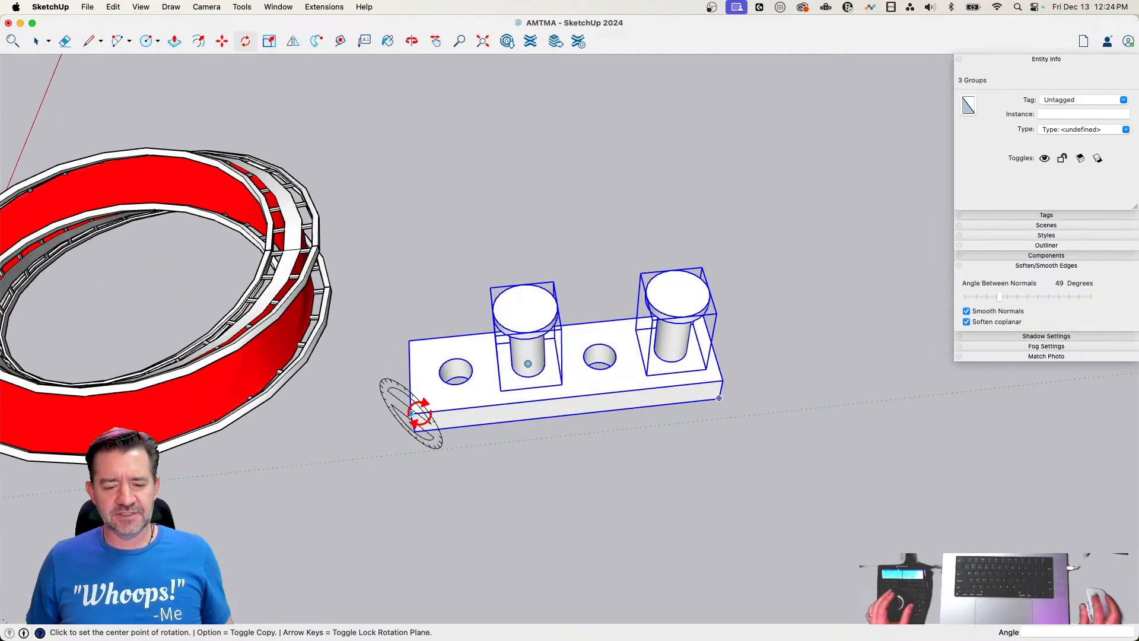
{"action": "left_click", "coordinate": [409, 340]}
{"action": "left_click", "coordinate": [442, 337]}
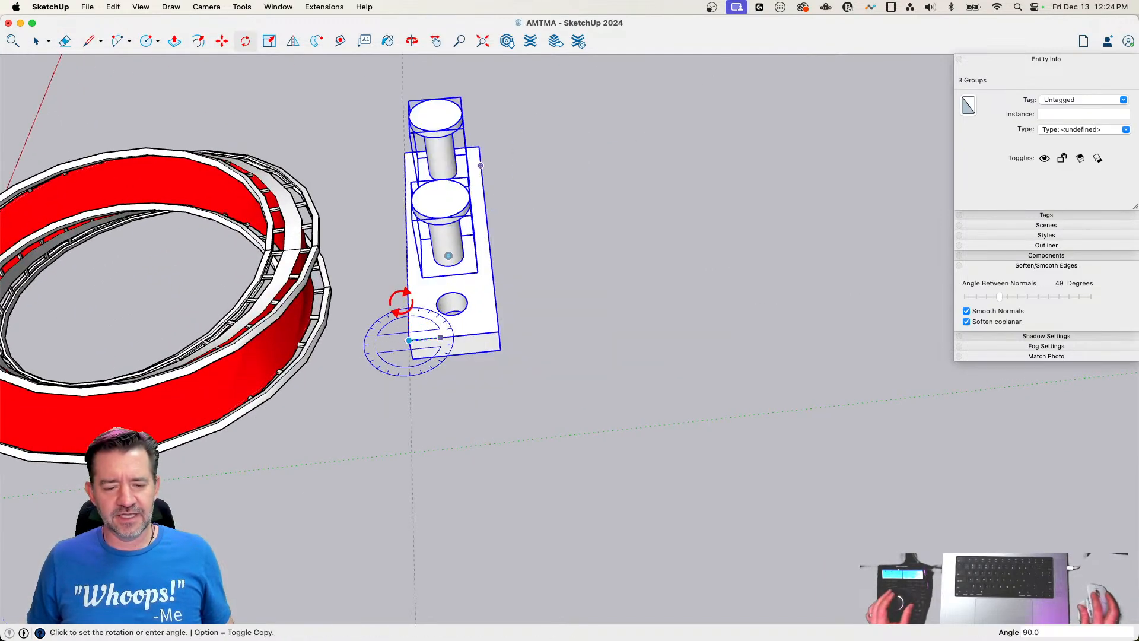
{"action": "left_click", "coordinate": [400, 301]}
Move the slab and both pegs about 5' 8" across the ground beside the red ring and clear the selection
{"action": "key", "text": "m"}
{"action": "left_click", "coordinate": [471, 335]}
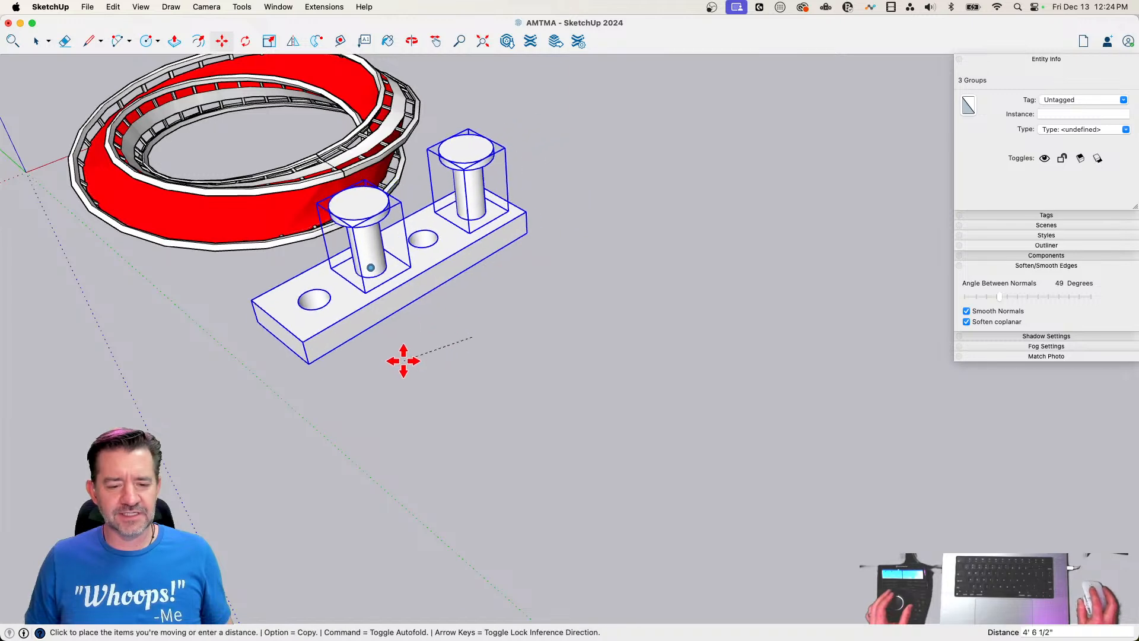
{"action": "left_click", "coordinate": [410, 391]}
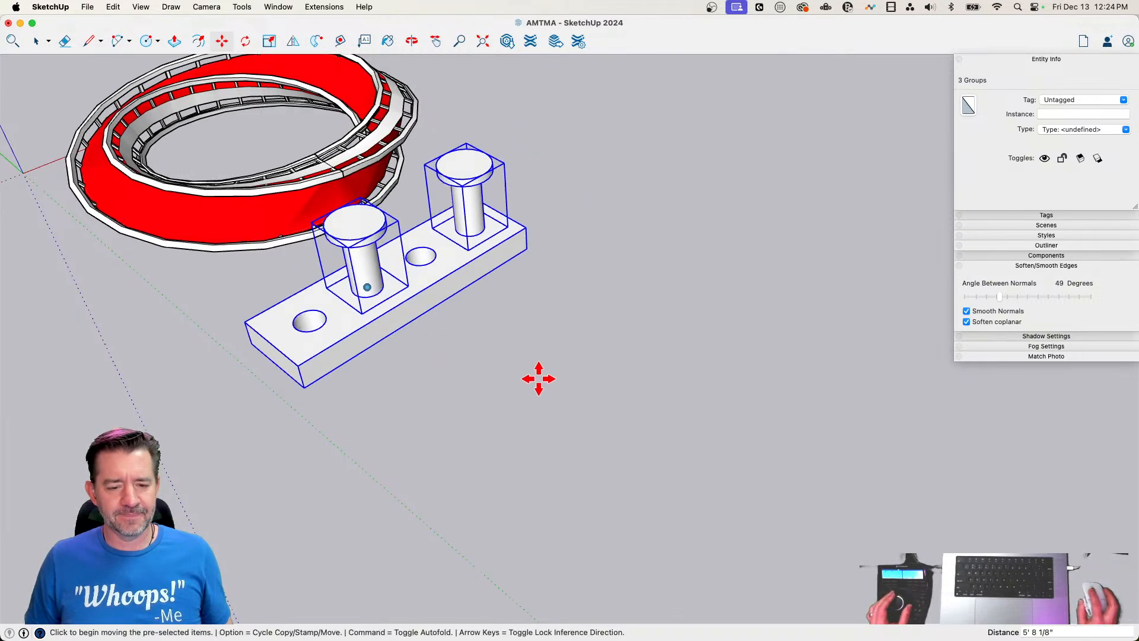
{"action": "key", "text": "space"}
{"action": "left_click", "coordinate": [500, 509]}
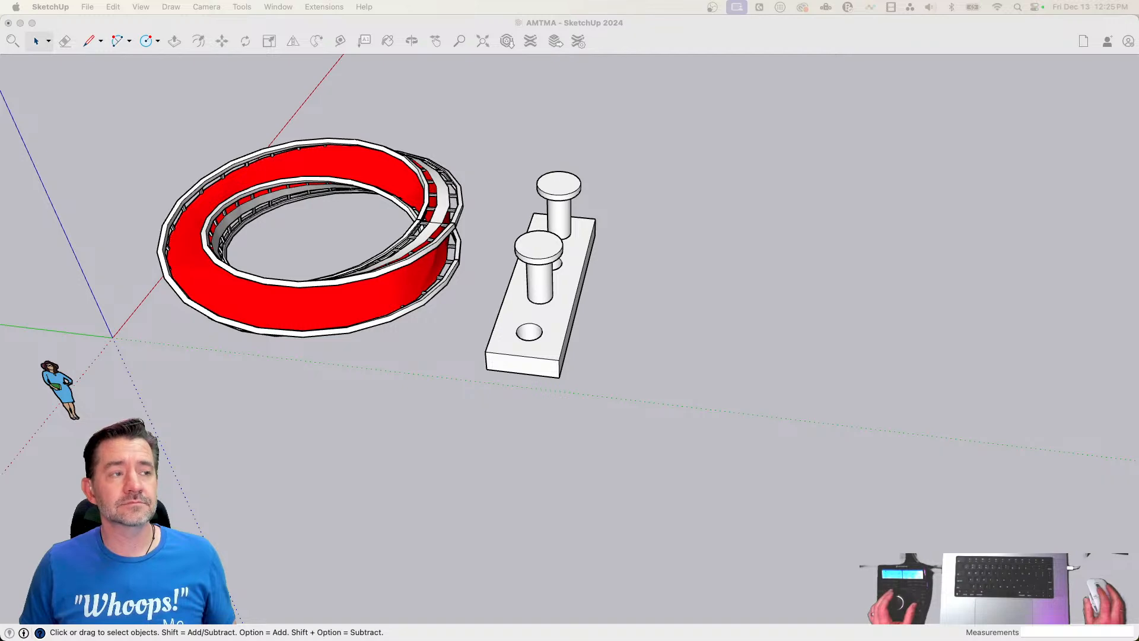
{"action": "left_click", "coordinate": [822, 330]}
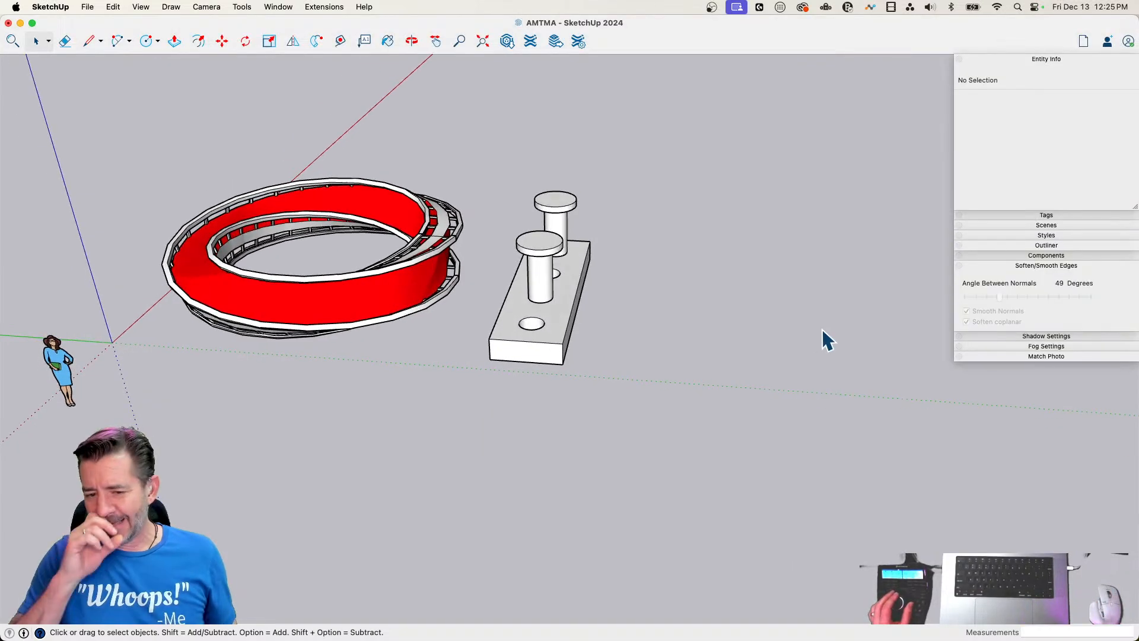
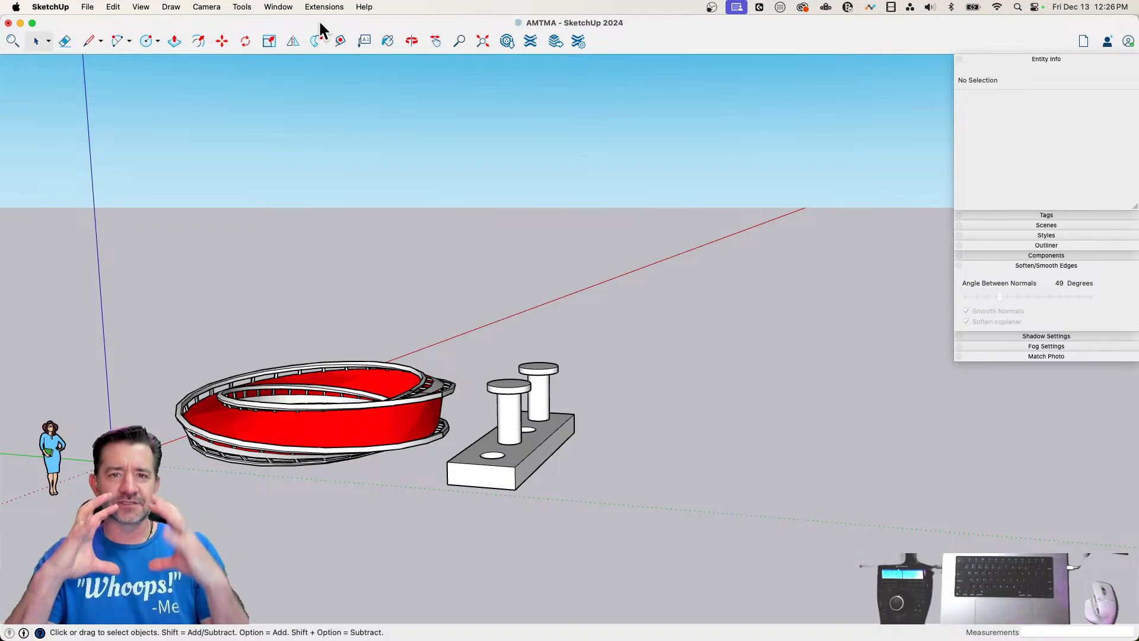
Load the faceted Sphere model from 3D Warehouse into the model and place it beside the slab with pegs
{"action": "left_click", "coordinate": [504, 39]}
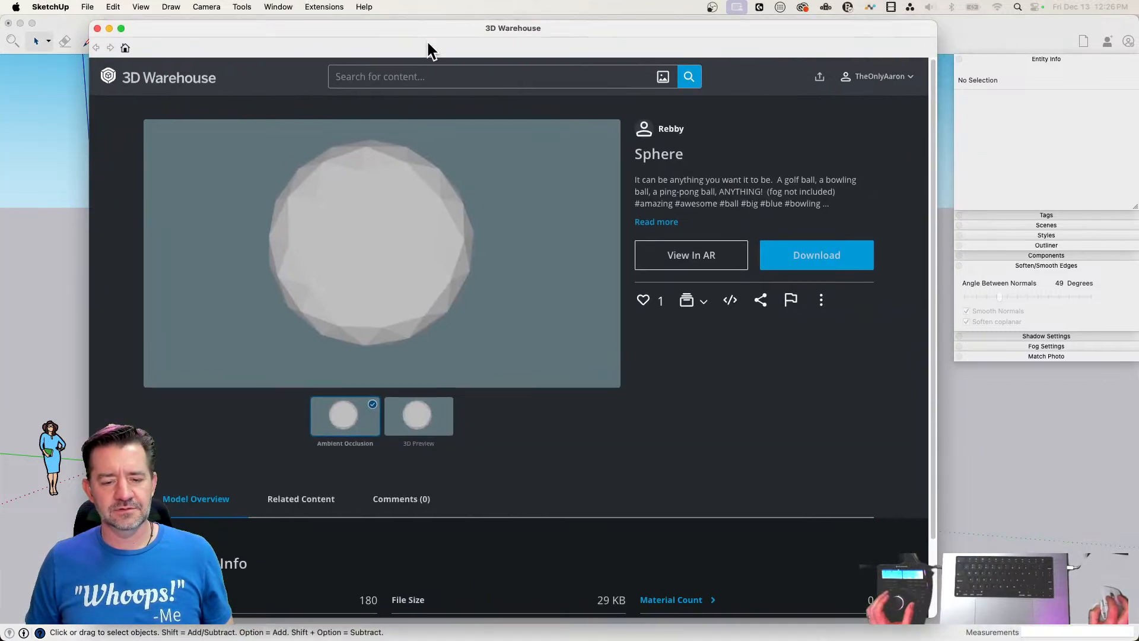
{"action": "left_click", "coordinate": [809, 261]}
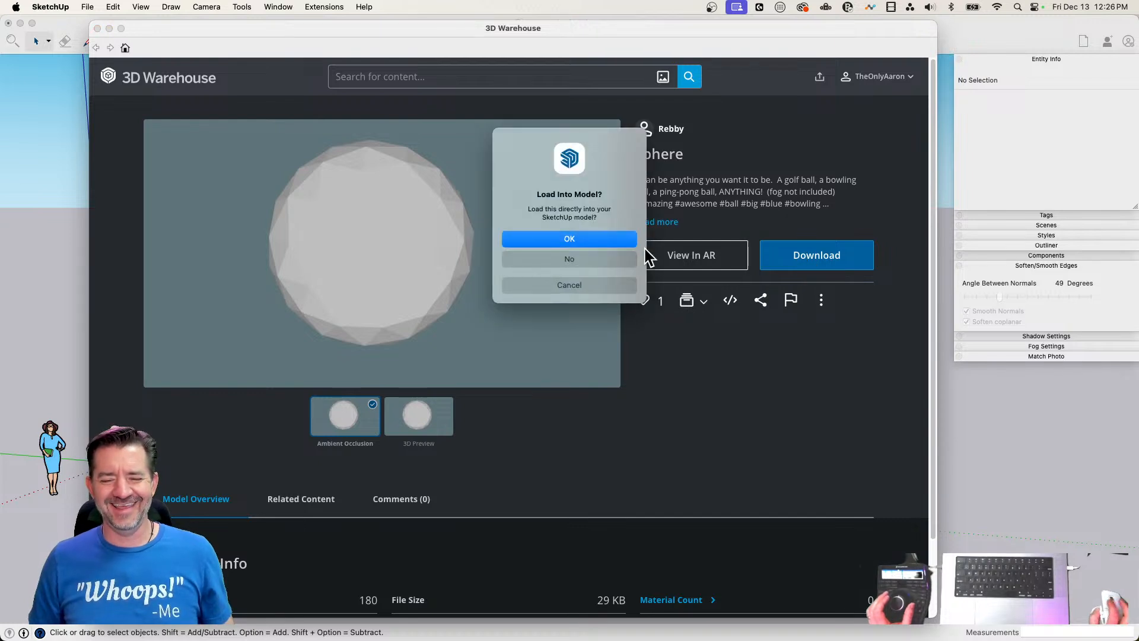
{"action": "left_click", "coordinate": [589, 237]}
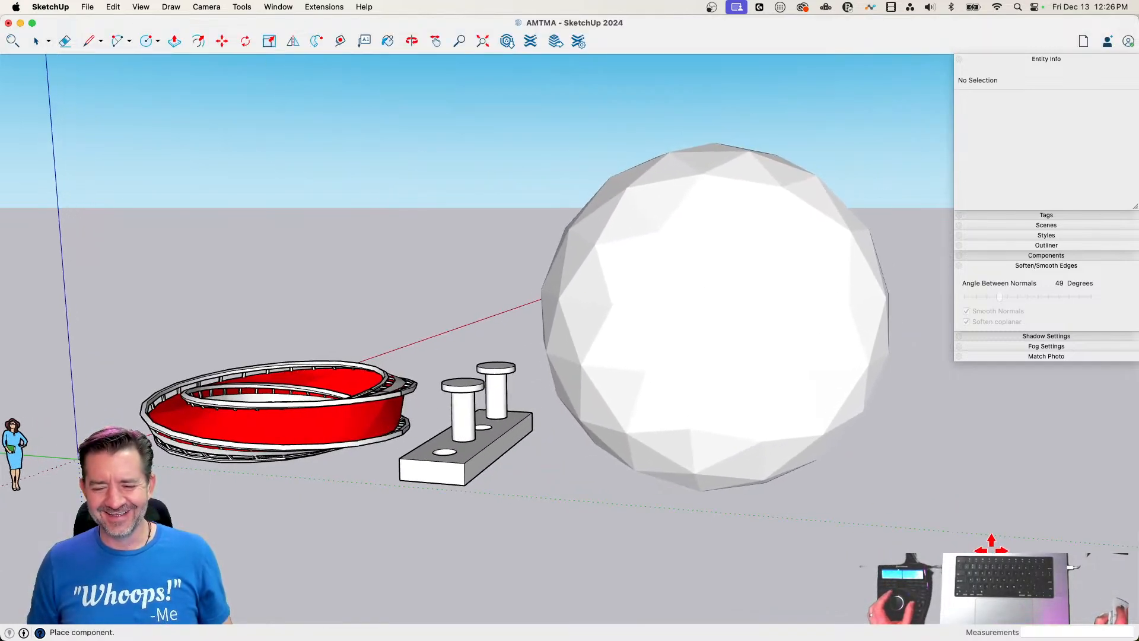
{"action": "left_click", "coordinate": [801, 453]}
{"action": "key", "text": "space"}
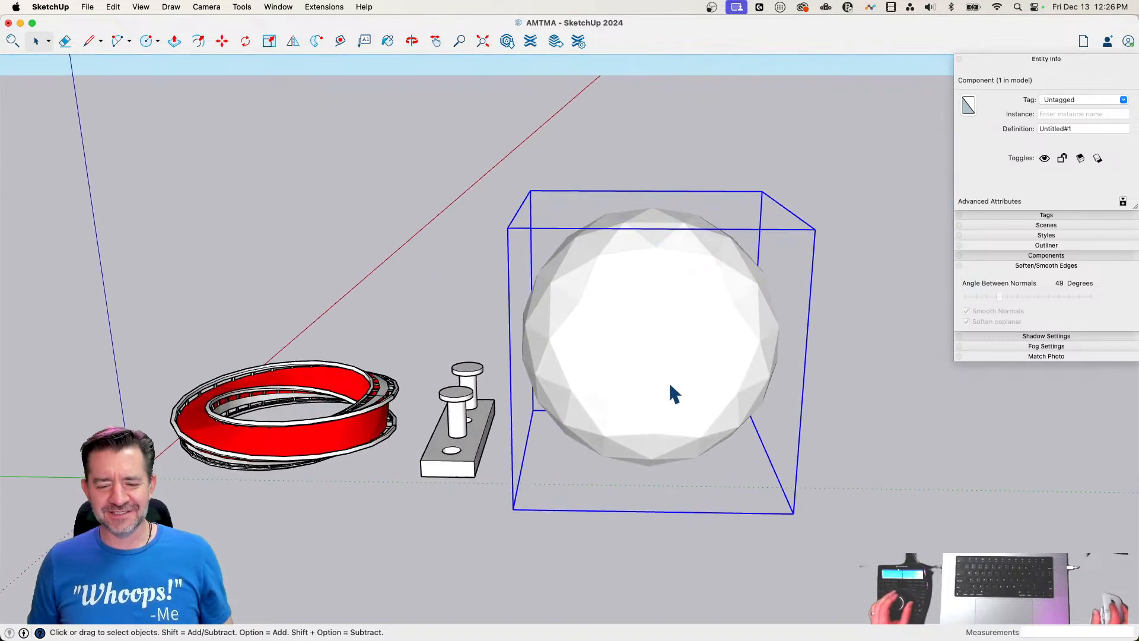
Move the sphere by its lower bounding-box corner to the origin, then about 43' 6" out along the green axis past the slab
{"action": "key", "text": "m"}
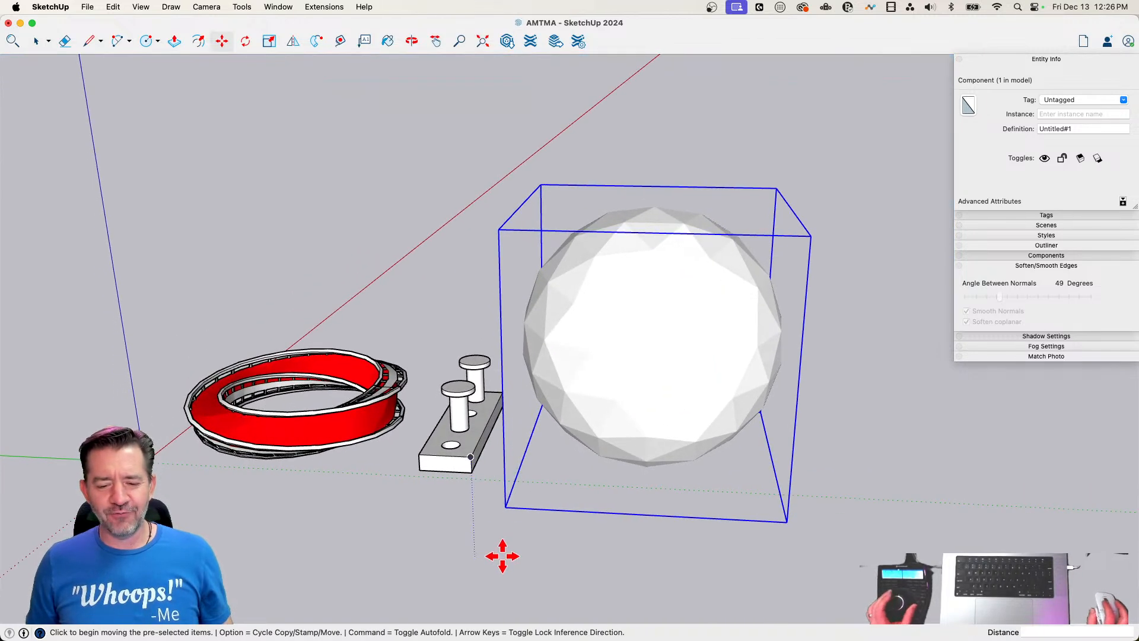
{"action": "left_click", "coordinate": [505, 506]}
{"action": "left_click", "coordinate": [153, 460]}
{"action": "left_click", "coordinate": [152, 460]}
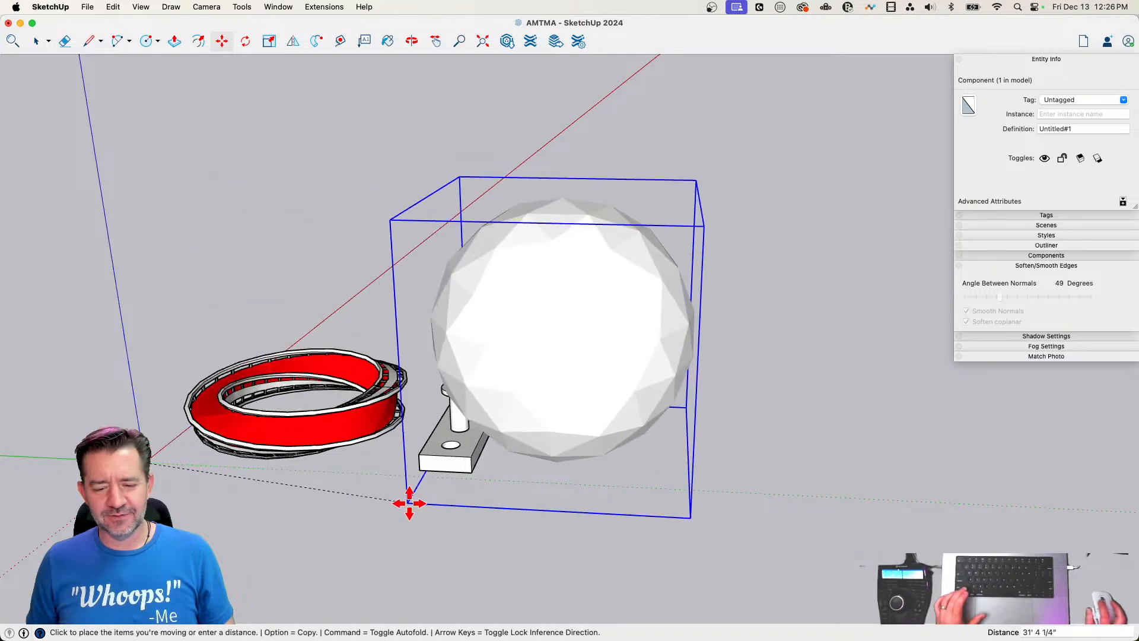
{"action": "left_click", "coordinate": [543, 484]}
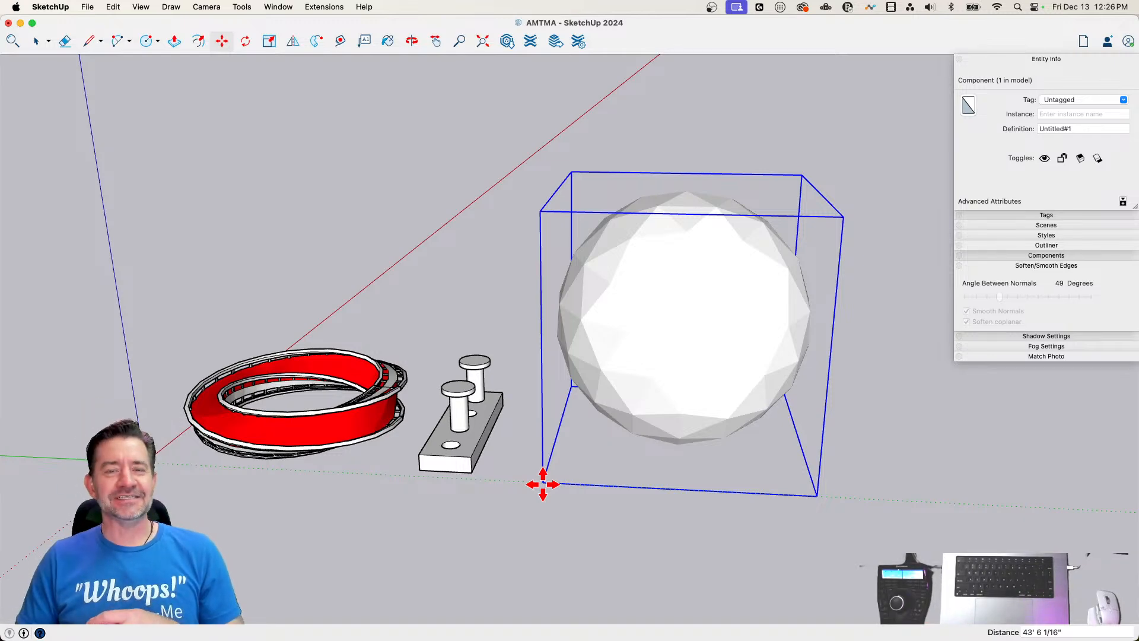
{"action": "key", "text": "space"}
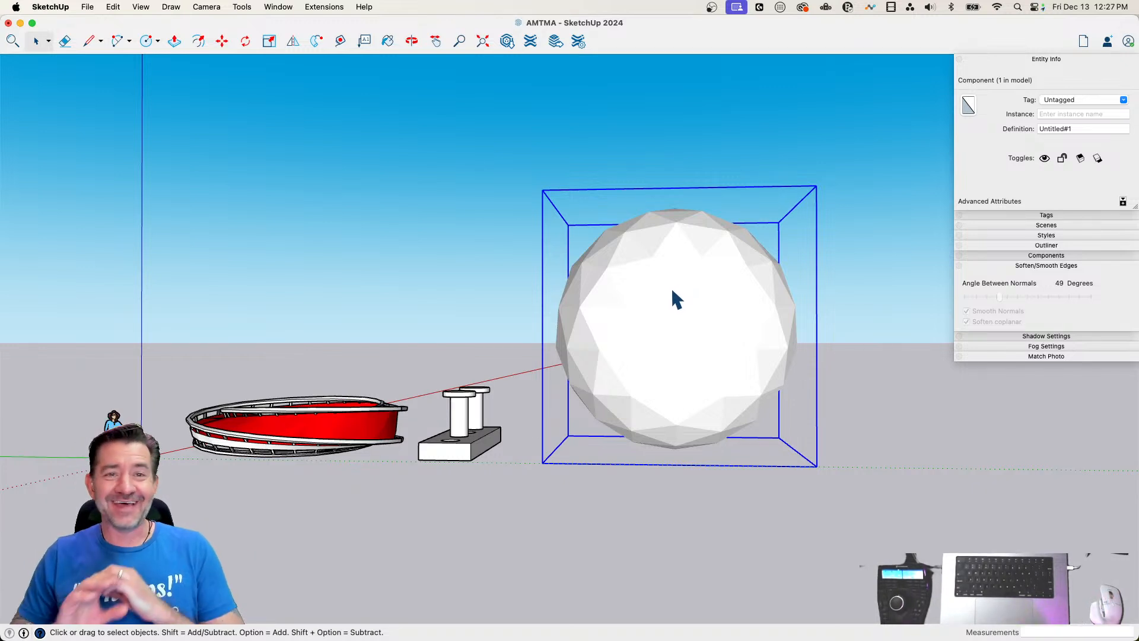
Explode the sphere component and its nested component into loose geometry, clear the selection and show hidden geometry
{"action": "middle_click_drag", "start_coordinate": [672, 290], "coordinate": [658, 316]}
{"action": "right_click", "coordinate": [660, 315]}
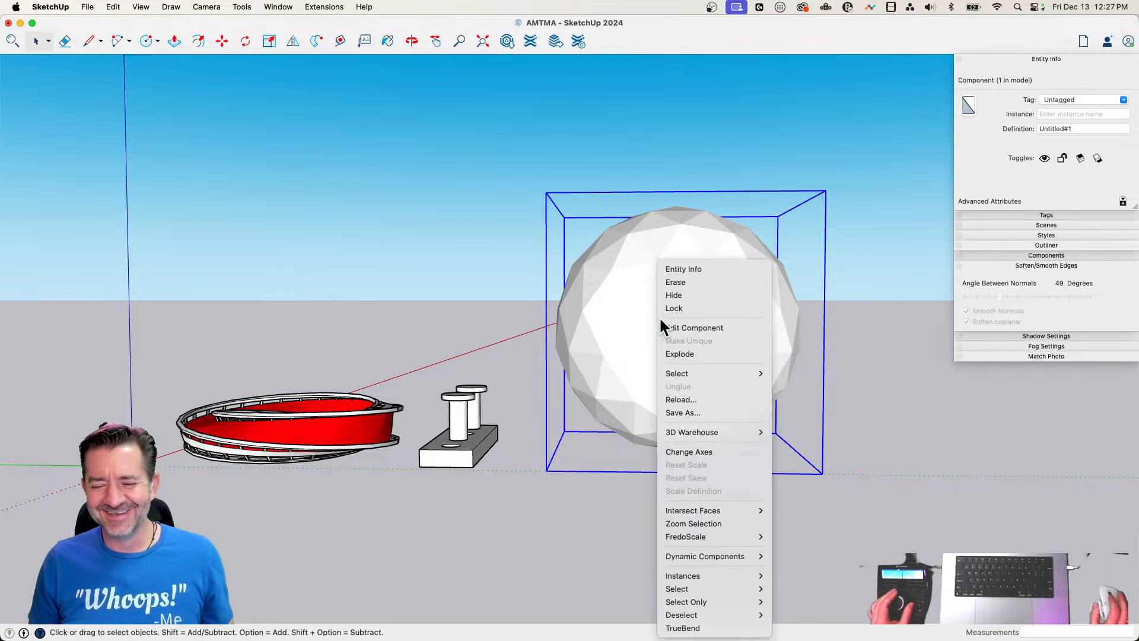
{"action": "left_click", "coordinate": [699, 353]}
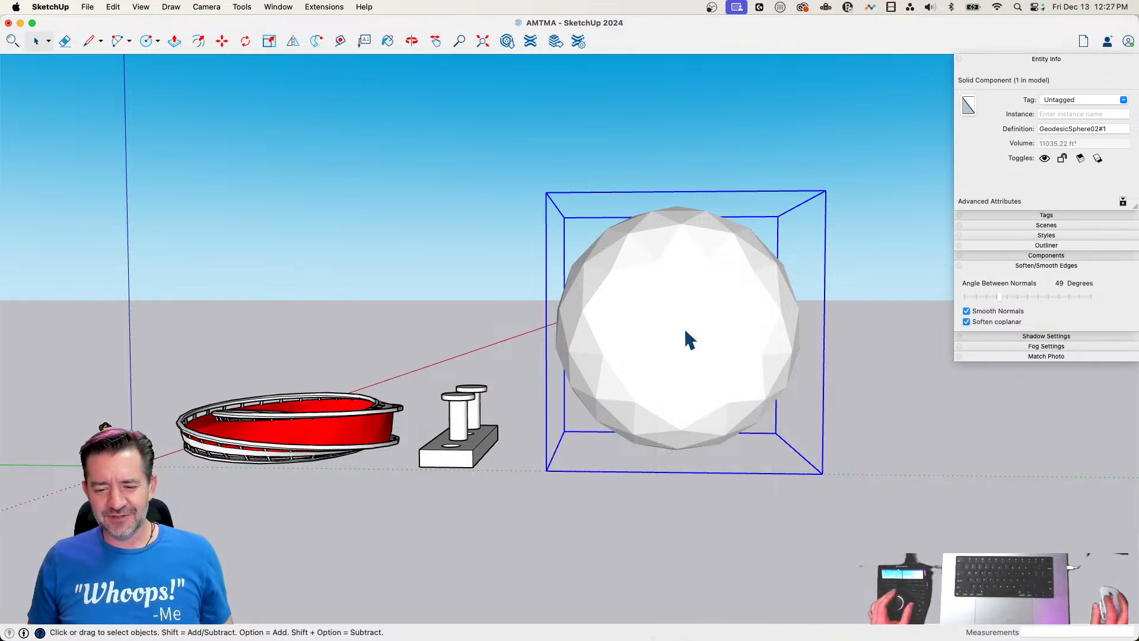
{"action": "right_click", "coordinate": [686, 327]}
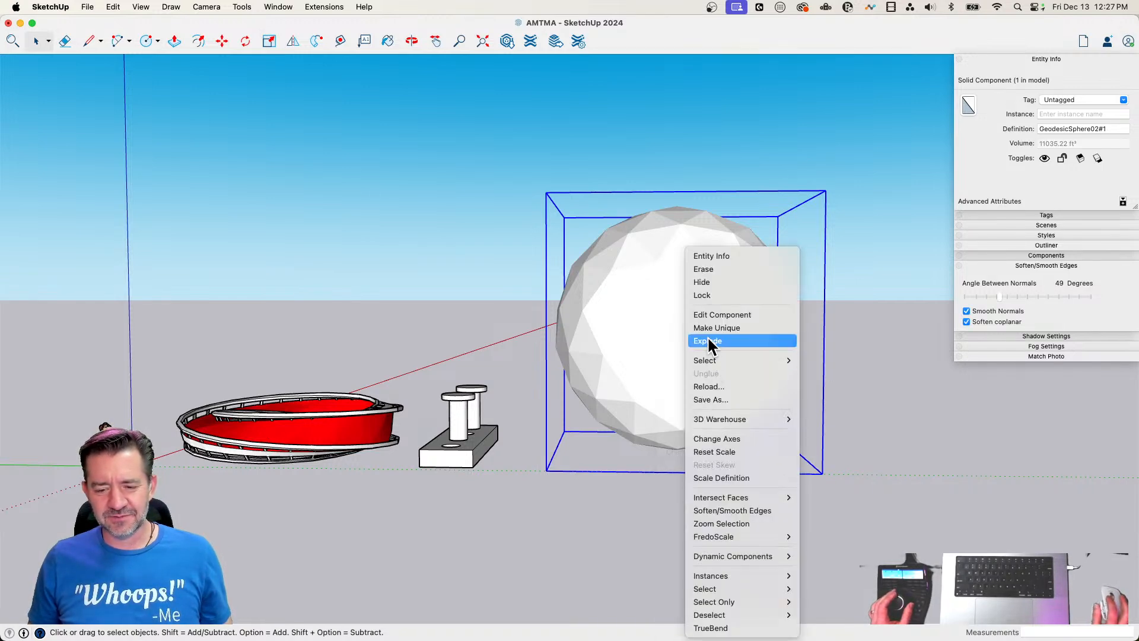
{"action": "left_click", "coordinate": [707, 340]}
{"action": "left_click", "coordinate": [846, 429]}
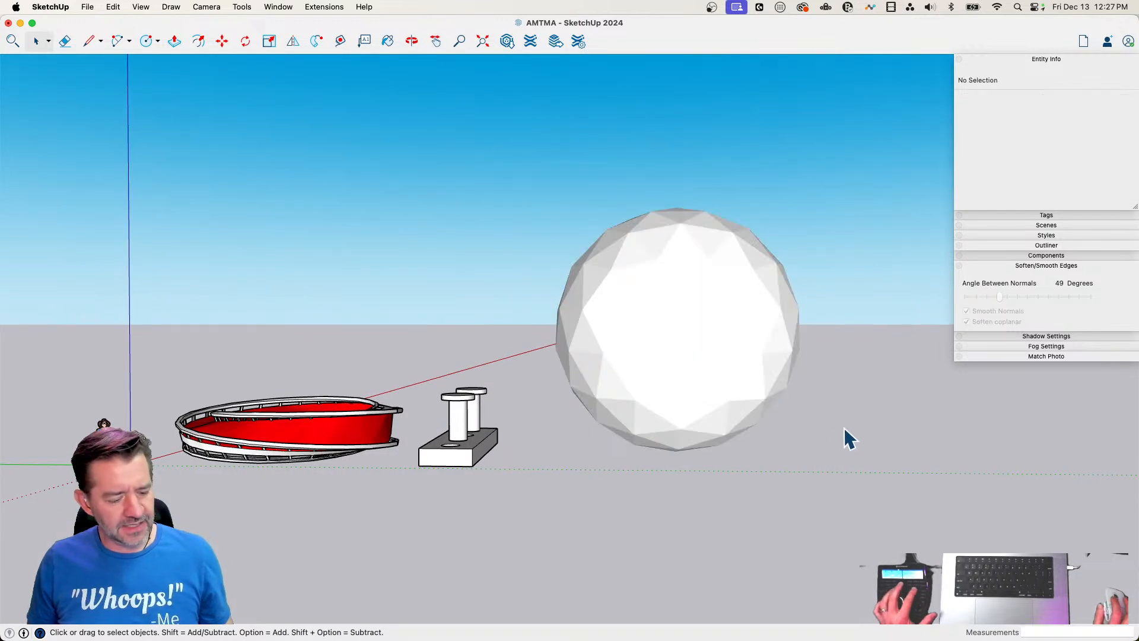
{"action": "key", "text": "shift+h"}
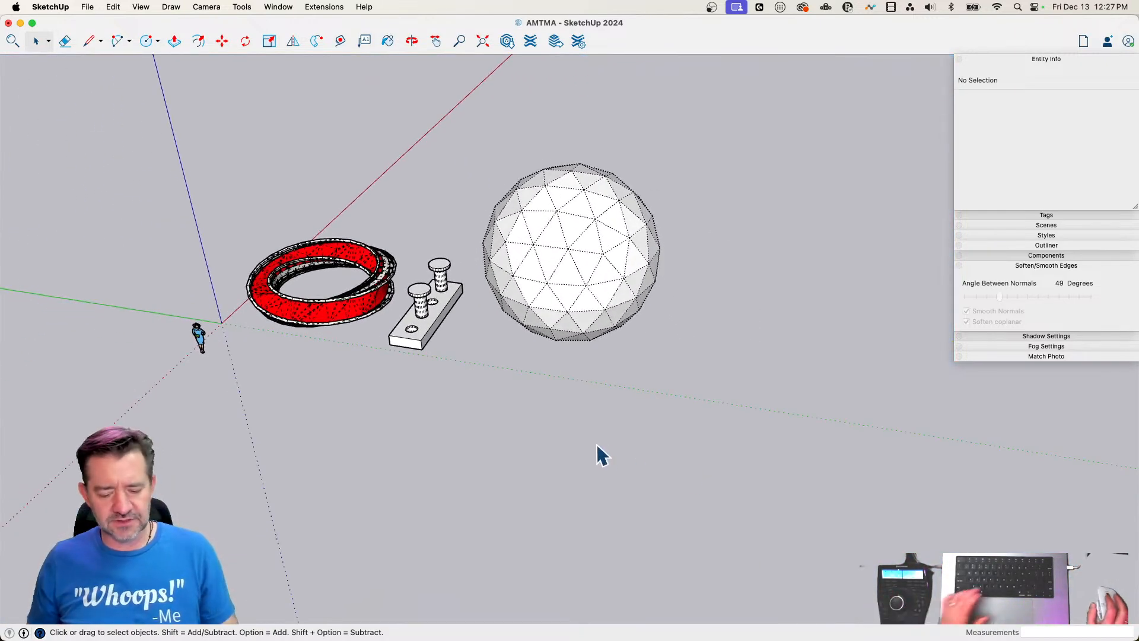
Build a comparison sphere with Follow Me from a vertical circle about 6' 6" in radius over a ground circle, then erase the ground circle
{"action": "key", "text": "c"}
{"action": "left_click", "coordinate": [515, 449]}
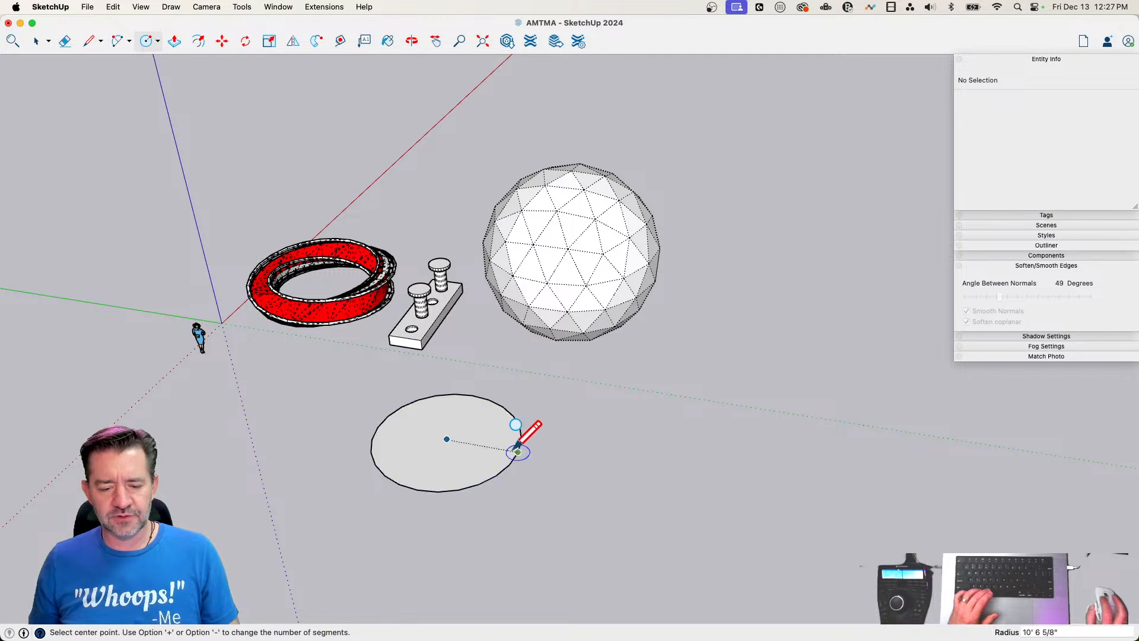
{"action": "left_click", "coordinate": [446, 439]}
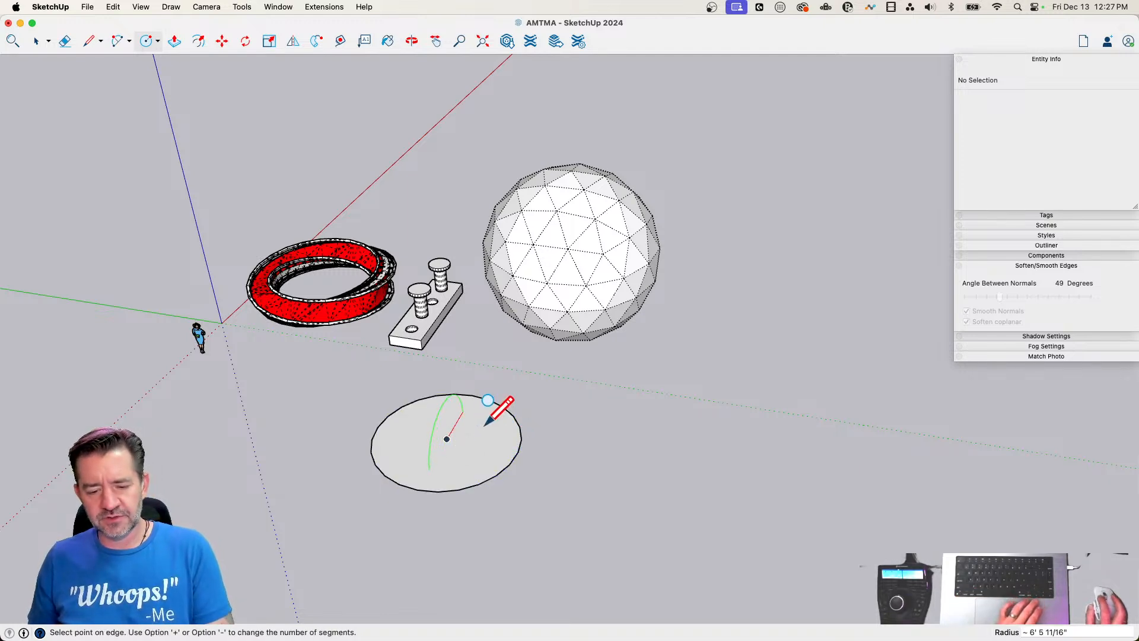
{"action": "left_click", "coordinate": [485, 425]}
{"action": "key", "text": "space"}
{"action": "left_click", "coordinate": [487, 429]}
{"action": "left_click", "coordinate": [316, 40]}
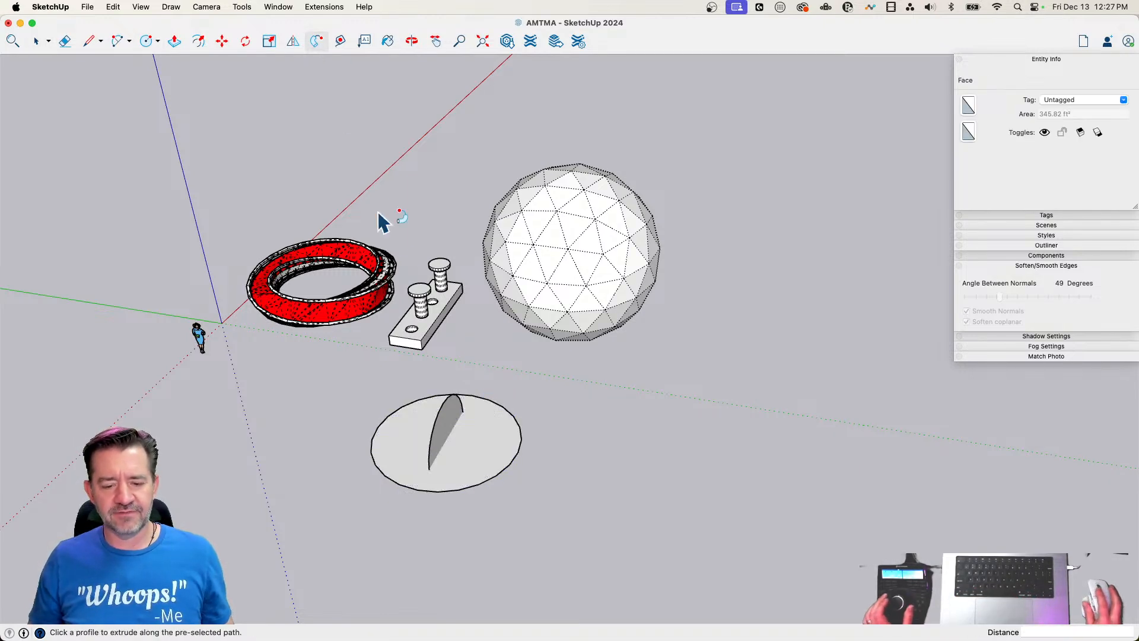
{"action": "left_click", "coordinate": [457, 442]}
{"action": "key", "text": "e"}
{"action": "left_click_drag", "start_coordinate": [511, 406], "coordinate": [509, 503]}
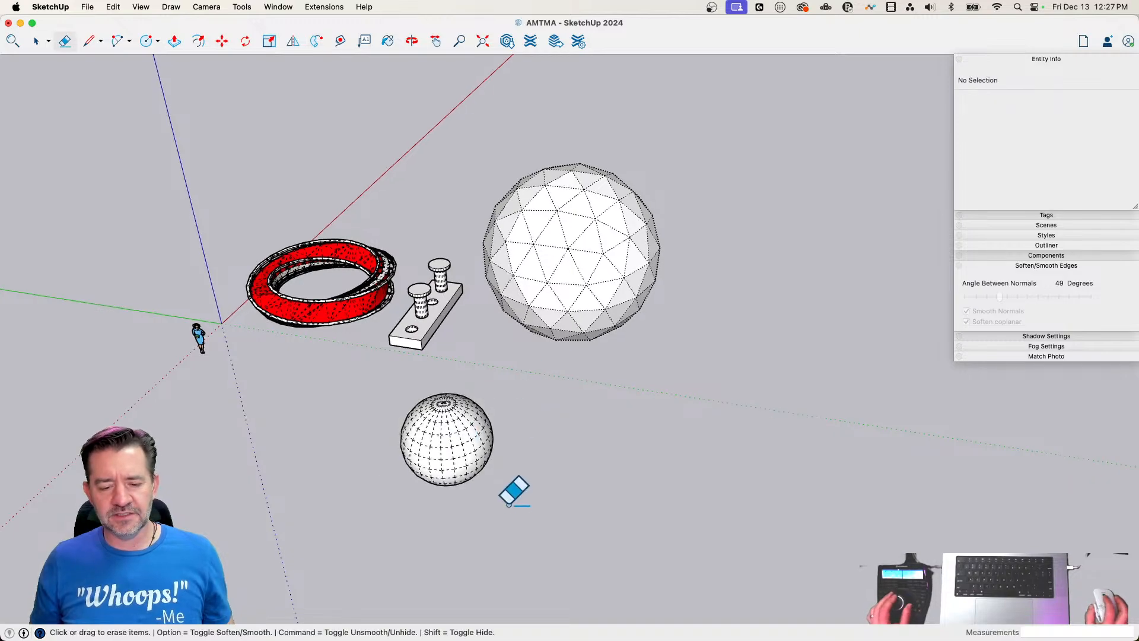
Turn off hidden geometry, delete the small Follow Me sphere as one surface and show hidden geometry again
{"action": "key", "text": "space"}
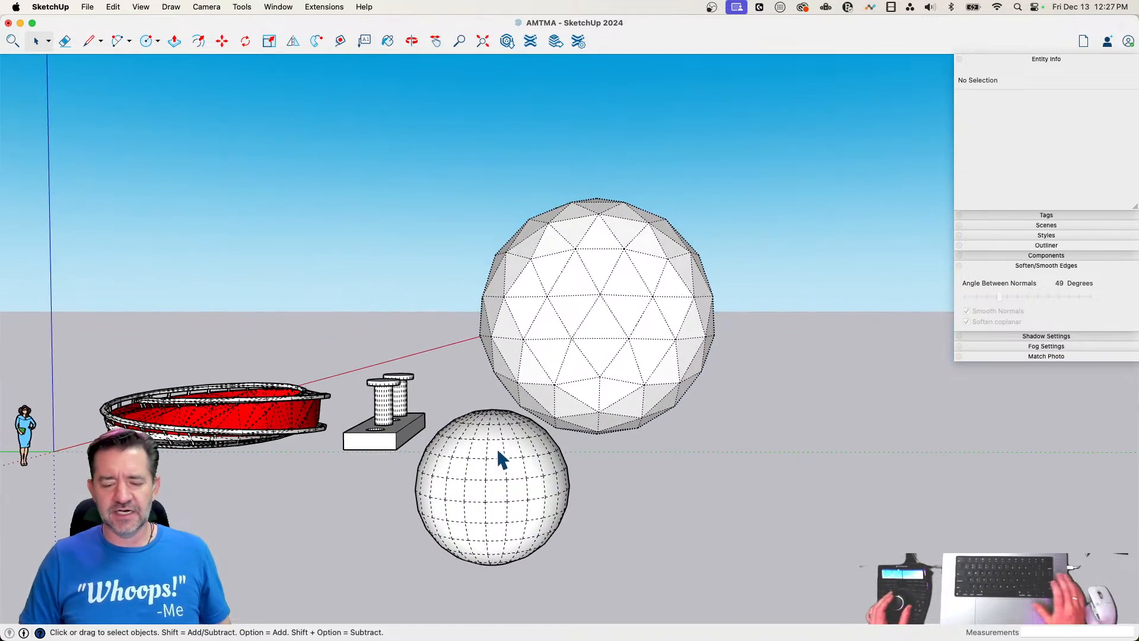
{"action": "left_click", "coordinate": [497, 452]}
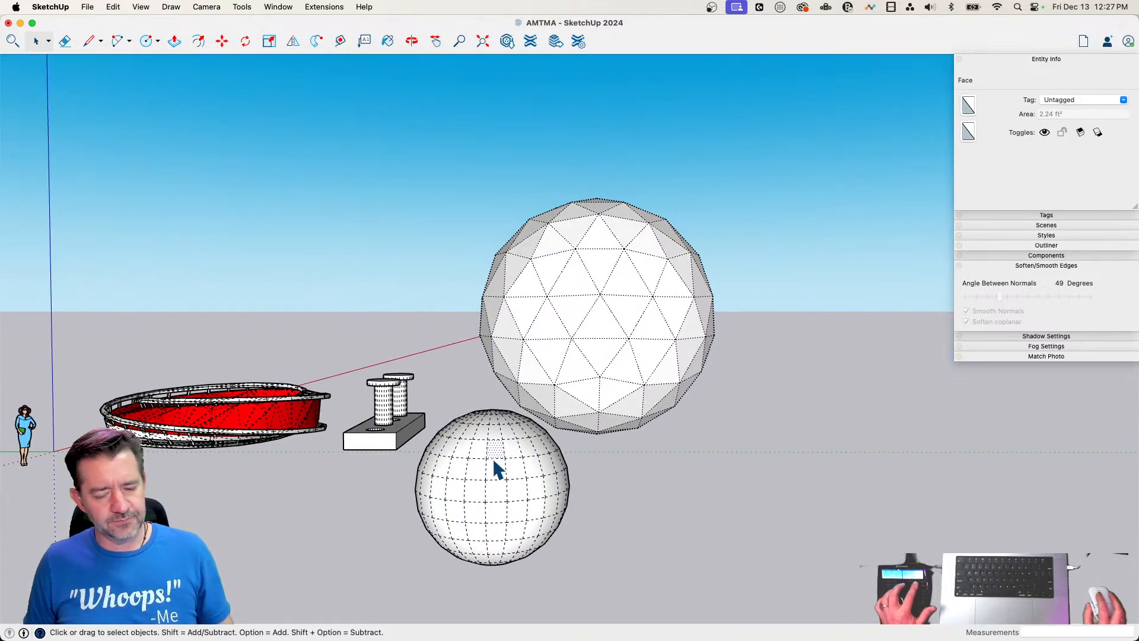
{"action": "key", "text": "alt+h"}
{"action": "left_click", "coordinate": [496, 466]}
{"action": "key", "text": "Delete"}
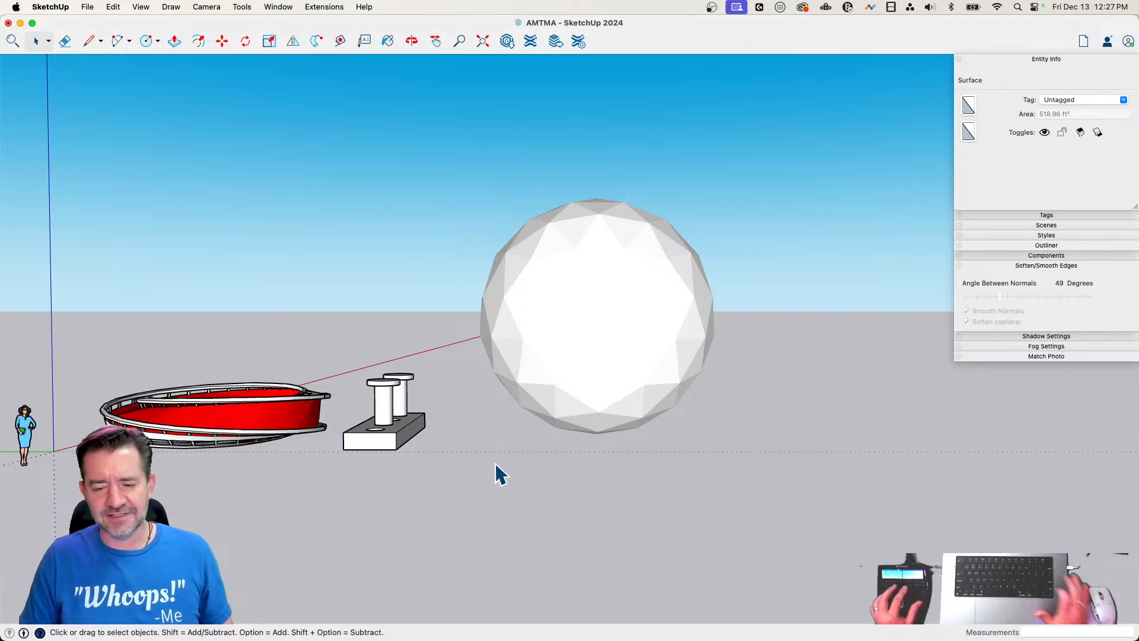
{"action": "key", "text": "alt+h"}
Select the faces and edges of the geodesic sphere's lower half and delete them to leave an open dome
{"action": "scroll", "coordinate": [603, 322], "scroll_direction": "up", "scroll_amount": 5}
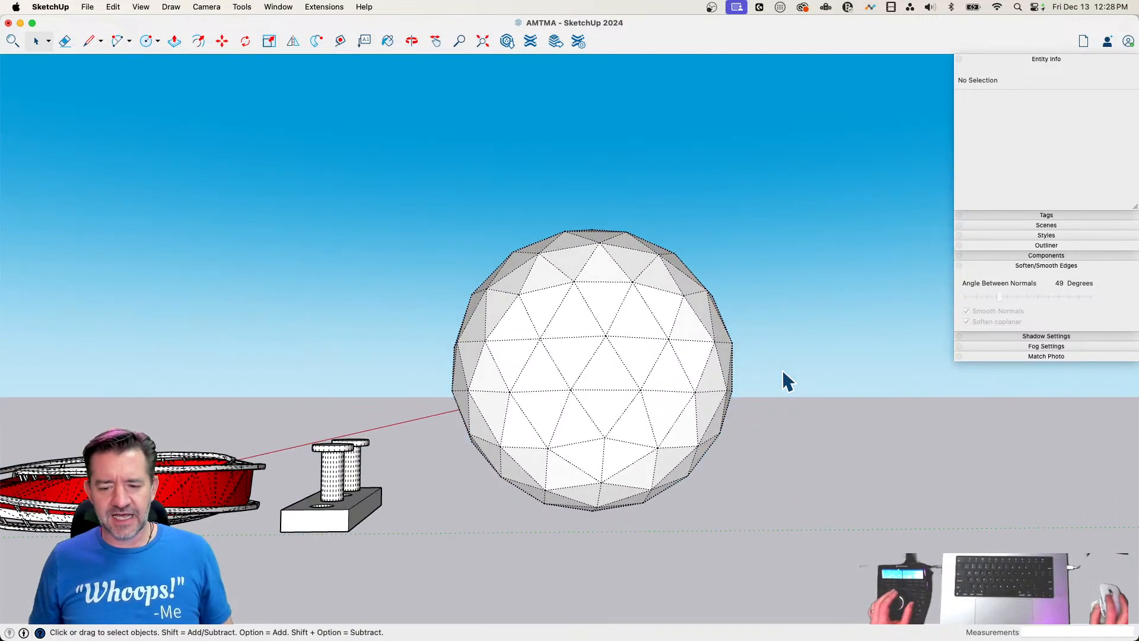
{"action": "left_click_drag", "start_coordinate": [415, 548], "coordinate": [419, 546]}
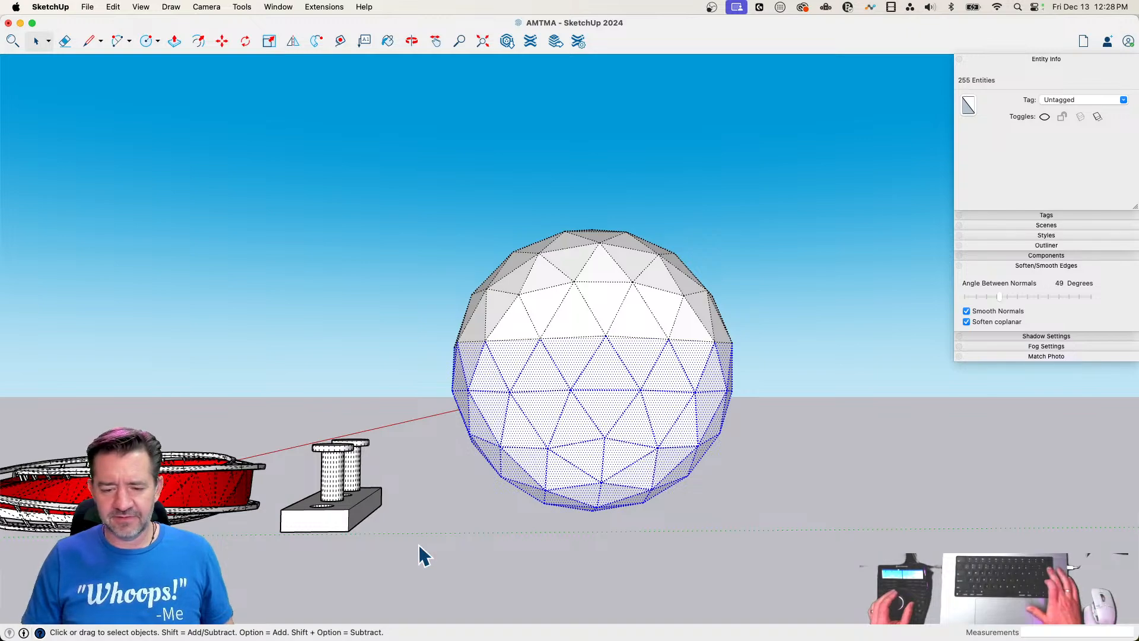
{"action": "key", "text": "Delete"}
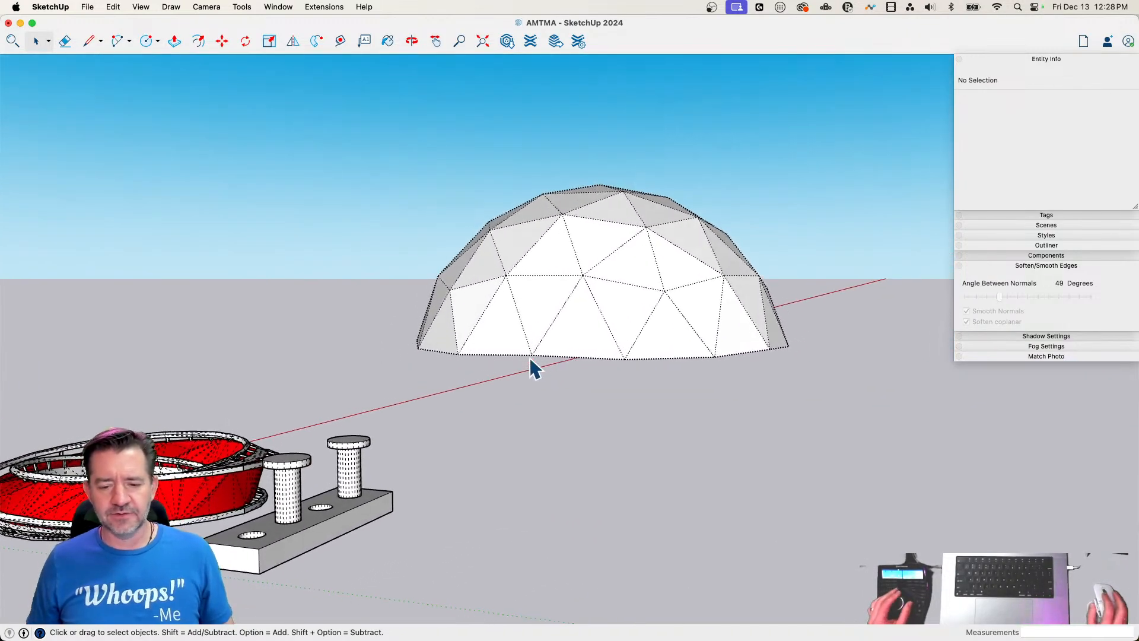
Draw the first rectangular wall panel about 6' 1" tall straight down from one segment of the dome's rim
{"action": "key", "text": "l"}
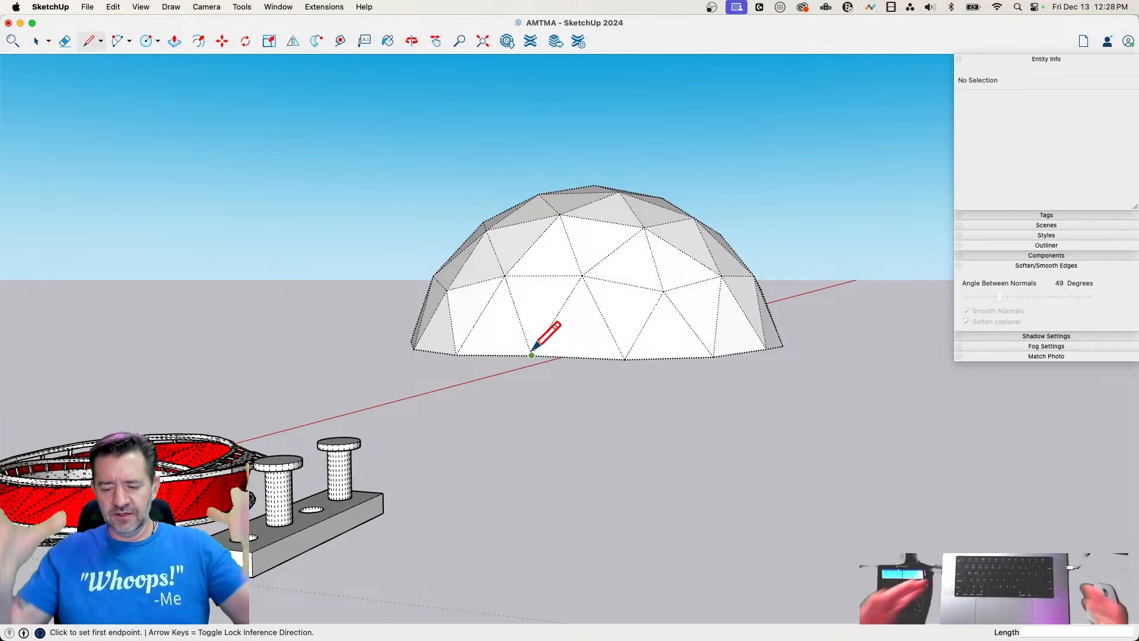
{"action": "left_click", "coordinate": [532, 354]}
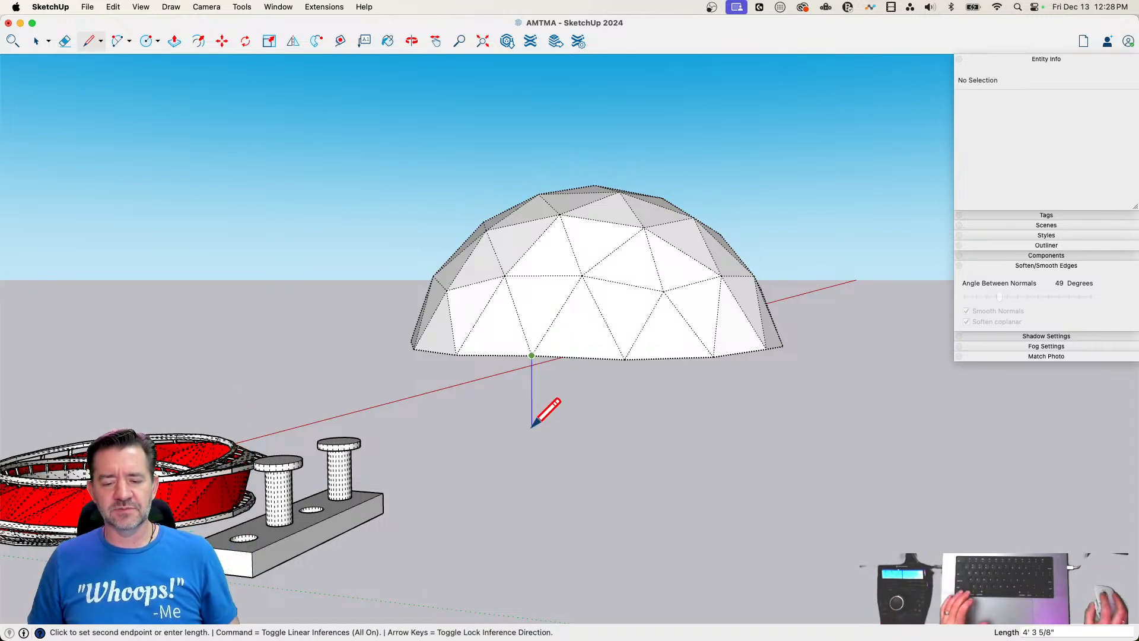
{"action": "double_click", "coordinate": [531, 457]}
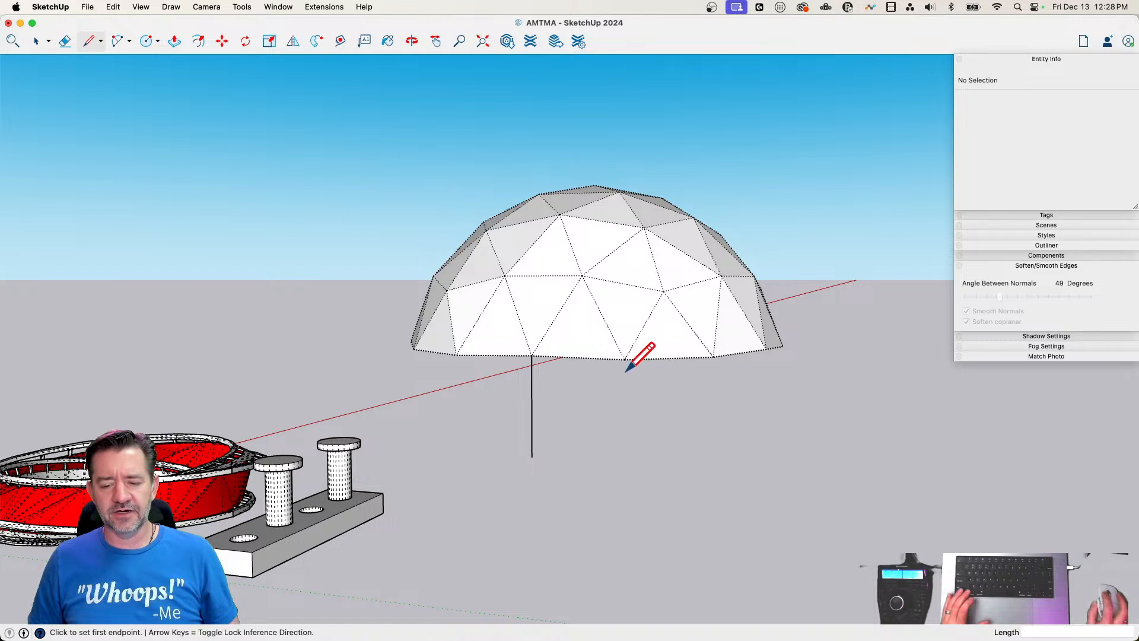
{"action": "left_click", "coordinate": [623, 458]}
{"action": "left_click", "coordinate": [531, 457]}
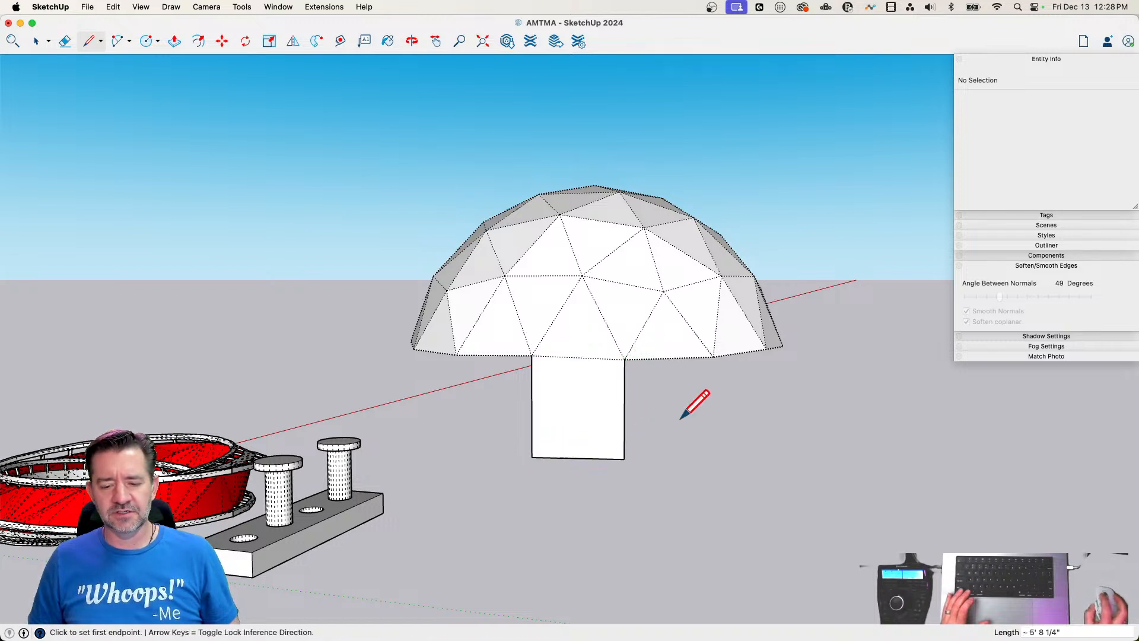
Add adjoining wall panels beneath the neighbouring rim segments, matching their lower edges to the first panel's height
{"action": "left_click", "coordinate": [623, 458]}
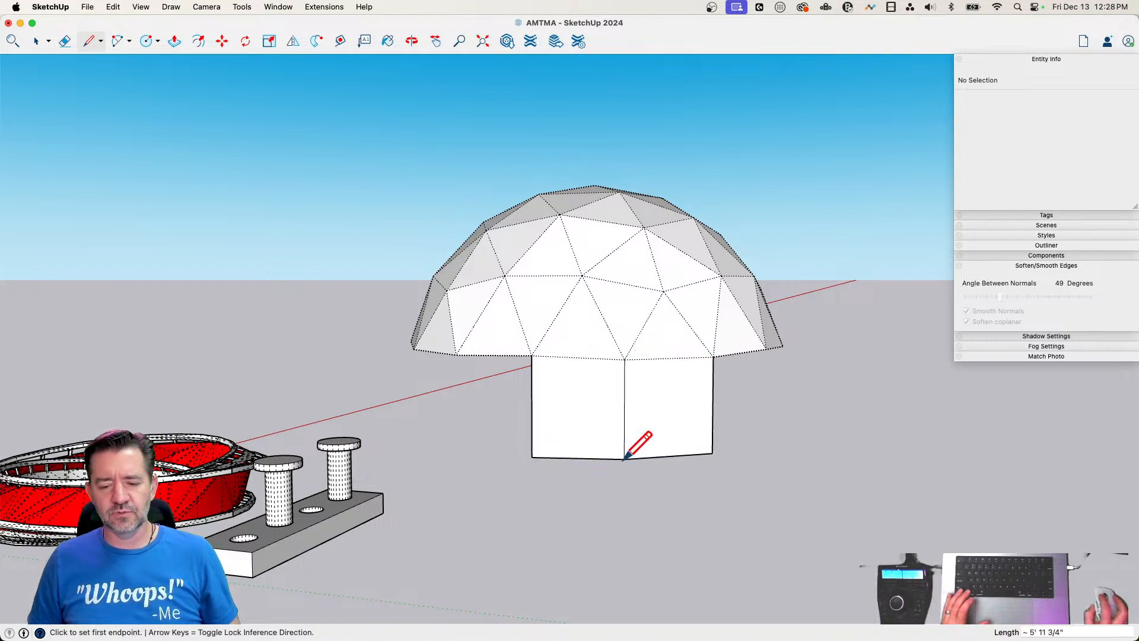
{"action": "left_click", "coordinate": [765, 349]}
{"action": "left_click", "coordinate": [714, 455]}
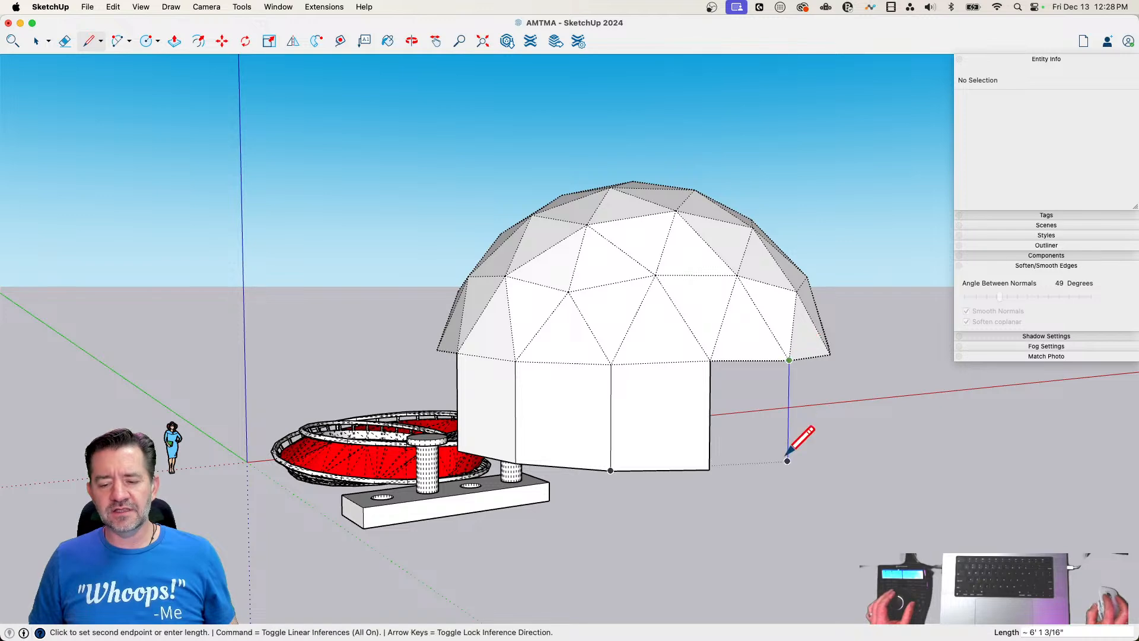
{"action": "left_click", "coordinate": [715, 470]}
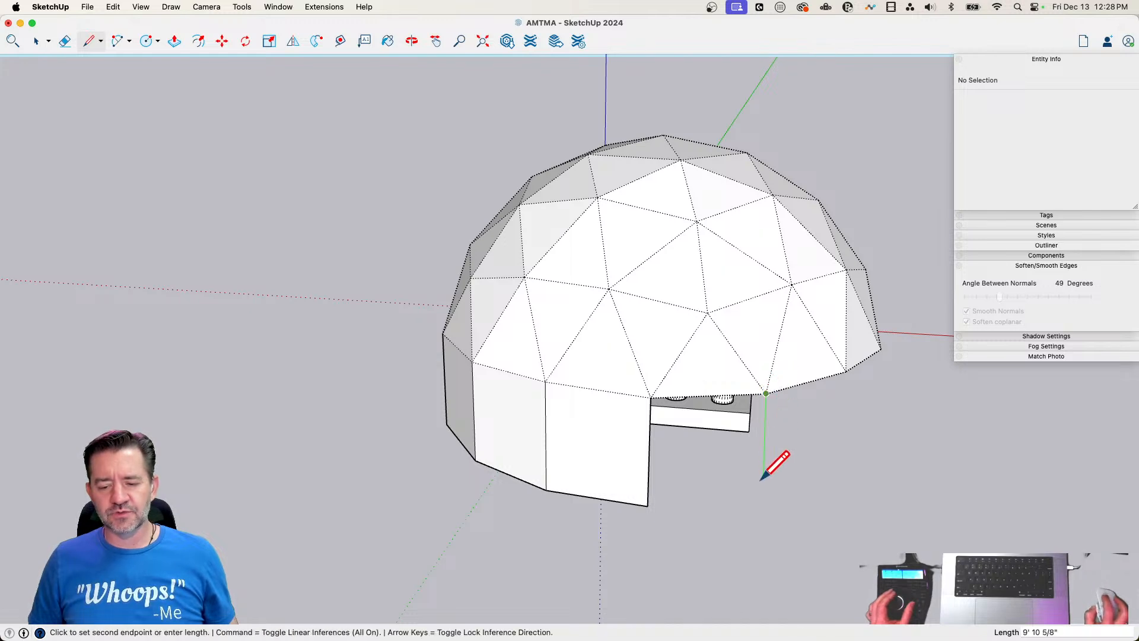
Add three adjoining wall panels about 6' 1" tall beneath the next rim segments, matching their lower edges to the existing panels
{"action": "key", "text": "Up"}
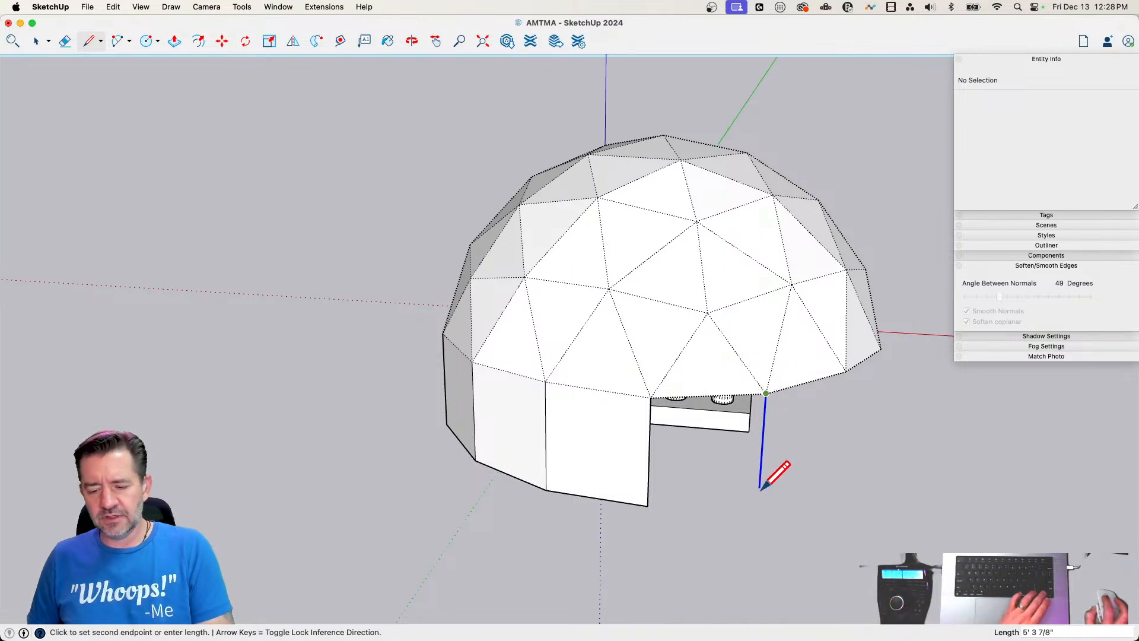
{"action": "left_click", "coordinate": [643, 503]}
{"action": "left_click", "coordinate": [647, 505]}
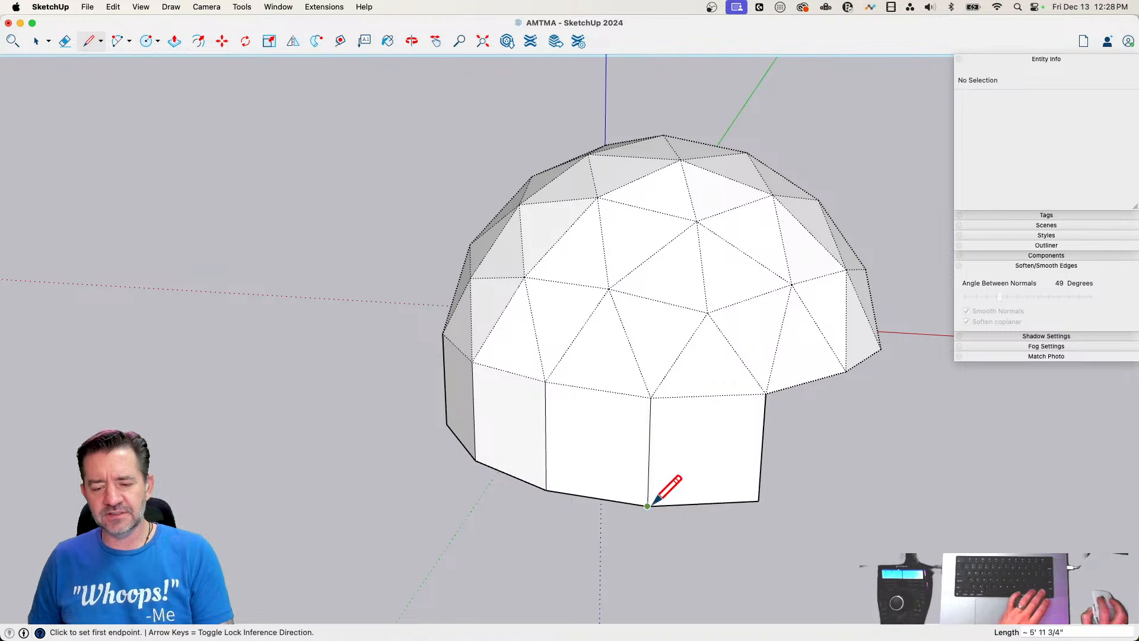
{"action": "left_click", "coordinate": [850, 364]}
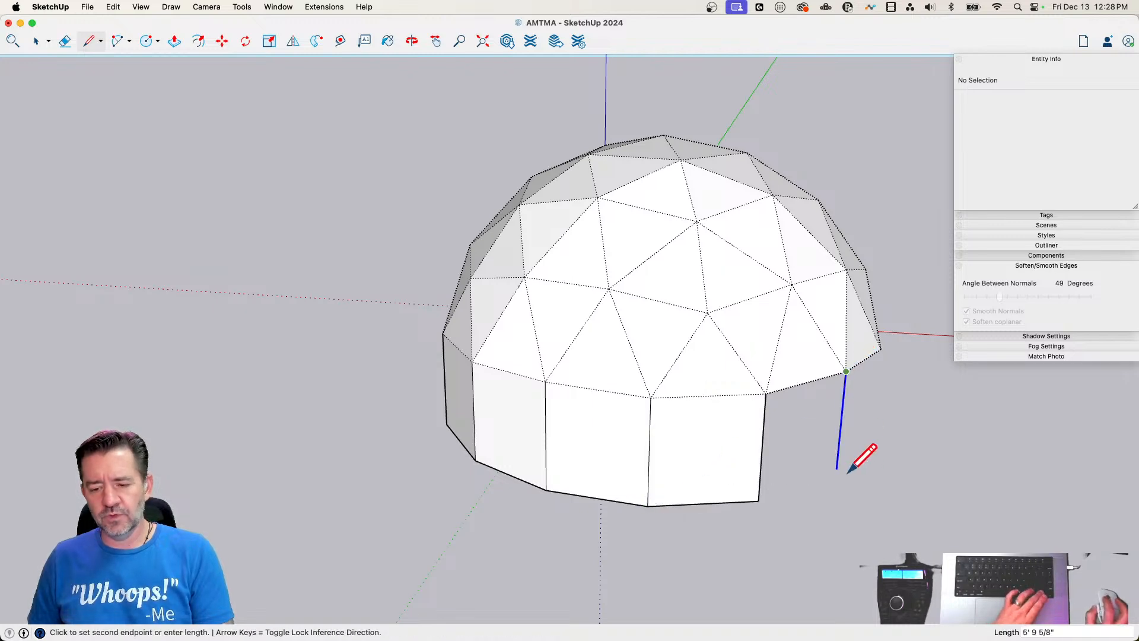
{"action": "left_click", "coordinate": [758, 500]}
{"action": "left_click", "coordinate": [880, 350]}
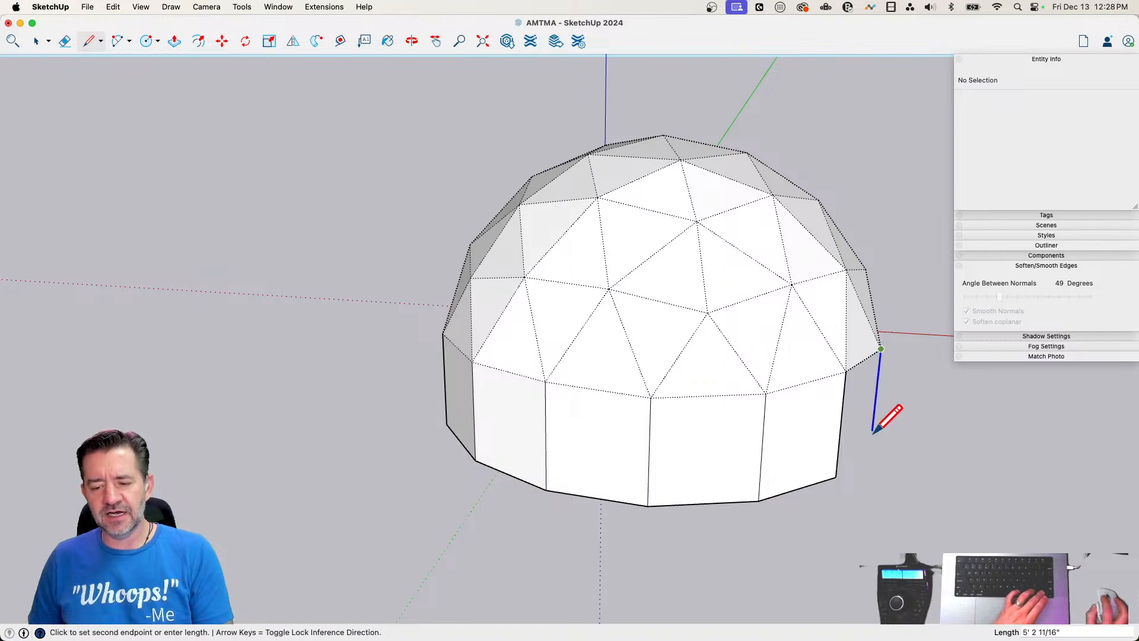
{"action": "left_click", "coordinate": [845, 468]}
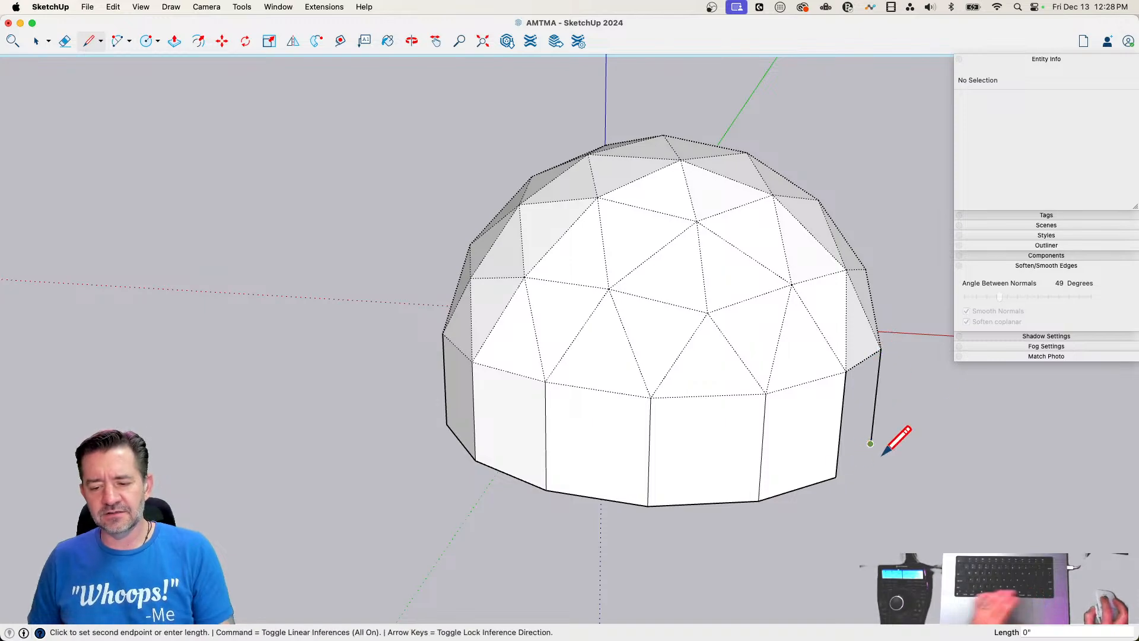
{"action": "left_click", "coordinate": [835, 477]}
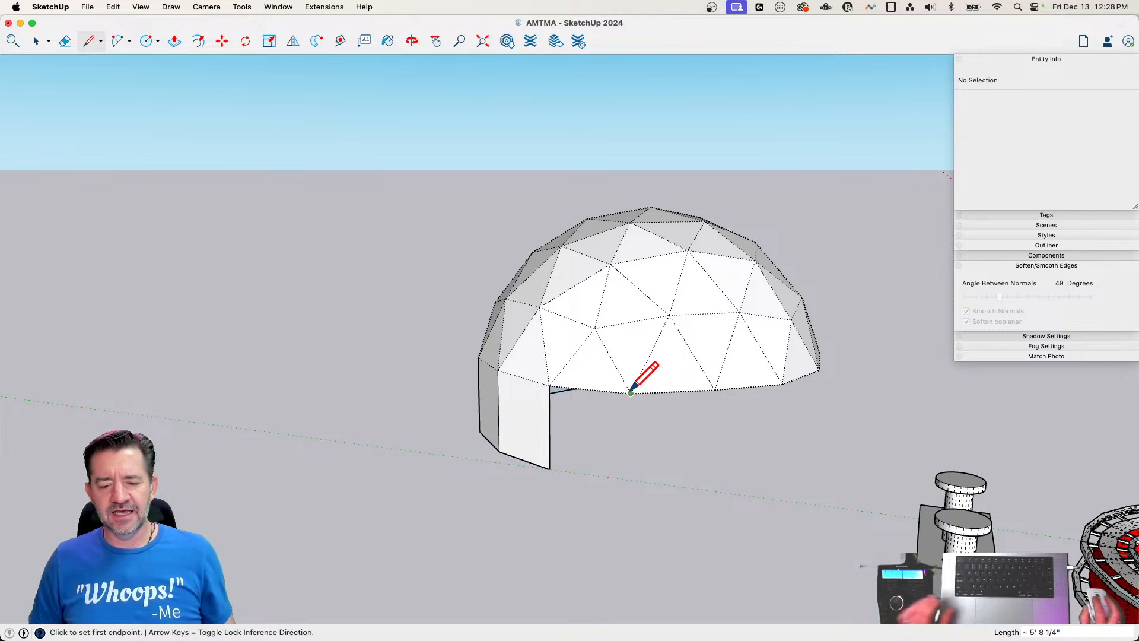
Continue the wall around the dome with three more vertical panels that extend from the last finished panel's lower corner
{"action": "left_click", "coordinate": [631, 393]}
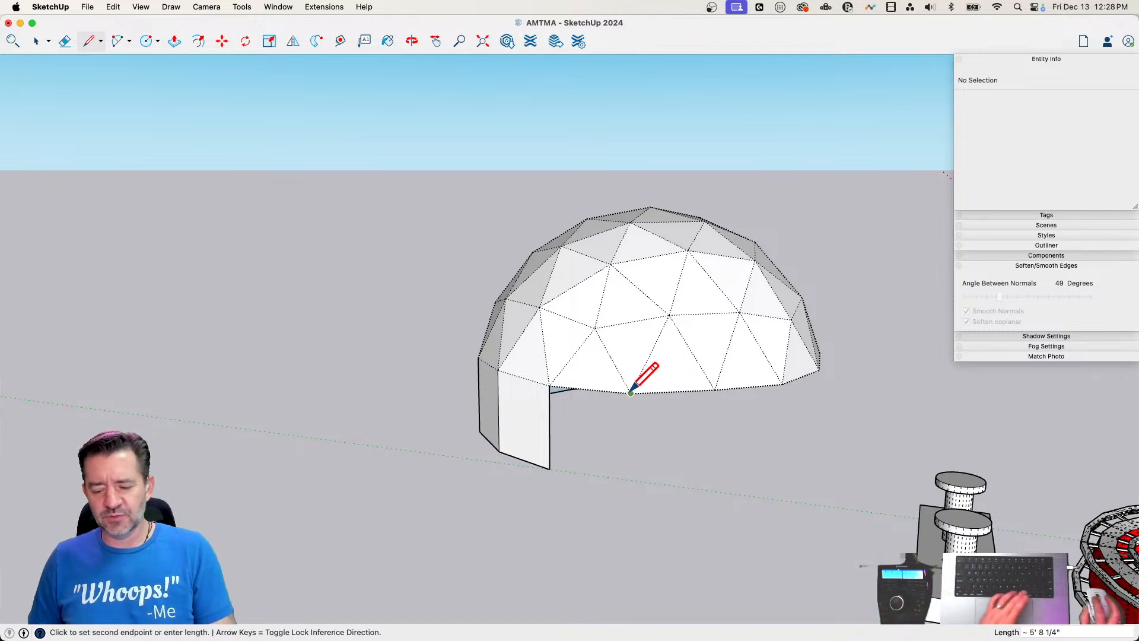
{"action": "left_click", "coordinate": [549, 468]}
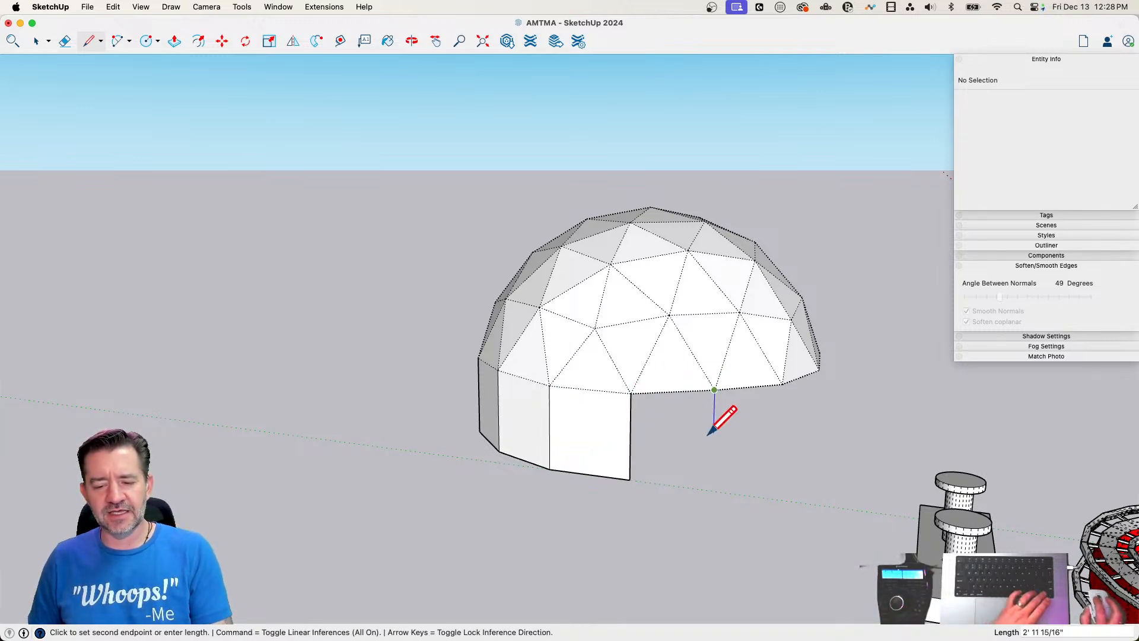
{"action": "left_click", "coordinate": [629, 479]}
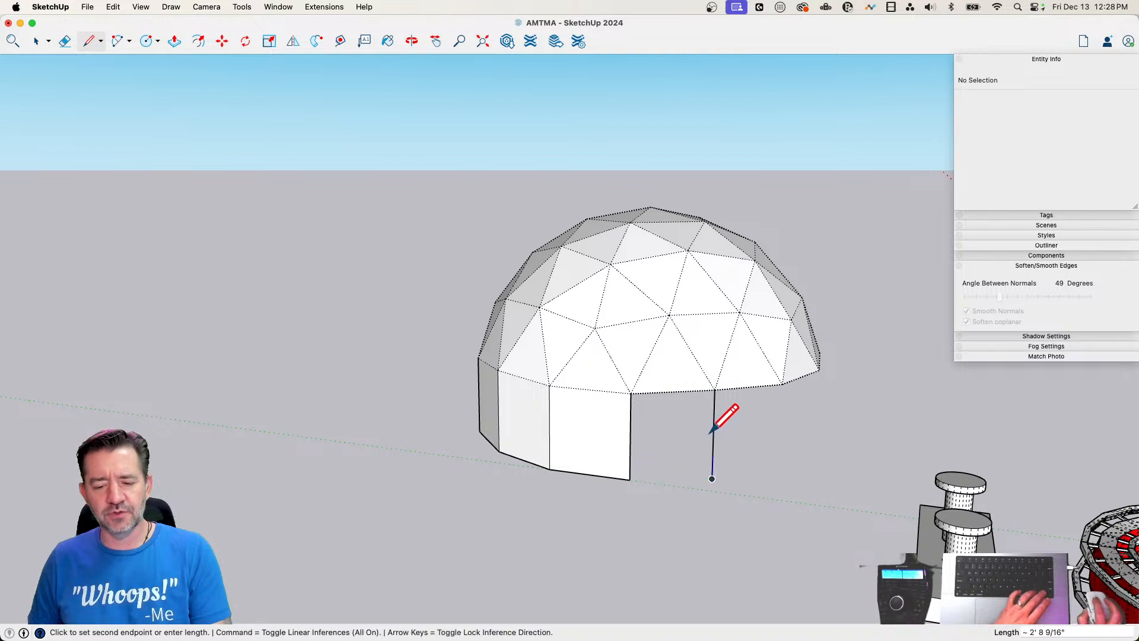
{"action": "left_click", "coordinate": [629, 480]}
{"action": "left_click", "coordinate": [781, 383]}
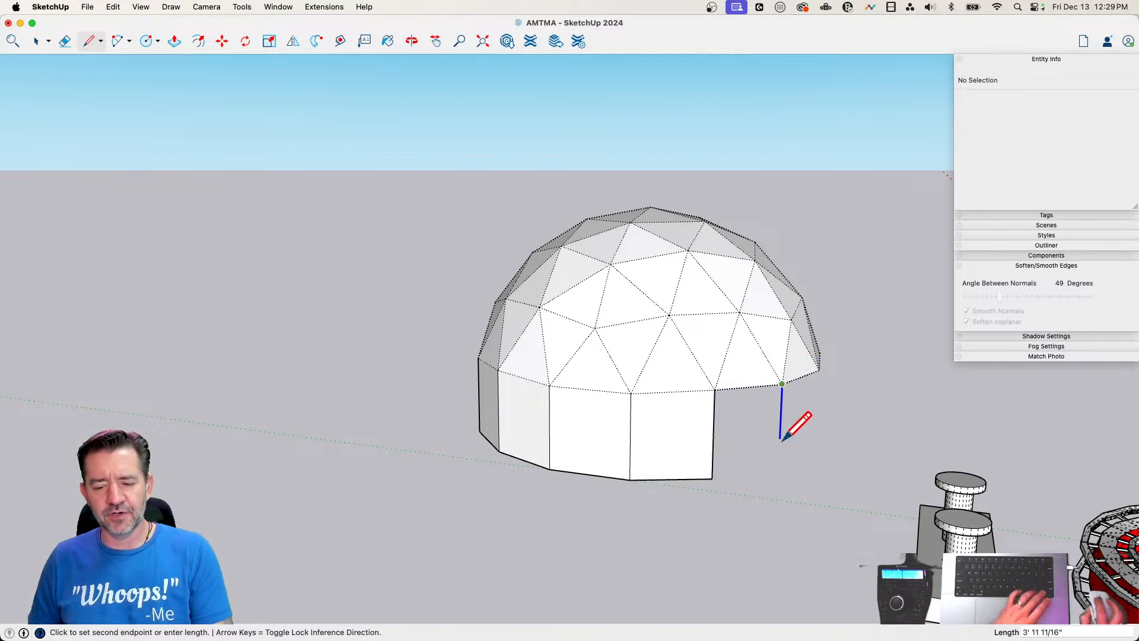
{"action": "left_click", "coordinate": [711, 478]}
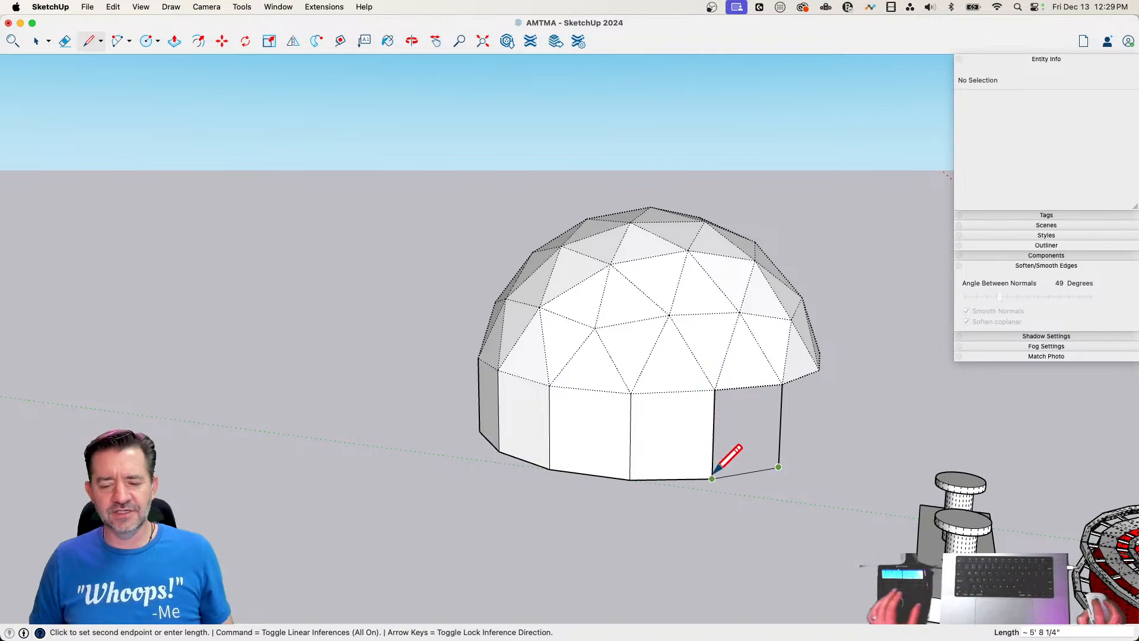
{"action": "mouse_move", "coordinate": [743, 432]}
{"action": "middle_mouse_down"}
{"action": "mouse_move", "coordinate": [735, 403]}
{"action": "mouse_move", "coordinate": [545, 325]}
{"action": "middle_mouse_up"}
{"action": "key", "text": "space"}
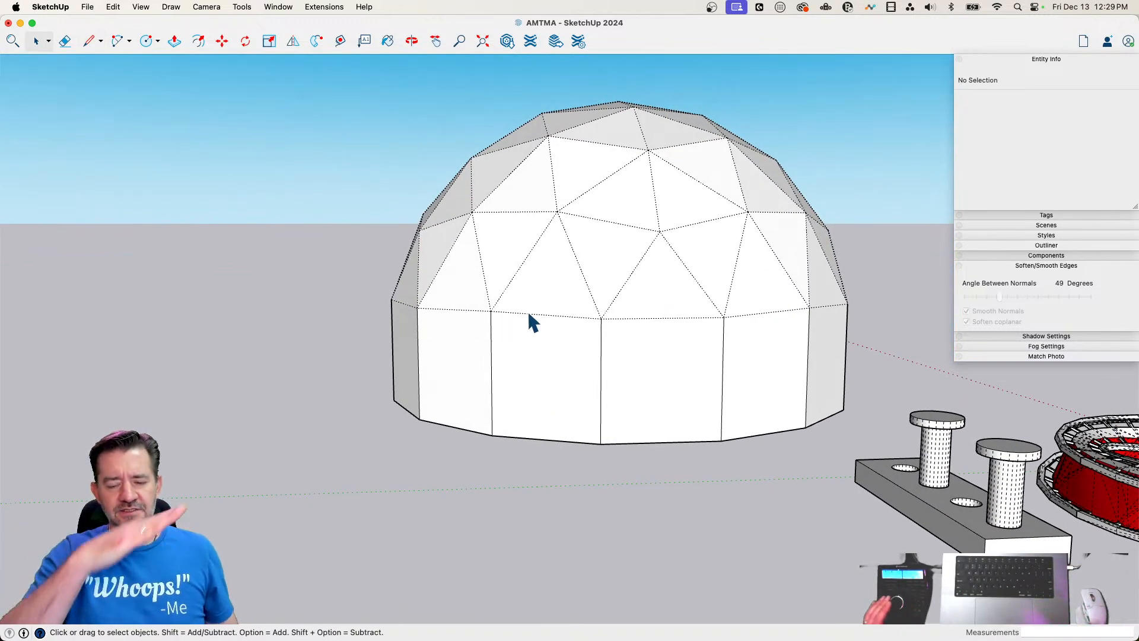
Draw another three wall panels straight down from the following rim vertices, keeping their lower edges level with the rest
{"action": "key", "text": "l"}
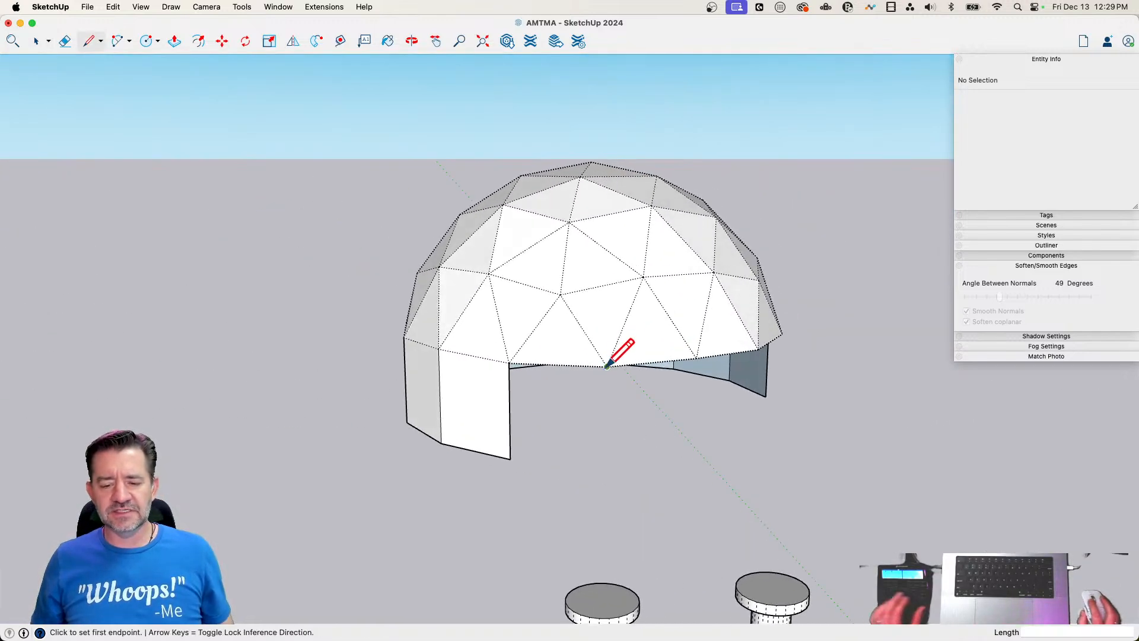
{"action": "left_click", "coordinate": [606, 367]}
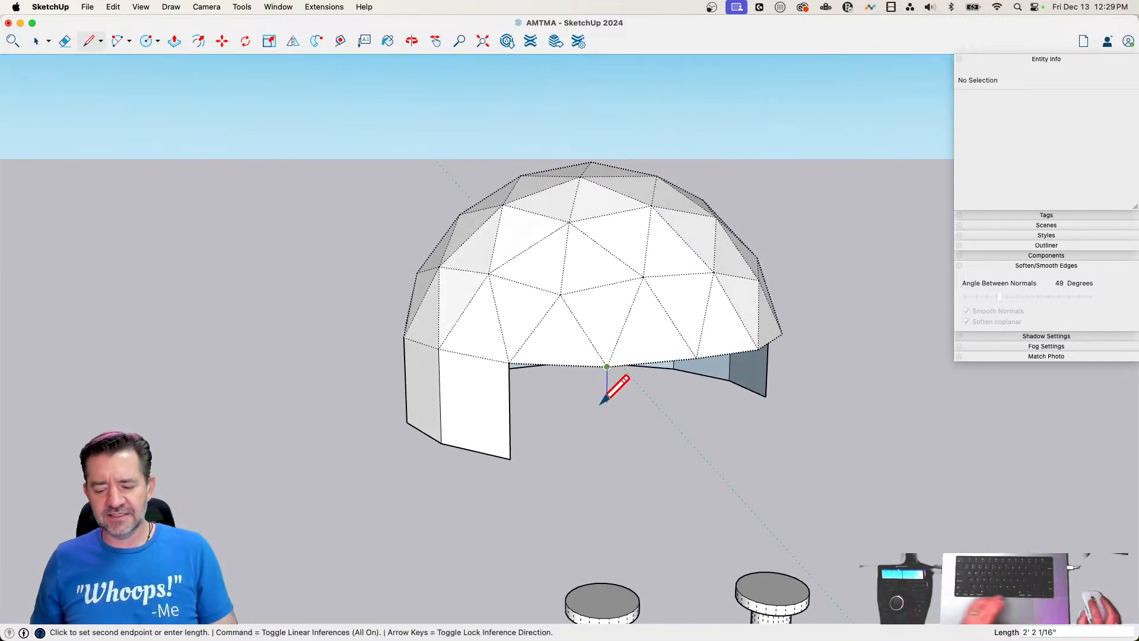
{"action": "left_click", "coordinate": [510, 458]}
{"action": "left_click", "coordinate": [695, 357]}
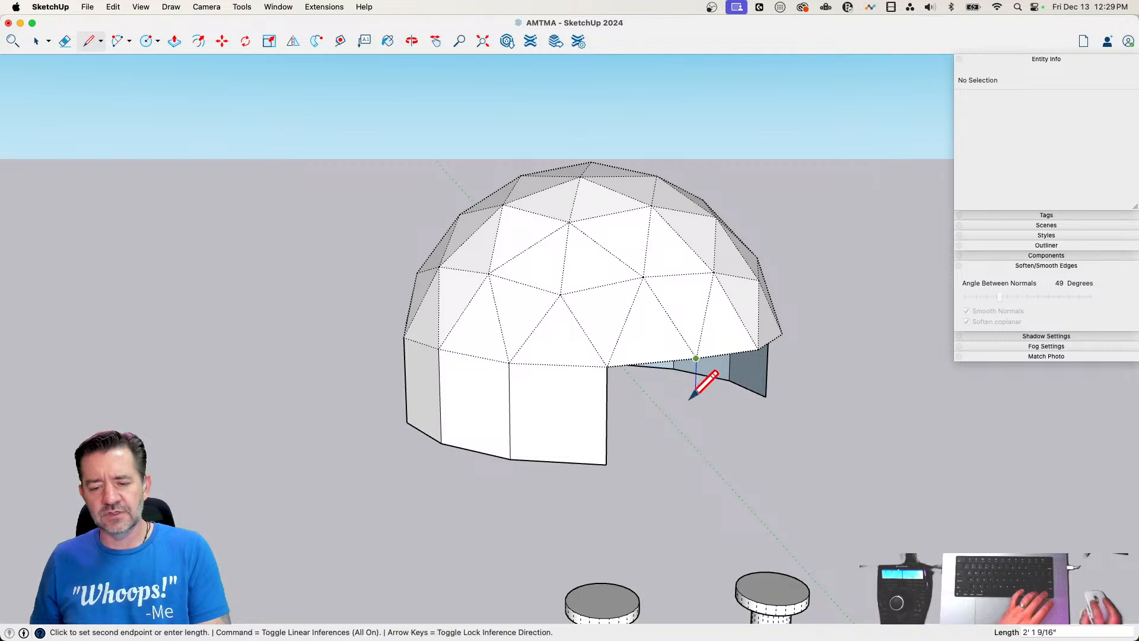
{"action": "left_click", "coordinate": [605, 463]}
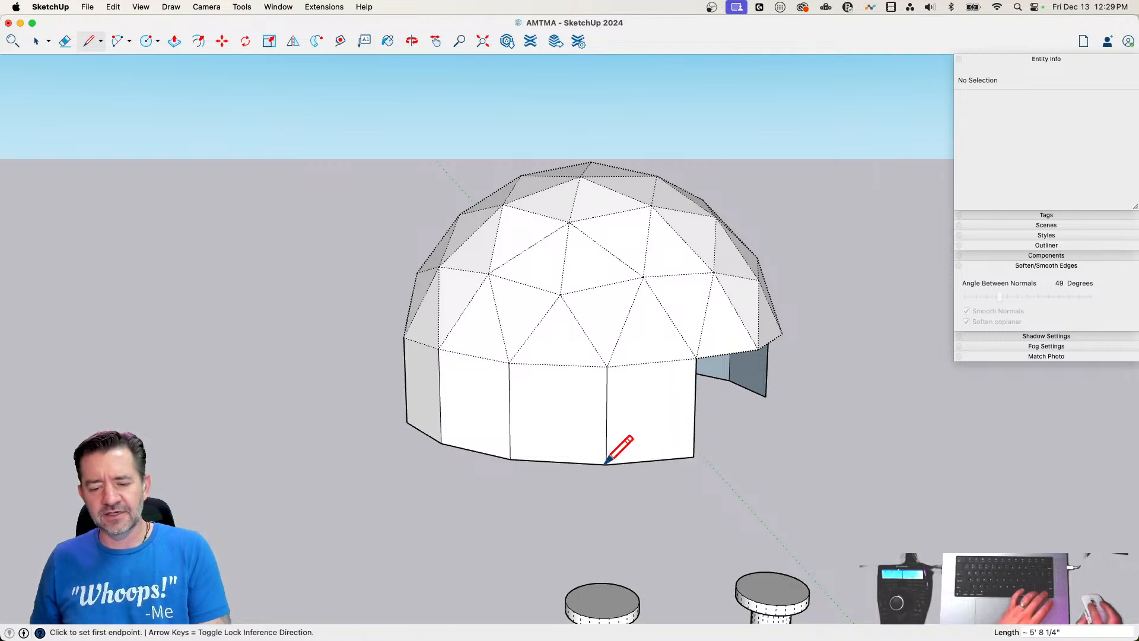
{"action": "left_click", "coordinate": [758, 350]}
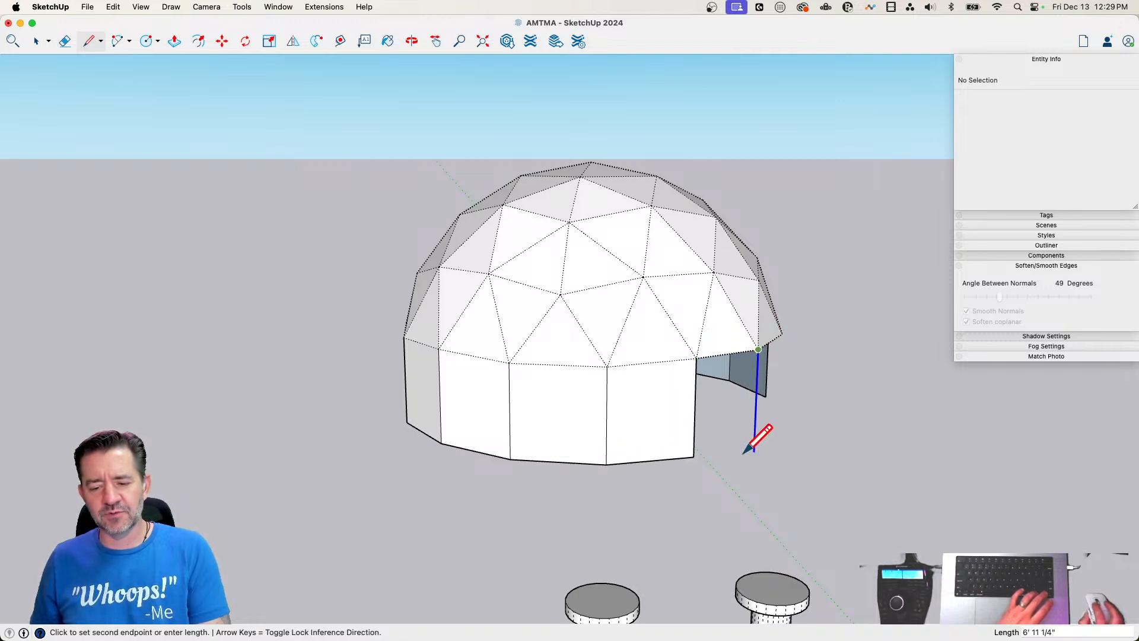
{"action": "left_click", "coordinate": [694, 456]}
{"action": "middle_click_drag", "start_coordinate": [867, 440], "coordinate": [444, 461]}
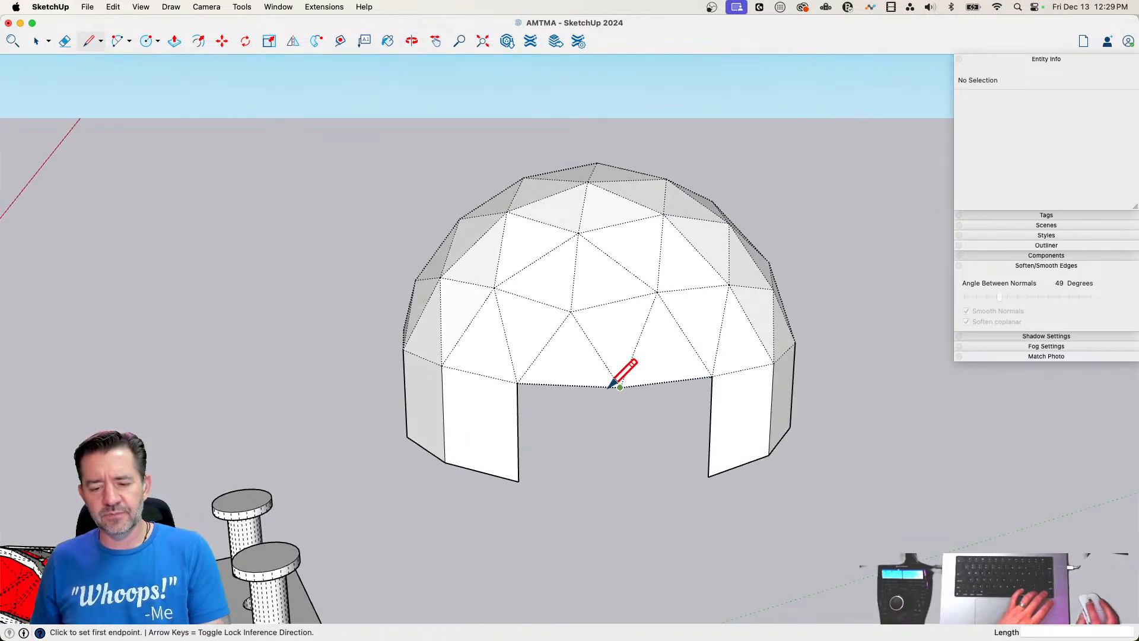
Fill the remaining gap with two wall panels sharing one vertical edge to close the wall around the dome
{"action": "left_click", "coordinate": [620, 387]}
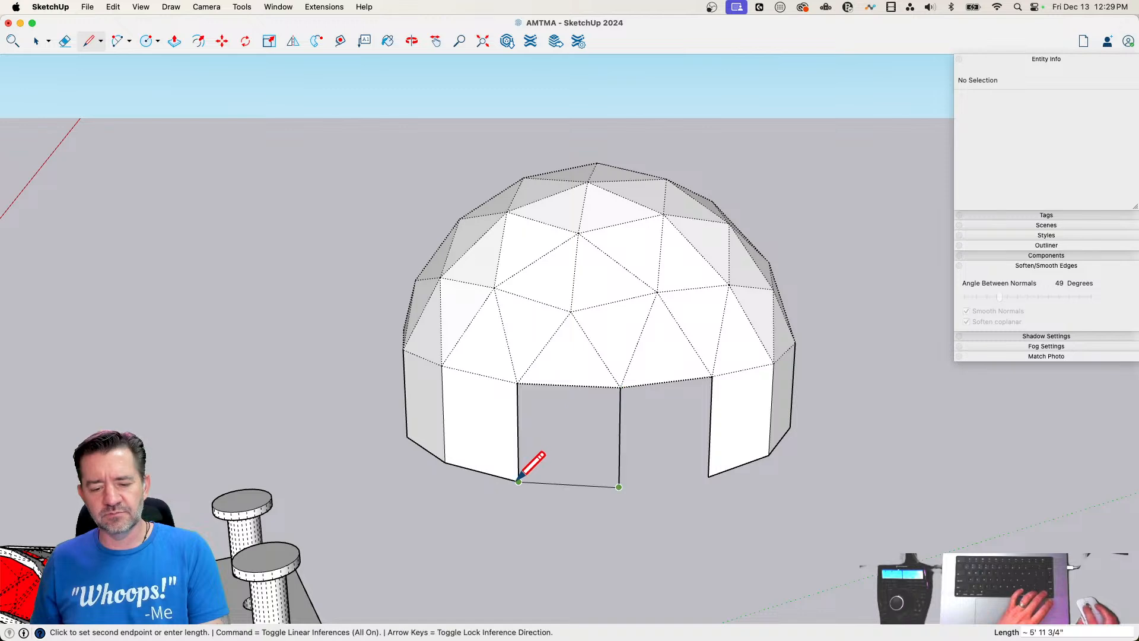
{"action": "left_click", "coordinate": [619, 486]}
{"action": "left_click", "coordinate": [709, 476]}
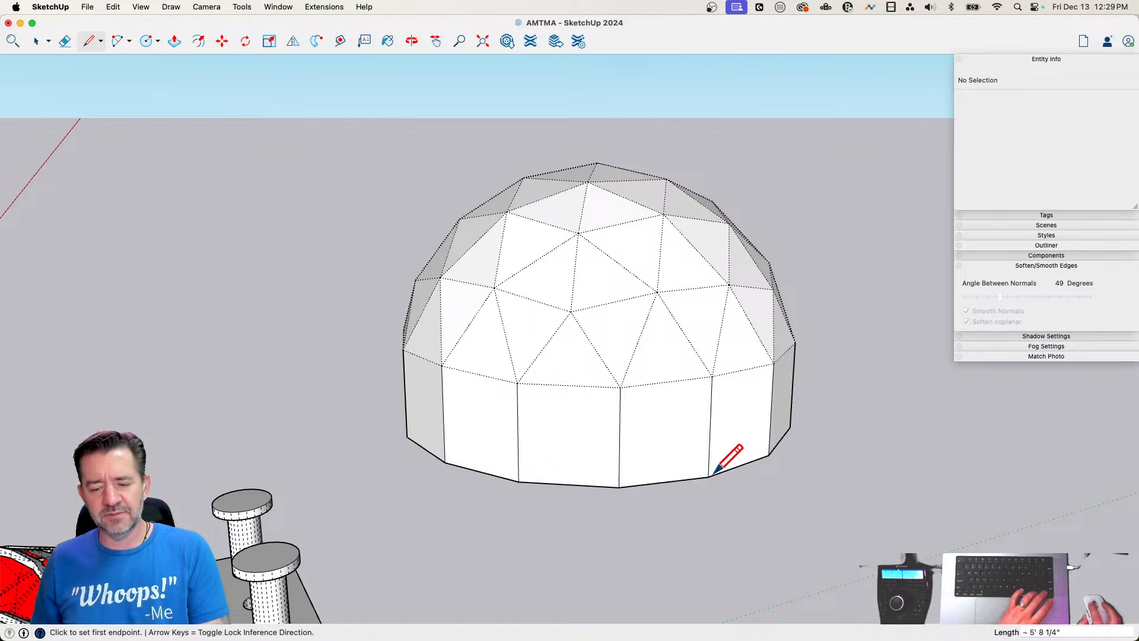
{"action": "key", "text": "space"}
Select all the wall panels with their vertical edges and soften and smooth them at a 49-degree angle between normals
{"action": "middle_click_drag", "start_coordinate": [837, 408], "coordinate": [795, 392]}
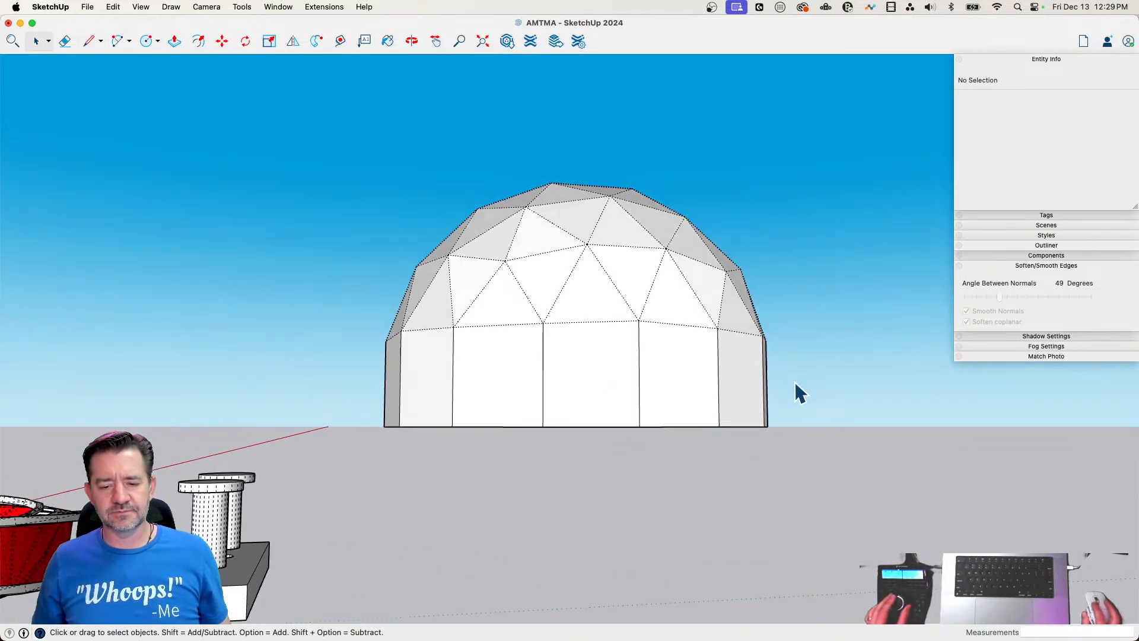
{"action": "left_click_drag", "start_coordinate": [799, 368], "coordinate": [355, 382]}
{"action": "middle_click_drag", "start_coordinate": [355, 383], "coordinate": [546, 408]}
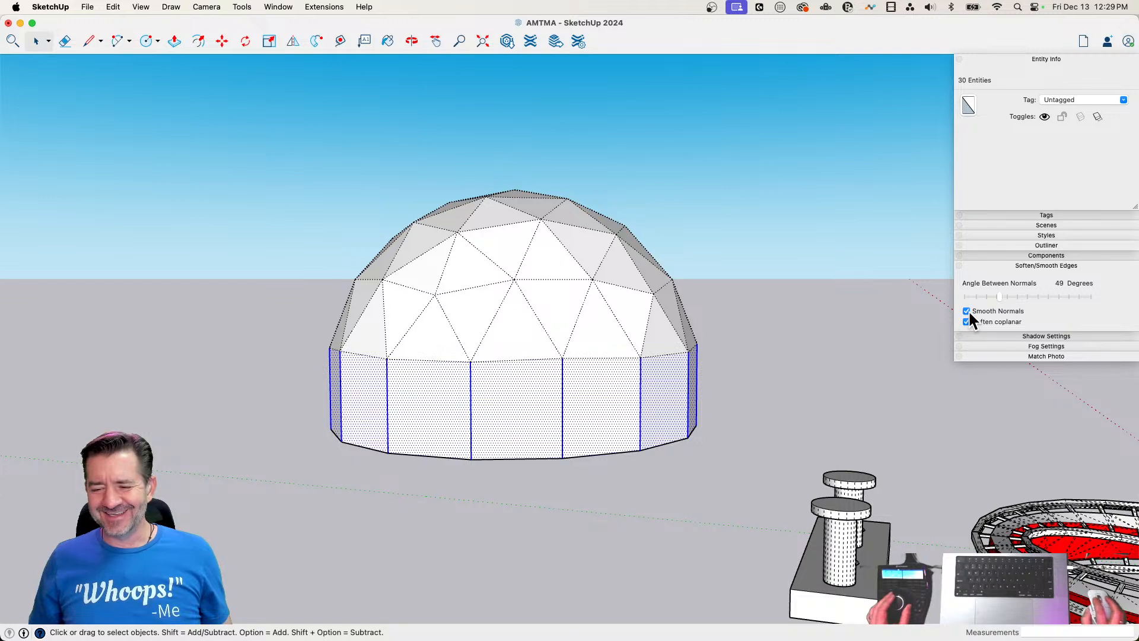
{"action": "left_click", "coordinate": [966, 310]}
{"action": "left_click", "coordinate": [966, 310]}
{"action": "left_click", "coordinate": [809, 322]}
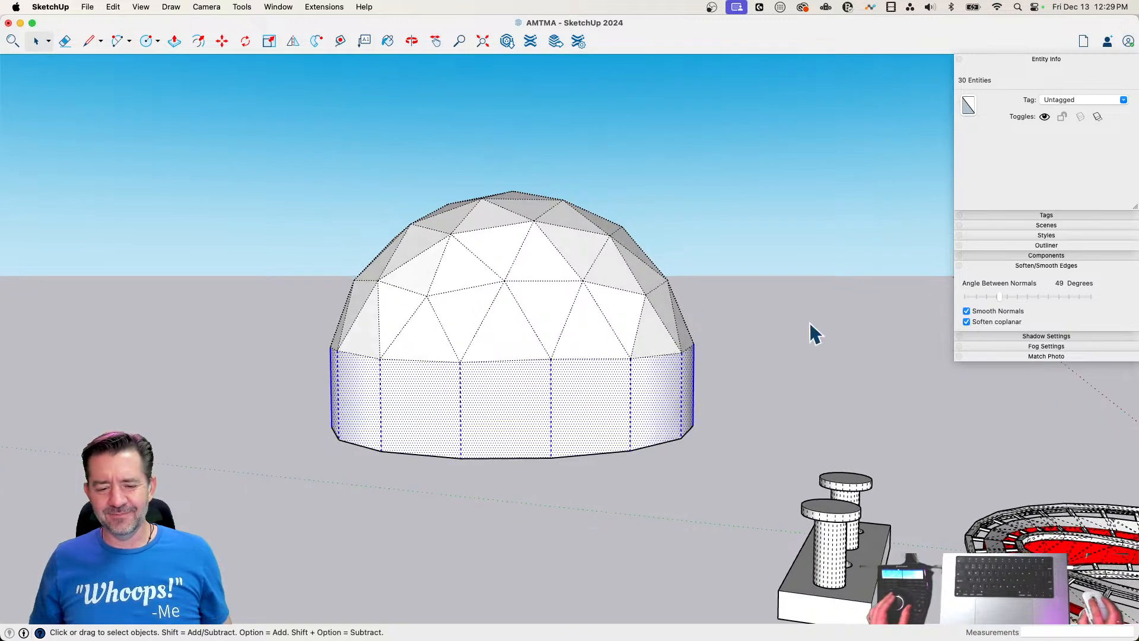
{"action": "left_click", "coordinate": [809, 322]}
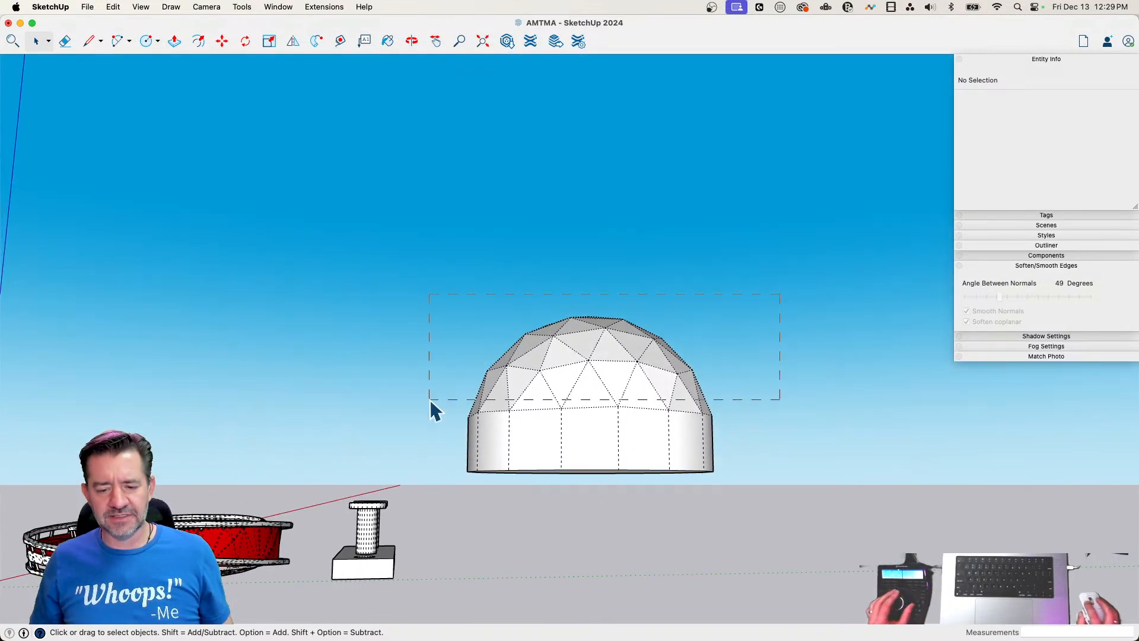
Select all the dome's faces and edges, unhide them, and turn off Smooth Normals and Soften coplanar
{"action": "left_click_drag", "start_coordinate": [430, 400], "coordinate": [427, 397]}
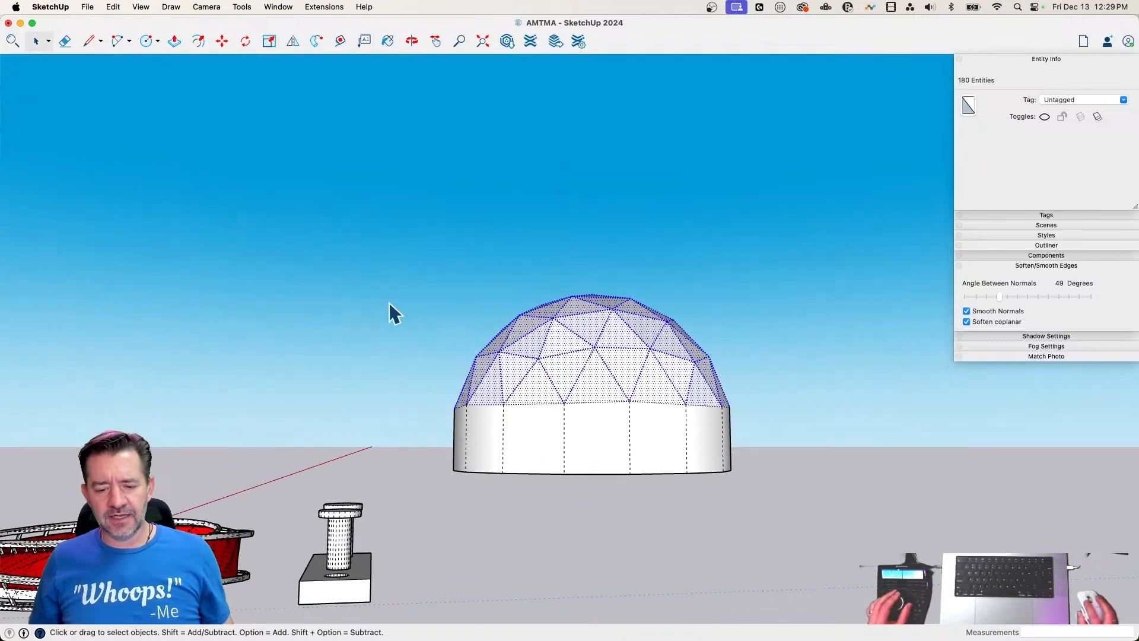
{"action": "left_click_drag", "start_coordinate": [379, 280], "coordinate": [725, 406]}
{"action": "left_click_drag", "start_coordinate": [784, 427], "coordinate": [789, 426]}
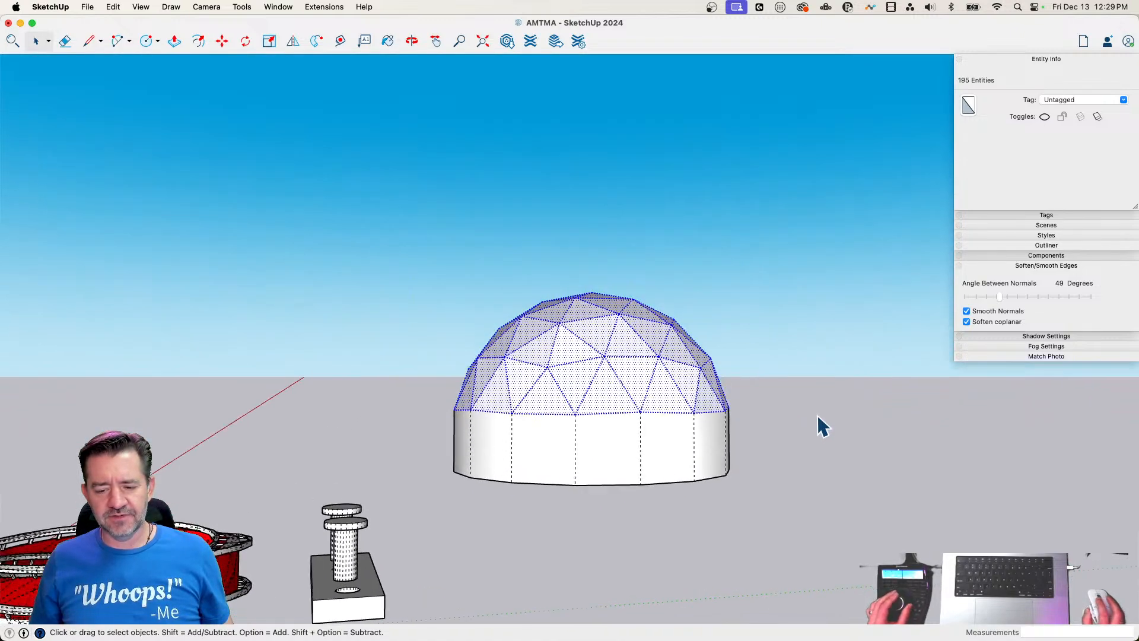
{"action": "left_click", "coordinate": [966, 311]}
{"action": "left_click", "coordinate": [966, 321]}
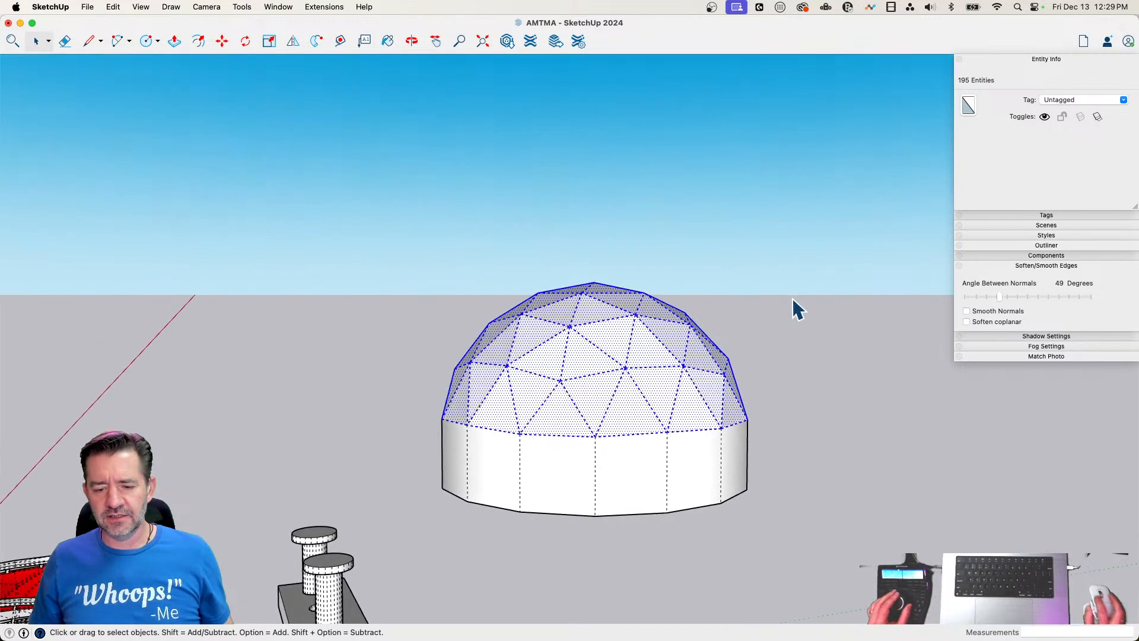
Set the angle between normals to 0 degrees for the dome selection so its triangle edges are no longer softened
{"action": "left_click", "coordinate": [427, 323]}
{"action": "left_click_drag", "start_coordinate": [465, 344], "coordinate": [833, 461]}
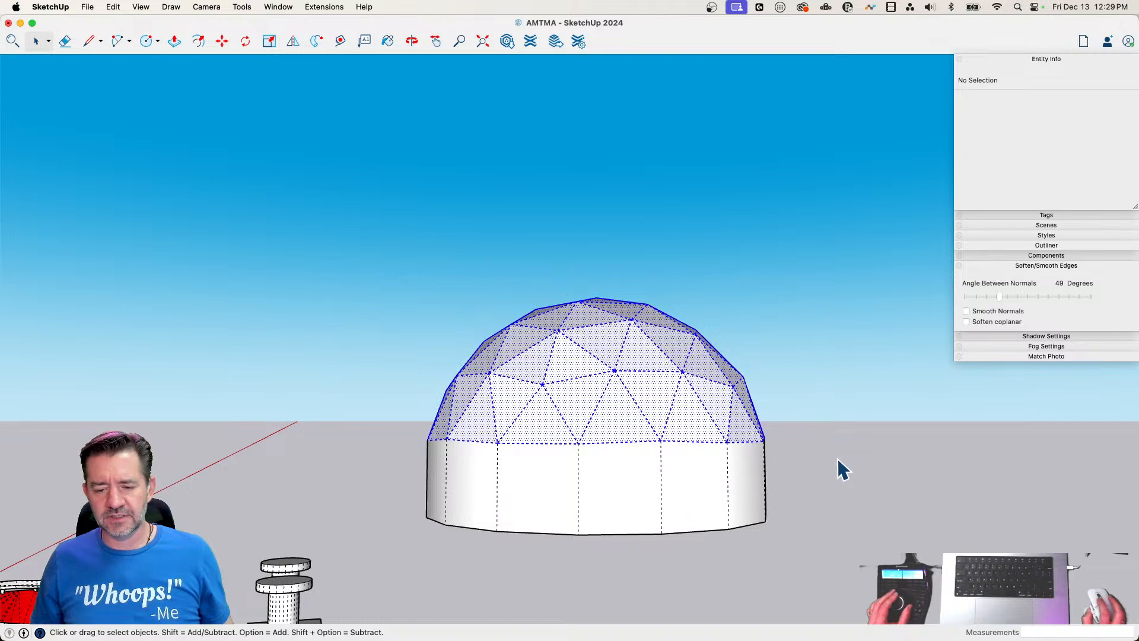
{"action": "left_click", "coordinate": [1044, 117]}
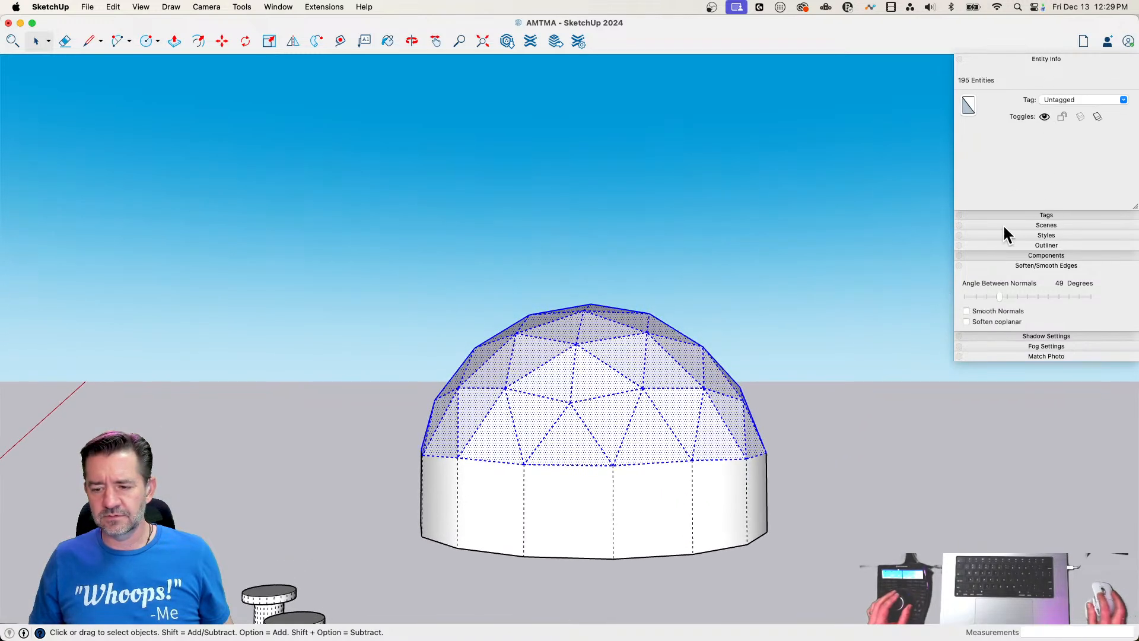
{"action": "left_click_drag", "start_coordinate": [999, 295], "coordinate": [898, 298]}
{"action": "left_click", "coordinate": [847, 426]}
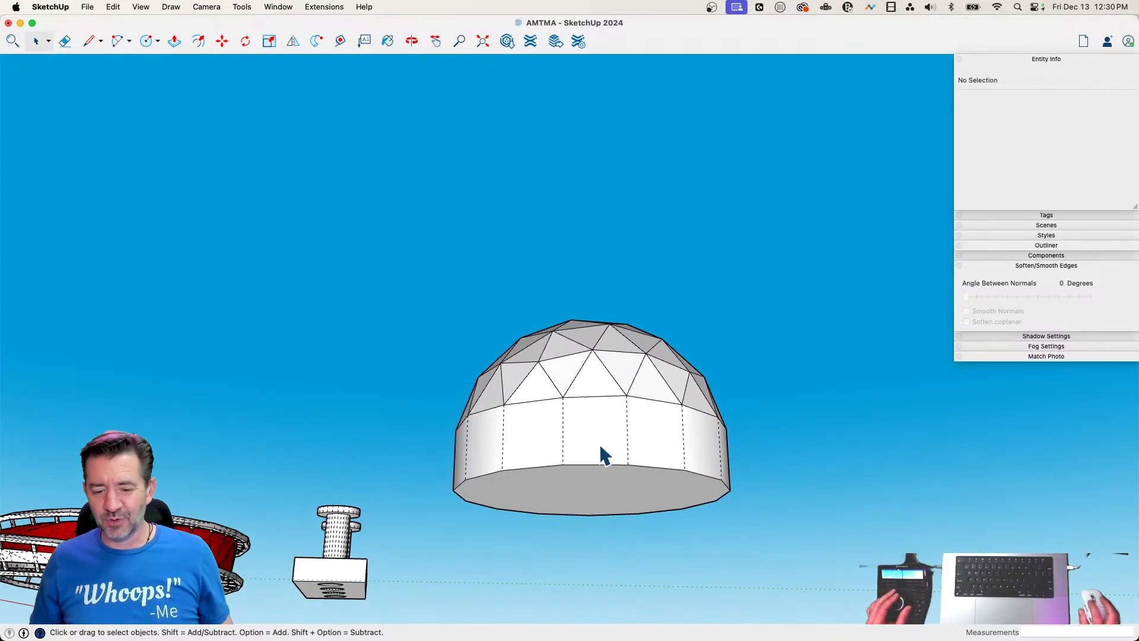
Select the entire connected dome and wall, move it vertically down to ground level, and turn off hidden geometry
{"action": "double_click", "coordinate": [601, 447]}
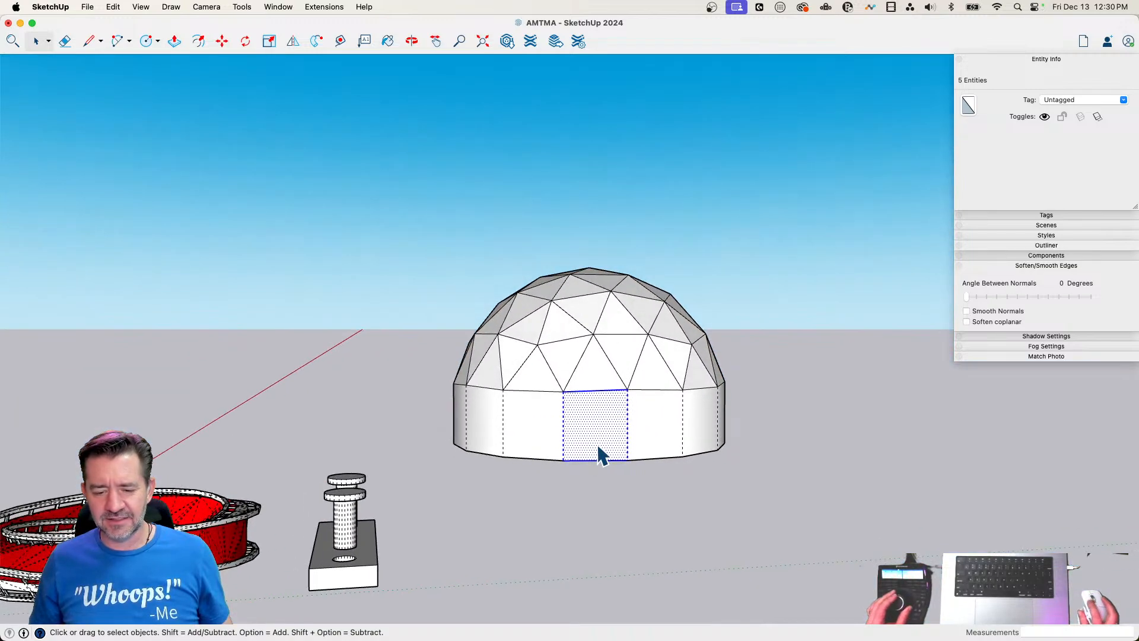
{"action": "triple_click", "coordinate": [596, 456]}
{"action": "key", "text": "m"}
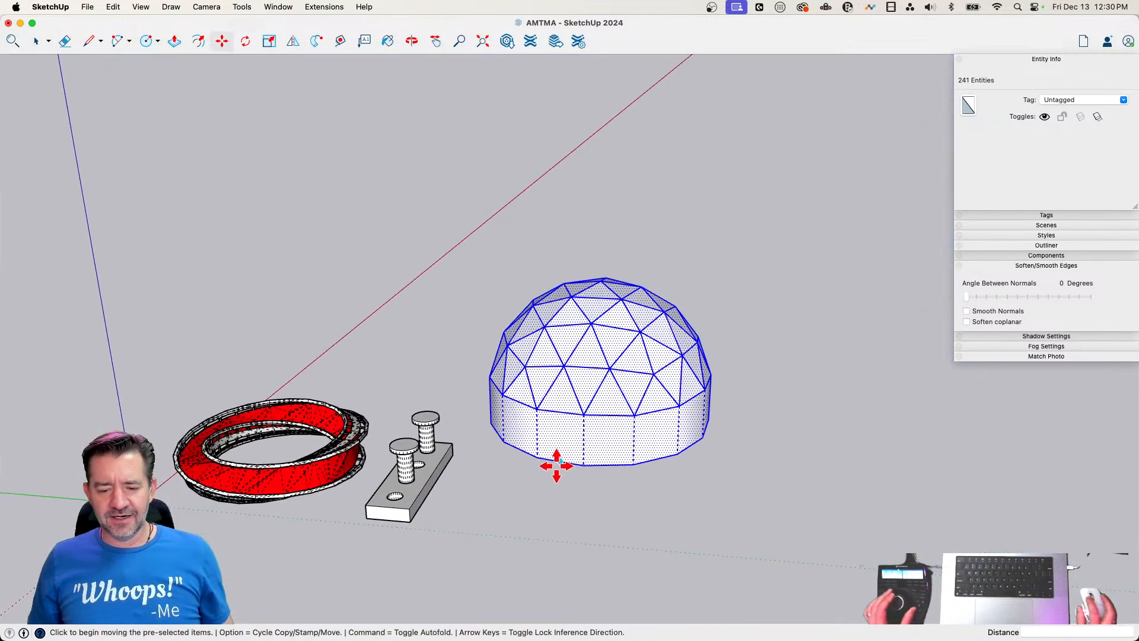
{"action": "left_click", "coordinate": [539, 453]}
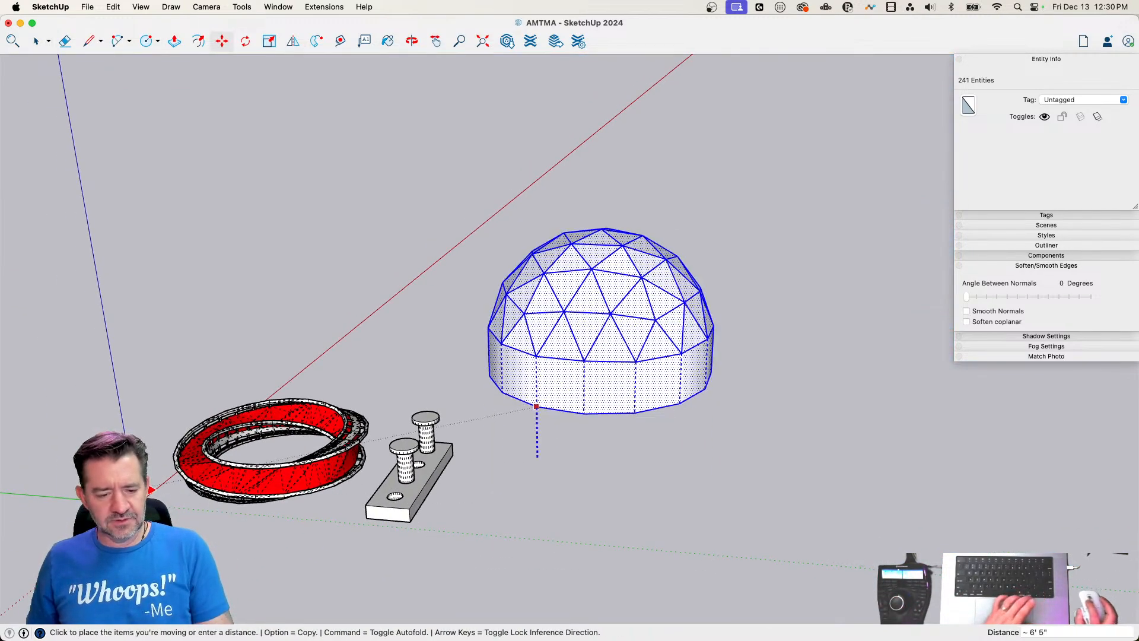
{"action": "left_click", "coordinate": [314, 526]}
{"action": "key", "text": "space"}
{"action": "left_click", "coordinate": [658, 587]}
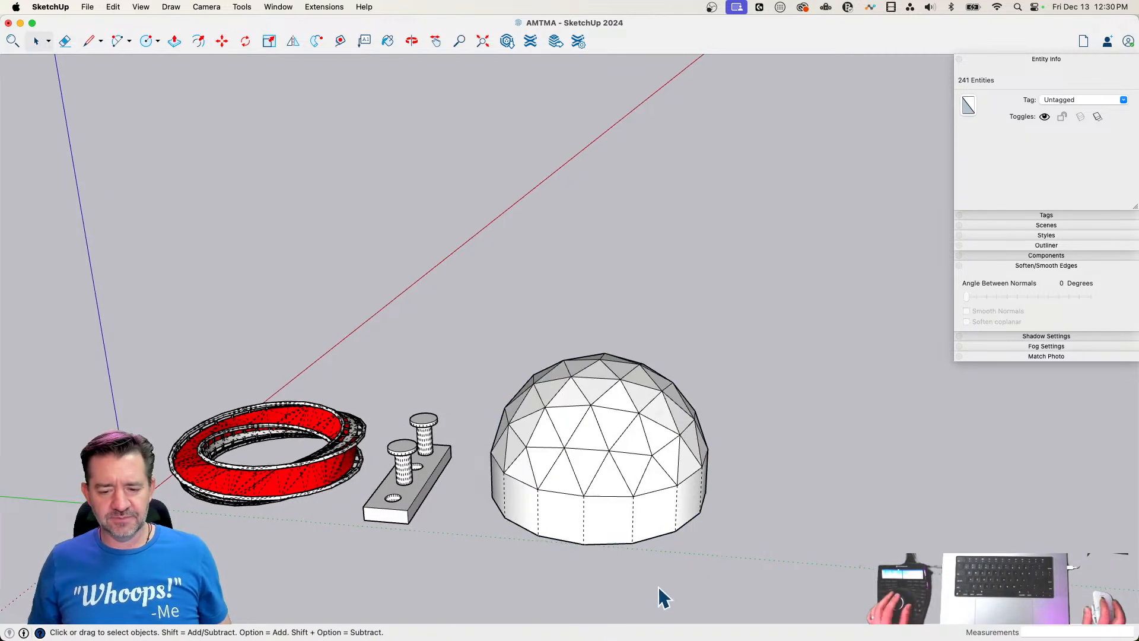
{"action": "key", "text": "alt+h"}
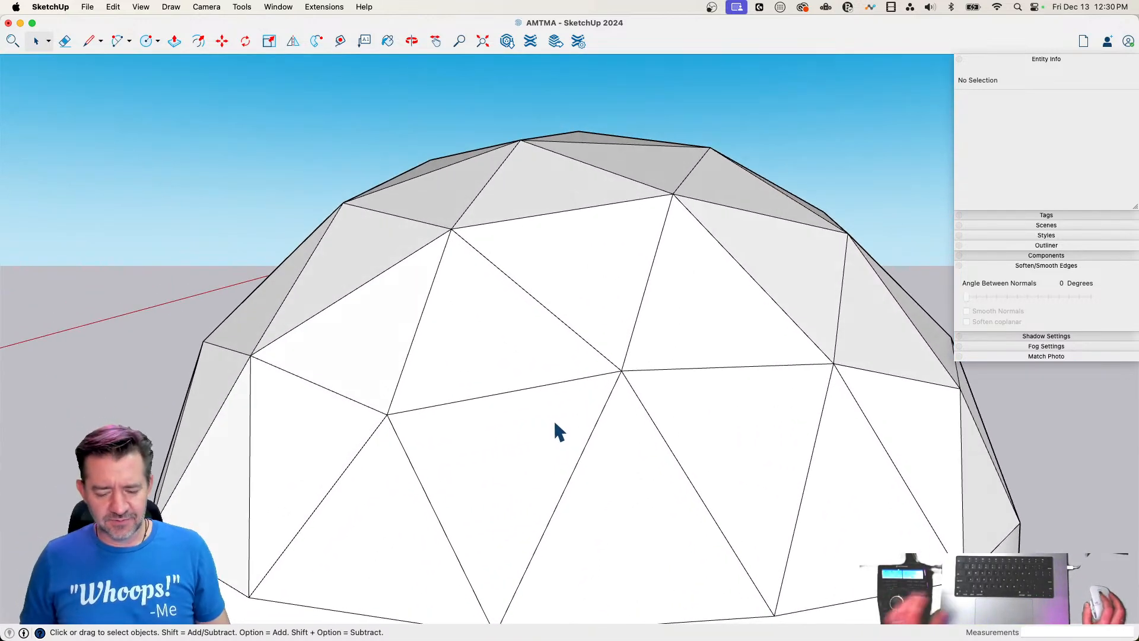
Offset the outlines of three adjacent triangles in the dome's lowest row and one separate triangle inward by about 2 7/16"
{"action": "key", "text": "f"}
{"action": "left_click", "coordinate": [534, 388]}
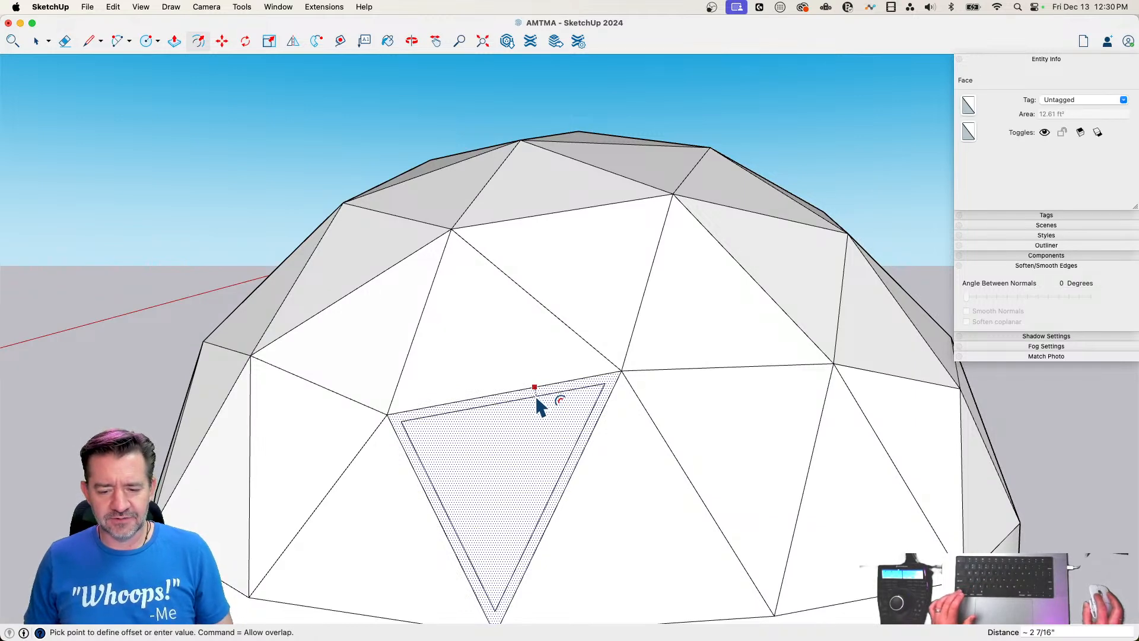
{"action": "left_click", "coordinate": [540, 400]}
{"action": "double_click", "coordinate": [641, 463]}
{"action": "double_click", "coordinate": [718, 422]}
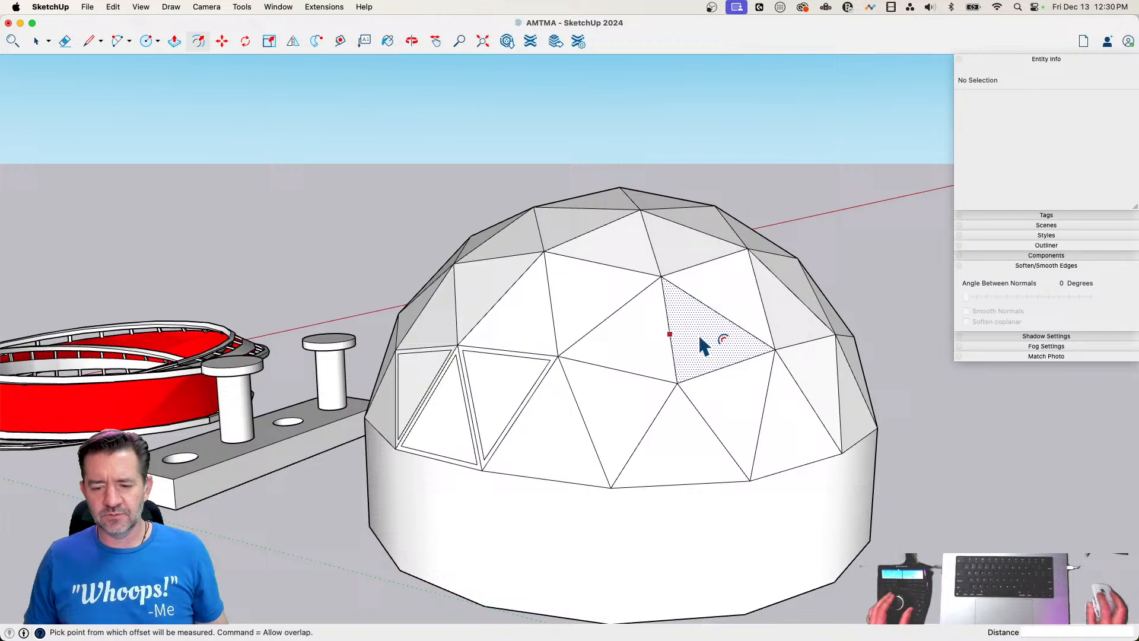
{"action": "double_click", "coordinate": [704, 346]}
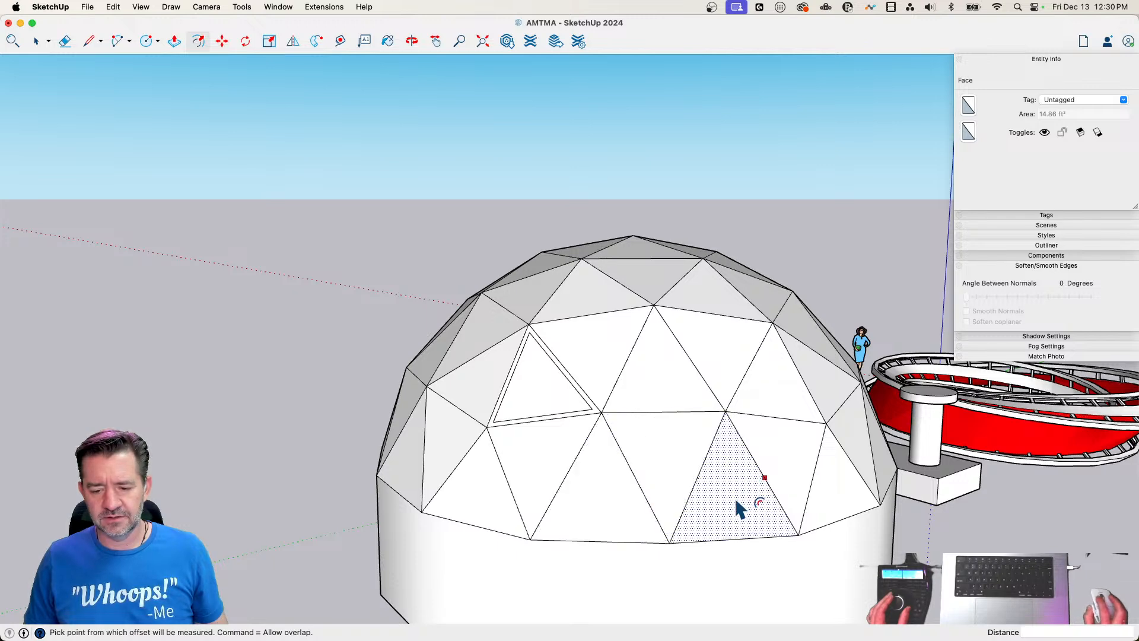
Repeat the same inward offset on three adjacent bottom-row triangles elsewhere around the dome and on another separate triangle
{"action": "double_click", "coordinate": [736, 501]}
{"action": "double_click", "coordinate": [783, 452]}
{"action": "double_click", "coordinate": [830, 475]}
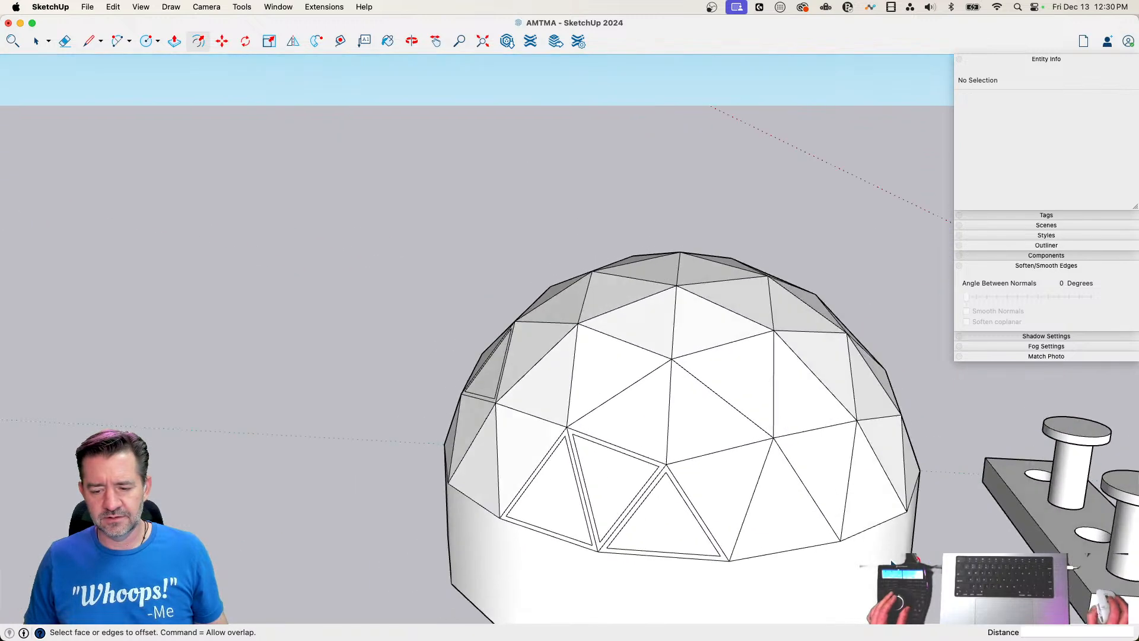
{"action": "double_click", "coordinate": [742, 466]}
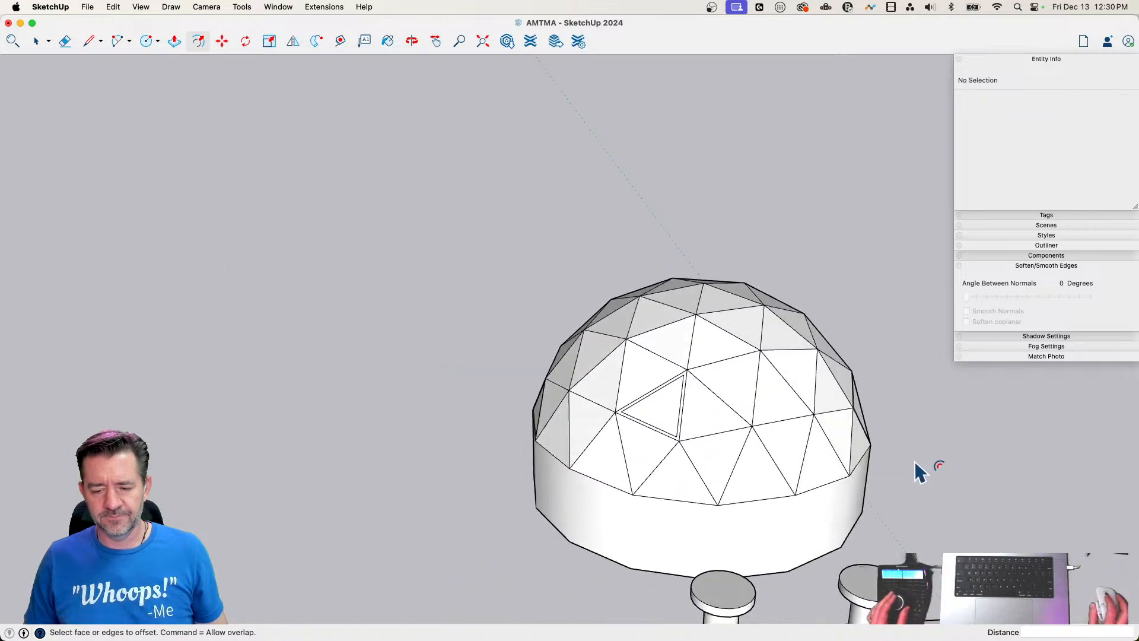
Push the inner faces of all the offset triangles inward by the same depth to form recessed window panes
{"action": "key", "text": "p"}
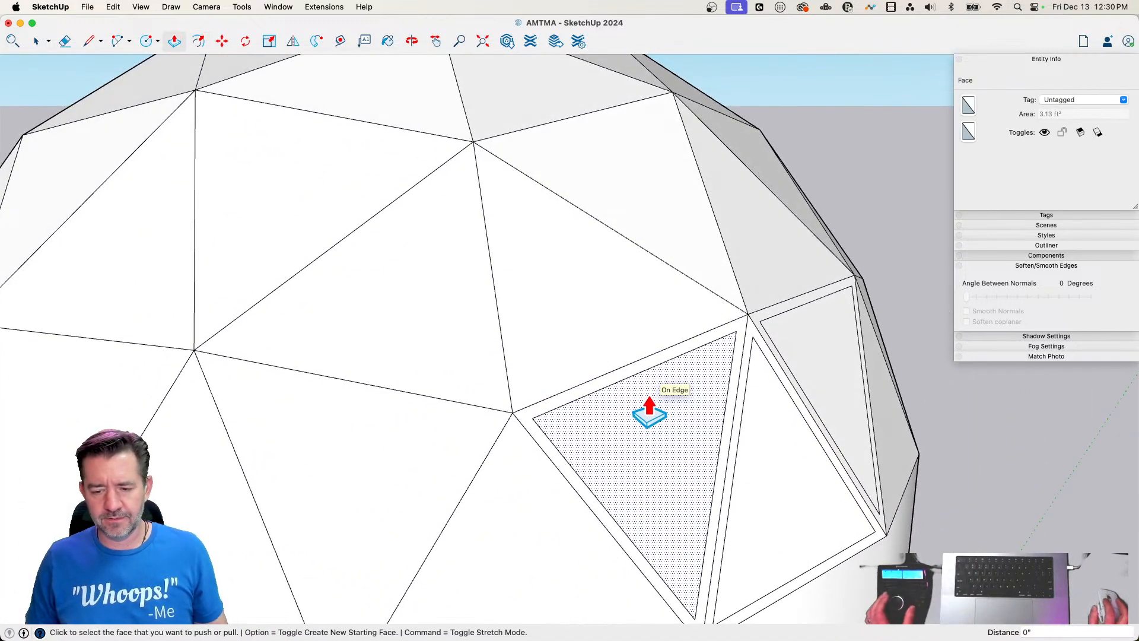
{"action": "double_click", "coordinate": [650, 413]}
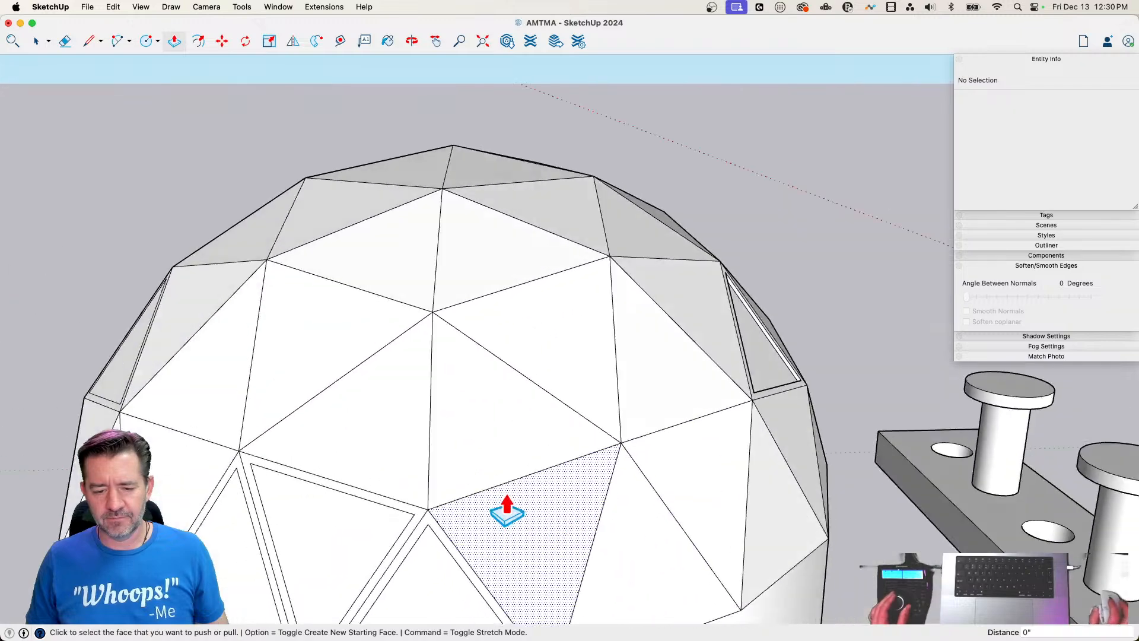
{"action": "double_click", "coordinate": [572, 536]}
{"action": "double_click", "coordinate": [495, 510]}
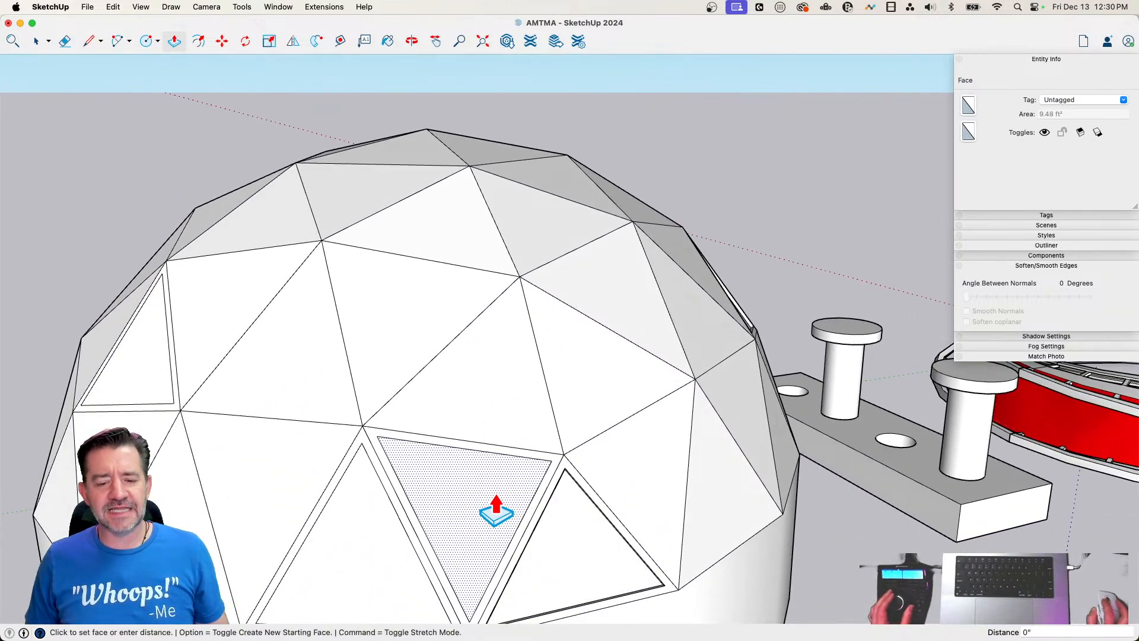
{"action": "double_click", "coordinate": [366, 574]}
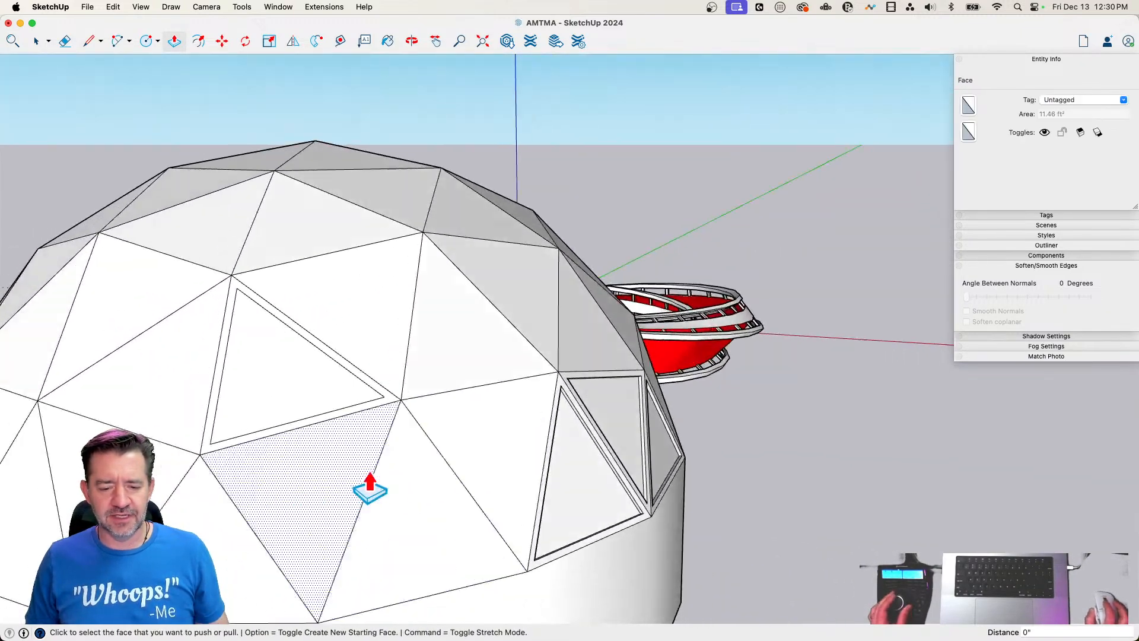
{"action": "double_click", "coordinate": [318, 394]}
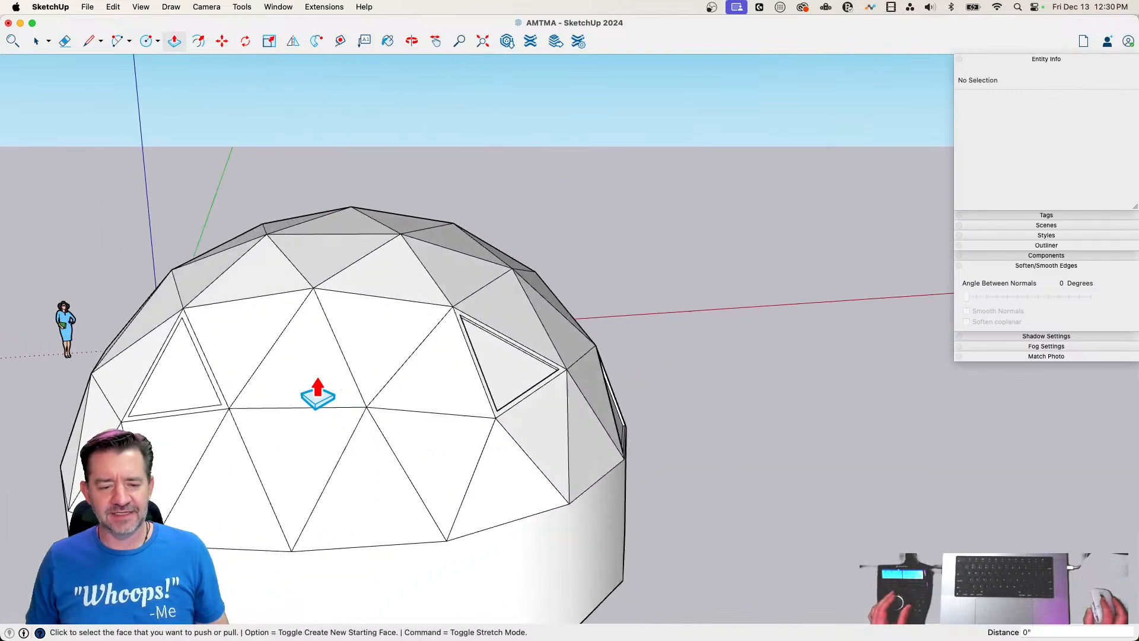
{"action": "double_click", "coordinate": [357, 401]}
{"action": "key", "text": "space"}
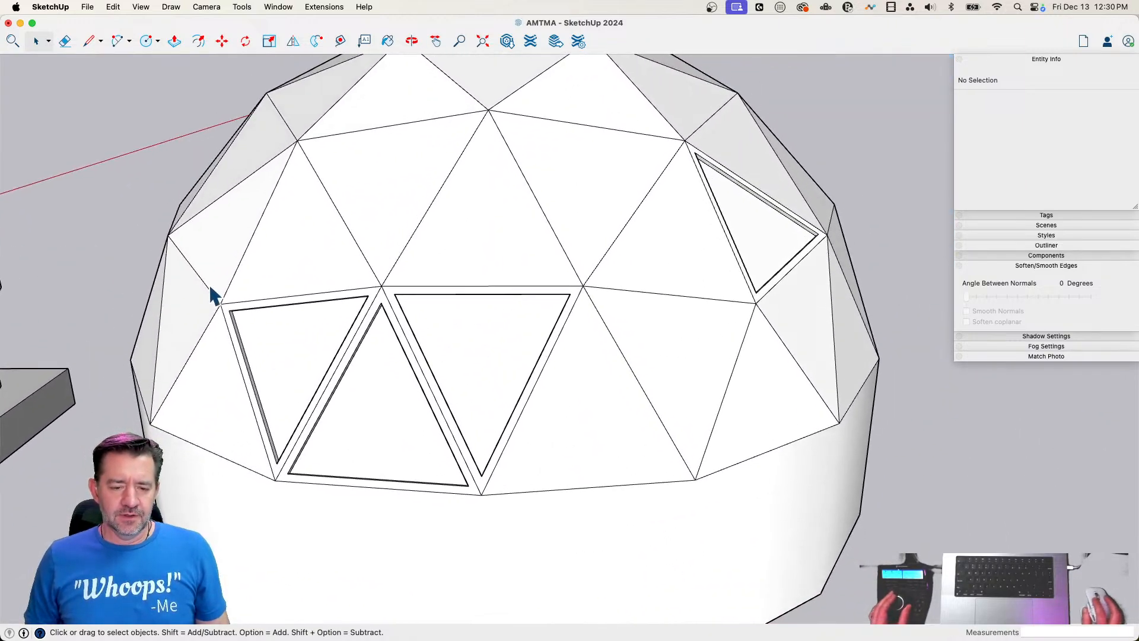
Paint one row of three recessed windows and a single window, frames and panes together, with the olive color
{"action": "left_click_drag", "start_coordinate": [201, 282], "coordinate": [620, 566]}
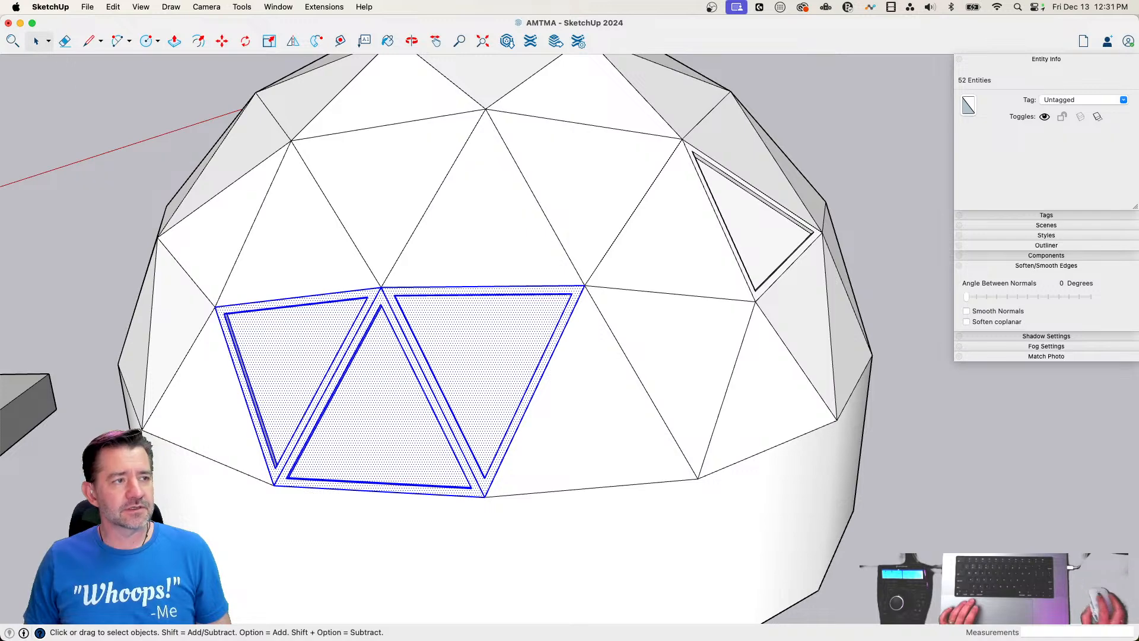
{"action": "key", "text": "b"}
{"action": "left_click", "coordinate": [368, 307]}
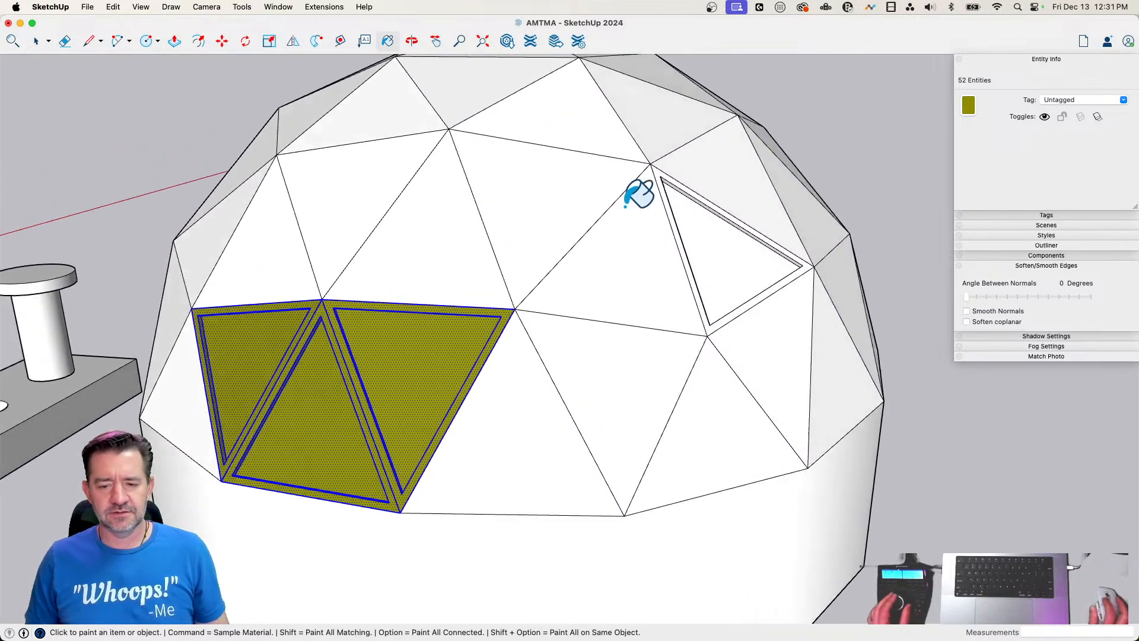
{"action": "key", "text": "space"}
{"action": "left_click_drag", "start_coordinate": [516, 223], "coordinate": [762, 457]}
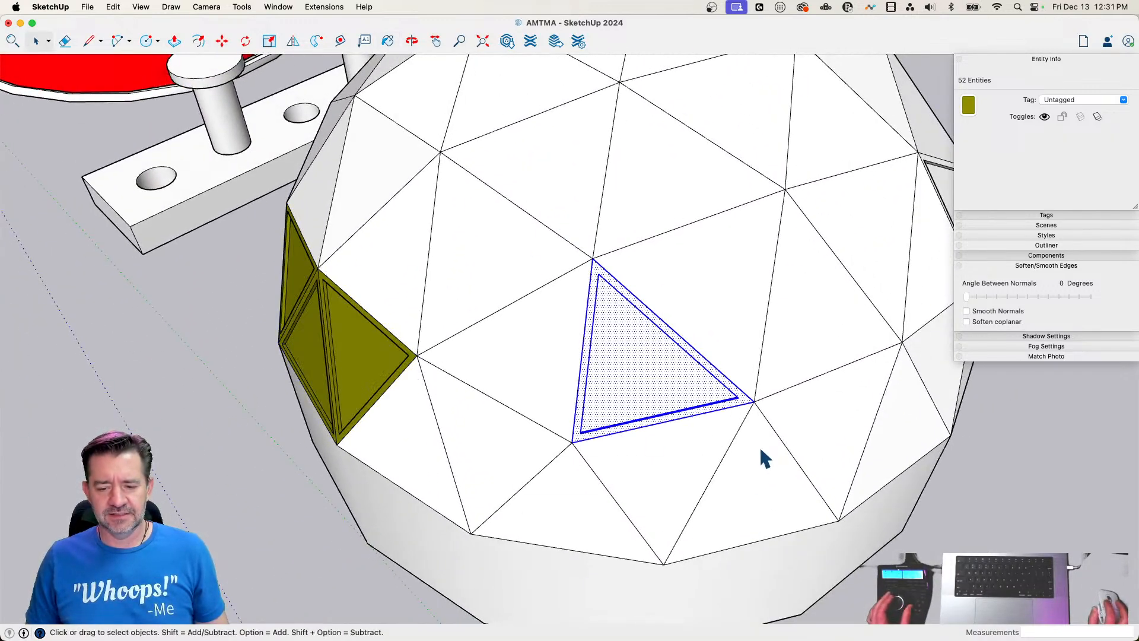
{"action": "key", "text": "b"}
{"action": "left_click", "coordinate": [671, 344]}
Paint a second single window and the other row of three recessed windows completely olive
{"action": "key", "text": "space"}
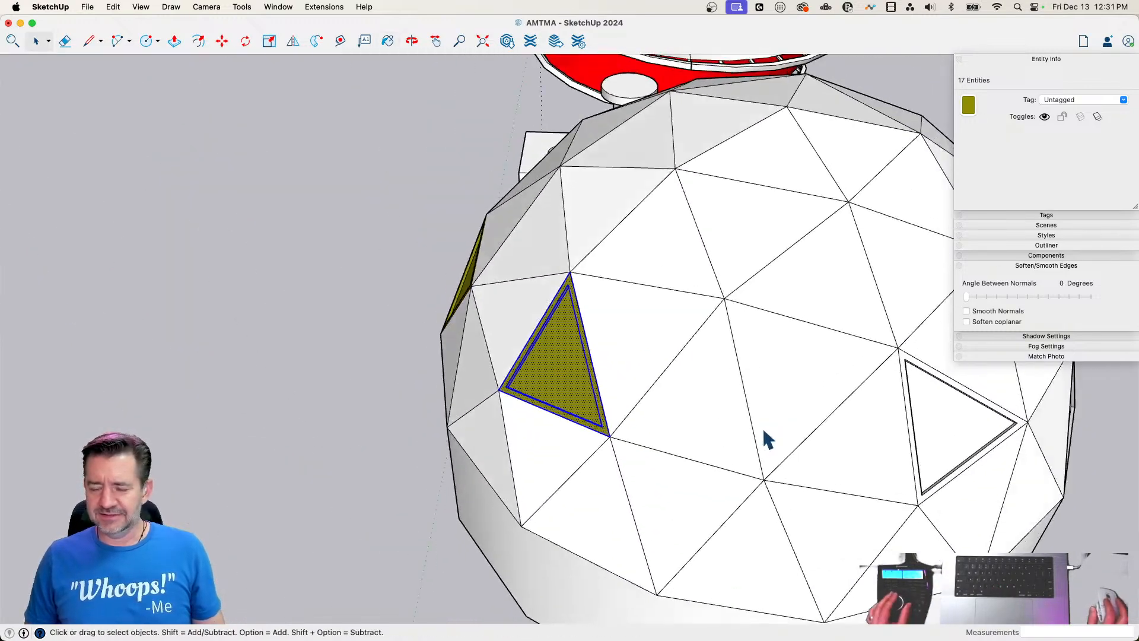
{"action": "left_click_drag", "start_coordinate": [621, 256], "coordinate": [844, 461]}
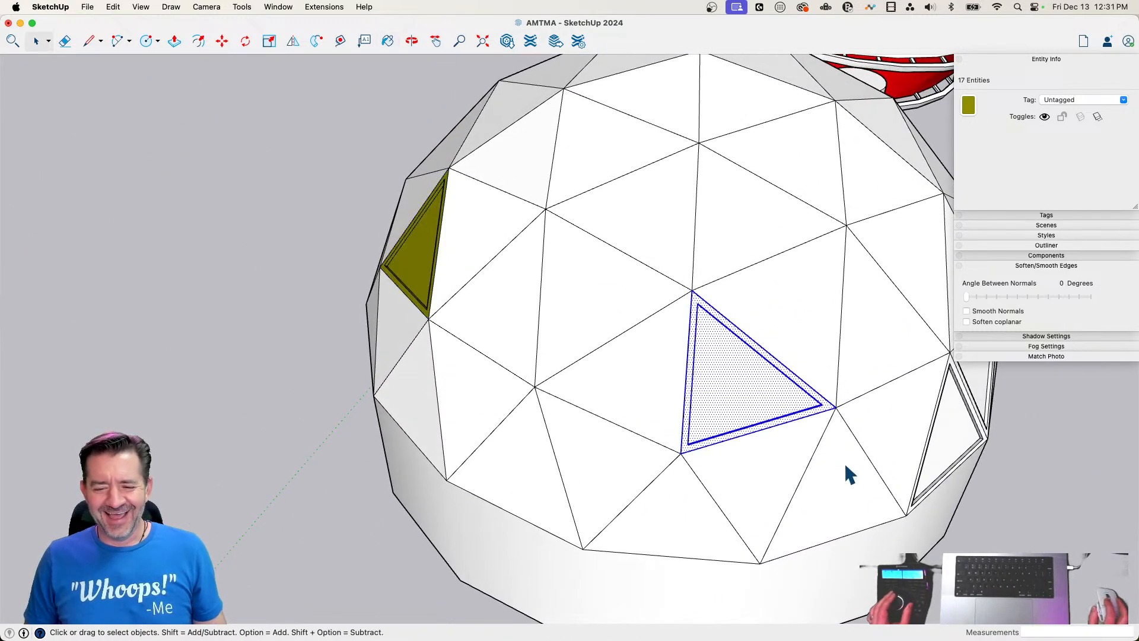
{"action": "key", "text": "b"}
{"action": "left_click", "coordinate": [747, 362]}
{"action": "key", "text": "space"}
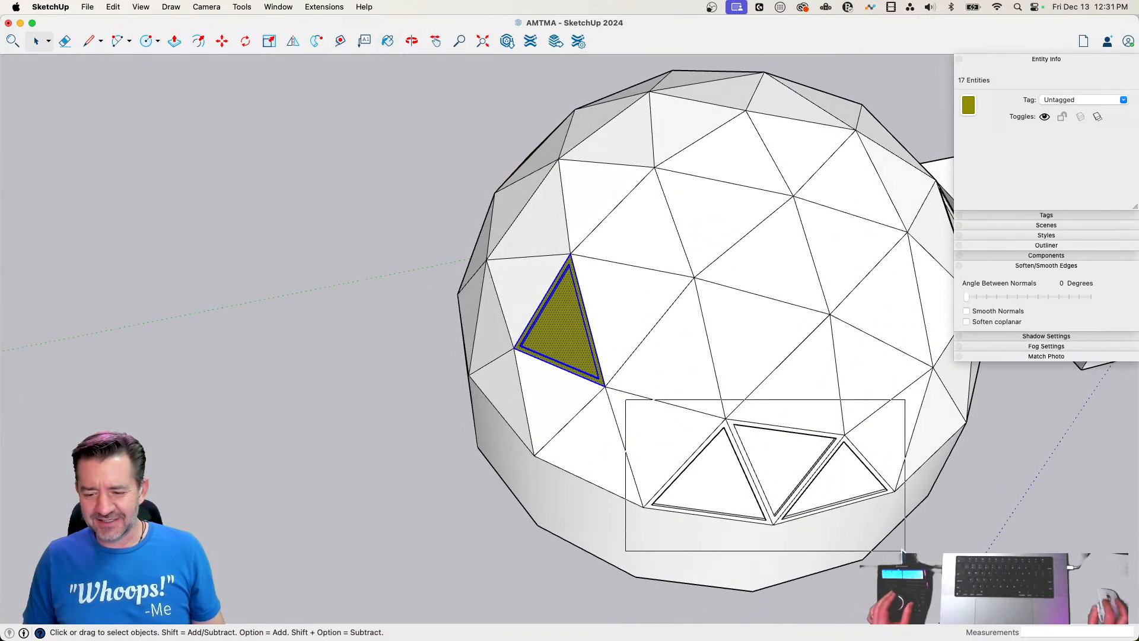
{"action": "left_click_drag", "start_coordinate": [902, 551], "coordinate": [901, 553]}
{"action": "key", "text": "b"}
{"action": "left_click", "coordinate": [759, 442]}
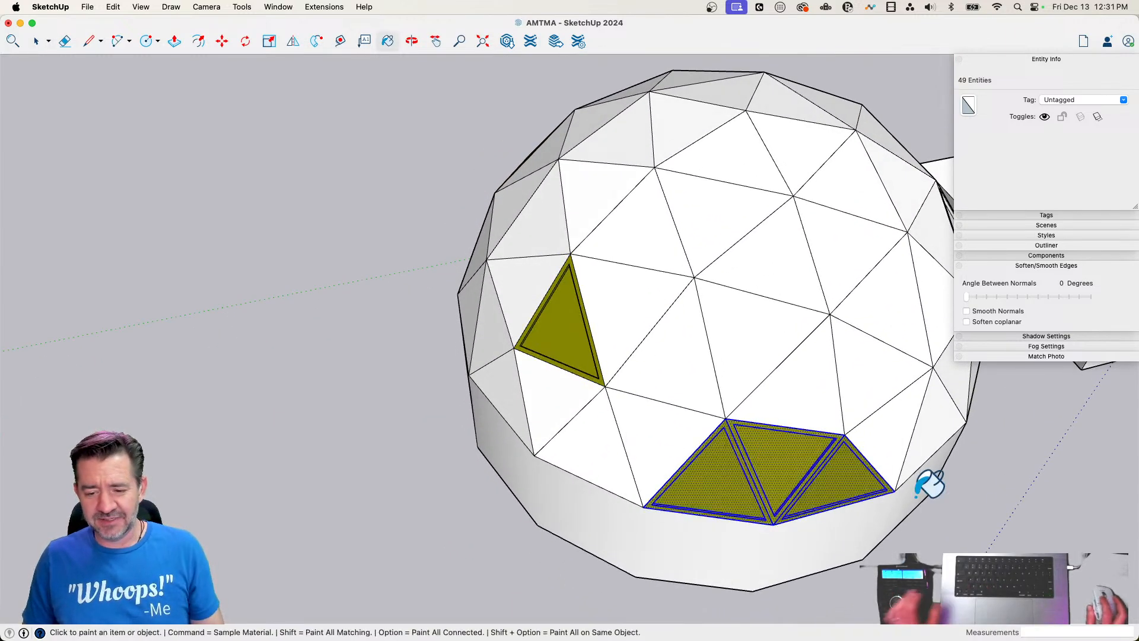
Paint the remaining single recessed window olive and clear the selection
{"action": "key", "text": "space"}
{"action": "left_click_drag", "start_coordinate": [665, 442], "coordinate": [800, 564]}
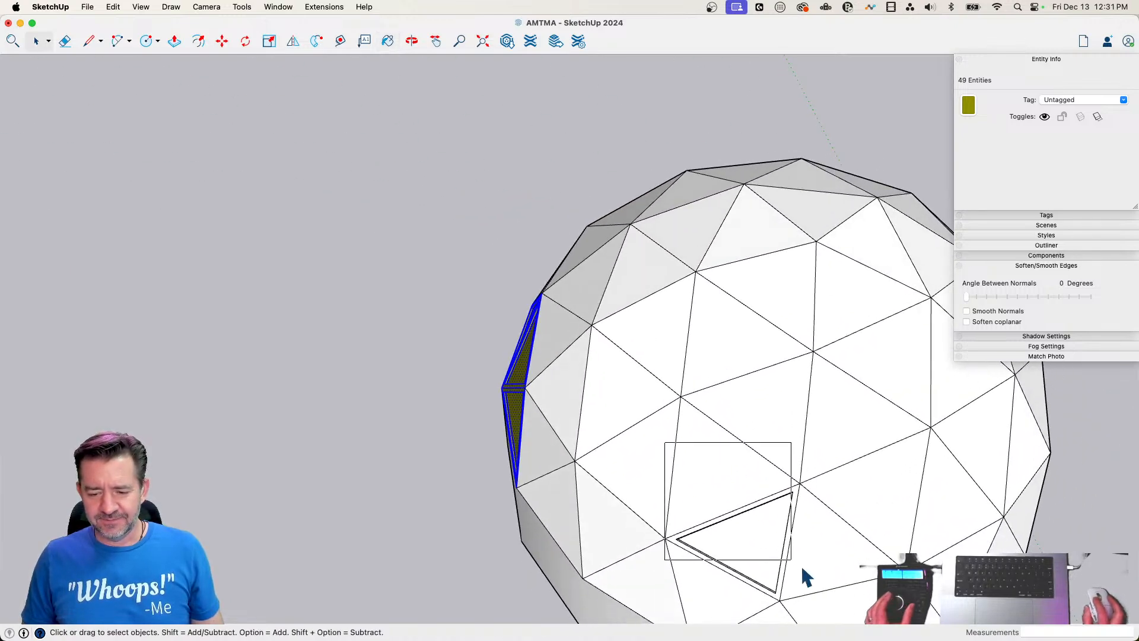
{"action": "left_click_drag", "start_coordinate": [828, 607], "coordinate": [828, 607]}
{"action": "key", "text": "b"}
{"action": "left_click", "coordinate": [768, 504]}
{"action": "key", "text": "space"}
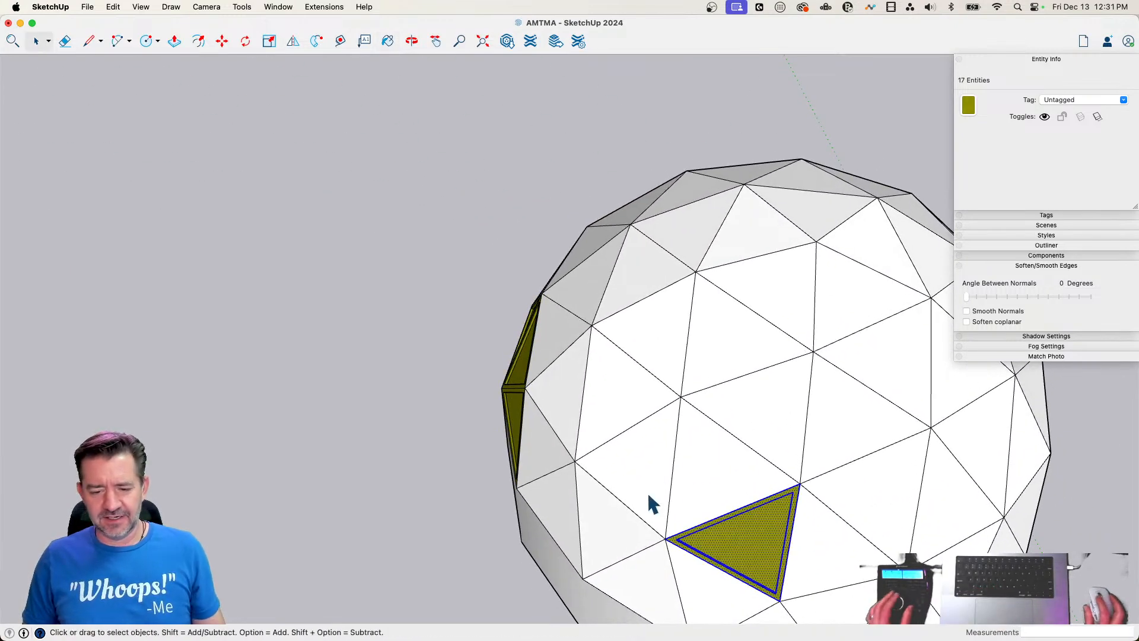
{"action": "left_click", "coordinate": [442, 464]}
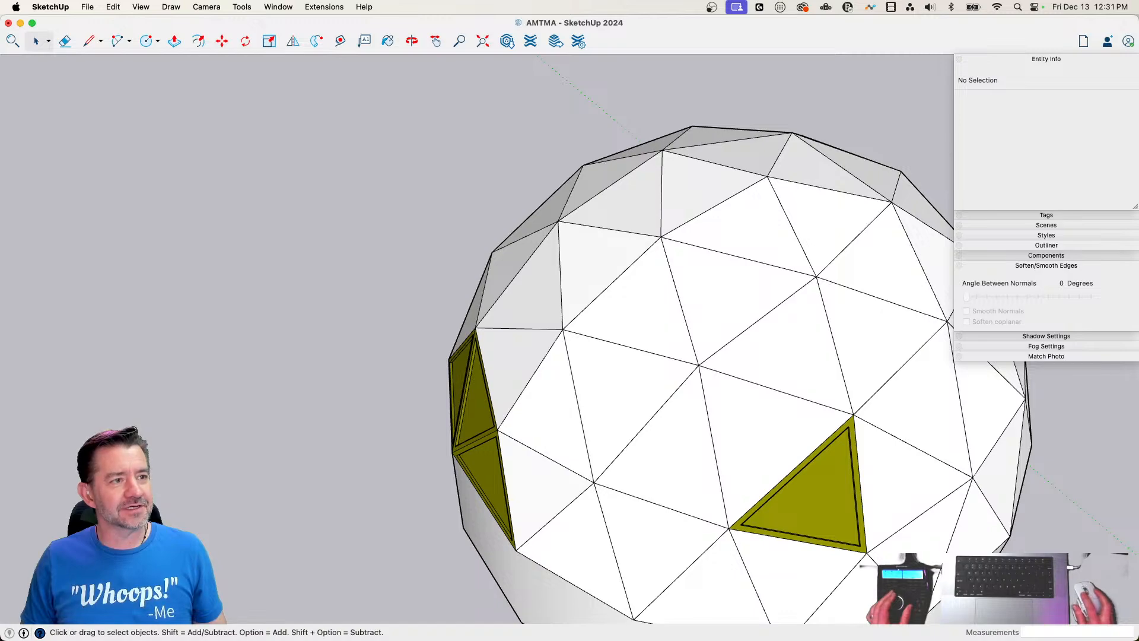
Paint the inner panes of one three-window row and two of the single windows cyan, leaving the frames olive
{"action": "key", "text": "b"}
{"action": "left_click", "coordinate": [577, 441]}
{"action": "left_click", "coordinate": [491, 405]}
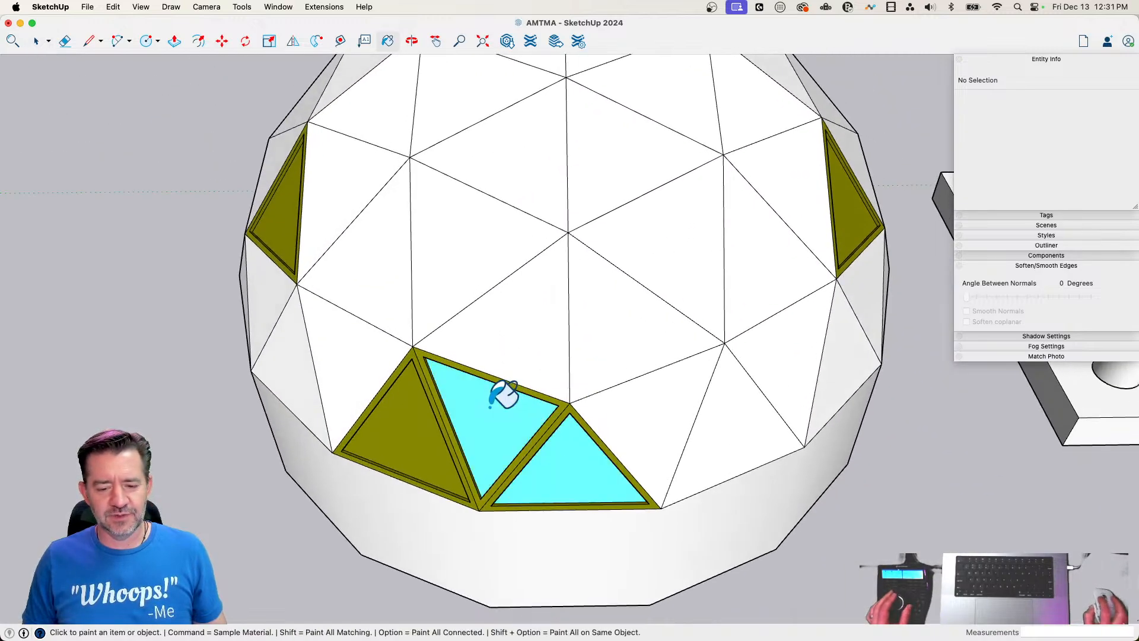
{"action": "left_click", "coordinate": [393, 408]}
{"action": "left_click", "coordinate": [846, 210]}
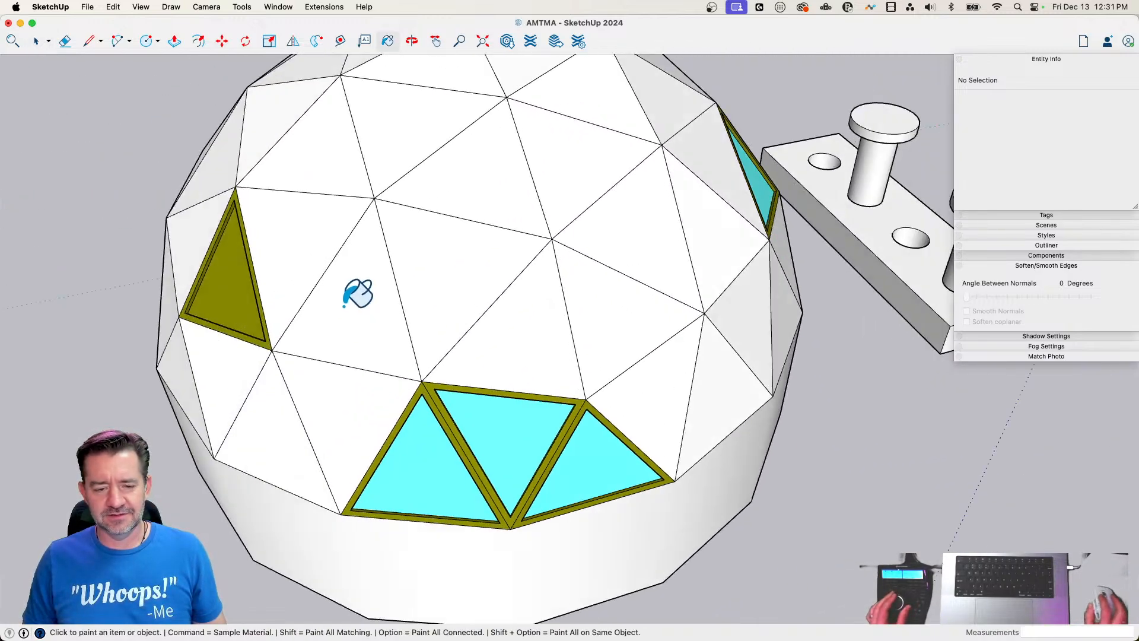
{"action": "left_click", "coordinate": [239, 376]}
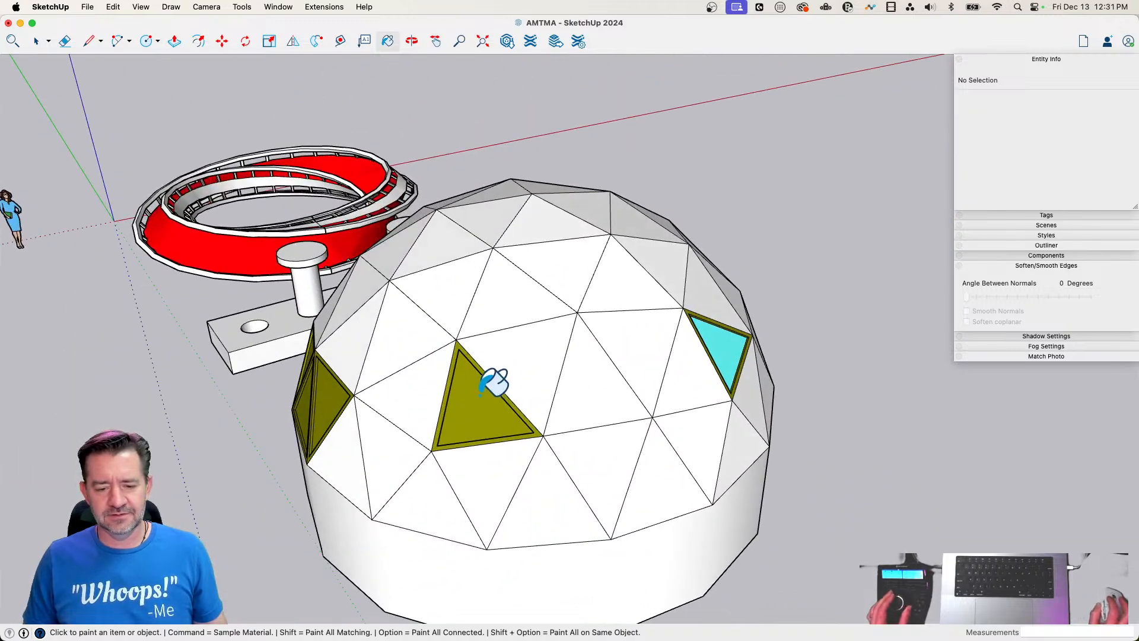
Paint the inner panes of the last single window and the other three-window row cyan
{"action": "left_click", "coordinate": [493, 385]}
{"action": "left_click", "coordinate": [405, 449]}
{"action": "left_click", "coordinate": [350, 500]}
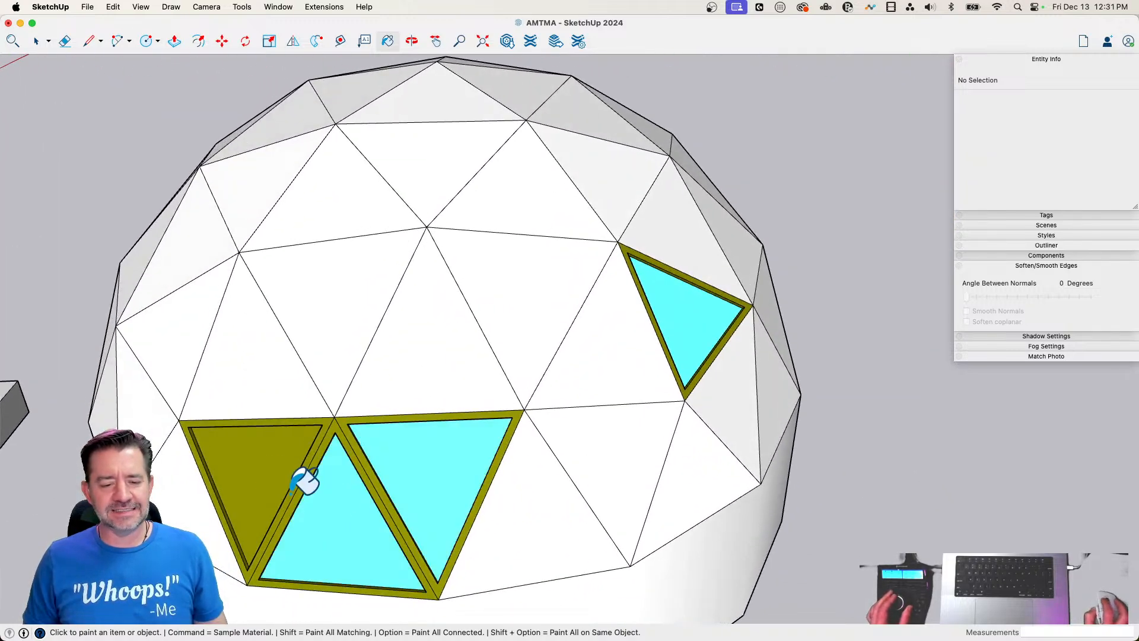
{"action": "left_click", "coordinate": [259, 482]}
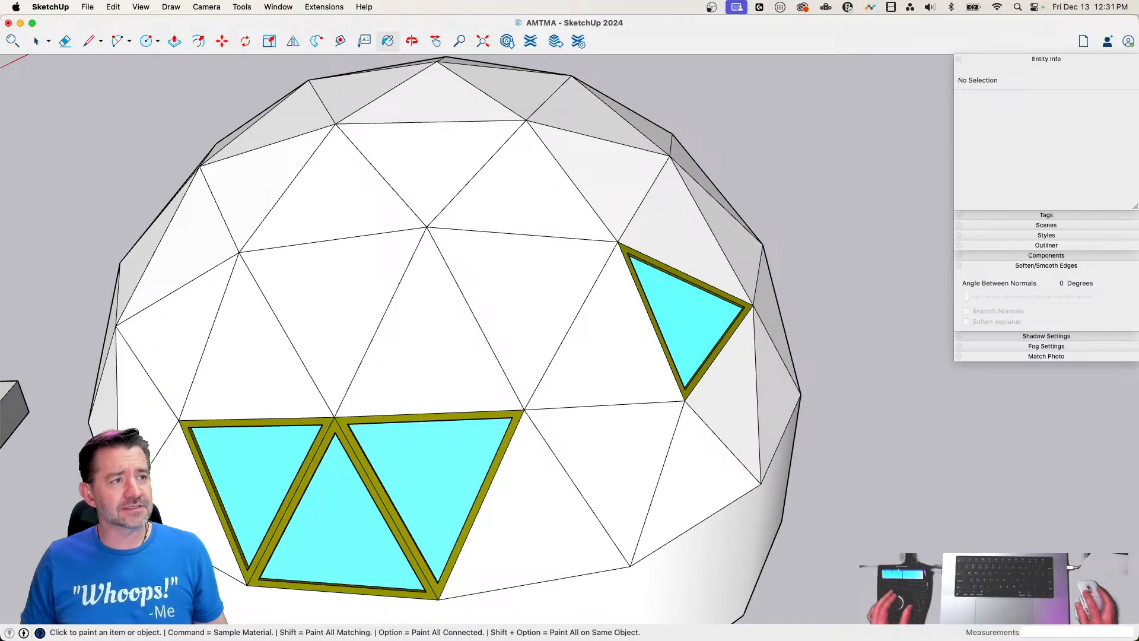
{"action": "key", "text": "space"}
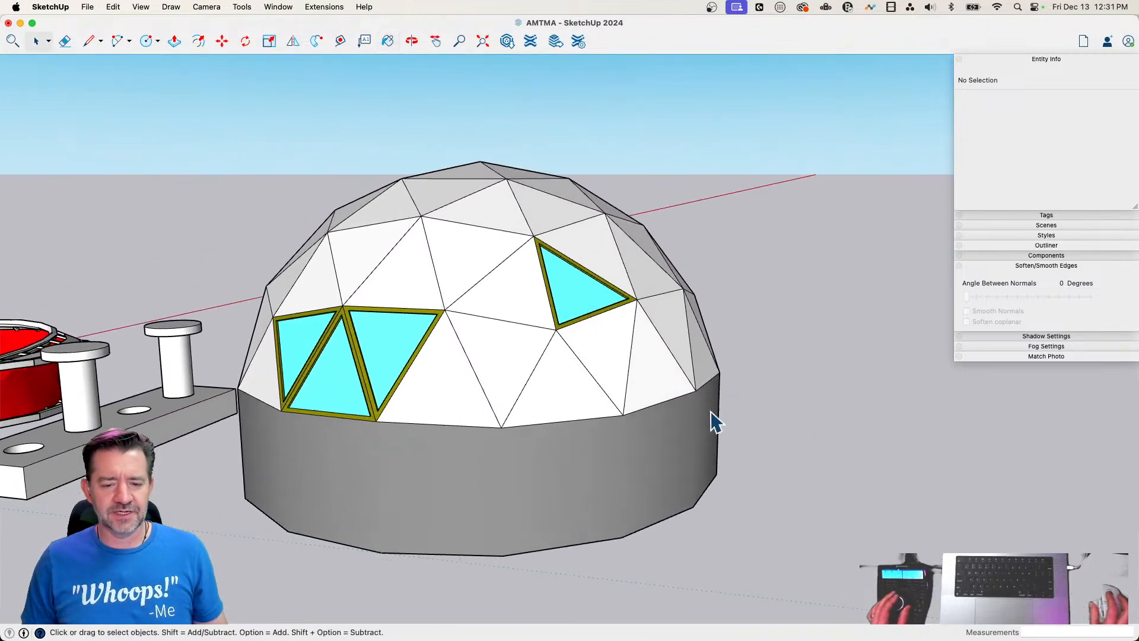
Examine the dome building and its framed triangular windows from several distances and angles
{"action": "scroll", "coordinate": [861, 426], "scroll_direction": "up", "scroll_amount": 10}
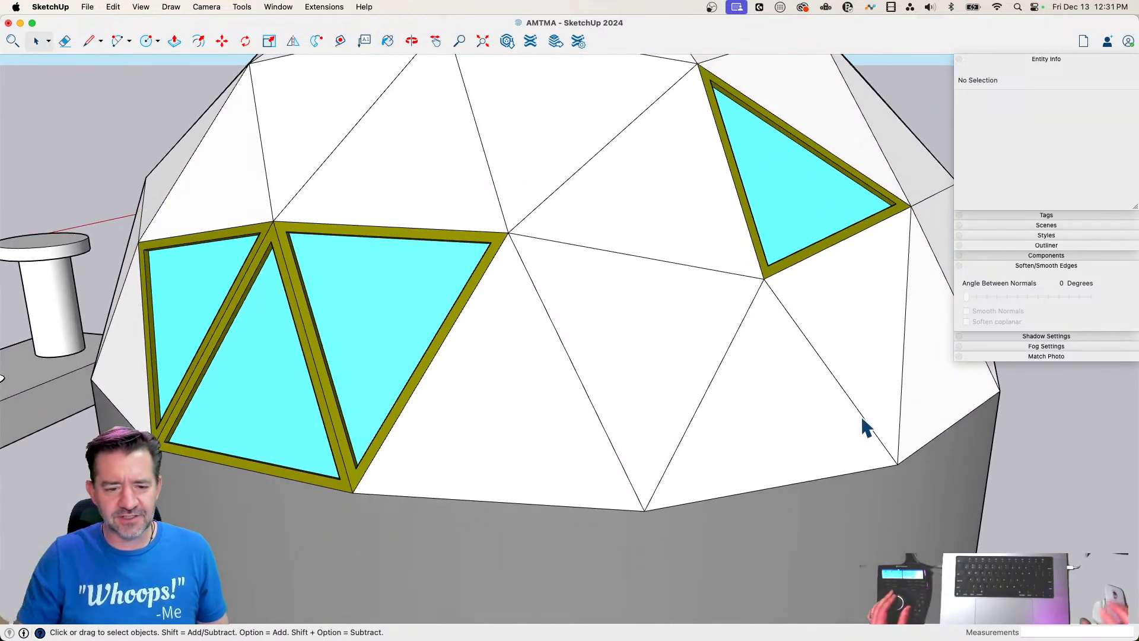
{"action": "scroll", "coordinate": [780, 412], "scroll_direction": "down", "scroll_amount": 10}
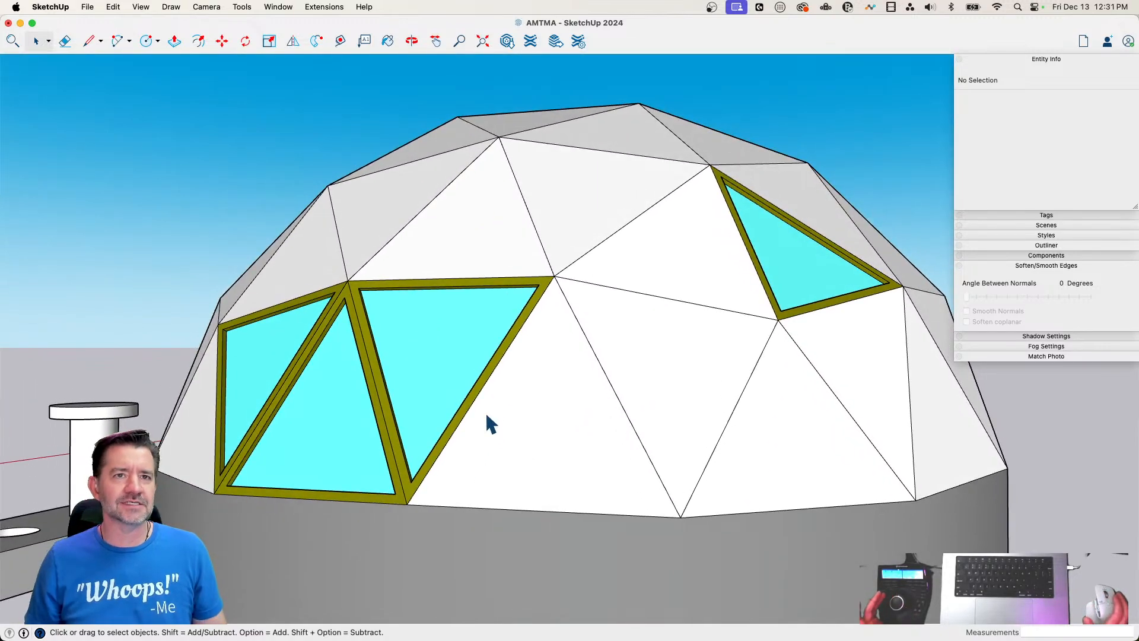
{"action": "scroll", "coordinate": [482, 413], "scroll_direction": "down", "scroll_amount": 8}
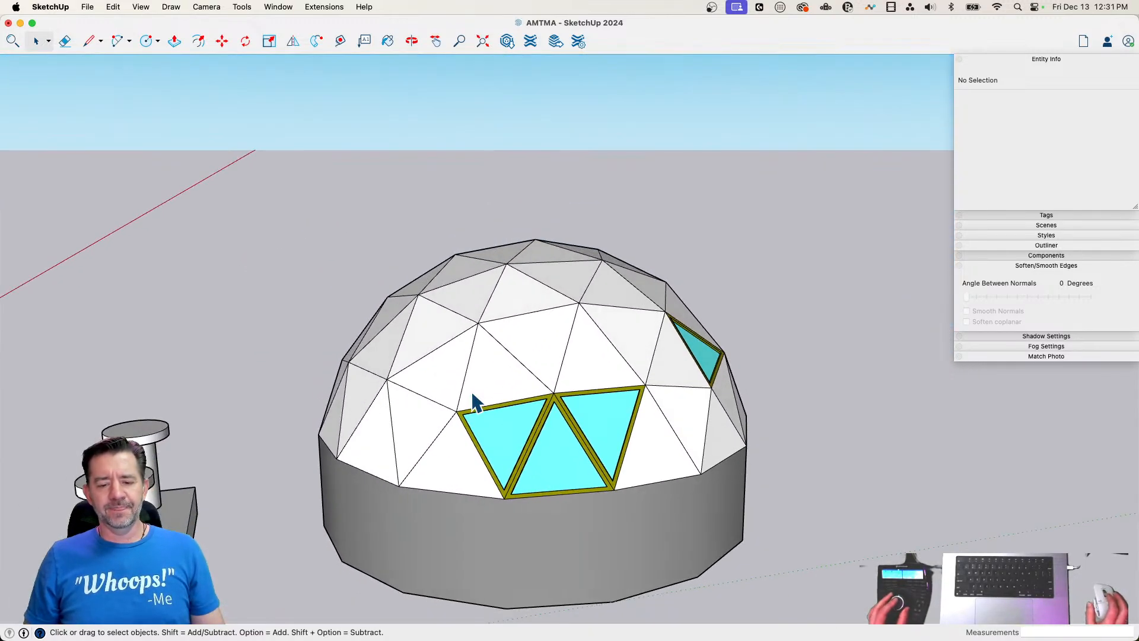
{"action": "scroll", "coordinate": [473, 391], "scroll_direction": "up", "scroll_amount": 6}
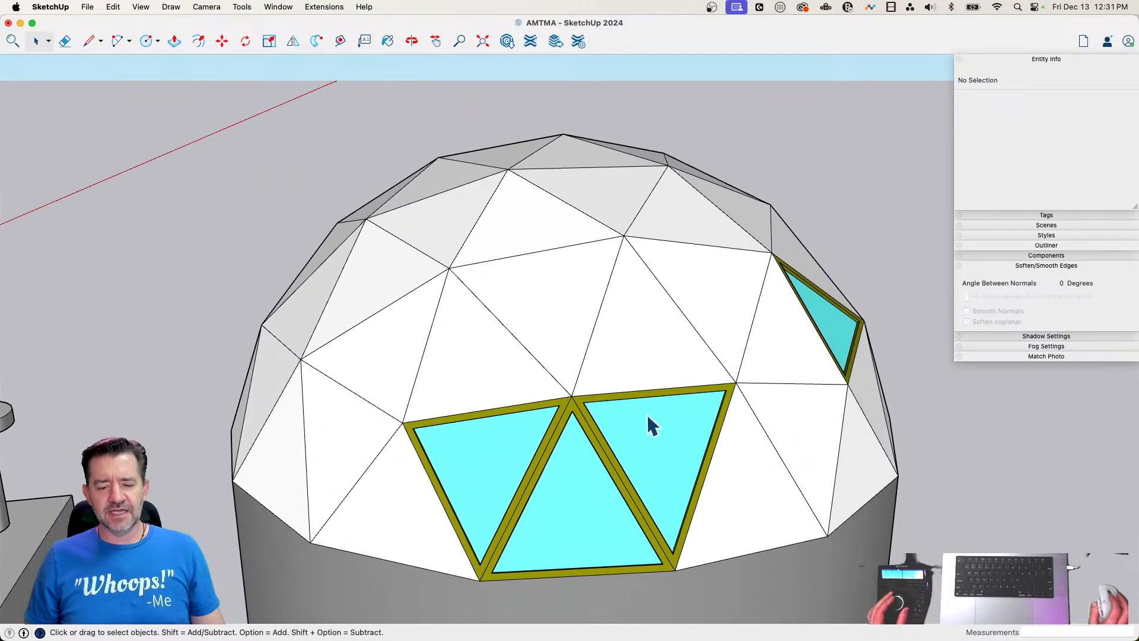
{"action": "scroll", "coordinate": [659, 408], "scroll_direction": "up", "scroll_amount": 1}
{"action": "scroll", "coordinate": [658, 408], "scroll_direction": "up", "scroll_amount": 3}
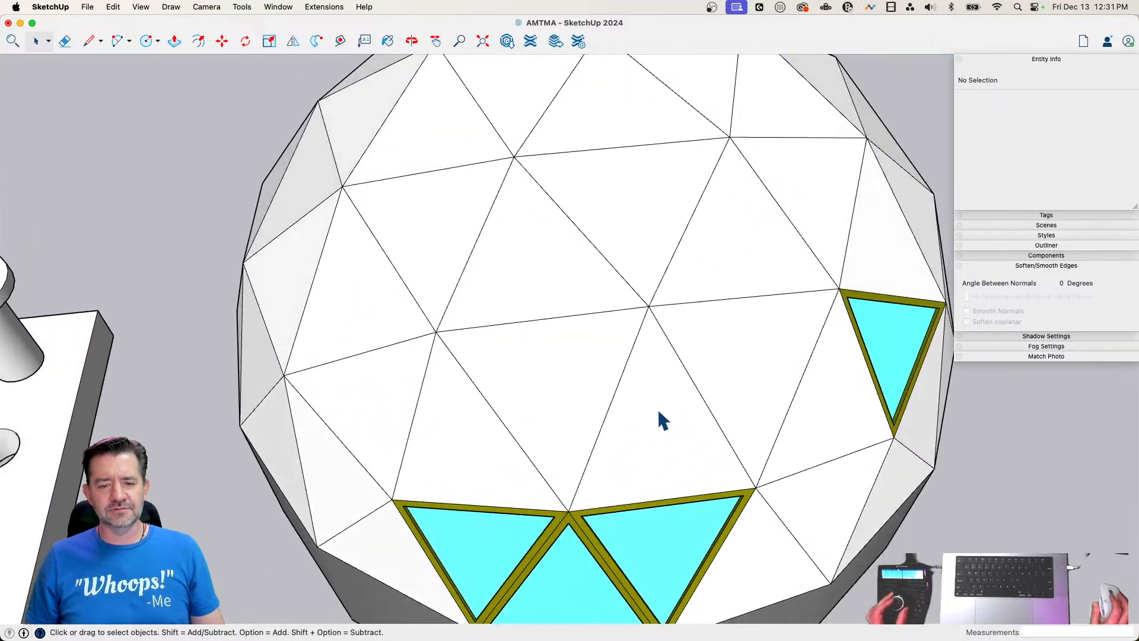
{"action": "scroll", "coordinate": [658, 411], "scroll_direction": "down", "scroll_amount": 3}
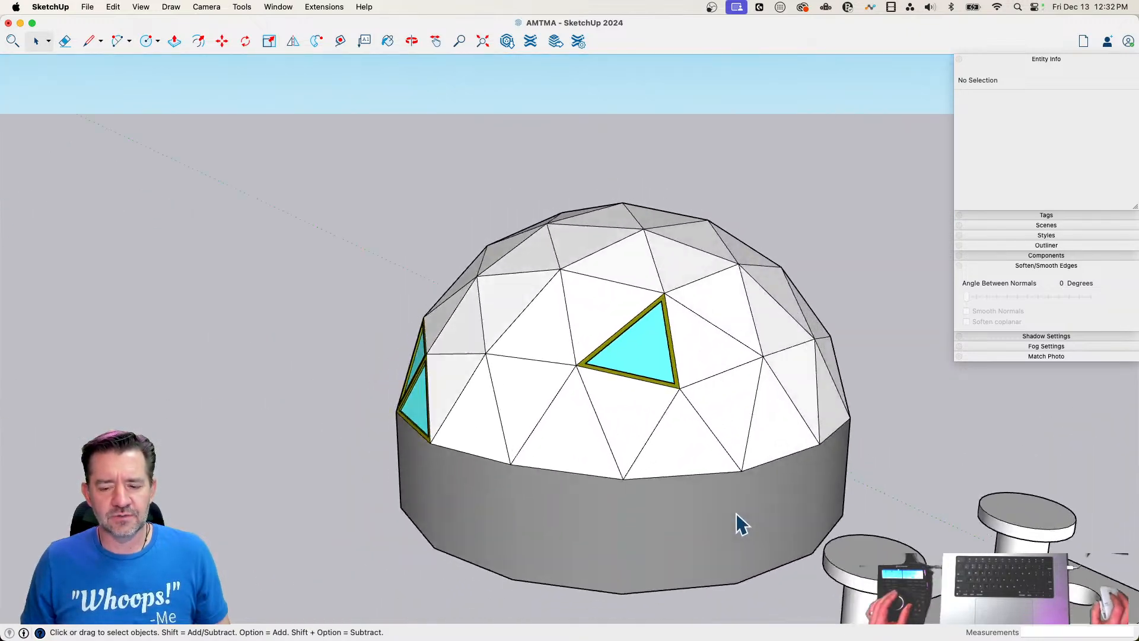
Select the whole dome building, including its wall and windows, and make it a group
{"action": "left_click_drag", "start_coordinate": [376, 298], "coordinate": [682, 549]}
{"action": "right_click", "coordinate": [547, 445]}
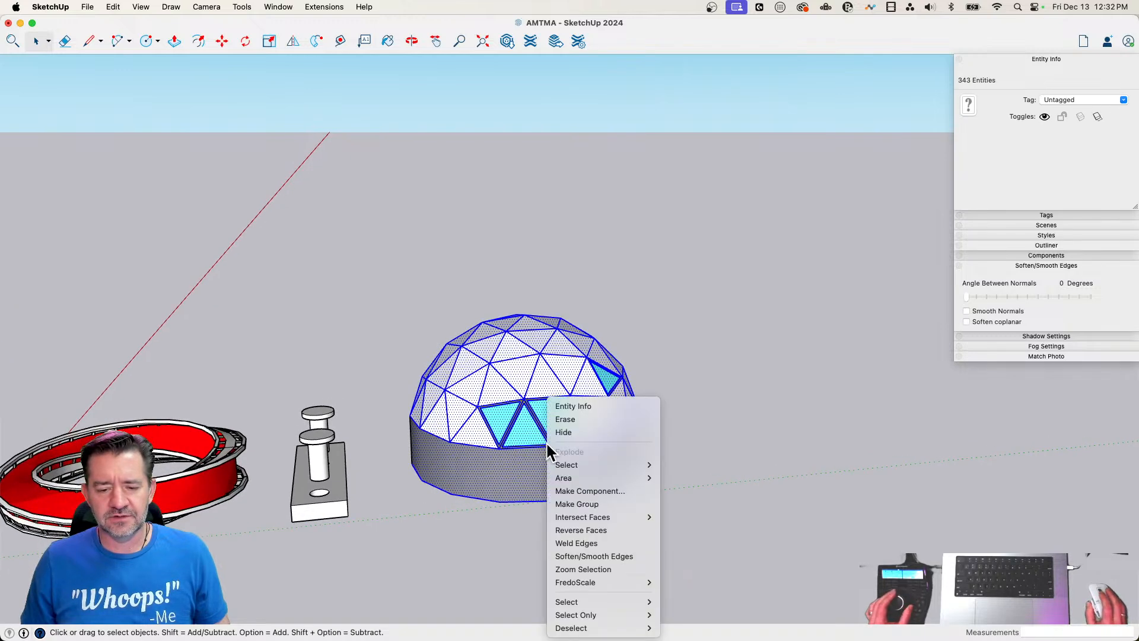
{"action": "left_click", "coordinate": [617, 505]}
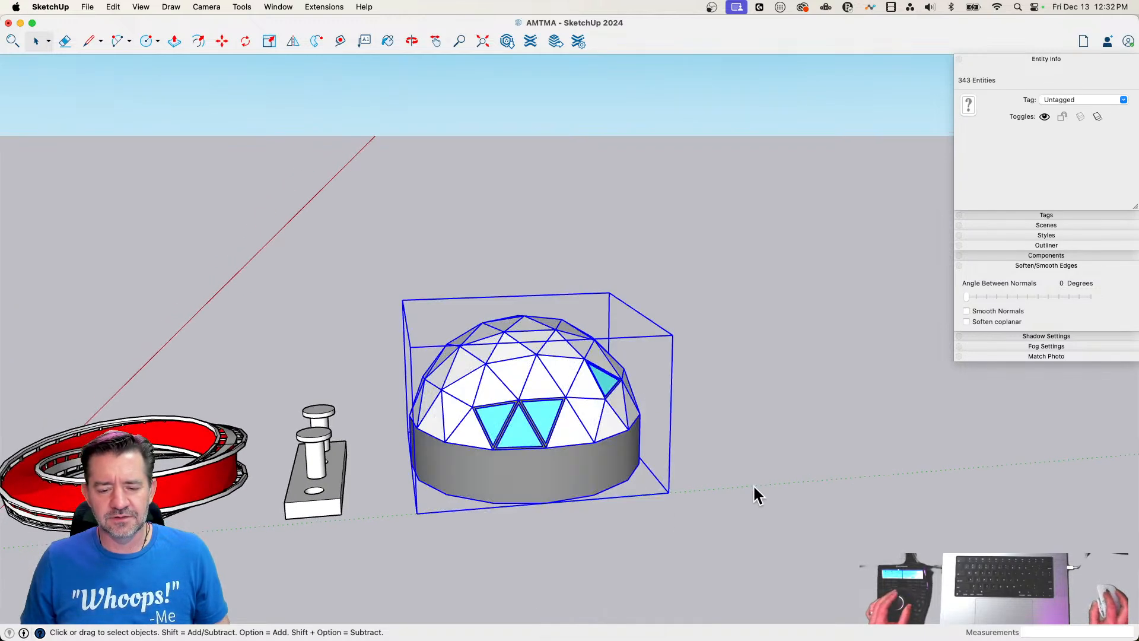
Draw a small upright rectangle on the dome's round wall and pull it out into a panel
{"action": "left_click", "coordinate": [771, 453]}
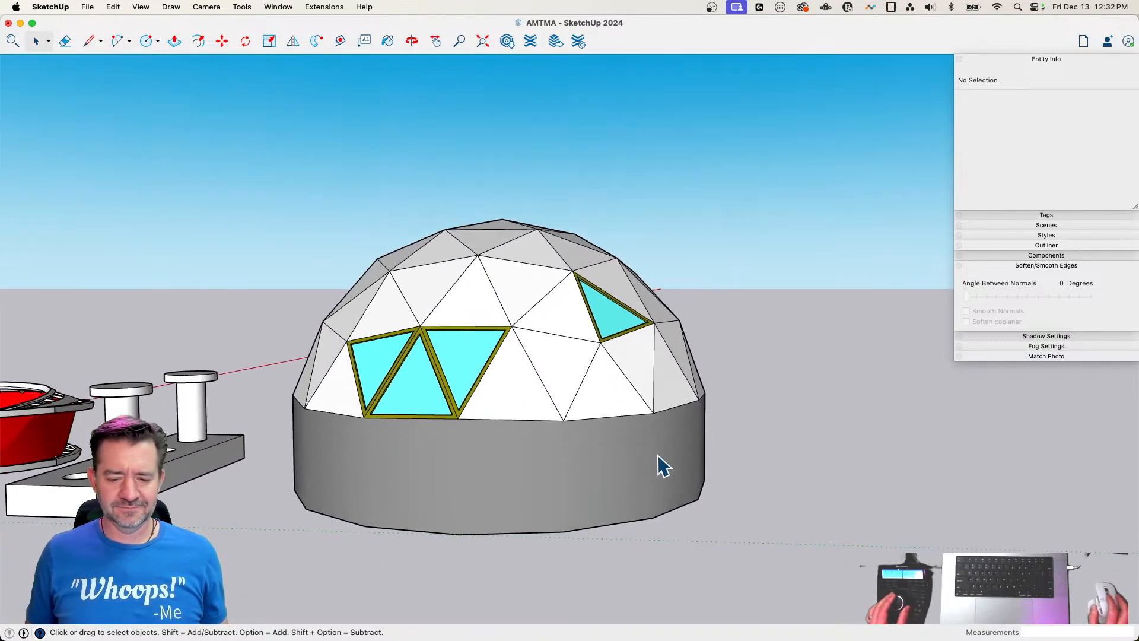
{"action": "key", "text": "r"}
{"action": "left_click", "coordinate": [471, 395]}
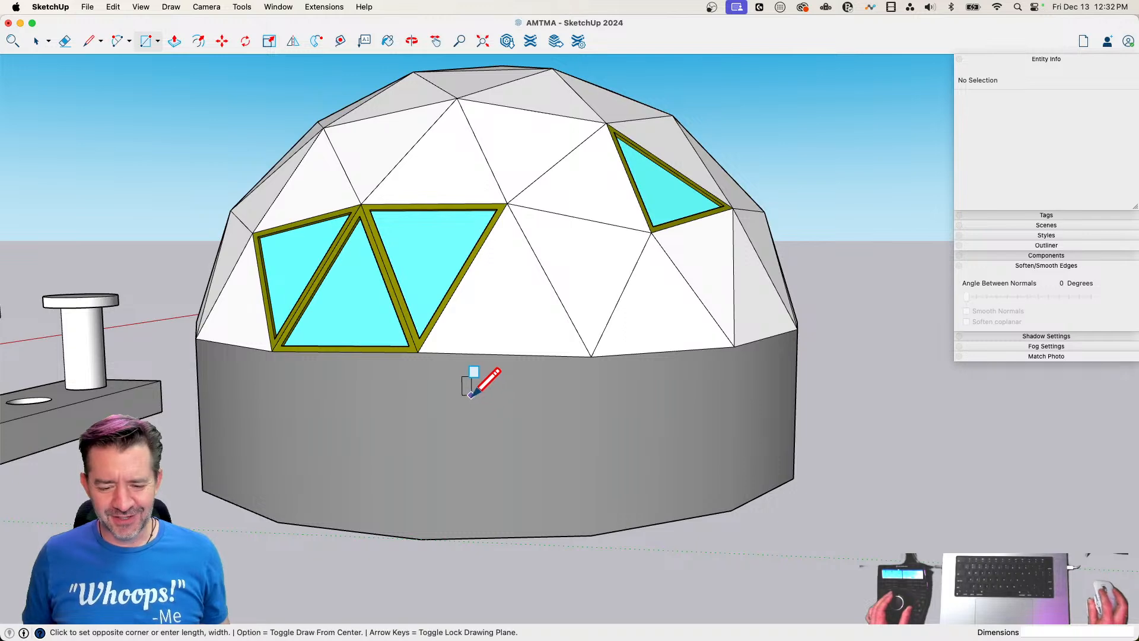
{"action": "left_click", "coordinate": [554, 491]}
{"action": "key", "text": "p"}
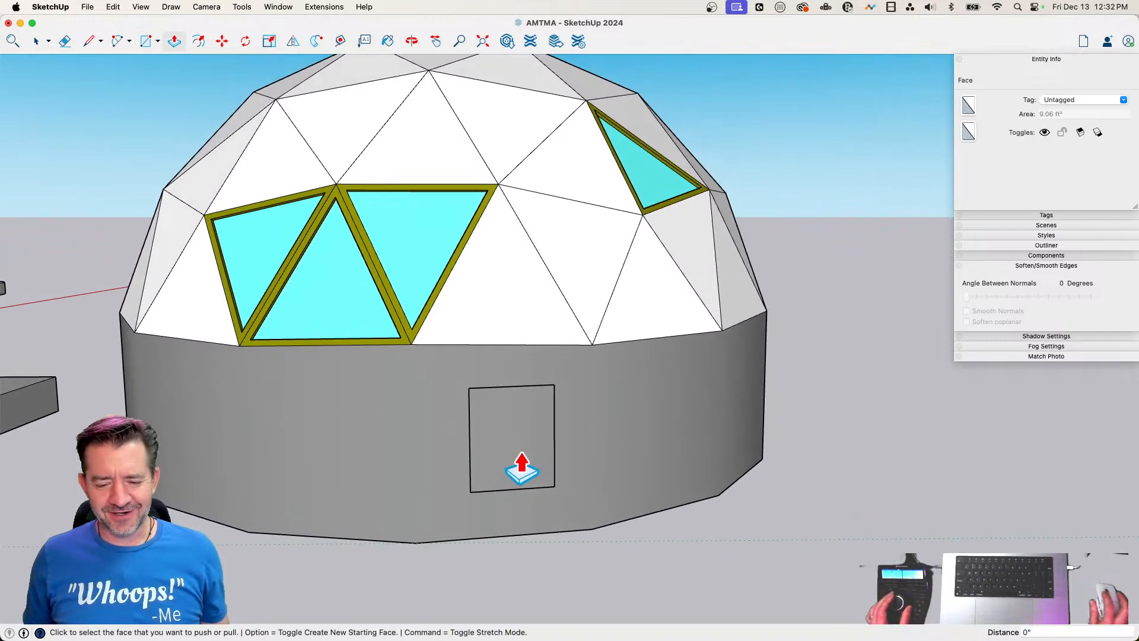
{"action": "left_click", "coordinate": [524, 475]}
{"action": "left_click", "coordinate": [524, 475]}
Offset the wall panel's front face inward and push in the inner face to leave a thin frame
{"action": "key", "text": "f"}
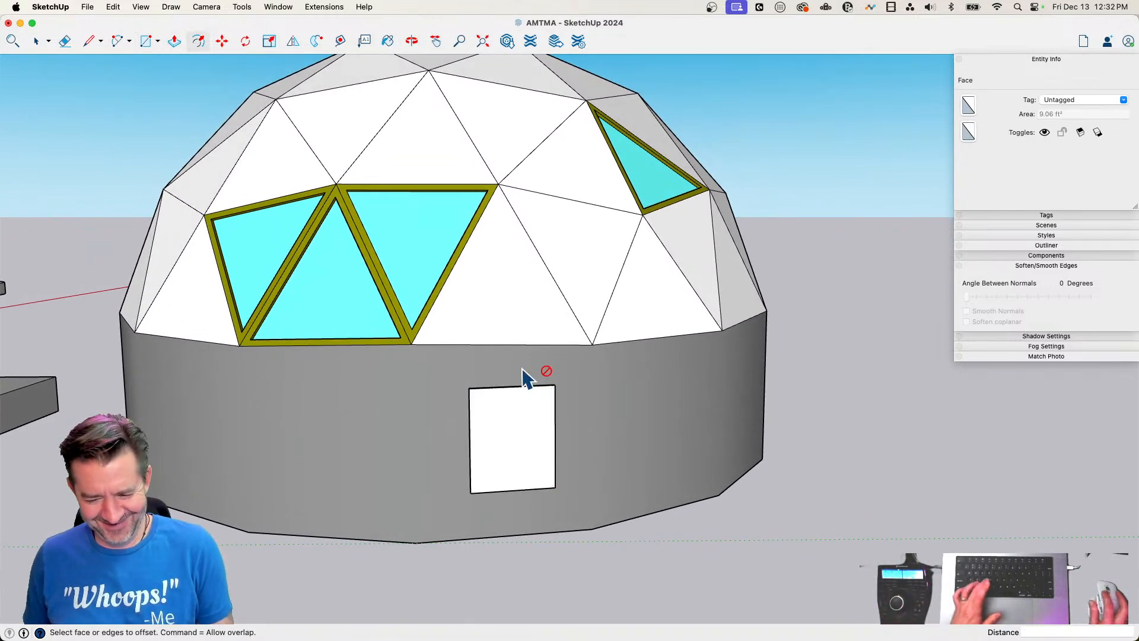
{"action": "left_click", "coordinate": [523, 405]}
{"action": "key", "text": "p"}
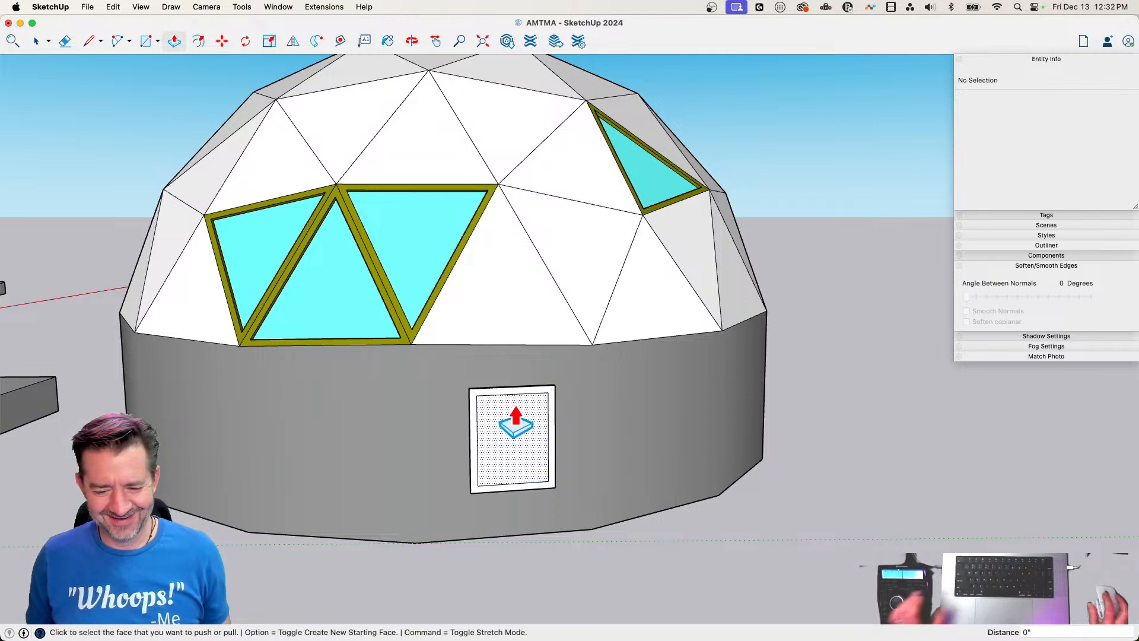
{"action": "left_click", "coordinate": [517, 475]}
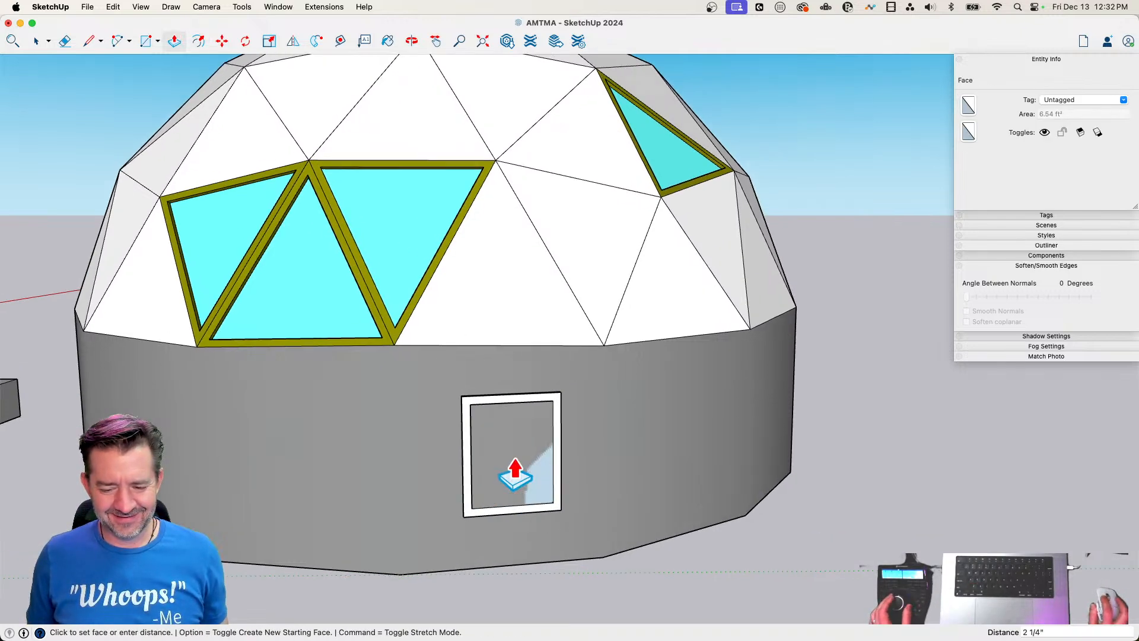
{"action": "scroll", "coordinate": [511, 473], "scroll_direction": "up", "scroll_amount": 4}
{"action": "left_click", "coordinate": [497, 525]}
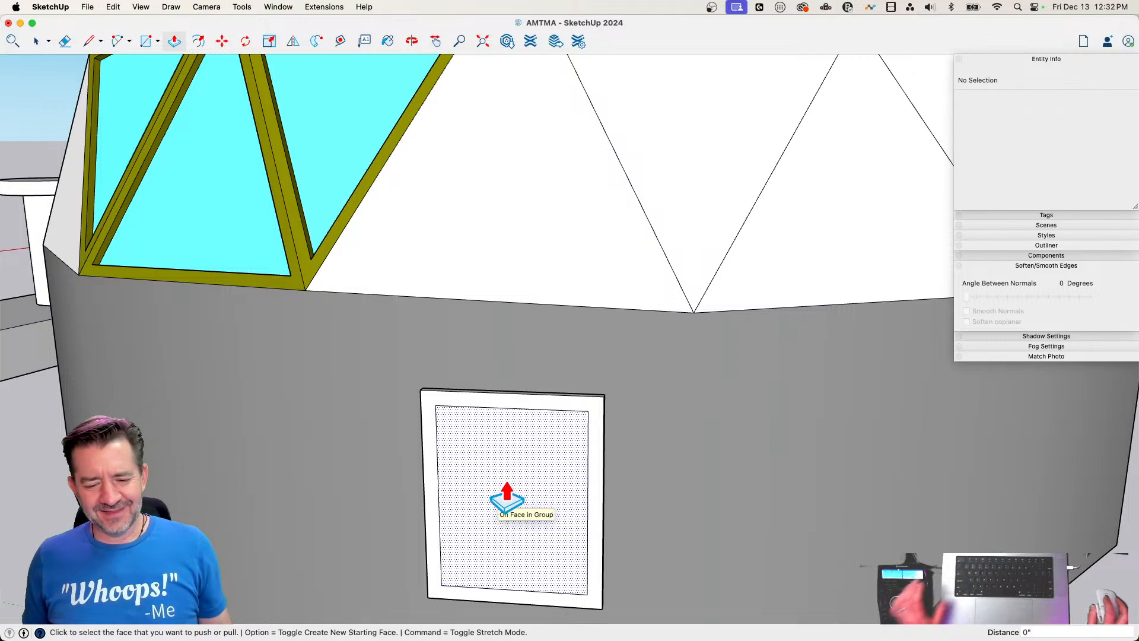
Delete the framed rectangular panel from the dome's wall
{"action": "key", "text": "space"}
{"action": "left_click_drag", "start_coordinate": [402, 345], "coordinate": [647, 591]}
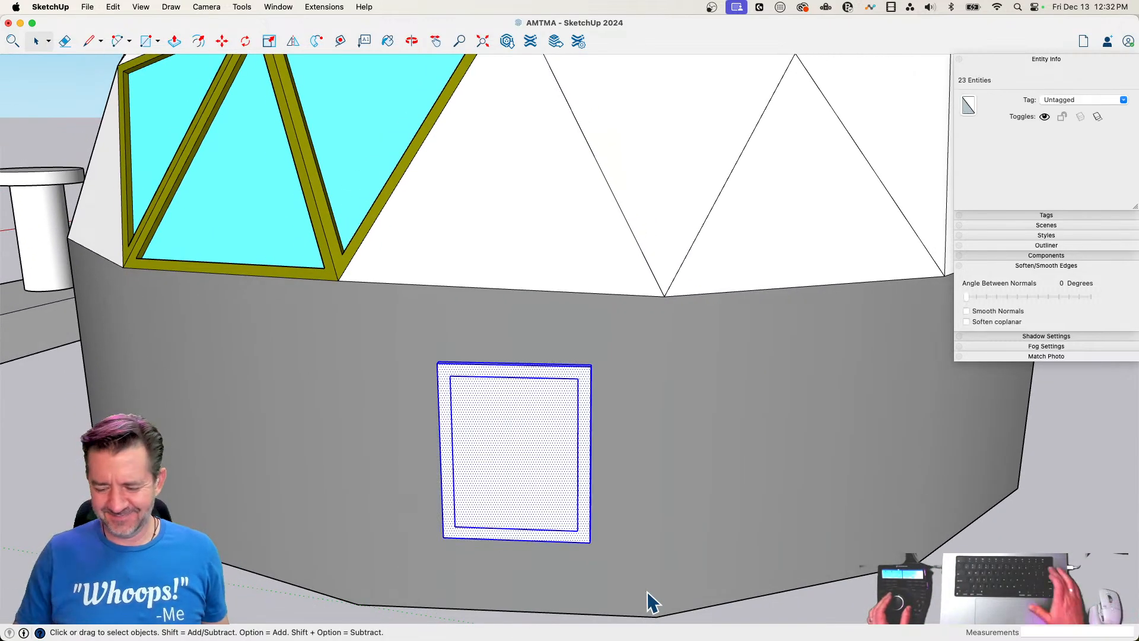
{"action": "key", "text": "Delete"}
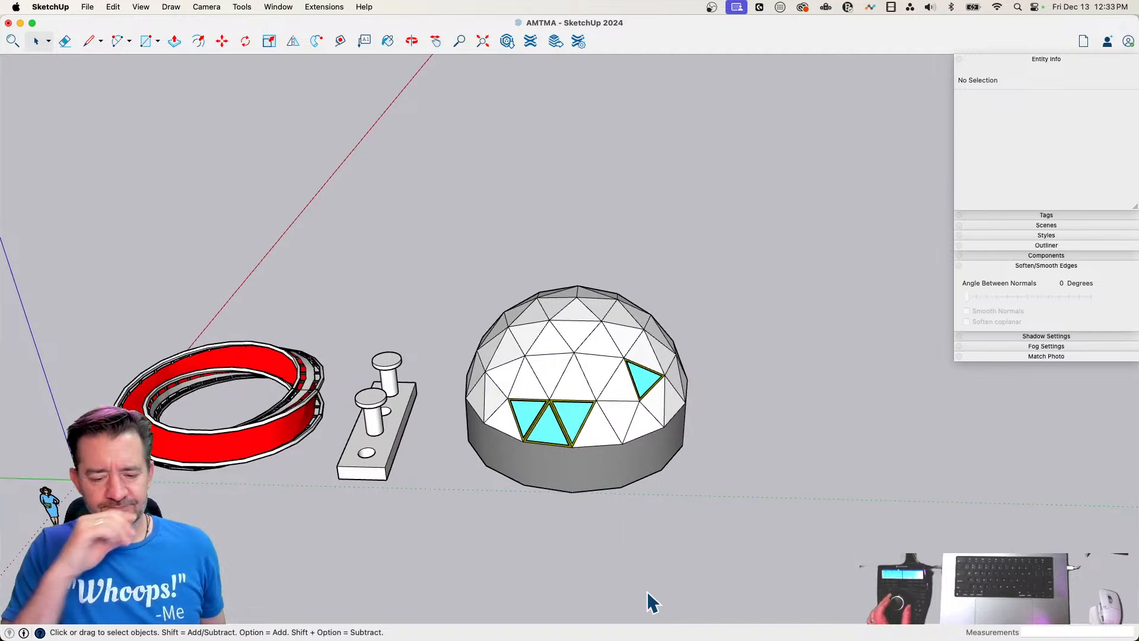
Scale the dome building group down uniformly to about 0.7 of its size
{"action": "left_click", "coordinate": [585, 475]}
{"action": "key", "text": "s"}
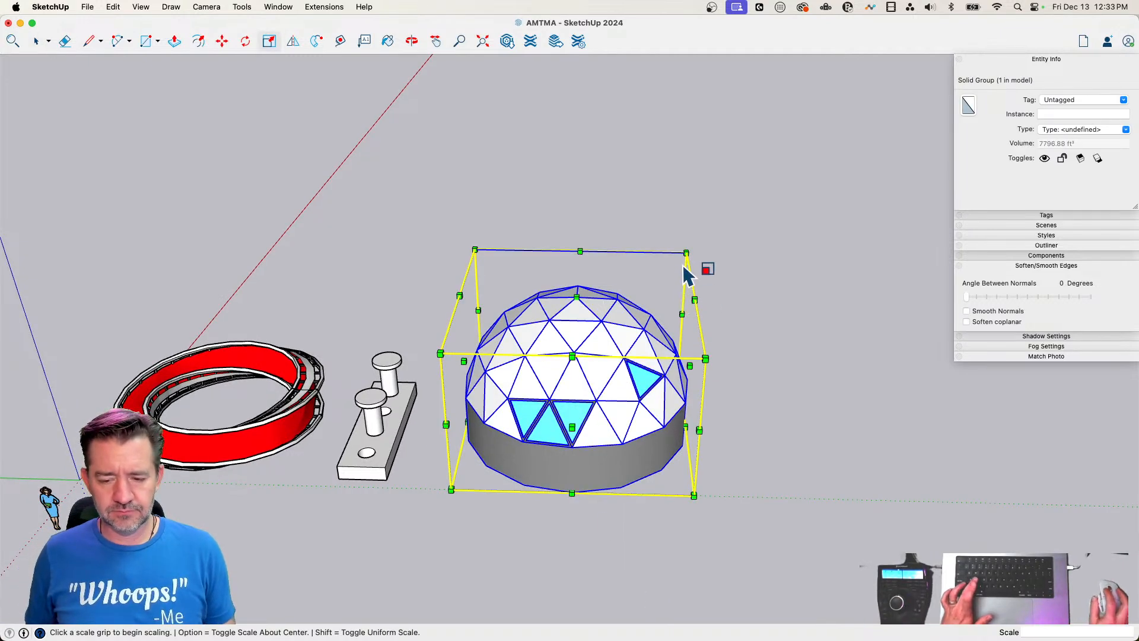
{"action": "left_click", "coordinate": [686, 253]}
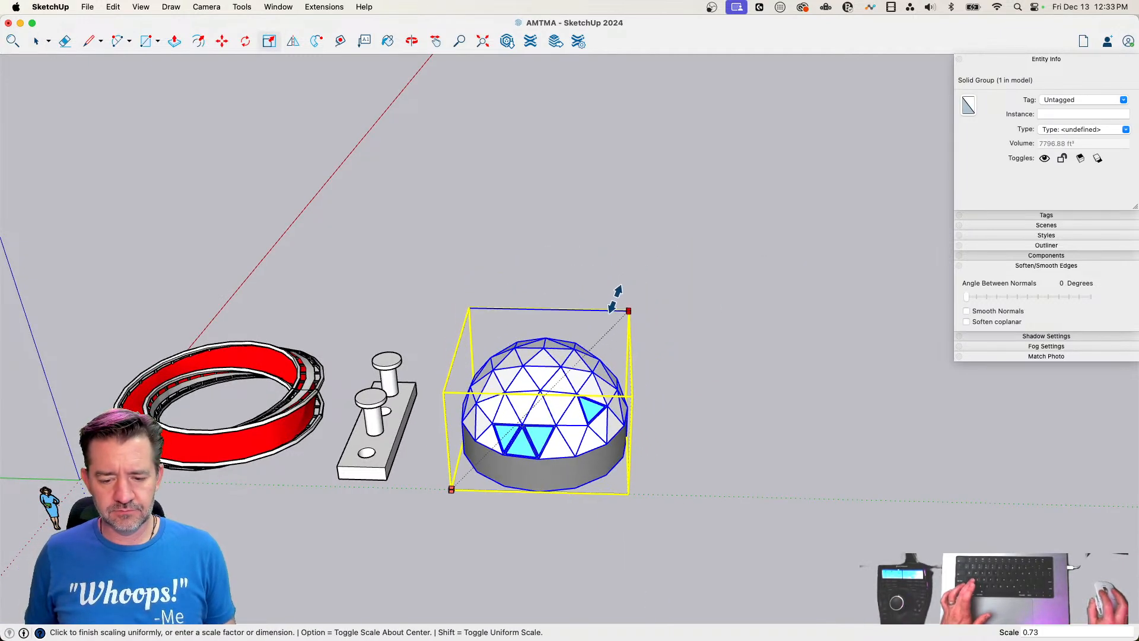
{"action": "left_click", "coordinate": [622, 306]}
{"action": "key", "text": "space"}
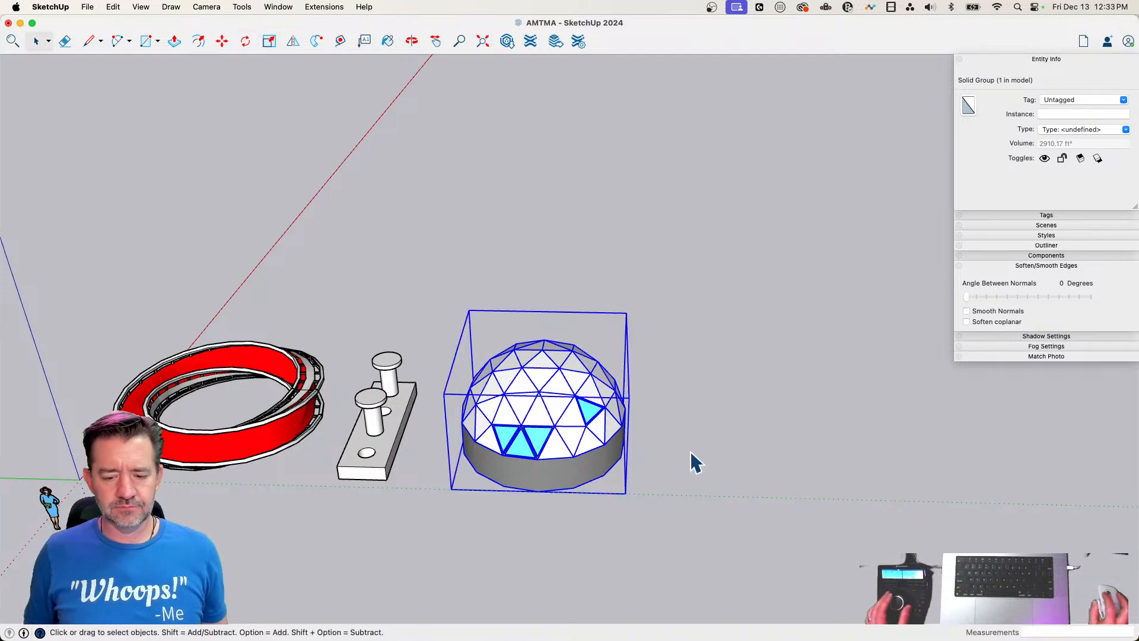
{"action": "left_click", "coordinate": [690, 452]}
{"action": "scroll", "coordinate": [689, 453], "scroll_direction": "up", "scroll_amount": 1}
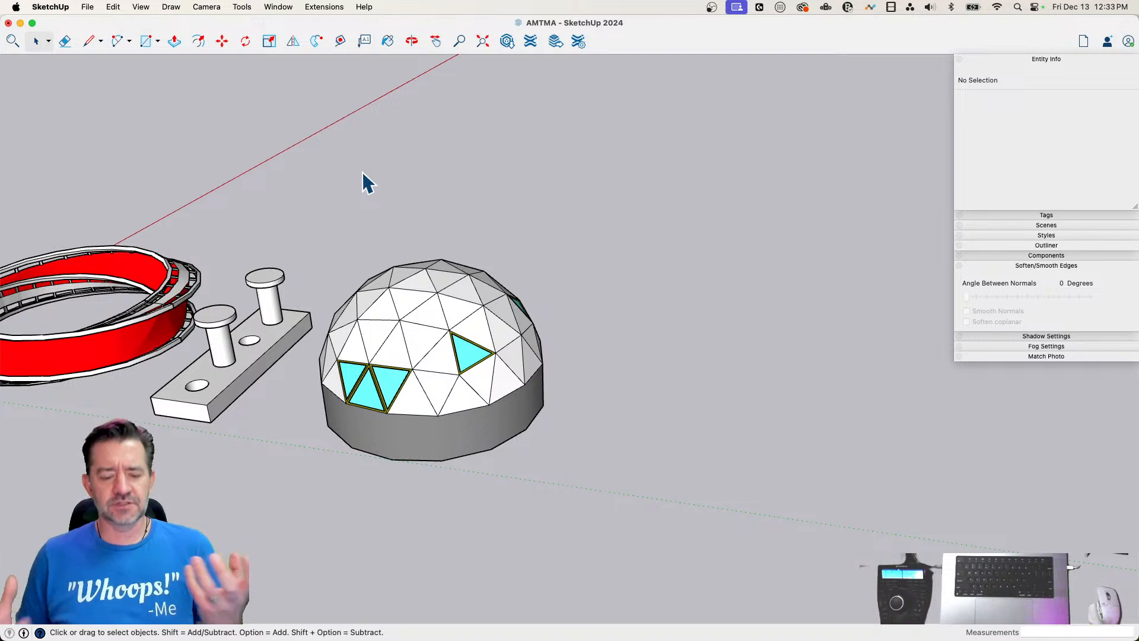
Draw a 24 by 24 inch square on the ground beside the dome
{"action": "key", "text": "r"}
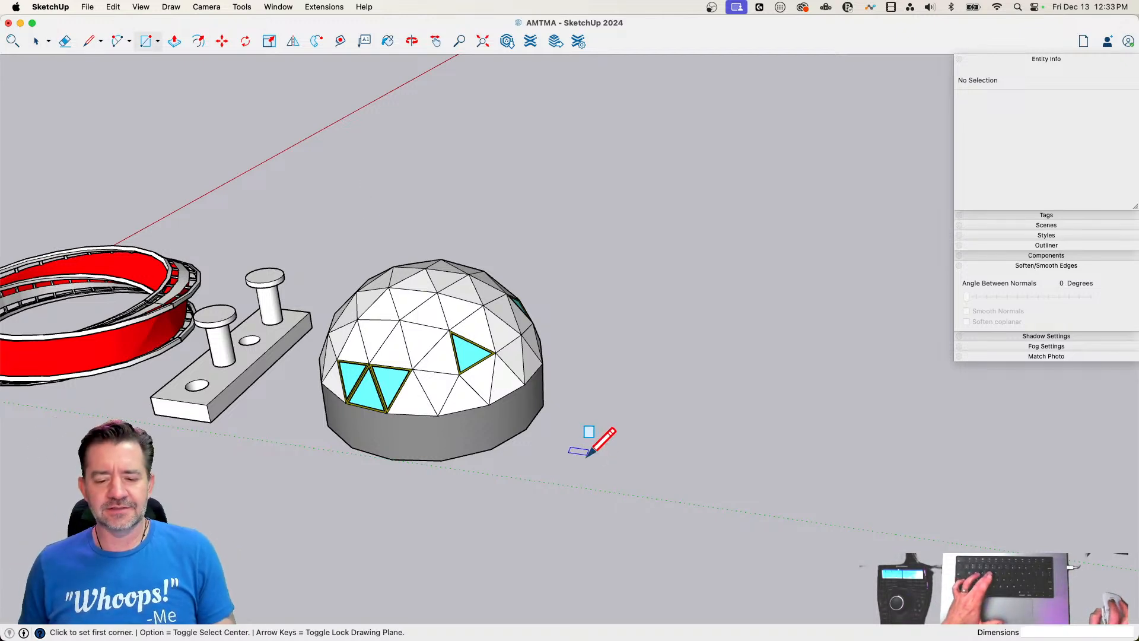
{"action": "left_click", "coordinate": [589, 458]}
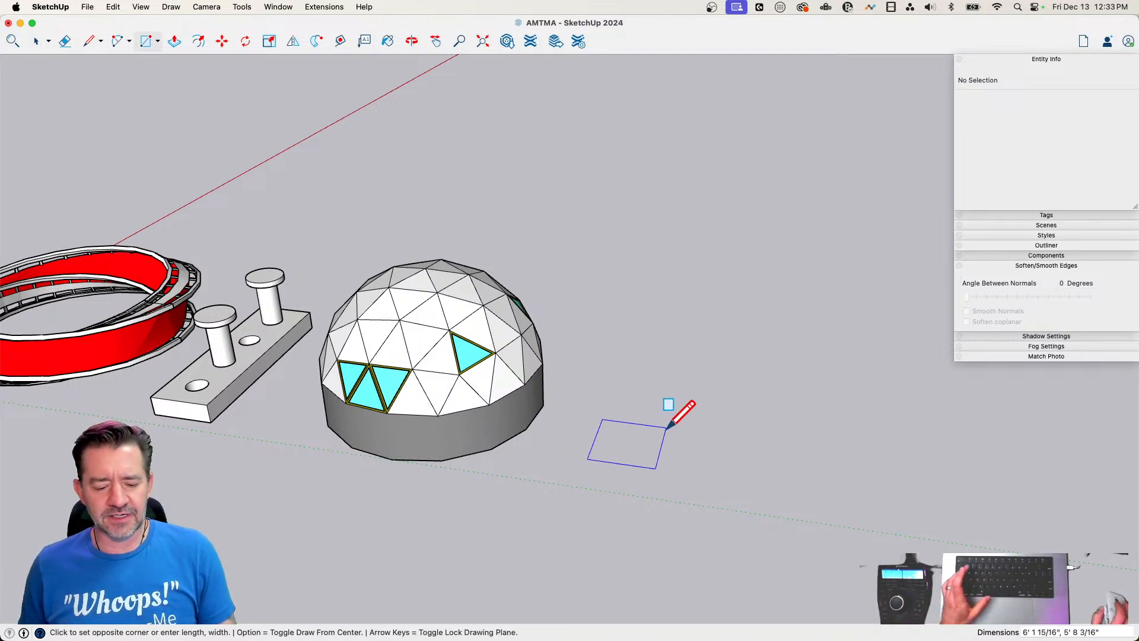
{"action": "type", "text": "24,"}
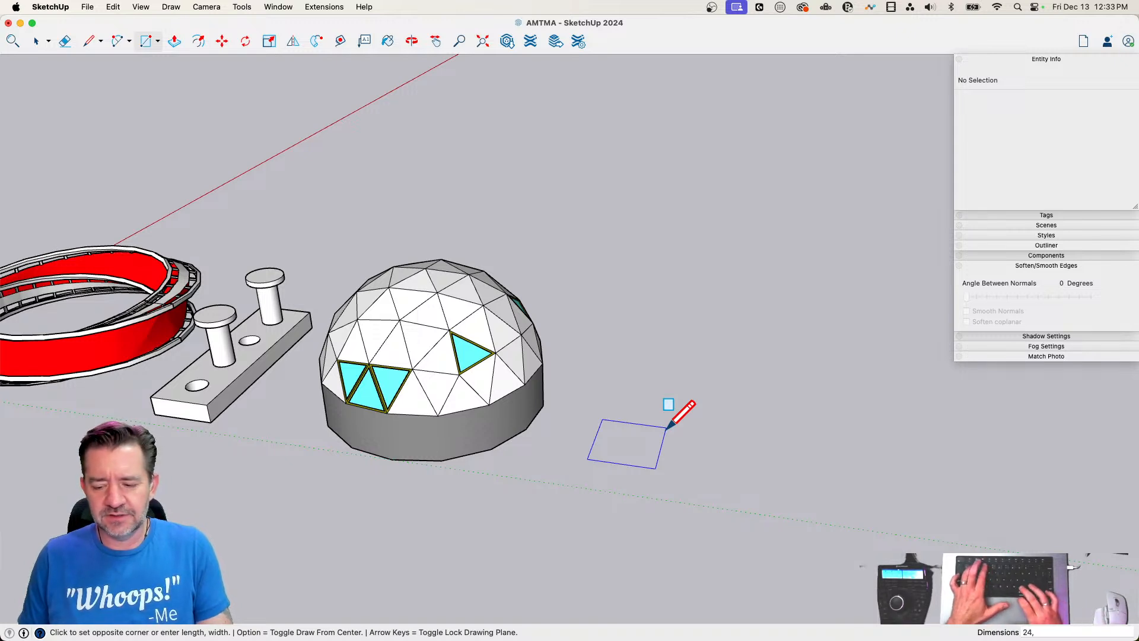
{"action": "type", "text": "24"}
{"action": "key", "text": "Return"}
Push/Pull the square up 2' into a cube
{"action": "key", "text": "p"}
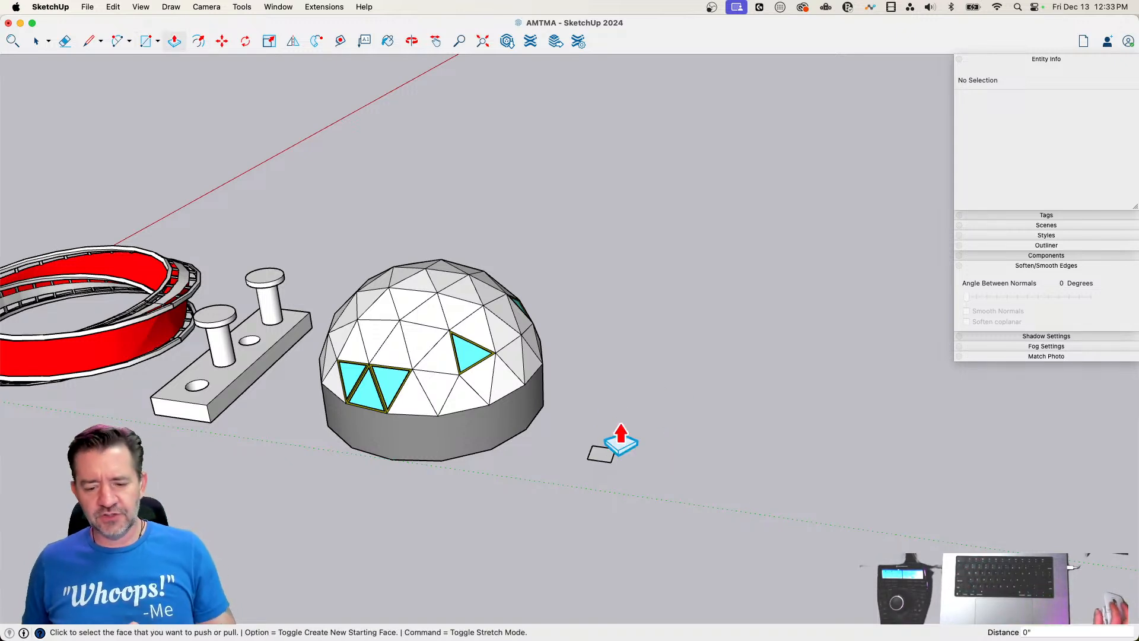
{"action": "left_click", "coordinate": [601, 462]}
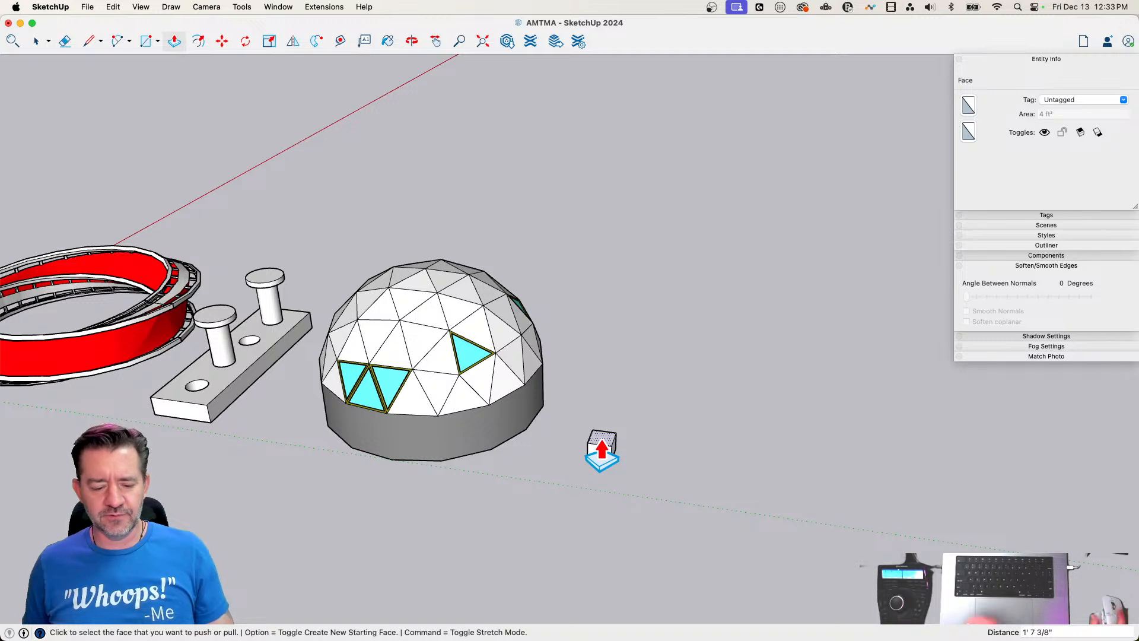
{"action": "left_click", "coordinate": [601, 462]}
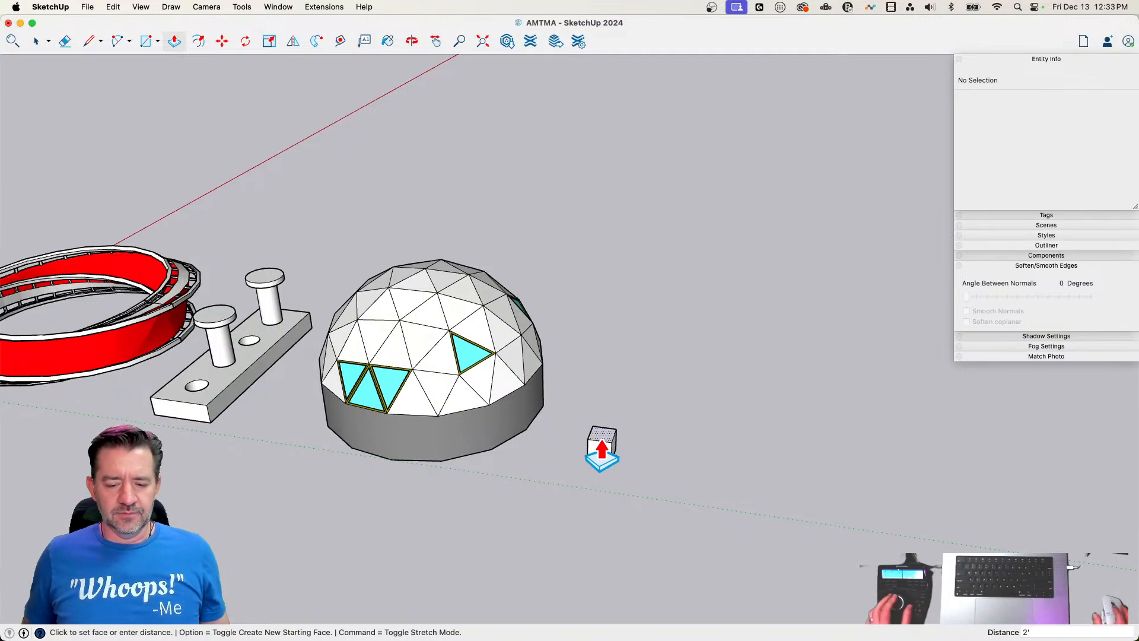
{"action": "key", "text": "space"}
{"action": "scroll", "coordinate": [596, 433], "scroll_direction": "up", "scroll_amount": 5}
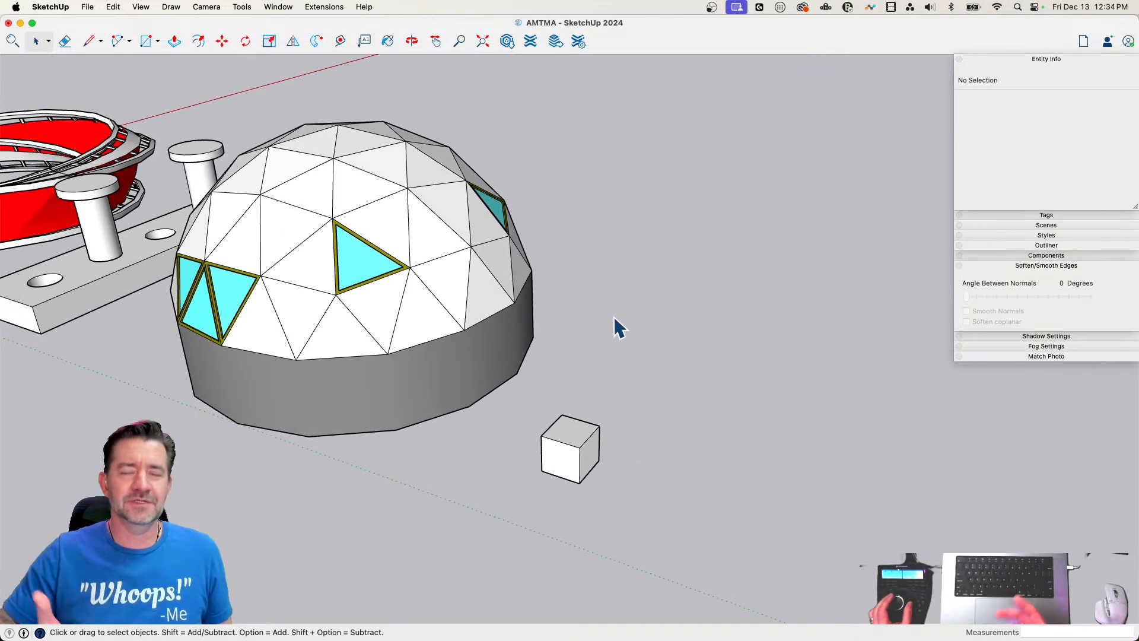
Draw a ground circle of about 5' 2" radius behind the cube and a vertical circle of 12" radius at its center
{"action": "left_click", "coordinate": [158, 42]}
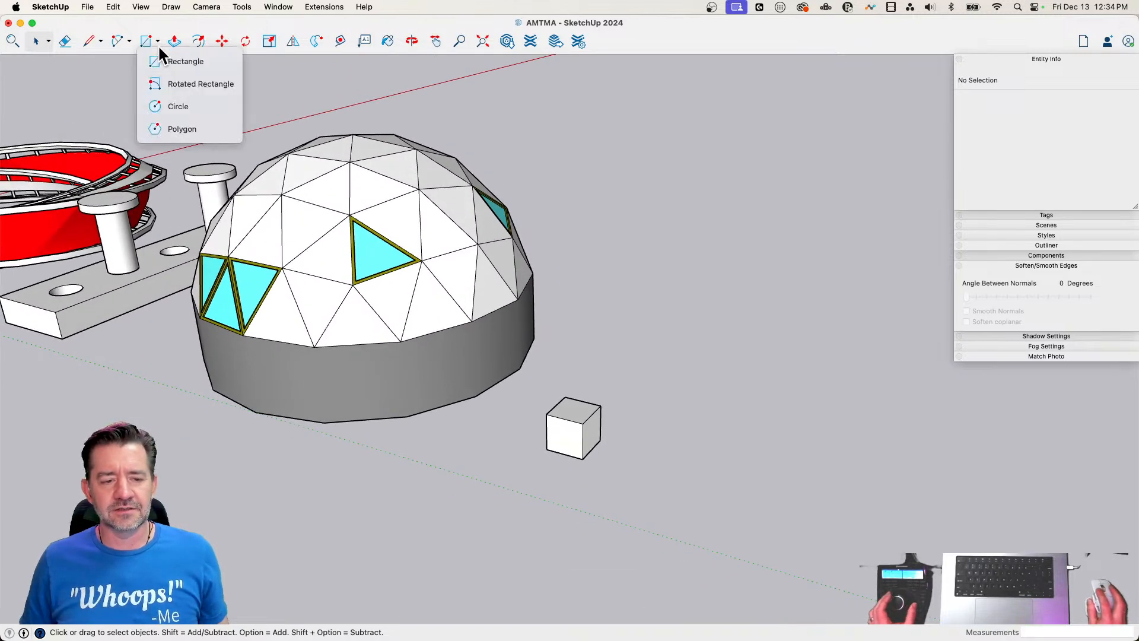
{"action": "left_click", "coordinate": [161, 111]}
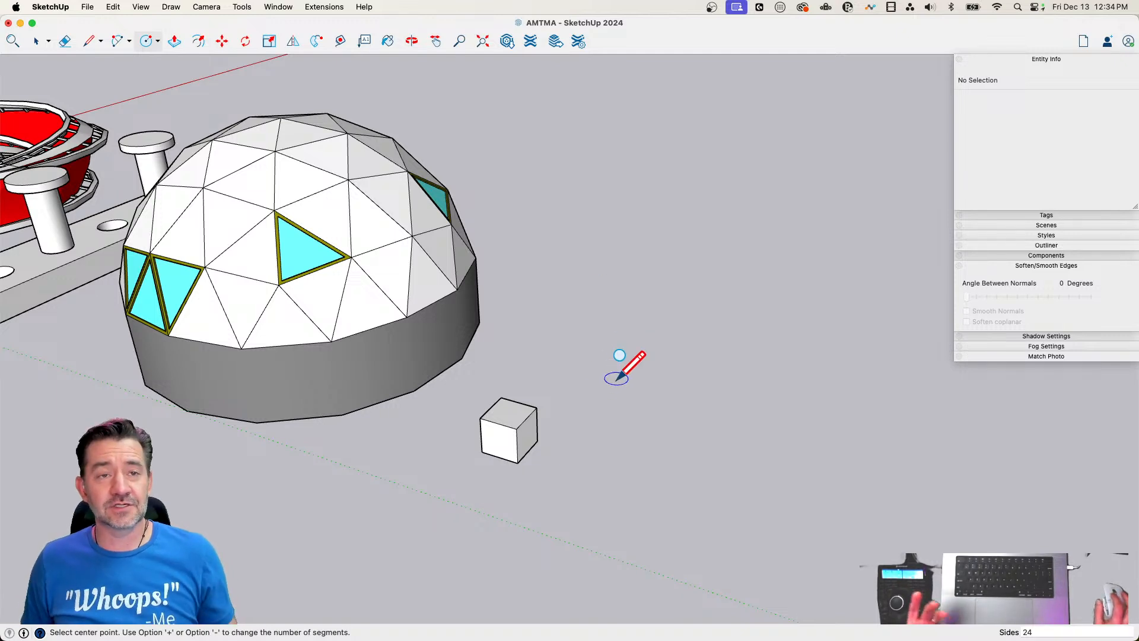
{"action": "left_click", "coordinate": [595, 355]}
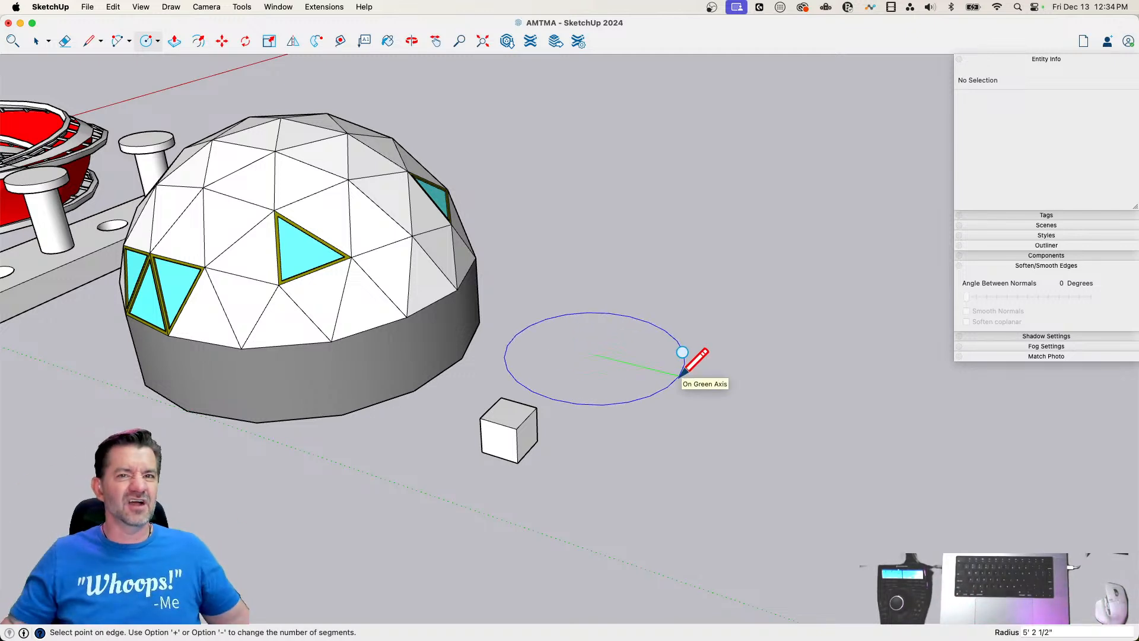
{"action": "left_click", "coordinate": [681, 374]}
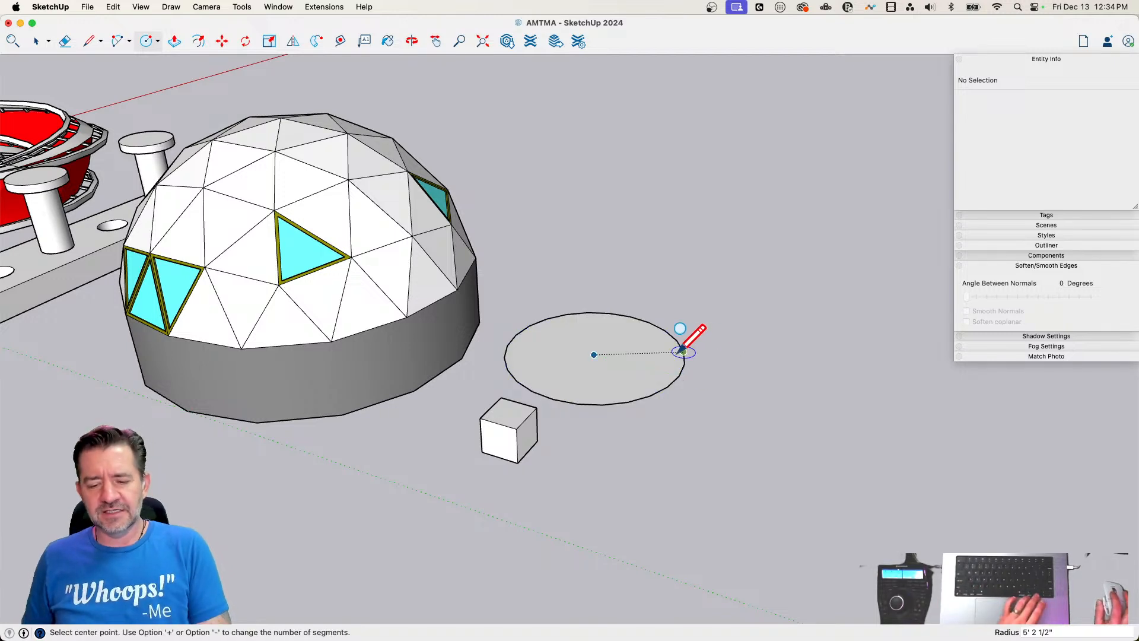
{"action": "left_click", "coordinate": [594, 354]}
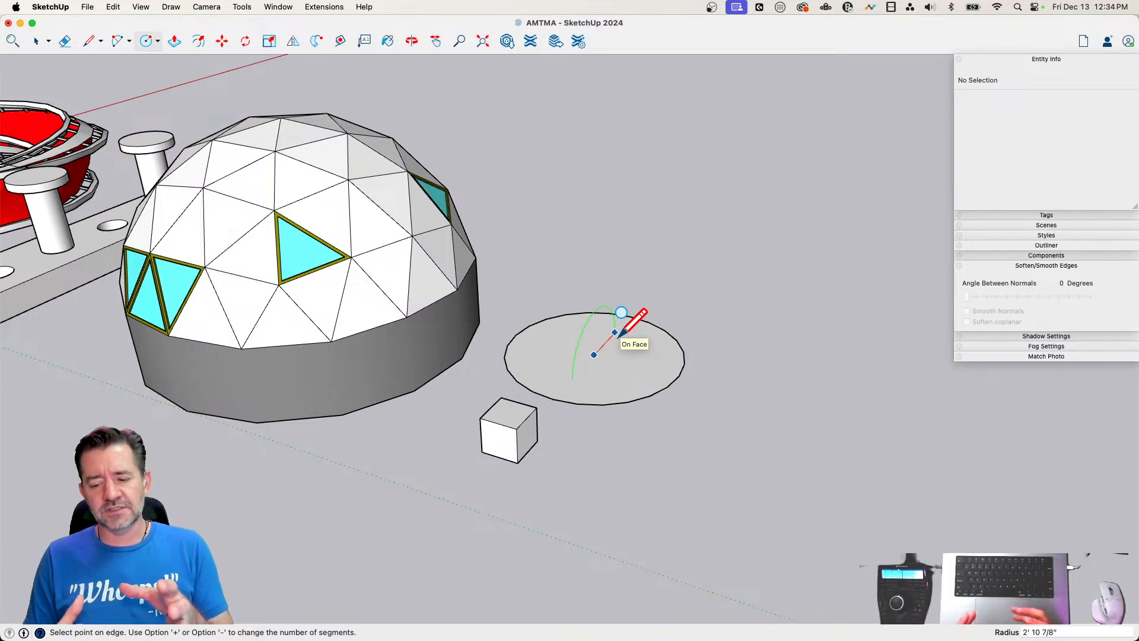
{"action": "type", "text": "12"}
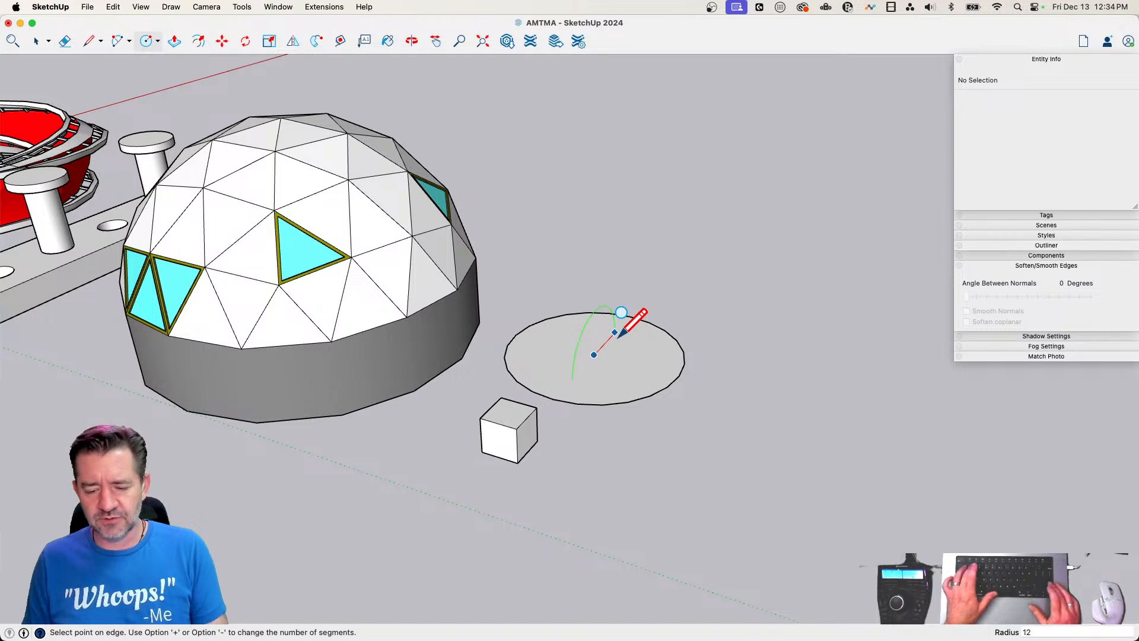
{"action": "key", "text": "Return"}
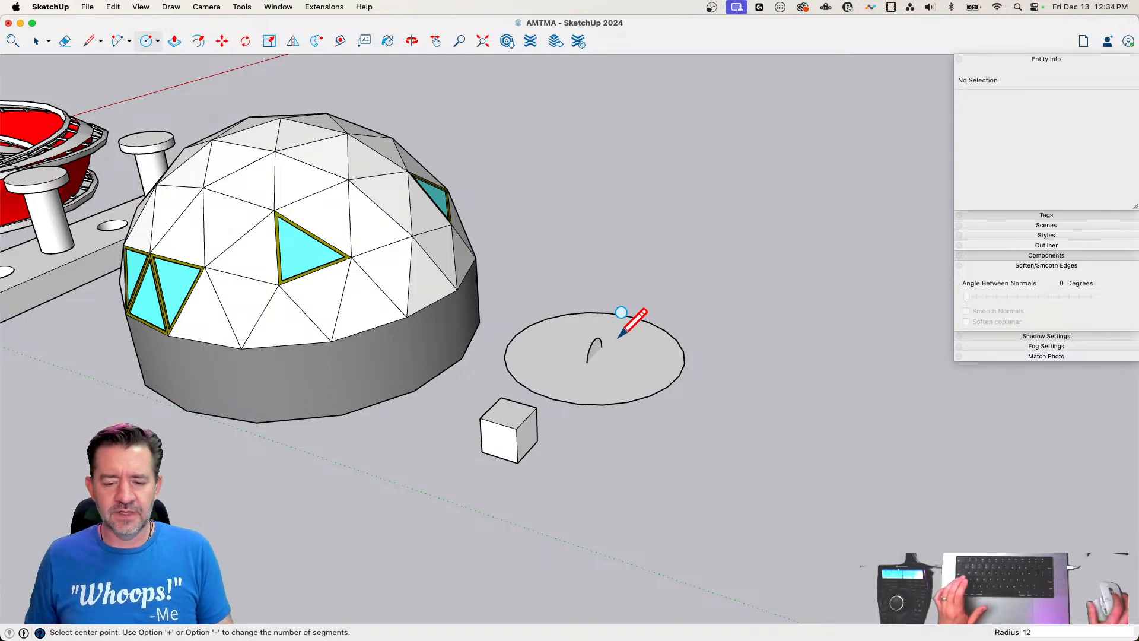
Sweep the small vertical circle around the large circle with Follow Me to form a sphere, and erase the large circle
{"action": "key", "text": "space"}
{"action": "left_click", "coordinate": [630, 372]}
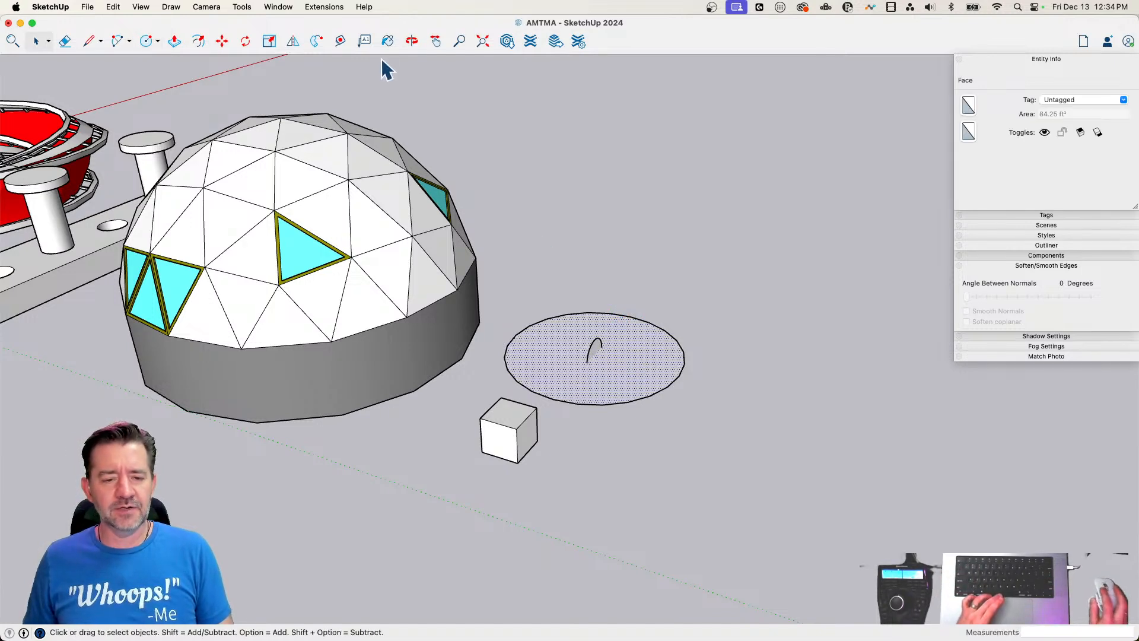
{"action": "left_click", "coordinate": [316, 41]}
{"action": "left_click", "coordinate": [594, 347]}
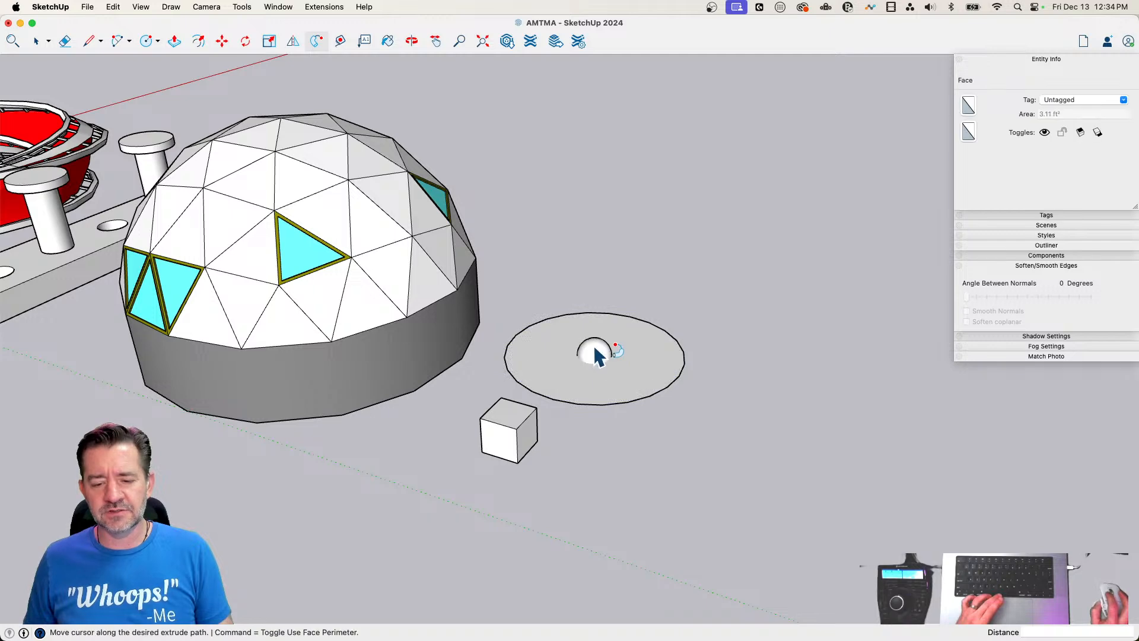
{"action": "key", "text": "e"}
{"action": "left_click_drag", "start_coordinate": [660, 307], "coordinate": [655, 358]}
{"action": "key", "text": "space"}
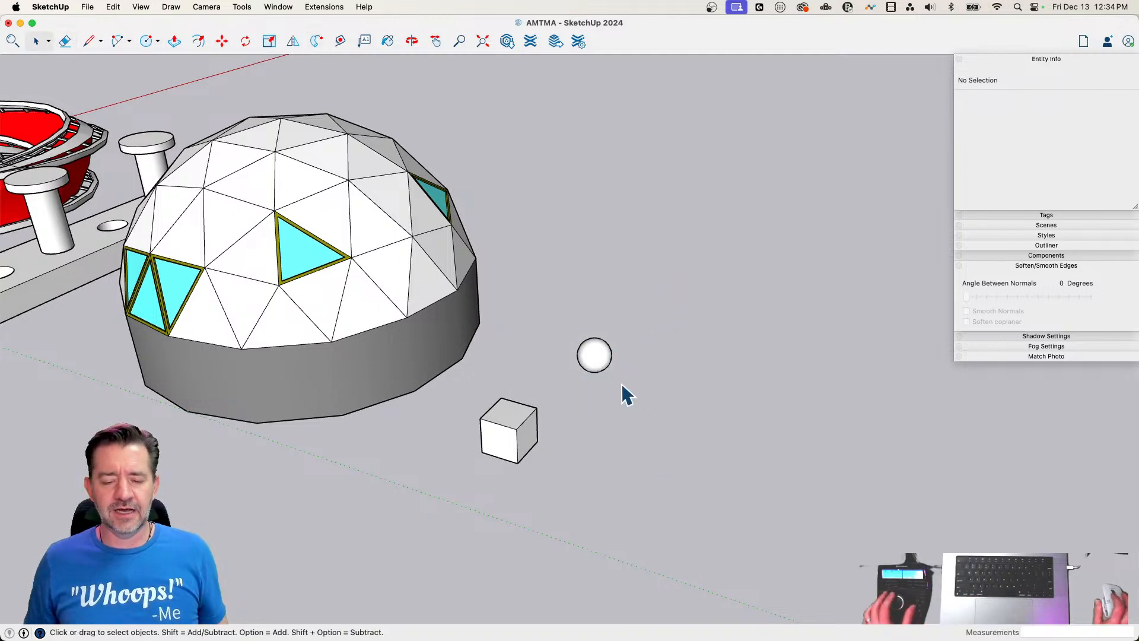
{"action": "scroll", "coordinate": [564, 351], "scroll_direction": "up", "scroll_amount": 3}
{"action": "left_click", "coordinate": [611, 364]}
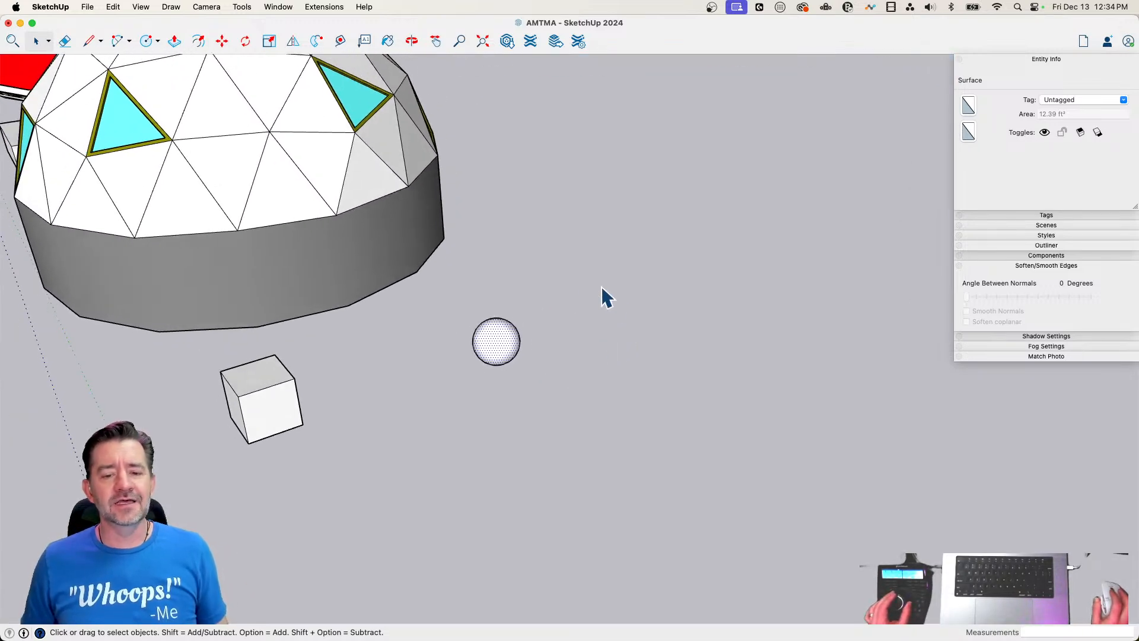
Draw a ground circle of about 4' radius beside the sphere and a vertical circle of 1' radius on its edge
{"action": "key", "text": "c"}
{"action": "left_click", "coordinate": [491, 388]}
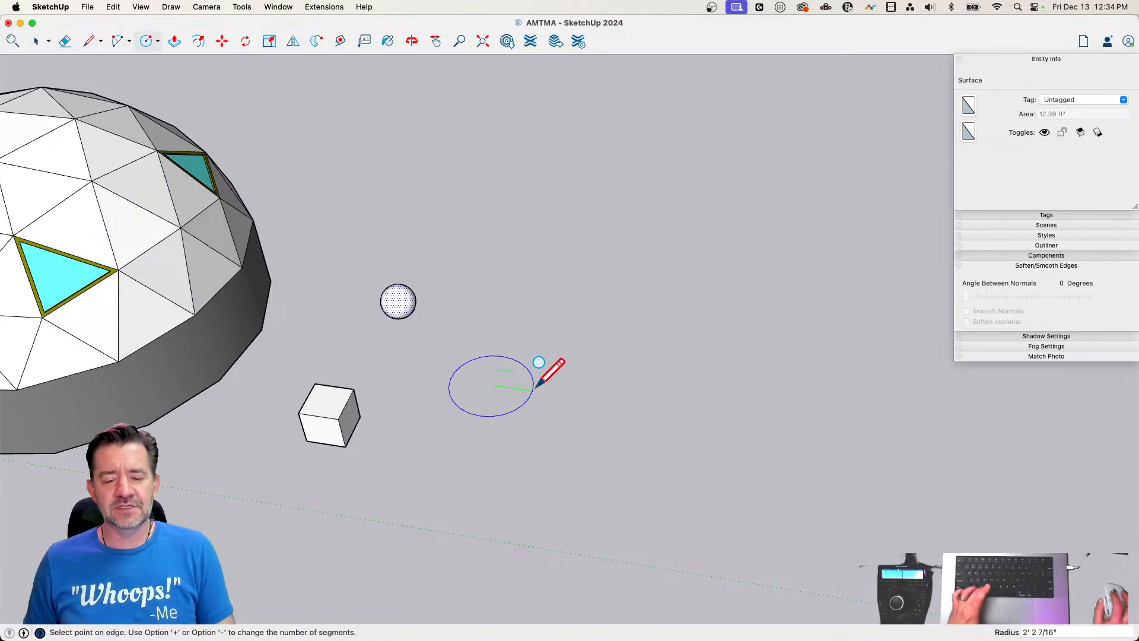
{"action": "left_click", "coordinate": [568, 385]}
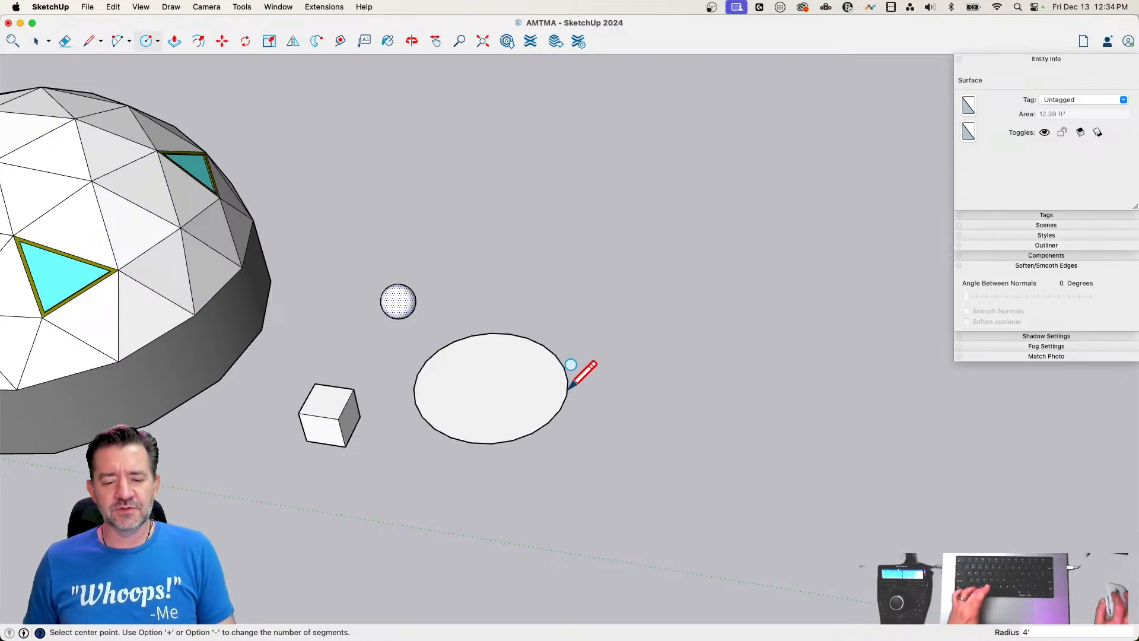
{"action": "left_click", "coordinate": [509, 334]}
{"action": "type", "text": "1"}
{"action": "key", "text": "Return"}
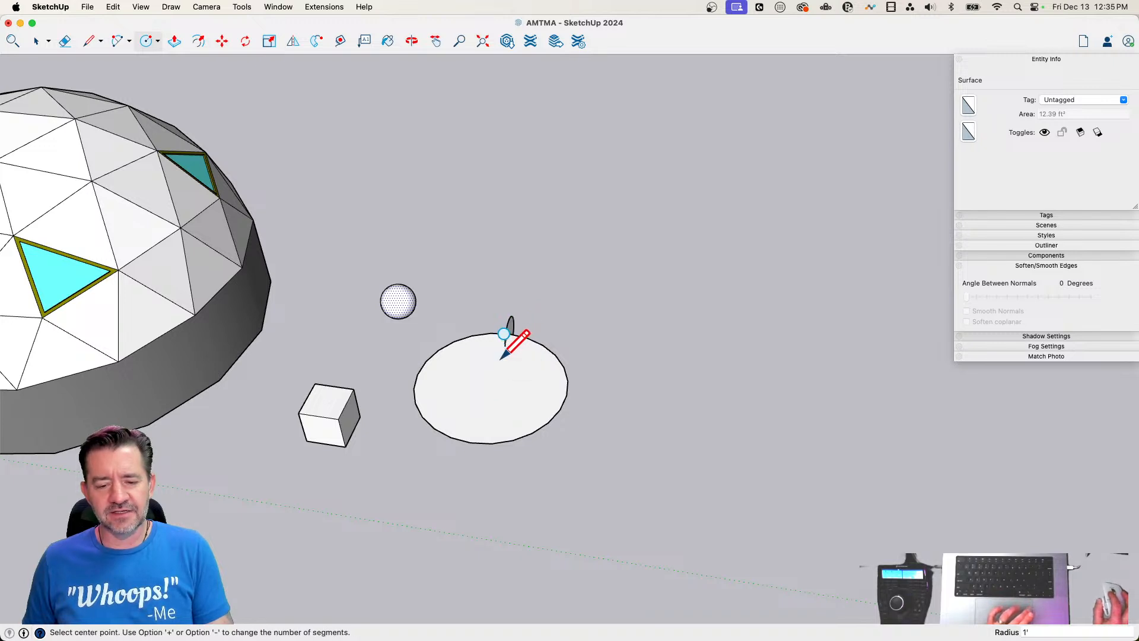
Sweep the small vertical circle around the large ground circle with Follow Me to form a torus, and delete the leftover inner face
{"action": "key", "text": "space"}
{"action": "left_click", "coordinate": [561, 371]}
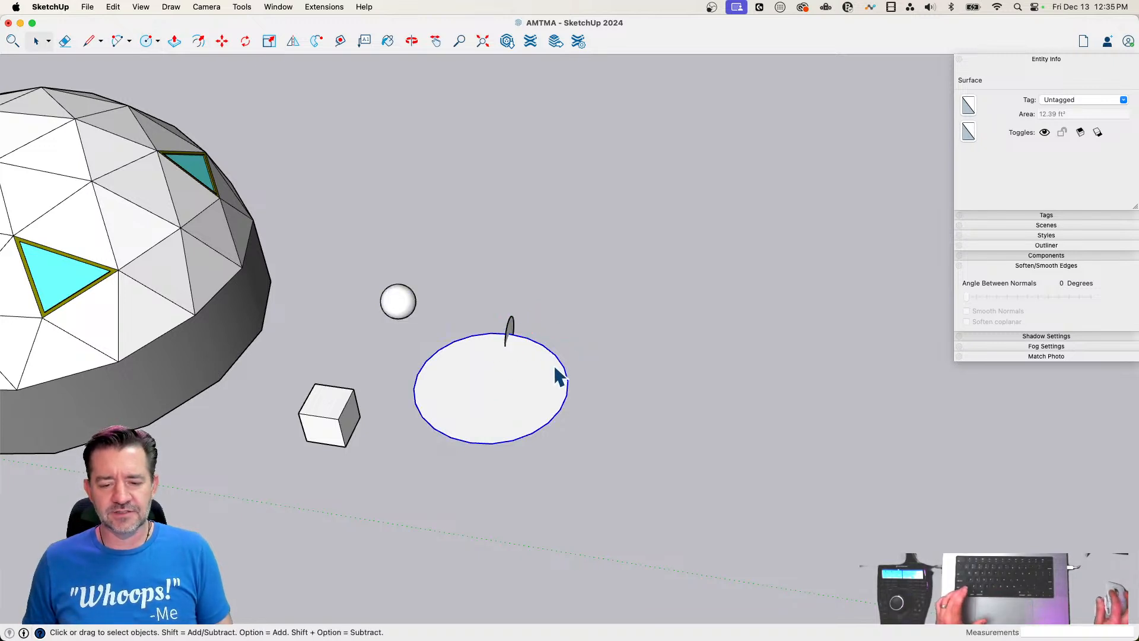
{"action": "left_click", "coordinate": [318, 41]}
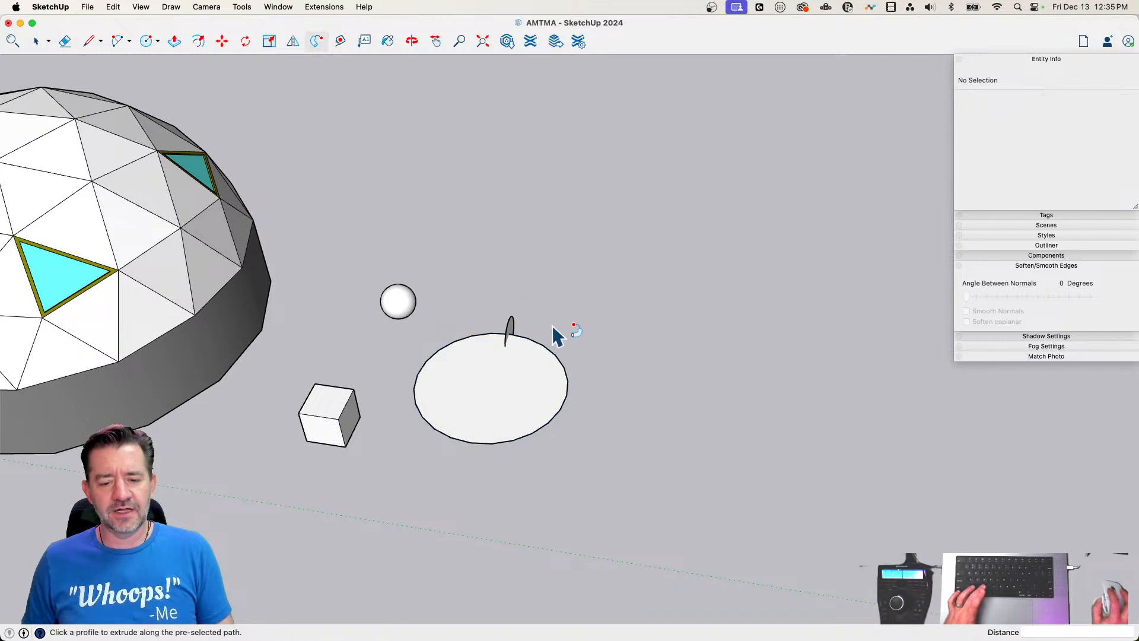
{"action": "left_click", "coordinate": [513, 327]}
{"action": "key", "text": "space"}
{"action": "left_click", "coordinate": [494, 390]}
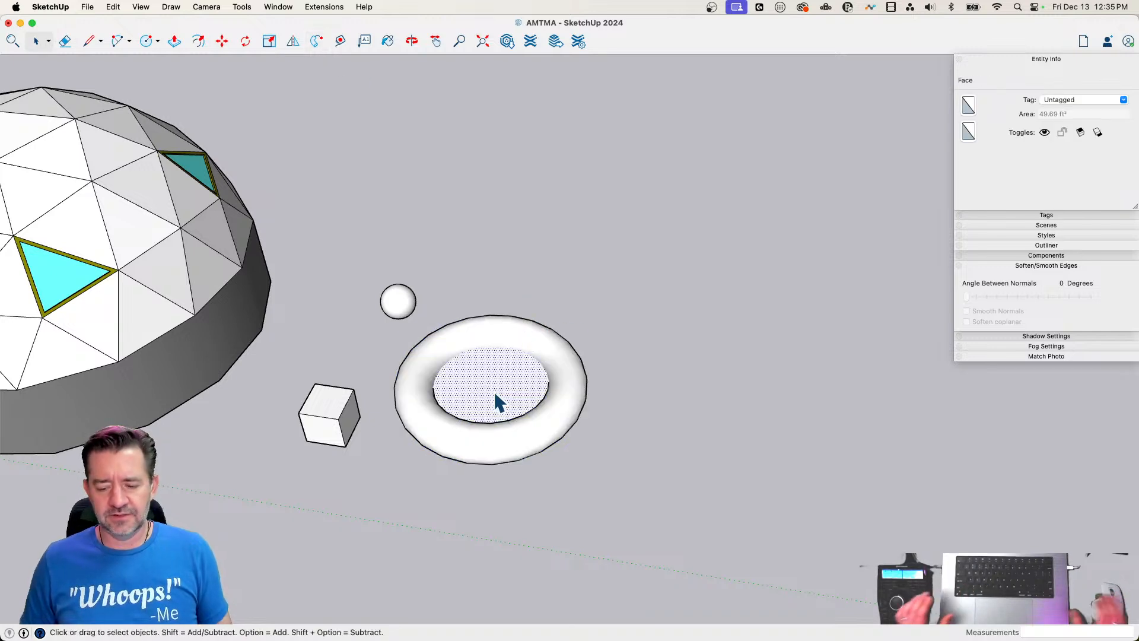
{"action": "key", "text": "Delete"}
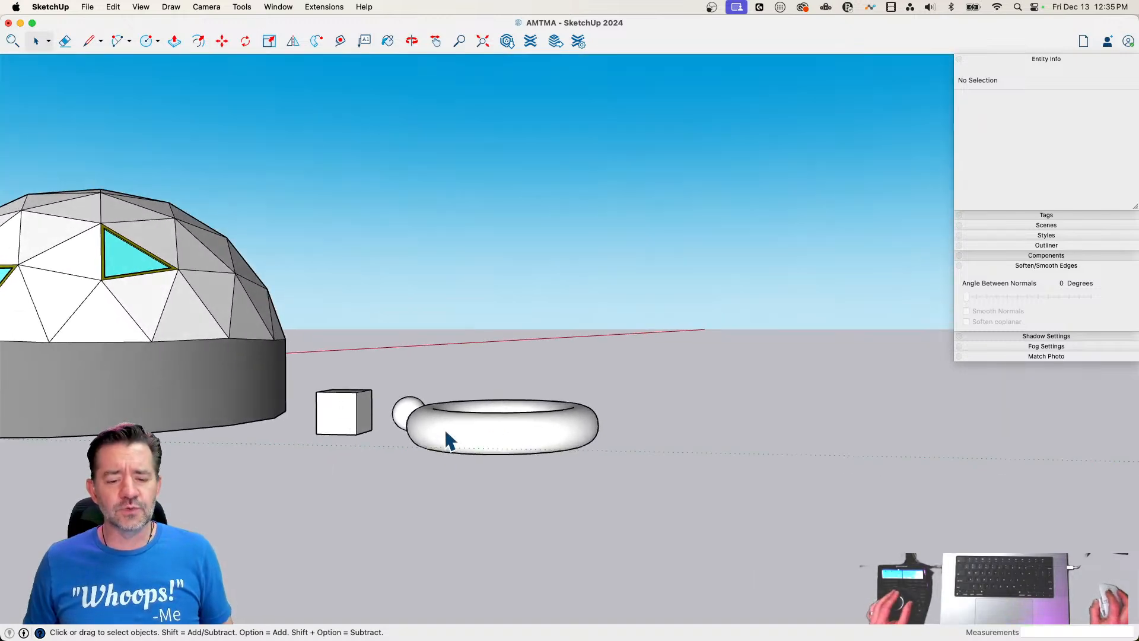
Raise the sphere and the swept torus together to the level of the cube's base, and clear the selection
{"action": "left_click_drag", "start_coordinate": [451, 346], "coordinate": [402, 447]}
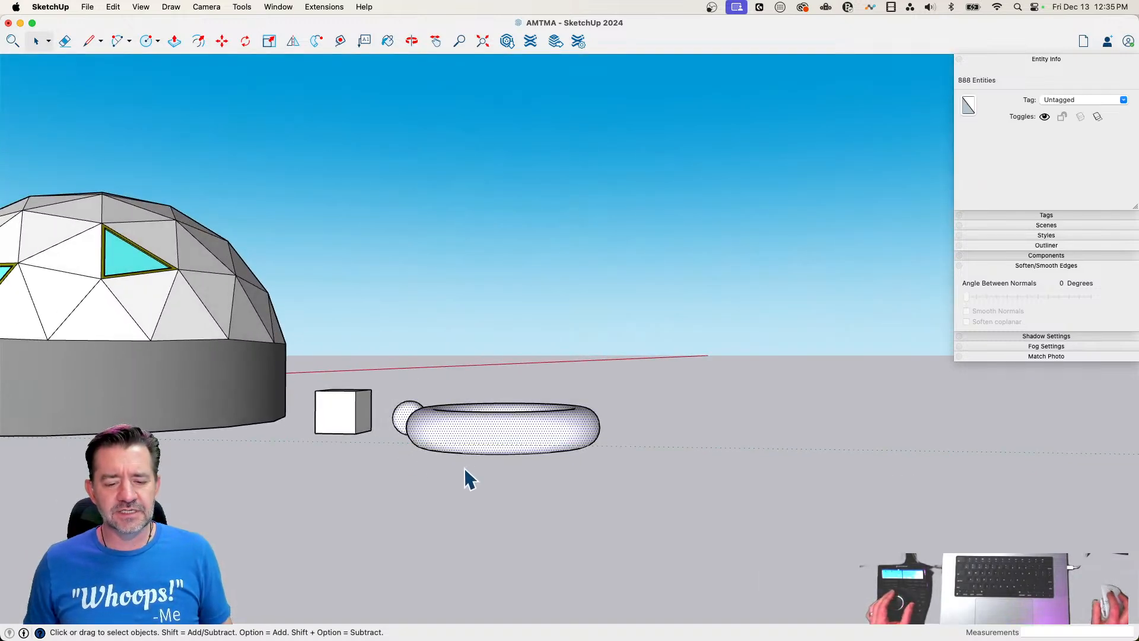
{"action": "key", "text": "m"}
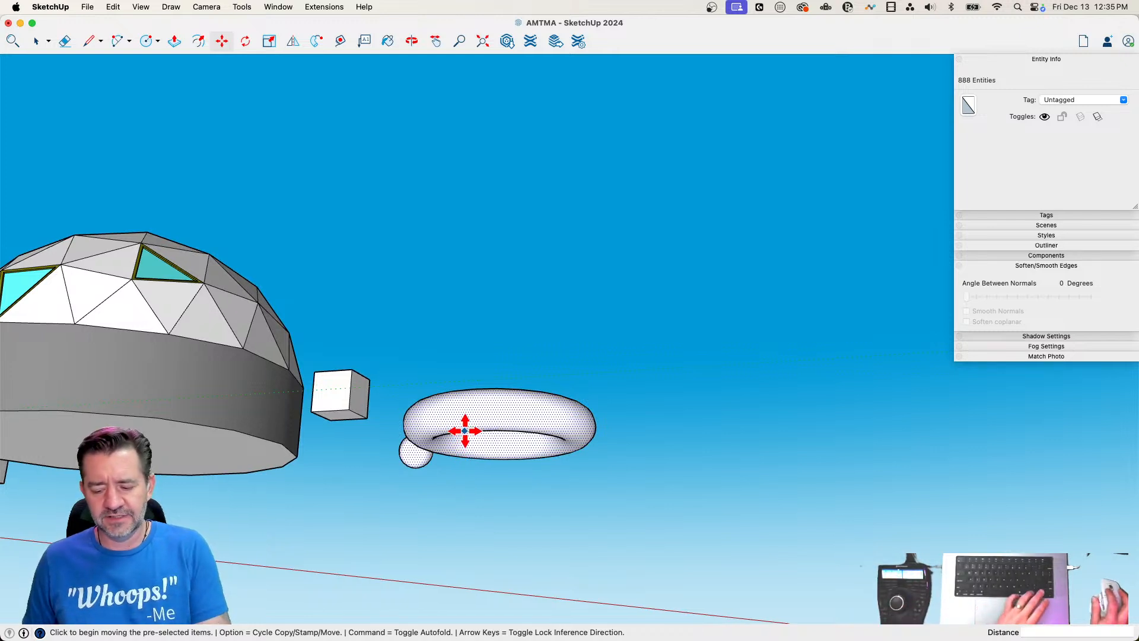
{"action": "left_click", "coordinate": [465, 427]}
{"action": "left_click", "coordinate": [351, 410]}
{"action": "key", "text": "space"}
{"action": "left_click", "coordinate": [487, 497]}
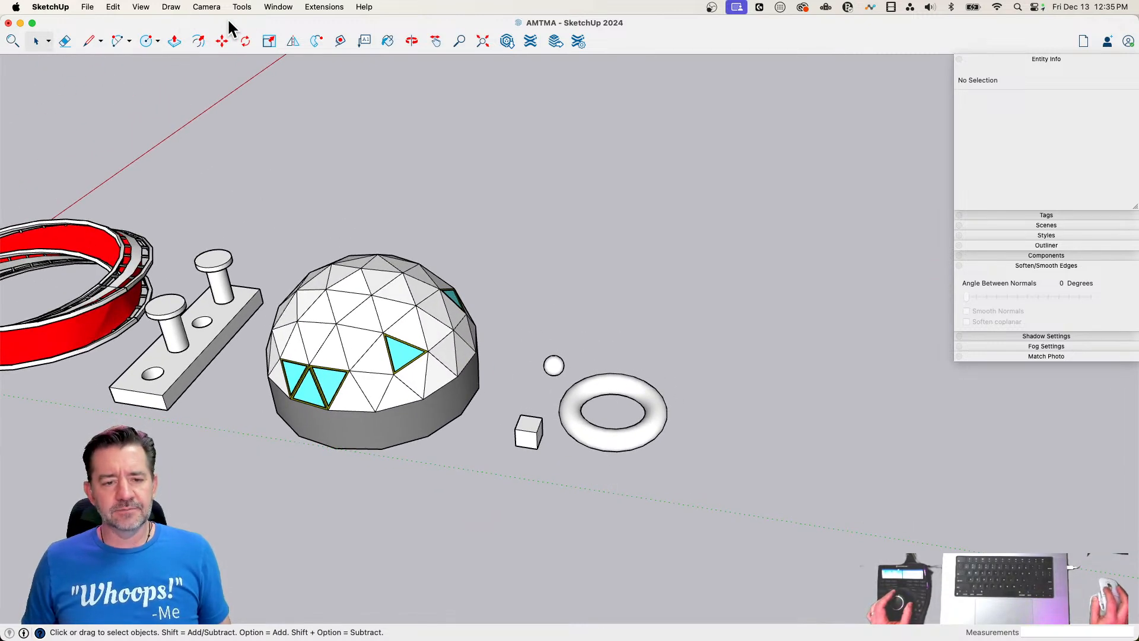
Create a torus with the 3D Shapes command, using an inner radius of 1' and an outer radius of 4'
{"action": "left_click", "coordinate": [312, 8]}
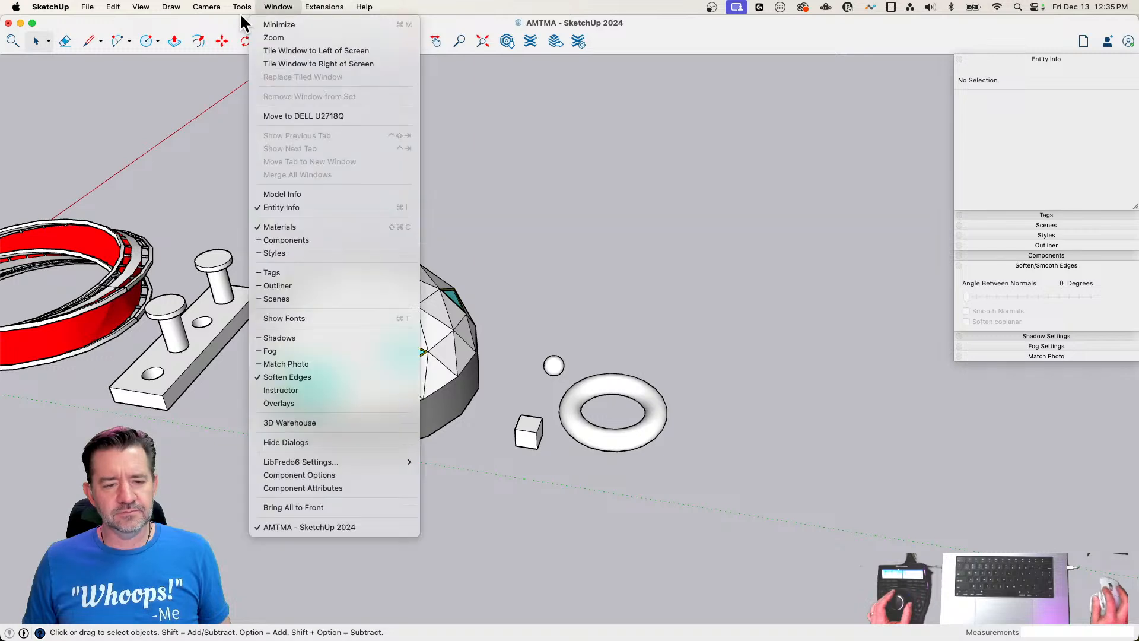
{"action": "mouse_move", "coordinate": [241, 9]}
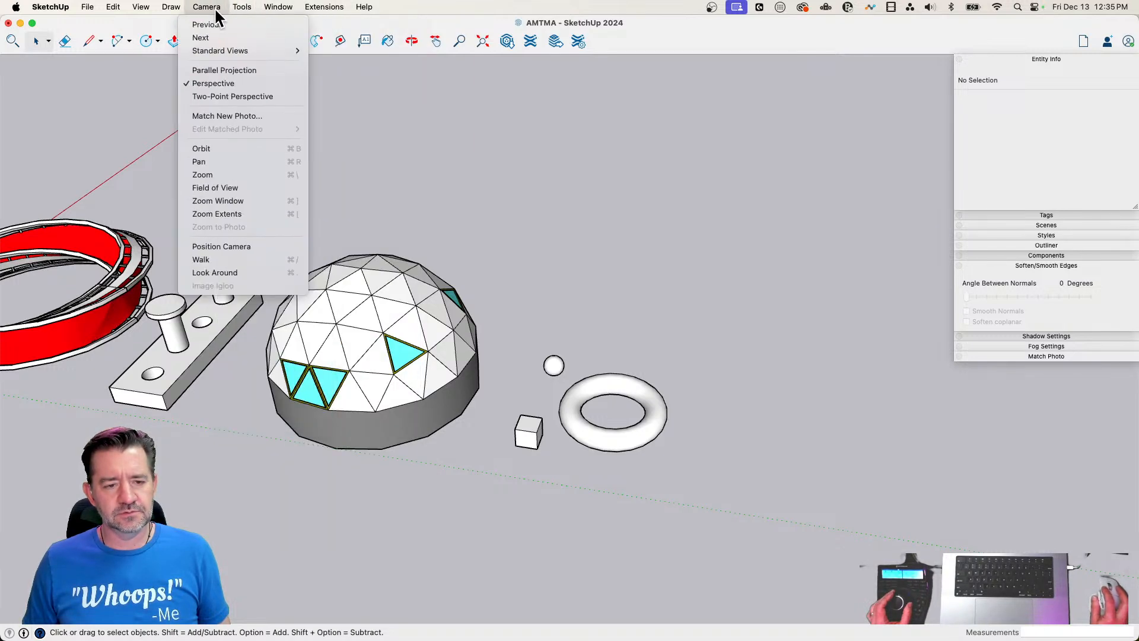
{"action": "mouse_move", "coordinate": [312, 9]}
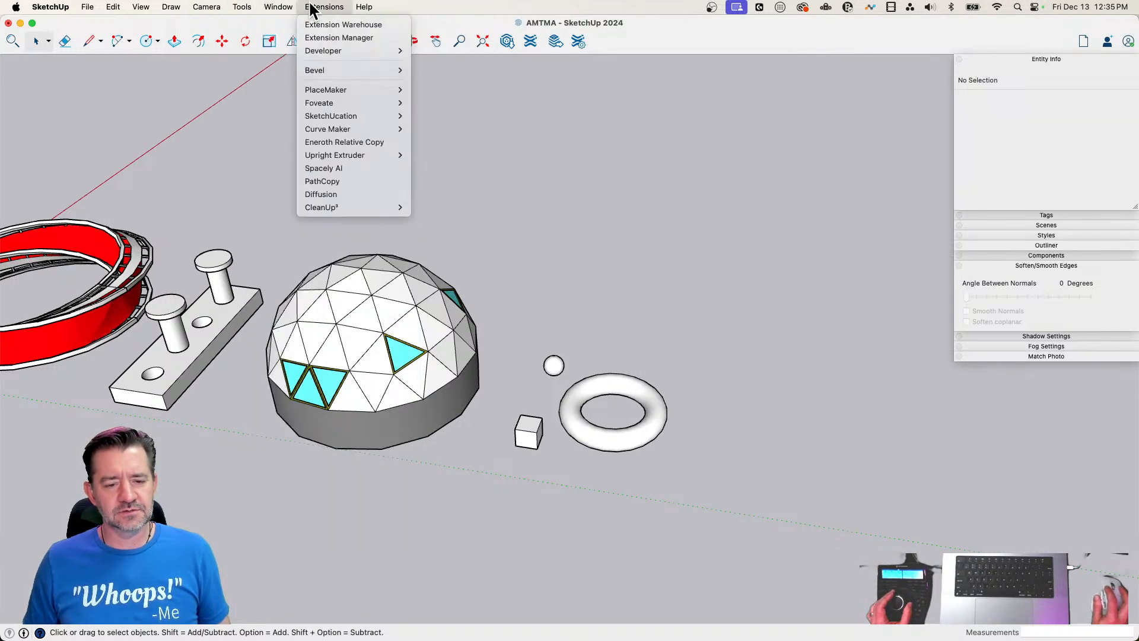
{"action": "mouse_move", "coordinate": [168, 5]}
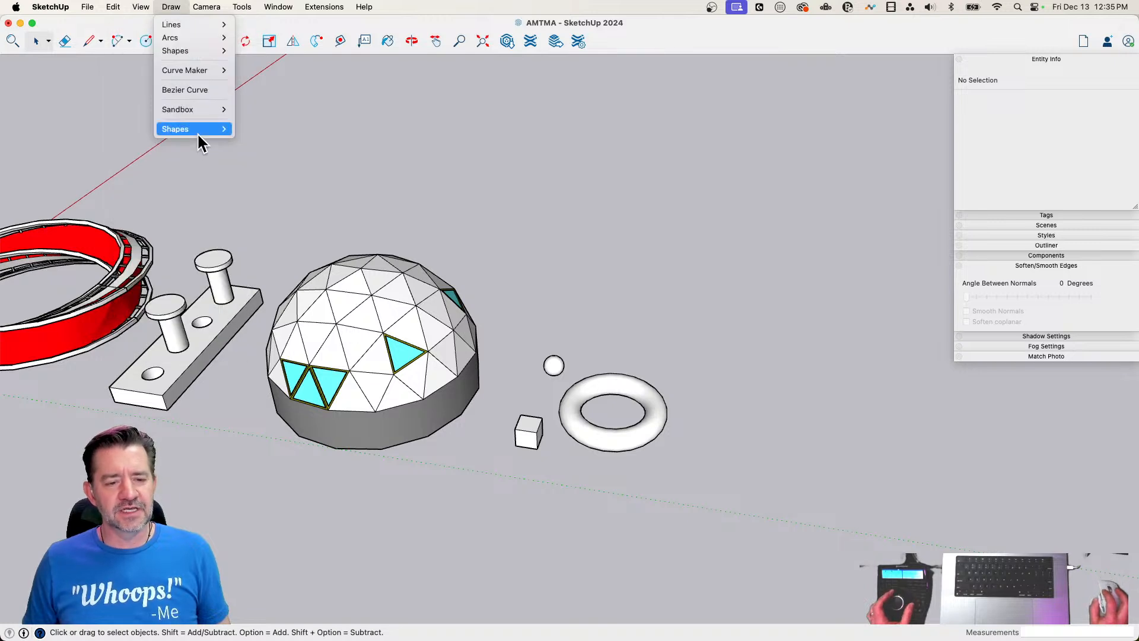
{"action": "mouse_move", "coordinate": [198, 134]}
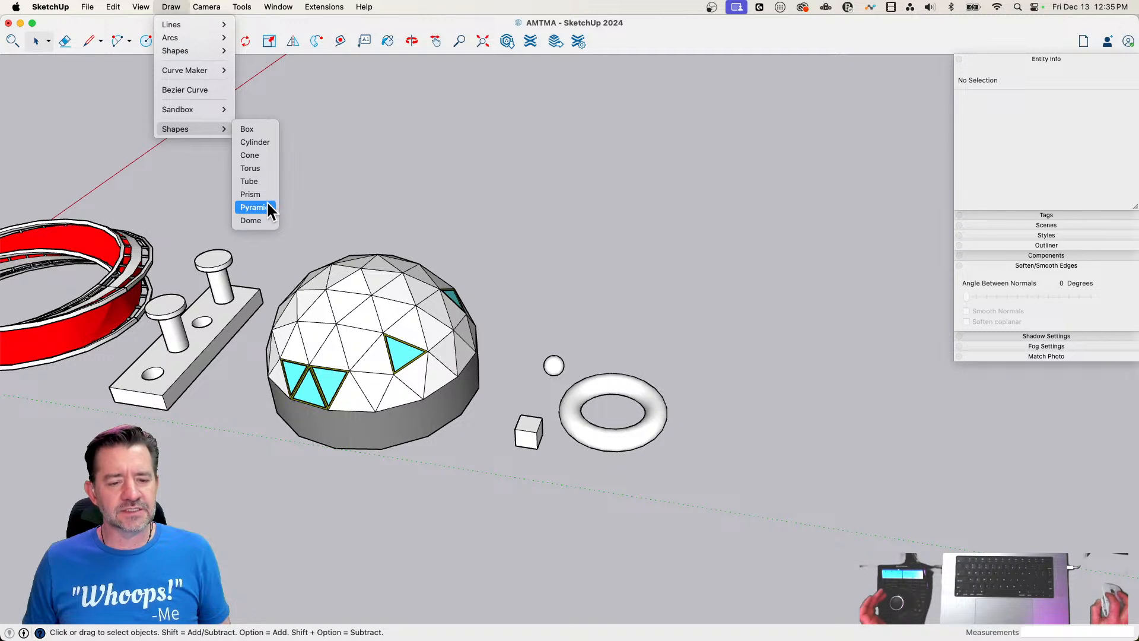
{"action": "left_click", "coordinate": [255, 169]}
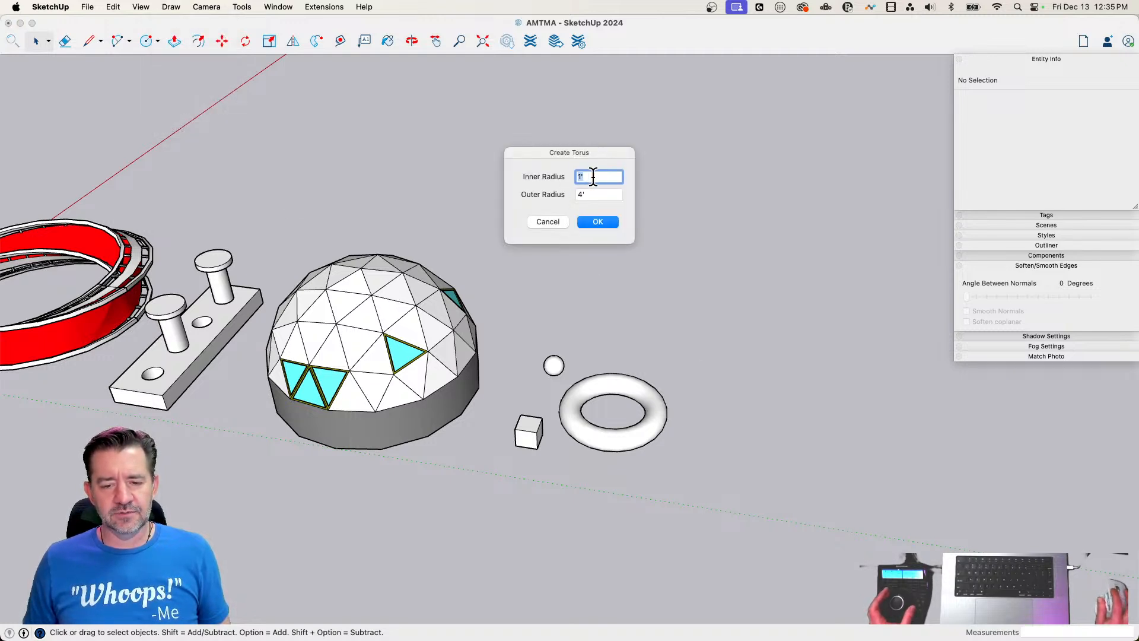
{"action": "left_click", "coordinate": [598, 221]}
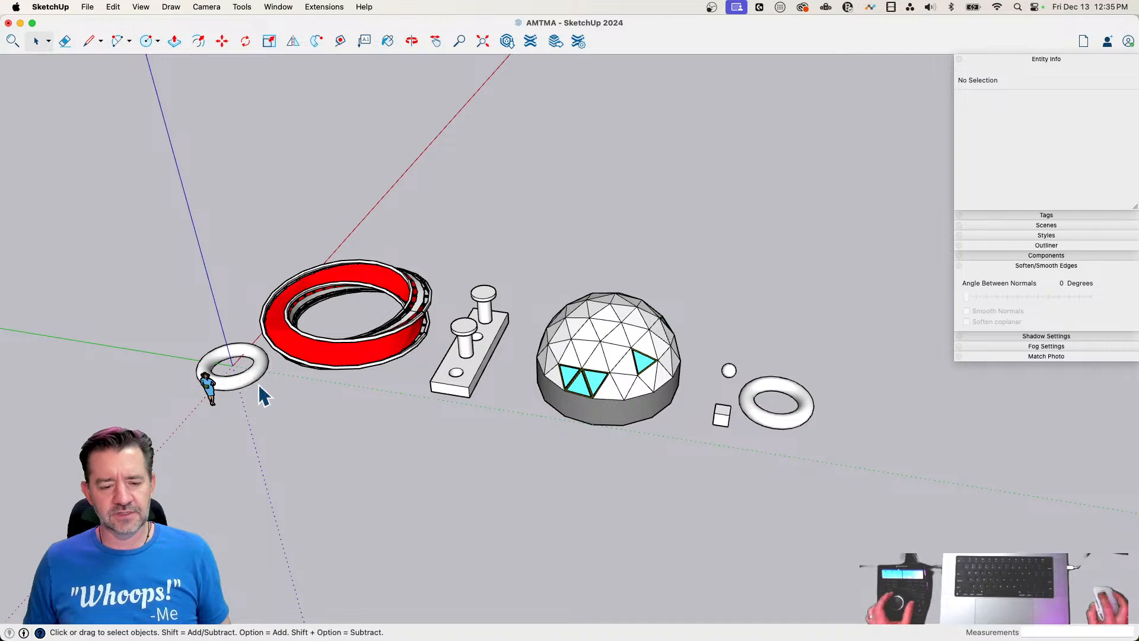
Move the new torus from the origin to the open ground behind the sphere and the swept torus
{"action": "left_click", "coordinate": [261, 389]}
{"action": "key", "text": "m"}
{"action": "left_click", "coordinate": [270, 407]}
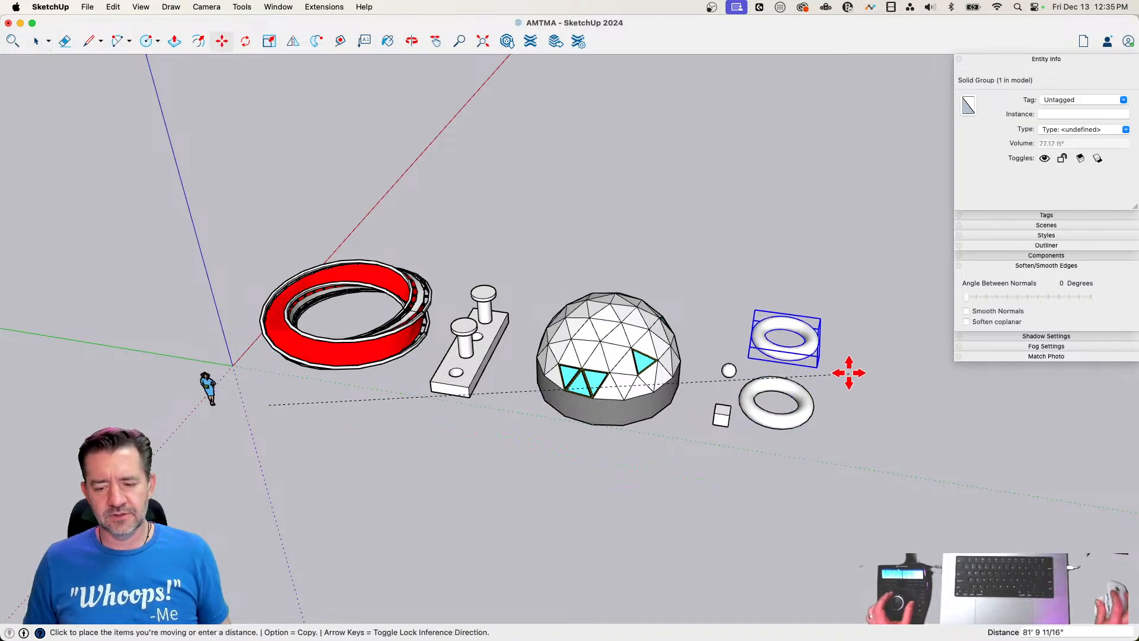
{"action": "left_click", "coordinate": [842, 382]}
{"action": "key", "text": "space"}
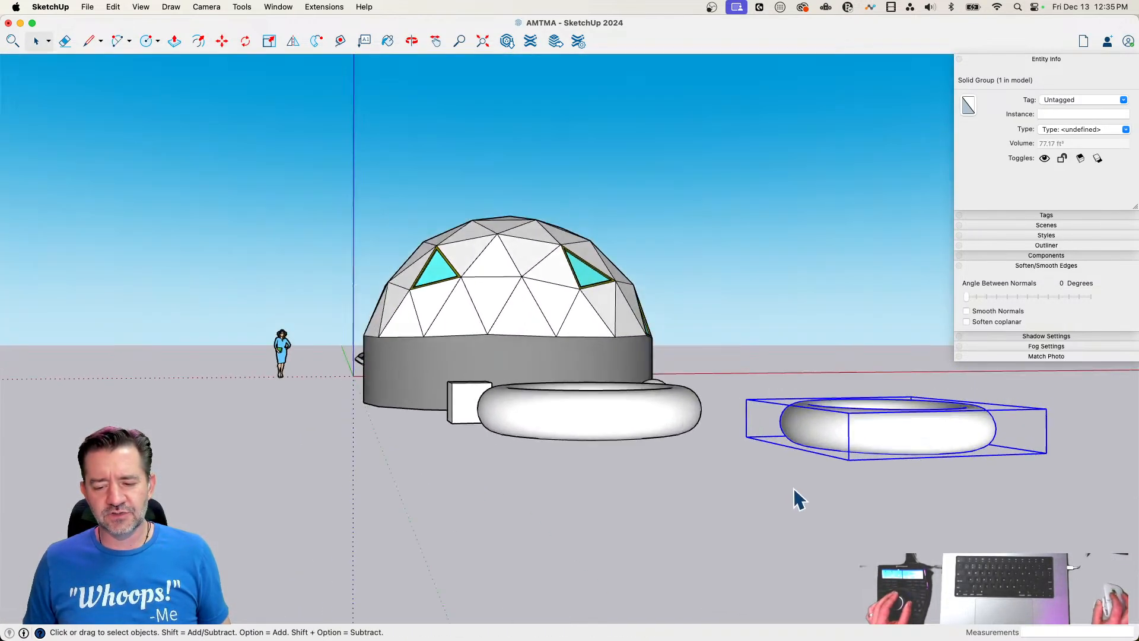
Raise the new torus vertically to the level of the cube's base
{"action": "key", "text": "m"}
{"action": "left_click", "coordinate": [824, 475]}
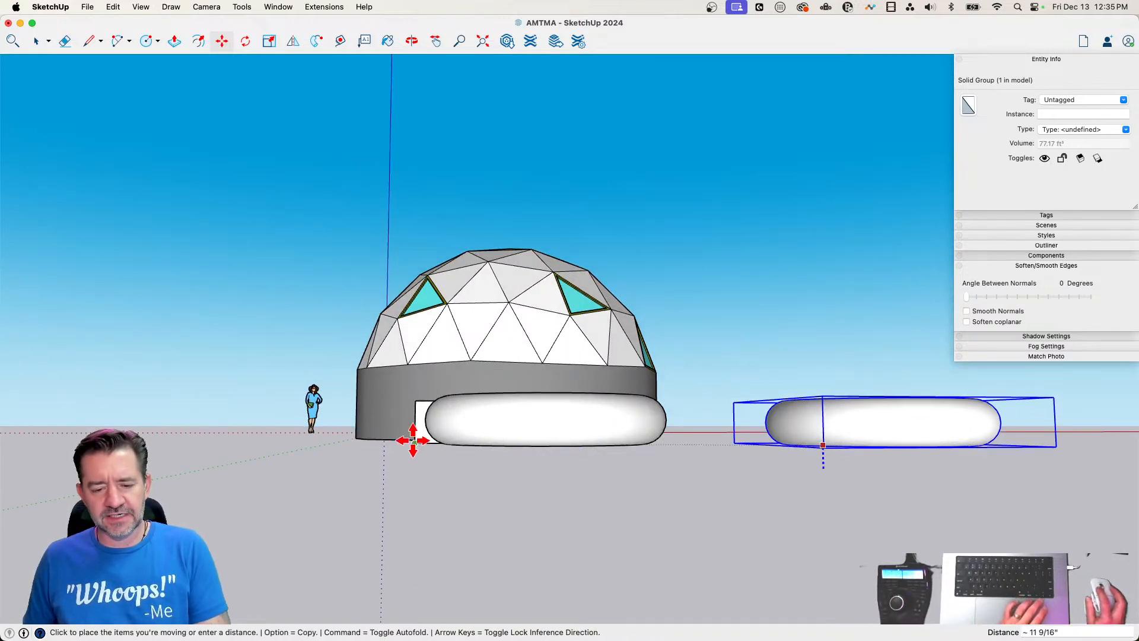
{"action": "key", "text": "Escape"}
{"action": "key", "text": "space"}
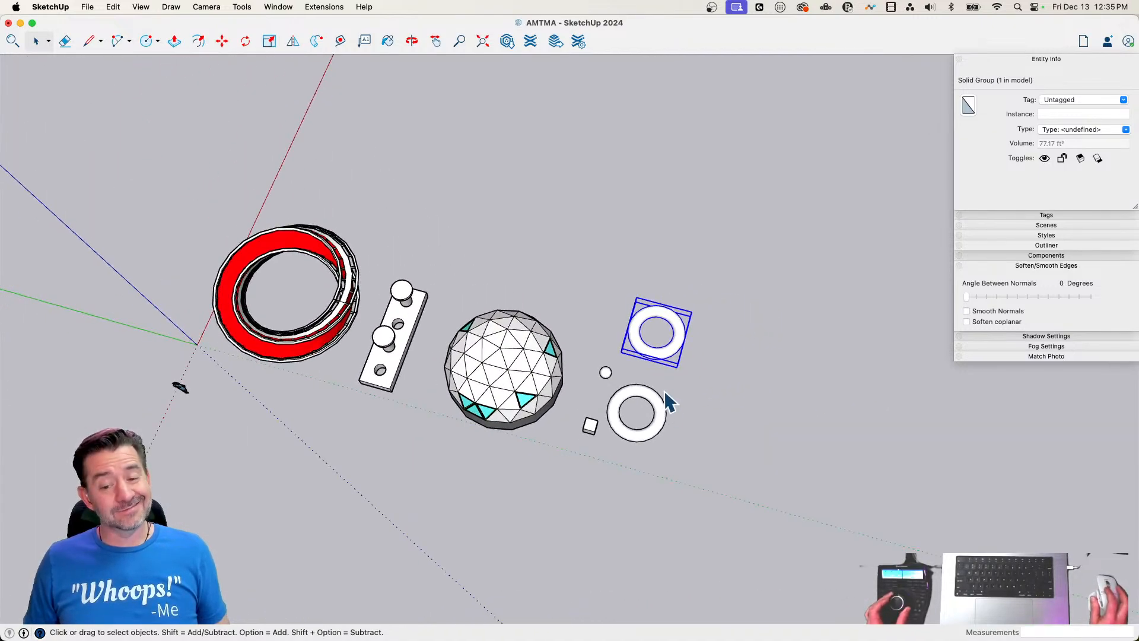
Move the new torus closer to the swept torus, and clear the selection
{"action": "key", "text": "m"}
{"action": "left_click", "coordinate": [742, 347]}
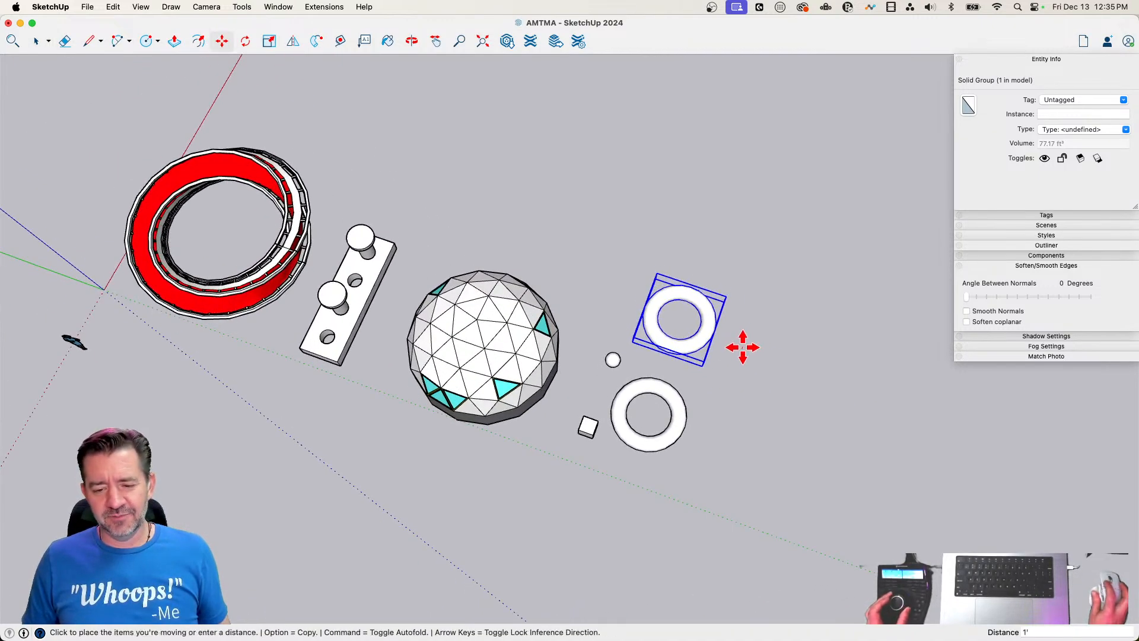
{"action": "left_click", "coordinate": [740, 375]}
{"action": "key", "text": "space"}
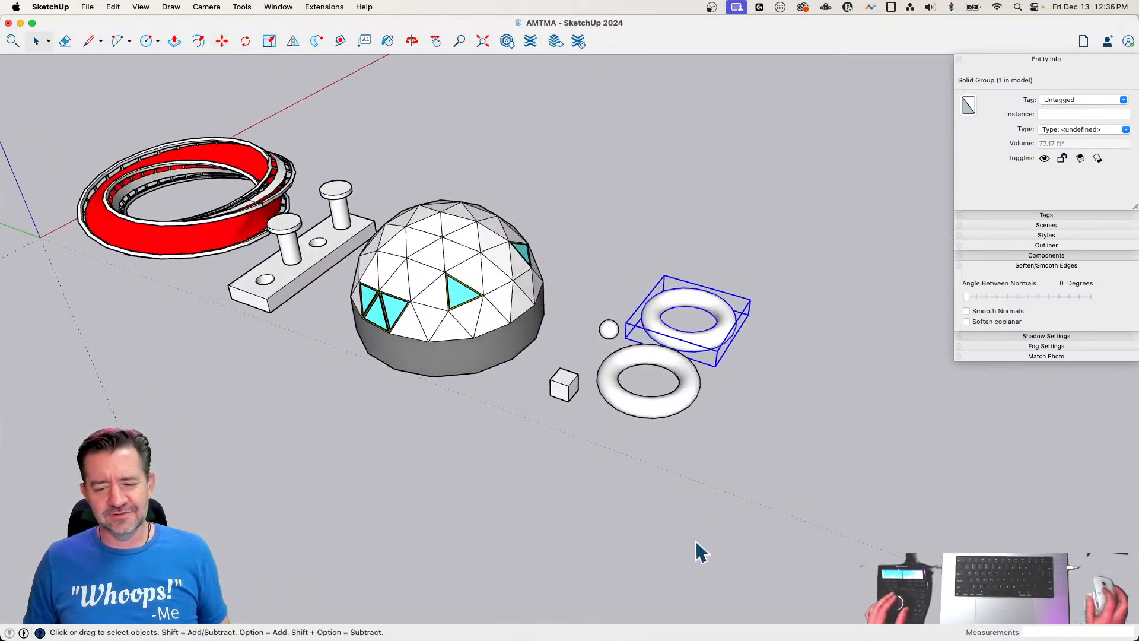
{"action": "left_click", "coordinate": [704, 504]}
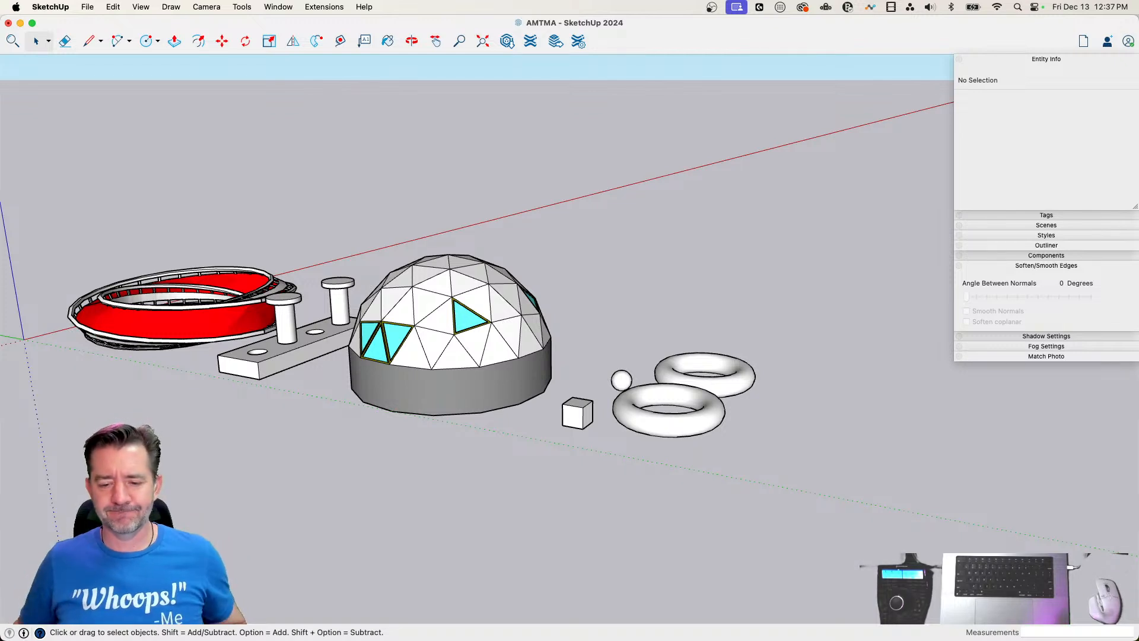
Show hidden geometry to examine the mesh edges of the sphere and both tori, and turn it off again
{"action": "scroll", "coordinate": [792, 106], "scroll_direction": "up", "scroll_amount": 8}
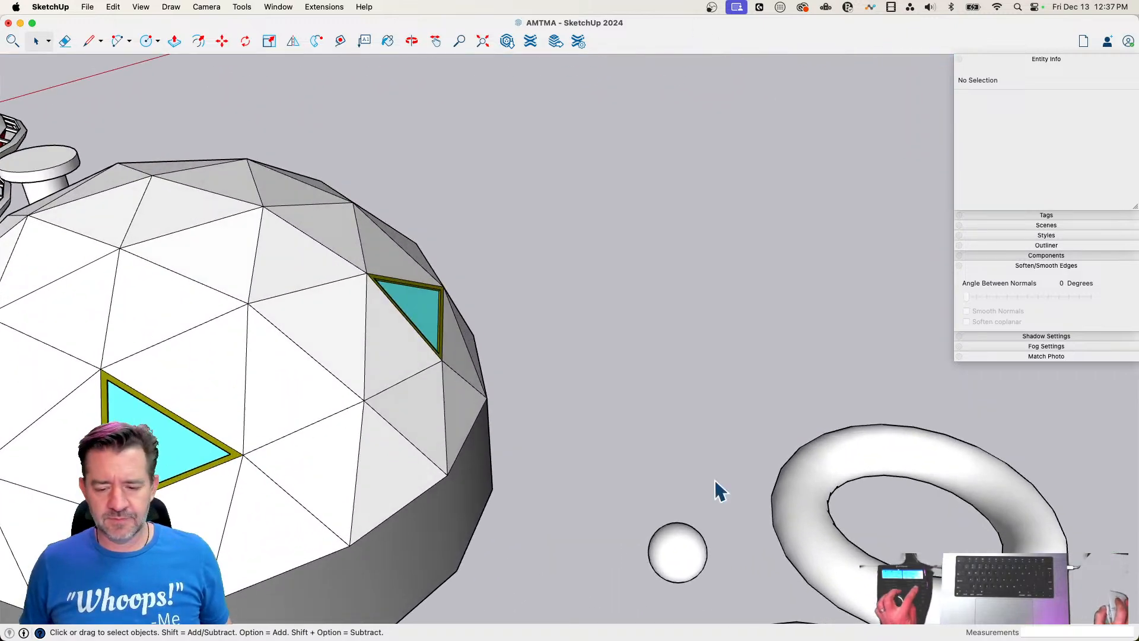
{"action": "key", "text": "alt+h"}
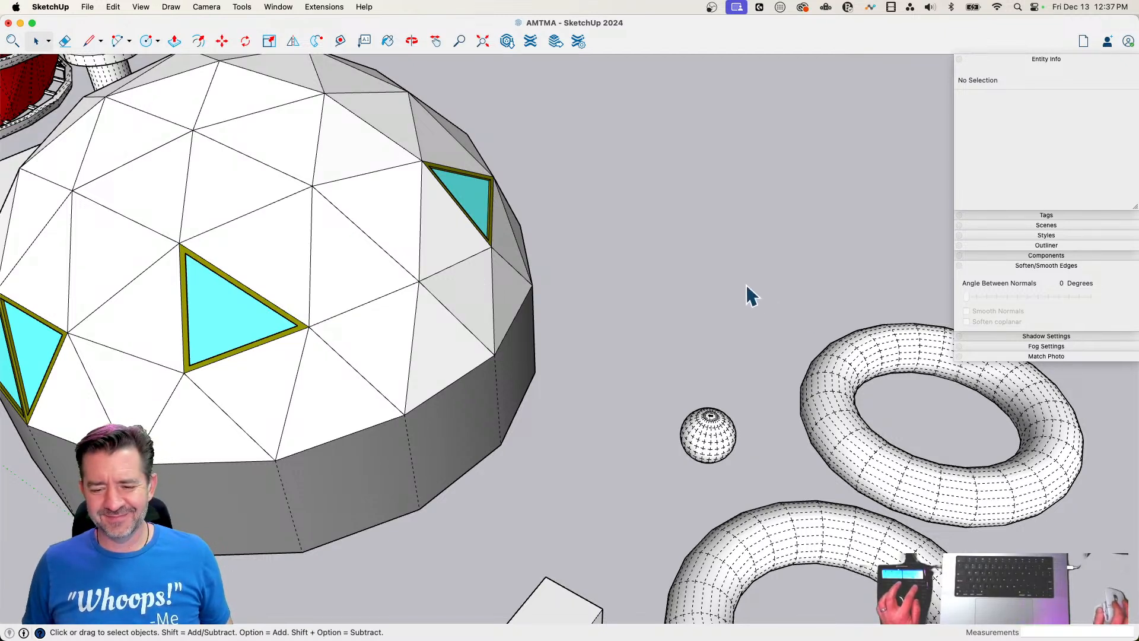
{"action": "key", "text": "shift+h"}
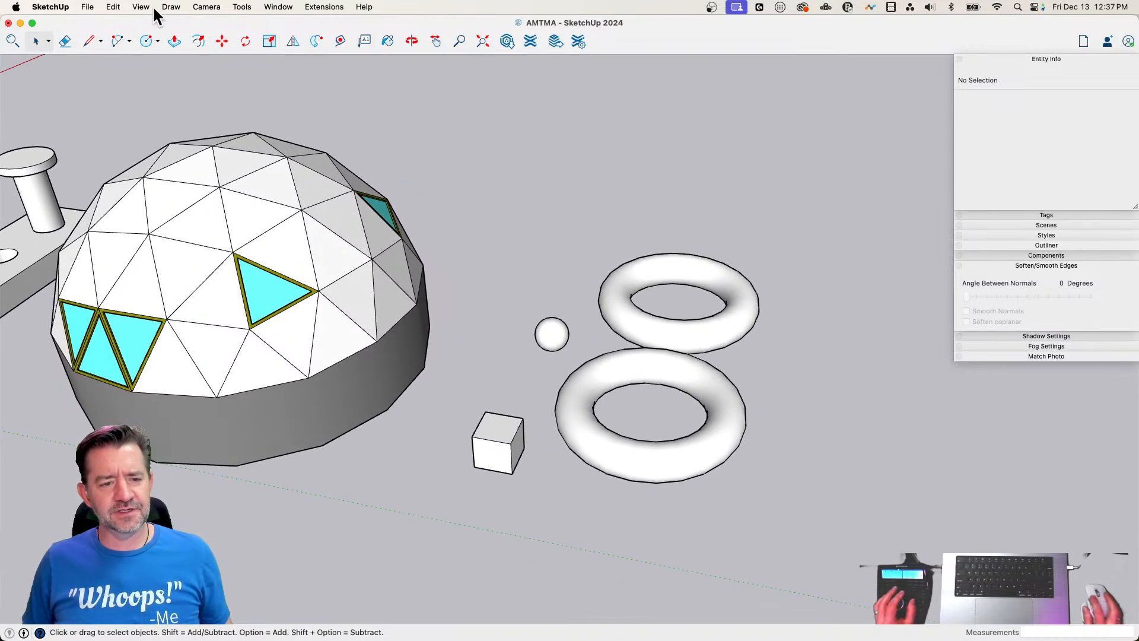
Create a dome with the 3D Shapes command, keeping the default radius and segment values
{"action": "left_click", "coordinate": [152, 6]}
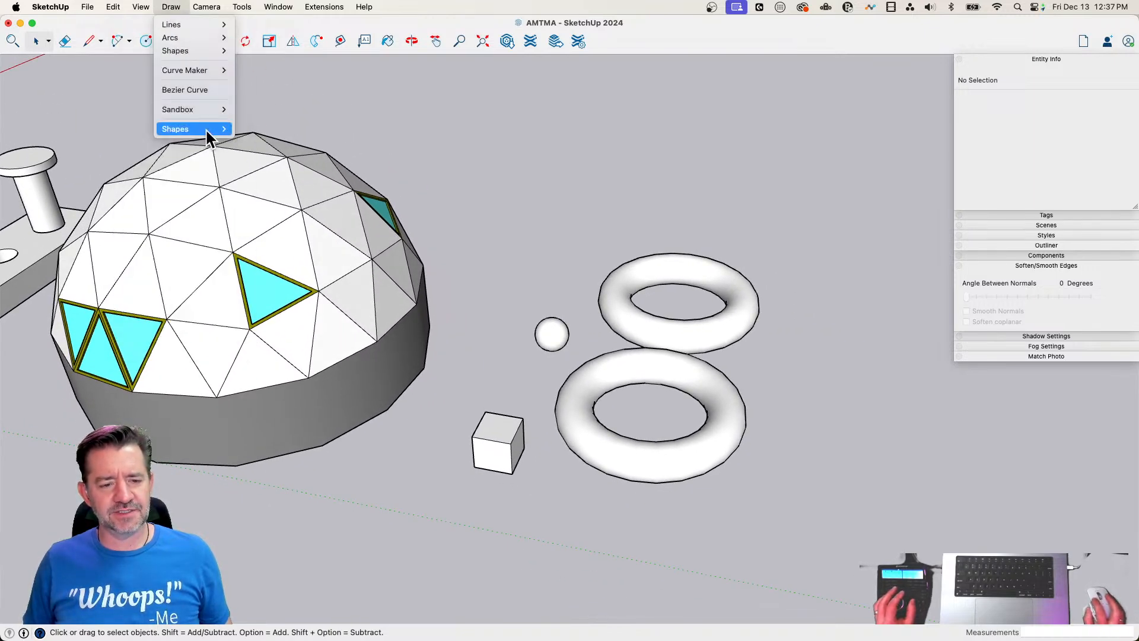
{"action": "mouse_move", "coordinate": [207, 131]}
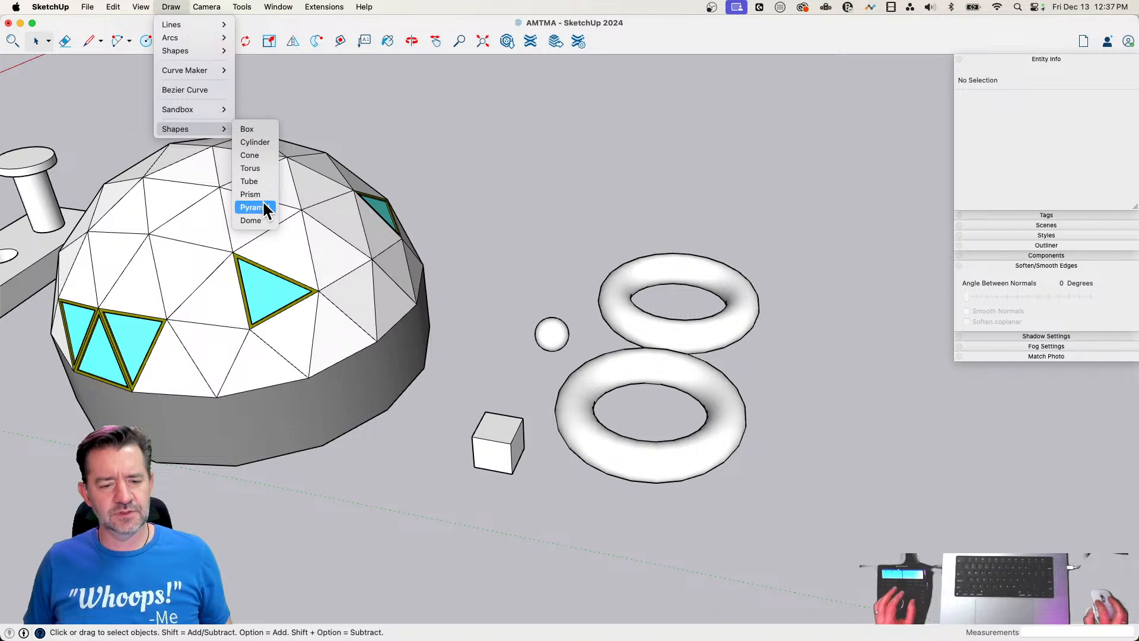
{"action": "left_click", "coordinate": [252, 221]}
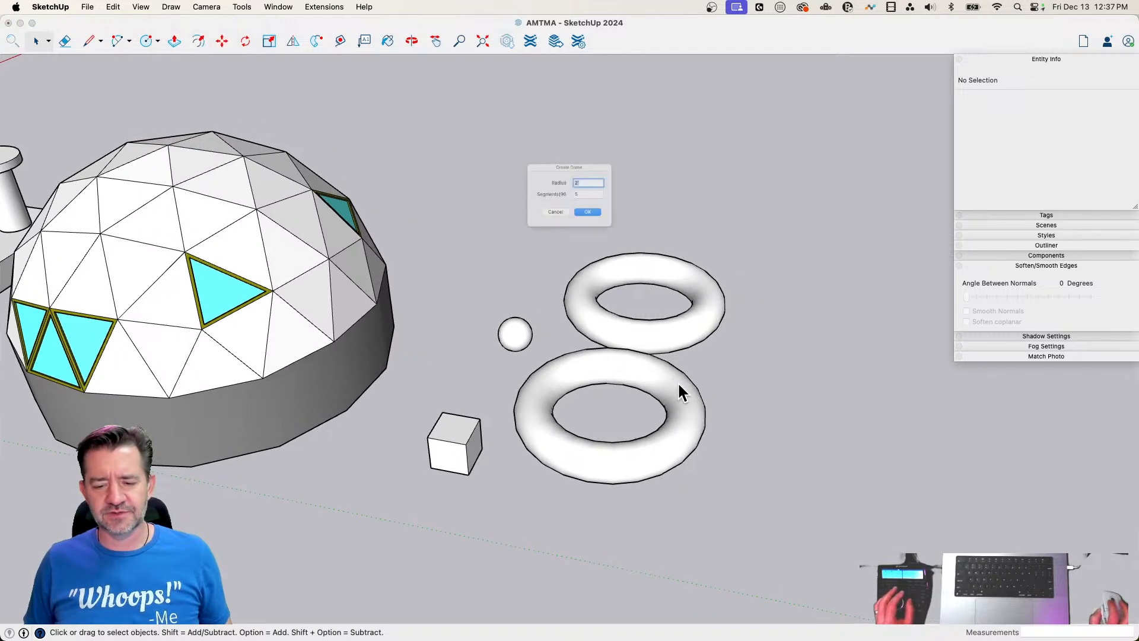
{"action": "left_click", "coordinate": [599, 223]}
Move the new small dome from the origin to the open ground beside the two tori
{"action": "scroll", "coordinate": [636, 281], "scroll_direction": "down", "scroll_amount": 7}
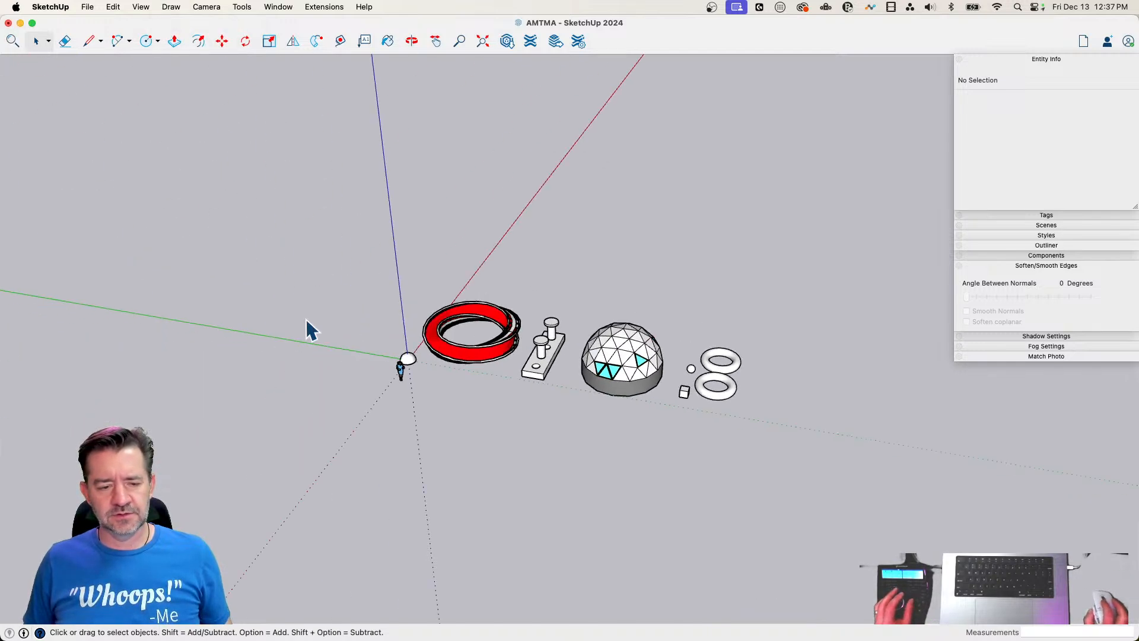
{"action": "scroll", "coordinate": [465, 370], "scroll_direction": "up", "scroll_amount": 3}
{"action": "left_click", "coordinate": [429, 343]}
{"action": "key", "text": "m"}
{"action": "left_click", "coordinate": [438, 351]}
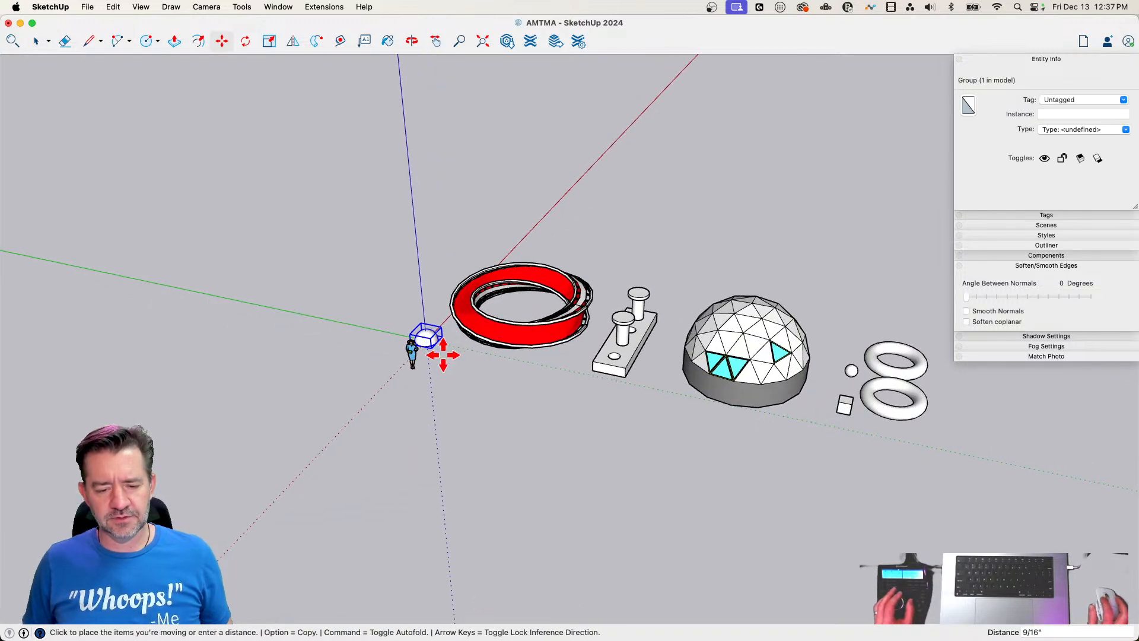
{"action": "left_click", "coordinate": [470, 413]}
{"action": "scroll", "coordinate": [466, 409], "scroll_direction": "up", "scroll_amount": 5}
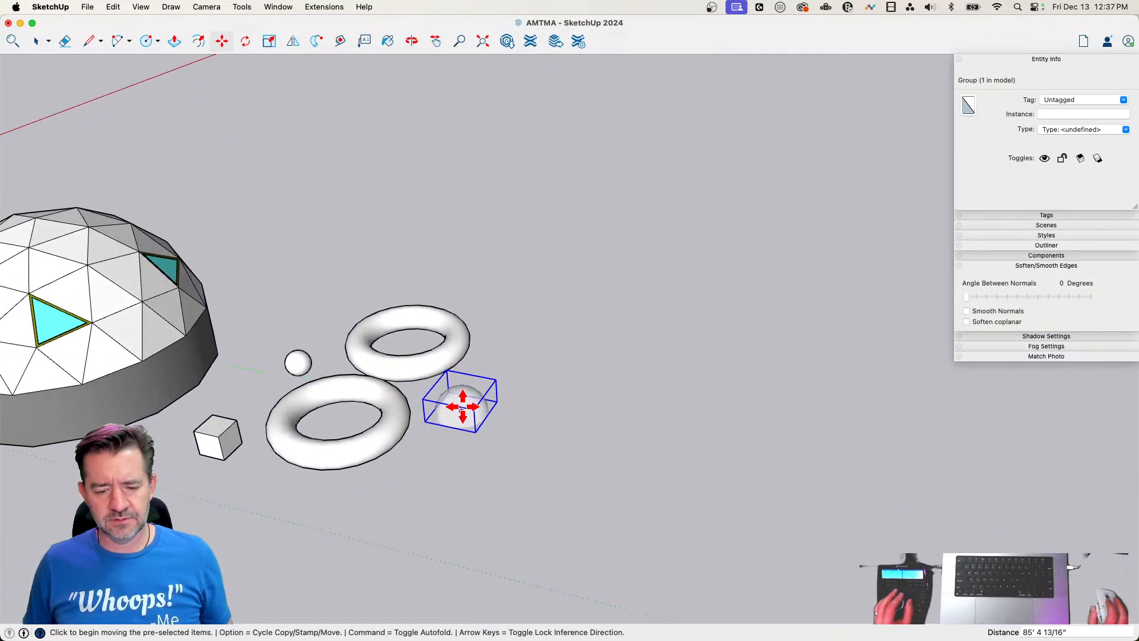
Examine the small dome's mesh with hidden geometry shown, delete the dome, and turn hidden geometry off
{"action": "key", "text": "alt+h"}
{"action": "scroll", "coordinate": [593, 472], "scroll_direction": "up", "scroll_amount": 5}
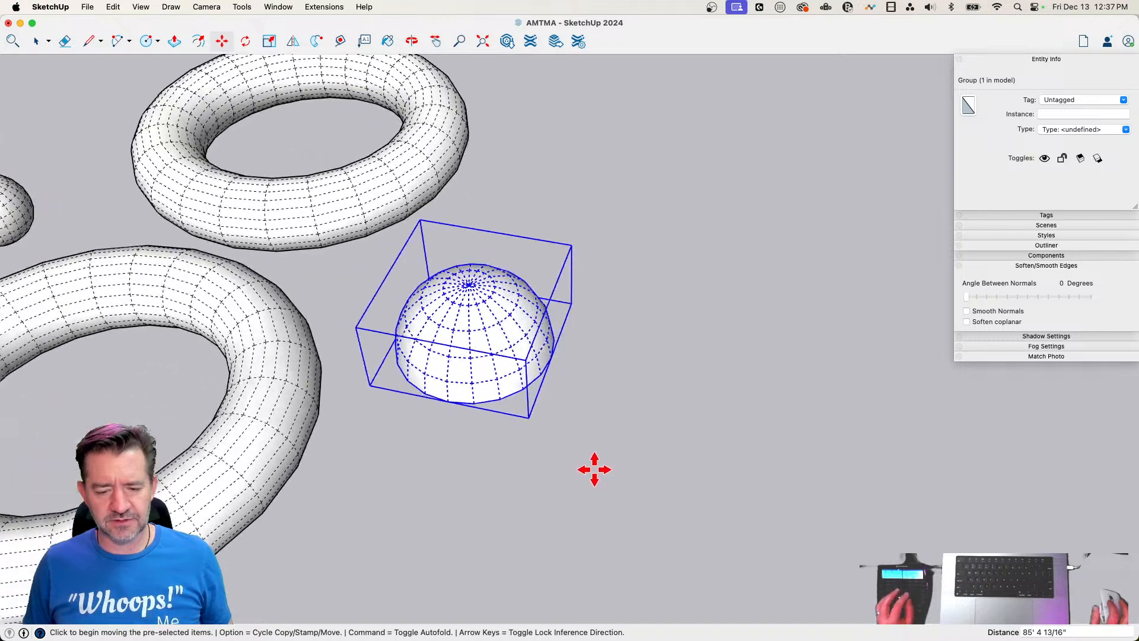
{"action": "key", "text": "space"}
{"action": "key", "text": "Delete"}
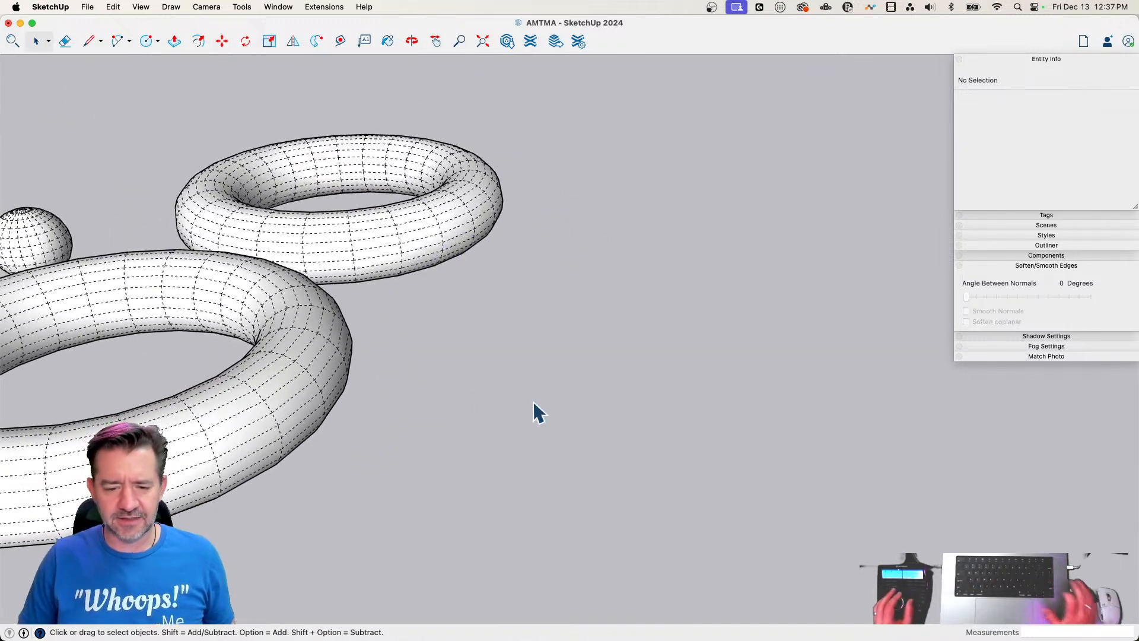
{"action": "scroll", "coordinate": [570, 422], "scroll_direction": "down", "scroll_amount": 6}
{"action": "key", "text": "alt+h"}
{"action": "scroll", "coordinate": [645, 421], "scroll_direction": "down", "scroll_amount": 8}
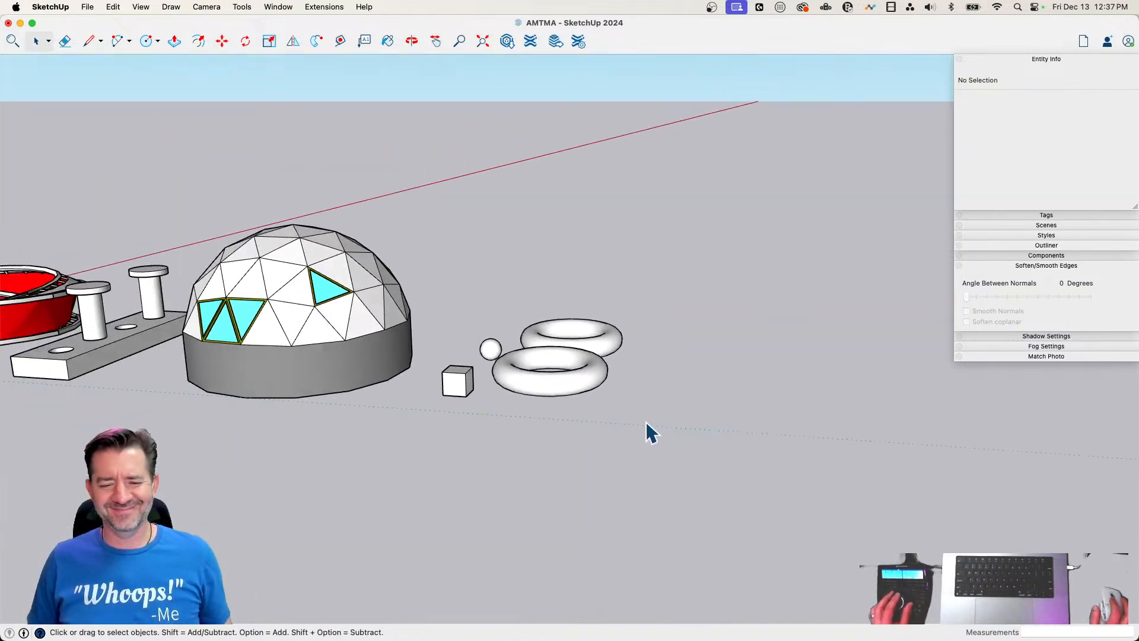
Draw a circle of about 9' 1" radius on open ground beside the tori and a 13' vertical line from its centre
{"action": "scroll", "coordinate": [646, 421], "scroll_direction": "down", "scroll_amount": 1}
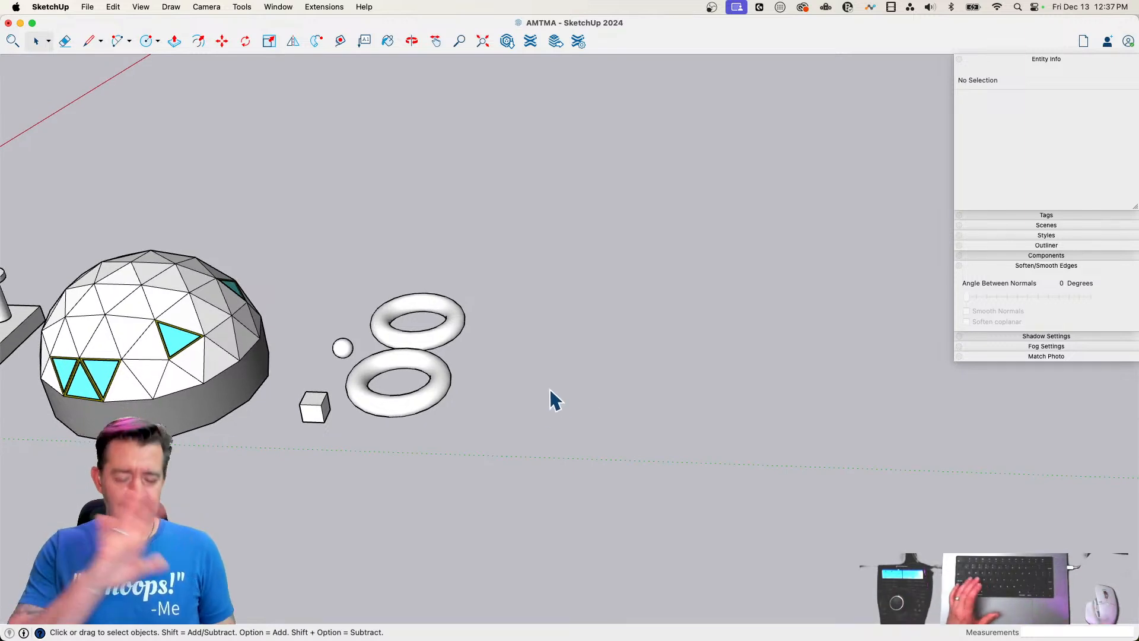
{"action": "key", "text": "c"}
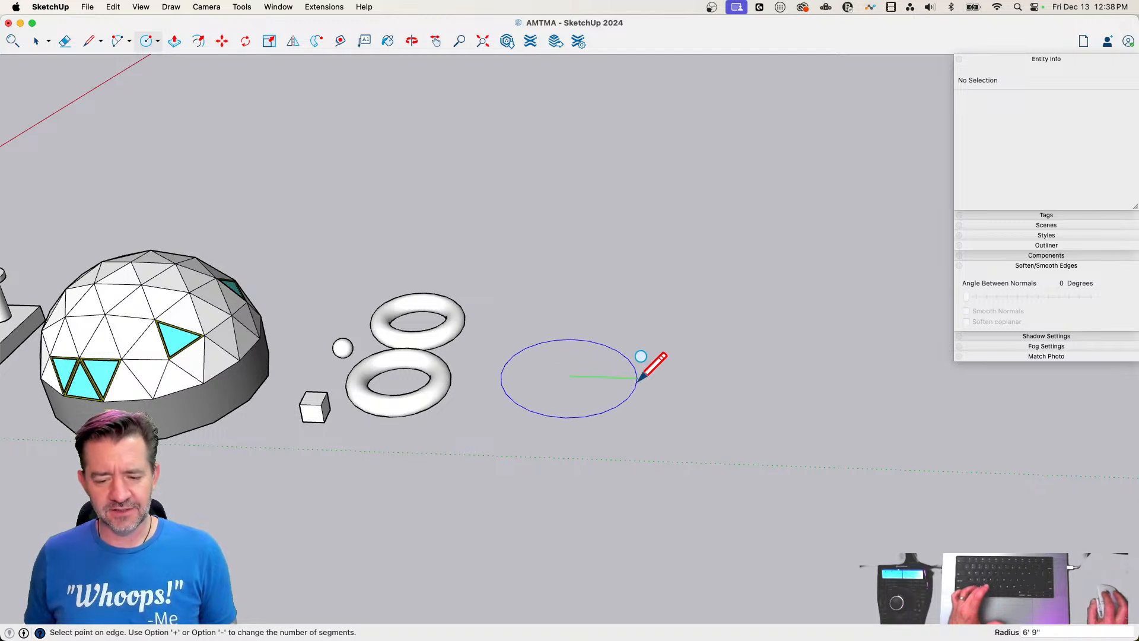
{"action": "left_click", "coordinate": [661, 379]}
{"action": "key", "text": "l"}
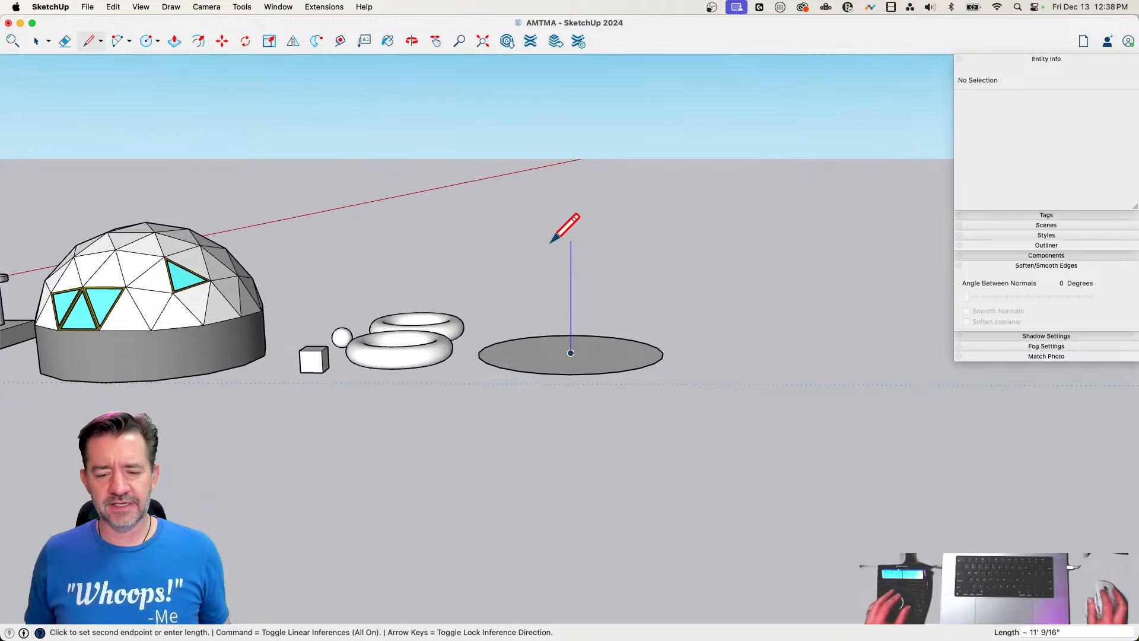
{"action": "type", "text": "13'"}
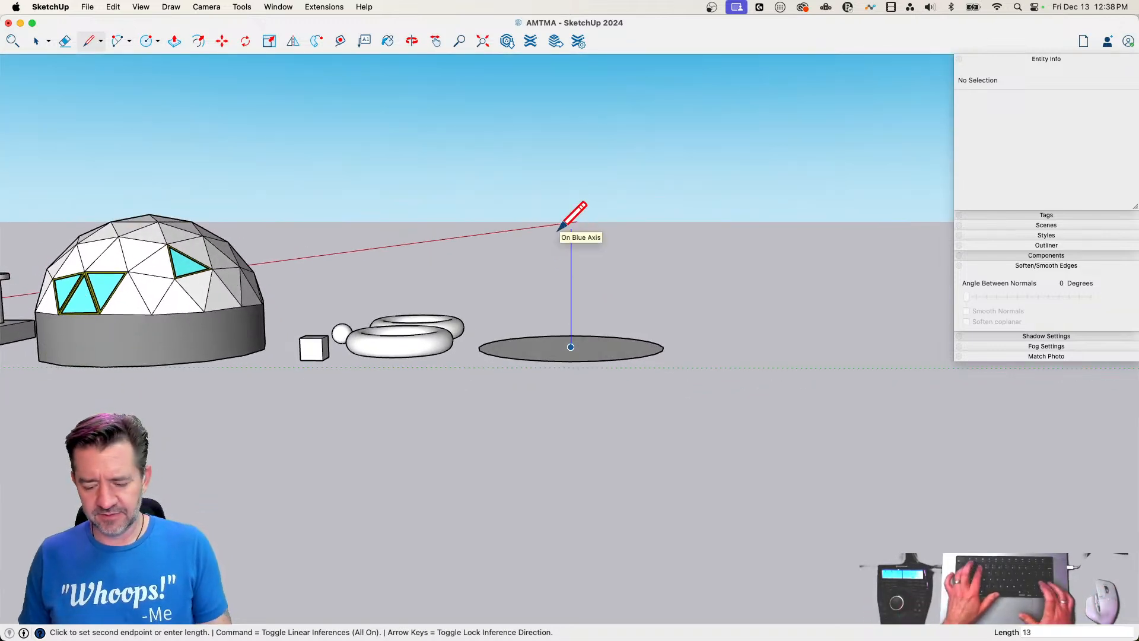
{"action": "key", "text": "Return"}
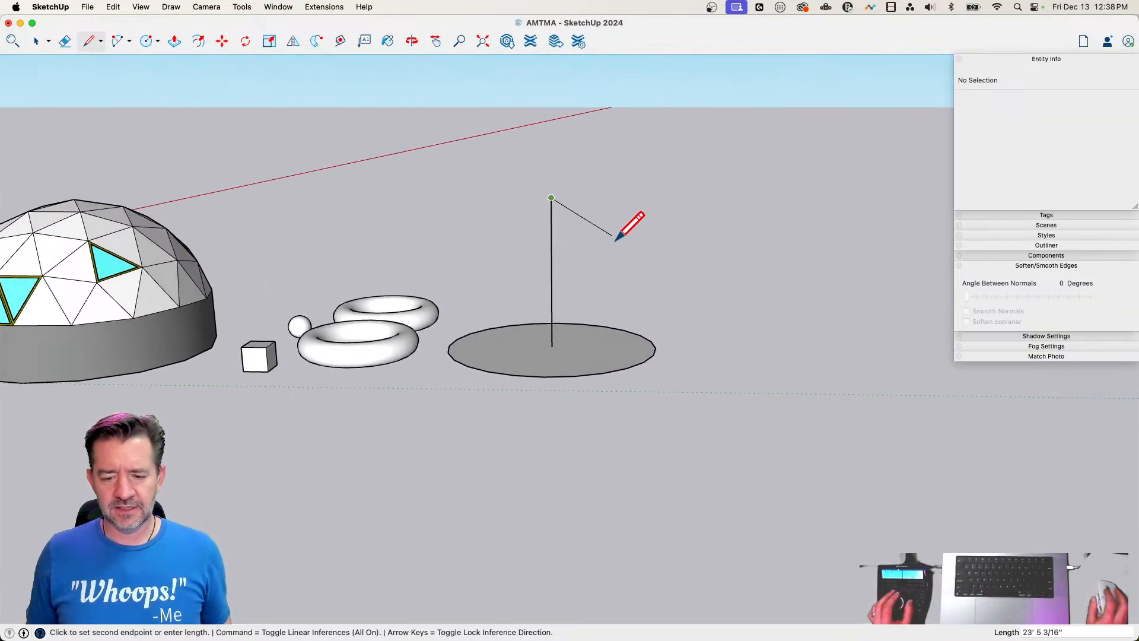
{"action": "key", "text": "Escape"}
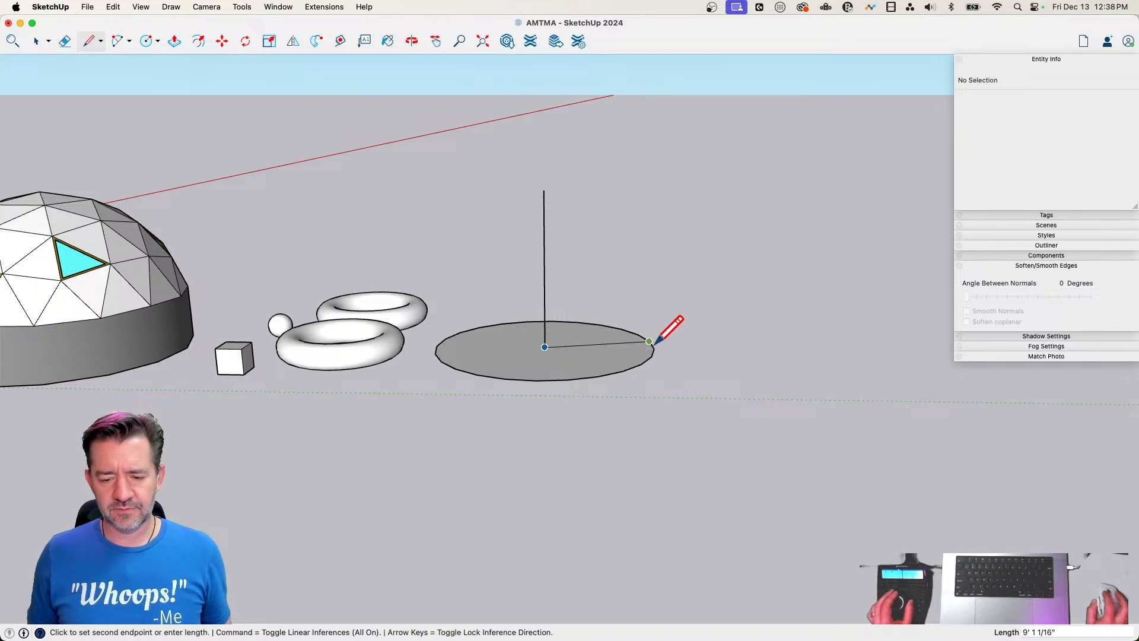
Close a revolve profile with a radius line to the circle's edge, an upright about 7' 8" high, and a slope to the centre line's top
{"action": "left_click", "coordinate": [654, 348]}
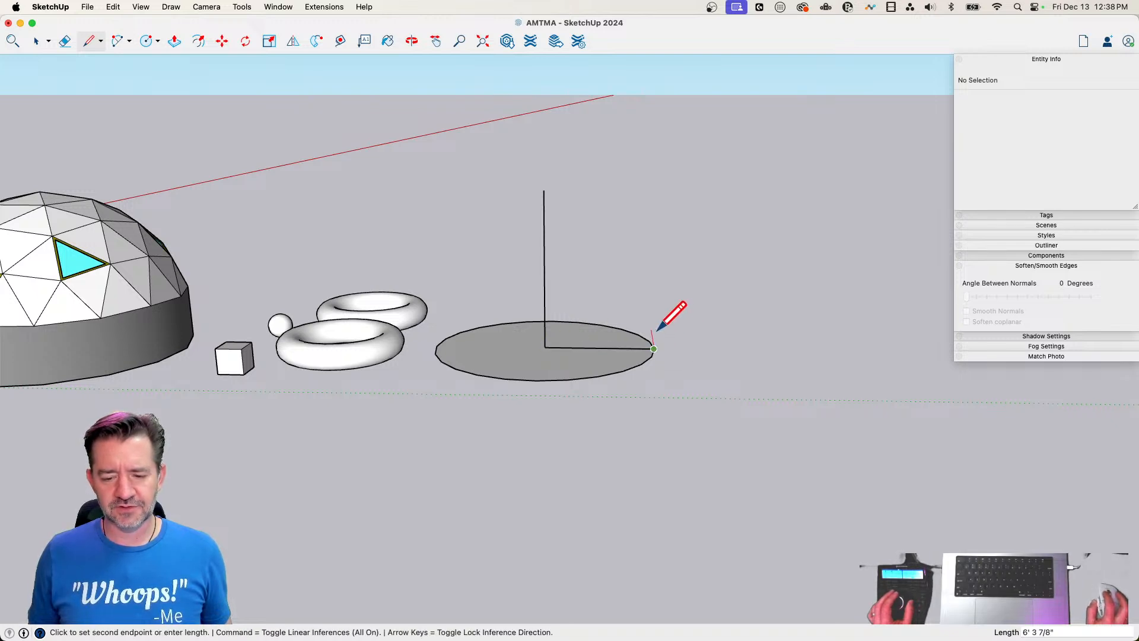
{"action": "left_click", "coordinate": [655, 259]}
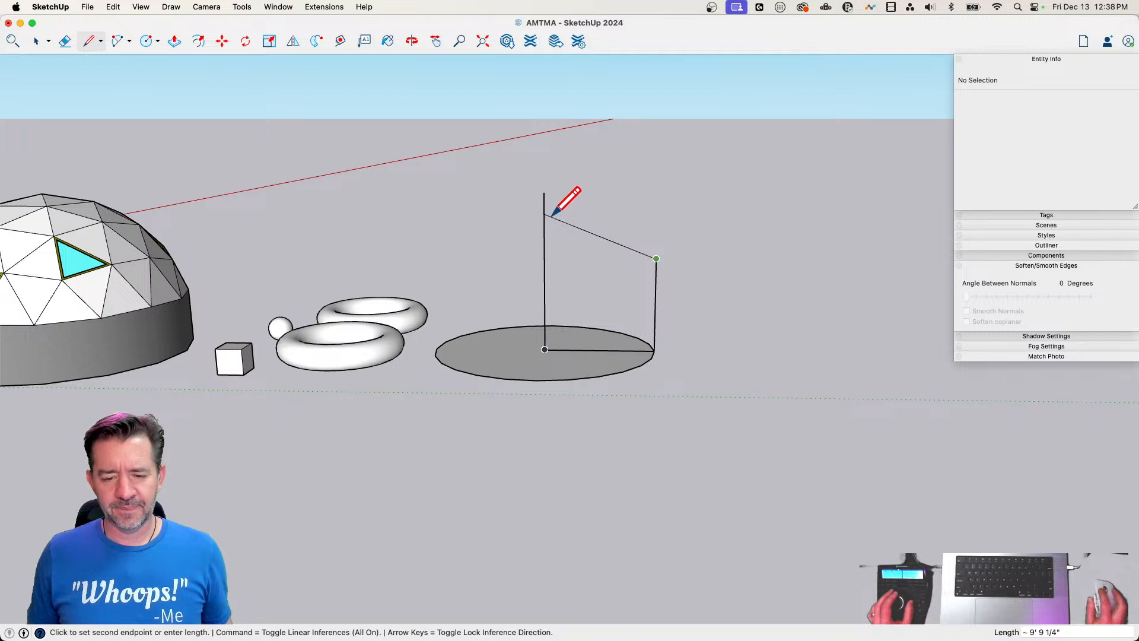
{"action": "left_click", "coordinate": [545, 194]}
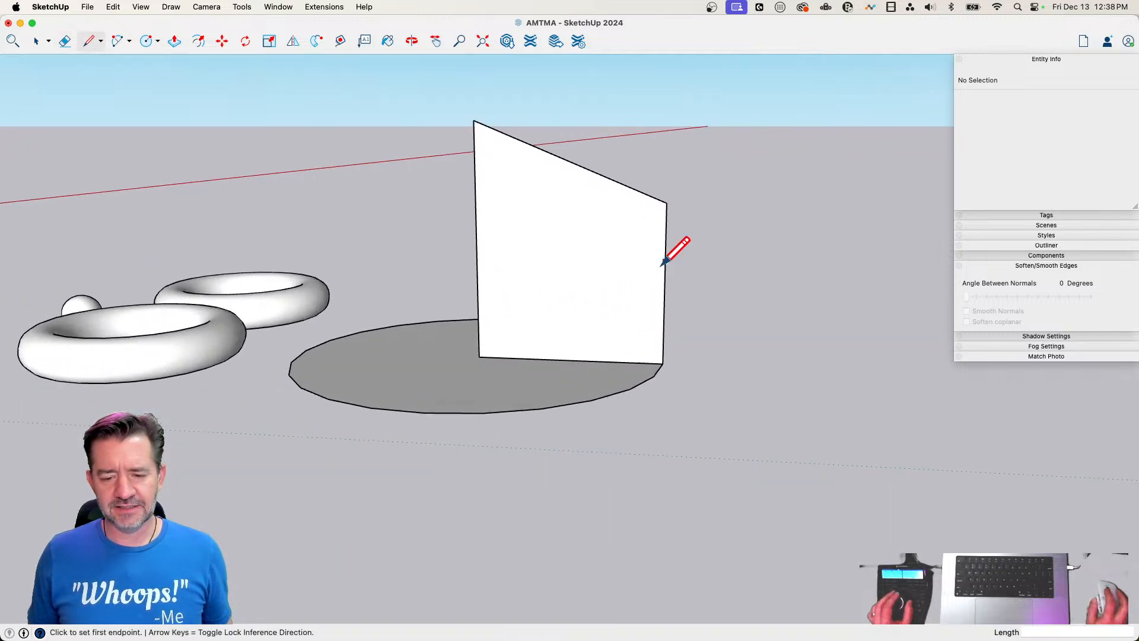
Round the profile's outer upper corner with a tangent arc about 1' long
{"action": "scroll", "coordinate": [664, 256], "scroll_direction": "up", "scroll_amount": 5}
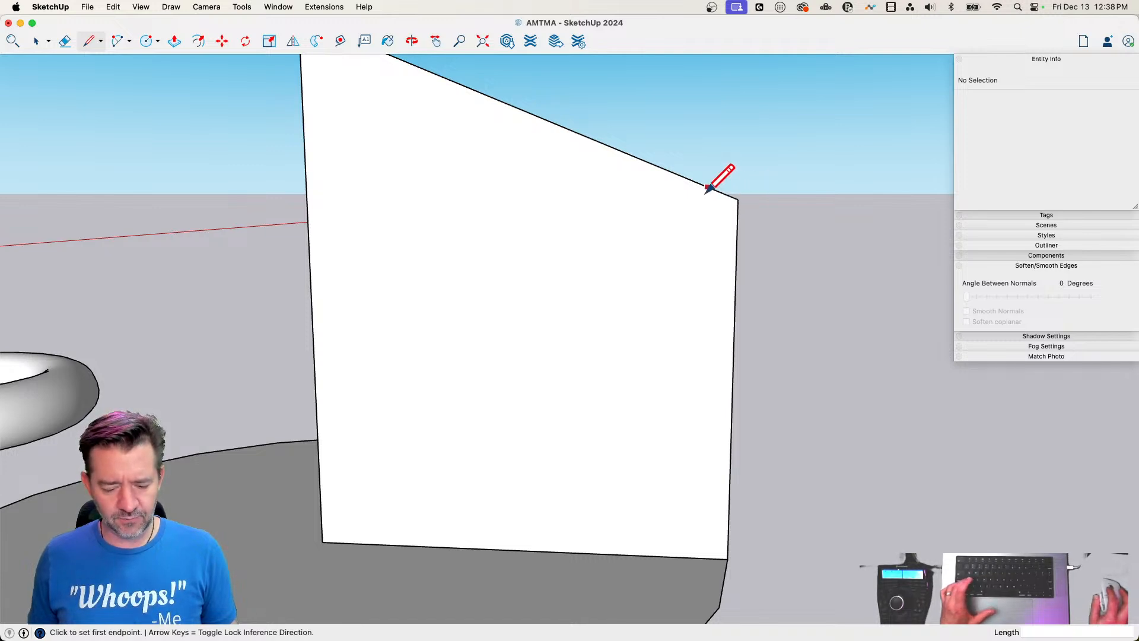
{"action": "key", "text": "a"}
{"action": "left_click", "coordinate": [709, 188]}
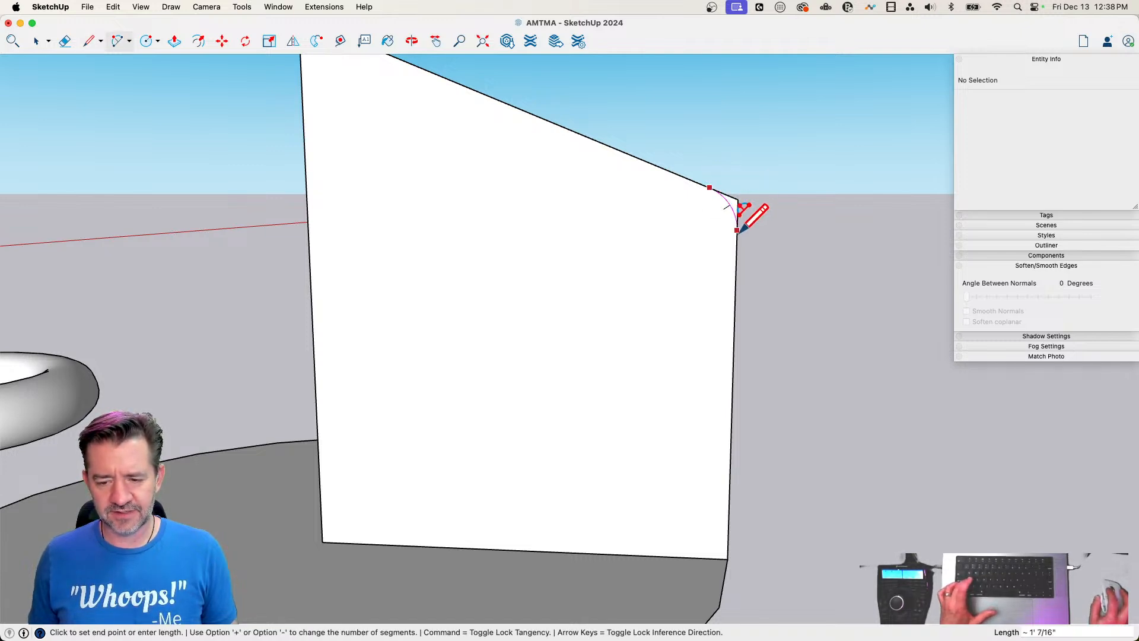
{"action": "left_click", "coordinate": [738, 230]}
Draw a horizontal line about 2' 4" long below the profile's peak and erase the sloping edge above it
{"action": "key", "text": "l"}
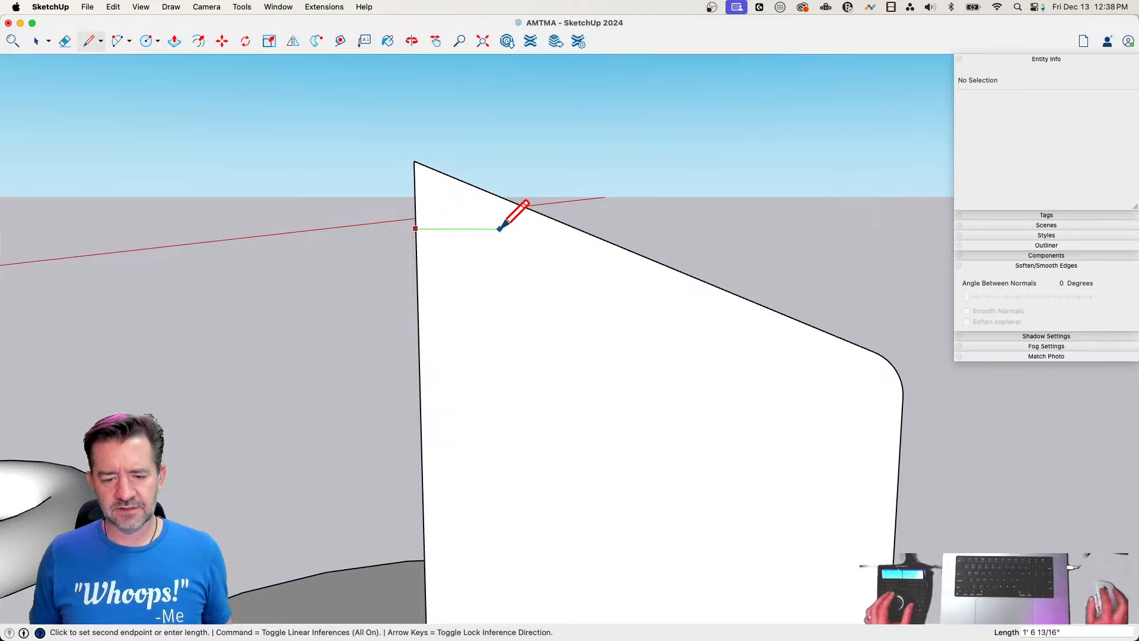
{"action": "key", "text": "Escape"}
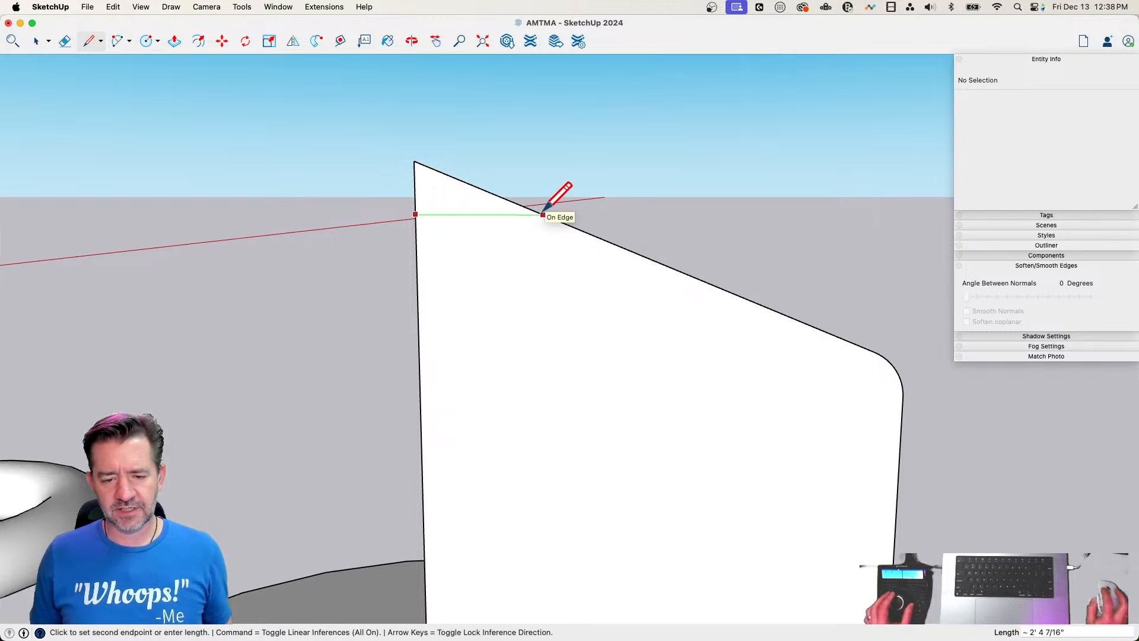
{"action": "left_click", "coordinate": [543, 214]}
{"action": "key", "text": "e"}
{"action": "left_click", "coordinate": [525, 202]}
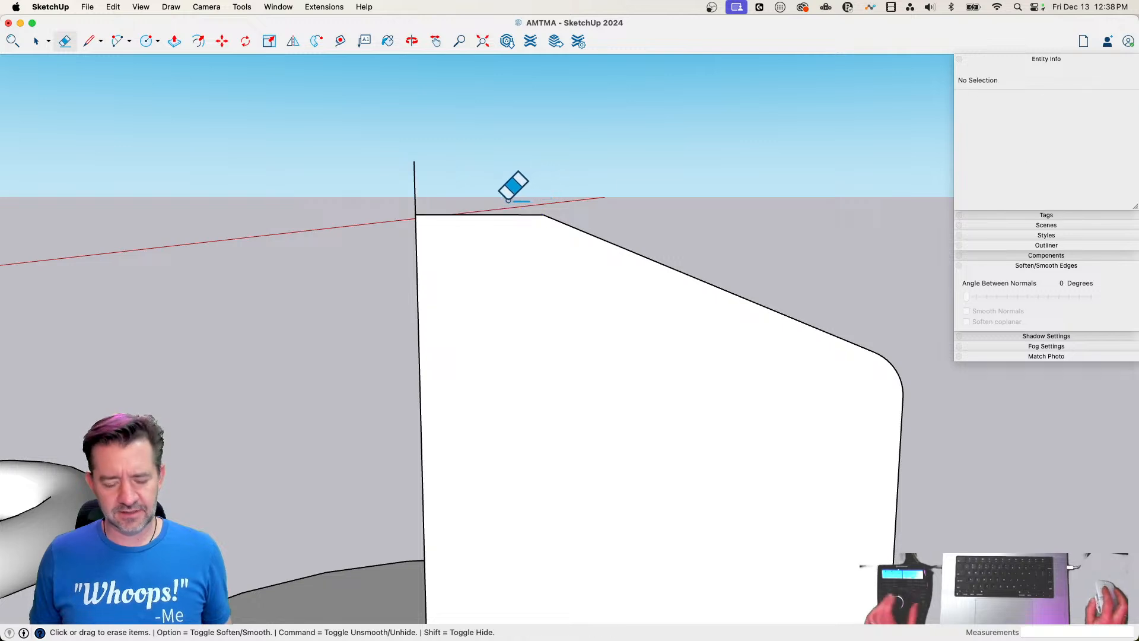
Draw an arc with a bulge of about 3" from the slope's upper end to the centre line's top, and erase the horizontal edge beneath
{"action": "key", "text": "a"}
{"action": "left_click", "coordinate": [543, 214]}
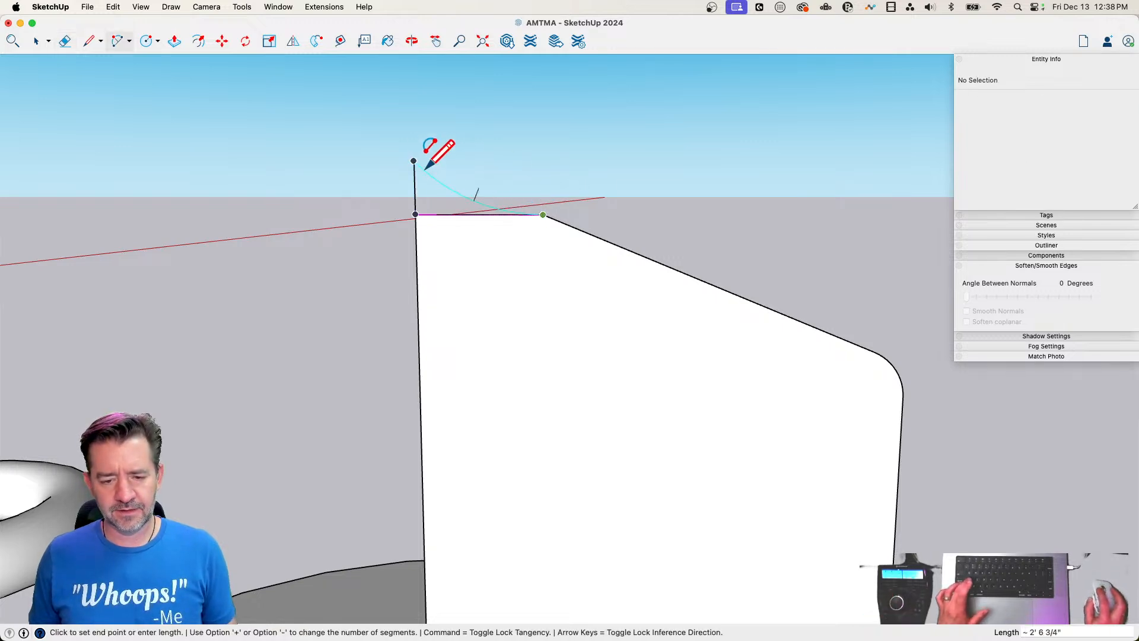
{"action": "left_click", "coordinate": [413, 161]}
{"action": "scroll", "coordinate": [465, 170], "scroll_direction": "up", "scroll_amount": 4}
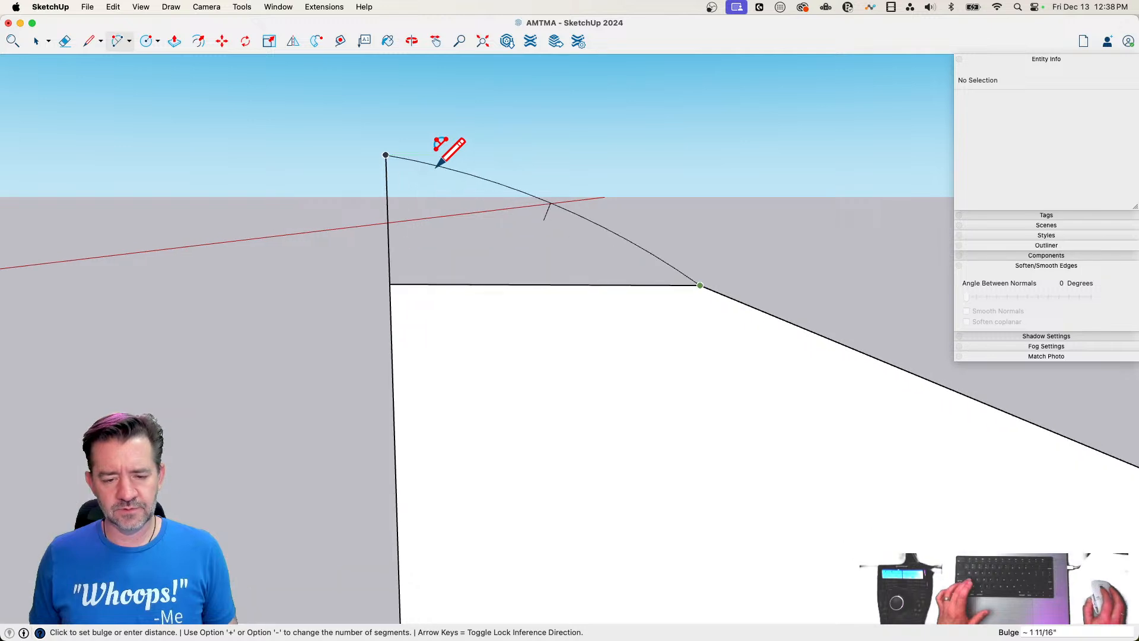
{"action": "left_click", "coordinate": [484, 158]}
{"action": "key", "text": "e"}
{"action": "left_click", "coordinate": [487, 328]}
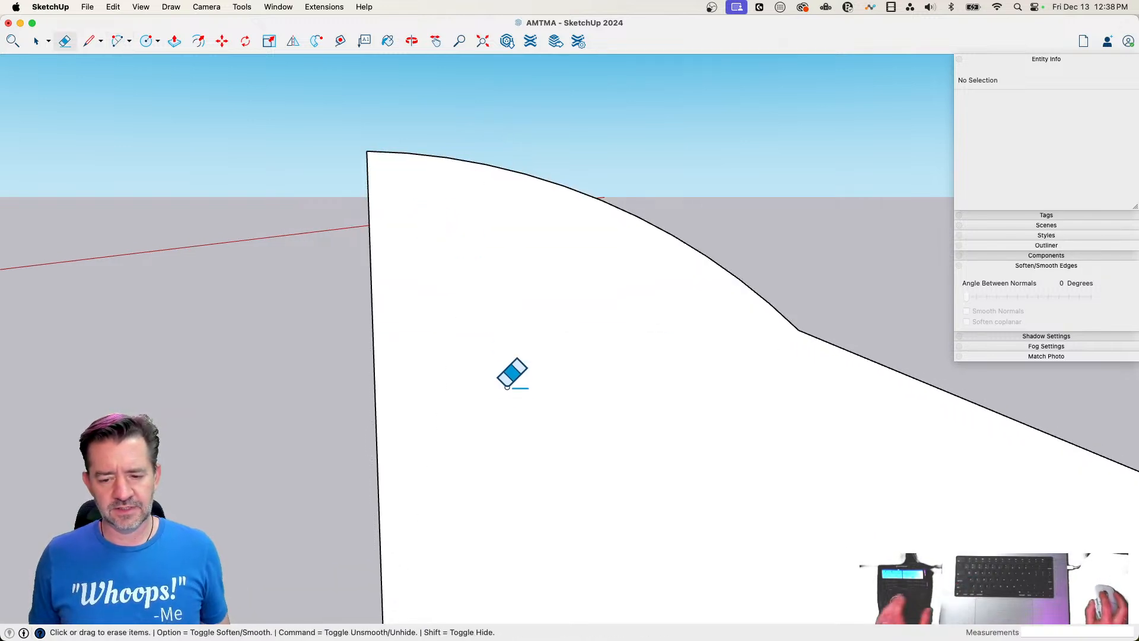
Sweep the profile around the ground circle with Follow Me, and undo the sweep
{"action": "key", "text": "space"}
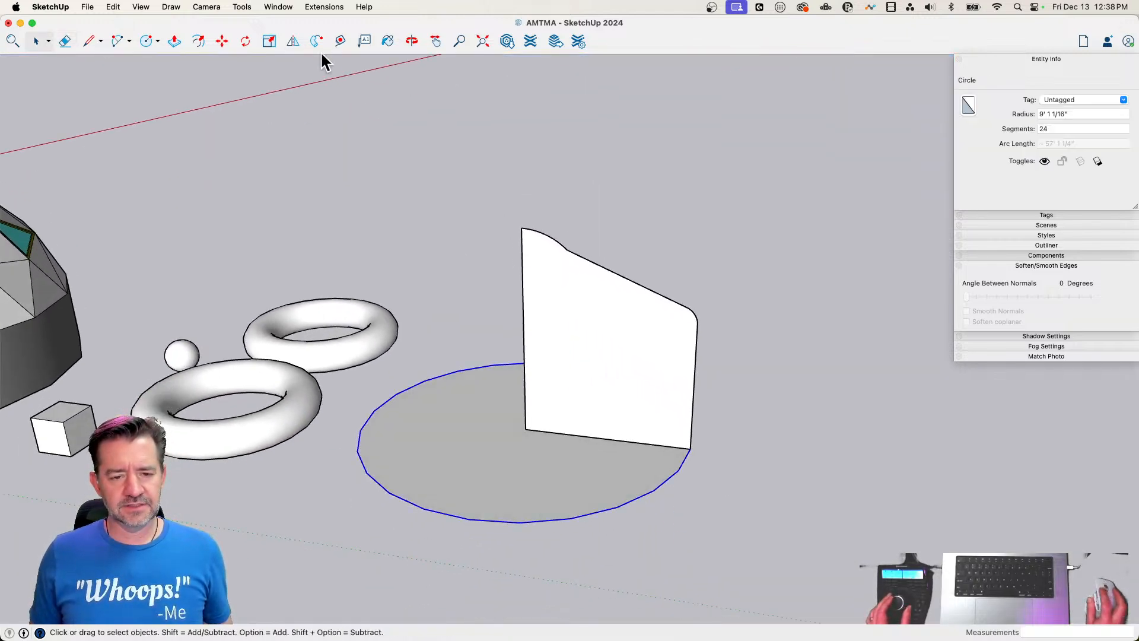
{"action": "left_click", "coordinate": [543, 285]}
{"action": "key", "text": "space"}
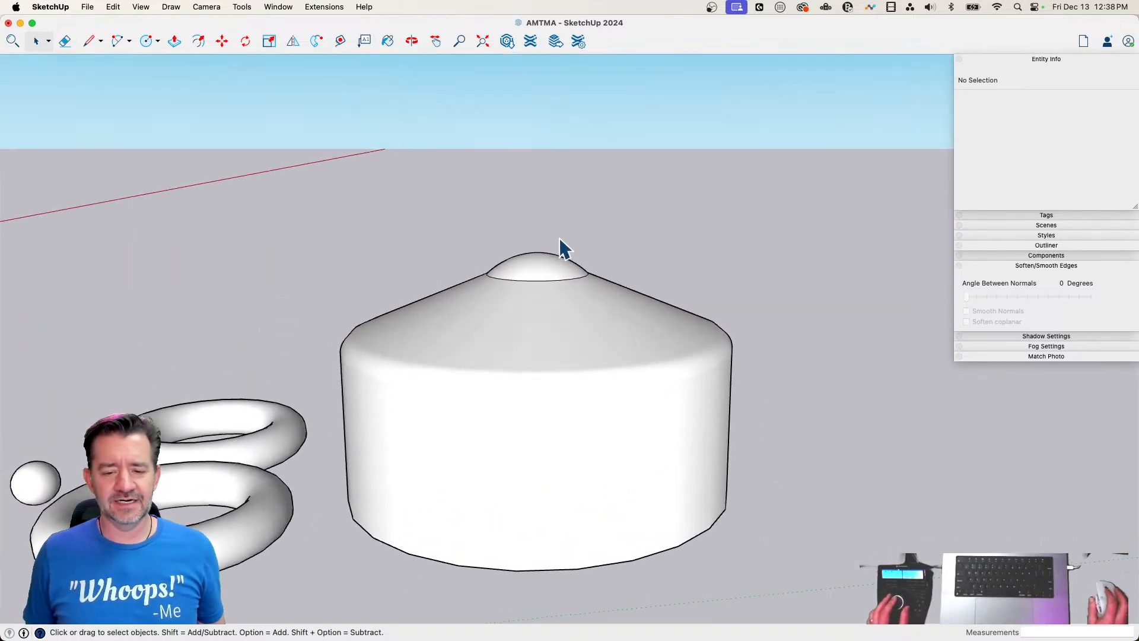
{"action": "key", "text": "super+z"}
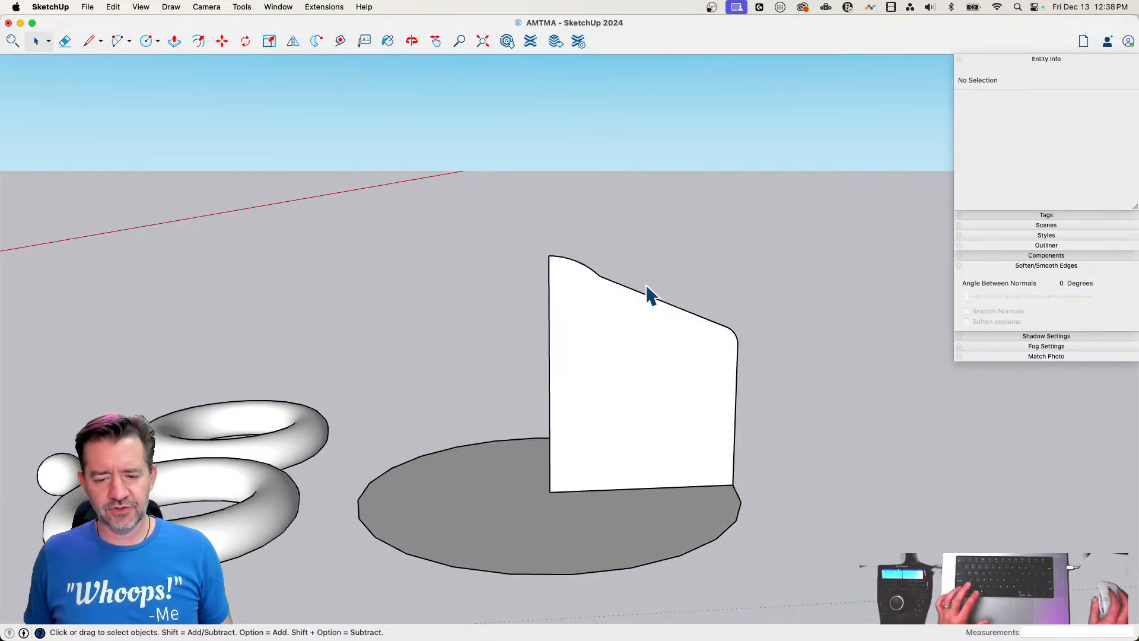
Draw a horizontal line and a circle of about 2' 4" radius at the profile's top, and trim them to a quarter-round tip
{"action": "key", "text": "l"}
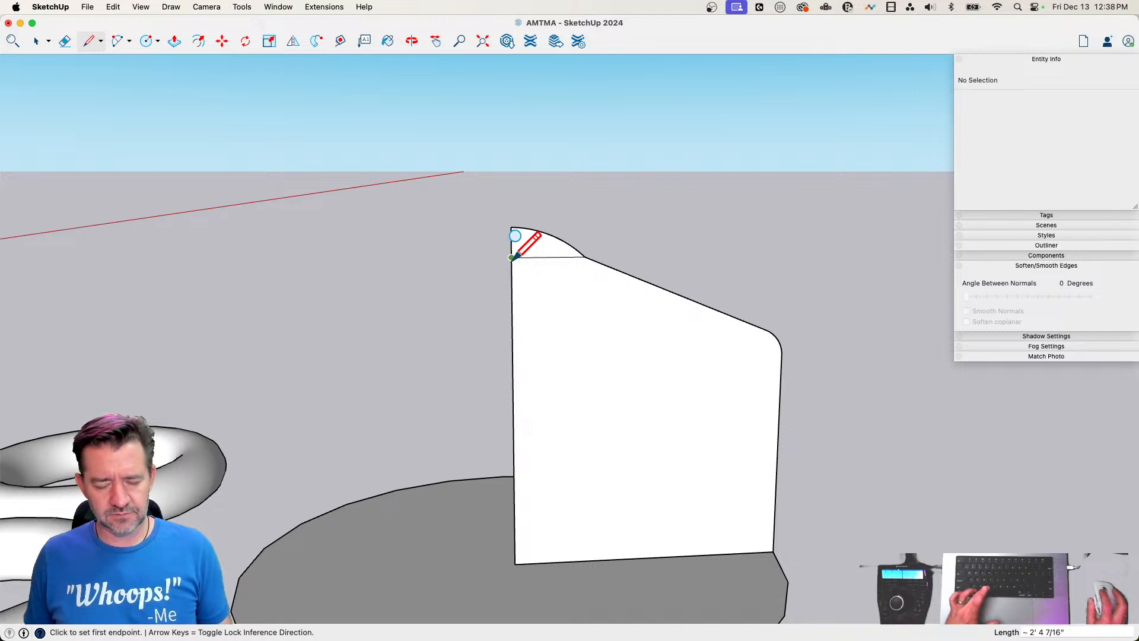
{"action": "left_click", "coordinate": [511, 257]}
{"action": "left_click", "coordinate": [586, 258]}
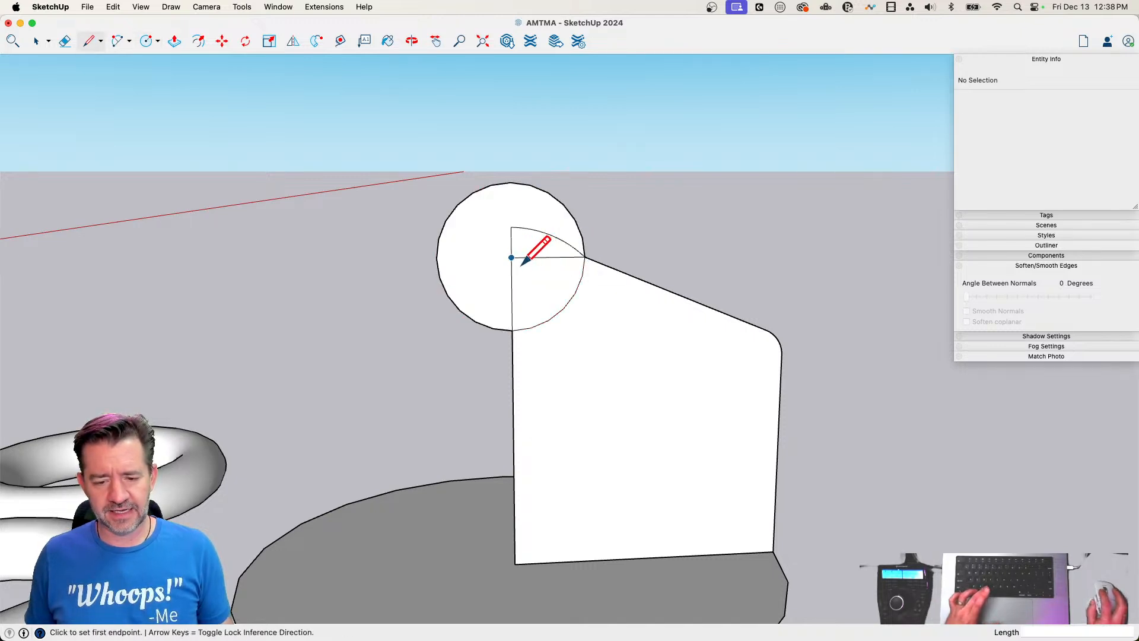
{"action": "left_click", "coordinate": [511, 257]}
{"action": "key", "text": "e"}
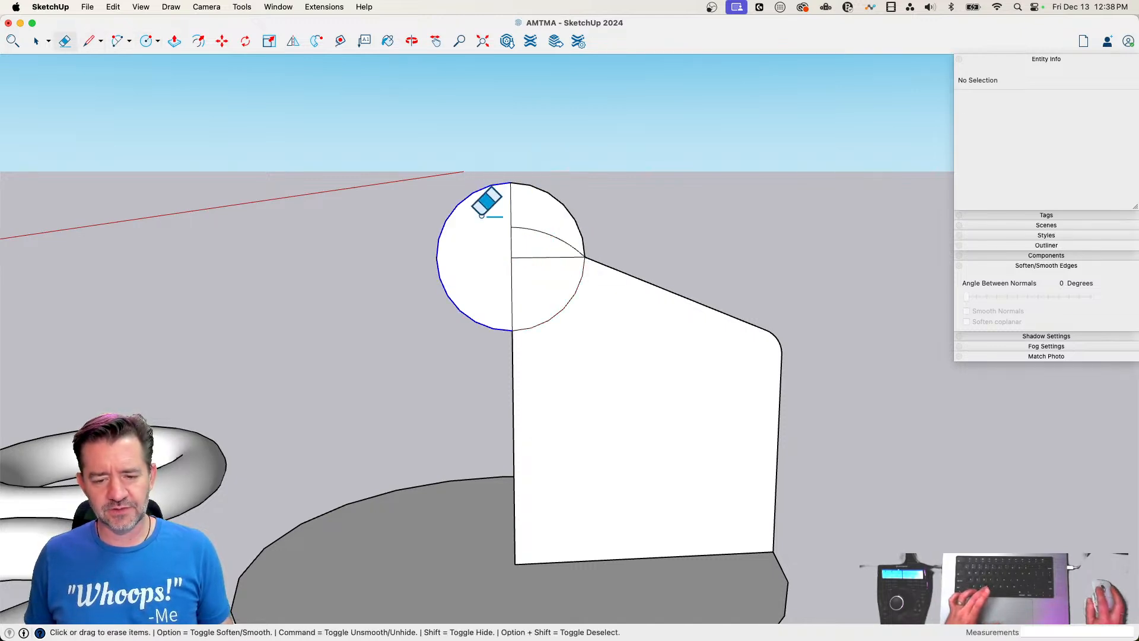
{"action": "left_click", "coordinate": [469, 201]}
{"action": "left_click_drag", "start_coordinate": [544, 231], "coordinate": [595, 303]}
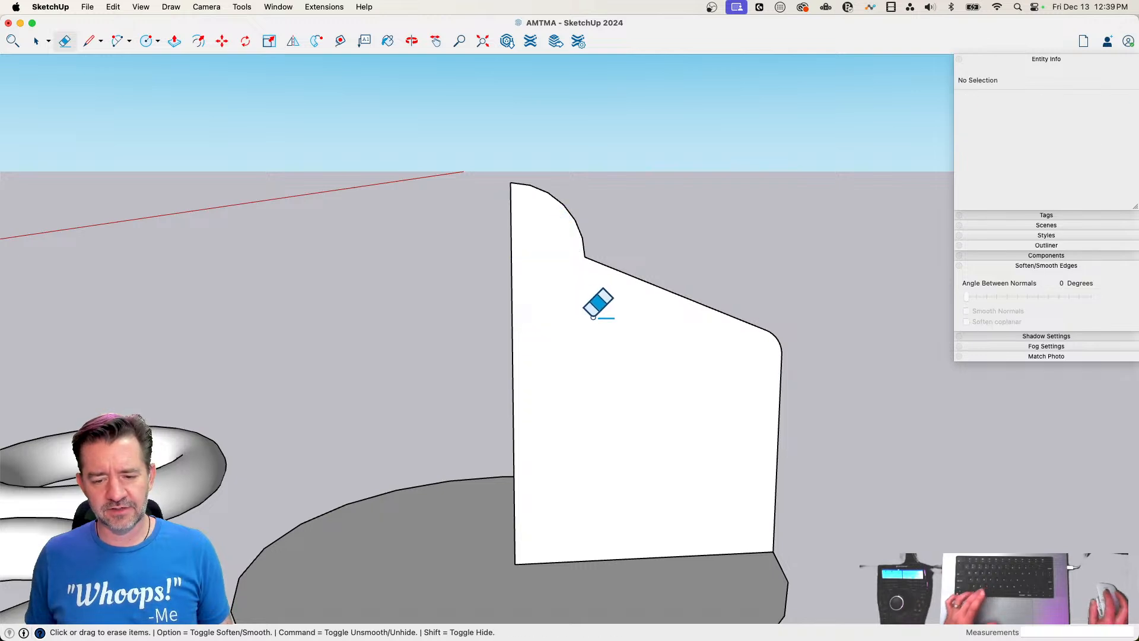
{"action": "key", "text": "space"}
Undo the trimming and the circle at the profile's top
{"action": "scroll", "coordinate": [606, 397], "scroll_direction": "down", "scroll_amount": 2}
{"action": "scroll", "coordinate": [605, 396], "scroll_direction": "down", "scroll_amount": 2}
{"action": "scroll", "coordinate": [604, 393], "scroll_direction": "up", "scroll_amount": 5}
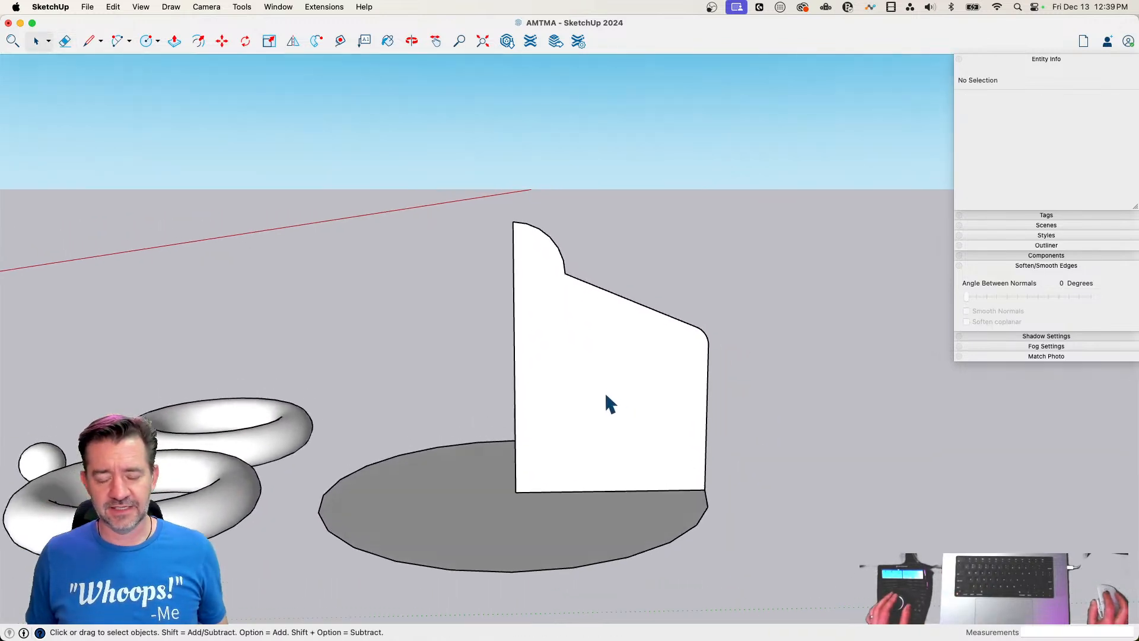
{"action": "key", "text": "super+z"}
{"action": "key", "text": "super+z"}
{"action": "key", "text": "super+z"}
{"action": "key", "text": "super+z"}
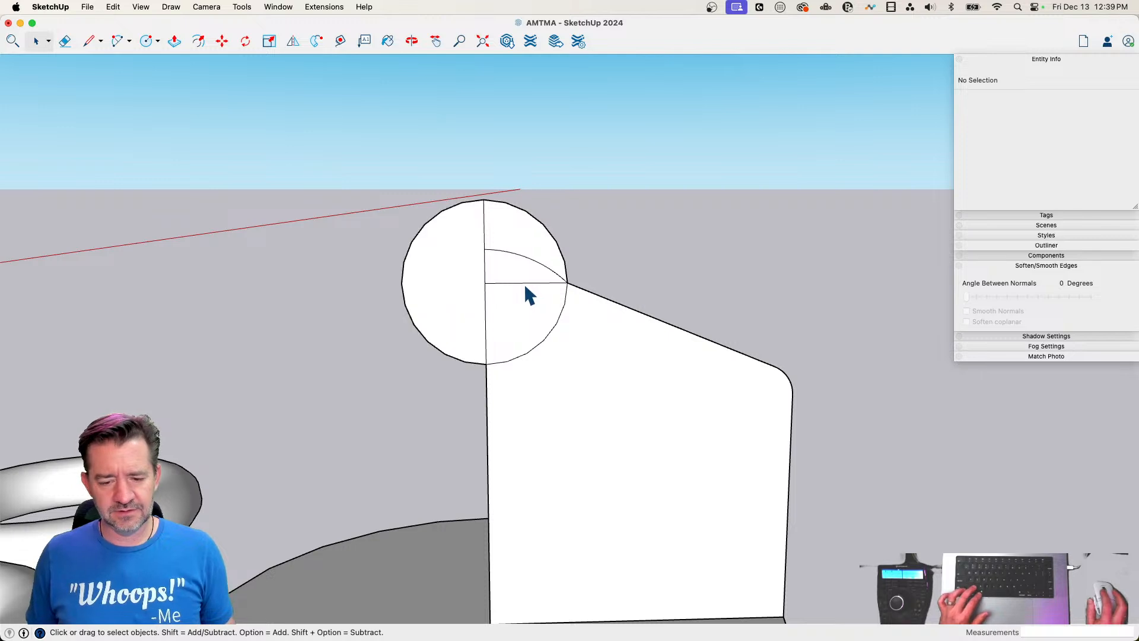
Draw a circle of about 2' 4" radius centred lower on the profile's vertical edge, and erase the shallow arc on top
{"action": "key", "text": "c"}
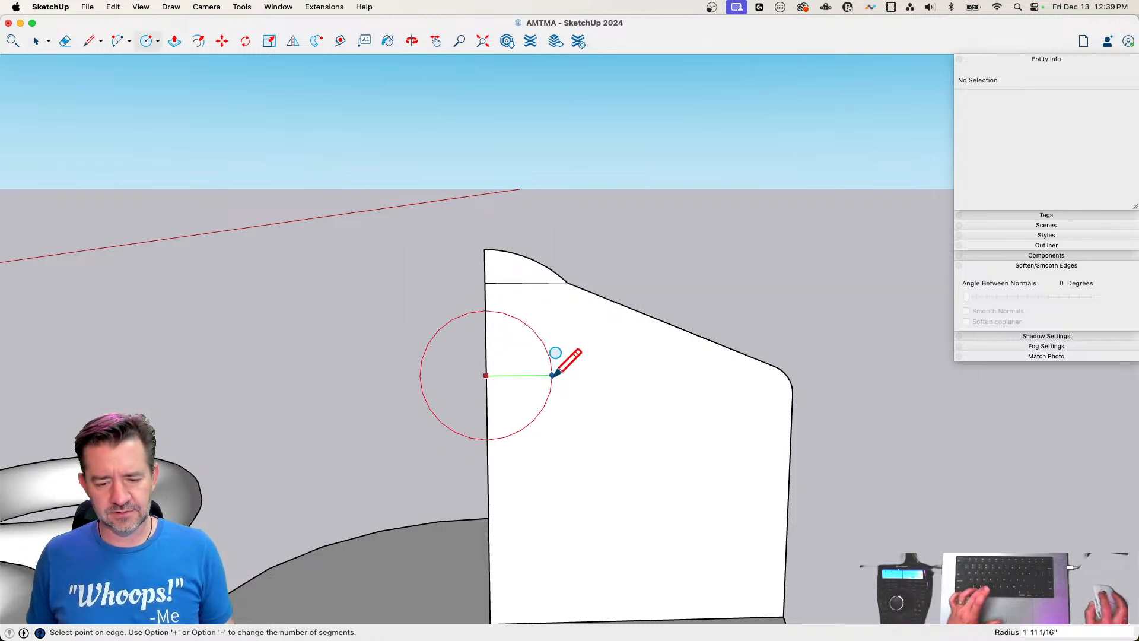
{"action": "left_click", "coordinate": [543, 319]}
{"action": "key", "text": "e"}
{"action": "left_click", "coordinate": [517, 256]}
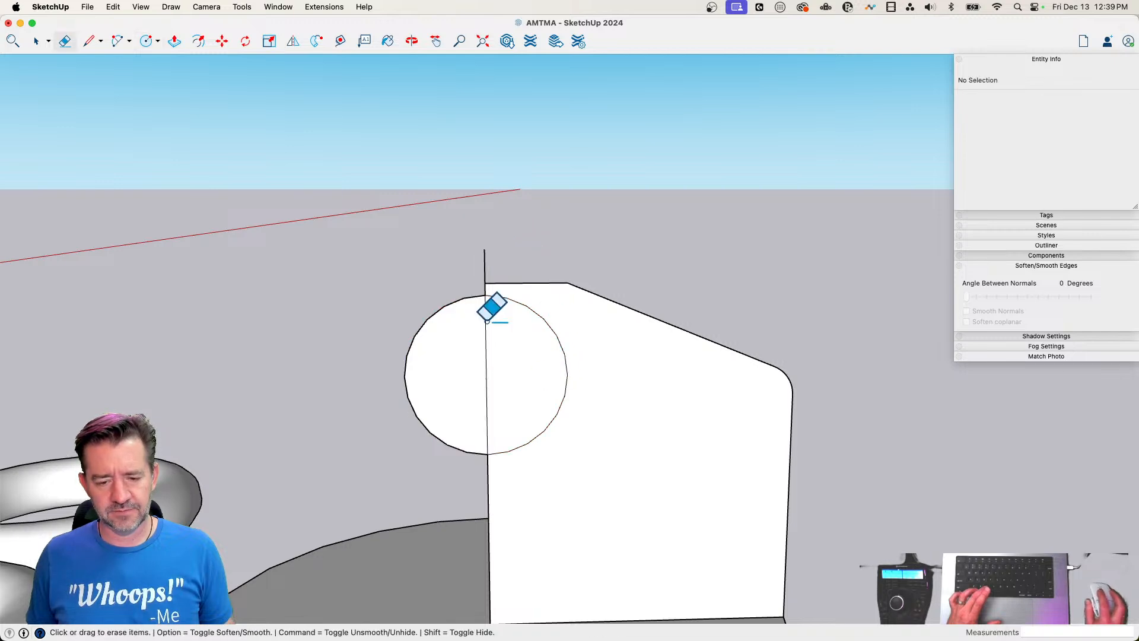
Draw a horizontal radius in the new circle and erase the surplus edges to leave its upper quarter inside the profile
{"action": "key", "text": "l"}
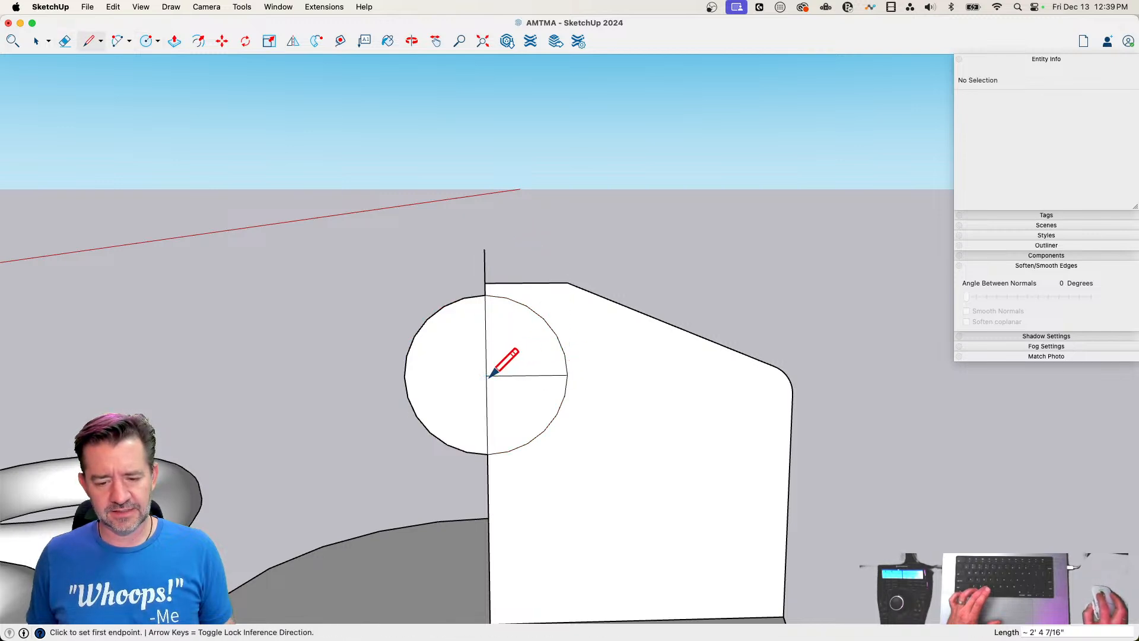
{"action": "key", "text": "e"}
{"action": "mouse_move", "coordinate": [486, 261]}
{"action": "left_mouse_down"}
{"action": "mouse_move", "coordinate": [417, 412]}
{"action": "mouse_move", "coordinate": [519, 471]}
{"action": "mouse_move", "coordinate": [537, 402]}
{"action": "left_mouse_up"}
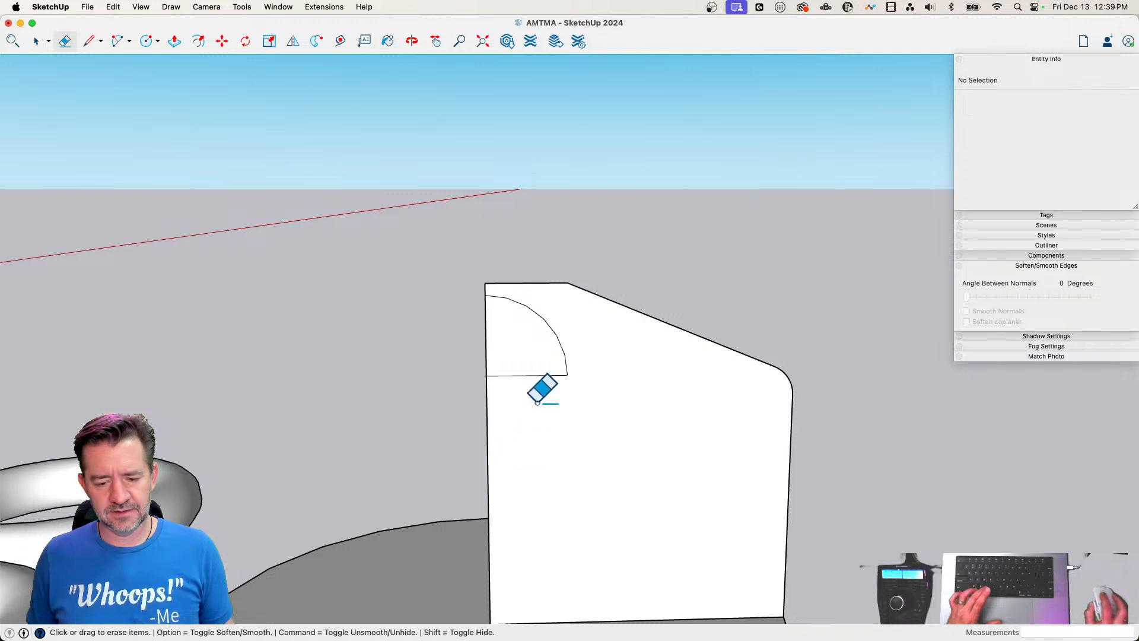
Erase the short horizontal edge at the top of the profile above the quarter circle
{"action": "key", "text": "space"}
{"action": "left_click", "coordinate": [511, 370]}
{"action": "key", "text": "m"}
{"action": "key", "text": "e"}
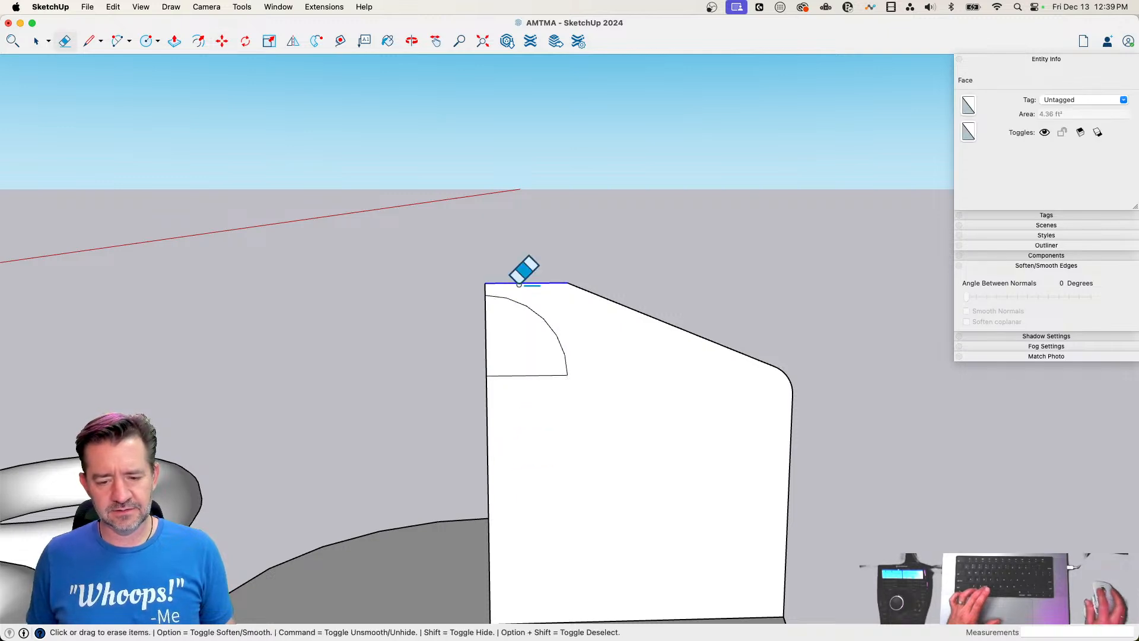
{"action": "left_click", "coordinate": [520, 284]}
Move the quarter-circle face straight up the vertical centre line by about 1' 9"
{"action": "key", "text": "m"}
{"action": "key", "text": "space"}
{"action": "left_click", "coordinate": [501, 371]}
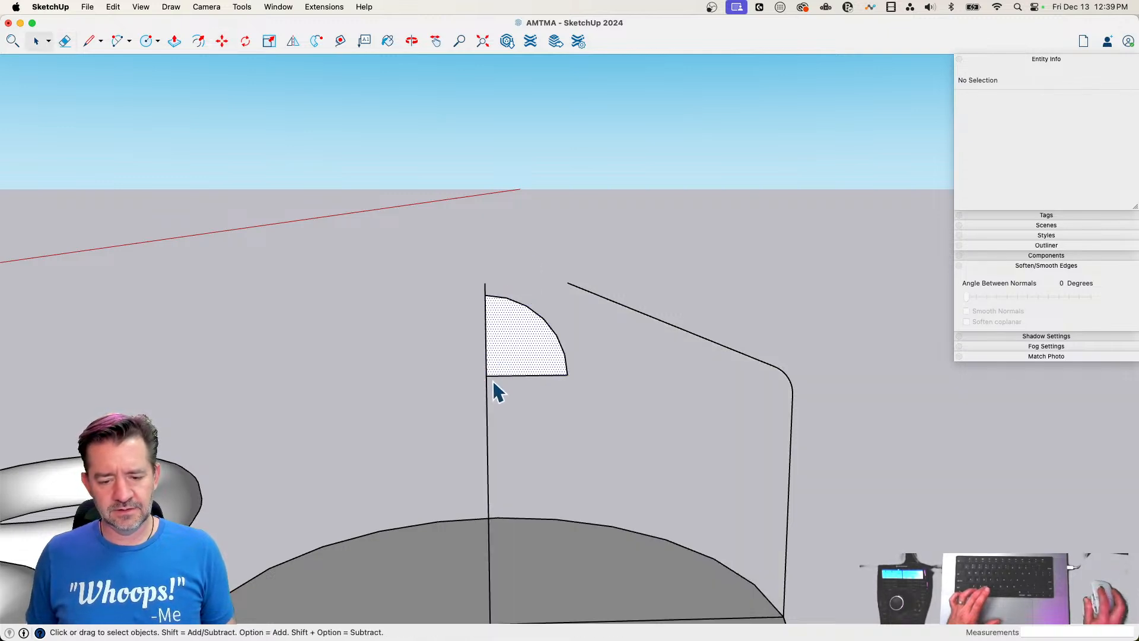
{"action": "key", "text": "m"}
{"action": "left_click", "coordinate": [485, 375]}
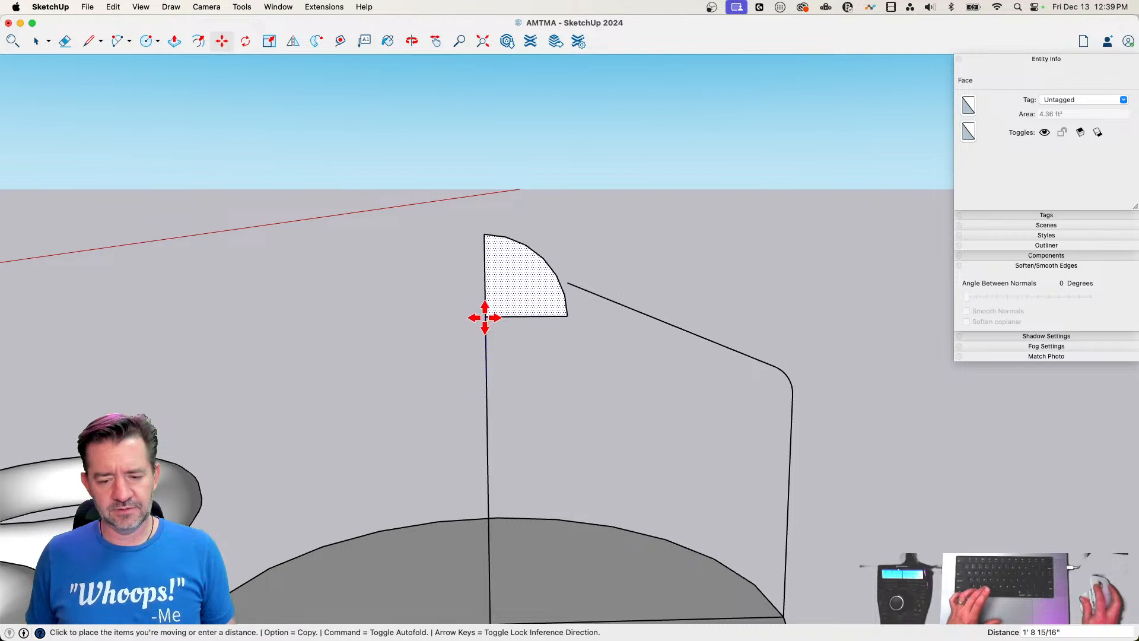
{"action": "left_click", "coordinate": [473, 316]}
Erase the profile's sloping top edge and redraw it as a line from the rounded corner to the quarter-circle arc
{"action": "key", "text": "l"}
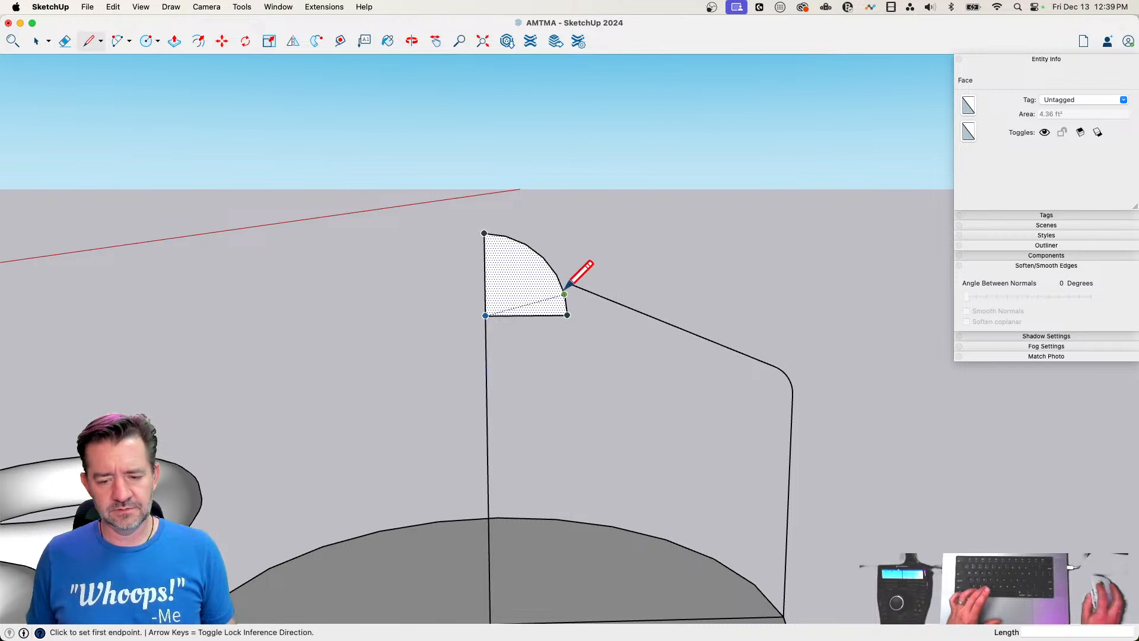
{"action": "key", "text": "e"}
{"action": "left_click", "coordinate": [665, 323]}
{"action": "key", "text": "l"}
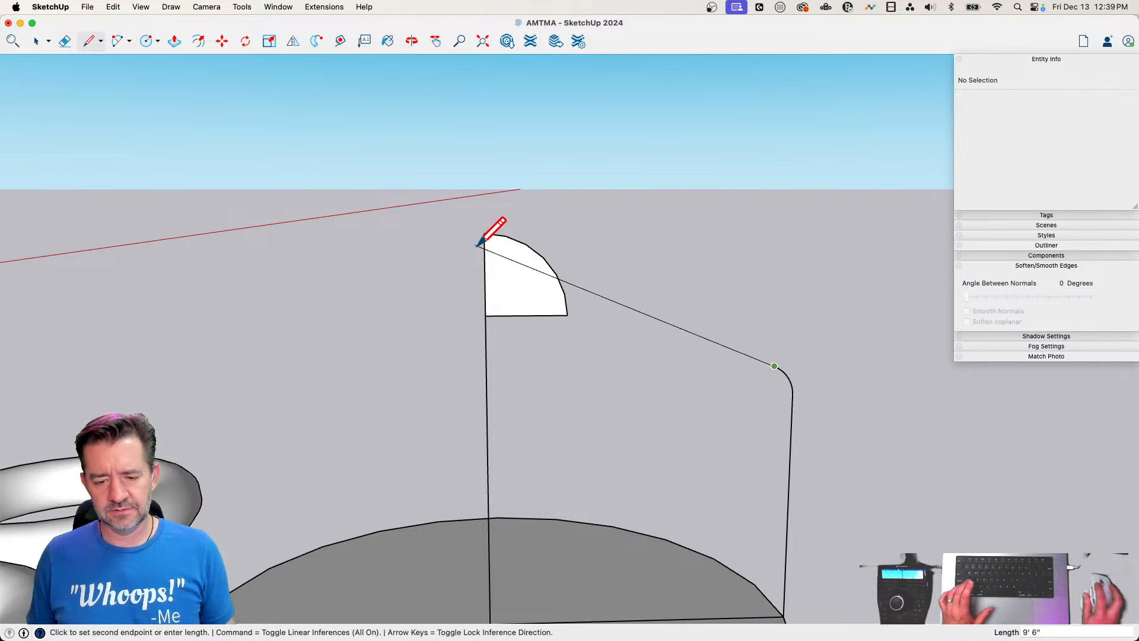
{"action": "left_click", "coordinate": [519, 251]}
Erase the surplus lower arc and horizontal radius of the quarter circle to merge the profile into one face
{"action": "key", "text": "e"}
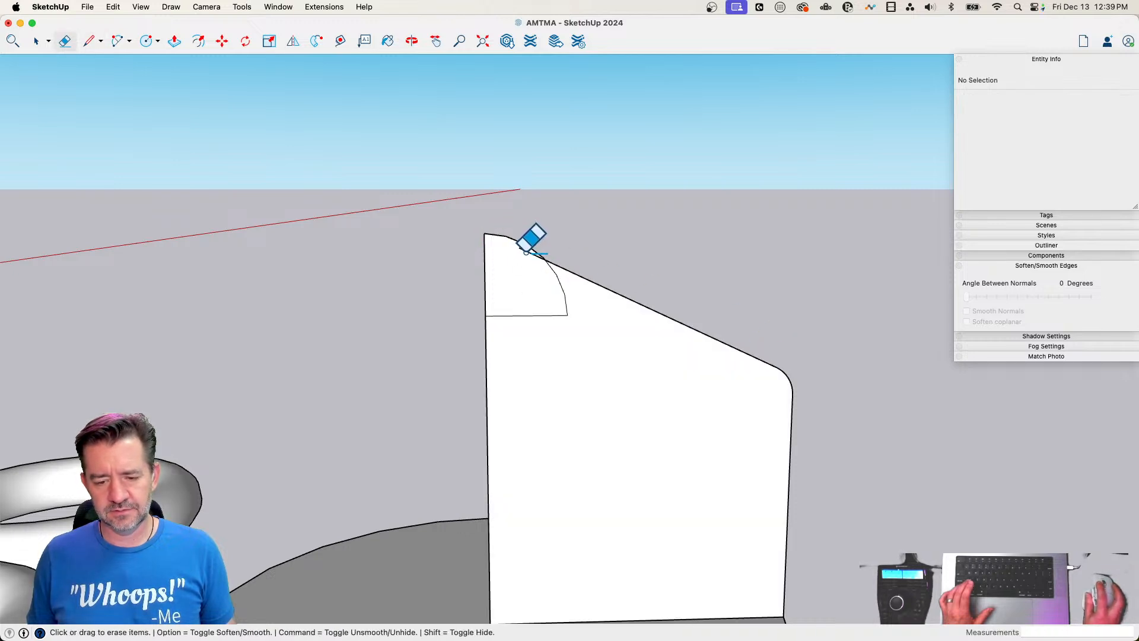
{"action": "left_click_drag", "start_coordinate": [525, 252], "coordinate": [552, 263]}
{"action": "key", "text": "super+z"}
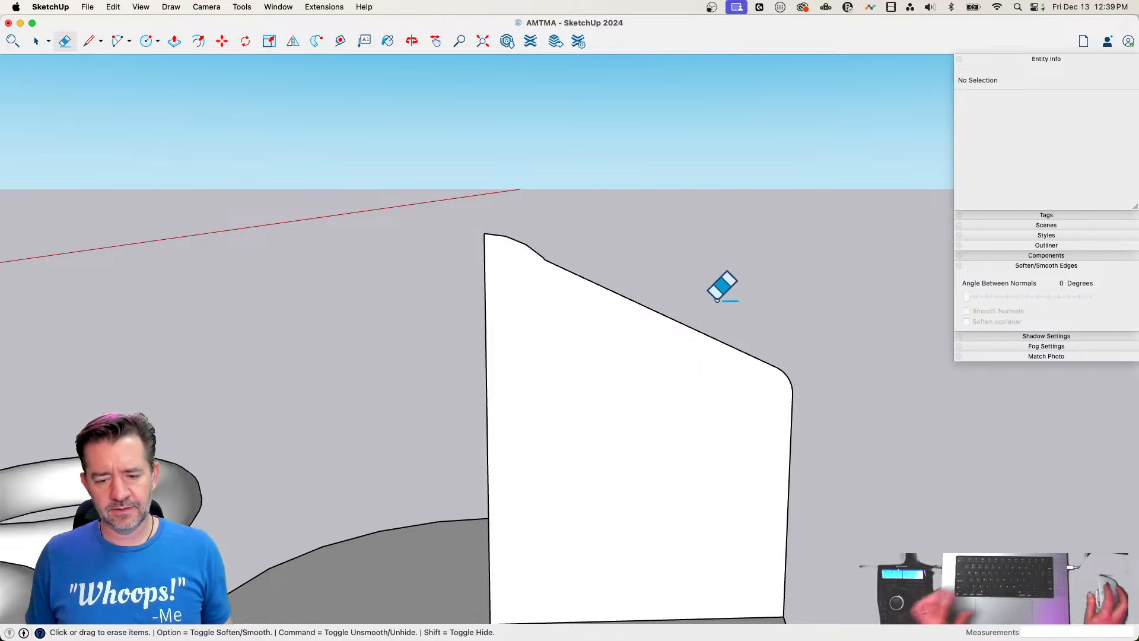
Sweep the profile face around the ground circle with Follow Me to form the round body and capped roof
{"action": "key", "text": "space"}
{"action": "scroll", "coordinate": [725, 422], "scroll_direction": "down", "scroll_amount": 5}
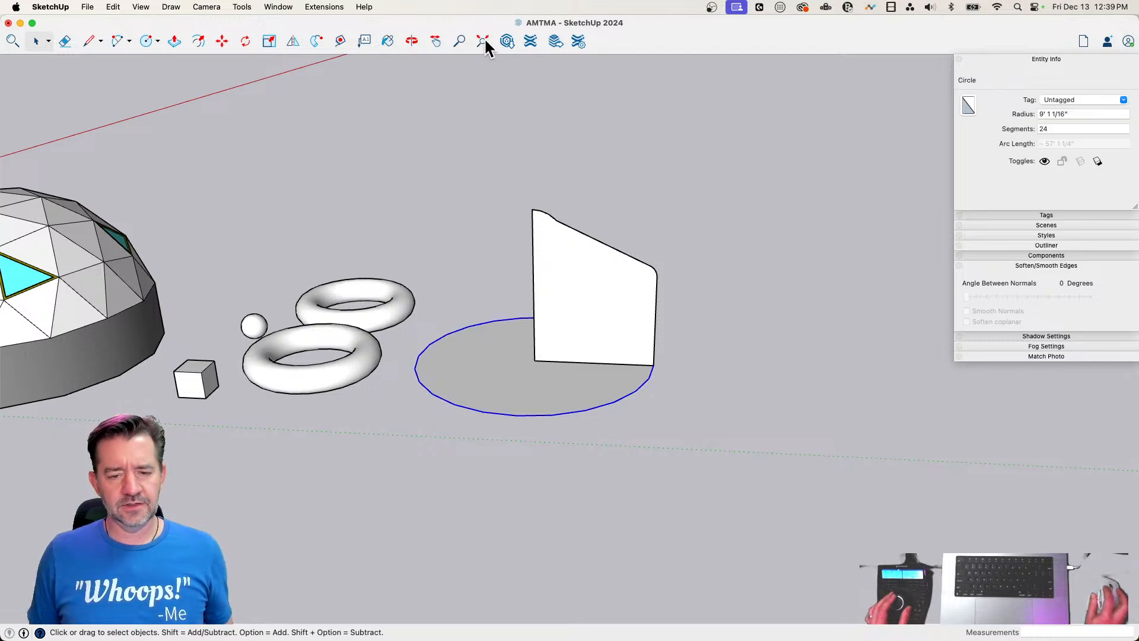
{"action": "left_click", "coordinate": [580, 300]}
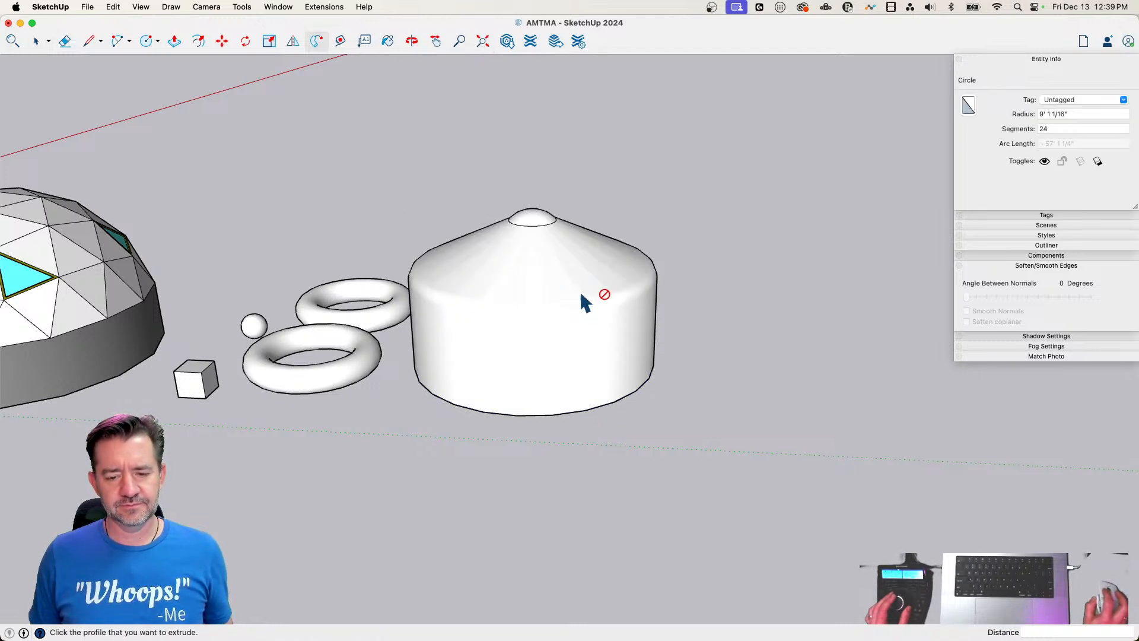
{"action": "key", "text": "space"}
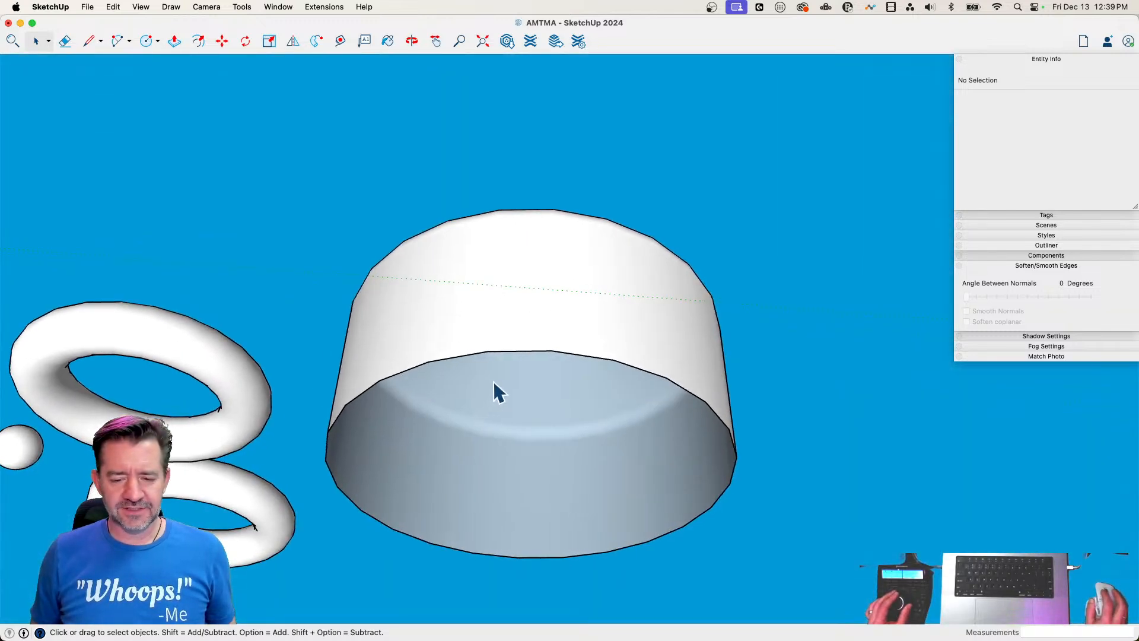
Close the open underside of the round body with a face by tracing one of its bottom edges
{"action": "key", "text": "l"}
{"action": "key", "text": "Escape"}
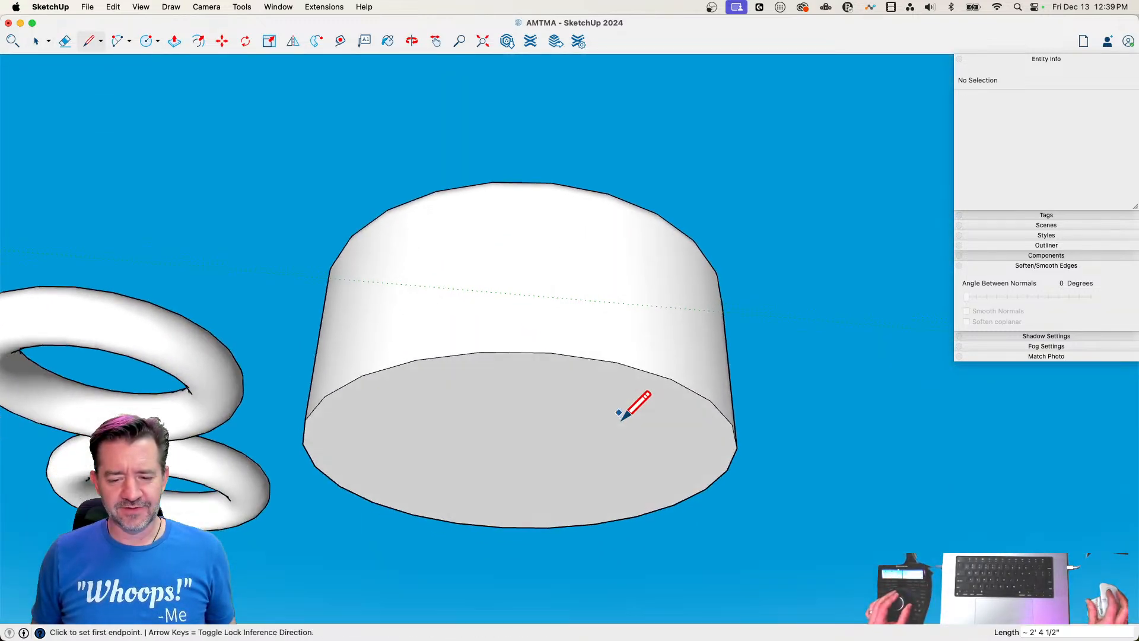
{"action": "key", "text": "space"}
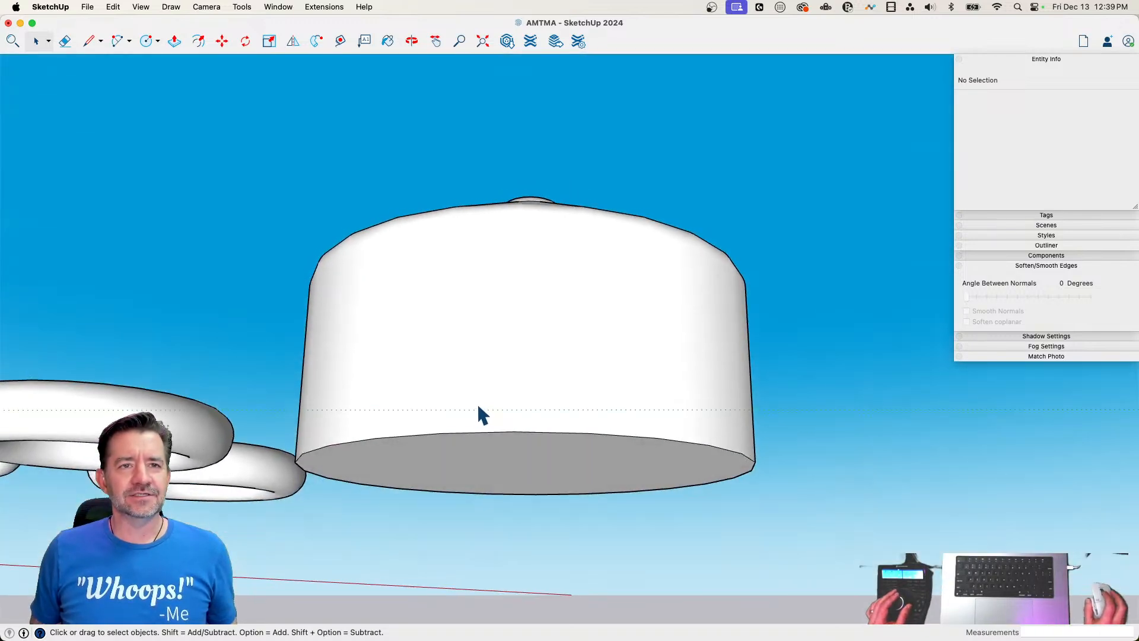
Draw a chord of about 4' 8" across two segments of the underside and push the resulting sliver up about 6' 11"
{"action": "key", "text": "l"}
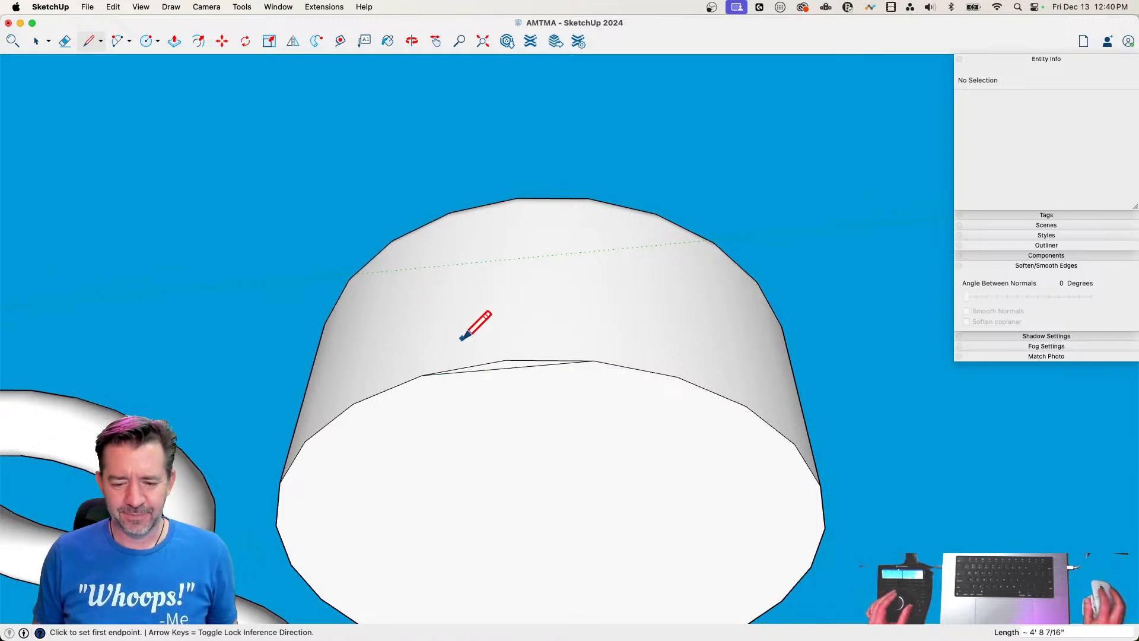
{"action": "key", "text": "p"}
{"action": "left_click", "coordinate": [500, 382]}
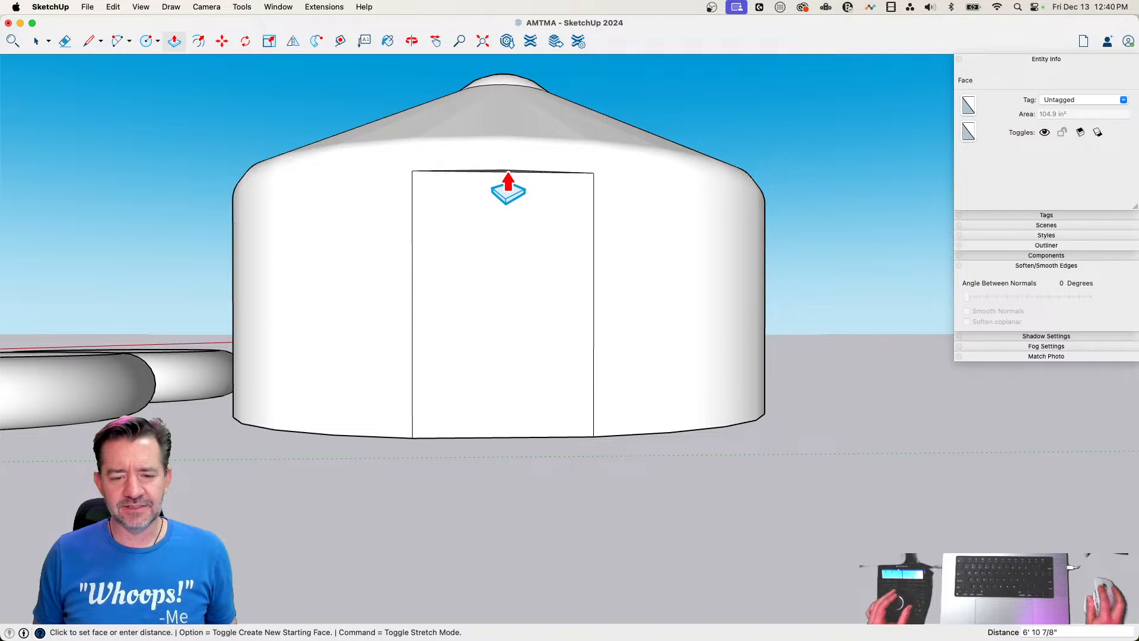
{"action": "key", "text": "space"}
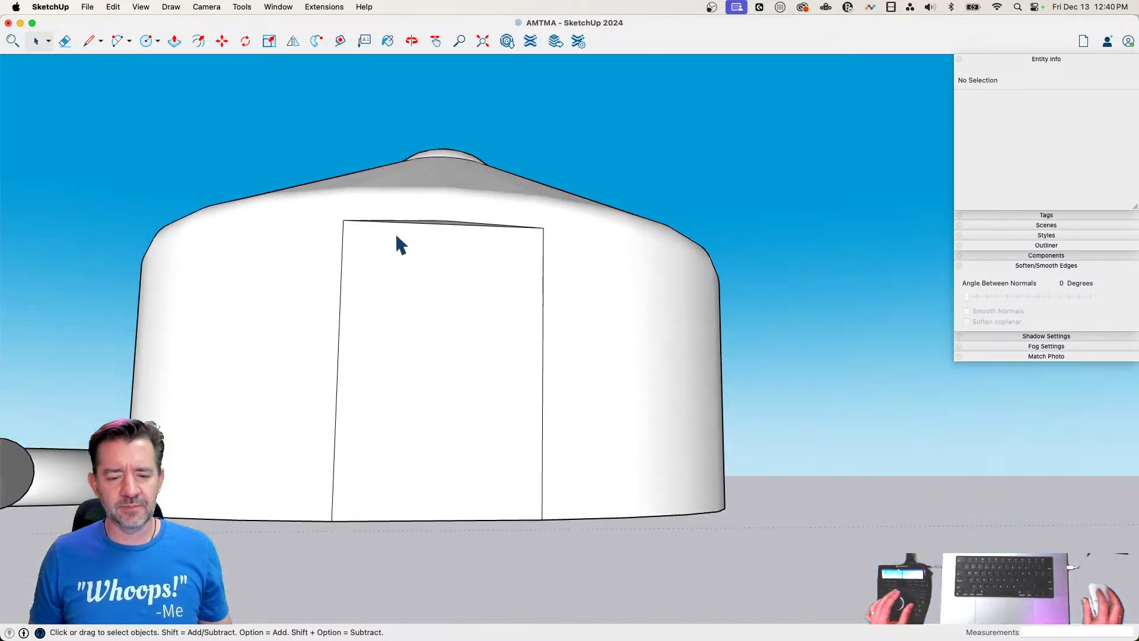
Draw a door rectangle of about 17.5 ft² down to the floor on the flat wall recess and pull it slightly outward
{"action": "key", "text": "r"}
{"action": "left_click", "coordinate": [390, 247]}
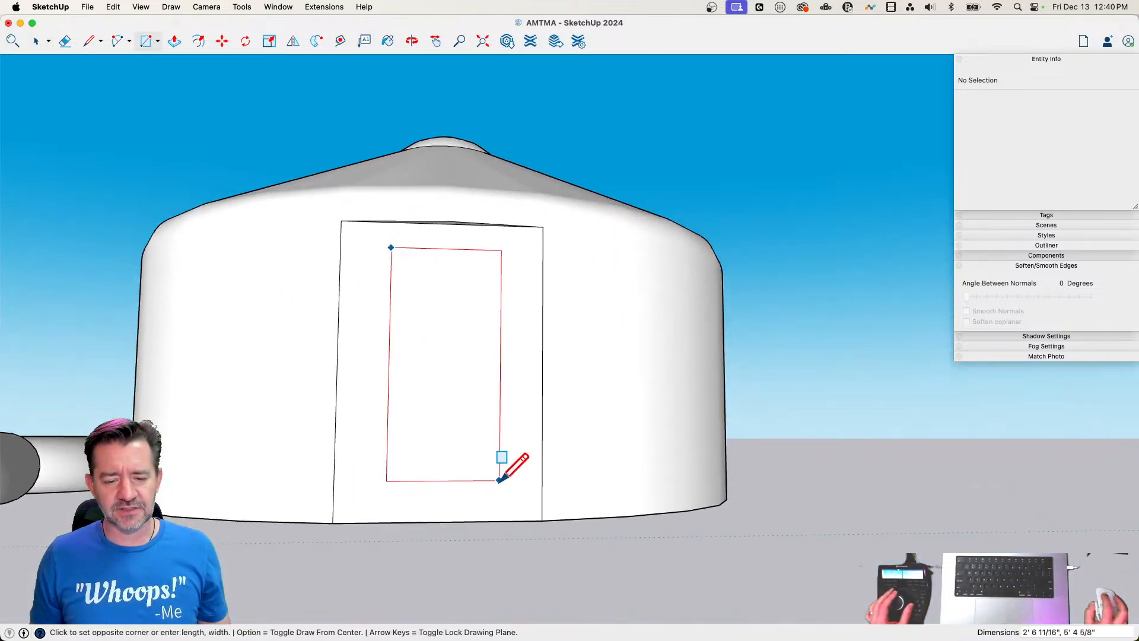
{"action": "left_click", "coordinate": [509, 521]}
{"action": "key", "text": "p"}
{"action": "left_click", "coordinate": [433, 351]}
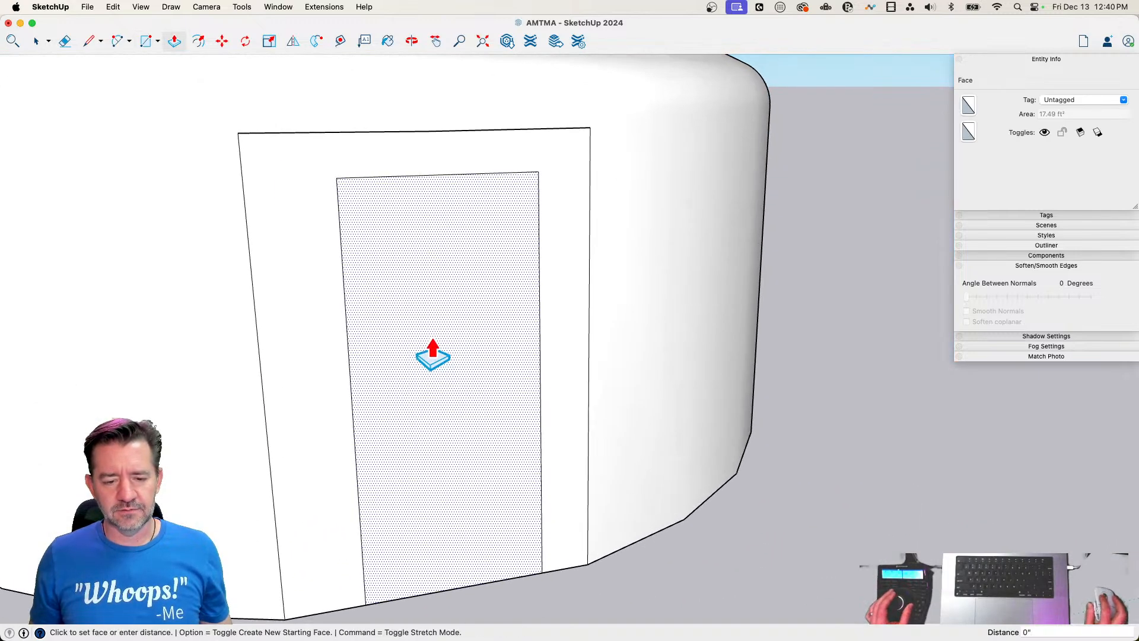
{"action": "key", "text": "space"}
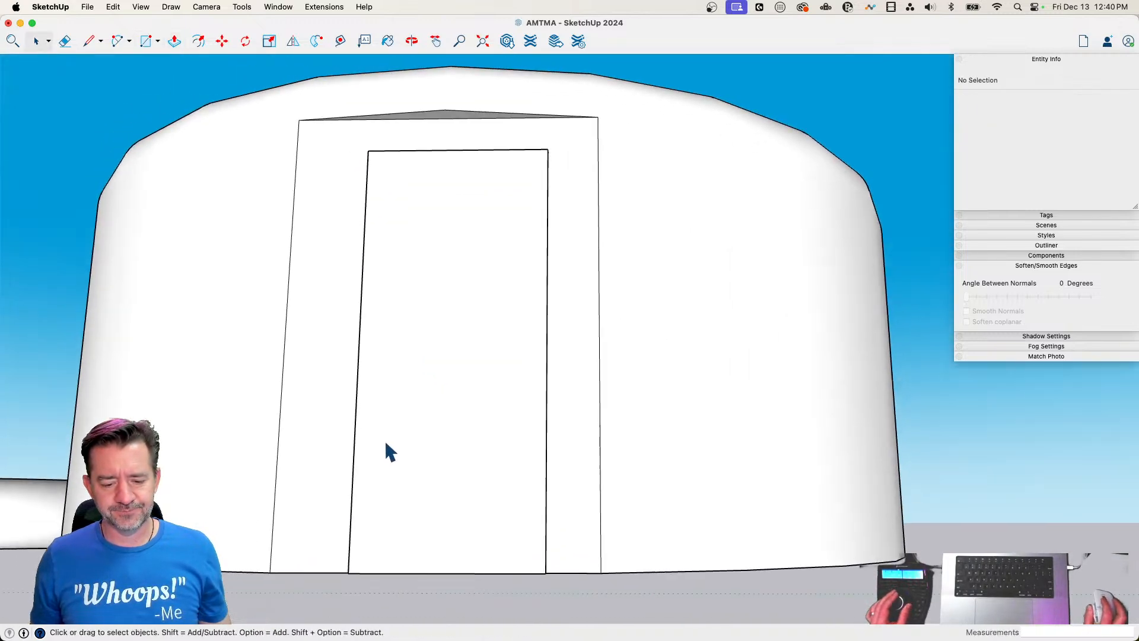
Offset the door face's outline inward by about 2" to form the frame
{"action": "key", "text": "r"}
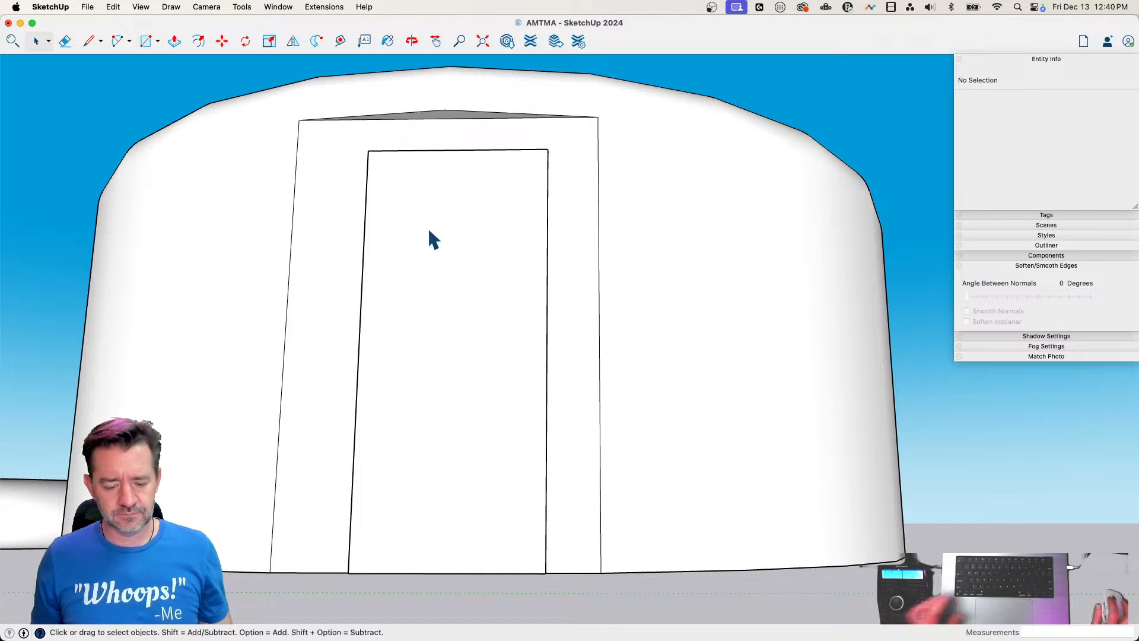
{"action": "key", "text": "f"}
{"action": "left_click", "coordinate": [435, 202]}
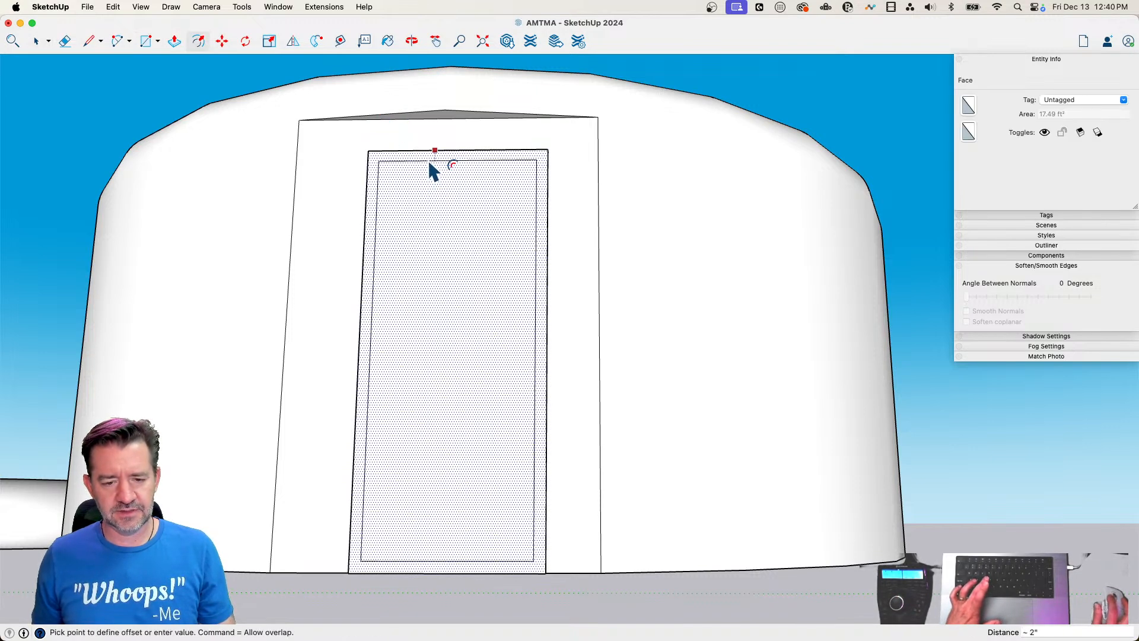
{"action": "left_click", "coordinate": [433, 170]}
Extend the inner frame lines to the floor, erase the horizontal line near the door's bottom, and restore the door panel face
{"action": "key", "text": "l"}
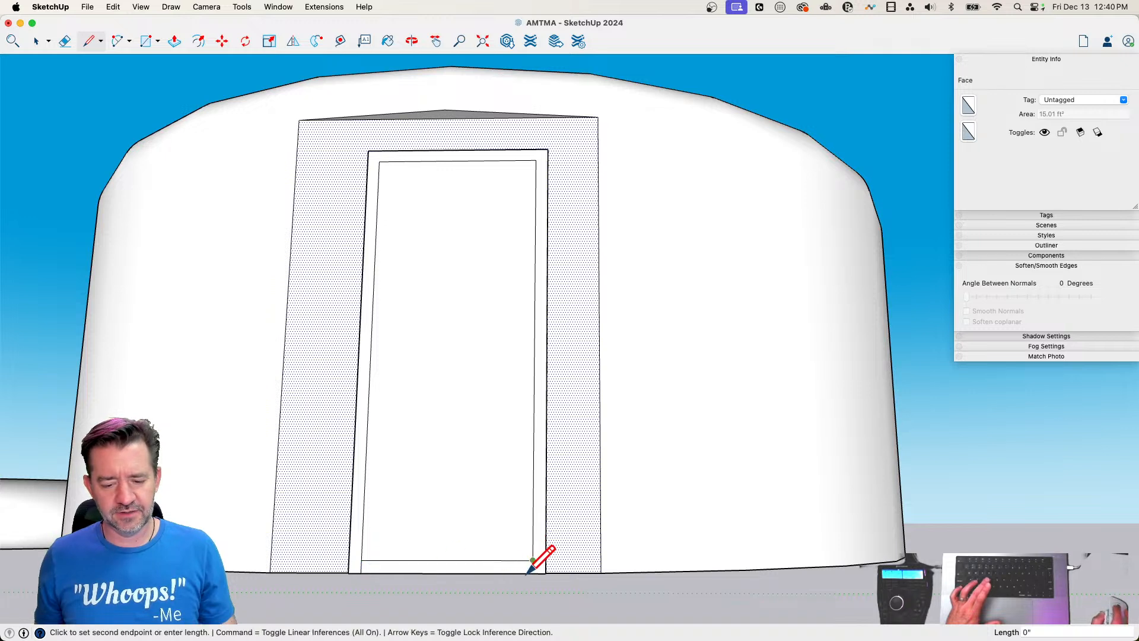
{"action": "key", "text": "e"}
{"action": "left_click", "coordinate": [478, 561]}
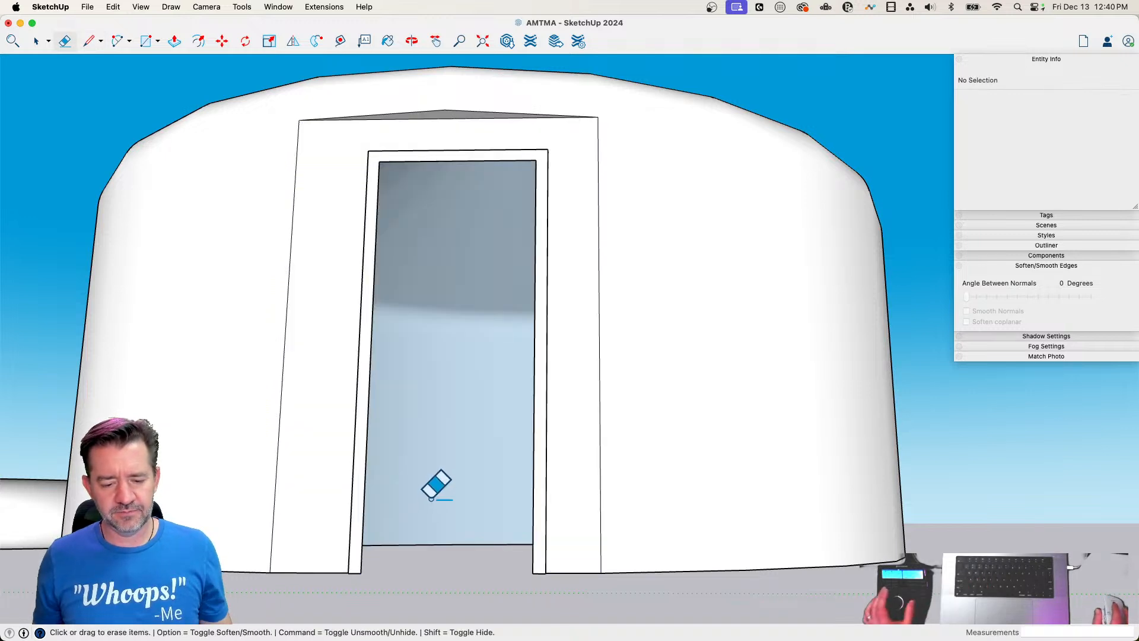
{"action": "scroll", "coordinate": [426, 544], "scroll_direction": "up", "scroll_amount": 3}
{"action": "key", "text": "l"}
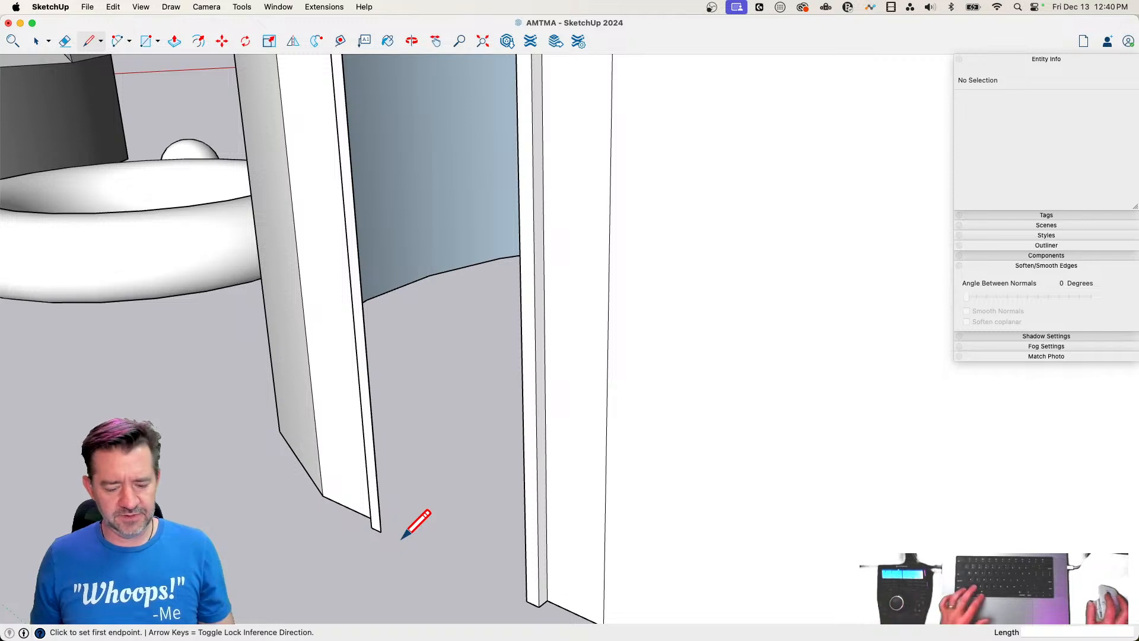
{"action": "key", "text": "super+z"}
{"action": "key", "text": "e"}
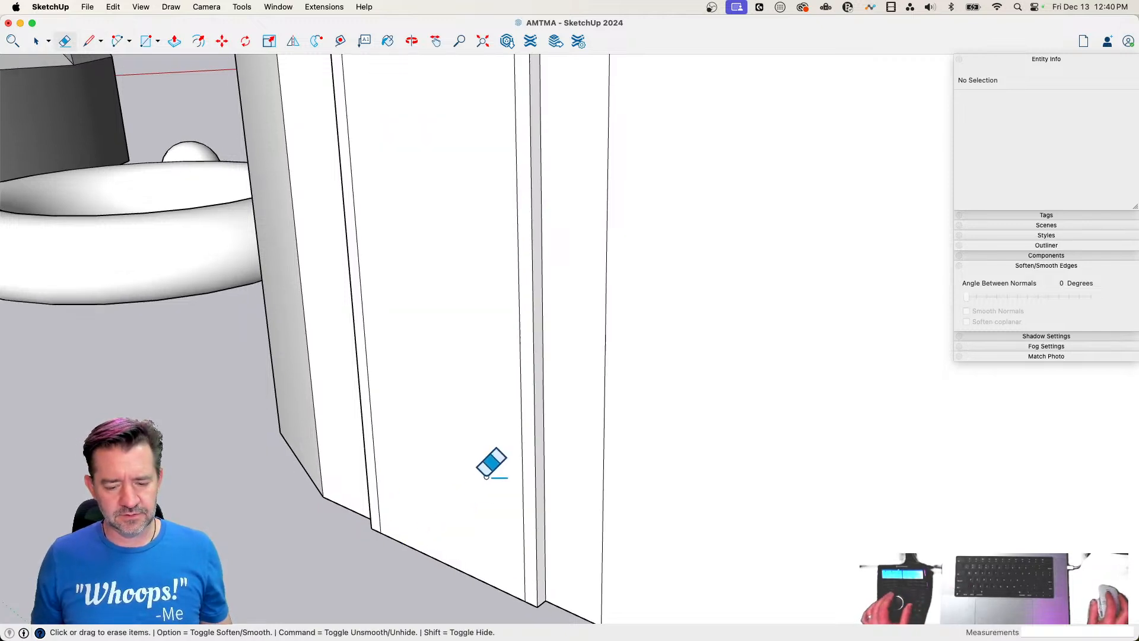
Push the door panel about 1" back inside its frame
{"action": "key", "text": "p"}
{"action": "left_click", "coordinate": [469, 477]}
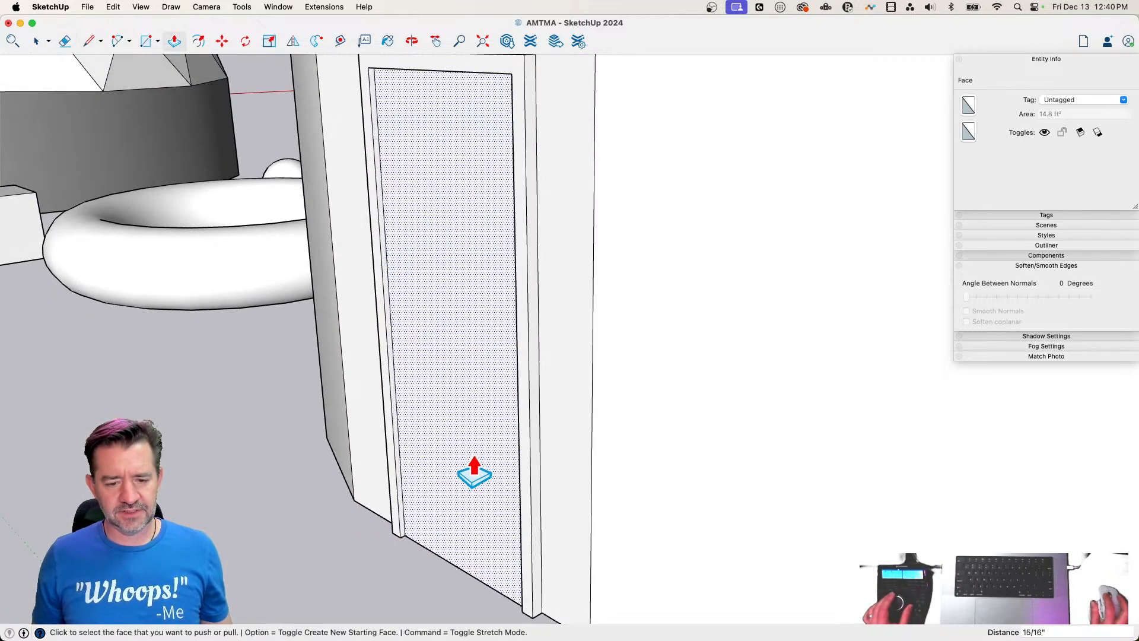
{"action": "scroll", "coordinate": [474, 477], "scroll_direction": "down", "scroll_amount": 10}
{"action": "key", "text": "space"}
{"action": "left_click", "coordinate": [535, 562]}
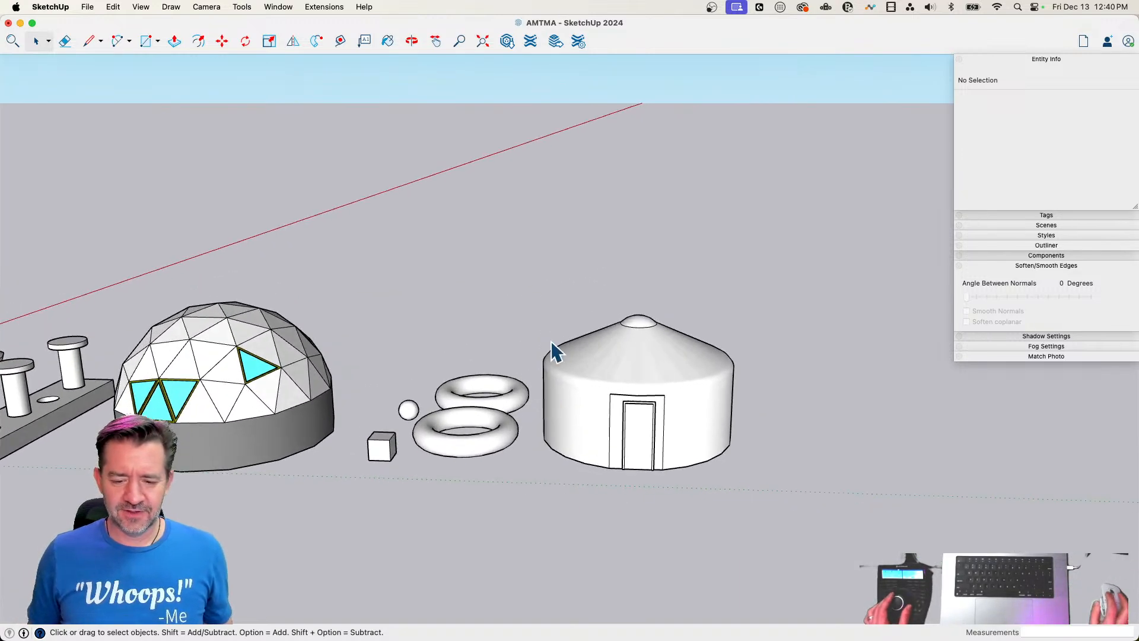
Select the whole round building with its door and make it a group
{"action": "left_click_drag", "start_coordinate": [528, 266], "coordinate": [793, 511]}
{"action": "right_click", "coordinate": [636, 385]}
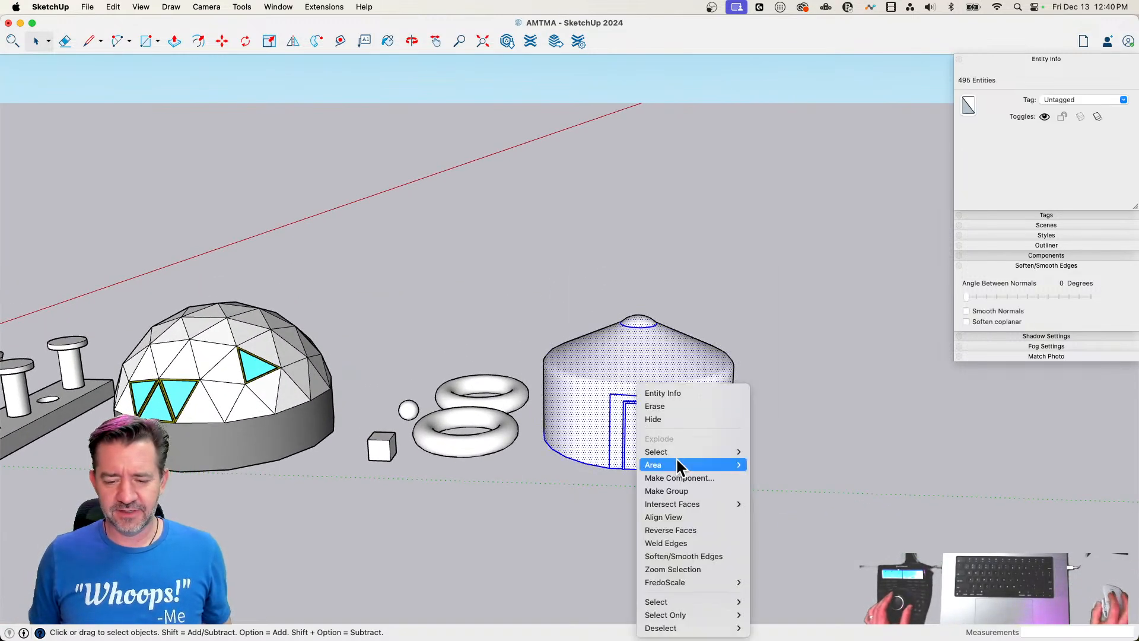
{"action": "left_click", "coordinate": [676, 489]}
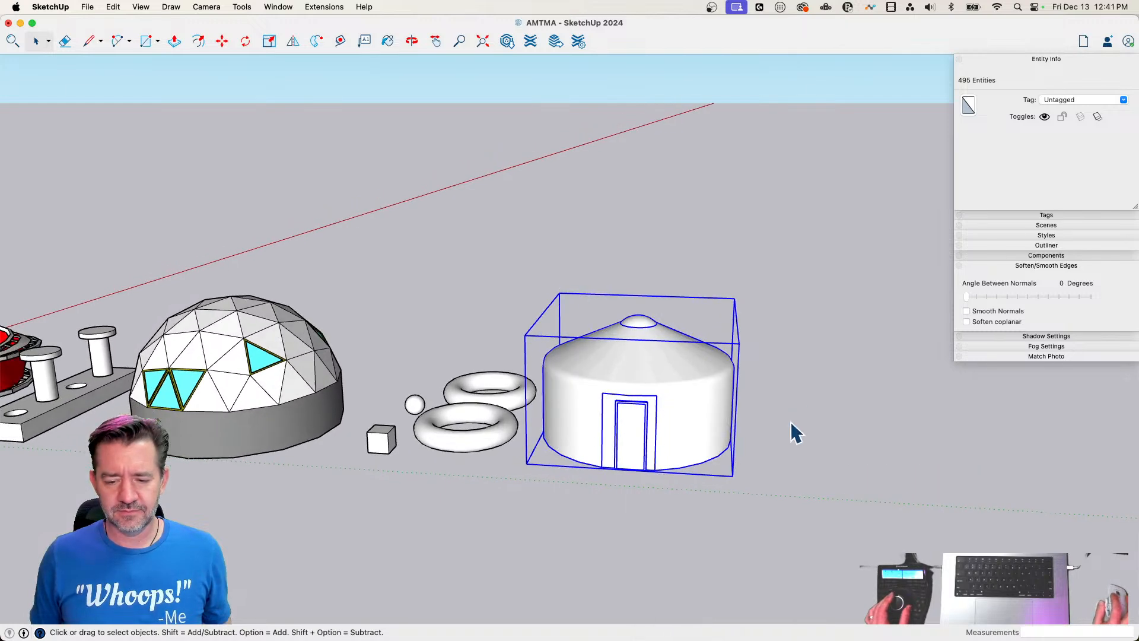
{"action": "left_click", "coordinate": [792, 428]}
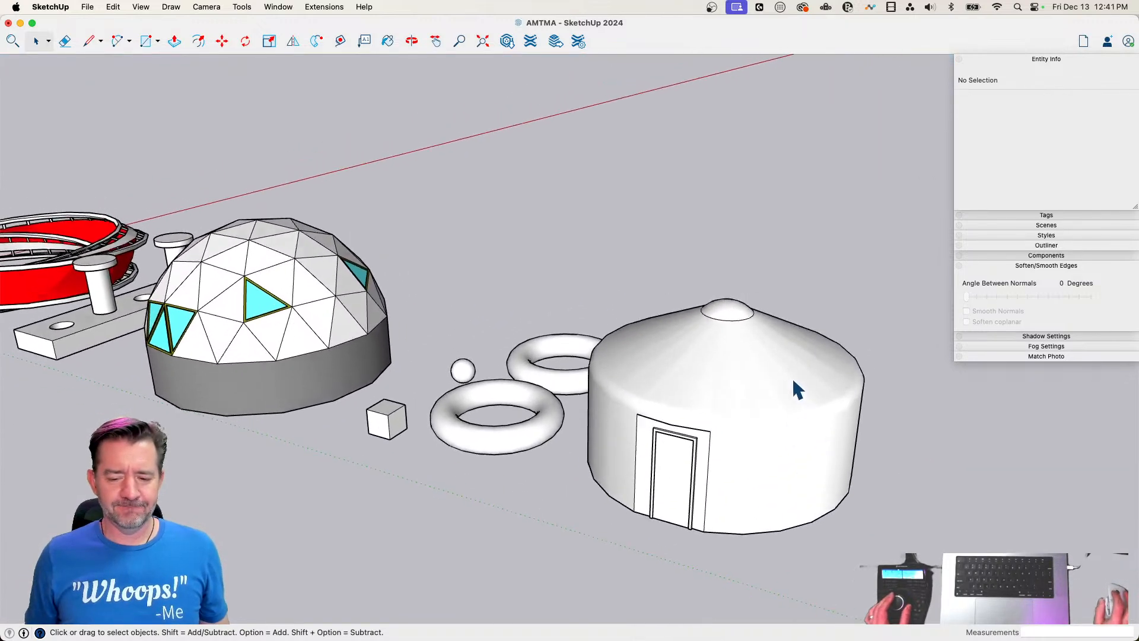
Open the building group and paint its roof, walls and recessed flat panel green, leaving the roof cap and door white
{"action": "double_click", "coordinate": [790, 379]}
{"action": "key", "text": "b"}
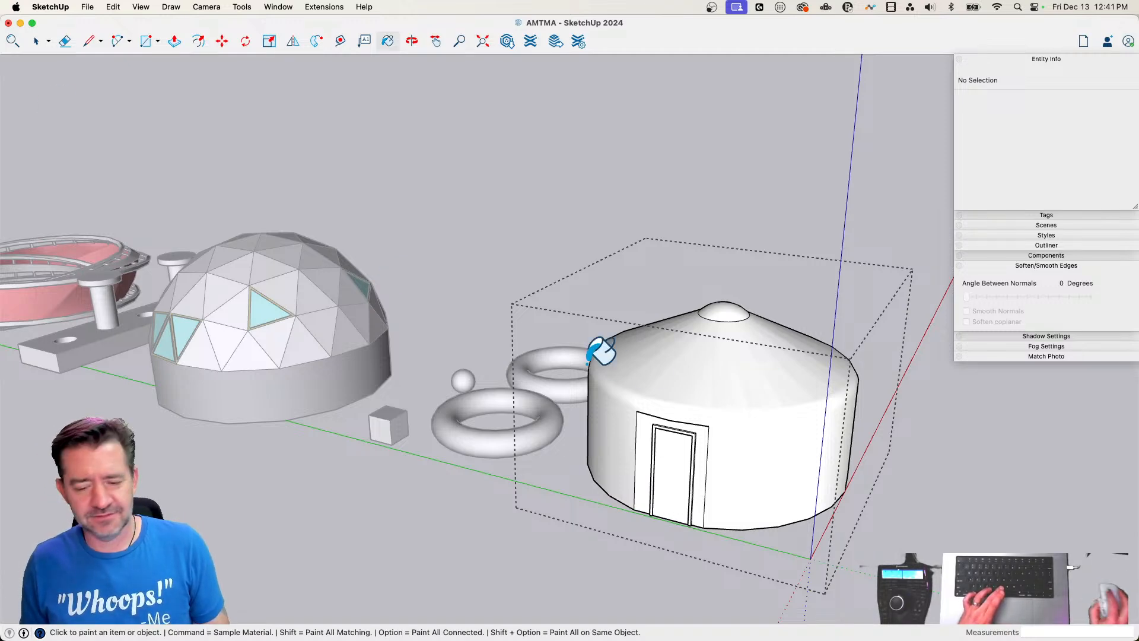
{"action": "left_click", "coordinate": [725, 385]}
{"action": "left_click", "coordinate": [704, 437]}
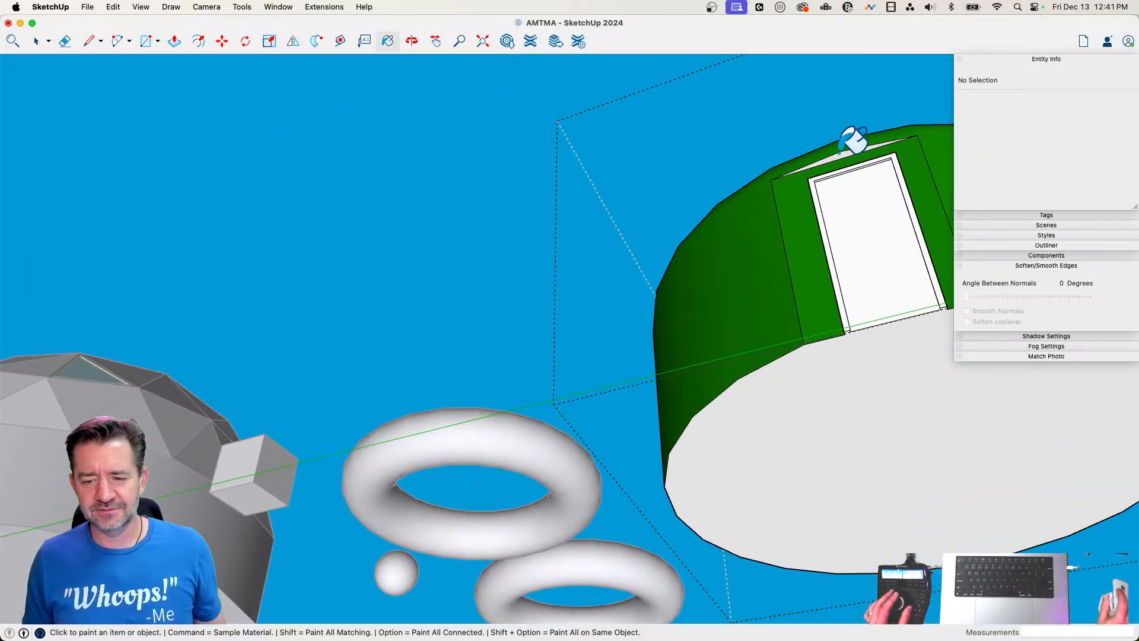
{"action": "key", "text": "space"}
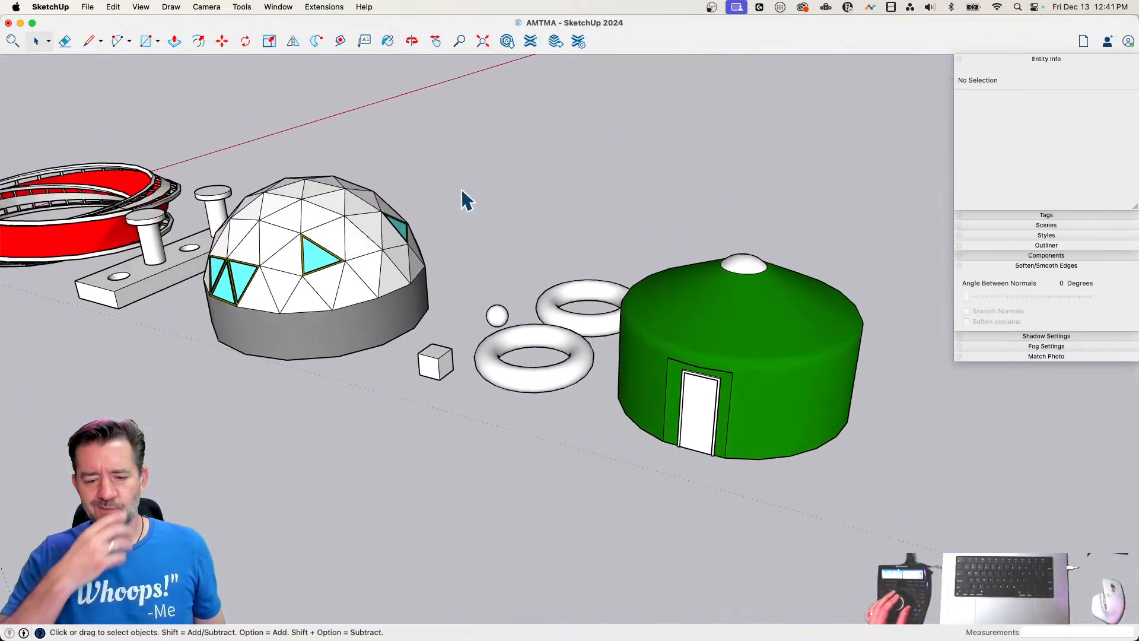
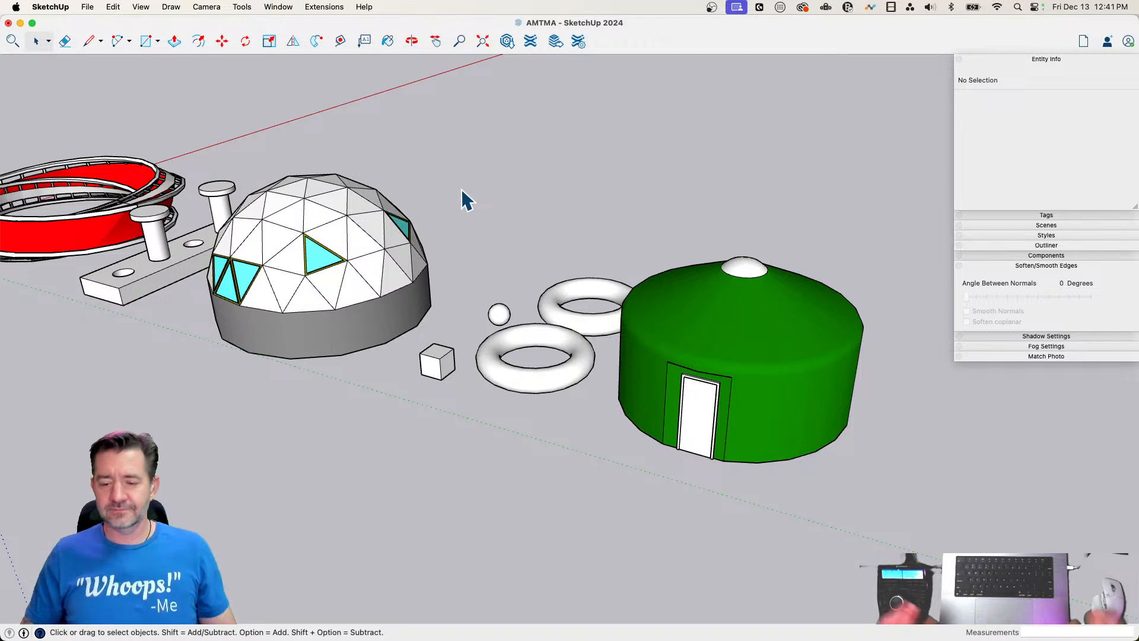
Draw a ground circle with a radius of about 6' in the open space beside the green building
{"action": "key", "text": "l"}
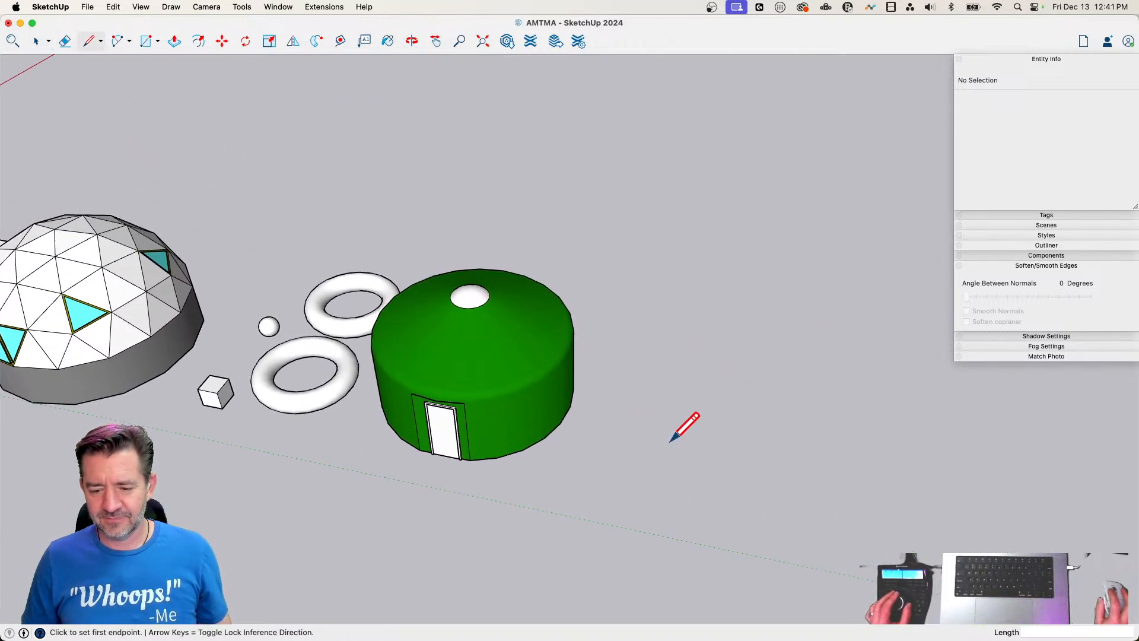
{"action": "key", "text": "c"}
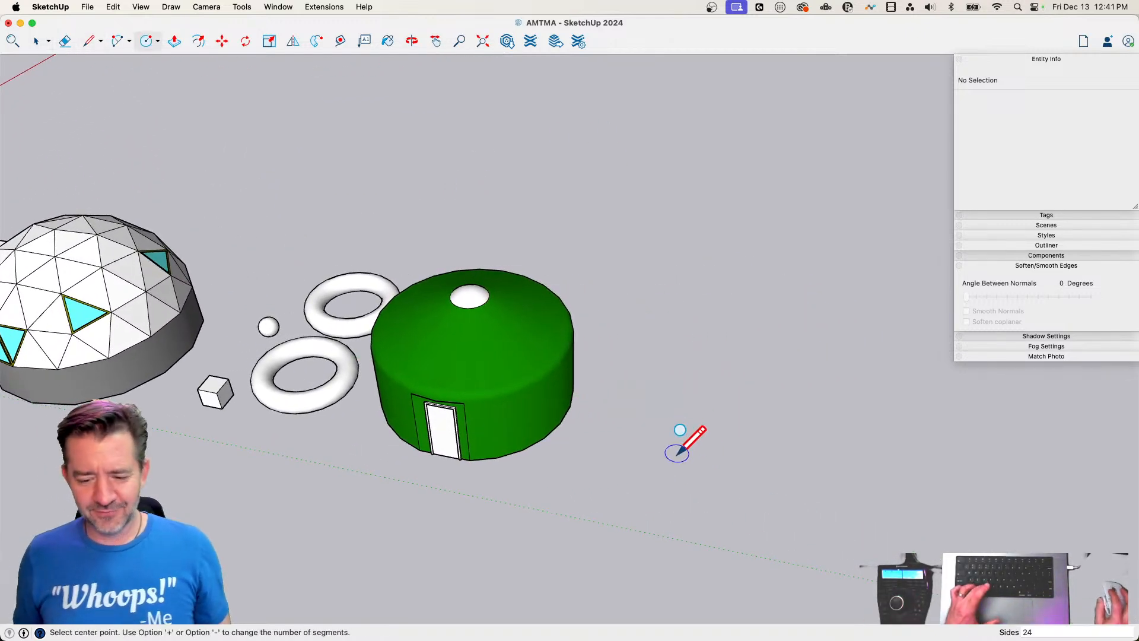
{"action": "left_click", "coordinate": [676, 453]}
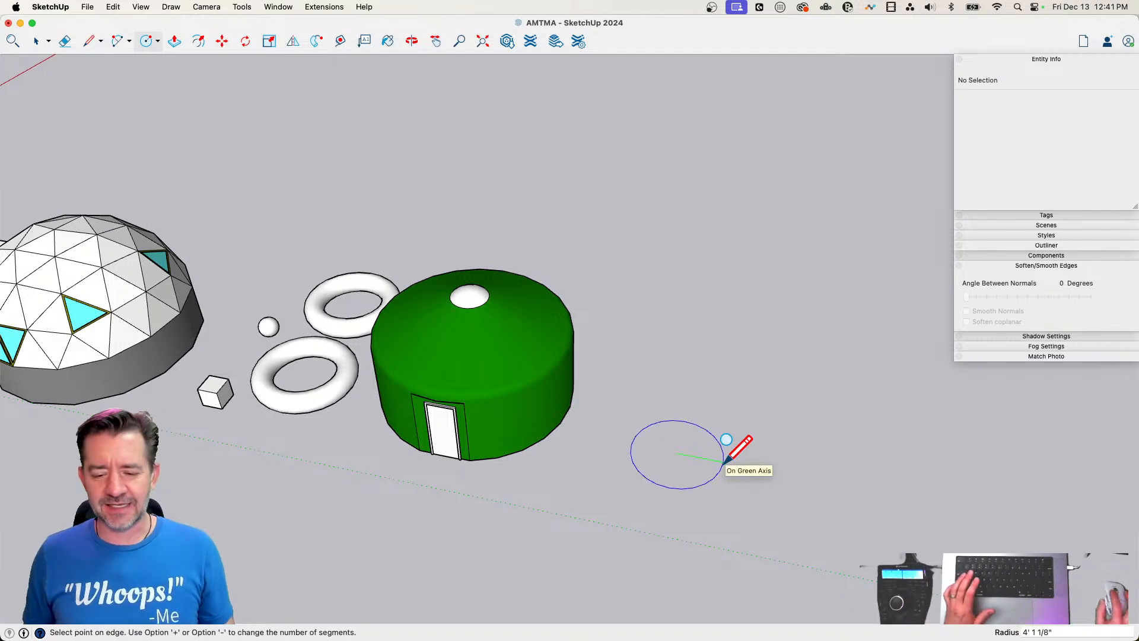
{"action": "left_click", "coordinate": [744, 468]}
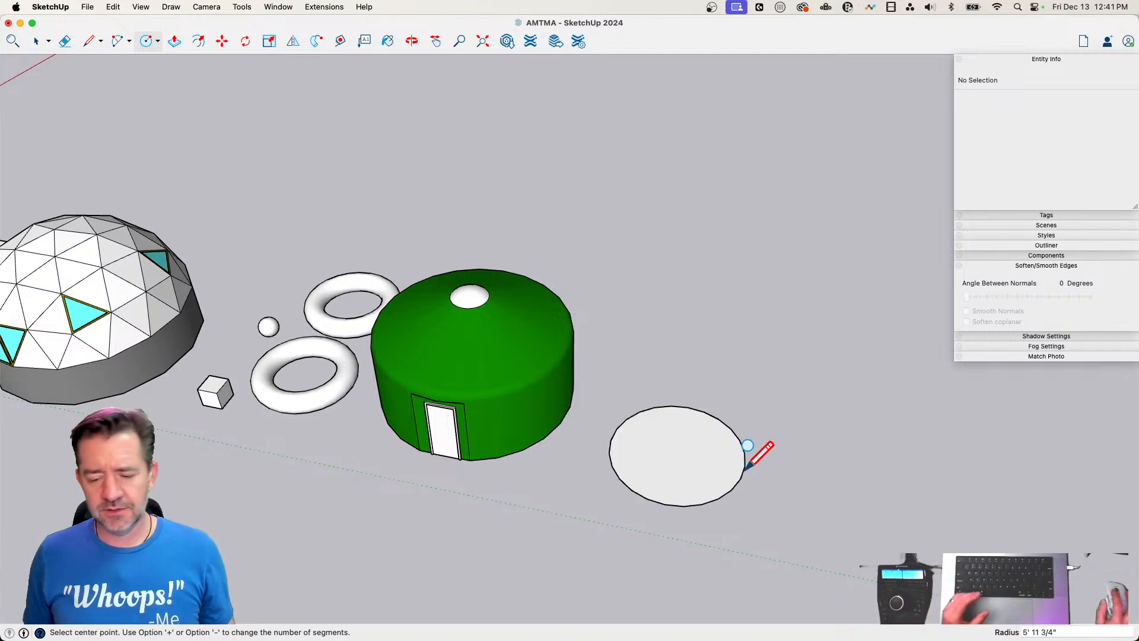
Draw an upright rectangular face about 21' 11" high, spanning from the circle's edge to its centre
{"action": "key", "text": "l"}
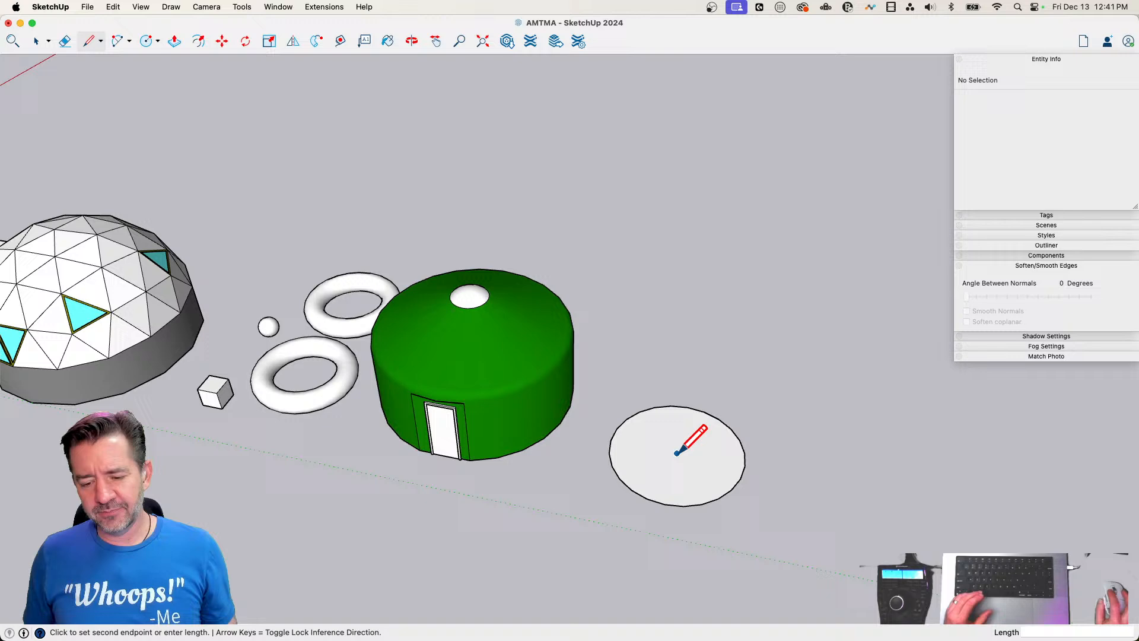
{"action": "left_click", "coordinate": [745, 466]}
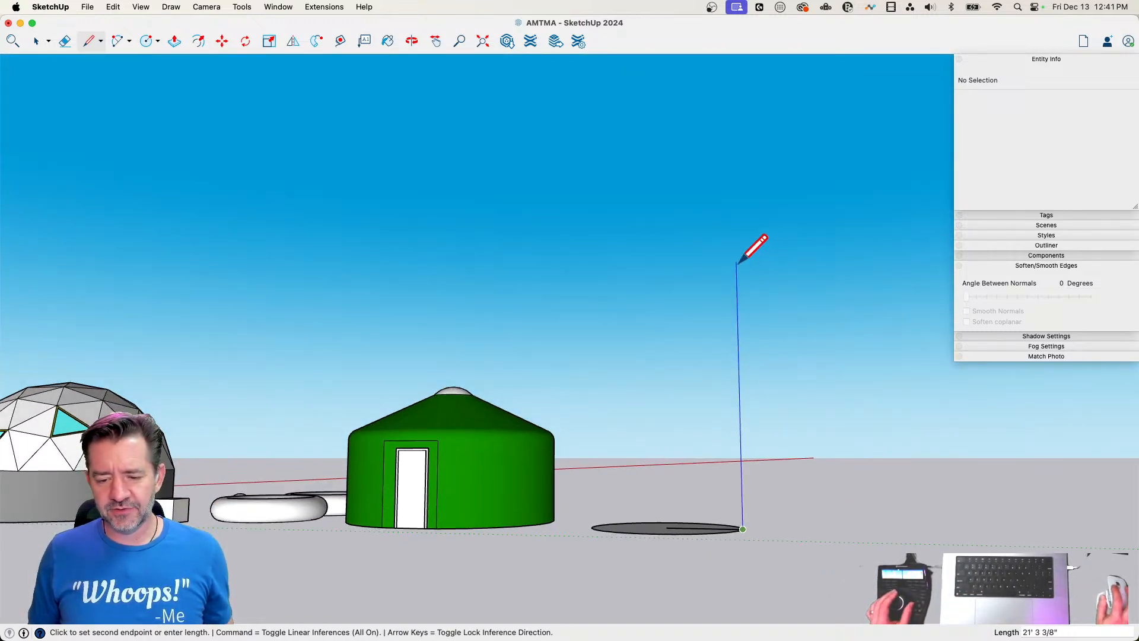
{"action": "left_click", "coordinate": [737, 235]}
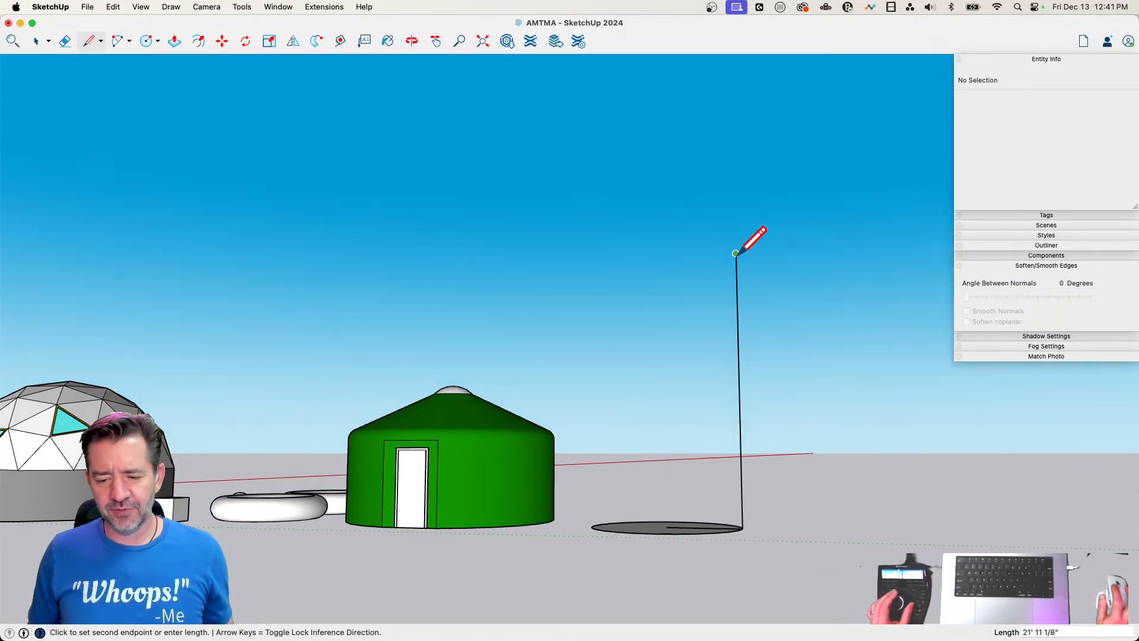
{"action": "left_click", "coordinate": [661, 236]}
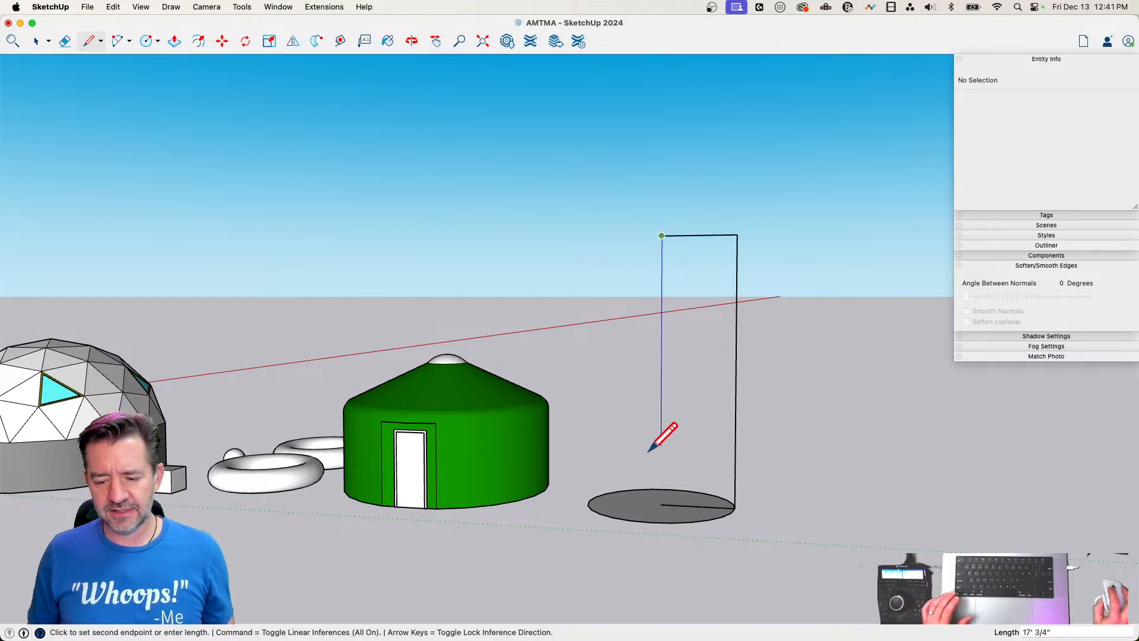
{"action": "left_click", "coordinate": [660, 504]}
{"action": "key", "text": "space"}
Draw a full-width base rectangle about 1' 9" high on the upright face, then a step above it about 4' 9" by 1' 10"
{"action": "scroll", "coordinate": [724, 495], "scroll_direction": "up", "scroll_amount": 10}
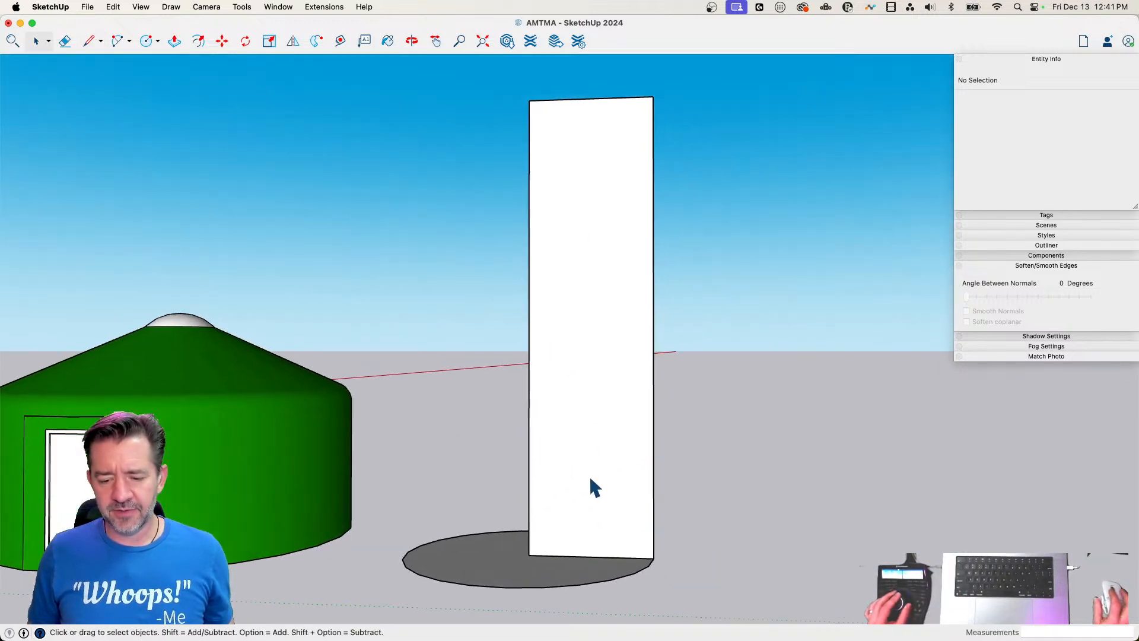
{"action": "key", "text": "r"}
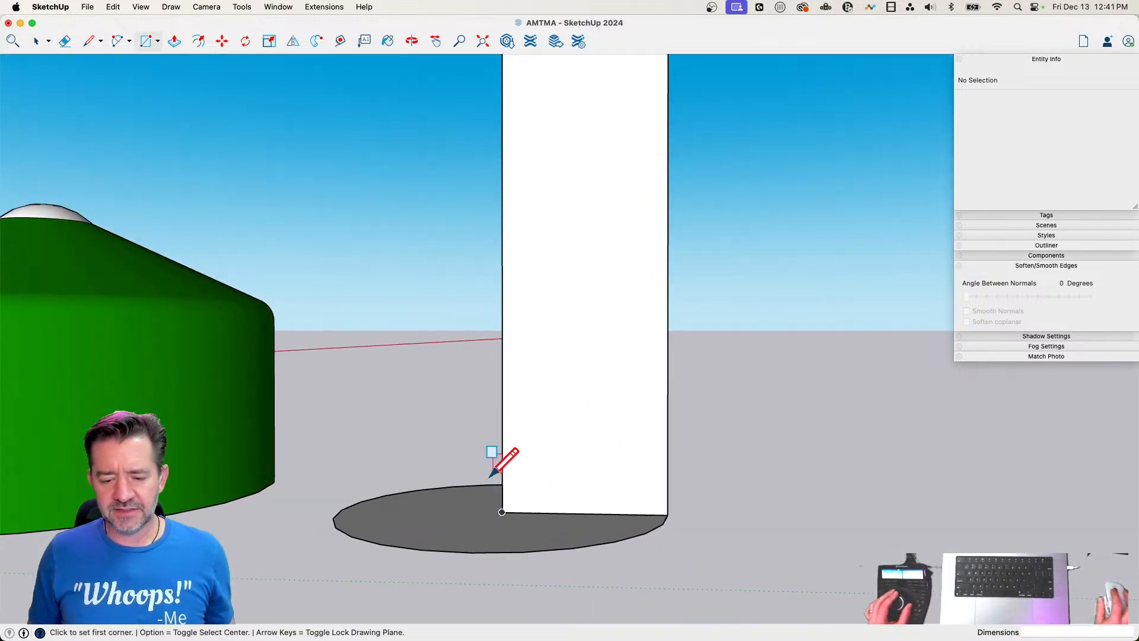
{"action": "left_click", "coordinate": [502, 511]}
{"action": "left_click", "coordinate": [668, 466]}
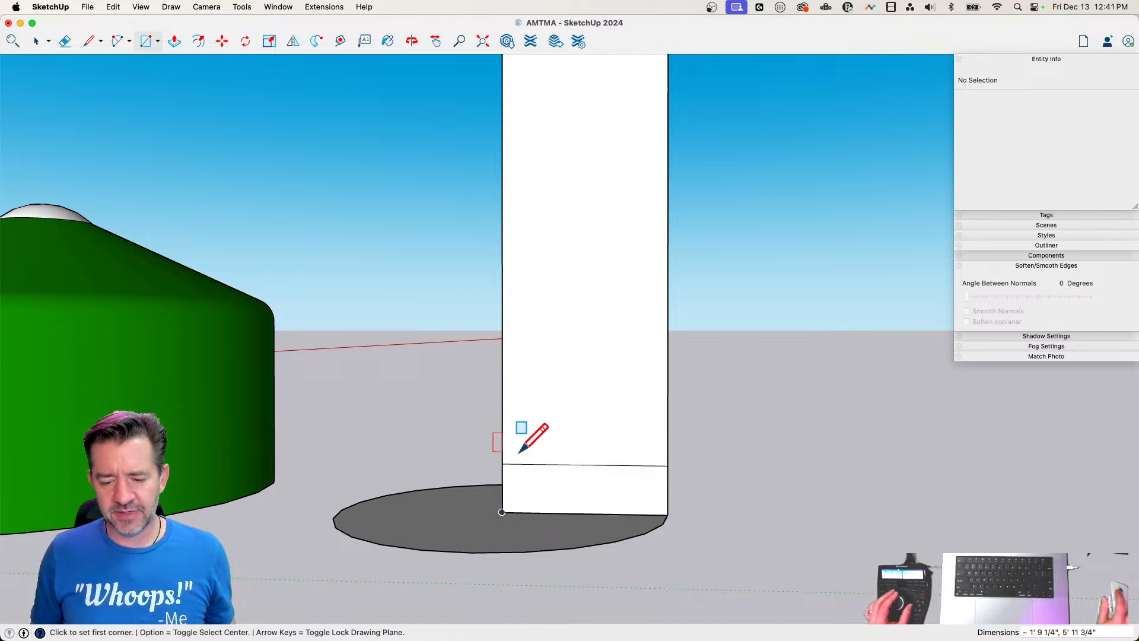
{"action": "left_click", "coordinate": [501, 463]}
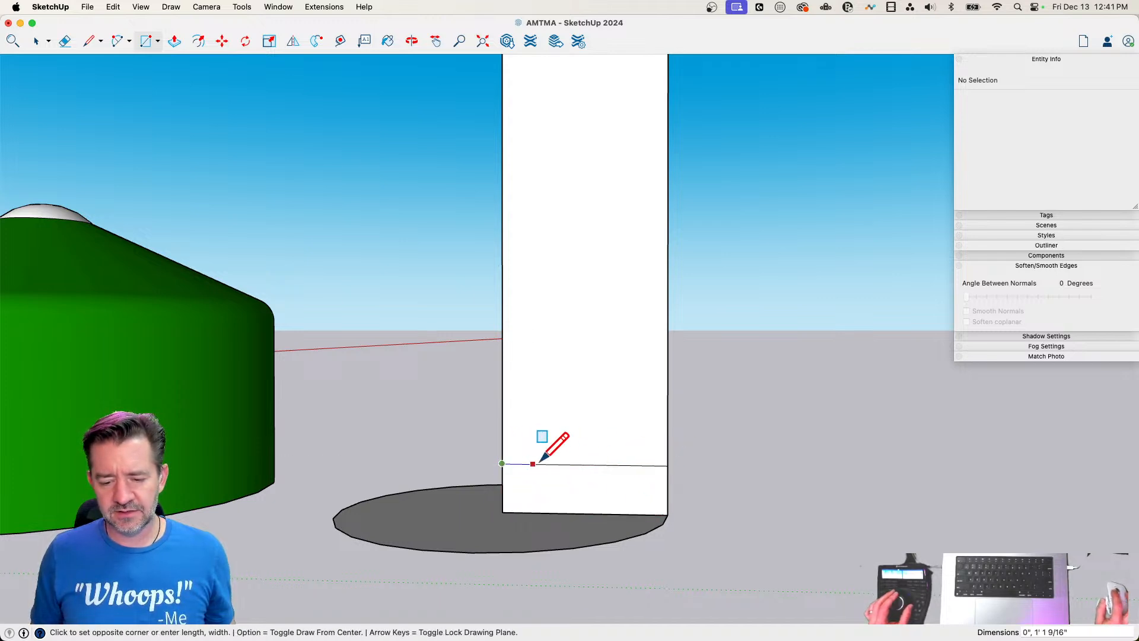
{"action": "left_click", "coordinate": [634, 413]}
Draw a shaft about 3' wide and 9' 11" high above the base step, topped by a thin band and a thicker, wider band
{"action": "left_click", "coordinate": [503, 413]}
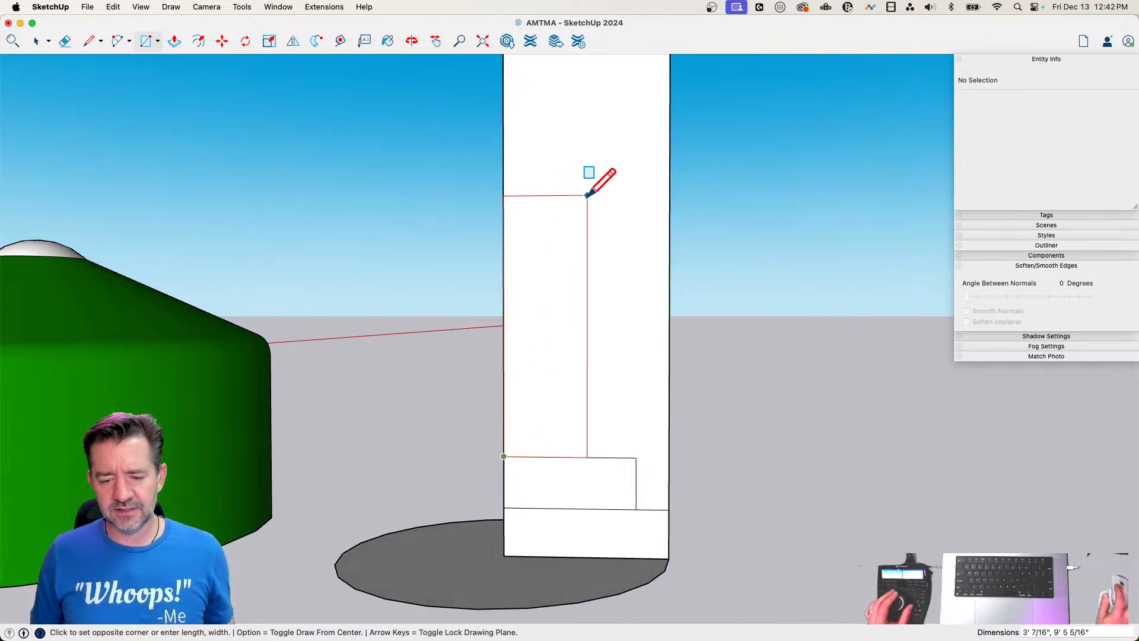
{"action": "left_click", "coordinate": [587, 130]}
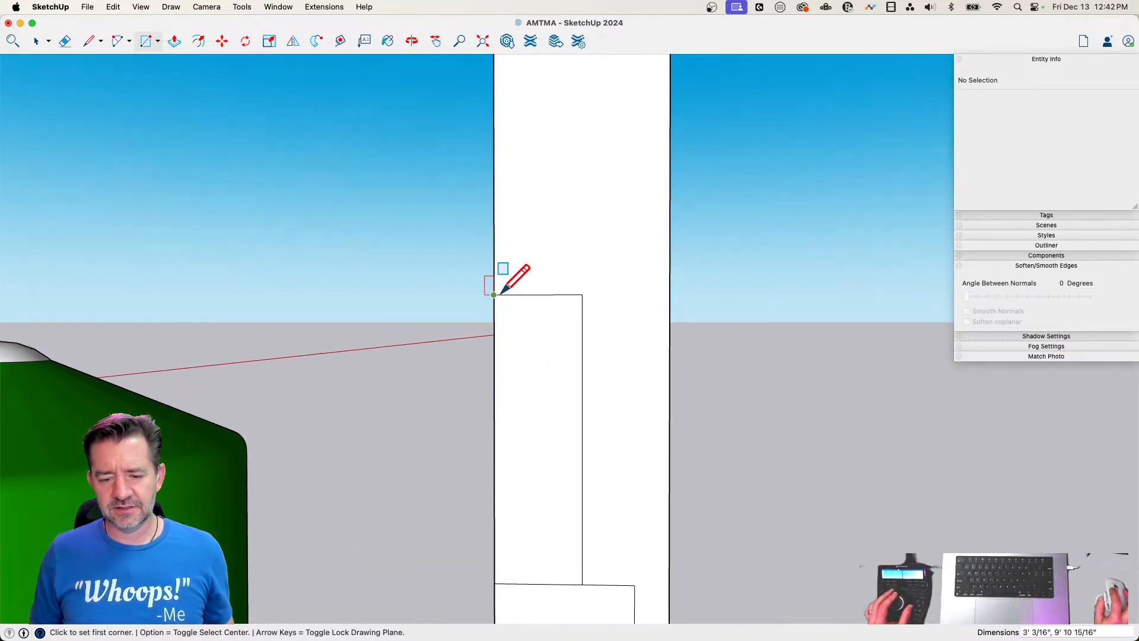
{"action": "left_click", "coordinate": [494, 295]}
{"action": "left_click", "coordinate": [633, 275]}
{"action": "left_click", "coordinate": [495, 276]}
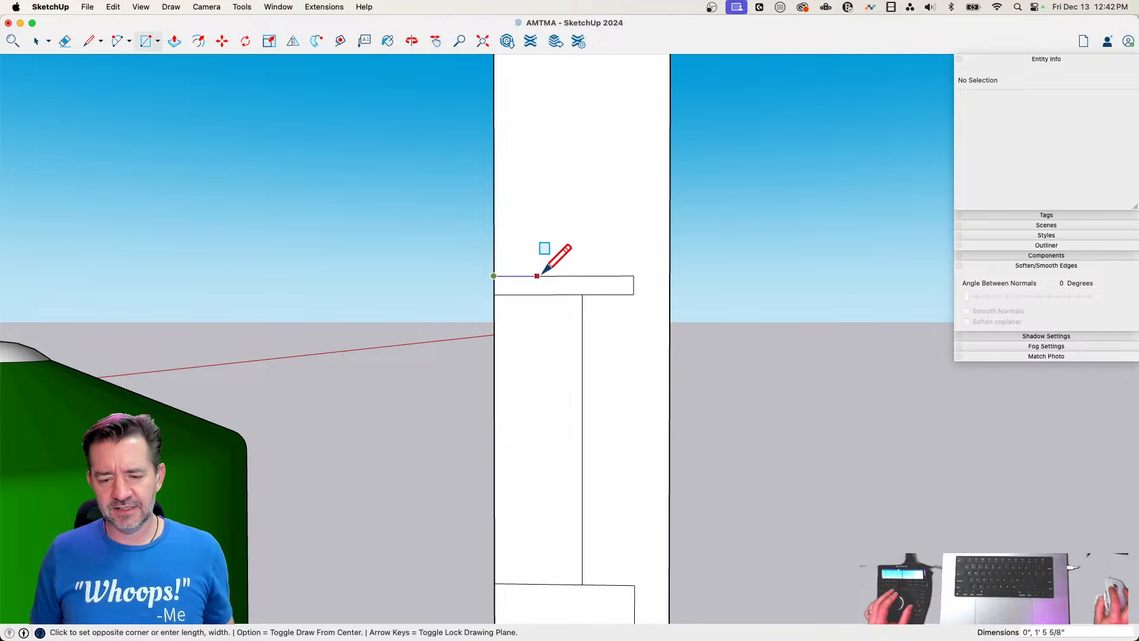
{"action": "left_click", "coordinate": [656, 242]}
Copy the thin band's face up about 1' 10" so it sits on top of the thicker band
{"action": "key", "text": "space"}
{"action": "left_click", "coordinate": [620, 283]}
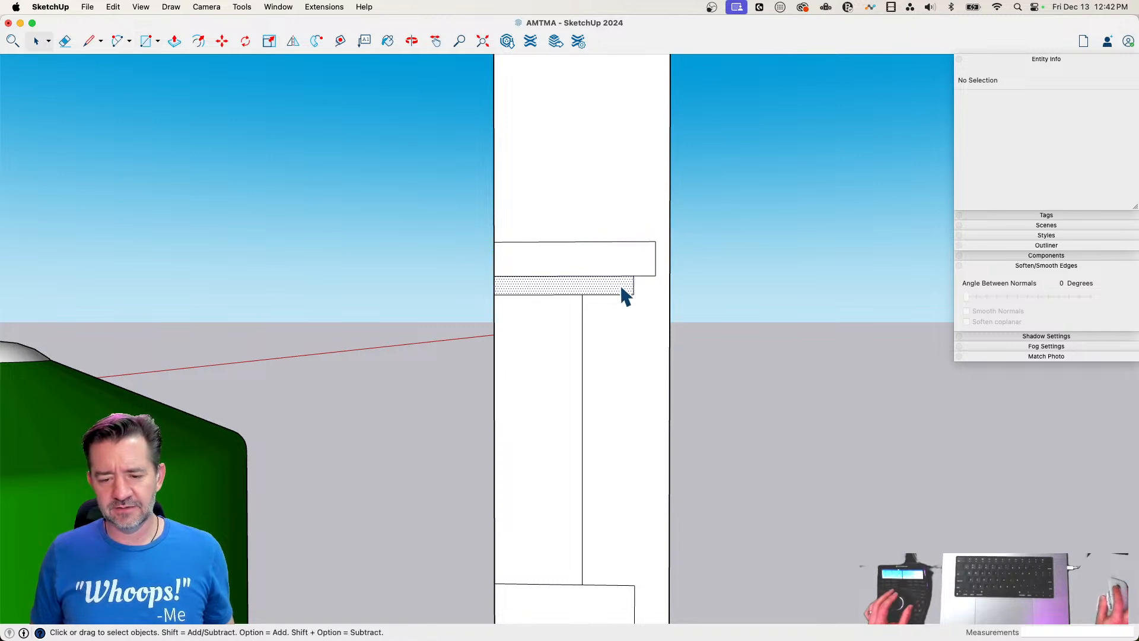
{"action": "key", "text": "m"}
{"action": "left_click", "coordinate": [632, 293]}
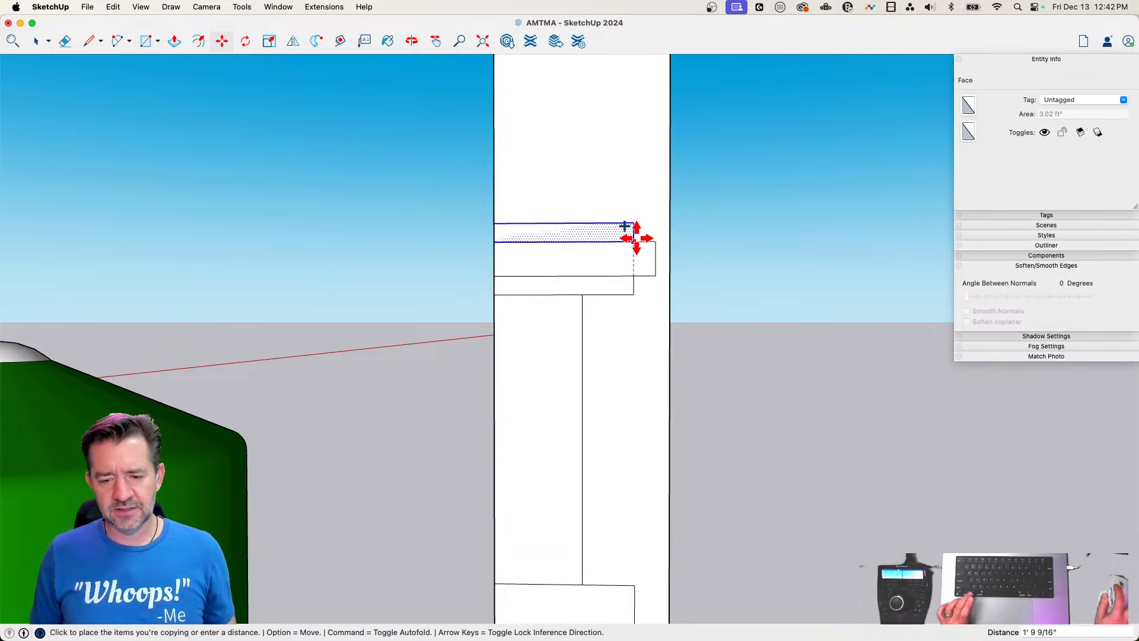
{"action": "left_click", "coordinate": [635, 240]}
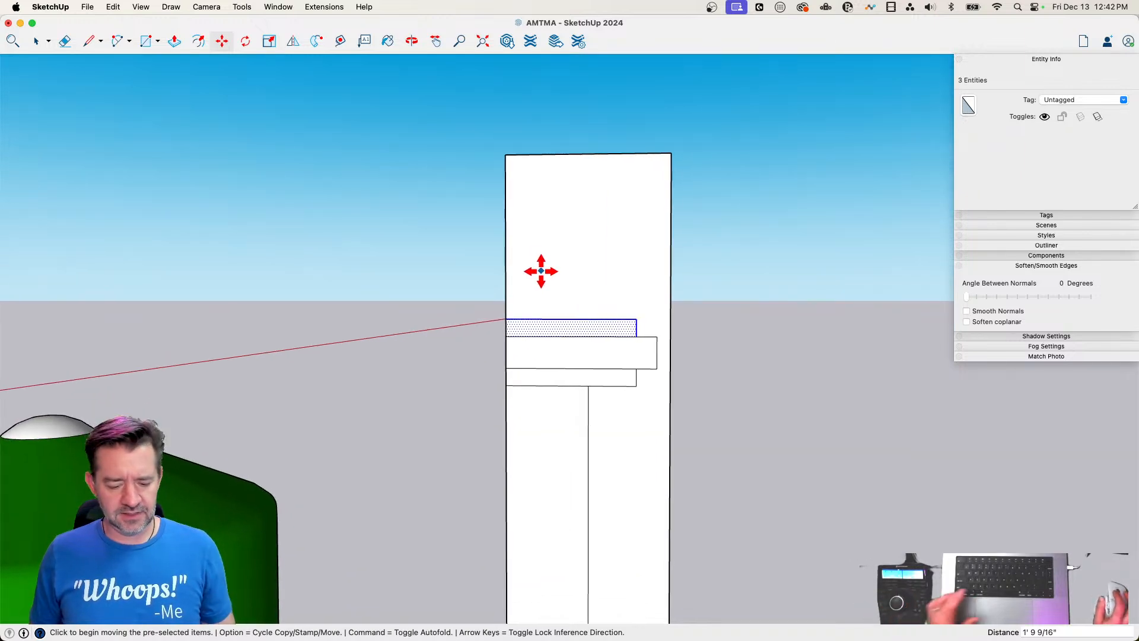
Draw a circle of about 4' 1" radius centred on the face's inner vertical edge above the bands, and split it with a vertical line
{"action": "key", "text": "c"}
{"action": "left_click", "coordinate": [506, 237]}
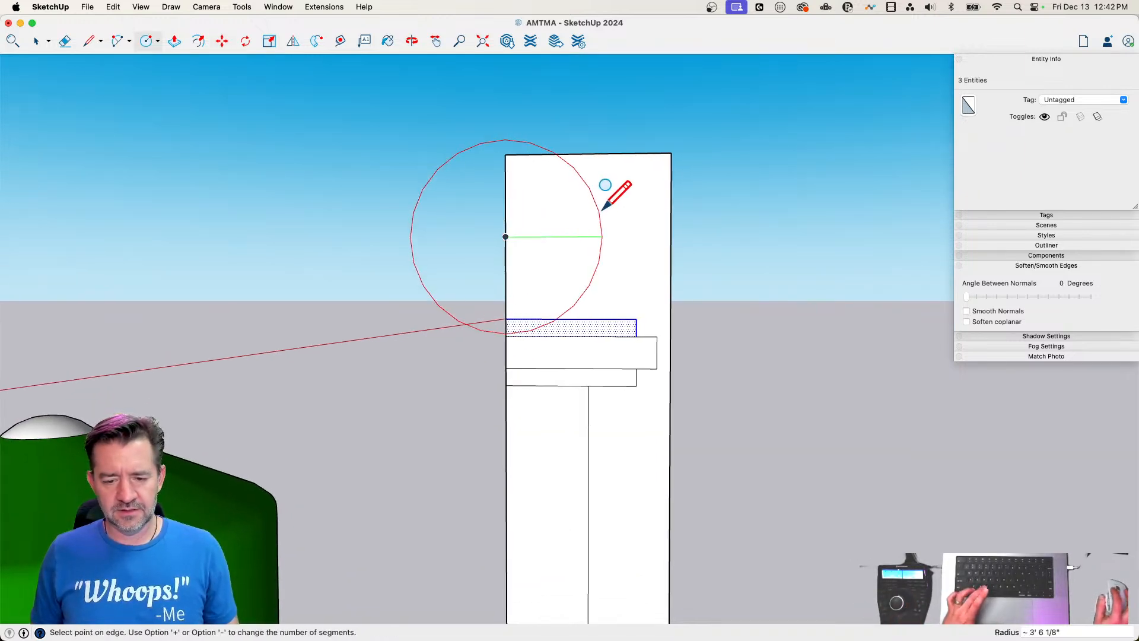
{"action": "left_click", "coordinate": [618, 212]}
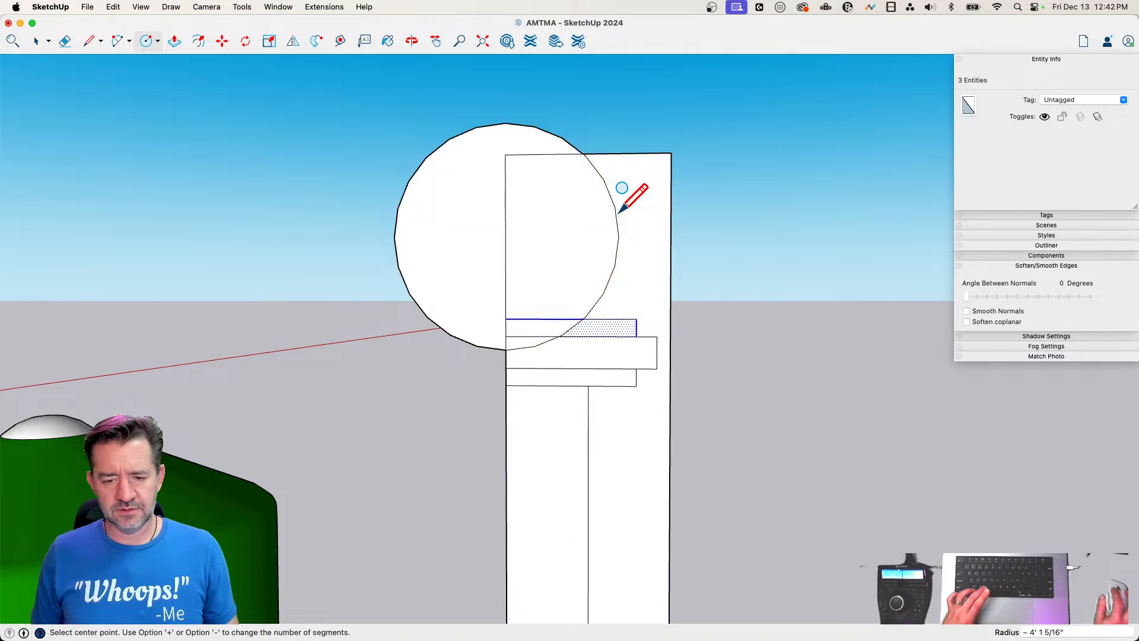
{"action": "key", "text": "l"}
{"action": "left_click", "coordinate": [505, 319]}
{"action": "left_click", "coordinate": [506, 123]}
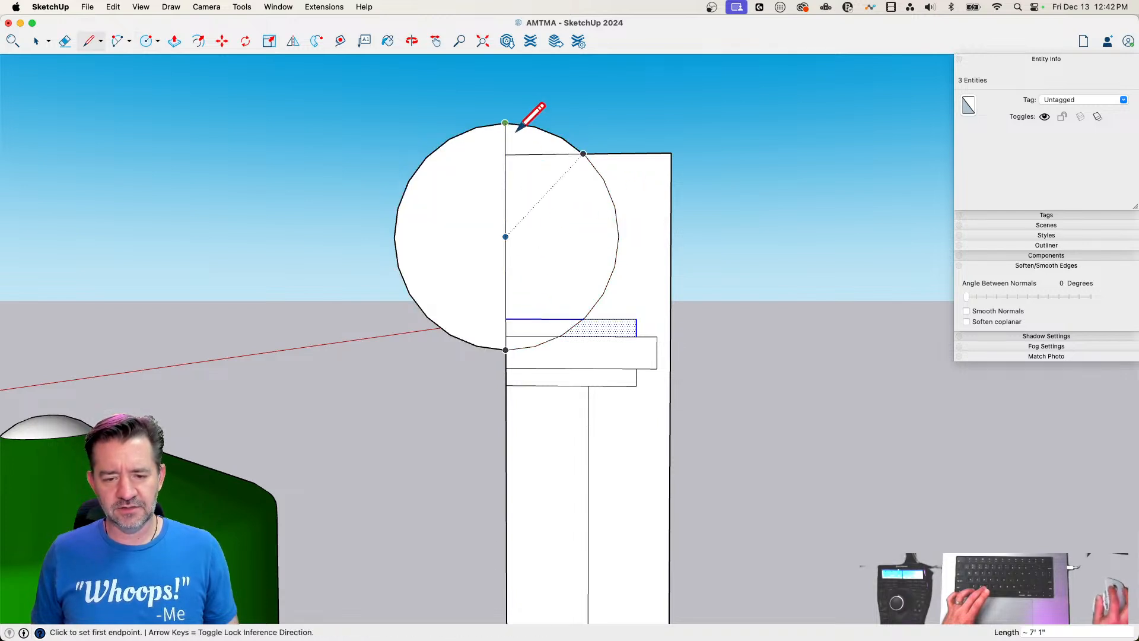
Erase the outer half circle, the leftover rectangle edges and the internal lines, leaving one continuous half profile
{"action": "key", "text": "e"}
{"action": "left_click", "coordinate": [543, 154]}
{"action": "left_click", "coordinate": [442, 328]}
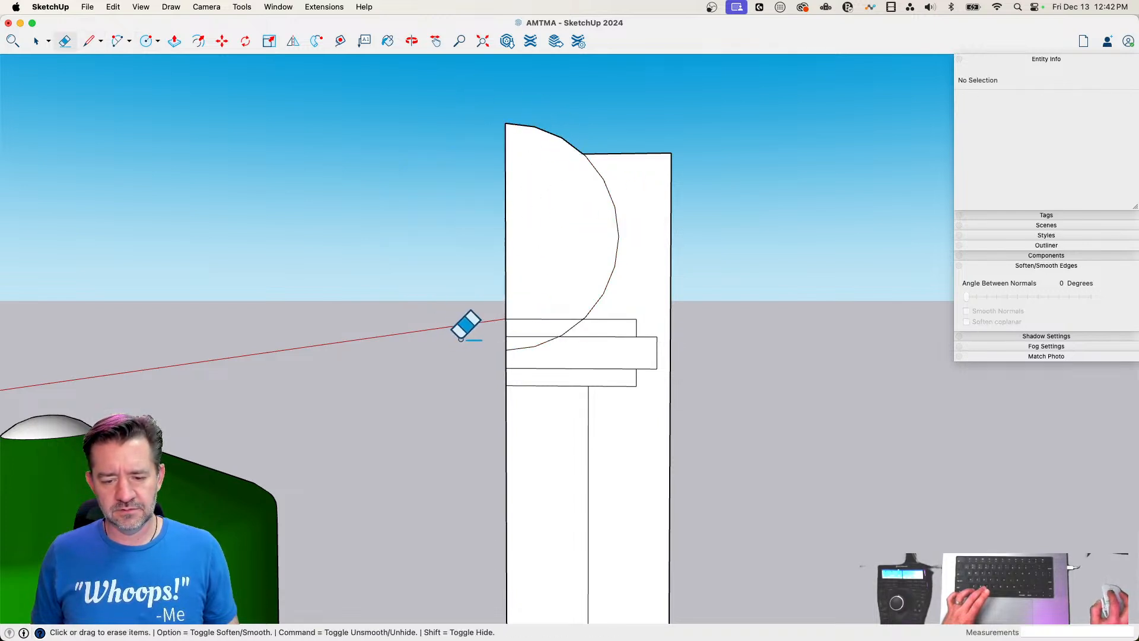
{"action": "mouse_move", "coordinate": [537, 285]}
{"action": "left_mouse_down"}
{"action": "mouse_move", "coordinate": [539, 358]}
{"action": "mouse_move", "coordinate": [560, 407]}
{"action": "mouse_move", "coordinate": [579, 305]}
{"action": "mouse_move", "coordinate": [617, 343]}
{"action": "mouse_move", "coordinate": [669, 101]}
{"action": "mouse_move", "coordinate": [703, 311]}
{"action": "left_mouse_up"}
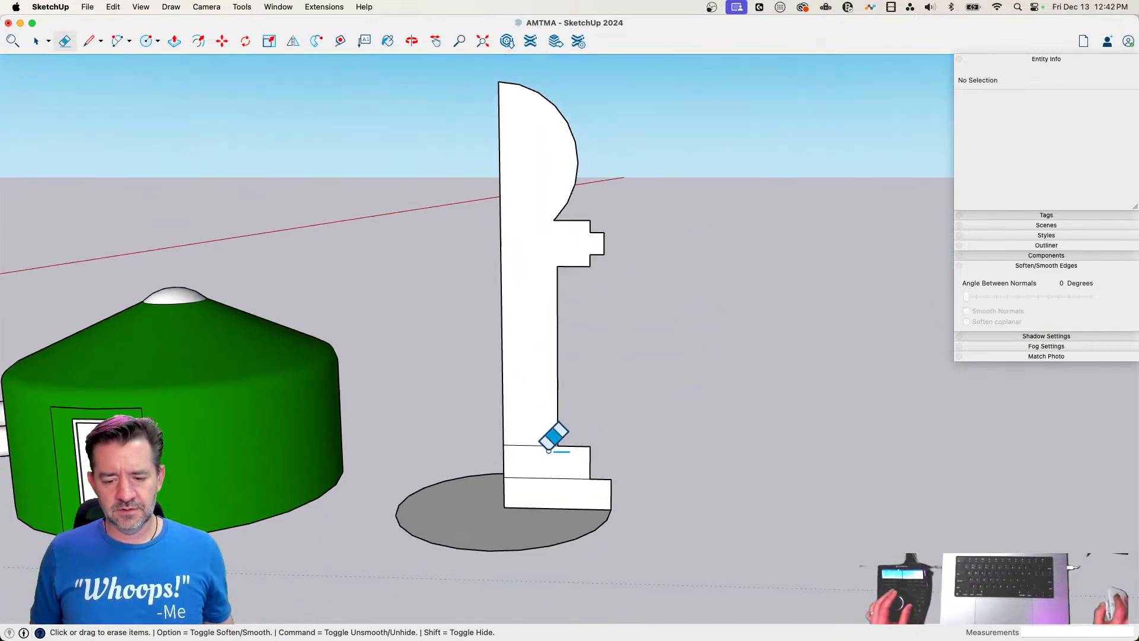
{"action": "left_click_drag", "start_coordinate": [542, 424], "coordinate": [545, 497]}
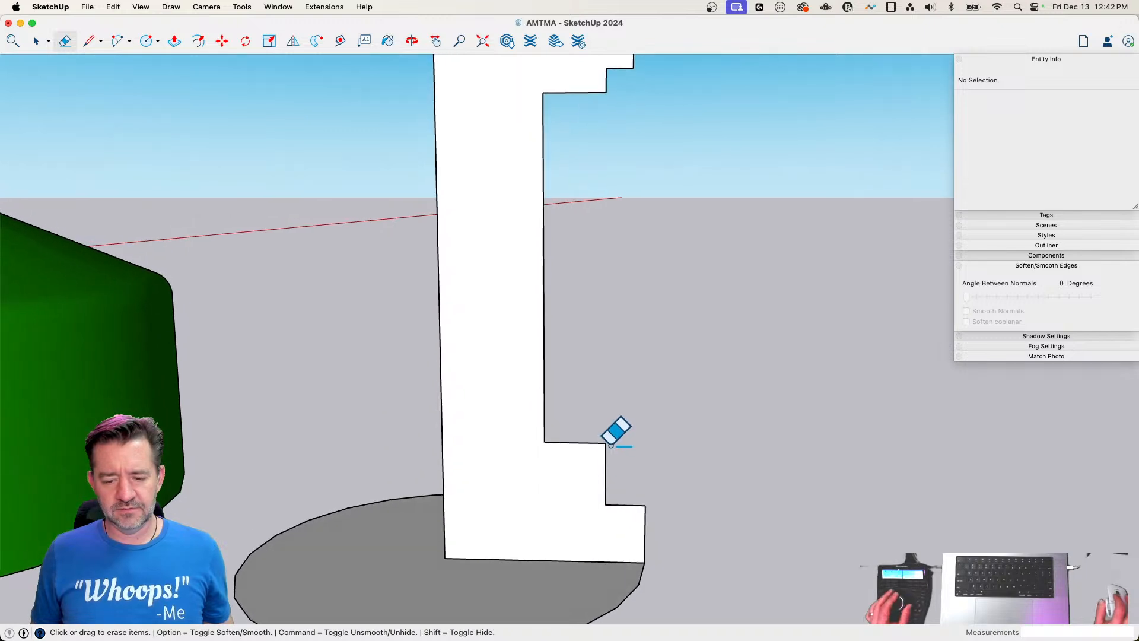
Round the inside corner between the shaft and the base step with a small fillet arc
{"action": "key", "text": "a"}
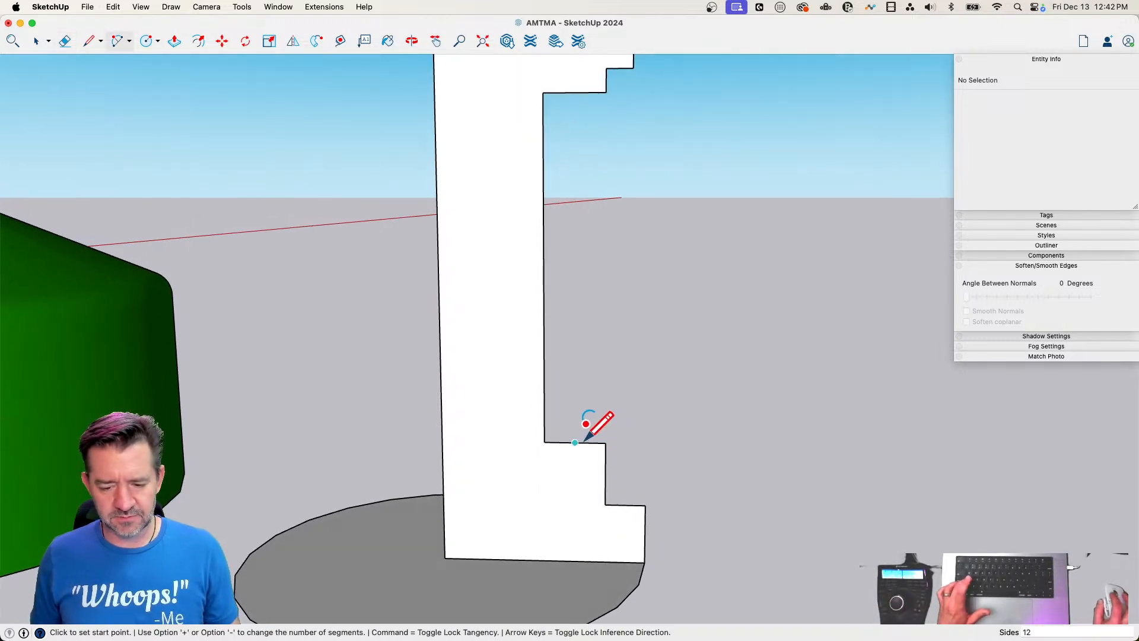
{"action": "left_click", "coordinate": [575, 443]}
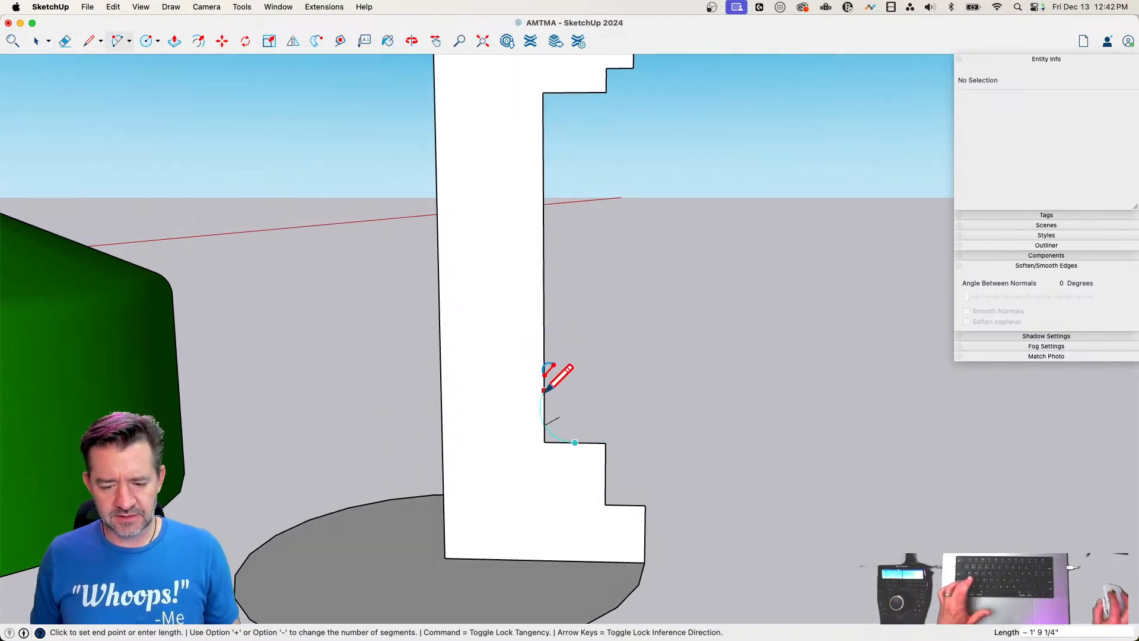
{"action": "left_click", "coordinate": [544, 411]}
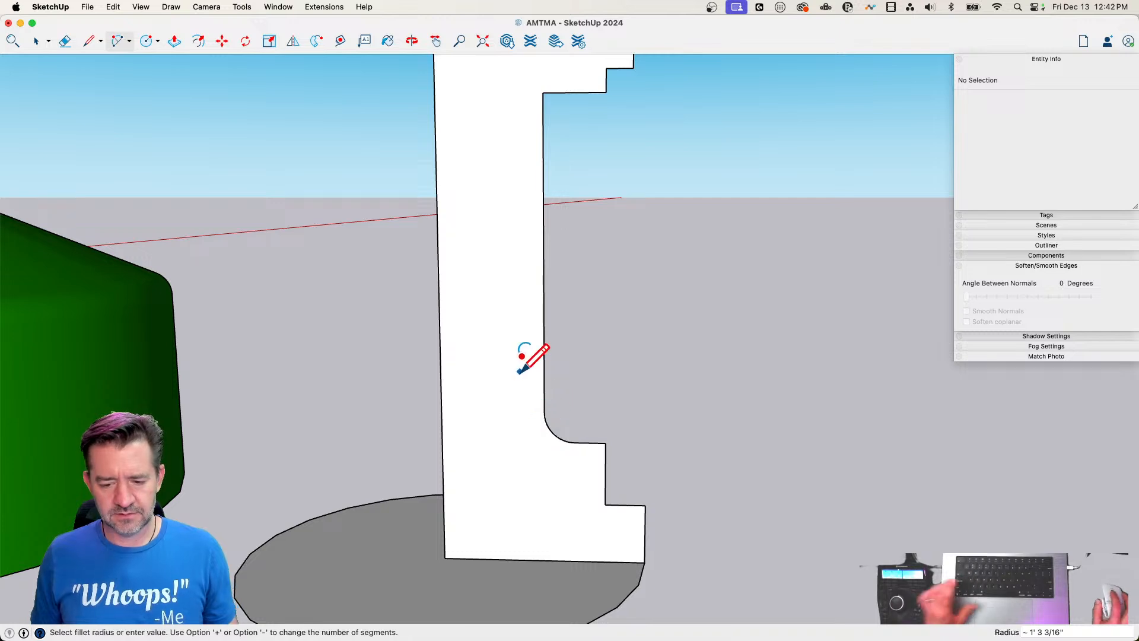
Draw a tangent arc about 3' 11" long from the shaft to the lower band's outer corner, and erase the old corner edges
{"action": "left_click", "coordinate": [540, 309]}
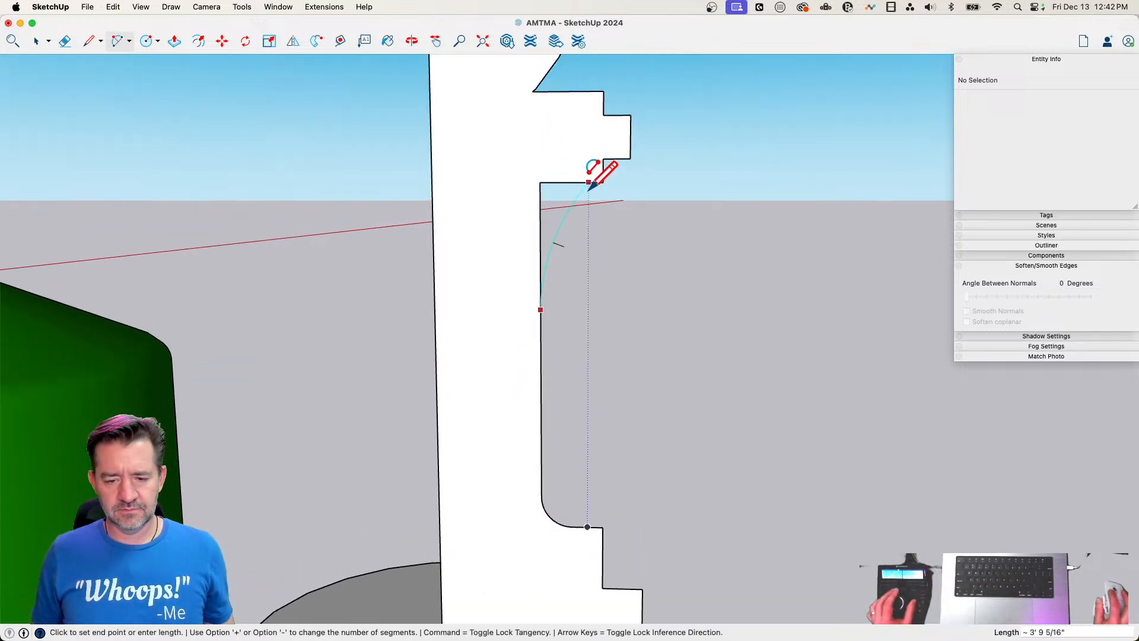
{"action": "left_click", "coordinate": [600, 181]}
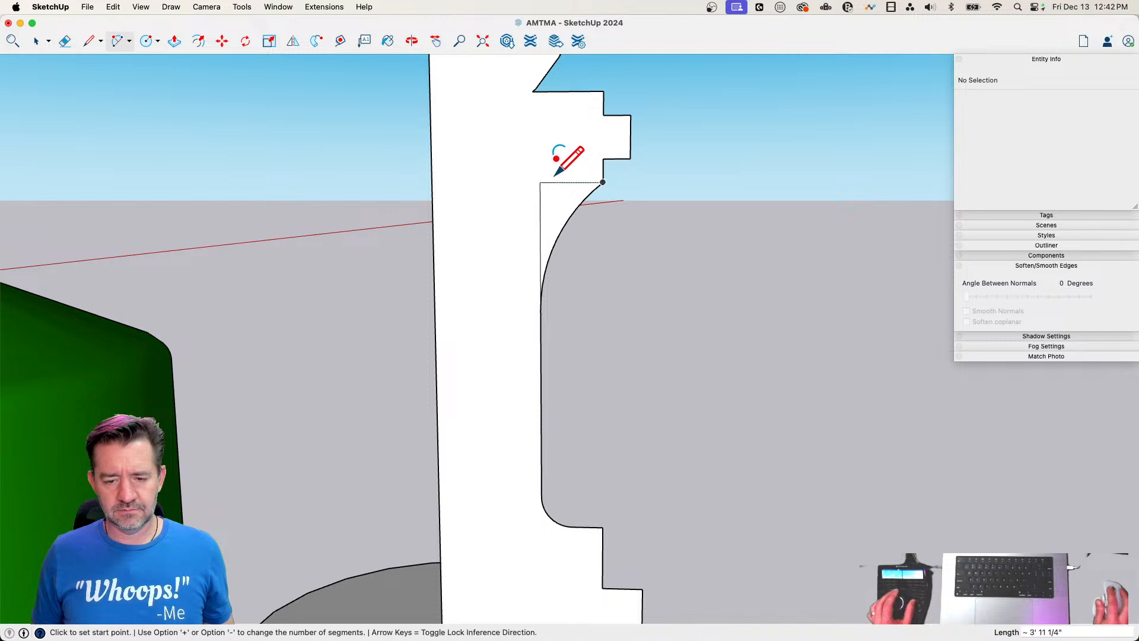
{"action": "key", "text": "e"}
{"action": "left_click_drag", "start_coordinate": [553, 178], "coordinate": [522, 205]}
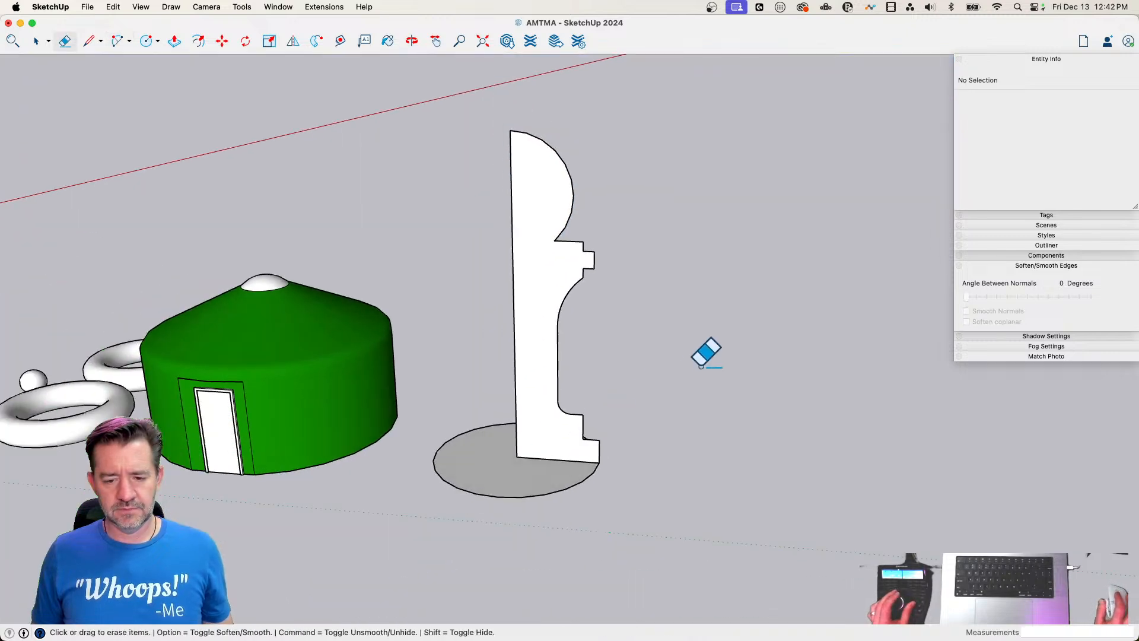
Draw a larger tangent arc from the base step's outer corner to the shaft, and erase the small fillet and leftover edges behind it
{"action": "key", "text": "a"}
{"action": "left_click", "coordinate": [592, 442]}
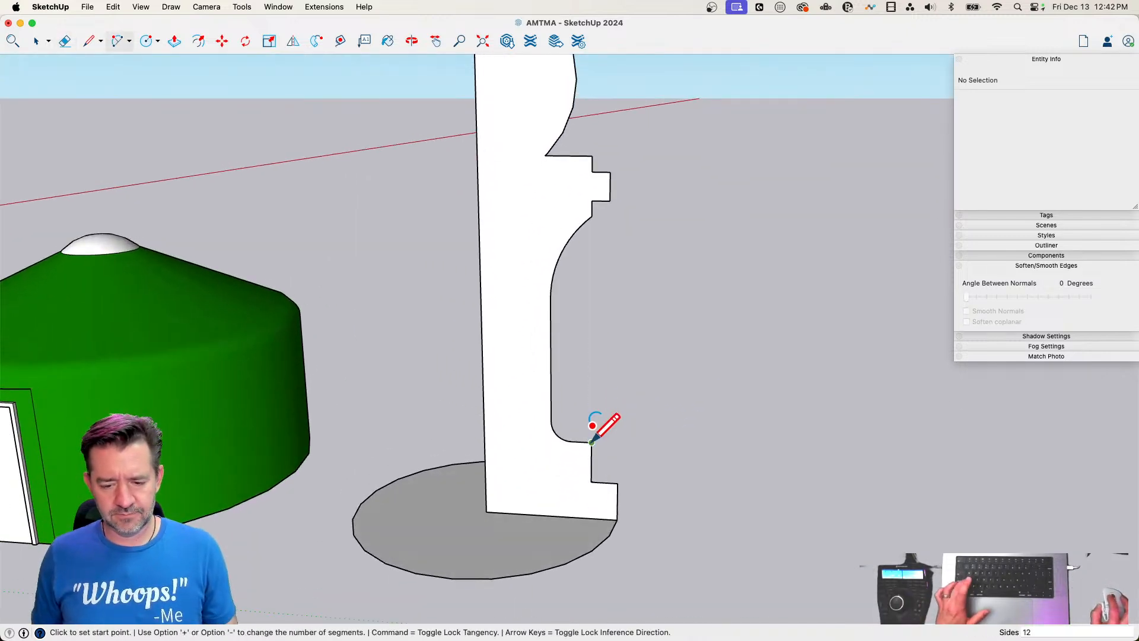
{"action": "left_click", "coordinate": [551, 360]}
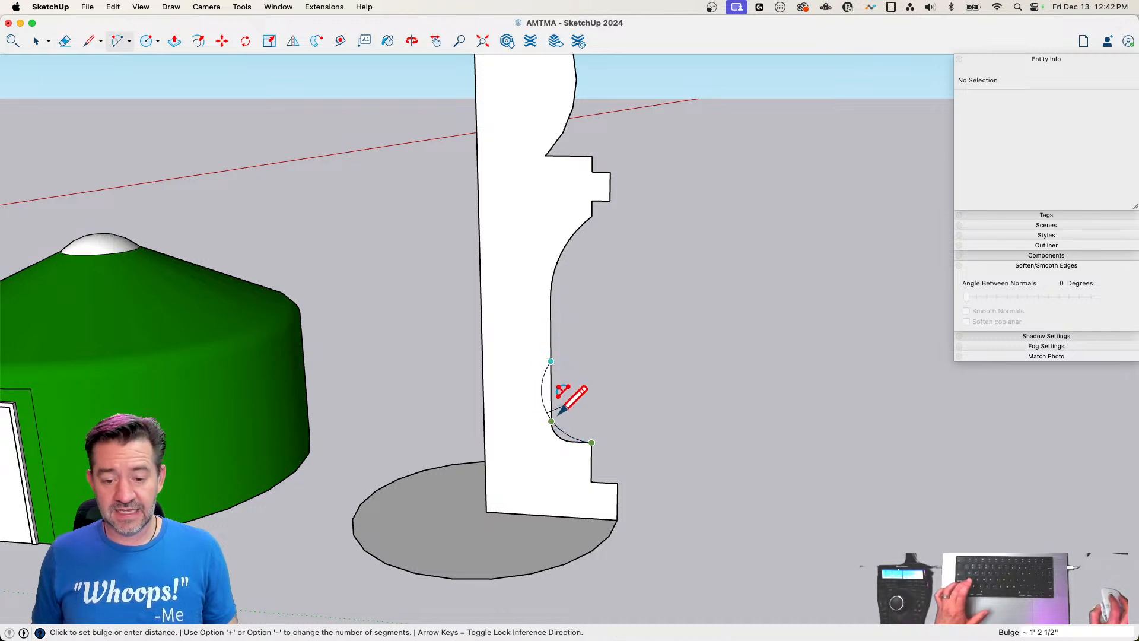
{"action": "scroll", "coordinate": [560, 413], "scroll_direction": "up", "scroll_amount": 3}
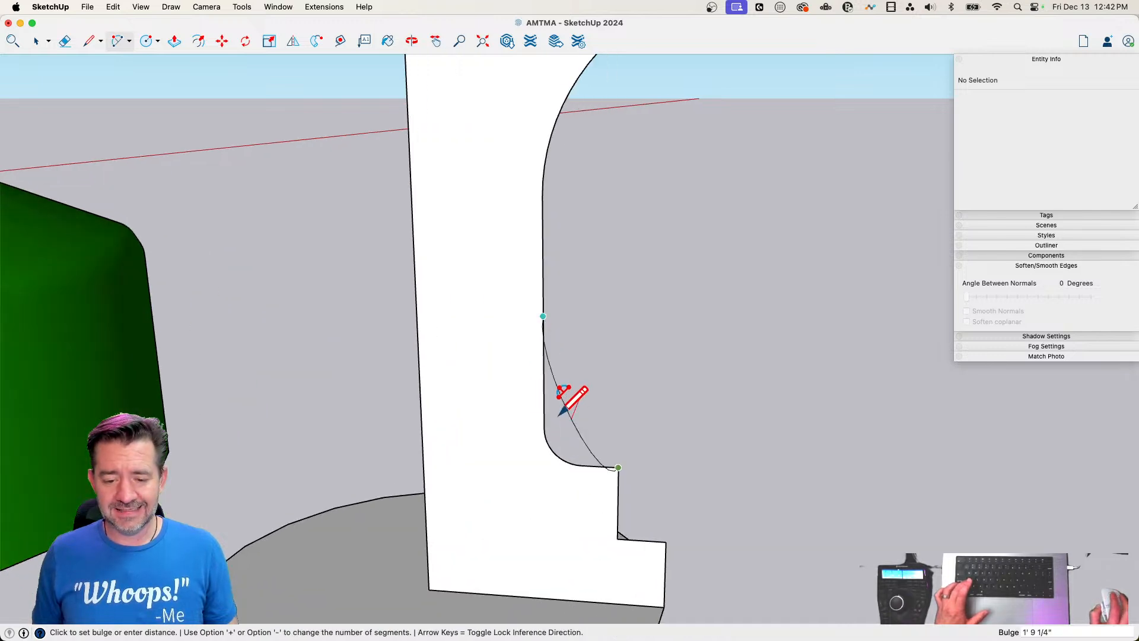
{"action": "left_click", "coordinate": [606, 459]}
{"action": "key", "text": "e"}
{"action": "mouse_move", "coordinate": [544, 399]}
{"action": "left_mouse_down"}
{"action": "mouse_move", "coordinate": [578, 453]}
{"action": "mouse_move", "coordinate": [599, 459]}
{"action": "left_mouse_up"}
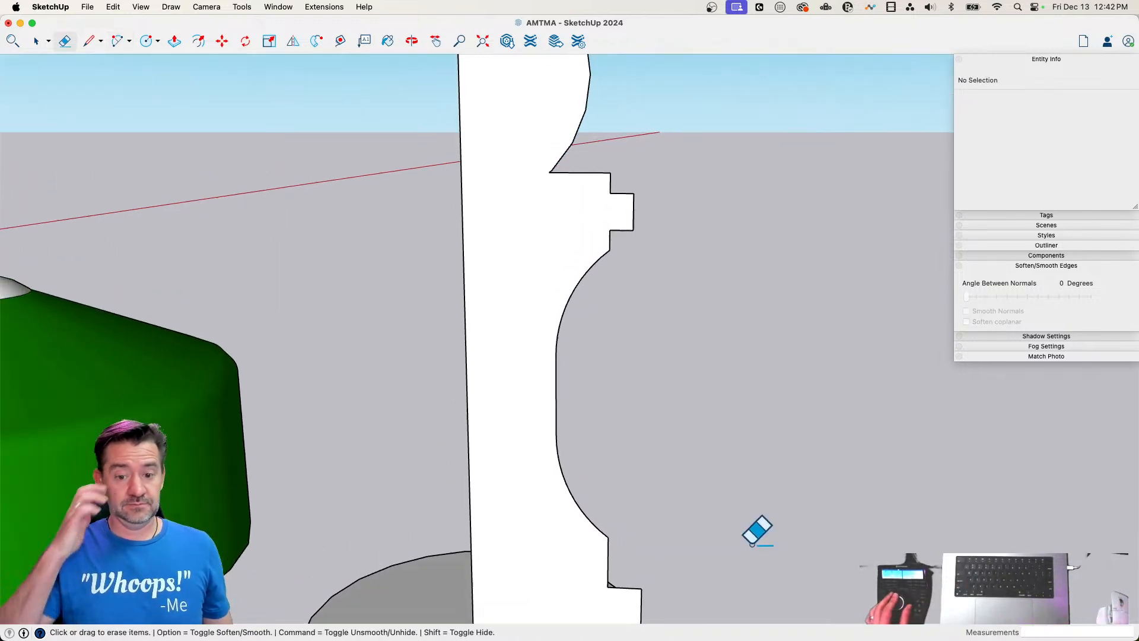
Move the base step's short upper edge vertically by about 5 1/8" to change the step's height
{"action": "key", "text": "m"}
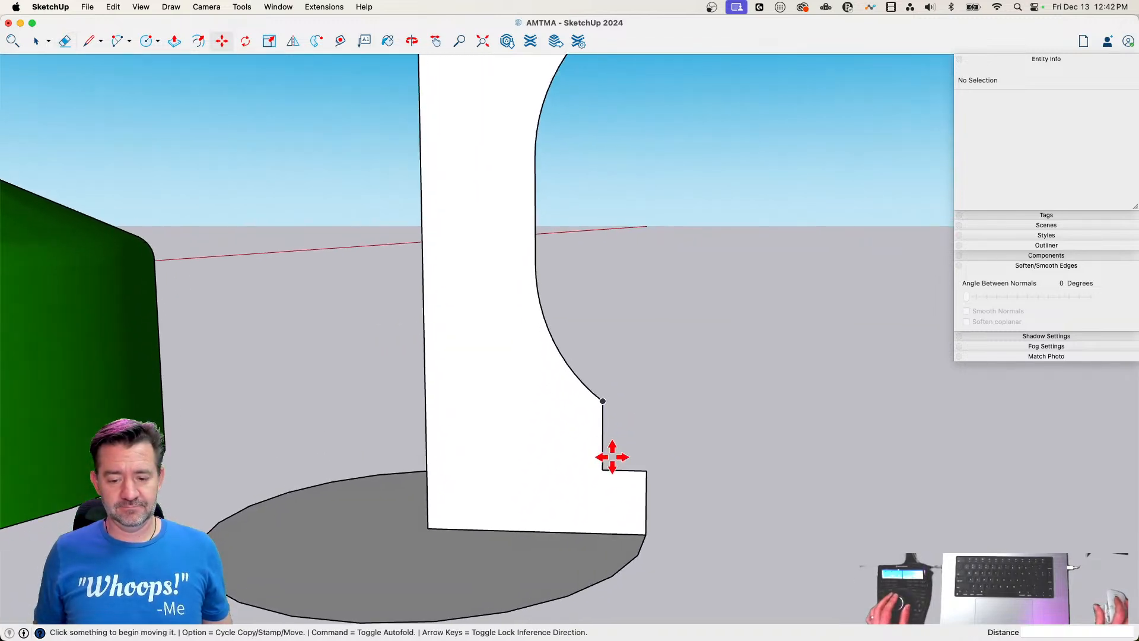
{"action": "left_click", "coordinate": [622, 472]}
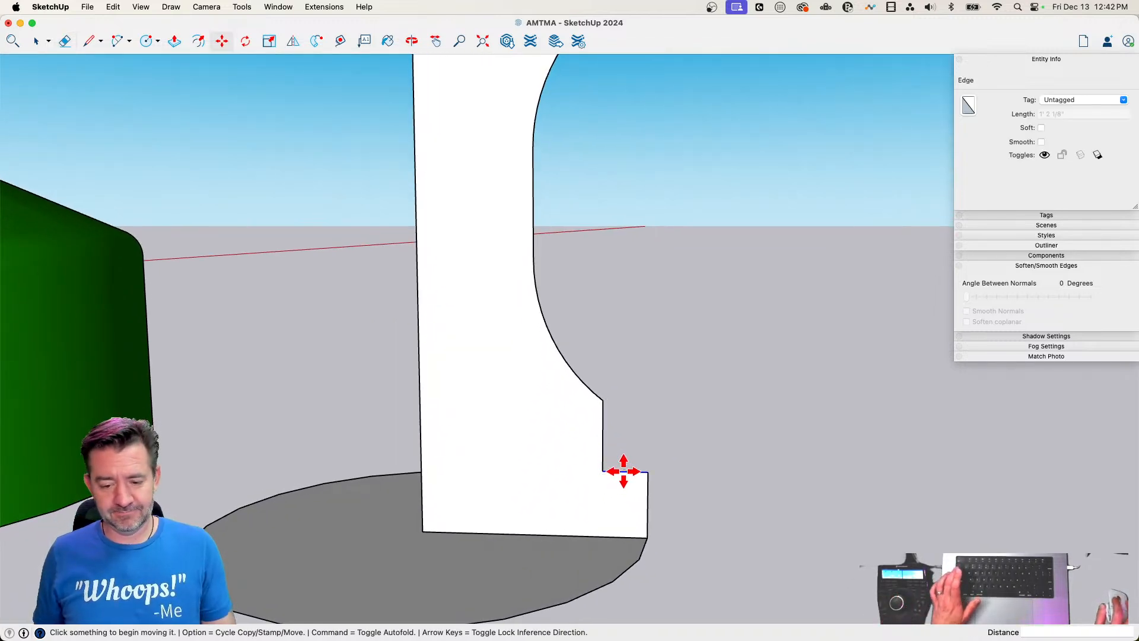
{"action": "left_click", "coordinate": [624, 456]}
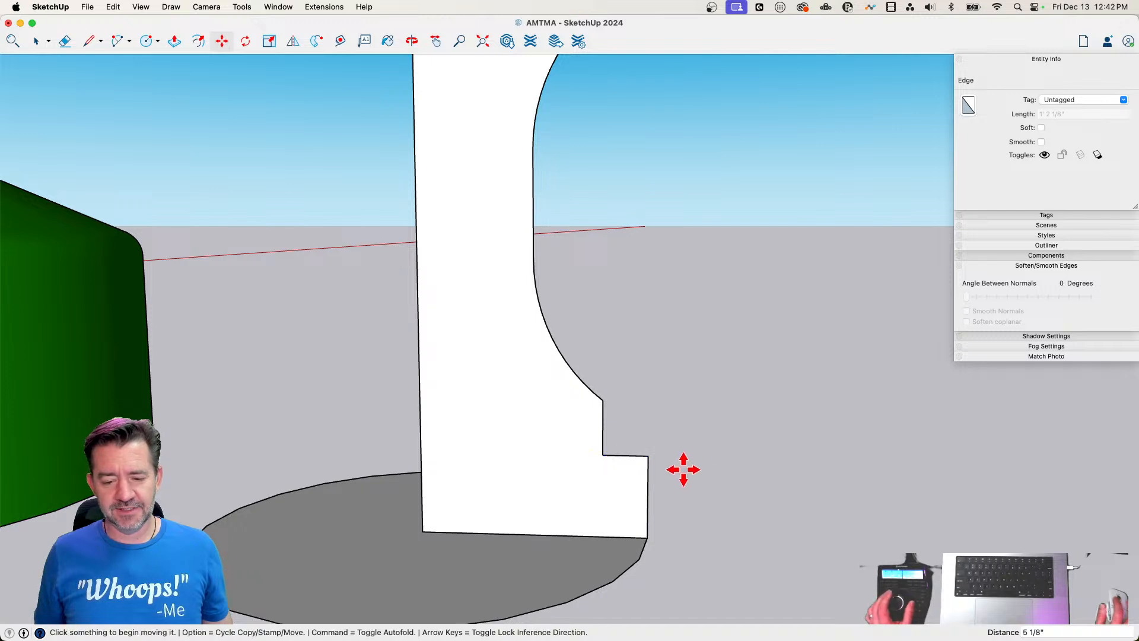
{"action": "key", "text": "space"}
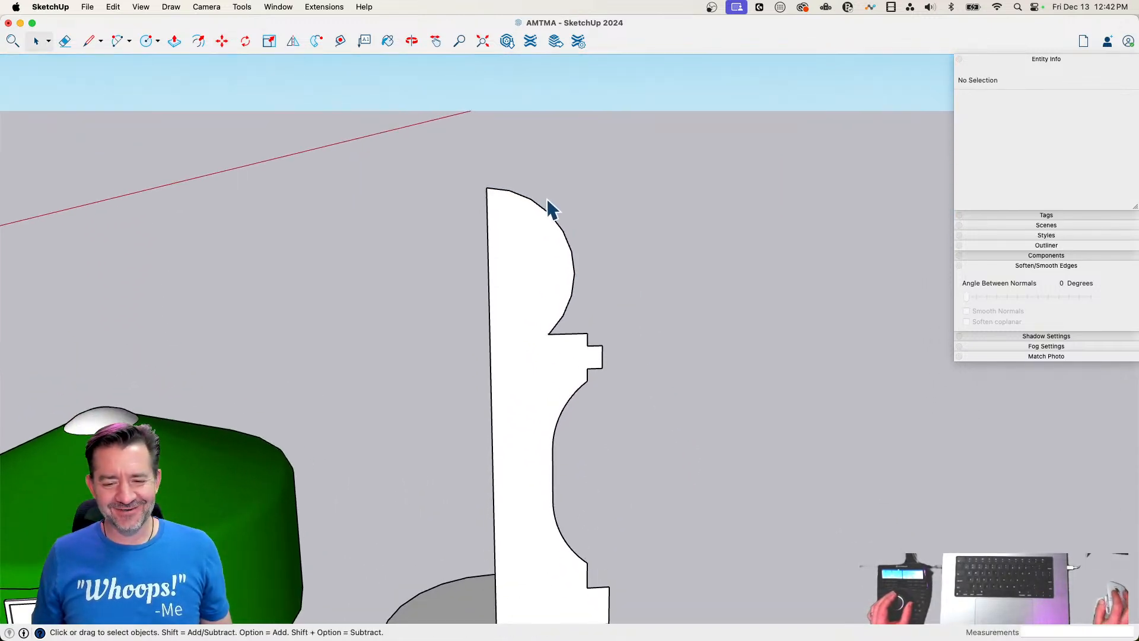
Copy the half-profile face about 16' 4 9/16" along the green axis, away from the circular path
{"action": "key", "text": "l"}
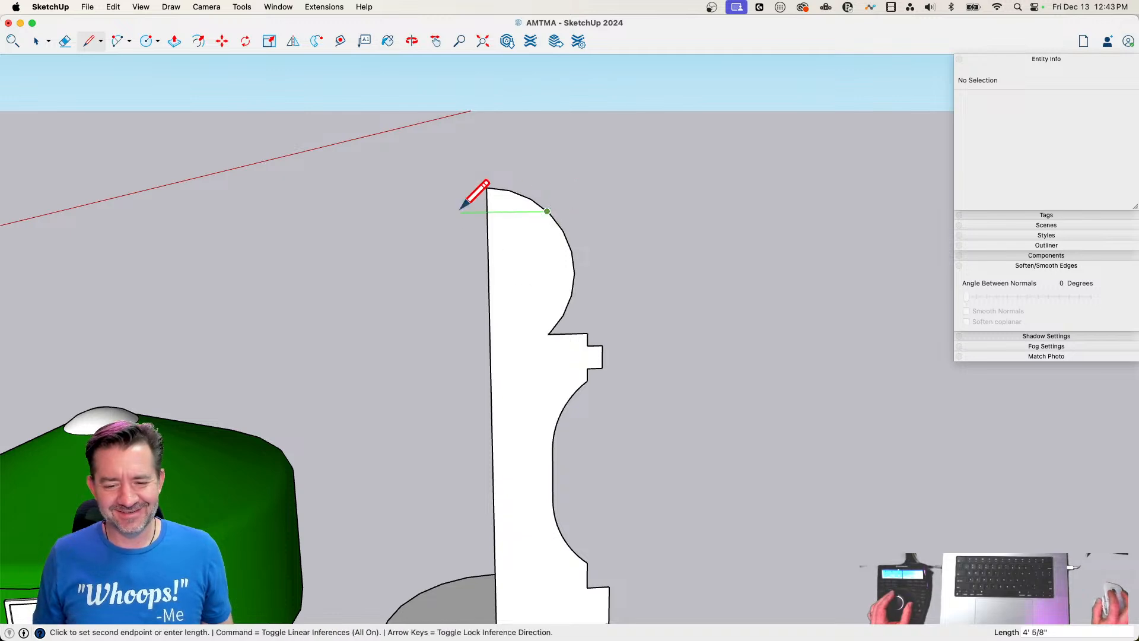
{"action": "key", "text": "space"}
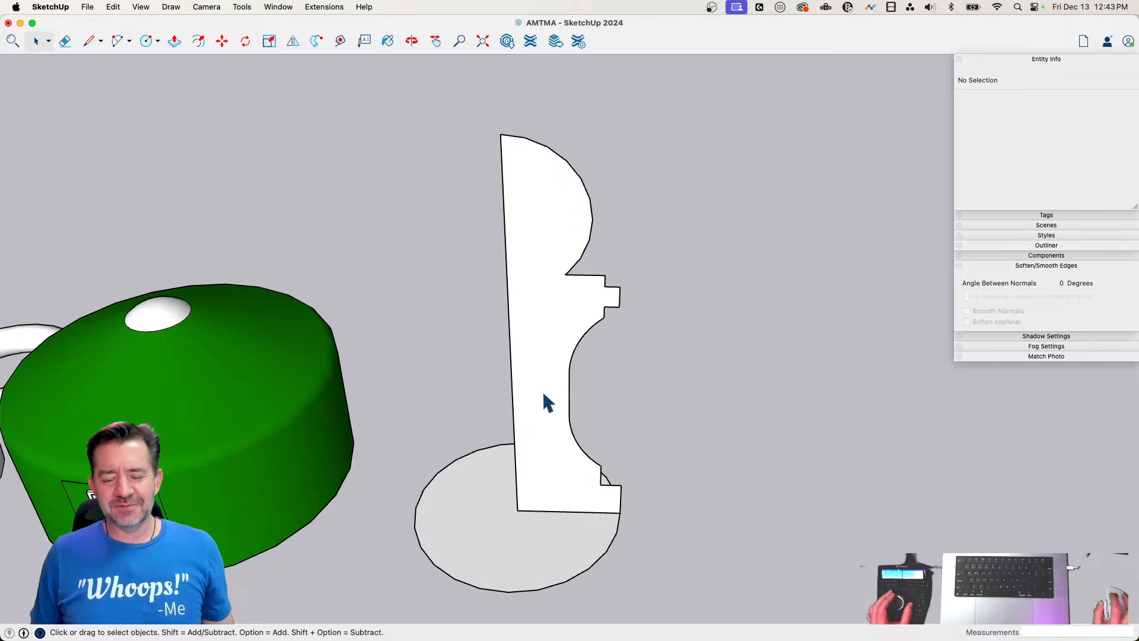
{"action": "left_click", "coordinate": [547, 397]}
{"action": "key", "text": "m"}
{"action": "left_click", "coordinate": [540, 443]}
{"action": "key", "text": "alt"}
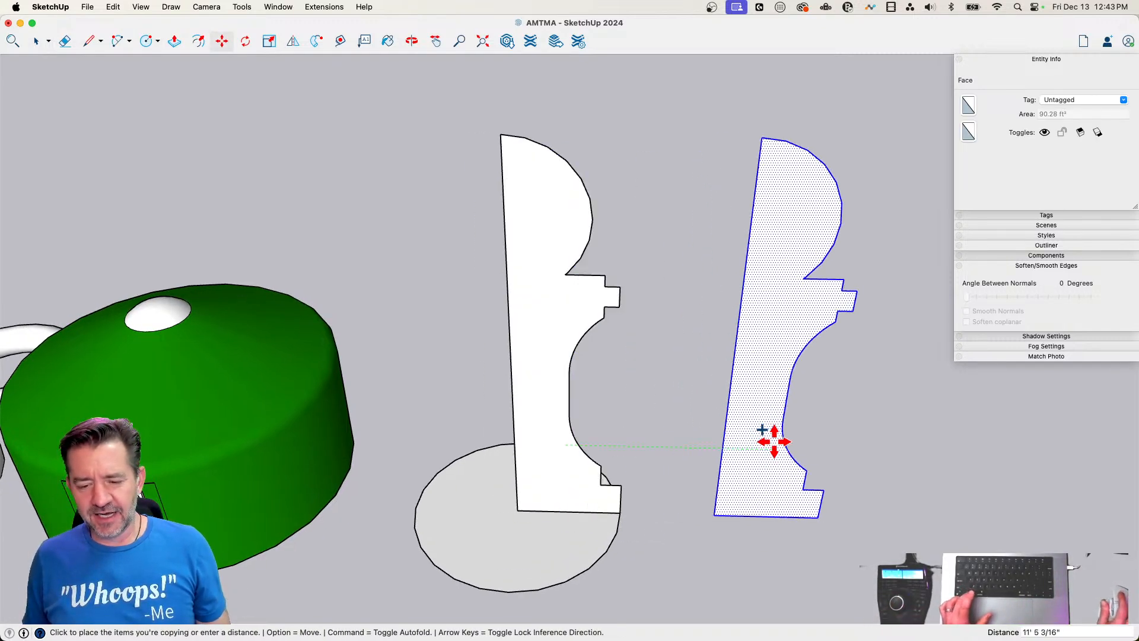
{"action": "left_click", "coordinate": [865, 459]}
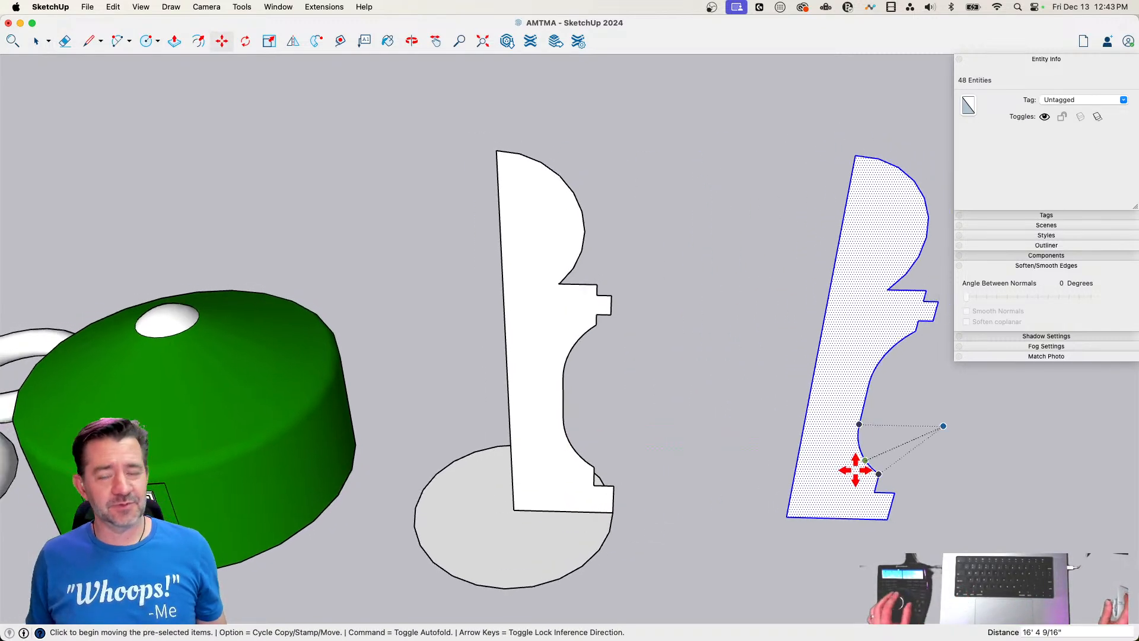
Rotate a copy of the duplicated half profile half a turn about its vertical centre edge, and erase the seam for a full silhouette
{"action": "key", "text": "q"}
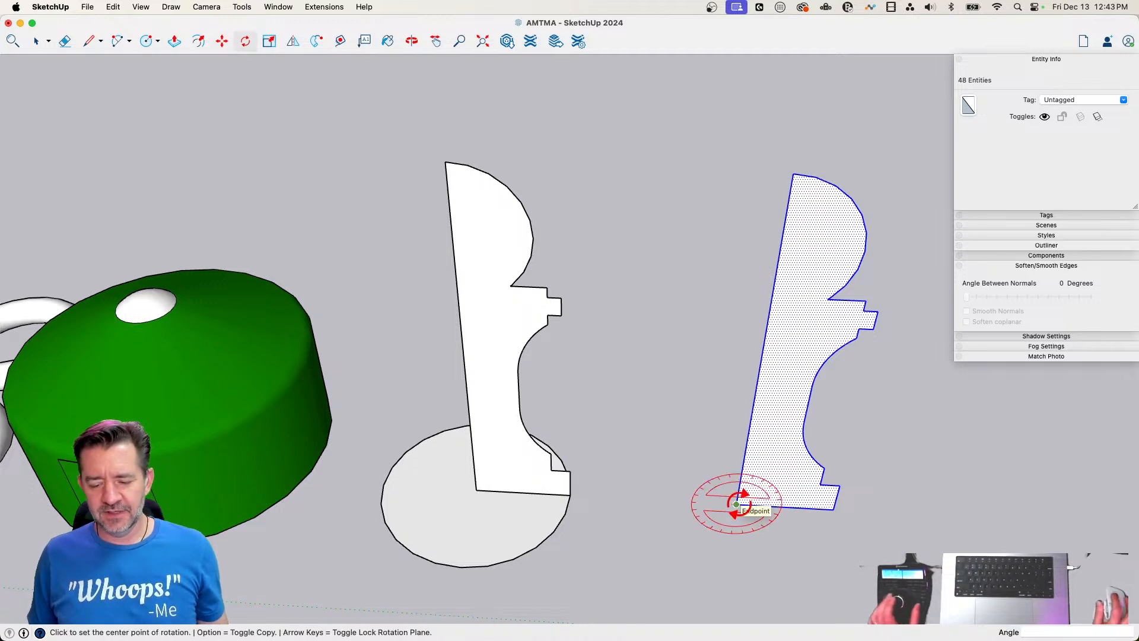
{"action": "key", "text": "Up"}
{"action": "left_click", "coordinate": [736, 503]}
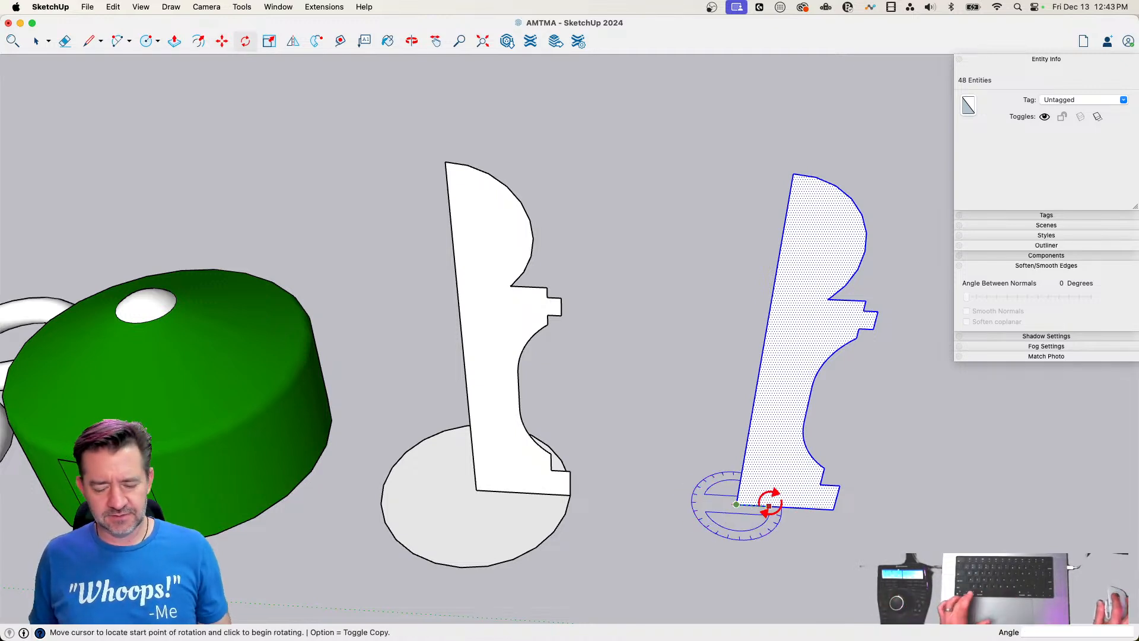
{"action": "left_click", "coordinate": [769, 506]}
{"action": "left_click", "coordinate": [687, 499]}
{"action": "key", "text": "e"}
{"action": "left_click_drag", "start_coordinate": [789, 305], "coordinate": [753, 322]}
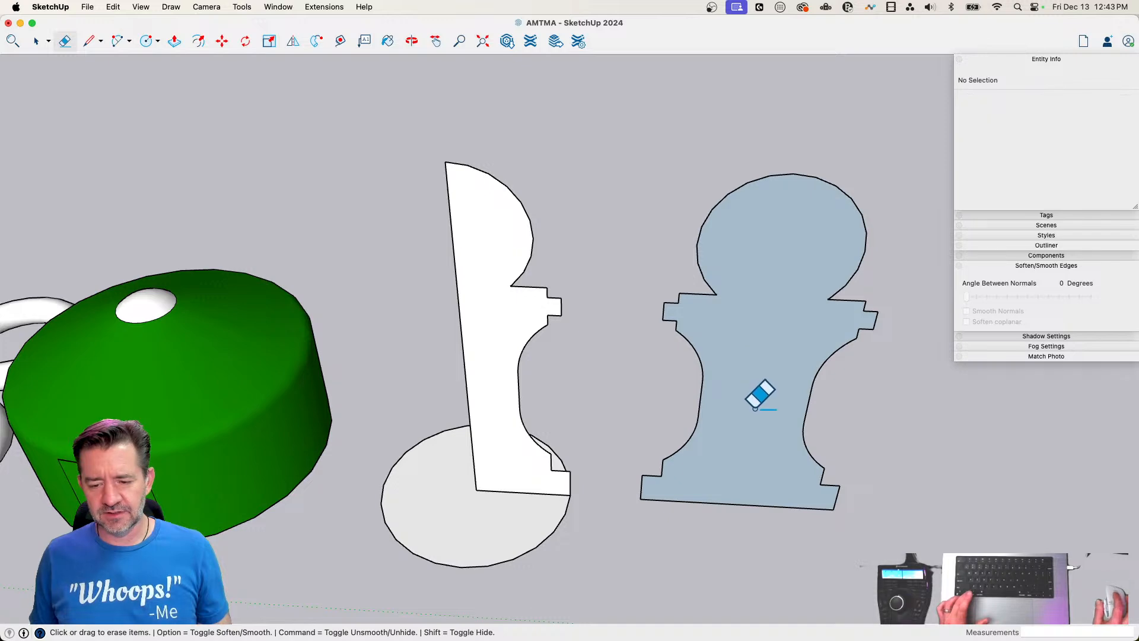
Draw a horizontal line across the original half profile near the top of the ball, and erase the cap above it
{"action": "key", "text": "space"}
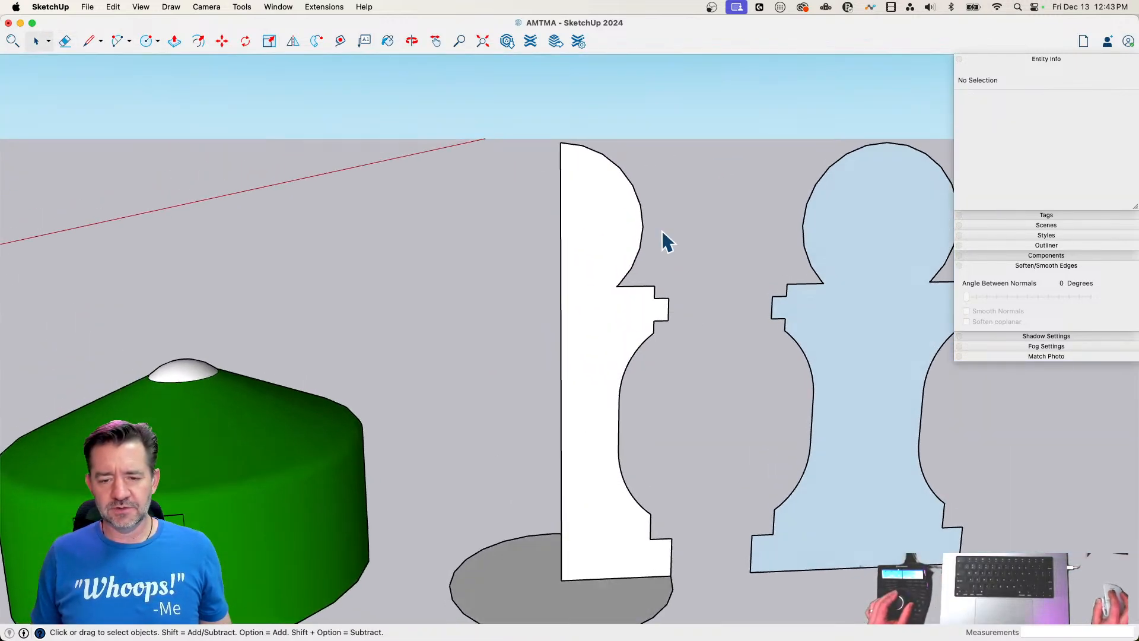
{"action": "key", "text": "l"}
{"action": "left_click", "coordinate": [627, 160]}
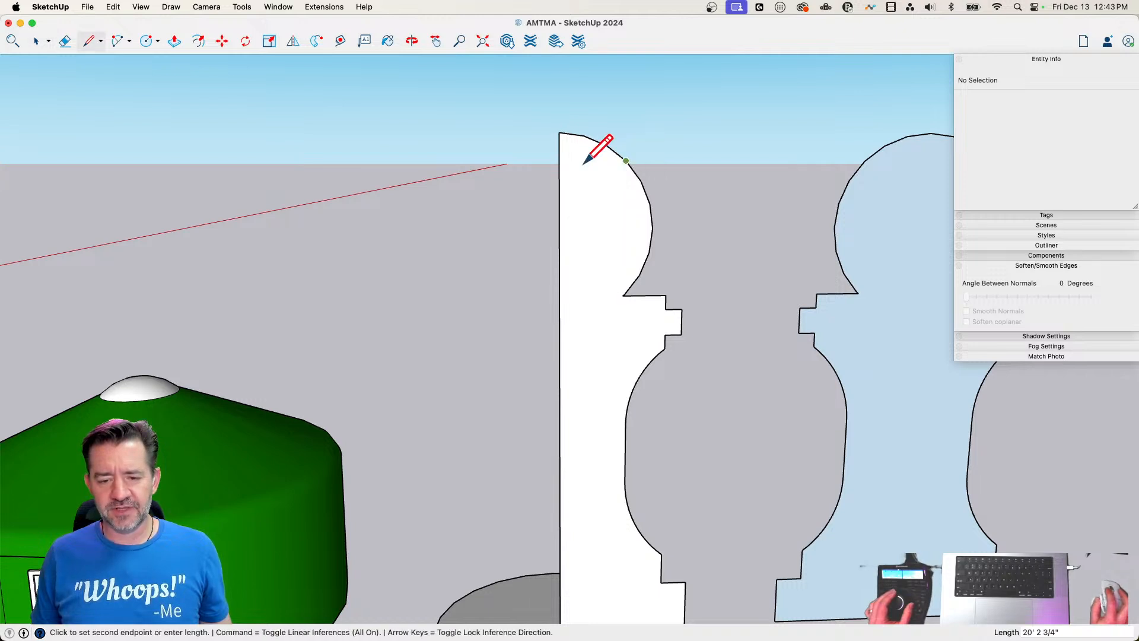
{"action": "left_click", "coordinate": [560, 161]}
{"action": "key", "text": "e"}
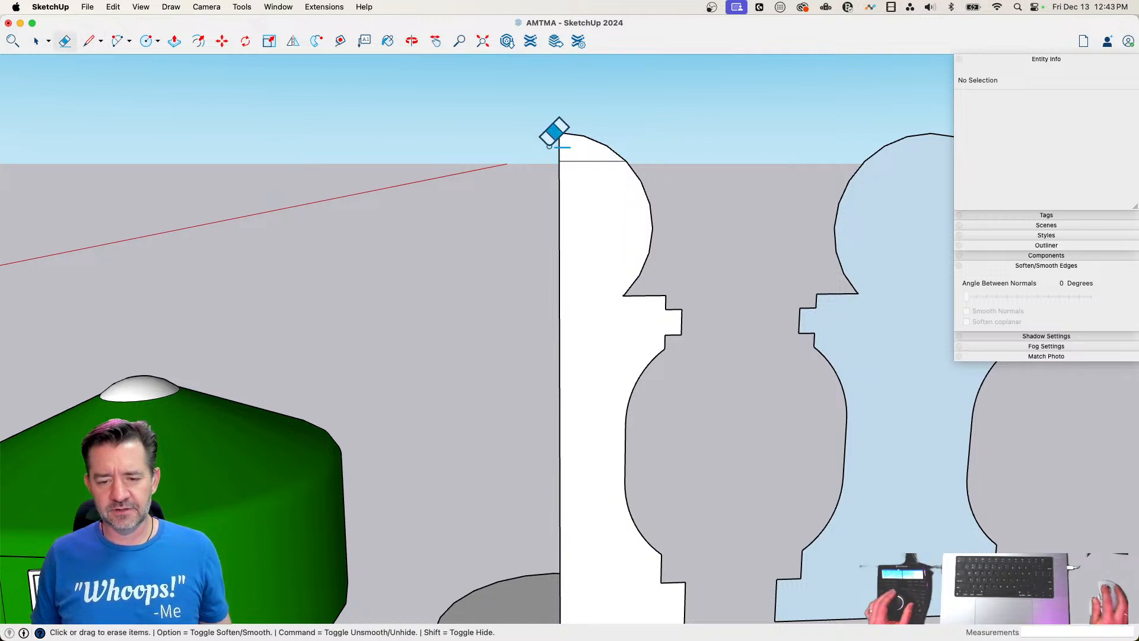
{"action": "left_click", "coordinate": [649, 146]}
Sweep the flat-topped half profile around the circular face with Follow Me to make a solid post
{"action": "key", "text": "space"}
{"action": "left_click", "coordinate": [591, 514]}
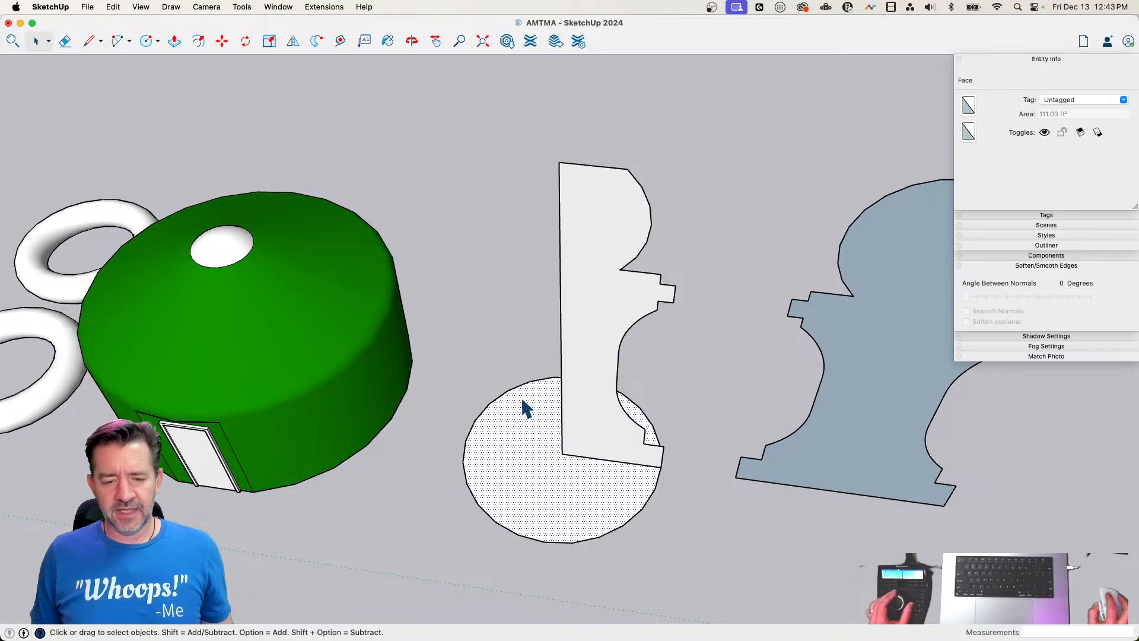
{"action": "left_click", "coordinate": [295, 43]}
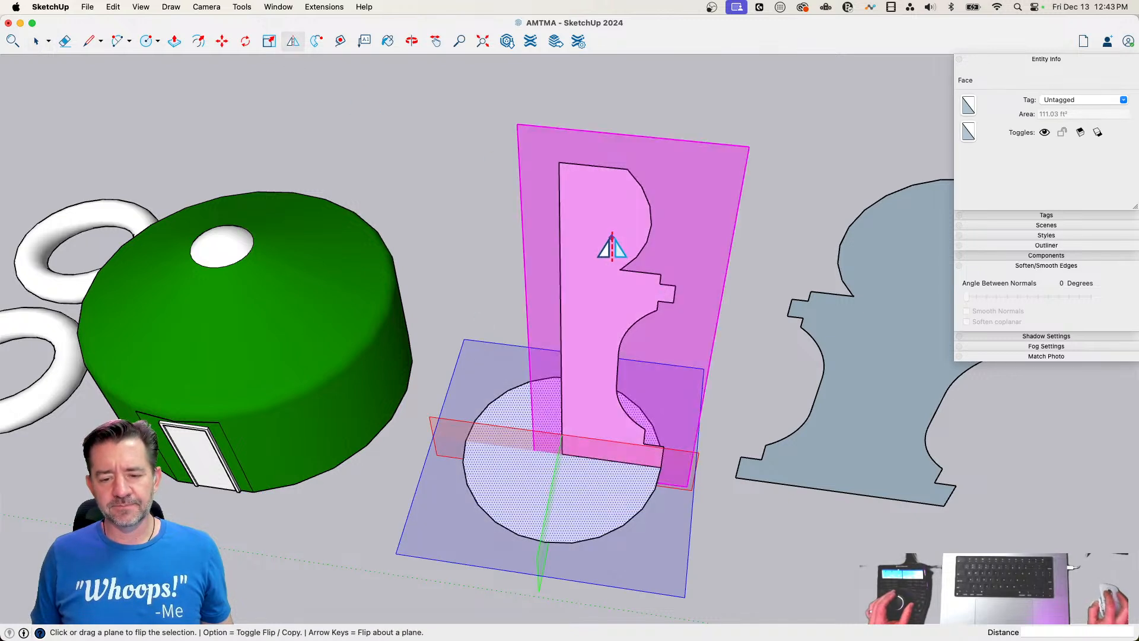
{"action": "left_click", "coordinate": [316, 41]}
{"action": "left_click", "coordinate": [564, 229]}
{"action": "key", "text": "space"}
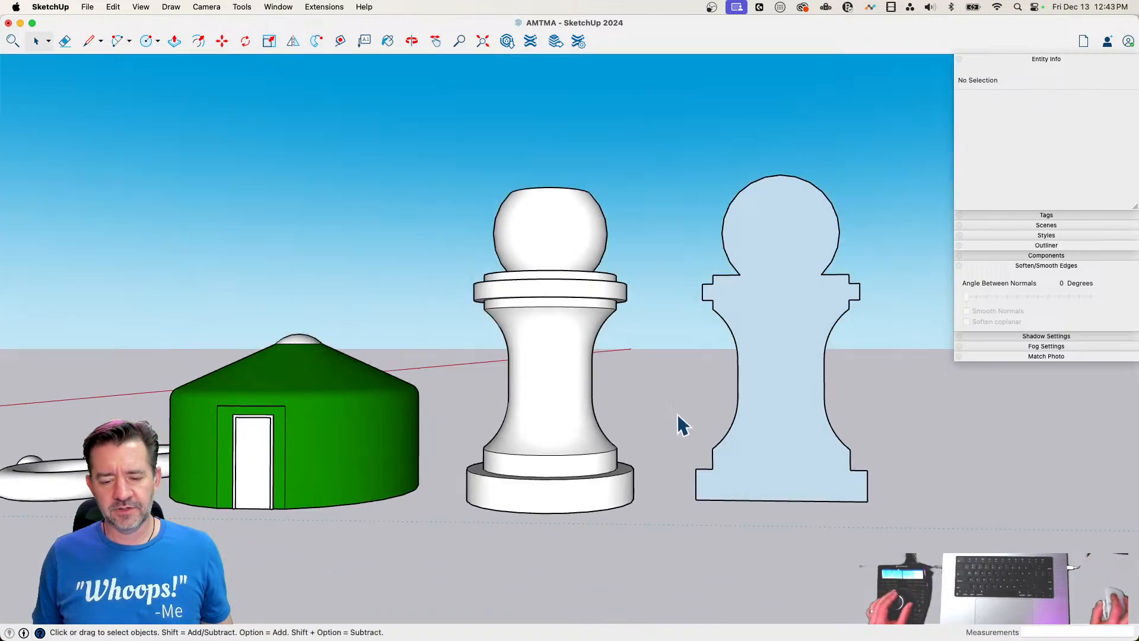
{"action": "mouse_move", "coordinate": [677, 414]}
{"action": "middle_mouse_down"}
{"action": "mouse_move", "coordinate": [642, 448]}
{"action": "mouse_move", "coordinate": [582, 419]}
{"action": "mouse_move", "coordinate": [631, 409]}
{"action": "middle_mouse_up"}
{"action": "key", "text": "l"}
{"action": "left_click", "coordinate": [568, 410]}
{"action": "left_click", "coordinate": [588, 399]}
{"action": "key", "text": "space"}
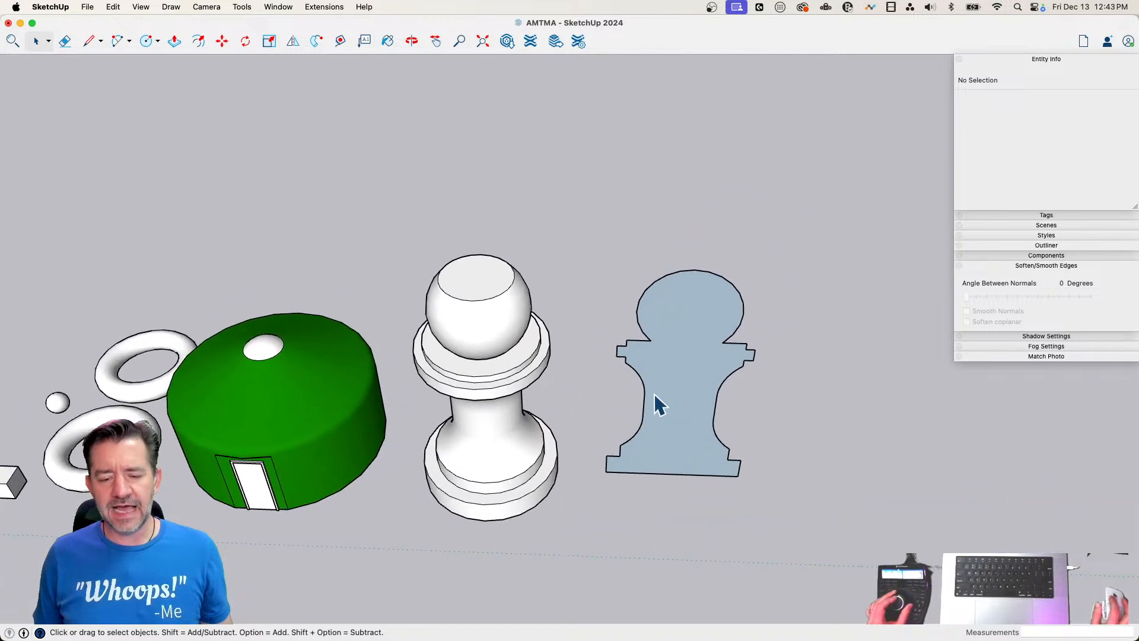
Rotate the full silhouette about its base edge to lie flat on the ground, and reverse its face
{"action": "left_click", "coordinate": [655, 394]}
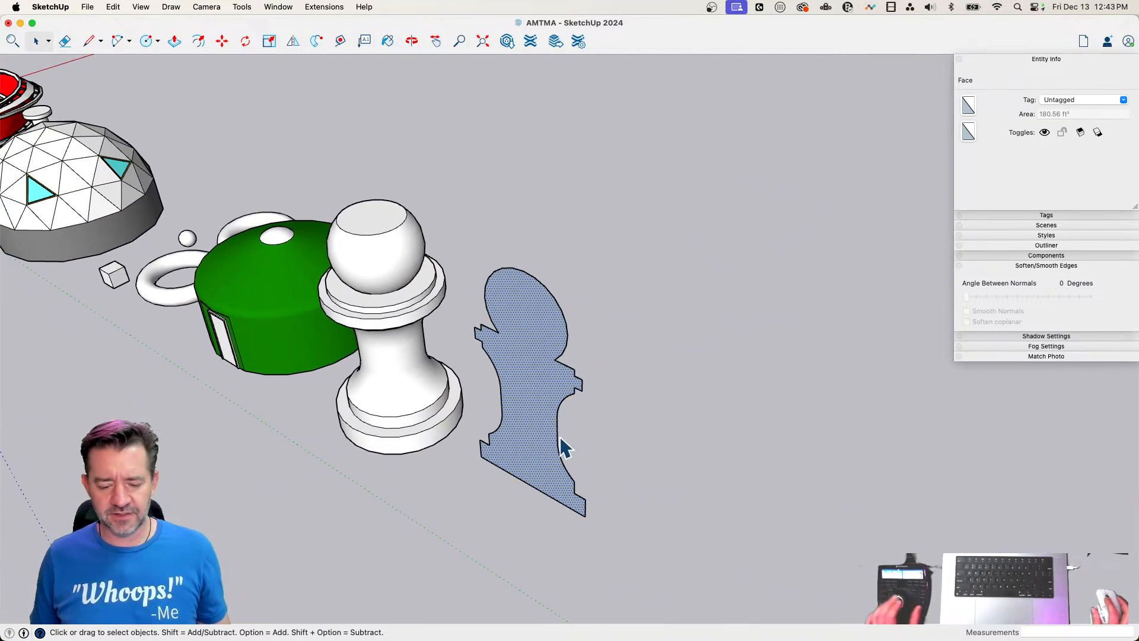
{"action": "key", "text": "q"}
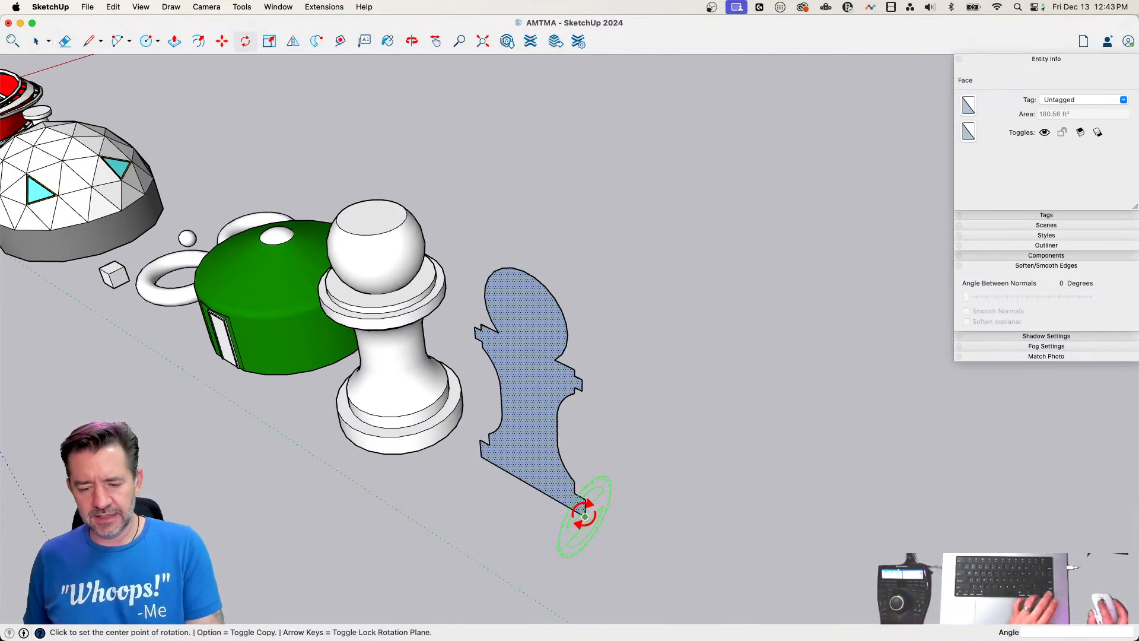
{"action": "left_click", "coordinate": [584, 516]}
{"action": "left_click", "coordinate": [576, 498]}
{"action": "key", "text": "space"}
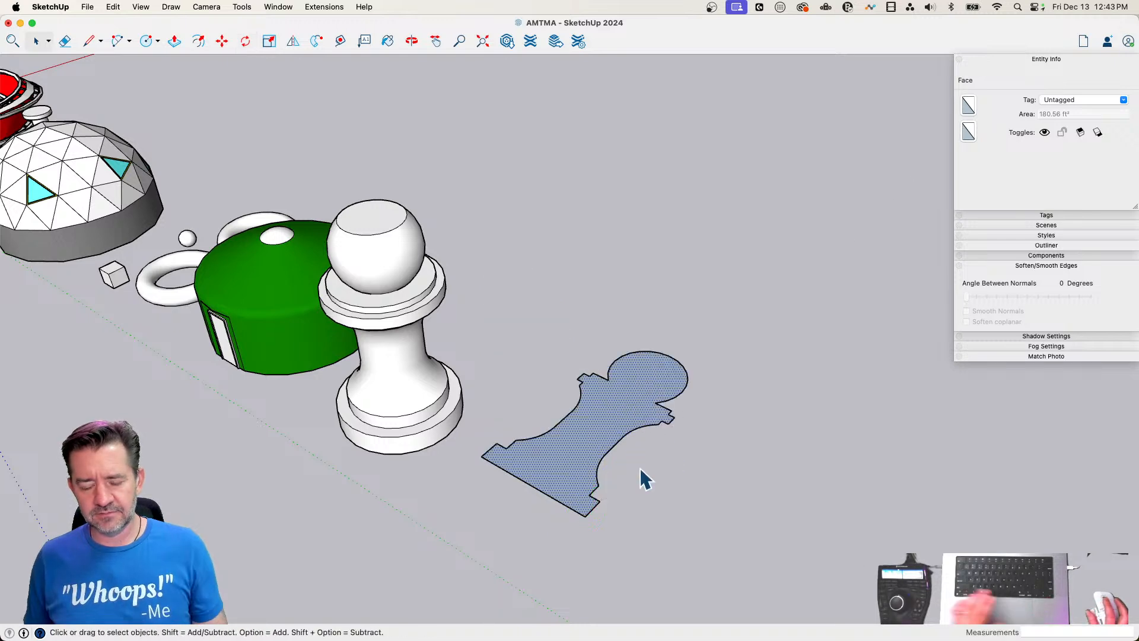
{"action": "right_click", "coordinate": [583, 434]}
{"action": "left_click", "coordinate": [637, 522]}
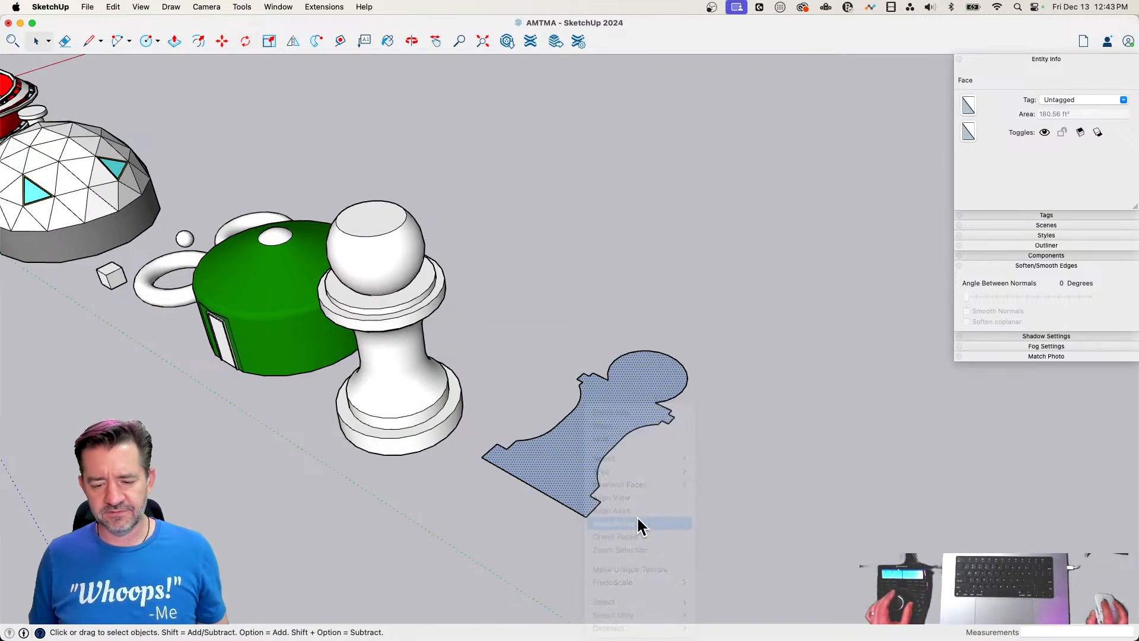
Scale the flat silhouette uniformly from its corner to a factor of 0.18
{"action": "key", "text": "s"}
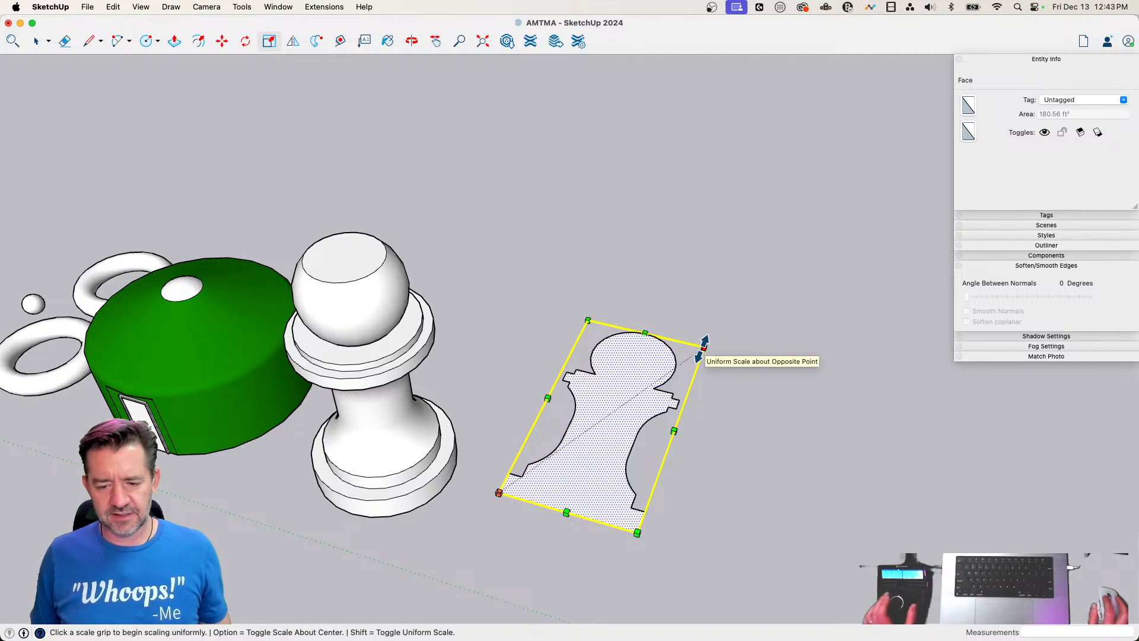
{"action": "left_click", "coordinate": [704, 347]}
{"action": "left_click", "coordinate": [547, 457]}
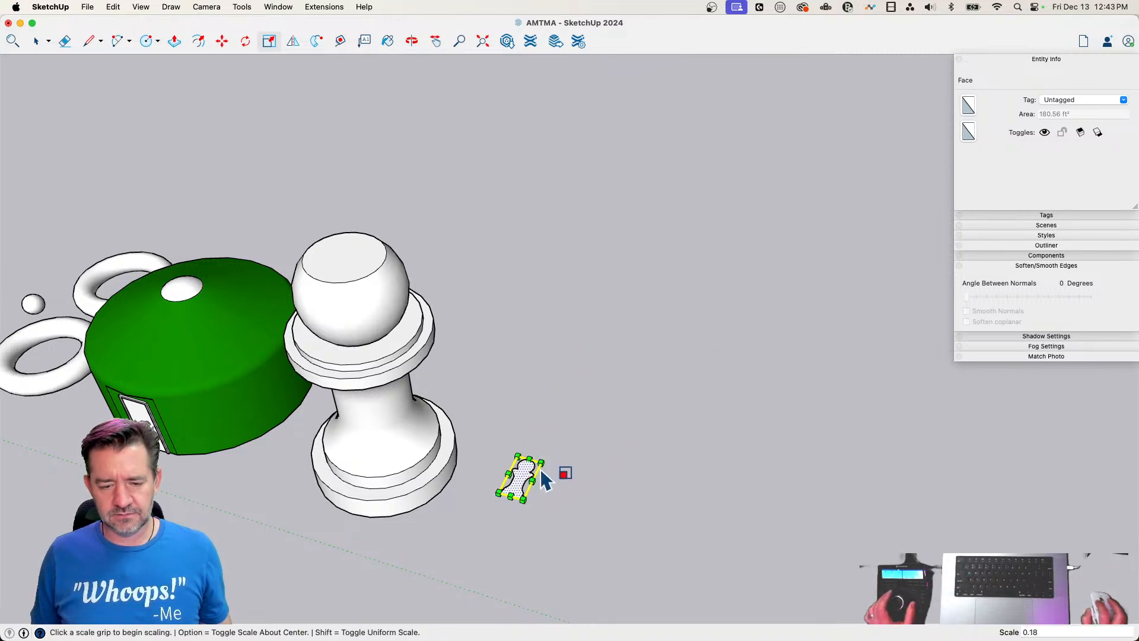
Select the small silhouette's face together with its edges and make them a group
{"action": "key", "text": "m"}
{"action": "scroll", "coordinate": [541, 468], "scroll_direction": "up", "scroll_amount": 5}
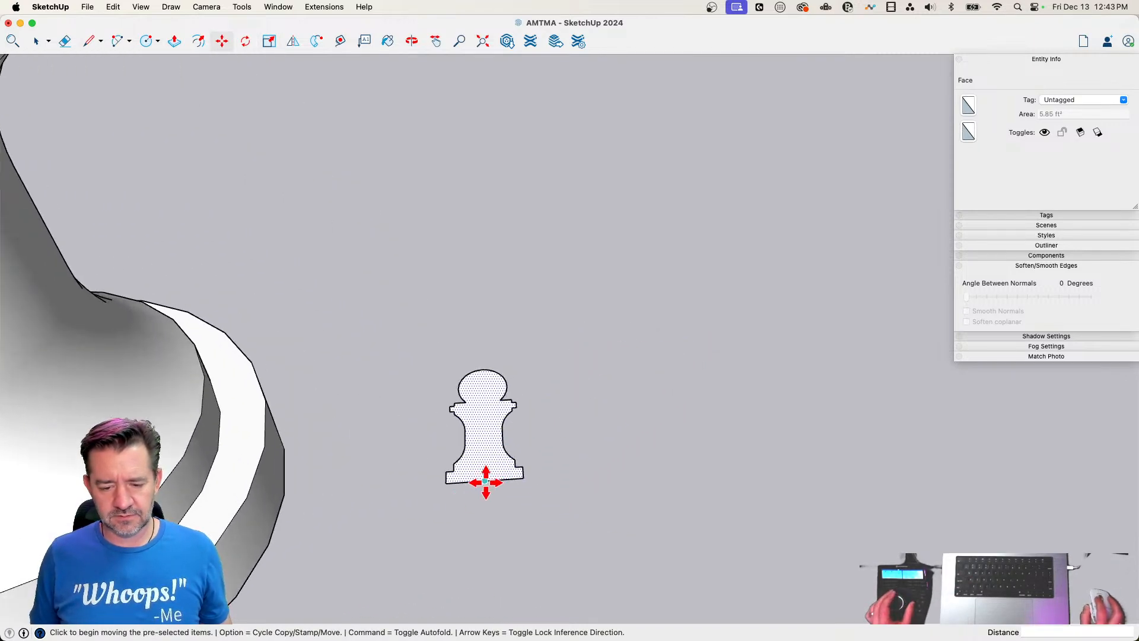
{"action": "key", "text": "space"}
{"action": "right_click", "coordinate": [487, 463]}
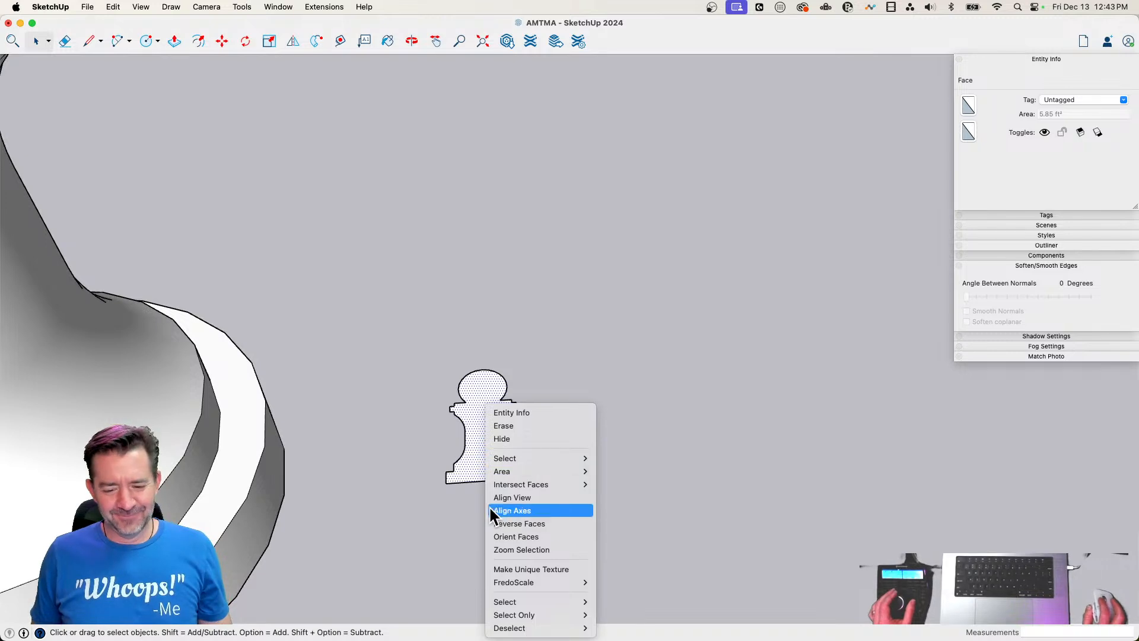
{"action": "left_click", "coordinate": [475, 415]}
{"action": "double_click", "coordinate": [475, 407]}
{"action": "right_click", "coordinate": [475, 407]}
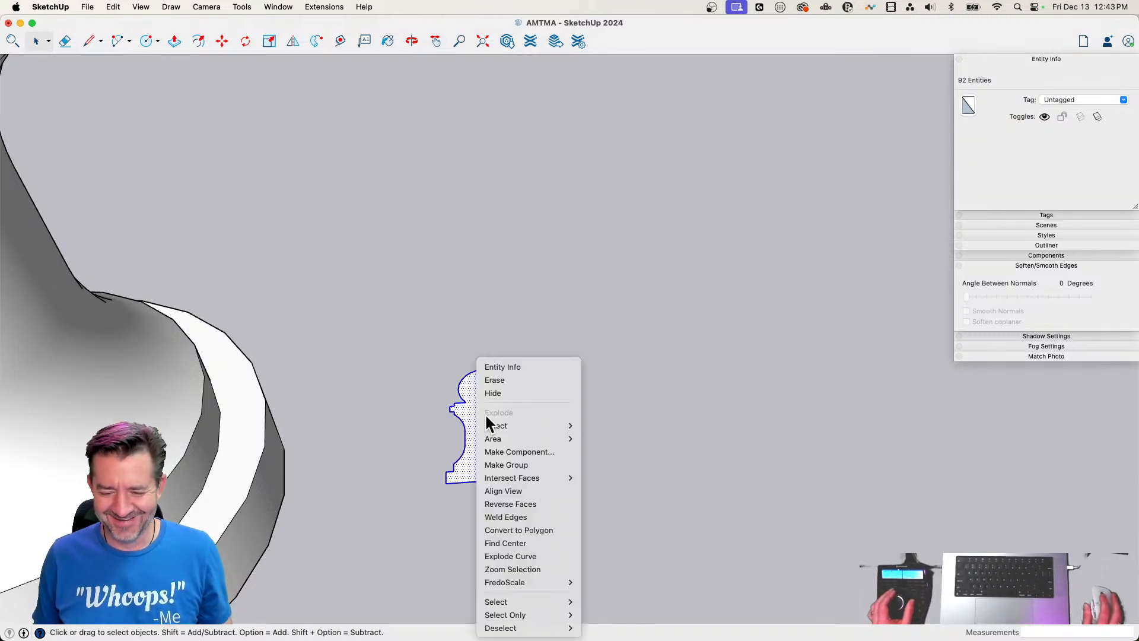
{"action": "left_click", "coordinate": [527, 465]}
Move the silhouette group by its base midpoint onto the flat top's near edge, and shift it about 8 13/16" inward to centre it
{"action": "key", "text": "m"}
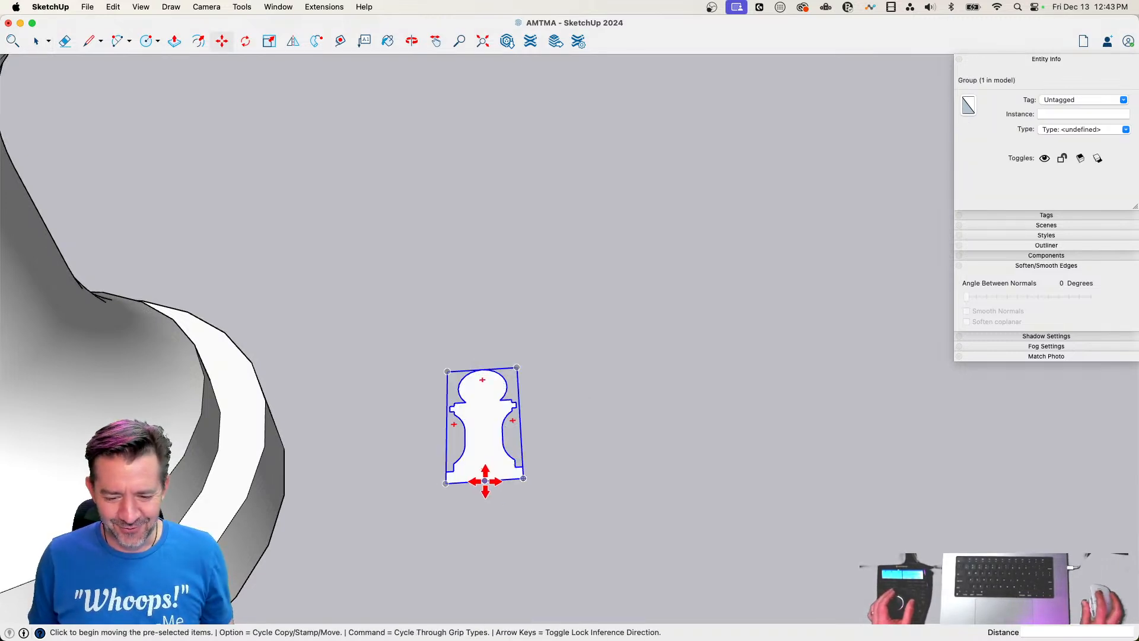
{"action": "left_click", "coordinate": [483, 476]}
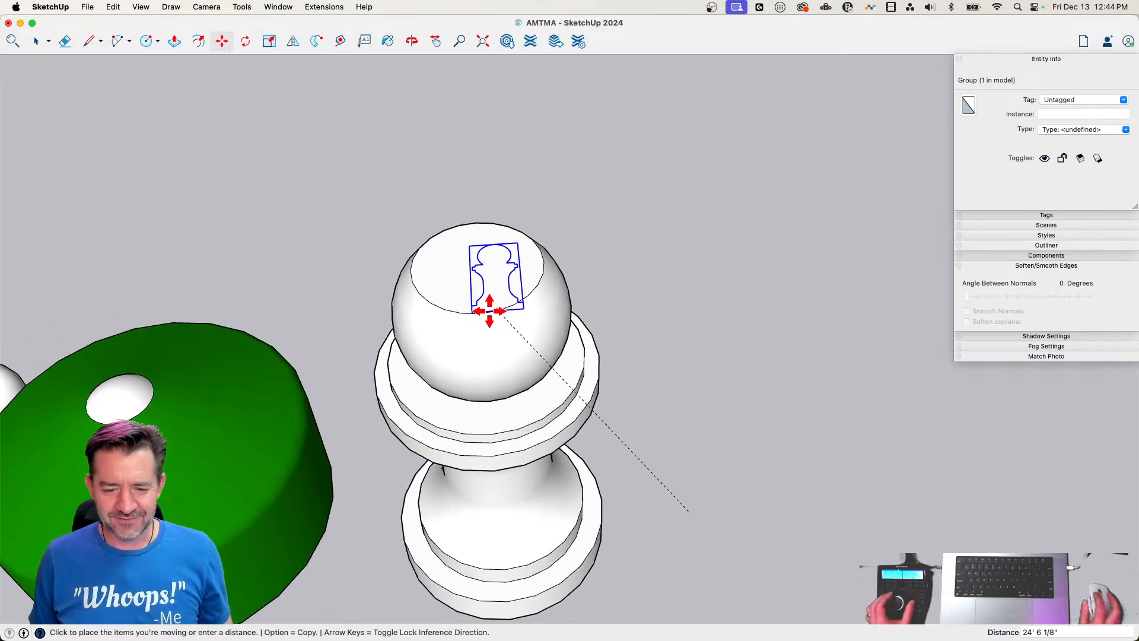
{"action": "left_click", "coordinate": [483, 314]}
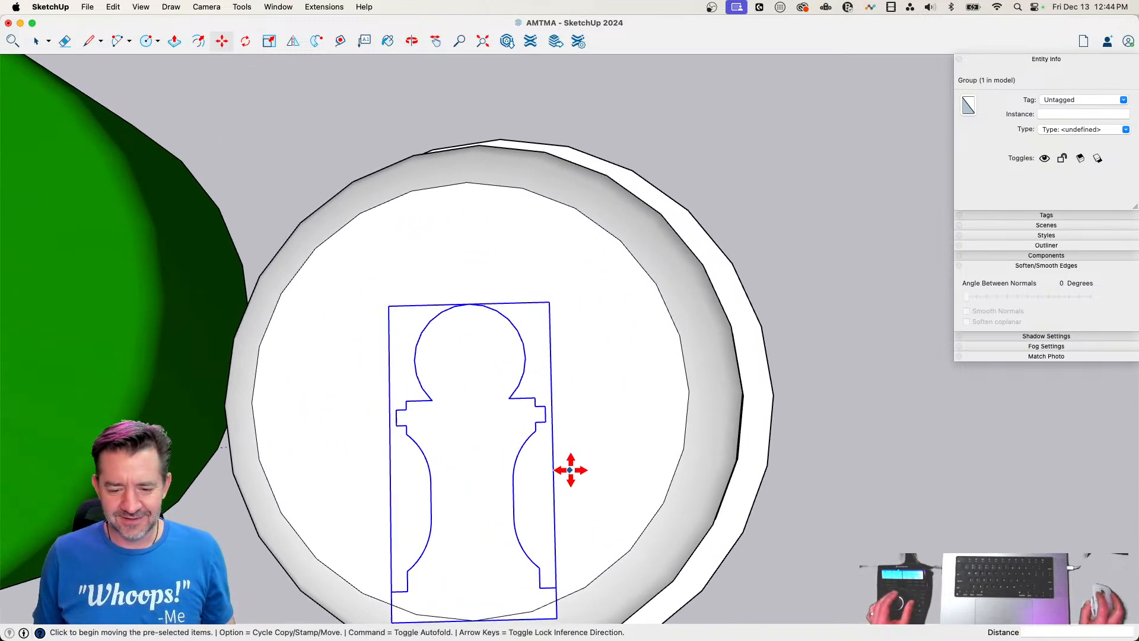
{"action": "left_click", "coordinate": [570, 469]}
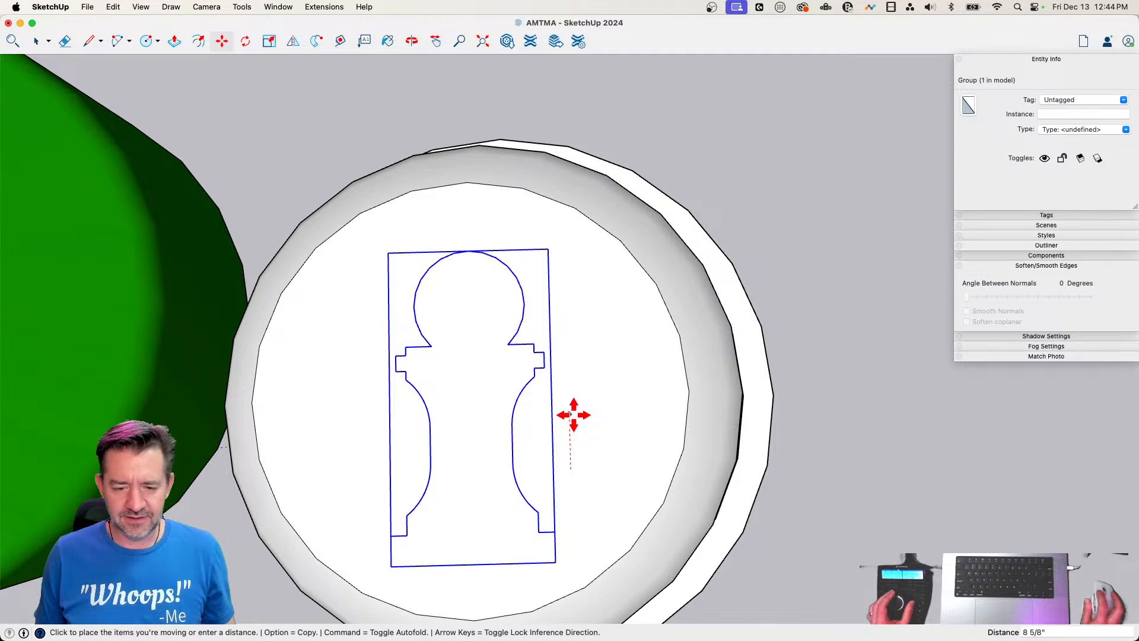
{"action": "left_click", "coordinate": [574, 417]}
Explode the silhouette group on the flat top, and push/pull its face upward into a raised emblem
{"action": "right_click", "coordinate": [479, 440]}
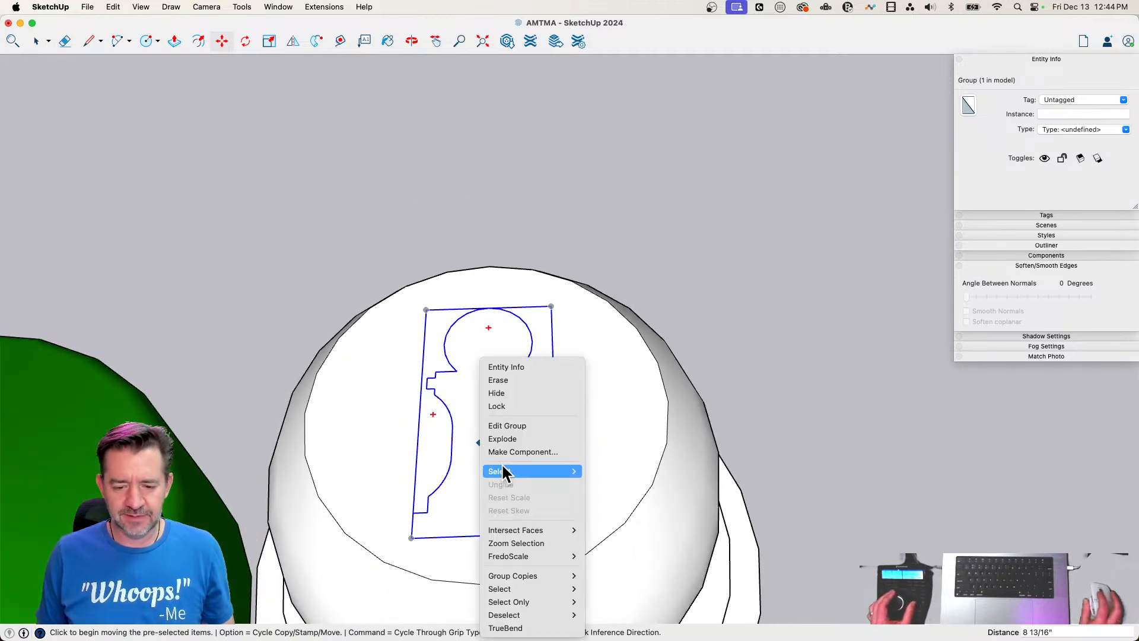
{"action": "left_click", "coordinate": [506, 439]}
{"action": "key", "text": "p"}
{"action": "left_click", "coordinate": [482, 458]}
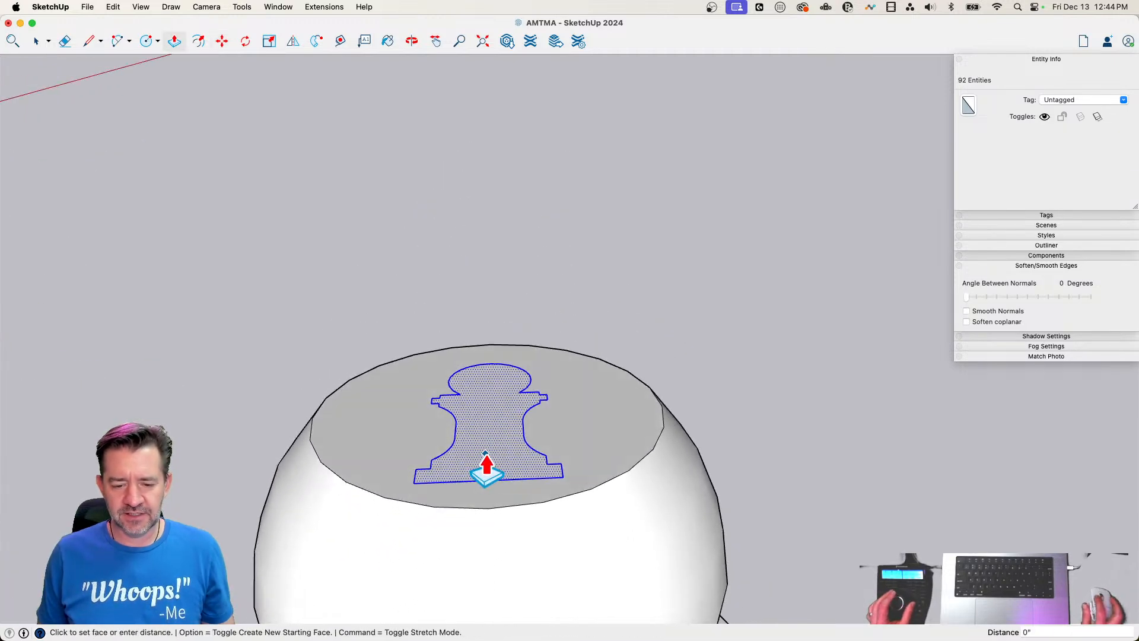
{"action": "left_click", "coordinate": [483, 457]}
{"action": "key", "text": "space"}
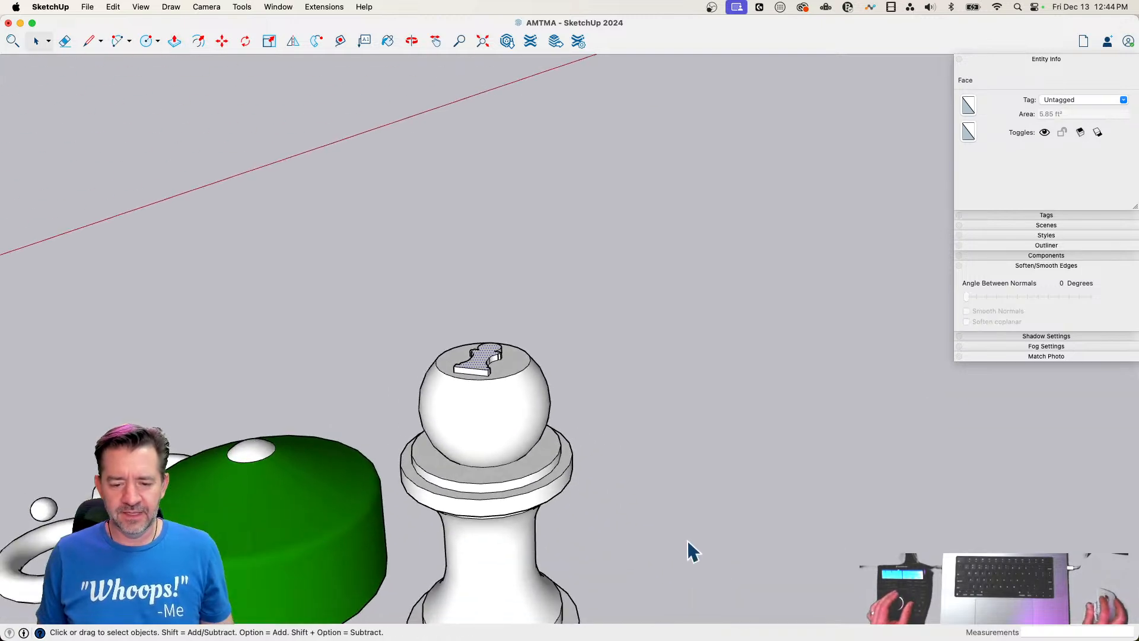
{"action": "left_click", "coordinate": [687, 545]}
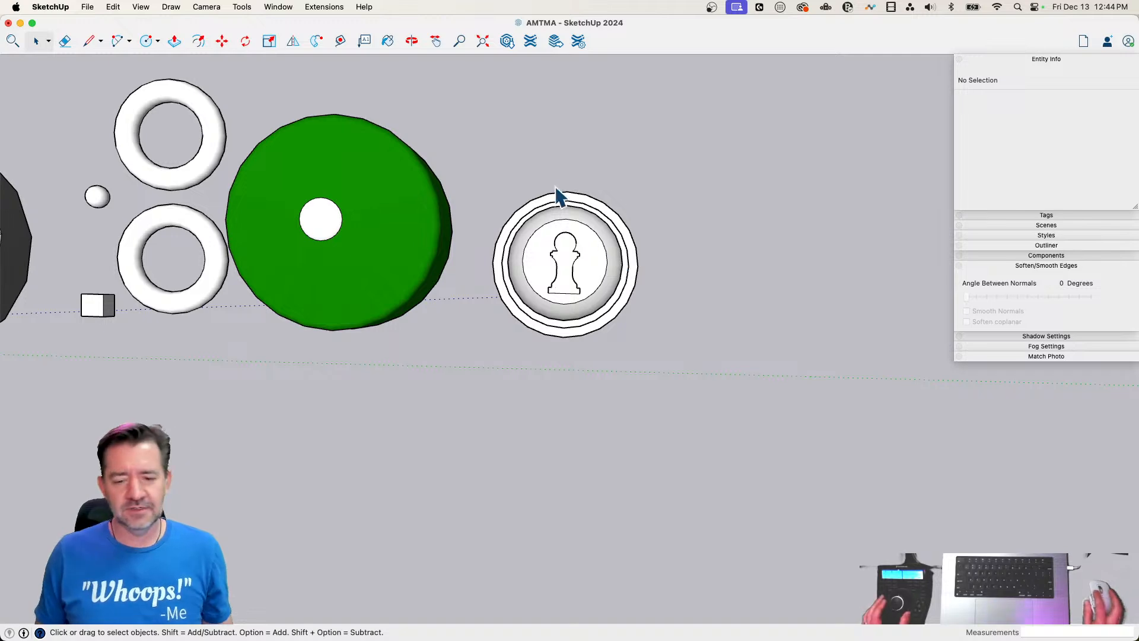
Make the entire chess-pawn post, including the raised emblem on its top, into one group
{"action": "left_click_drag", "start_coordinate": [470, 106], "coordinate": [653, 370]}
{"action": "right_click", "coordinate": [577, 252]}
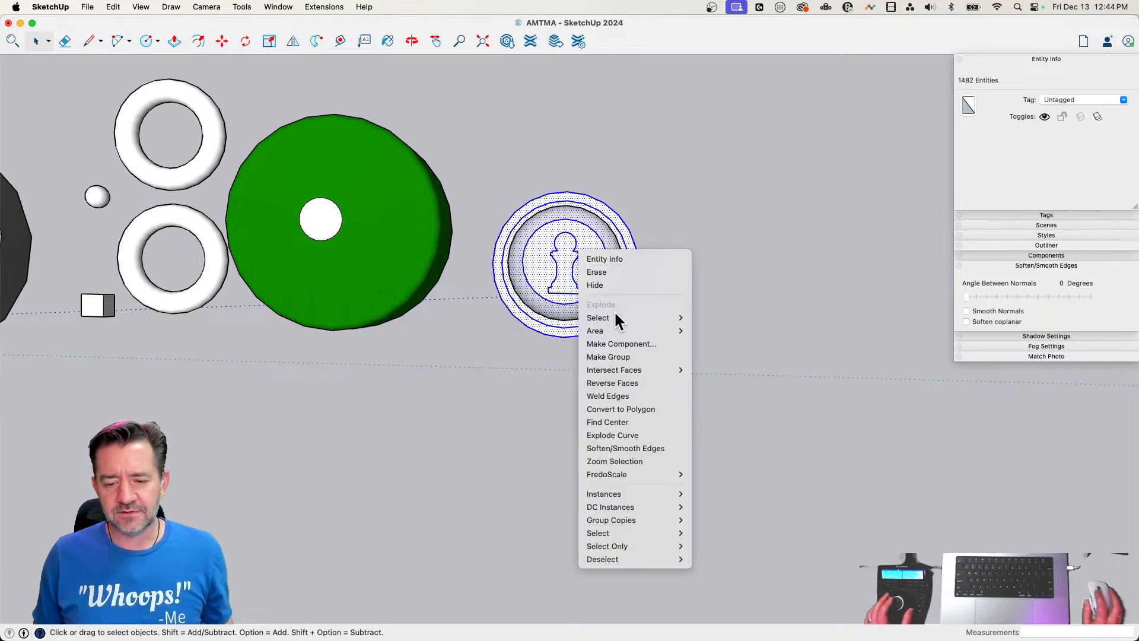
{"action": "left_click", "coordinate": [626, 356]}
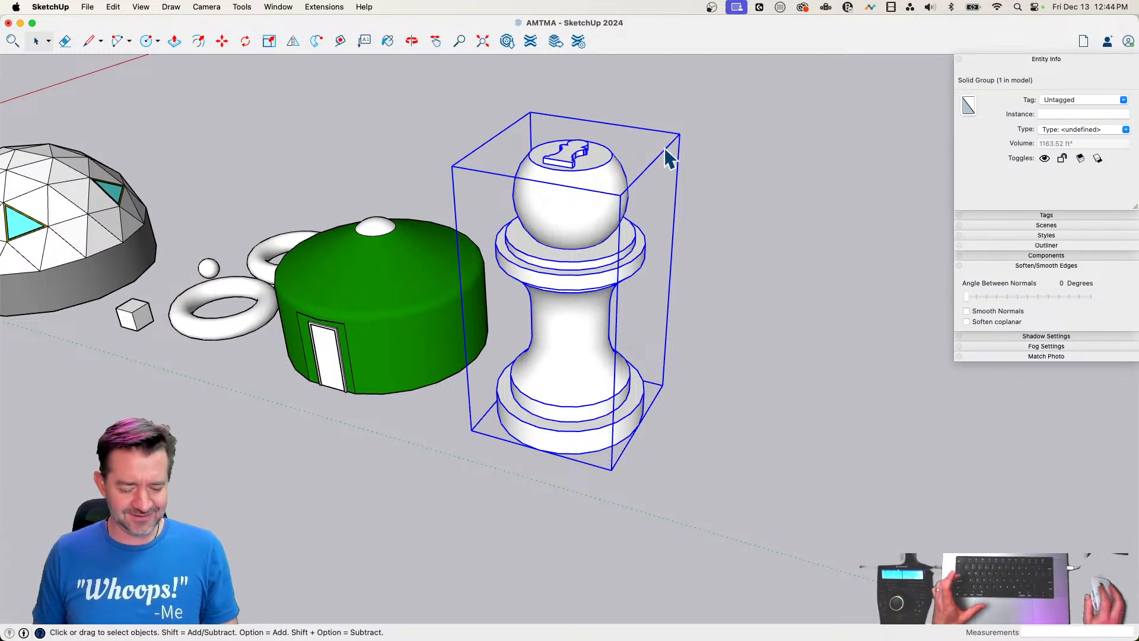
Scale the pawn group down uniformly from its upper corner to a factor of about 0.53
{"action": "key", "text": "s"}
{"action": "left_click", "coordinate": [679, 133]}
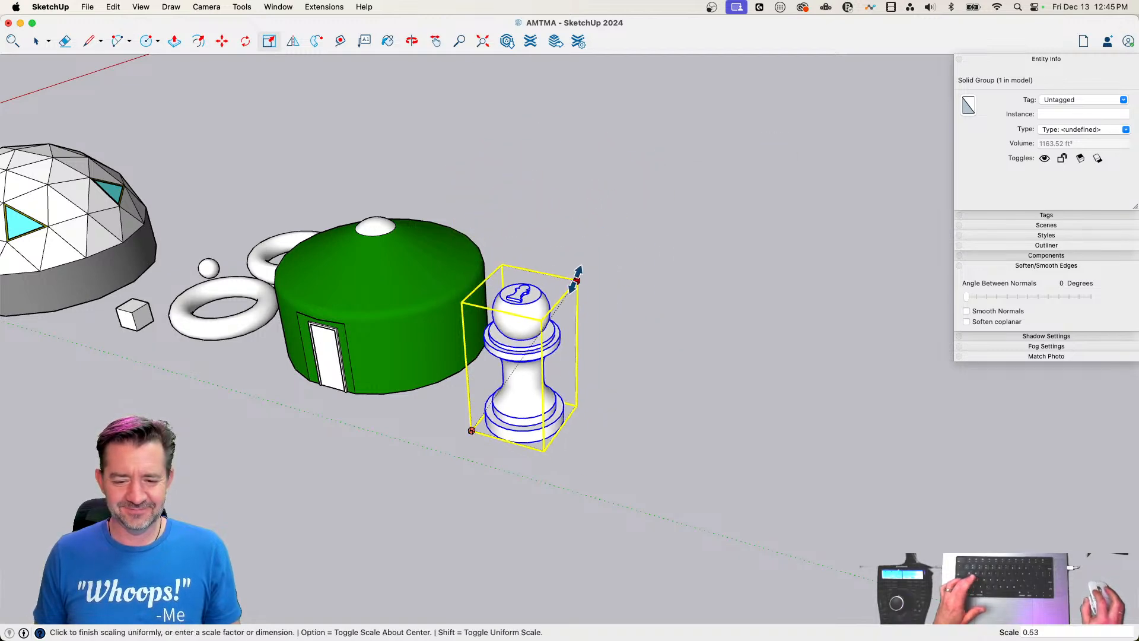
{"action": "left_click", "coordinate": [576, 280]}
{"action": "key", "text": "space"}
{"action": "left_click", "coordinate": [708, 383]}
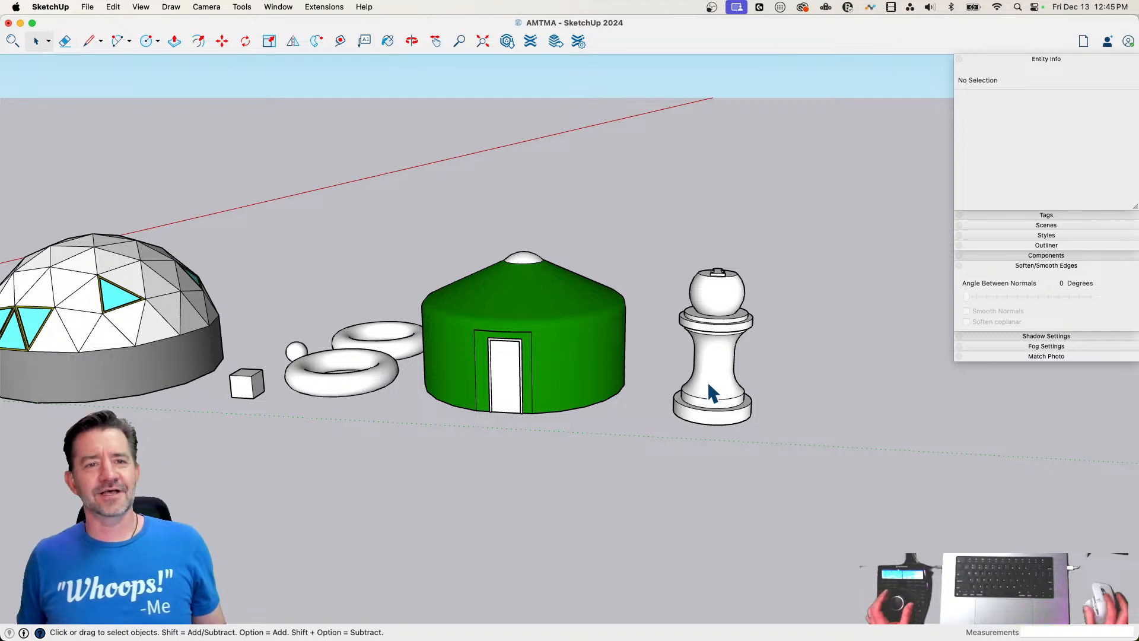
Move the pawn group about 2' along the ground towards the green round building
{"action": "left_click", "coordinate": [739, 425]}
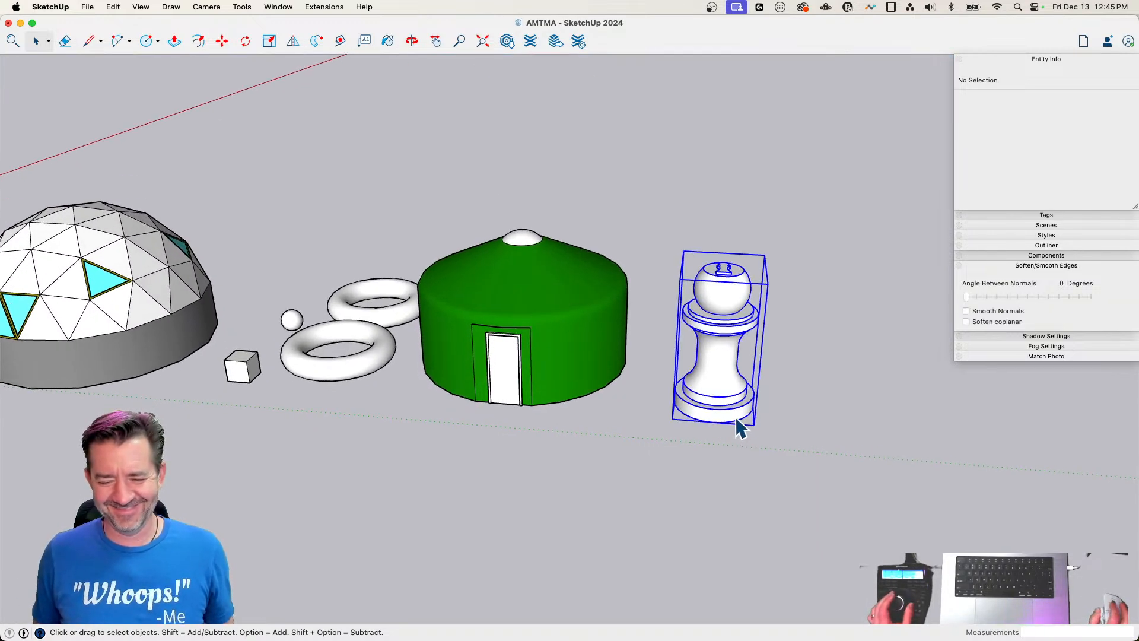
{"action": "key", "text": "m"}
{"action": "left_click", "coordinate": [741, 461]}
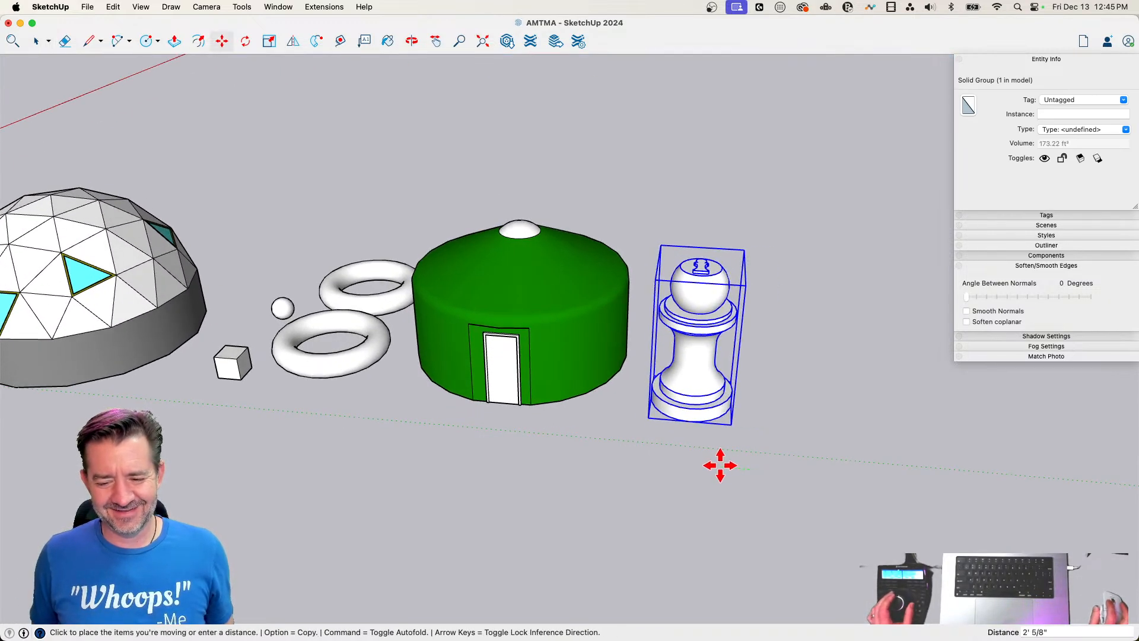
{"action": "left_click", "coordinate": [719, 465]}
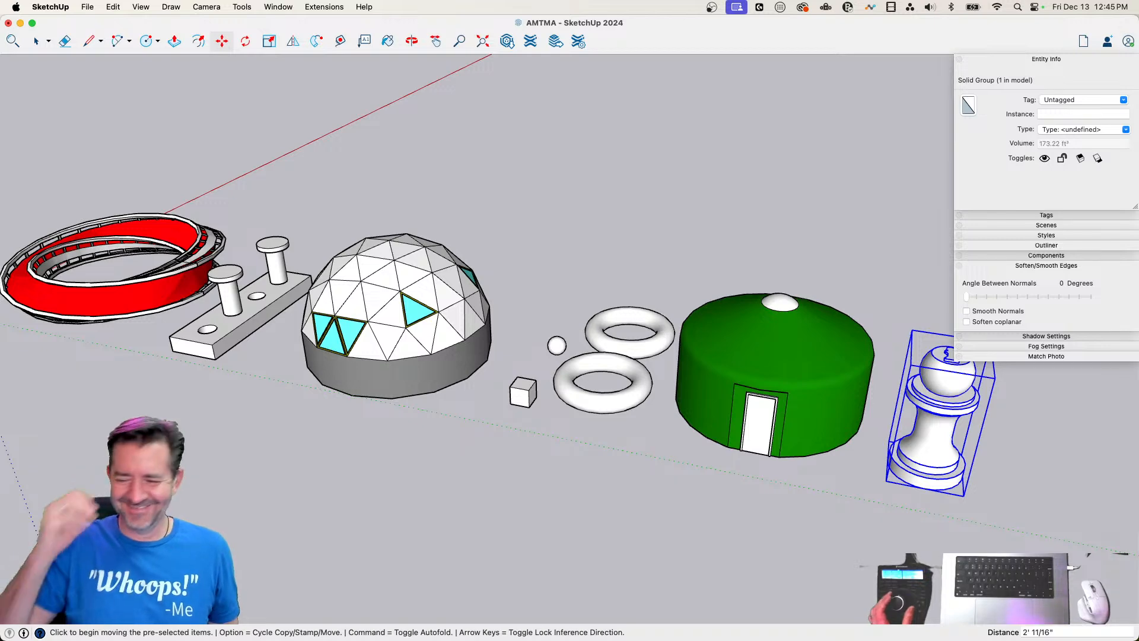
{"action": "left_click", "coordinate": [729, 351]}
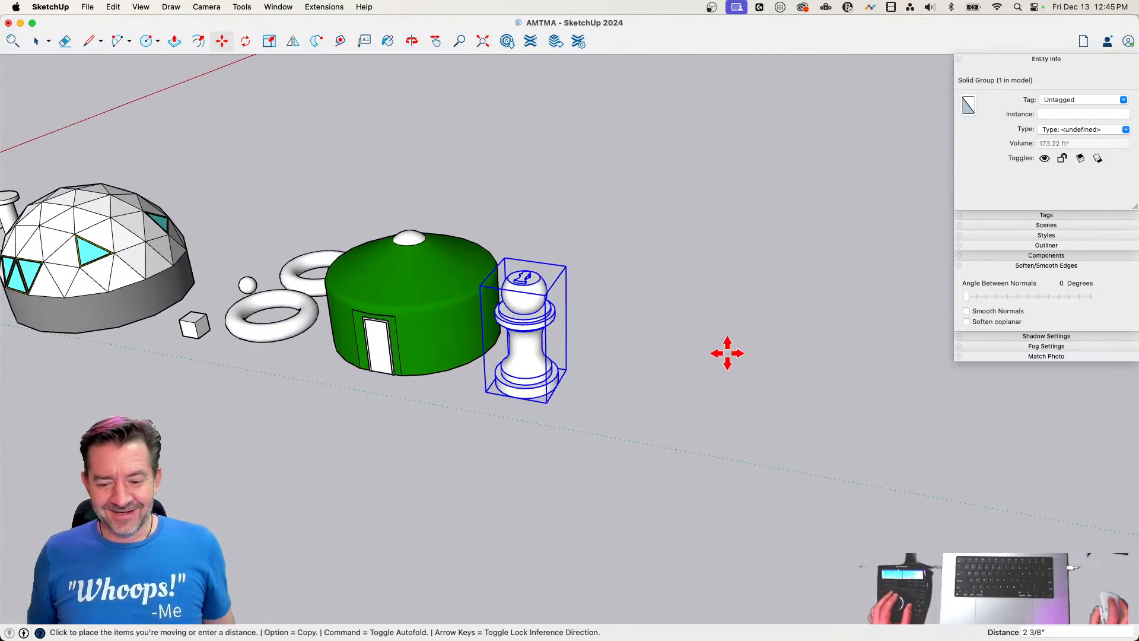
{"action": "key", "text": "space"}
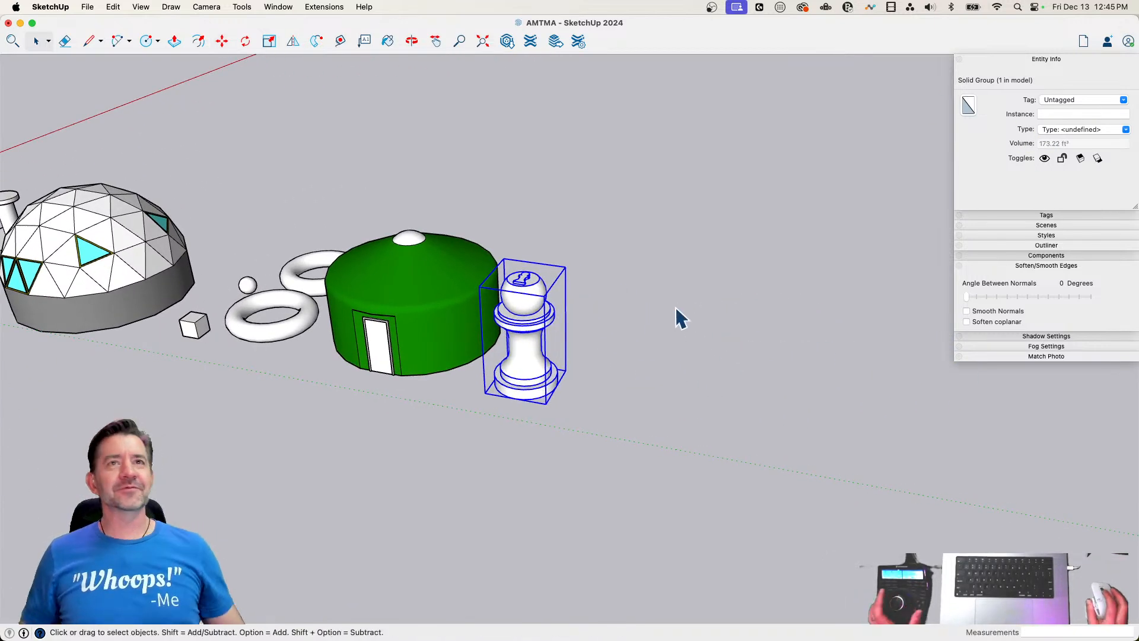
Draw an upright six-sided polygon beside the pawn group with an inscribed radius of 2' 6"
{"action": "scroll", "coordinate": [646, 392], "scroll_direction": "up", "scroll_amount": 10}
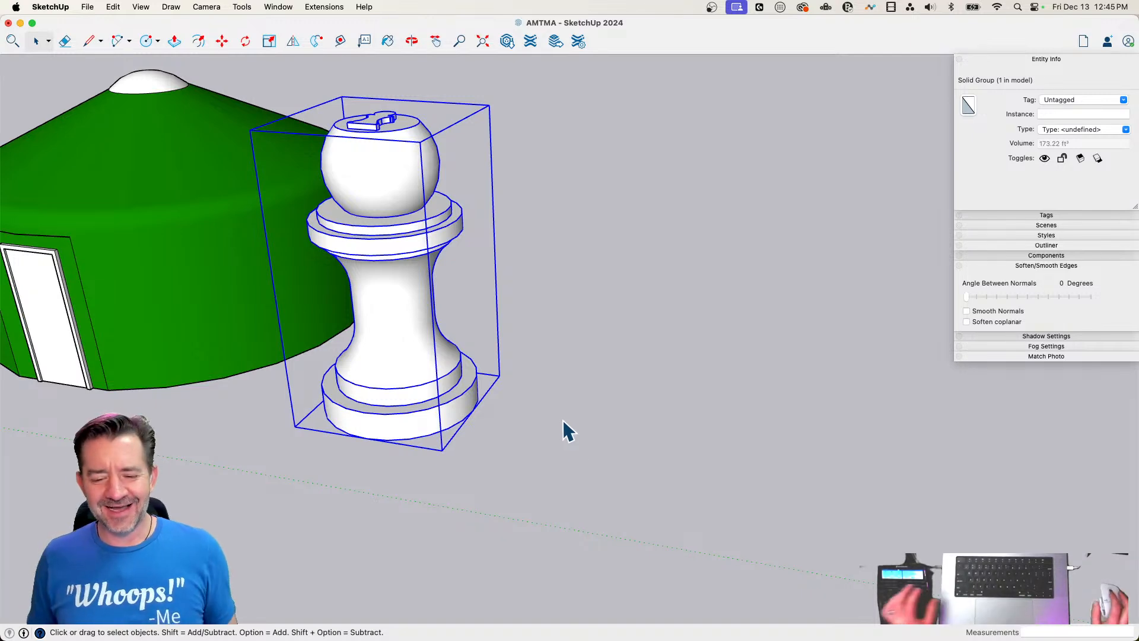
{"action": "mouse_move", "coordinate": [563, 419]}
{"action": "middle_mouse_down"}
{"action": "mouse_move", "coordinate": [578, 443]}
{"action": "mouse_move", "coordinate": [577, 349]}
{"action": "mouse_move", "coordinate": [590, 383]}
{"action": "mouse_move", "coordinate": [572, 382]}
{"action": "middle_mouse_up"}
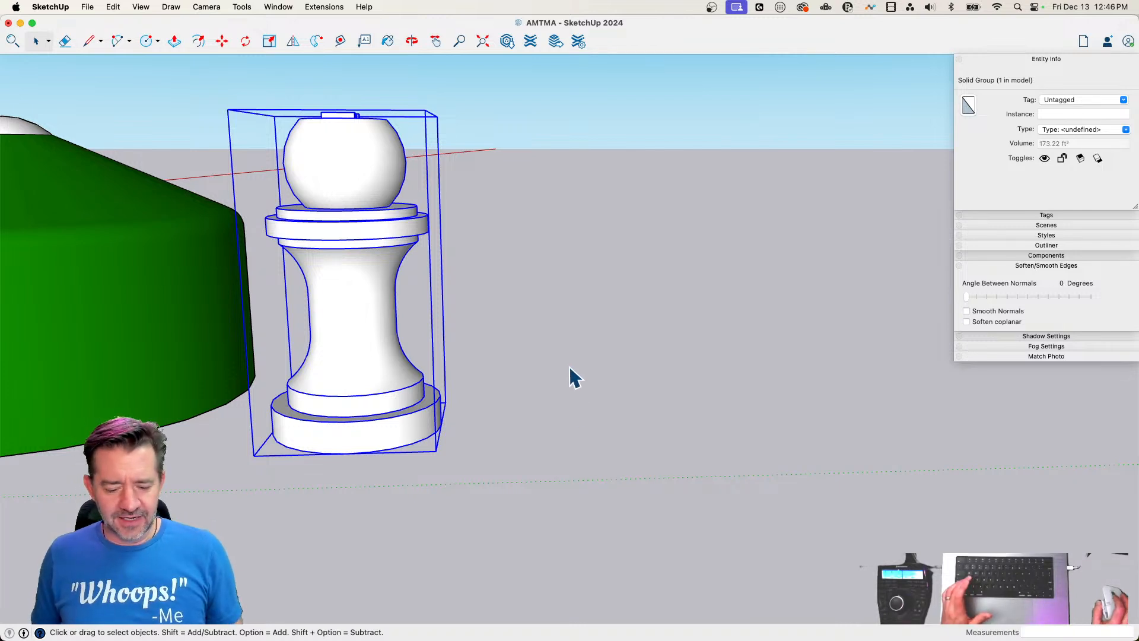
{"action": "middle_click_drag", "start_coordinate": [570, 363], "coordinate": [567, 385]}
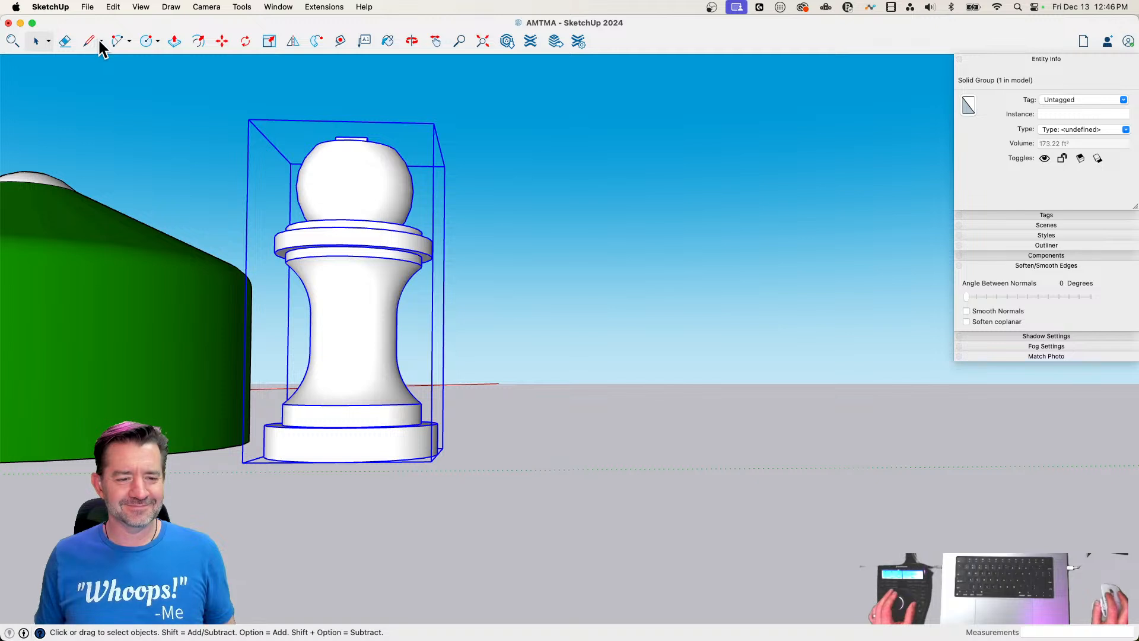
{"action": "left_click", "coordinate": [158, 41]}
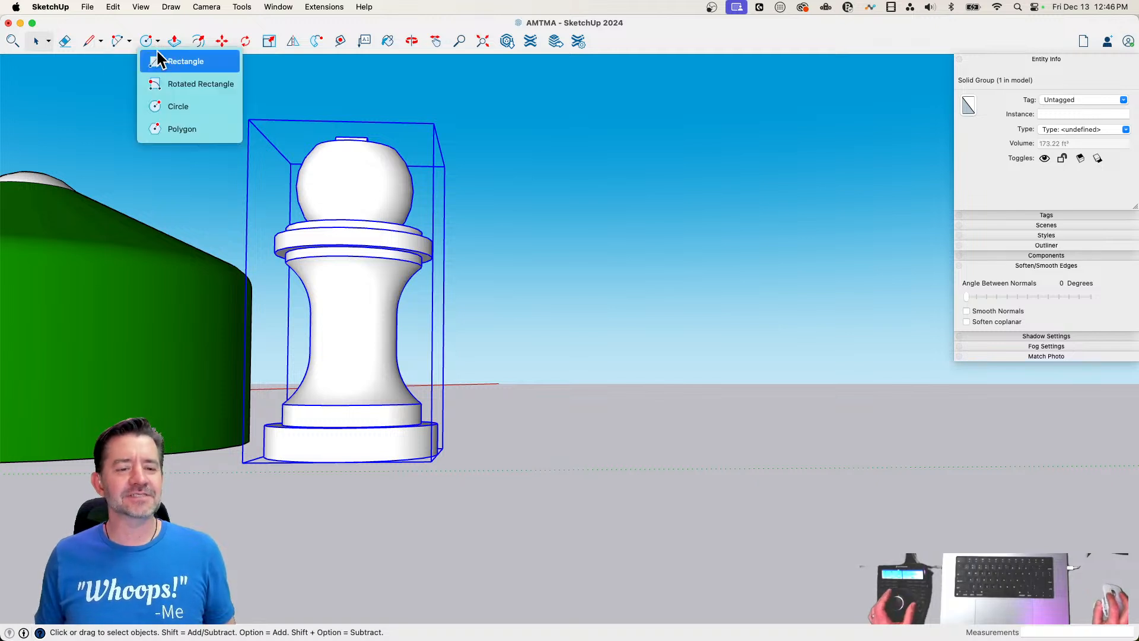
{"action": "left_click", "coordinate": [189, 135]}
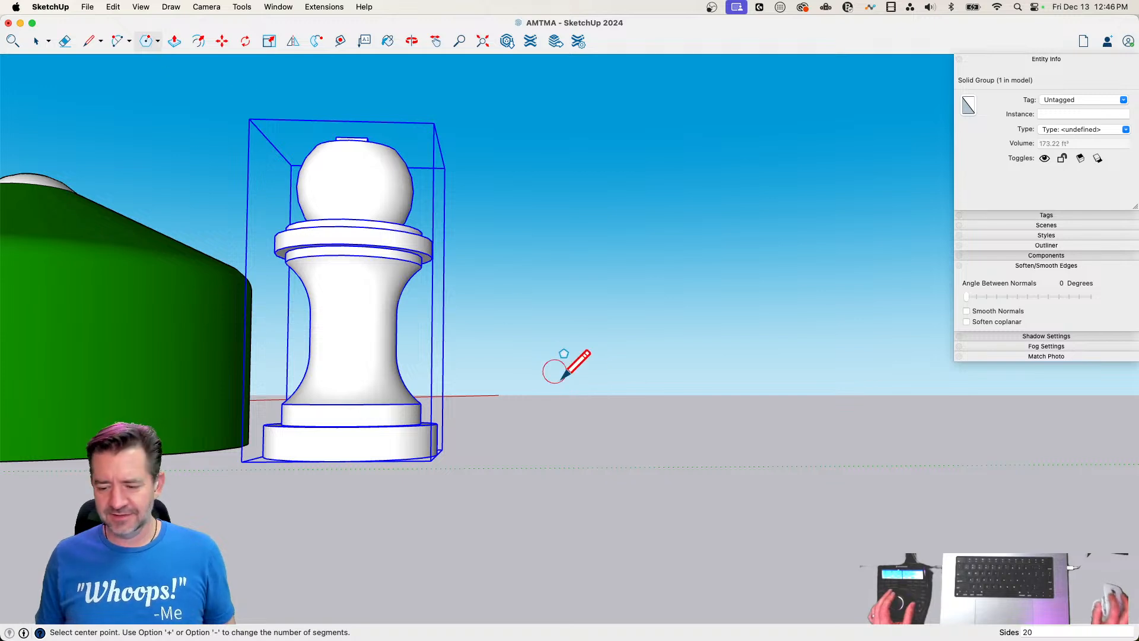
{"action": "type", "text": "60"}
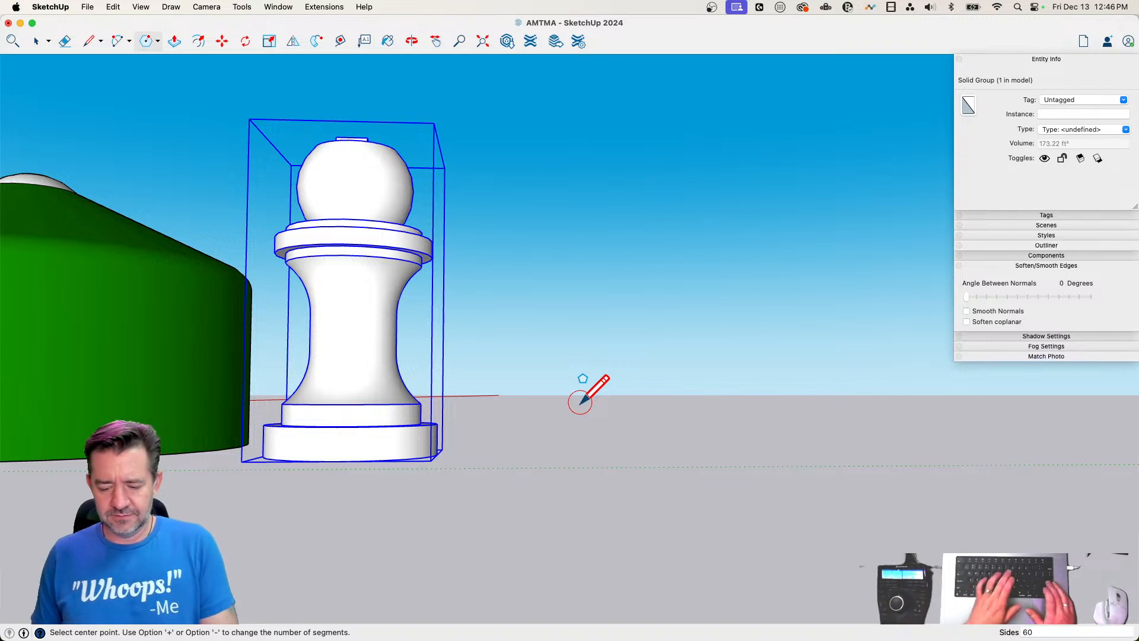
{"action": "left_click", "coordinate": [579, 391]}
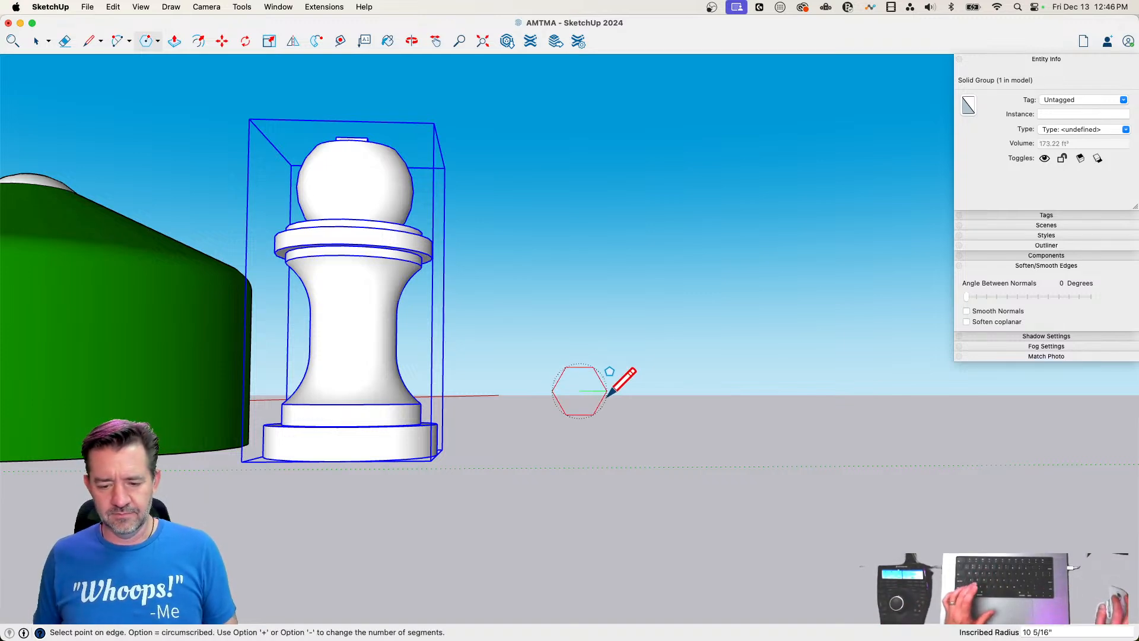
{"action": "left_click", "coordinate": [660, 378]}
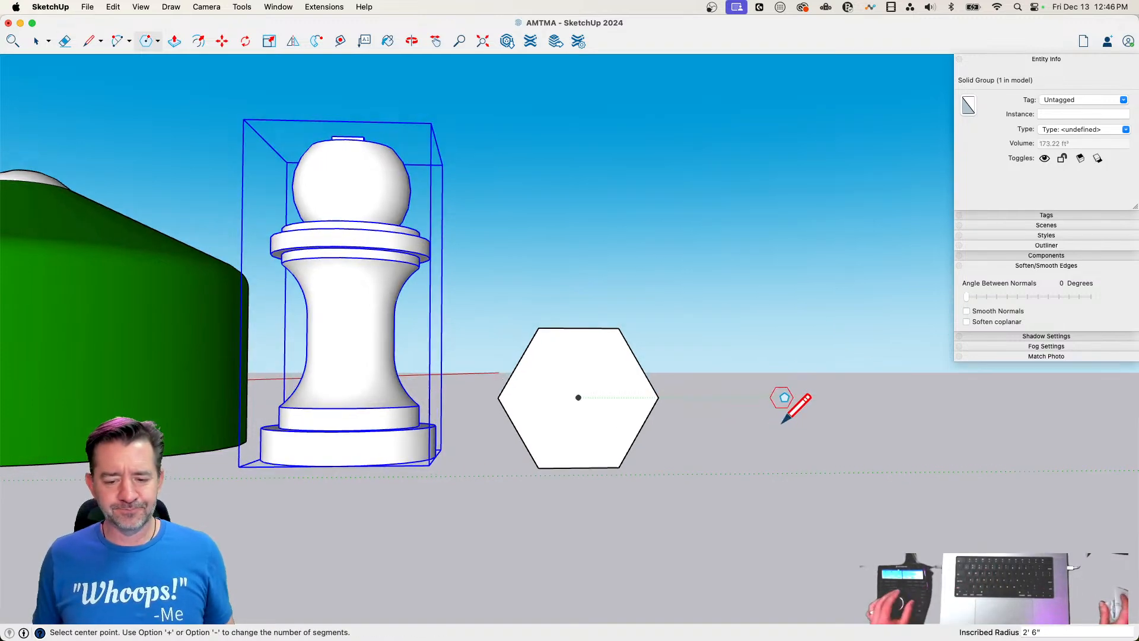
{"action": "key", "text": "space"}
Set the arc to 3 sides and fillet the hexagon's upper-left corner with a radius of about 7 1/2"
{"action": "type", "text": "a"}
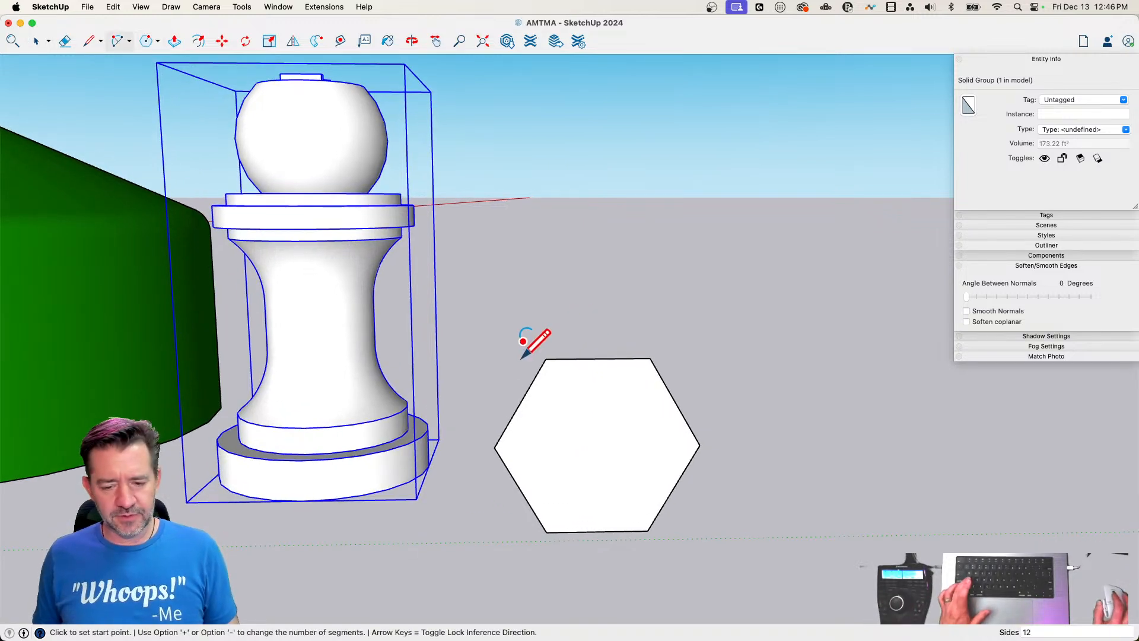
{"action": "type", "text": "3"}
{"action": "key", "text": "Return"}
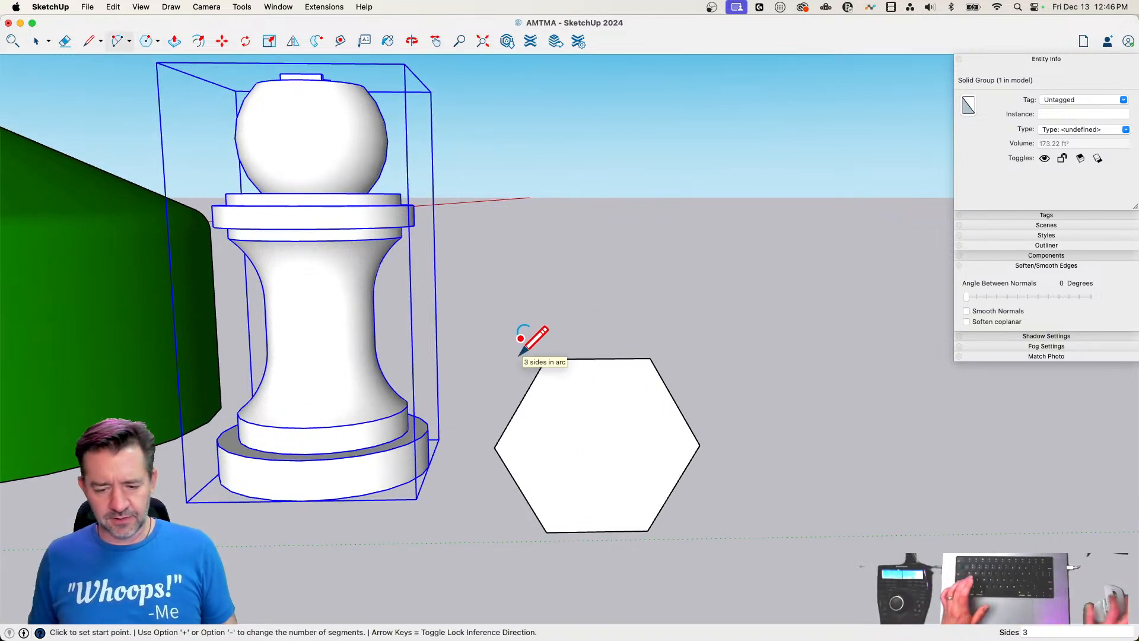
{"action": "scroll", "coordinate": [537, 350], "scroll_direction": "up", "scroll_amount": 2}
{"action": "left_click", "coordinate": [540, 370]}
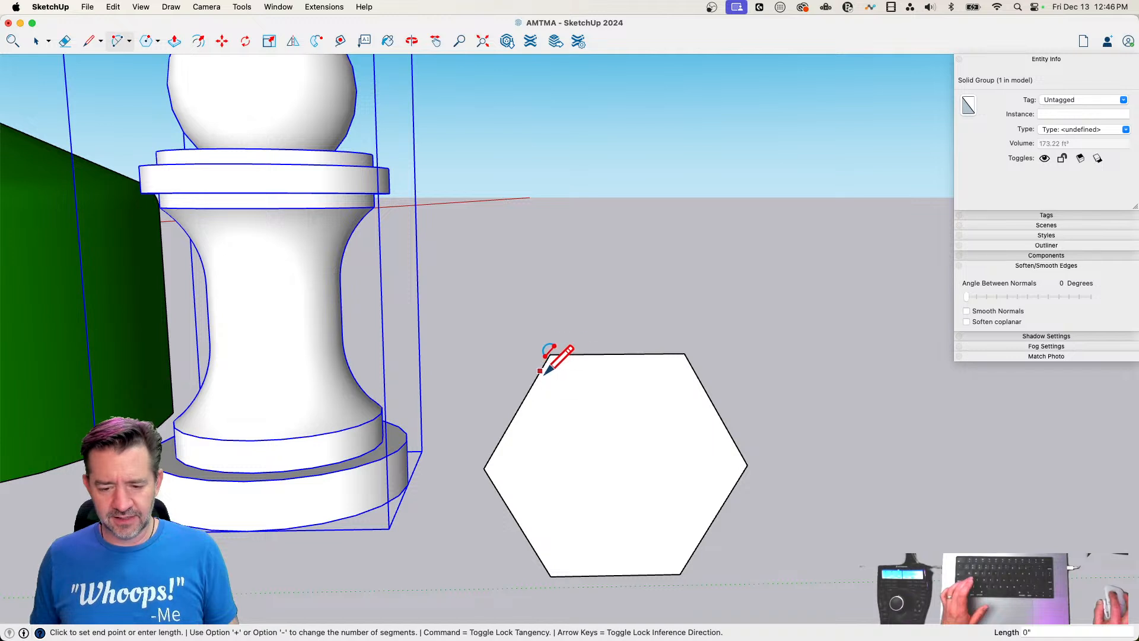
{"action": "left_click", "coordinate": [570, 354]}
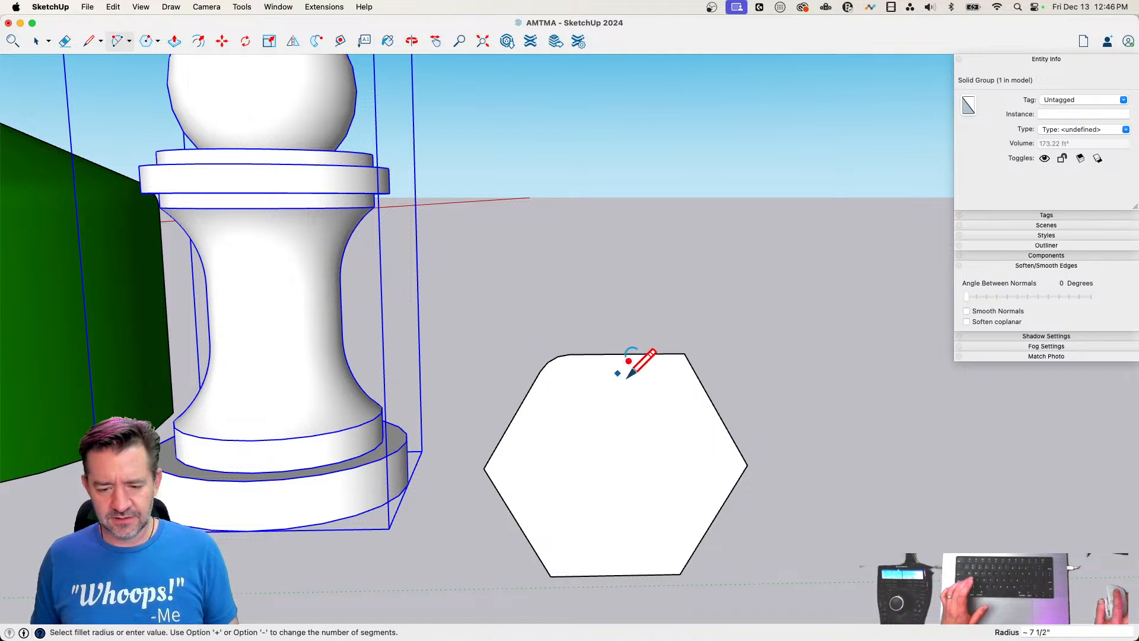
{"action": "left_click", "coordinate": [668, 369]}
{"action": "key", "text": "Escape"}
Fillet the hexagon's upper-right corner with a tangent 3-sided arc of about 5 5/8" radius
{"action": "scroll", "coordinate": [687, 359], "scroll_direction": "up", "scroll_amount": 2}
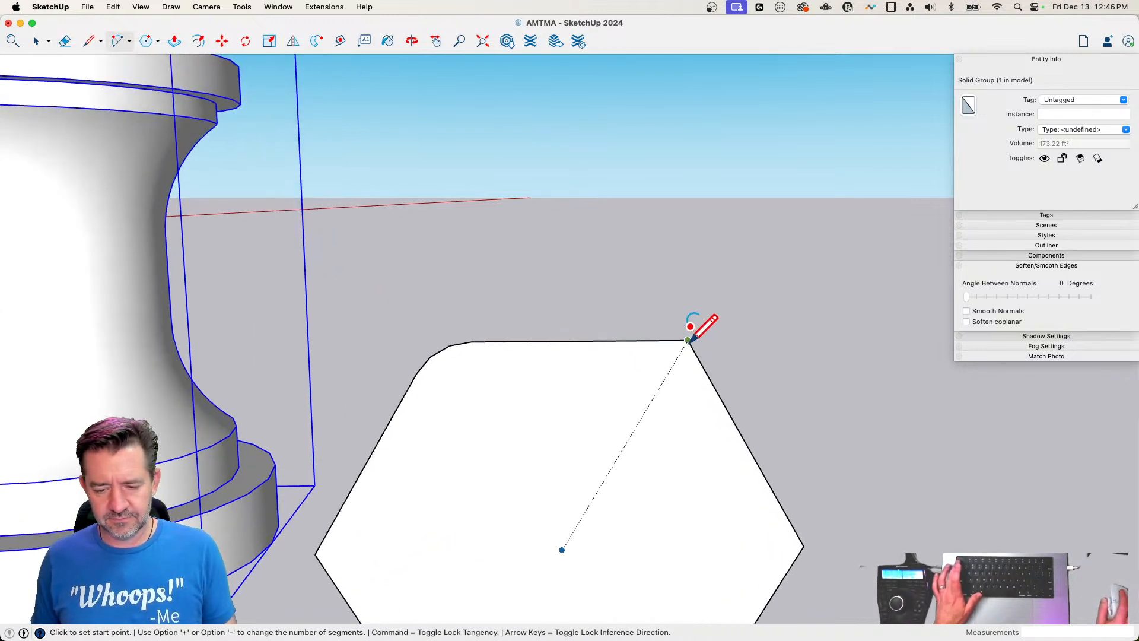
{"action": "left_click", "coordinate": [687, 348]}
{"action": "key", "text": "Escape"}
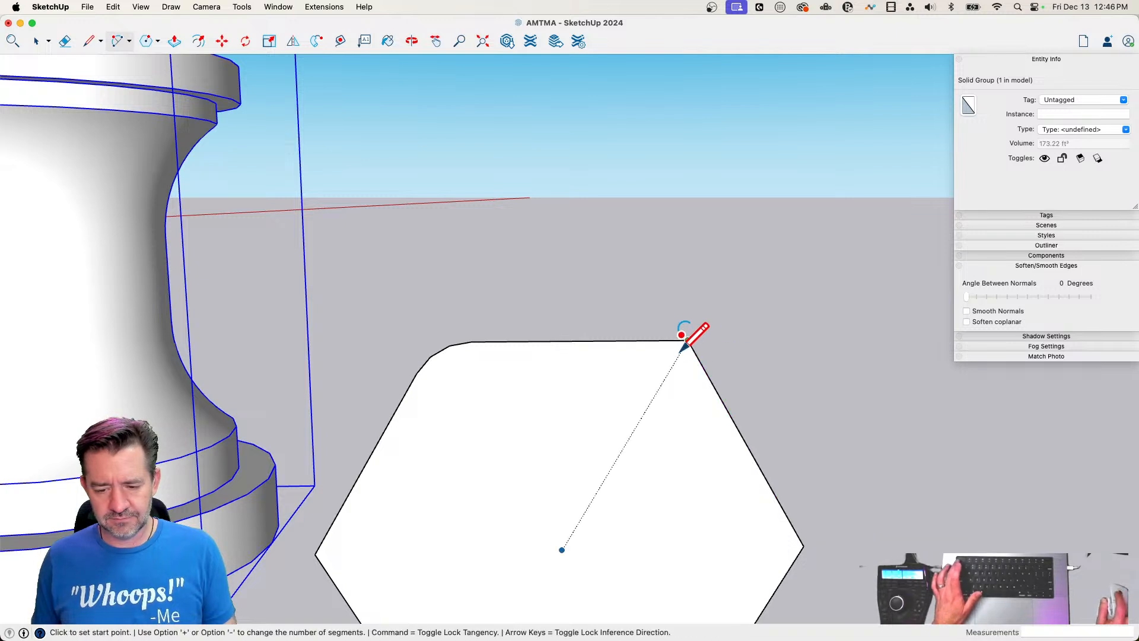
{"action": "left_click", "coordinate": [660, 340]}
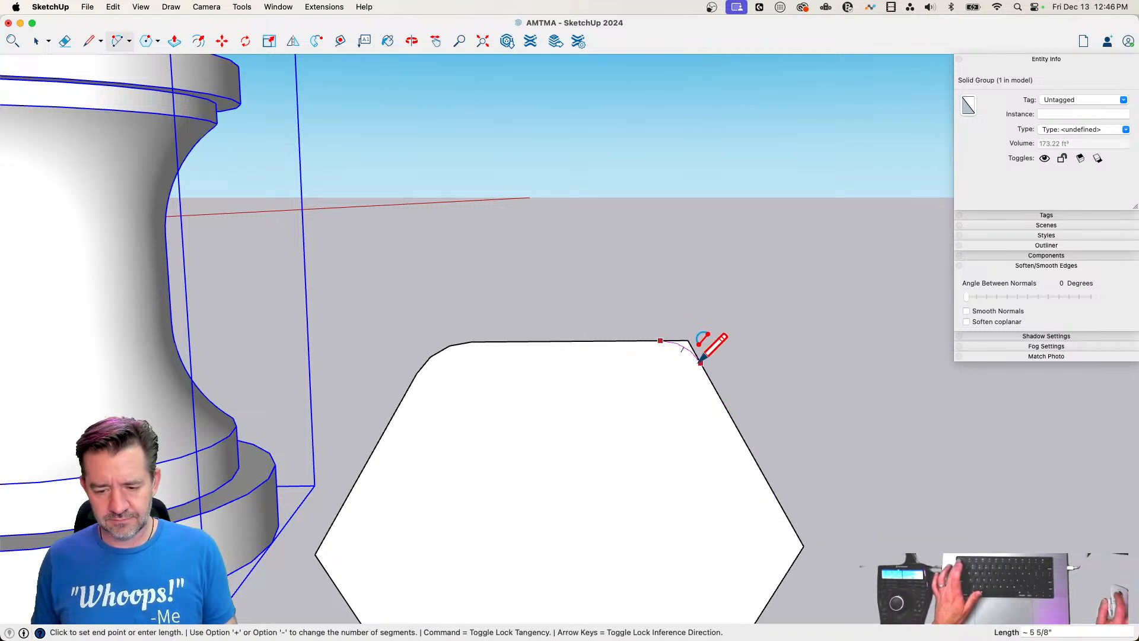
{"action": "left_click", "coordinate": [700, 345]}
{"action": "scroll", "coordinate": [759, 480], "scroll_direction": "down", "scroll_amount": 2}
Fillet the hexagon's right corner and its lower-right corner with tangent 3-sided arcs, the latter about 10 3/4" in radius
{"action": "middle_click_drag", "start_coordinate": [749, 489], "coordinate": [697, 461], "text": "shift"}
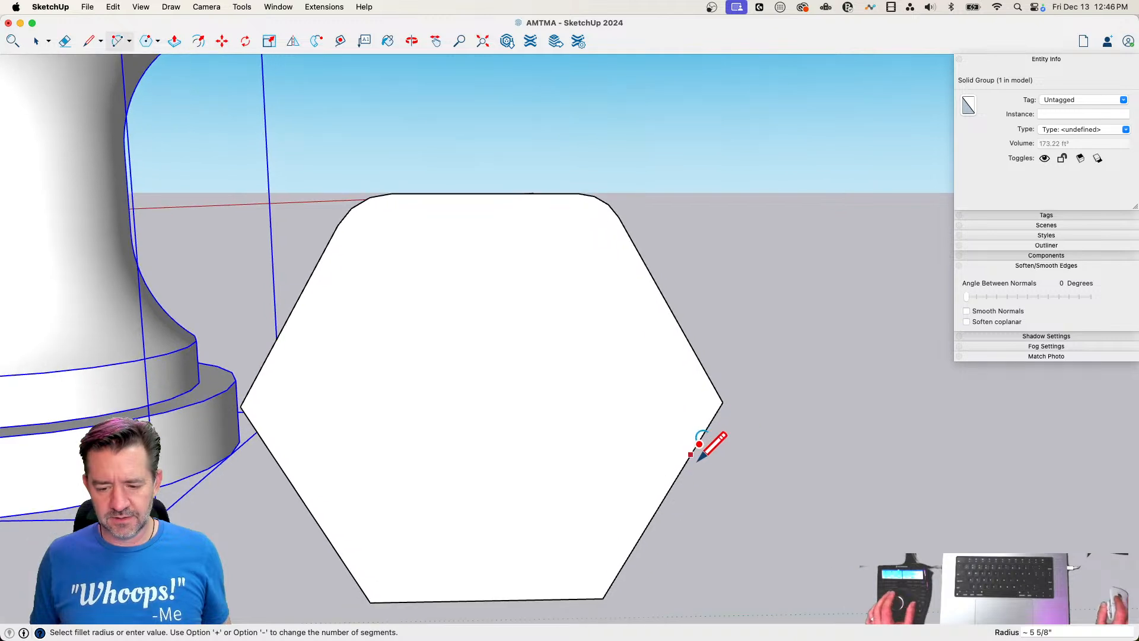
{"action": "left_click", "coordinate": [689, 457]}
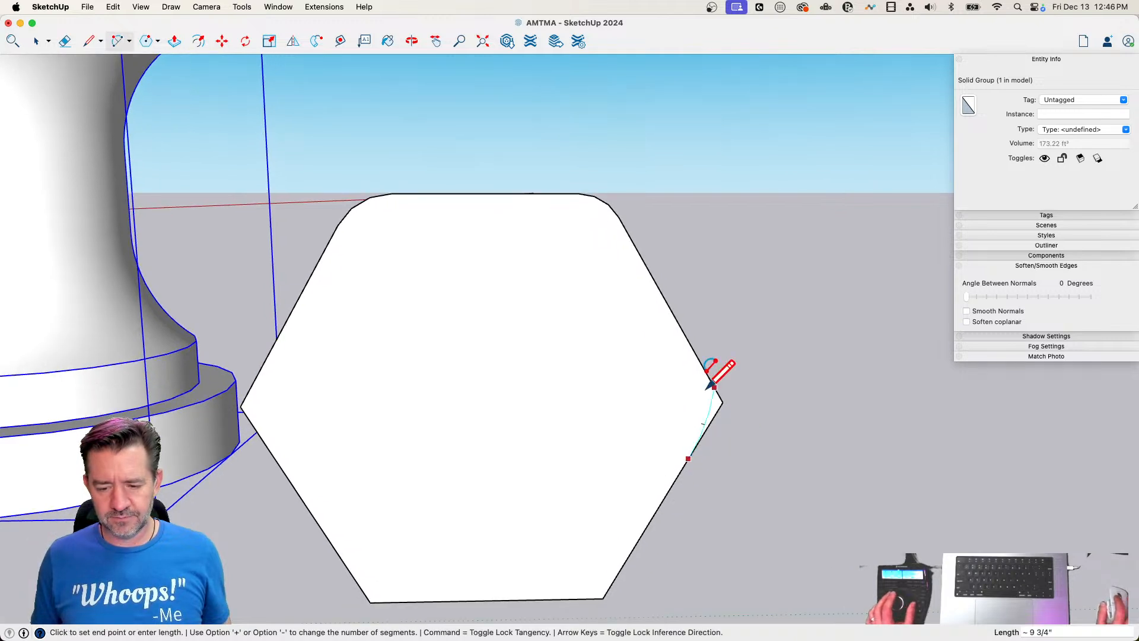
{"action": "left_click", "coordinate": [691, 344]}
{"action": "left_click", "coordinate": [707, 405]}
{"action": "left_click", "coordinate": [555, 598]}
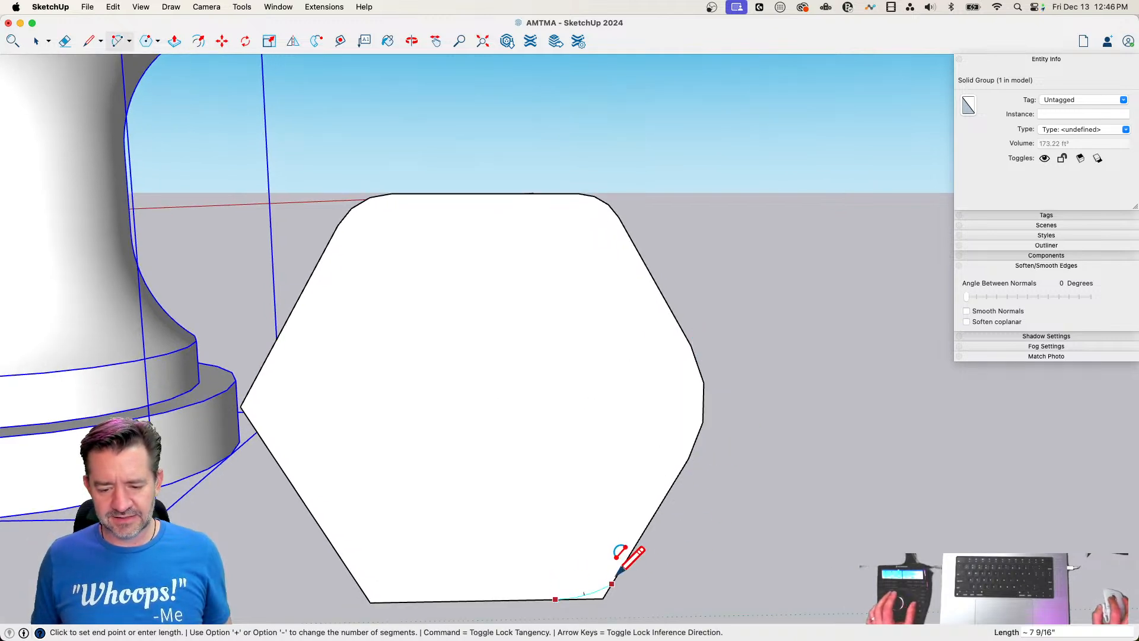
{"action": "left_click", "coordinate": [630, 564]}
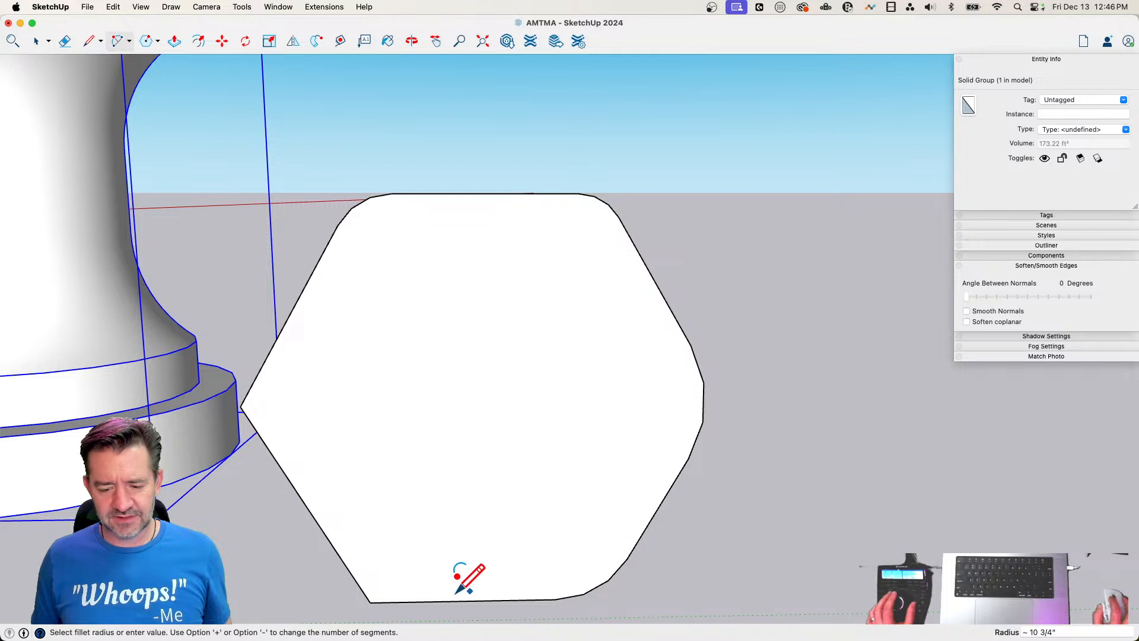
Fillet the hexagon's lower-left corner and its left corner with tangent 3-sided arcs
{"action": "left_click", "coordinate": [350, 571]}
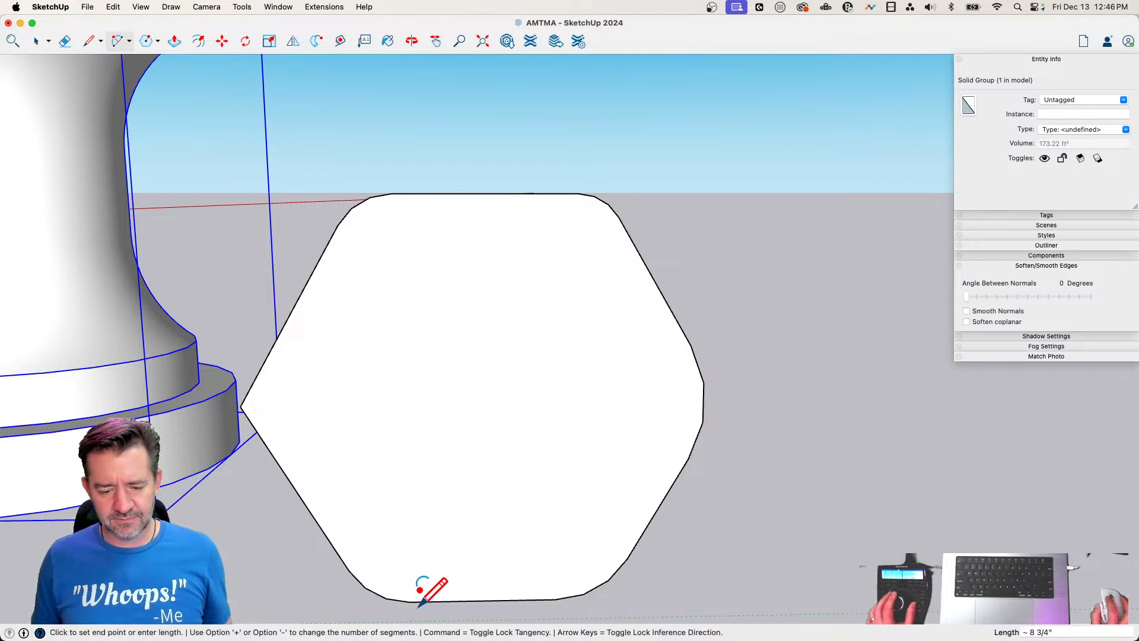
{"action": "left_click", "coordinate": [418, 604]}
{"action": "left_click", "coordinate": [273, 454]}
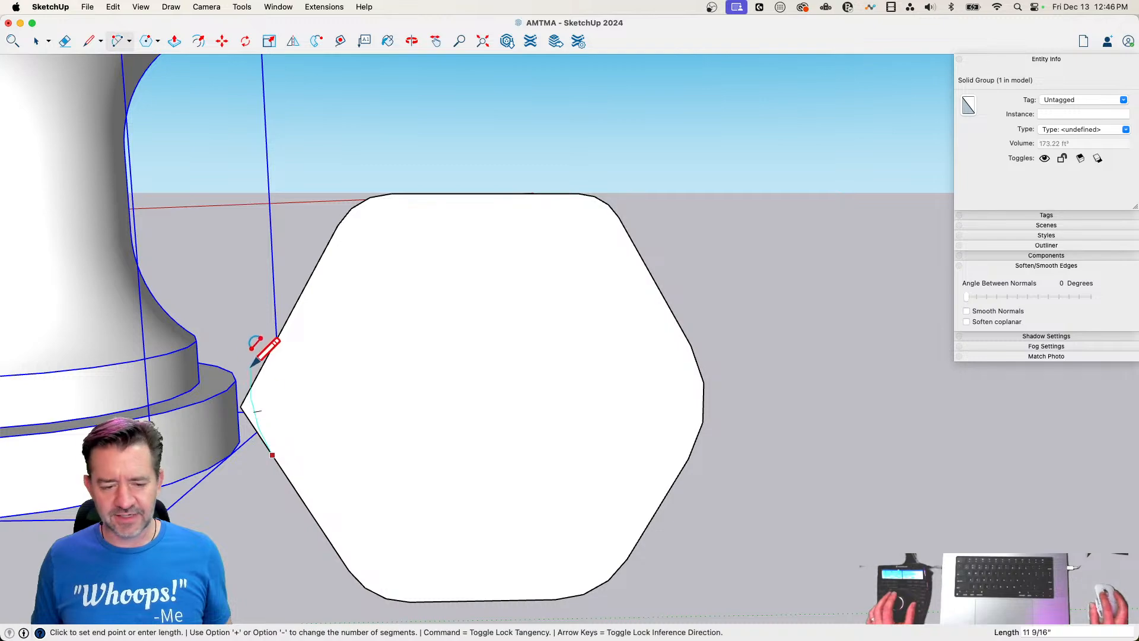
{"action": "left_click", "coordinate": [268, 356]}
{"action": "key", "text": "space"}
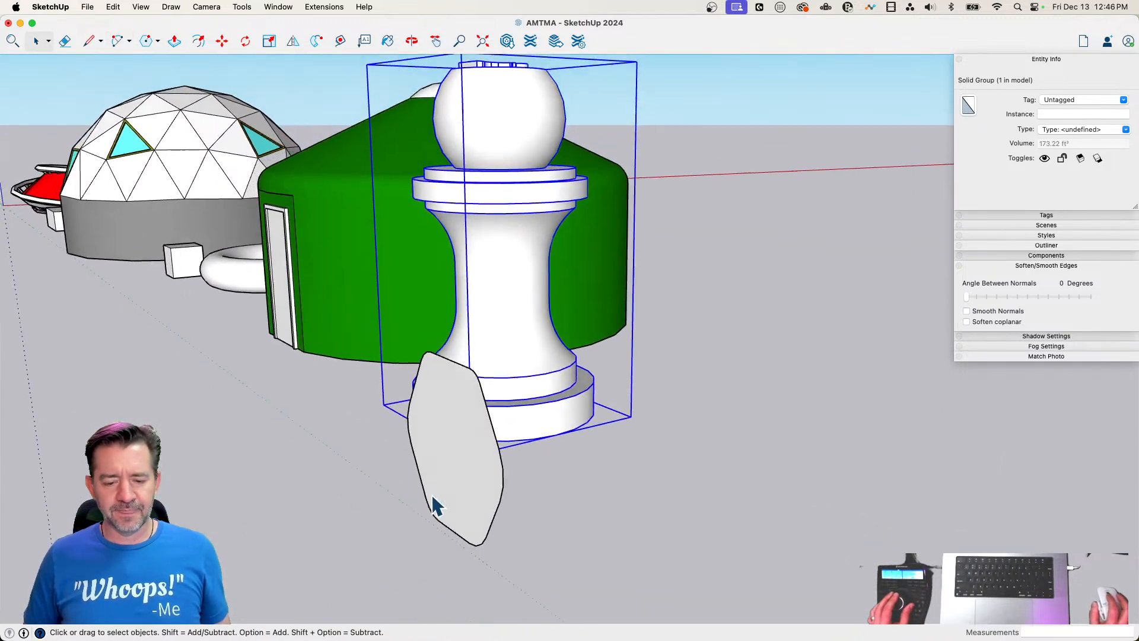
{"action": "left_click", "coordinate": [432, 494]}
{"action": "key", "text": "p"}
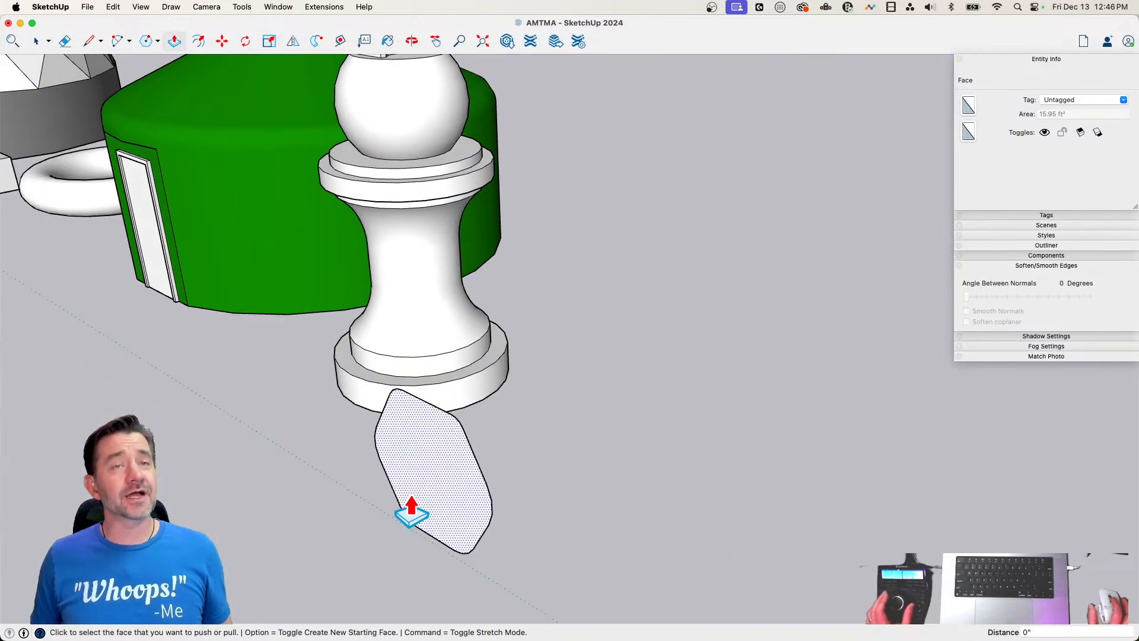
{"action": "left_click", "coordinate": [432, 496]}
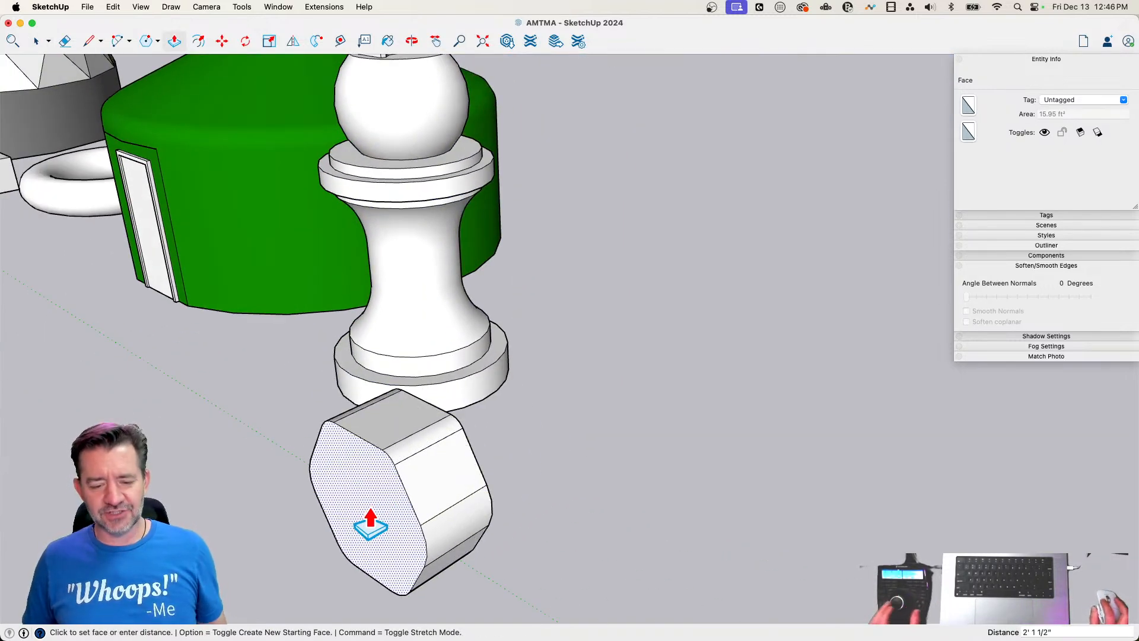
{"action": "key", "text": "Escape"}
{"action": "key", "text": "space"}
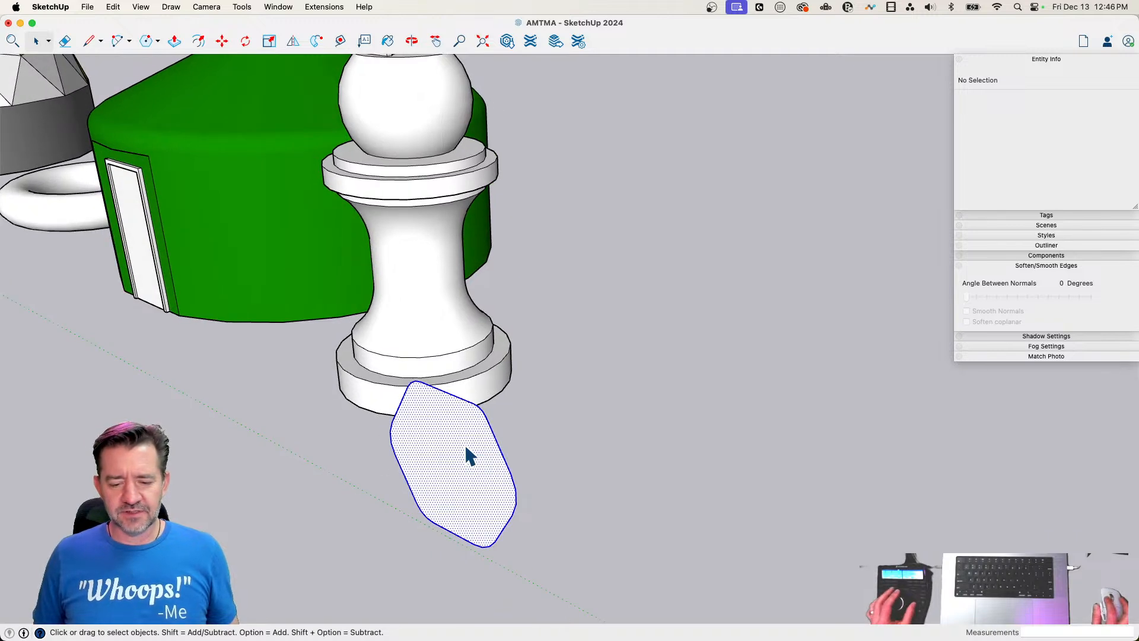
Weld the rounded hexagon's edges into one curve and extrude its face about 4' 2 1/8"
{"action": "double_click", "coordinate": [466, 446]}
{"action": "right_click", "coordinate": [464, 444]}
{"action": "left_click", "coordinate": [537, 517]}
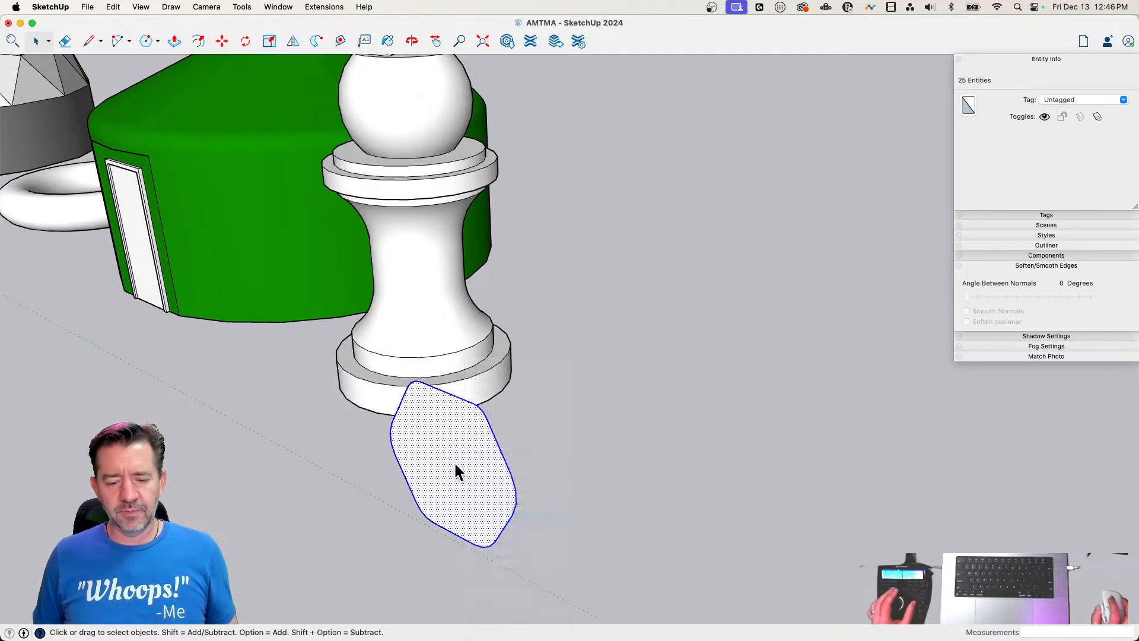
{"action": "key", "text": "p"}
{"action": "left_click", "coordinate": [455, 475]}
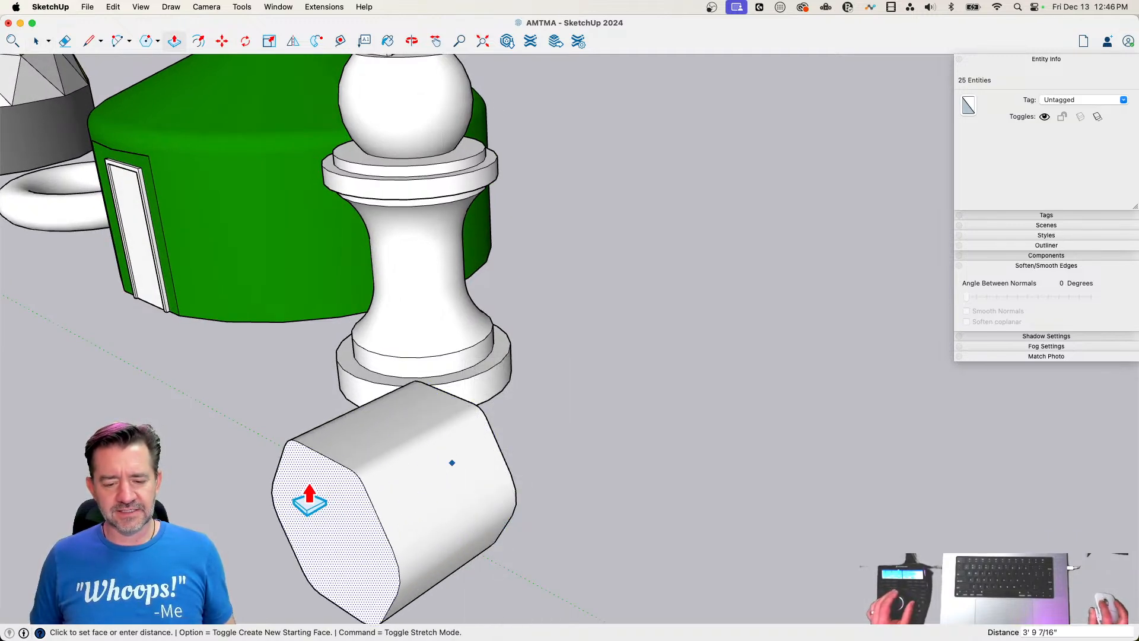
{"action": "left_click", "coordinate": [372, 492]}
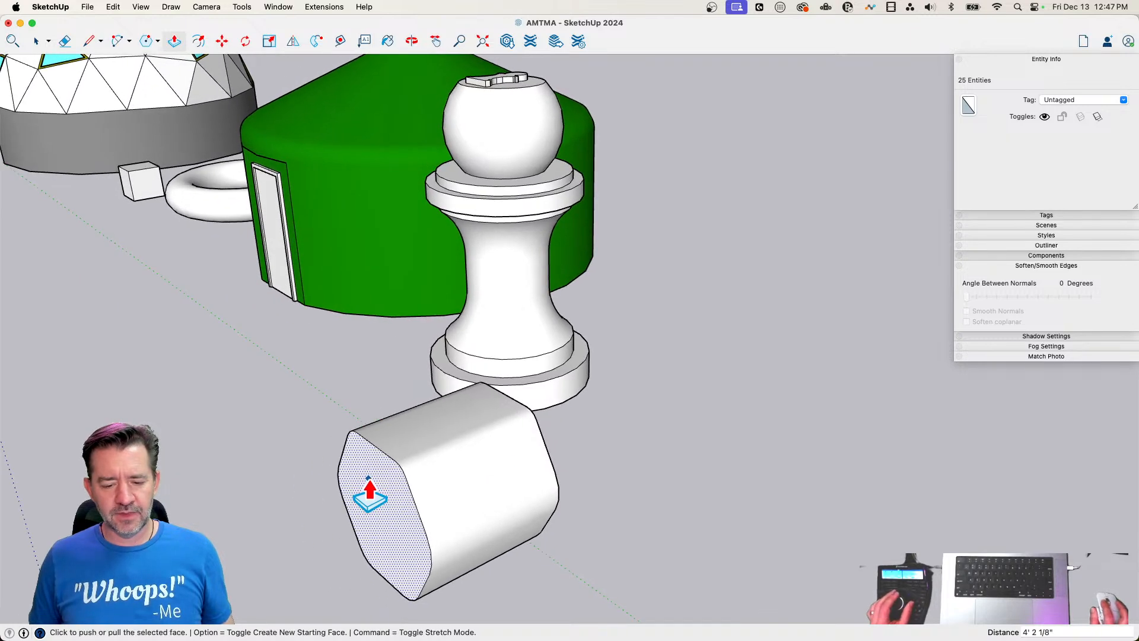
Pull a separate section about 8 13/16" long from the hexagonal solid's end face, then rotate the new end face slightly
{"action": "left_click", "coordinate": [399, 465]}
{"action": "left_click", "coordinate": [368, 466]}
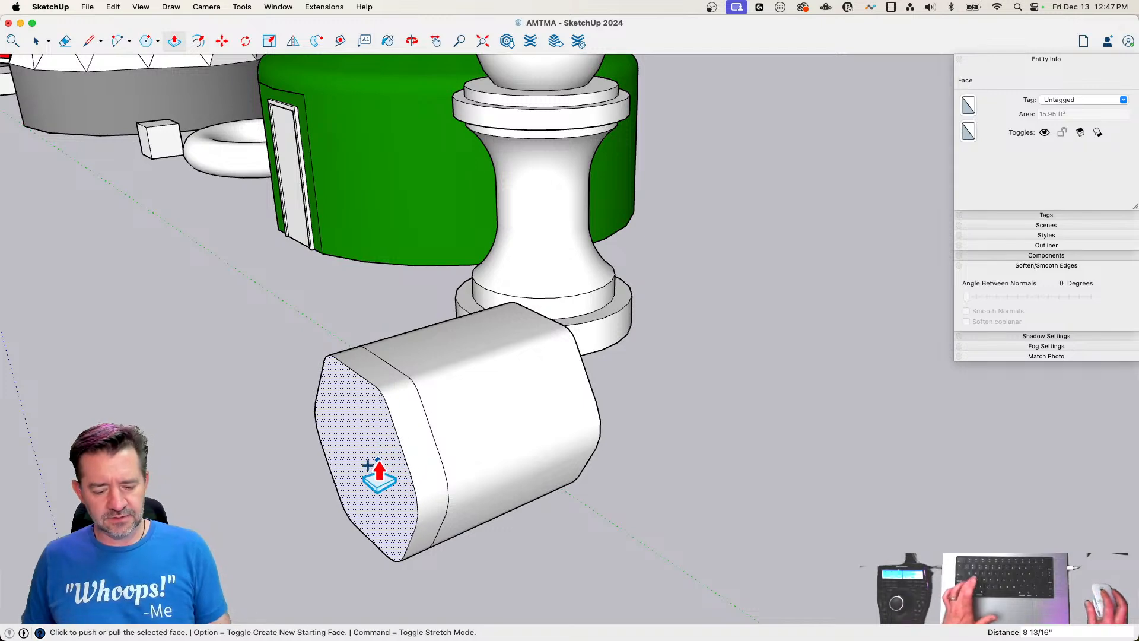
{"action": "key", "text": "q"}
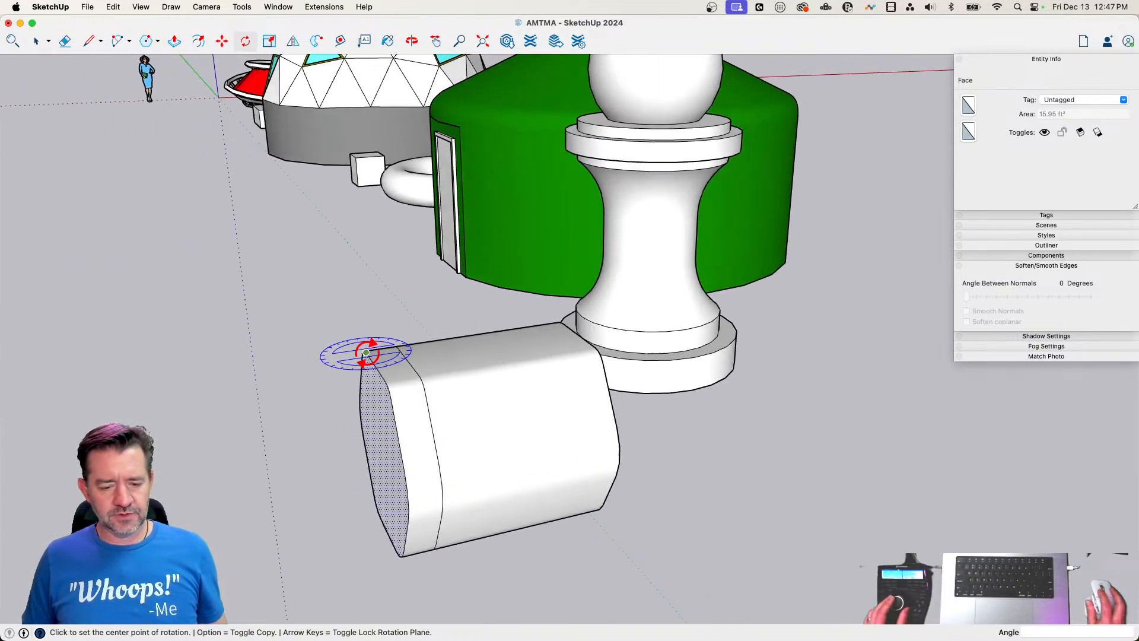
{"action": "key", "text": "space"}
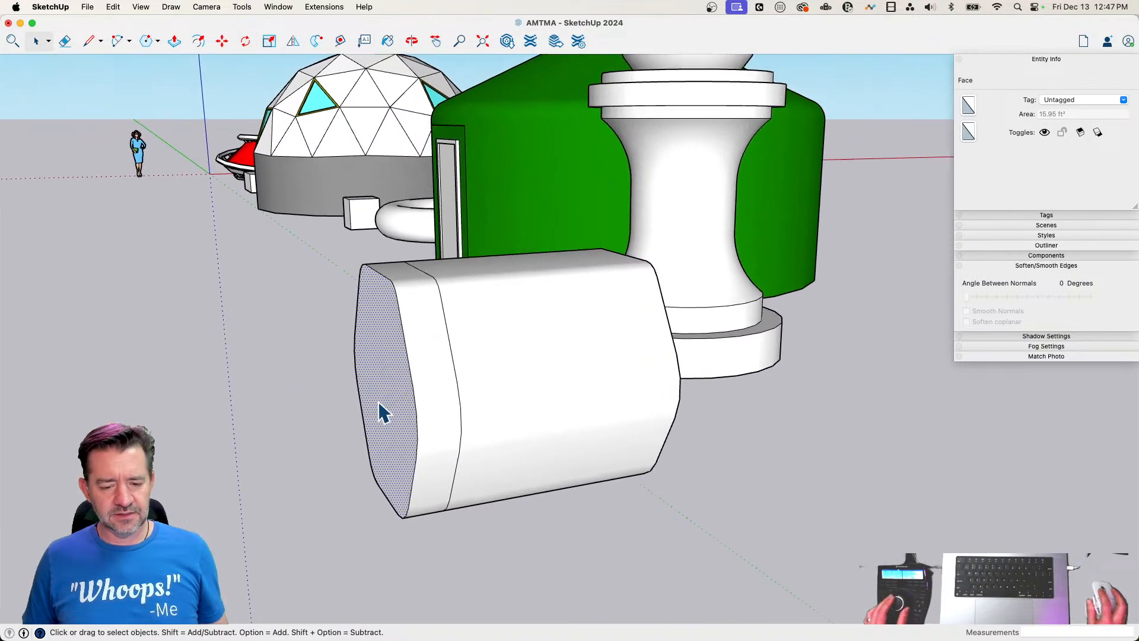
{"action": "key", "text": "q"}
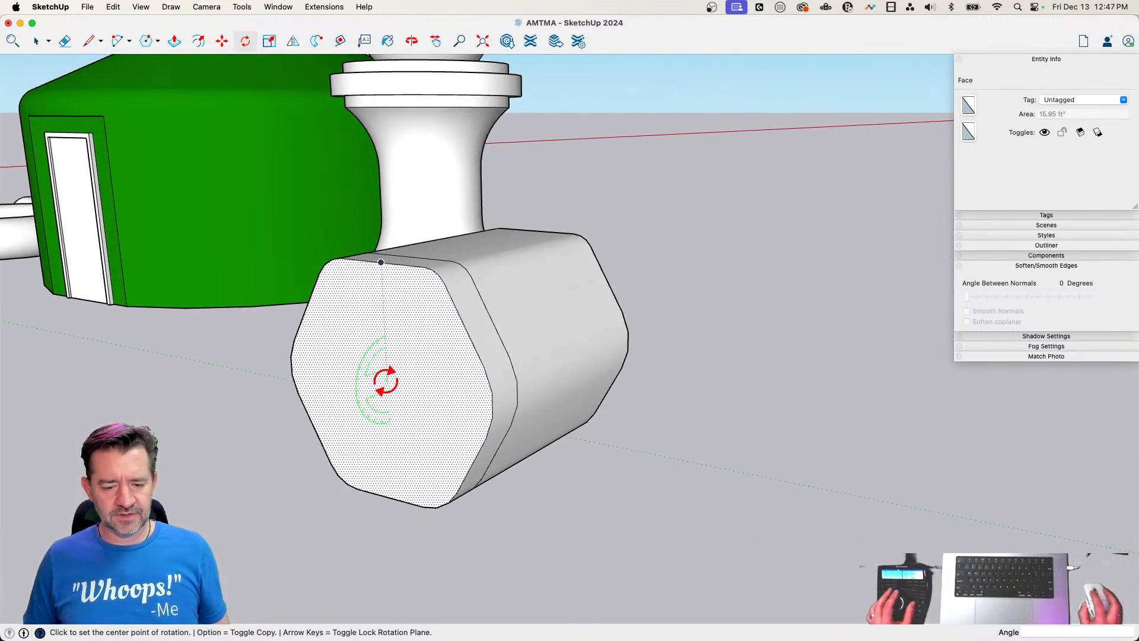
{"action": "left_click", "coordinate": [386, 381]}
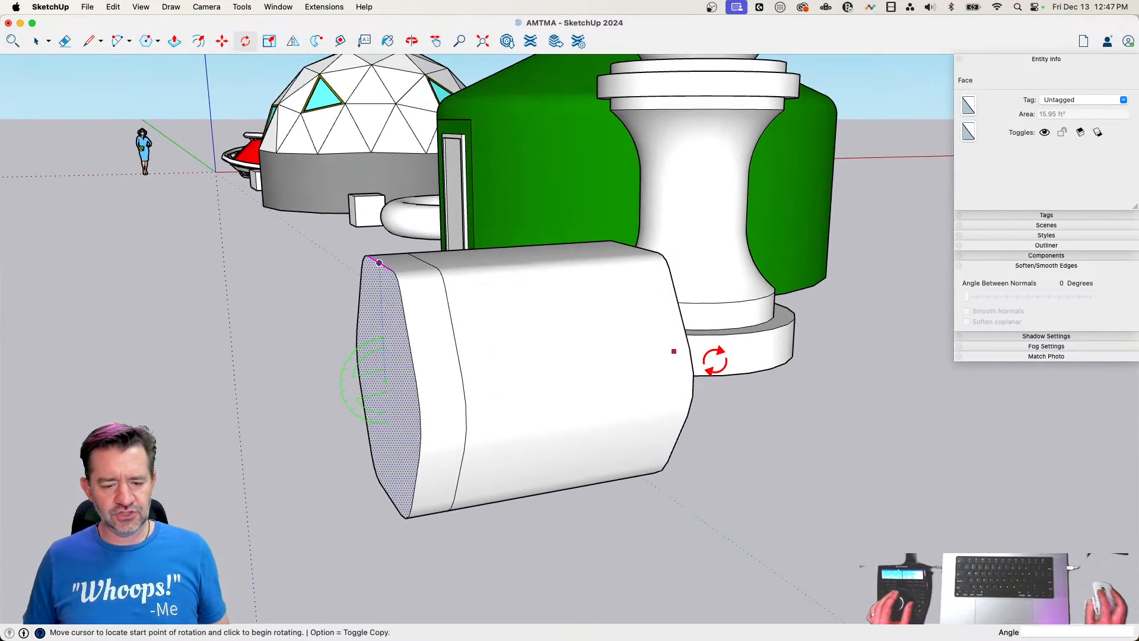
{"action": "left_click", "coordinate": [801, 373]}
{"action": "left_click", "coordinate": [801, 374]}
Extend the solid with a new section of about 3' 1 13/16" and scale its end face uniformly about center to 0.90
{"action": "key", "text": "p"}
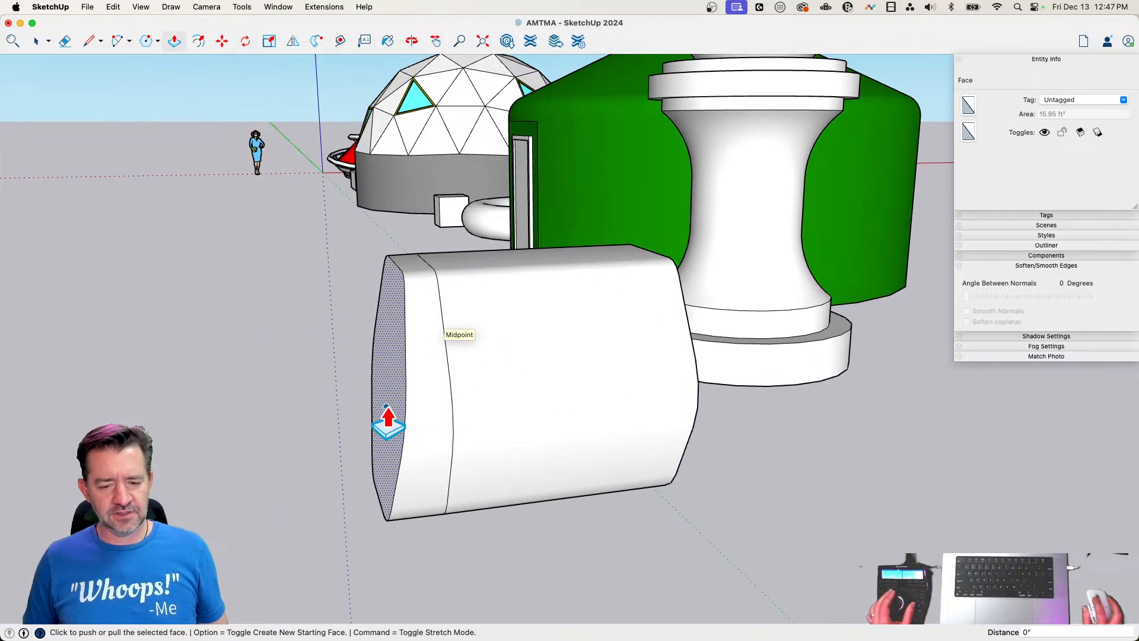
{"action": "left_click", "coordinate": [387, 421]}
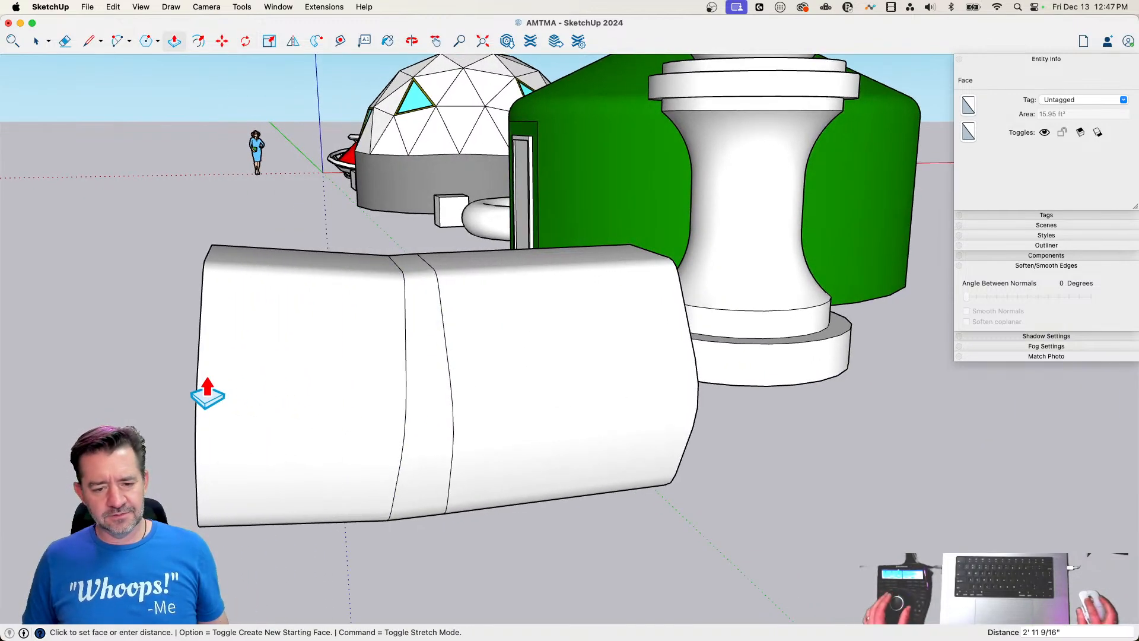
{"action": "left_click", "coordinate": [201, 391]}
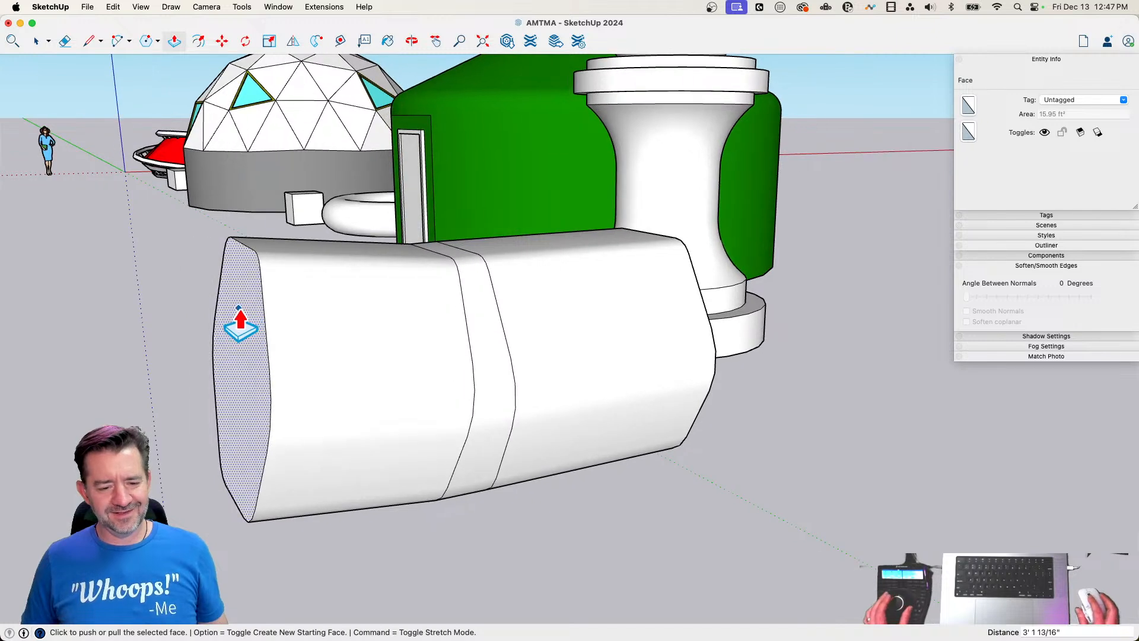
{"action": "key", "text": "s"}
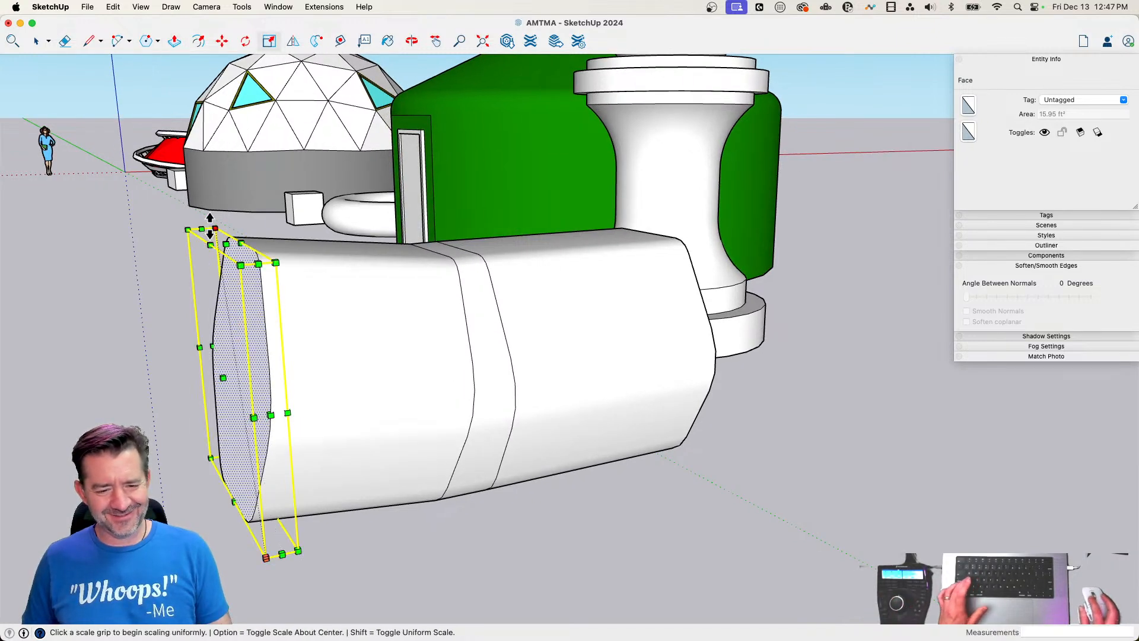
{"action": "key", "text": "alt"}
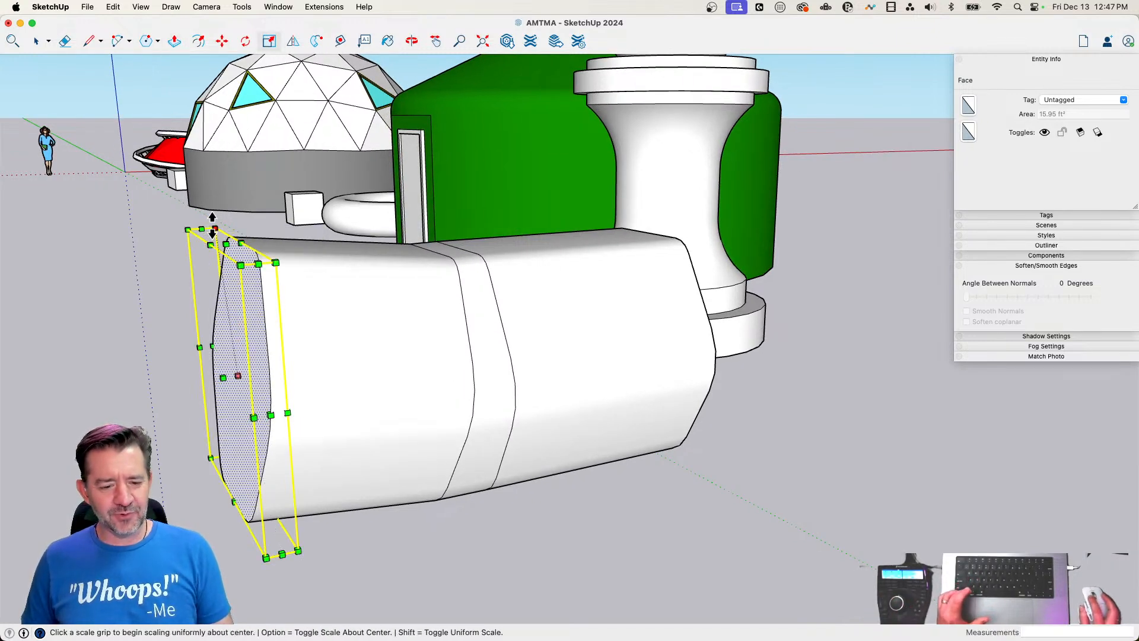
{"action": "left_click", "coordinate": [214, 228]}
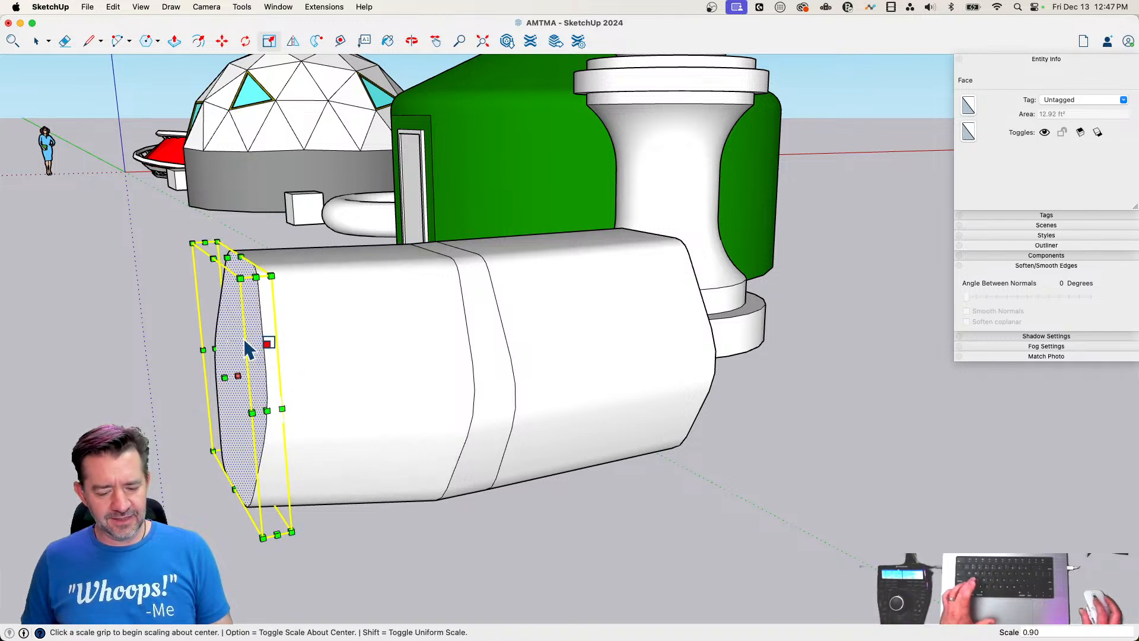
Pull a short new section from the scaled end face and tilt its end with Rotate
{"action": "key", "text": "q"}
{"action": "key", "text": "p"}
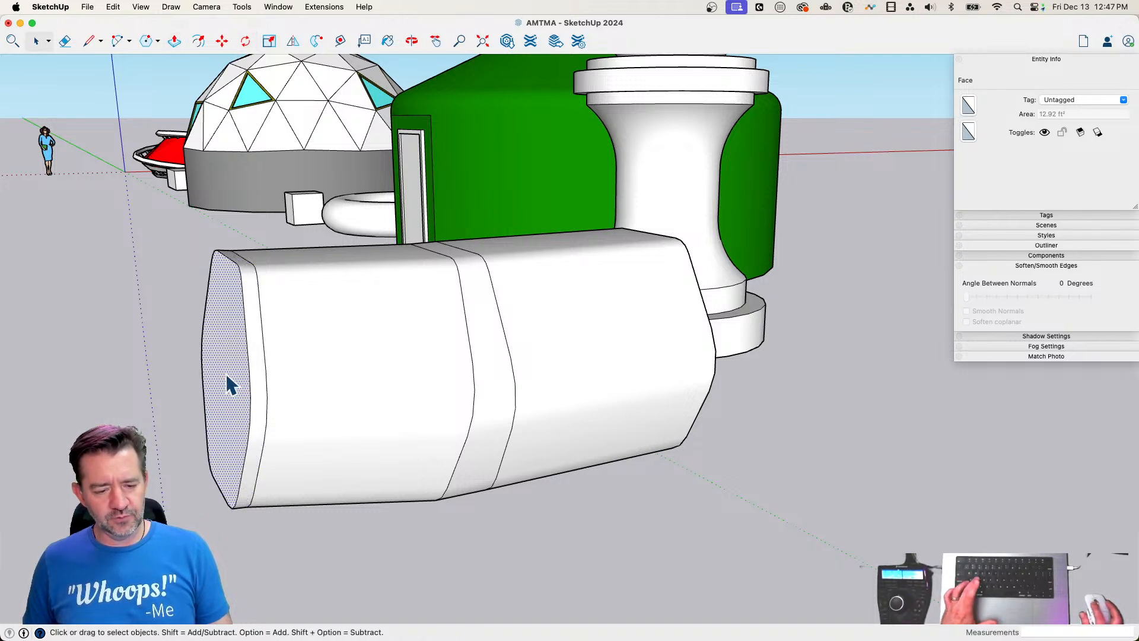
{"action": "key", "text": "q"}
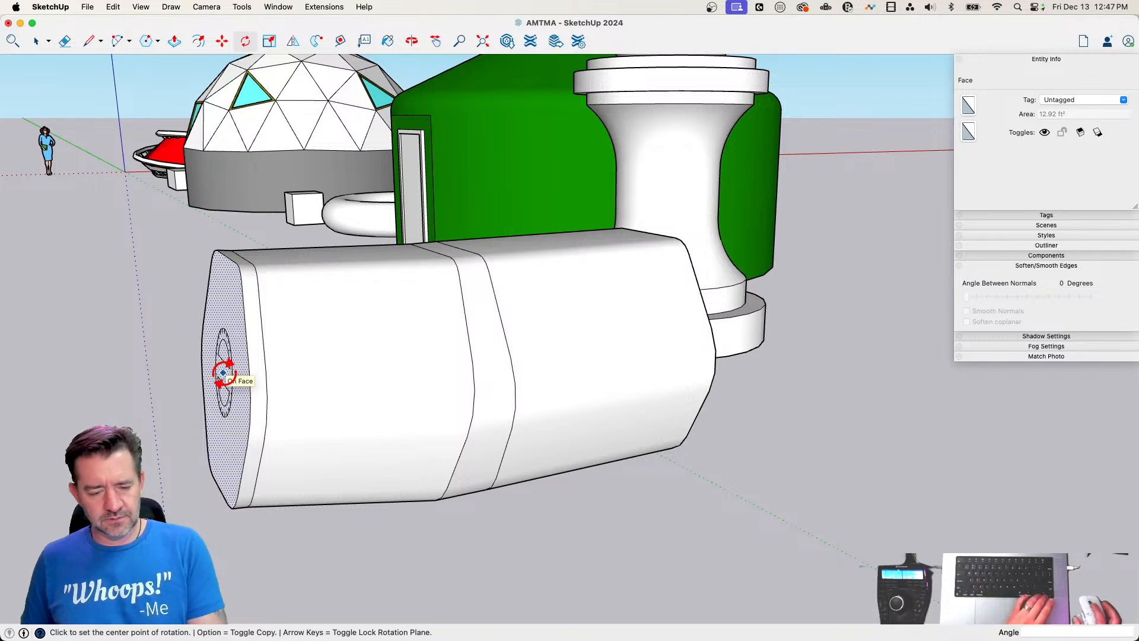
{"action": "mouse_move", "coordinate": [236, 405]}
{"action": "middle_mouse_down"}
{"action": "mouse_move", "coordinate": [272, 326]}
{"action": "mouse_move", "coordinate": [311, 114]}
{"action": "mouse_move", "coordinate": [183, 255]}
{"action": "mouse_move", "coordinate": [236, 386]}
{"action": "middle_mouse_up"}
Pull another section about 2' 1" long from the tilted end face and scale its end uniformly about center to 0.85
{"action": "key", "text": "p"}
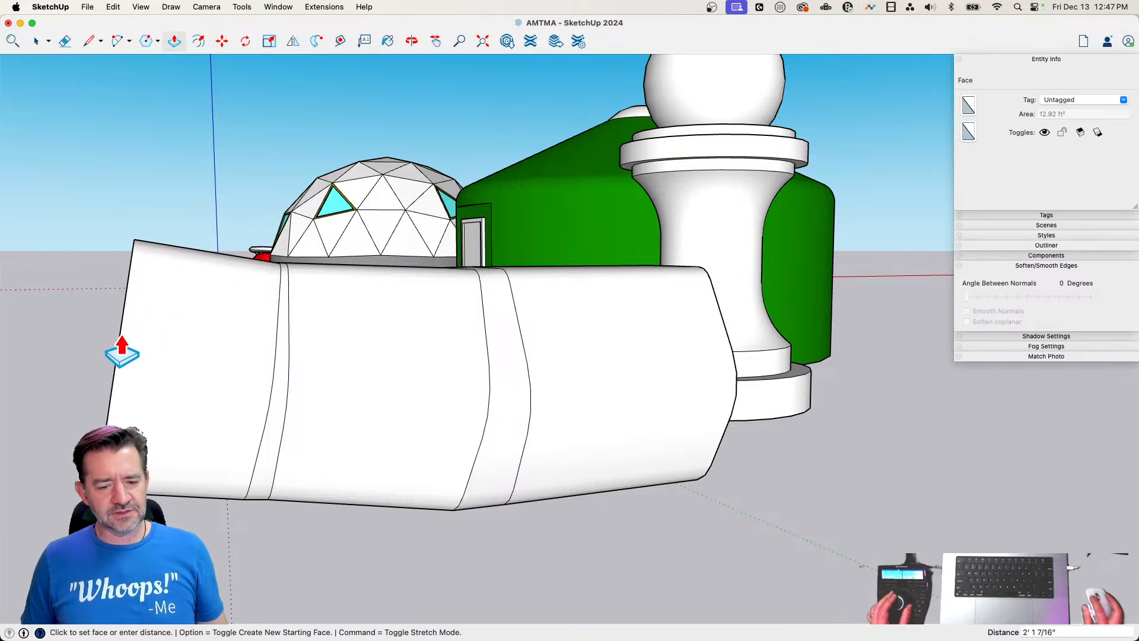
{"action": "key", "text": "space"}
{"action": "key", "text": "s"}
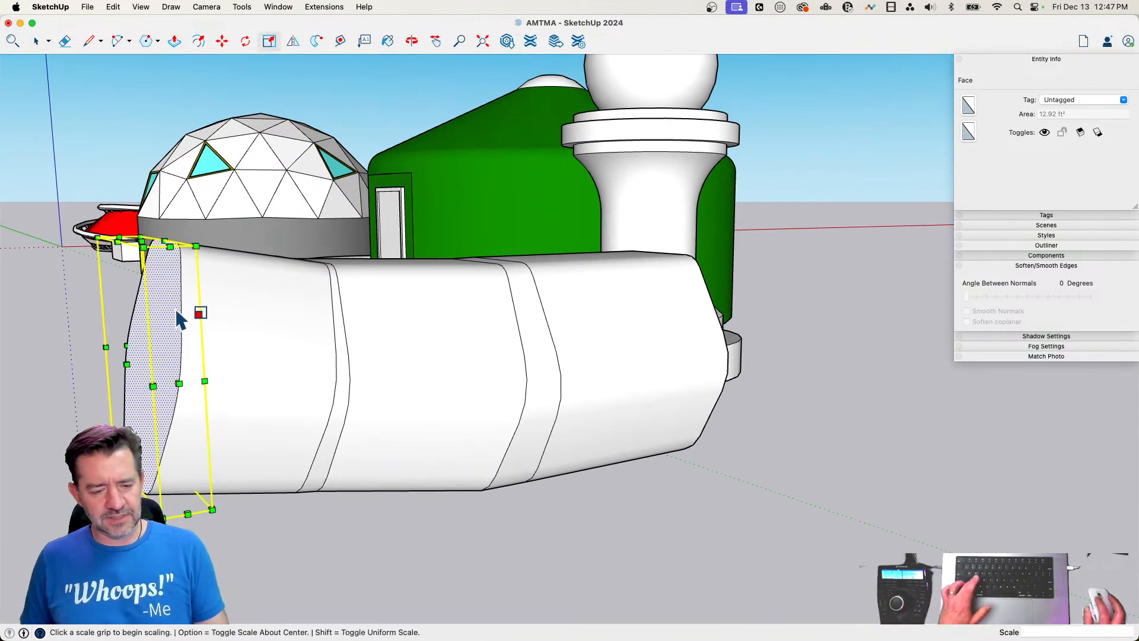
{"action": "key", "text": "alt"}
{"action": "left_click", "coordinate": [196, 245]}
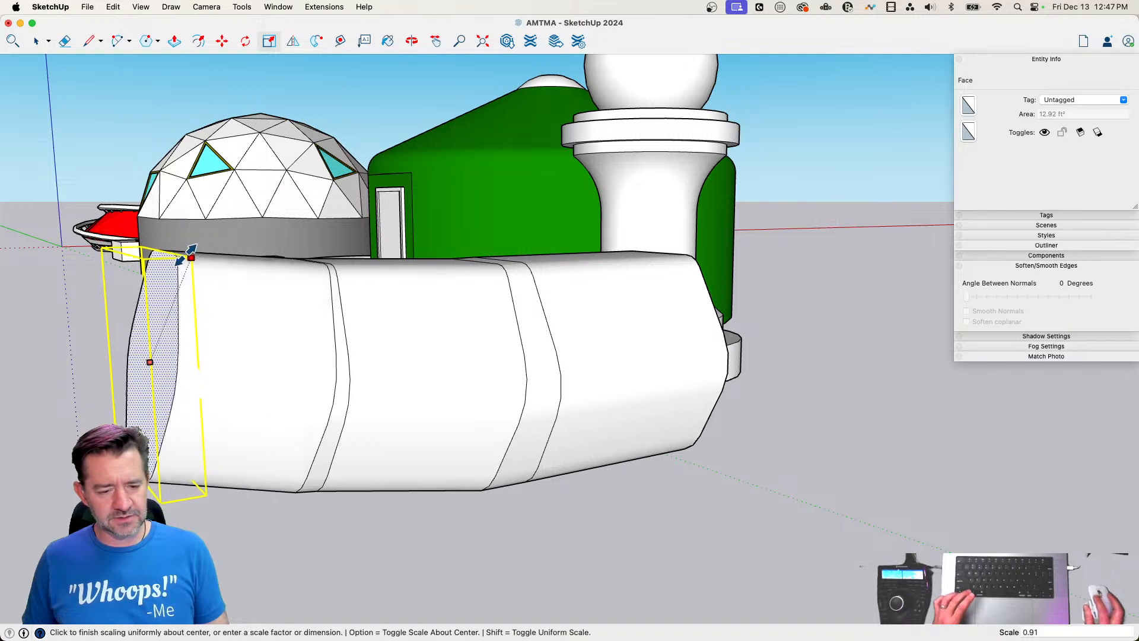
{"action": "left_click", "coordinate": [174, 258]}
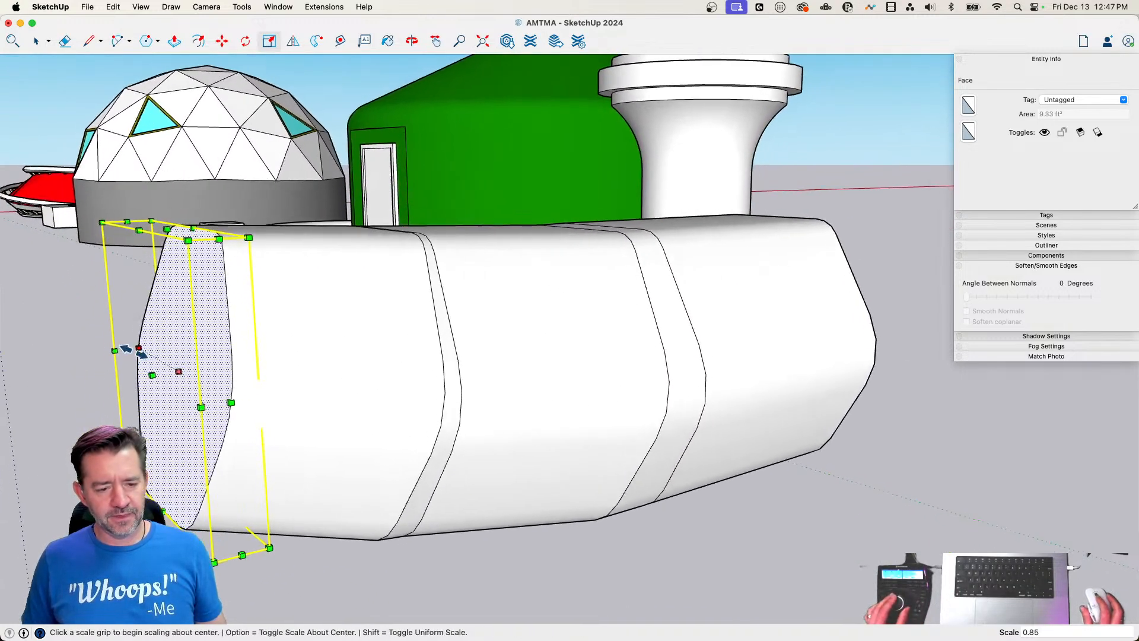
Add a short section to the 0.85-scaled end and rotate its end face about 3.3 degrees
{"action": "key", "text": "p"}
{"action": "left_click", "coordinate": [175, 373]}
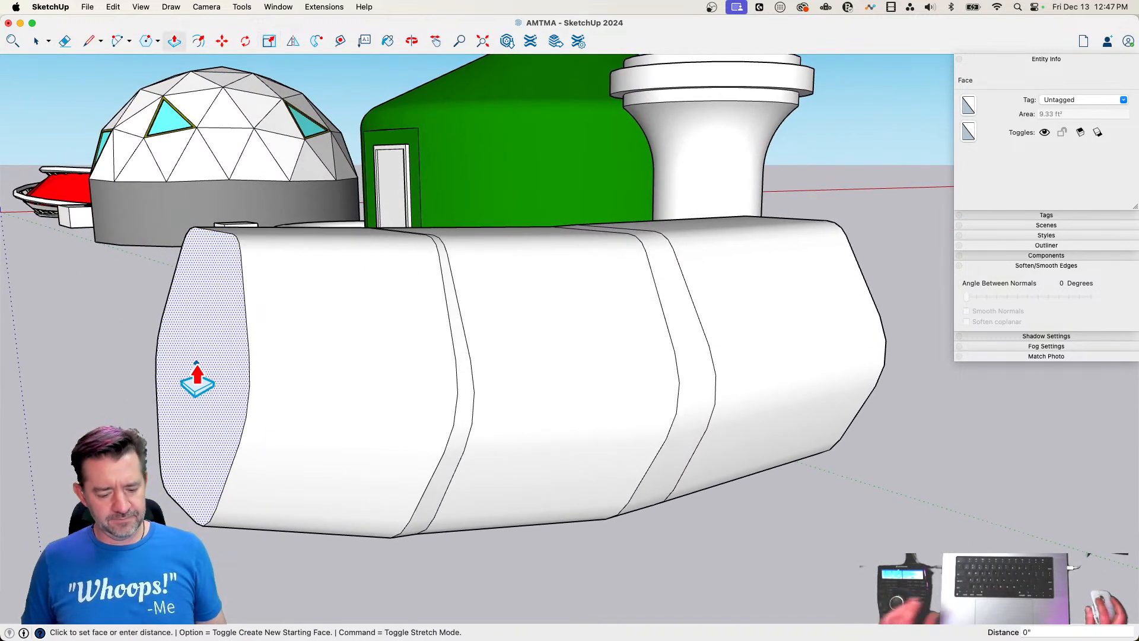
{"action": "key", "text": "q"}
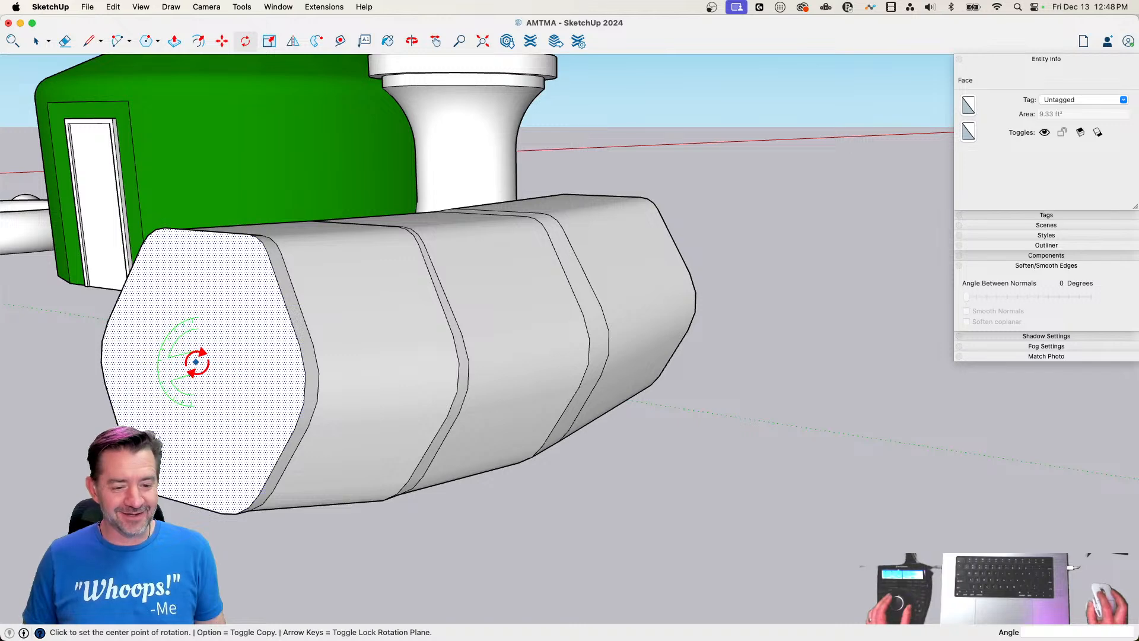
{"action": "left_click", "coordinate": [196, 362]}
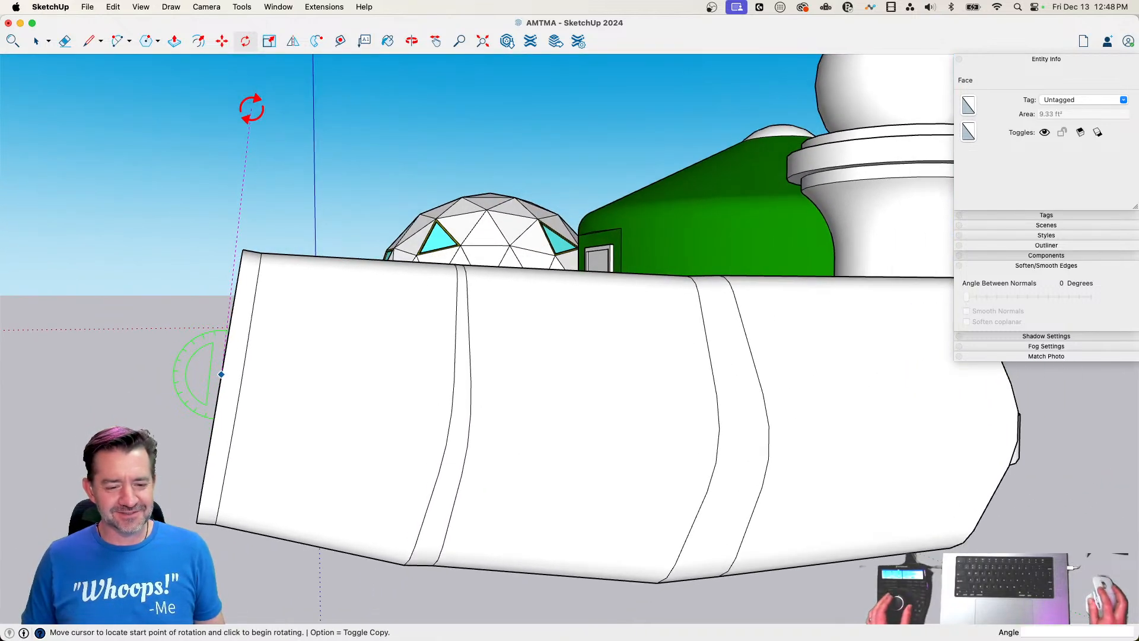
{"action": "left_click", "coordinate": [249, 110]}
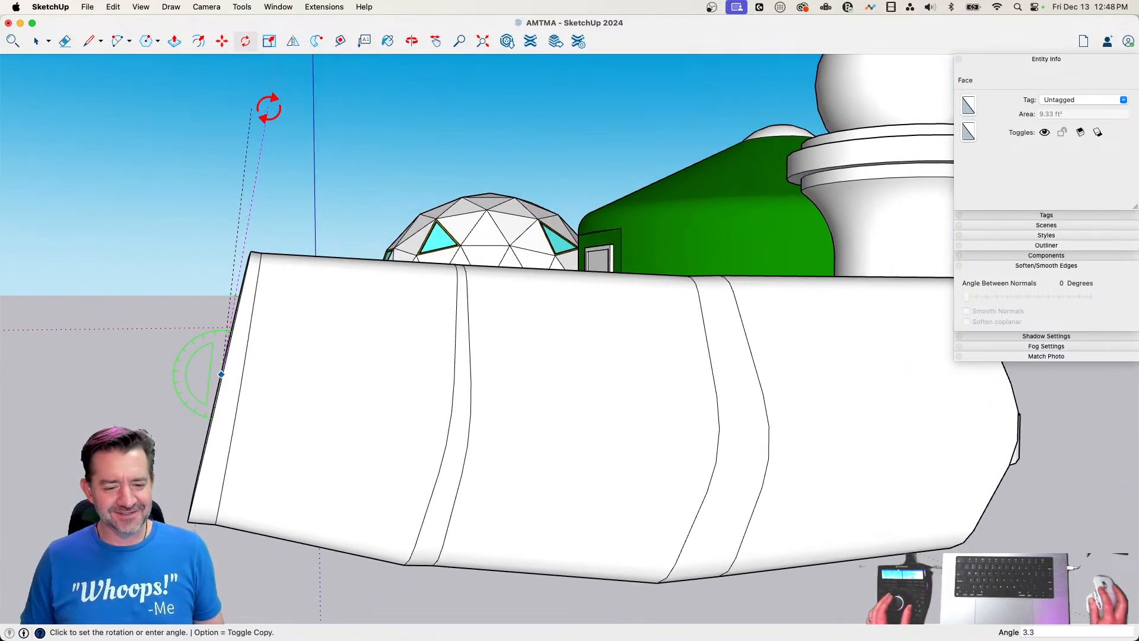
{"action": "left_click", "coordinate": [269, 109]}
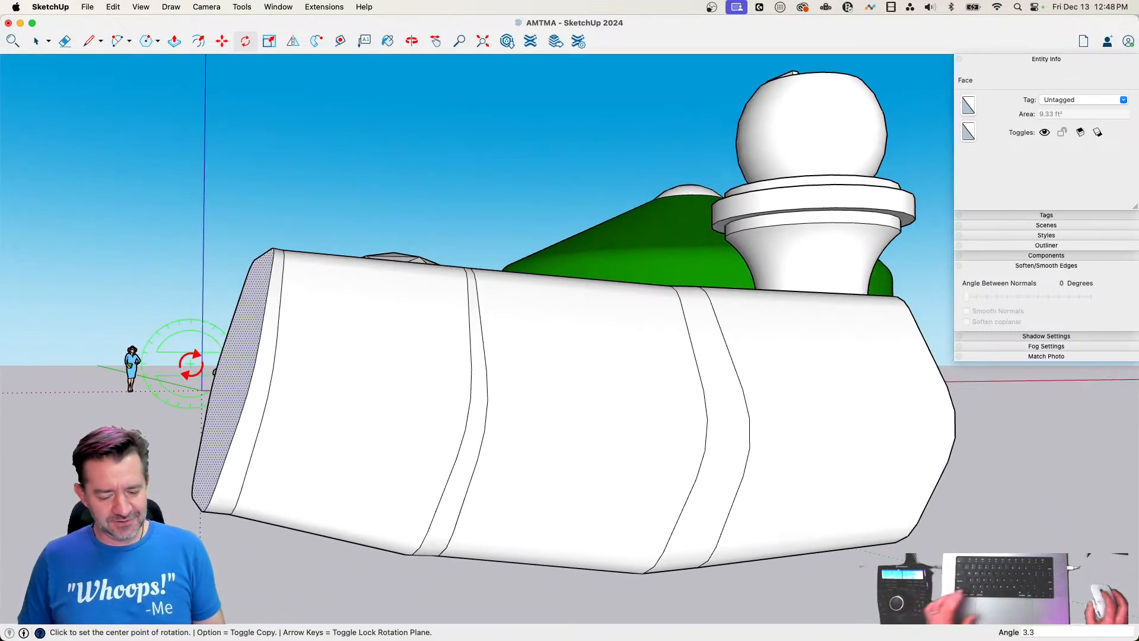
Scale the rotated end face along the red and blue axes to about 0.96 by 0.97
{"action": "key", "text": "s"}
{"action": "left_click", "coordinate": [196, 504]}
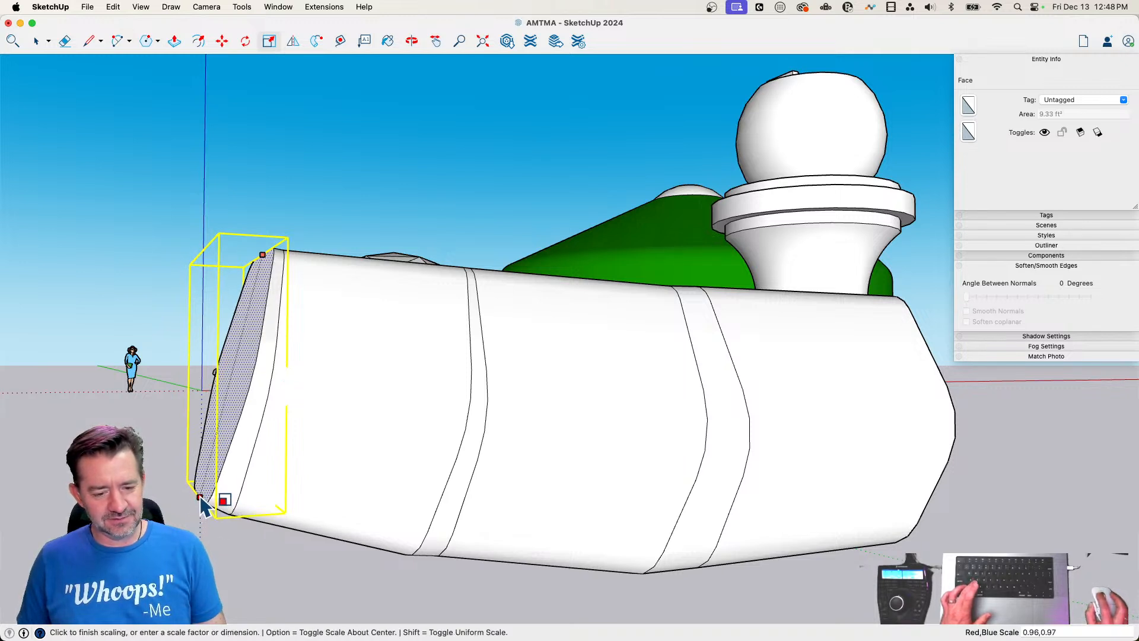
{"action": "left_click", "coordinate": [200, 501]}
Pull a final section about 1' 10" long and taper it by scaling its end face down uniformly about center
{"action": "key", "text": "p"}
{"action": "left_click", "coordinate": [237, 387]}
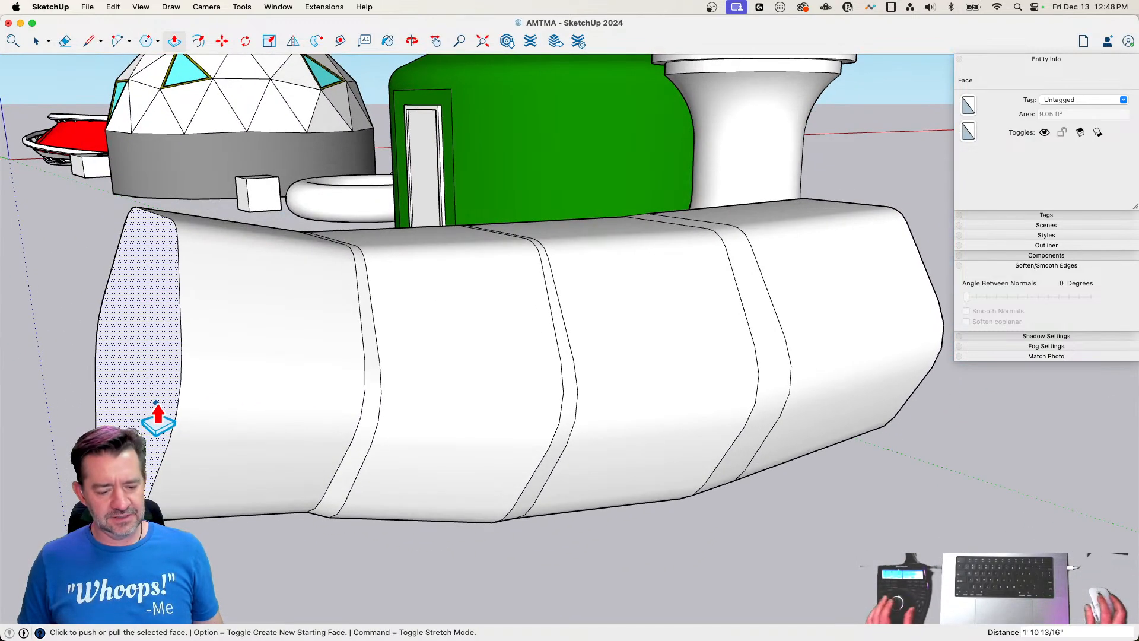
{"action": "left_click", "coordinate": [157, 415]}
{"action": "key", "text": "s"}
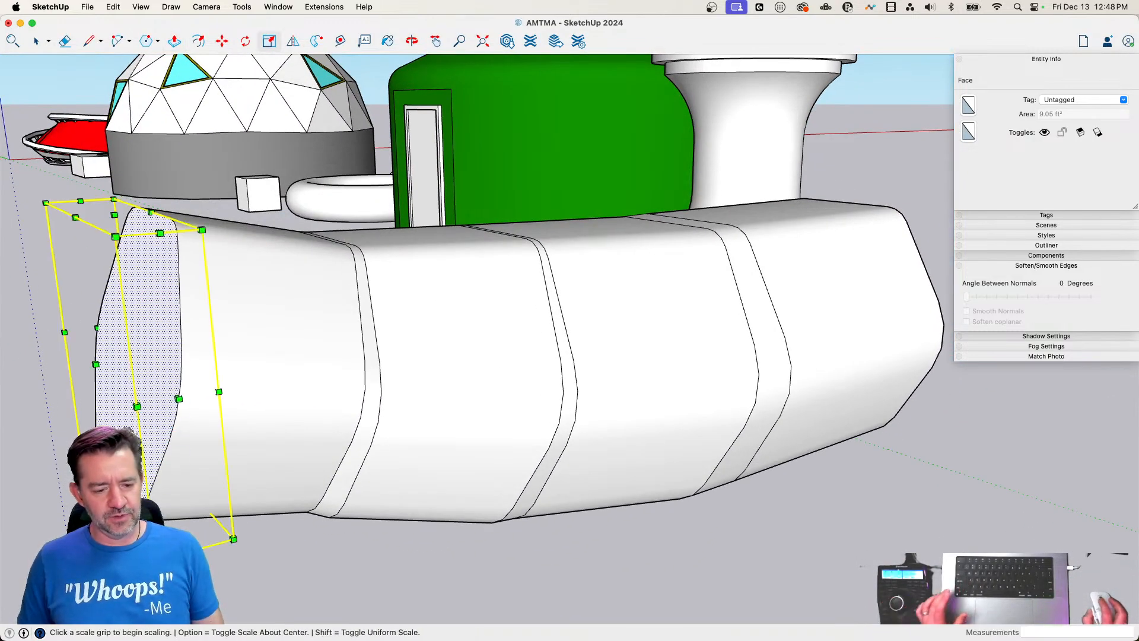
{"action": "left_click", "coordinate": [113, 200]}
{"action": "key", "text": "alt"}
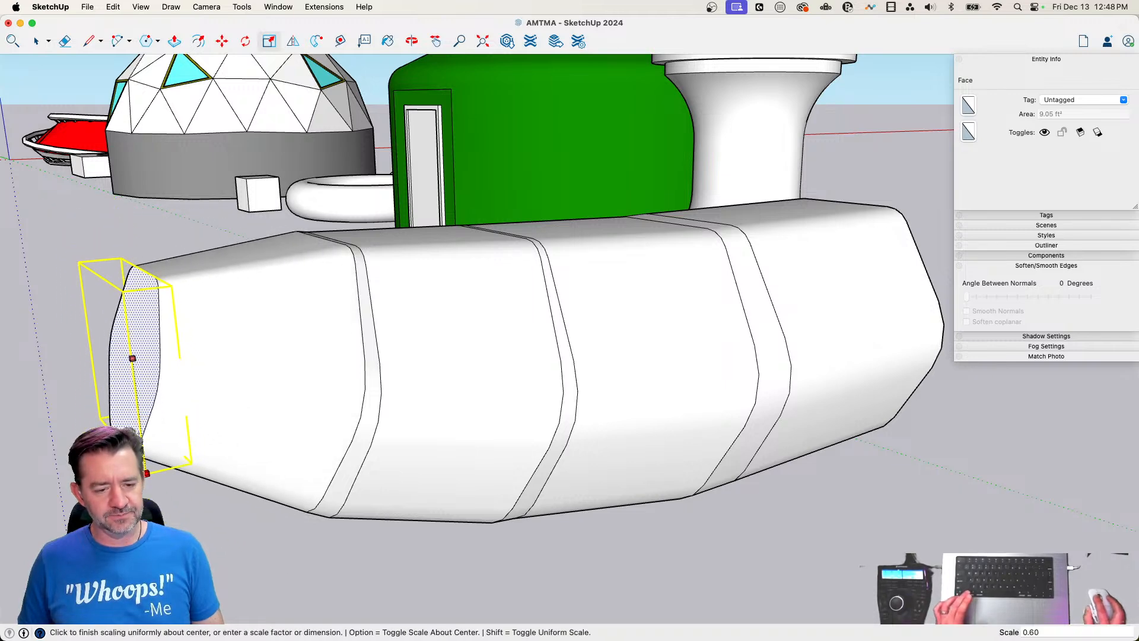
{"action": "left_click", "coordinate": [132, 358]}
Move the curve at the base of the tapered section about 2 3/4" toward the small end
{"action": "key", "text": "m"}
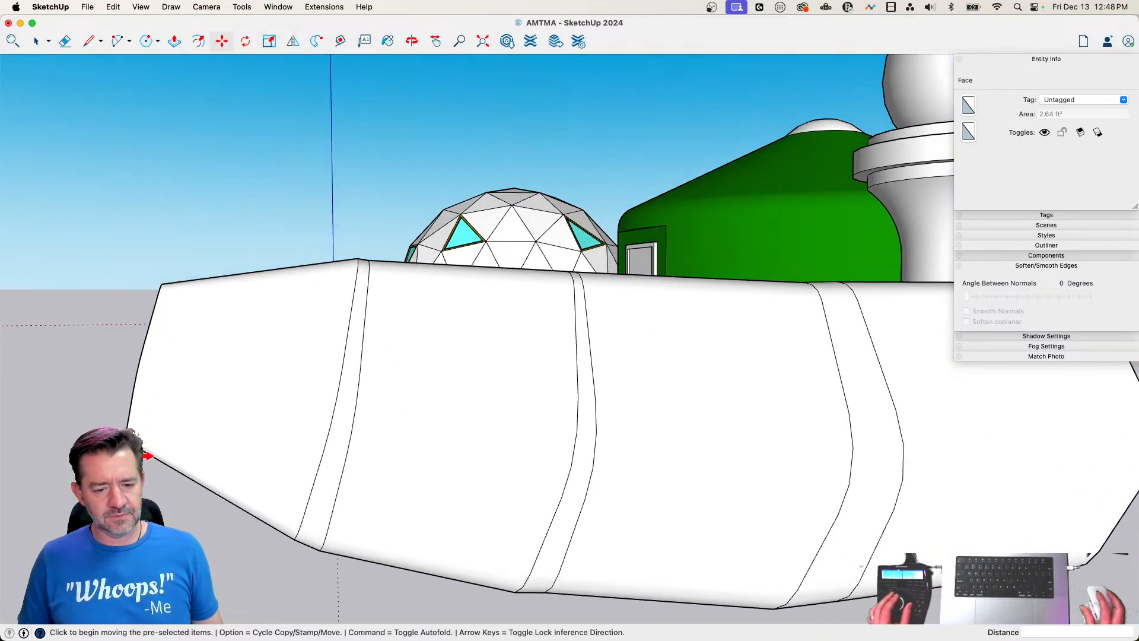
{"action": "key", "text": "space"}
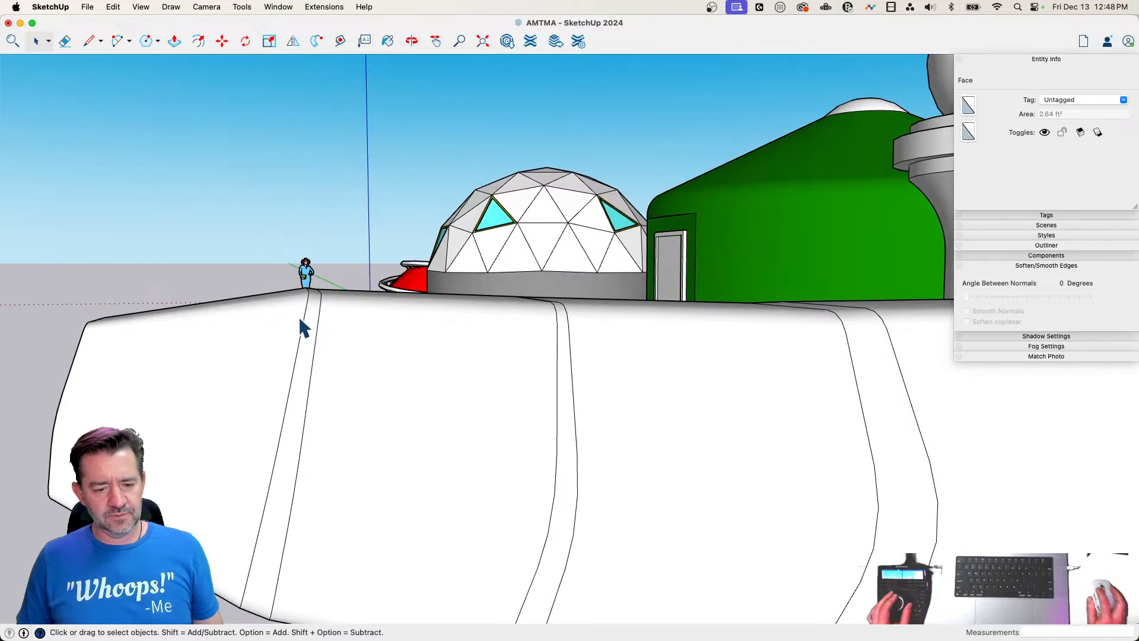
{"action": "key", "text": "m"}
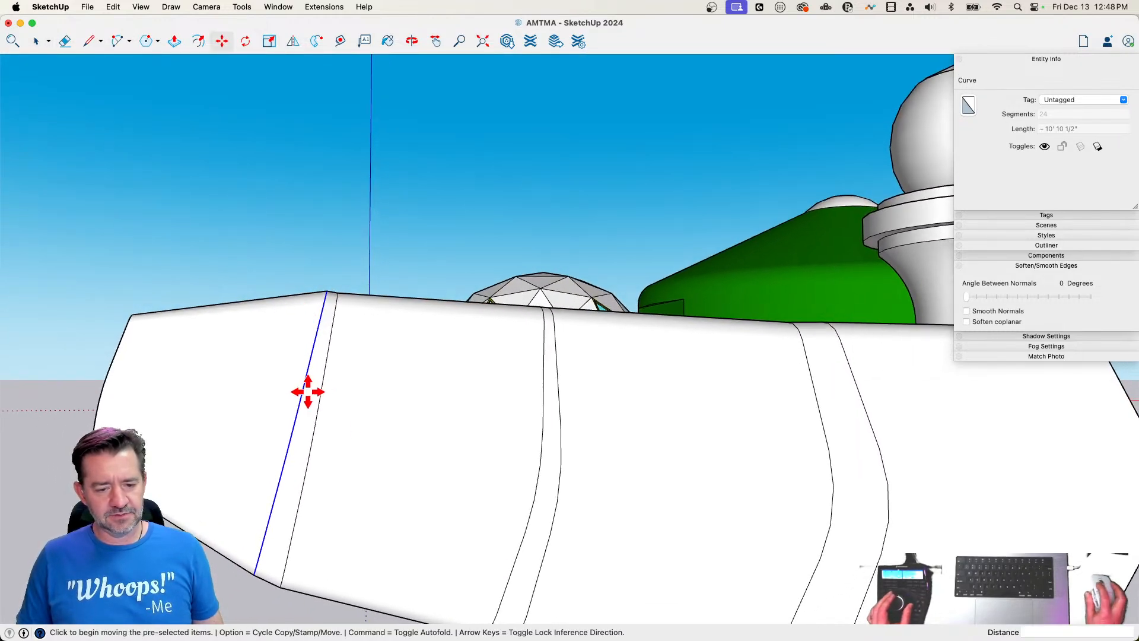
{"action": "left_click", "coordinate": [306, 391]}
{"action": "left_click", "coordinate": [278, 389]}
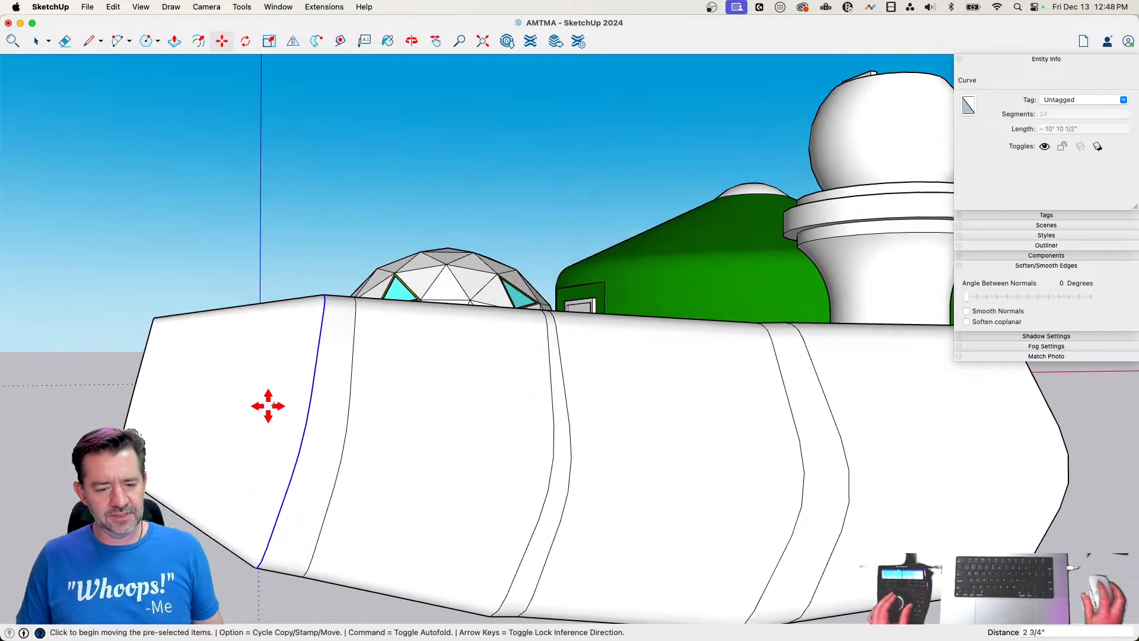
Move the small end face of the tapered section up about 4 15/16"
{"action": "key", "text": "space"}
{"action": "left_click", "coordinate": [145, 399]}
{"action": "key", "text": "m"}
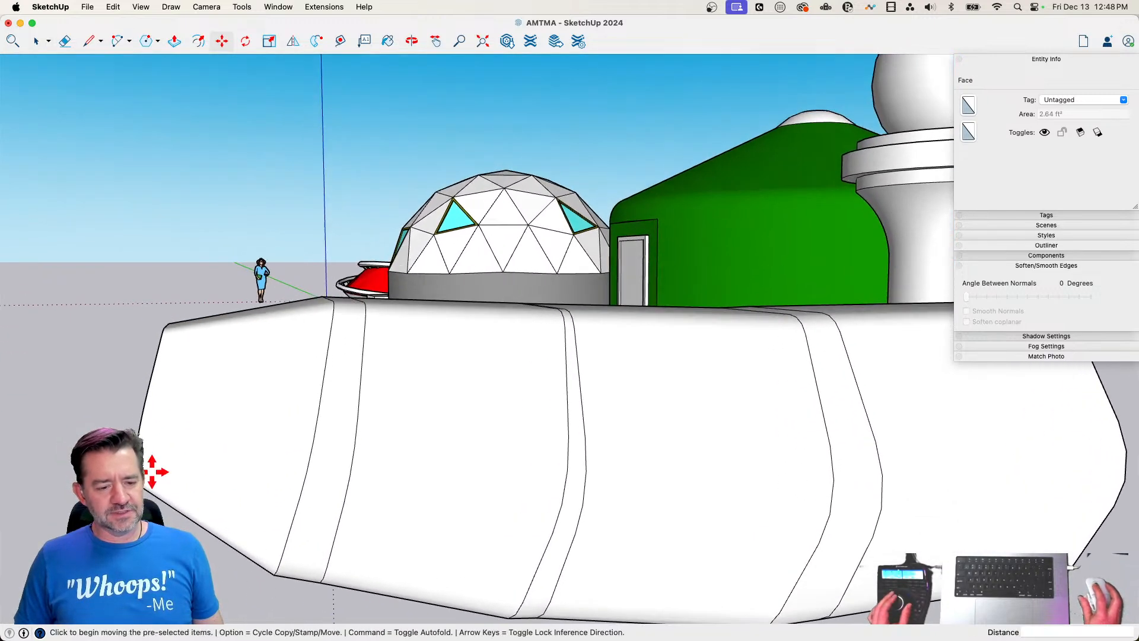
{"action": "left_click", "coordinate": [153, 472]}
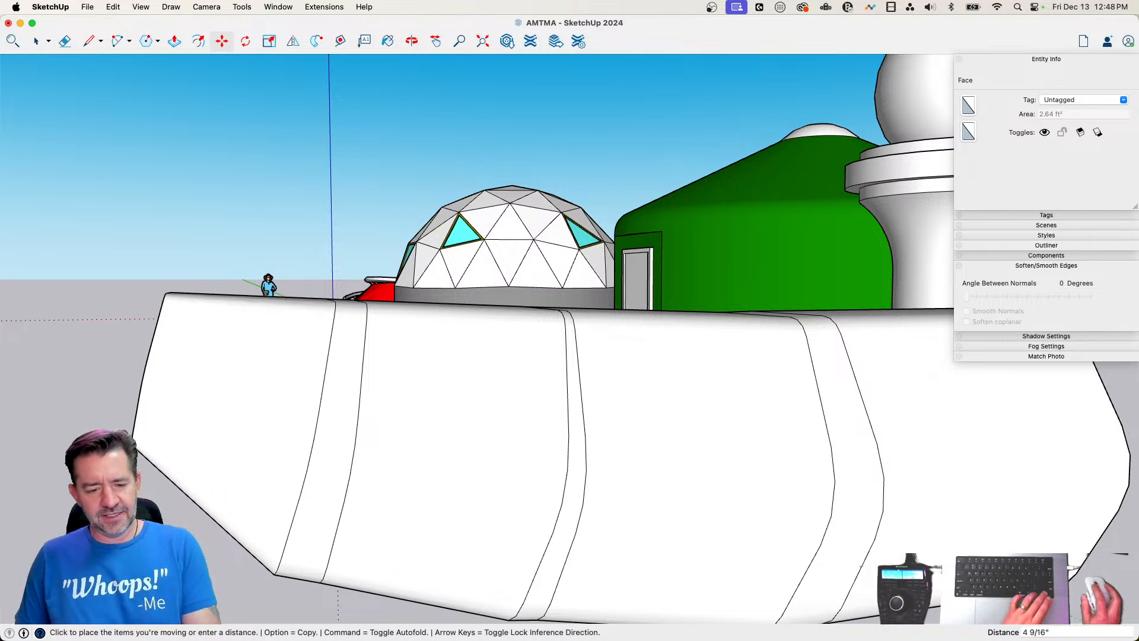
{"action": "left_click", "coordinate": [164, 521]}
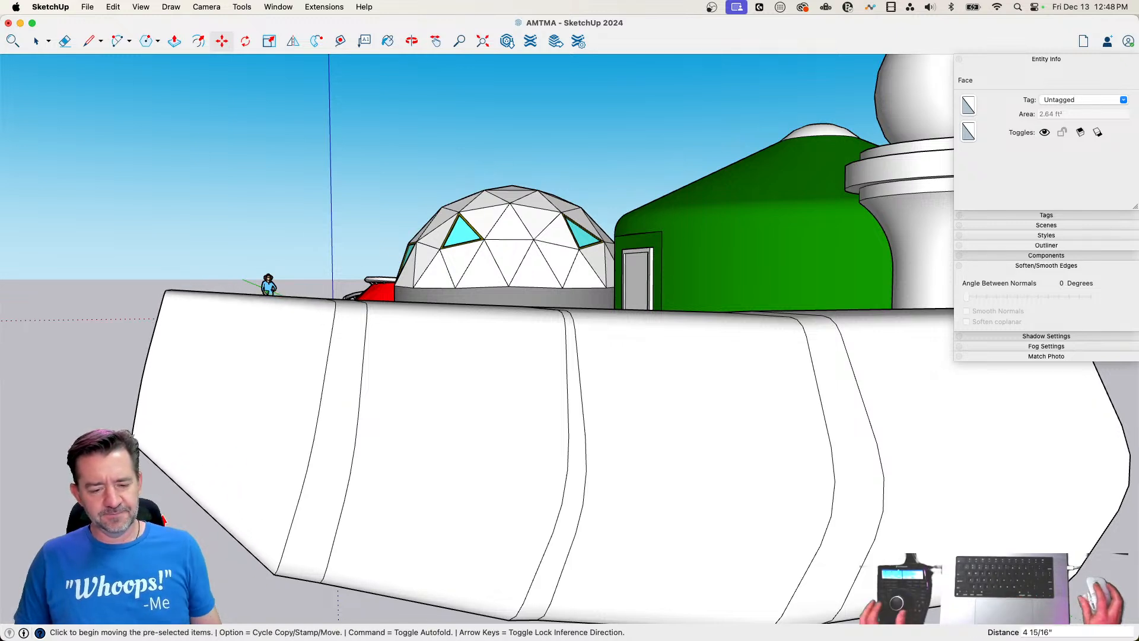
Scale the curve at the base of the tapered section along the red and blue axes to about 1.07 by 0.95
{"action": "key", "text": "space"}
{"action": "left_click", "coordinate": [293, 500]}
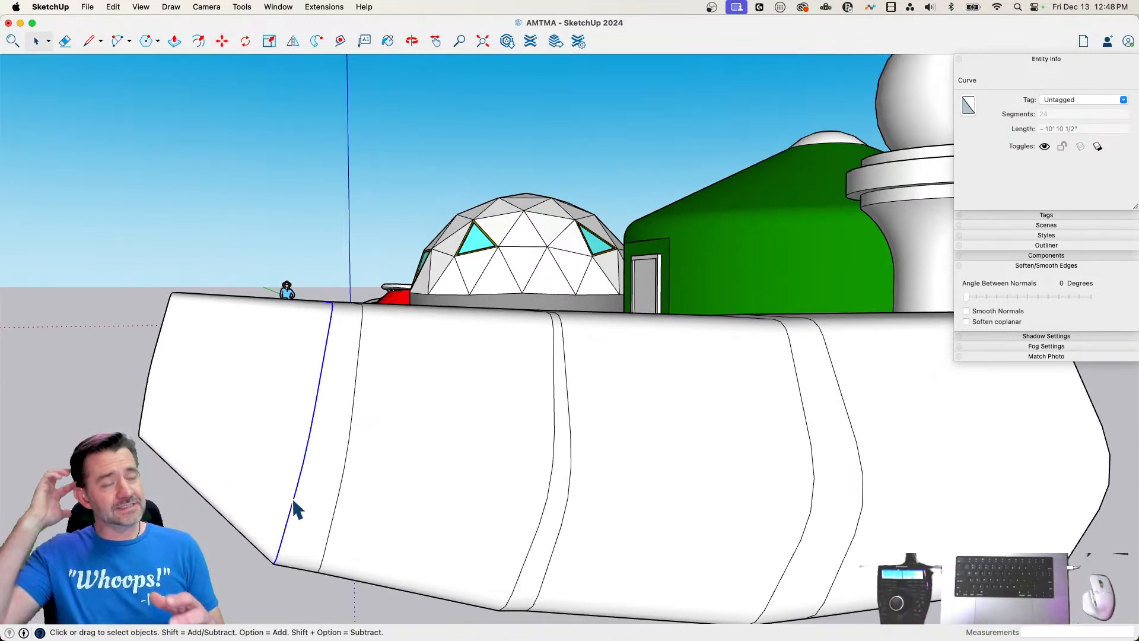
{"action": "key", "text": "s"}
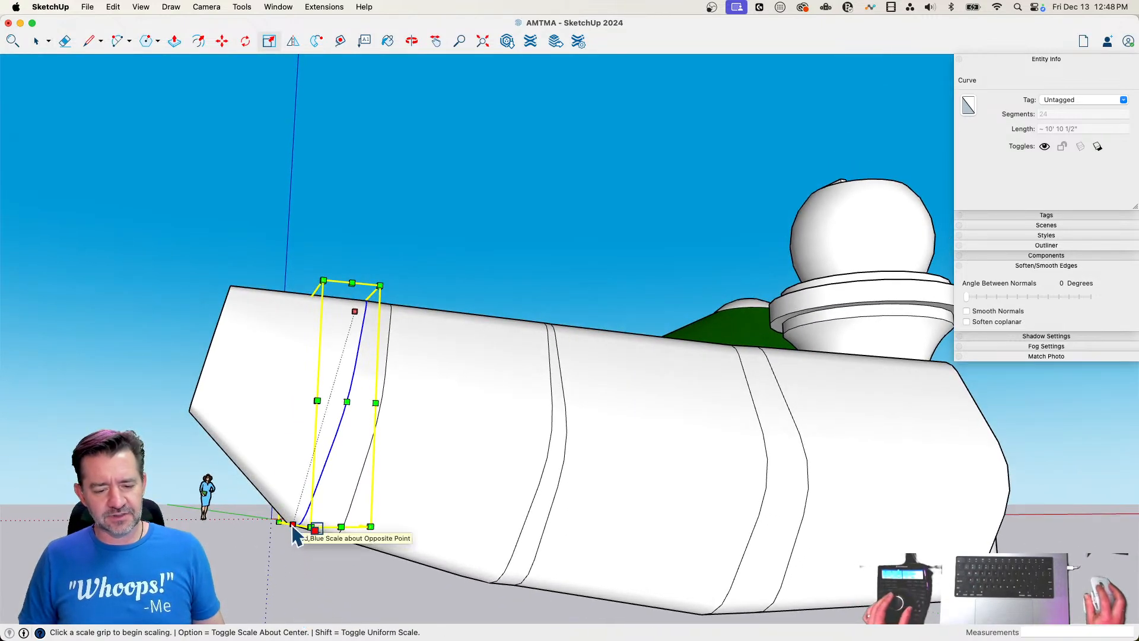
{"action": "left_click", "coordinate": [292, 523]}
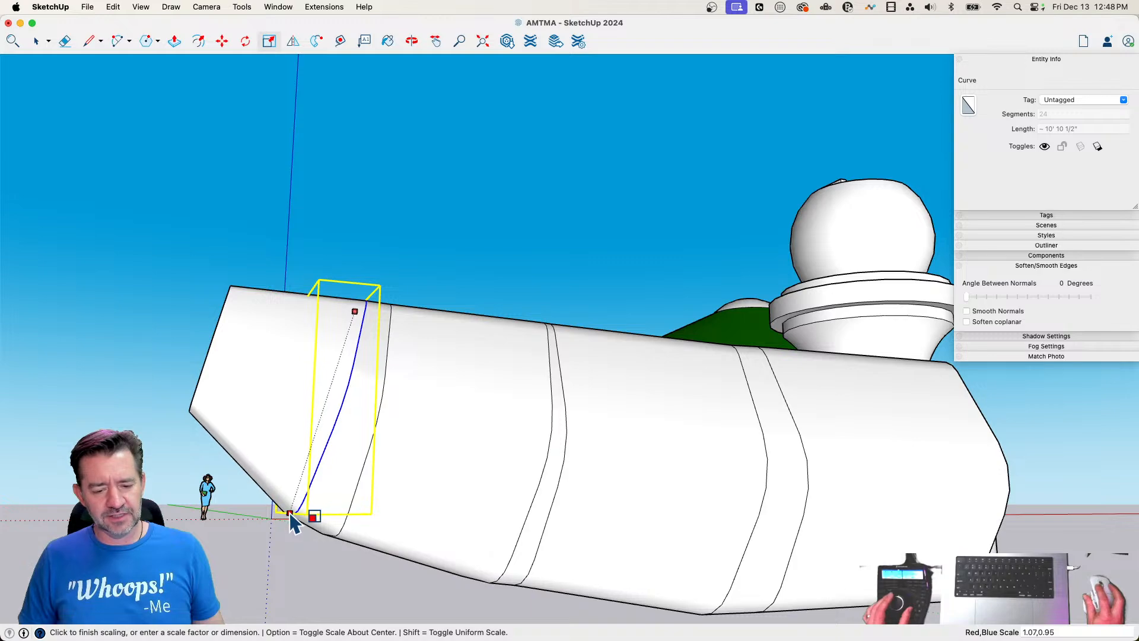
{"action": "left_click", "coordinate": [292, 516]}
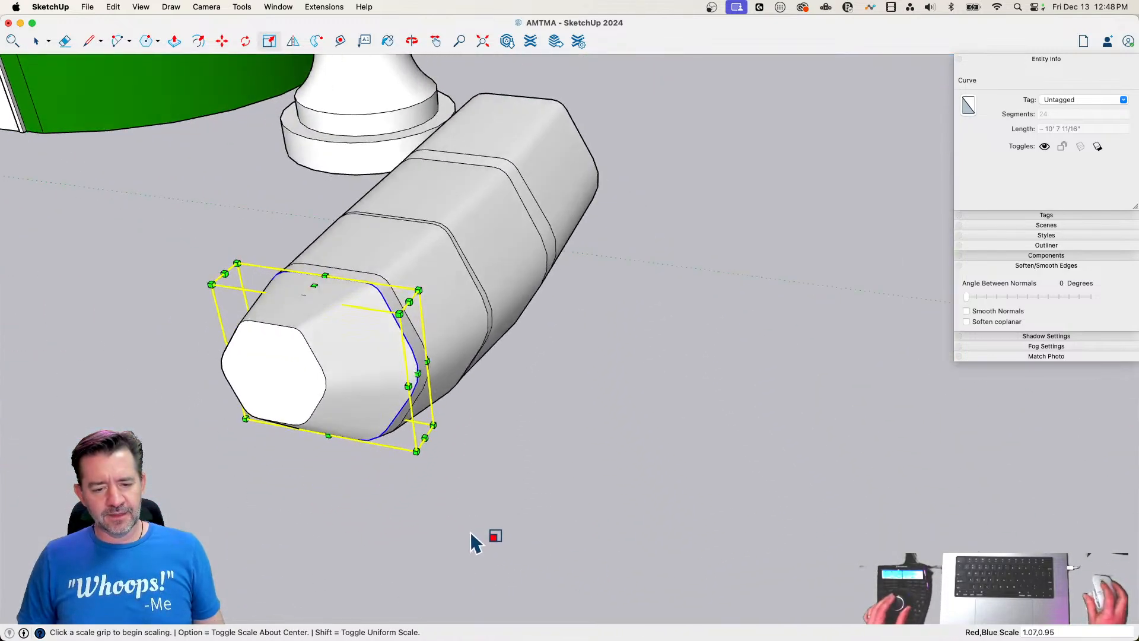
Scale the same base curve along the green axis about center to about 0.92, narrowing the body there
{"action": "key", "text": "space"}
{"action": "left_click", "coordinate": [383, 452]}
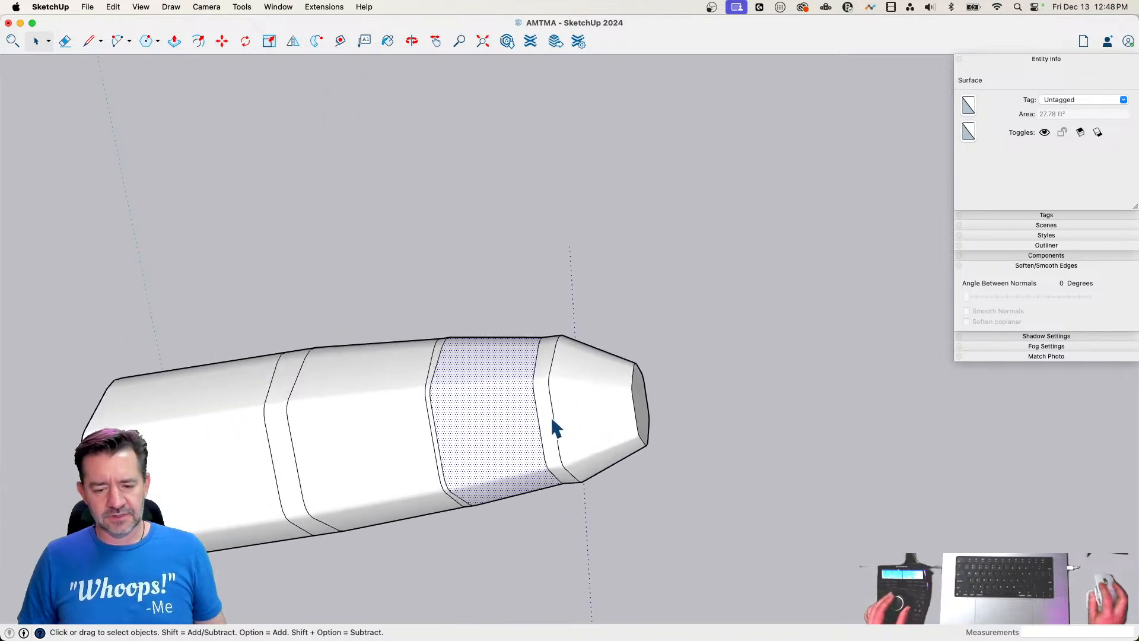
{"action": "left_click", "coordinate": [560, 425]}
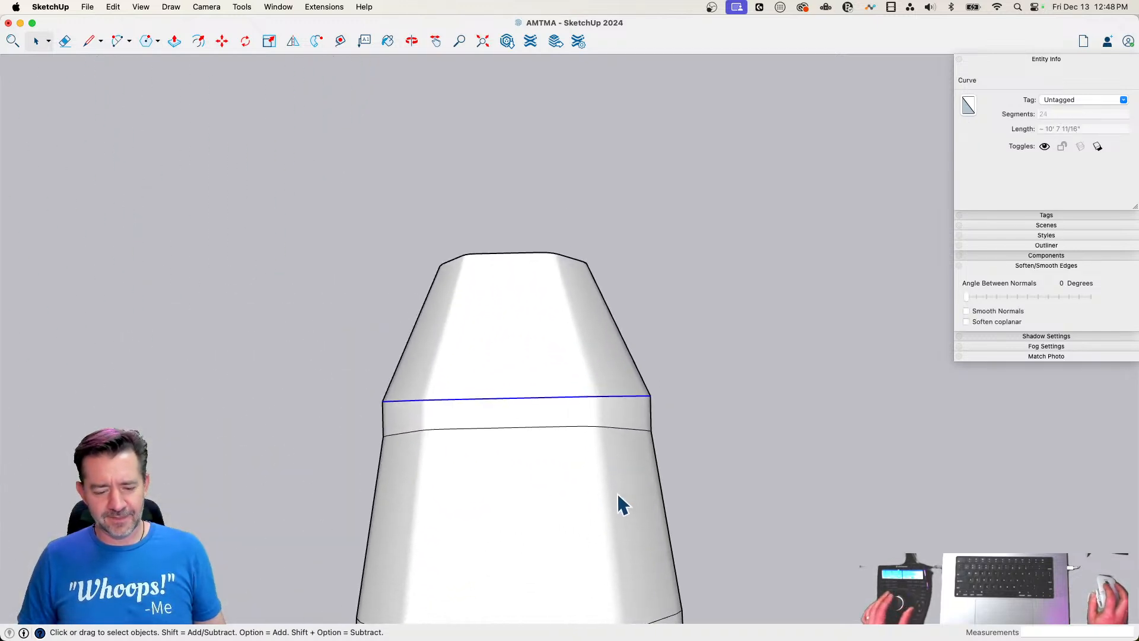
{"action": "key", "text": "s"}
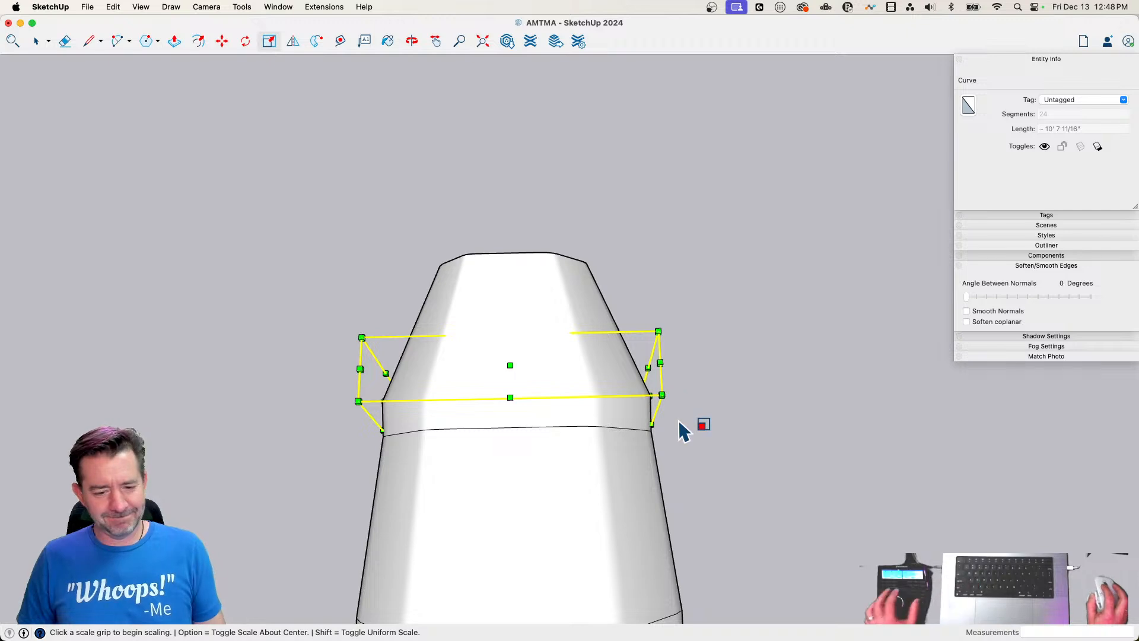
{"action": "left_click", "coordinate": [640, 425]}
{"action": "left_click", "coordinate": [631, 421]}
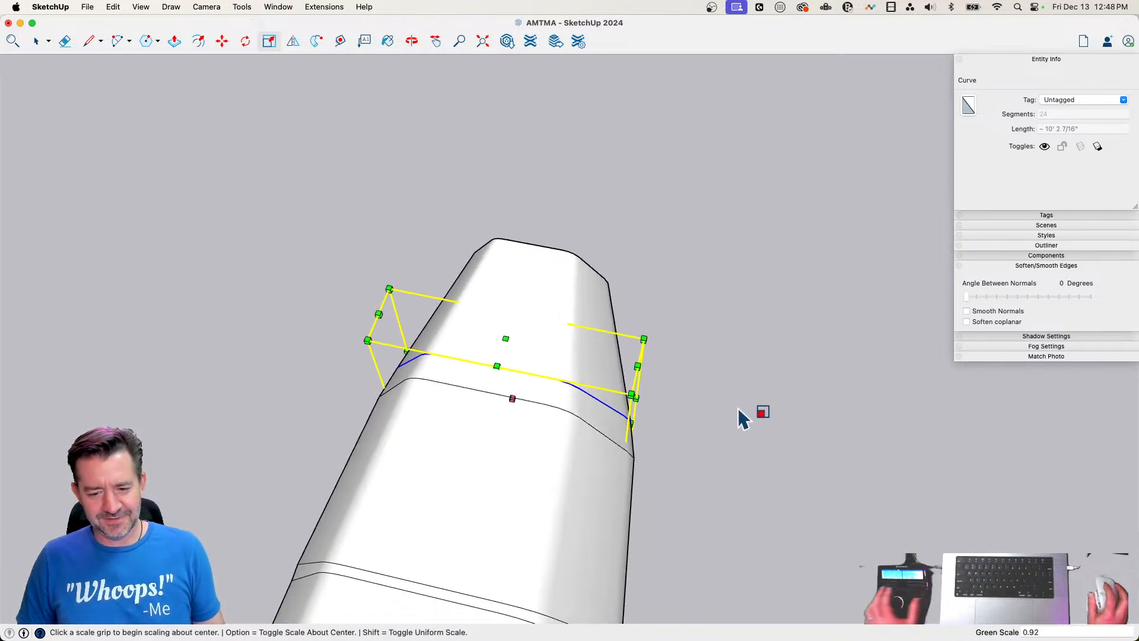
{"action": "key", "text": "space"}
{"action": "left_click", "coordinate": [735, 418]}
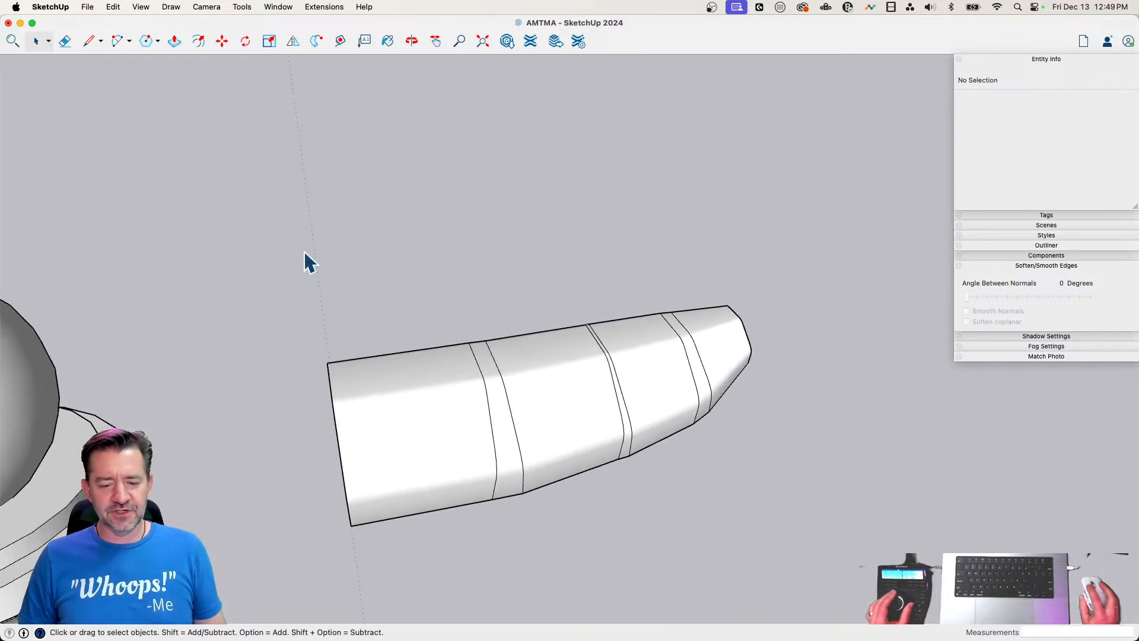
Select the whole half body and flip a mirrored copy from its large end to form the full curved shape
{"action": "left_click_drag", "start_coordinate": [301, 251], "coordinate": [905, 550]}
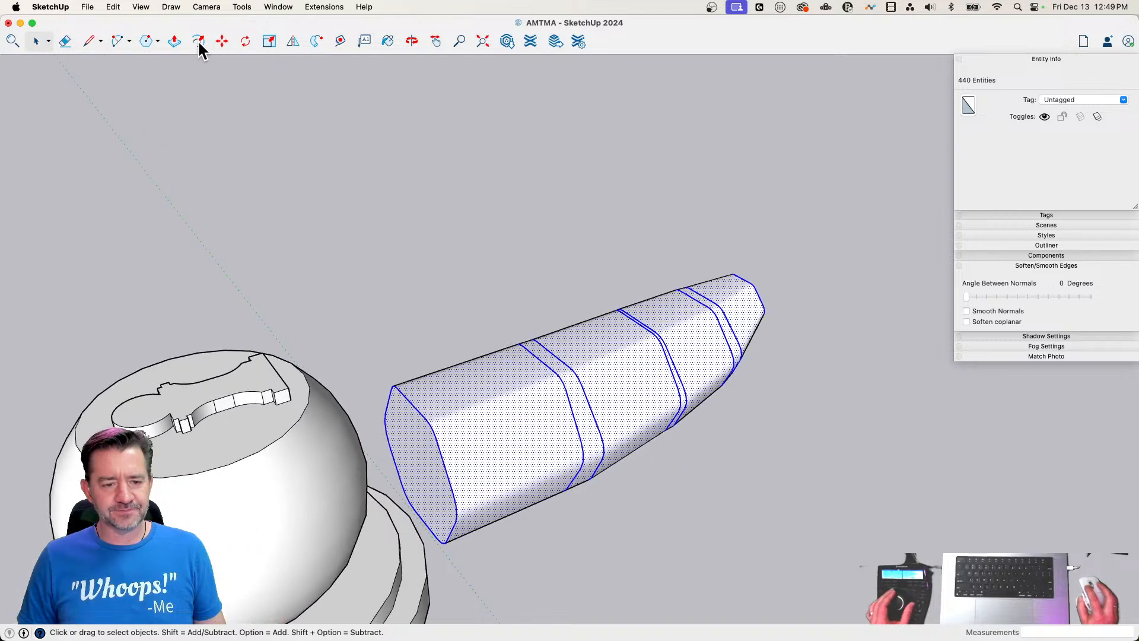
{"action": "left_click", "coordinate": [293, 40]}
{"action": "left_click_drag", "start_coordinate": [556, 294], "coordinate": [436, 465]}
{"action": "key", "text": "alt"}
{"action": "key", "text": "space"}
{"action": "left_click", "coordinate": [469, 236]}
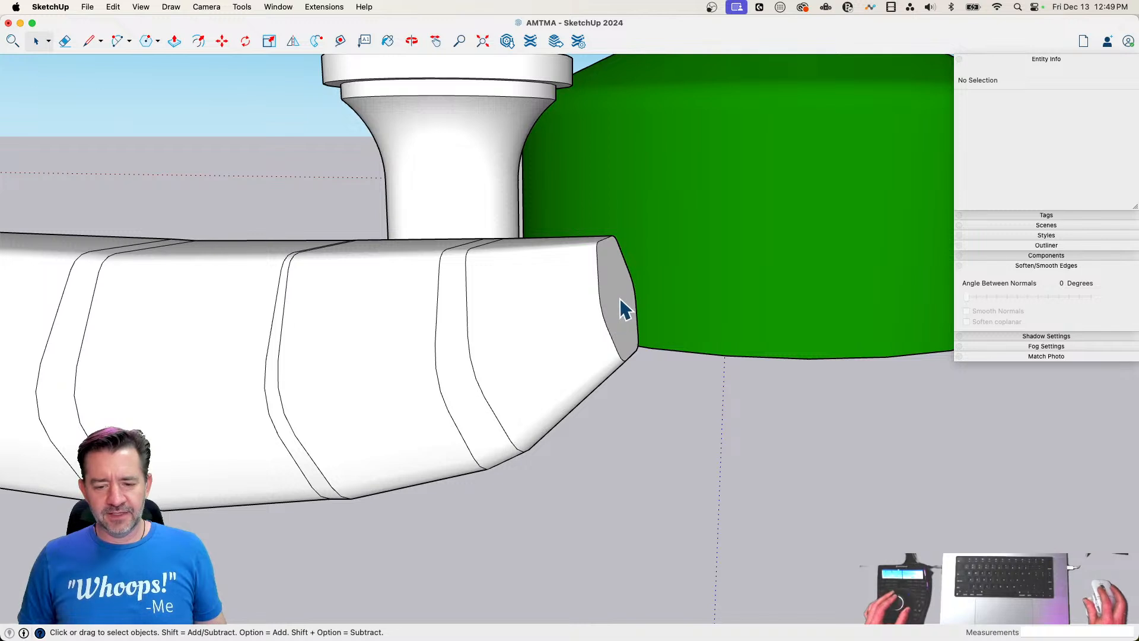
Pull the small end face on the green building's side out into a stem and add a 2" section at its tip
{"action": "key", "text": "p"}
{"action": "left_click", "coordinate": [618, 320]}
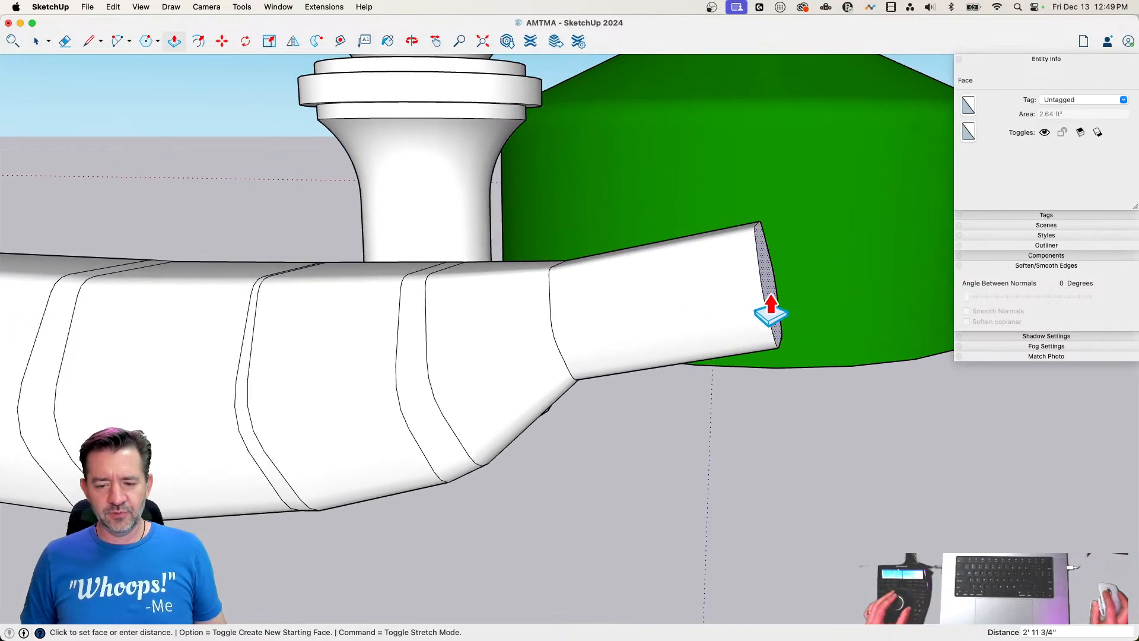
{"action": "left_click", "coordinate": [740, 310]}
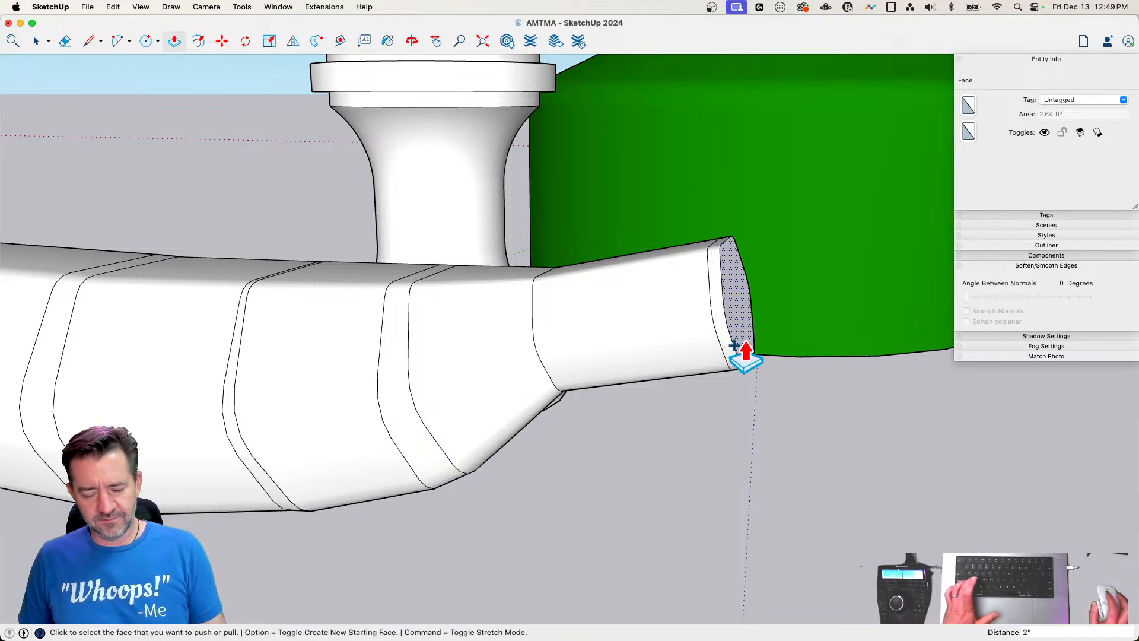
Scale the stem's end face up uniformly about center to about 1.07 and pull it out about 6 5/8"
{"action": "key", "text": "s"}
{"action": "left_click", "coordinate": [738, 319]}
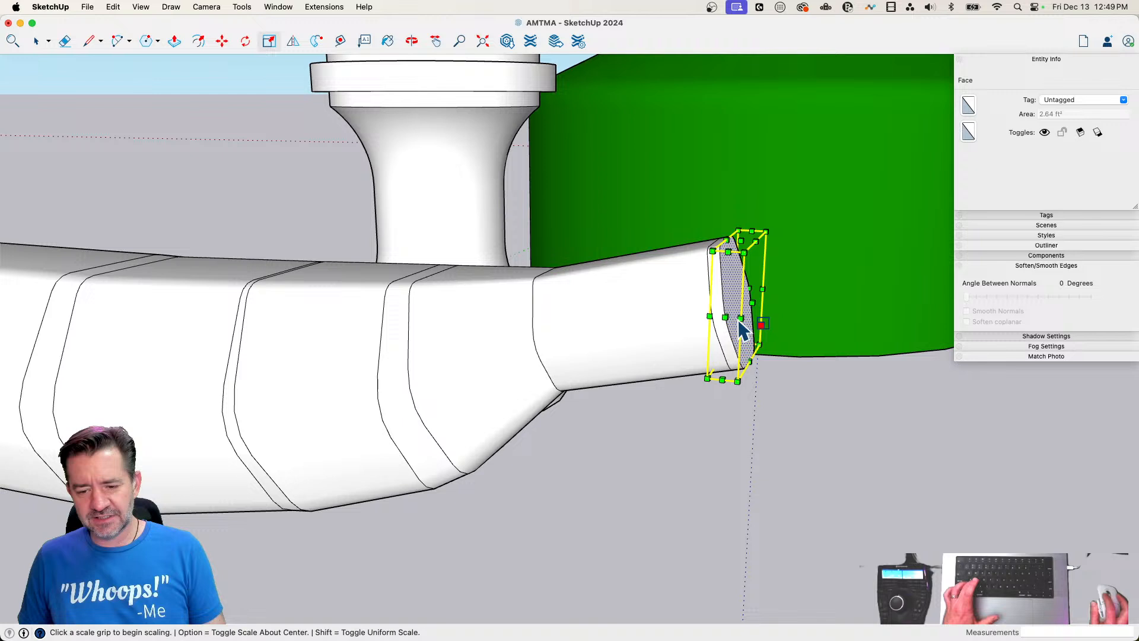
{"action": "left_click", "coordinate": [707, 378]}
{"action": "key", "text": "alt"}
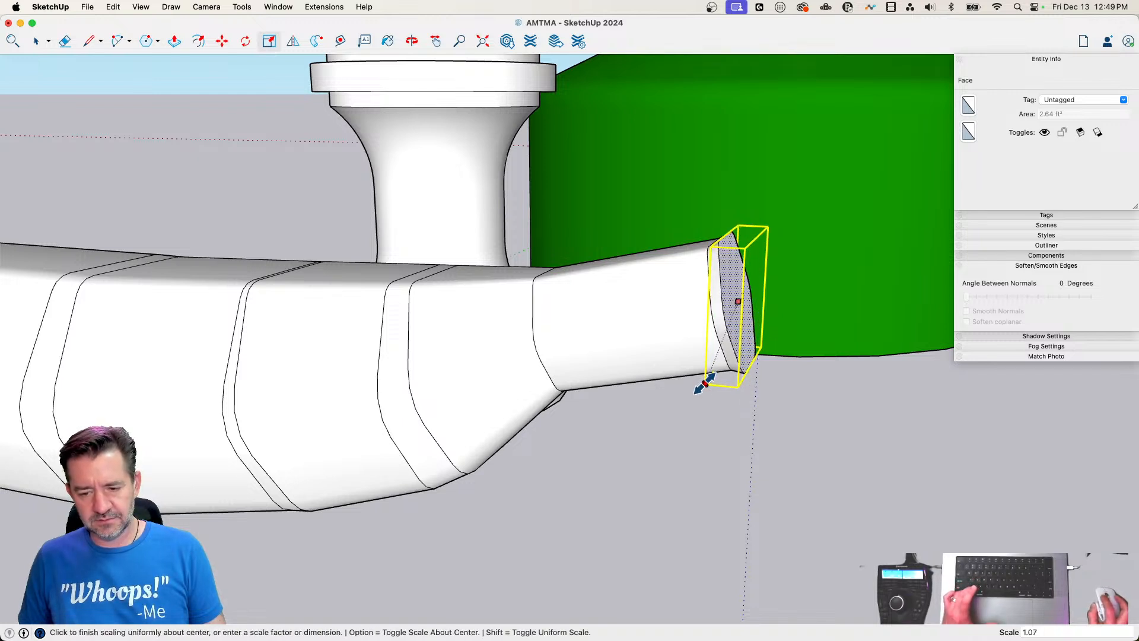
{"action": "left_click", "coordinate": [701, 386]}
{"action": "key", "text": "p"}
{"action": "left_click", "coordinate": [737, 326]}
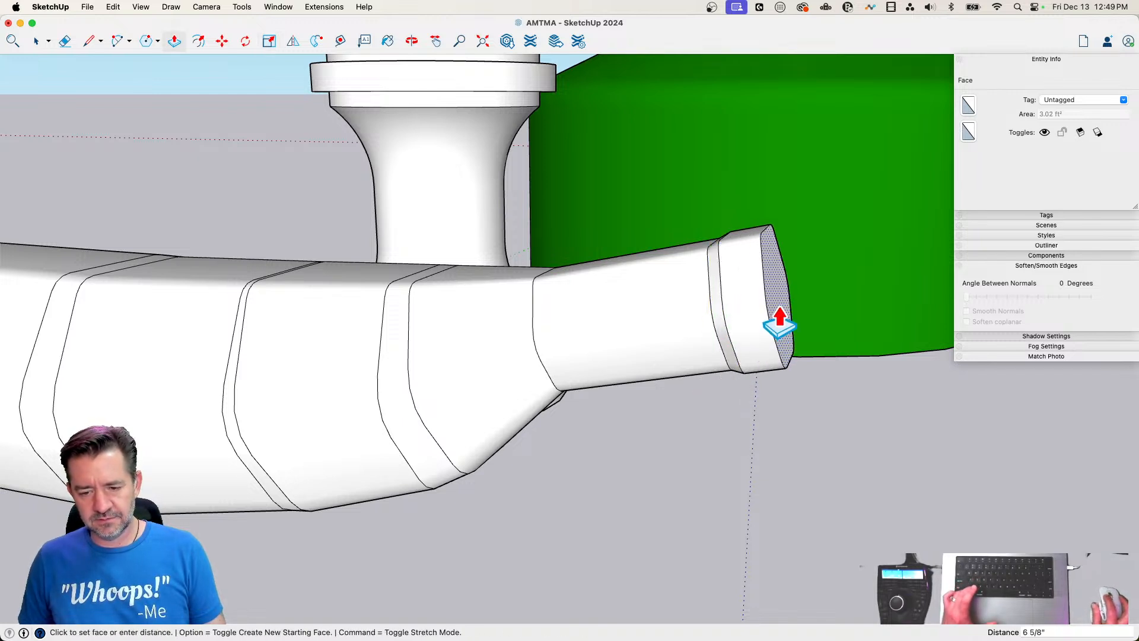
{"action": "left_click", "coordinate": [779, 323]}
Shorten the stem by moving its flared tip about 1' 1" back toward the body
{"action": "key", "text": "space"}
{"action": "left_click_drag", "start_coordinate": [666, 265], "coordinate": [775, 396]}
{"action": "key", "text": "m"}
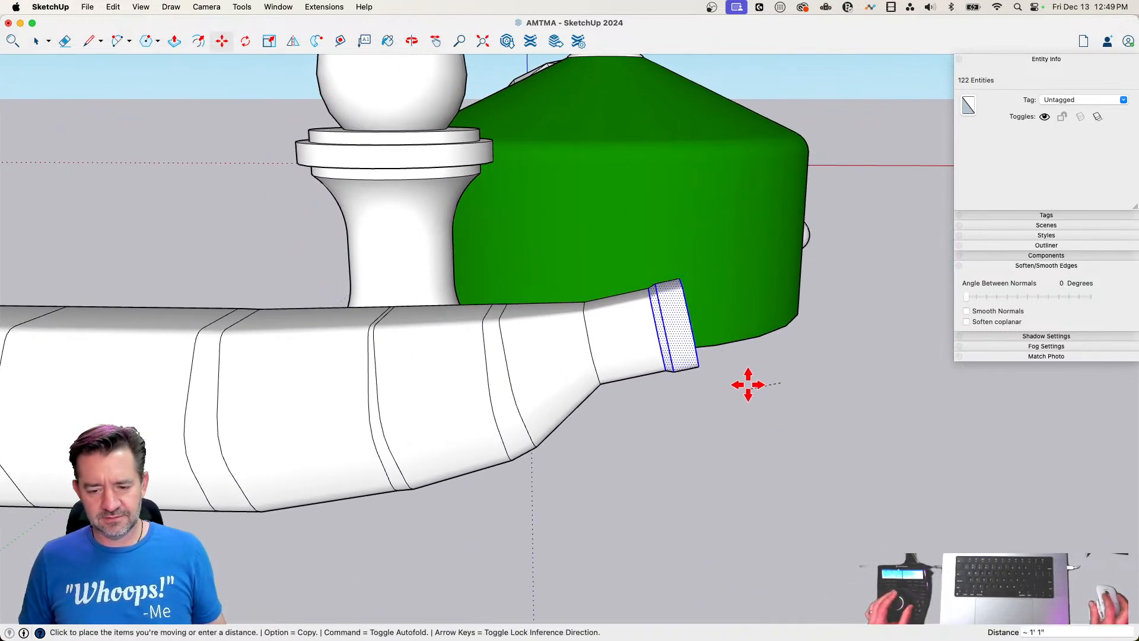
{"action": "key", "text": "space"}
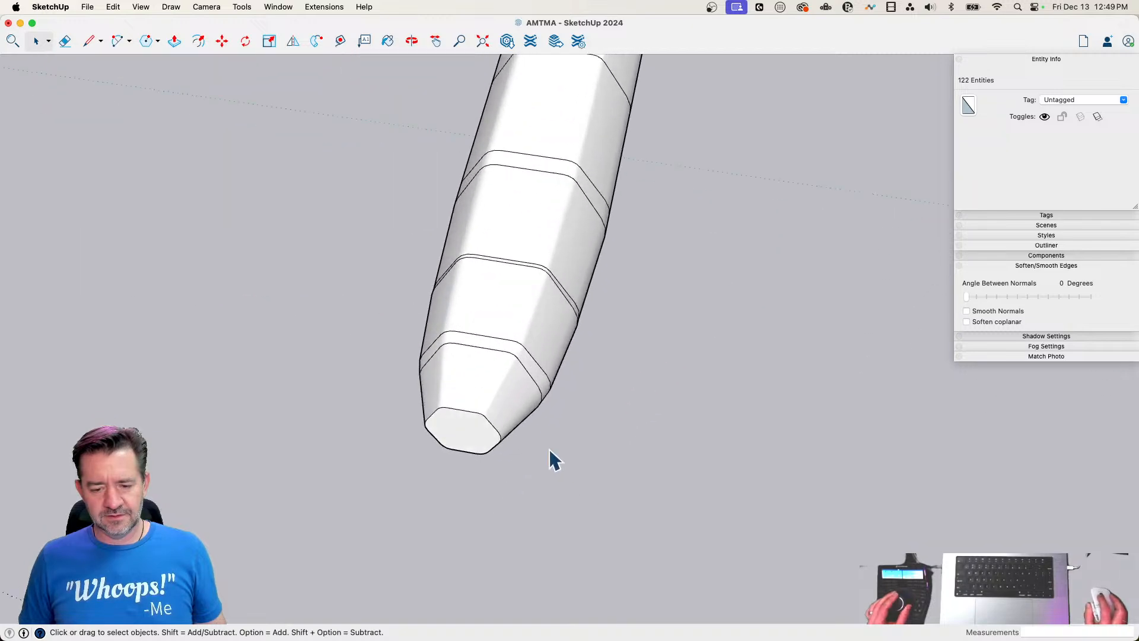
Pull the small end face opposite the stem out about 2 3/8"
{"action": "key", "text": "p"}
{"action": "left_click", "coordinate": [377, 491]}
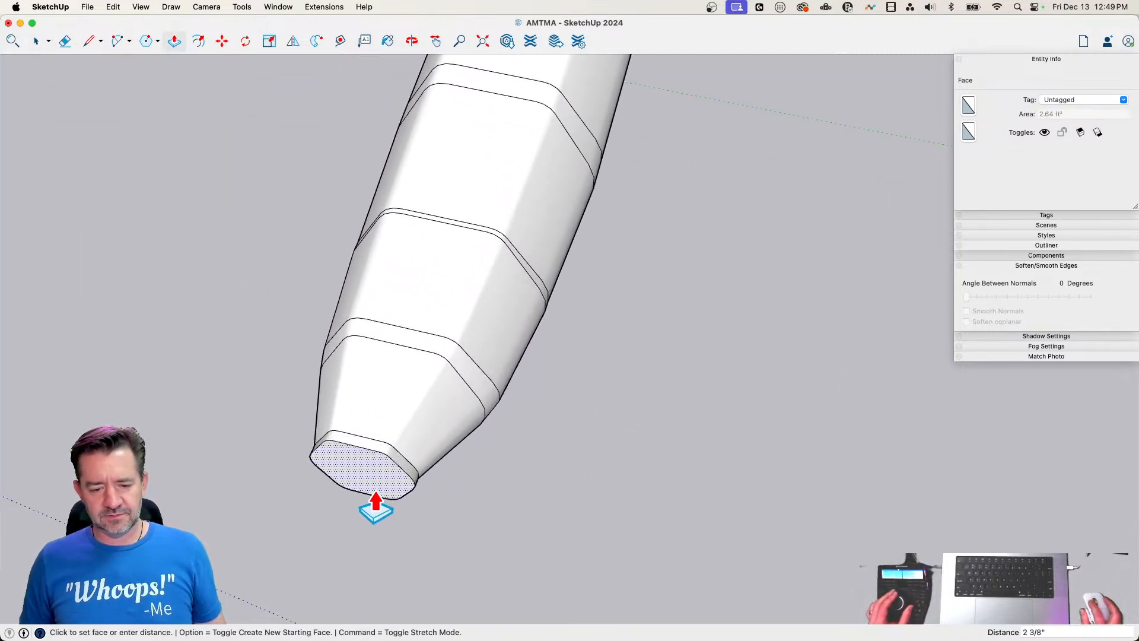
{"action": "left_click", "coordinate": [376, 501]}
{"action": "key", "text": "space"}
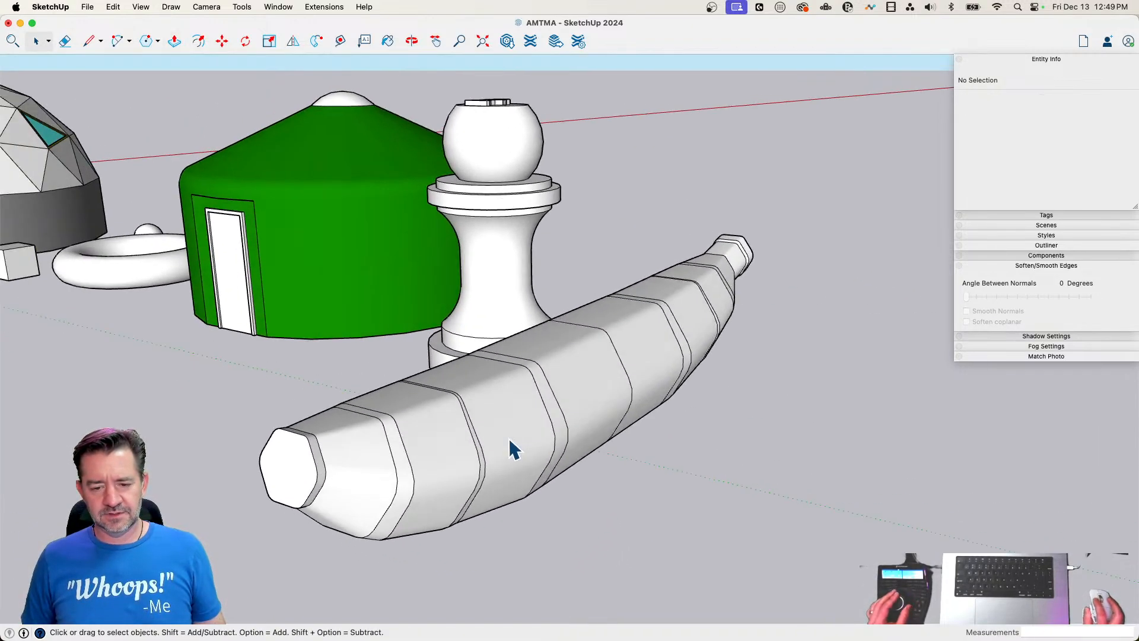
Select all connected geometry of the banana-shaped body and make it a group
{"action": "triple_click", "coordinate": [510, 451]}
{"action": "right_click", "coordinate": [508, 465]}
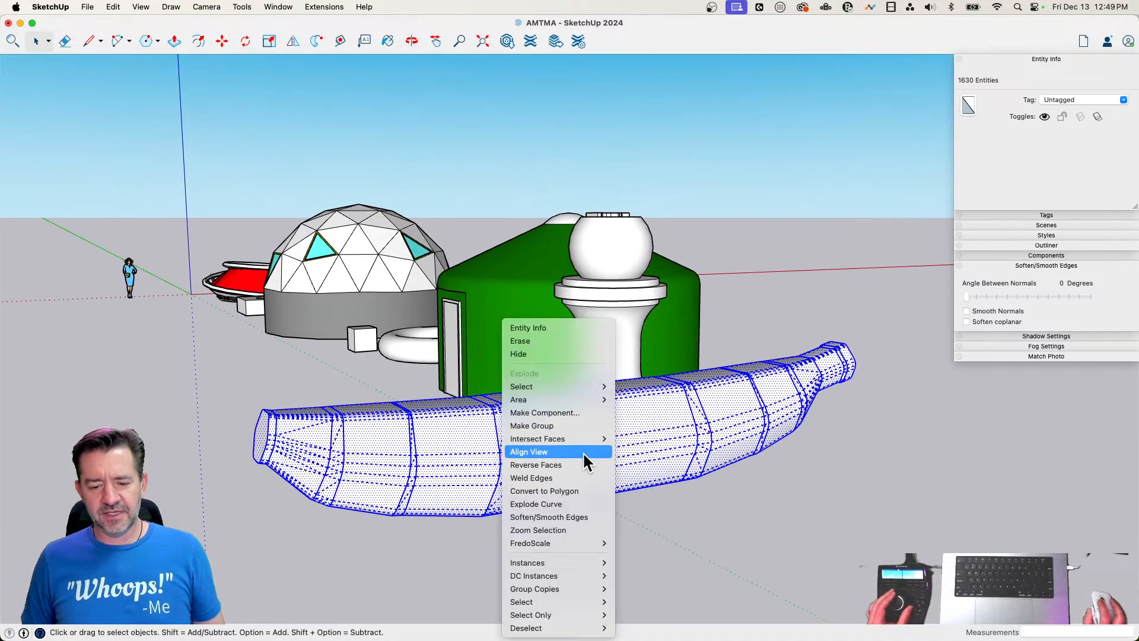
{"action": "left_click", "coordinate": [575, 427]}
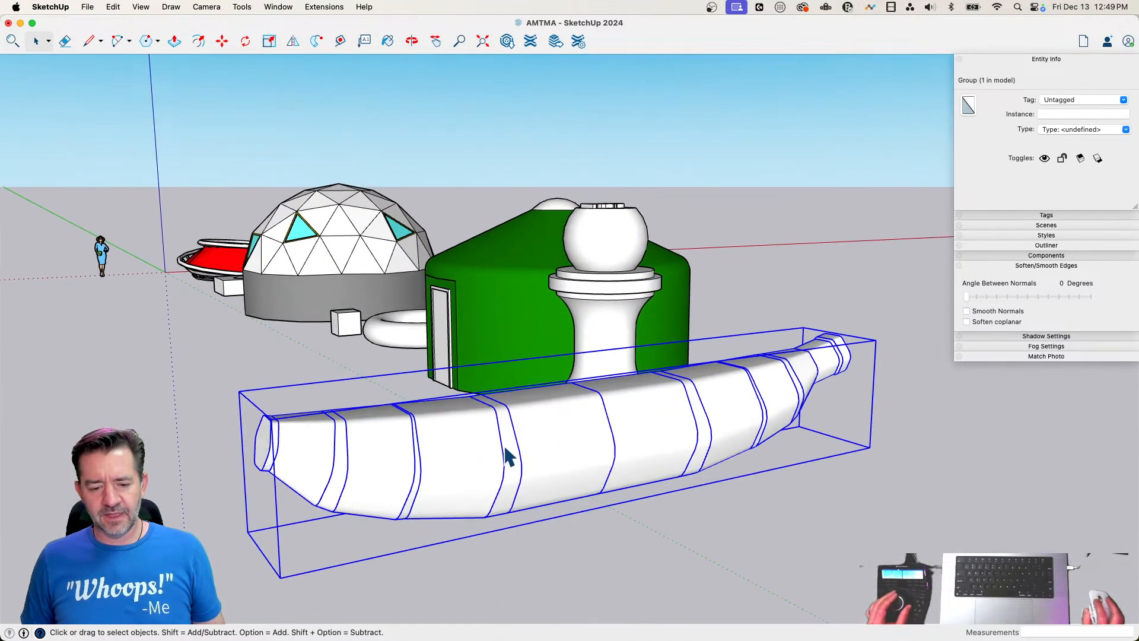
{"action": "double_click", "coordinate": [506, 449]}
{"action": "left_click", "coordinate": [742, 554]}
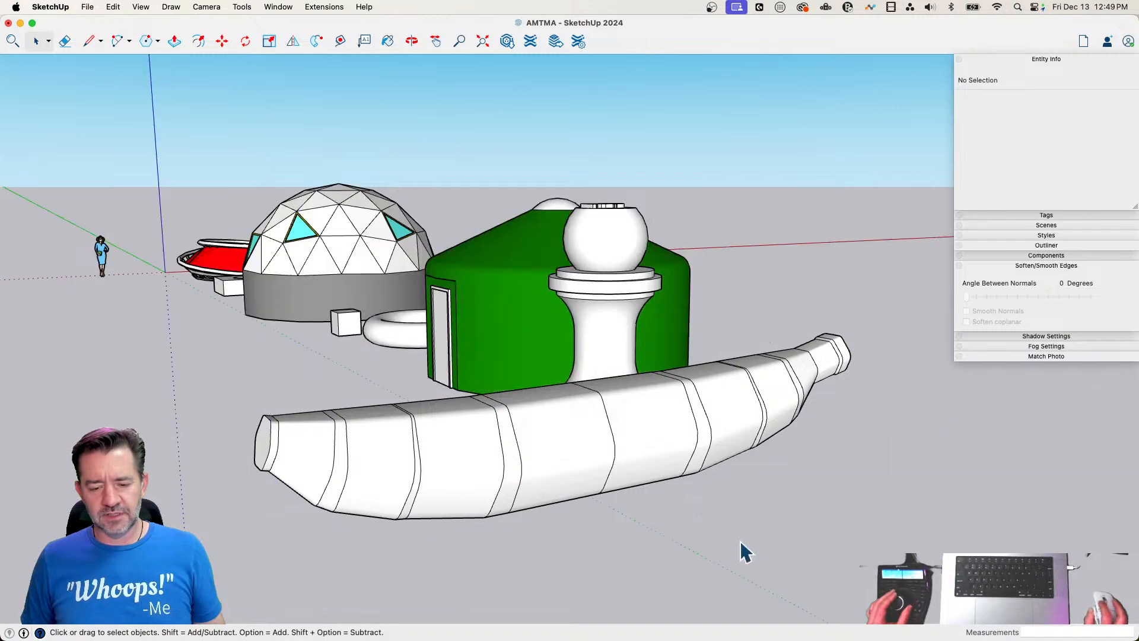
Place a section plane on the long side of the grouped body and move it inward to cut through the body
{"action": "left_click", "coordinate": [624, 468]}
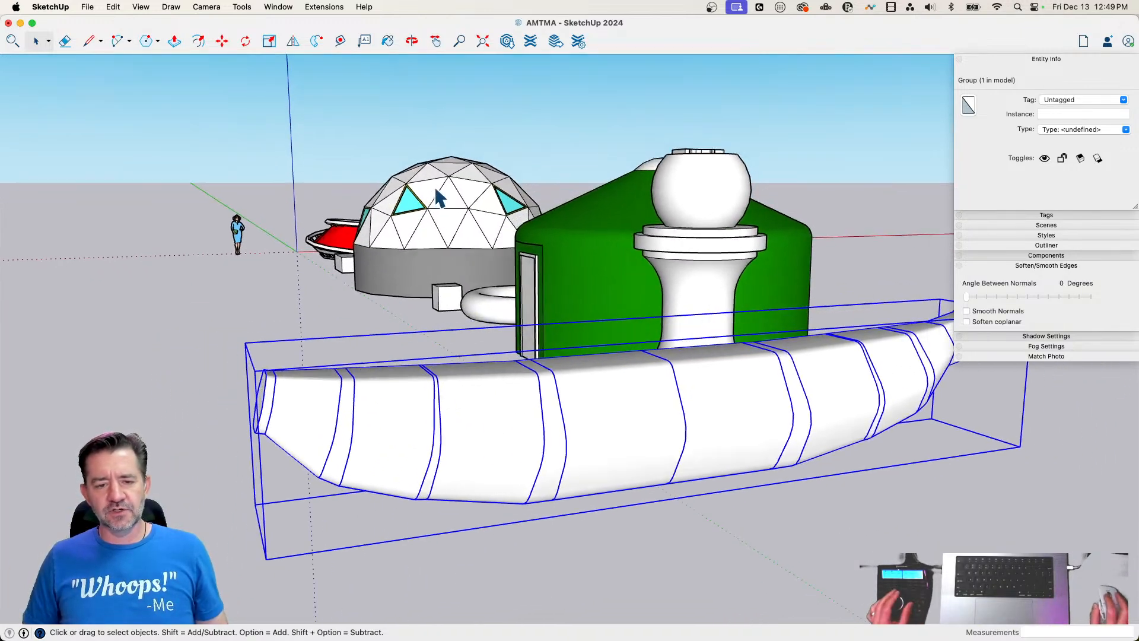
{"action": "left_click", "coordinate": [209, 9]}
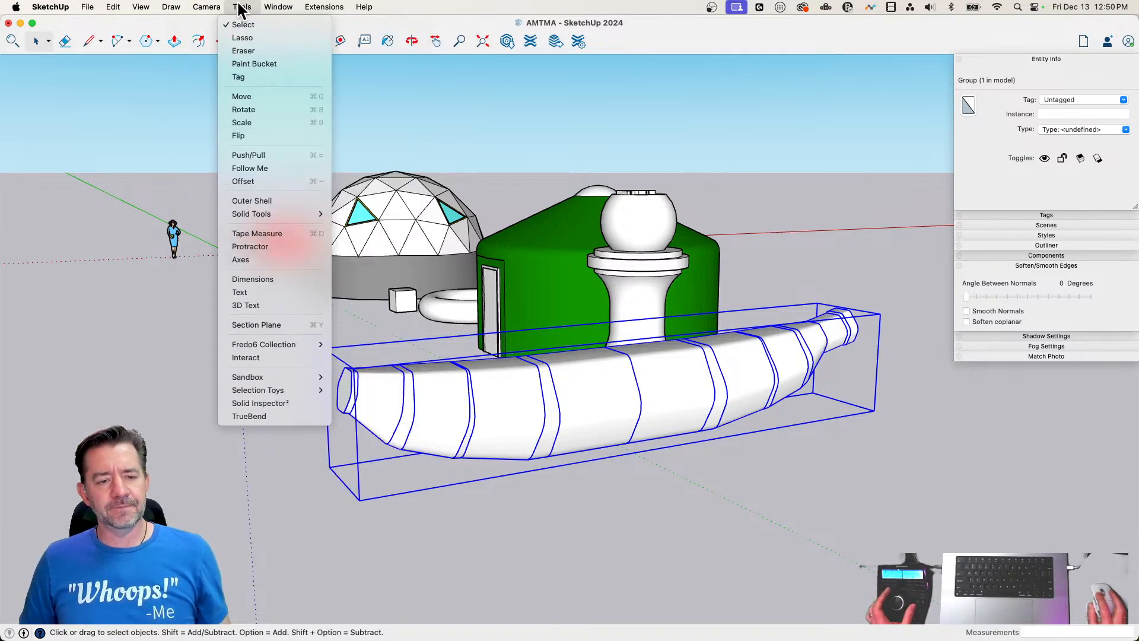
{"action": "left_click", "coordinate": [271, 325]}
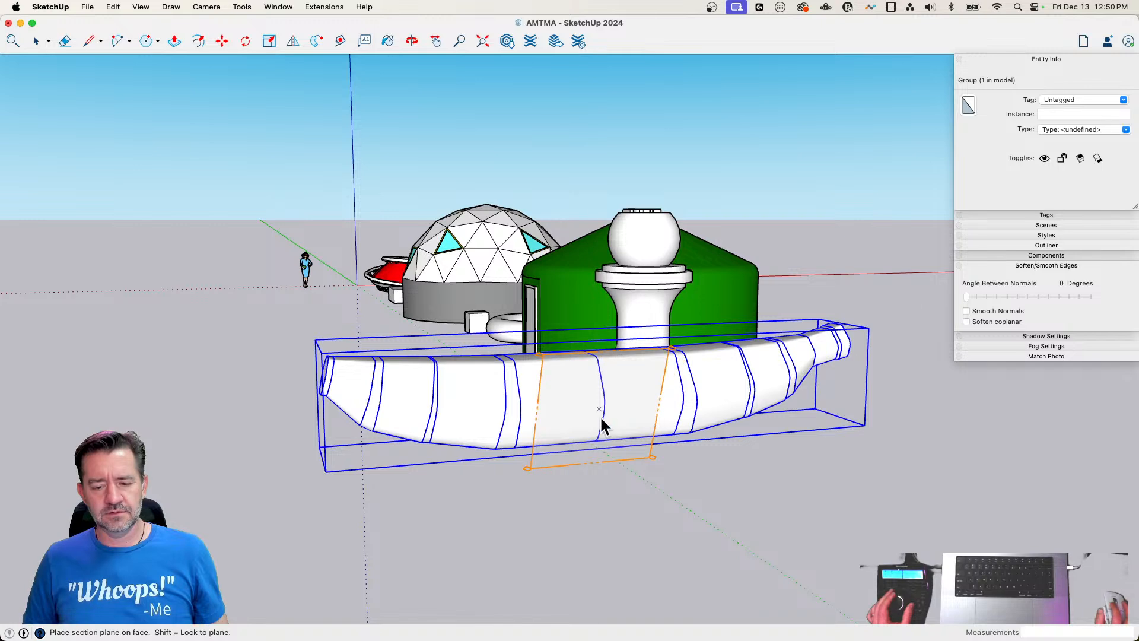
{"action": "left_click", "coordinate": [600, 415]}
{"action": "left_click", "coordinate": [638, 374]}
{"action": "key", "text": "m"}
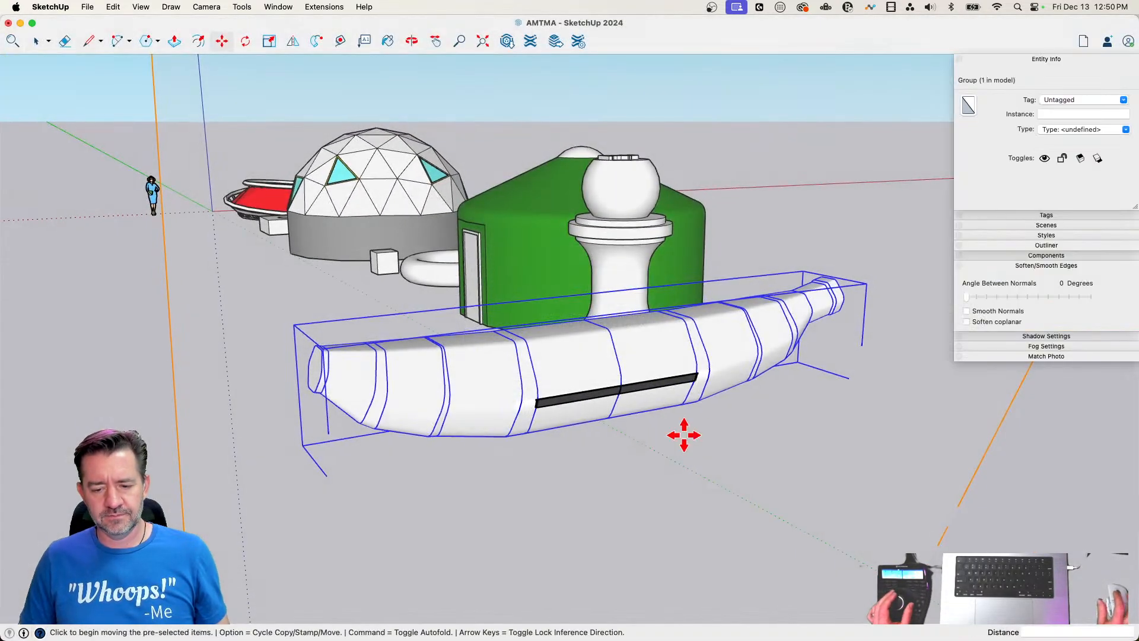
{"action": "left_click", "coordinate": [725, 523]}
{"action": "key", "text": "space"}
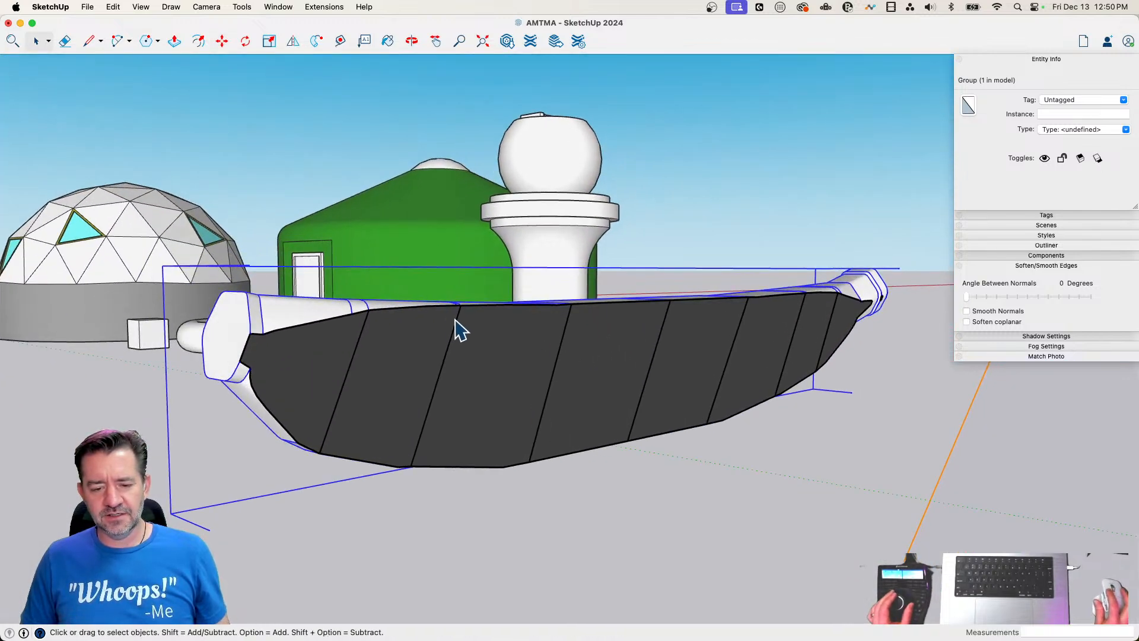
Turn off Section Fill in the style's modeling settings to expose the body's internal faces
{"action": "left_click", "coordinate": [441, 427]}
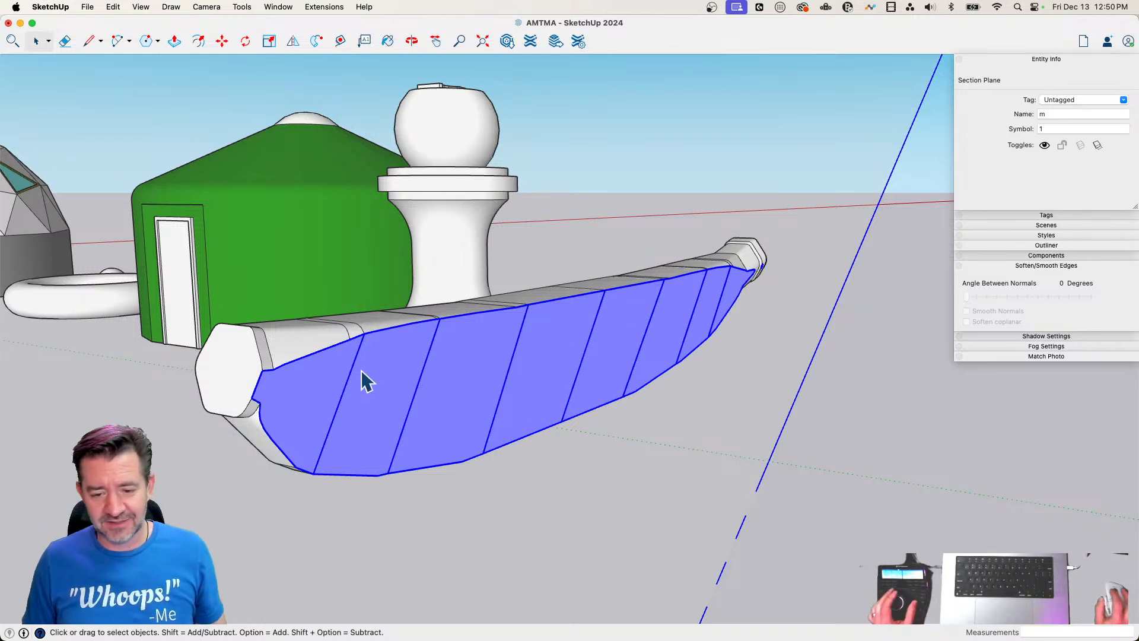
{"action": "left_click", "coordinate": [1038, 254]}
{"action": "left_click", "coordinate": [1055, 235]}
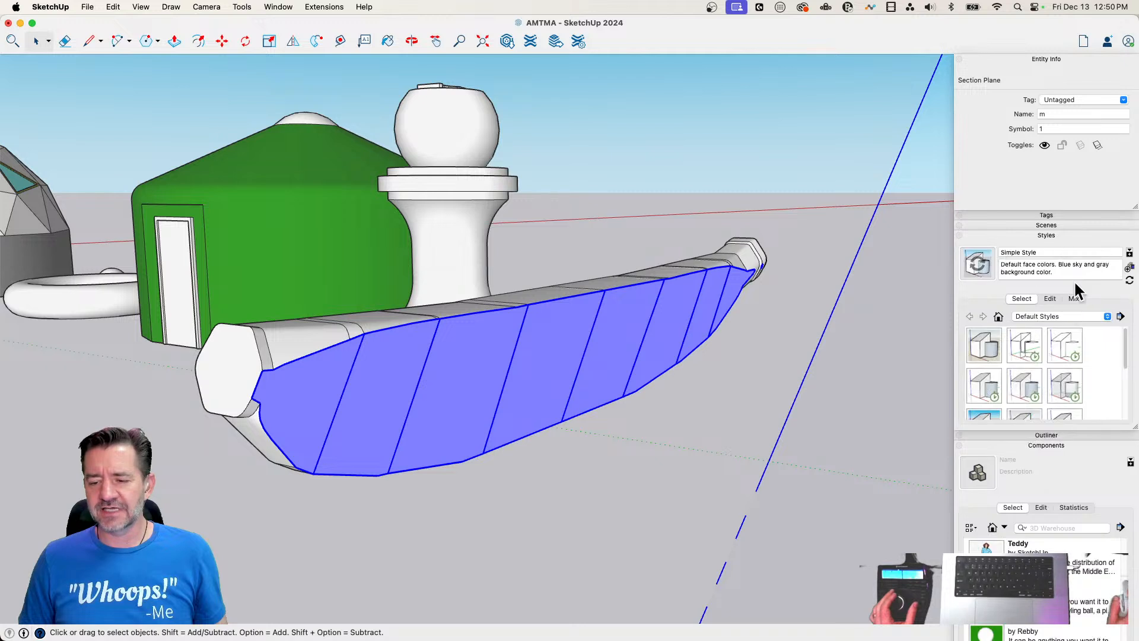
{"action": "left_click", "coordinate": [1050, 298]}
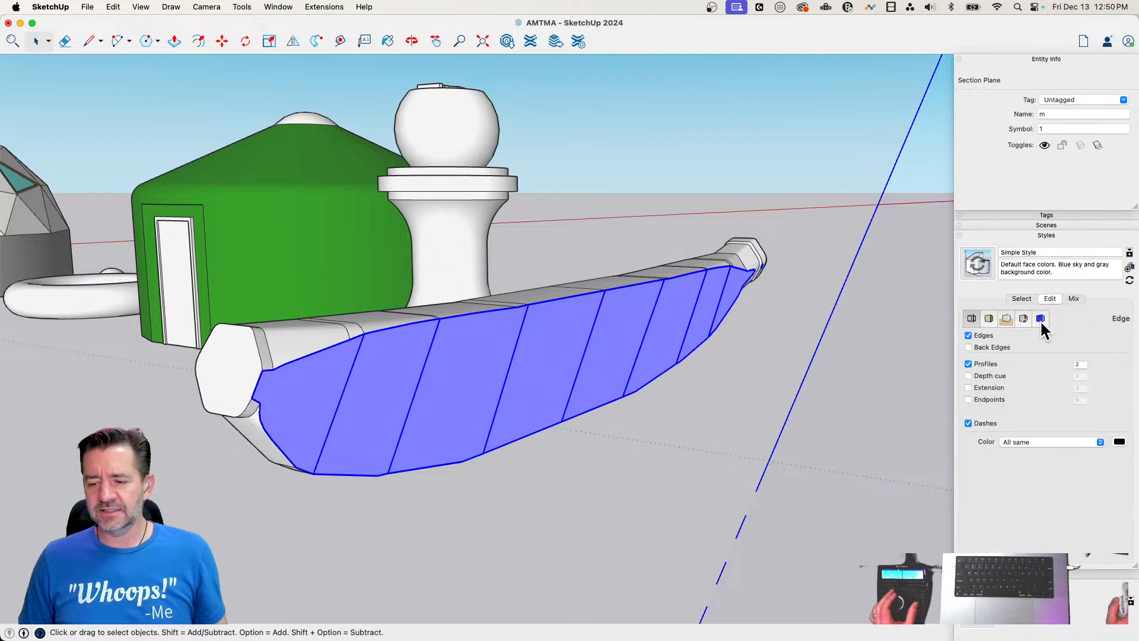
{"action": "left_click", "coordinate": [1039, 318]}
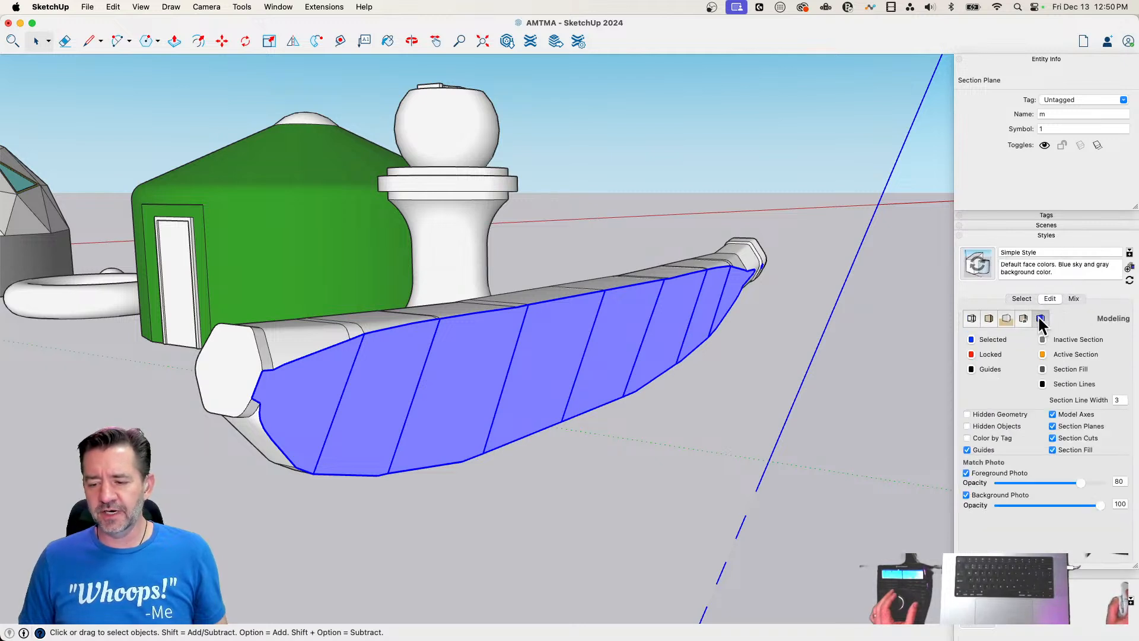
{"action": "left_click", "coordinate": [1051, 450]}
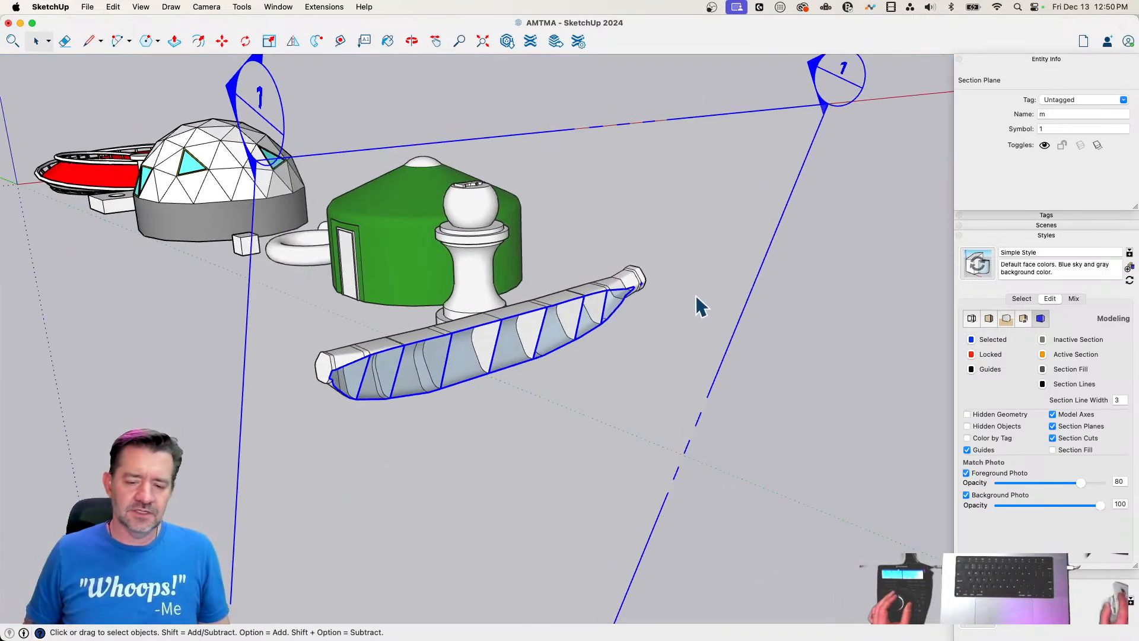
Erase the section plane cutting through the grouped body
{"action": "left_click", "coordinate": [821, 261]}
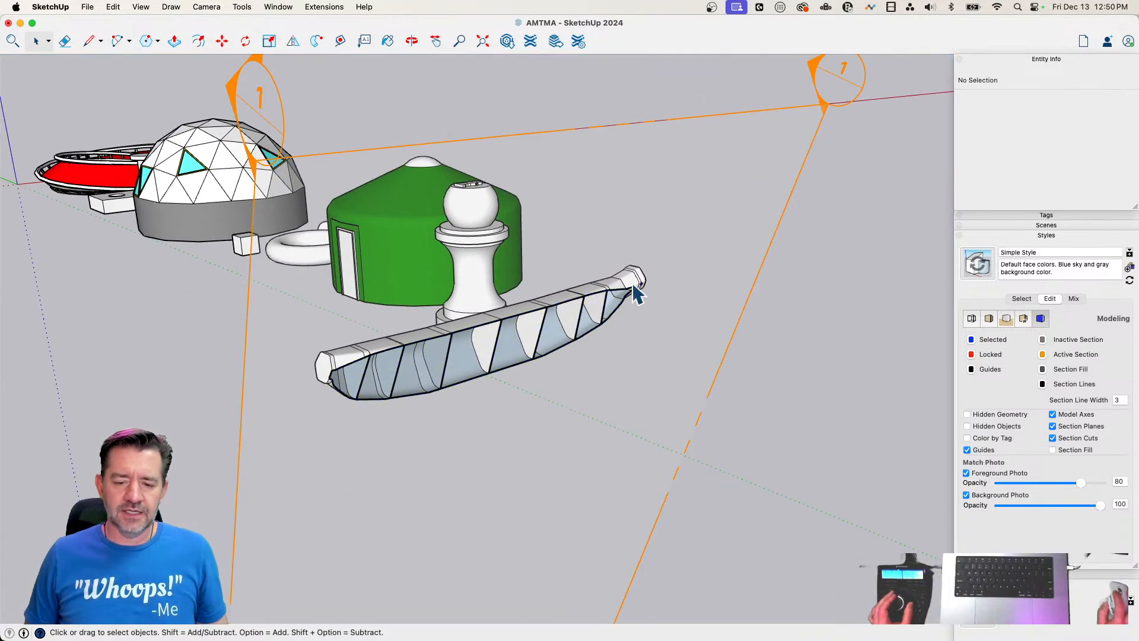
{"action": "left_click", "coordinate": [772, 236]}
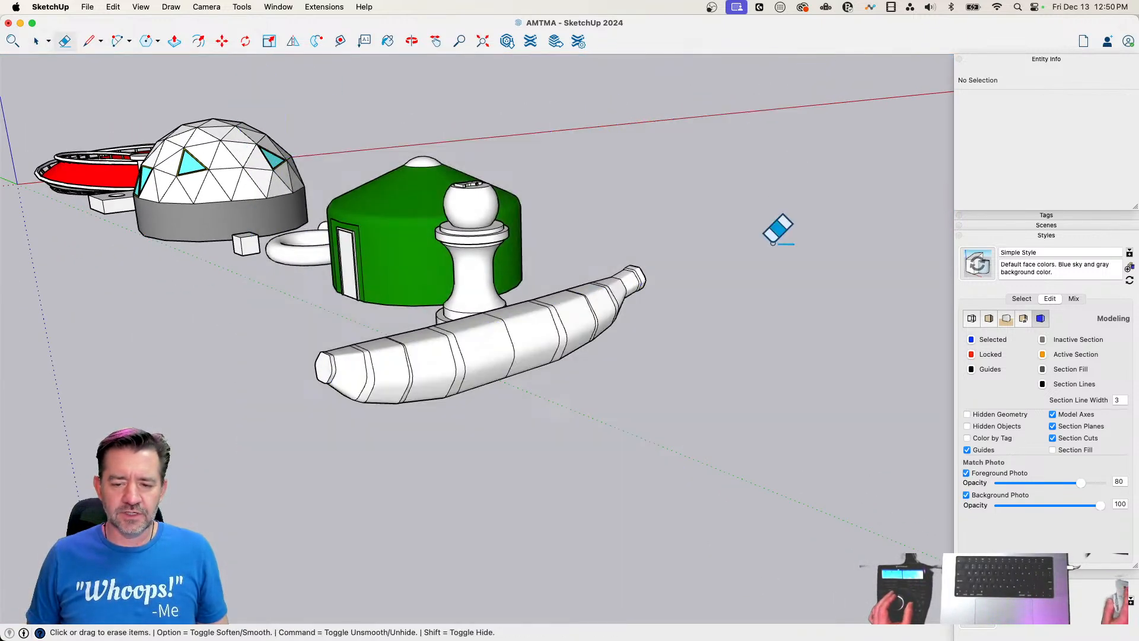
Inspect the banana-shaped group with Solid Inspector² and fix its internal faces
{"action": "key", "text": "space"}
{"action": "triple_click", "coordinate": [507, 316]}
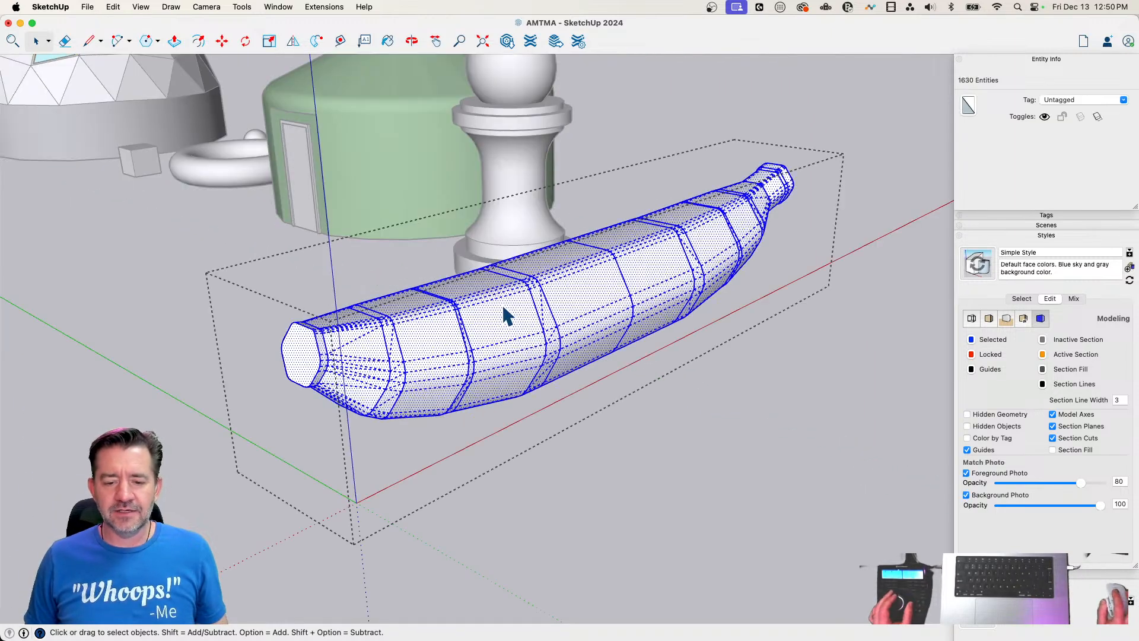
{"action": "left_click", "coordinate": [693, 403]}
{"action": "left_click", "coordinate": [586, 325]}
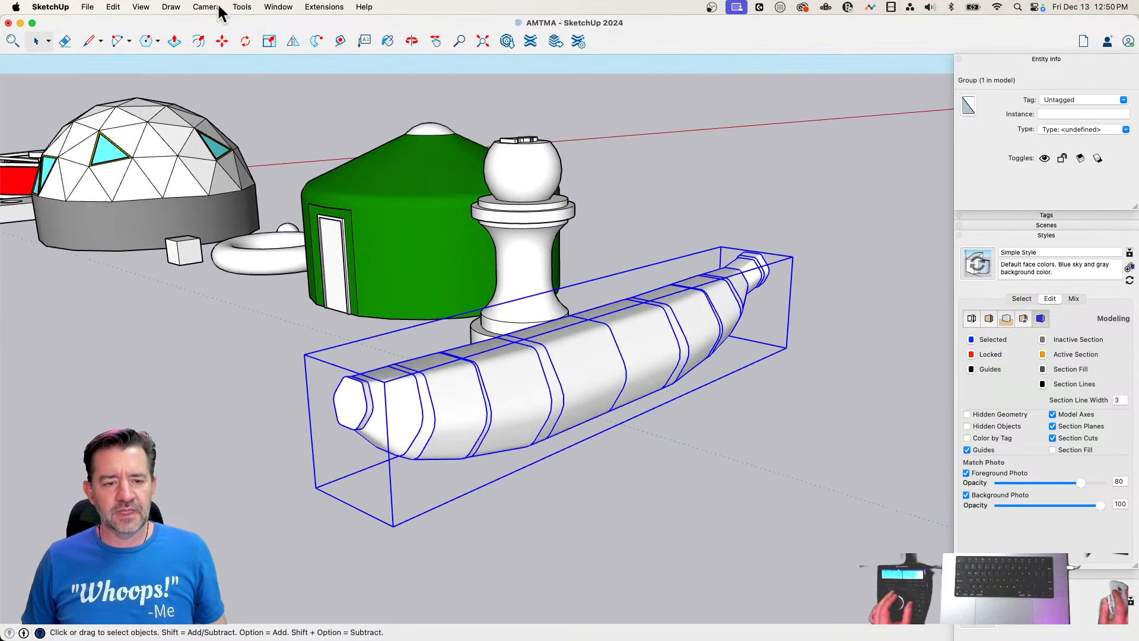
{"action": "left_click", "coordinate": [240, 7]}
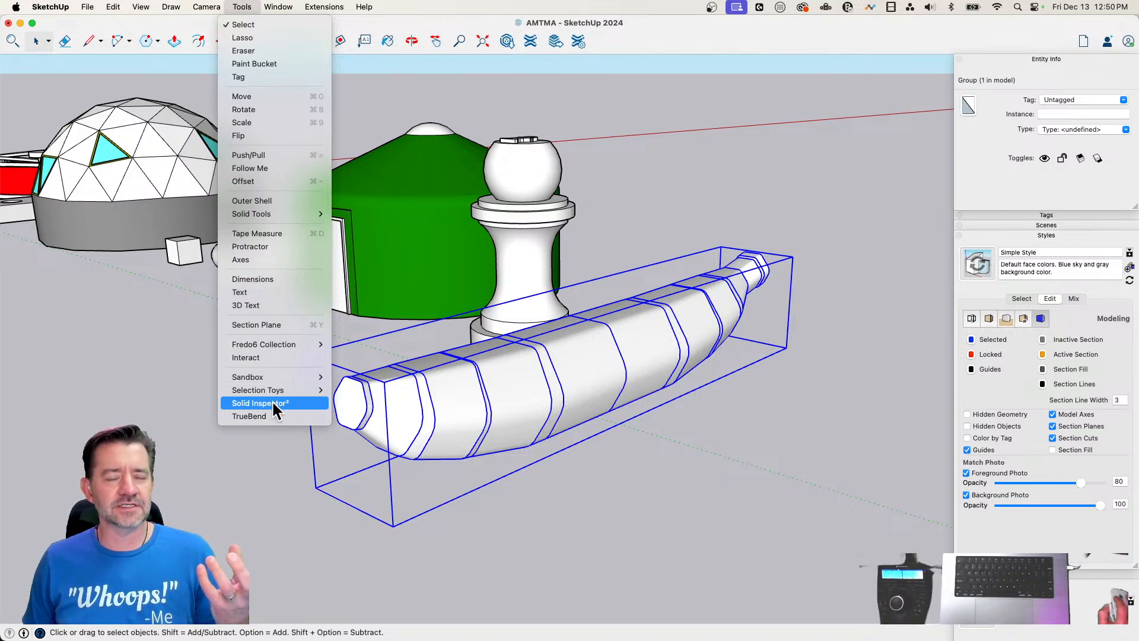
{"action": "left_click", "coordinate": [273, 402]}
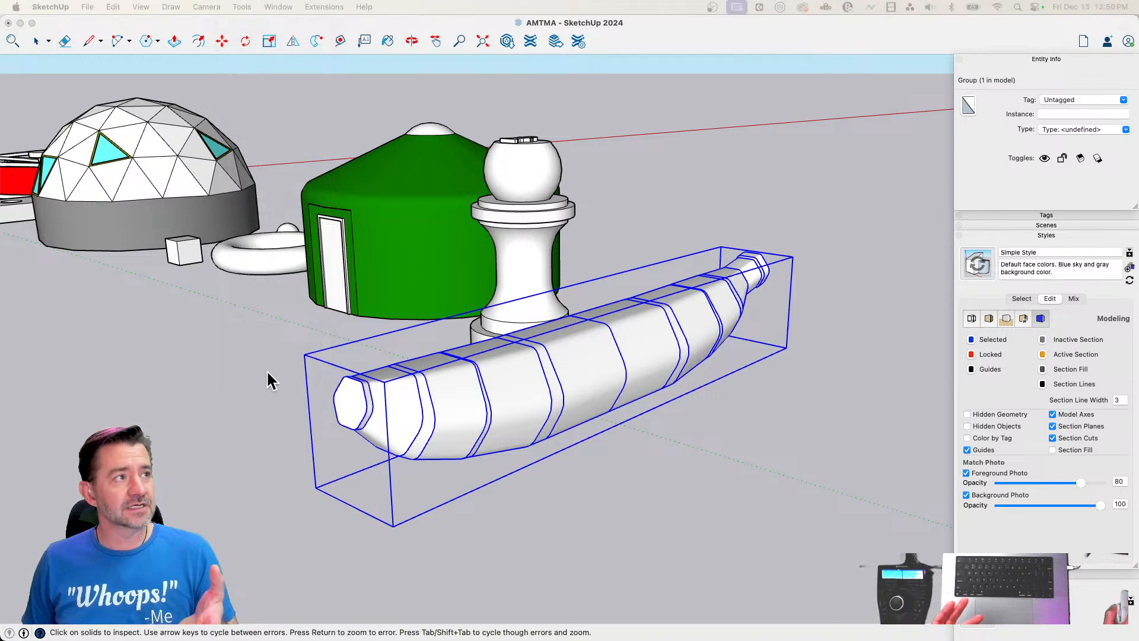
{"action": "left_click_drag", "start_coordinate": [519, 288], "coordinate": [176, 127]}
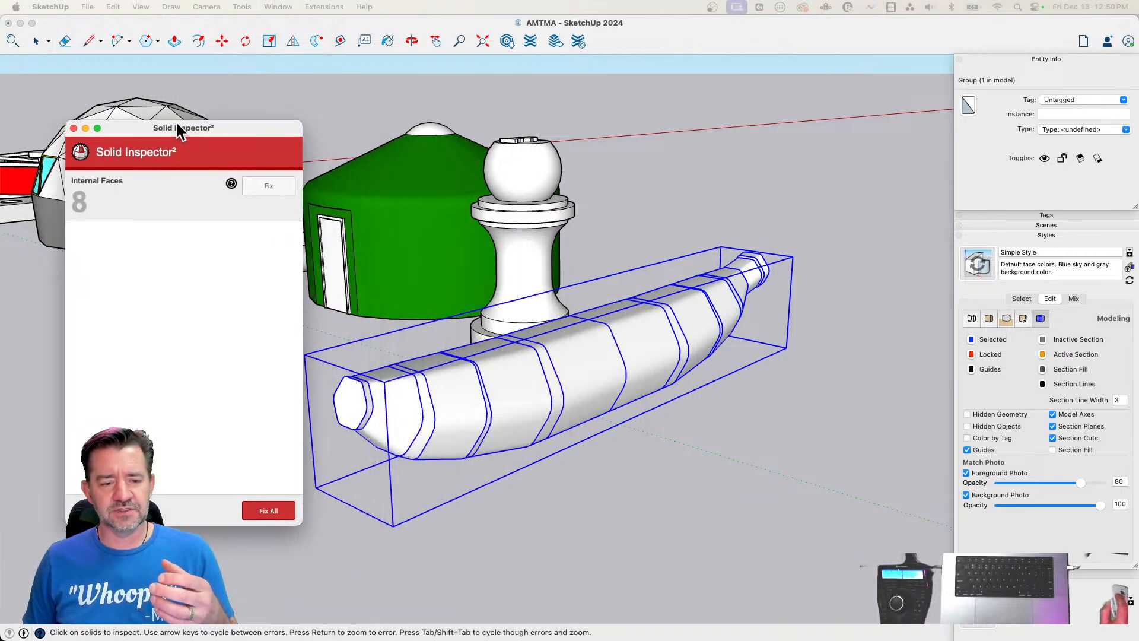
{"action": "left_click", "coordinate": [268, 188]}
{"action": "left_click", "coordinate": [74, 129]}
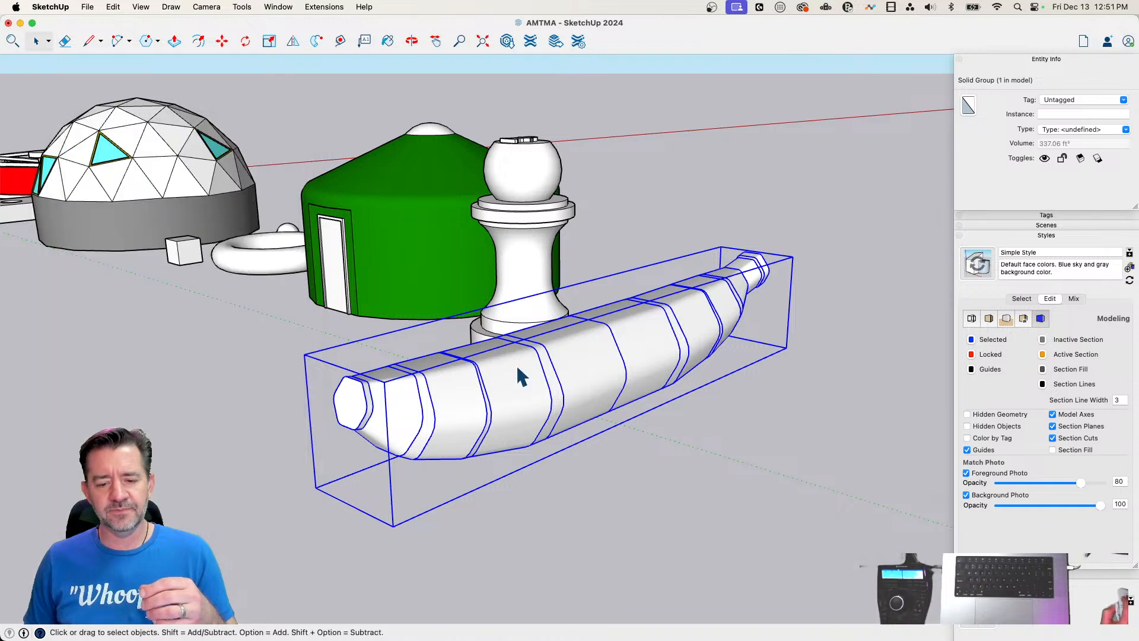
Soften all edges inside the banana-shaped group so its surface reads as smooth
{"action": "triple_click", "coordinate": [522, 376]}
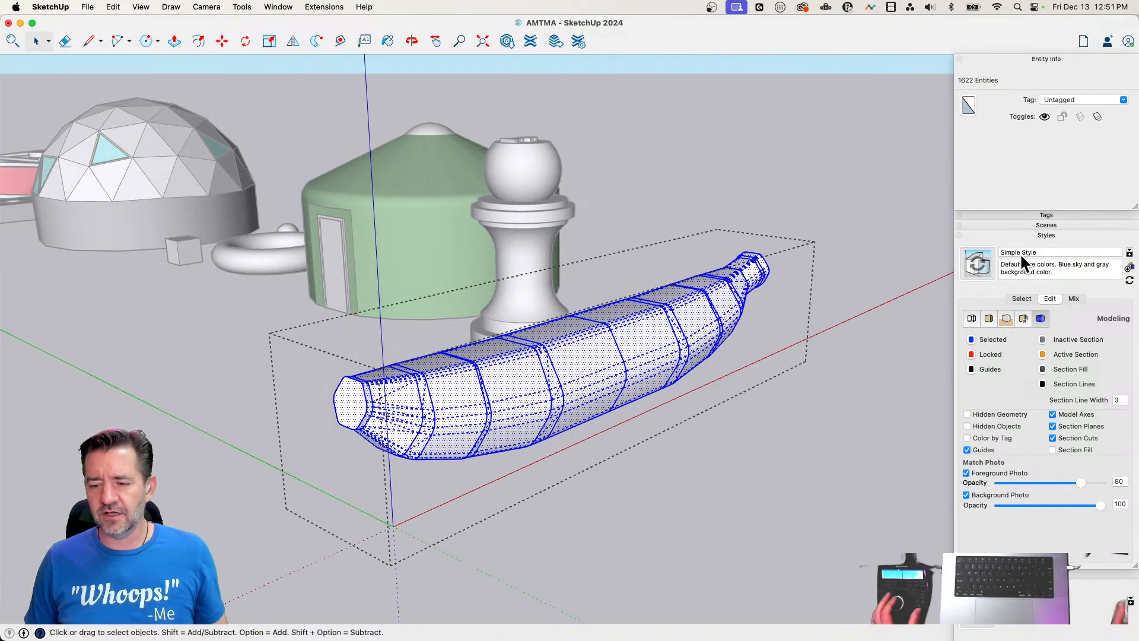
{"action": "left_click", "coordinate": [1043, 235]}
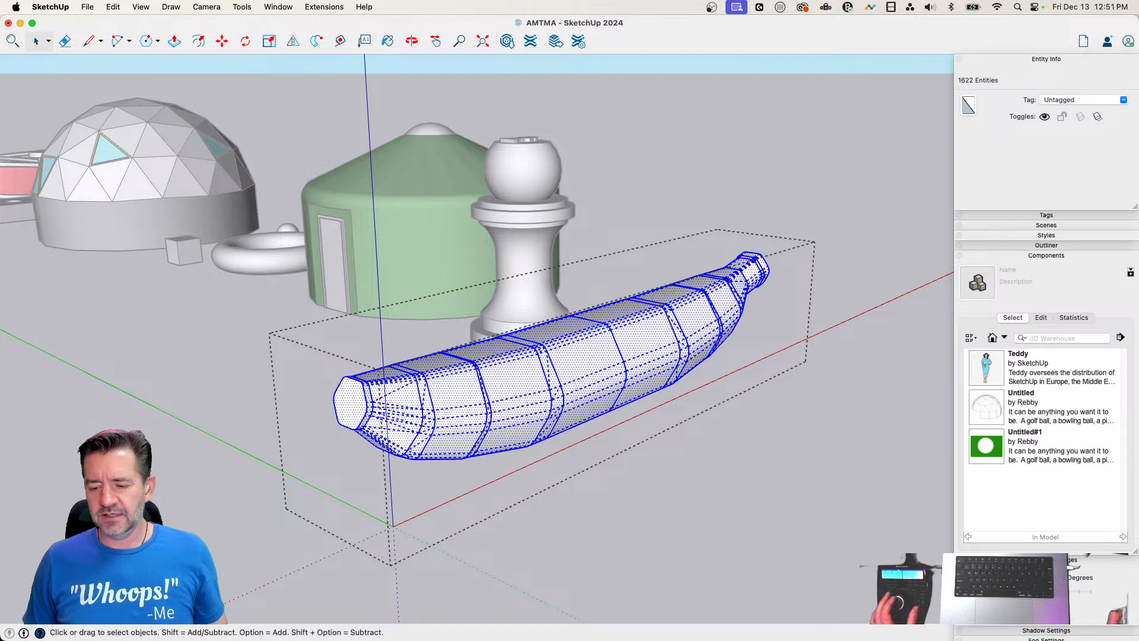
{"action": "left_click", "coordinate": [966, 629]}
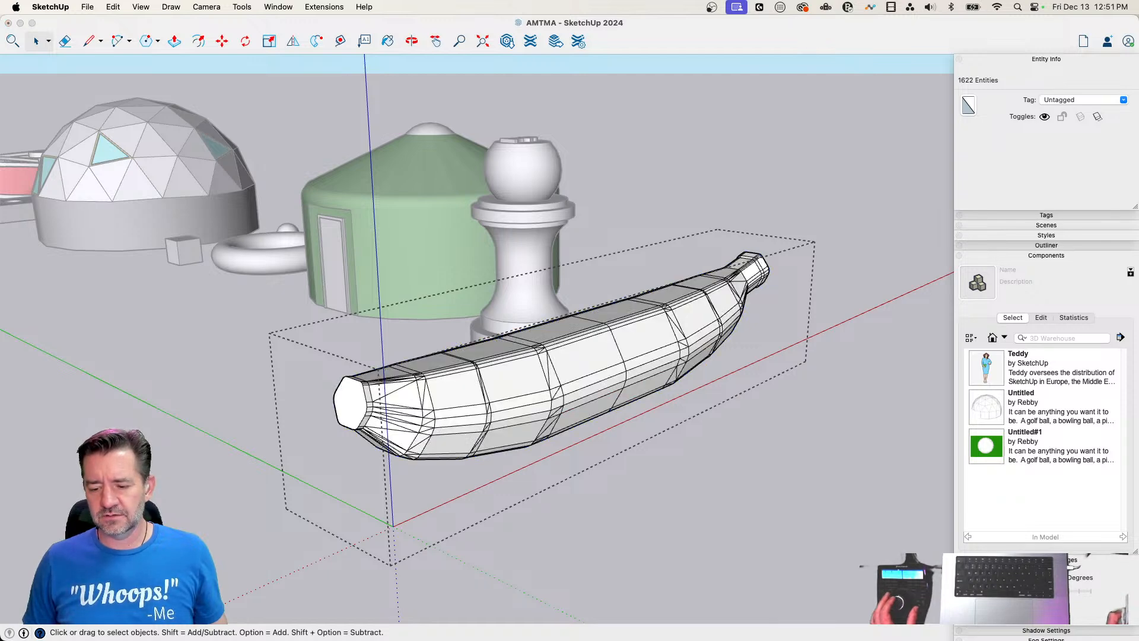
{"action": "left_click_drag", "start_coordinate": [967, 590], "coordinate": [997, 591]}
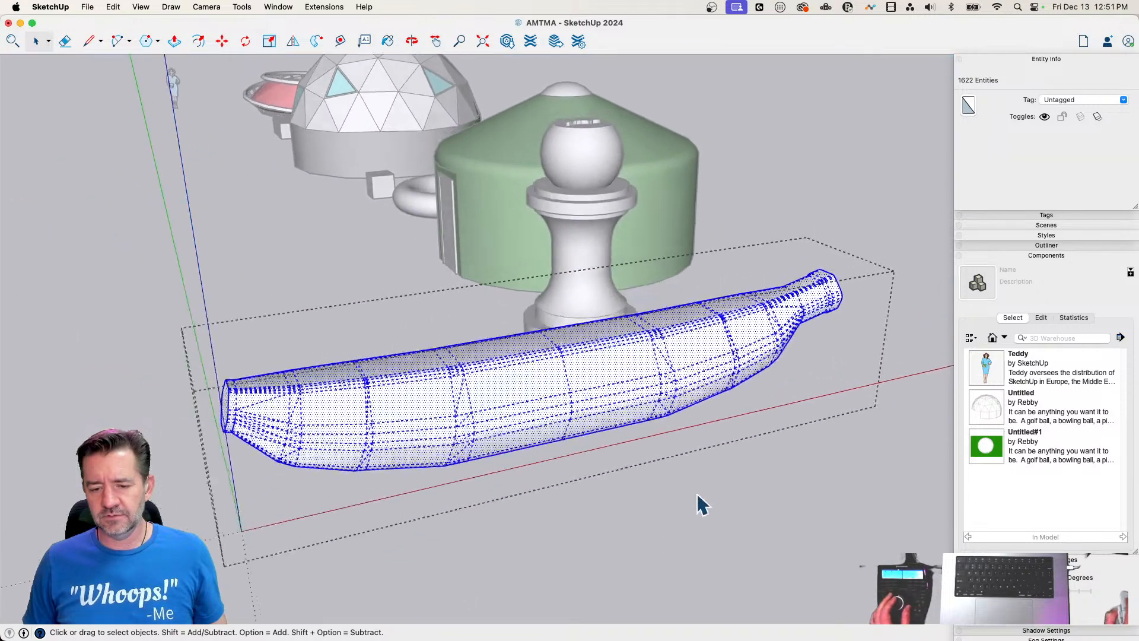
{"action": "left_click", "coordinate": [697, 494]}
Scale the banana group shorter along its length from the blunt end
{"action": "left_click", "coordinate": [628, 406]}
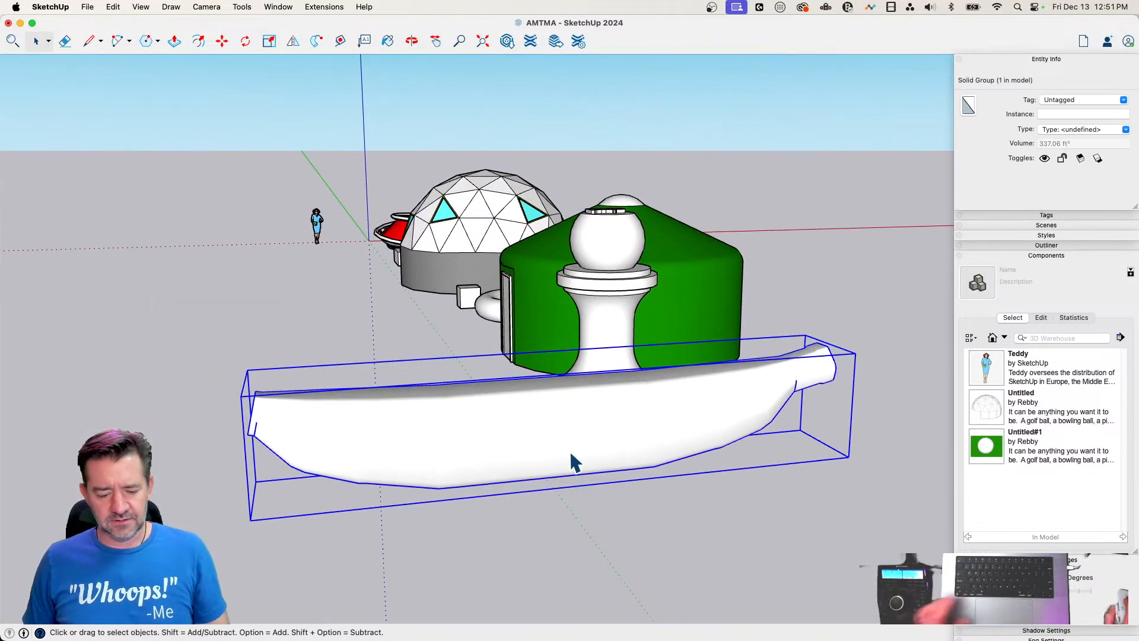
{"action": "key", "text": "s"}
{"action": "left_click", "coordinate": [261, 452]}
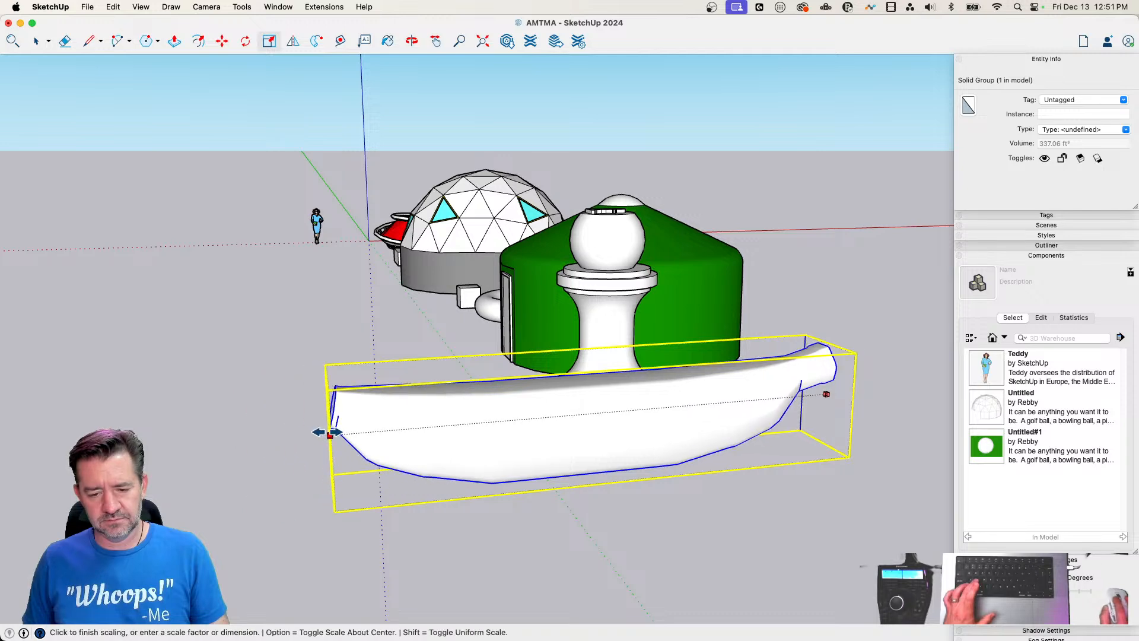
{"action": "left_click", "coordinate": [383, 426]}
{"action": "key", "text": "space"}
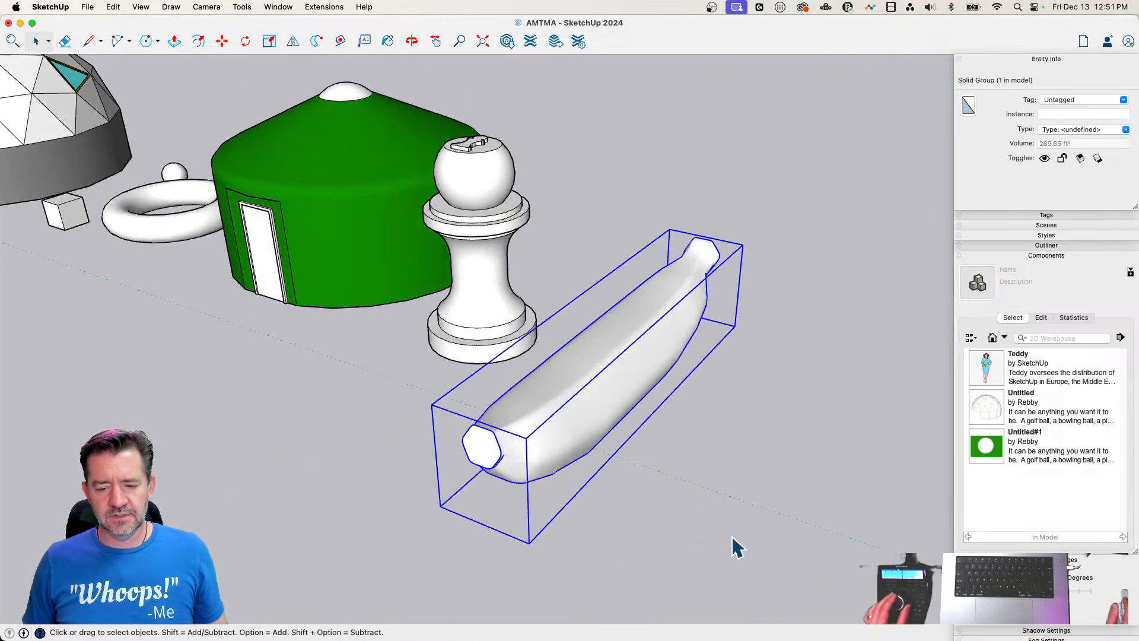
Move the banana group into the row beside the chess pawn
{"action": "left_click", "coordinate": [716, 520]}
{"action": "left_click", "coordinate": [624, 433]}
{"action": "key", "text": "m"}
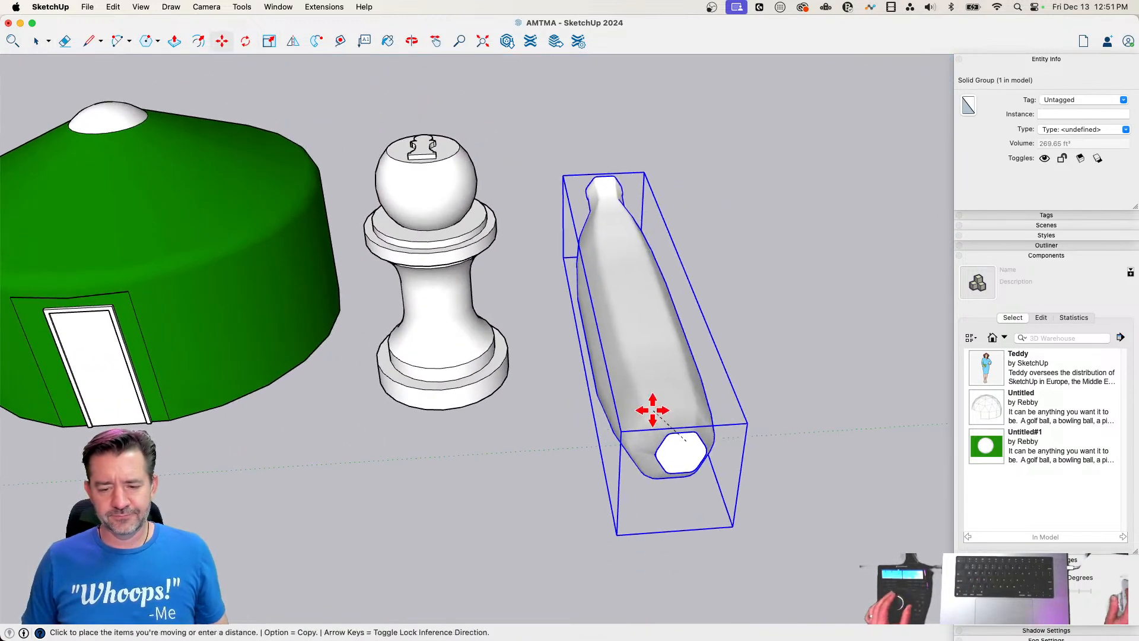
{"action": "key", "text": "space"}
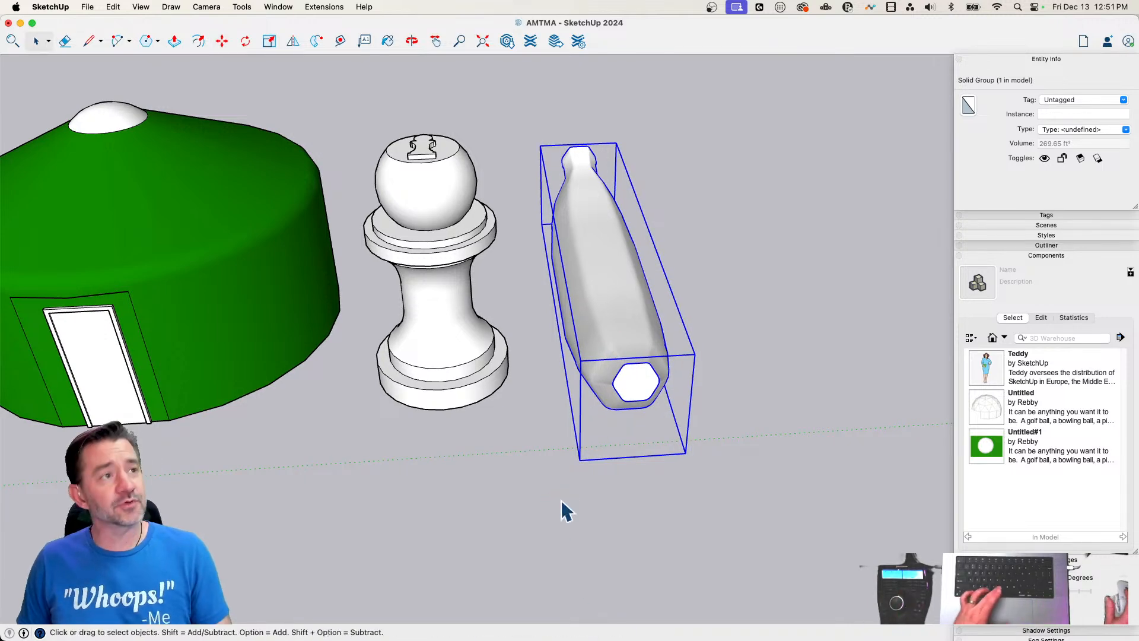
Paint the banana group yellow
{"action": "key", "text": "b"}
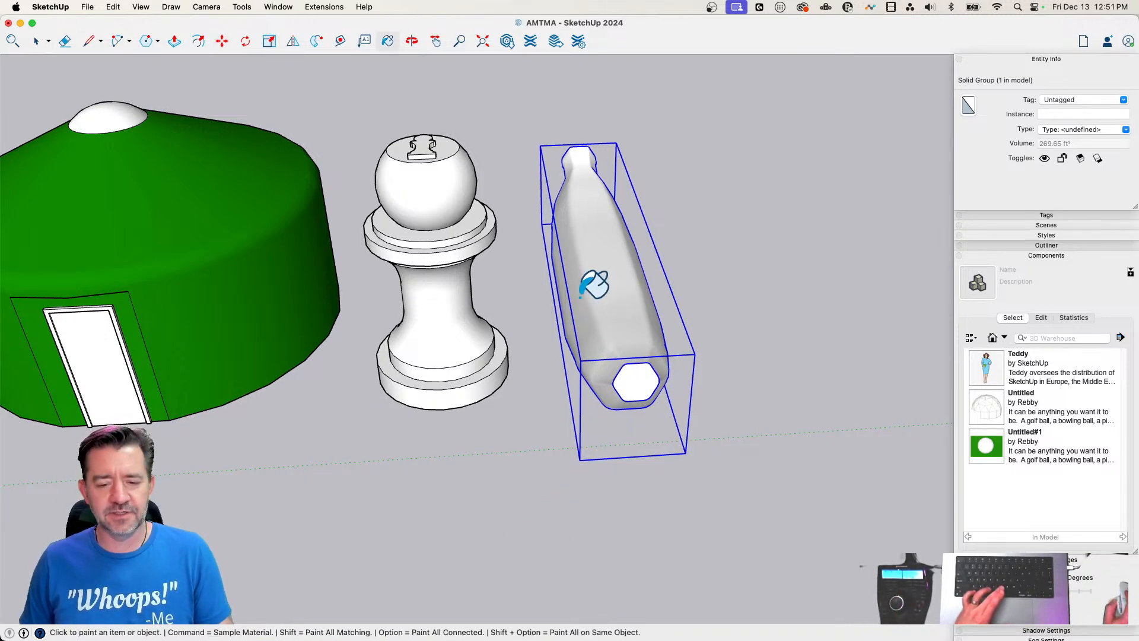
{"action": "left_click", "coordinate": [615, 272]}
{"action": "key", "text": "space"}
{"action": "left_click", "coordinate": [734, 349]}
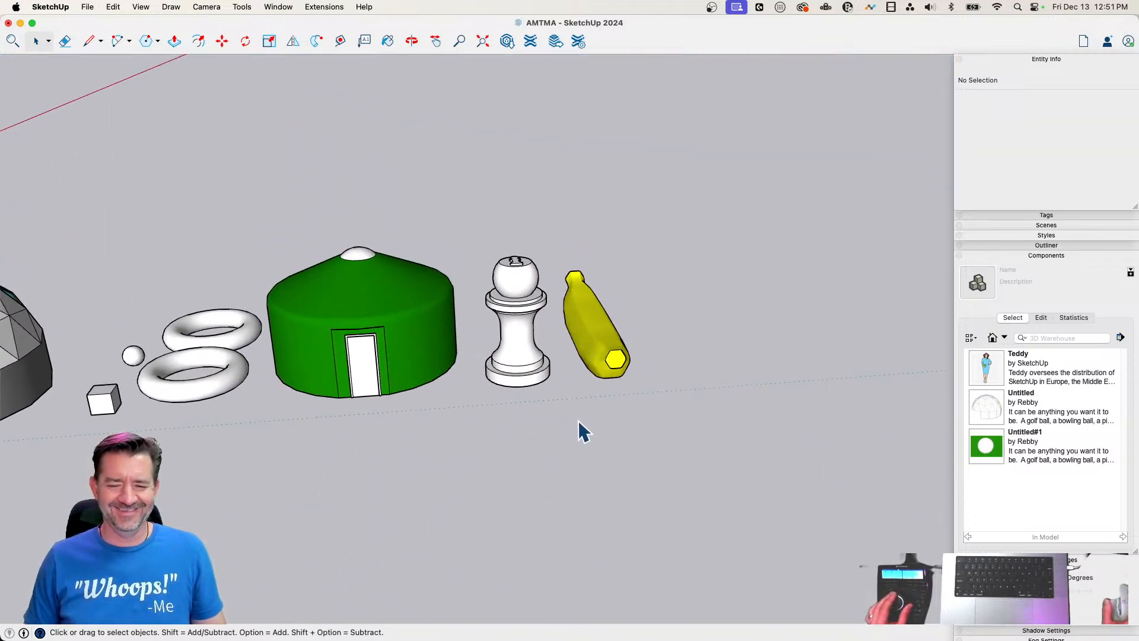
Rotate the yellow banana horizontally about its centre and reposition it beside the pawn
{"action": "left_click", "coordinate": [611, 367]}
{"action": "key", "text": "m"}
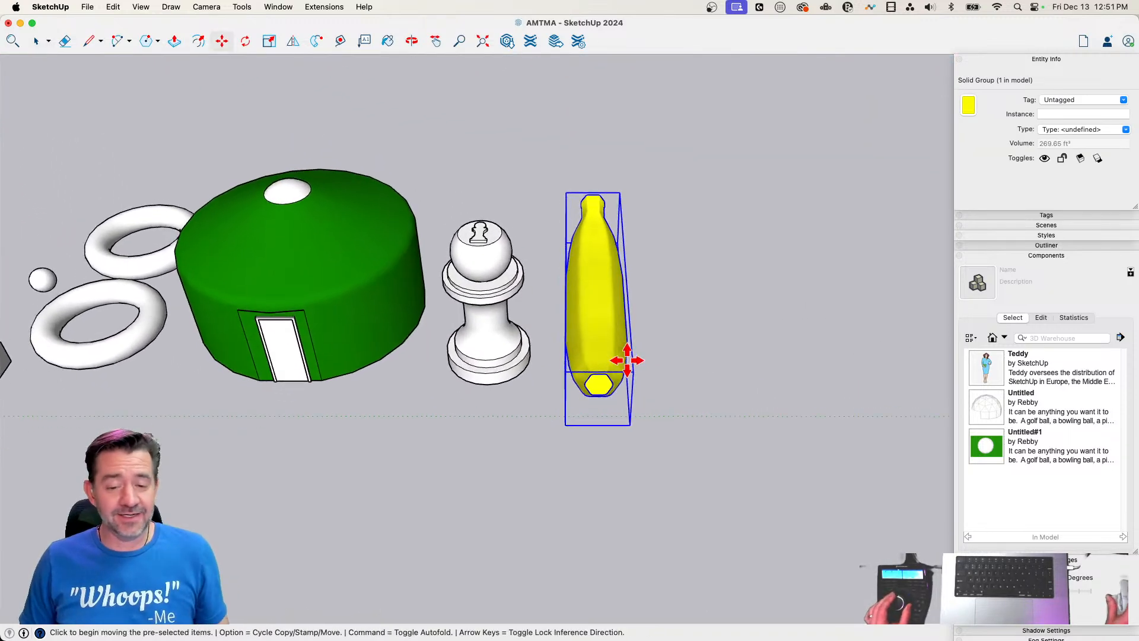
{"action": "left_click", "coordinate": [620, 347]}
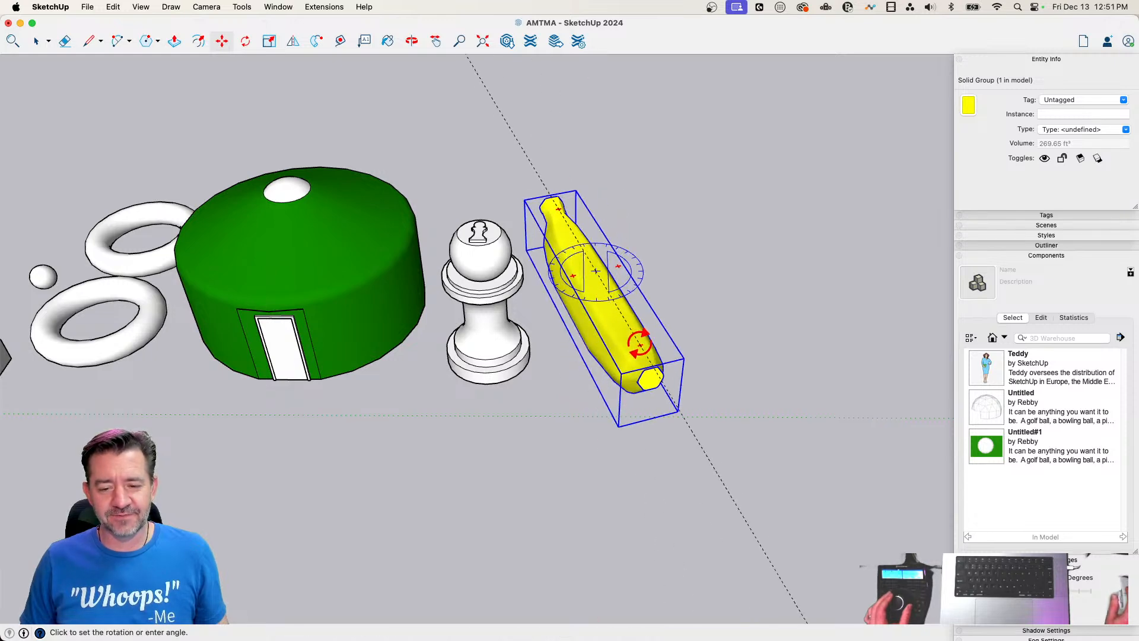
{"action": "left_click", "coordinate": [647, 339]}
{"action": "left_click", "coordinate": [592, 478]}
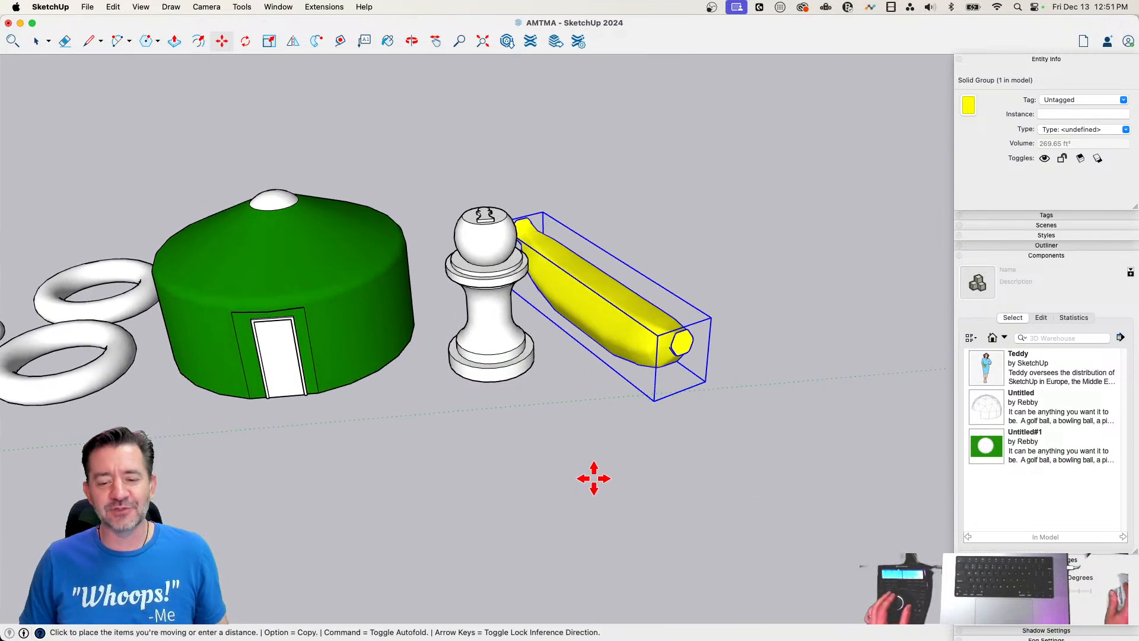
{"action": "left_click", "coordinate": [626, 477]}
{"action": "key", "text": "space"}
{"action": "left_click", "coordinate": [539, 533]}
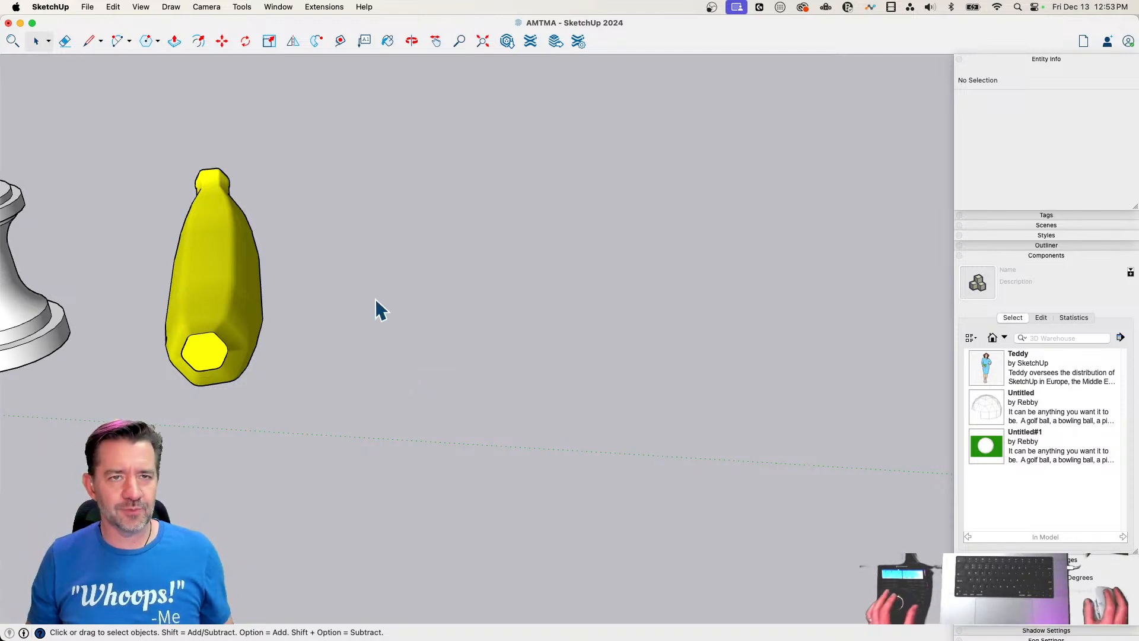
Draw a long, narrow rectangle on the ground beside the banana, extending away from it
{"action": "middle_click_drag", "start_coordinate": [380, 333], "coordinate": [388, 407]}
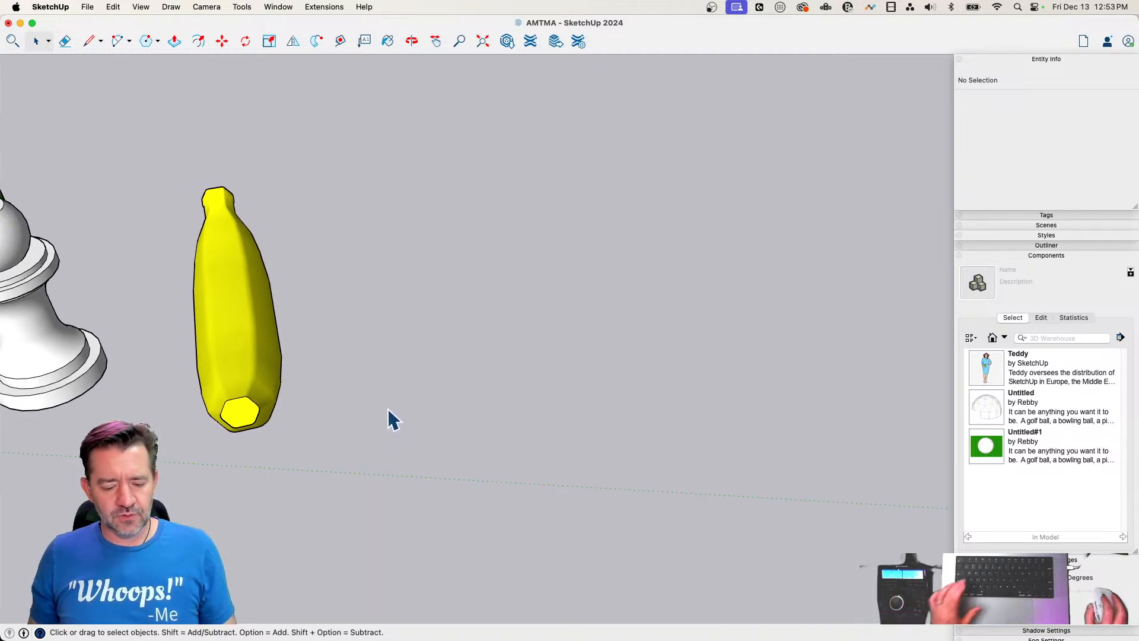
{"action": "key", "text": "r"}
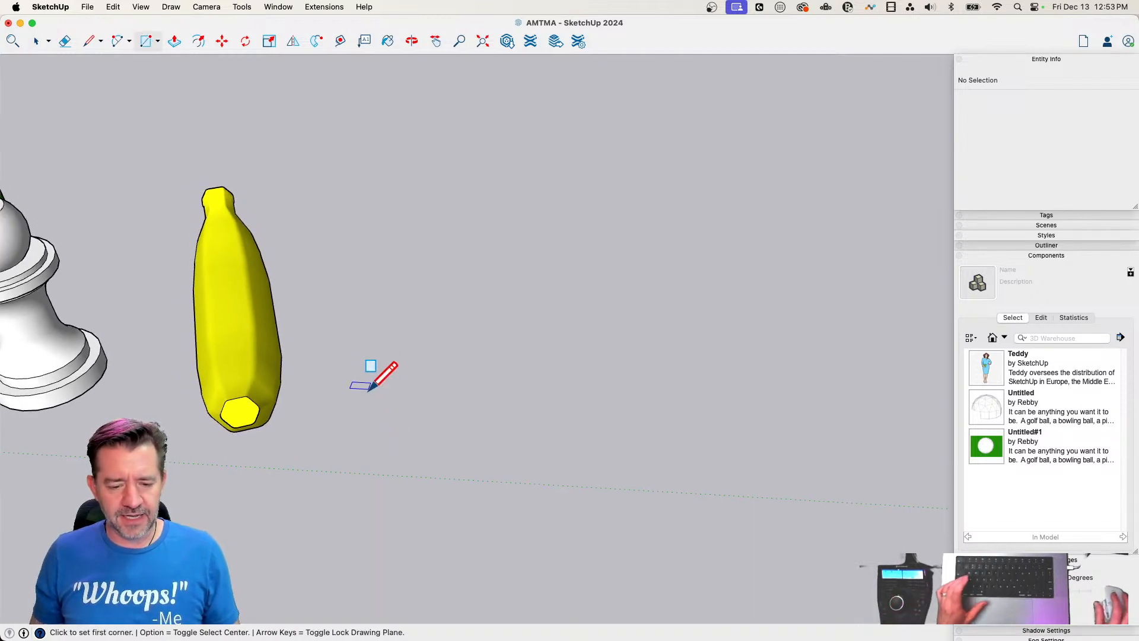
{"action": "middle_click_drag", "start_coordinate": [325, 437], "coordinate": [334, 442]}
{"action": "left_click", "coordinate": [305, 447]}
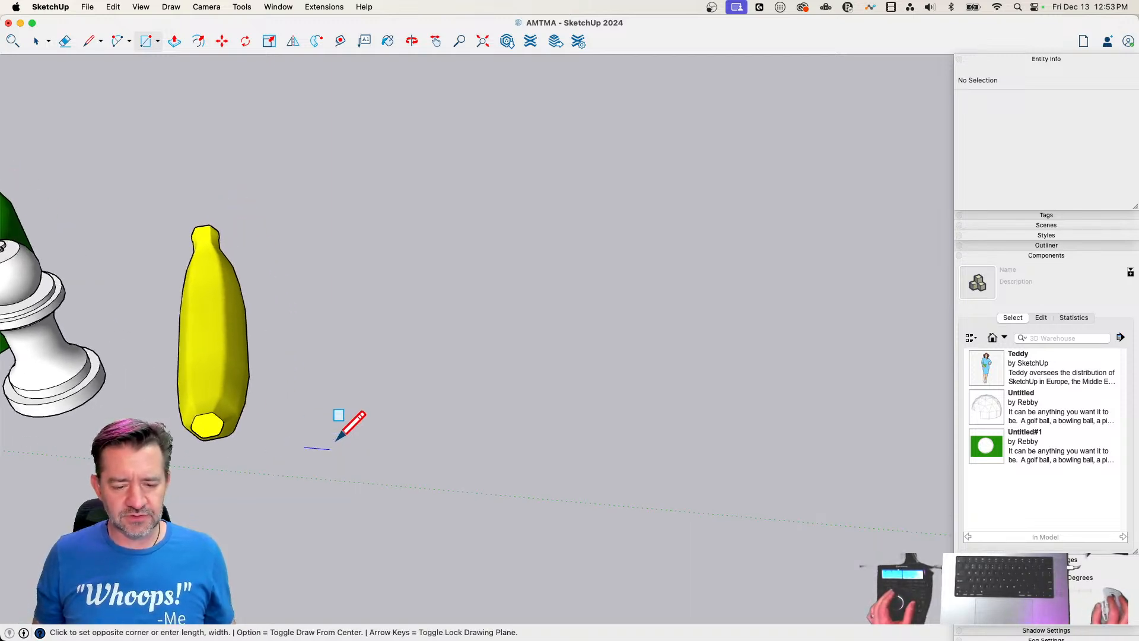
{"action": "left_click", "coordinate": [786, 421]}
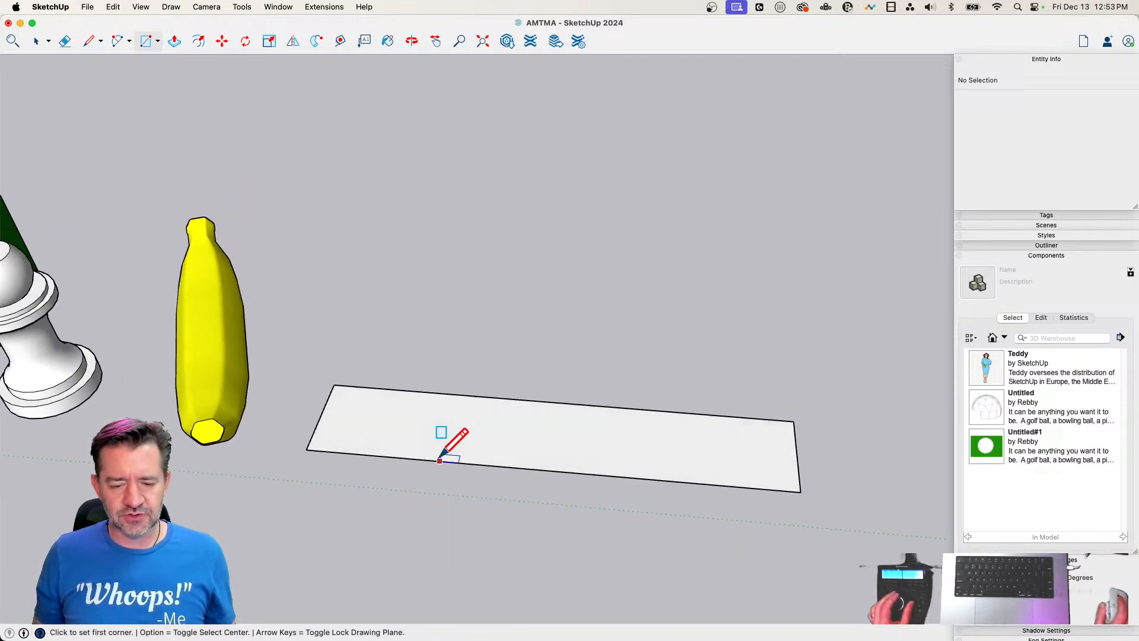
{"action": "key", "text": "space"}
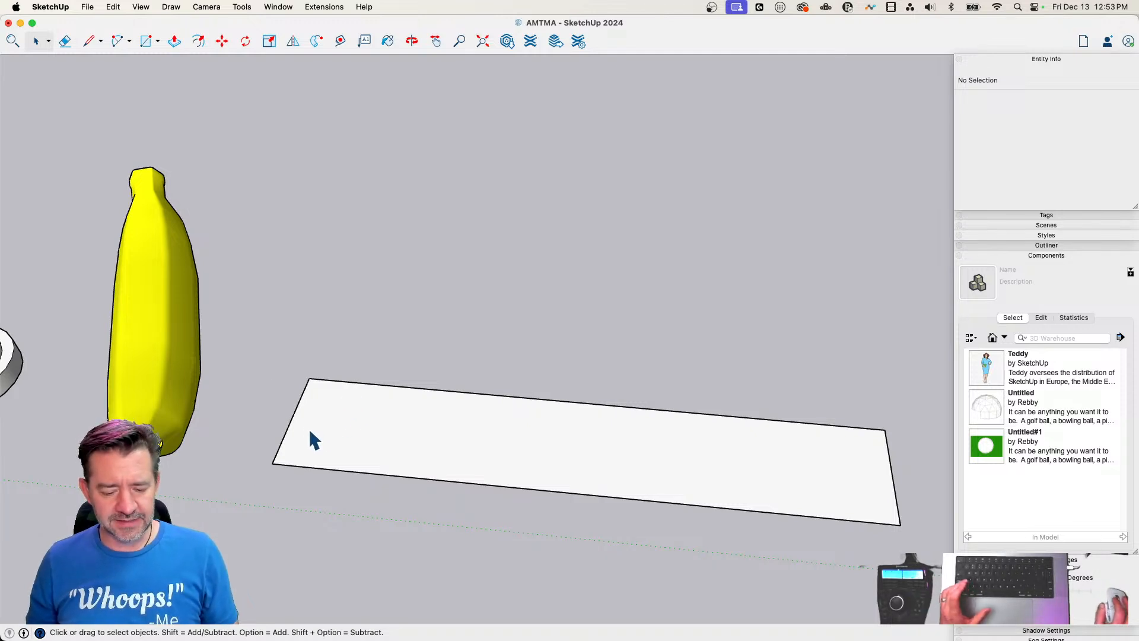
Draw a line along the rectangle's length between the midpoints of its short edges
{"action": "key", "text": "l"}
{"action": "left_click", "coordinate": [291, 418]}
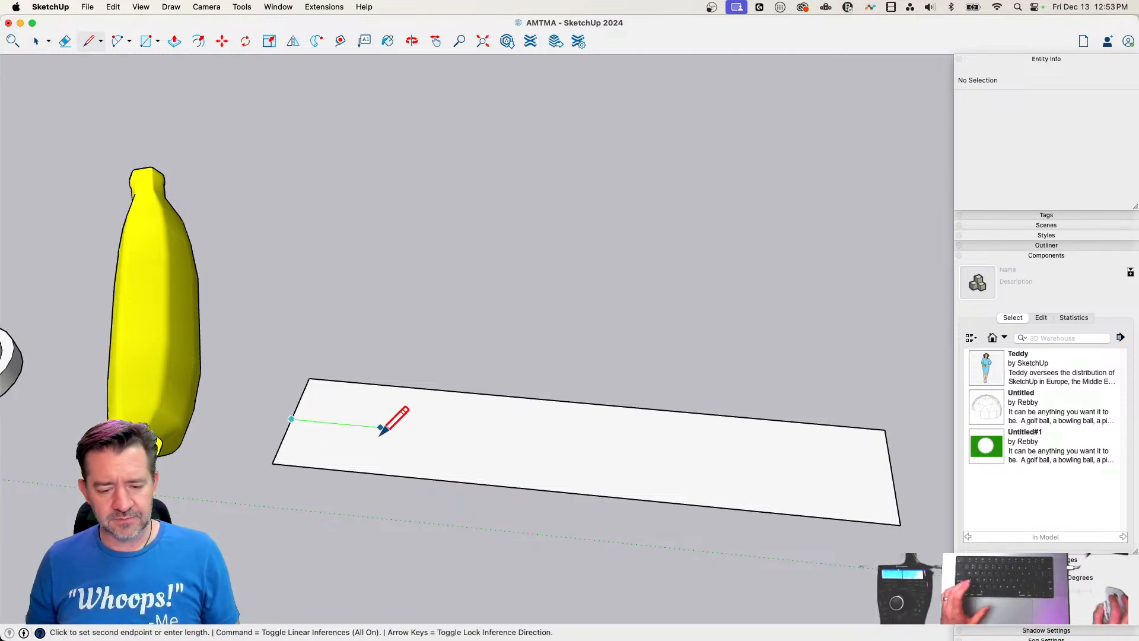
{"action": "left_click", "coordinate": [893, 474]}
Draw a circle centred on the rectangle's midline at the end nearest the banana
{"action": "scroll", "coordinate": [211, 437], "scroll_direction": "up", "scroll_amount": 3}
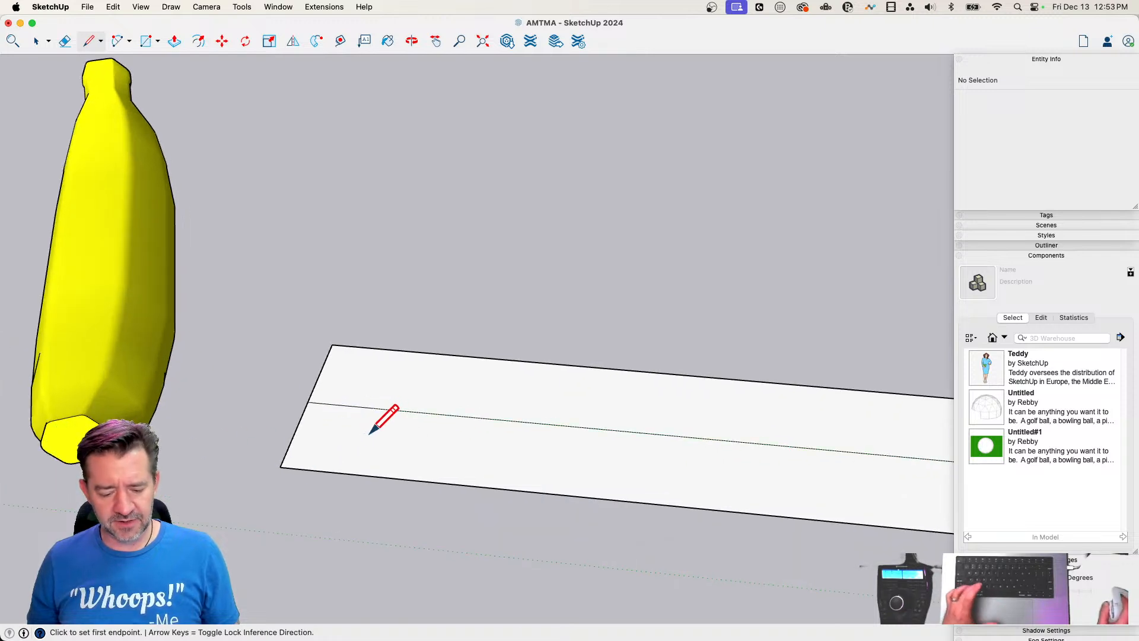
{"action": "key", "text": "c"}
{"action": "left_click", "coordinate": [347, 405]}
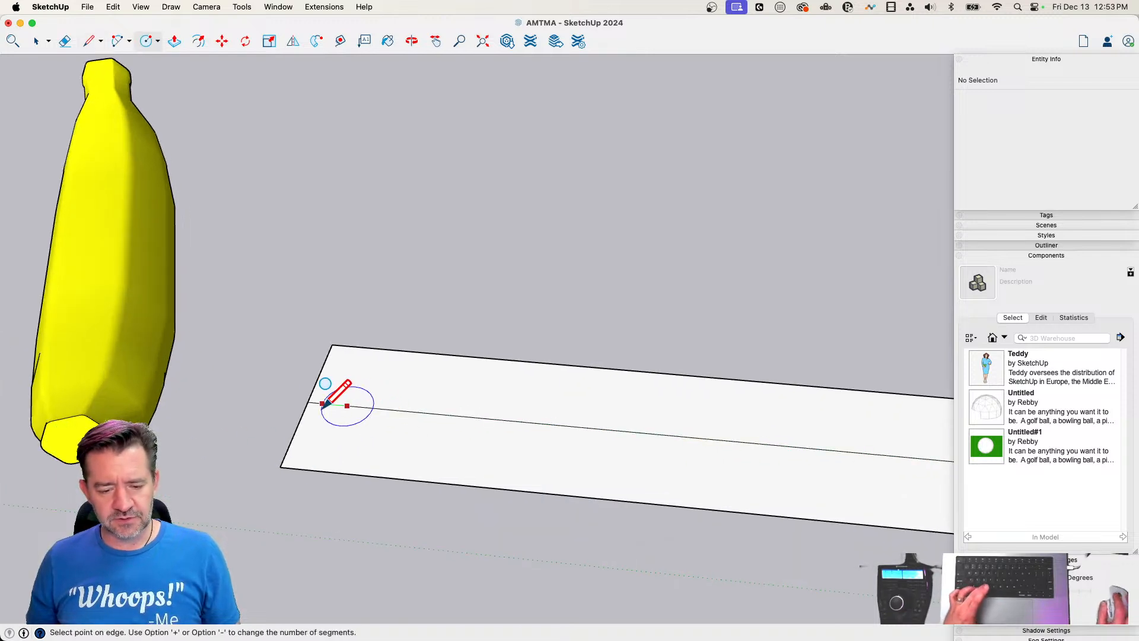
{"action": "left_click", "coordinate": [321, 386]}
Copy both halves of the circle edge to edge along the midline, making a row of nine circles
{"action": "key", "text": "space"}
{"action": "left_click", "coordinate": [350, 424]}
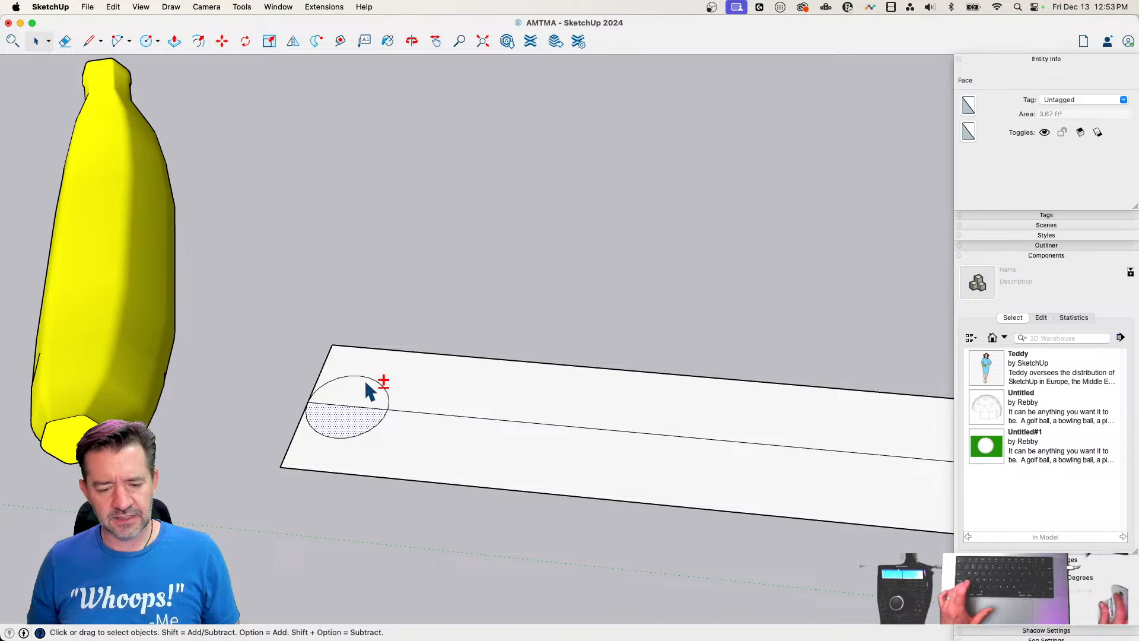
{"action": "key", "text": "m"}
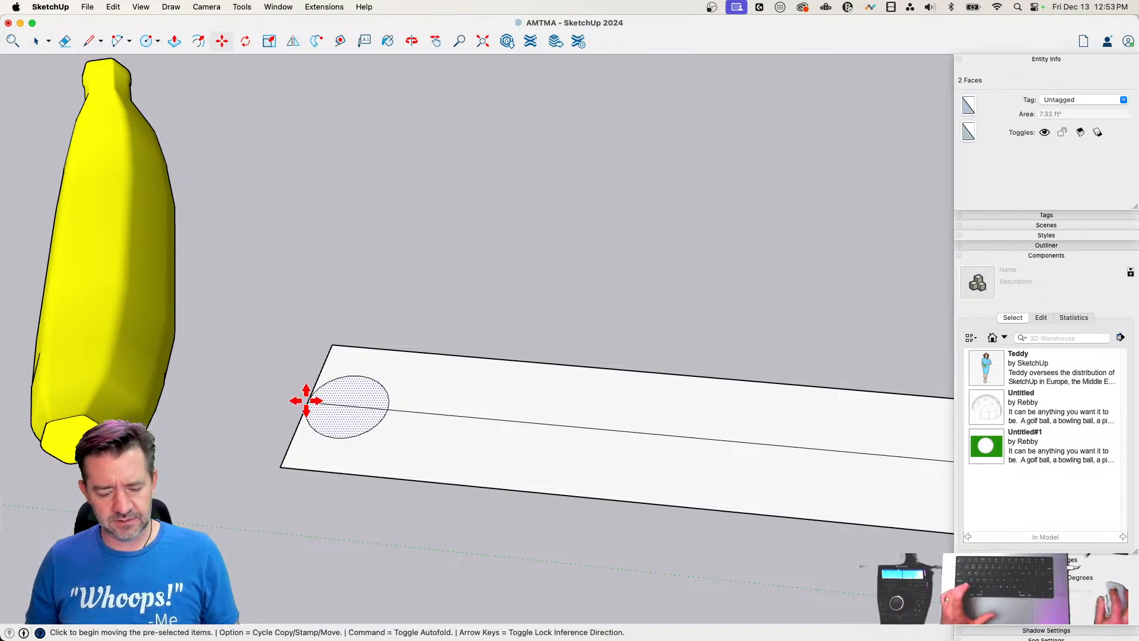
{"action": "left_click", "coordinate": [308, 404]}
{"action": "key", "text": "alt"}
{"action": "left_click", "coordinate": [387, 409]}
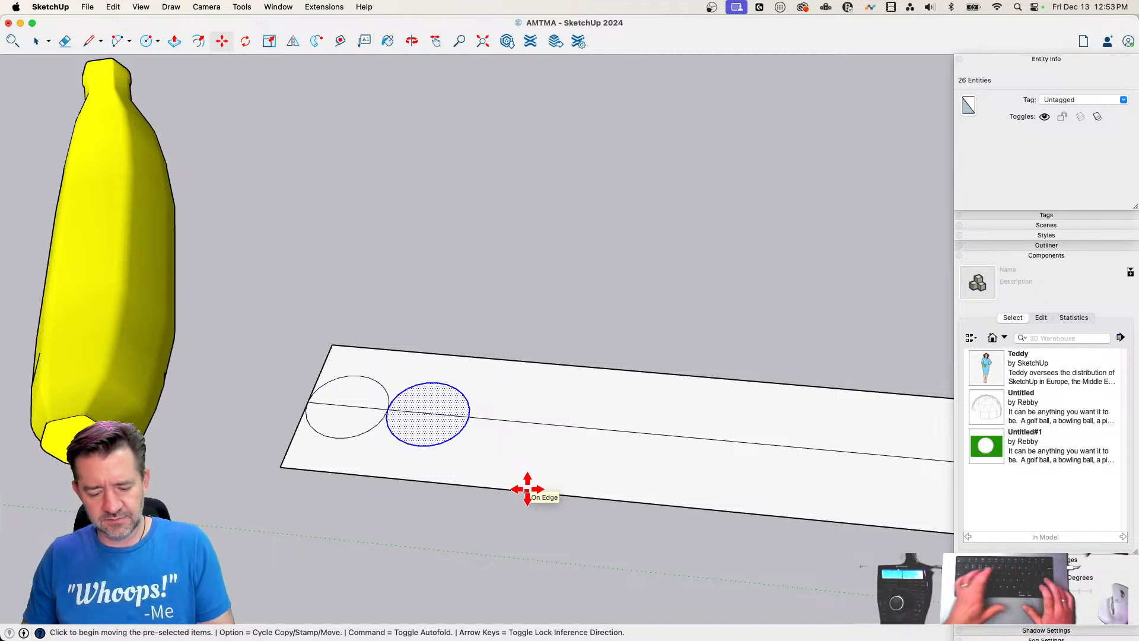
{"action": "key", "text": "Return"}
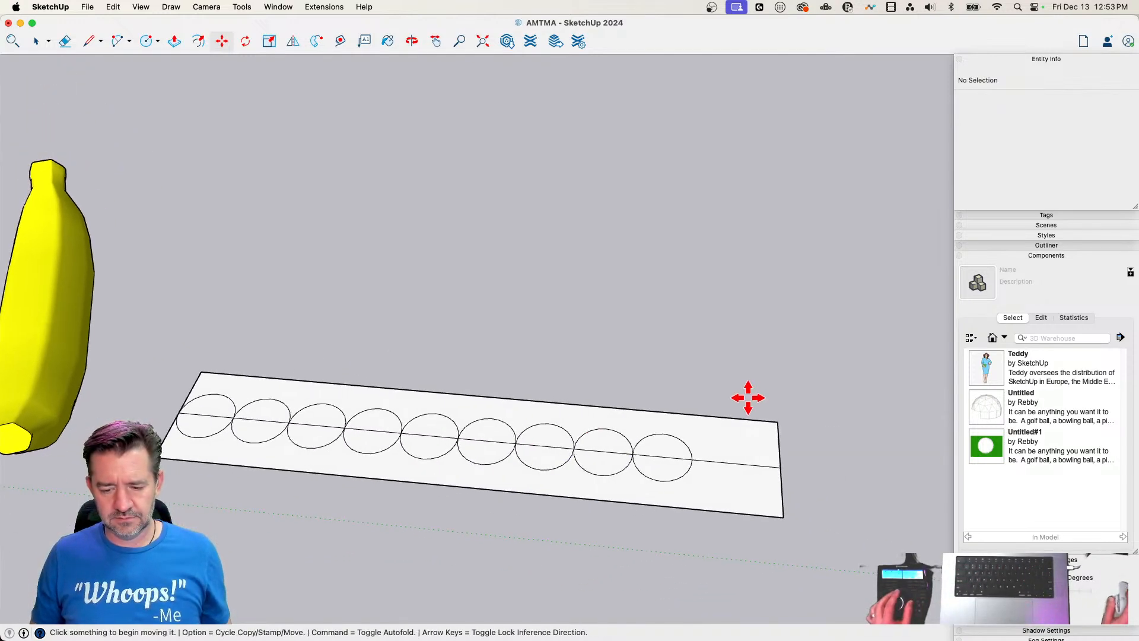
Erase the rectangle's outline and the leftover midline, keeping only the row of circles and the line through them
{"action": "key", "text": "e"}
{"action": "mouse_move", "coordinate": [742, 400]}
{"action": "left_mouse_down"}
{"action": "mouse_move", "coordinate": [807, 470]}
{"action": "mouse_move", "coordinate": [740, 547]}
{"action": "mouse_move", "coordinate": [766, 531]}
{"action": "left_mouse_up"}
{"action": "left_click", "coordinate": [791, 496]}
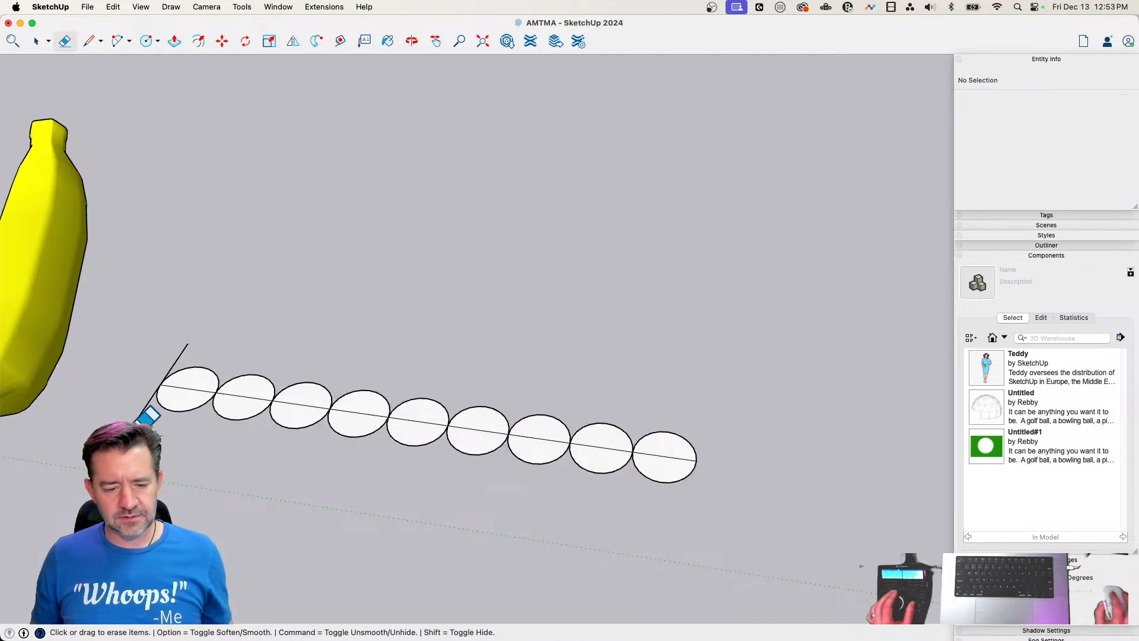
{"action": "left_click", "coordinate": [181, 353]}
{"action": "left_click", "coordinate": [200, 391]}
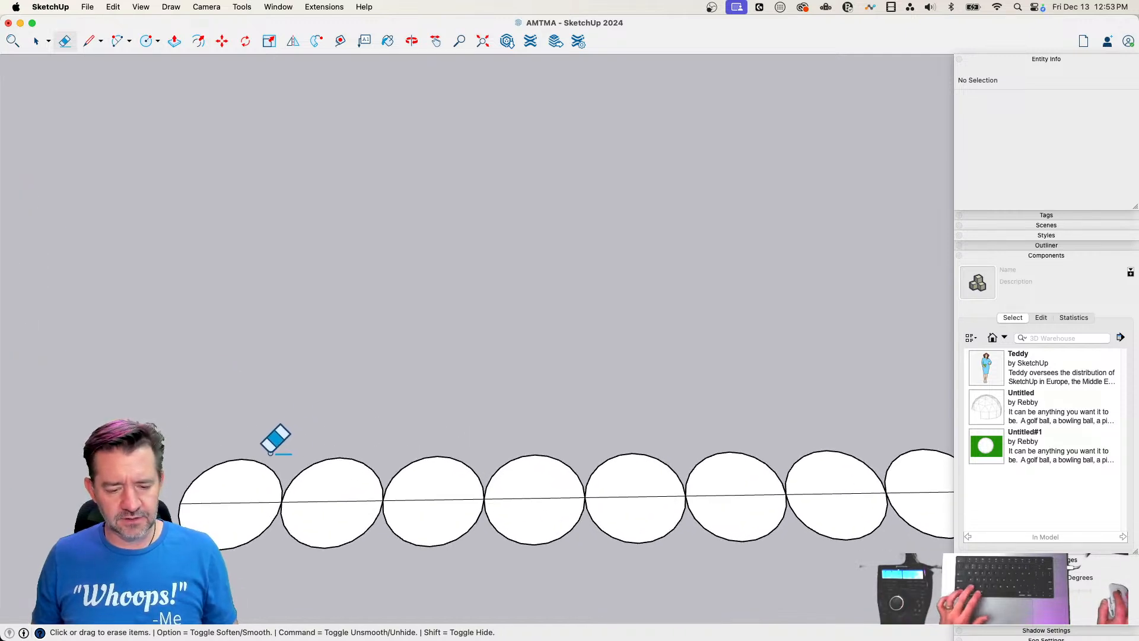
Erase the midline and alternating upper and lower halves of the circles, leaving one continuous wavy line
{"action": "left_click", "coordinate": [264, 461]}
{"action": "left_click_drag", "start_coordinate": [343, 502], "coordinate": [337, 568]}
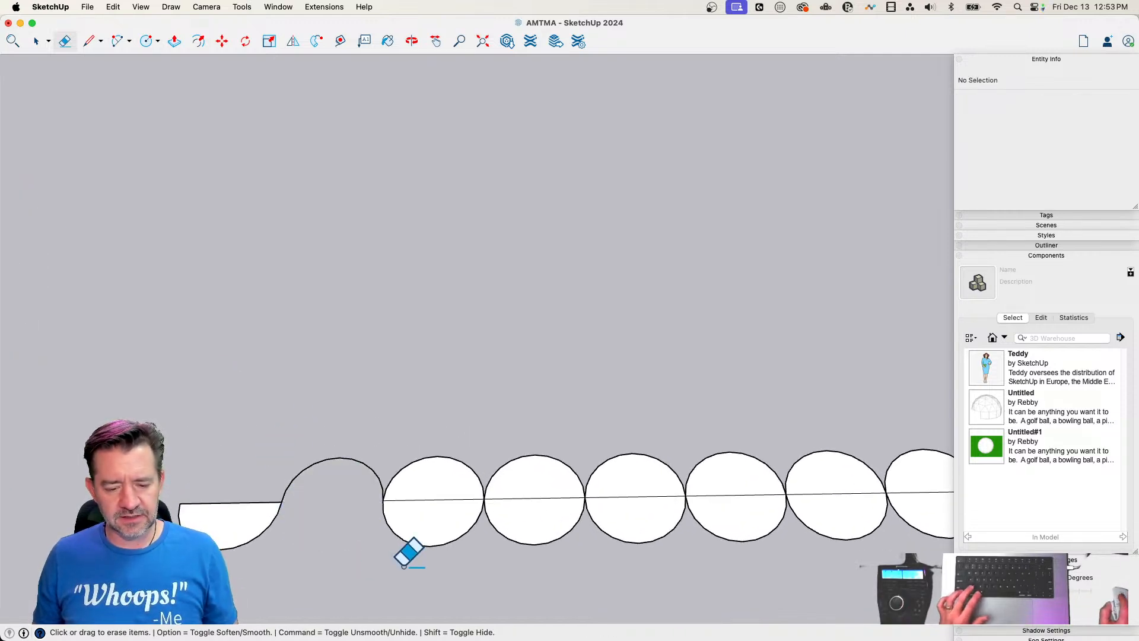
{"action": "left_click_drag", "start_coordinate": [432, 515], "coordinate": [439, 447]}
{"action": "left_click_drag", "start_coordinate": [557, 494], "coordinate": [565, 562]}
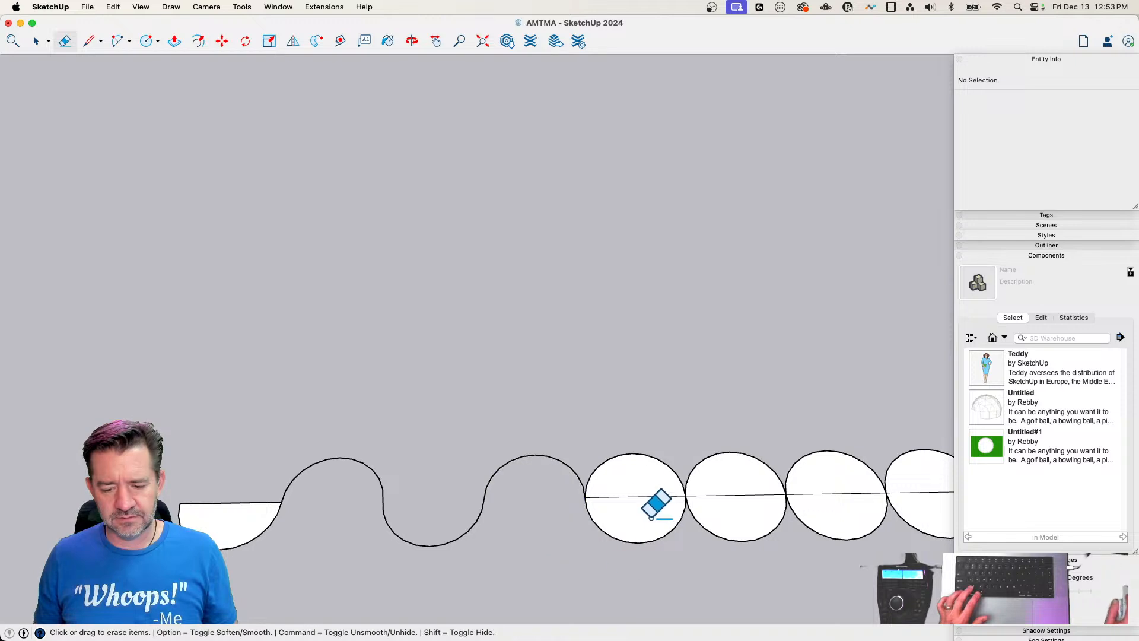
{"action": "left_click_drag", "start_coordinate": [651, 517], "coordinate": [642, 437]}
{"action": "left_click_drag", "start_coordinate": [736, 483], "coordinate": [764, 547]}
{"action": "left_click_drag", "start_coordinate": [848, 506], "coordinate": [859, 446]}
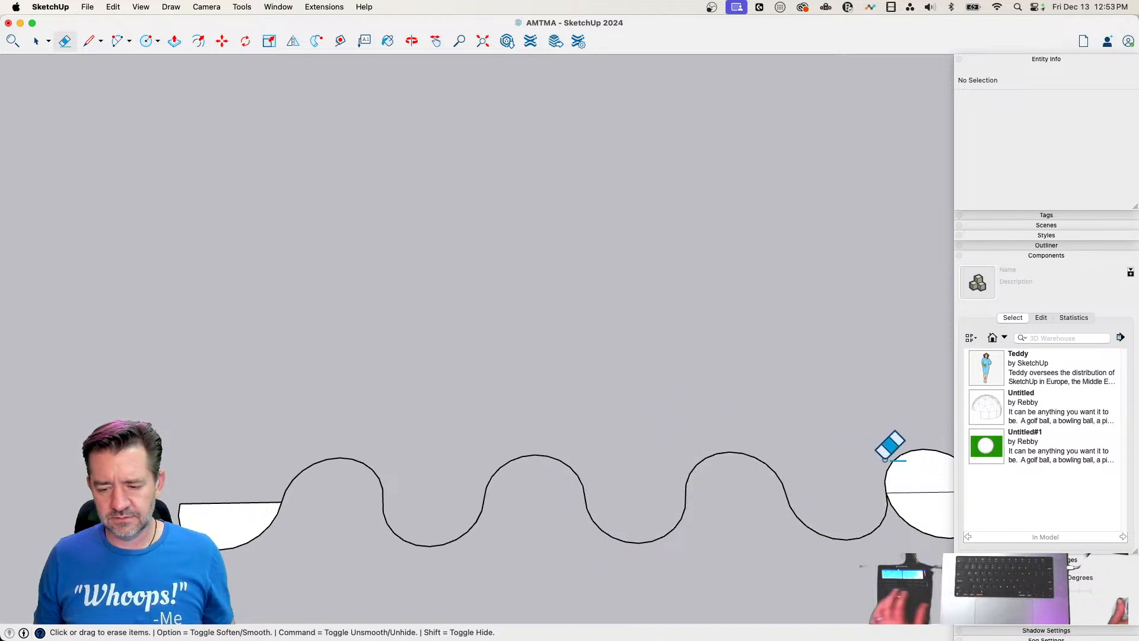
{"action": "left_click_drag", "start_coordinate": [824, 507], "coordinate": [856, 582]}
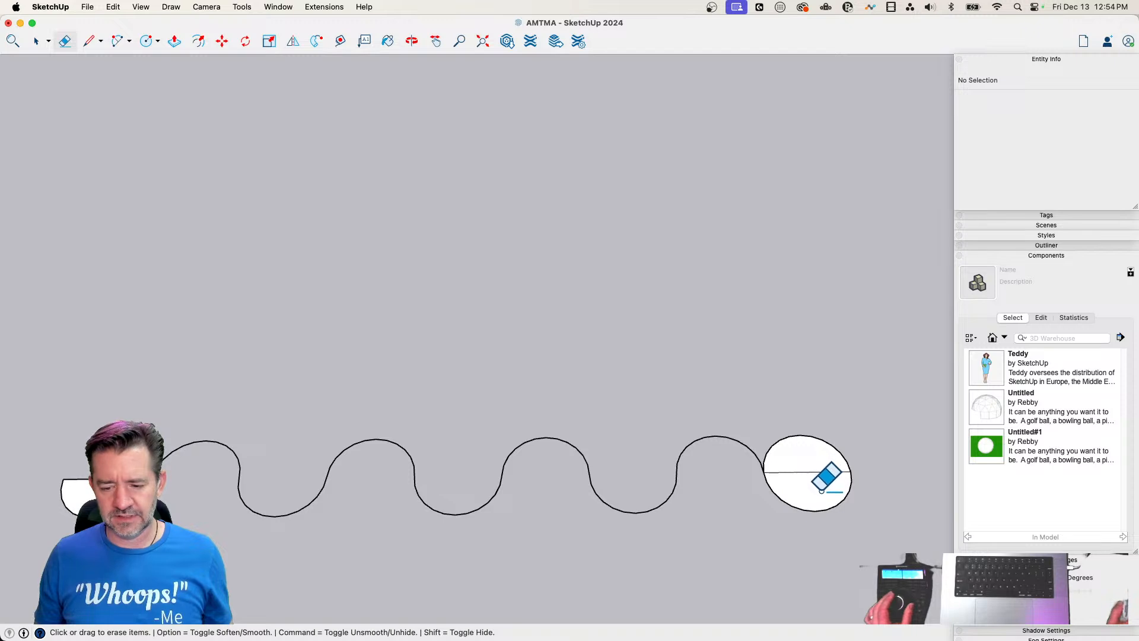
{"action": "mouse_move", "coordinate": [821, 491]}
{"action": "left_mouse_down"}
{"action": "mouse_move", "coordinate": [801, 378]}
{"action": "mouse_move", "coordinate": [799, 388]}
{"action": "left_mouse_up"}
{"action": "left_click_drag", "start_coordinate": [76, 491], "coordinate": [83, 463]}
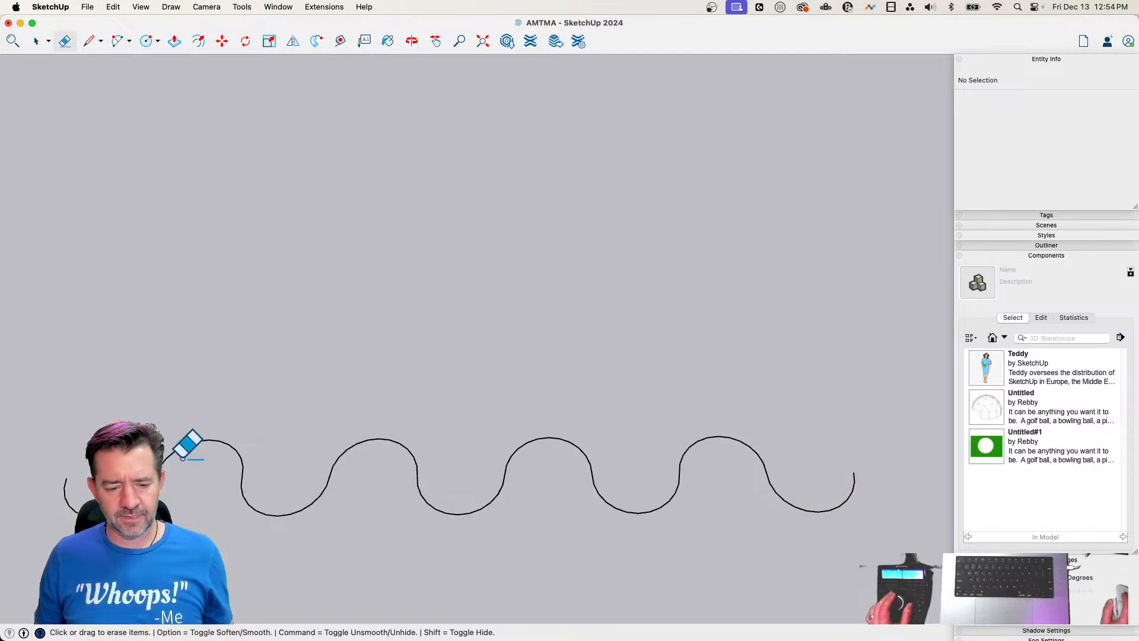
Weld all the arcs of the wavy line into a single curve
{"action": "key", "text": "space"}
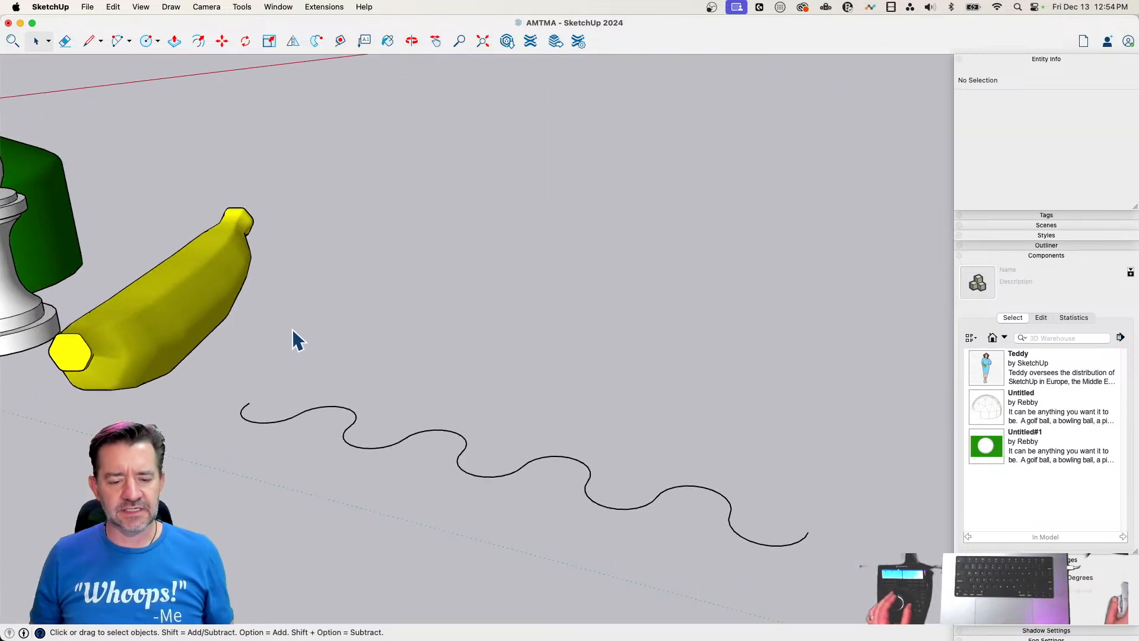
{"action": "left_click", "coordinate": [307, 418]}
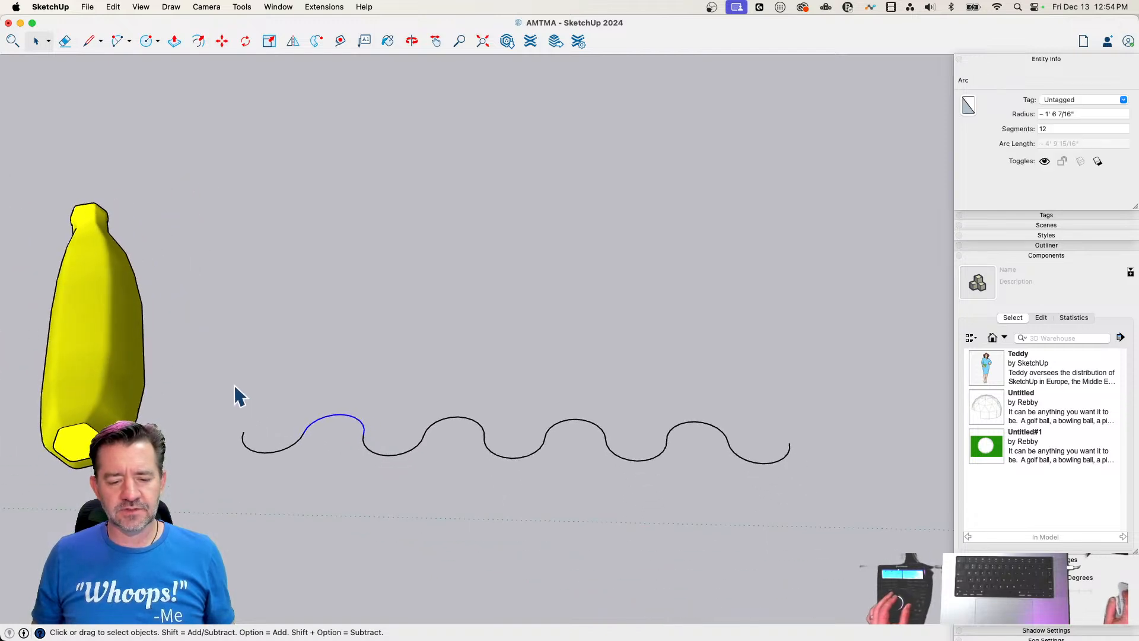
{"action": "left_click_drag", "start_coordinate": [402, 454], "coordinate": [826, 510]}
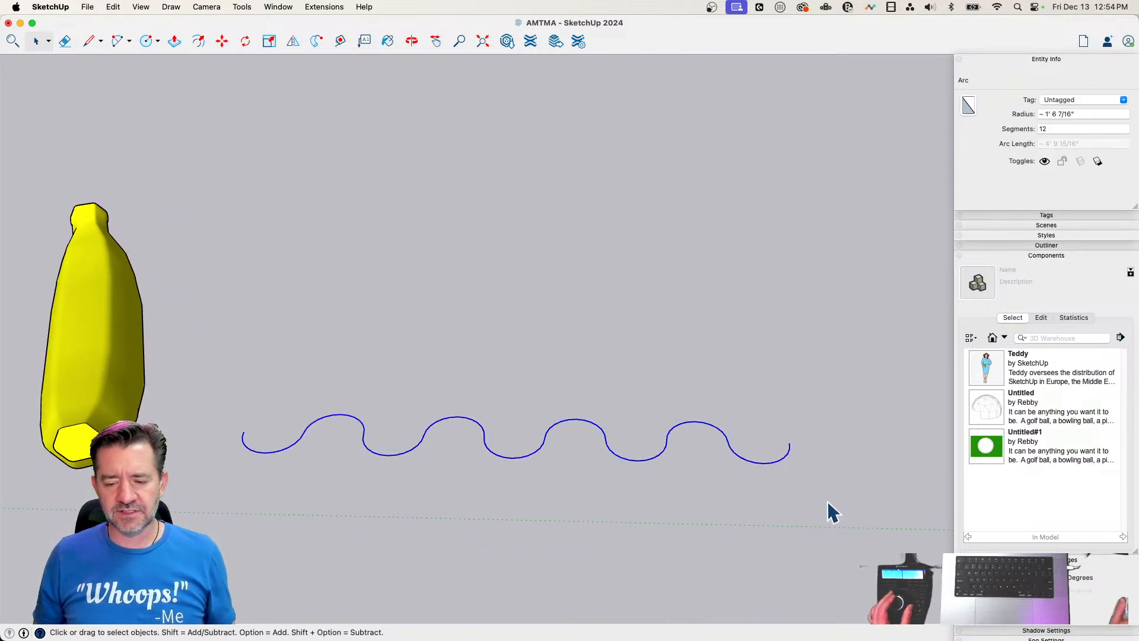
{"action": "right_click", "coordinate": [739, 459]}
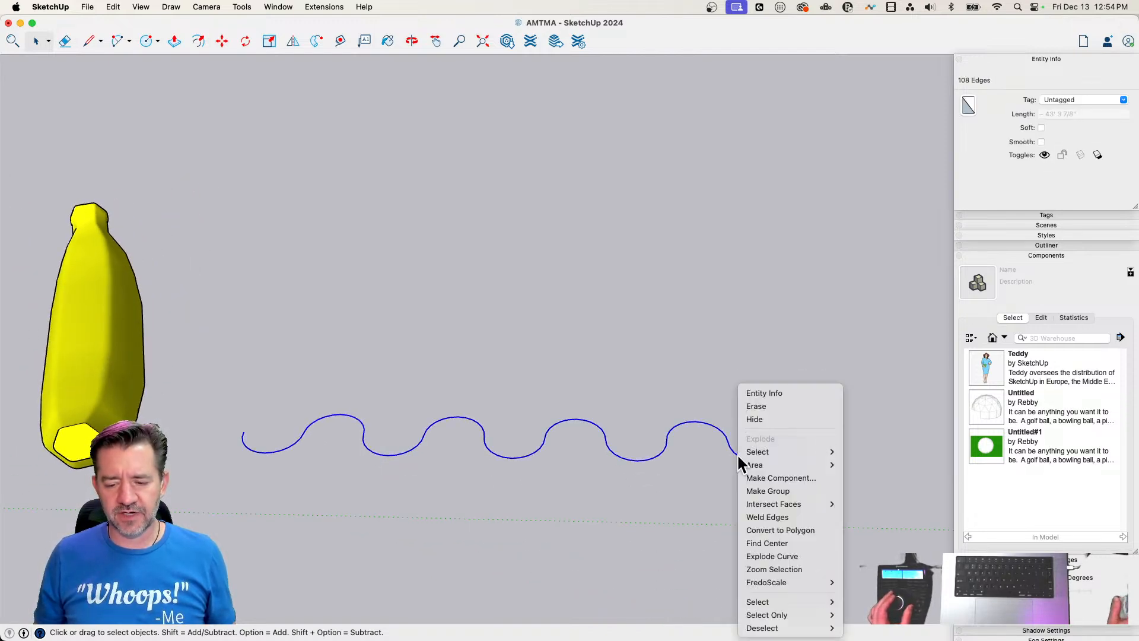
{"action": "left_click", "coordinate": [785, 518]}
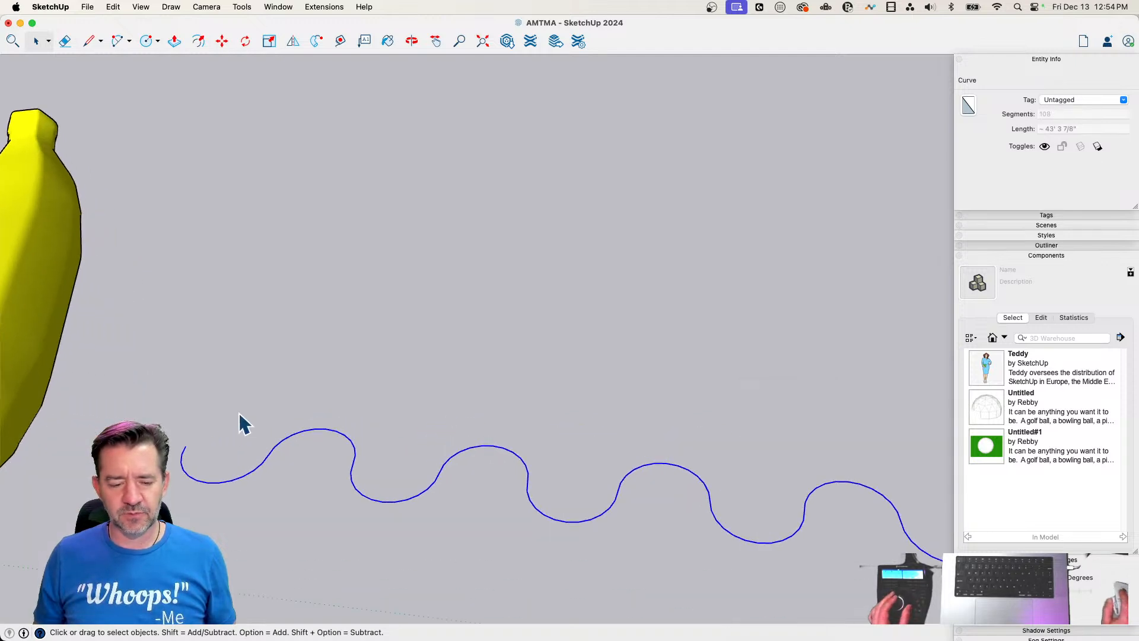
Draw a straight edge about 1' 4" long, along the red axis, from the wave's end nearest the banana
{"action": "key", "text": "l"}
{"action": "left_click", "coordinate": [181, 446]}
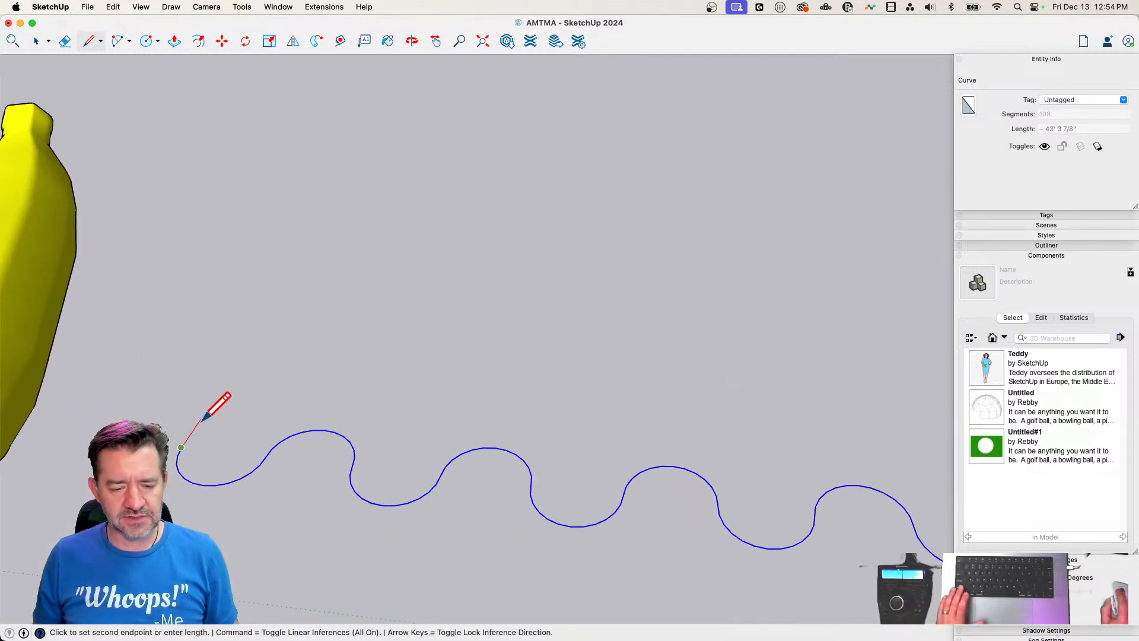
{"action": "left_click", "coordinate": [199, 421]}
Copy the short straight edge from the wave's banana-side end onto its opposite end
{"action": "key", "text": "space"}
{"action": "left_click", "coordinate": [191, 435]}
{"action": "key", "text": "m"}
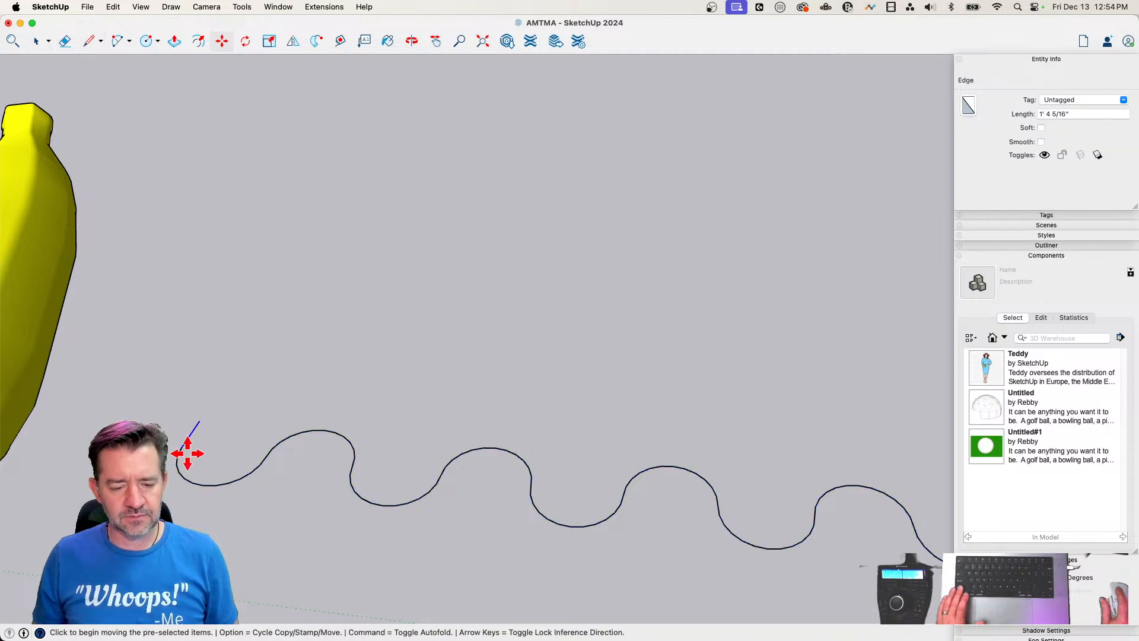
{"action": "left_click", "coordinate": [185, 447]}
{"action": "key", "text": "alt"}
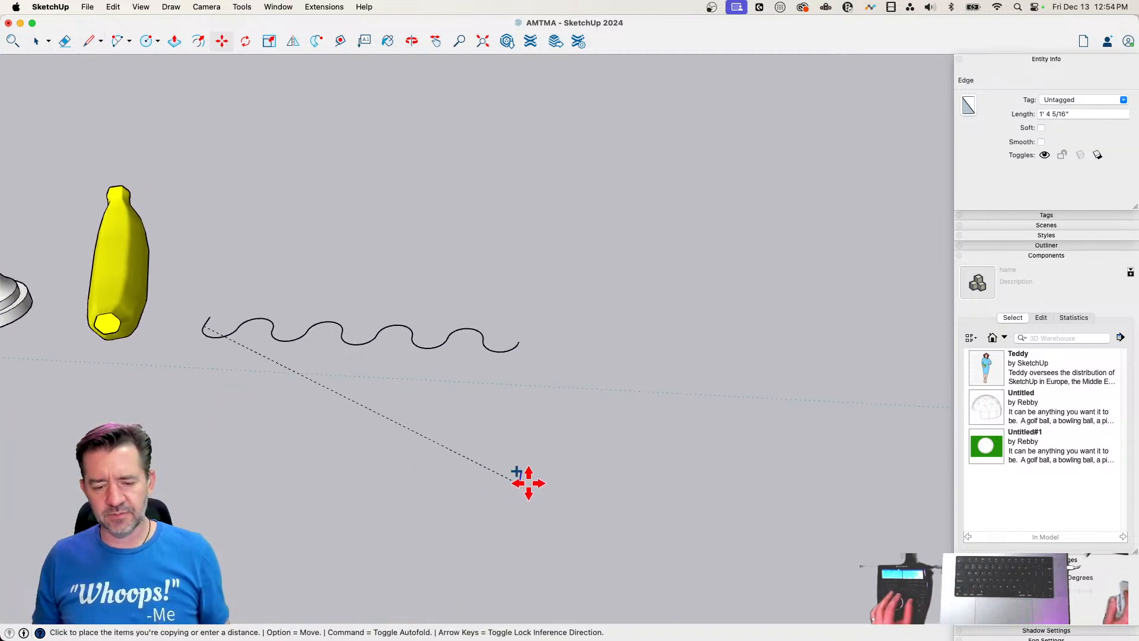
{"action": "left_click", "coordinate": [521, 342]}
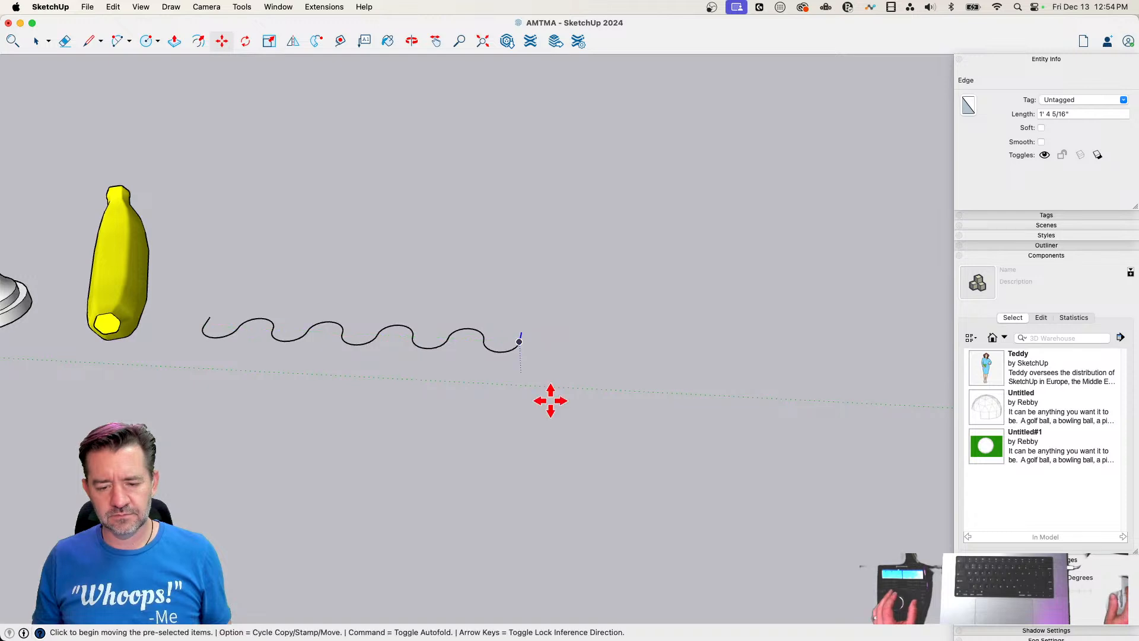
Weld the wave and its two straight end edges into one curve
{"action": "key", "text": "space"}
{"action": "left_click_drag", "start_coordinate": [259, 297], "coordinate": [793, 447]}
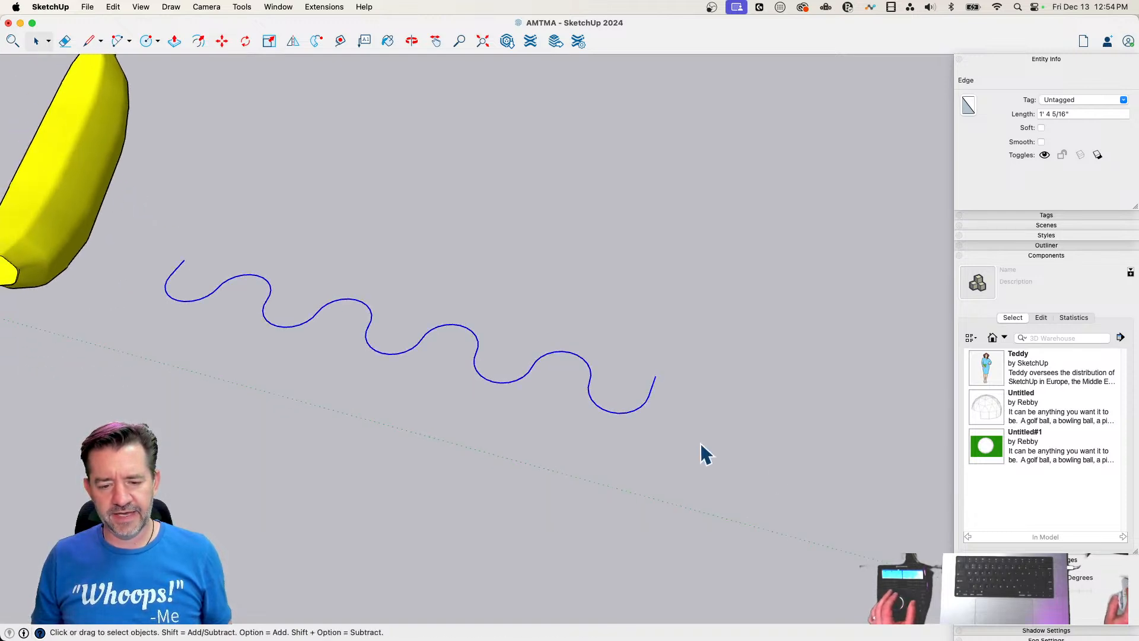
{"action": "right_click", "coordinate": [648, 397]}
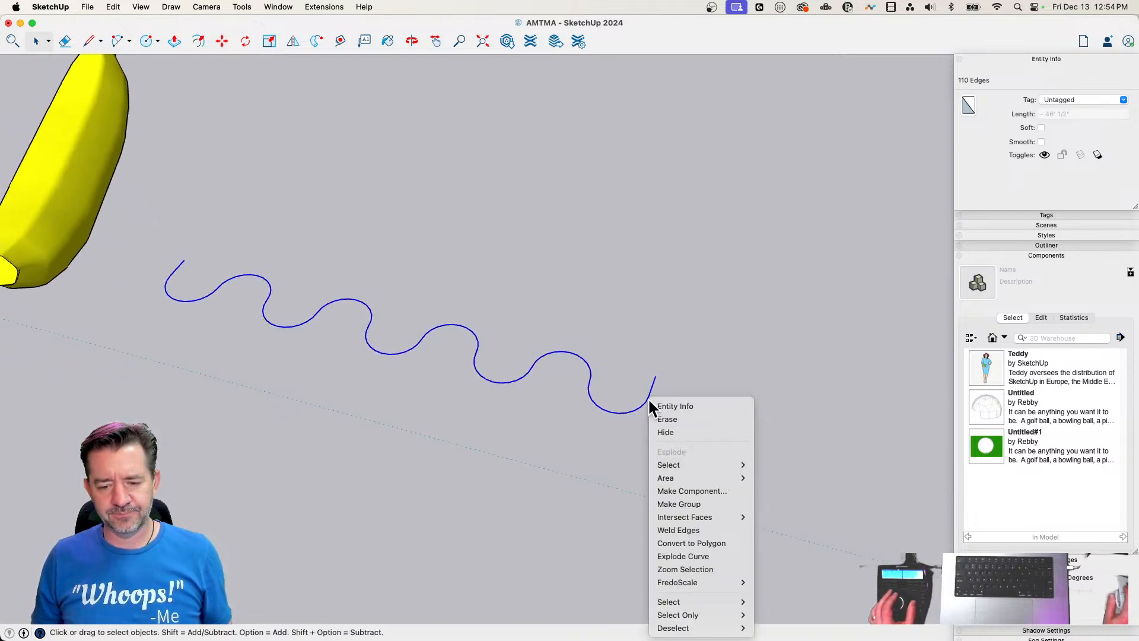
{"action": "left_click", "coordinate": [704, 530]}
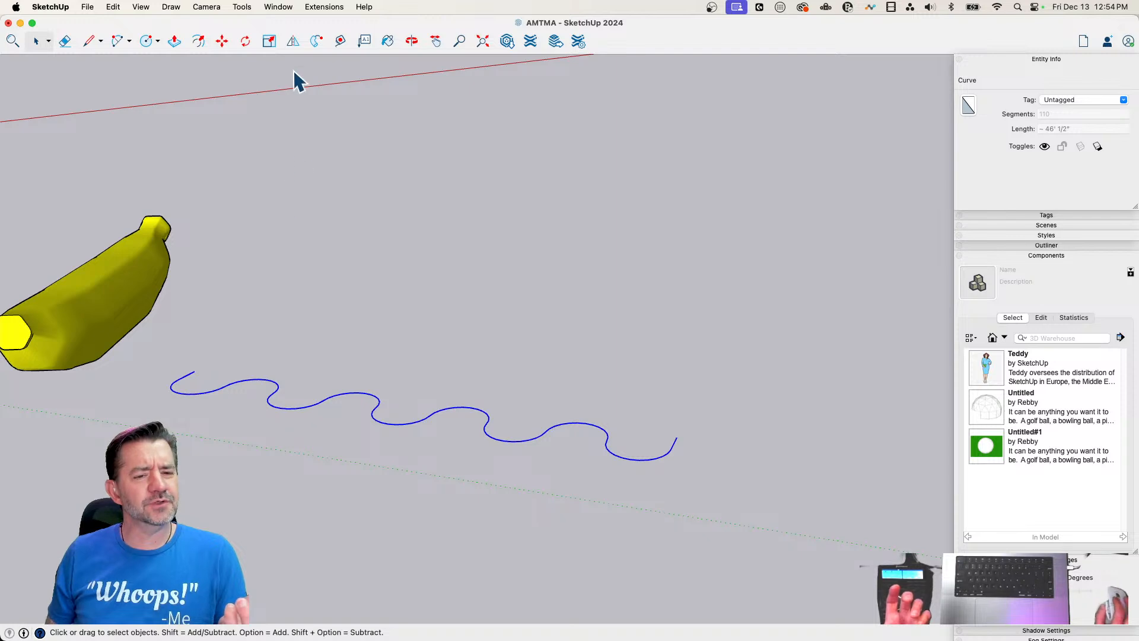
{"action": "left_click", "coordinate": [278, 6]}
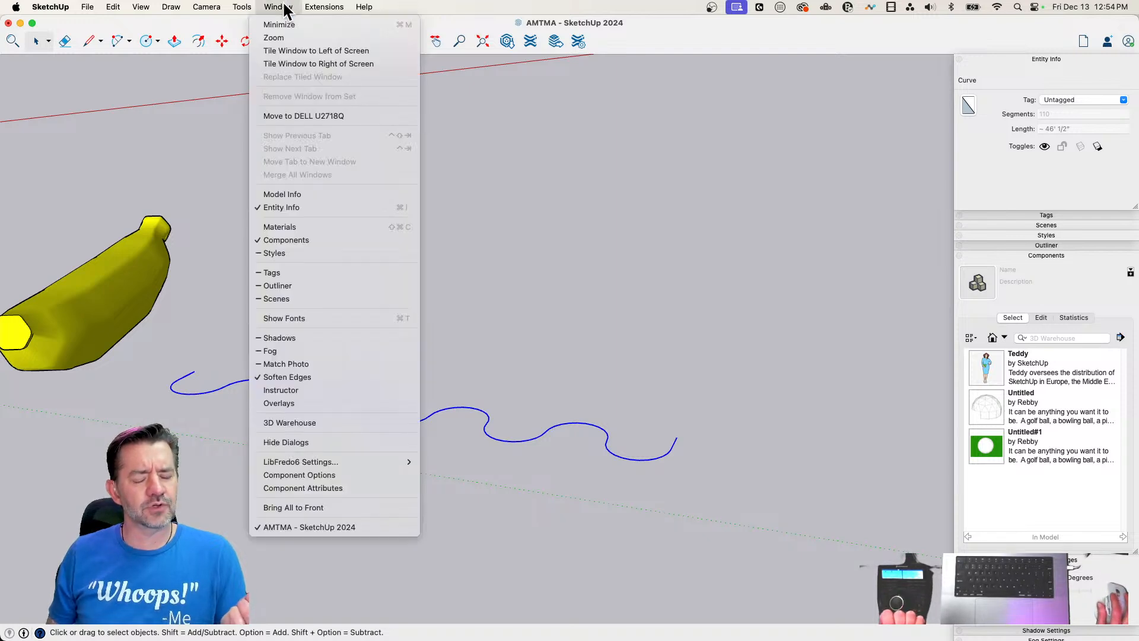
{"action": "mouse_move", "coordinate": [339, 5]}
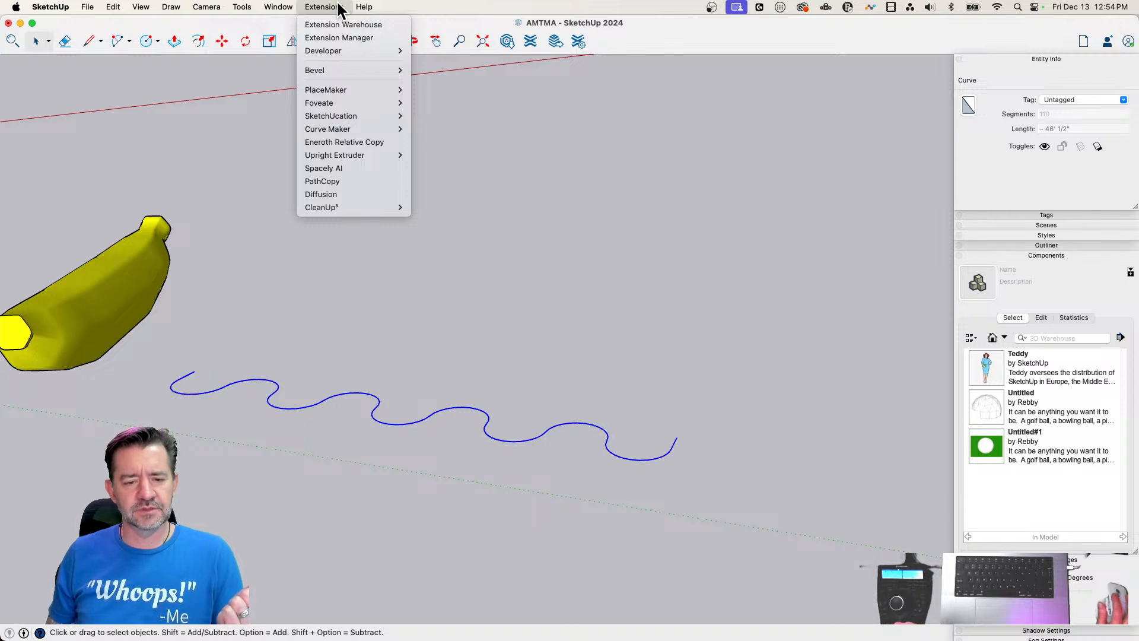
{"action": "left_click", "coordinate": [237, 361]}
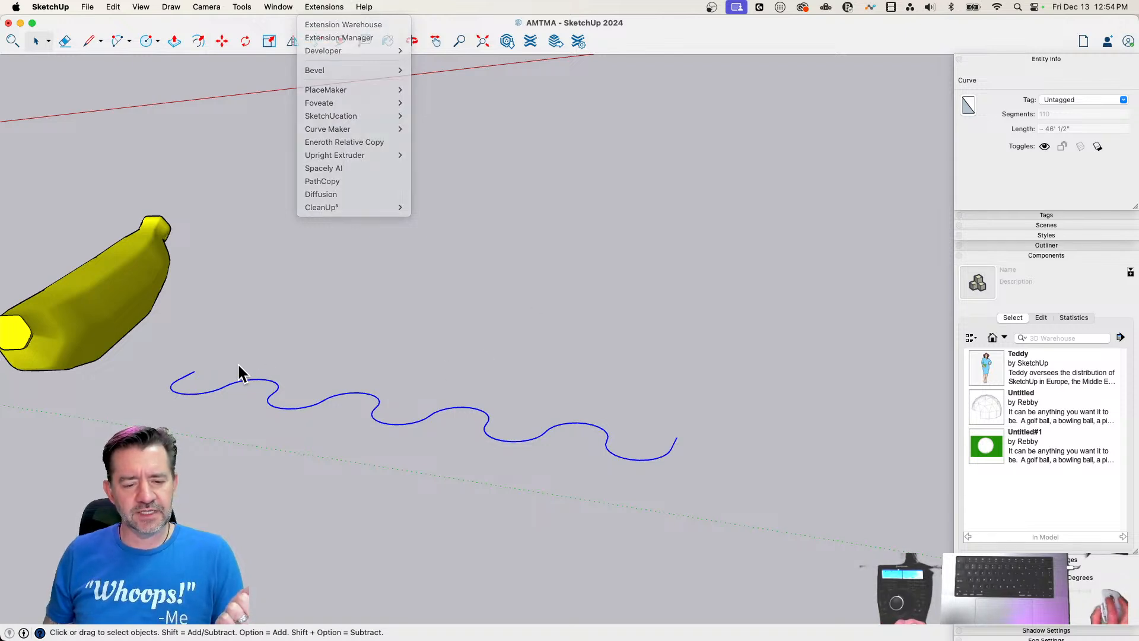
Connect the wave's two ends with three straight lines on one side, closing the outline into a face
{"action": "key", "text": "l"}
{"action": "left_click", "coordinate": [163, 339]}
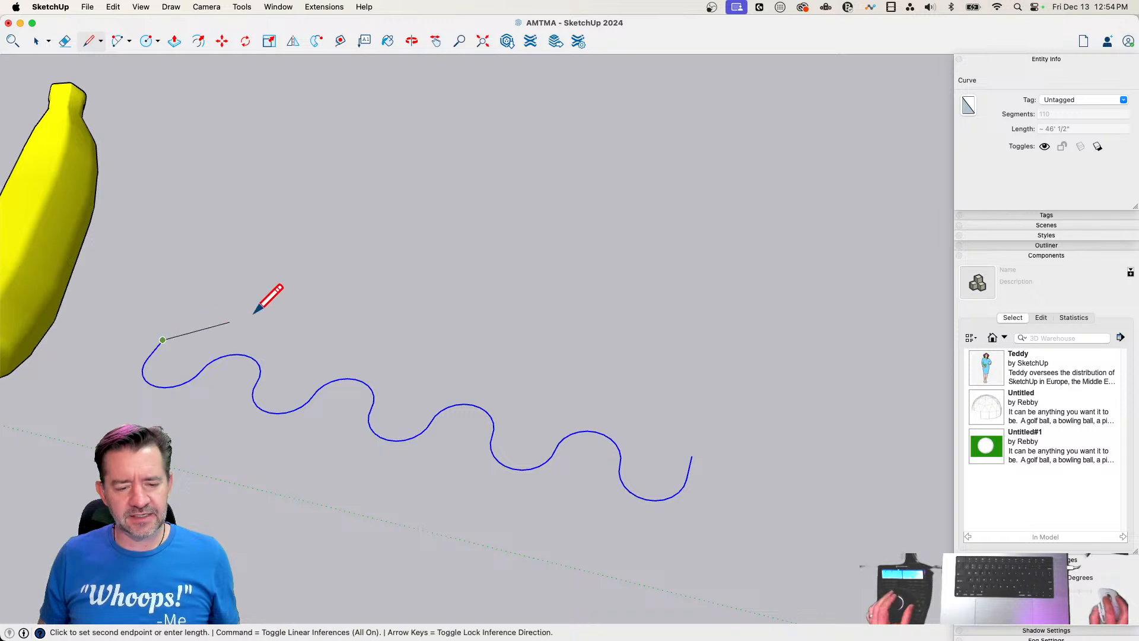
{"action": "left_click", "coordinate": [591, 341]}
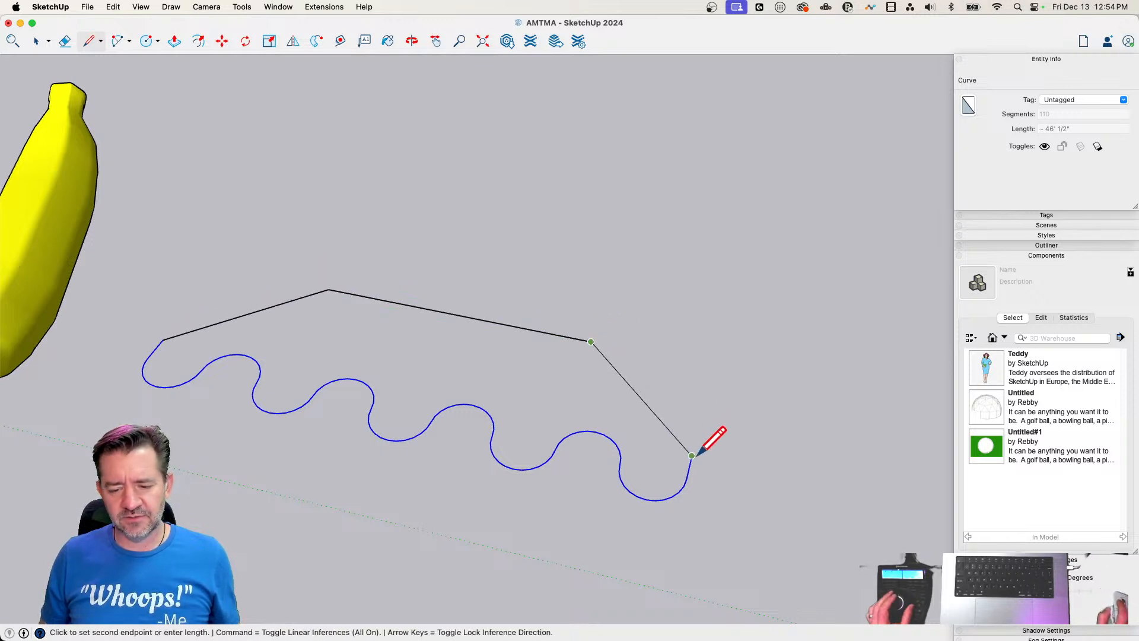
{"action": "left_click", "coordinate": [692, 456]}
Push/Pull the wavy-edged face upward into a tall solid that rises well above the banana
{"action": "key", "text": "p"}
{"action": "left_click", "coordinate": [524, 427]}
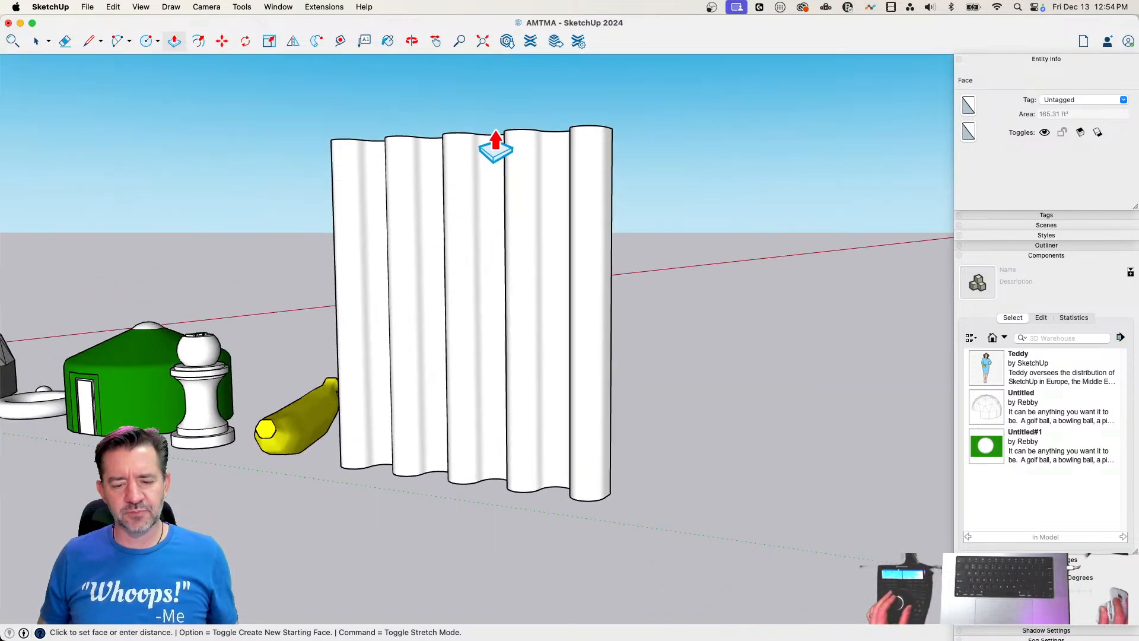
{"action": "left_click", "coordinate": [496, 146]}
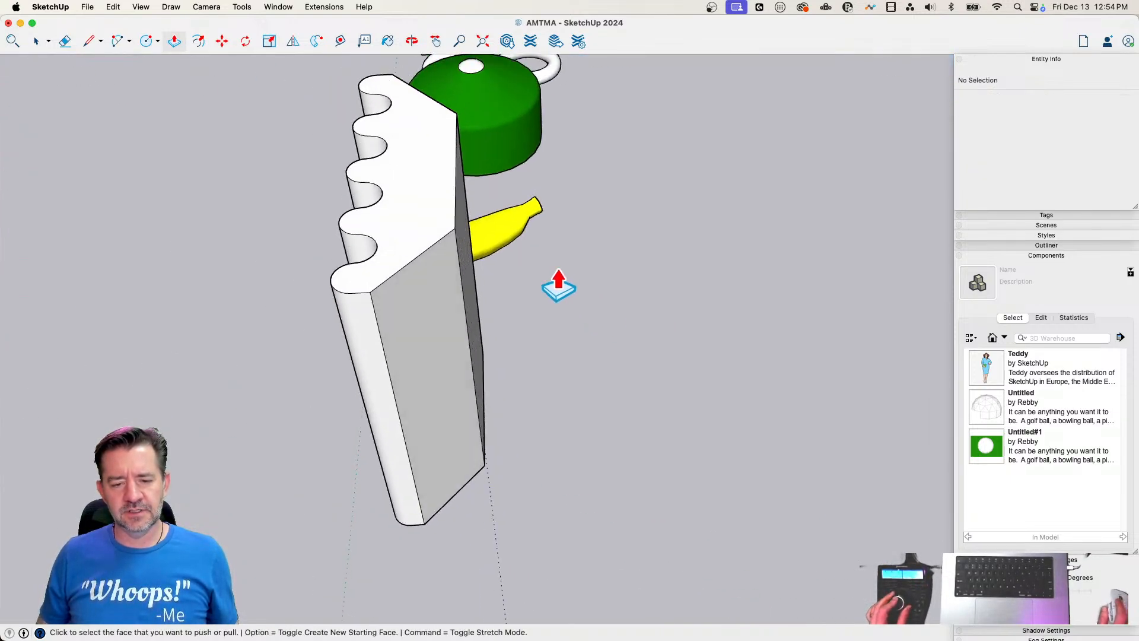
Delete the solid's flat back and end-cap faces, keeping only the tall corrugated surface
{"action": "key", "text": "space"}
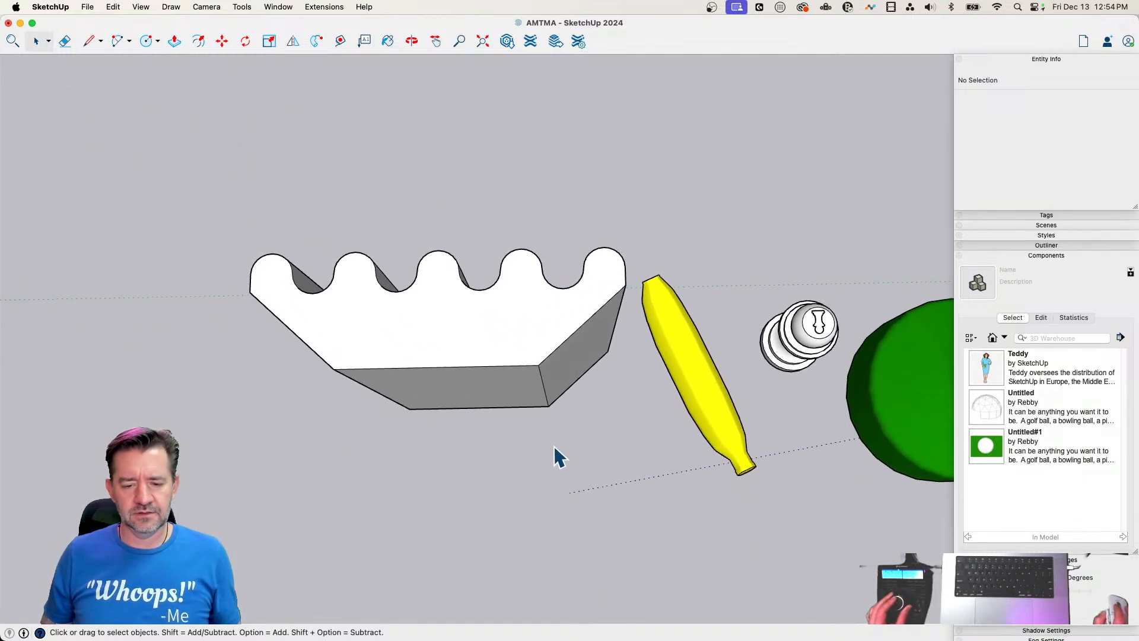
{"action": "left_click_drag", "start_coordinate": [561, 463], "coordinate": [520, 428]}
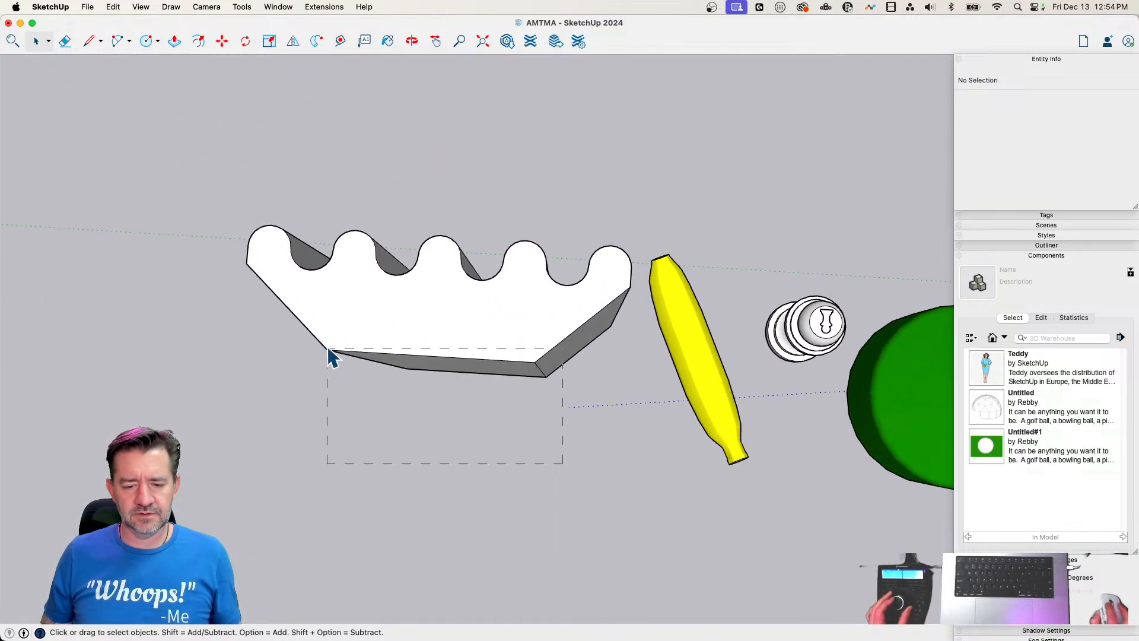
{"action": "left_click_drag", "start_coordinate": [325, 347], "coordinate": [323, 347]}
{"action": "key", "text": "Delete"}
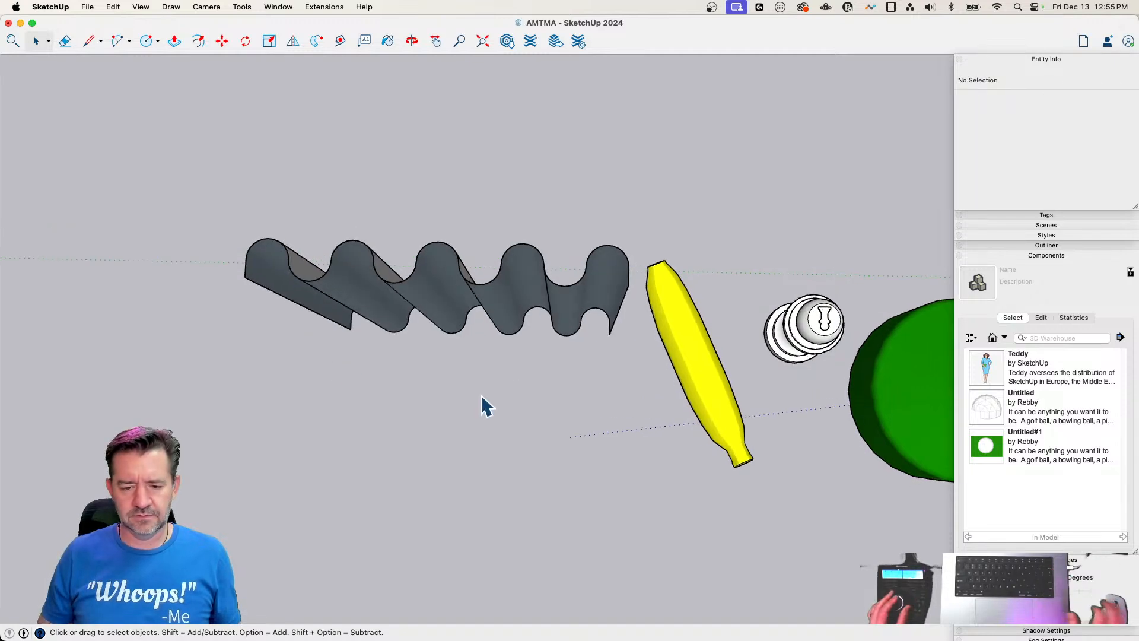
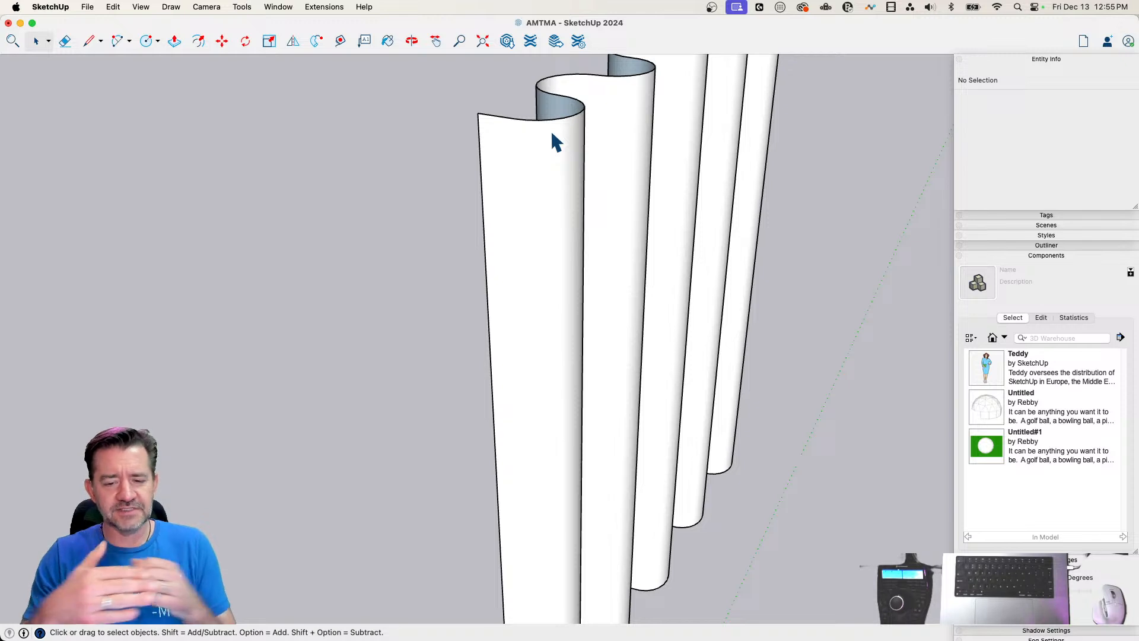
Select the entire corrugated surface and make it a group
{"action": "scroll", "coordinate": [551, 134], "scroll_direction": "down", "scroll_amount": 5}
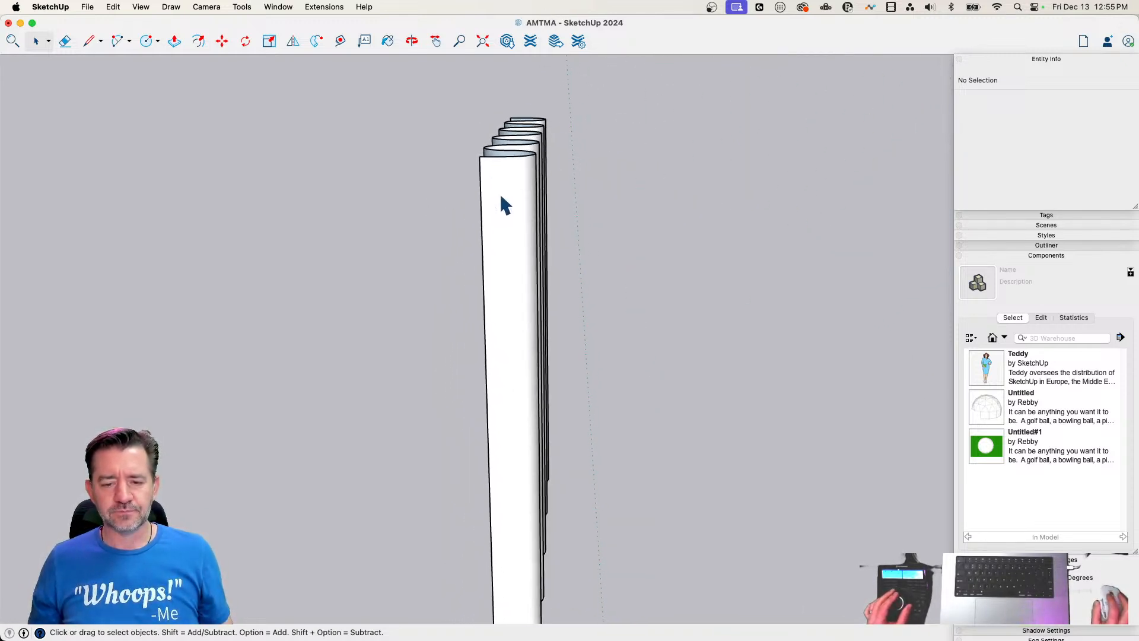
{"action": "triple_click", "coordinate": [500, 193]}
{"action": "right_click", "coordinate": [501, 194]}
{"action": "left_click", "coordinate": [550, 293]}
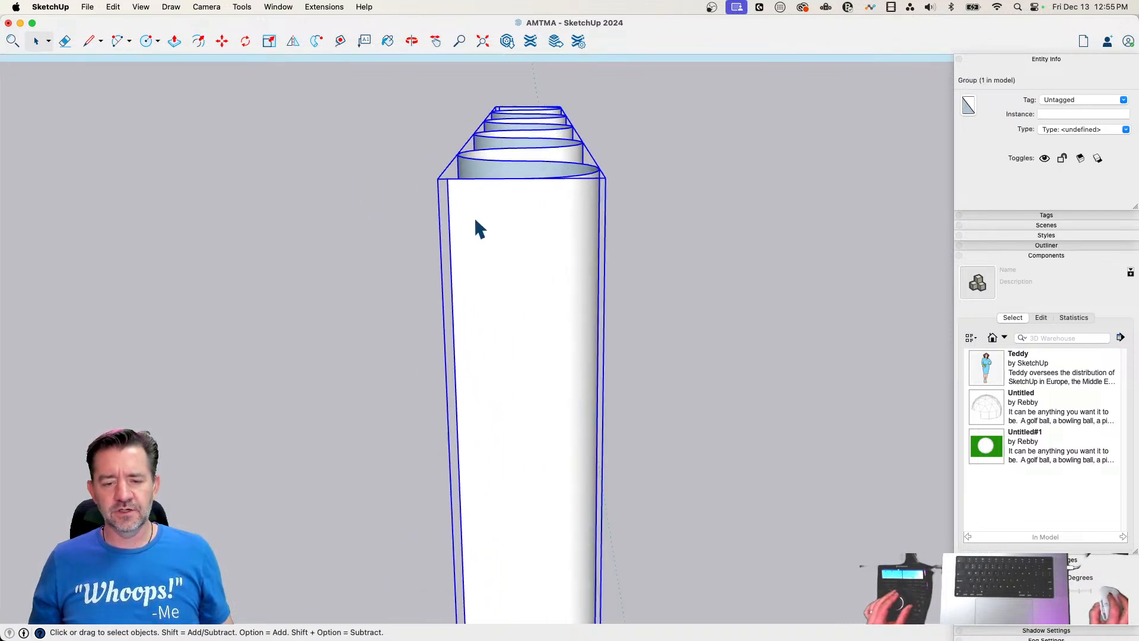
Draw a circle of about 3 7/16" radius near the top of the curtain's front end and Push/Pull it through all folds as a rod
{"action": "key", "text": "c"}
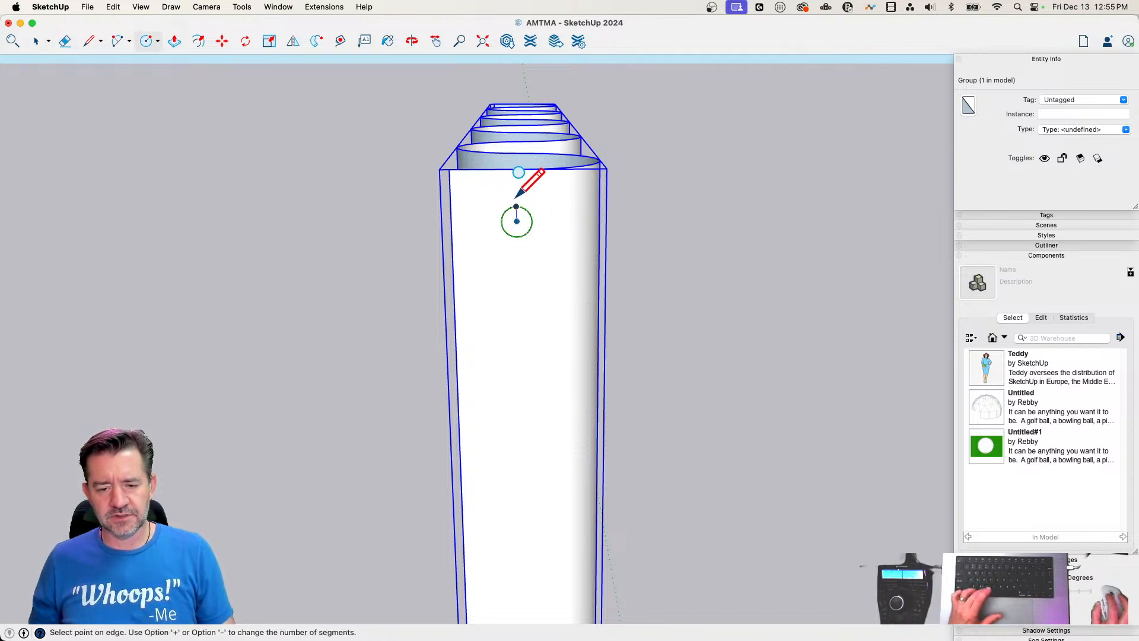
{"action": "left_click", "coordinate": [516, 191]}
{"action": "key", "text": "p"}
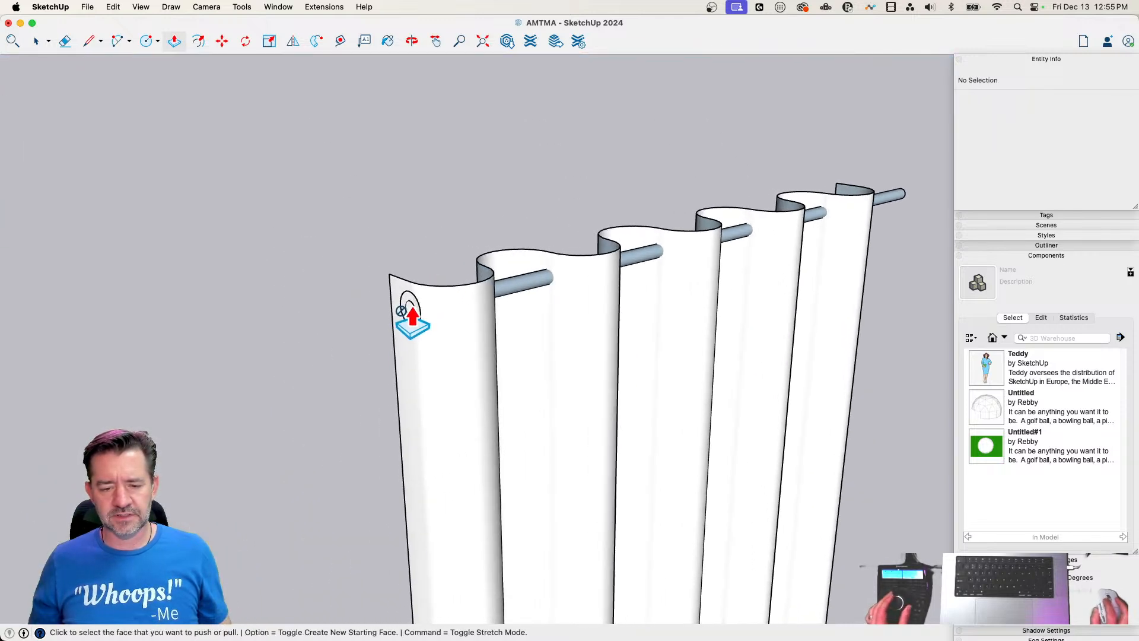
{"action": "left_click", "coordinate": [401, 312]}
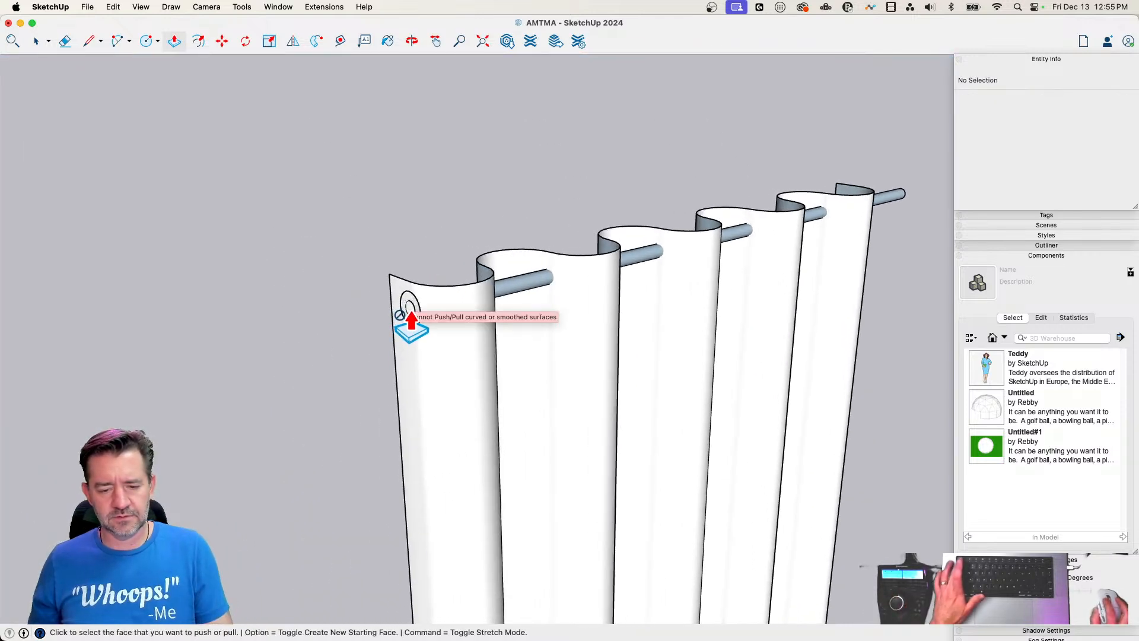
{"action": "key", "text": "space"}
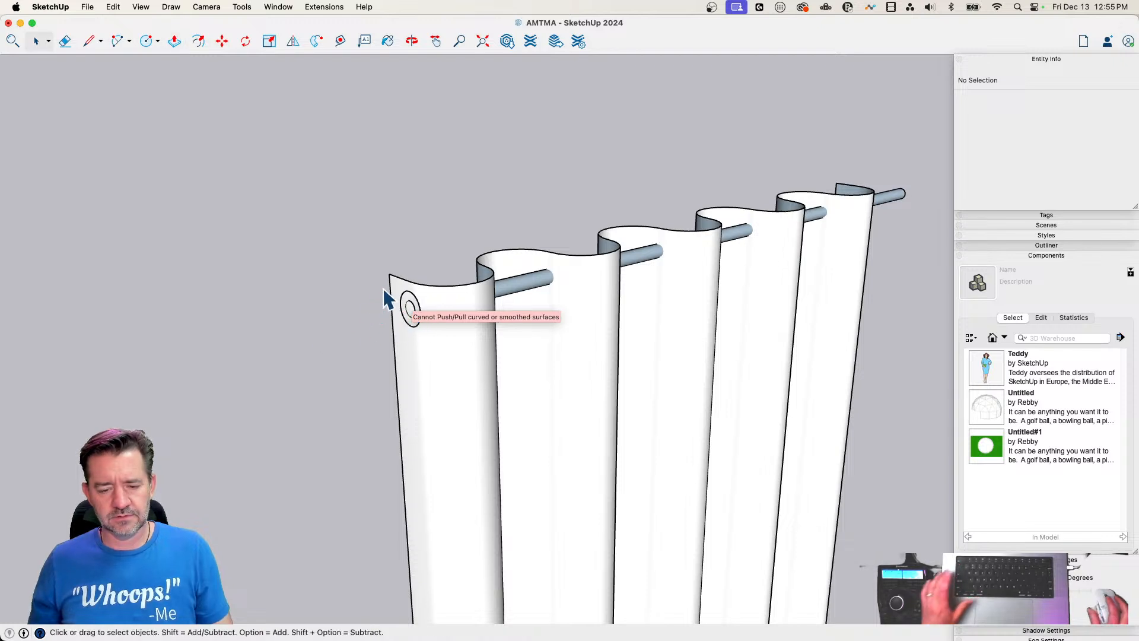
Hide the curtain group so the rod and the ring around its end can be edited alone
{"action": "double_click", "coordinate": [540, 285]}
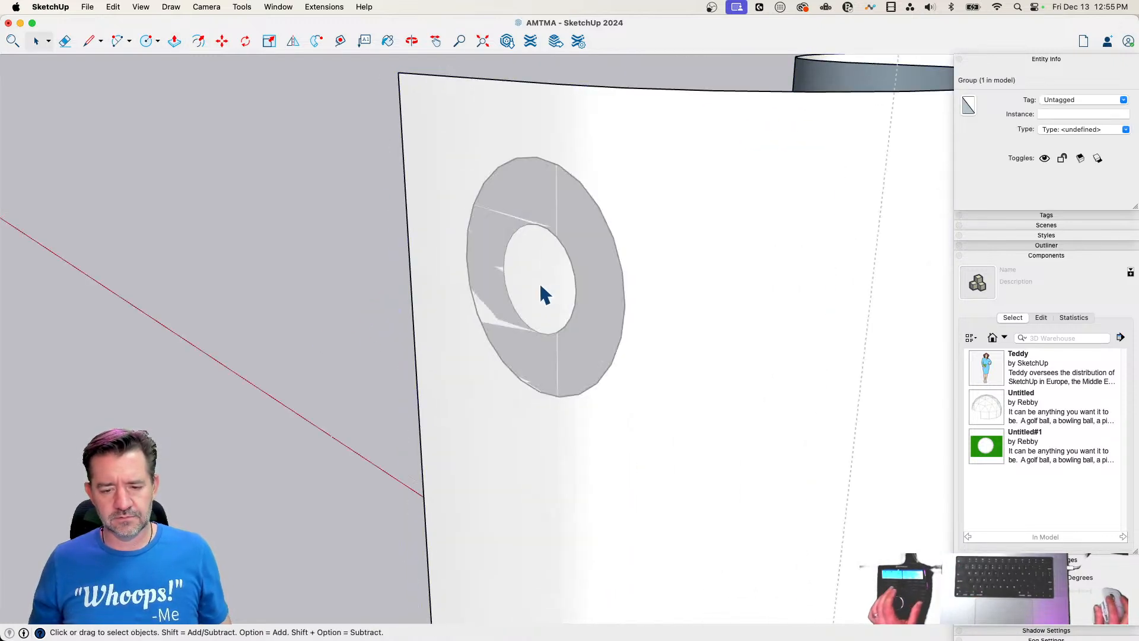
{"action": "key", "text": "Escape"}
{"action": "left_click", "coordinate": [531, 285]}
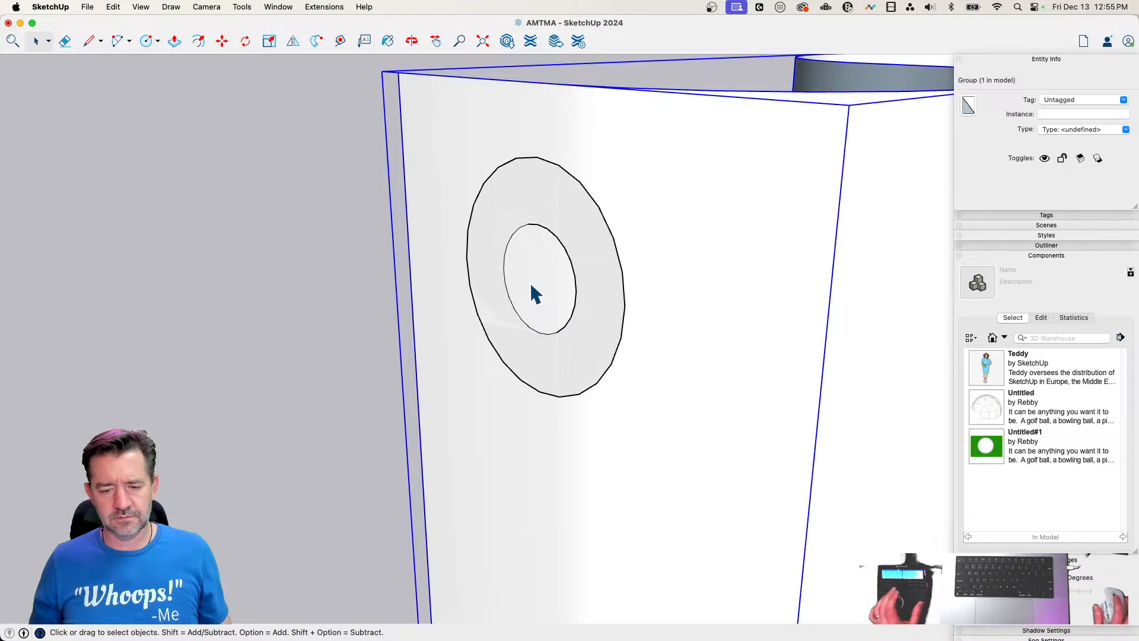
{"action": "left_click", "coordinate": [152, 274]}
{"action": "right_click", "coordinate": [656, 350]}
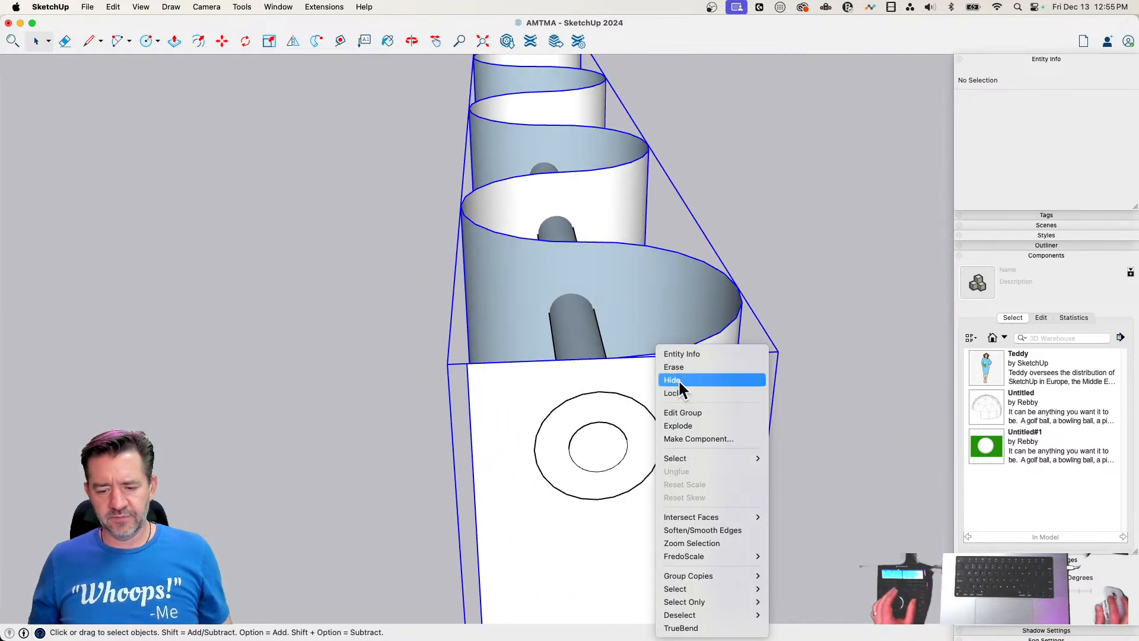
{"action": "left_click", "coordinate": [678, 379]}
Retrace one segment of the ring's inner circle with the Line tool to cap the rod's open end
{"action": "key", "text": "l"}
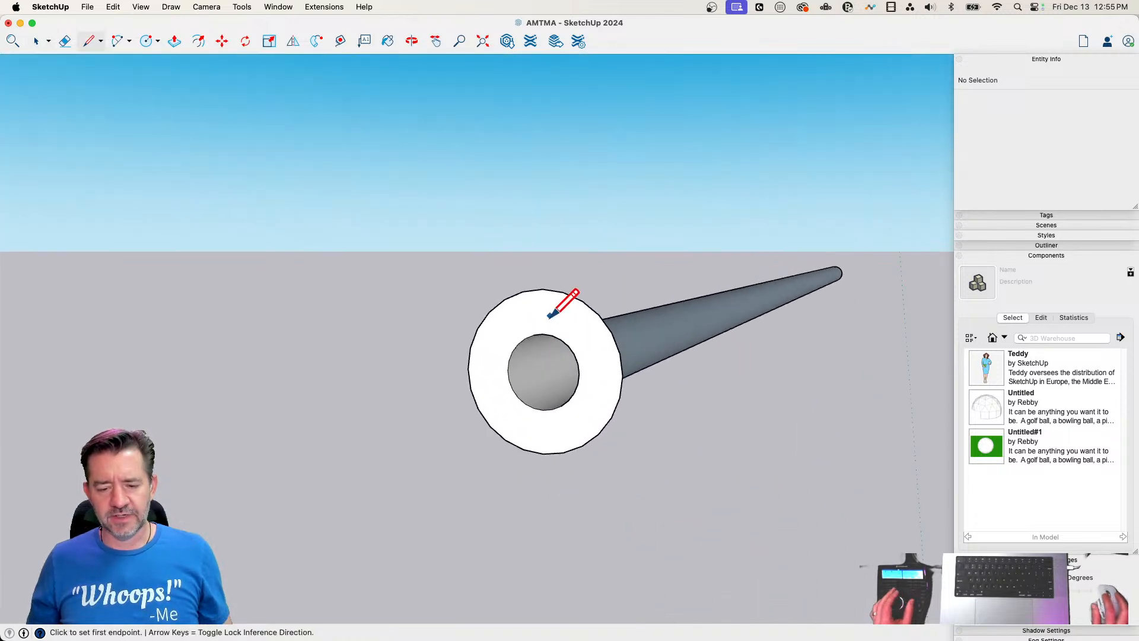
{"action": "left_click", "coordinate": [543, 334]}
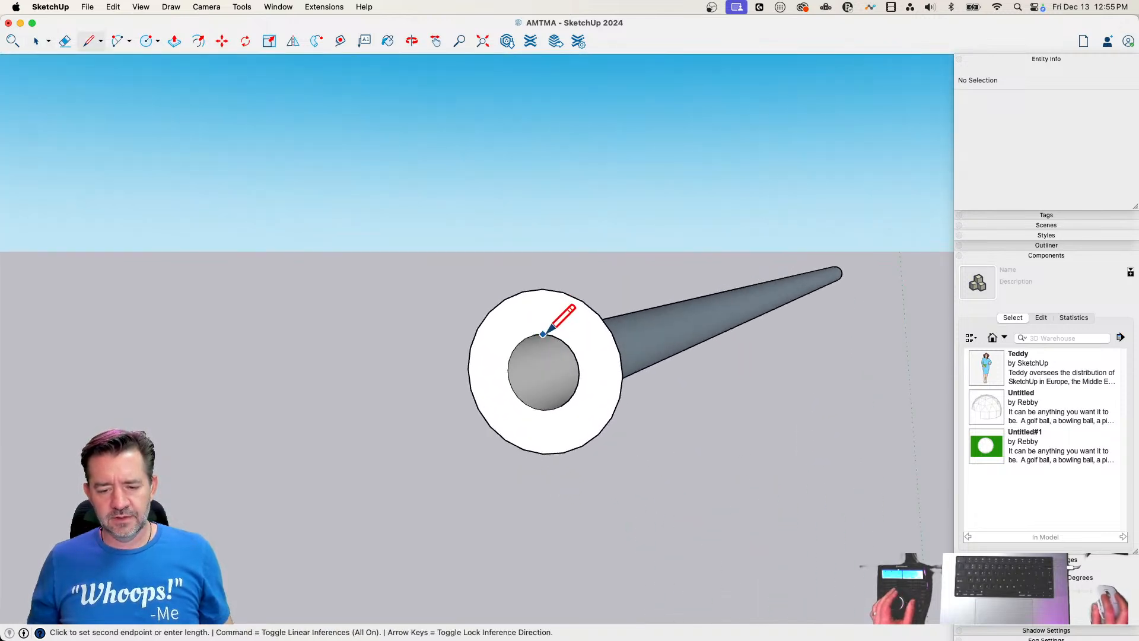
{"action": "scroll", "coordinate": [557, 336], "scroll_direction": "up", "scroll_amount": 3}
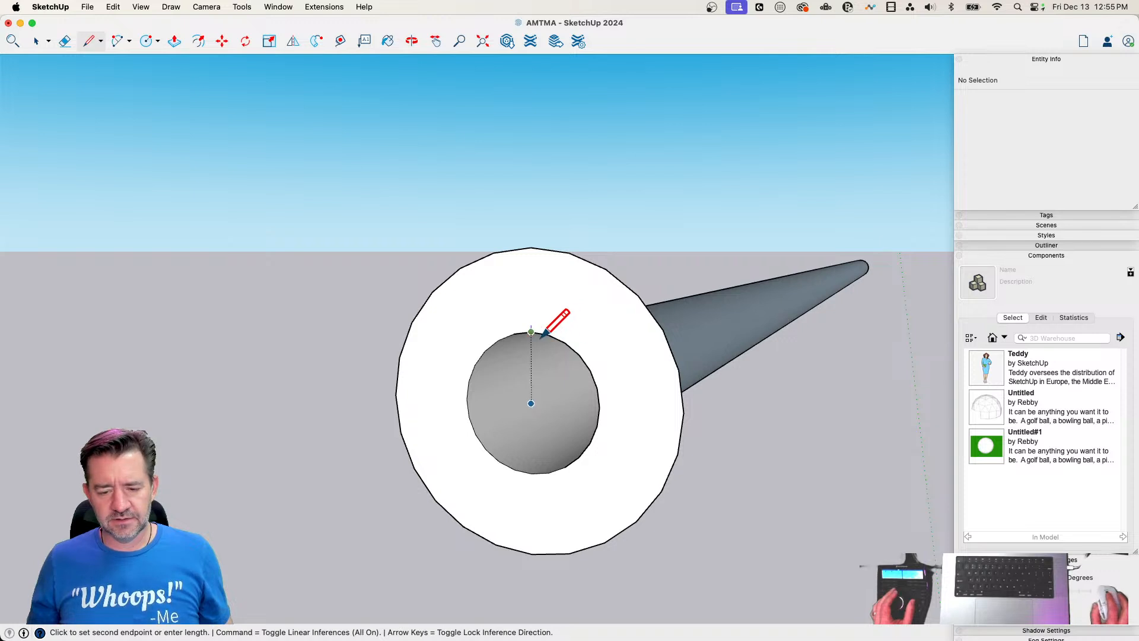
{"action": "key", "text": "Escape"}
{"action": "scroll", "coordinate": [562, 342], "scroll_direction": "up", "scroll_amount": 2}
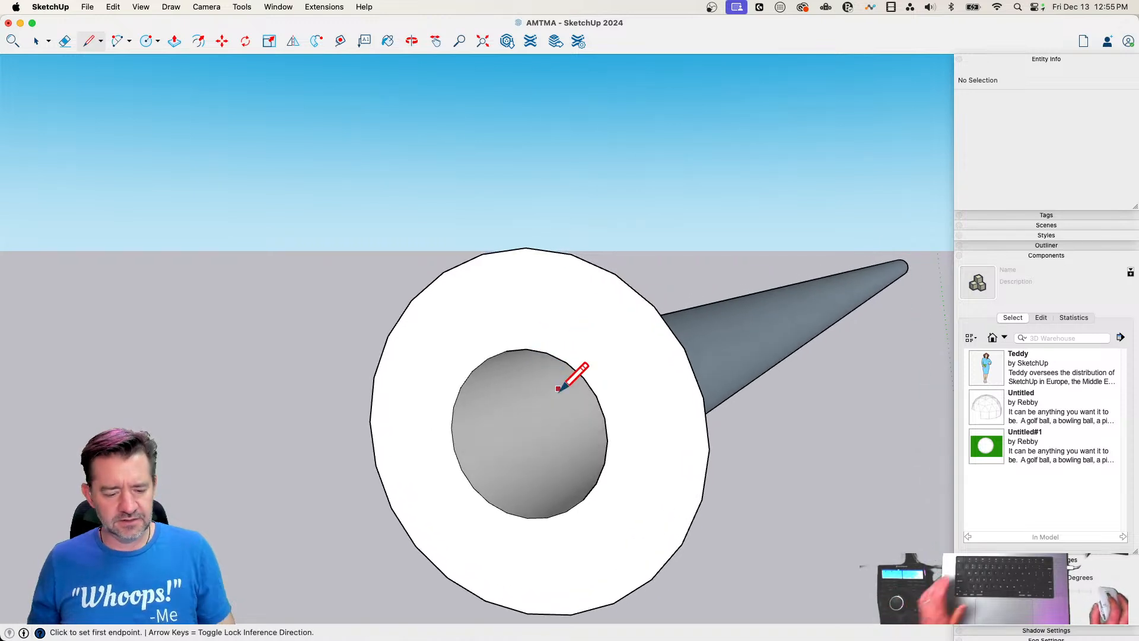
{"action": "left_click", "coordinate": [566, 362]}
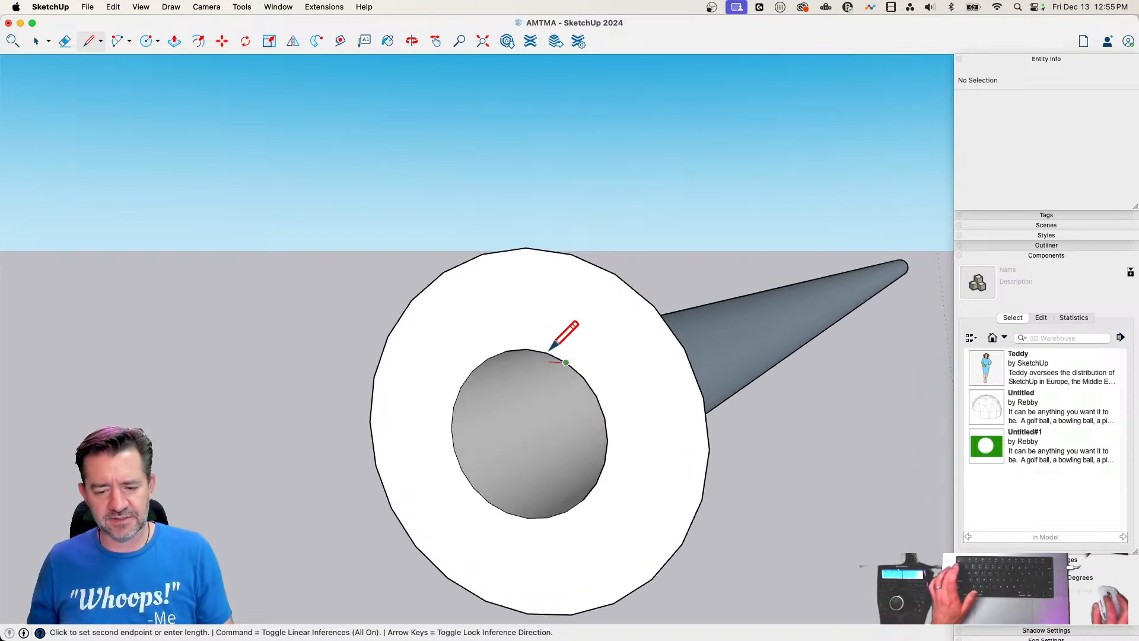
{"action": "scroll", "coordinate": [547, 352], "scroll_direction": "up", "scroll_amount": 3}
{"action": "left_click", "coordinate": [547, 354]}
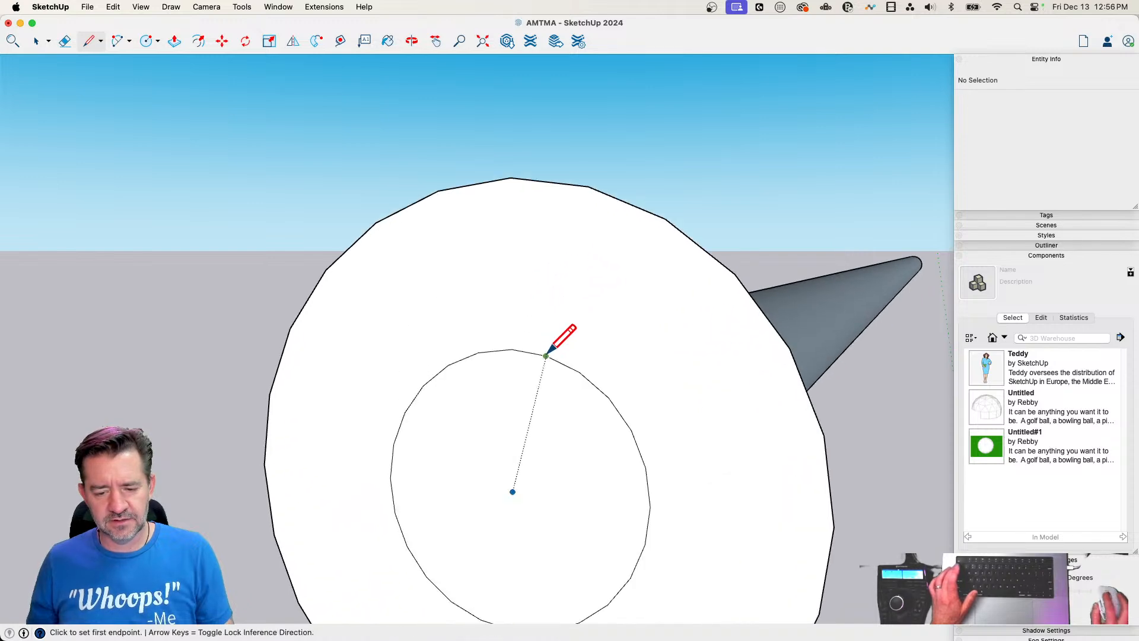
Push/Pull the rod's new end face outward so the rod extends well past the ring
{"action": "key", "text": "p"}
{"action": "left_click", "coordinate": [554, 473]}
{"action": "scroll", "coordinate": [400, 492], "scroll_direction": "down", "scroll_amount": 5}
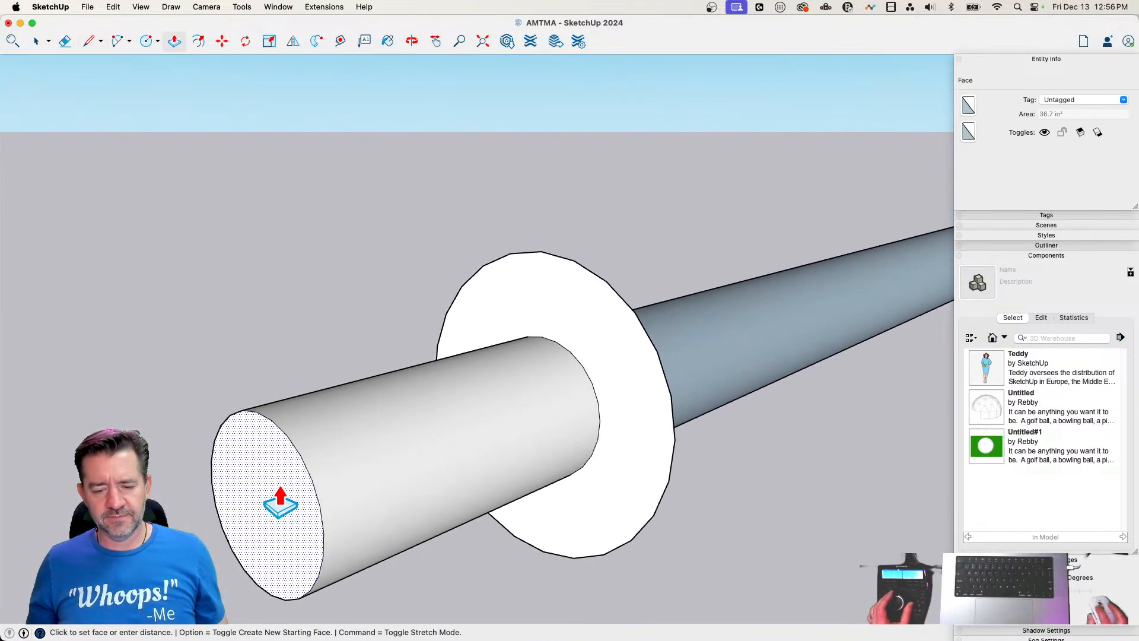
{"action": "left_click", "coordinate": [284, 498]}
Delete the ring face around the rod and the circular seam where the extension meets the original rod
{"action": "key", "text": "space"}
{"action": "left_click", "coordinate": [564, 328]}
{"action": "key", "text": "Delete"}
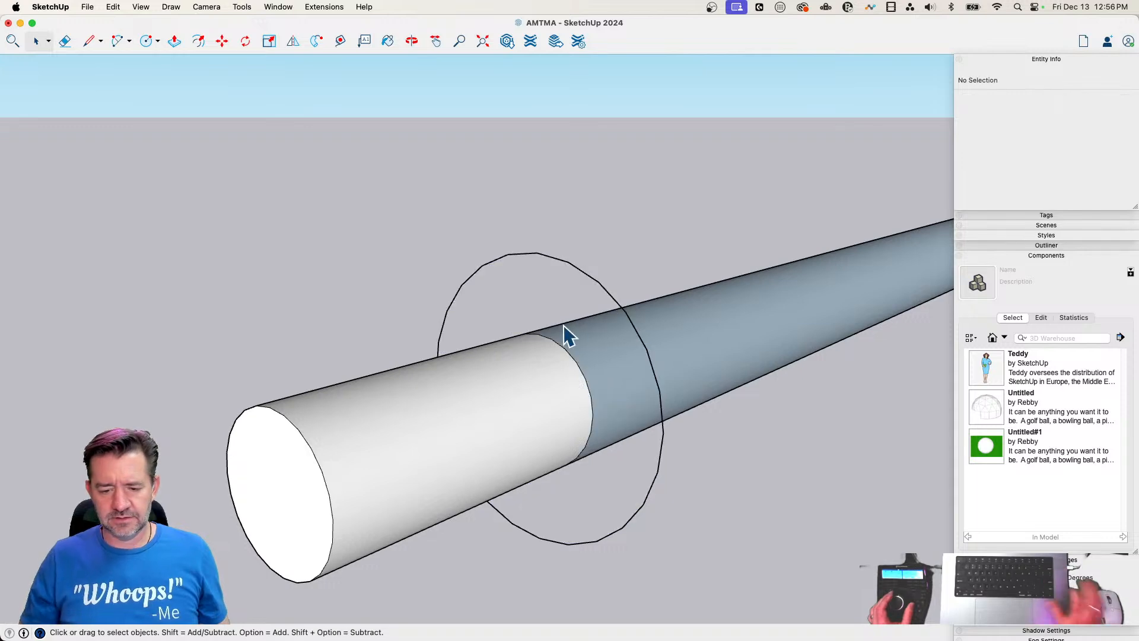
{"action": "middle_click_drag", "start_coordinate": [567, 330], "coordinate": [567, 349]}
{"action": "left_click", "coordinate": [563, 351]}
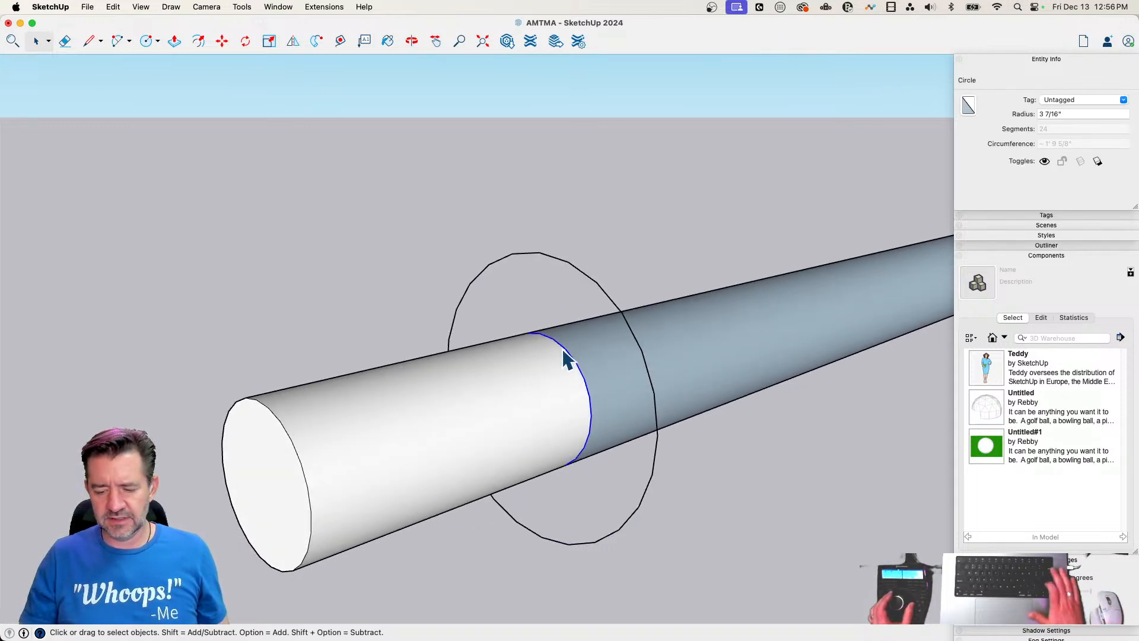
Reverse the faces of the rod's cylindrical surface and of its far end cap
{"action": "double_click", "coordinate": [565, 356]}
{"action": "right_click", "coordinate": [564, 350]}
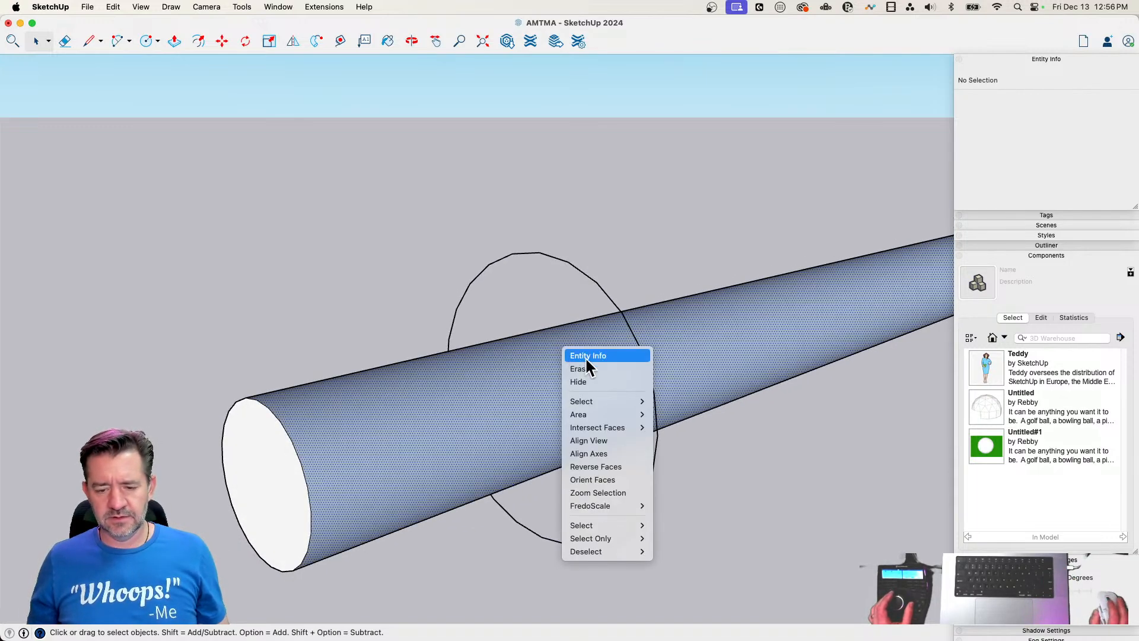
{"action": "left_click", "coordinate": [608, 467]}
{"action": "middle_click_drag", "start_coordinate": [620, 466], "coordinate": [593, 394]}
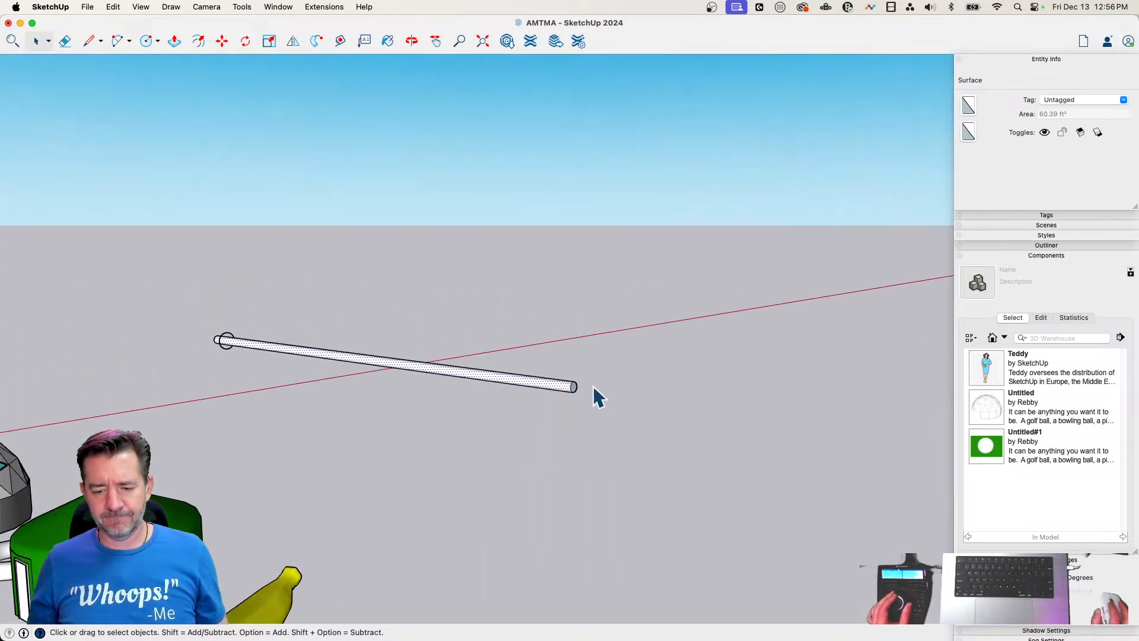
{"action": "scroll", "coordinate": [587, 391], "scroll_direction": "up", "scroll_amount": 3}
{"action": "right_click", "coordinate": [518, 356]}
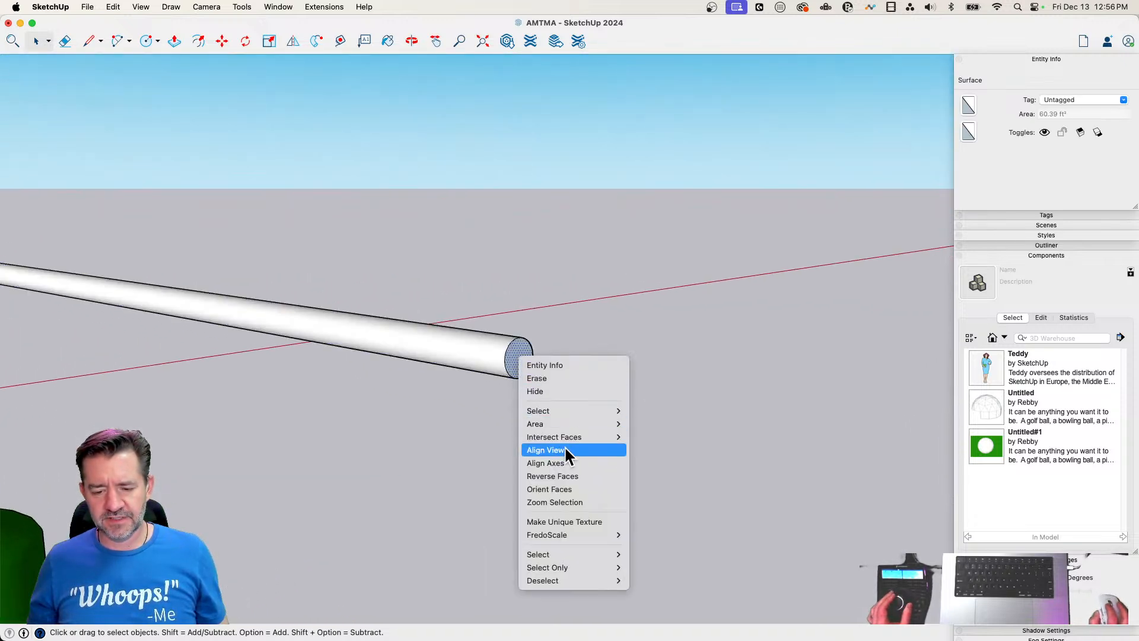
{"action": "left_click", "coordinate": [568, 476]}
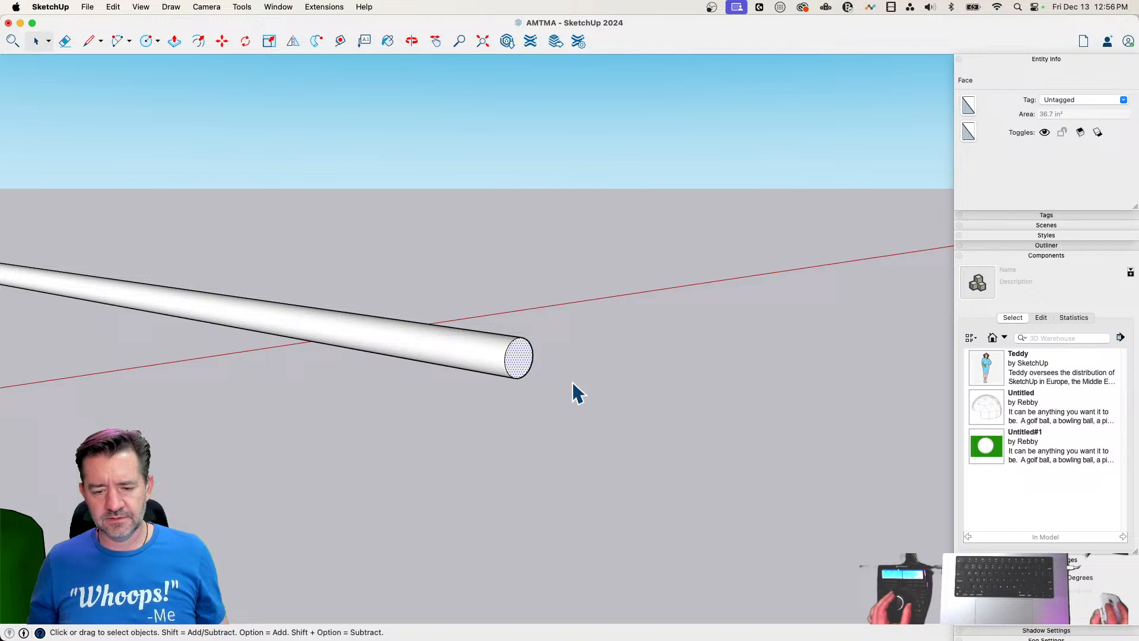
Select the whole rod with its end caps and make it a group
{"action": "left_click", "coordinate": [500, 367]}
{"action": "right_click", "coordinate": [499, 362]}
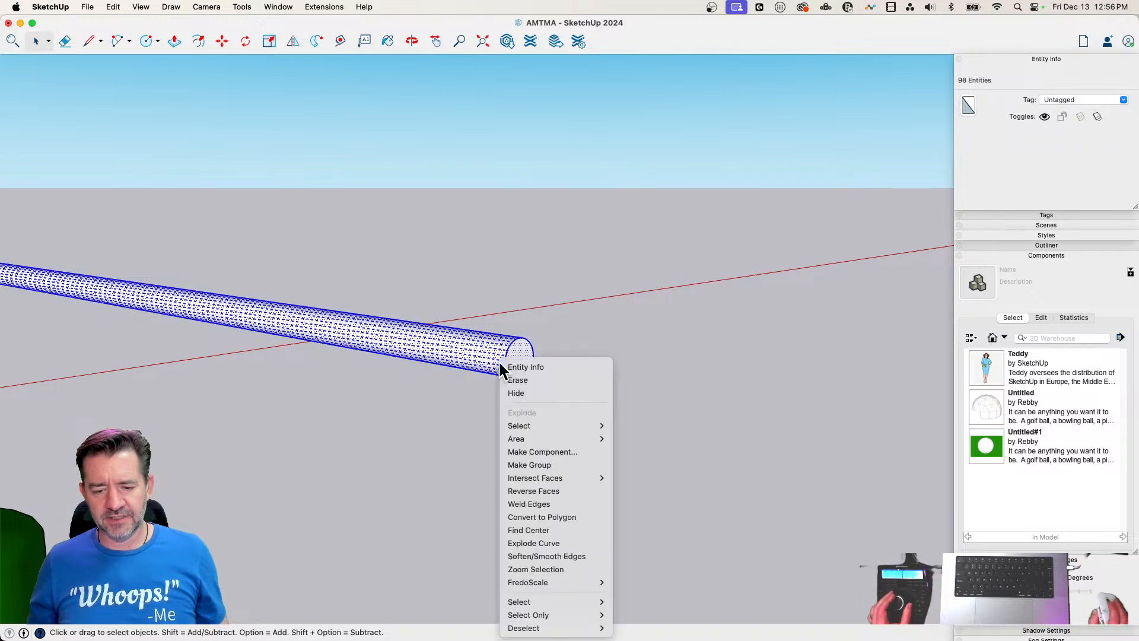
{"action": "left_click", "coordinate": [553, 465]}
Erase the leftover larger circle around the end of the rod
{"action": "scroll", "coordinate": [661, 267], "scroll_direction": "up", "scroll_amount": 10}
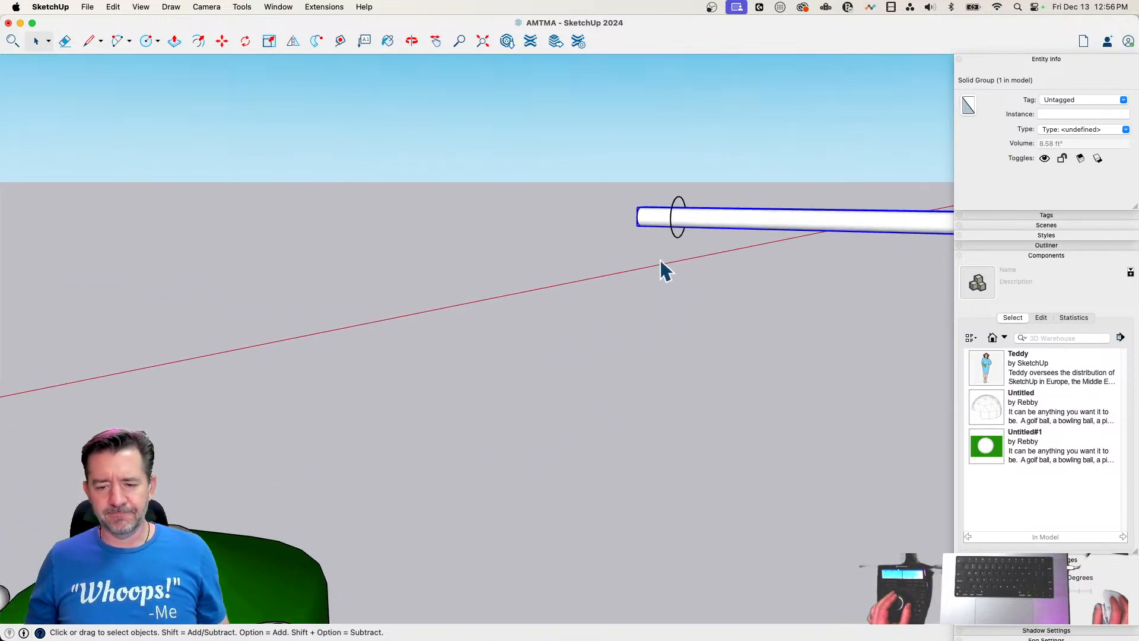
{"action": "key", "text": "l"}
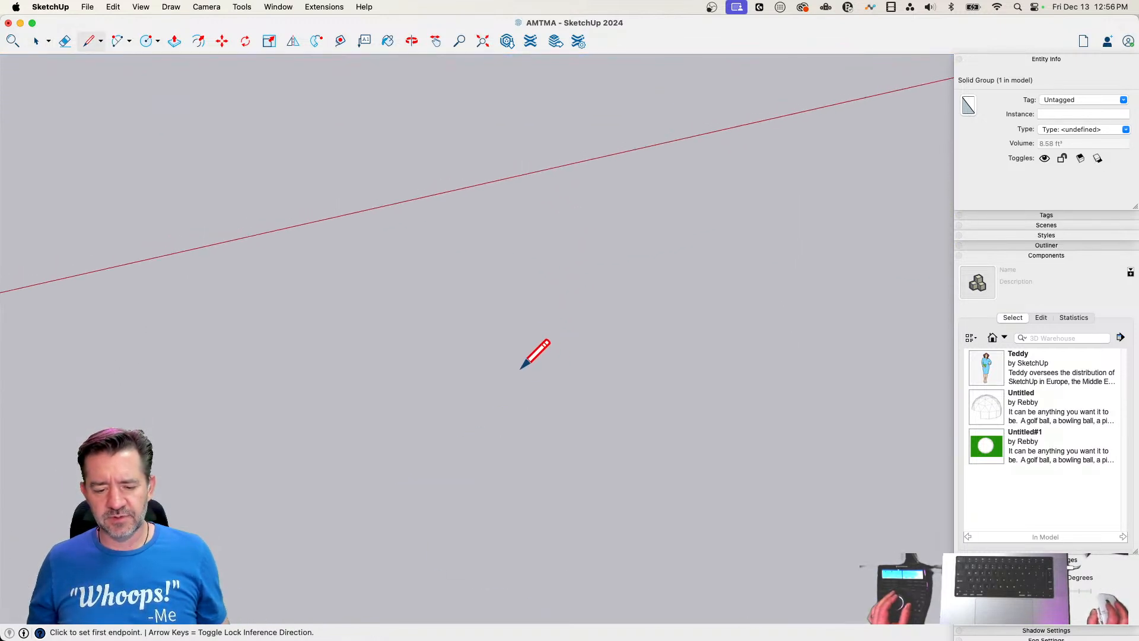
{"action": "key", "text": "space"}
{"action": "key", "text": "e"}
{"action": "left_click", "coordinate": [506, 408]}
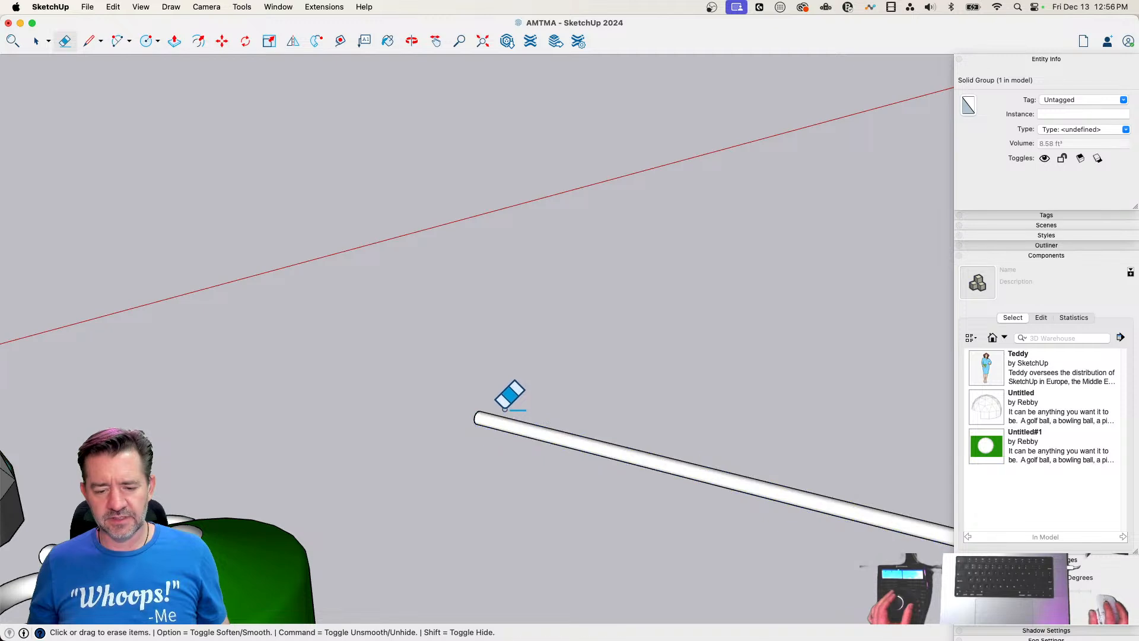
Unhide the last hidden object to bring back the curtain group
{"action": "key", "text": "space"}
{"action": "left_click", "coordinate": [113, 7]}
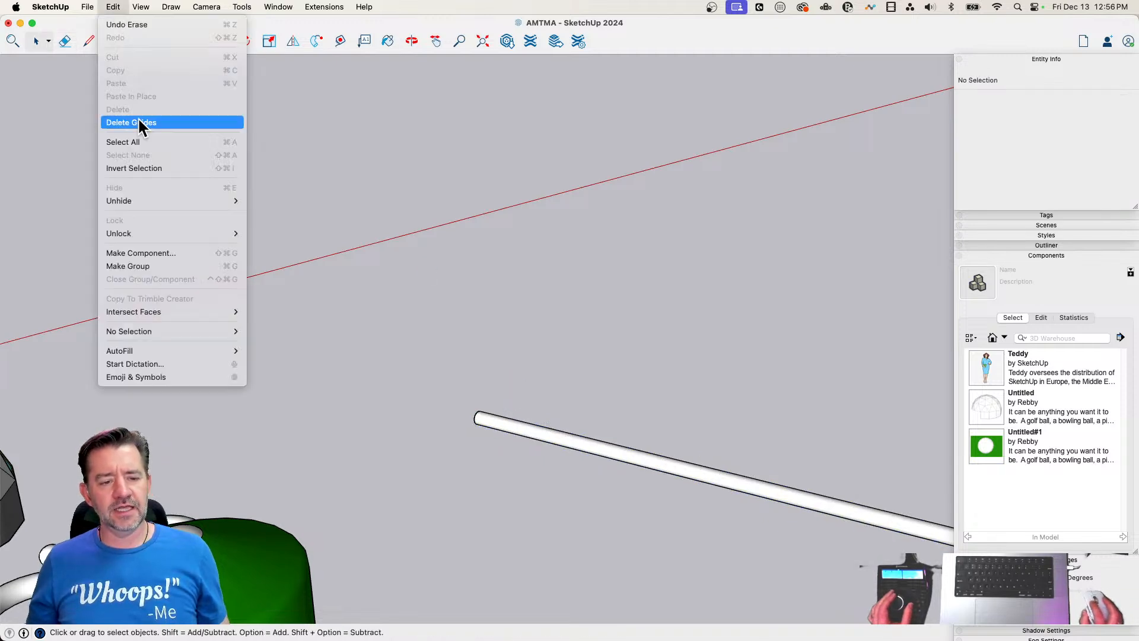
{"action": "mouse_move", "coordinate": [141, 202]}
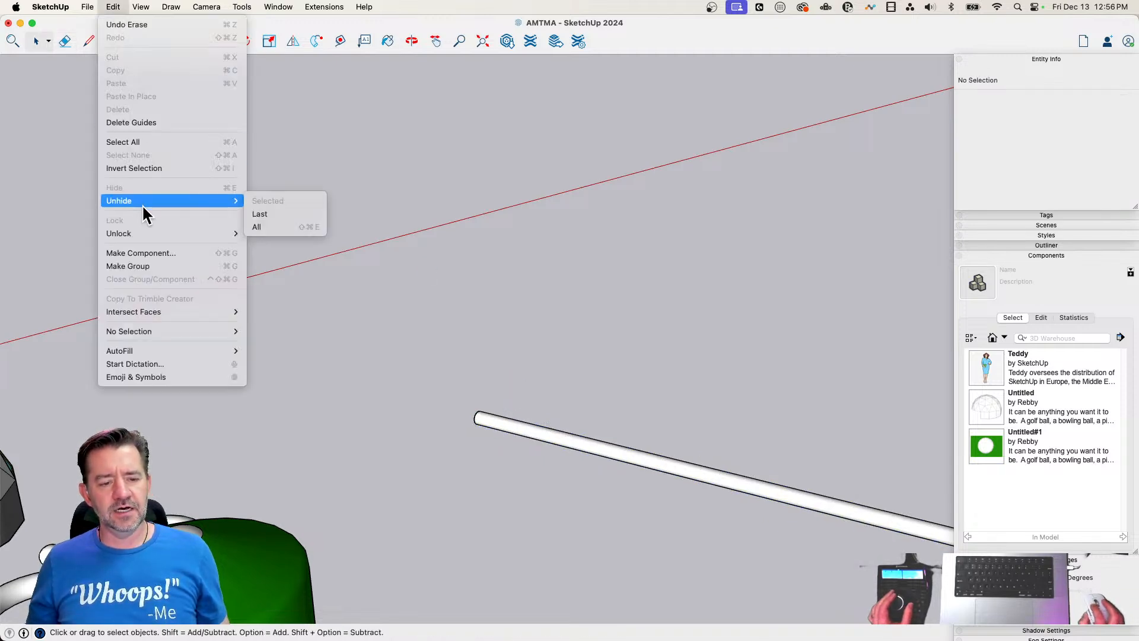
{"action": "left_click", "coordinate": [261, 214]}
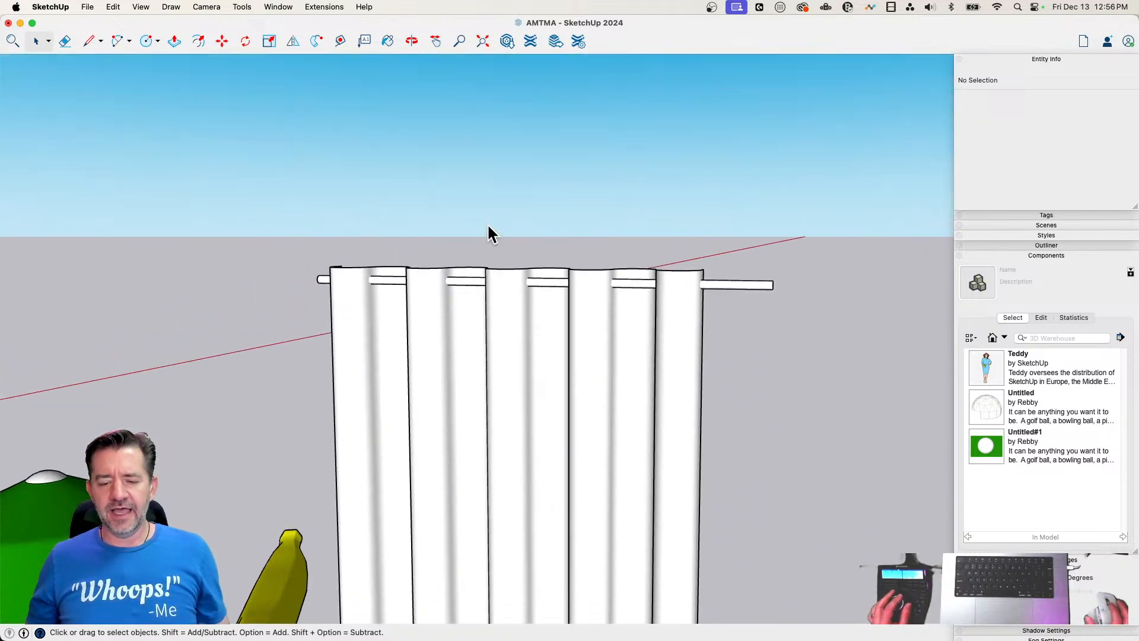
Move the rod group straight down a little, farther below the curtain's top edge
{"action": "left_click", "coordinate": [523, 222]}
{"action": "key", "text": "m"}
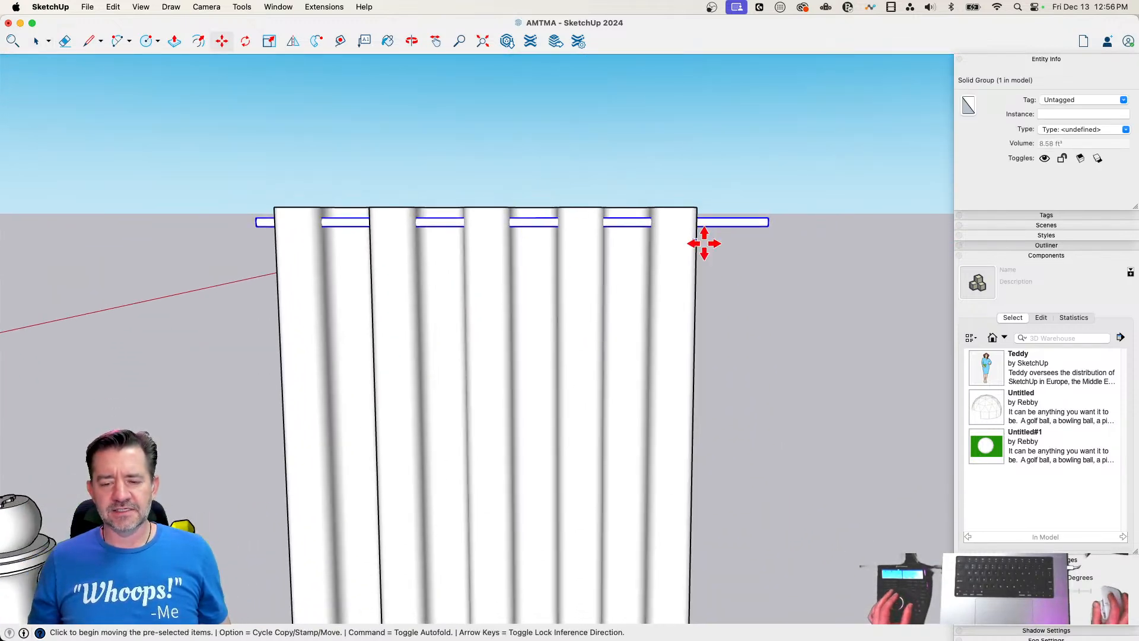
{"action": "left_click", "coordinate": [847, 203]}
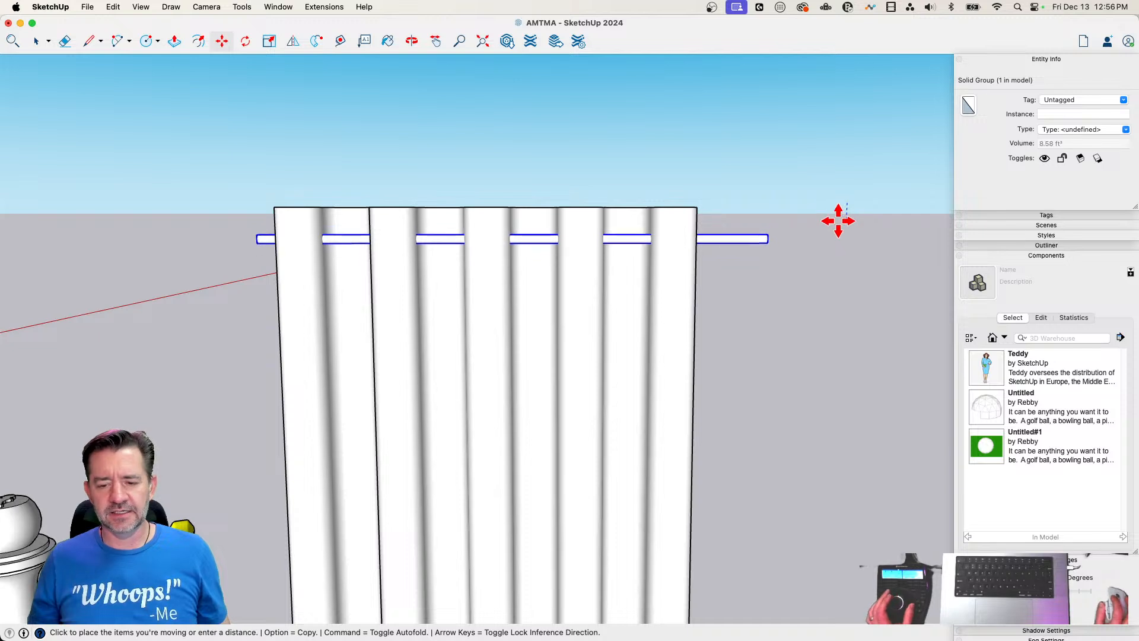
{"action": "left_click", "coordinate": [834, 218]}
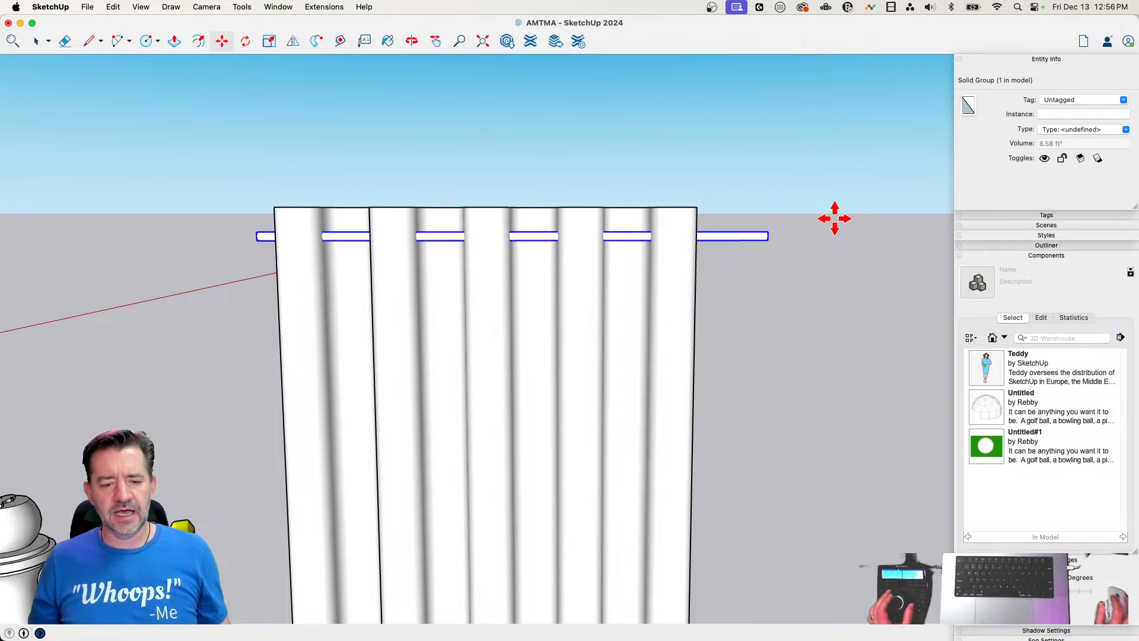
{"action": "key", "text": "space"}
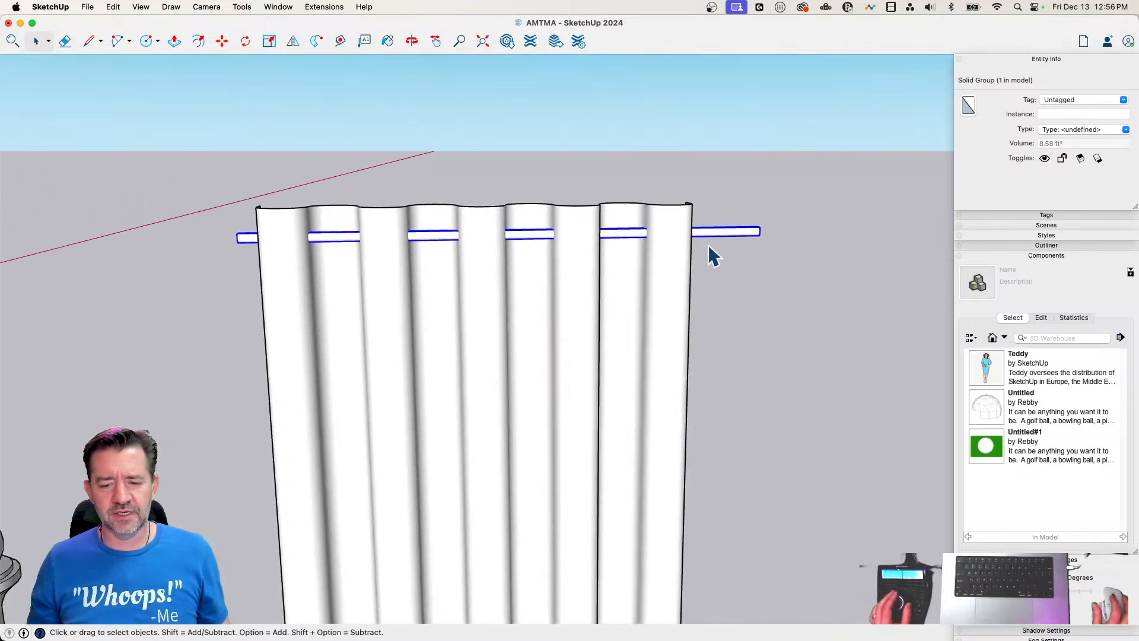
Slide the rod group along its length so it sticks out about equally at both sides of the curtain
{"action": "key", "text": "m"}
{"action": "left_click", "coordinate": [735, 234]}
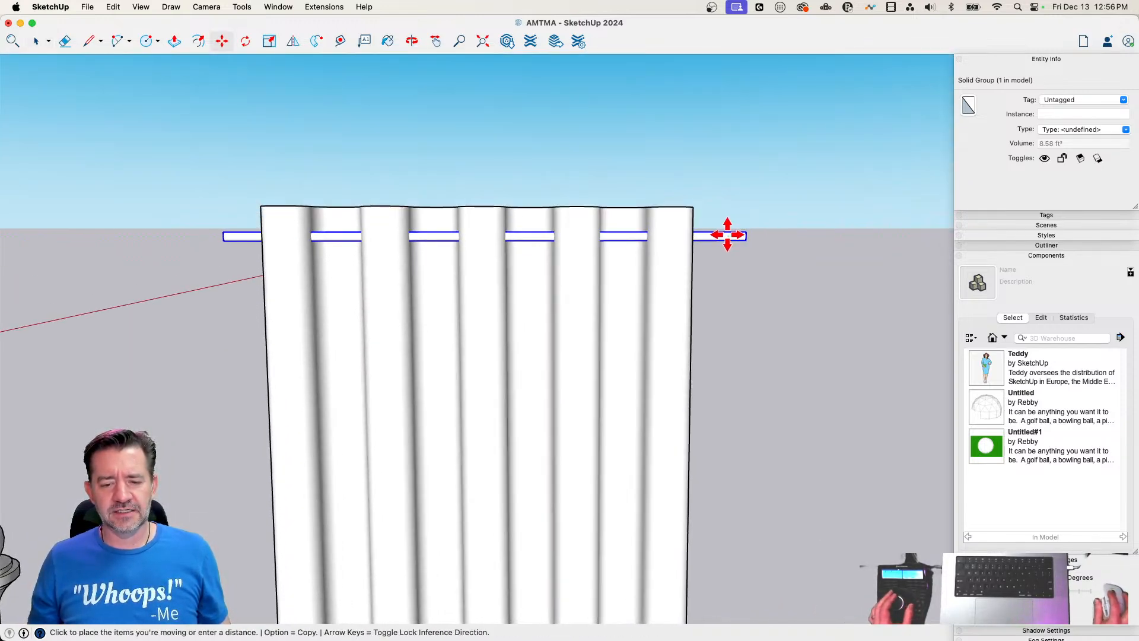
{"action": "left_click", "coordinate": [727, 235]}
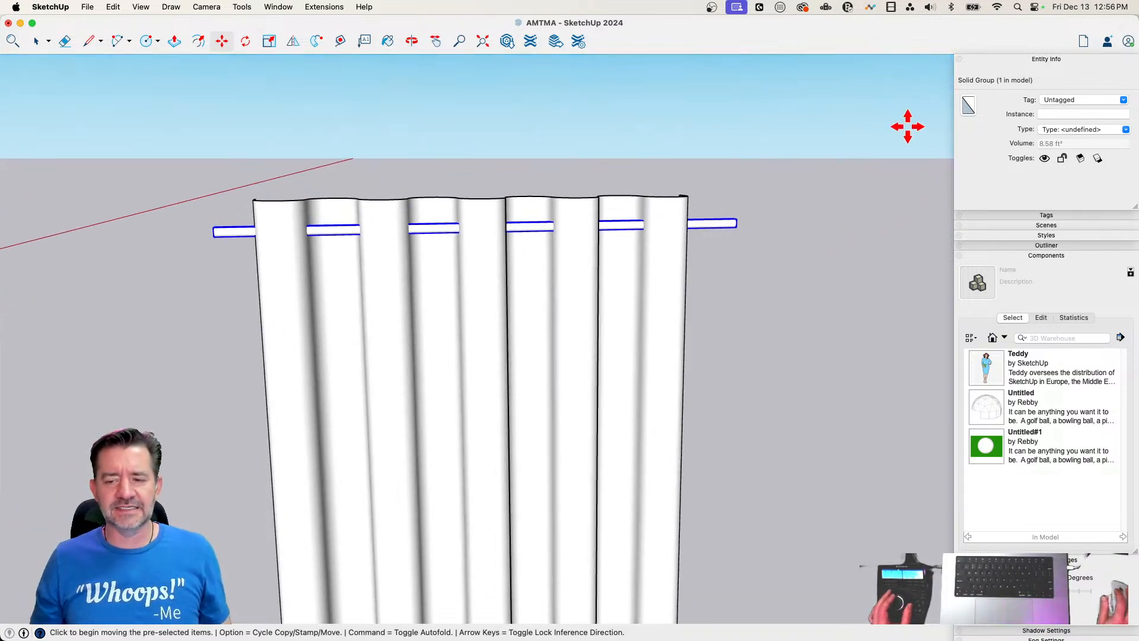
Collapse the Components section of the tray and leave the Move tool
{"action": "left_click", "coordinate": [1065, 255]}
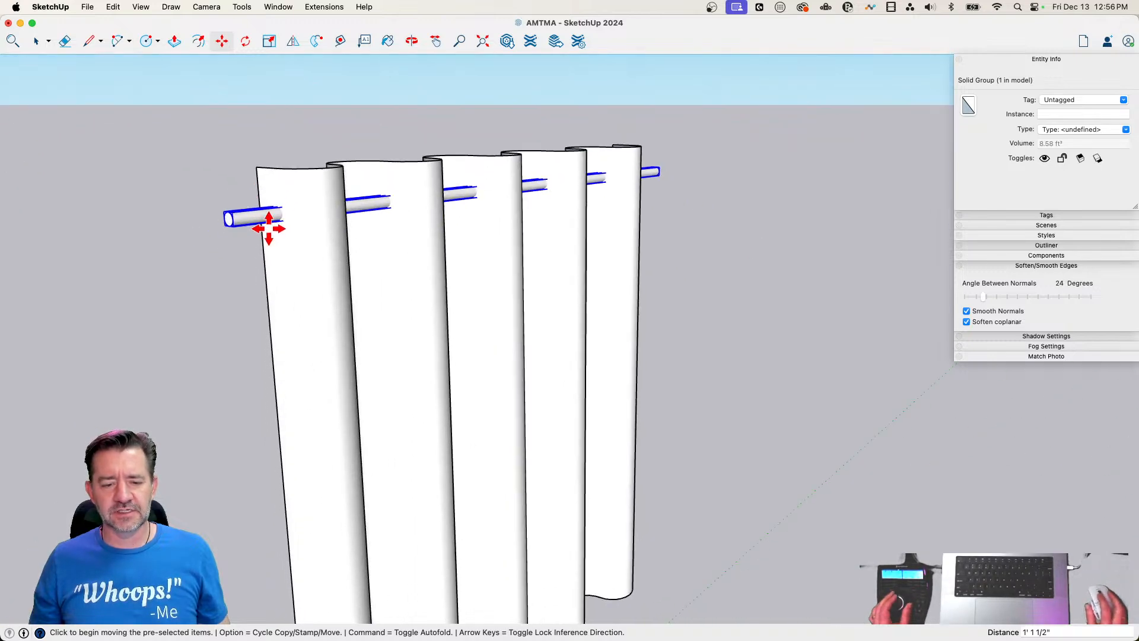
{"action": "key", "text": "space"}
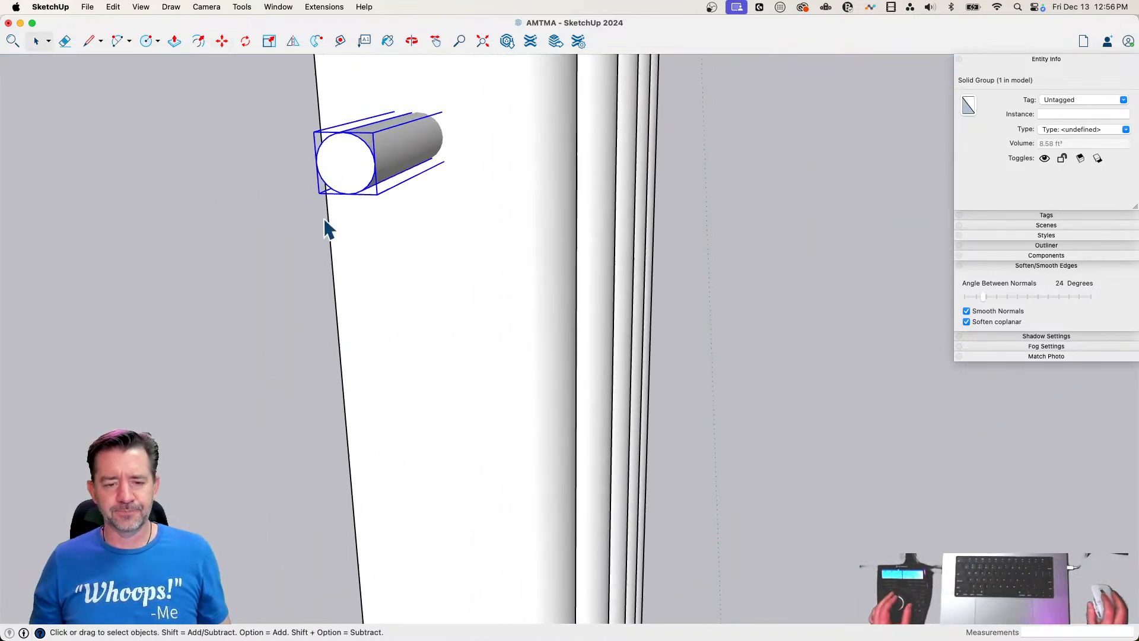
{"action": "key", "text": "c"}
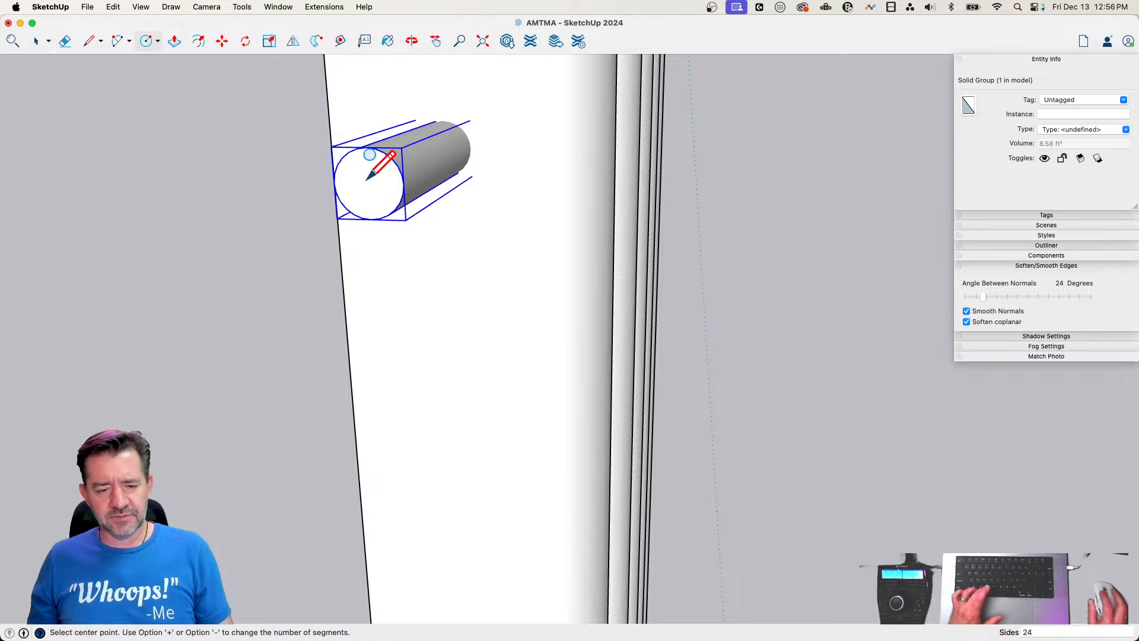
{"action": "key", "text": "l"}
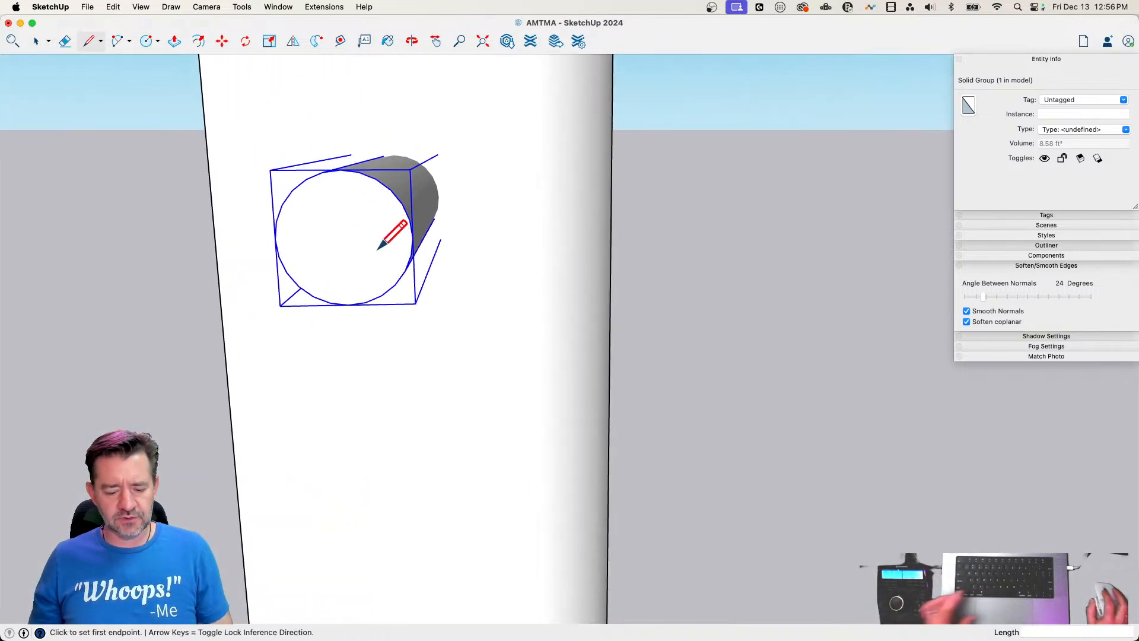
{"action": "key", "text": "c"}
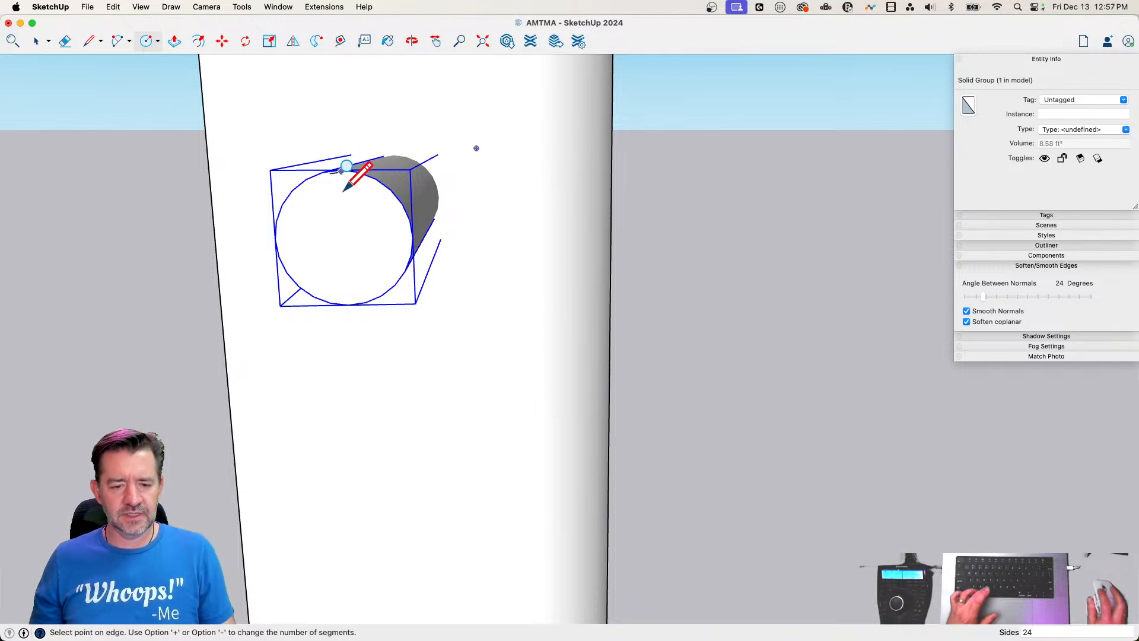
{"action": "key", "text": "l"}
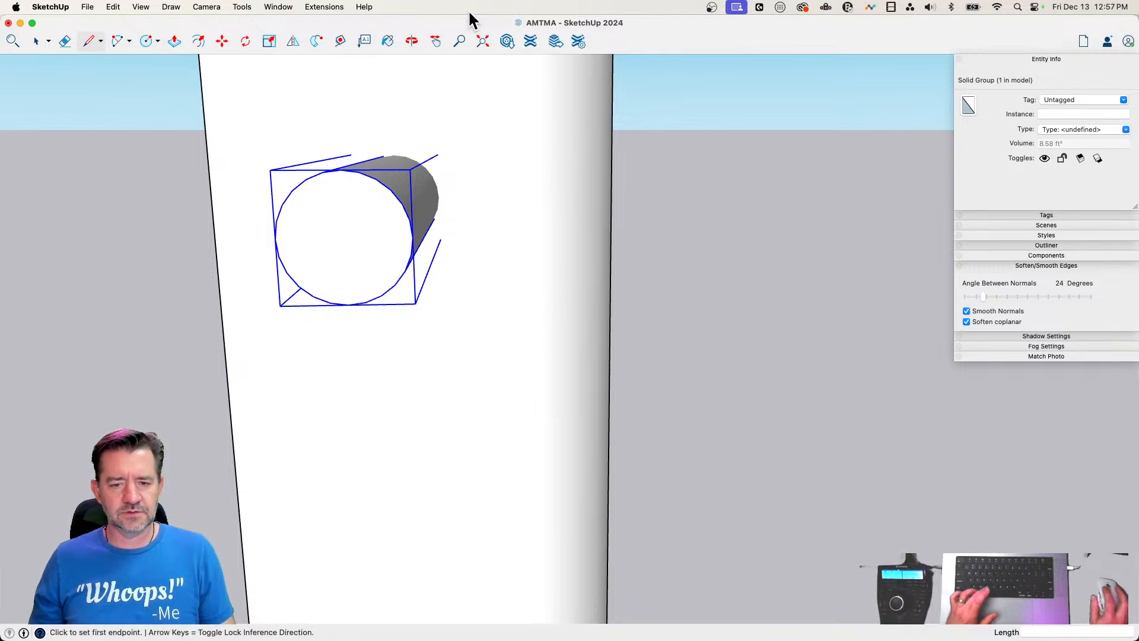
{"action": "left_click", "coordinate": [707, 32]}
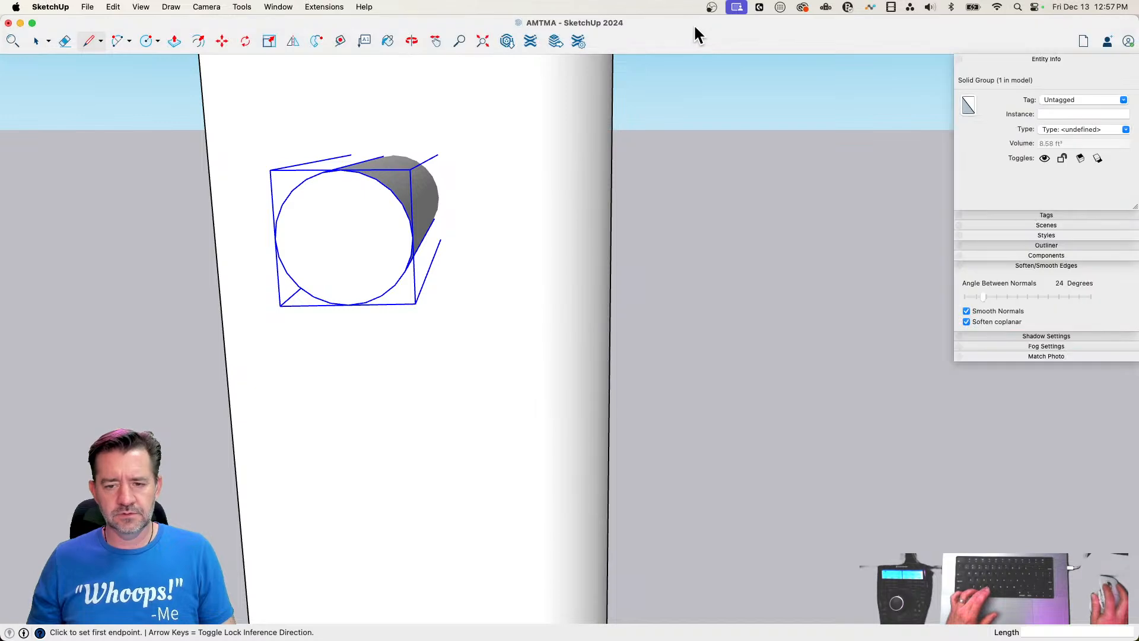
{"action": "key", "text": "c"}
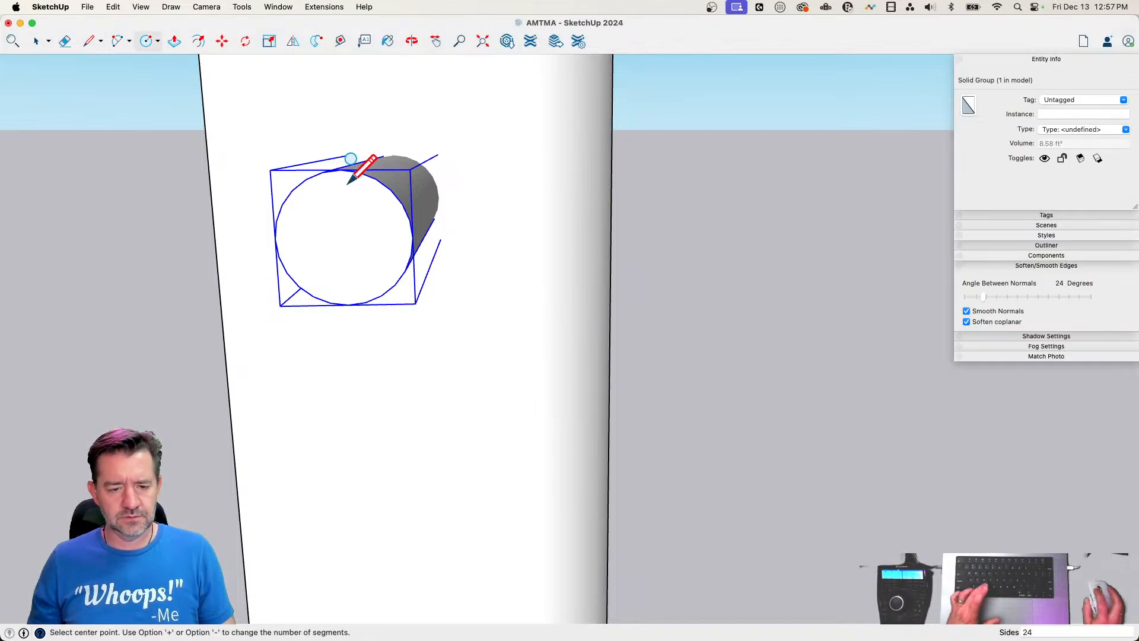
{"action": "left_click", "coordinate": [340, 170]}
{"action": "key", "text": "Escape"}
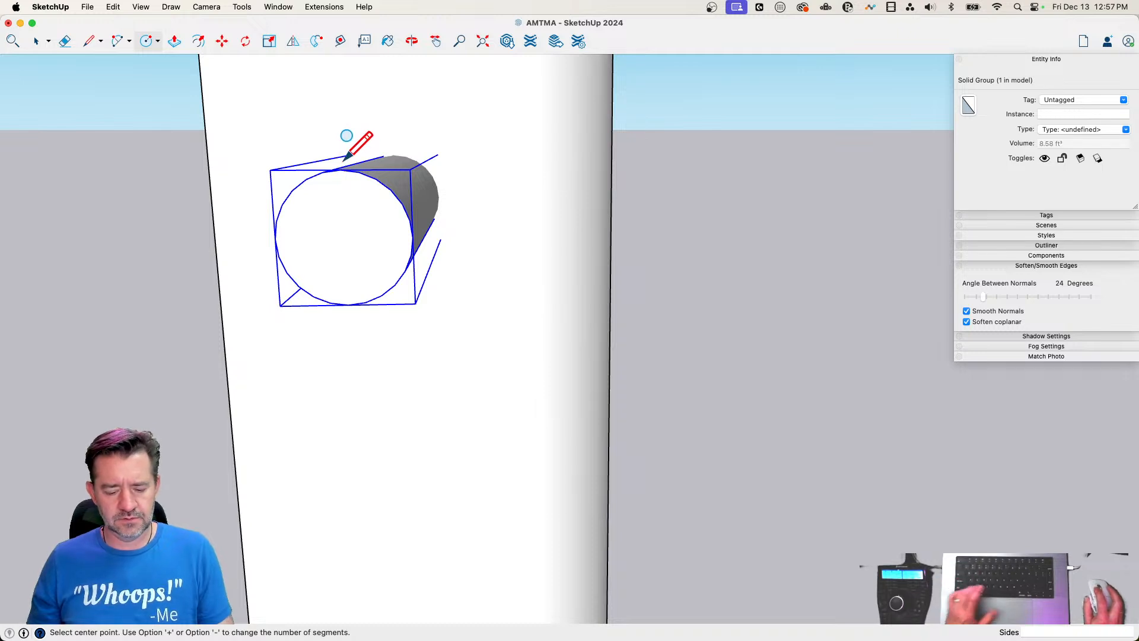
{"action": "key", "text": "super+Tab"}
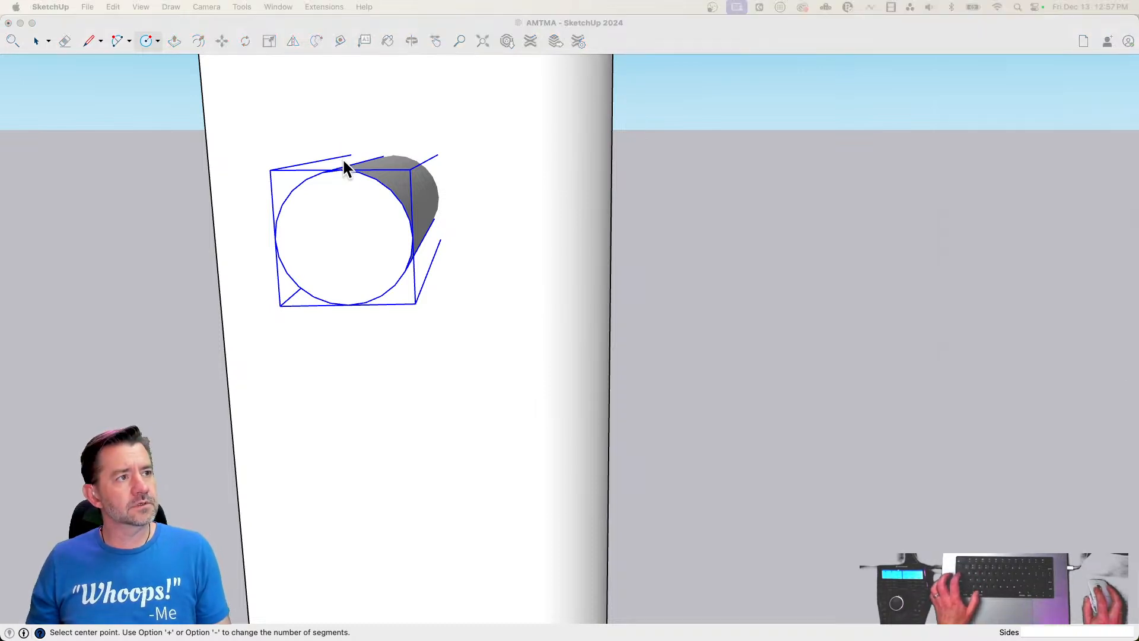
{"action": "key", "text": "super+Tab"}
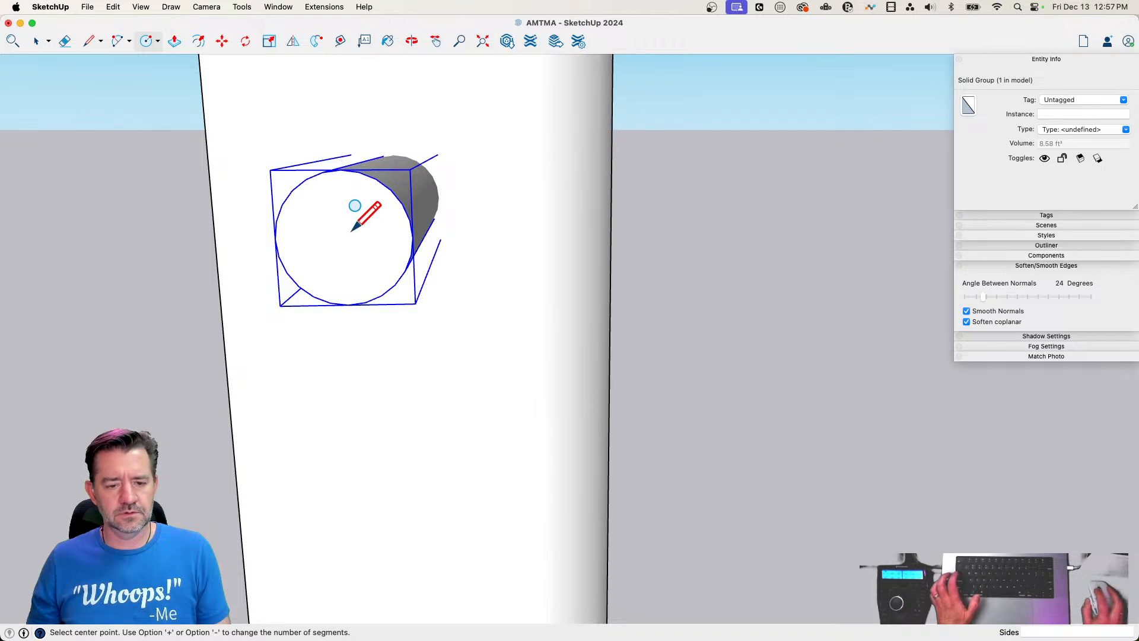
{"action": "left_click", "coordinate": [340, 178]}
{"action": "key", "text": "Escape"}
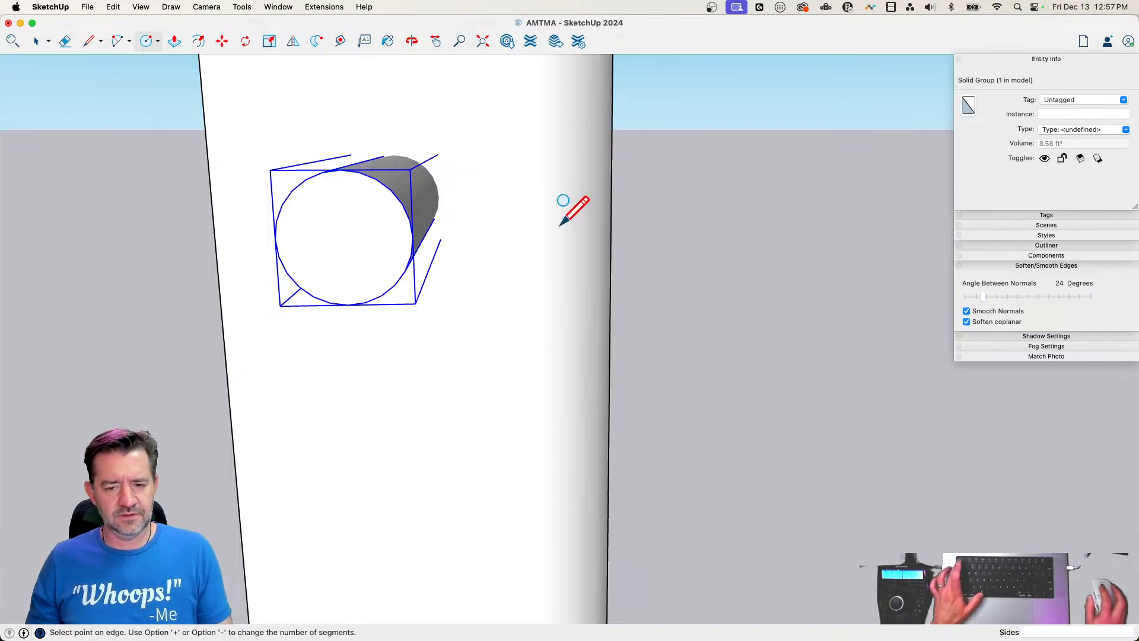
{"action": "key", "text": "space"}
{"action": "left_click", "coordinate": [526, 278]}
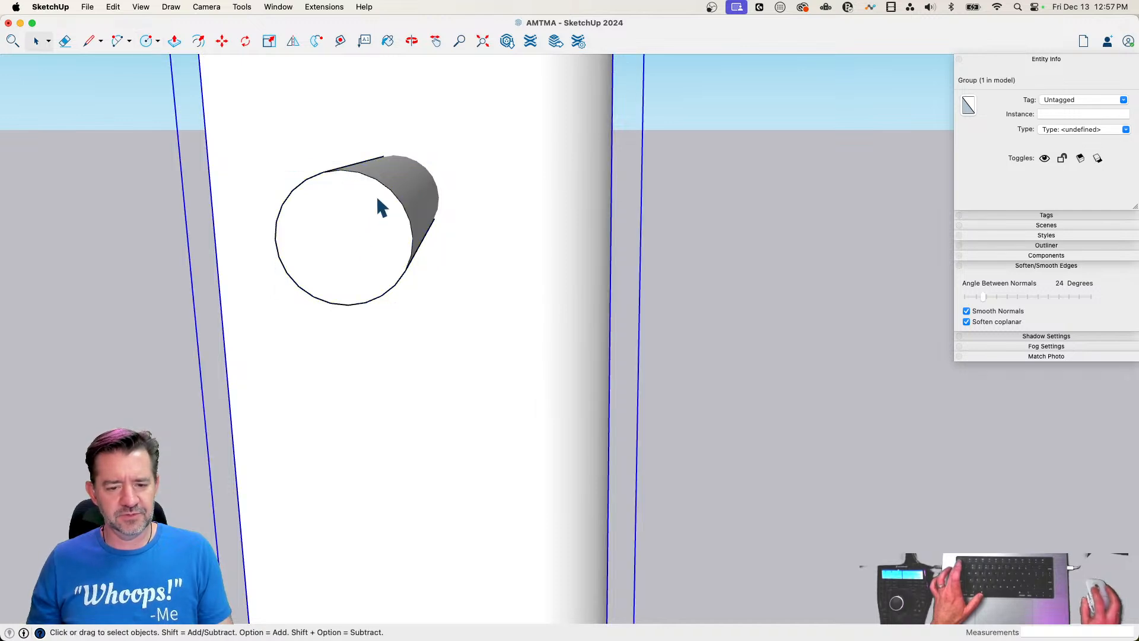
{"action": "left_click", "coordinate": [368, 213]}
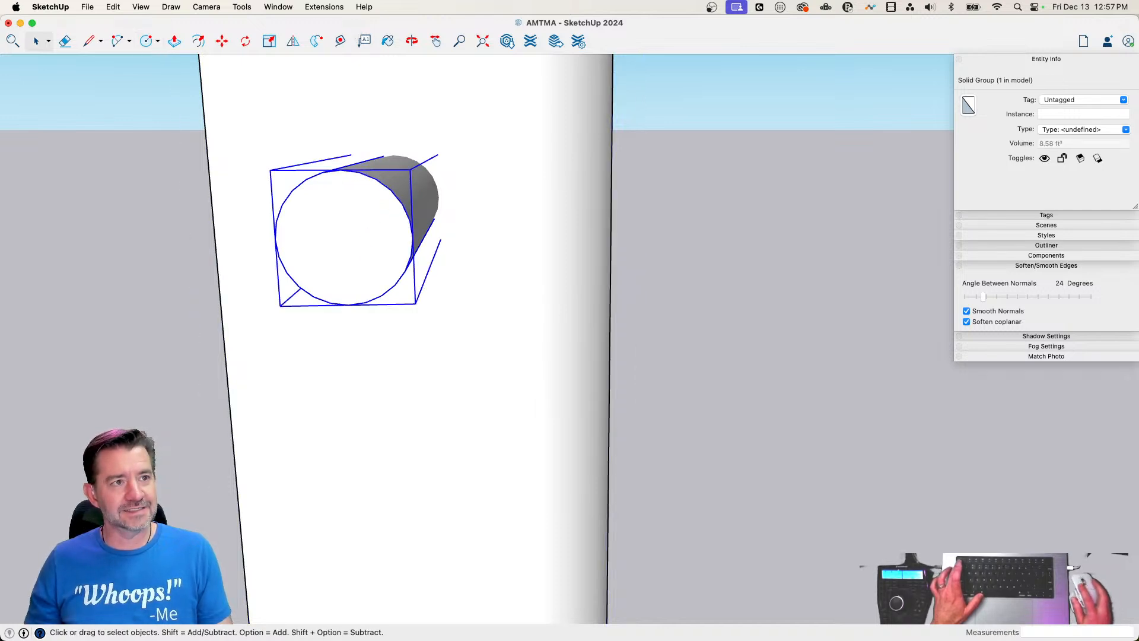
{"action": "key", "text": "super+Tab"}
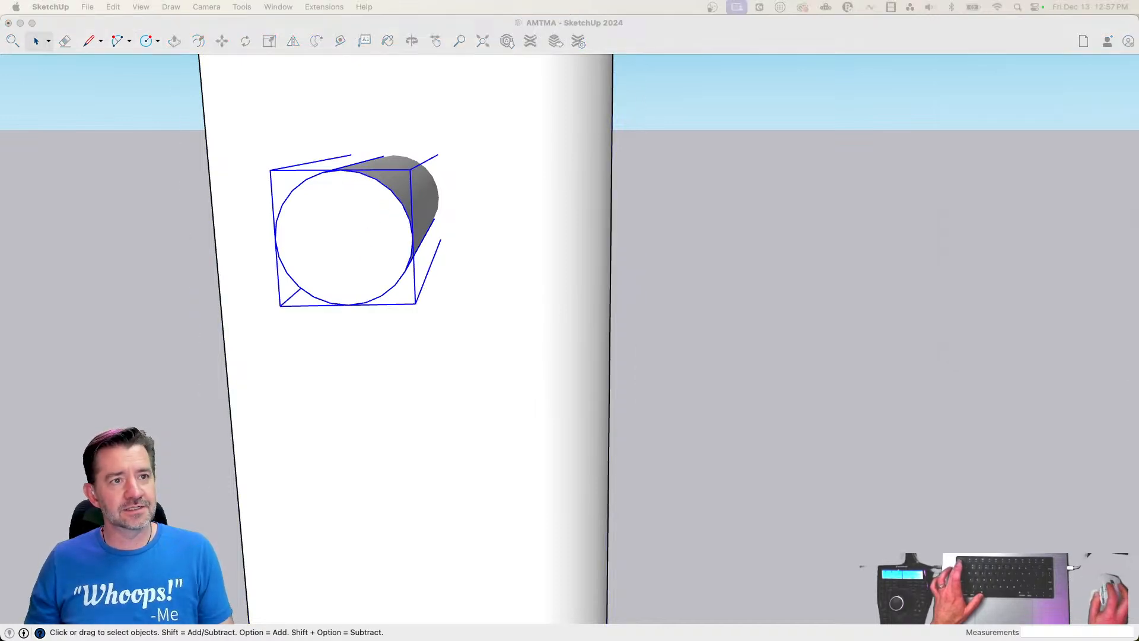
{"action": "left_click", "coordinate": [598, 25]}
{"action": "key", "text": "l"}
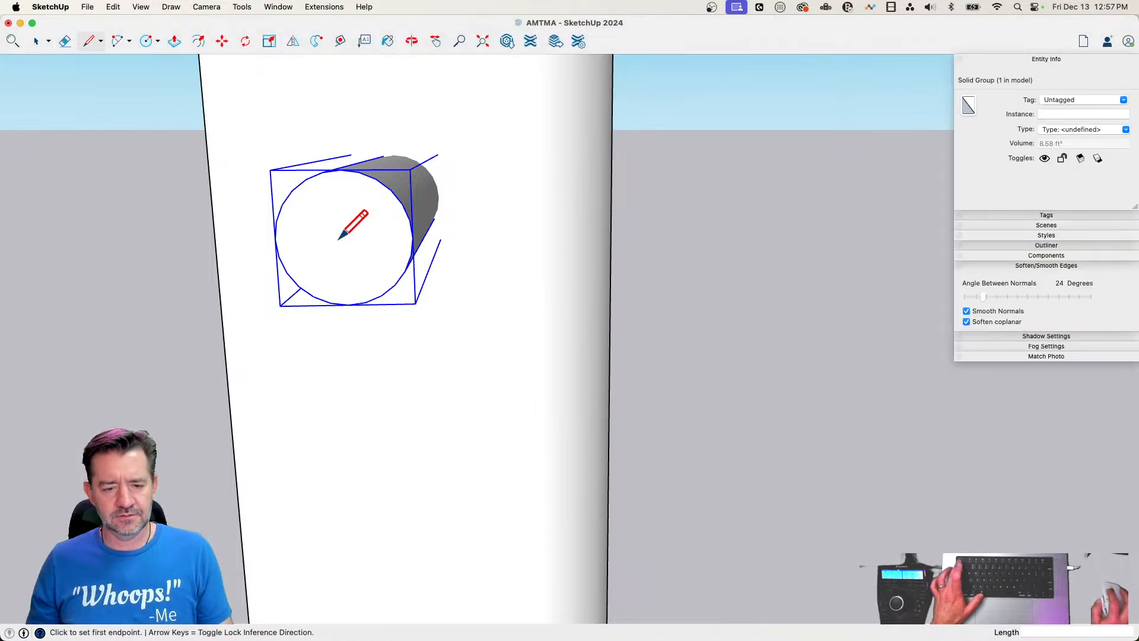
{"action": "key", "text": "c"}
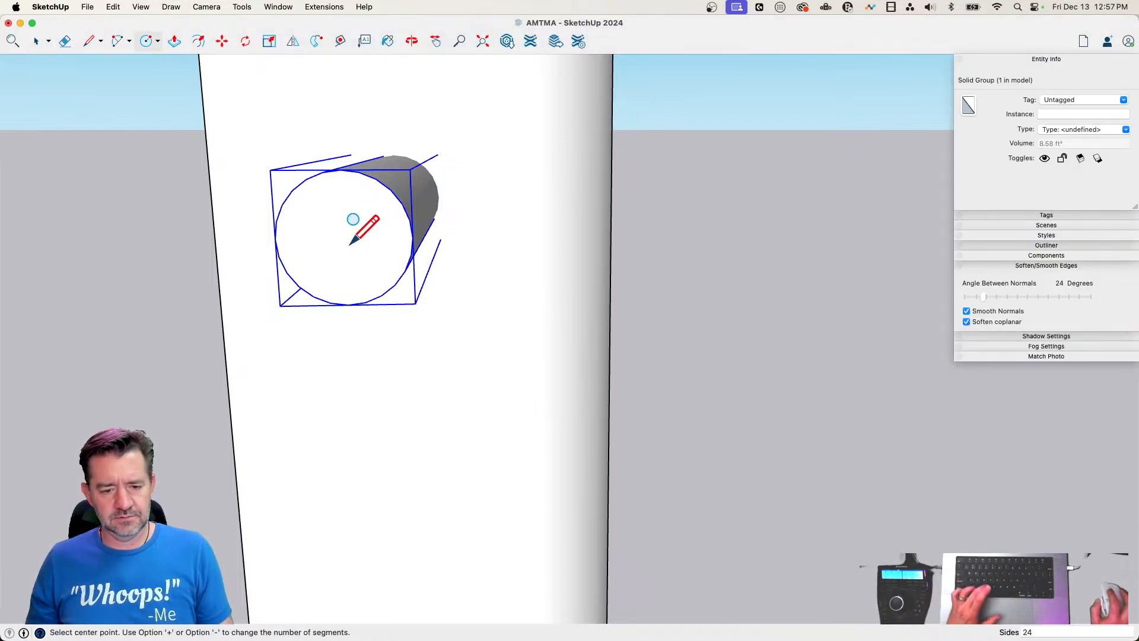
{"action": "key", "text": "space"}
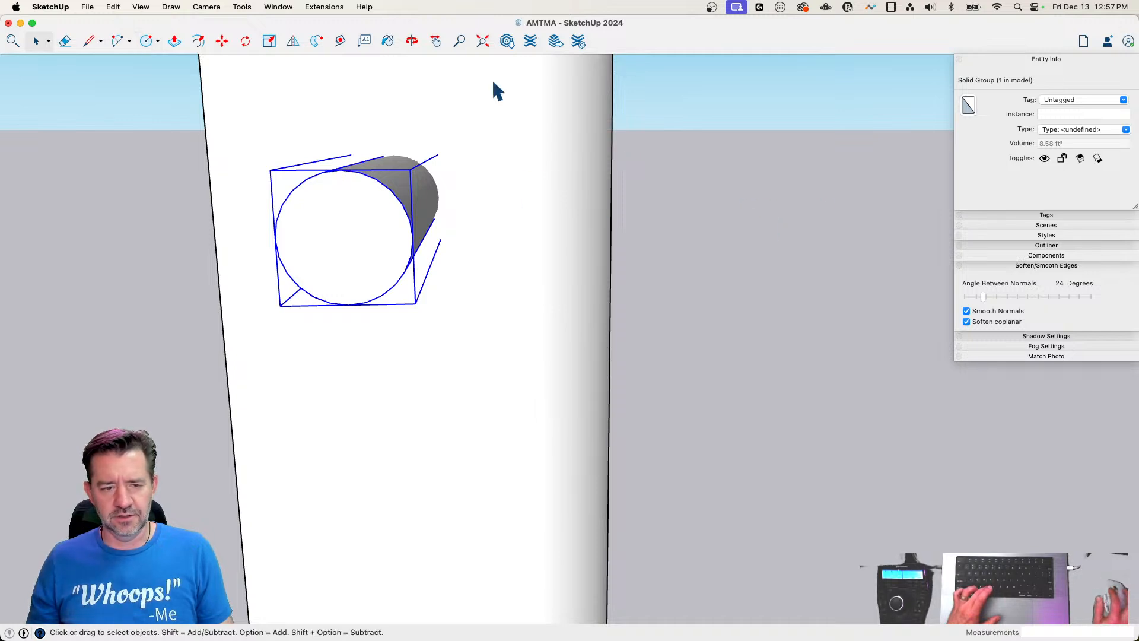
{"action": "left_click", "coordinate": [144, 41]}
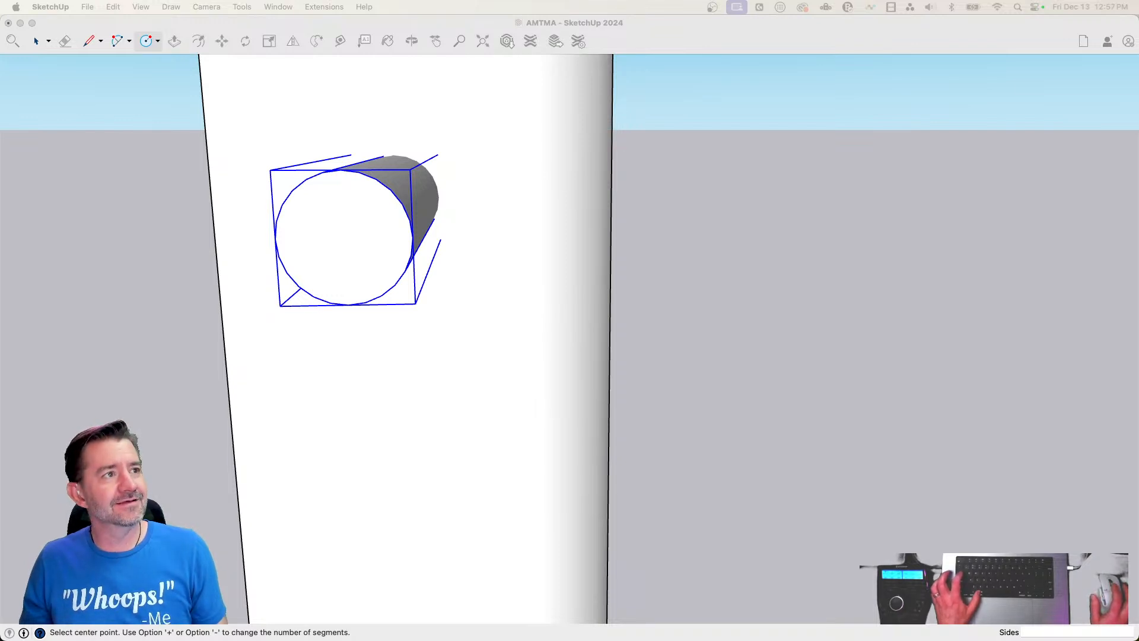
{"action": "key", "text": "super+Tab"}
{"action": "left_click", "coordinate": [353, 212]}
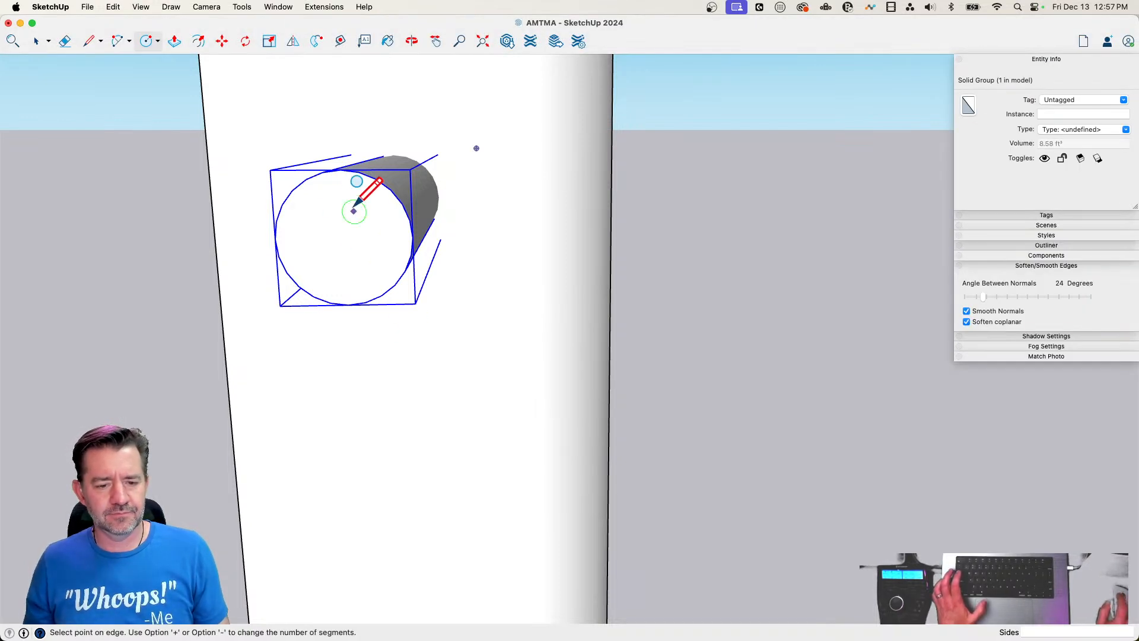
{"action": "left_click", "coordinate": [332, 169]}
{"action": "key", "text": "l"}
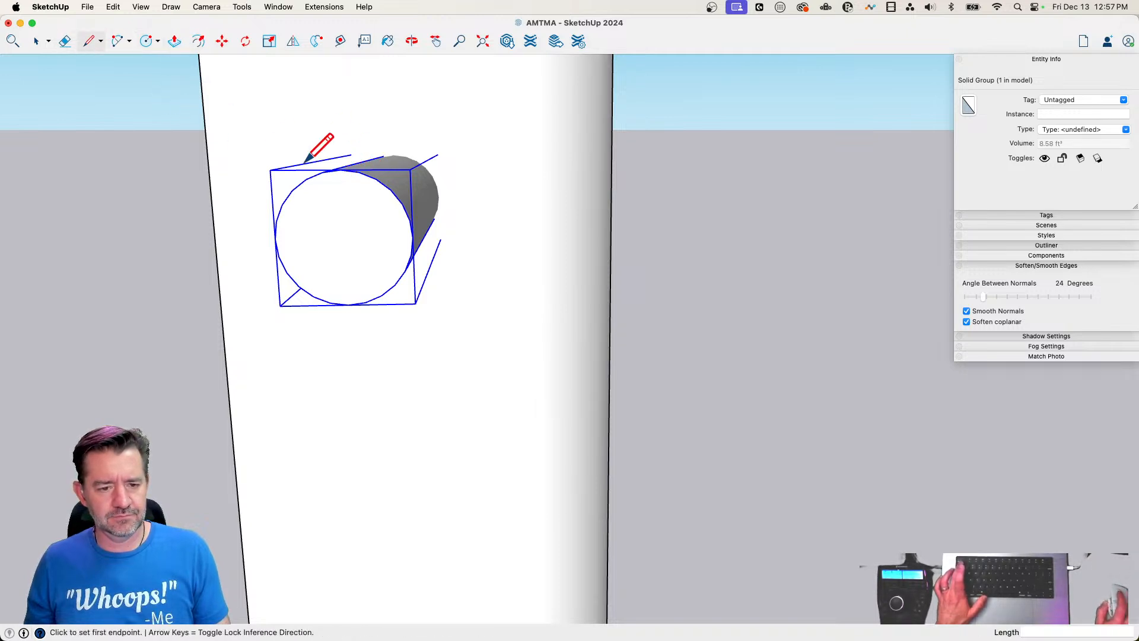
{"action": "left_click", "coordinate": [341, 170]}
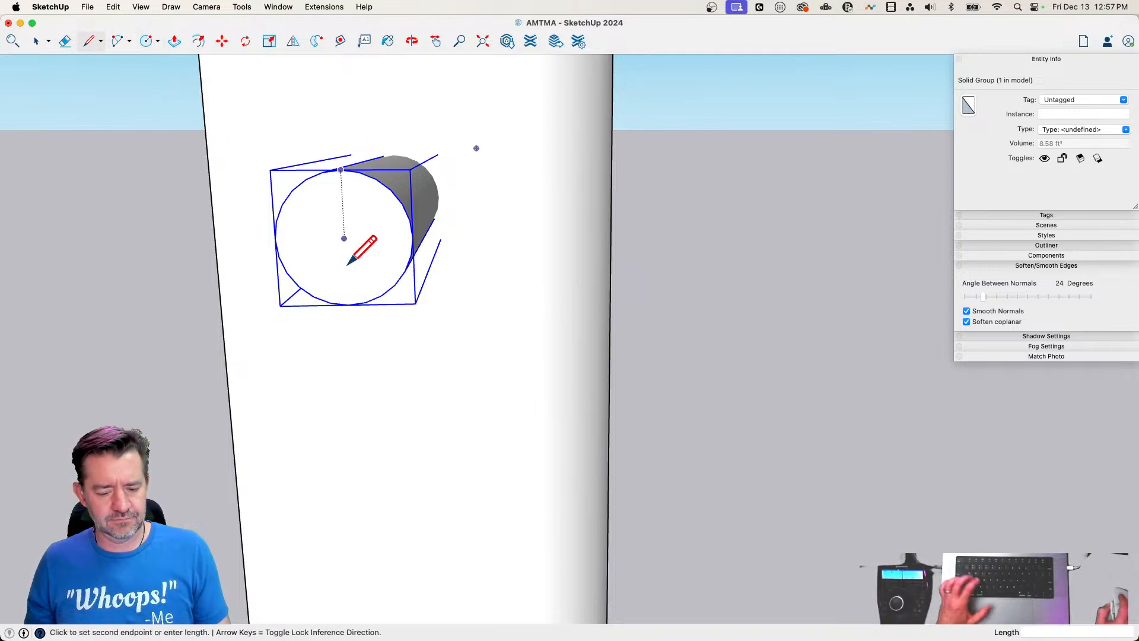
{"action": "key", "text": "c"}
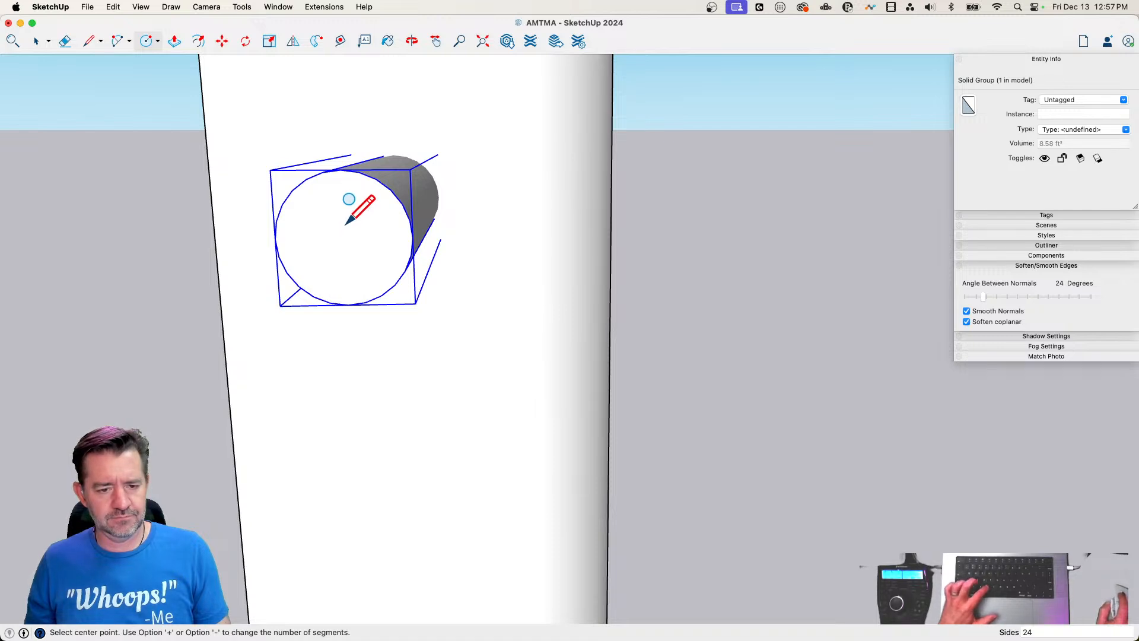
{"action": "key", "text": "m"}
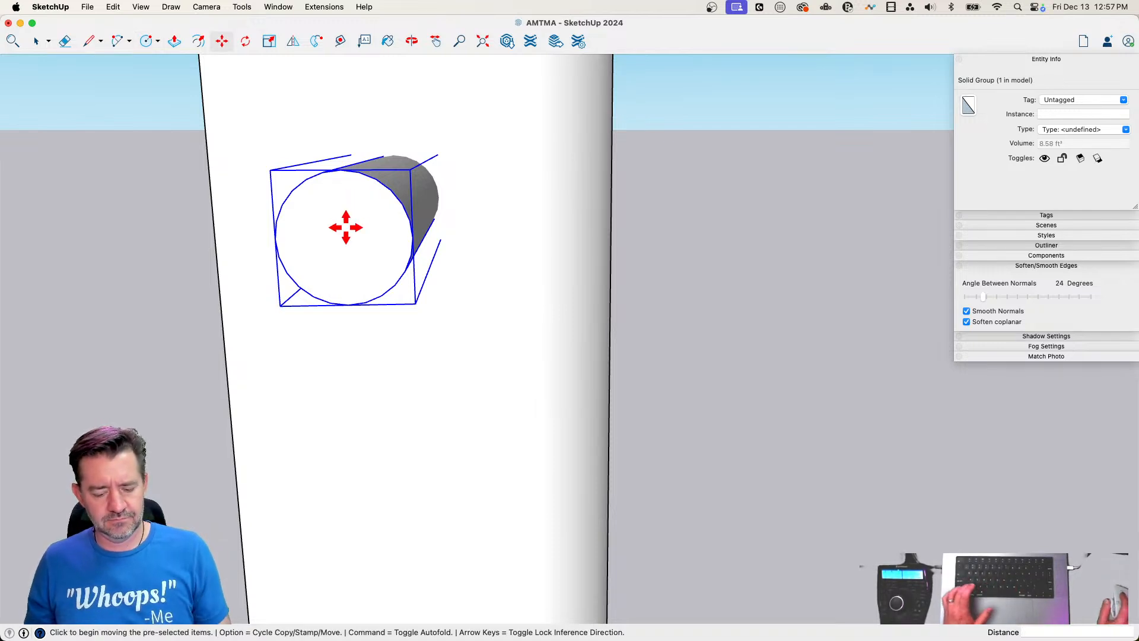
{"action": "key", "text": "space"}
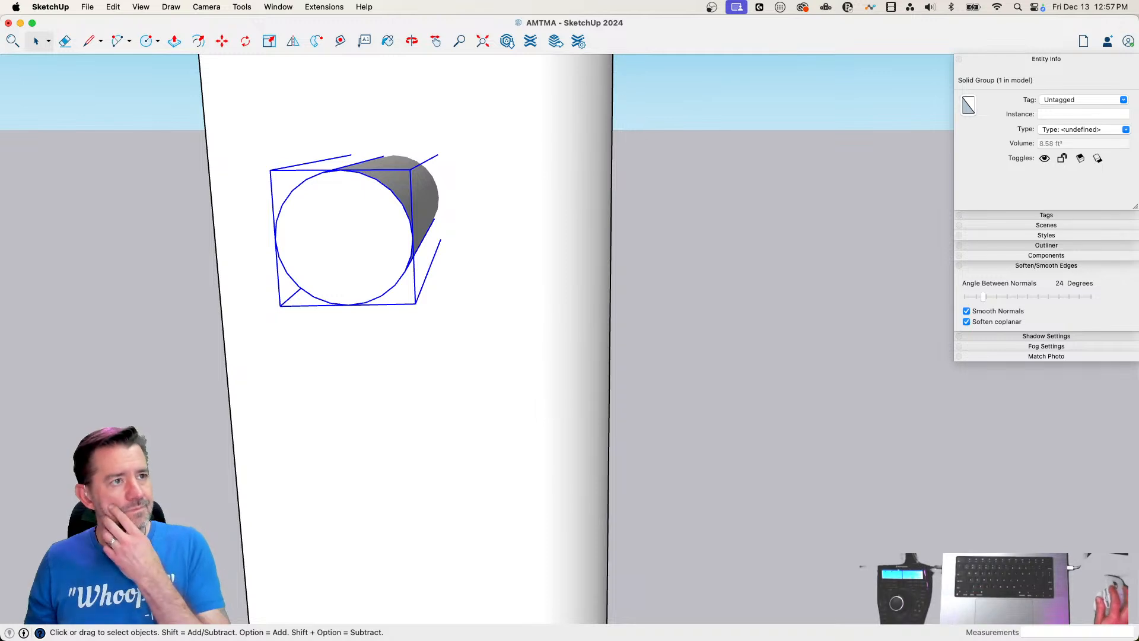
{"action": "left_click", "coordinate": [721, 18]}
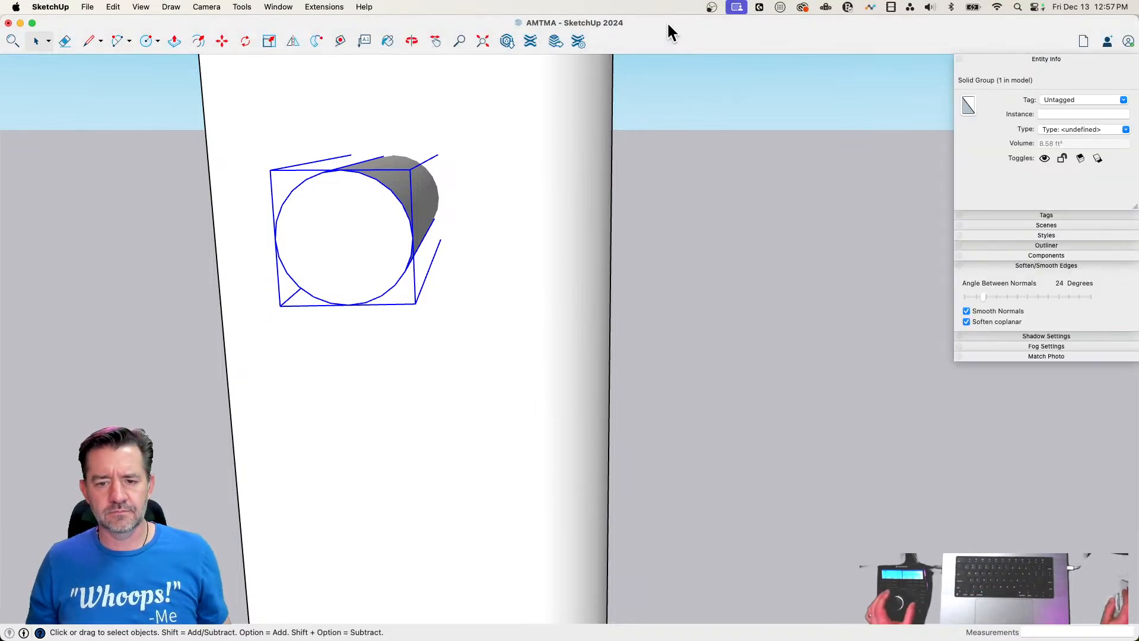
Draw a 24-sided circle larger than the rod on its end, centred slightly below the rod's centre and touching its top edge
{"action": "key", "text": "c"}
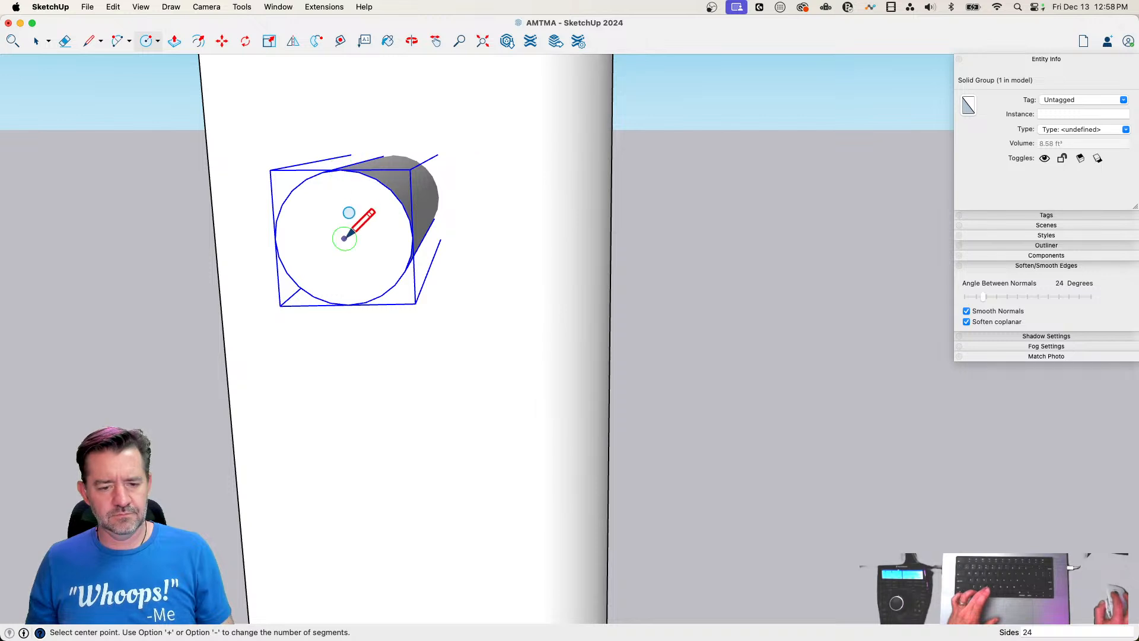
{"action": "left_click", "coordinate": [344, 239]}
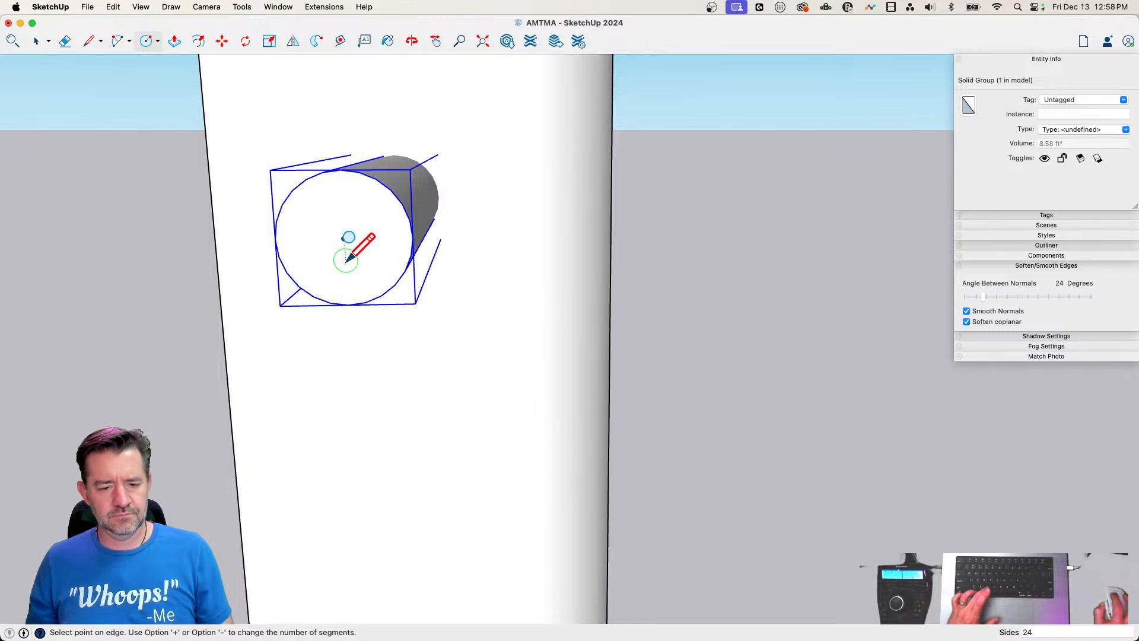
{"action": "left_click", "coordinate": [341, 171]}
{"action": "key", "text": "space"}
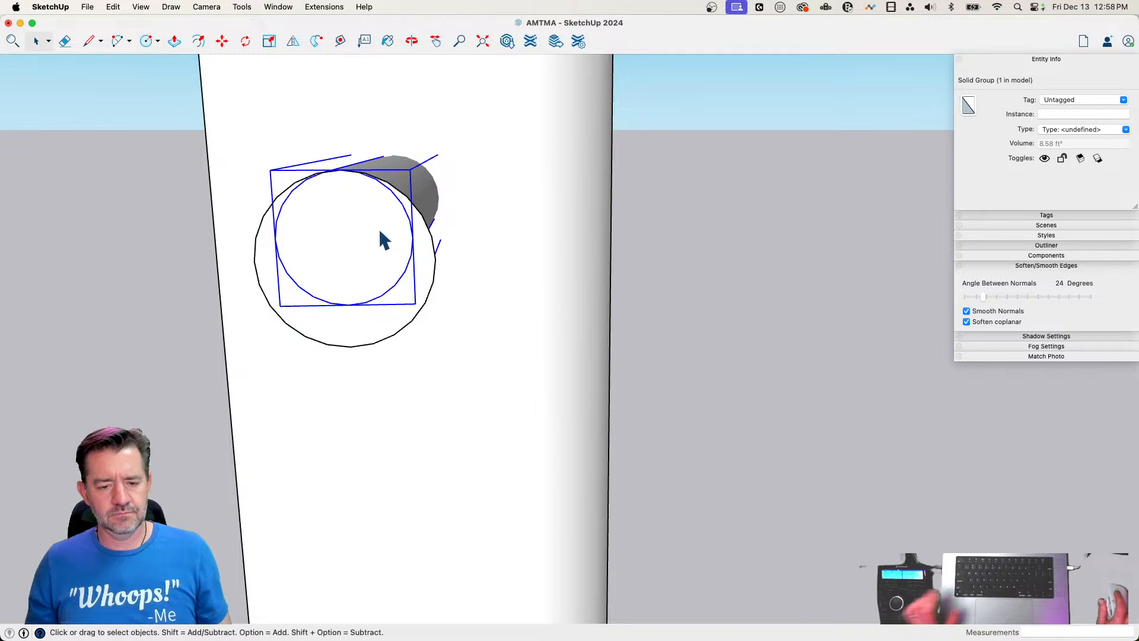
{"action": "key", "text": "p"}
{"action": "left_click", "coordinate": [266, 324]}
{"action": "key", "text": "space"}
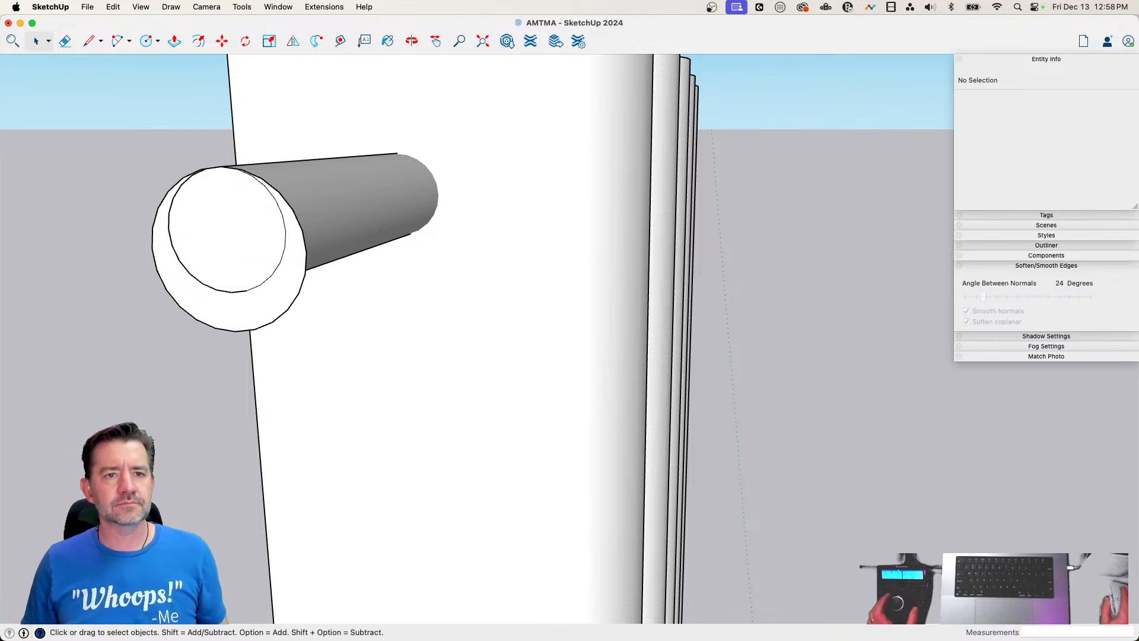
Push/Pull the larger circle's face about 30' along the rod, ending just past the far side of the curtain
{"action": "scroll", "coordinate": [477, 339], "scroll_direction": "down", "scroll_amount": 2}
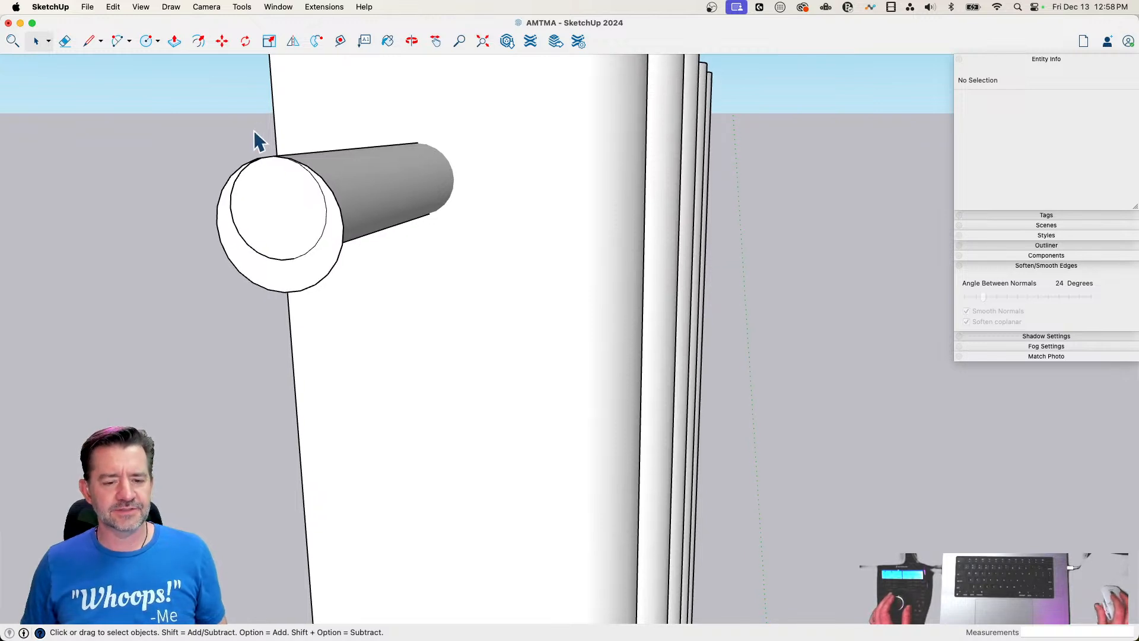
{"action": "key", "text": "p"}
{"action": "left_click", "coordinate": [285, 284]}
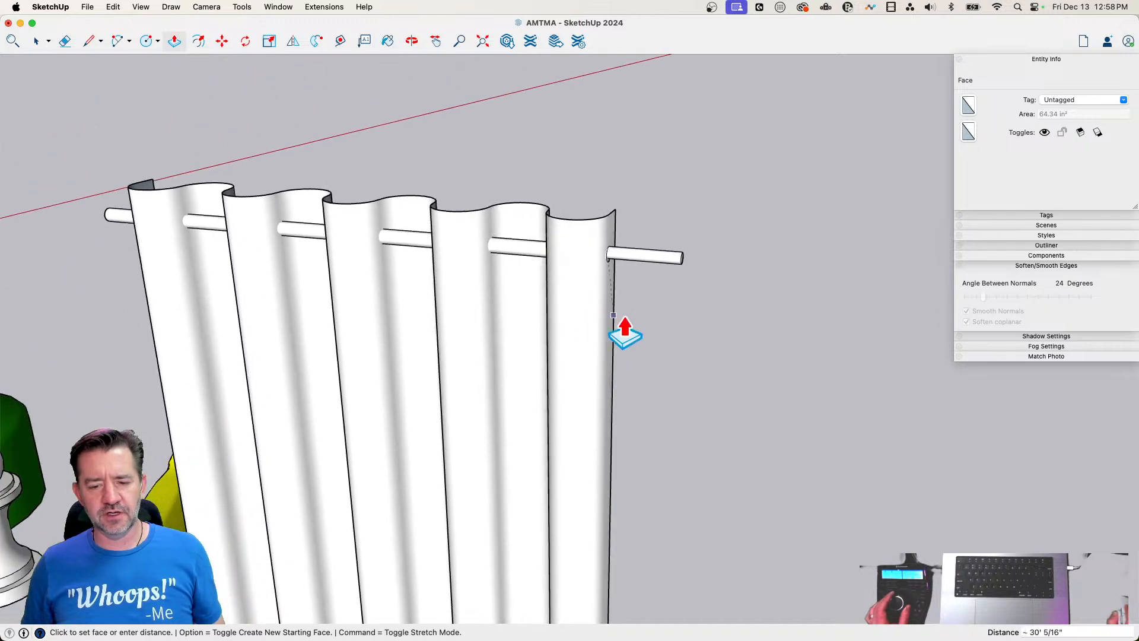
{"action": "left_click", "coordinate": [639, 315]}
{"action": "key", "text": "space"}
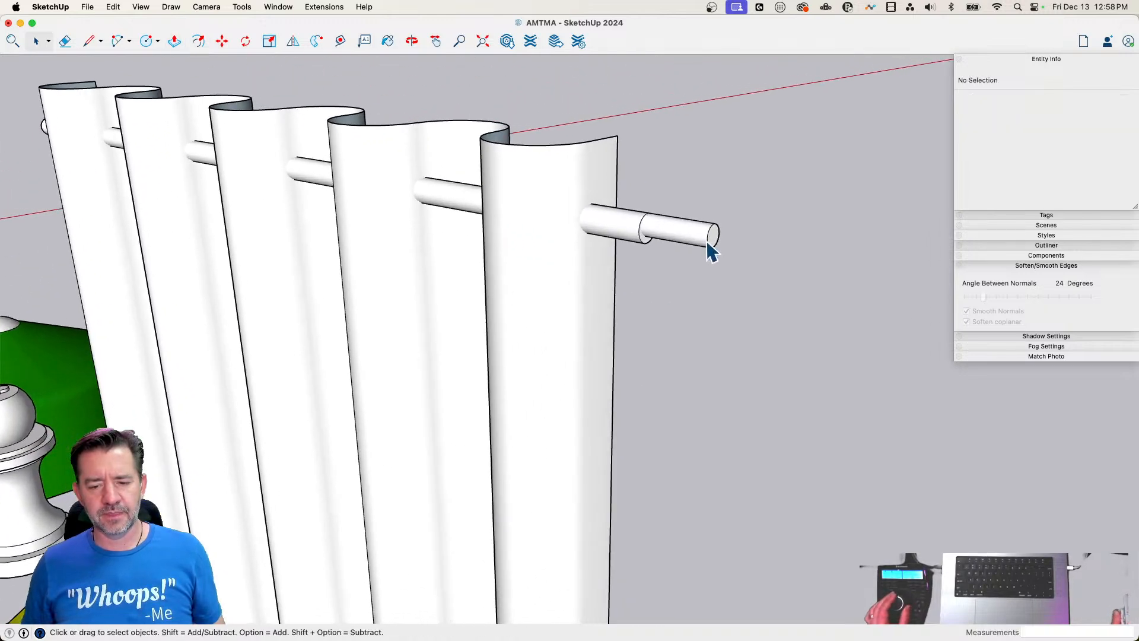
Move the thin rod group 50' along the green axis, out of the curtain and the larger tube
{"action": "left_click", "coordinate": [705, 248]}
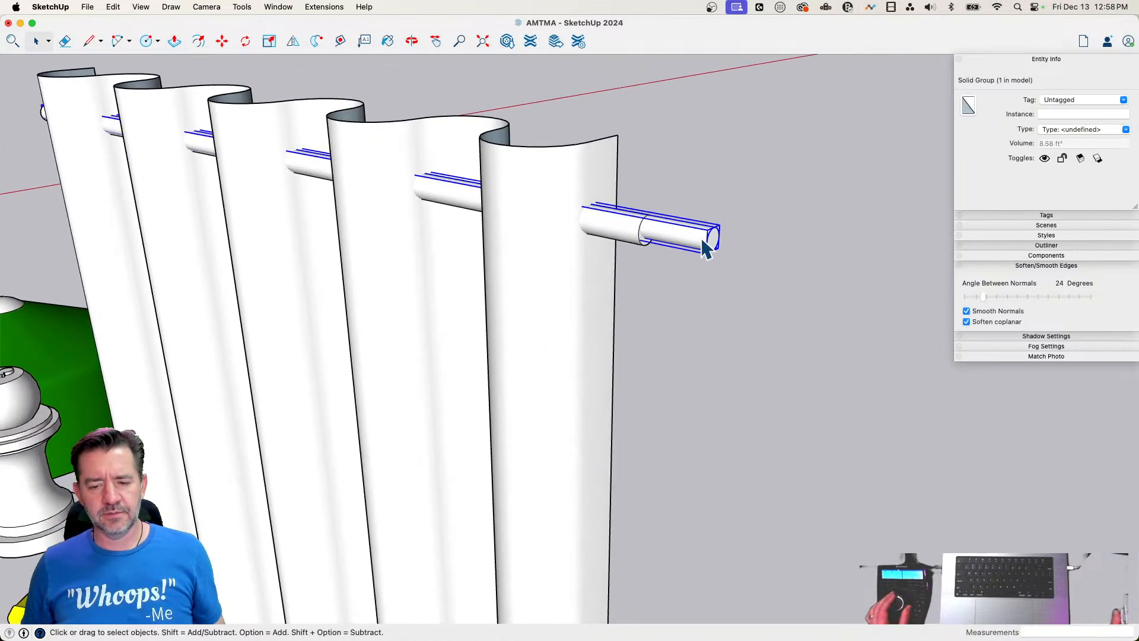
{"action": "key", "text": "m"}
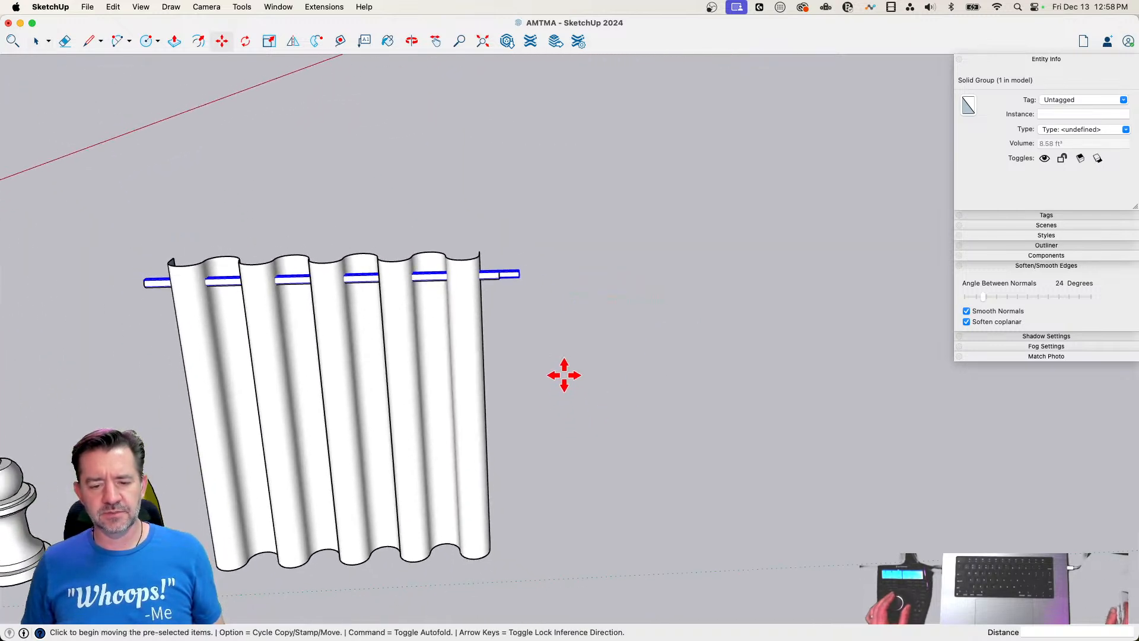
{"action": "left_click", "coordinate": [560, 374]}
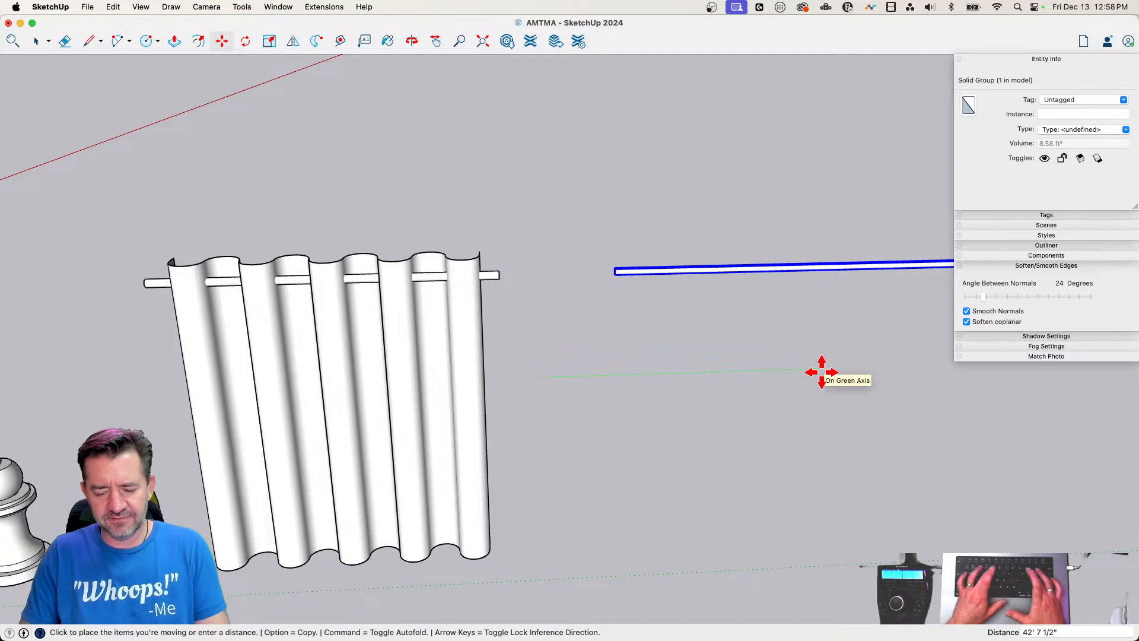
{"action": "type", "text": "50"}
{"action": "key", "text": "Return"}
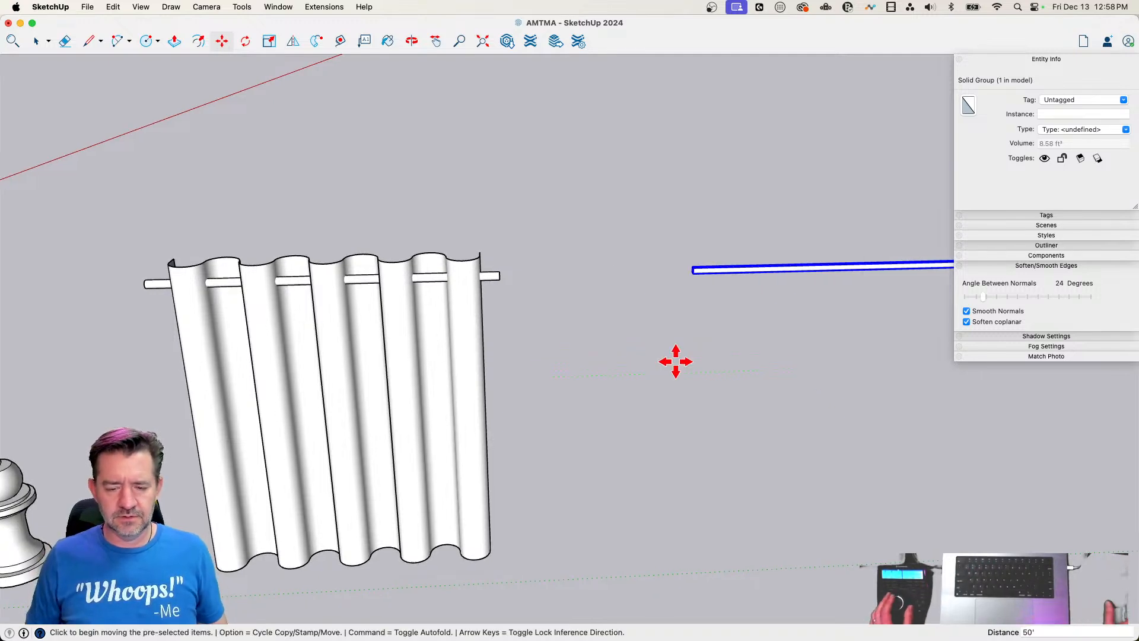
{"action": "key", "text": "space"}
Open the curtain group, intersect its corrugated surface with the model where the larger tube passes through, and close the group
{"action": "double_click", "coordinate": [649, 306]}
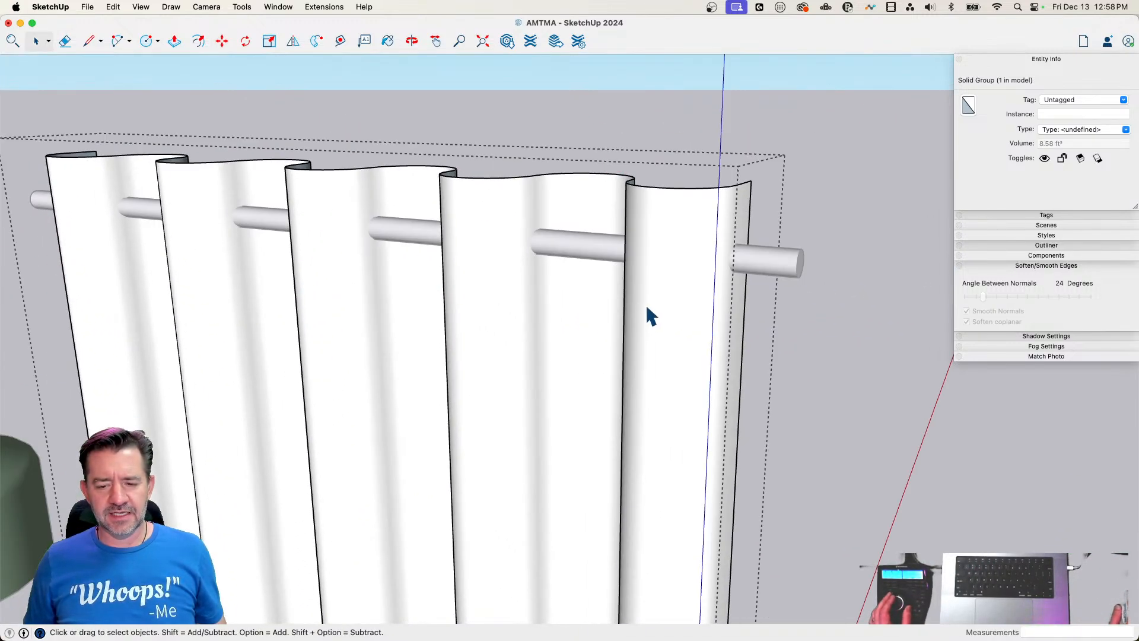
{"action": "left_click", "coordinate": [650, 307]}
{"action": "right_click", "coordinate": [649, 312]}
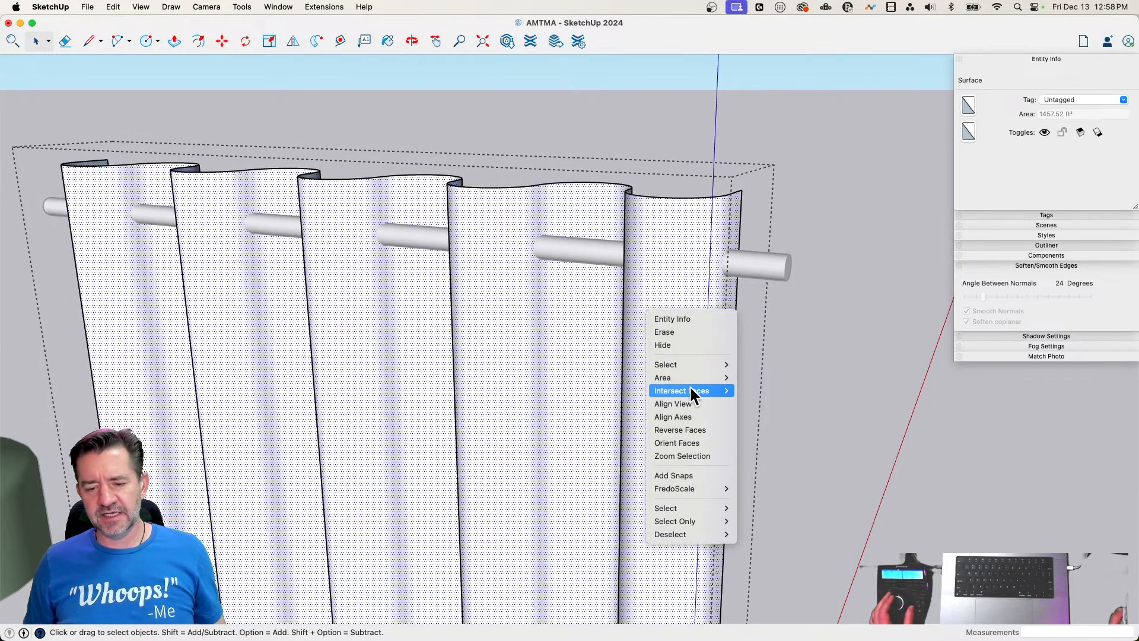
{"action": "mouse_move", "coordinate": [723, 392]}
{"action": "left_click", "coordinate": [772, 394]}
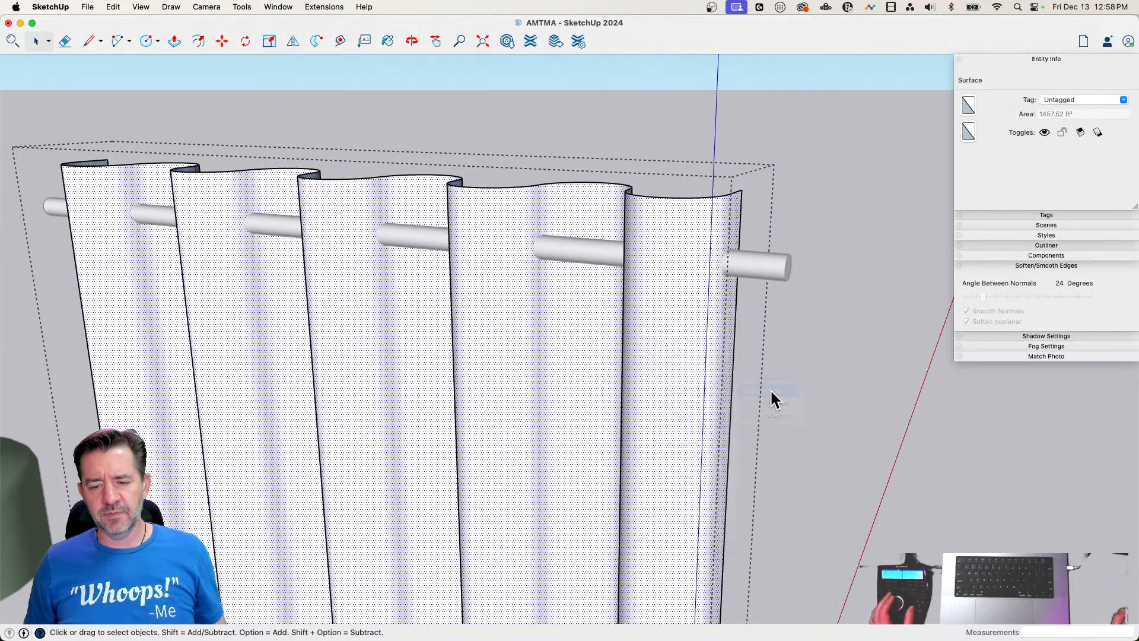
{"action": "left_click", "coordinate": [848, 310]}
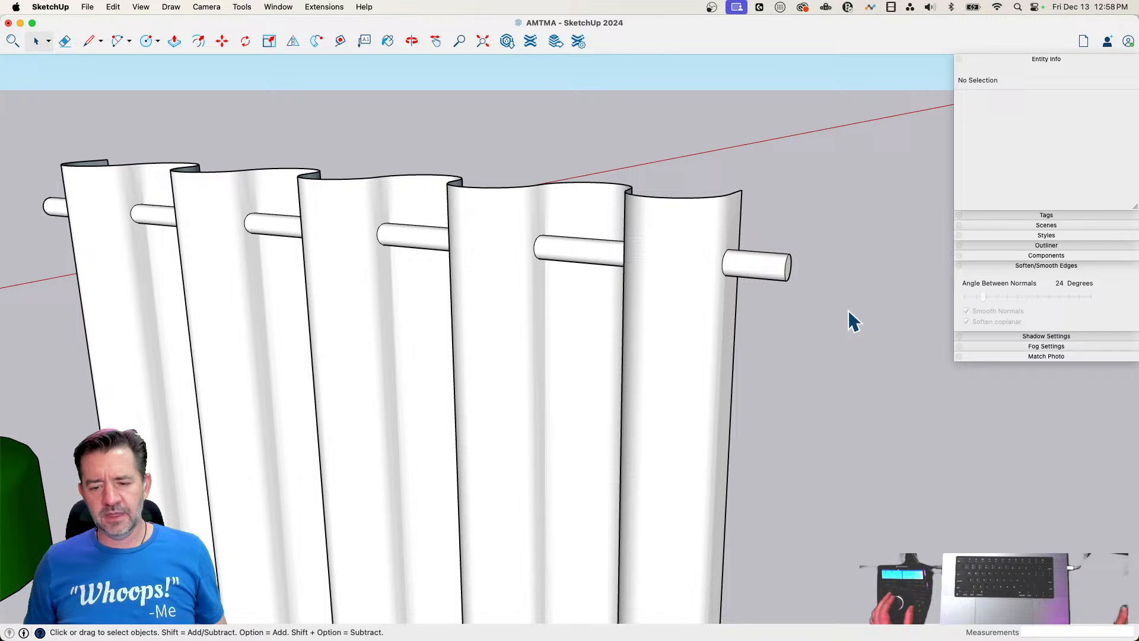
Delete the larger tube's surface and its leftover end circles at both sides of the curtain
{"action": "left_click", "coordinate": [776, 272]}
{"action": "key", "text": "Delete"}
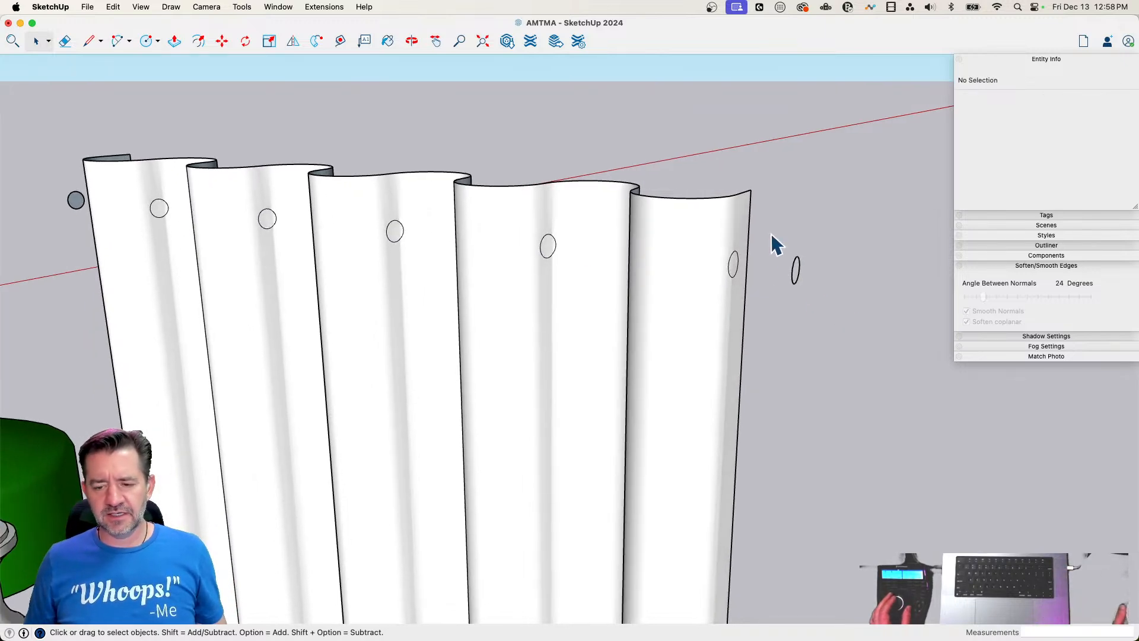
{"action": "left_click_drag", "start_coordinate": [771, 233], "coordinate": [834, 330]}
{"action": "key", "text": "Delete"}
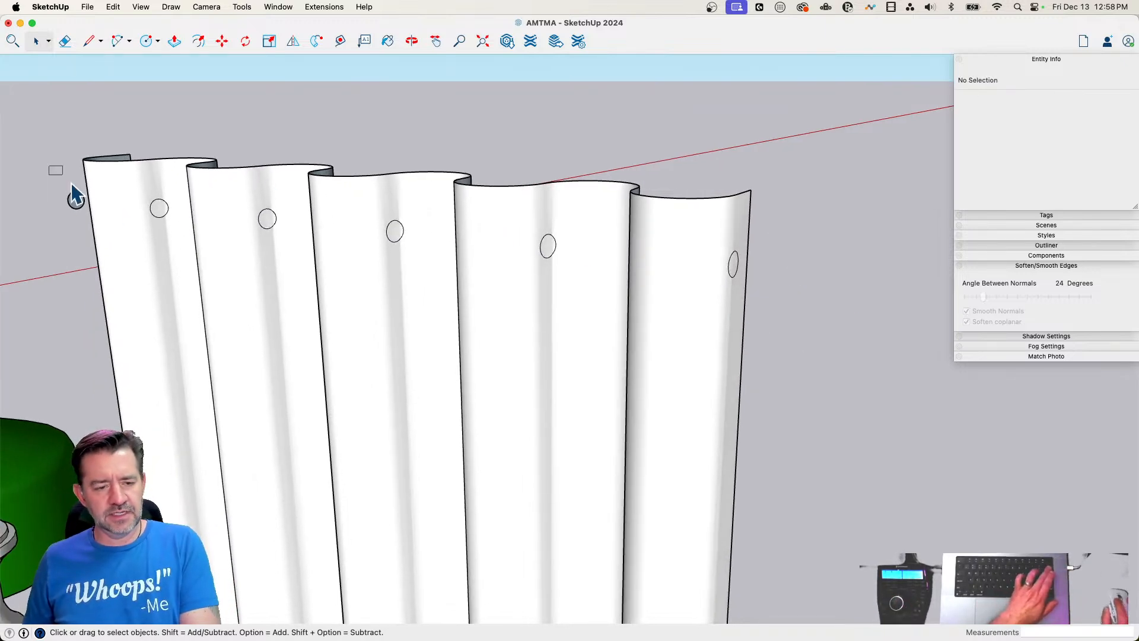
{"action": "left_click_drag", "start_coordinate": [51, 170], "coordinate": [87, 226]}
{"action": "key", "text": "Delete"}
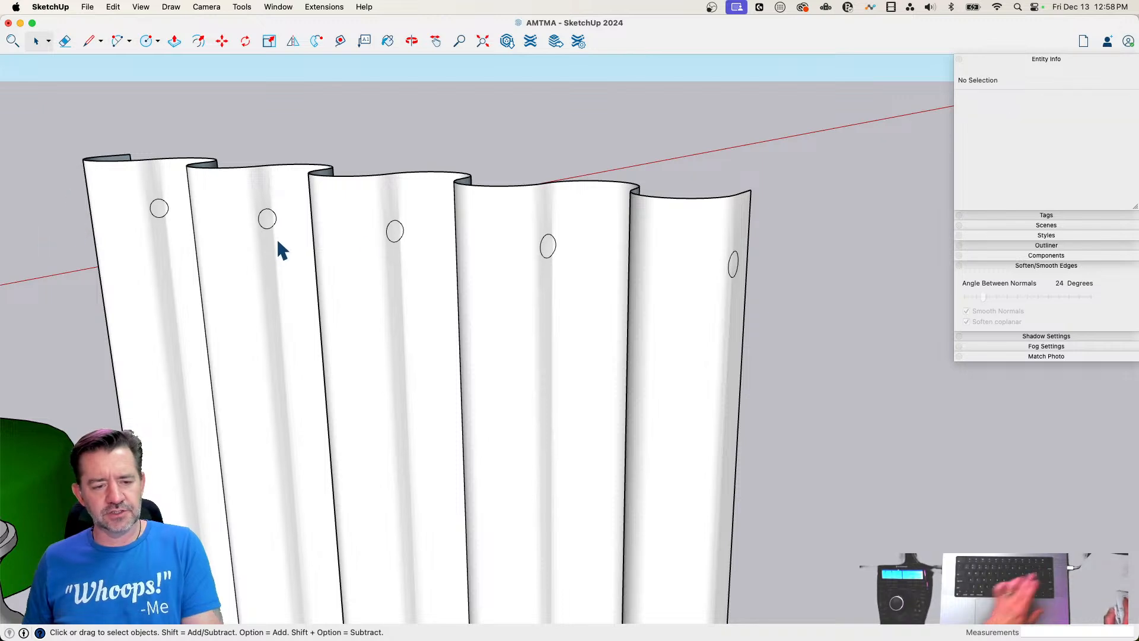
{"action": "middle_click_drag", "start_coordinate": [524, 252], "coordinate": [567, 214]}
{"action": "left_click", "coordinate": [565, 208]}
{"action": "key", "text": "Delete"}
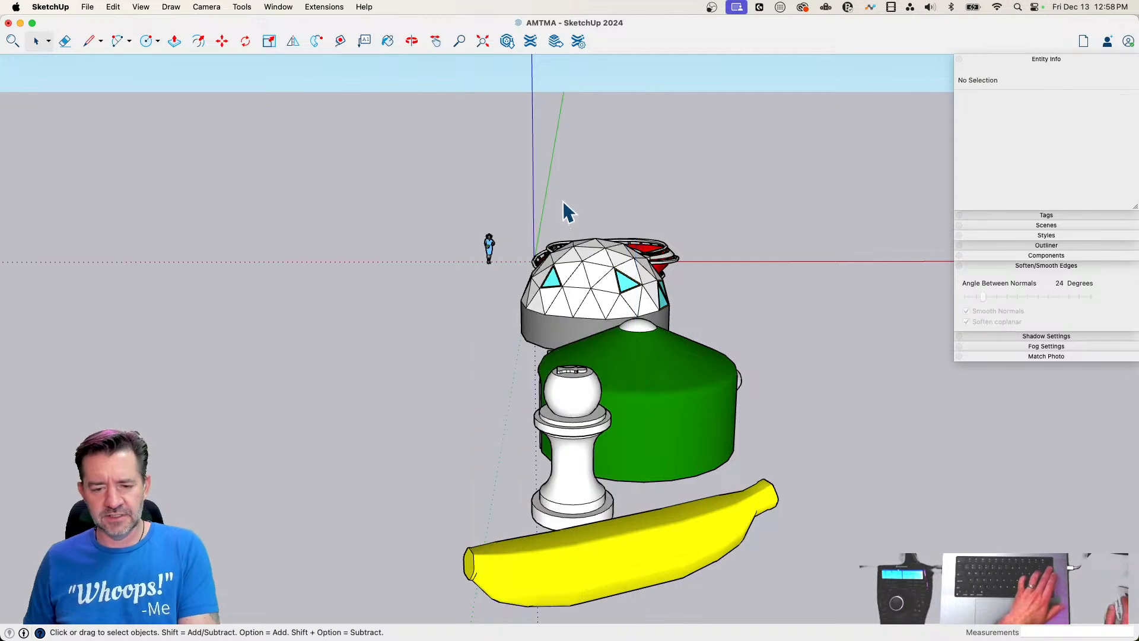
{"action": "key", "text": "super+z"}
Delete the circular faces inside the curtain group to open holes through all the folds, and close the group
{"action": "double_click", "coordinate": [564, 211]}
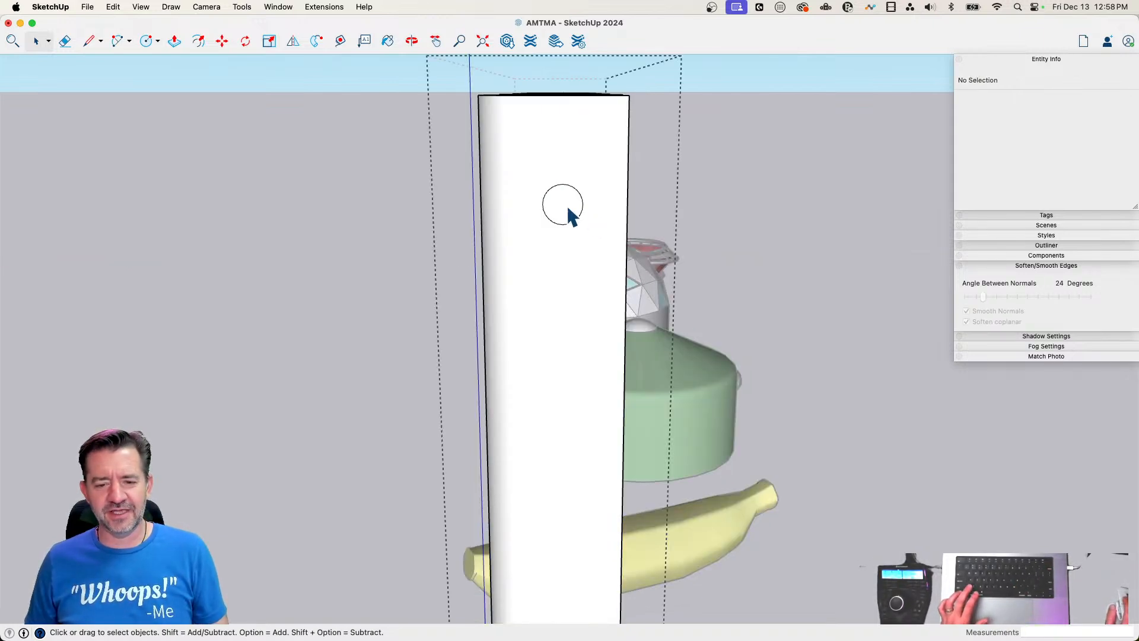
{"action": "left_click", "coordinate": [561, 209]}
{"action": "key", "text": "Escape"}
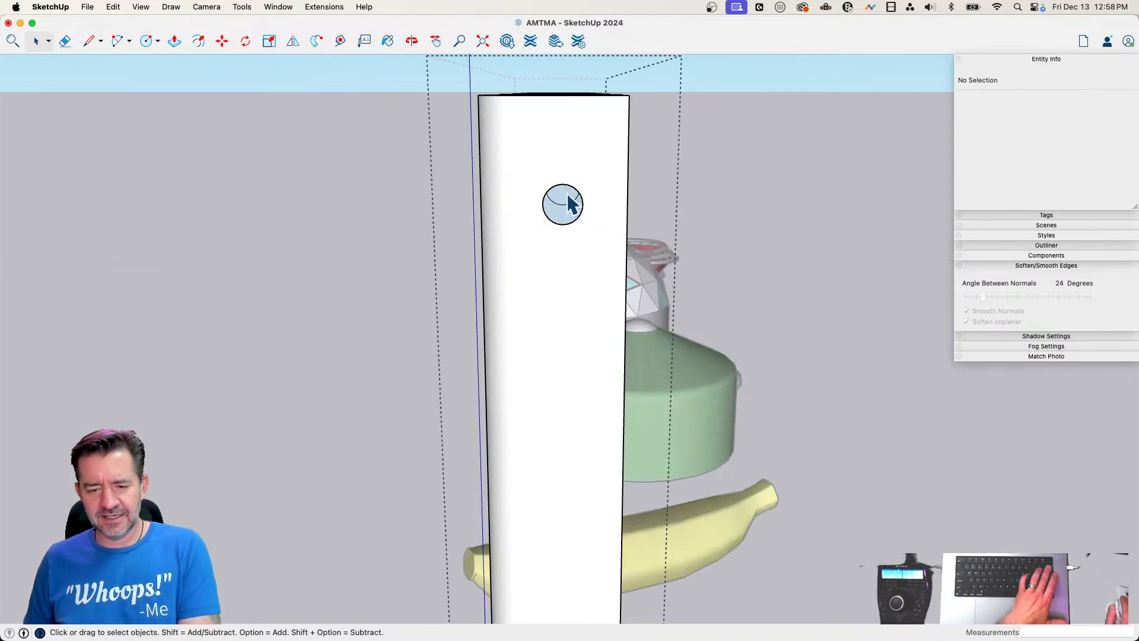
{"action": "middle_click_drag", "start_coordinate": [565, 256], "coordinate": [561, 218]}
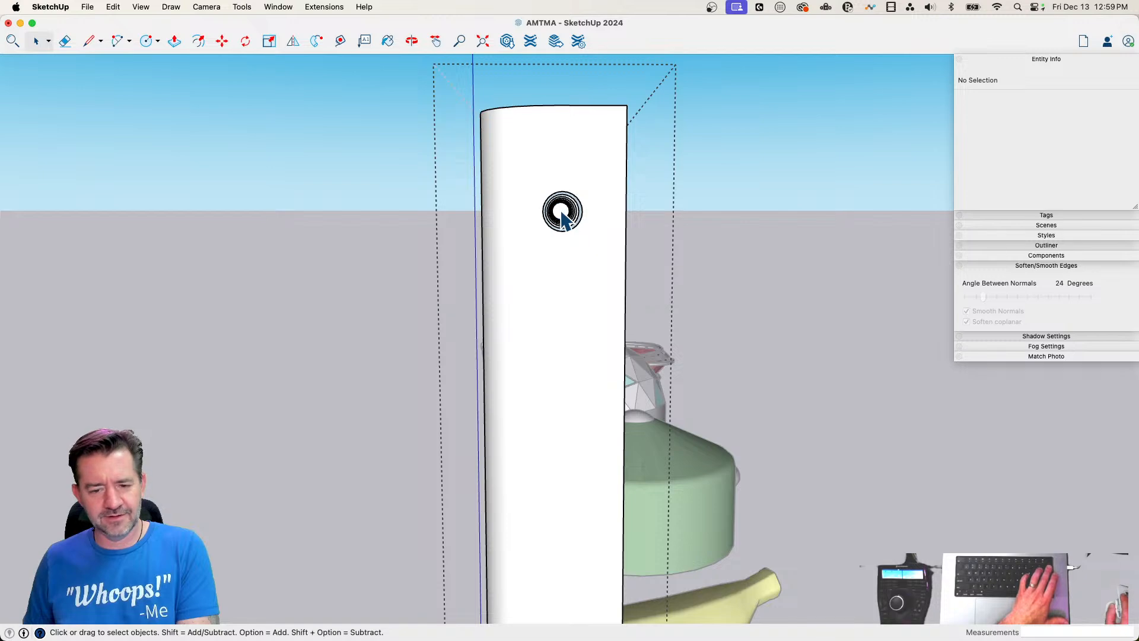
{"action": "left_click", "coordinate": [735, 254]}
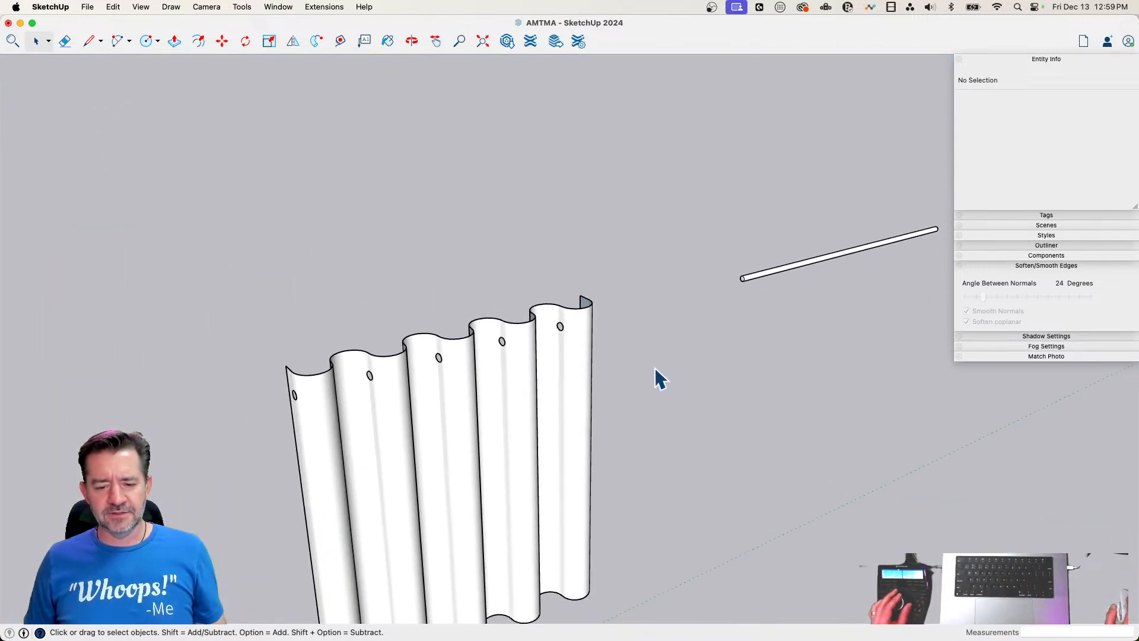
Move the rod group 50' back along the green axis so it passes through the curtain's holes, and deselect it
{"action": "left_click", "coordinate": [842, 283]}
{"action": "key", "text": "m"}
{"action": "left_click", "coordinate": [863, 404]}
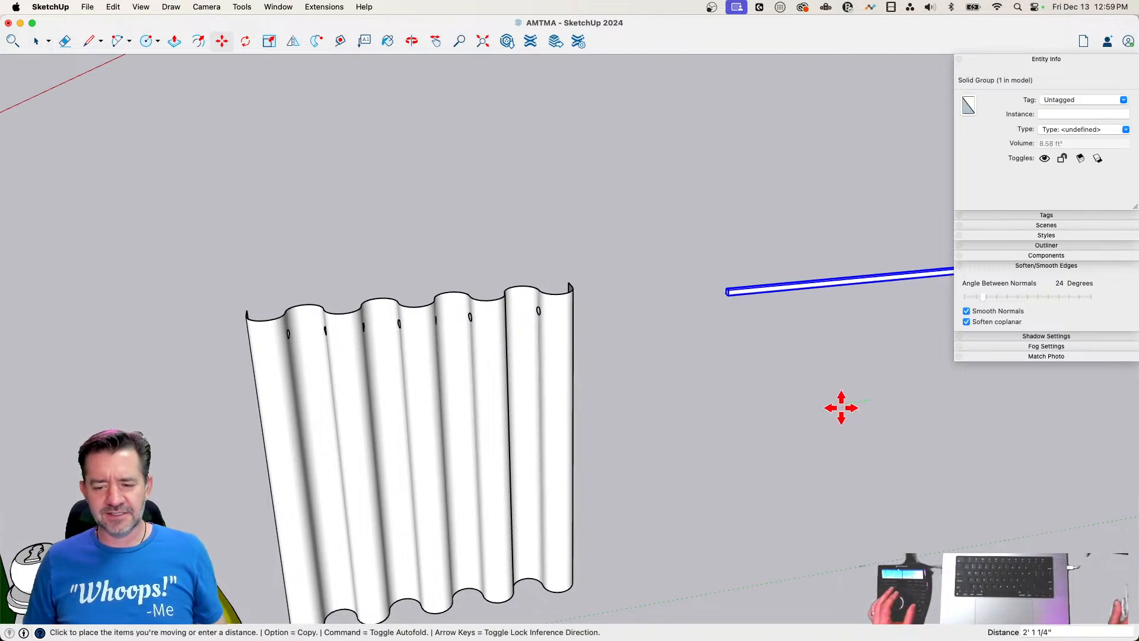
{"action": "type", "text": "50"}
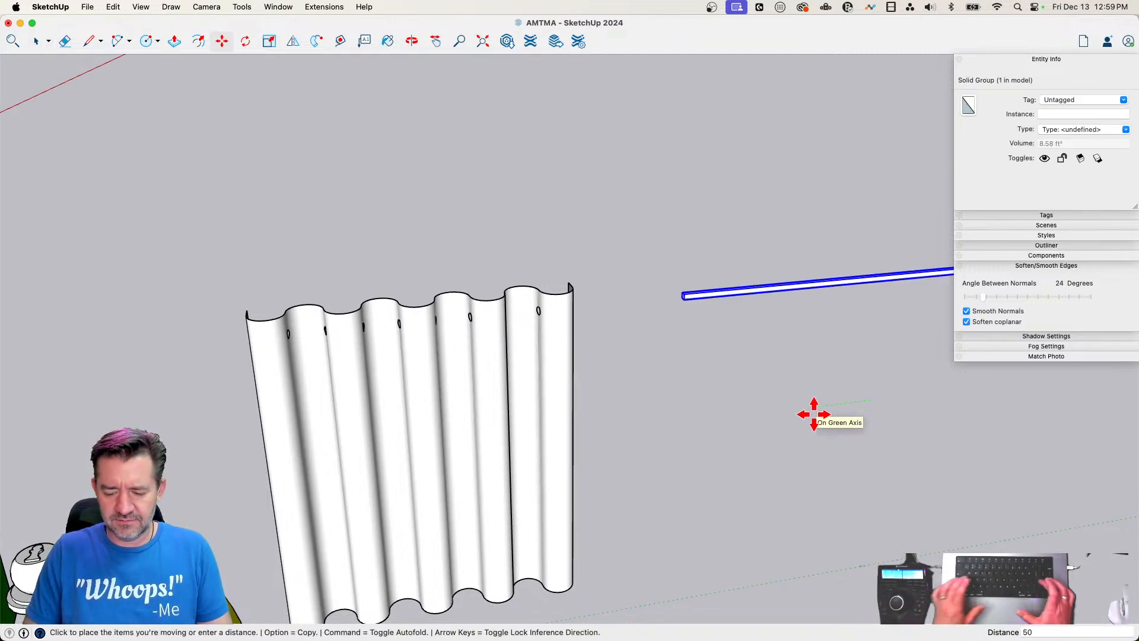
{"action": "key", "text": "Return"}
{"action": "left_click", "coordinate": [801, 407]}
{"action": "key", "text": "space"}
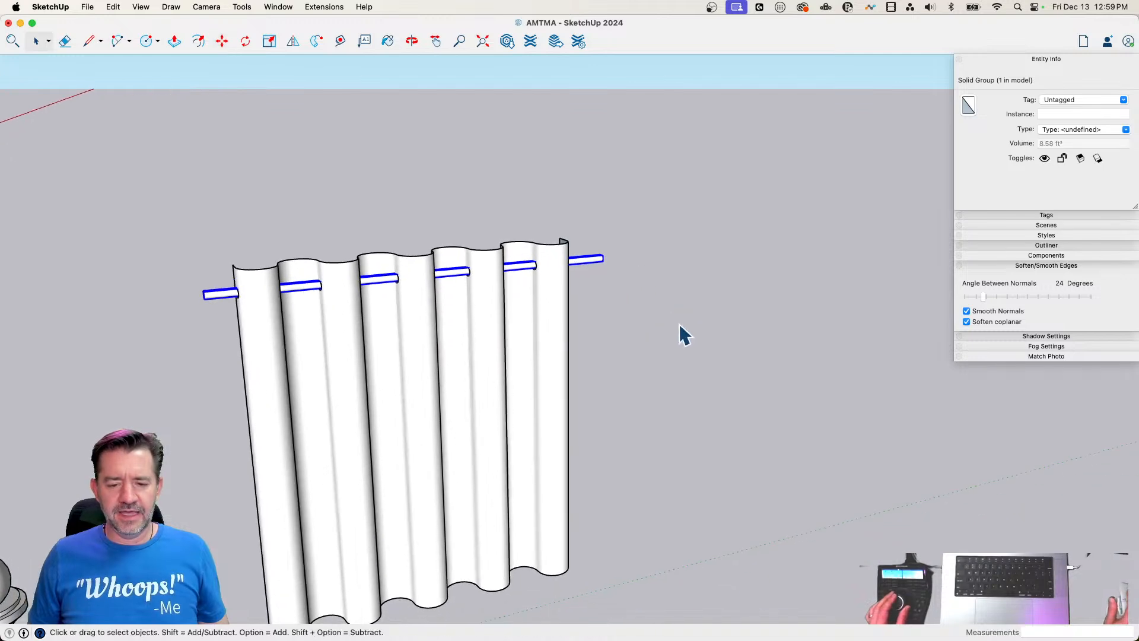
{"action": "left_click", "coordinate": [679, 323]}
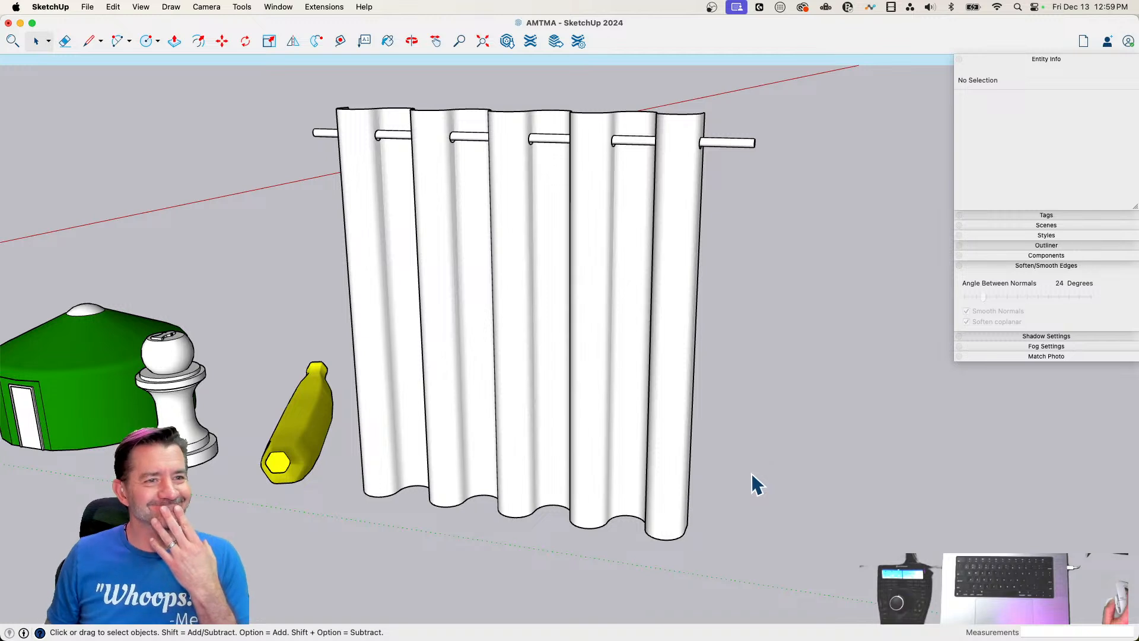
Combine the curtain and its rod into a single group and clear the selection
{"action": "left_click", "coordinate": [616, 208]}
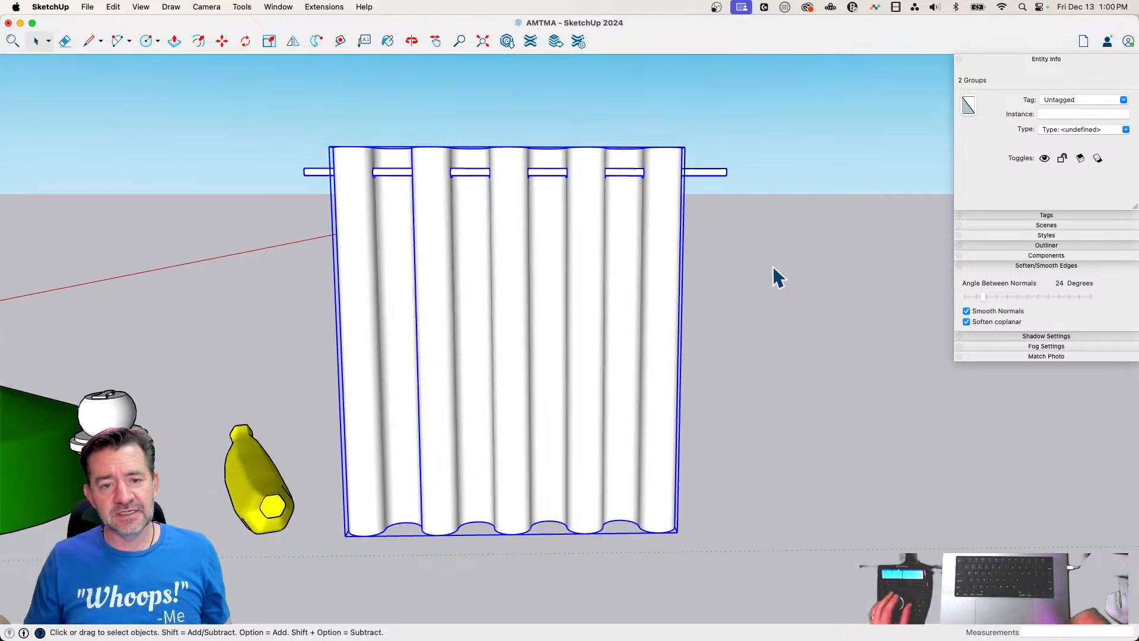
{"action": "left_click", "coordinate": [765, 267]}
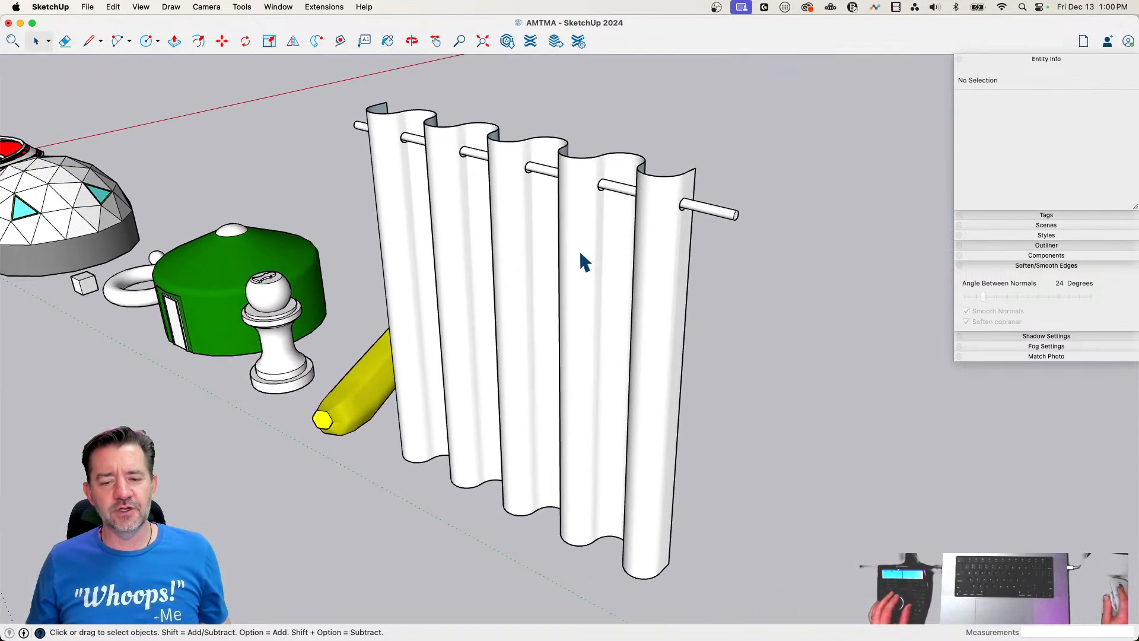
{"action": "left_click_drag", "start_coordinate": [658, 127], "coordinate": [551, 236]}
{"action": "right_click", "coordinate": [591, 200]}
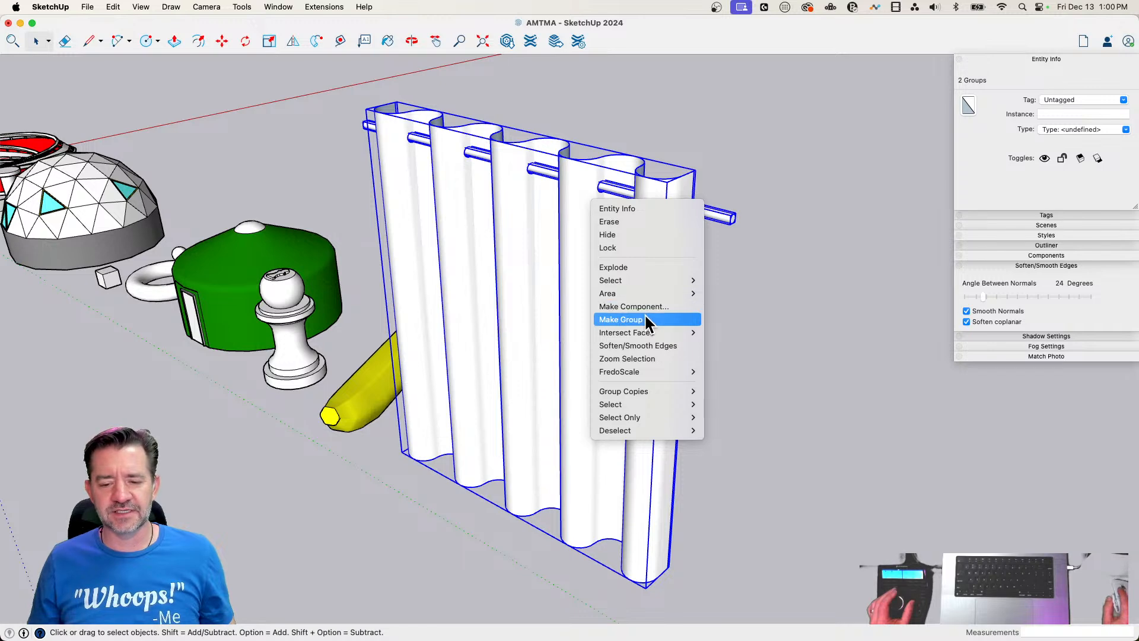
{"action": "left_click", "coordinate": [676, 319]}
{"action": "left_click", "coordinate": [804, 316]}
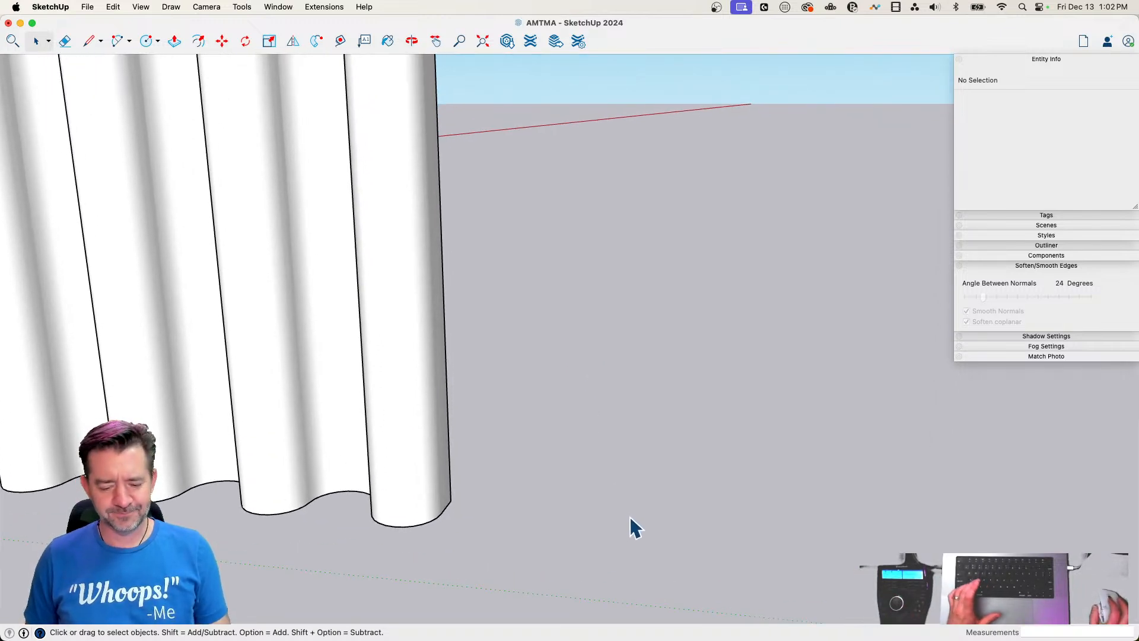
Draw a ground circle of about 9' radius beside the curtain and an upright circle of about 9' 7" radius centred above it
{"action": "key", "text": "c"}
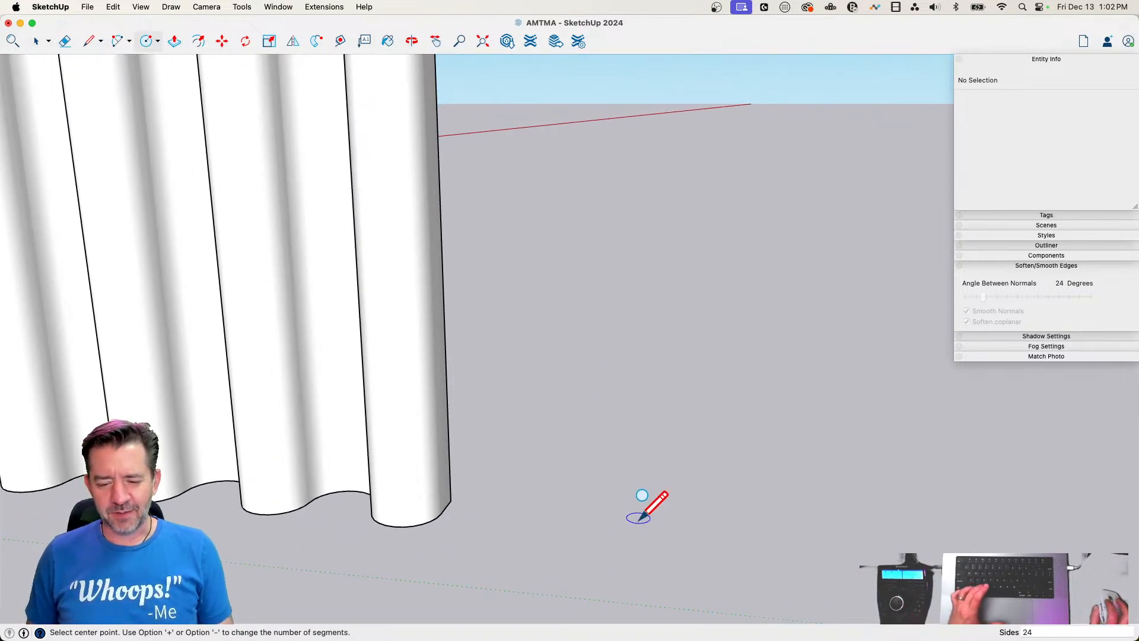
{"action": "left_click", "coordinate": [573, 490]}
{"action": "left_click", "coordinate": [686, 491]}
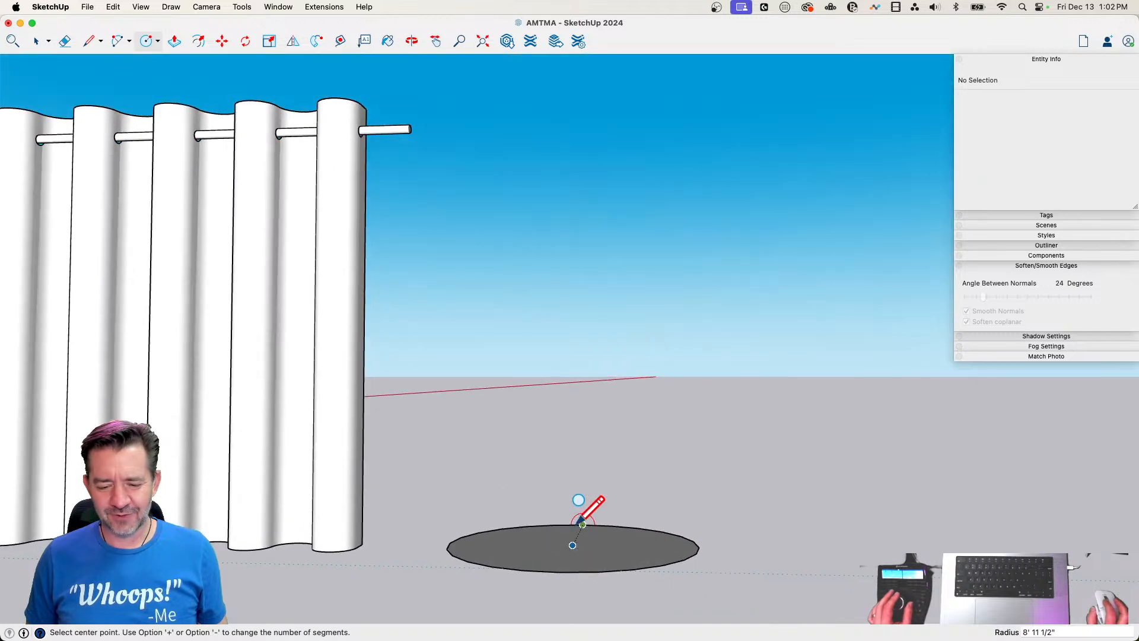
{"action": "left_click", "coordinate": [573, 385]}
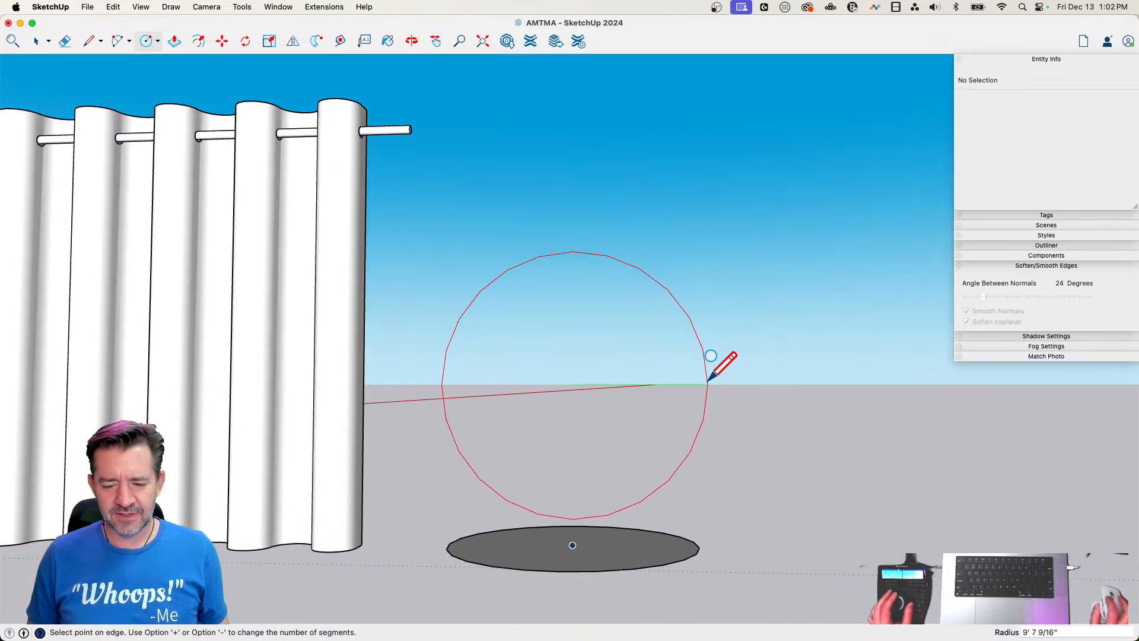
{"action": "left_click", "coordinate": [703, 385]}
Draw a symmetrical rectangular neck with sides about 2' 2" high atop the upright circle and erase the lines inside the outline
{"action": "key", "text": "l"}
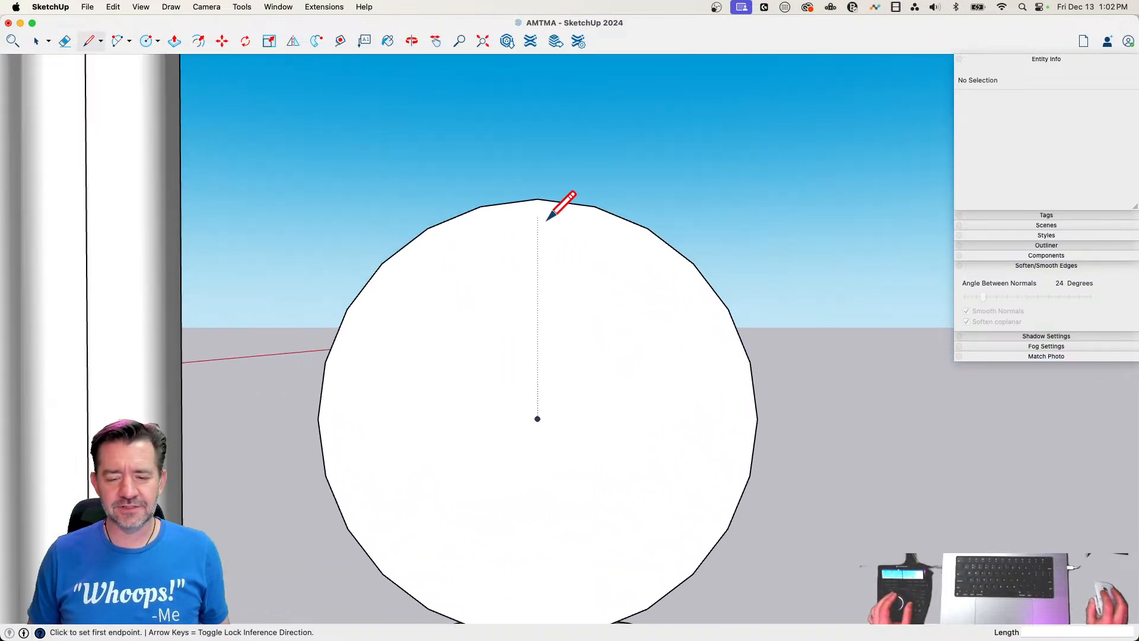
{"action": "left_click", "coordinate": [537, 200]}
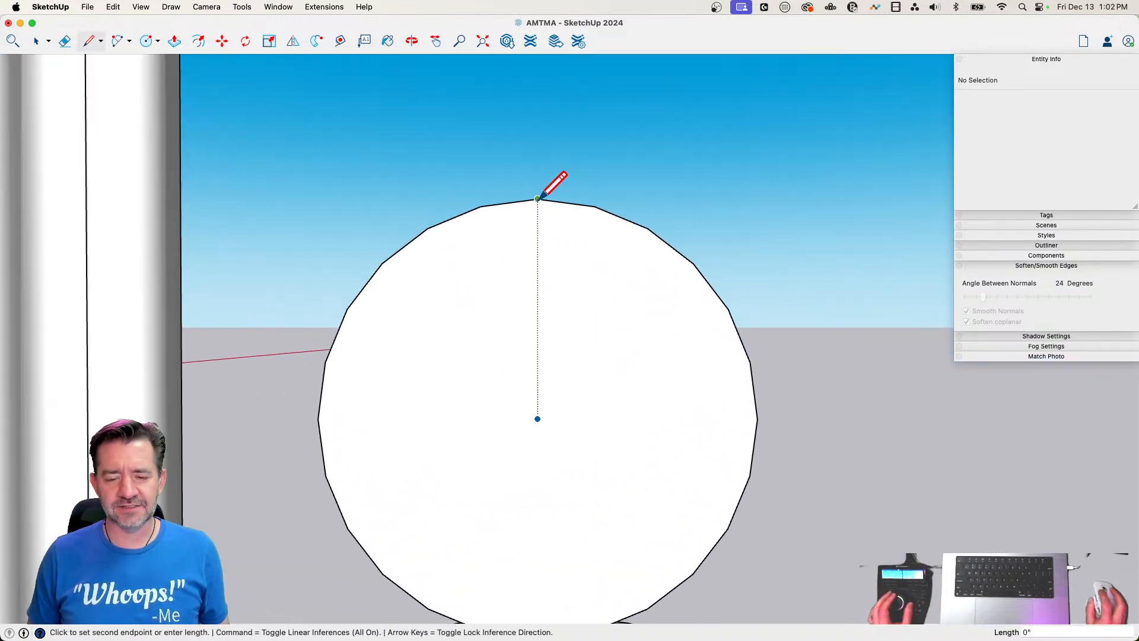
{"action": "left_click", "coordinate": [537, 157]}
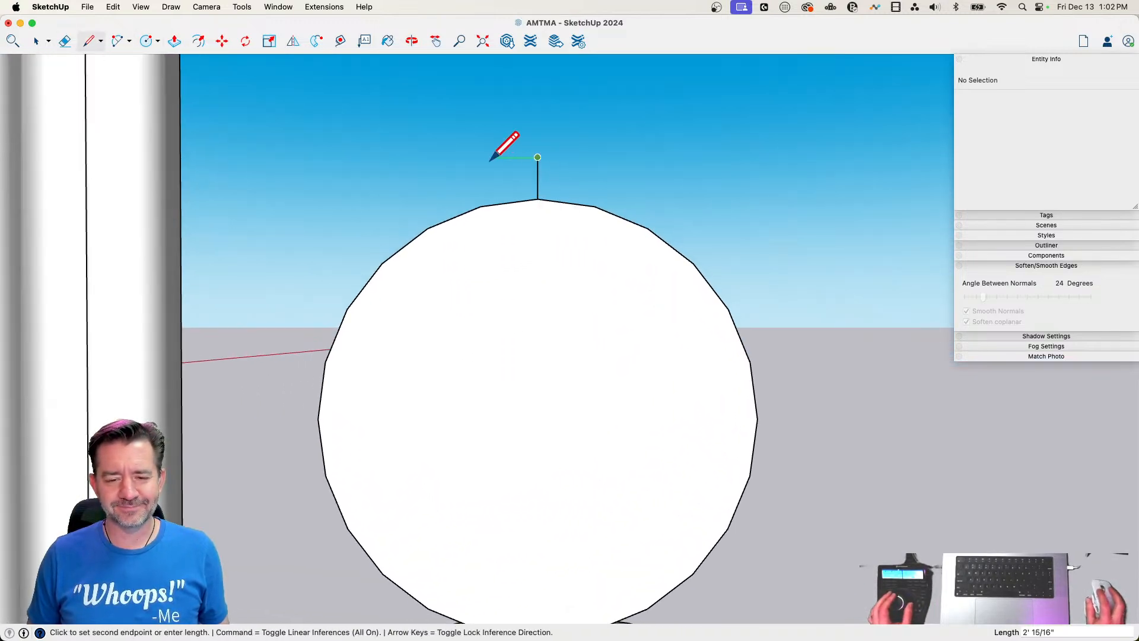
{"action": "left_click", "coordinate": [480, 206]}
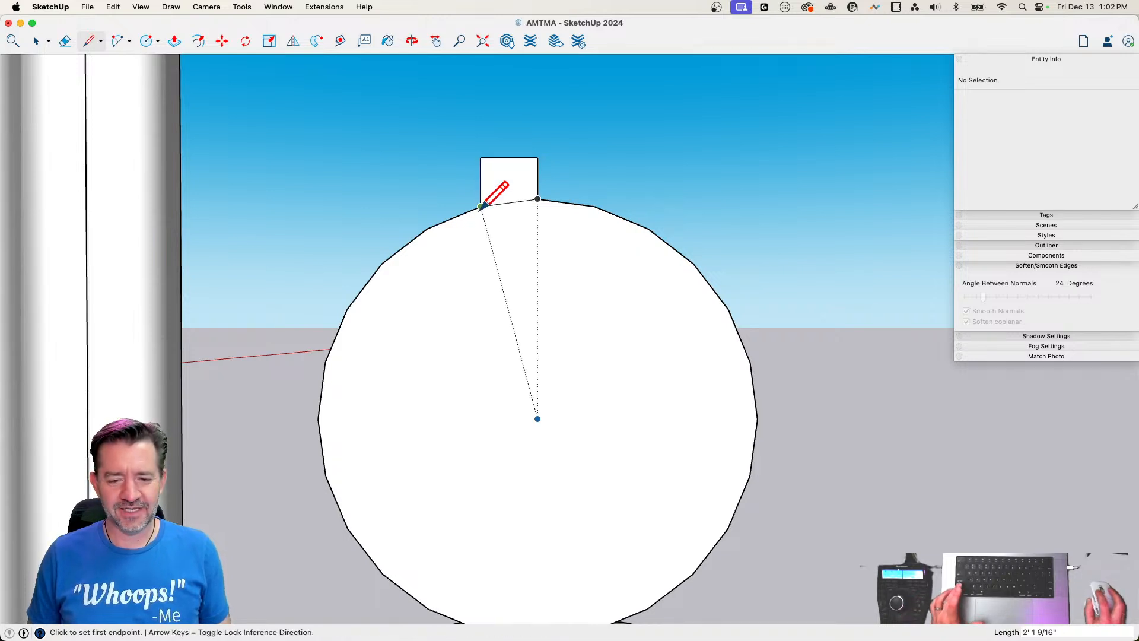
{"action": "left_click", "coordinate": [537, 157]}
{"action": "left_click", "coordinate": [592, 214]}
{"action": "left_click", "coordinate": [592, 210]}
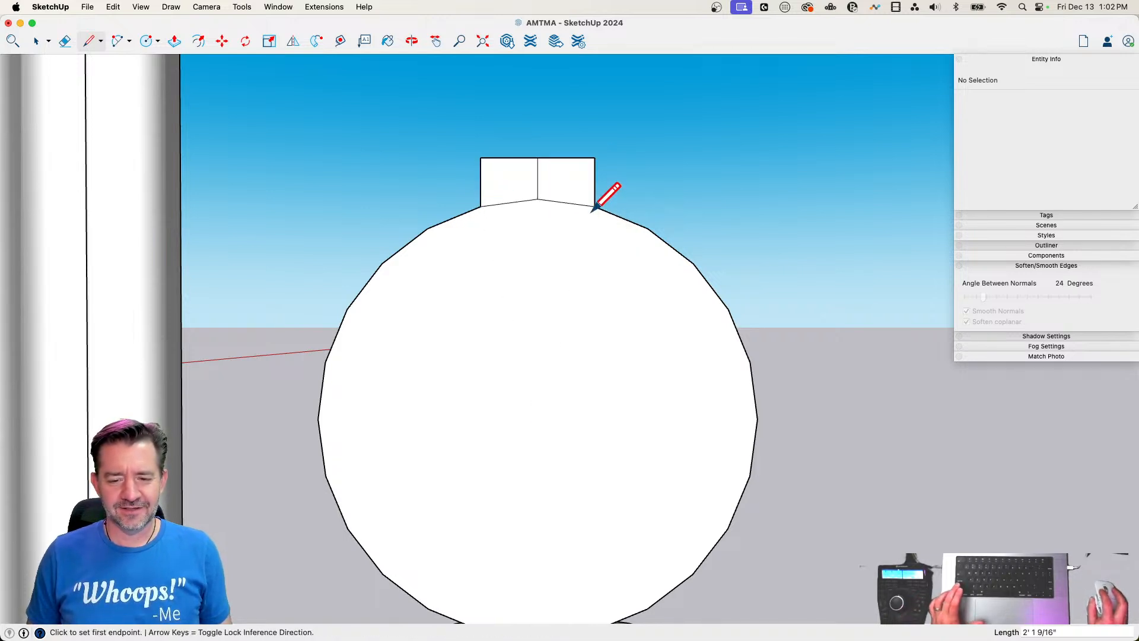
{"action": "key", "text": "e"}
{"action": "left_click_drag", "start_coordinate": [559, 195], "coordinate": [540, 204]}
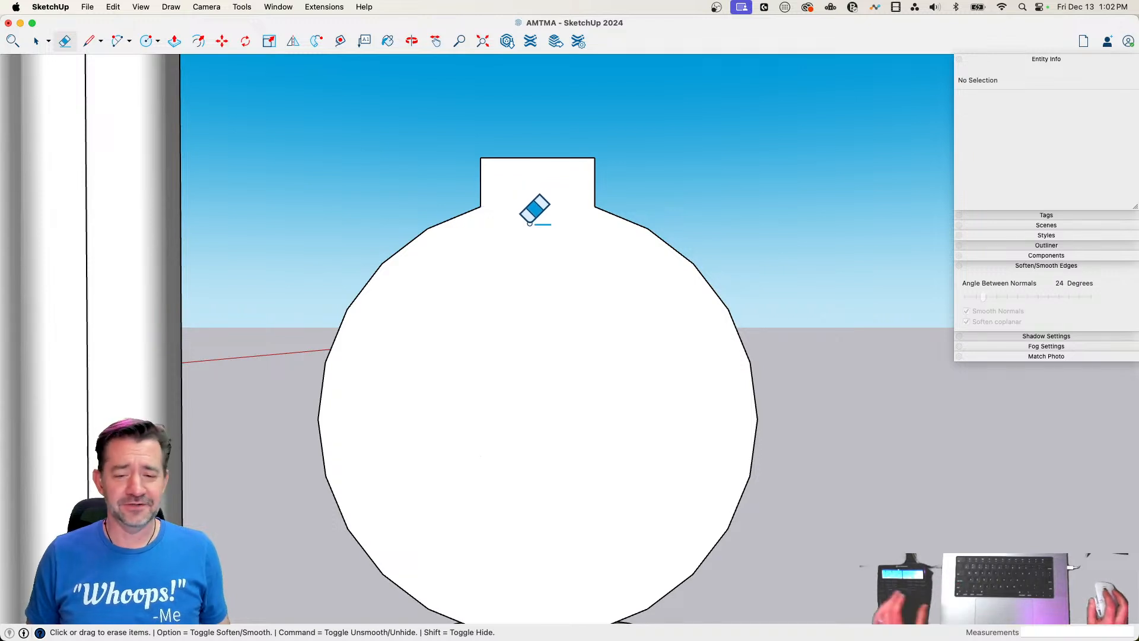
Round both corners where the neck meets the upright circle with concave arcs of about 1' 7" radius
{"action": "scroll", "coordinate": [534, 208], "scroll_direction": "up", "scroll_amount": 3}
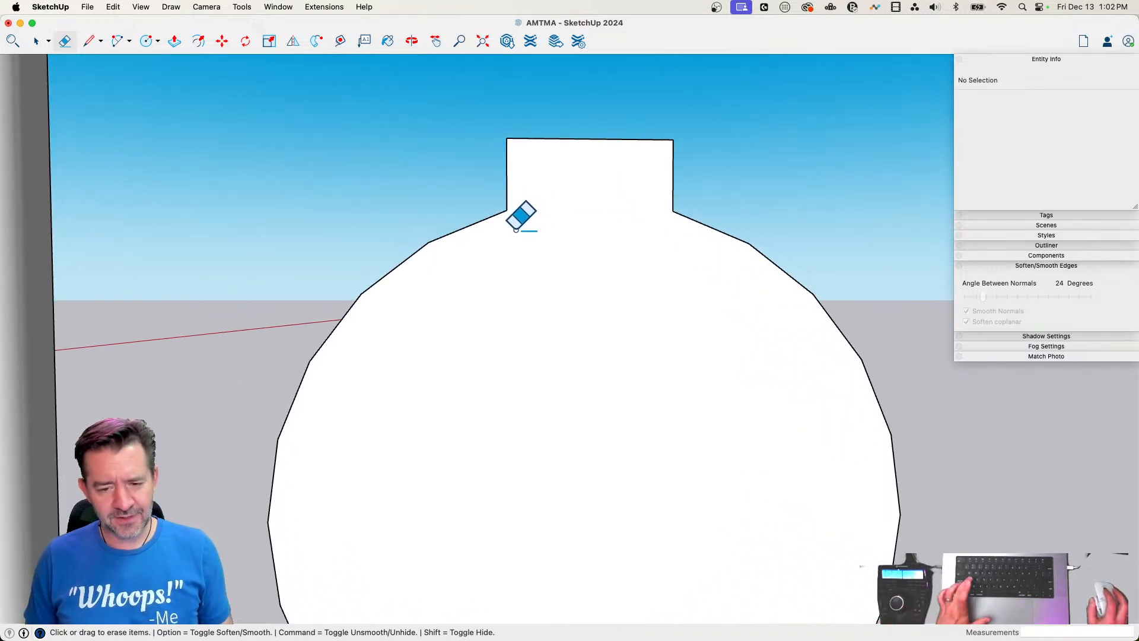
{"action": "key", "text": "a"}
{"action": "left_click", "coordinate": [468, 226]}
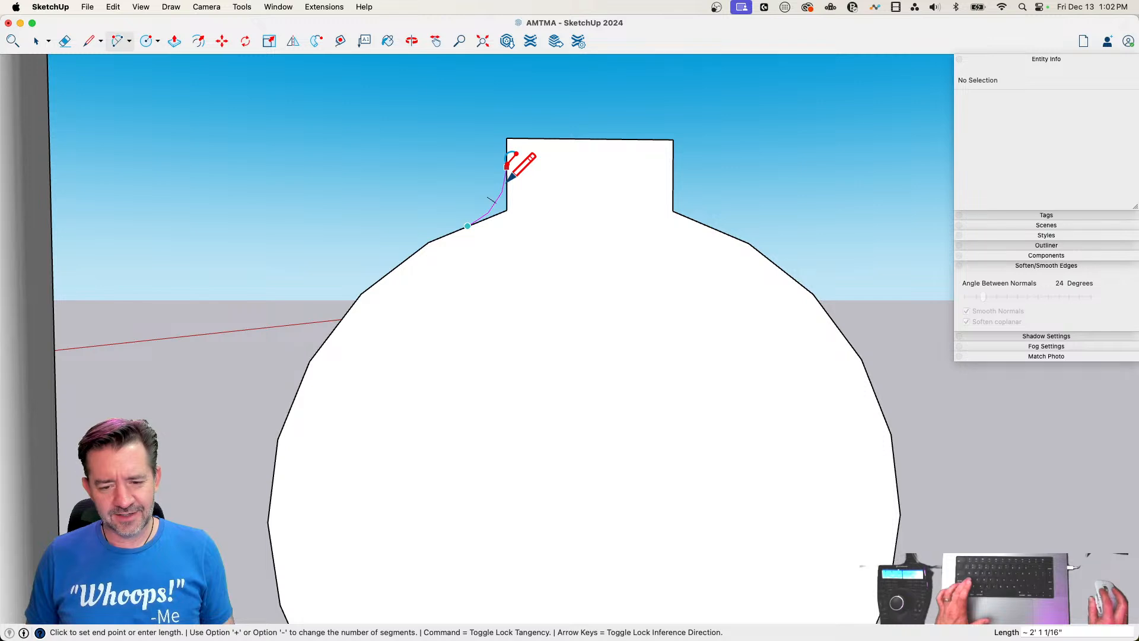
{"action": "left_click", "coordinate": [506, 172]}
{"action": "left_click", "coordinate": [674, 173]}
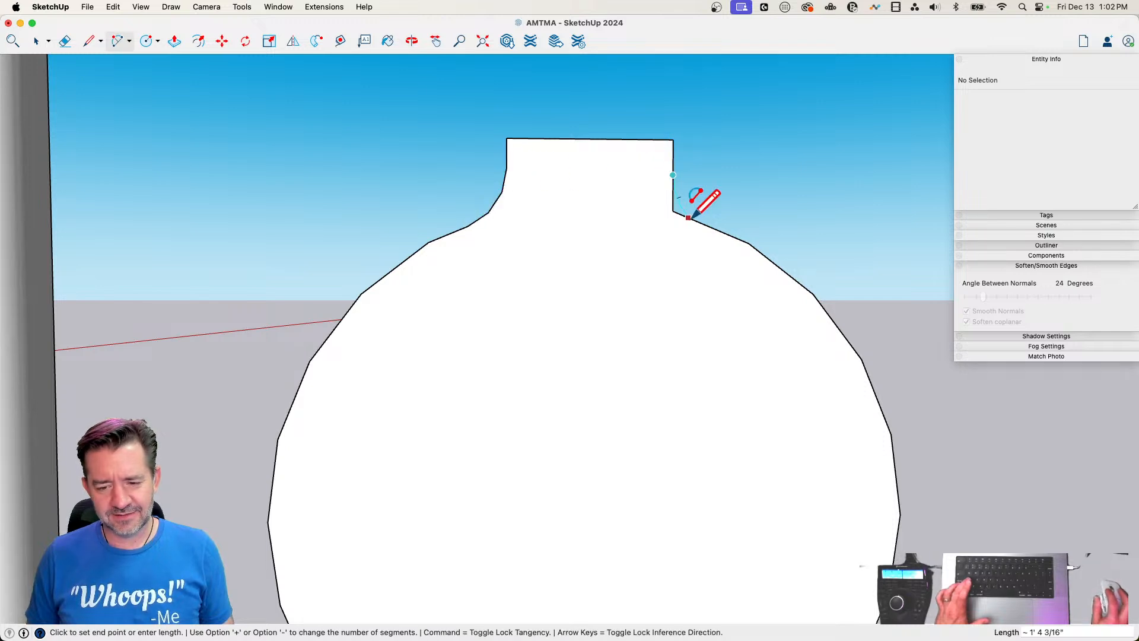
{"action": "double_click", "coordinate": [702, 224]}
{"action": "key", "text": "space"}
{"action": "scroll", "coordinate": [665, 298], "scroll_direction": "down", "scroll_amount": 5}
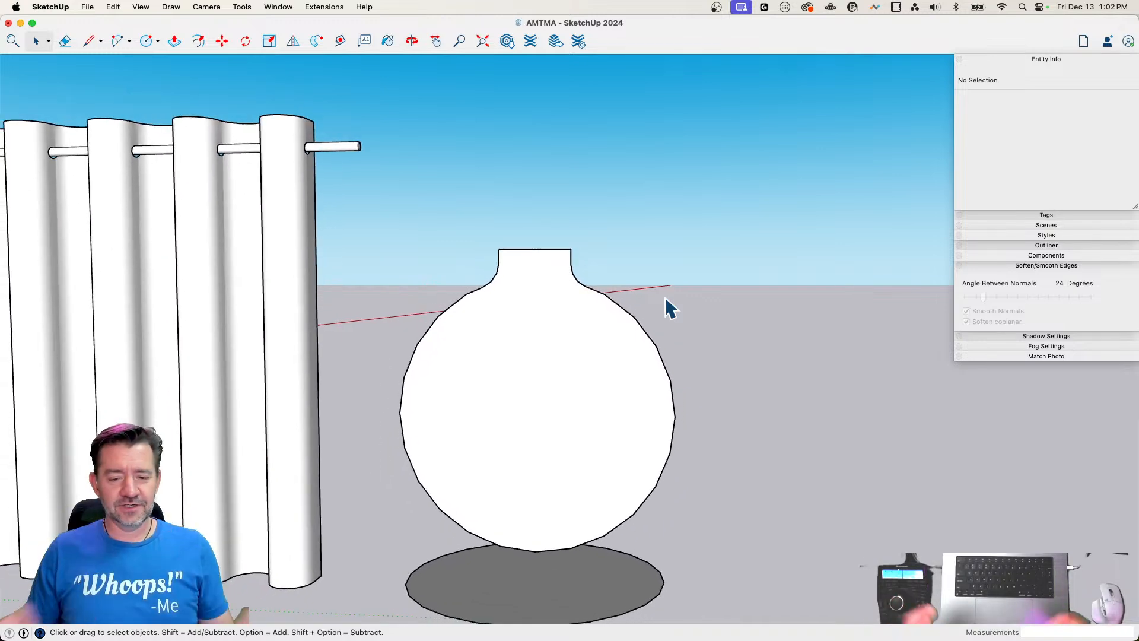
{"action": "middle_click_drag", "start_coordinate": [664, 206], "coordinate": [593, 297]}
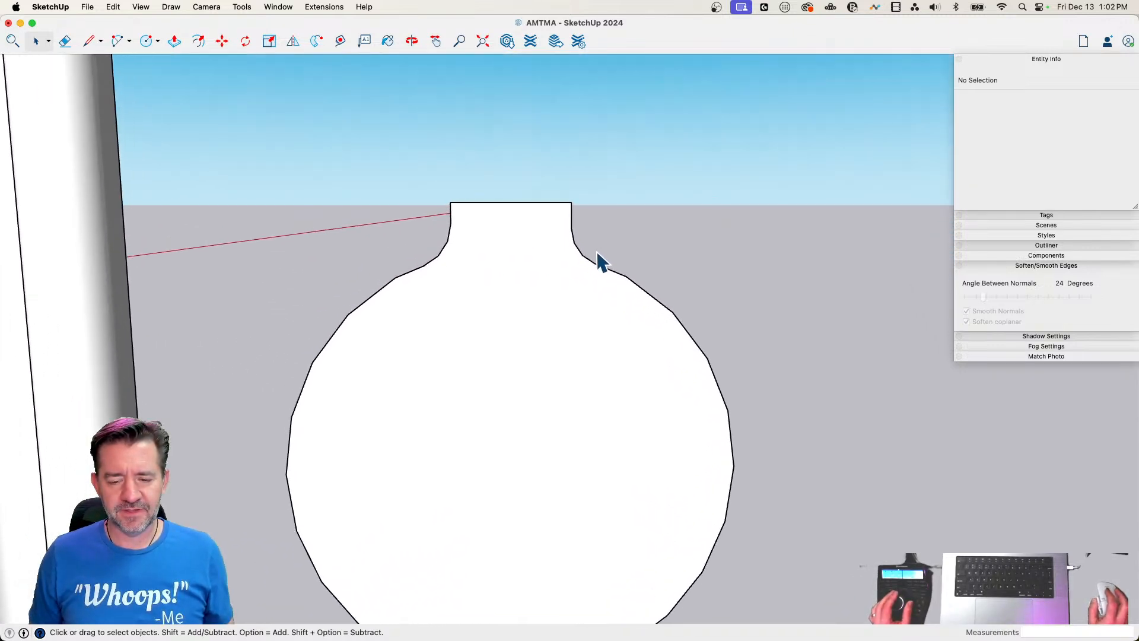
{"action": "key", "text": "l"}
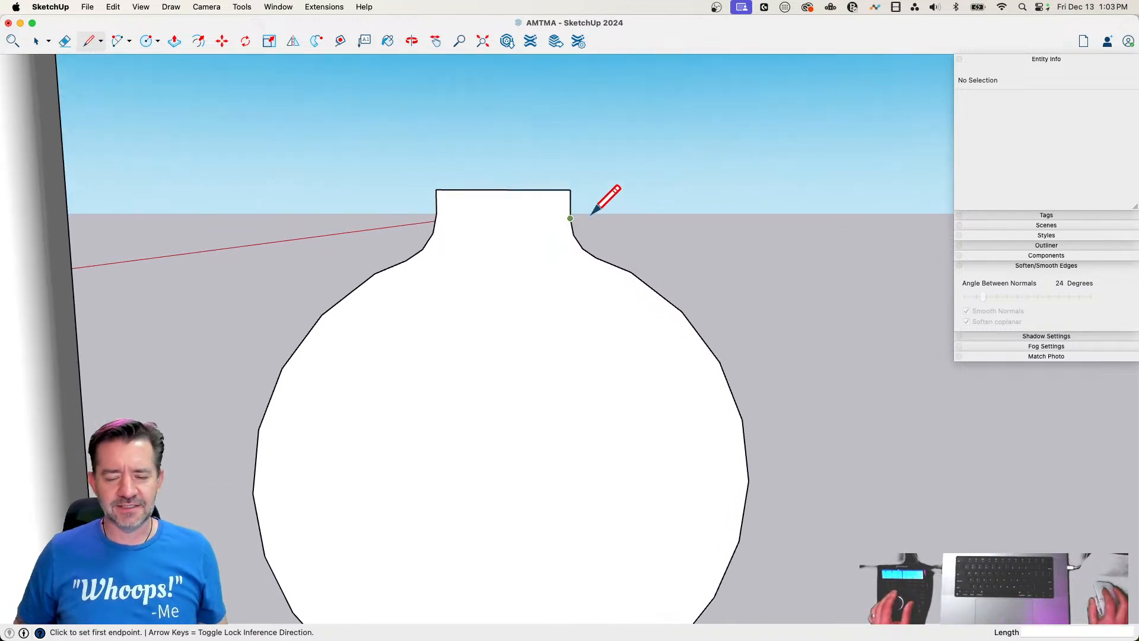
{"action": "key", "text": "space"}
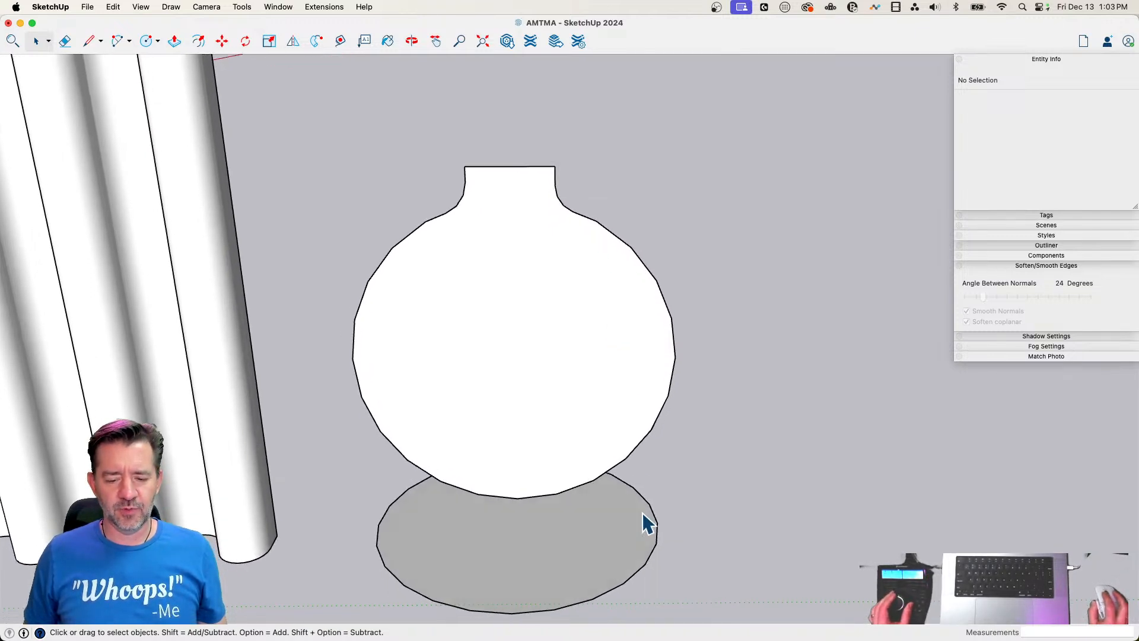
Try to sweep the unwelded necked profile around the ground circle with Follow Me and undo it
{"action": "left_click", "coordinate": [628, 580]}
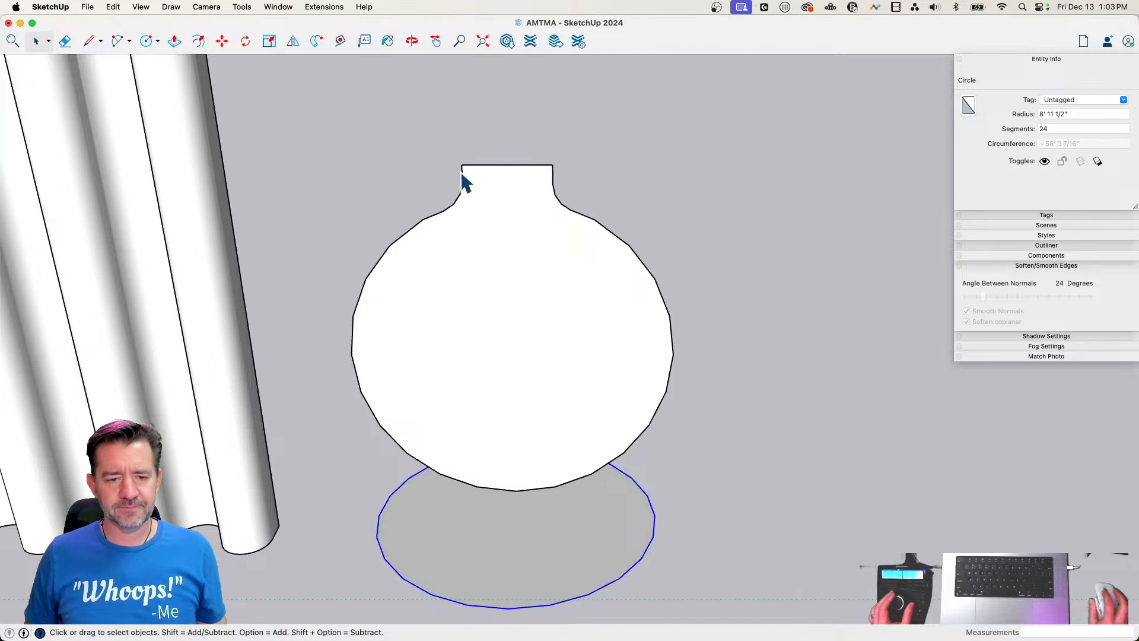
{"action": "left_click", "coordinate": [315, 42]}
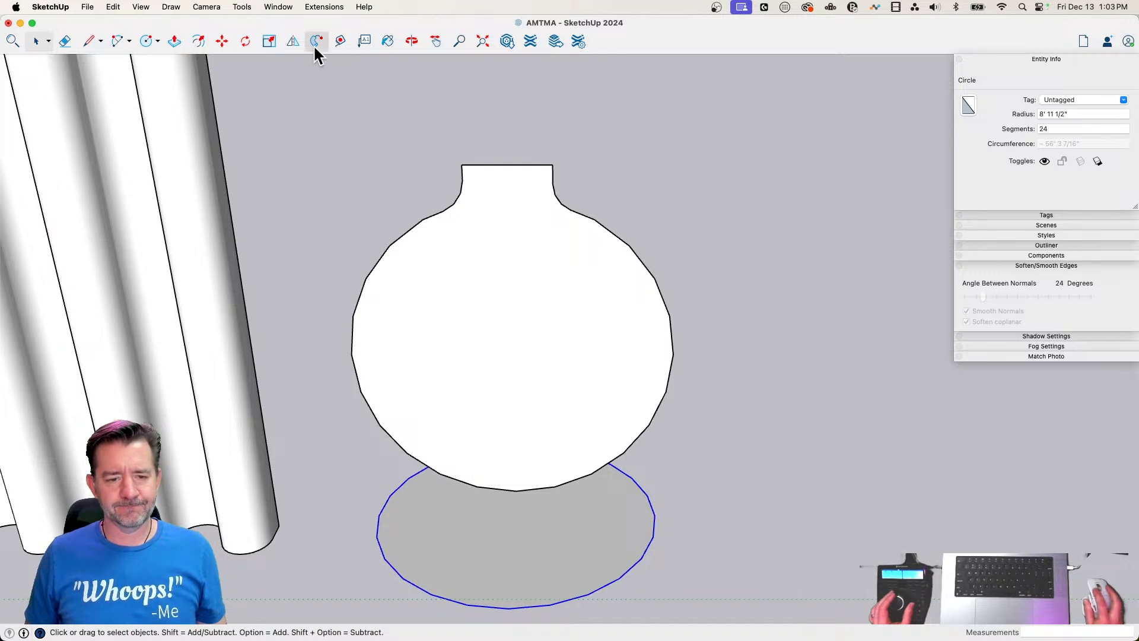
{"action": "left_click", "coordinate": [526, 233]}
{"action": "key", "text": "super+z"}
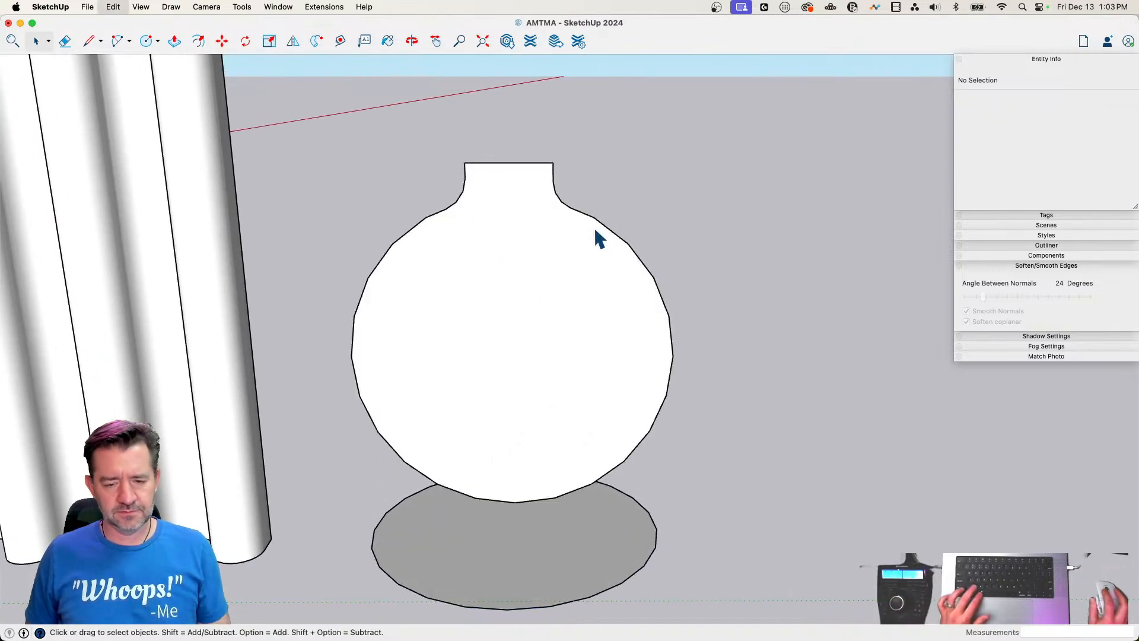
Try to weld the profile's outline edges, excluding the neck's top edge, and check the circle and neck arc by selecting them
{"action": "double_click", "coordinate": [579, 224]}
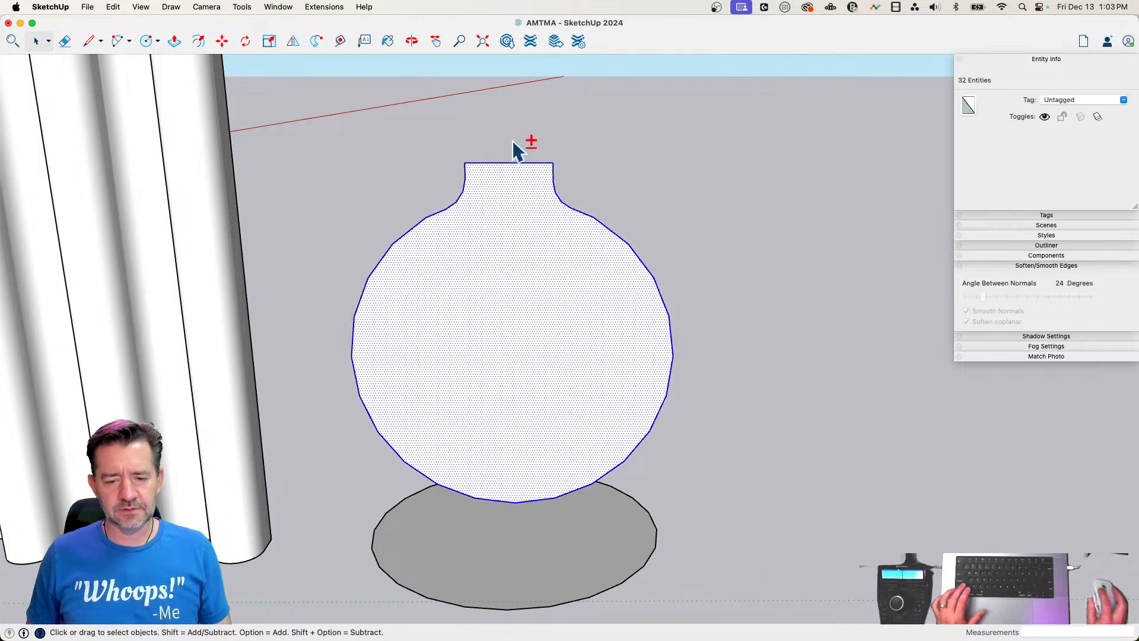
{"action": "left_click", "coordinate": [502, 204], "text": "shift"}
{"action": "right_click", "coordinate": [571, 206]}
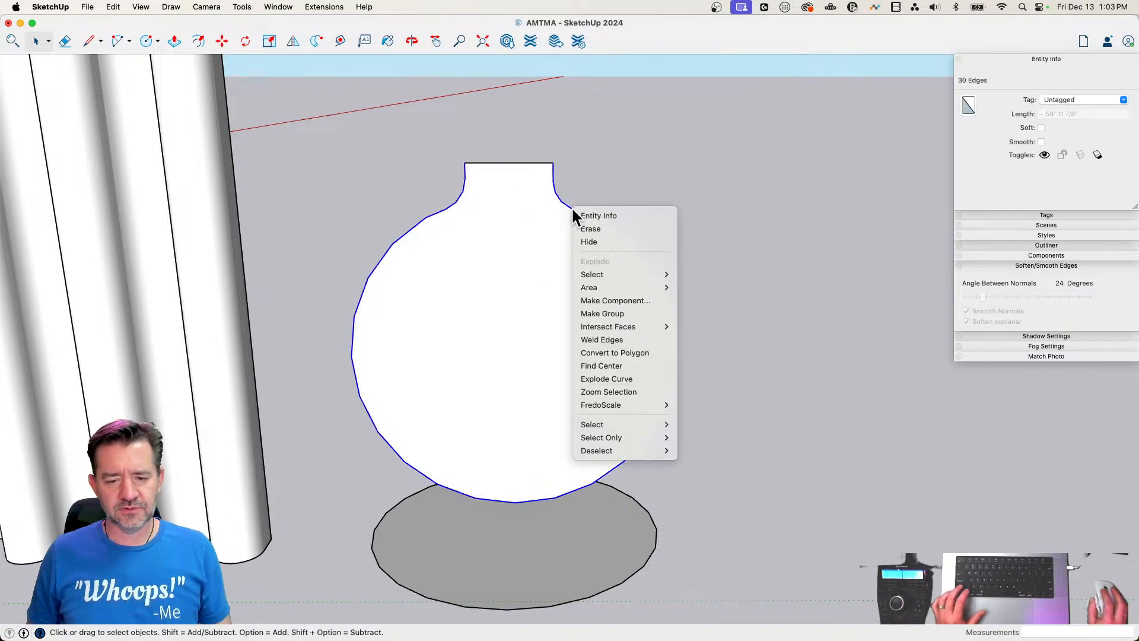
{"action": "left_click", "coordinate": [652, 342]}
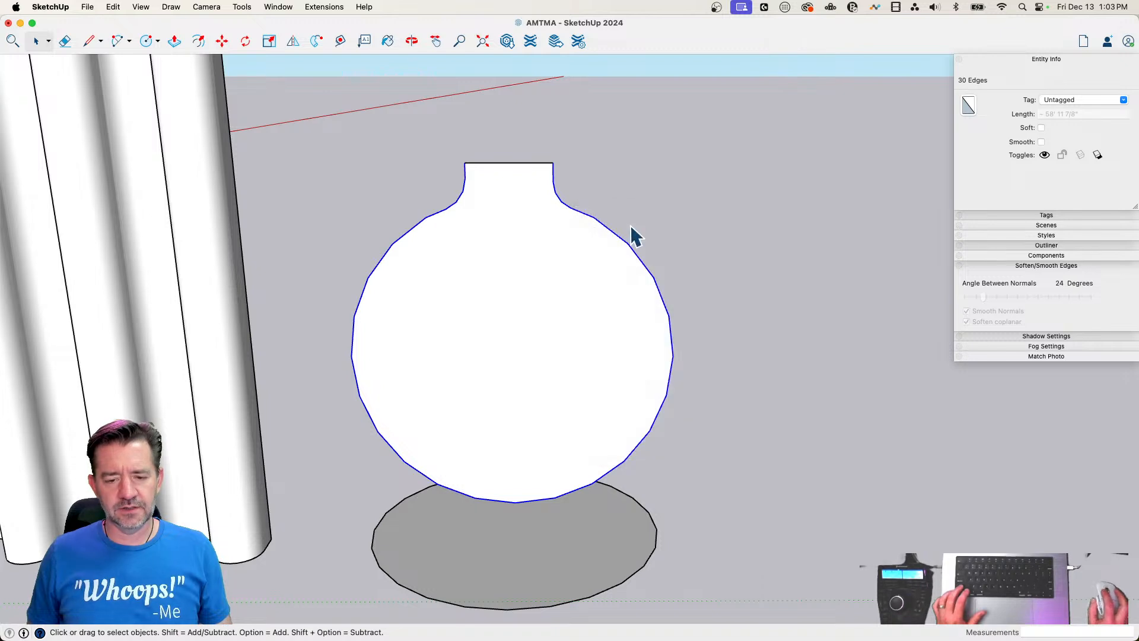
{"action": "left_click", "coordinate": [710, 465]}
{"action": "left_click", "coordinate": [656, 547]}
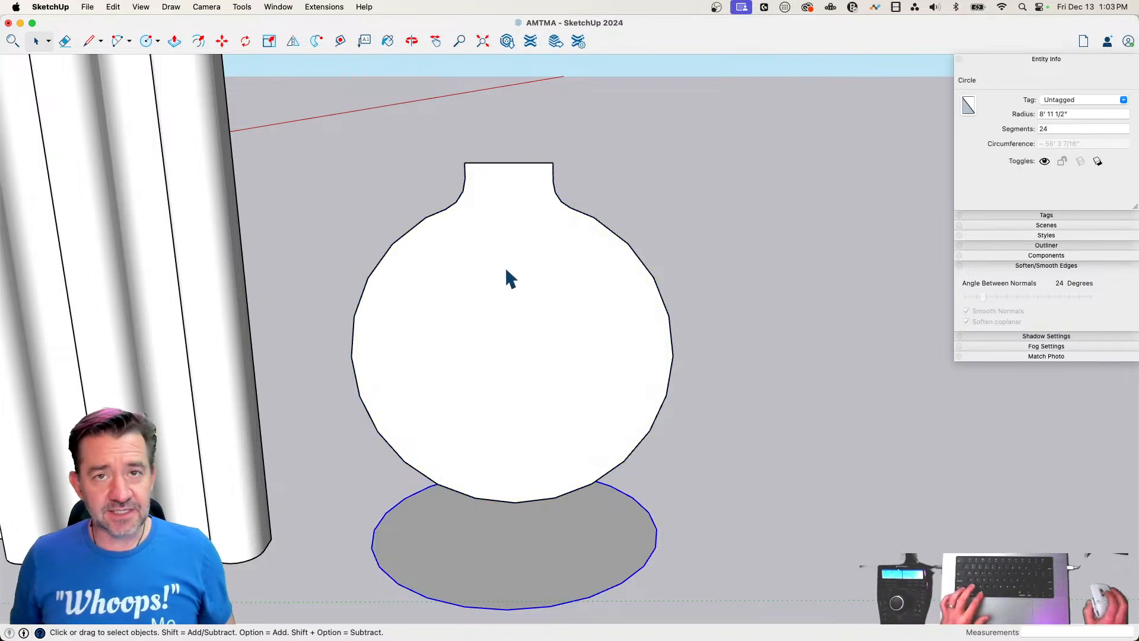
{"action": "left_click", "coordinate": [561, 229]}
{"action": "left_click", "coordinate": [568, 206]}
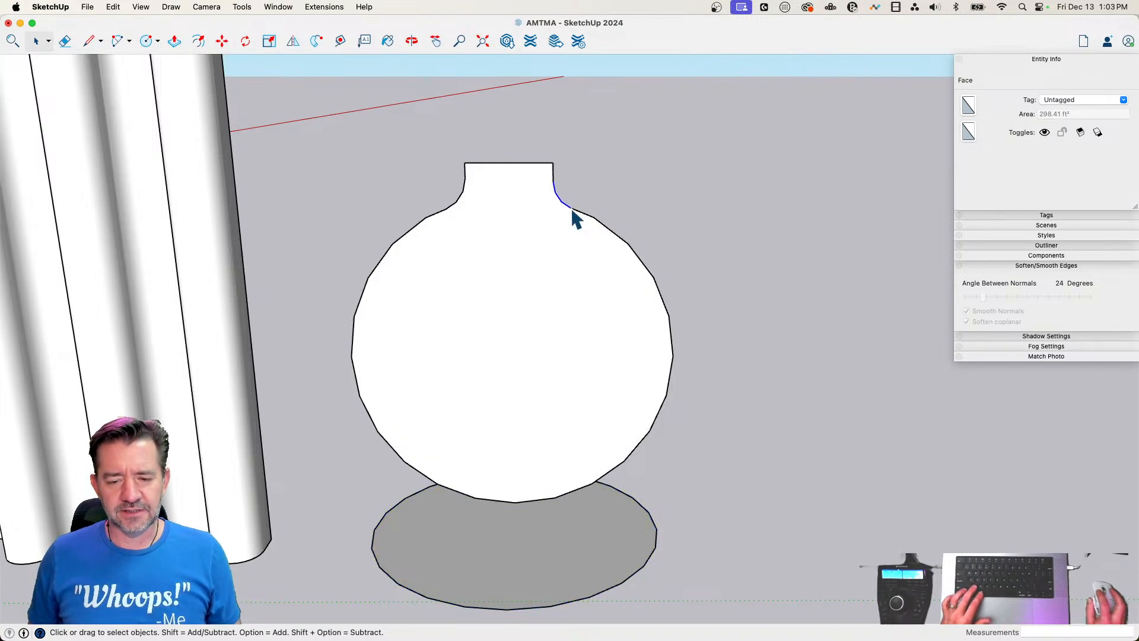
{"action": "left_click", "coordinate": [632, 194]}
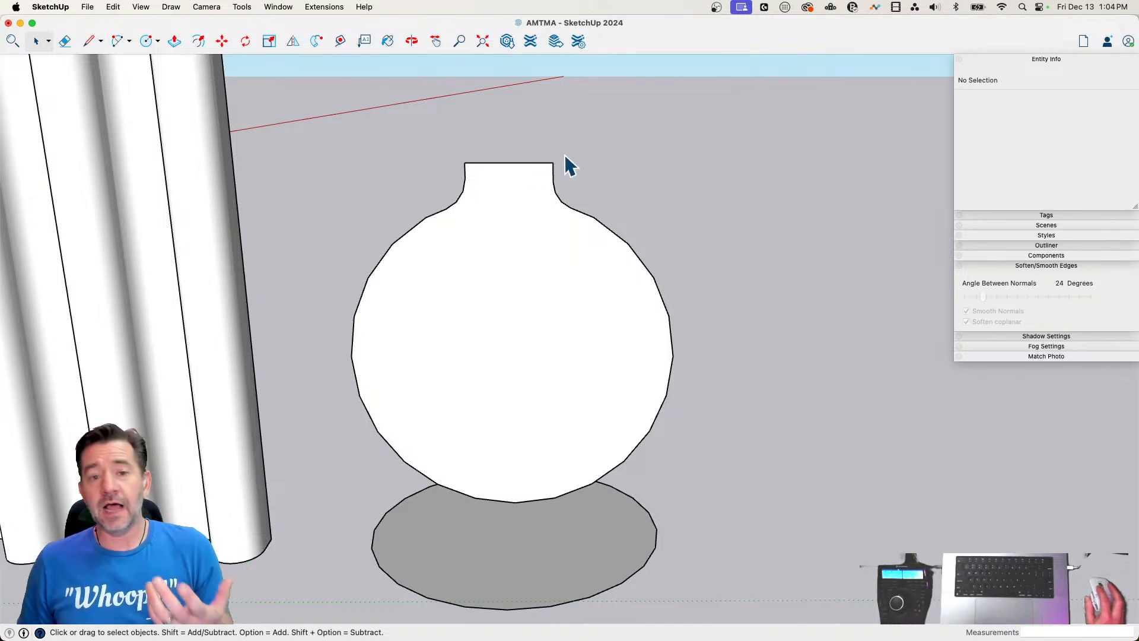
Practise selecting only the profile's outline edges, leaving out its face and the neck's top edge
{"action": "left_click", "coordinate": [553, 173]}
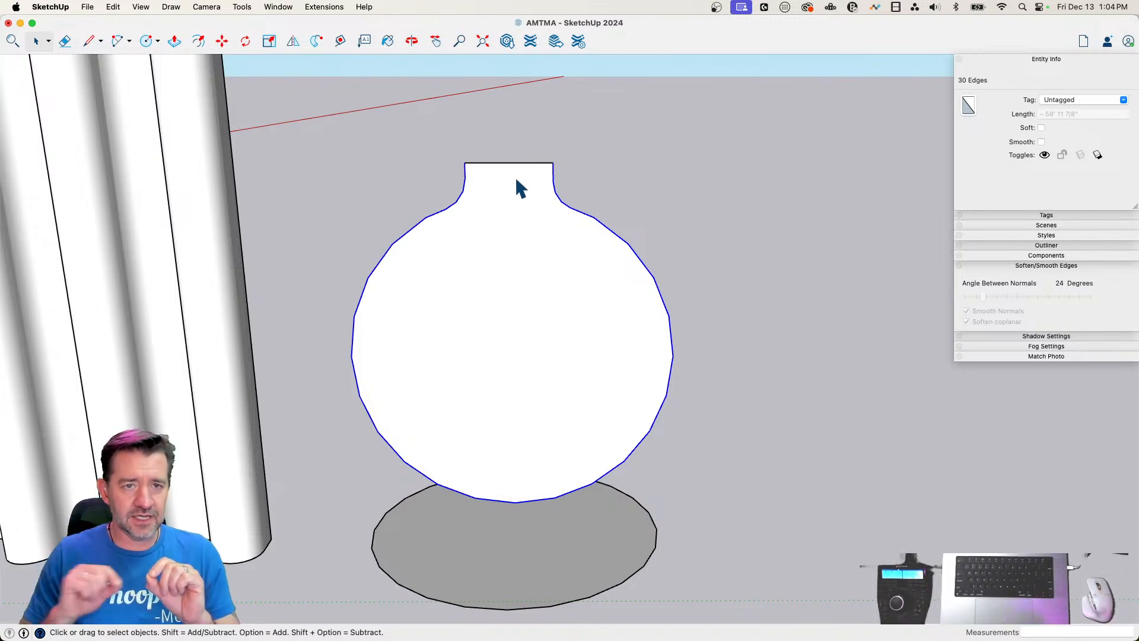
{"action": "left_click", "coordinate": [658, 191]}
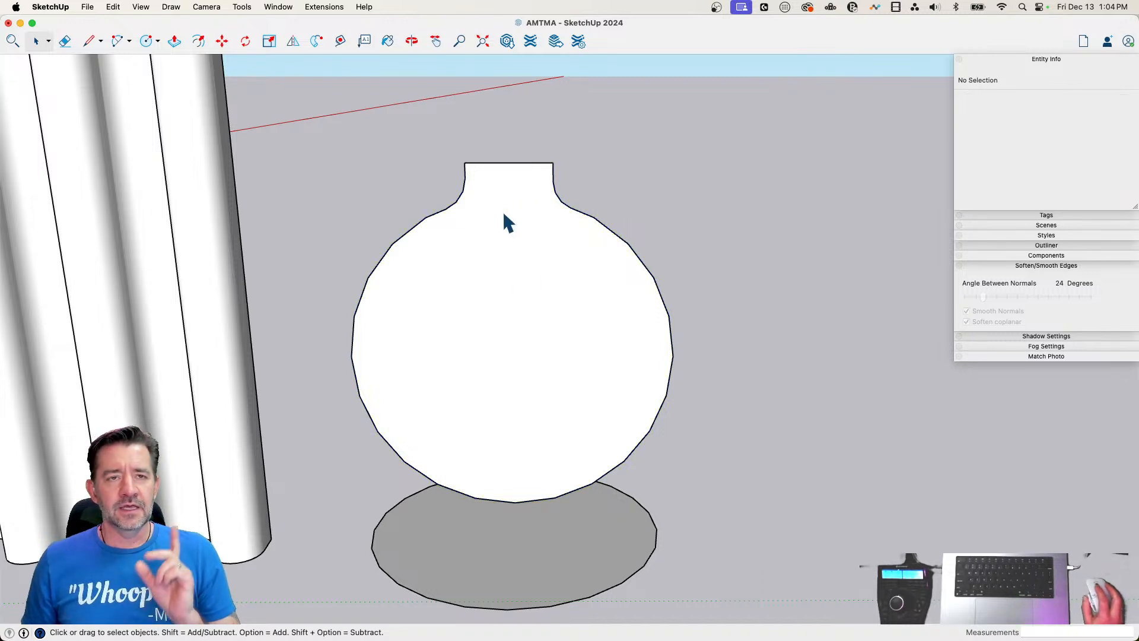
{"action": "double_click", "coordinate": [501, 226]}
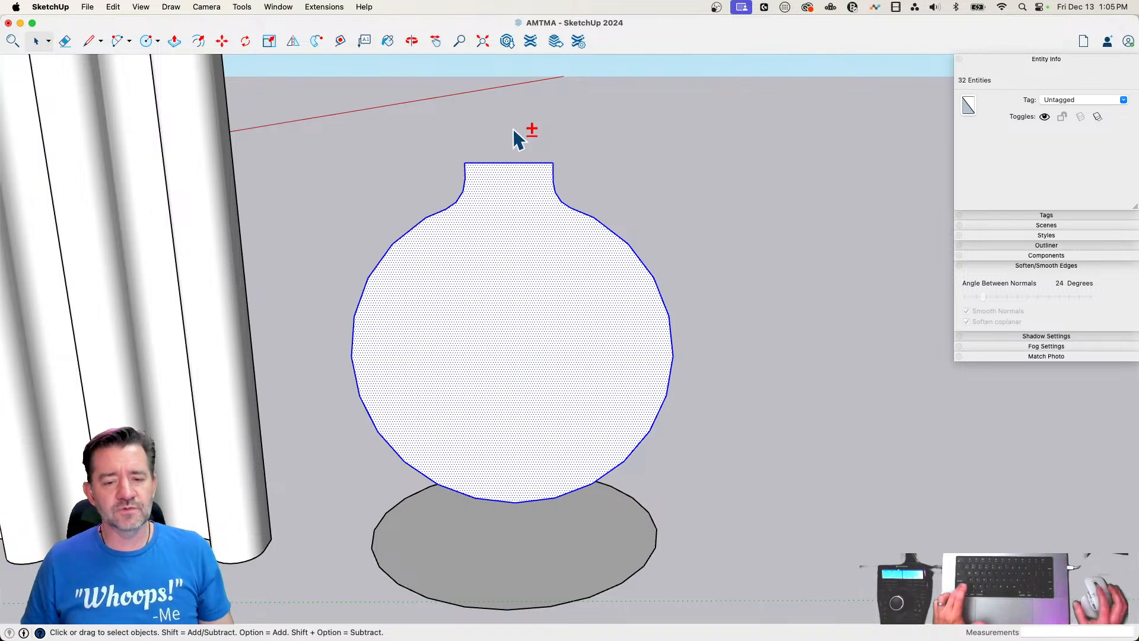
{"action": "left_click", "coordinate": [497, 190], "text": "shift"}
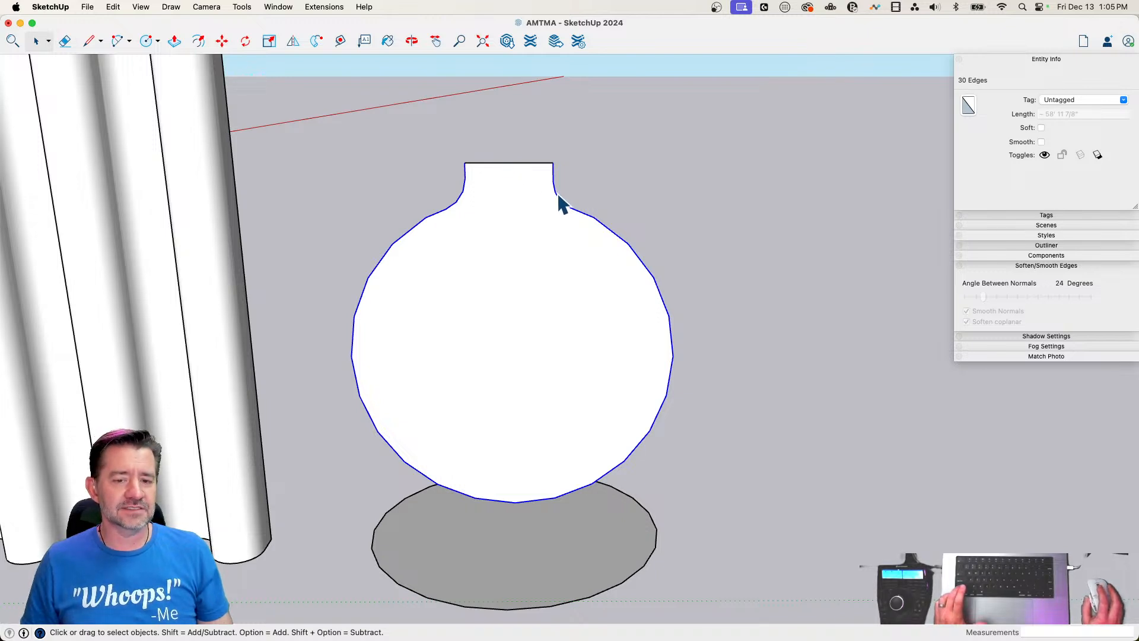
{"action": "left_click", "coordinate": [507, 231], "text": "shift"}
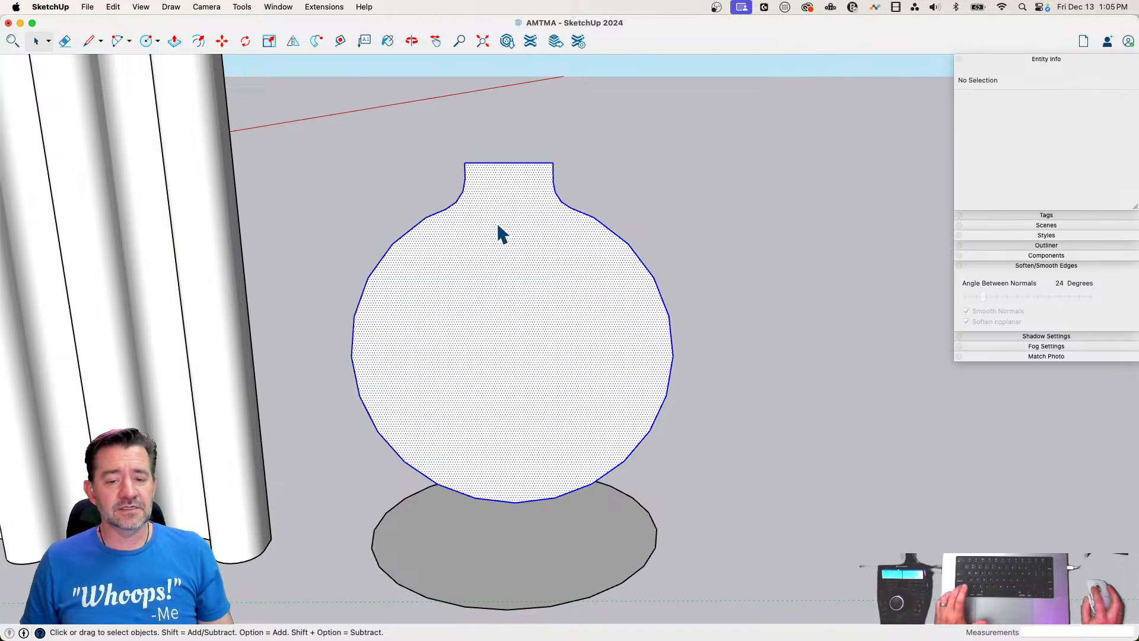
{"action": "left_click", "coordinate": [508, 216], "text": "shift"}
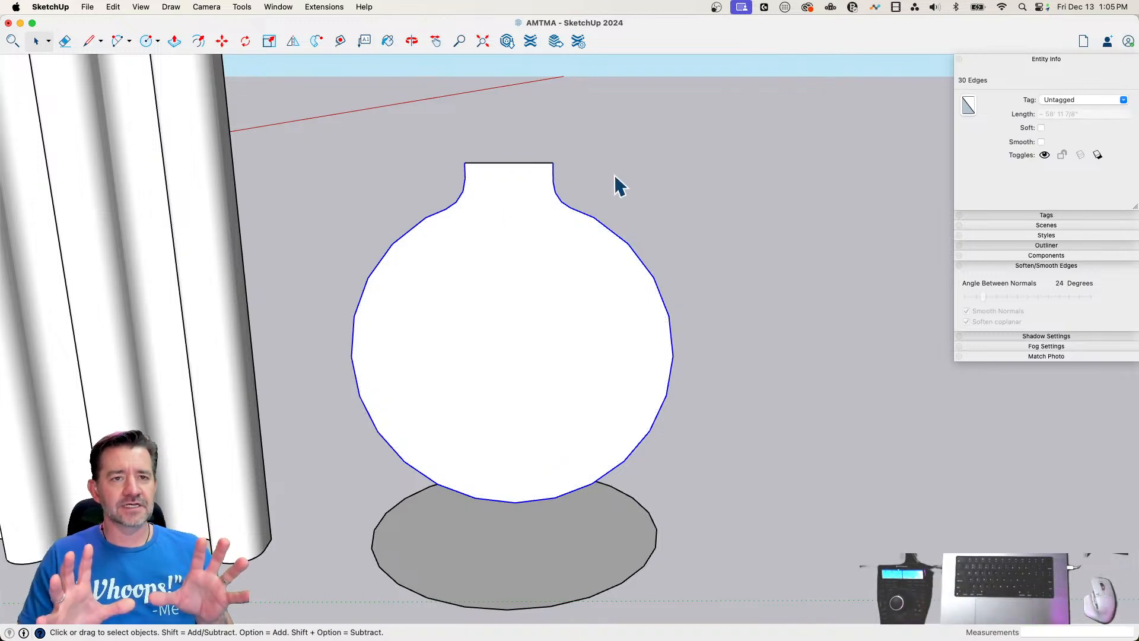
{"action": "left_click", "coordinate": [563, 175]}
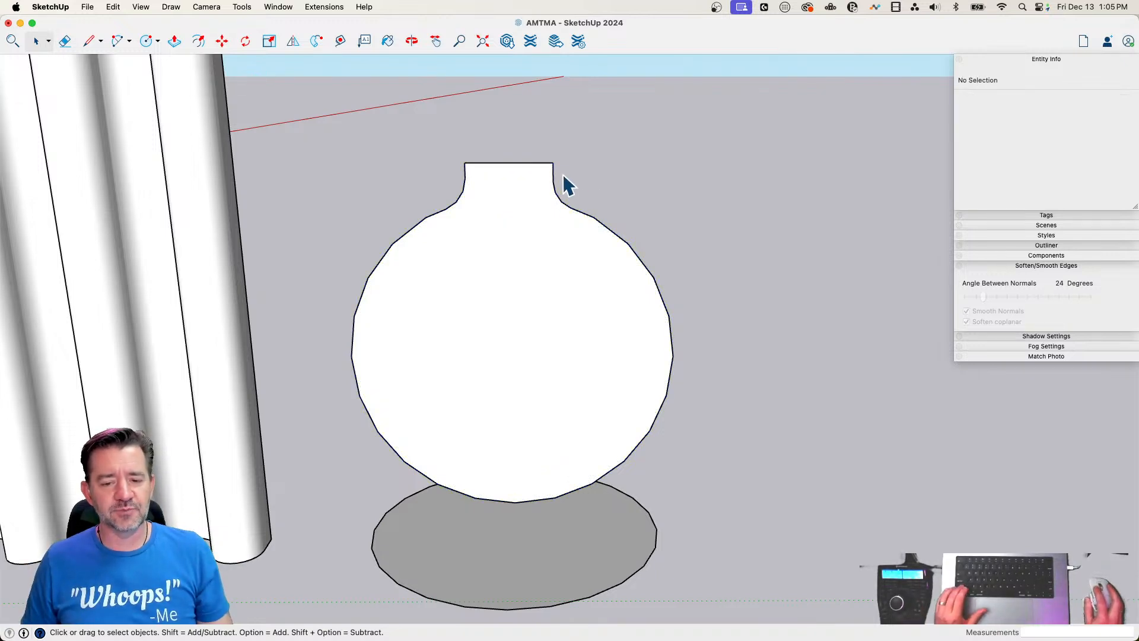
{"action": "left_click", "coordinate": [556, 194], "text": "shift"}
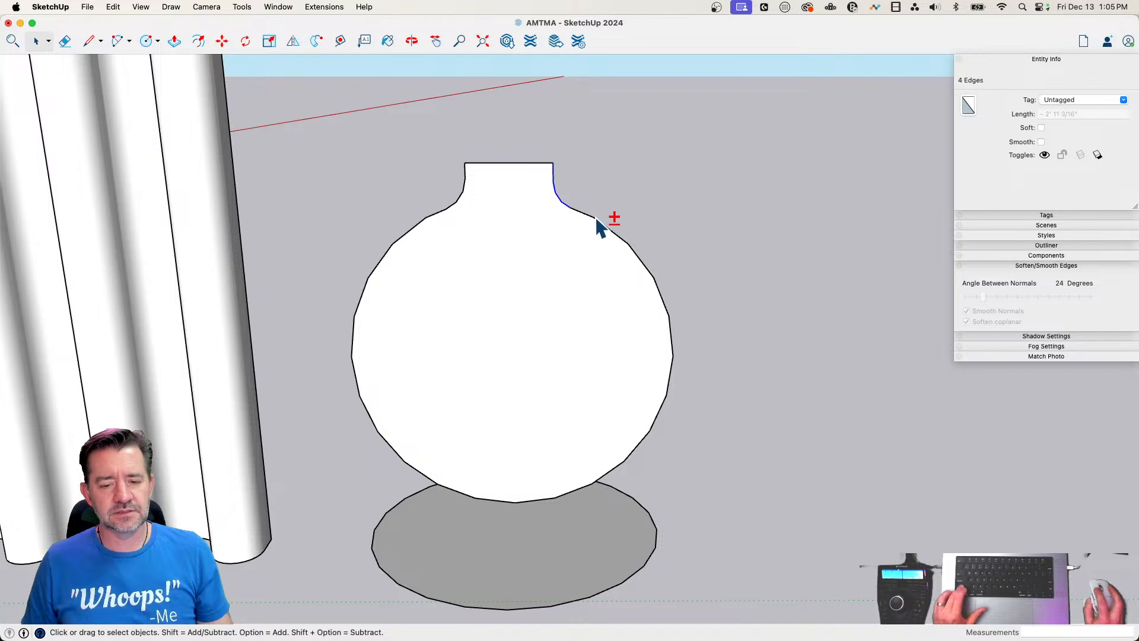
{"action": "left_click", "coordinate": [460, 192], "text": "shift"}
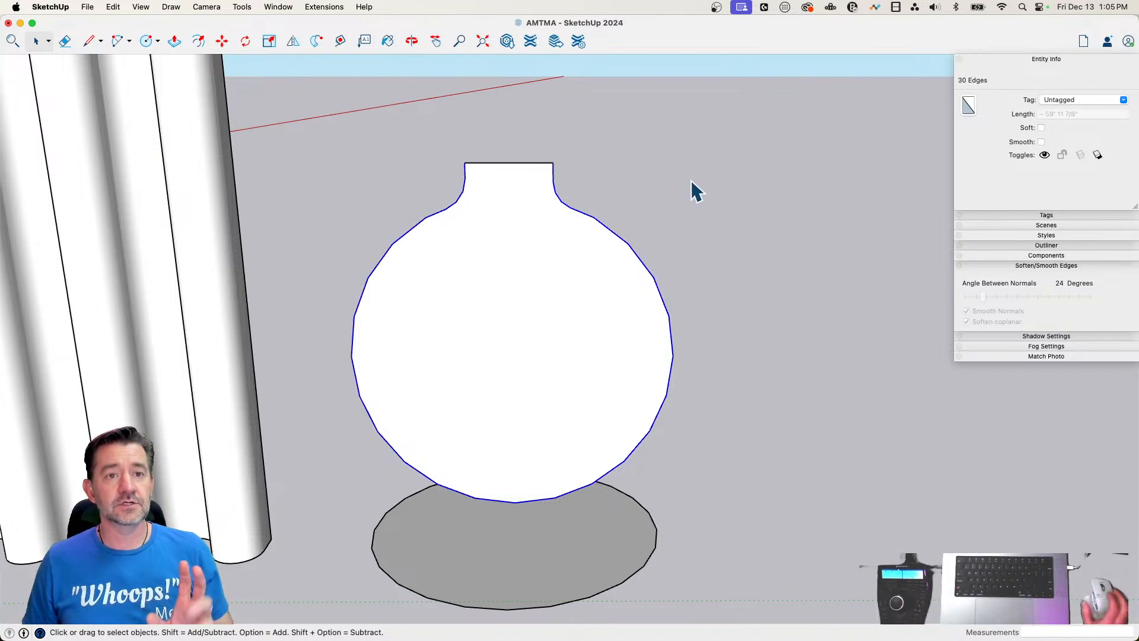
Weld the profile's outline edges into one curve, leaving out the face and the neck's top edge
{"action": "double_click", "coordinate": [503, 258]}
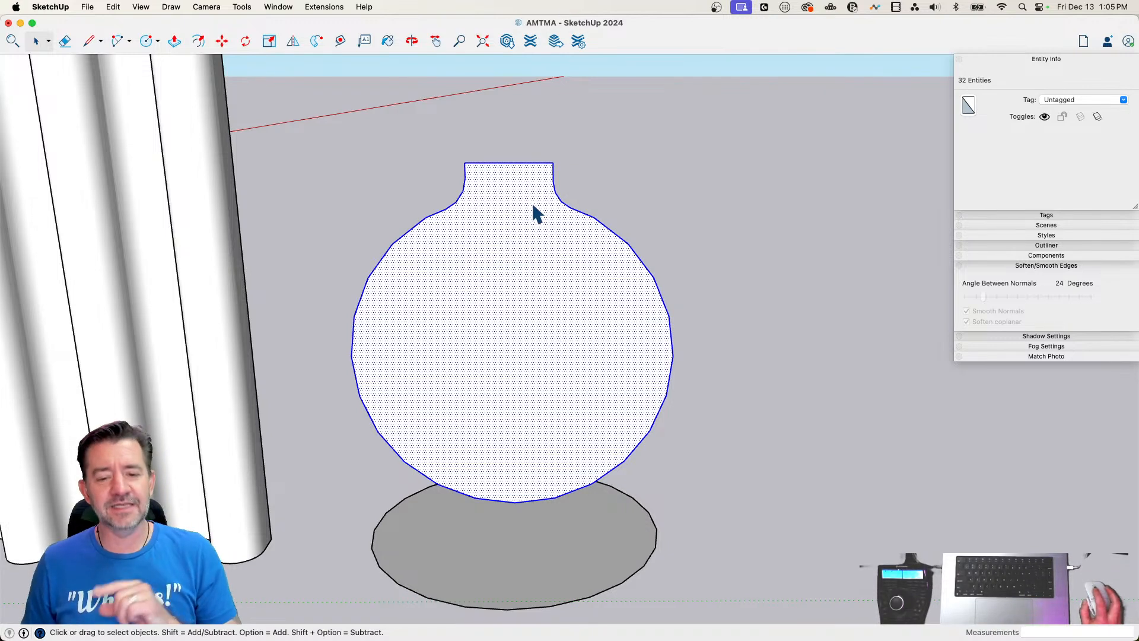
{"action": "left_click", "coordinate": [520, 190], "text": "shift"}
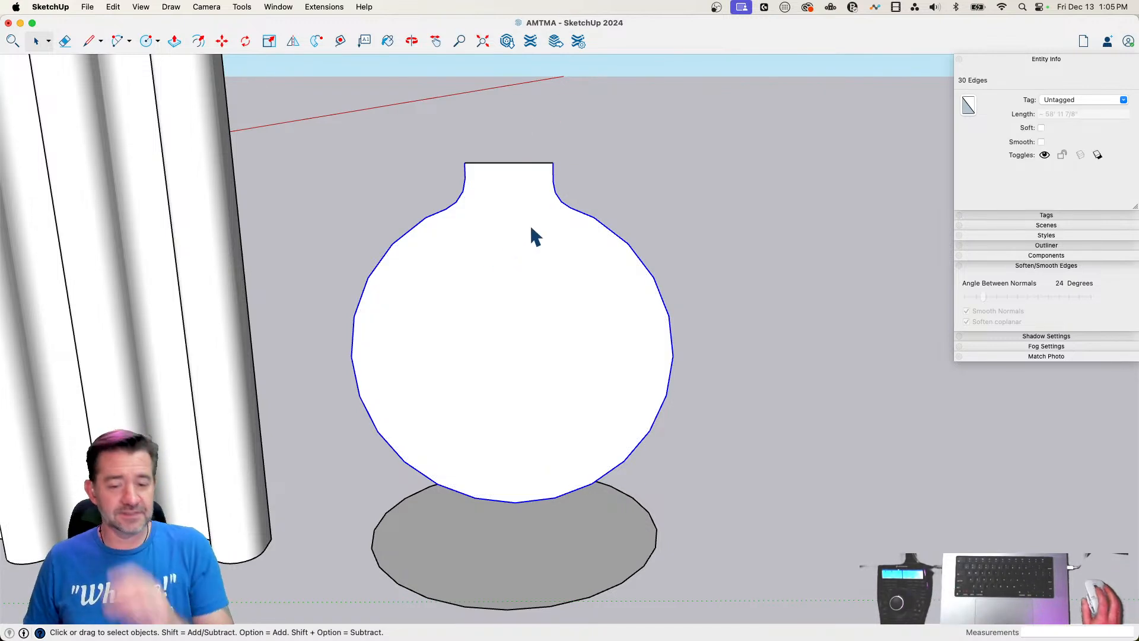
{"action": "right_click", "coordinate": [556, 196]}
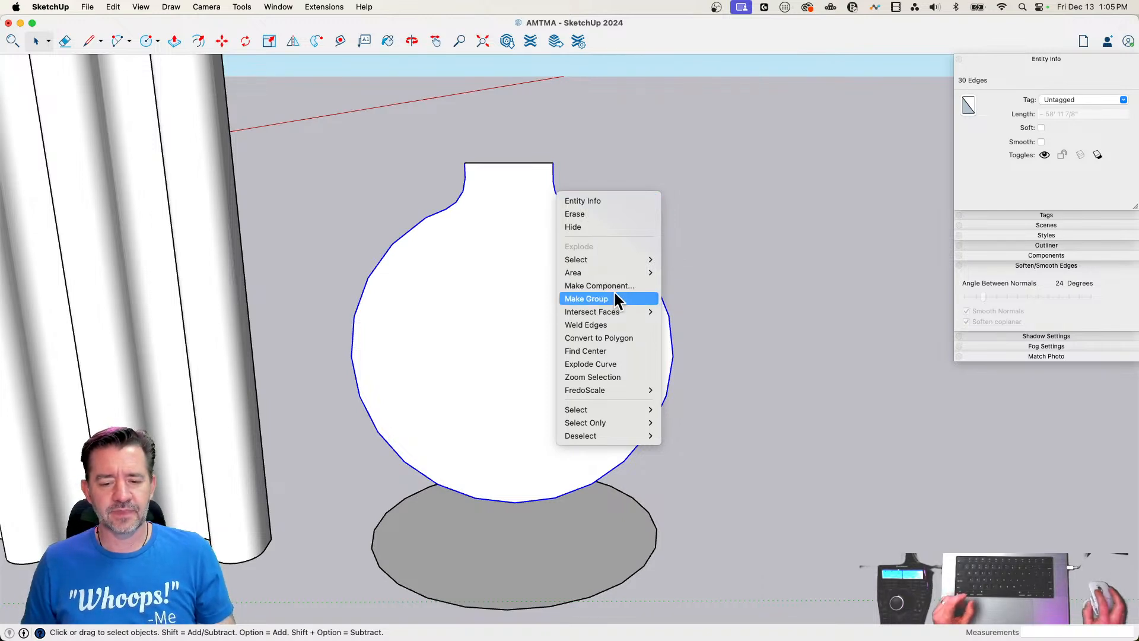
{"action": "left_click", "coordinate": [610, 329]}
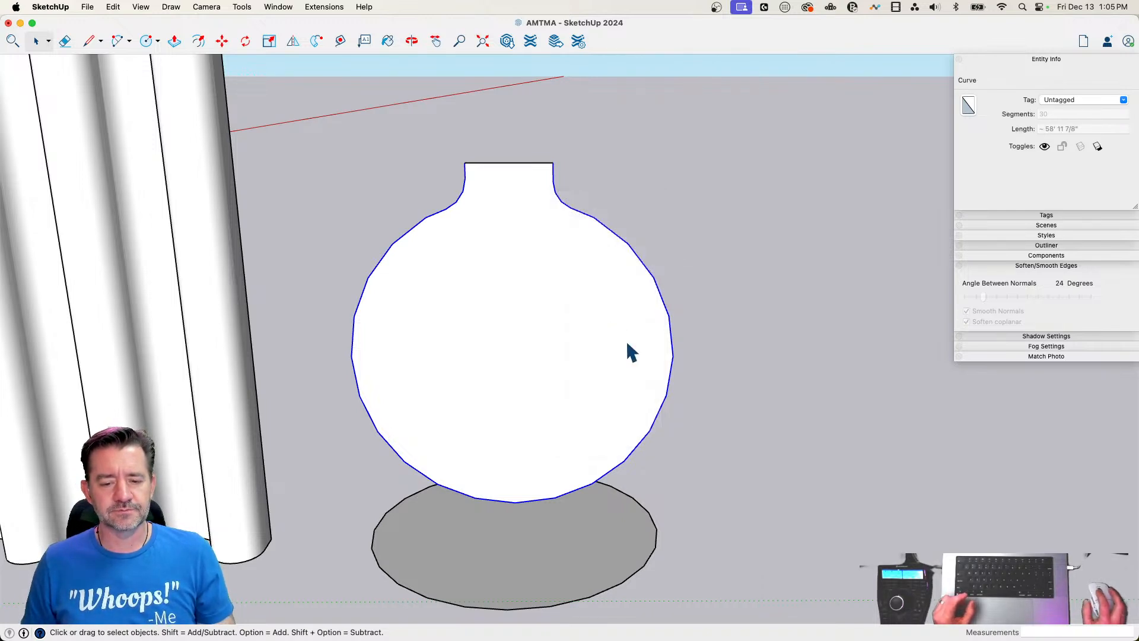
{"action": "left_click", "coordinate": [659, 546]}
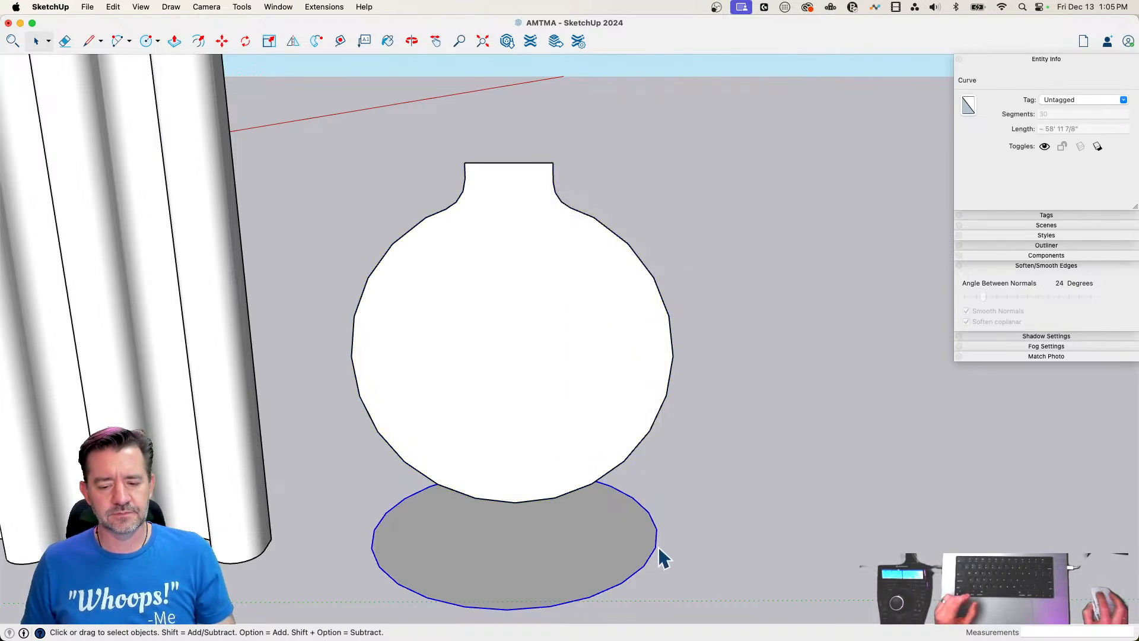
{"action": "left_click", "coordinate": [340, 40]}
{"action": "left_click", "coordinate": [483, 254]}
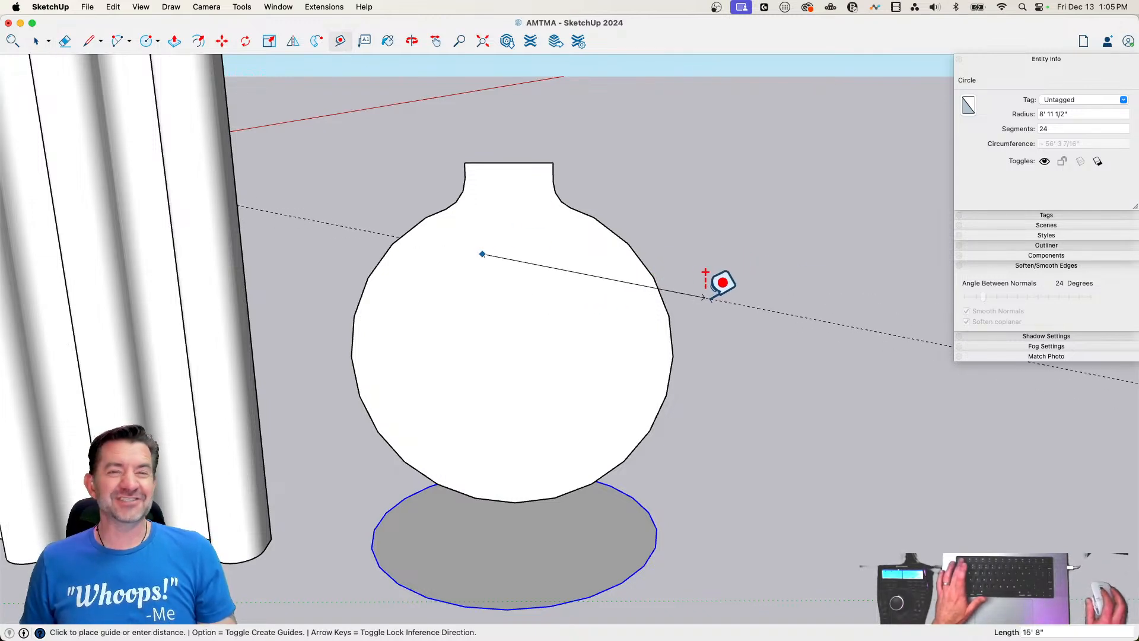
{"action": "key", "text": "Escape"}
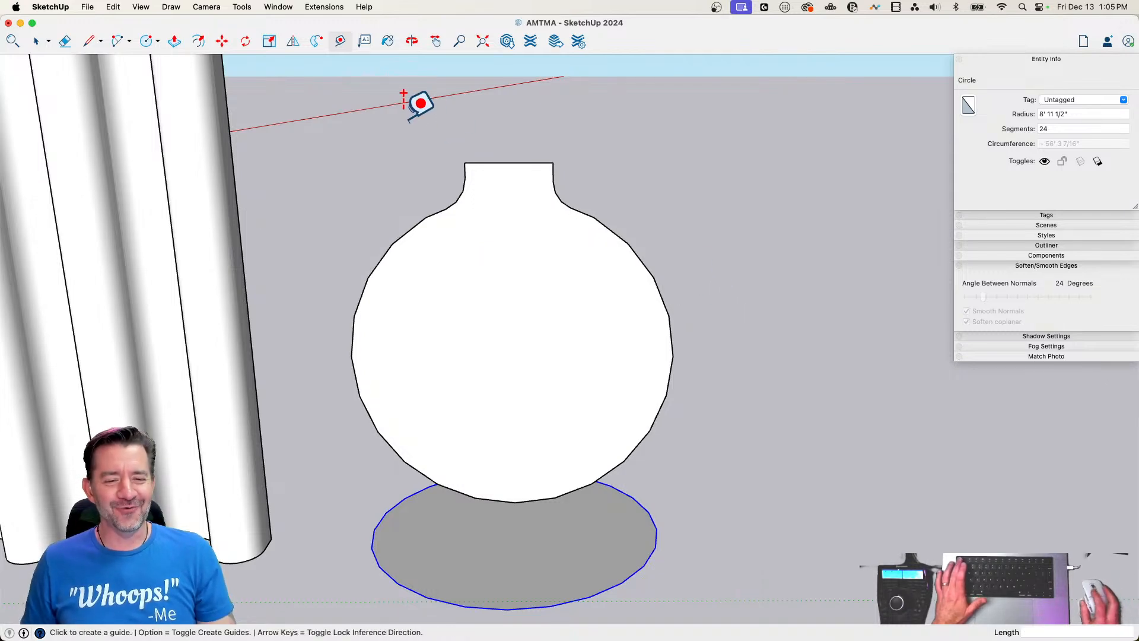
{"action": "left_click", "coordinate": [316, 41]}
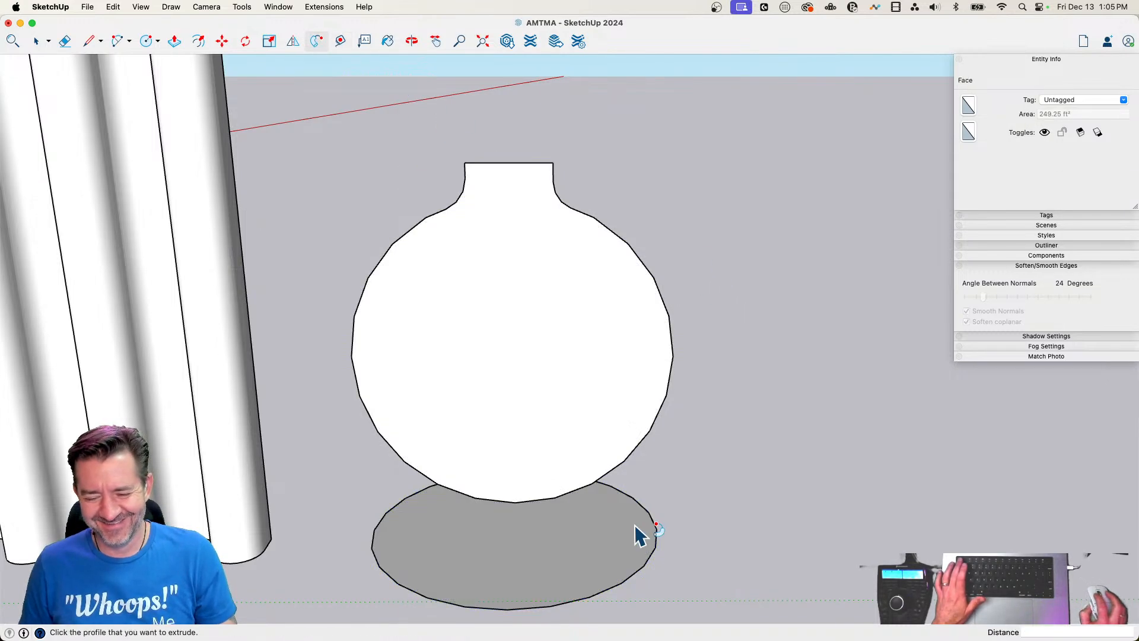
{"action": "left_click", "coordinate": [628, 509]}
Sweep the welded necked profile around the ground circle with Follow Me to form a round vase
{"action": "key", "text": "space"}
{"action": "left_click", "coordinate": [626, 495]}
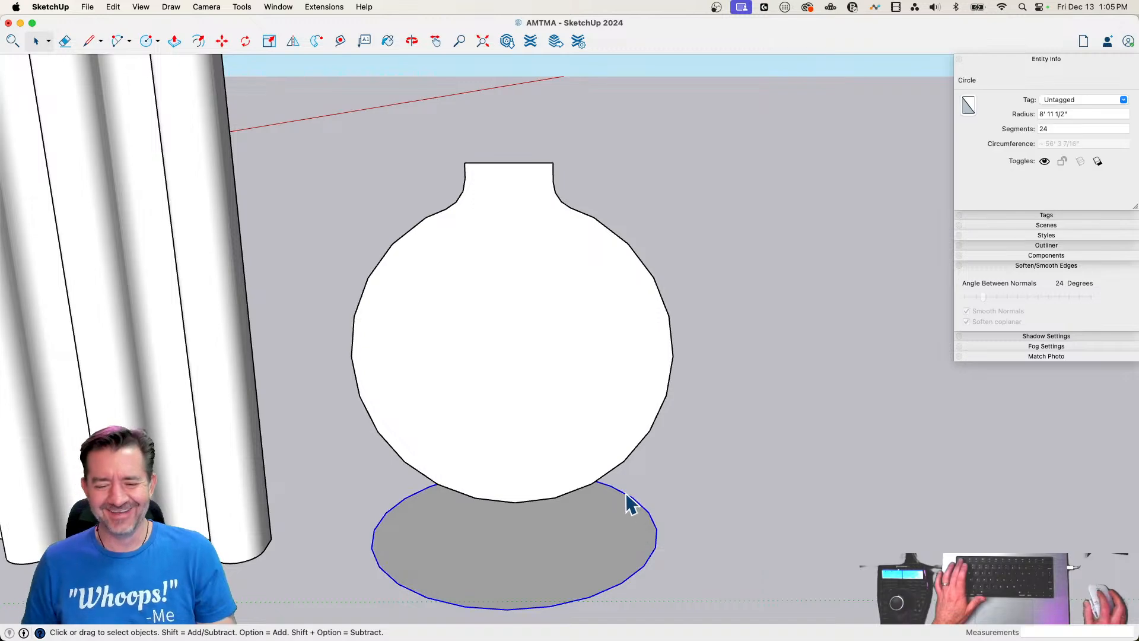
{"action": "left_click", "coordinate": [317, 41]}
{"action": "left_click", "coordinate": [457, 240]}
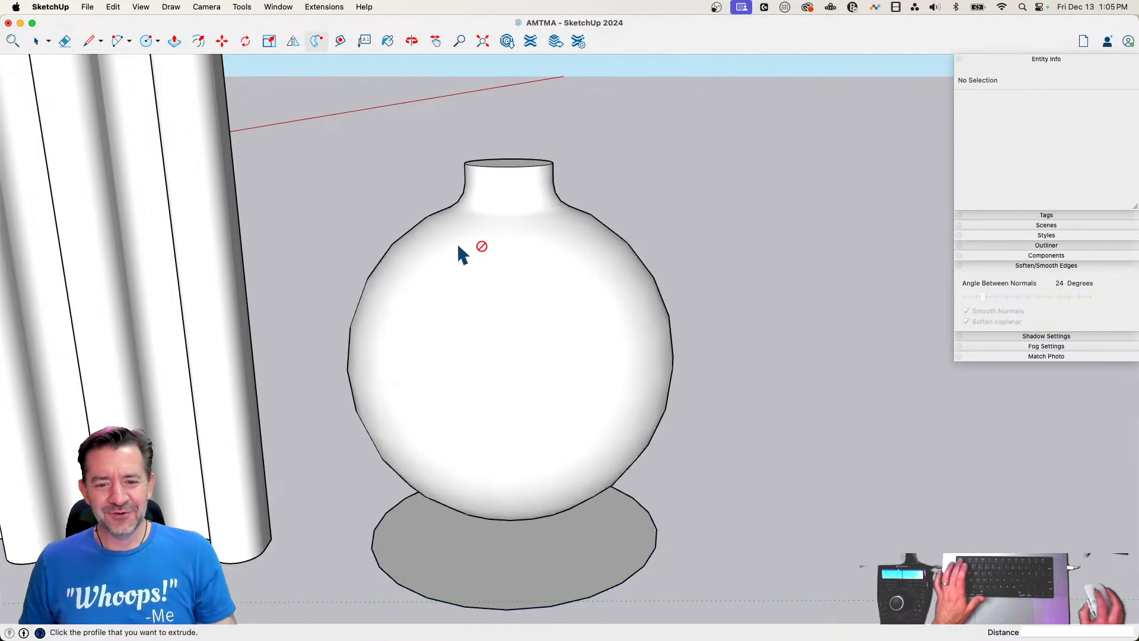
Group all the connected geometry of the round vase, leaving out the ground circle
{"action": "key", "text": "space"}
{"action": "middle_click_drag", "start_coordinate": [711, 207], "coordinate": [651, 322]}
{"action": "triple_click", "coordinate": [612, 348]}
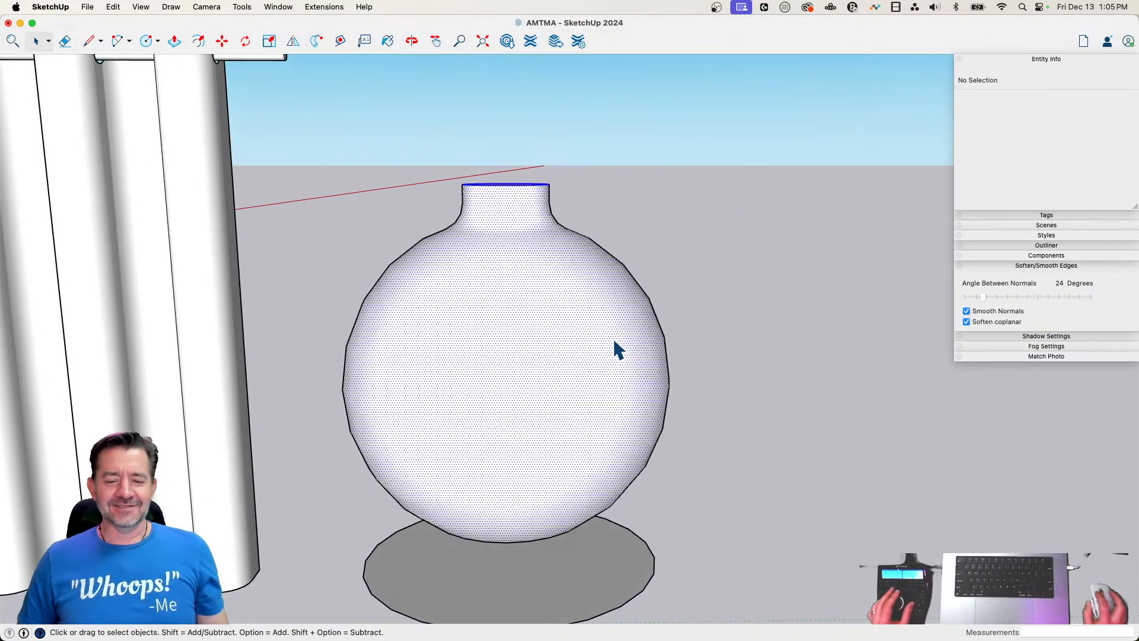
{"action": "right_click", "coordinate": [614, 343]}
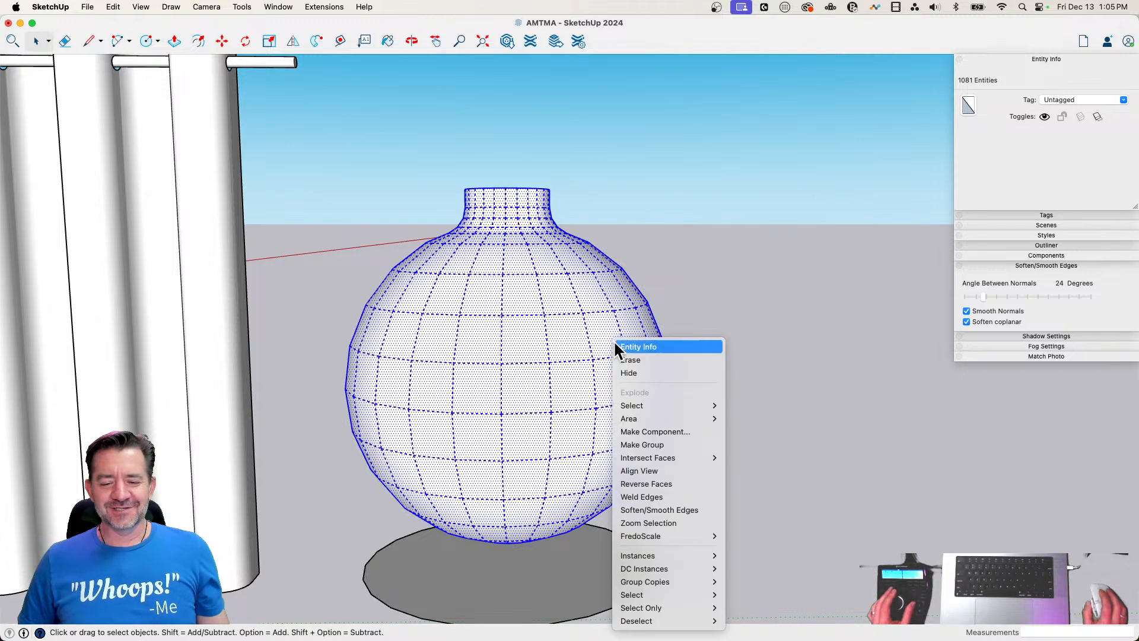
{"action": "left_click", "coordinate": [687, 445]}
Draw a circle with a 2'7" radius centred on the top face of the vase's neck
{"action": "scroll", "coordinate": [552, 225], "scroll_direction": "up", "scroll_amount": 5}
{"action": "scroll", "coordinate": [551, 226], "scroll_direction": "up", "scroll_amount": 3}
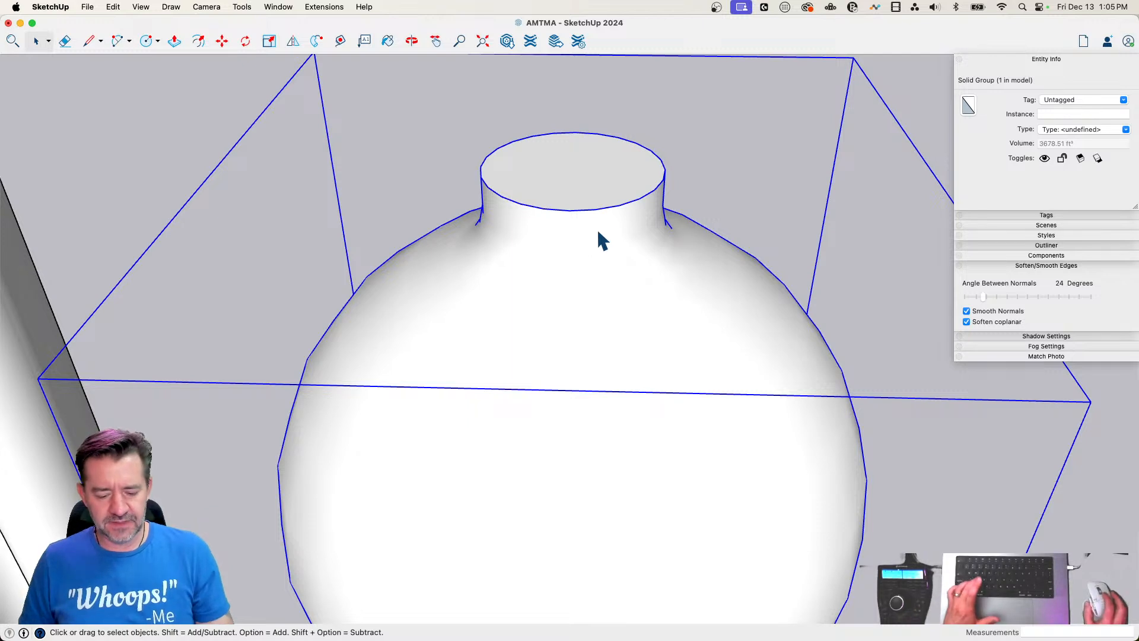
{"action": "key", "text": "c"}
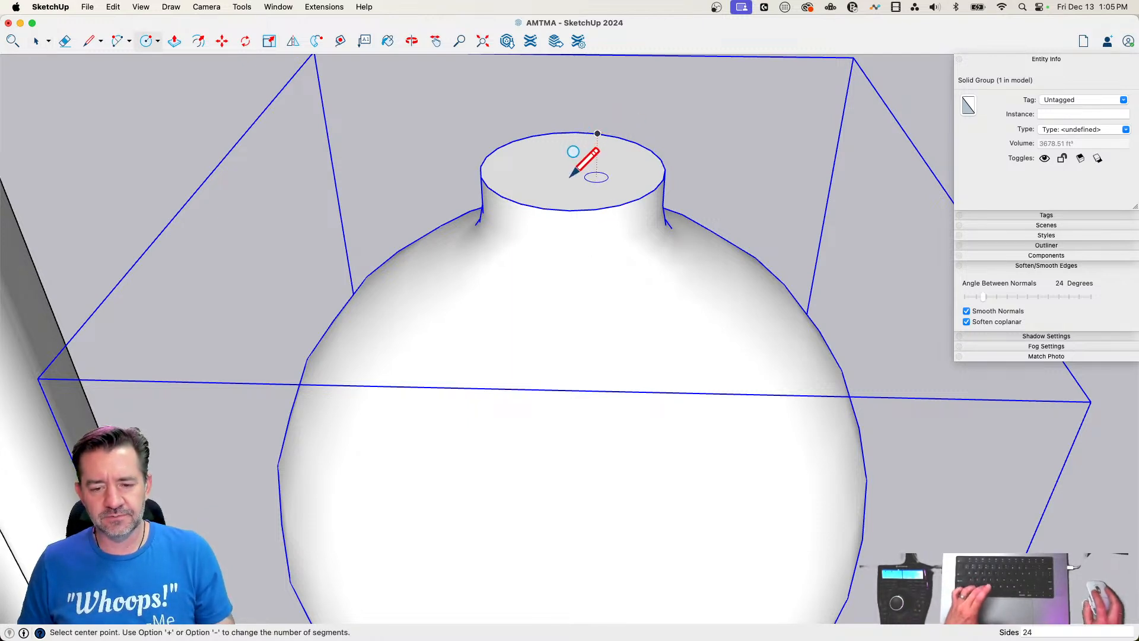
{"action": "mouse_move", "coordinate": [575, 168]}
{"action": "middle_mouse_down"}
{"action": "mouse_move", "coordinate": [559, 150]}
{"action": "mouse_move", "coordinate": [586, 157]}
{"action": "middle_mouse_up"}
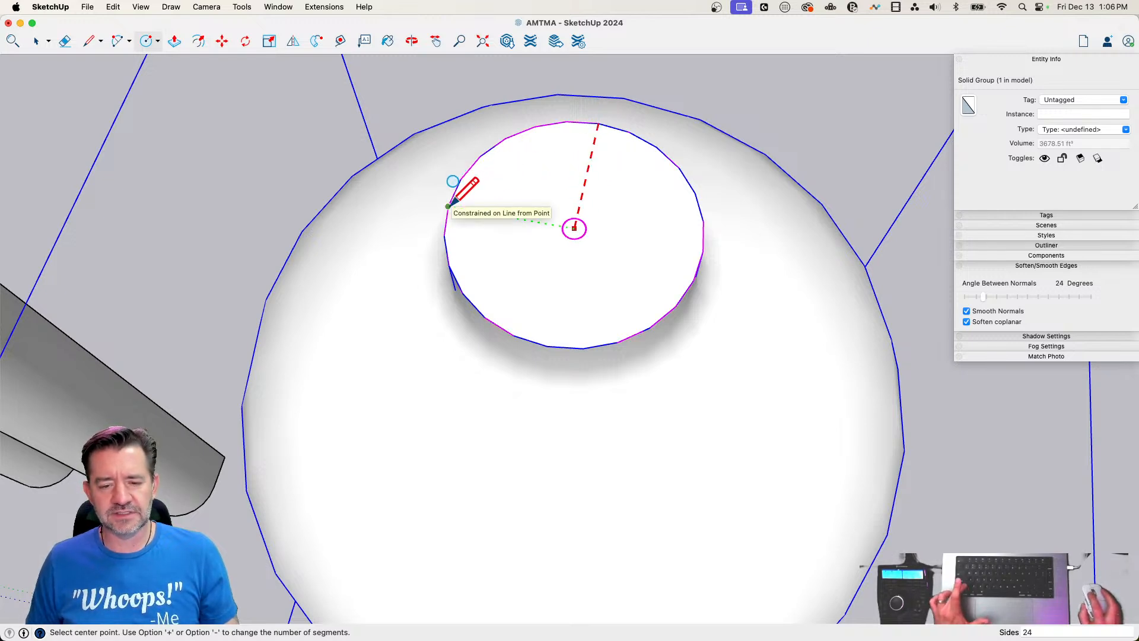
{"action": "left_click", "coordinate": [574, 228]}
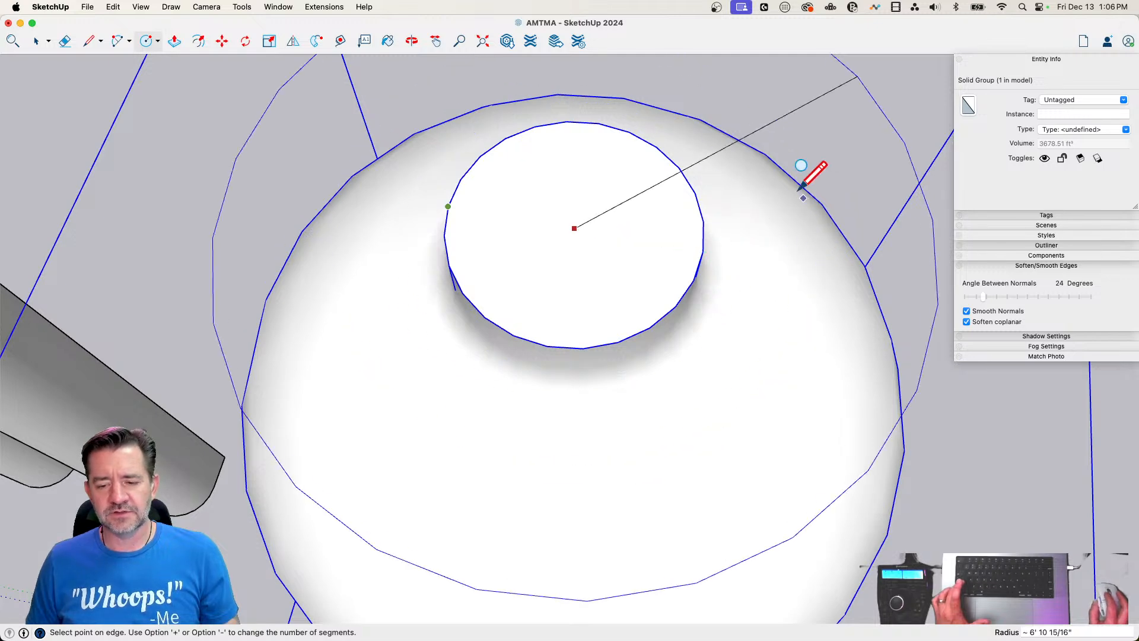
{"action": "middle_click_drag", "start_coordinate": [681, 97], "coordinate": [609, 317]}
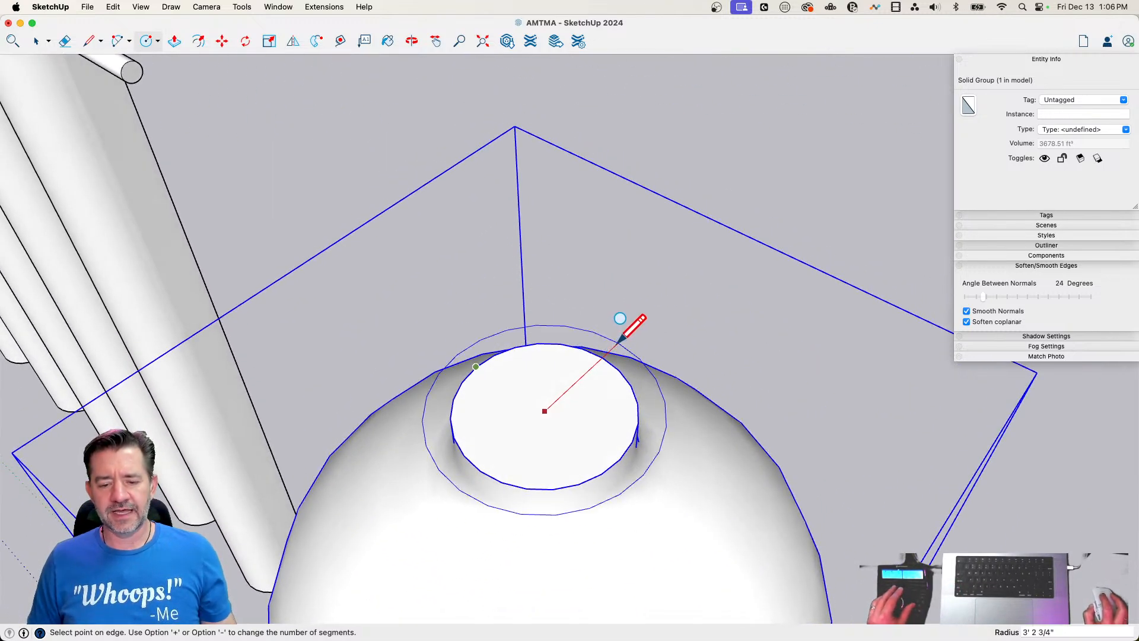
{"action": "scroll", "coordinate": [614, 322], "scroll_direction": "up", "scroll_amount": 5}
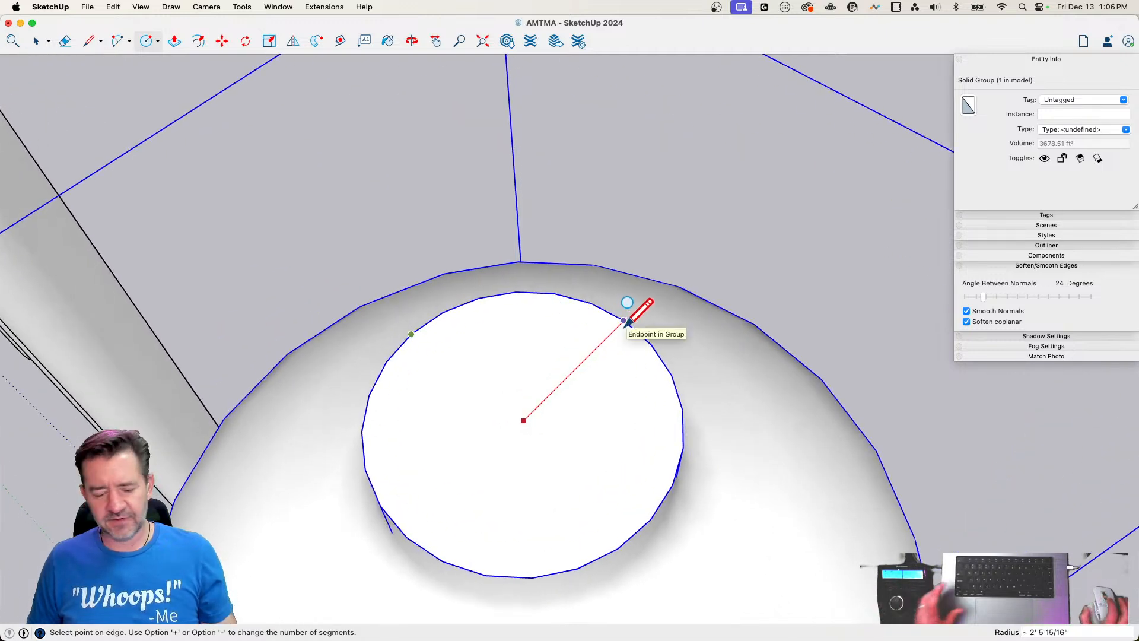
{"action": "type", "text": "2'7\""}
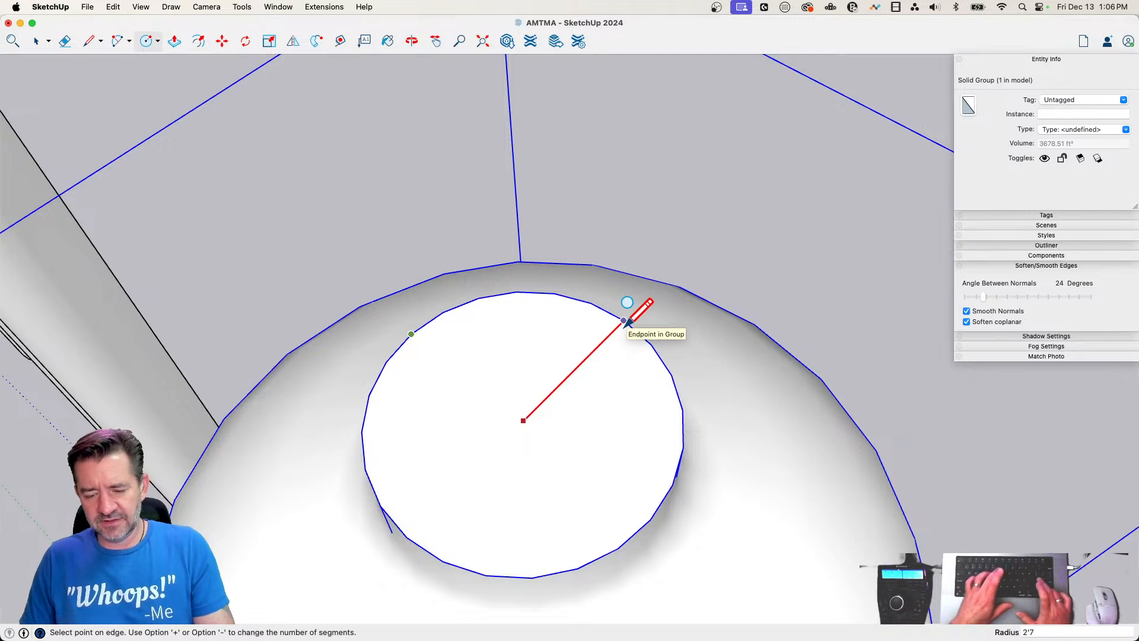
{"action": "key", "text": "Return"}
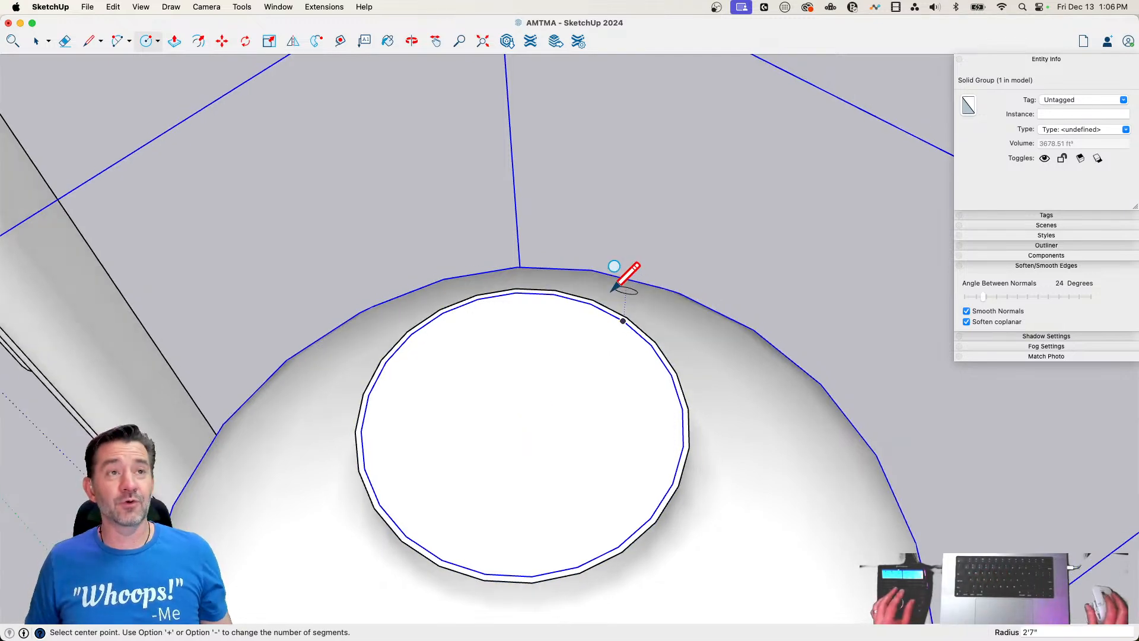
{"action": "key", "text": "space"}
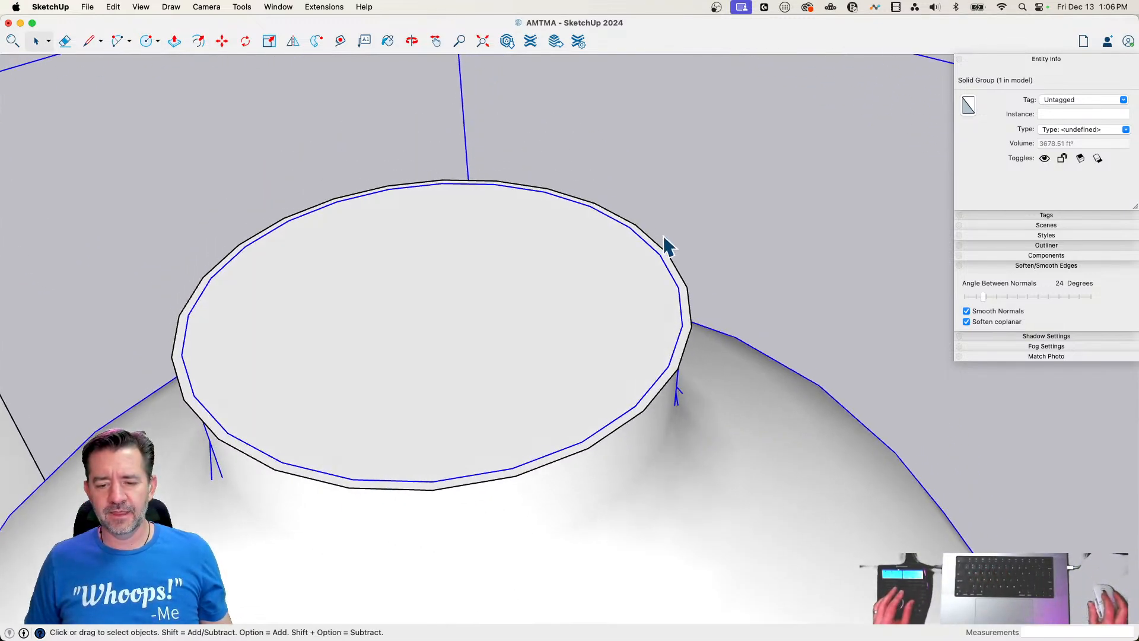
Extrude the neck's circle upward by about 1 9/16" and pull its underside down around the neck
{"action": "key", "text": "p"}
{"action": "left_click", "coordinate": [680, 348]}
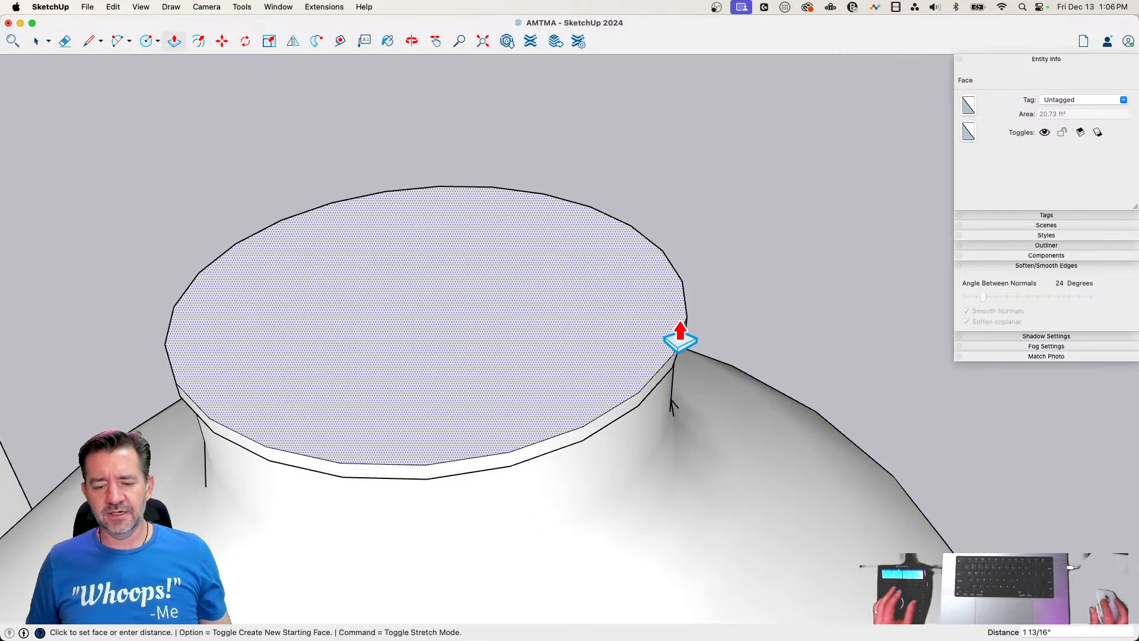
{"action": "left_click", "coordinate": [680, 342]}
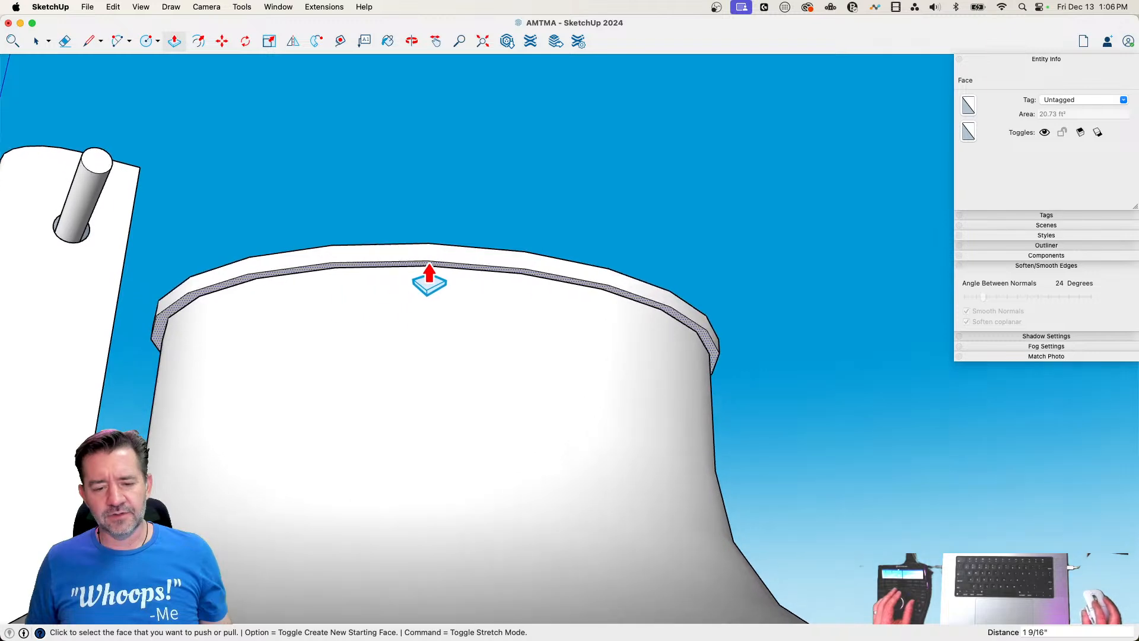
{"action": "left_click", "coordinate": [429, 280]}
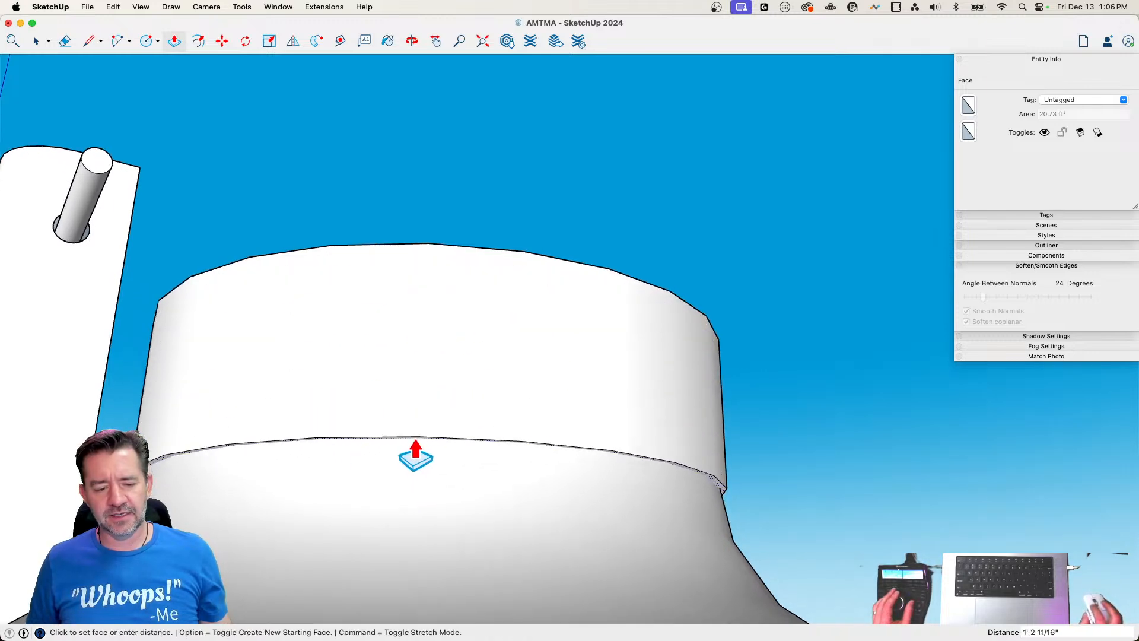
{"action": "left_click", "coordinate": [411, 411]}
{"action": "key", "text": "space"}
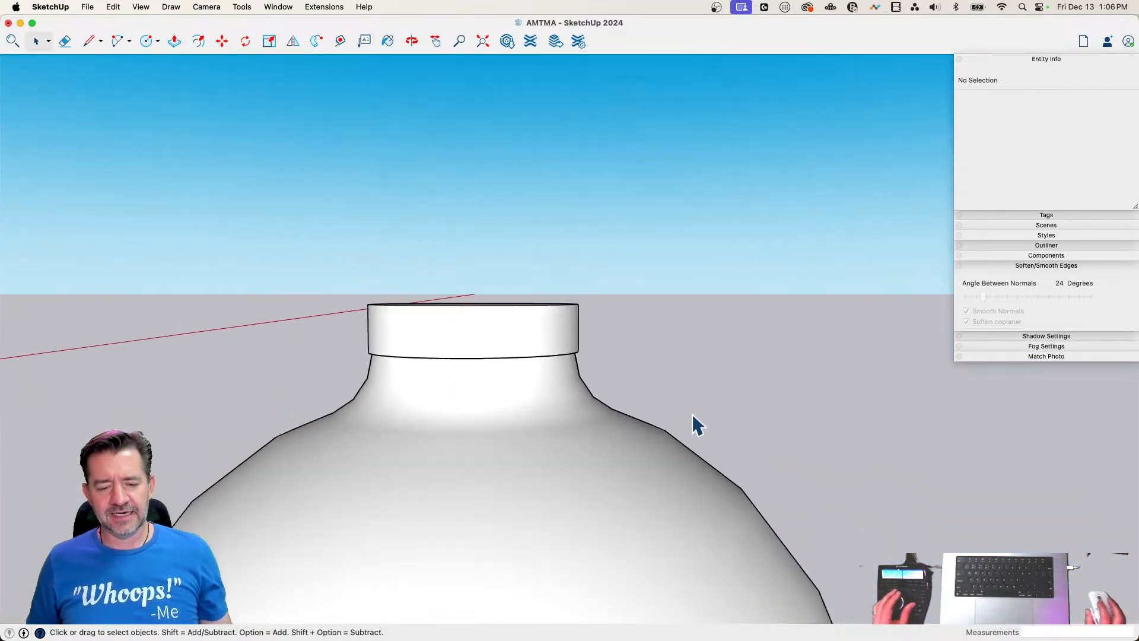
{"action": "scroll", "coordinate": [581, 343], "scroll_direction": "up", "scroll_amount": 5}
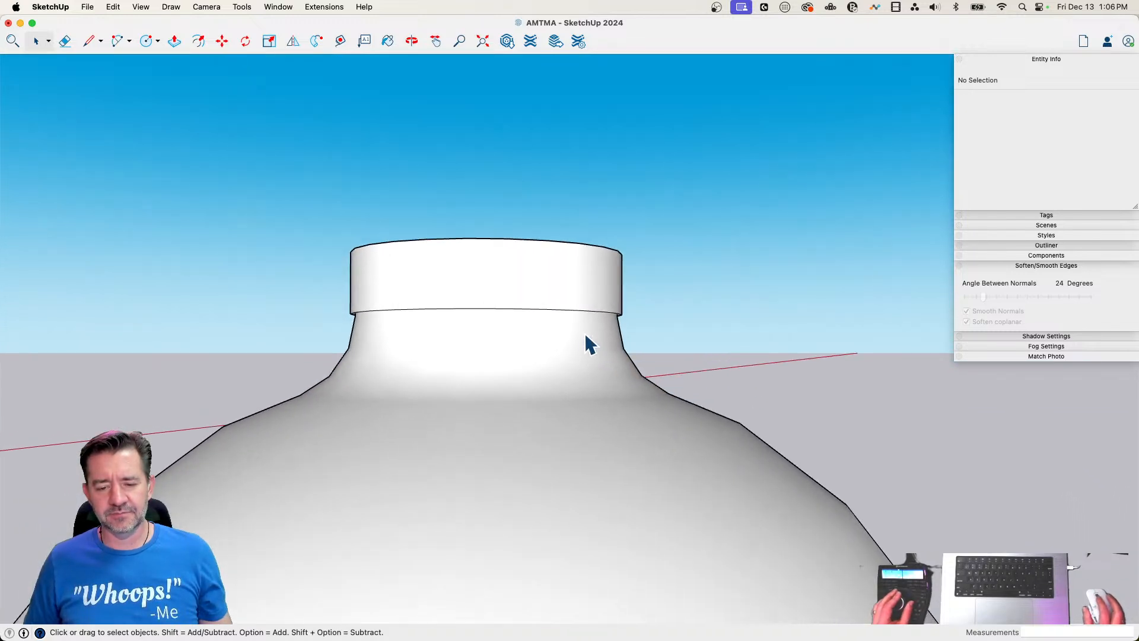
{"action": "middle_click_drag", "start_coordinate": [658, 292], "coordinate": [621, 478]}
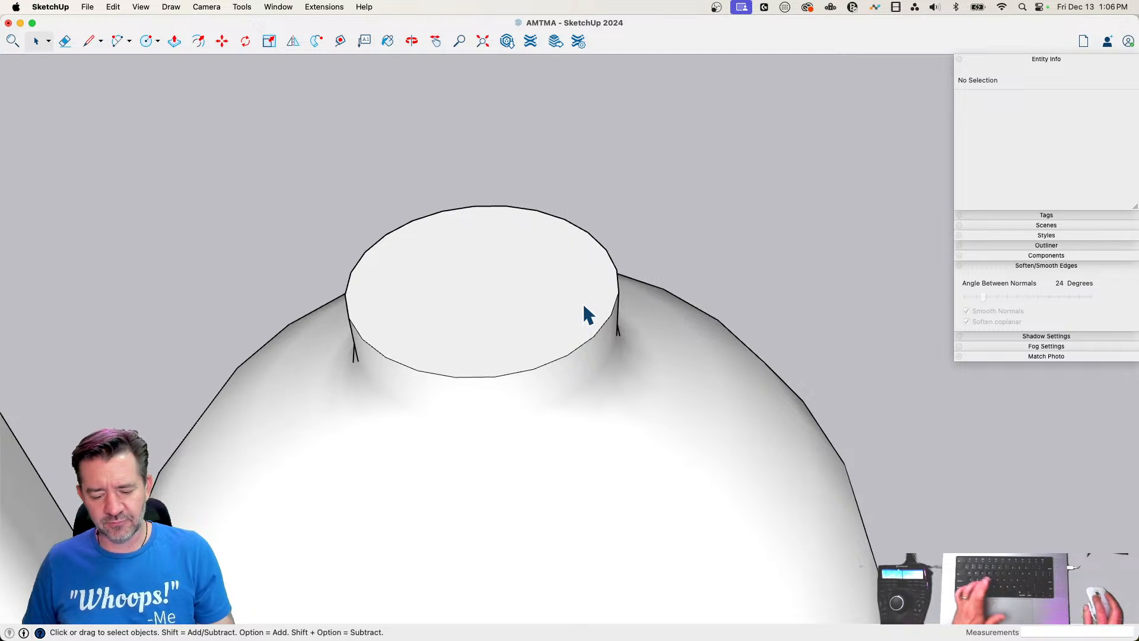
Try to offset the rim of the neck's top face on the grouped vase
{"action": "key", "text": "f"}
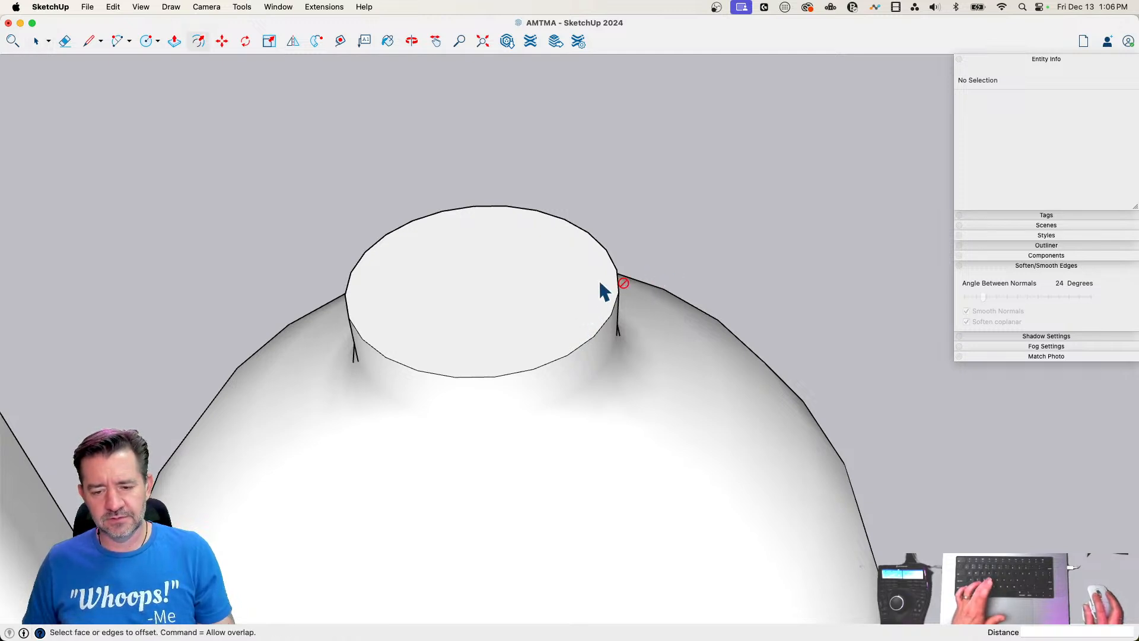
{"action": "key", "text": "space"}
{"action": "left_click", "coordinate": [597, 281]}
{"action": "key", "text": "f"}
{"action": "key", "text": "space"}
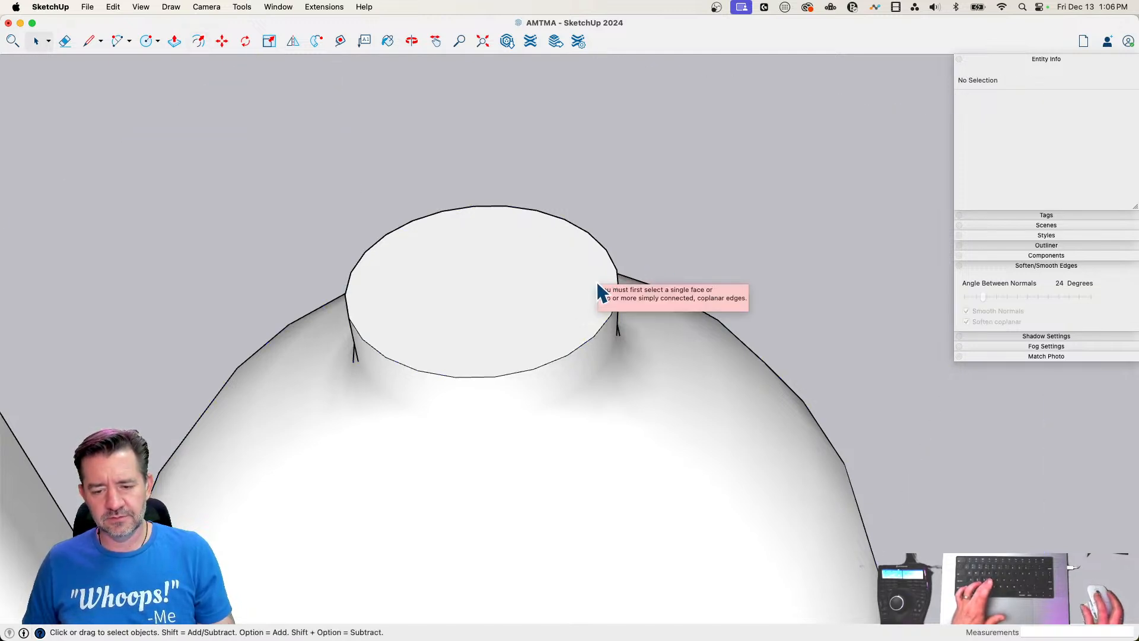
{"action": "left_click", "coordinate": [504, 257]}
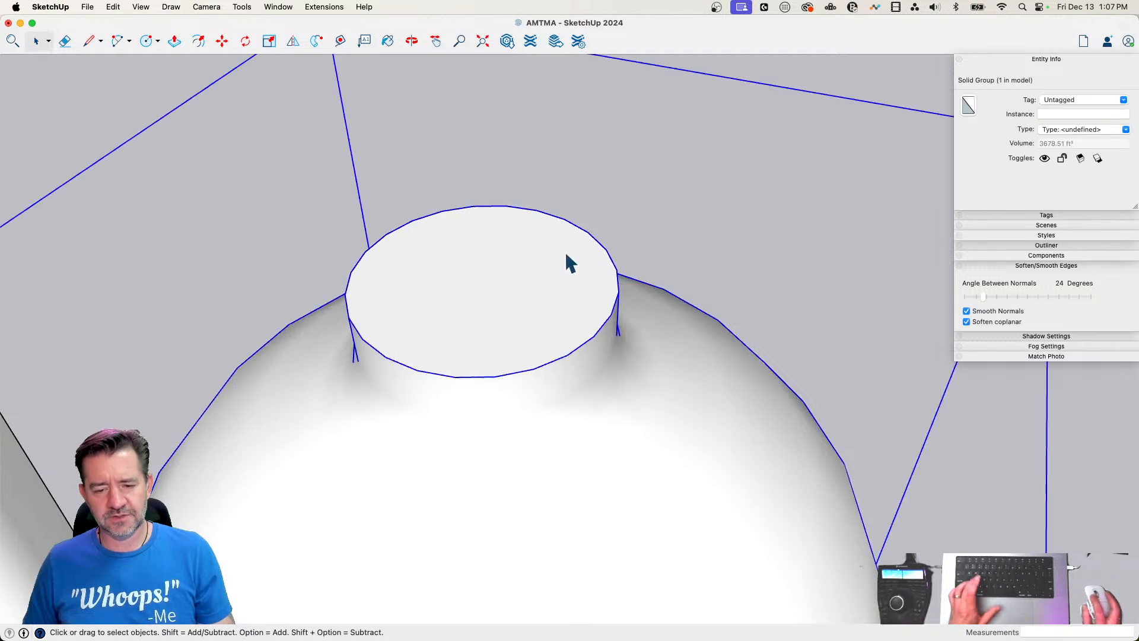
{"action": "left_click", "coordinate": [685, 236]}
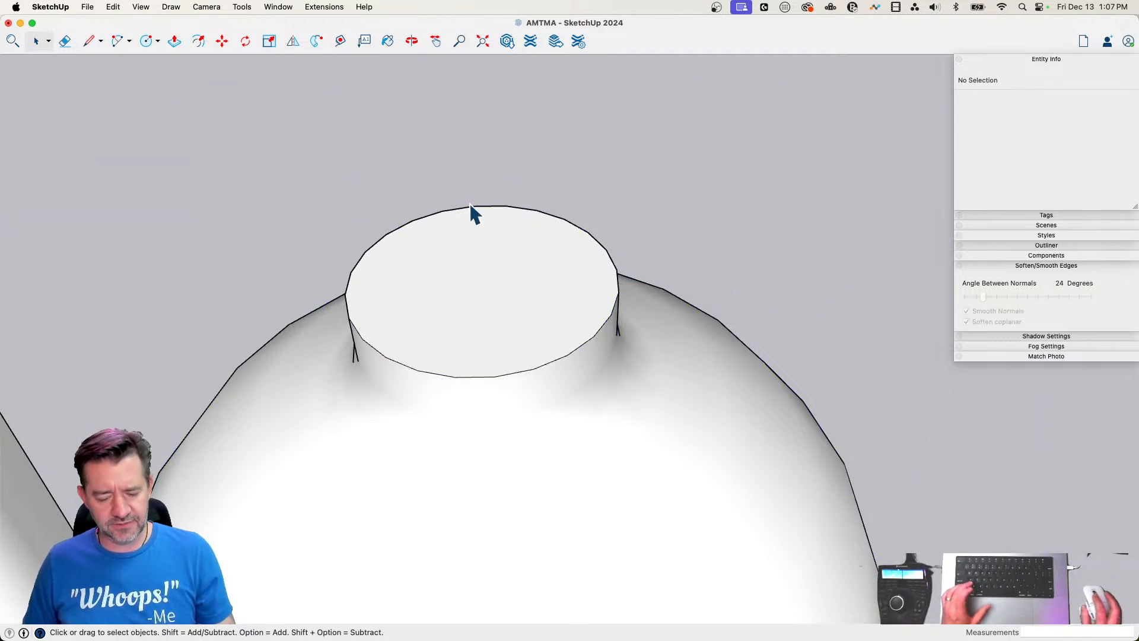
Draw a circle with a 3' radius centred on the top face of the vase's neck
{"action": "key", "text": "c"}
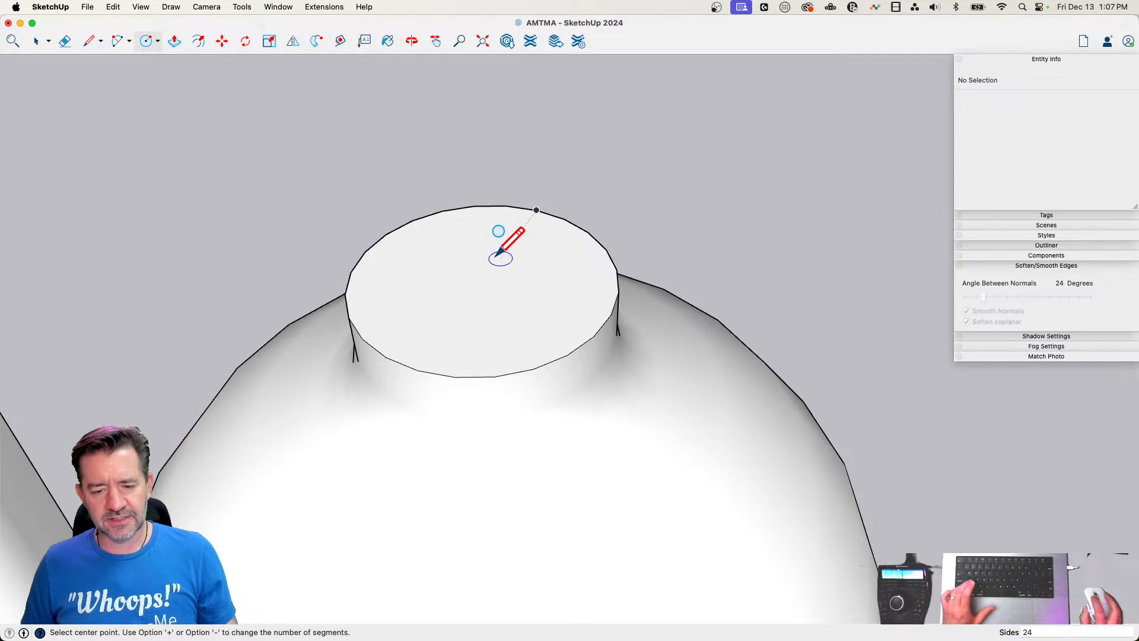
{"action": "left_click", "coordinate": [483, 282]}
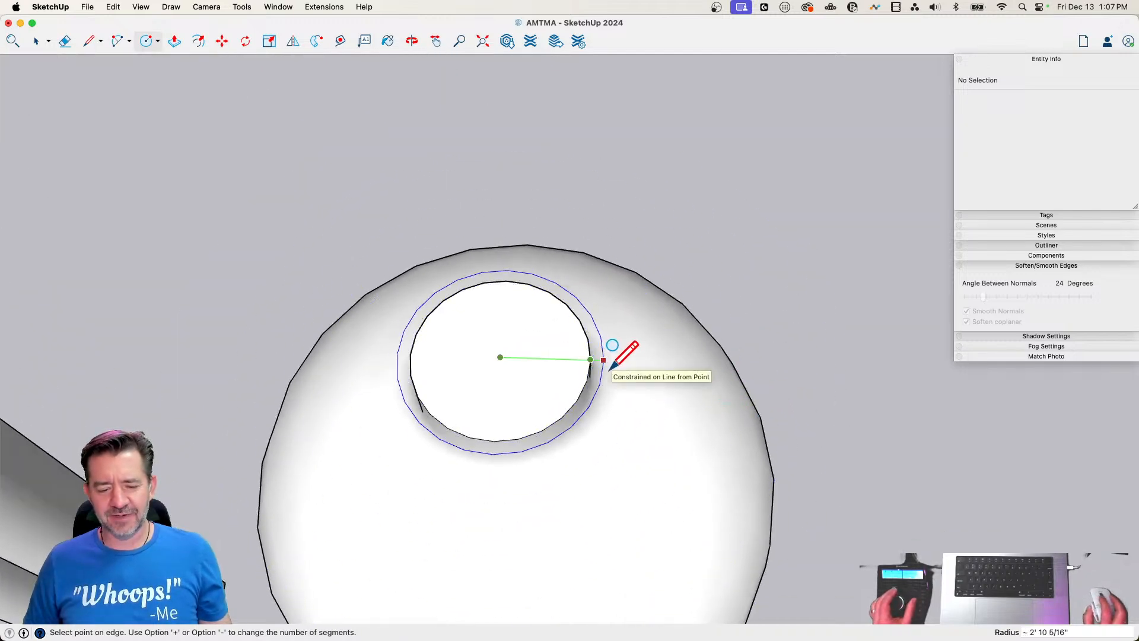
{"action": "type", "text": "3'"}
{"action": "key", "text": "Return"}
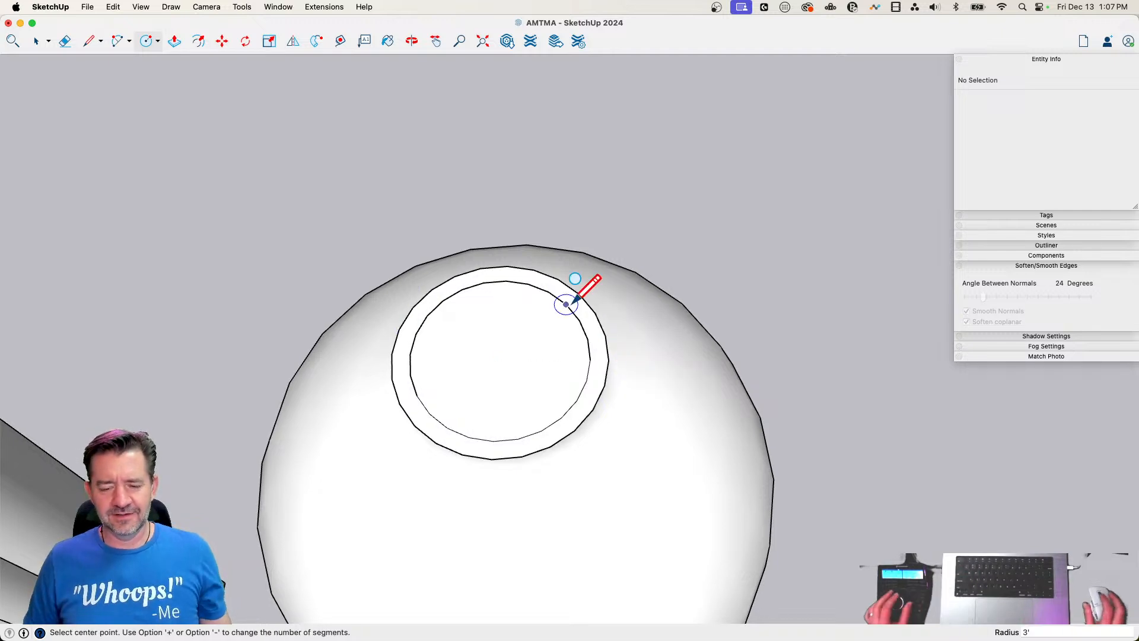
Form the cap by extruding the circle's ring down about 1' 8" around the neck and raising its top face slightly
{"action": "key", "text": "p"}
{"action": "left_click", "coordinate": [592, 380]}
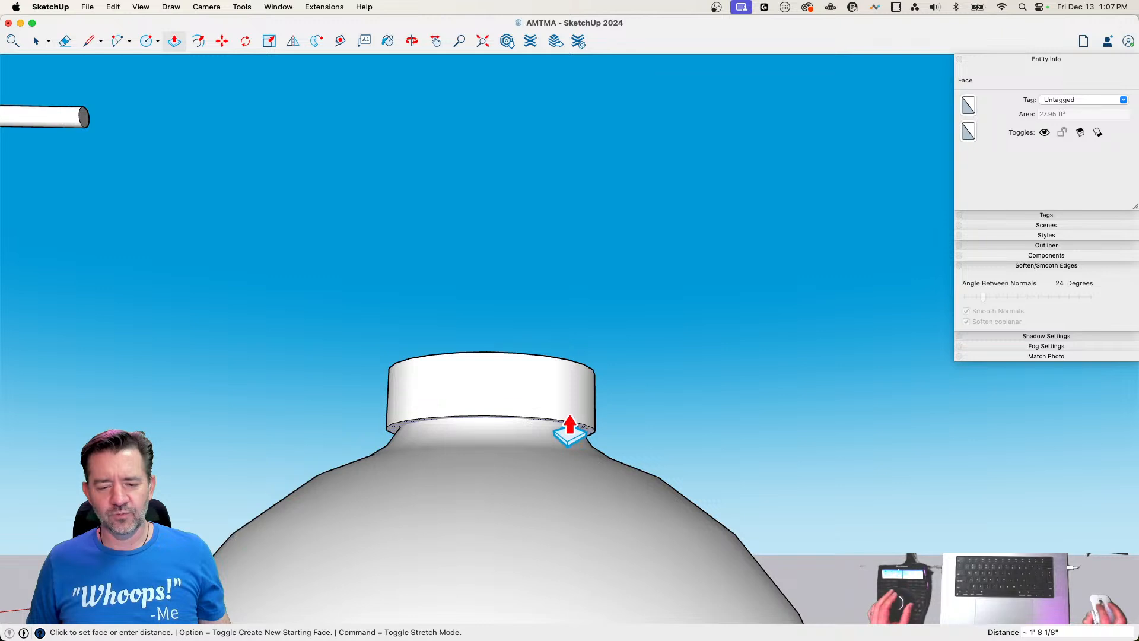
{"action": "left_click", "coordinate": [569, 421]}
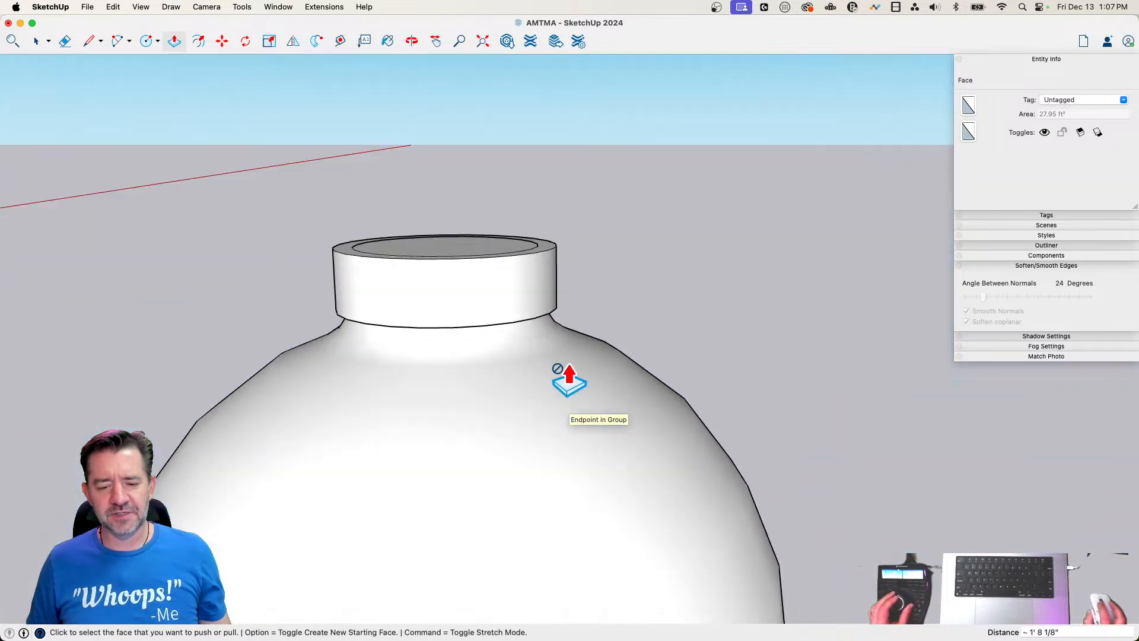
{"action": "left_click", "coordinate": [537, 268]}
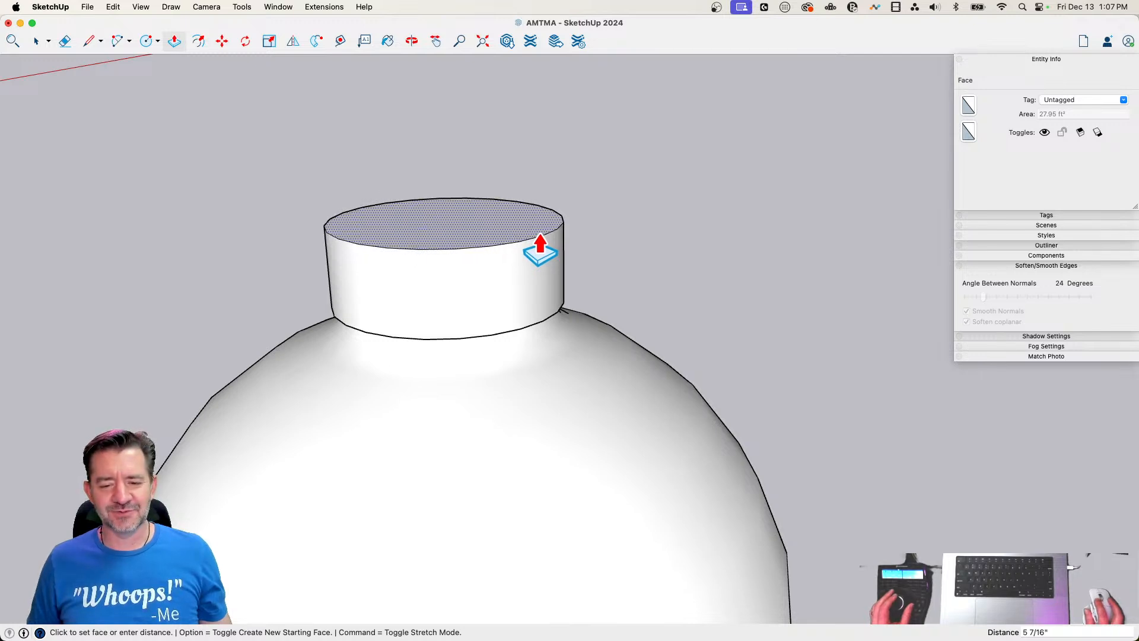
{"action": "left_click", "coordinate": [547, 252]}
{"action": "key", "text": "space"}
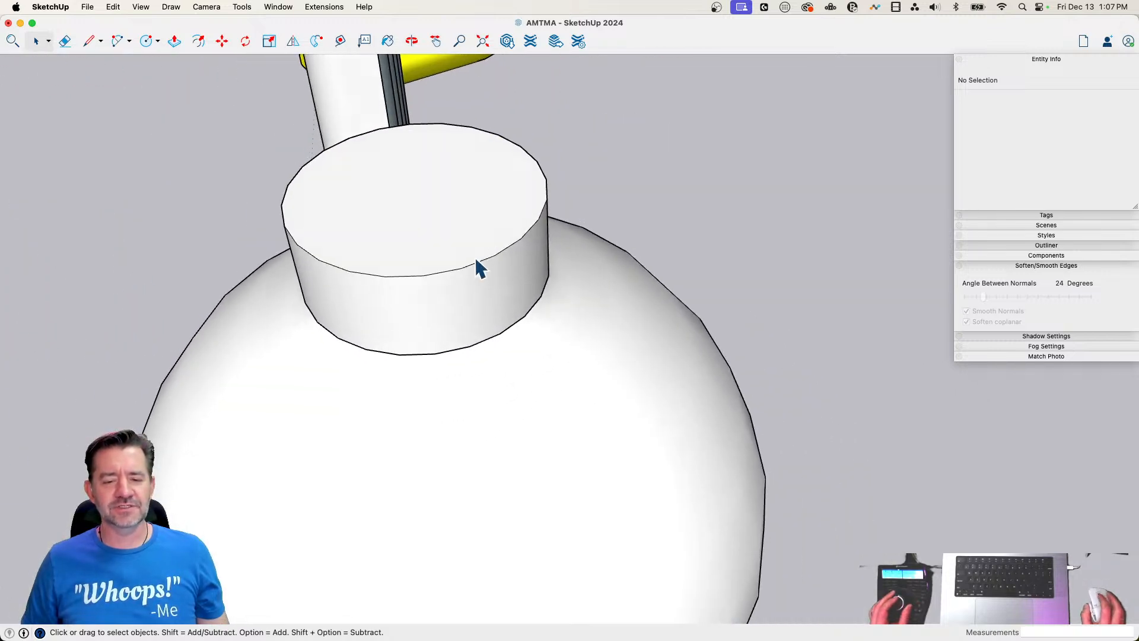
Draw a 3' line from the cap's front rim to the centre of its top face
{"action": "key", "text": "l"}
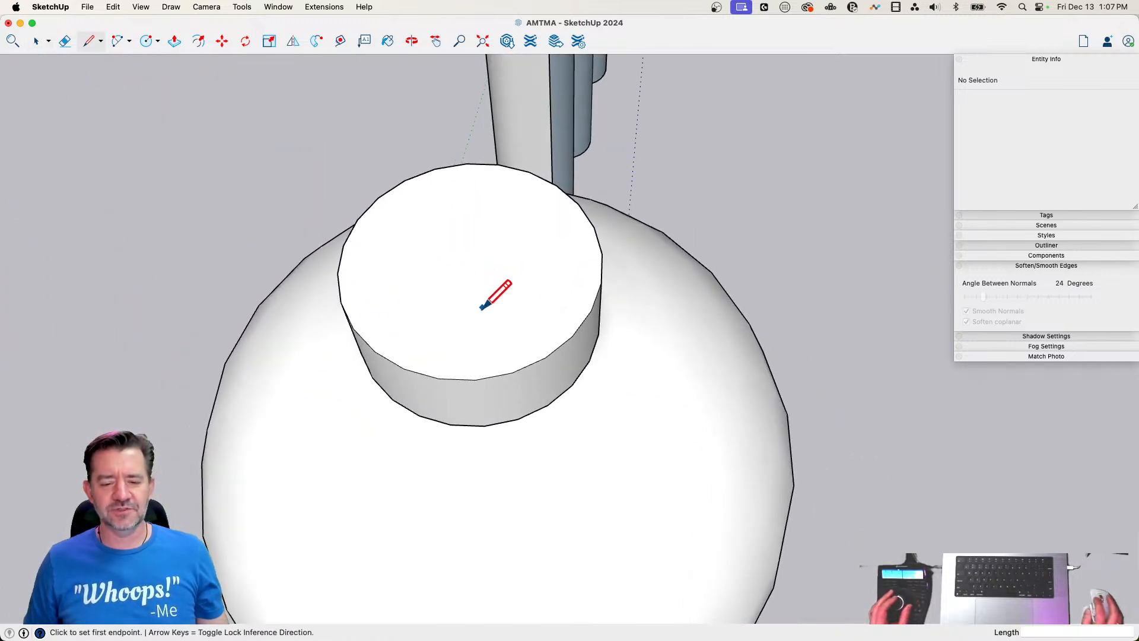
{"action": "left_click", "coordinate": [475, 378]}
{"action": "left_click", "coordinate": [471, 265]}
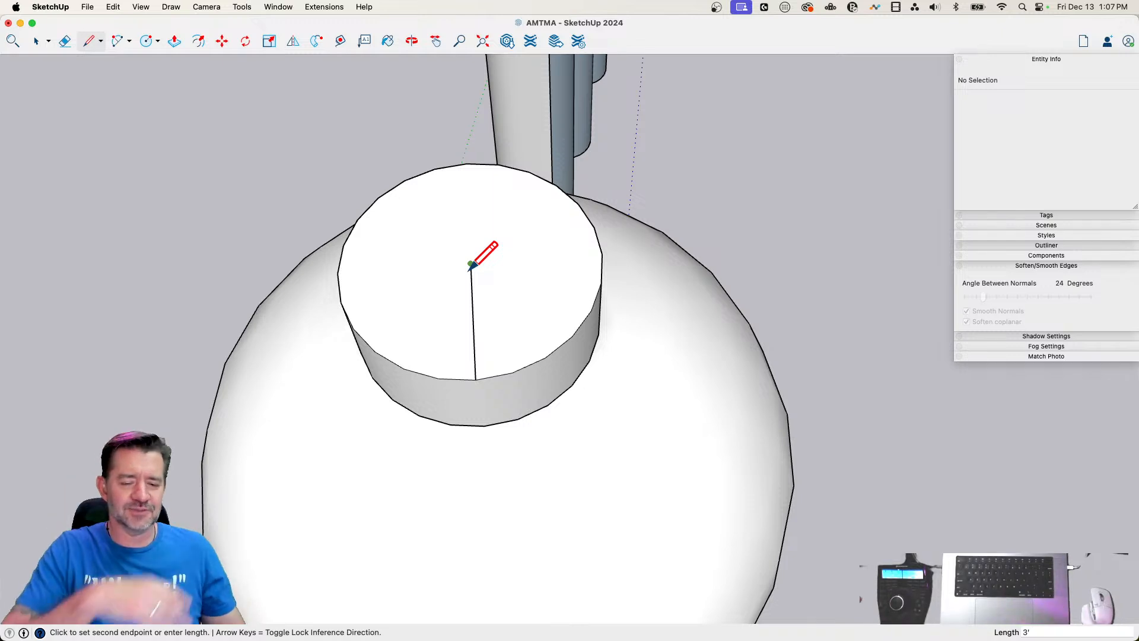
{"action": "key", "text": "space"}
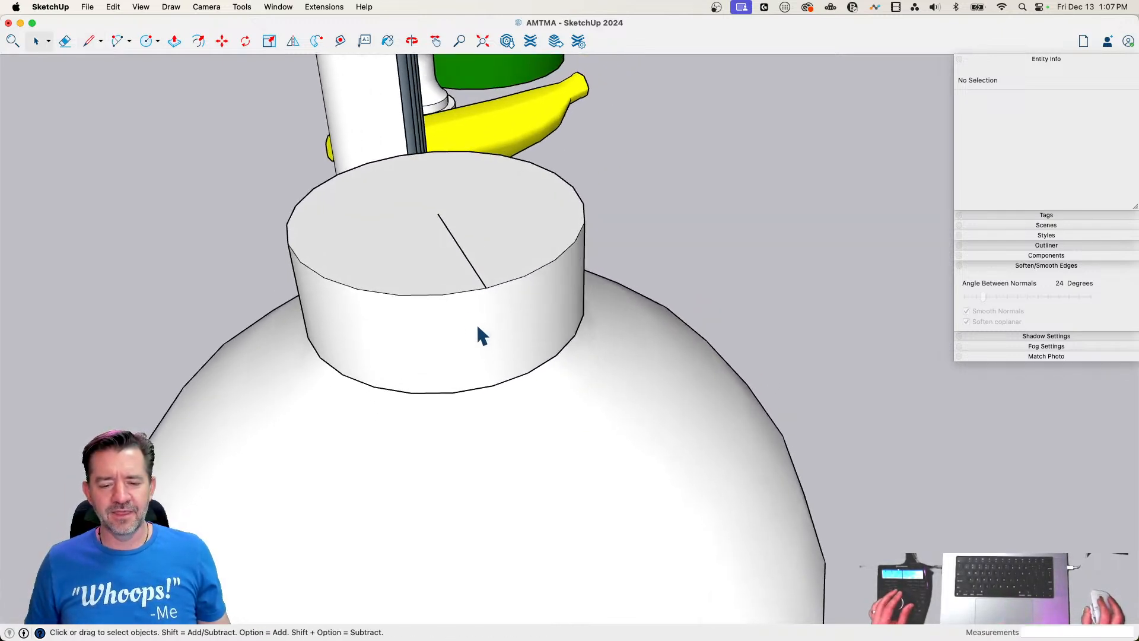
{"action": "key", "text": "l"}
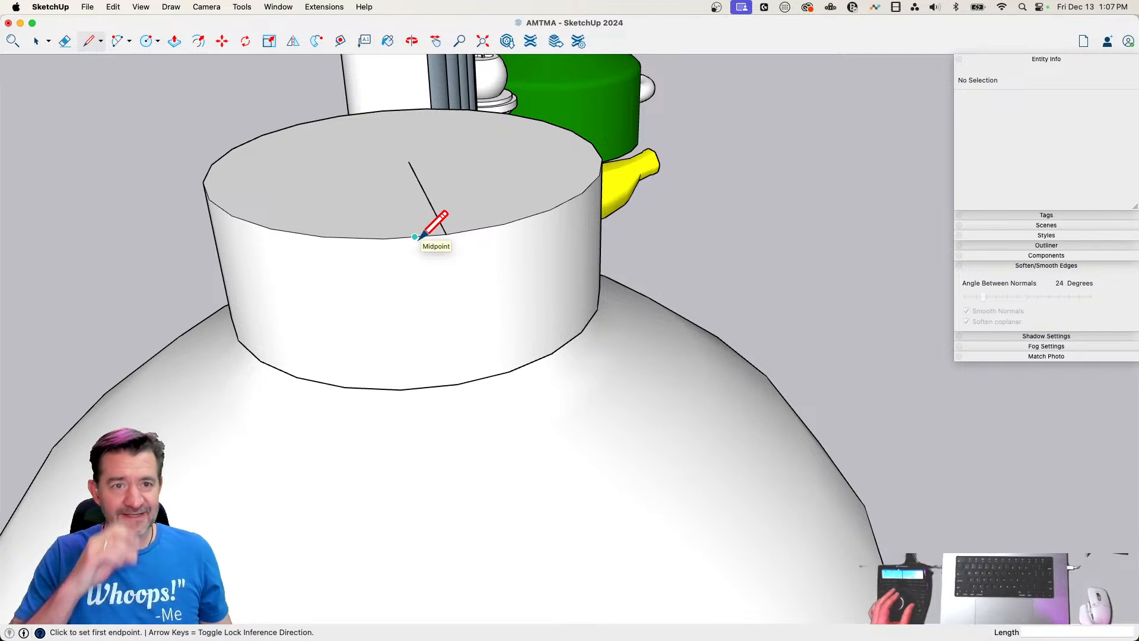
Delete the ground circle beneath the vase, including its face and edges
{"action": "key", "text": "space"}
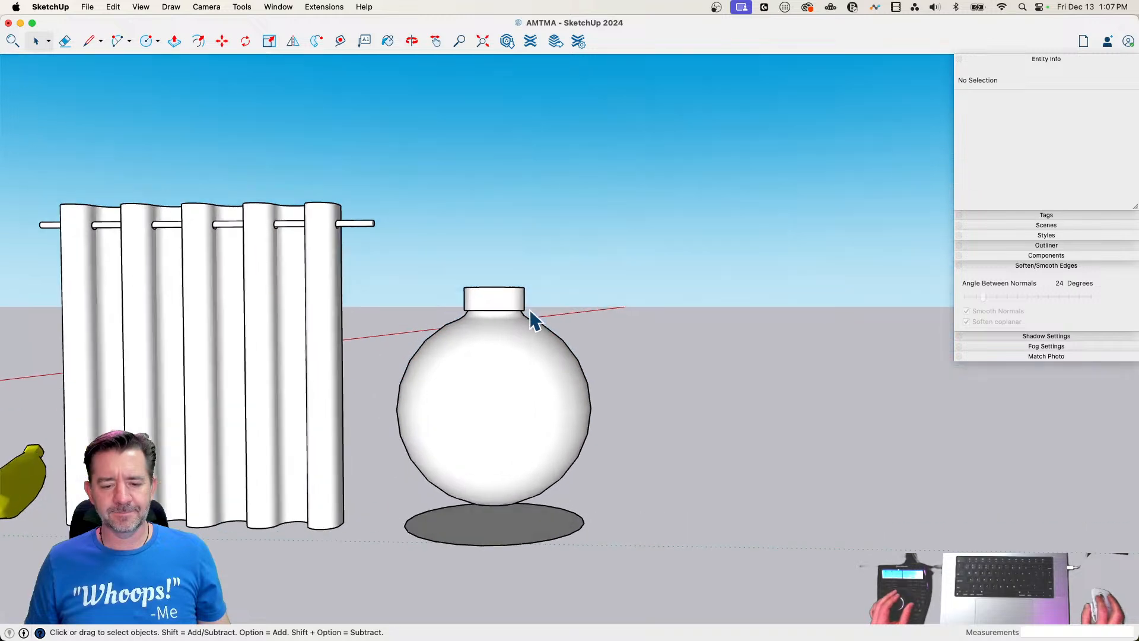
{"action": "left_click", "coordinate": [528, 544]}
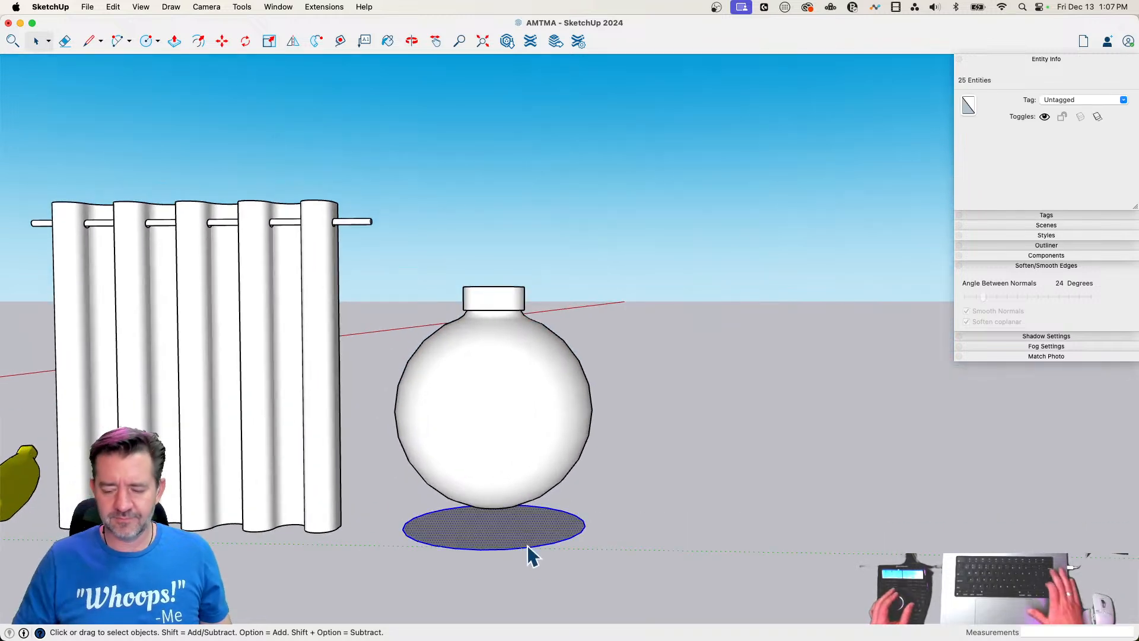
{"action": "key", "text": "Delete"}
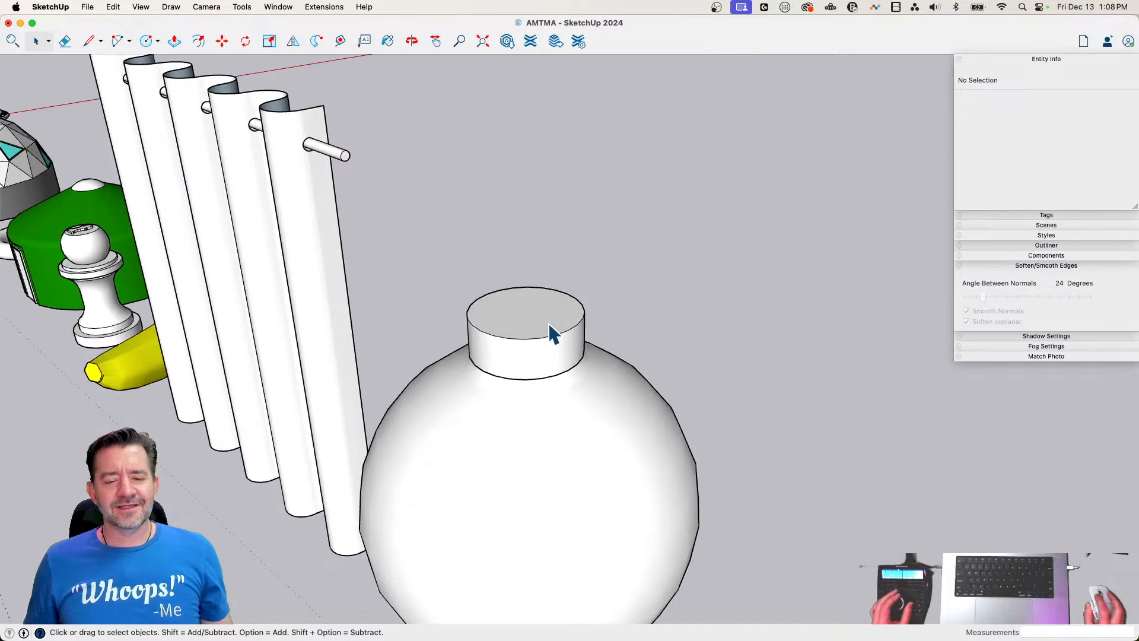
Draw a 6' line through the centre of the cap's top face and one parallel line on each side, rim to rim
{"action": "key", "text": "l"}
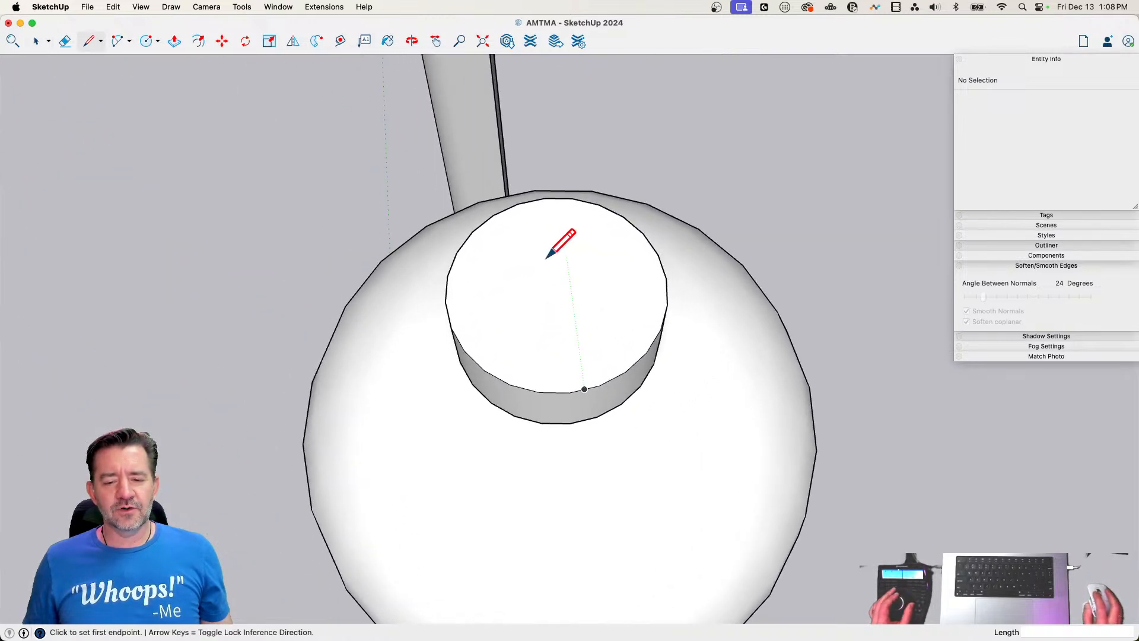
{"action": "left_click", "coordinate": [544, 198]}
{"action": "left_click", "coordinate": [570, 391]}
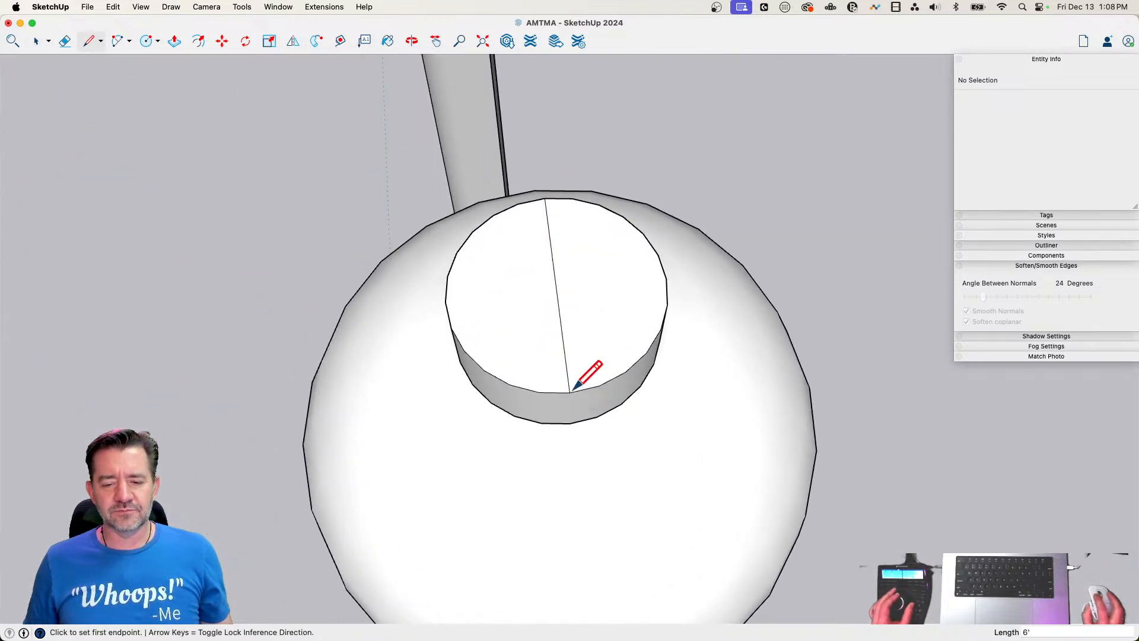
{"action": "scroll", "coordinate": [533, 191], "scroll_direction": "up", "scroll_amount": 3}
{"action": "left_click", "coordinate": [530, 206]}
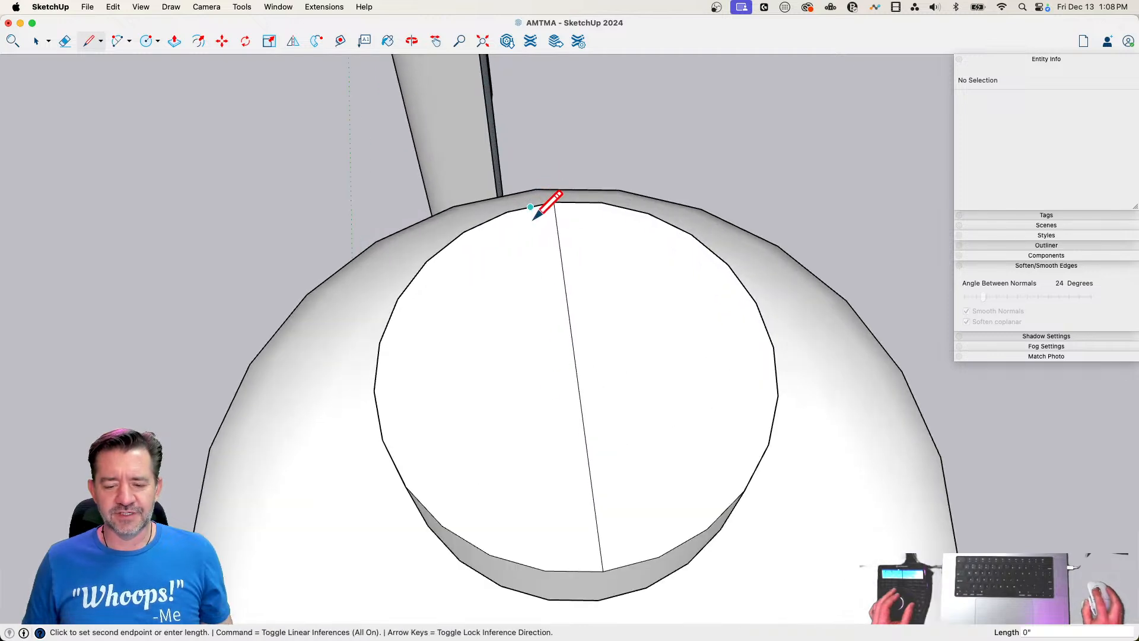
{"action": "left_click", "coordinate": [574, 571]}
{"action": "left_click", "coordinate": [630, 564]}
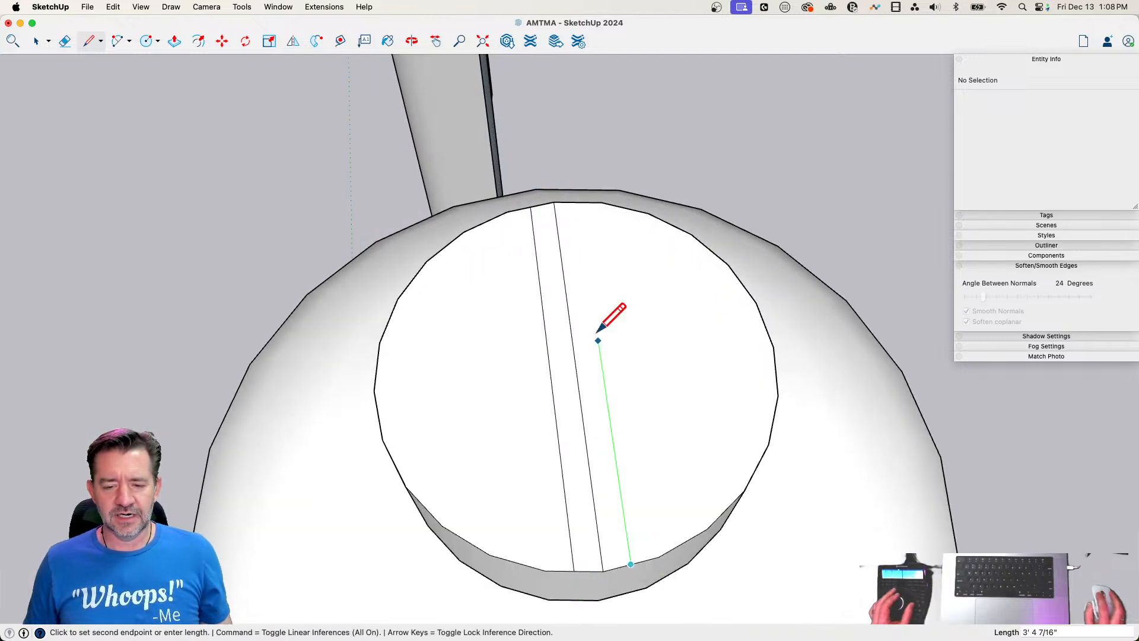
{"action": "left_click", "coordinate": [579, 203]}
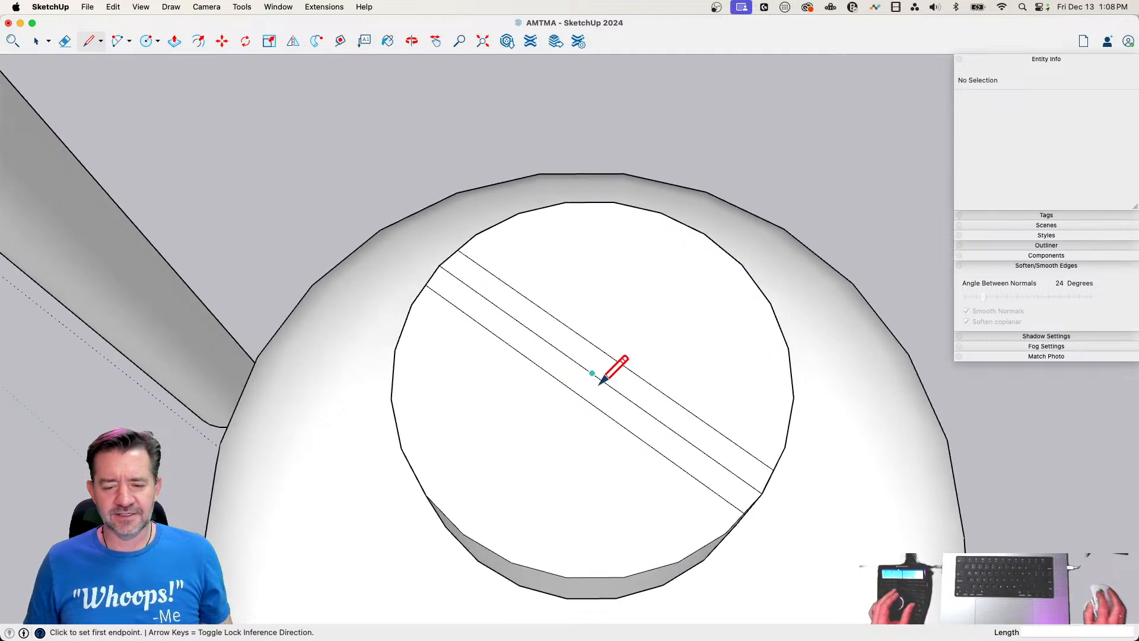
Draw a cross line between the outer lines through the cap's centre and copy it 12" along the strip
{"action": "left_click", "coordinate": [592, 374]}
{"action": "left_click", "coordinate": [592, 373]}
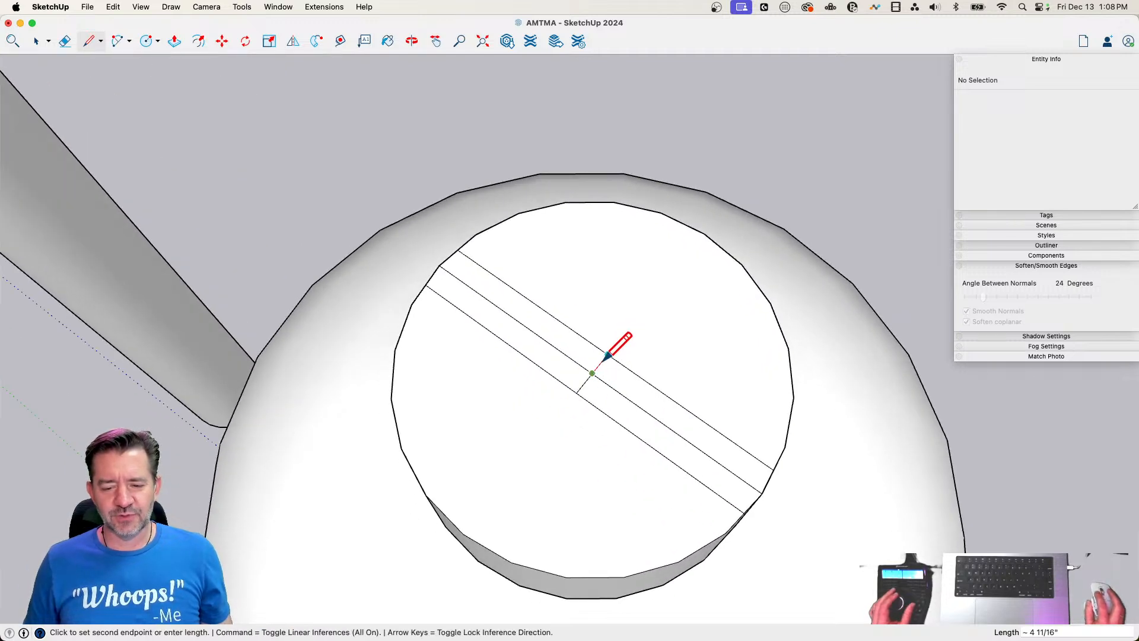
{"action": "key", "text": "space"}
{"action": "left_click", "coordinate": [597, 368], "text": "shift"}
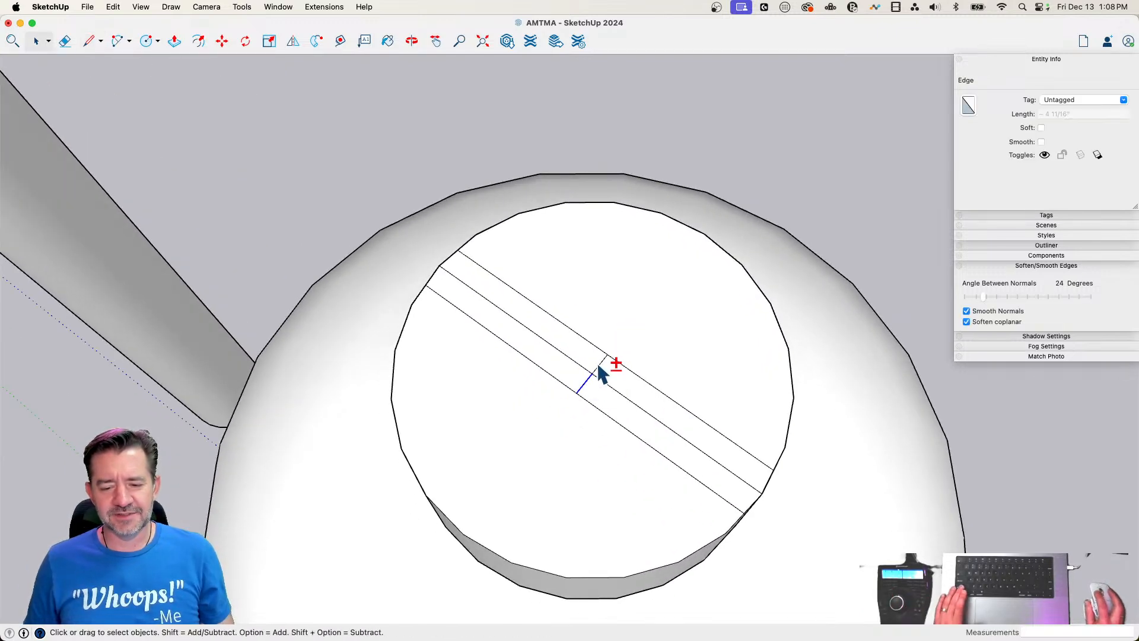
{"action": "key", "text": "m"}
{"action": "left_click", "coordinate": [593, 373]}
{"action": "key", "text": "alt"}
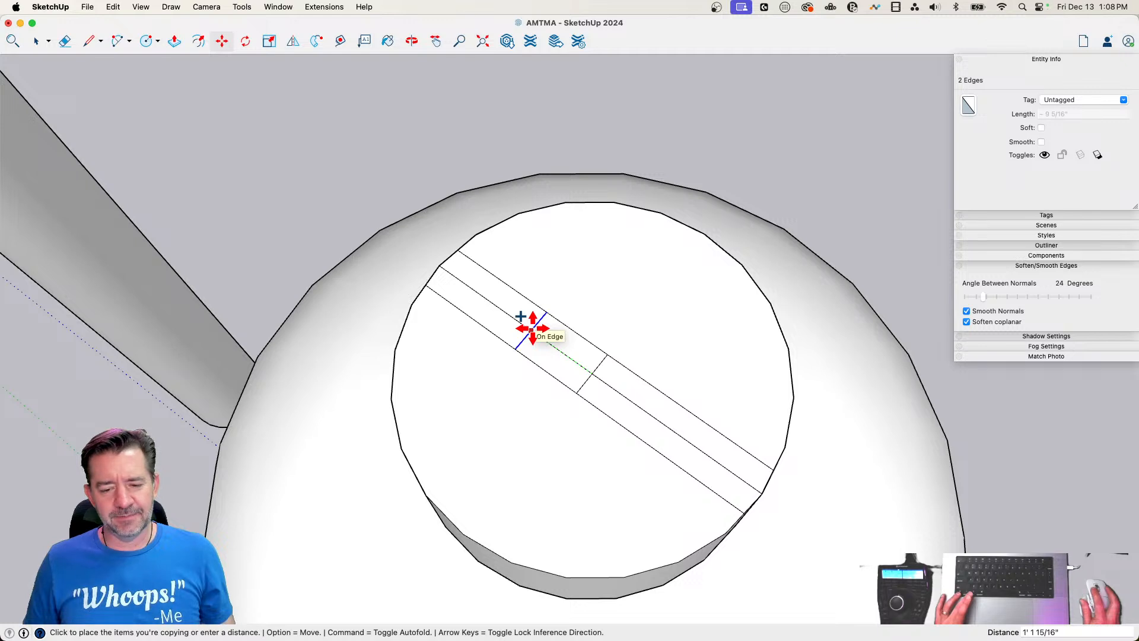
{"action": "type", "text": "12"}
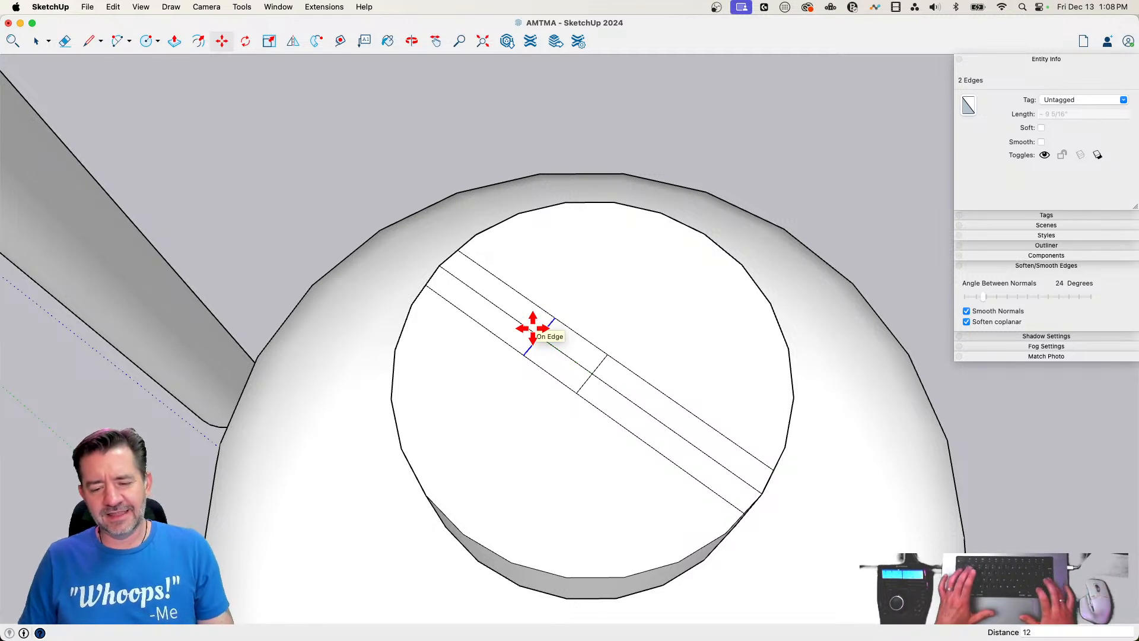
{"action": "key", "text": "Return"}
Copy the cross line 24" in the opposite direction along the strip
{"action": "left_click", "coordinate": [545, 326]}
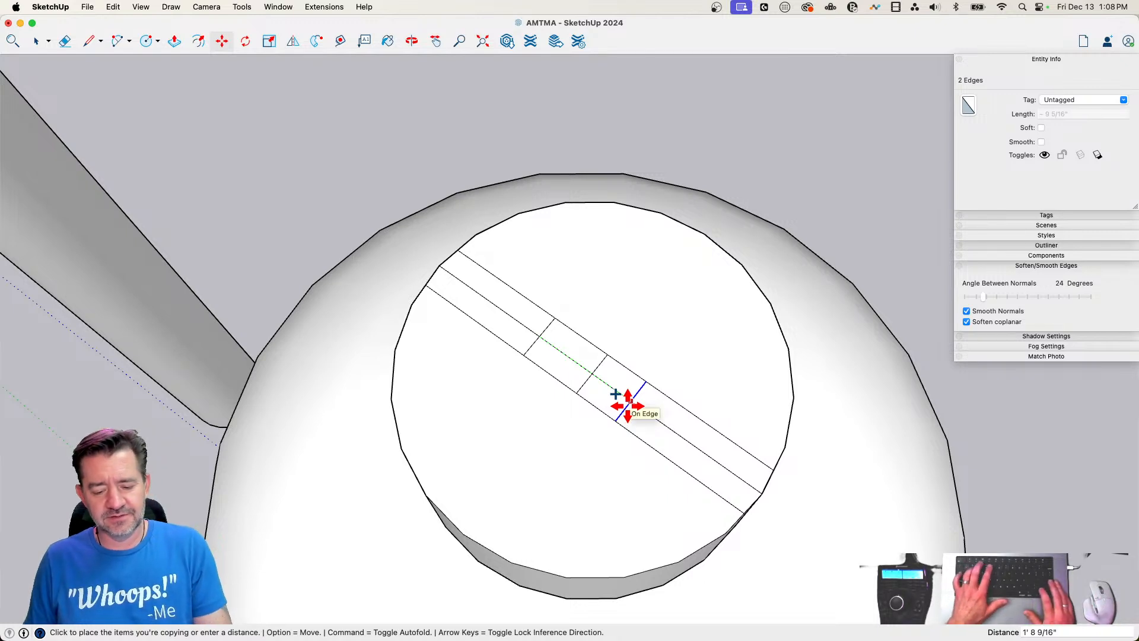
{"action": "type", "text": "24"}
{"action": "key", "text": "Return"}
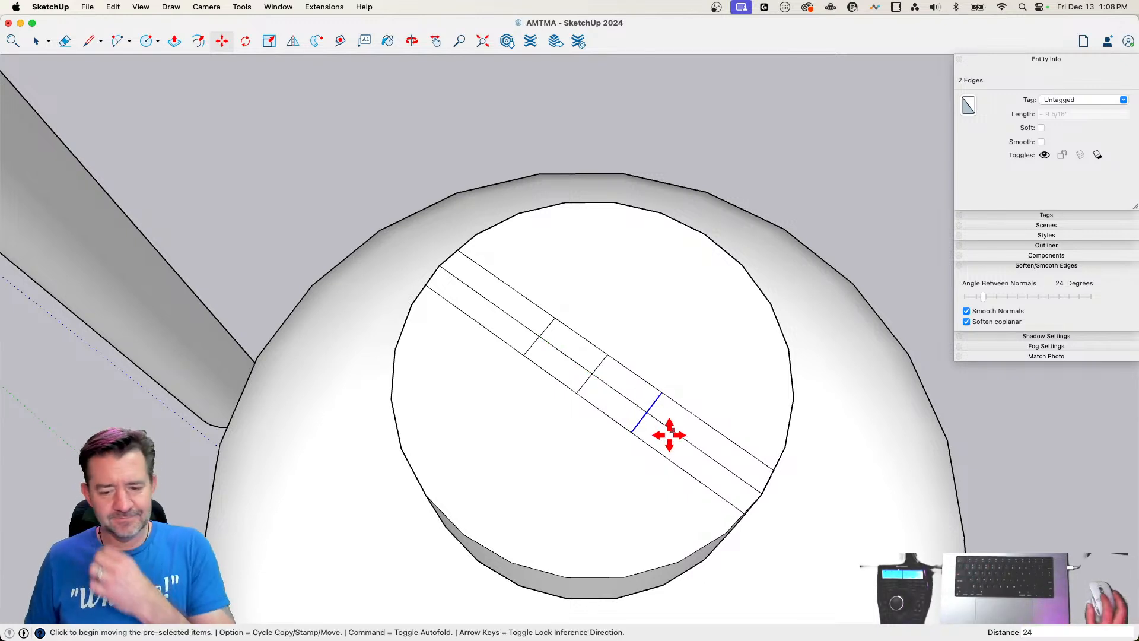
Erase the centre lines and the strip ends, leaving only the slot rectangle on the cap's top face
{"action": "key", "text": "e"}
{"action": "left_click", "coordinate": [590, 374]}
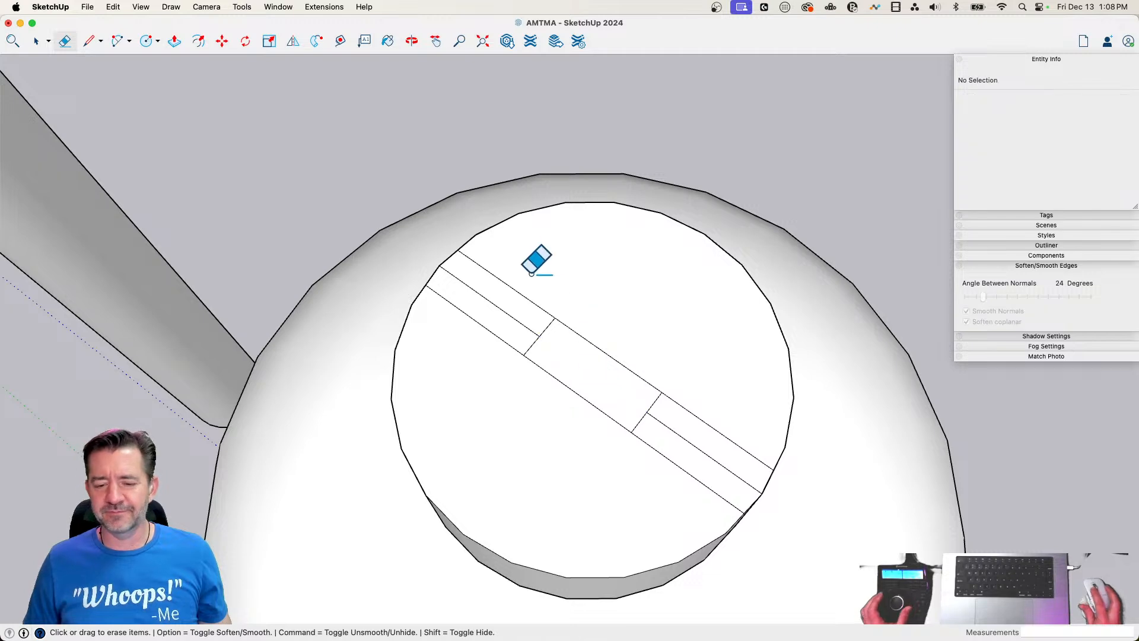
{"action": "left_click_drag", "start_coordinate": [524, 269], "coordinate": [490, 356]}
{"action": "mouse_move", "coordinate": [676, 380]}
{"action": "left_mouse_down"}
{"action": "mouse_move", "coordinate": [700, 474]}
{"action": "mouse_move", "coordinate": [686, 486]}
{"action": "left_mouse_up"}
Push the rectangle down into the cap to form a recessed slot
{"action": "key", "text": "p"}
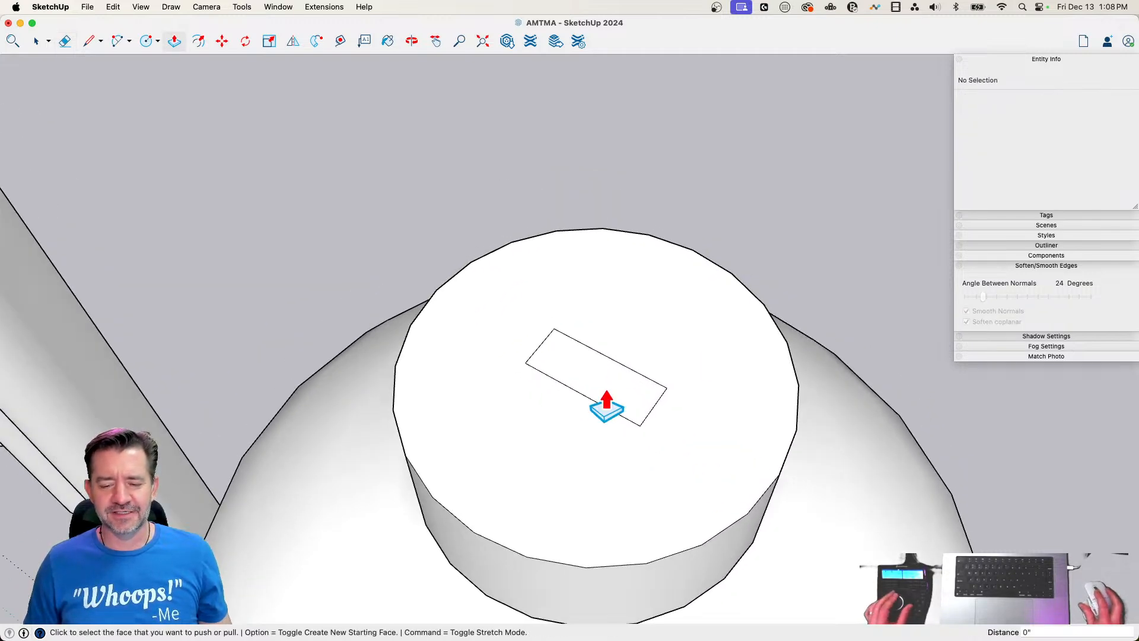
{"action": "left_click", "coordinate": [585, 381]}
{"action": "left_click", "coordinate": [670, 389]}
{"action": "key", "text": "space"}
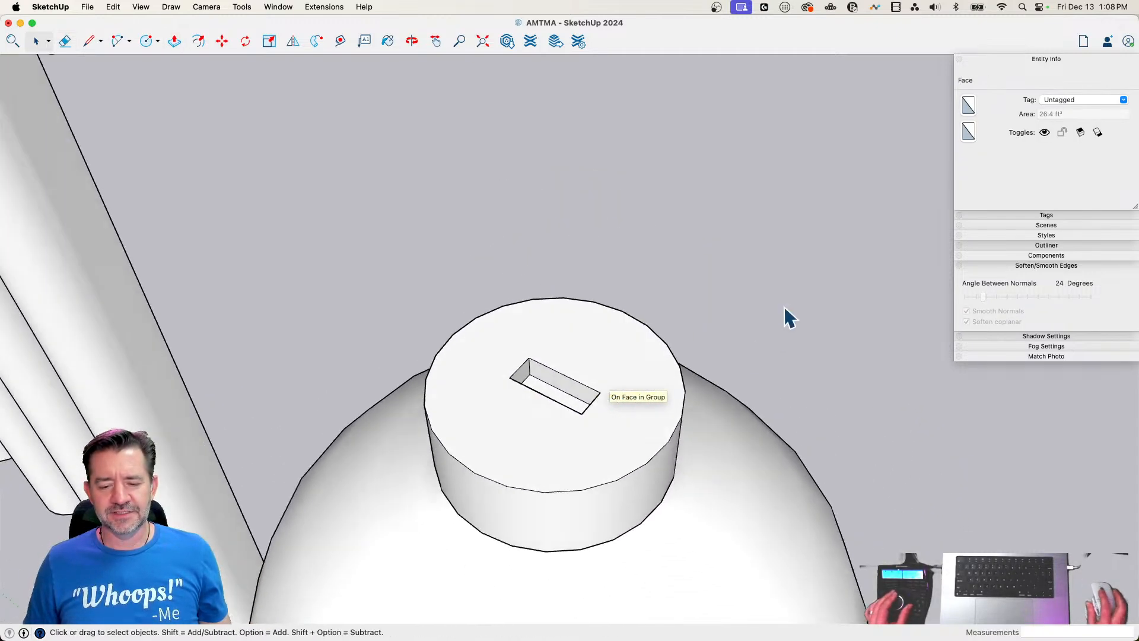
{"action": "left_click", "coordinate": [781, 290]}
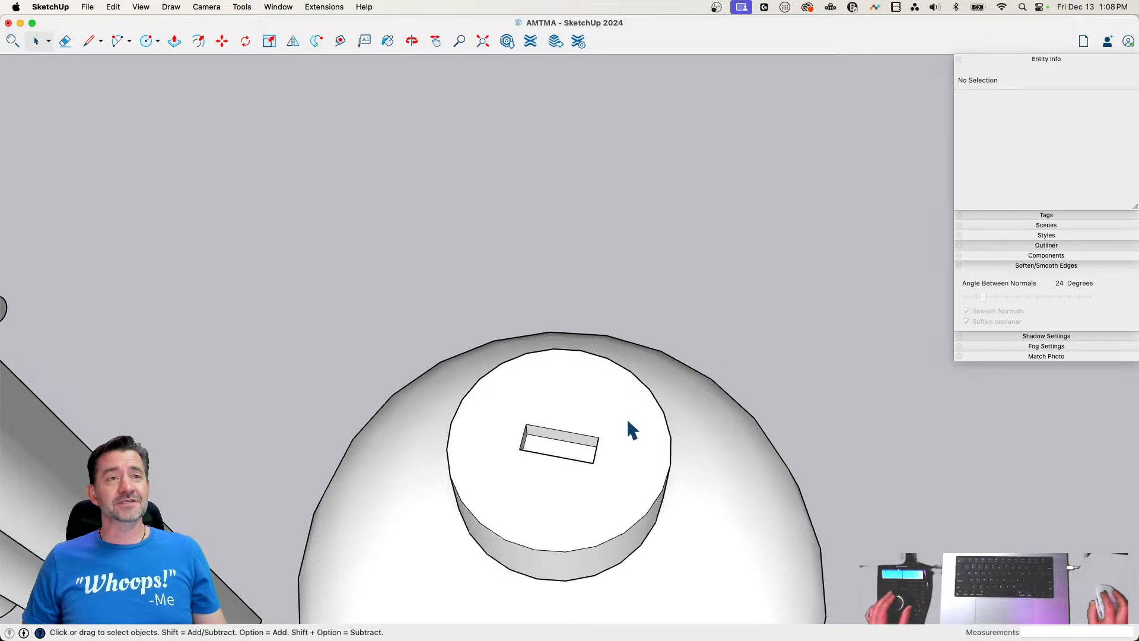
Delete the bottom face of the slot in the cap
{"action": "triple_click", "coordinate": [622, 423]}
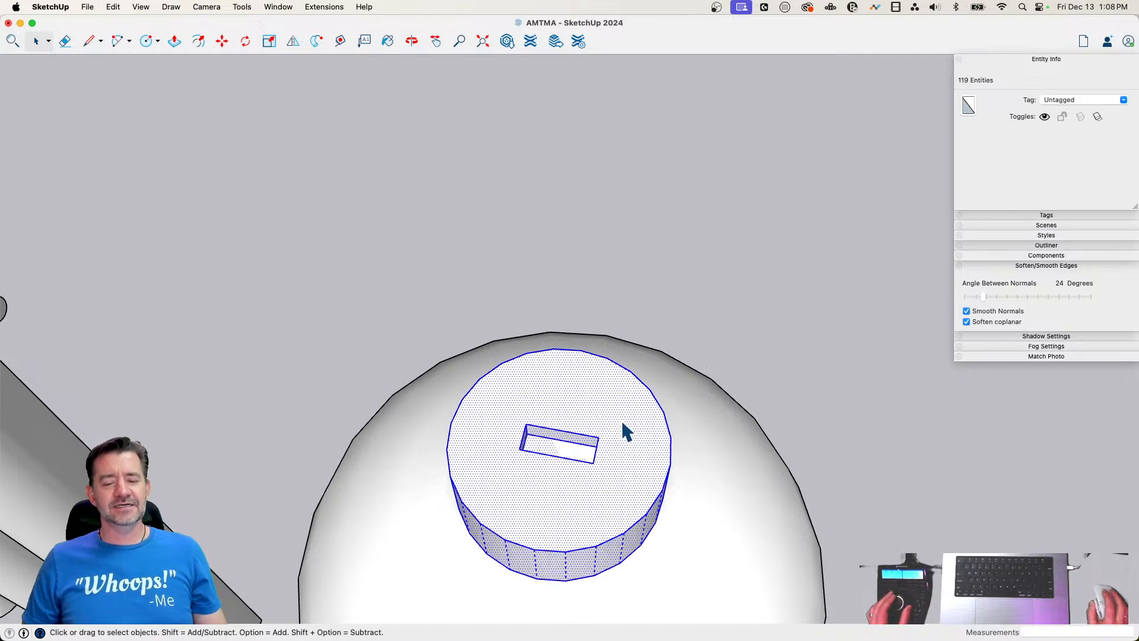
{"action": "left_click", "coordinate": [557, 443]}
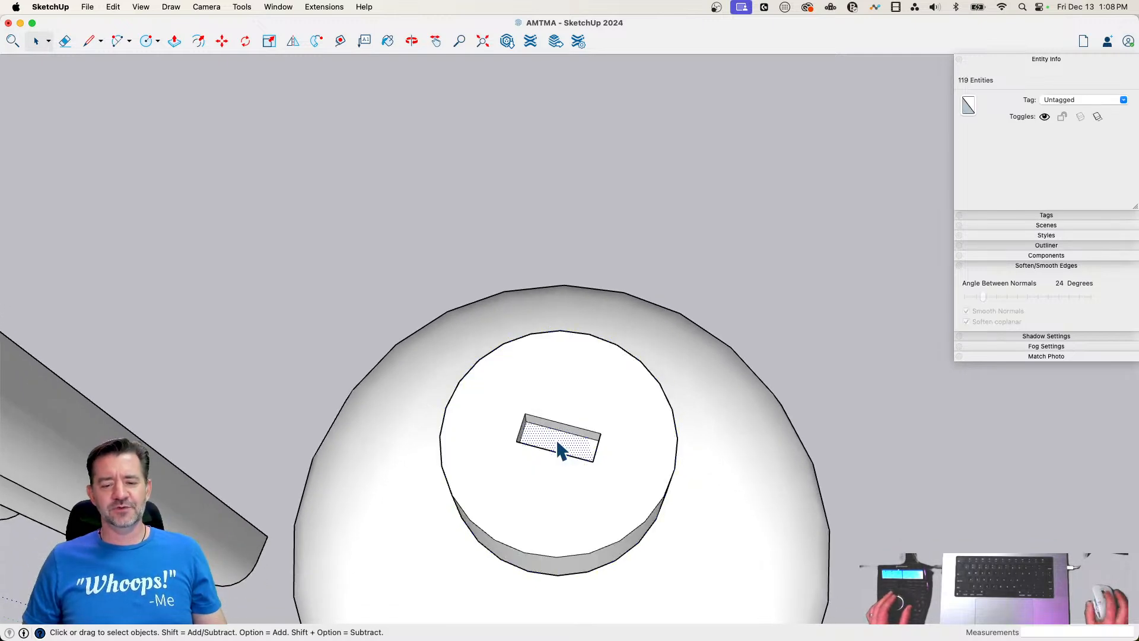
{"action": "key", "text": "Delete"}
Group all the geometry of the slotted cap
{"action": "triple_click", "coordinate": [640, 384]}
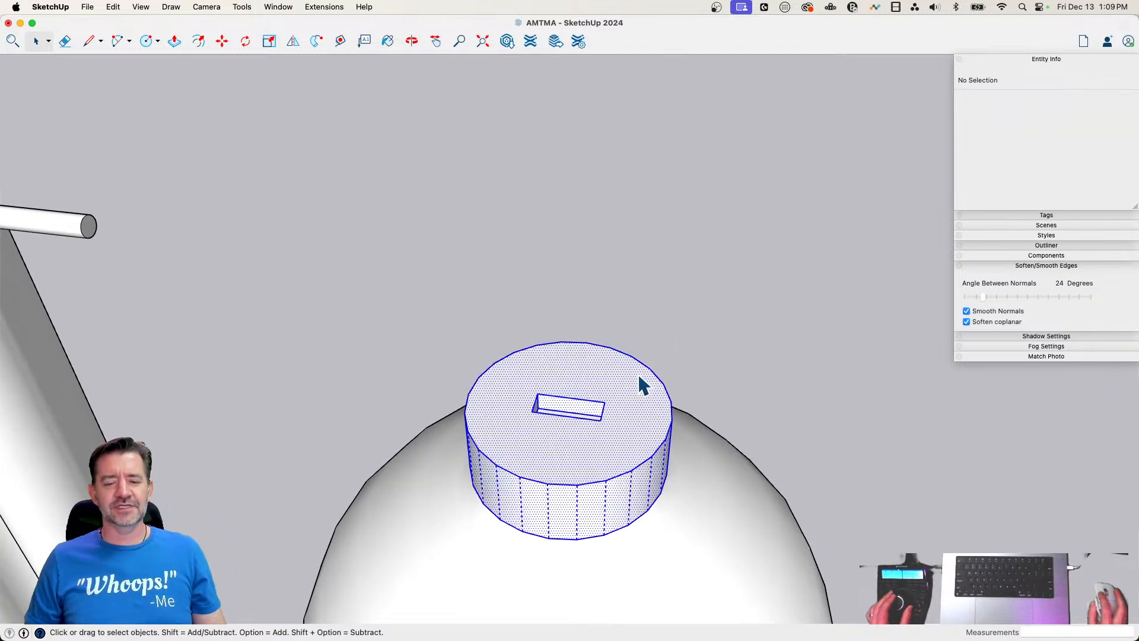
{"action": "right_click", "coordinate": [638, 374]}
{"action": "left_click", "coordinate": [677, 451]}
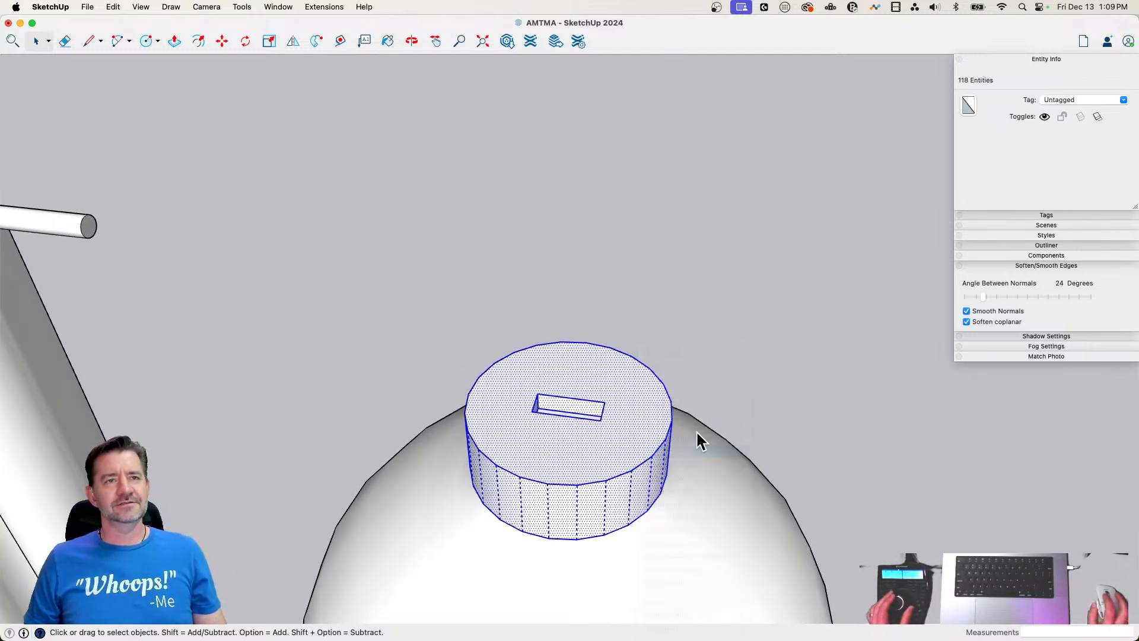
{"action": "left_click", "coordinate": [752, 389]}
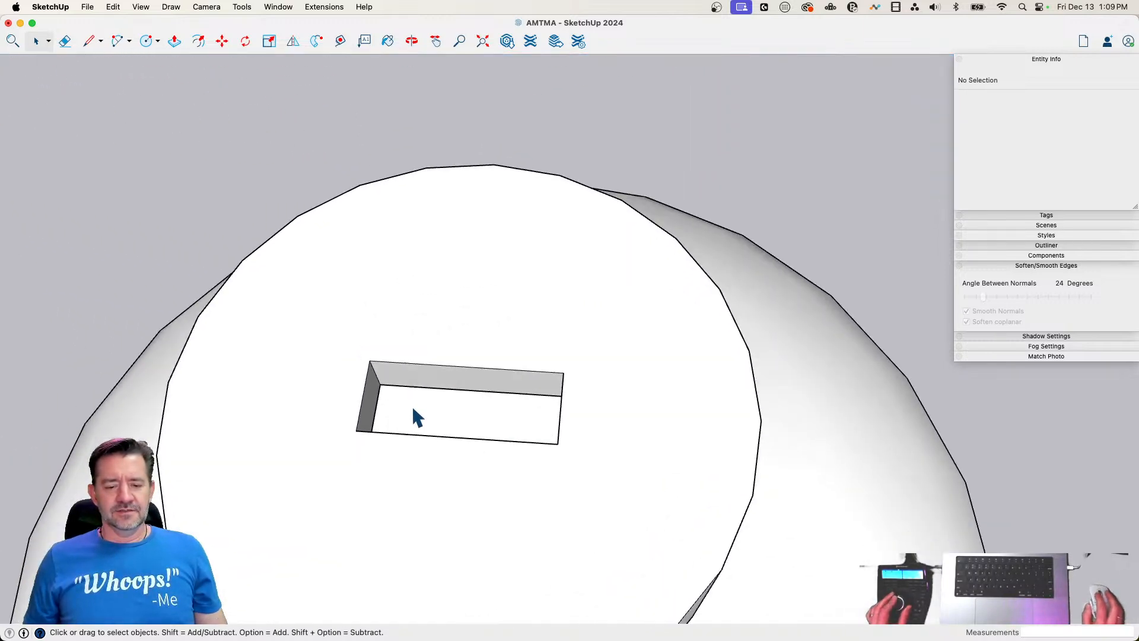
Draw a 2' line lengthwise along the middle of the slot between its end walls
{"action": "key", "text": "l"}
{"action": "left_click", "coordinate": [380, 436]}
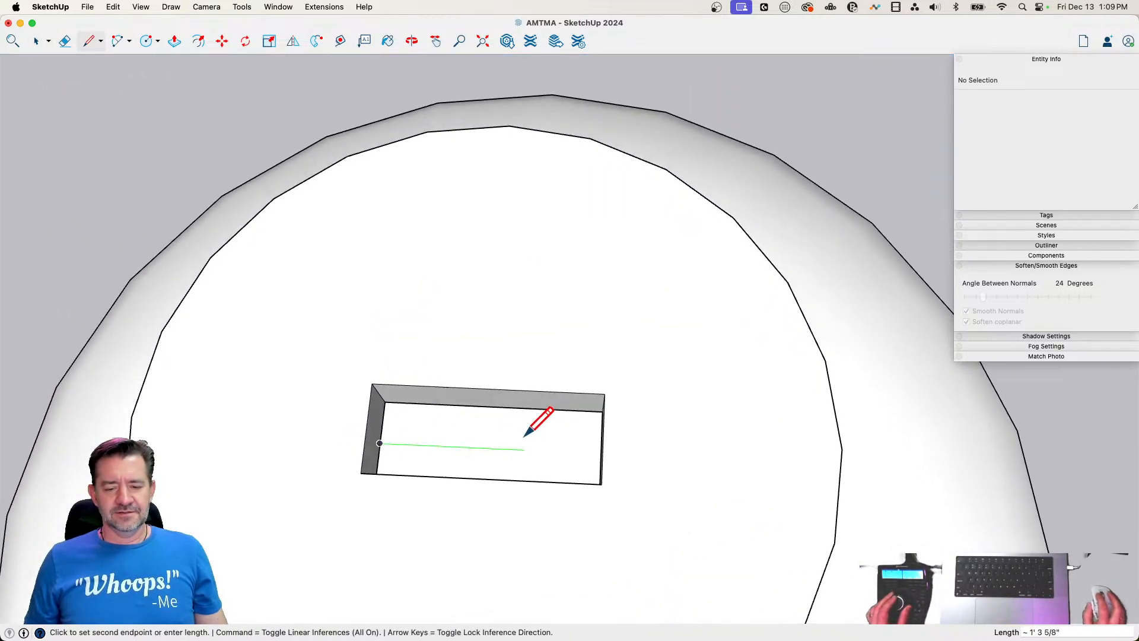
{"action": "left_click", "coordinate": [605, 451]}
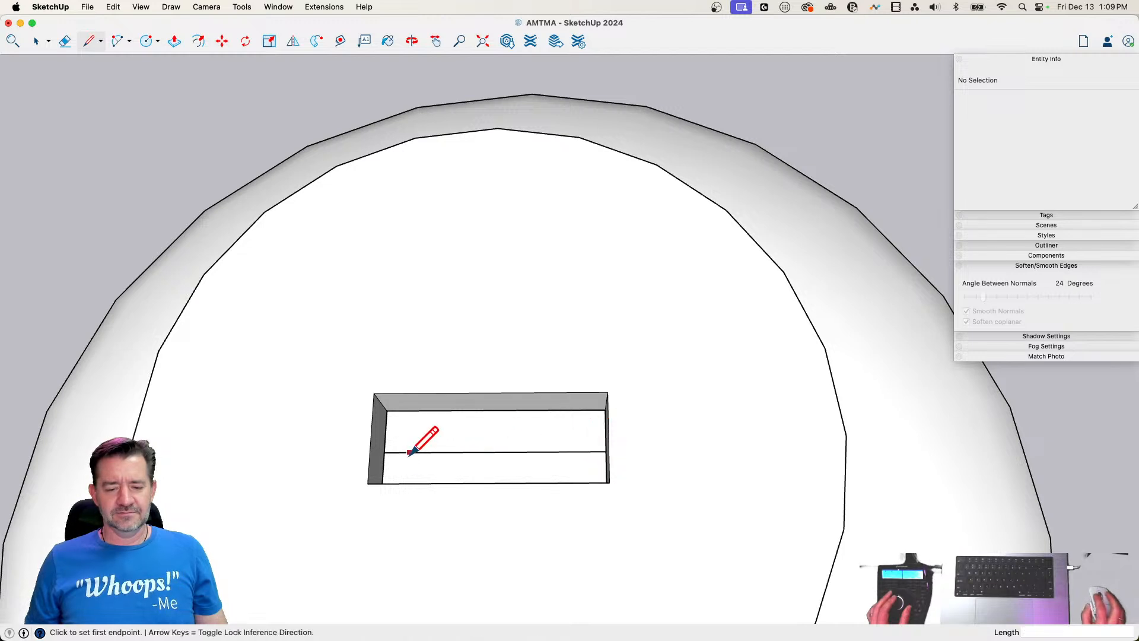
Draw a vertical line about 2' 8" tall from the slot line, near one end of the slot
{"action": "left_click", "coordinate": [410, 452]}
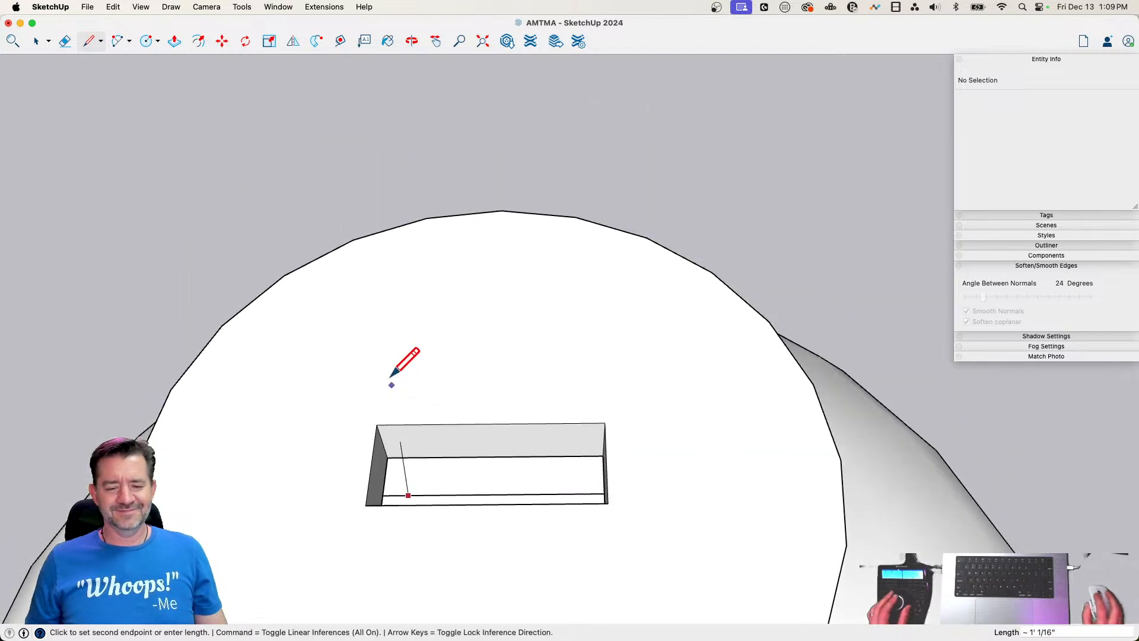
{"action": "left_click", "coordinate": [410, 285]}
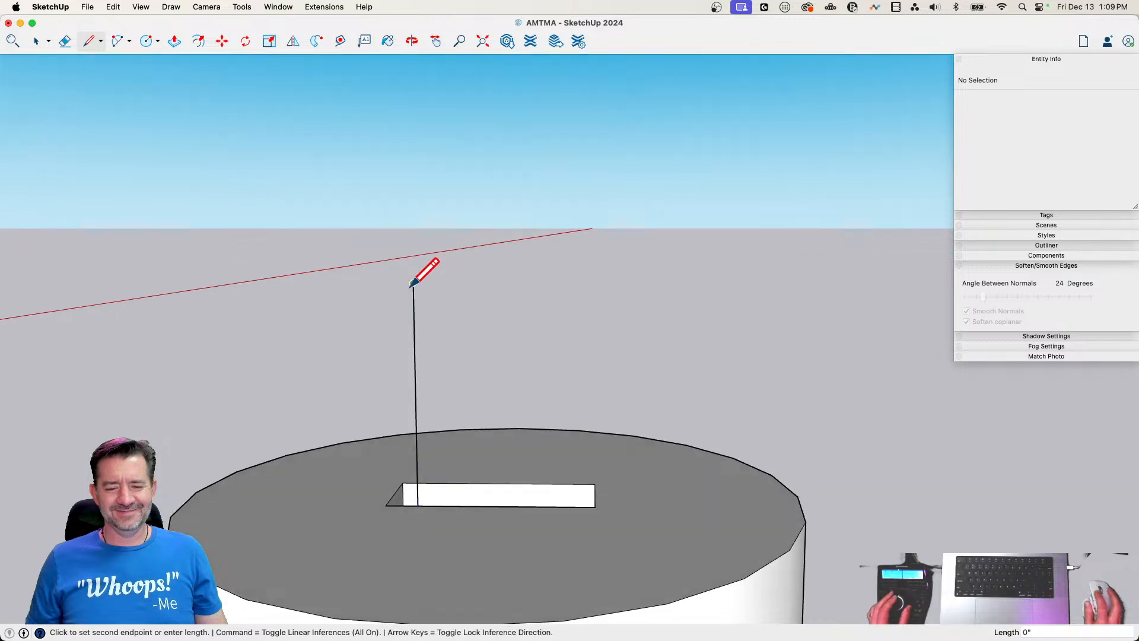
Copy the short end segment of the slot line to the opposite end of the slot
{"action": "key", "text": "space"}
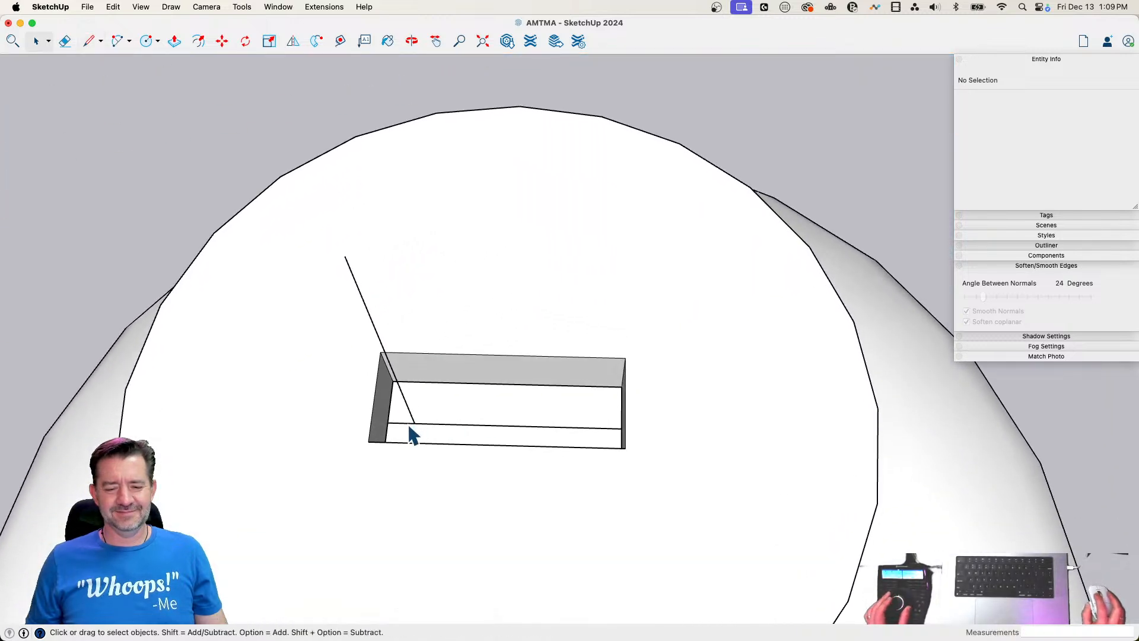
{"action": "left_click", "coordinate": [409, 427]}
{"action": "key", "text": "m"}
{"action": "left_click", "coordinate": [411, 423]}
{"action": "key", "text": "alt"}
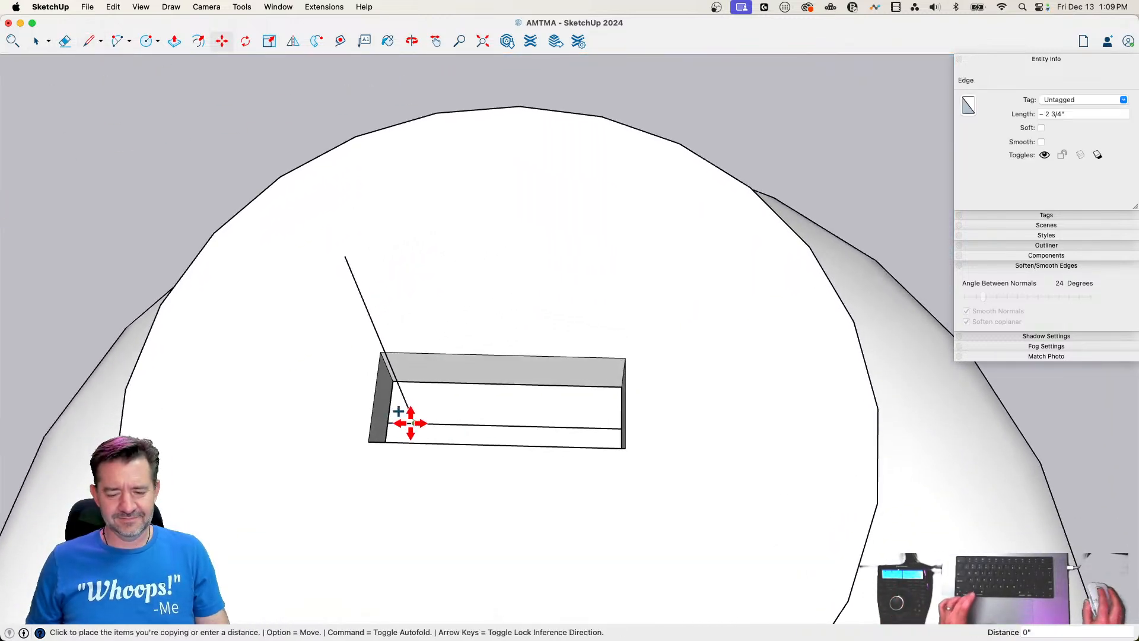
{"action": "middle_click_drag", "start_coordinate": [411, 422], "coordinate": [549, 451]}
{"action": "left_click", "coordinate": [658, 405]}
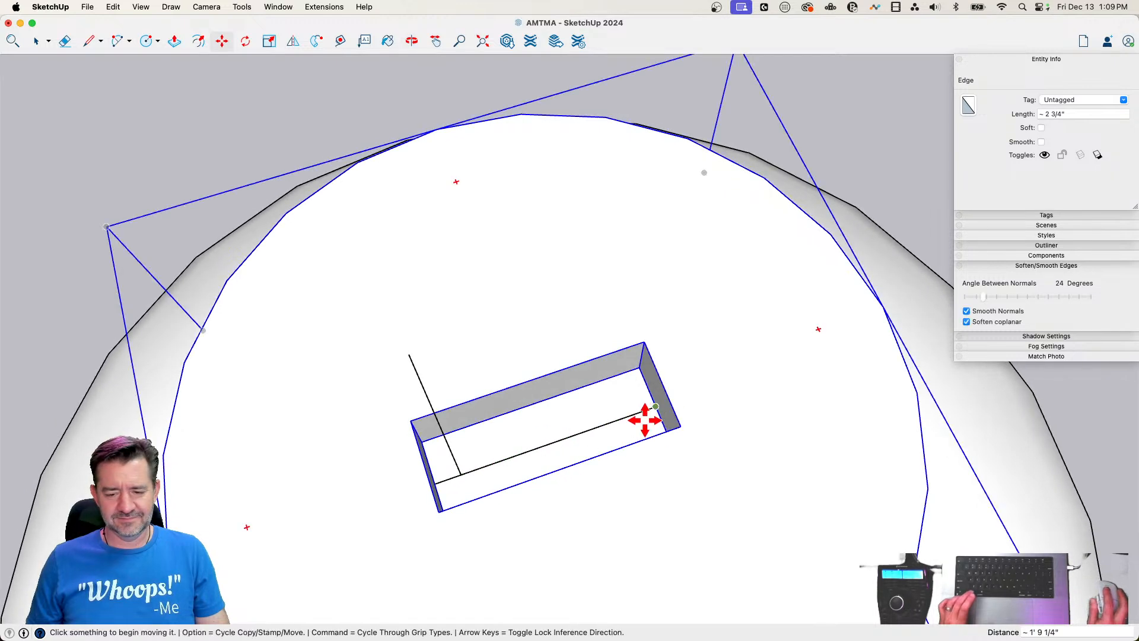
Draw a matching 2' 8 1/4" vertical line at the slot's other end and join both tops to form a rectangular face
{"action": "key", "text": "l"}
{"action": "left_click", "coordinate": [647, 406]}
{"action": "middle_click_drag", "start_coordinate": [647, 406], "coordinate": [569, 284]}
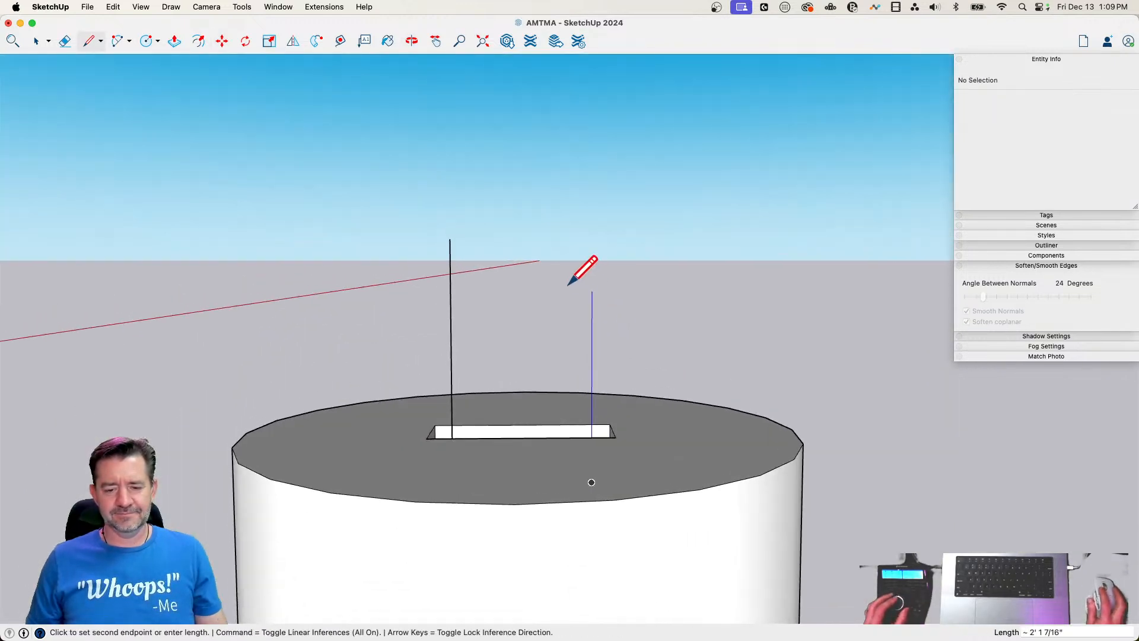
{"action": "key", "text": "shift"}
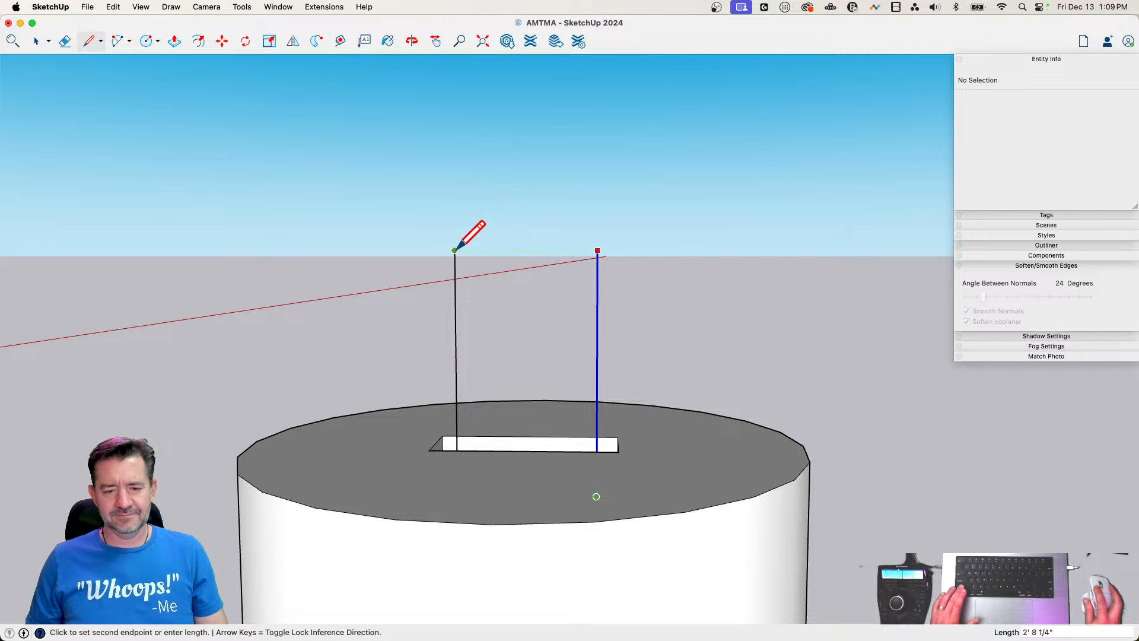
{"action": "left_click", "coordinate": [468, 251]}
{"action": "key", "text": "Escape"}
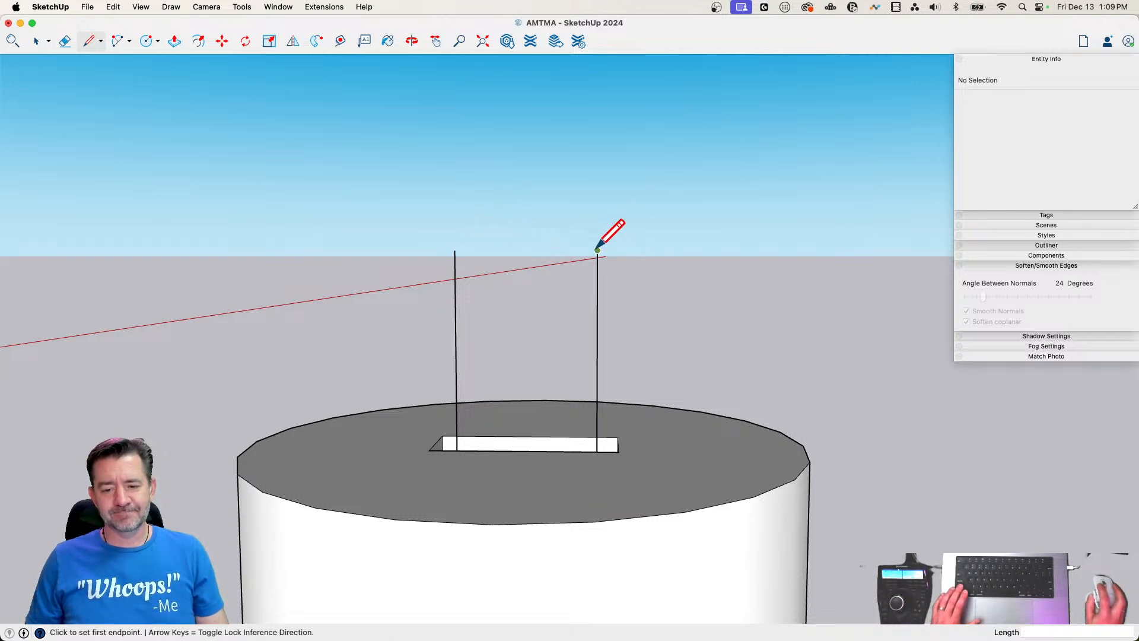
{"action": "left_click", "coordinate": [598, 250]}
{"action": "left_click", "coordinate": [455, 250]}
Draw an upright circle with a radius of about 1' 7" centred on the midpoint of the rectangle's top edge
{"action": "key", "text": "c"}
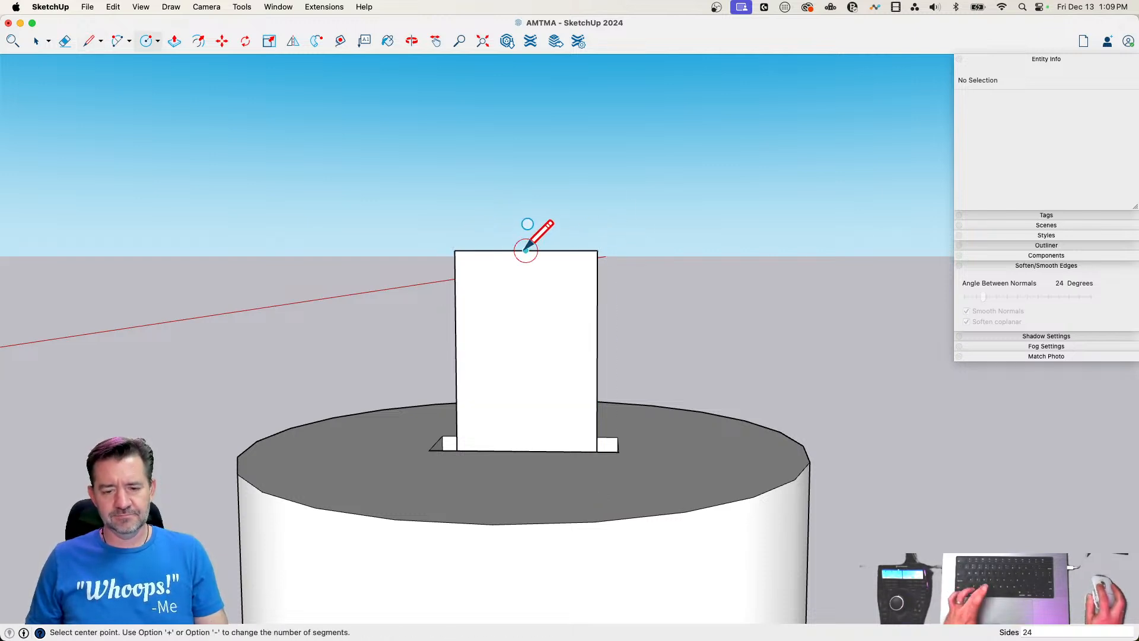
{"action": "left_click", "coordinate": [526, 249]}
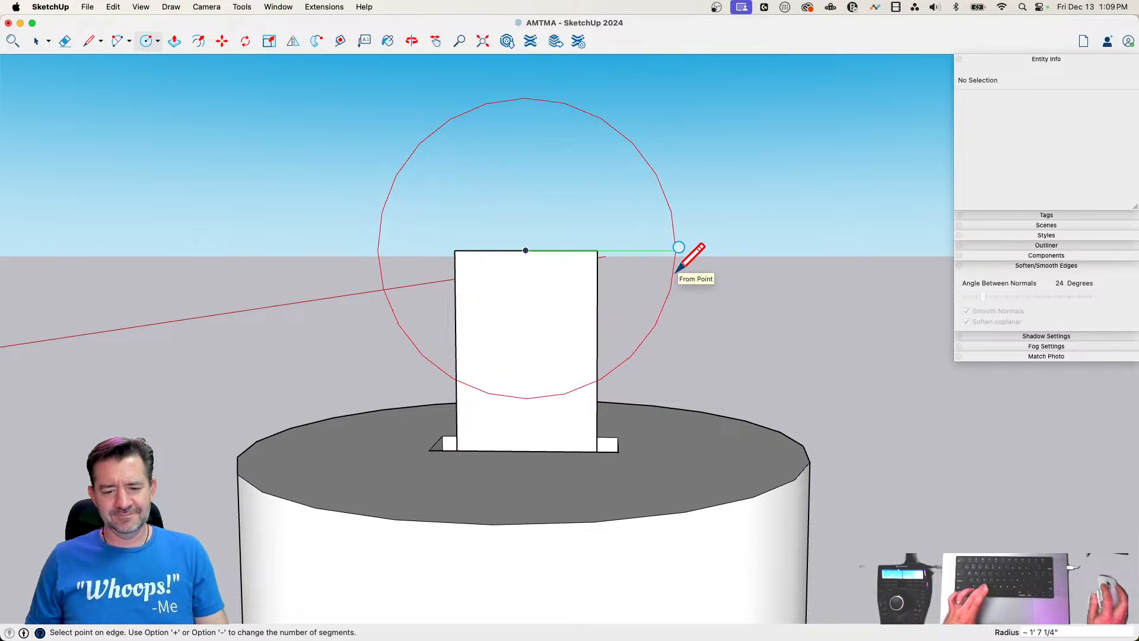
{"action": "left_click", "coordinate": [676, 270]}
Draw a diagonal line of about 5 5/16" on each side, linking the circle's lower edge to the rectangle's sides
{"action": "key", "text": "l"}
{"action": "scroll", "coordinate": [446, 365], "scroll_direction": "up", "scroll_amount": 3}
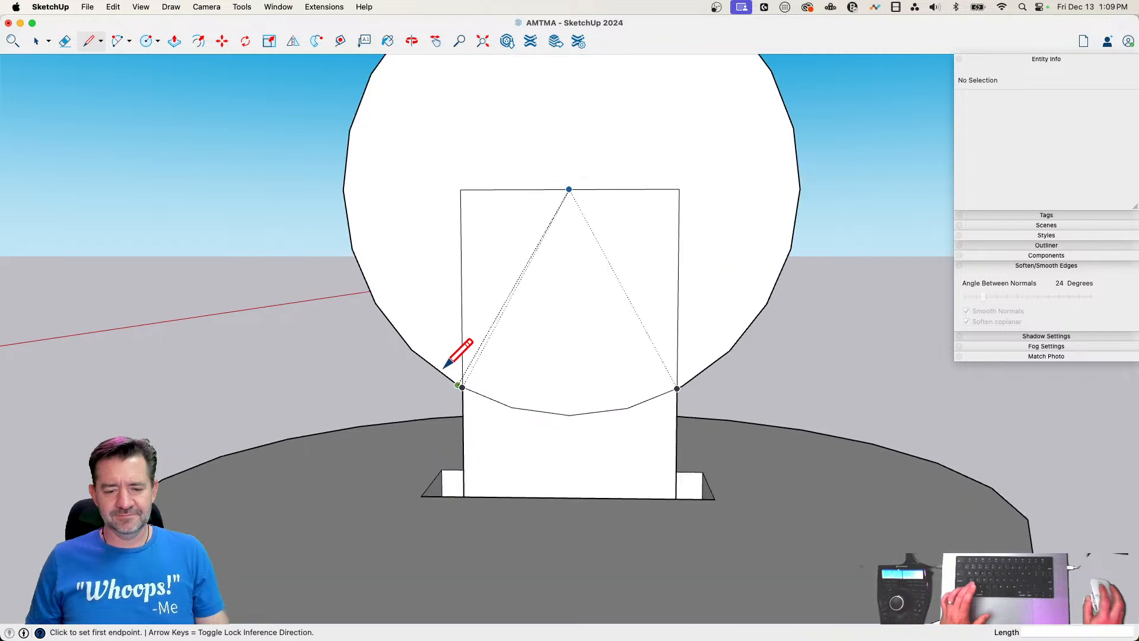
{"action": "left_click", "coordinate": [435, 367]}
{"action": "left_click", "coordinate": [463, 421]}
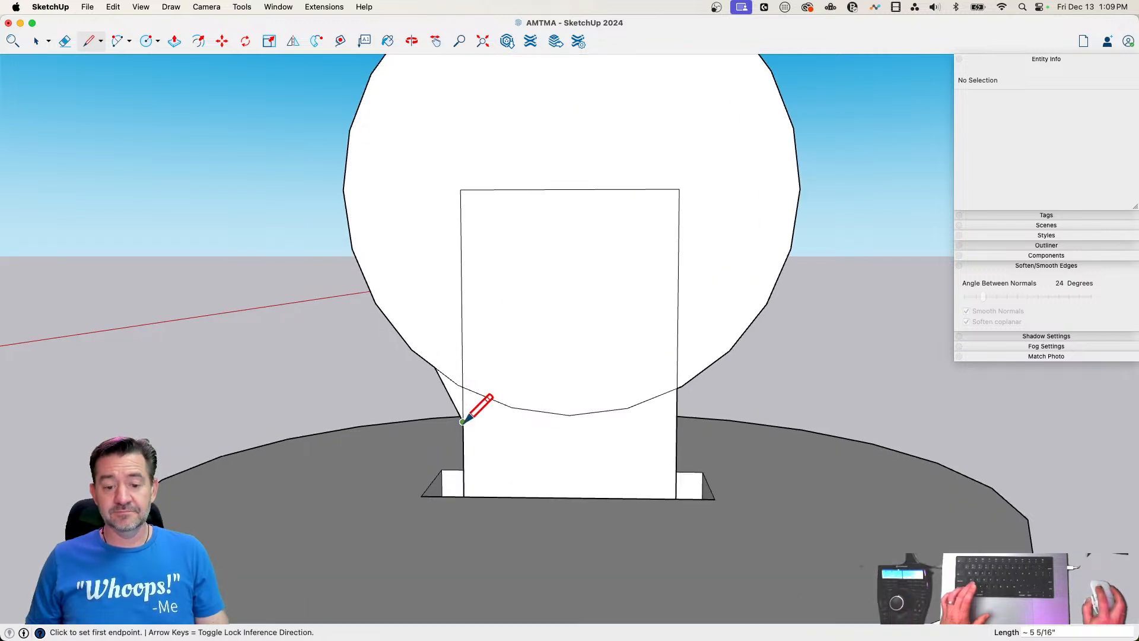
{"action": "left_click", "coordinate": [676, 423]}
{"action": "left_click", "coordinate": [704, 369]}
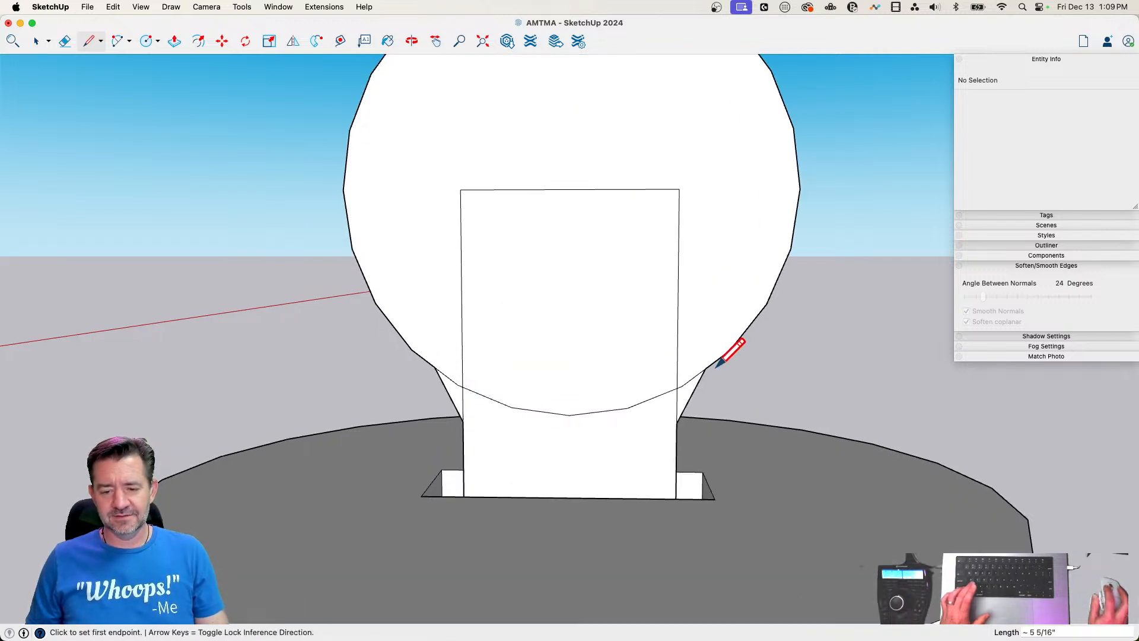
Erase the lines inside the round profile and remove its face, keeping only the open loop outline rising from the slot
{"action": "key", "text": "e"}
{"action": "left_click_drag", "start_coordinate": [675, 391], "coordinate": [597, 368]}
{"action": "mouse_move", "coordinate": [463, 297]}
{"action": "left_mouse_down"}
{"action": "mouse_move", "coordinate": [461, 264]}
{"action": "mouse_move", "coordinate": [596, 188]}
{"action": "mouse_move", "coordinate": [528, 372]}
{"action": "mouse_move", "coordinate": [460, 388]}
{"action": "left_mouse_up"}
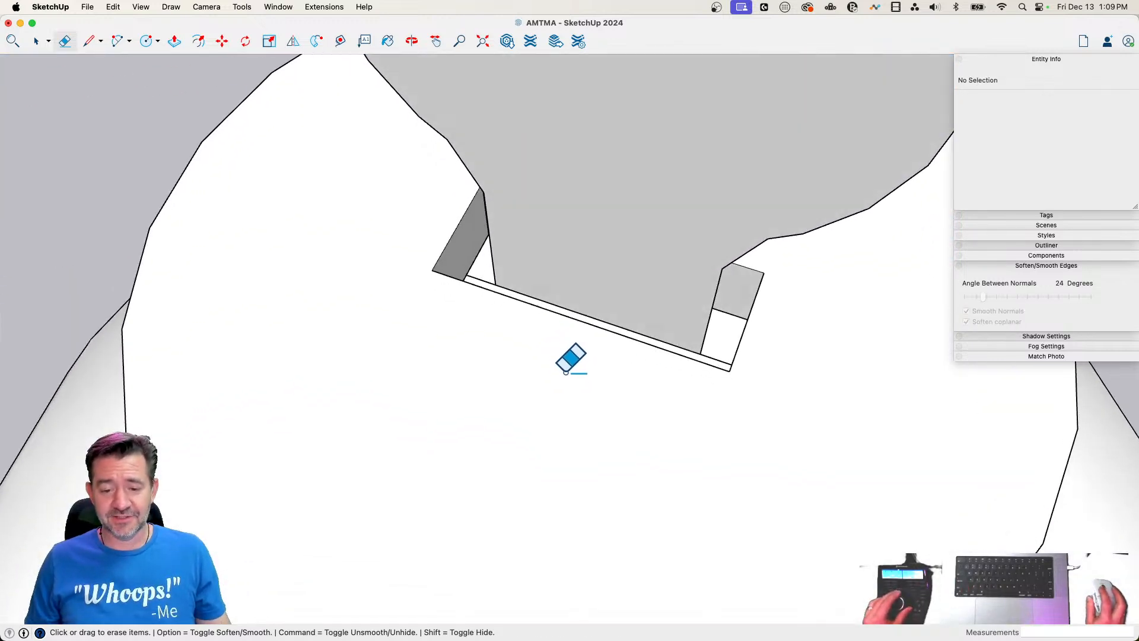
{"action": "left_click", "coordinate": [584, 308]}
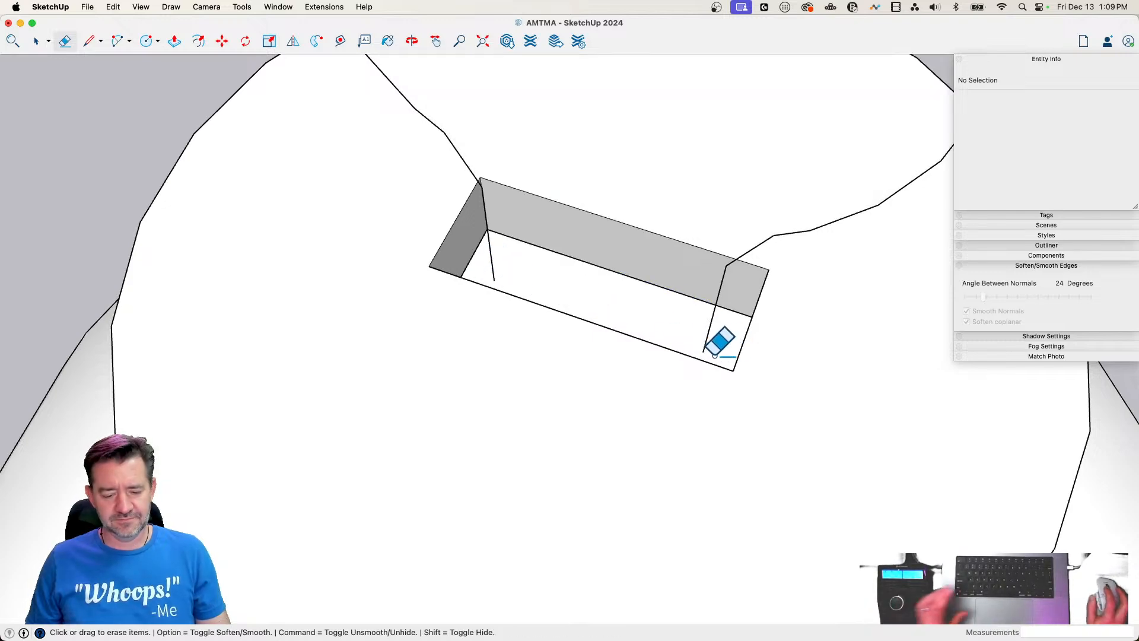
{"action": "key", "text": "space"}
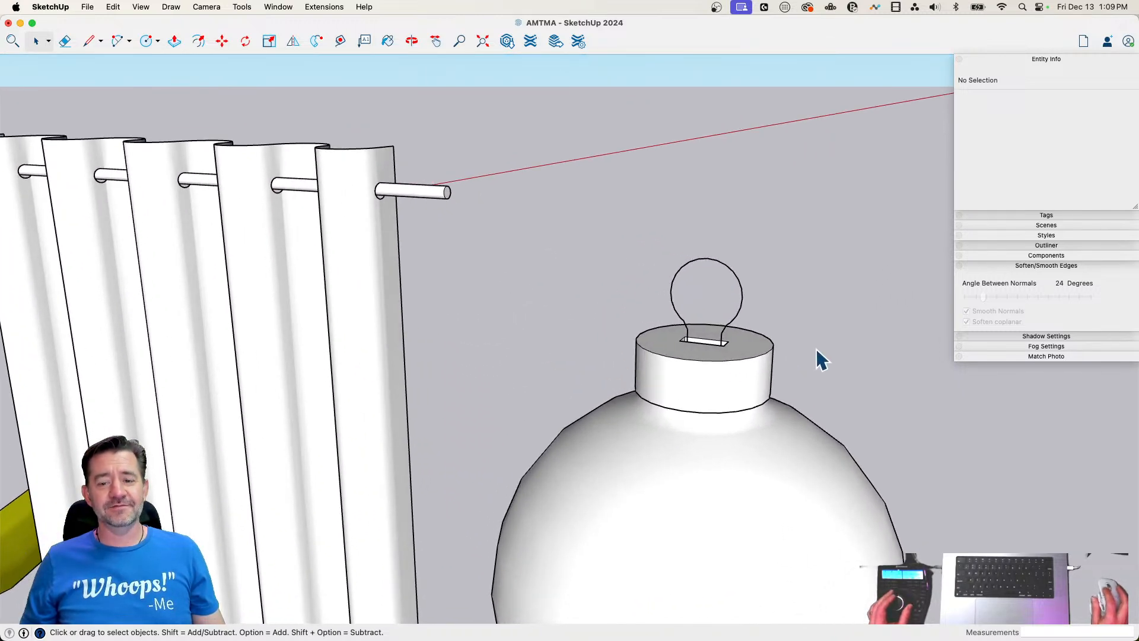
Weld all connected edges of the loop outline into a single curve
{"action": "left_click", "coordinate": [739, 318]}
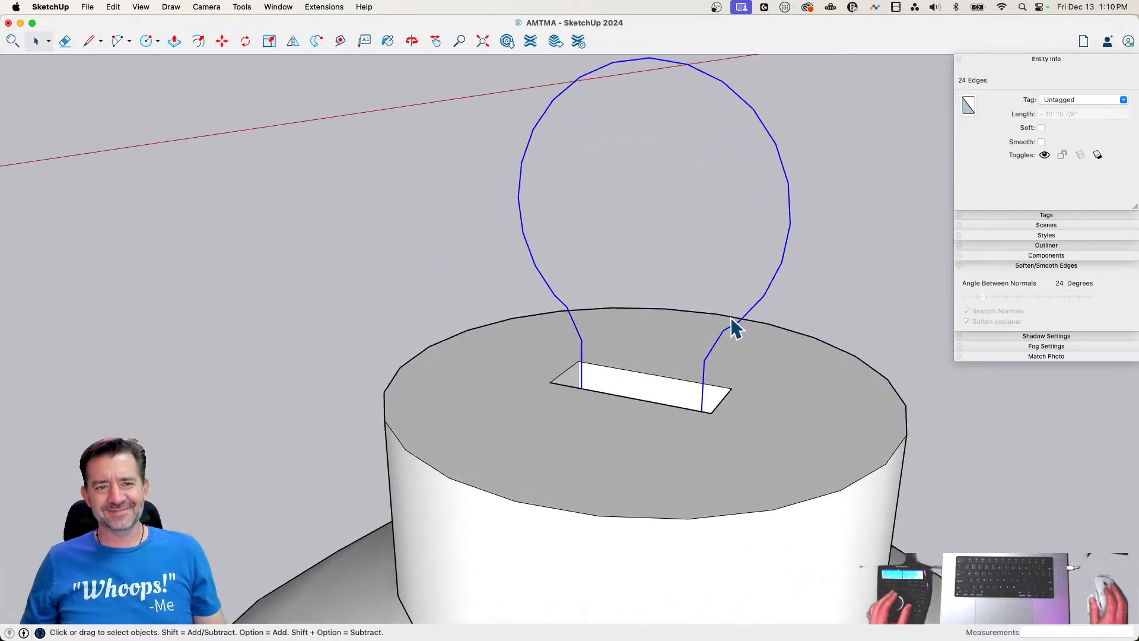
{"action": "right_click", "coordinate": [750, 305]}
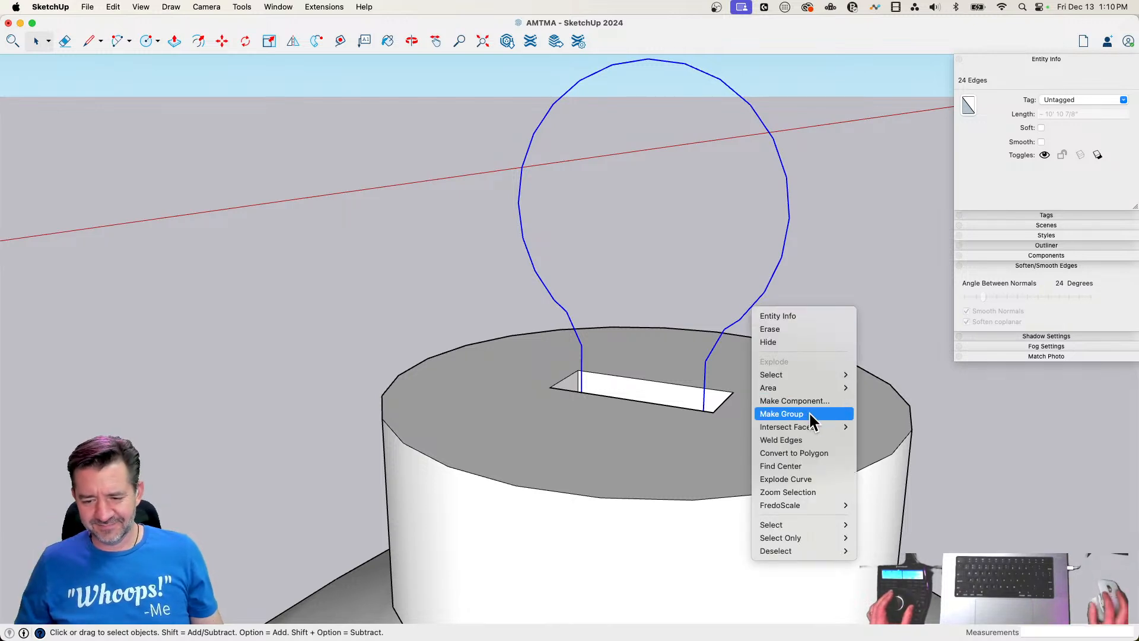
{"action": "left_click", "coordinate": [805, 440]}
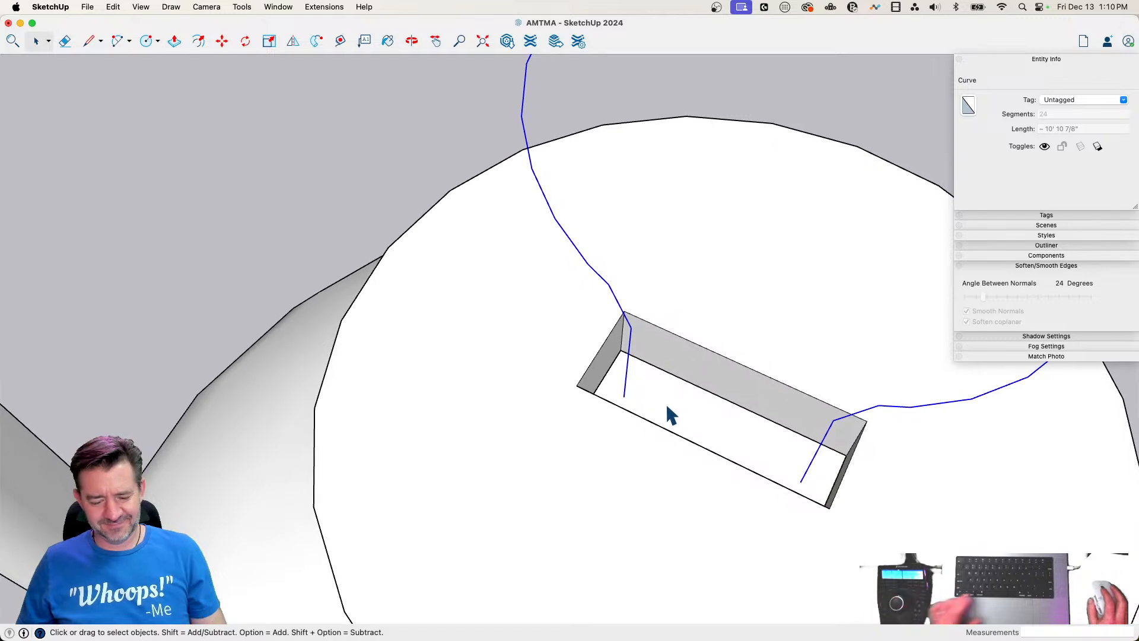
Draw a small 6-sided circle inside the slot, centred on one lower end of the loop curve
{"action": "key", "text": "c"}
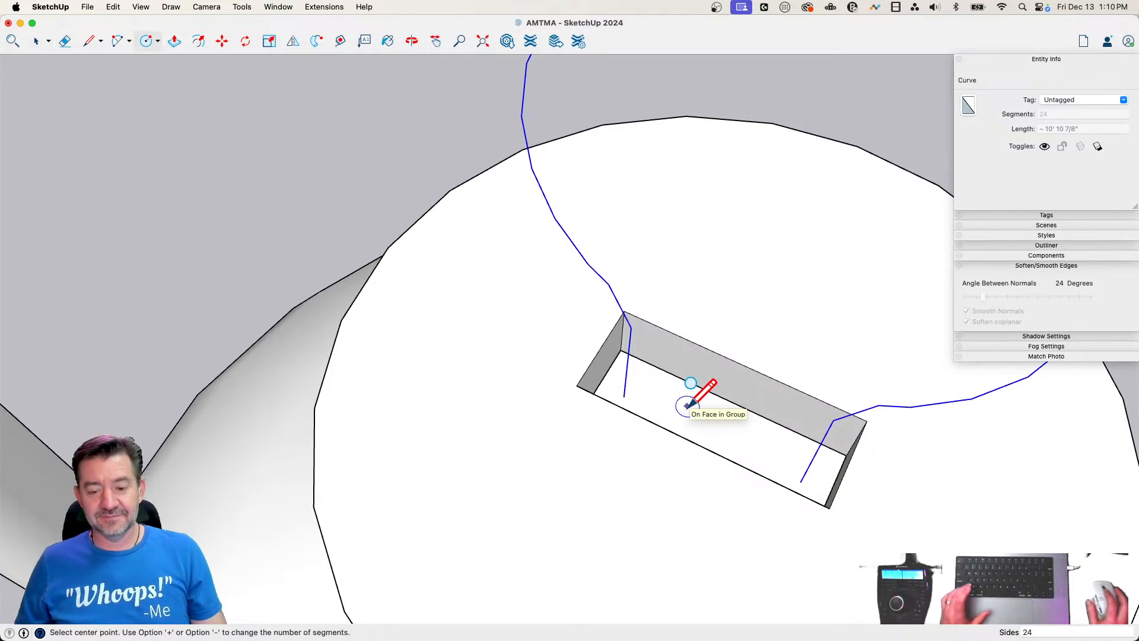
{"action": "type", "text": "6"}
{"action": "key", "text": "Return"}
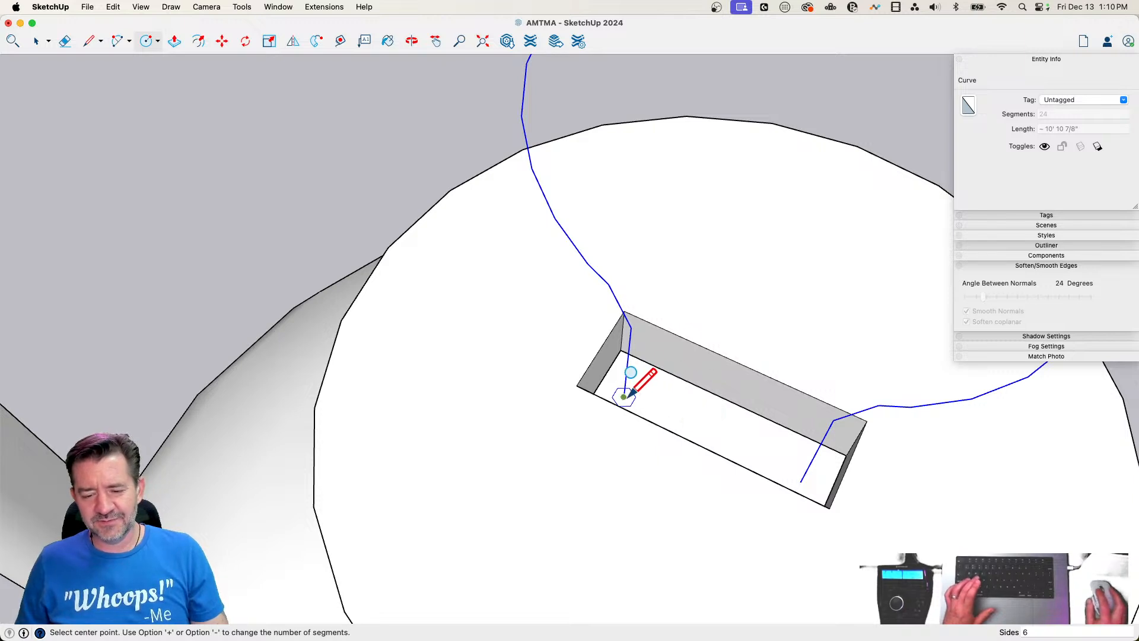
{"action": "left_click", "coordinate": [643, 405]}
{"action": "key", "text": "space"}
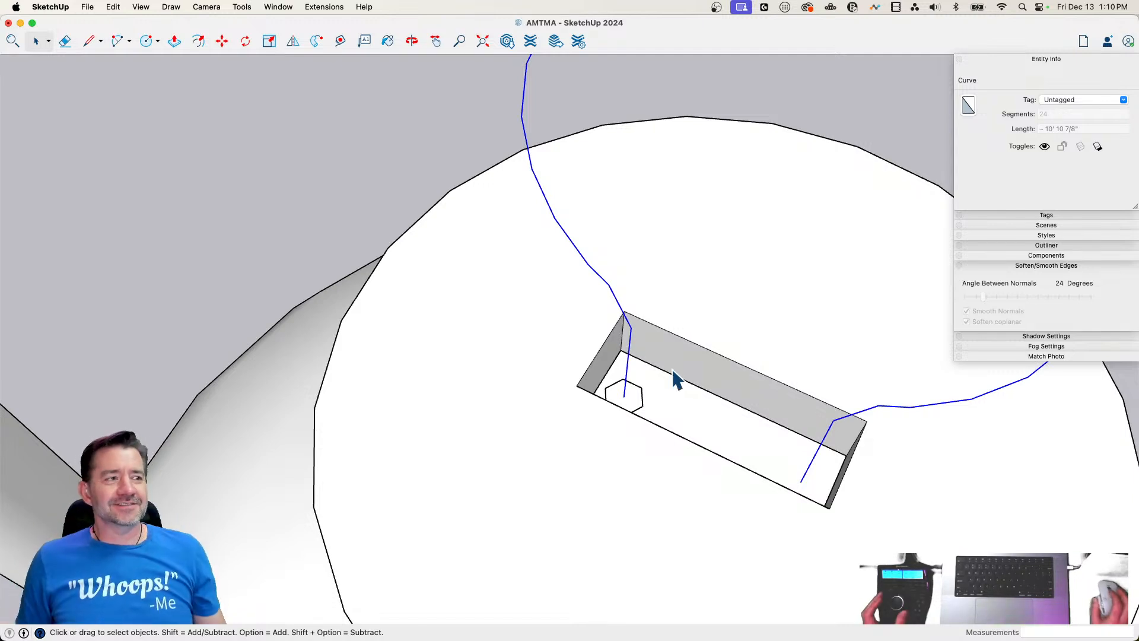
Extrude the hexagon along the loop curve with Follow Me and make the resulting wire loop a group
{"action": "left_click", "coordinate": [316, 42]}
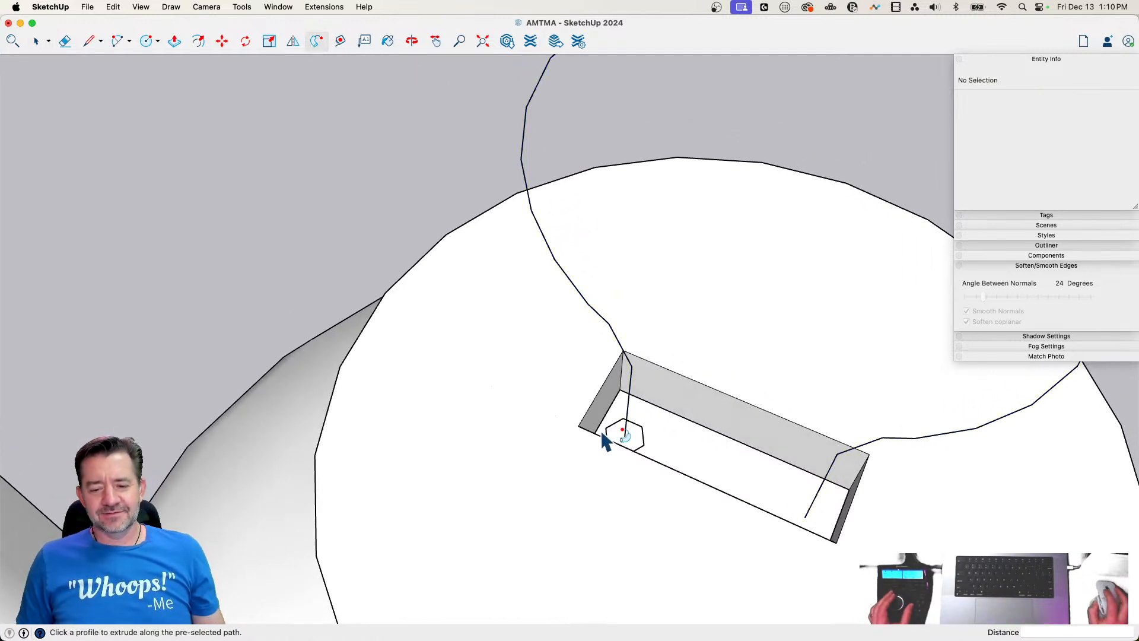
{"action": "left_click", "coordinate": [632, 450]}
{"action": "key", "text": "space"}
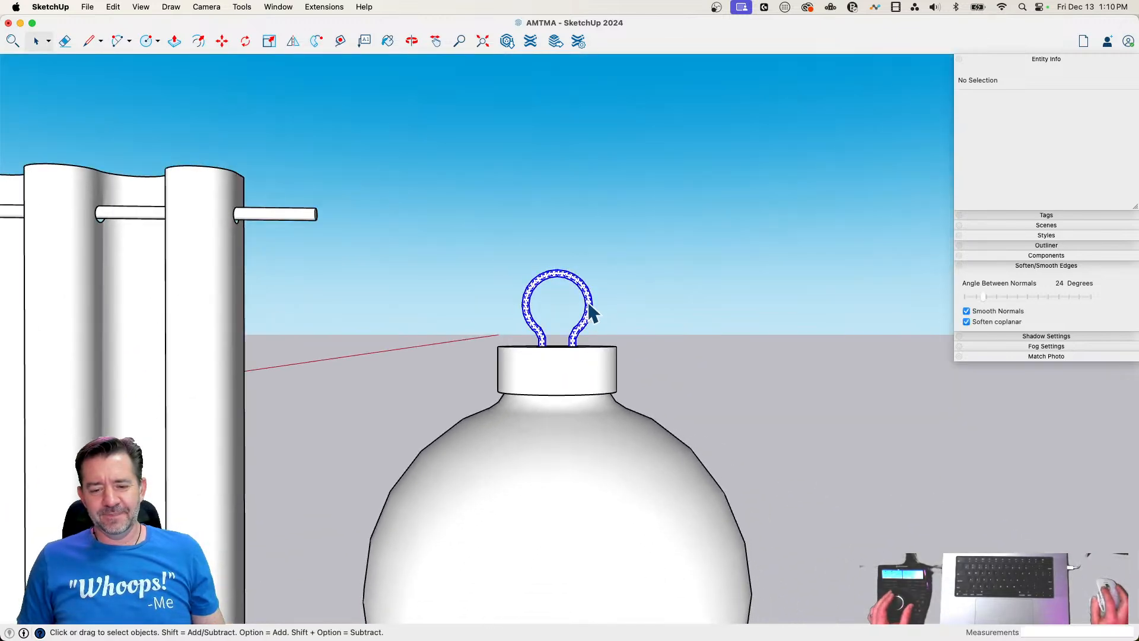
{"action": "right_click", "coordinate": [590, 303]}
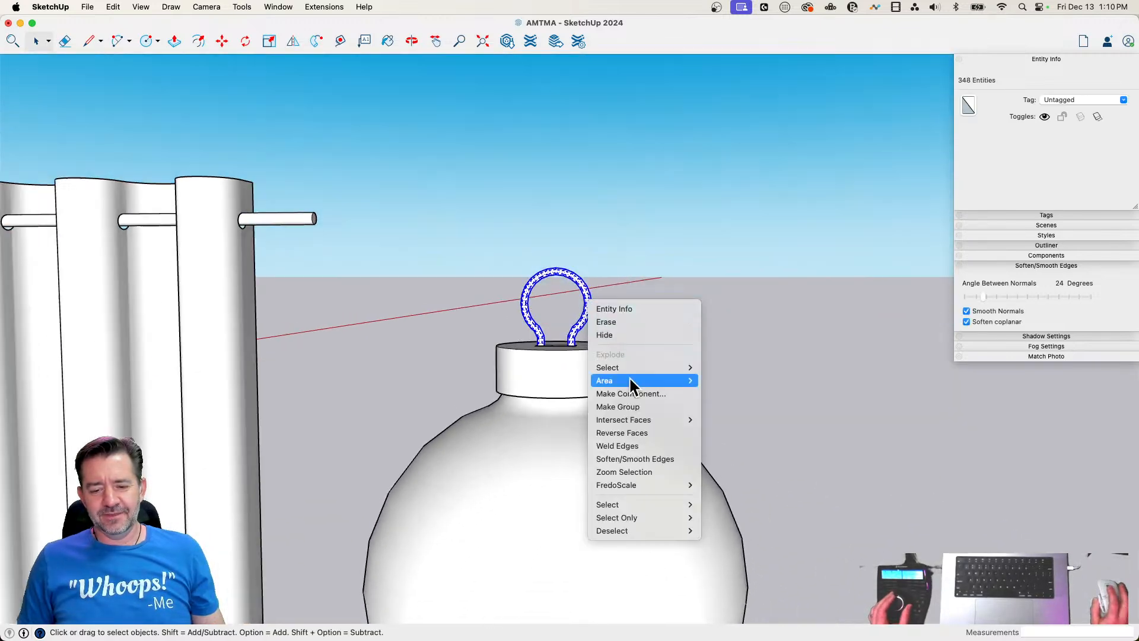
{"action": "left_click", "coordinate": [635, 403]}
{"action": "left_click", "coordinate": [754, 319]}
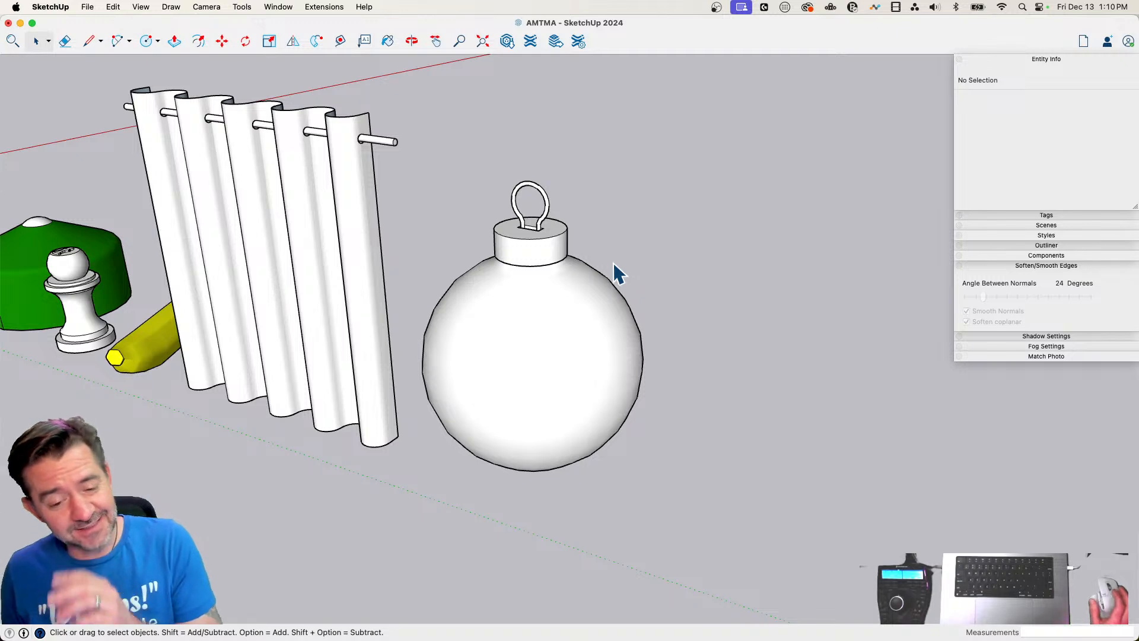
Paint the ornament's round body red
{"action": "key", "text": "b"}
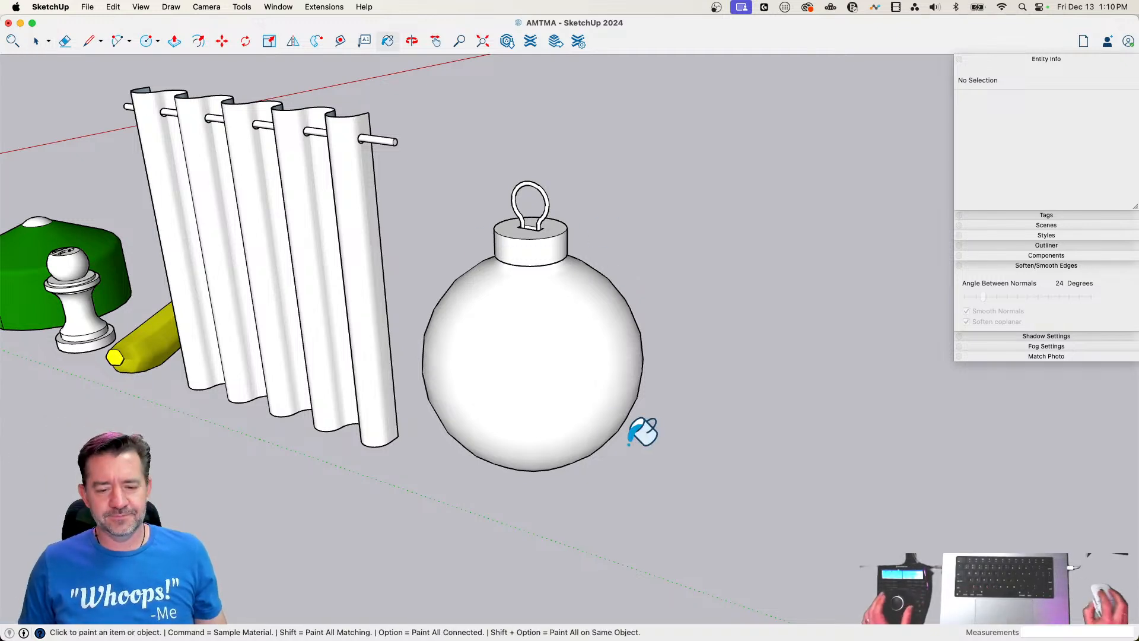
{"action": "left_click", "coordinate": [599, 361]}
{"action": "key", "text": "space"}
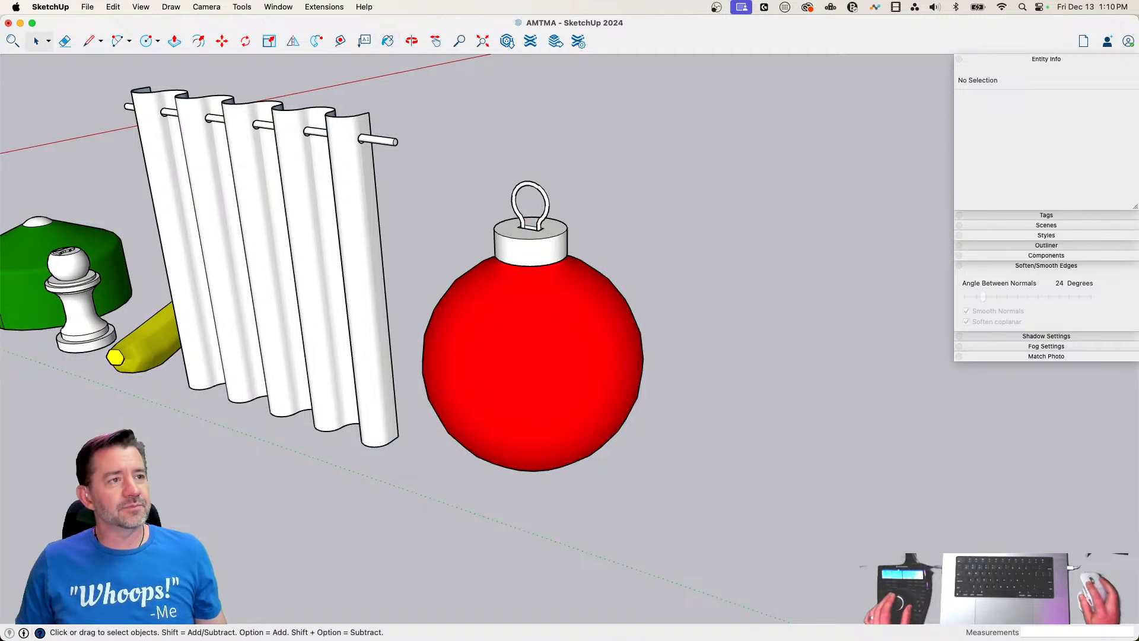
Paint the ornament's cap light grey and its wire loop dark grey
{"action": "key", "text": "b"}
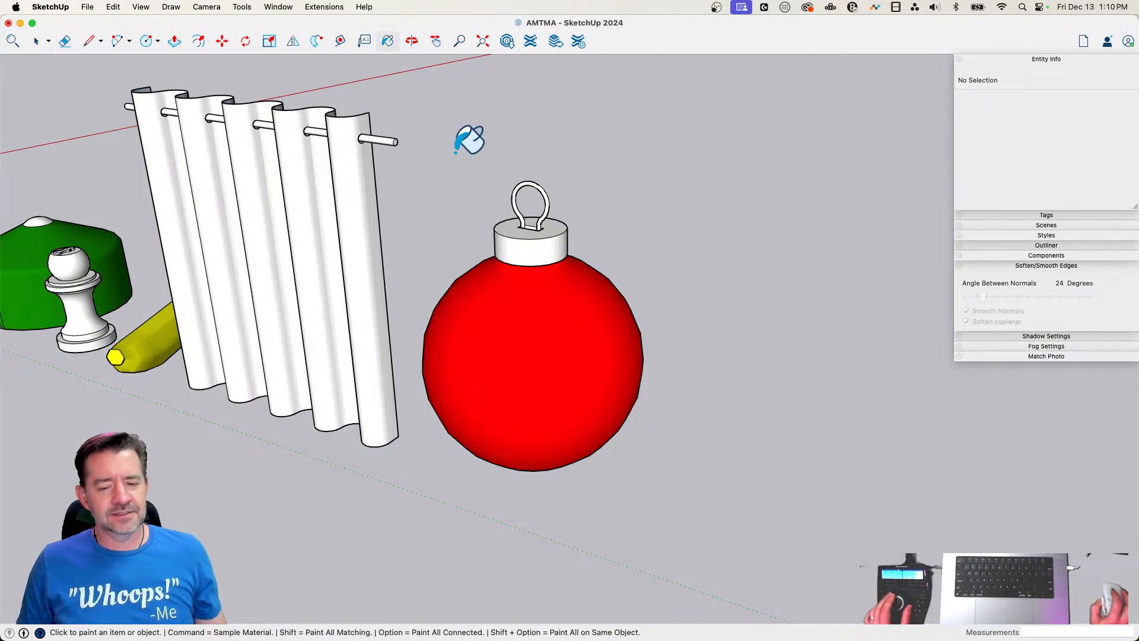
{"action": "left_click", "coordinate": [549, 243]}
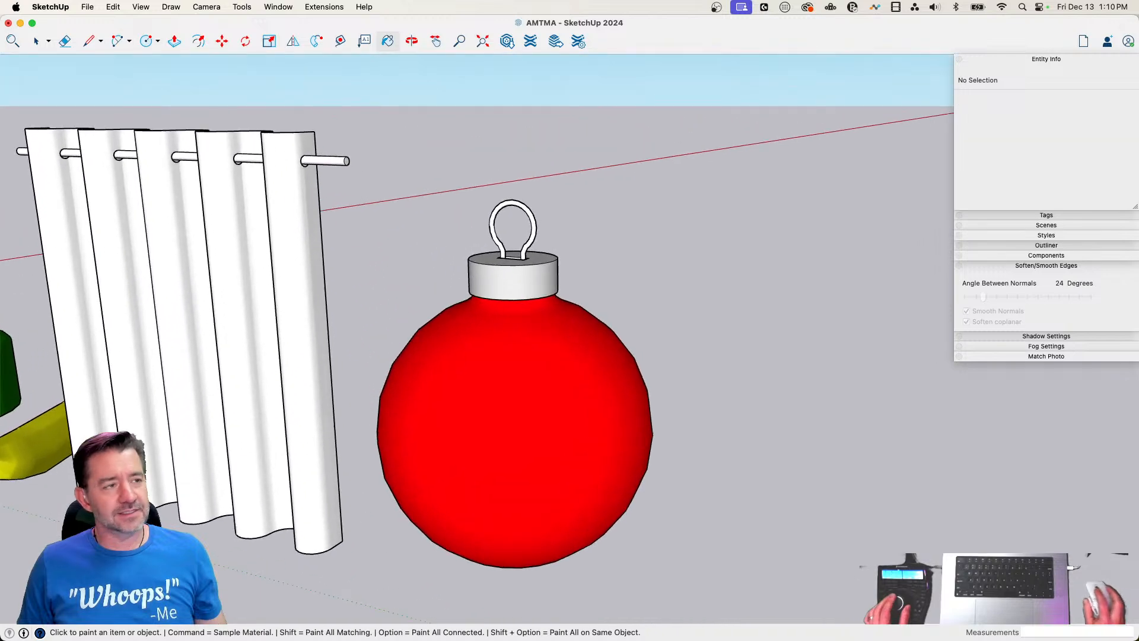
{"action": "left_click", "coordinate": [532, 208]}
{"action": "key", "text": "space"}
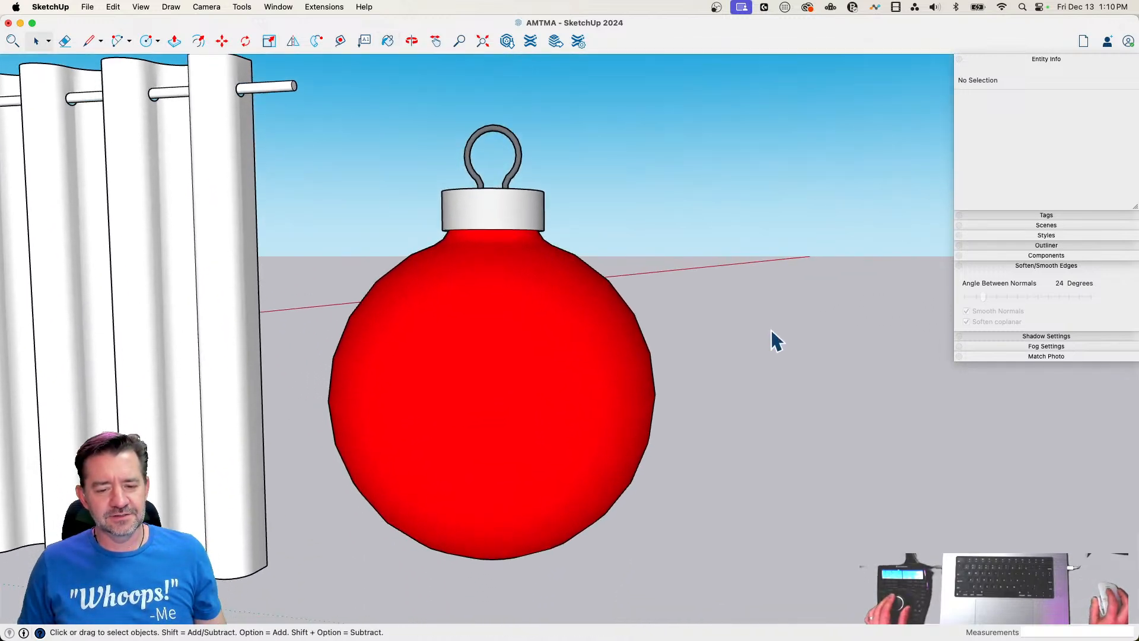
Combine the ornament's body, cap and wire loop into one group
{"action": "left_click_drag", "start_coordinate": [701, 127], "coordinate": [350, 537]}
{"action": "right_click", "coordinate": [509, 359]}
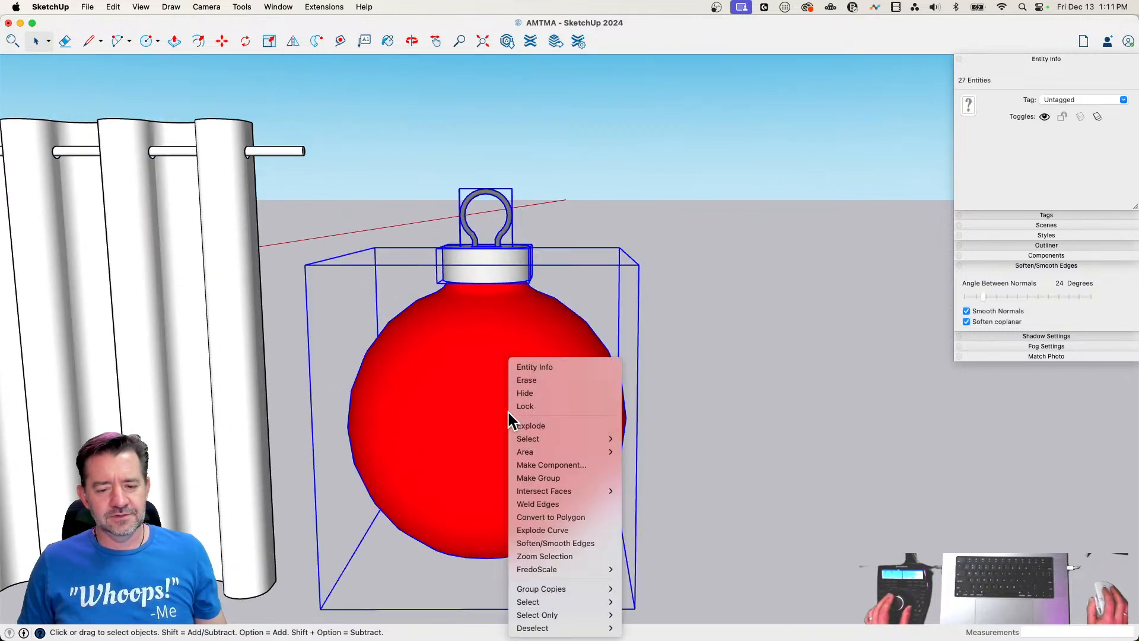
{"action": "left_click", "coordinate": [565, 480]}
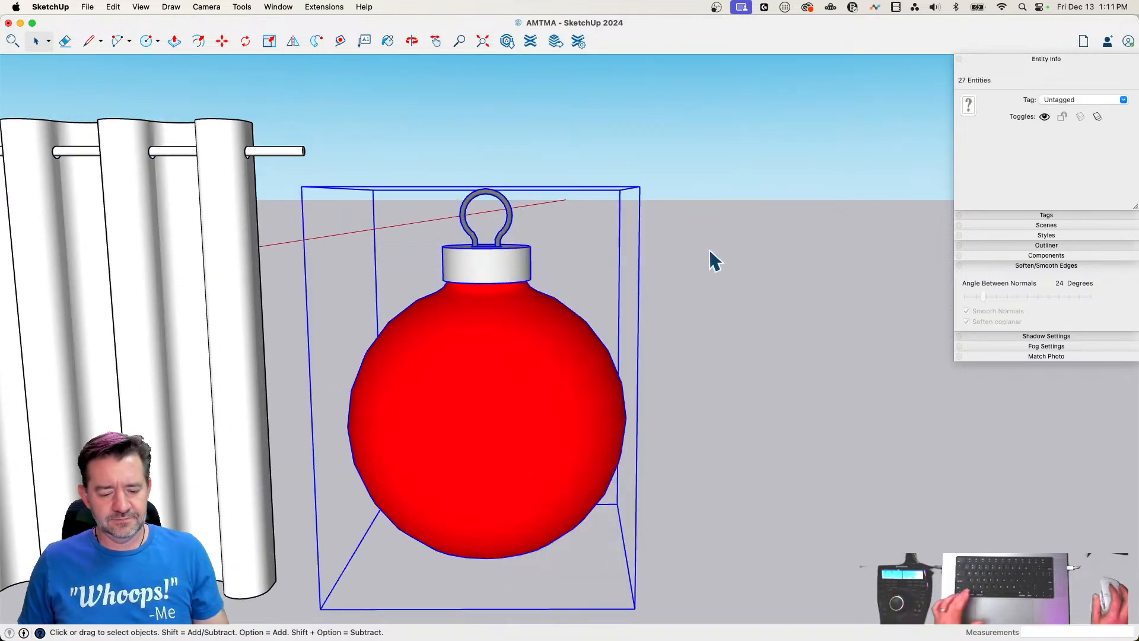
Scale the ornament group down uniformly from its upper corner to a factor of about 0.26
{"action": "key", "text": "s"}
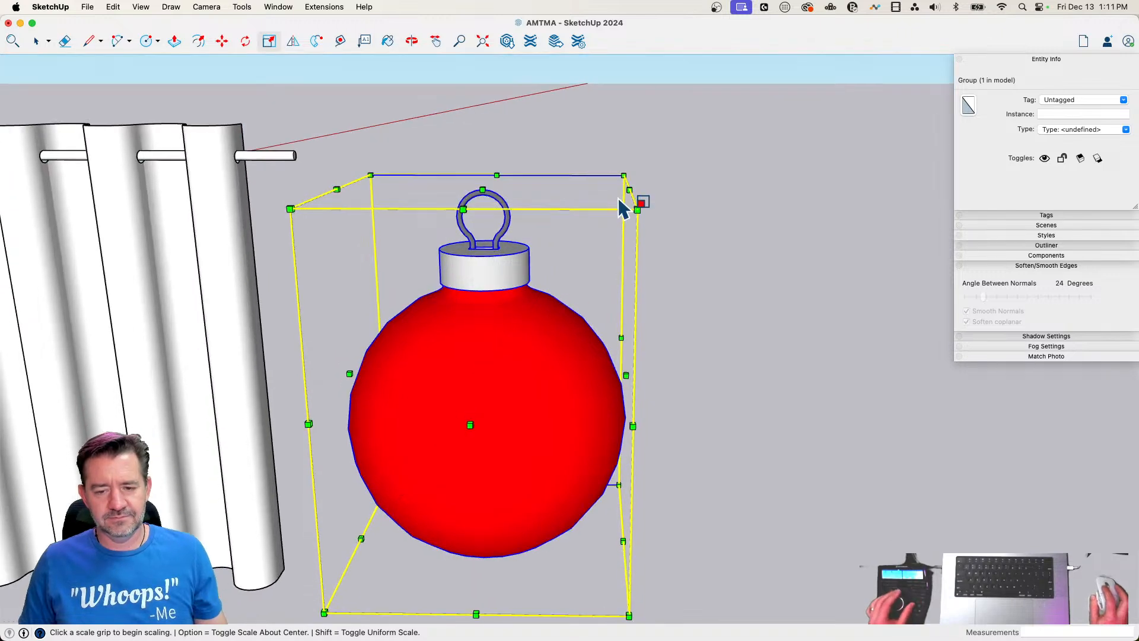
{"action": "left_click", "coordinate": [632, 164]}
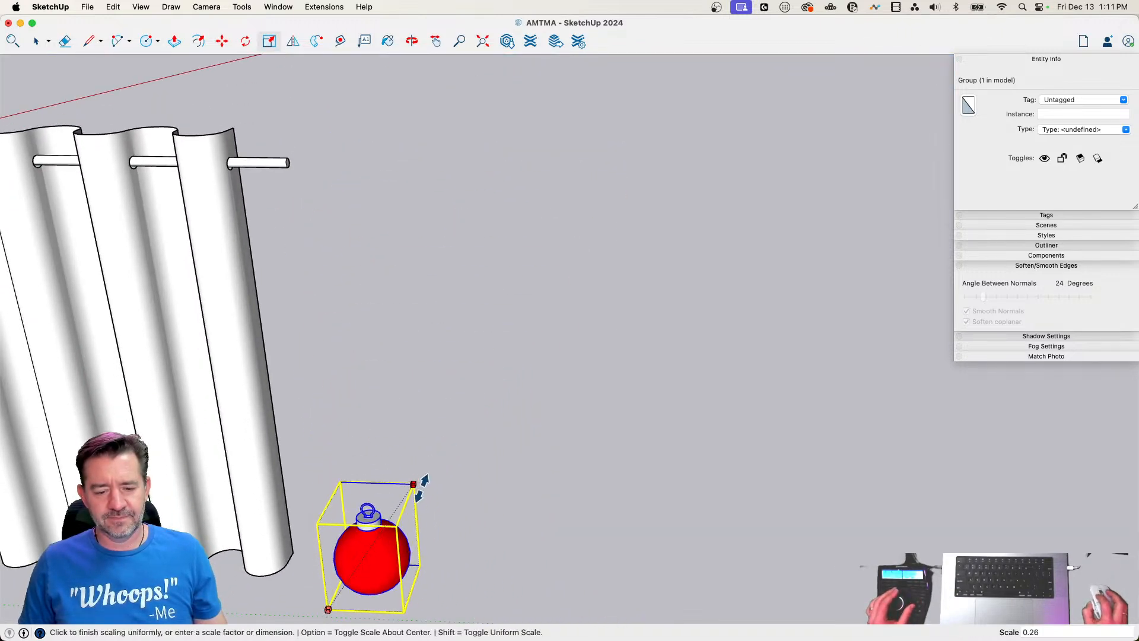
{"action": "left_click", "coordinate": [420, 483]}
{"action": "key", "text": "space"}
{"action": "left_click", "coordinate": [525, 482]}
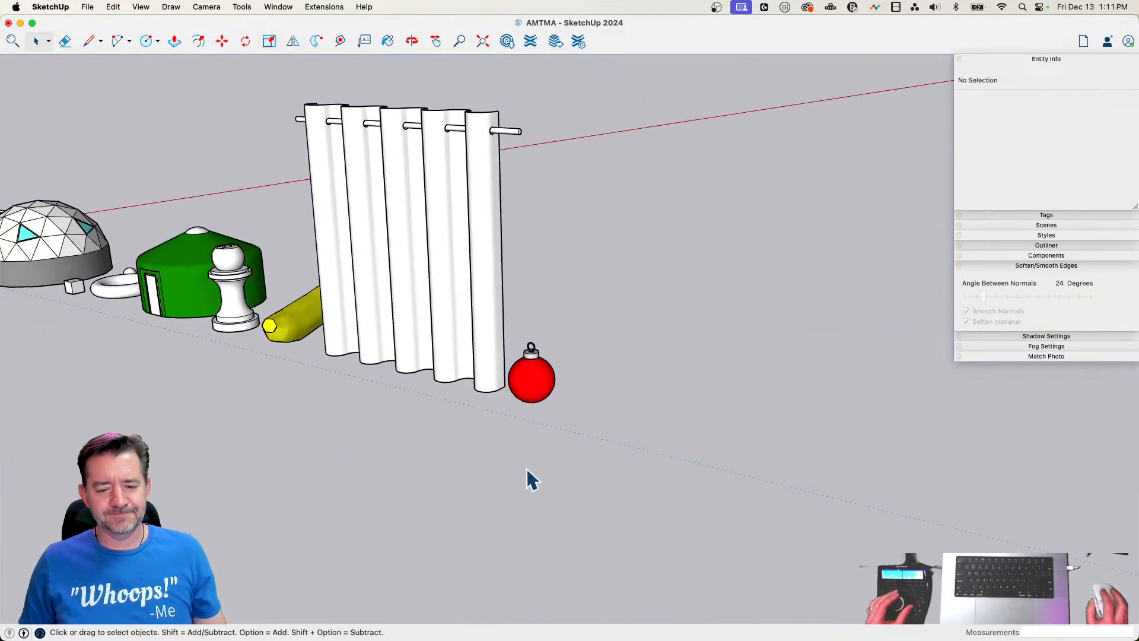
Move the ornament vertically down 1' 10 9/16" so its base is level with the bottom of the curtain
{"action": "left_click", "coordinate": [533, 397]}
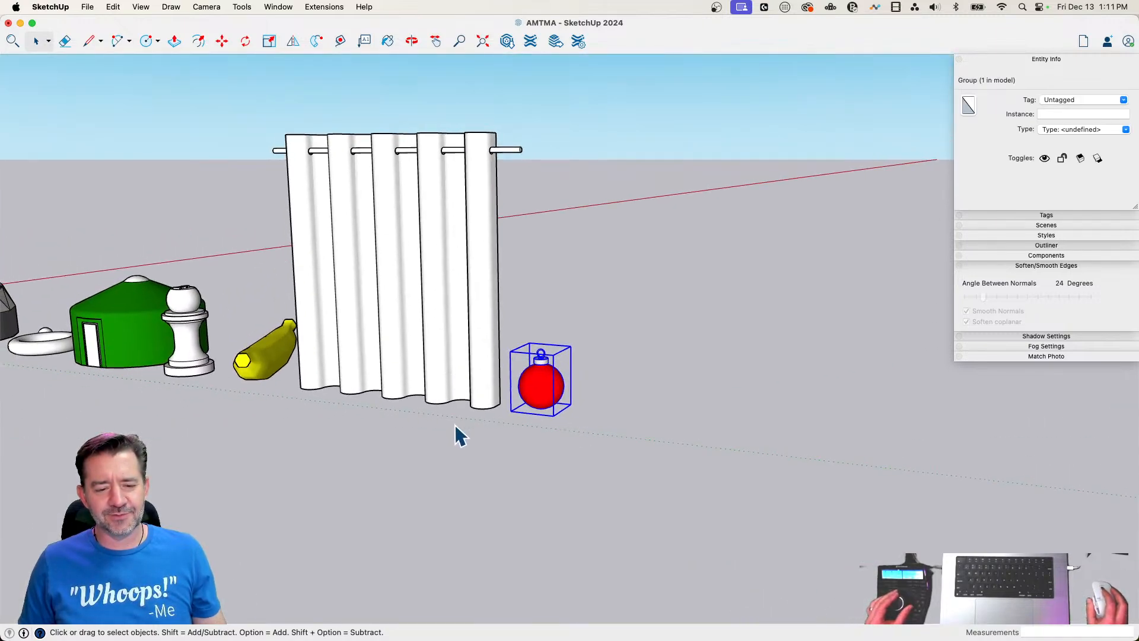
{"action": "key", "text": "m"}
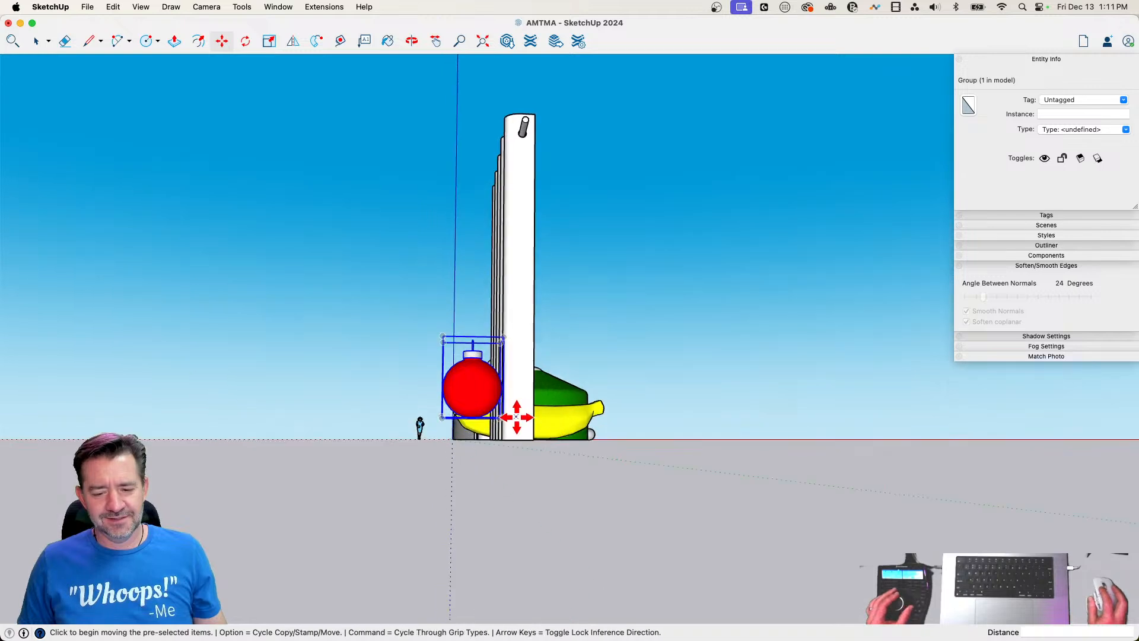
{"action": "left_click", "coordinate": [504, 418]}
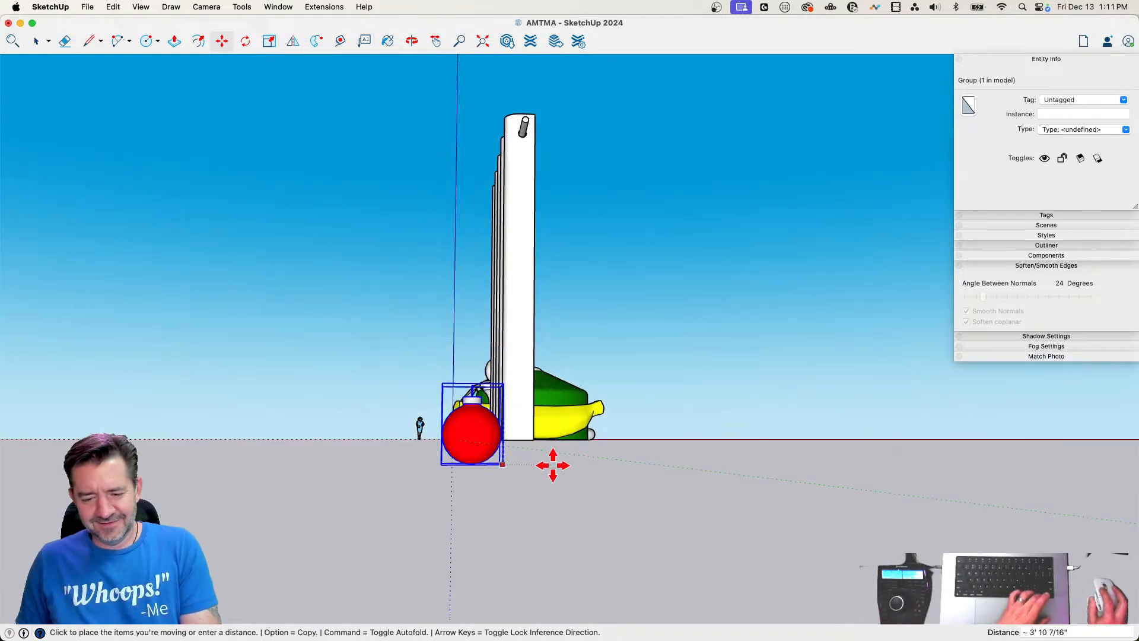
{"action": "left_click", "coordinate": [534, 438]}
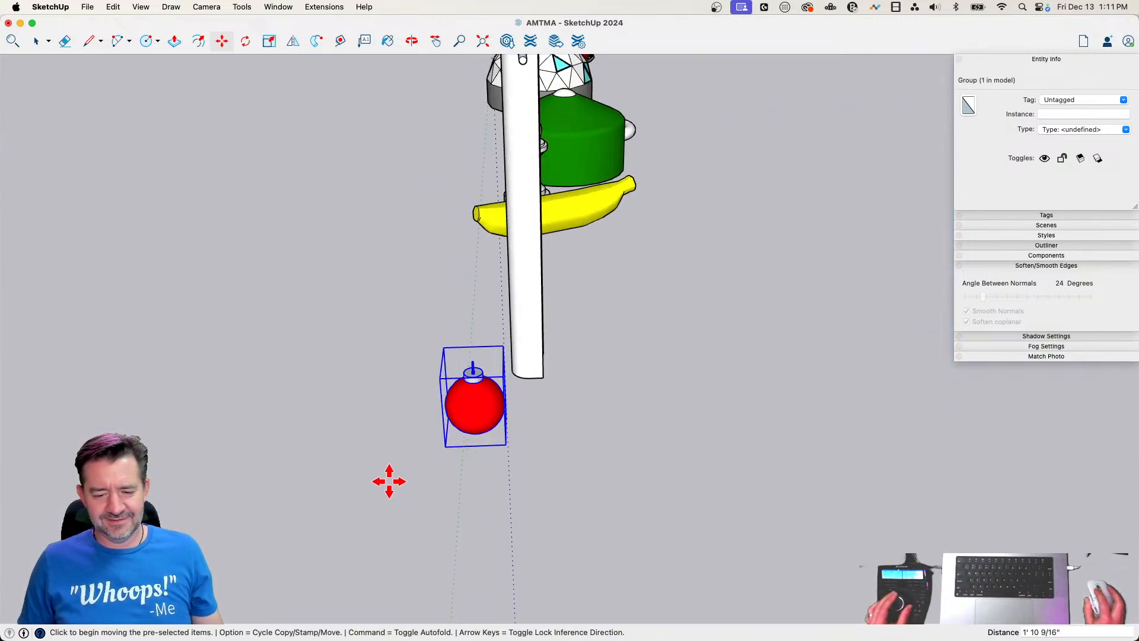
Shift the ornament horizontally across the row so it lines up with the curtain
{"action": "left_click", "coordinate": [386, 478]}
{"action": "left_click", "coordinate": [437, 483]}
{"action": "key", "text": "space"}
{"action": "left_click", "coordinate": [438, 487]}
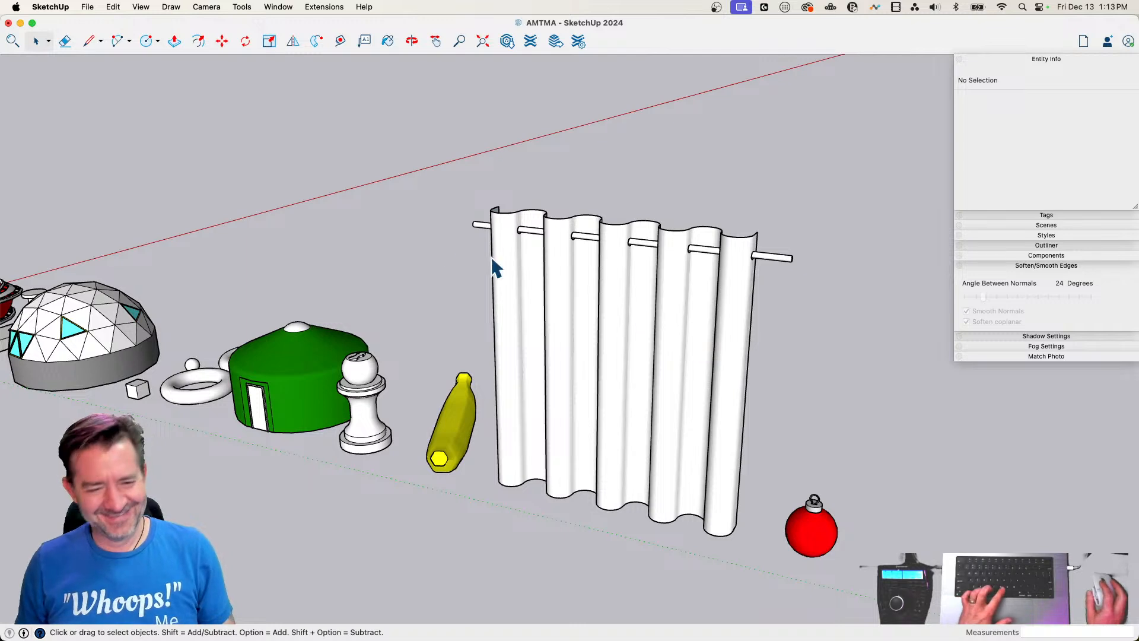
Try painting the whole curtain group purple, including its rod
{"action": "key", "text": "b"}
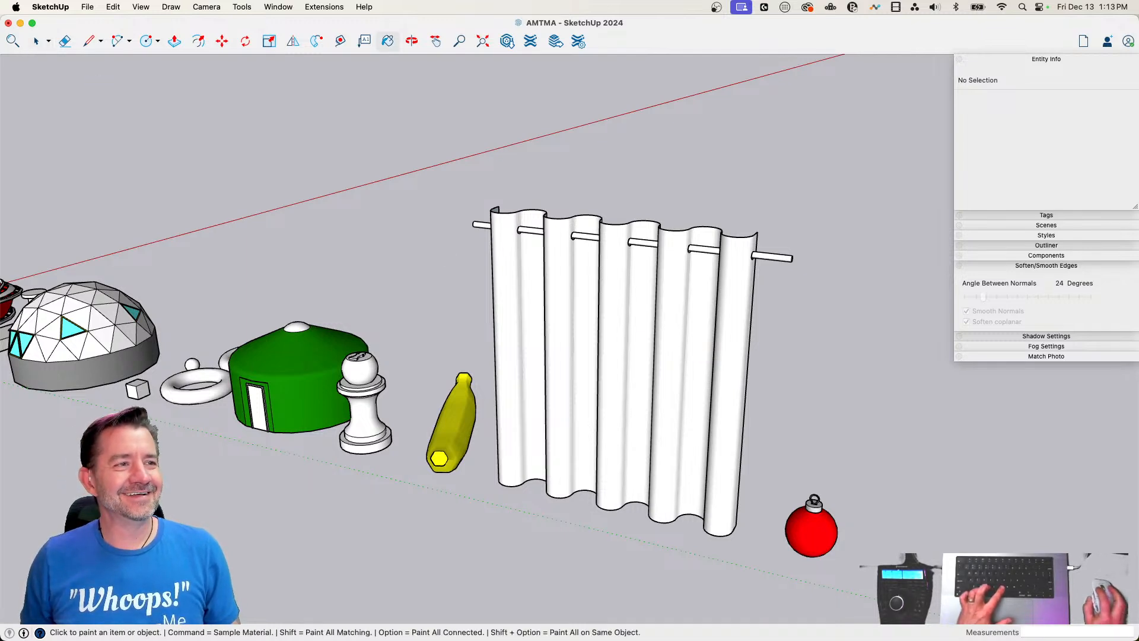
{"action": "left_click", "coordinate": [673, 414]}
{"action": "key", "text": "space"}
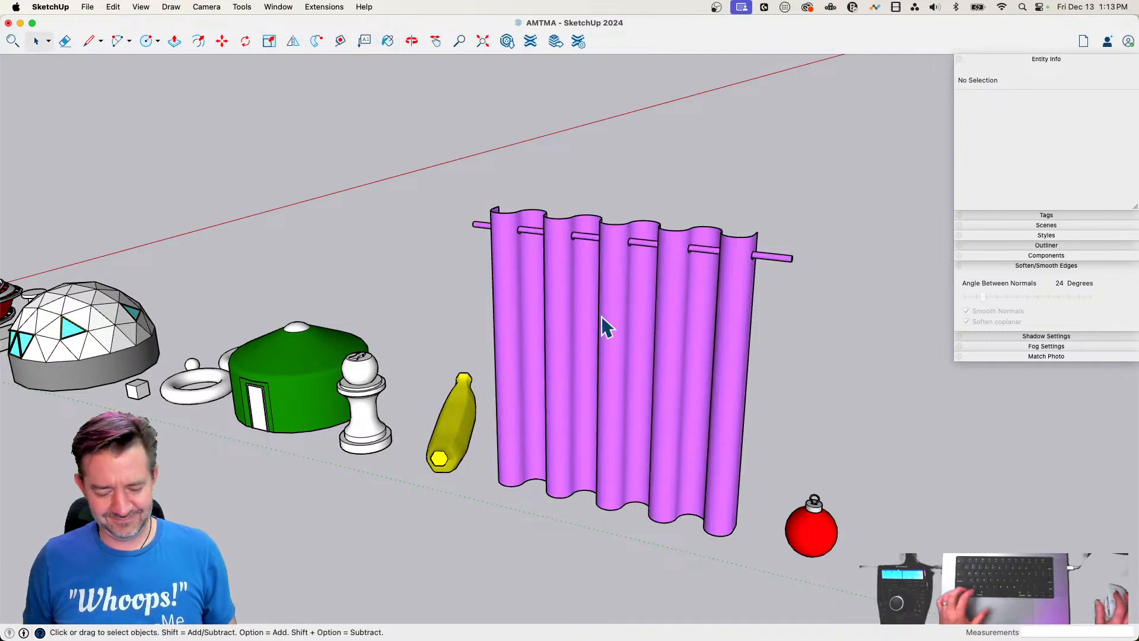
{"action": "key", "text": "super+z"}
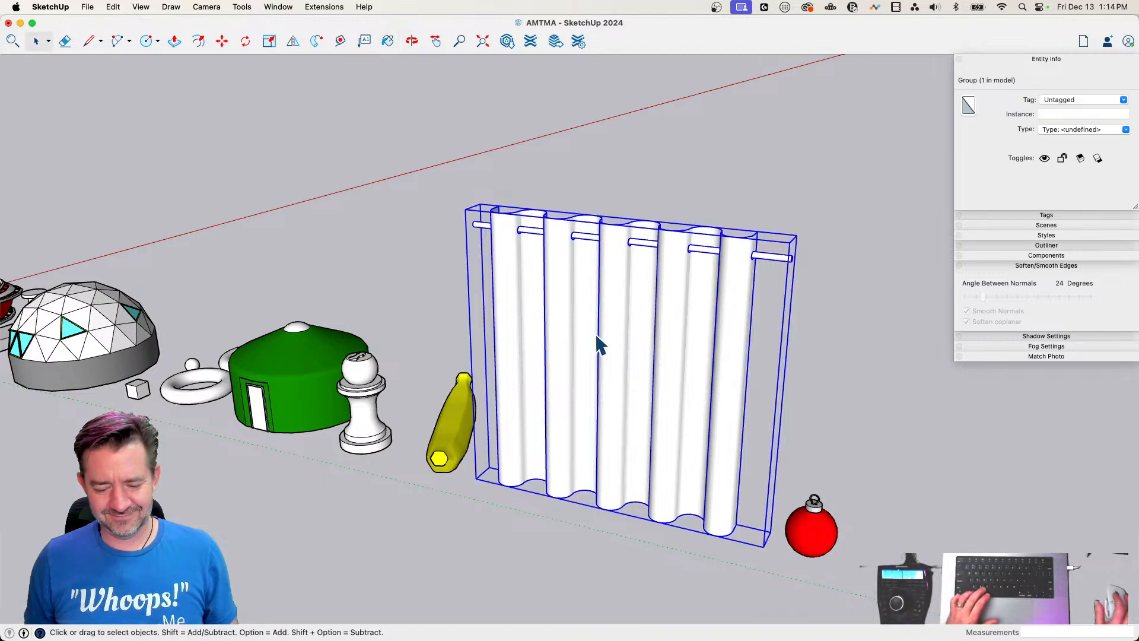
Paint only the curtain fabric purple inside its group, leaving out the rod, and leave the group
{"action": "double_click", "coordinate": [598, 344]}
{"action": "key", "text": "b"}
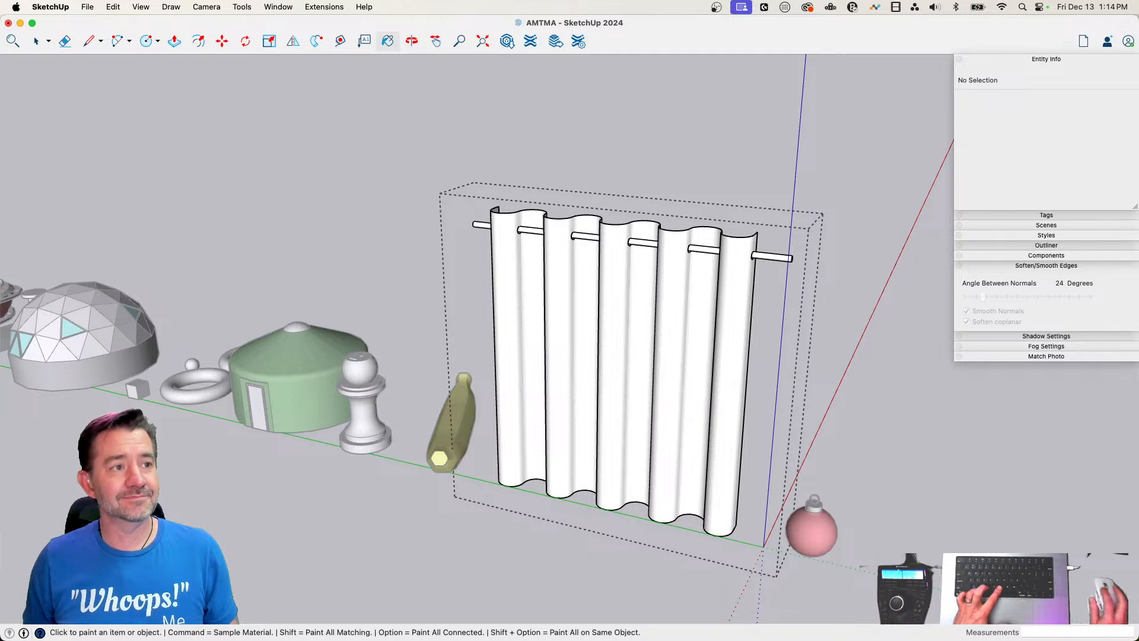
{"action": "left_click", "coordinate": [615, 384]}
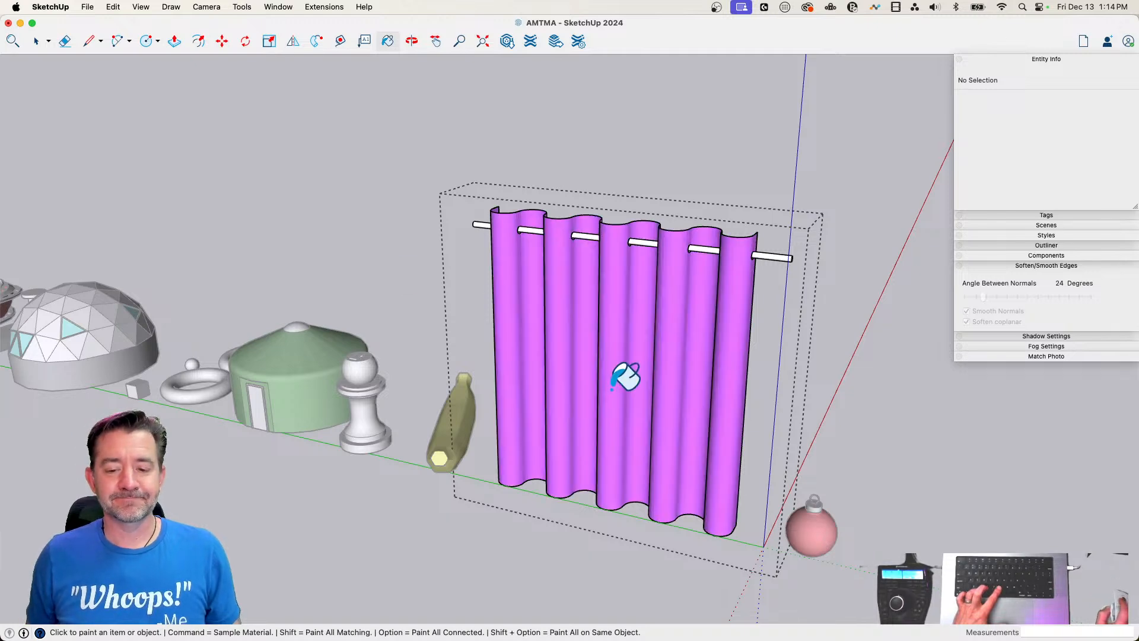
{"action": "key", "text": "space"}
{"action": "left_click", "coordinate": [369, 166]}
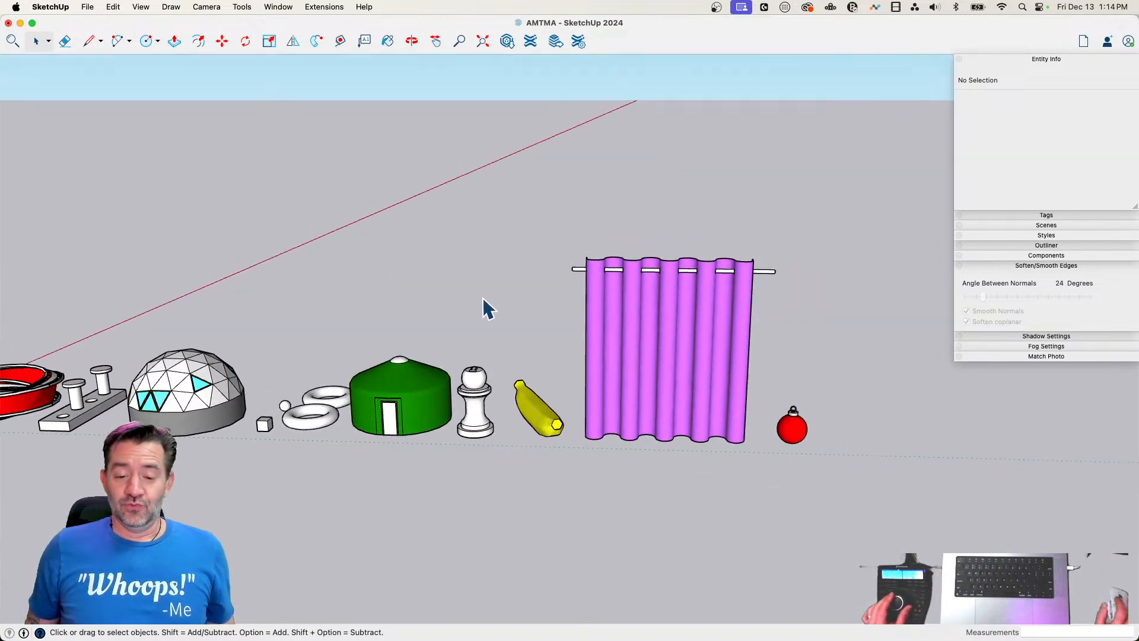
Move the chess piece, banana, curtain and ornament together about 2' along the row, away from the green yurt
{"action": "left_click_drag", "start_coordinate": [441, 215], "coordinate": [836, 482]}
{"action": "key", "text": "m"}
{"action": "left_click", "coordinate": [803, 459]}
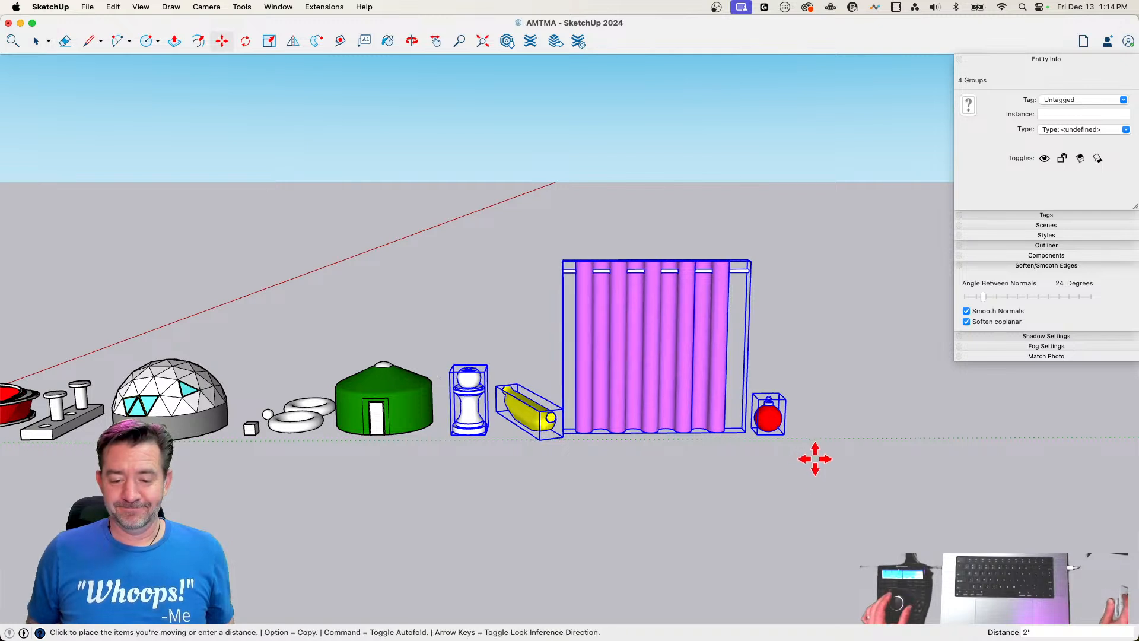
{"action": "left_click", "coordinate": [816, 458]}
{"action": "key", "text": "space"}
Try moving only the banana, curtain and ornament together, leaving out the chess piece, and undo that move
{"action": "left_click_drag", "start_coordinate": [503, 237], "coordinate": [527, 351]}
{"action": "key", "text": "m"}
{"action": "key", "text": "space"}
{"action": "key", "text": "m"}
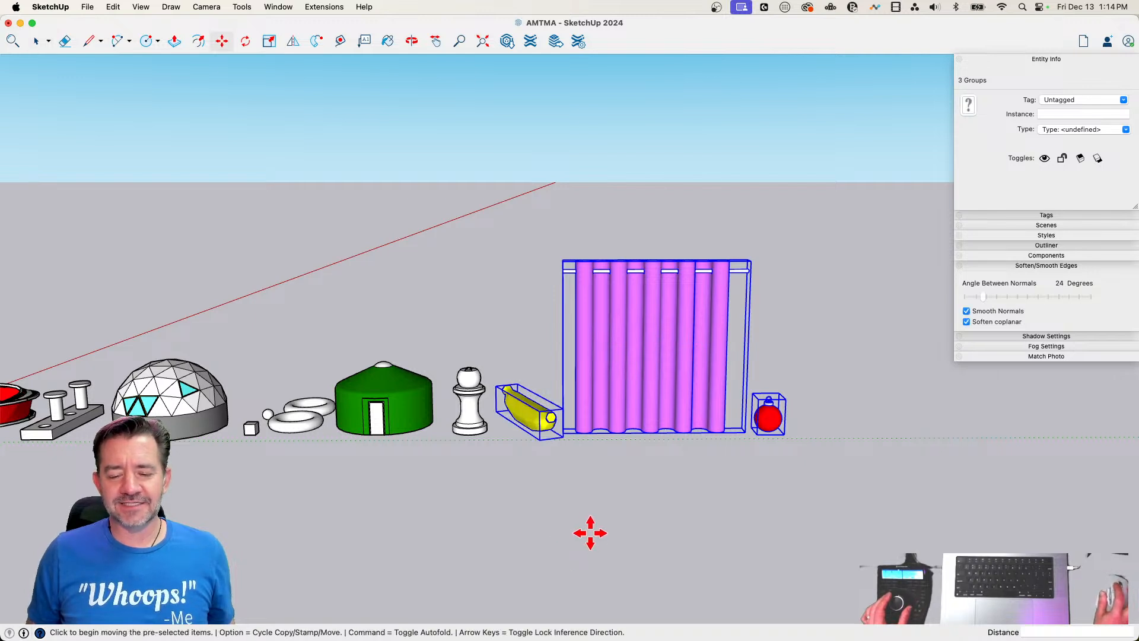
{"action": "left_click", "coordinate": [621, 561]}
{"action": "left_click", "coordinate": [637, 365]}
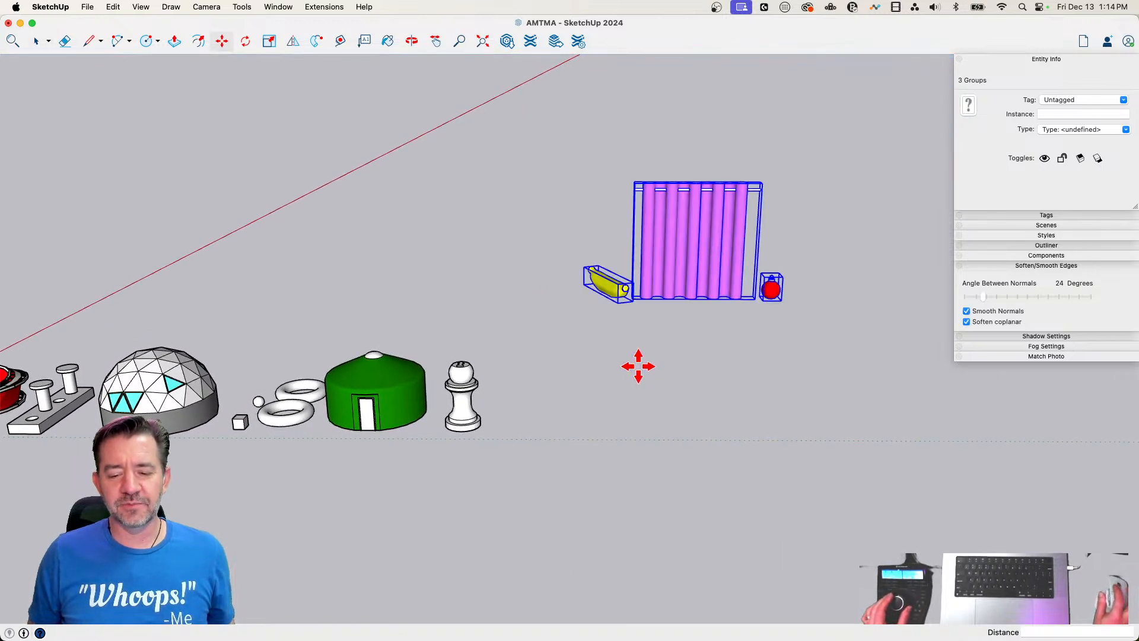
{"action": "key", "text": "super+z"}
{"action": "key", "text": "space"}
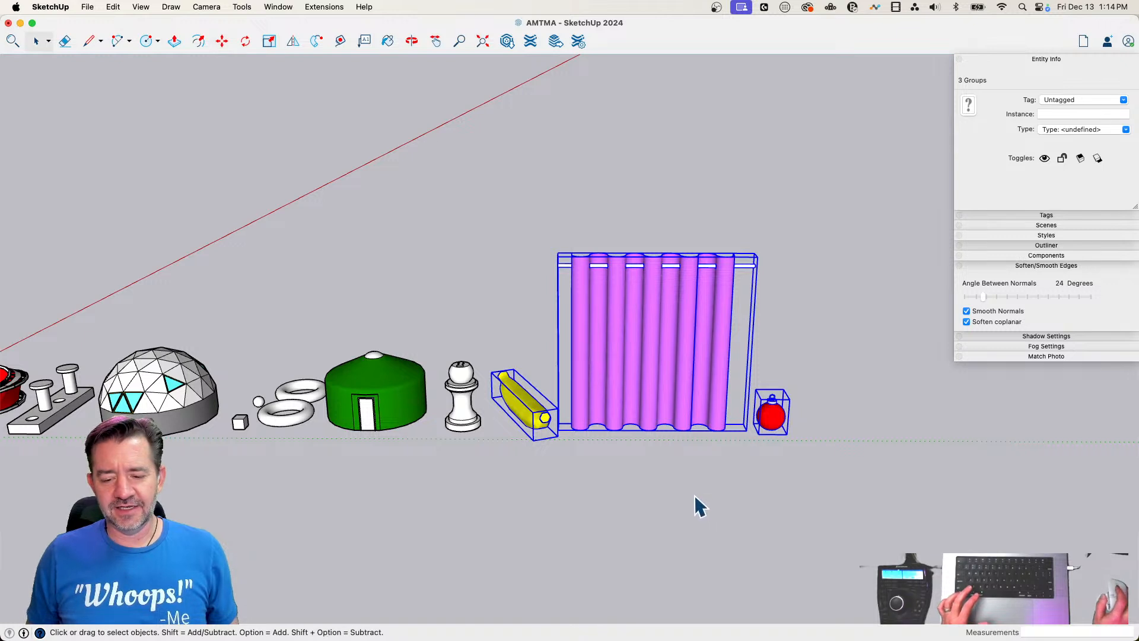
{"action": "key", "text": "l"}
{"action": "key", "text": "space"}
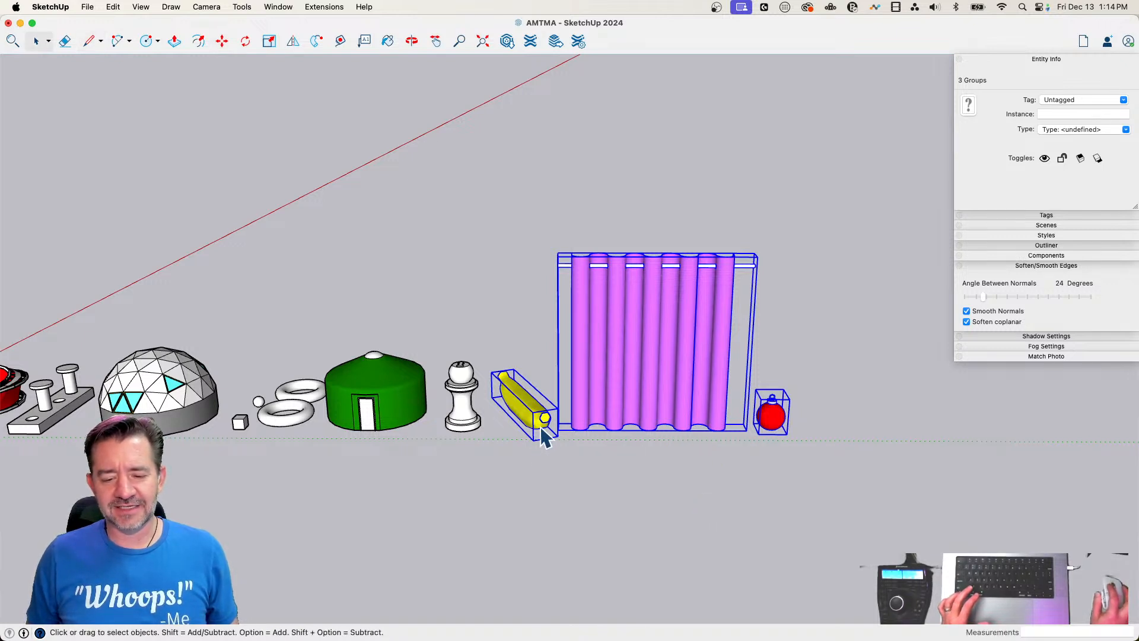
{"action": "key", "text": "l"}
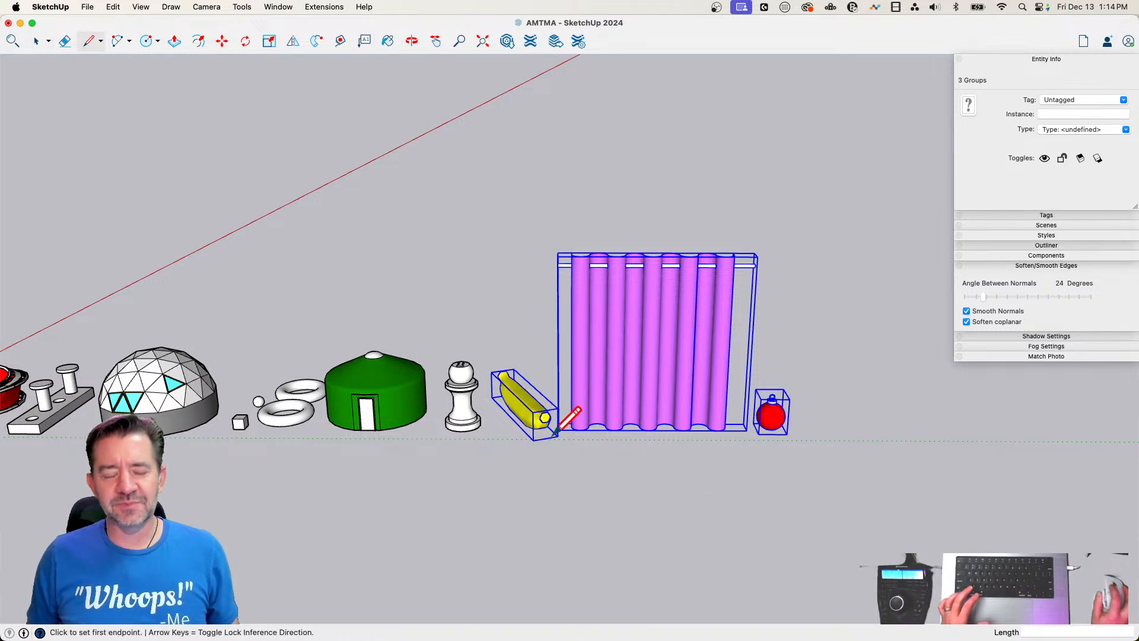
{"action": "left_click", "coordinate": [117, 41]}
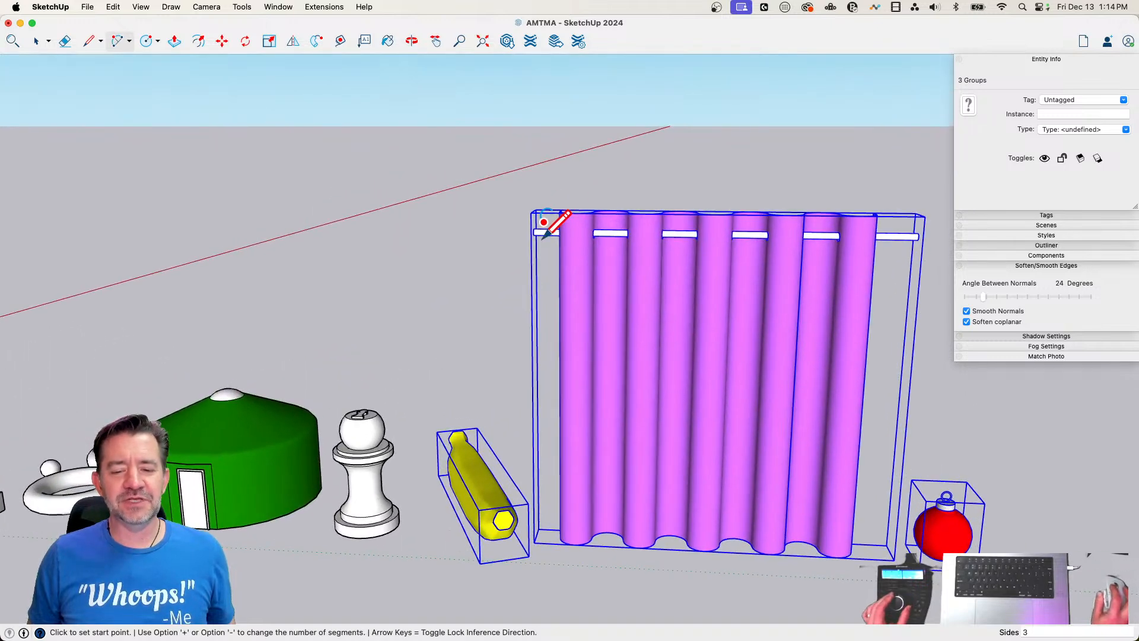
{"action": "key", "text": "space"}
{"action": "left_click", "coordinate": [89, 42]}
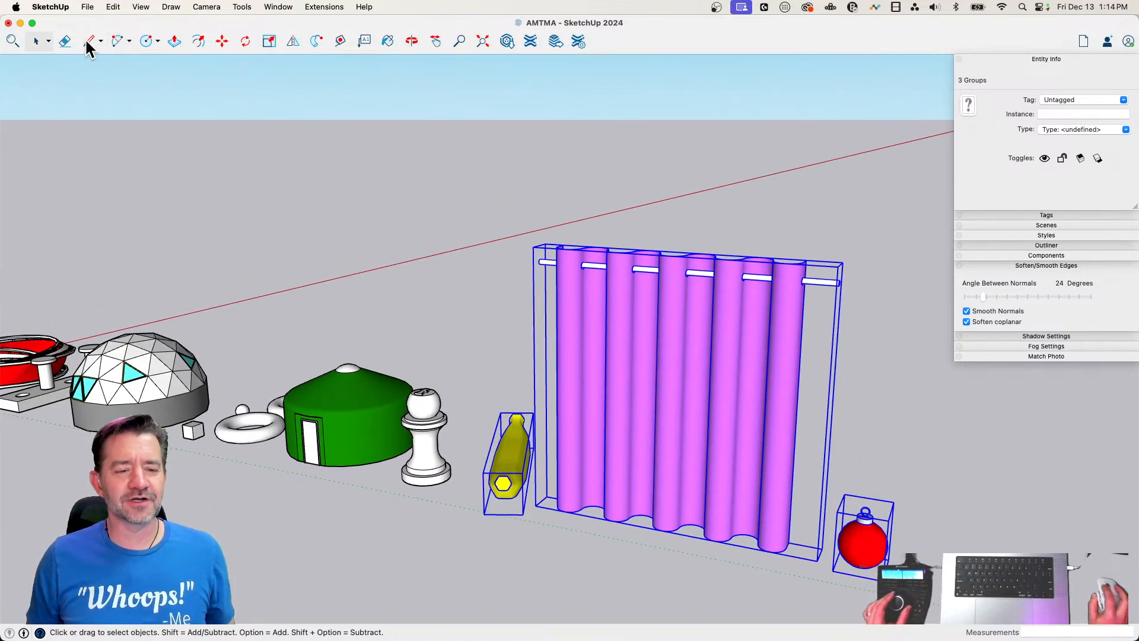
{"action": "left_click", "coordinate": [415, 382]}
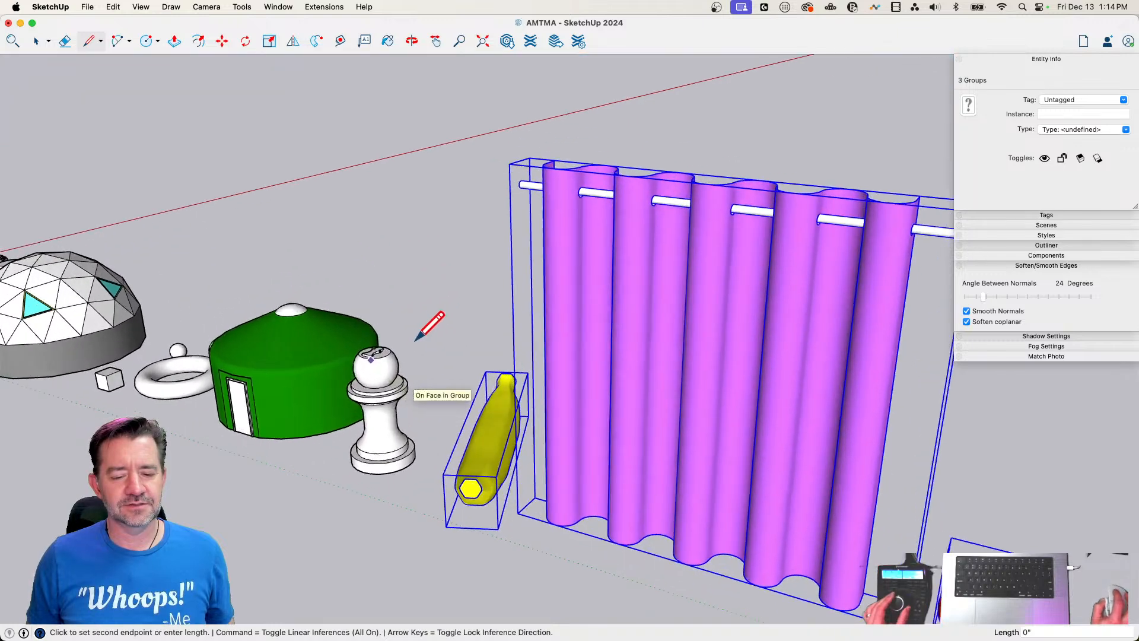
{"action": "key", "text": "space"}
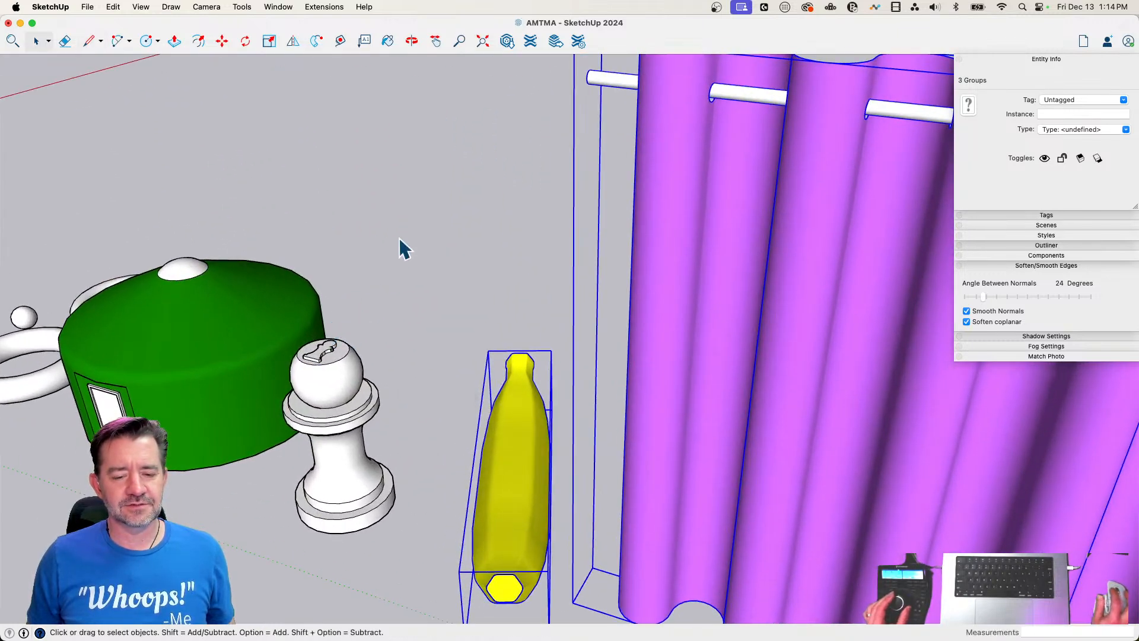
{"action": "left_click", "coordinate": [399, 244]}
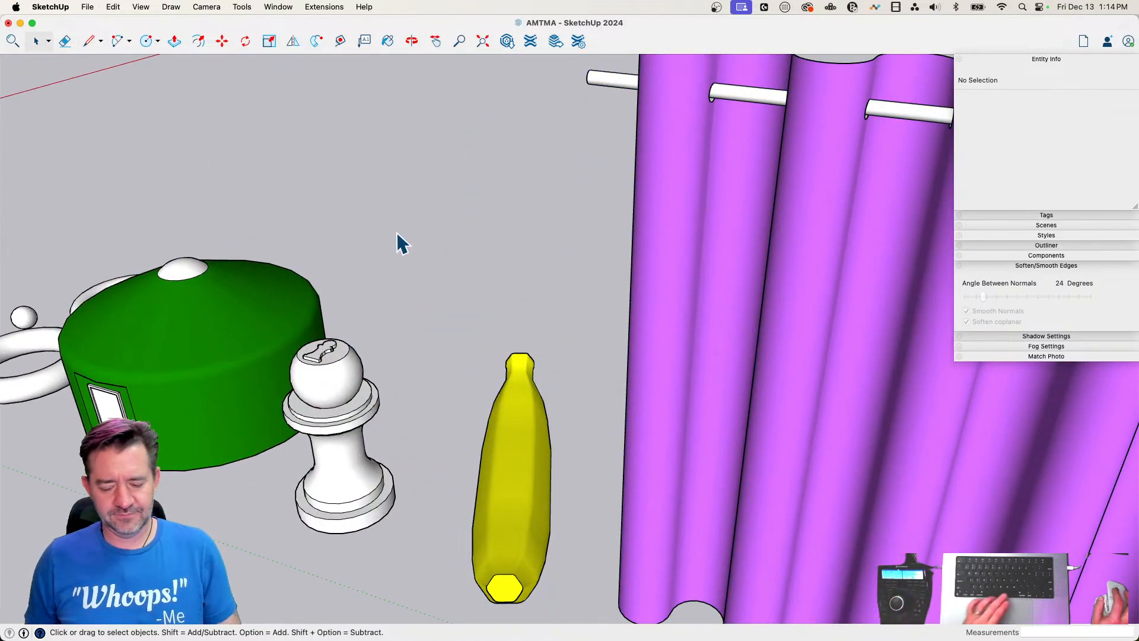
{"action": "key", "text": "m"}
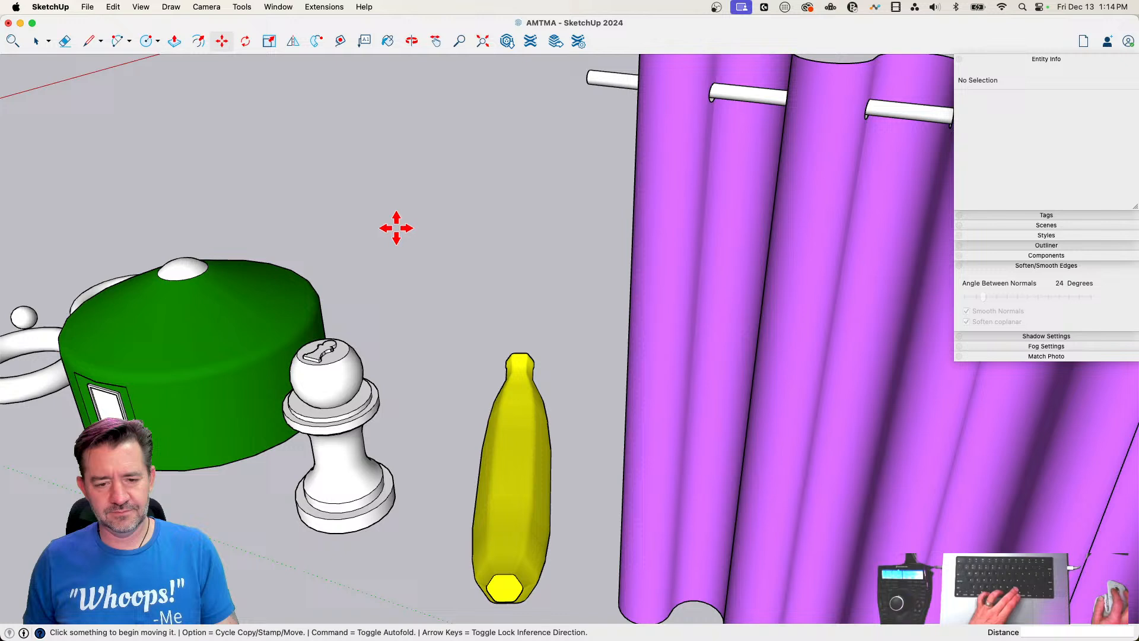
{"action": "key", "text": "space"}
{"action": "left_click", "coordinate": [521, 356]}
{"action": "key", "text": "m"}
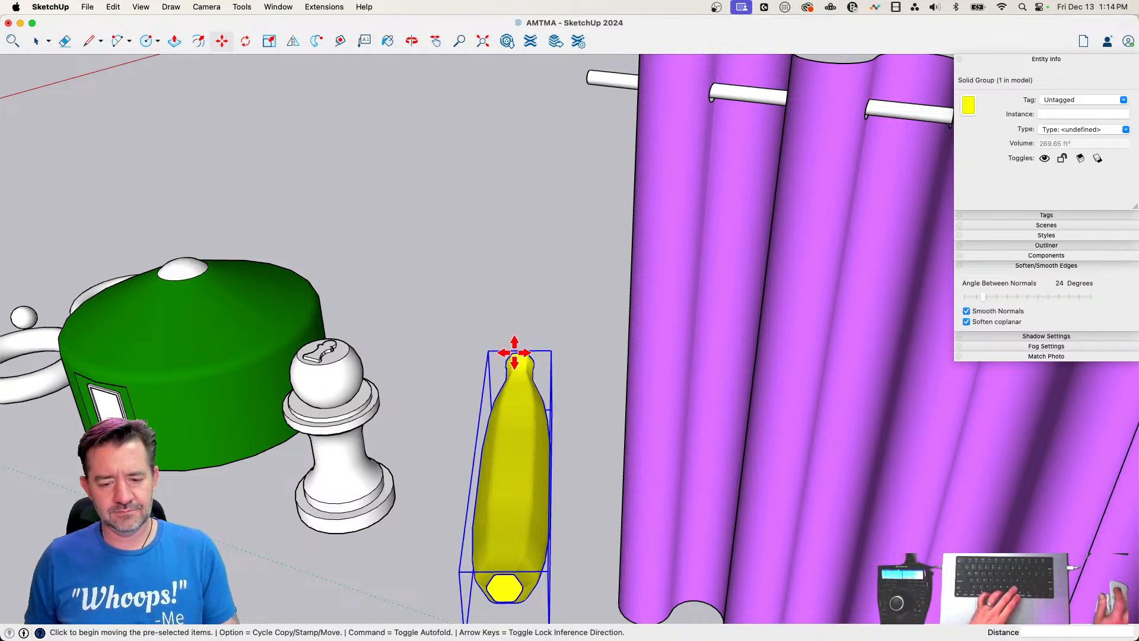
{"action": "key", "text": "a"}
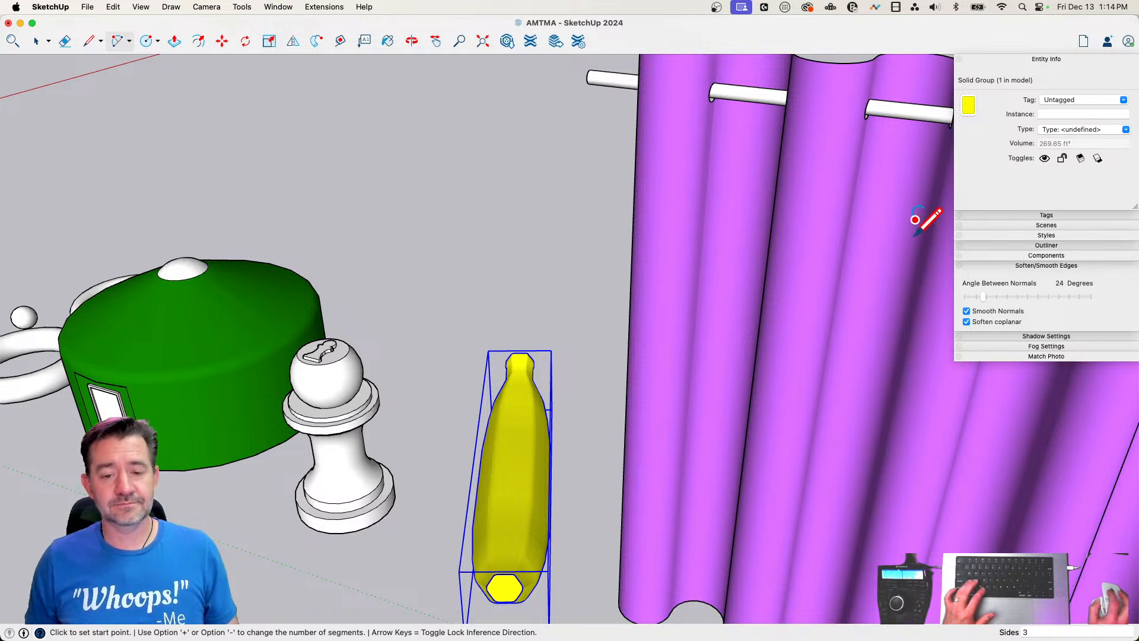
{"action": "key", "text": "space"}
{"action": "key", "text": "l"}
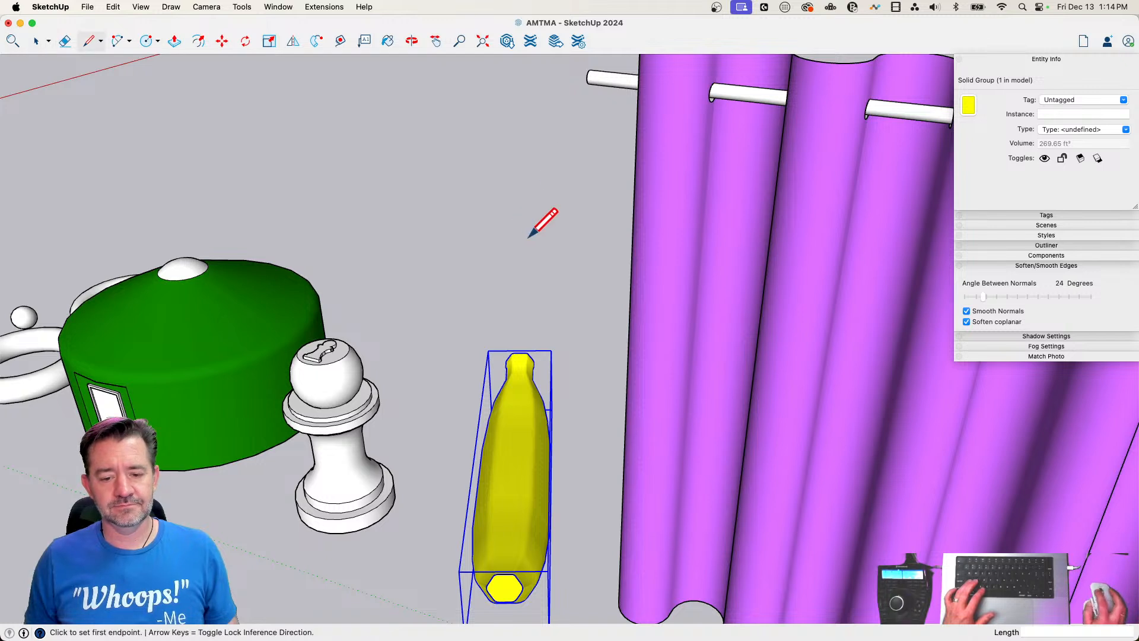
{"action": "left_click", "coordinate": [526, 354]}
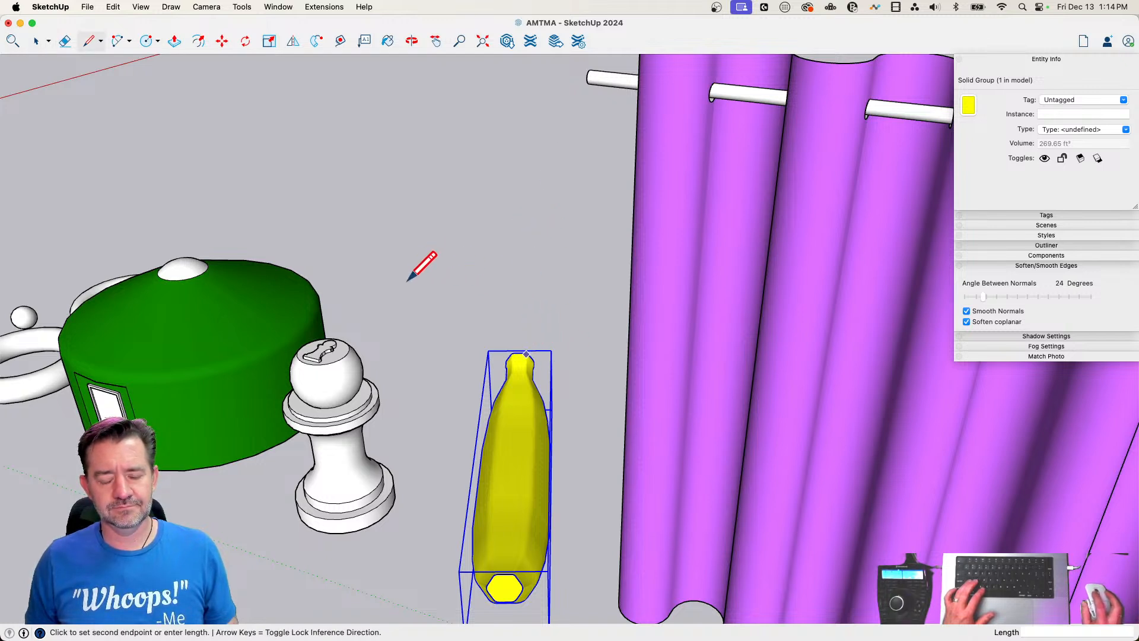
{"action": "key", "text": "q"}
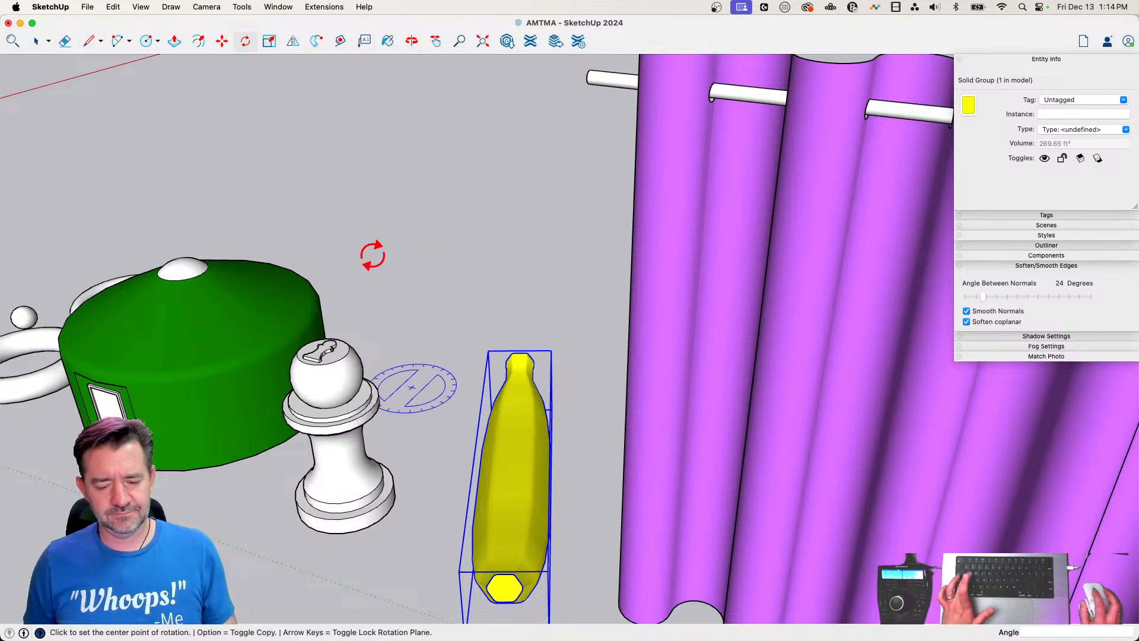
{"action": "key", "text": "space"}
{"action": "scroll", "coordinate": [475, 240], "scroll_direction": "down", "scroll_amount": 5}
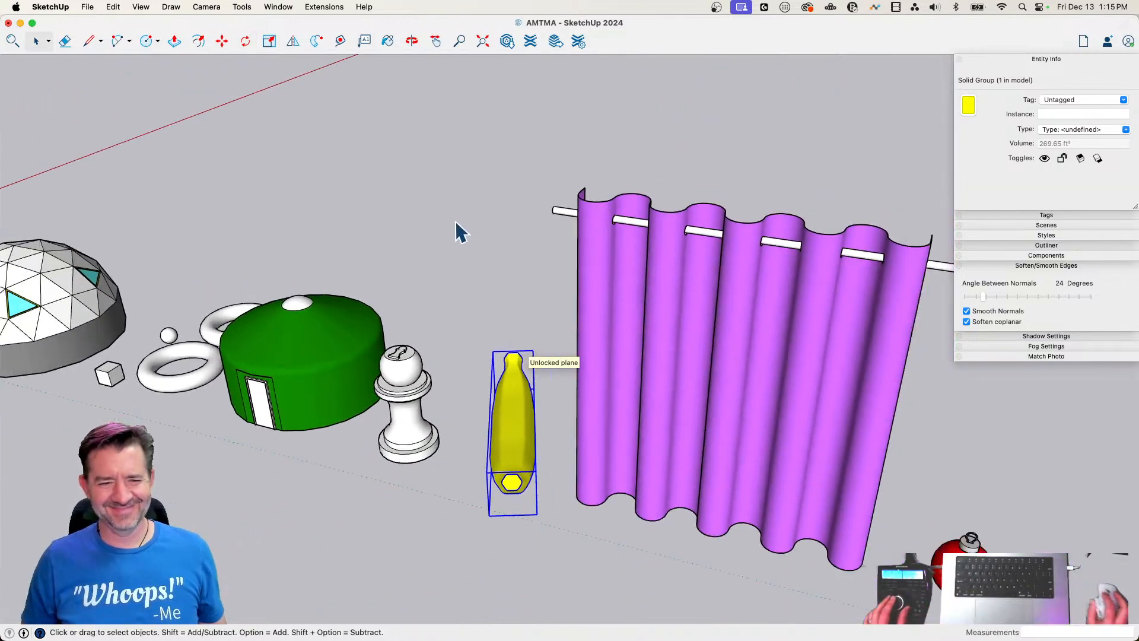
{"action": "left_click", "coordinate": [372, 158]}
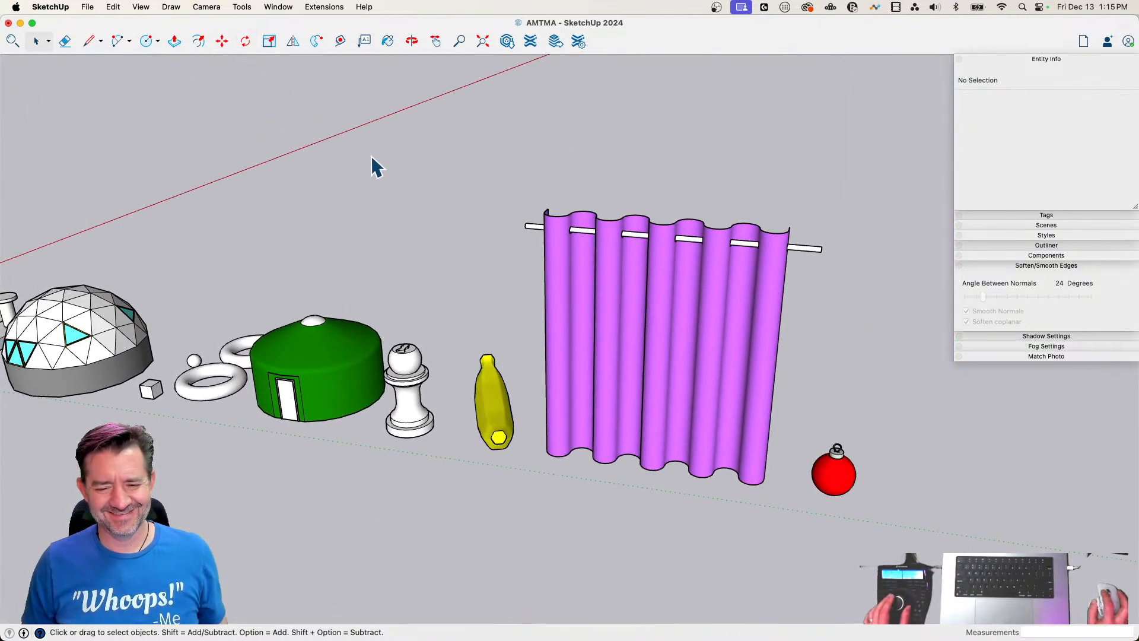
{"action": "left_click", "coordinate": [690, 430]}
{"action": "key", "text": "m"}
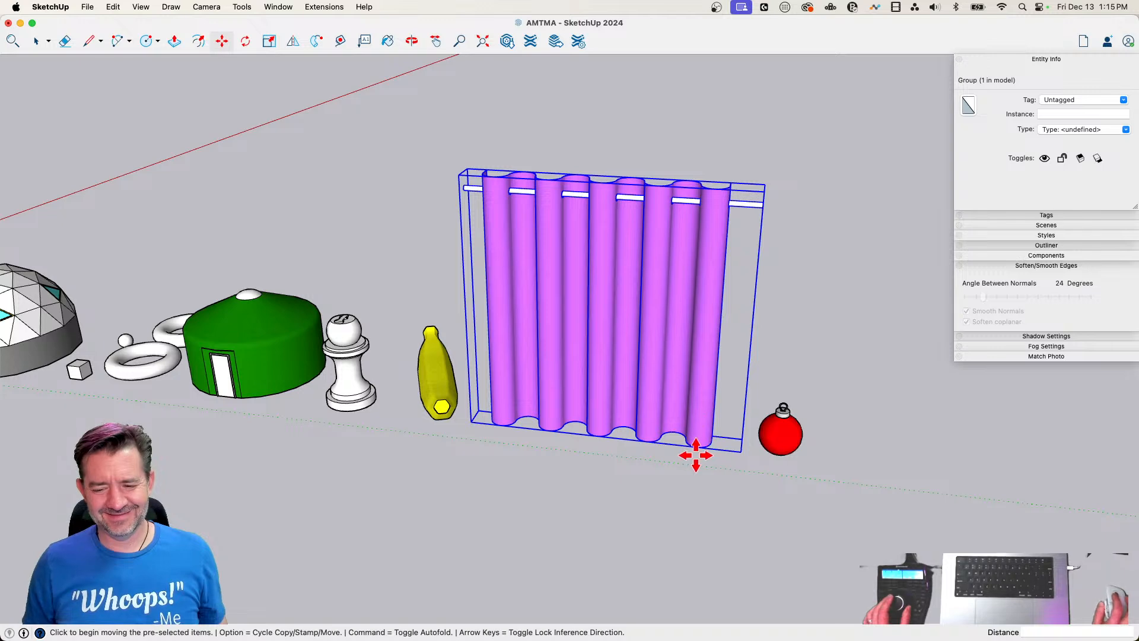
{"action": "key", "text": "l"}
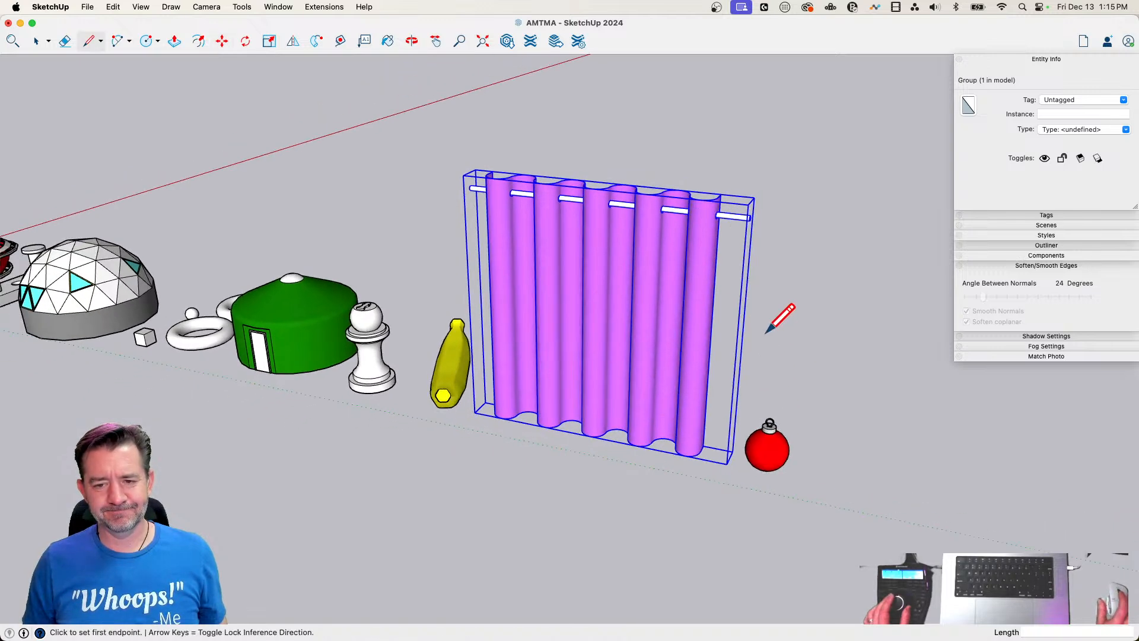
{"action": "key", "text": "space"}
{"action": "left_click", "coordinate": [764, 359]}
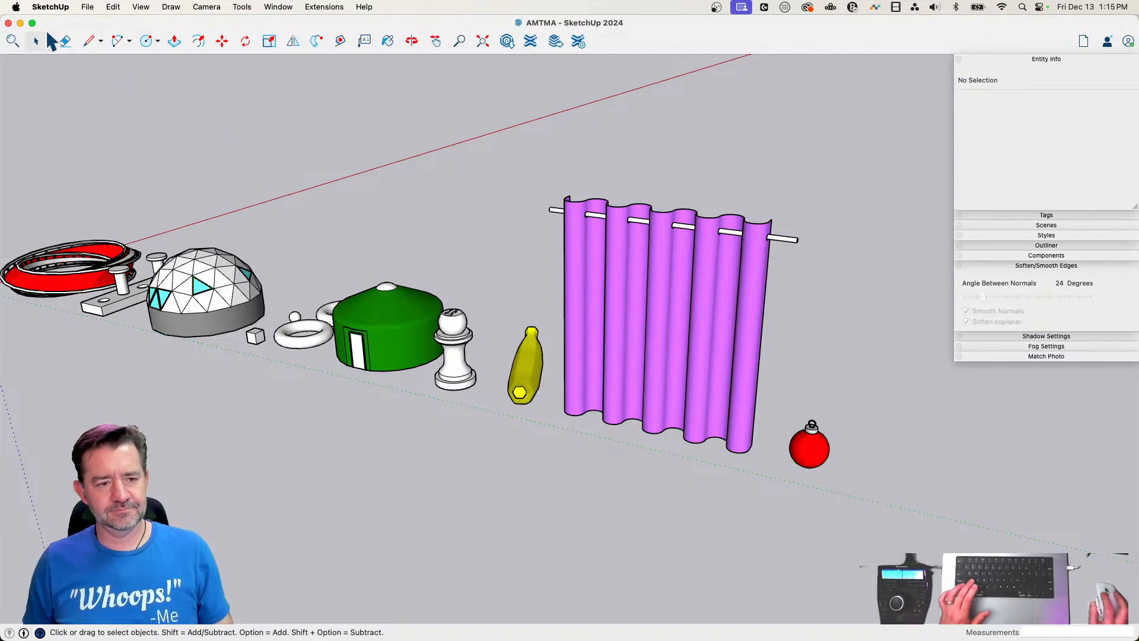
Close the AMTMA model, restart the program and reopen AMTMA from the recently used files
{"action": "left_click", "coordinate": [8, 24]}
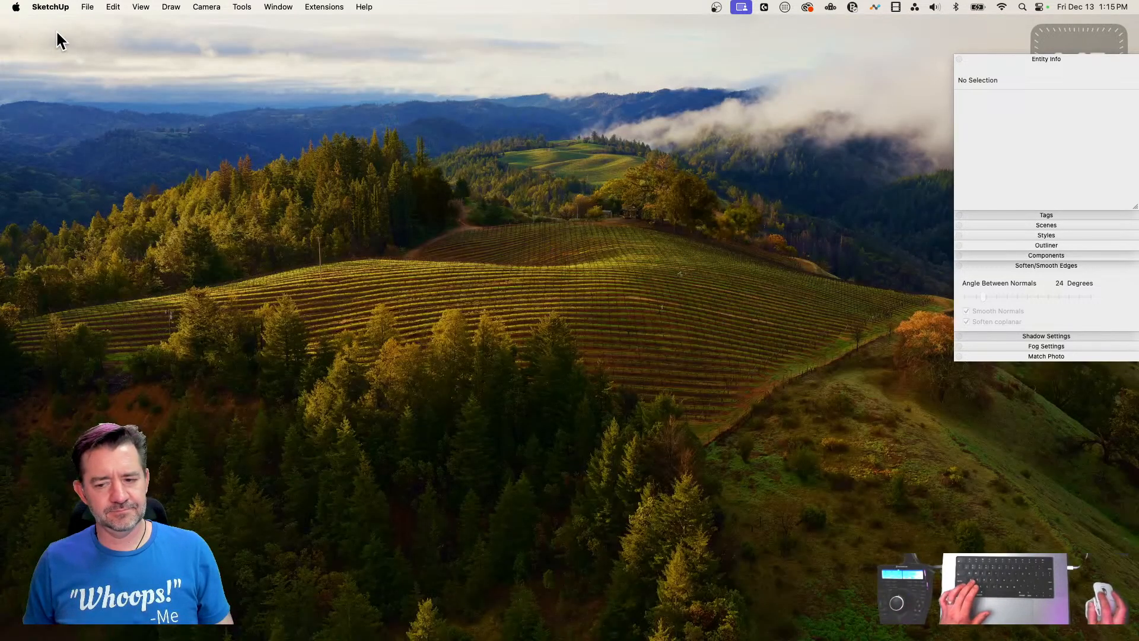
{"action": "key", "text": "super+q"}
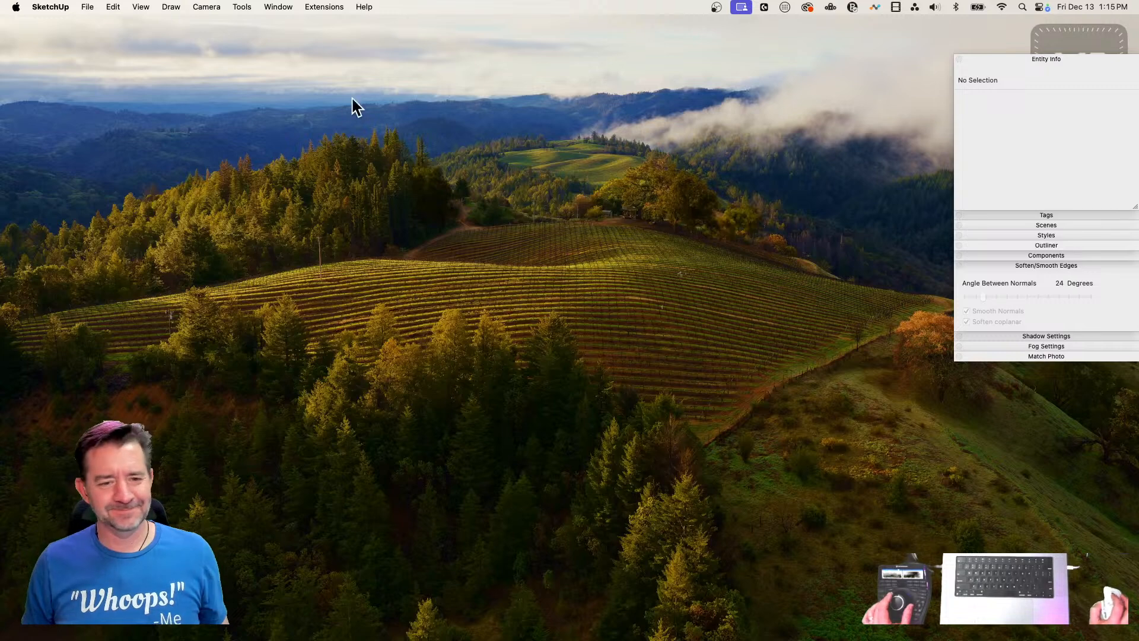
{"action": "left_click", "coordinate": [87, 8]}
{"action": "mouse_move", "coordinate": [119, 64]}
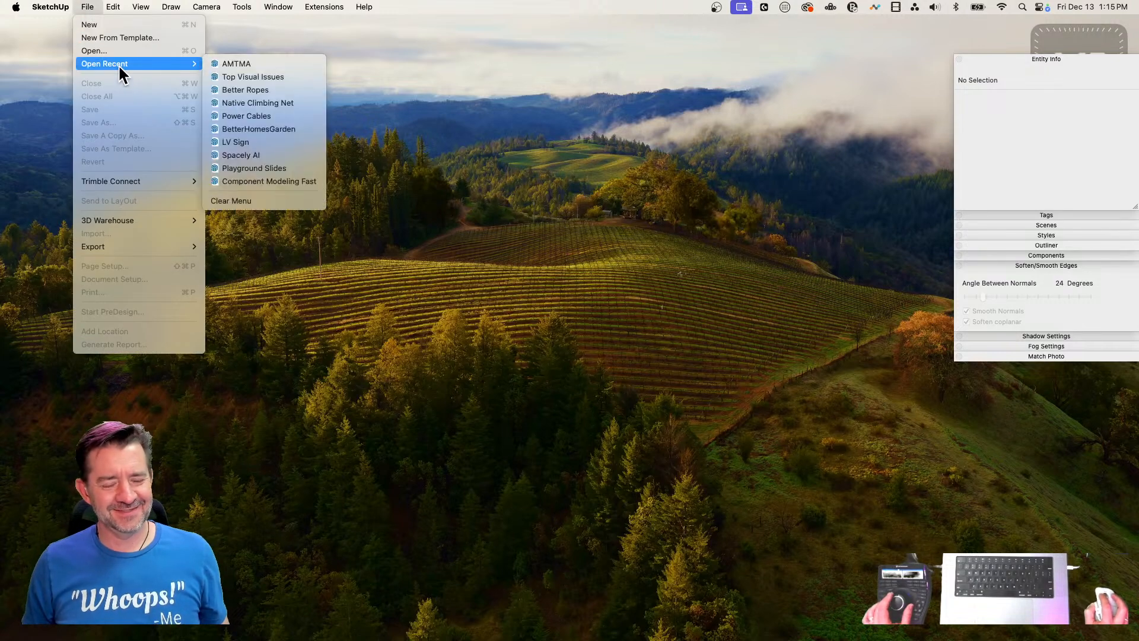
{"action": "left_click", "coordinate": [273, 64]}
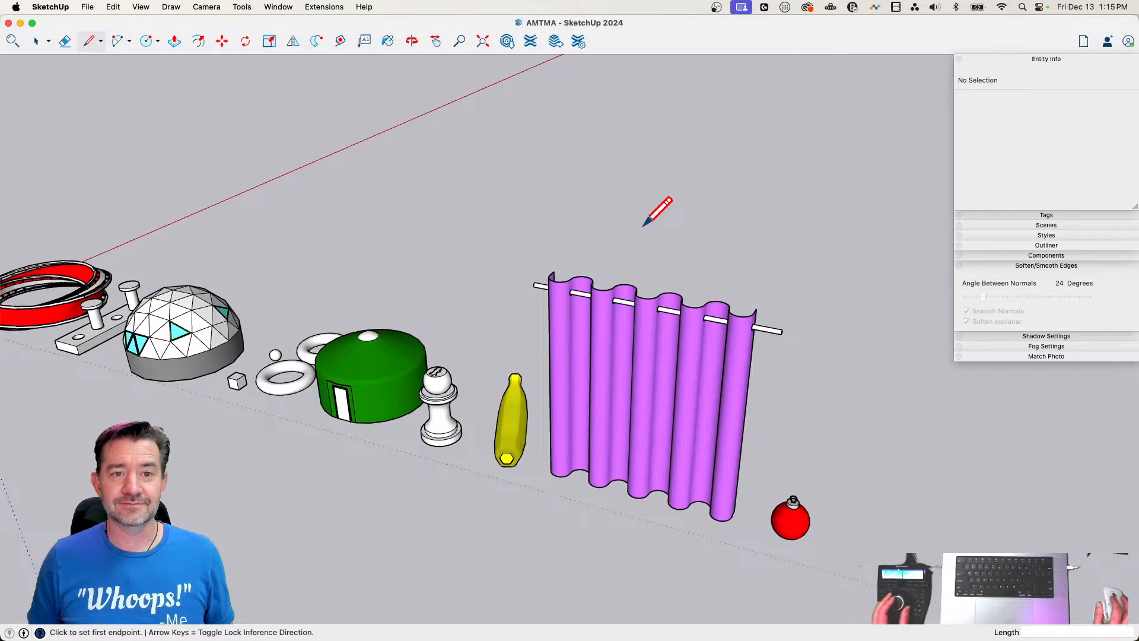
{"action": "key", "text": "e"}
{"action": "key", "text": "l"}
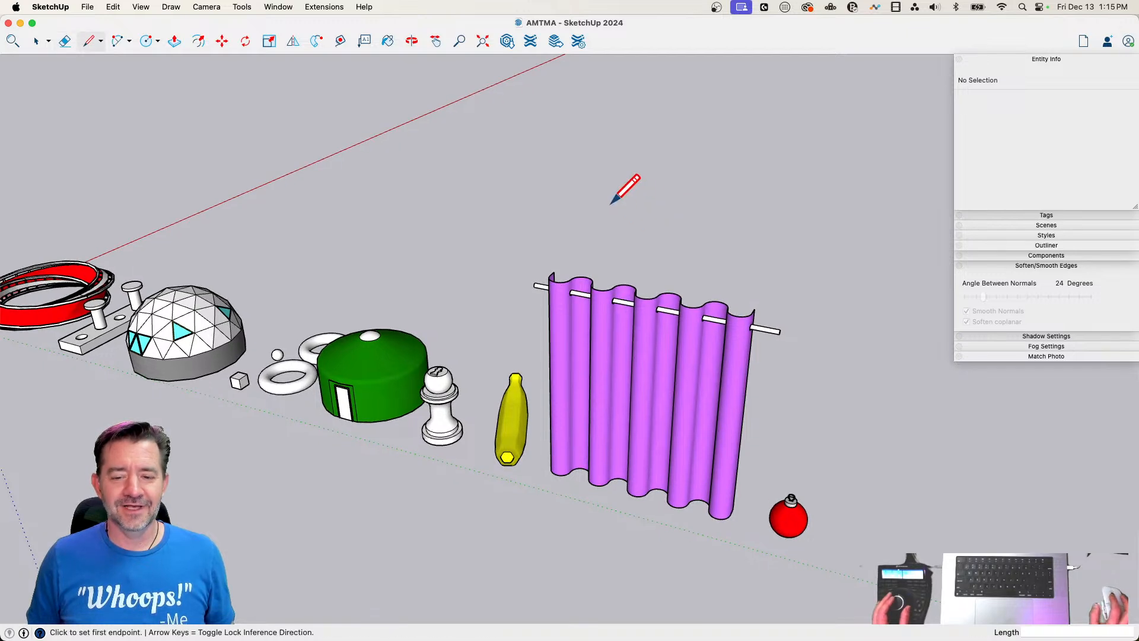
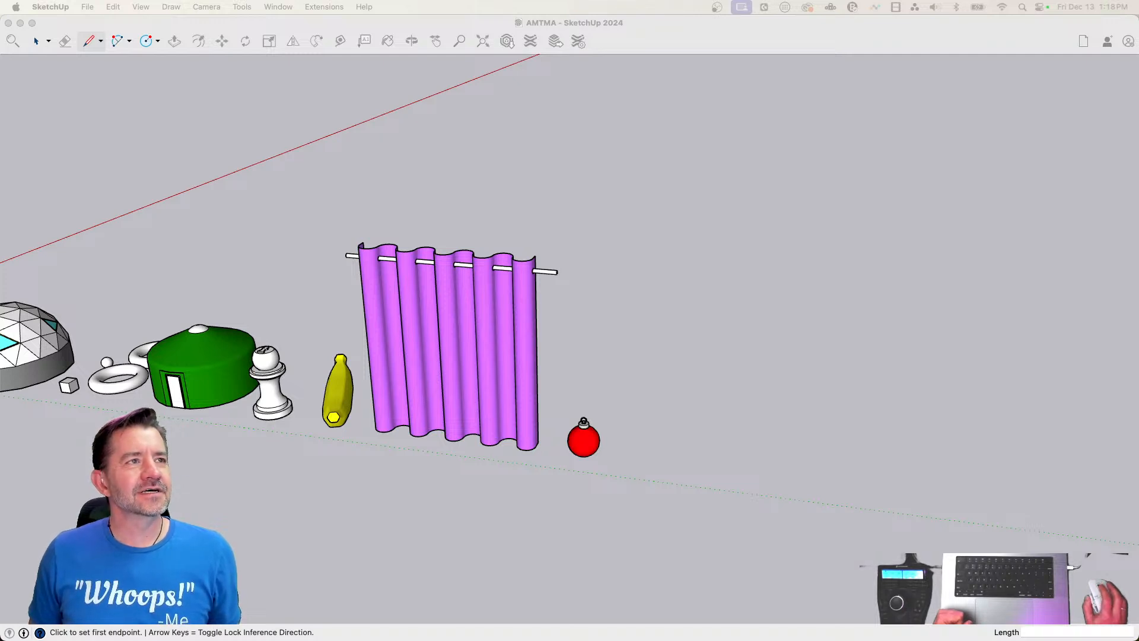
Draw a 24-sided circle about 4' 3" in radius on the ground beside the red ornament
{"action": "left_click", "coordinate": [632, 25]}
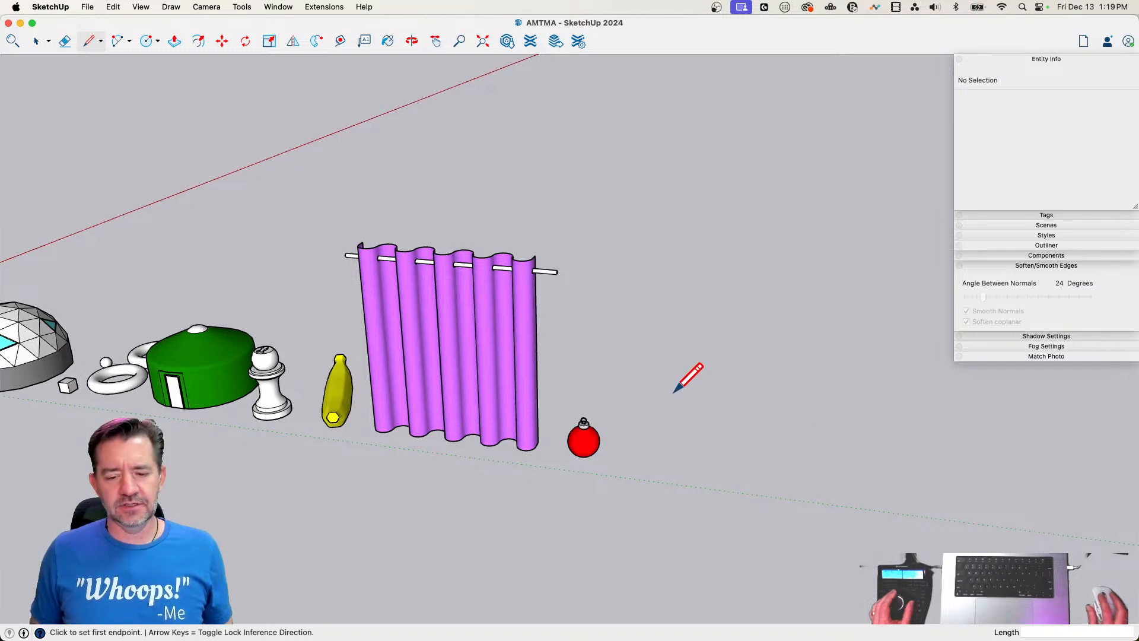
{"action": "key", "text": "space"}
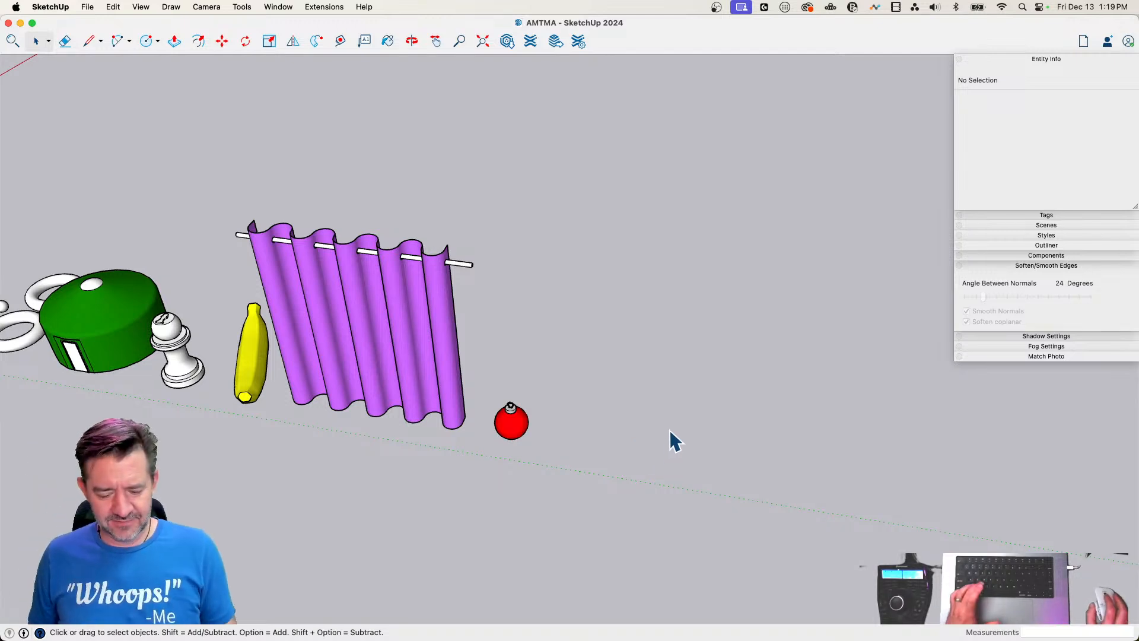
{"action": "key", "text": "c"}
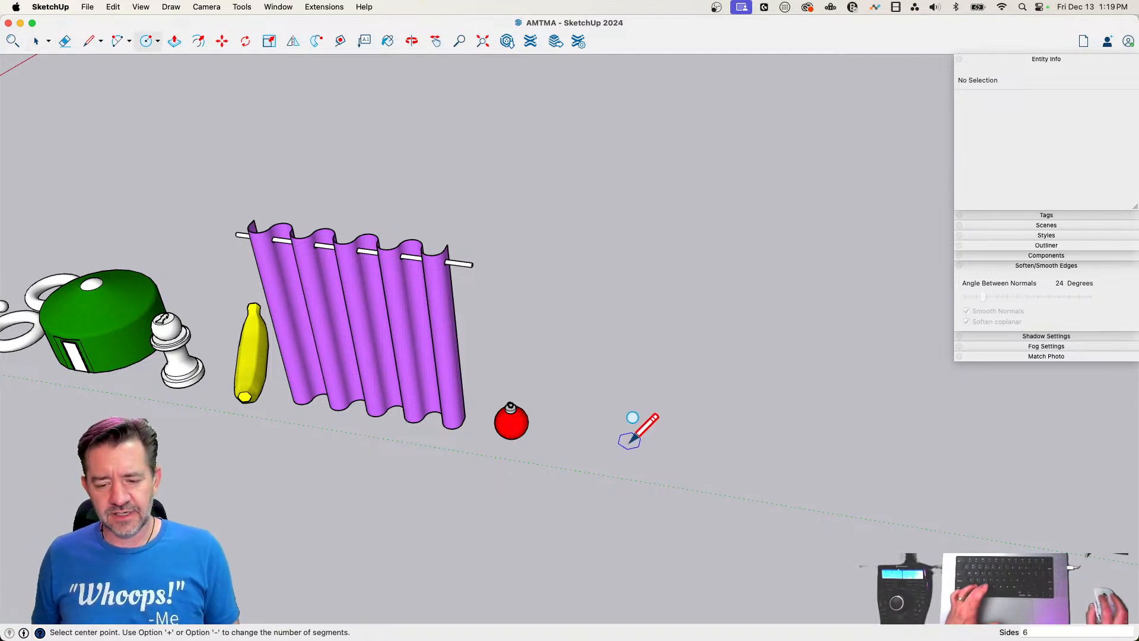
{"action": "type", "text": "24"}
{"action": "key", "text": "Return"}
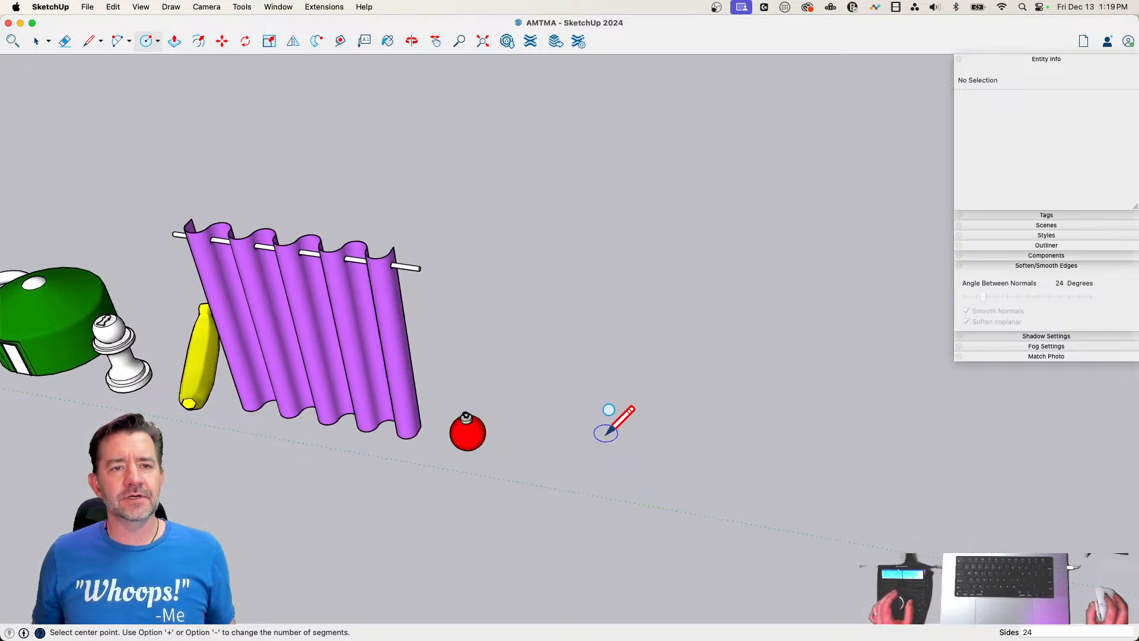
{"action": "left_click", "coordinate": [576, 508]}
{"action": "left_click", "coordinate": [614, 504]}
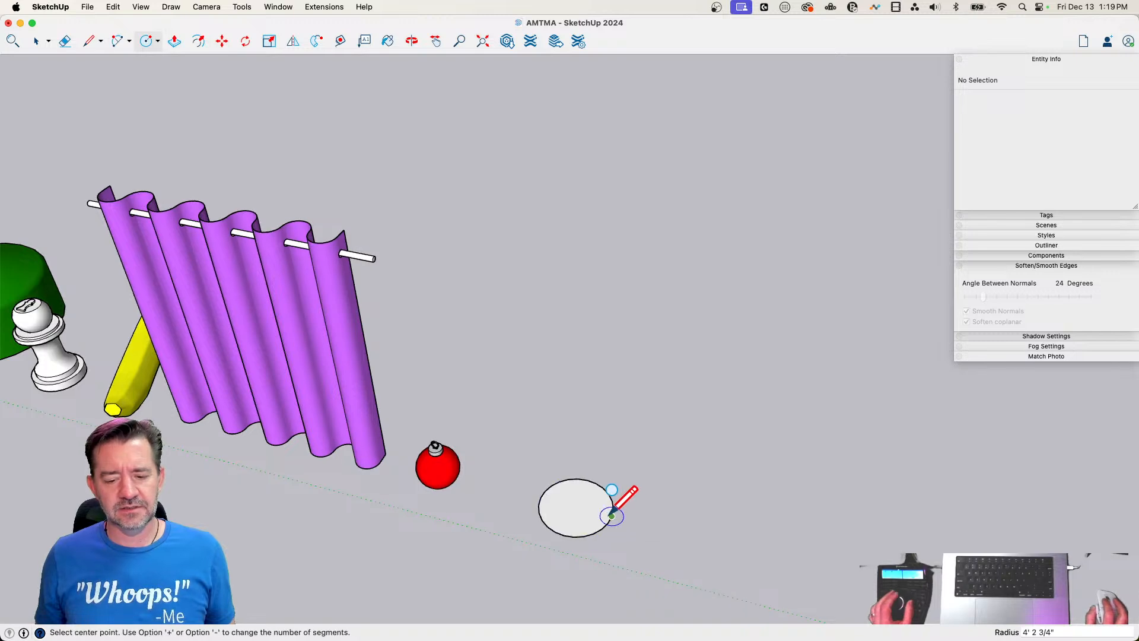
Extrude the circle upward about 5' 11" into a cylinder with Push/Pull
{"action": "key", "text": "space"}
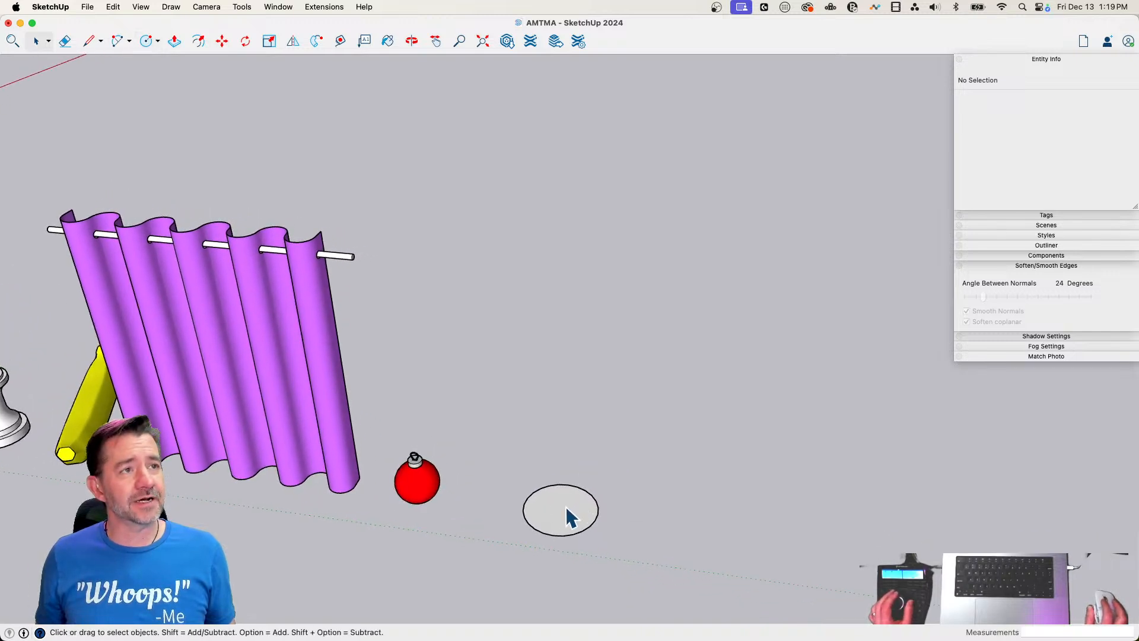
{"action": "key", "text": "p"}
{"action": "left_click", "coordinate": [555, 481]}
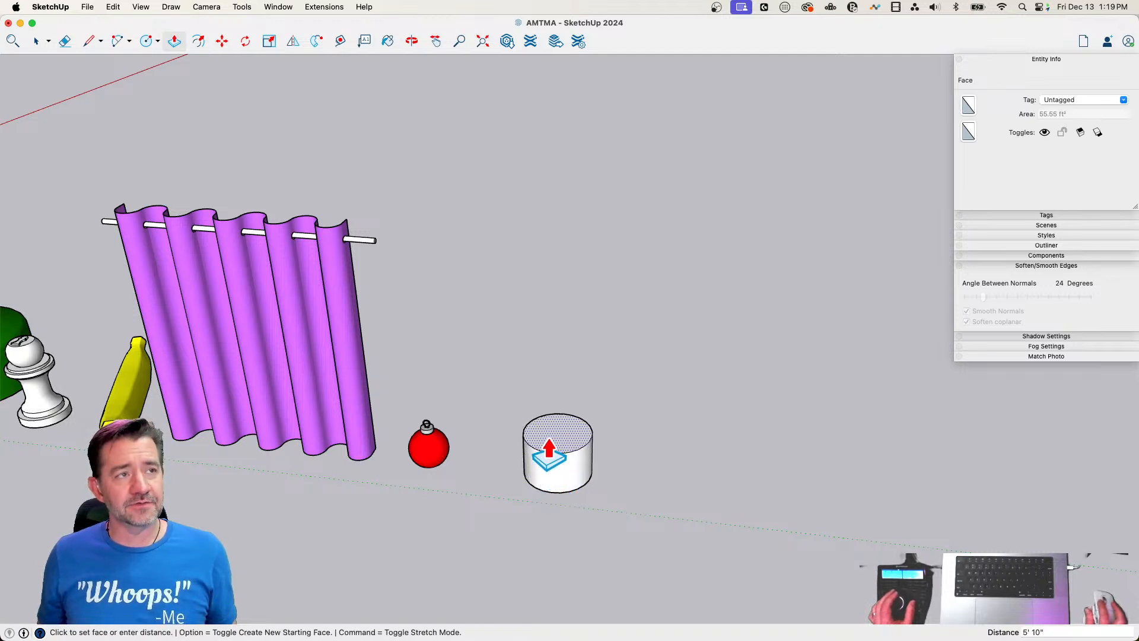
{"action": "left_click", "coordinate": [549, 454]}
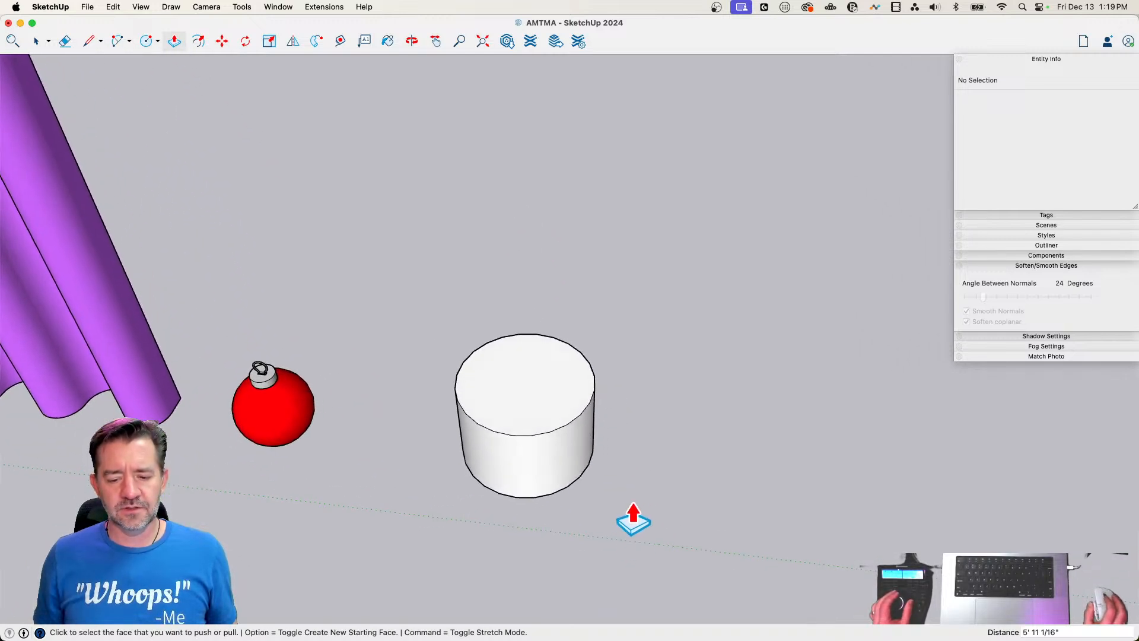
Select the entire cylinder and make it a group
{"action": "key", "text": "l"}
{"action": "key", "text": "space"}
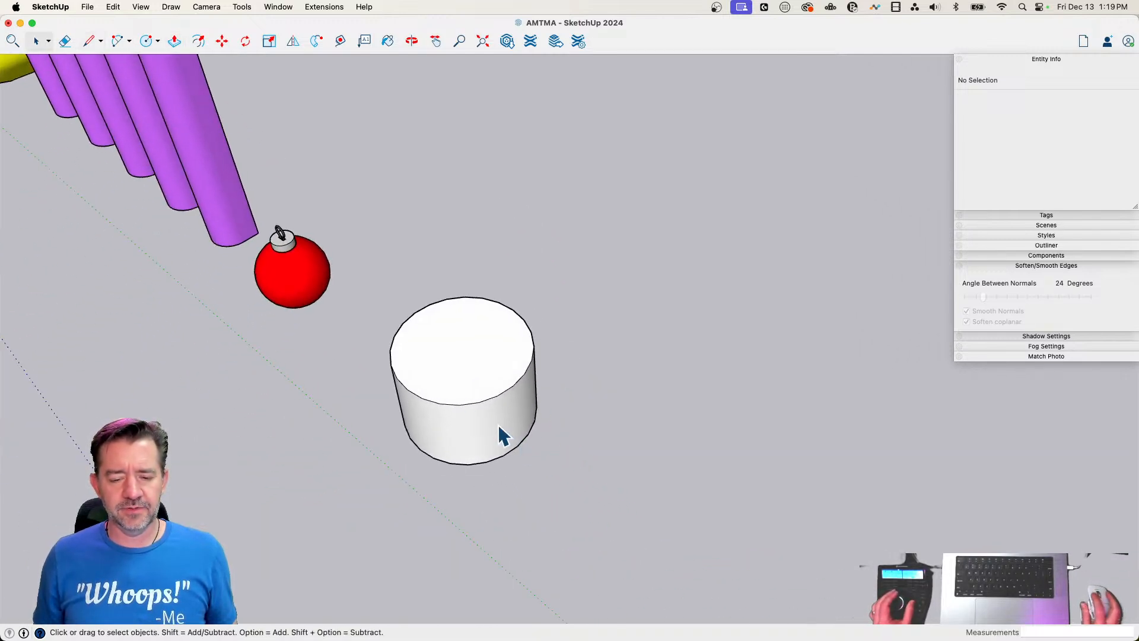
{"action": "double_click", "coordinate": [498, 425]}
{"action": "right_click", "coordinate": [500, 427]}
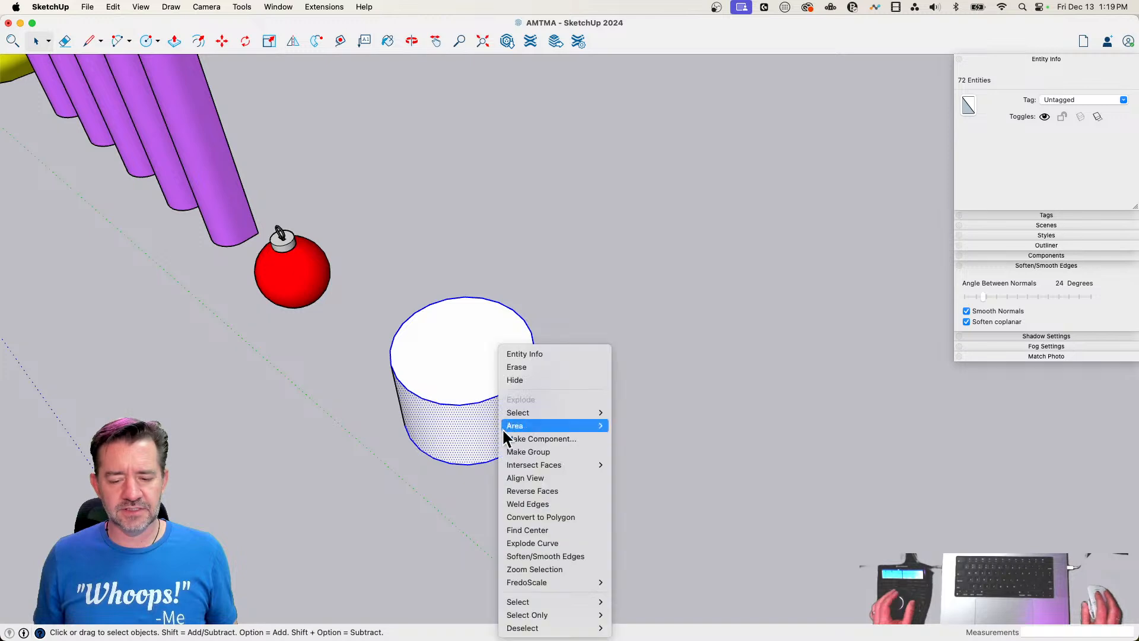
{"action": "left_click", "coordinate": [536, 452]}
Draw a line about 2' 11" long outward along the green axis from a vertex on the cylinder's base edge
{"action": "key", "text": "l"}
{"action": "left_click", "coordinate": [503, 458]}
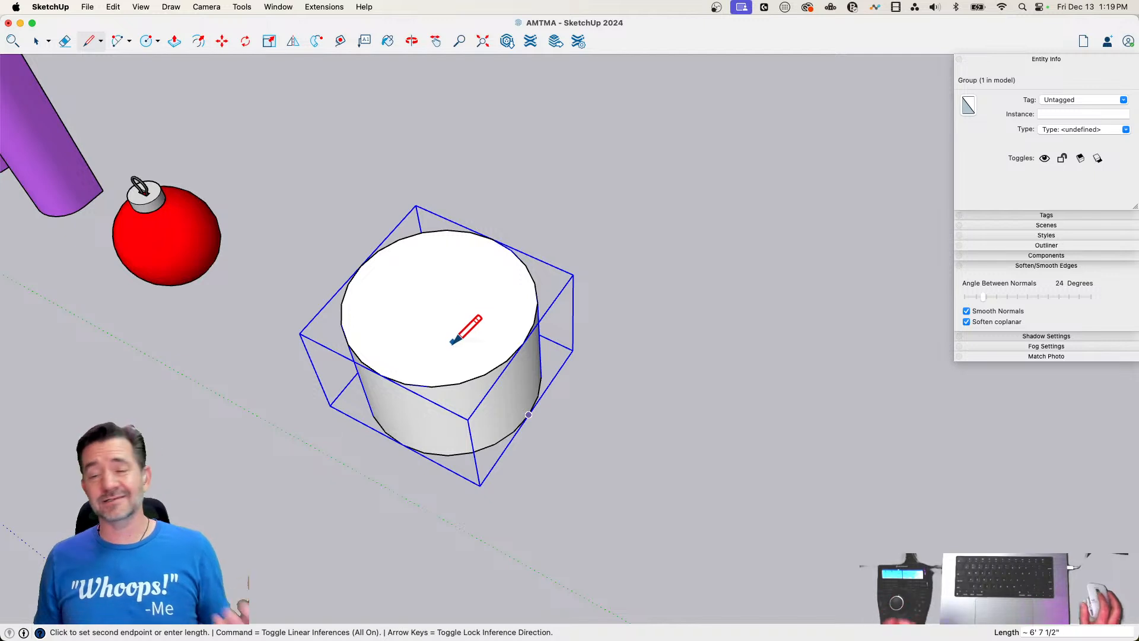
{"action": "left_click", "coordinate": [584, 440]}
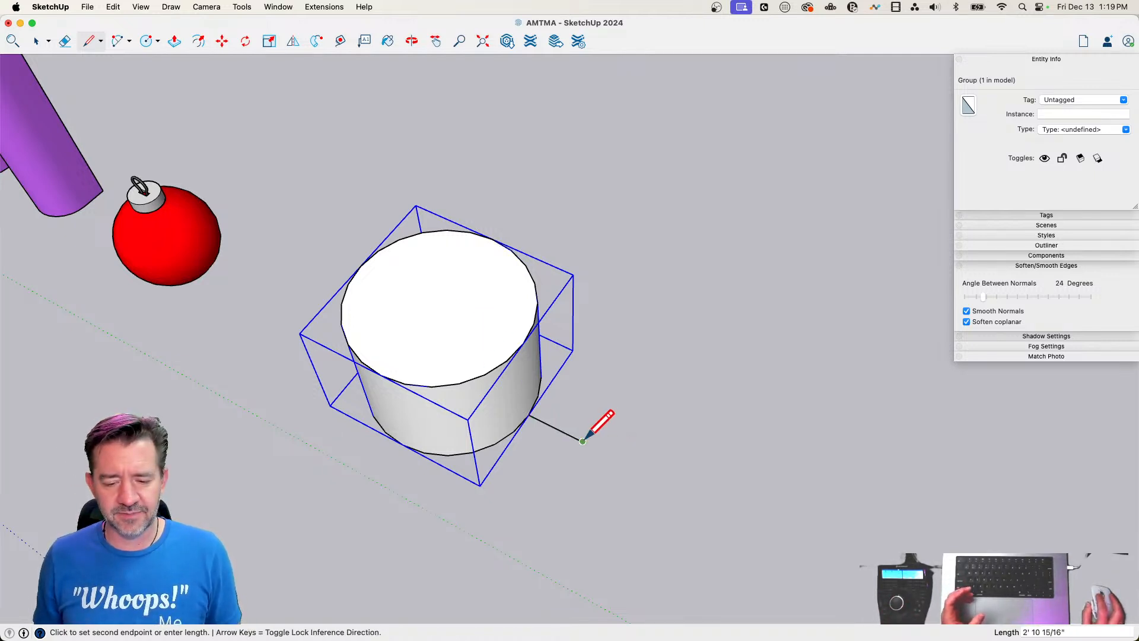
{"action": "left_click", "coordinate": [514, 431]}
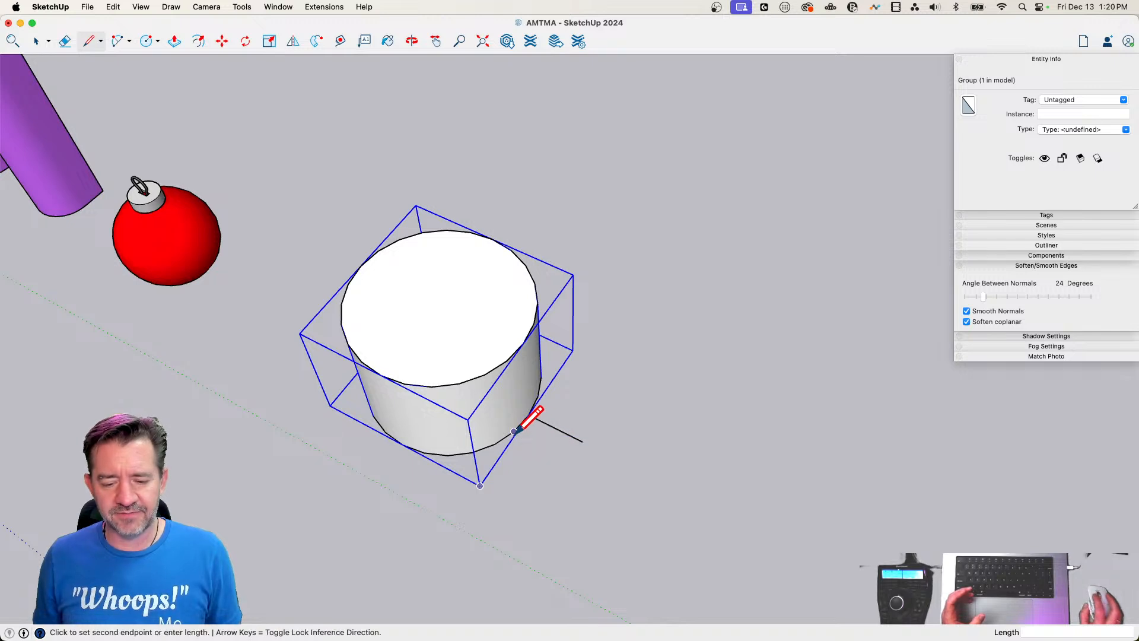
{"action": "key", "text": "Escape"}
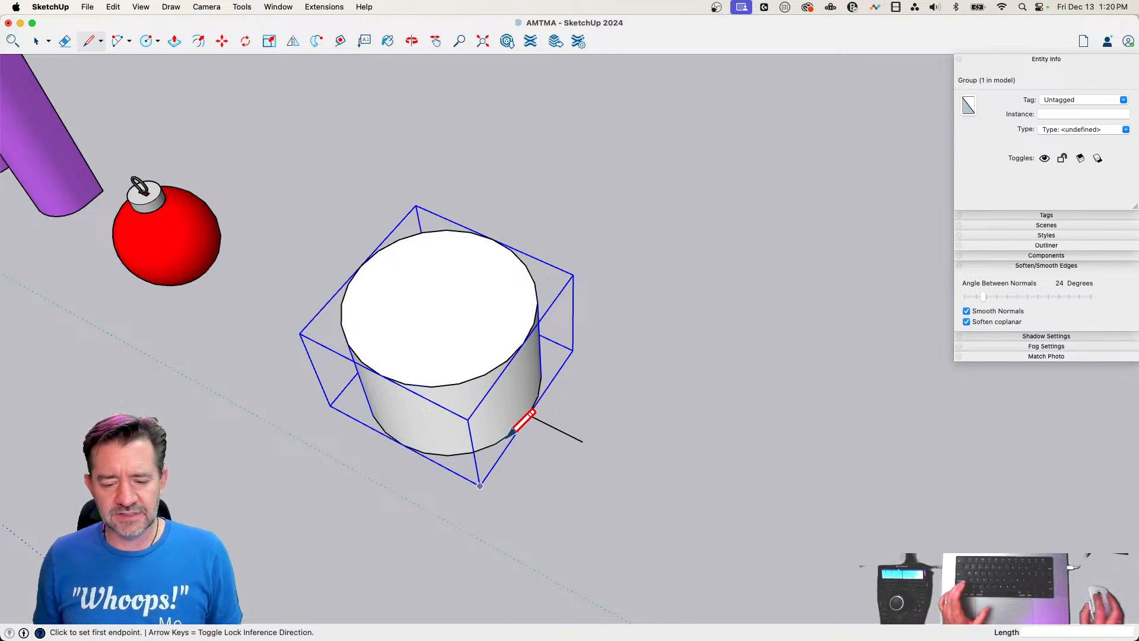
Draw two matching parallel lines from the neighbouring base vertices and join the outer ends with a straight edge
{"action": "scroll", "coordinate": [502, 440], "scroll_direction": "up", "scroll_amount": 3}
{"action": "left_click", "coordinate": [505, 439]}
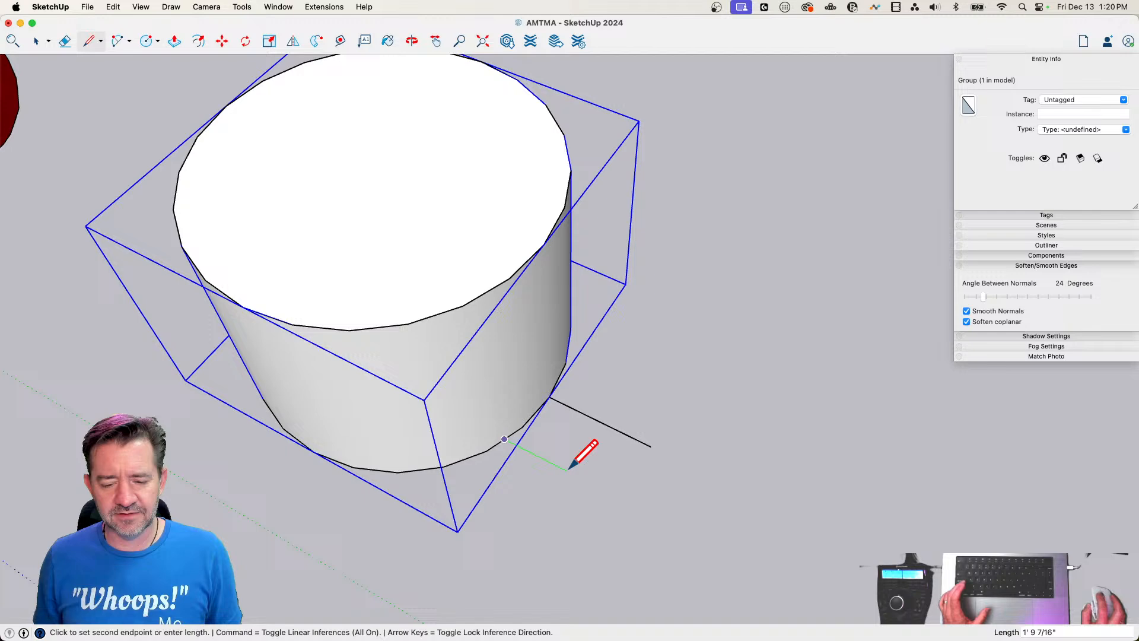
{"action": "left_click", "coordinate": [620, 498]}
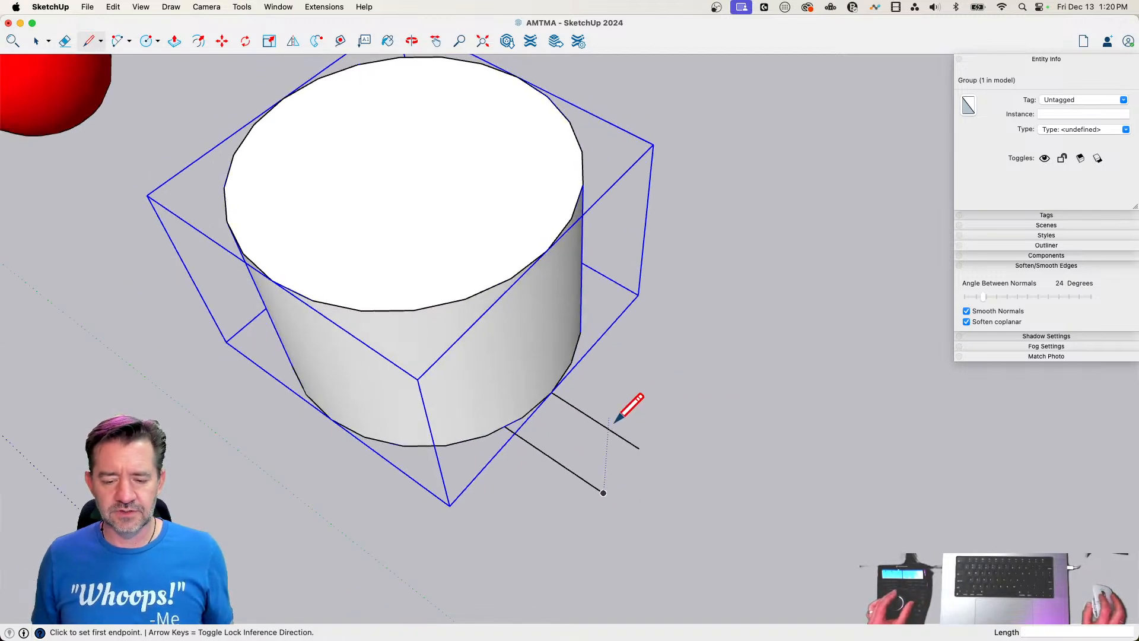
{"action": "left_click", "coordinate": [579, 352]}
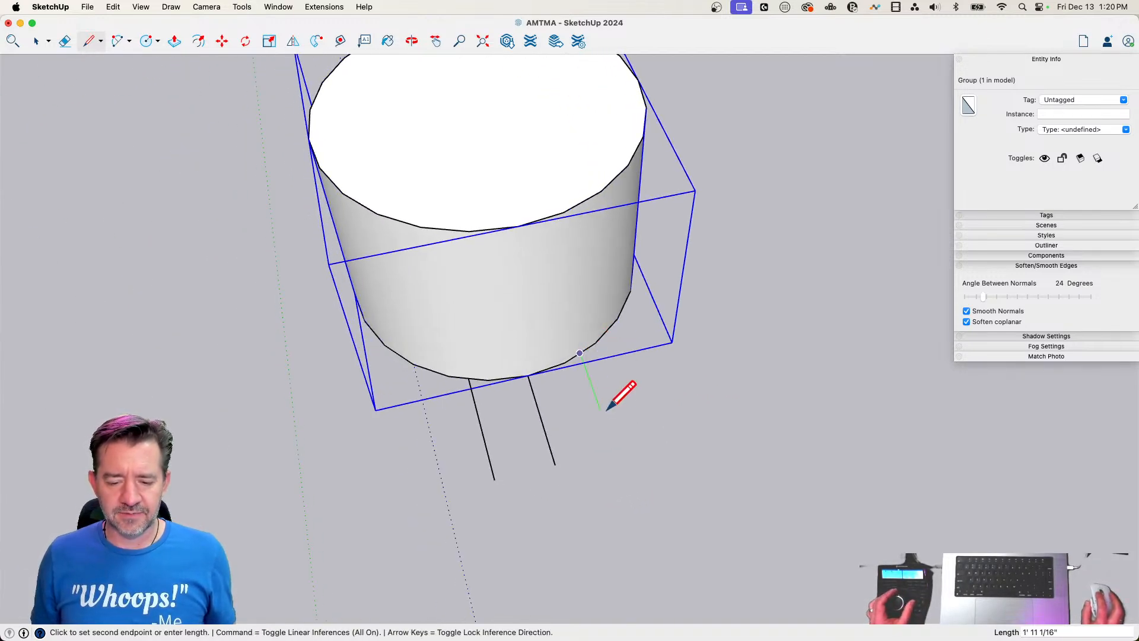
{"action": "left_click", "coordinate": [614, 450]}
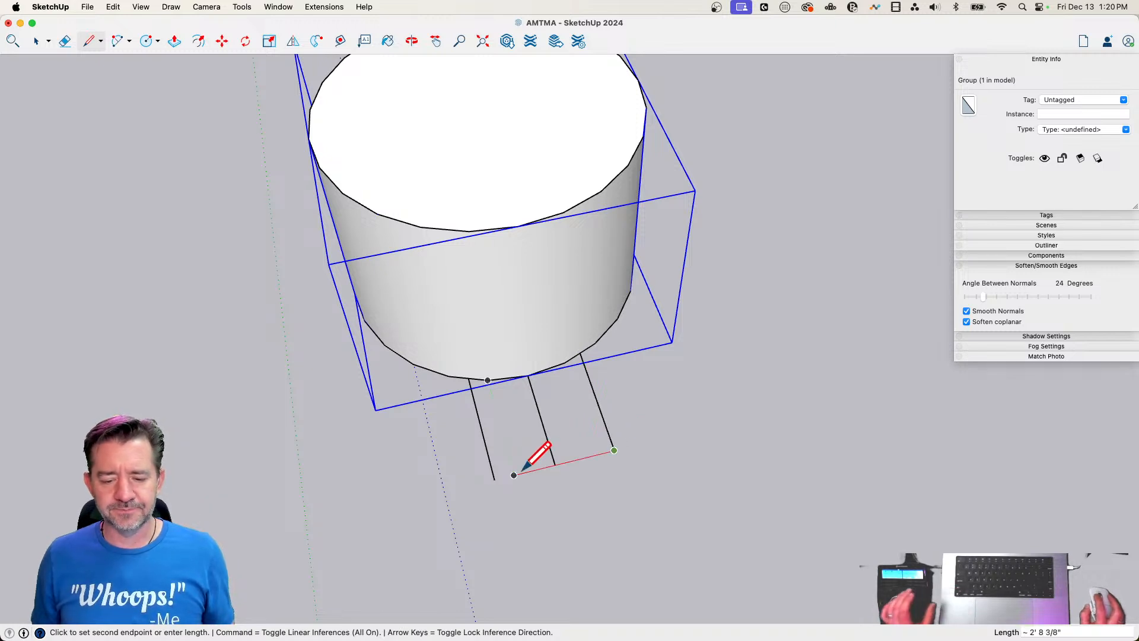
{"action": "left_click", "coordinate": [494, 479]}
{"action": "key", "text": "space"}
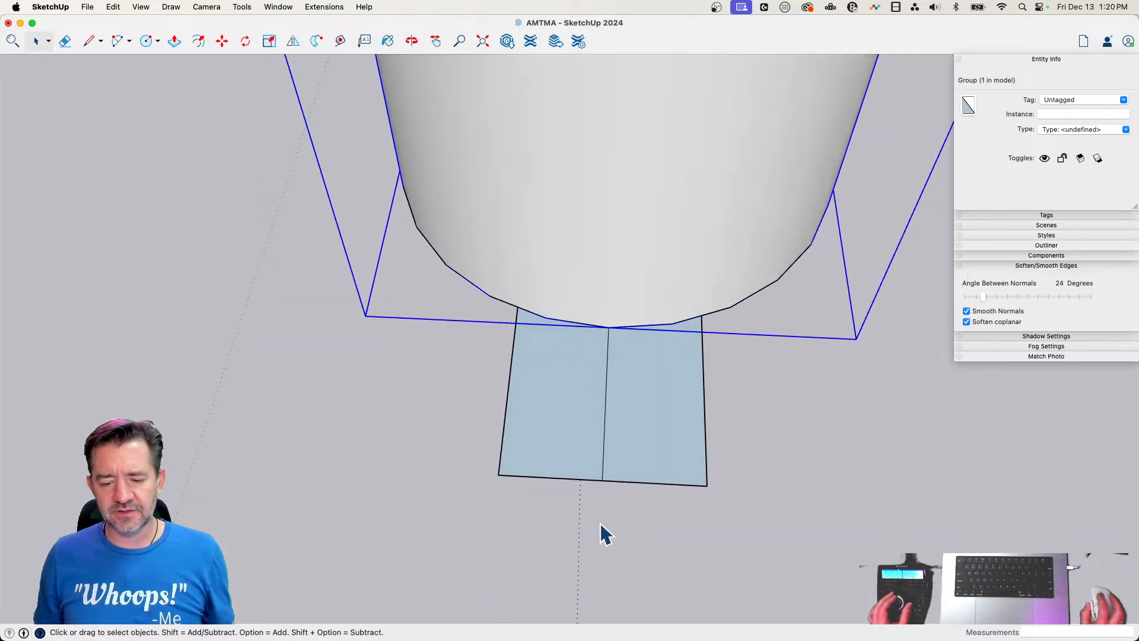
Draw a circle about 1' 7" in radius centred on the outer edge's midpoint, then erase the inner edges to leave one rounded tab face
{"action": "key", "text": "c"}
{"action": "left_click", "coordinate": [602, 476]}
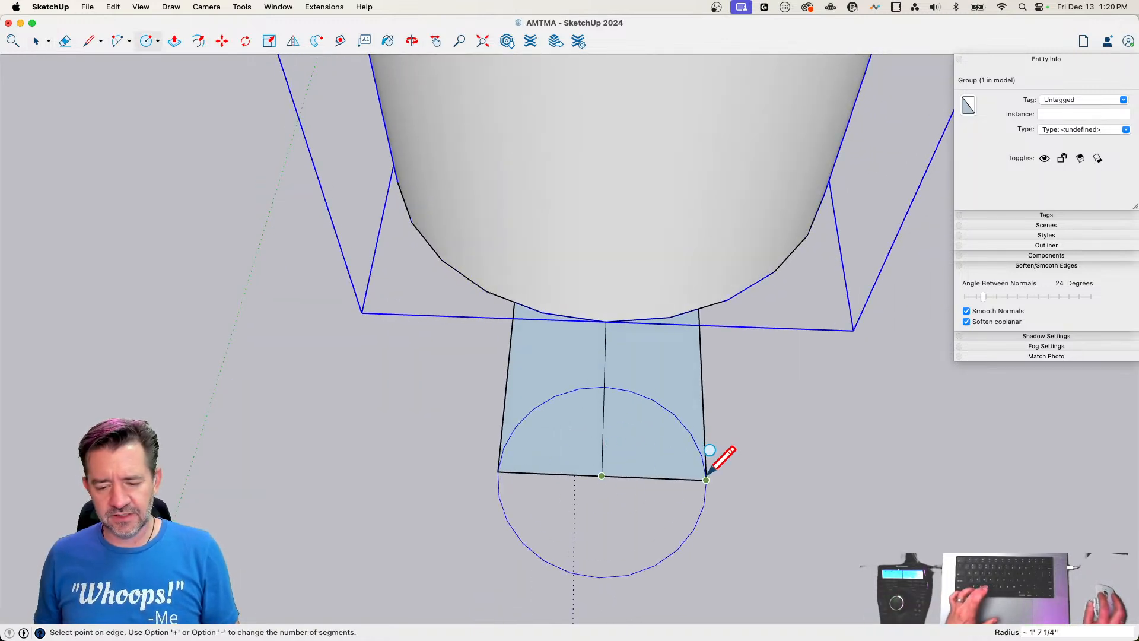
{"action": "left_click", "coordinate": [706, 479]}
{"action": "key", "text": "e"}
{"action": "left_click_drag", "start_coordinate": [599, 393], "coordinate": [633, 473]}
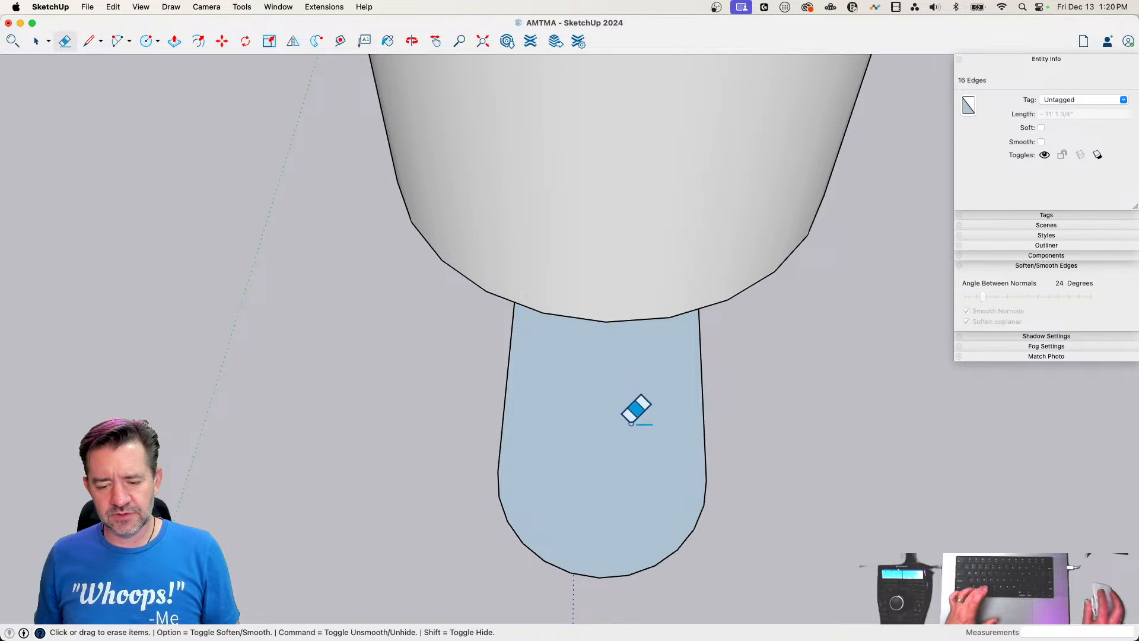
{"action": "key", "text": "space"}
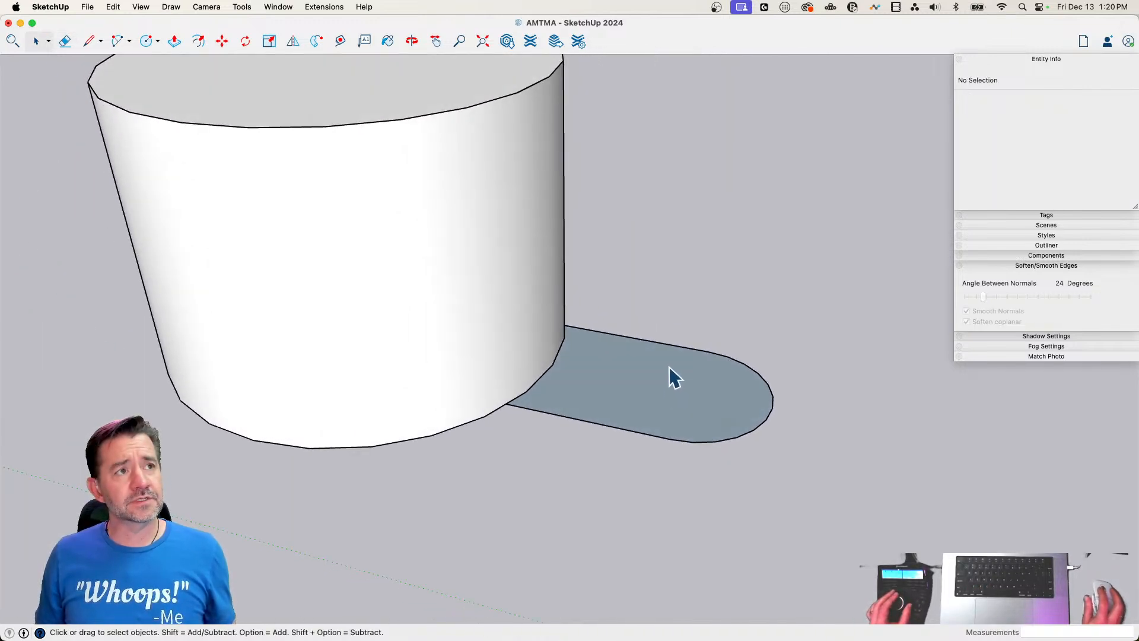
Extrude the rounded tab face upward to about half the cylinder's height
{"action": "key", "text": "p"}
{"action": "left_click", "coordinate": [669, 392]}
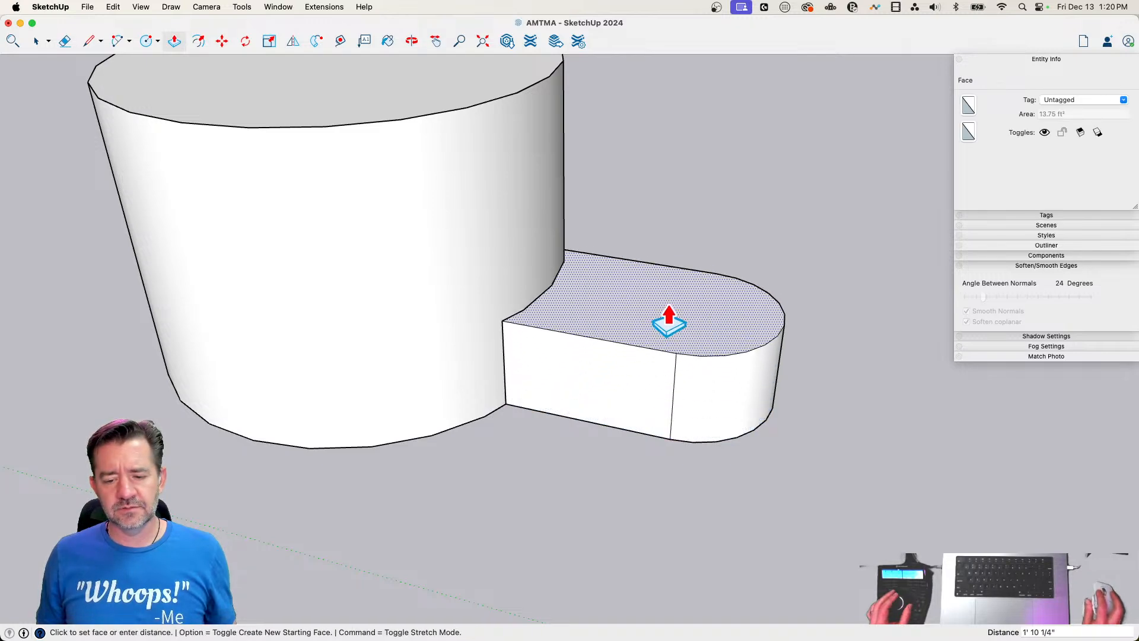
{"action": "left_click", "coordinate": [666, 277]}
{"action": "key", "text": "space"}
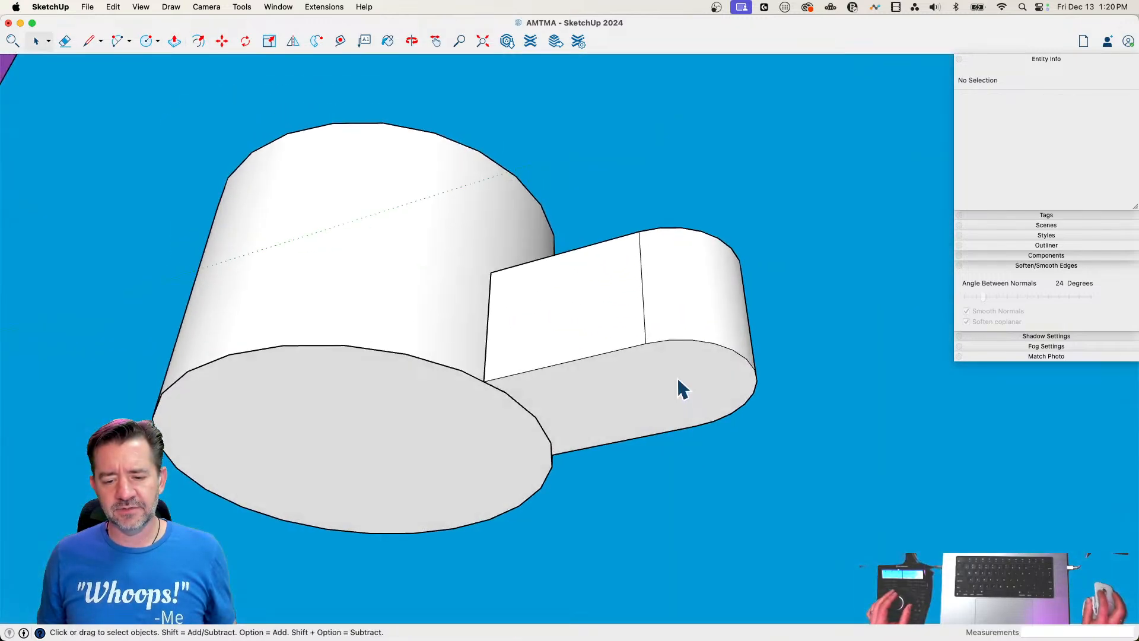
Try to move the tab's bottom face inward toward the cylinder
{"action": "left_click", "coordinate": [678, 380]}
{"action": "key", "text": "m"}
{"action": "left_click", "coordinate": [824, 478]}
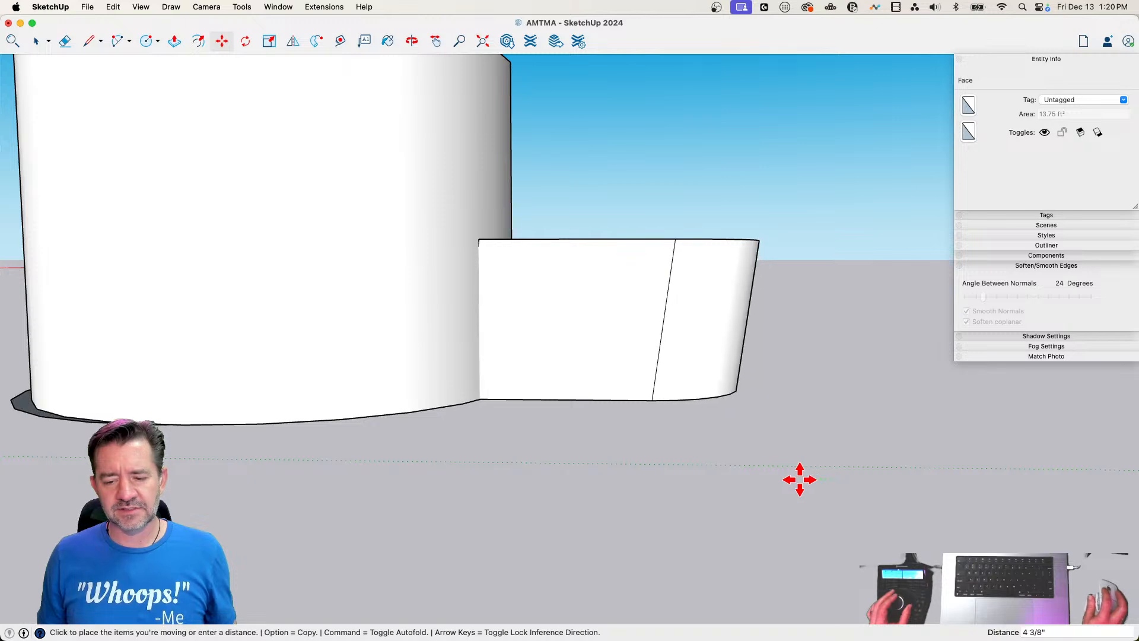
{"action": "left_click", "coordinate": [762, 477]}
{"action": "key", "text": "space"}
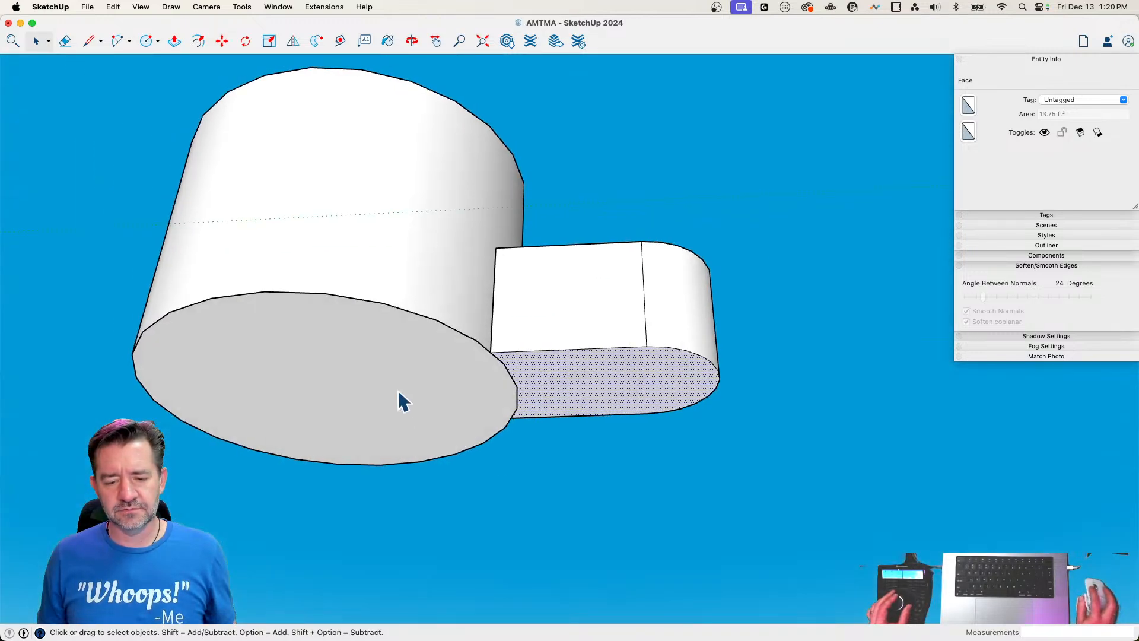
Delete the bottom faces of the cylinder and the tab so both solids are open underneath
{"action": "left_click", "coordinate": [406, 393]}
{"action": "double_click", "coordinate": [426, 351]}
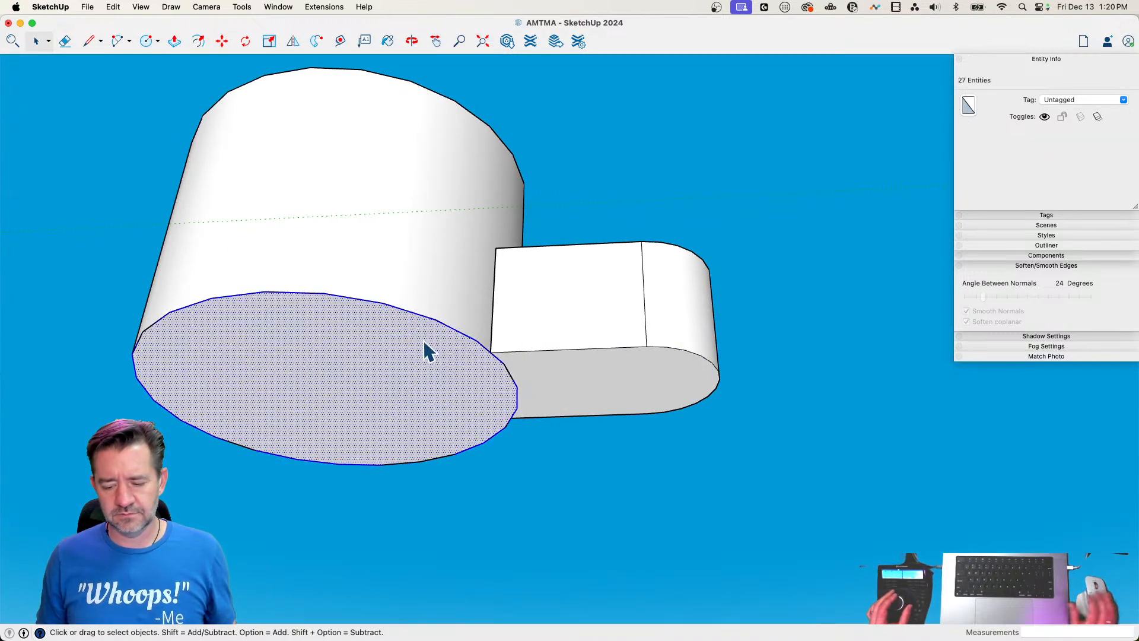
{"action": "key", "text": "Delete"}
{"action": "left_click", "coordinate": [460, 231]}
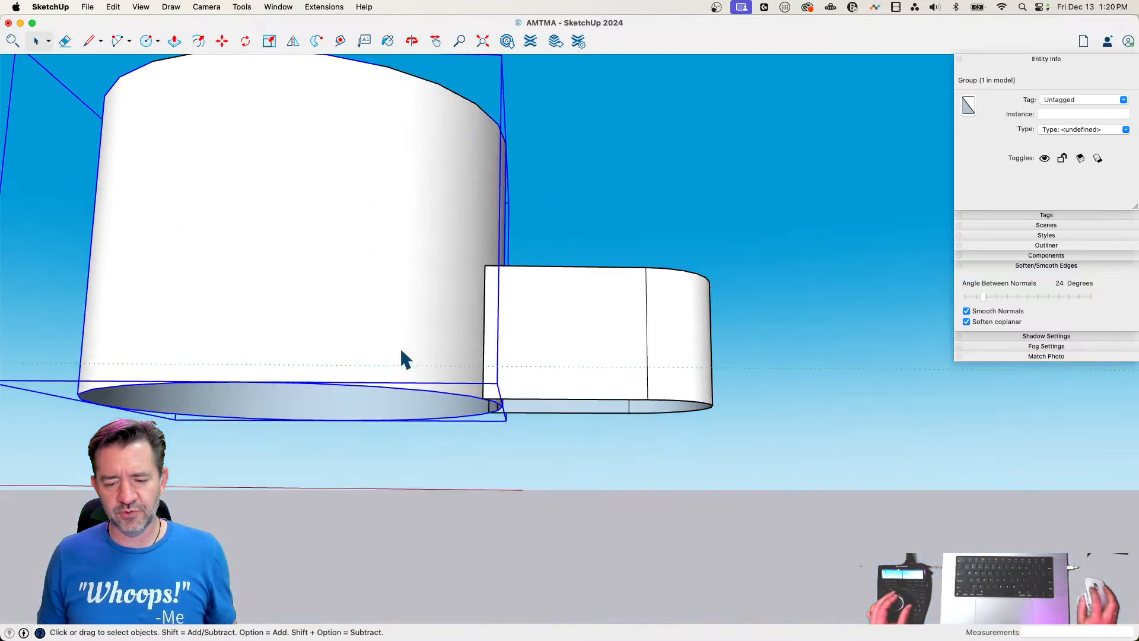
{"action": "left_click_drag", "start_coordinate": [395, 345], "coordinate": [776, 498]}
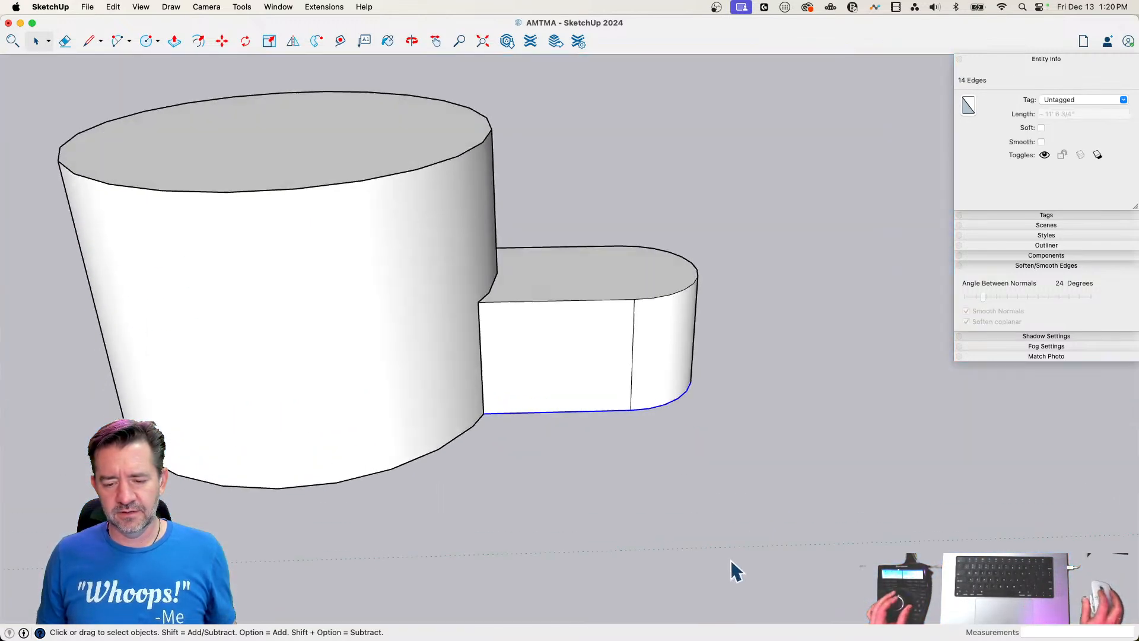
{"action": "key", "text": "m"}
{"action": "left_click", "coordinate": [848, 510]}
{"action": "key", "text": "space"}
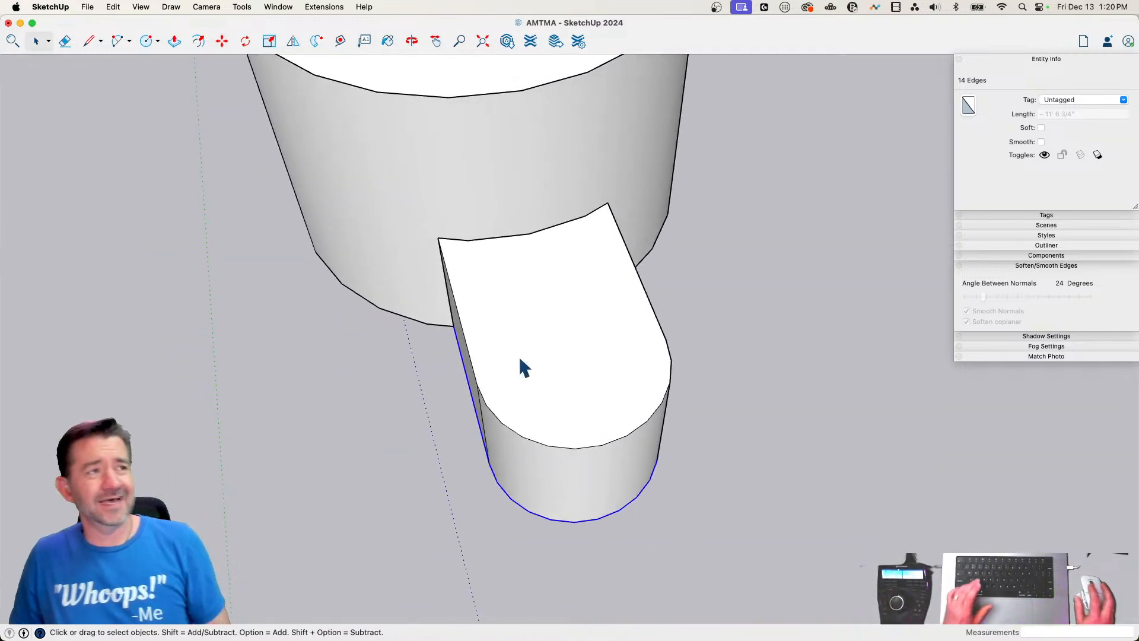
Select all the connected geometry of the rounded tab and make it a group
{"action": "triple_click", "coordinate": [579, 362]}
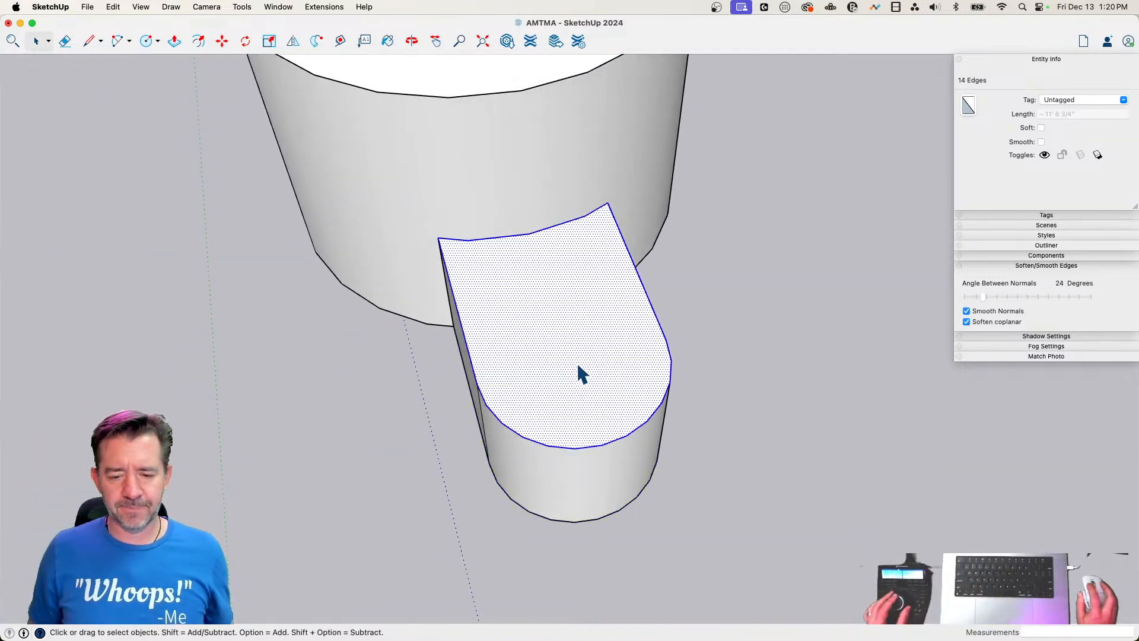
{"action": "right_click", "coordinate": [579, 372]}
{"action": "left_click", "coordinate": [623, 451]}
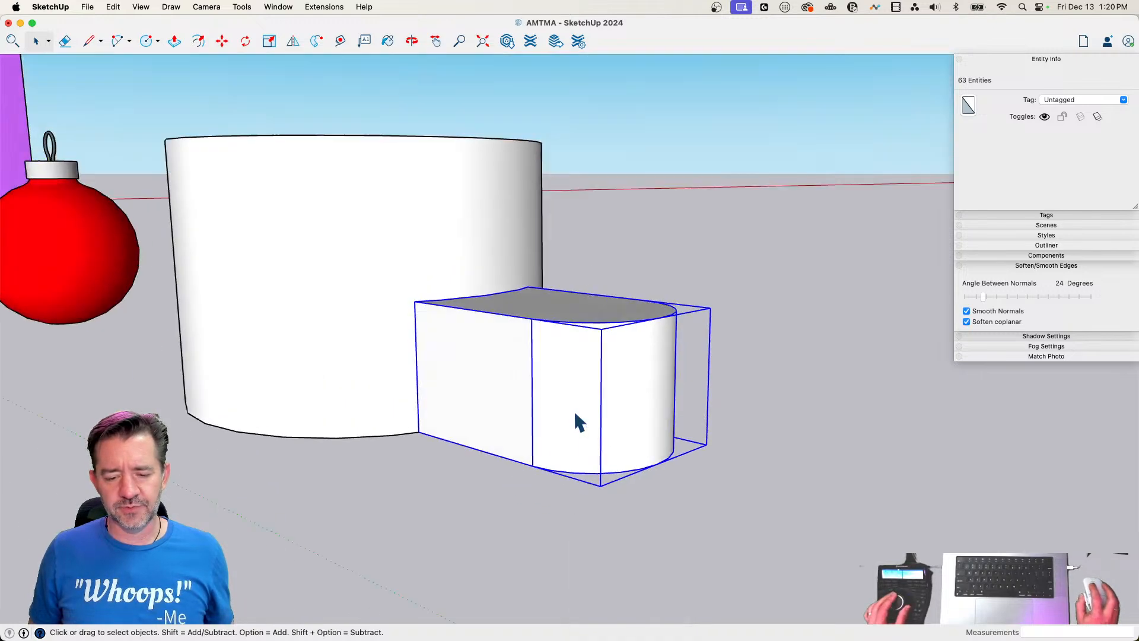
Inside the cylinder group, retrace one segment of the bottom edge to rebuild the bottom face
{"action": "key", "text": "l"}
{"action": "left_click", "coordinate": [350, 394]}
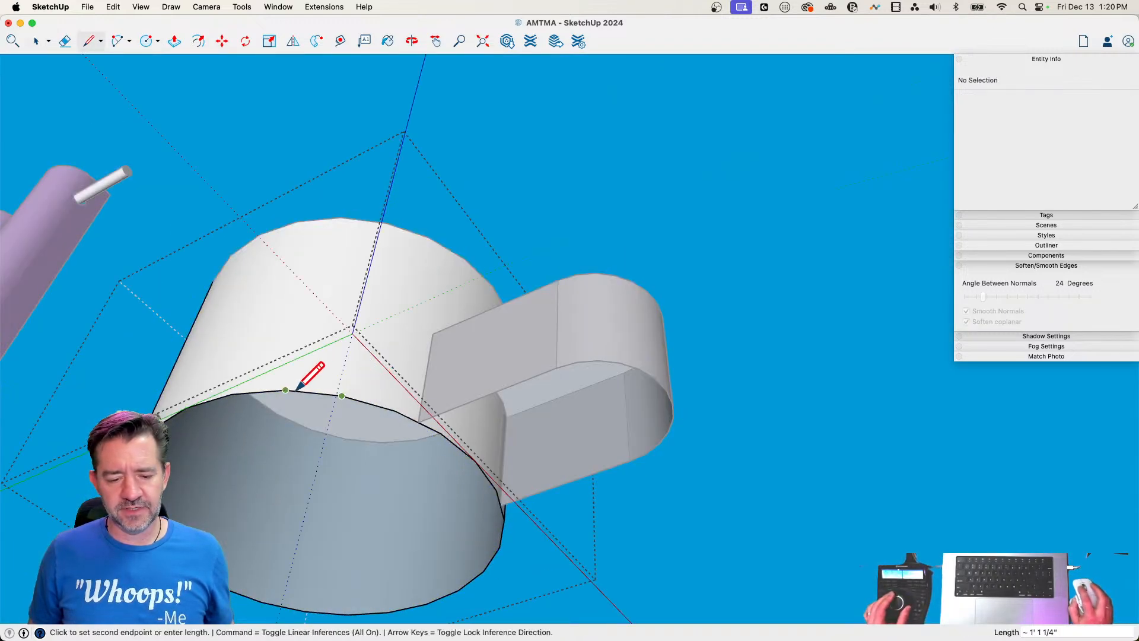
{"action": "left_click", "coordinate": [289, 391]}
{"action": "key", "text": "space"}
Inside the rounded tab group, trace the curved bottom edge along the cylinder to rebuild the tab's bottom face
{"action": "double_click", "coordinate": [533, 365]}
{"action": "key", "text": "l"}
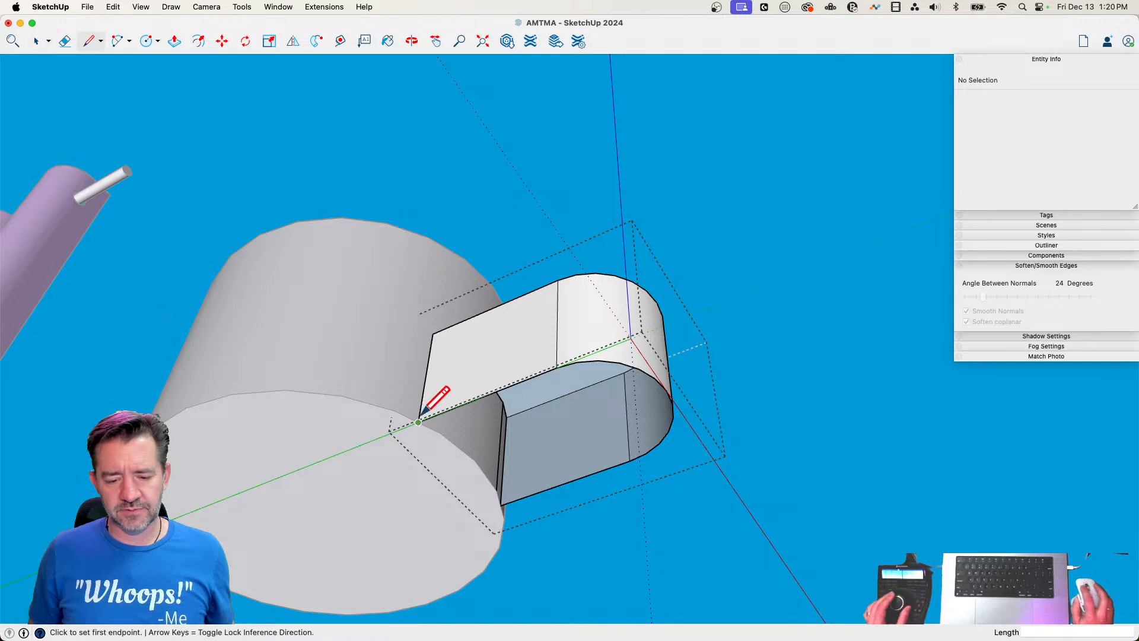
{"action": "left_click", "coordinate": [419, 422]}
{"action": "left_click", "coordinate": [441, 433]}
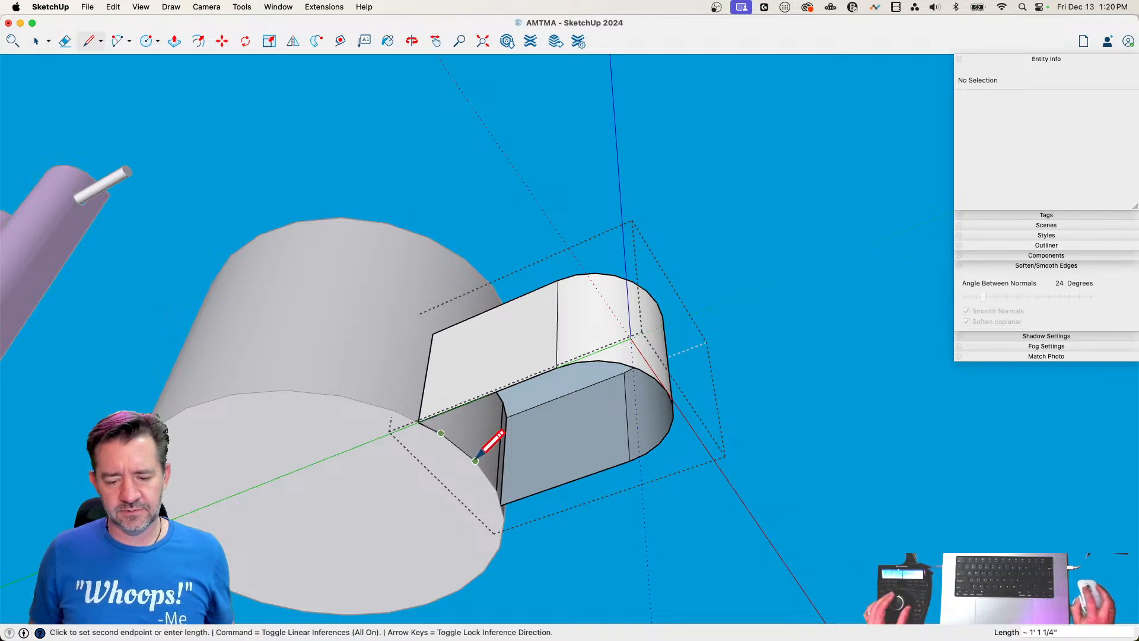
{"action": "scroll", "coordinate": [501, 487], "scroll_direction": "up", "scroll_amount": 5}
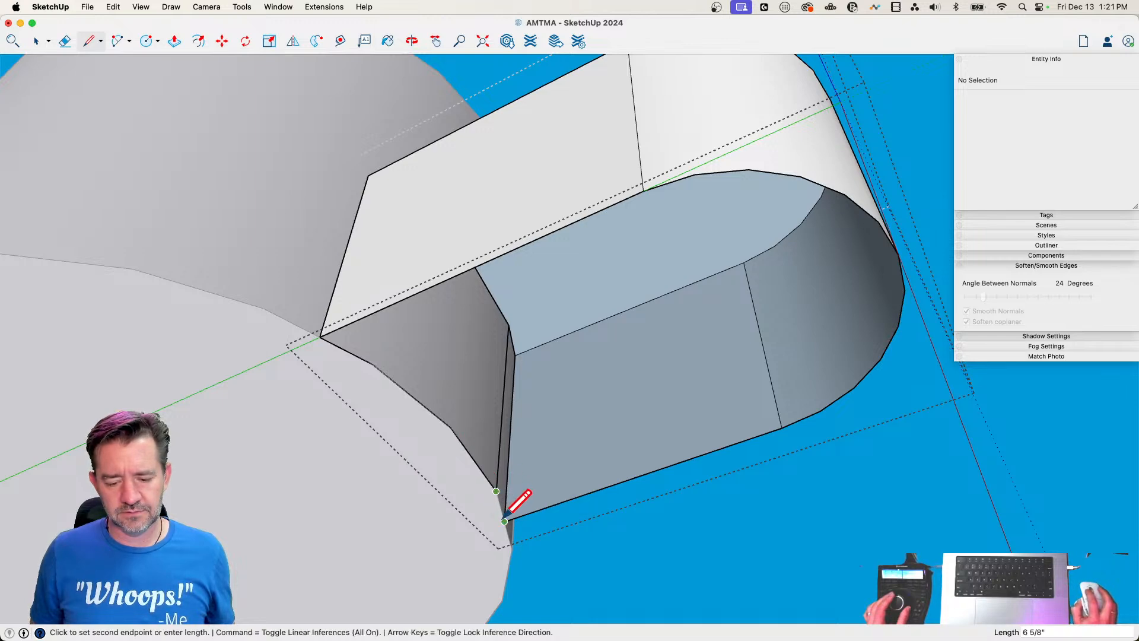
{"action": "left_click", "coordinate": [504, 520]}
{"action": "key", "text": "space"}
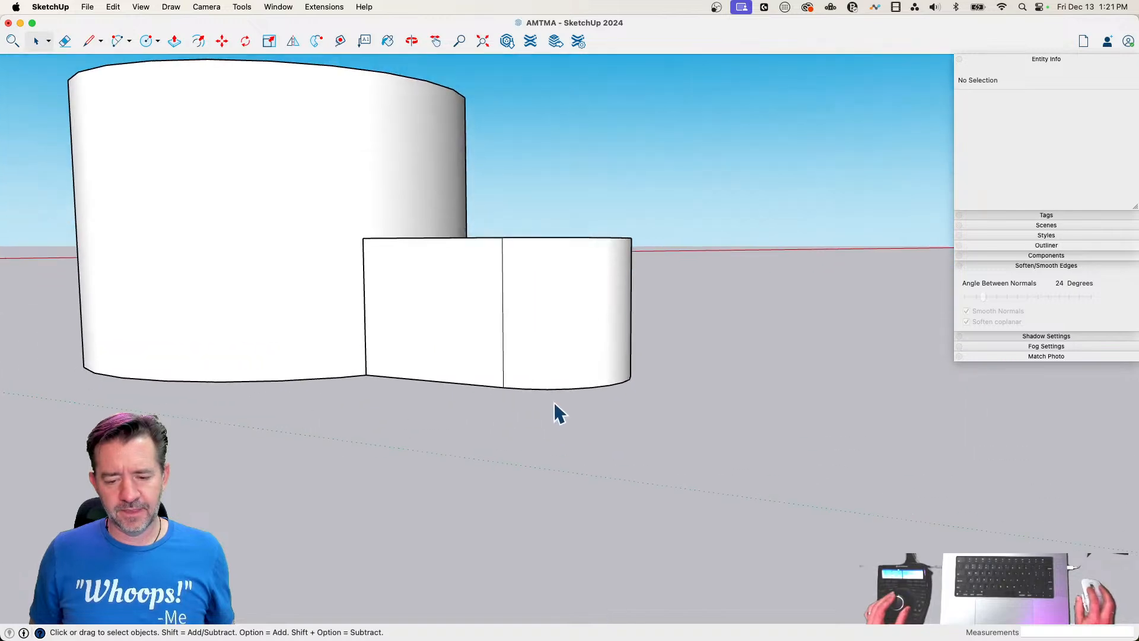
Open the rounded tab group for editing and hide the rest of the model around it
{"action": "mouse_move", "coordinate": [554, 401]}
{"action": "middle_mouse_down"}
{"action": "mouse_move", "coordinate": [544, 353]}
{"action": "mouse_move", "coordinate": [519, 346]}
{"action": "mouse_move", "coordinate": [559, 393]}
{"action": "middle_mouse_up"}
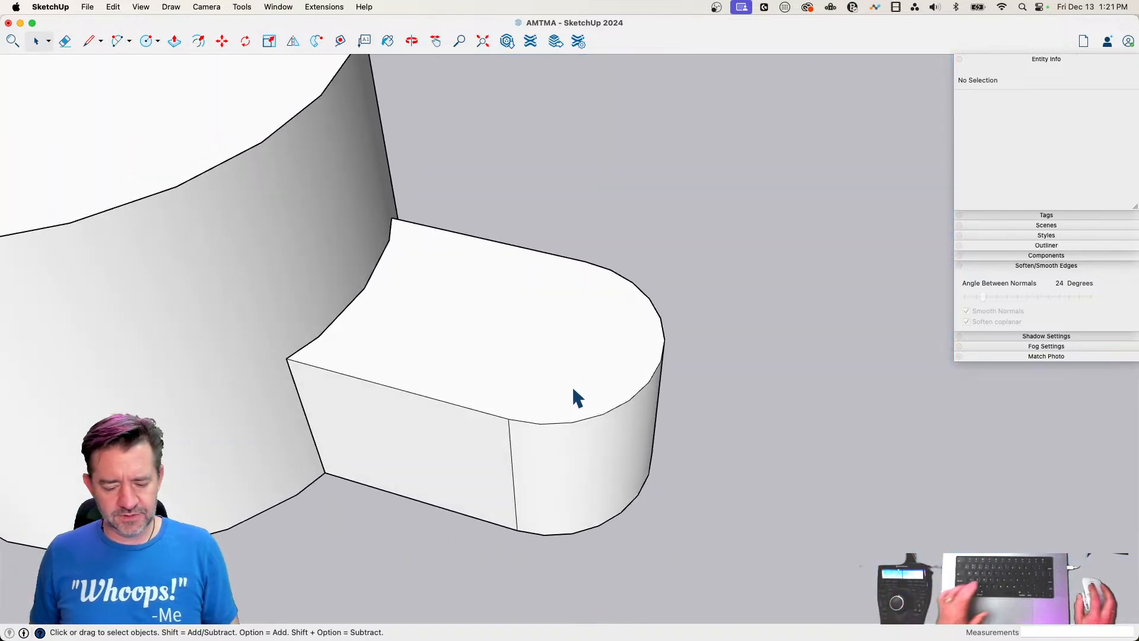
{"action": "double_click", "coordinate": [513, 284]}
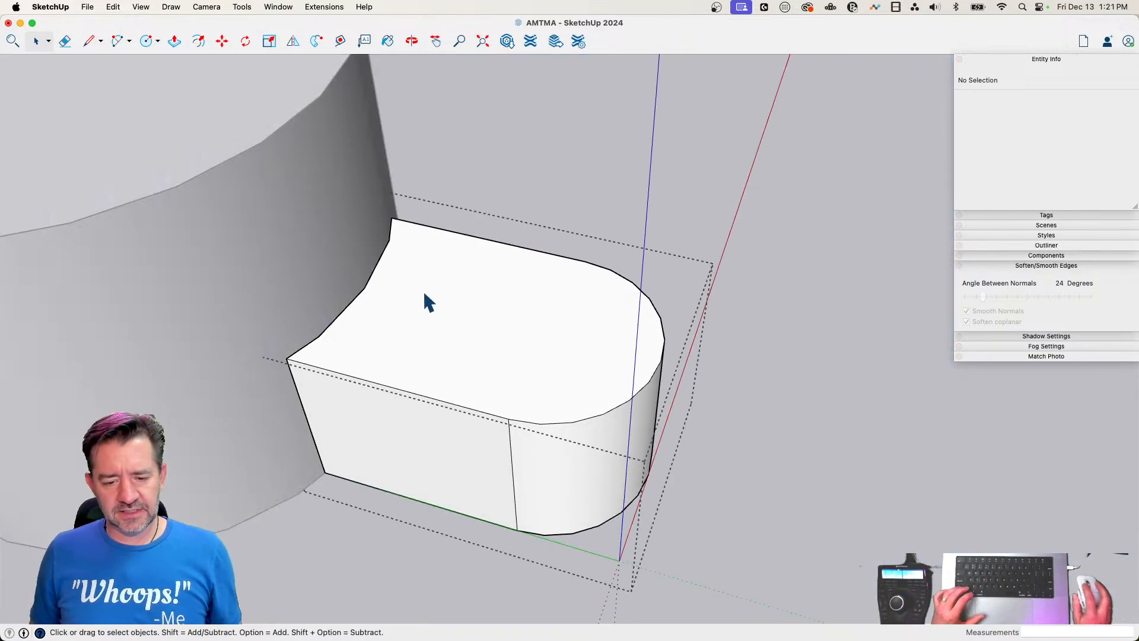
{"action": "double_click", "coordinate": [450, 302]}
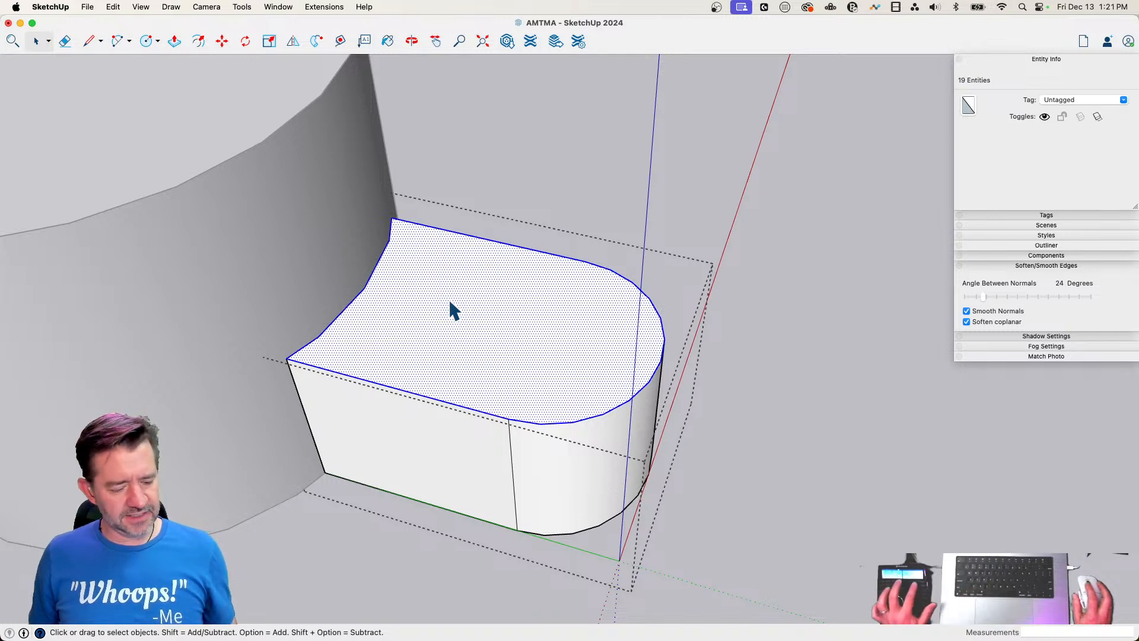
{"action": "key", "text": "h"}
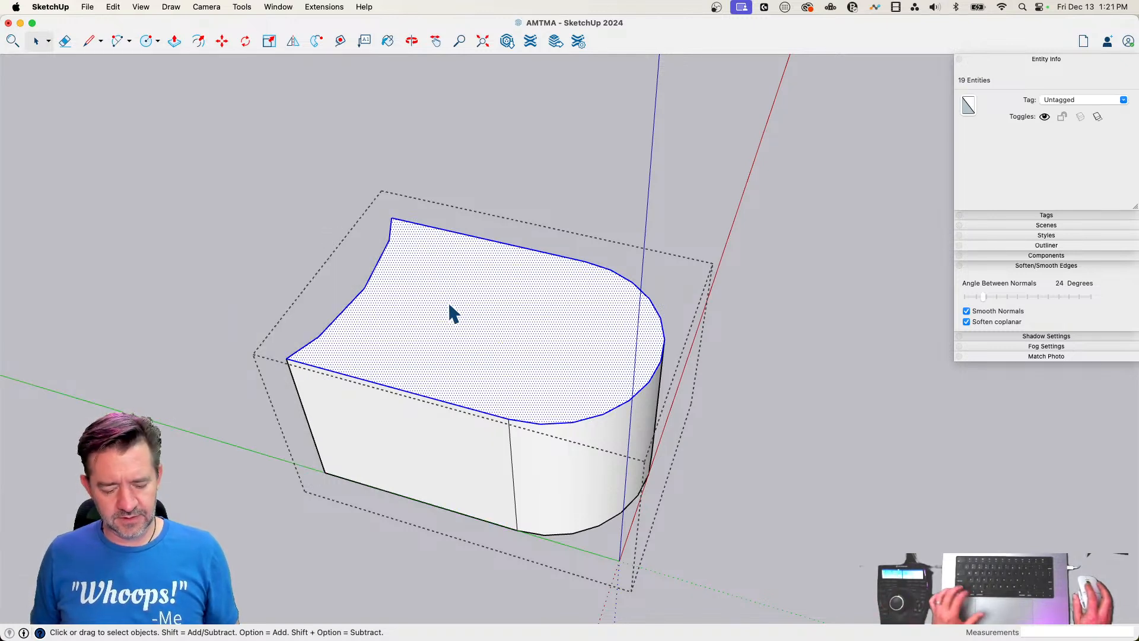
{"action": "left_click_drag", "start_coordinate": [421, 282], "coordinate": [265, 258], "text": "shift"}
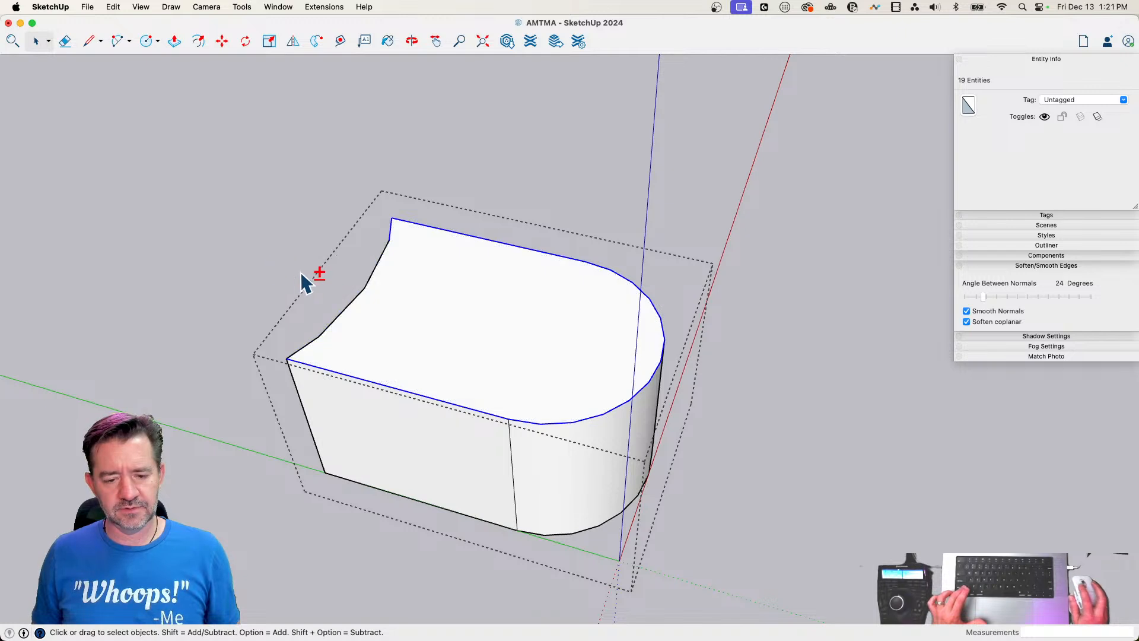
{"action": "left_click", "coordinate": [394, 243], "text": "shift"}
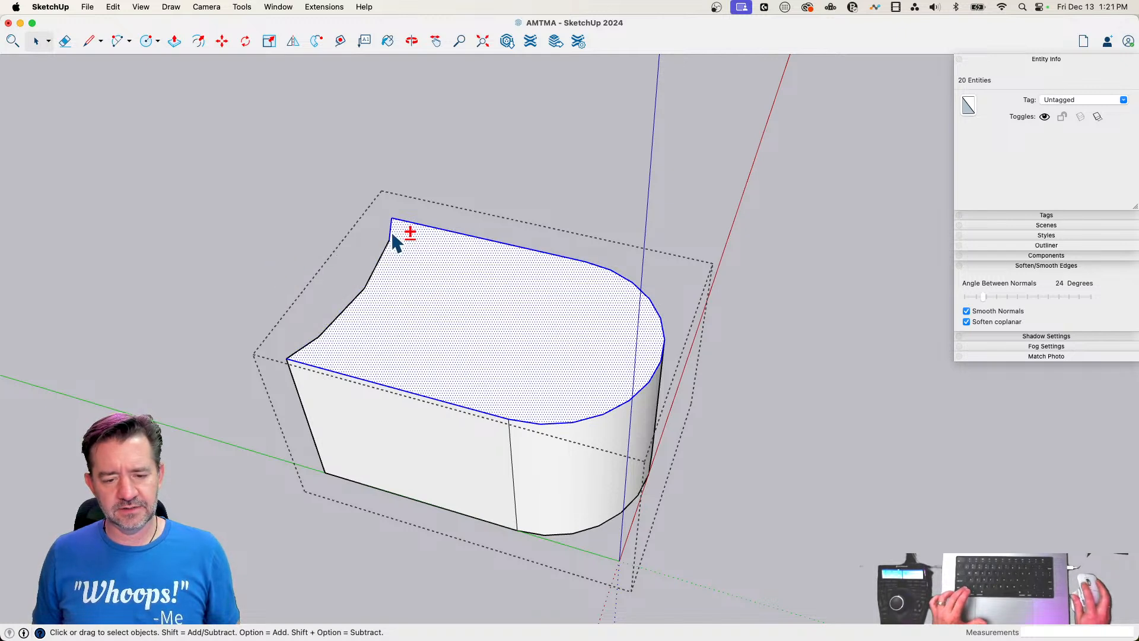
{"action": "left_click", "coordinate": [378, 310], "text": "shift"}
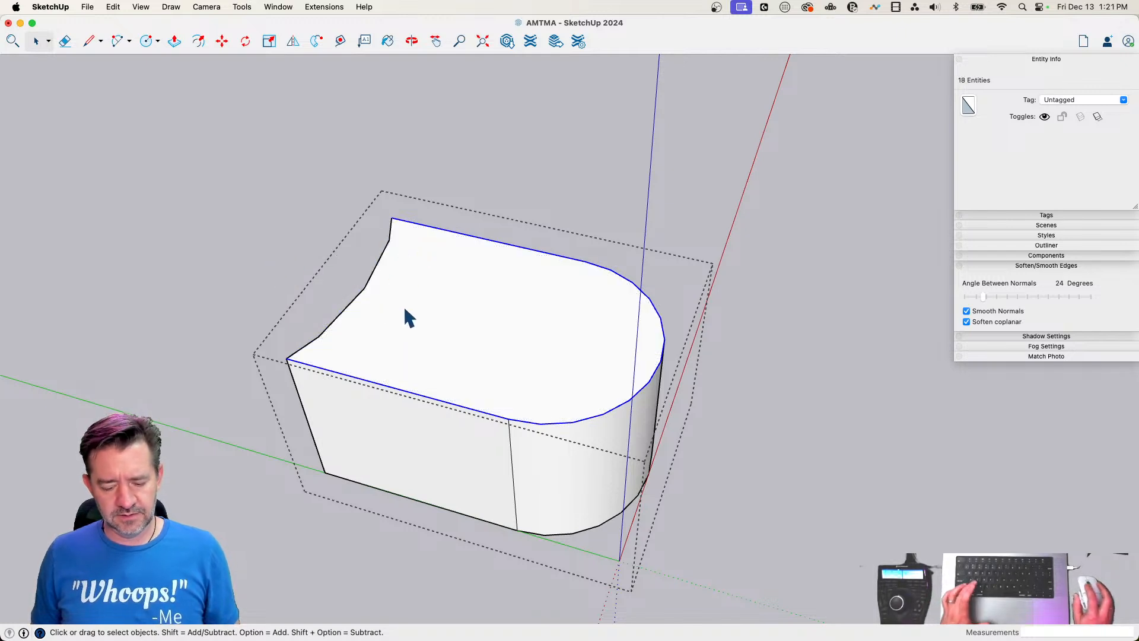
{"action": "key", "text": "f"}
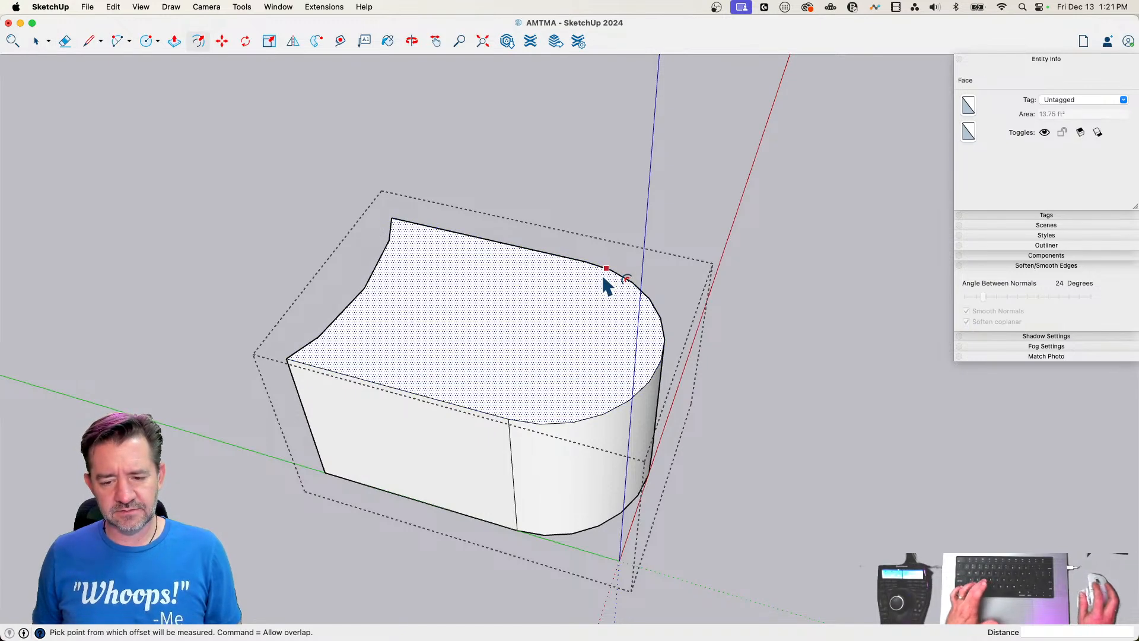
{"action": "key", "text": "space"}
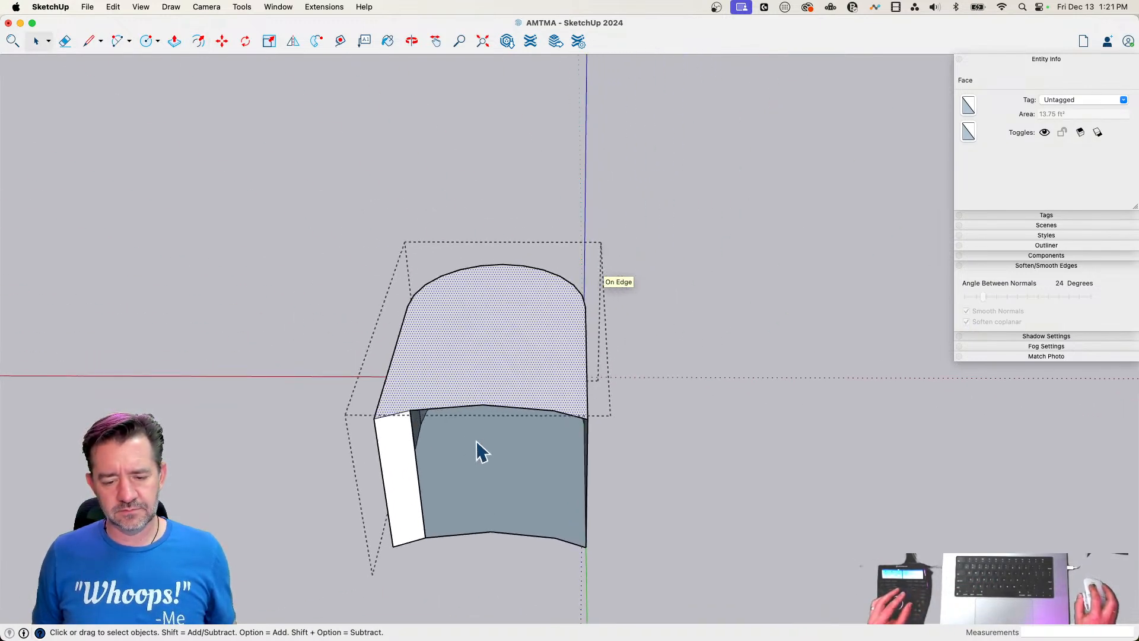
Close the tab's open concave end with vertical lines between the top and bottom corners, and smooth the vertical edges between its faces
{"action": "key", "text": "l"}
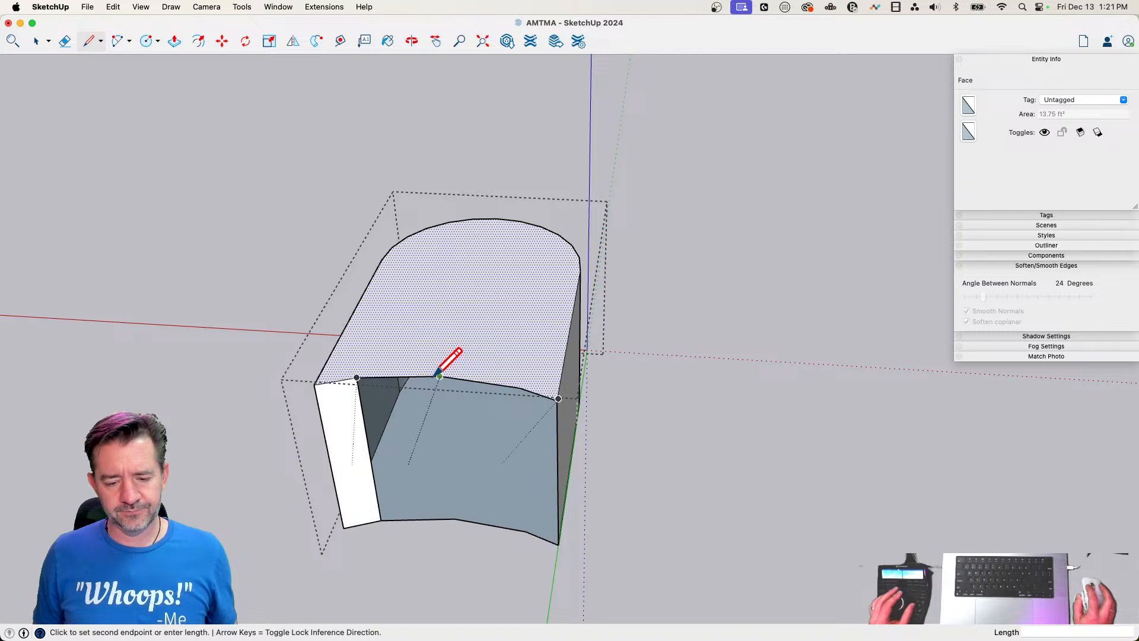
{"action": "left_click", "coordinate": [454, 520]}
{"action": "left_click", "coordinate": [526, 531]}
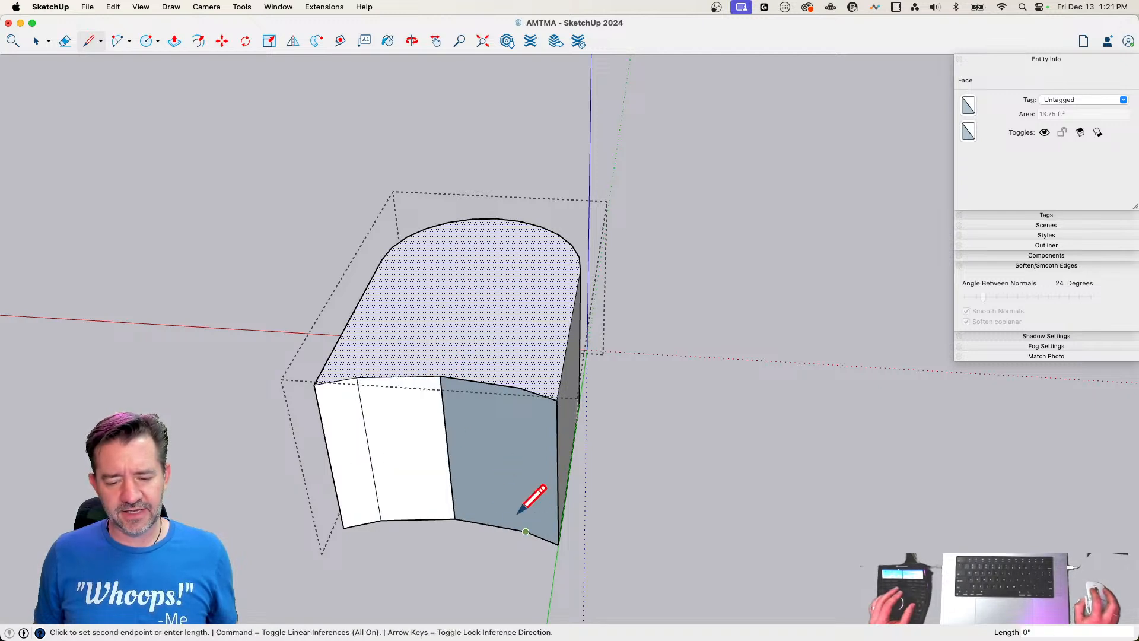
{"action": "left_click", "coordinate": [520, 388]}
{"action": "key", "text": "e"}
{"action": "mouse_move", "coordinate": [537, 454]}
{"action": "left_mouse_down", "text": "alt"}
{"action": "mouse_move", "coordinate": [357, 433]}
{"action": "mouse_move", "coordinate": [407, 443]}
{"action": "left_mouse_up", "text": "alt"}
Offset the two straight sides and the rounded end of the tab's top face inward by about 3 inches
{"action": "key", "text": "space"}
{"action": "mouse_move", "coordinate": [322, 376]}
{"action": "middle_mouse_down"}
{"action": "mouse_move", "coordinate": [422, 364]}
{"action": "mouse_move", "coordinate": [436, 237]}
{"action": "middle_mouse_up"}
{"action": "left_click", "coordinate": [437, 232]}
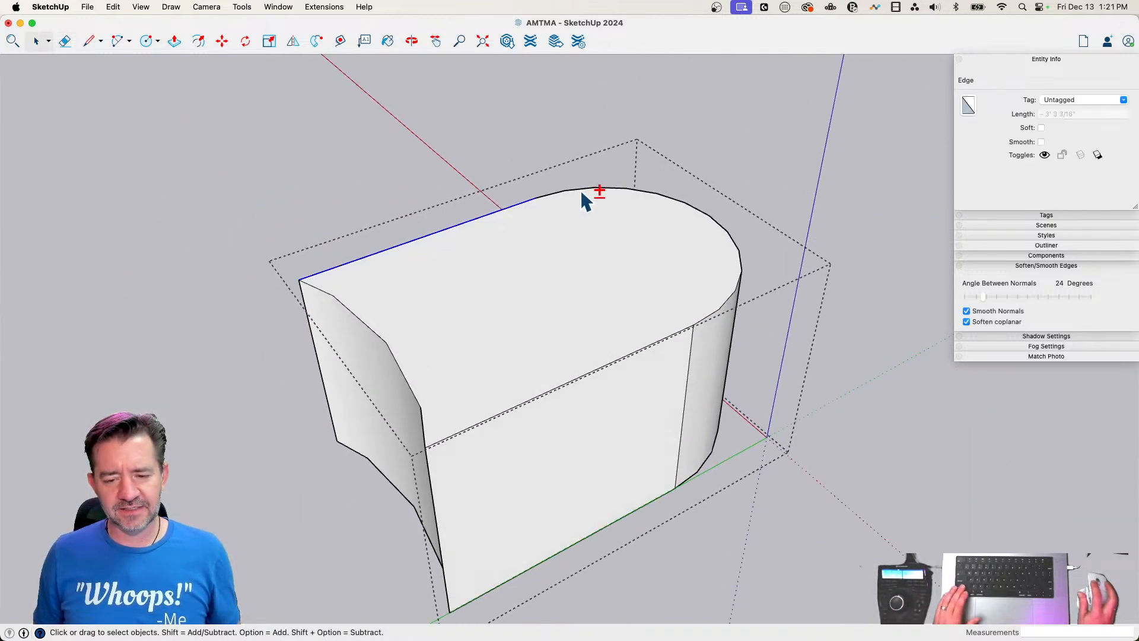
{"action": "left_click", "coordinate": [610, 360], "text": "shift"}
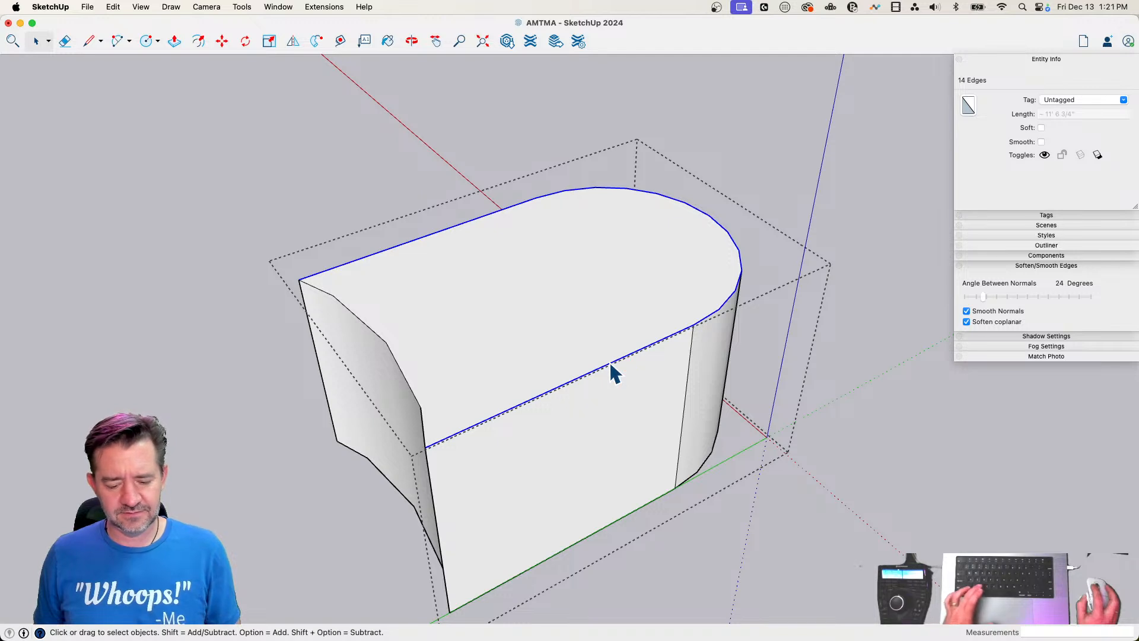
{"action": "key", "text": "f"}
{"action": "left_click", "coordinate": [610, 362]}
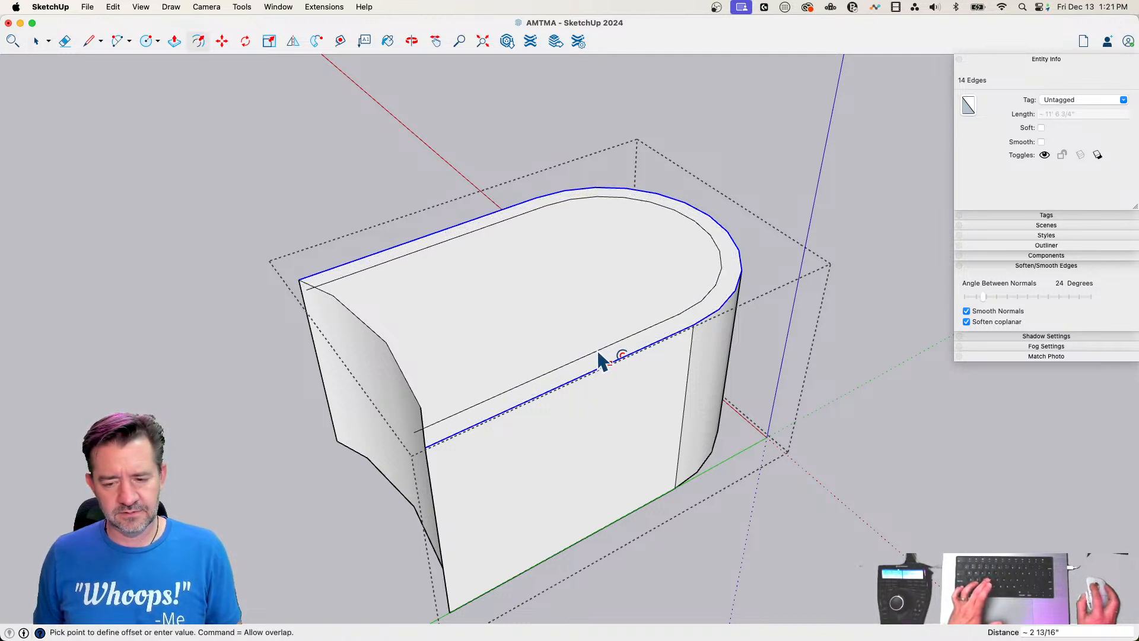
{"action": "left_click", "coordinate": [497, 345]}
Erase the short ends of the offset line that overhang the tab's concave end
{"action": "key", "text": "e"}
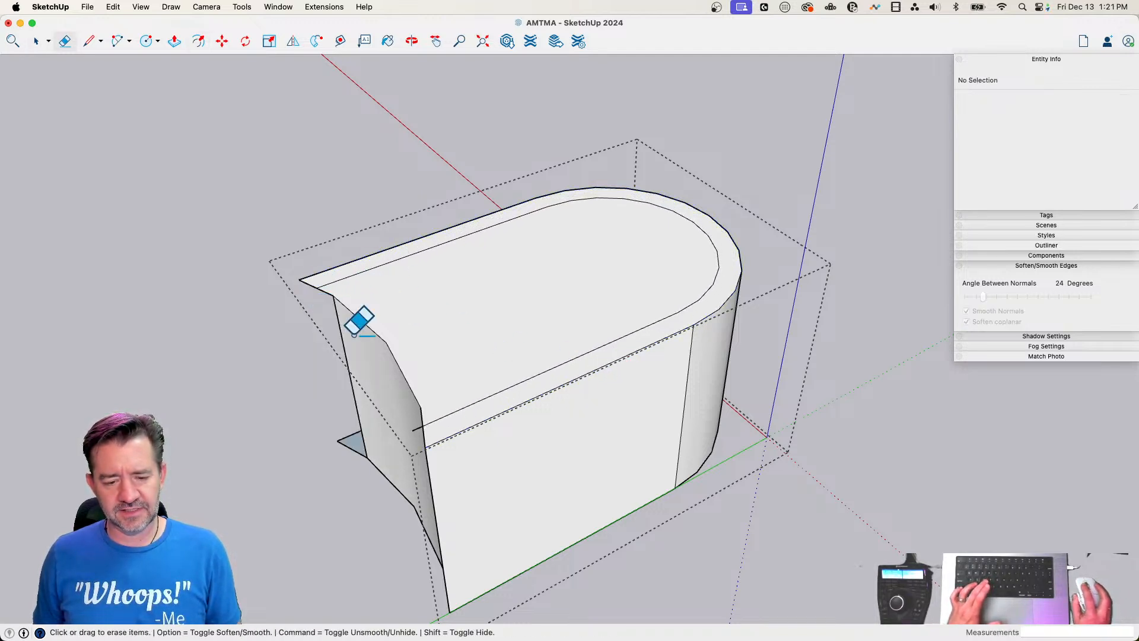
{"action": "scroll", "coordinate": [311, 293], "scroll_direction": "up", "scroll_amount": 3}
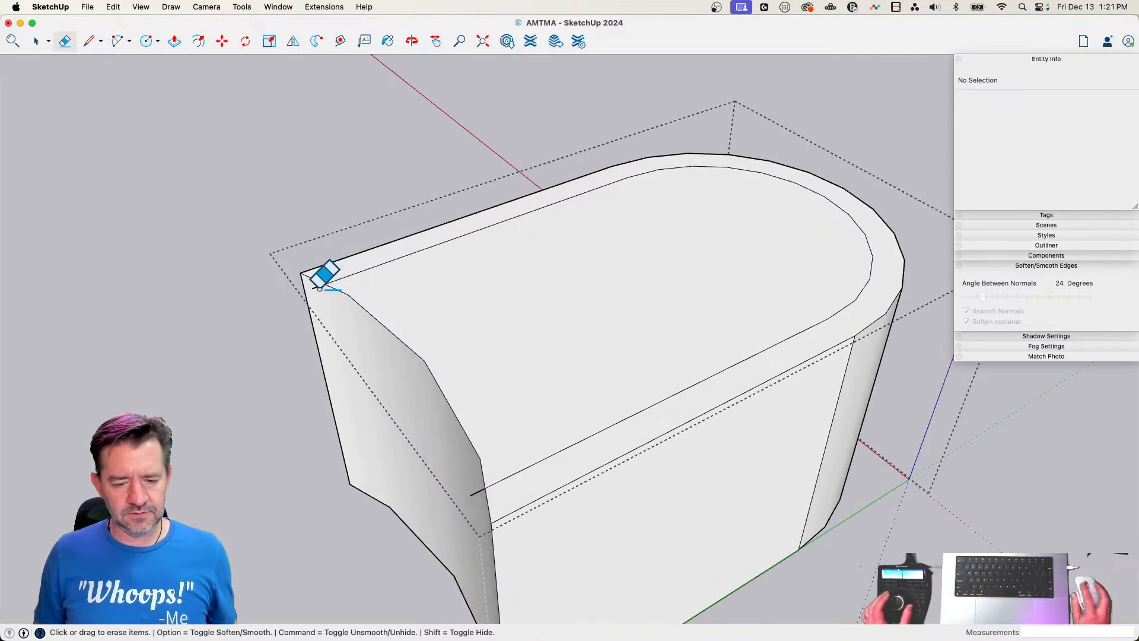
{"action": "left_click", "coordinate": [319, 288]}
{"action": "left_click", "coordinate": [467, 486]}
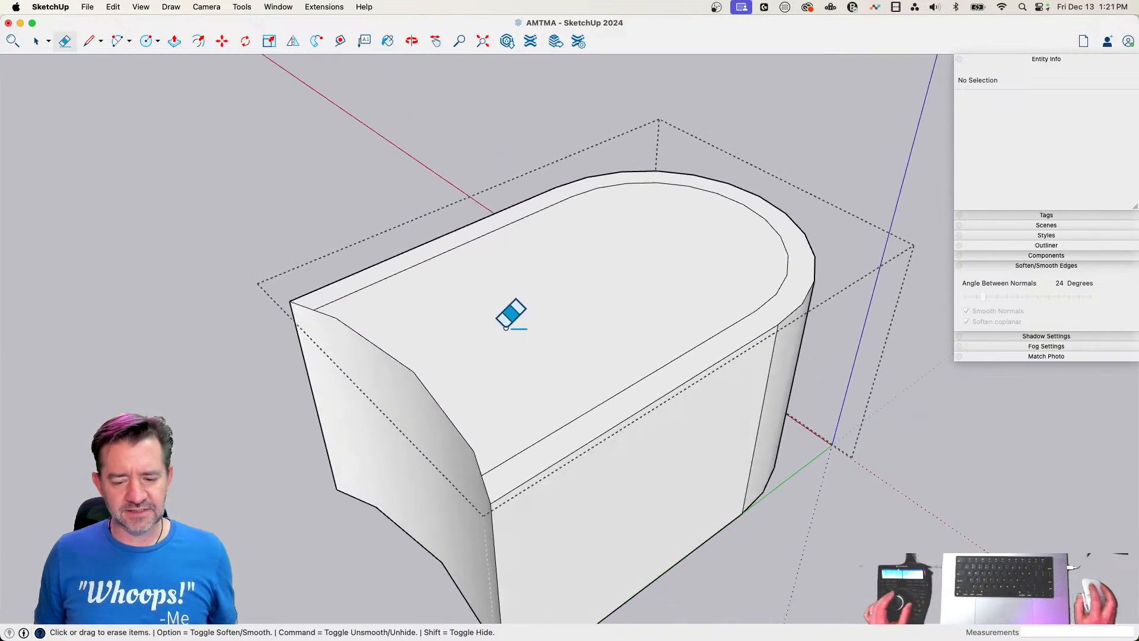
Push the tab's inner top face down about 2' 1 3/4" to hollow it into an open trough with a thin floor
{"action": "key", "text": "p"}
{"action": "left_click", "coordinate": [482, 371]}
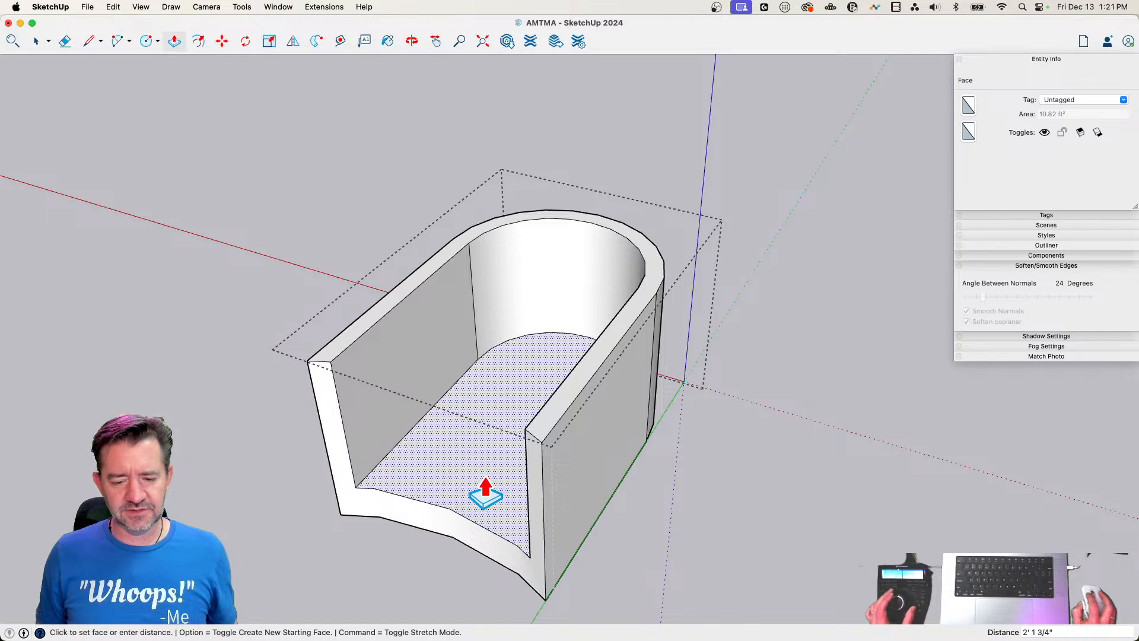
{"action": "left_click", "coordinate": [482, 491]}
{"action": "key", "text": "space"}
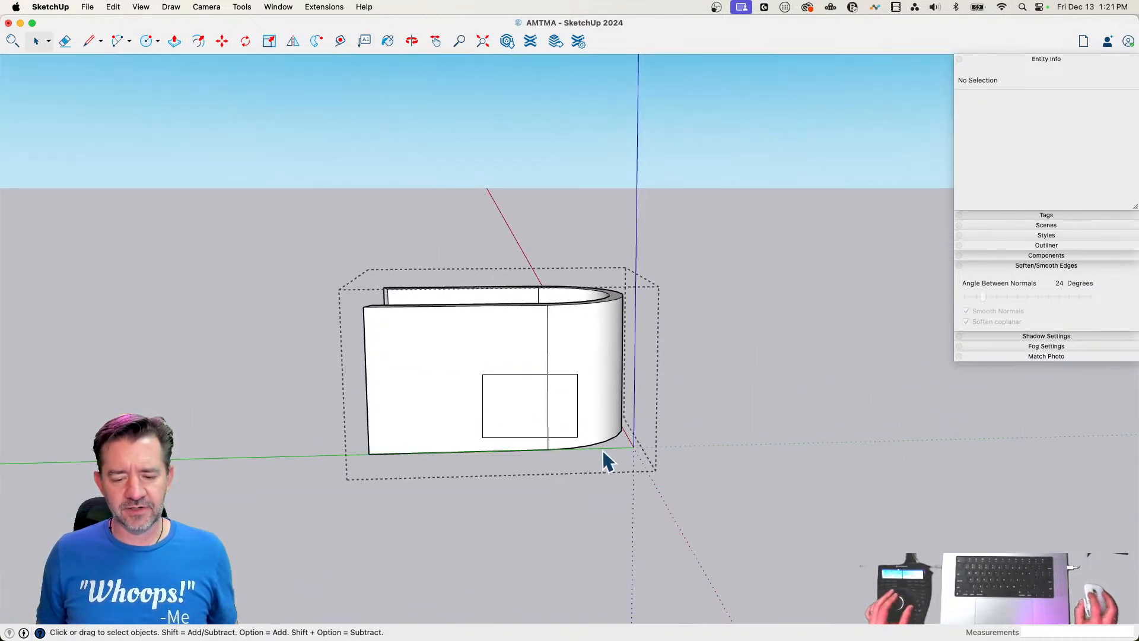
Move the lower arc edges of the trough's rounded end about 1' 4" toward the cylinder to slope its front, and leave the group
{"action": "left_click", "coordinate": [603, 449]}
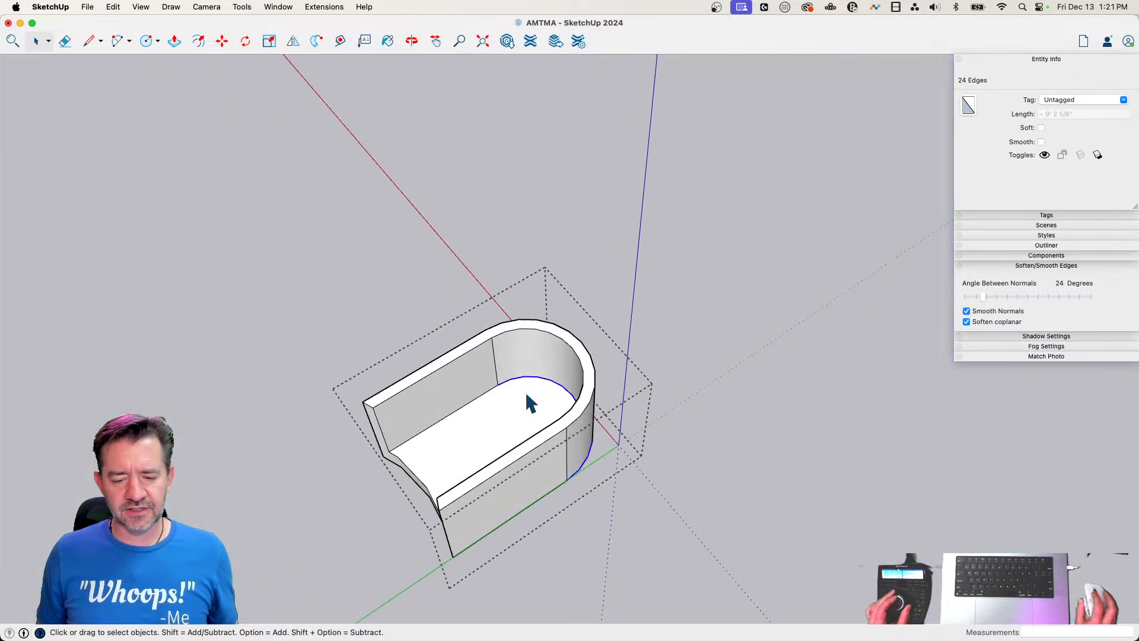
{"action": "key", "text": "m"}
{"action": "left_click", "coordinate": [747, 447]}
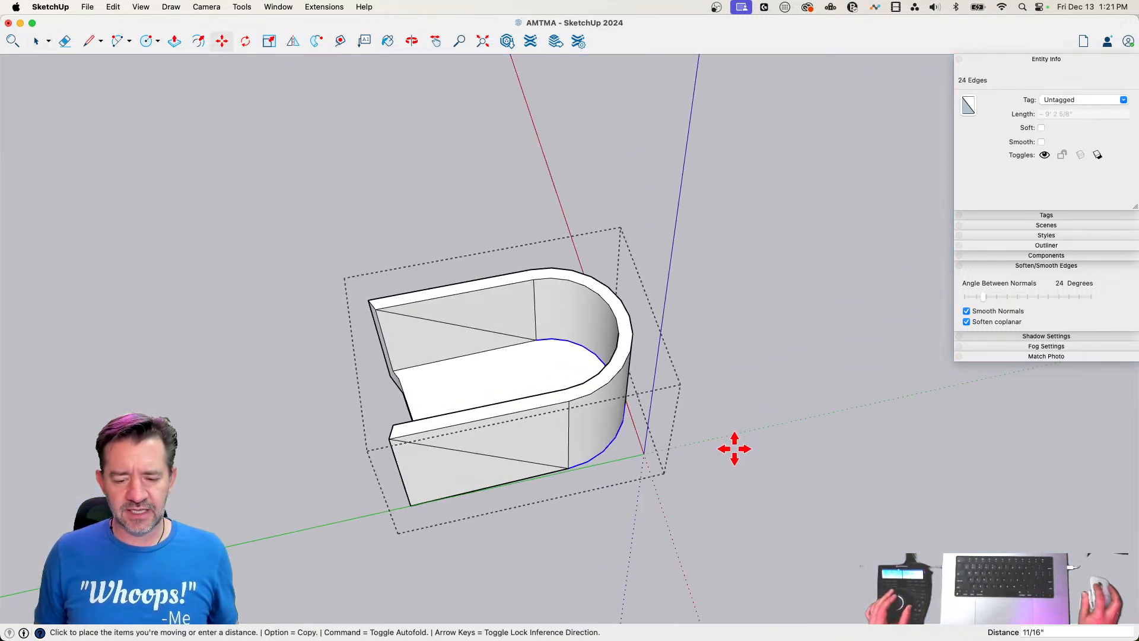
{"action": "left_click", "coordinate": [687, 466]}
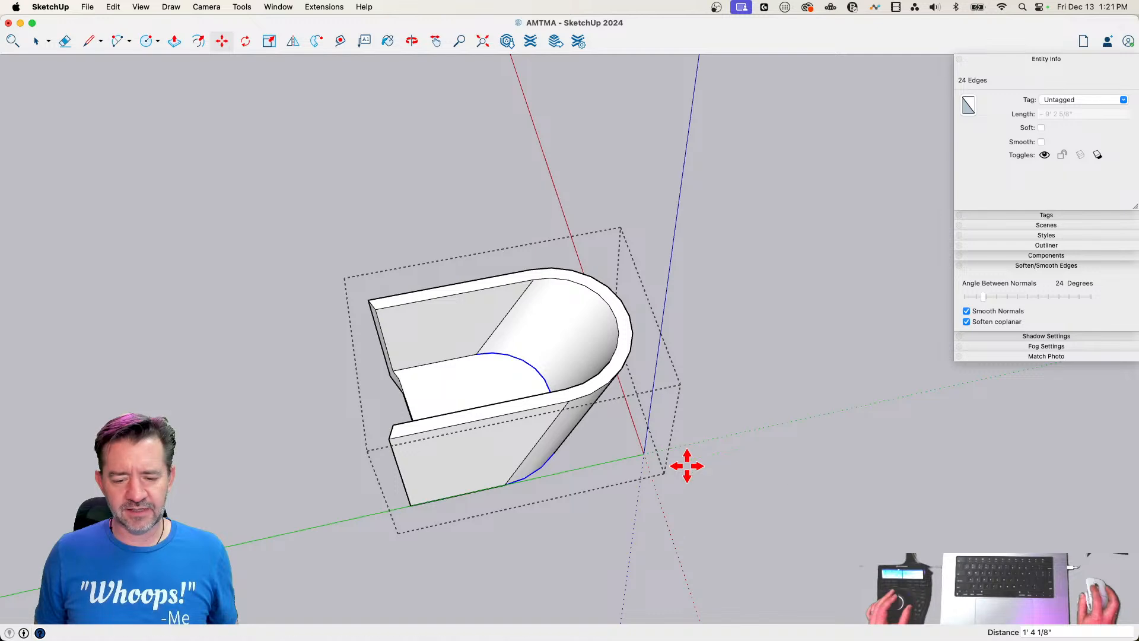
{"action": "key", "text": "space"}
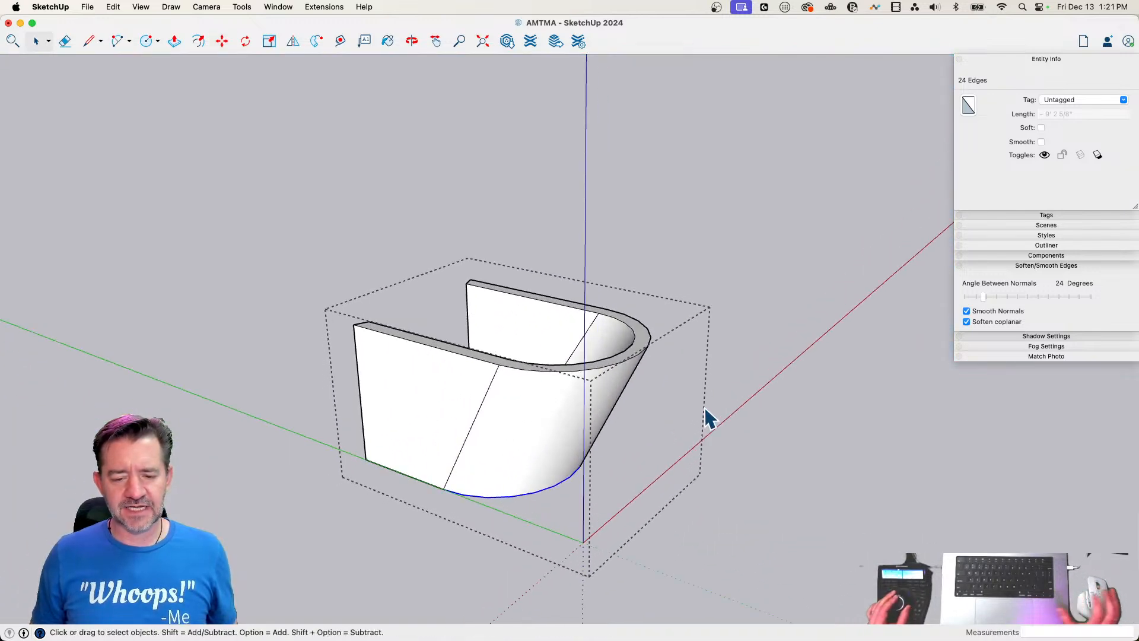
{"action": "left_click", "coordinate": [724, 384]}
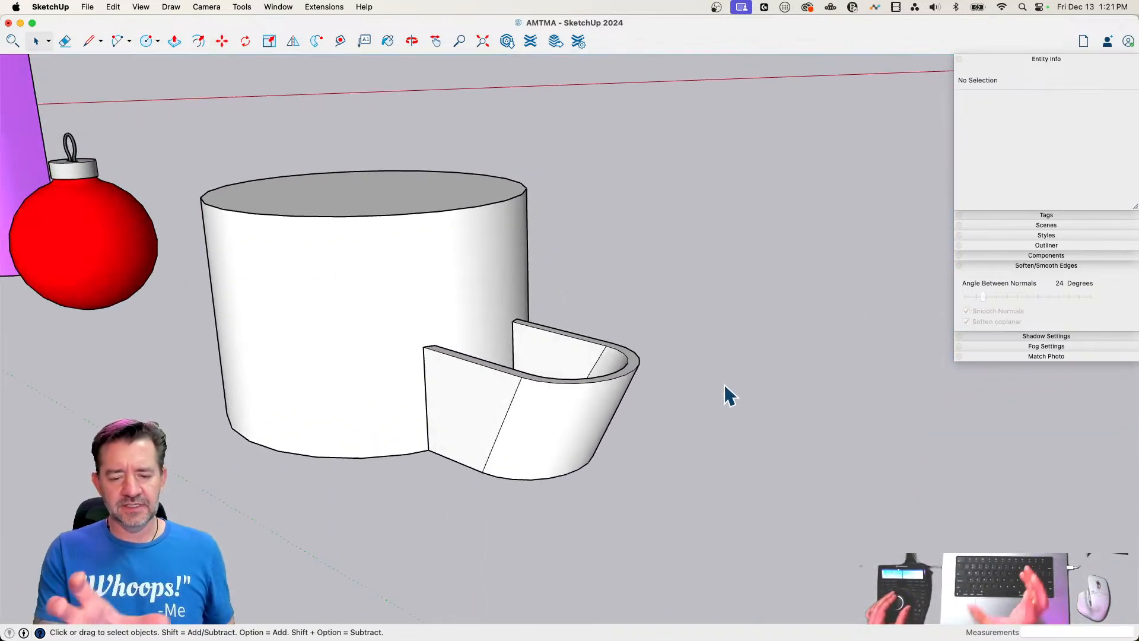
Soften all the trough's geometry at 24 degrees with smooth normals and soften coplanar enabled, and leave the group
{"action": "double_click", "coordinate": [593, 423]}
{"action": "triple_click", "coordinate": [593, 421]}
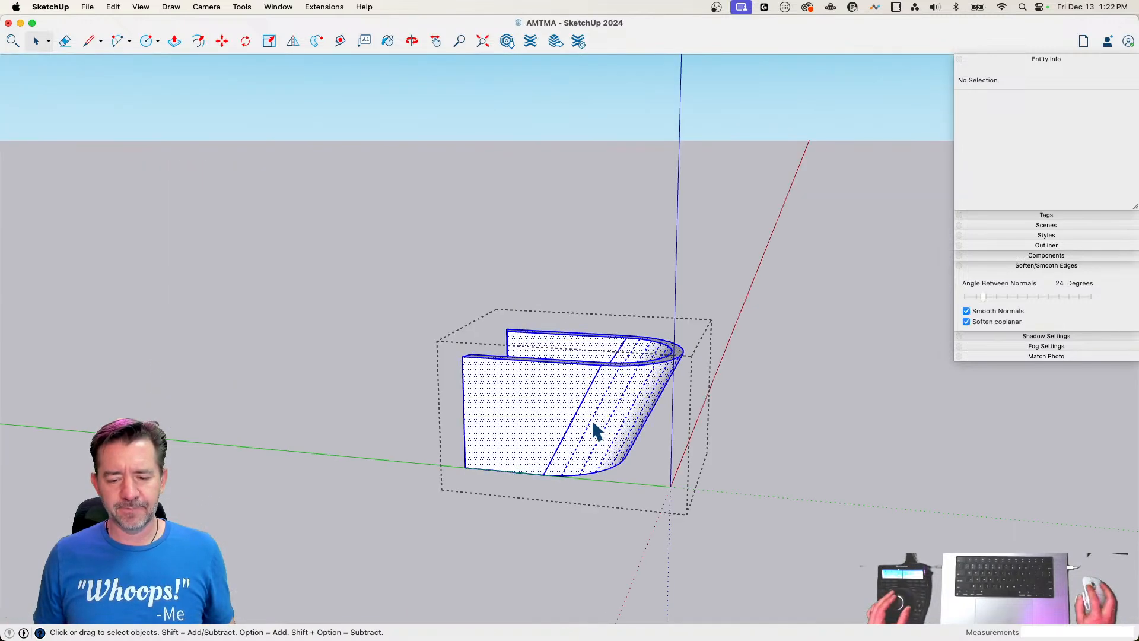
{"action": "left_click", "coordinate": [965, 310]}
{"action": "left_click", "coordinate": [965, 309]}
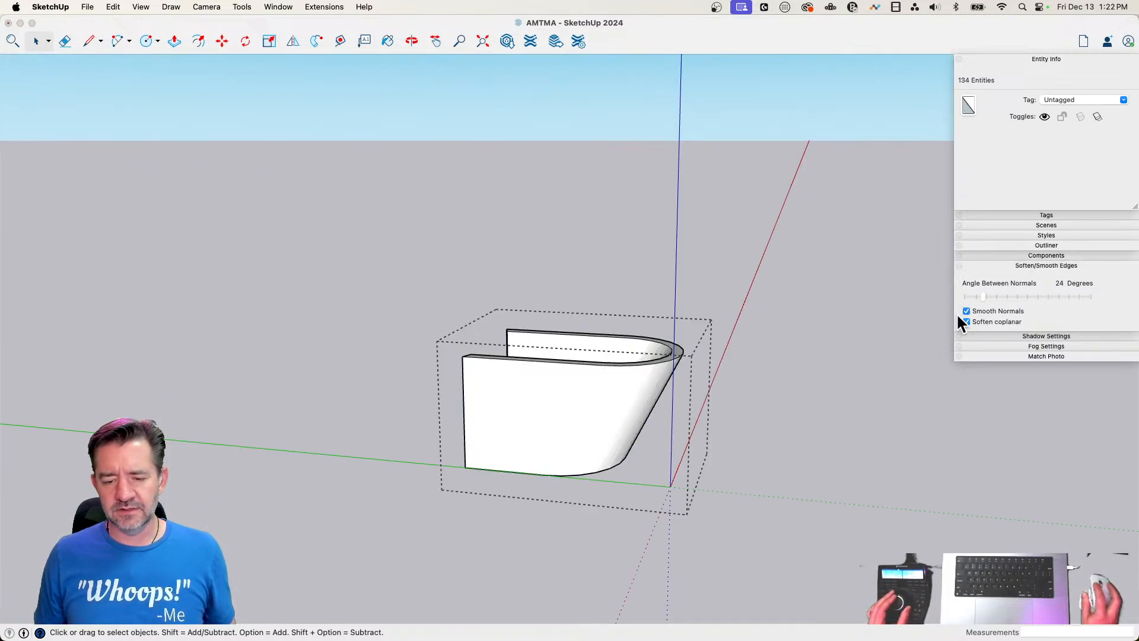
{"action": "left_click", "coordinate": [824, 406]}
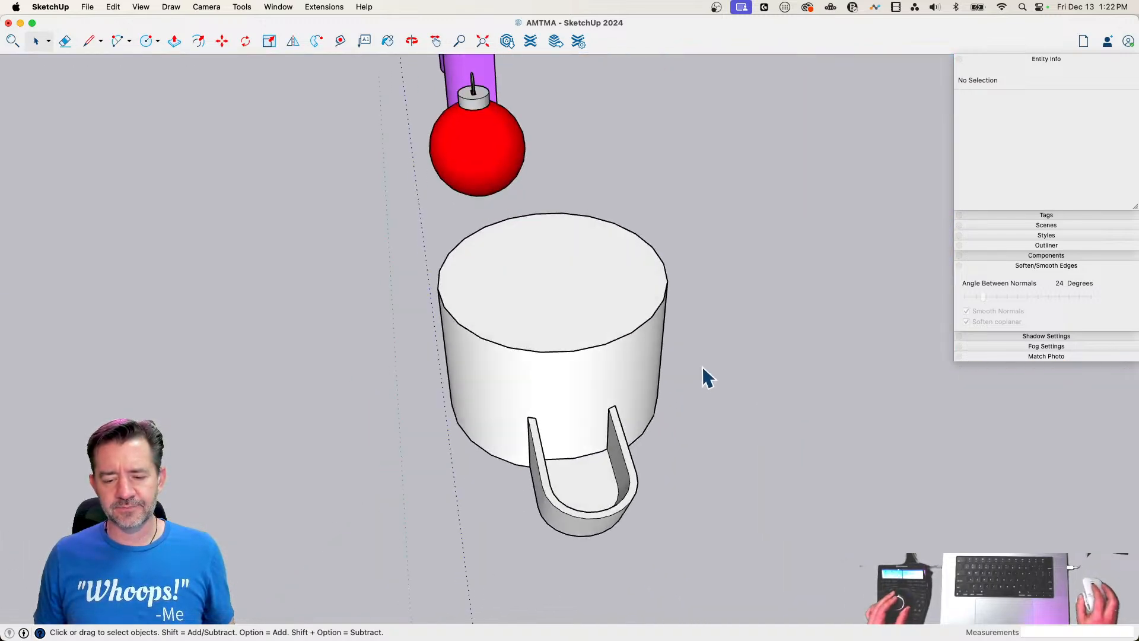
Rotate-copy the trough group 120 degrees around the centre of the cylinder's top, making 2 copies
{"action": "left_click", "coordinate": [650, 511]}
{"action": "key", "text": "q"}
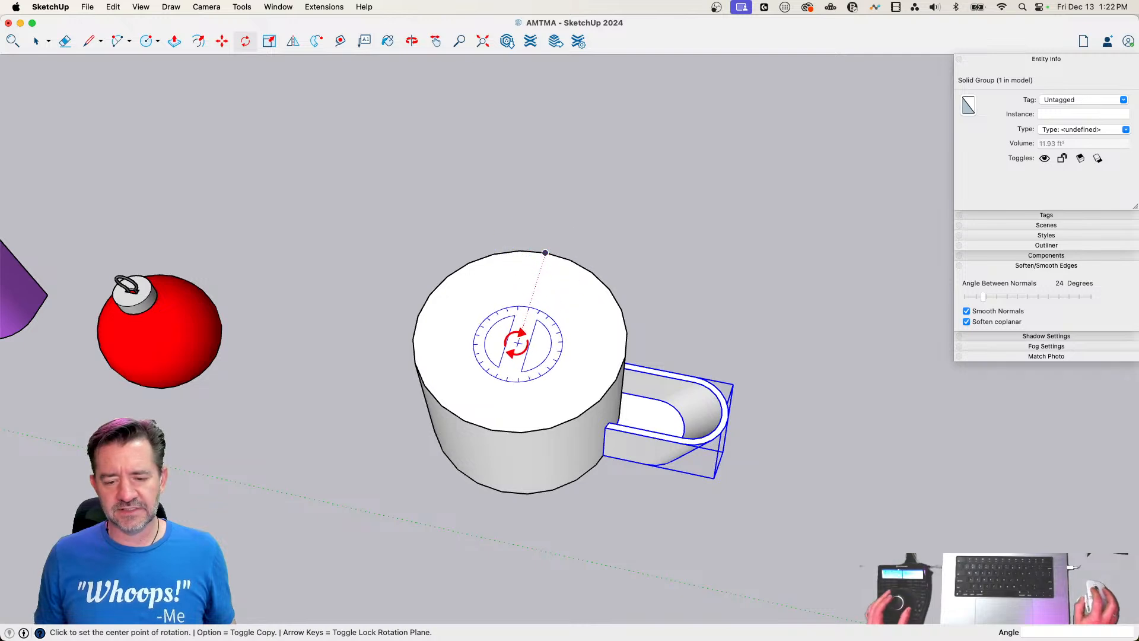
{"action": "left_click", "coordinate": [516, 339]}
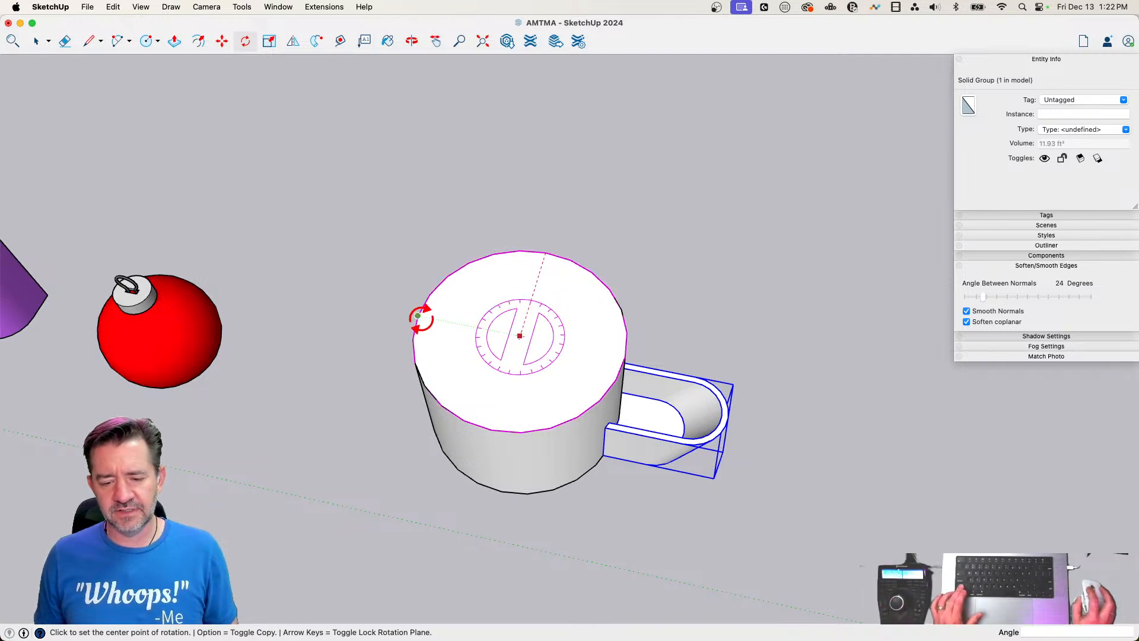
{"action": "left_click", "coordinate": [624, 356]}
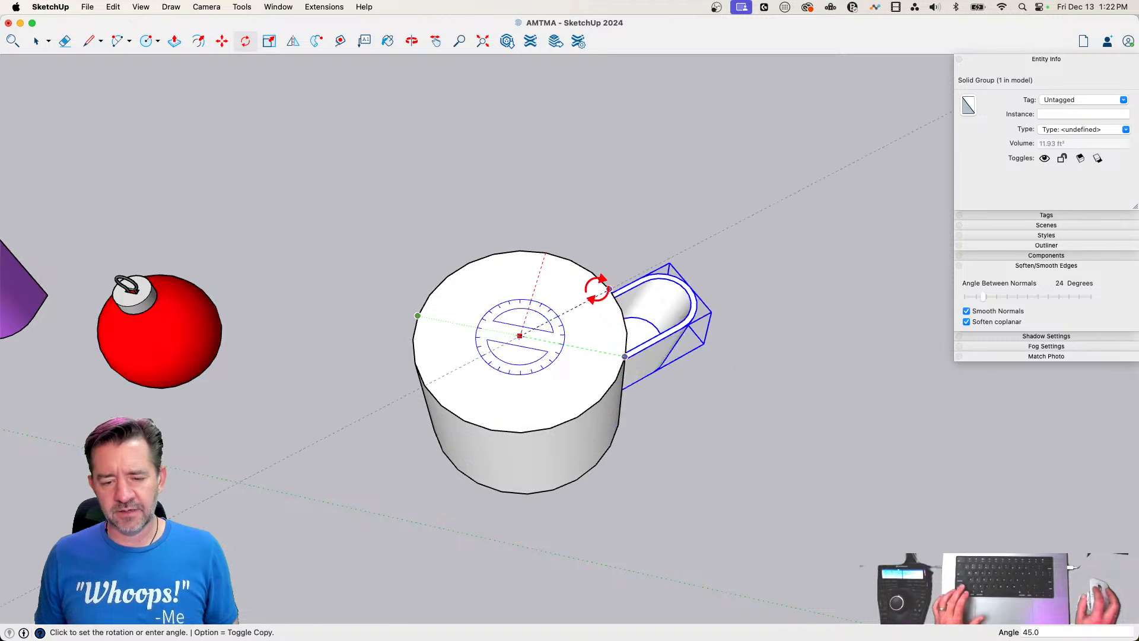
{"action": "left_click", "coordinate": [492, 254]}
{"action": "type", "text": "2x"}
{"action": "key", "text": "Return"}
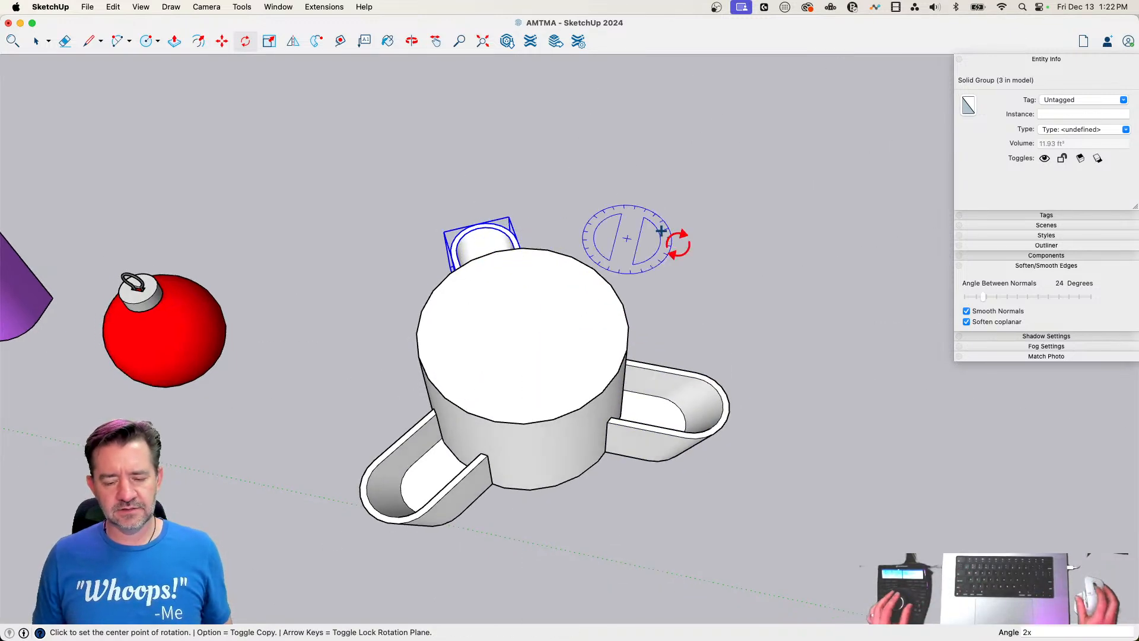
Group the cylinder together with its three surrounding troughs
{"action": "key", "text": "space"}
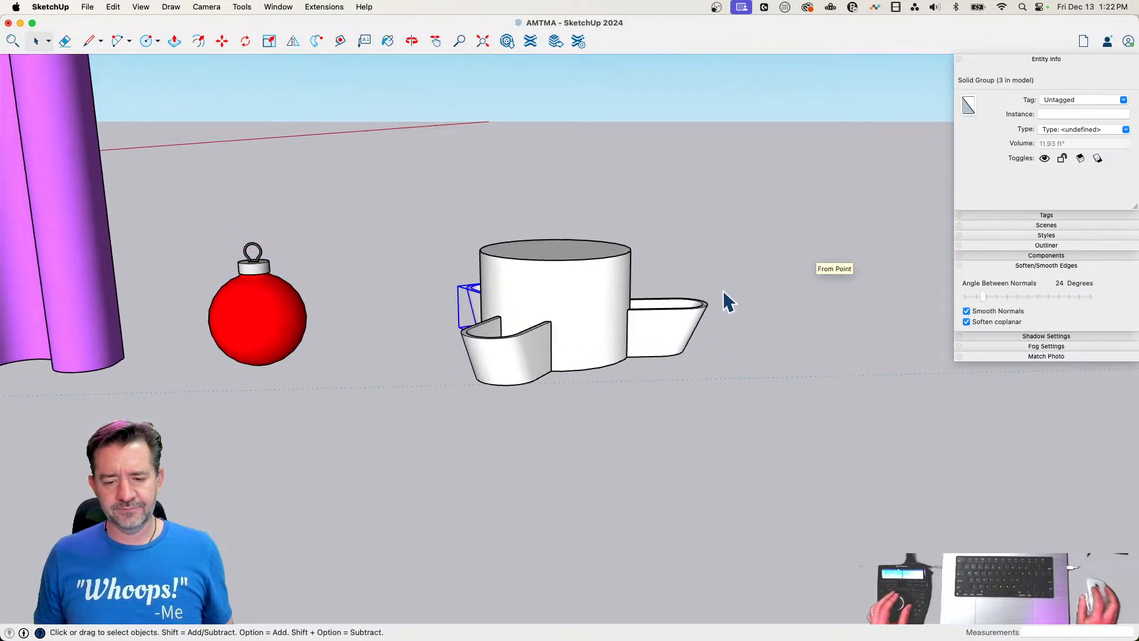
{"action": "left_click_drag", "start_coordinate": [437, 195], "coordinate": [820, 481]}
{"action": "right_click", "coordinate": [592, 327]}
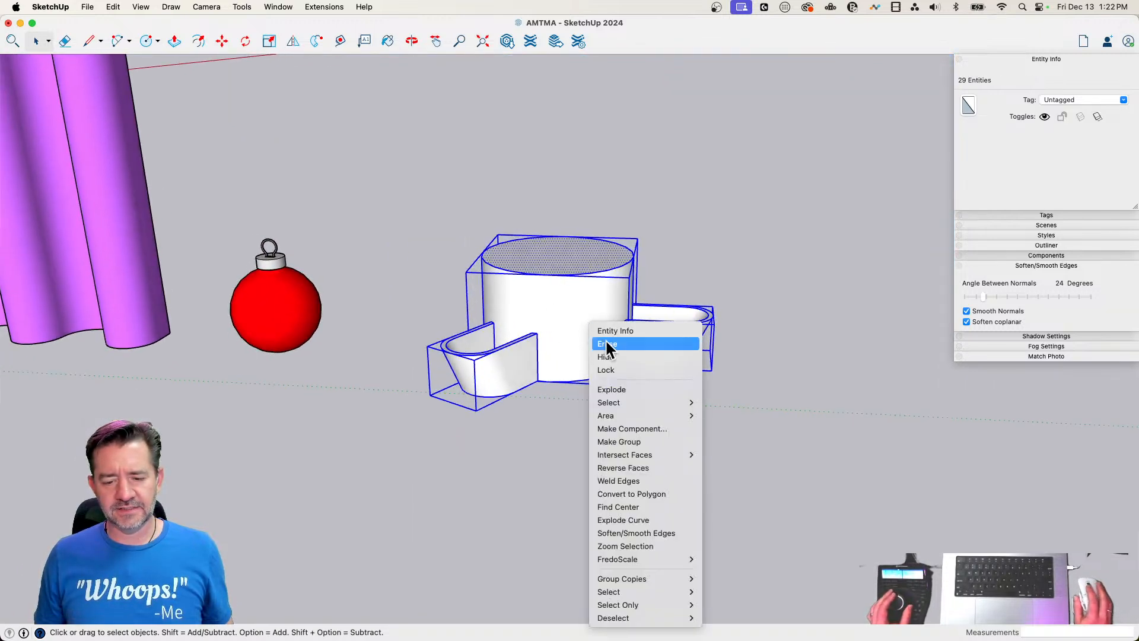
{"action": "left_click", "coordinate": [643, 440]}
Copy the cylinder-and-trough group 5' 11 1/16" straight up so it stacks on top of the original
{"action": "key", "text": "m"}
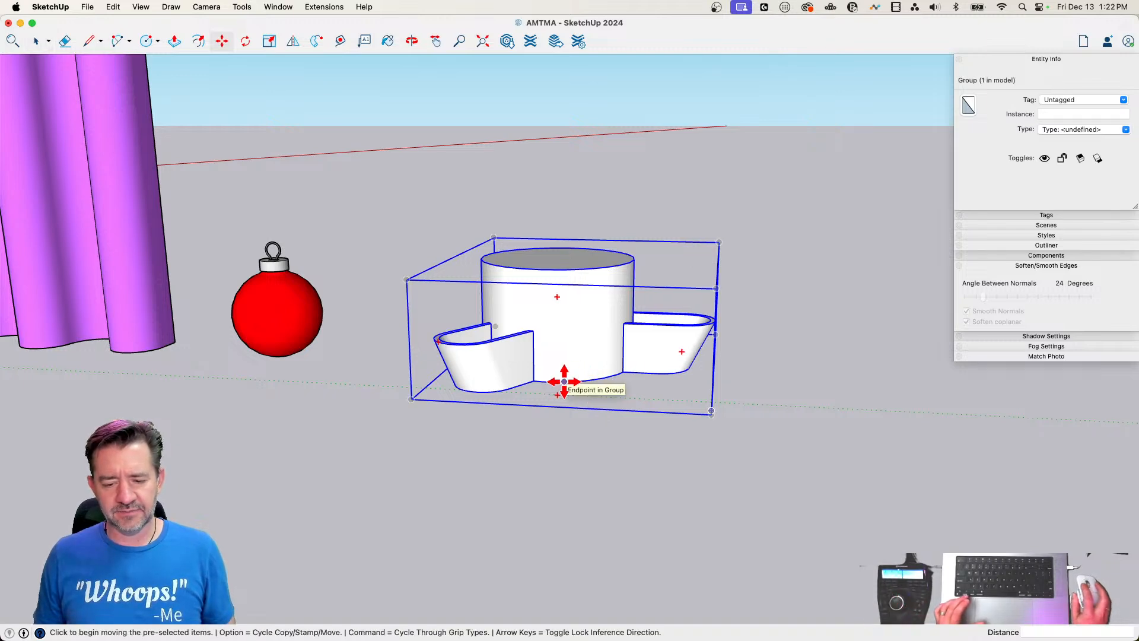
{"action": "key", "text": "alt"}
{"action": "left_click", "coordinate": [564, 382]}
{"action": "left_click", "coordinate": [557, 262]}
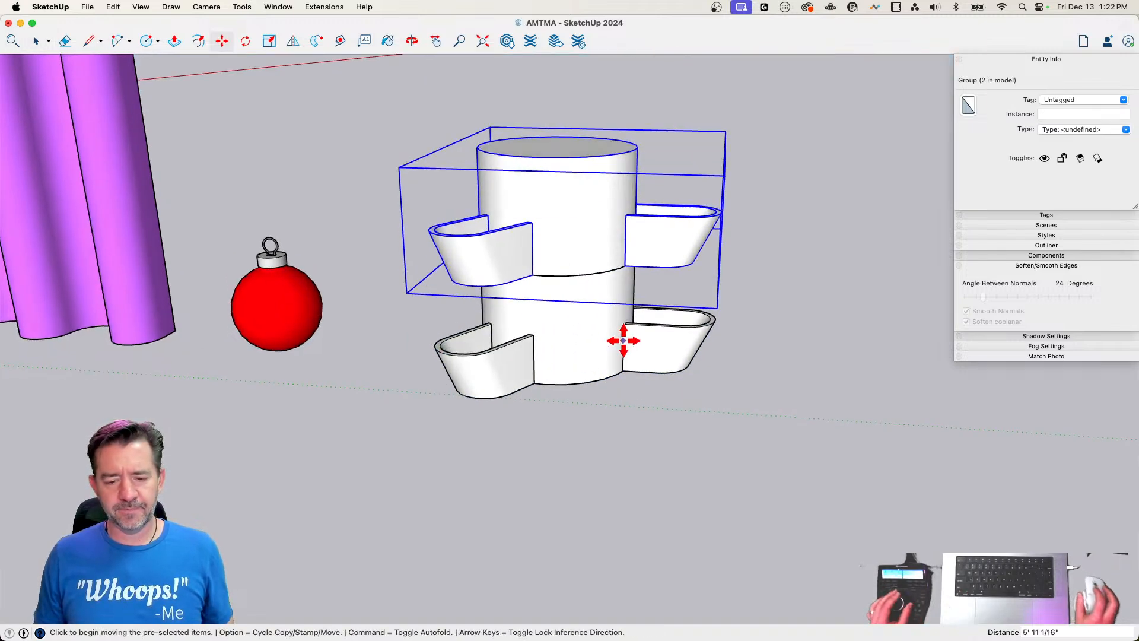
Rotate the upper group about 60 degrees around the centre of its cylinder top to stagger its troughs
{"action": "middle_click_drag", "start_coordinate": [623, 340], "coordinate": [625, 172]}
{"action": "key", "text": "q"}
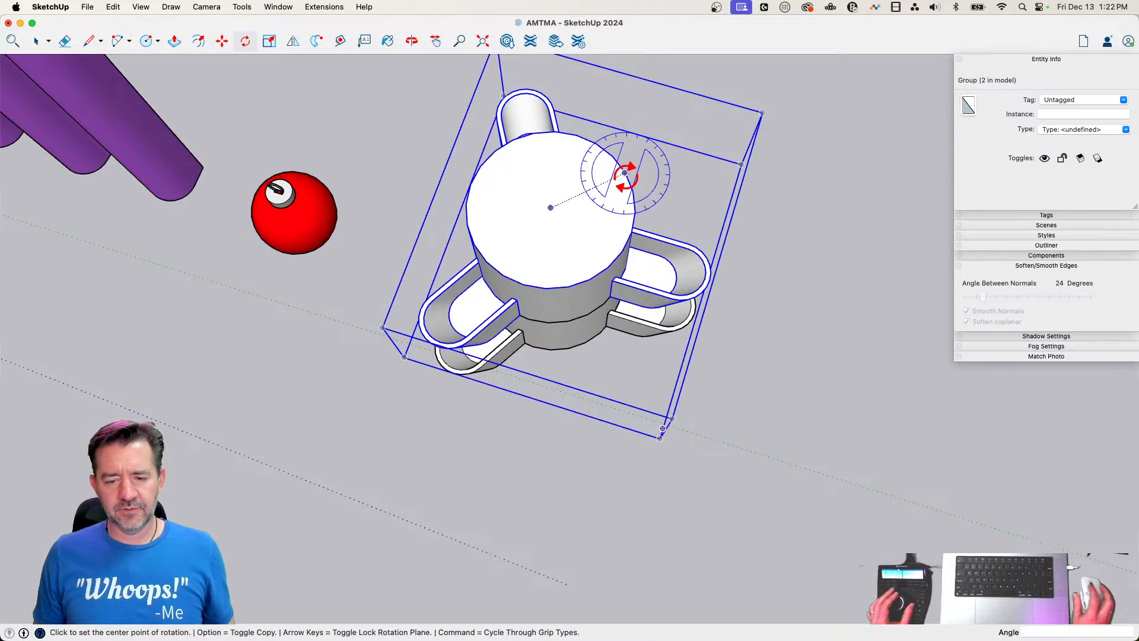
{"action": "left_click", "coordinate": [551, 208]}
{"action": "left_click", "coordinate": [566, 288]}
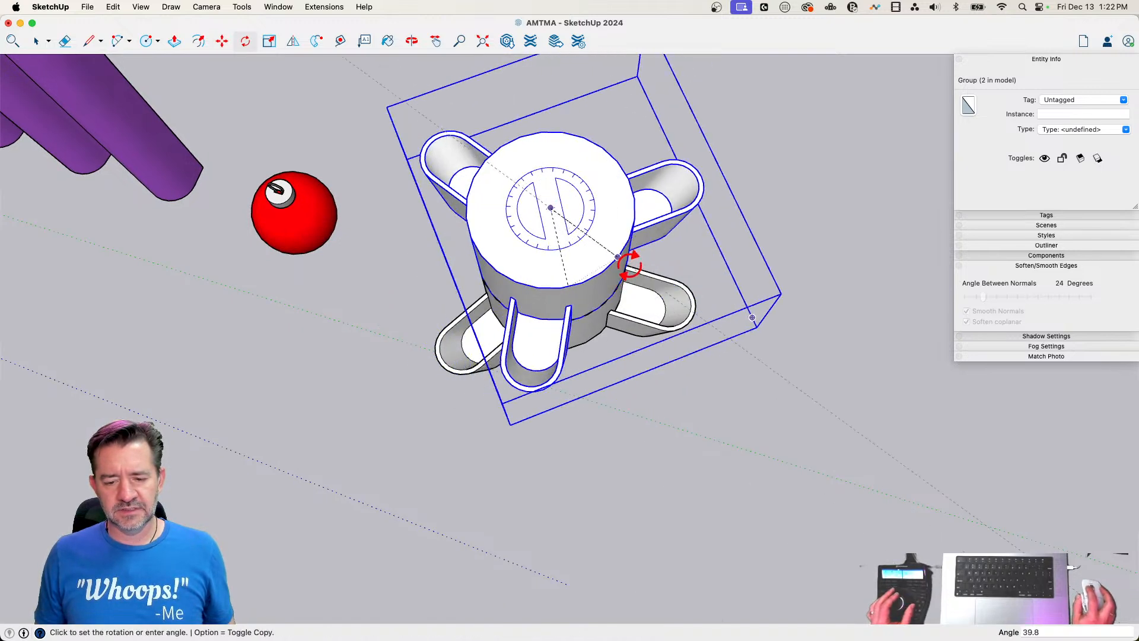
{"action": "left_click", "coordinate": [634, 234]}
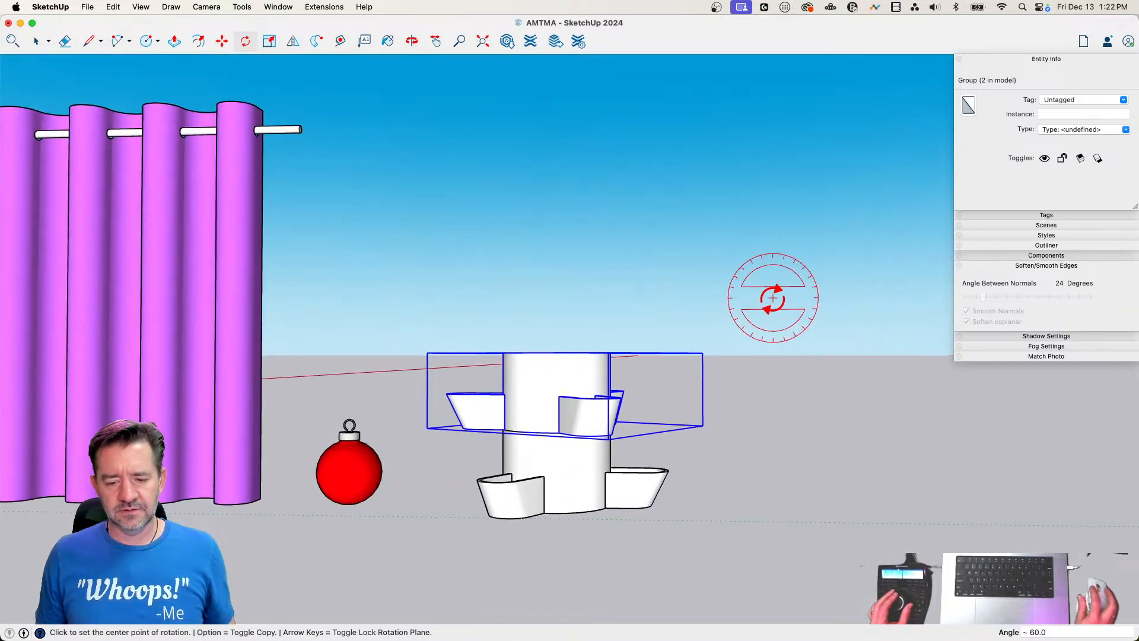
Array-copy both stacked groups straight up at about 11' 10 1/8" spacing, making 3 copies
{"action": "key", "text": "space"}
{"action": "left_click_drag", "start_coordinate": [503, 541], "coordinate": [502, 542]}
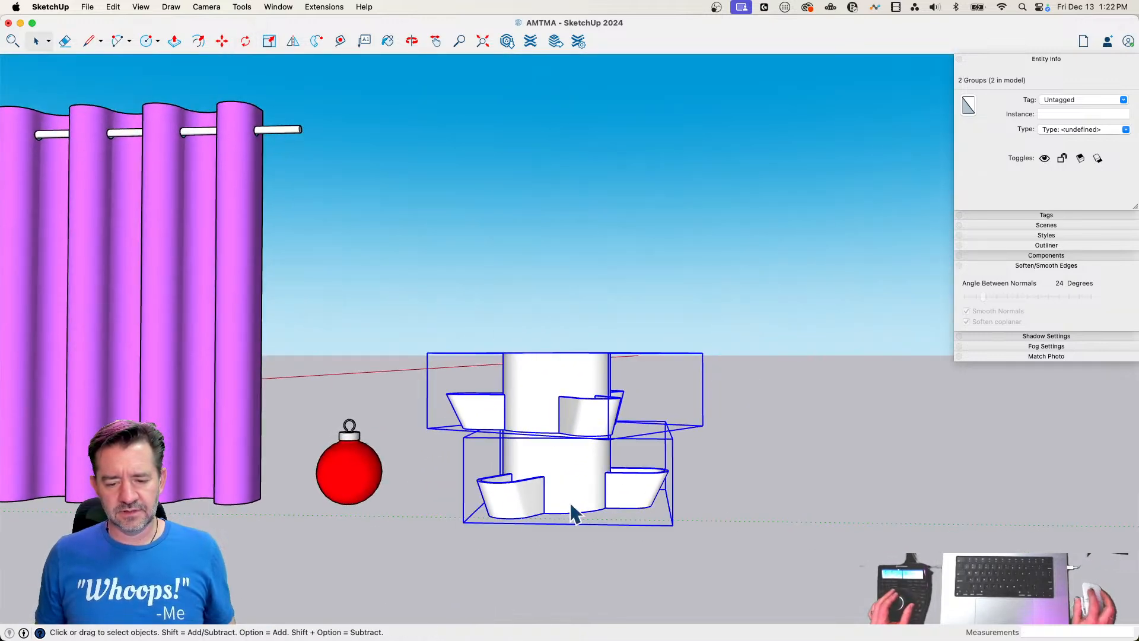
{"action": "key", "text": "m"}
{"action": "left_click", "coordinate": [563, 510]}
{"action": "key", "text": "alt"}
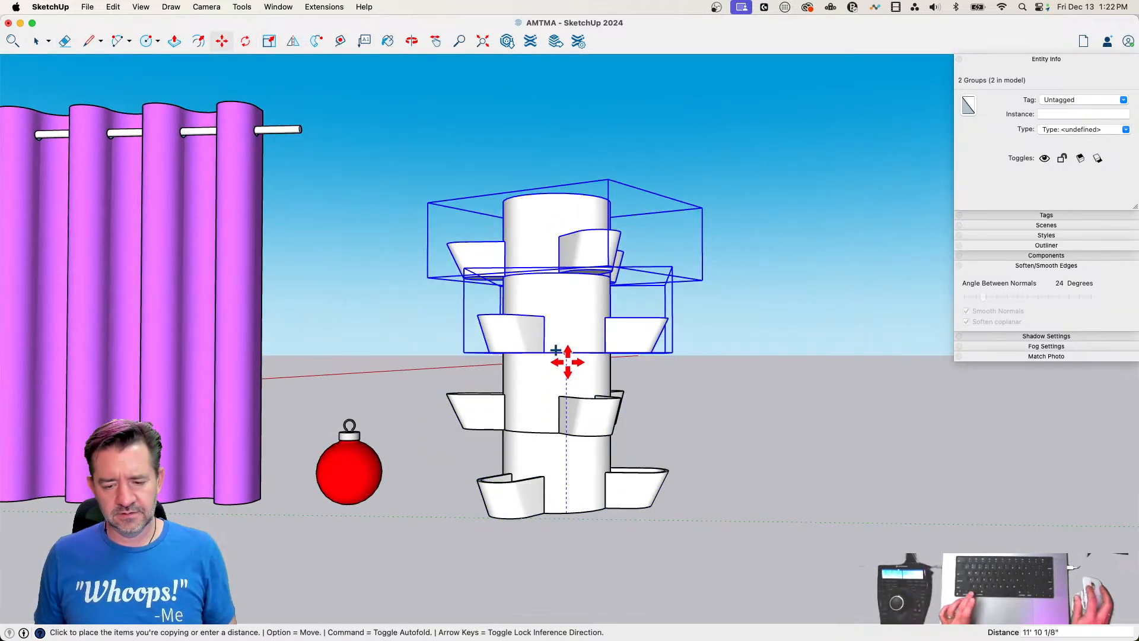
{"action": "left_click", "coordinate": [574, 354]}
{"action": "type", "text": "3x"}
{"action": "key", "text": "Return"}
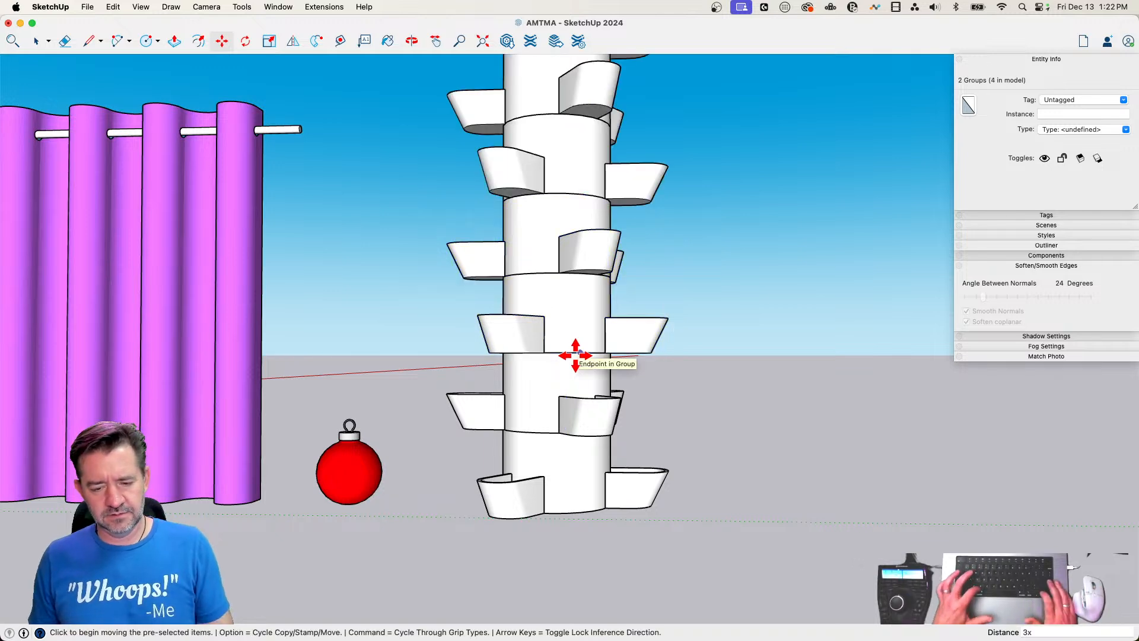
{"action": "key", "text": "space"}
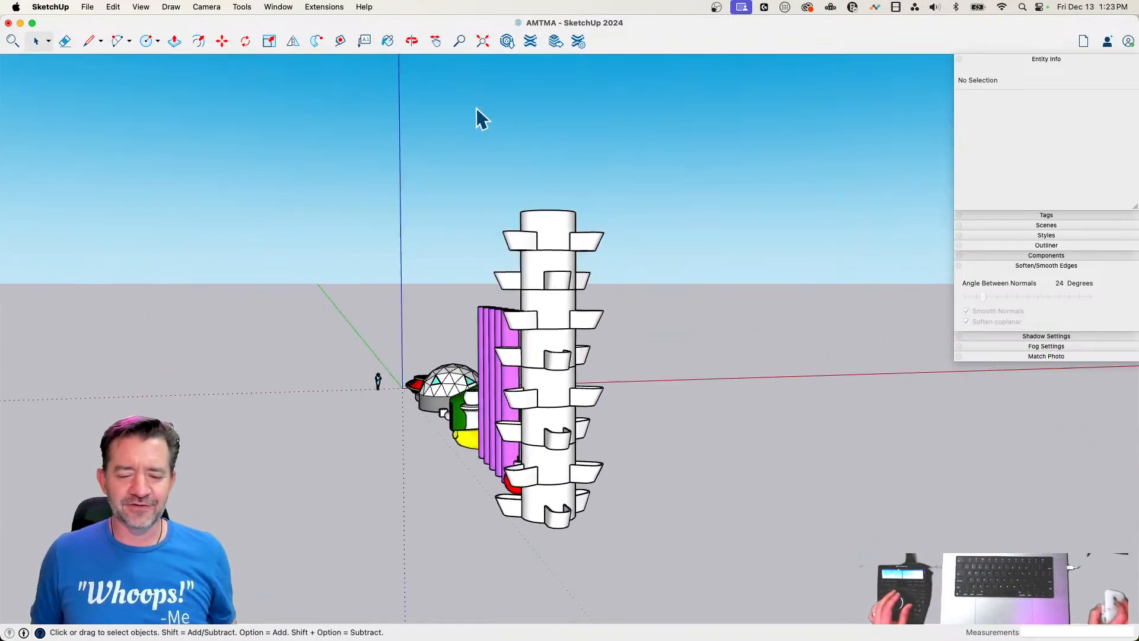
Group all eight stacked tiers into one tower
{"action": "left_click_drag", "start_coordinate": [671, 125], "coordinate": [584, 491]}
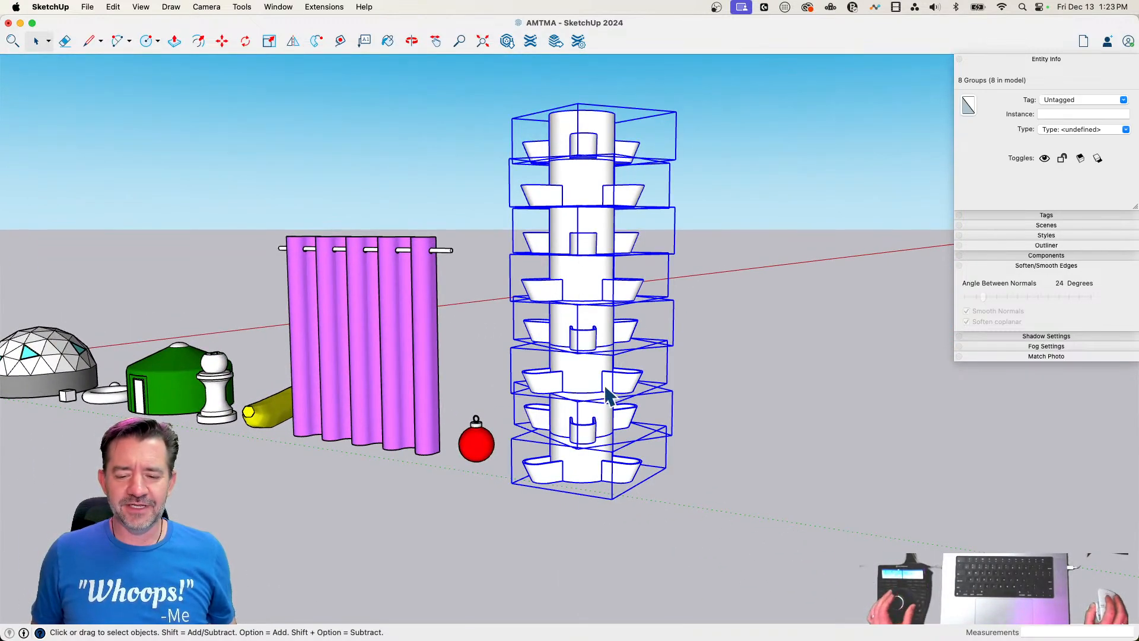
{"action": "right_click", "coordinate": [607, 300]}
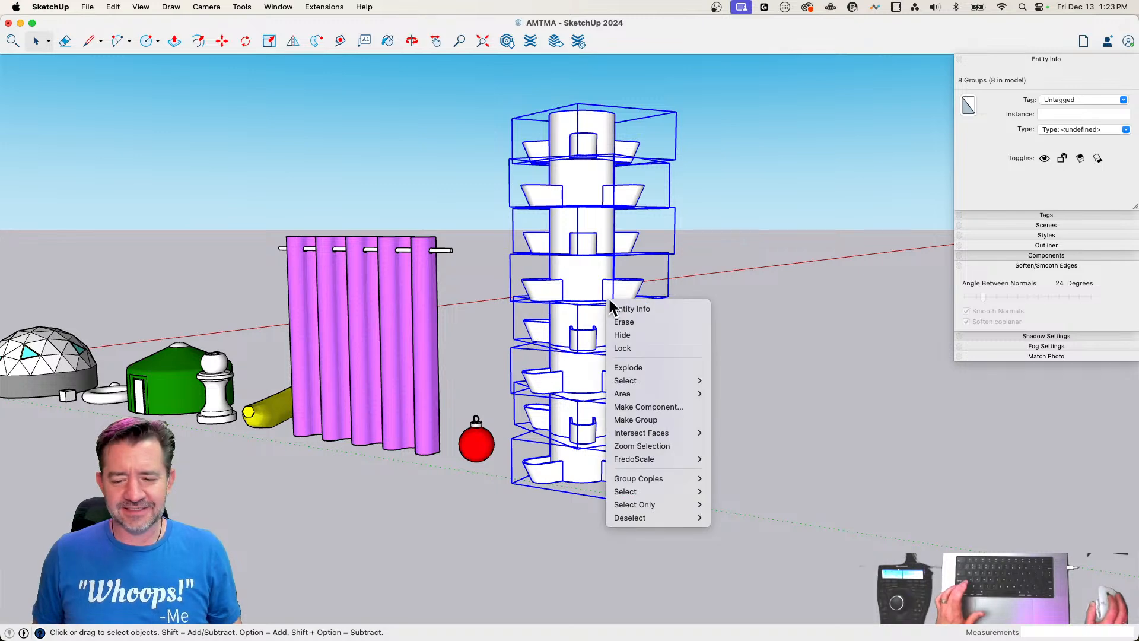
{"action": "left_click", "coordinate": [662, 417]}
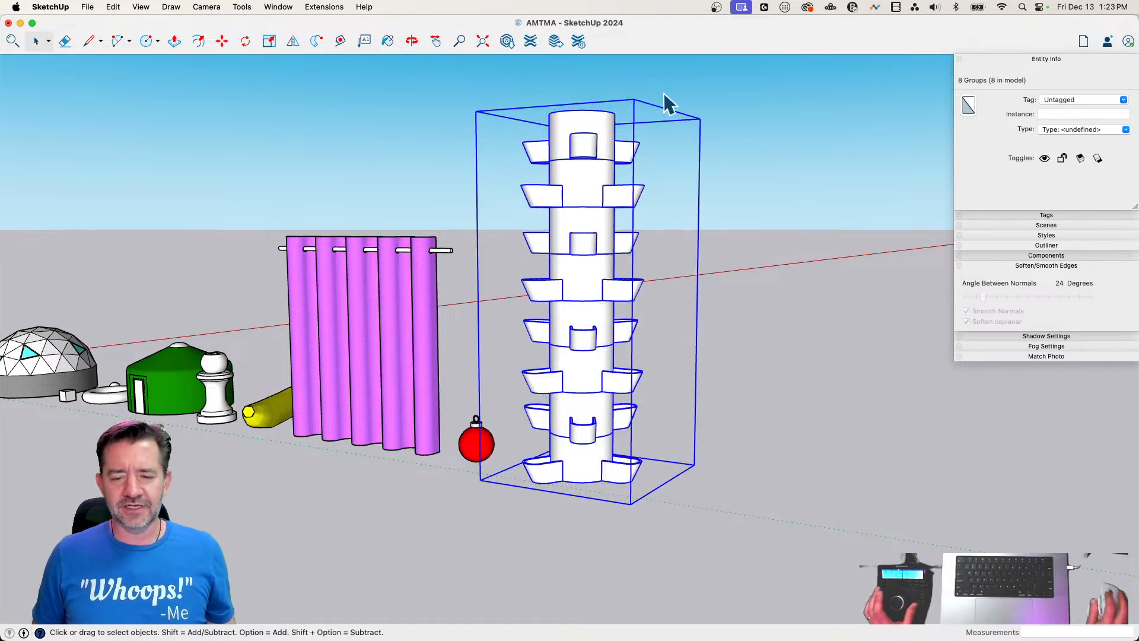
Scale the tower group down uniformly from its upper corner to about 0.49 and deselect it
{"action": "key", "text": "s"}
{"action": "left_click", "coordinate": [701, 118]}
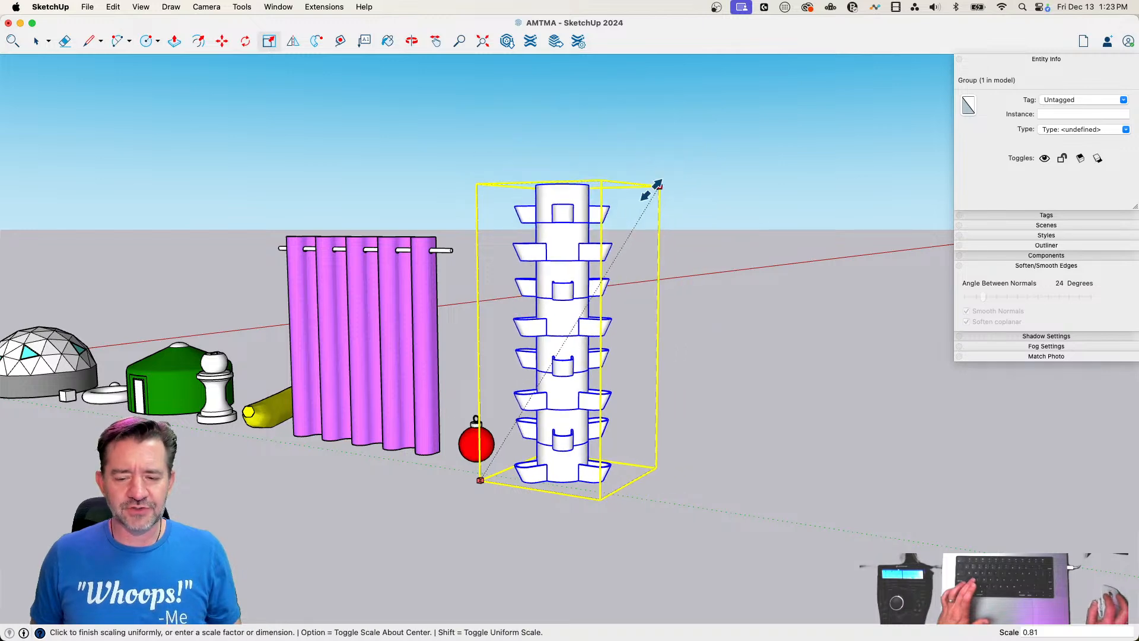
{"action": "left_click", "coordinate": [588, 301]}
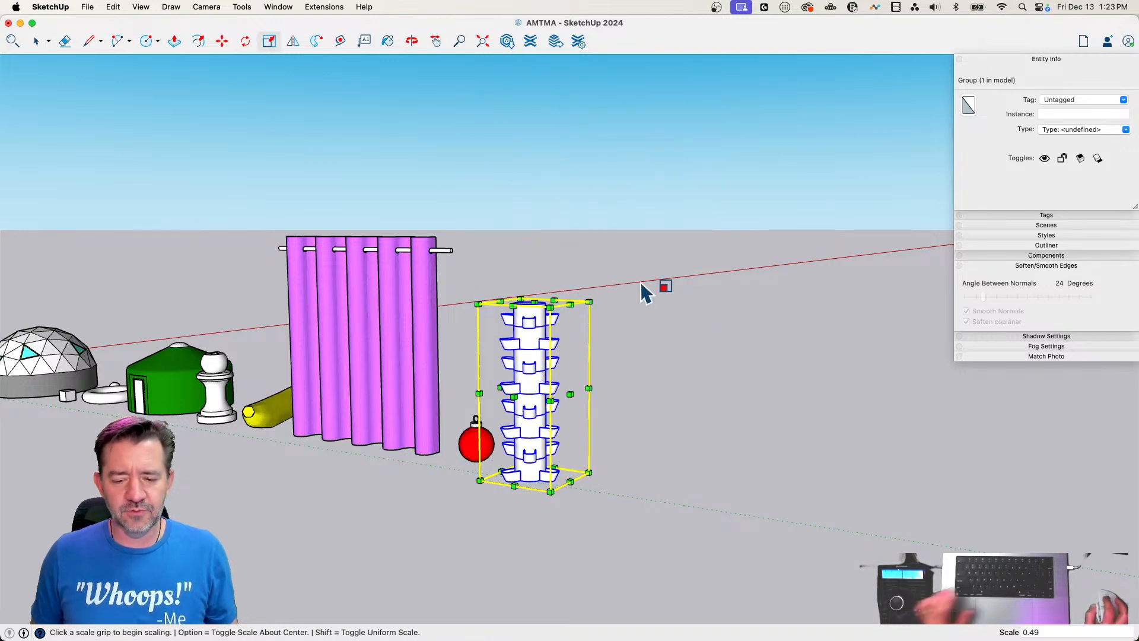
{"action": "key", "text": "space"}
{"action": "left_click", "coordinate": [663, 371]}
Draw an upright rectangle about 16' 10" wide and 12' 10 1/2" tall with lines, on open ground beside the tower
{"action": "scroll", "coordinate": [664, 371], "scroll_direction": "up", "scroll_amount": 5}
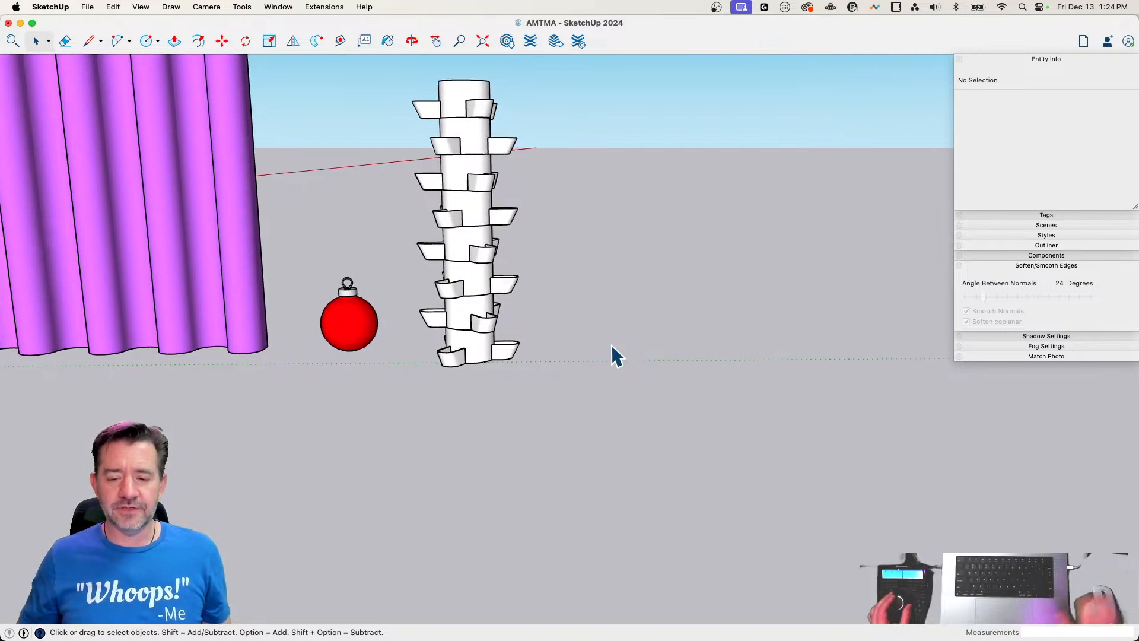
{"action": "key", "text": "l"}
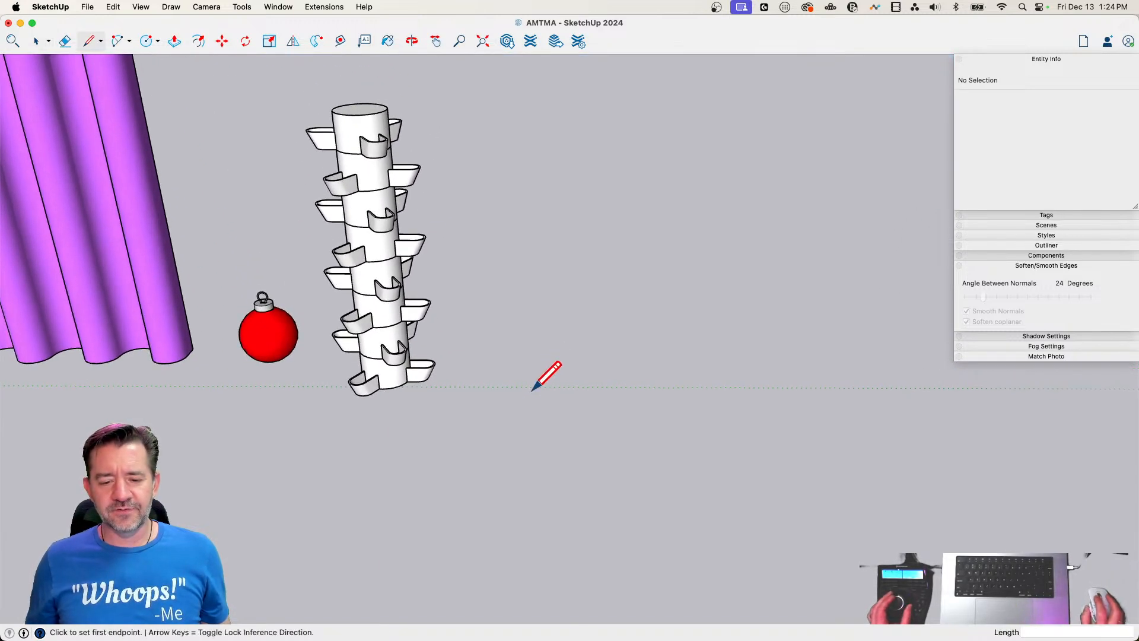
{"action": "left_click", "coordinate": [551, 373]}
{"action": "left_click", "coordinate": [742, 381]}
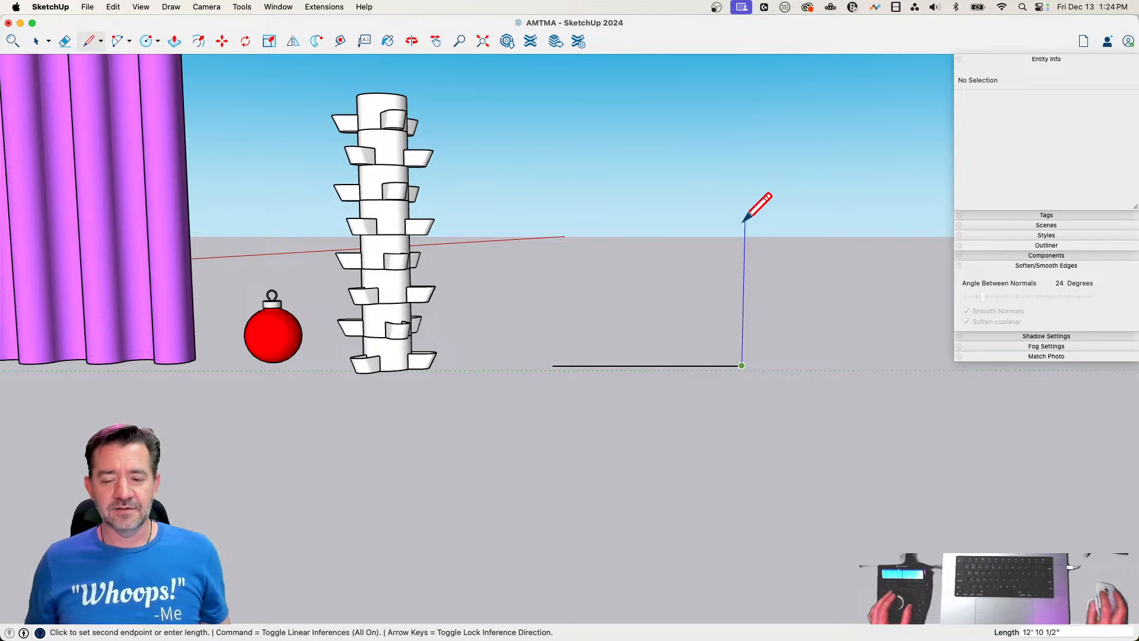
{"action": "left_click", "coordinate": [745, 221]}
{"action": "left_click", "coordinate": [553, 220]}
{"action": "left_click", "coordinate": [553, 365]}
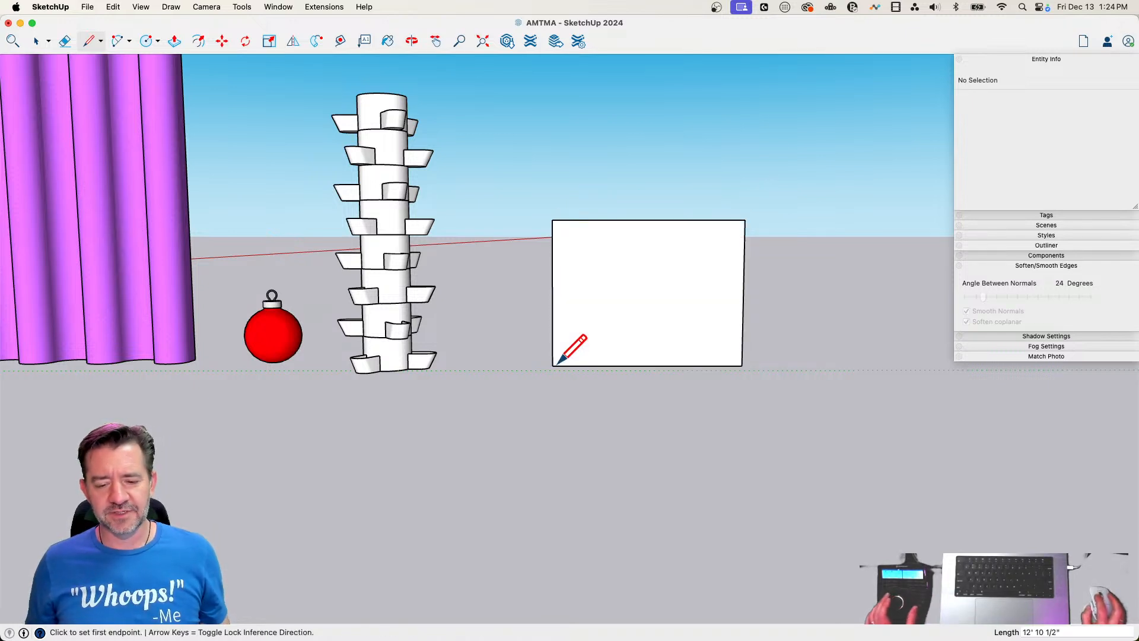
{"action": "key", "text": "space"}
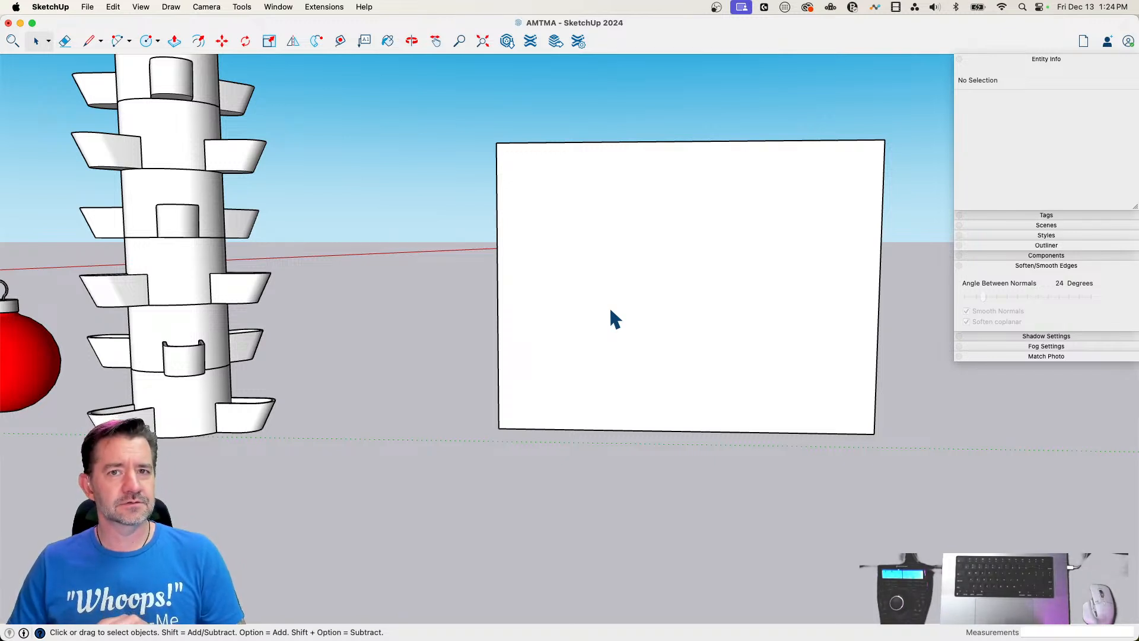
{"action": "scroll", "coordinate": [609, 306], "scroll_direction": "up", "scroll_amount": 2}
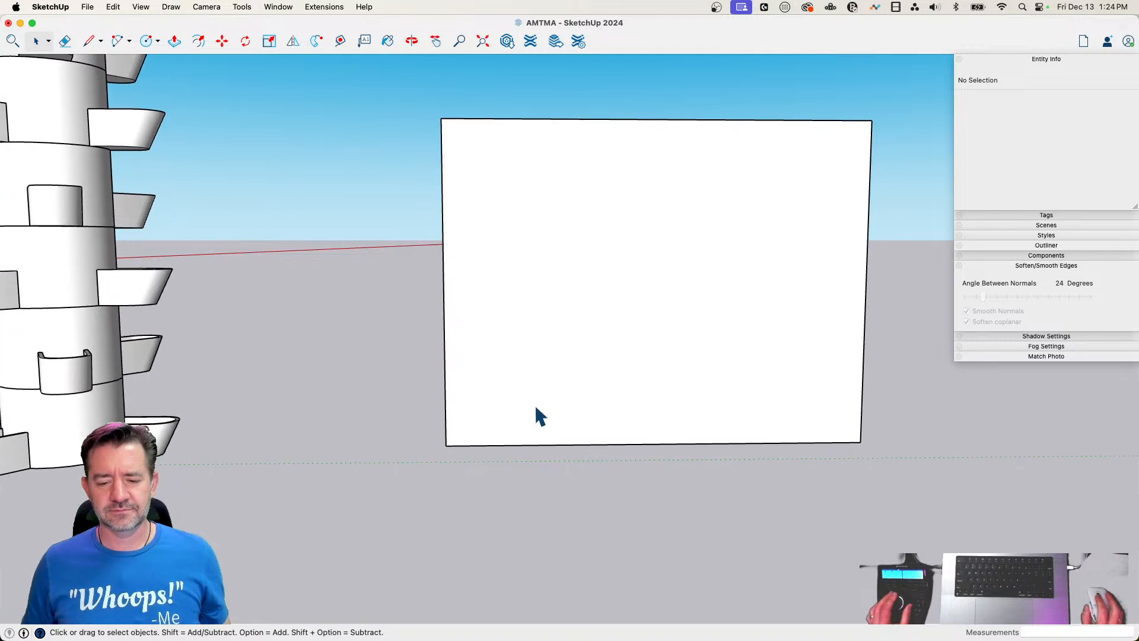
{"action": "key", "text": "l"}
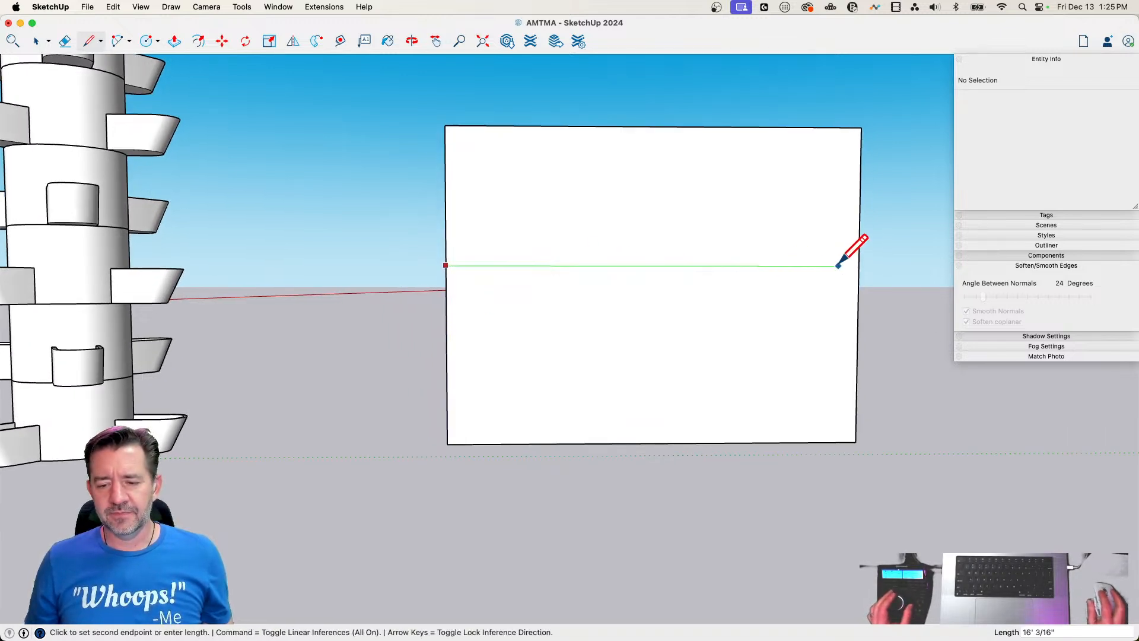
{"action": "left_click", "coordinate": [860, 262]}
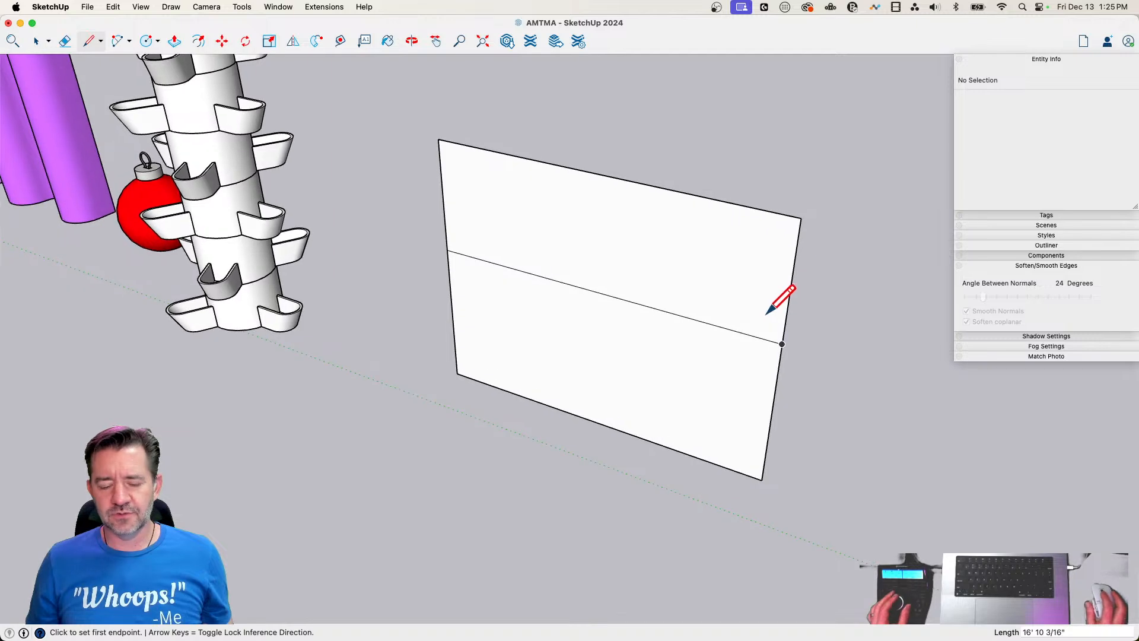
{"action": "key", "text": "super+z"}
Pull the upright rectangle's face forward about 11' into a box
{"action": "key", "text": "p"}
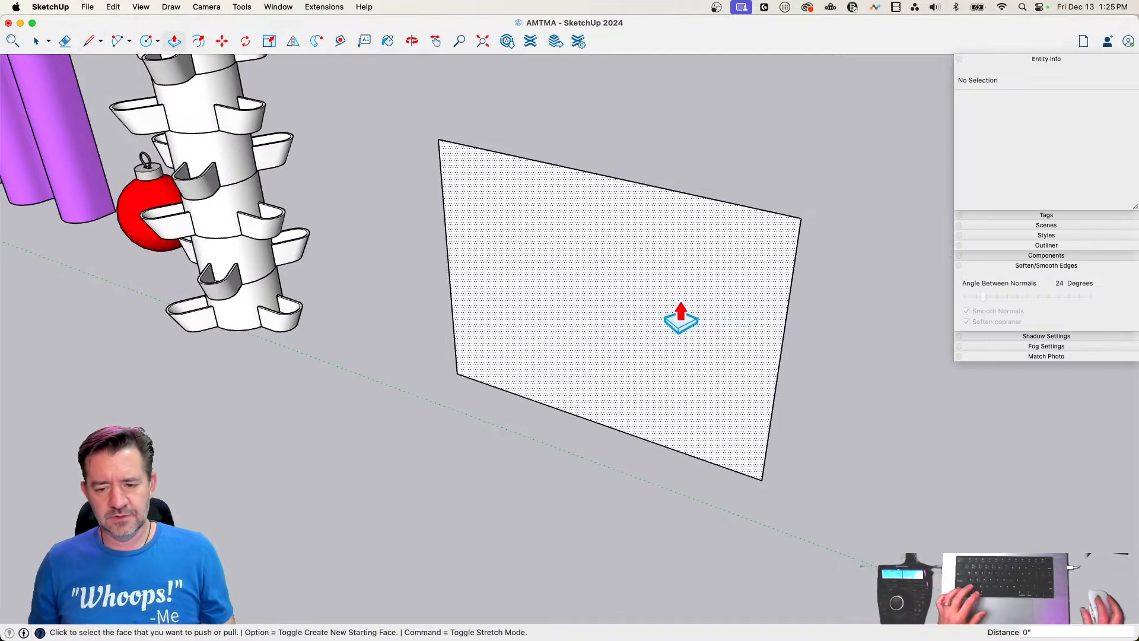
{"action": "left_click", "coordinate": [679, 315]}
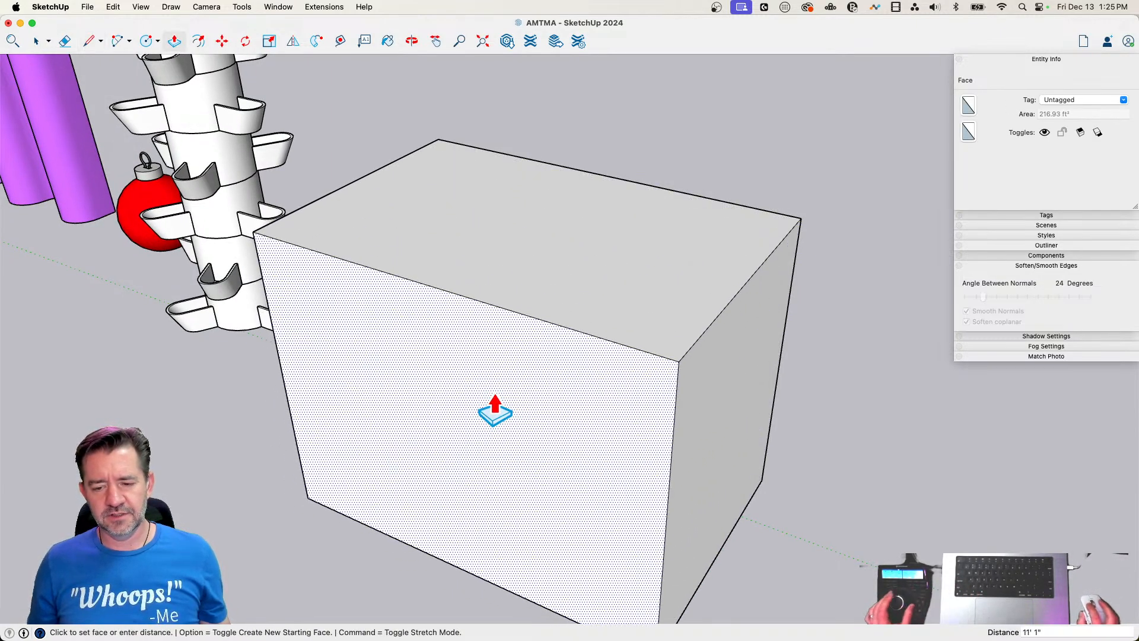
{"action": "key", "text": "Escape"}
Draw a horizontal line across the middle of the box's front face and continue it across the adjoining side
{"action": "key", "text": "l"}
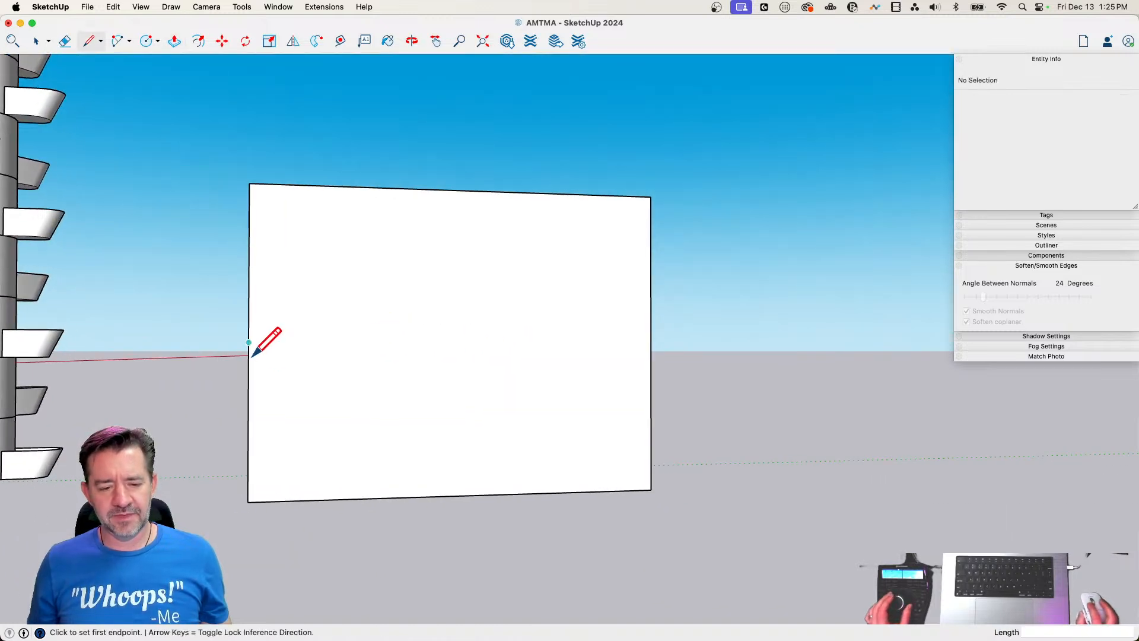
{"action": "left_click", "coordinate": [249, 343]}
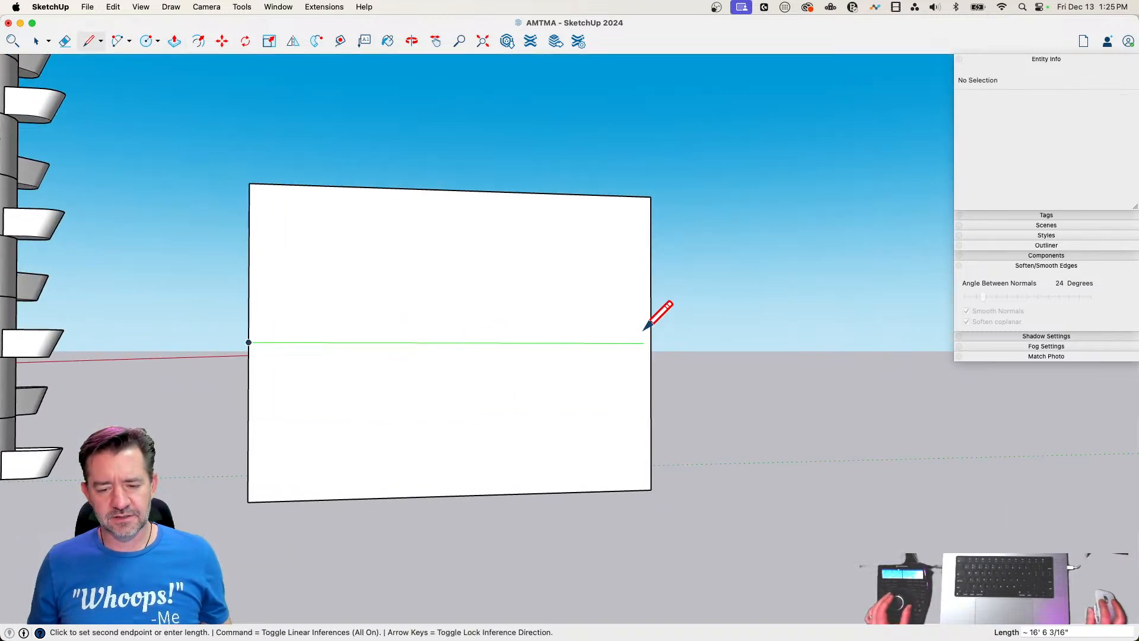
{"action": "left_click", "coordinate": [652, 333]}
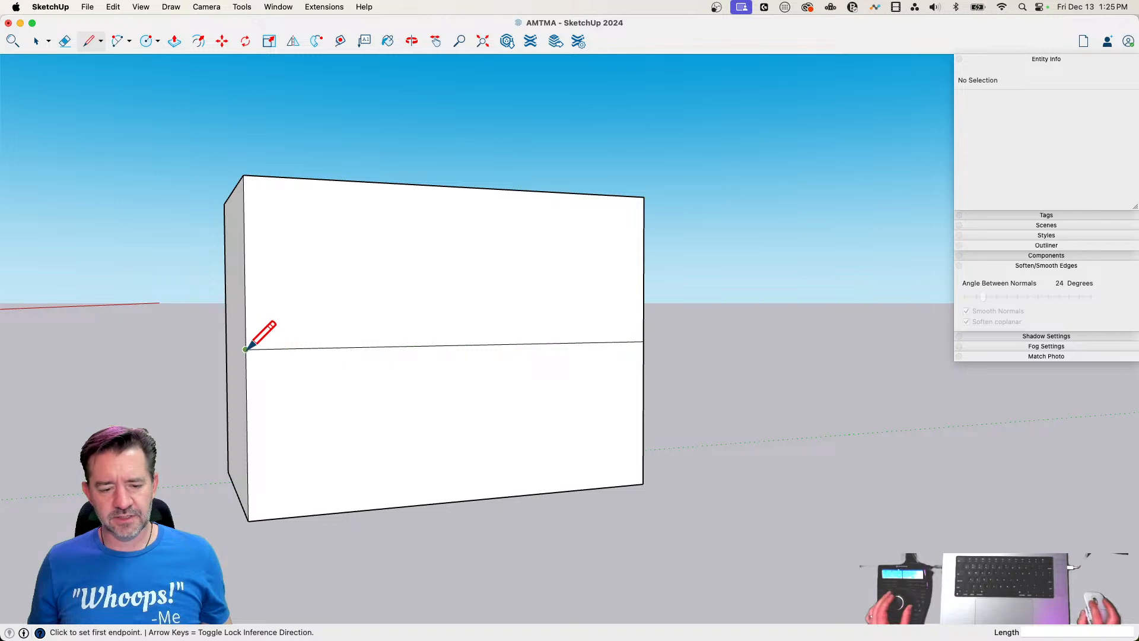
{"action": "left_click", "coordinate": [246, 350]}
{"action": "left_click", "coordinate": [226, 340]}
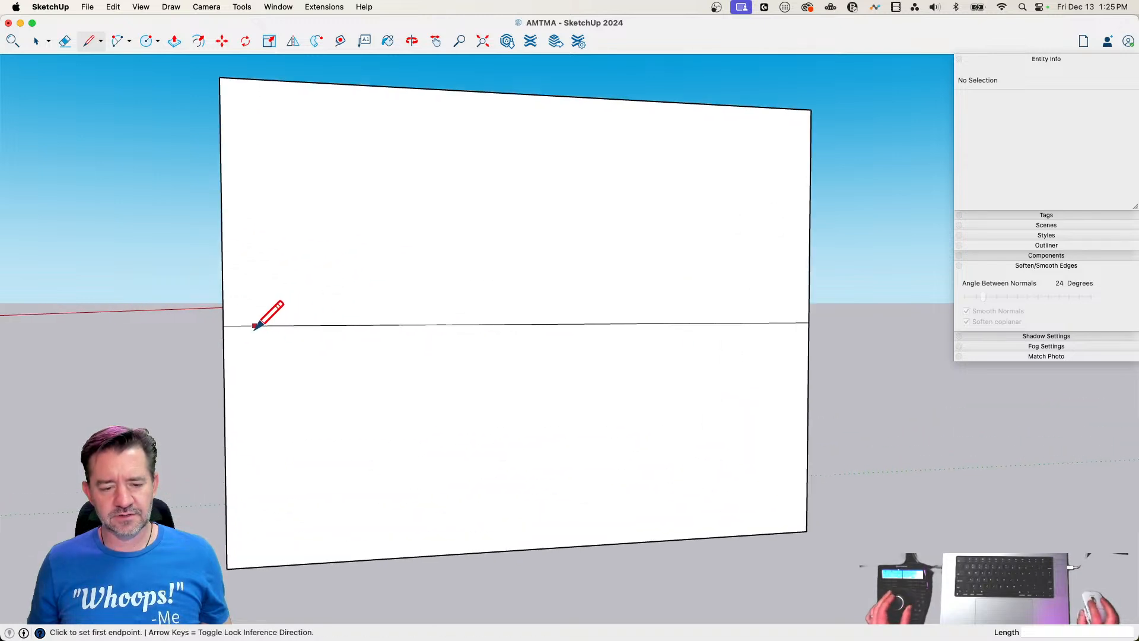
Draw a duck's head outline with connected lines on the box's front face, rising from the horizontal line and curving down past it to the neck
{"action": "left_click", "coordinate": [254, 326]}
{"action": "scroll", "coordinate": [323, 307], "scroll_direction": "up", "scroll_amount": 4}
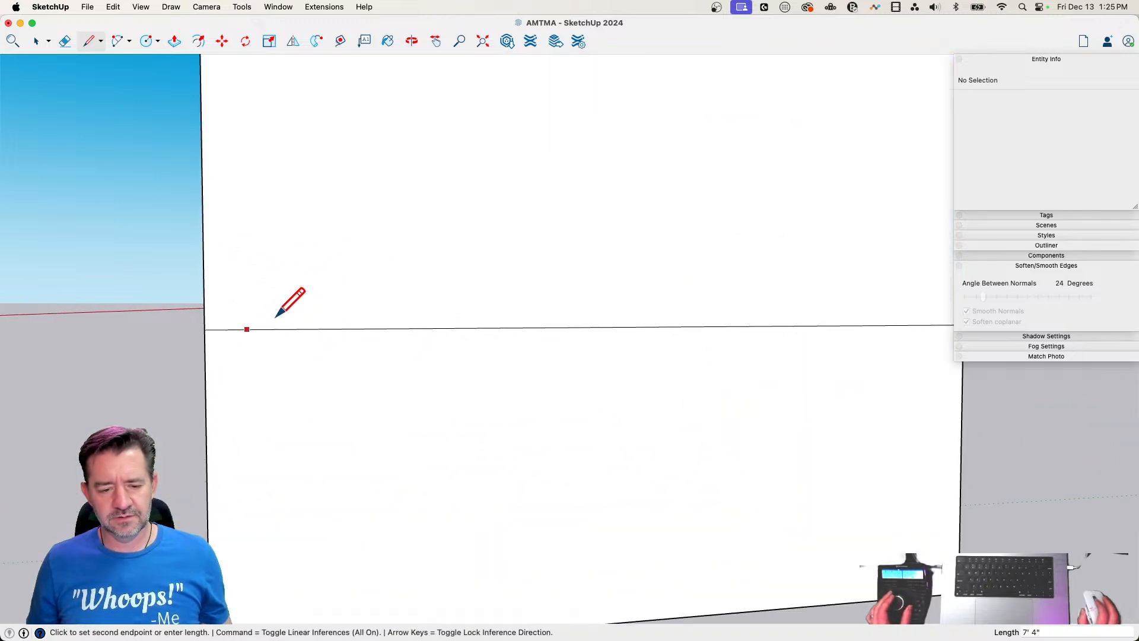
{"action": "left_click", "coordinate": [357, 280]}
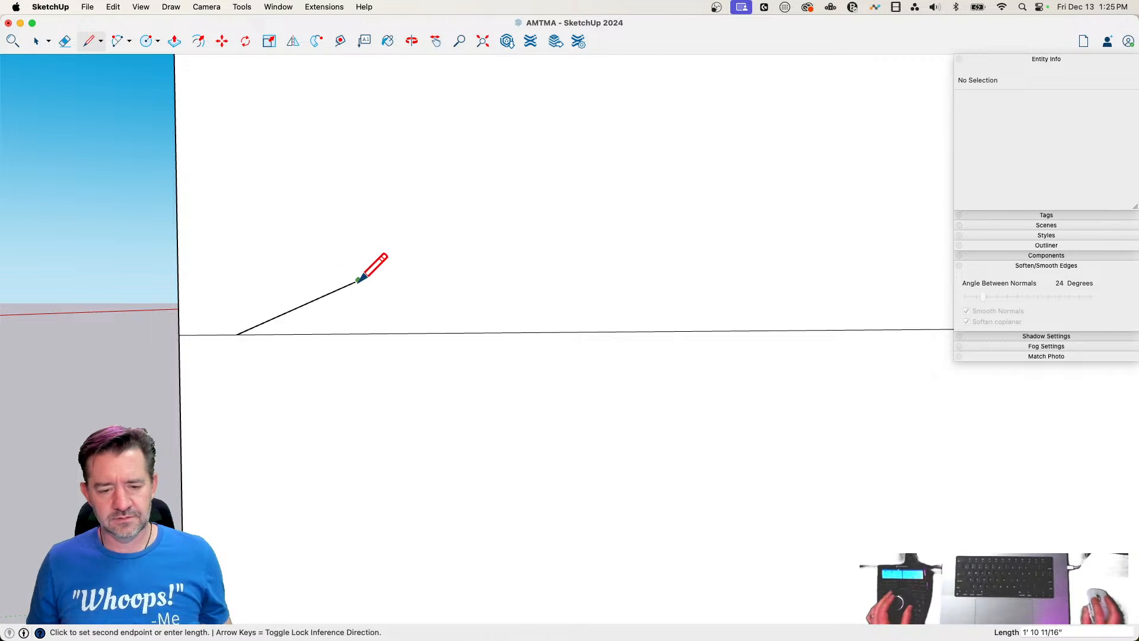
{"action": "left_click", "coordinate": [401, 192]}
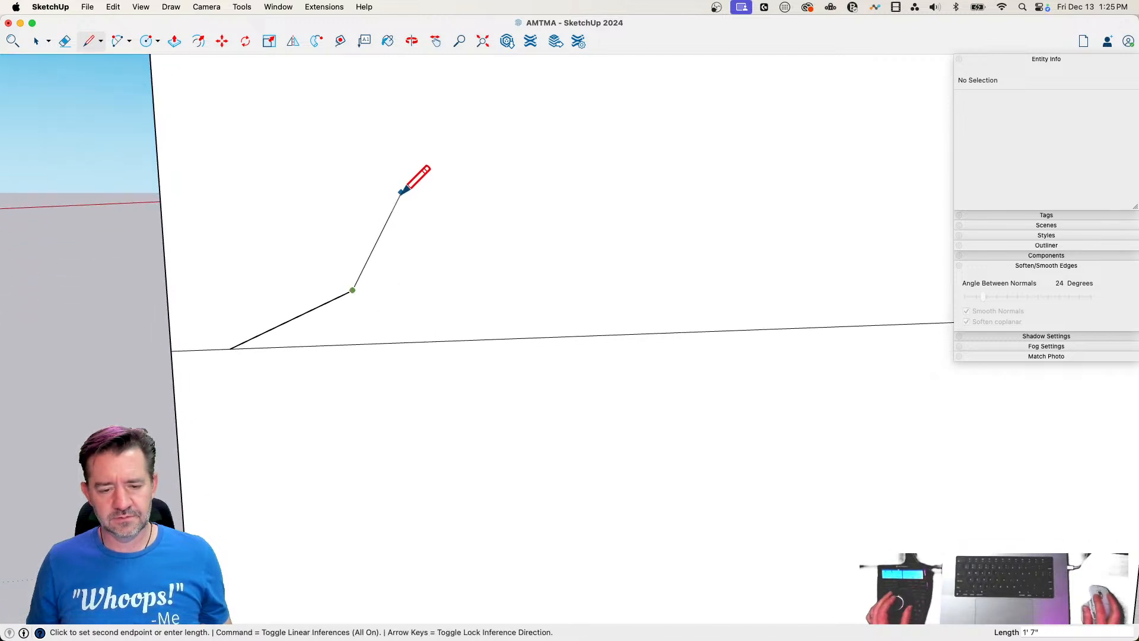
{"action": "left_click", "coordinate": [469, 174]}
{"action": "left_click", "coordinate": [554, 174]}
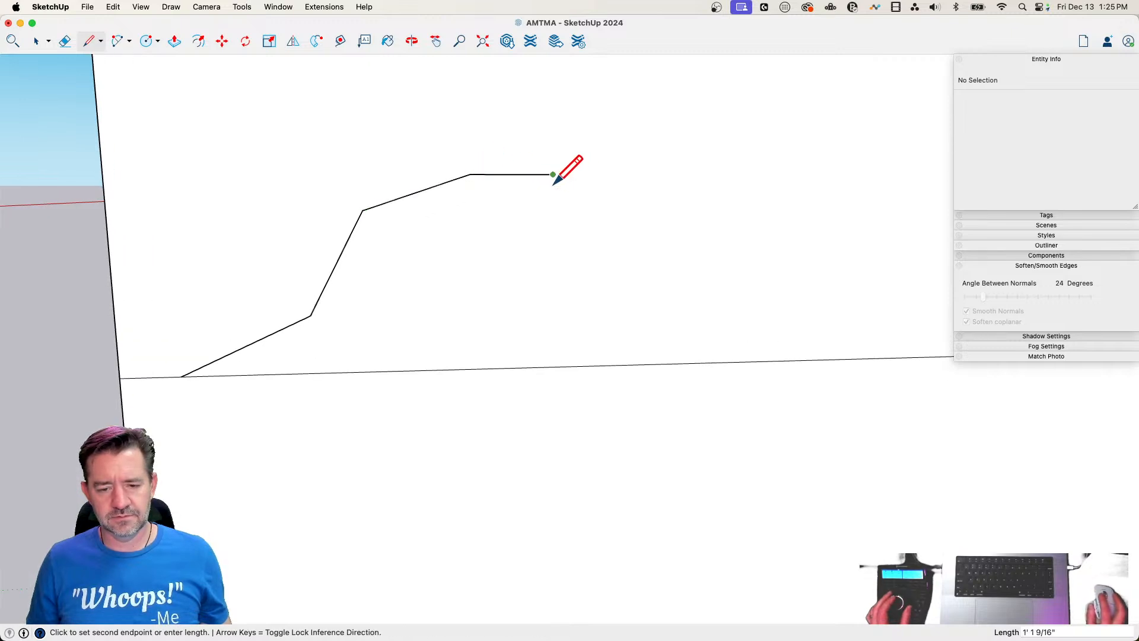
{"action": "left_click", "coordinate": [645, 243]}
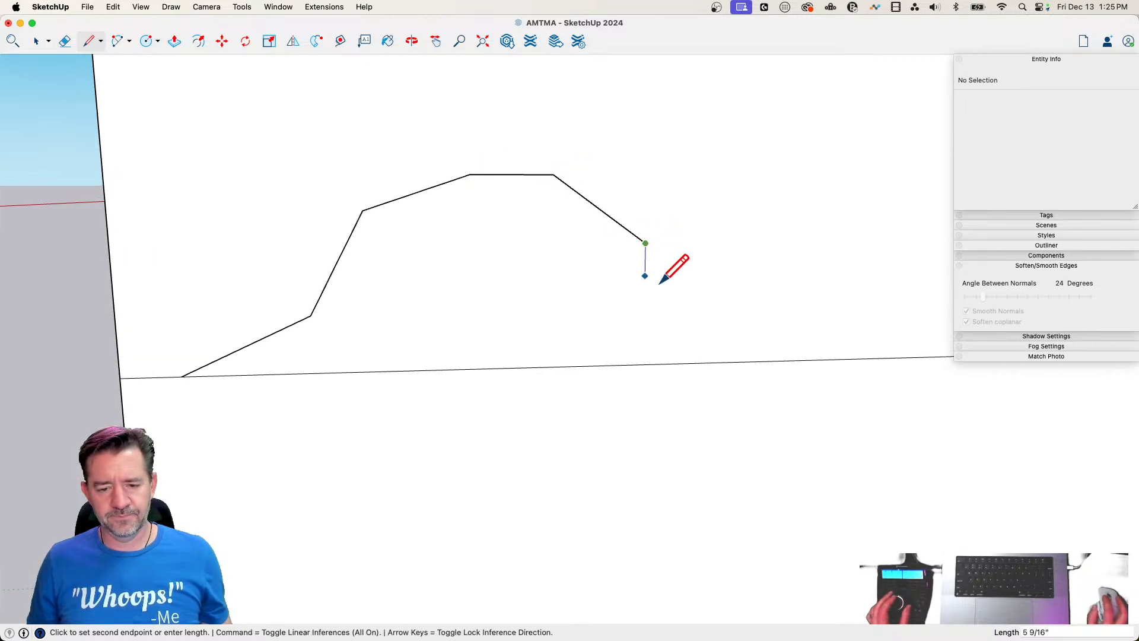
{"action": "left_click", "coordinate": [679, 327]}
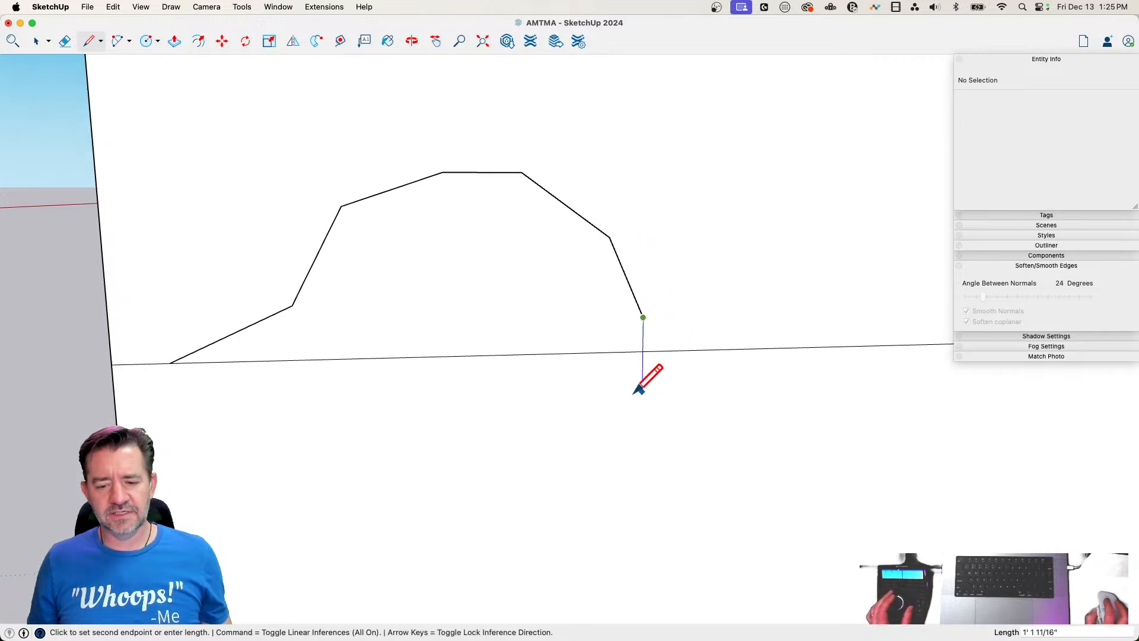
{"action": "left_click", "coordinate": [641, 385]}
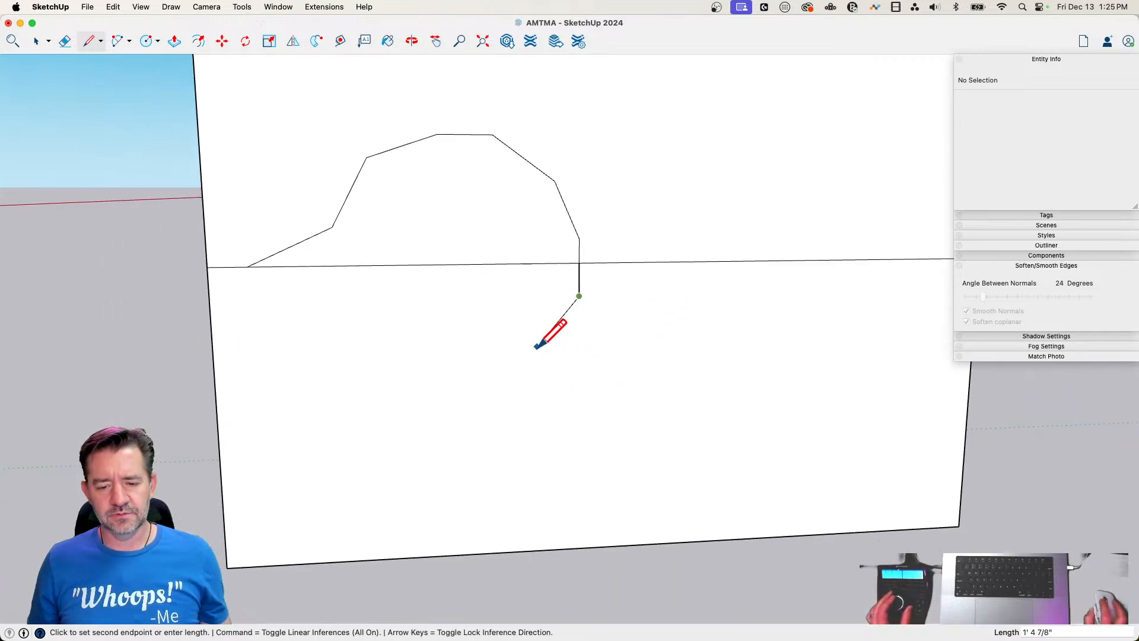
{"action": "left_click", "coordinate": [537, 346]}
Try to extend the outline from the neck with a segment about 9" long, a long level back and an upward-sloping tail
{"action": "left_click", "coordinate": [553, 373]}
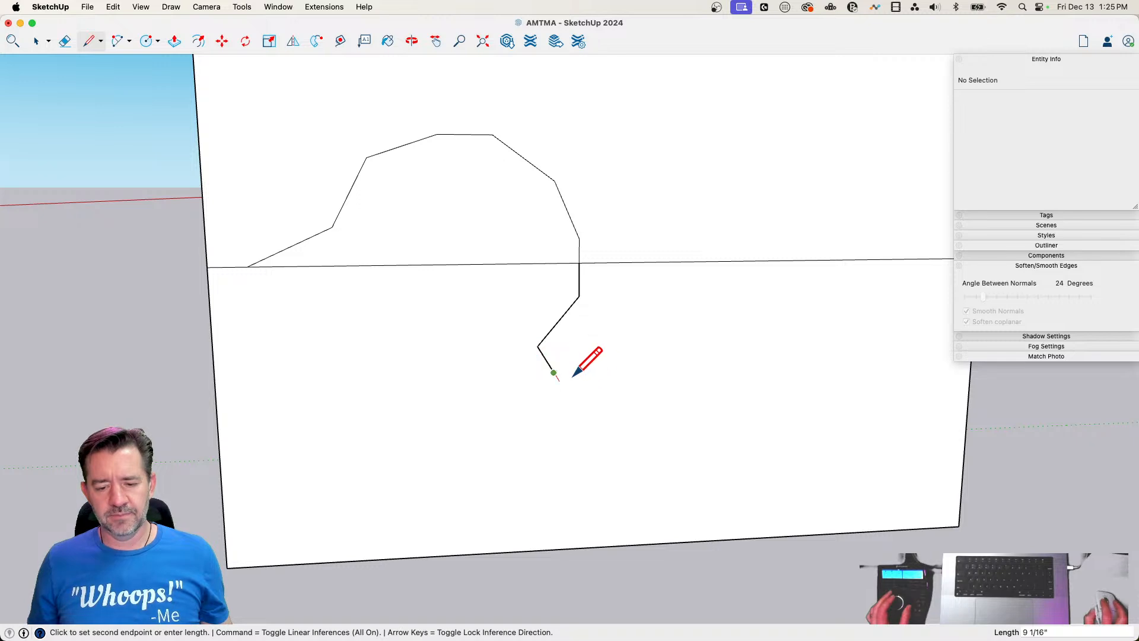
{"action": "left_click", "coordinate": [800, 367]}
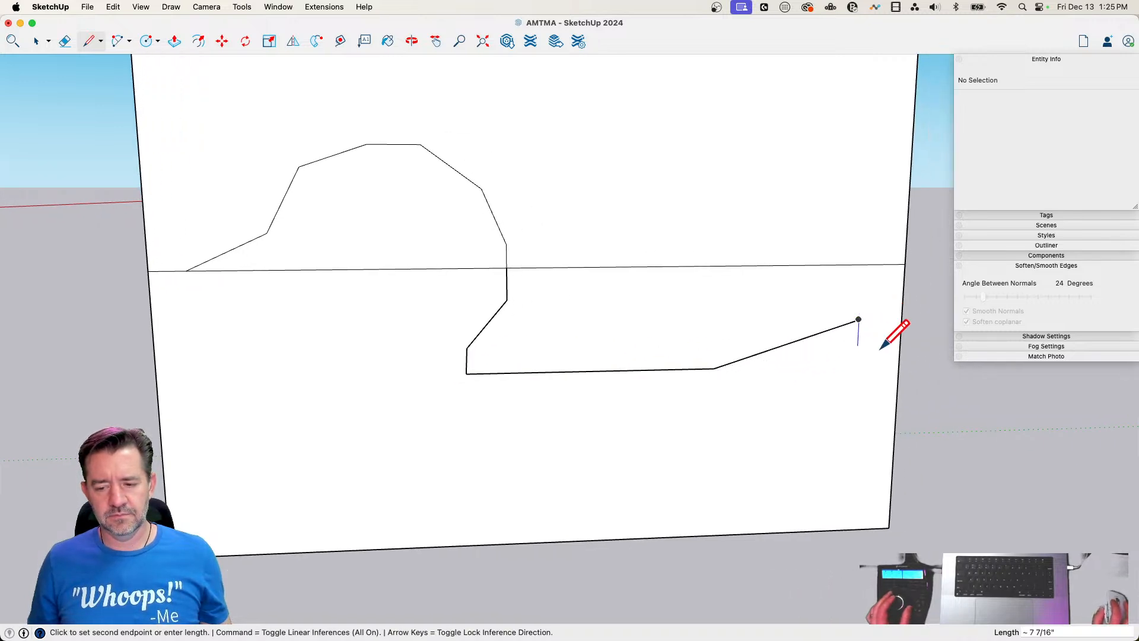
{"action": "key", "text": "space"}
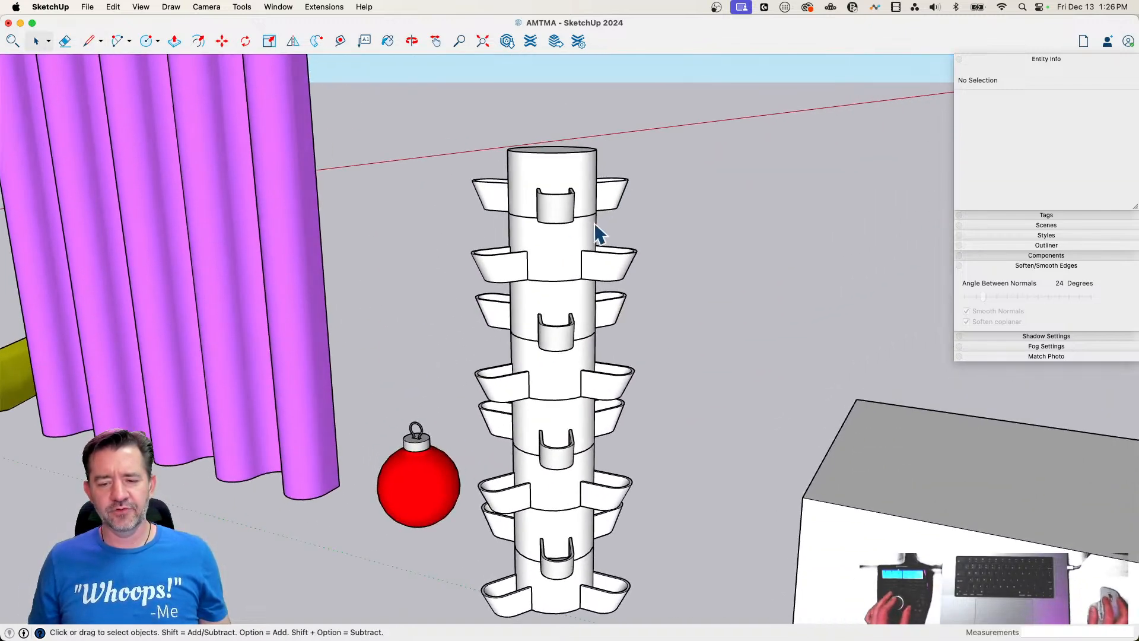
Examine how the trough tower is grouped by opening it and selecting its uppermost tier
{"action": "left_click", "coordinate": [561, 241]}
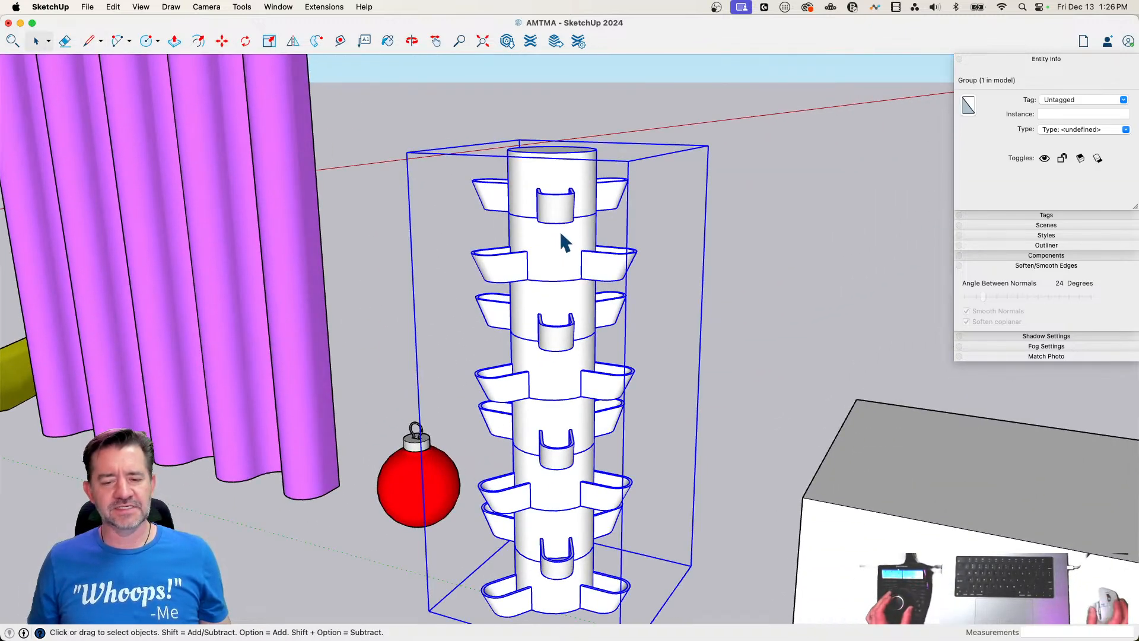
{"action": "left_click", "coordinate": [821, 228]}
{"action": "double_click", "coordinate": [543, 237]}
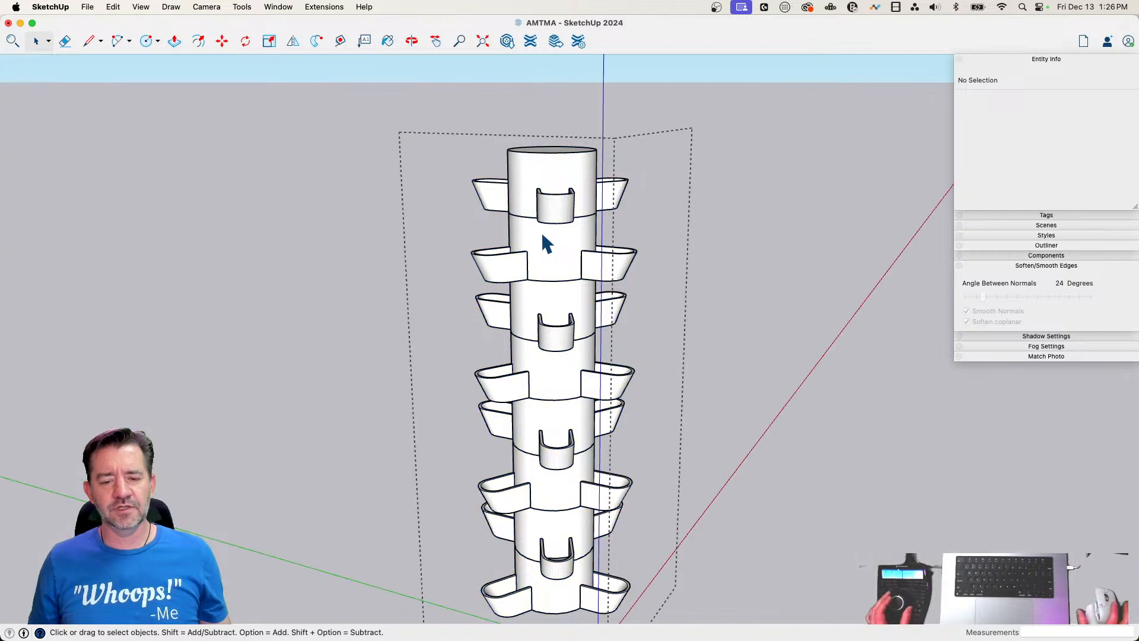
{"action": "left_click", "coordinate": [738, 208]}
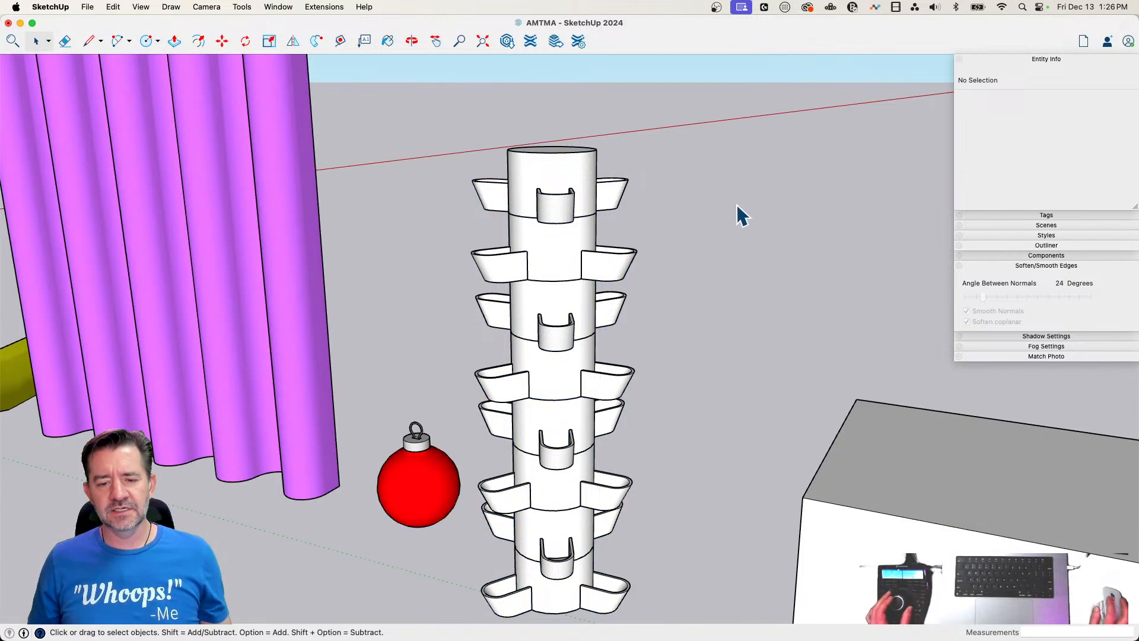
{"action": "triple_click", "coordinate": [550, 195]}
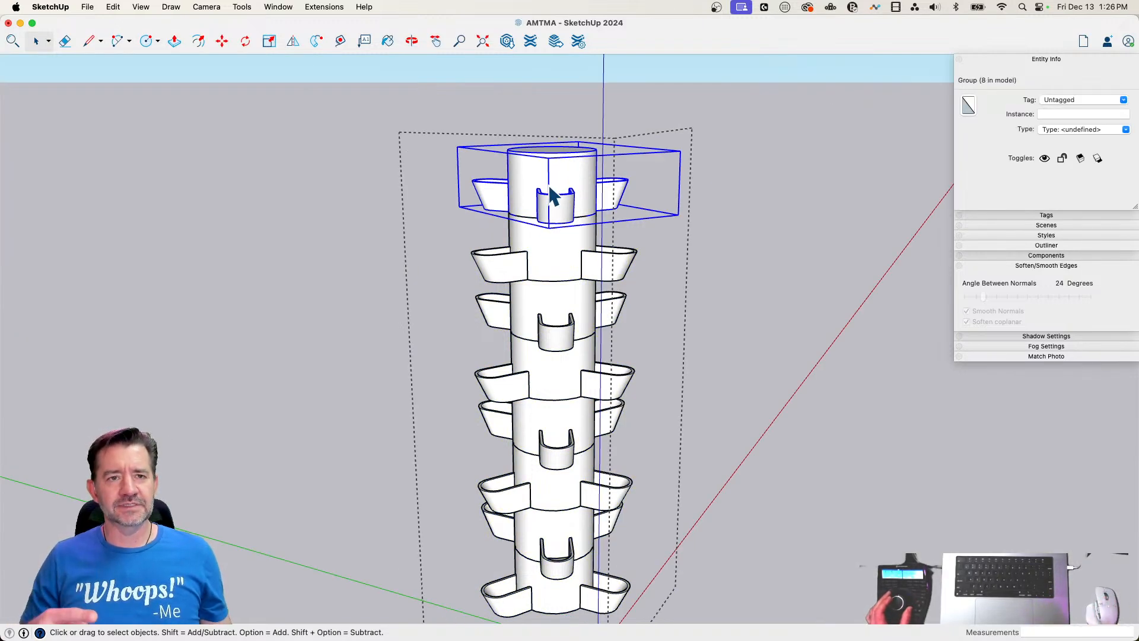
{"action": "left_click", "coordinate": [750, 211]}
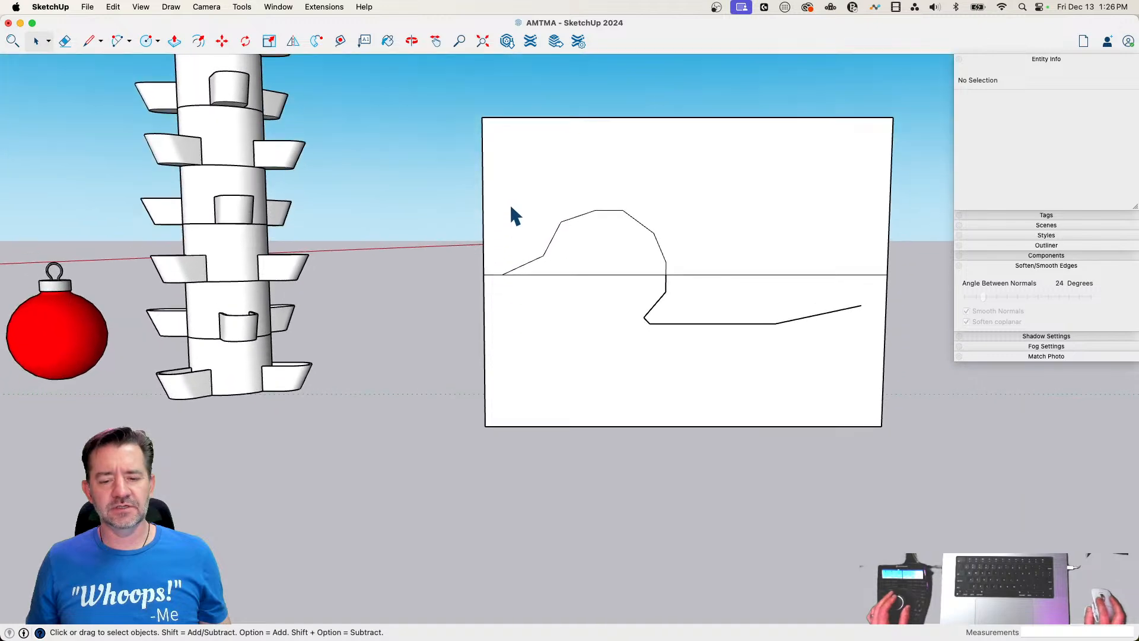
Erase the back and tail lines beyond the neck's slanted segment
{"action": "key", "text": "e"}
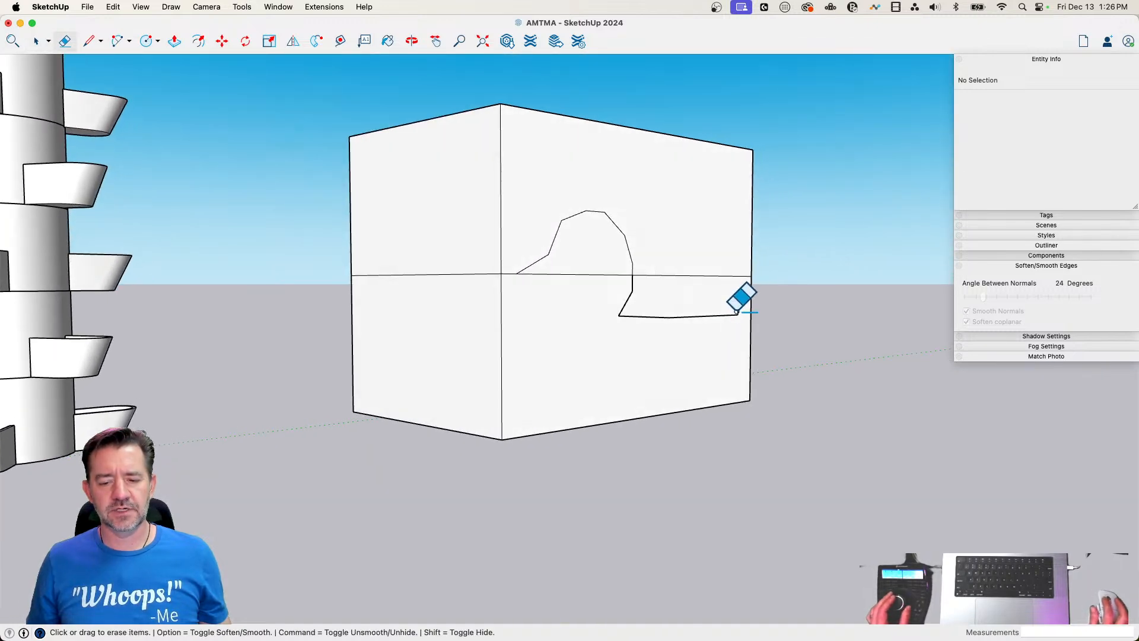
{"action": "left_click_drag", "start_coordinate": [736, 310], "coordinate": [631, 311]}
{"action": "key", "text": "l"}
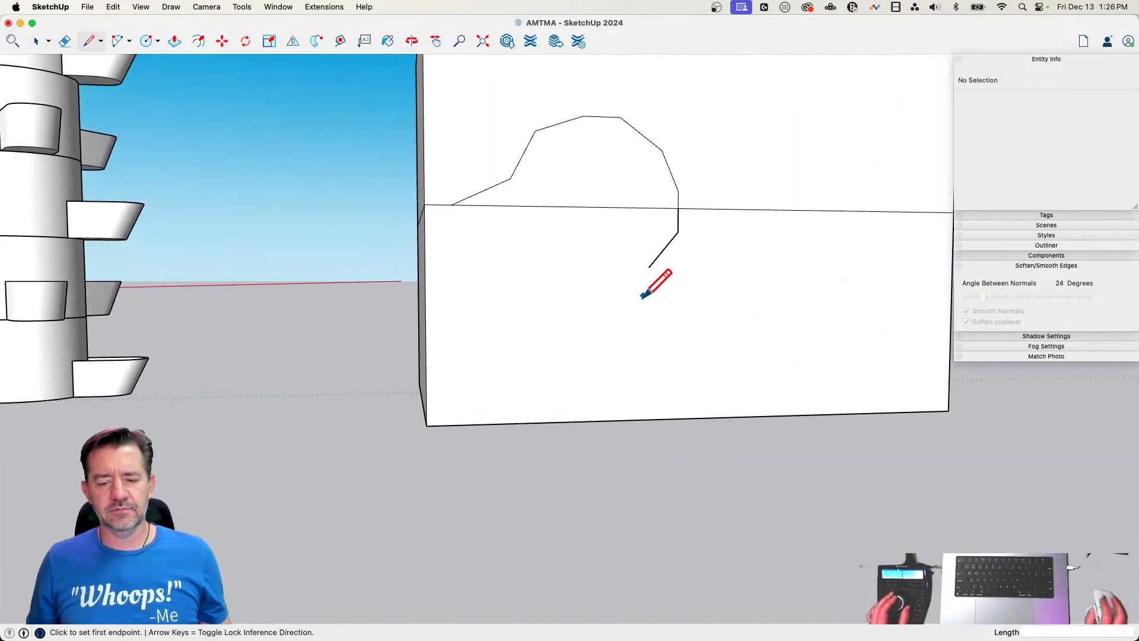
Move the head outline with its neck lines and the full horizontal line straight up on the front face
{"action": "key", "text": "space"}
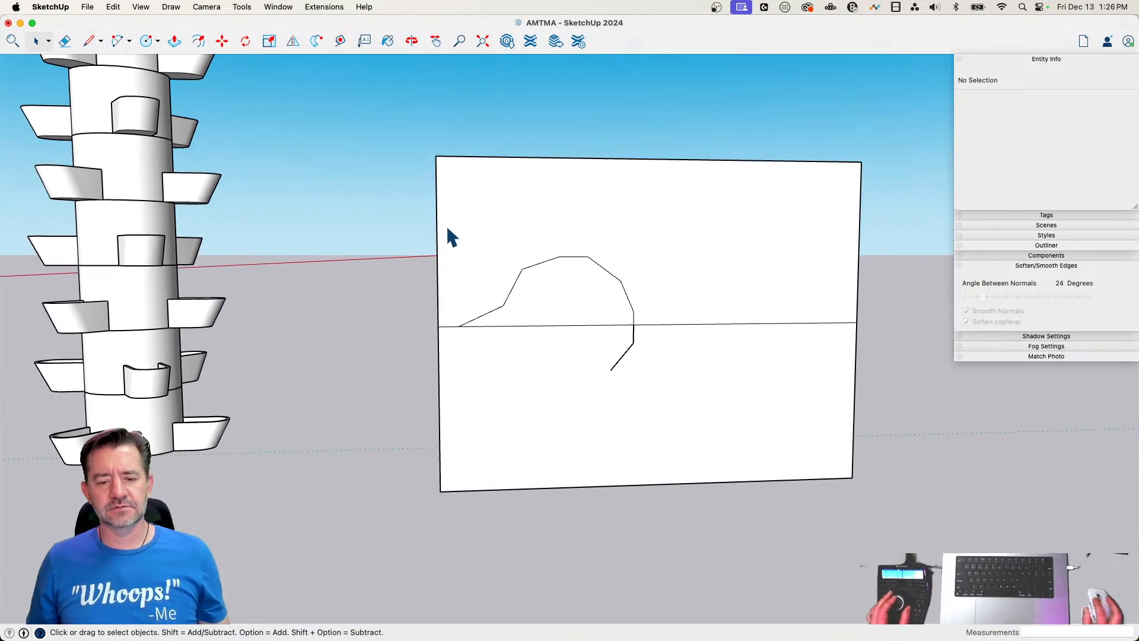
{"action": "double_click", "coordinate": [528, 310]}
{"action": "left_click", "coordinate": [449, 326], "text": "shift"}
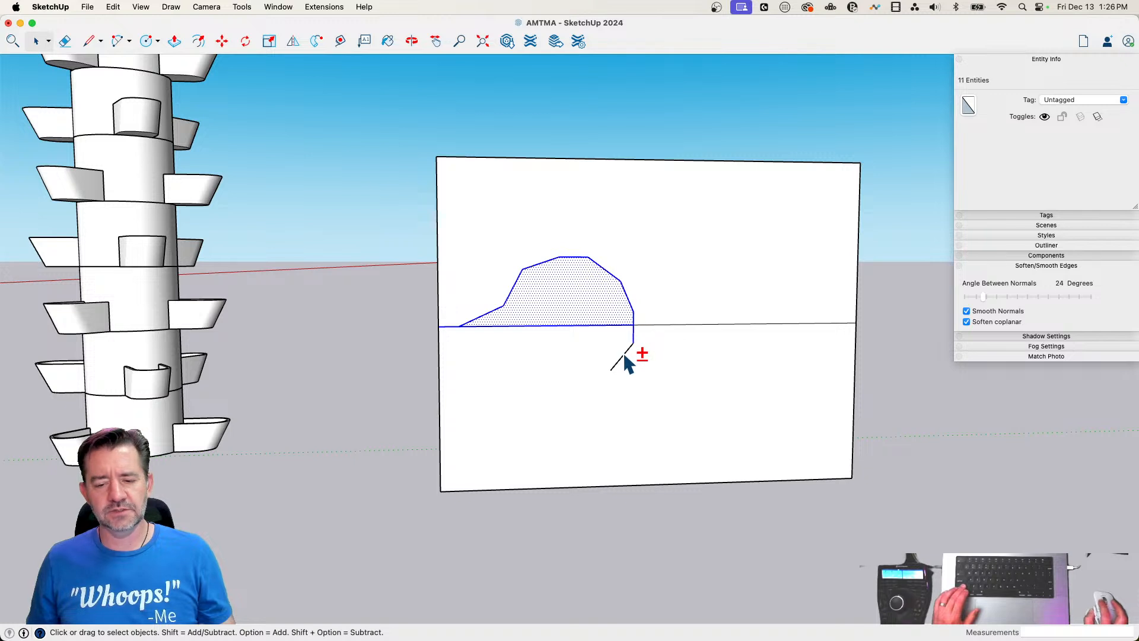
{"action": "left_click", "coordinate": [654, 325], "text": "shift"}
{"action": "key", "text": "m"}
{"action": "left_click", "coordinate": [680, 367]}
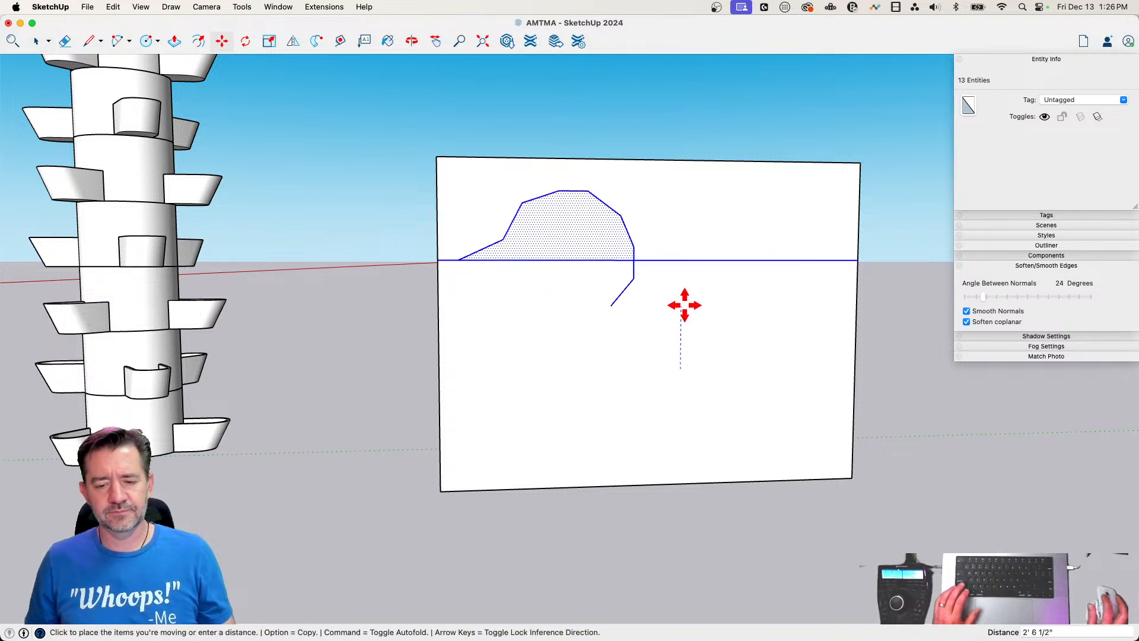
{"action": "left_click", "coordinate": [685, 294]}
Continue the outline from the neck with a short vertical, a slanted shoulder, a long level back, an upturned tail and a short tail tip
{"action": "key", "text": "l"}
{"action": "left_click", "coordinate": [610, 295]}
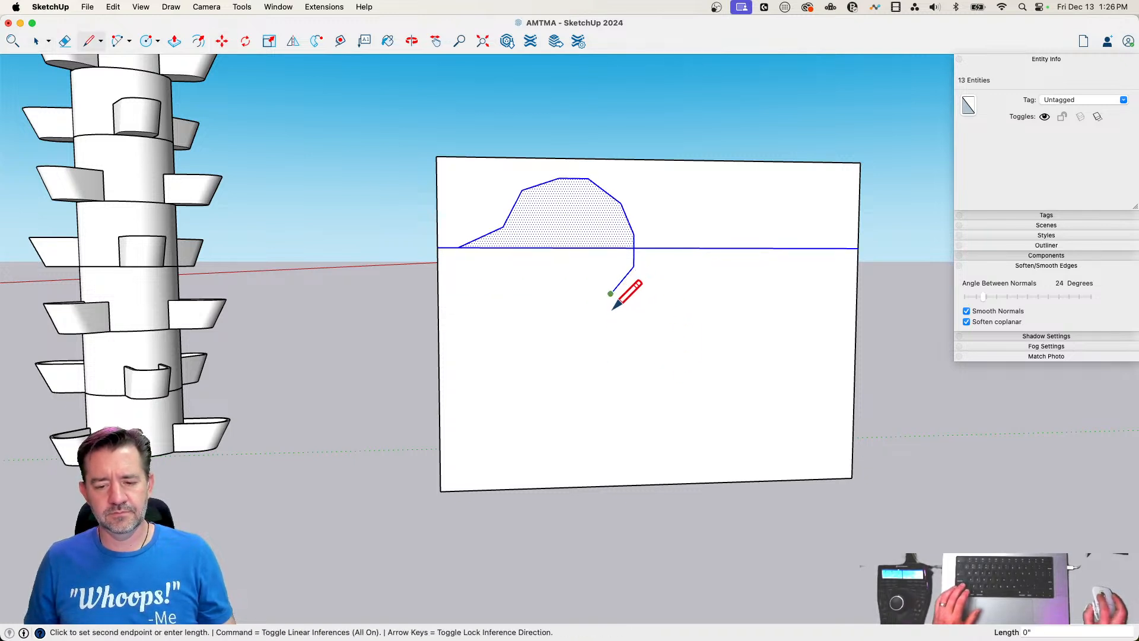
{"action": "left_click", "coordinate": [610, 312]}
{"action": "scroll", "coordinate": [633, 334], "scroll_direction": "up", "scroll_amount": 3}
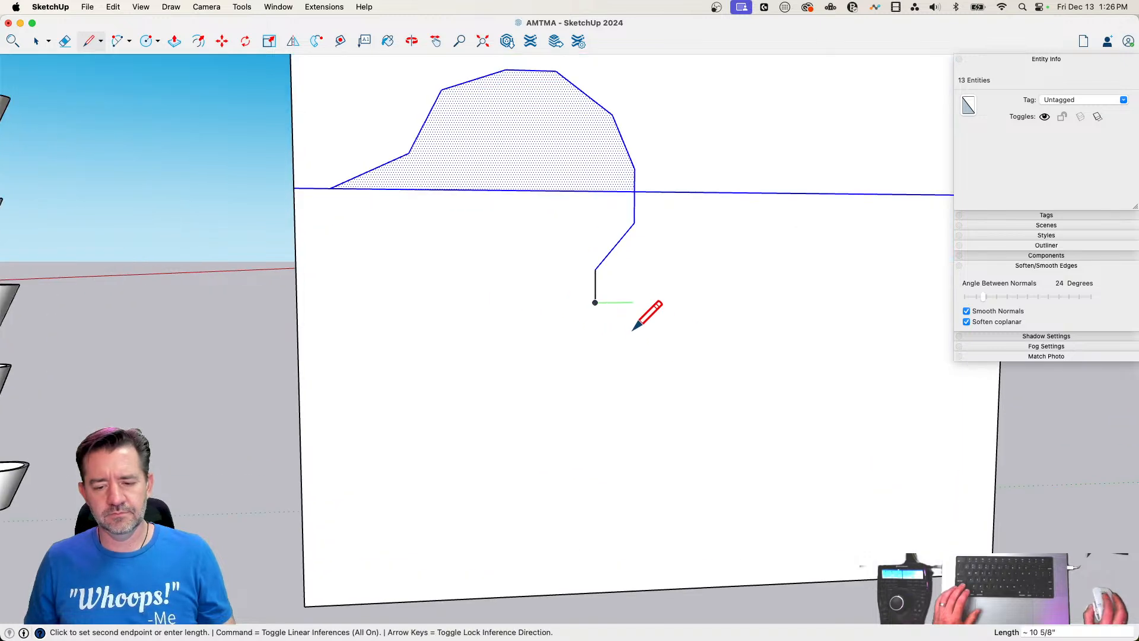
{"action": "left_click", "coordinate": [869, 332]}
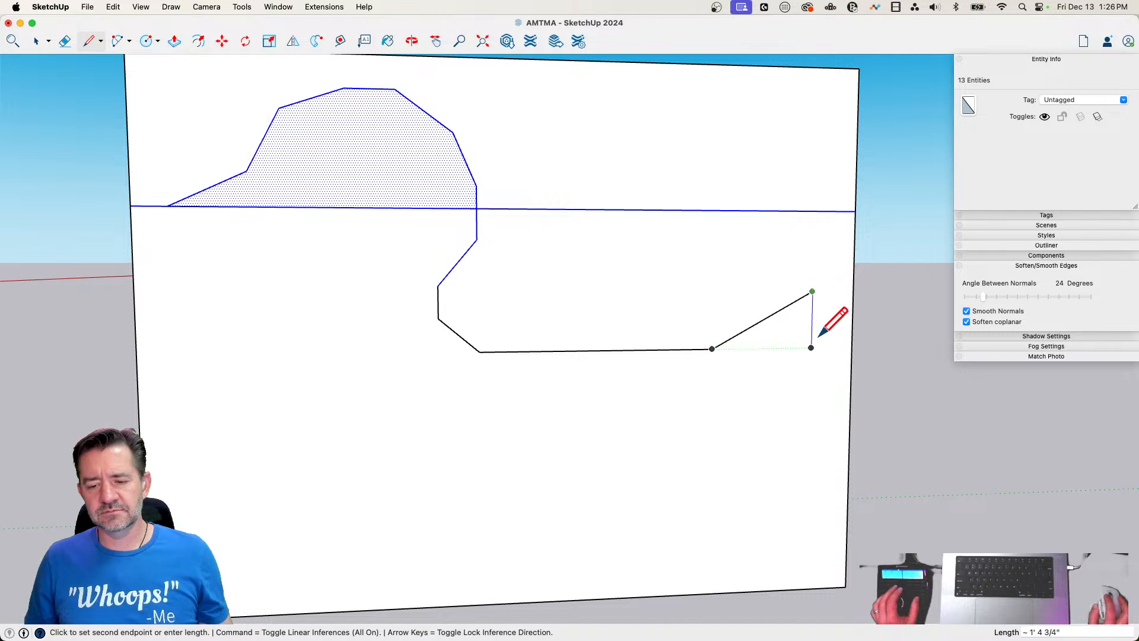
{"action": "left_click", "coordinate": [811, 333]}
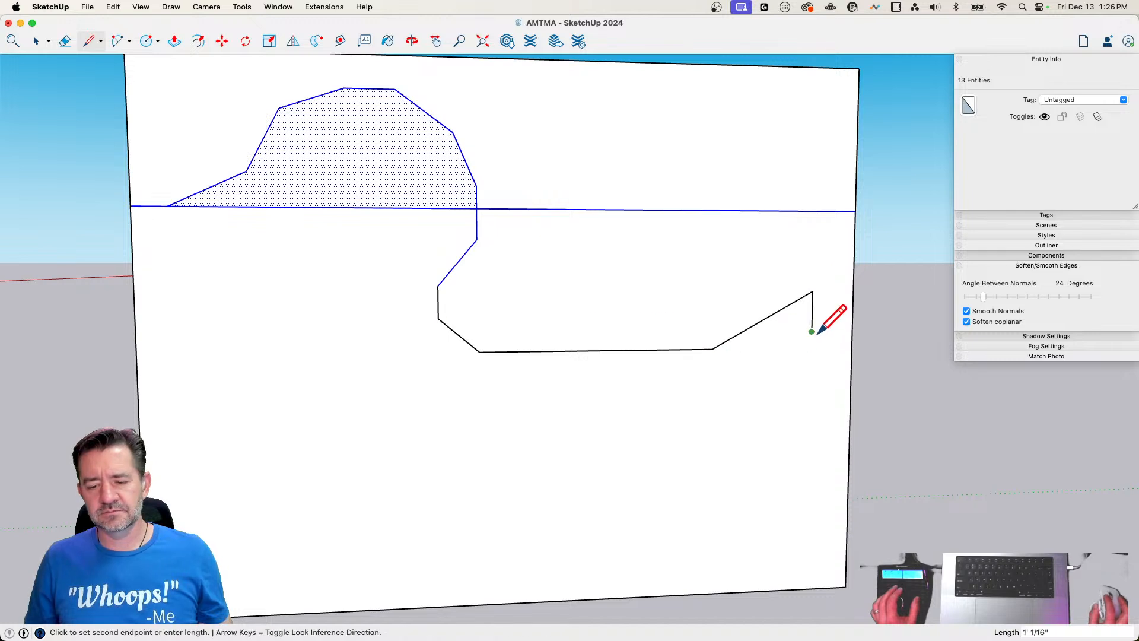
Draw the duck's rear slope about 5' 8" long from the tail, then its underside and breast up to the front of the neck
{"action": "left_click", "coordinate": [701, 535]}
{"action": "left_click", "coordinate": [602, 585]}
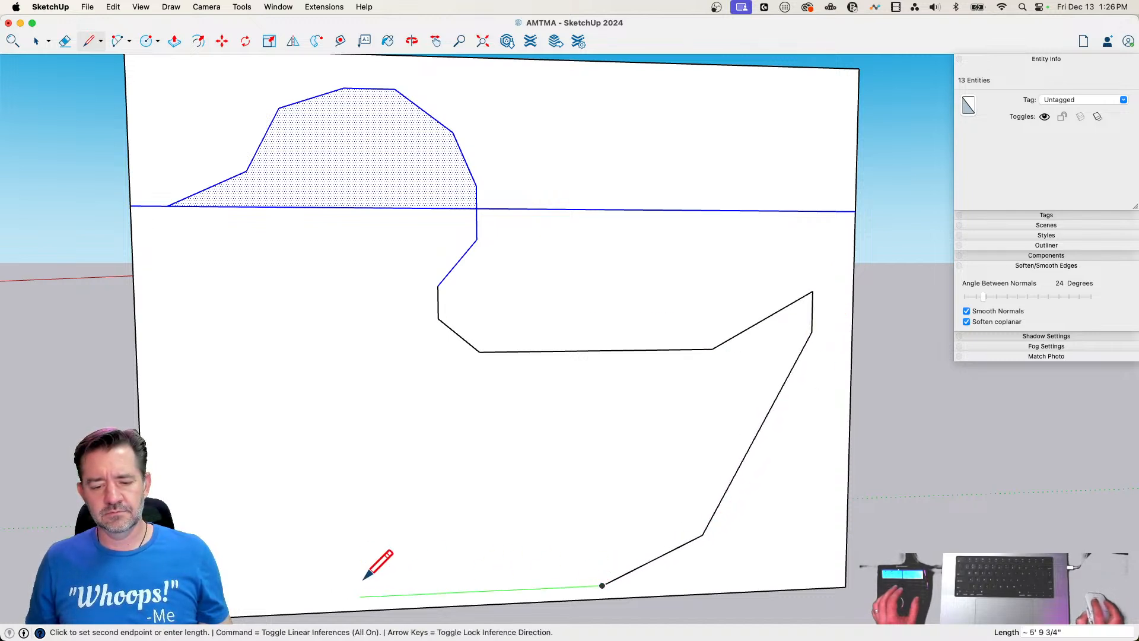
{"action": "left_click", "coordinate": [369, 595]}
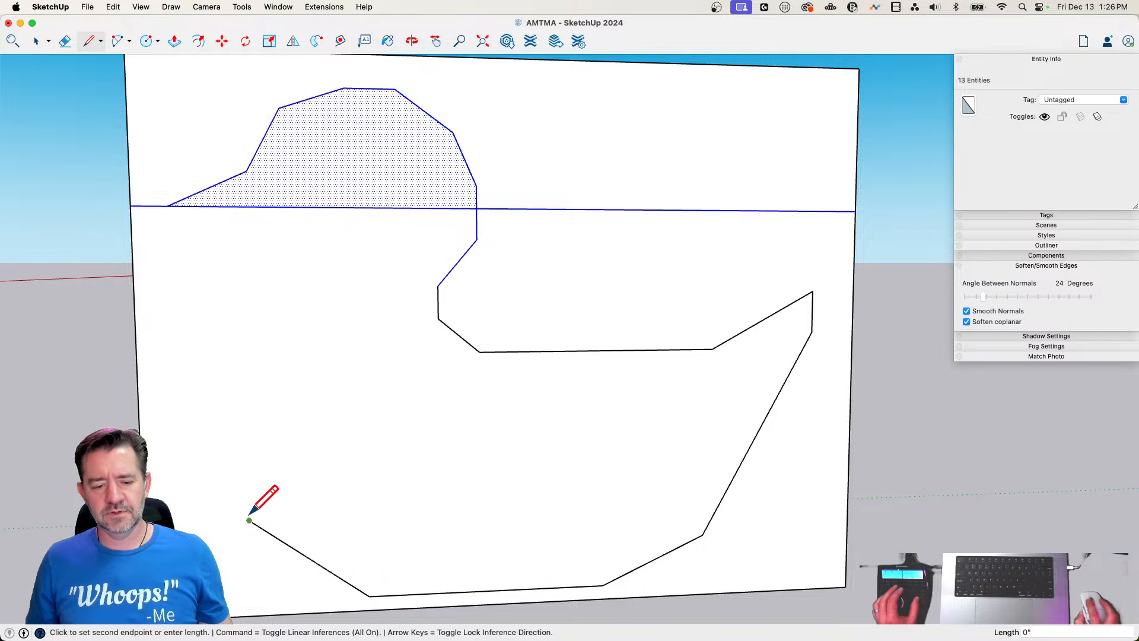
{"action": "scroll", "coordinate": [229, 428], "scroll_direction": "up", "scroll_amount": 3}
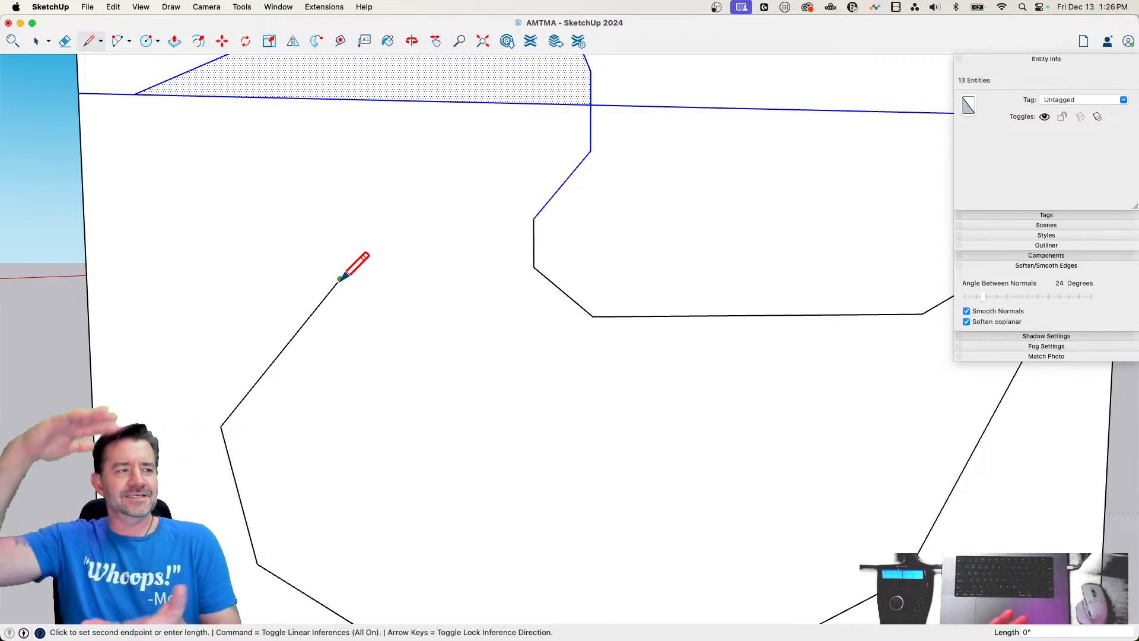
{"action": "scroll", "coordinate": [384, 224], "scroll_direction": "up", "scroll_amount": 2}
{"action": "left_click", "coordinate": [380, 231]}
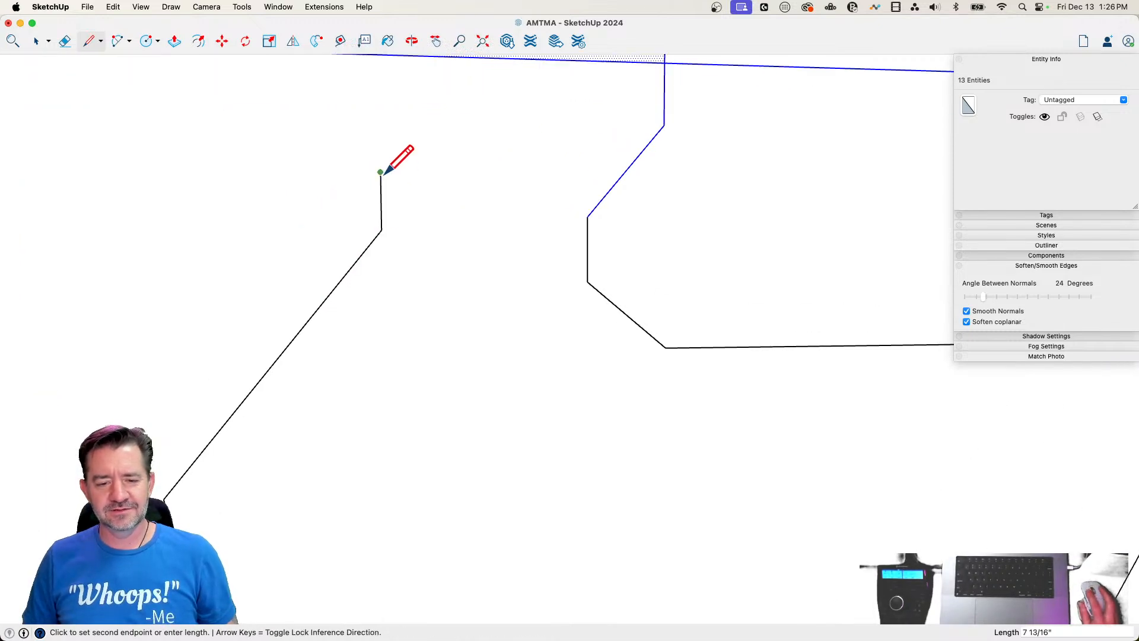
Draw the throat from the front of the neck and try to close the outline along the bill's underside to the bill tip
{"action": "scroll", "coordinate": [406, 252], "scroll_direction": "down", "scroll_amount": 2}
{"action": "left_click", "coordinate": [287, 156]}
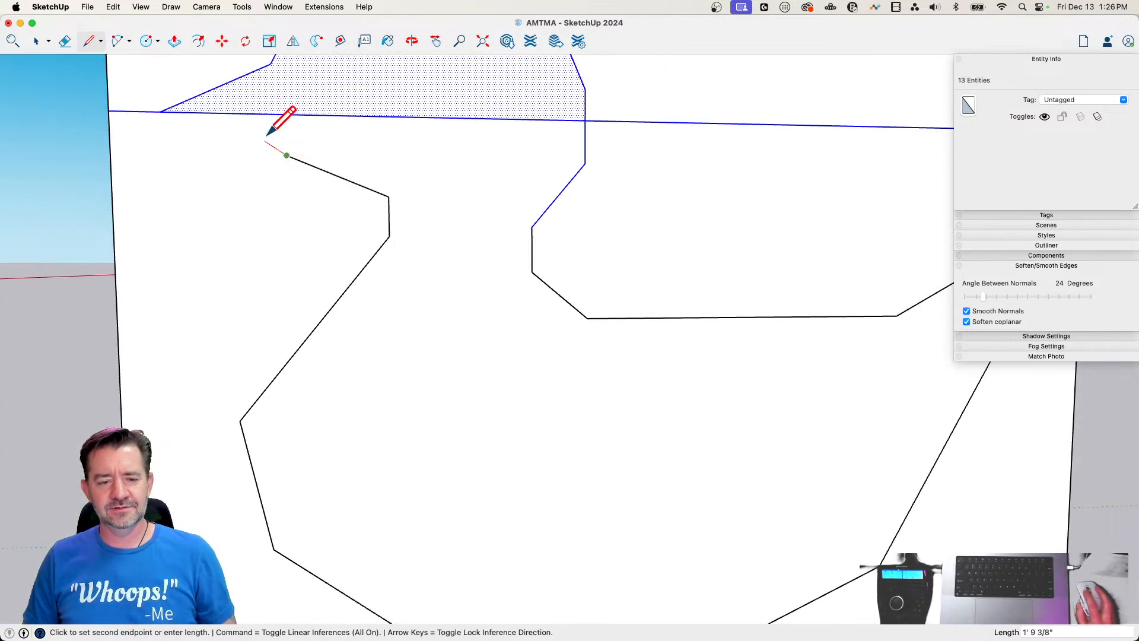
{"action": "scroll", "coordinate": [249, 122], "scroll_direction": "up", "scroll_amount": 2}
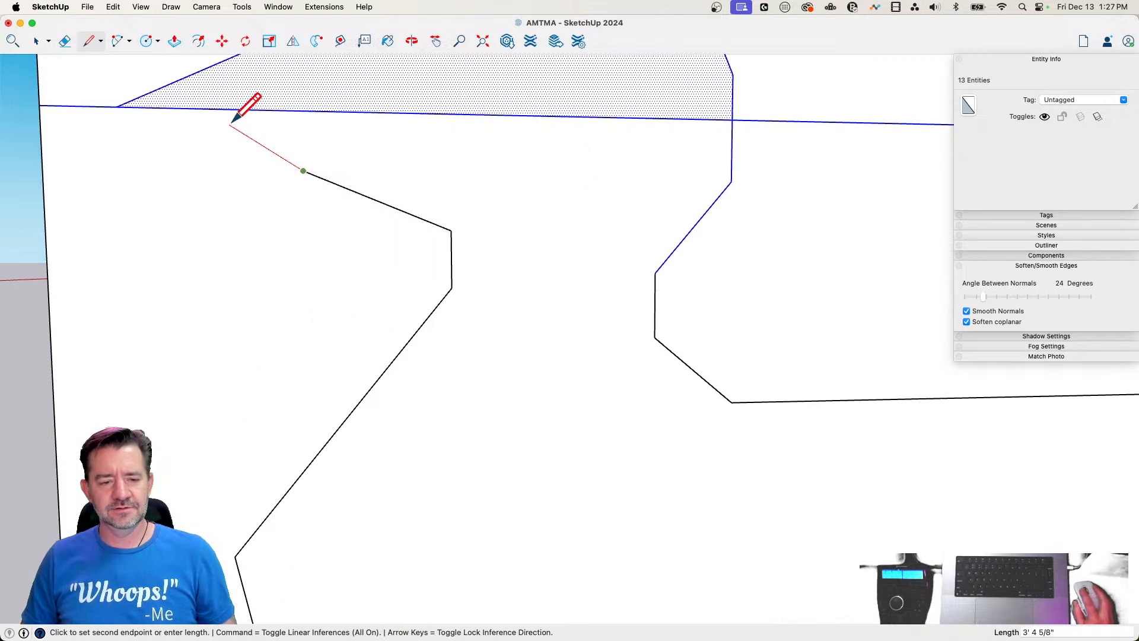
{"action": "left_click", "coordinate": [231, 123]}
{"action": "left_click", "coordinate": [117, 107]}
Erase the stray bill lines sticking out of the face and redraw the bill's underside from the throat endpoint to the bill tip
{"action": "key", "text": "e"}
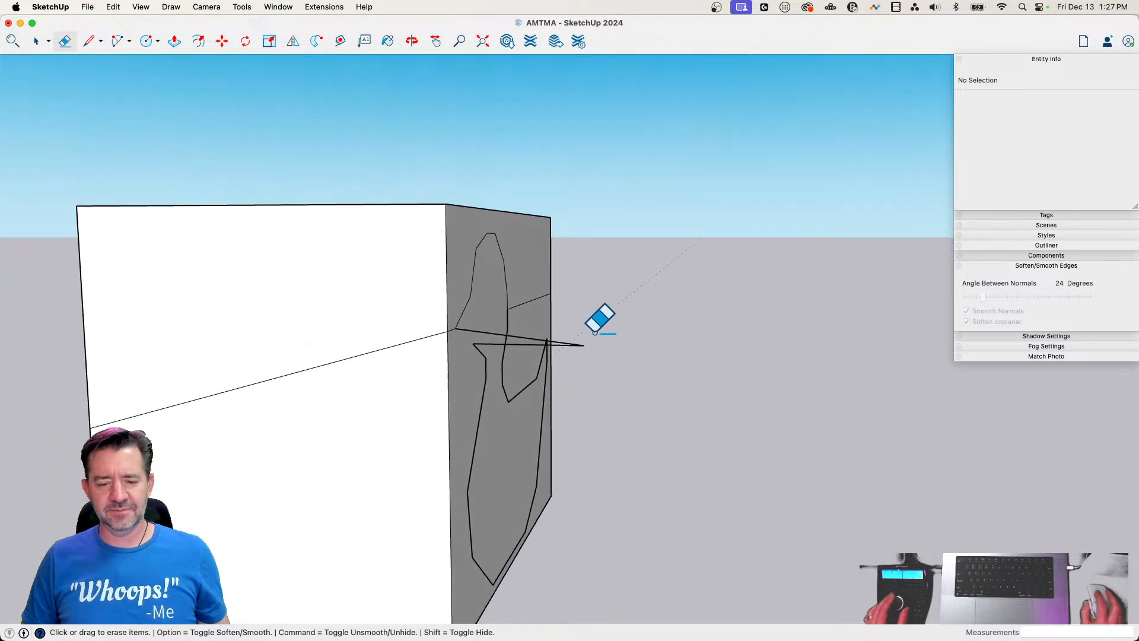
{"action": "left_click_drag", "start_coordinate": [595, 334], "coordinate": [583, 356]}
{"action": "key", "text": "l"}
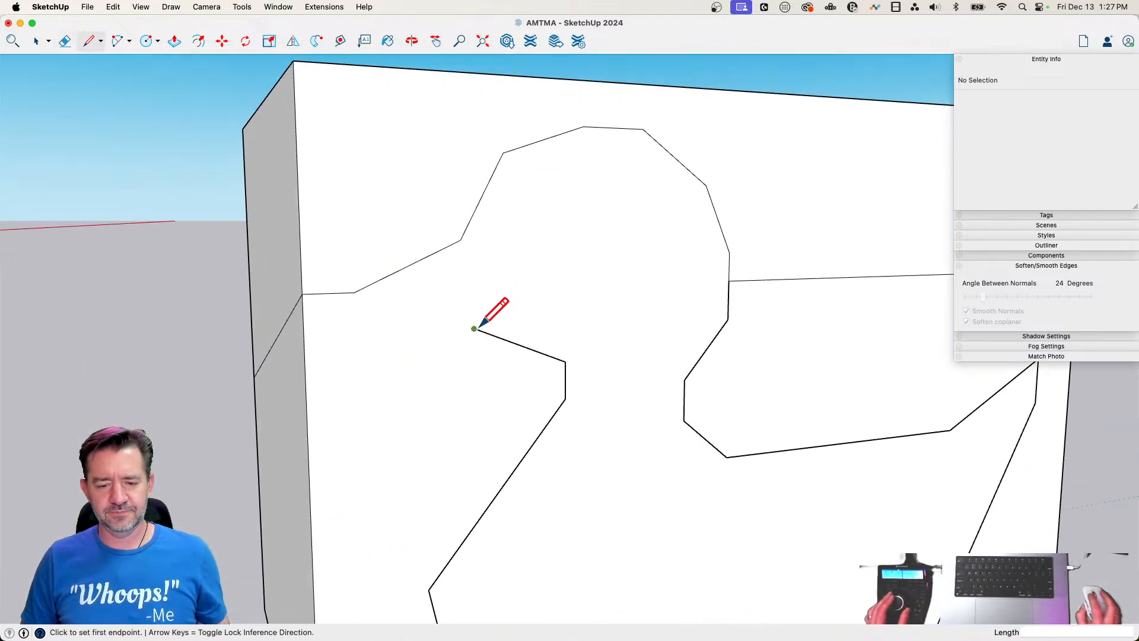
{"action": "left_click", "coordinate": [474, 328]}
{"action": "left_click", "coordinate": [354, 292]}
Erase the leftover horizontal guide lines on the box's adjoining side and behind the duck's head
{"action": "key", "text": "e"}
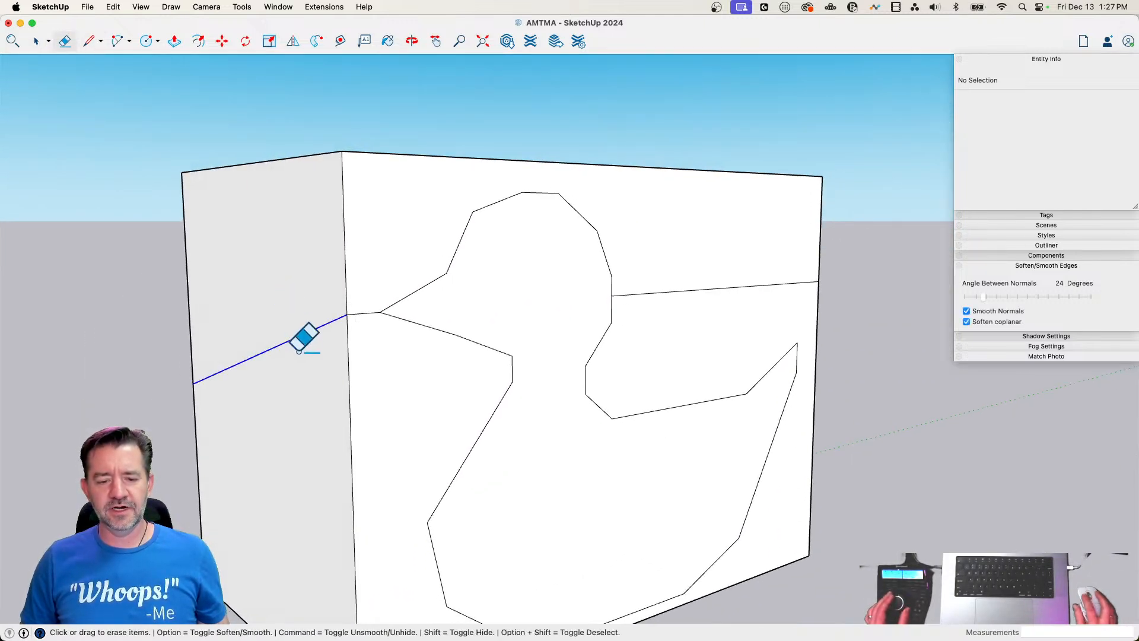
{"action": "left_click_drag", "start_coordinate": [299, 351], "coordinate": [299, 354]}
{"action": "left_click_drag", "start_coordinate": [795, 266], "coordinate": [797, 308]}
Draw horizontal guide lines from the top of the duck's head and from its lowest point to the box's vertical corner edge
{"action": "key", "text": "l"}
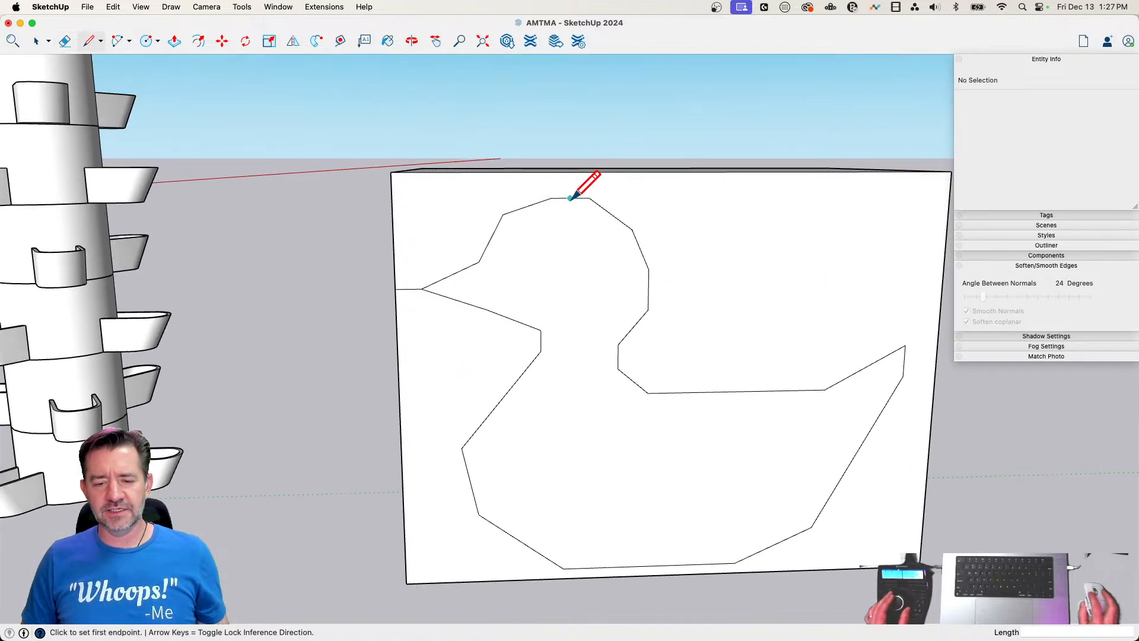
{"action": "left_click", "coordinate": [589, 198]}
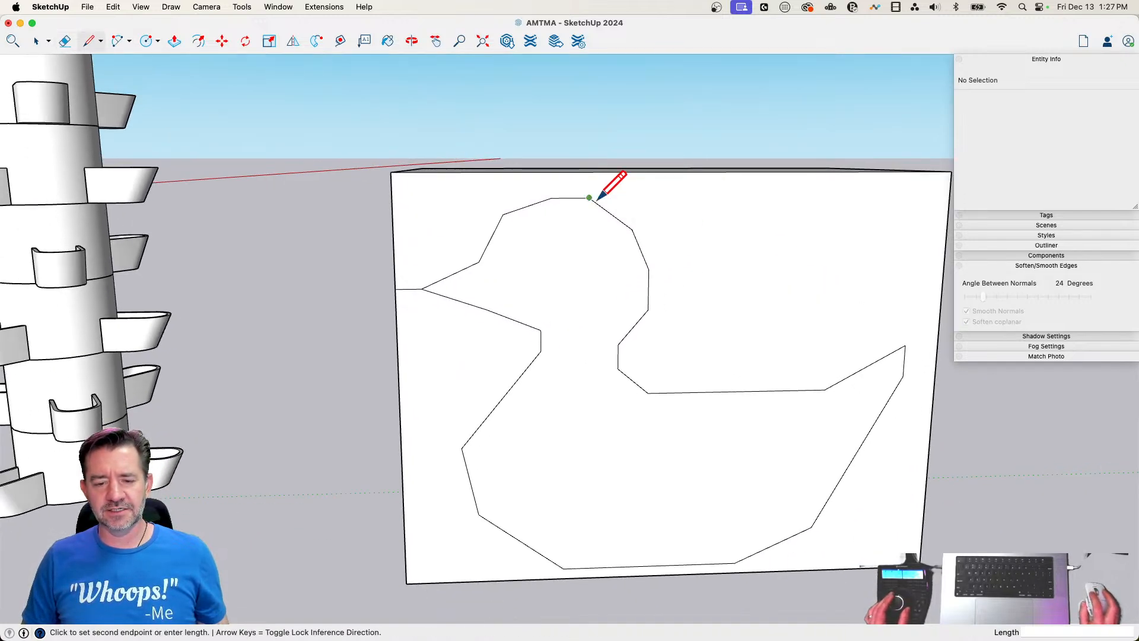
{"action": "left_click", "coordinate": [396, 200]}
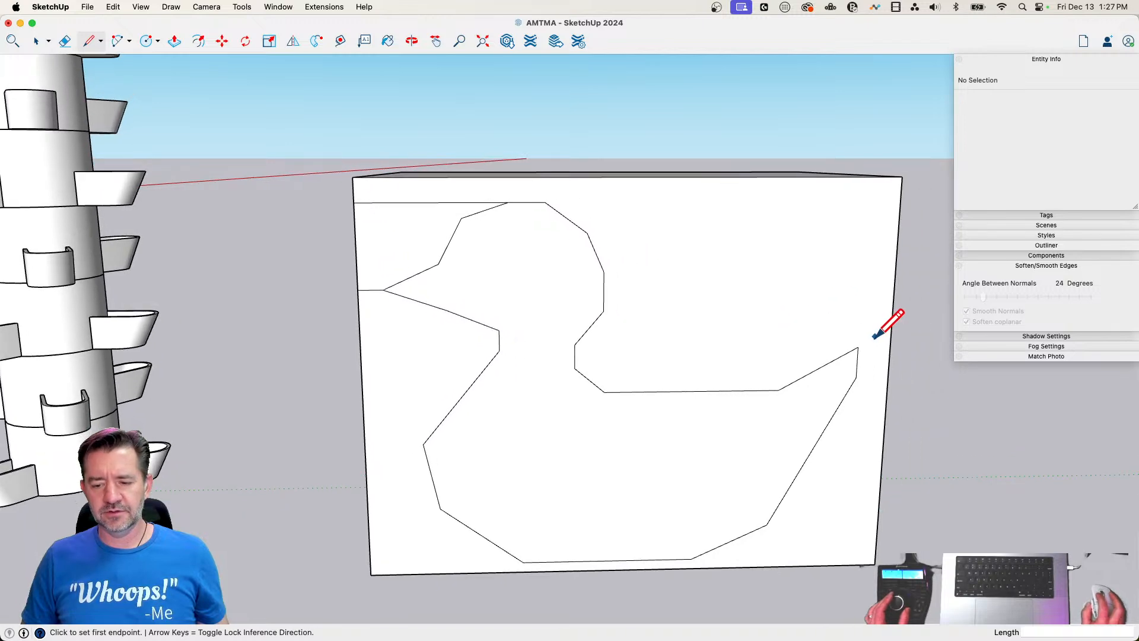
{"action": "left_click", "coordinate": [521, 545]}
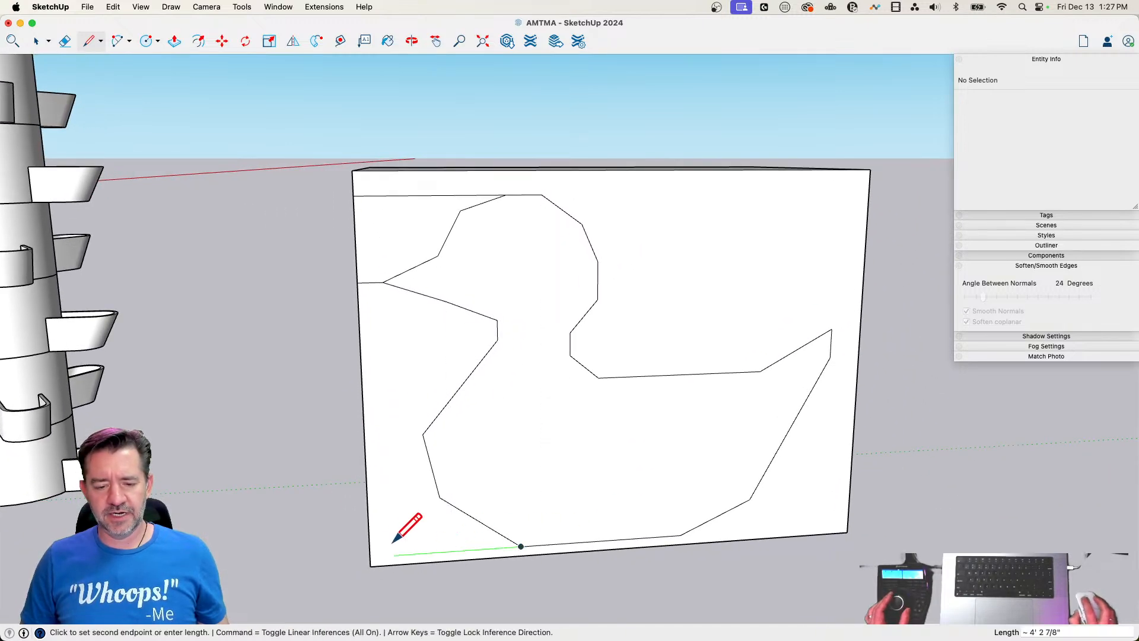
{"action": "left_click", "coordinate": [371, 557]}
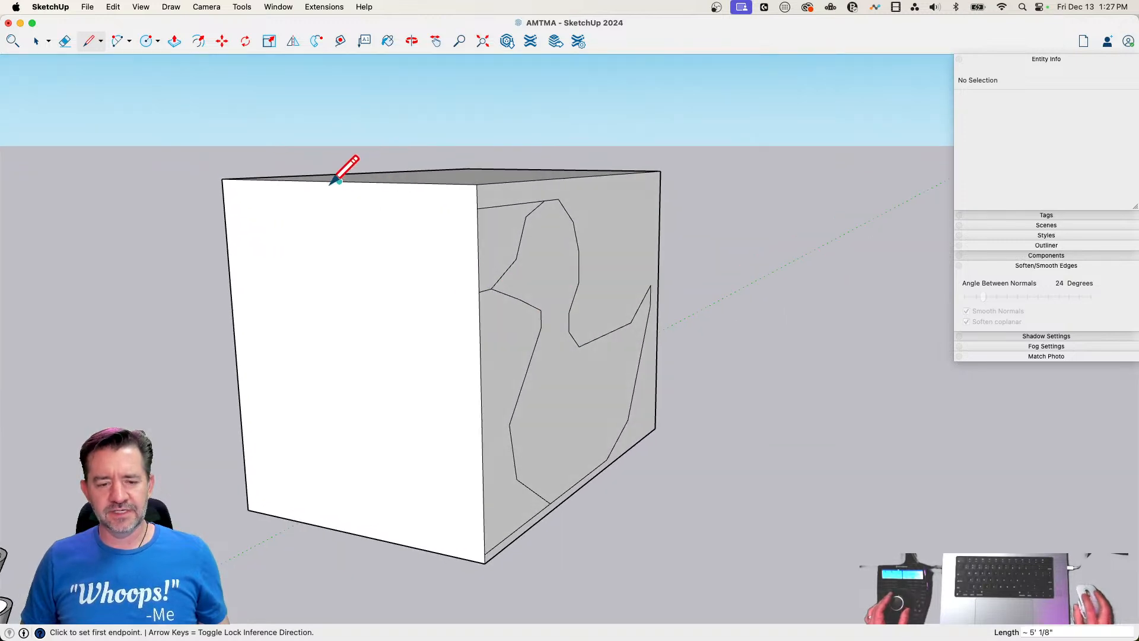
Draw a vertical centre line on the box's end face and carry the head-top and bill-tip heights across it, about 10' 10" long
{"action": "left_click", "coordinate": [340, 182]}
{"action": "left_click", "coordinate": [357, 533]}
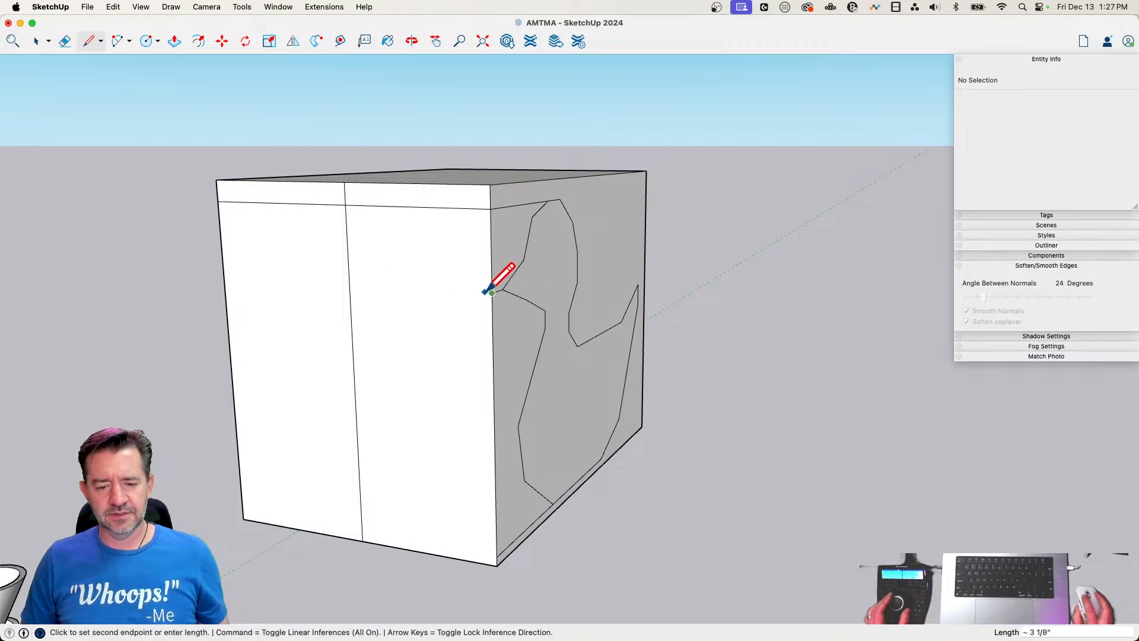
{"action": "left_click", "coordinate": [225, 284]}
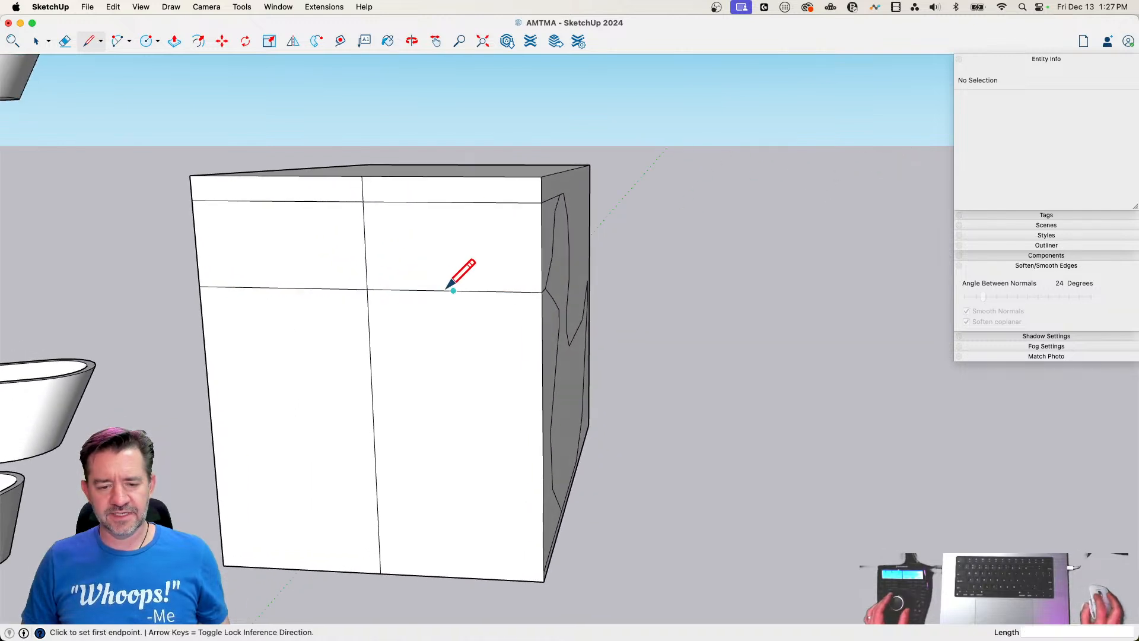
Draw the upper half of the head's front outline from the bill-height line up to the centre line at head-top height
{"action": "left_click", "coordinate": [453, 290]}
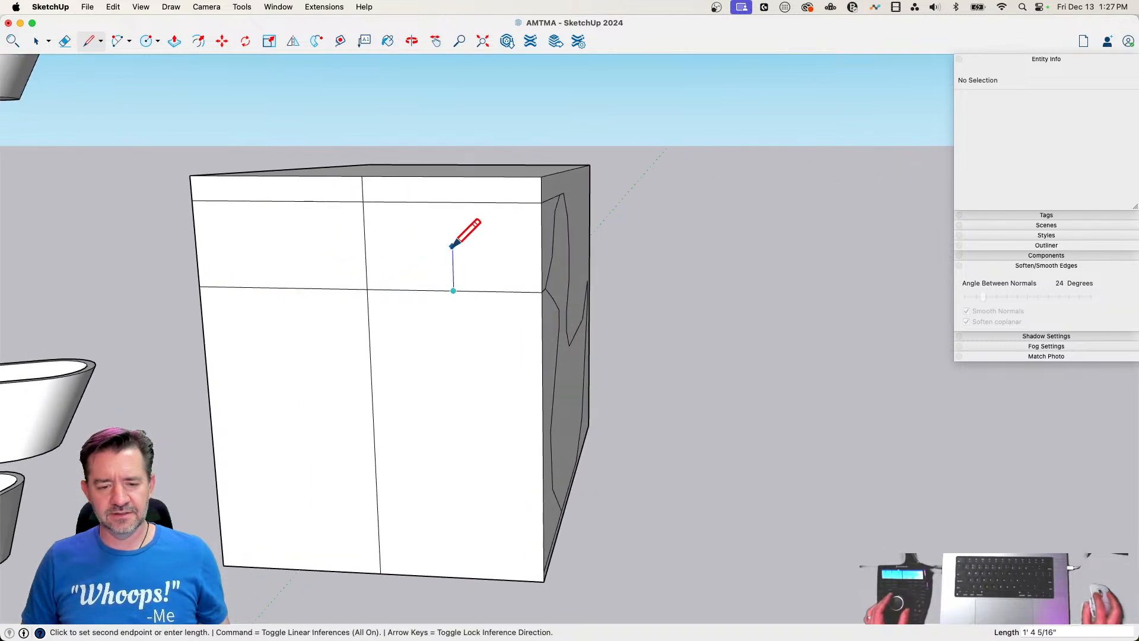
{"action": "left_click", "coordinate": [407, 209]}
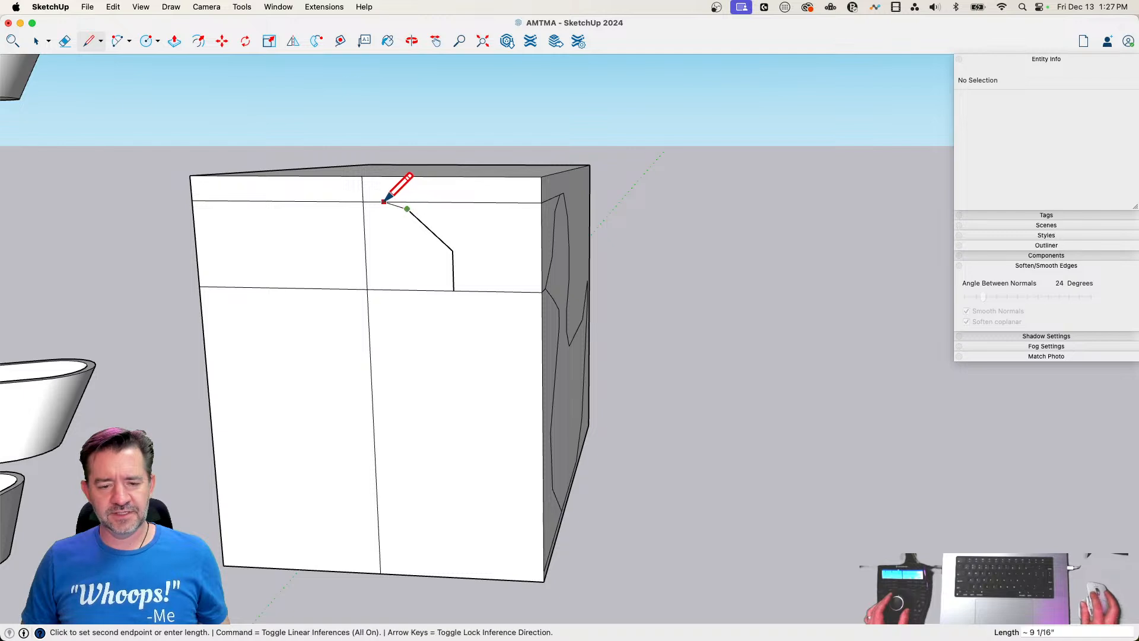
{"action": "left_click", "coordinate": [374, 201]}
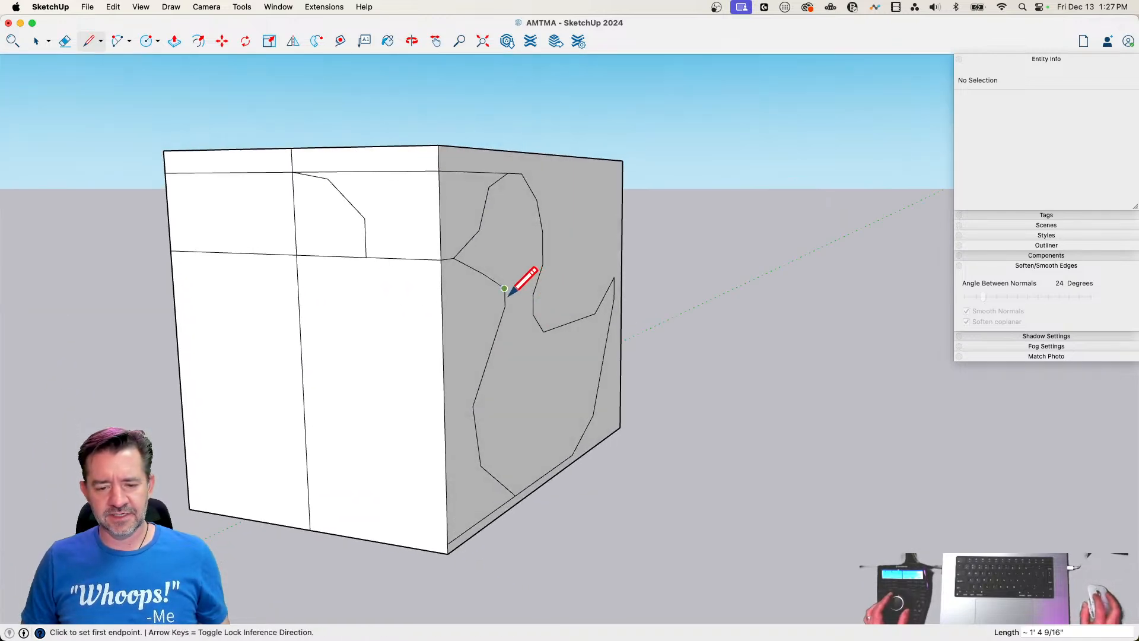
Carry the throat height around to the end face's centre line and draw the head's lower slope about 1' 10" long down to it
{"action": "left_click", "coordinate": [504, 288]}
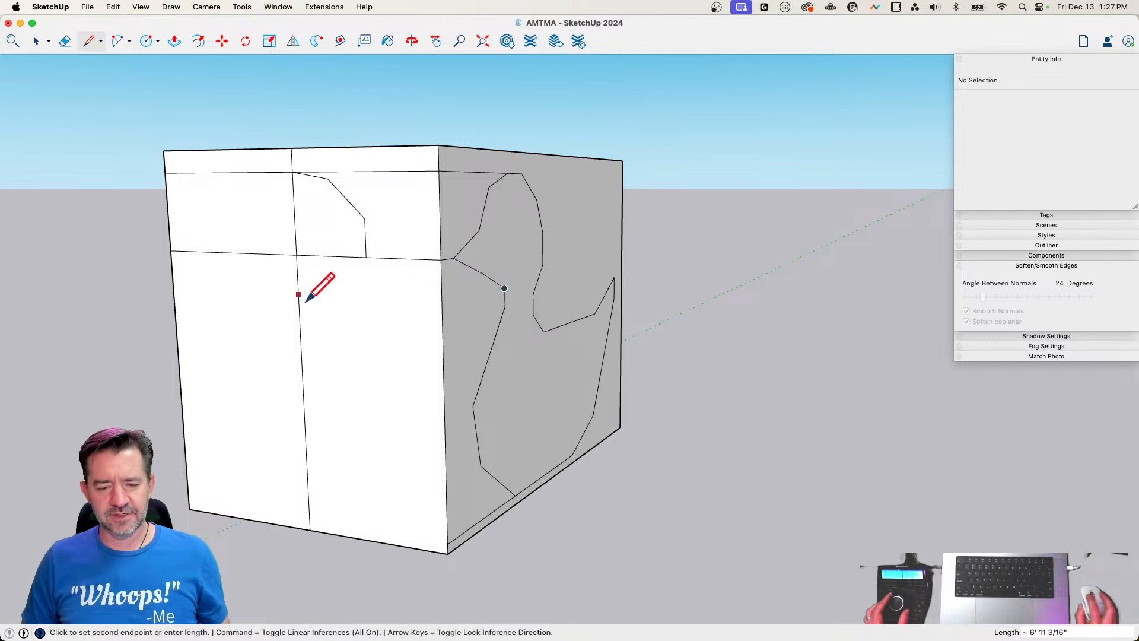
{"action": "left_click", "coordinate": [441, 302]}
{"action": "left_click", "coordinate": [299, 294]}
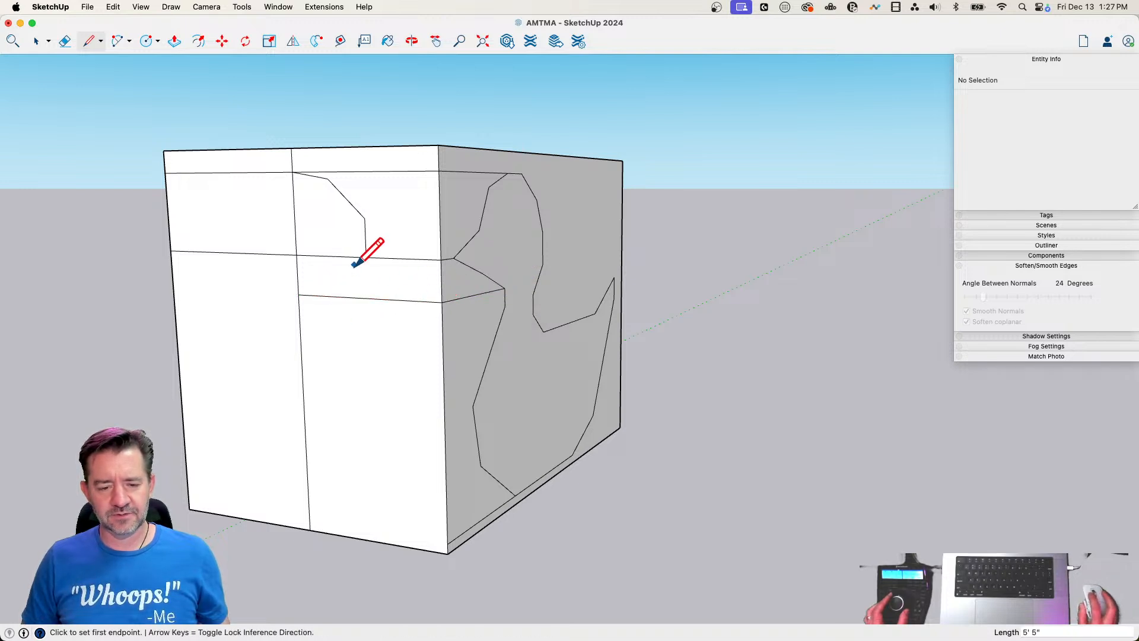
{"action": "left_click", "coordinate": [366, 257]}
{"action": "left_click", "coordinate": [331, 295]}
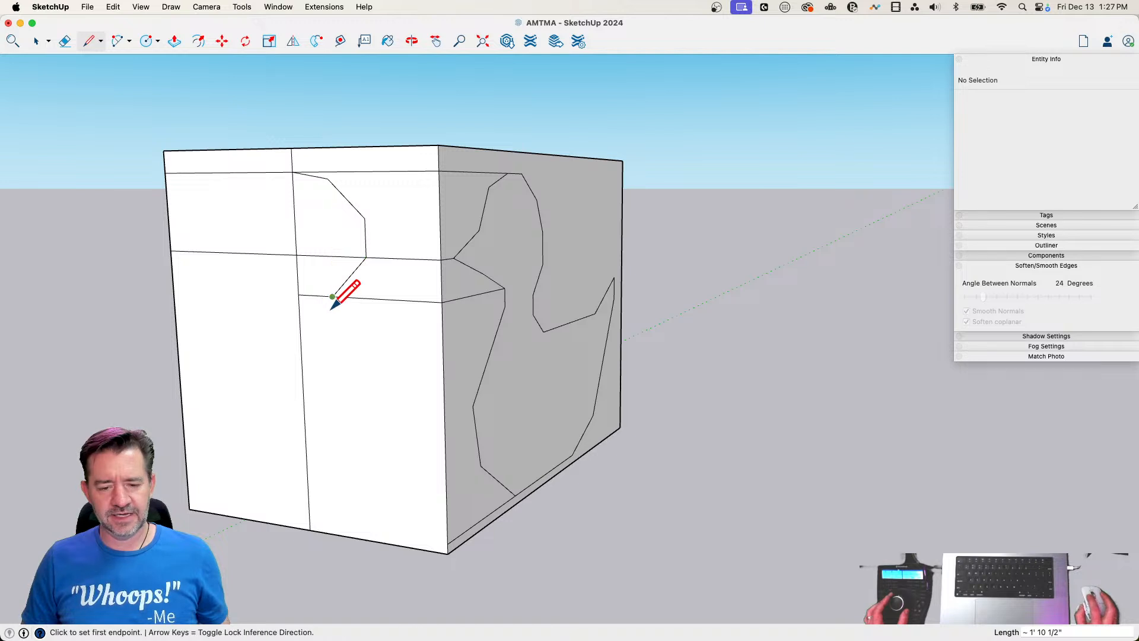
Carry a point just below the neck's front around to the centre line and draw the neck's side edge about 1' 6" long to it
{"action": "left_click", "coordinate": [497, 332]}
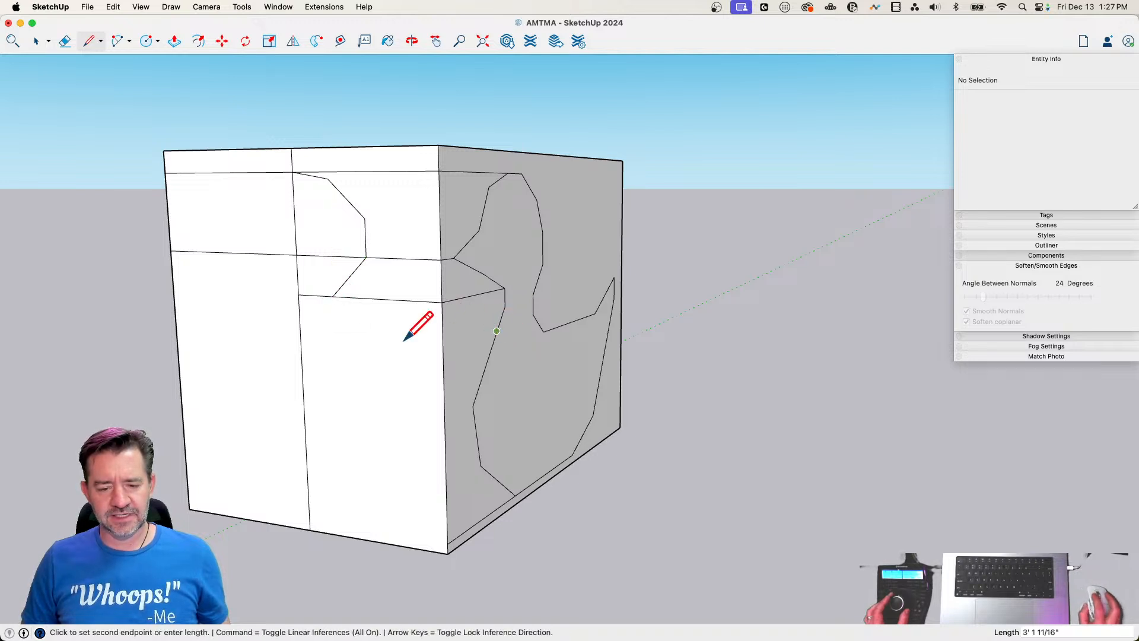
{"action": "key", "text": "Escape"}
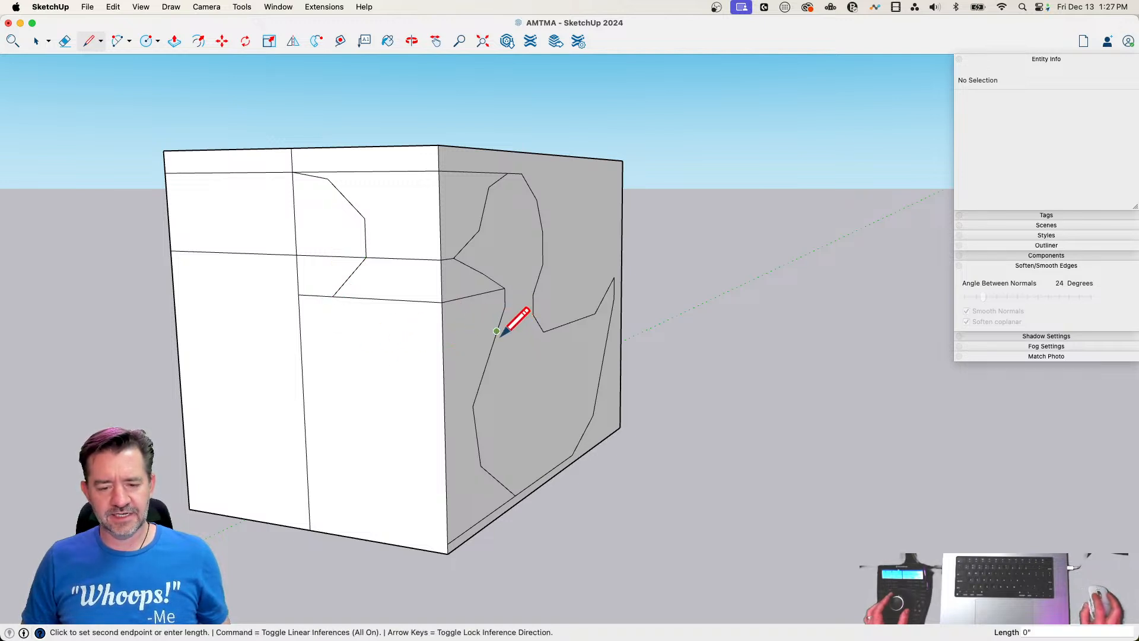
{"action": "left_click", "coordinate": [443, 348]}
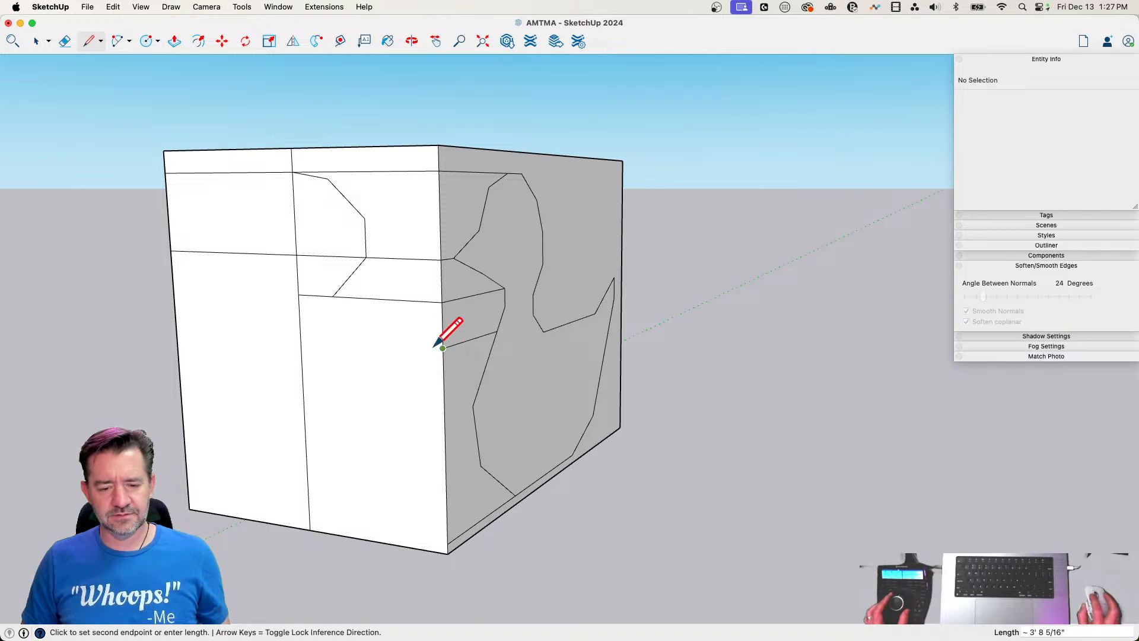
{"action": "left_click", "coordinate": [300, 338]}
{"action": "left_click", "coordinate": [329, 296]}
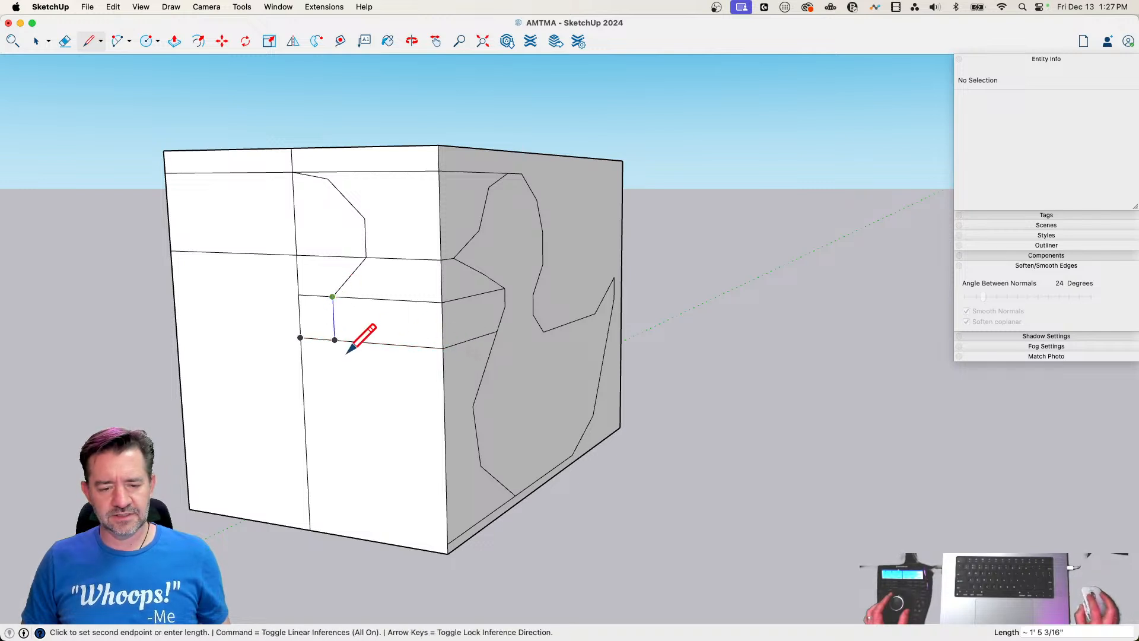
{"action": "scroll", "coordinate": [345, 341], "scroll_direction": "up", "scroll_amount": 3}
{"action": "left_click", "coordinate": [345, 341]}
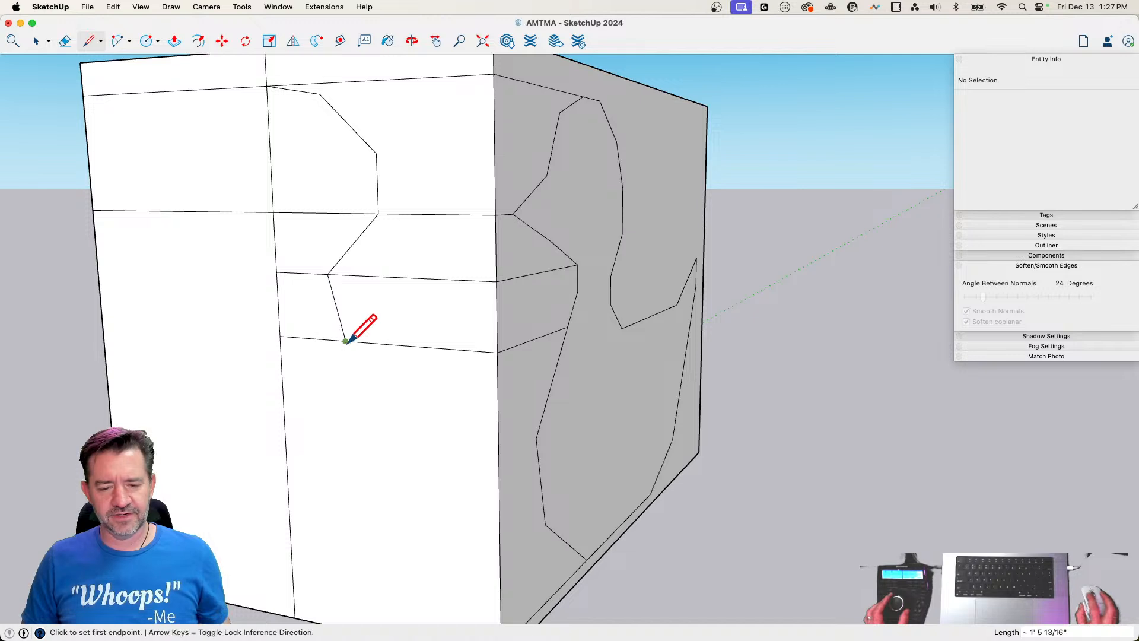
Carry the underside height 5' 5" across to the centre line and draw the body's rounded half outline from the neck down to it
{"action": "scroll", "coordinate": [394, 350], "scroll_direction": "down", "scroll_amount": 3}
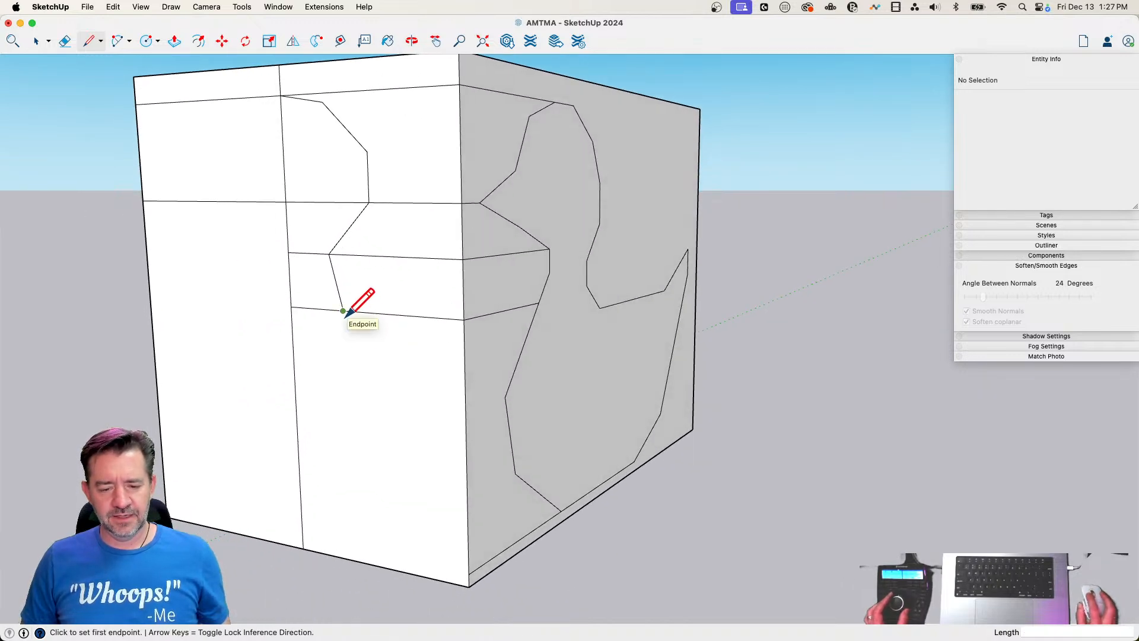
{"action": "left_click", "coordinate": [468, 573]}
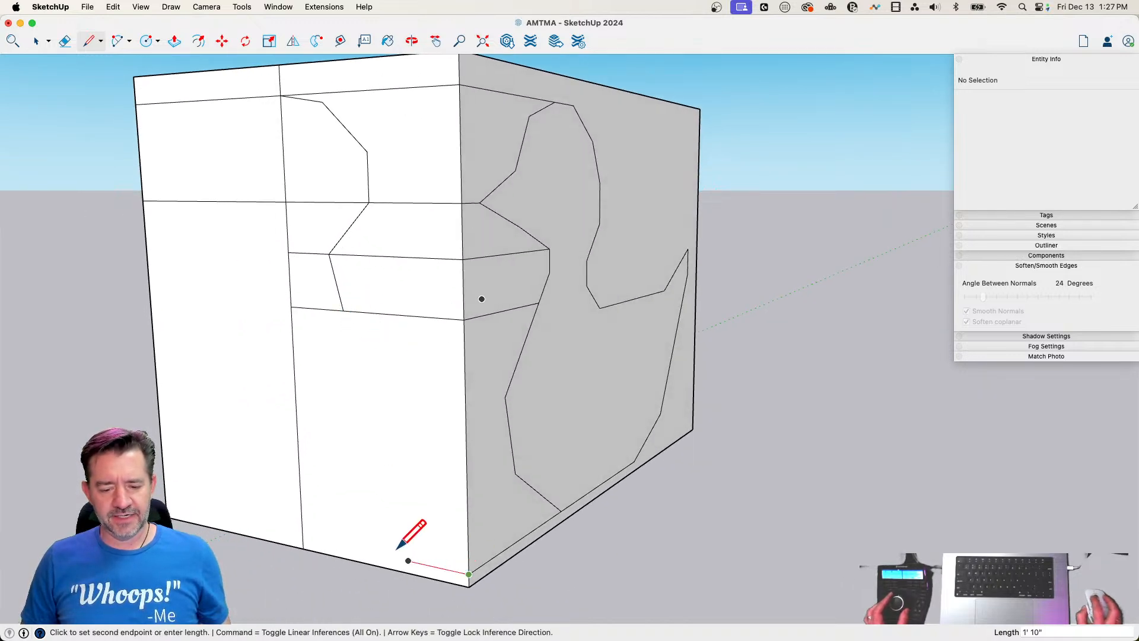
{"action": "left_click", "coordinate": [302, 537]}
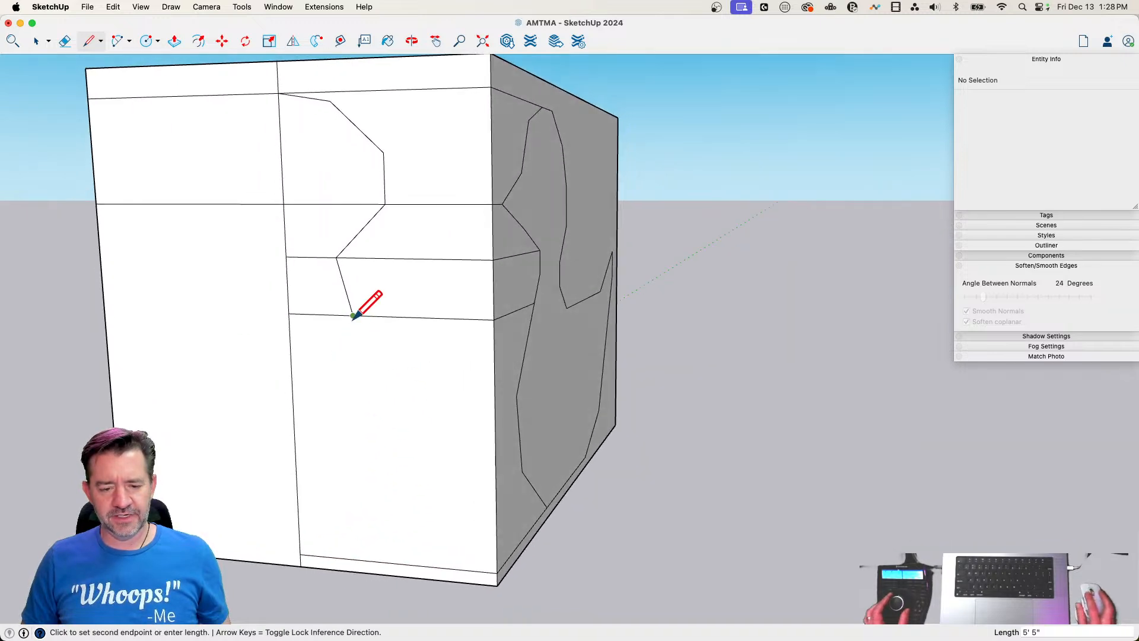
{"action": "left_click", "coordinate": [353, 315]}
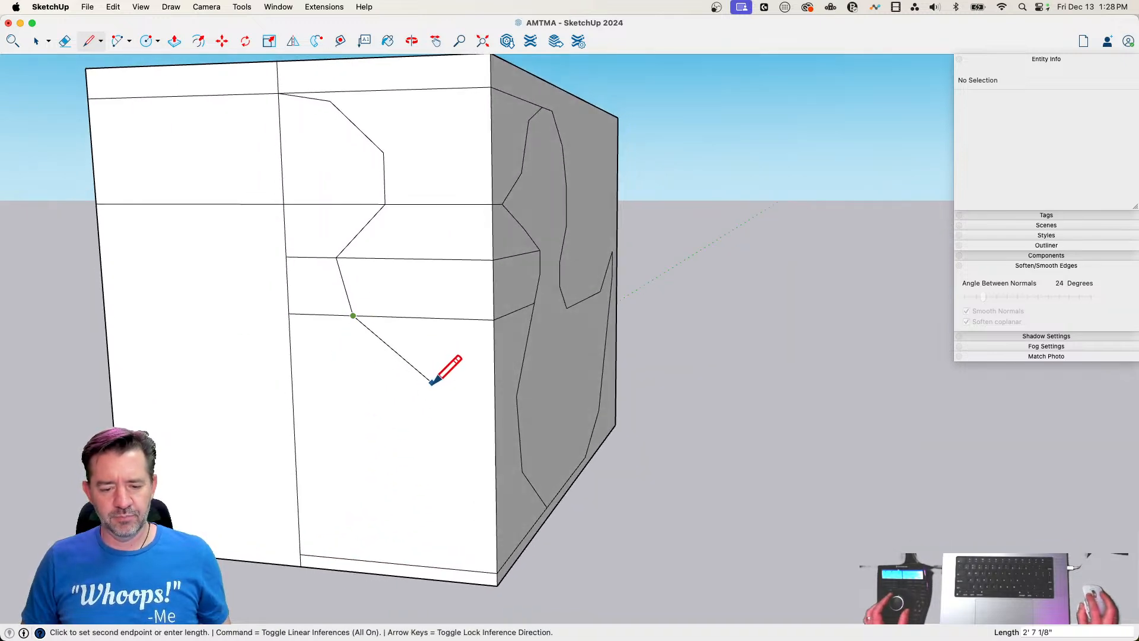
{"action": "scroll", "coordinate": [455, 446], "scroll_direction": "up", "scroll_amount": 3}
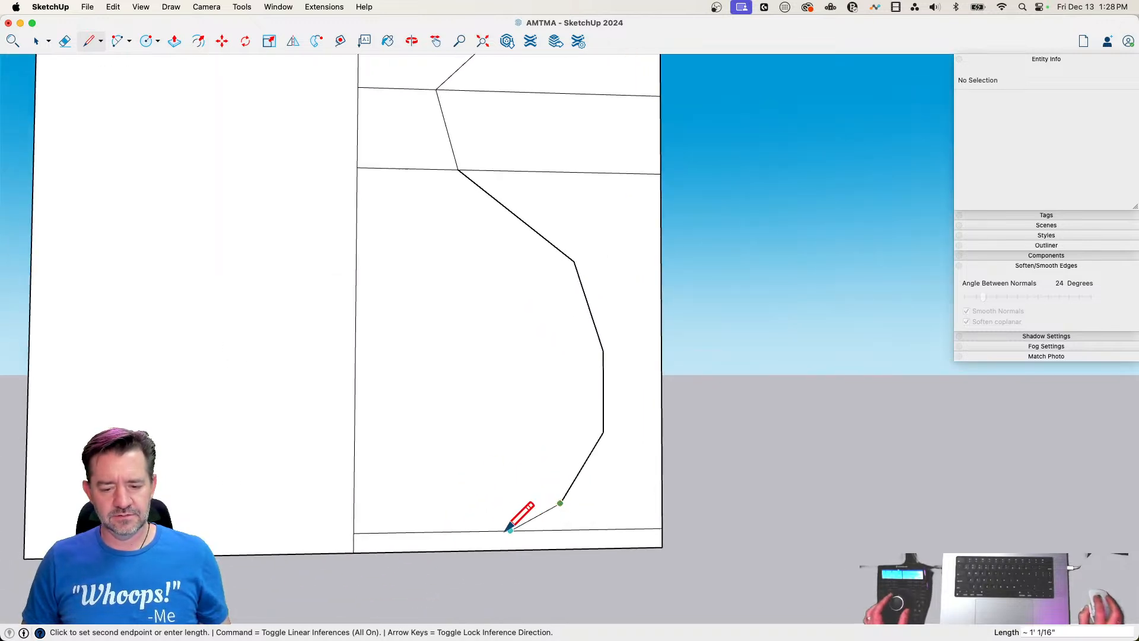
{"action": "left_click", "coordinate": [485, 530]}
Erase the horizontal guide lines and the excess centre line ends on the end face, leaving only the closed half outline
{"action": "key", "text": "e"}
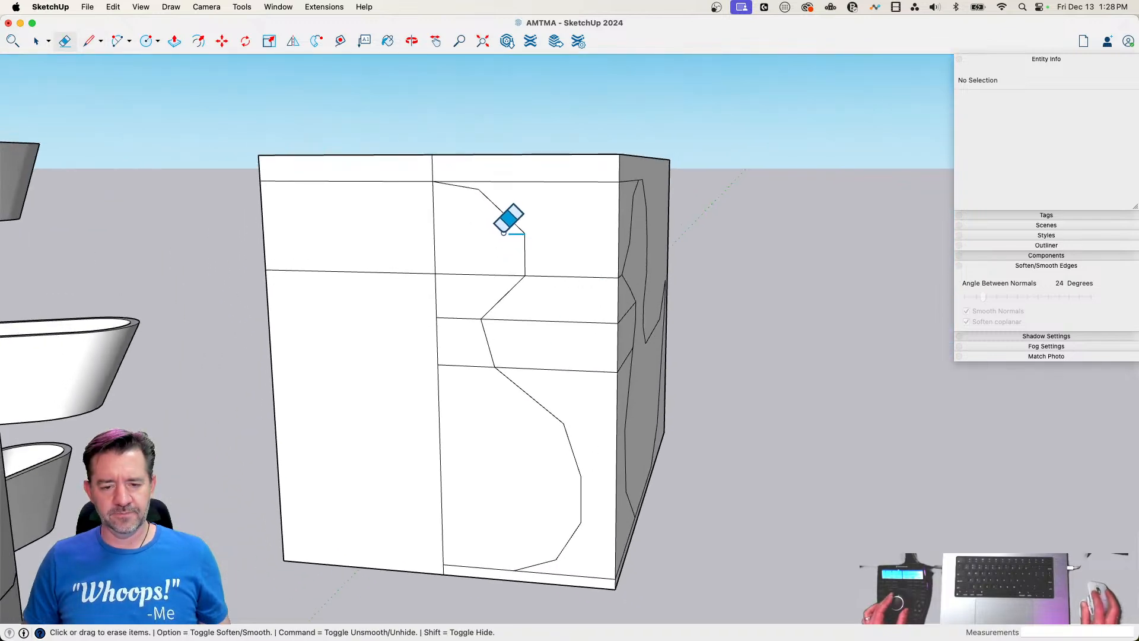
{"action": "left_click_drag", "start_coordinate": [467, 311], "coordinate": [436, 315]}
{"action": "mouse_move", "coordinate": [380, 231]}
{"action": "left_mouse_down"}
{"action": "mouse_move", "coordinate": [378, 263]}
{"action": "mouse_move", "coordinate": [394, 170]}
{"action": "mouse_move", "coordinate": [472, 174]}
{"action": "mouse_move", "coordinate": [591, 399]}
{"action": "mouse_move", "coordinate": [582, 536]}
{"action": "left_mouse_up"}
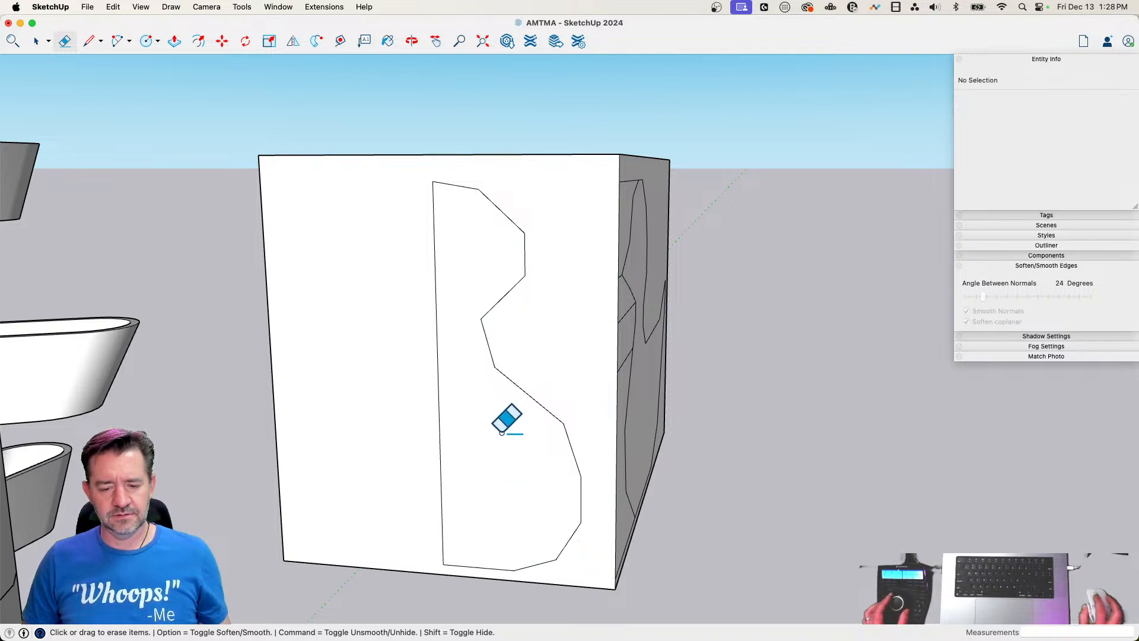
Mirror a copy of the half outline face about the centre line with Flip and erase the centre line between both halves
{"action": "key", "text": "space"}
{"action": "left_click", "coordinate": [480, 412]}
{"action": "key", "text": "q"}
{"action": "key", "text": "space"}
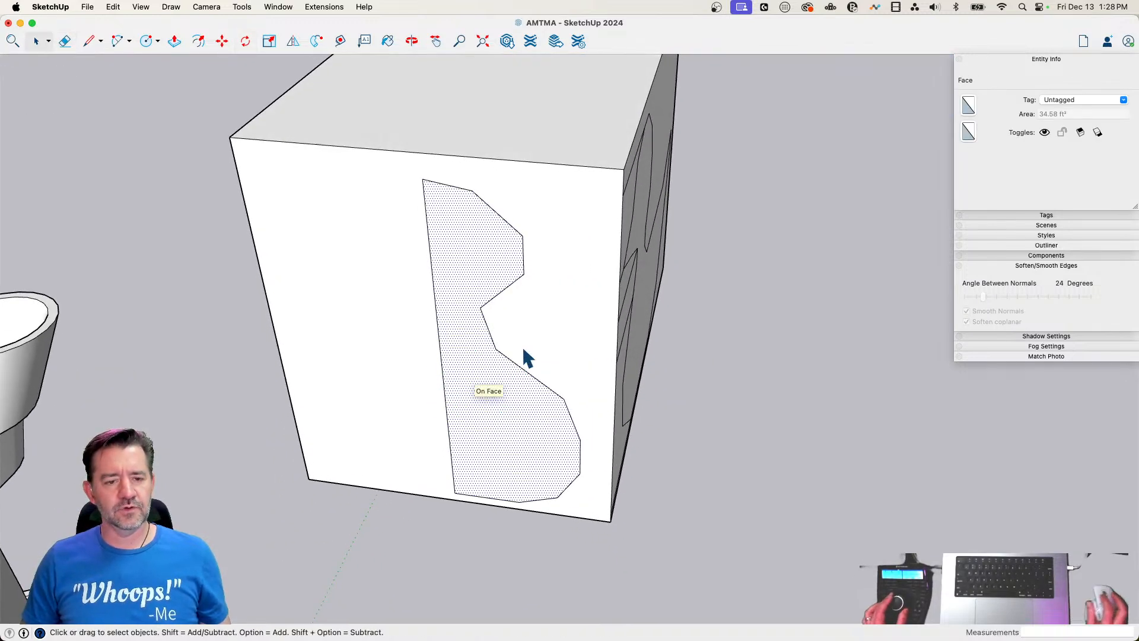
{"action": "left_click", "coordinate": [293, 41]}
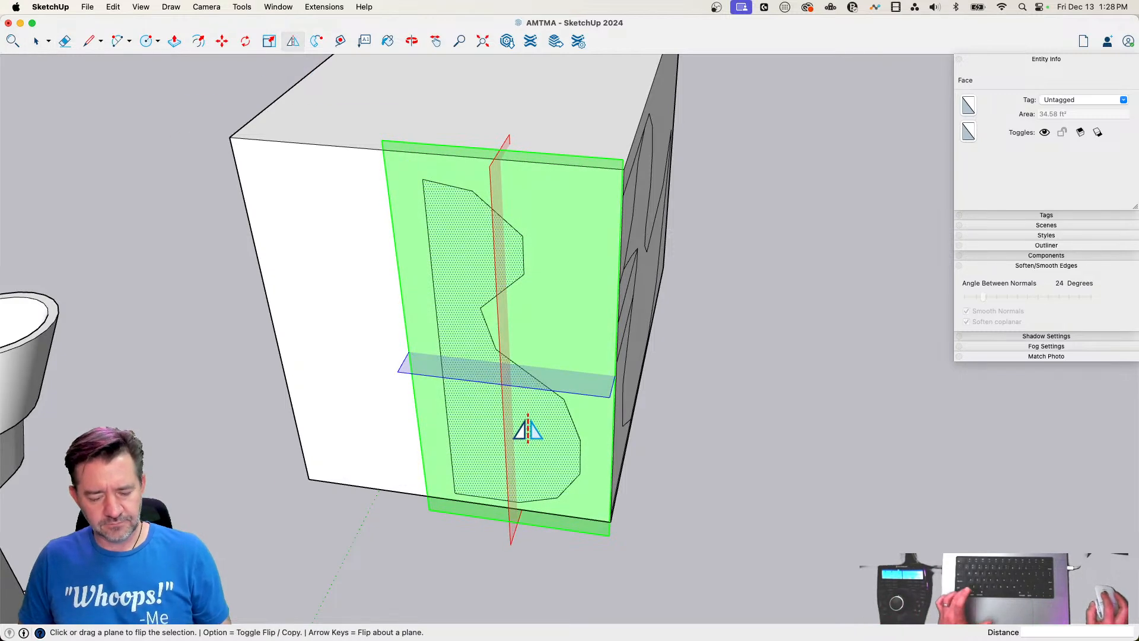
{"action": "key", "text": "alt"}
{"action": "mouse_move", "coordinate": [501, 260]}
{"action": "left_mouse_down"}
{"action": "mouse_move", "coordinate": [433, 312]}
{"action": "mouse_move", "coordinate": [436, 239]}
{"action": "mouse_move", "coordinate": [421, 237]}
{"action": "mouse_move", "coordinate": [530, 395]}
{"action": "left_mouse_up"}
{"action": "key", "text": "e"}
{"action": "middle_click_drag", "start_coordinate": [530, 394], "coordinate": [489, 330]}
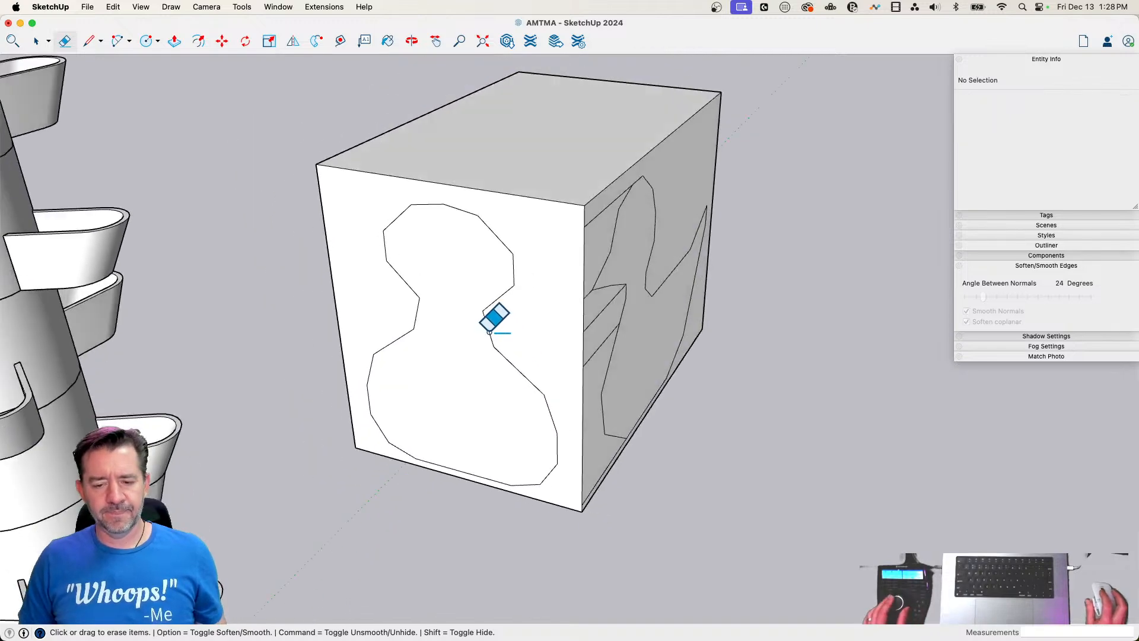
Erase the horizontal guide lines between the duck's side outline and the box's vertical corner edge
{"action": "left_click_drag", "start_coordinate": [511, 242], "coordinate": [500, 322]}
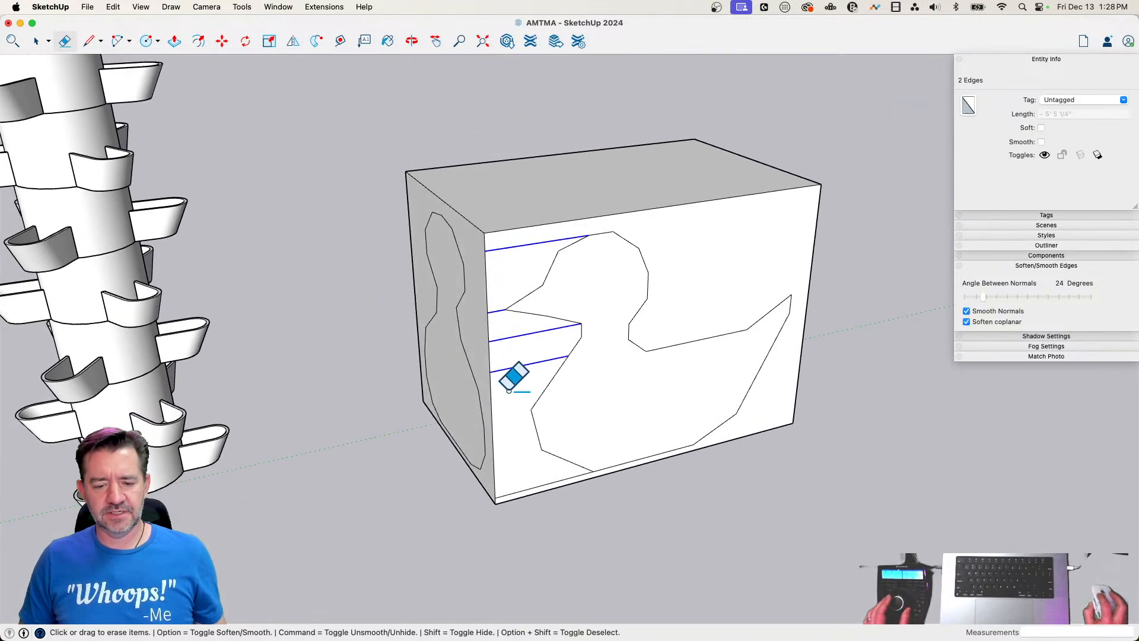
{"action": "left_click_drag", "start_coordinate": [509, 389], "coordinate": [523, 453]}
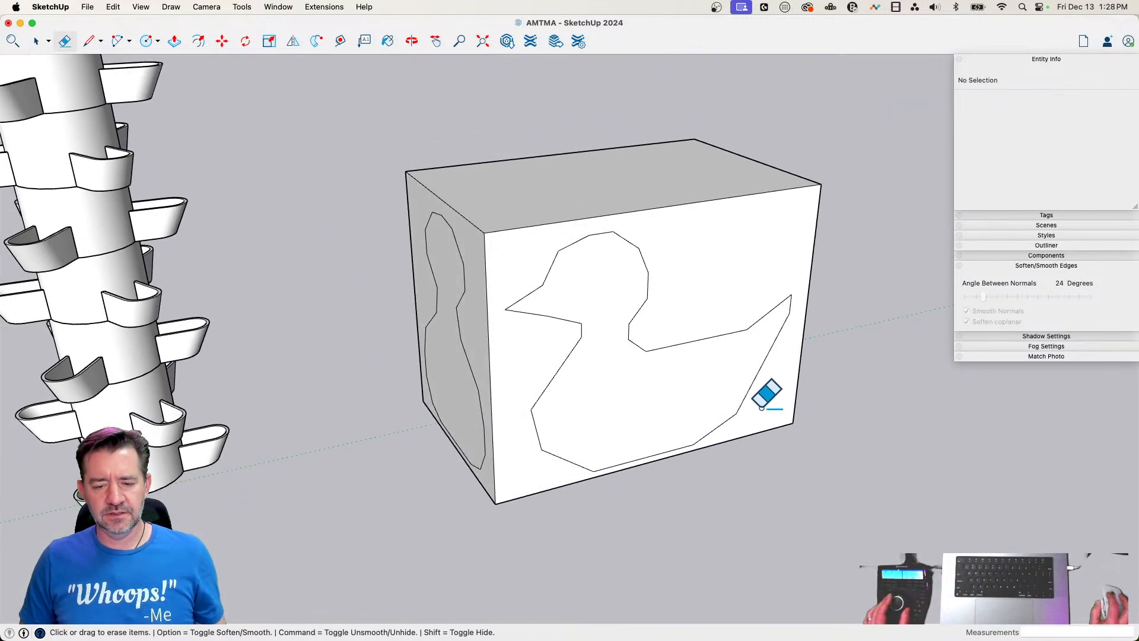
{"action": "key", "text": "space"}
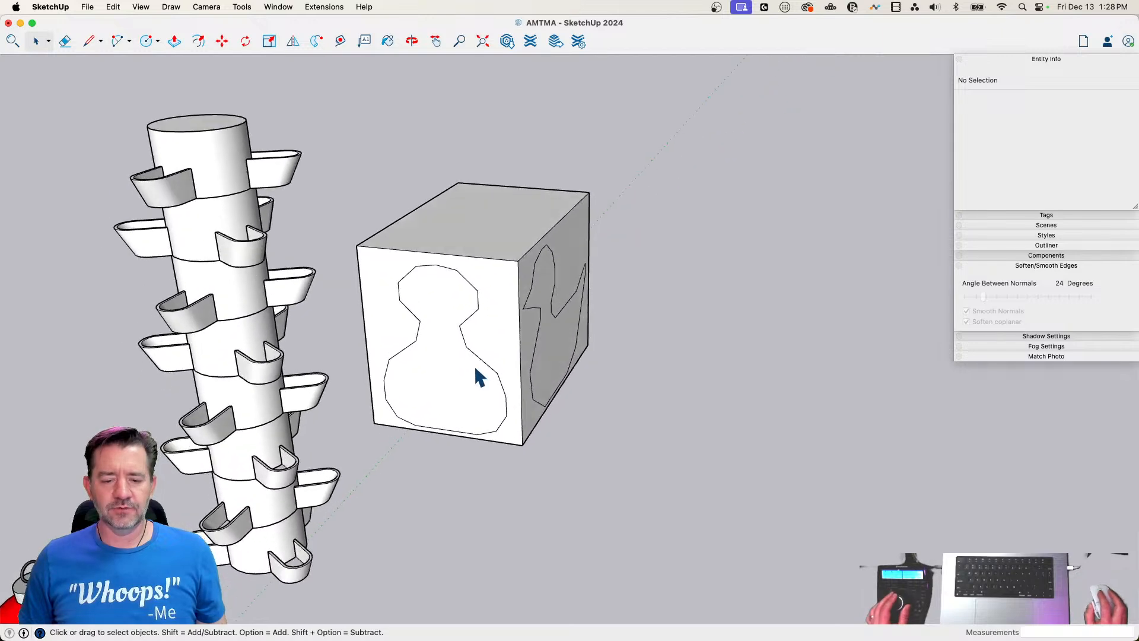
Draw vertical lines from the widest points on both sides of the front outline's body up to the box's top edge
{"action": "key", "text": "l"}
{"action": "left_click", "coordinate": [393, 380]}
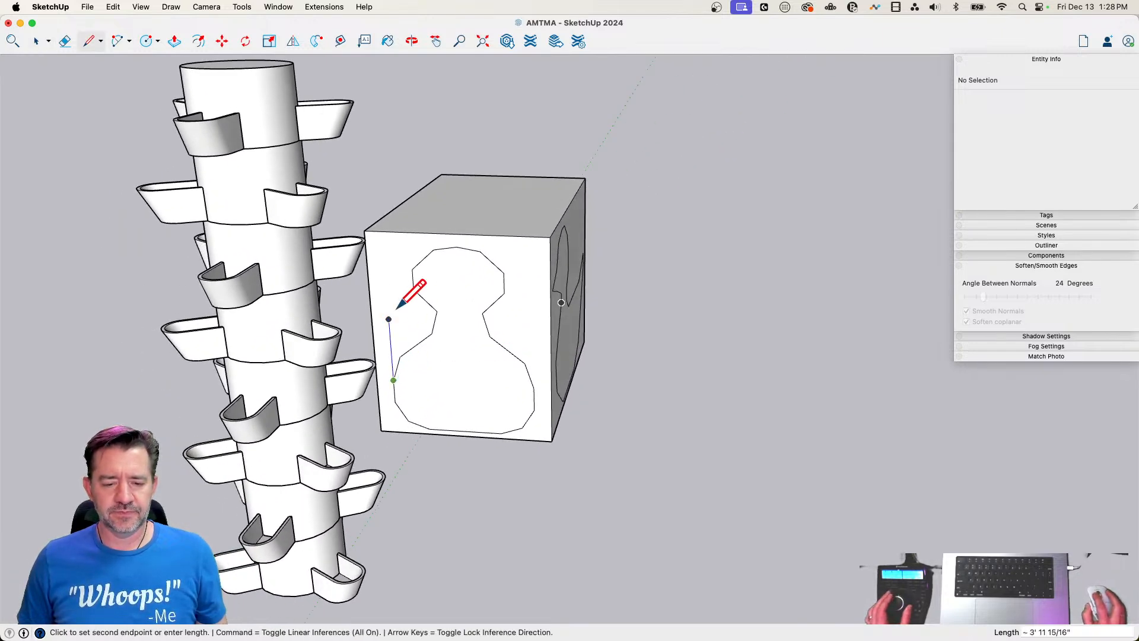
{"action": "left_click", "coordinate": [535, 388]}
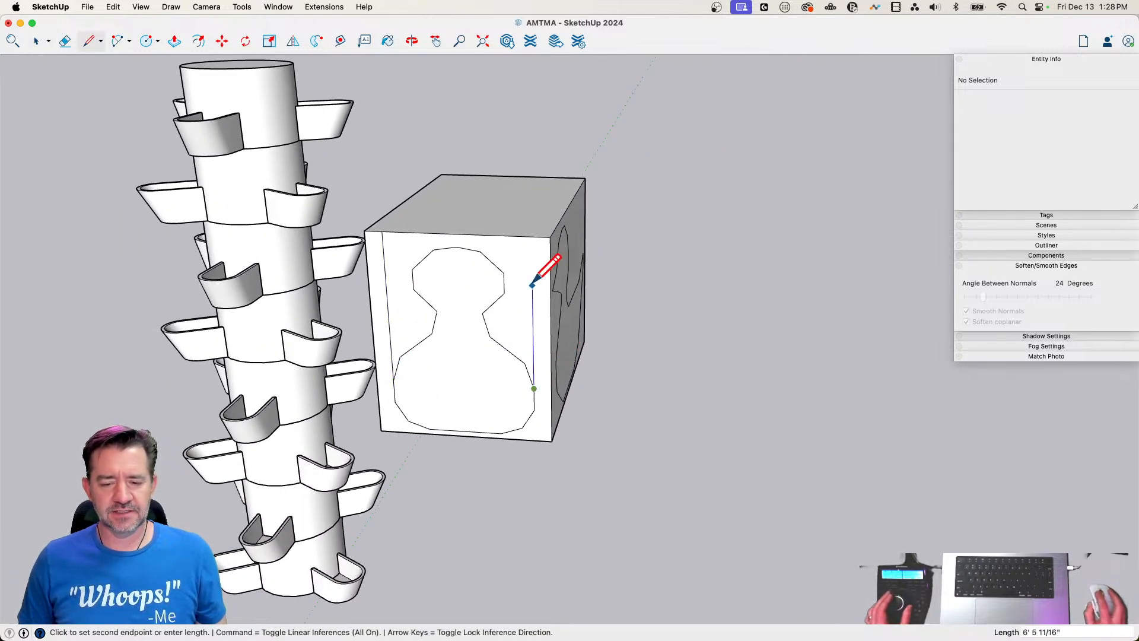
{"action": "left_click", "coordinate": [531, 236]}
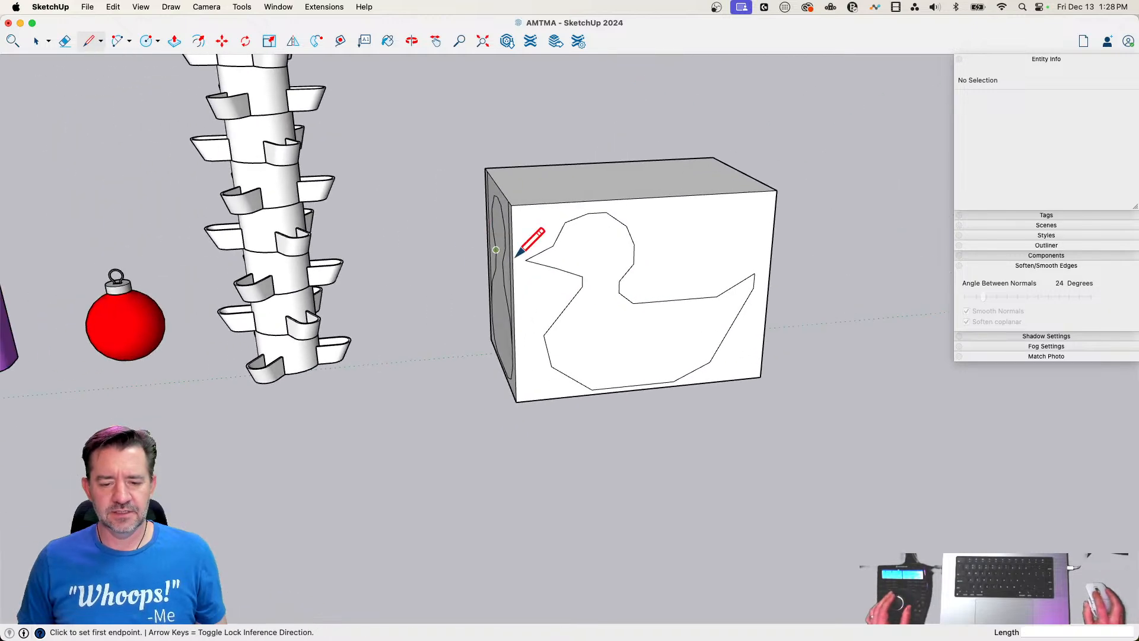
{"action": "key", "text": "space"}
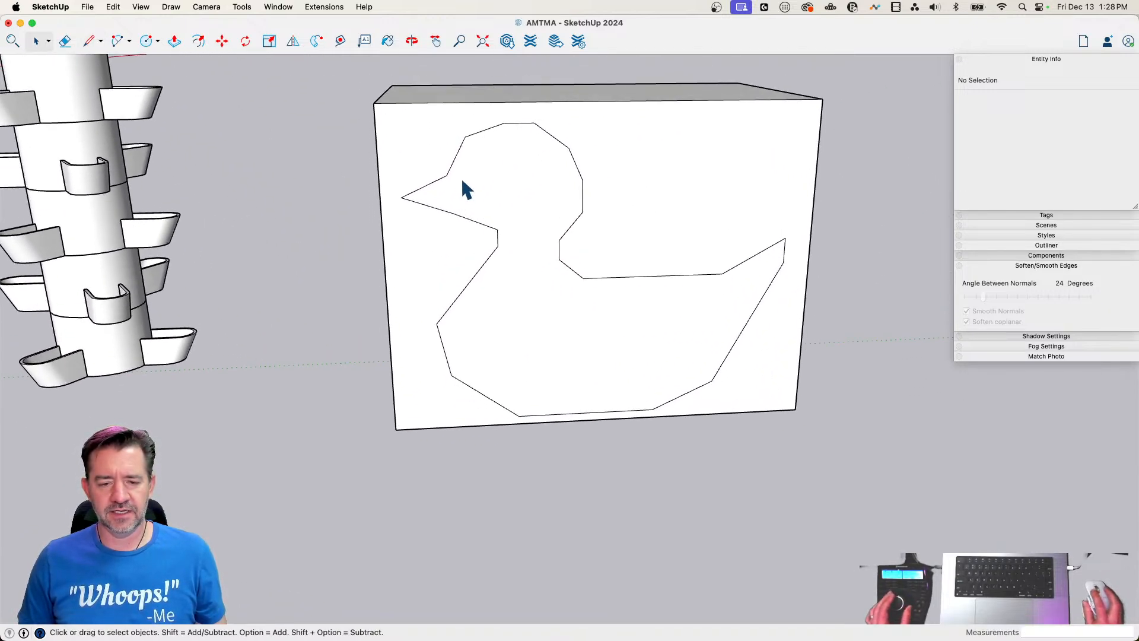
Move the beak's upper edge about 1' 1" inward and the forehead corner about 10" inward on the duck's side outline
{"action": "left_click", "coordinate": [434, 187]}
{"action": "key", "text": "m"}
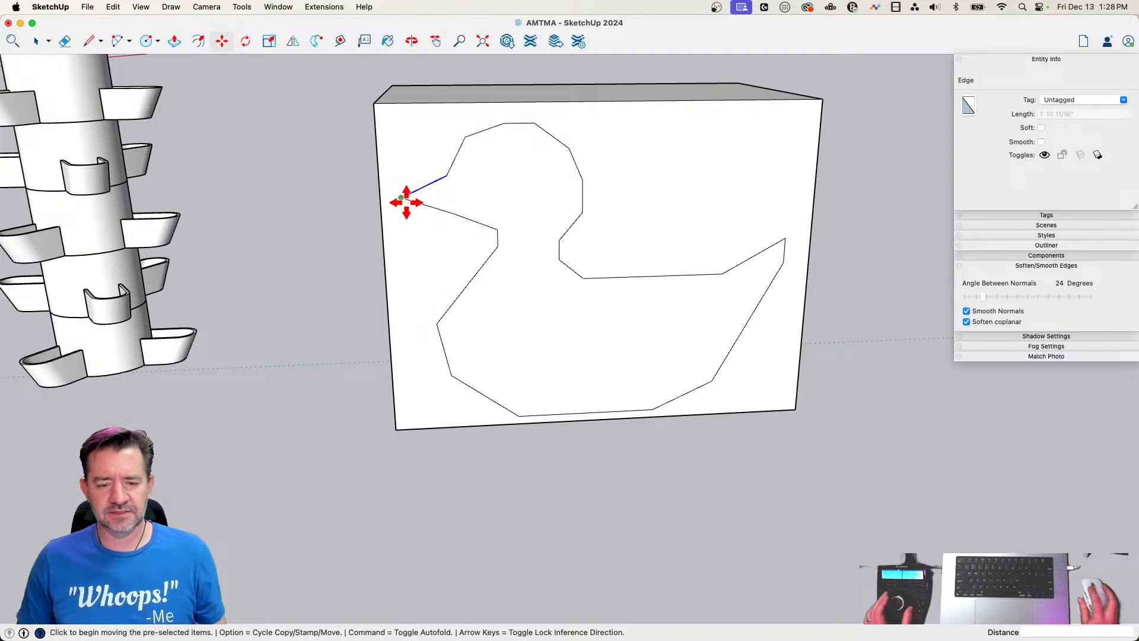
{"action": "left_click", "coordinate": [404, 200]}
{"action": "key", "text": "shift"}
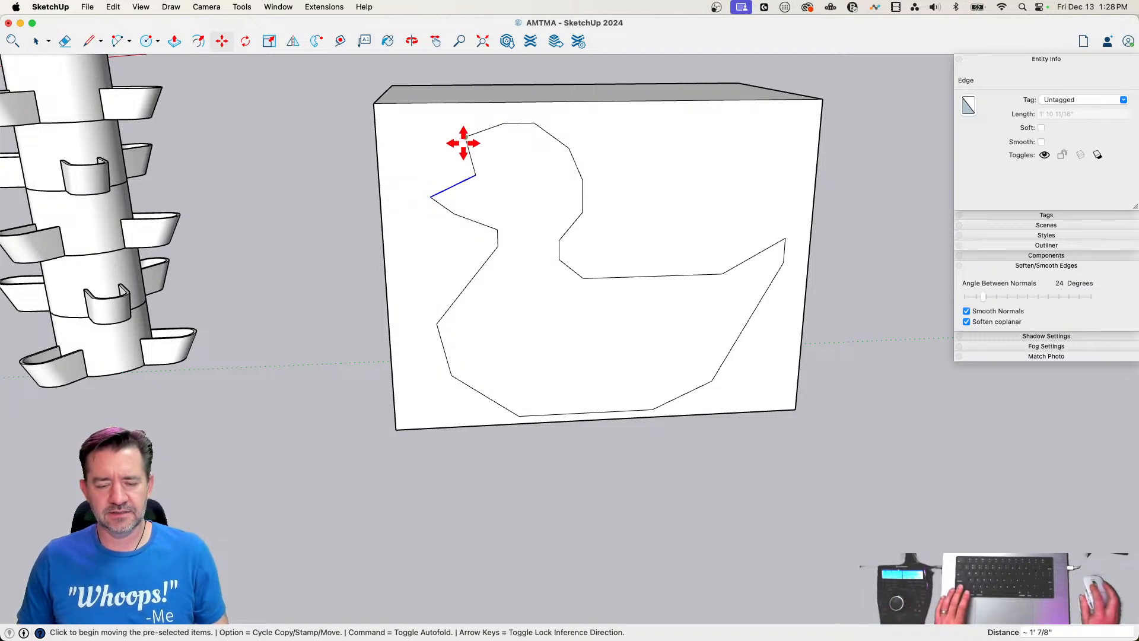
{"action": "key", "text": "Escape"}
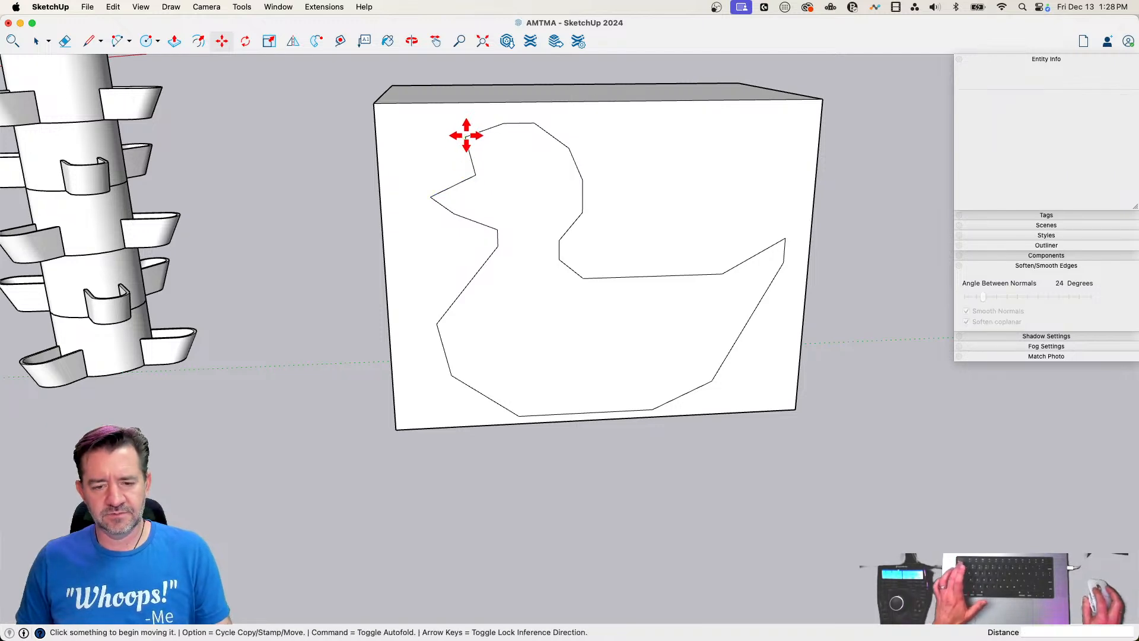
{"action": "left_click", "coordinate": [466, 136]}
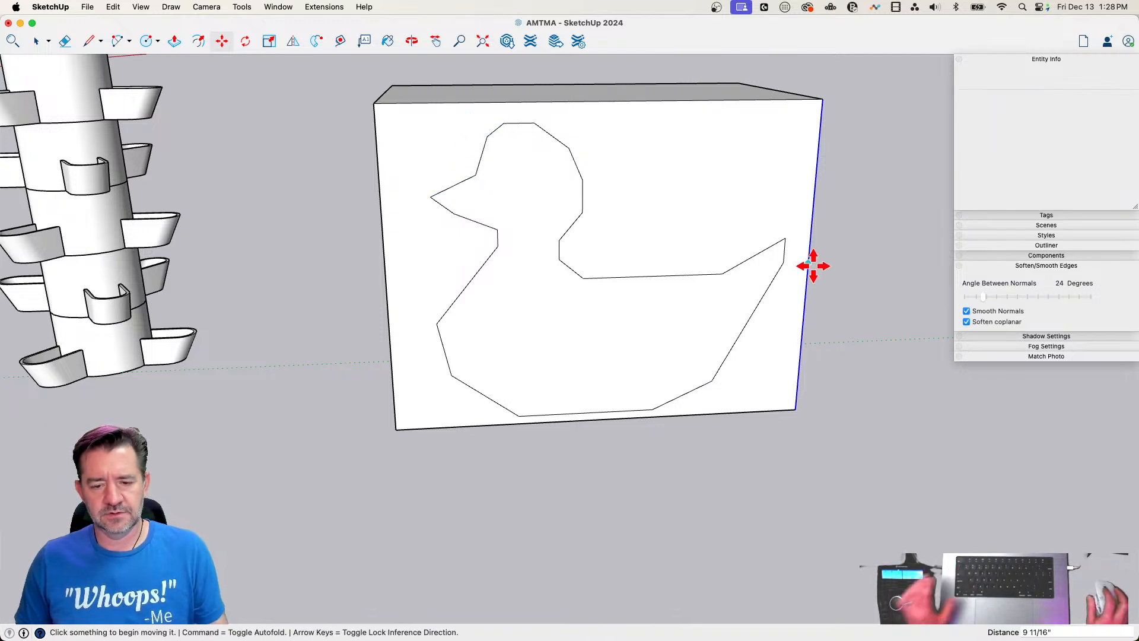
Draw vertical lines from the side outline's beak tip and tail tip up to the box's top edge
{"action": "key", "text": "space"}
{"action": "key", "text": "l"}
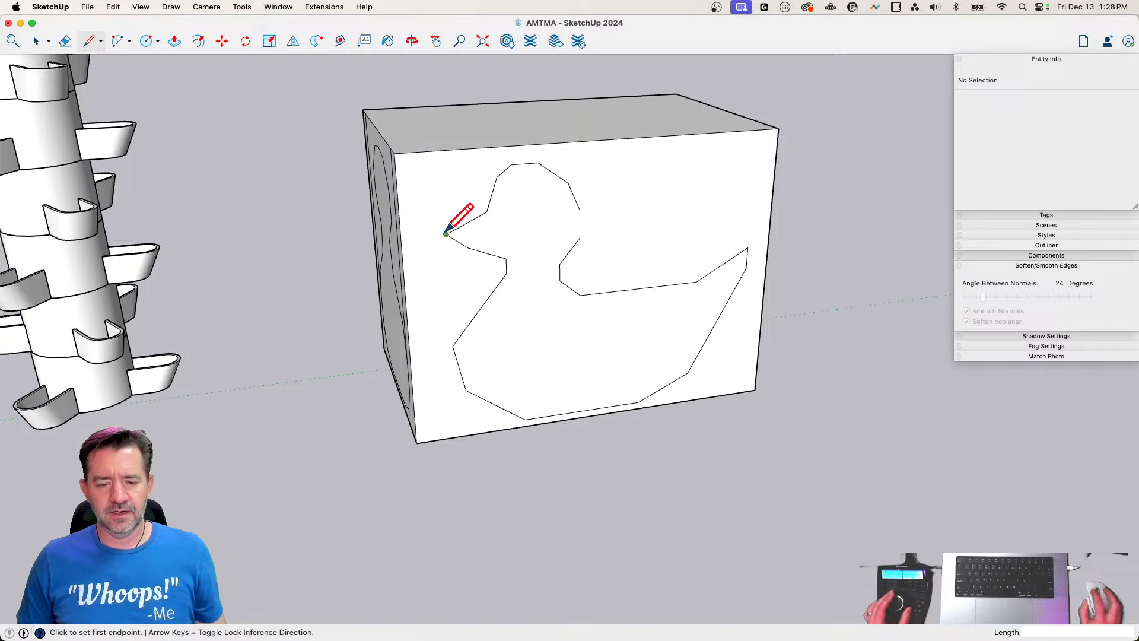
{"action": "left_click", "coordinate": [446, 234]}
{"action": "left_click", "coordinate": [442, 150]}
{"action": "left_click", "coordinate": [748, 248]}
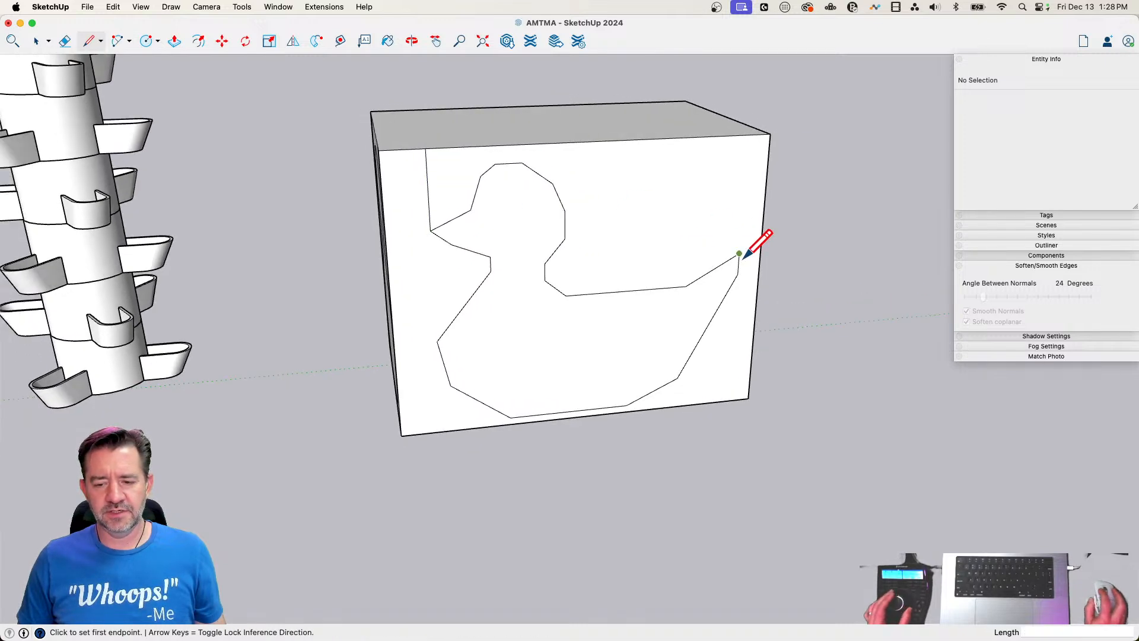
{"action": "left_click", "coordinate": [744, 138]}
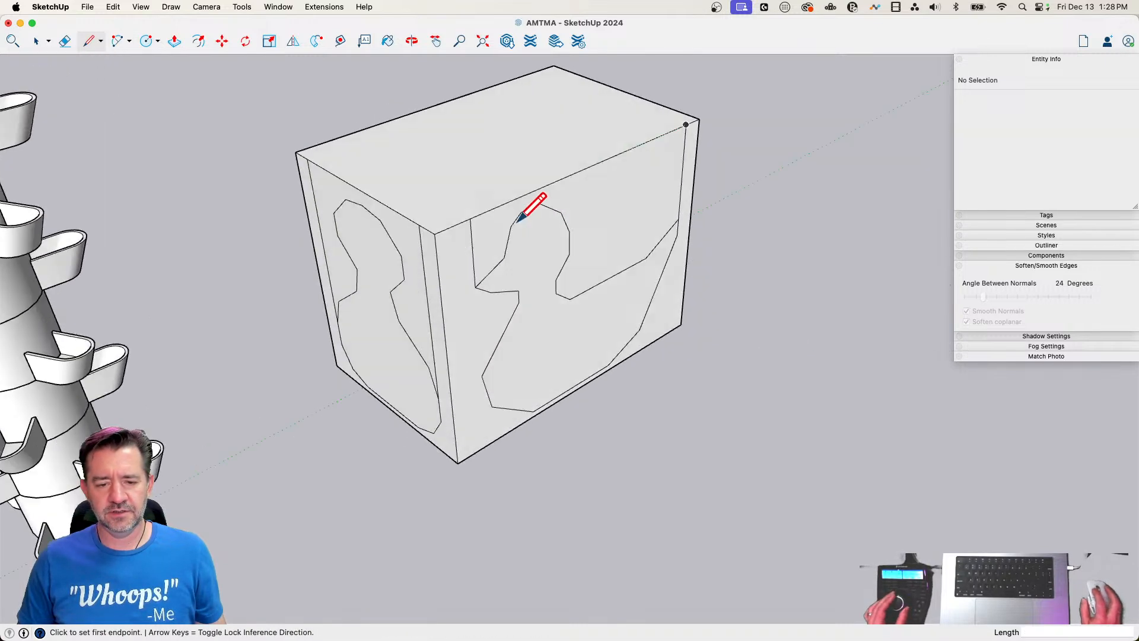
Erase the front face's vertical lines, and draw a lengthwise centre line plus beak and tail cross lines on the box top
{"action": "key", "text": "e"}
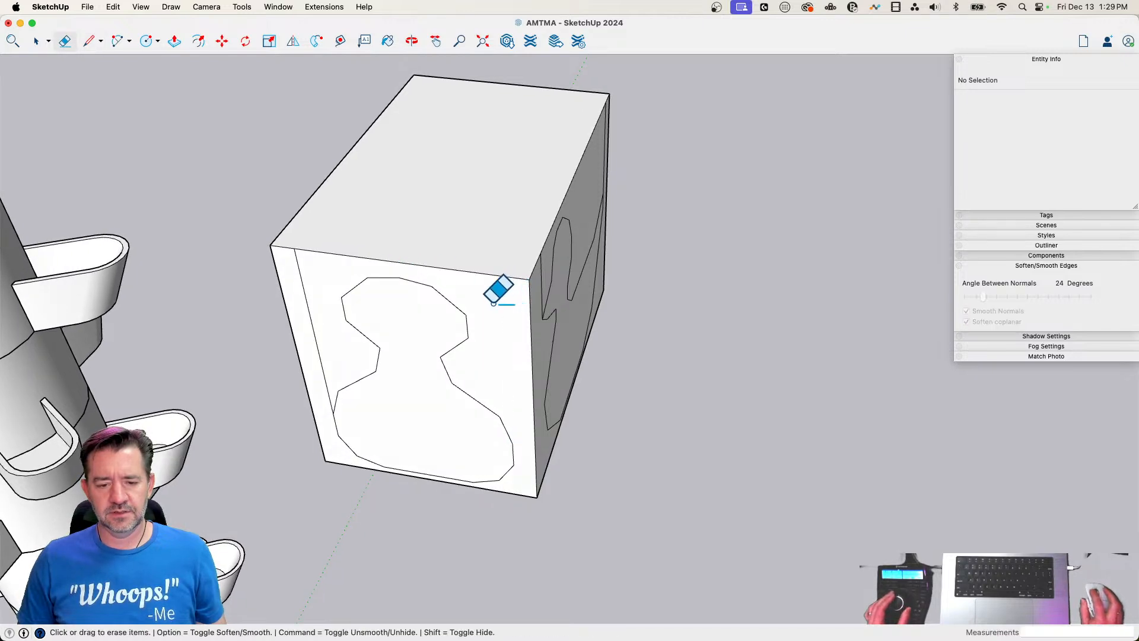
{"action": "left_click", "coordinate": [300, 281]}
{"action": "key", "text": "l"}
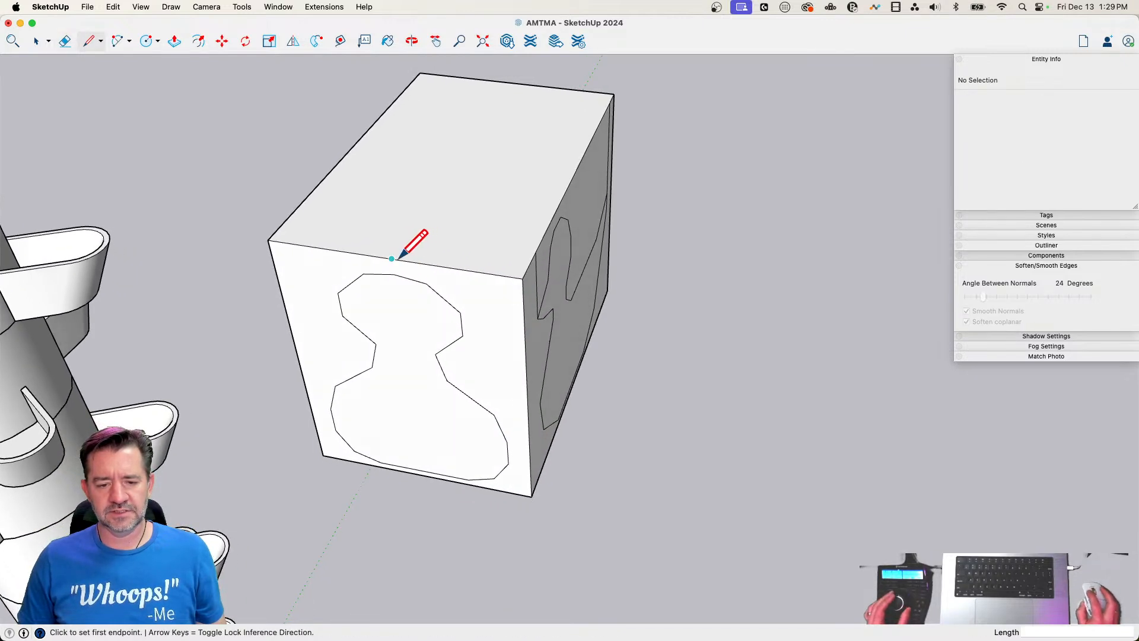
{"action": "left_click", "coordinate": [515, 83]}
{"action": "left_click", "coordinate": [497, 273]}
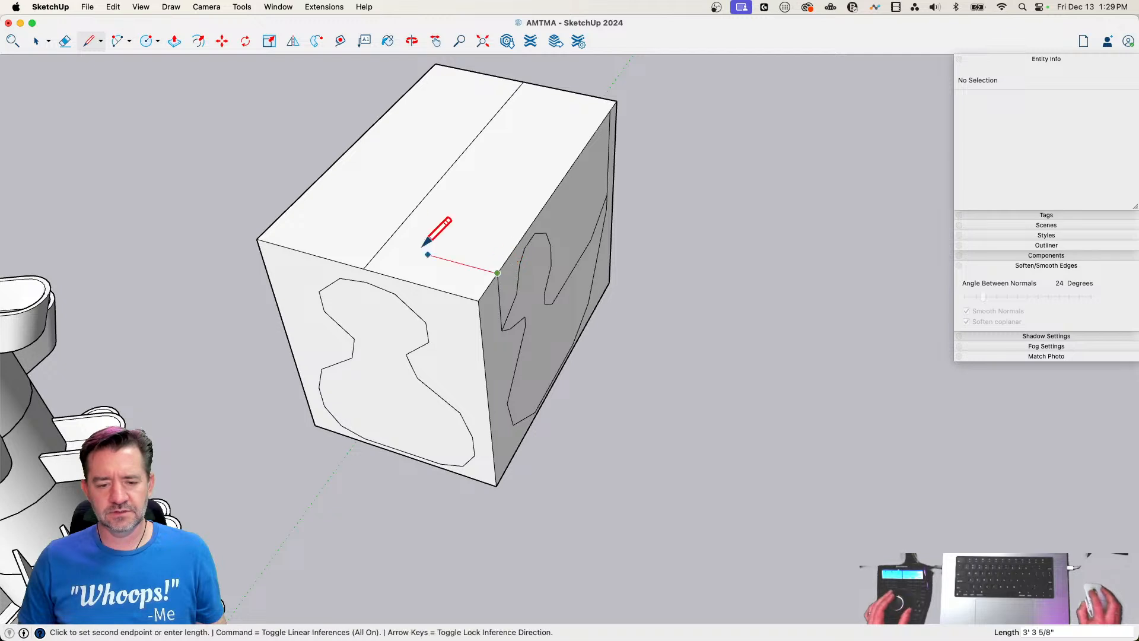
{"action": "left_click", "coordinate": [609, 110]}
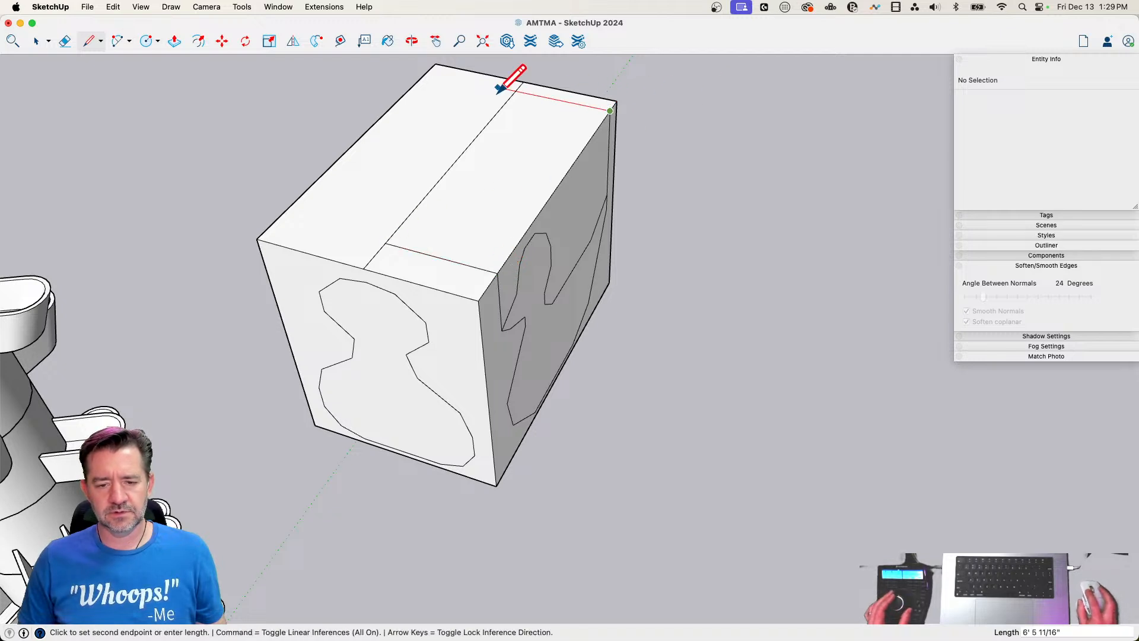
{"action": "left_click", "coordinate": [515, 92]}
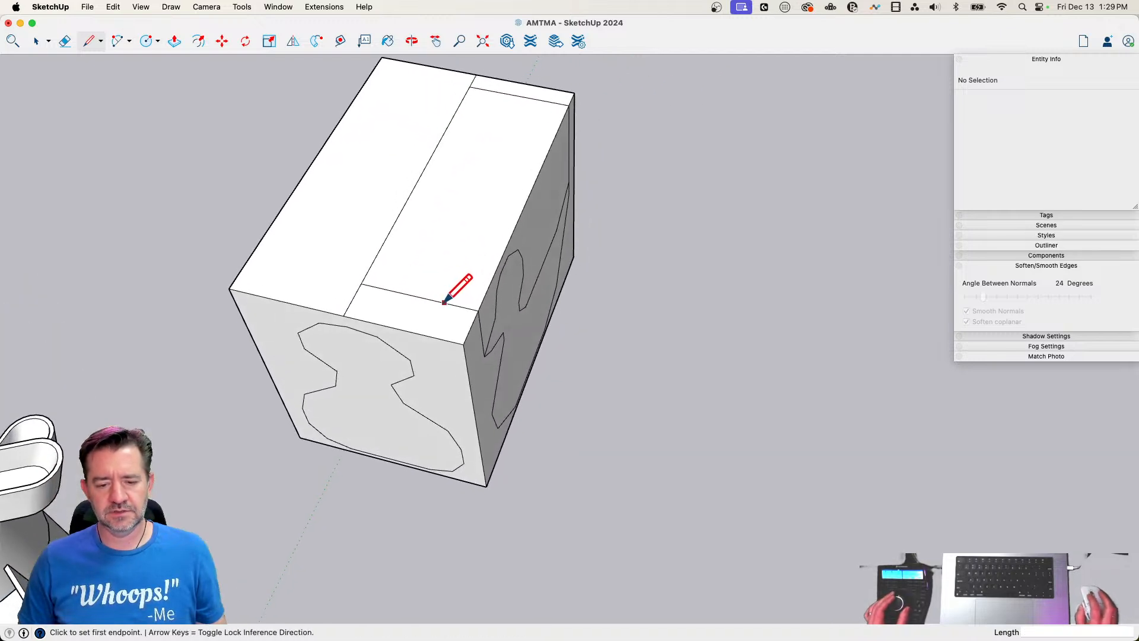
Draw an angular half body outline between the two cross lines on the top face and erase the excess construction lines around it
{"action": "left_click", "coordinate": [402, 293]}
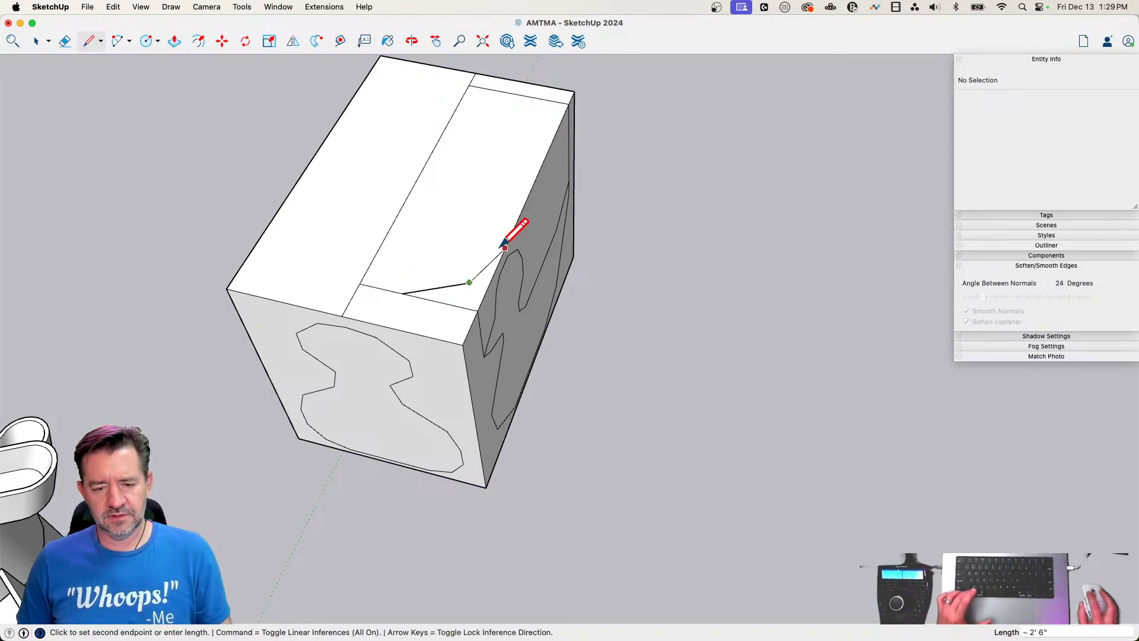
{"action": "scroll", "coordinate": [511, 232], "scroll_direction": "up", "scroll_amount": 3}
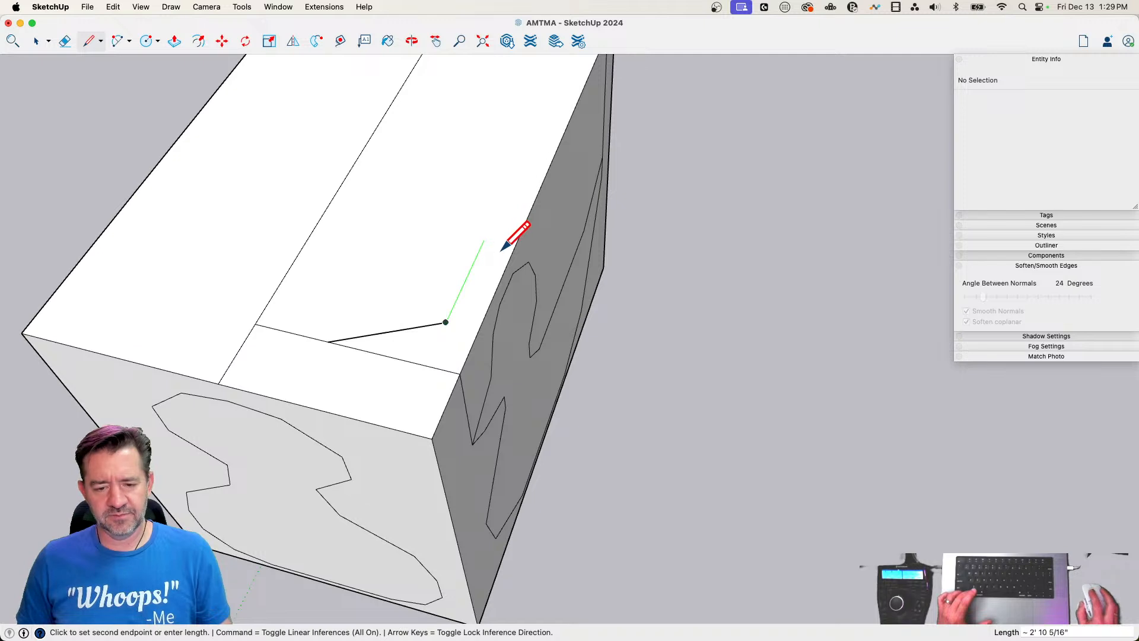
{"action": "scroll", "coordinate": [501, 250], "scroll_direction": "up", "scroll_amount": 2}
{"action": "left_click", "coordinate": [503, 248]}
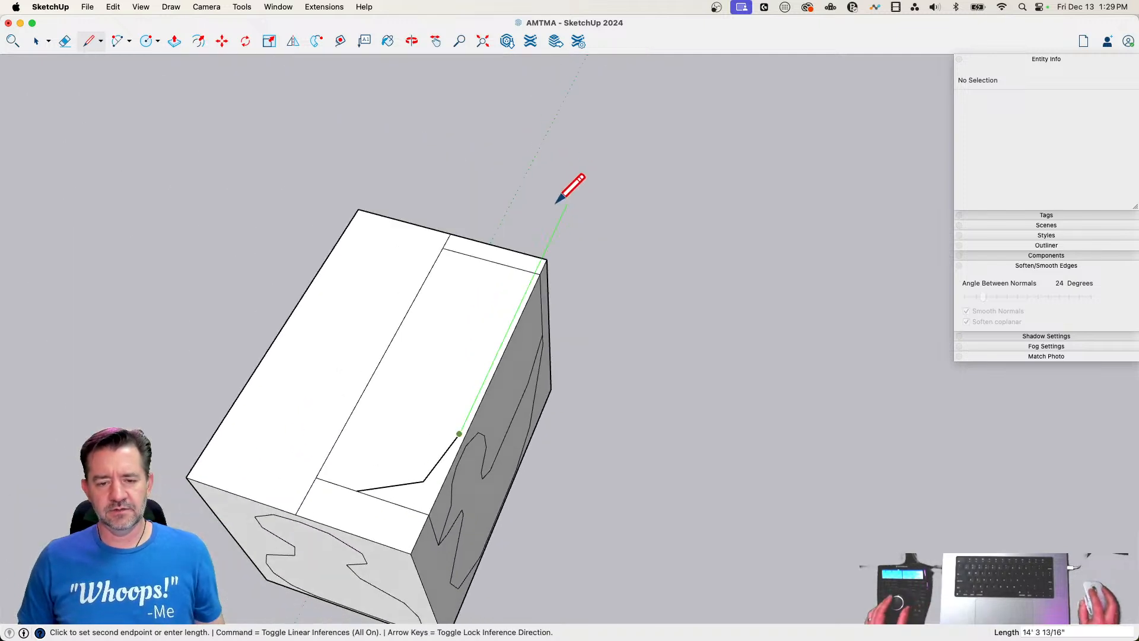
{"action": "scroll", "coordinate": [471, 363], "scroll_direction": "up", "scroll_amount": 2}
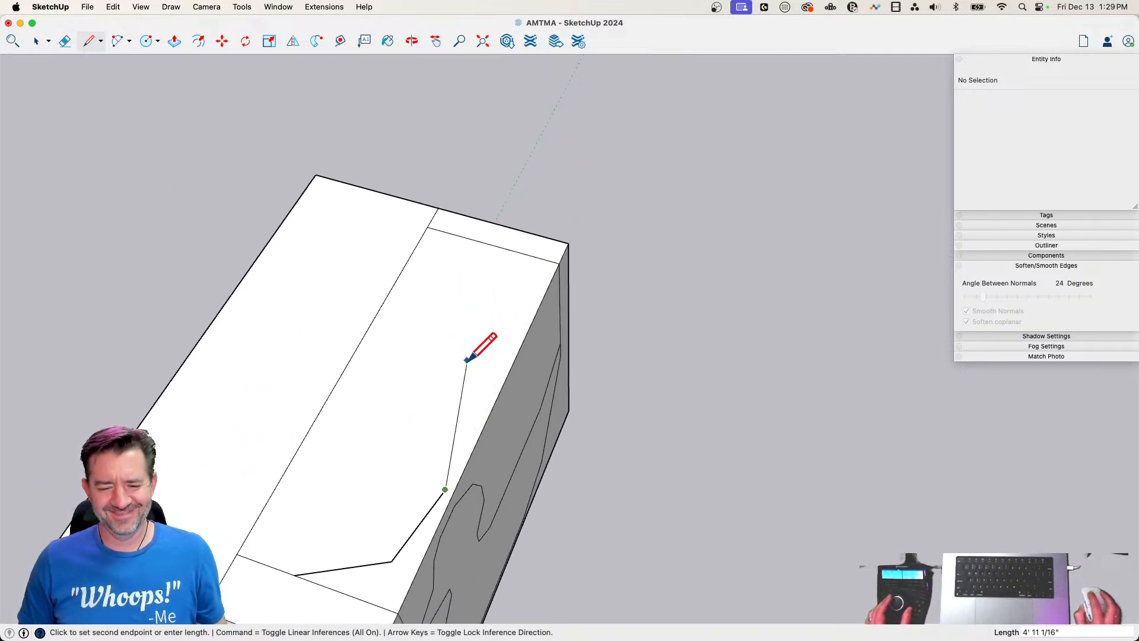
{"action": "scroll", "coordinate": [469, 360], "scroll_direction": "up", "scroll_amount": 2}
{"action": "left_click", "coordinate": [487, 339]}
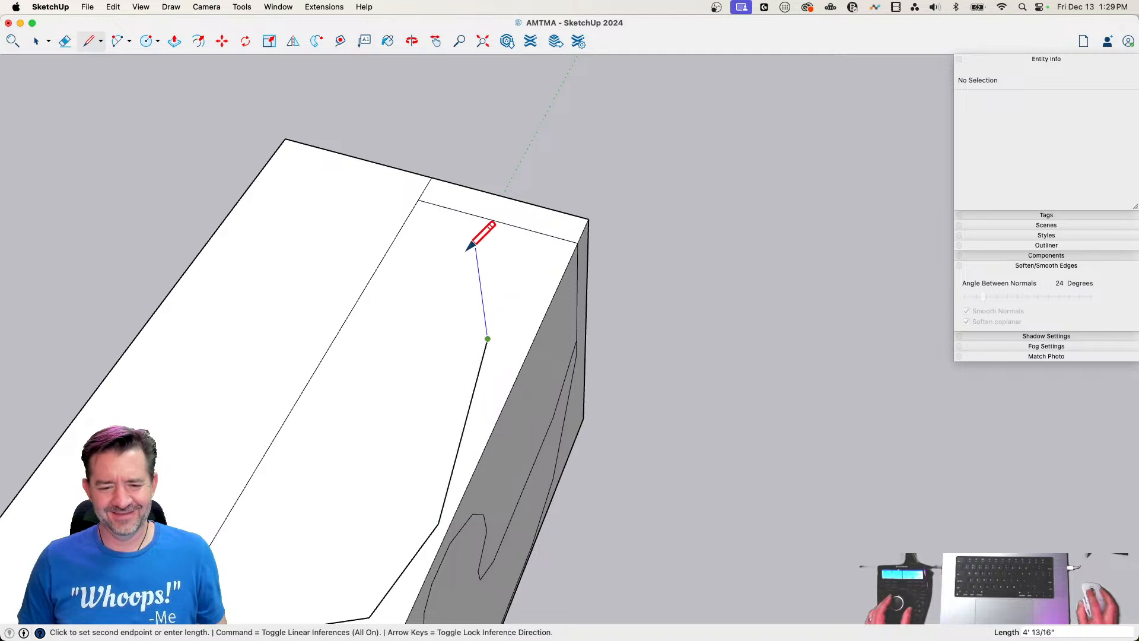
{"action": "left_click", "coordinate": [421, 350]}
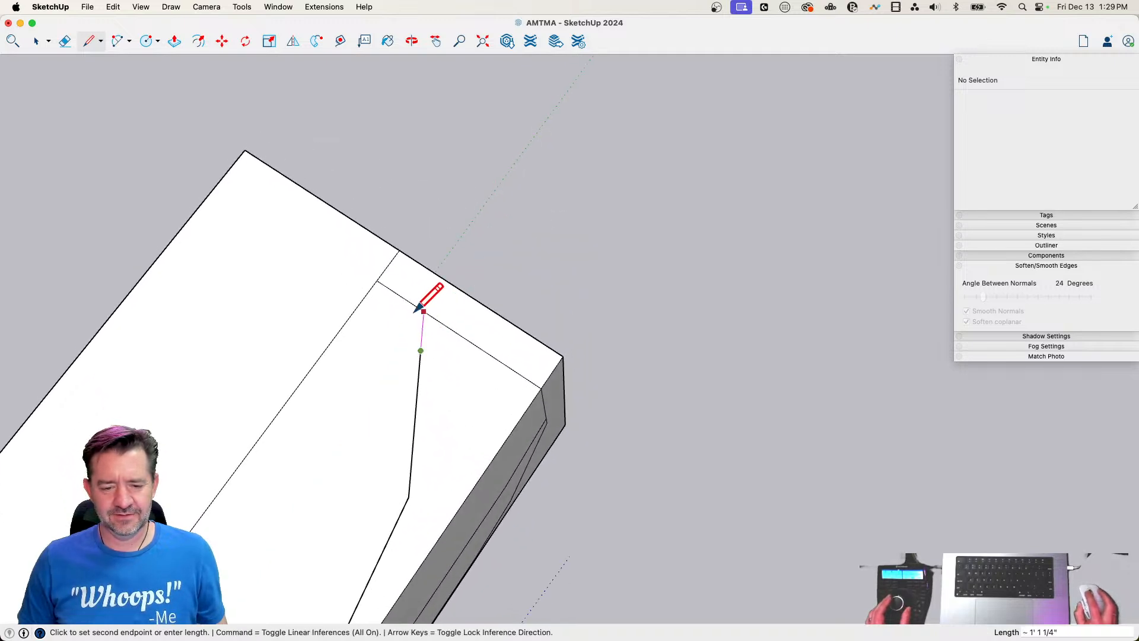
{"action": "scroll", "coordinate": [416, 306], "scroll_direction": "up", "scroll_amount": 2}
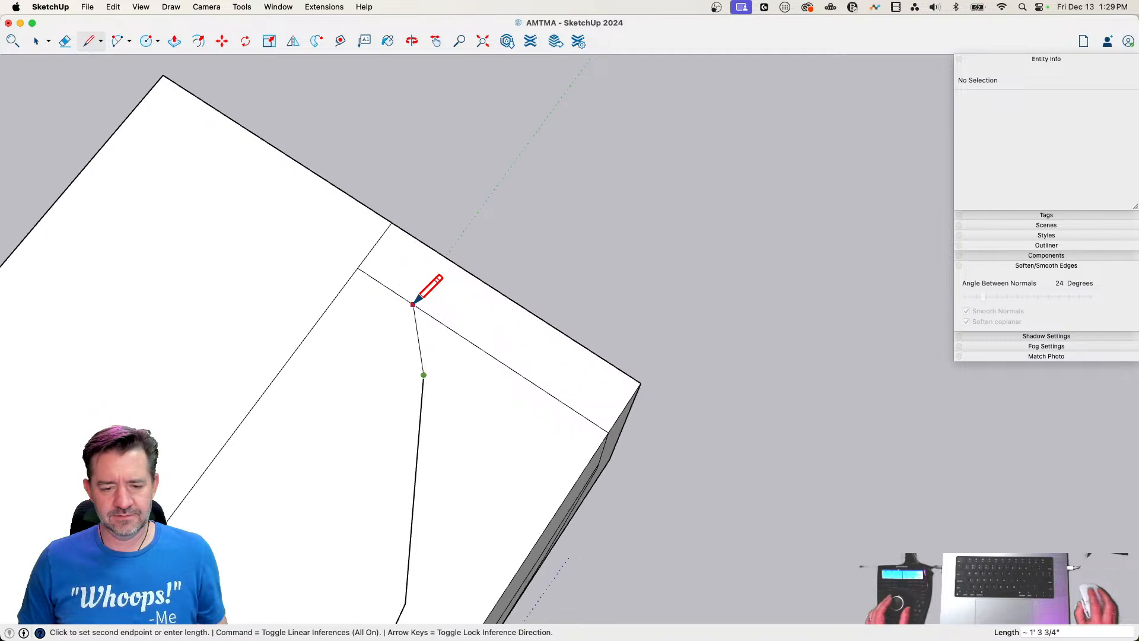
{"action": "key", "text": "e"}
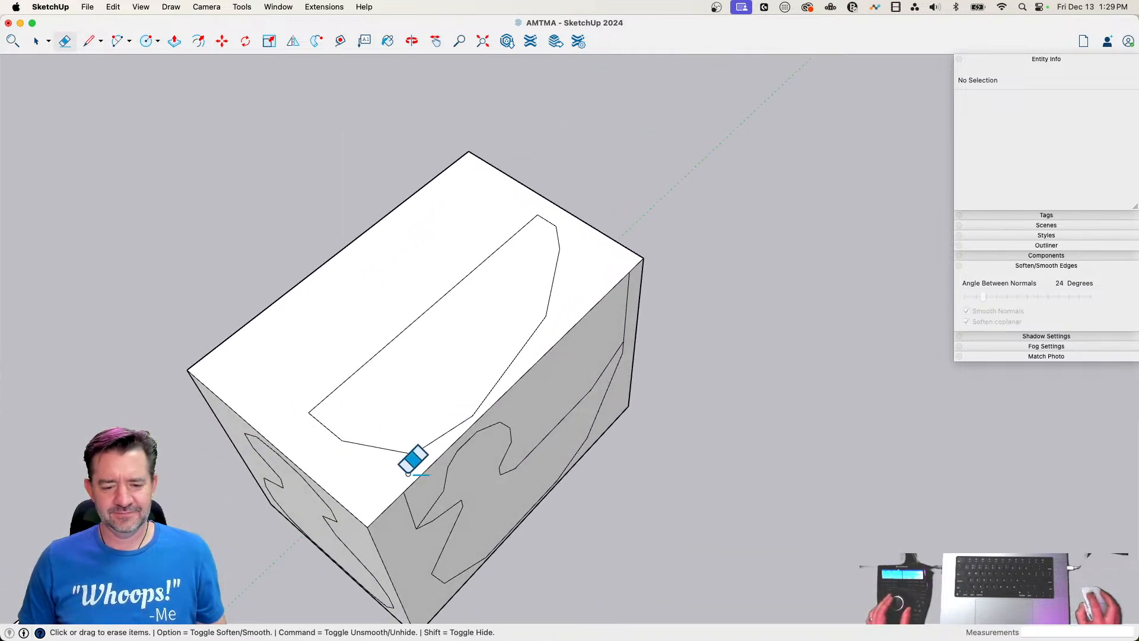
Mirror a copy of the half body face across the top face's centre line with Flip
{"action": "key", "text": "space"}
{"action": "left_click", "coordinate": [468, 386]}
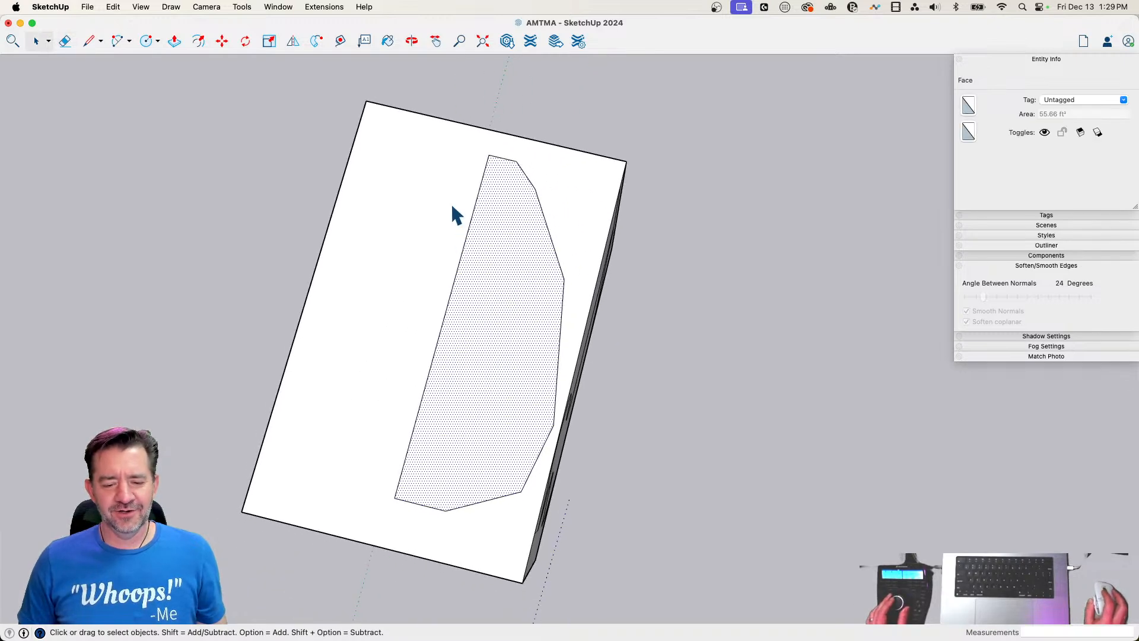
{"action": "left_click", "coordinate": [293, 41]}
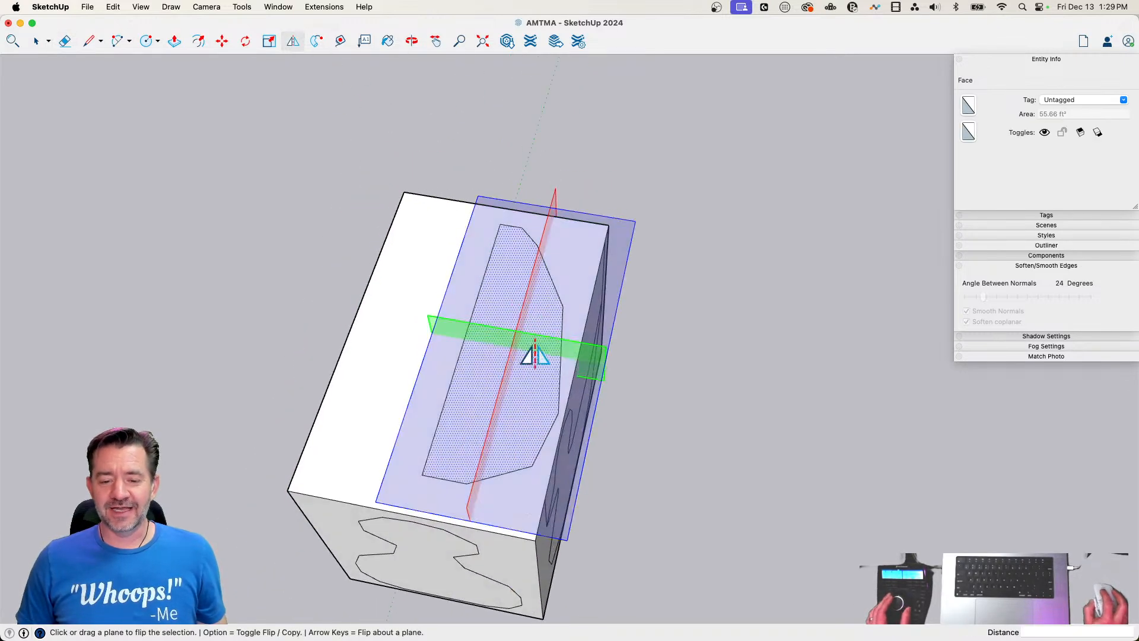
{"action": "mouse_move", "coordinate": [501, 392]}
{"action": "left_mouse_down"}
{"action": "mouse_move", "coordinate": [417, 415]}
{"action": "mouse_move", "coordinate": [431, 456]}
{"action": "left_mouse_up"}
Erase the centre line between the two top outline halves and the vertical lines above the side outline's beak and tail
{"action": "key", "text": "e"}
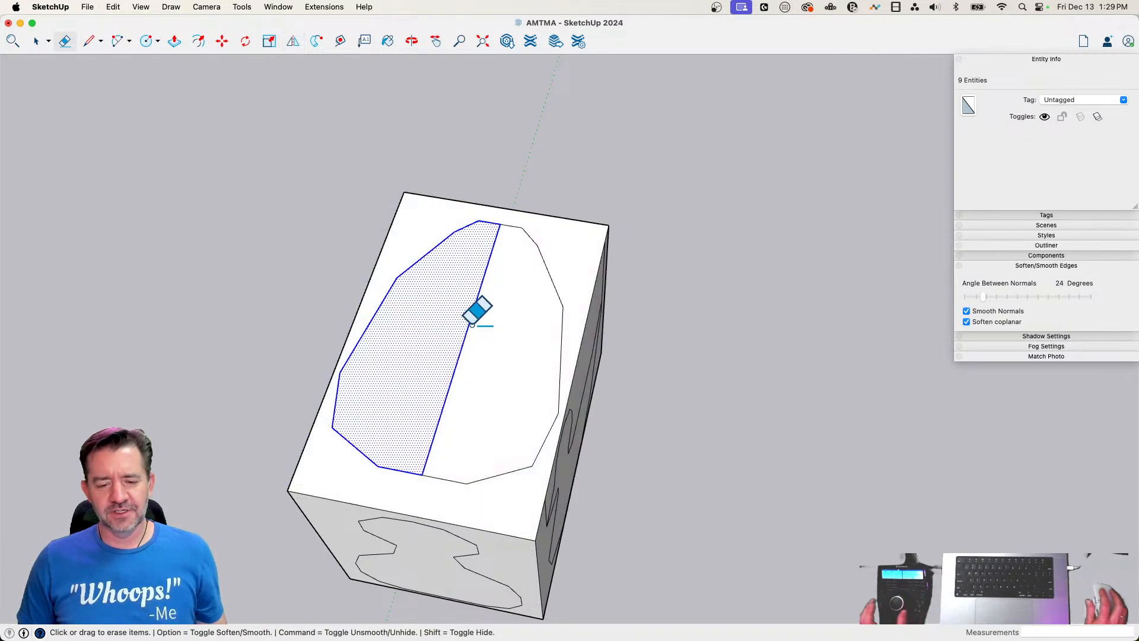
{"action": "left_click_drag", "start_coordinate": [472, 324], "coordinate": [410, 403]}
{"action": "key", "text": "space"}
{"action": "key", "text": "e"}
{"action": "key", "text": "space"}
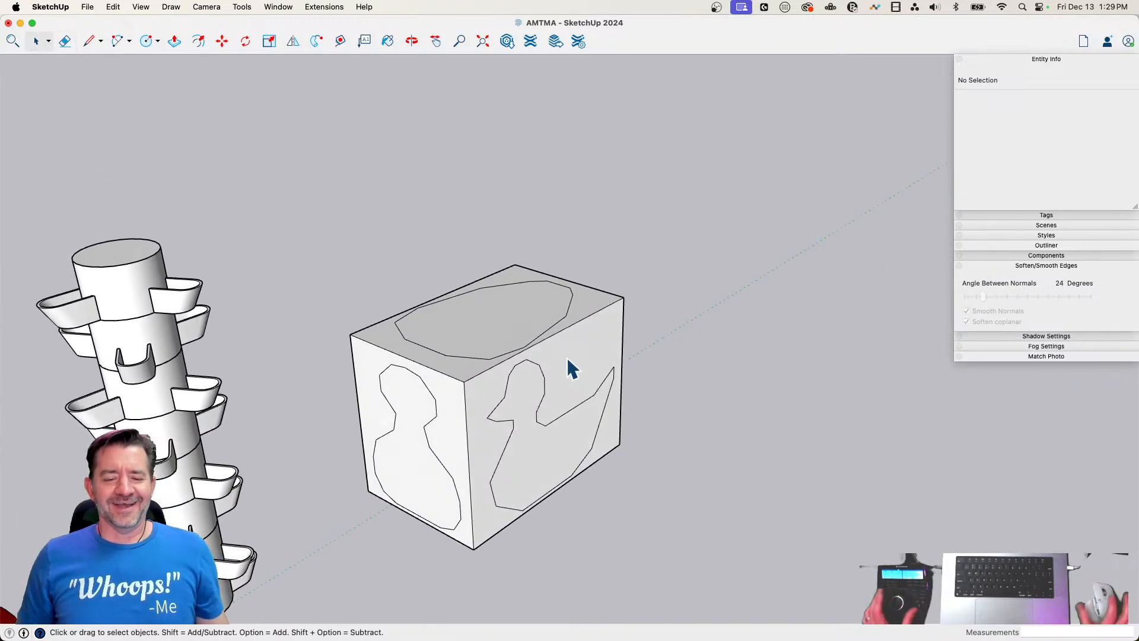
Push/Pull the duck's side outline about 12' outward from the box
{"action": "key", "text": "p"}
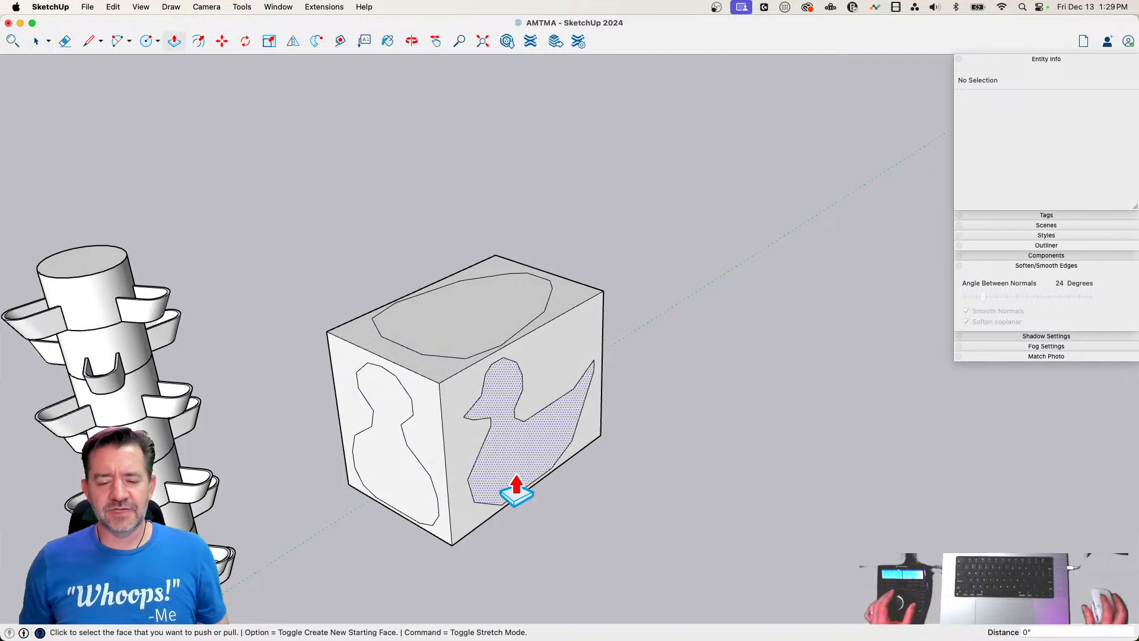
{"action": "key", "text": "space"}
{"action": "key", "text": "p"}
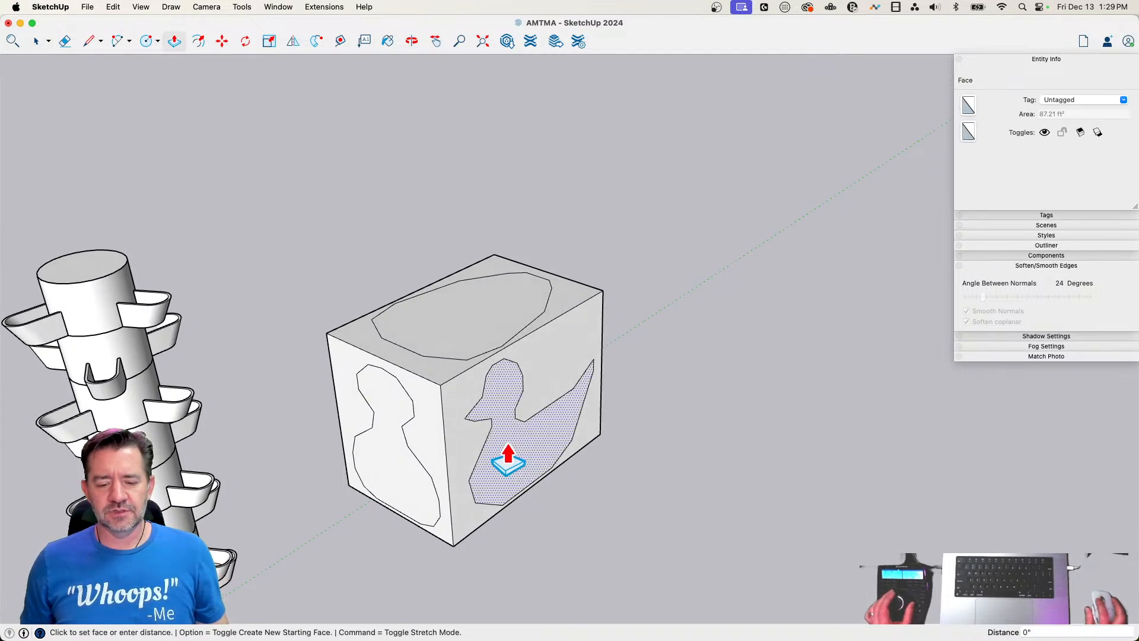
{"action": "left_click", "coordinate": [503, 462]}
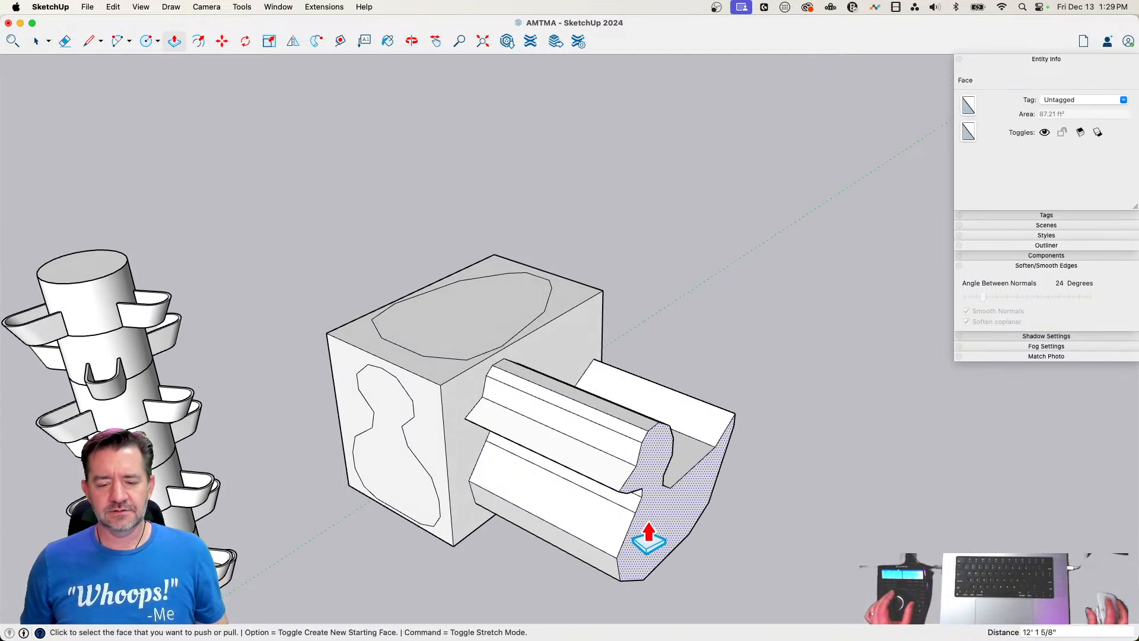
{"action": "key", "text": "space"}
{"action": "key", "text": "p"}
Move the whole box with its extruded side profile farther away from the trough tower
{"action": "key", "text": "space"}
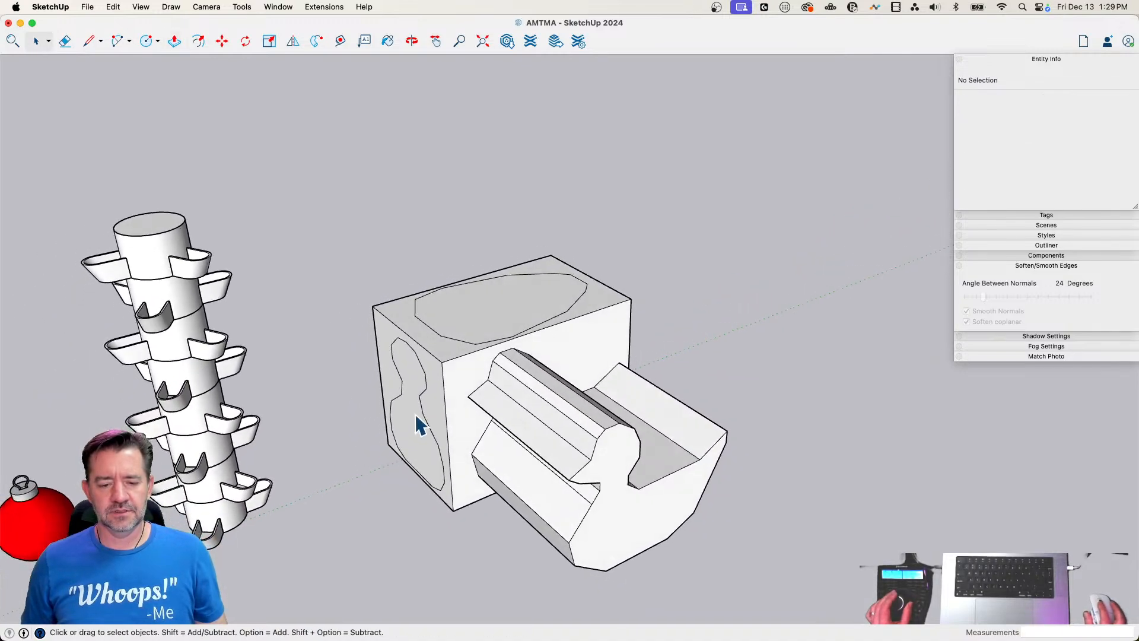
{"action": "left_click_drag", "start_coordinate": [303, 241], "coordinate": [783, 572]}
{"action": "key", "text": "m"}
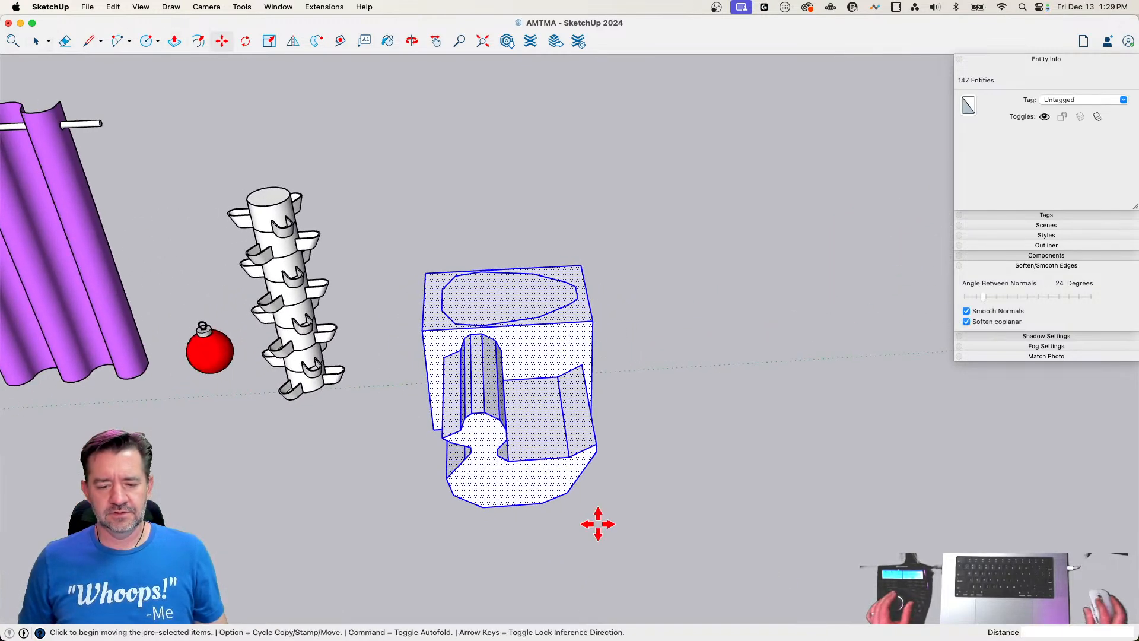
{"action": "key", "text": "space"}
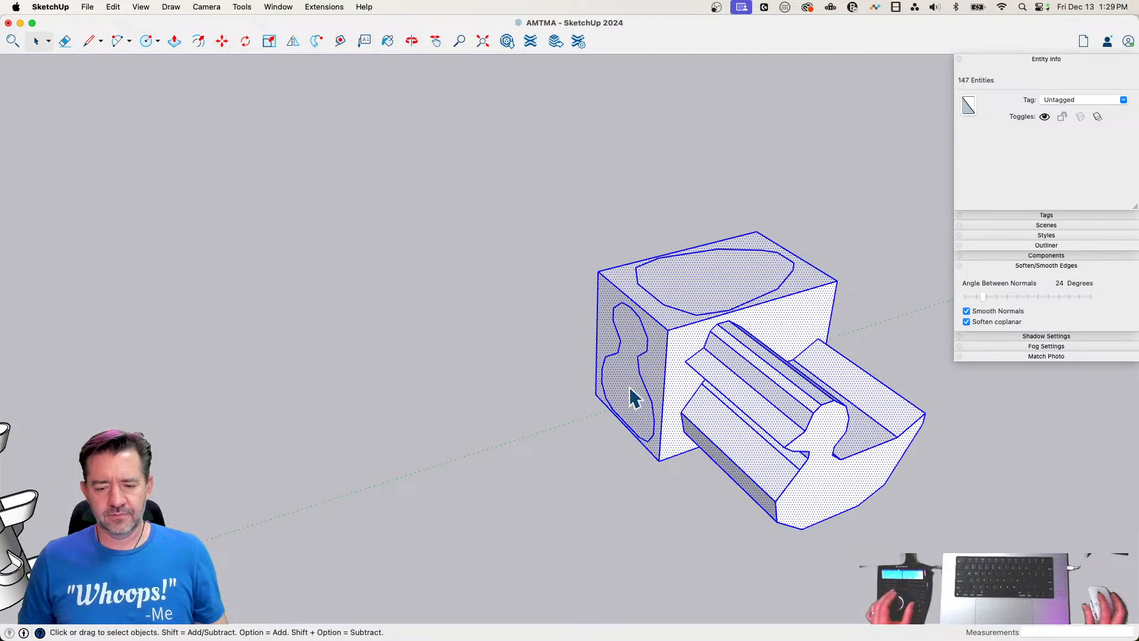
Push/Pull the duck's front outline about 22' outward and the top outline about 16' upward from the box
{"action": "key", "text": "p"}
{"action": "left_click", "coordinate": [624, 399]}
{"action": "left_click", "coordinate": [364, 445]}
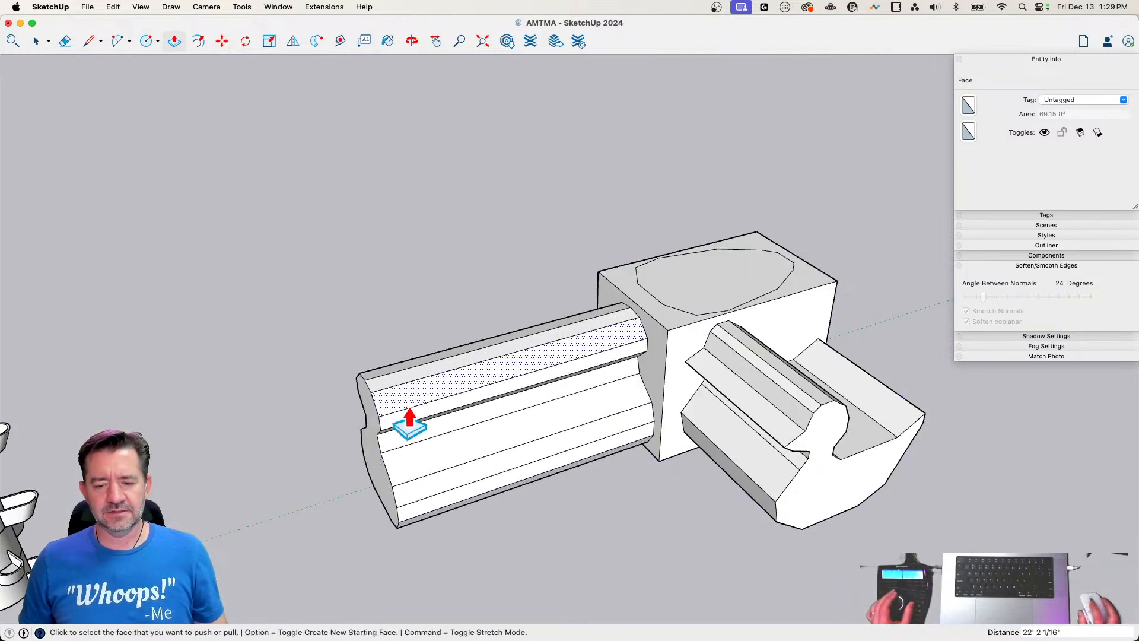
{"action": "left_click", "coordinate": [719, 321]}
{"action": "left_click", "coordinate": [709, 126]}
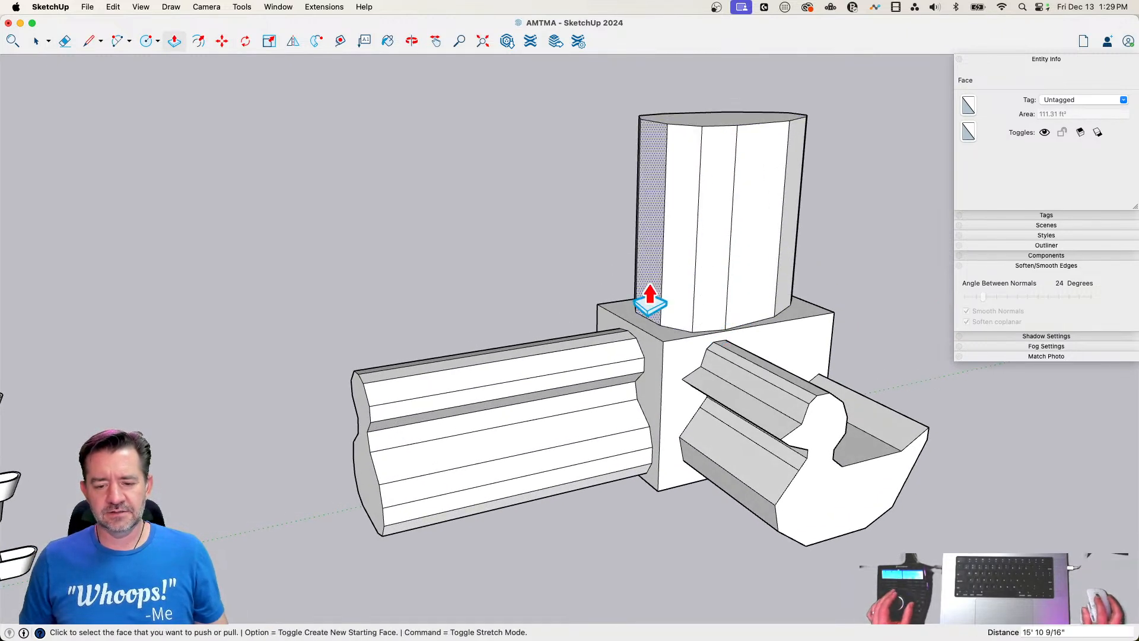
Erase the remaining box edges between the three extruded duck outlines
{"action": "key", "text": "e"}
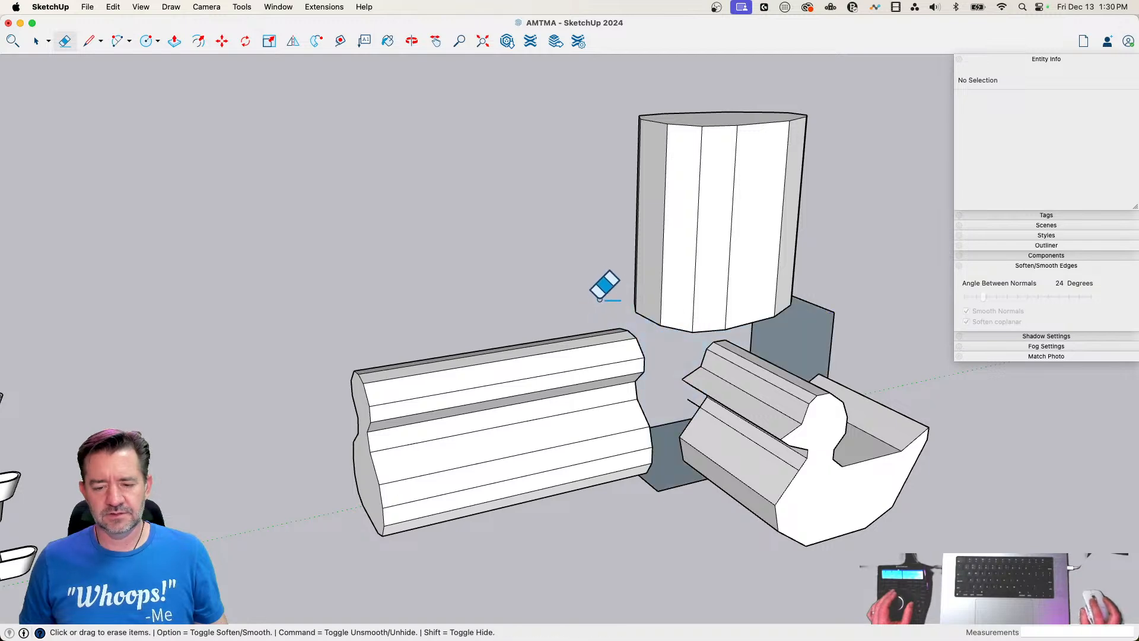
{"action": "left_click_drag", "start_coordinate": [835, 302], "coordinate": [809, 372]}
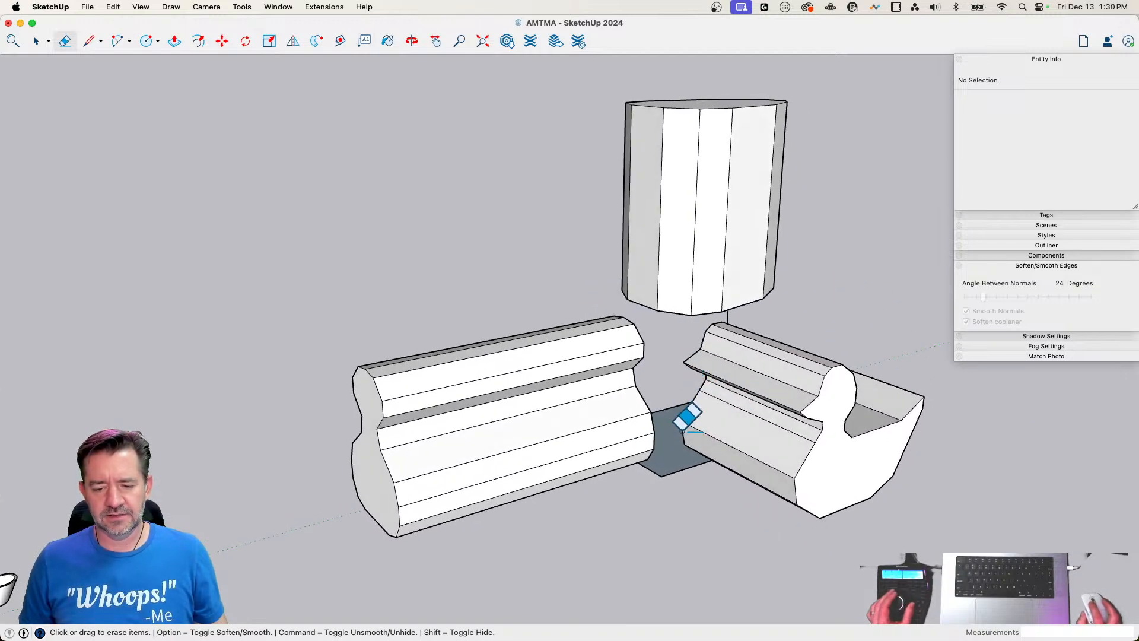
{"action": "left_click_drag", "start_coordinate": [664, 479], "coordinate": [674, 474]}
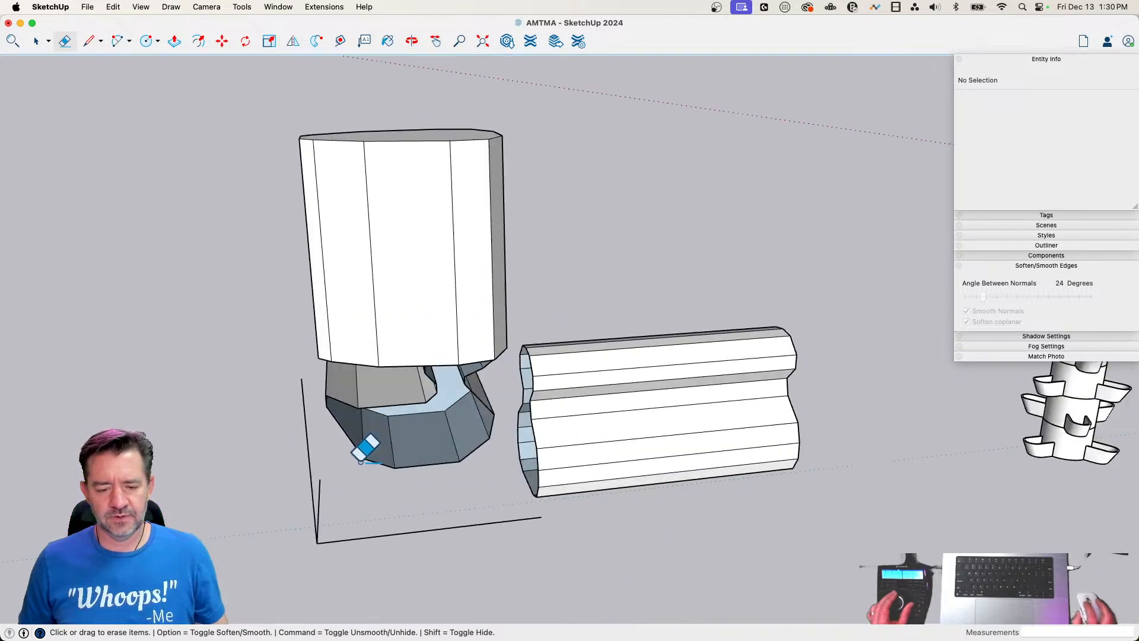
Trace an edge on the open inner end of the front, side and top extrusions to close each with a face
{"action": "key", "text": "l"}
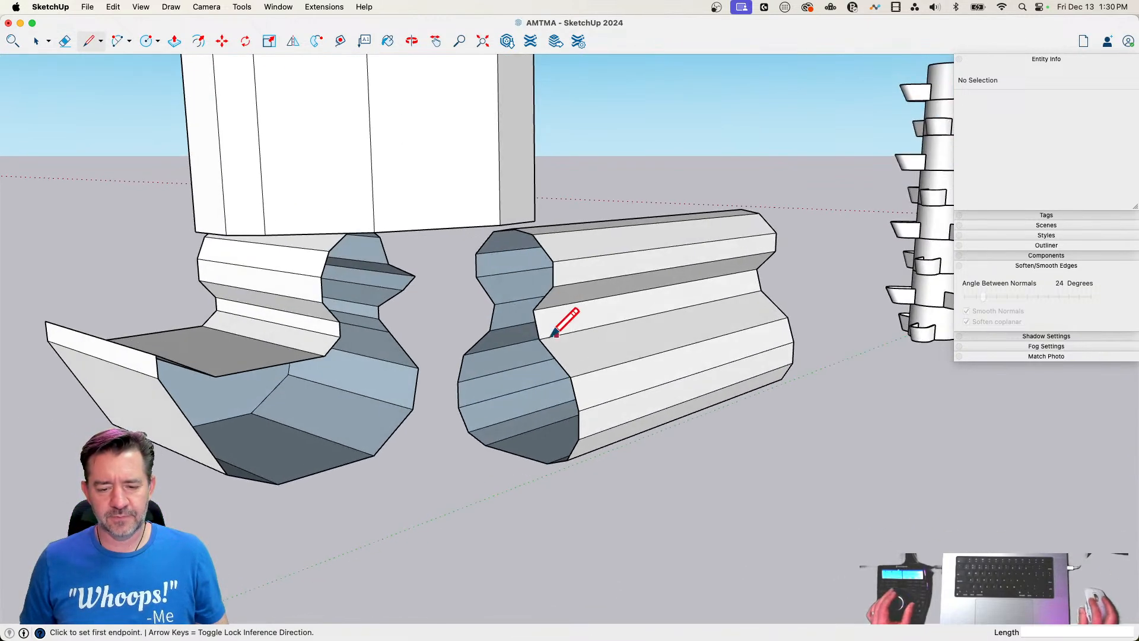
{"action": "left_click", "coordinate": [538, 339]}
{"action": "left_click", "coordinate": [570, 377]}
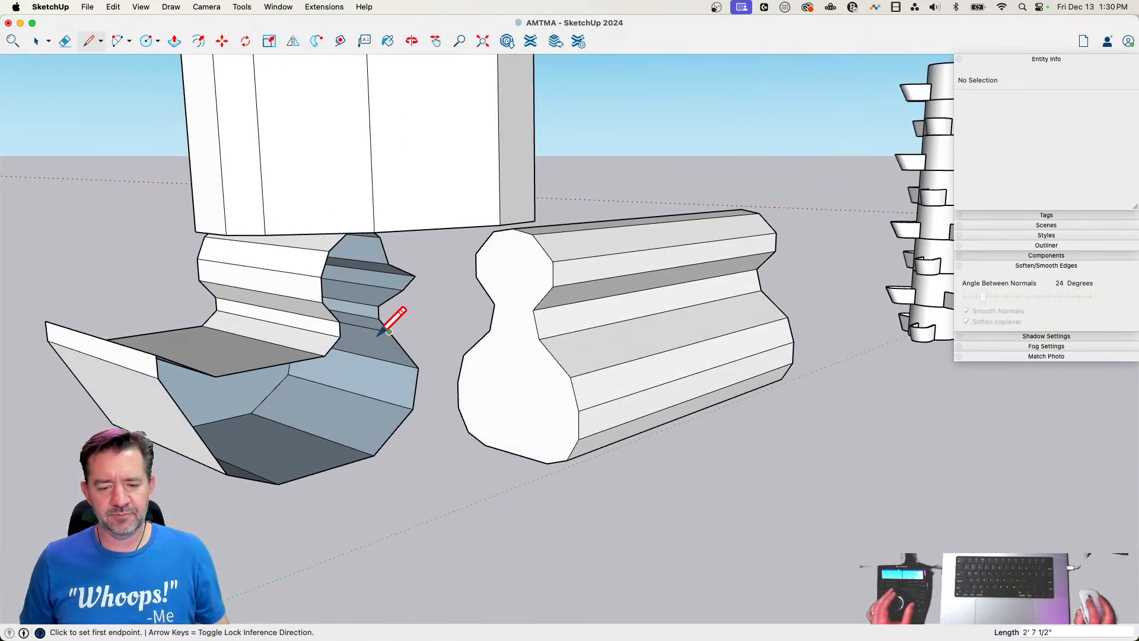
{"action": "left_click", "coordinate": [382, 326]}
{"action": "left_click", "coordinate": [419, 367]}
{"action": "middle_click_drag", "start_coordinate": [421, 366], "coordinate": [436, 152]}
{"action": "left_click", "coordinate": [402, 156]}
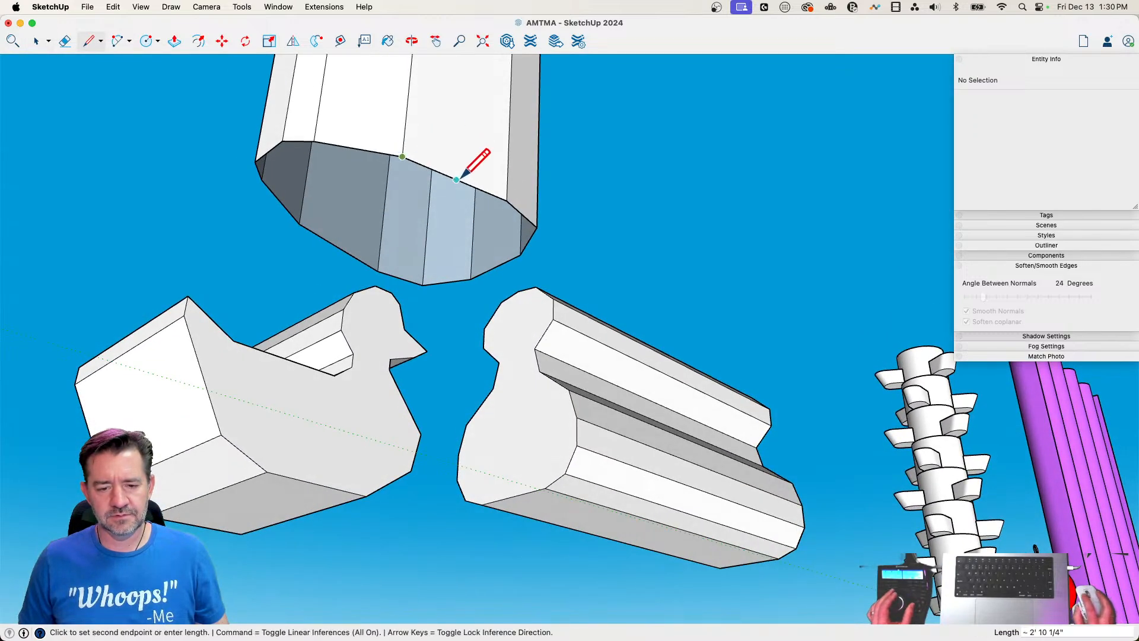
{"action": "left_click", "coordinate": [508, 198]}
Make the top-outline extrusion a group
{"action": "key", "text": "space"}
{"action": "middle_click_drag", "start_coordinate": [509, 198], "coordinate": [576, 262]}
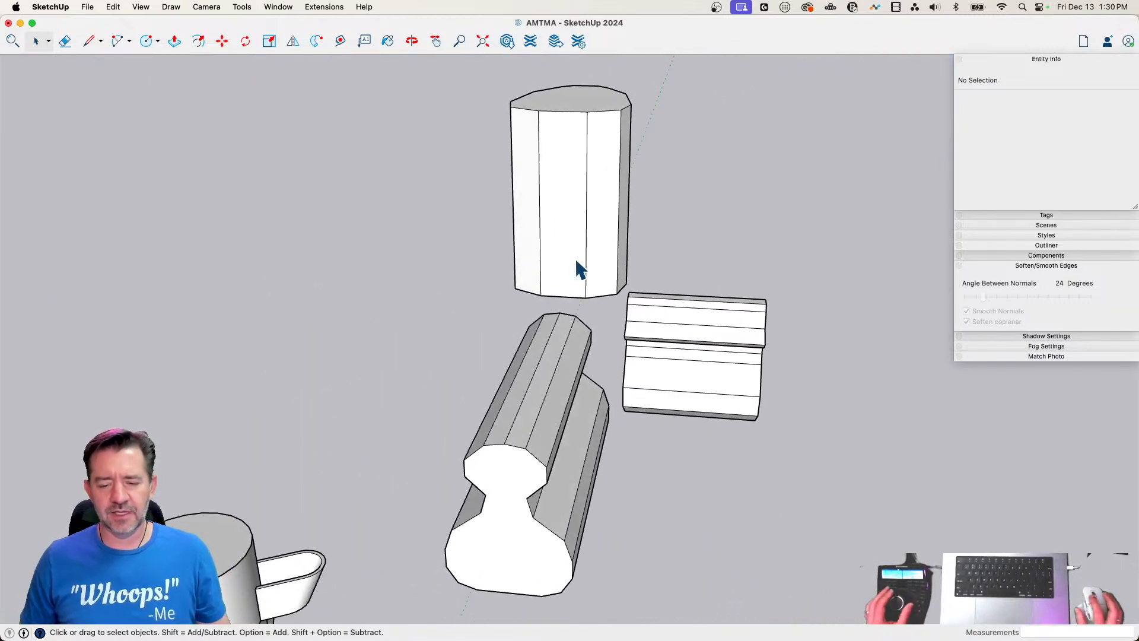
{"action": "triple_click", "coordinate": [576, 261]}
{"action": "right_click", "coordinate": [576, 259]}
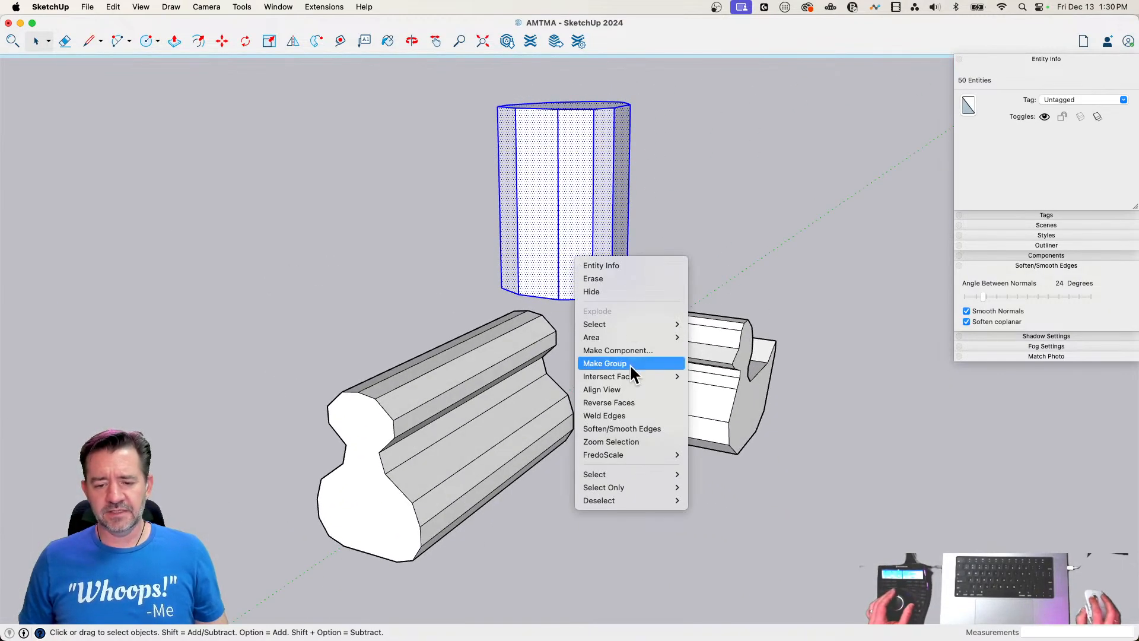
{"action": "left_click", "coordinate": [631, 364]}
Make the front-outline extrusion and the side-outline extrusion separate groups
{"action": "double_click", "coordinate": [479, 419]}
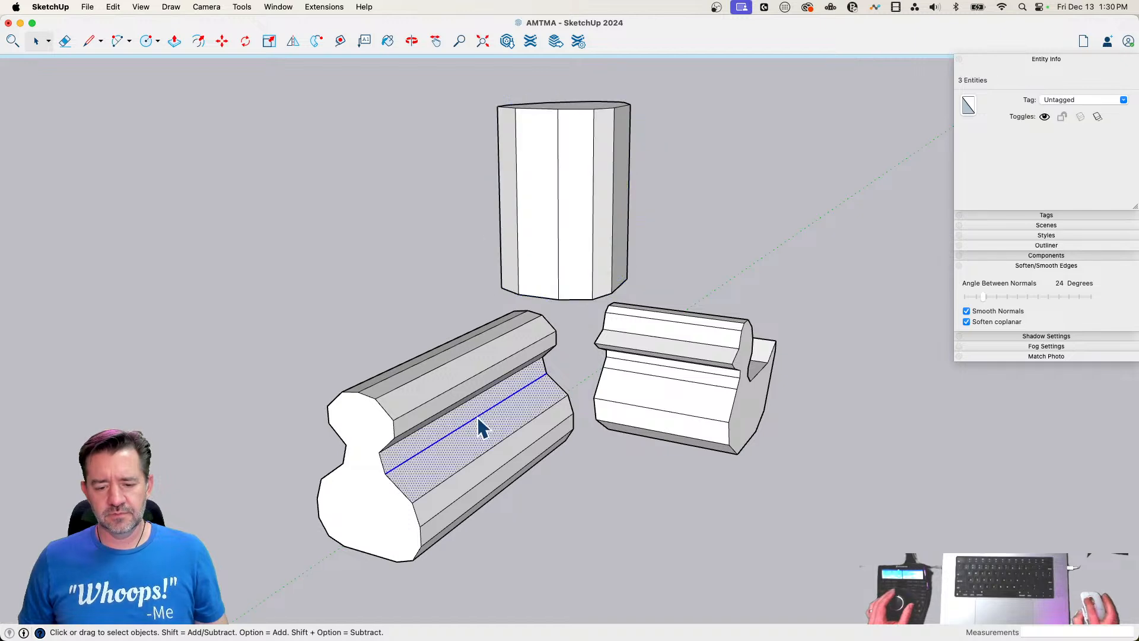
{"action": "triple_click", "coordinate": [478, 418]}
{"action": "right_click", "coordinate": [479, 419]}
{"action": "left_click", "coordinate": [572, 502]}
{"action": "double_click", "coordinate": [698, 377]}
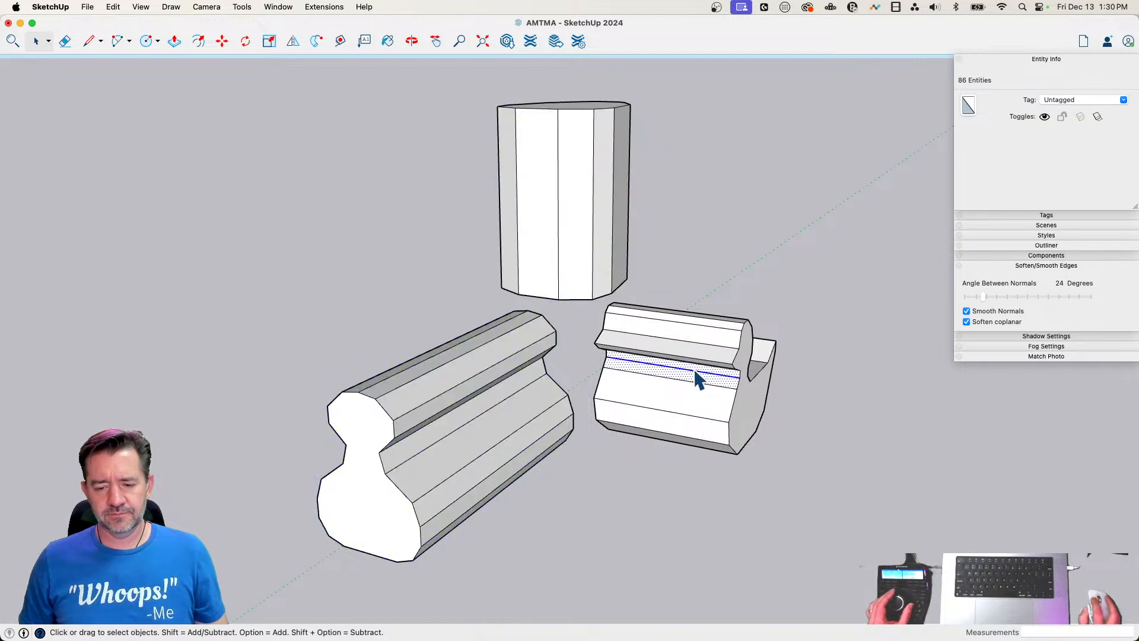
{"action": "triple_click", "coordinate": [698, 377]}
{"action": "right_click", "coordinate": [696, 377]}
{"action": "left_click", "coordinate": [734, 473]}
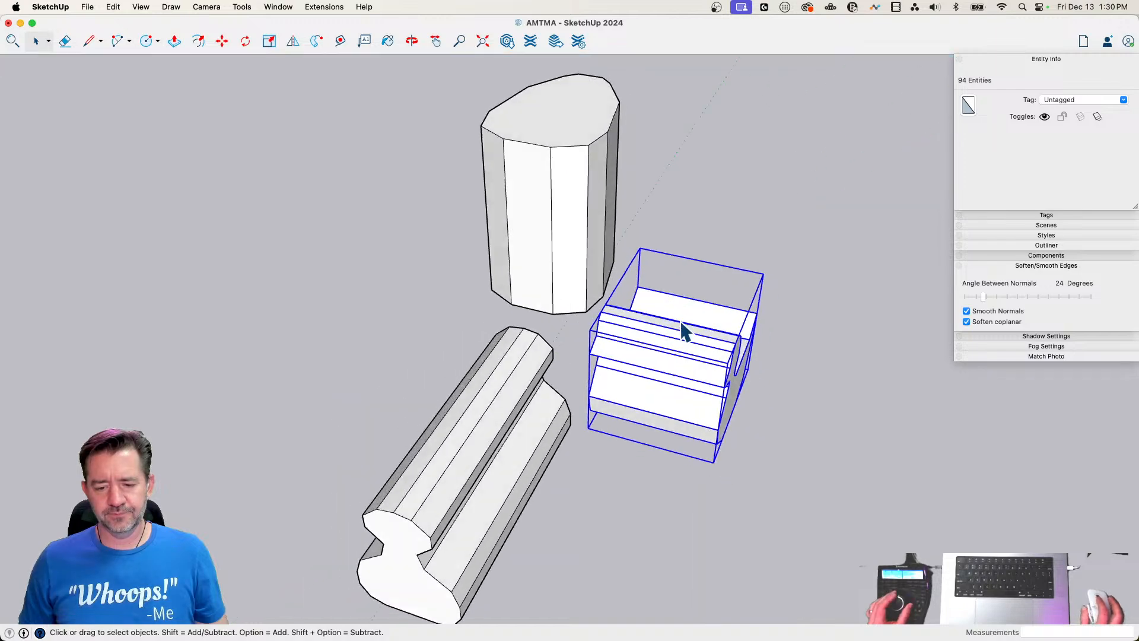
Move the top-outline group straight down about 12' 6" to the base level of the side-outline group
{"action": "key", "text": "m"}
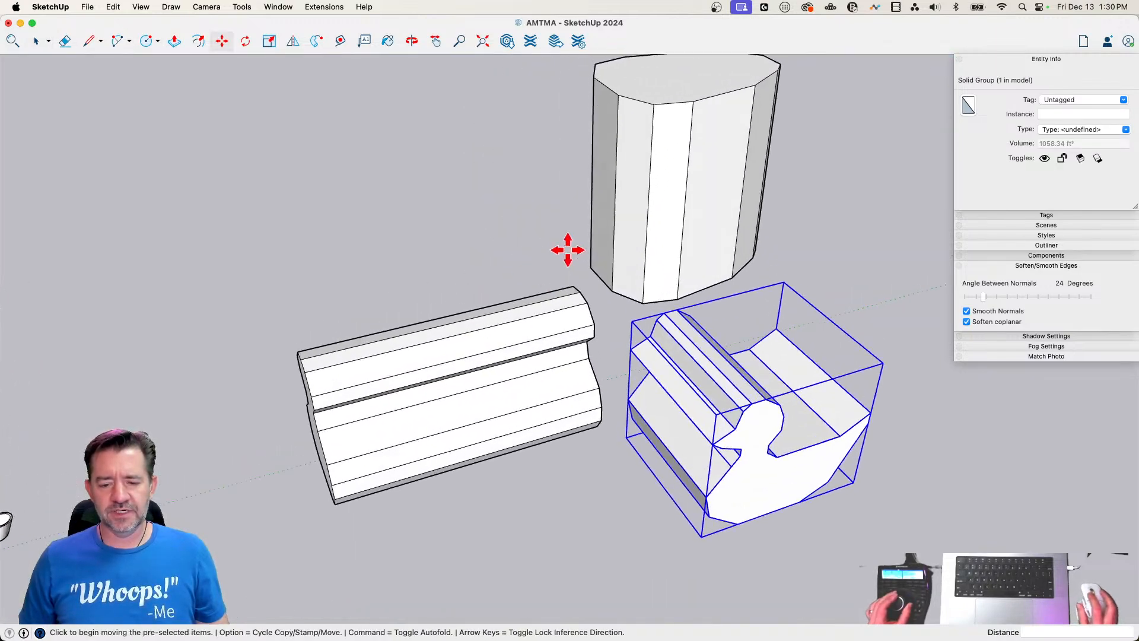
{"action": "key", "text": "space"}
{"action": "left_click", "coordinate": [605, 256]}
{"action": "key", "text": "m"}
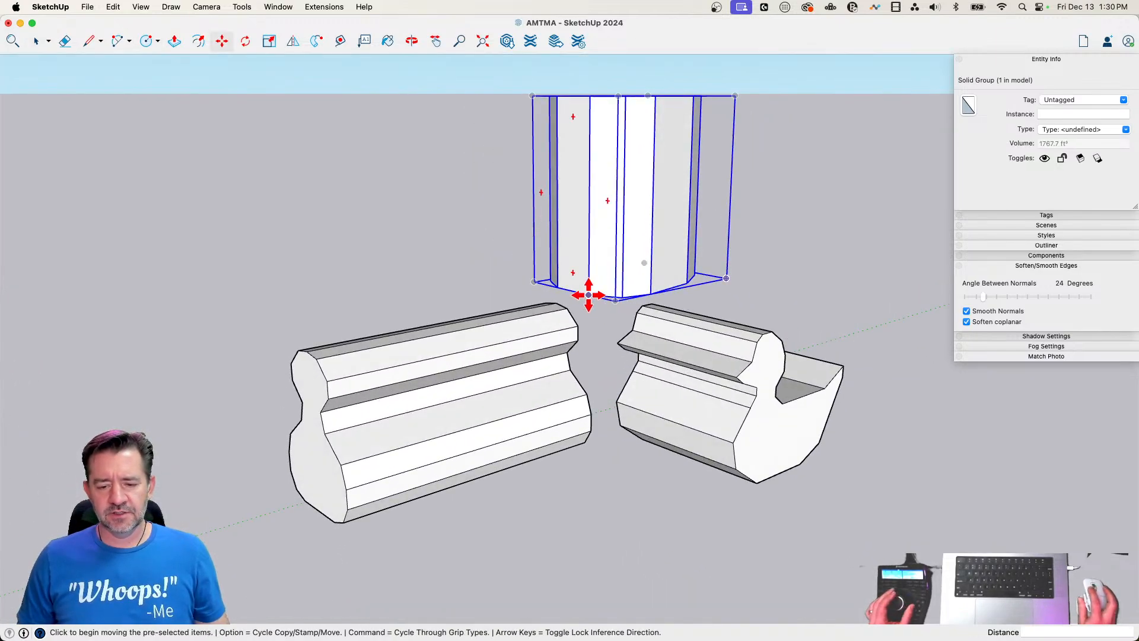
{"action": "left_click", "coordinate": [589, 296]}
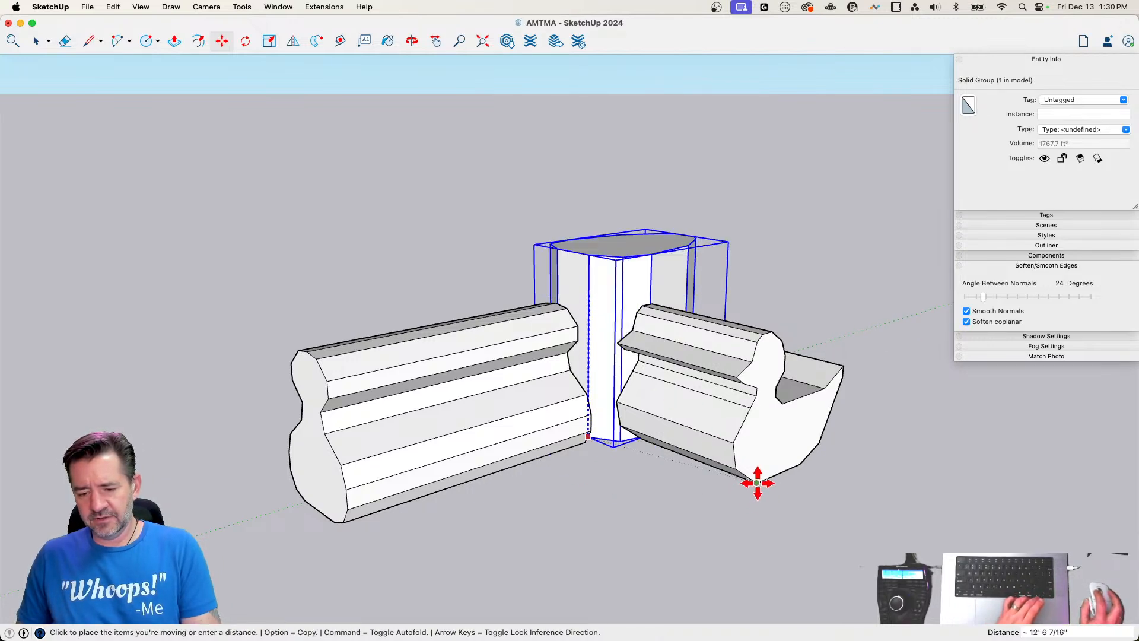
{"action": "left_click", "coordinate": [759, 480]}
Move the front-outline group about 18' 7" along the green axis so it passes through the top-outline group
{"action": "key", "text": "space"}
{"action": "left_click", "coordinate": [386, 424]}
{"action": "key", "text": "m"}
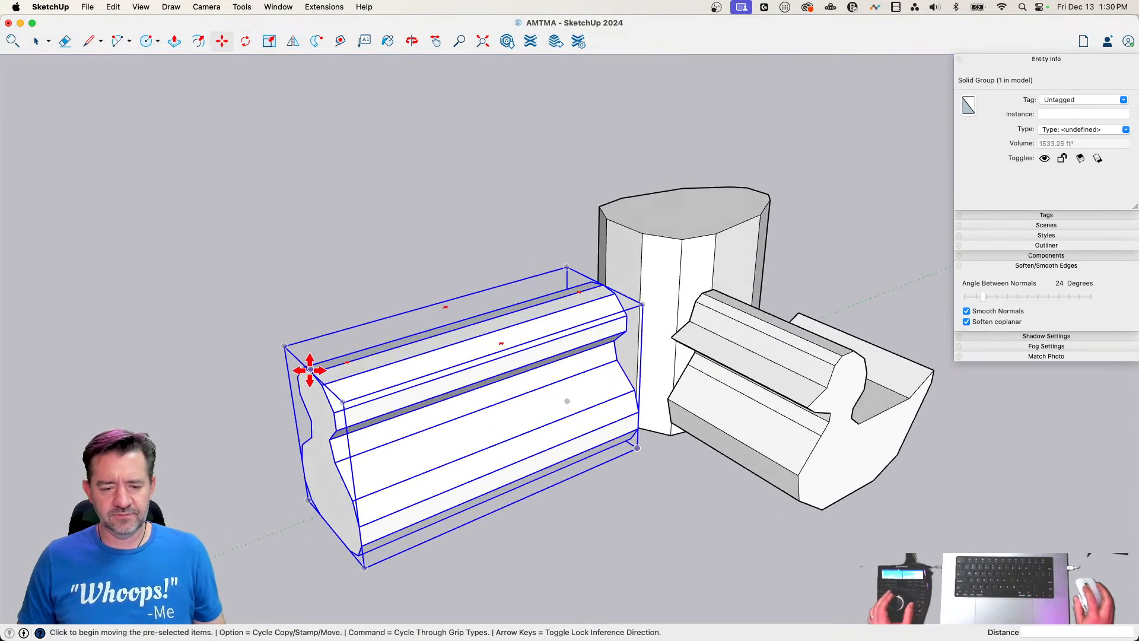
{"action": "left_click", "coordinate": [311, 373]}
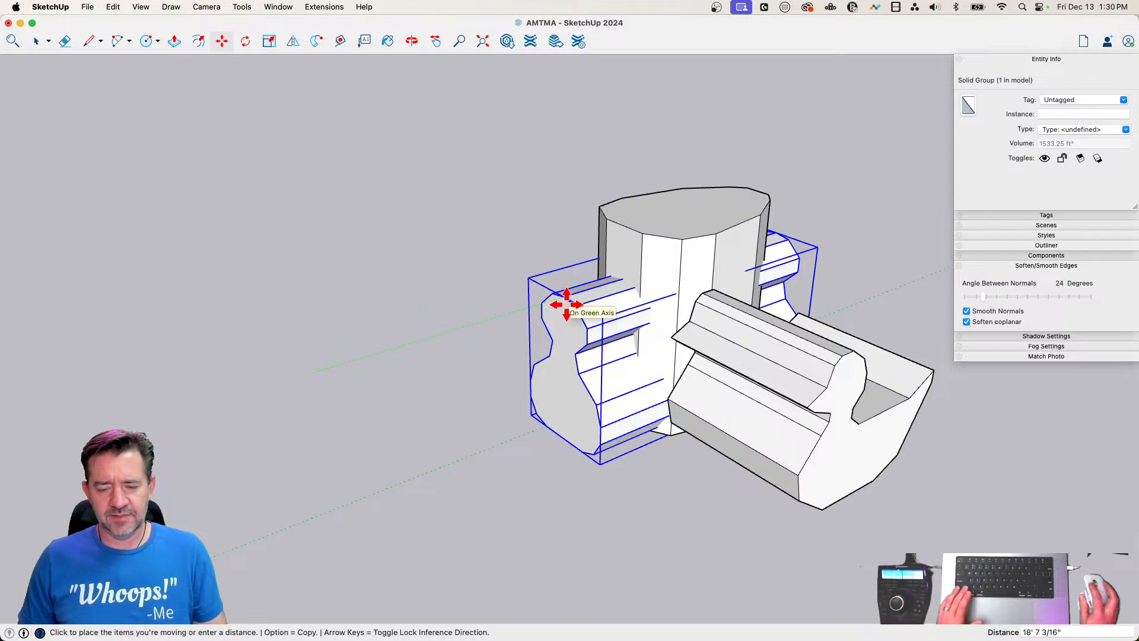
{"action": "left_click", "coordinate": [563, 310]}
Move the side-outline group about 3' 8" away from the two overlapping groups
{"action": "key", "text": "space"}
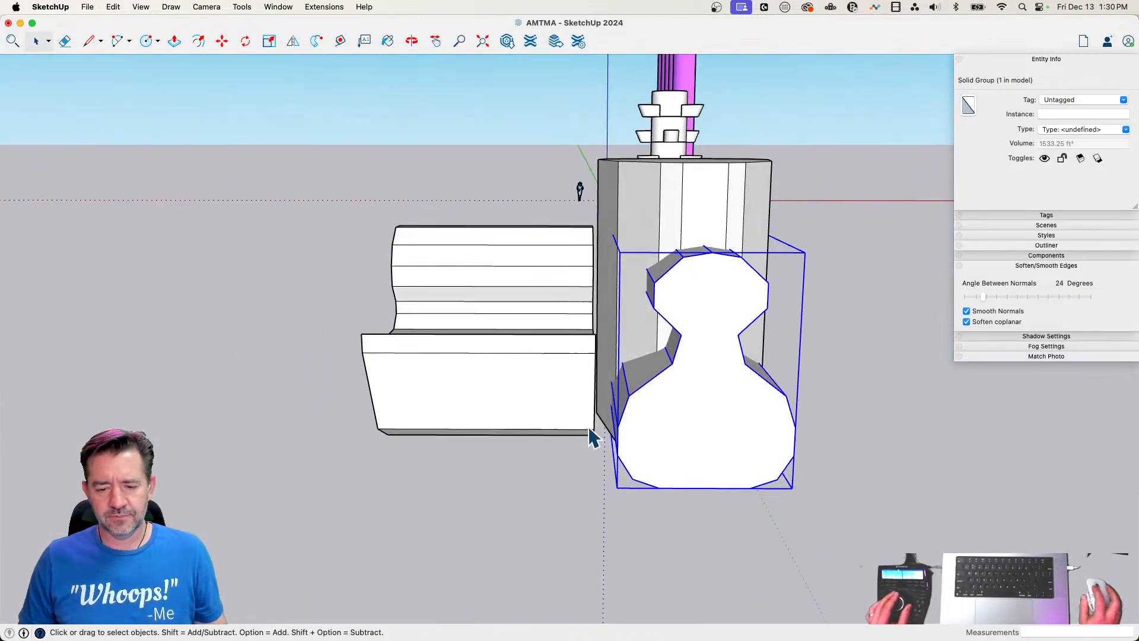
{"action": "left_click", "coordinate": [592, 457]}
{"action": "key", "text": "m"}
{"action": "left_click", "coordinate": [587, 466]}
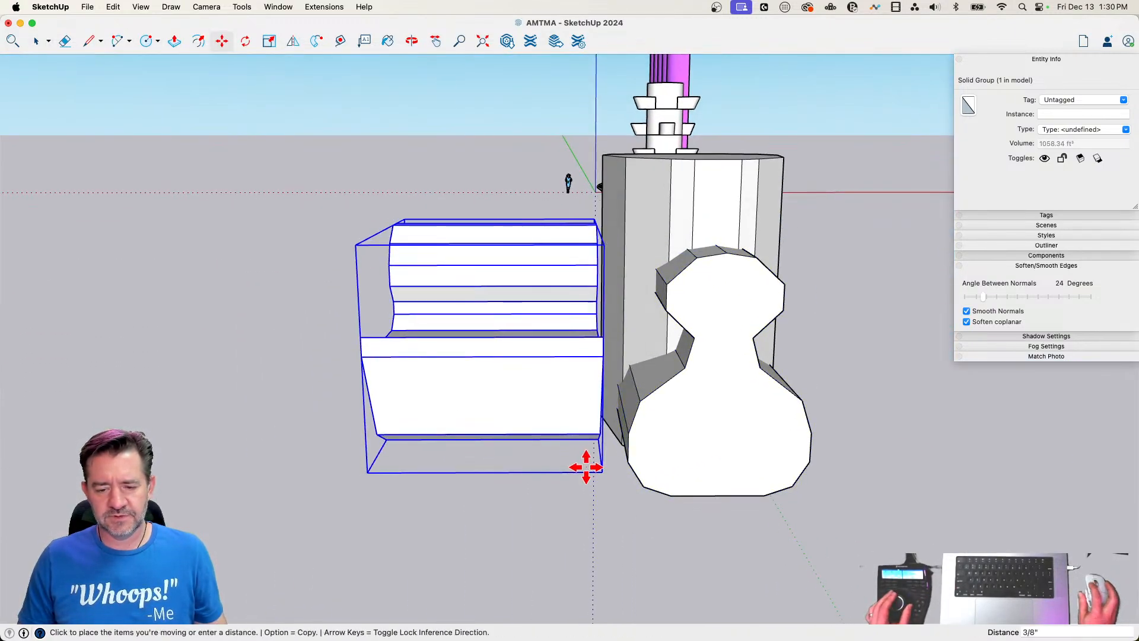
{"action": "left_click", "coordinate": [518, 468]}
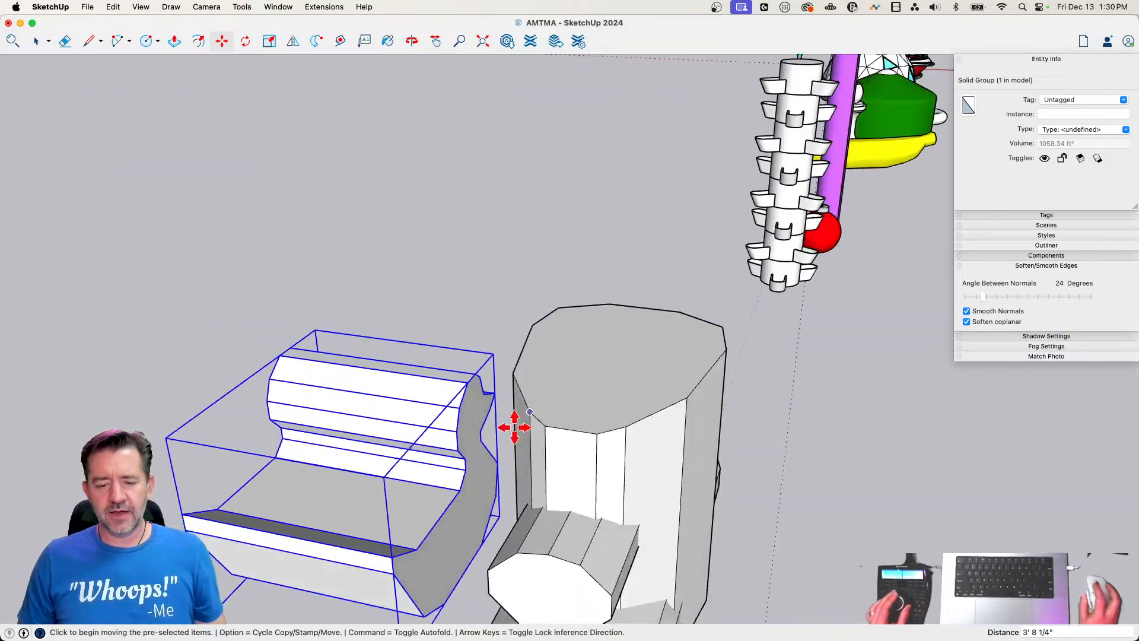
Combine the overlapping top-outline and front-outline groups with the Intersect solid tool
{"action": "key", "text": "space"}
{"action": "left_click", "coordinate": [389, 394]}
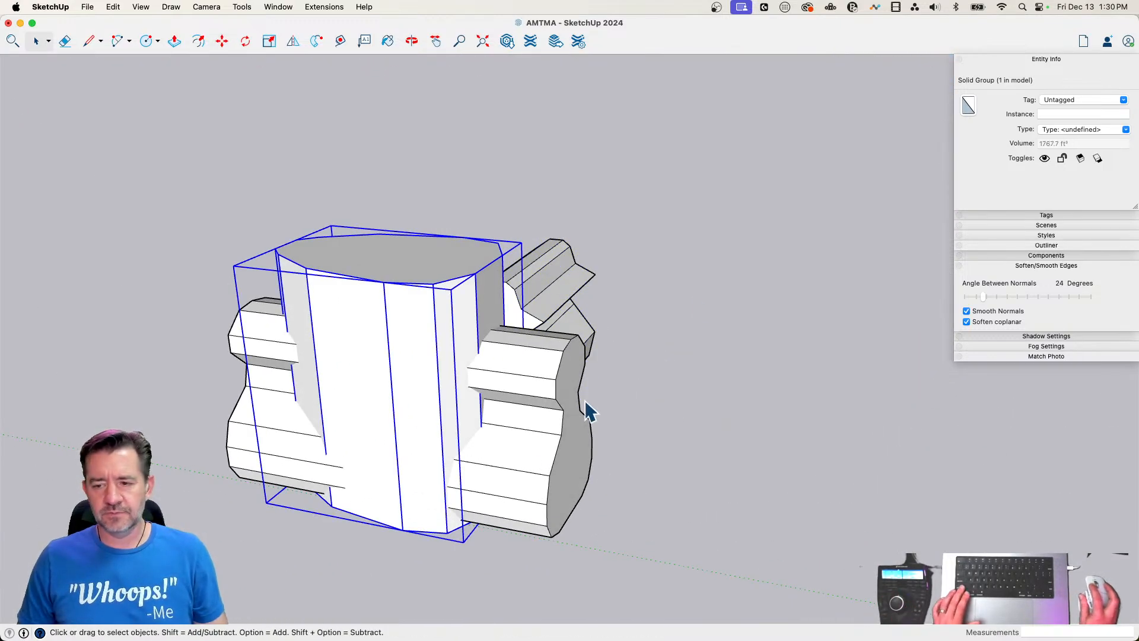
{"action": "left_click", "coordinate": [551, 424]}
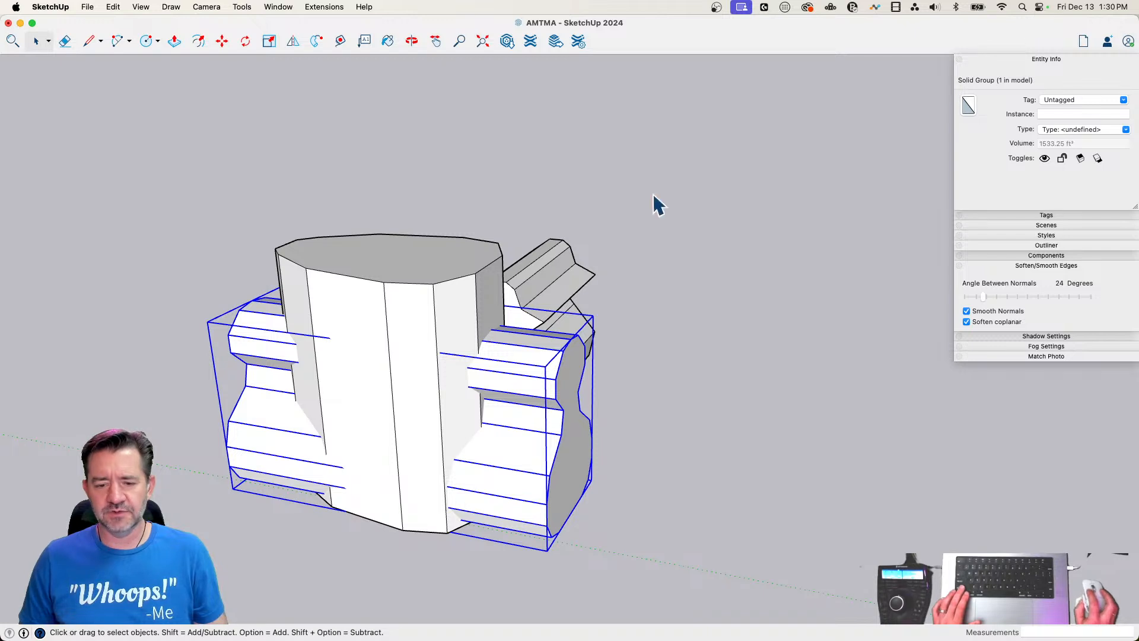
{"action": "left_click", "coordinate": [437, 330], "text": "shift"}
{"action": "left_click", "coordinate": [242, 7]}
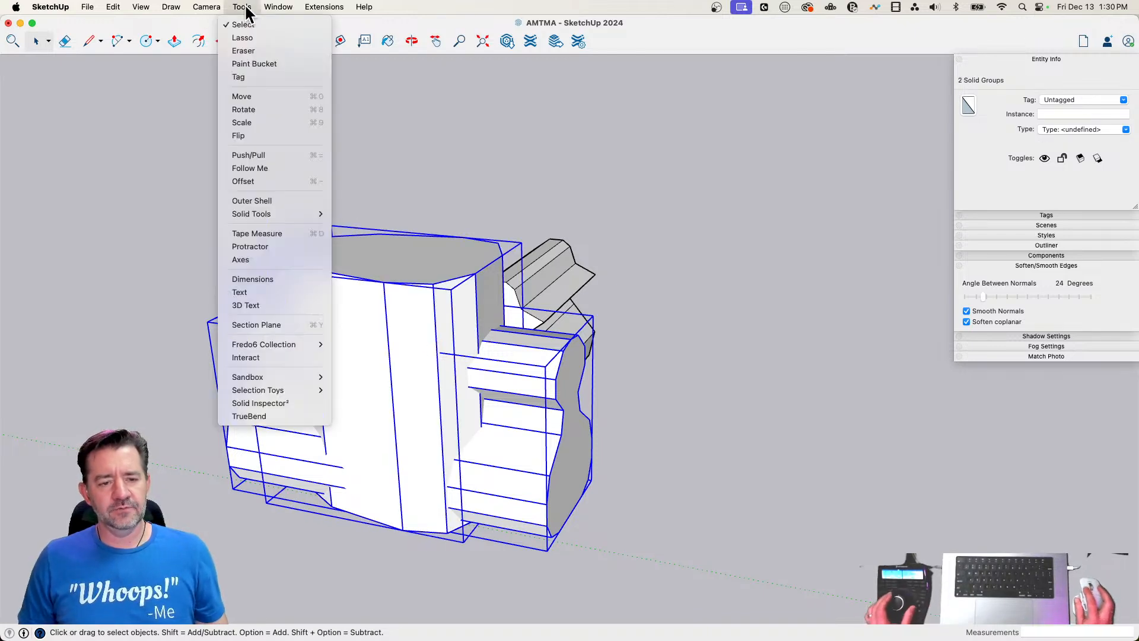
{"action": "mouse_move", "coordinate": [253, 217]}
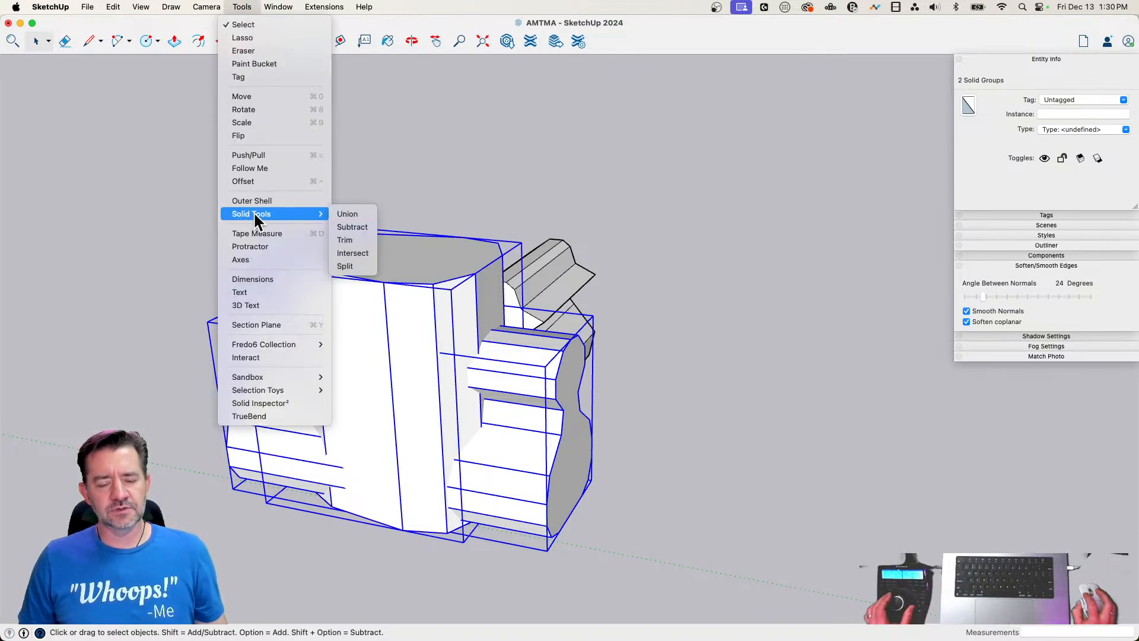
{"action": "left_click", "coordinate": [364, 254]}
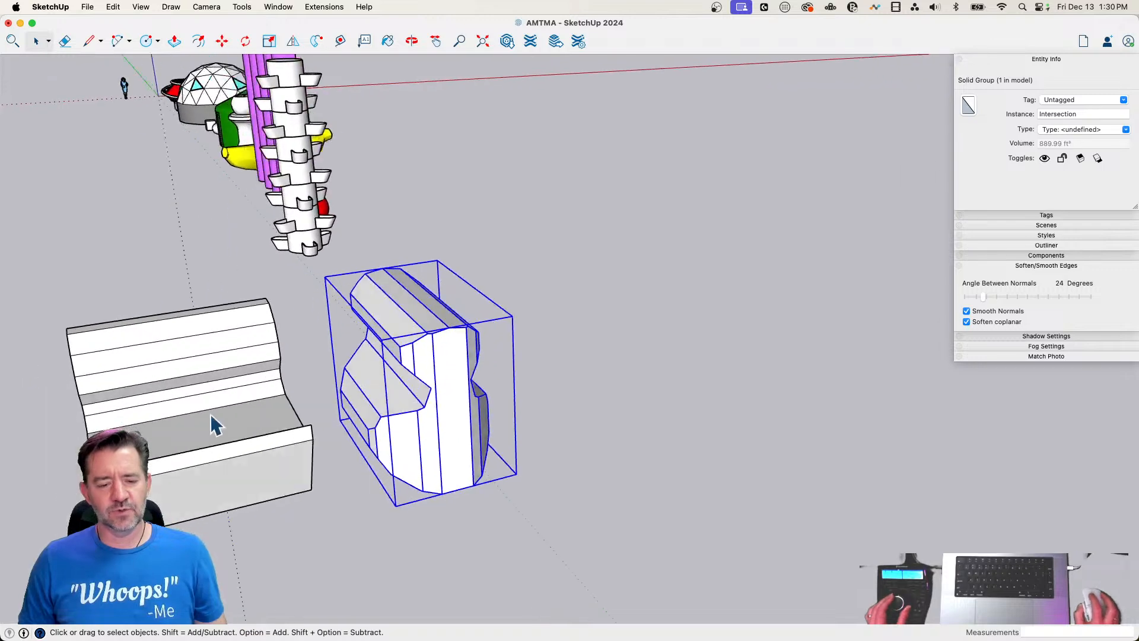
Move the side-outline group about 15' 5" along the red axis over the intersected solid
{"action": "left_click", "coordinate": [215, 424]}
{"action": "key", "text": "m"}
{"action": "left_click", "coordinate": [231, 566]}
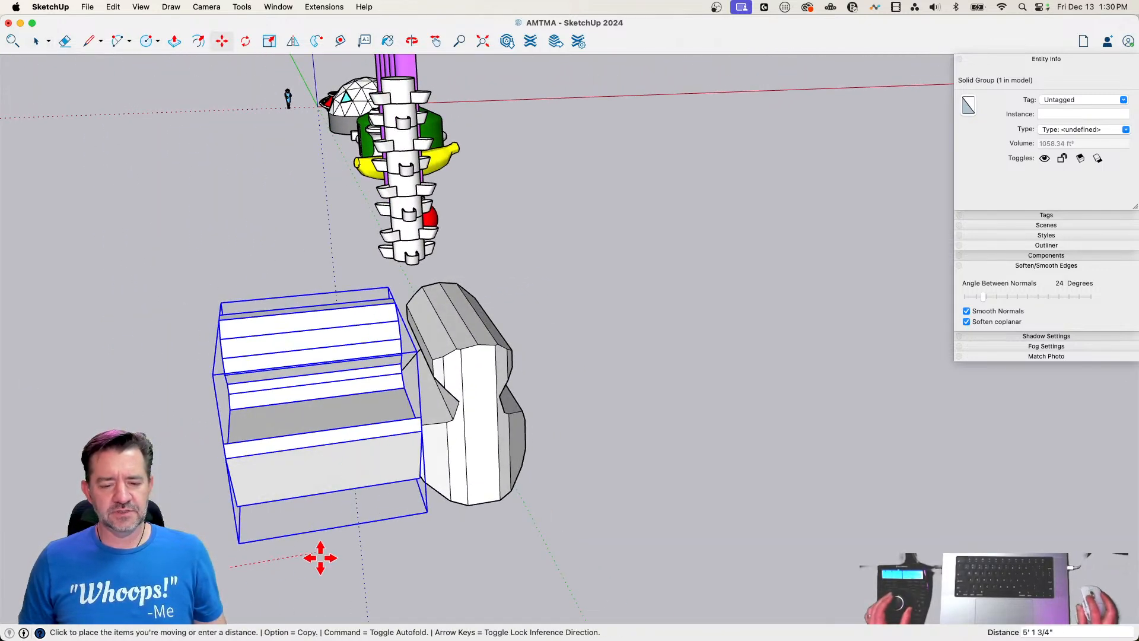
{"action": "left_click", "coordinate": [474, 528]}
Intersect the side-outline group with the combined solid to form the duck, and clear the selection
{"action": "key", "text": "space"}
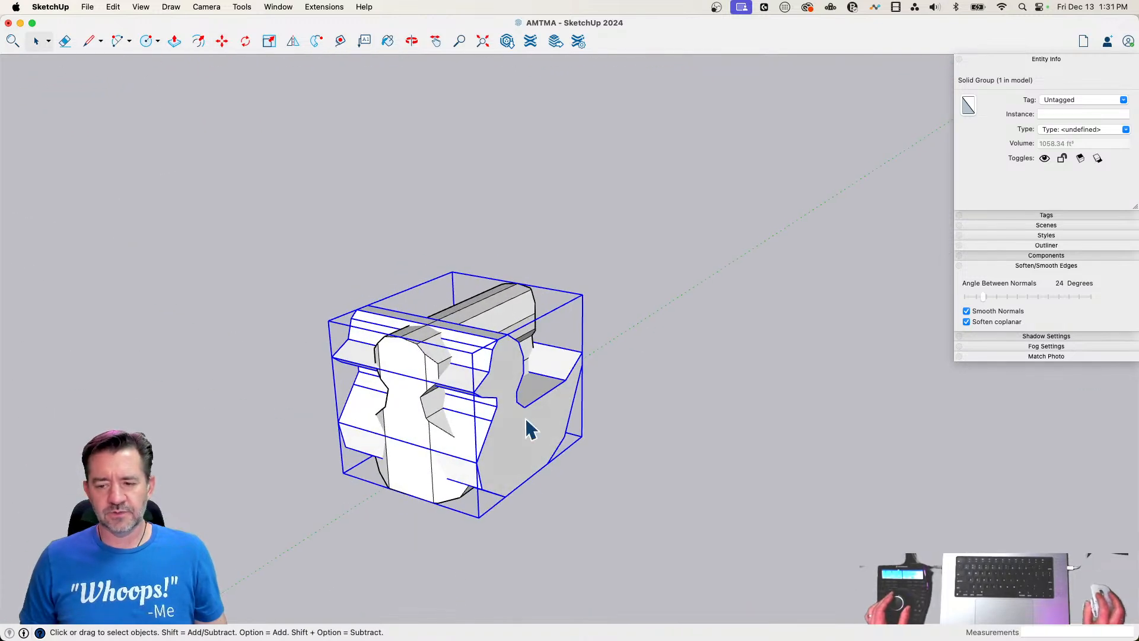
{"action": "left_click", "coordinate": [406, 357]}
{"action": "left_click", "coordinate": [520, 403]}
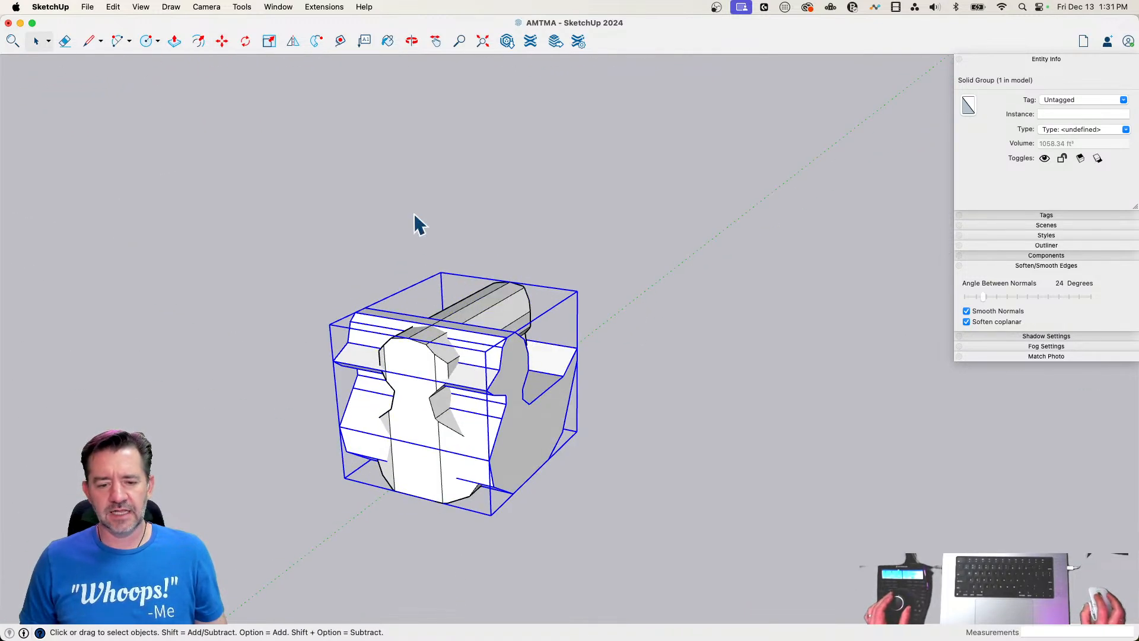
{"action": "key", "text": "super+a"}
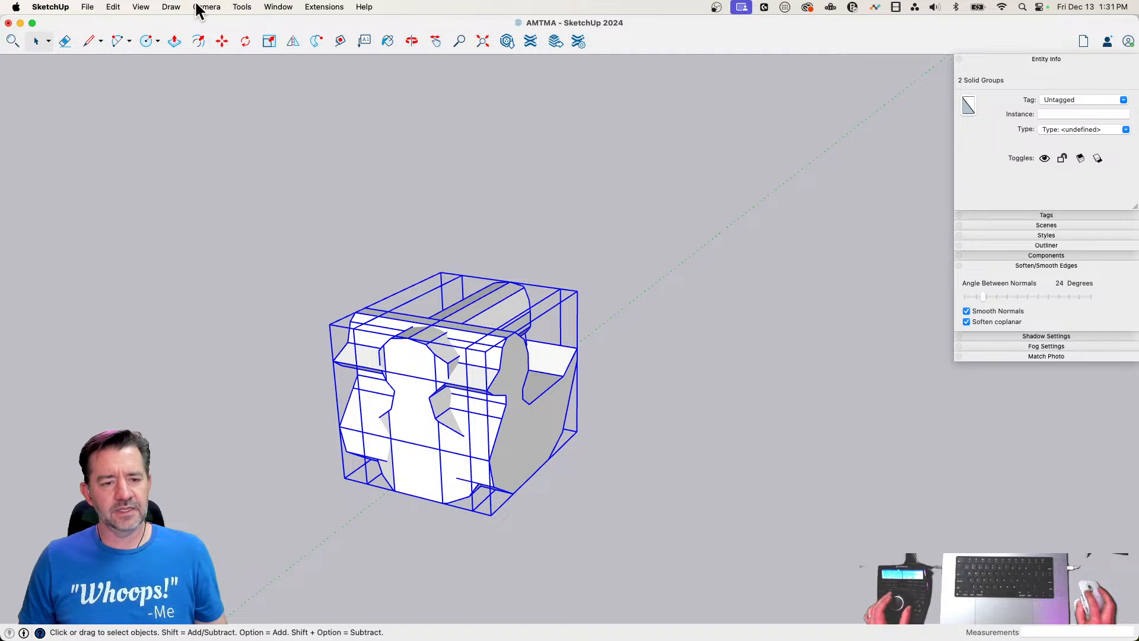
{"action": "left_click", "coordinate": [240, 7]}
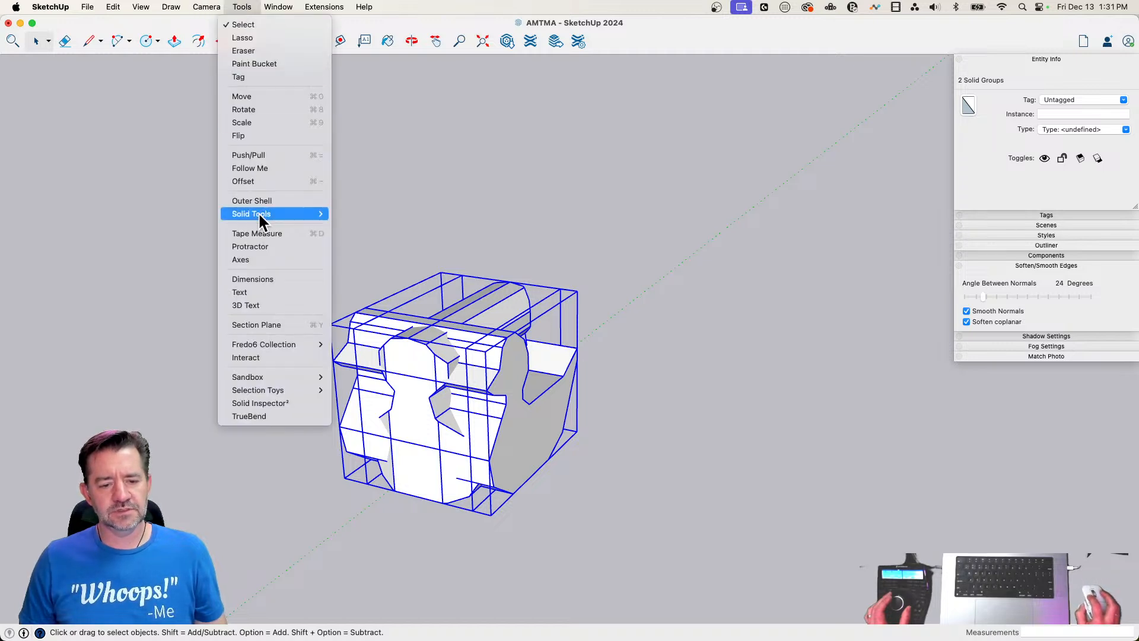
{"action": "mouse_move", "coordinate": [259, 215]}
{"action": "left_click", "coordinate": [364, 255]}
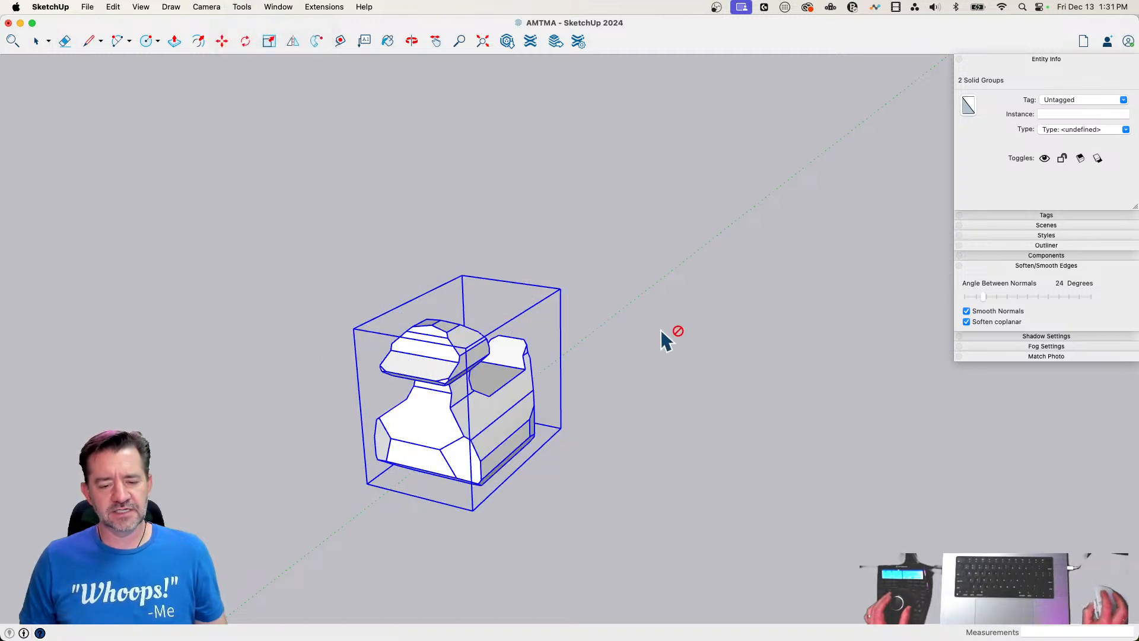
{"action": "key", "text": "space"}
{"action": "left_click", "coordinate": [645, 332]}
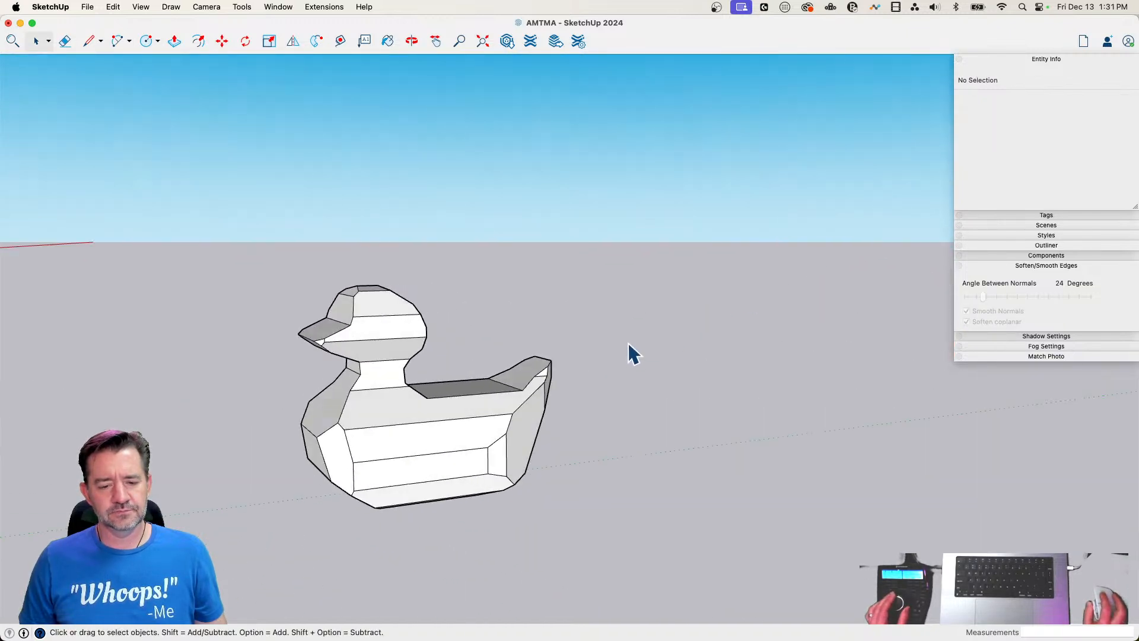
Move the duck about 42' 3" to stand beside the trough tower and rotate it about 42.4 degrees around its vertical axis
{"action": "left_click", "coordinate": [466, 396]}
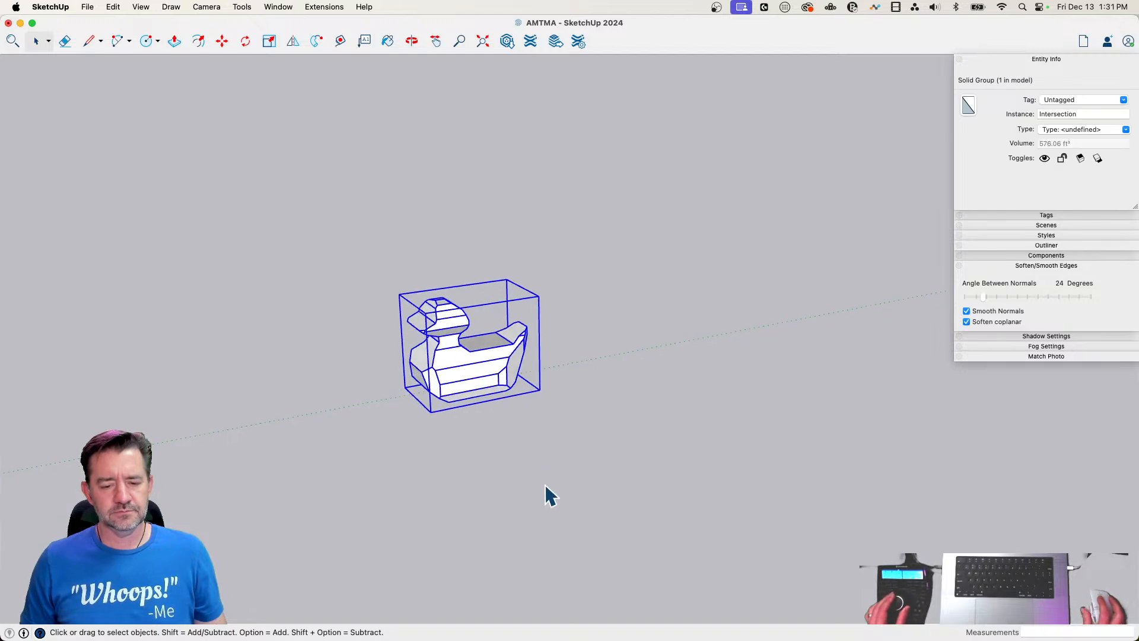
{"action": "key", "text": "m"}
{"action": "left_click", "coordinate": [634, 460]}
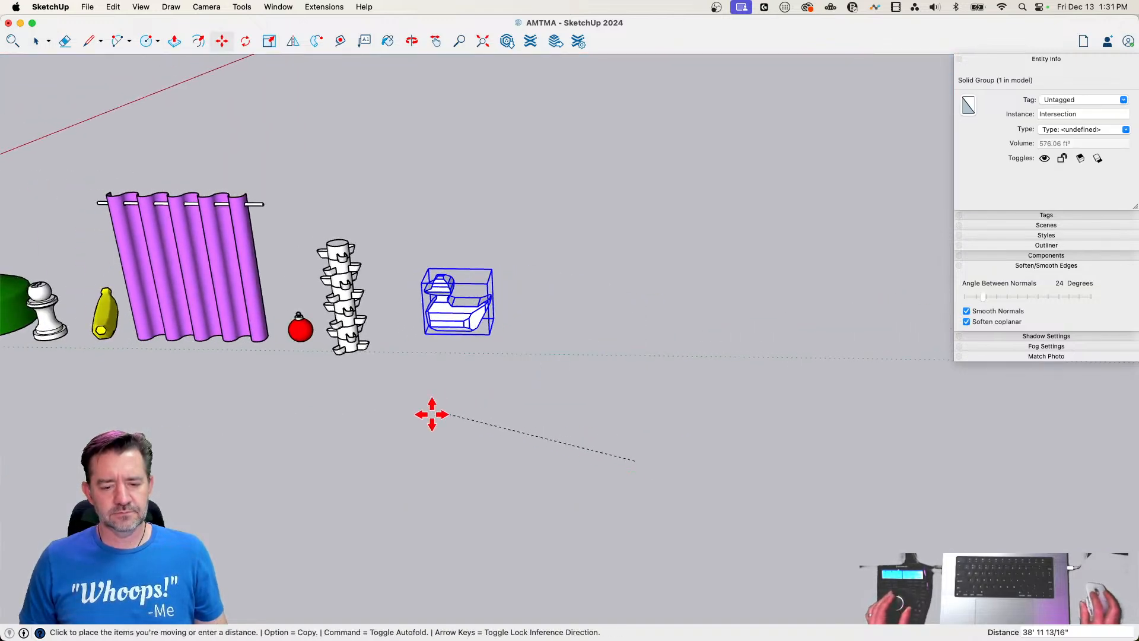
{"action": "left_click", "coordinate": [400, 428]}
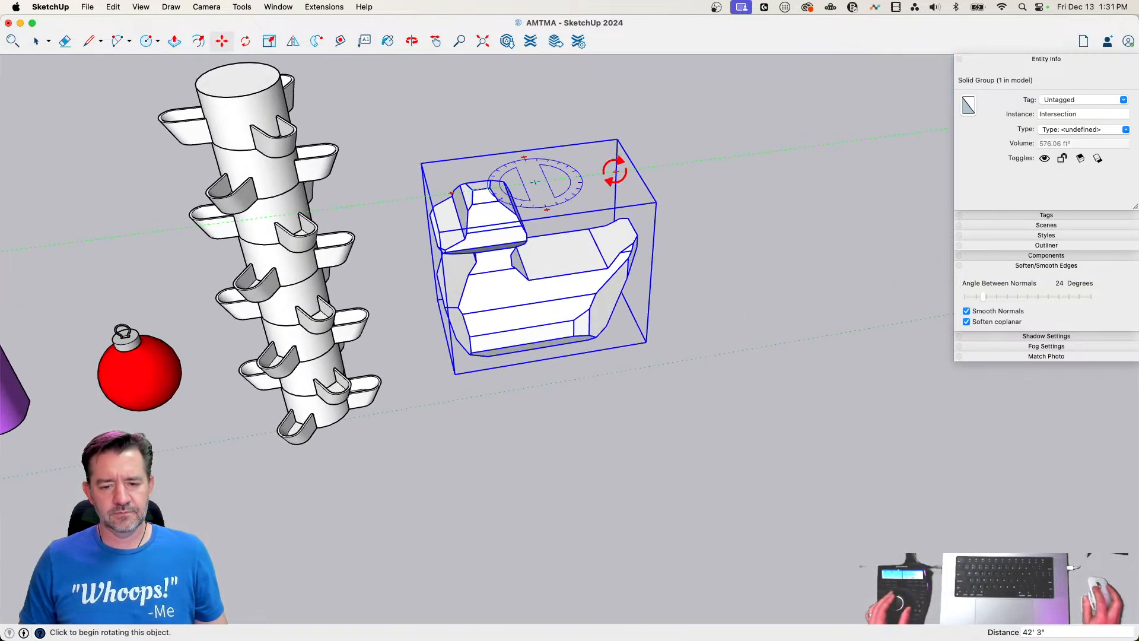
{"action": "left_click", "coordinate": [614, 171]}
{"action": "left_click", "coordinate": [402, 135]}
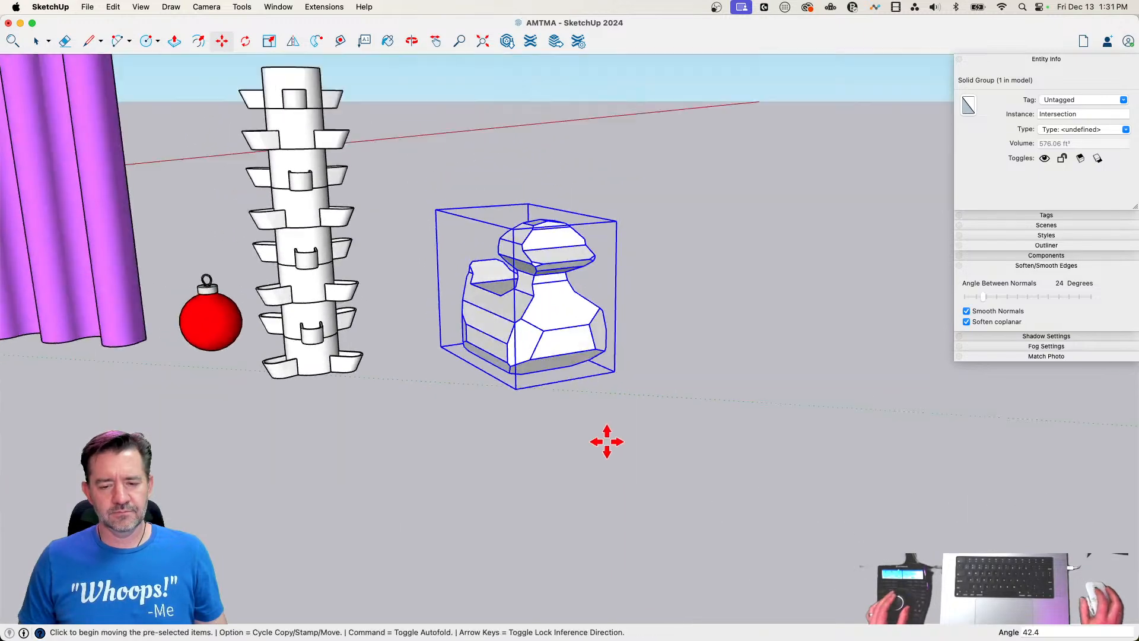
Move the duck about 2' 3" closer to the trough tower and clear the selection
{"action": "key", "text": "space"}
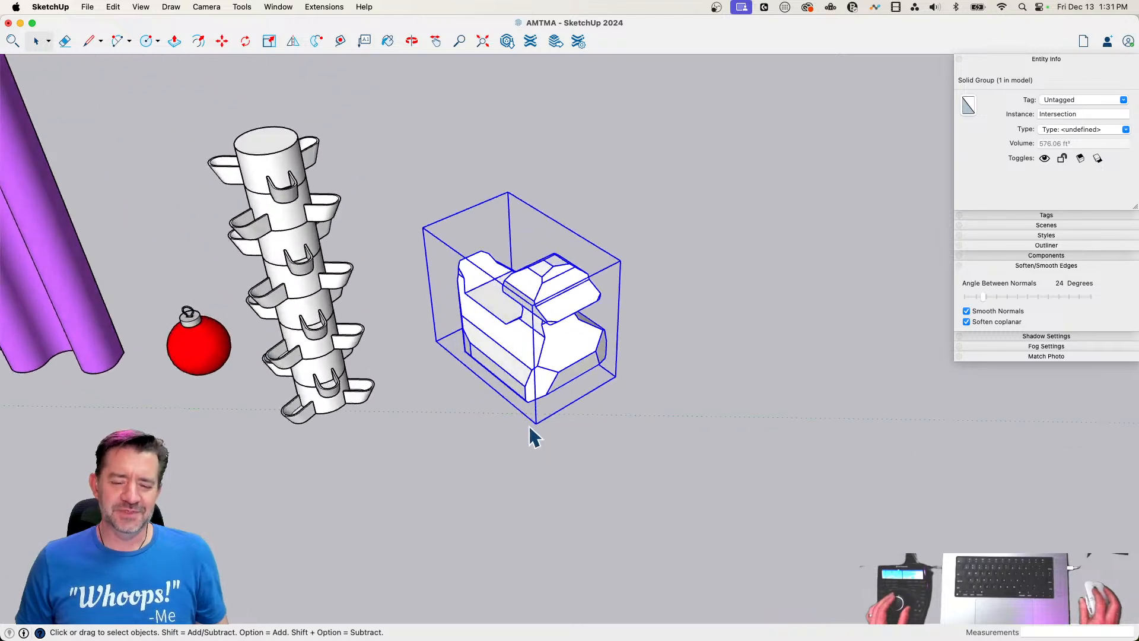
{"action": "key", "text": "m"}
{"action": "left_click", "coordinate": [576, 444]}
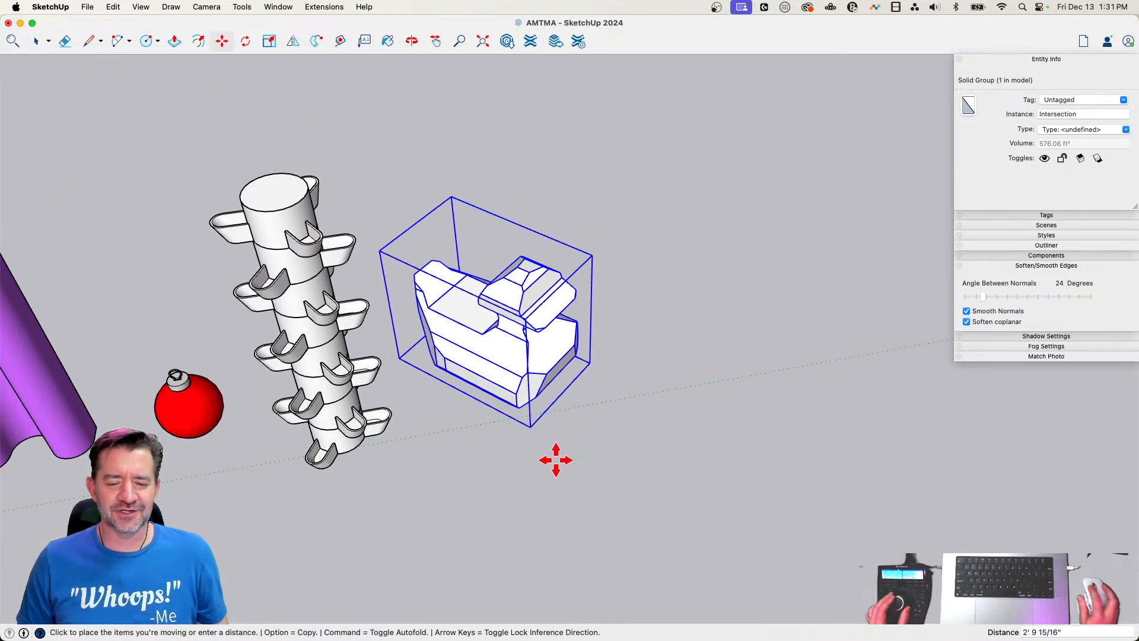
{"action": "left_click", "coordinate": [562, 460]}
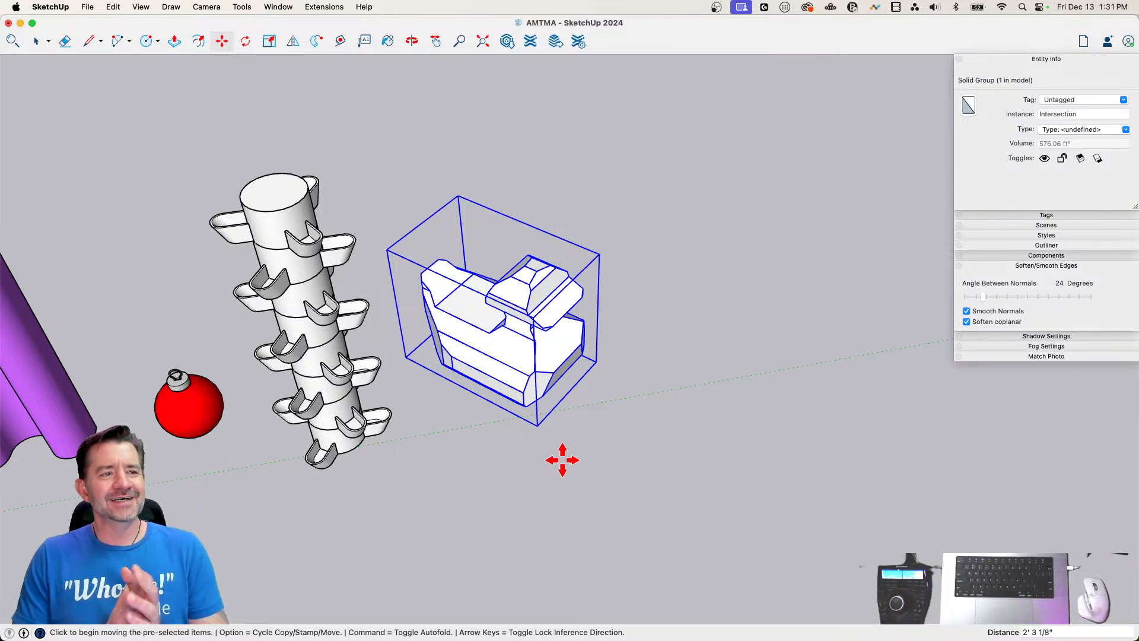
{"action": "key", "text": "space"}
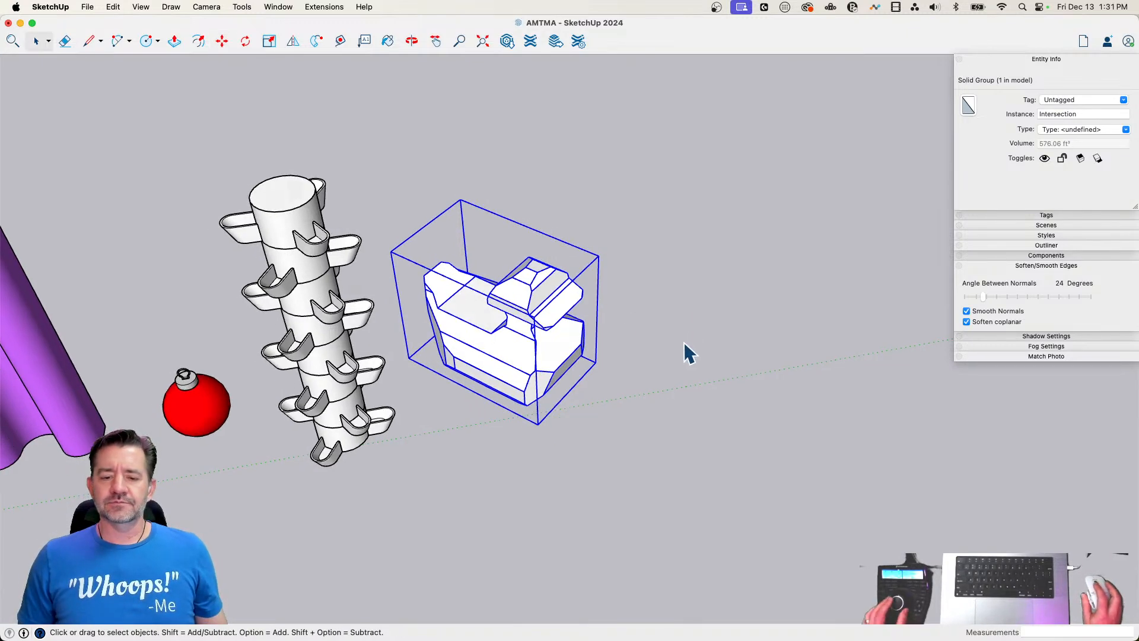
{"action": "left_click", "coordinate": [685, 342]}
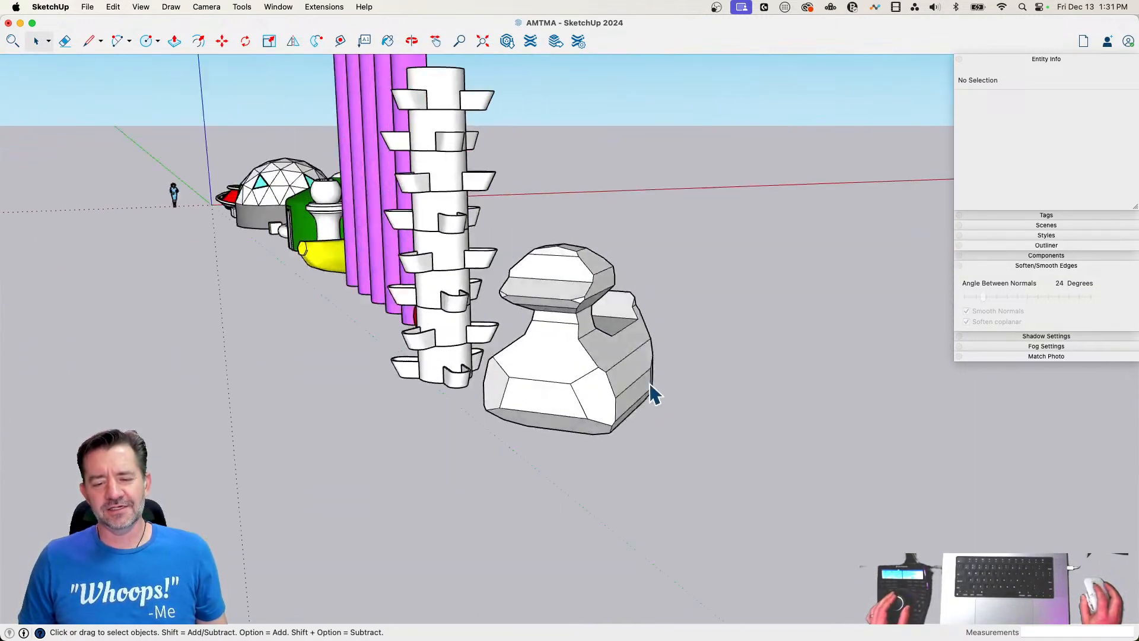
Soften all the duck's edges inside its group at a 129-degree angle between normals, with Smooth Normals and Soften Coplanar off, and leave the group
{"action": "double_click", "coordinate": [579, 383]}
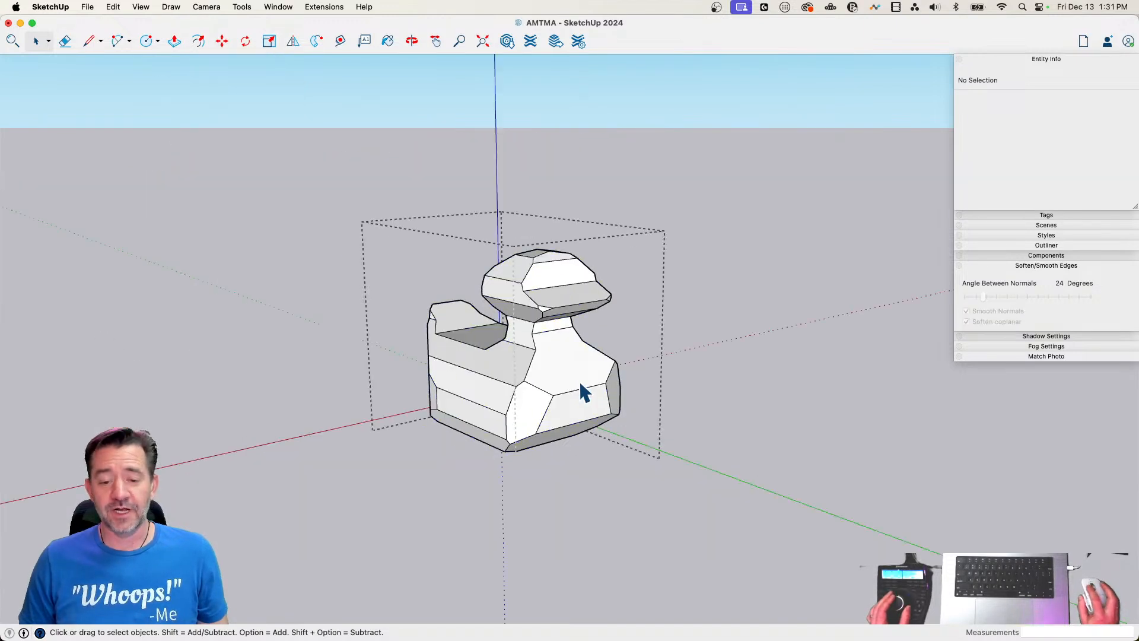
{"action": "key", "text": "super+a"}
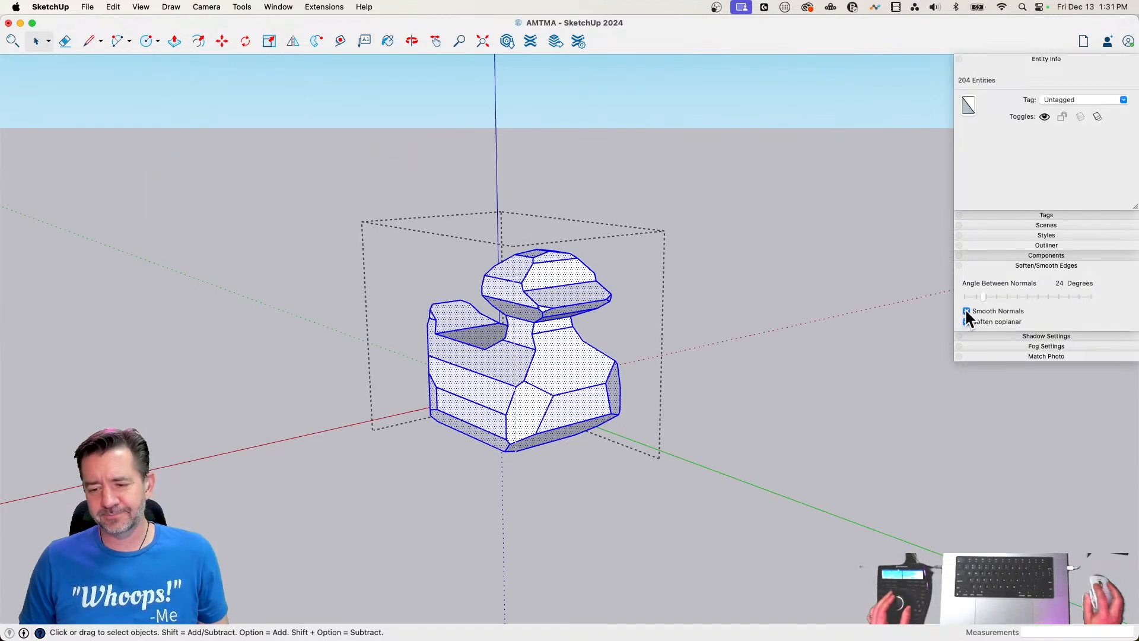
{"action": "left_click", "coordinate": [966, 311]}
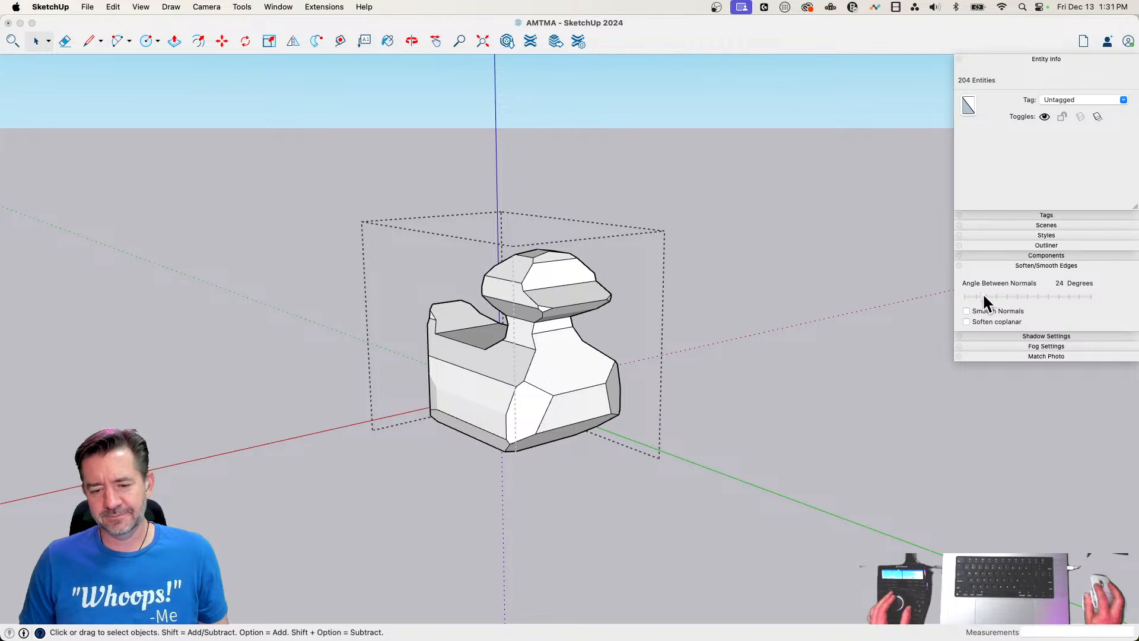
{"action": "left_click_drag", "start_coordinate": [983, 296], "coordinate": [1055, 296]}
{"action": "left_click", "coordinate": [764, 386]}
{"action": "left_click", "coordinate": [764, 385]}
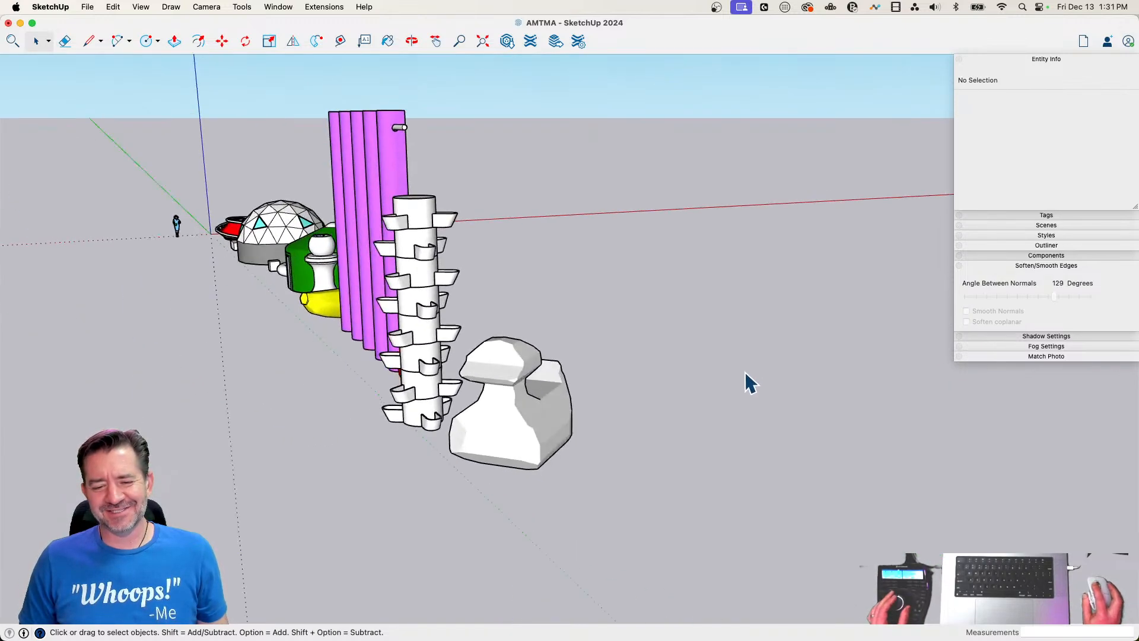
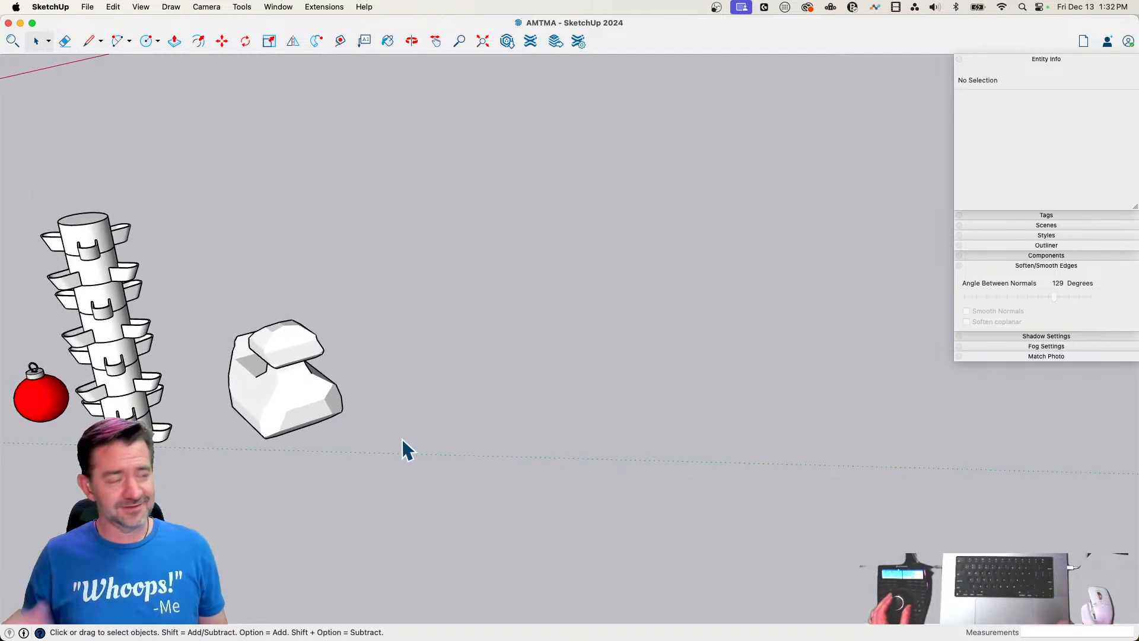
Draw a circle of about 9' 6" radius beside the duck and an upright rectangular face about 15' tall starting at its center
{"action": "key", "text": "c"}
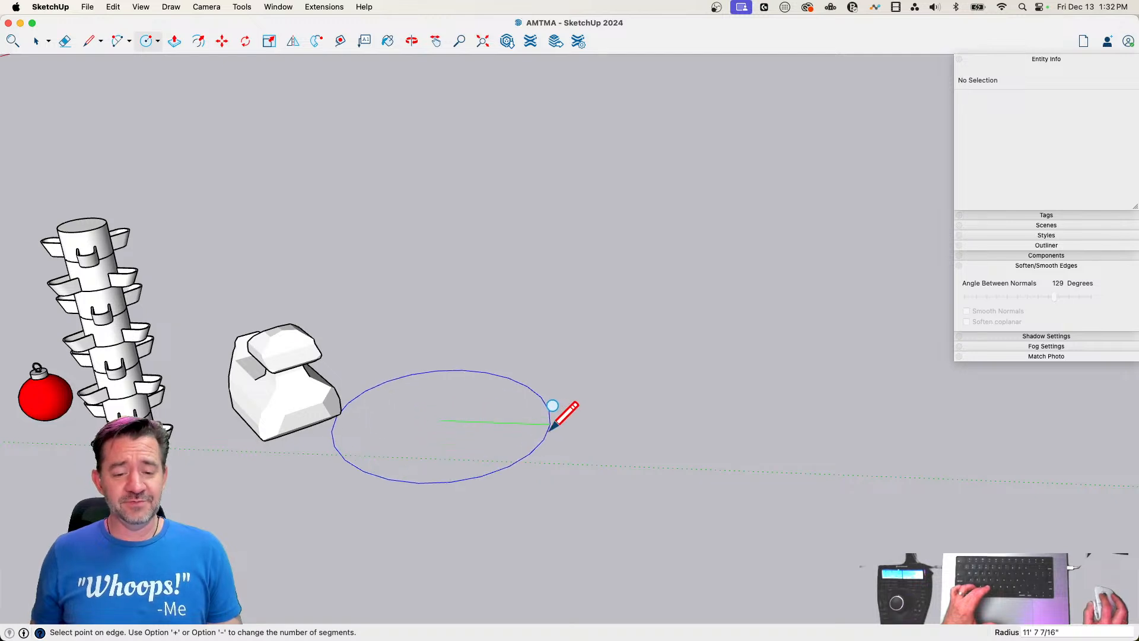
{"action": "left_click", "coordinate": [530, 419]}
{"action": "key", "text": "l"}
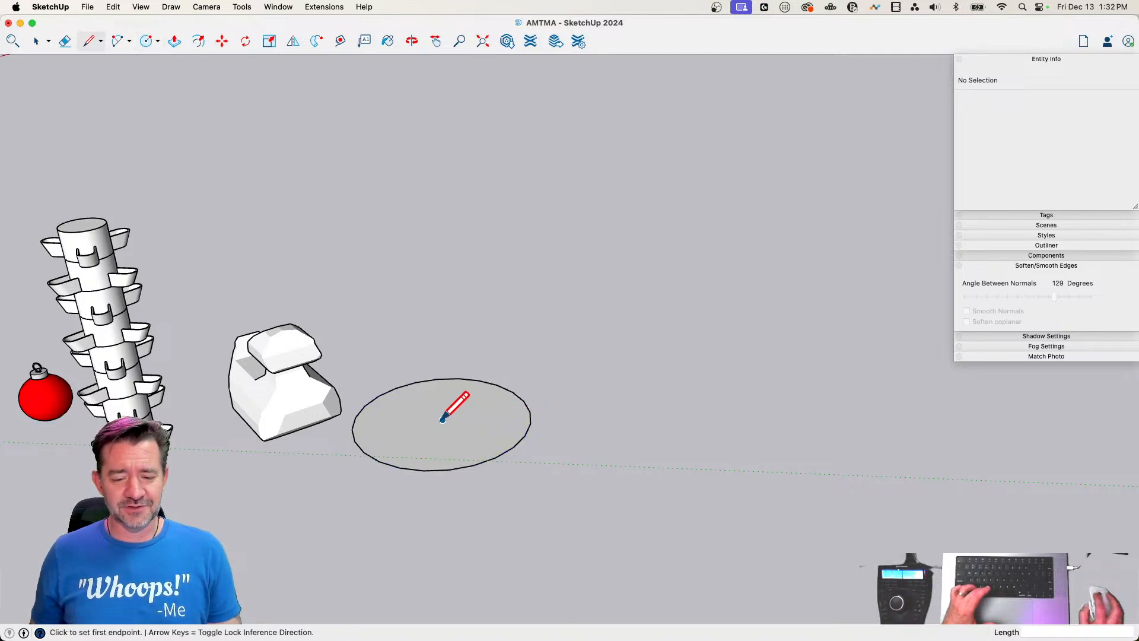
{"action": "left_click", "coordinate": [509, 292]}
{"action": "left_click", "coordinate": [433, 290]}
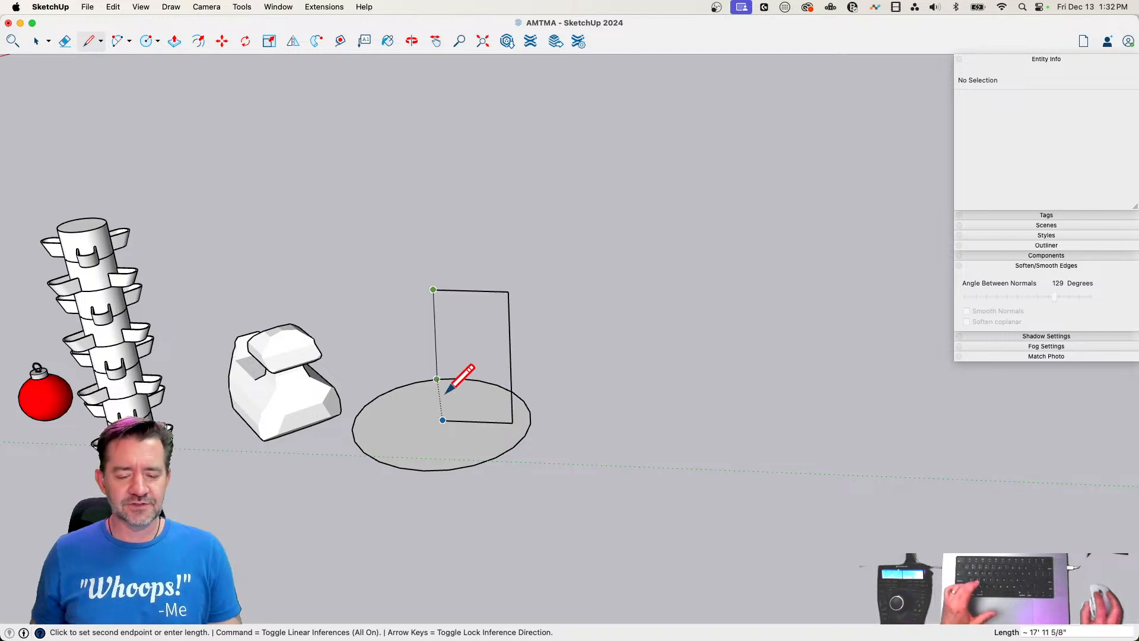
{"action": "left_click", "coordinate": [443, 420]}
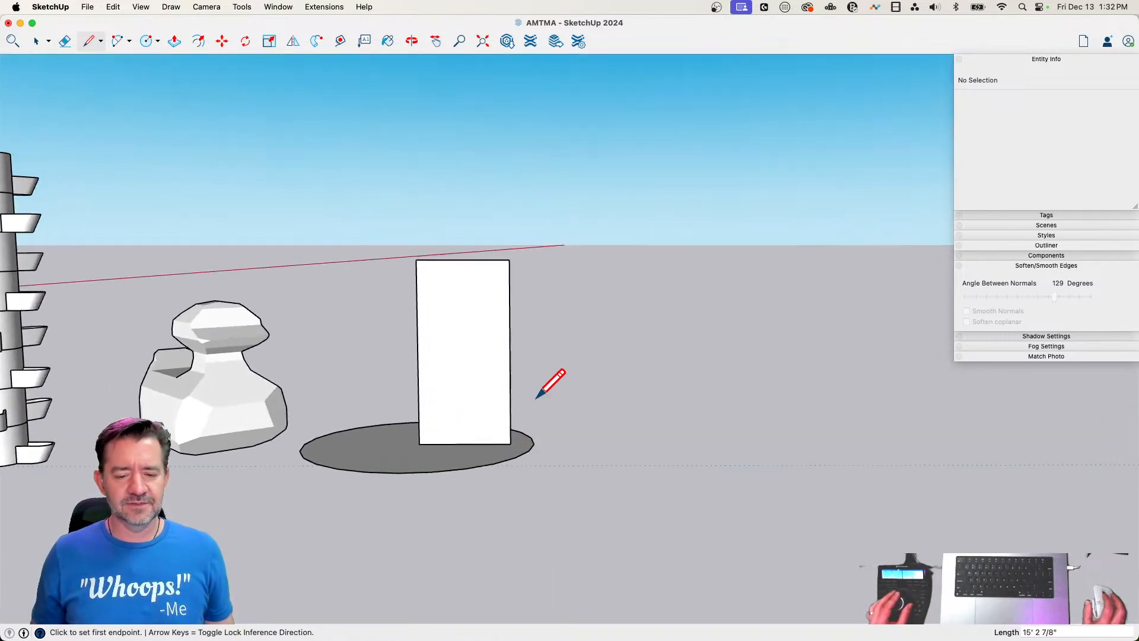
Round the rectangle's outer bottom corner with a tangent arc spanning about 2' 2"
{"action": "scroll", "coordinate": [527, 396], "scroll_direction": "up", "scroll_amount": 2}
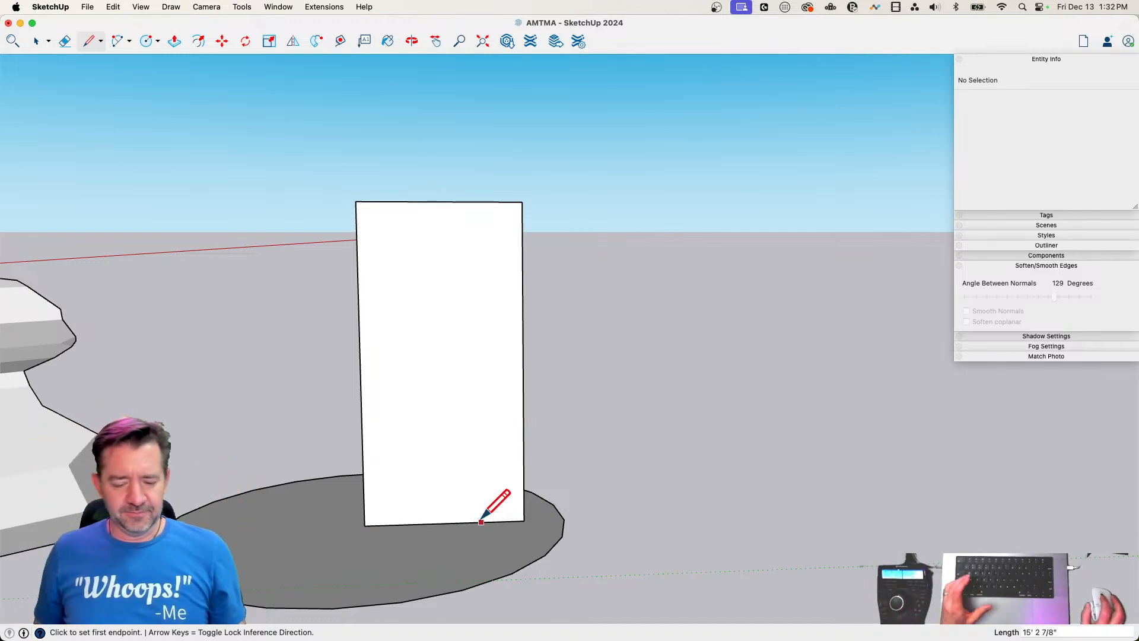
{"action": "scroll", "coordinate": [479, 522], "scroll_direction": "up", "scroll_amount": 1}
{"action": "scroll", "coordinate": [480, 522], "scroll_direction": "up", "scroll_amount": 2}
{"action": "key", "text": "a"}
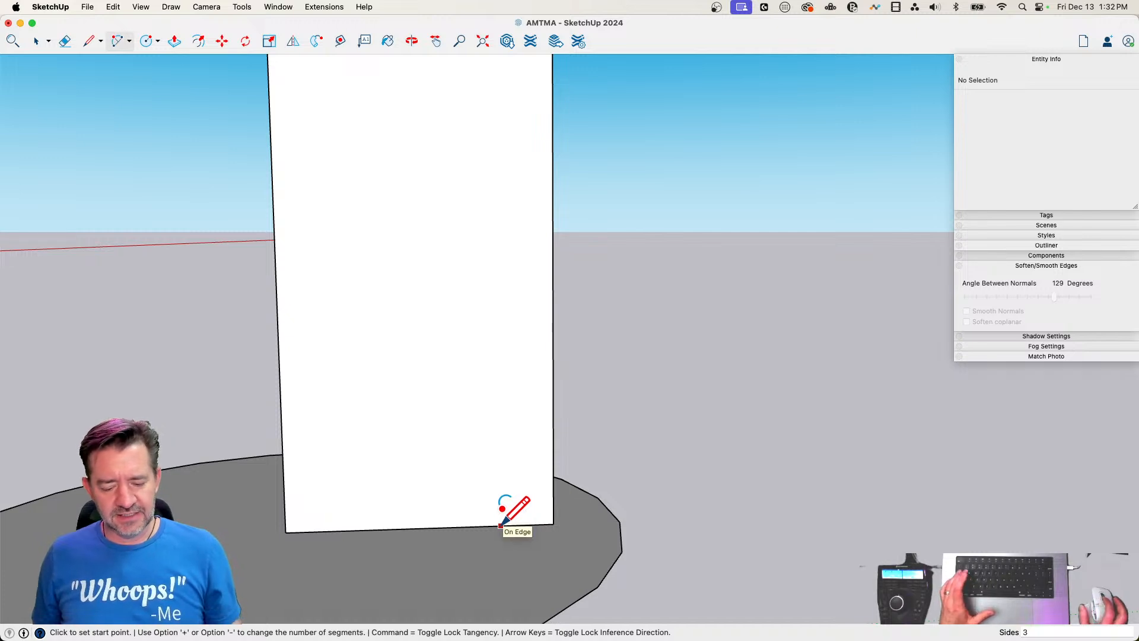
{"action": "left_click", "coordinate": [500, 525]}
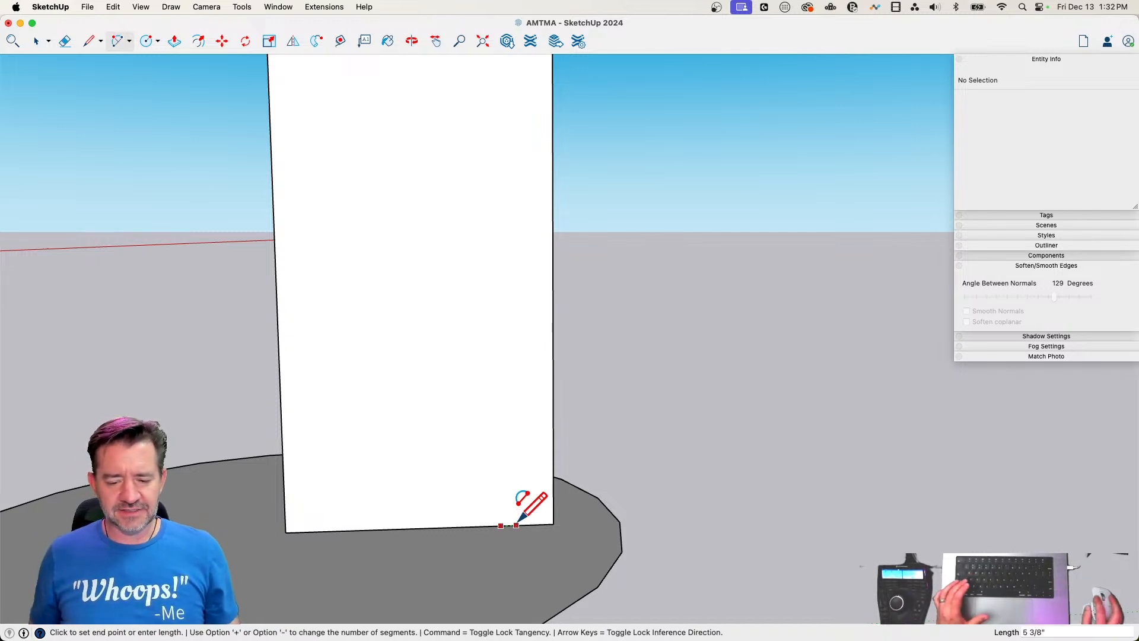
{"action": "double_click", "coordinate": [553, 473]}
Cut a notch about 1' deep out of the rectangle's outer top corner by drawing two lines and erasing the leftover edges
{"action": "key", "text": "l"}
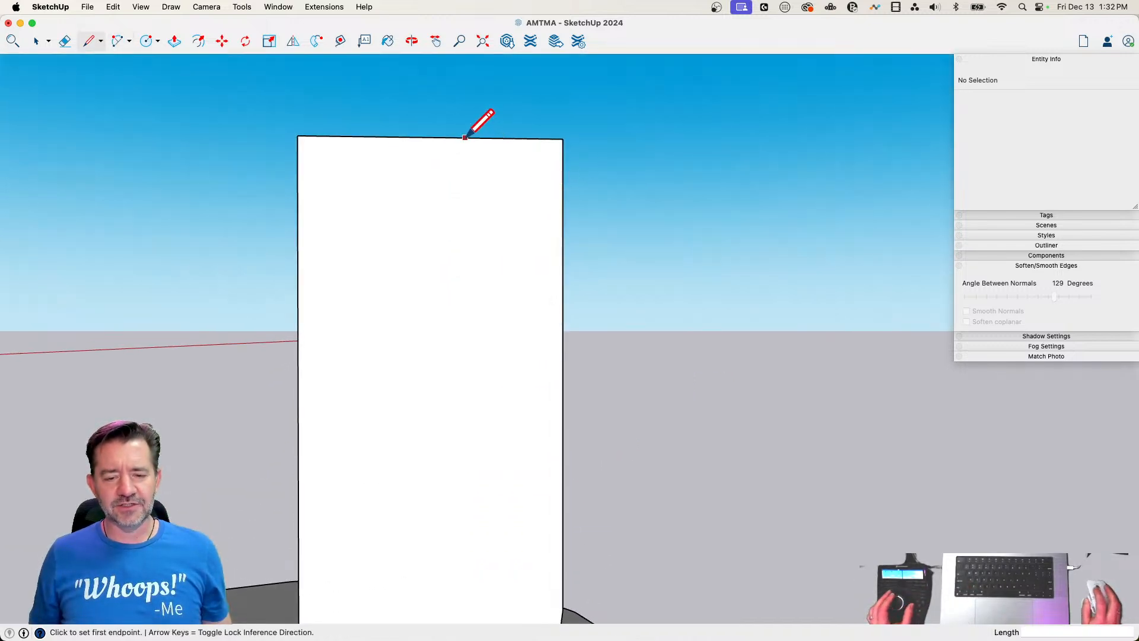
{"action": "left_click", "coordinate": [506, 138]}
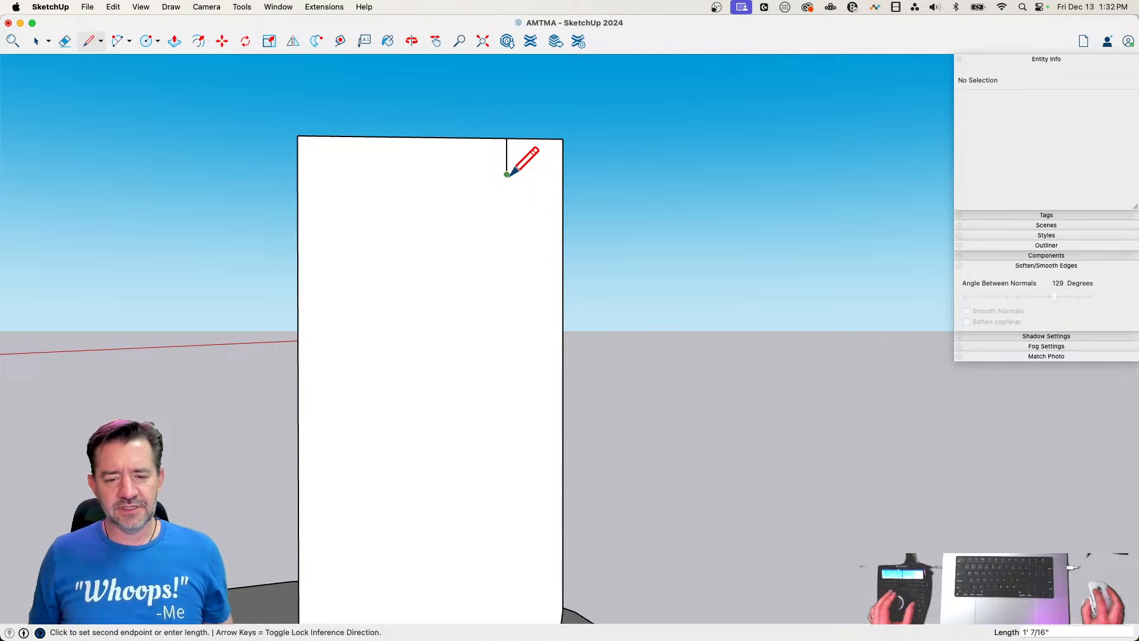
{"action": "left_click", "coordinate": [507, 173]}
{"action": "left_click", "coordinate": [562, 175]}
{"action": "key", "text": "e"}
{"action": "left_click_drag", "start_coordinate": [549, 137], "coordinate": [587, 191]}
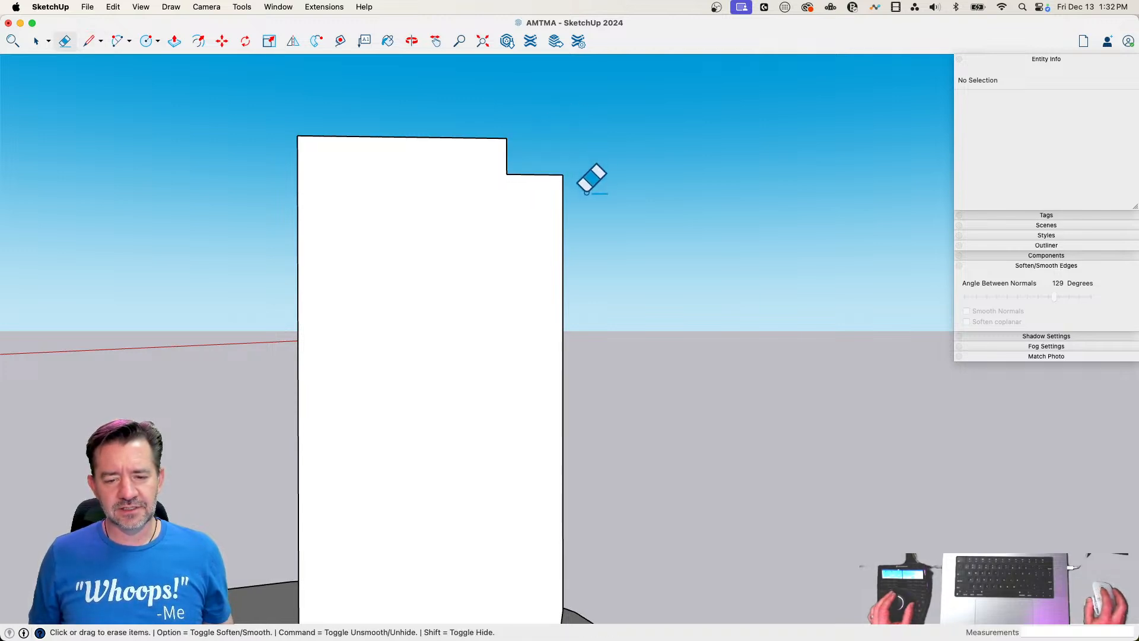
Set the arc to 3 segments and round the notch's inner corner with a small tangent arc
{"action": "type", "text": "a"}
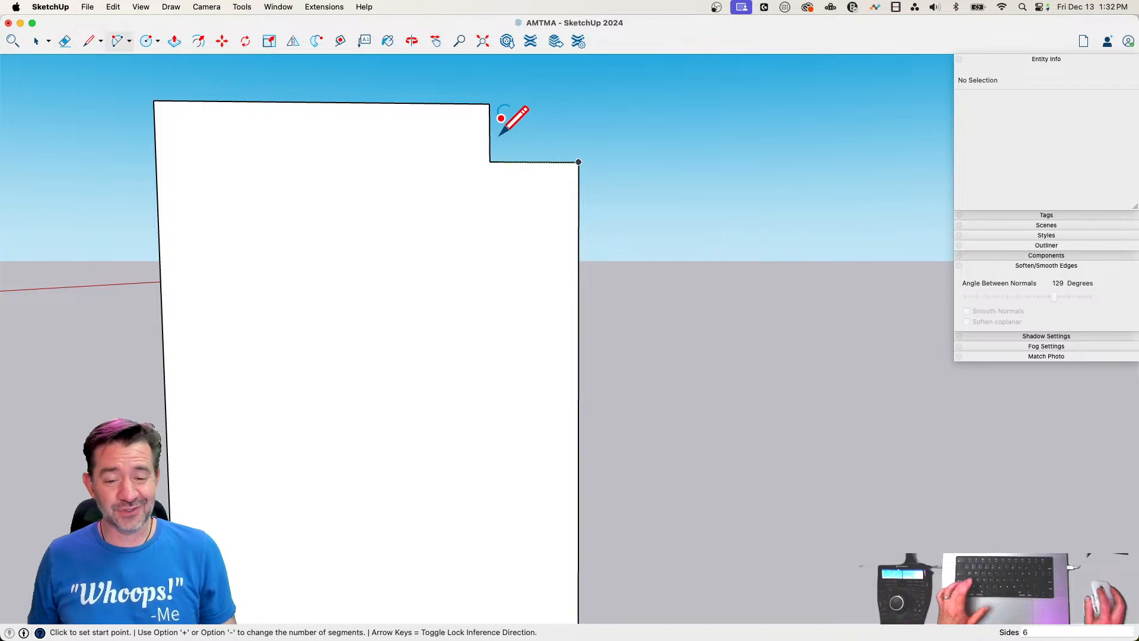
{"action": "type", "text": "3"}
{"action": "key", "text": "Return"}
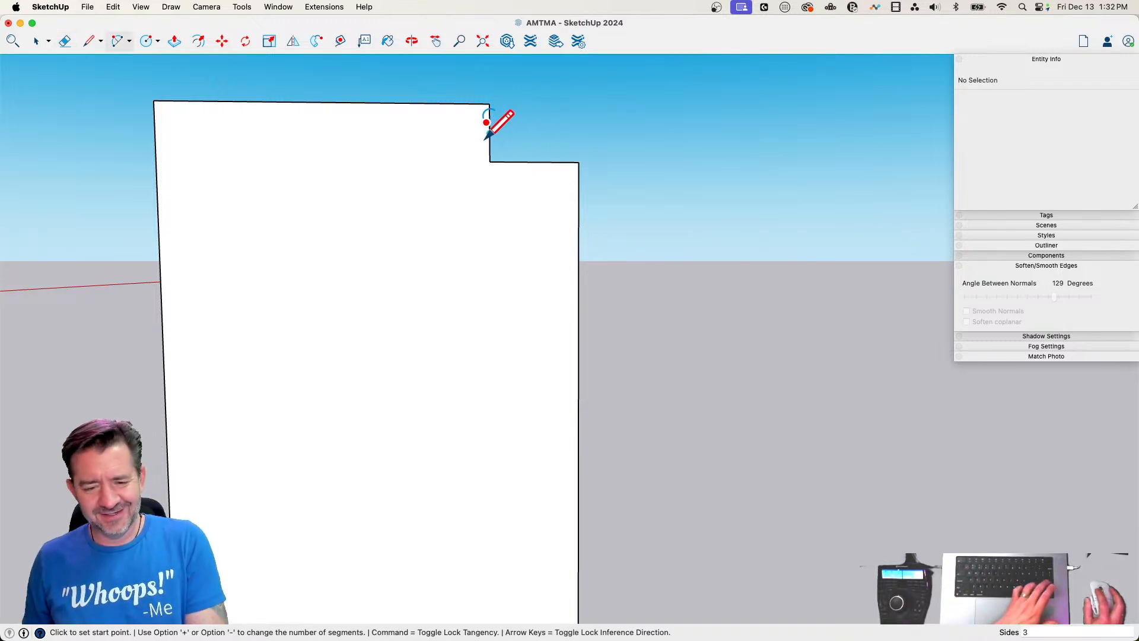
{"action": "scroll", "coordinate": [491, 129], "scroll_direction": "up", "scroll_amount": 2}
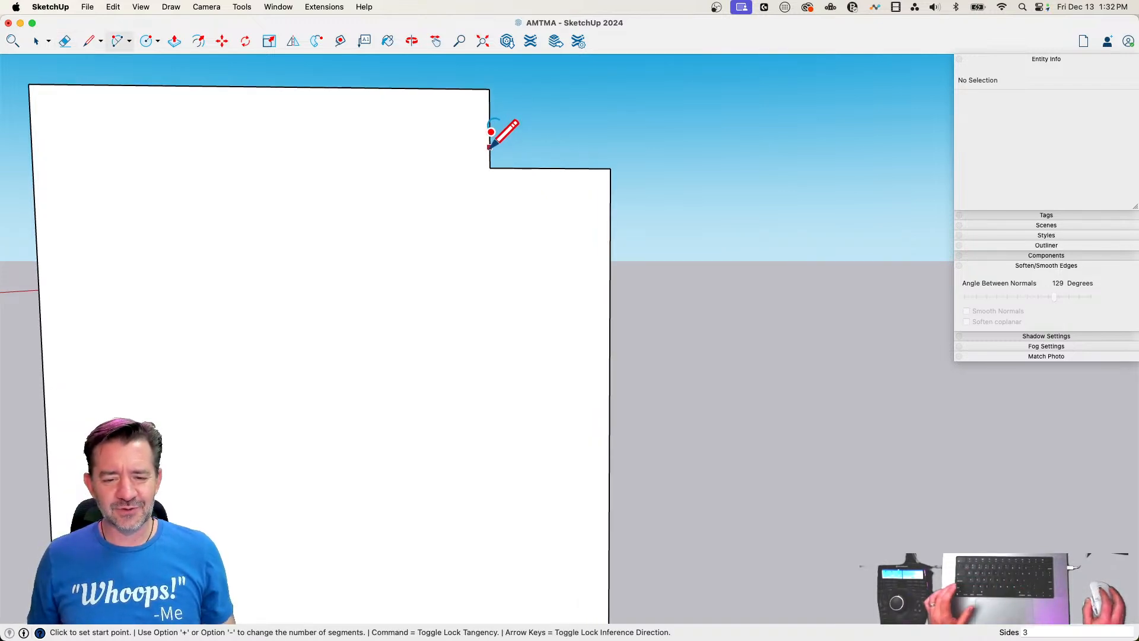
{"action": "left_click", "coordinate": [490, 147]}
{"action": "left_click", "coordinate": [507, 169]}
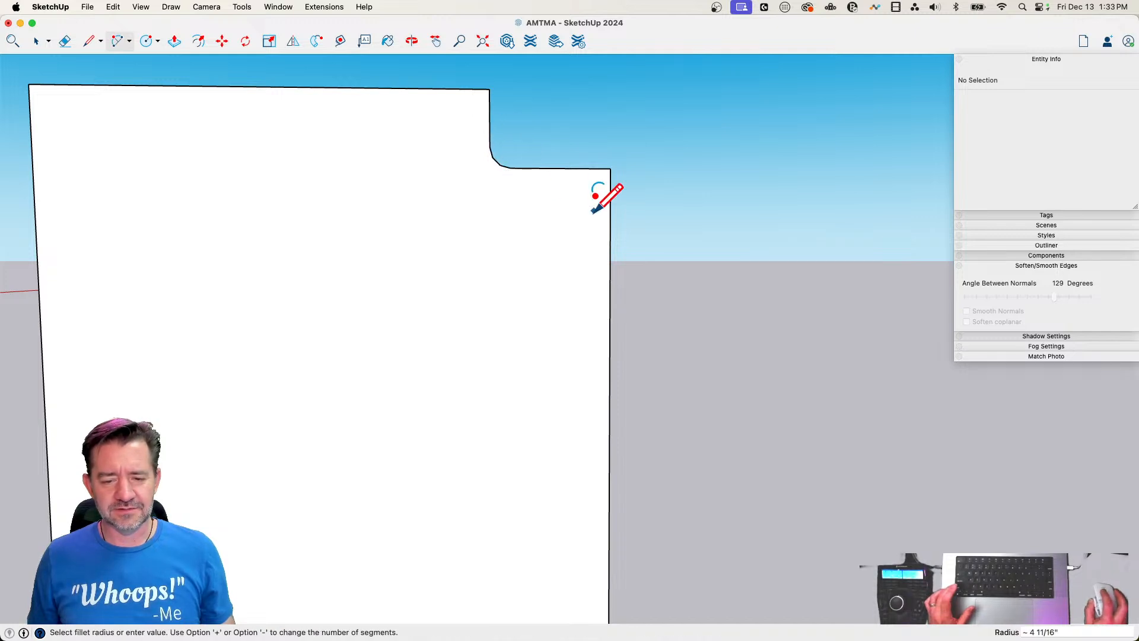
{"action": "left_click", "coordinate": [573, 182]}
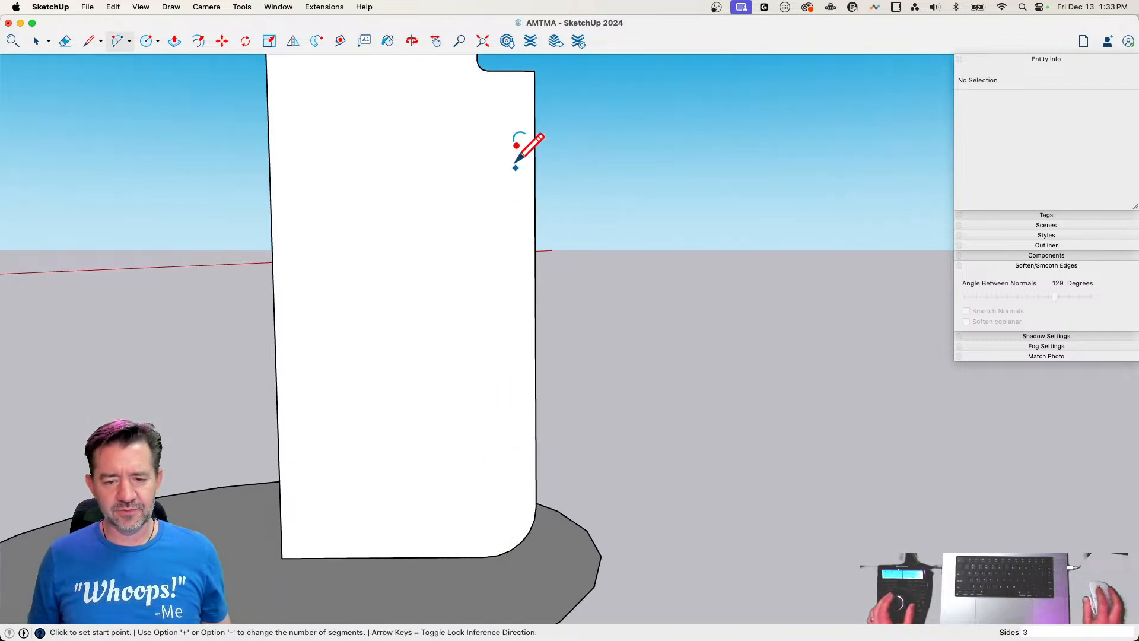
Round the shoulder below the notch with an arc of about 1' 4" radius and set the arc to 6 segments
{"action": "left_click", "coordinate": [488, 71]}
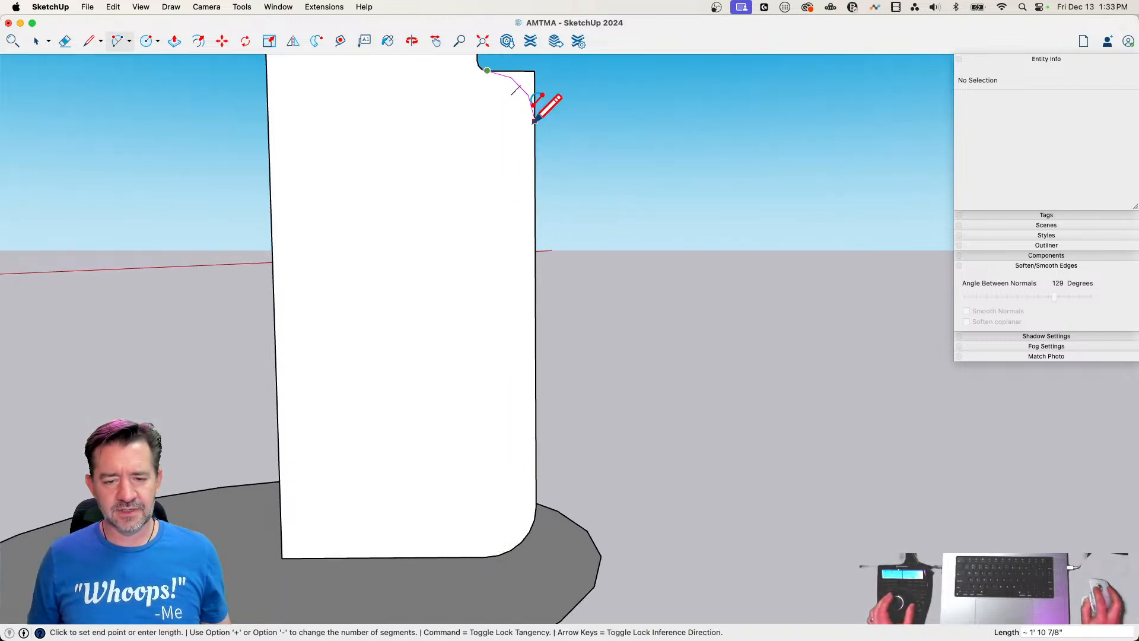
{"action": "left_click", "coordinate": [534, 121]}
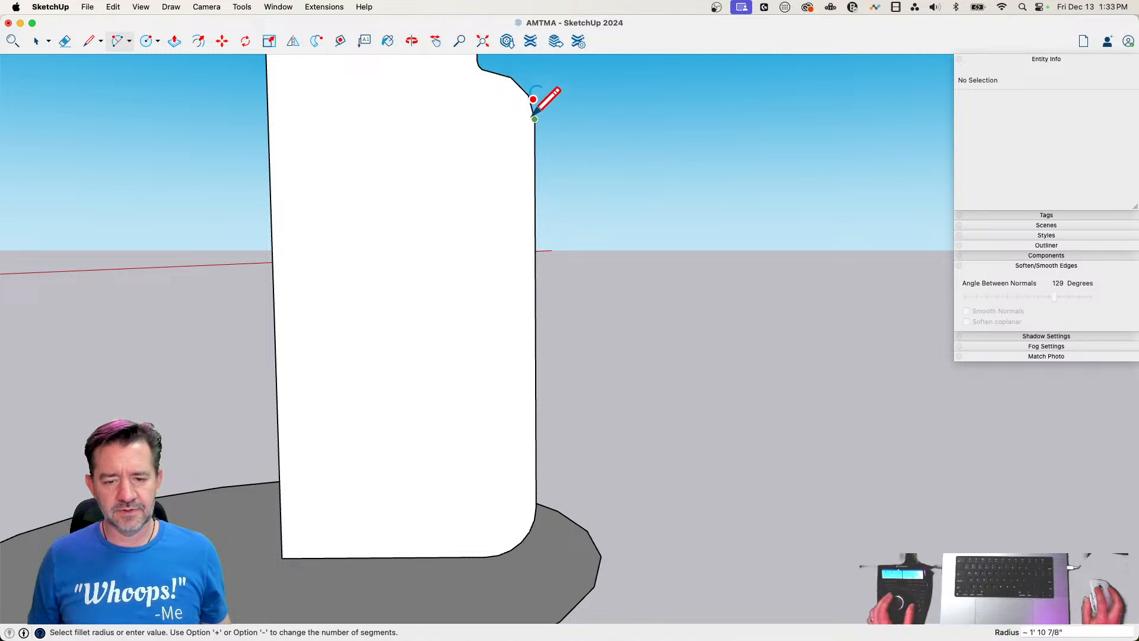
{"action": "left_click", "coordinate": [520, 87]}
{"action": "key", "text": "space"}
{"action": "left_click", "coordinate": [529, 101]}
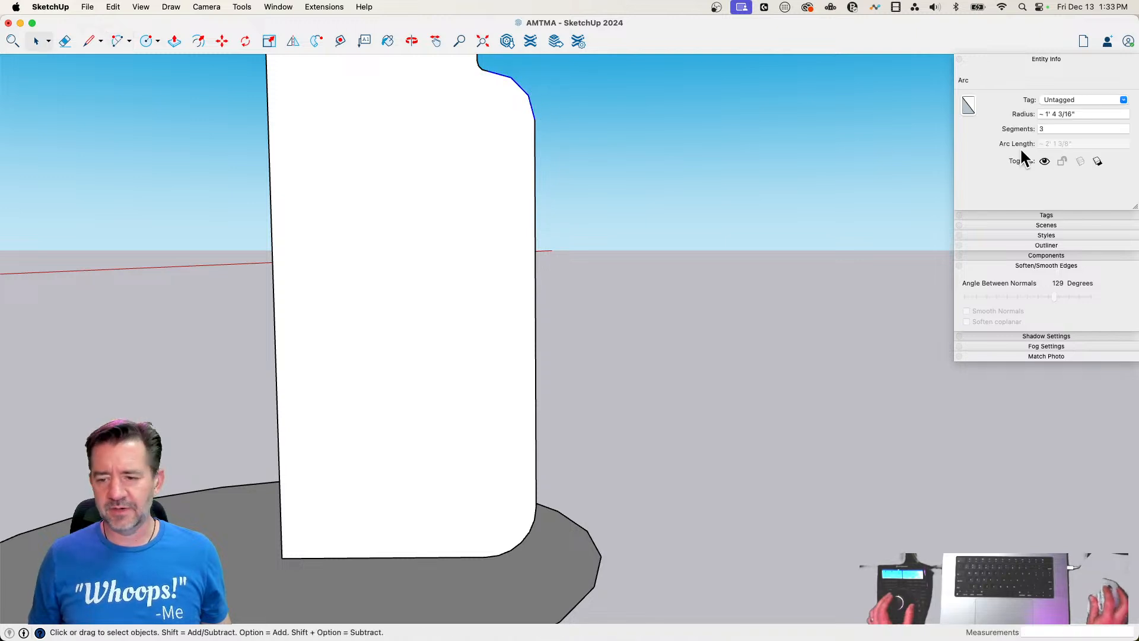
{"action": "left_click", "coordinate": [1062, 128]}
{"action": "type", "text": "6"}
{"action": "key", "text": "Return"}
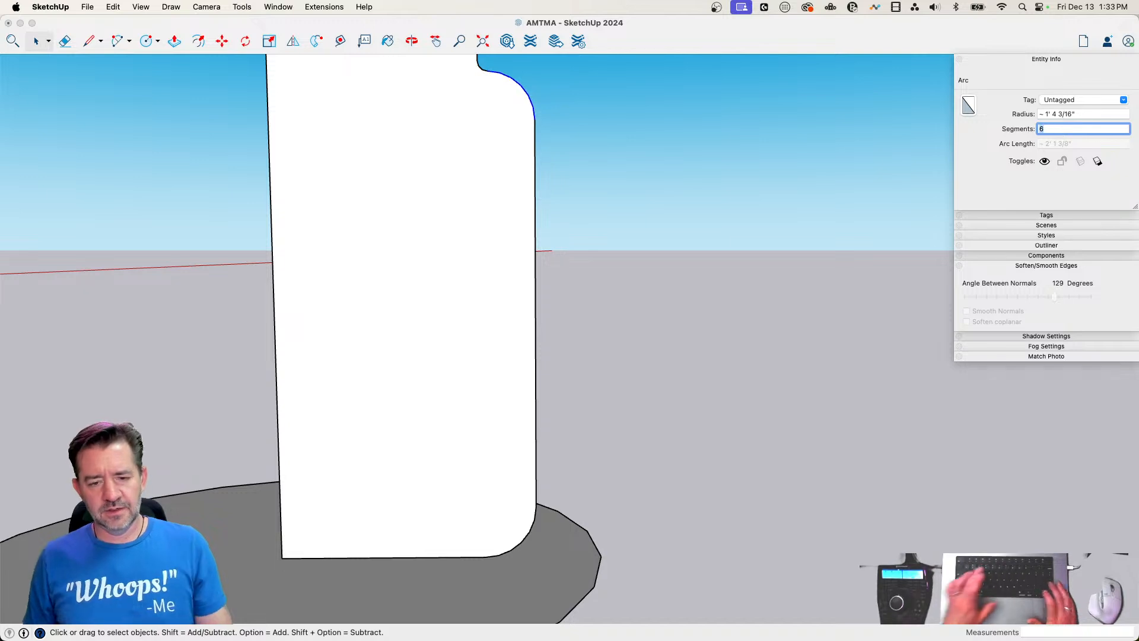
Offset the profile's outer and bottom edges inward about 4" and erase the remaining top and center edges, leaving a thin wall profile
{"action": "scroll", "coordinate": [564, 135], "scroll_direction": "down", "scroll_amount": 2}
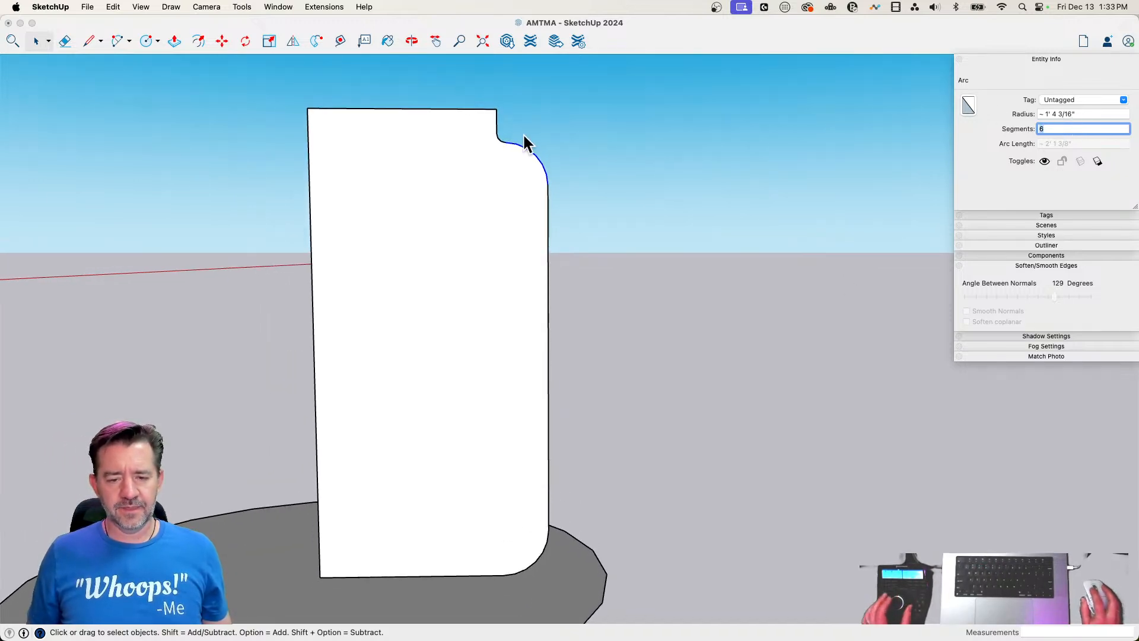
{"action": "double_click", "coordinate": [421, 189]}
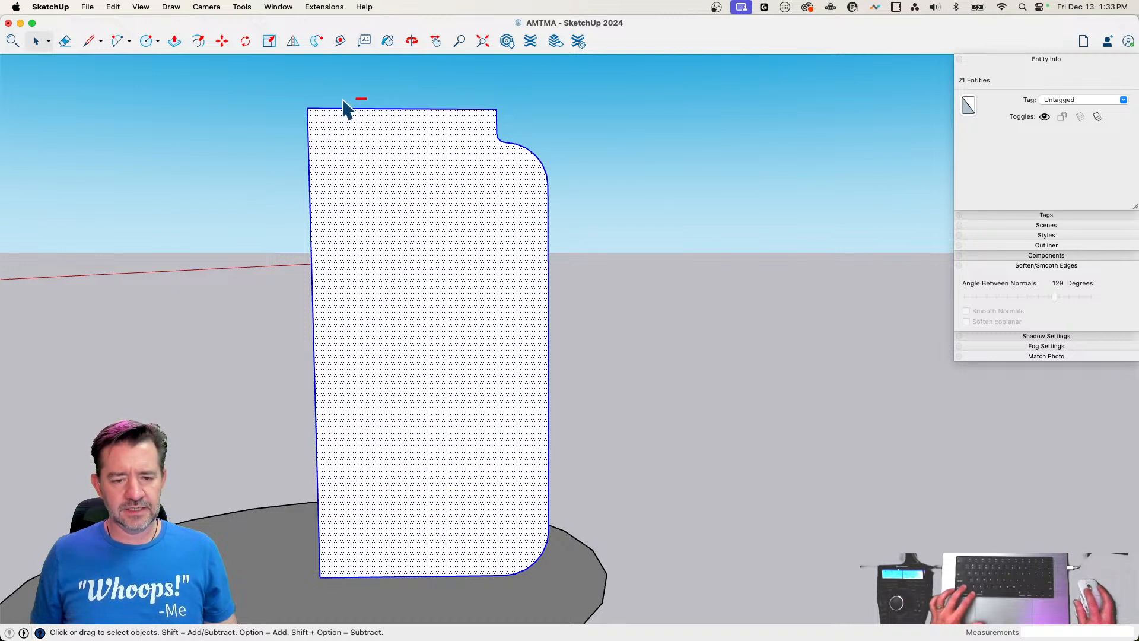
{"action": "left_click_drag", "start_coordinate": [347, 108], "coordinate": [284, 208], "text": "shift"}
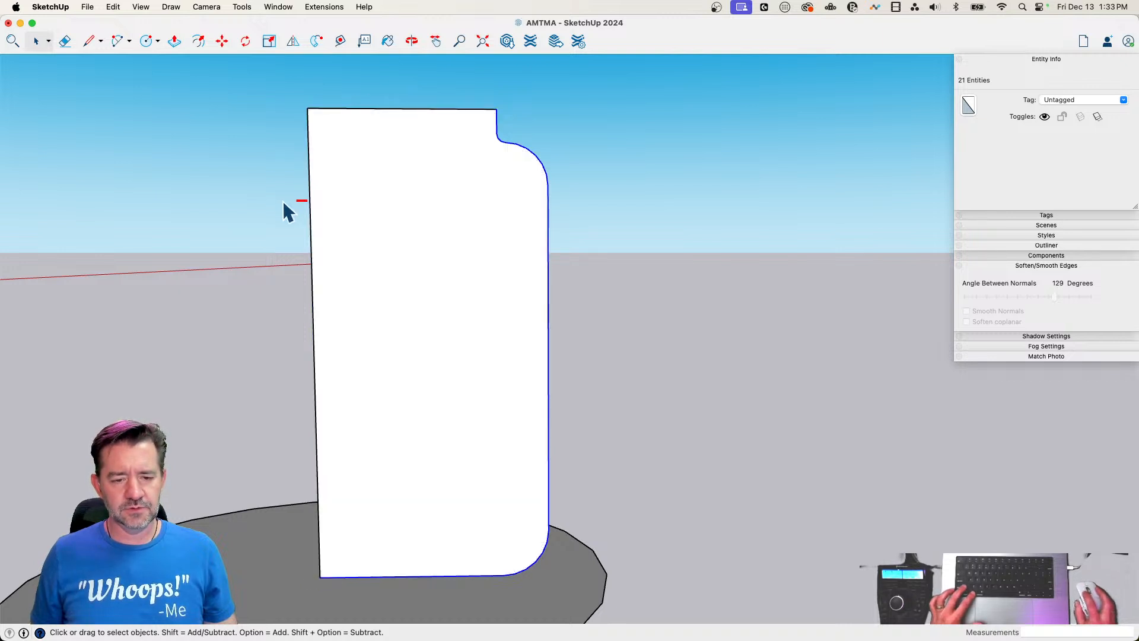
{"action": "key", "text": "f"}
{"action": "left_click", "coordinate": [547, 228]}
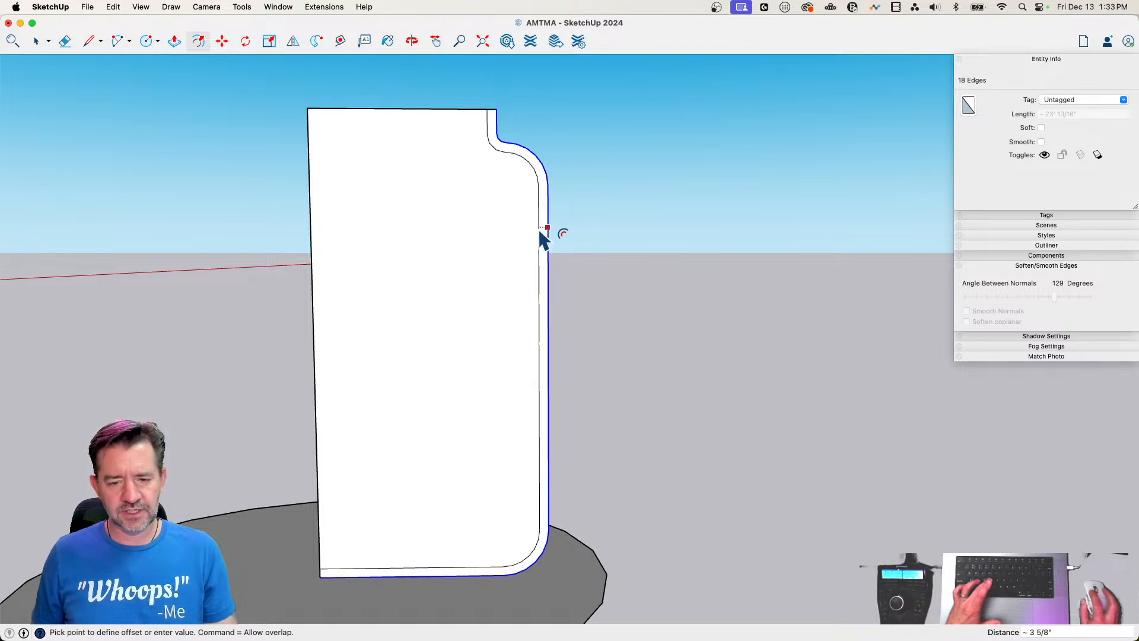
{"action": "left_click", "coordinate": [537, 234]}
{"action": "key", "text": "e"}
{"action": "left_click_drag", "start_coordinate": [233, 192], "coordinate": [233, 193]}
{"action": "key", "text": "space"}
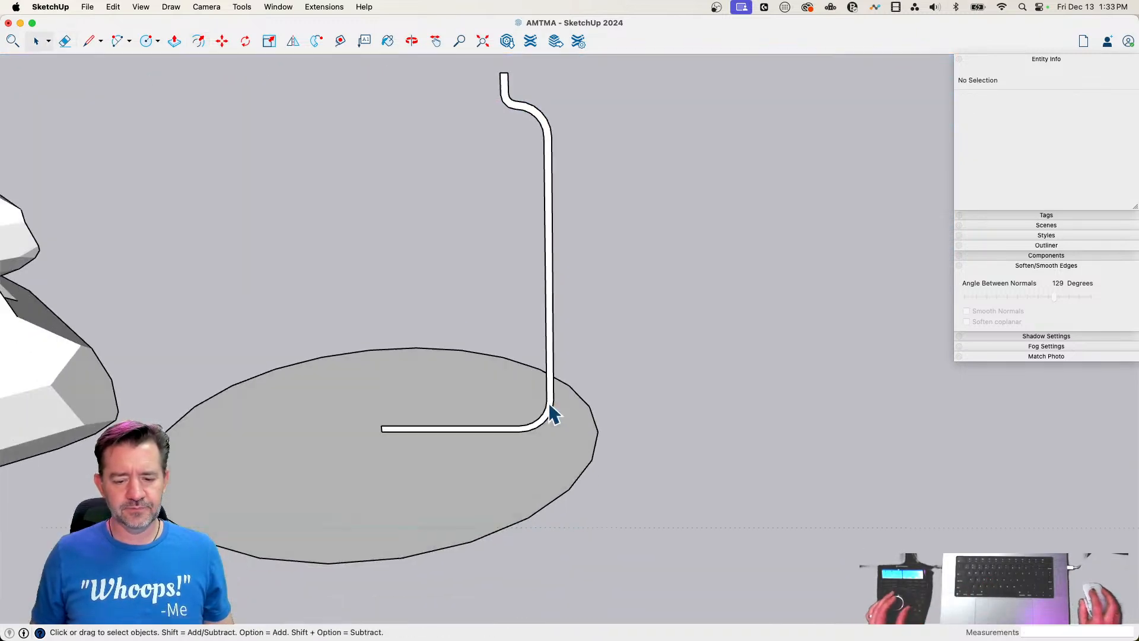
Weld the edges of the thin wall profile
{"action": "left_click", "coordinate": [582, 425]}
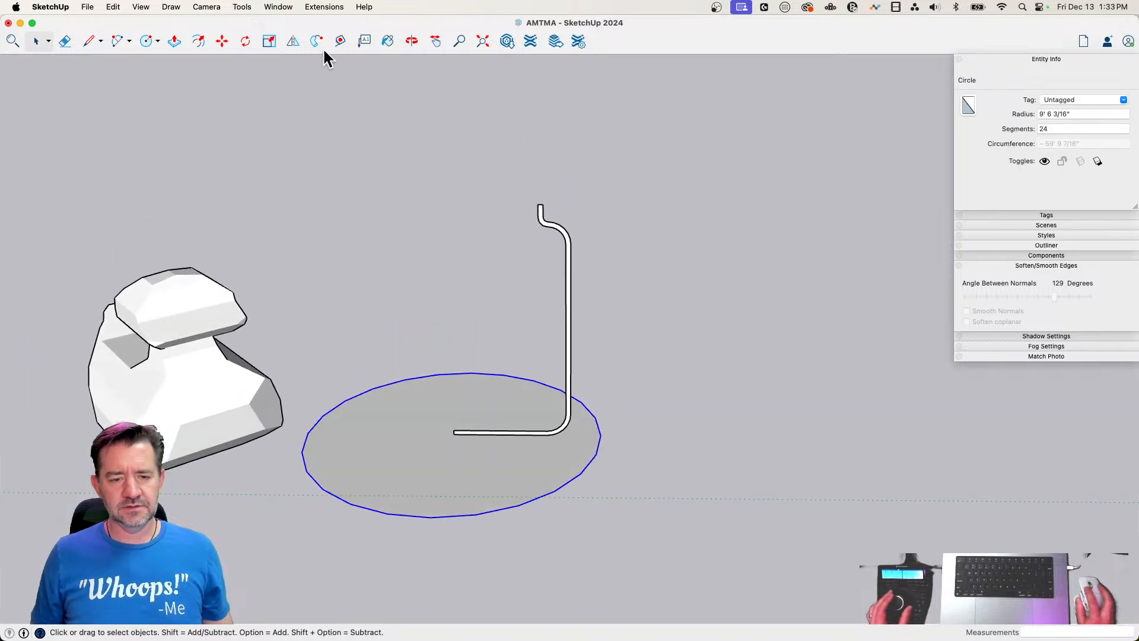
{"action": "left_click", "coordinate": [556, 229], "text": "shift"}
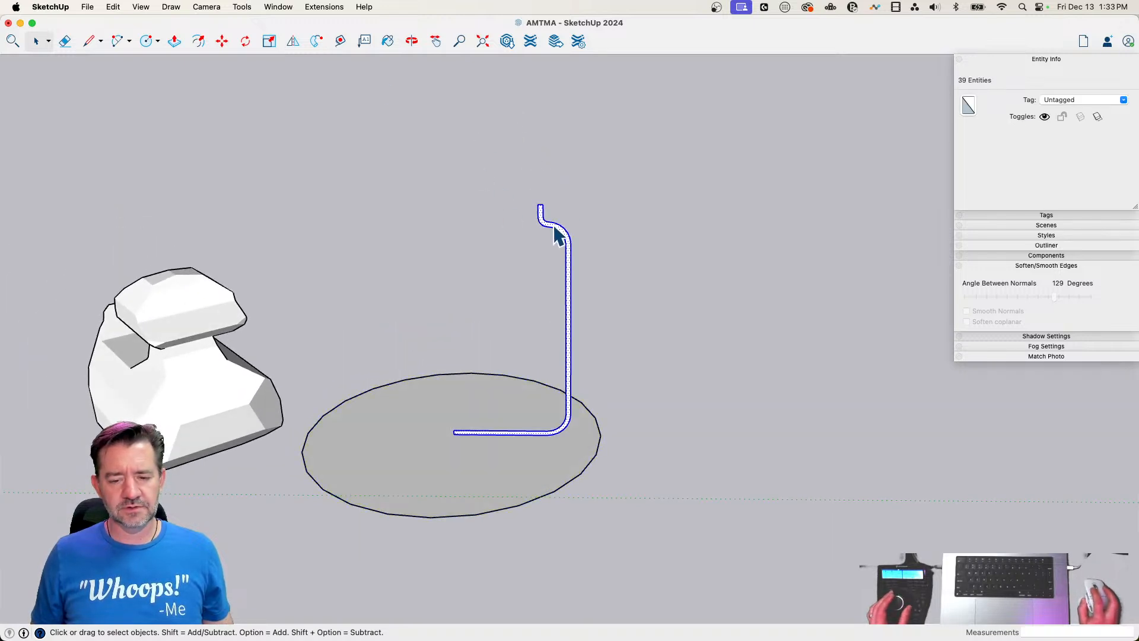
{"action": "right_click", "coordinate": [555, 231]}
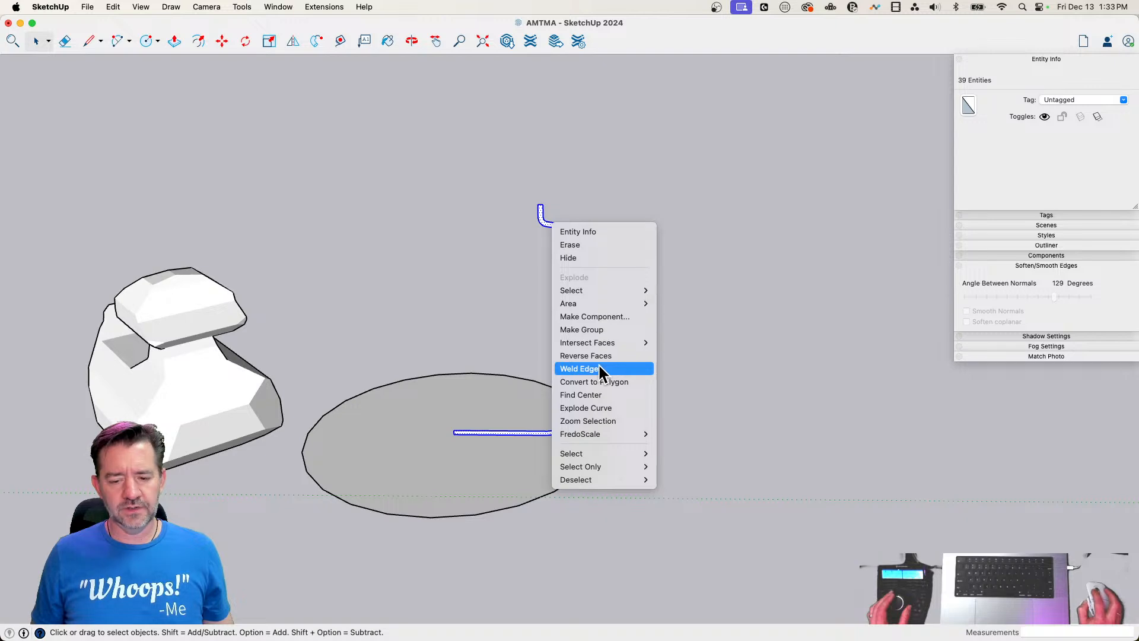
{"action": "left_click", "coordinate": [598, 367]}
{"action": "scroll", "coordinate": [541, 218], "scroll_direction": "up", "scroll_amount": 3}
{"action": "key", "text": "l"}
{"action": "left_click", "coordinate": [537, 213]}
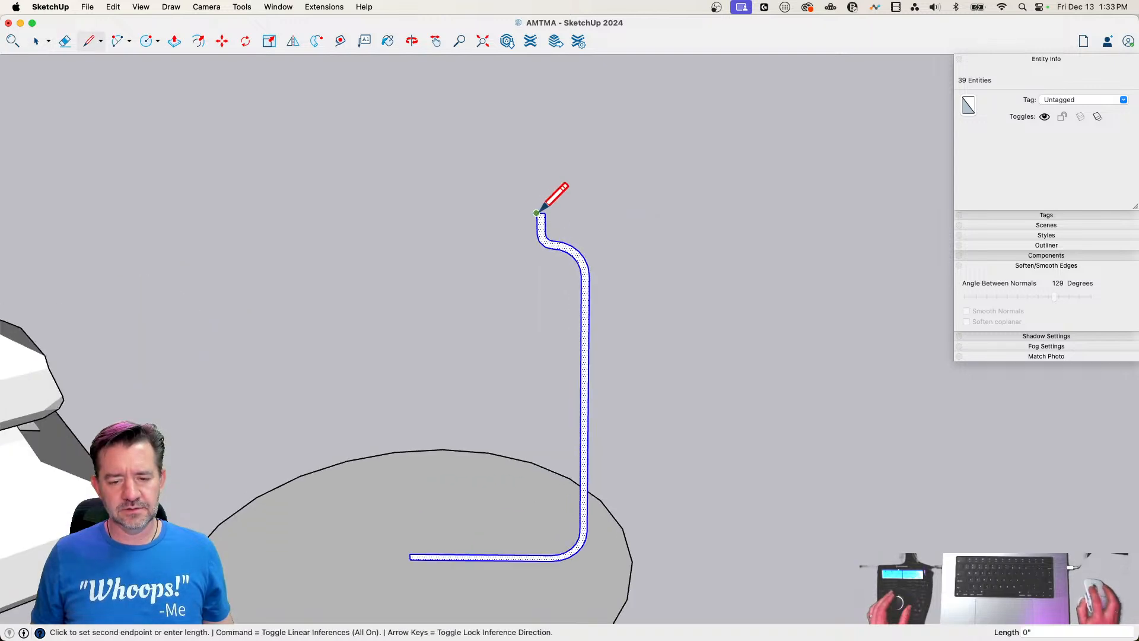
{"action": "key", "text": "space"}
{"action": "scroll", "coordinate": [557, 296], "scroll_direction": "down", "scroll_amount": 2}
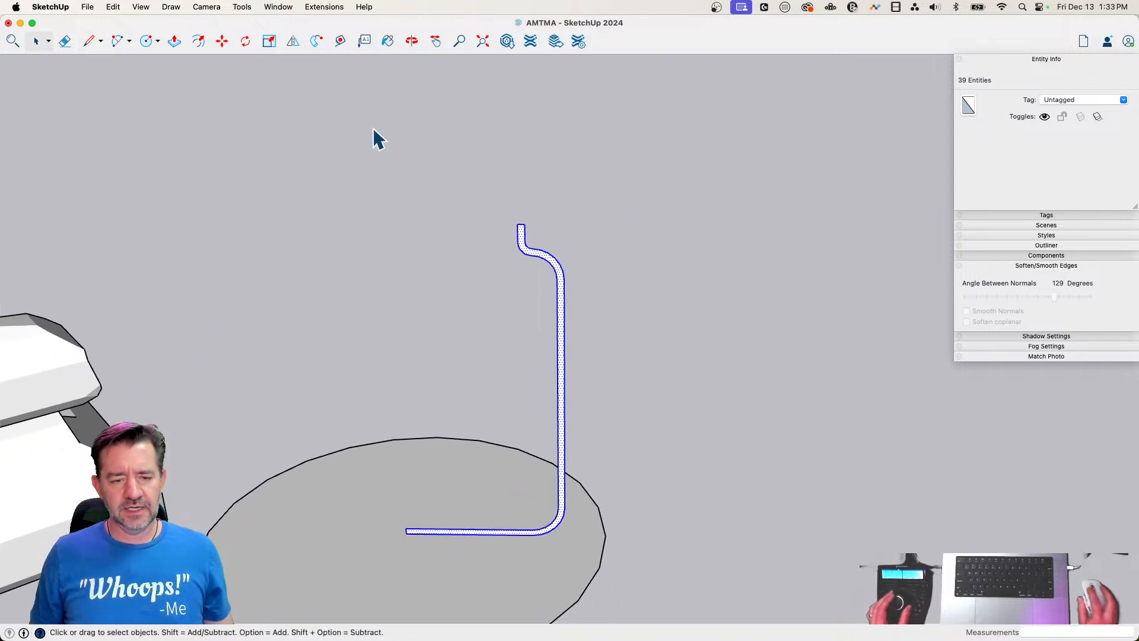
Try sweeping the thin wall profile around the circle with Follow Me to form a jar, and undo the sweep
{"action": "scroll", "coordinate": [439, 344], "scroll_direction": "down", "scroll_amount": 1}
{"action": "left_click", "coordinate": [439, 427]}
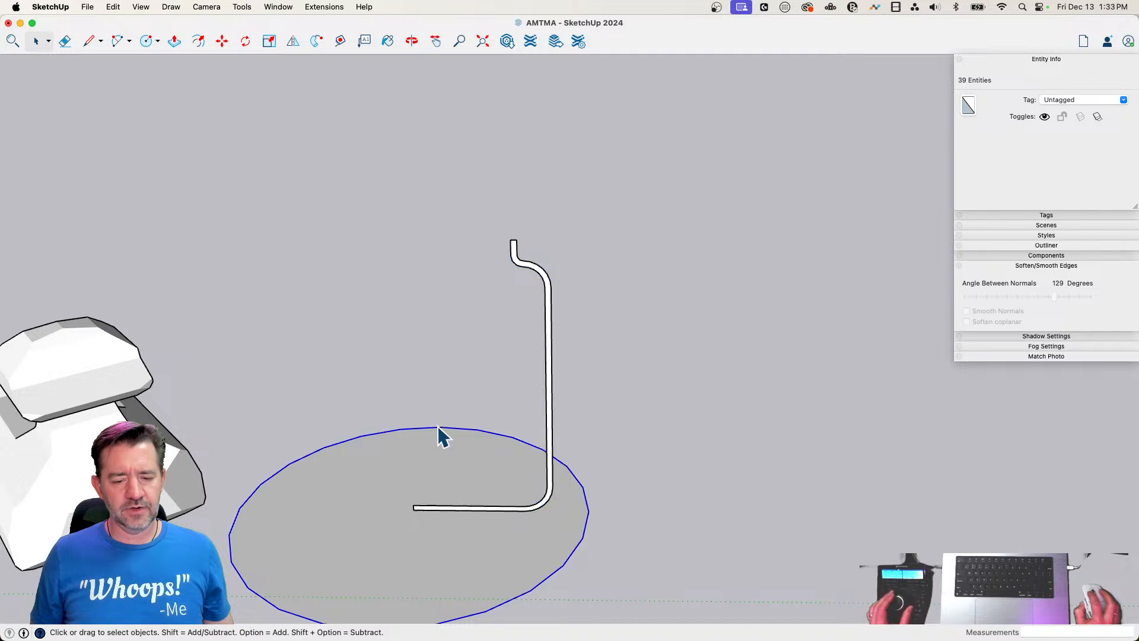
{"action": "left_click", "coordinate": [292, 44]}
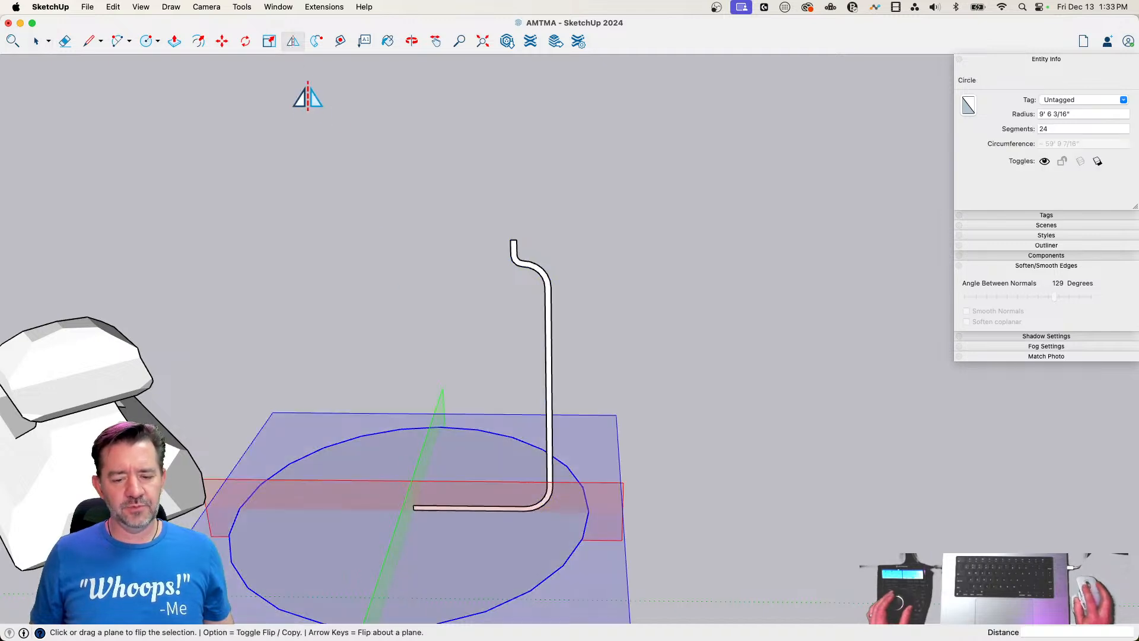
{"action": "left_click", "coordinate": [319, 40]}
{"action": "left_click", "coordinate": [551, 438]}
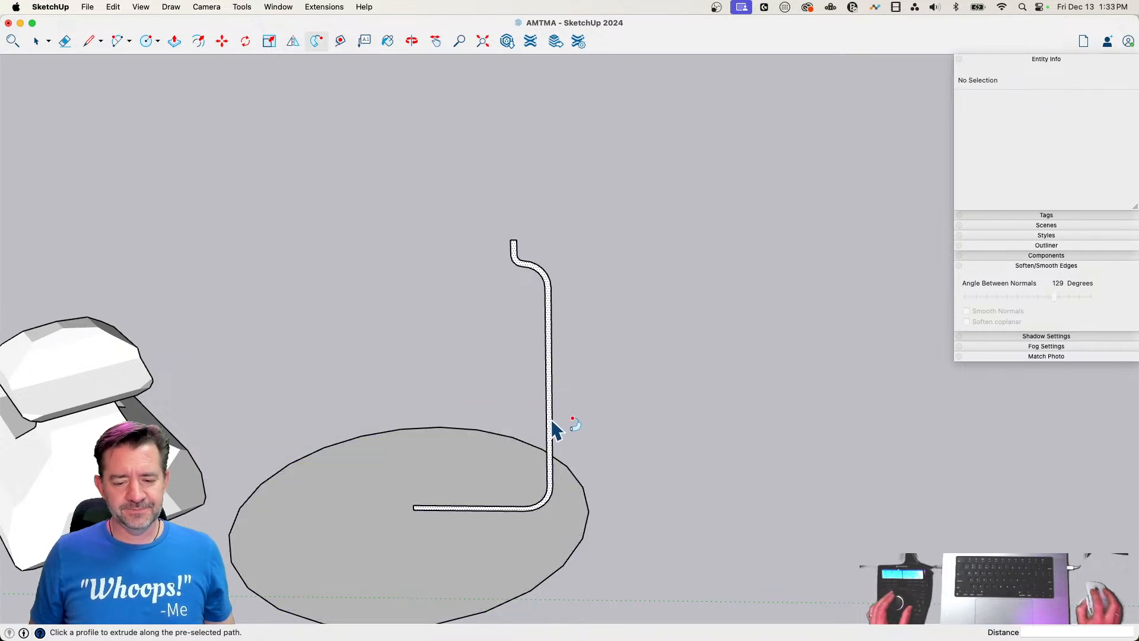
{"action": "key", "text": "space"}
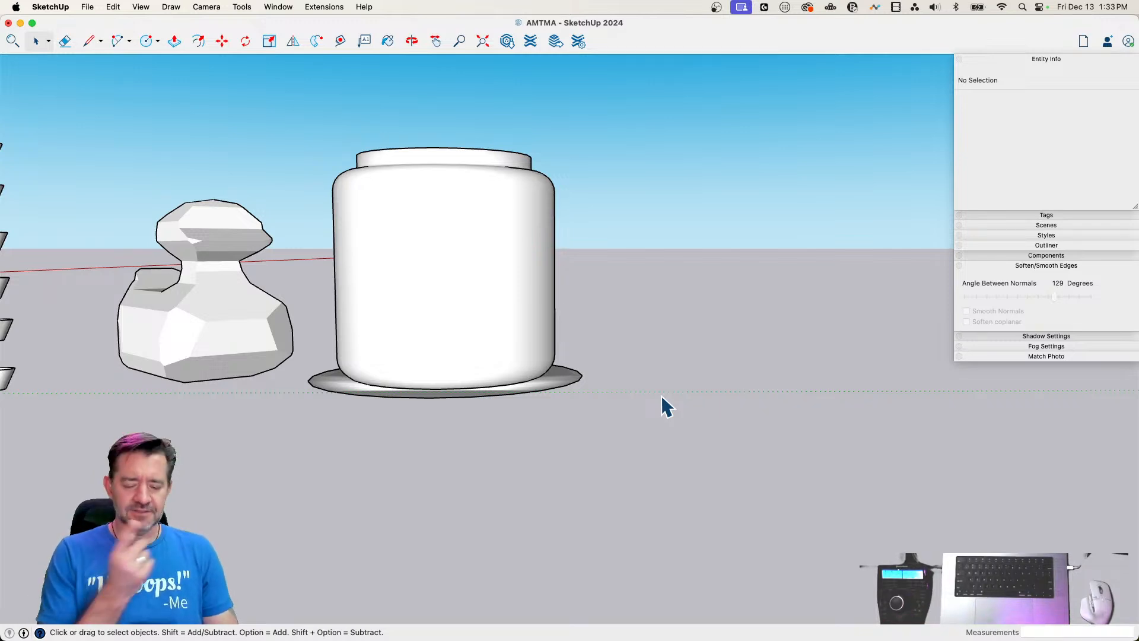
{"action": "key", "text": "super+z"}
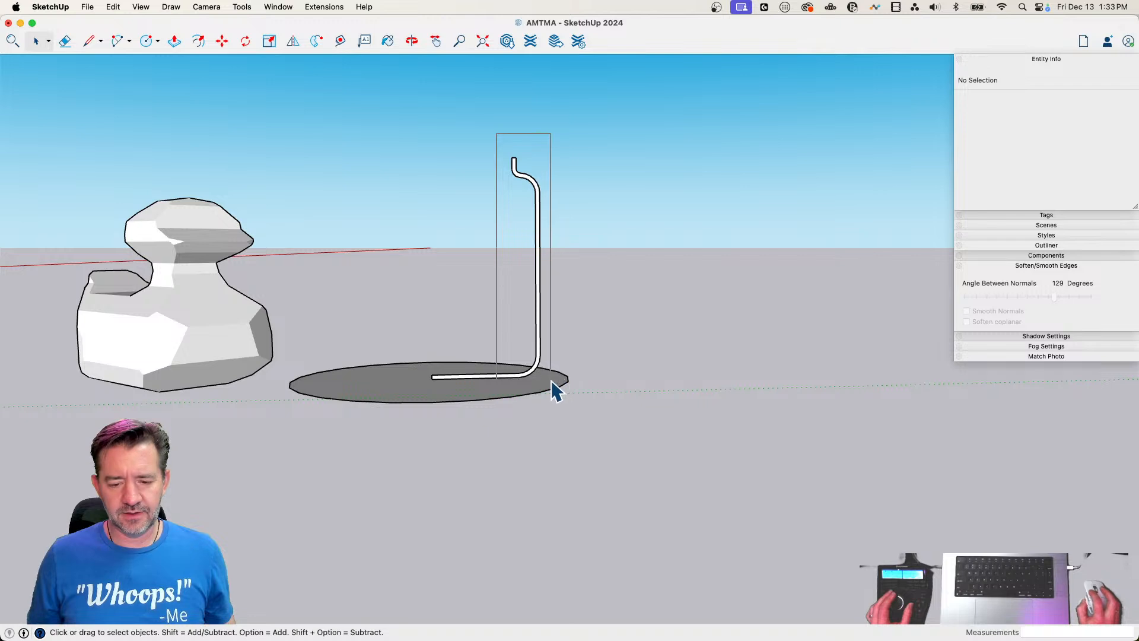
Draw a line of about 3 5/8" across the thin wall profile where the bottom bend meets the base leg
{"action": "scroll", "coordinate": [549, 378], "scroll_direction": "up", "scroll_amount": 5}
{"action": "key", "text": "l"}
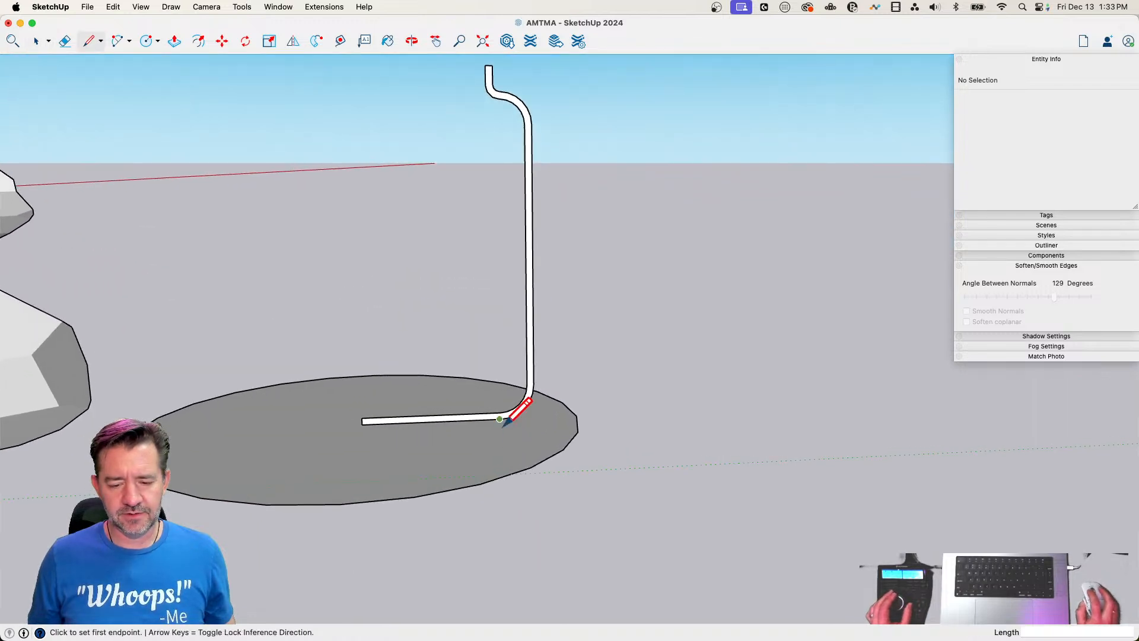
{"action": "left_click", "coordinate": [499, 413]}
{"action": "left_click", "coordinate": [500, 419]}
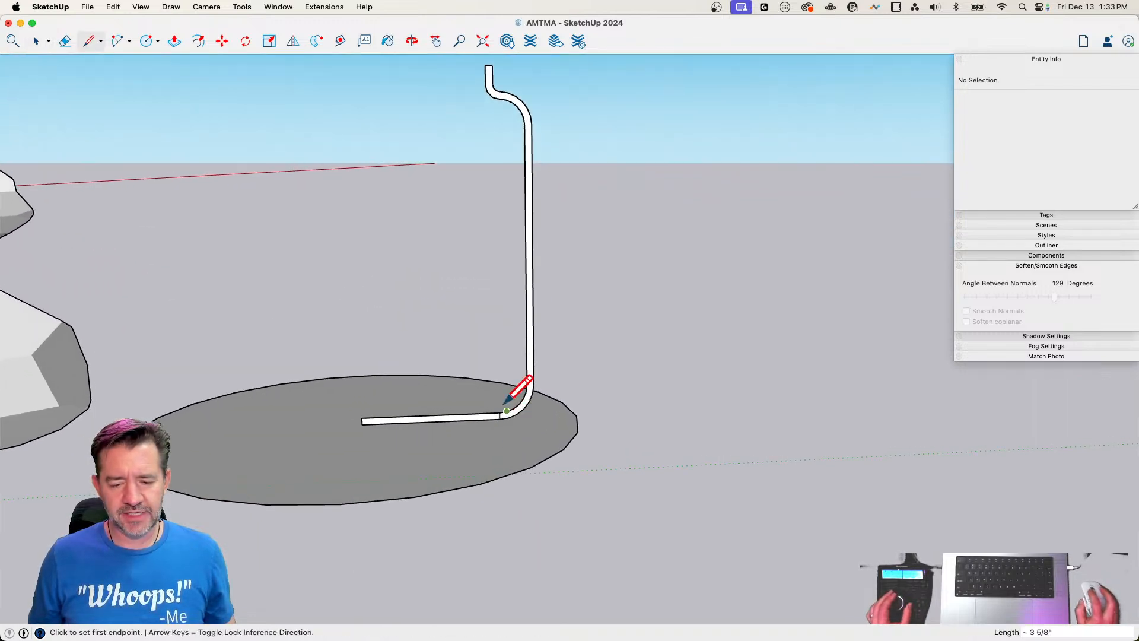
Try moving the bend and upright part of the profile inward about 1' 6 7/8", and undo the move and the dividing line
{"action": "key", "text": "space"}
{"action": "left_click_drag", "start_coordinate": [460, 84], "coordinate": [501, 189]}
{"action": "left_click_drag", "start_coordinate": [555, 419], "coordinate": [544, 442]}
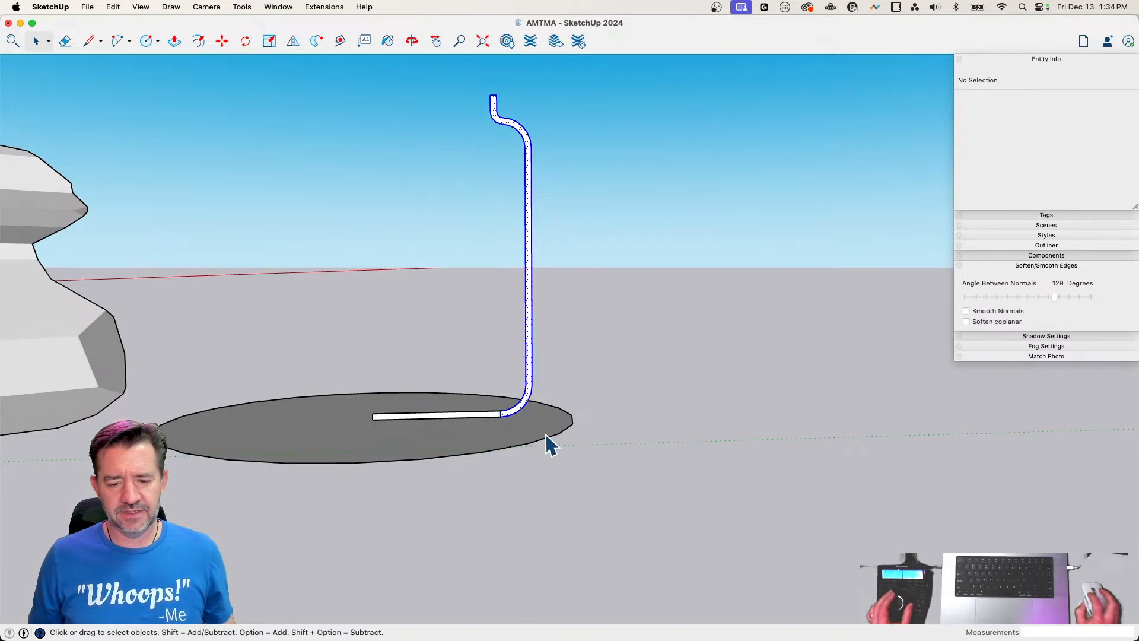
{"action": "key", "text": "m"}
{"action": "left_click", "coordinate": [595, 472]}
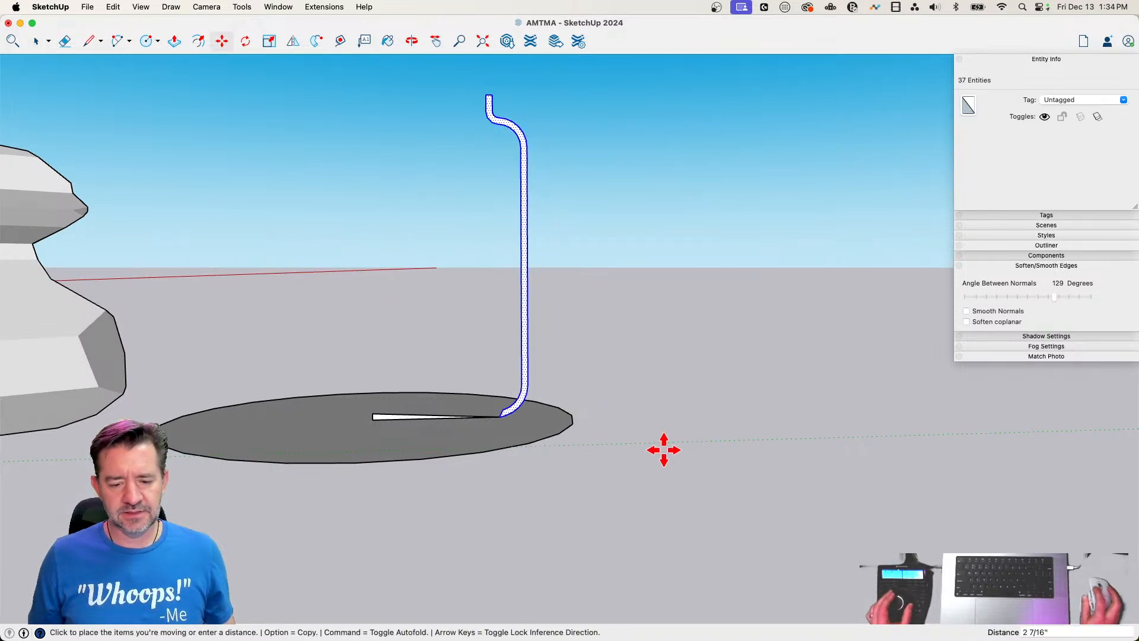
{"action": "left_click", "coordinate": [634, 454]}
{"action": "key", "text": "space"}
{"action": "scroll", "coordinate": [497, 459], "scroll_direction": "up", "scroll_amount": 6}
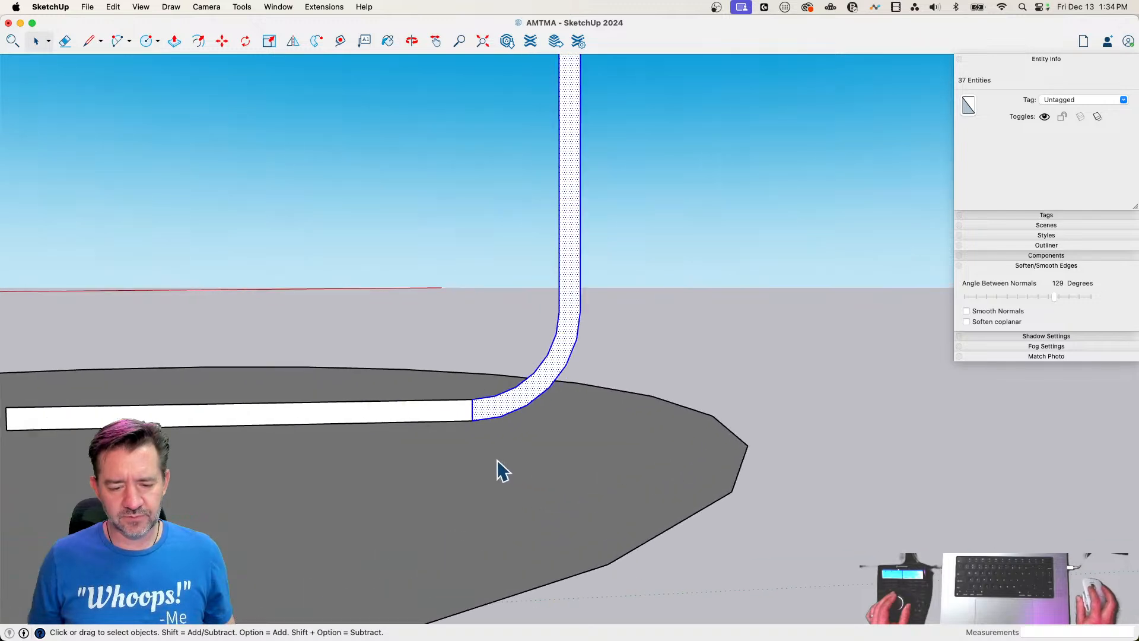
{"action": "left_click", "coordinate": [467, 405], "text": "shift"}
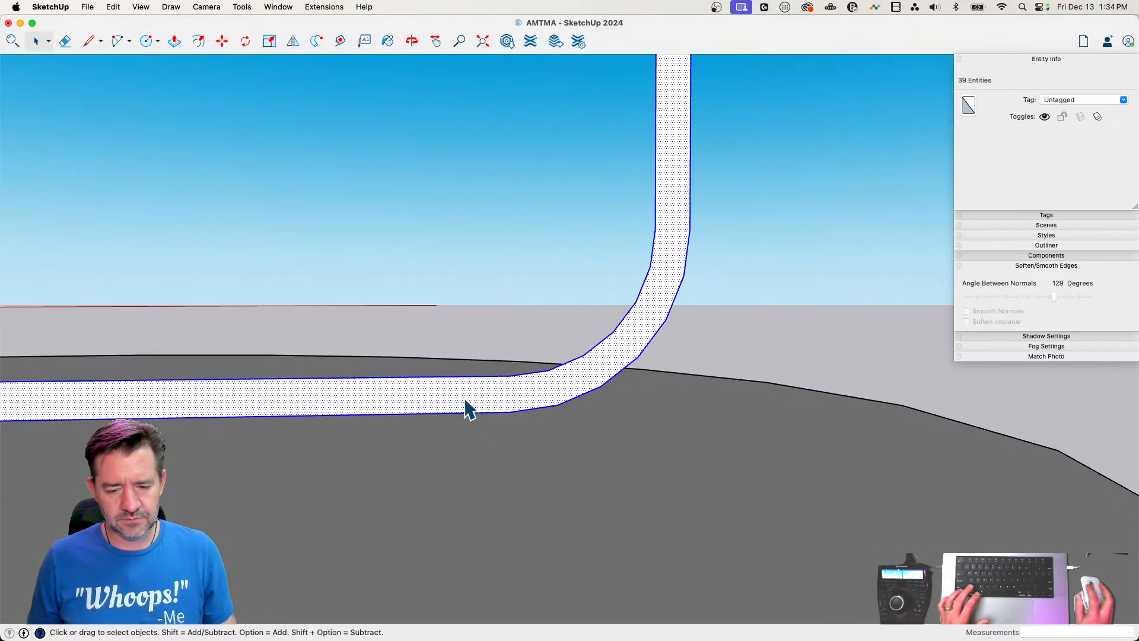
Draw a dividing line of about 3 5/8" across the straight base leg, slightly inside the bottom bend
{"action": "key", "text": "l"}
{"action": "left_click", "coordinate": [448, 384]}
{"action": "left_click", "coordinate": [448, 412]}
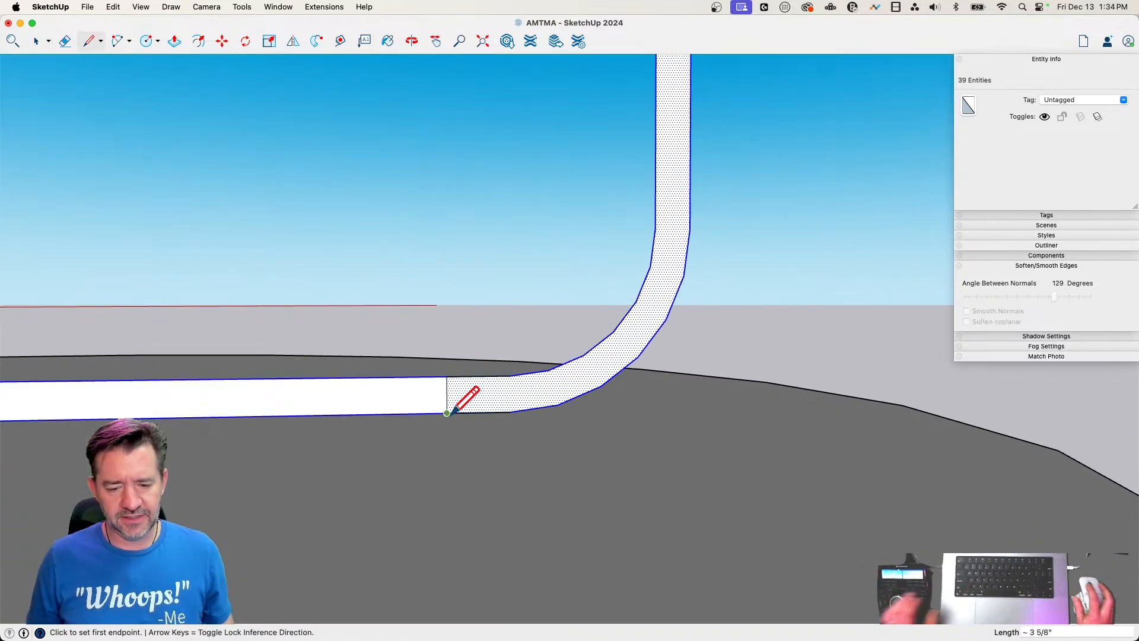
Try moving the selected upright part inward twice, about 1' 7" and about 8 3/16", and cancel both moves
{"action": "key", "text": "space"}
{"action": "scroll", "coordinate": [457, 261], "scroll_direction": "down", "scroll_amount": 4}
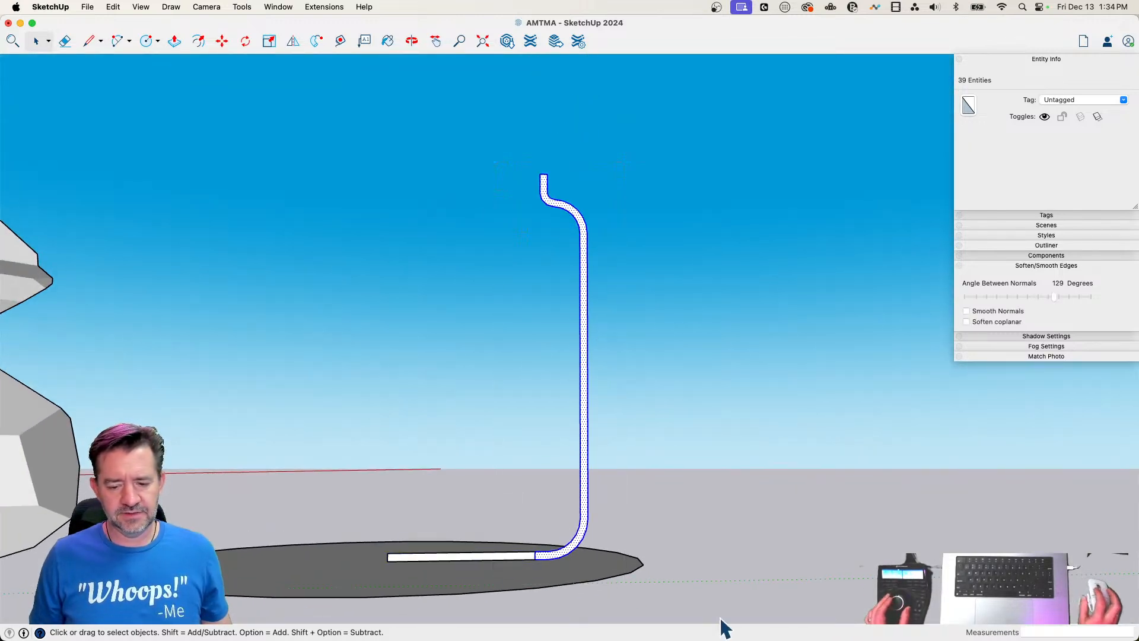
{"action": "key", "text": "m"}
{"action": "left_click", "coordinate": [867, 561]}
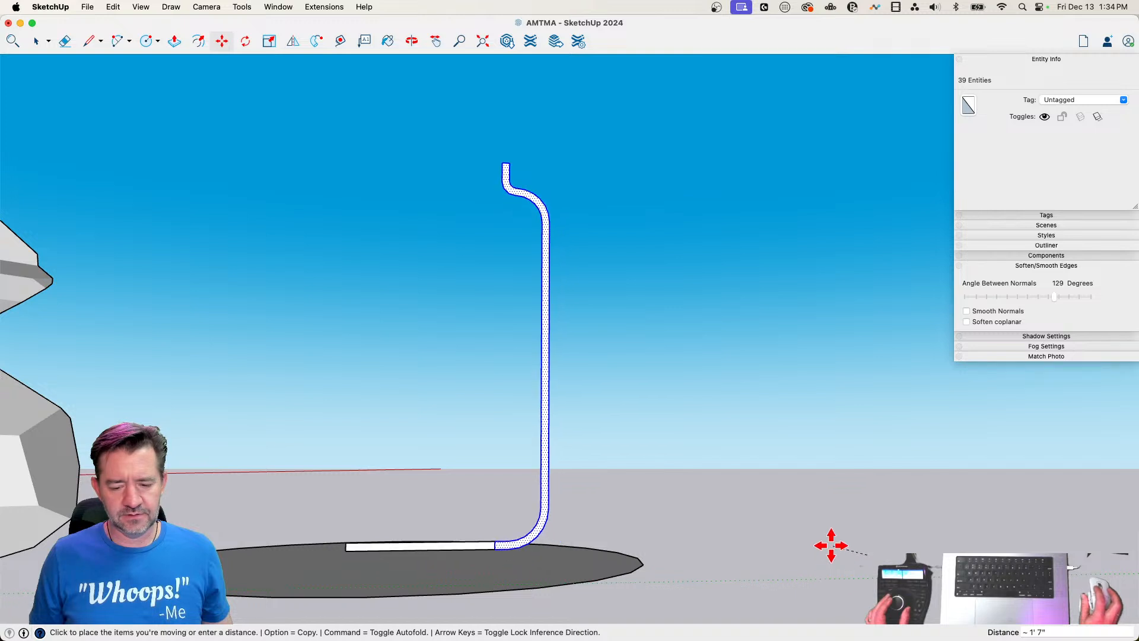
{"action": "key", "text": "space"}
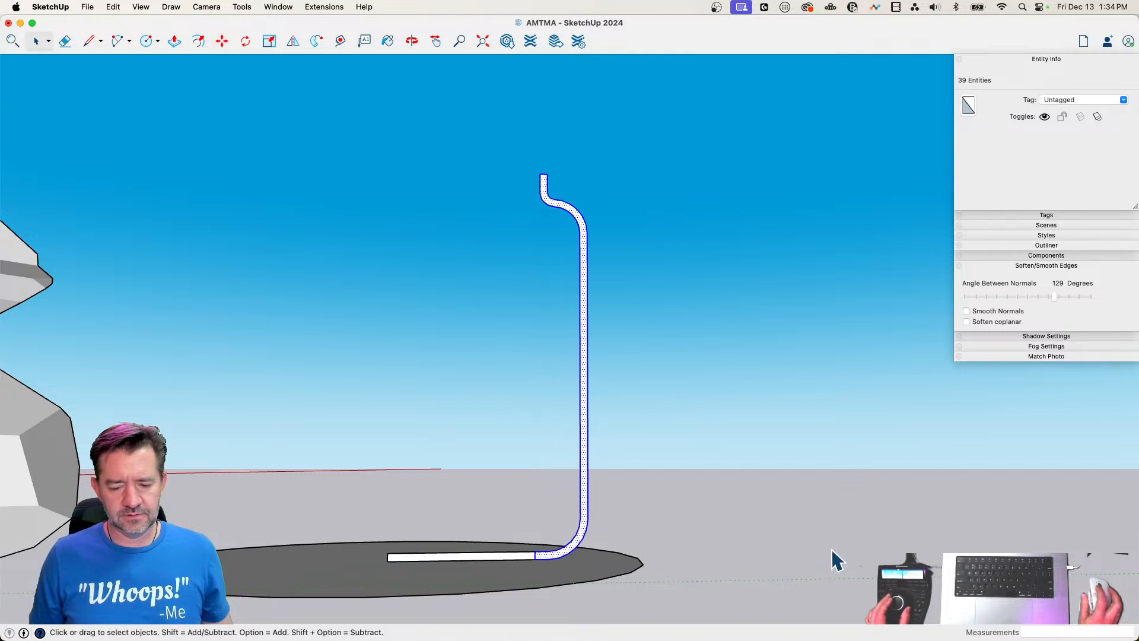
{"action": "key", "text": "m"}
{"action": "left_click", "coordinate": [529, 552]}
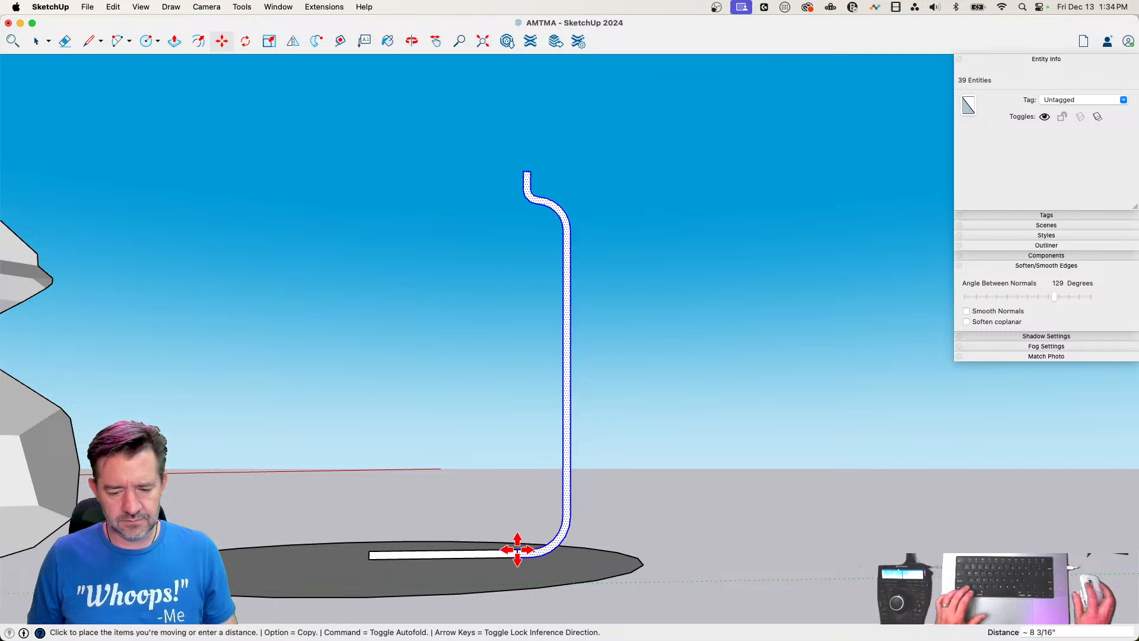
{"action": "key", "text": "space"}
Split the inner section of the base leg at its midpoint with a line and delete the half nearest its free end
{"action": "key", "text": "l"}
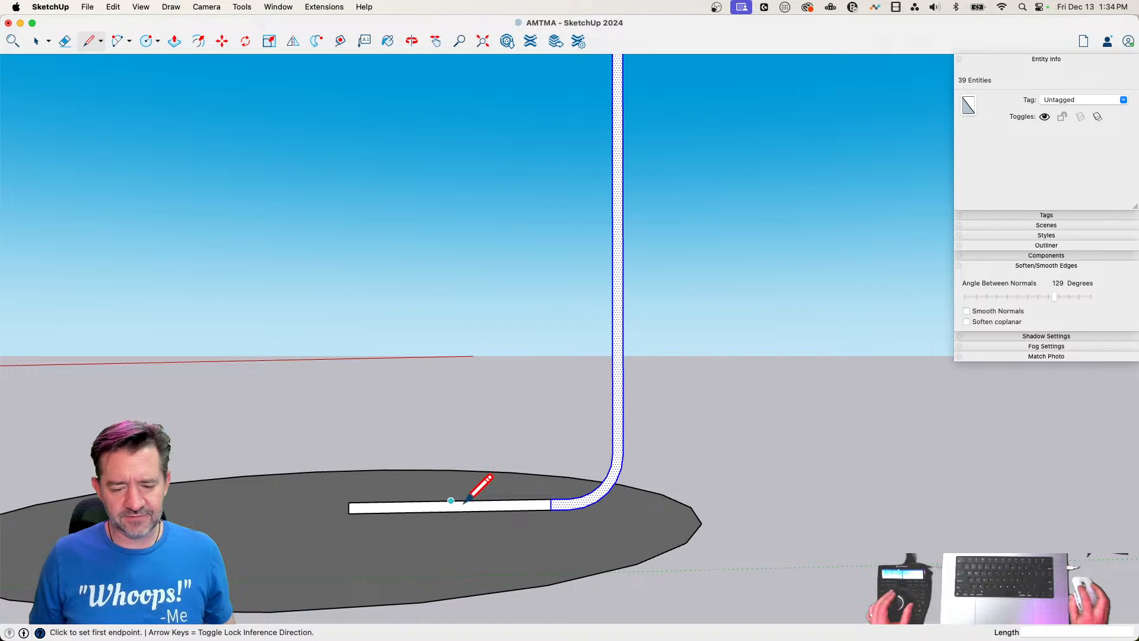
{"action": "left_click", "coordinate": [456, 501]}
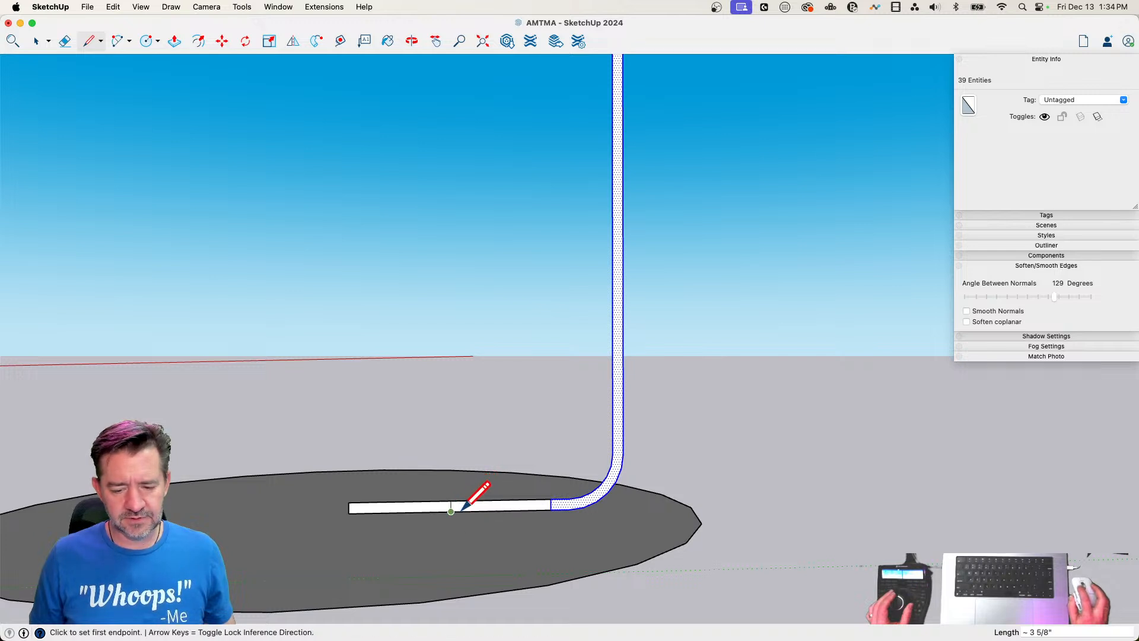
{"action": "key", "text": "space"}
{"action": "left_click", "coordinate": [355, 509]}
{"action": "key", "text": "Delete"}
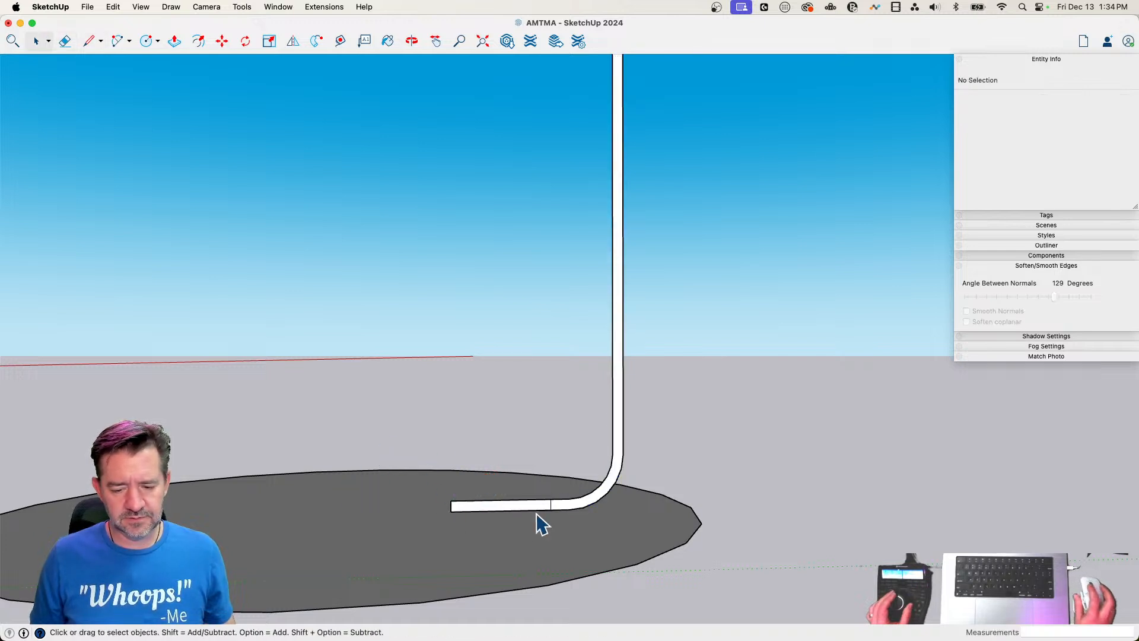
Erase the leftover dividing line and move the whole profile along the green axis until its base end sits at the circle's center
{"action": "key", "text": "e"}
{"action": "key", "text": "space"}
{"action": "triple_click", "coordinate": [579, 510]}
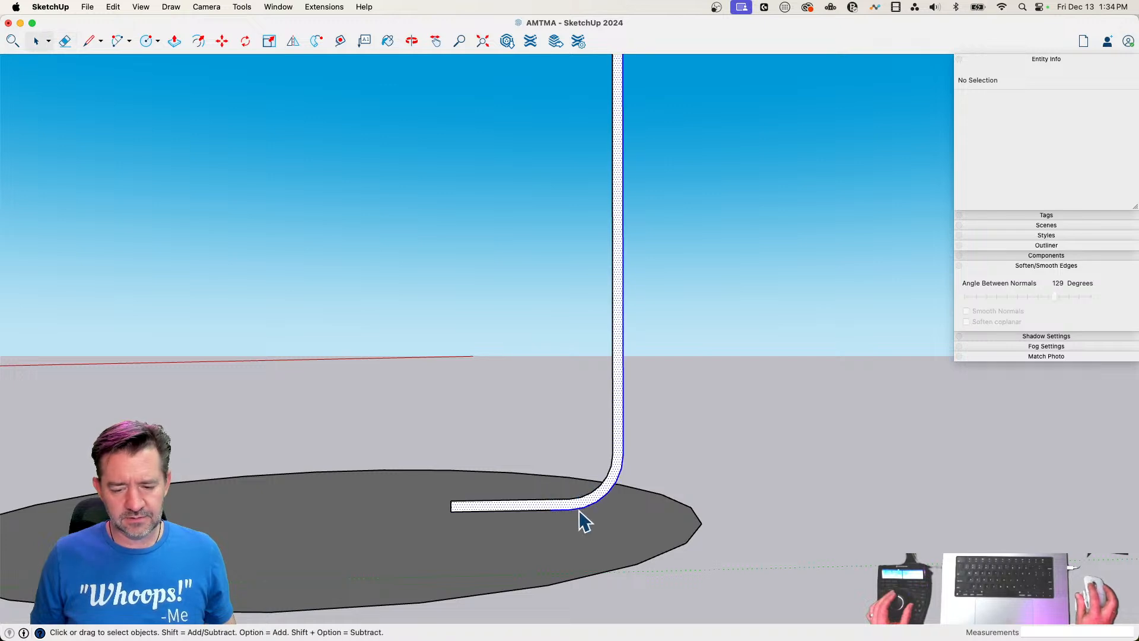
{"action": "key", "text": "m"}
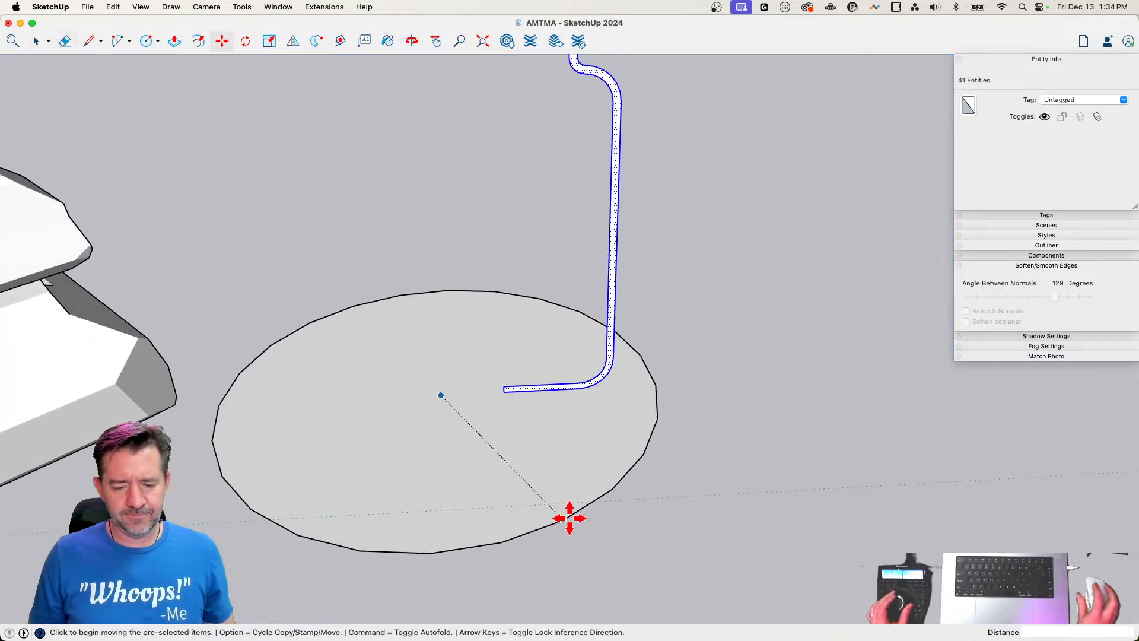
{"action": "left_click", "coordinate": [503, 390]}
{"action": "left_click", "coordinate": [440, 393]}
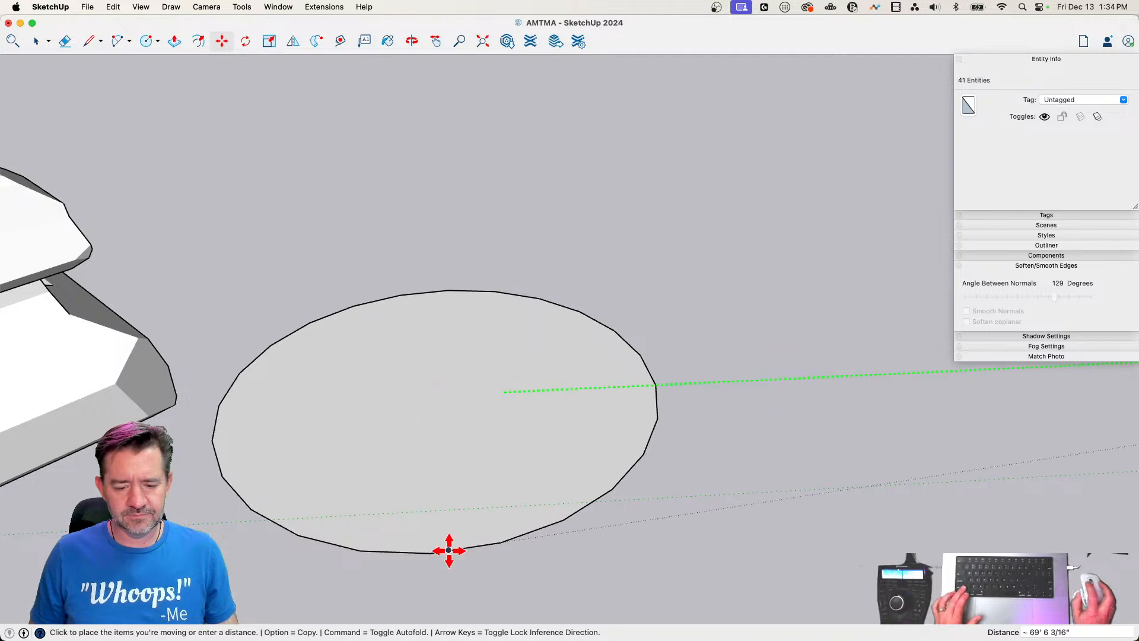
{"action": "key", "text": "space"}
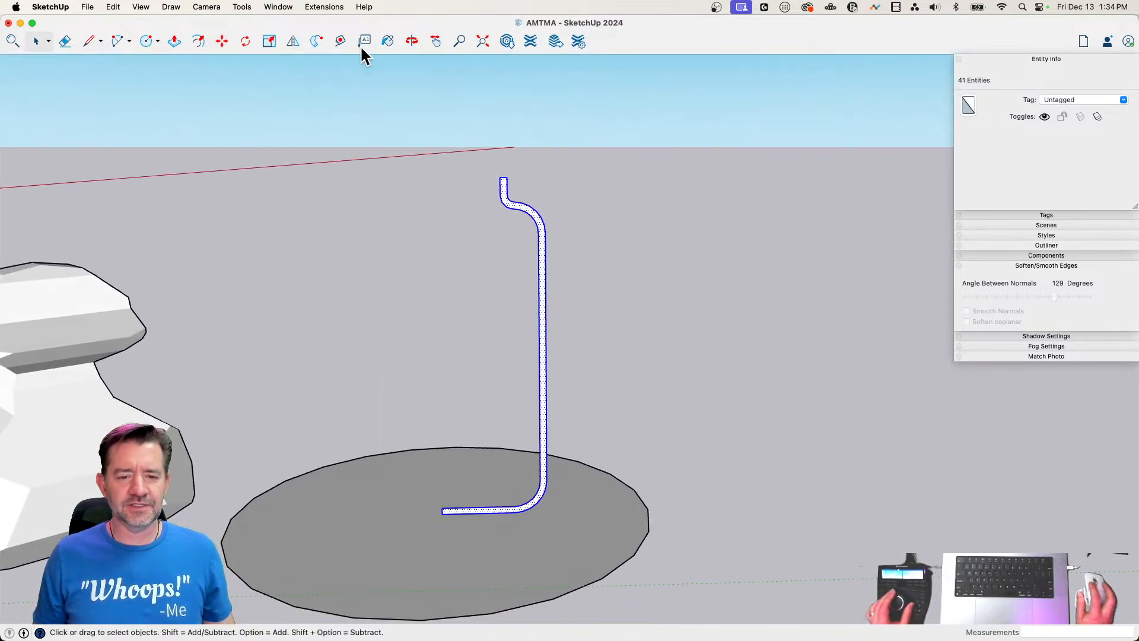
Sweep the shortened wall profile around the circle face with Follow Me to form the jar
{"action": "left_click", "coordinate": [319, 41]}
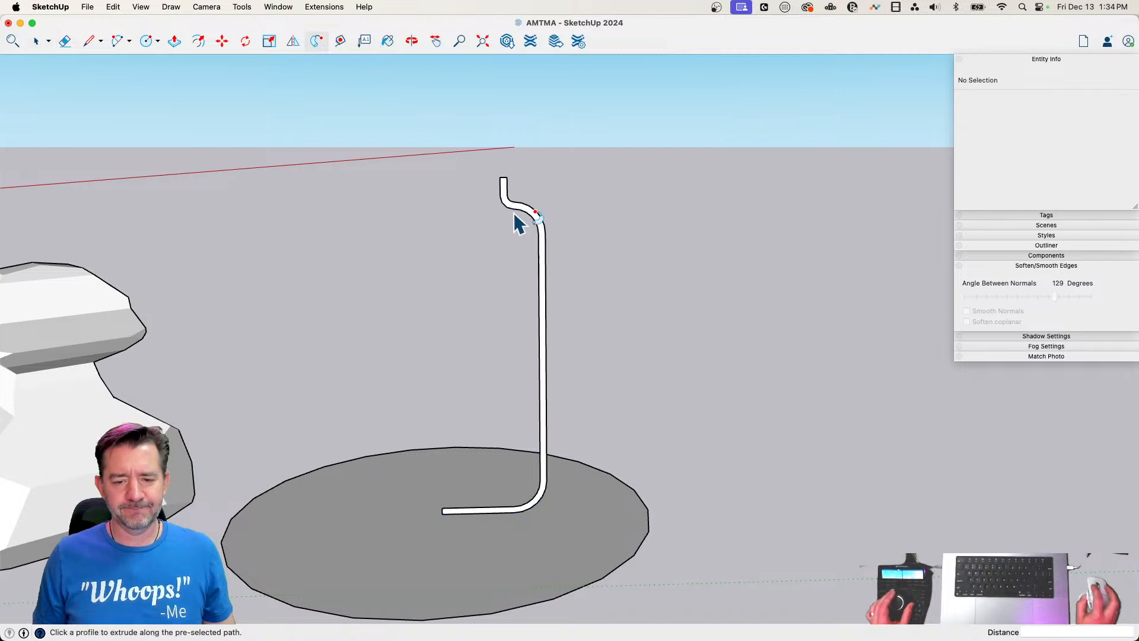
{"action": "key", "text": "space"}
{"action": "left_click", "coordinate": [623, 554]}
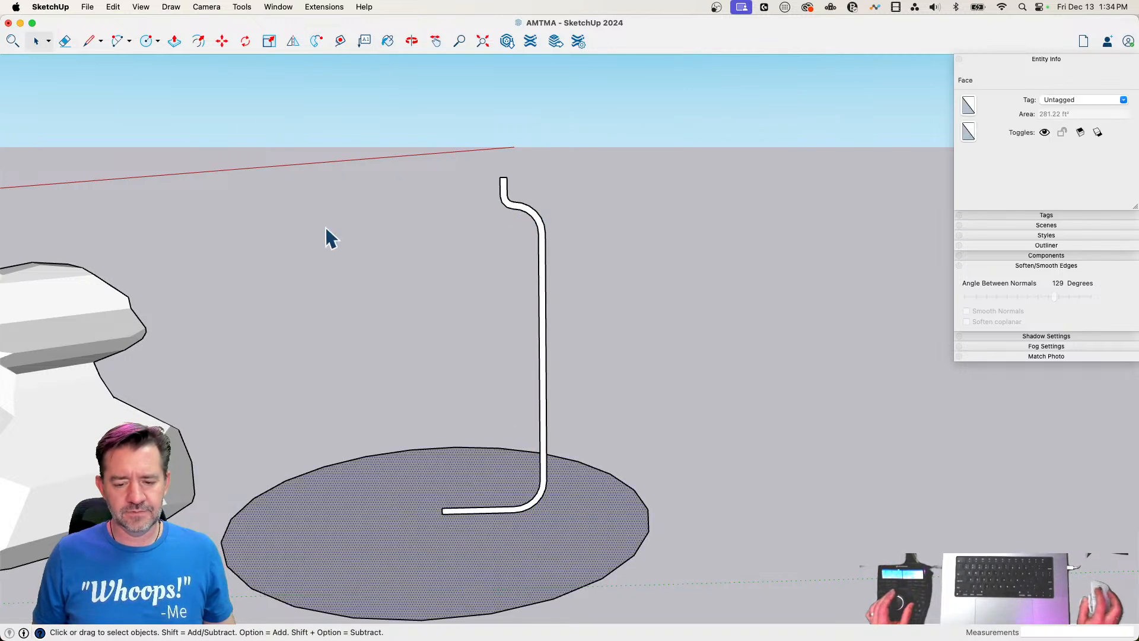
{"action": "left_click", "coordinate": [316, 43]}
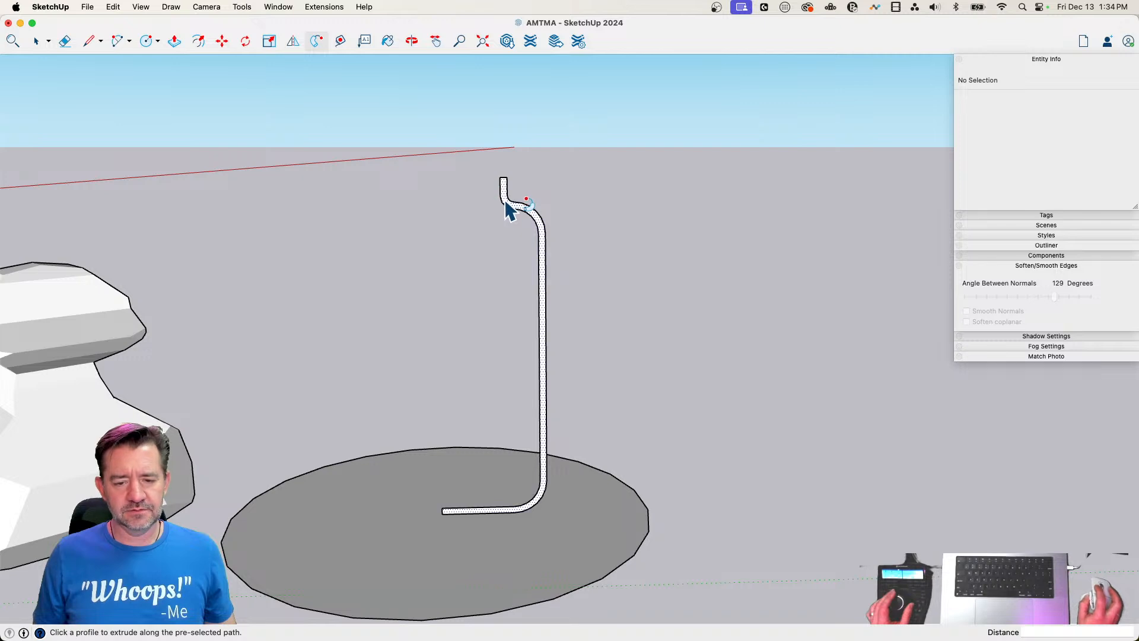
{"action": "left_click", "coordinate": [505, 203]}
{"action": "key", "text": "space"}
Erase the outer edge of the guide circle under the jar to remove the surrounding disc
{"action": "middle_click_drag", "start_coordinate": [632, 233], "coordinate": [606, 357]}
{"action": "key", "text": "e"}
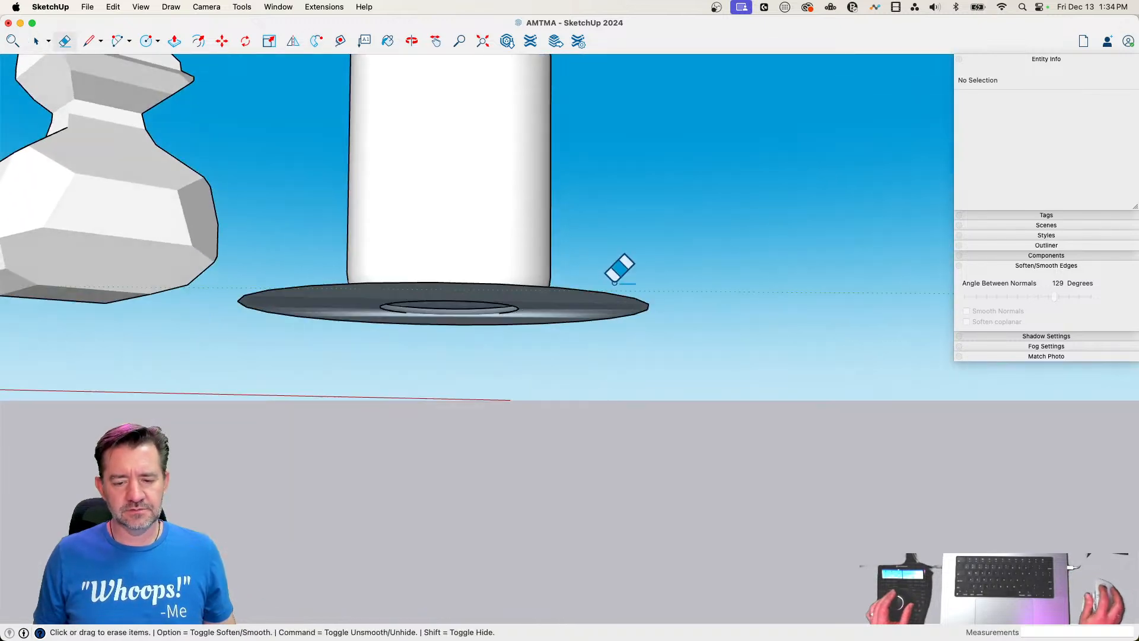
{"action": "left_click", "coordinate": [593, 308]}
{"action": "mouse_move", "coordinate": [593, 309]}
{"action": "middle_mouse_down"}
{"action": "mouse_move", "coordinate": [500, 262]}
{"action": "mouse_move", "coordinate": [454, 425]}
{"action": "middle_mouse_up"}
Close the round recess in the jar's underside by tracing one of its edge segments, and soften the traced edge
{"action": "key", "text": "l"}
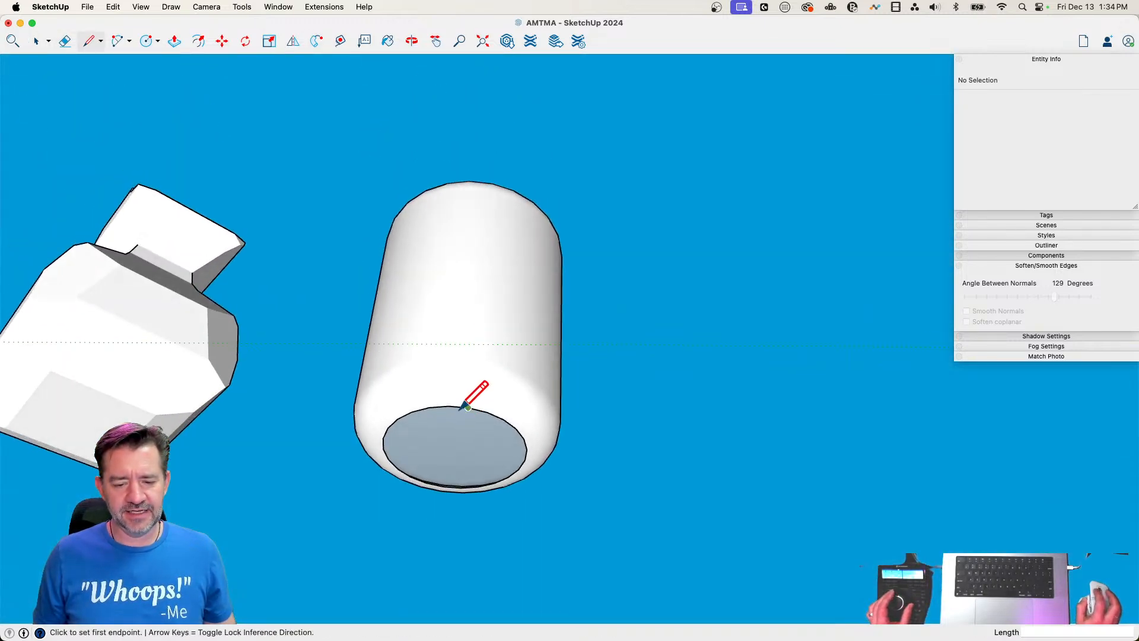
{"action": "key", "text": "Escape"}
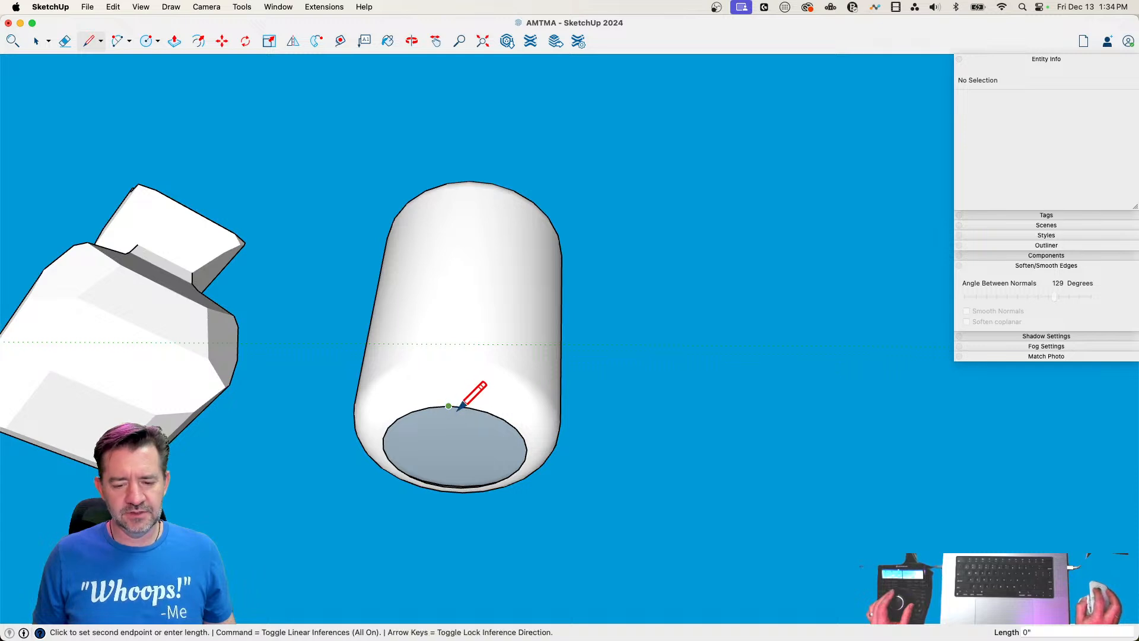
{"action": "left_click", "coordinate": [464, 409]}
{"action": "key", "text": "space"}
{"action": "key", "text": "e"}
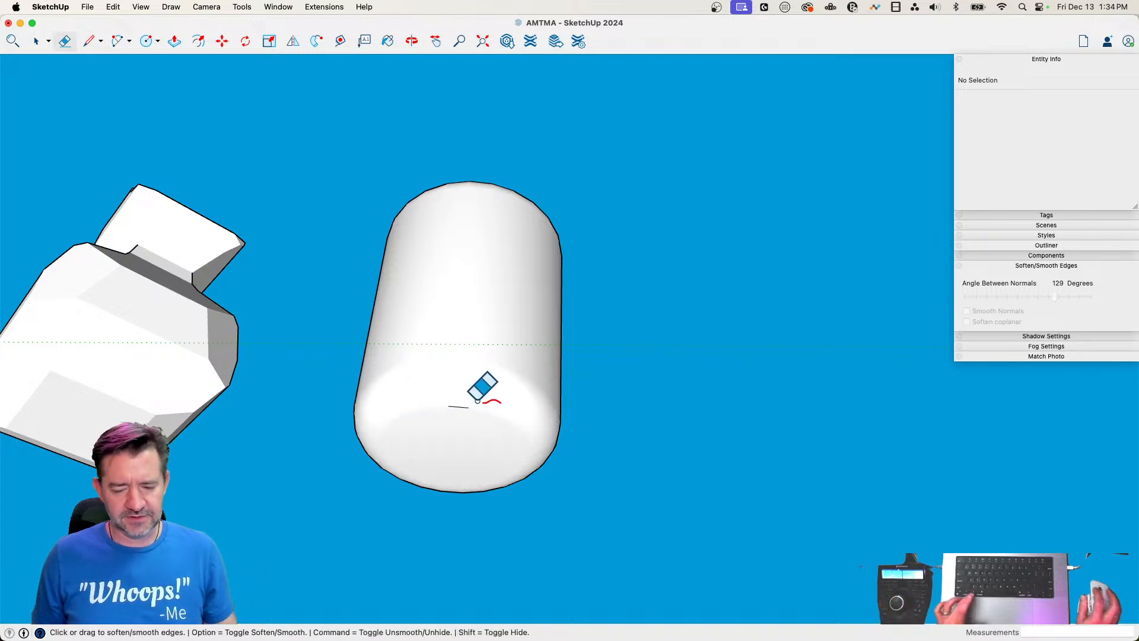
Soften the entire jar with Smooth Normals and Soften coplanar enabled
{"action": "key", "text": "space"}
{"action": "mouse_move", "coordinate": [516, 369]}
{"action": "middle_mouse_down"}
{"action": "mouse_move", "coordinate": [564, 411]}
{"action": "mouse_move", "coordinate": [422, 483]}
{"action": "mouse_move", "coordinate": [455, 481]}
{"action": "middle_mouse_up"}
{"action": "triple_click", "coordinate": [463, 477]}
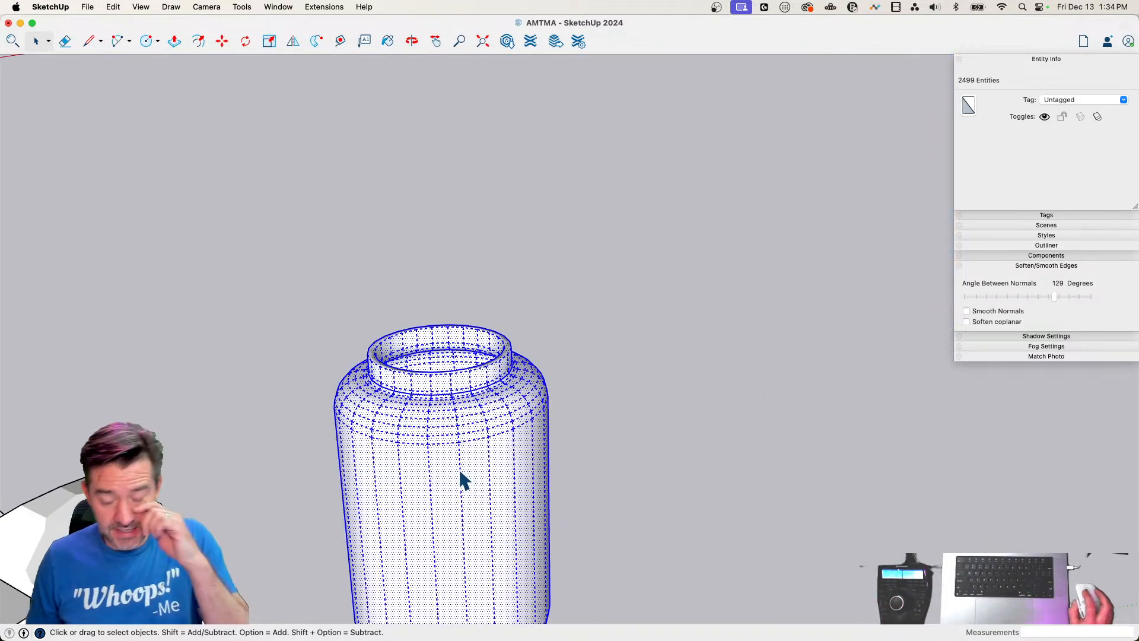
{"action": "left_click", "coordinate": [966, 311]}
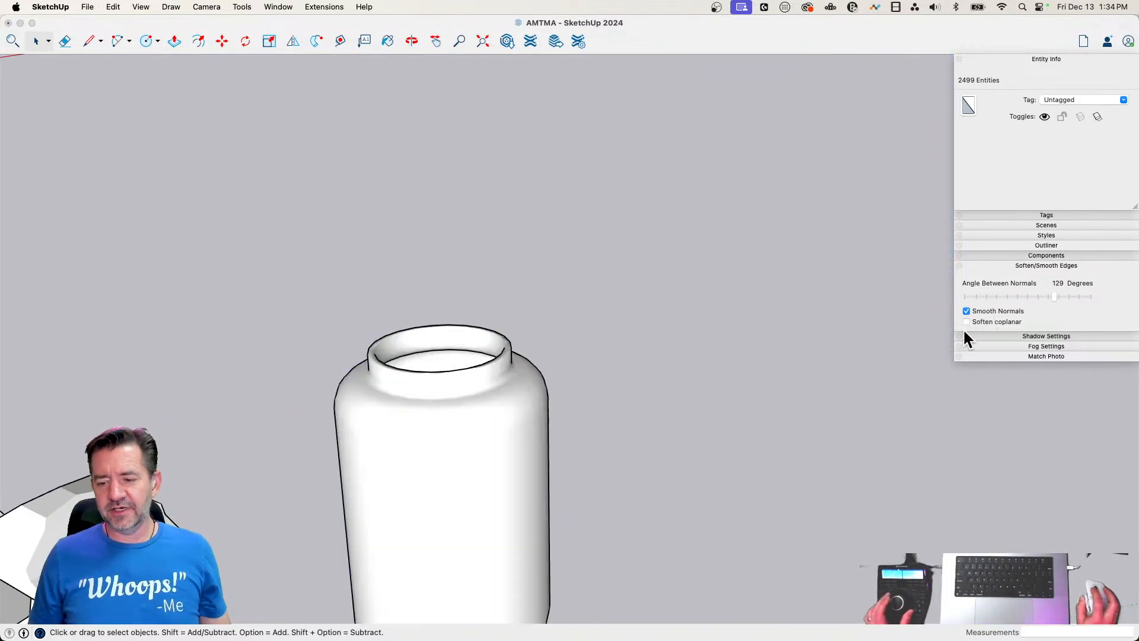
{"action": "left_click", "coordinate": [750, 326]}
{"action": "left_click", "coordinate": [747, 326]}
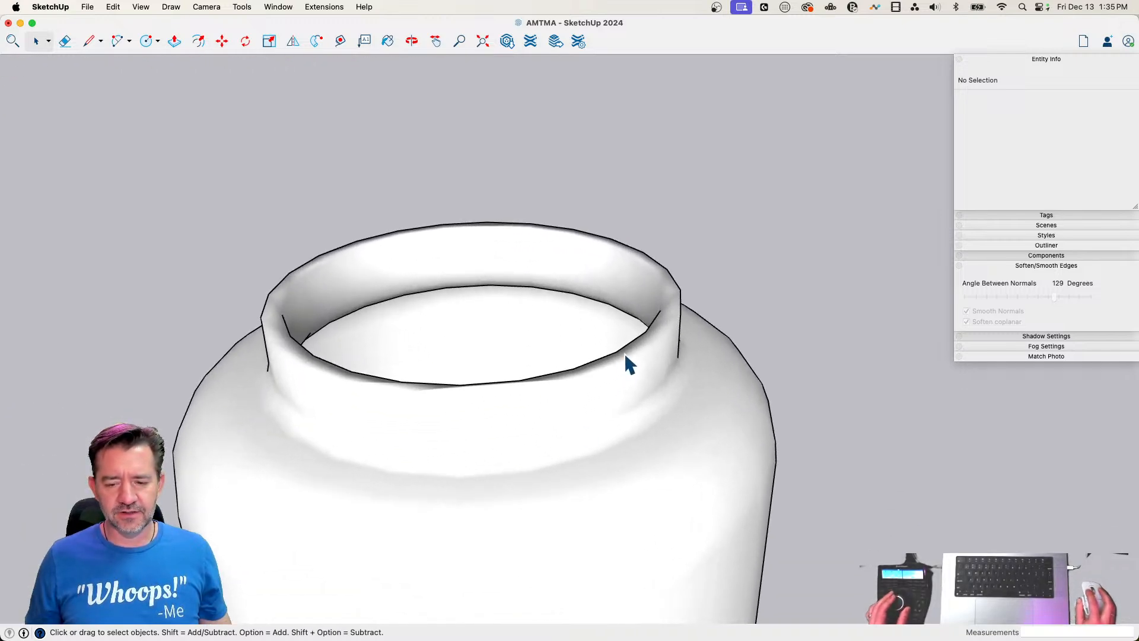
Show the jar's hidden geometry and try tracing a short edge of about 10" on the neck's rim
{"action": "left_click", "coordinate": [624, 355]}
{"action": "key", "text": "alt+h"}
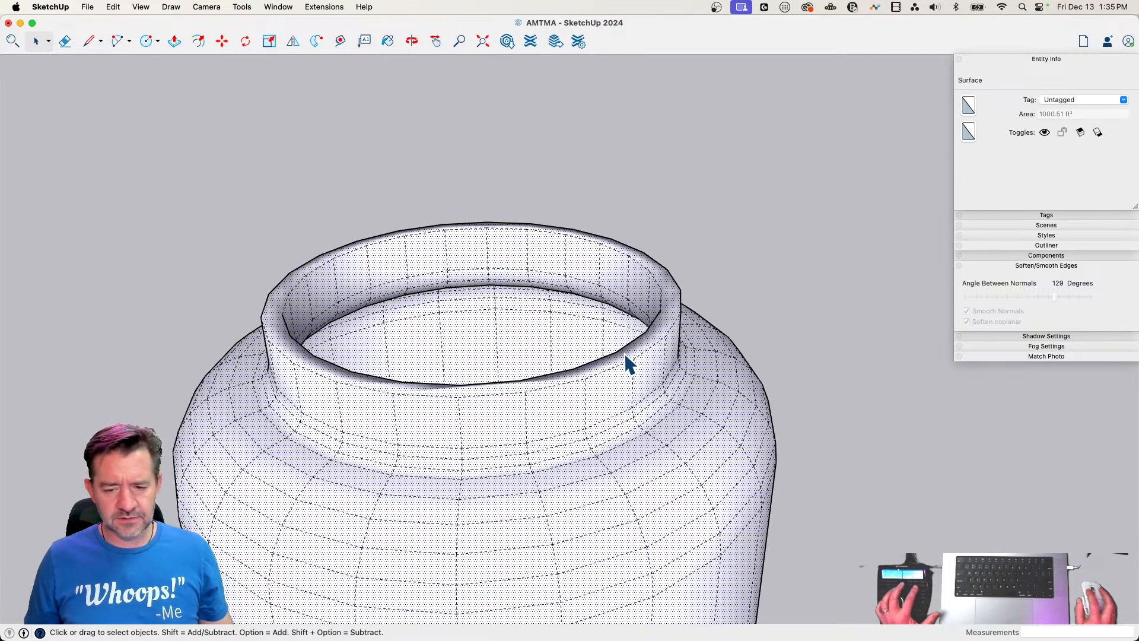
{"action": "key", "text": "l"}
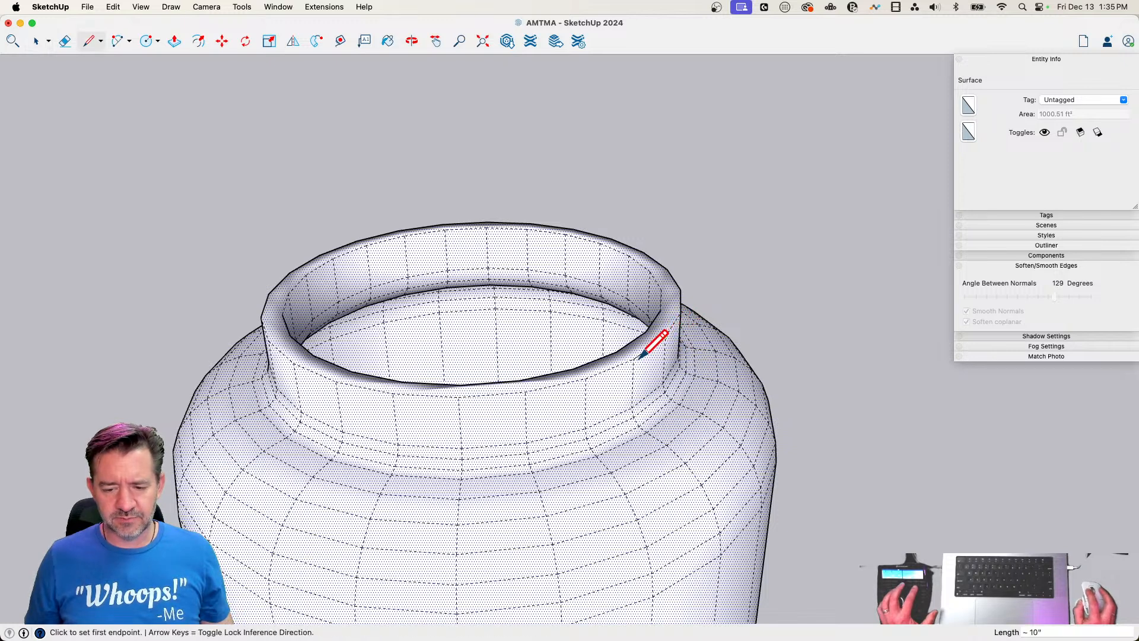
{"action": "key", "text": "space"}
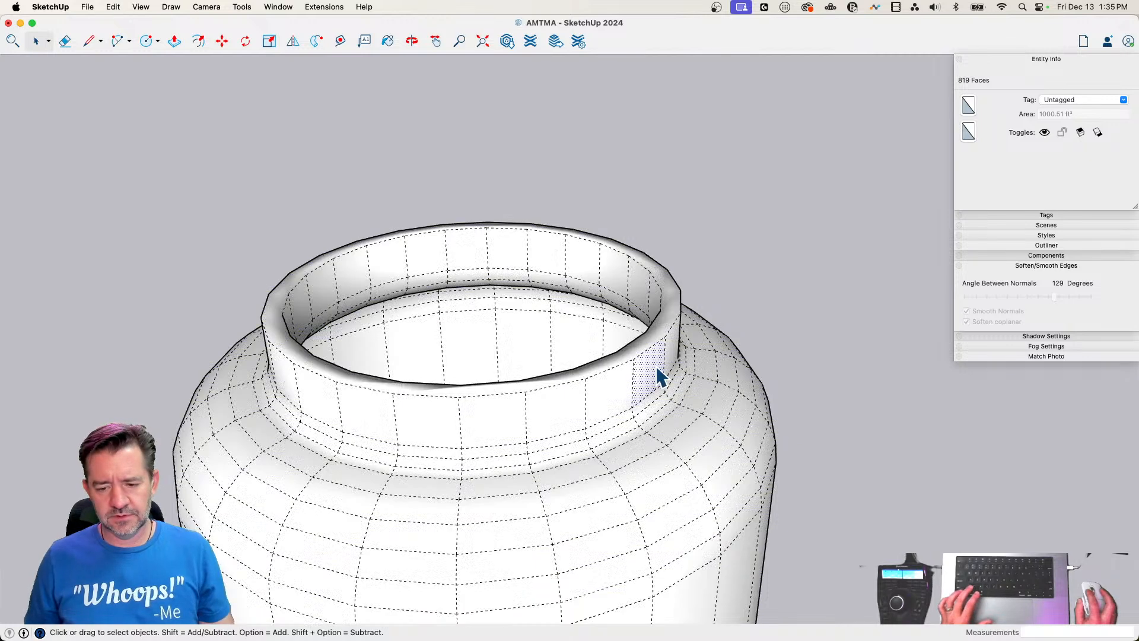
Set the entire jar's softening angle between normals to 66 degrees and hide the hidden geometry again
{"action": "triple_click", "coordinate": [656, 365]}
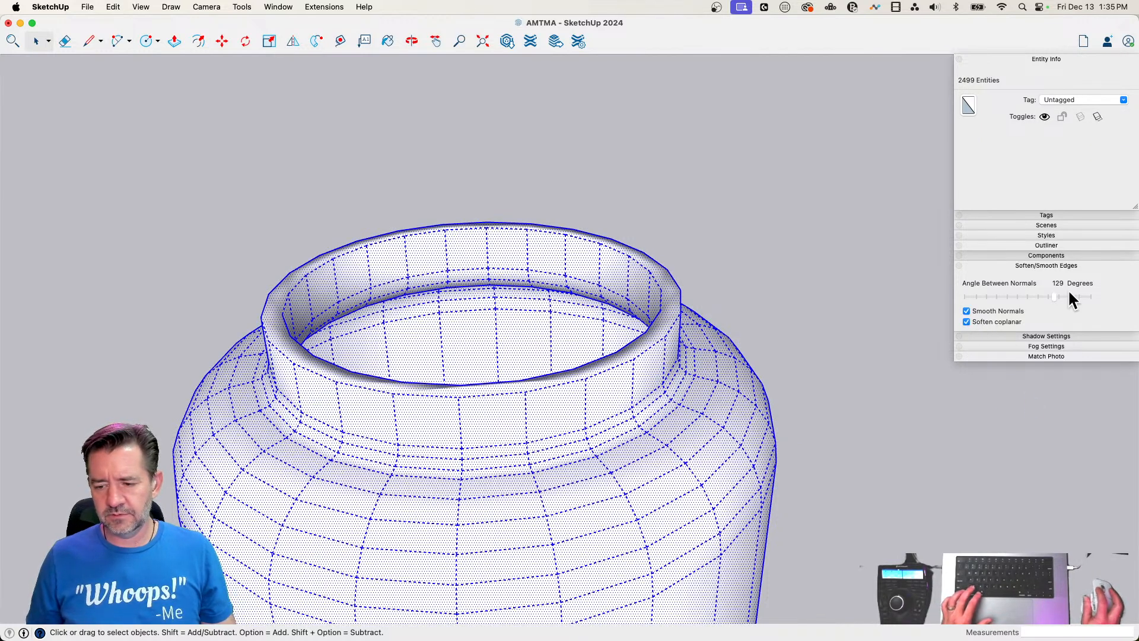
{"action": "left_click_drag", "start_coordinate": [1054, 295], "coordinate": [1010, 294]}
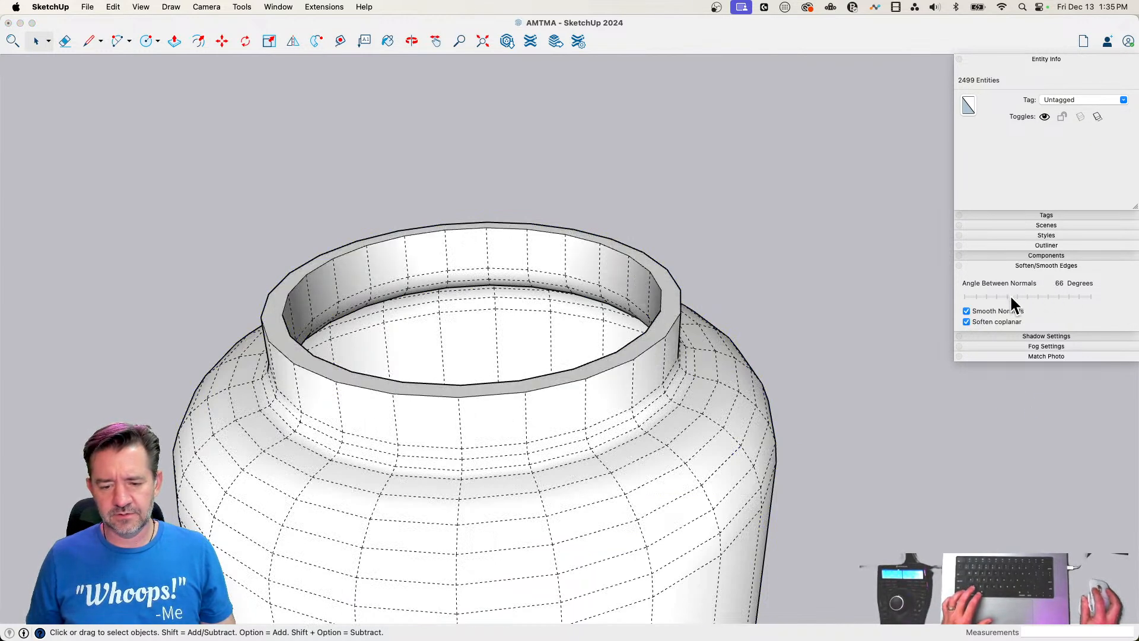
{"action": "left_click", "coordinate": [791, 285]}
{"action": "left_click", "coordinate": [790, 286]}
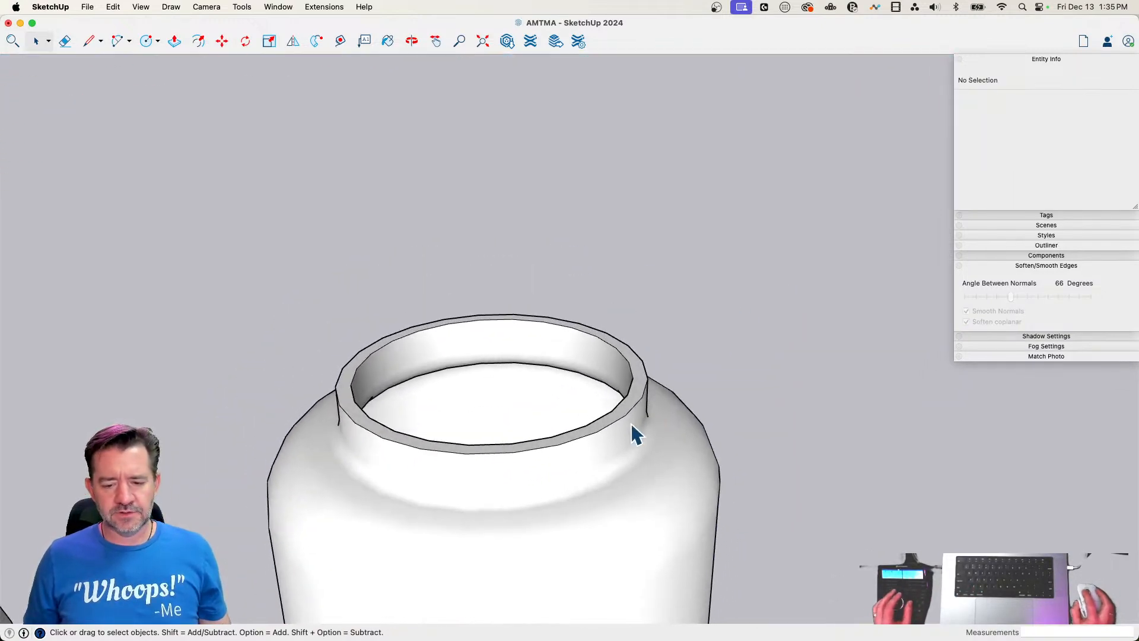
Make the entire jar geometry a group
{"action": "triple_click", "coordinate": [635, 433]}
{"action": "right_click", "coordinate": [652, 441]}
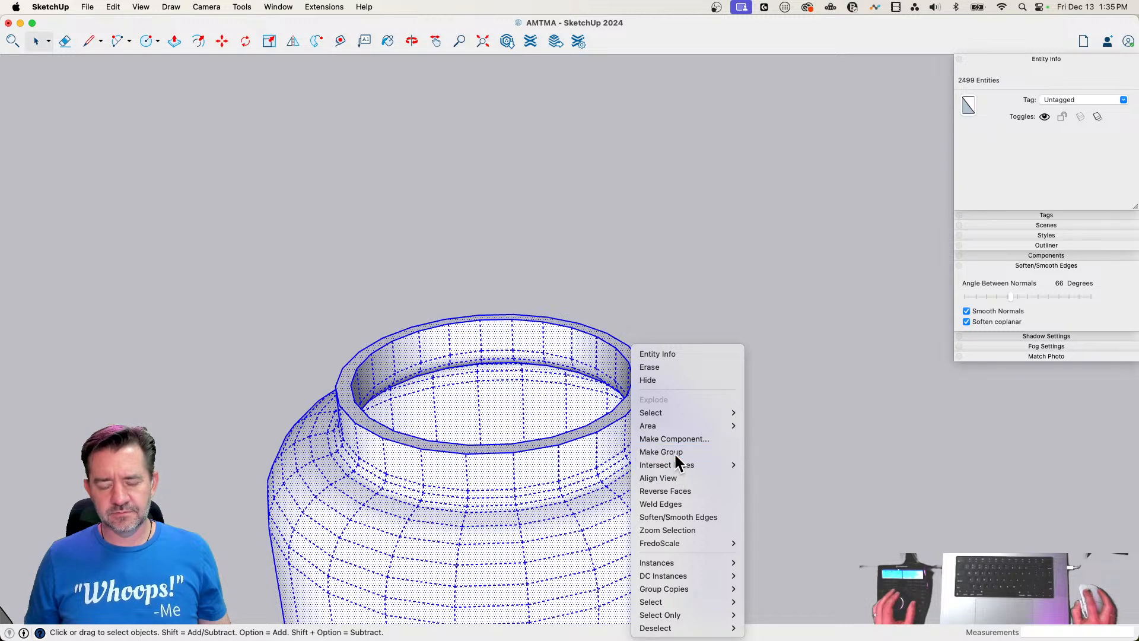
{"action": "left_click", "coordinate": [674, 452]}
Draw a construction line straight across the jar's neck between opposite endpoints of the outer rim
{"action": "key", "text": "c"}
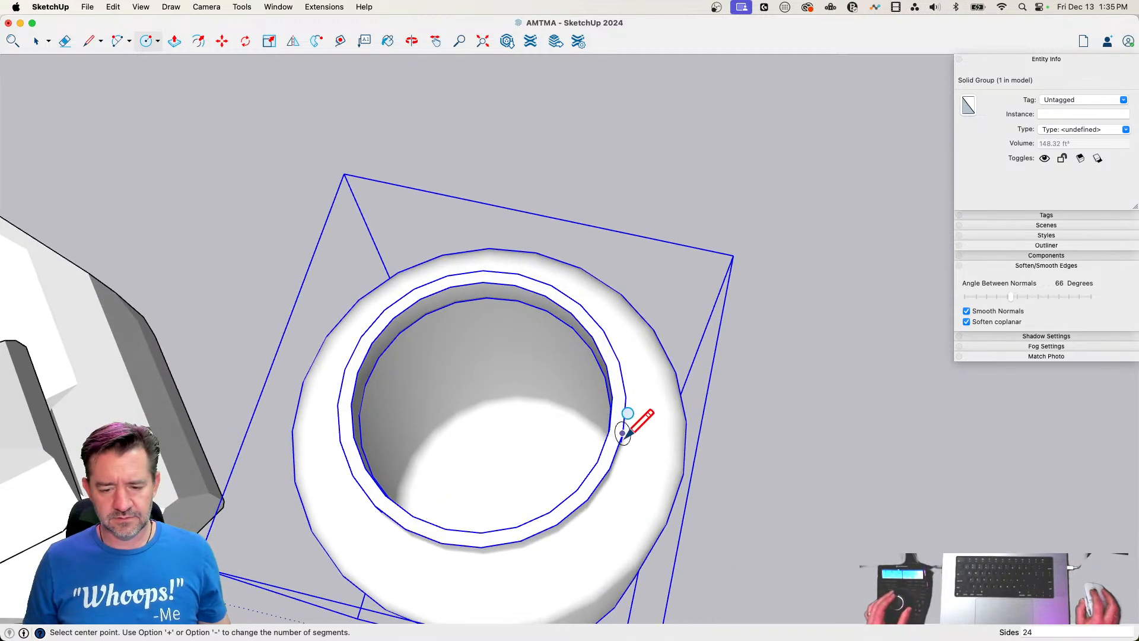
{"action": "left_click", "coordinate": [517, 273]}
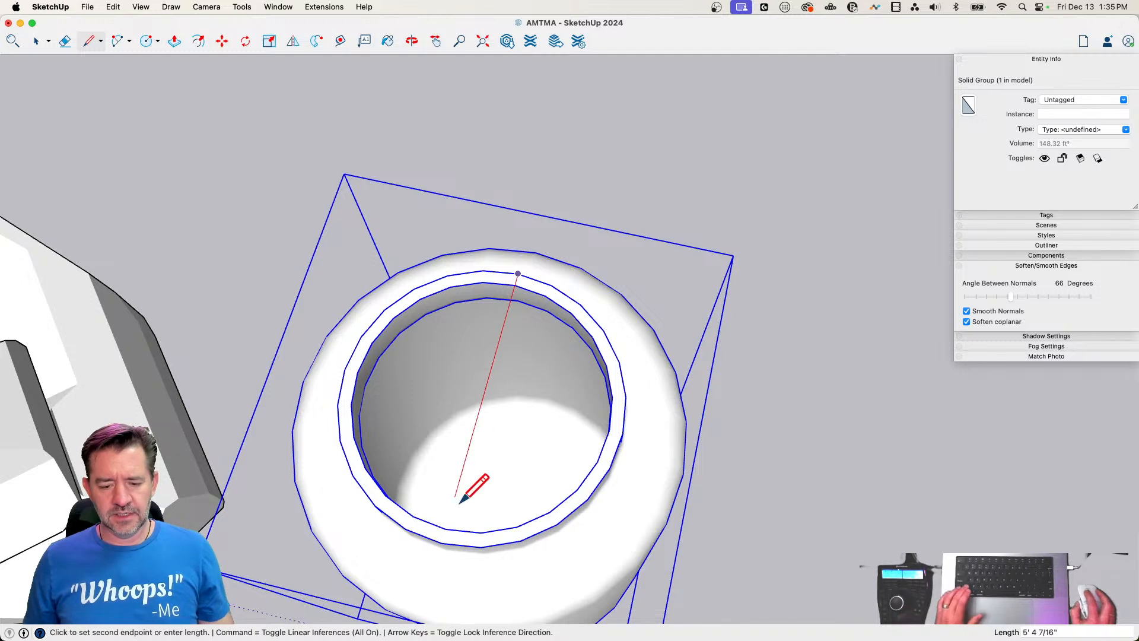
{"action": "key", "text": "c"}
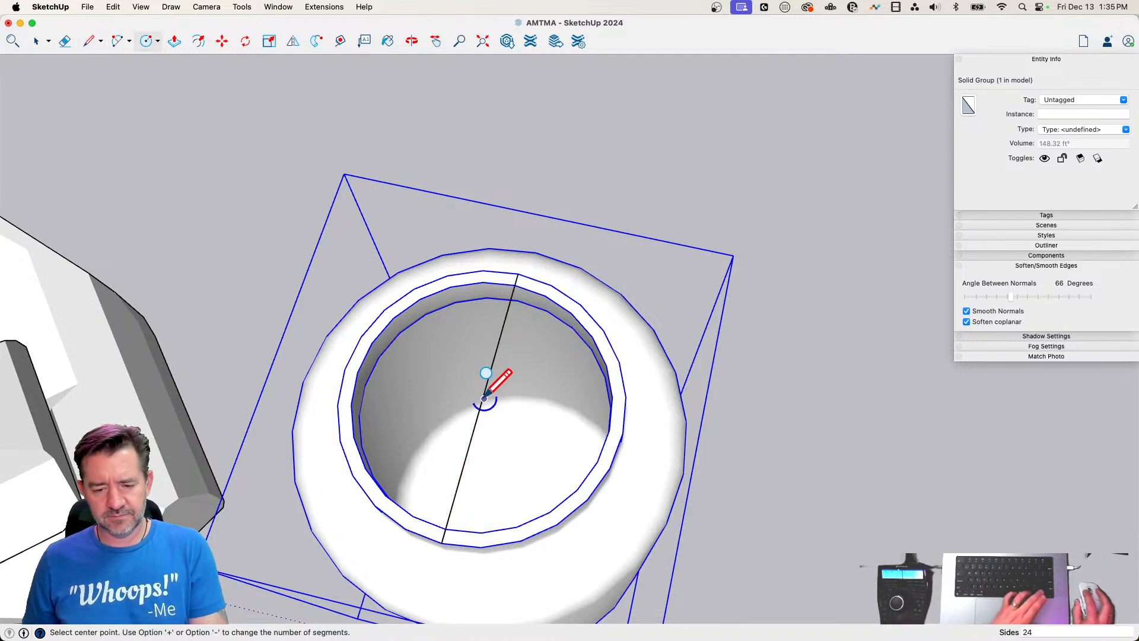
{"action": "left_click", "coordinate": [484, 397]}
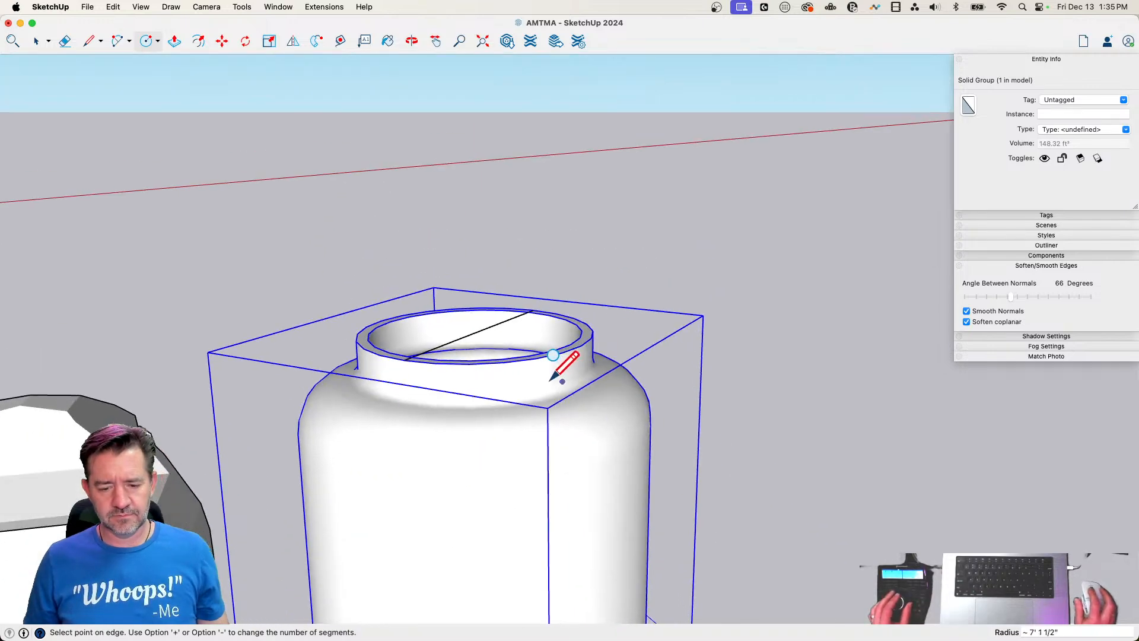
{"action": "key", "text": "e"}
Draw a 24-sided circle of about 3' 2 1/4" radius from the construction line's midpoint to the outer rim, and erase the line
{"action": "key", "text": "c"}
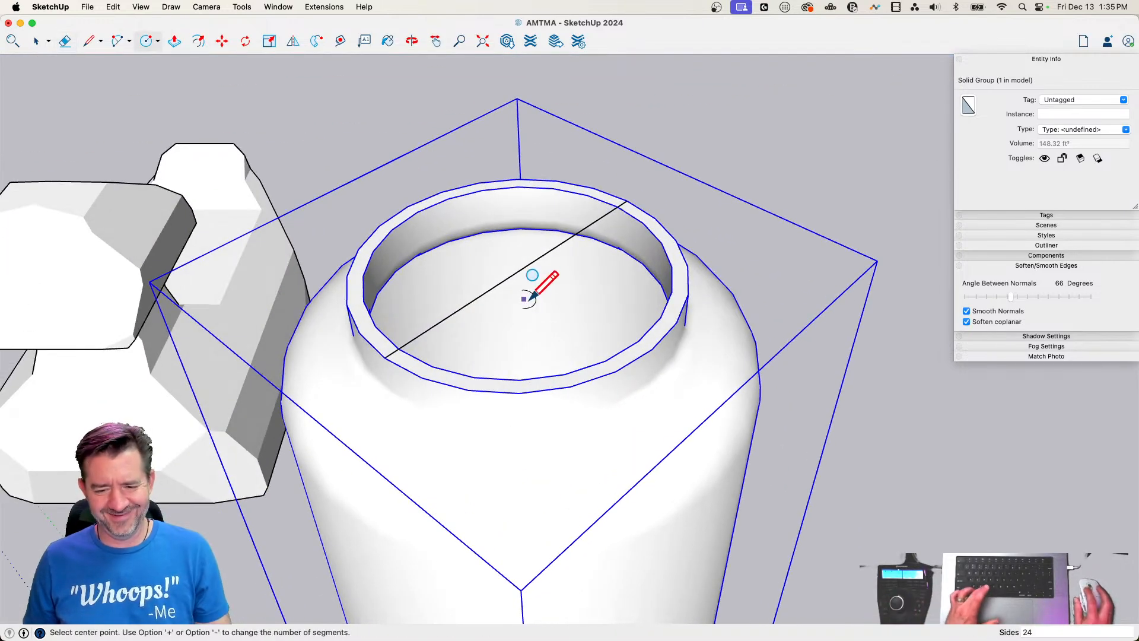
{"action": "left_click", "coordinate": [517, 271]}
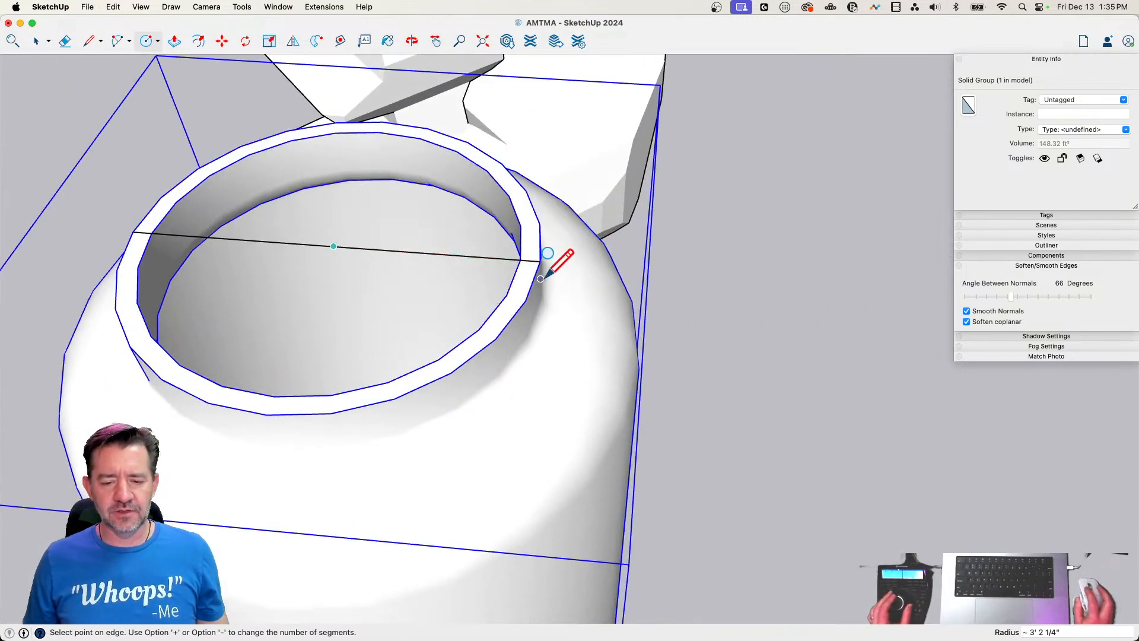
{"action": "left_click", "coordinate": [539, 261]}
{"action": "key", "text": "e"}
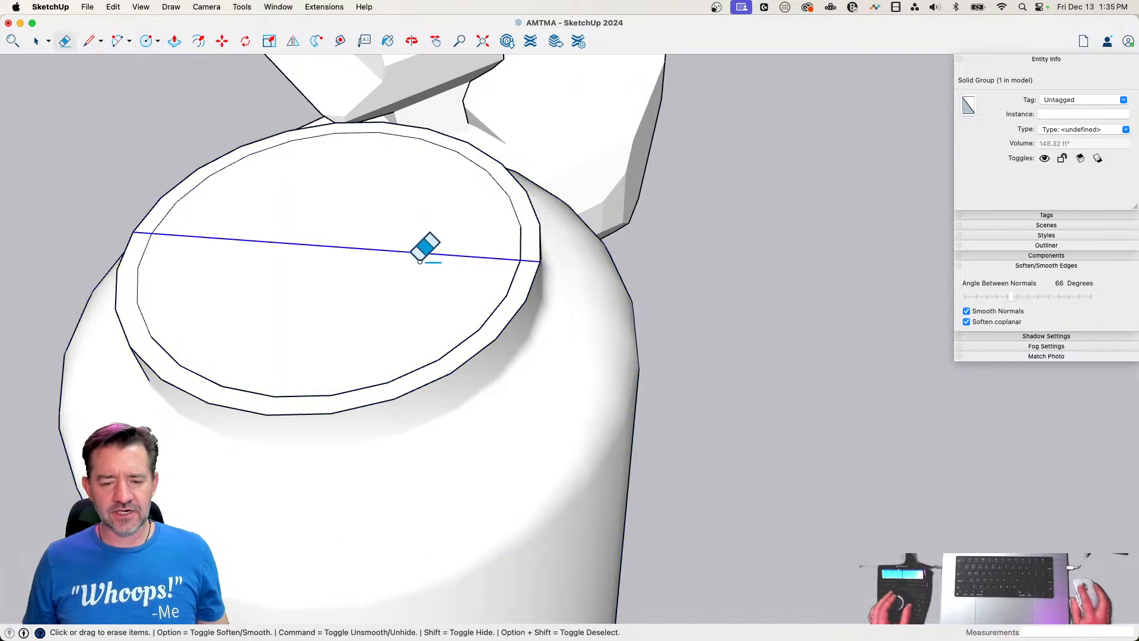
{"action": "left_click", "coordinate": [415, 252]}
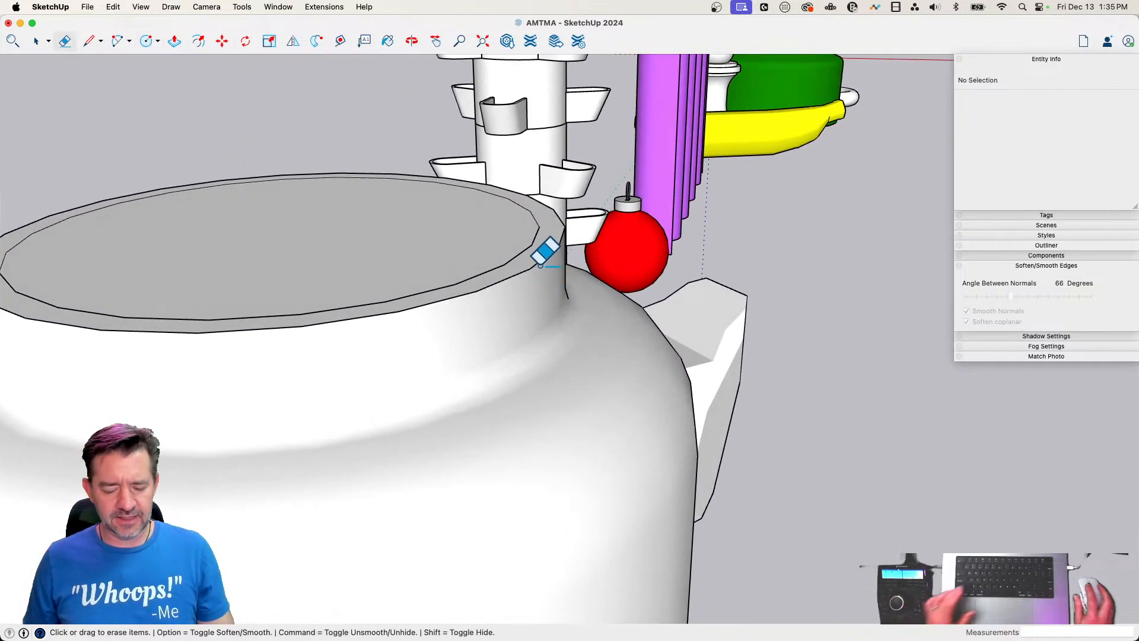
Offset the circle slightly outward and extrude the resulting ring about 9 15/16" down over the neck and about 3 1/8" up
{"action": "key", "text": "f"}
{"action": "left_click", "coordinate": [553, 252]}
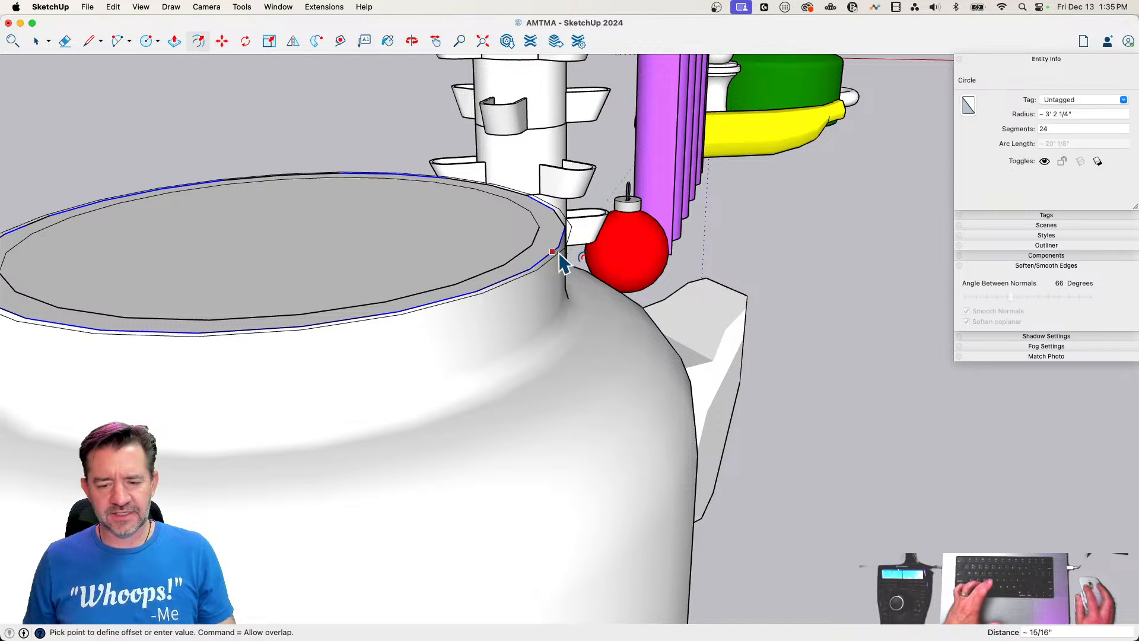
{"action": "left_click", "coordinate": [566, 264]}
{"action": "key", "text": "p"}
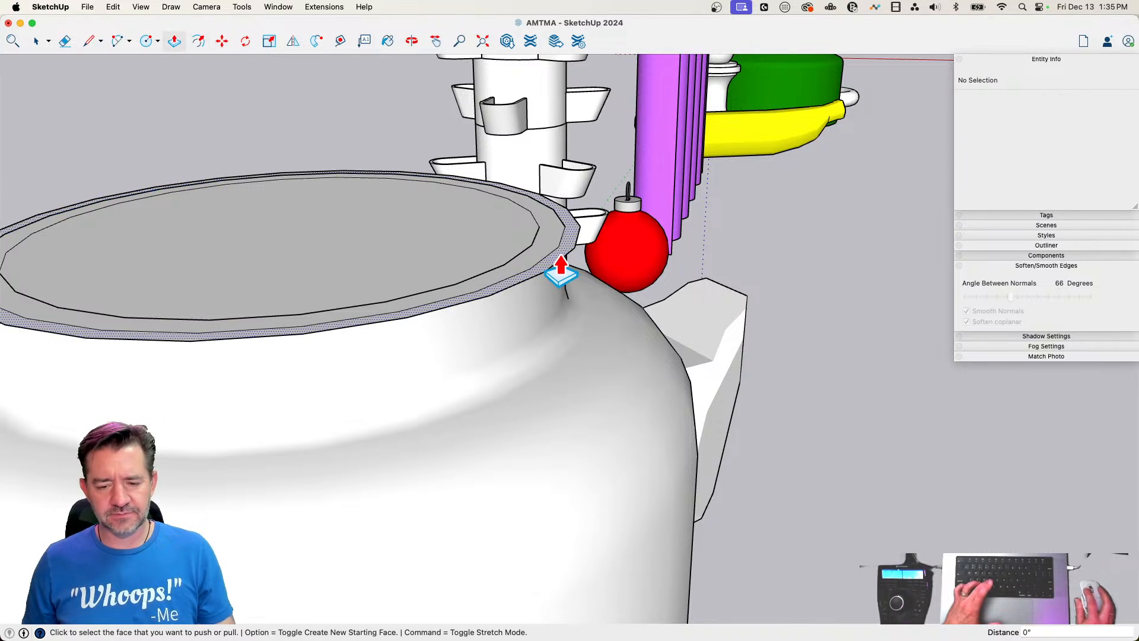
{"action": "left_click", "coordinate": [562, 266]}
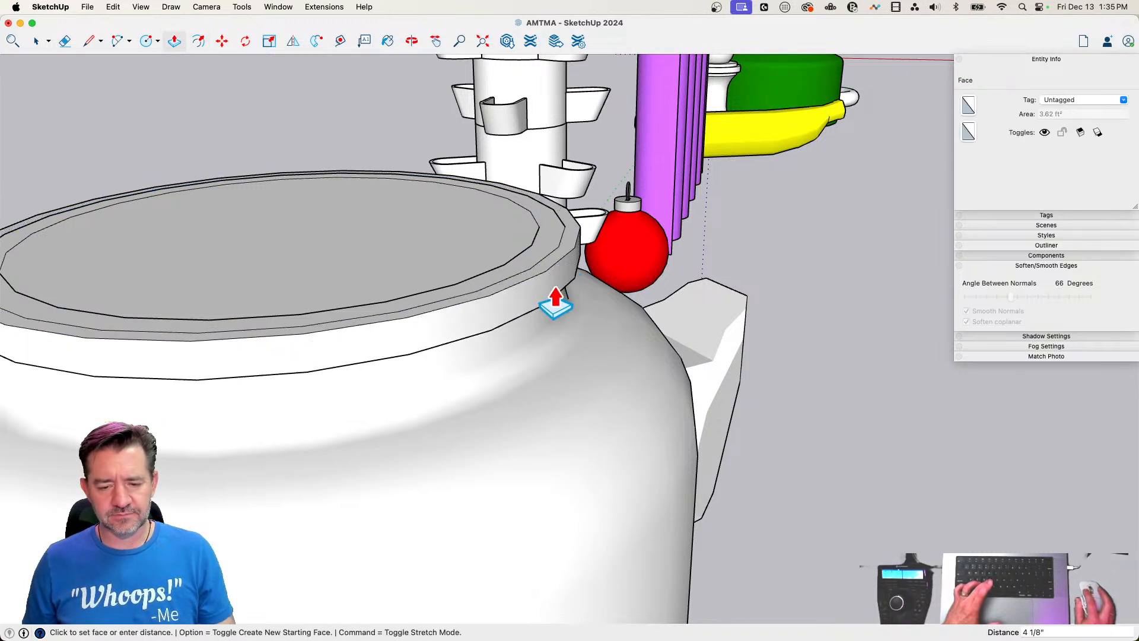
{"action": "left_click", "coordinate": [549, 344]}
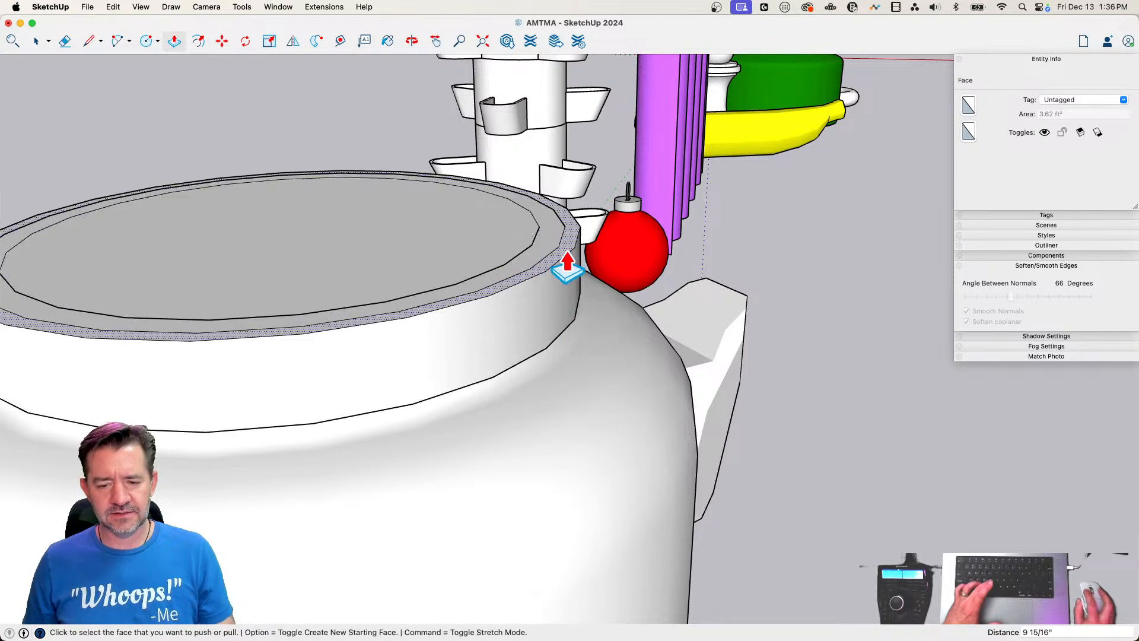
{"action": "left_click", "coordinate": [567, 264]}
{"action": "left_click", "coordinate": [564, 235]}
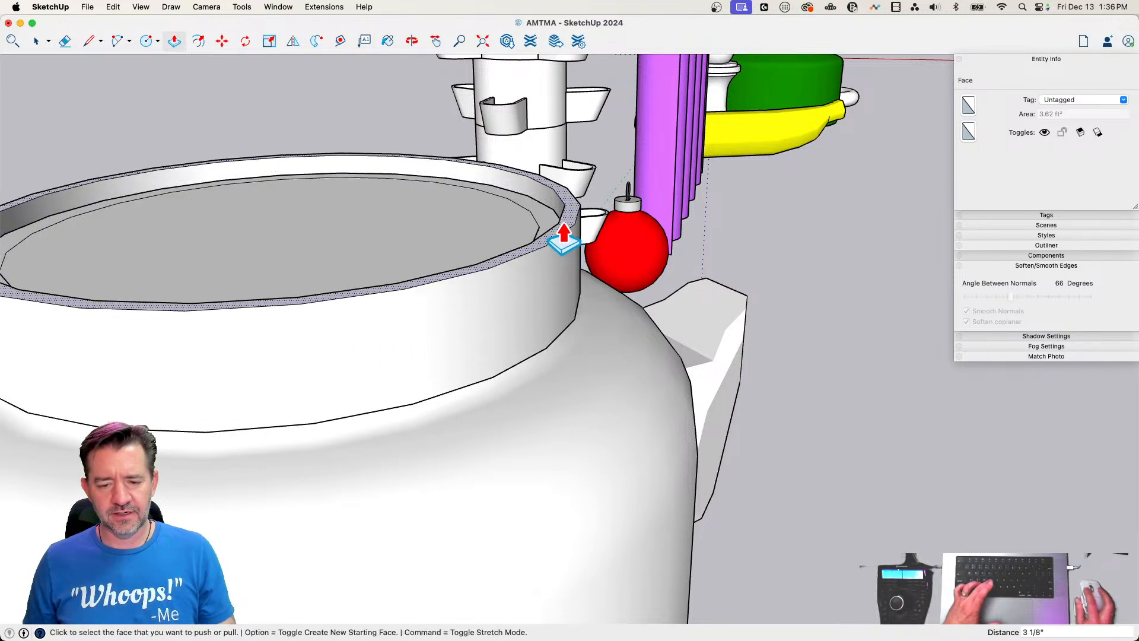
Pull the face inside the ring up 3 1/8" flush with the ring's top and erase the seam between them
{"action": "left_click", "coordinate": [544, 226]}
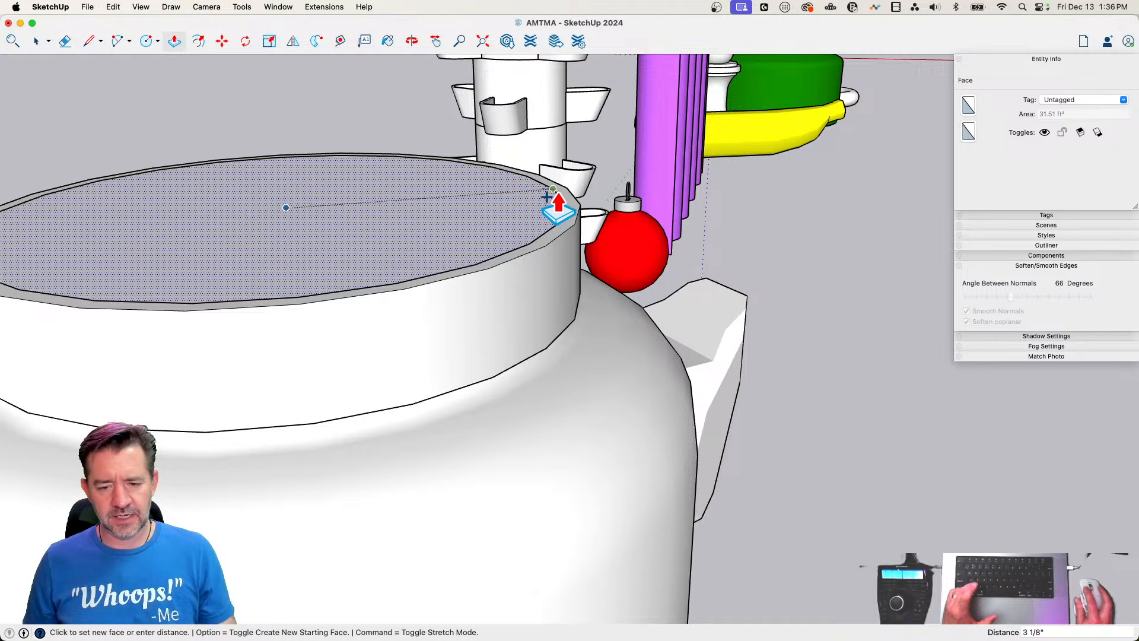
{"action": "left_click", "coordinate": [556, 190]}
{"action": "key", "text": "e"}
{"action": "left_click", "coordinate": [558, 196]}
Select all connected geometry of the lid and make it a group
{"action": "key", "text": "space"}
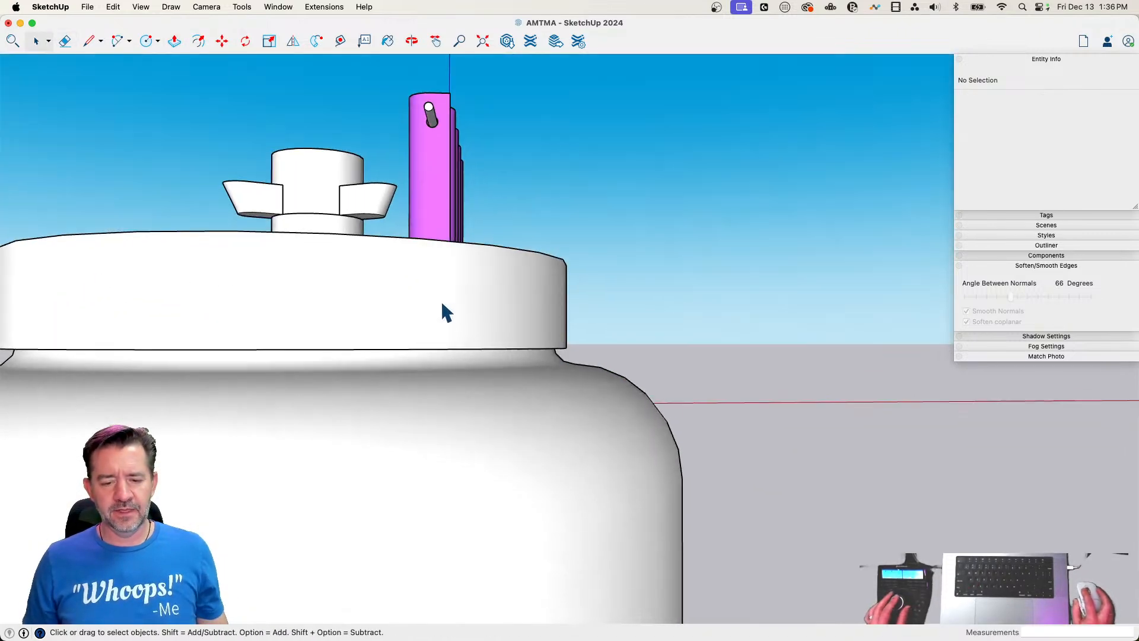
{"action": "double_click", "coordinate": [438, 301]}
{"action": "triple_click", "coordinate": [442, 309]}
{"action": "right_click", "coordinate": [437, 297]}
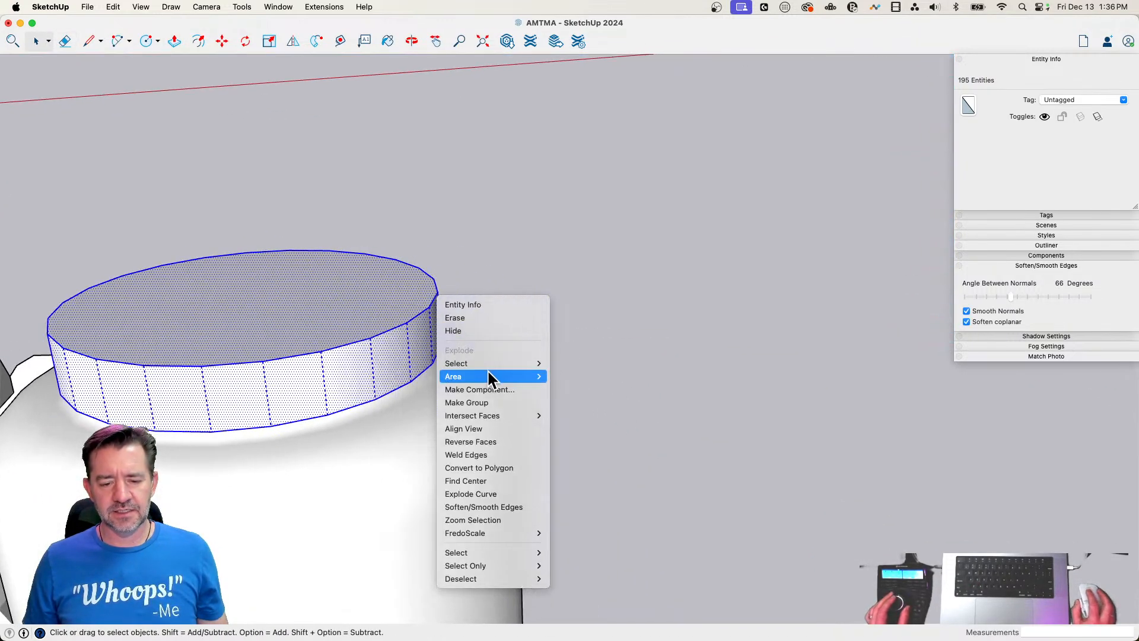
{"action": "mouse_move", "coordinate": [488, 376]}
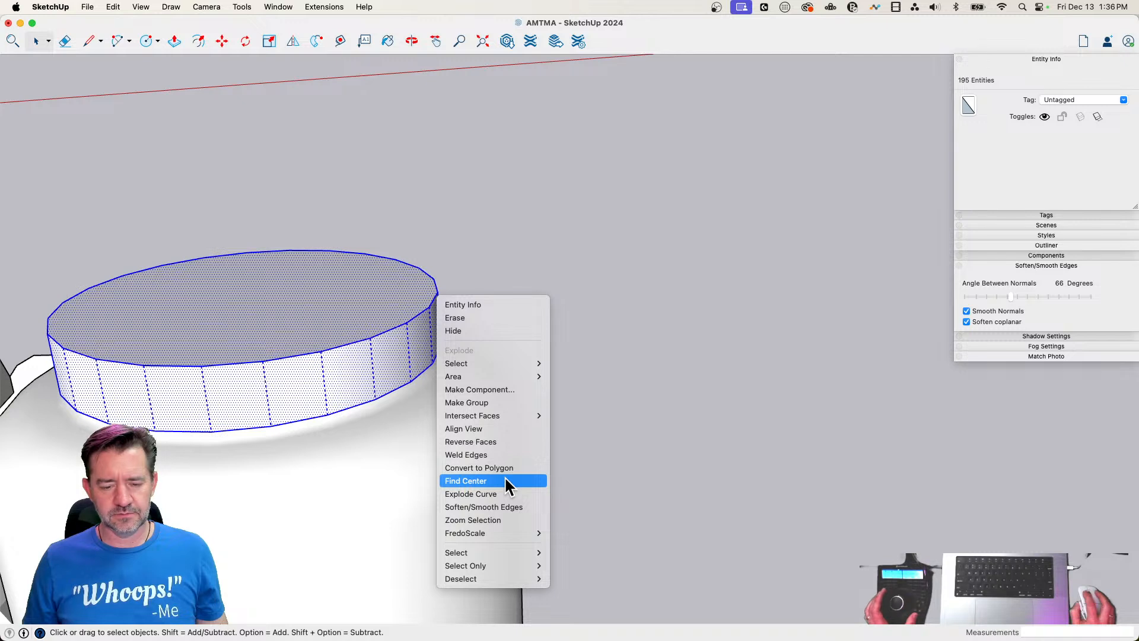
{"action": "left_click", "coordinate": [471, 400]}
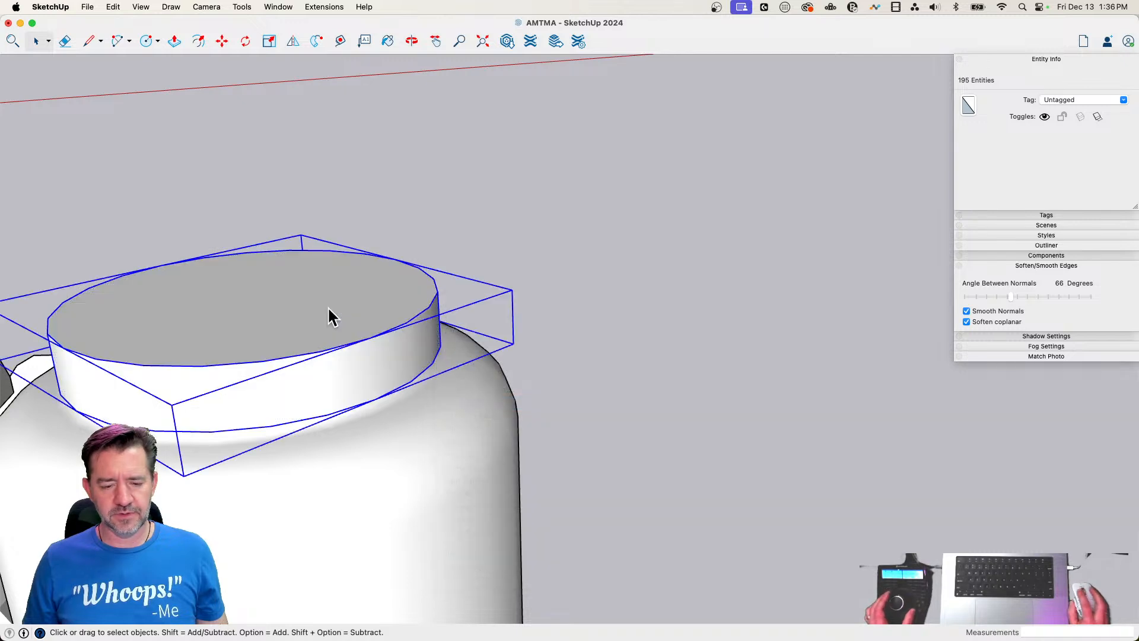
Inside the lid group, outline a one-segment wedge with two lines from adjacent rim endpoints to the centre and vertical lines down the side
{"action": "double_click", "coordinate": [356, 351]}
{"action": "scroll", "coordinate": [386, 359], "scroll_direction": "up", "scroll_amount": 5}
{"action": "key", "text": "l"}
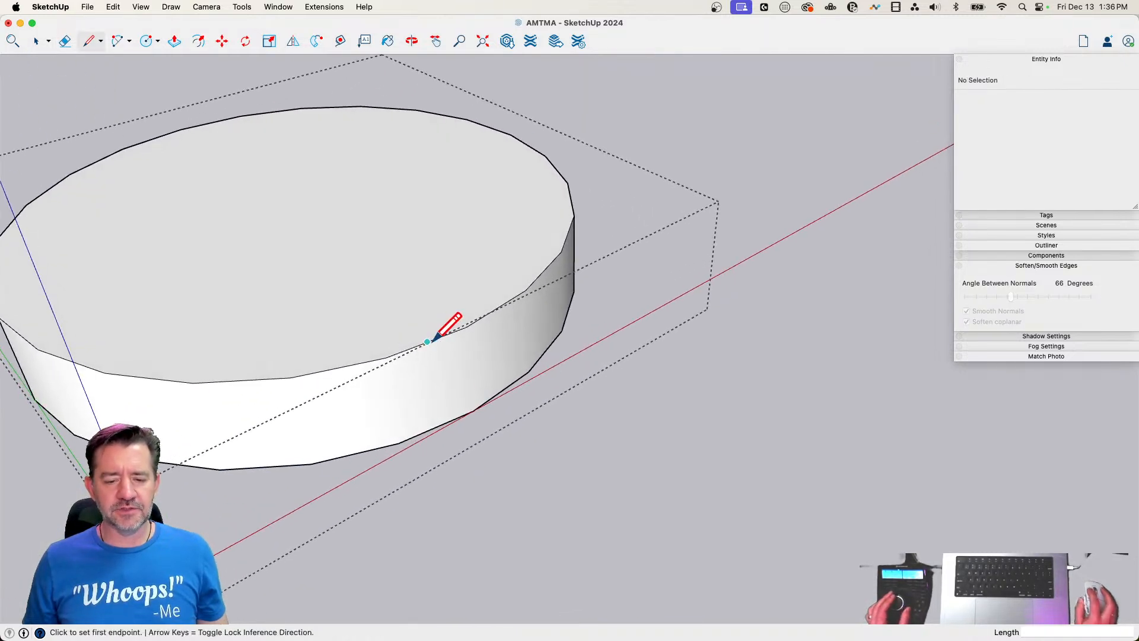
{"action": "left_click", "coordinate": [386, 357]}
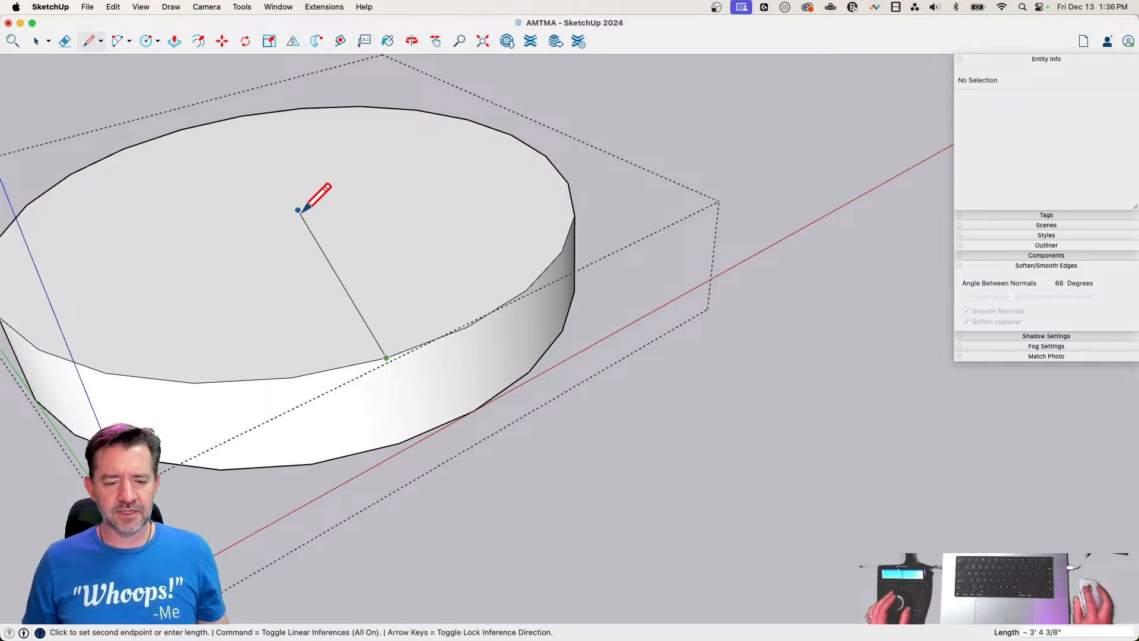
{"action": "left_click", "coordinate": [467, 326]}
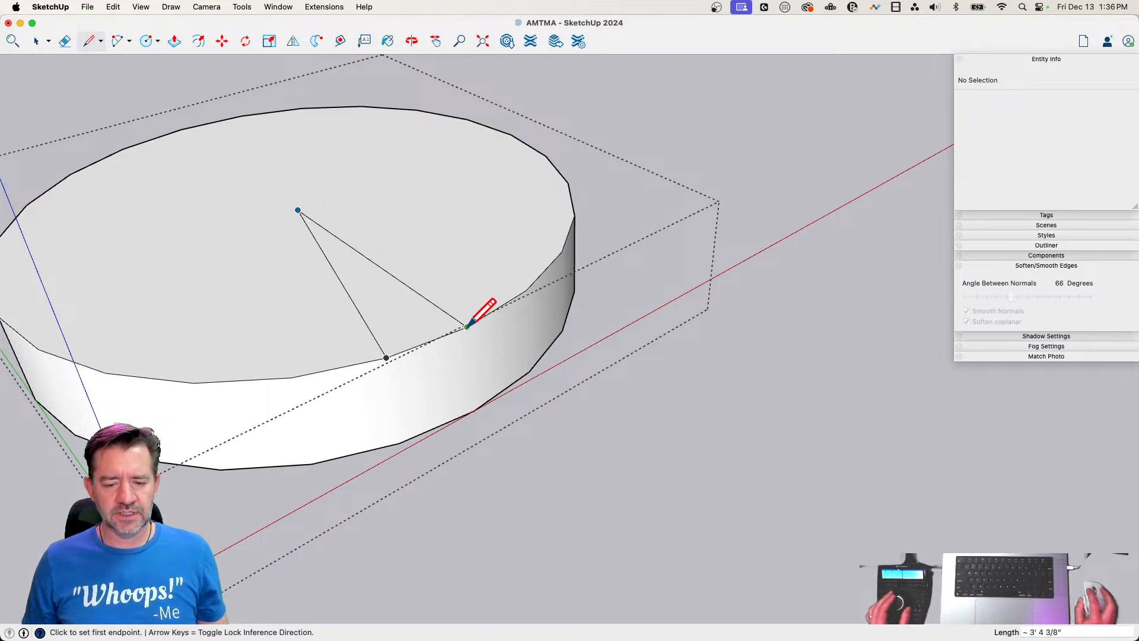
{"action": "left_click", "coordinate": [467, 326]}
{"action": "left_click", "coordinate": [473, 409]}
{"action": "left_click", "coordinate": [386, 357]}
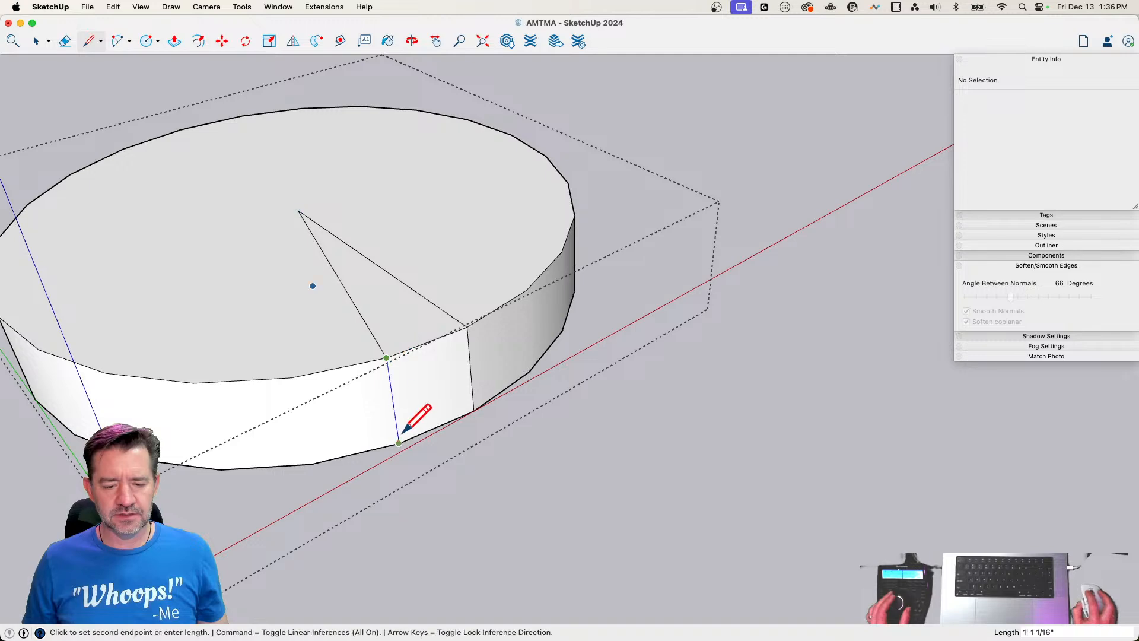
{"action": "left_click", "coordinate": [403, 444]}
Erase the lid's outer top and side faces around the wedge, keeping the one-segment wedge
{"action": "key", "text": "e"}
{"action": "scroll", "coordinate": [454, 326], "scroll_direction": "up", "scroll_amount": 10}
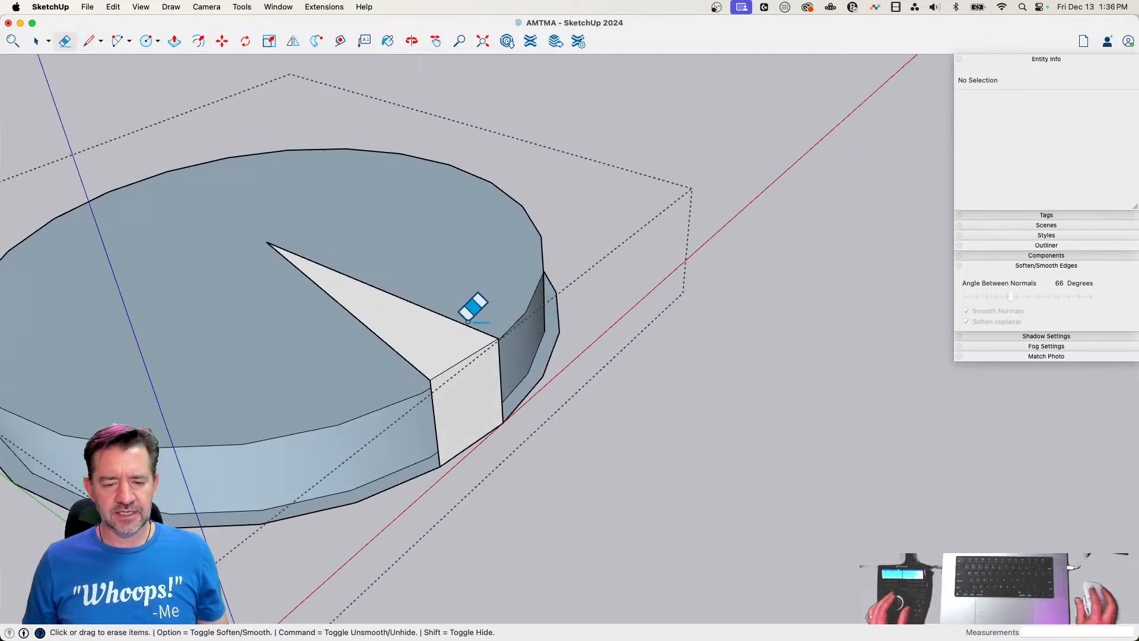
{"action": "key", "text": "space"}
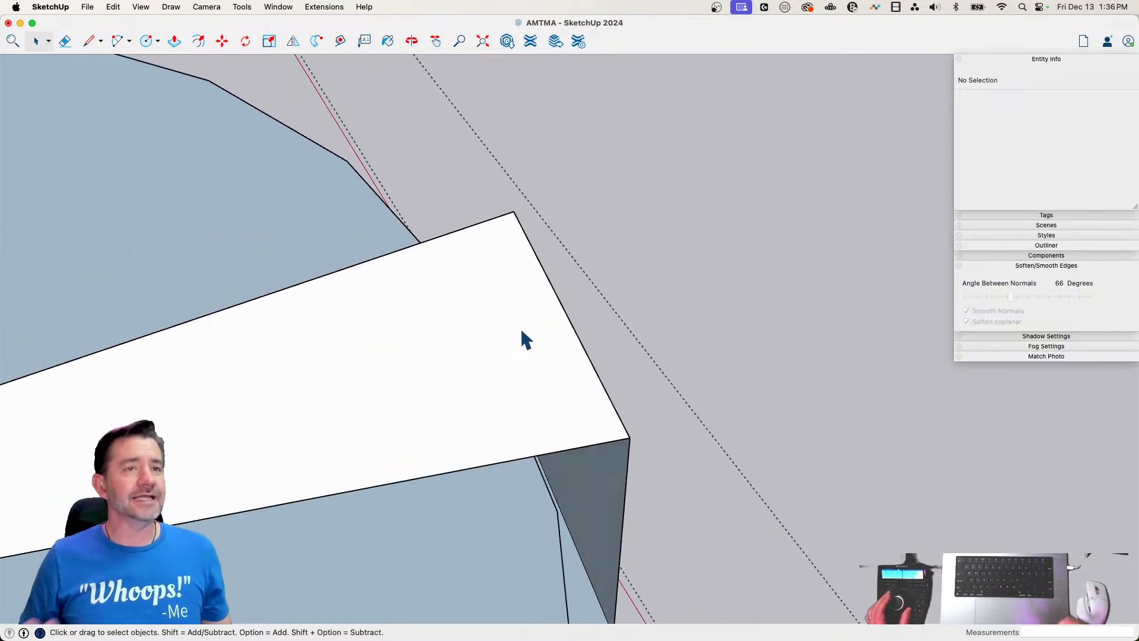
Draw two small triangles meeting along the wedge's outer top edge, one on the top face and one about 1 9/16" deep on the front face
{"action": "key", "text": "l"}
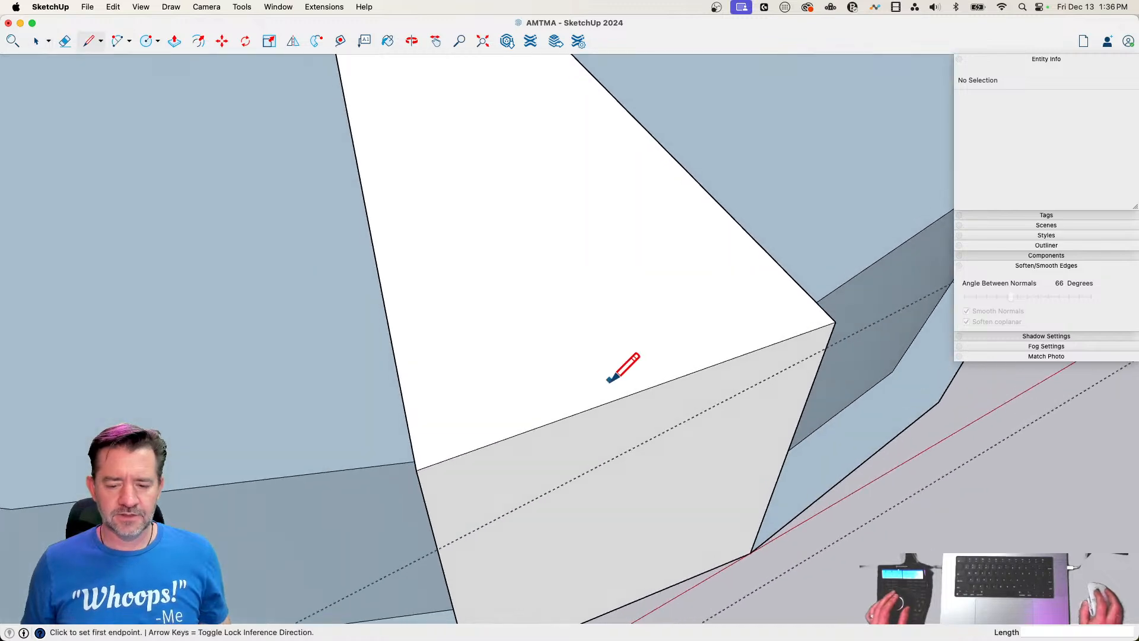
{"action": "left_click", "coordinate": [637, 390]}
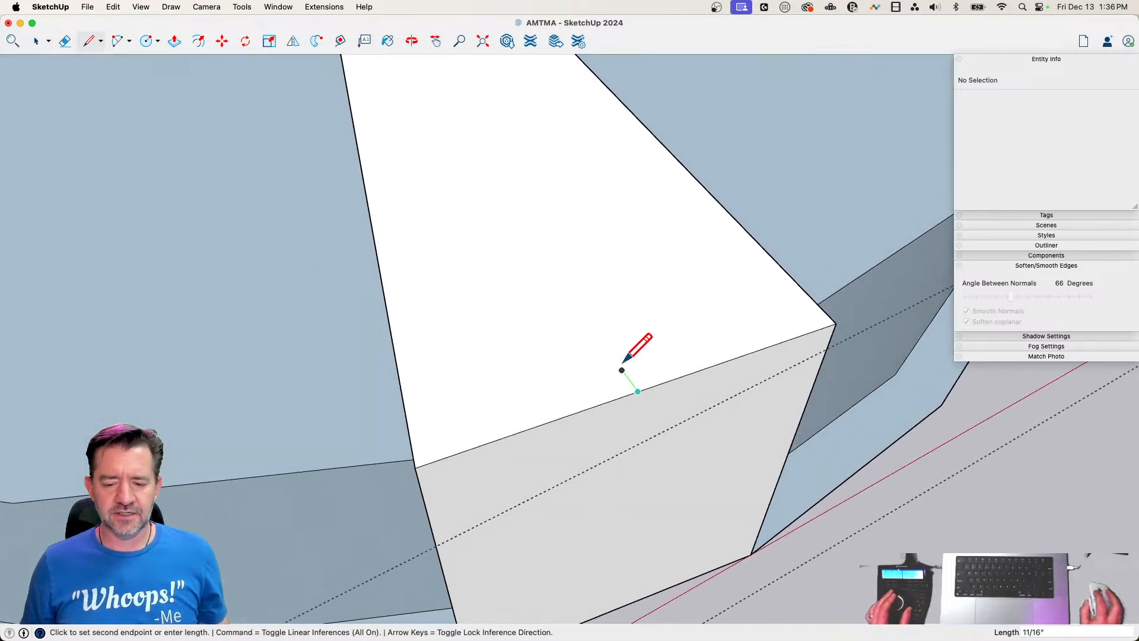
{"action": "left_click", "coordinate": [611, 354]}
{"action": "left_click", "coordinate": [588, 408]}
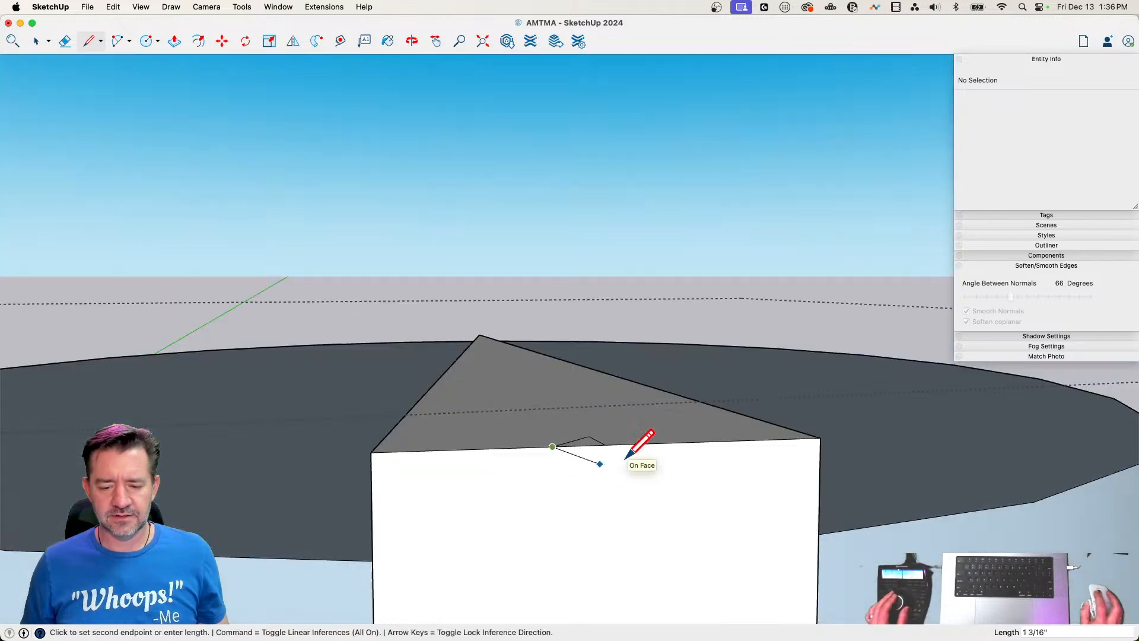
{"action": "key", "text": "Escape"}
{"action": "left_click", "coordinate": [603, 446]}
{"action": "left_click", "coordinate": [602, 513]}
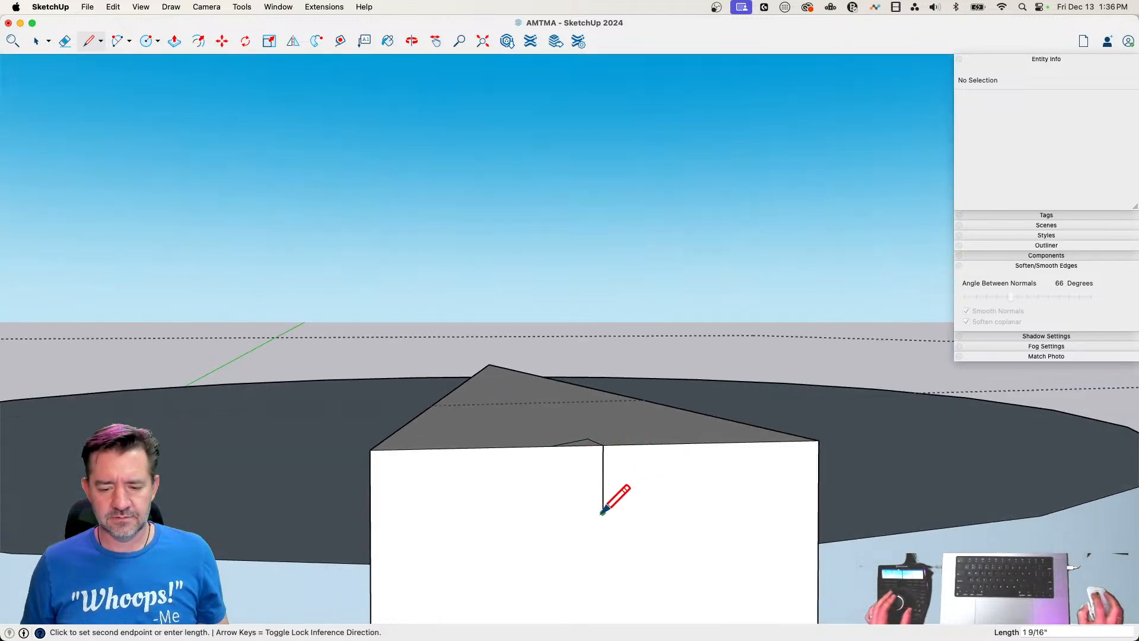
{"action": "left_click", "coordinate": [554, 446]}
{"action": "key", "text": "space"}
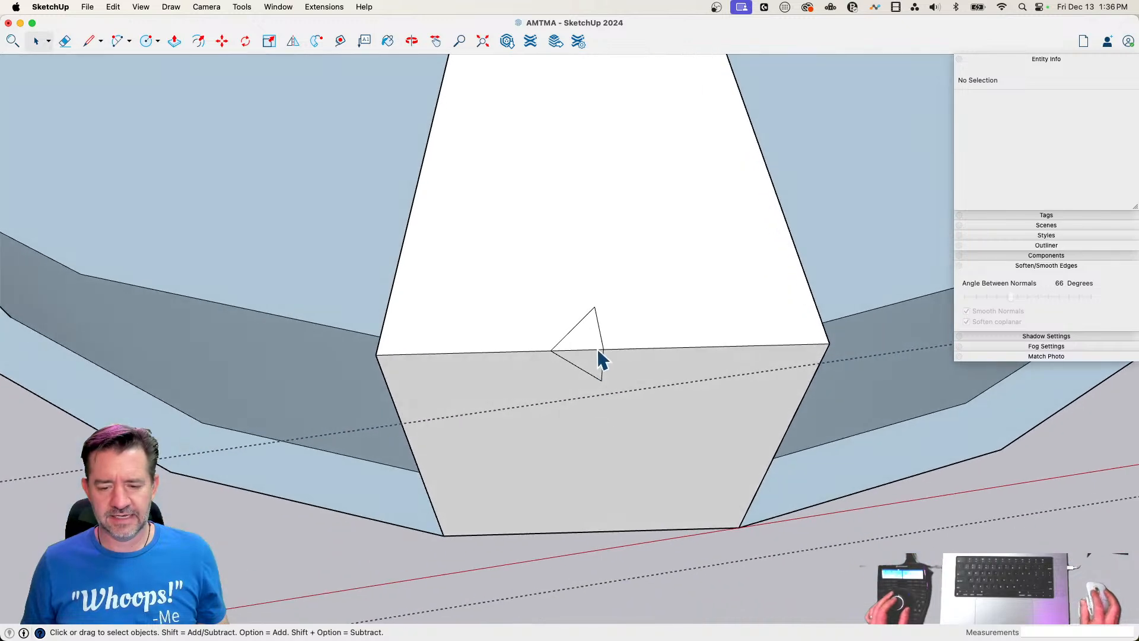
Try to mirror a copy of the two small triangle faces across their straight side with Flip, and undo the copy
{"action": "key", "text": "l"}
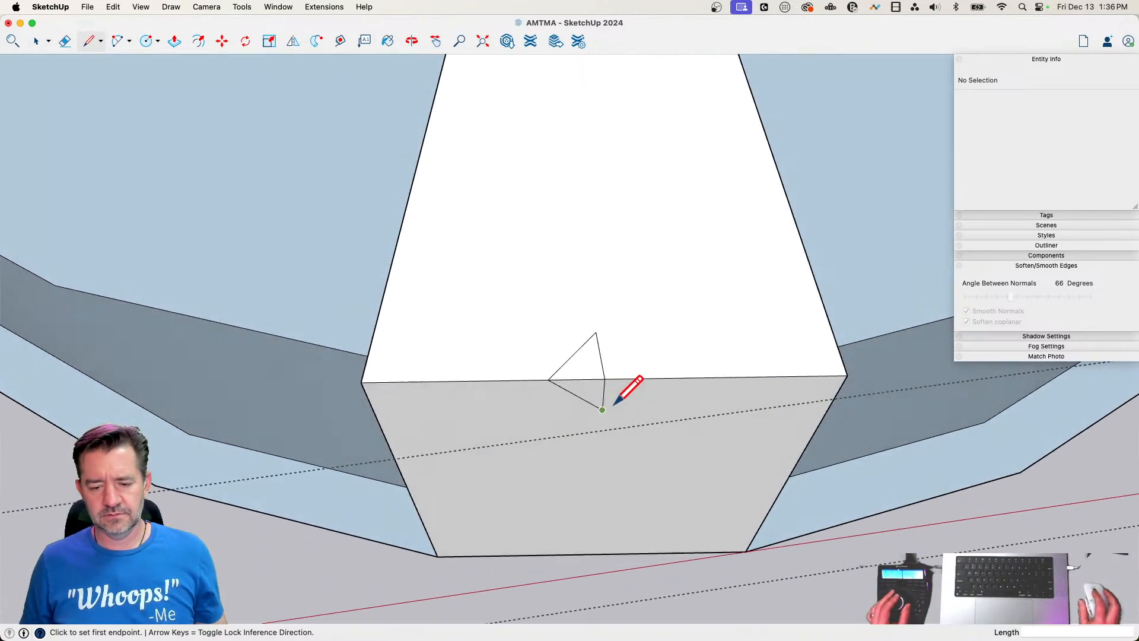
{"action": "key", "text": "space"}
{"action": "left_click", "coordinate": [600, 363]}
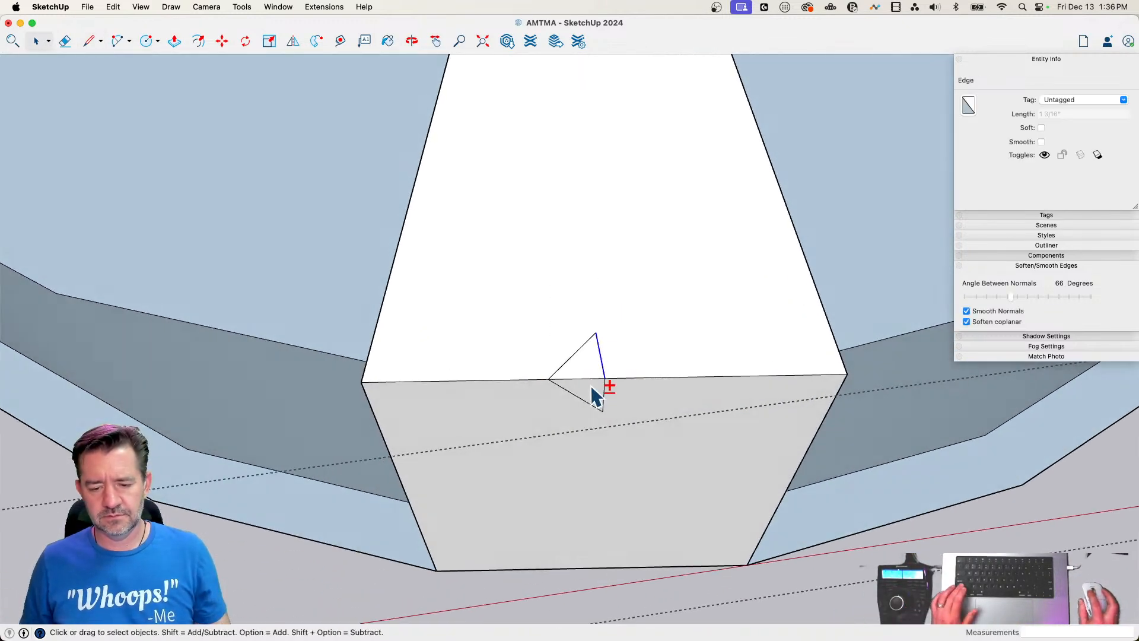
{"action": "left_click", "coordinate": [594, 396], "text": "alt"}
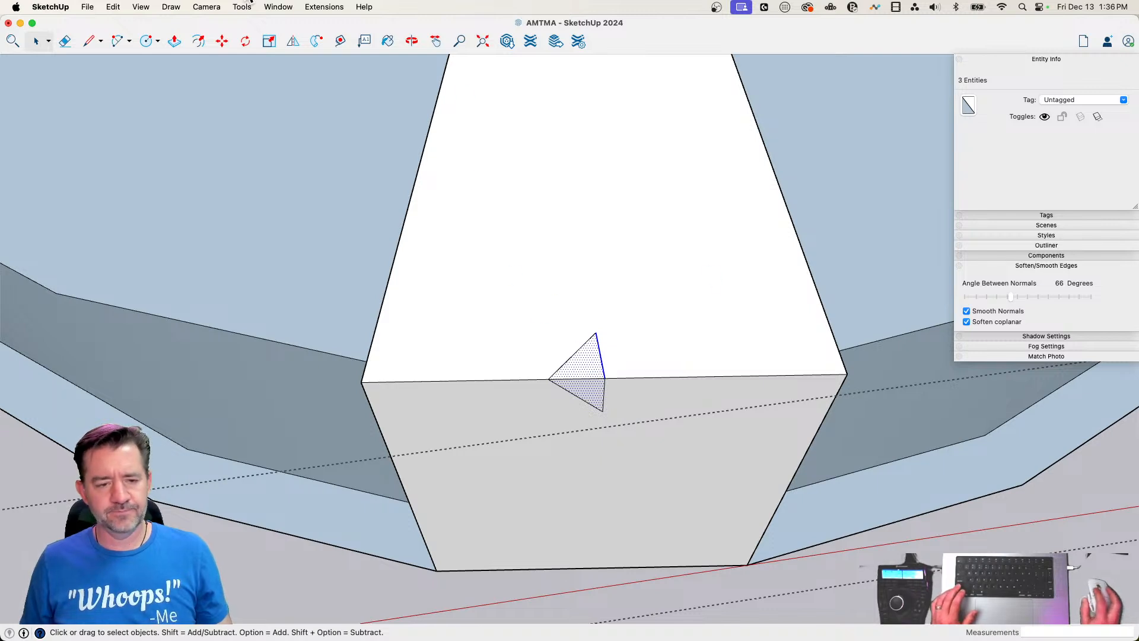
{"action": "left_click", "coordinate": [294, 45]}
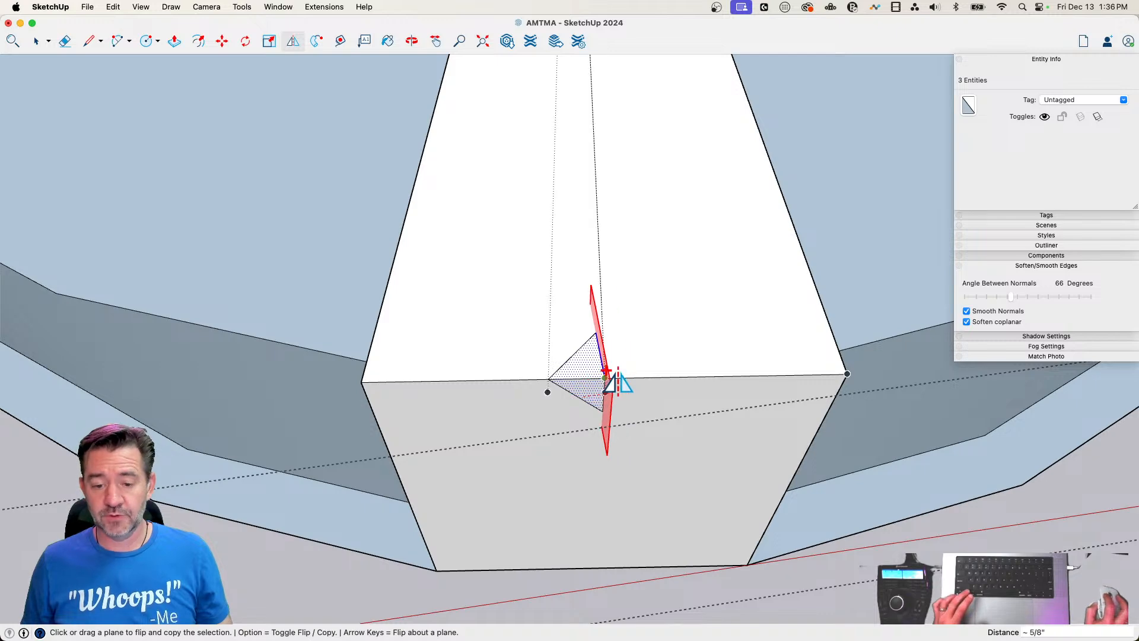
{"action": "key", "text": "alt"}
{"action": "left_click_drag", "start_coordinate": [610, 376], "coordinate": [742, 306]}
{"action": "key", "text": "space"}
{"action": "key", "text": "super+z"}
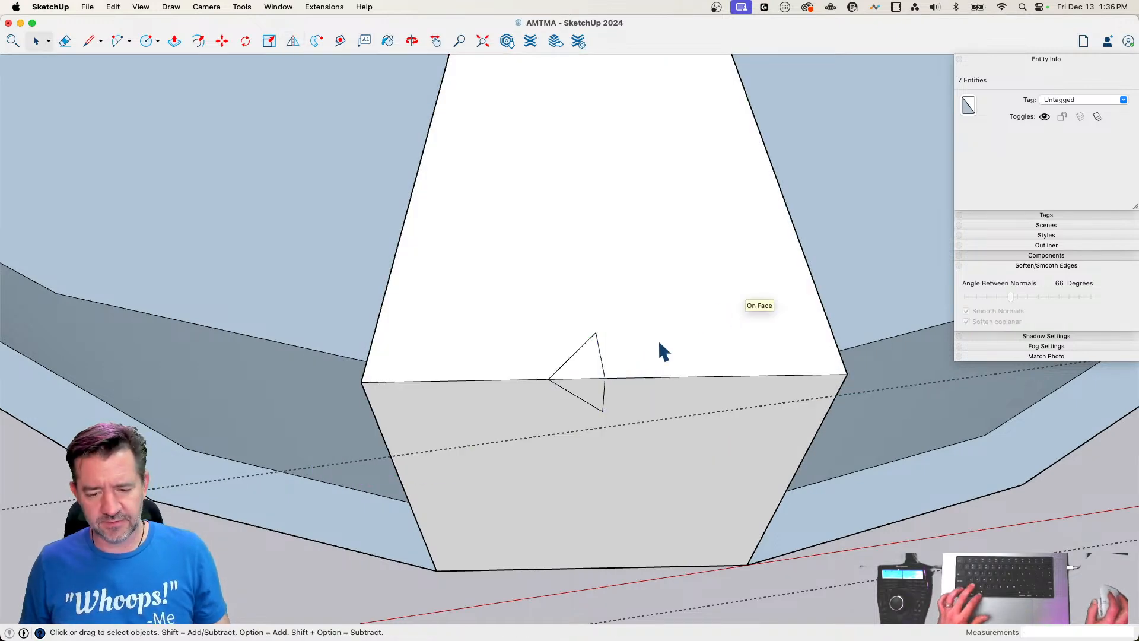
Draw a line on the wedge's top face from the corner shared by both small triangles to the wedge's apex
{"action": "key", "text": "l"}
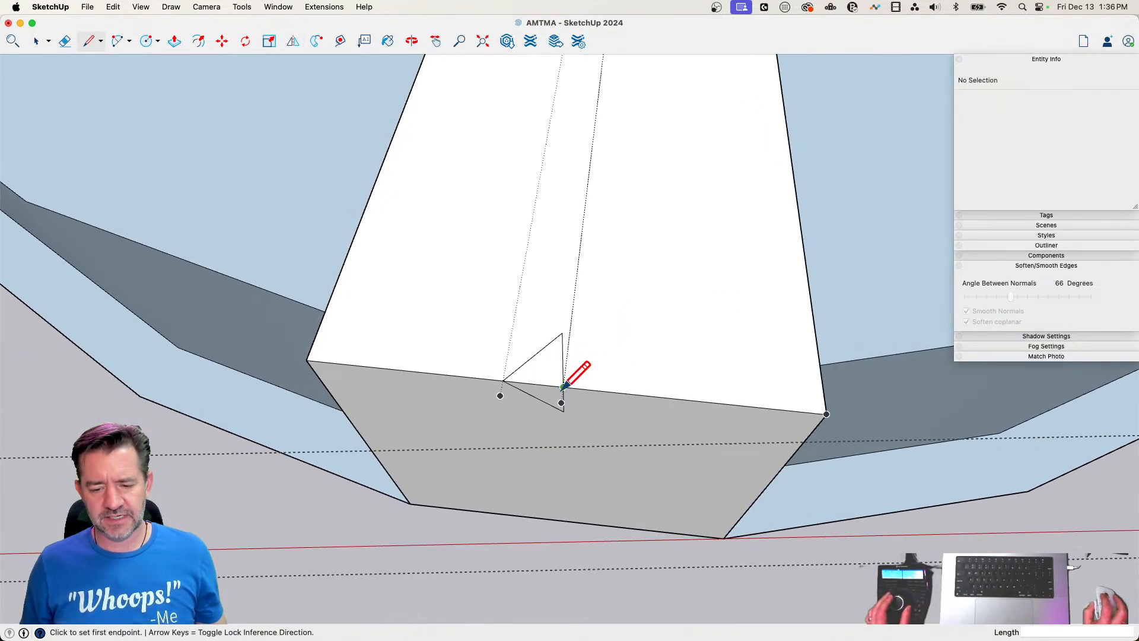
{"action": "left_click", "coordinate": [563, 387]}
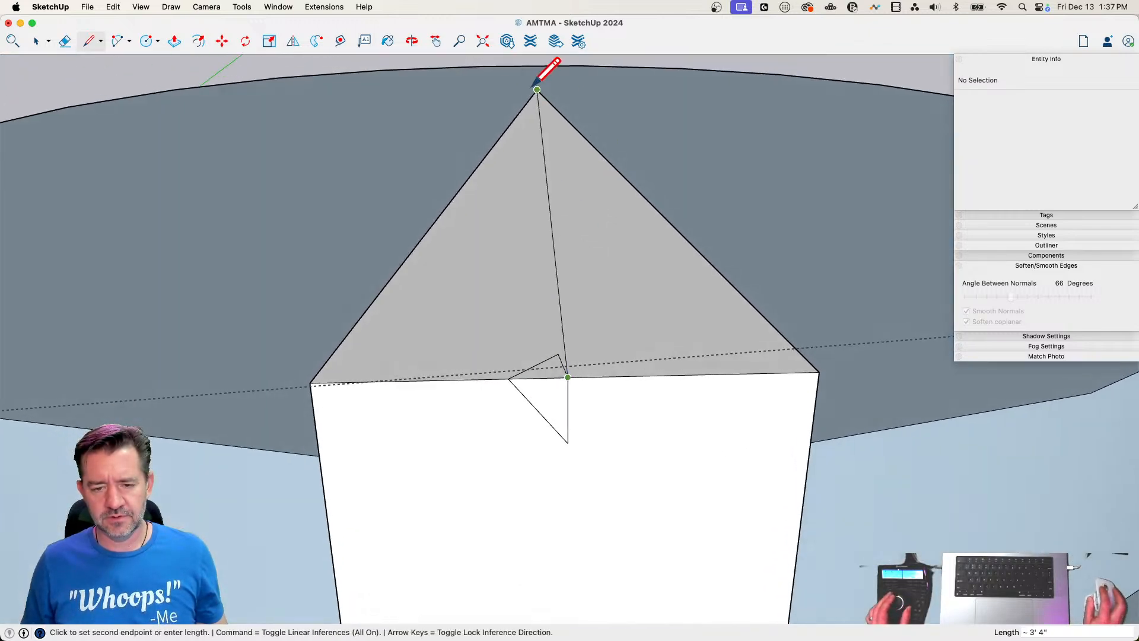
{"action": "left_click", "coordinate": [536, 89]}
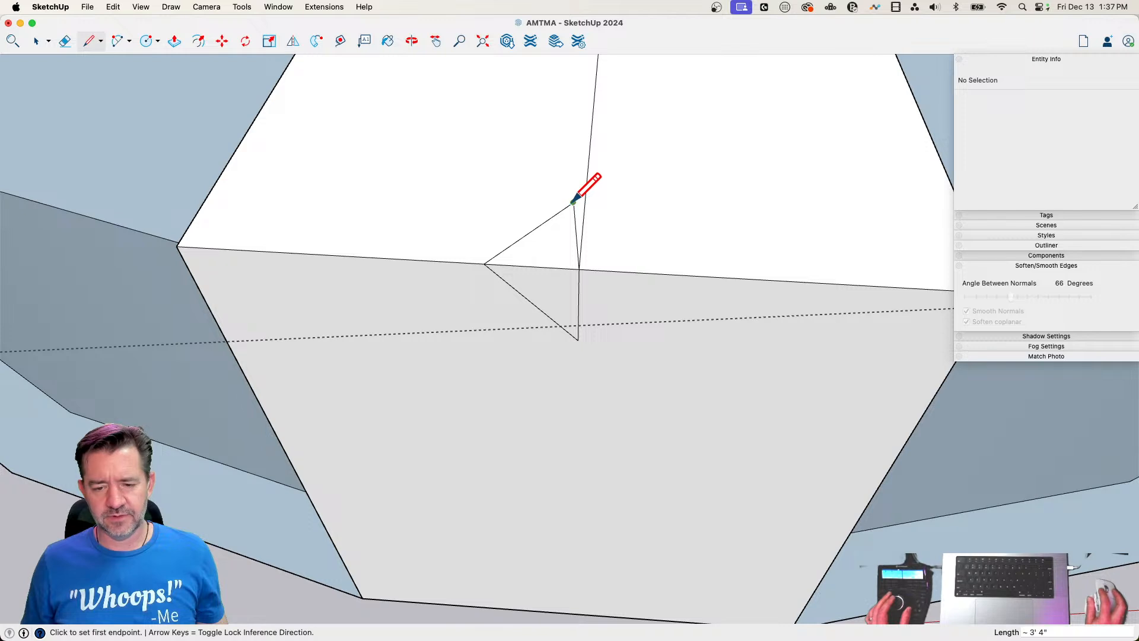
Erase the top triangle's misaligned sides and redraw its slanted side from the front edge to the new centreline
{"action": "key", "text": "e"}
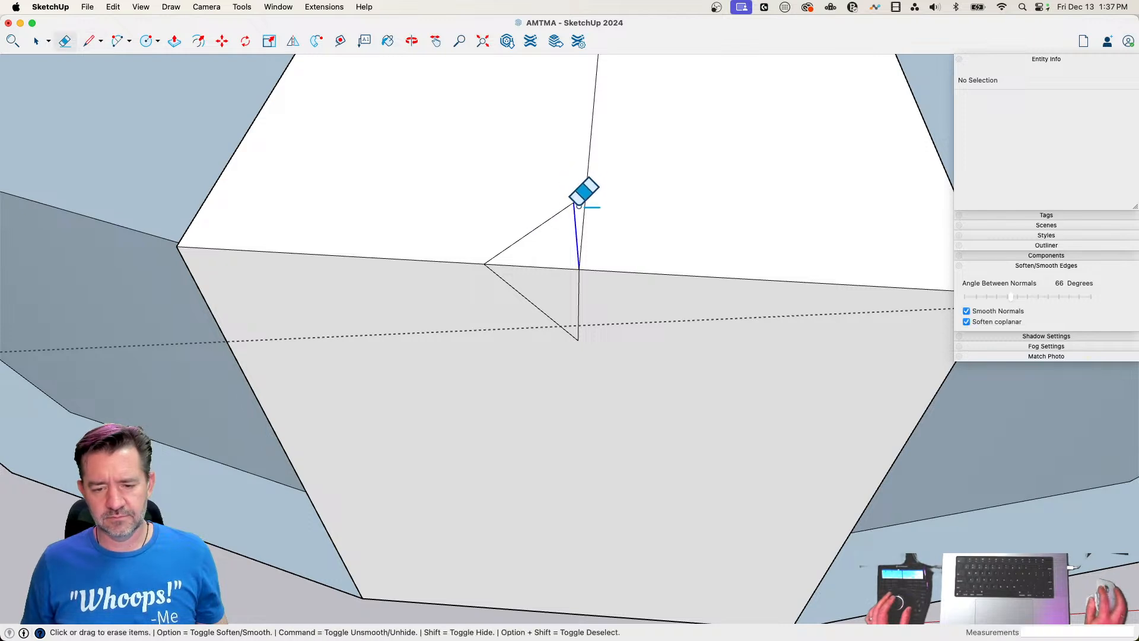
{"action": "key", "text": "l"}
{"action": "left_click", "coordinate": [484, 264]}
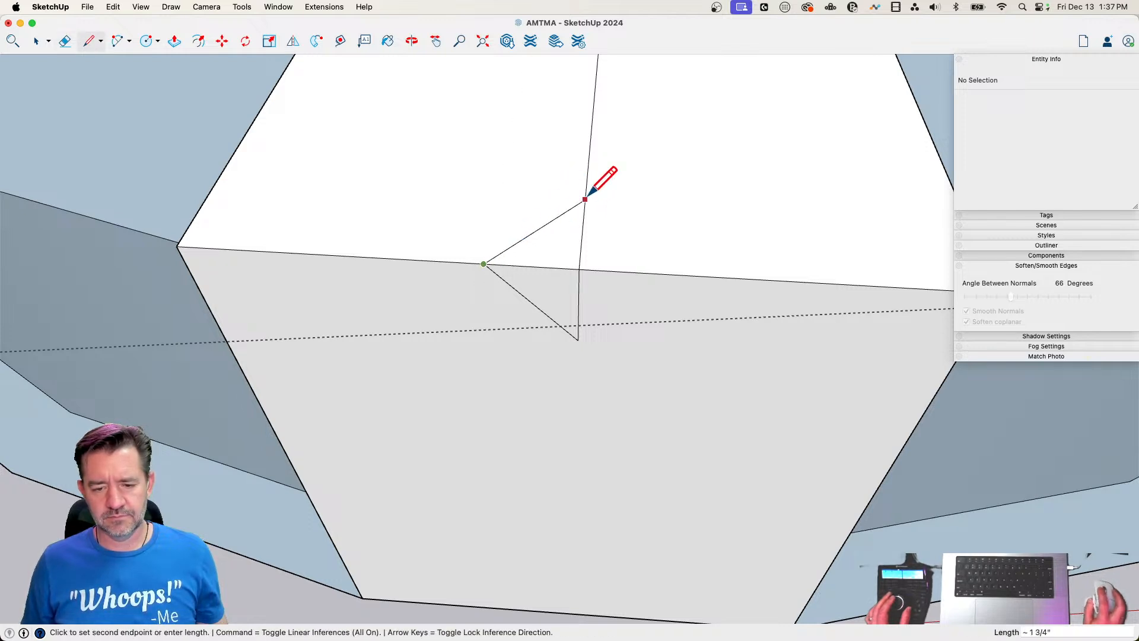
{"action": "left_click", "coordinate": [586, 189]}
{"action": "key", "text": "e"}
{"action": "key", "text": "space"}
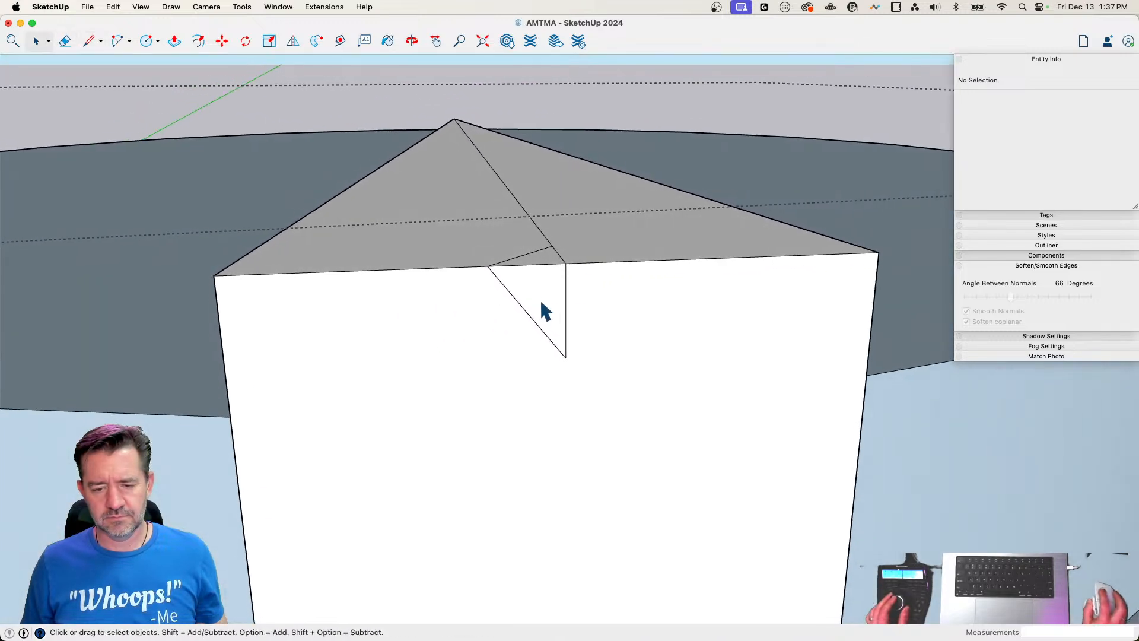
{"action": "left_click", "coordinate": [551, 252]}
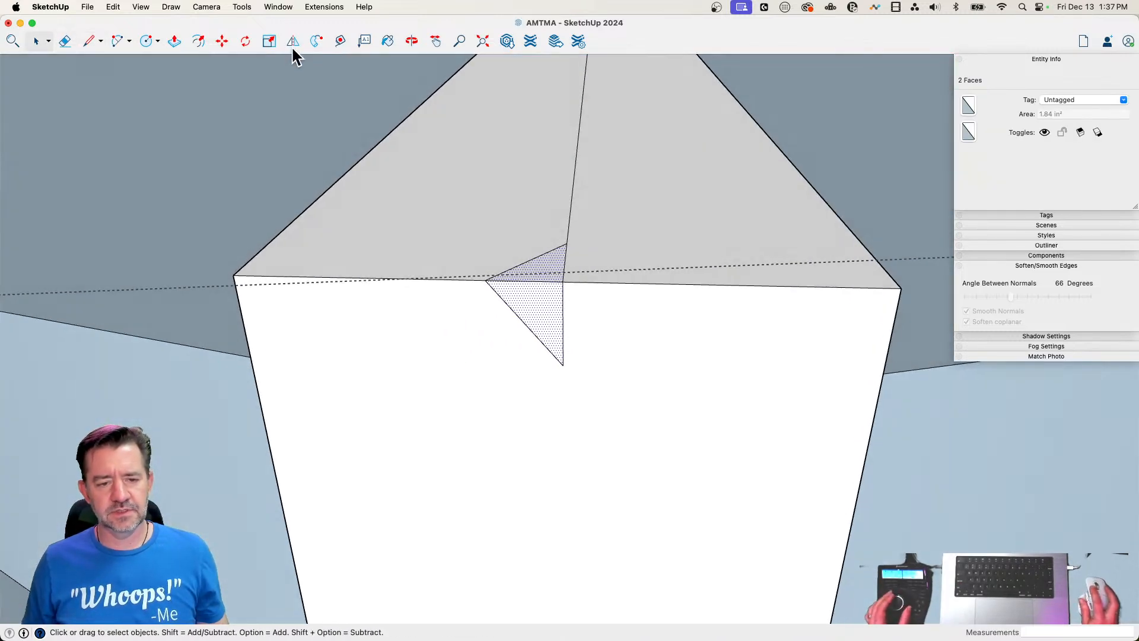
{"action": "left_click", "coordinate": [293, 40]}
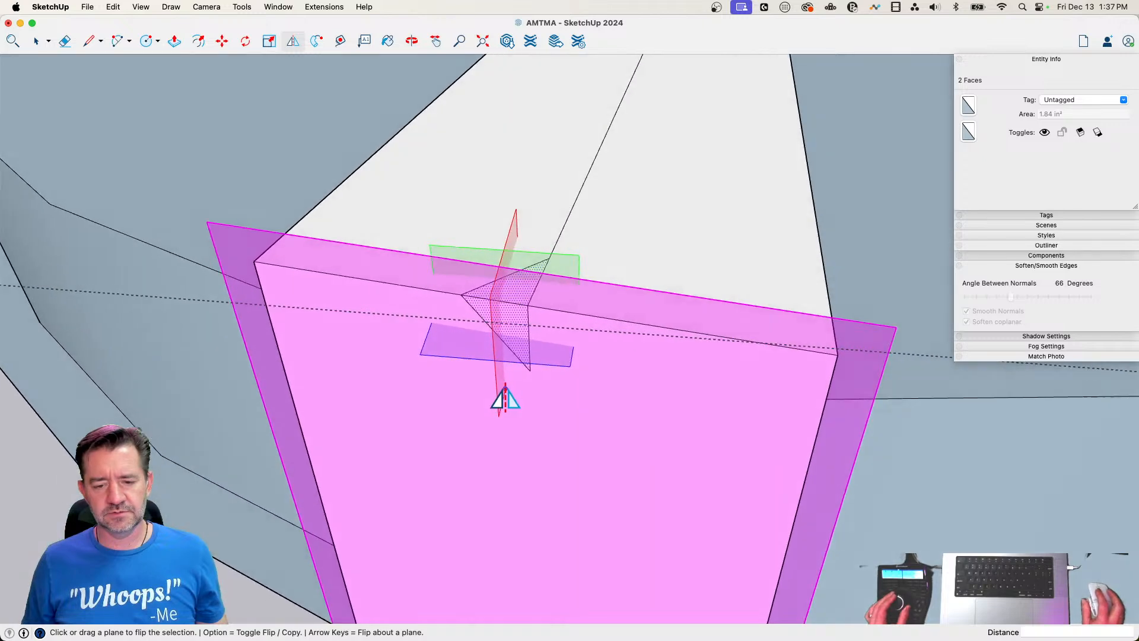
{"action": "key", "text": "space"}
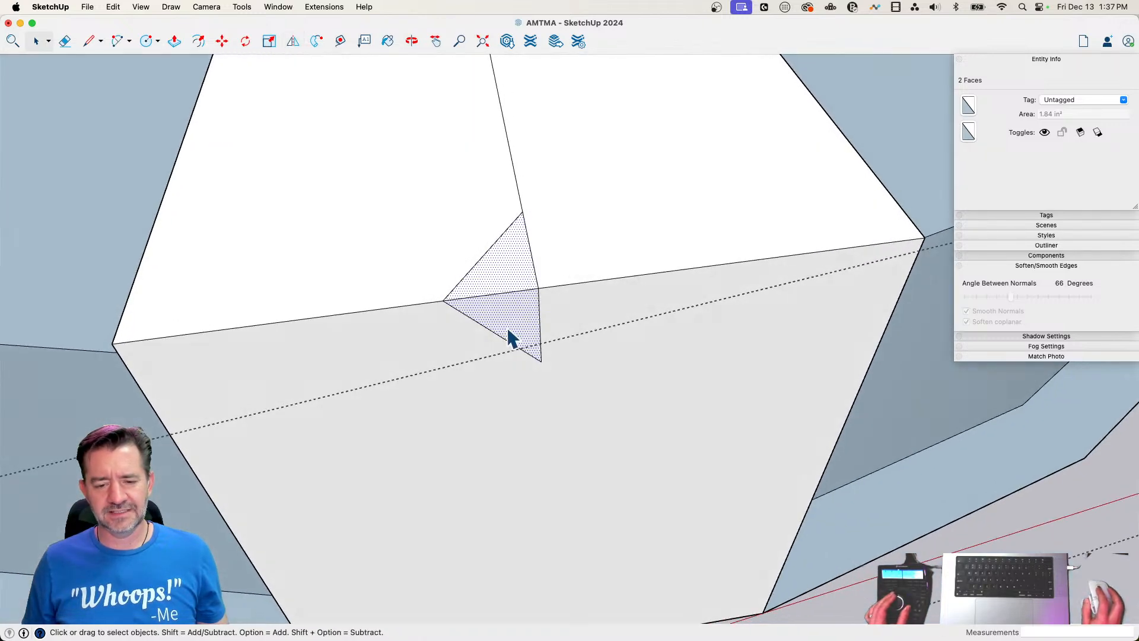
Copy the edge segment shared by the triangles about 1 1/4" along the front edge, onto the other side of the centreline
{"action": "left_click", "coordinate": [497, 295]}
{"action": "key", "text": "m"}
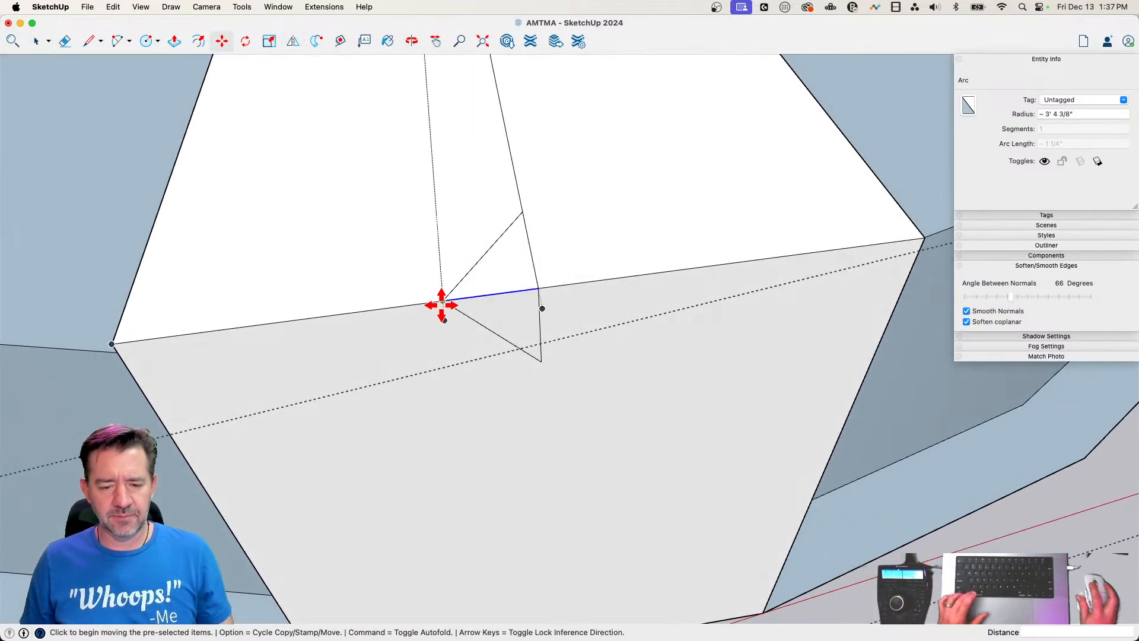
{"action": "key", "text": "alt"}
{"action": "left_click", "coordinate": [442, 300]}
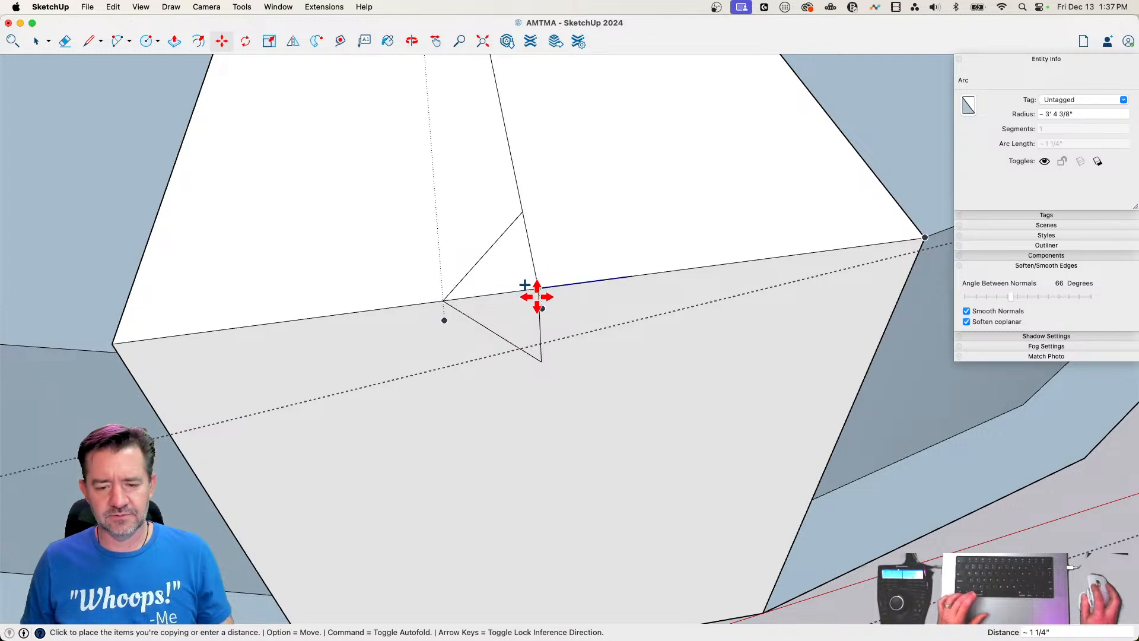
{"action": "scroll", "coordinate": [540, 293], "scroll_direction": "up", "scroll_amount": 3}
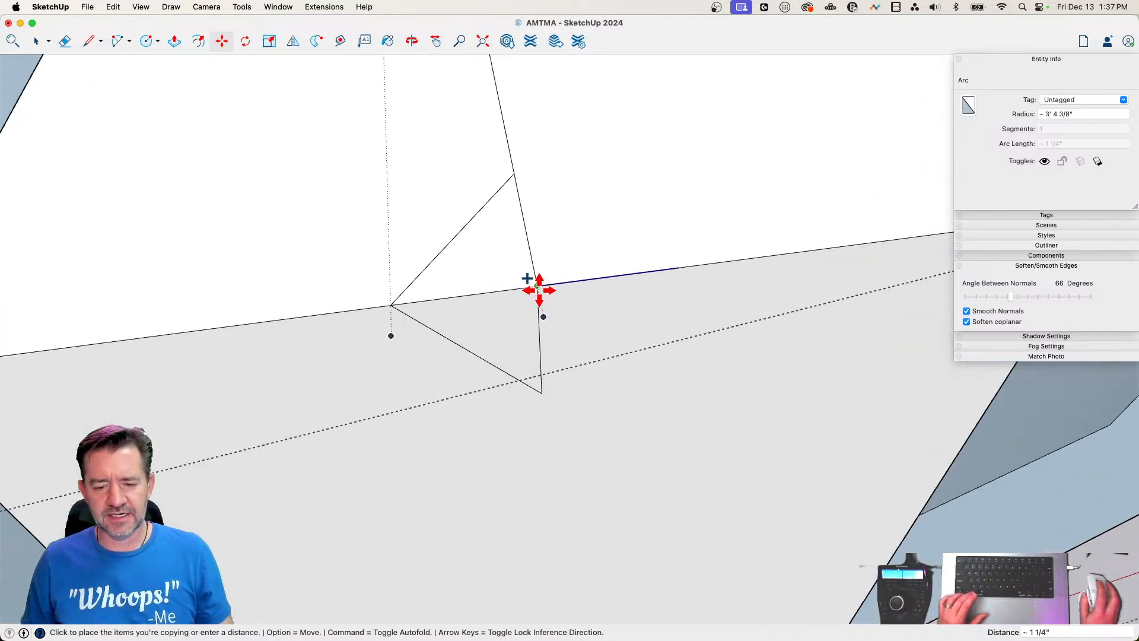
{"action": "left_click", "coordinate": [539, 289]}
Draw matching slanted lines from the top triangle's tip and the front triangle's tip to the copied segment's far end
{"action": "key", "text": "l"}
{"action": "left_click", "coordinate": [513, 173]}
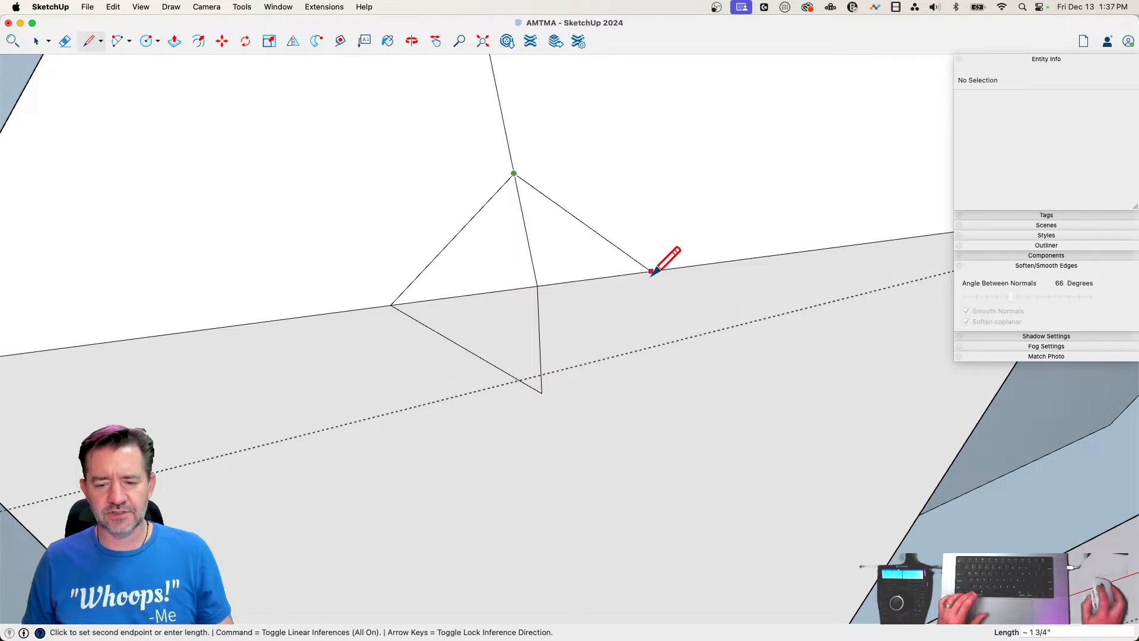
{"action": "left_click", "coordinate": [679, 267]}
{"action": "left_click", "coordinate": [678, 268]}
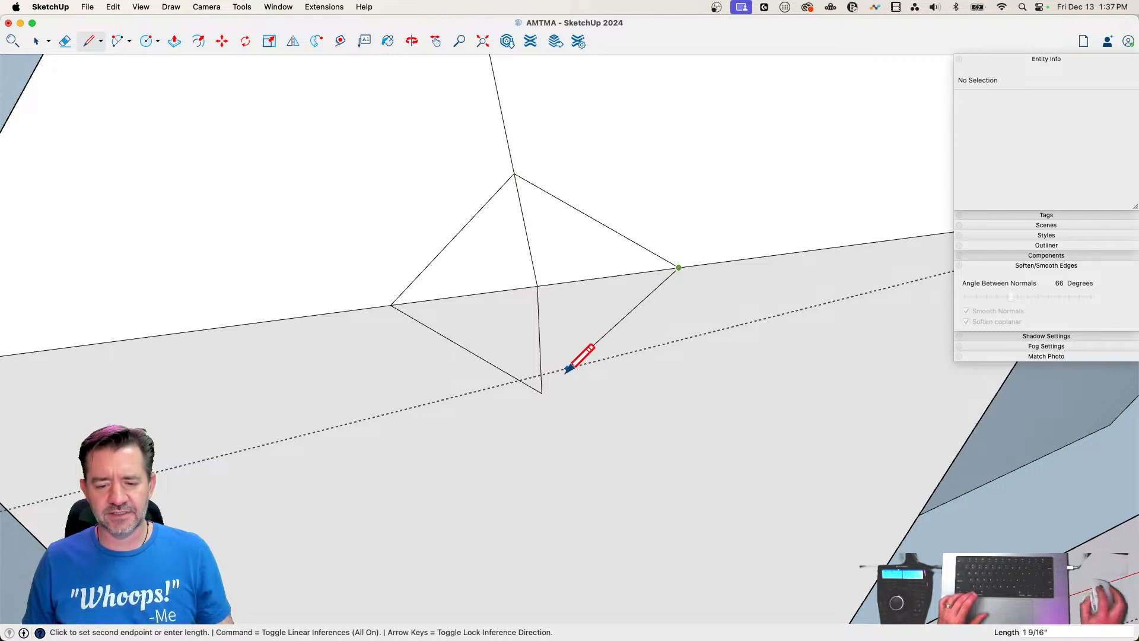
{"action": "left_click", "coordinate": [541, 393]}
Erase the diamond's inner edges and join its top and bottom corners with a line to form a V-shaped notch
{"action": "key", "text": "e"}
{"action": "left_click_drag", "start_coordinate": [536, 289], "coordinate": [540, 288]}
{"action": "key", "text": "l"}
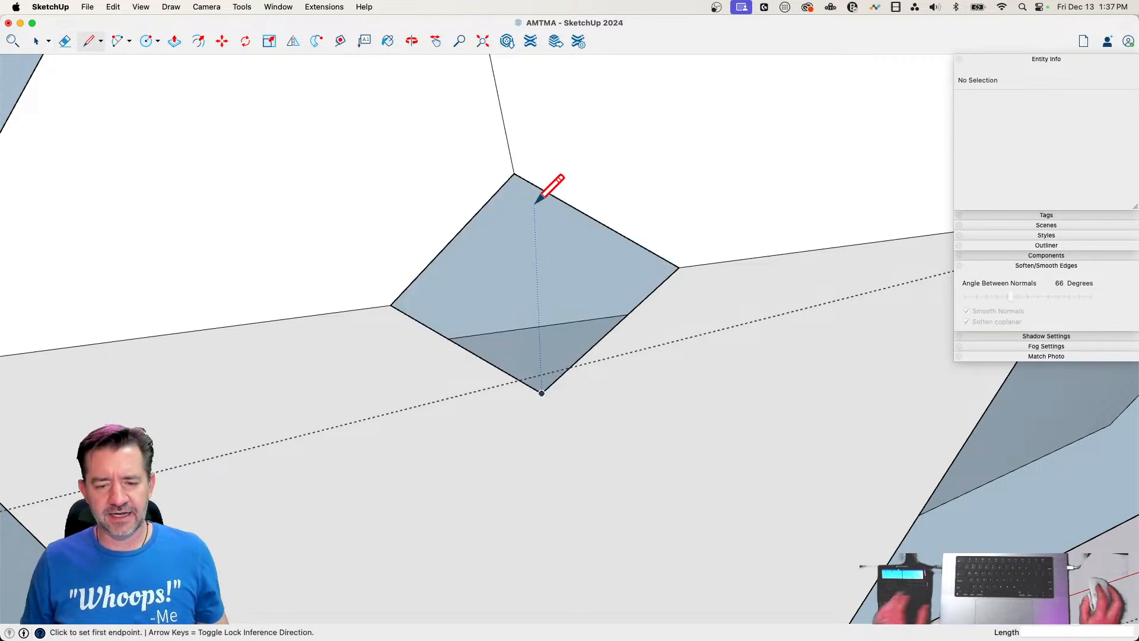
{"action": "left_click", "coordinate": [513, 174]}
{"action": "left_click", "coordinate": [542, 392]}
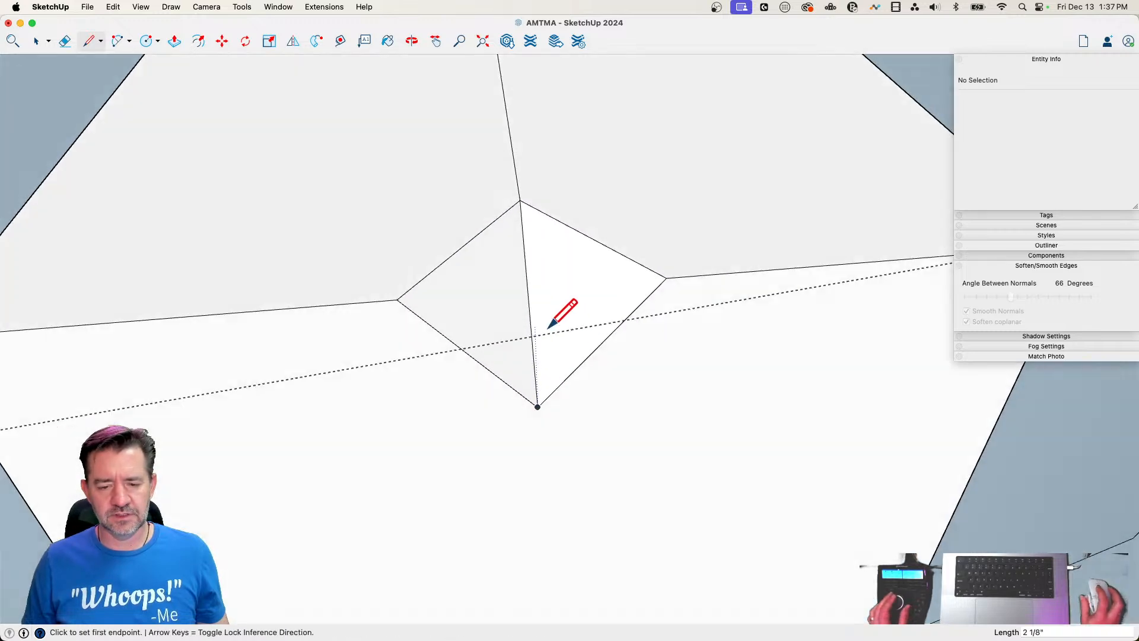
{"action": "key", "text": "e"}
{"action": "left_click", "coordinate": [604, 333]}
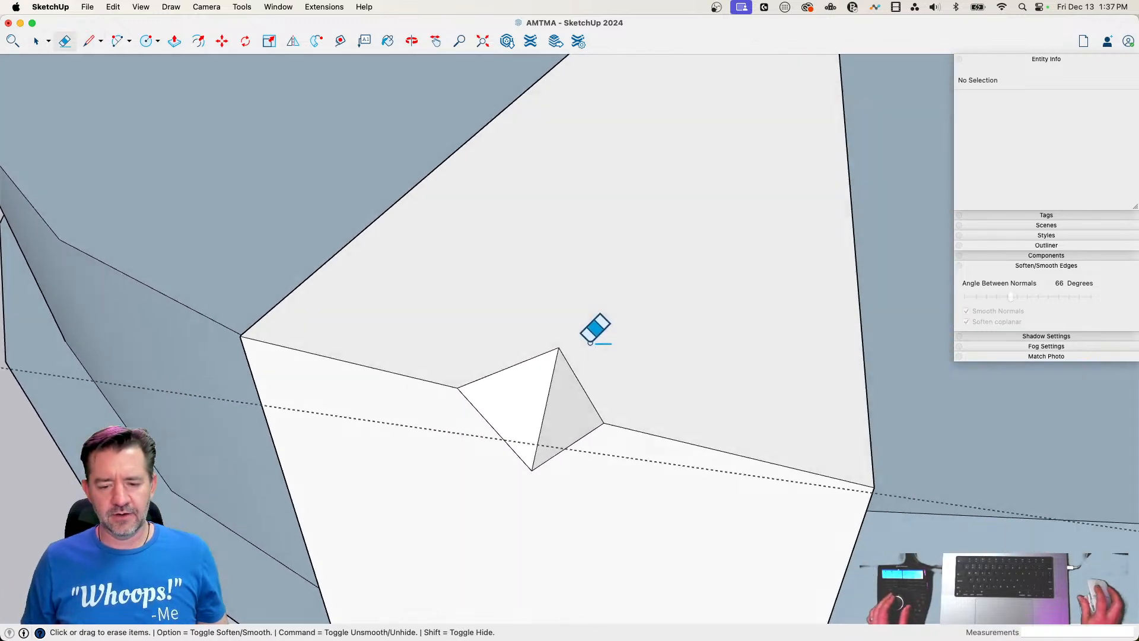
Copy the two notch faces 3 1/2" along the wedge's front edge, to the right of the original notch
{"action": "key", "text": "space"}
{"action": "left_click", "coordinate": [507, 393]}
{"action": "left_click", "coordinate": [555, 398], "text": "shift"}
{"action": "key", "text": "m"}
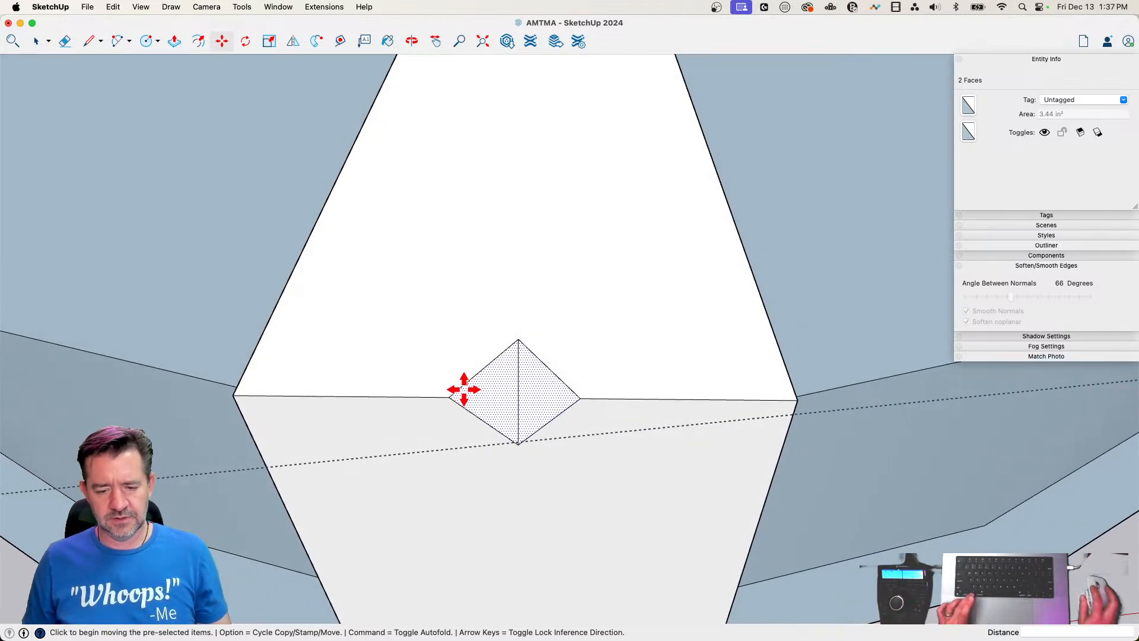
{"action": "left_click", "coordinate": [451, 396]}
{"action": "key", "text": "alt"}
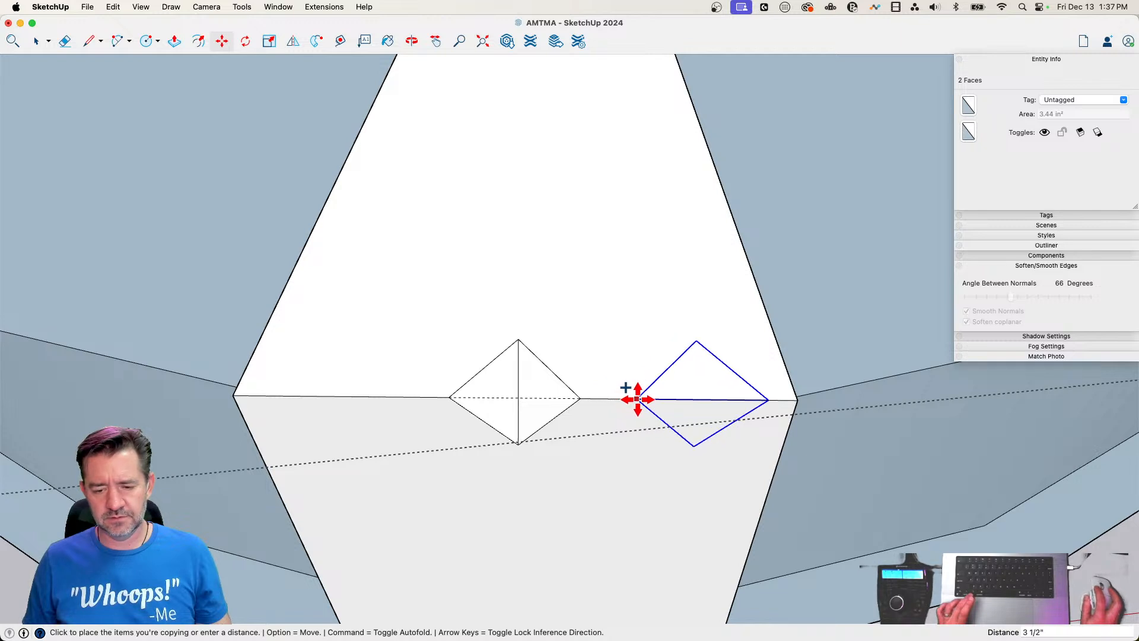
{"action": "left_click", "coordinate": [636, 399]}
Copy the two notch faces 3 9/16" along the front edge to the left of the original notch
{"action": "key", "text": "space"}
{"action": "left_click", "coordinate": [501, 410]}
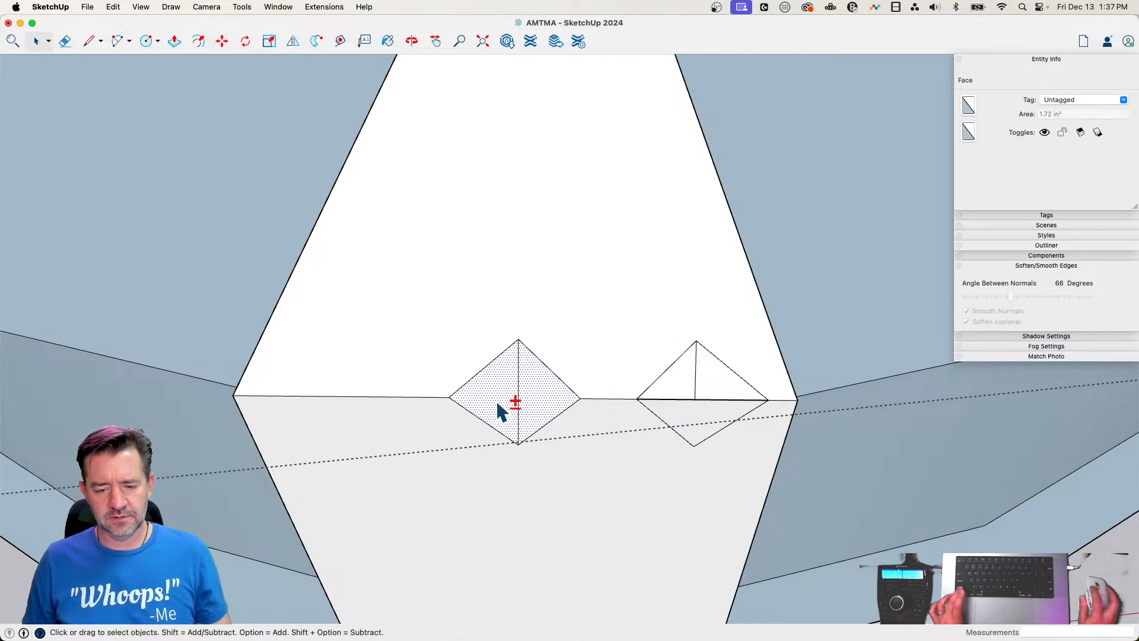
{"action": "key", "text": "m"}
{"action": "left_click", "coordinate": [580, 399]}
{"action": "key", "text": "alt"}
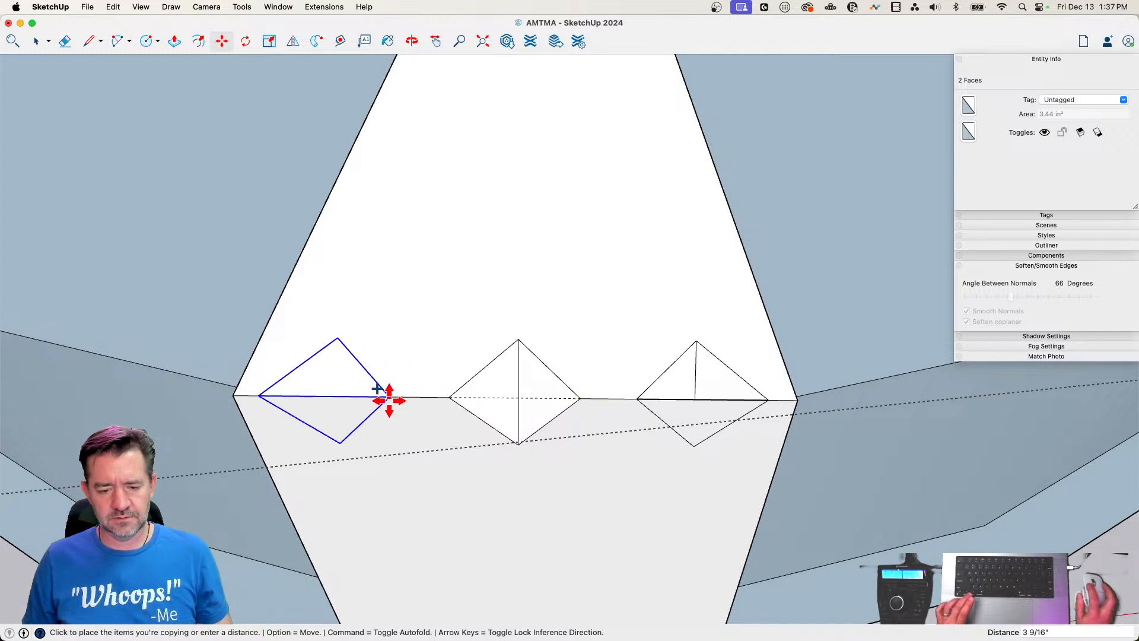
{"action": "left_click", "coordinate": [389, 400]}
Erase the front edge segments crossing the two copied notches to open them, and leave the lid group
{"action": "key", "text": "e"}
{"action": "left_click_drag", "start_coordinate": [339, 392], "coordinate": [319, 403]}
{"action": "left_click_drag", "start_coordinate": [681, 394], "coordinate": [678, 407]}
{"action": "key", "text": "space"}
{"action": "left_click", "coordinate": [811, 537]}
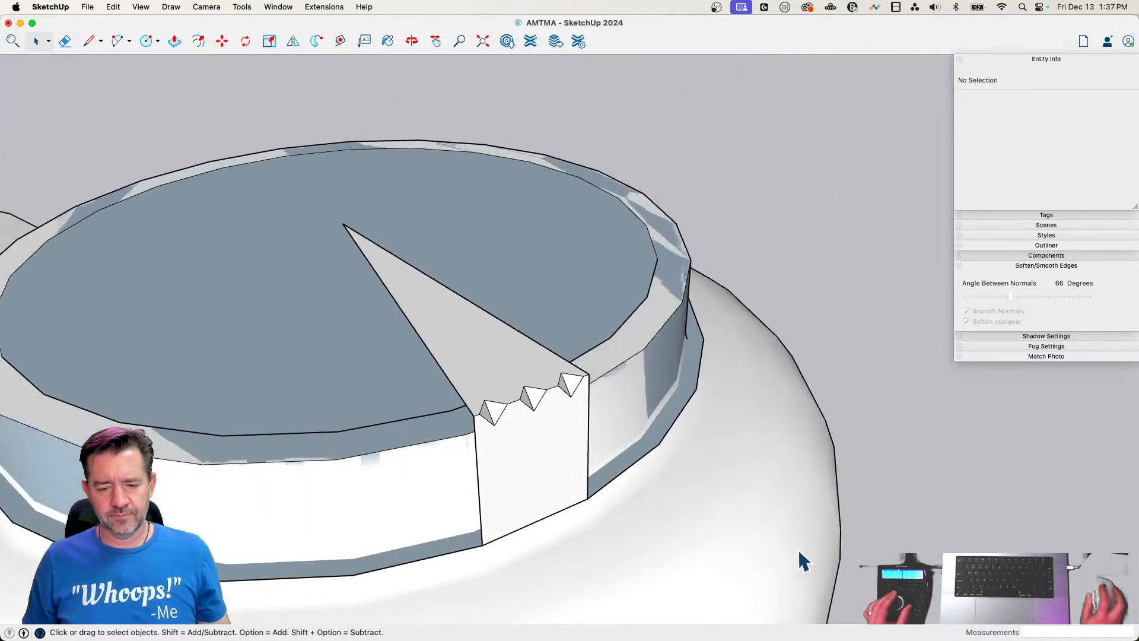
Inside the lid group, rotate a copy of the notched wedge 15° about its apex and array it 23x around the lid
{"action": "double_click", "coordinate": [480, 456]}
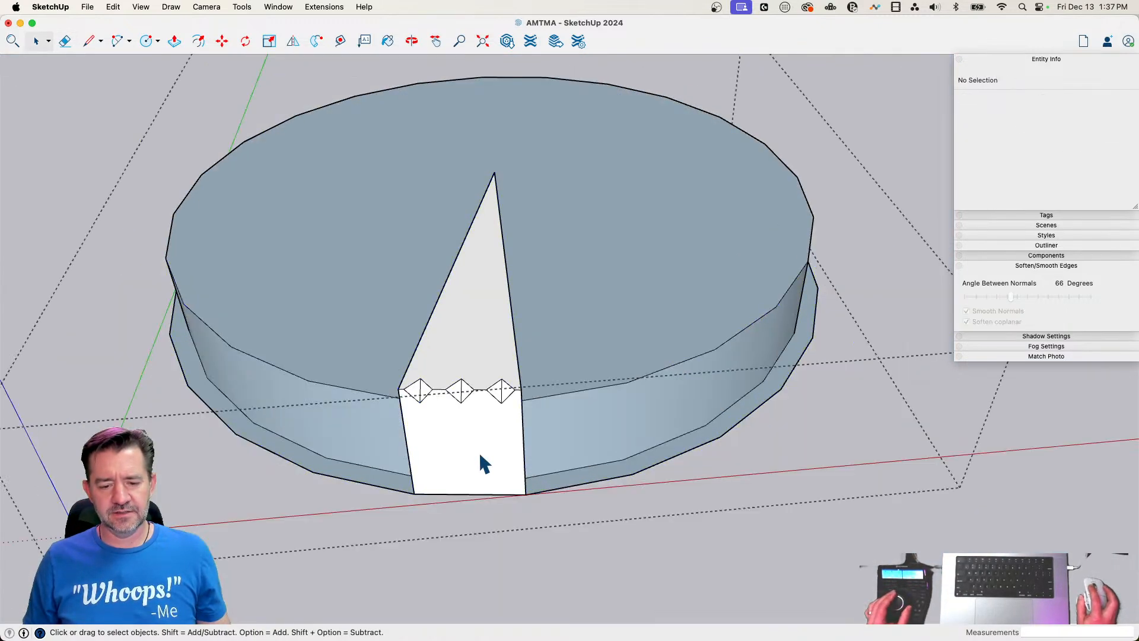
{"action": "left_click_drag", "start_coordinate": [394, 371], "coordinate": [539, 412]}
{"action": "left_click", "coordinate": [482, 358], "text": "shift"}
{"action": "left_click", "coordinate": [479, 419], "text": "shift"}
{"action": "key", "text": "q"}
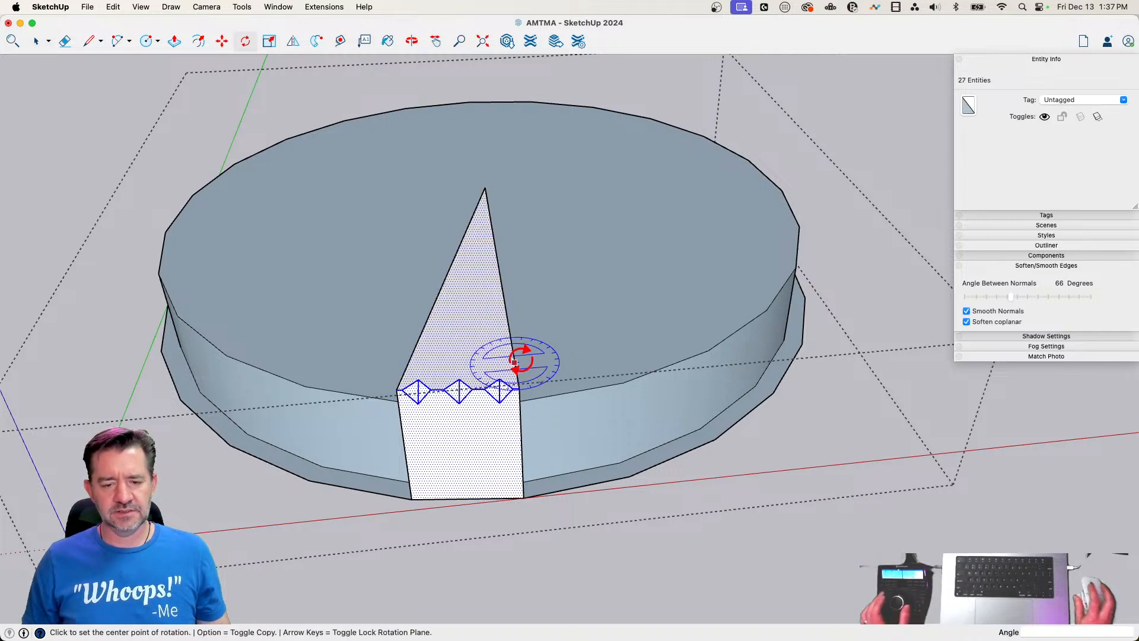
{"action": "left_click", "coordinate": [484, 187]}
{"action": "key", "text": "alt"}
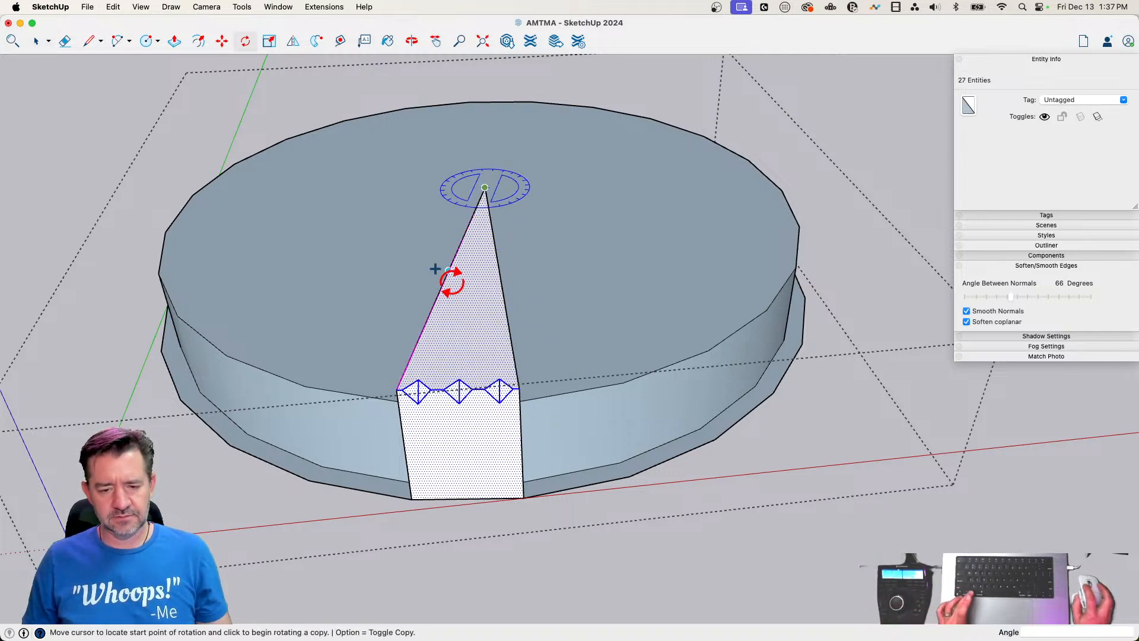
{"action": "left_click", "coordinate": [449, 271]}
{"action": "left_click", "coordinate": [503, 286]}
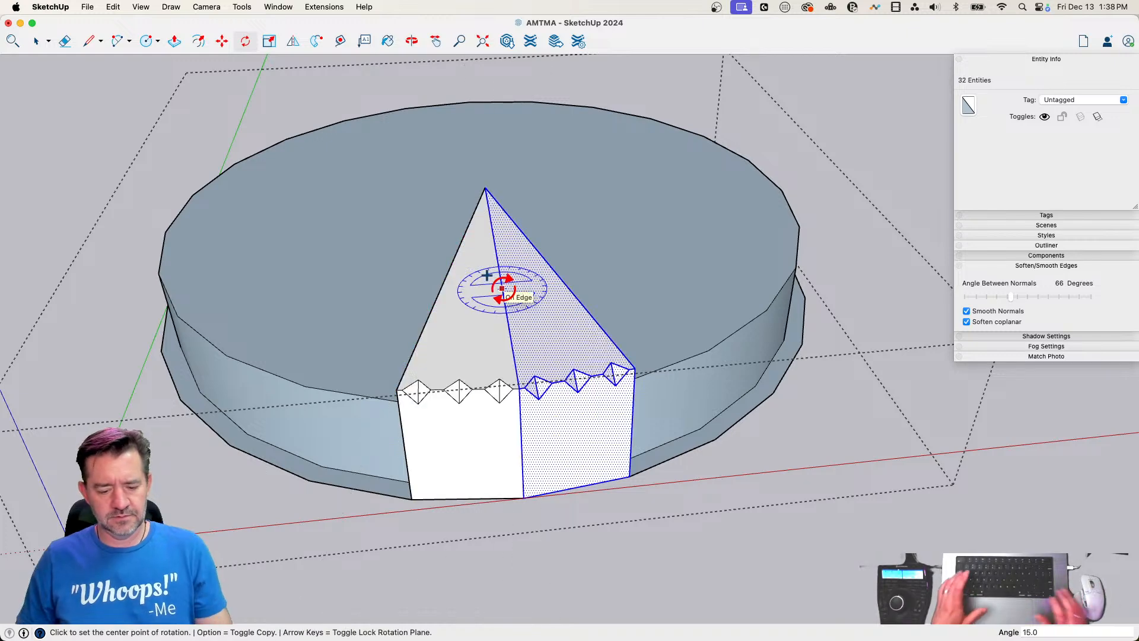
{"action": "type", "text": "23x"}
{"action": "key", "text": "Return"}
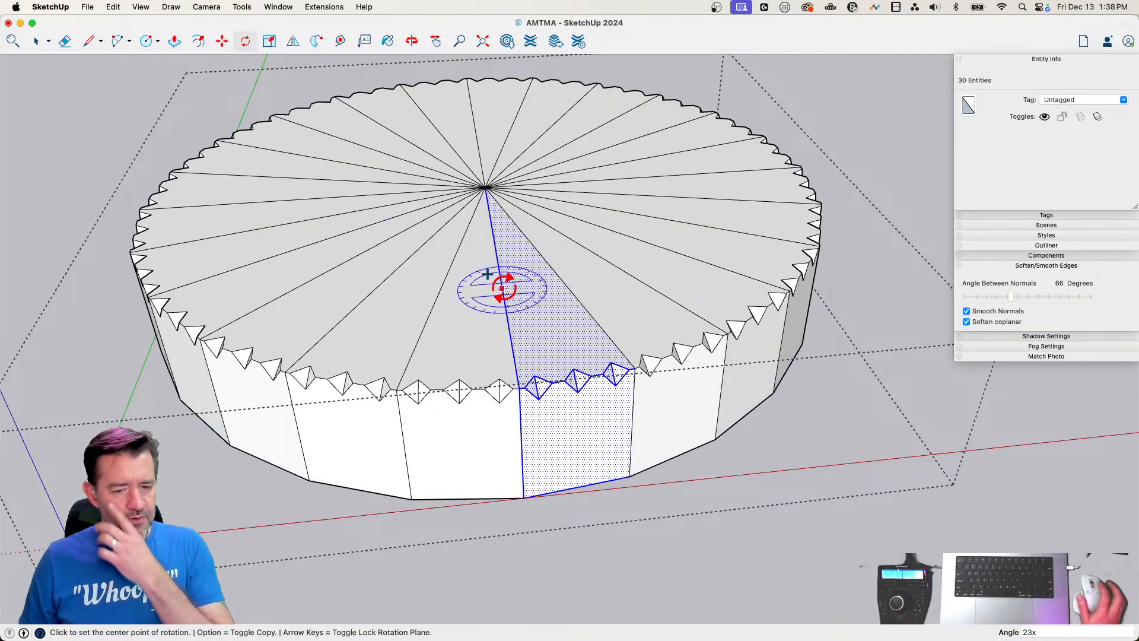
Erase the radial lines meeting at the centre of the lid's top face
{"action": "key", "text": "e"}
{"action": "left_click_drag", "start_coordinate": [494, 198], "coordinate": [482, 191]}
{"action": "key", "text": "space"}
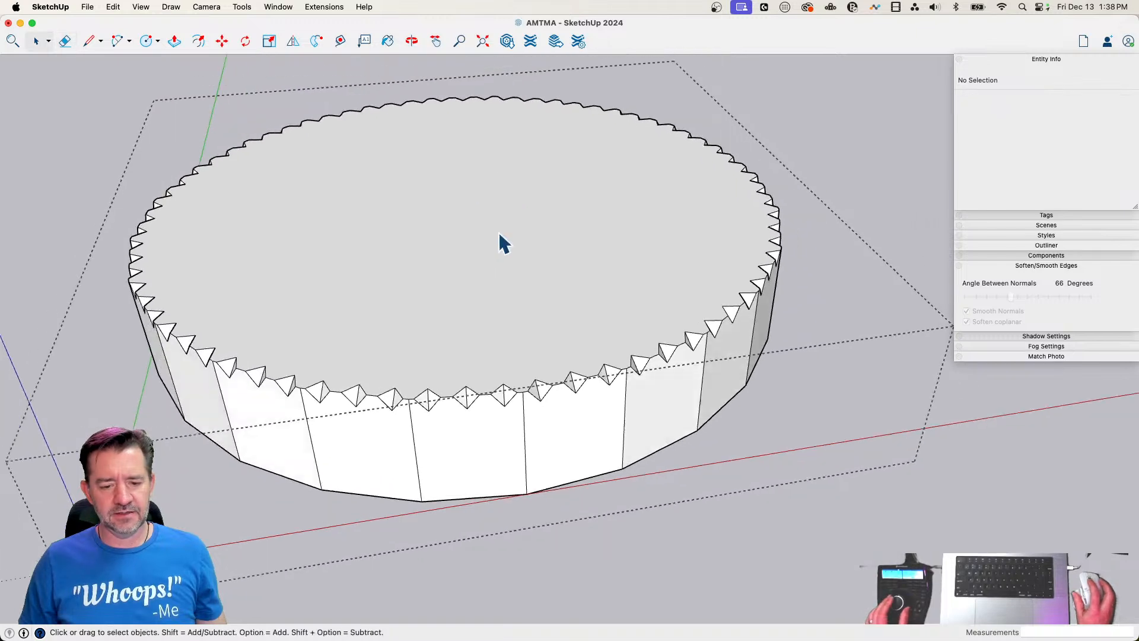
Soften all of the lid's edges with Soften coplanar enabled and a 49-degree angle between normals, and exit the group
{"action": "triple_click", "coordinate": [499, 286]}
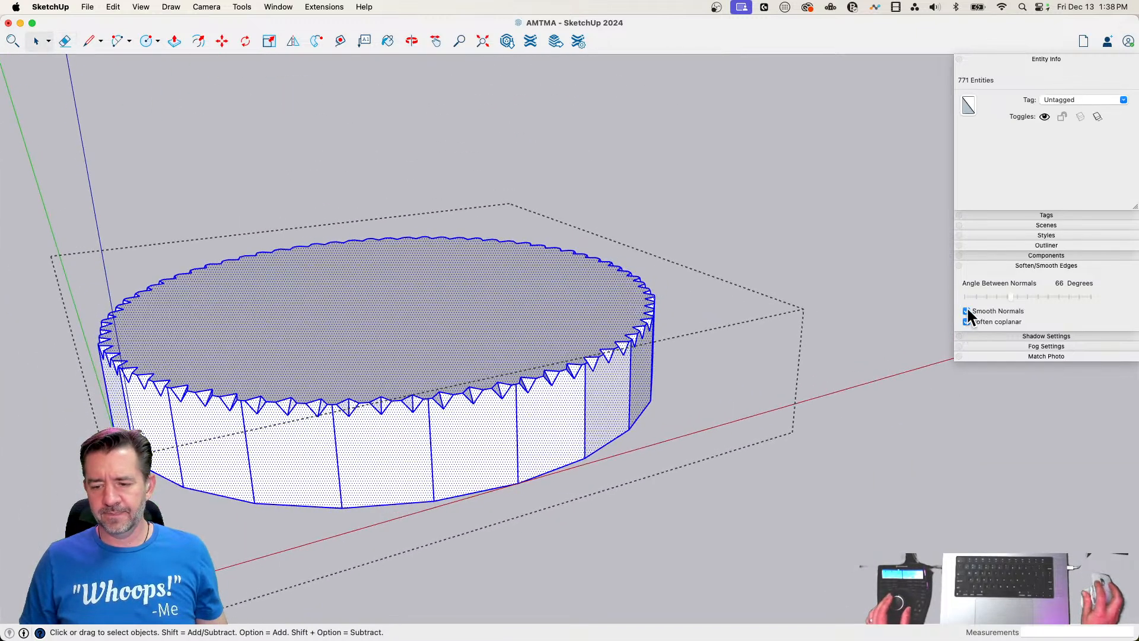
{"action": "left_click", "coordinate": [966, 321]}
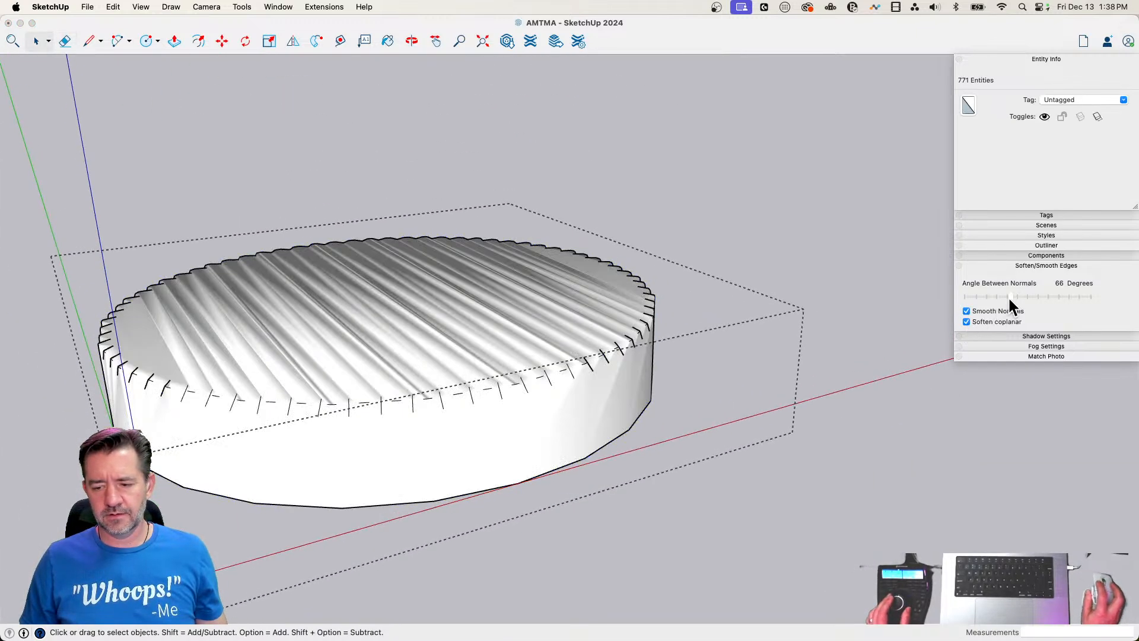
{"action": "left_click_drag", "start_coordinate": [1009, 297], "coordinate": [999, 297]}
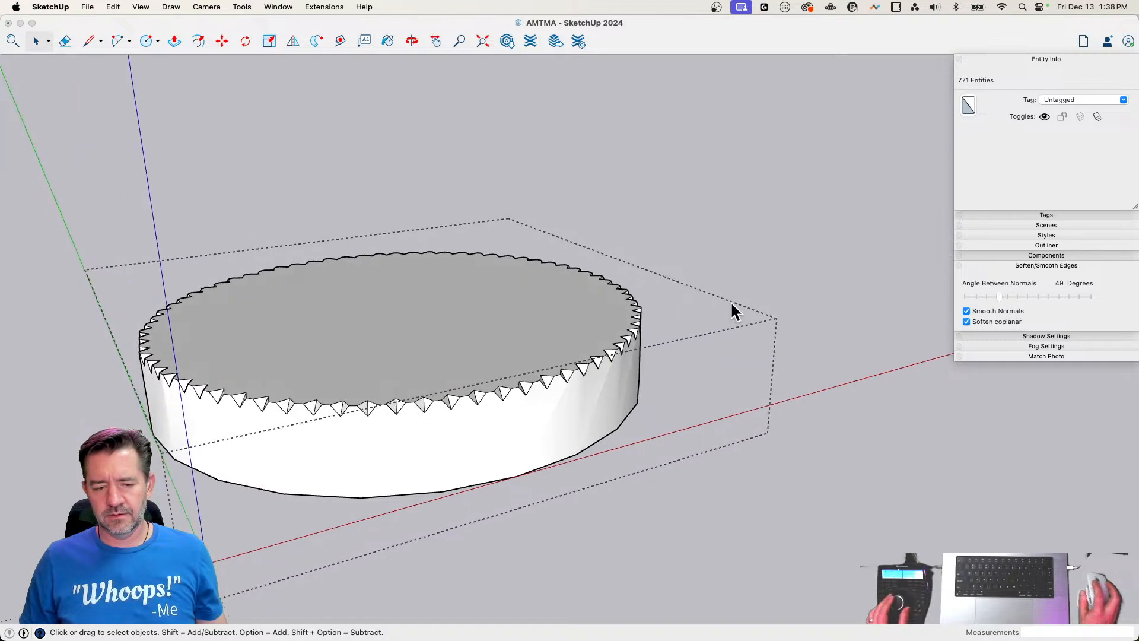
{"action": "left_click", "coordinate": [733, 304]}
{"action": "left_click", "coordinate": [732, 304]}
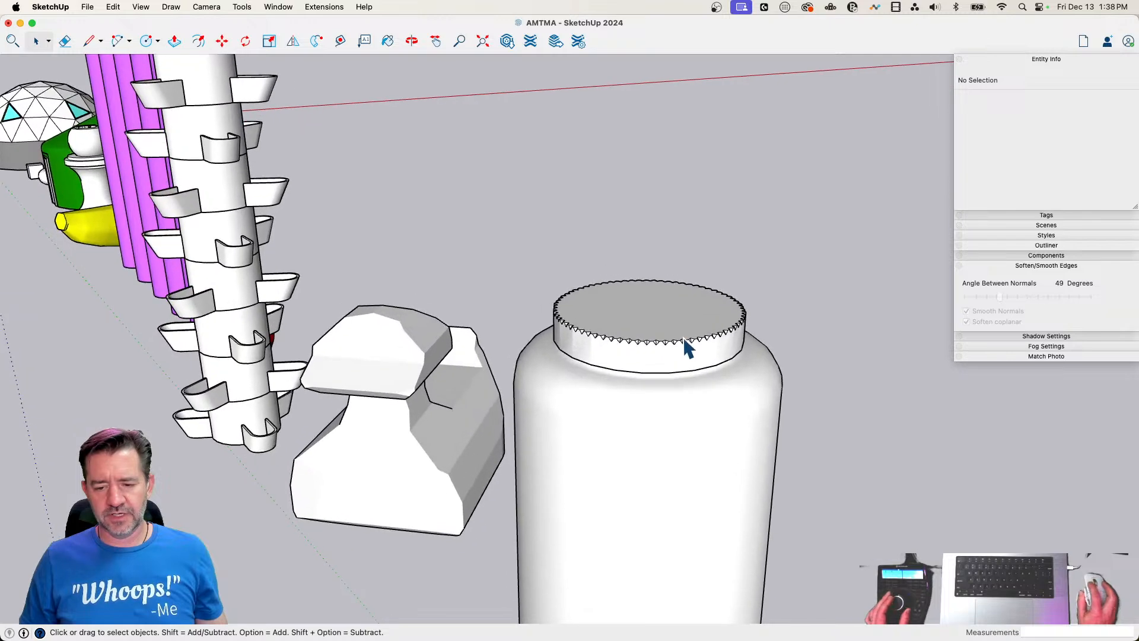
Reopen the lid group and set the soften angle of all its geometry to 57 degrees
{"action": "double_click", "coordinate": [687, 346]}
{"action": "triple_click", "coordinate": [688, 349]}
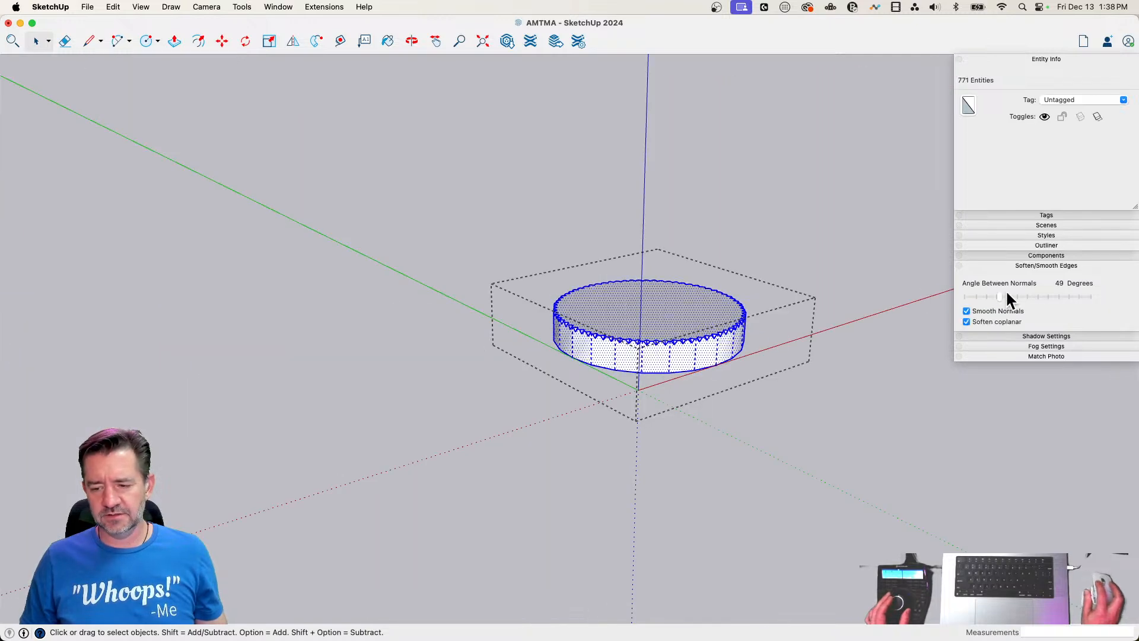
{"action": "left_click_drag", "start_coordinate": [1001, 295], "coordinate": [1006, 296]}
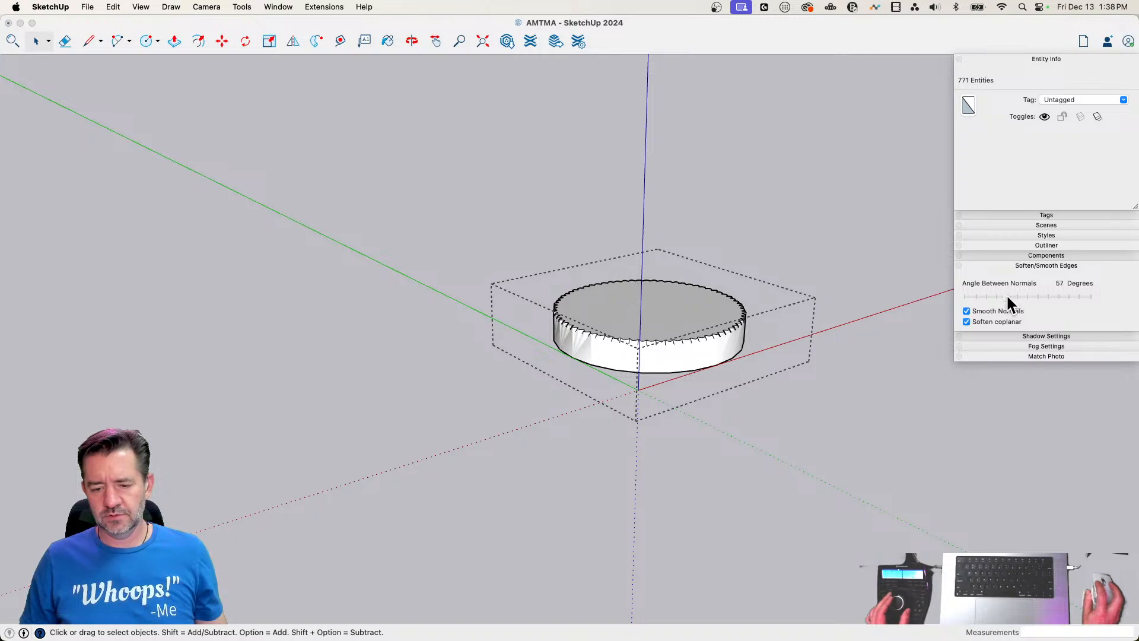
{"action": "left_click", "coordinate": [859, 323]}
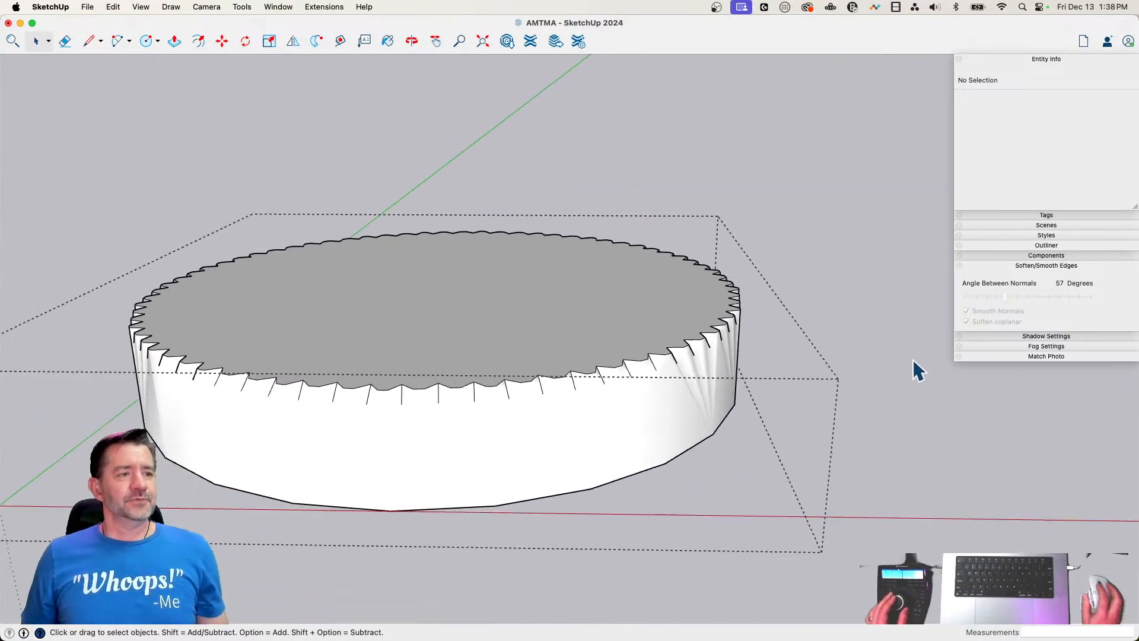
Exit the lid group, paint the jar's outer and inner surfaces with translucent gray glass inside the jar group, and exit it
{"action": "left_click", "coordinate": [776, 234]}
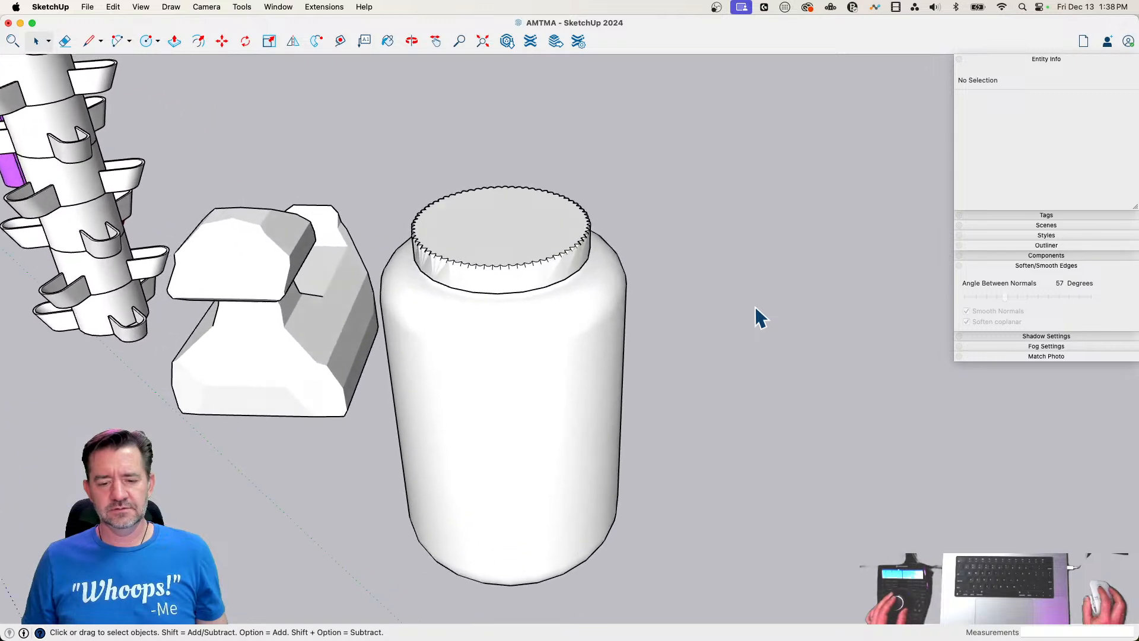
{"action": "double_click", "coordinate": [545, 434]}
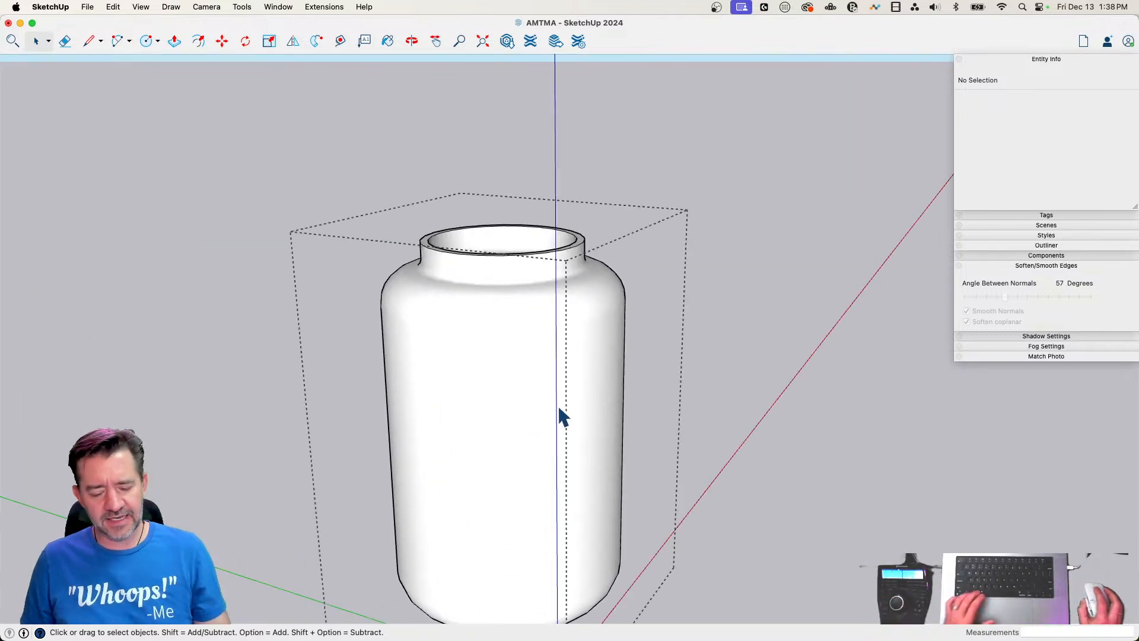
{"action": "key", "text": "b"}
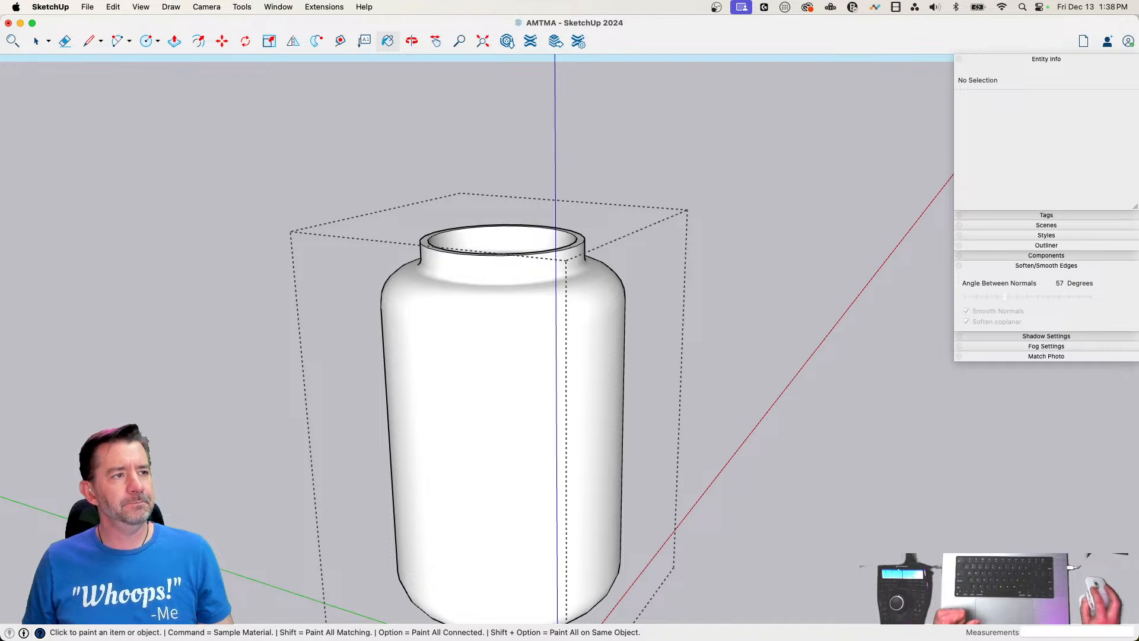
{"action": "left_click", "coordinate": [438, 300]}
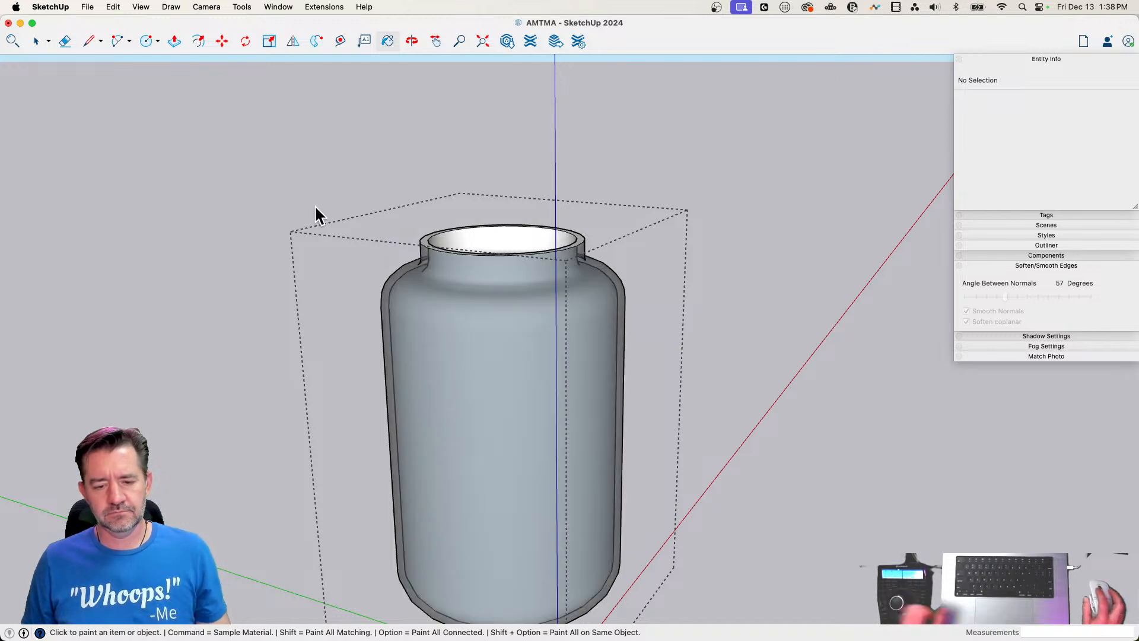
{"action": "left_click", "coordinate": [508, 236]}
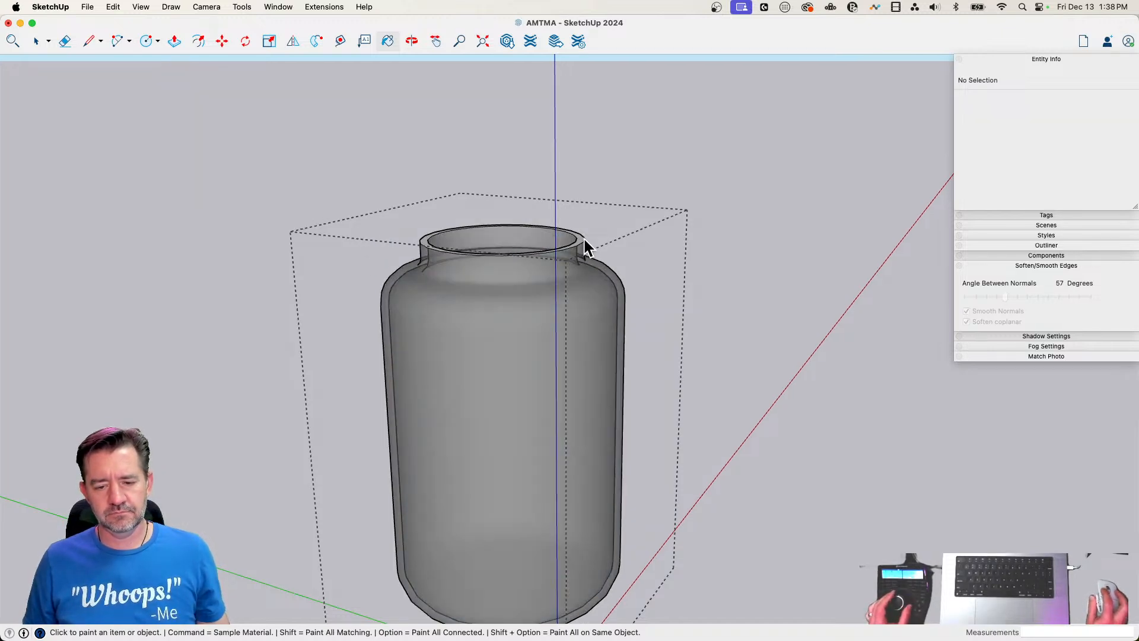
{"action": "key", "text": "space"}
{"action": "left_click", "coordinate": [711, 305]}
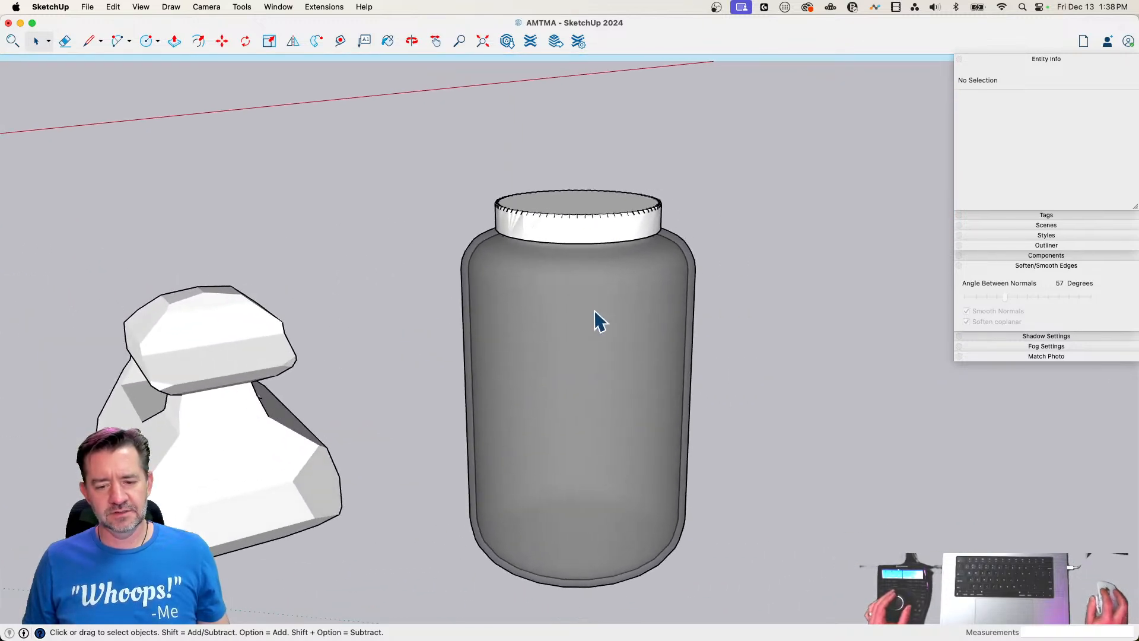
Reopen the jar group and edit the [Translucent Glass Gray]1 material to a lighter gray with 24% opacity
{"action": "left_click", "coordinate": [593, 310]}
{"action": "double_click", "coordinate": [591, 310]}
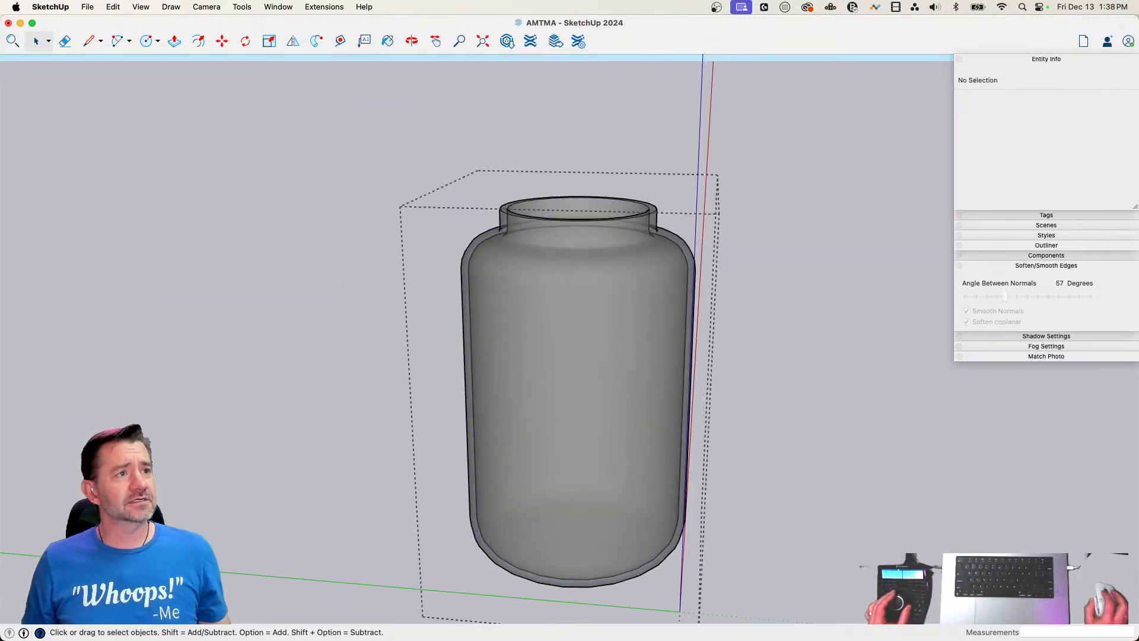
{"action": "key", "text": "b"}
{"action": "left_click_drag", "start_coordinate": [352, 280], "coordinate": [244, 141]}
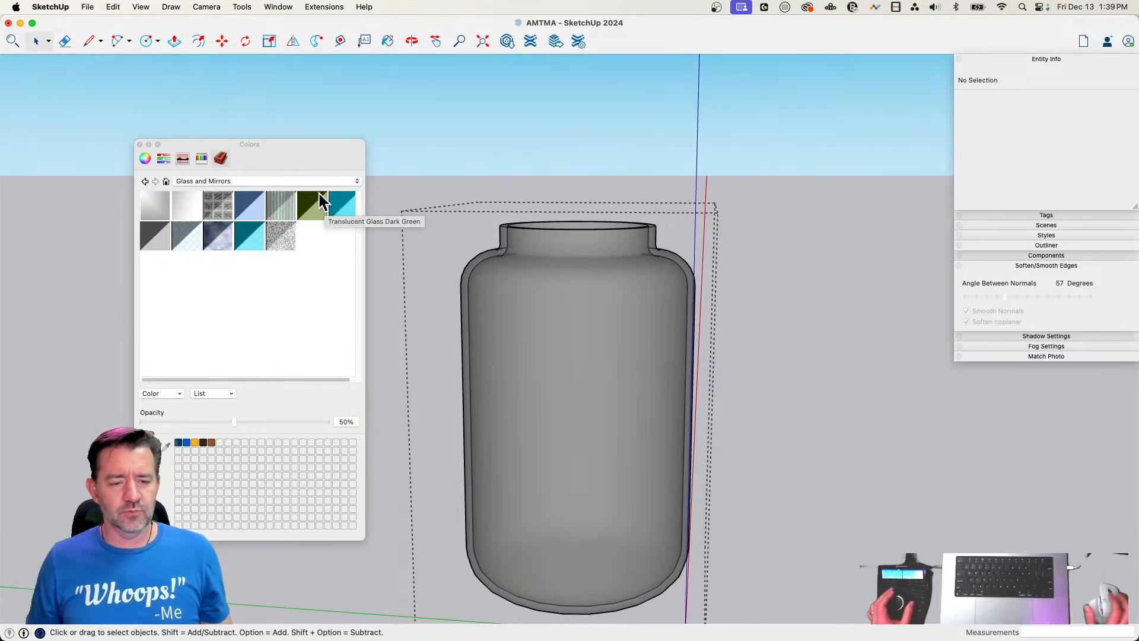
{"action": "left_click", "coordinate": [163, 180]}
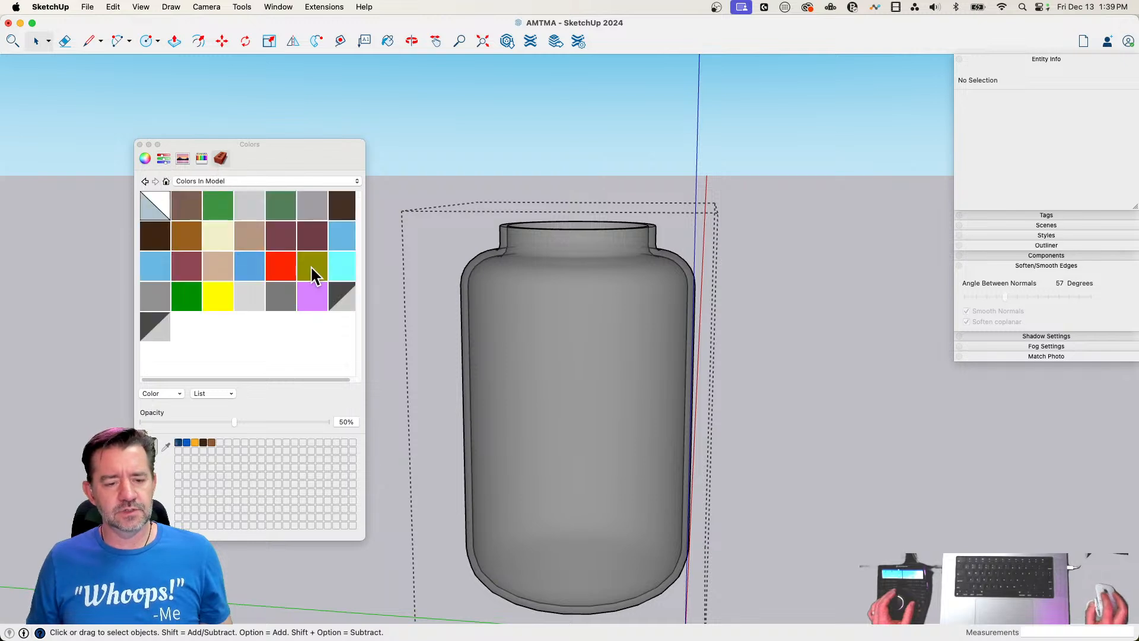
{"action": "left_click", "coordinate": [155, 326]}
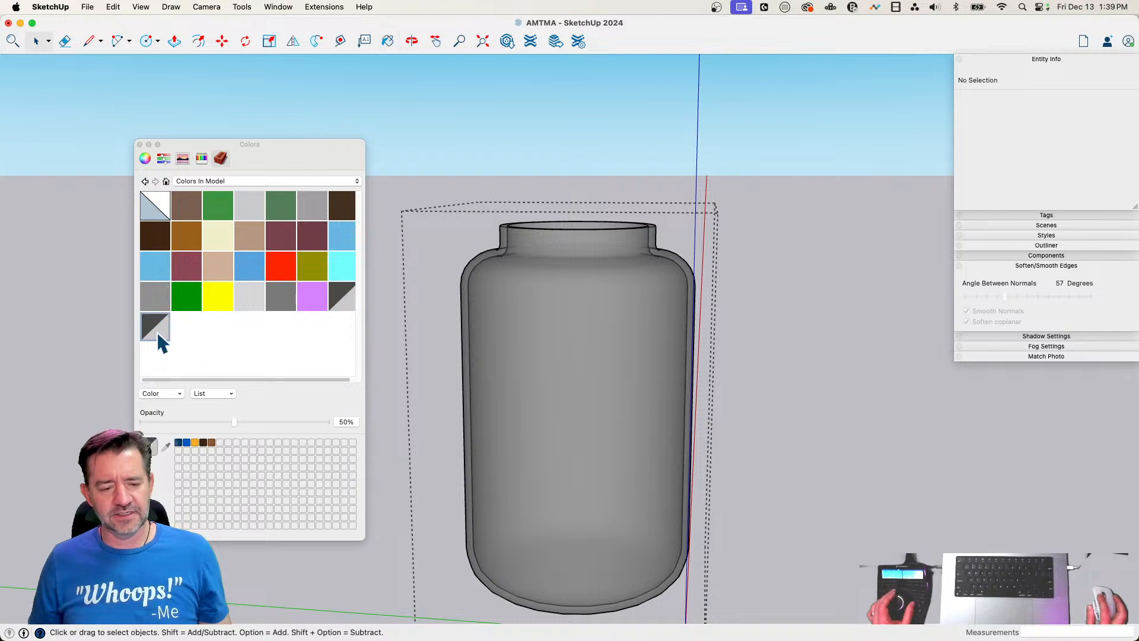
{"action": "double_click", "coordinate": [155, 327]}
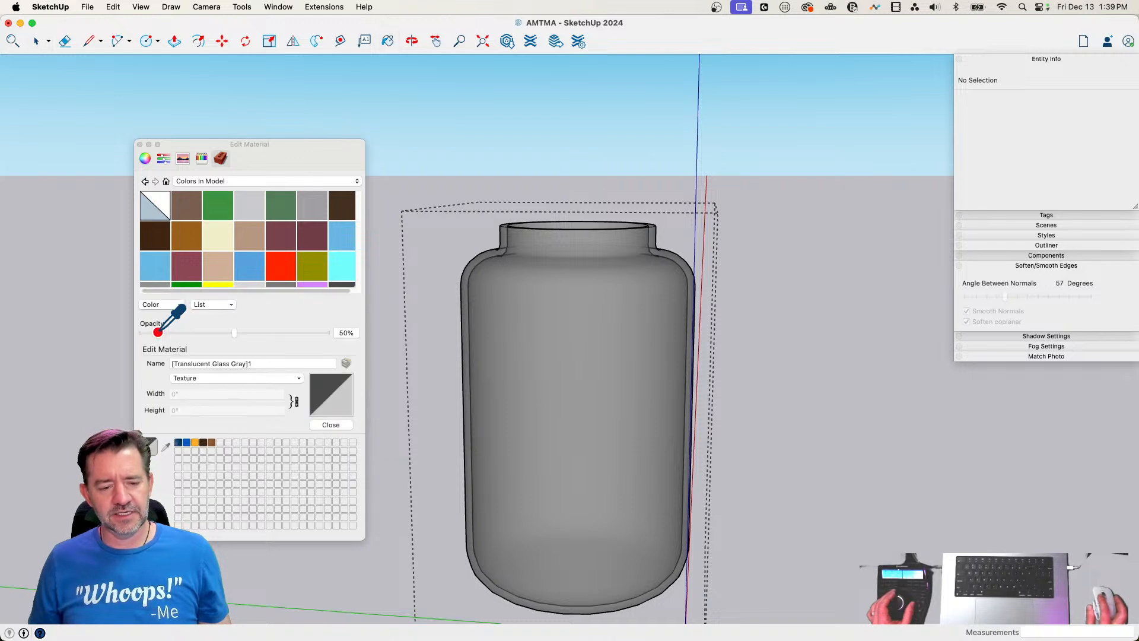
{"action": "left_click", "coordinate": [146, 158]}
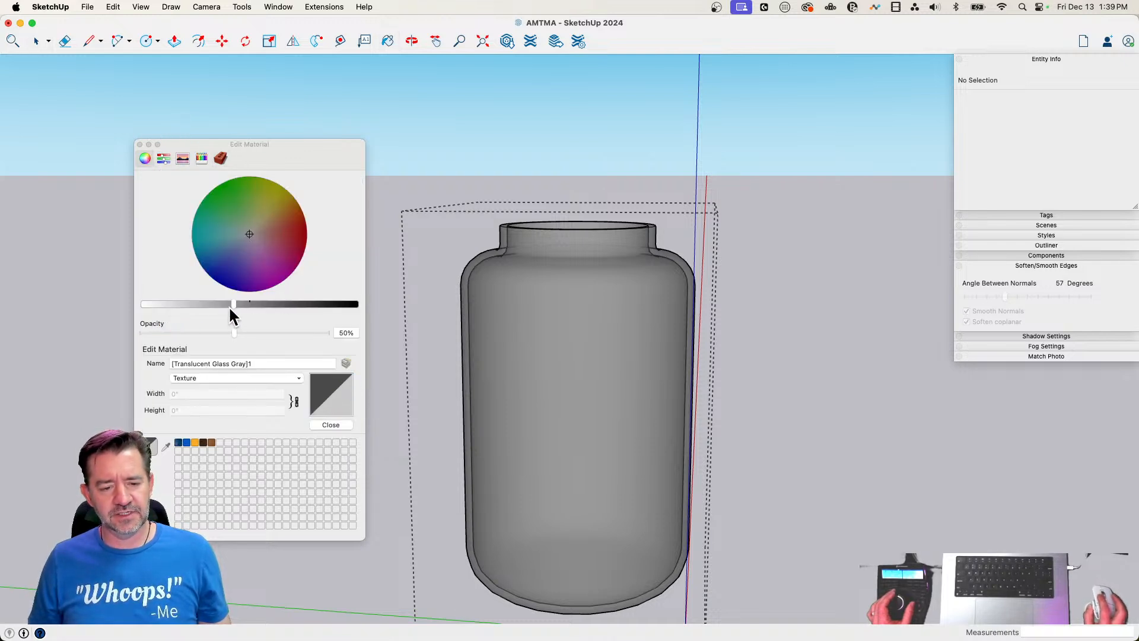
{"action": "left_click_drag", "start_coordinate": [233, 304], "coordinate": [186, 332]}
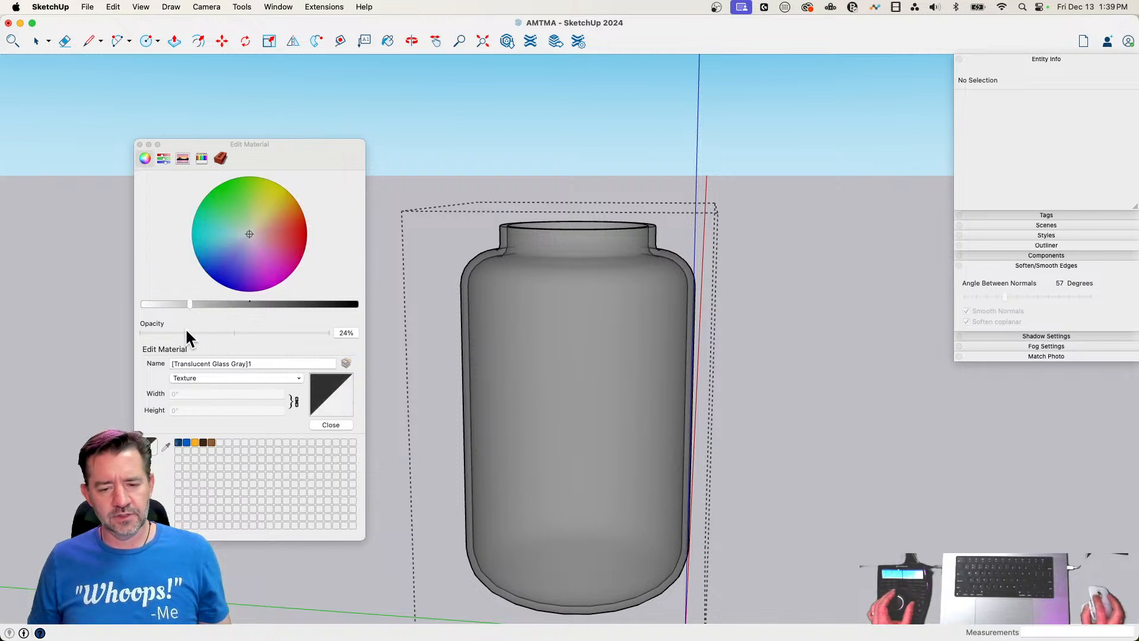
Edit the Translucent Glass Gray material used on the jar to a lighter gray with 31% opacity
{"action": "left_click", "coordinate": [220, 158]}
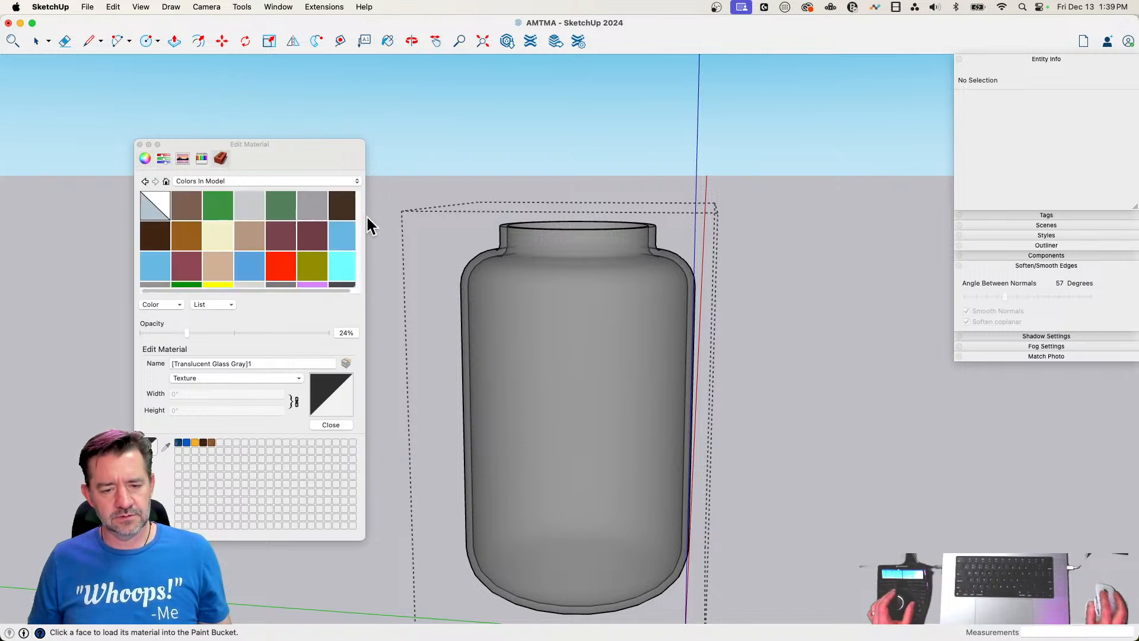
{"action": "left_click_drag", "start_coordinate": [362, 538], "coordinate": [403, 617]}
{"action": "left_click", "coordinate": [252, 297]}
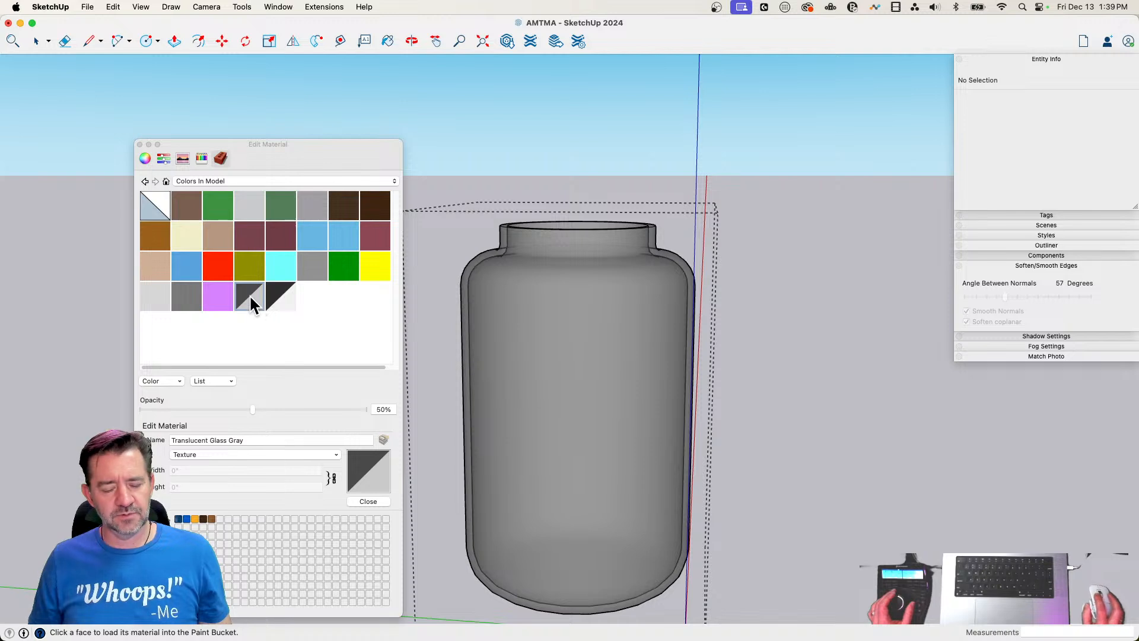
{"action": "left_click", "coordinate": [145, 158]}
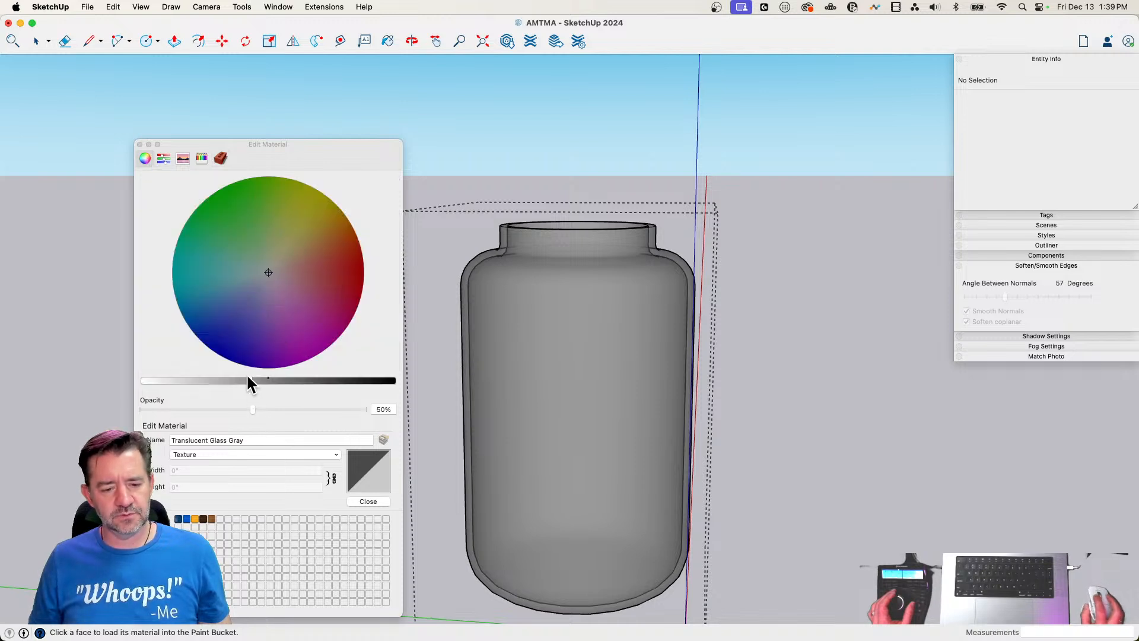
{"action": "left_click_drag", "start_coordinate": [247, 380], "coordinate": [211, 409]}
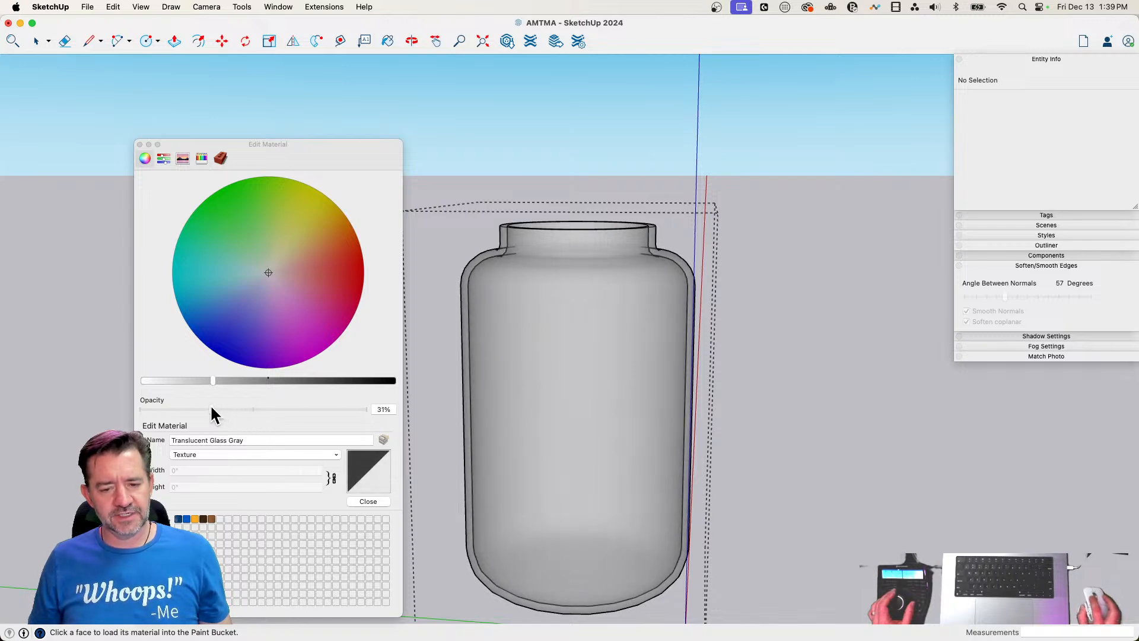
{"action": "left_click", "coordinate": [139, 144]}
{"action": "key", "text": "space"}
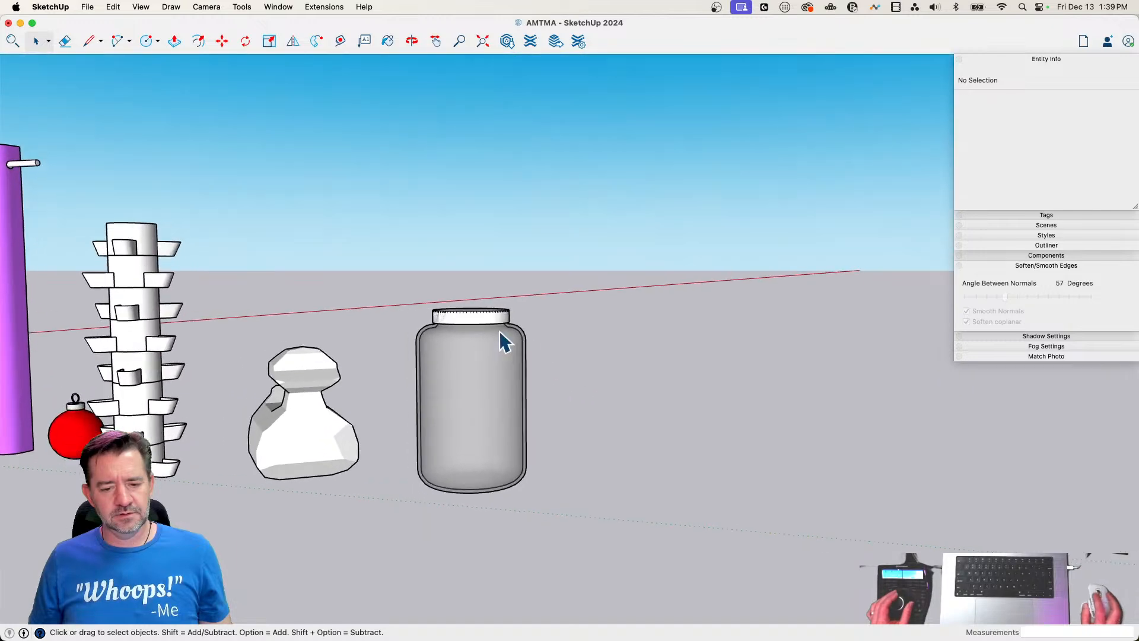
Paint the jar's lid group with the Cantaloupe color and deselect it
{"action": "double_click", "coordinate": [472, 316]}
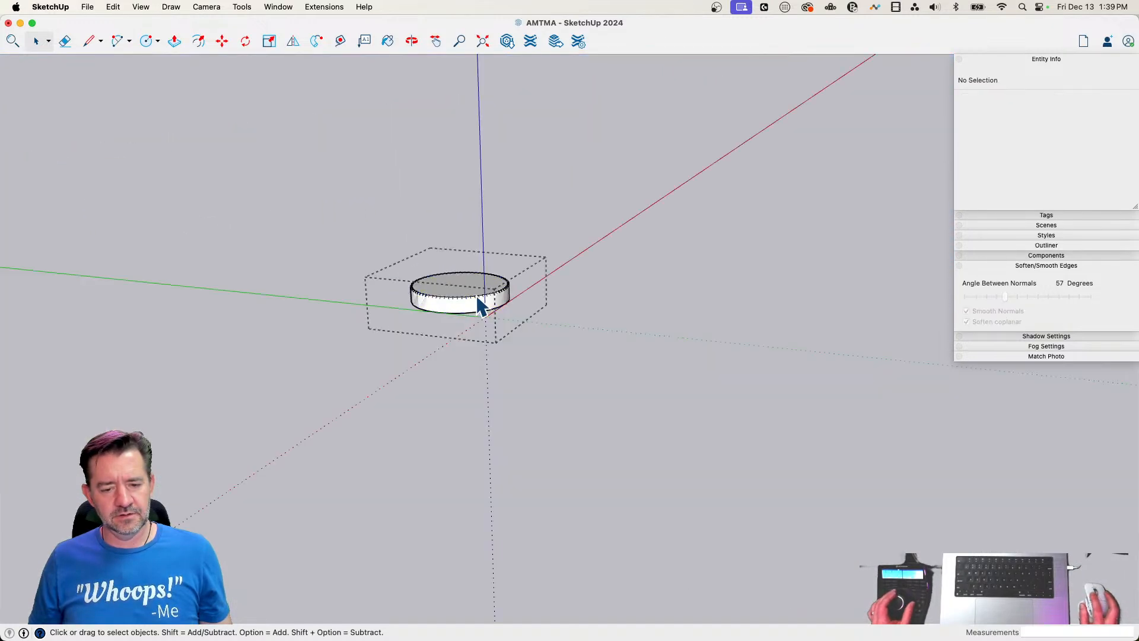
{"action": "key", "text": "Escape"}
{"action": "left_click", "coordinate": [490, 305]}
{"action": "key", "text": "b"}
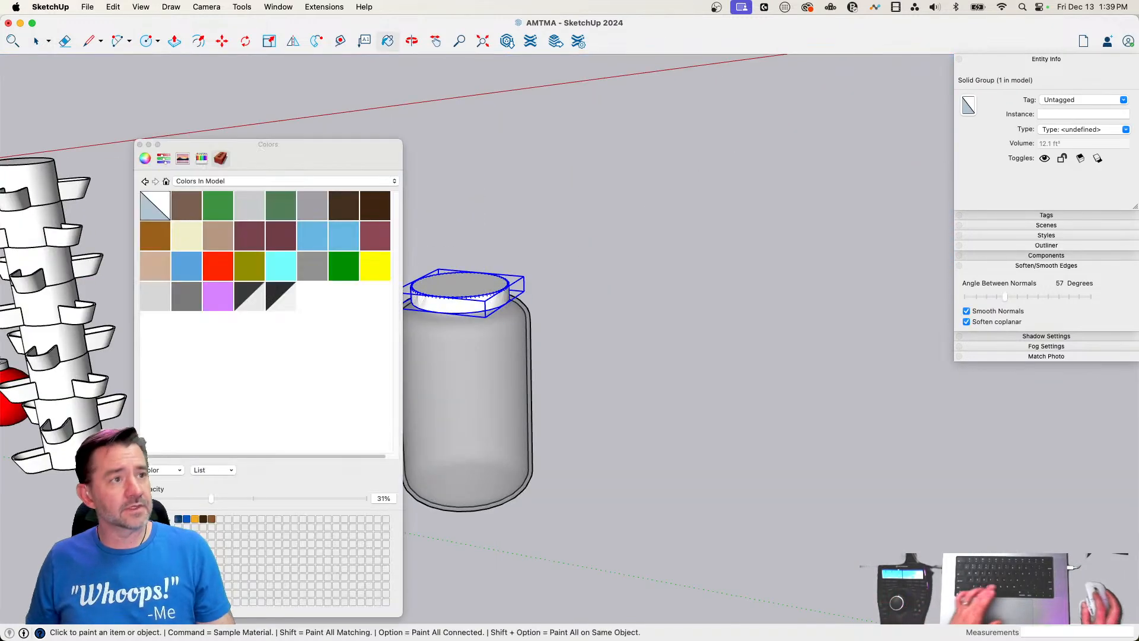
{"action": "left_click", "coordinate": [201, 158]}
{"action": "left_click", "coordinate": [168, 416]}
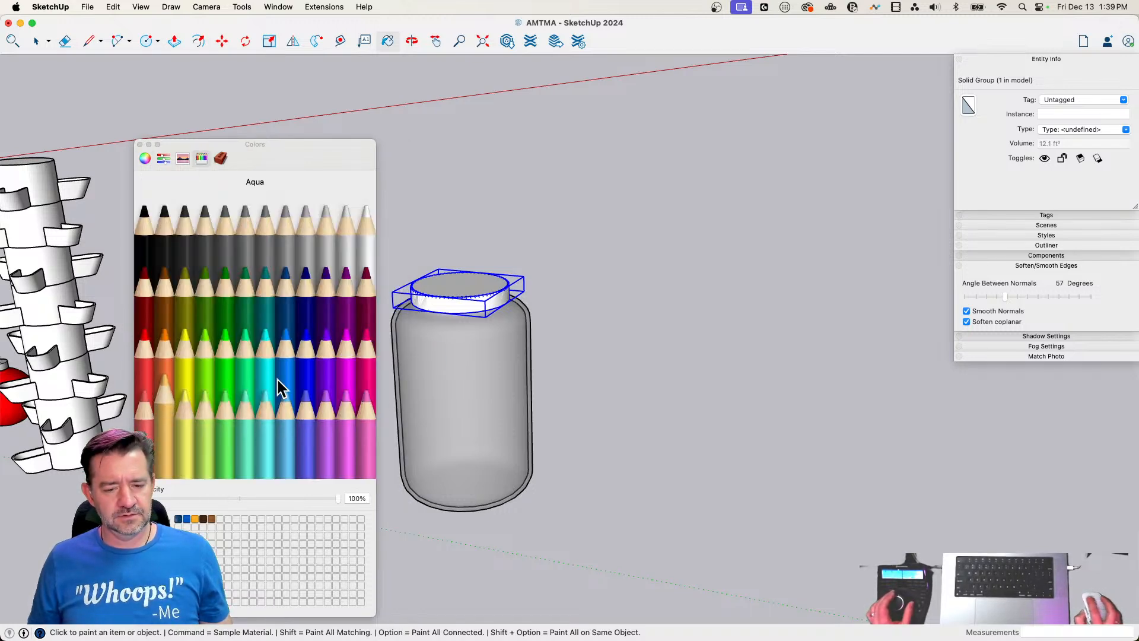
{"action": "left_click", "coordinate": [445, 291]}
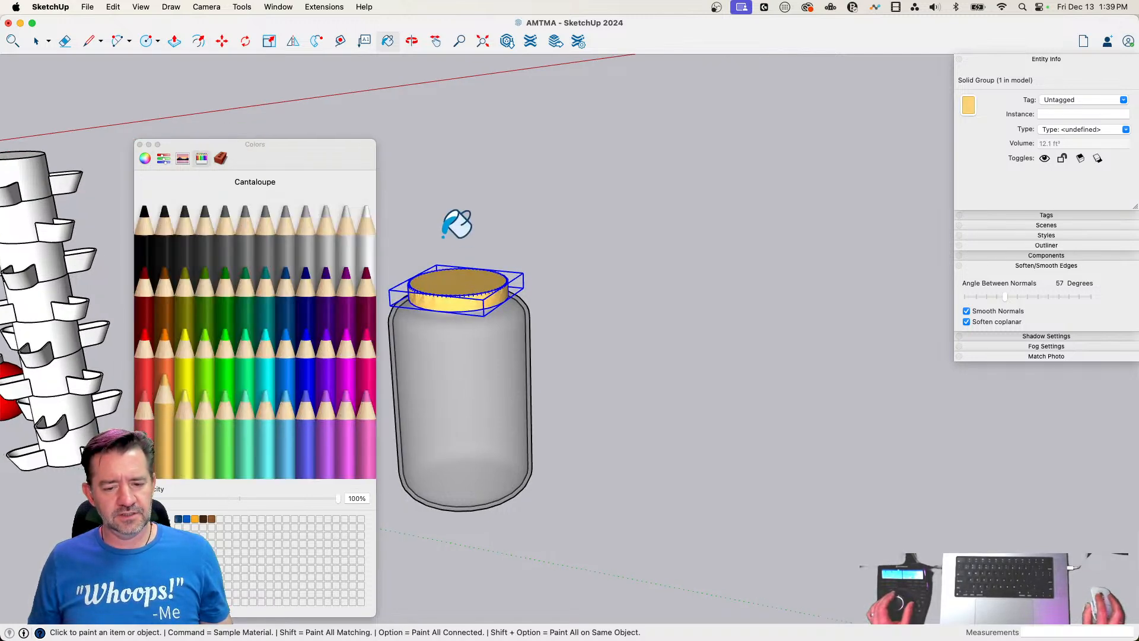
{"action": "left_click", "coordinate": [140, 146]}
{"action": "key", "text": "space"}
{"action": "left_click", "coordinate": [720, 268]}
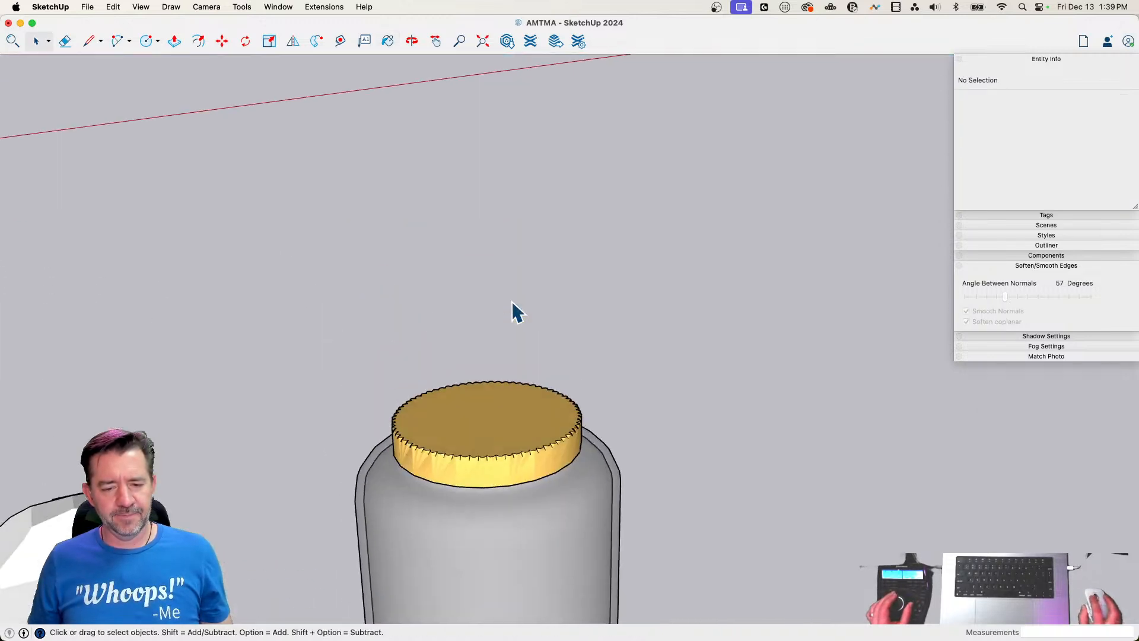
{"action": "left_click", "coordinate": [538, 355]}
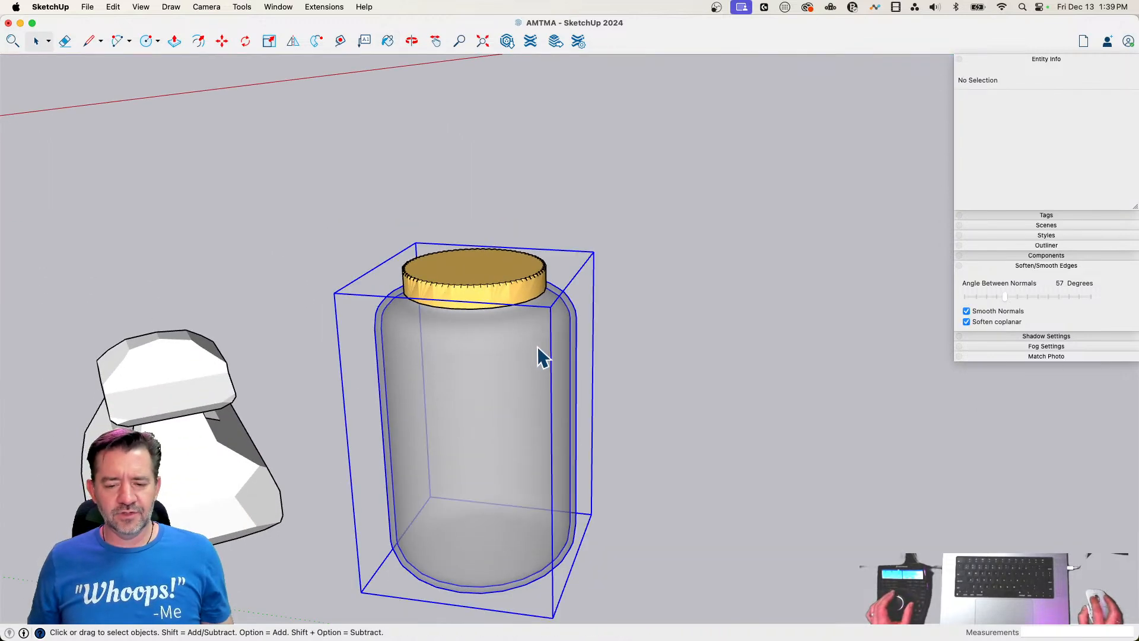
{"action": "double_click", "coordinate": [563, 321]}
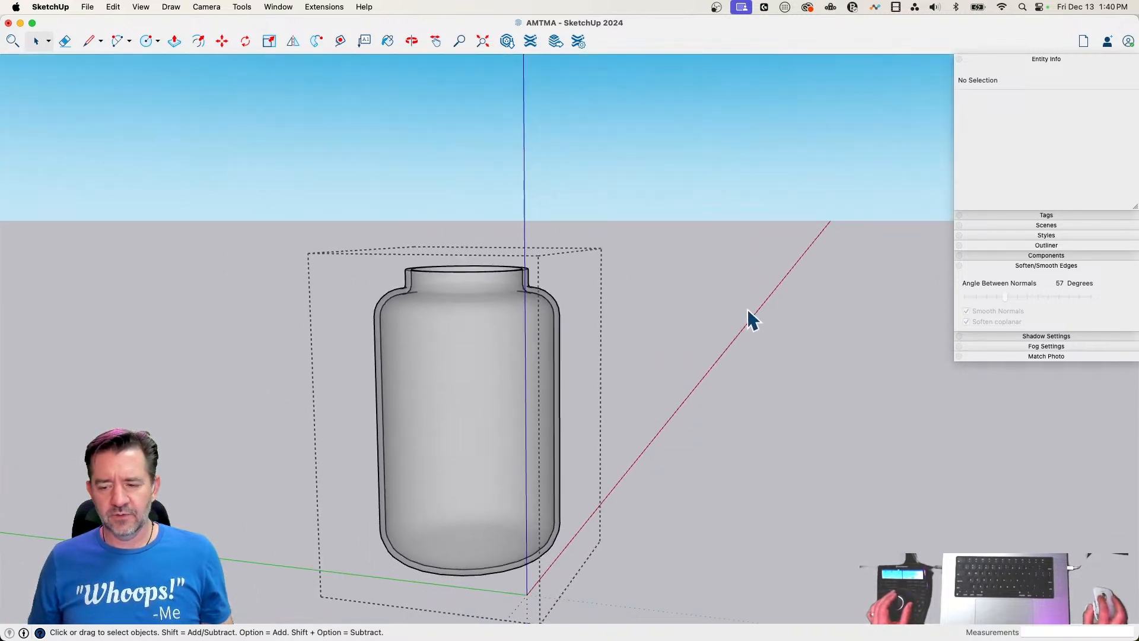
{"action": "left_click", "coordinate": [678, 251]}
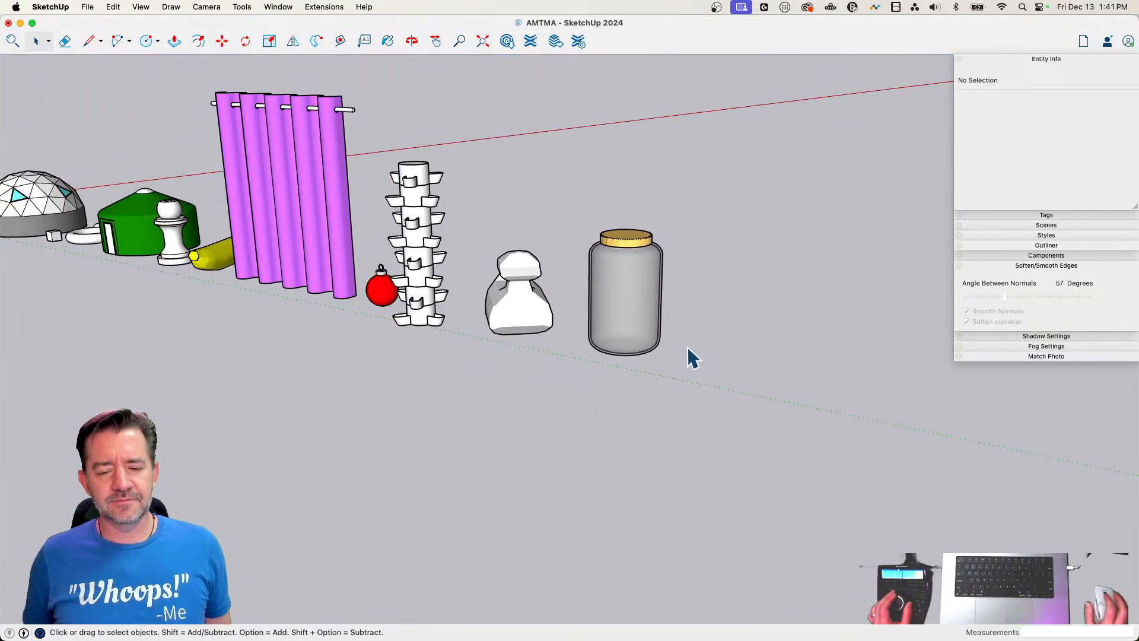
Draw a 24-sided circle with a radius of about 13 feet on the ground beside the jar
{"action": "scroll", "coordinate": [688, 348], "scroll_direction": "up", "scroll_amount": 1}
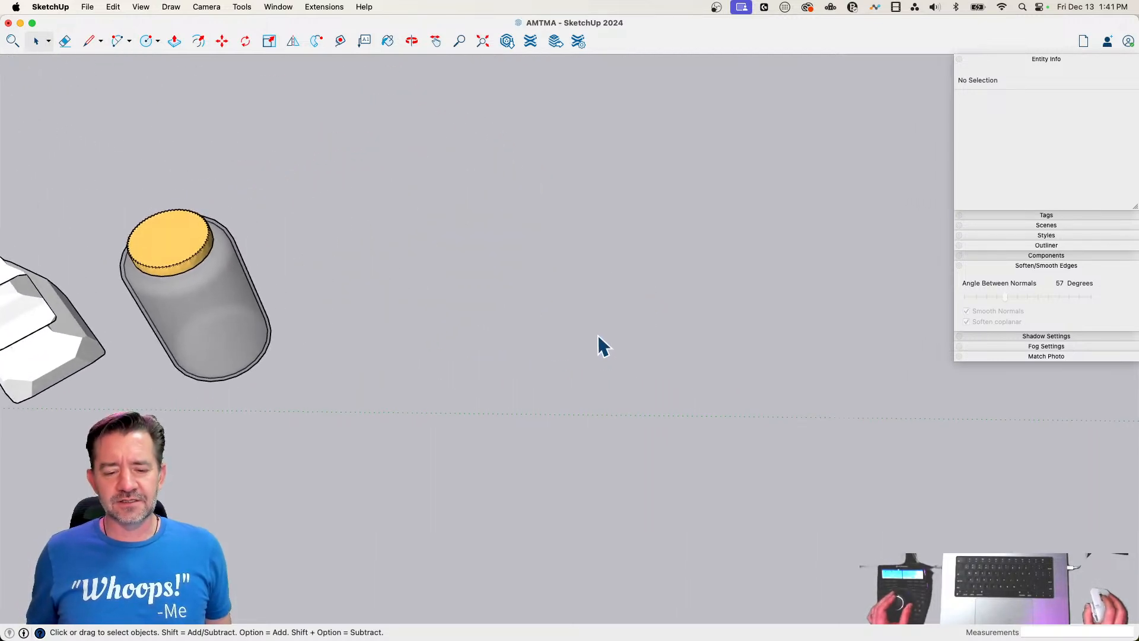
{"action": "key", "text": "c"}
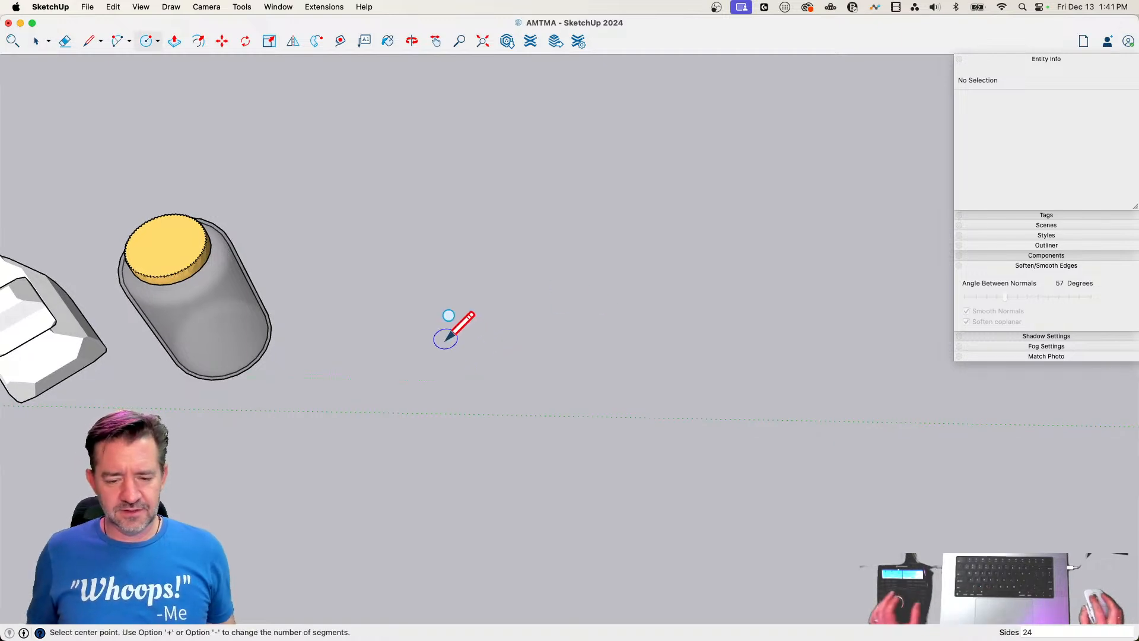
{"action": "left_click", "coordinate": [492, 354]}
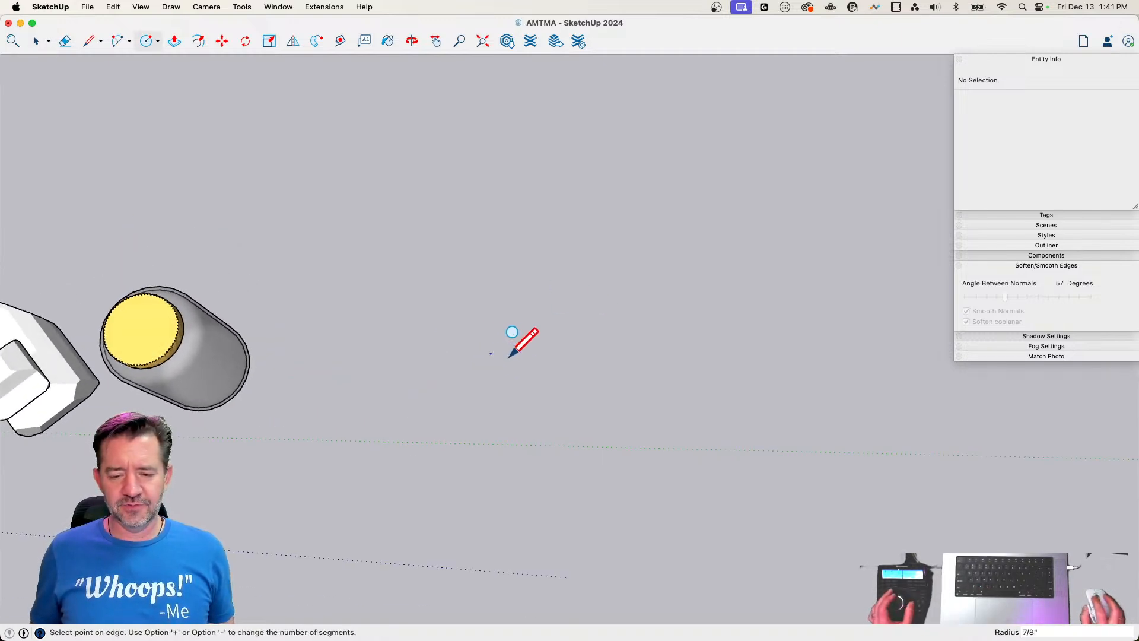
{"action": "left_click", "coordinate": [614, 356]}
{"action": "key", "text": "space"}
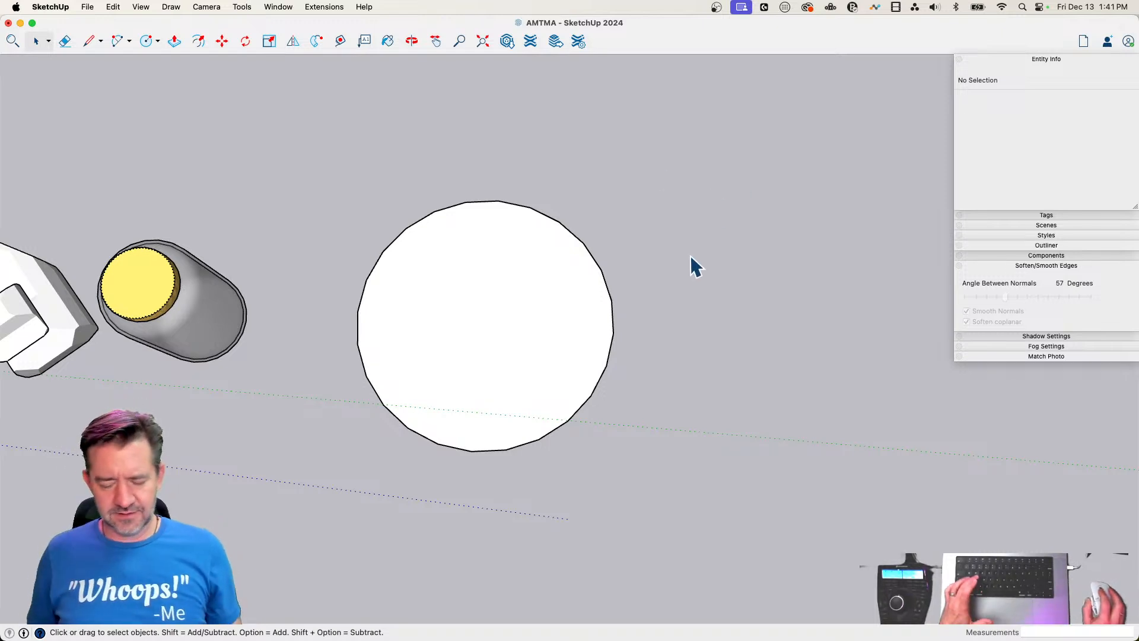
Draw a rectangle about 13' 1" by 9' 1" flat on the ground beside the large circle
{"action": "key", "text": "r"}
{"action": "left_click", "coordinate": [689, 339]}
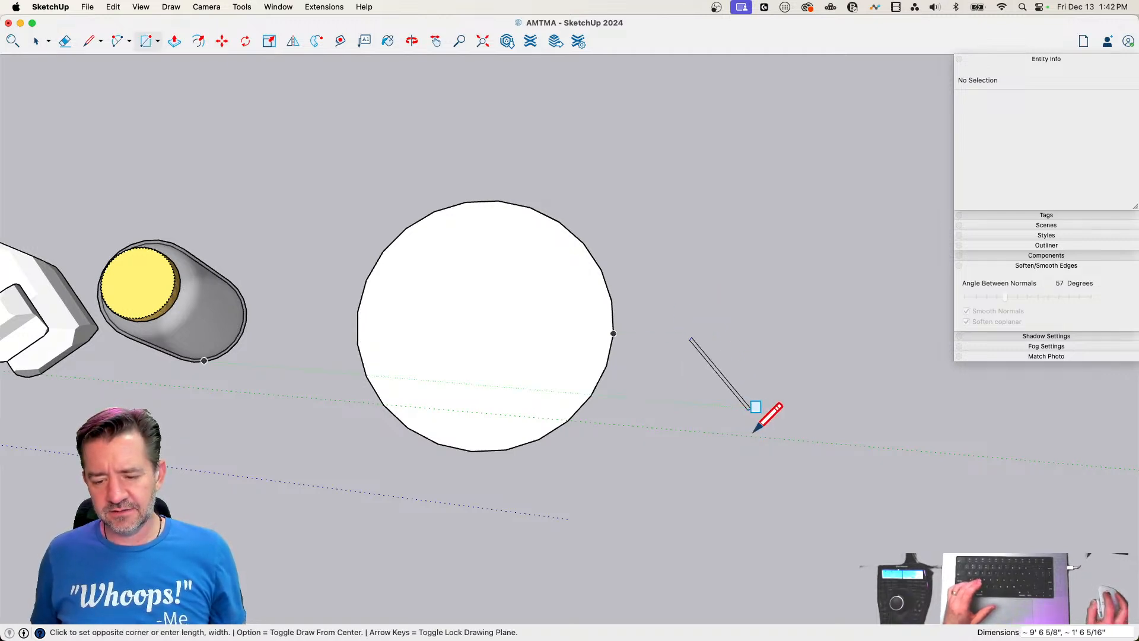
{"action": "middle_click_drag", "start_coordinate": [752, 399], "coordinate": [717, 460]}
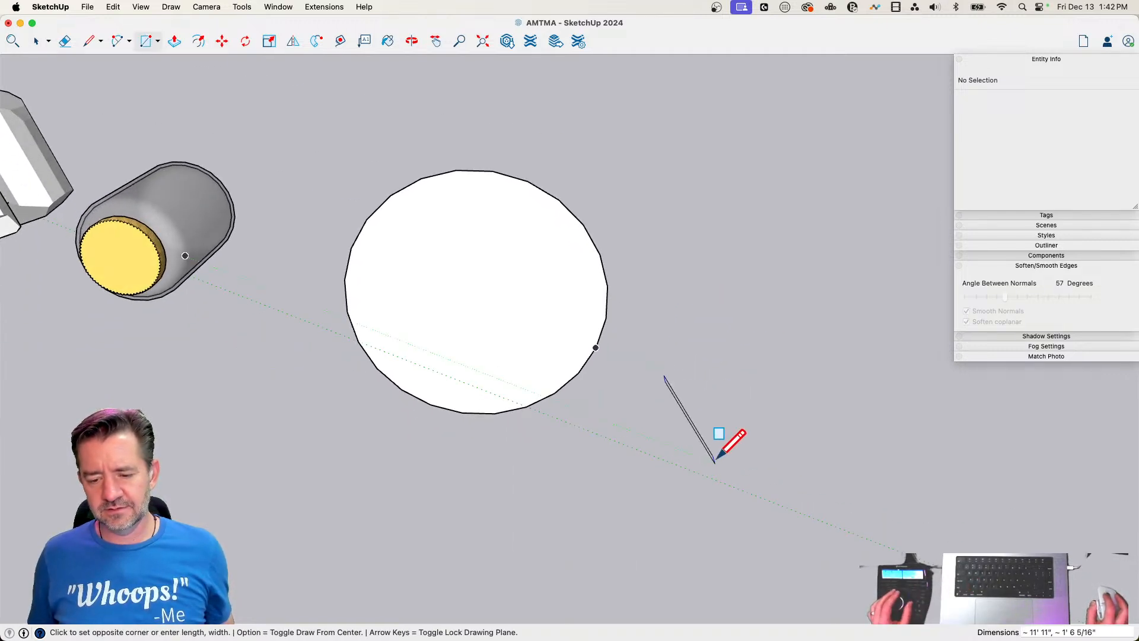
{"action": "left_click", "coordinate": [733, 480]}
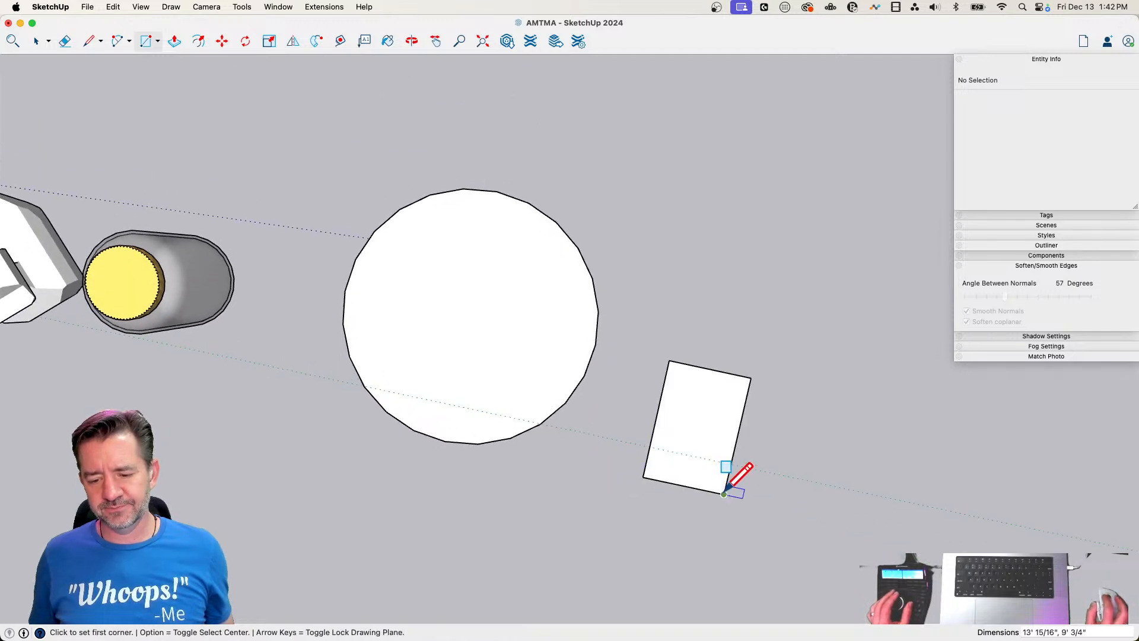
{"action": "key", "text": "space"}
Draw a diagonal line about 6' 5" long across one corner of the rectangle, starting from the midpoint of its short edge
{"action": "scroll", "coordinate": [649, 379], "scroll_direction": "up", "scroll_amount": 3}
{"action": "key", "text": "l"}
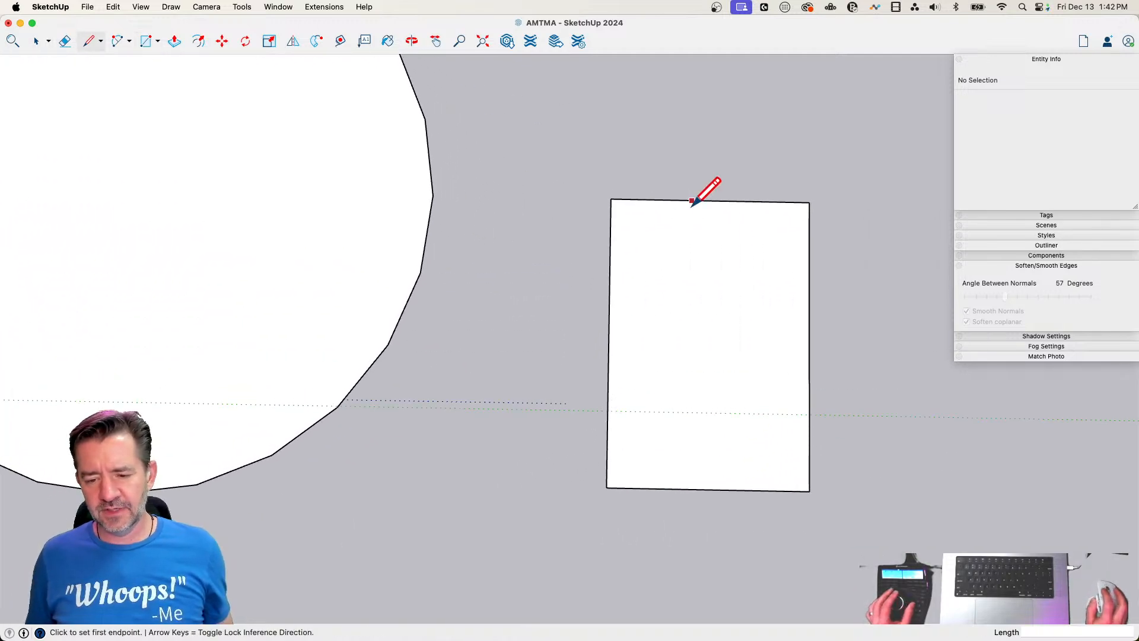
{"action": "left_click", "coordinate": [709, 201]}
{"action": "left_click", "coordinate": [609, 297]}
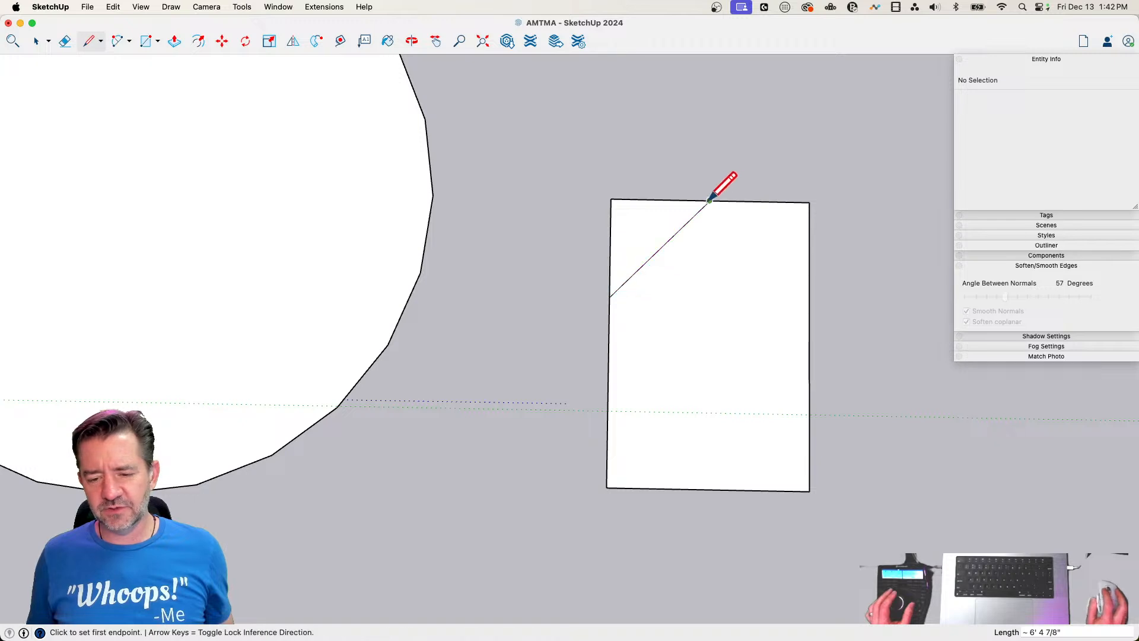
Draw diagonal lines across the rectangle's other three corners, joining the short-edge midpoints to the long edges
{"action": "left_click", "coordinate": [710, 201]}
{"action": "left_click", "coordinate": [807, 300]}
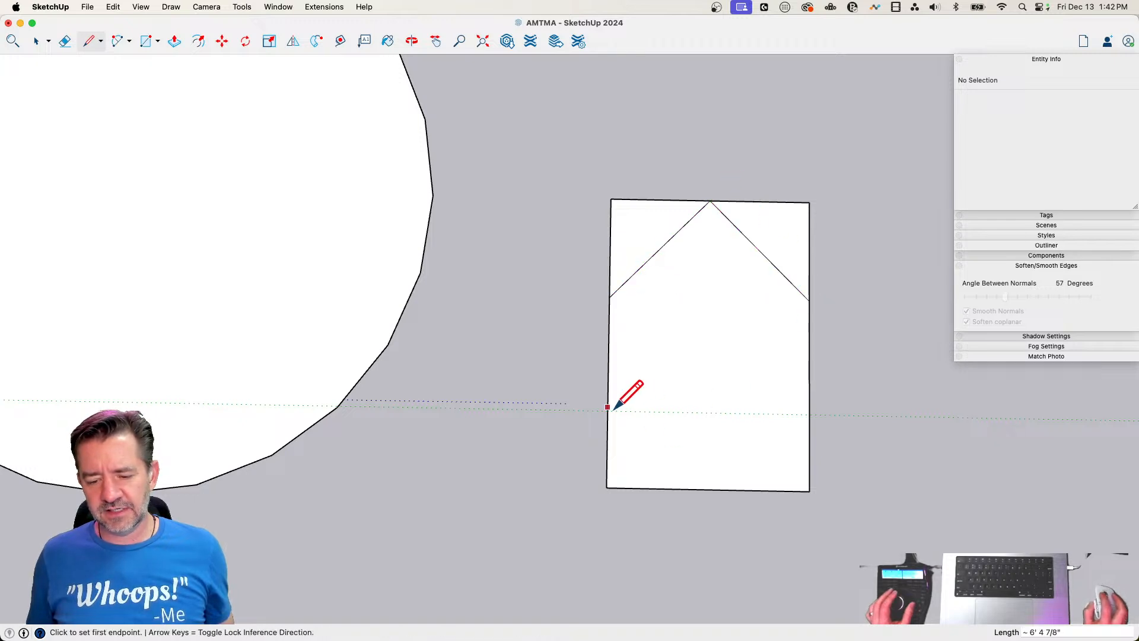
{"action": "left_click", "coordinate": [608, 409]}
{"action": "left_click", "coordinate": [709, 488]}
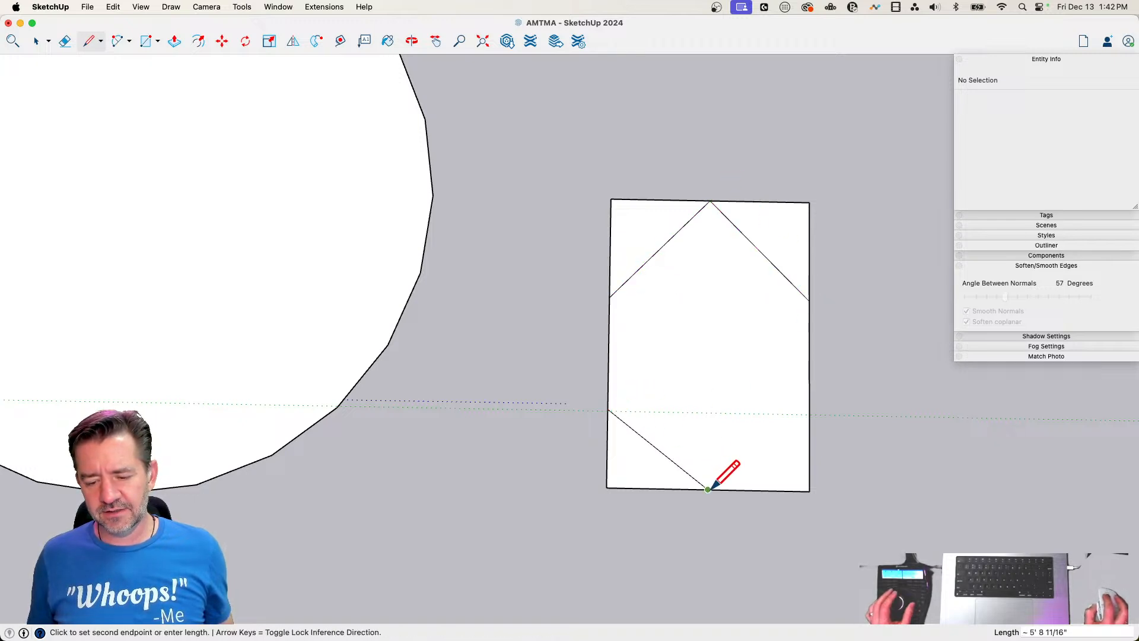
{"action": "left_click", "coordinate": [808, 413]}
Erase the rectangle's four outer corners so only the elongated hexagon inside remains
{"action": "key", "text": "e"}
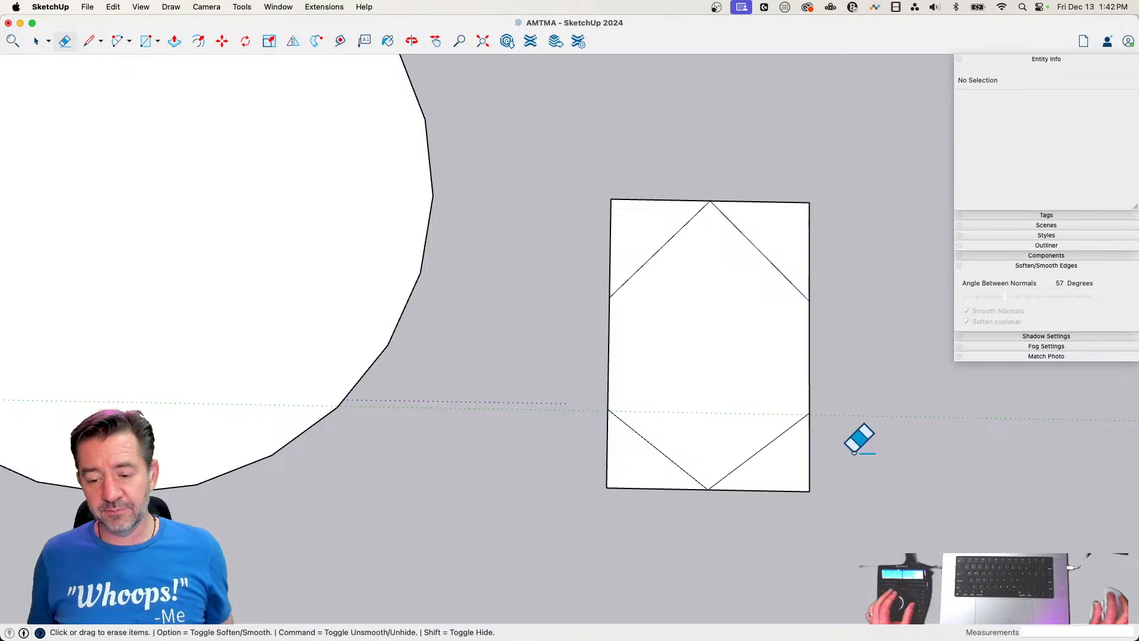
{"action": "mouse_move", "coordinate": [854, 452]}
{"action": "left_mouse_down"}
{"action": "mouse_move", "coordinate": [616, 504]}
{"action": "mouse_move", "coordinate": [595, 458]}
{"action": "left_mouse_up"}
{"action": "mouse_move", "coordinate": [632, 159]}
{"action": "left_mouse_down"}
{"action": "mouse_move", "coordinate": [614, 229]}
{"action": "mouse_move", "coordinate": [829, 254]}
{"action": "left_mouse_up"}
{"action": "scroll", "coordinate": [828, 254], "scroll_direction": "down", "scroll_amount": 3}
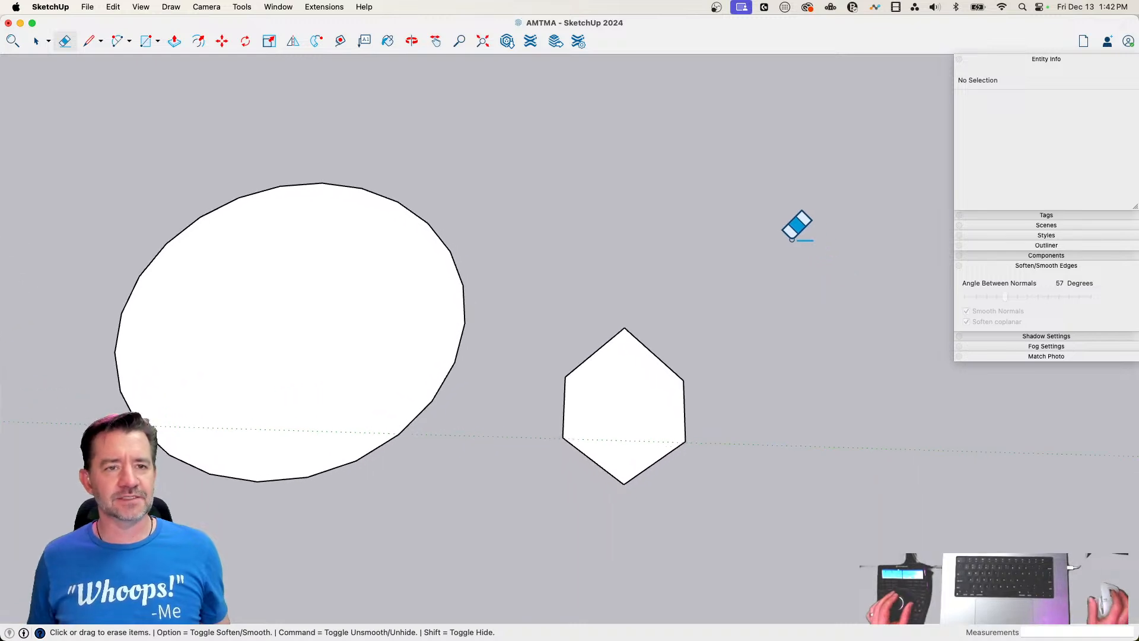
Scale the hexagon face to 0.67 of its width along the green direction
{"action": "key", "text": "space"}
{"action": "left_click", "coordinate": [656, 414]}
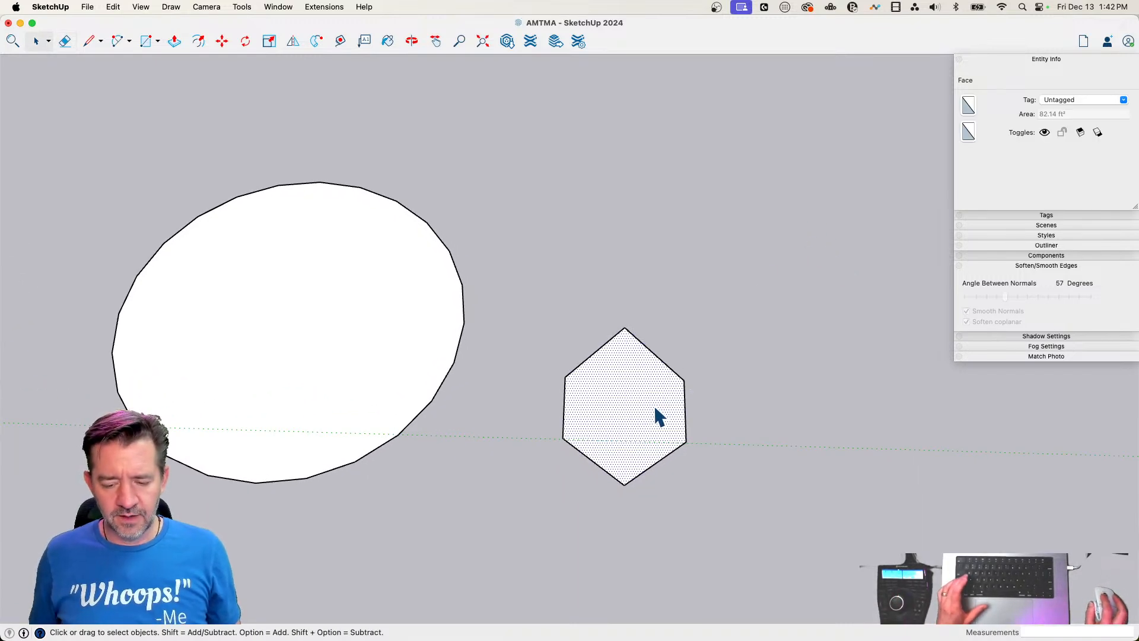
{"action": "middle_click_drag", "start_coordinate": [658, 407], "coordinate": [558, 375]}
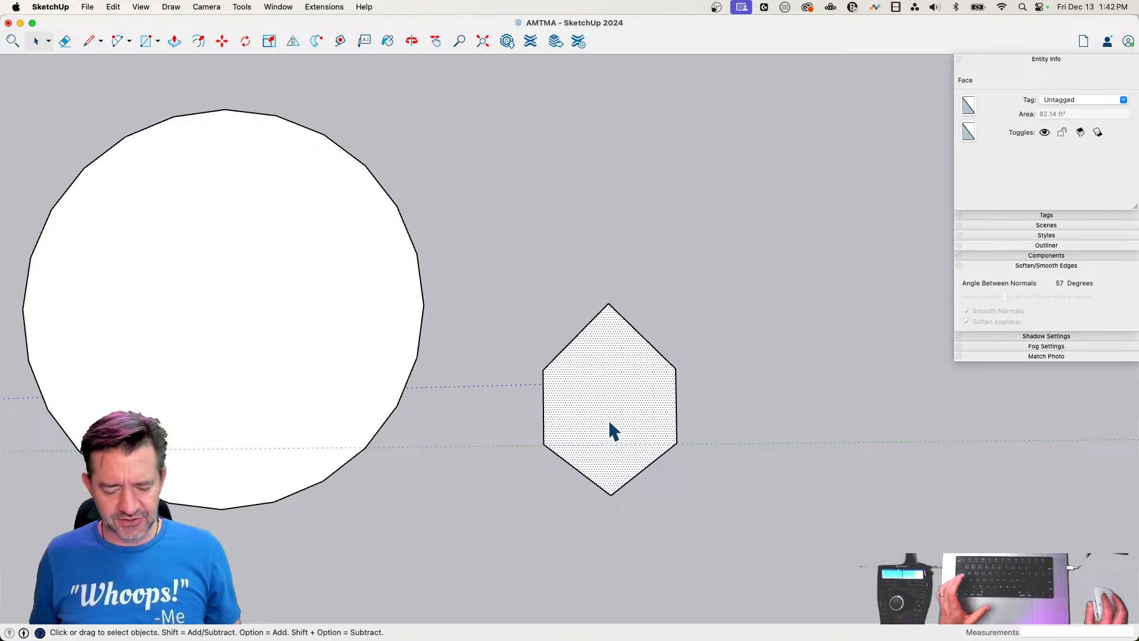
{"action": "key", "text": "s"}
{"action": "left_click", "coordinate": [676, 397]}
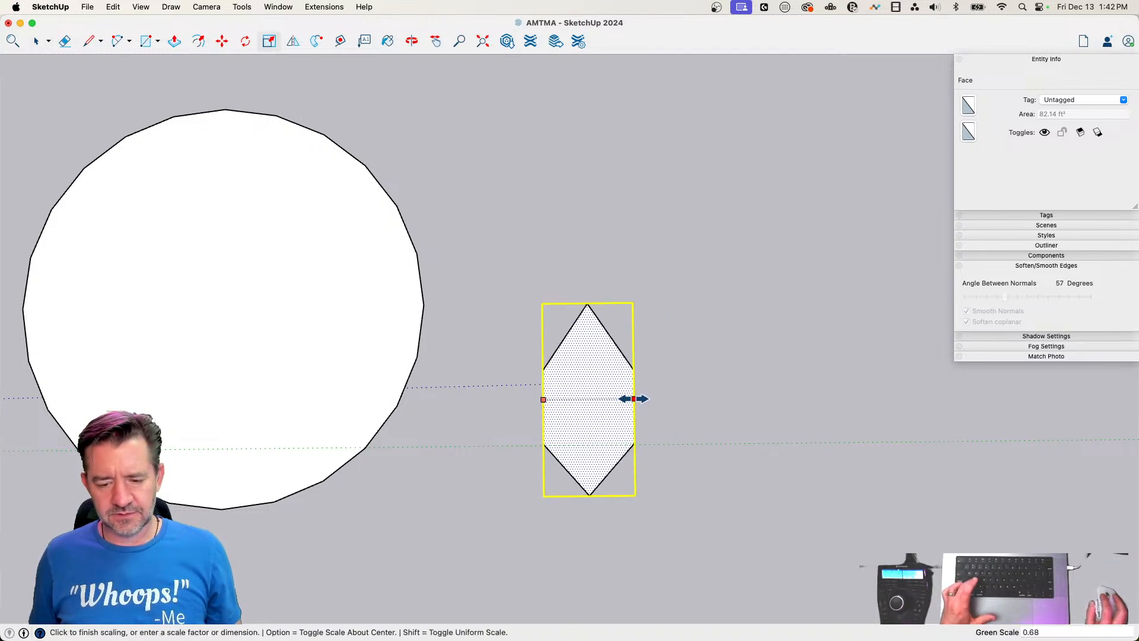
{"action": "left_click", "coordinate": [633, 397]}
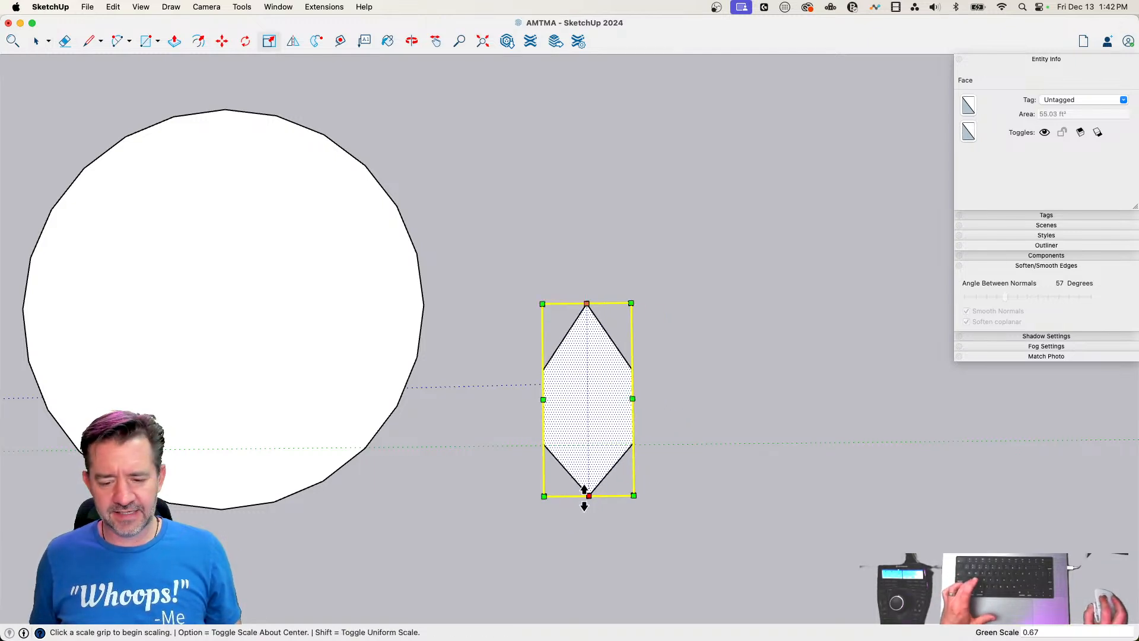
Scale the hexagon to 0.85 of its length along the red direction, narrow it slightly more and deselect it
{"action": "left_click", "coordinate": [584, 496]}
{"action": "left_click", "coordinate": [586, 467]}
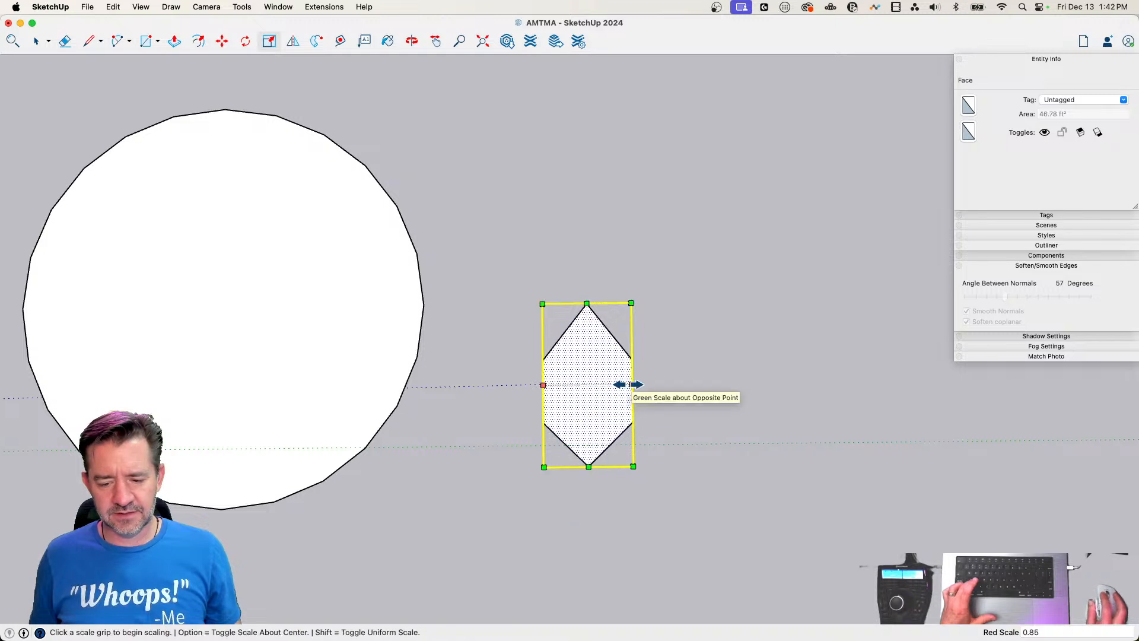
{"action": "left_click", "coordinate": [629, 385]}
{"action": "left_click", "coordinate": [623, 385]}
{"action": "key", "text": "space"}
{"action": "left_click", "coordinate": [651, 390]}
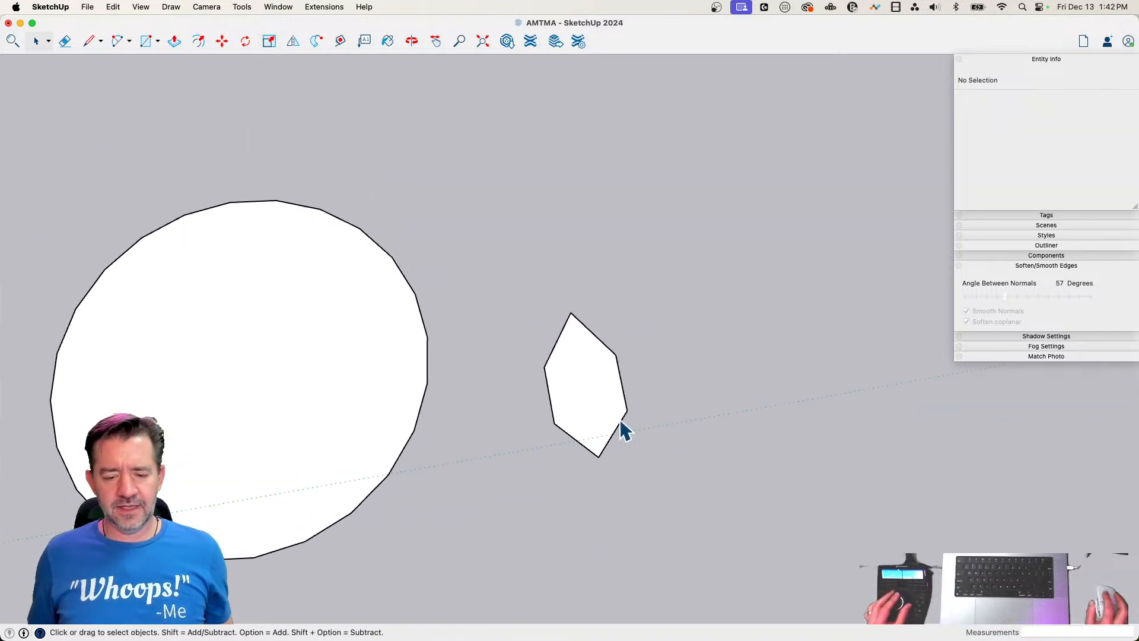
Scale the hexagon face uniformly by a factor of 0.58
{"action": "left_click", "coordinate": [574, 380]}
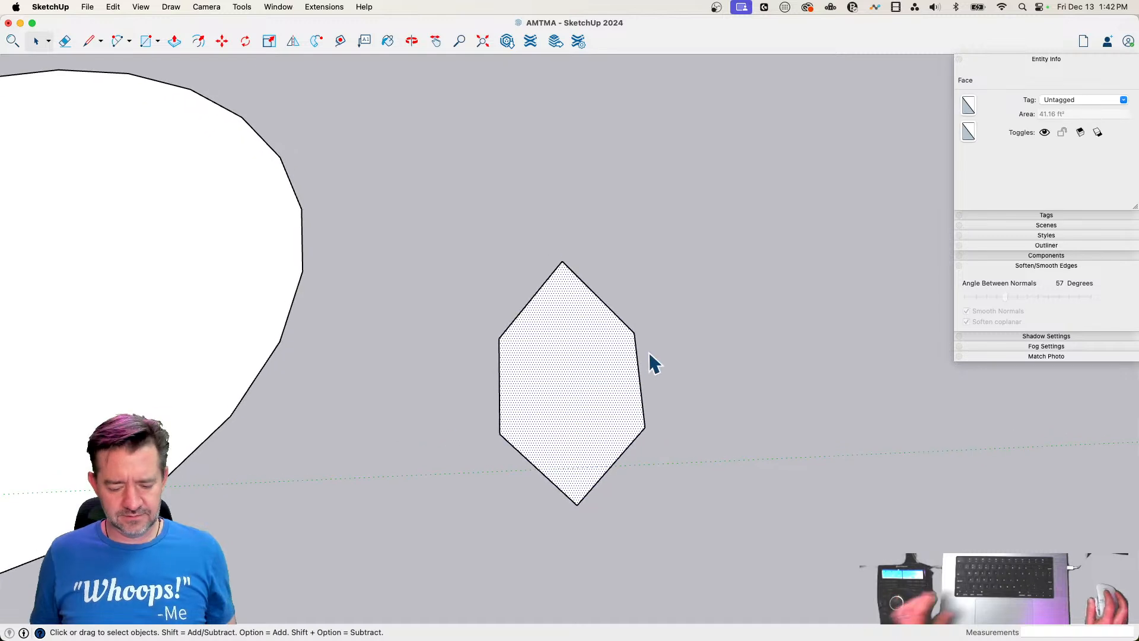
{"action": "key", "text": "s"}
{"action": "left_click", "coordinate": [627, 256]}
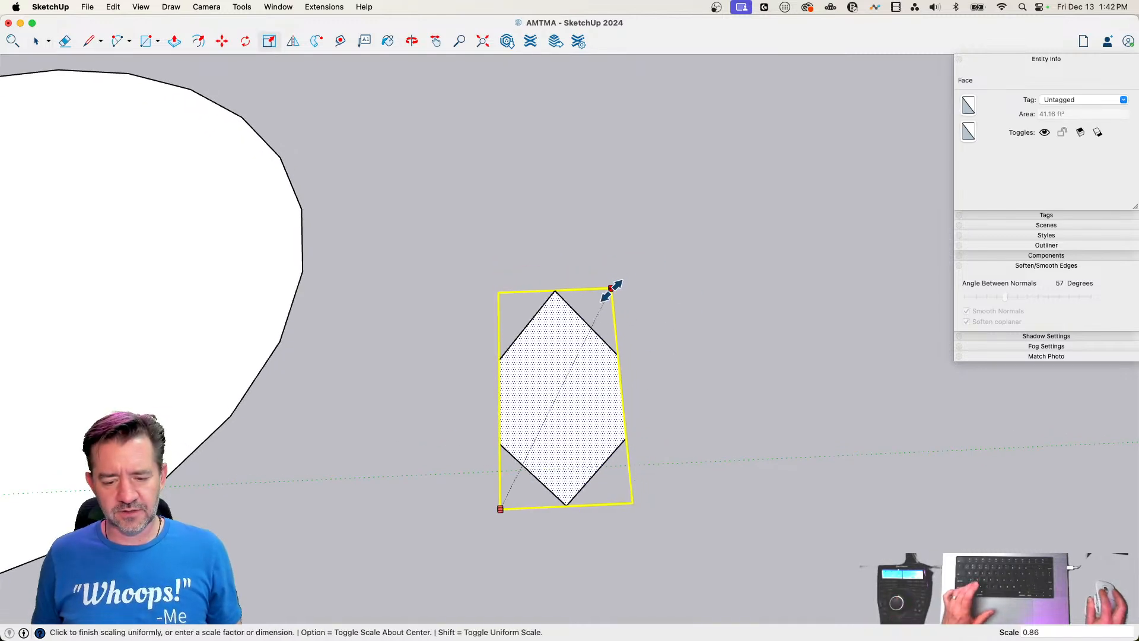
{"action": "left_click", "coordinate": [570, 339]}
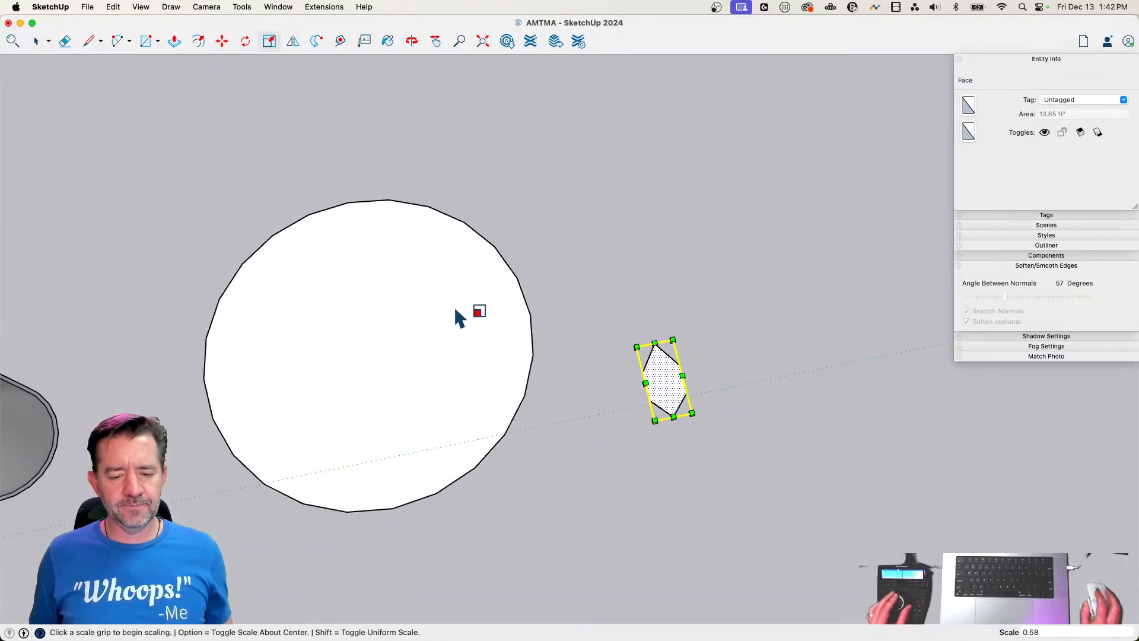
Rotate the large circle face 7.5 degrees about its center
{"action": "key", "text": "l"}
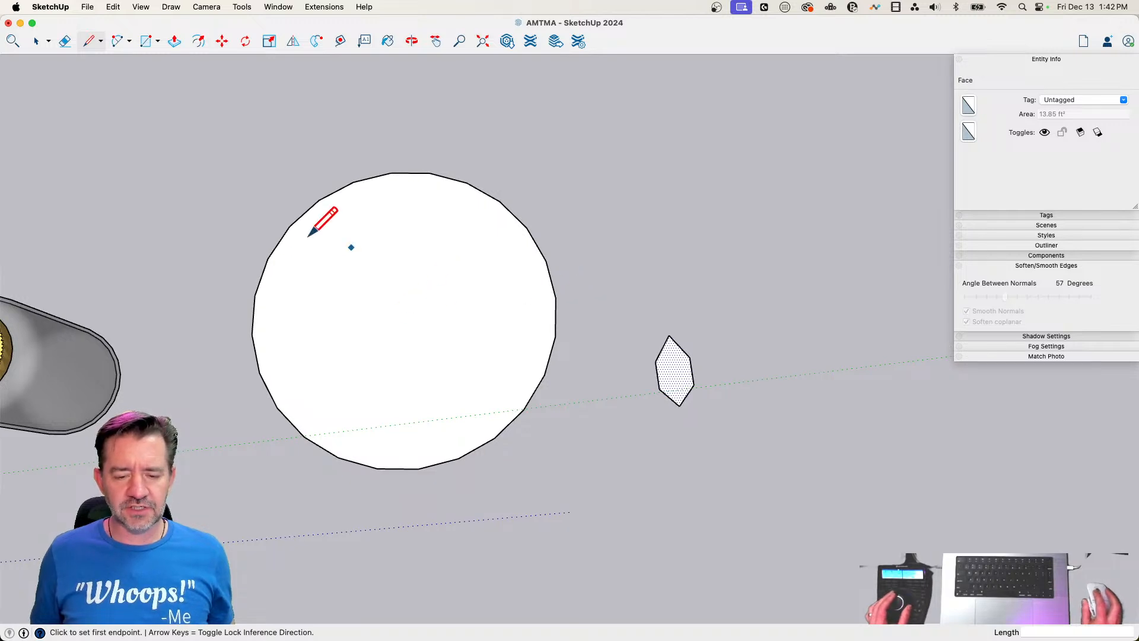
{"action": "key", "text": "space"}
{"action": "left_click", "coordinate": [442, 307]}
{"action": "key", "text": "q"}
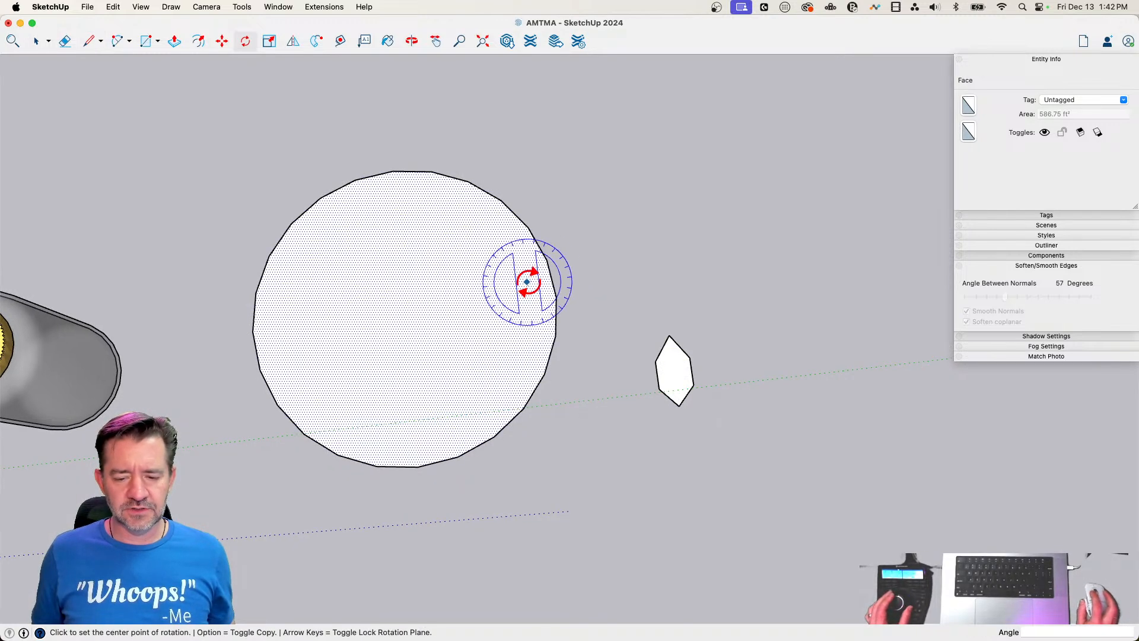
{"action": "left_click", "coordinate": [404, 314]}
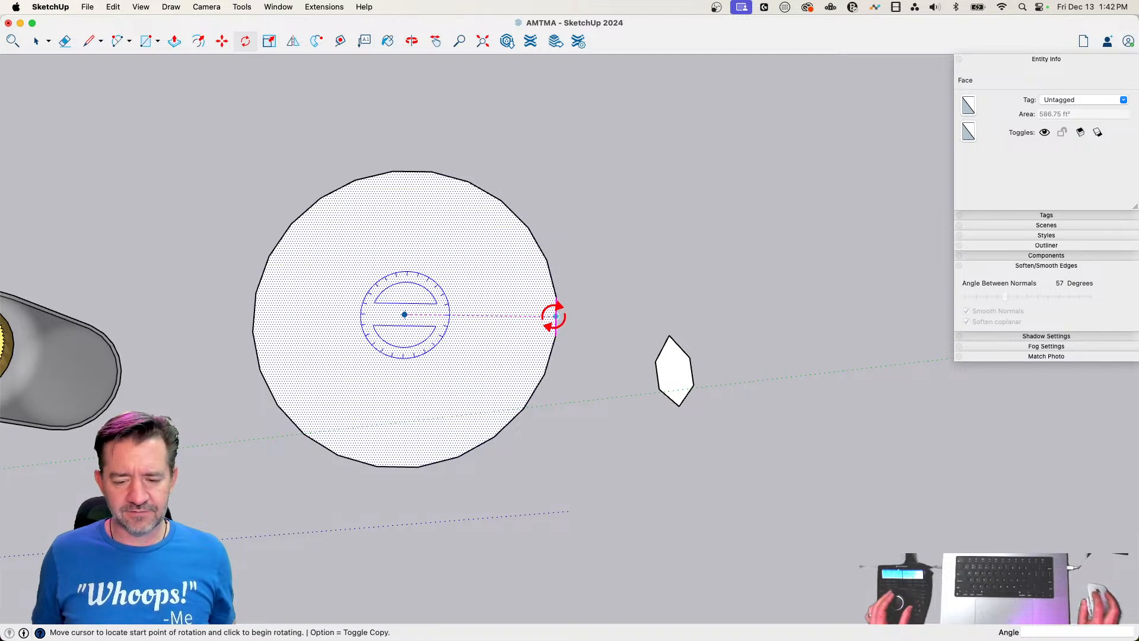
{"action": "left_click", "coordinate": [554, 316]}
{"action": "left_click", "coordinate": [564, 307]}
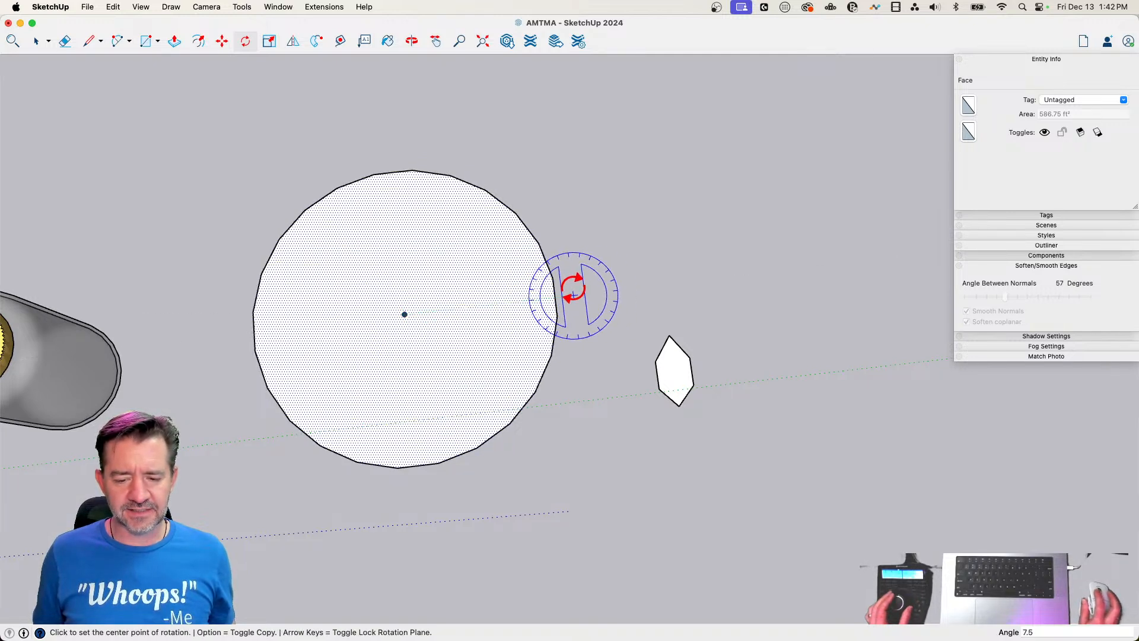
Draw lines joining two adjacent vertices of the circle to its center, outlining a single wedge facing the hexagon
{"action": "key", "text": "l"}
{"action": "left_click", "coordinate": [554, 279]}
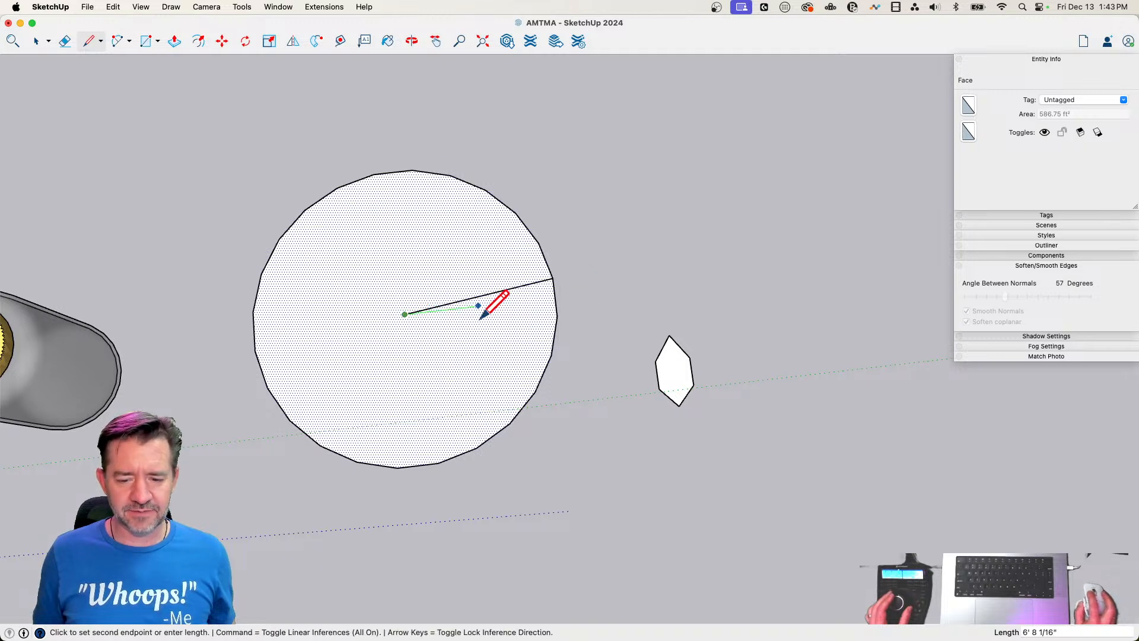
{"action": "left_click", "coordinate": [482, 317]}
{"action": "left_click", "coordinate": [557, 315]}
Erase the rest of the circle so only the narrow wedge remains
{"action": "key", "text": "e"}
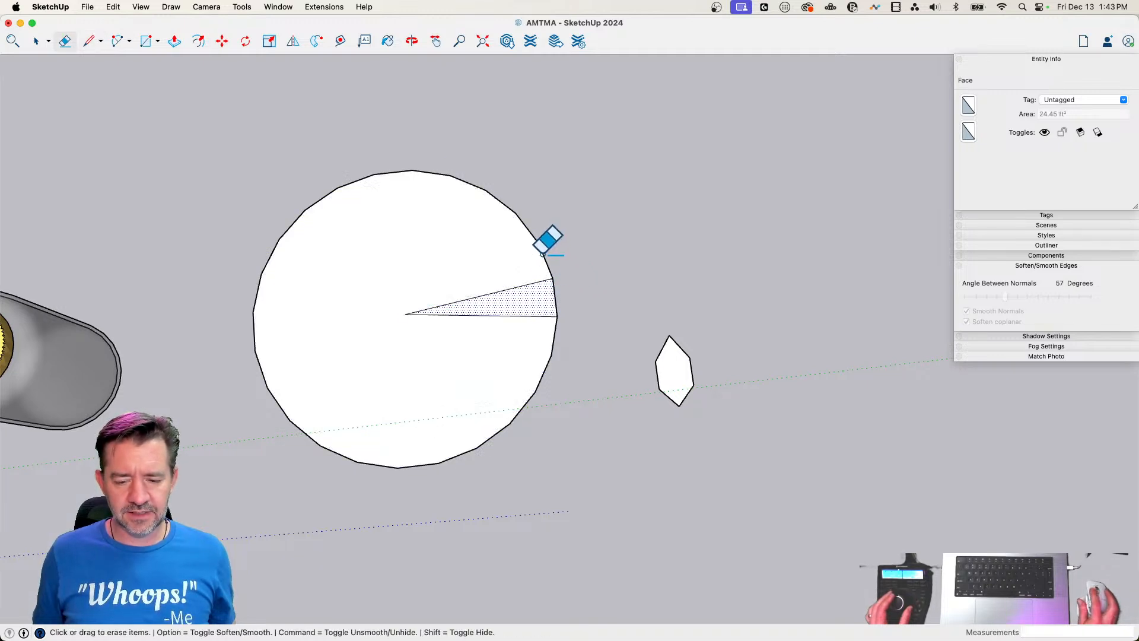
{"action": "left_click", "coordinate": [542, 254]}
{"action": "key", "text": "space"}
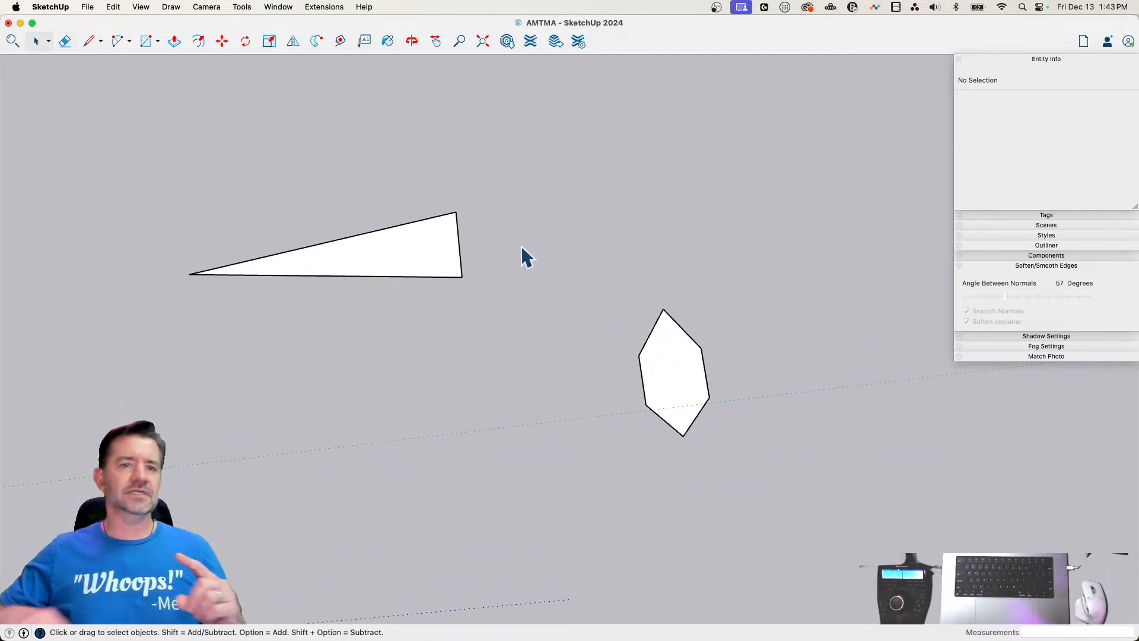
{"action": "left_click", "coordinate": [686, 398]}
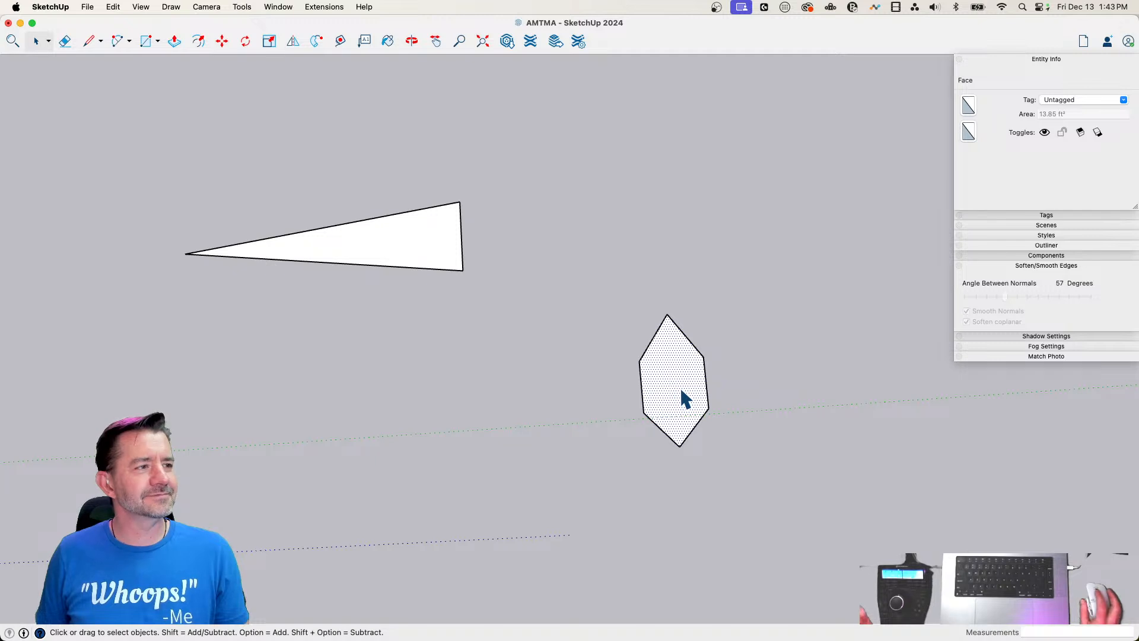
{"action": "key", "text": "m"}
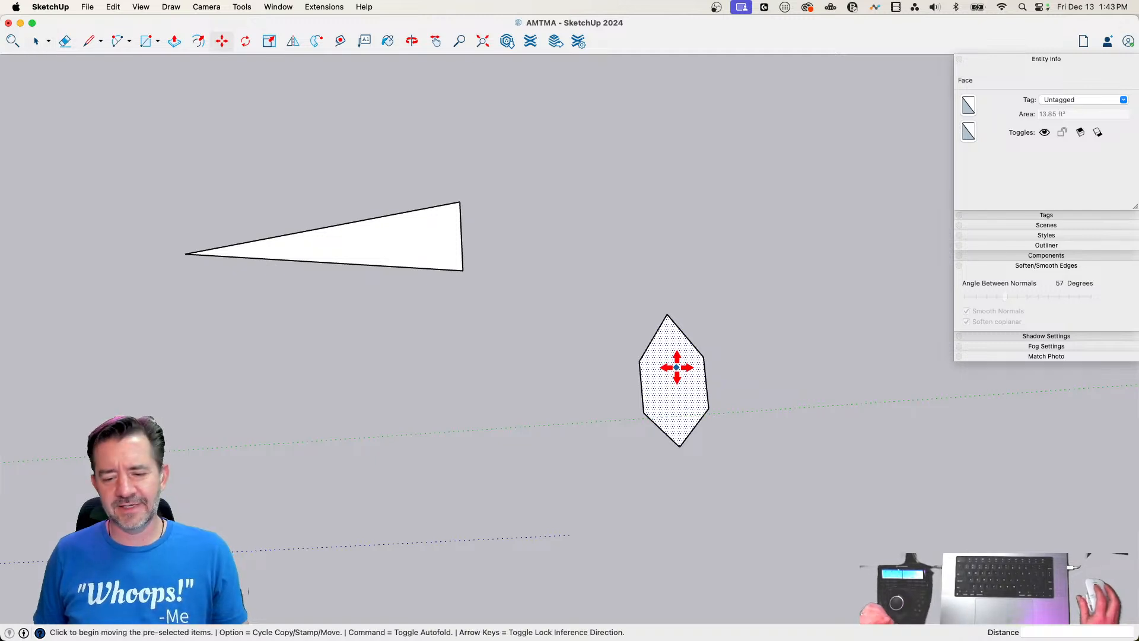
{"action": "key", "text": "space"}
{"action": "right_click", "coordinate": [674, 368]}
{"action": "left_click", "coordinate": [671, 325]}
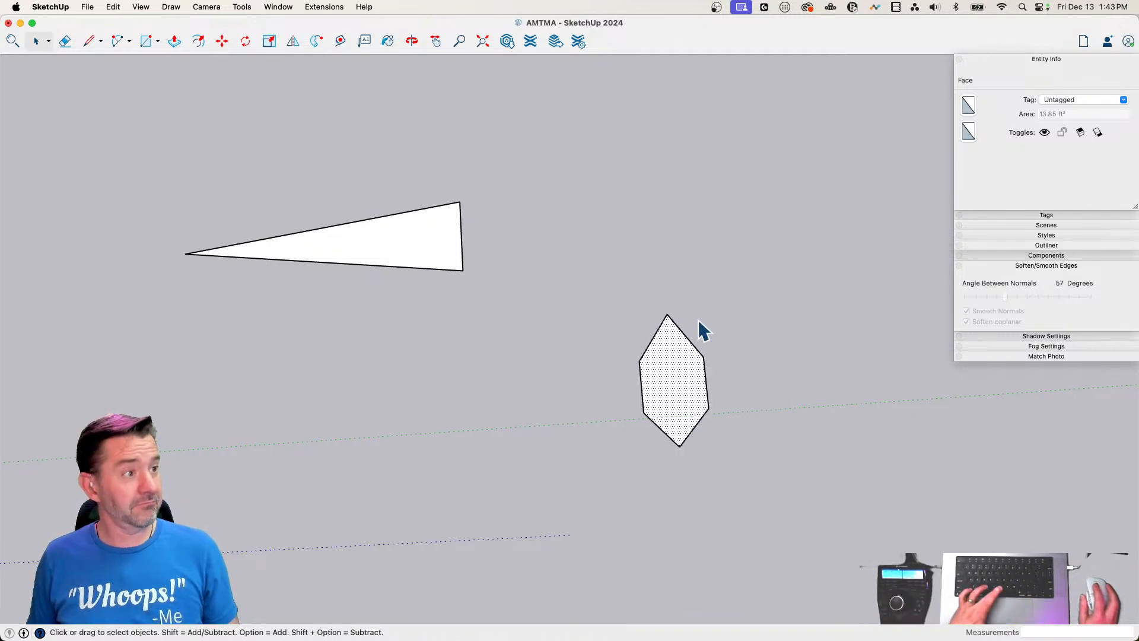
Paint the hexagon's top face with the Moss color and its underside with the Fern color
{"action": "key", "text": "b"}
{"action": "left_click", "coordinate": [284, 277]}
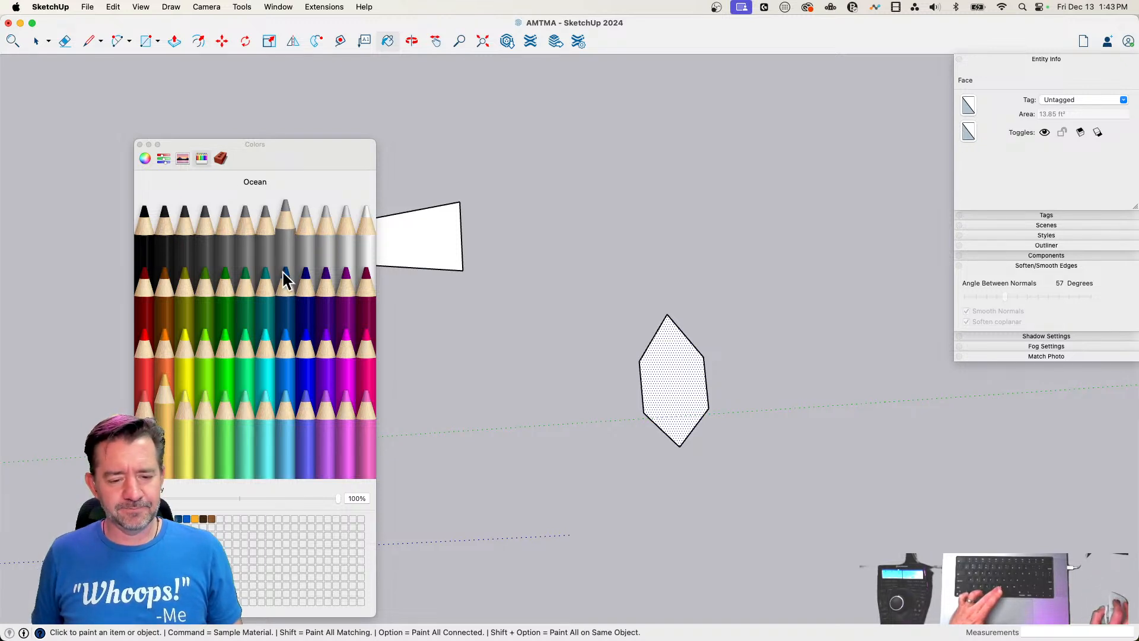
{"action": "left_click", "coordinate": [245, 308]}
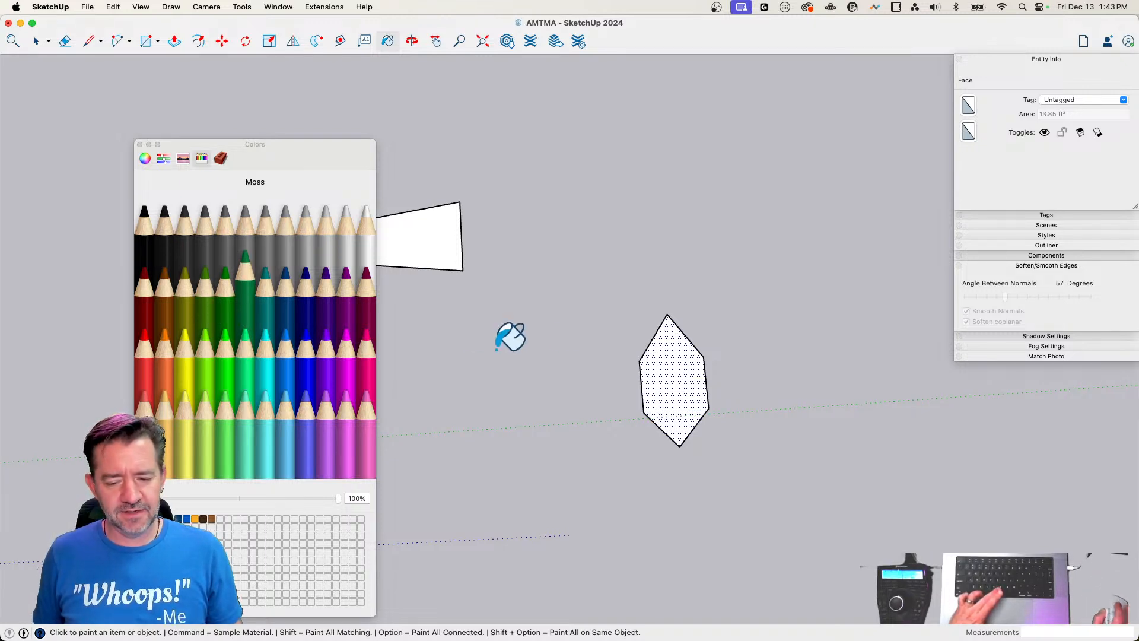
{"action": "left_click", "coordinate": [685, 363]}
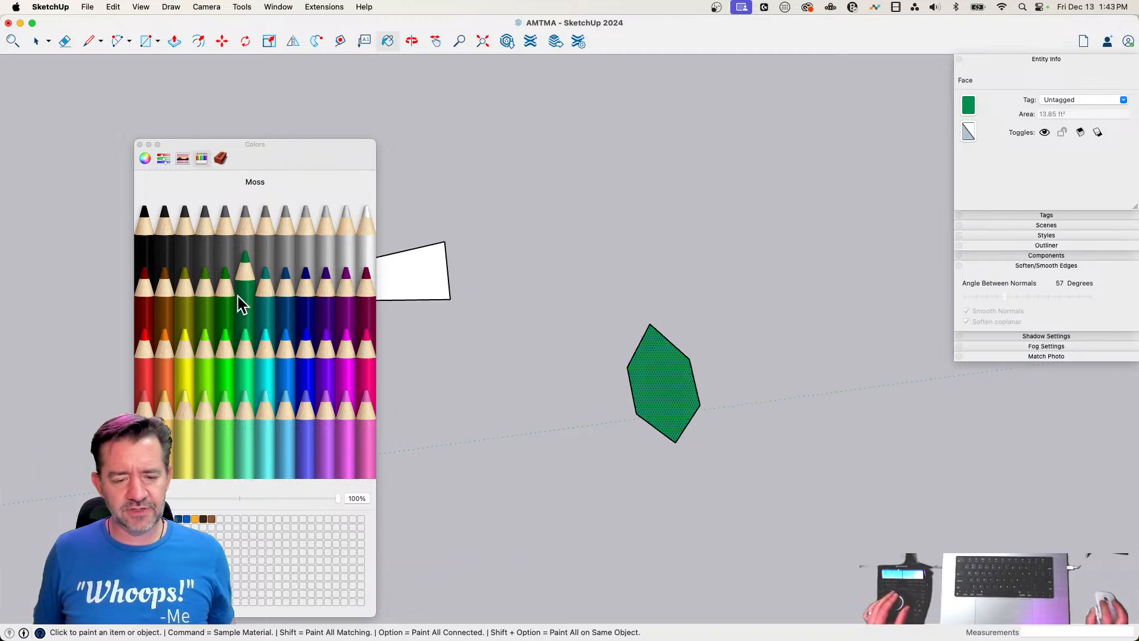
{"action": "left_click", "coordinate": [215, 315]}
{"action": "left_click", "coordinate": [649, 379]}
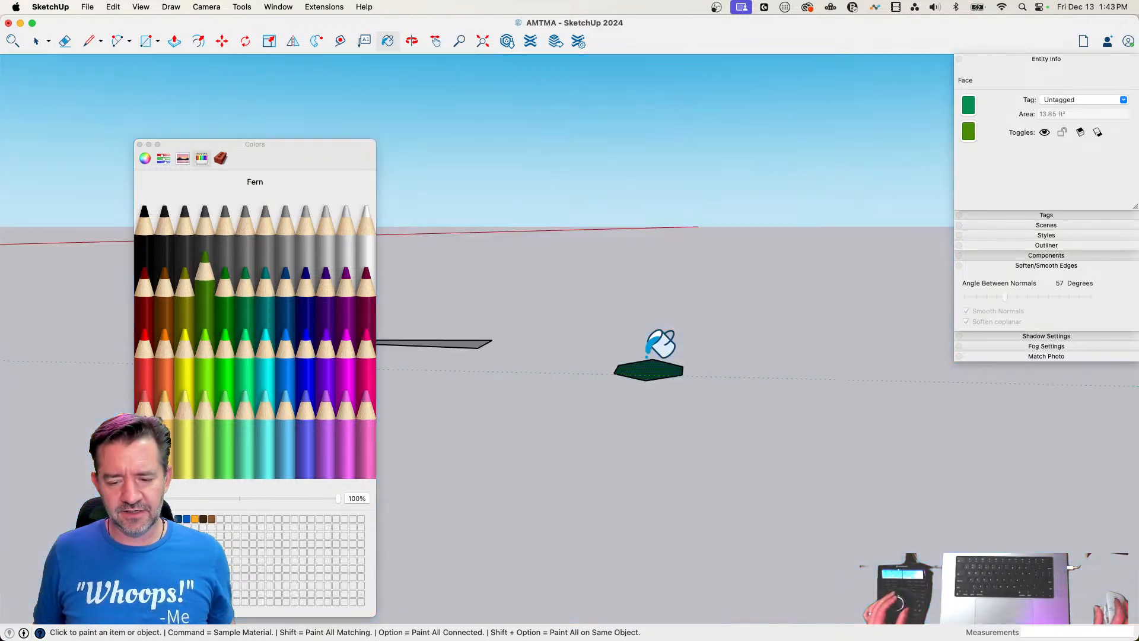
Make a group from the painted hexagon face and its edges
{"action": "key", "text": "space"}
{"action": "right_click", "coordinate": [680, 368]}
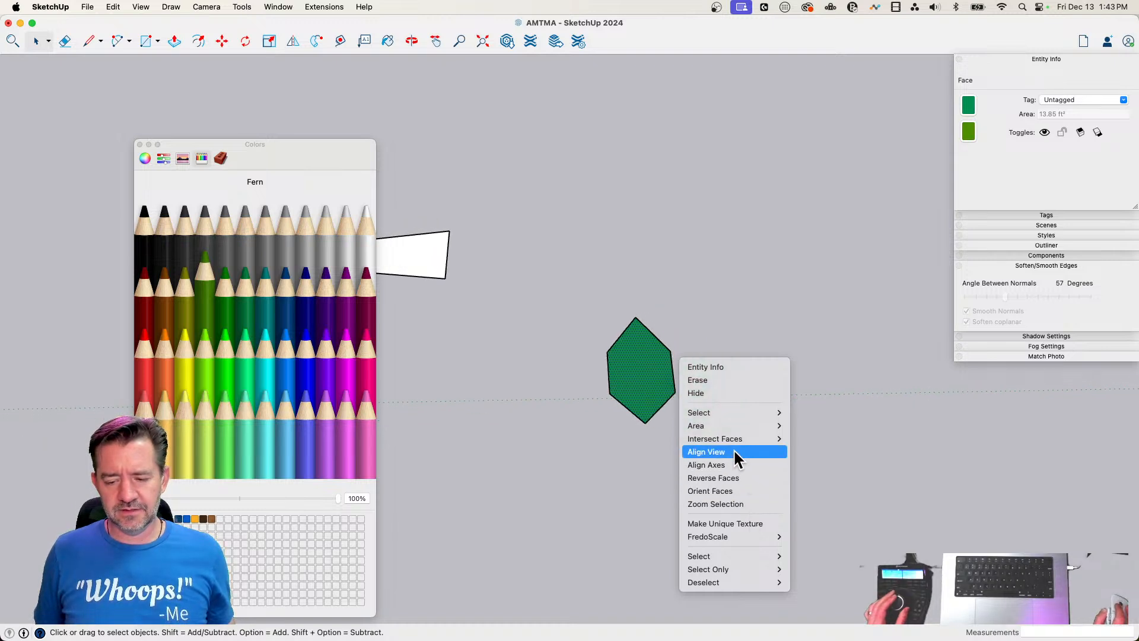
{"action": "left_click", "coordinate": [623, 378]}
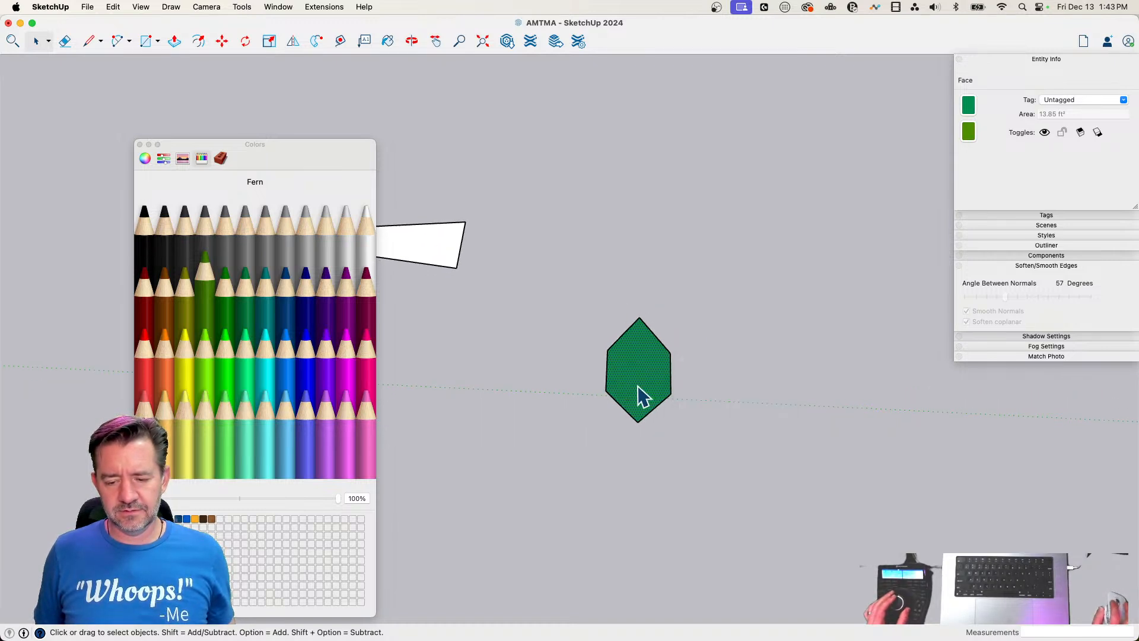
{"action": "double_click", "coordinate": [637, 391]}
{"action": "right_click", "coordinate": [639, 387]}
{"action": "left_click", "coordinate": [692, 489]}
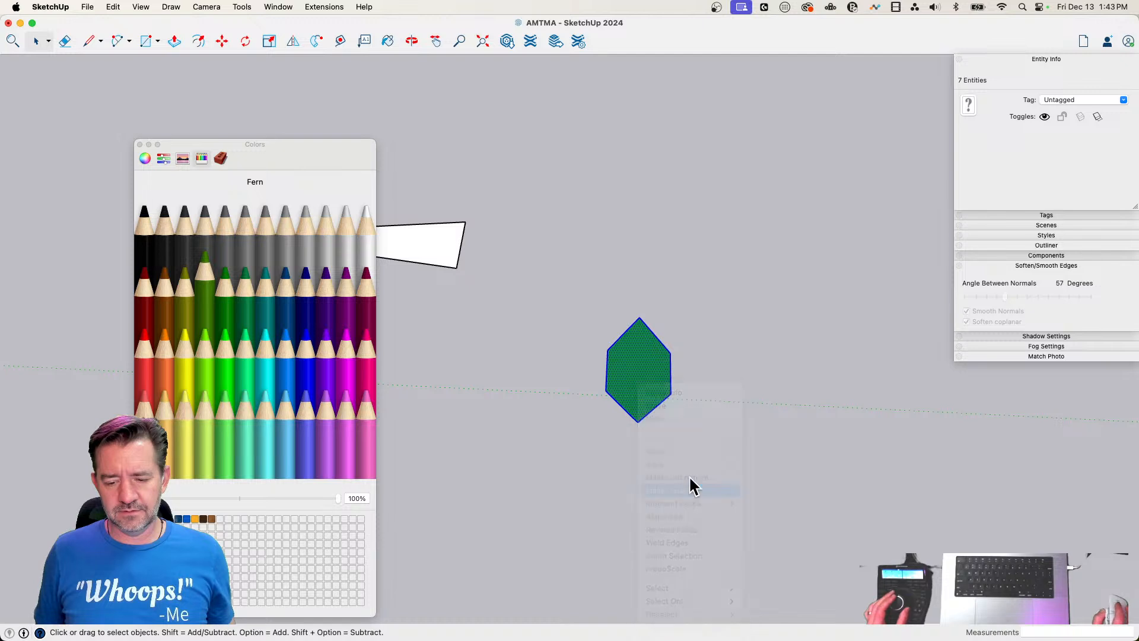
Move the hexagon group by its pointed tip onto the midpoint of the wedge's short outer edge
{"action": "key", "text": "m"}
{"action": "left_click", "coordinate": [682, 338]}
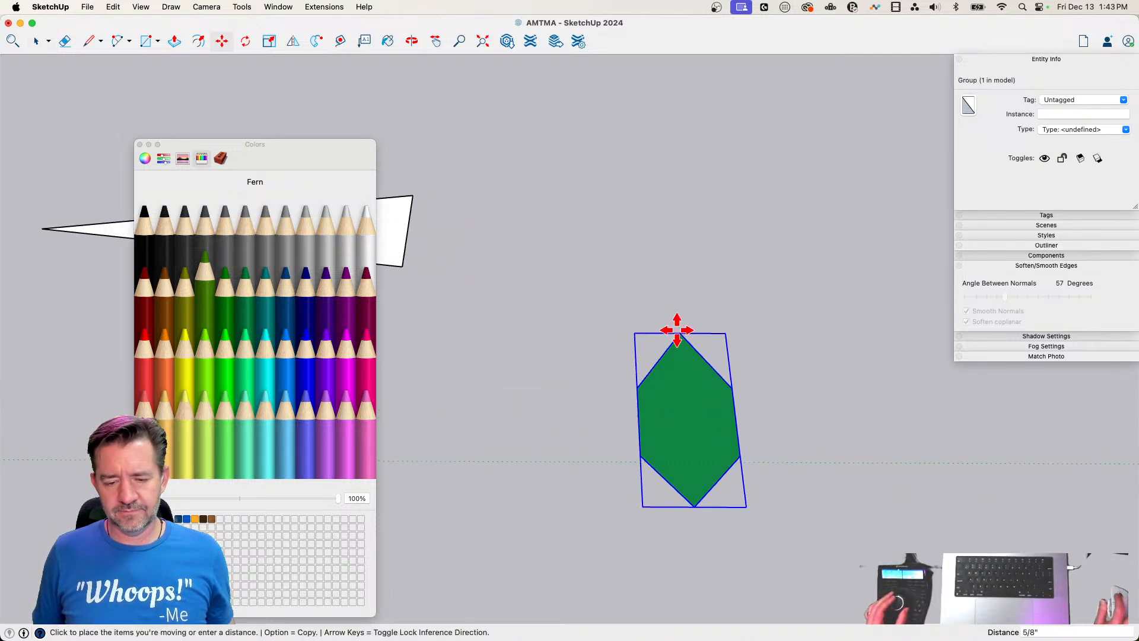
{"action": "left_click", "coordinate": [591, 304]}
Rotate the hexagon group 90 degrees about its attached tip so it points straight outward from the wedge
{"action": "key", "text": "q"}
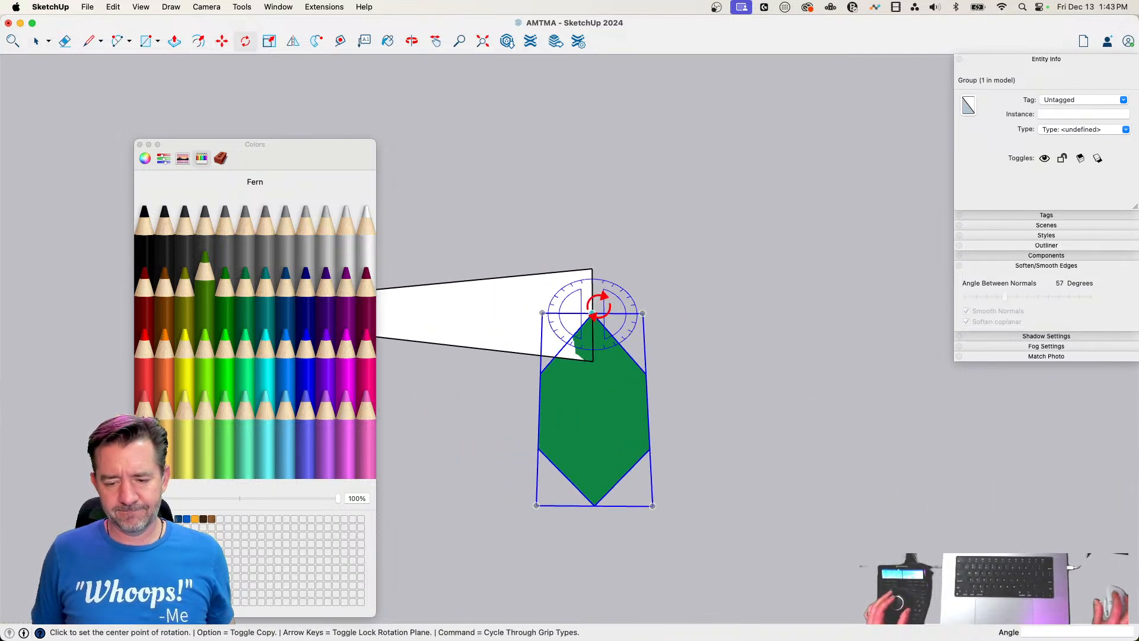
{"action": "left_click", "coordinate": [592, 312]}
{"action": "left_click", "coordinate": [594, 468]}
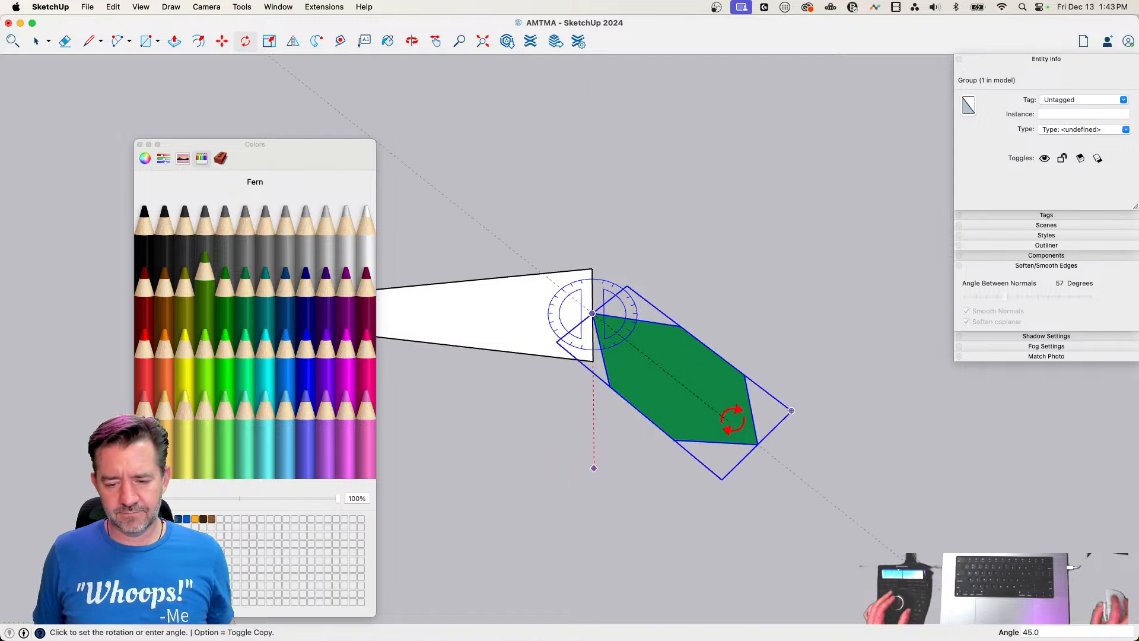
{"action": "left_click", "coordinate": [803, 331]}
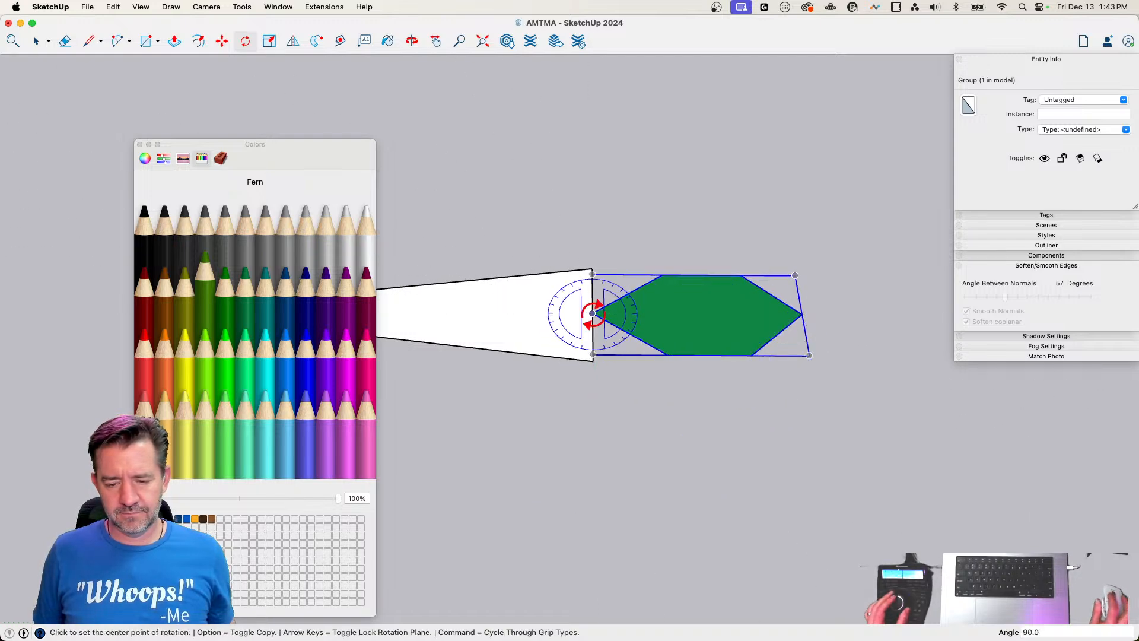
Rotate the hexagon group another 90 degrees about the same tip, in line with the wedge's outer edge
{"action": "left_click", "coordinate": [592, 313]}
{"action": "left_click", "coordinate": [710, 313]}
{"action": "left_click", "coordinate": [594, 175]}
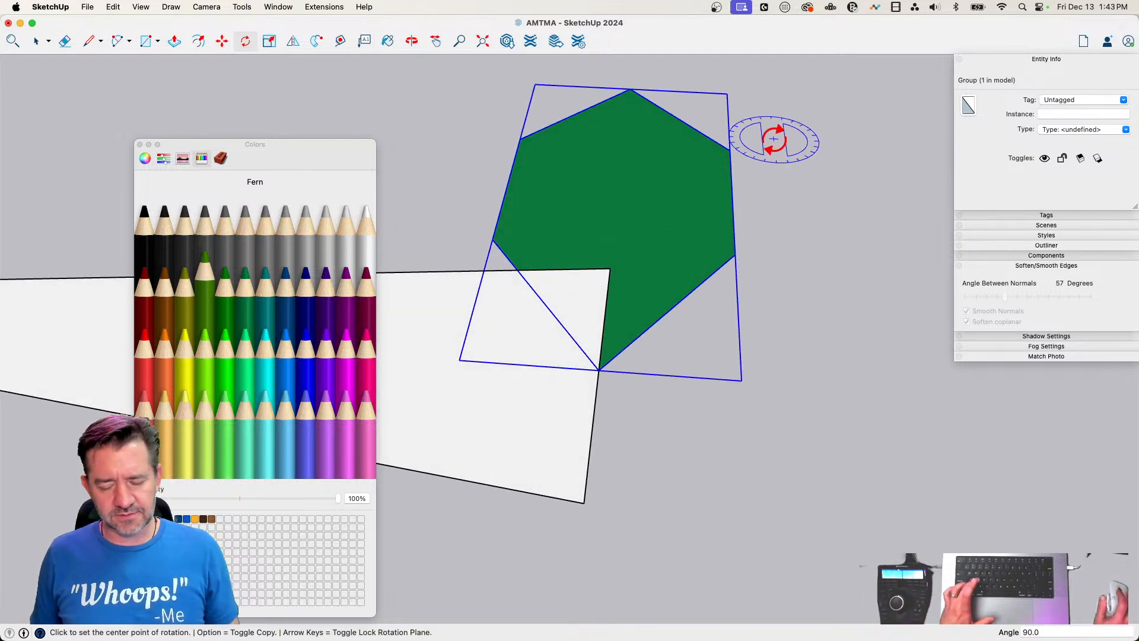
Open the hexagon group and scale its face down uniformly from the corner to an area of about 2.11 ft²
{"action": "key", "text": "space"}
{"action": "double_click", "coordinate": [688, 188]}
{"action": "key", "text": "s"}
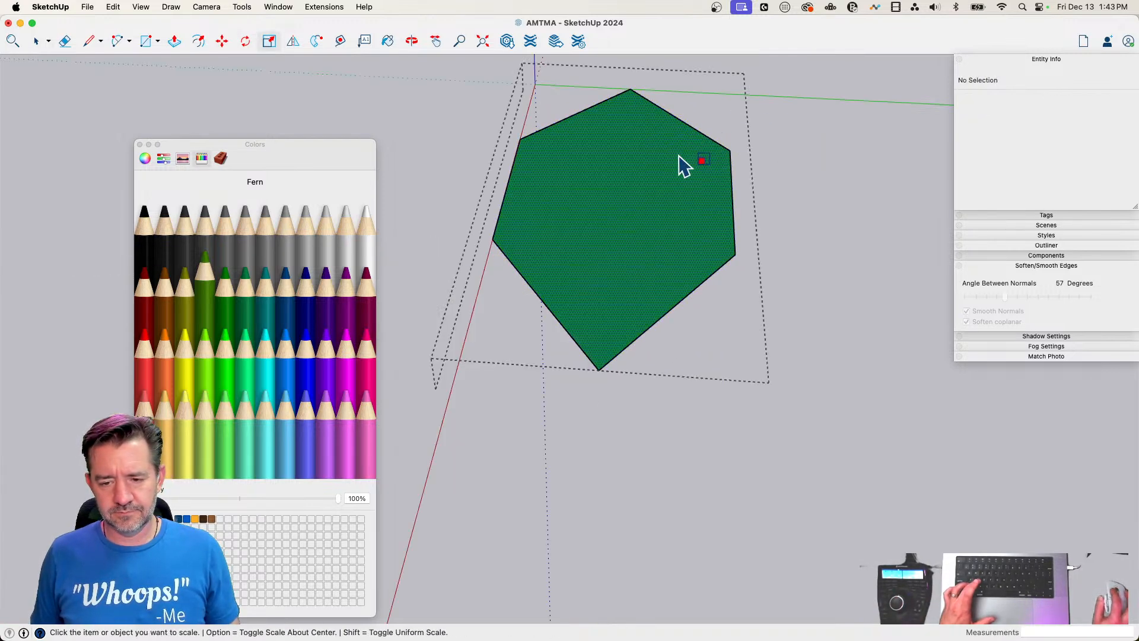
{"action": "left_click", "coordinate": [679, 157]}
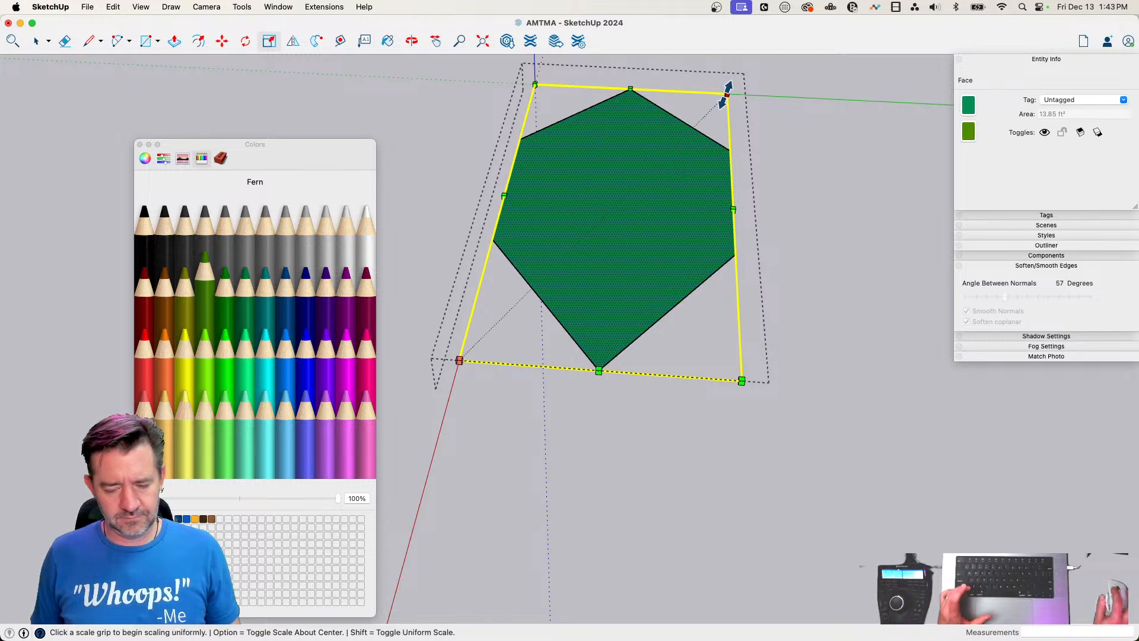
{"action": "left_click_drag", "start_coordinate": [725, 92], "coordinate": [588, 238]}
{"action": "key", "text": "space"}
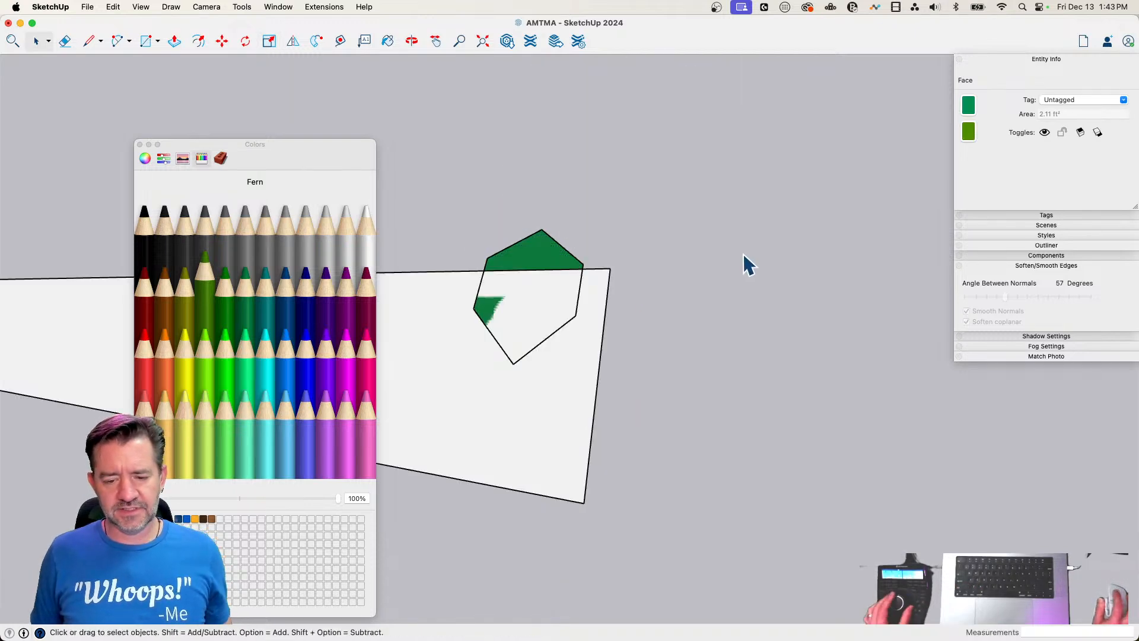
Move the hexagon group's pointed tip onto the wedge's short outer edge, and raise the group about 5 3/16" above it
{"action": "key", "text": "m"}
{"action": "left_click", "coordinate": [580, 351]}
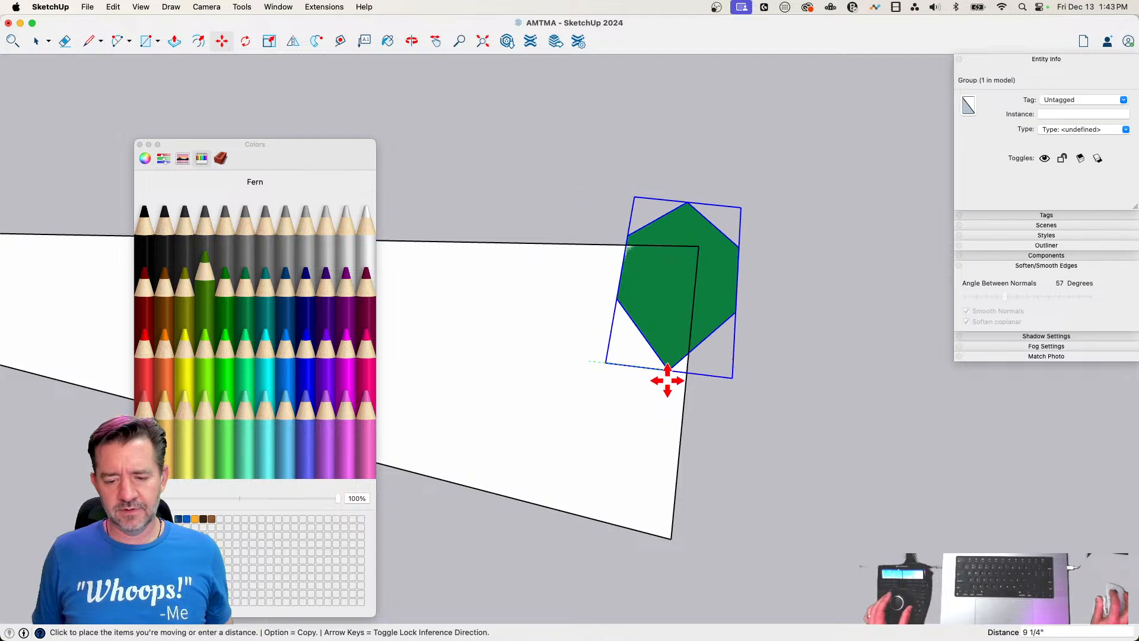
{"action": "left_click", "coordinate": [678, 380]}
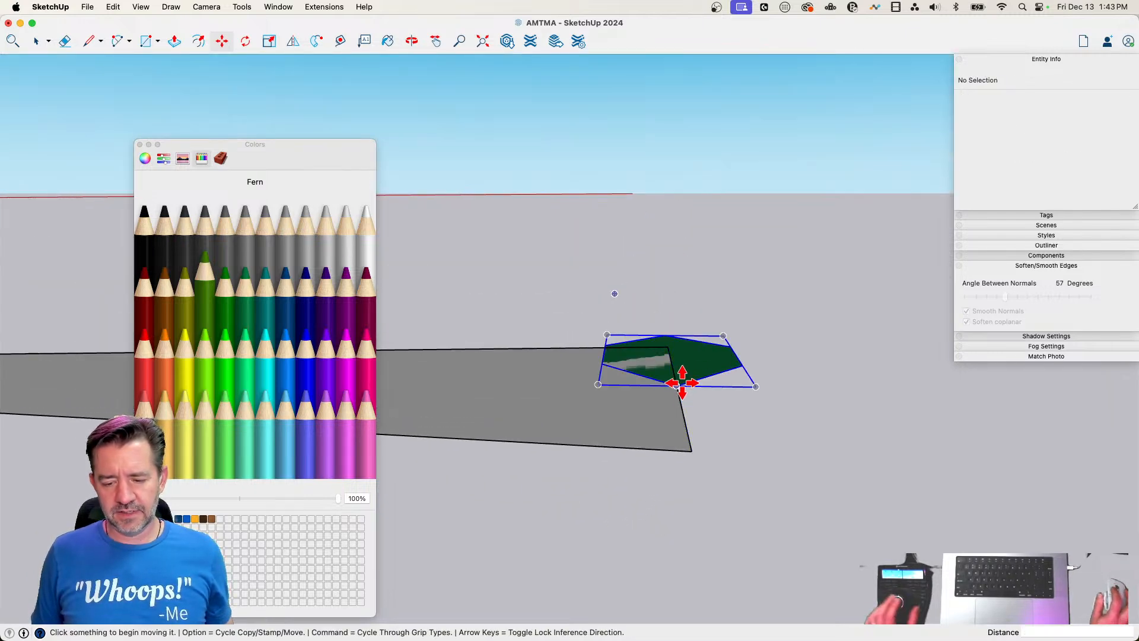
{"action": "left_click", "coordinate": [680, 384]}
{"action": "left_click", "coordinate": [682, 327]}
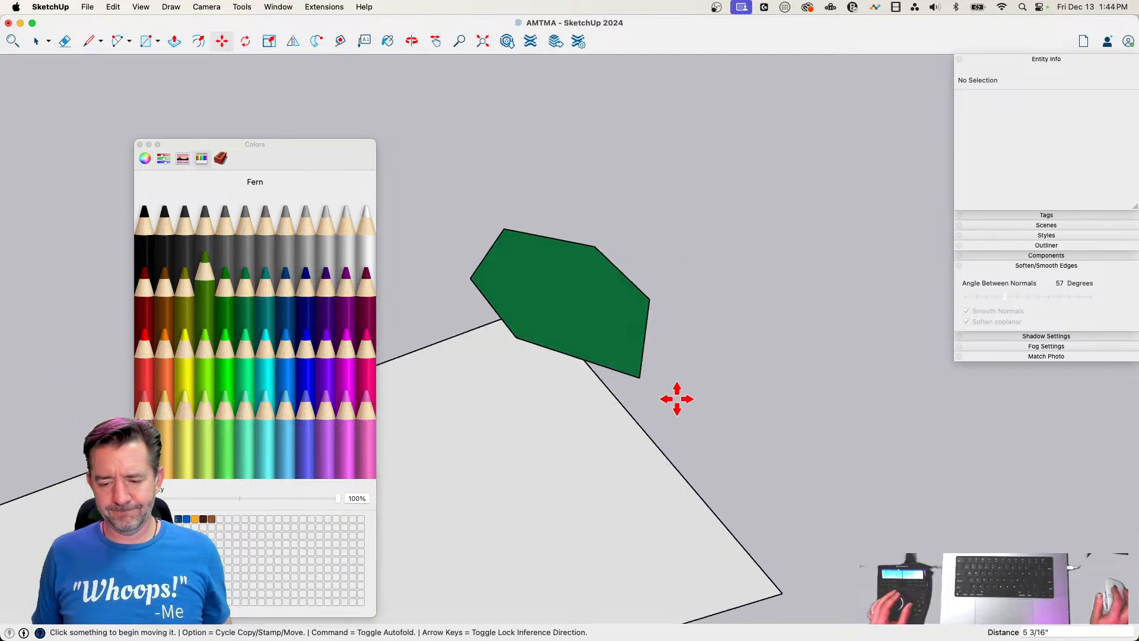
Create a copy of the hexagon leaf rotated about 50.7 degrees around its pointed tip
{"action": "left_click", "coordinate": [643, 380]}
{"action": "key", "text": "q"}
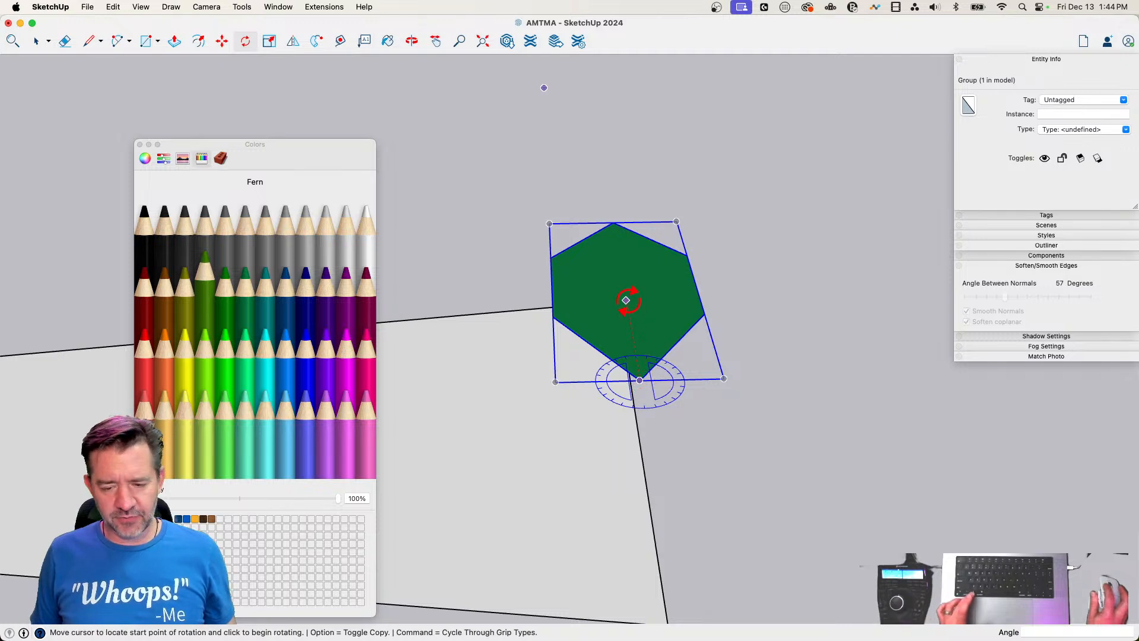
{"action": "left_click", "coordinate": [626, 300]}
{"action": "left_click", "coordinate": [724, 325]}
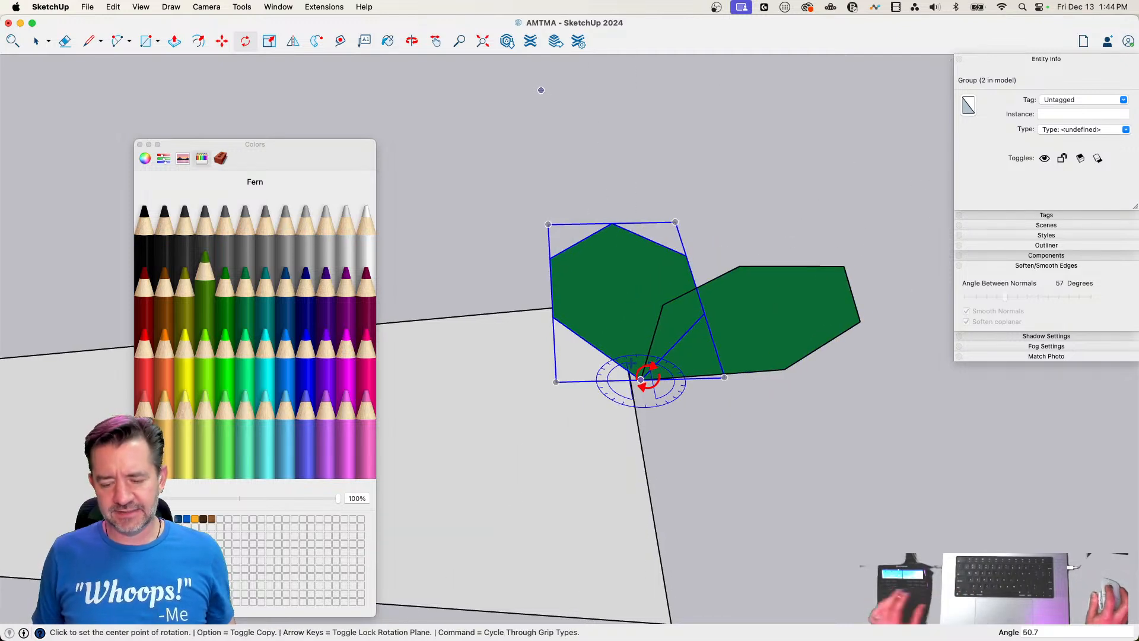
Make another leaf copy rotated about 149 degrees around the green axis at the shared tip, and tilt the selected leaf about the red axis
{"action": "key", "text": "Right"}
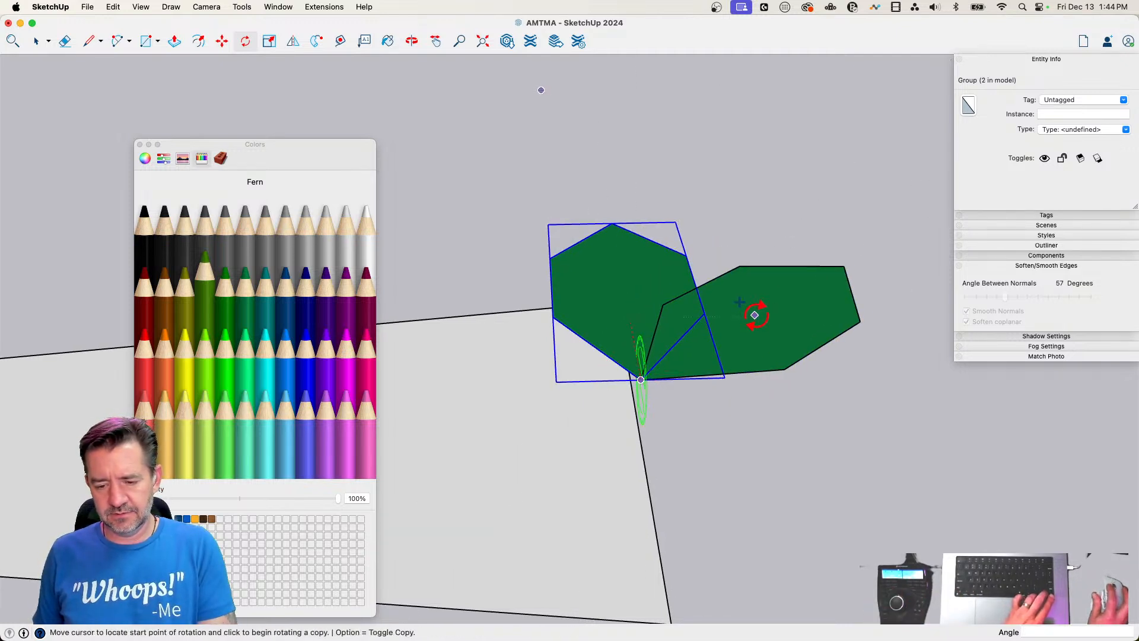
{"action": "left_click", "coordinate": [755, 314]}
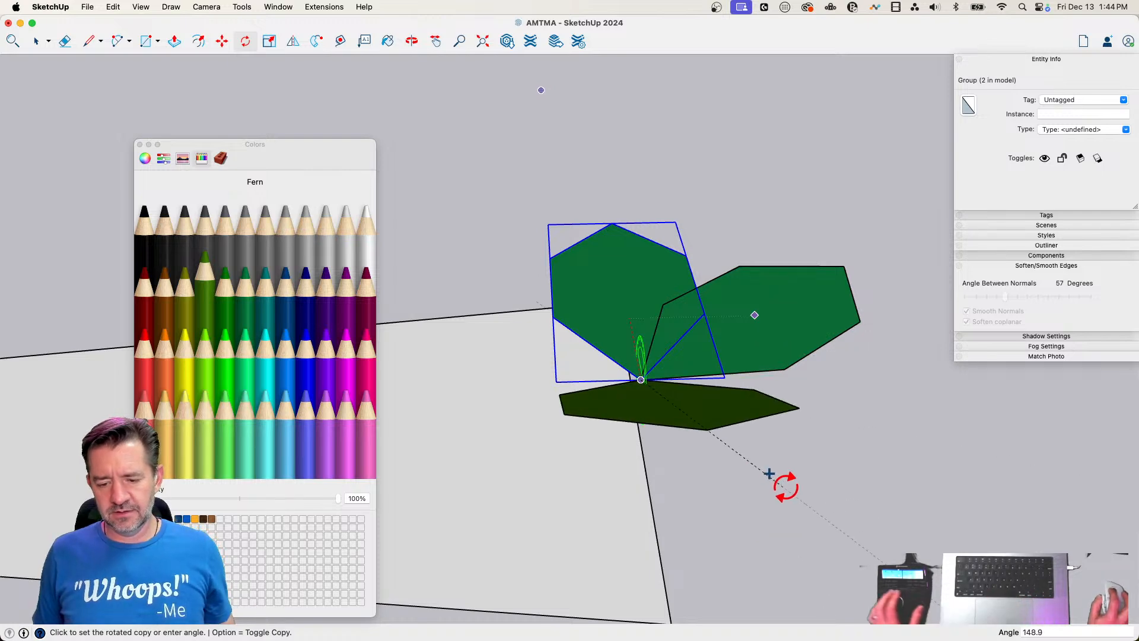
{"action": "left_click", "coordinate": [769, 473]}
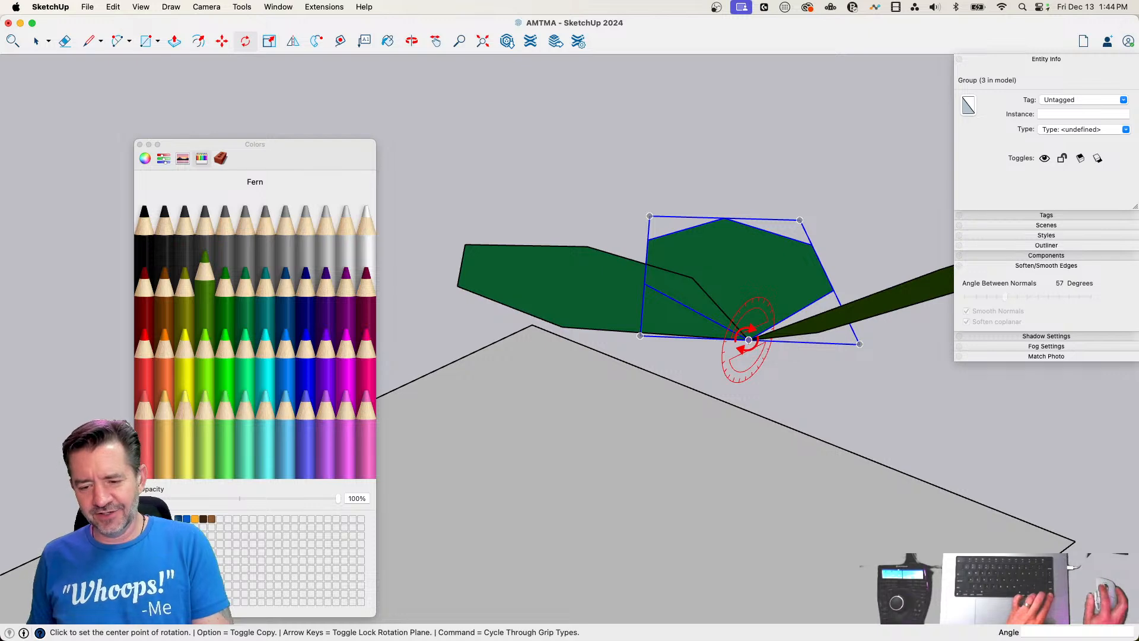
{"action": "left_click", "coordinate": [749, 267]}
{"action": "left_click", "coordinate": [736, 240]}
{"action": "key", "text": "space"}
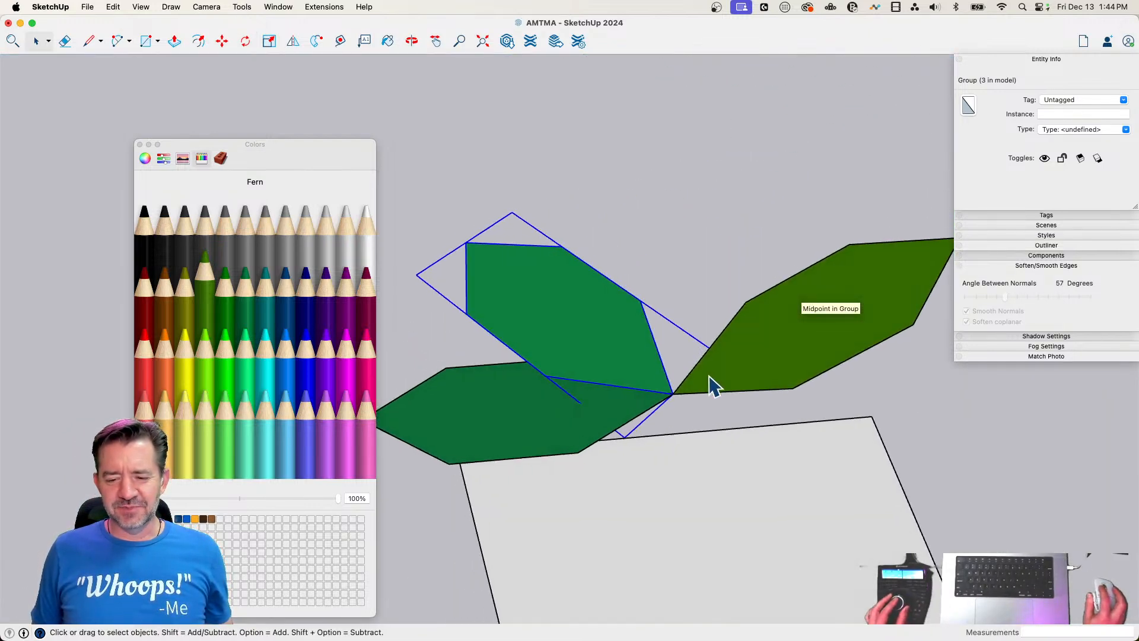
Create a fourth leaf by copying the selected one about 153 degrees around the shared tip
{"action": "key", "text": "q"}
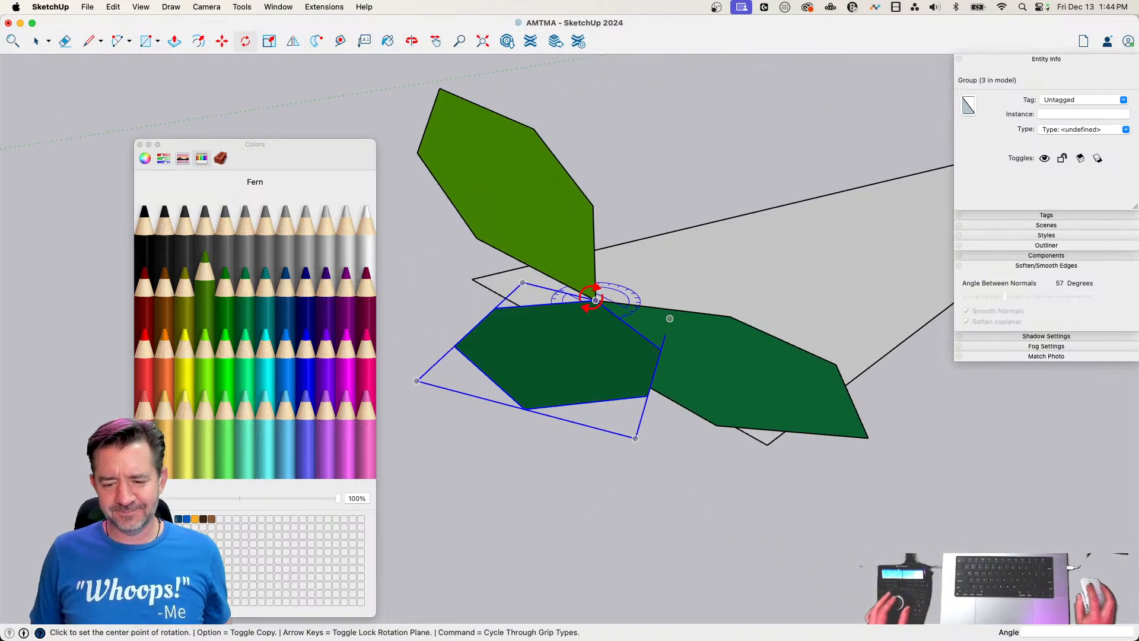
{"action": "left_click", "coordinate": [595, 300]}
{"action": "left_click", "coordinate": [512, 392]}
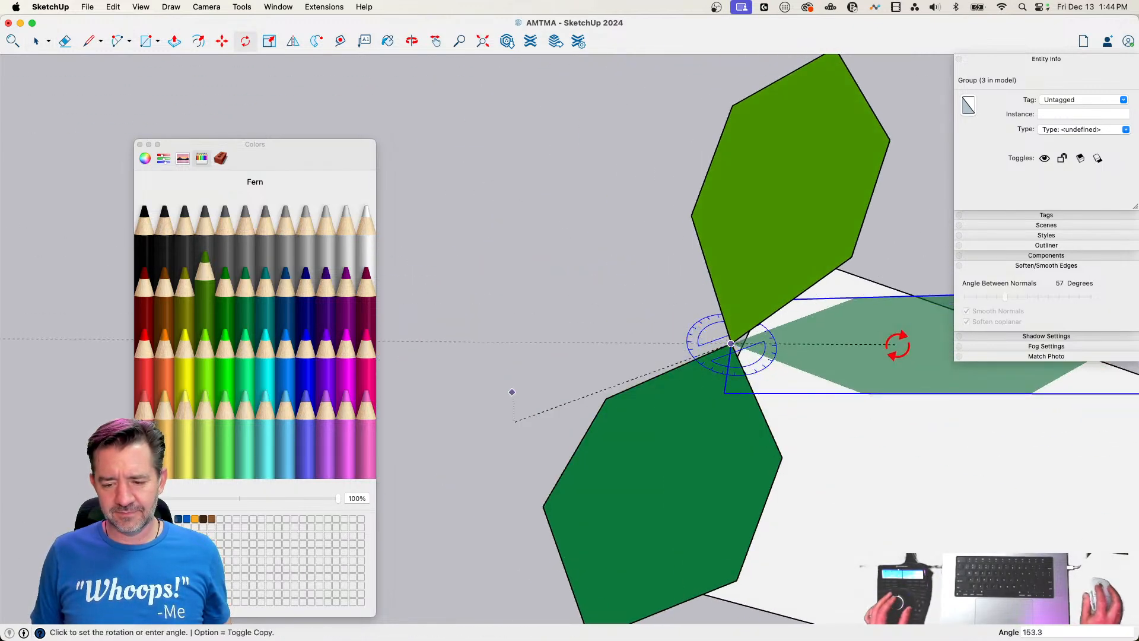
{"action": "left_click", "coordinate": [869, 346]}
{"action": "key", "text": "space"}
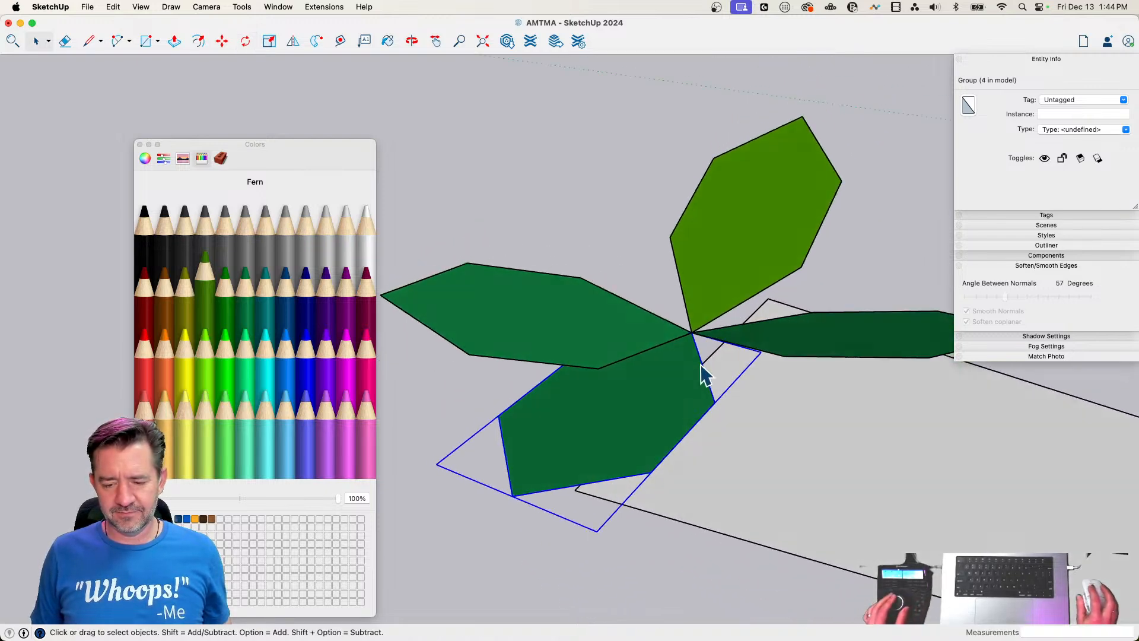
Tilt the selected leaf 210 degrees about the shared tip
{"action": "key", "text": "q"}
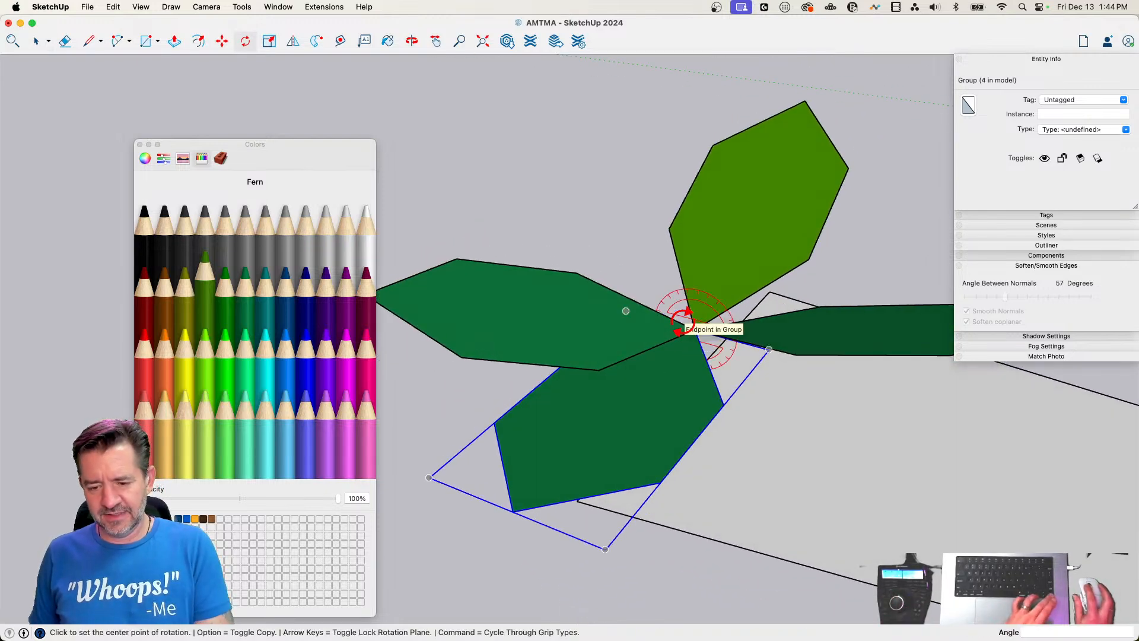
{"action": "left_click", "coordinate": [831, 390]}
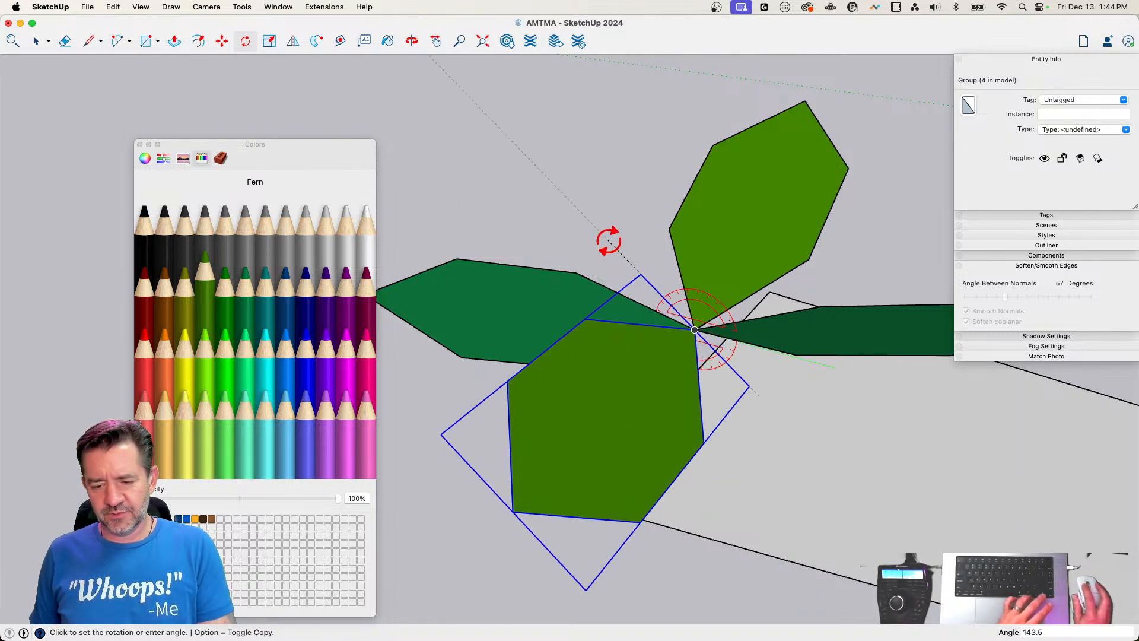
{"action": "left_click", "coordinate": [532, 375]}
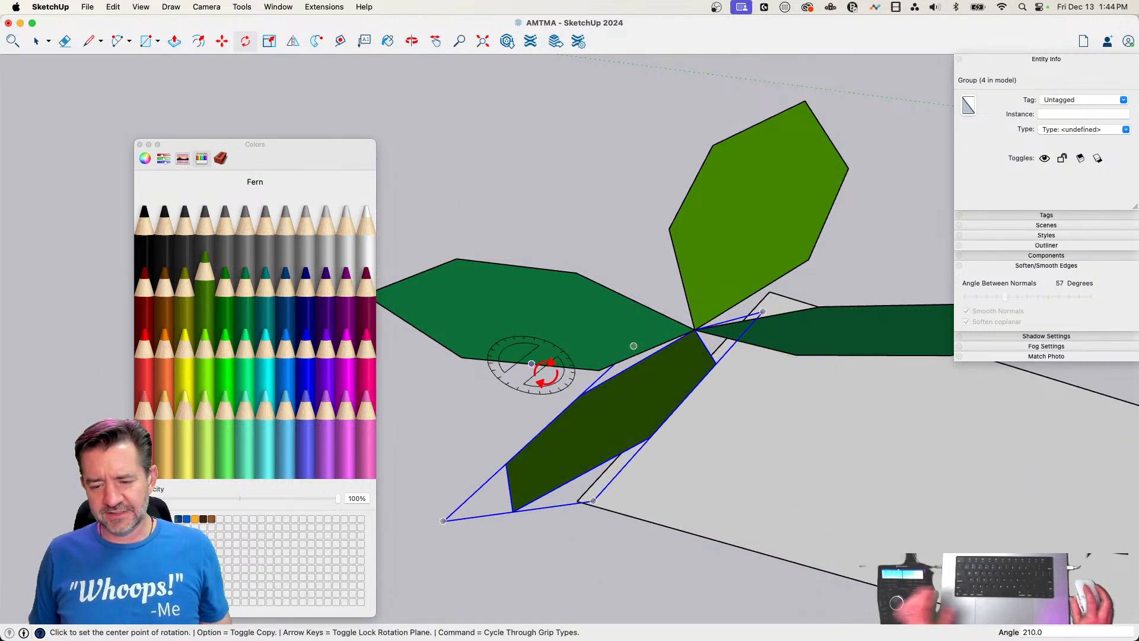
{"action": "key", "text": "space"}
Select all four leaf groups and copy them about 5 1/4" away from the originals
{"action": "left_click", "coordinate": [652, 337]}
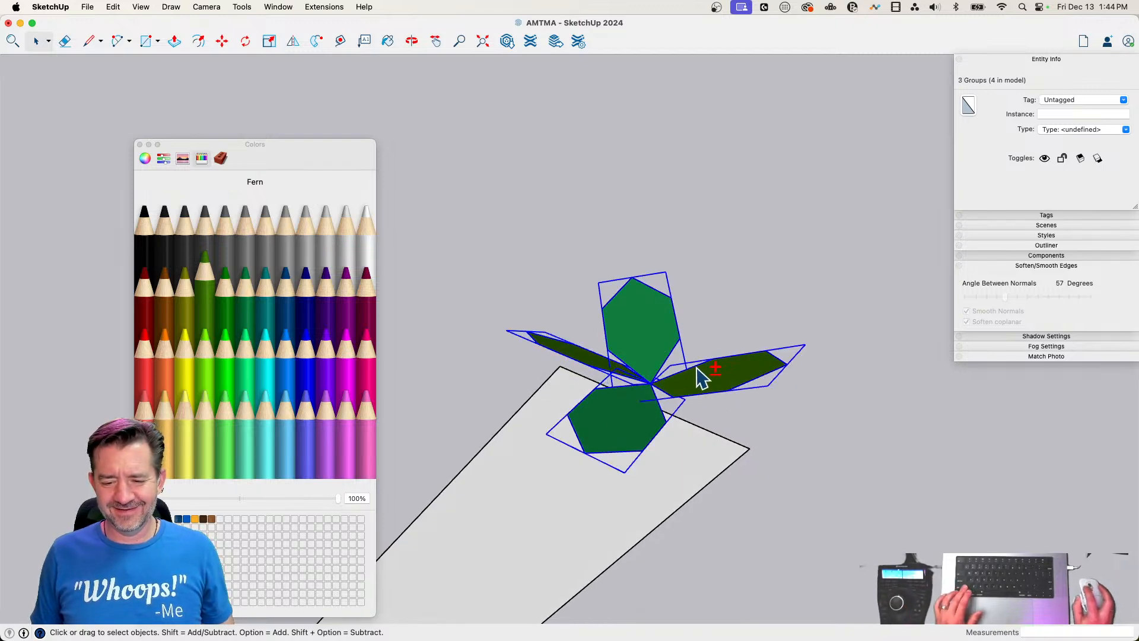
{"action": "key", "text": "m"}
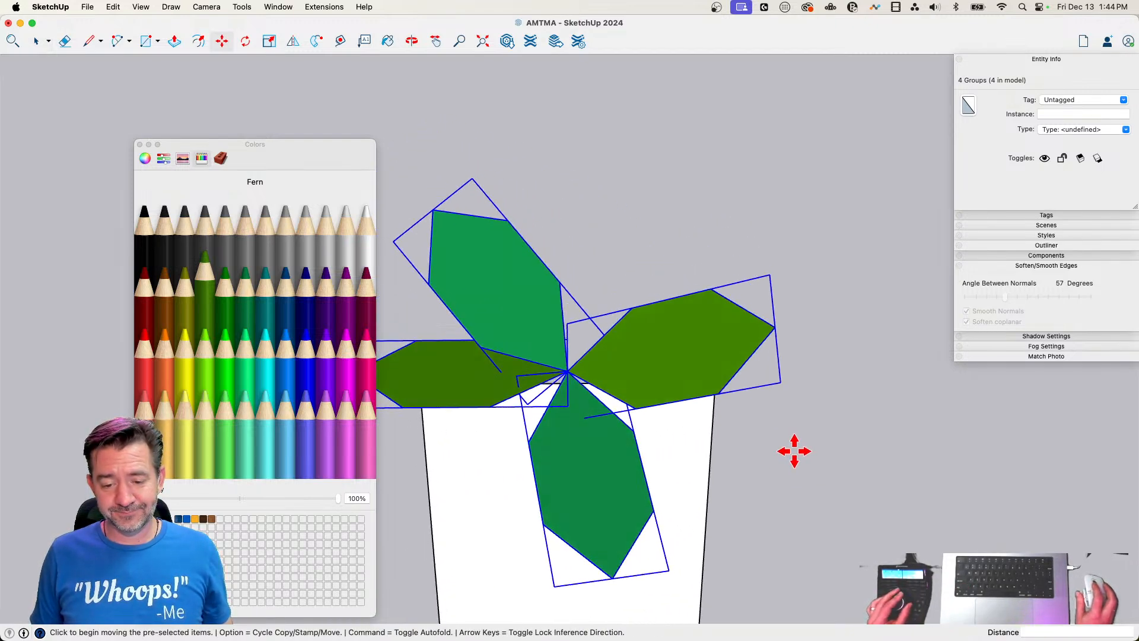
{"action": "key", "text": "q"}
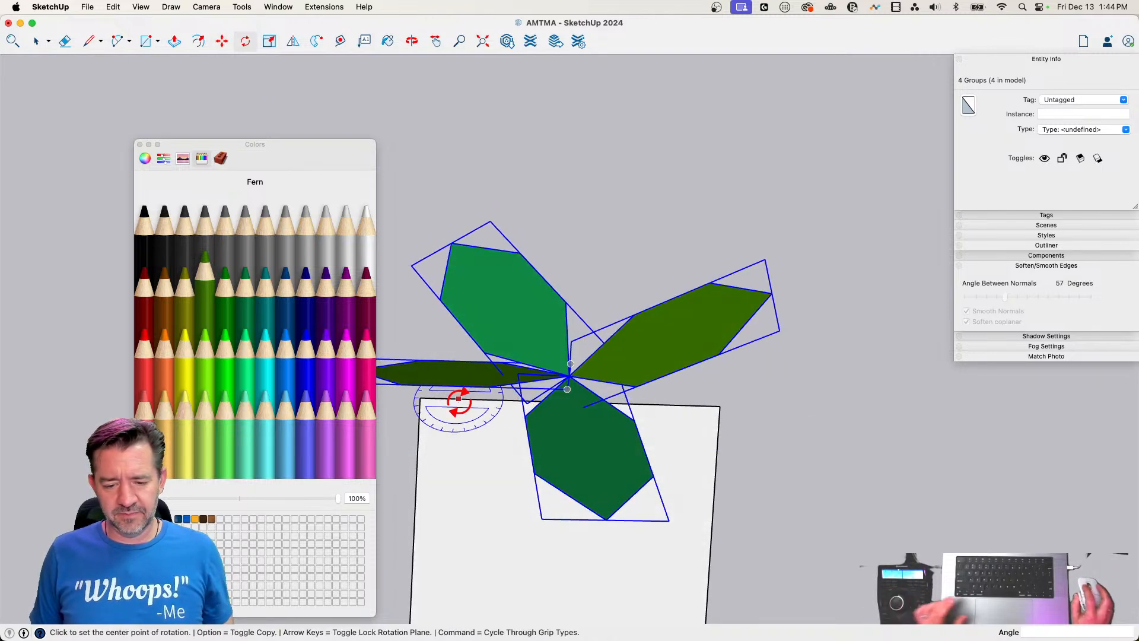
{"action": "key", "text": "alt"}
{"action": "left_click", "coordinate": [456, 403]}
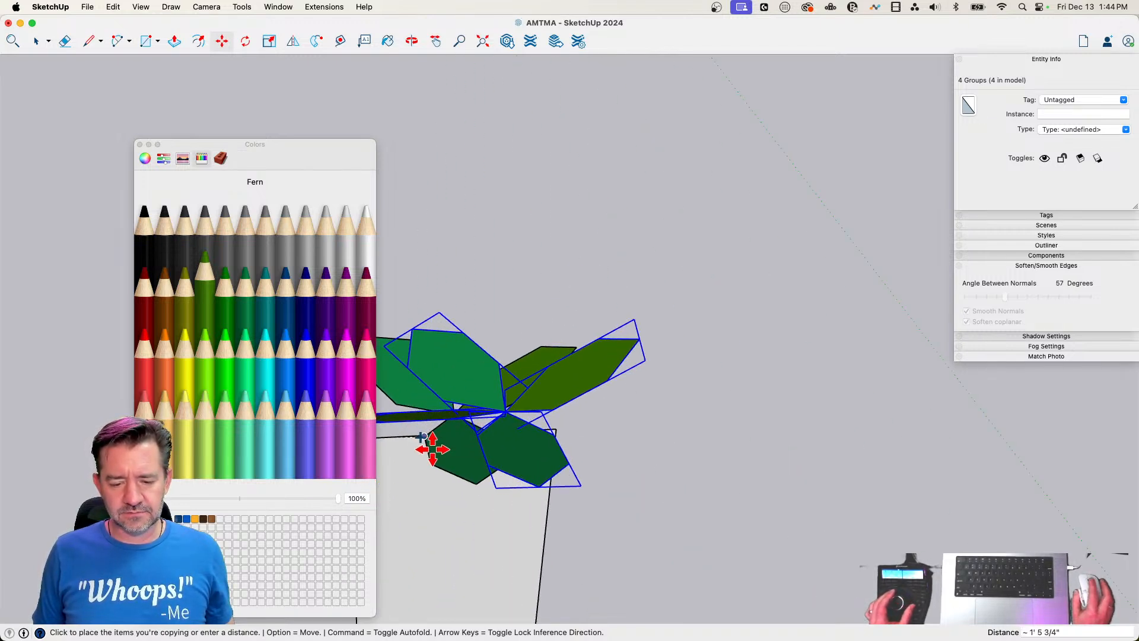
{"action": "left_click", "coordinate": [402, 438]}
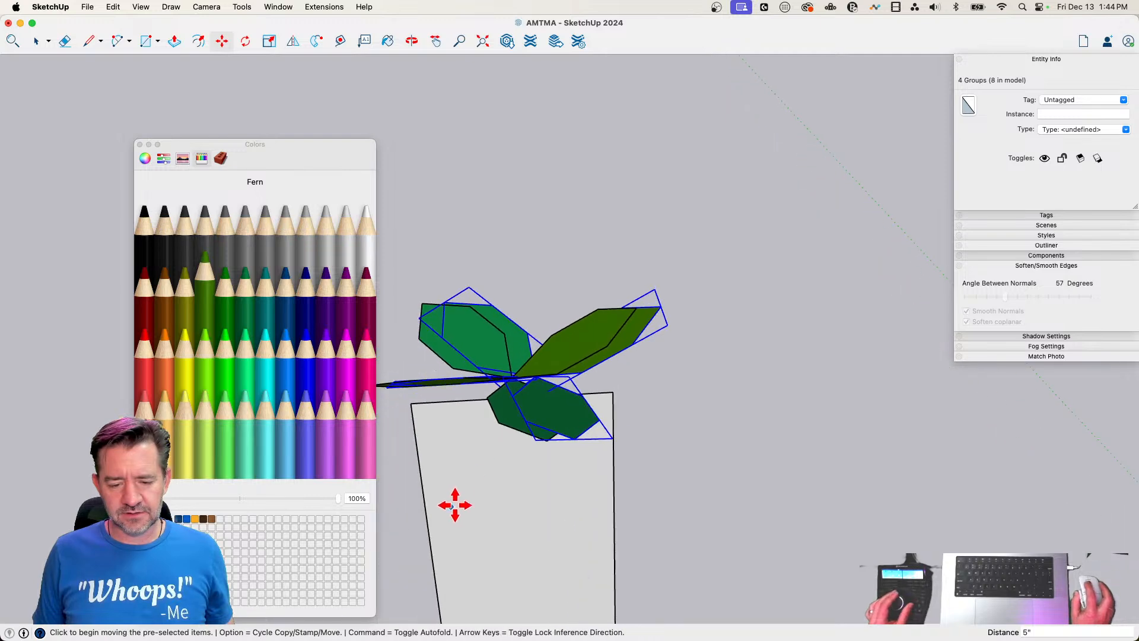
Move the four copied leaves about 8 13/16" along the wedge's end and rotate them about 160 degrees around their shared tip
{"action": "left_click", "coordinate": [410, 401]}
{"action": "left_click", "coordinate": [453, 399]}
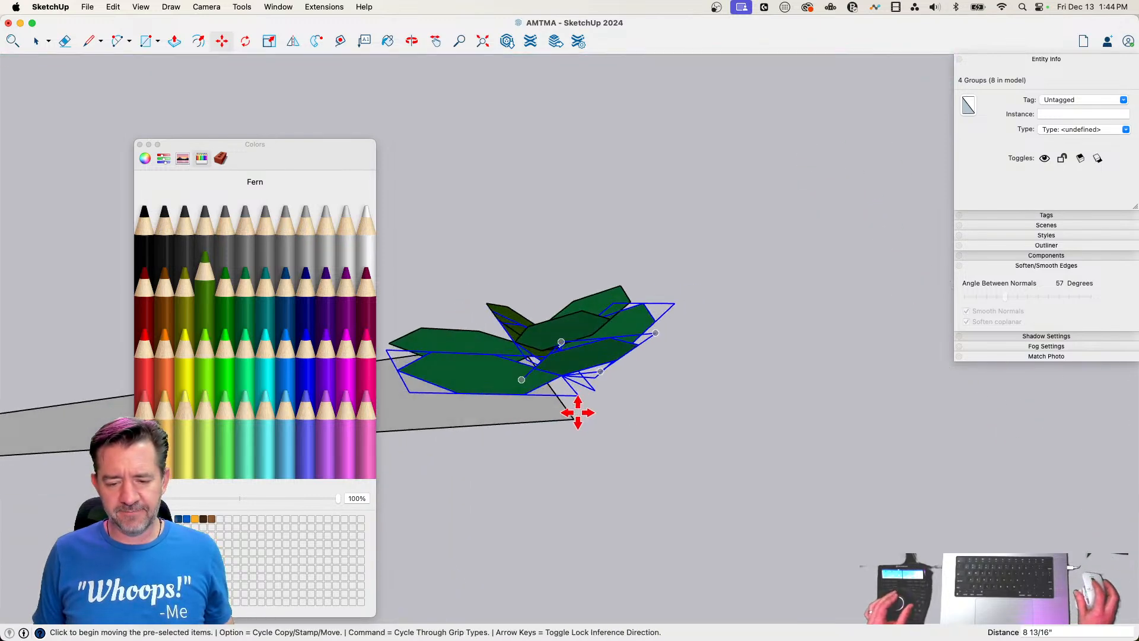
{"action": "key", "text": "q"}
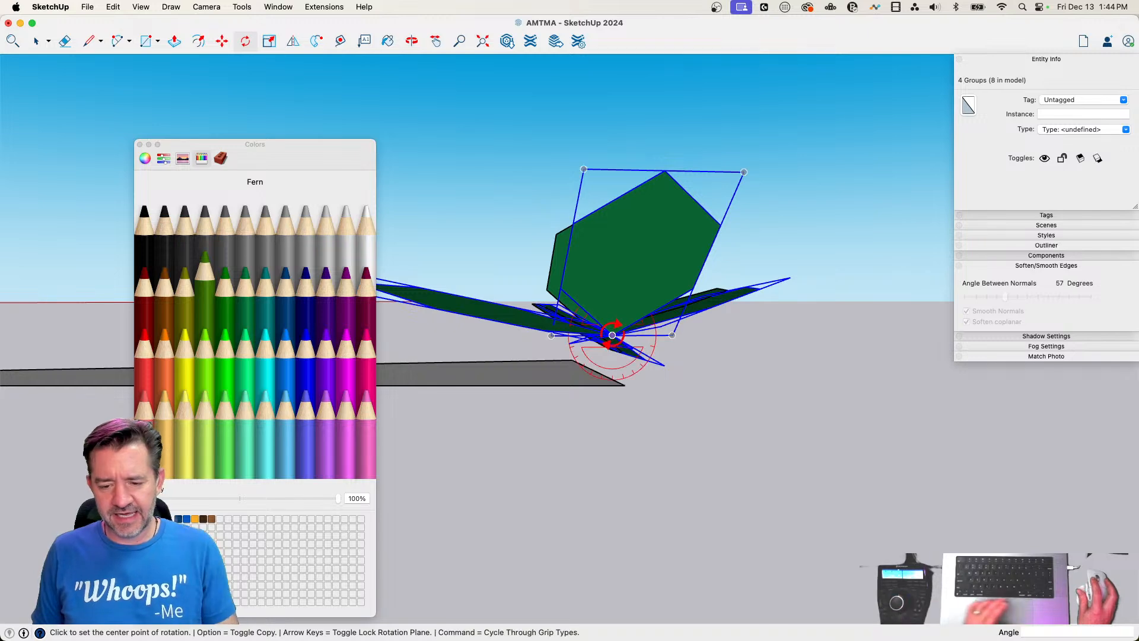
{"action": "left_click", "coordinate": [711, 338]}
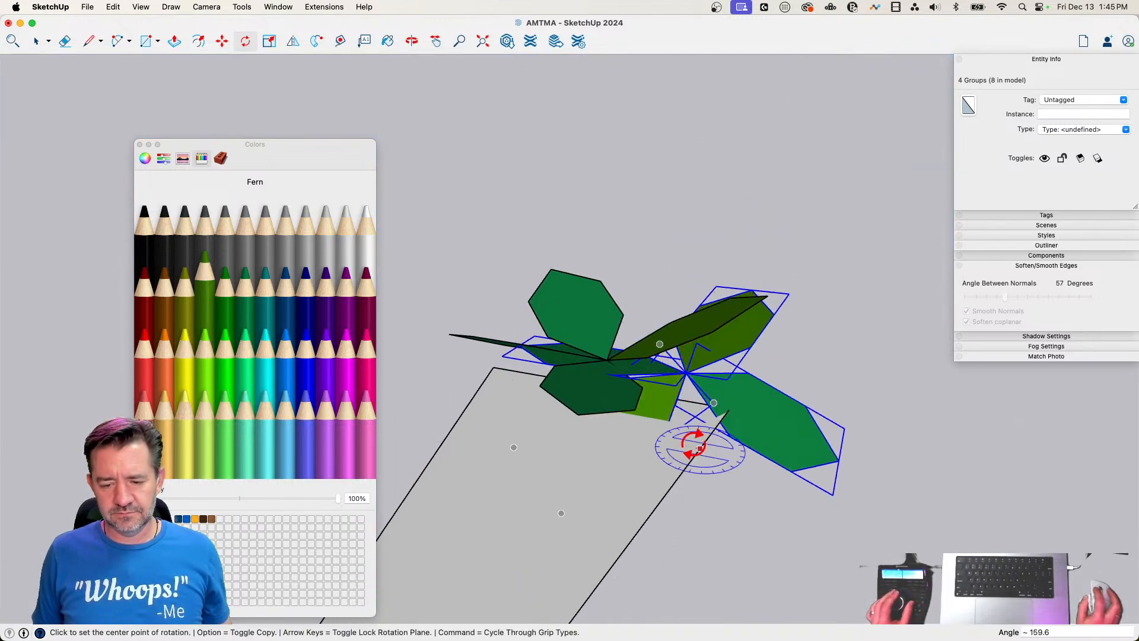
Select all eight leaf groups and copy them about 1' 3" across the end of the wedge
{"action": "key", "text": "space"}
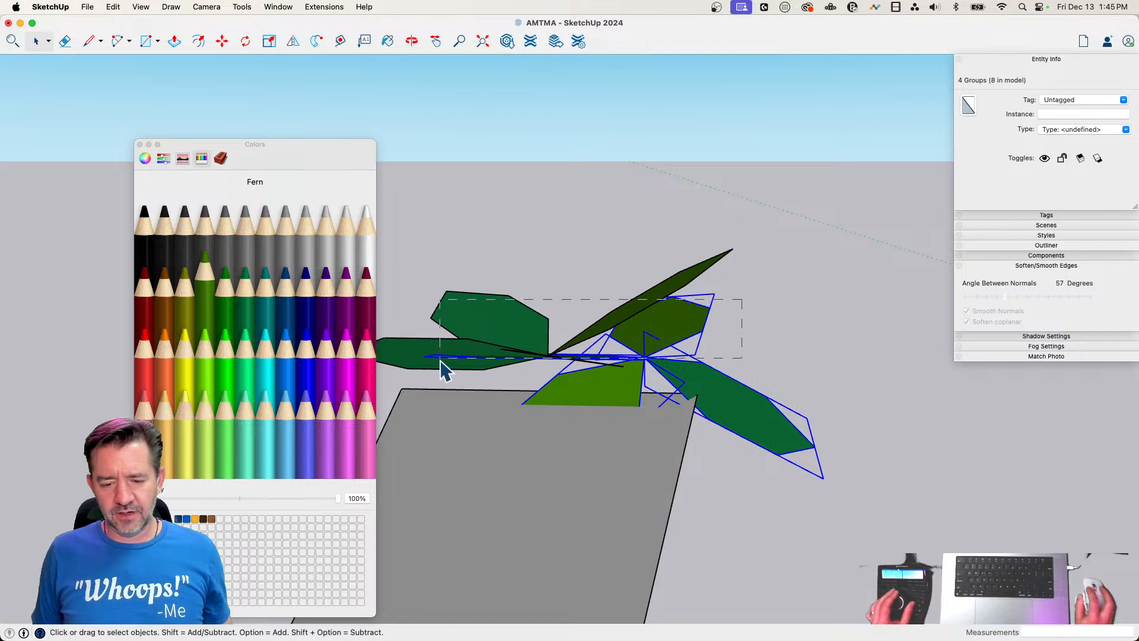
{"action": "key", "text": "super+a"}
{"action": "key", "text": "m"}
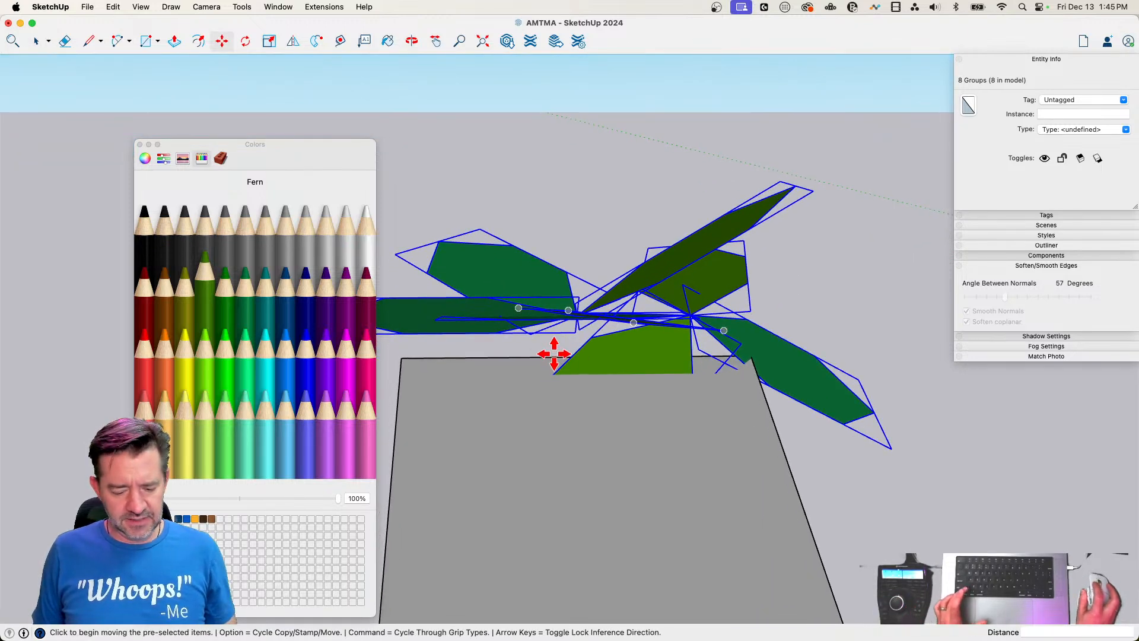
{"action": "key", "text": "alt"}
{"action": "left_click", "coordinate": [554, 354]}
{"action": "left_click", "coordinate": [429, 355]}
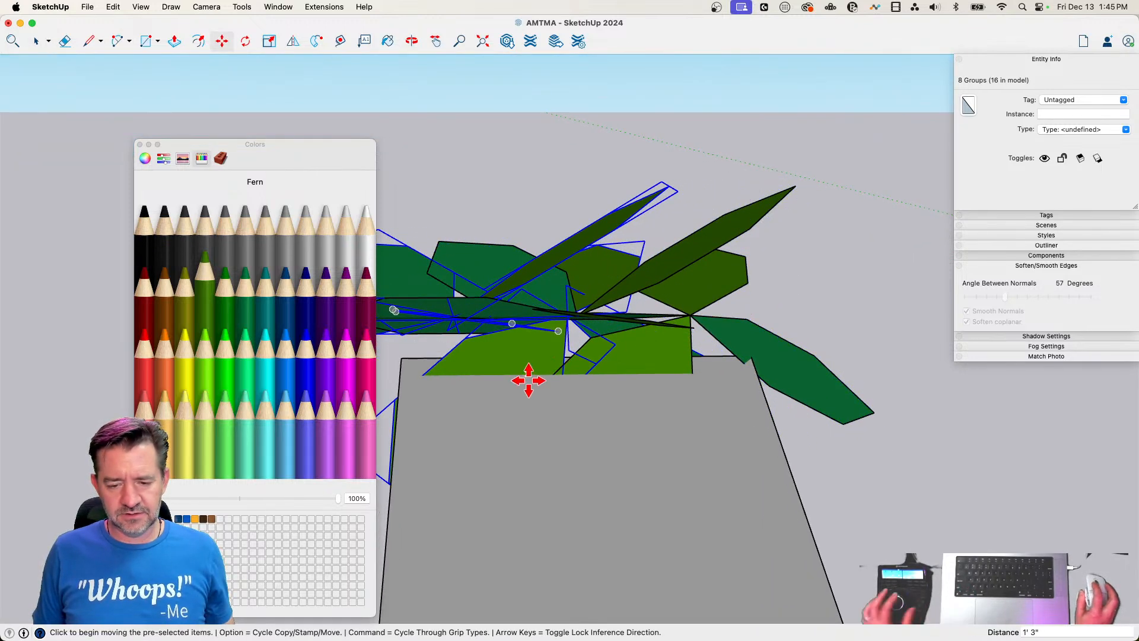
Rotate the eight copied leaves about 90 degrees around their shared tip to vary the cluster
{"action": "key", "text": "q"}
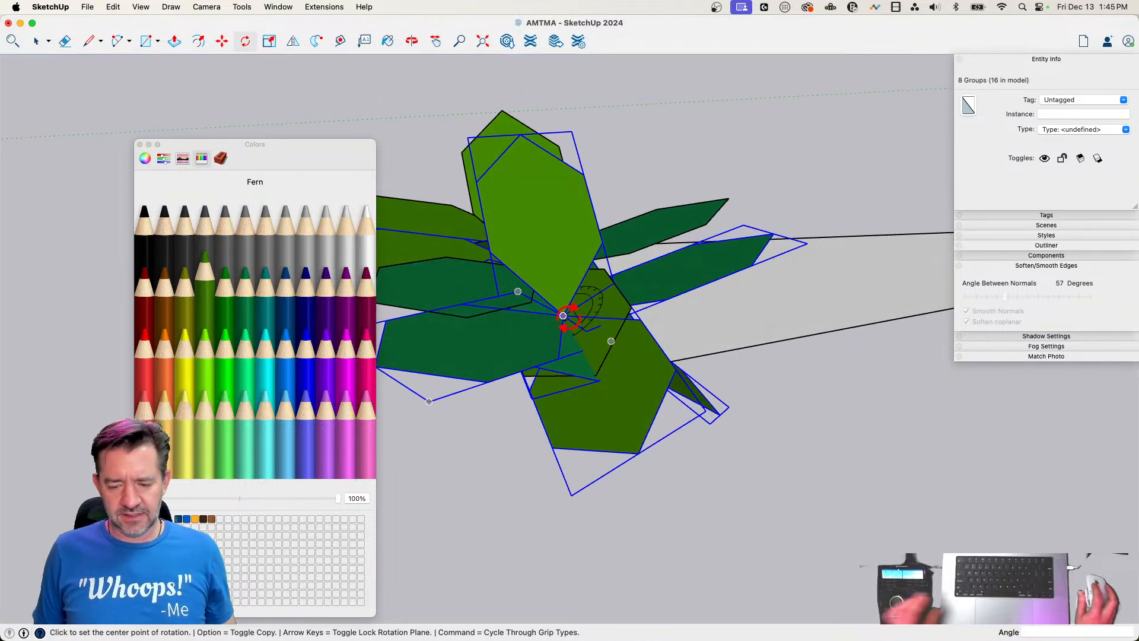
{"action": "left_click", "coordinate": [668, 299]}
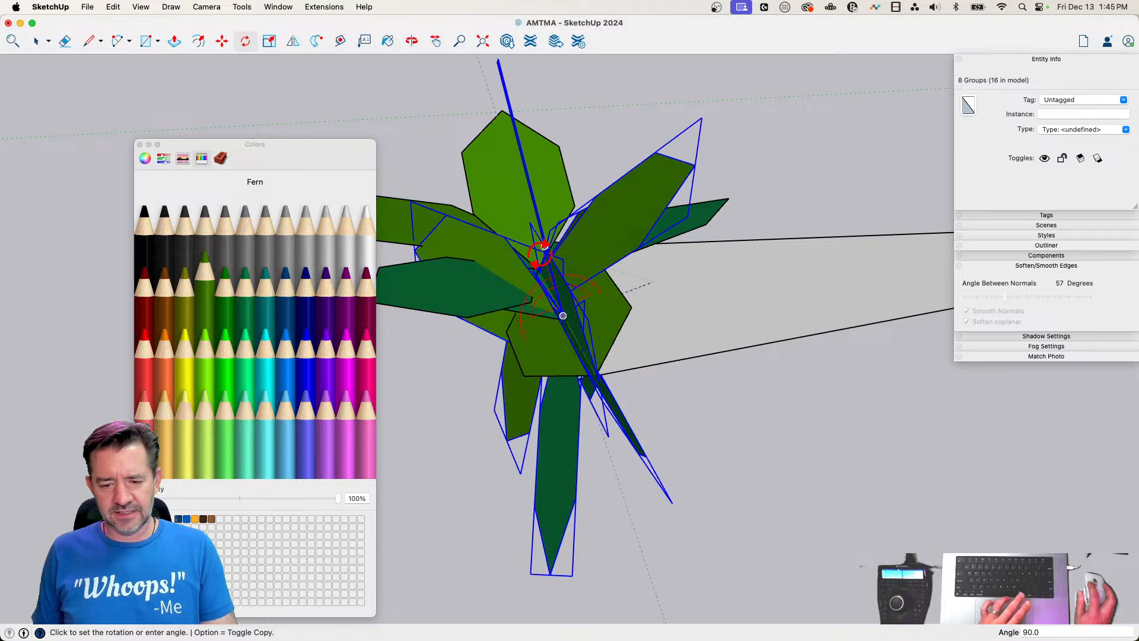
{"action": "key", "text": "space"}
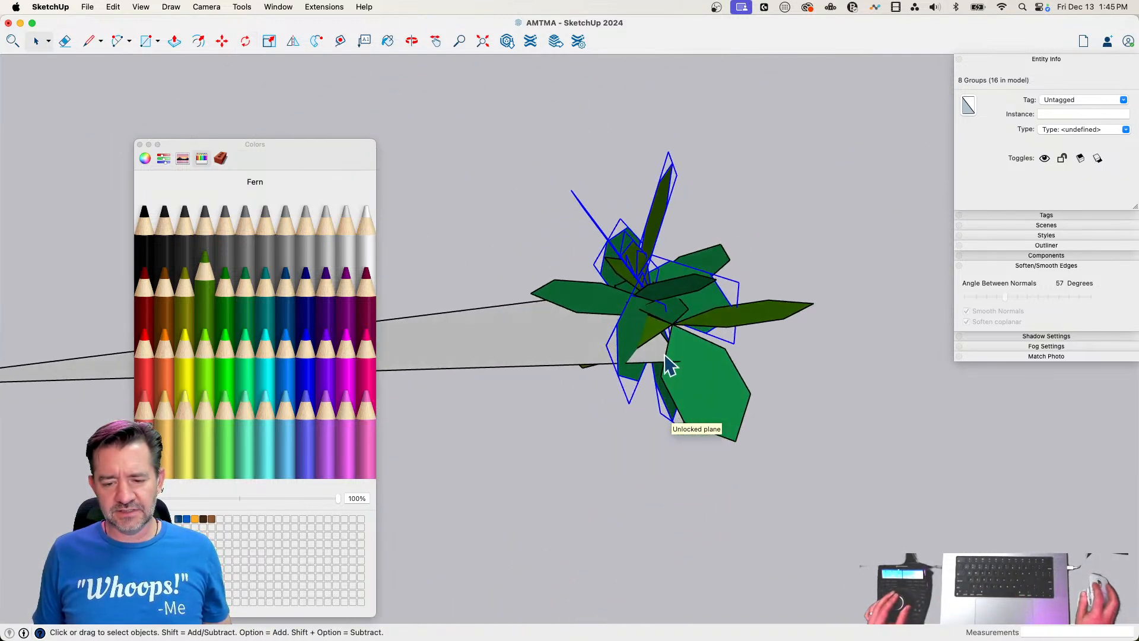
Select the wedge together with all the leaf groups and start making a component from them
{"action": "left_click_drag", "start_coordinate": [844, 247], "coordinate": [595, 462]}
{"action": "right_click", "coordinate": [635, 363]}
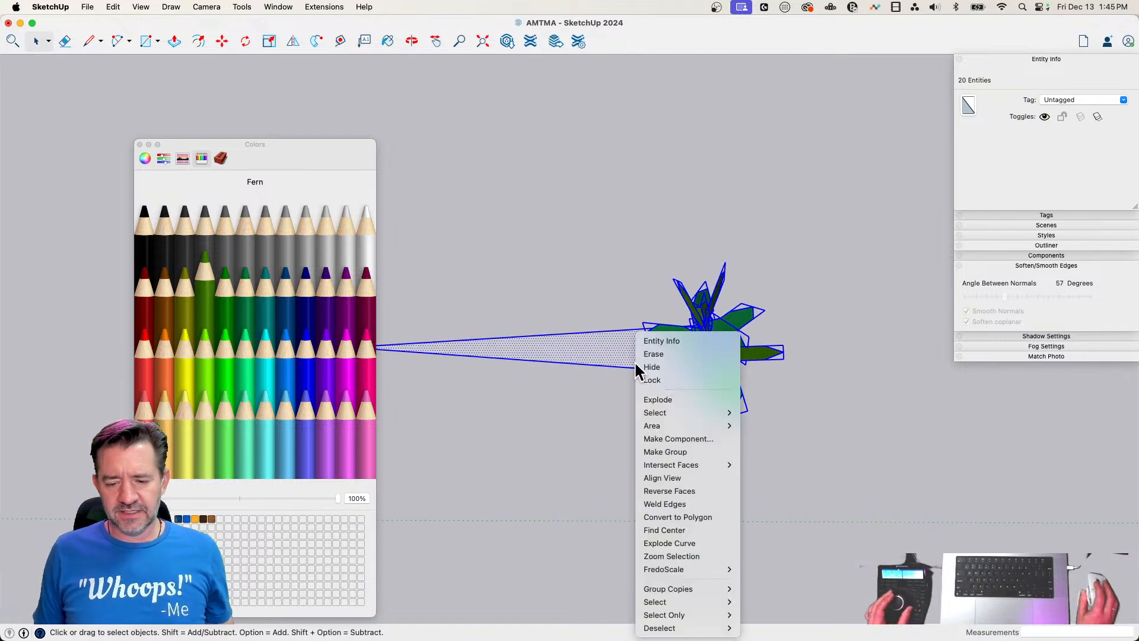
{"action": "left_click", "coordinate": [696, 439]}
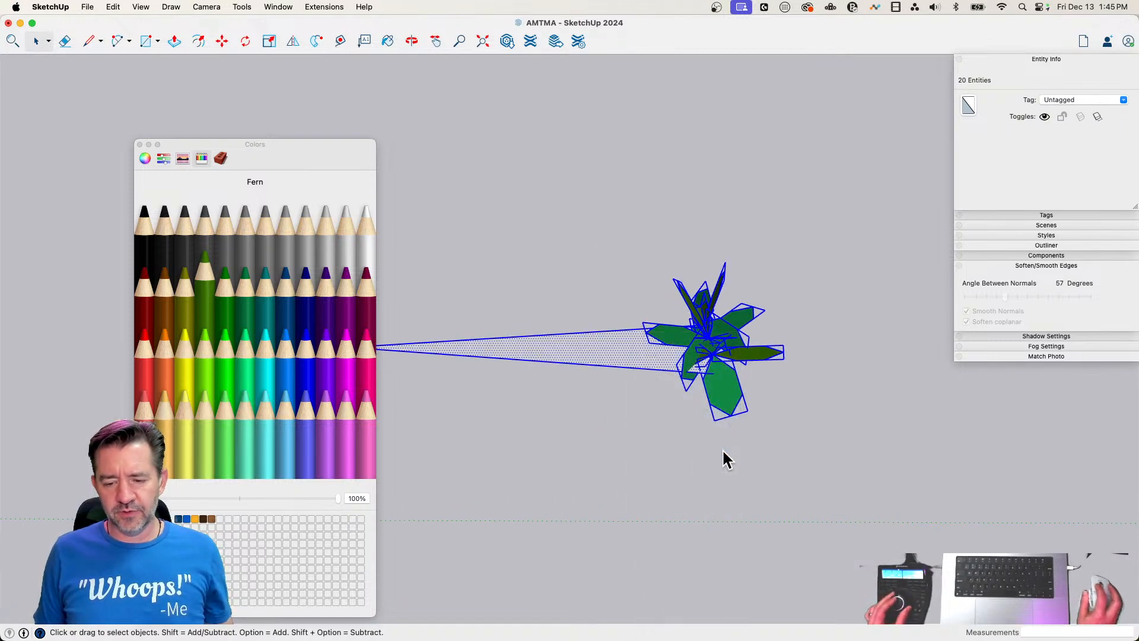
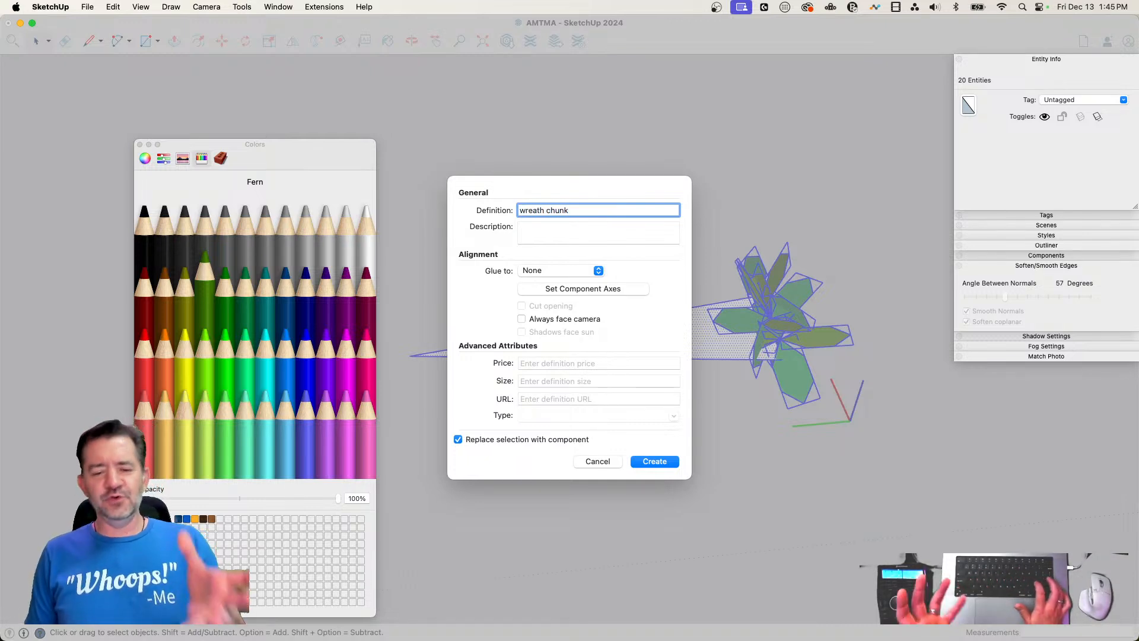
Create the component as wreath chunk and rotate-copy it at 15 degrees around the wedge's tip, making 23 copies
{"action": "left_click", "coordinate": [651, 462]}
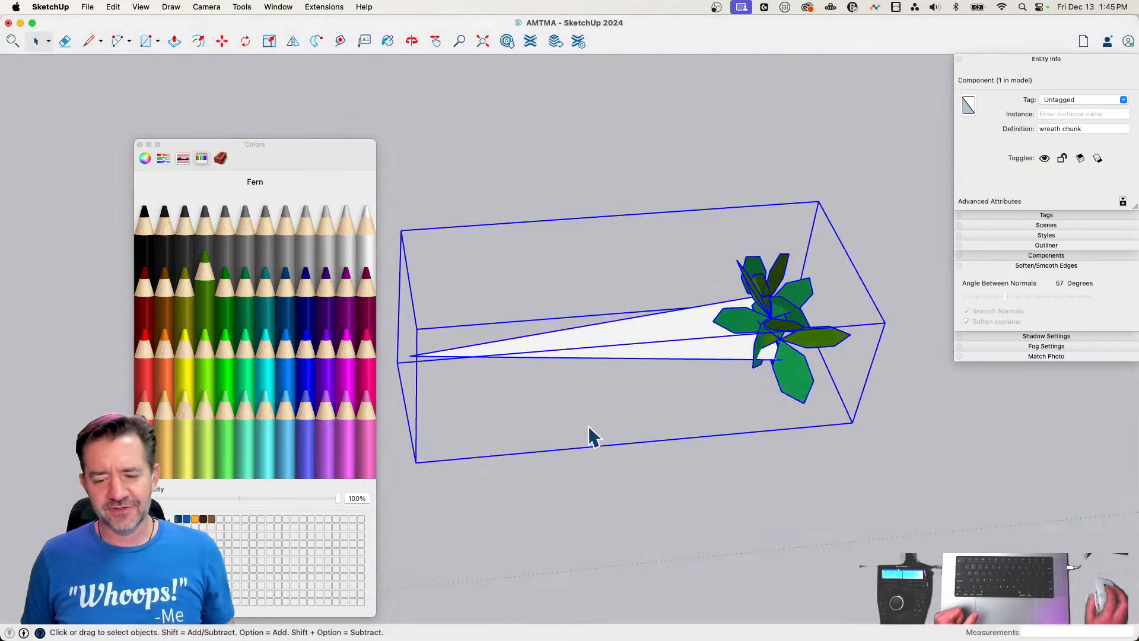
{"action": "key", "text": "q"}
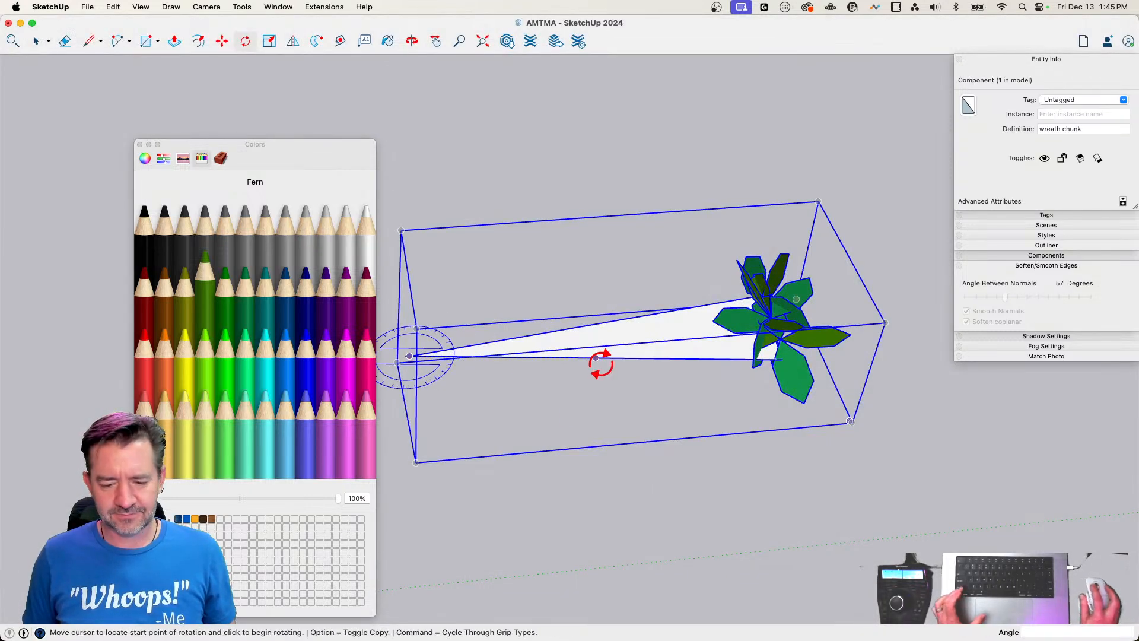
{"action": "left_click", "coordinate": [590, 315]}
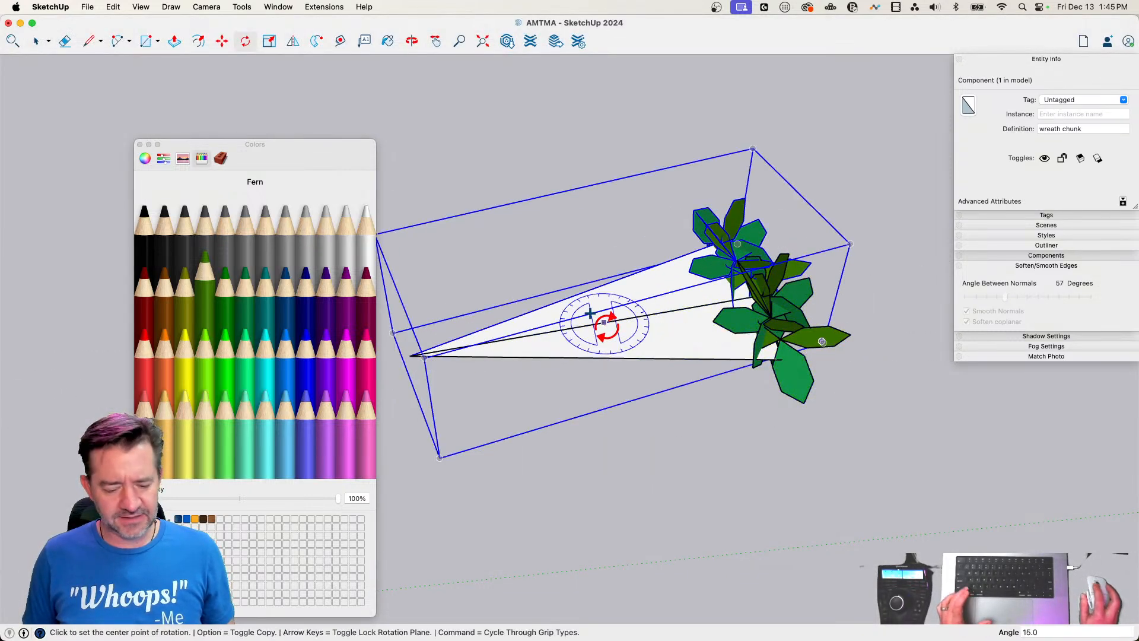
{"action": "key", "text": "Return"}
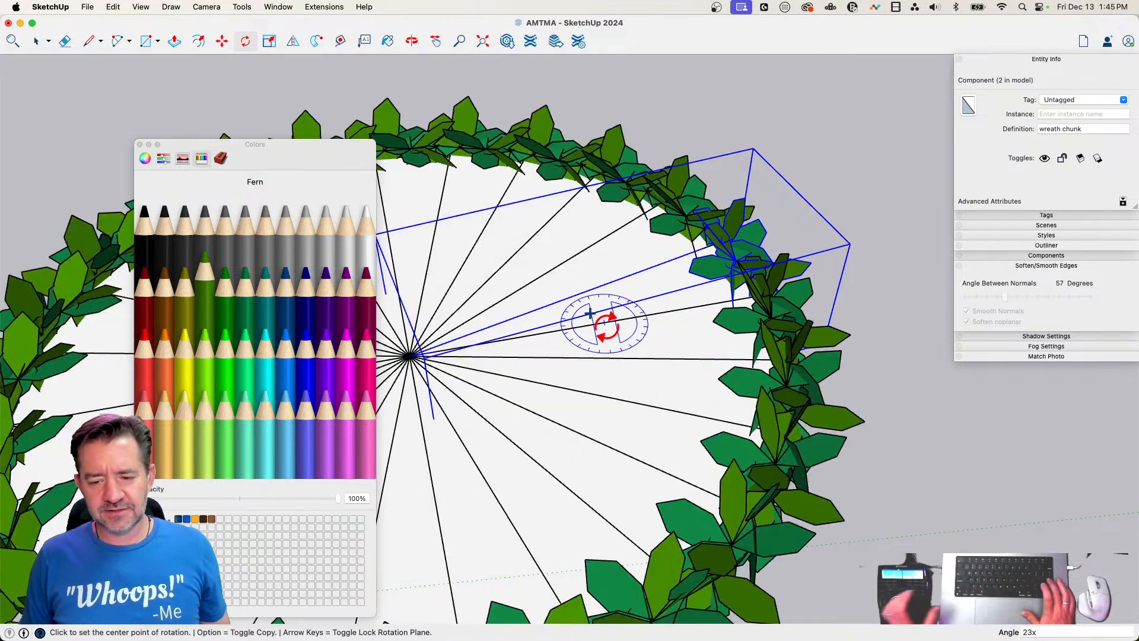
{"action": "key", "text": "space"}
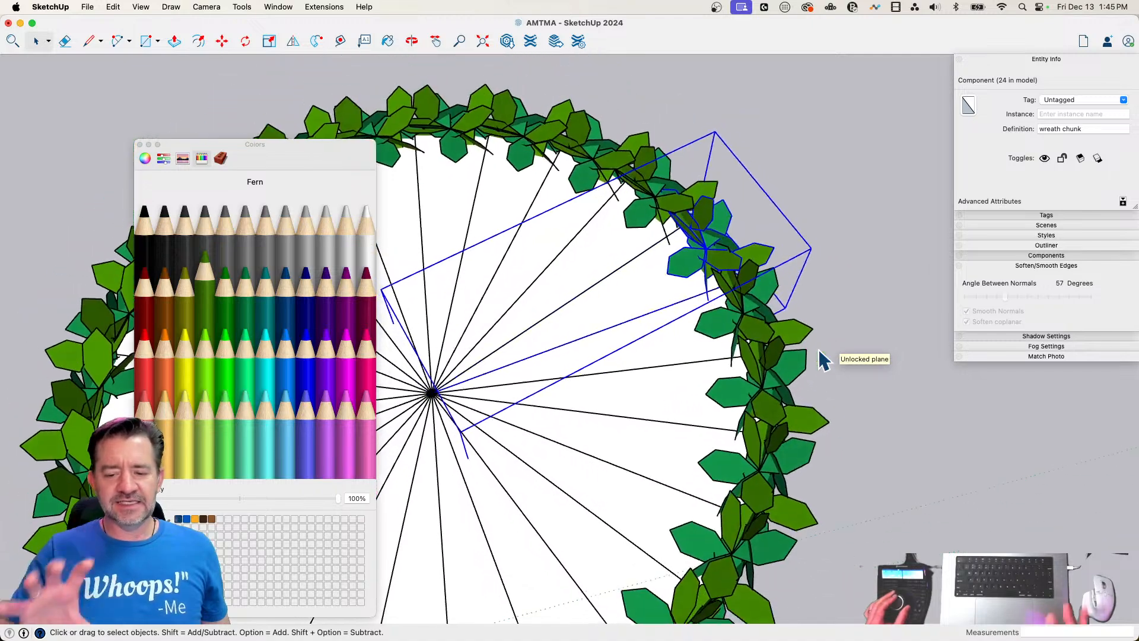
{"action": "double_click", "coordinate": [664, 279]}
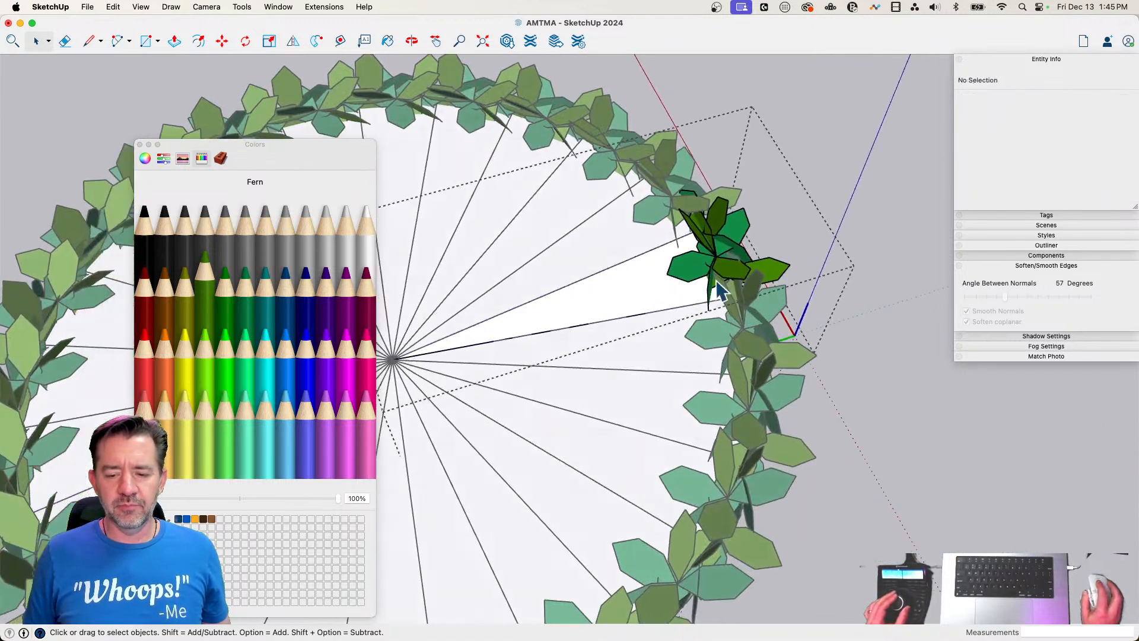
{"action": "left_click_drag", "start_coordinate": [567, 134], "coordinate": [915, 471]}
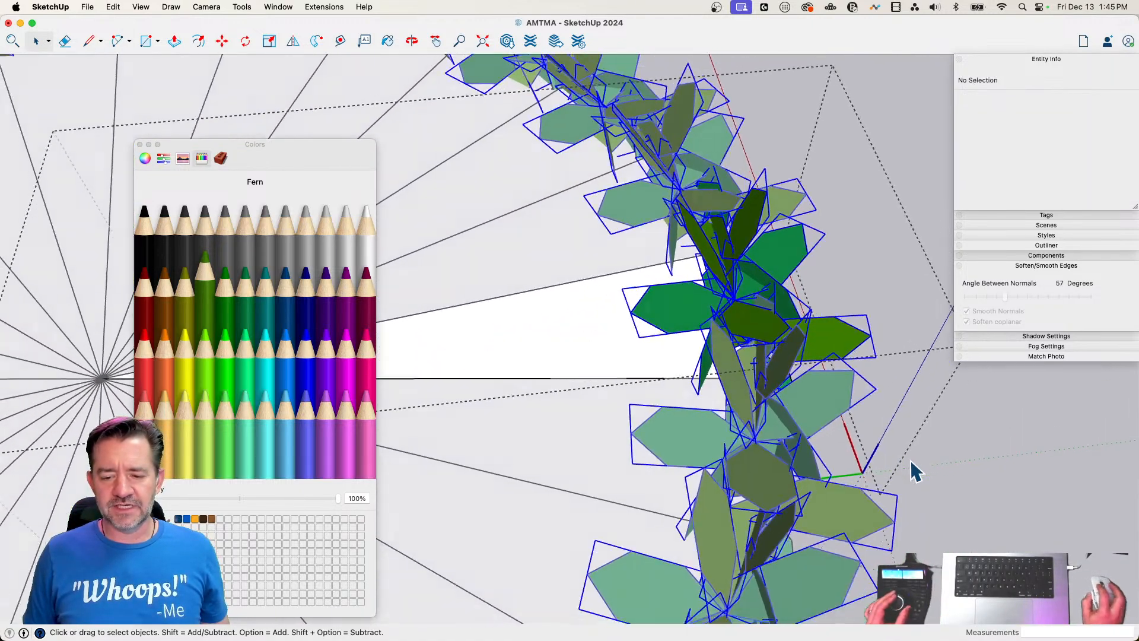
{"action": "key", "text": "m"}
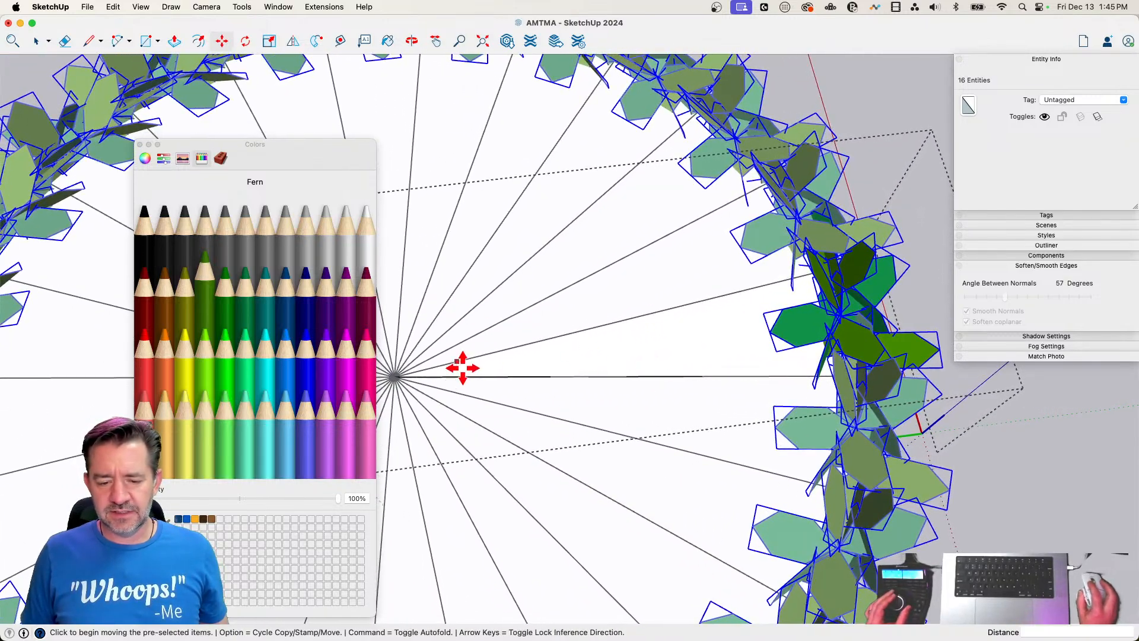
{"action": "left_click", "coordinate": [653, 341]}
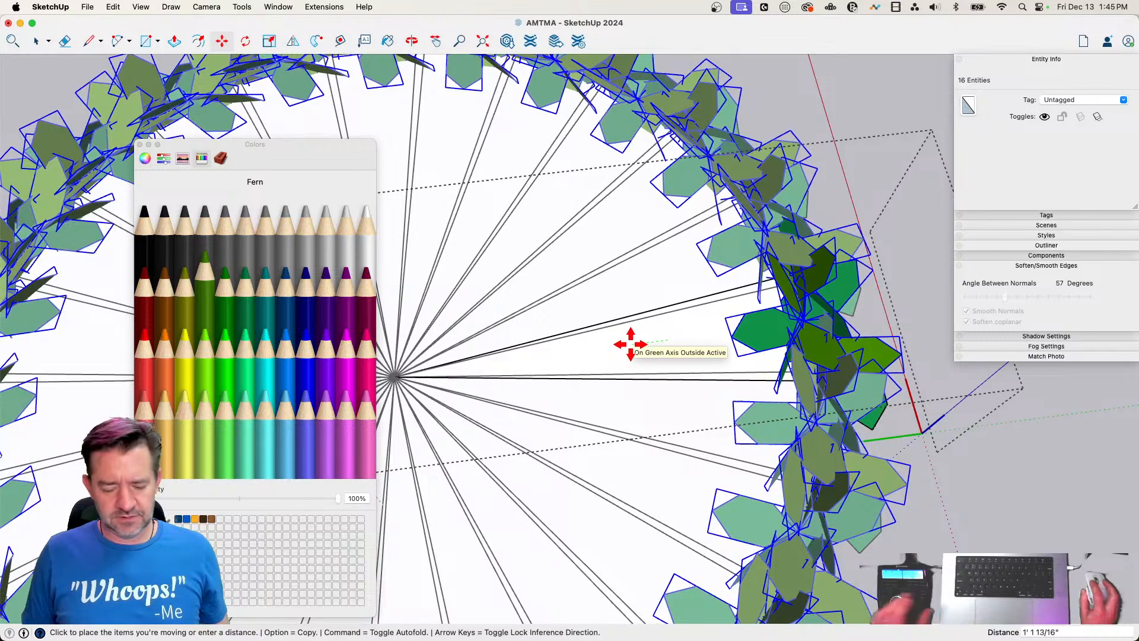
{"action": "key", "text": "space"}
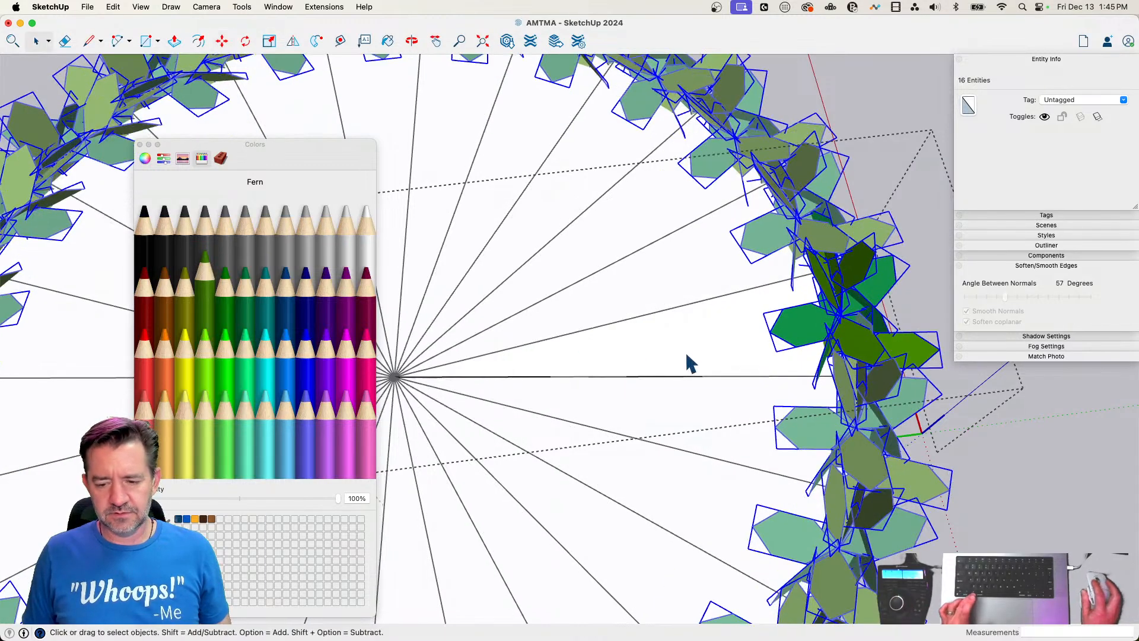
{"action": "left_click", "coordinate": [738, 352]}
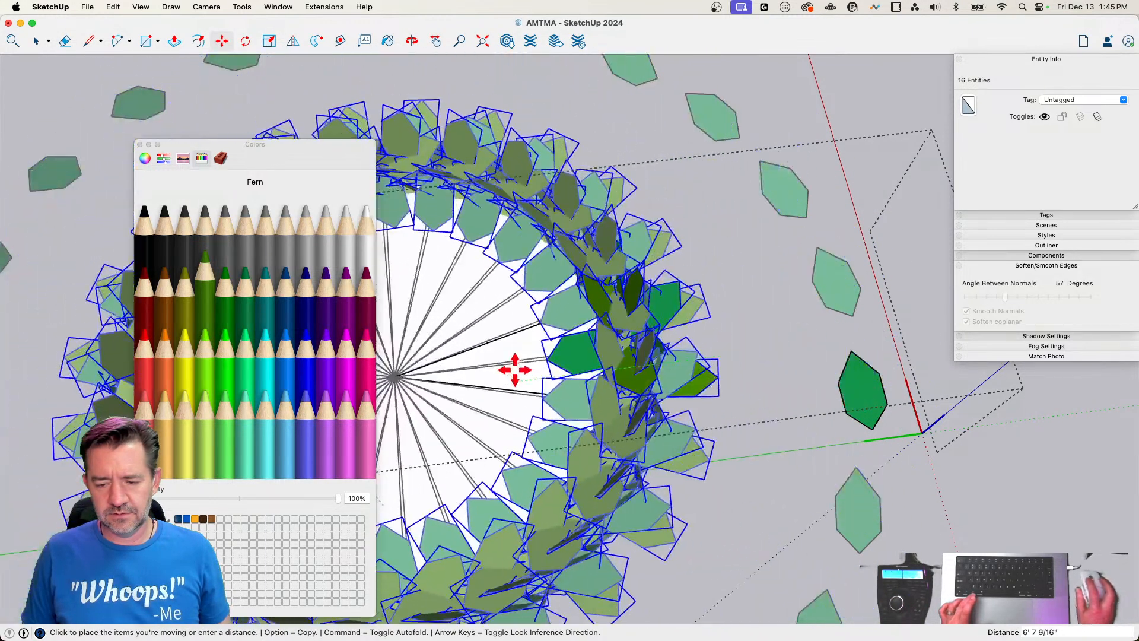
{"action": "key", "text": "space"}
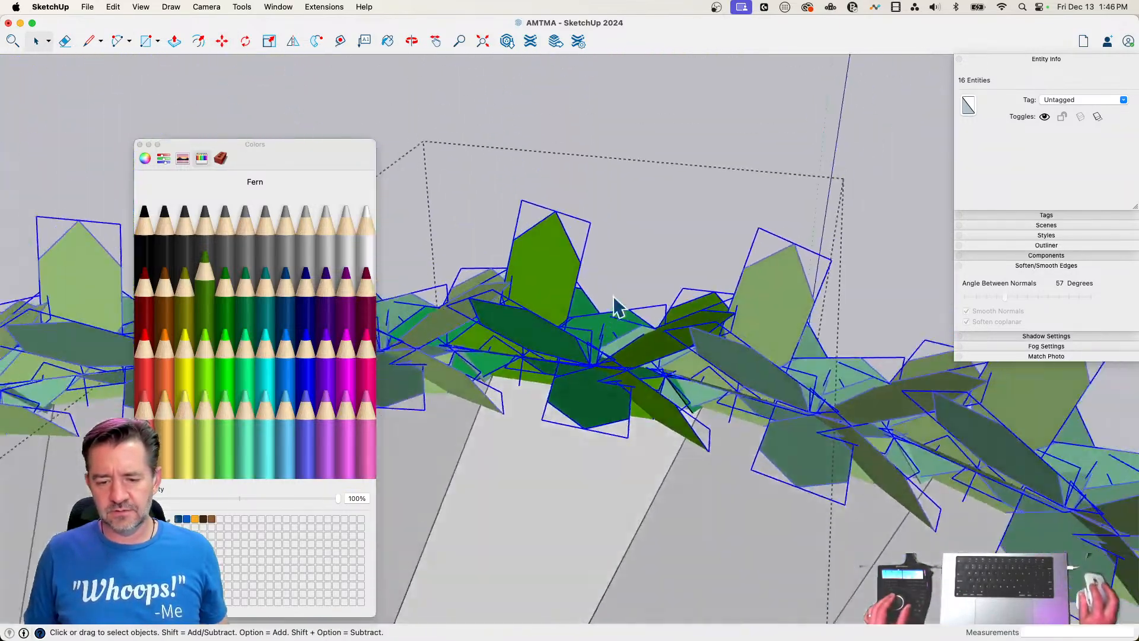
{"action": "left_click", "coordinate": [669, 171]}
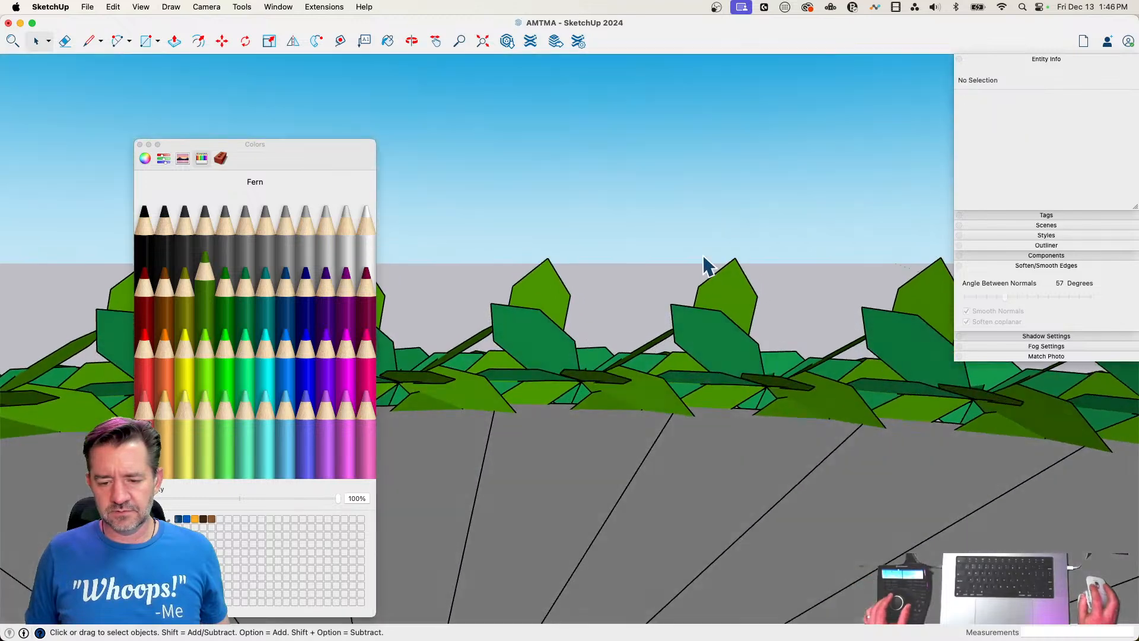
Open one wreath chunk for editing and close the Colors window
{"action": "left_click_drag", "start_coordinate": [710, 269], "coordinate": [677, 289]}
{"action": "left_click_drag", "start_coordinate": [532, 374], "coordinate": [533, 373]}
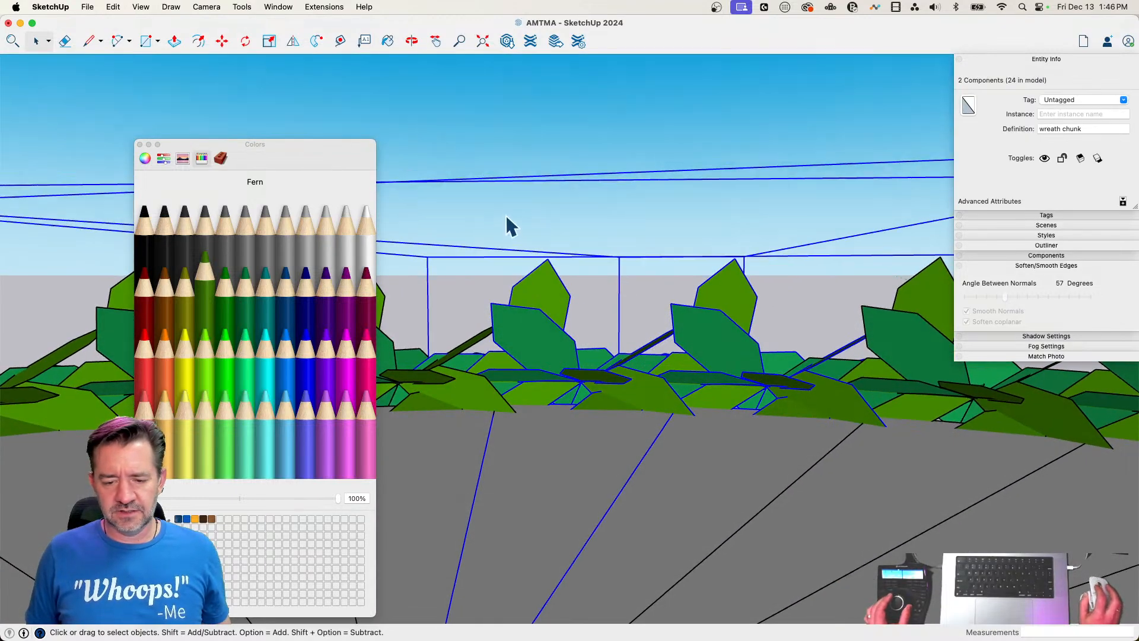
{"action": "double_click", "coordinate": [617, 369]}
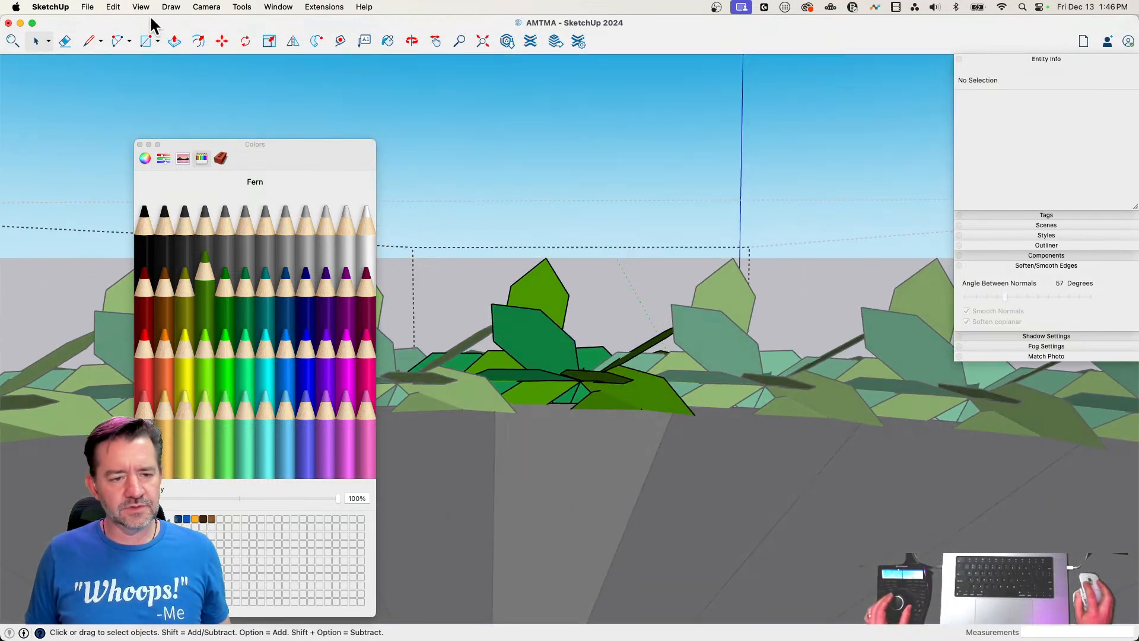
{"action": "left_click", "coordinate": [140, 144]}
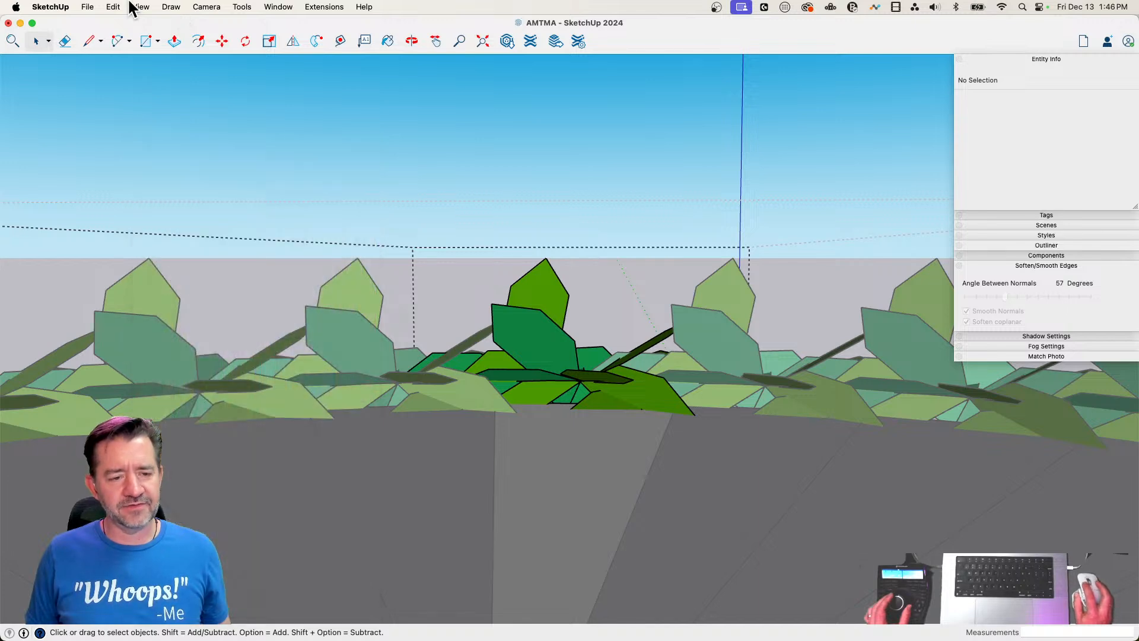
Turn on hiding of similar components during component editing
{"action": "left_click", "coordinate": [142, 8]}
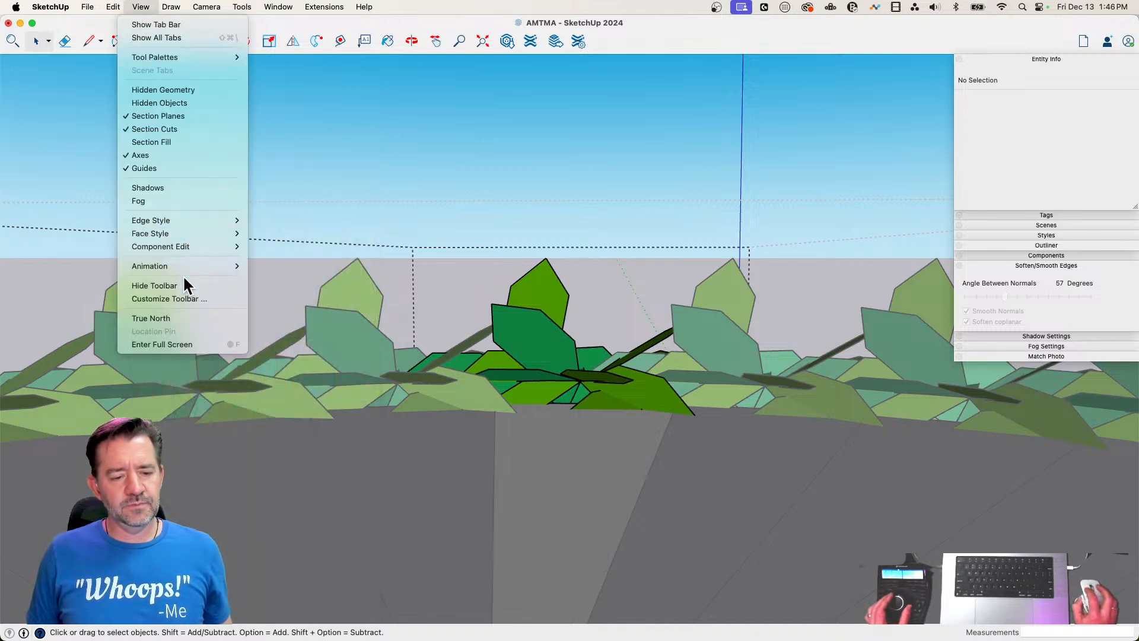
{"action": "mouse_move", "coordinate": [183, 248]}
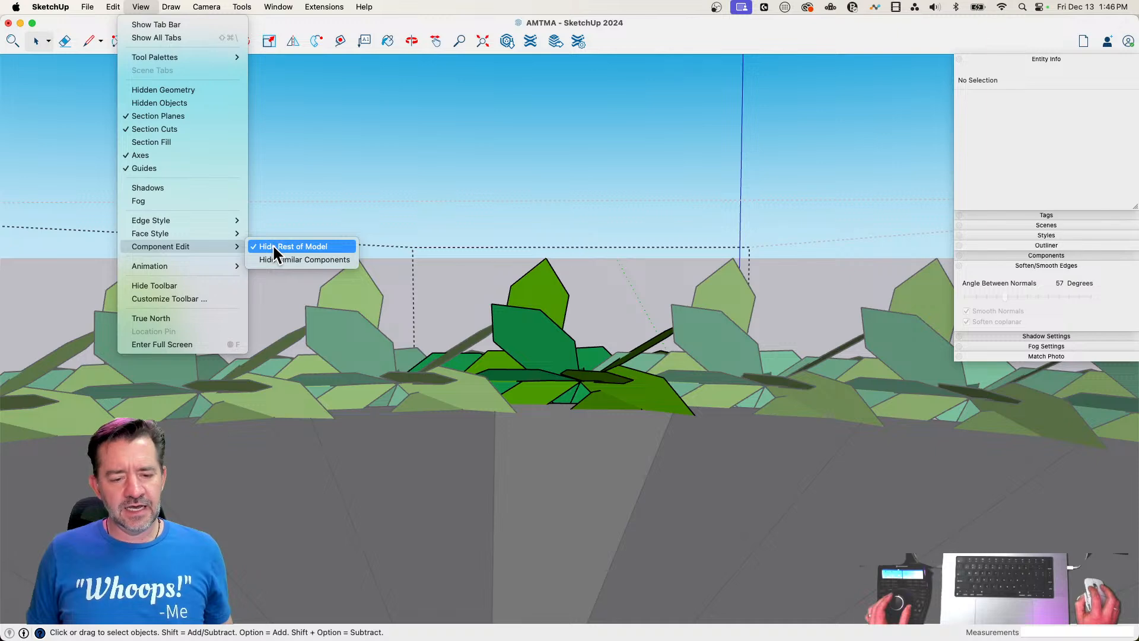
{"action": "left_click", "coordinate": [276, 259]}
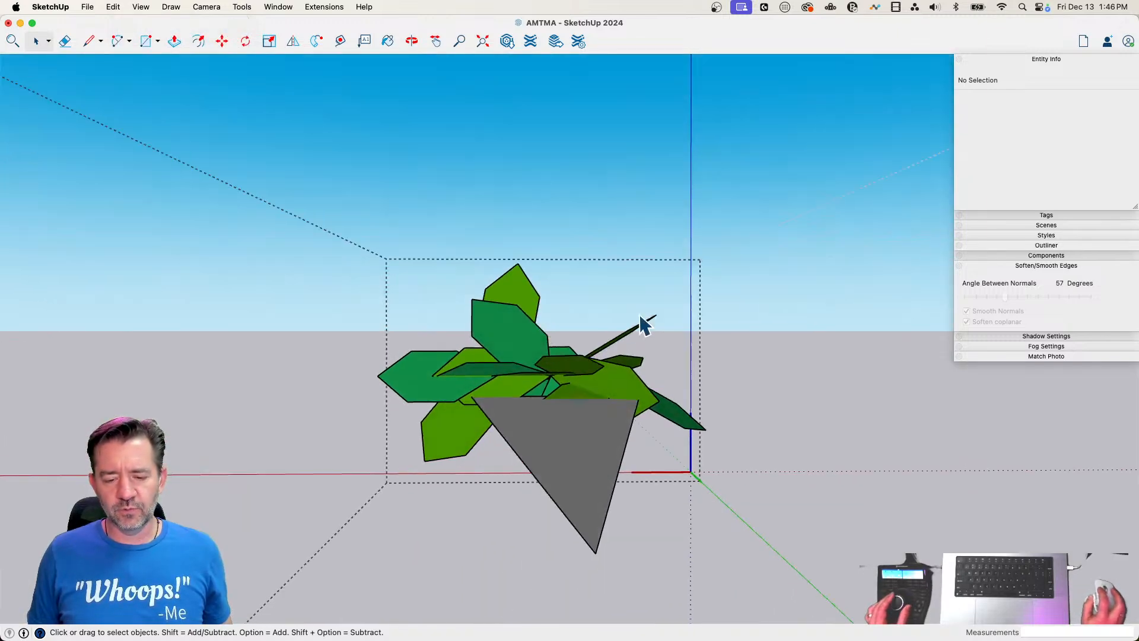
Select all the leaf groups in the wreath chunk and copy them about 1' 5 1/4" along the wedge toward its tip
{"action": "left_click_drag", "start_coordinate": [698, 260], "coordinate": [553, 325]}
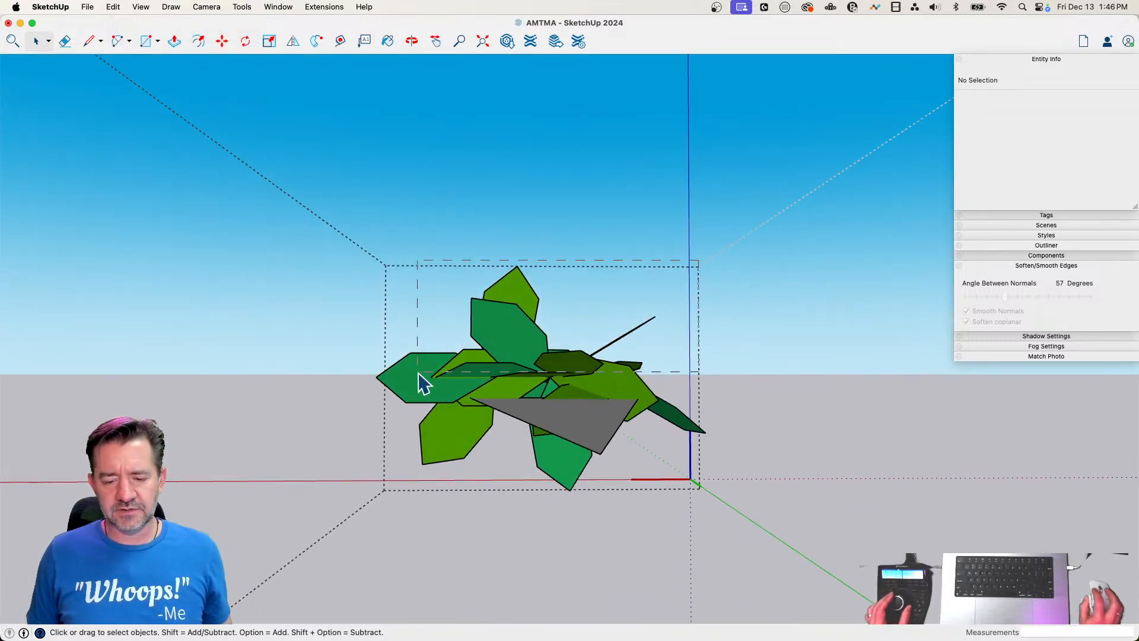
{"action": "left_click_drag", "start_coordinate": [413, 383], "coordinate": [420, 382]}
{"action": "key", "text": "m"}
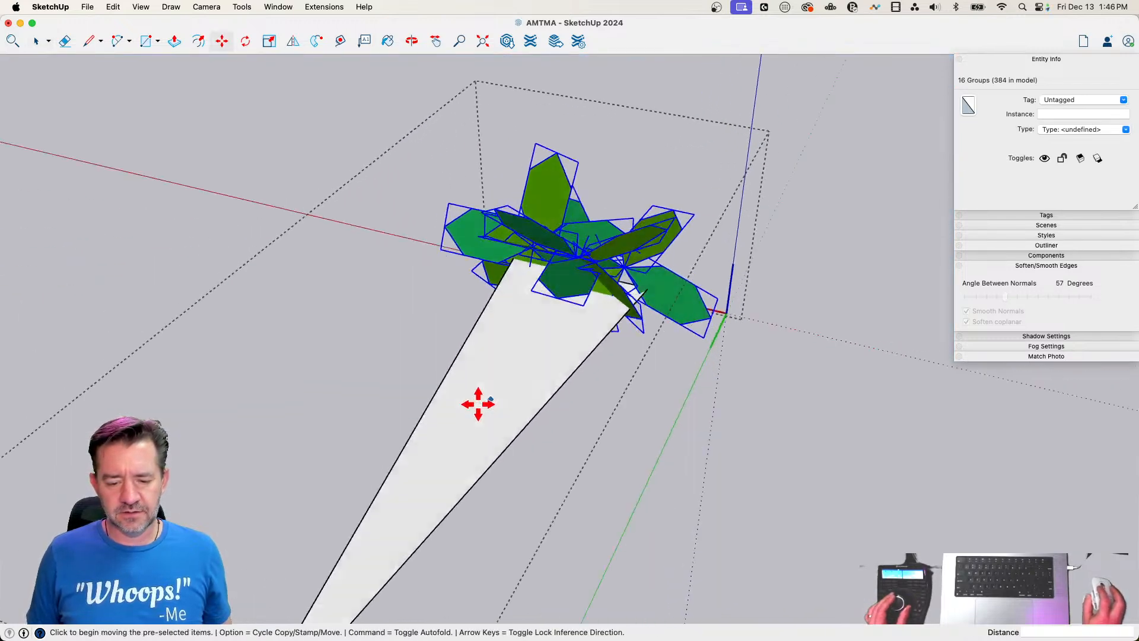
{"action": "left_click", "coordinate": [570, 271]}
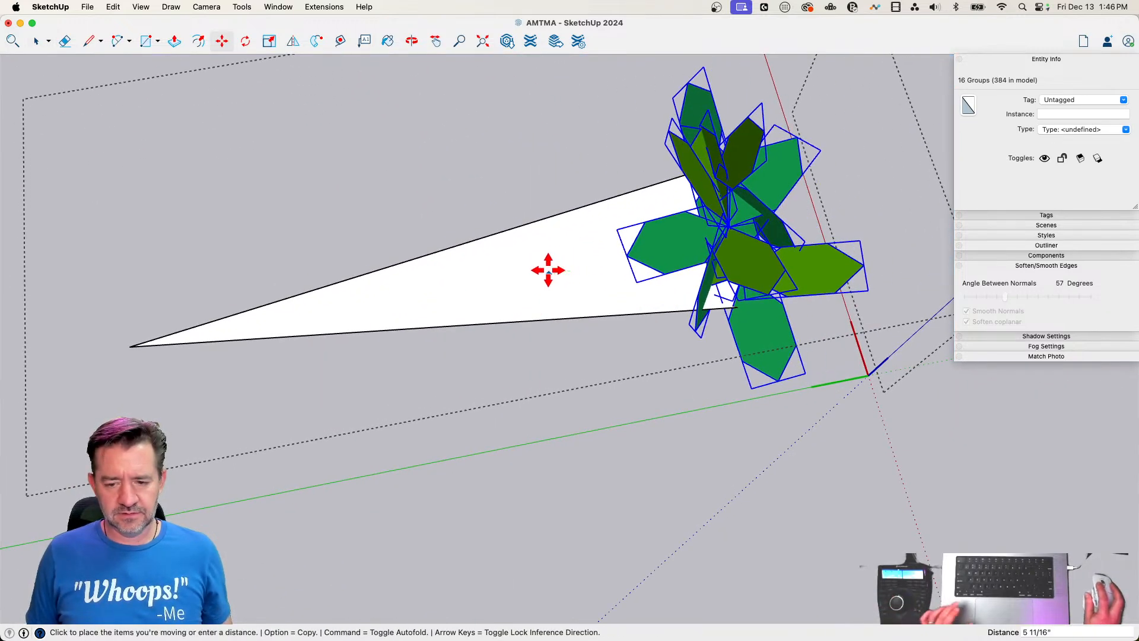
{"action": "key", "text": "alt"}
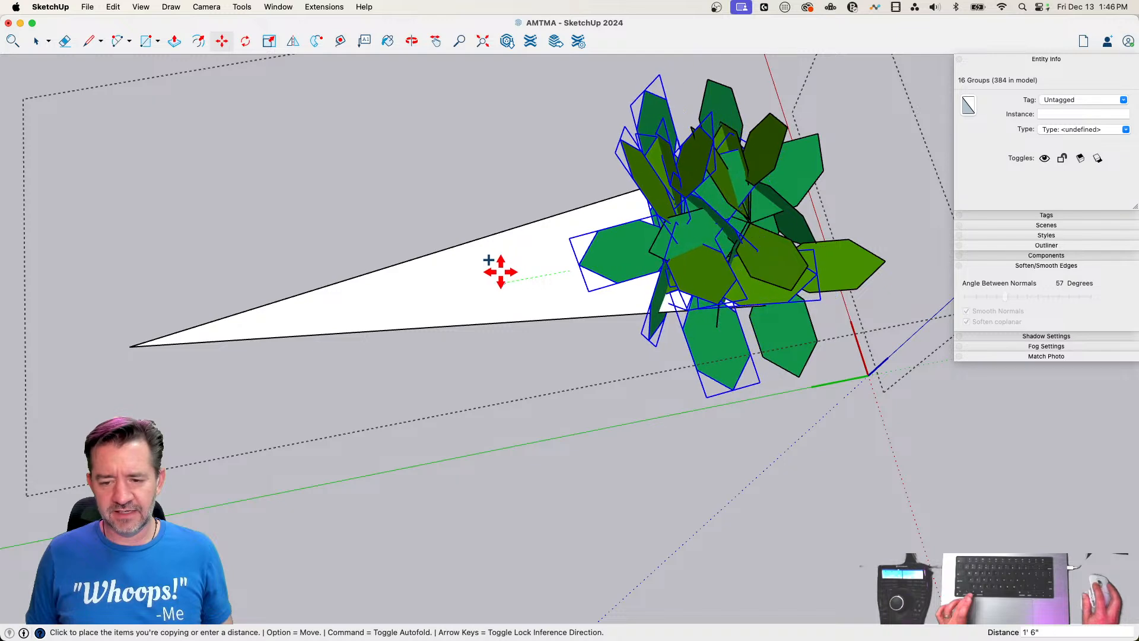
{"action": "left_click", "coordinate": [503, 271]}
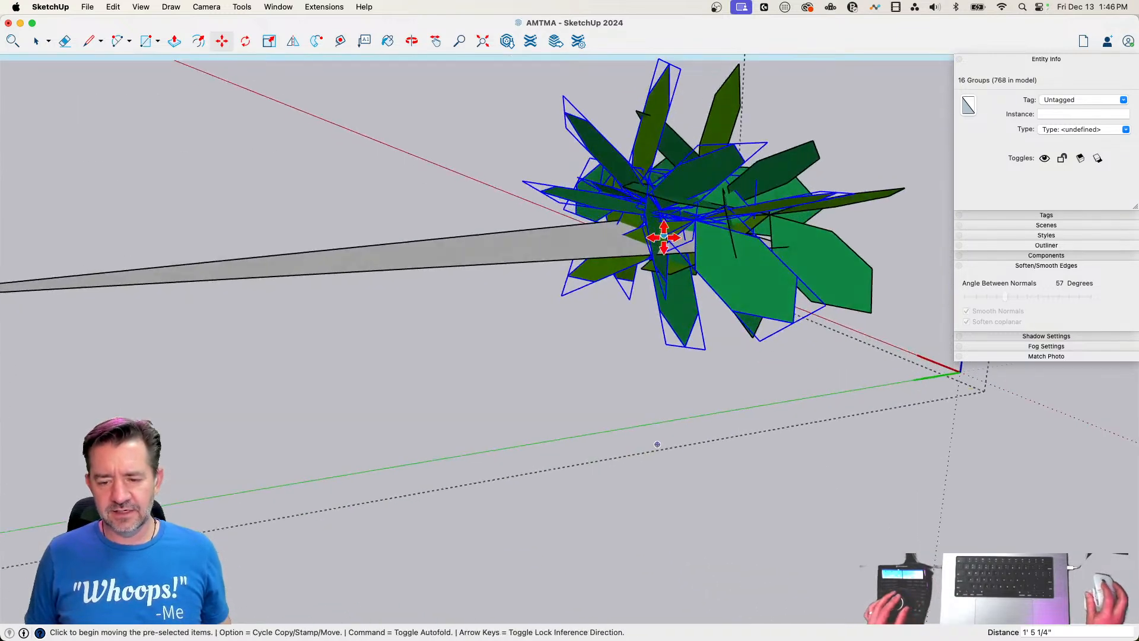
Rotate the copied leaves around their shared tip to vary the cluster and leave the component
{"action": "key", "text": "q"}
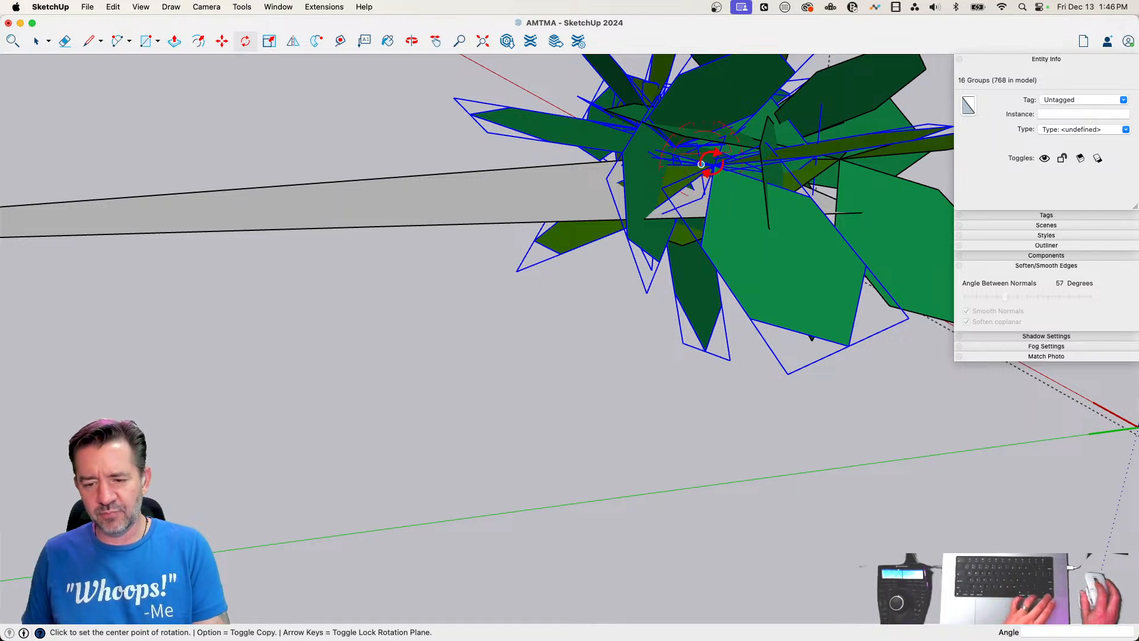
{"action": "scroll", "coordinate": [701, 164], "scroll_direction": "up", "scroll_amount": 5}
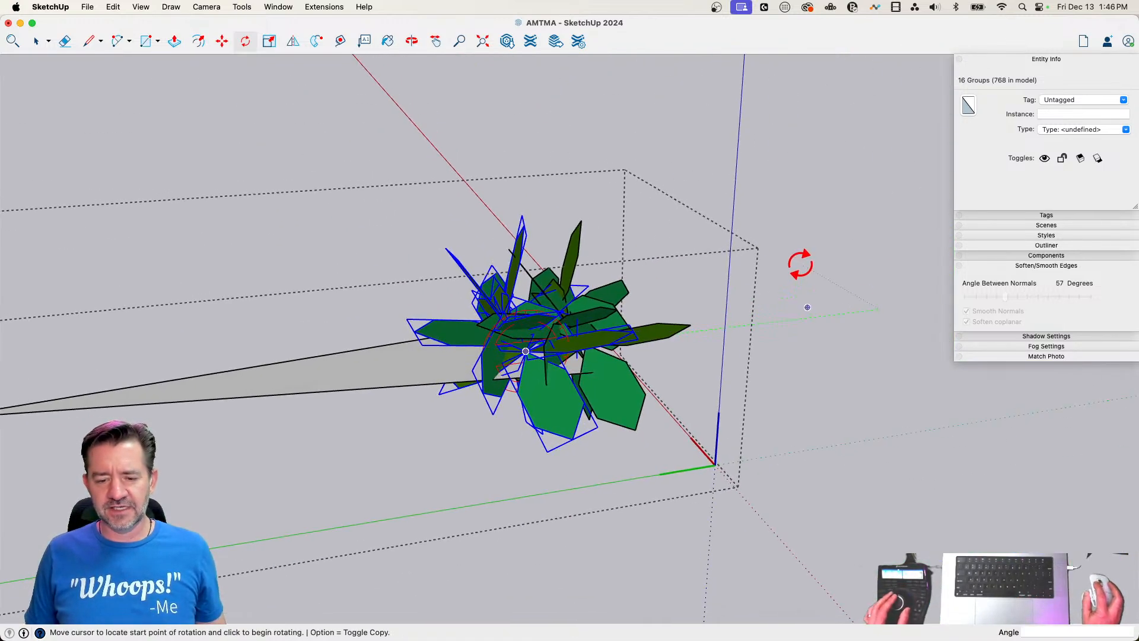
{"action": "left_click", "coordinate": [802, 265]}
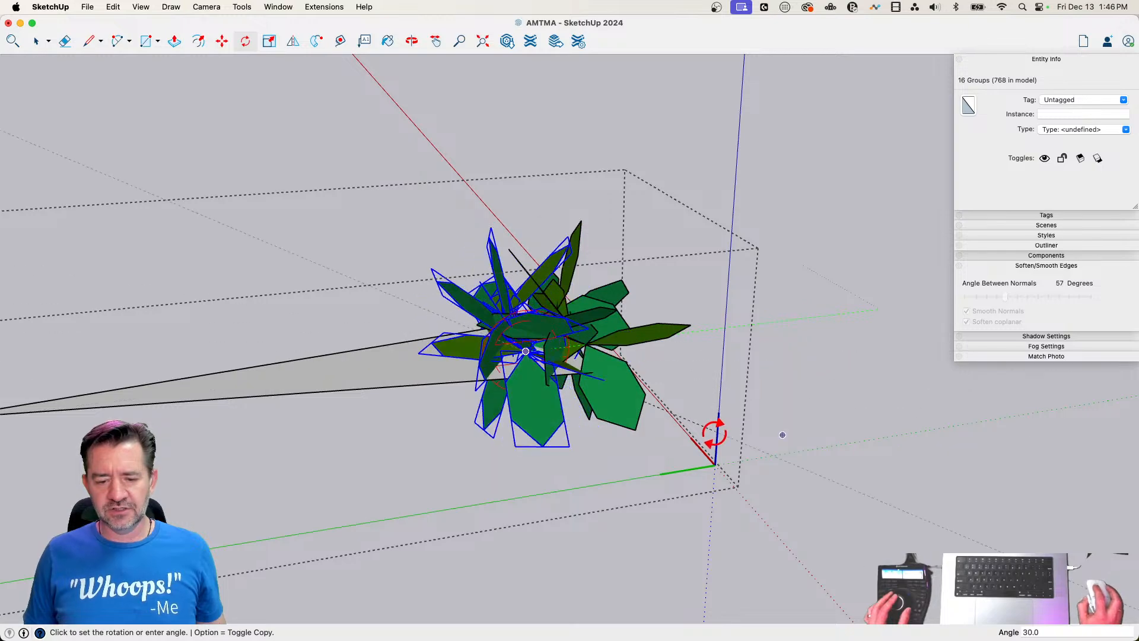
{"action": "key", "text": "space"}
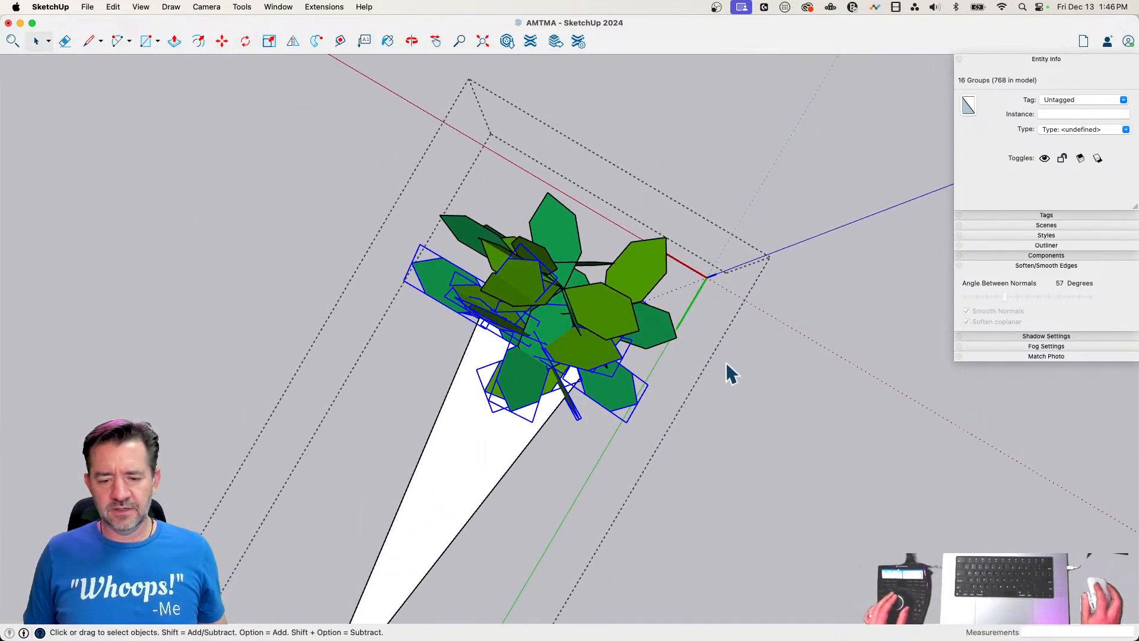
{"action": "left_click", "coordinate": [779, 226]}
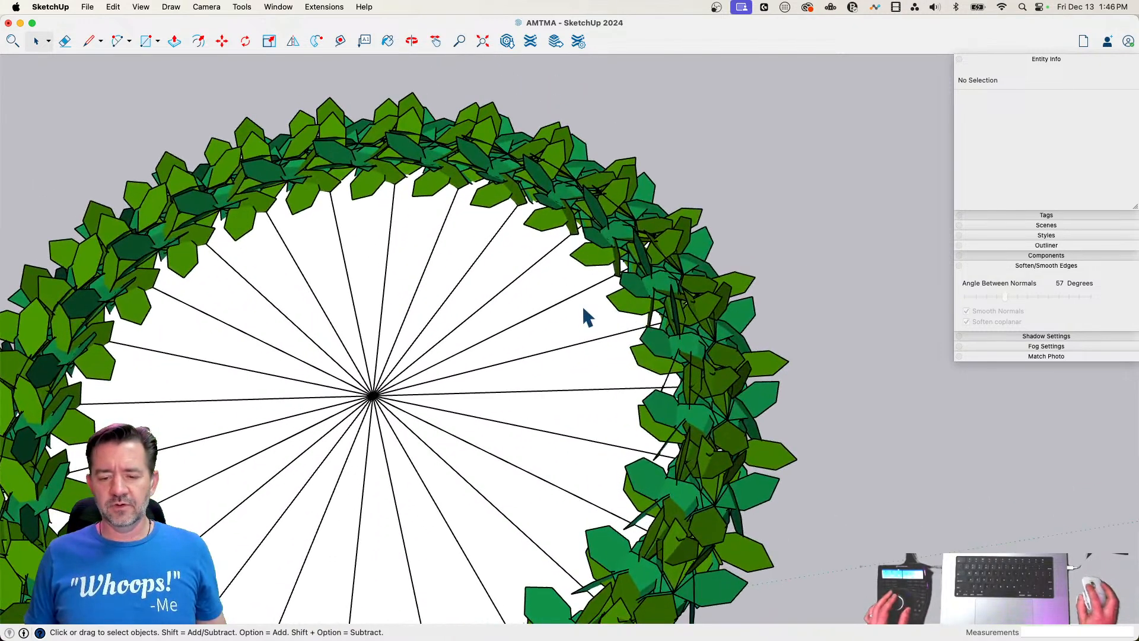
Open a wreath chunk for editing and copy all its leaf groups about 1' 4 9/16" along the wedge toward its tip
{"action": "double_click", "coordinate": [584, 317]}
{"action": "left_click", "coordinate": [739, 385]}
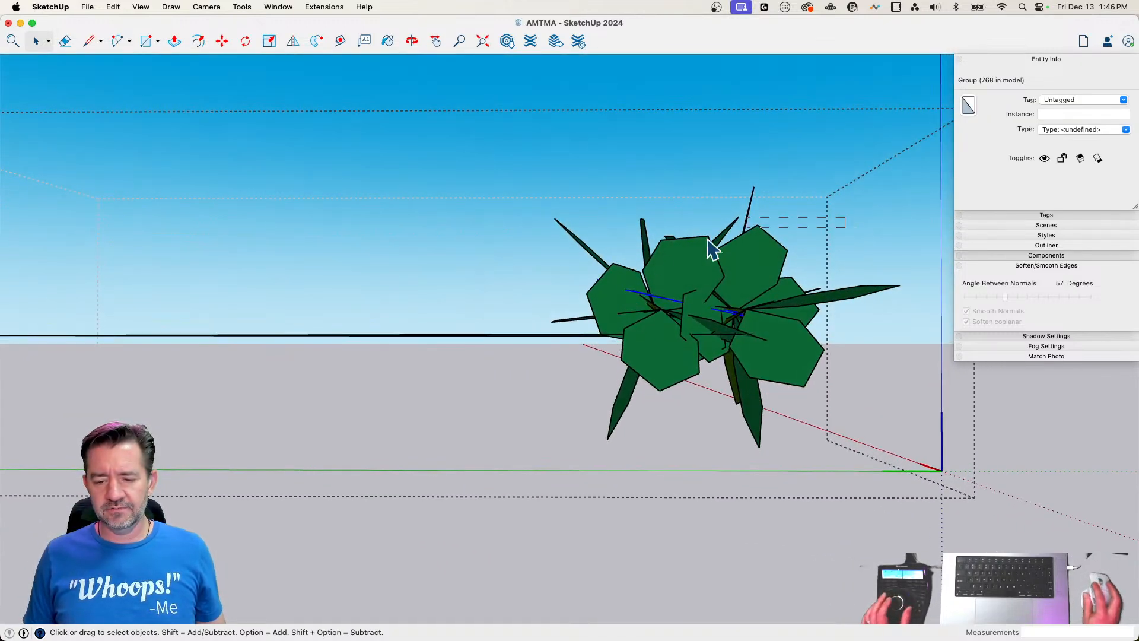
{"action": "left_click_drag", "start_coordinate": [707, 239], "coordinate": [552, 272]}
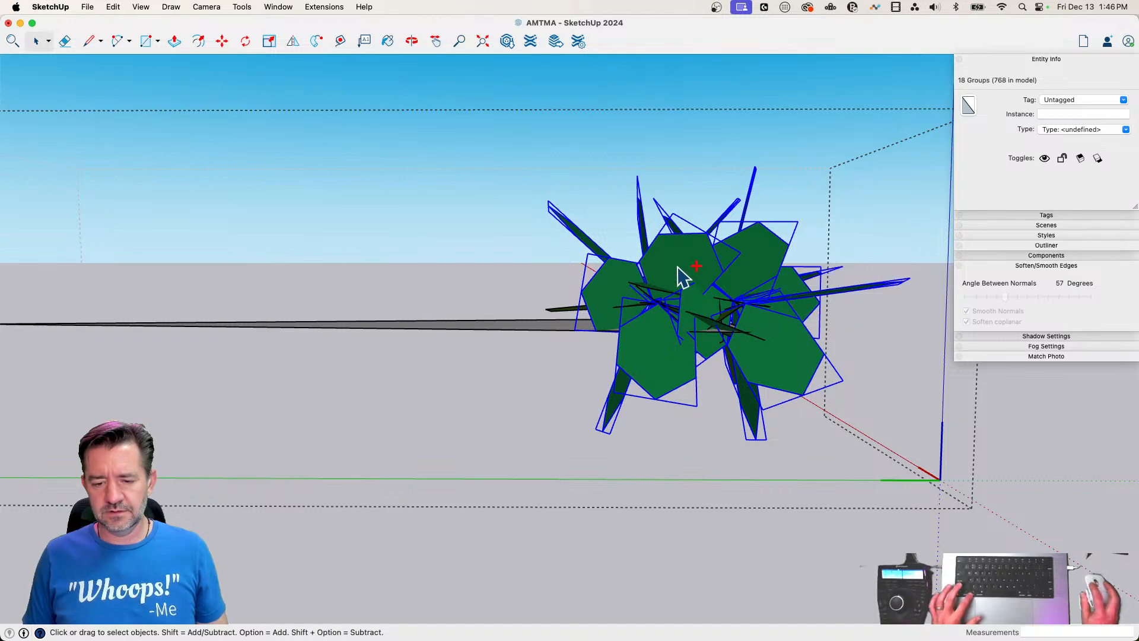
{"action": "left_click_drag", "start_coordinate": [564, 312], "coordinate": [566, 314]}
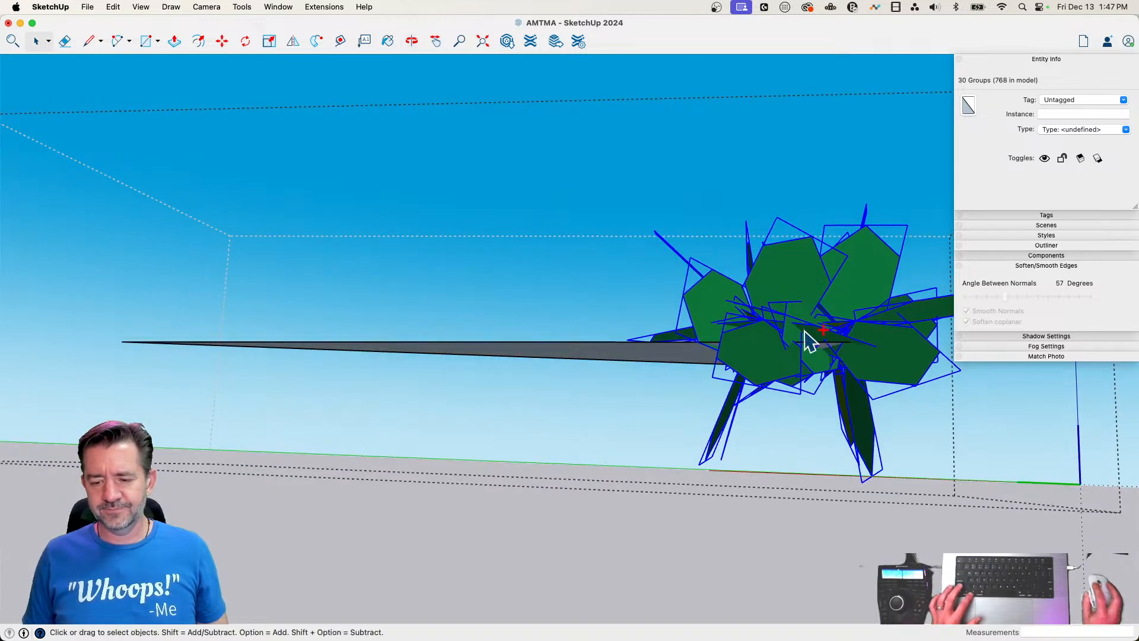
{"action": "key", "text": "m"}
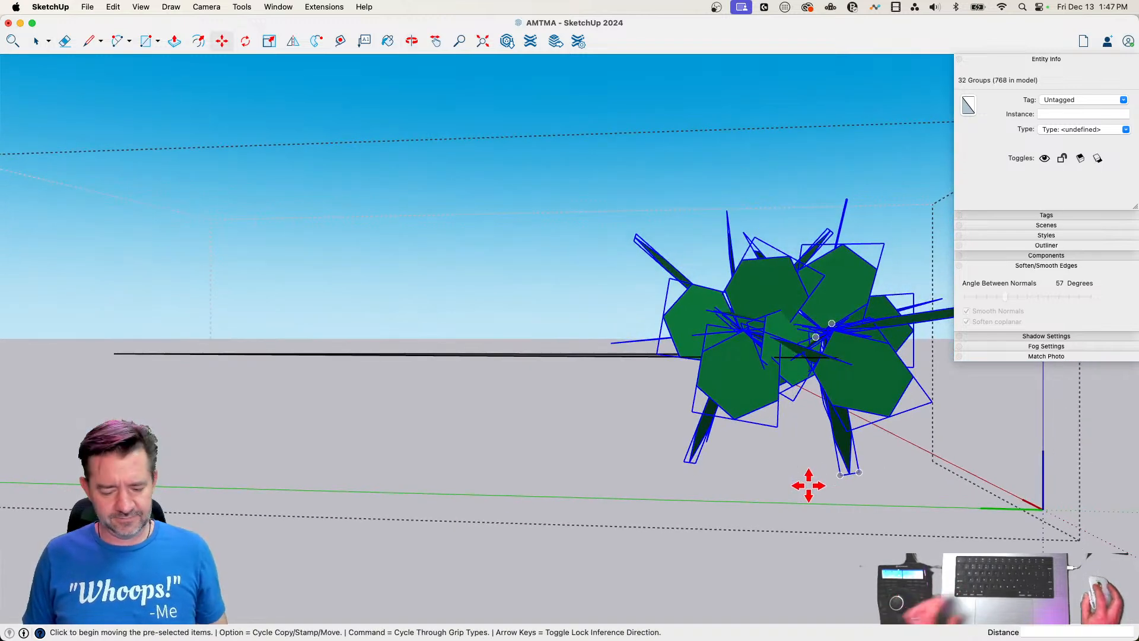
{"action": "key", "text": "alt"}
{"action": "left_click", "coordinate": [790, 481]}
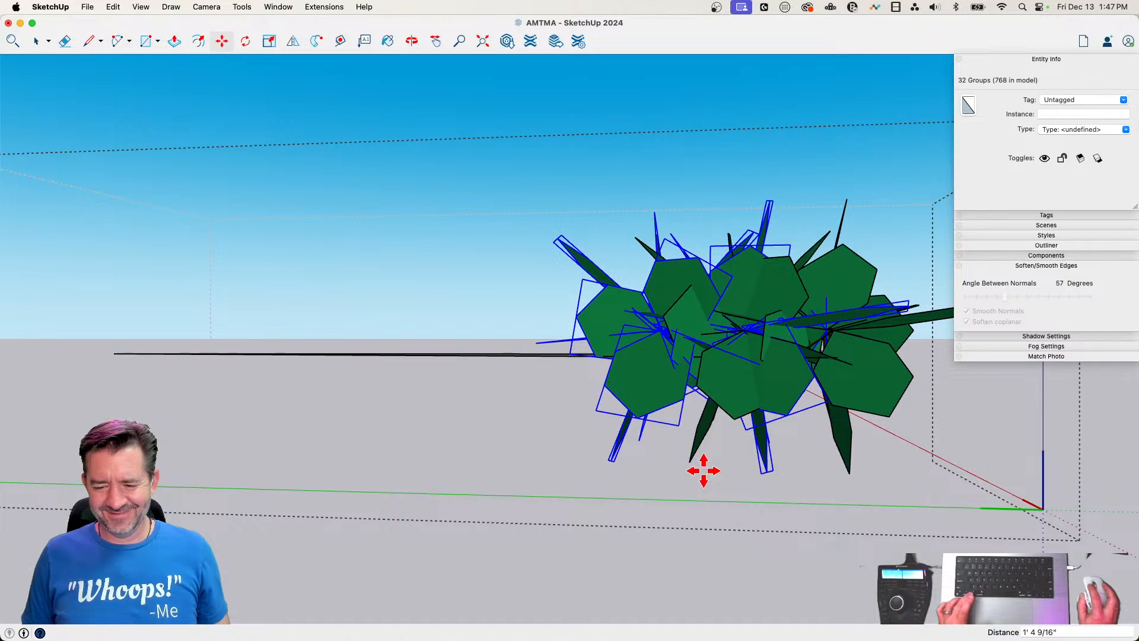
{"action": "left_click", "coordinate": [702, 470]}
Rotate the newly copied leaf groups around a centre in the cluster to vary their arrangement
{"action": "key", "text": "q"}
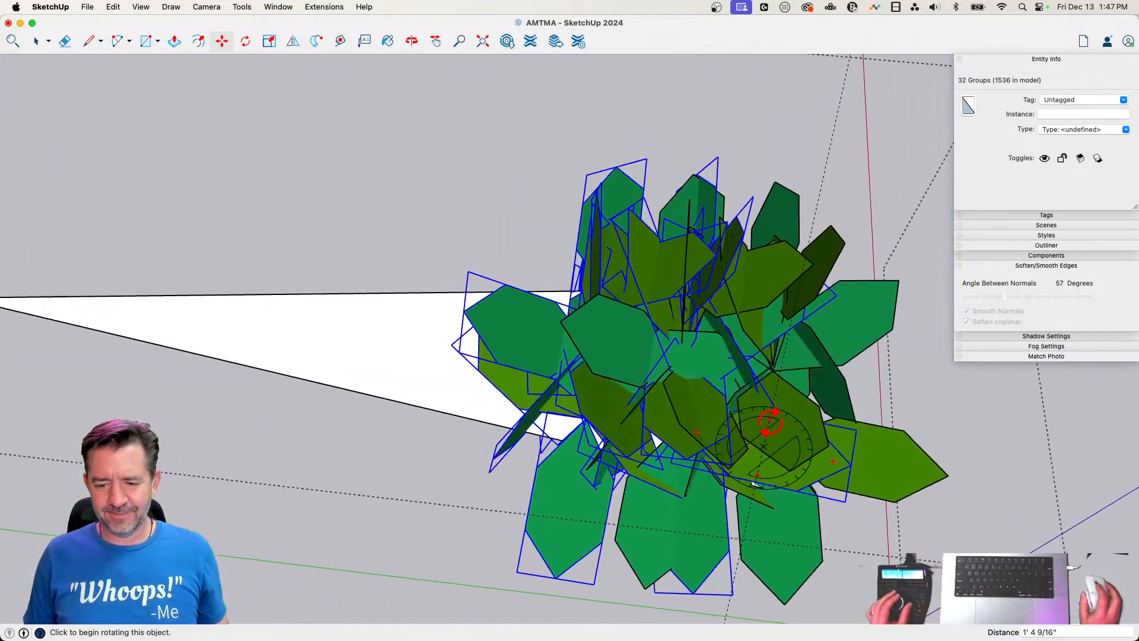
{"action": "key", "text": "q"}
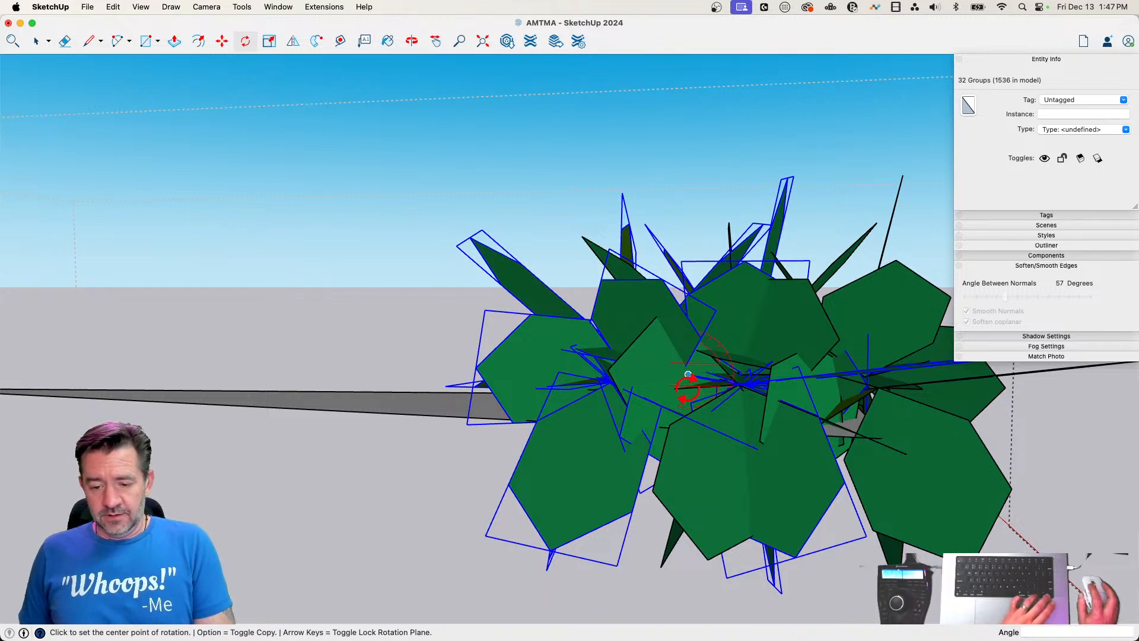
{"action": "left_click", "coordinate": [796, 386]}
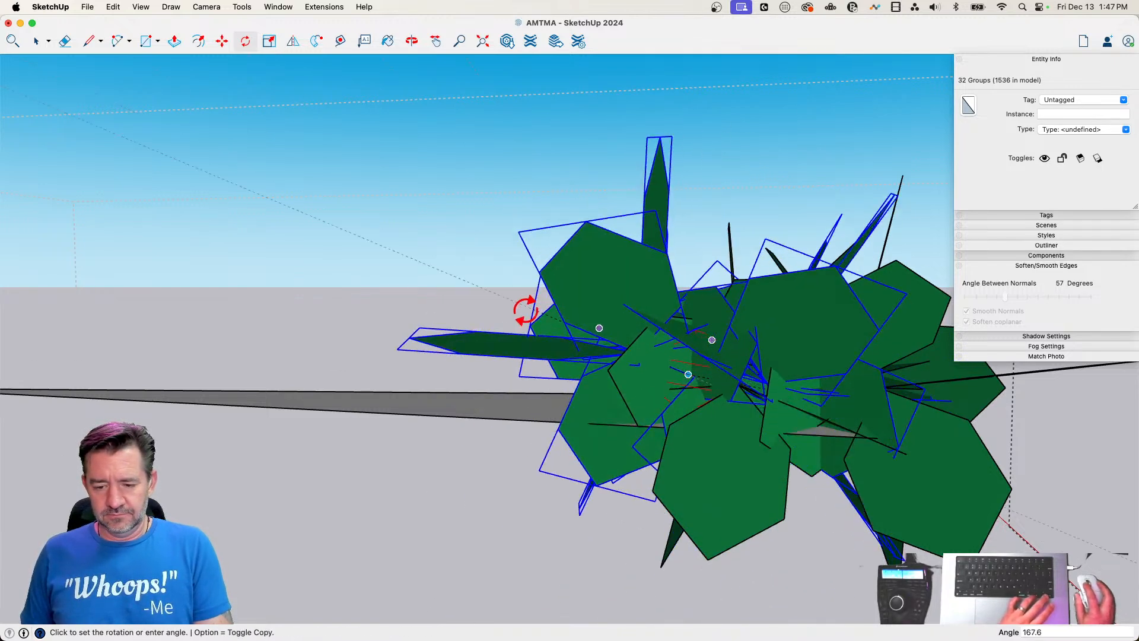
{"action": "left_click", "coordinate": [533, 382]}
Move the rotated leaf copies slightly to even out the cluster and leave the wreath chunk
{"action": "key", "text": "m"}
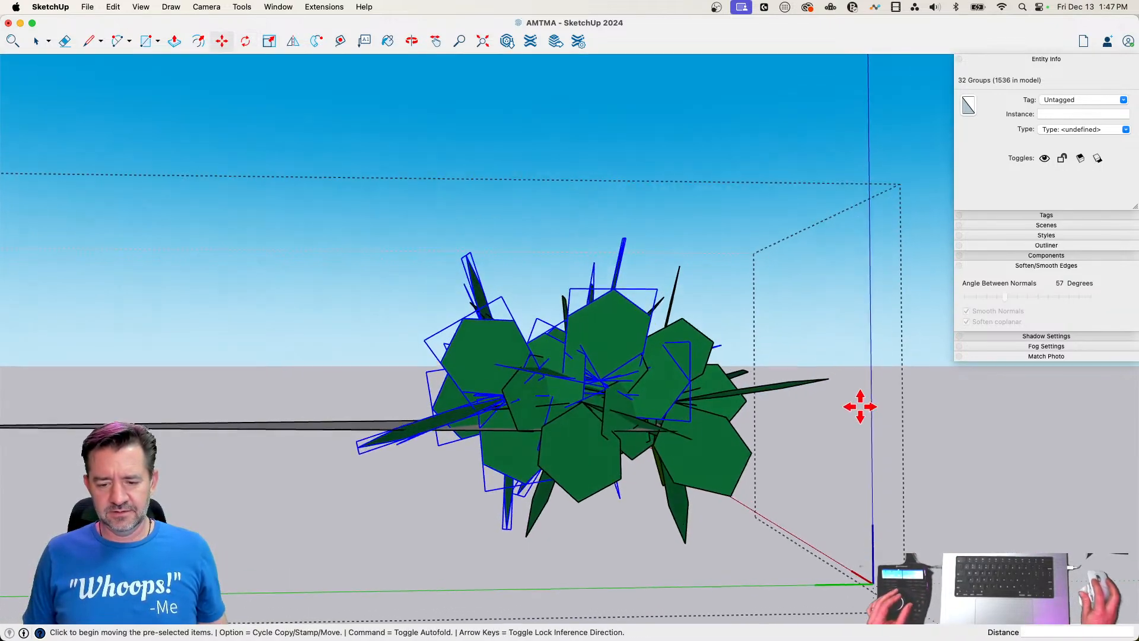
{"action": "left_click", "coordinate": [854, 412]}
{"action": "left_click", "coordinate": [854, 425]}
{"action": "key", "text": "space"}
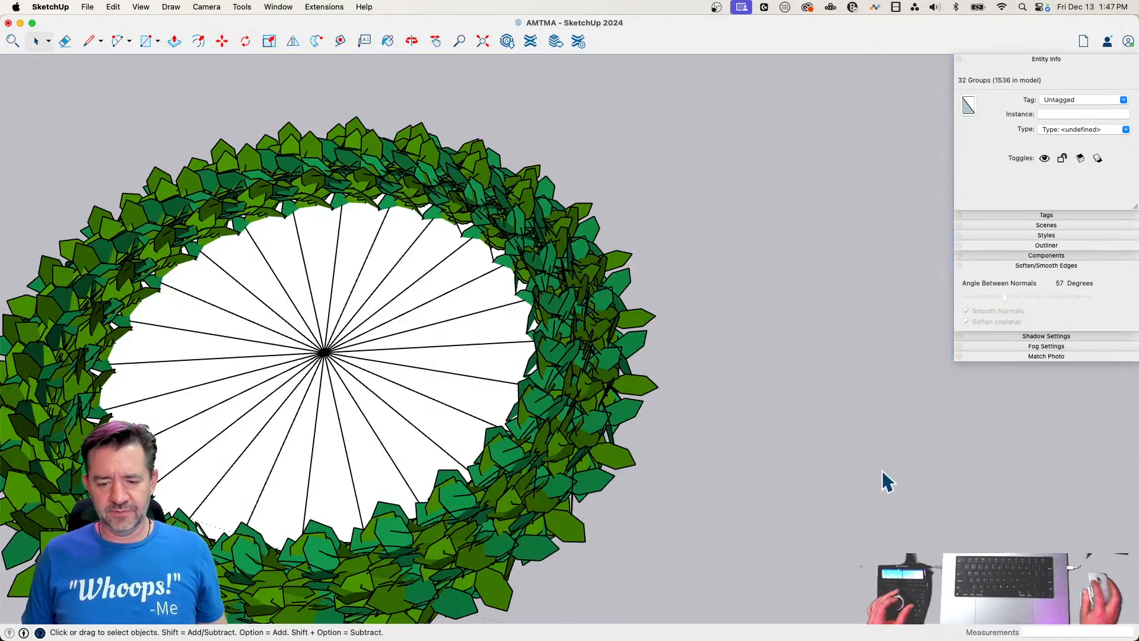
{"action": "left_click", "coordinate": [881, 470]}
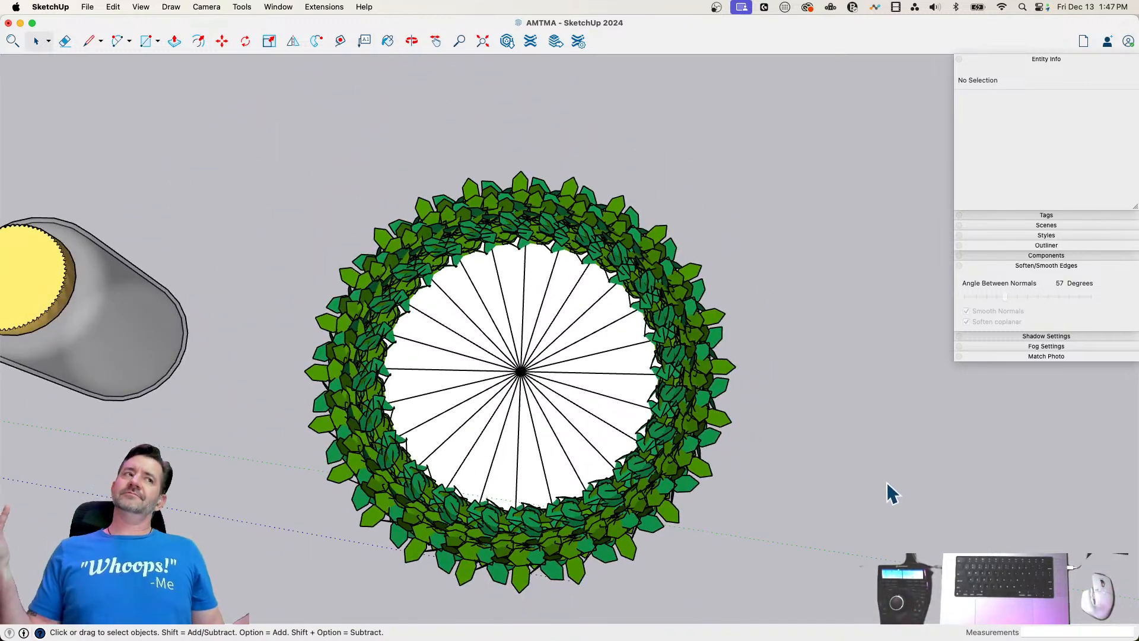
Erase the white wedge inside the wreath chunk and combine all 24 chunks into one group
{"action": "double_click", "coordinate": [592, 402]}
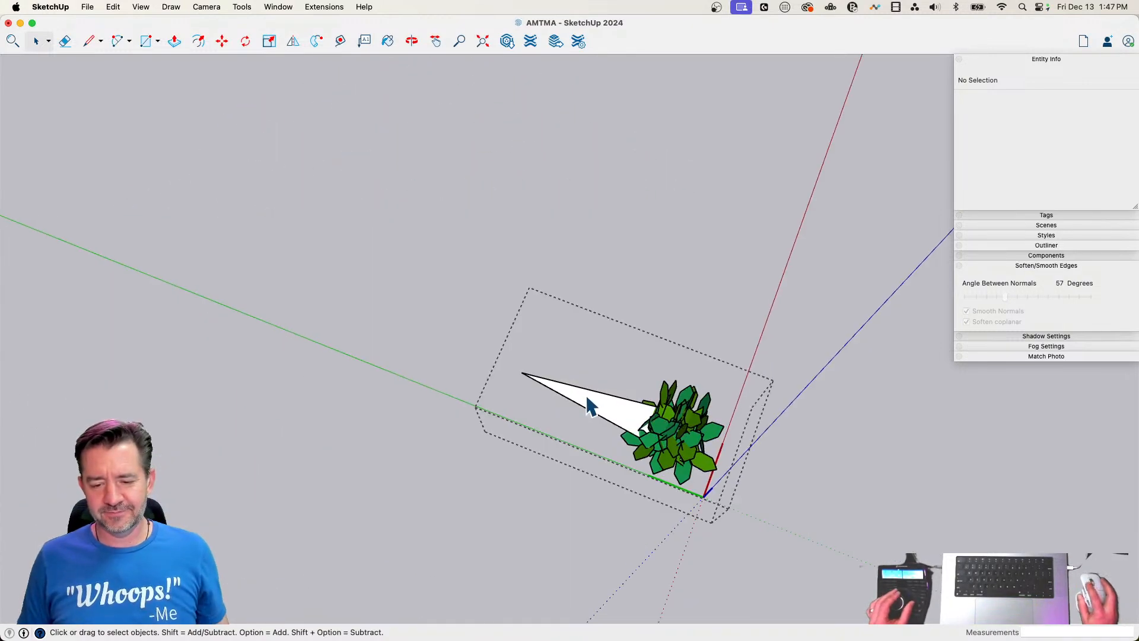
{"action": "key", "text": "e"}
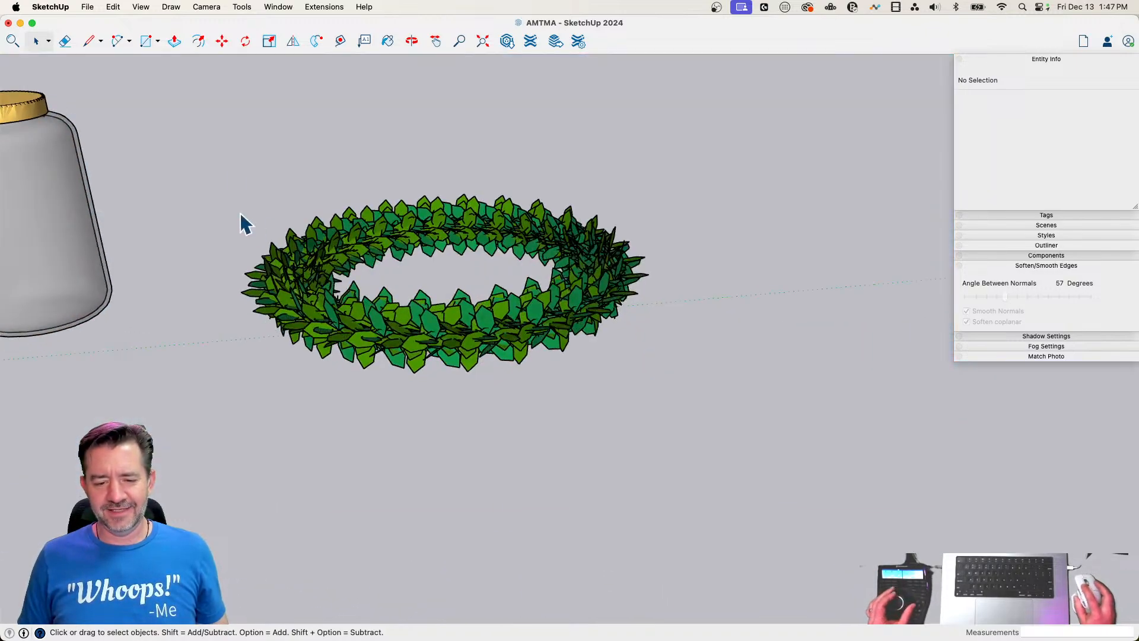
{"action": "left_click_drag", "start_coordinate": [229, 145], "coordinate": [798, 497]}
{"action": "right_click", "coordinate": [768, 364]}
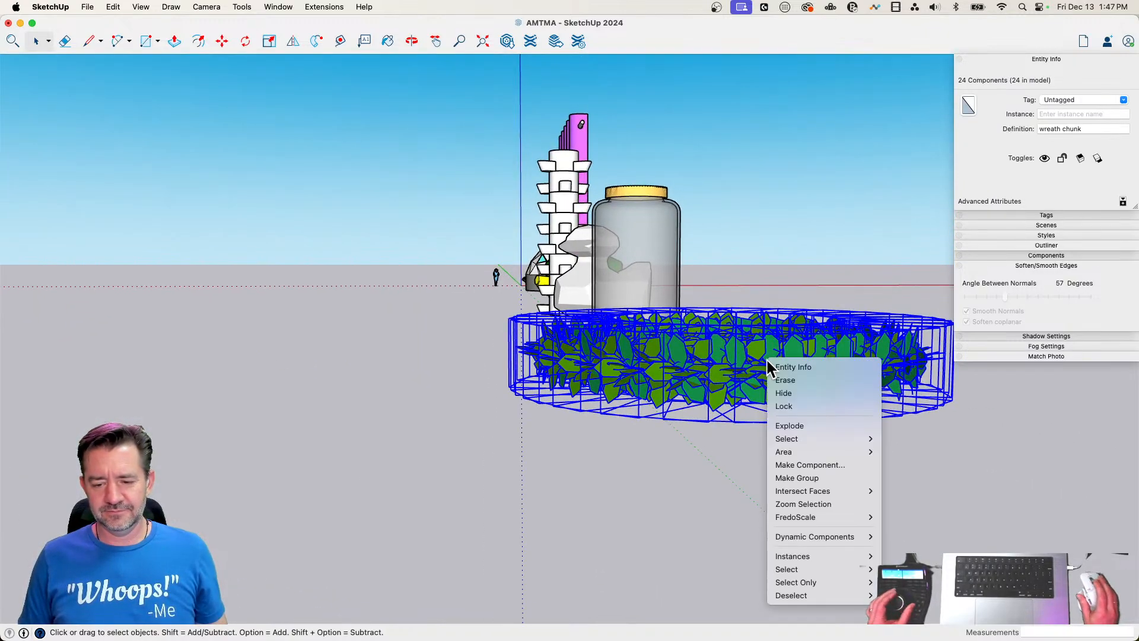
{"action": "left_click", "coordinate": [813, 479]}
{"action": "key", "text": "q"}
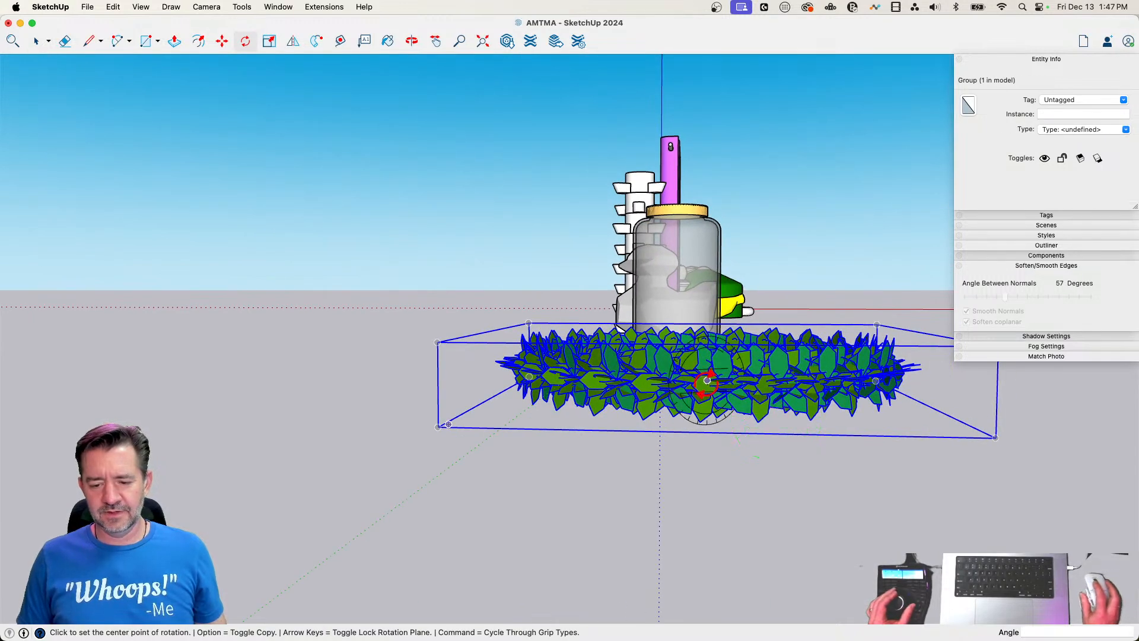
{"action": "key", "text": "Right"}
{"action": "left_click", "coordinate": [437, 426]}
{"action": "left_click", "coordinate": [485, 436]}
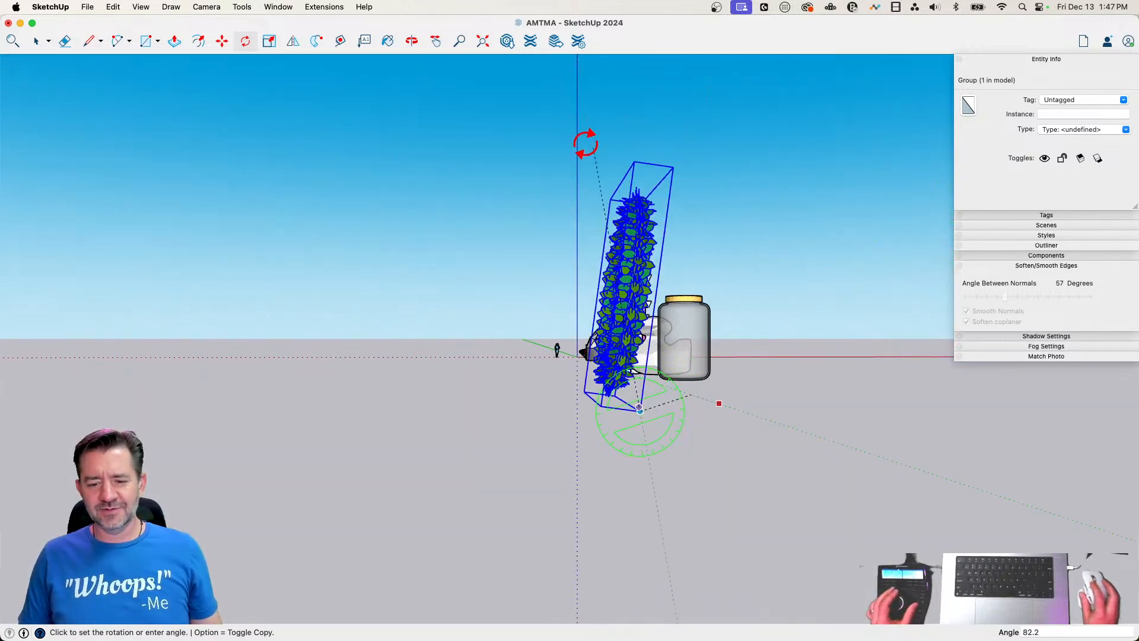
{"action": "key", "text": "space"}
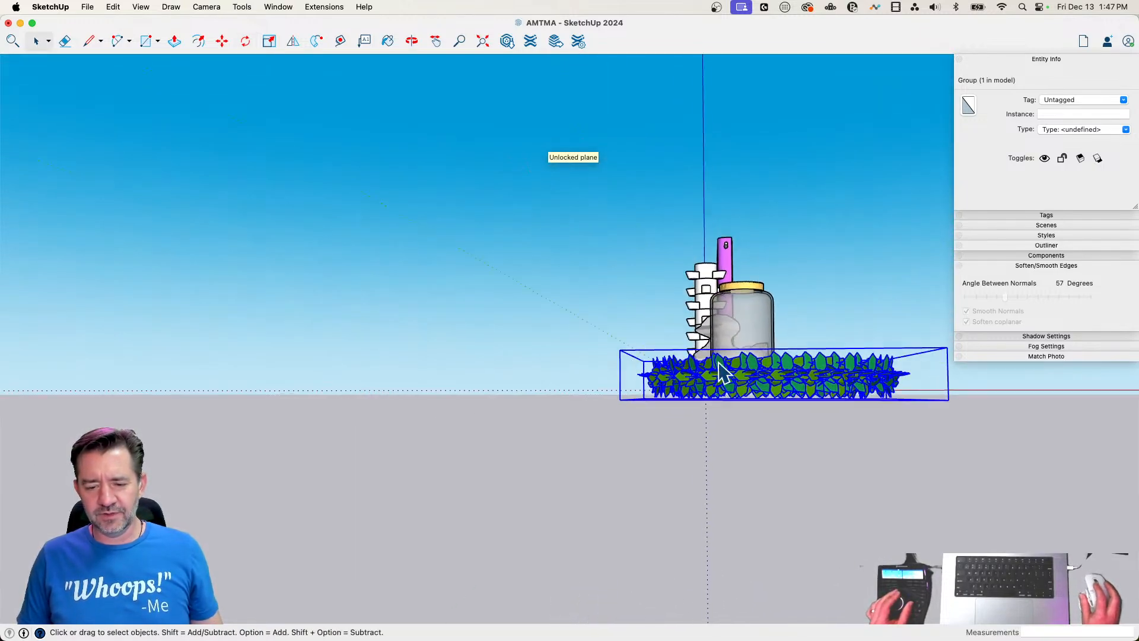
Rotate the wreath group upright about its lower corner and move it about 38' 3/4" beside the other objects
{"action": "key", "text": "q"}
{"action": "left_click", "coordinate": [632, 395]}
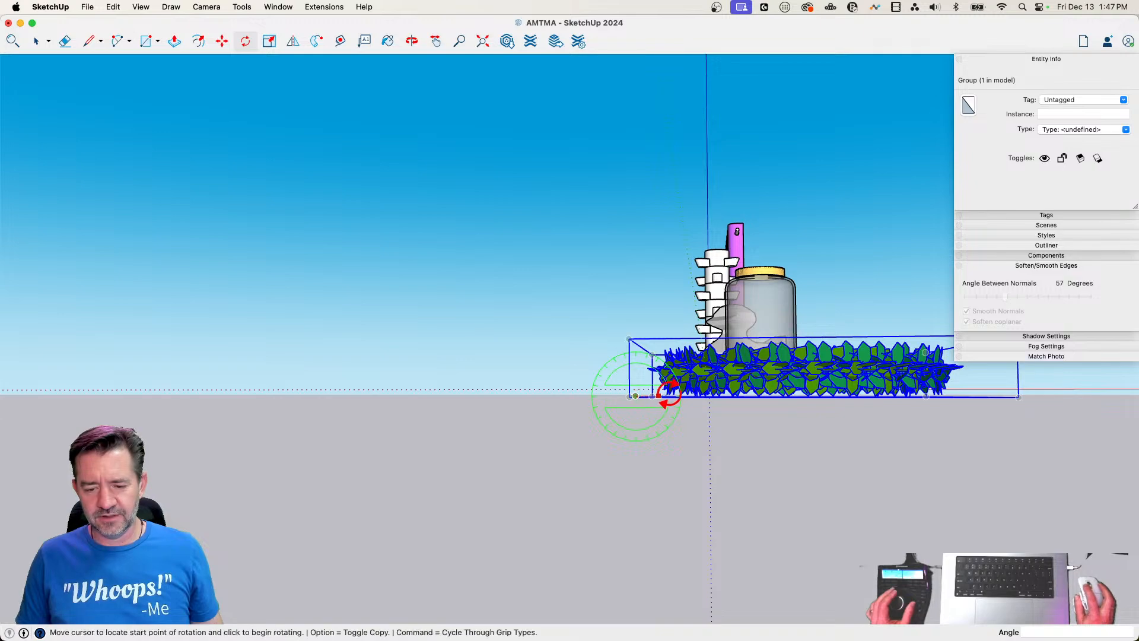
{"action": "left_click", "coordinate": [662, 392]}
{"action": "left_click", "coordinate": [651, 356]}
{"action": "key", "text": "m"}
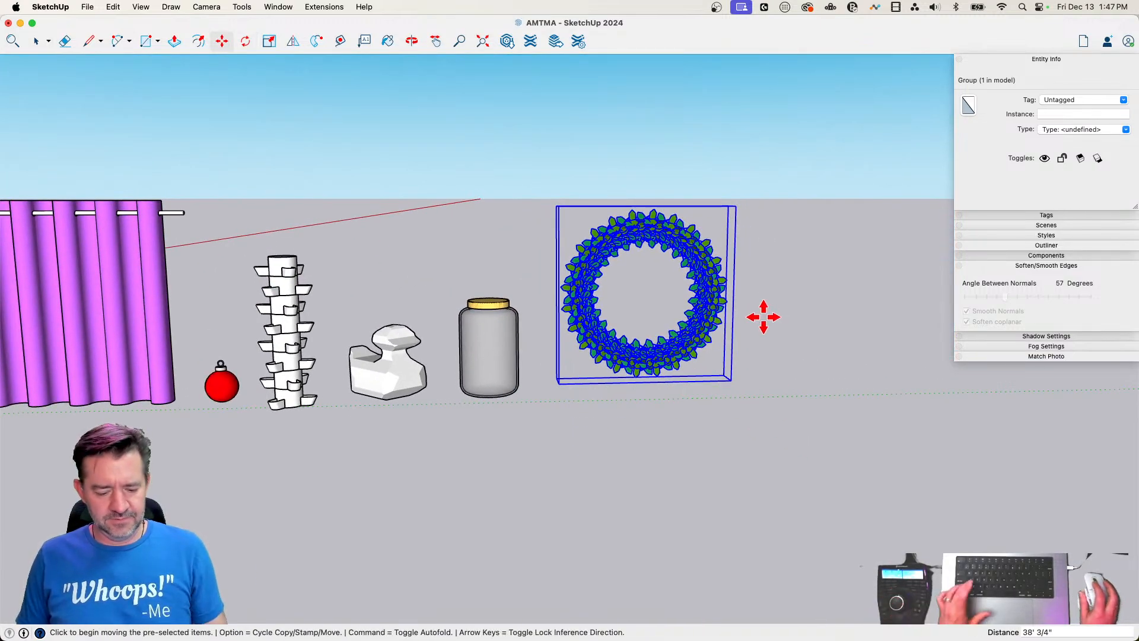
Scale the upright wreath group down uniformly from its upper corner to suit the neighbouring jar
{"action": "key", "text": "s"}
{"action": "left_click", "coordinate": [736, 207]}
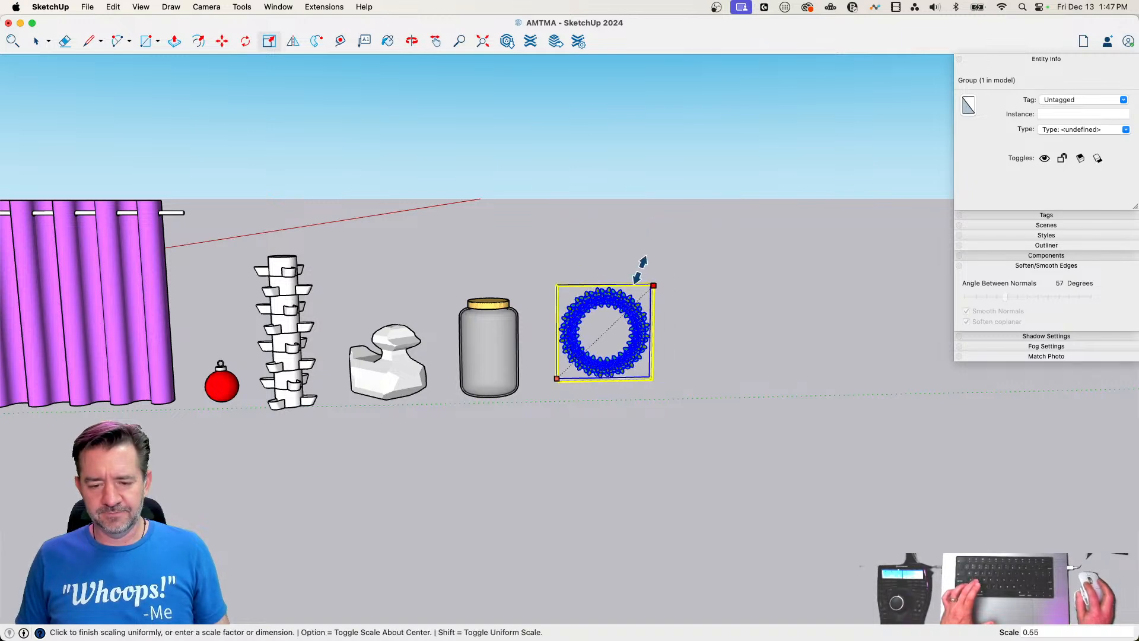
{"action": "left_click", "coordinate": [678, 248]}
{"action": "key", "text": "space"}
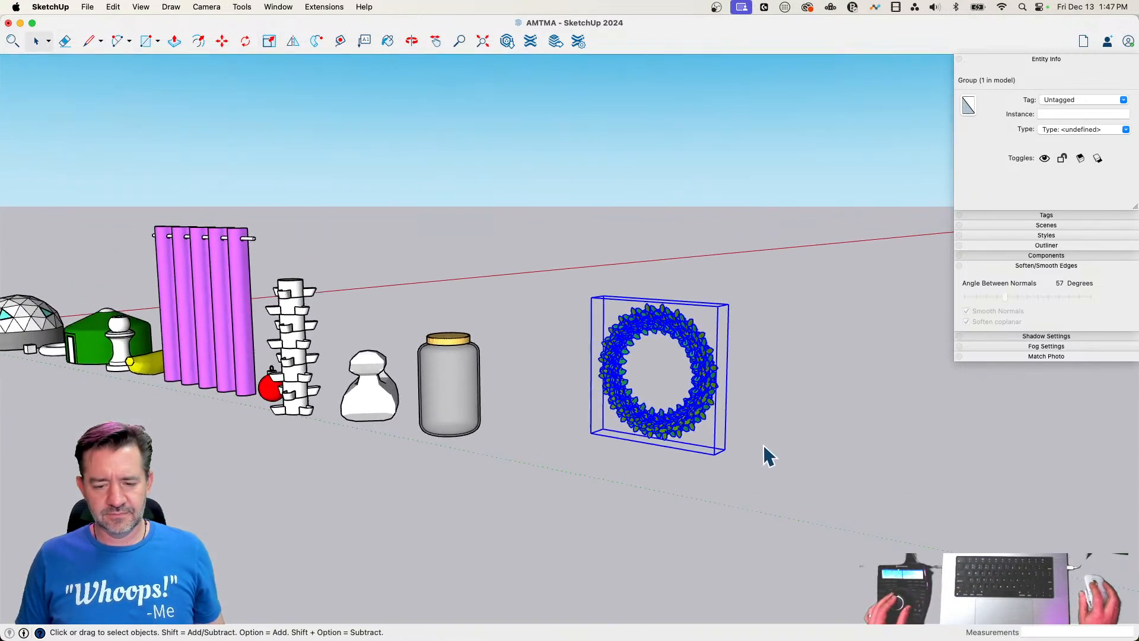
Move the wreath group about 23' 7" by its lower corner into the row of objects and deselect it
{"action": "key", "text": "m"}
{"action": "left_click", "coordinate": [714, 444]}
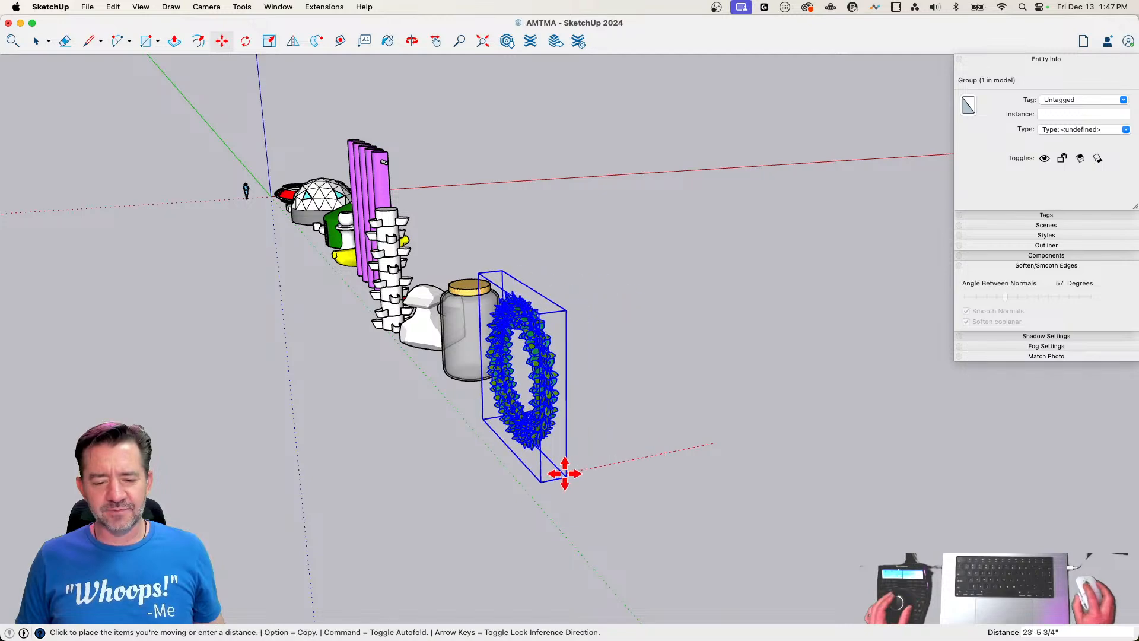
{"action": "left_click", "coordinate": [562, 473]}
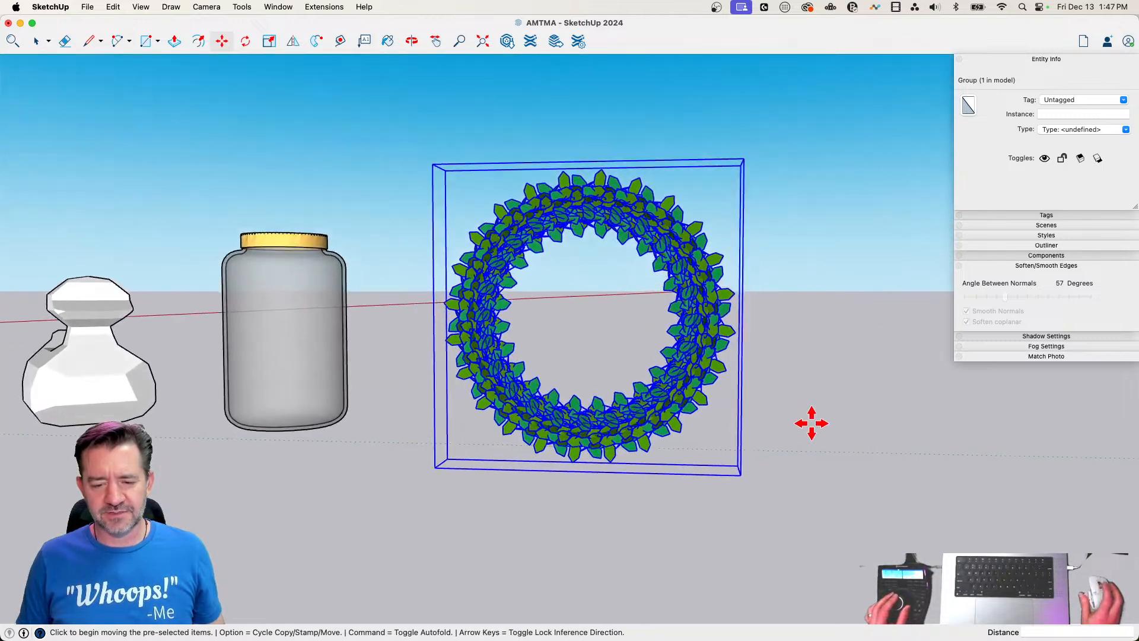
{"action": "key", "text": "space"}
{"action": "left_click", "coordinate": [811, 431]}
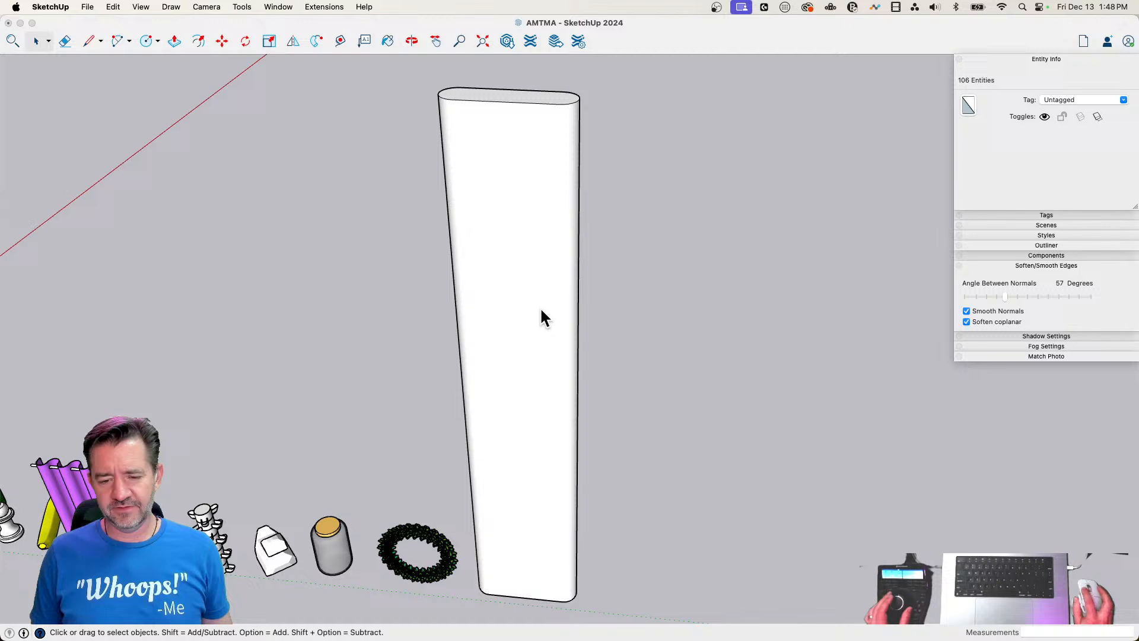
{"action": "double_click", "coordinate": [541, 310]}
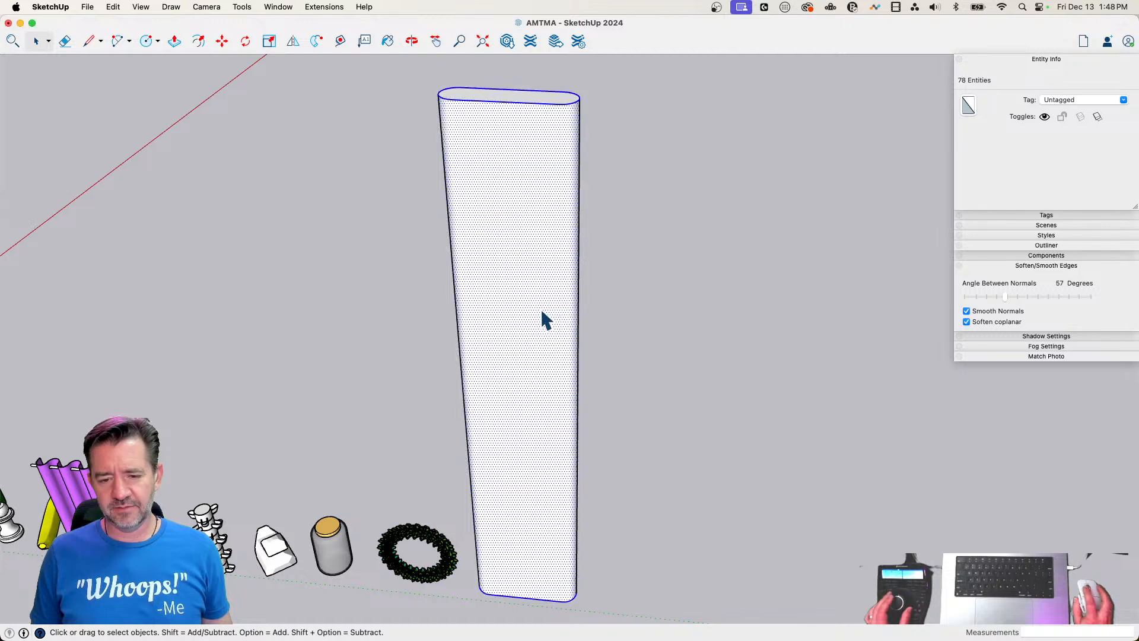
{"action": "right_click", "coordinate": [541, 309]}
{"action": "left_click", "coordinate": [519, 297]}
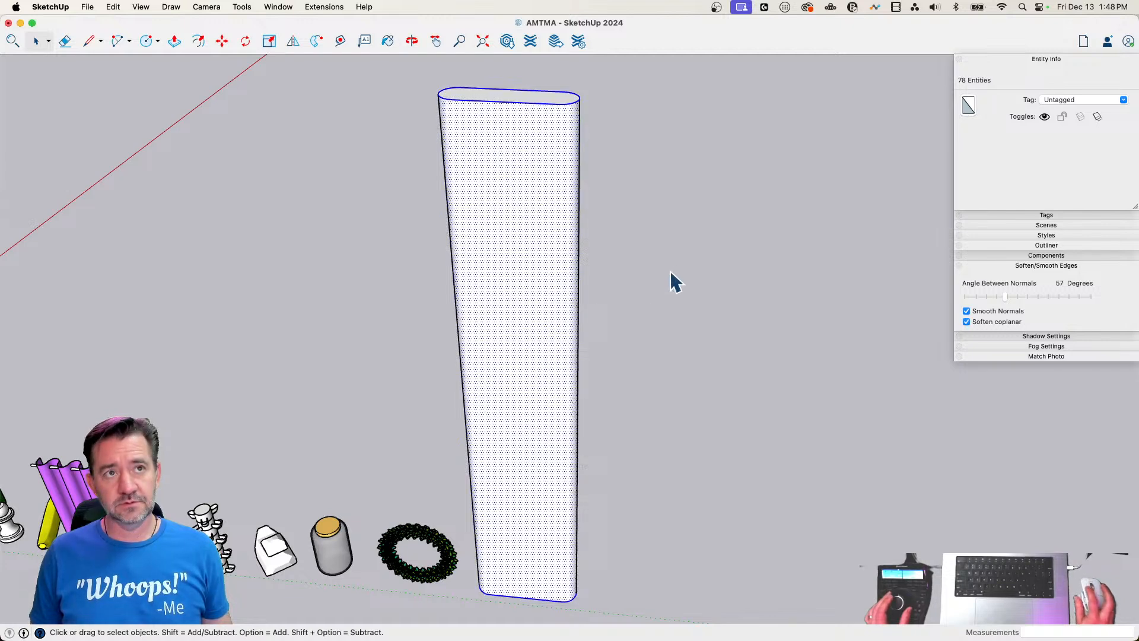
{"action": "left_click", "coordinate": [649, 279]}
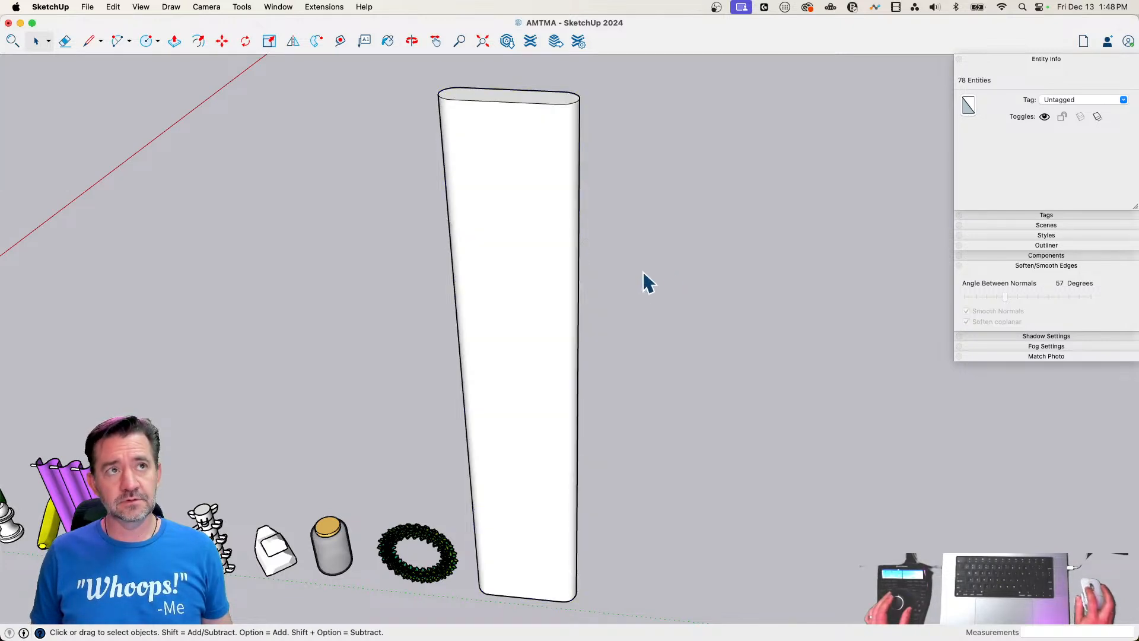
Select the whole tall rounded slab and rotate it 90 degrees about its lower corner so it lies lengthwise along the ground
{"action": "triple_click", "coordinate": [512, 295]}
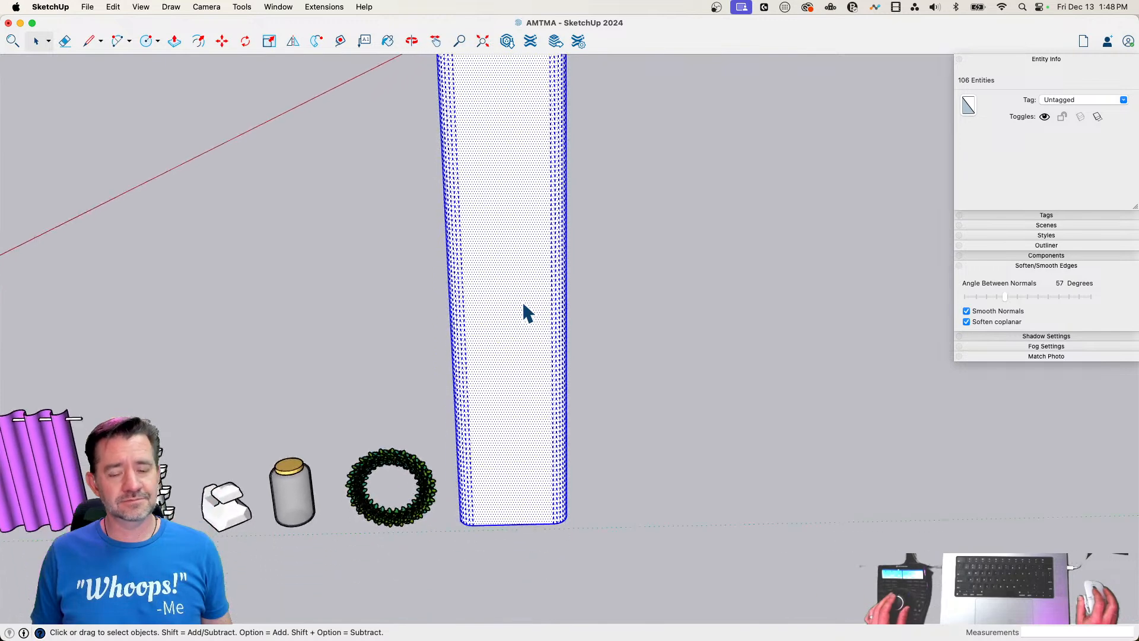
{"action": "key", "text": "q"}
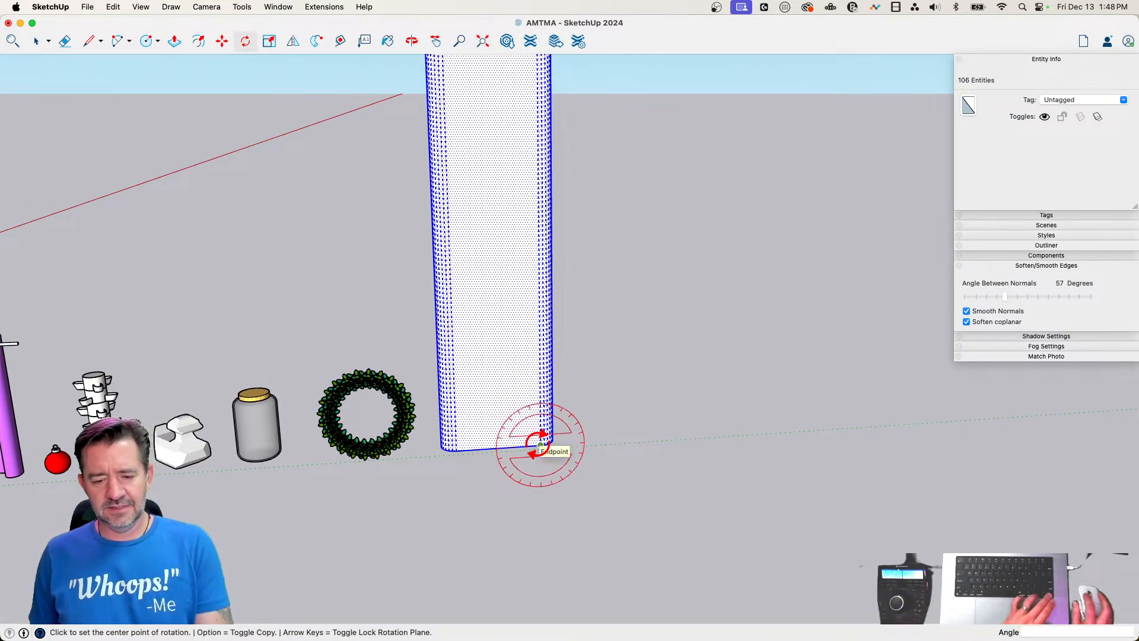
{"action": "left_click", "coordinate": [541, 444]}
{"action": "left_click", "coordinate": [501, 443]}
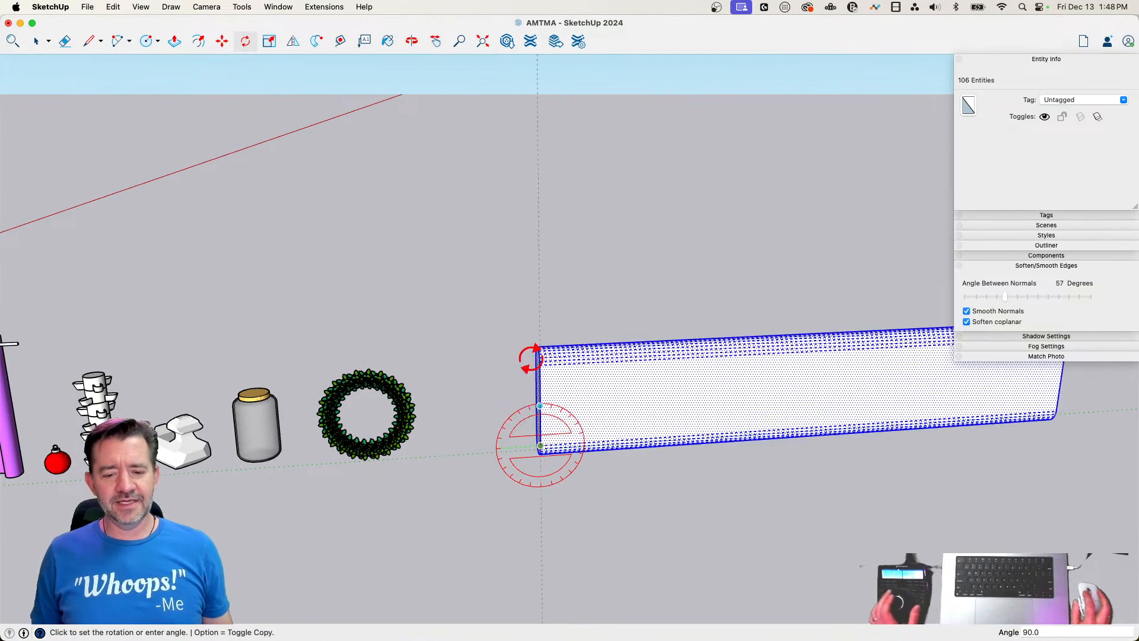
{"action": "left_click", "coordinate": [540, 352]}
{"action": "key", "text": "space"}
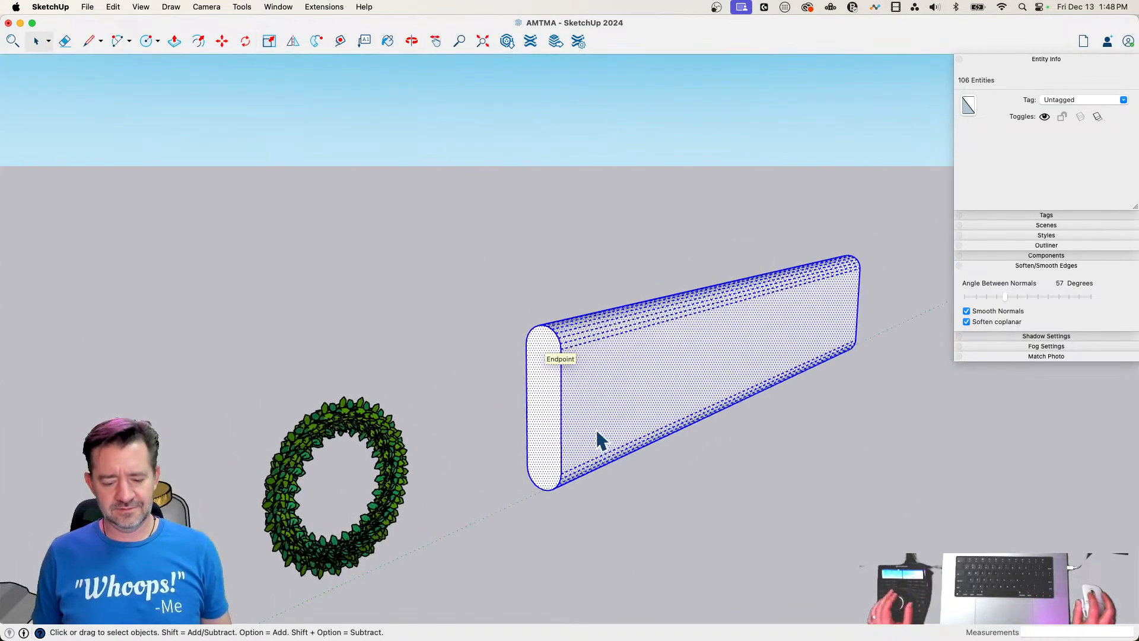
Scale the slab's thickness along the red axis by about 0.49
{"action": "key", "text": "s"}
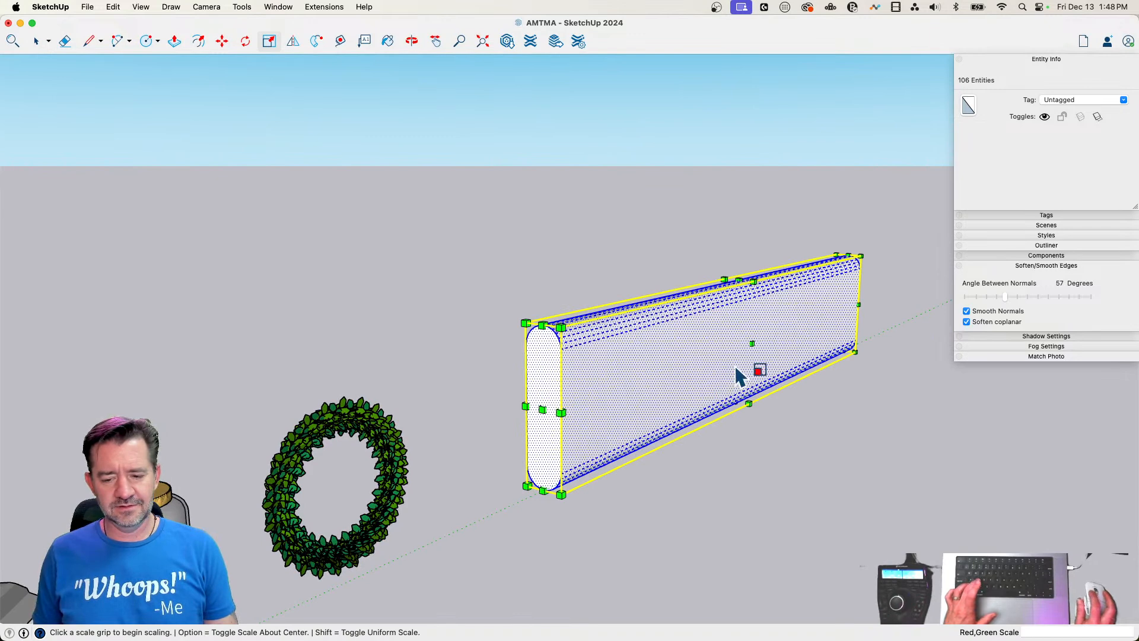
{"action": "left_click", "coordinate": [756, 345]}
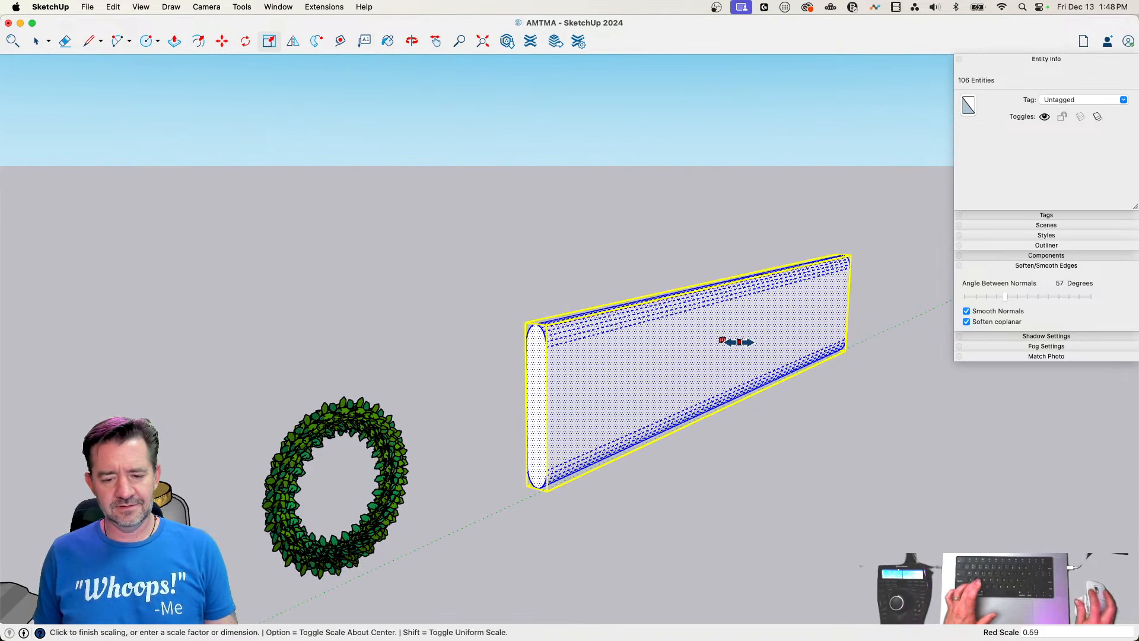
{"action": "left_click", "coordinate": [738, 342]}
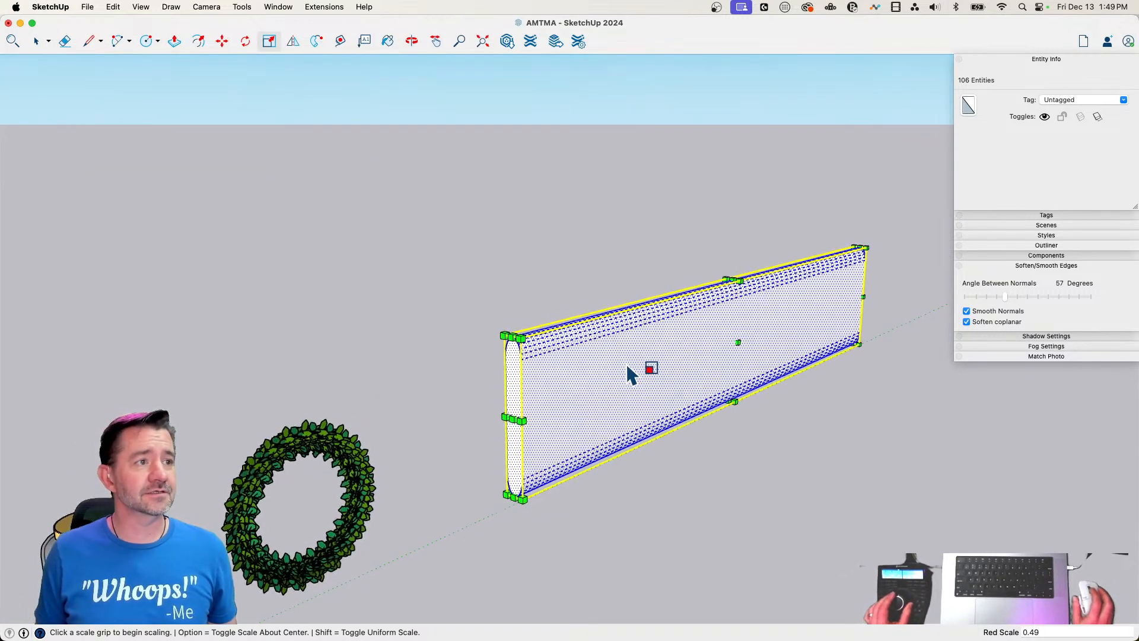
Push the slab's rounded end face inward by about 97' 11/16" with Push/Pull to shorten it
{"action": "key", "text": "p"}
{"action": "left_click", "coordinate": [508, 381]}
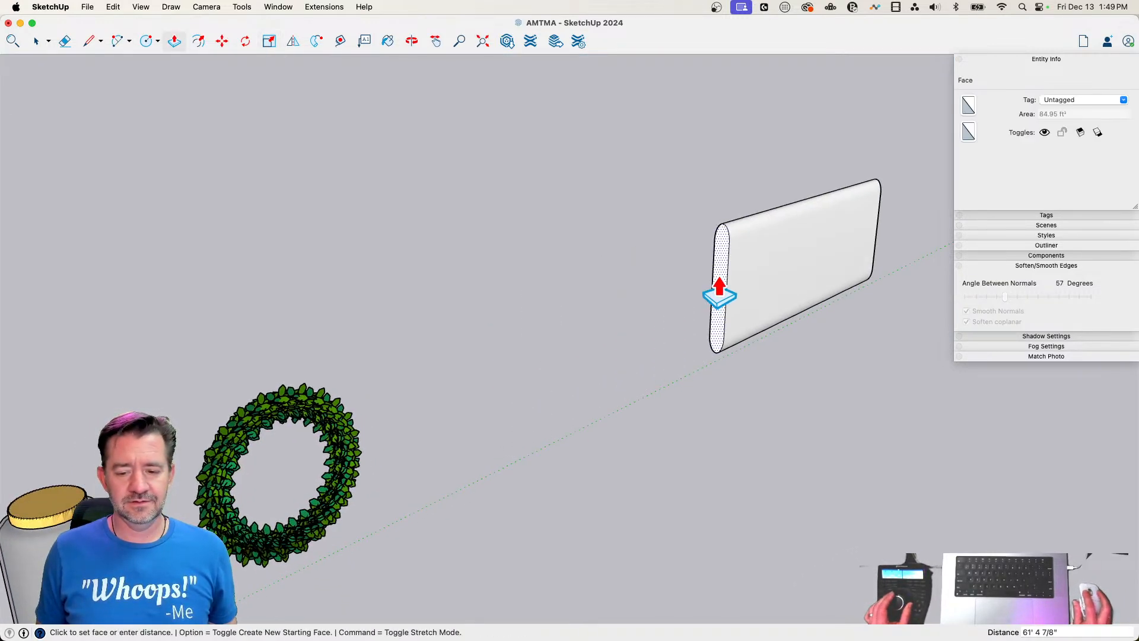
{"action": "left_click", "coordinate": [798, 268]}
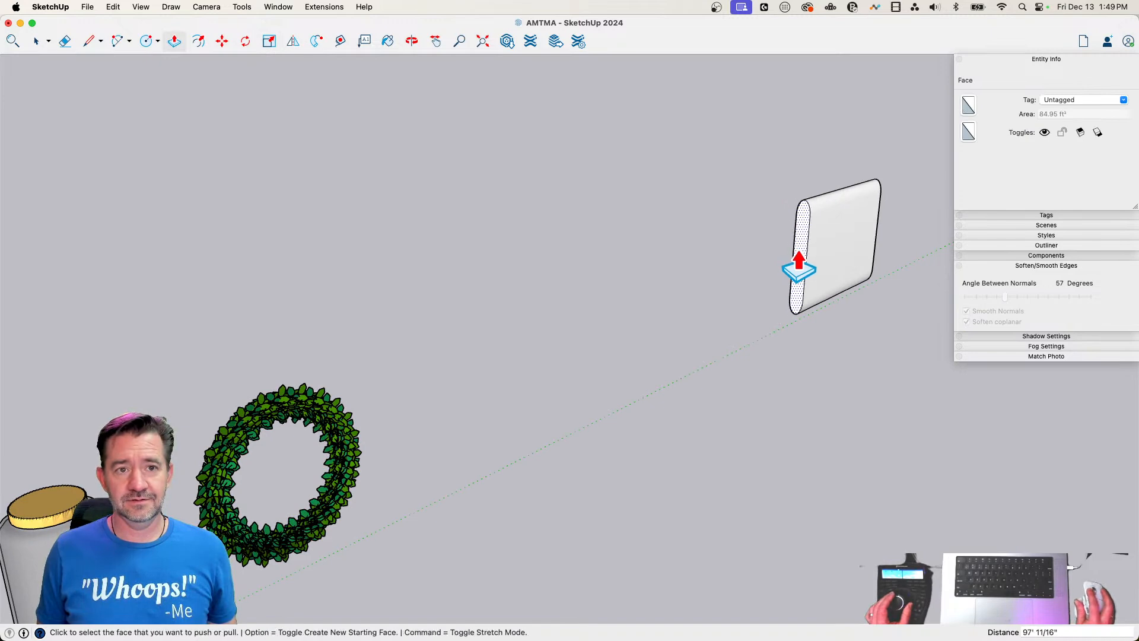
Select the whole shortened slab, move it about 114' 9 1/4" along the row toward the wreath, and deselect it
{"action": "key", "text": "space"}
{"action": "triple_click", "coordinate": [772, 297]}
{"action": "key", "text": "m"}
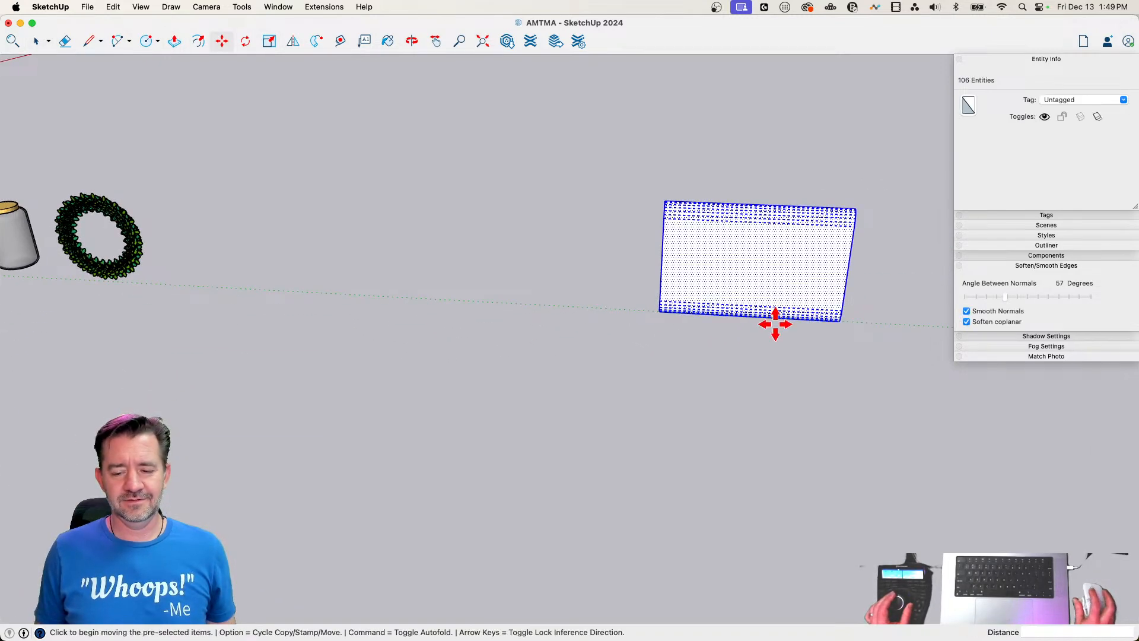
{"action": "left_click", "coordinate": [775, 323]}
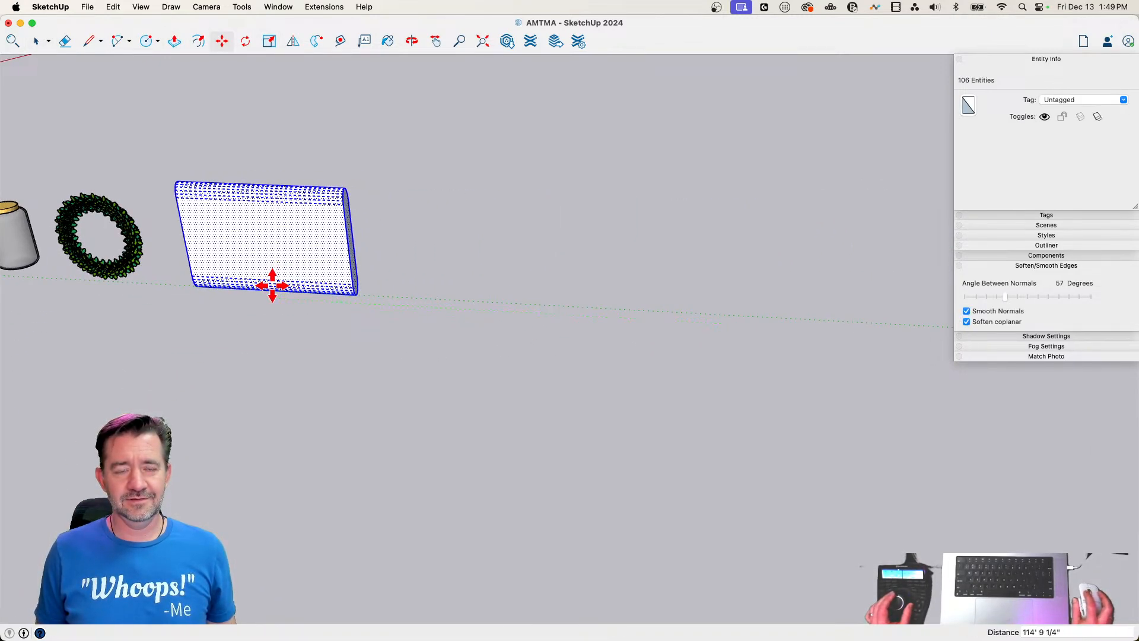
{"action": "left_click", "coordinate": [272, 285]}
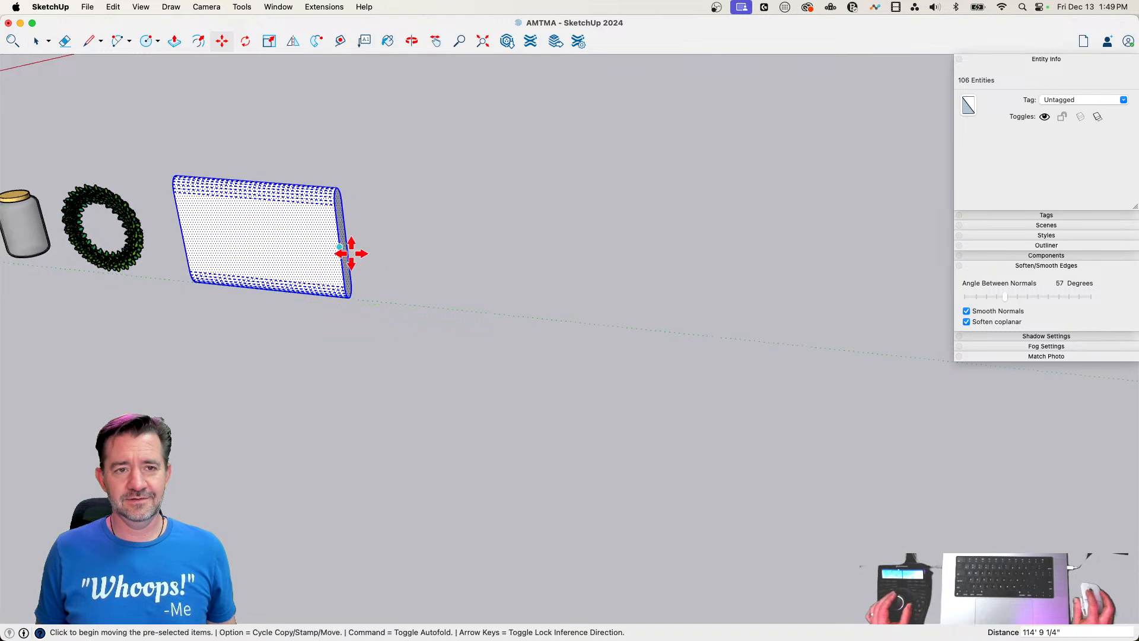
{"action": "key", "text": "space"}
{"action": "left_click", "coordinate": [415, 265]}
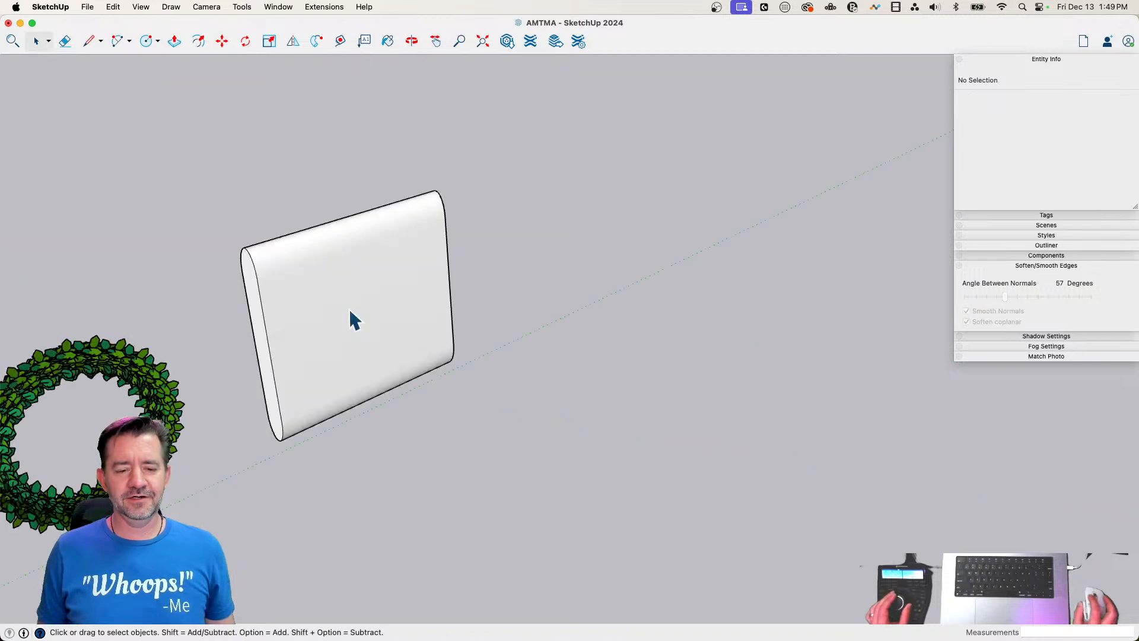
Select the whole rounded slab and make it a group
{"action": "triple_click", "coordinate": [350, 312]}
{"action": "right_click", "coordinate": [349, 310]}
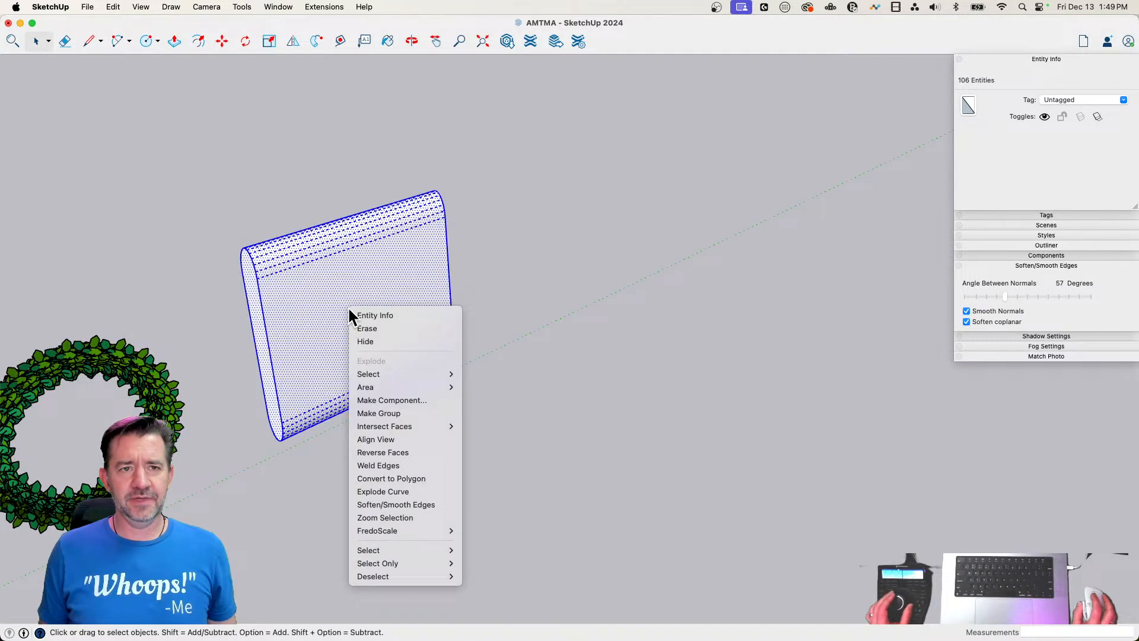
{"action": "left_click", "coordinate": [396, 411]}
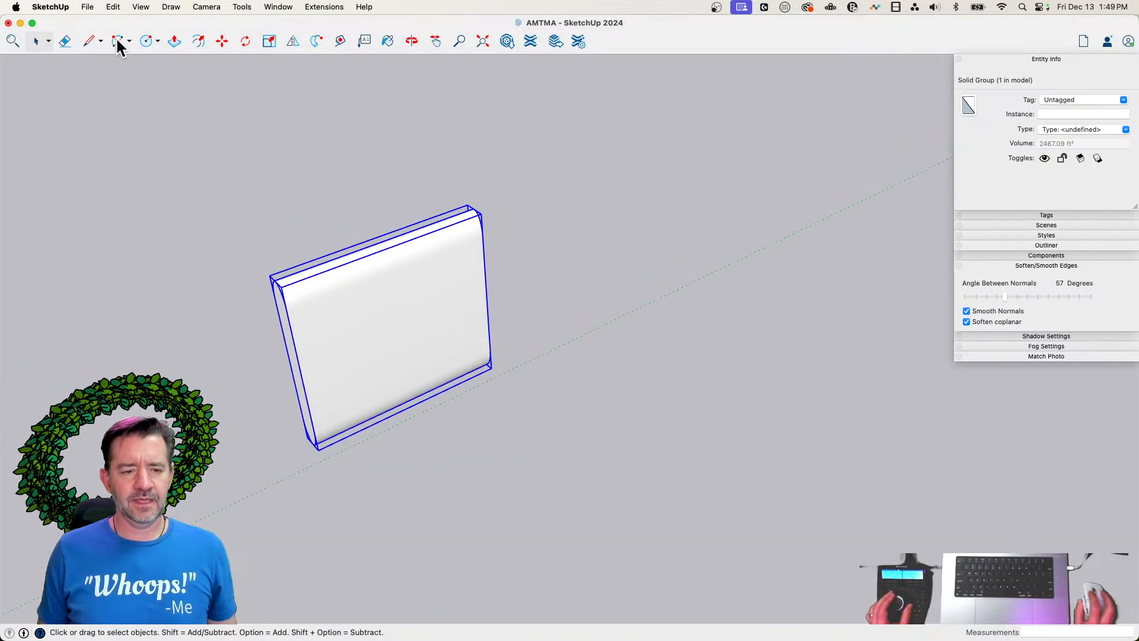
Save the model file
{"action": "left_click", "coordinate": [141, 7]}
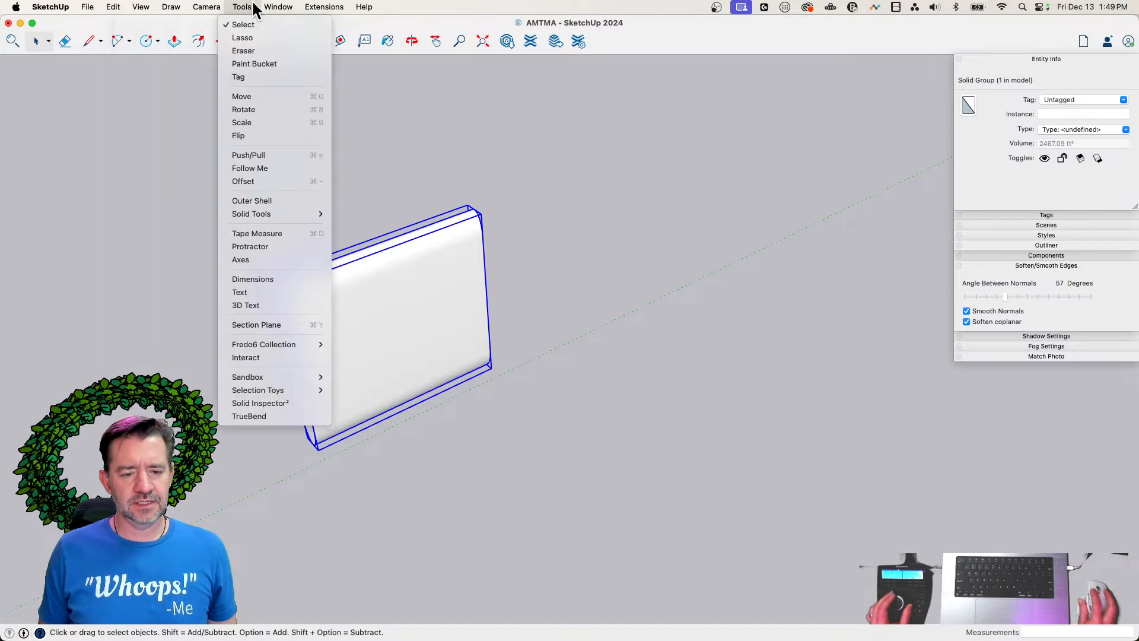
{"action": "mouse_move", "coordinate": [88, 7]}
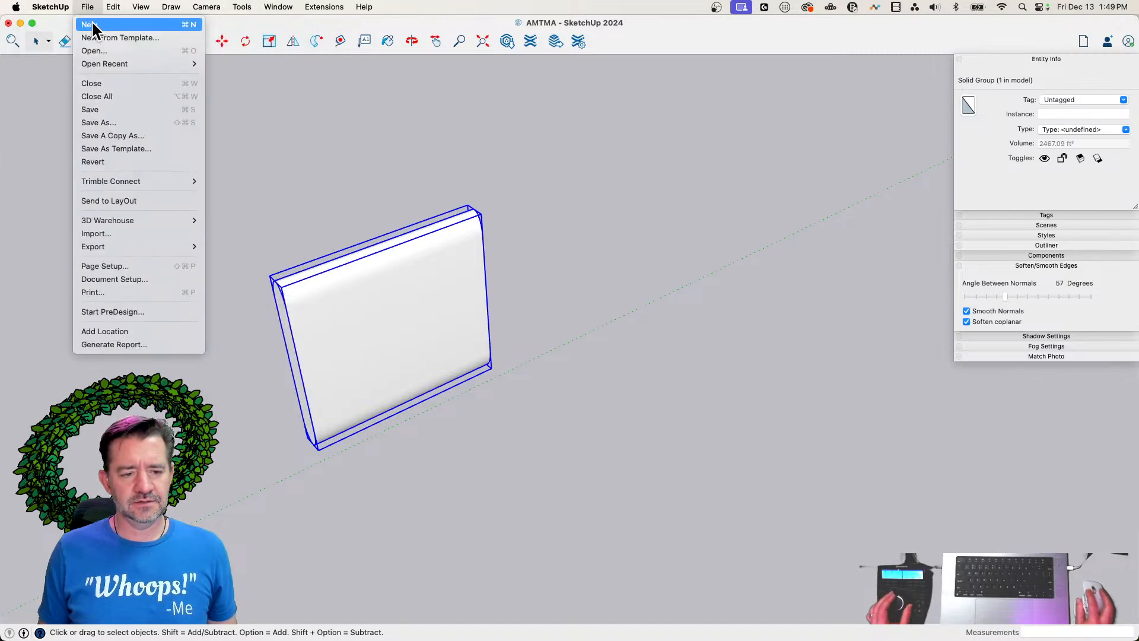
{"action": "left_click", "coordinate": [97, 110]}
{"action": "left_click", "coordinate": [242, 8]}
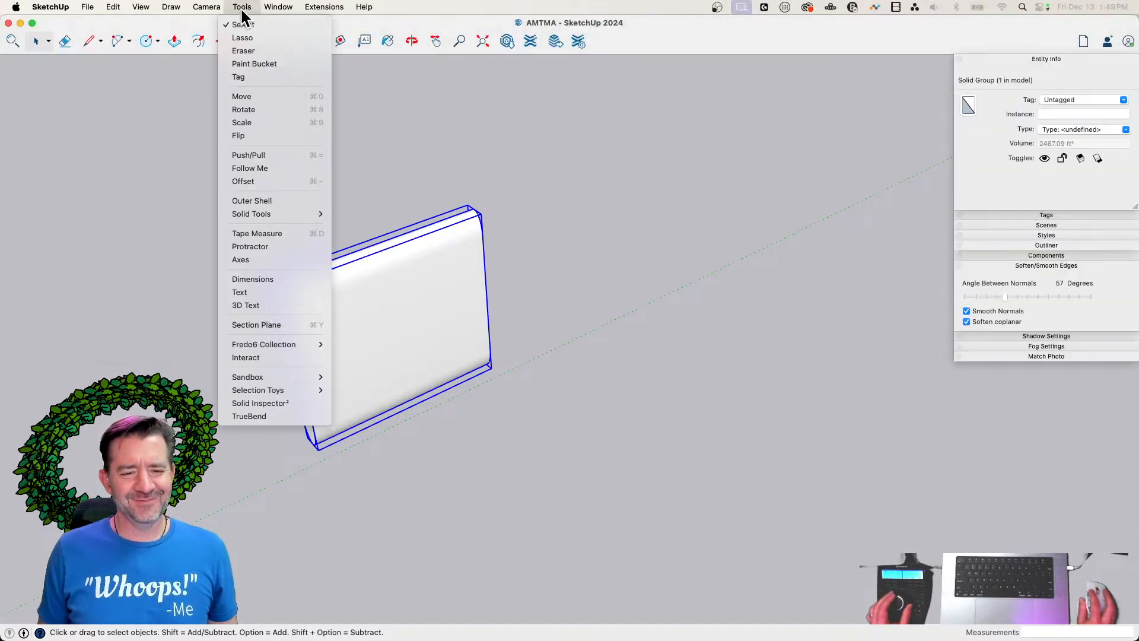
{"action": "left_click", "coordinate": [271, 416]}
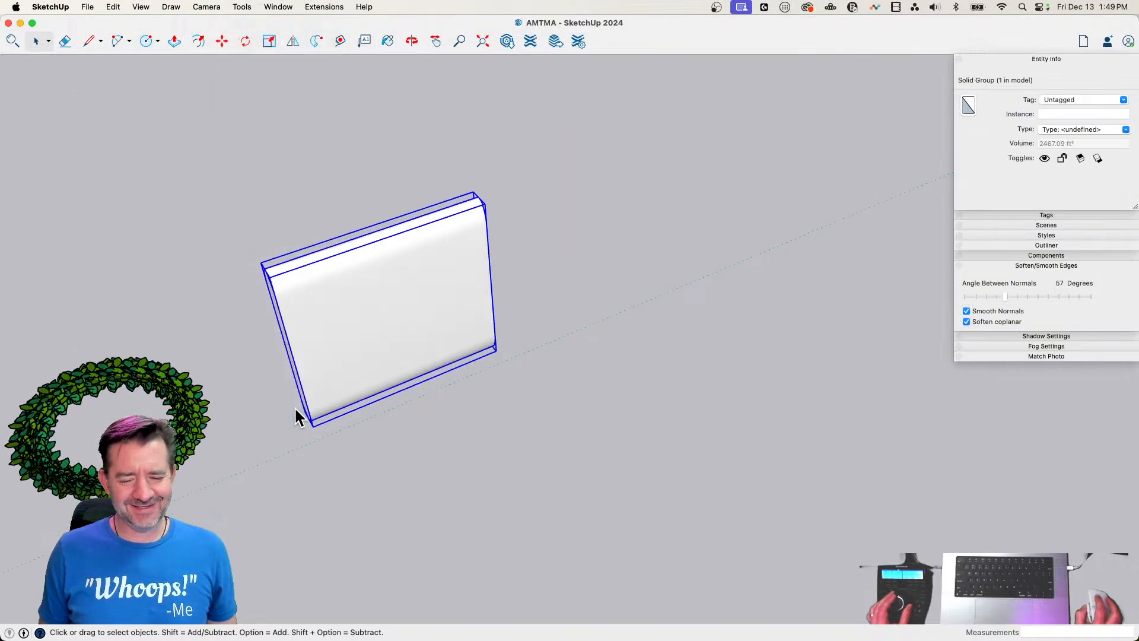
{"action": "key", "text": "Escape"}
{"action": "right_click", "coordinate": [423, 324]}
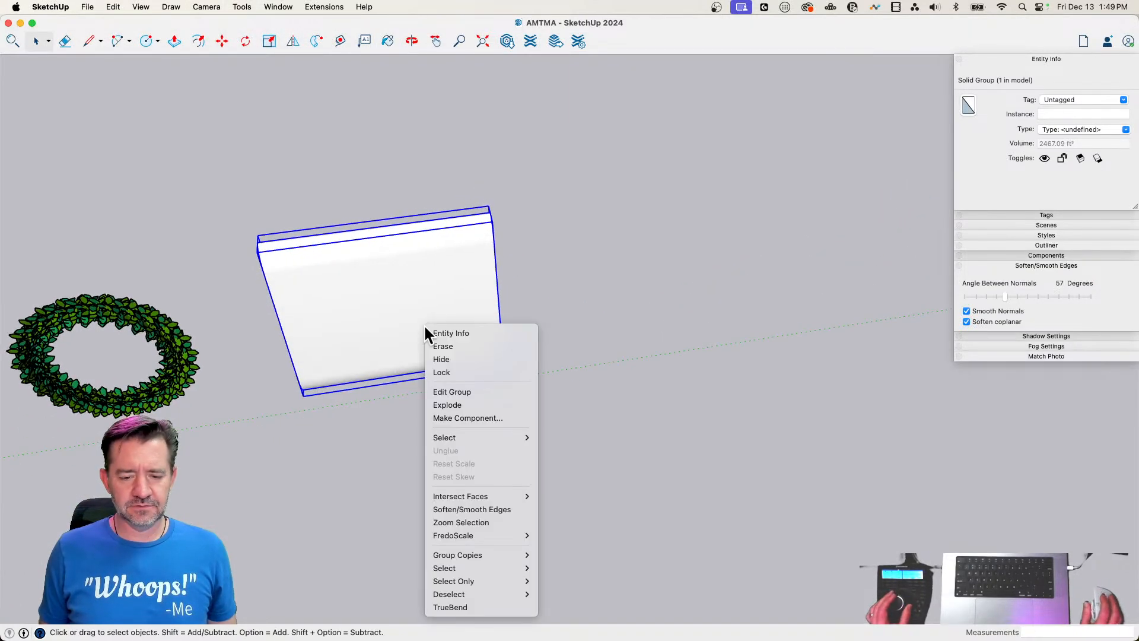
{"action": "left_click", "coordinate": [602, 289]}
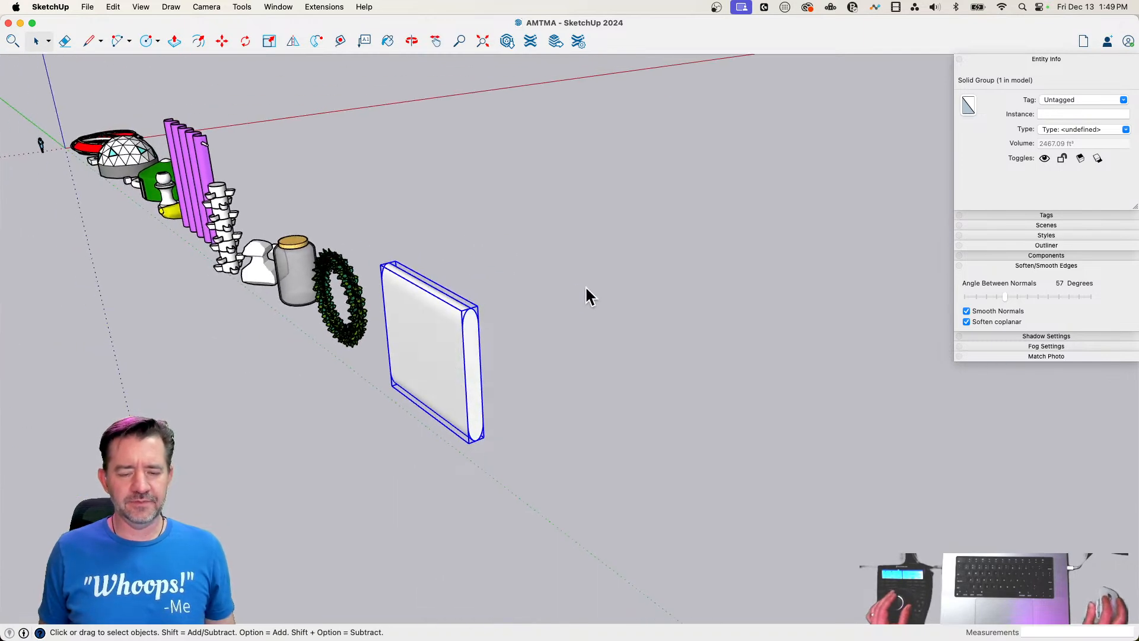
Select all of the slab's geometry and rotate it about a point on the green axis so its length runs along the red axis
{"action": "double_click", "coordinate": [450, 372]}
{"action": "triple_click", "coordinate": [450, 372]}
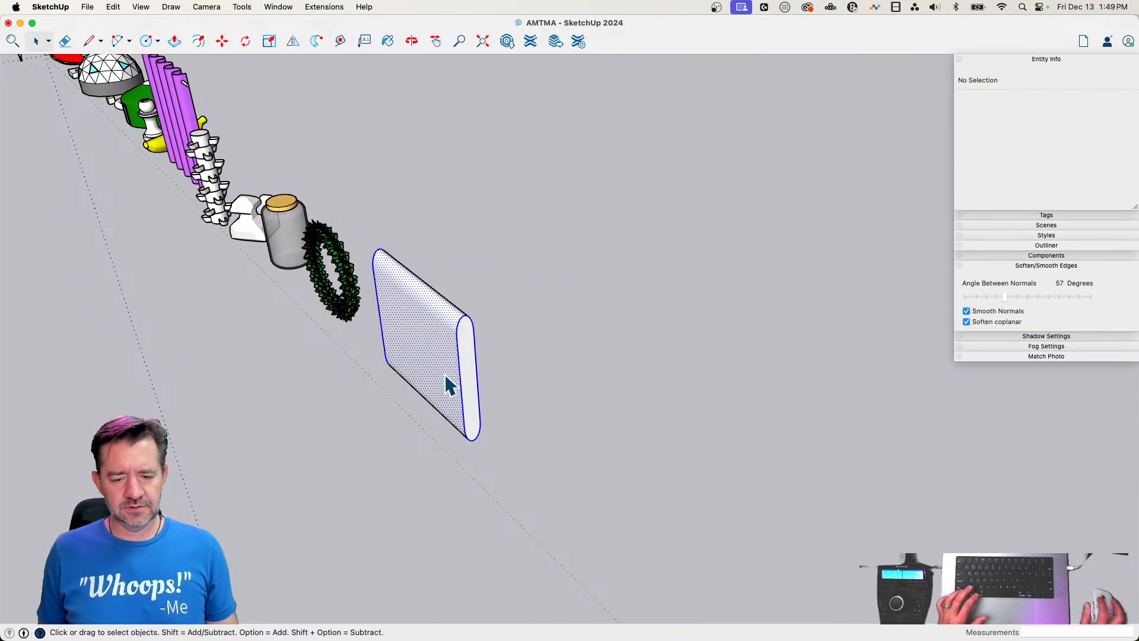
{"action": "key", "text": "q"}
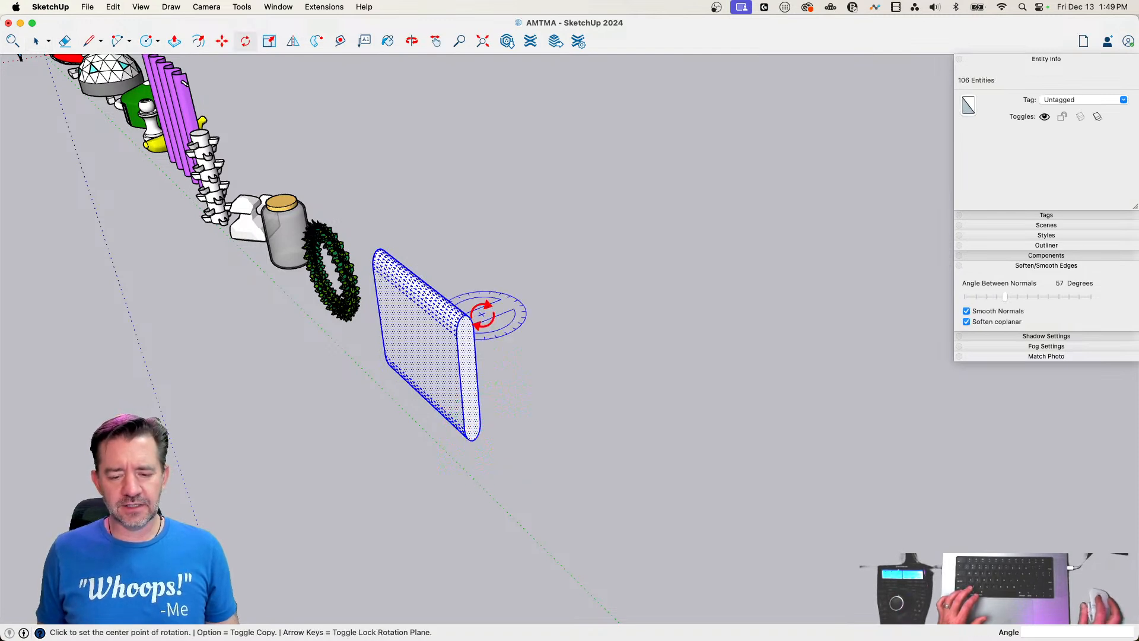
{"action": "left_click", "coordinate": [502, 478]}
{"action": "left_click", "coordinate": [573, 443]}
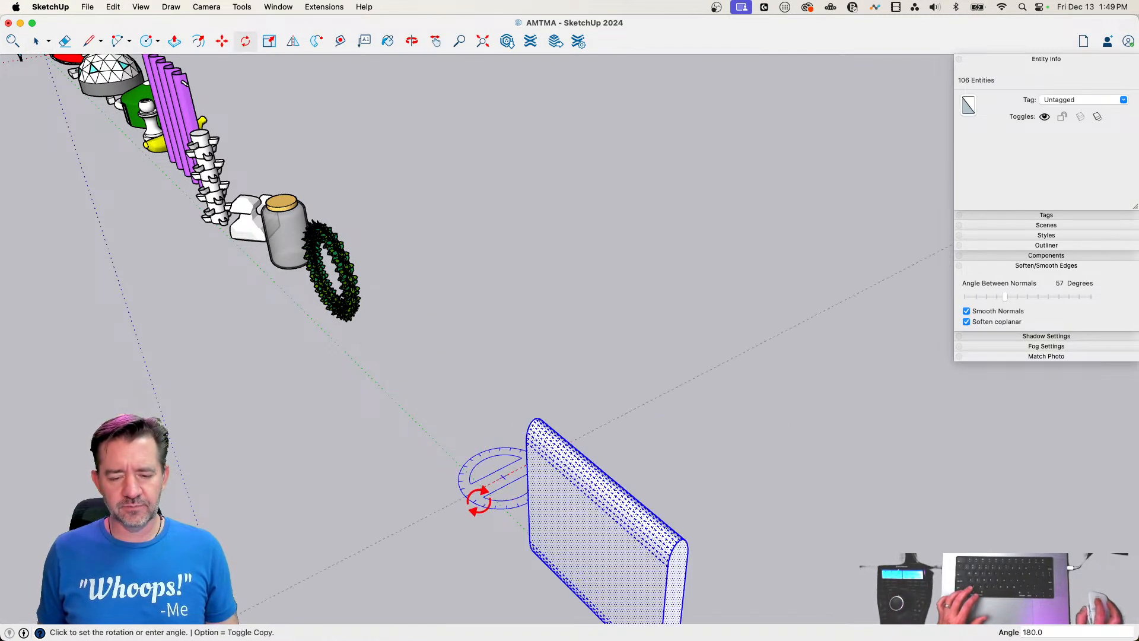
{"action": "left_click", "coordinate": [551, 498]}
Move the turned slab back along the row to sit beside the wreath
{"action": "key", "text": "m"}
{"action": "left_click", "coordinate": [549, 470]}
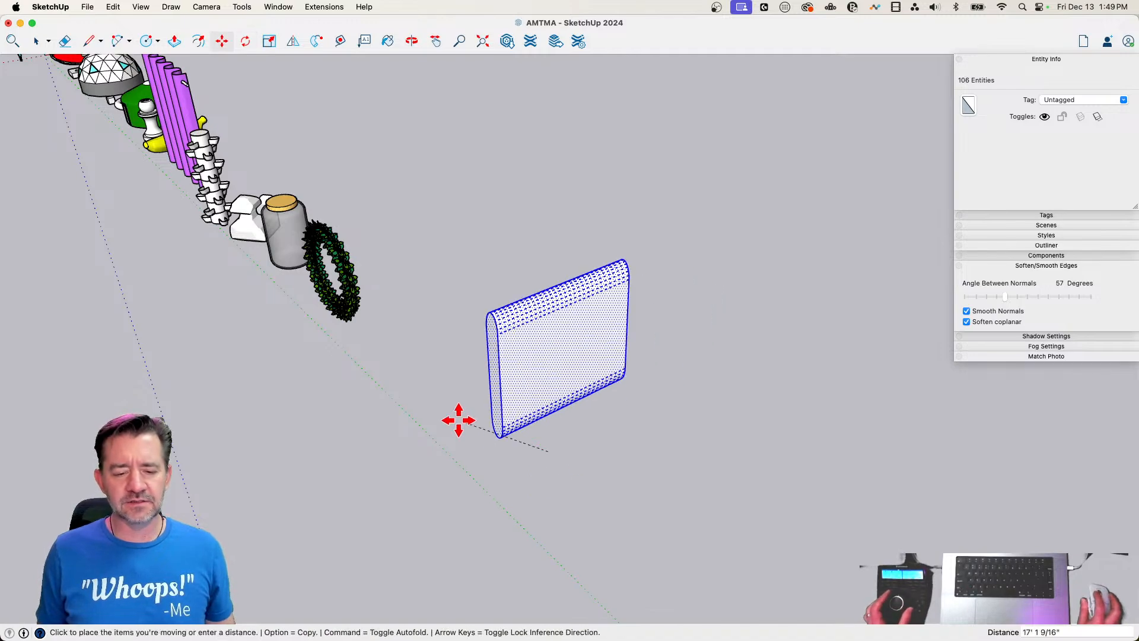
{"action": "left_click", "coordinate": [352, 364]}
{"action": "key", "text": "space"}
Make the turned slab a group and bend it into an upright U shape with TrueBend
{"action": "scroll", "coordinate": [436, 412], "scroll_direction": "up", "scroll_amount": 6}
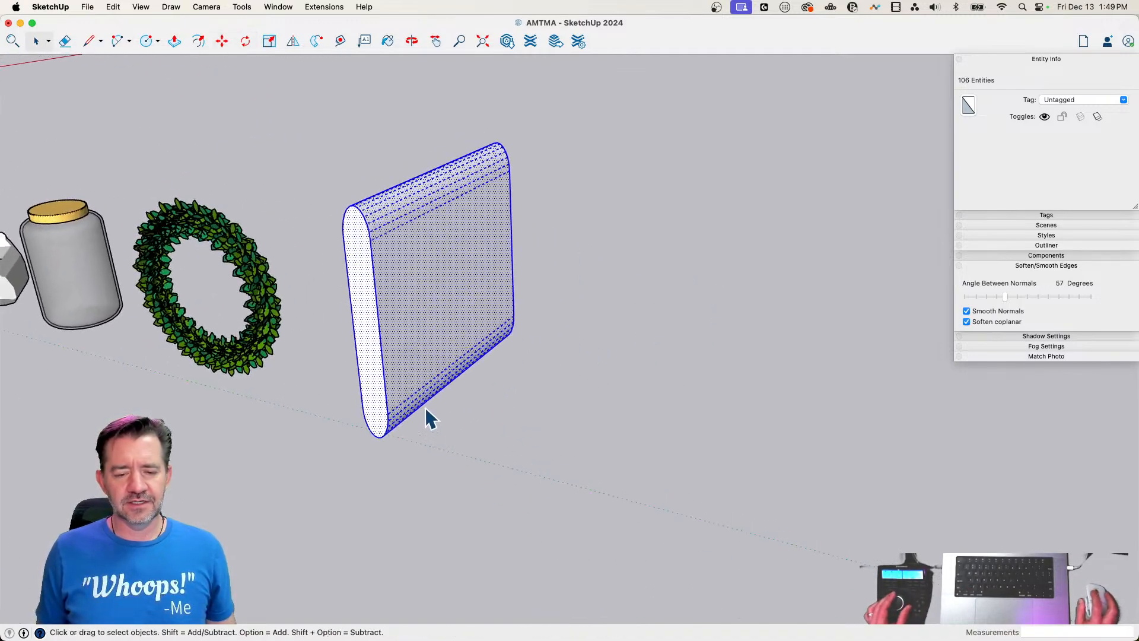
{"action": "right_click", "coordinate": [451, 352]}
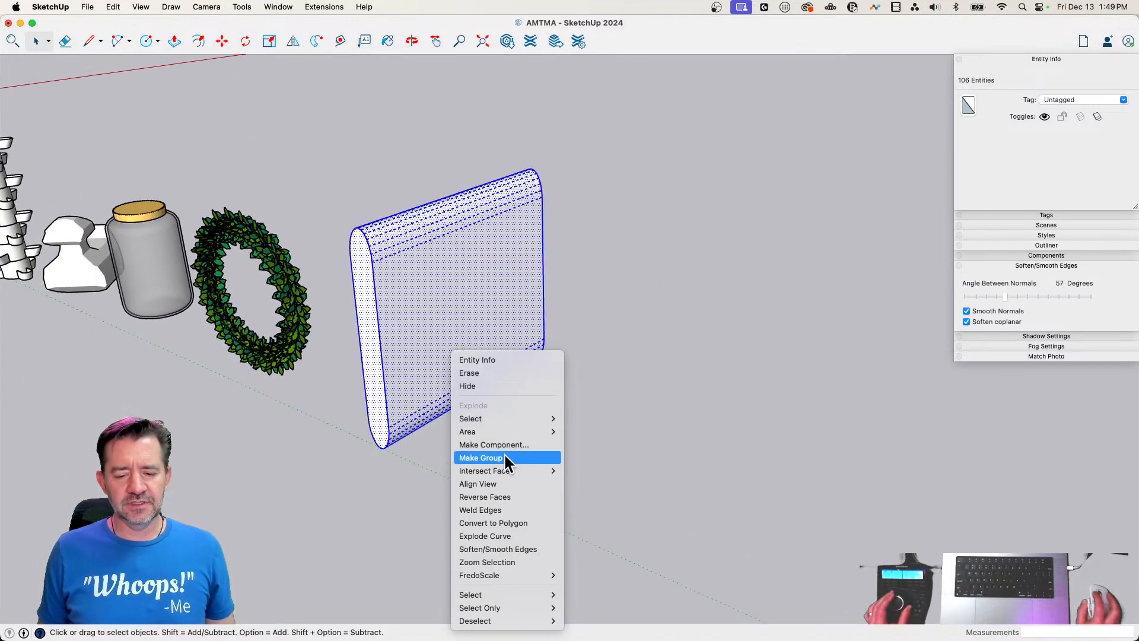
{"action": "left_click", "coordinate": [505, 458]}
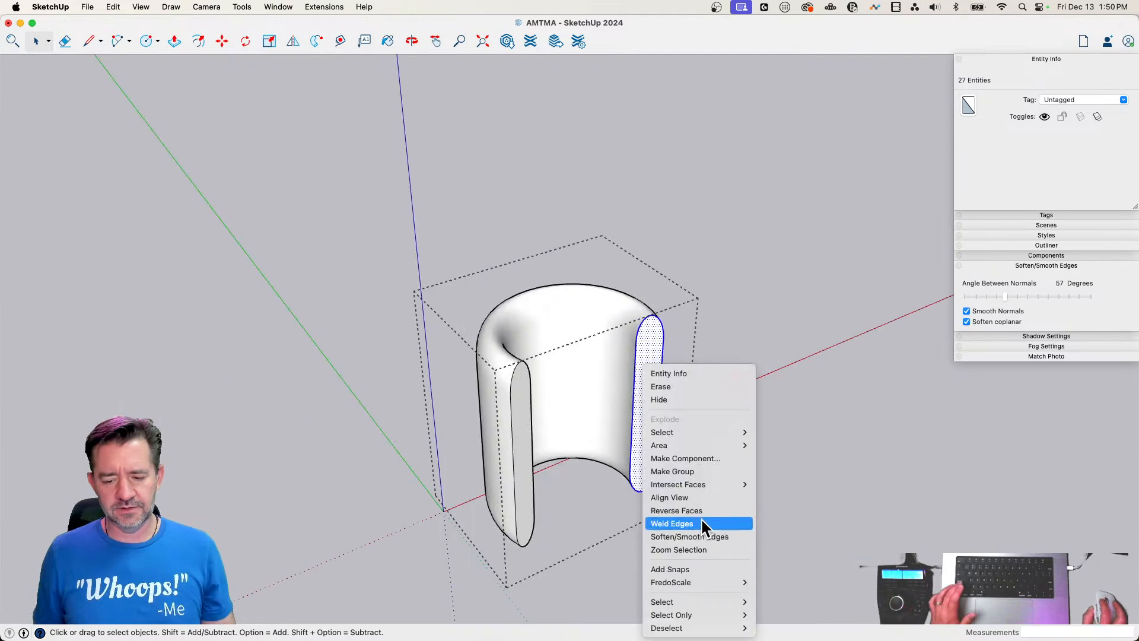
{"action": "left_click", "coordinate": [701, 521]}
Pull both end faces of the U shape outward with Push/Pull, the first by about 10' 10 3/16", to form two matching legs
{"action": "key", "text": "p"}
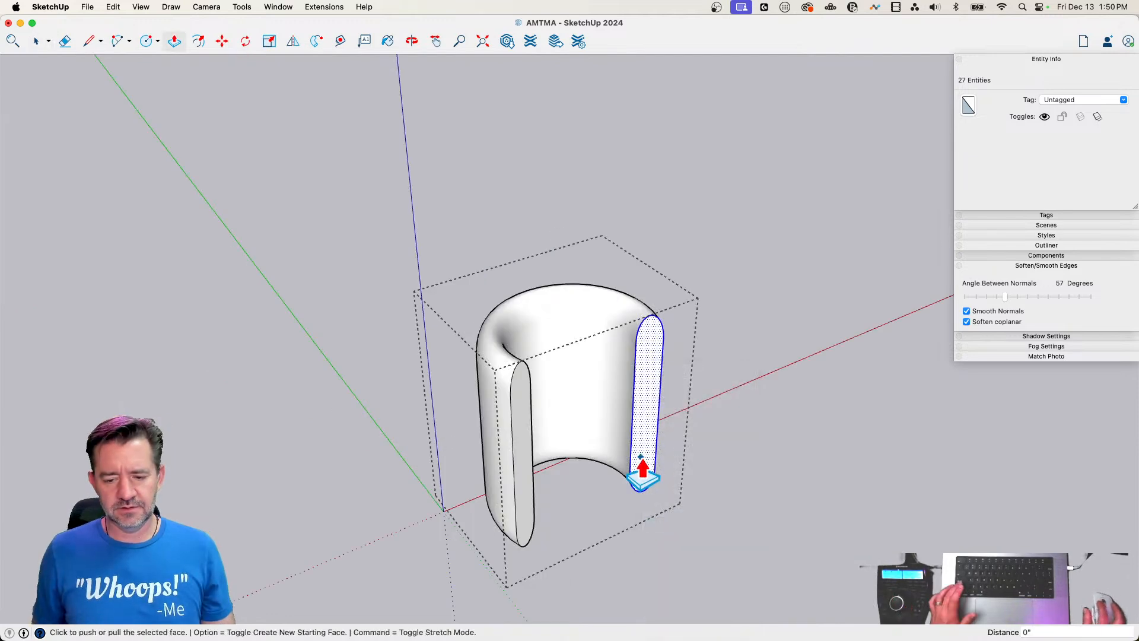
{"action": "left_click", "coordinate": [644, 474]}
{"action": "left_click", "coordinate": [666, 525]}
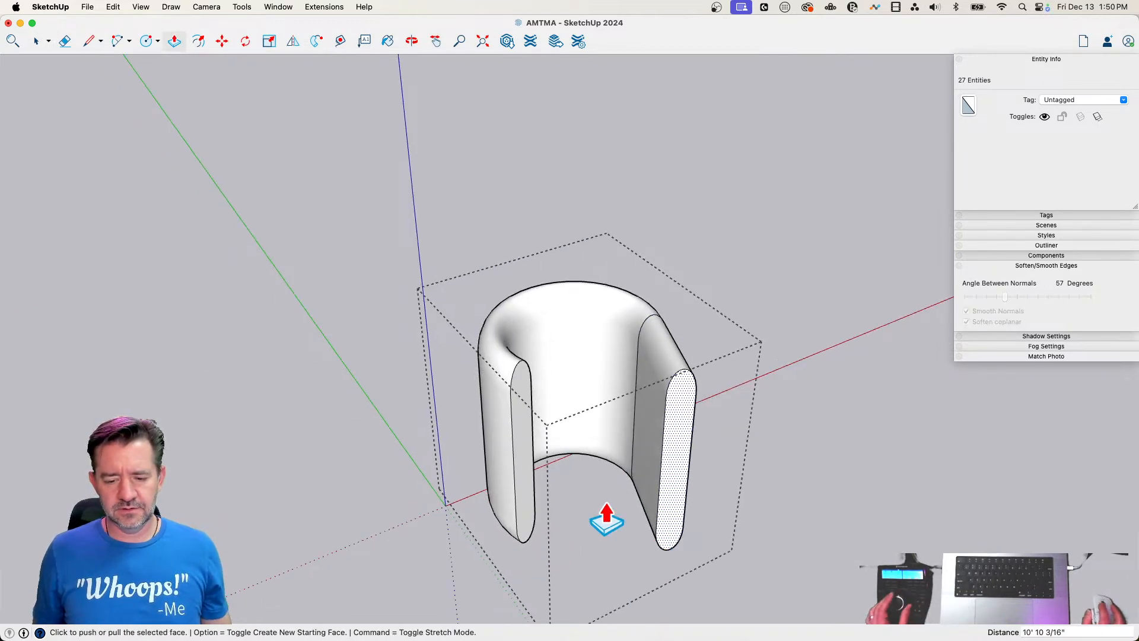
{"action": "middle_click_drag", "start_coordinate": [606, 516], "coordinate": [536, 439]}
{"action": "left_click", "coordinate": [536, 439]}
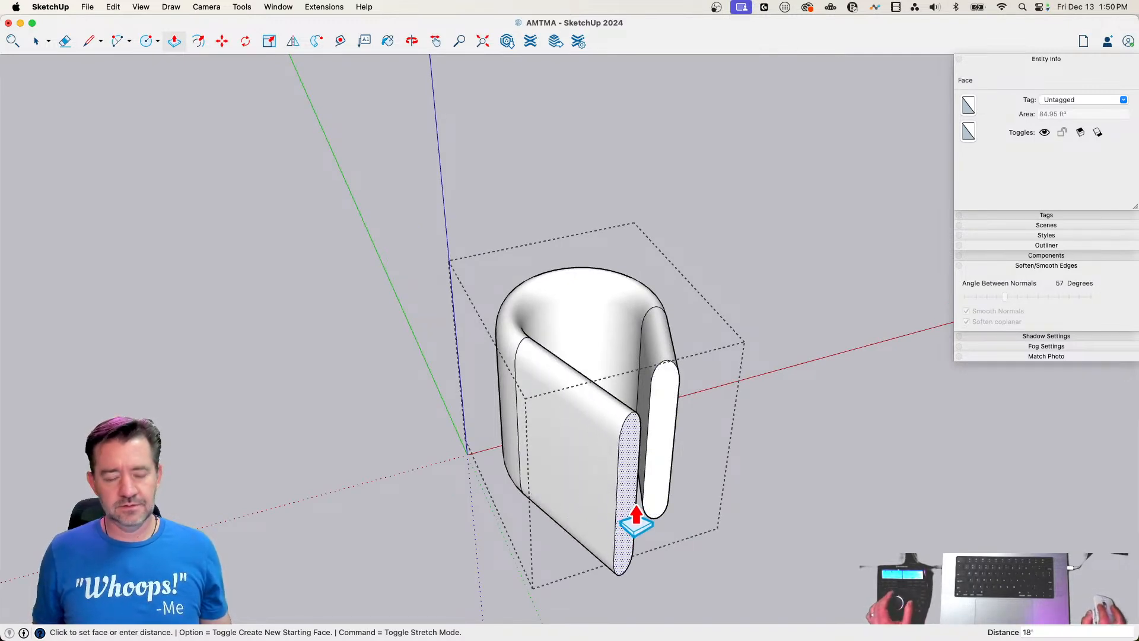
{"action": "left_click", "coordinate": [639, 520]}
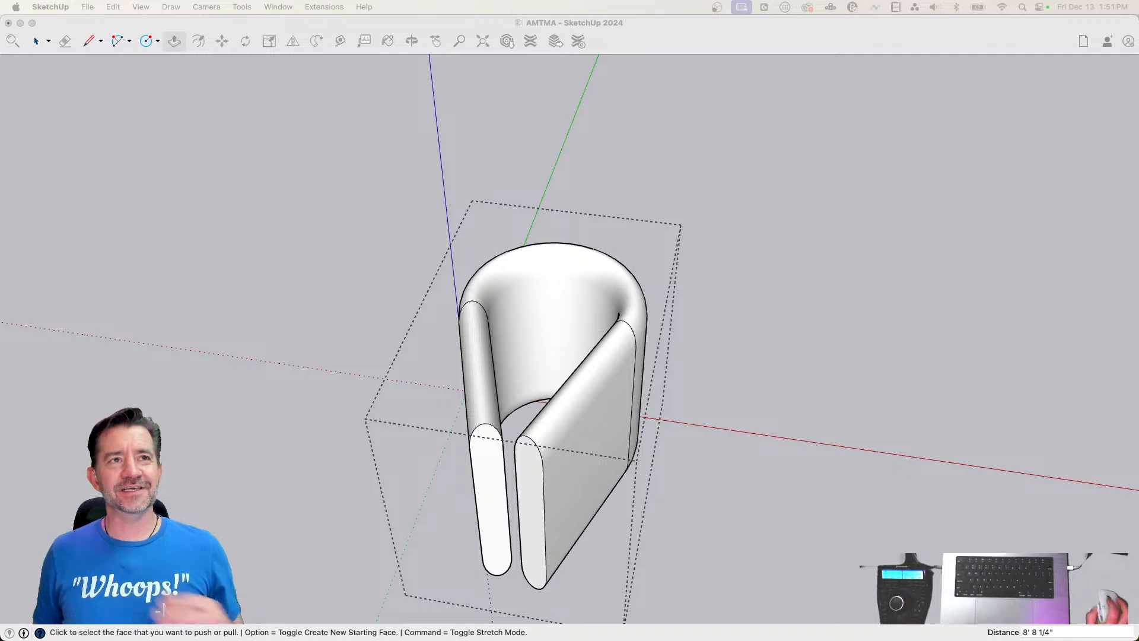
{"action": "key", "text": "ctrl+Up"}
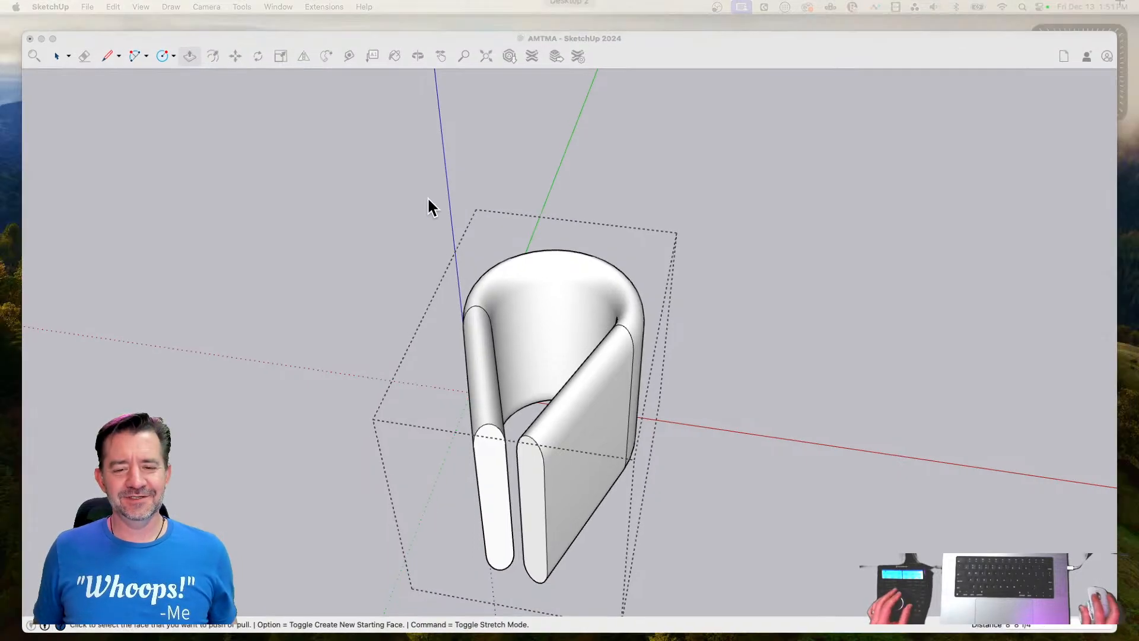
{"action": "left_click", "coordinate": [414, 216]}
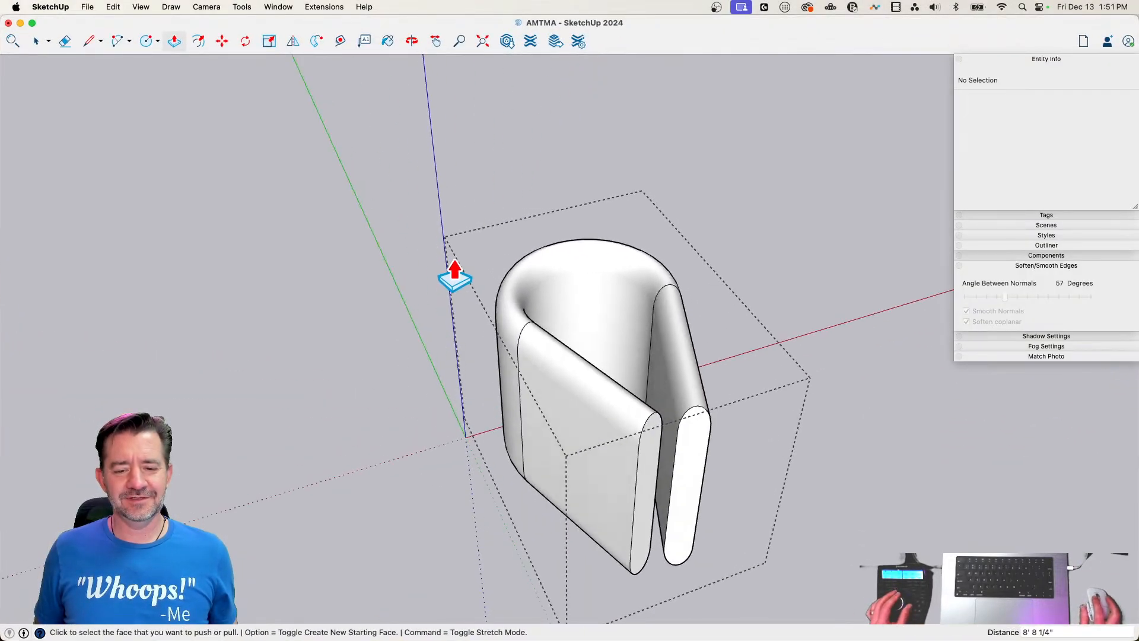
{"action": "key", "text": "space"}
{"action": "left_click", "coordinate": [534, 353]}
{"action": "key", "text": "m"}
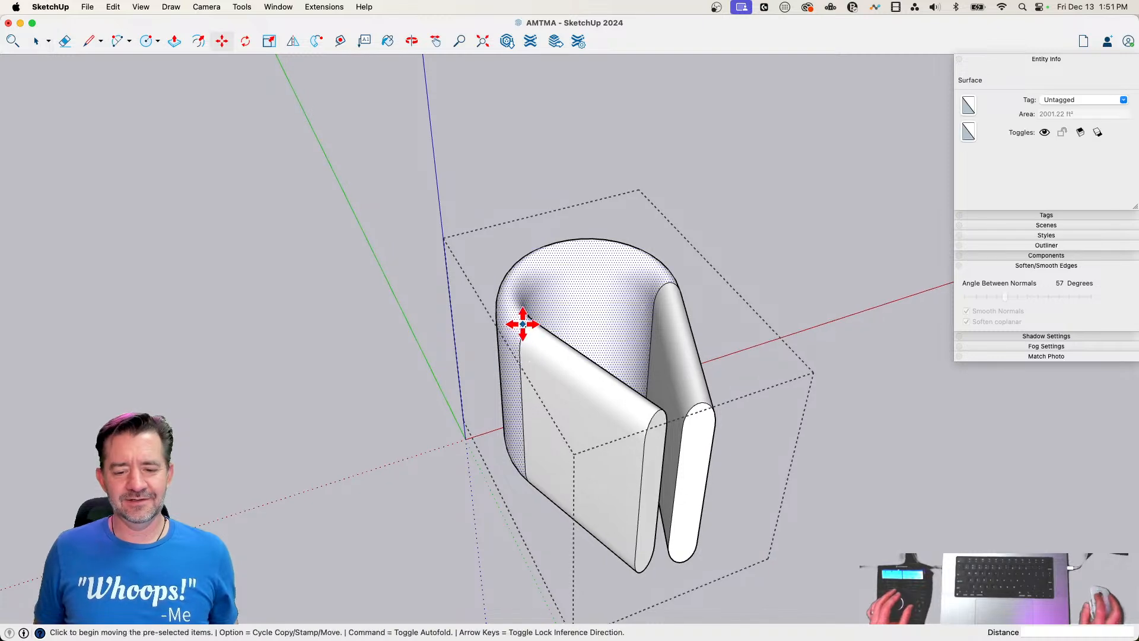
{"action": "key", "text": "l"}
{"action": "key", "text": "space"}
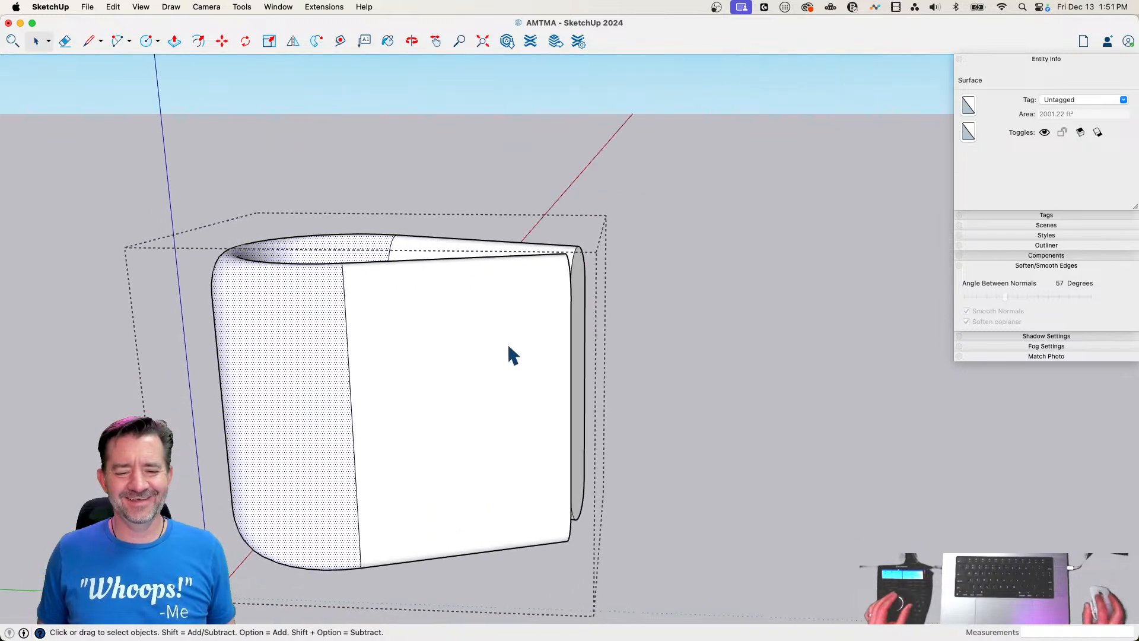
Select all geometry inside the bent group, smooth away the seam edges between bend and legs, and close the group
{"action": "triple_click", "coordinate": [478, 340]}
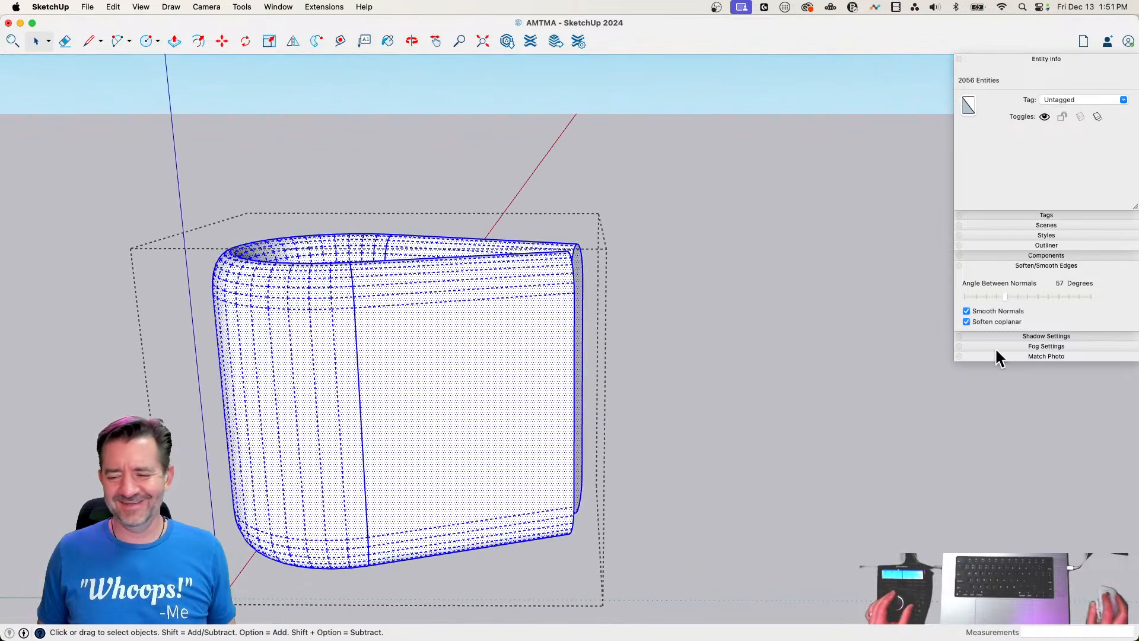
{"action": "left_click", "coordinate": [967, 310]}
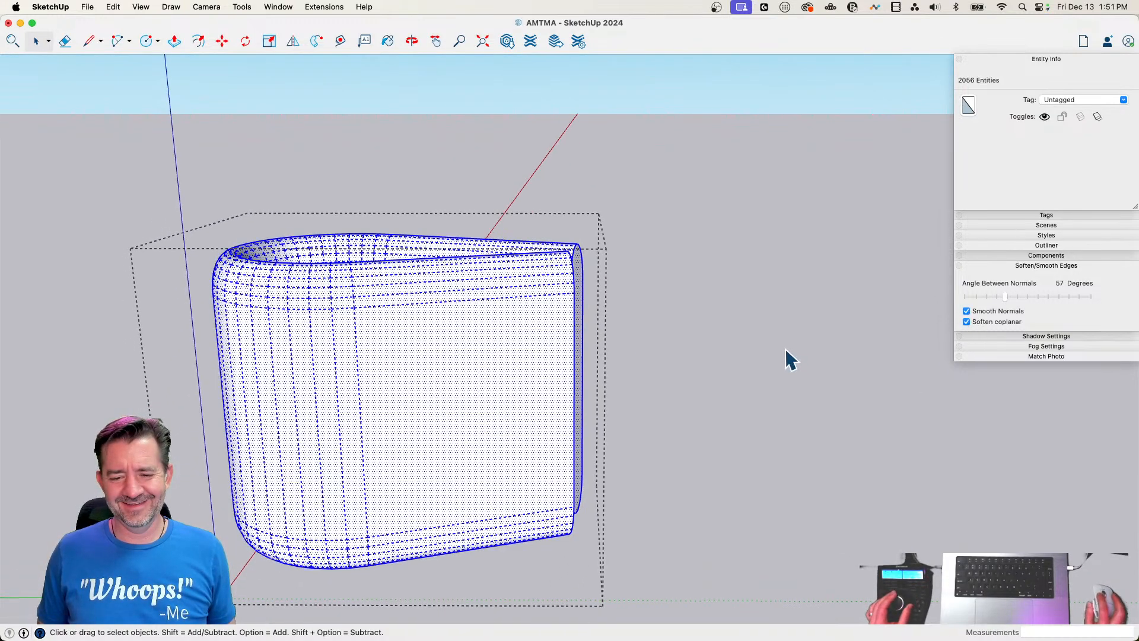
{"action": "left_click", "coordinate": [784, 348]}
Select both leg end faces inside the group and scale them down about their centre along the blue axis to taper the legs
{"action": "left_click", "coordinate": [533, 338]}
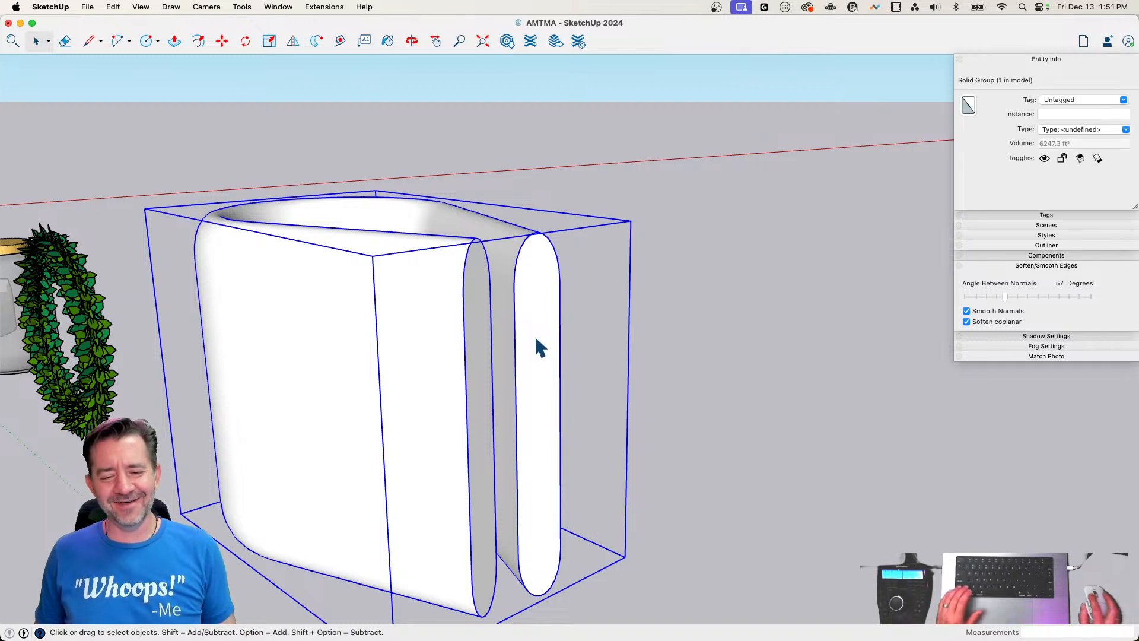
{"action": "double_click", "coordinate": [539, 320]}
{"action": "left_click", "coordinate": [536, 320]}
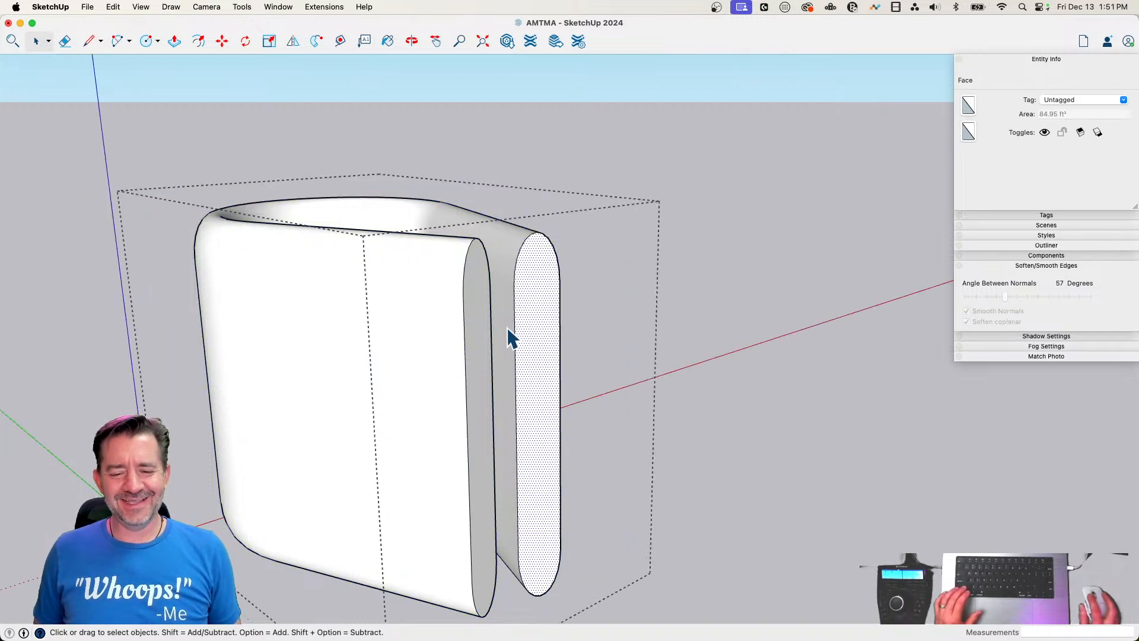
{"action": "left_click", "coordinate": [483, 327]}
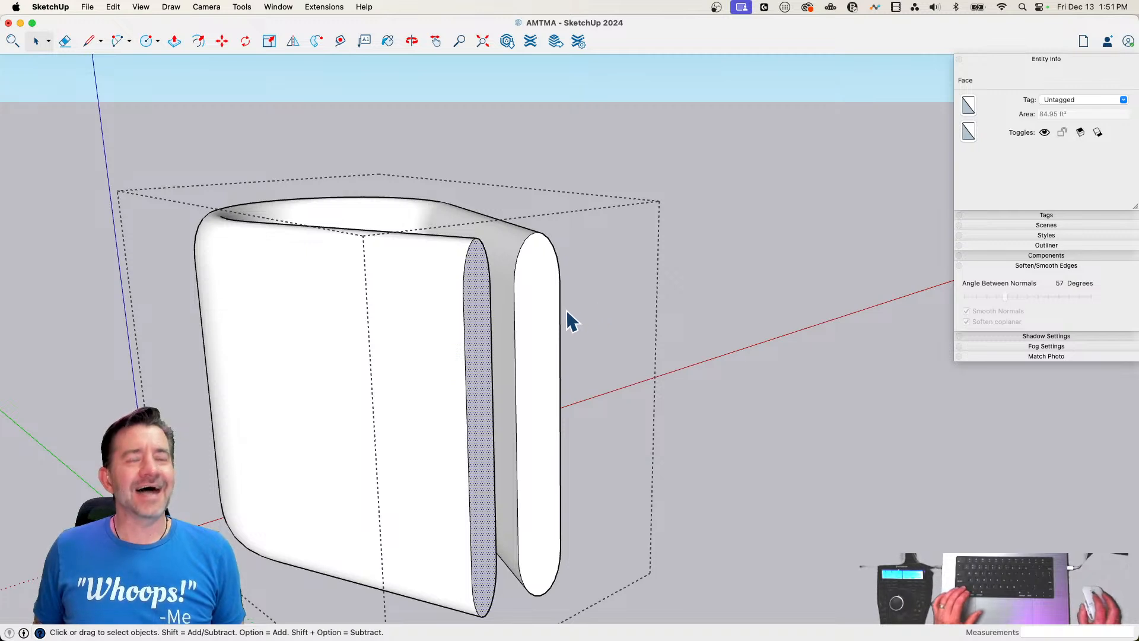
{"action": "left_click", "coordinate": [547, 324], "text": "shift"}
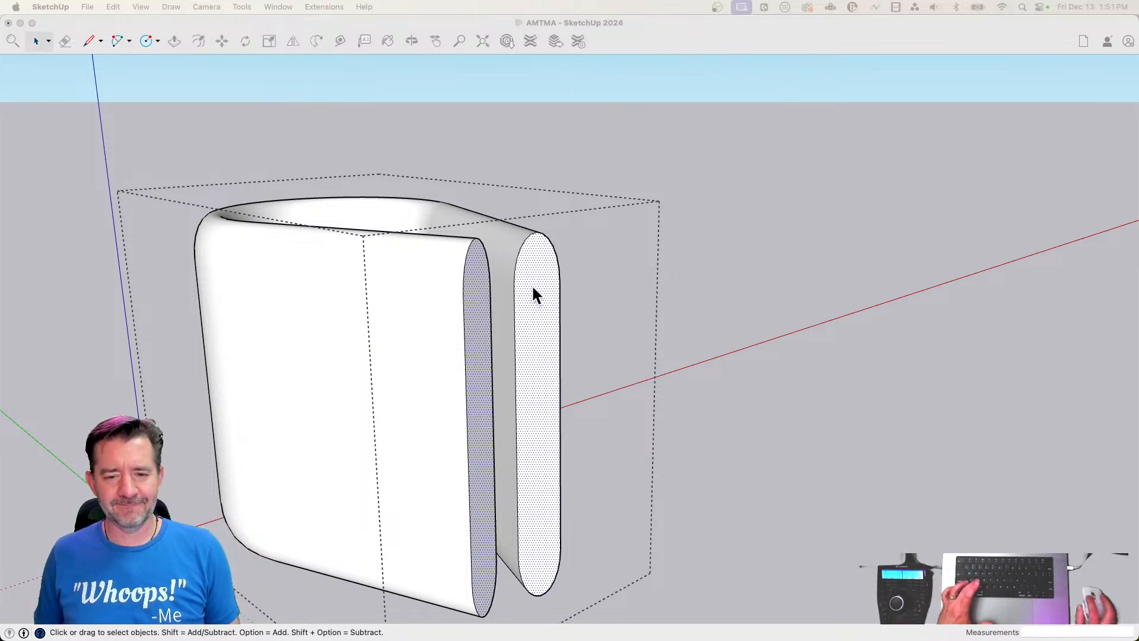
{"action": "left_click", "coordinate": [562, 25]}
{"action": "key", "text": "s"}
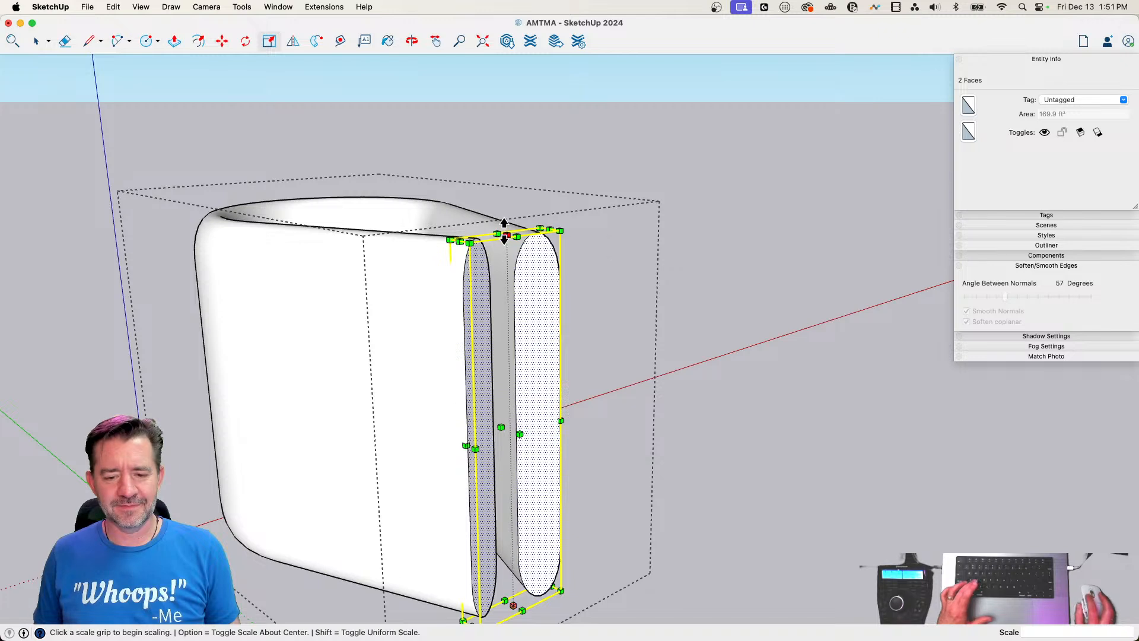
{"action": "left_click", "coordinate": [506, 234]}
{"action": "key", "text": "alt"}
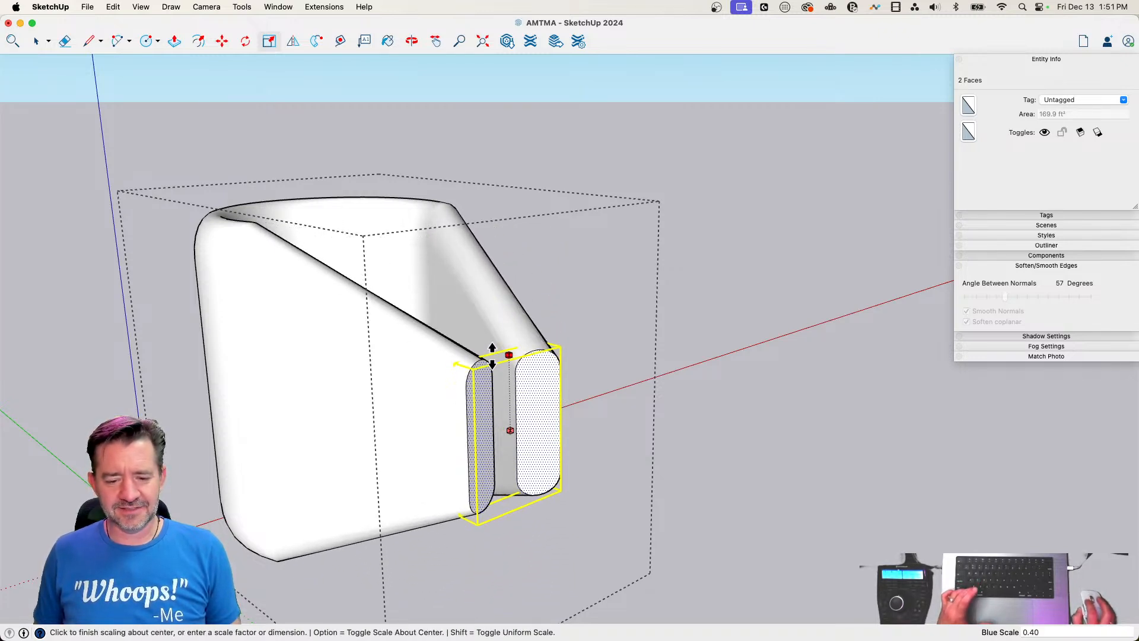
{"action": "left_click", "coordinate": [492, 350]}
{"action": "key", "text": "space"}
{"action": "left_click", "coordinate": [685, 316]}
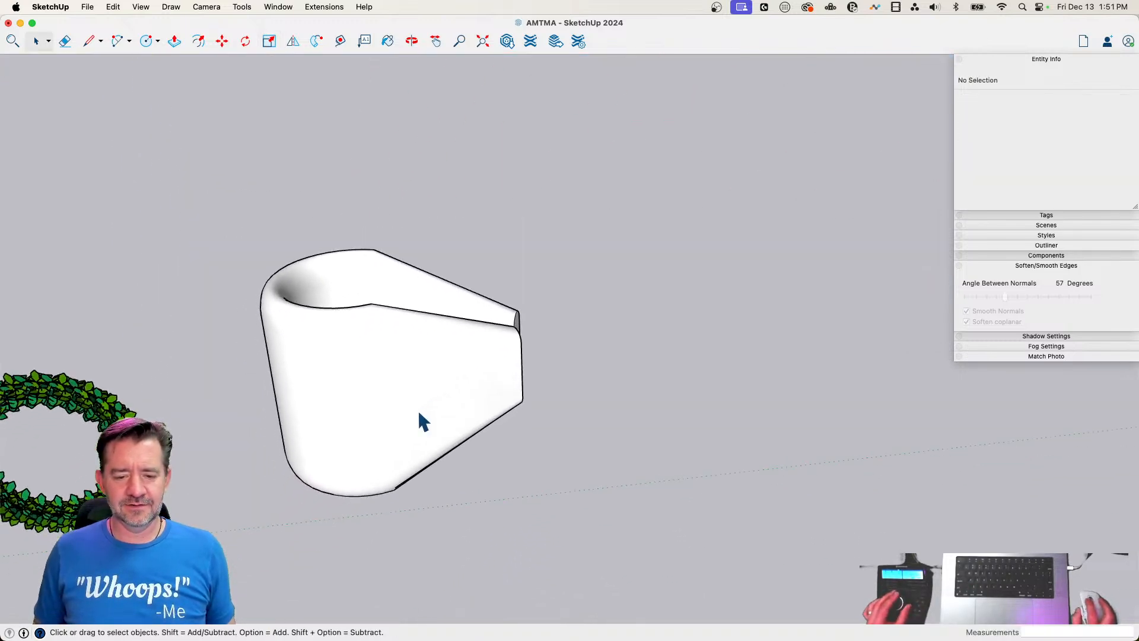
Stretch the tapered group lengthwise along the green axis by a scale of about 1.30
{"action": "left_click", "coordinate": [418, 408]}
{"action": "key", "text": "s"}
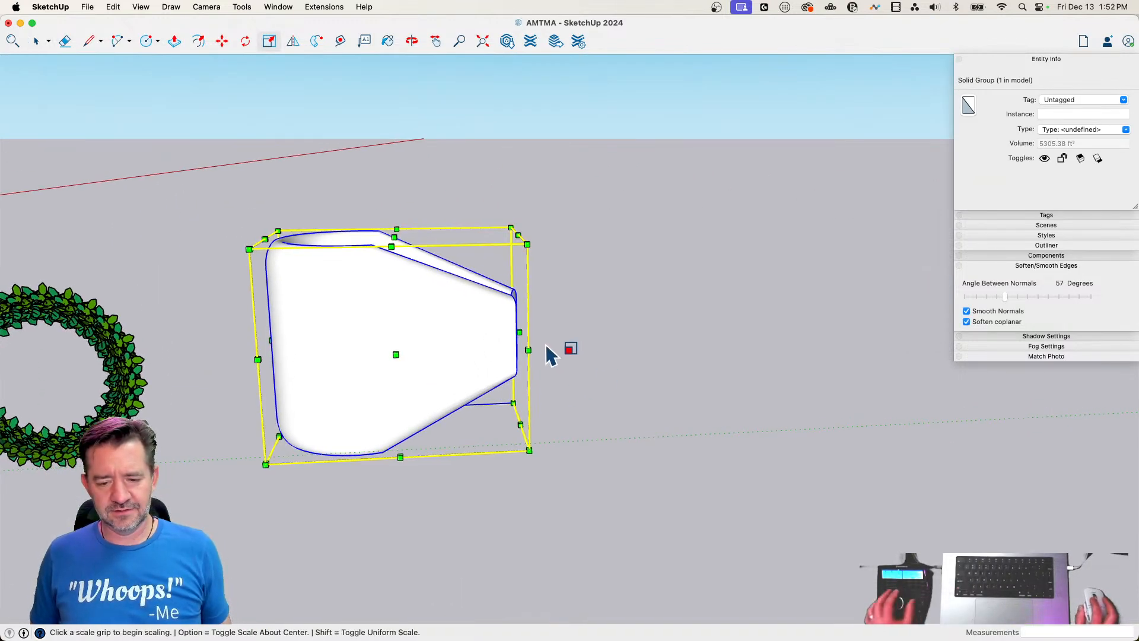
{"action": "left_click", "coordinate": [519, 337]}
{"action": "left_click", "coordinate": [585, 338]}
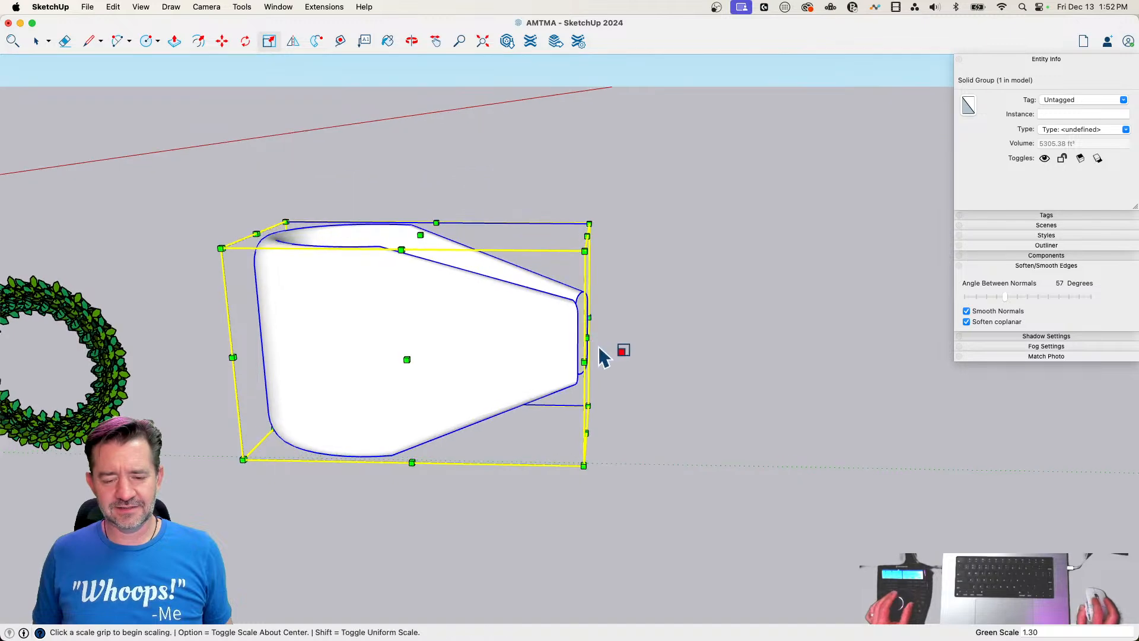
{"action": "key", "text": "space"}
Try to form the opposite bow half by rotating a copy of the tapered group 180° about its leg ends
{"action": "mouse_move", "coordinate": [602, 355]}
{"action": "middle_mouse_down"}
{"action": "mouse_move", "coordinate": [645, 359]}
{"action": "mouse_move", "coordinate": [608, 480]}
{"action": "mouse_move", "coordinate": [618, 334]}
{"action": "mouse_move", "coordinate": [649, 331]}
{"action": "mouse_move", "coordinate": [653, 318]}
{"action": "middle_mouse_up"}
{"action": "key", "text": "q"}
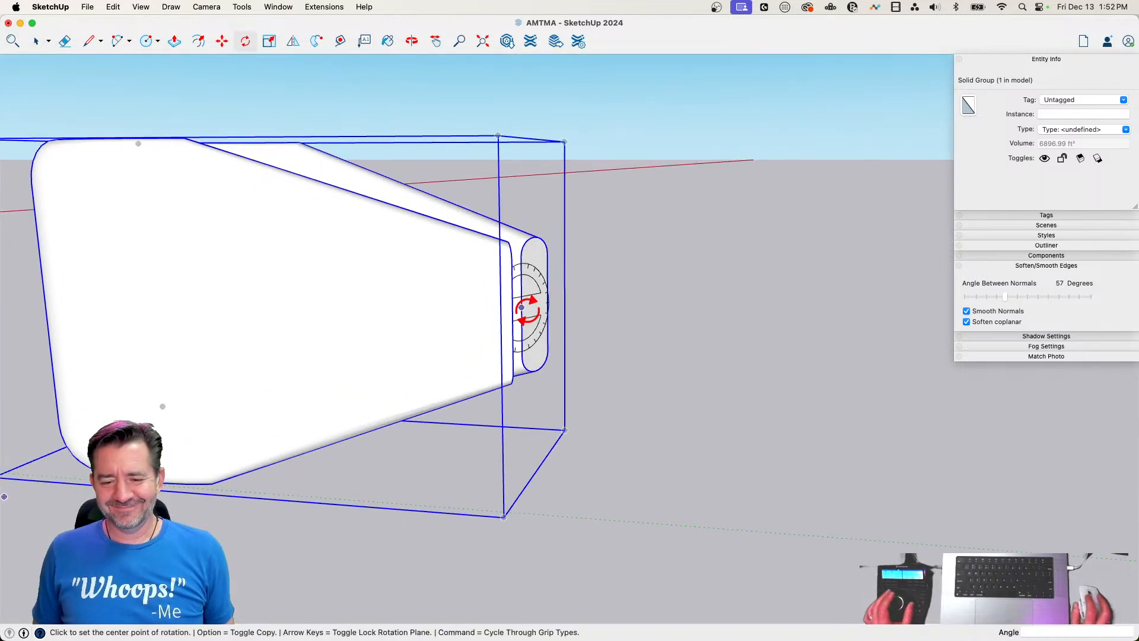
{"action": "left_click", "coordinate": [622, 314]}
{"action": "key", "text": "alt"}
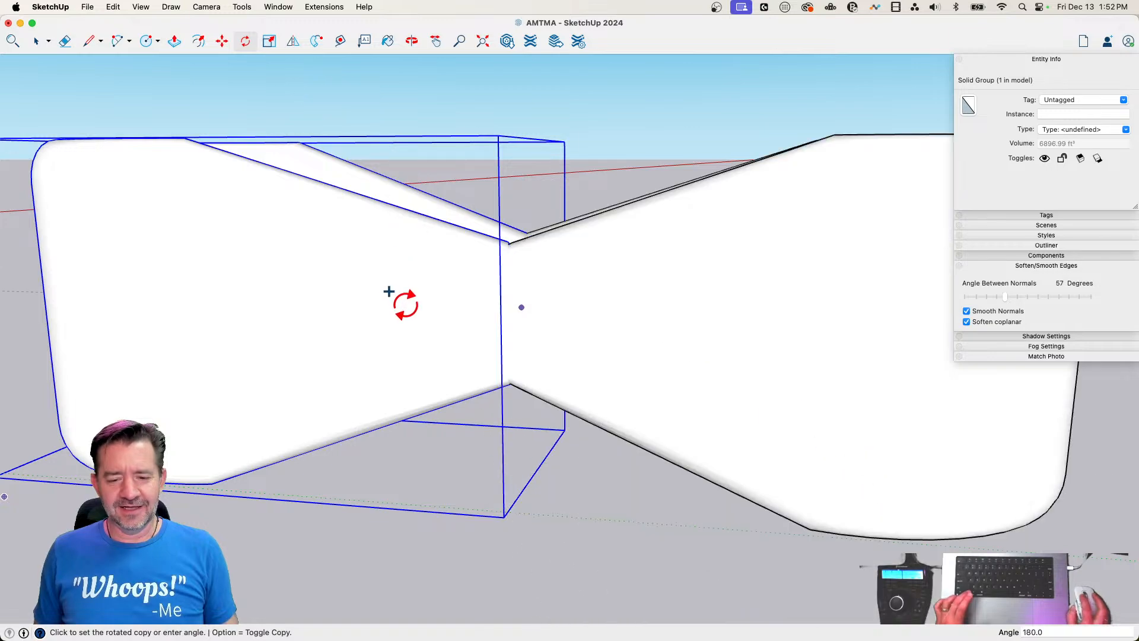
{"action": "left_click", "coordinate": [416, 301]}
{"action": "key", "text": "space"}
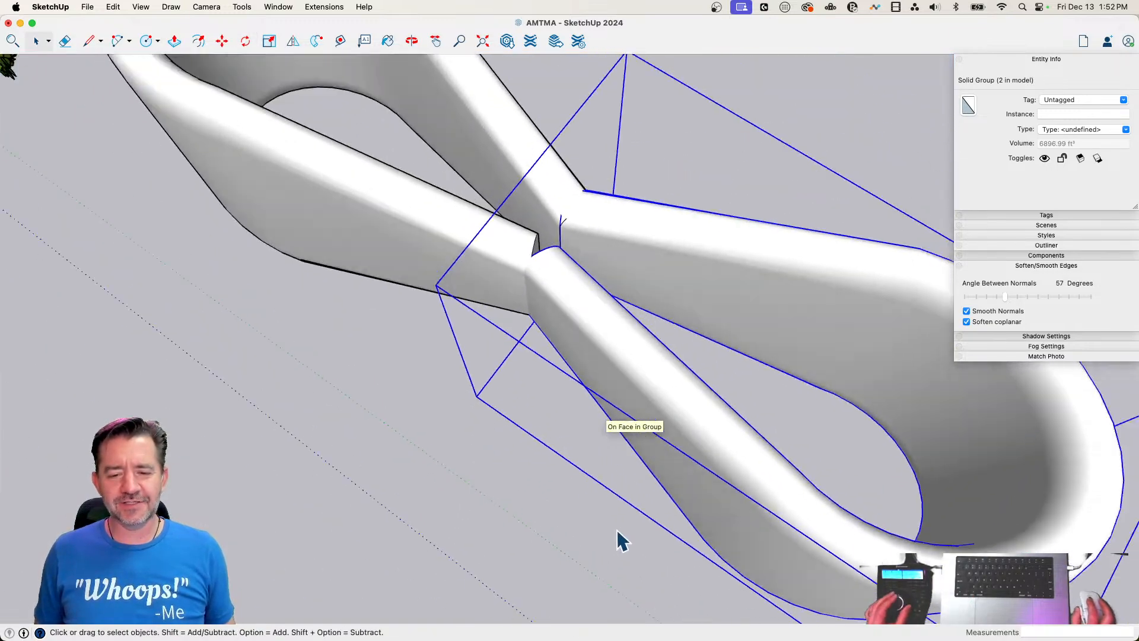
{"action": "left_click", "coordinate": [635, 546]}
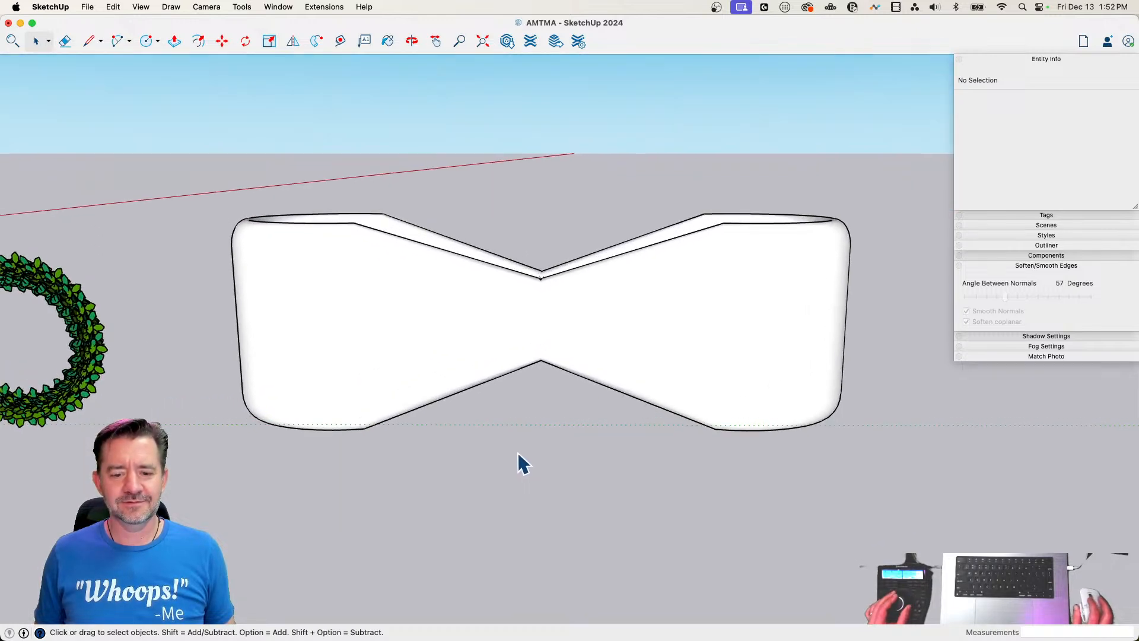
Open the tapered group, show its hidden geometry, try selecting the area where the legs meet the bend, then hide the geometry again
{"action": "double_click", "coordinate": [410, 365]}
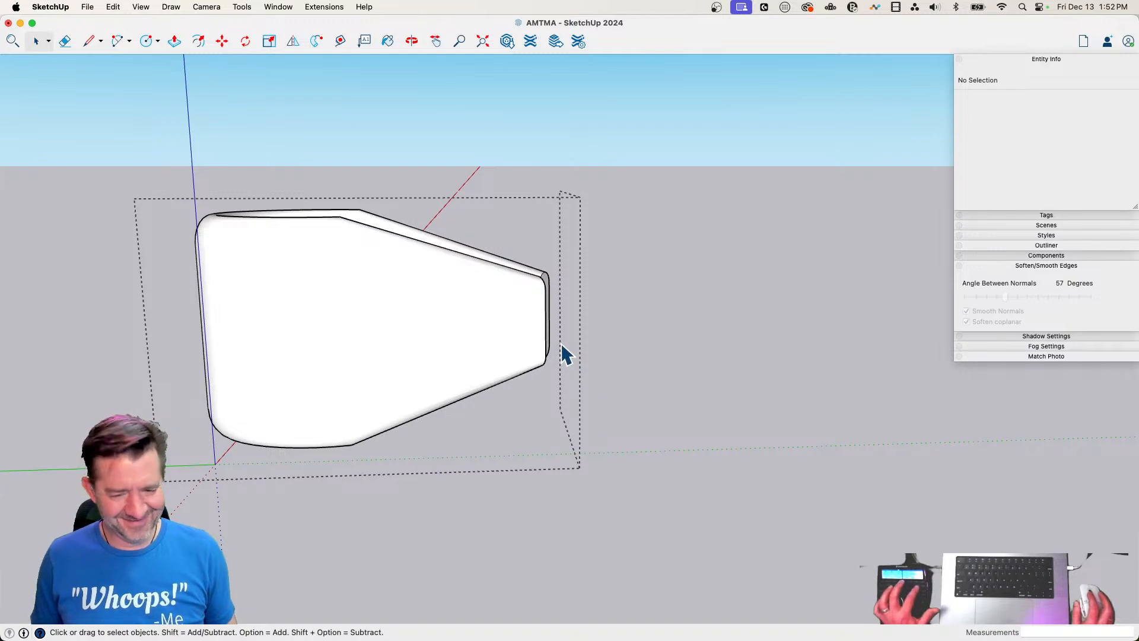
{"action": "key", "text": "alt+h"}
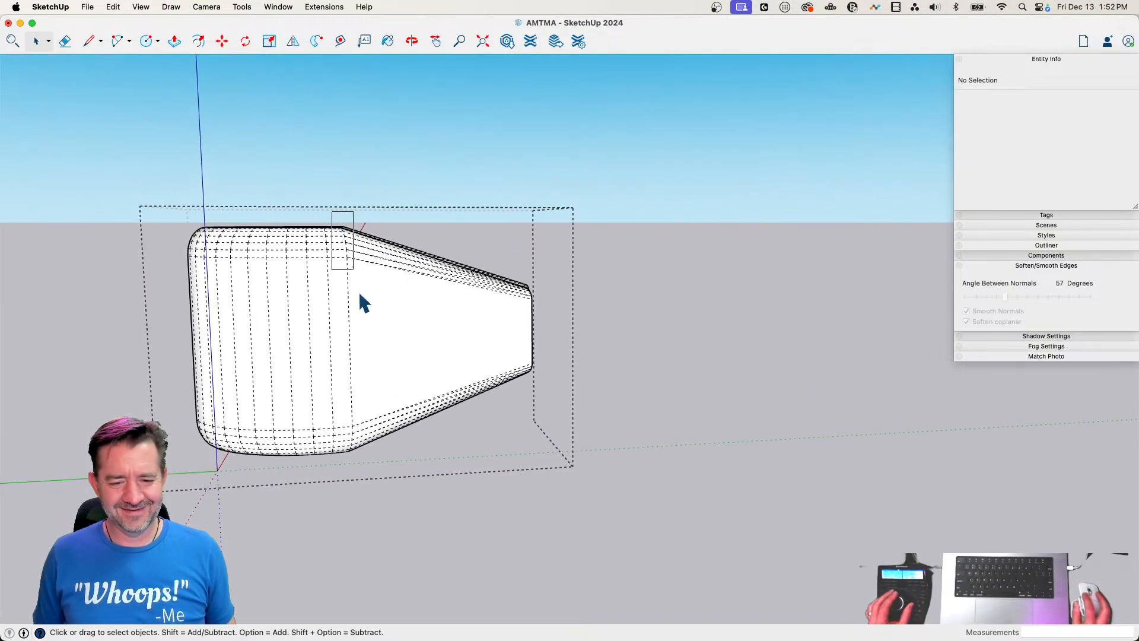
{"action": "left_click_drag", "start_coordinate": [378, 505], "coordinate": [434, 148]}
{"action": "left_click", "coordinate": [611, 315]}
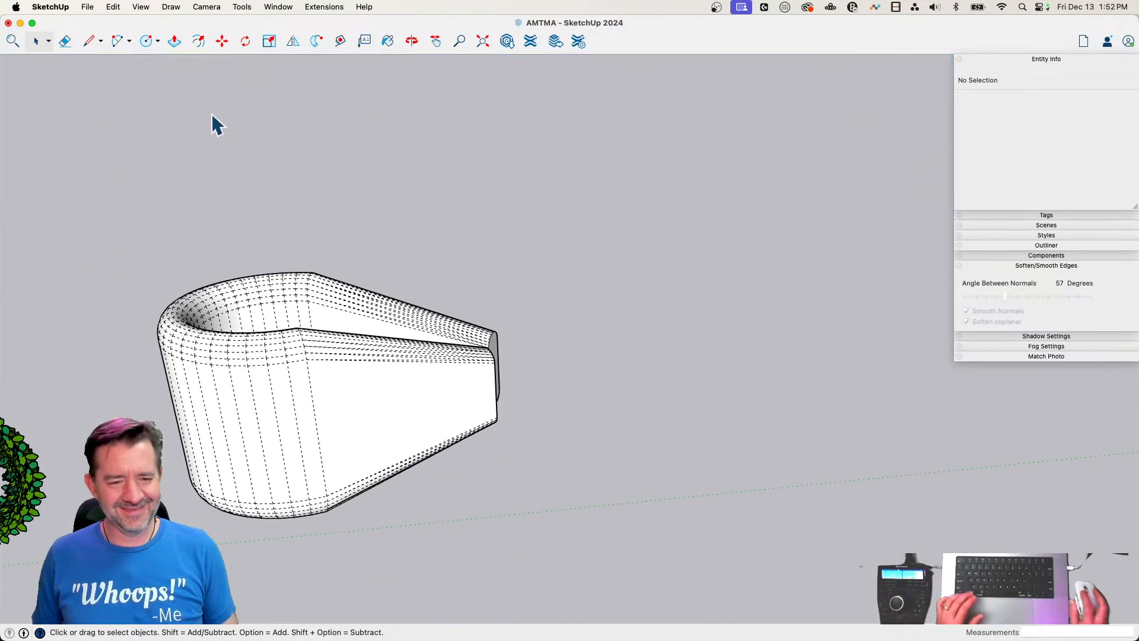
{"action": "key", "text": "alt+h"}
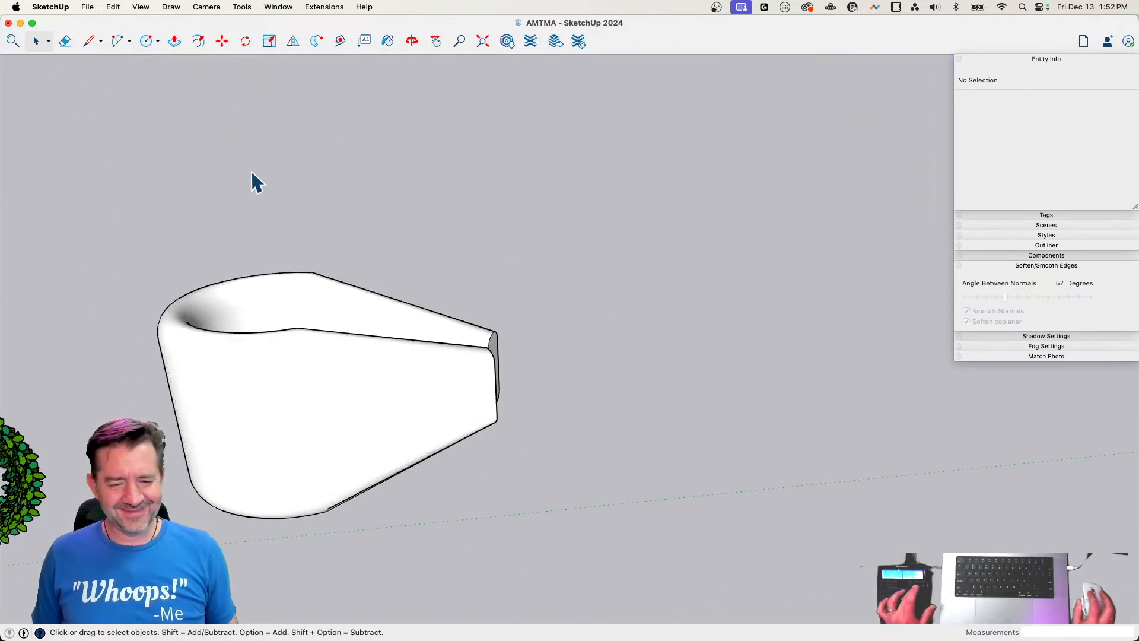
Rotate a copy of the tapered group 180° about the centre of its leg ends to complete the two-loop bow
{"action": "left_click", "coordinate": [394, 371]}
{"action": "key", "text": "q"}
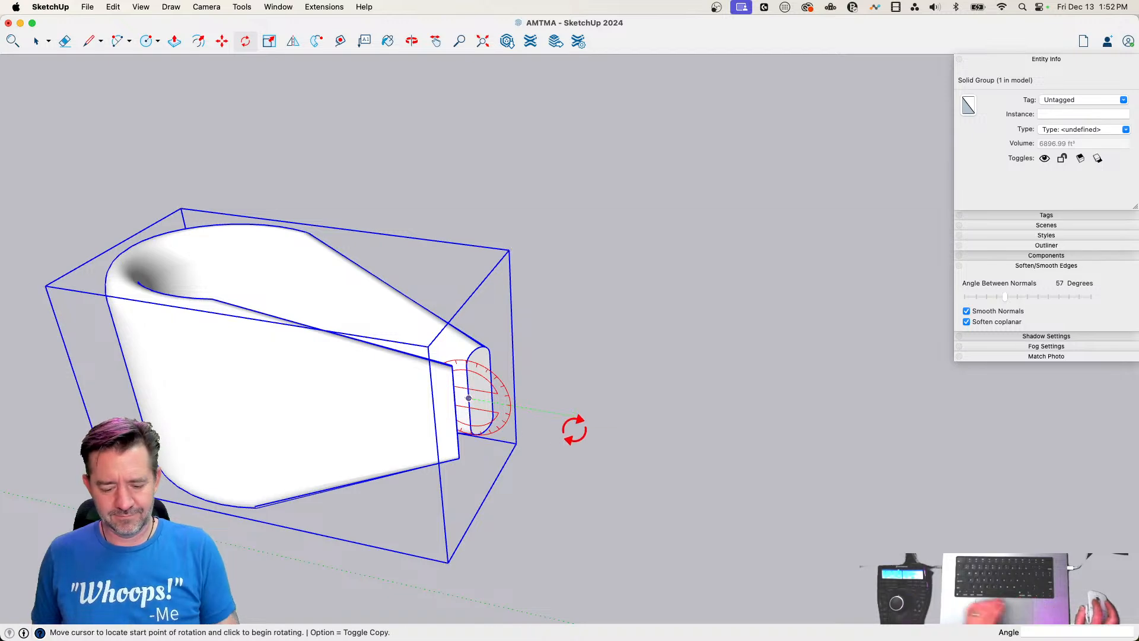
{"action": "left_click", "coordinate": [432, 387]}
{"action": "key", "text": "space"}
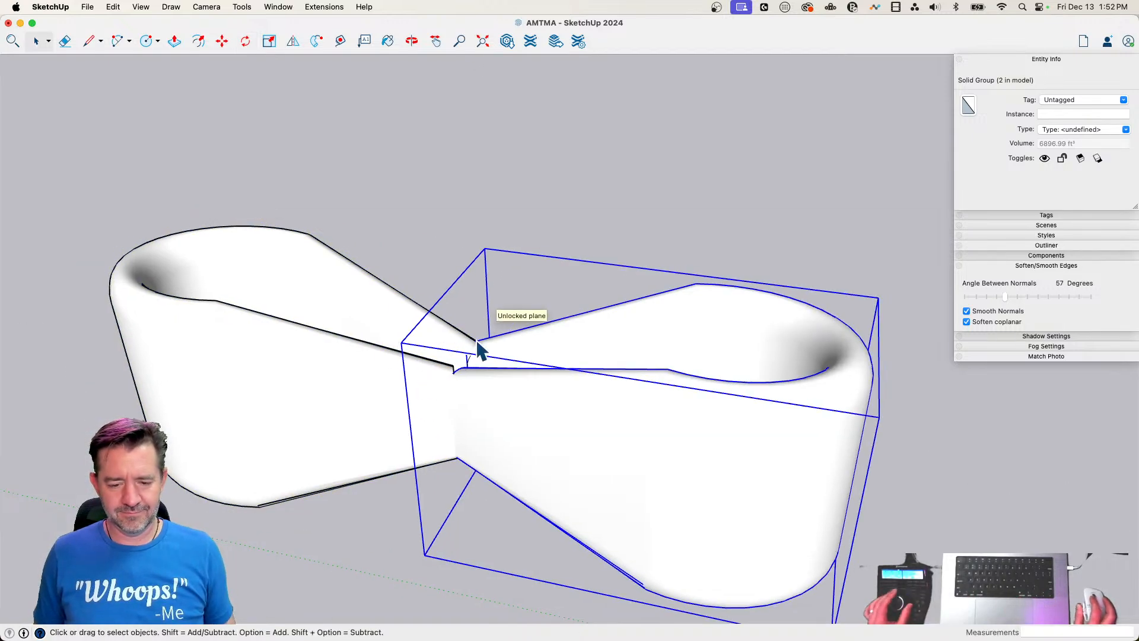
{"action": "left_click", "coordinate": [443, 511]}
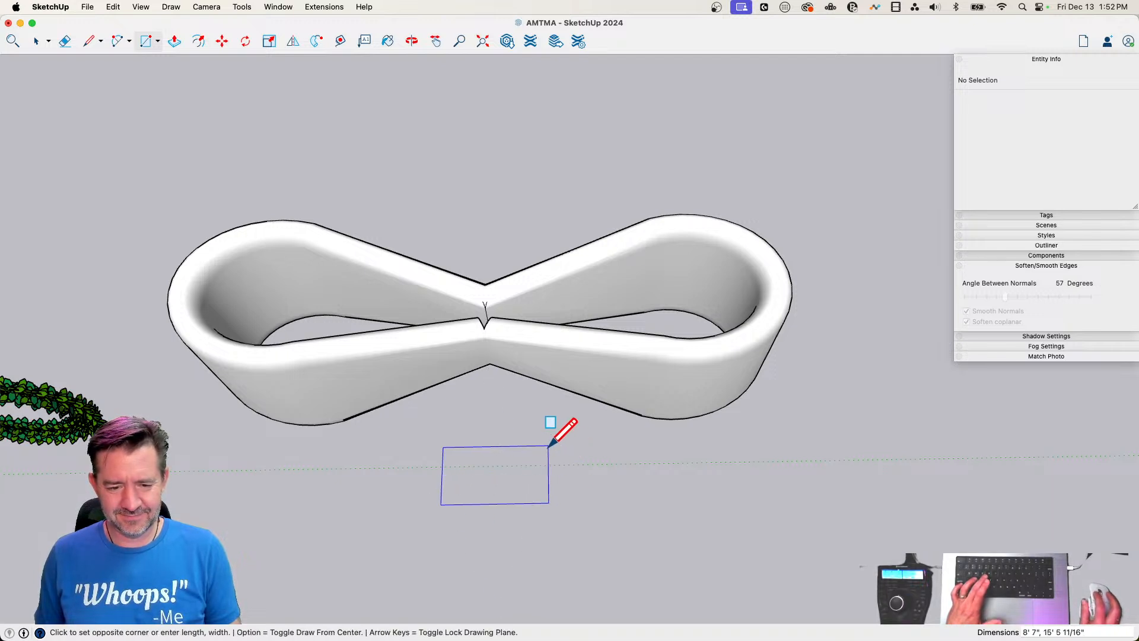
{"action": "key", "text": "space"}
Open one bow half with hidden geometry shown, select its semicircular bend, and copy it
{"action": "double_click", "coordinate": [389, 369]}
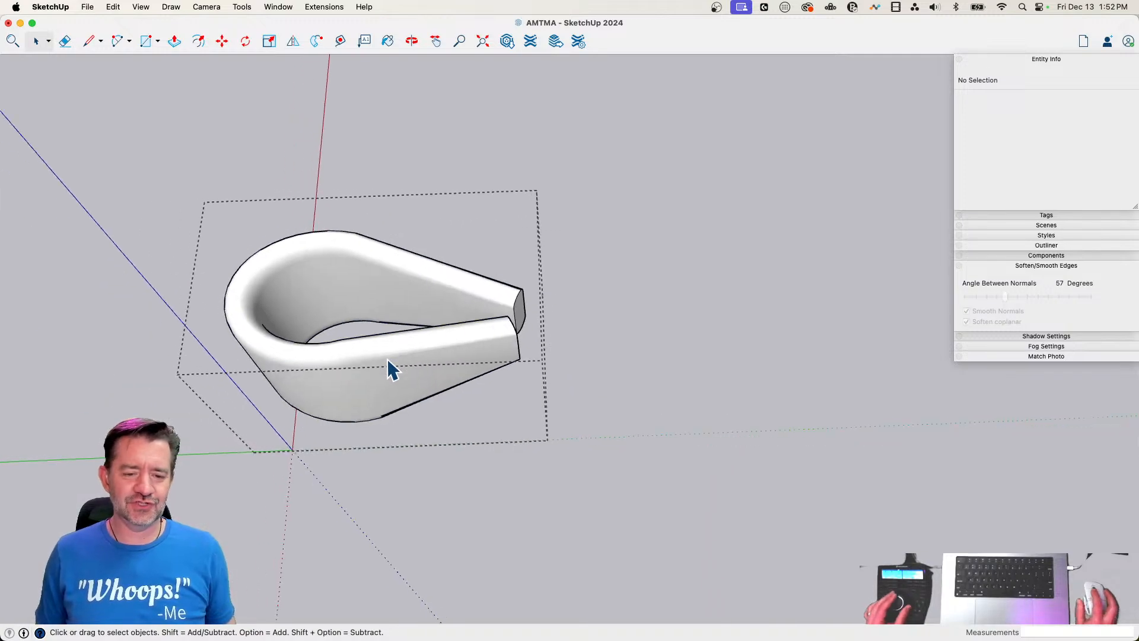
{"action": "key", "text": "alt+h"}
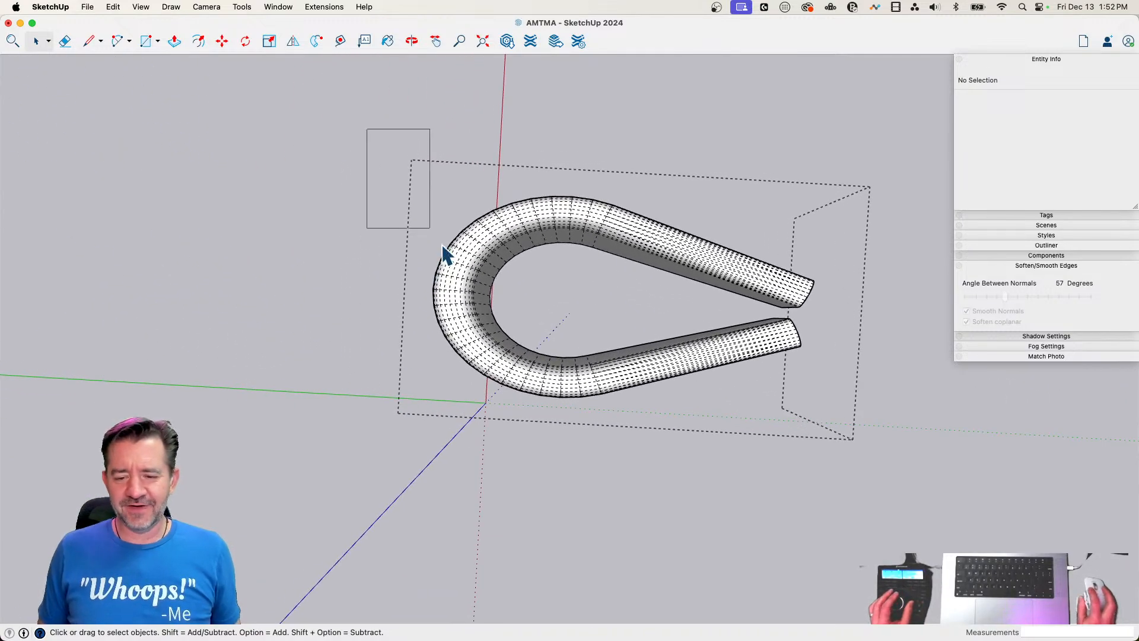
{"action": "left_click_drag", "start_coordinate": [622, 433], "coordinate": [571, 466]}
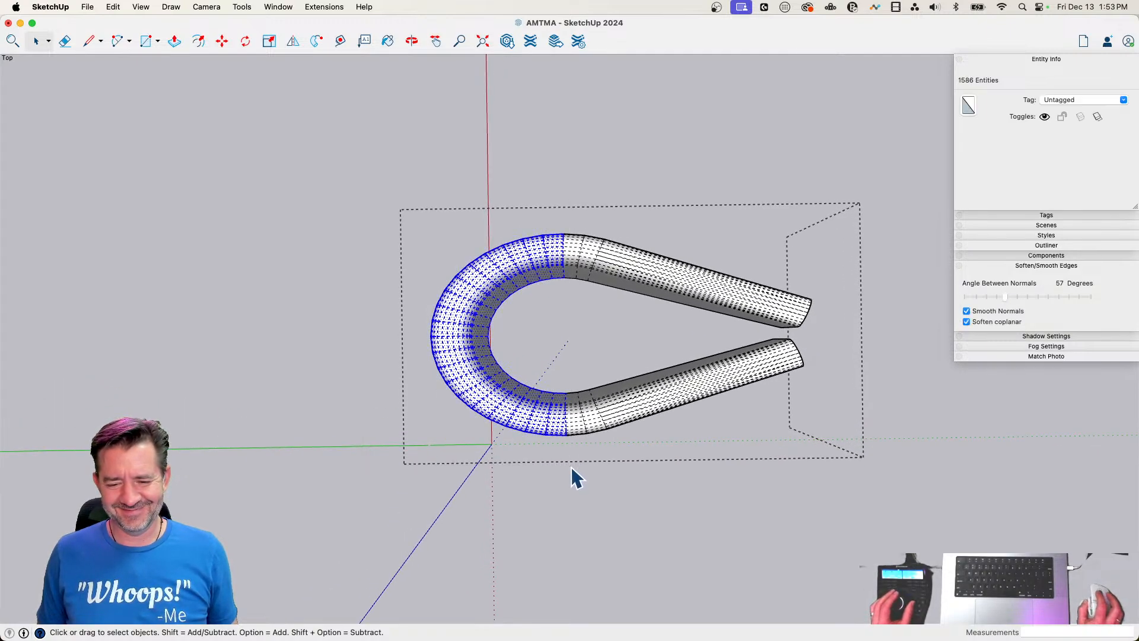
{"action": "key", "text": "m"}
{"action": "key", "text": "space"}
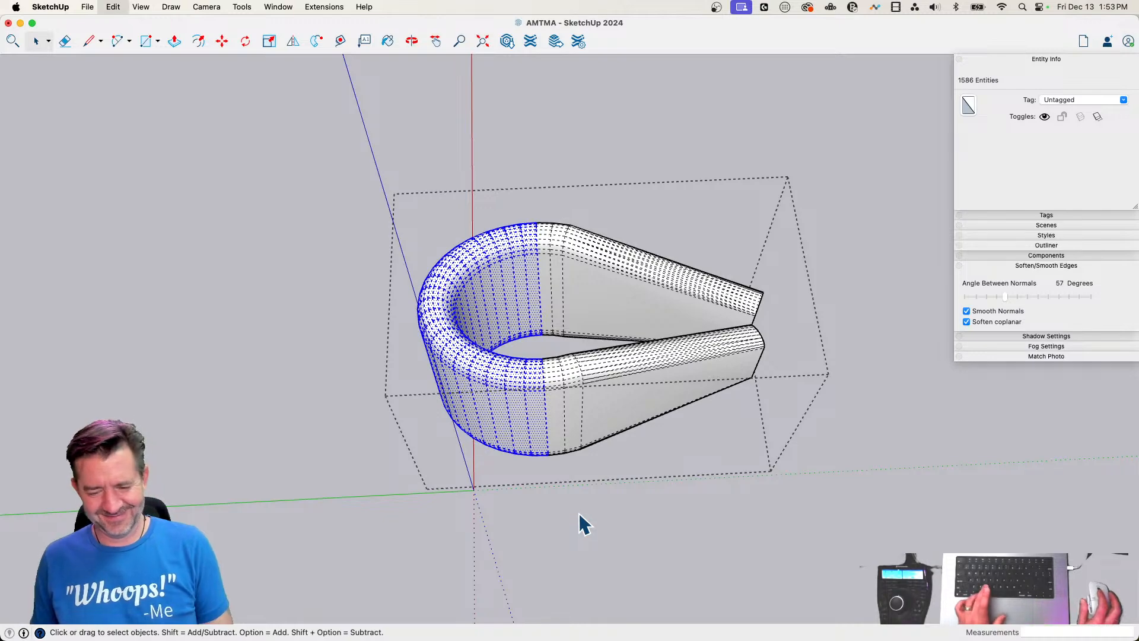
{"action": "key", "text": "ctrl+c"}
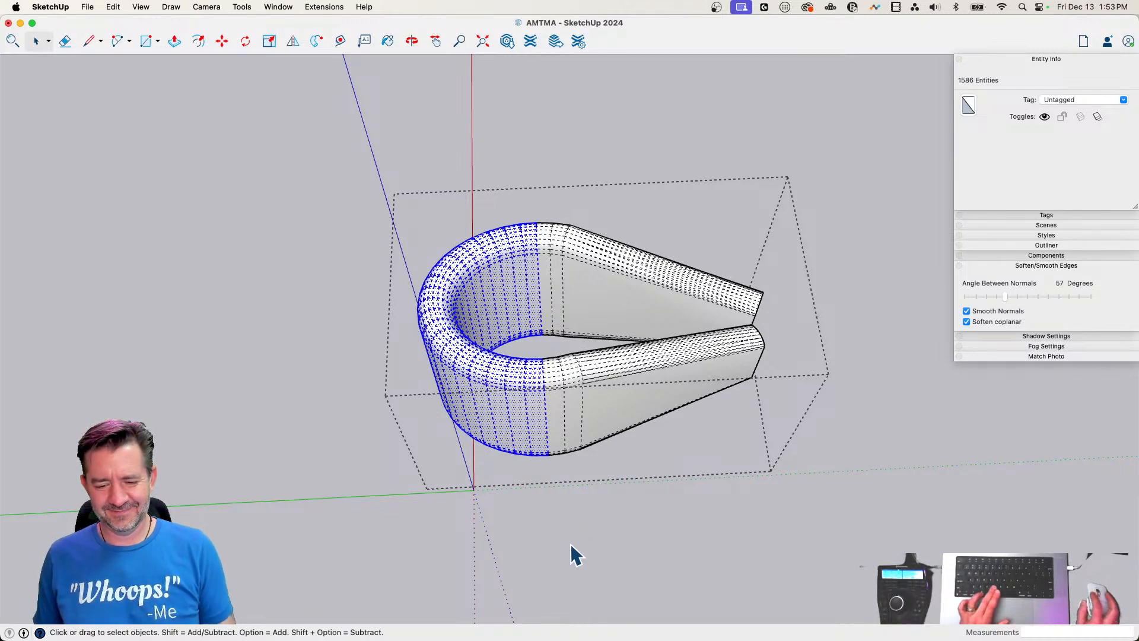
Paste the bend outside the group in front of the bow and rotate it 90° so its open side faces upward
{"action": "left_click", "coordinate": [570, 544]}
{"action": "key", "text": "ctrl+v"}
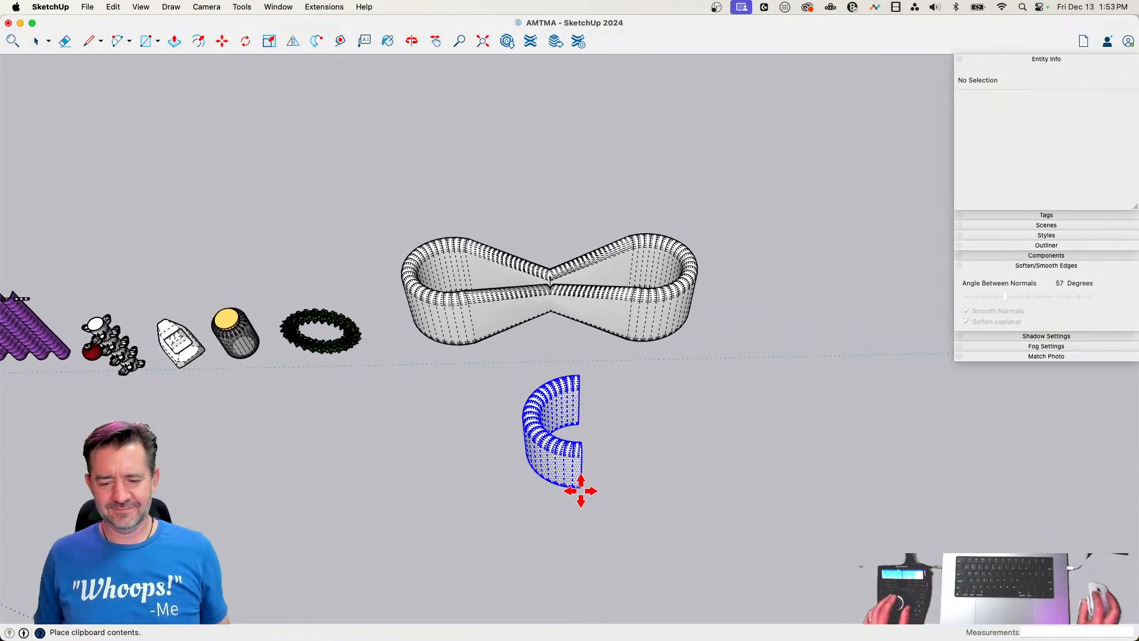
{"action": "left_click", "coordinate": [564, 474]}
{"action": "key", "text": "q"}
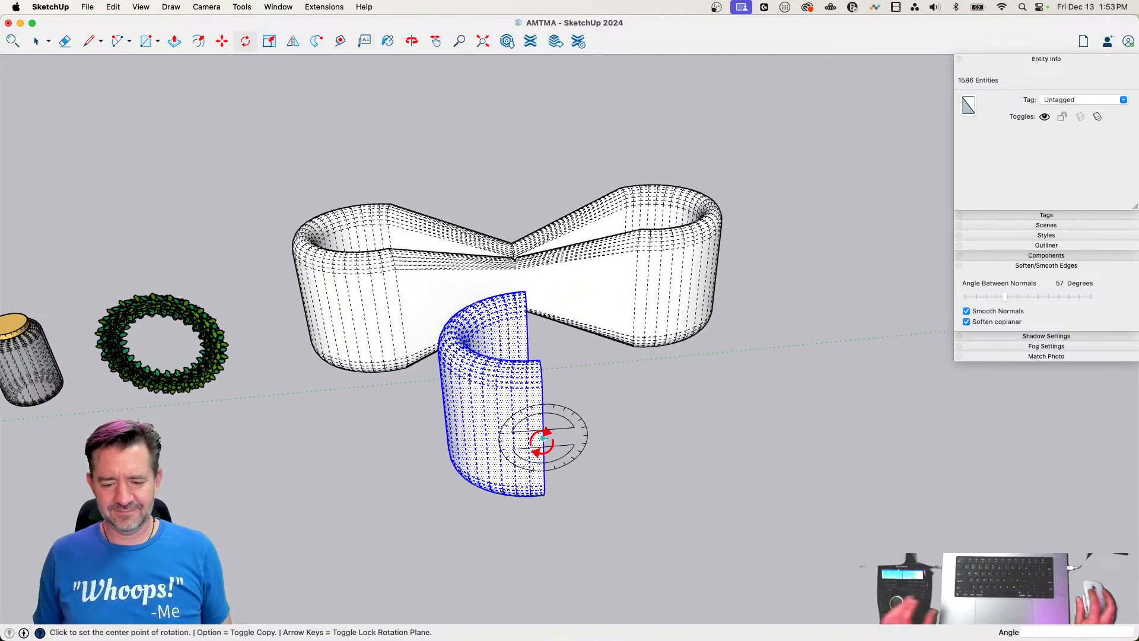
{"action": "left_click", "coordinate": [594, 441]}
{"action": "left_click", "coordinate": [540, 383]}
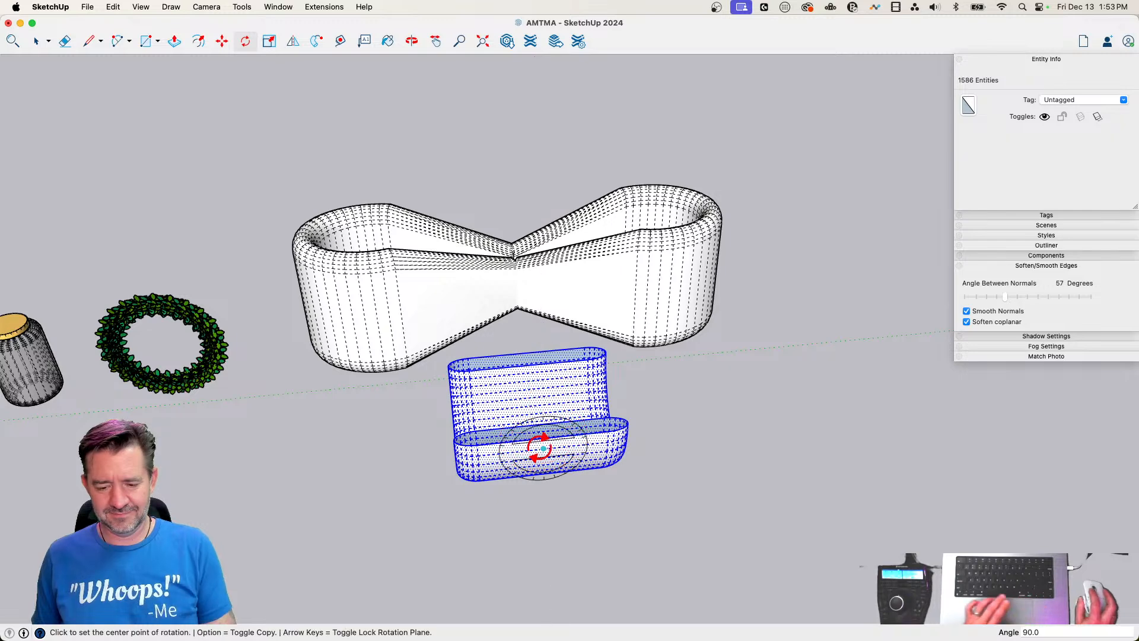
Rotate a copy of the pasted bend 180° about the centre of its open side to close it into a ring
{"action": "scroll", "coordinate": [543, 437], "scroll_direction": "up", "scroll_amount": 1}
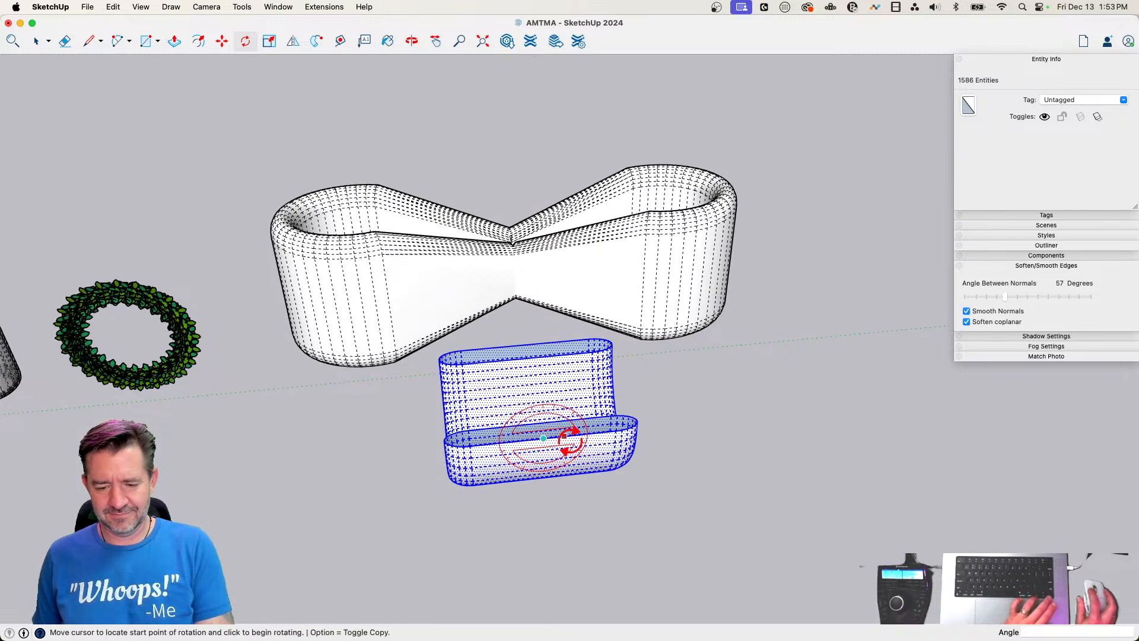
{"action": "key", "text": "alt"}
{"action": "left_click", "coordinate": [677, 437]}
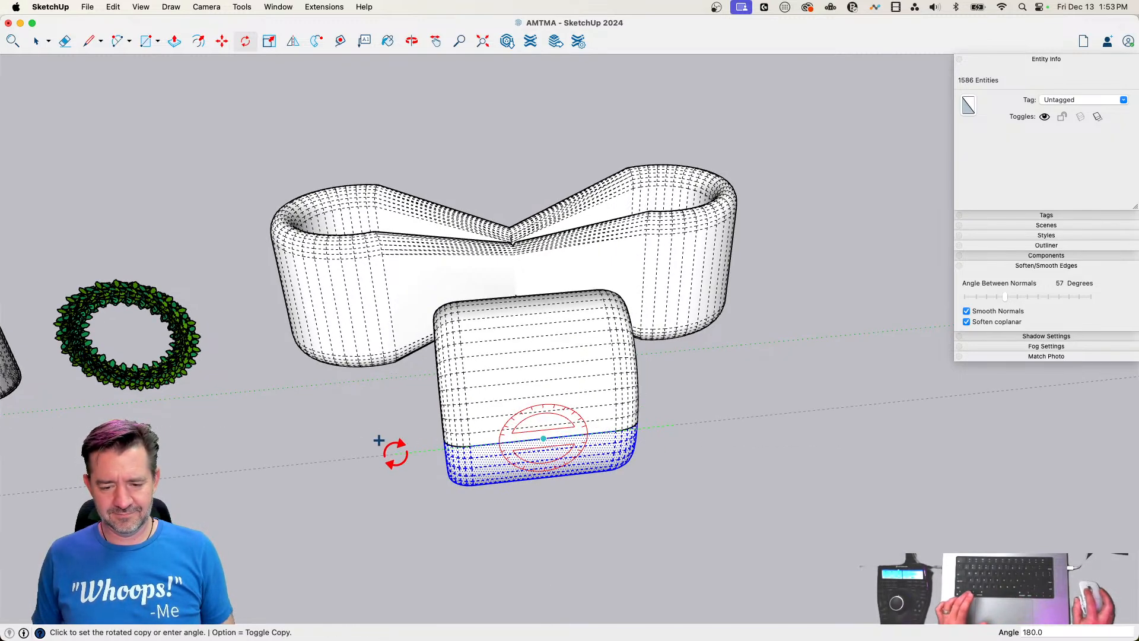
{"action": "left_click", "coordinate": [392, 453]}
{"action": "key", "text": "space"}
{"action": "left_click", "coordinate": [656, 552]}
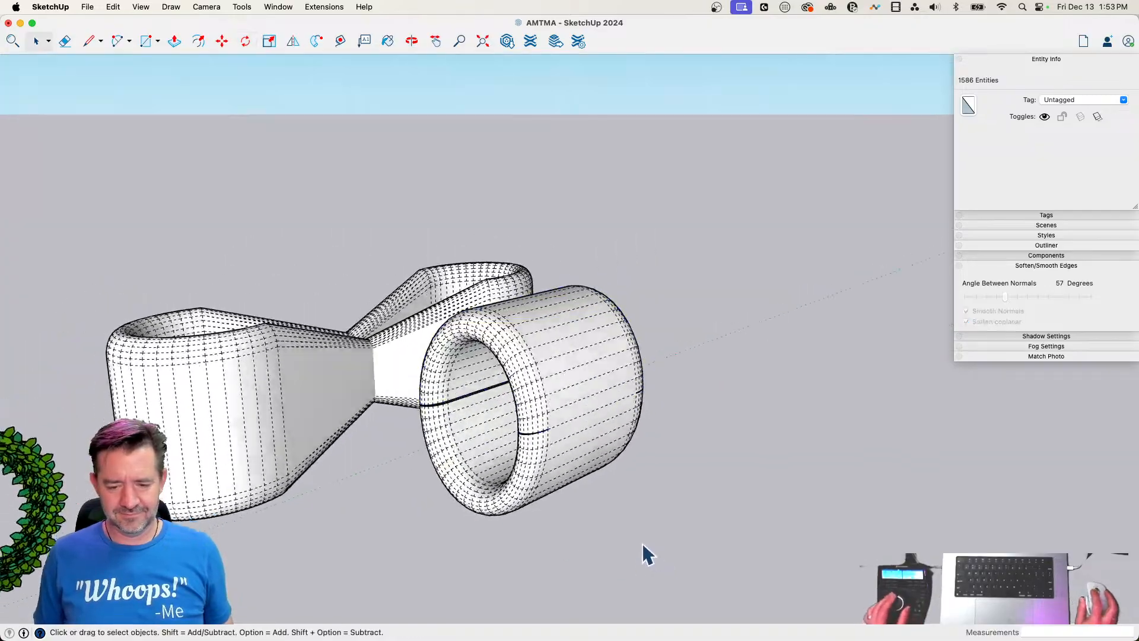
Select all connected geometry of the ring and make it a group
{"action": "left_click", "coordinate": [595, 495]}
{"action": "triple_click", "coordinate": [594, 496]}
{"action": "key", "text": "m"}
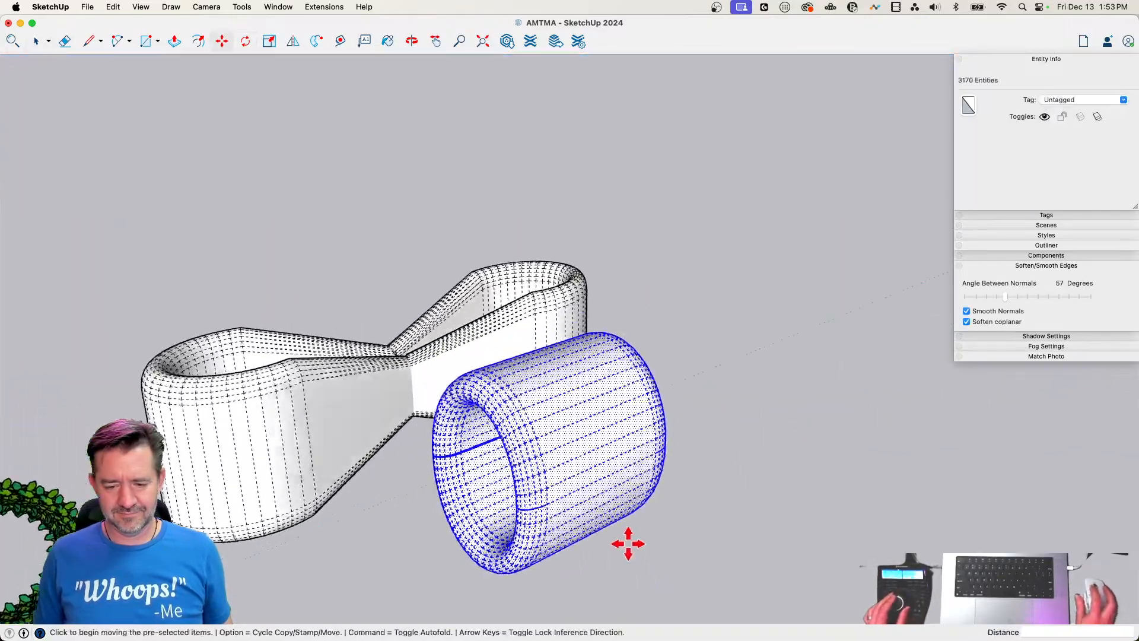
{"action": "right_click", "coordinate": [589, 529]}
{"action": "right_click", "coordinate": [558, 509]}
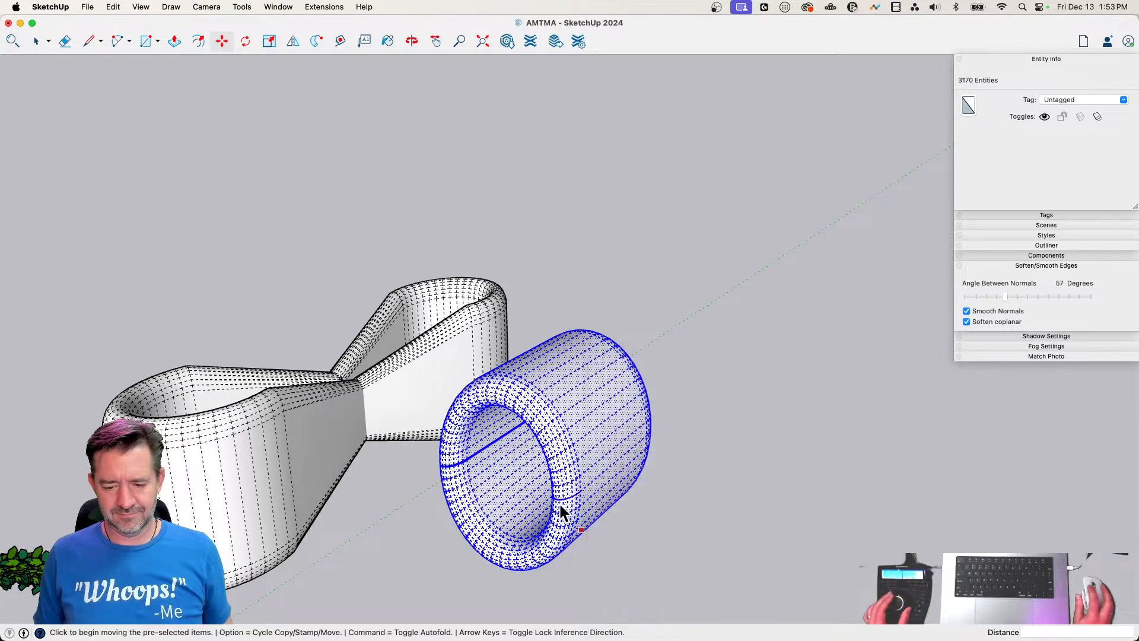
{"action": "right_click", "coordinate": [555, 499]}
{"action": "left_click", "coordinate": [614, 465]}
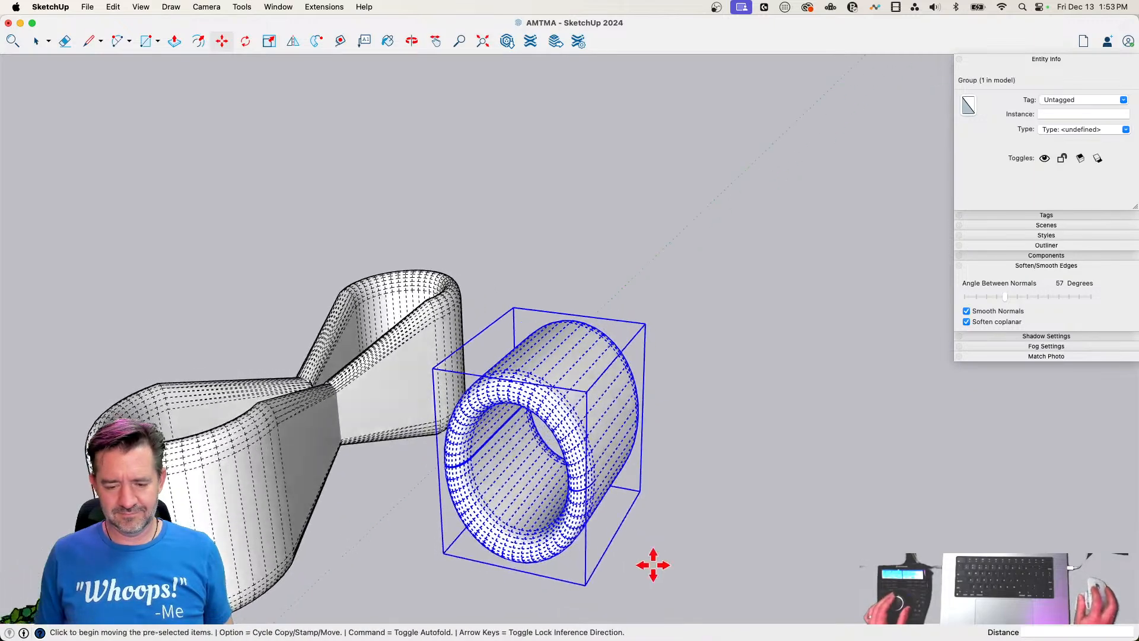
Move the ring group onto the bow's centre so it wraps around the narrow waist as a knot
{"action": "left_click", "coordinate": [645, 556]}
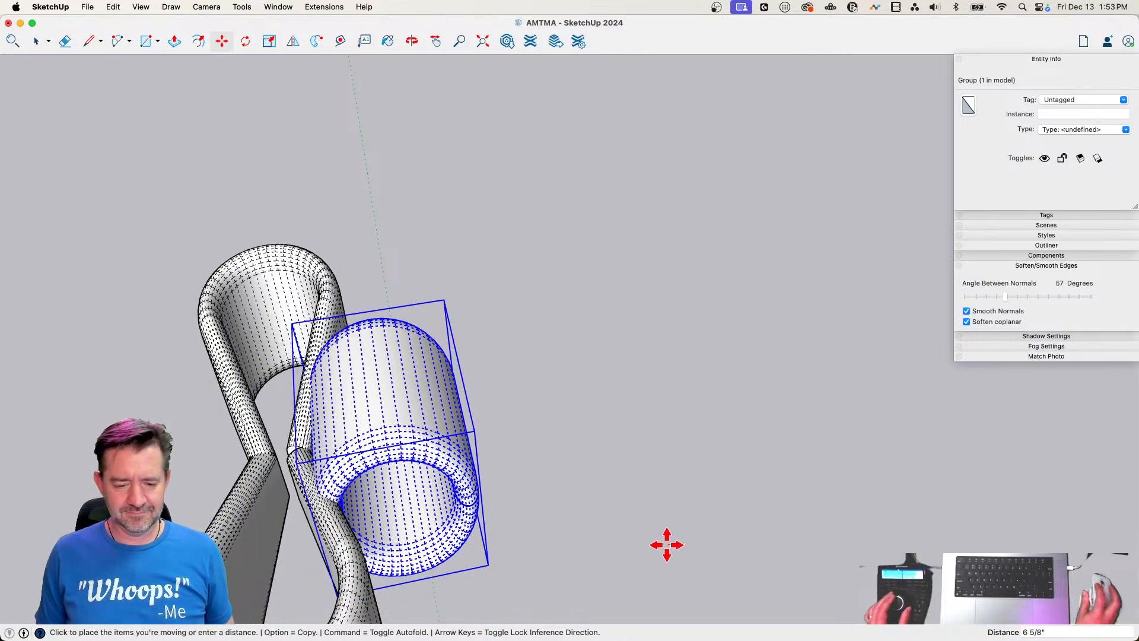
{"action": "left_click", "coordinate": [570, 554]}
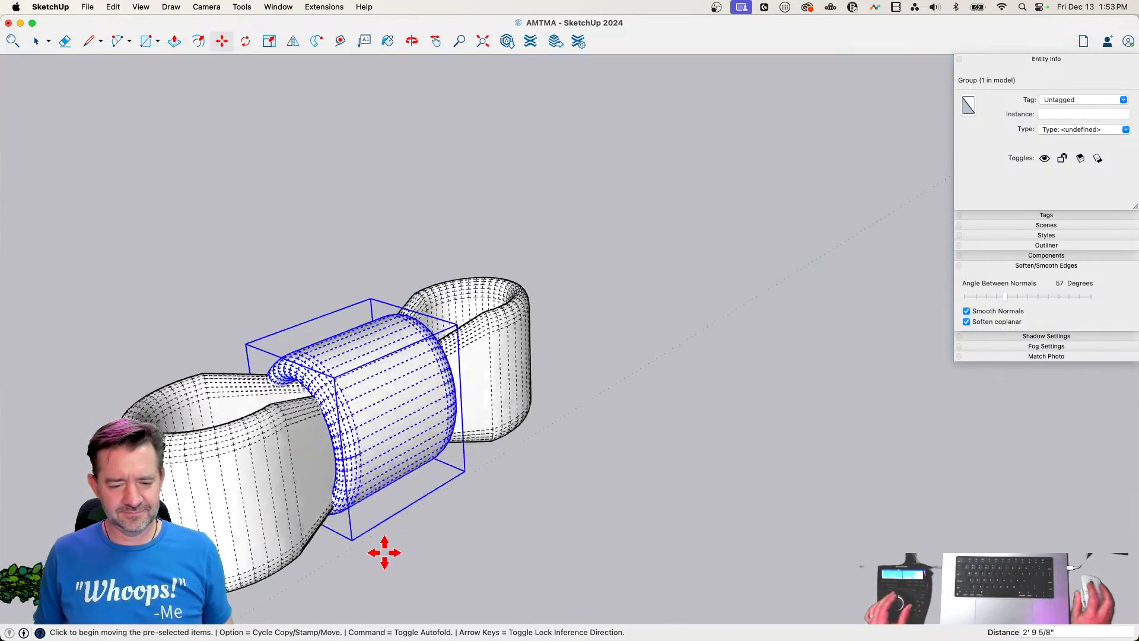
{"action": "left_click", "coordinate": [646, 473]}
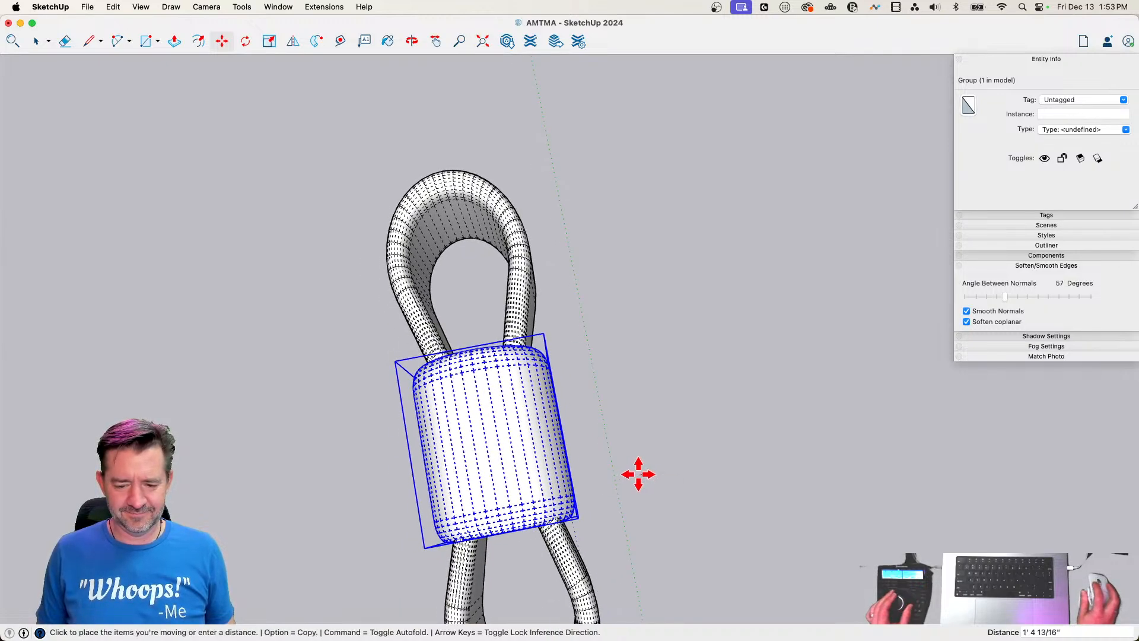
{"action": "left_click", "coordinate": [638, 474]}
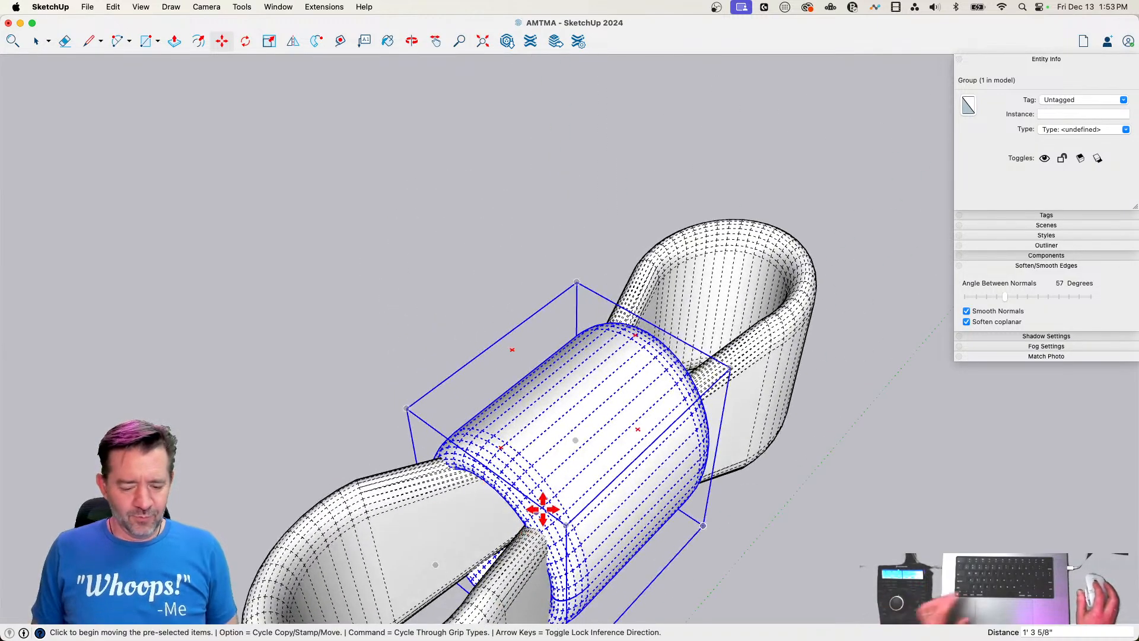
Narrow the ring about its centre along the green axis by a scale of about 0.55
{"action": "key", "text": "s"}
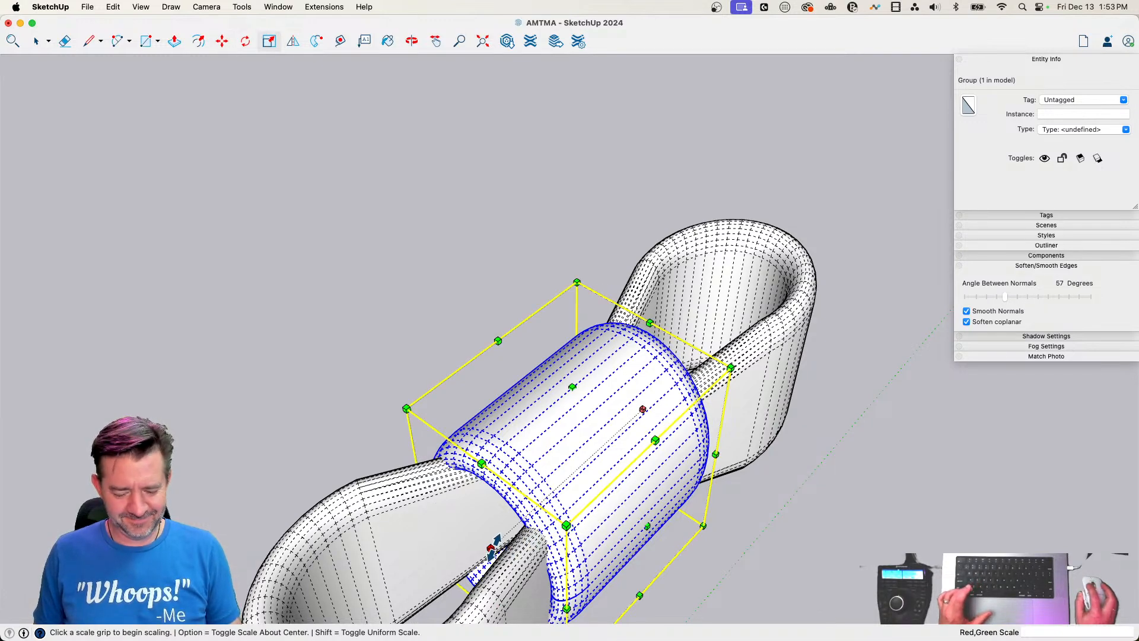
{"action": "left_click", "coordinate": [492, 545]}
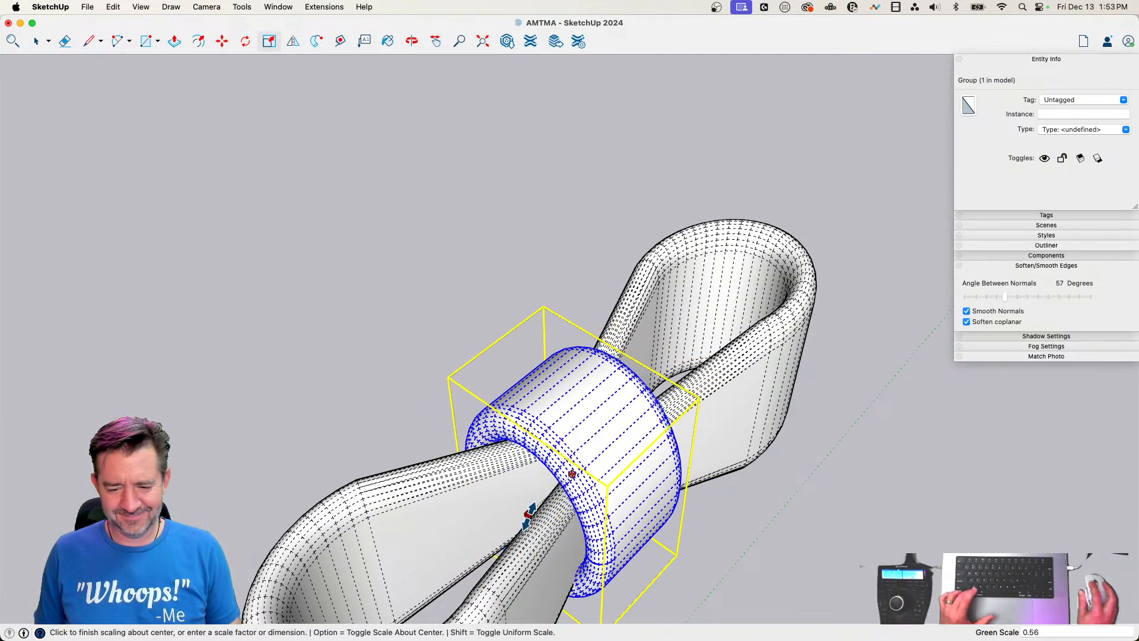
{"action": "left_click", "coordinate": [531, 514]}
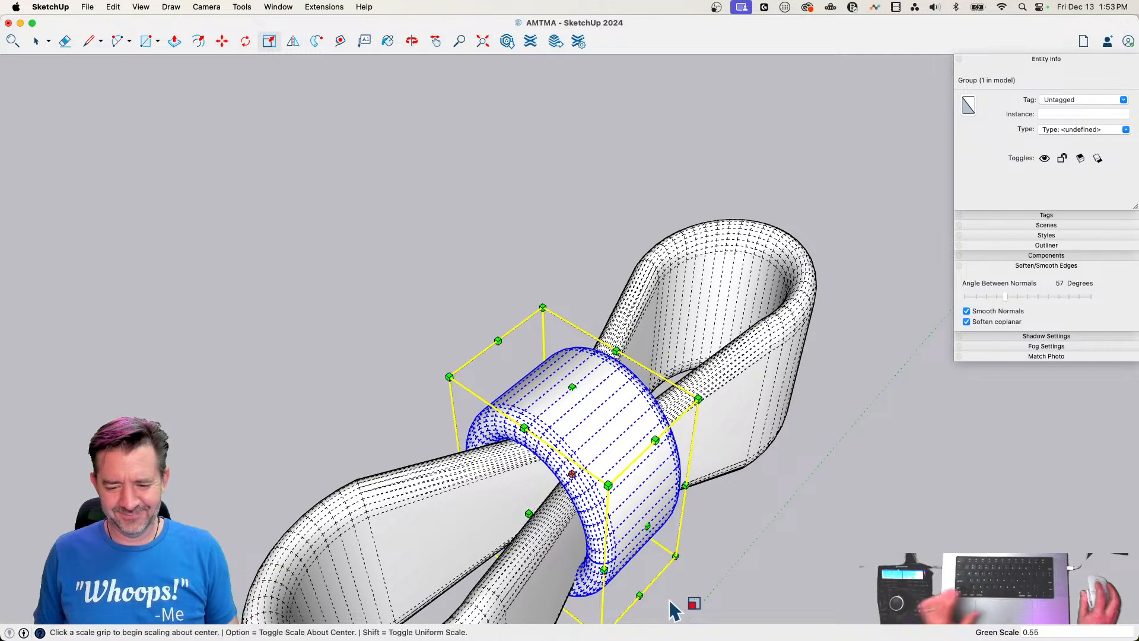
{"action": "key", "text": "space"}
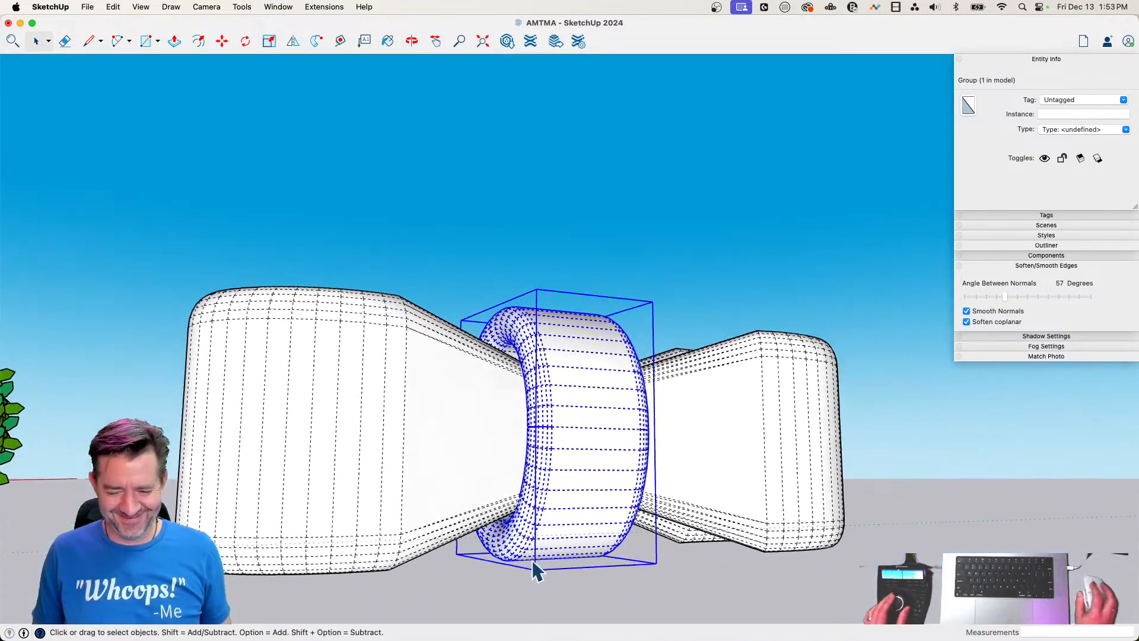
Shorten the ring about its centre along the blue axis by a scale of about 0.80 and turn off the display of hidden geometry
{"action": "key", "text": "s"}
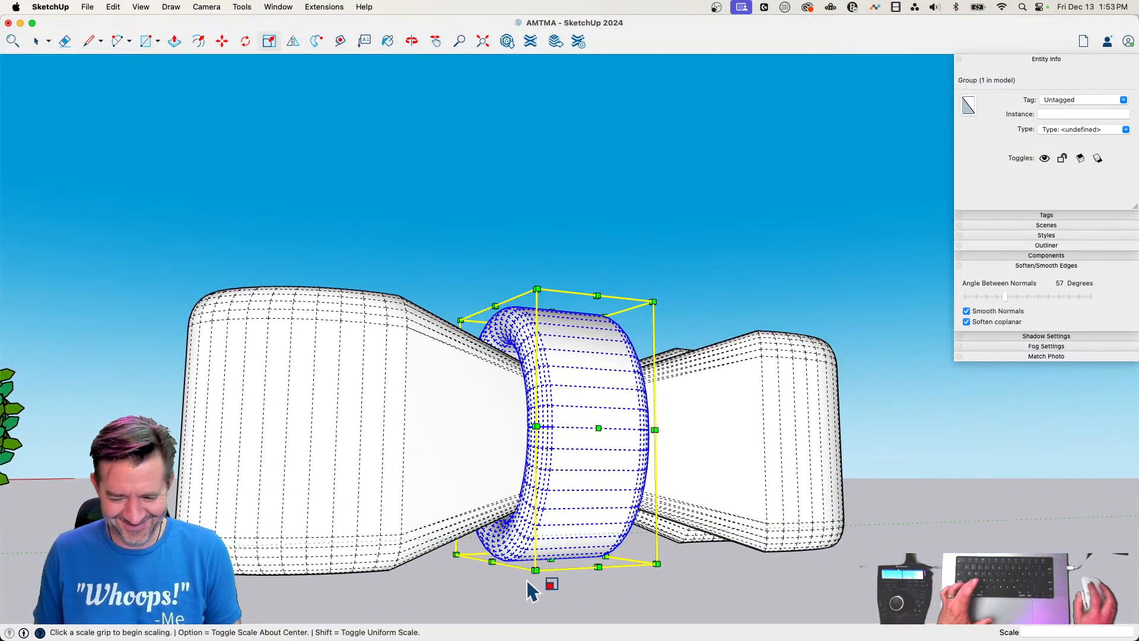
{"action": "left_click", "coordinate": [551, 559]}
{"action": "key", "text": "alt"}
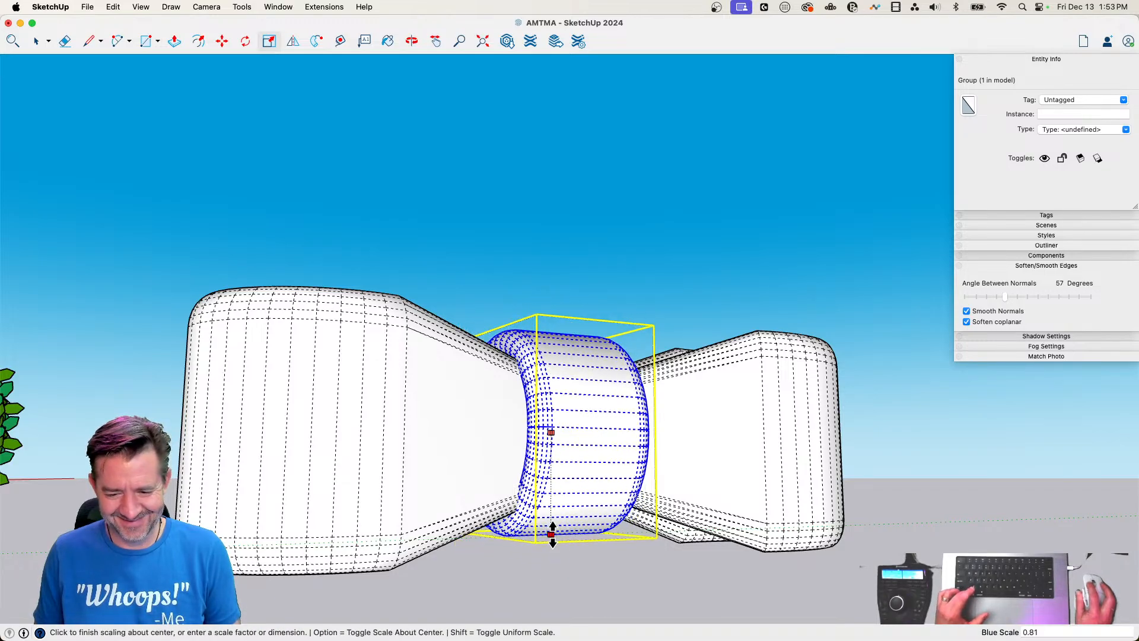
{"action": "left_click", "coordinate": [554, 541]}
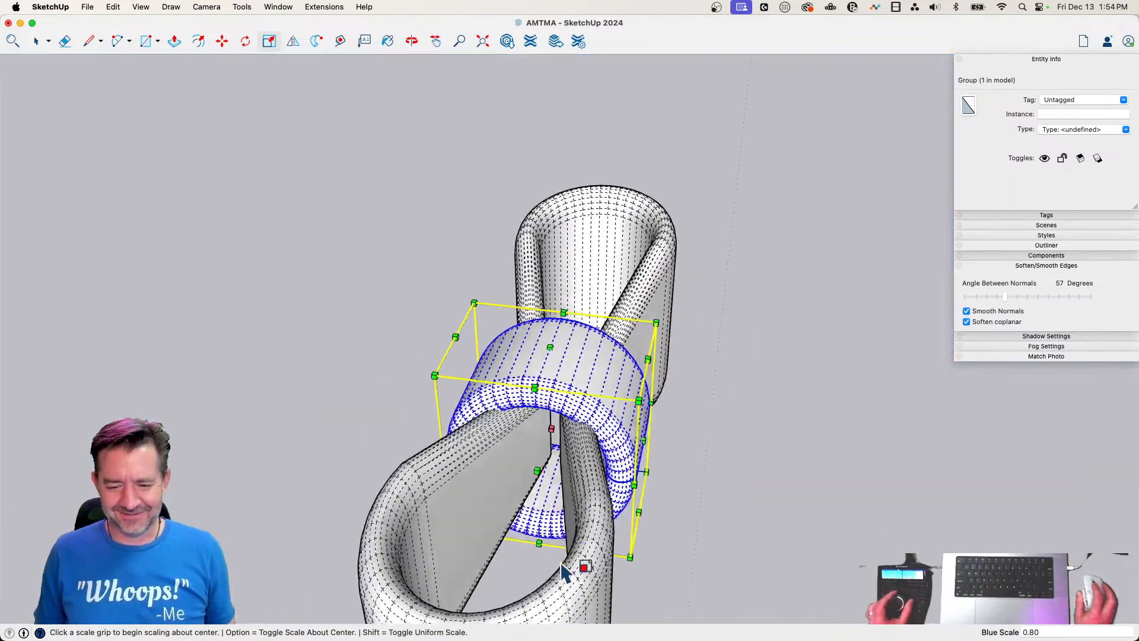
{"action": "key", "text": "space"}
{"action": "left_click", "coordinate": [736, 541]}
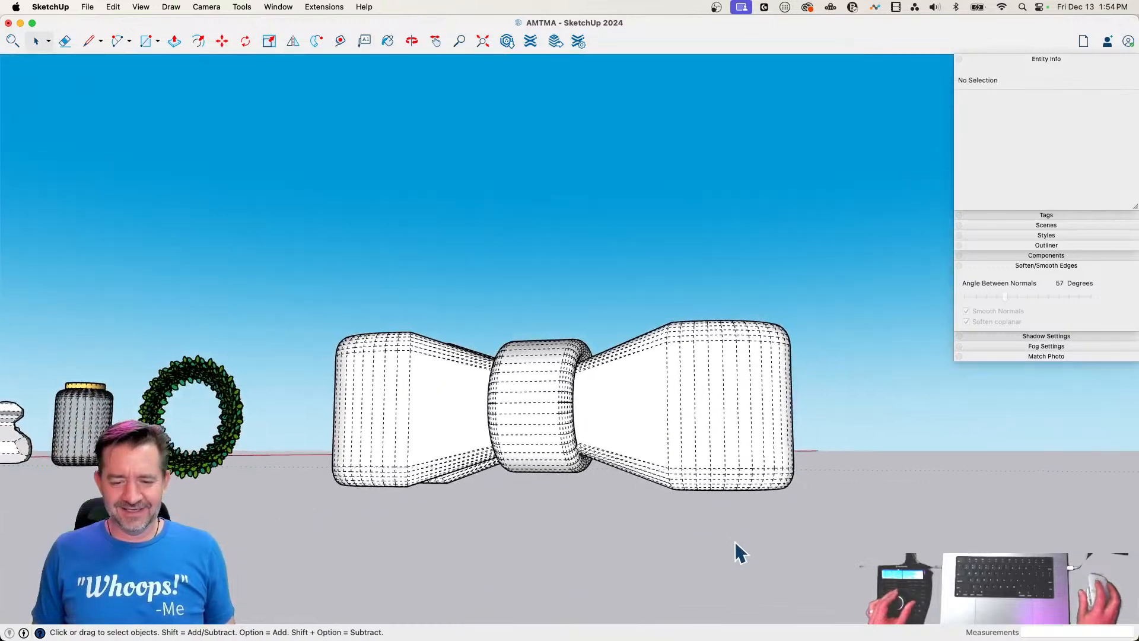
{"action": "key", "text": "alt+h"}
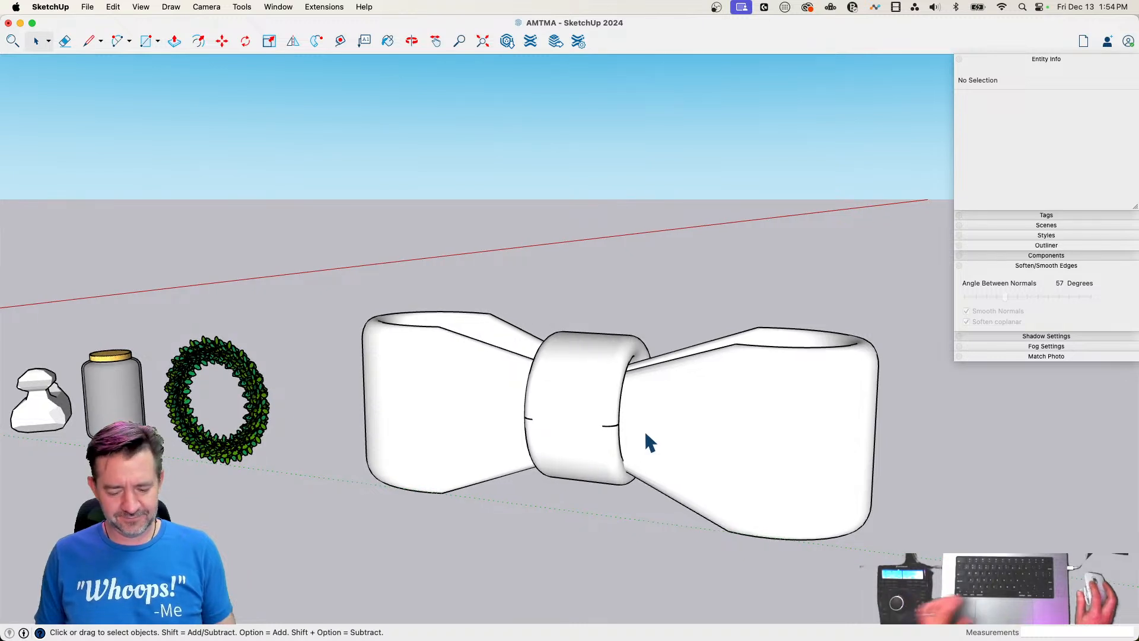
Paint both bow loops and the central ring with the Maraschino red colour and close the Colors window
{"action": "key", "text": "b"}
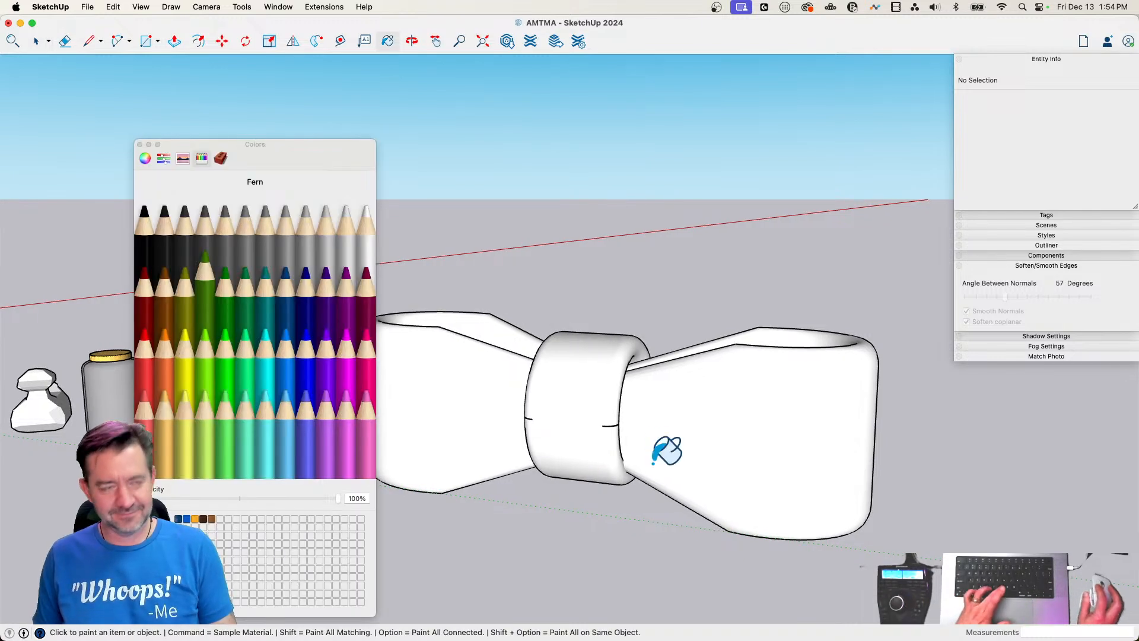
{"action": "left_click", "coordinate": [437, 353]}
{"action": "left_click", "coordinate": [594, 389]}
{"action": "left_click", "coordinate": [697, 403]}
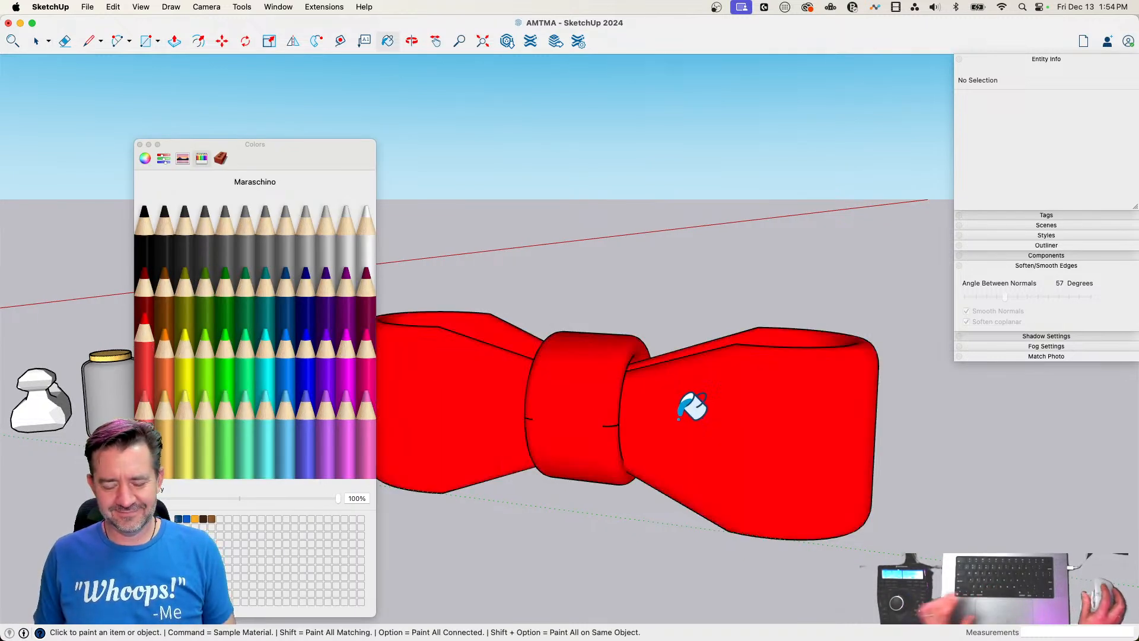
{"action": "left_click", "coordinate": [141, 144]}
{"action": "key", "text": "space"}
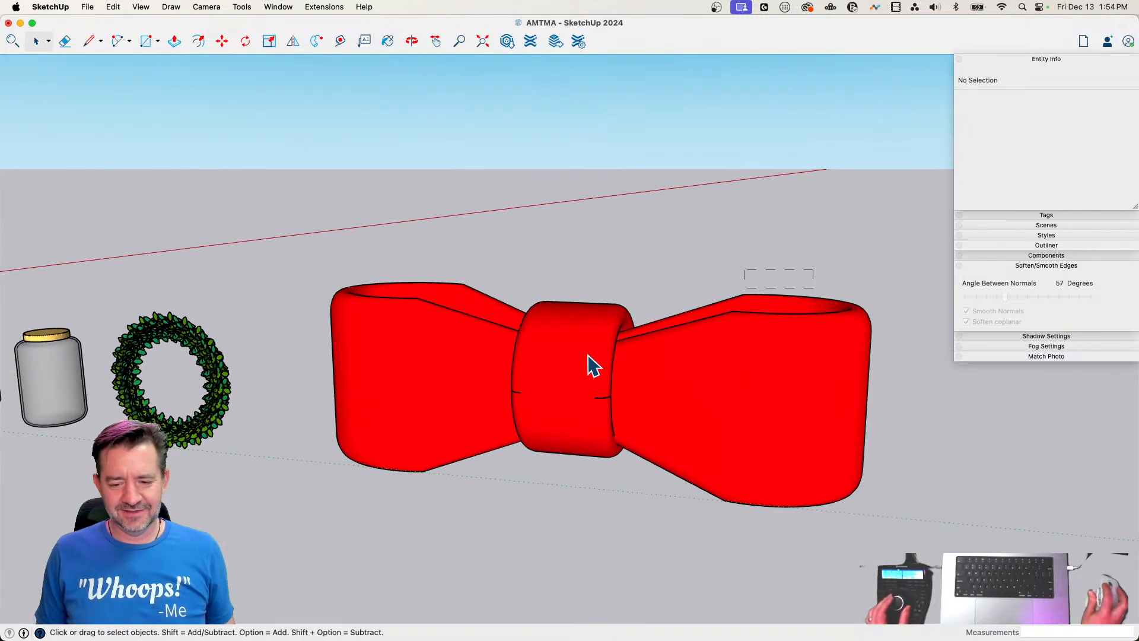
Combine the two loops and the ring into one group and scale the bow down uniformly to slightly under 0.4
{"action": "left_click_drag", "start_coordinate": [588, 356], "coordinate": [520, 428]}
{"action": "right_click", "coordinate": [593, 424]}
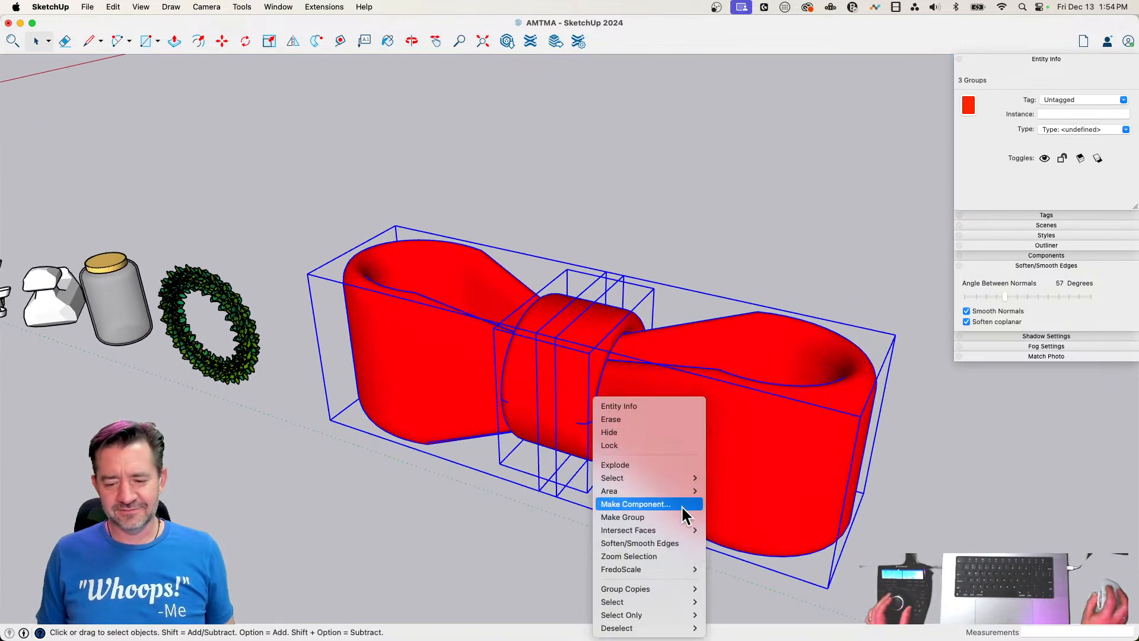
{"action": "left_click", "coordinate": [623, 516]}
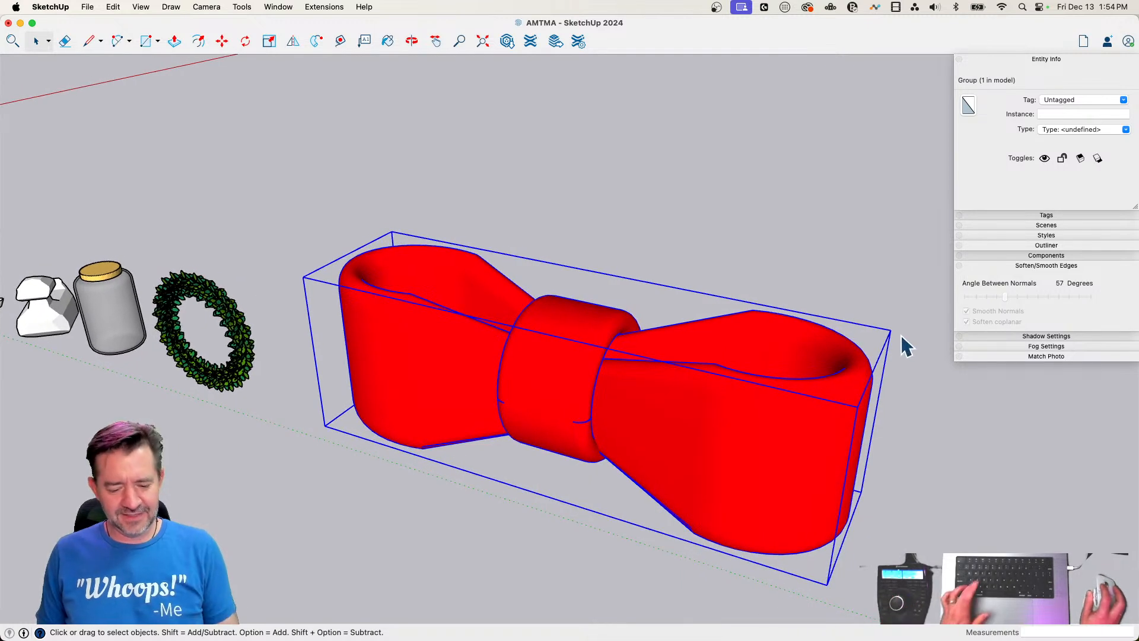
{"action": "key", "text": "s"}
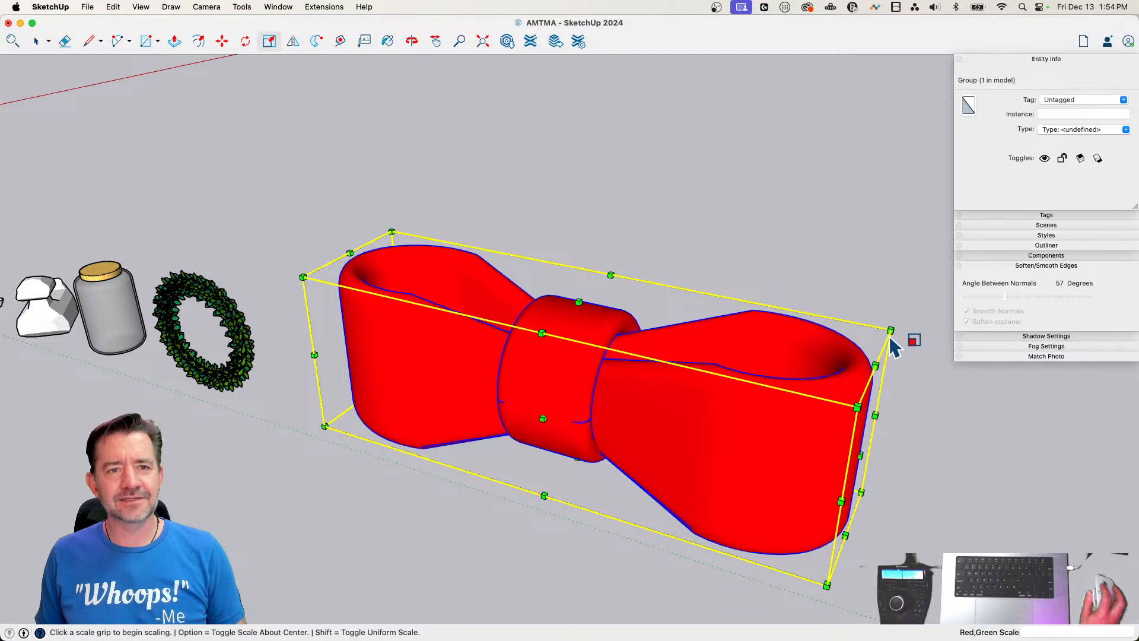
{"action": "left_click", "coordinate": [891, 331]}
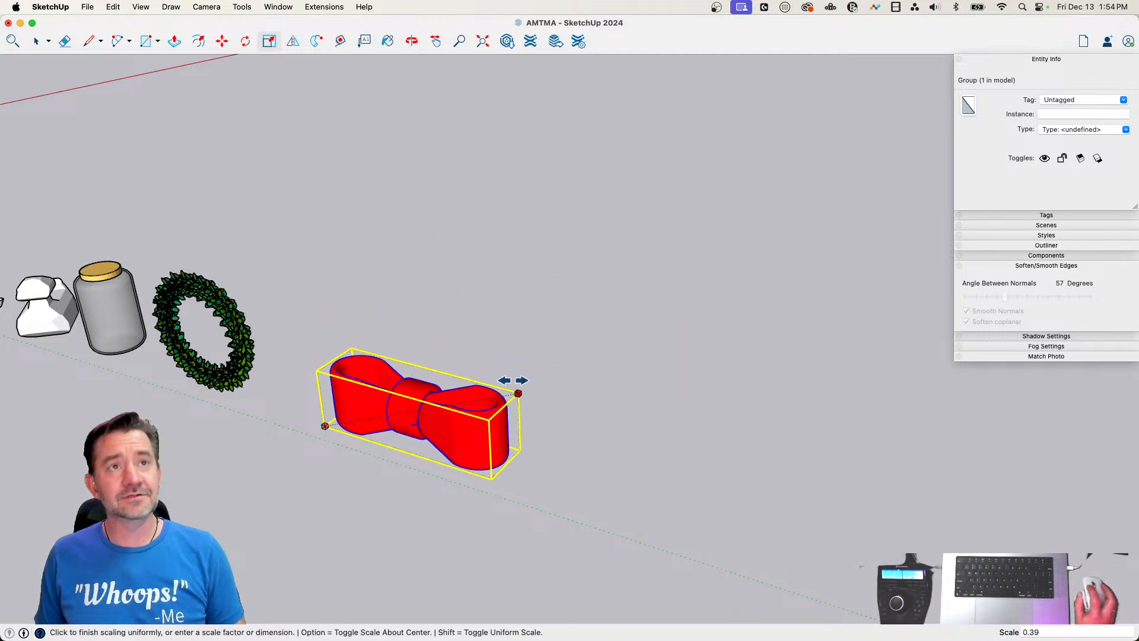
Move the bow group about 39' so it sits directly in front of the wreath's lower part
{"action": "key", "text": "m"}
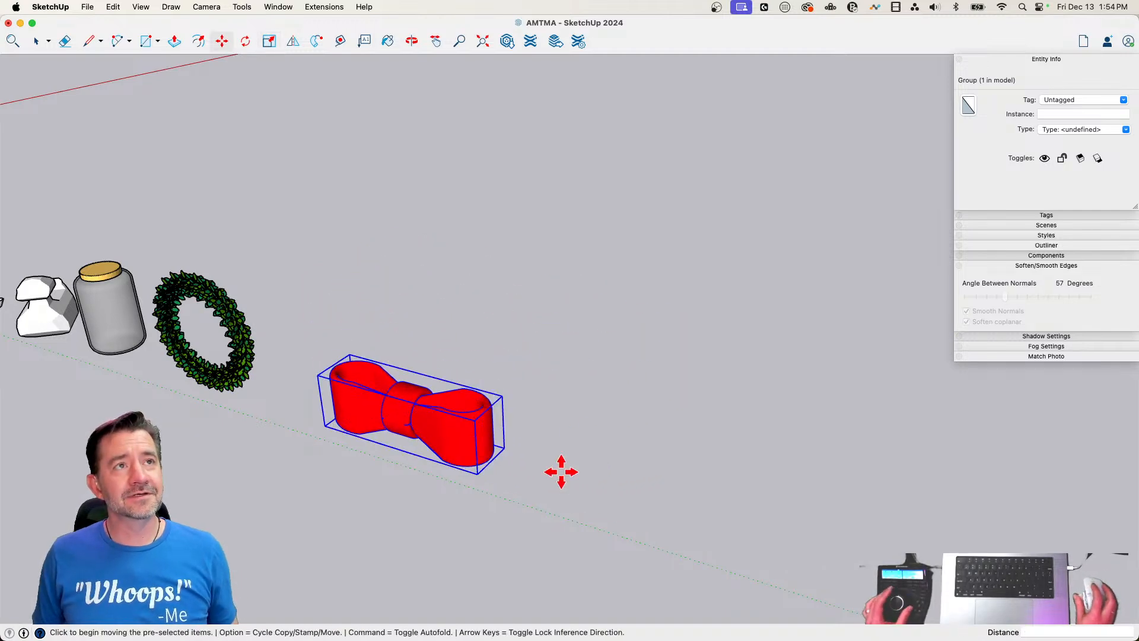
{"action": "left_click", "coordinate": [508, 412]}
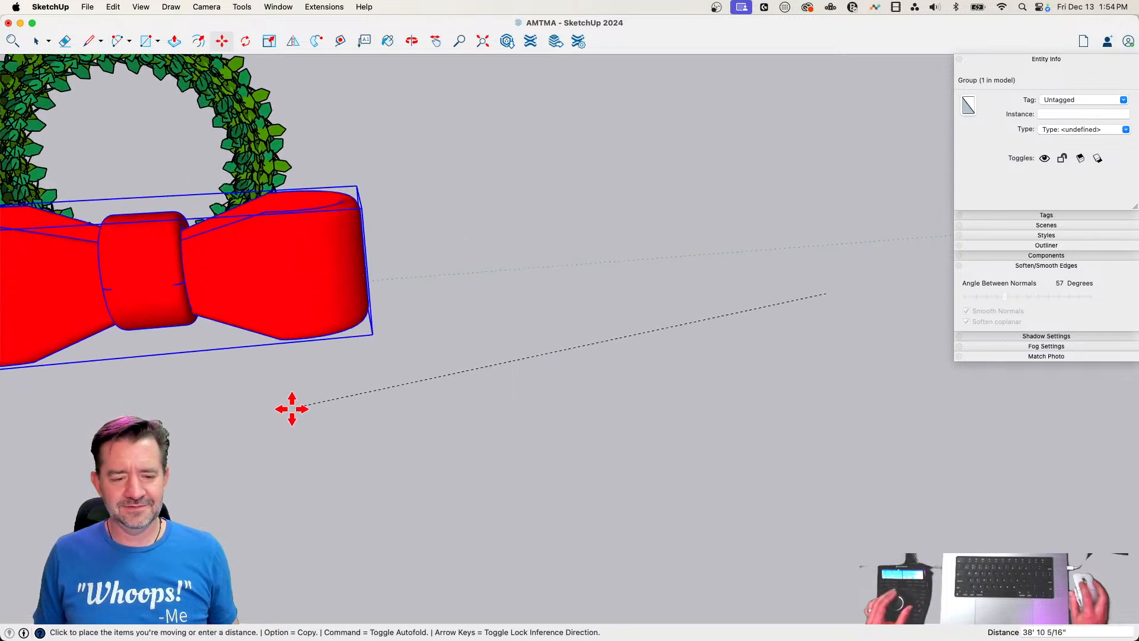
{"action": "left_click", "coordinate": [285, 402]}
{"action": "scroll", "coordinate": [415, 338], "scroll_direction": "up", "scroll_amount": 6}
{"action": "scroll", "coordinate": [696, 397], "scroll_direction": "down", "scroll_amount": 1}
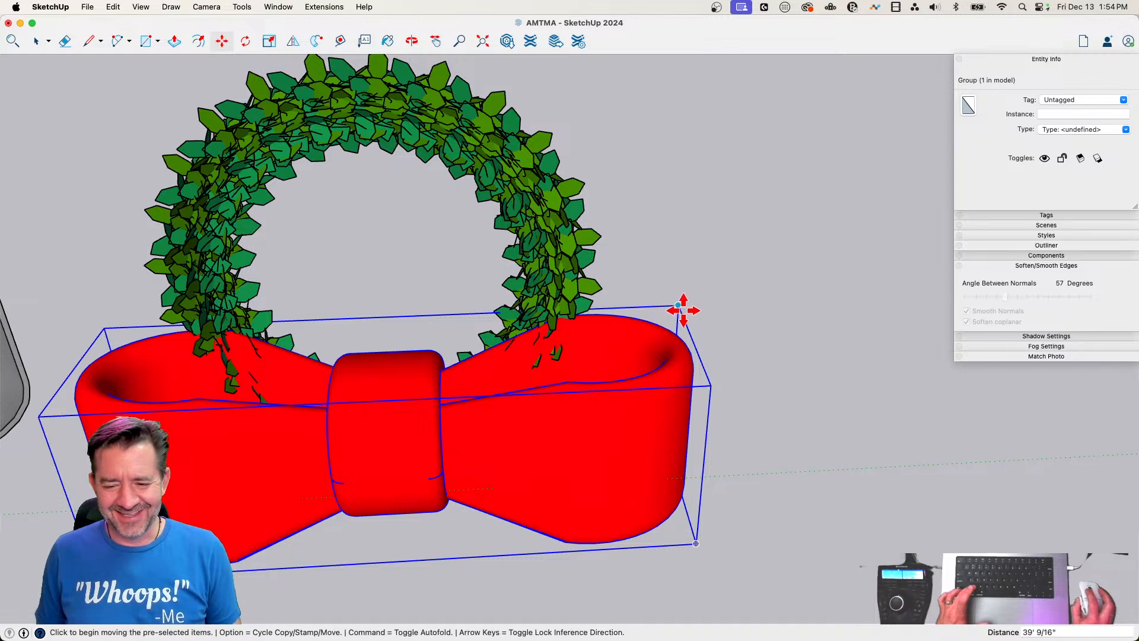
Scale the bow down uniformly to about 0.27 and move it onto the bottom centre of the wreath's front face
{"action": "key", "text": "s"}
{"action": "left_click", "coordinate": [679, 303]}
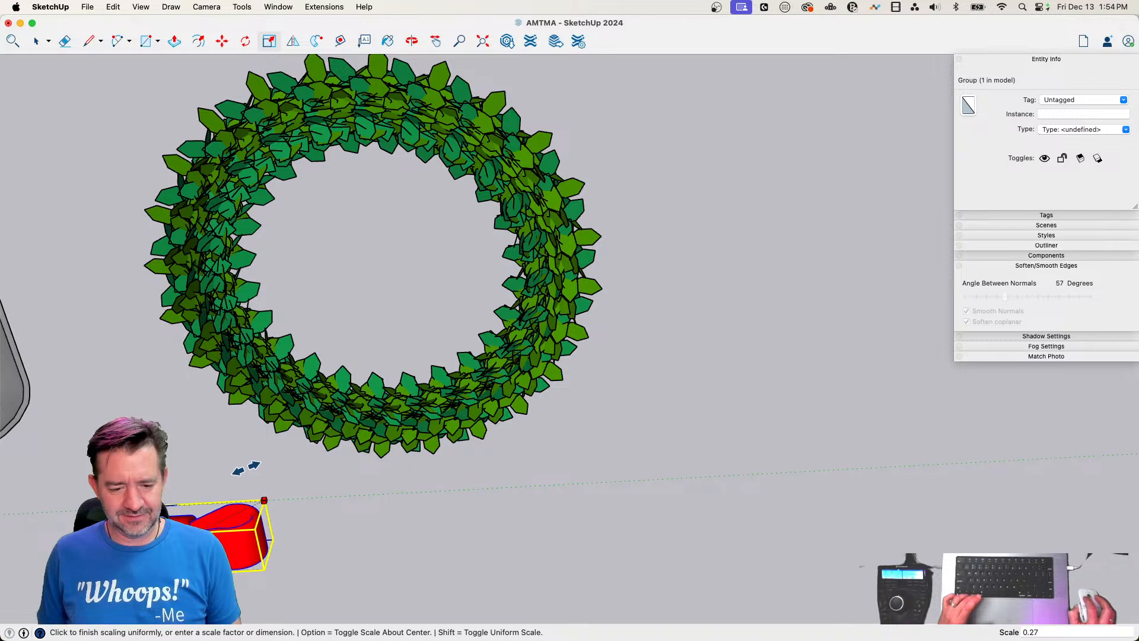
{"action": "key", "text": "m"}
{"action": "left_click", "coordinate": [300, 407]}
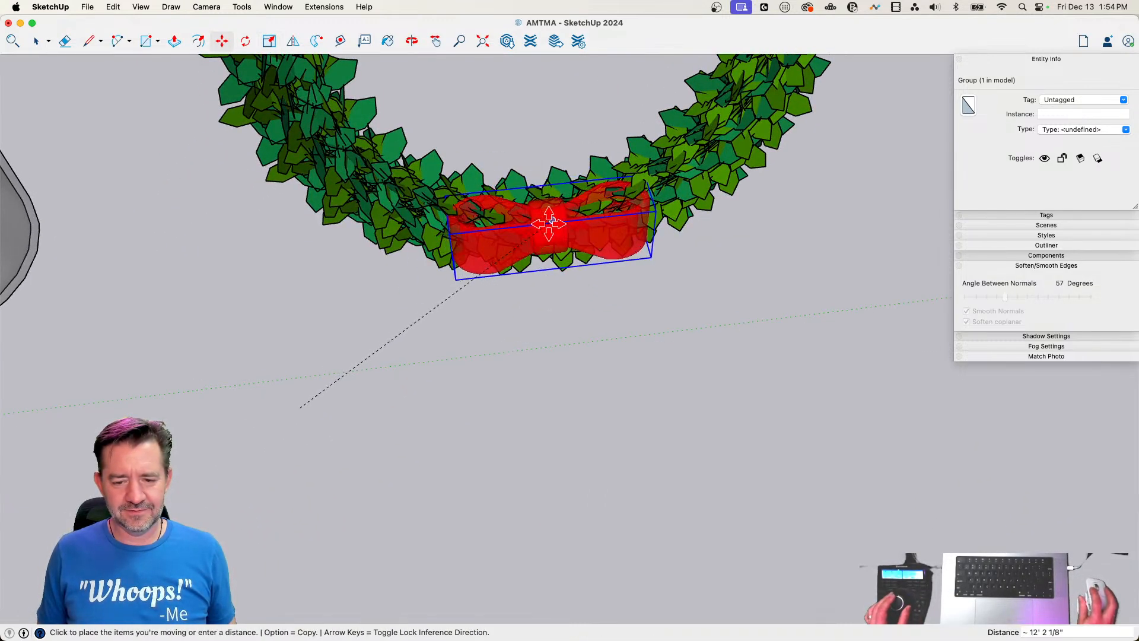
{"action": "left_click", "coordinate": [547, 225]}
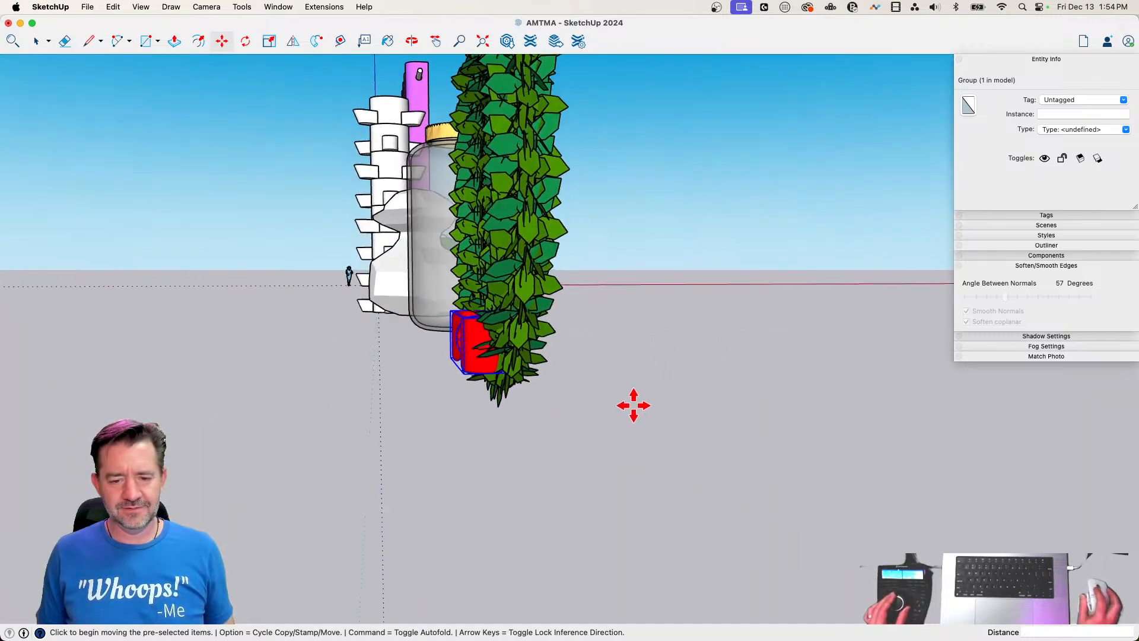
{"action": "left_click", "coordinate": [636, 402]}
{"action": "key", "text": "space"}
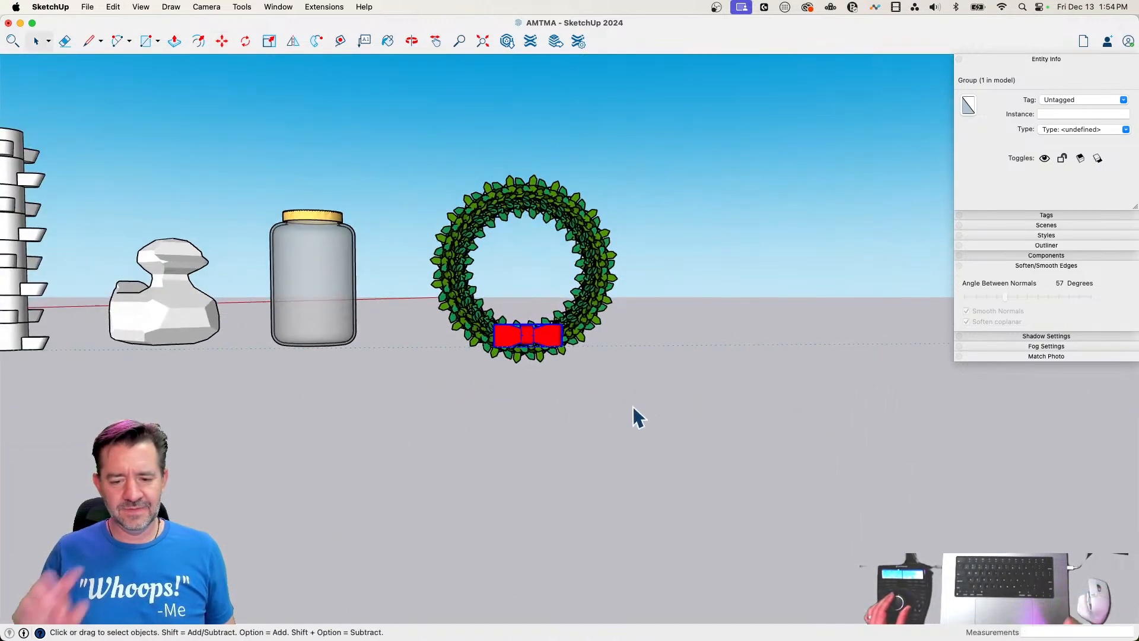
Rotate the bow about 8.3° around the centre of its knot so it tilts slightly on the wreath
{"action": "key", "text": "q"}
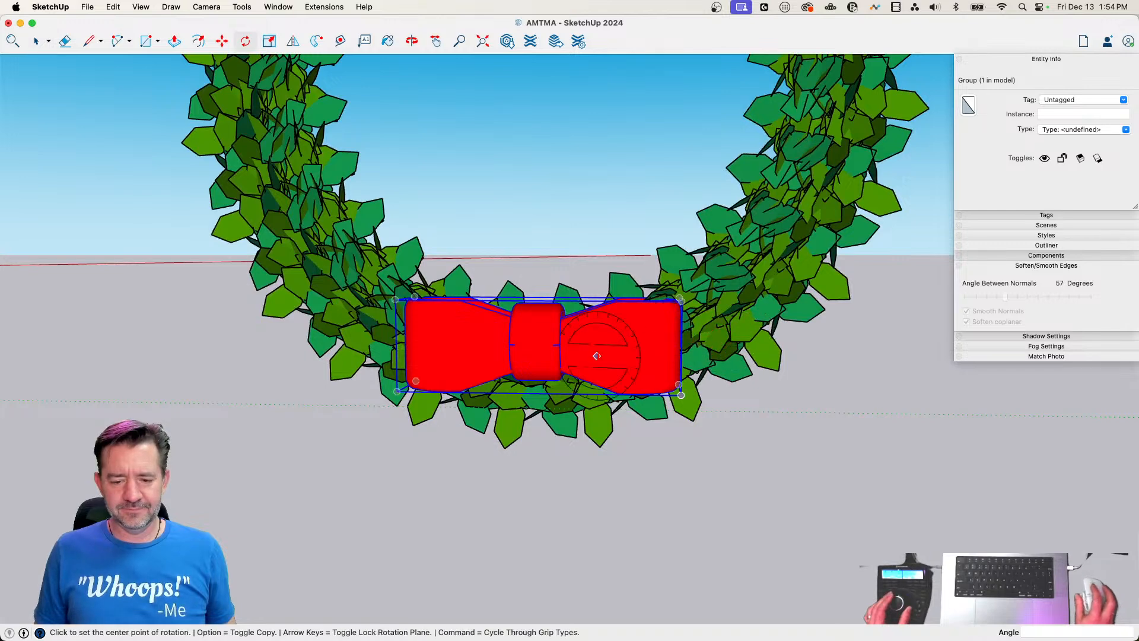
{"action": "left_click", "coordinate": [630, 347]}
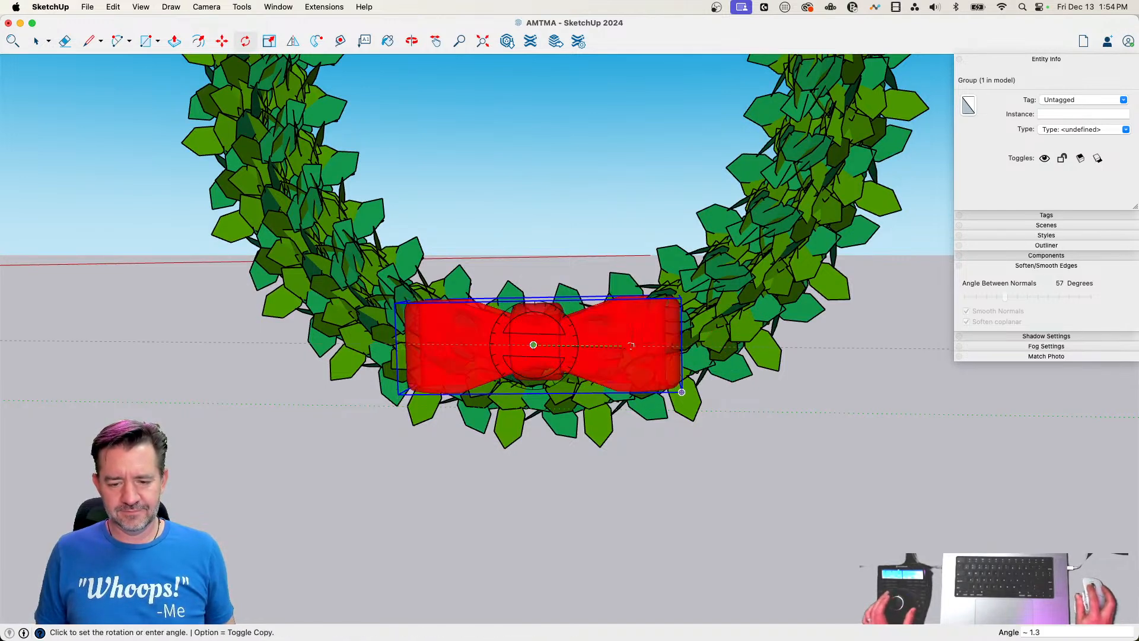
{"action": "left_click", "coordinate": [639, 333]}
{"action": "scroll", "coordinate": [762, 409], "scroll_direction": "down", "scroll_amount": 10}
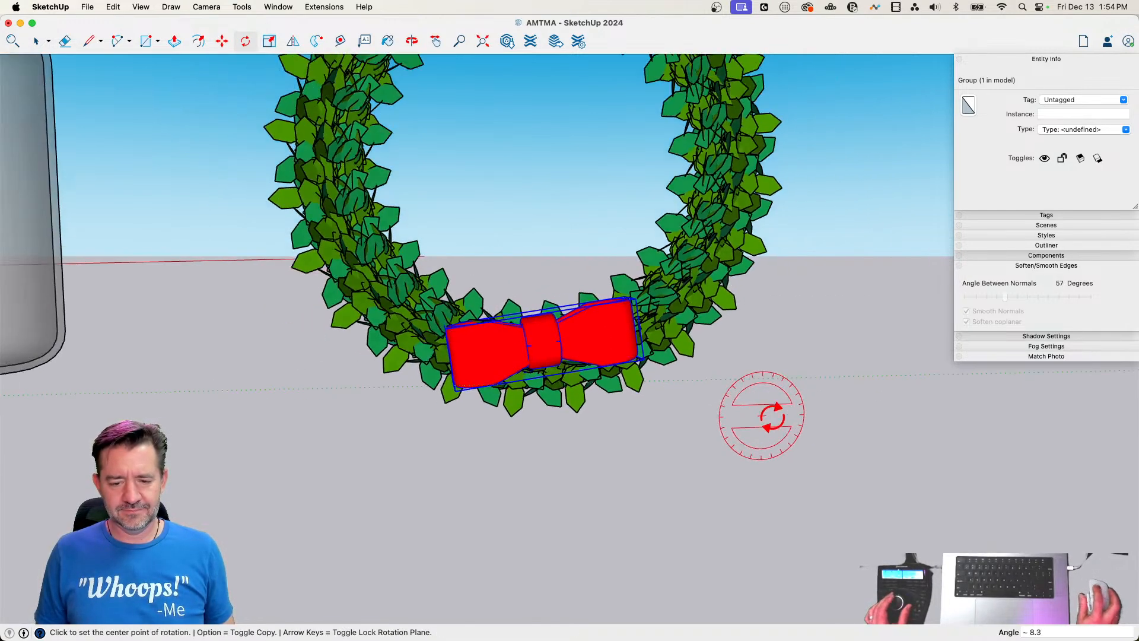
{"action": "key", "text": "space"}
{"action": "left_click", "coordinate": [767, 430]}
{"action": "scroll", "coordinate": [768, 430], "scroll_direction": "down", "scroll_amount": 2}
{"action": "scroll", "coordinate": [767, 429], "scroll_direction": "up", "scroll_amount": 10}
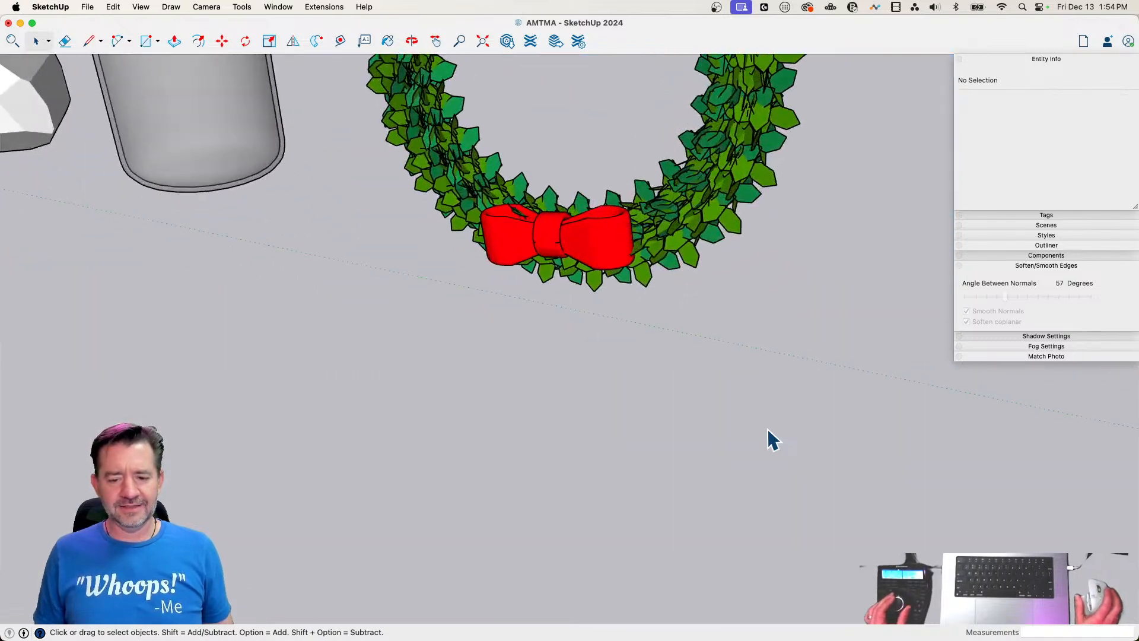
{"action": "middle_click_drag", "start_coordinate": [768, 429], "coordinate": [728, 449]}
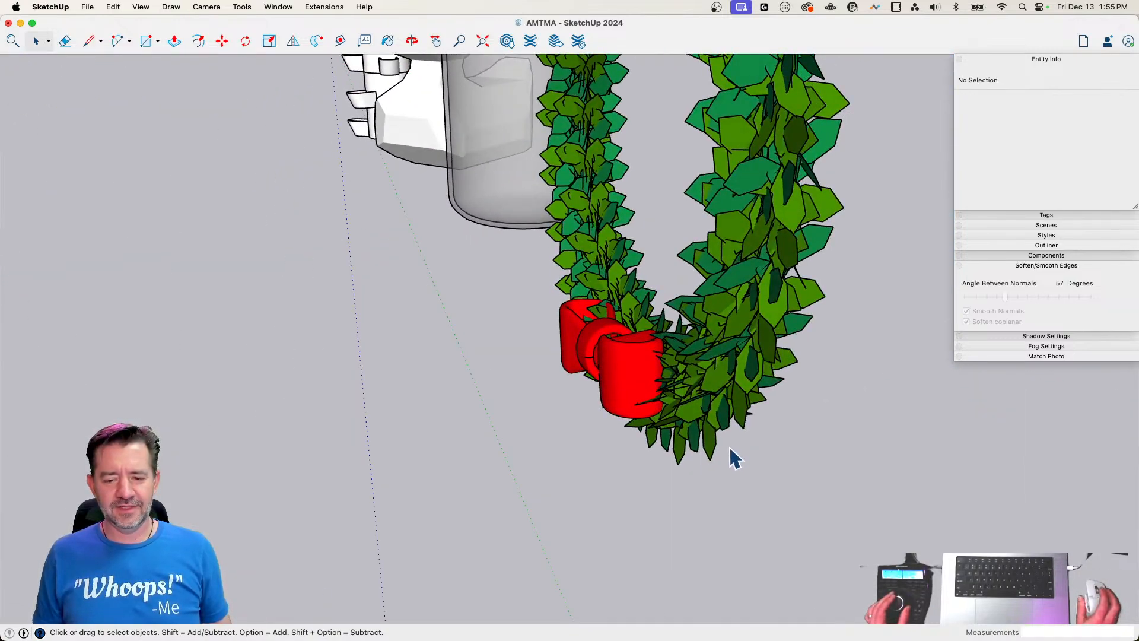
{"action": "scroll", "coordinate": [727, 447], "scroll_direction": "down", "scroll_amount": 8}
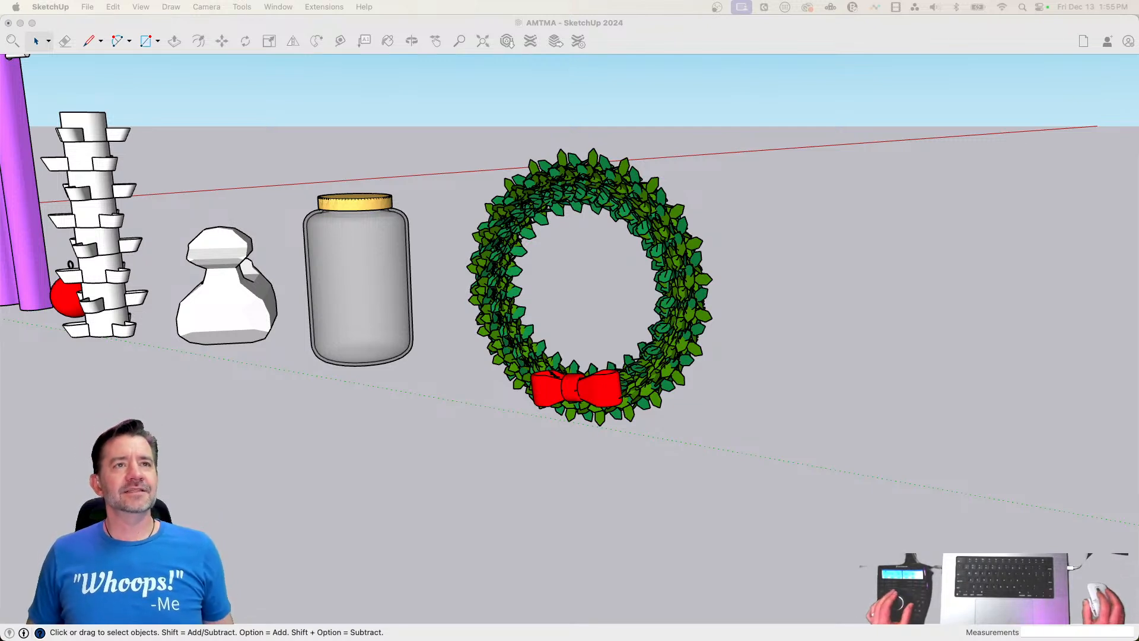
Select the wreath together with the bow and make them one group
{"action": "left_click", "coordinate": [655, 37]}
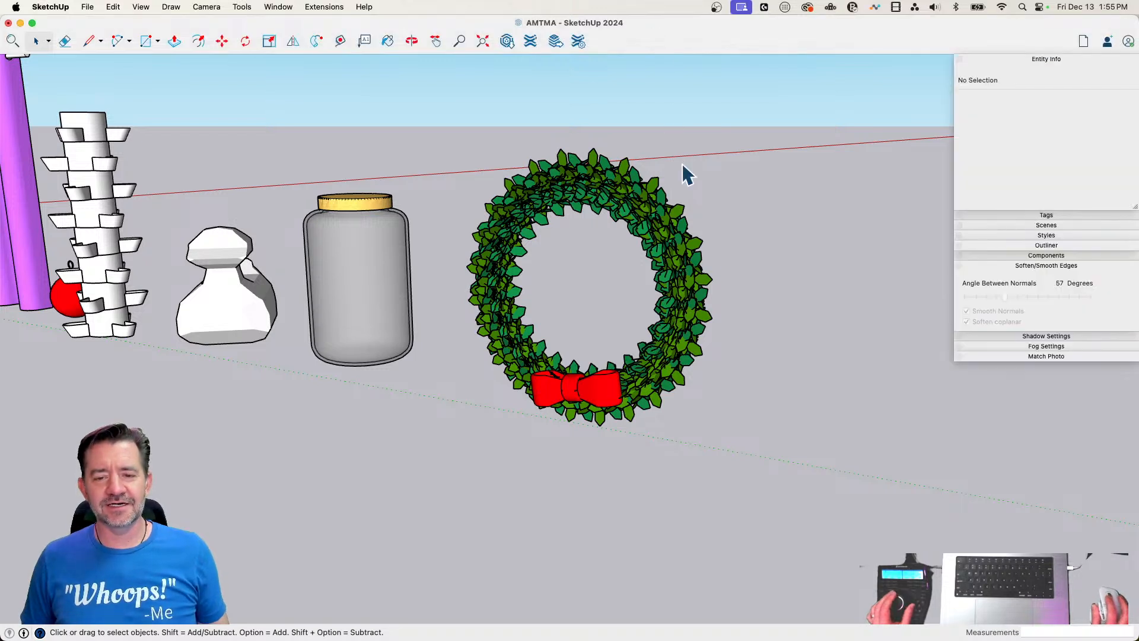
{"action": "left_click", "coordinate": [699, 244]}
{"action": "left_click", "coordinate": [771, 142]}
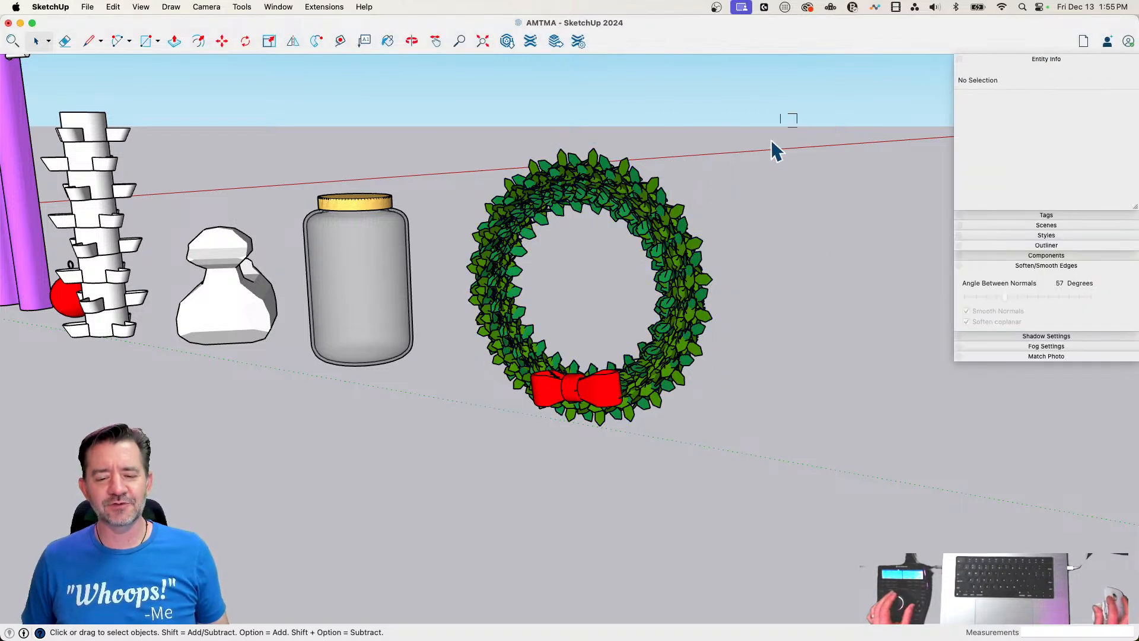
{"action": "left_click_drag", "start_coordinate": [502, 437], "coordinate": [502, 435]}
{"action": "right_click", "coordinate": [546, 375]}
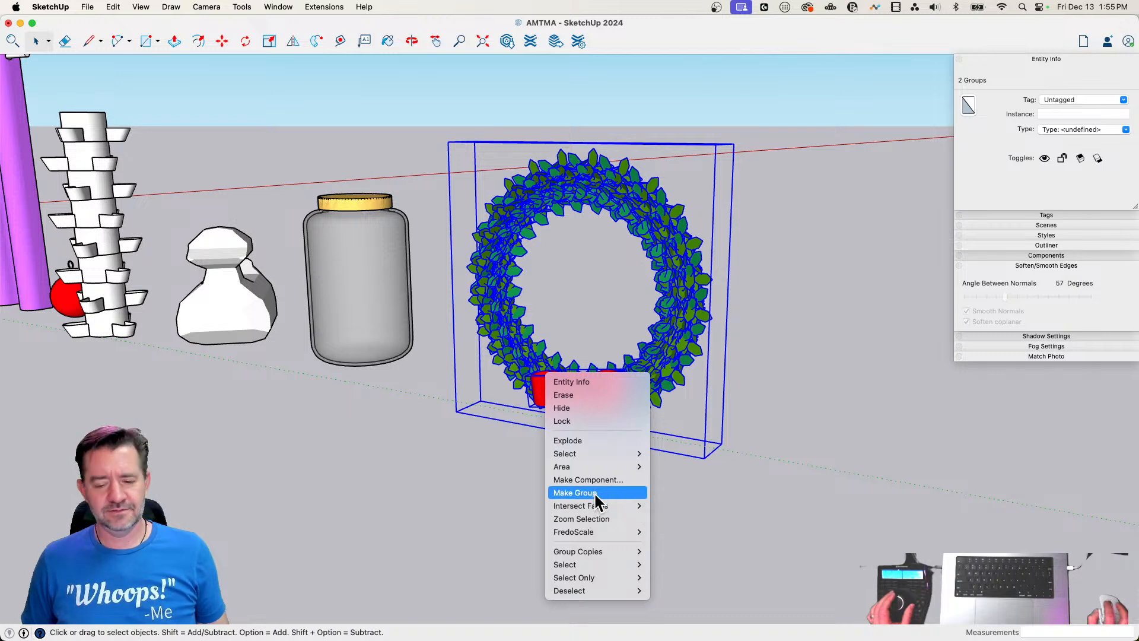
{"action": "left_click", "coordinate": [574, 492]}
Move the wreath group by its lower front corner to adjust its place in the row of objects
{"action": "key", "text": "m"}
{"action": "left_click", "coordinate": [704, 455]}
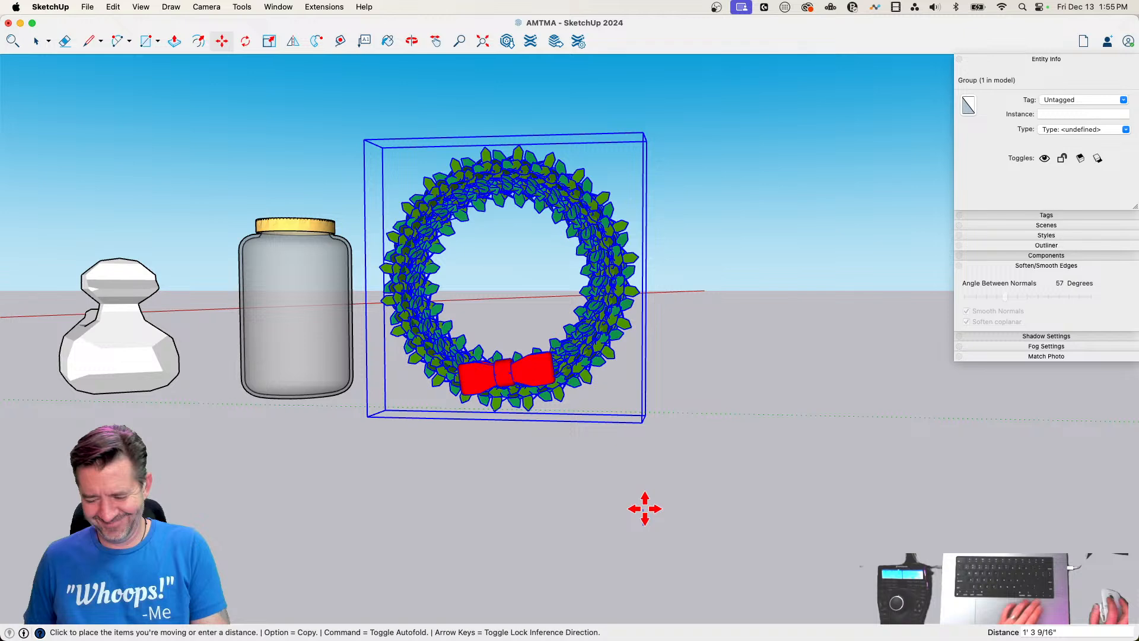
{"action": "key", "text": "space"}
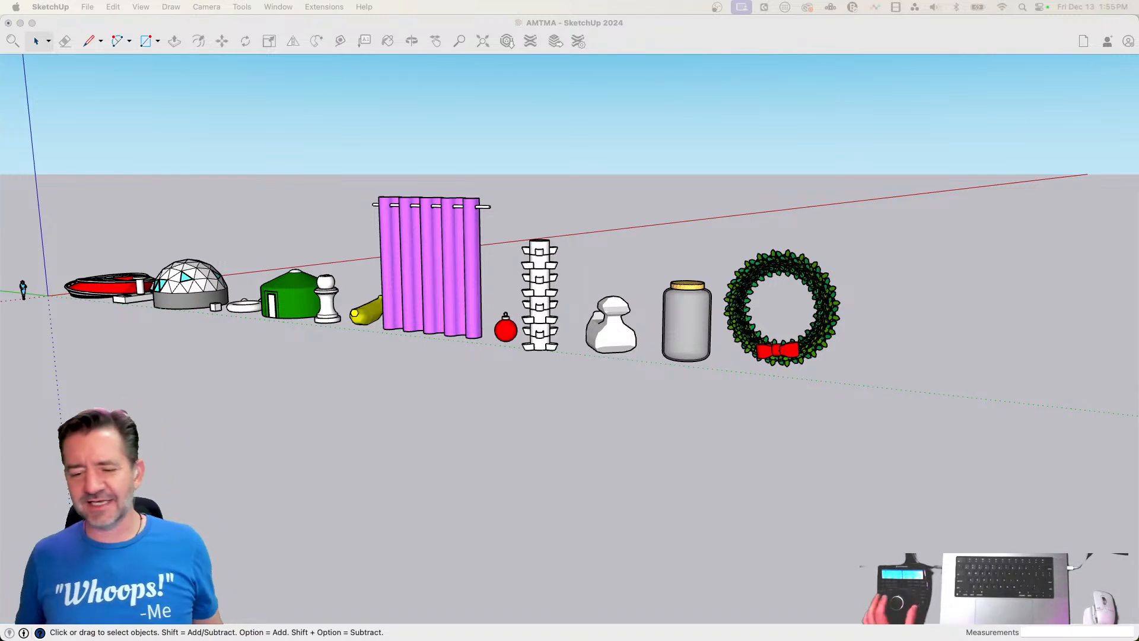
Draw a six-sided polygon with a radius of about 13' 5" on the ground past the wreath
{"action": "left_click", "coordinate": [705, 31]}
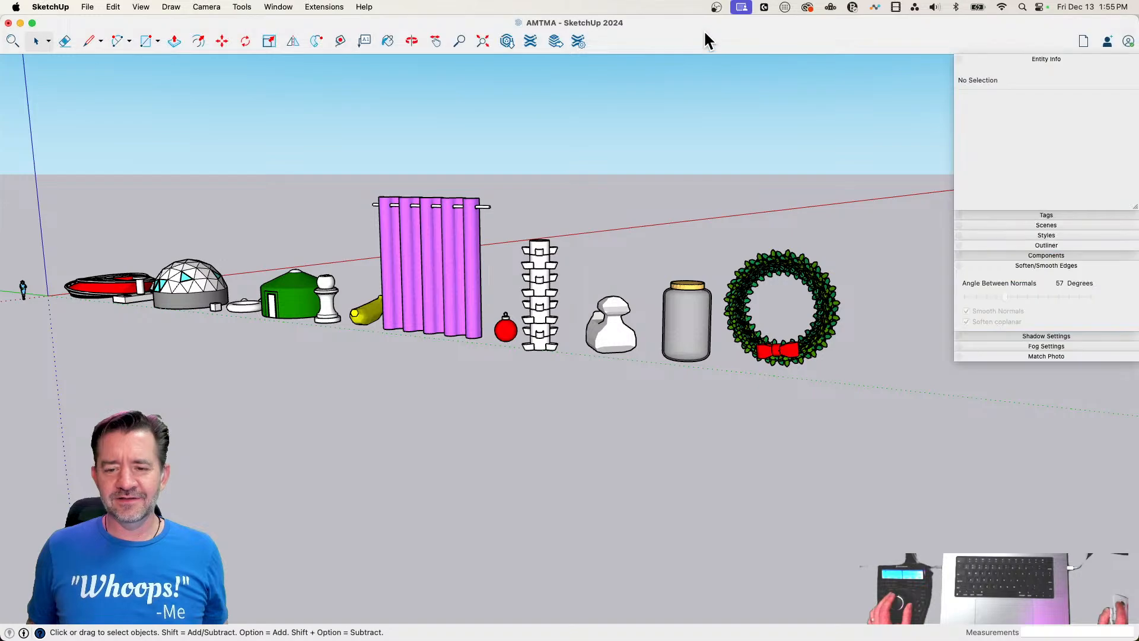
{"action": "scroll", "coordinate": [795, 172], "scroll_direction": "up", "scroll_amount": 10}
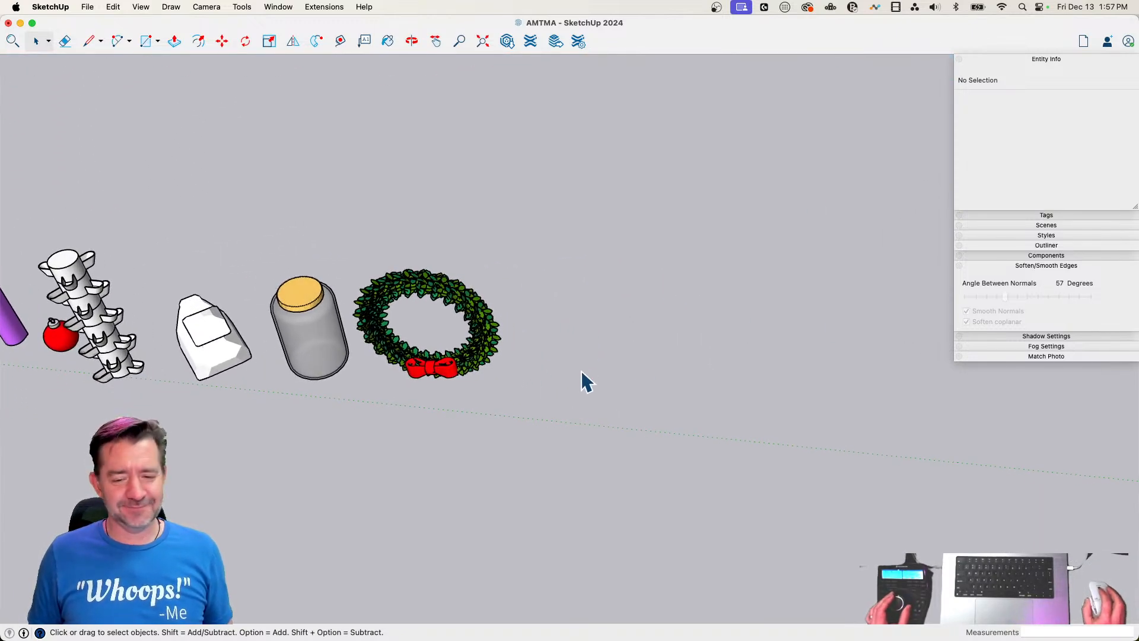
{"action": "left_click", "coordinate": [155, 41]}
{"action": "left_click", "coordinate": [166, 132]}
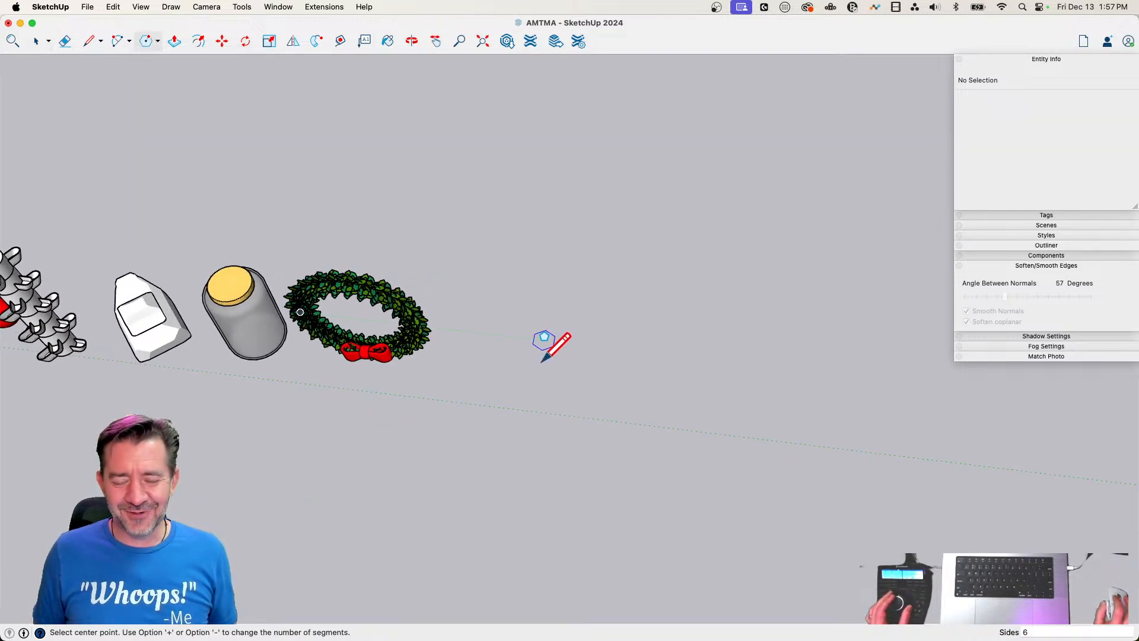
{"action": "left_click", "coordinate": [543, 340]}
{"action": "left_click", "coordinate": [633, 349]}
Draw lines from two adjacent corners of the hexagon to its centre to mark off one wedge
{"action": "key", "text": "l"}
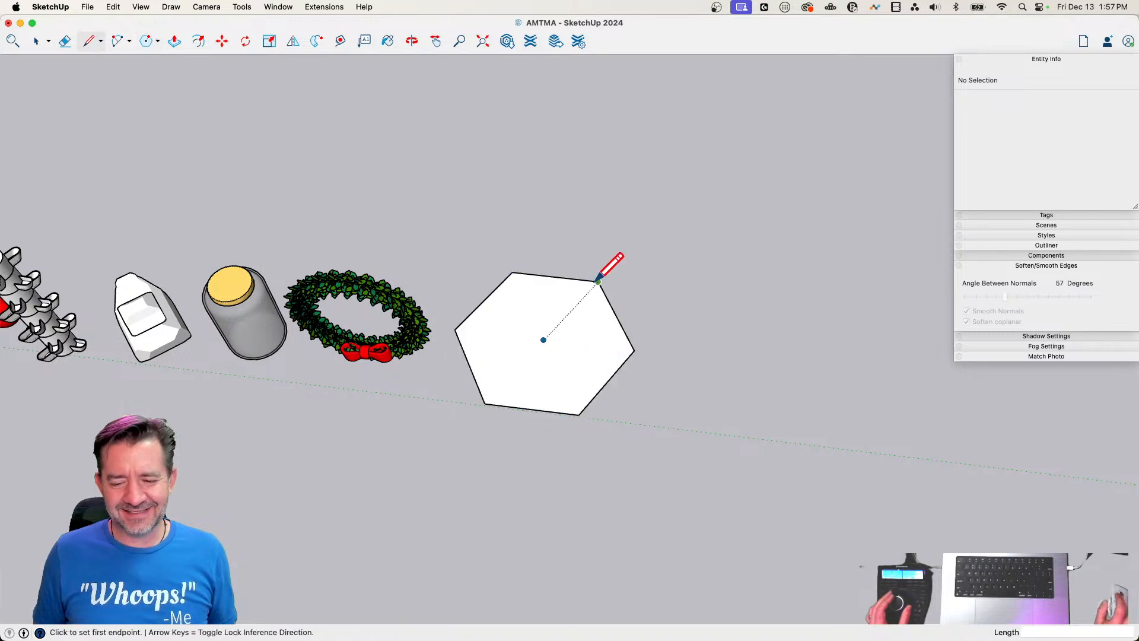
{"action": "left_click", "coordinate": [596, 278]}
{"action": "left_click", "coordinate": [544, 340]}
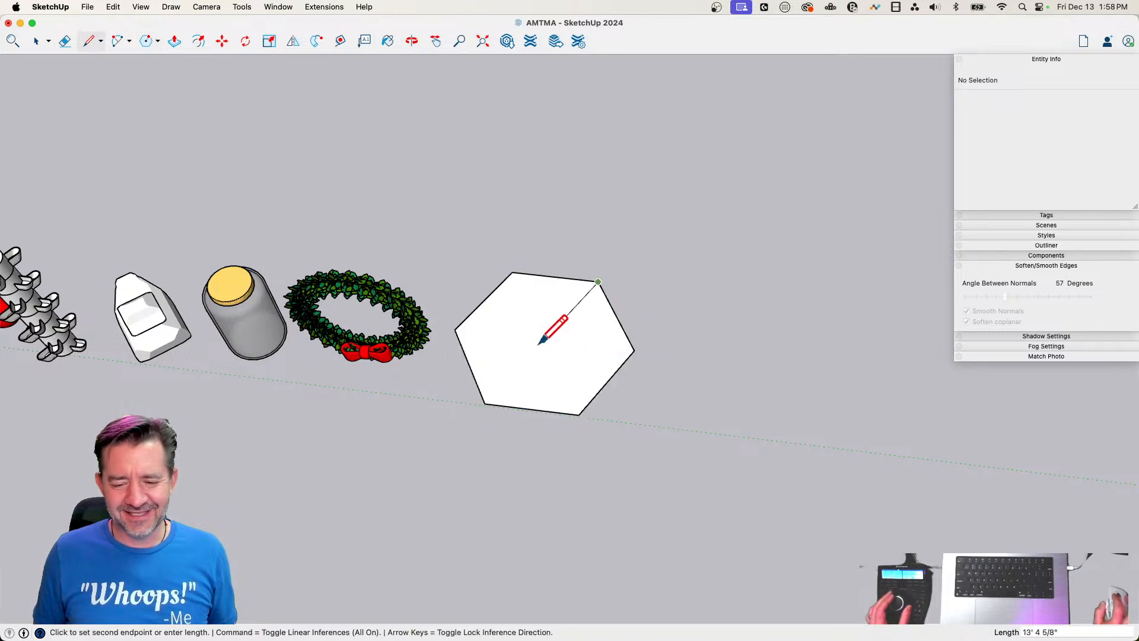
{"action": "left_click", "coordinate": [512, 273]}
{"action": "key", "text": "e"}
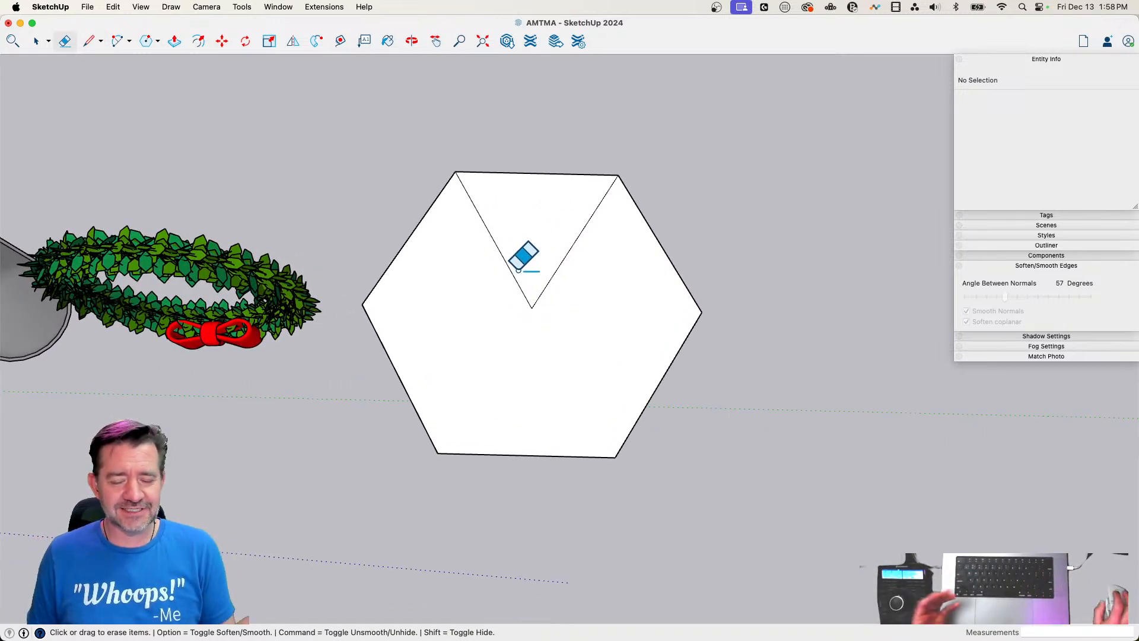
Split the wedge with a line from the centre to its outer edge's midpoint, and erase everything except the half nearer the wreath
{"action": "key", "text": "l"}
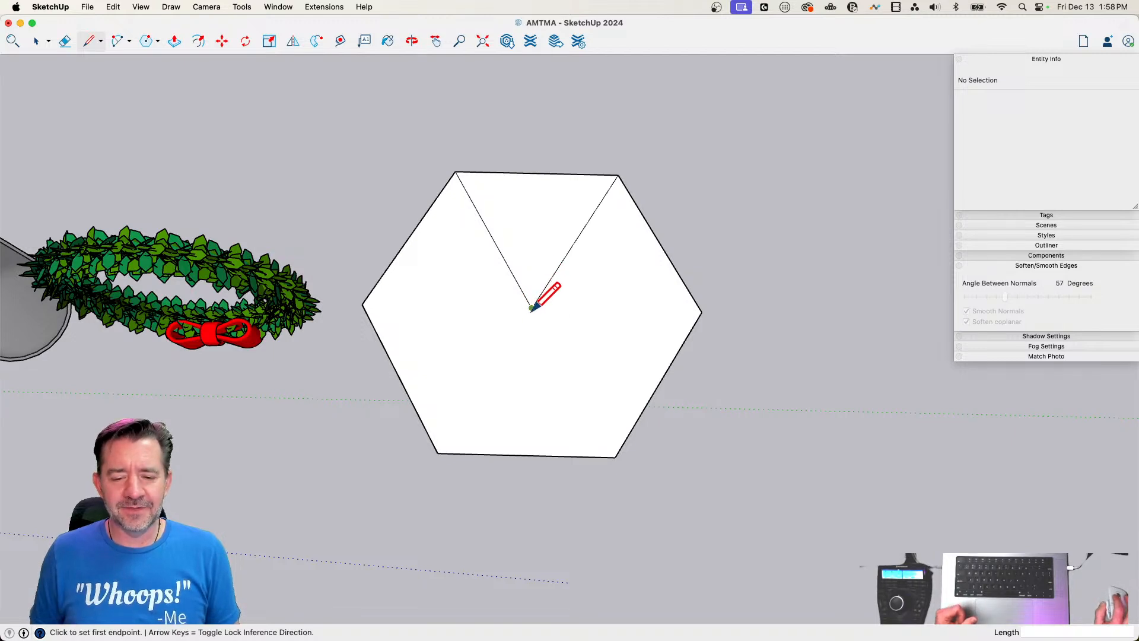
{"action": "left_click", "coordinate": [531, 308]}
{"action": "left_click", "coordinate": [536, 174]}
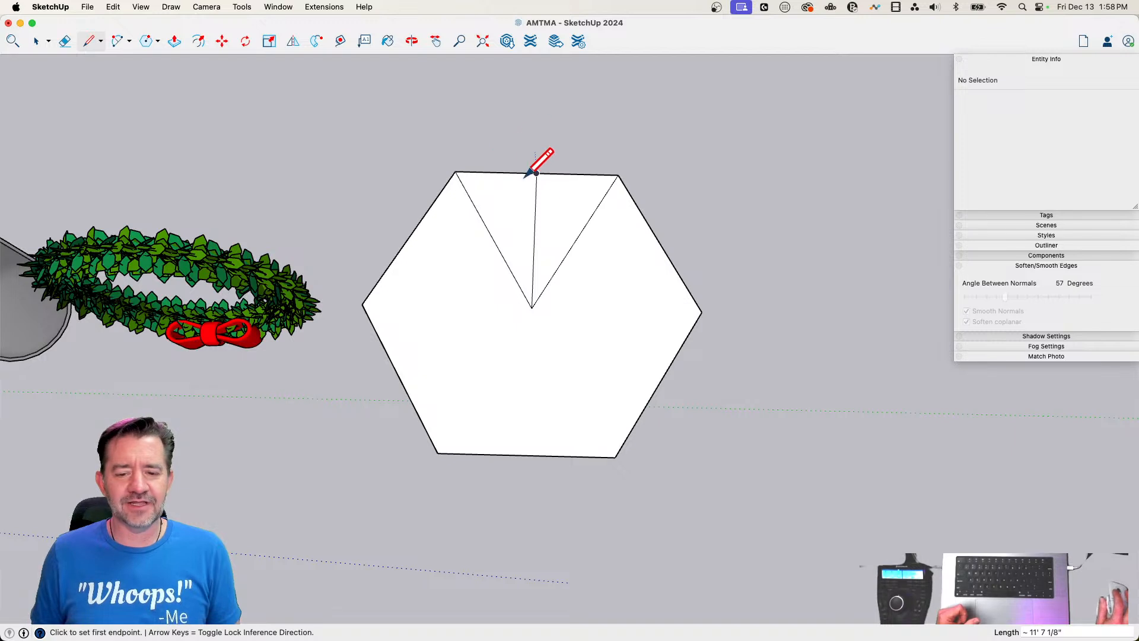
{"action": "mouse_move", "coordinate": [575, 157]}
{"action": "left_mouse_down"}
{"action": "mouse_move", "coordinate": [717, 330]}
{"action": "mouse_move", "coordinate": [454, 397]}
{"action": "left_mouse_up"}
{"action": "left_click_drag", "start_coordinate": [417, 242], "coordinate": [436, 200]}
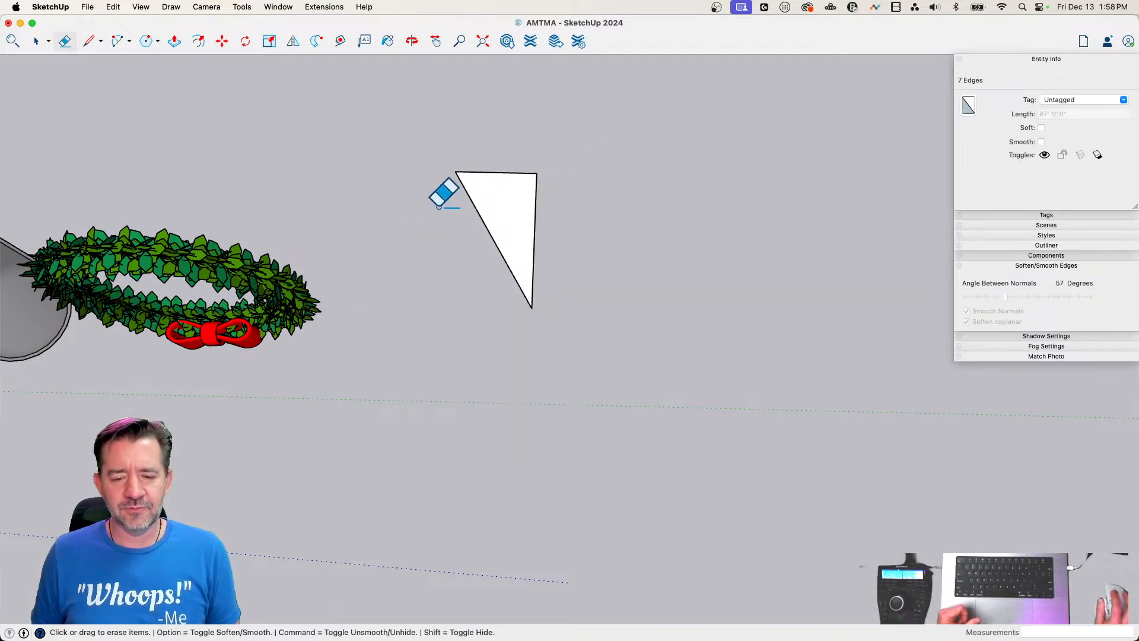
Turn the remaining triangle's face and edges into a component with the definition name sf chunk
{"action": "key", "text": "space"}
{"action": "right_click", "coordinate": [492, 202]}
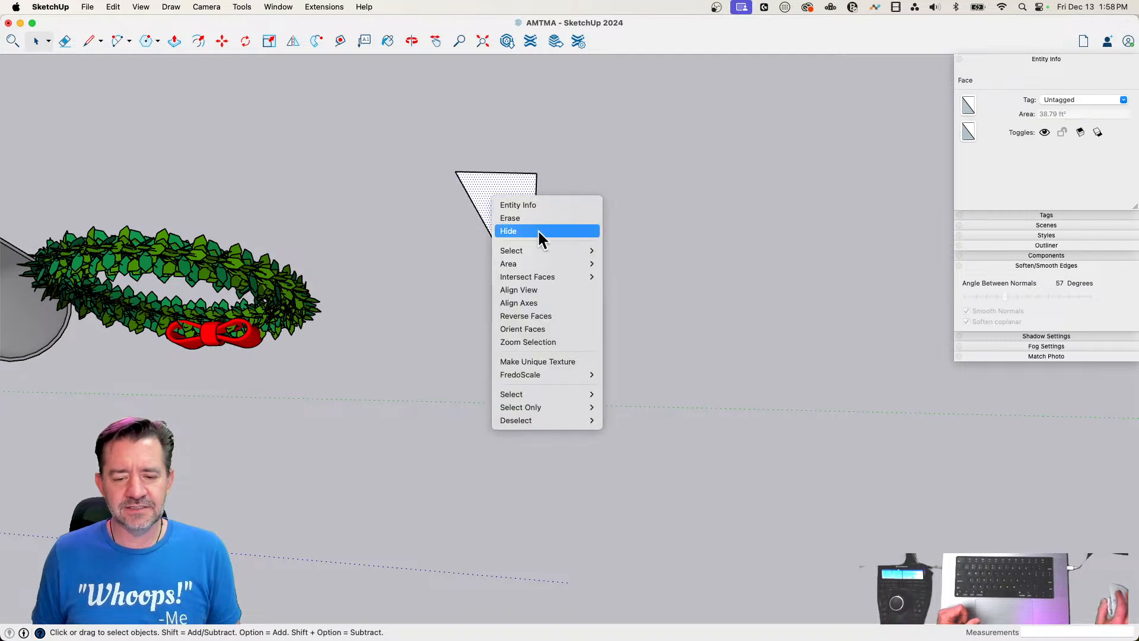
{"action": "left_click", "coordinate": [557, 302]}
{"action": "double_click", "coordinate": [490, 185]}
{"action": "right_click", "coordinate": [489, 185]}
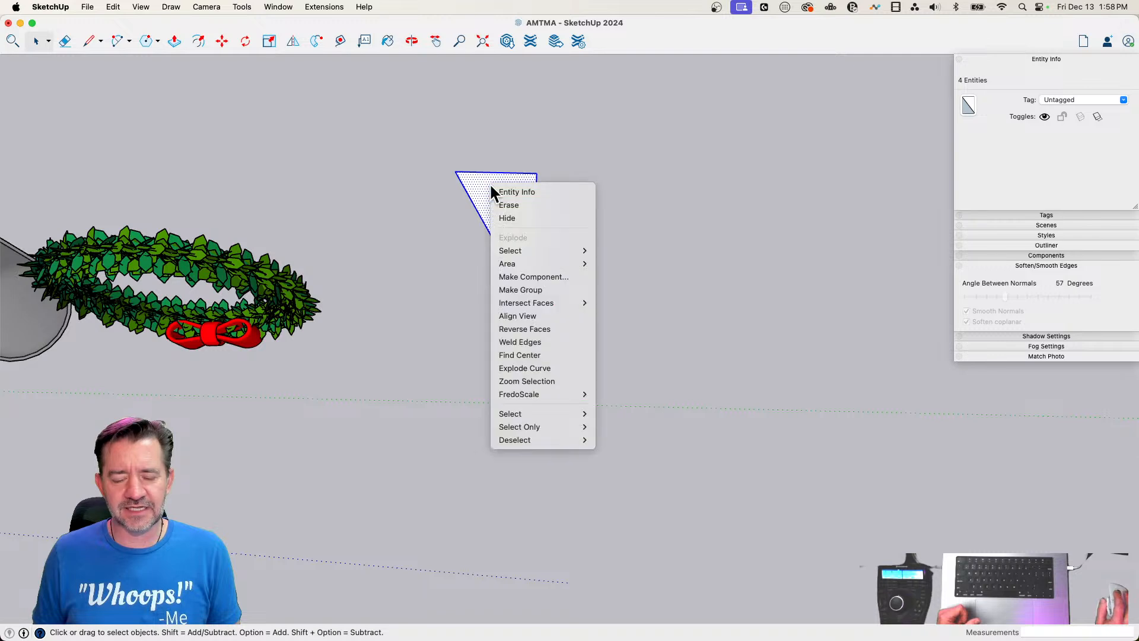
{"action": "left_click", "coordinate": [535, 276]}
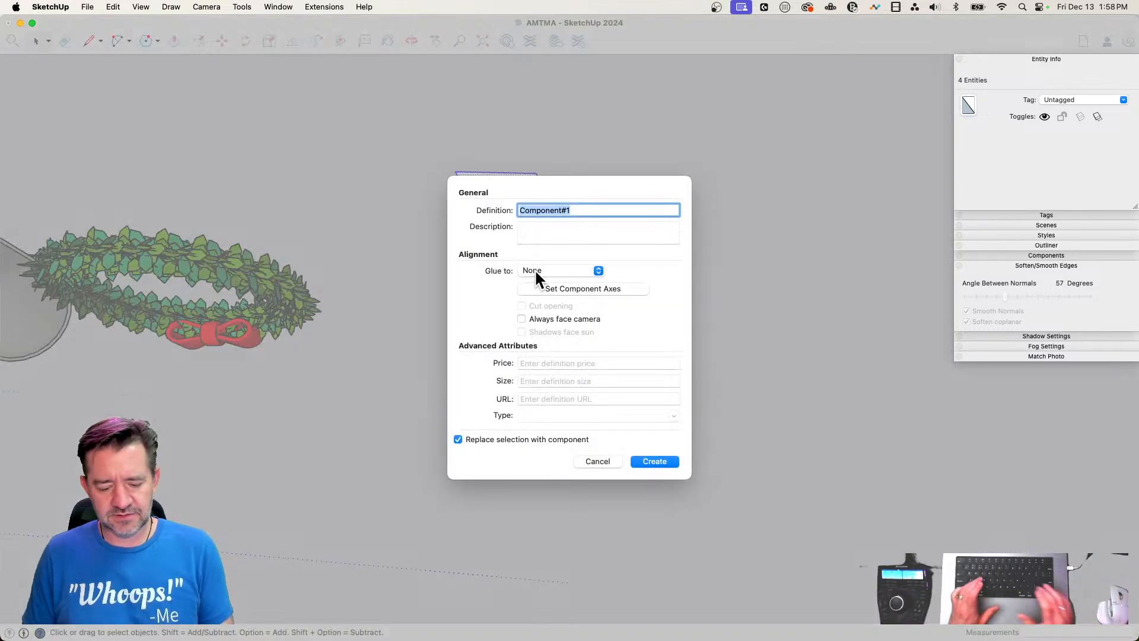
{"action": "type", "text": "sfc"}
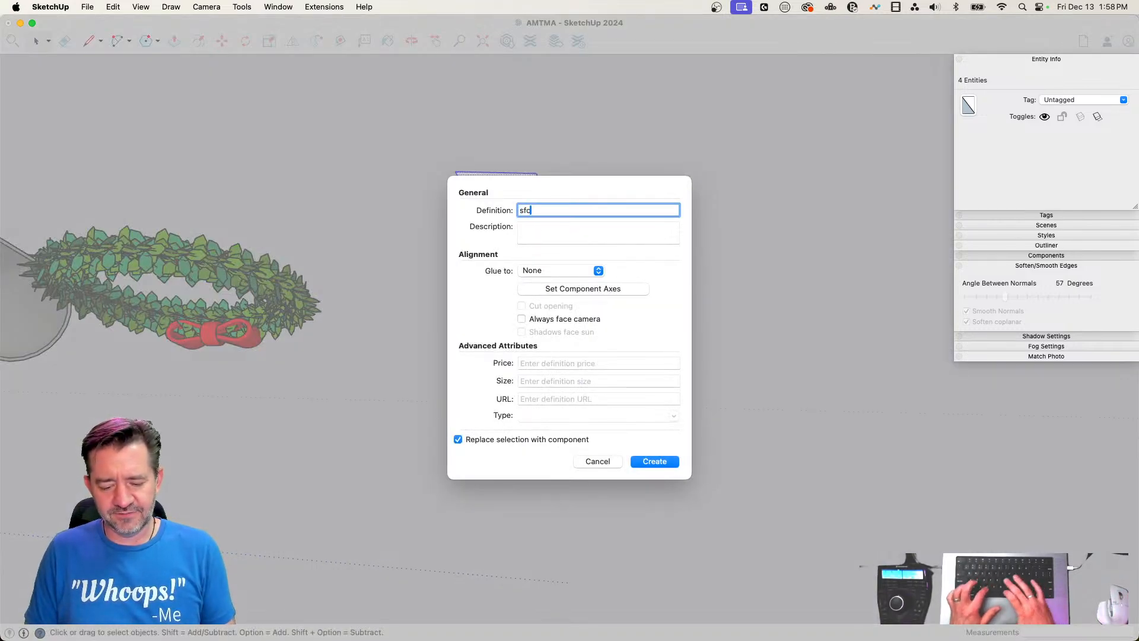
{"action": "type", "text": "h"}
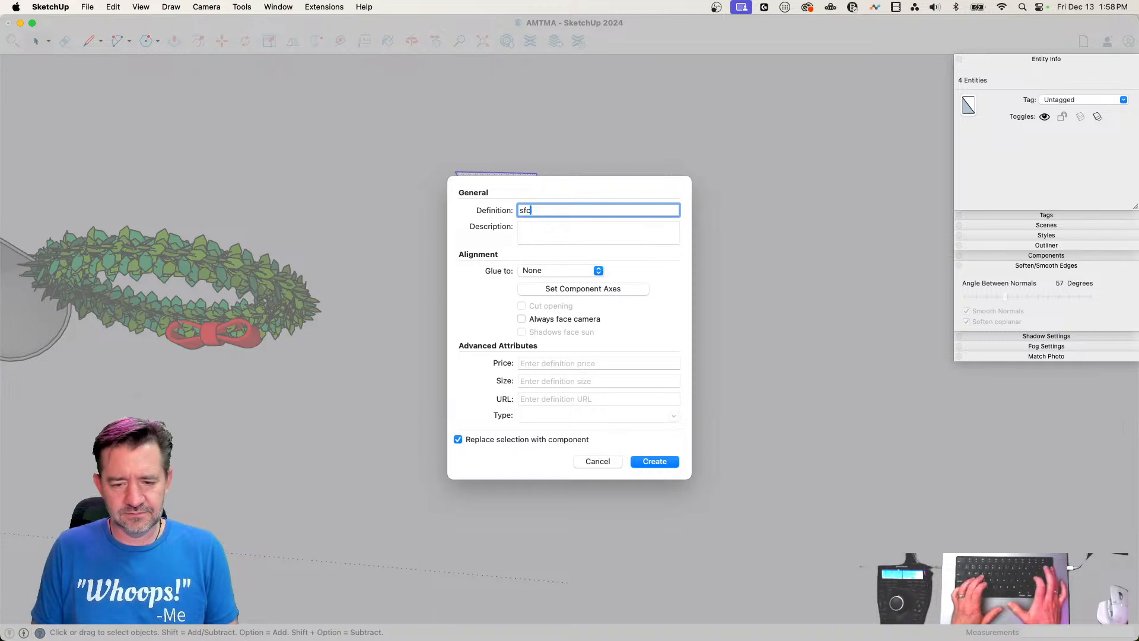
{"action": "type", "text": " chunk"}
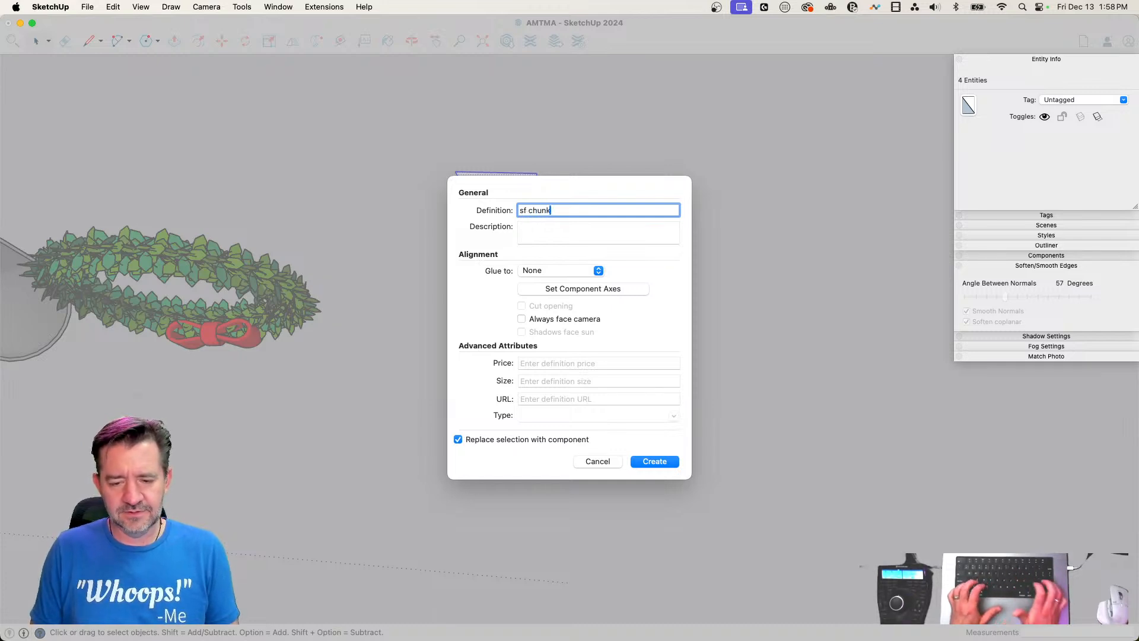
{"action": "key", "text": "Return"}
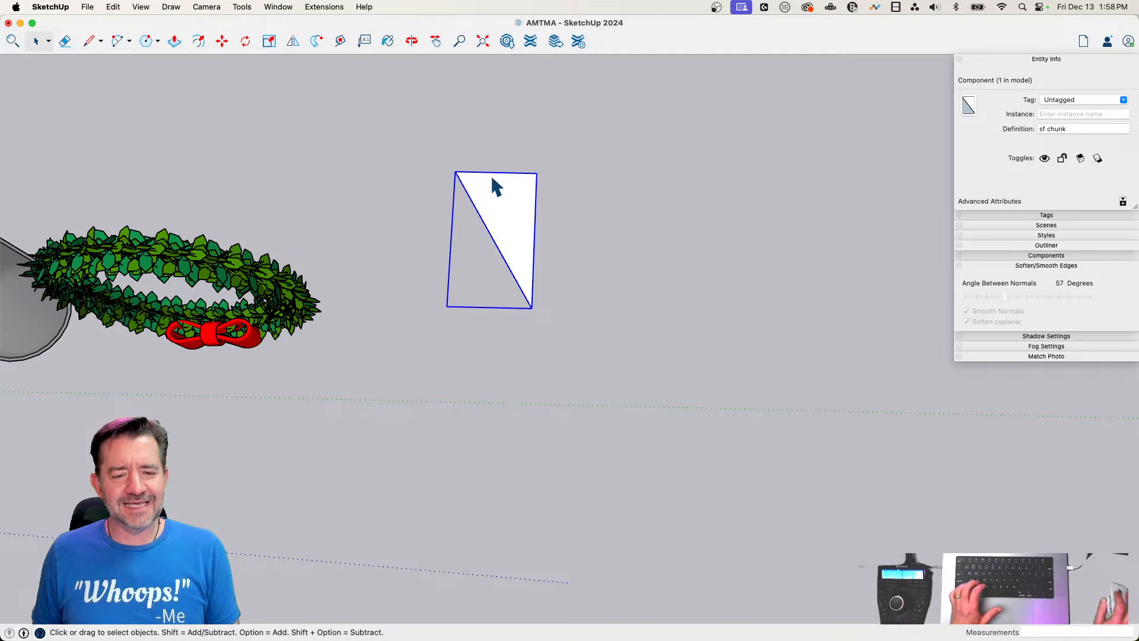
Flip a copy of the sf chunk component across its long straight edge to complete the full wedge
{"action": "left_click", "coordinate": [292, 40]}
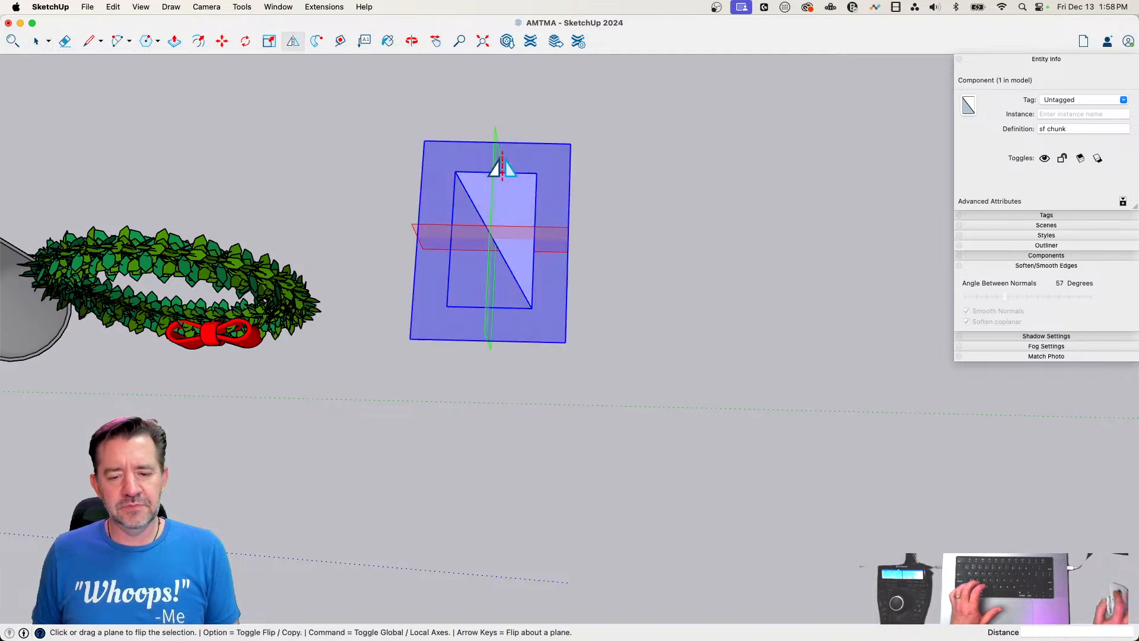
{"action": "left_click_drag", "start_coordinate": [496, 158], "coordinate": [540, 185]}
{"action": "key", "text": "alt"}
{"action": "key", "text": "space"}
Rotate-copy both components around the wedge's tip to the neighbouring wedge, and array the copy 5x to fill the whole hexagon
{"action": "key", "text": "q"}
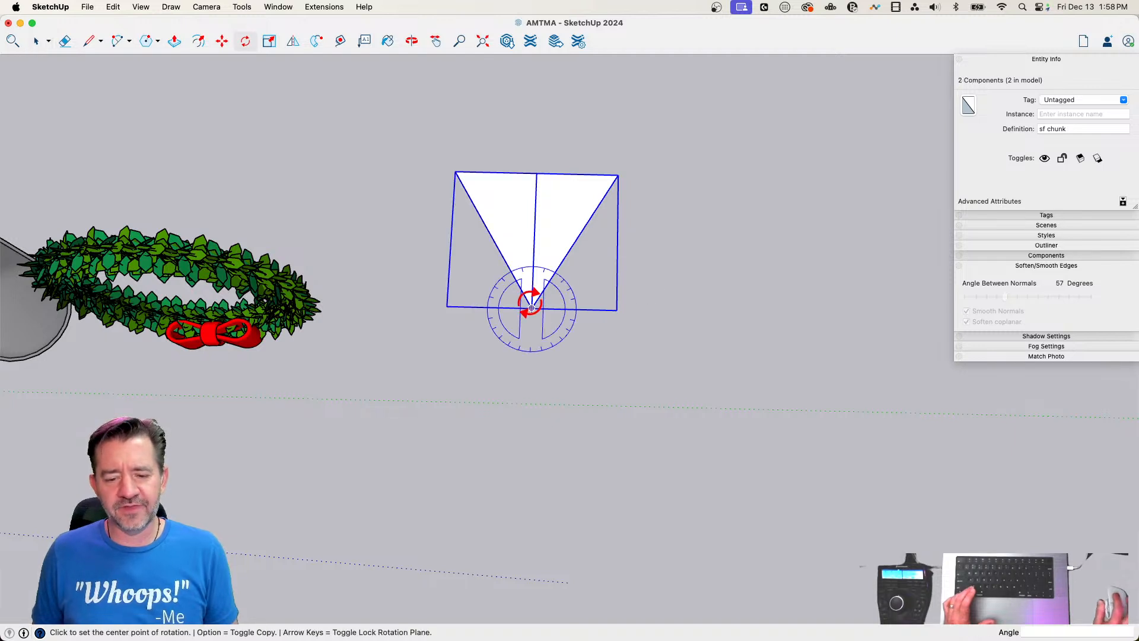
{"action": "left_click", "coordinate": [532, 307]}
{"action": "left_click", "coordinate": [618, 175]}
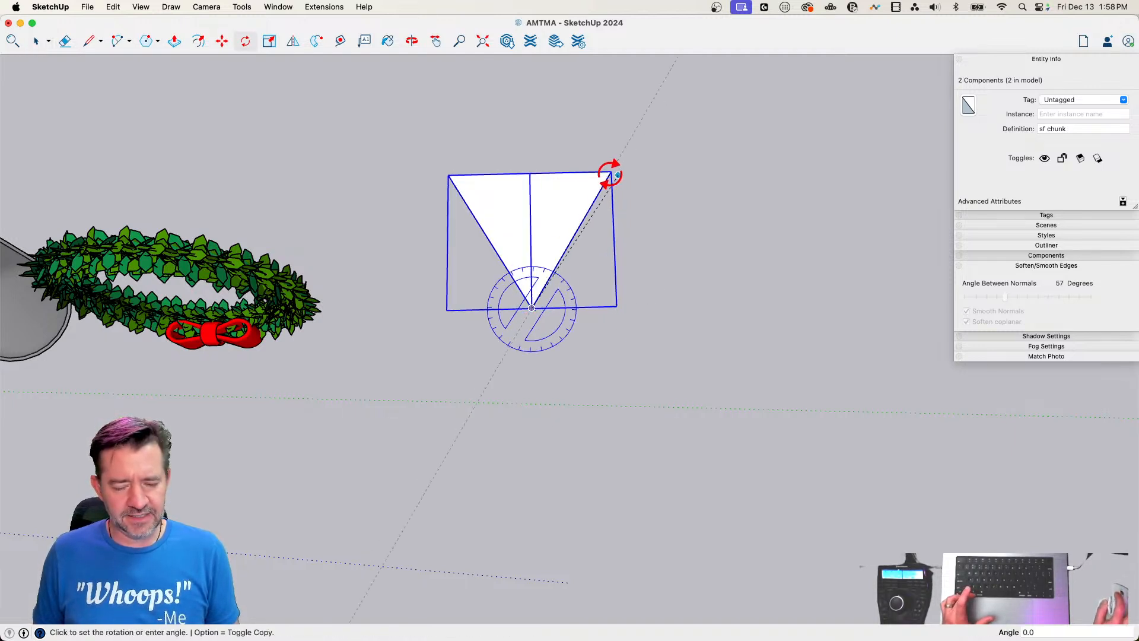
{"action": "key", "text": "alt"}
{"action": "left_click", "coordinate": [457, 172]}
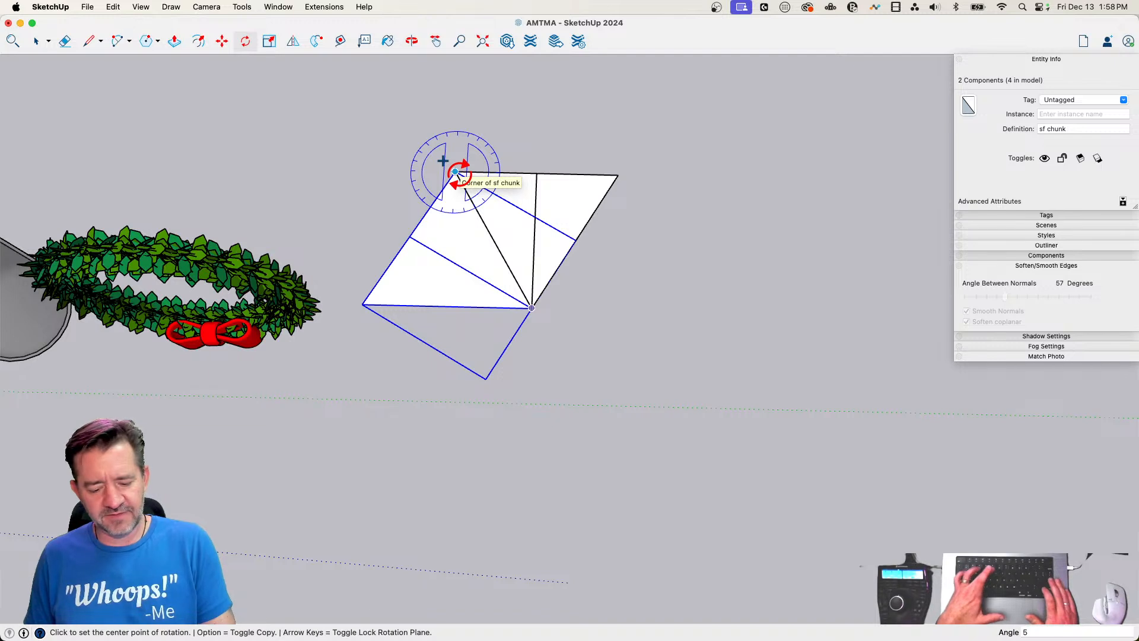
{"action": "type", "text": "5x"}
{"action": "key", "text": "Return"}
{"action": "key", "text": "space"}
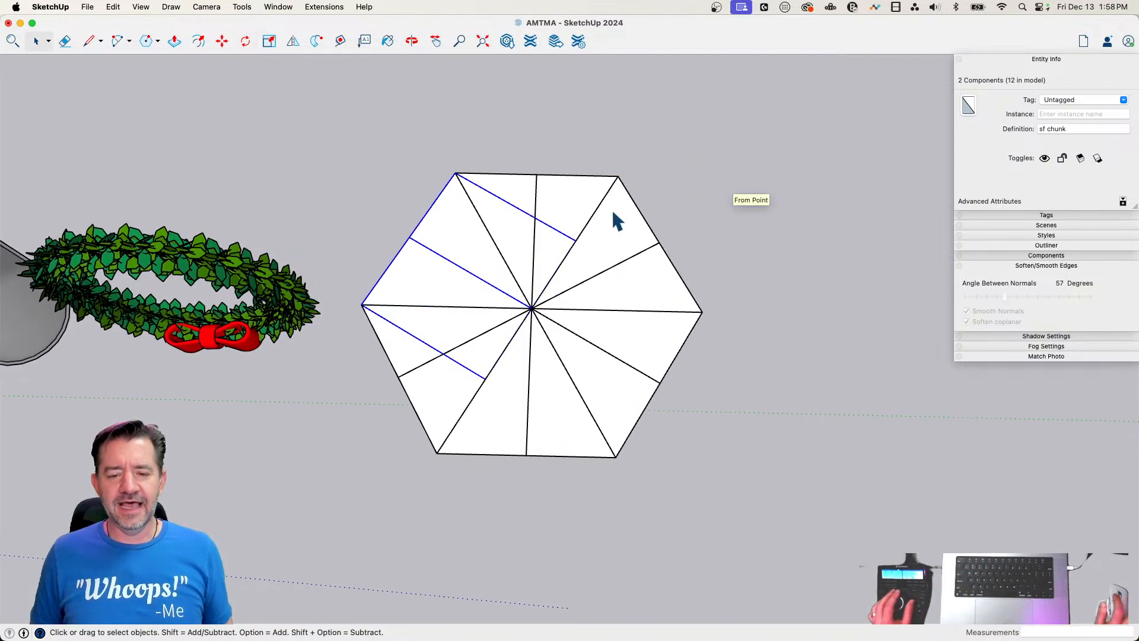
Inside one sf chunk, draw circles with radii of about 1' 4" on the straight long edge and 1' on the slanted edge
{"action": "double_click", "coordinate": [562, 211]}
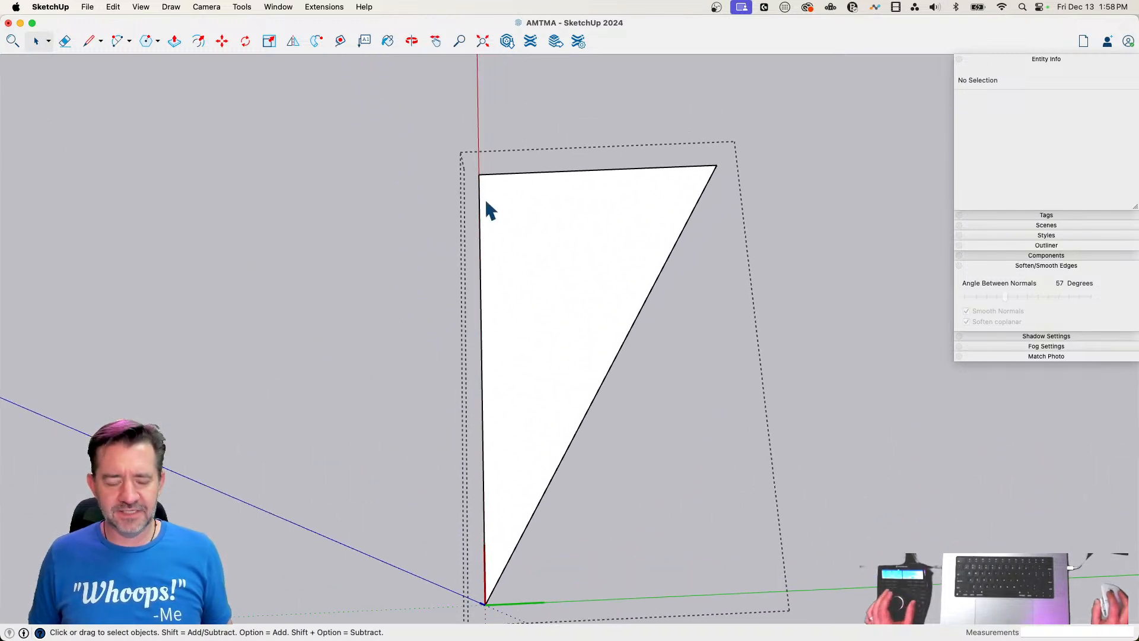
{"action": "key", "text": "c"}
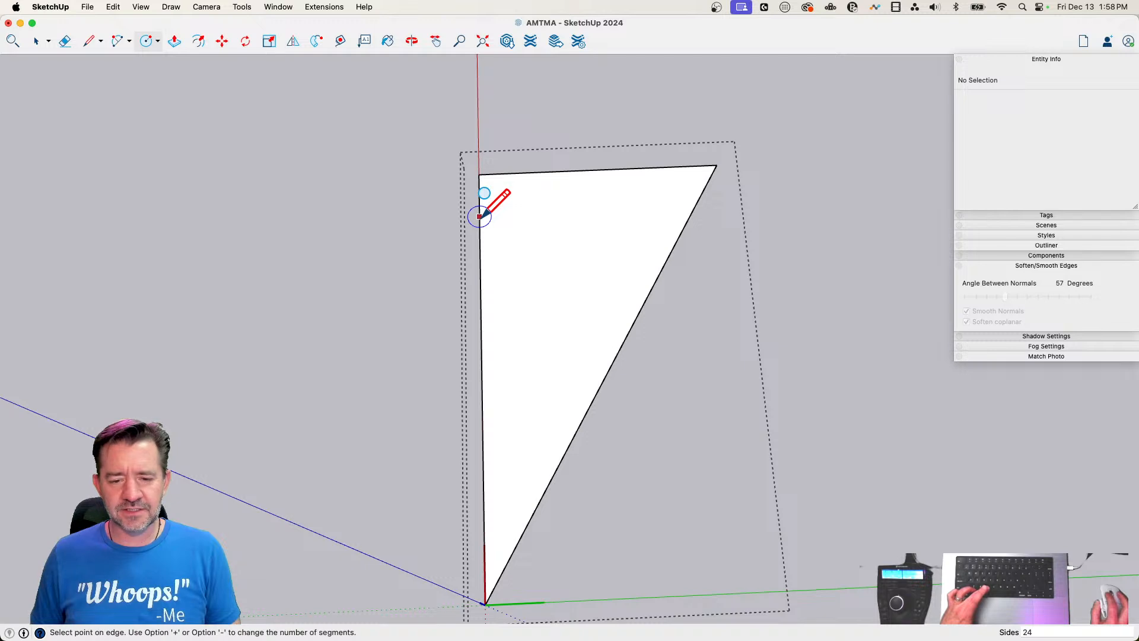
{"action": "left_click", "coordinate": [480, 213]}
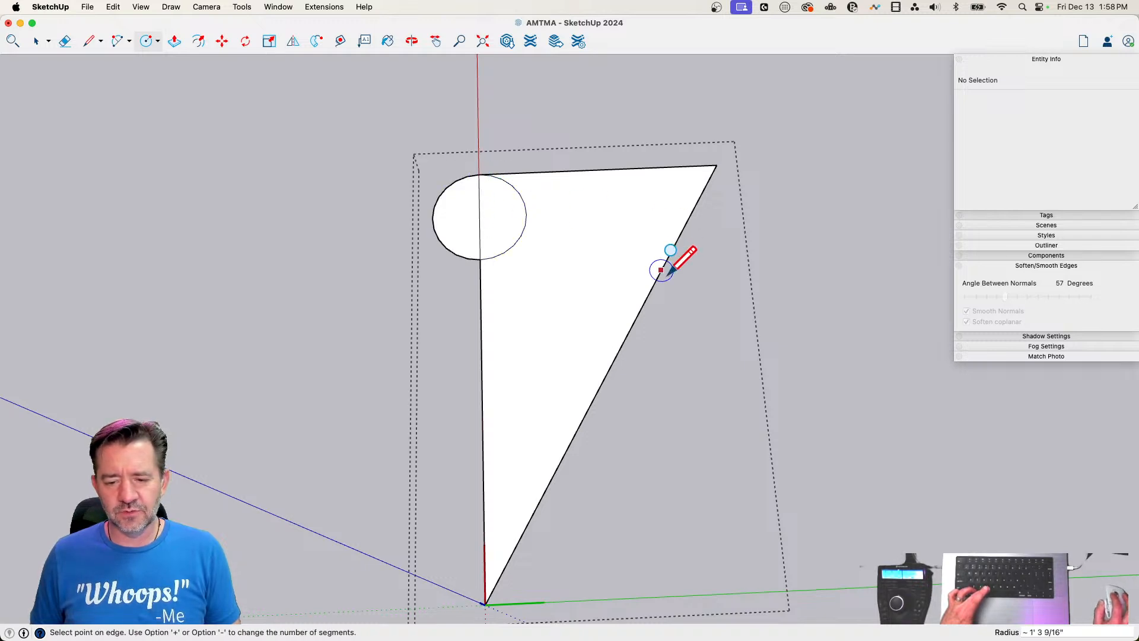
{"action": "left_click", "coordinate": [636, 248]}
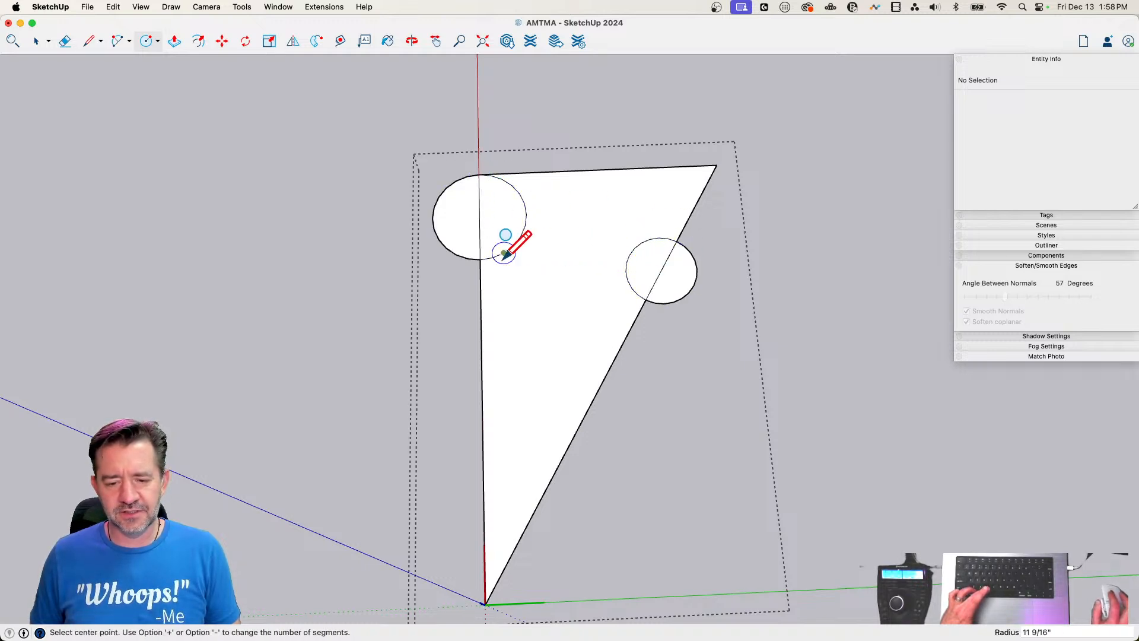
Draw lines from the lower part of each circle toward the tip, parallel to the straight and slanted long edges
{"action": "key", "text": "l"}
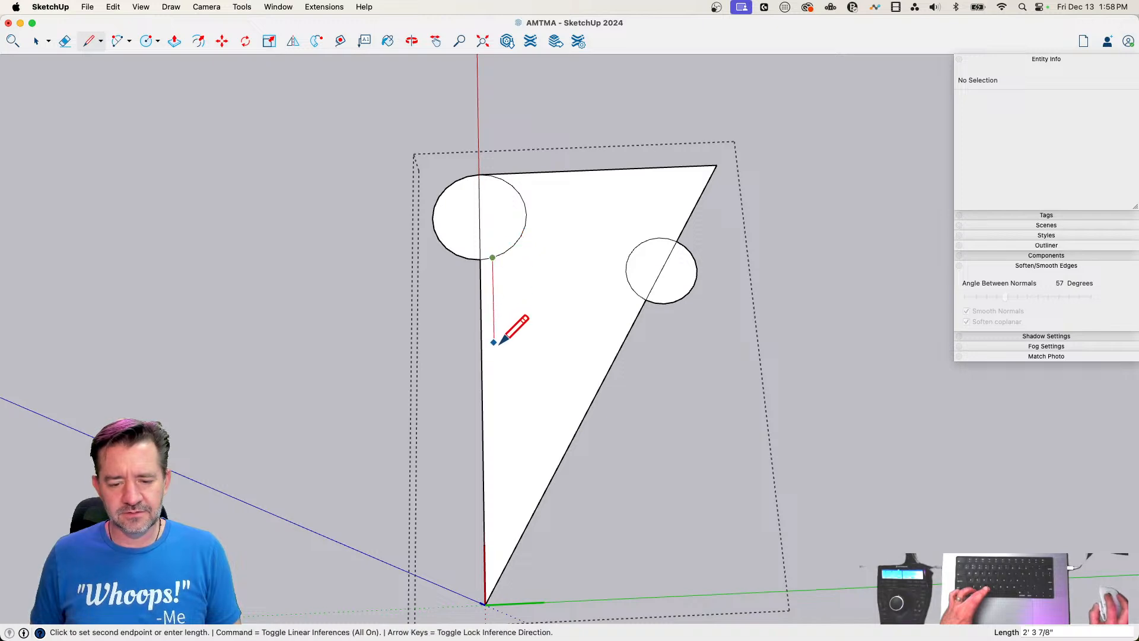
{"action": "left_click", "coordinate": [498, 579]}
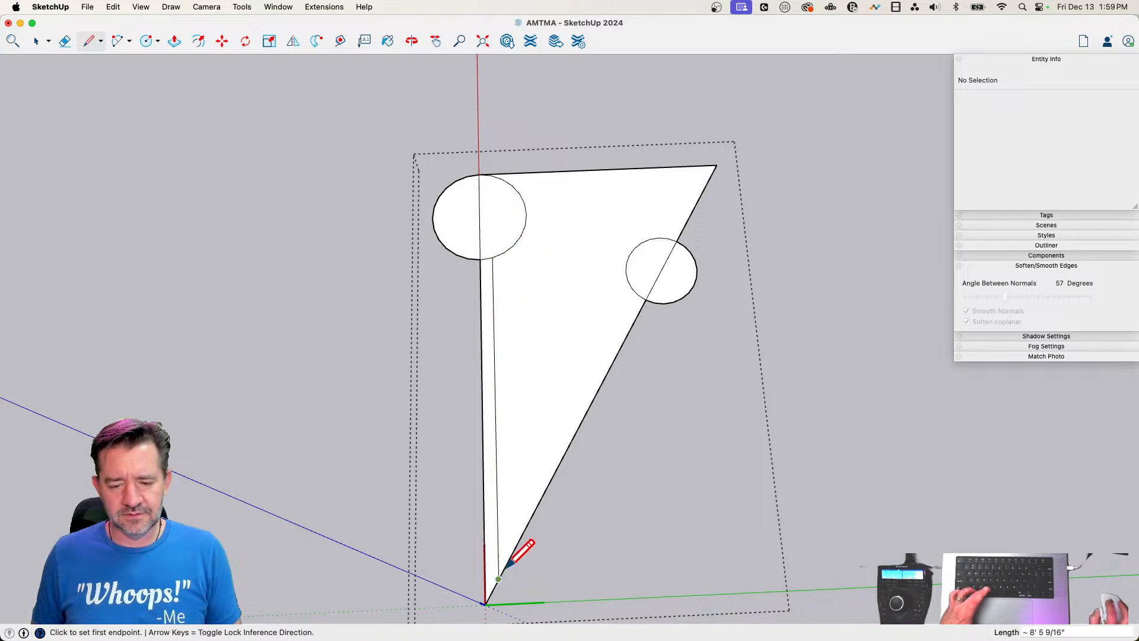
{"action": "left_click", "coordinate": [636, 290]}
{"action": "key", "text": "Escape"}
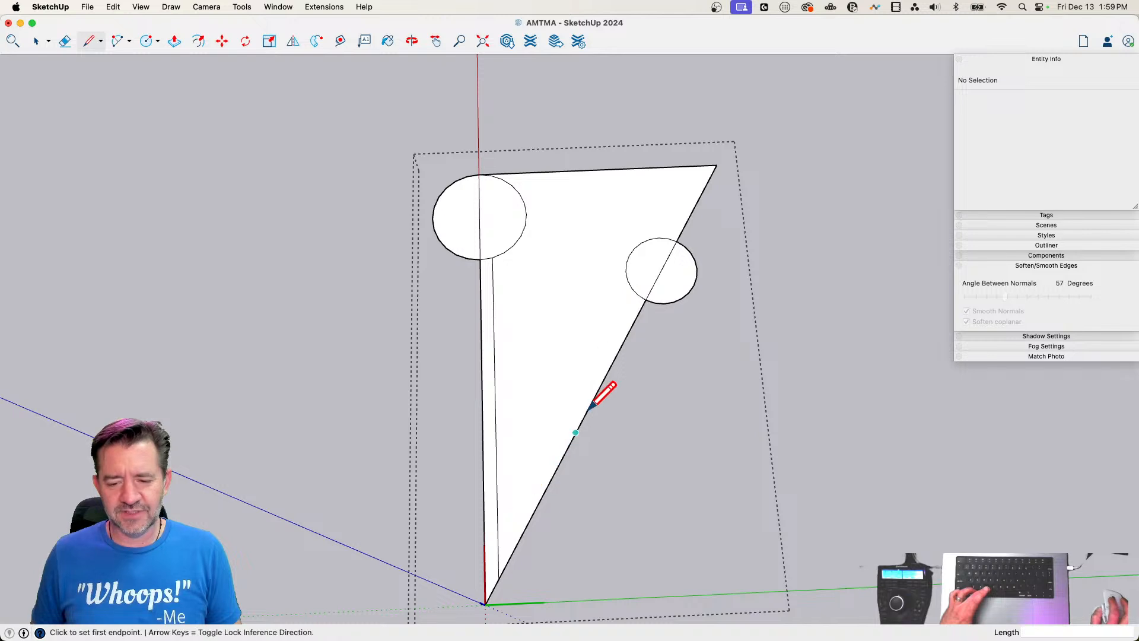
{"action": "left_click", "coordinate": [638, 294]}
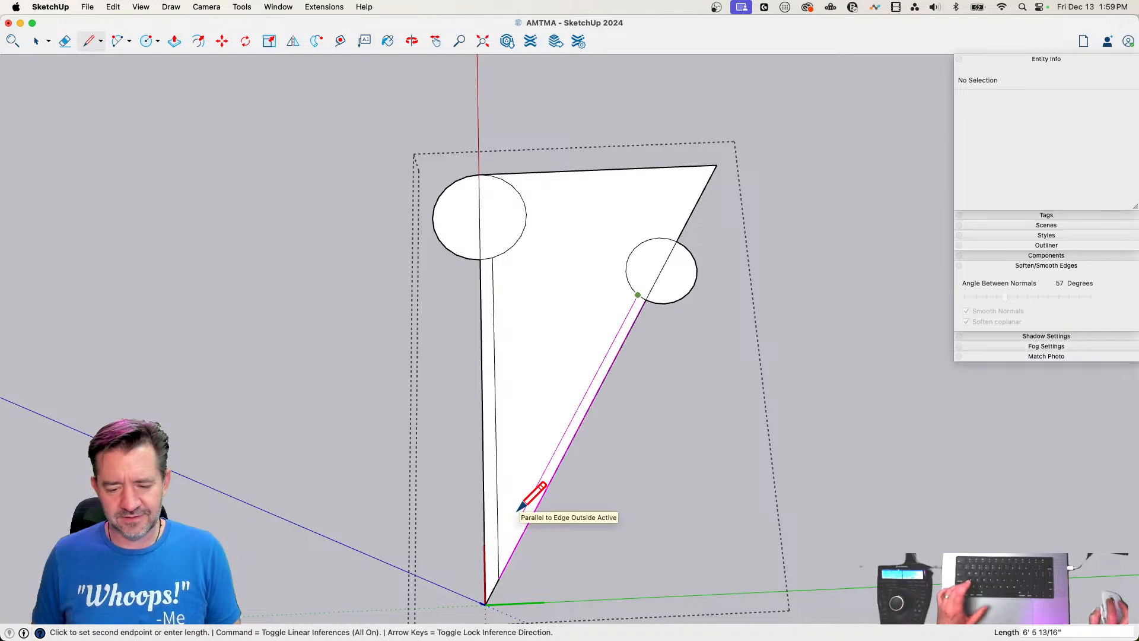
{"action": "left_click", "coordinate": [484, 570]}
Erase the ends of the two inner lines that run past their crossing near the tip
{"action": "key", "text": "e"}
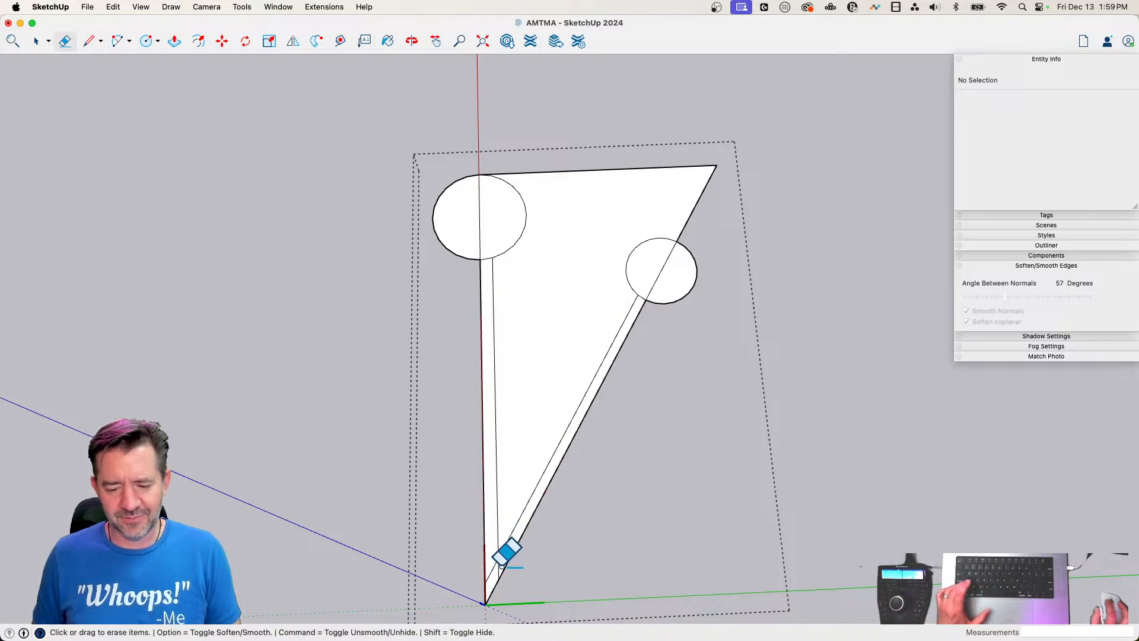
{"action": "left_click", "coordinate": [499, 551]}
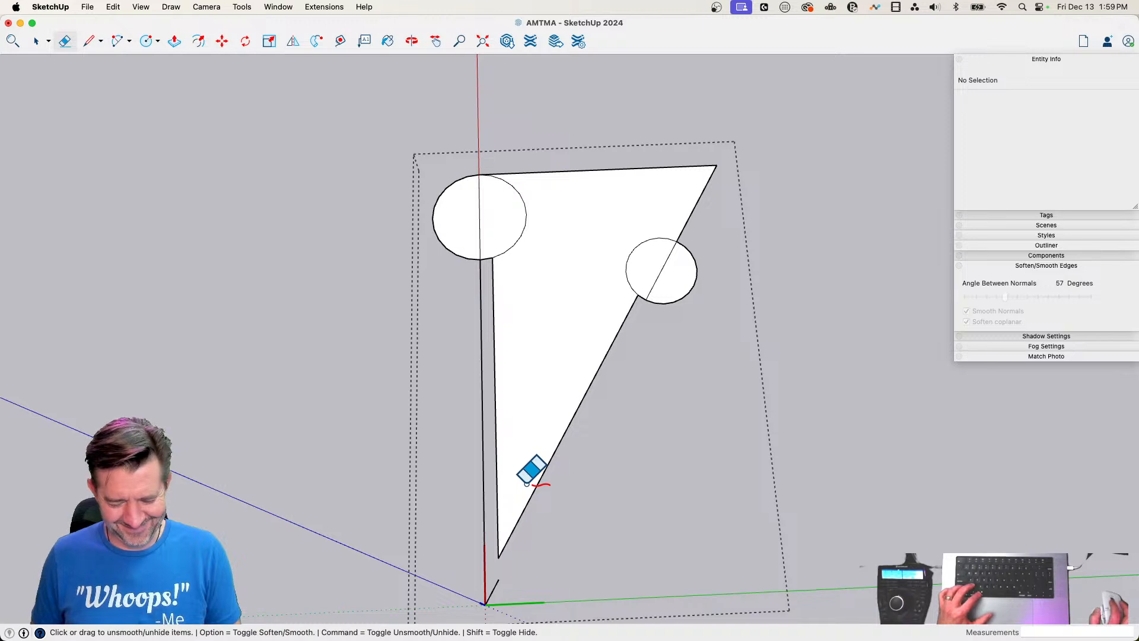
{"action": "scroll", "coordinate": [511, 542], "scroll_direction": "up", "scroll_amount": 5}
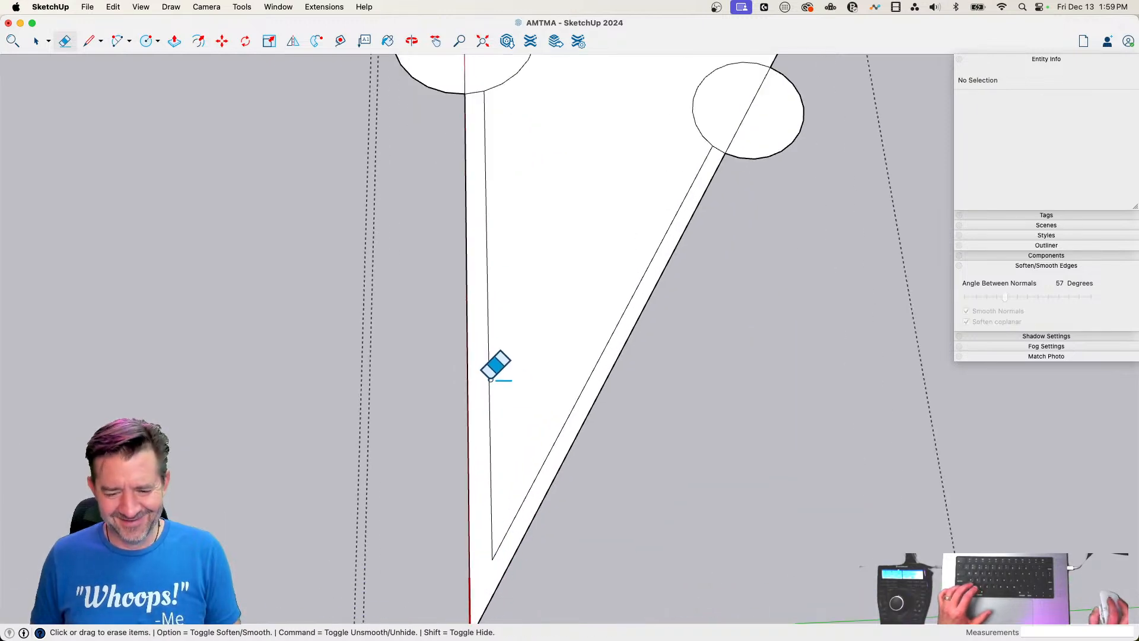
{"action": "key", "text": "l"}
{"action": "scroll", "coordinate": [507, 300], "scroll_direction": "down", "scroll_amount": 2}
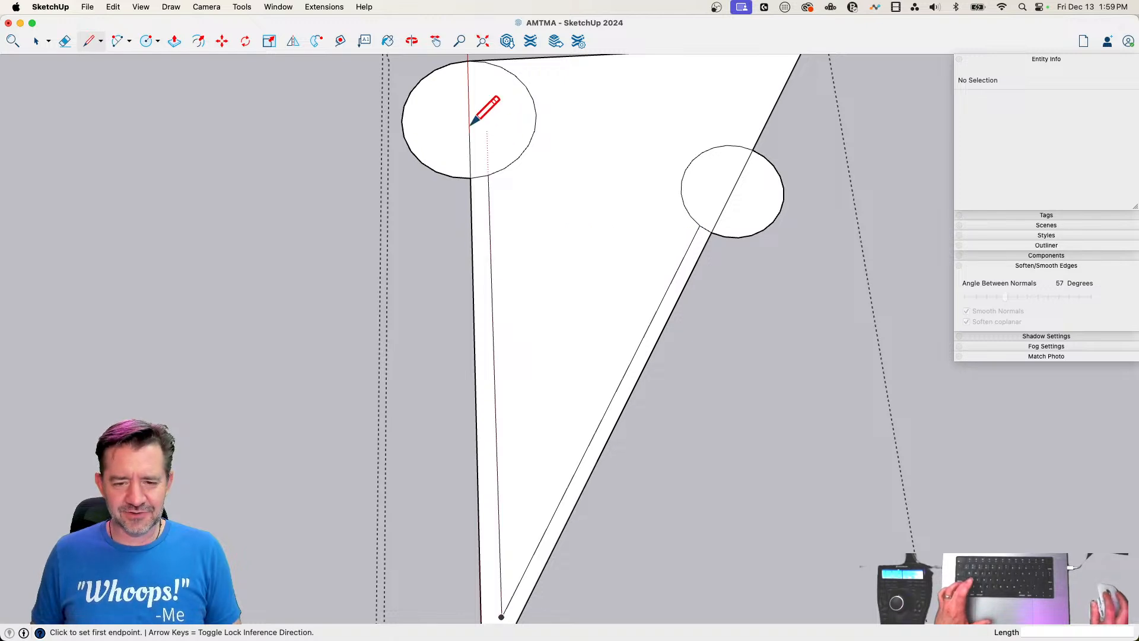
Erase the circle parts outside the triangle and the small arc pieces between the inner lines and the outer edges
{"action": "key", "text": "e"}
{"action": "left_click", "coordinate": [418, 75]}
{"action": "left_click", "coordinate": [782, 196]}
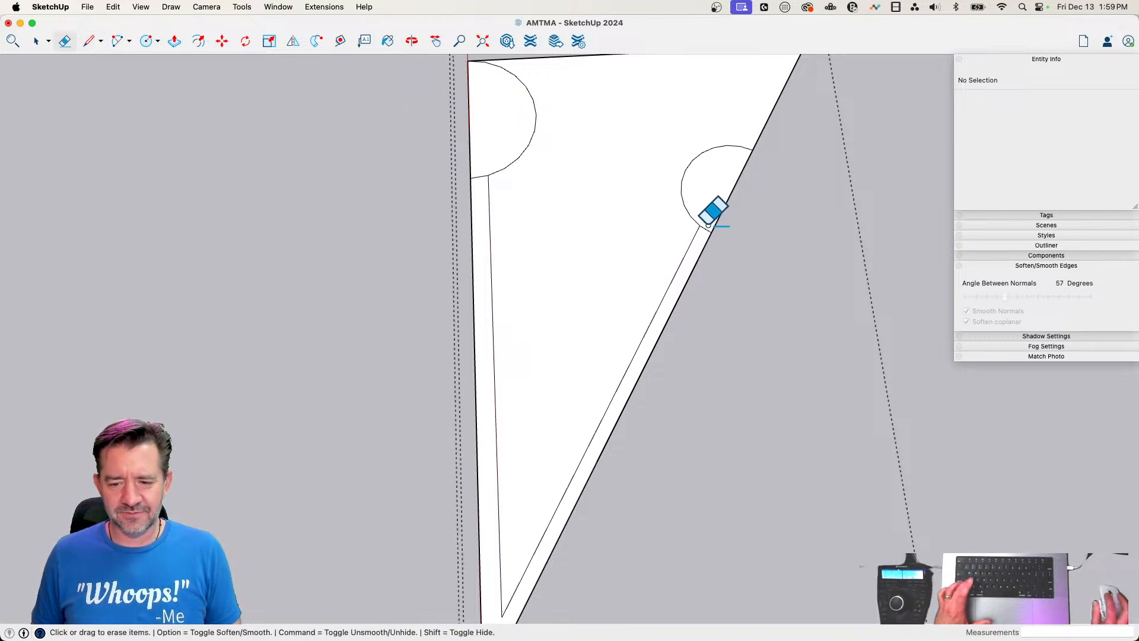
{"action": "left_click", "coordinate": [481, 172]}
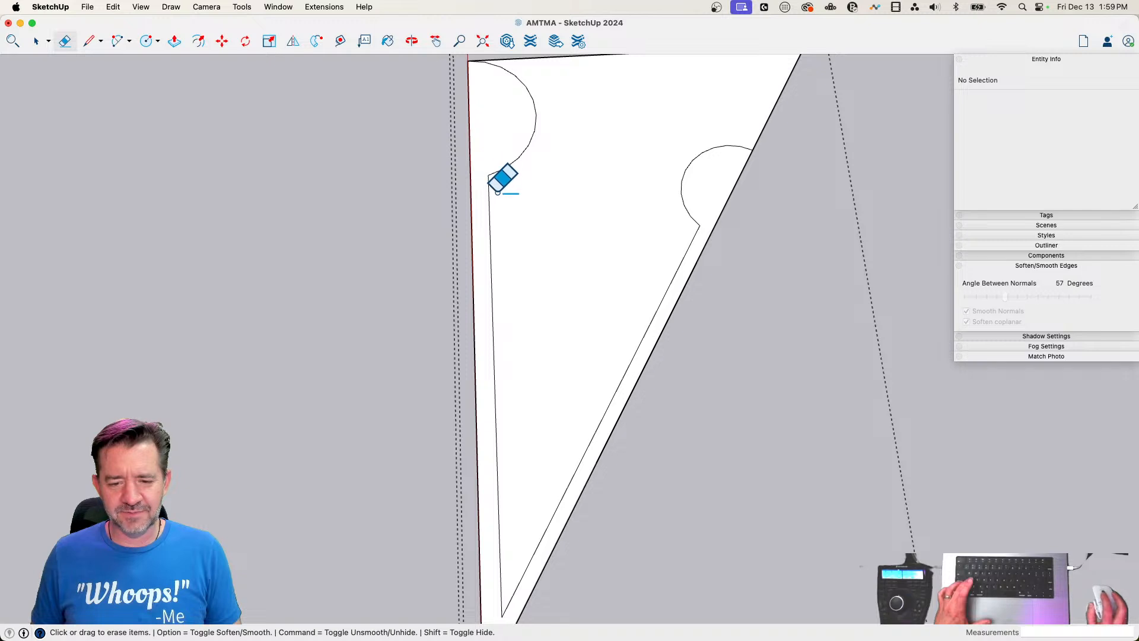
Draw two parallel stem lines into the face from the straight inner line, just below the large arc, the upper about 1' 1" long
{"action": "key", "text": "l"}
{"action": "left_click", "coordinate": [490, 236]}
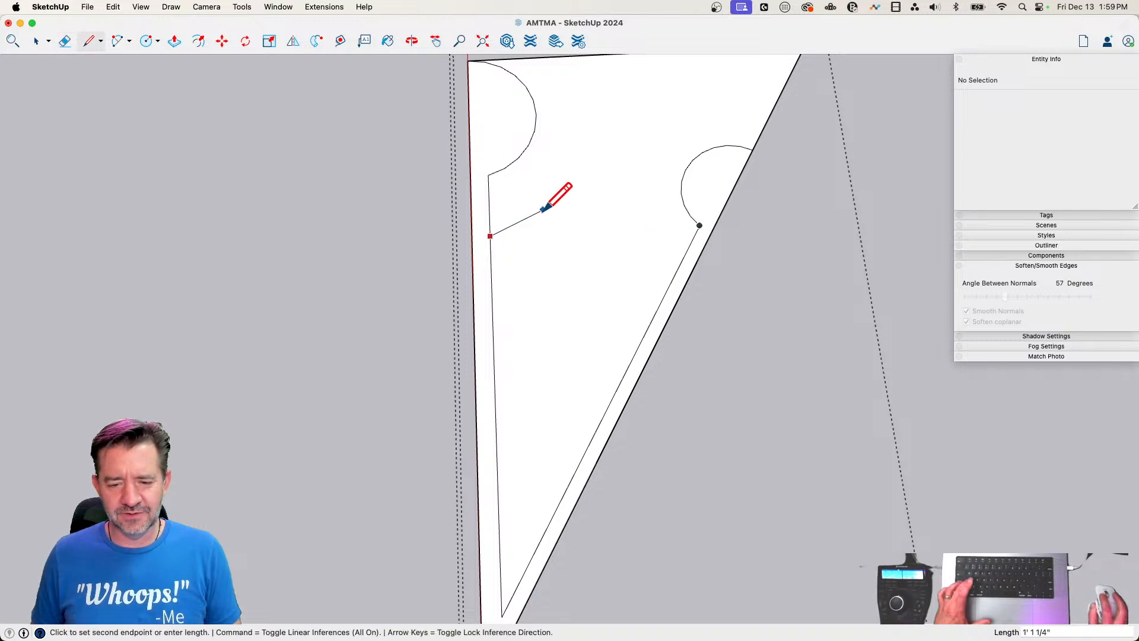
{"action": "left_click", "coordinate": [546, 212]}
{"action": "key", "text": "Escape"}
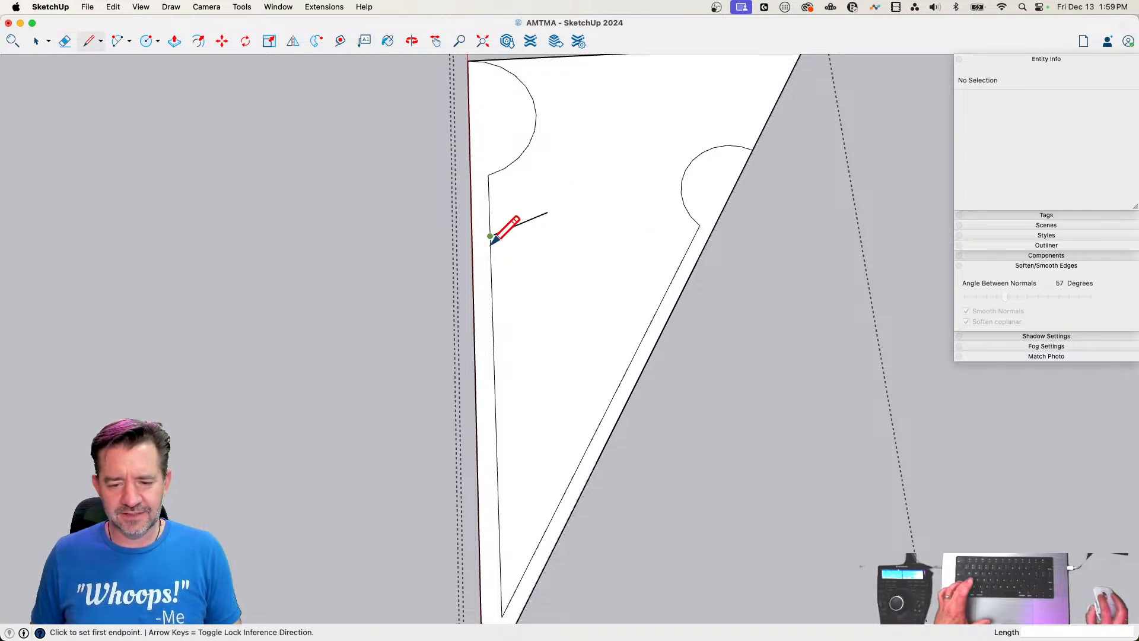
{"action": "left_click", "coordinate": [490, 253]}
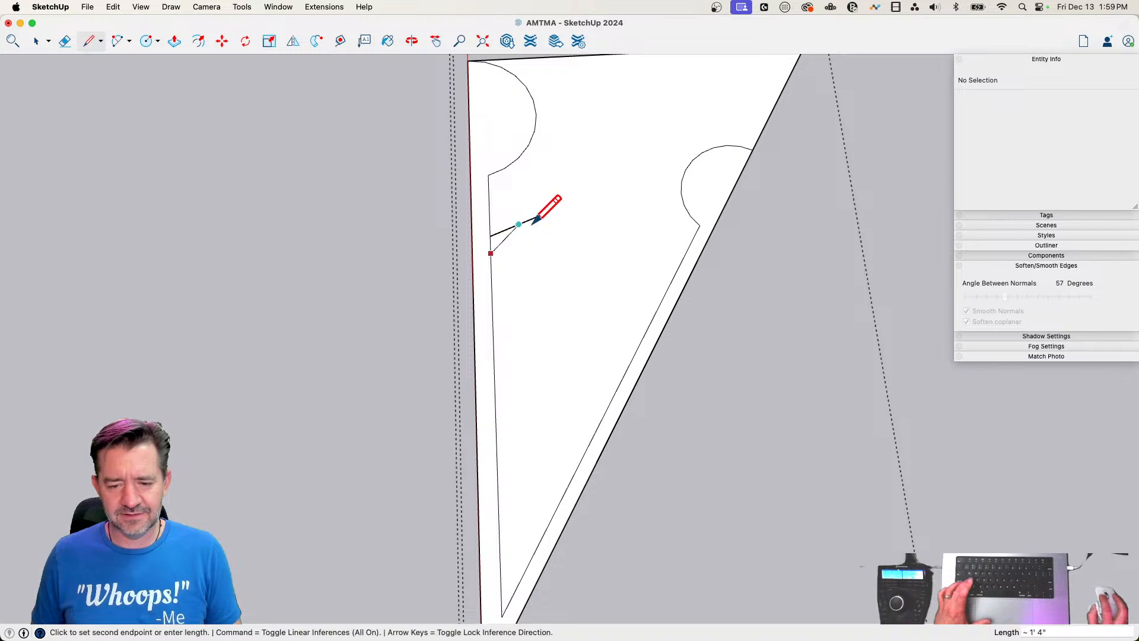
{"action": "left_click", "coordinate": [557, 229]}
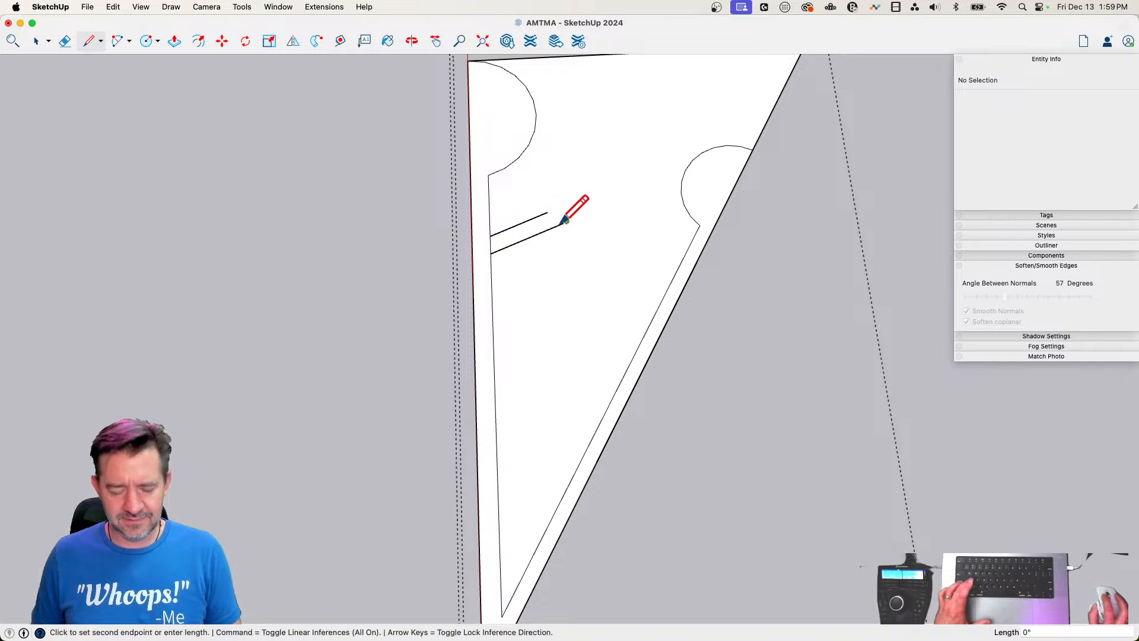
Join the ends of the two stem lines and draw a circle with a radius of about 7 7/16" centered on the joining line
{"action": "key", "text": "c"}
{"action": "scroll", "coordinate": [561, 219], "scroll_direction": "up", "scroll_amount": 1}
{"action": "scroll", "coordinate": [558, 220], "scroll_direction": "up", "scroll_amount": 2}
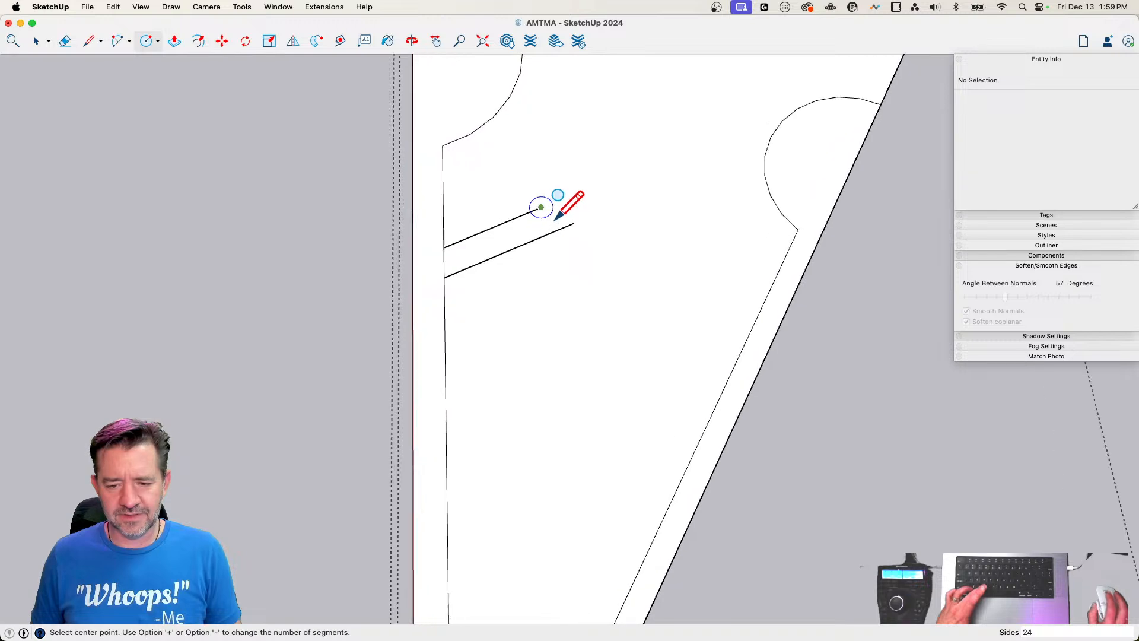
{"action": "scroll", "coordinate": [561, 217], "scroll_direction": "up", "scroll_amount": 2}
{"action": "key", "text": "l"}
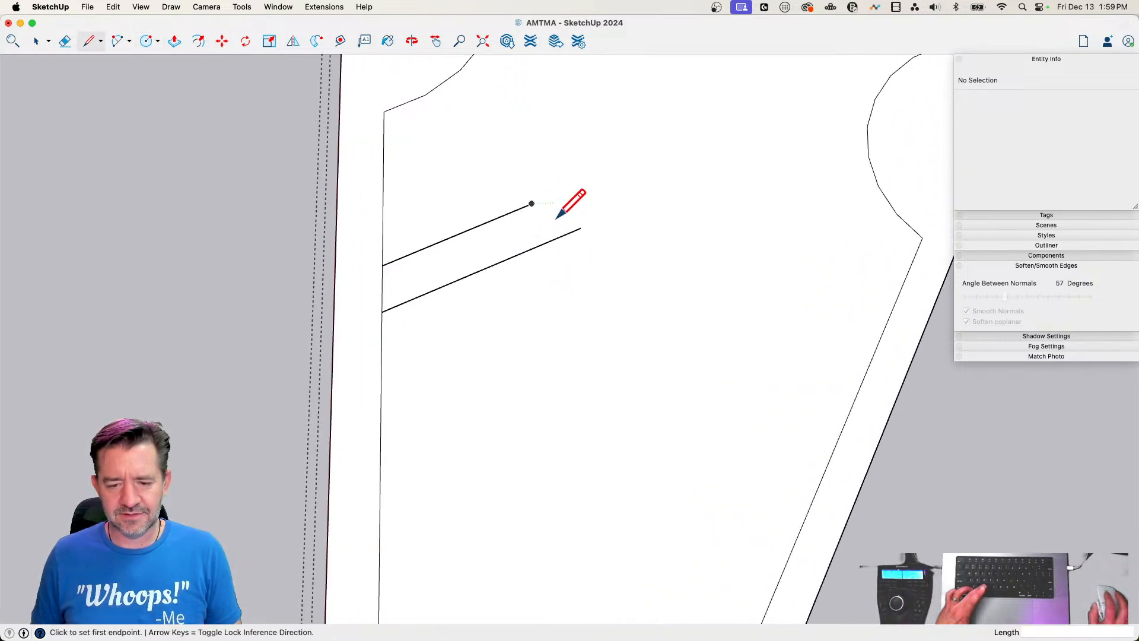
{"action": "left_click", "coordinate": [531, 204]}
{"action": "left_click", "coordinate": [548, 241]}
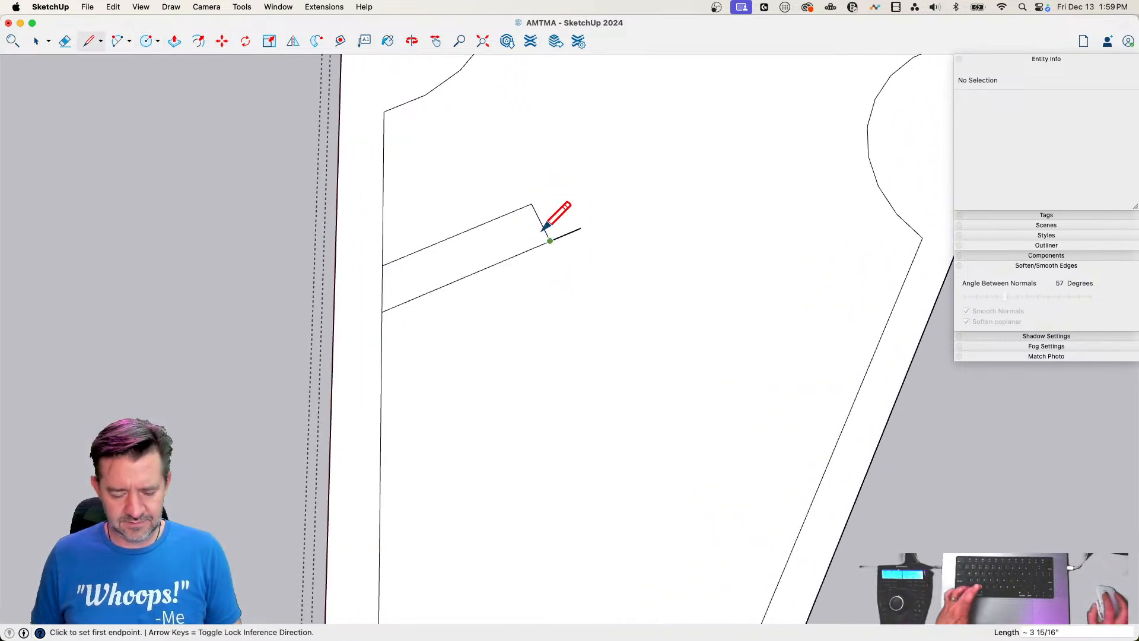
{"action": "key", "text": "c"}
{"action": "left_click", "coordinate": [541, 222]}
{"action": "left_click", "coordinate": [549, 145]}
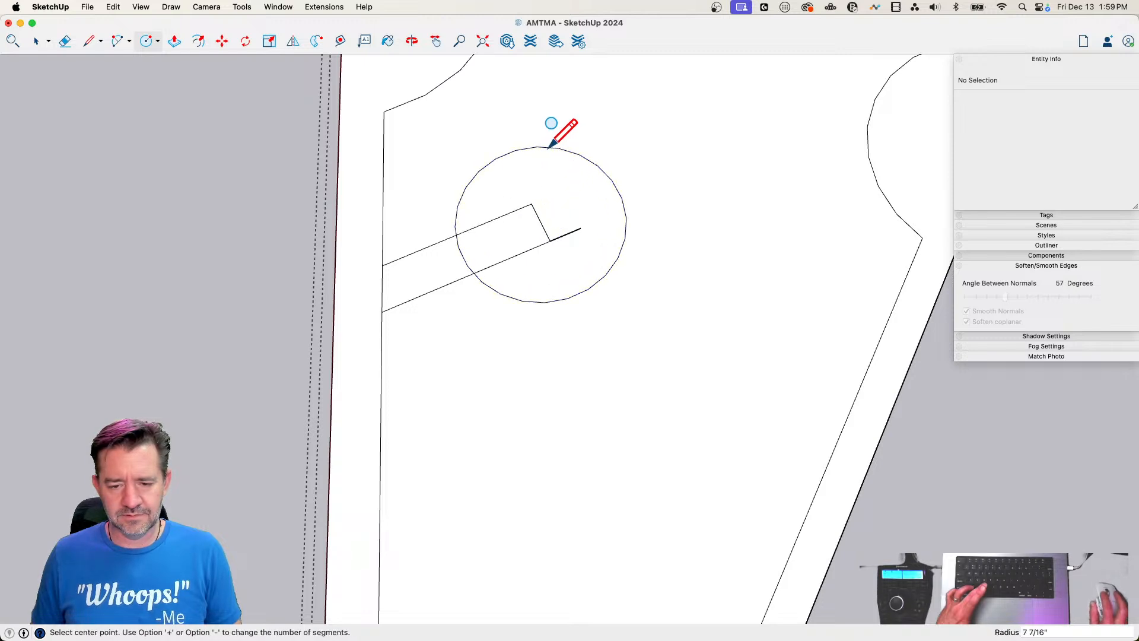
Erase the lines inside the new circle, its arc piece across the stem and the inner line segment across the stem's base
{"action": "key", "text": "e"}
{"action": "left_click_drag", "start_coordinate": [544, 183], "coordinate": [568, 225]}
{"action": "mouse_move", "coordinate": [507, 245]}
{"action": "left_mouse_down"}
{"action": "mouse_move", "coordinate": [437, 260]}
{"action": "mouse_move", "coordinate": [392, 291]}
{"action": "left_mouse_up"}
{"action": "scroll", "coordinate": [593, 239], "scroll_direction": "down", "scroll_amount": 5}
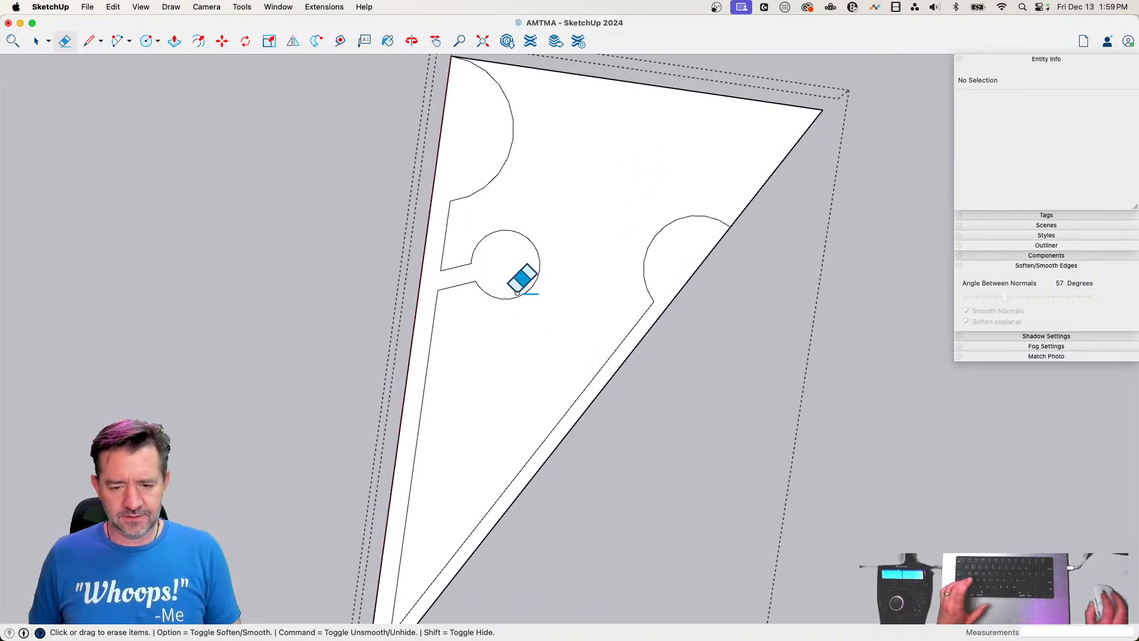
Close the stem's base with a line and copy the round-ended branch about 2' 3/4" along the straight inner line toward the tip
{"action": "key", "text": "space"}
{"action": "key", "text": "l"}
{"action": "left_click", "coordinate": [438, 289]}
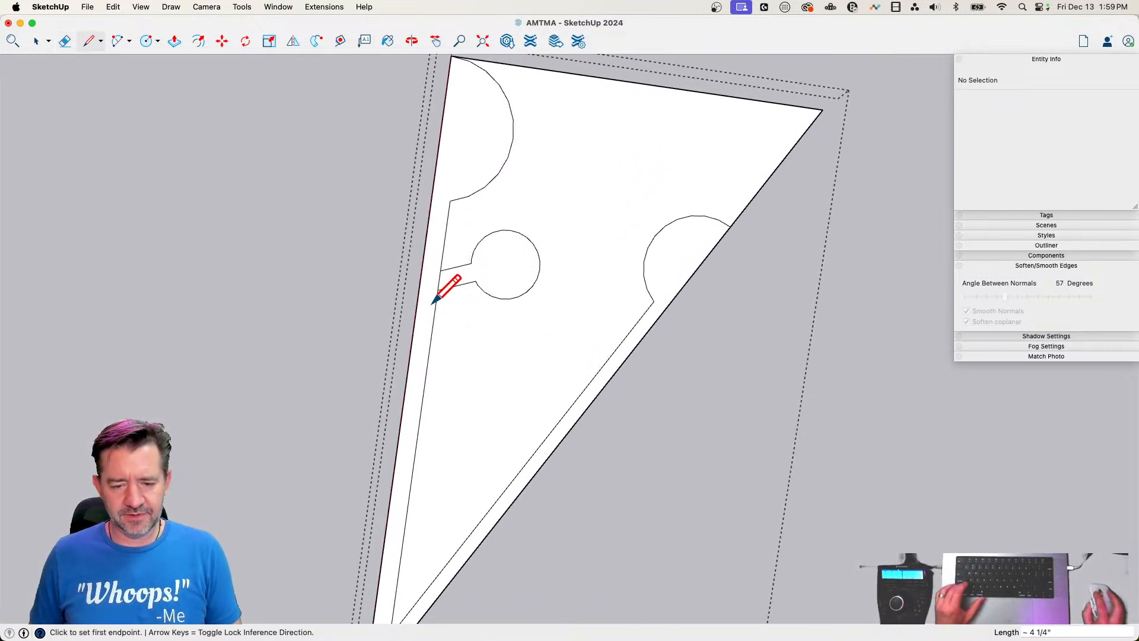
{"action": "key", "text": "space"}
{"action": "left_click", "coordinate": [510, 259]}
{"action": "key", "text": "m"}
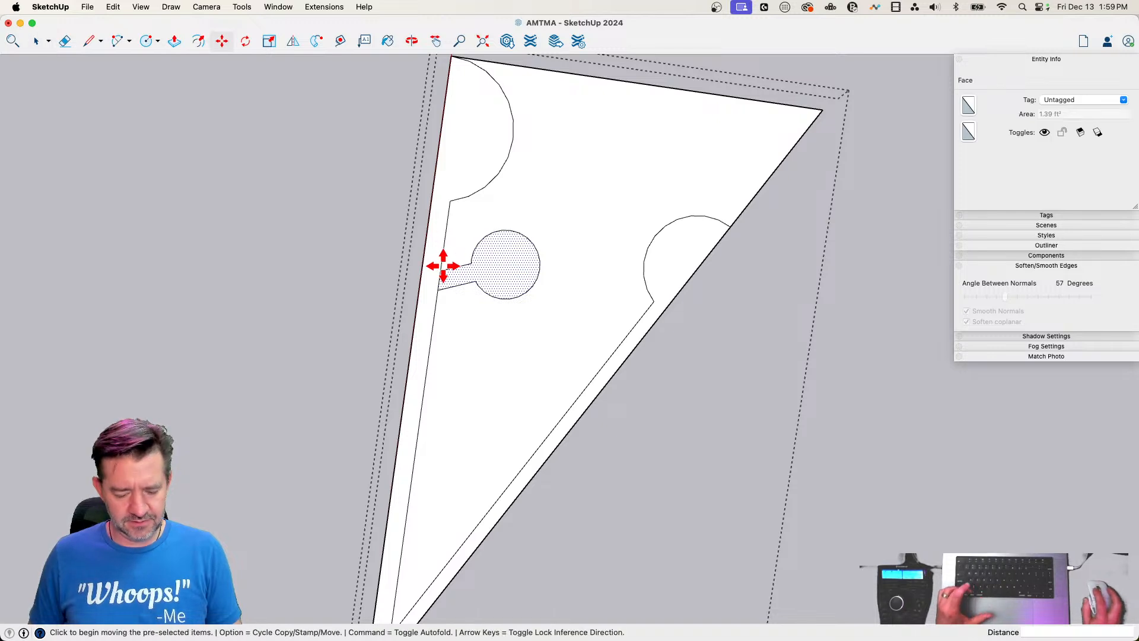
{"action": "left_click", "coordinate": [442, 267]}
{"action": "key", "text": "alt"}
{"action": "left_click", "coordinate": [425, 384]}
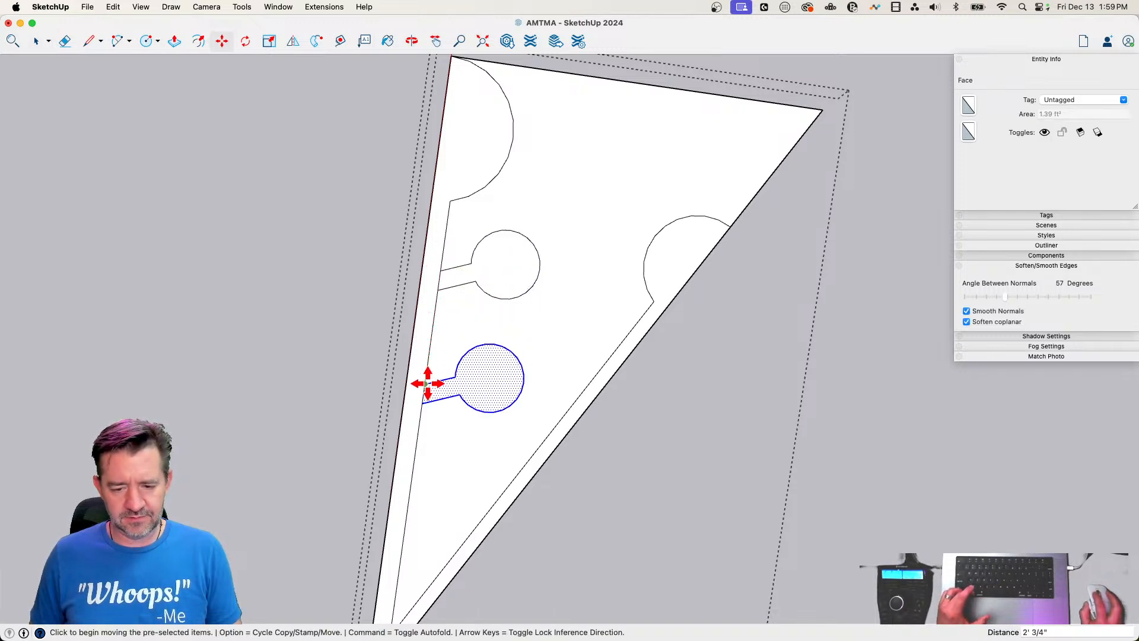
Move the upper branch's circular end about 7 3/4" outward and up to lengthen and tilt its stem
{"action": "key", "text": "space"}
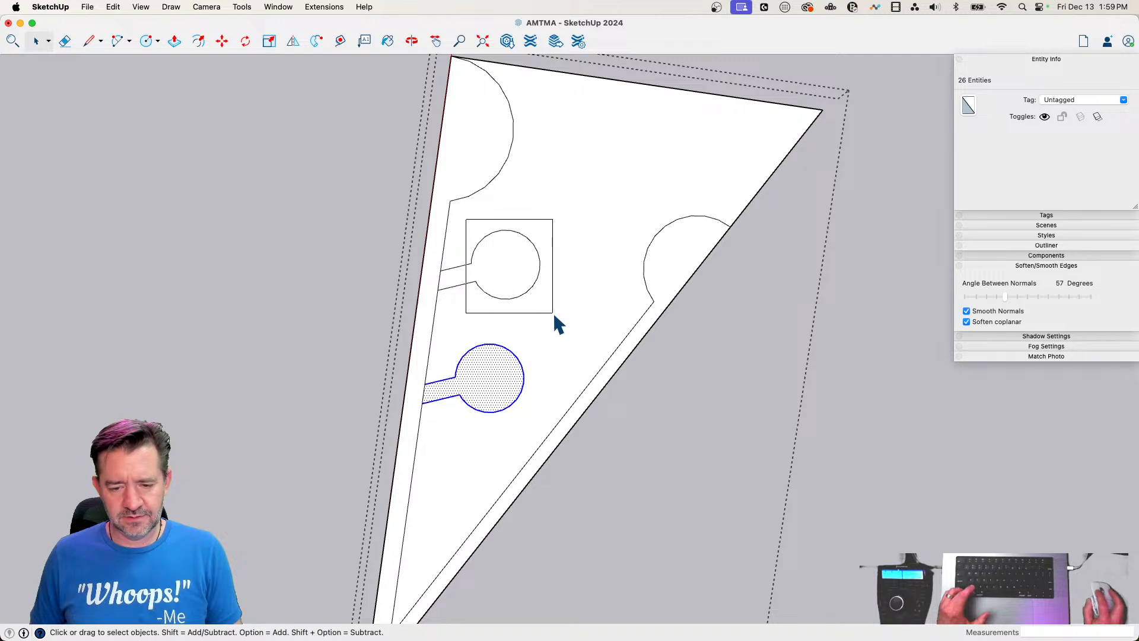
{"action": "left_click", "coordinate": [490, 292]}
{"action": "key", "text": "m"}
{"action": "left_click", "coordinate": [443, 266]}
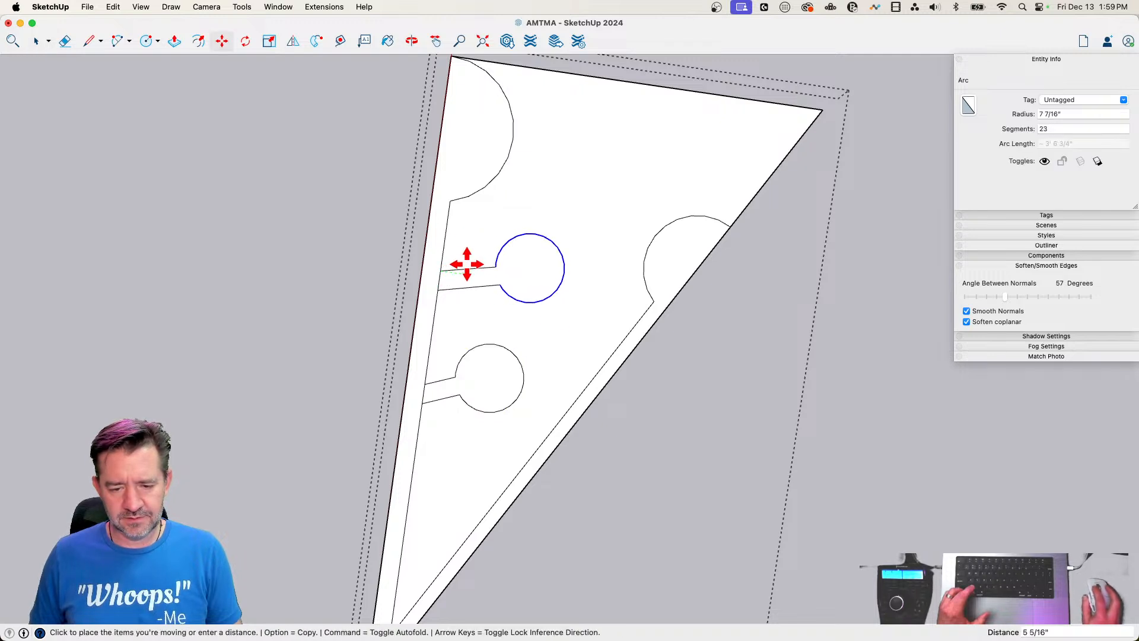
{"action": "scroll", "coordinate": [468, 251], "scroll_direction": "up", "scroll_amount": 2}
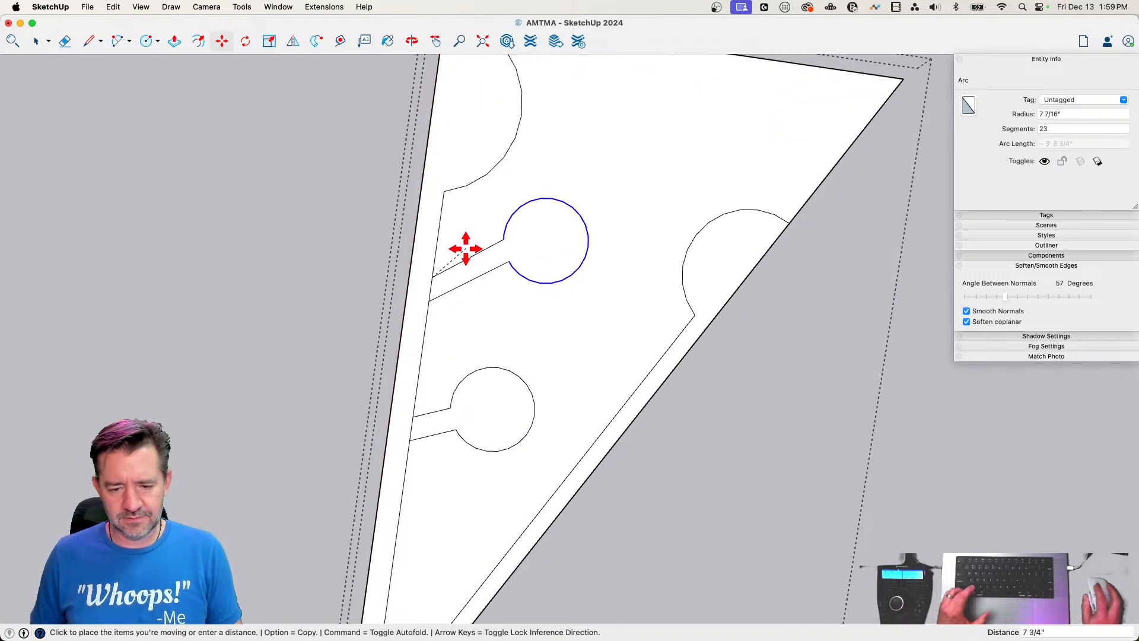
{"action": "left_click", "coordinate": [465, 248]}
{"action": "key", "text": "space"}
Draw a second stem from the slanted inner line below its arc, using two parallel lines joined at their ends
{"action": "key", "text": "l"}
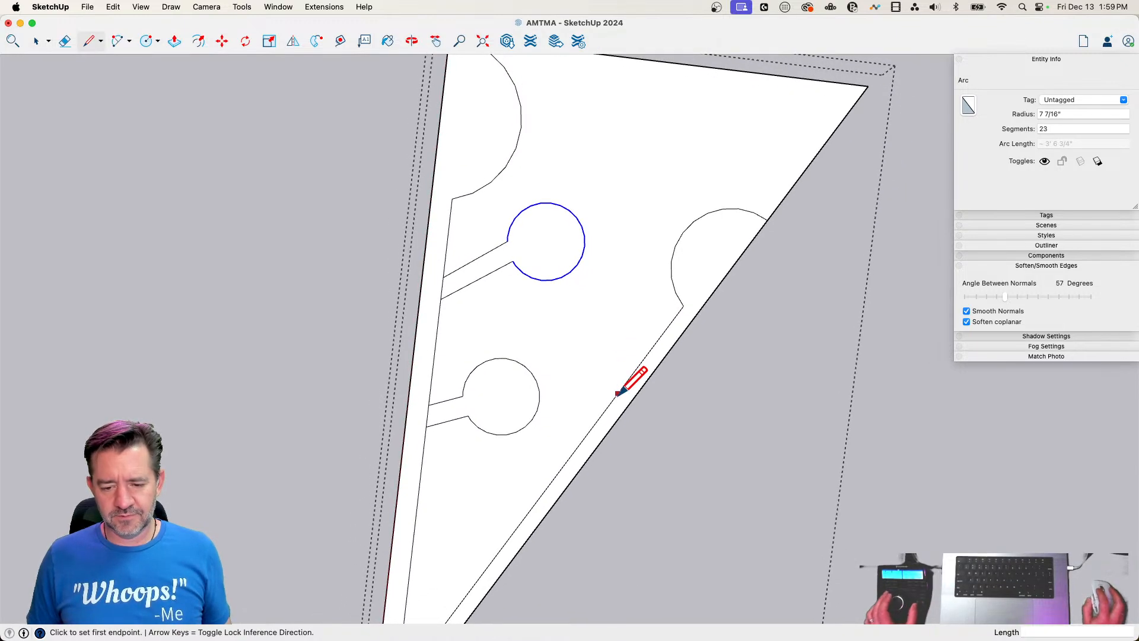
{"action": "left_click", "coordinate": [631, 375]}
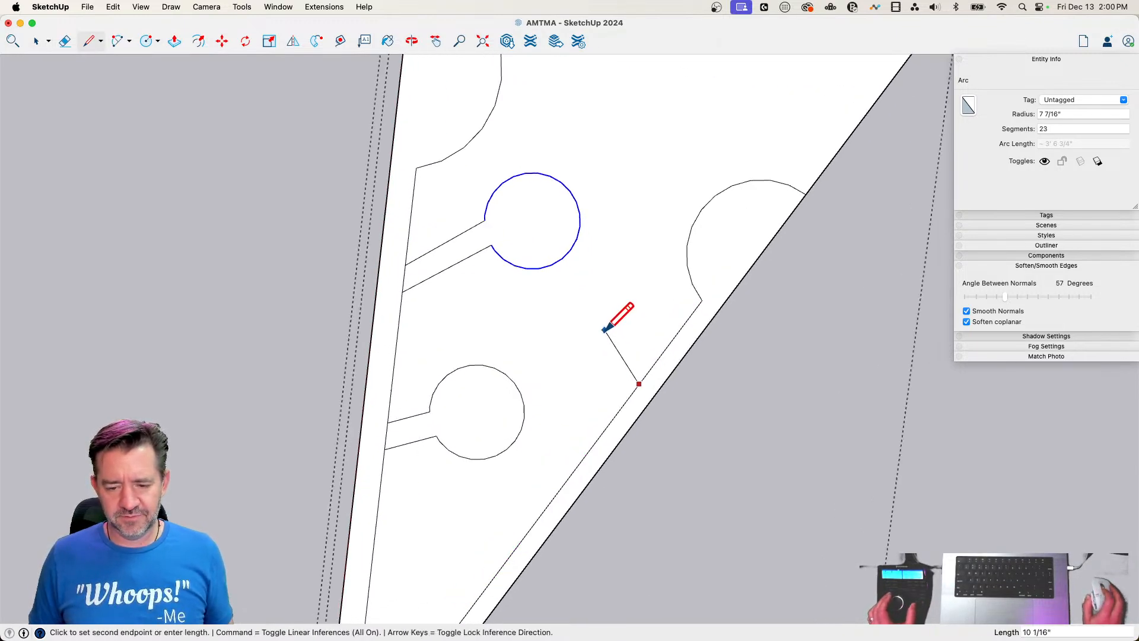
{"action": "left_click", "coordinate": [608, 339]}
{"action": "key", "text": "Escape"}
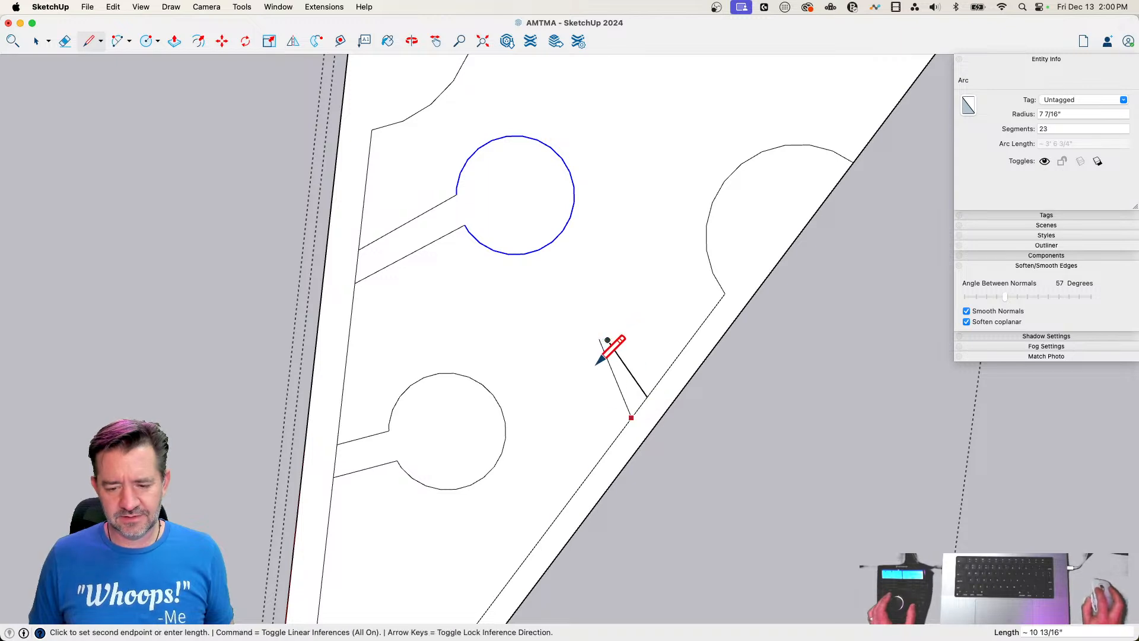
{"action": "scroll", "coordinate": [597, 363], "scroll_direction": "up", "scroll_amount": 4}
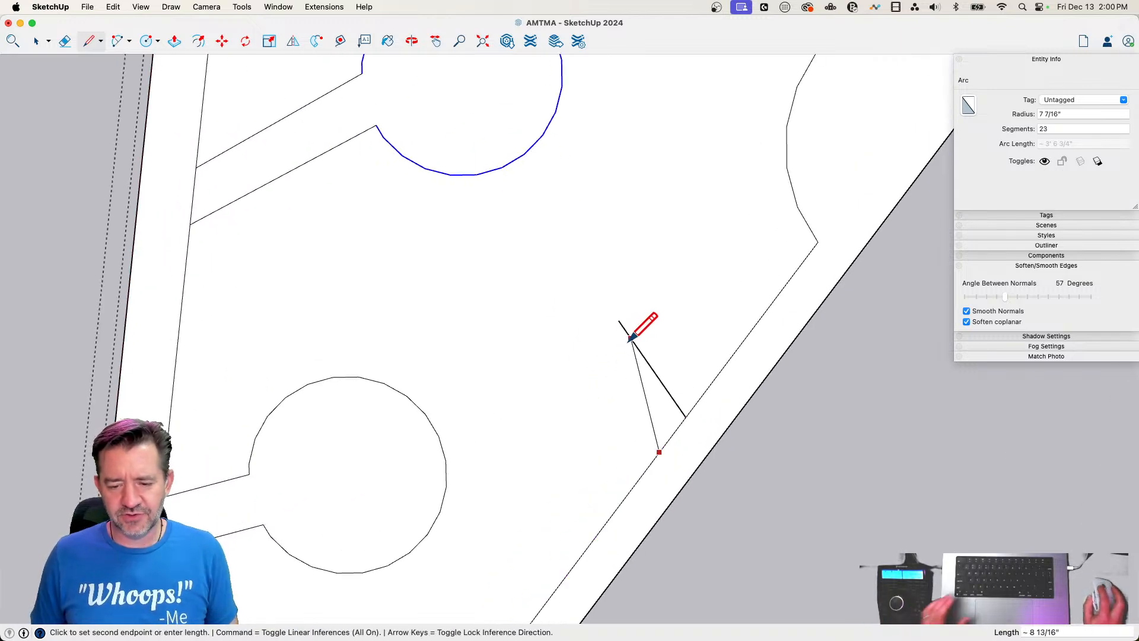
{"action": "left_click", "coordinate": [588, 350]}
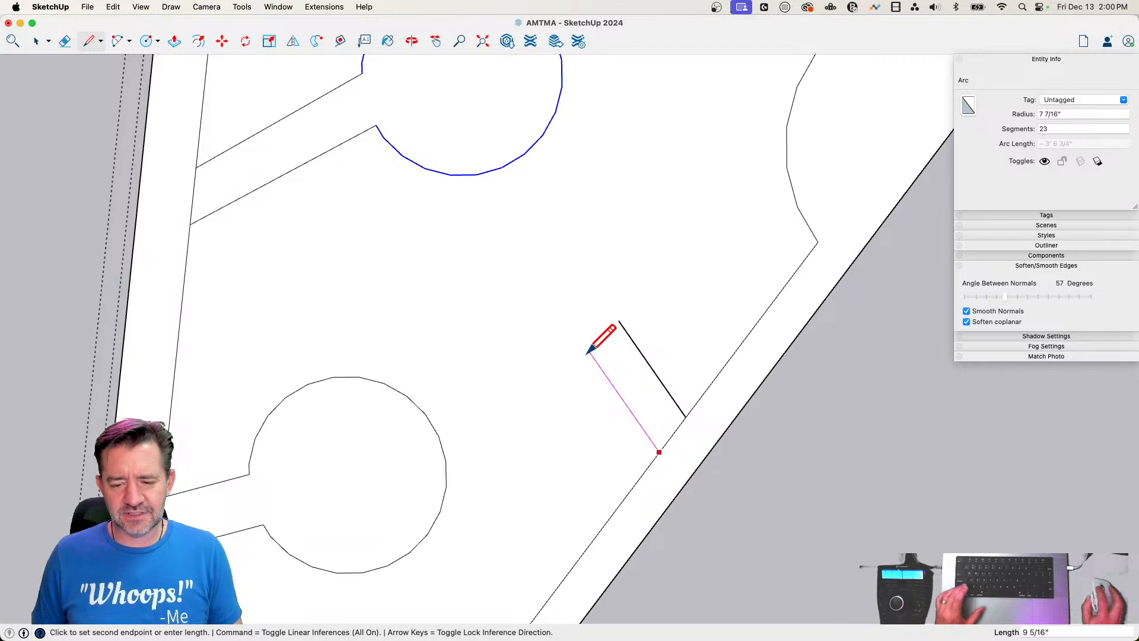
{"action": "left_click", "coordinate": [618, 320]}
Draw a circle with a radius of about 5 1/2" centered on the end line of the stem on the slanted side
{"action": "key", "text": "c"}
{"action": "left_click", "coordinate": [603, 335]}
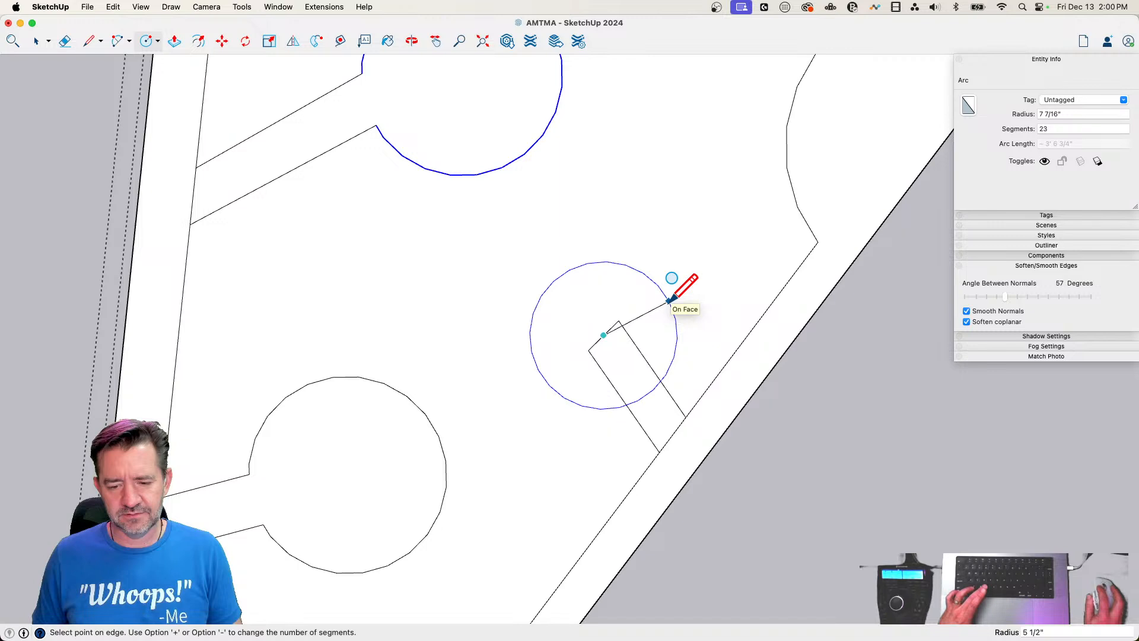
{"action": "left_click", "coordinate": [668, 302]}
Erase the lines inside the small circle and its stem opening, plus the lines closing the bases of the two branches on the straight side
{"action": "key", "text": "e"}
{"action": "mouse_move", "coordinate": [631, 327]}
{"action": "left_mouse_down"}
{"action": "mouse_move", "coordinate": [591, 361]}
{"action": "mouse_move", "coordinate": [667, 431]}
{"action": "mouse_move", "coordinate": [732, 439]}
{"action": "left_mouse_up"}
{"action": "key", "text": "space"}
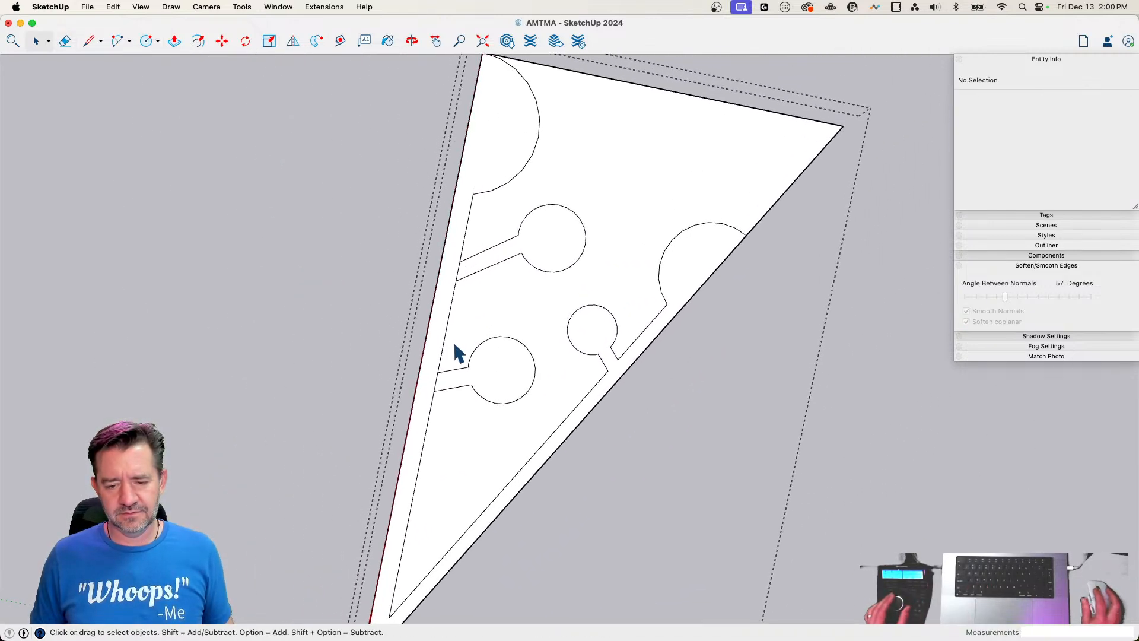
{"action": "key", "text": "e"}
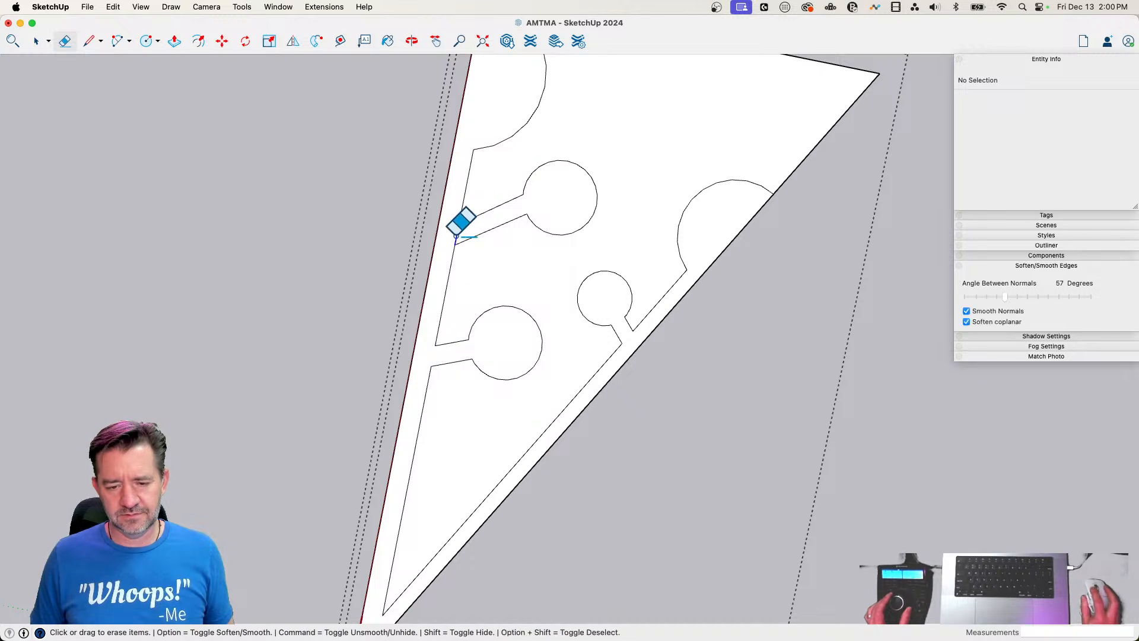
Draw a circle between the two inner lines below the lower branch and move it about 3 13/16" toward the tip
{"action": "key", "text": "l"}
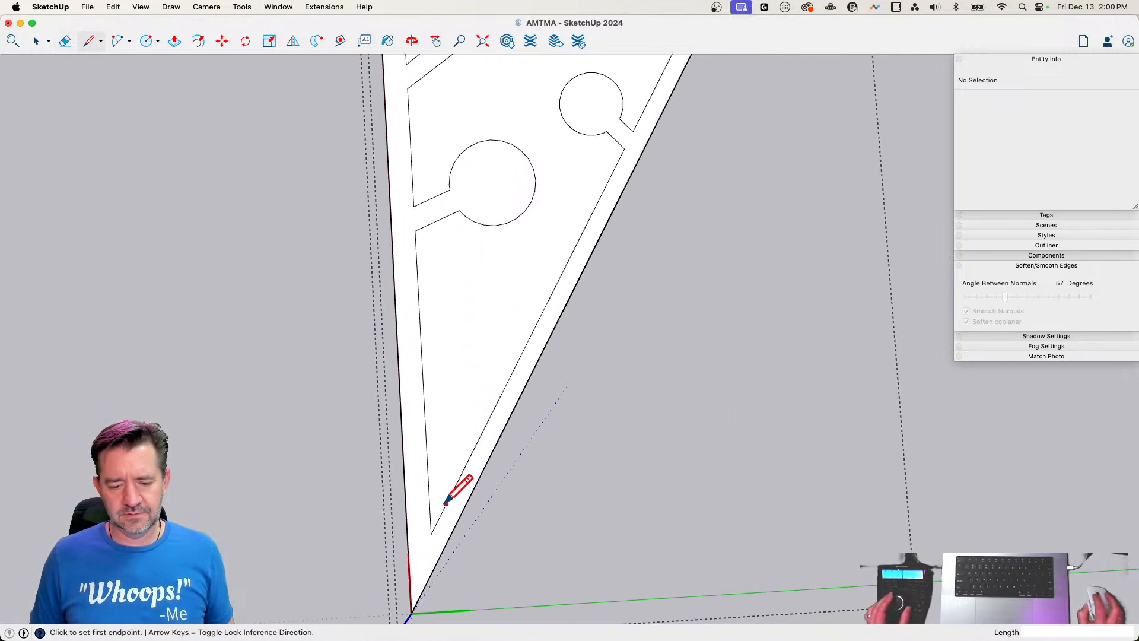
{"action": "key", "text": "c"}
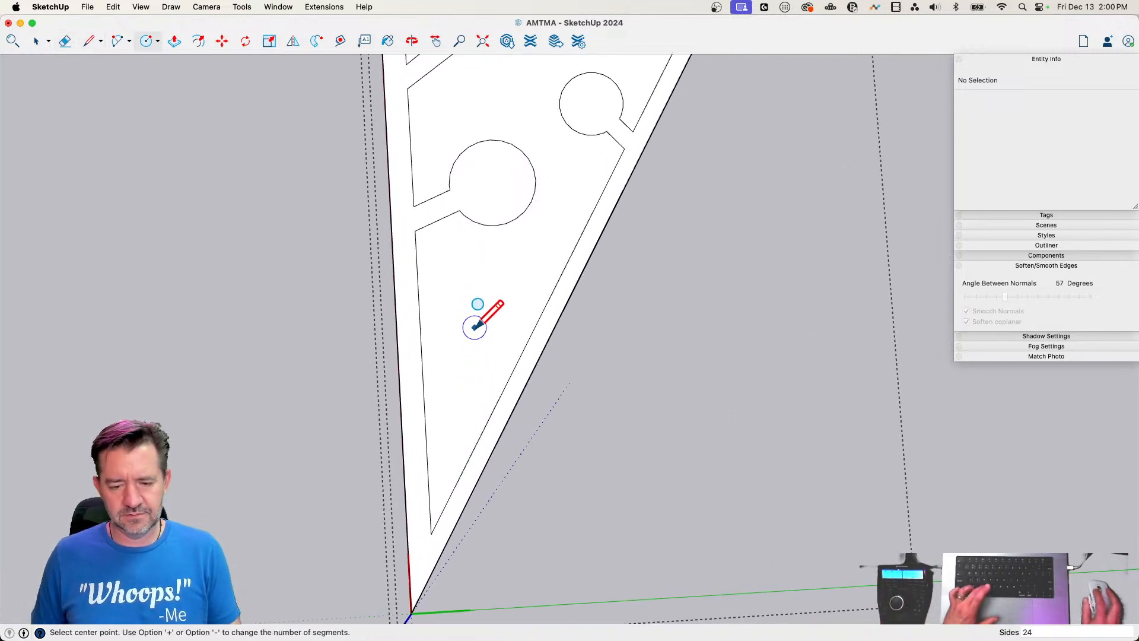
{"action": "left_click", "coordinate": [468, 326]}
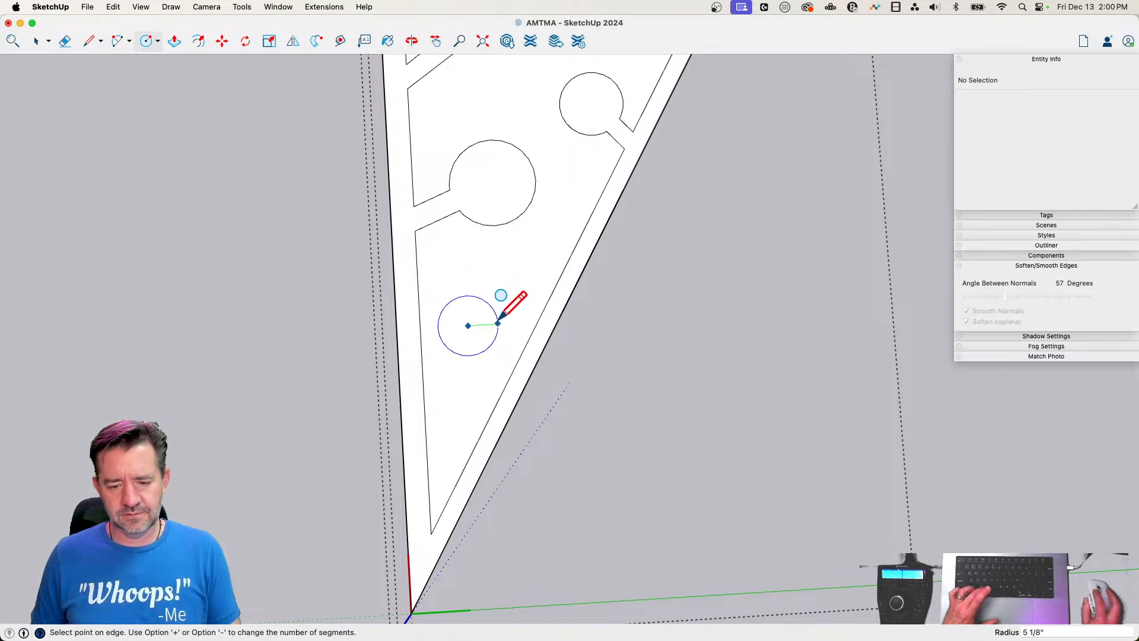
{"action": "key", "text": "m"}
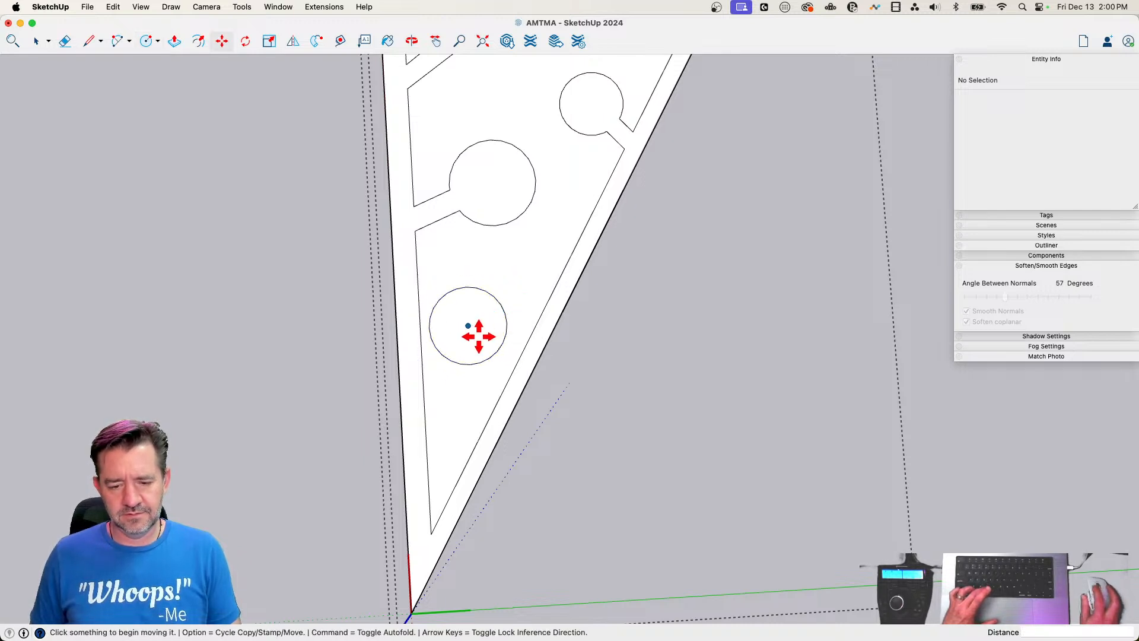
{"action": "key", "text": "space"}
{"action": "left_click", "coordinate": [476, 347]}
{"action": "key", "text": "m"}
{"action": "left_click", "coordinate": [468, 326]}
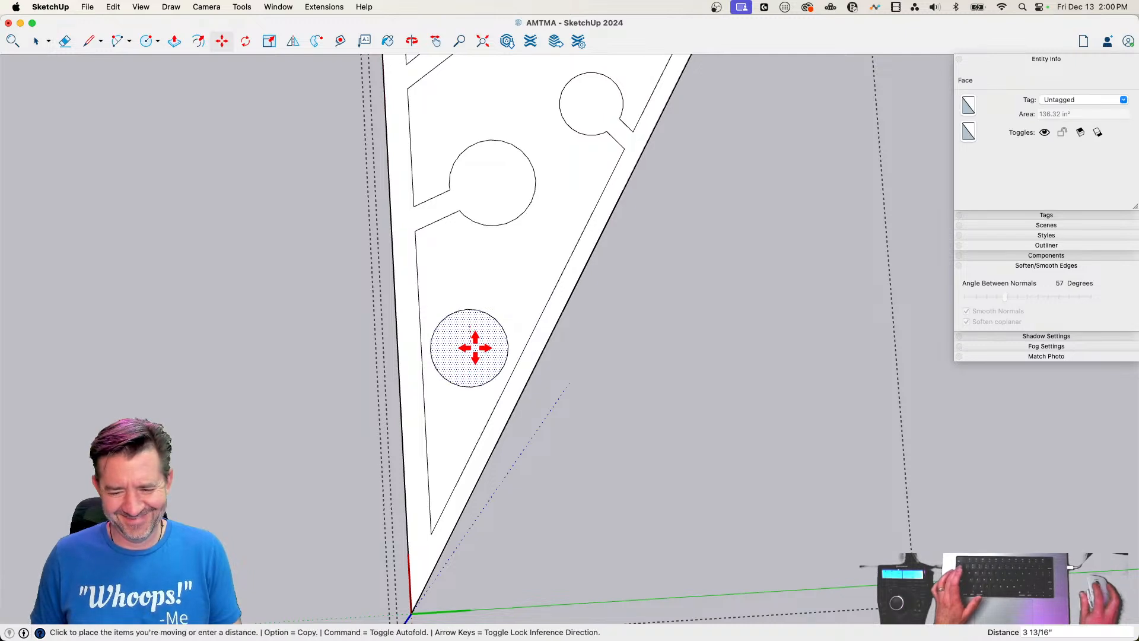
{"action": "left_click", "coordinate": [476, 348]}
Draw two lines from the lower part of the new circle toward the tip, each crossing one of the inner lines
{"action": "key", "text": "l"}
{"action": "left_click", "coordinate": [451, 383]}
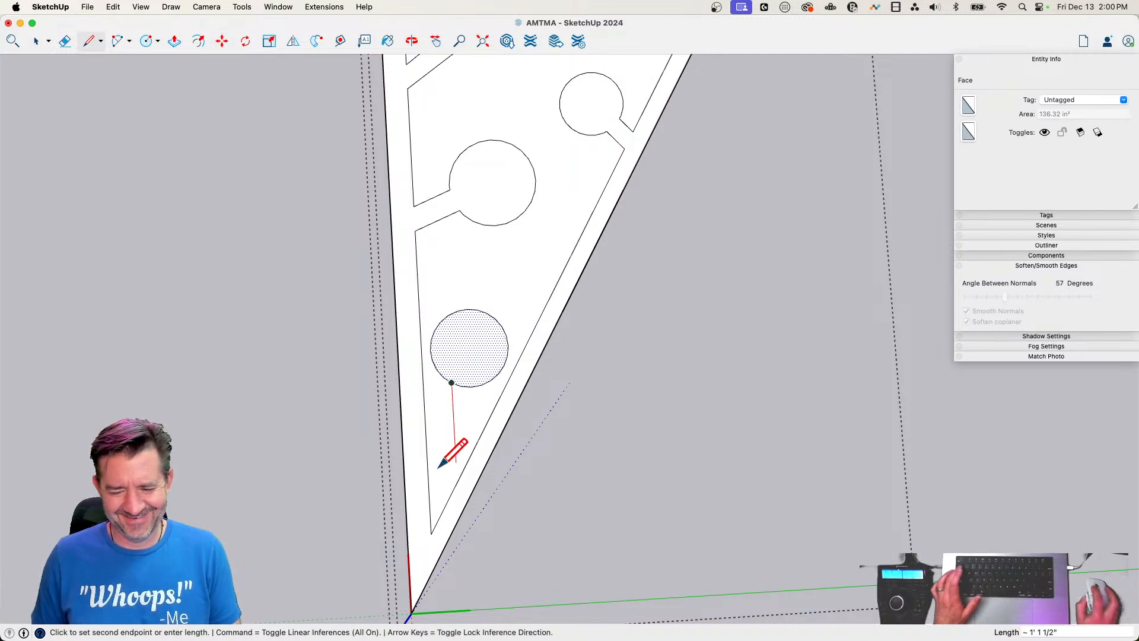
{"action": "left_click", "coordinate": [419, 498]}
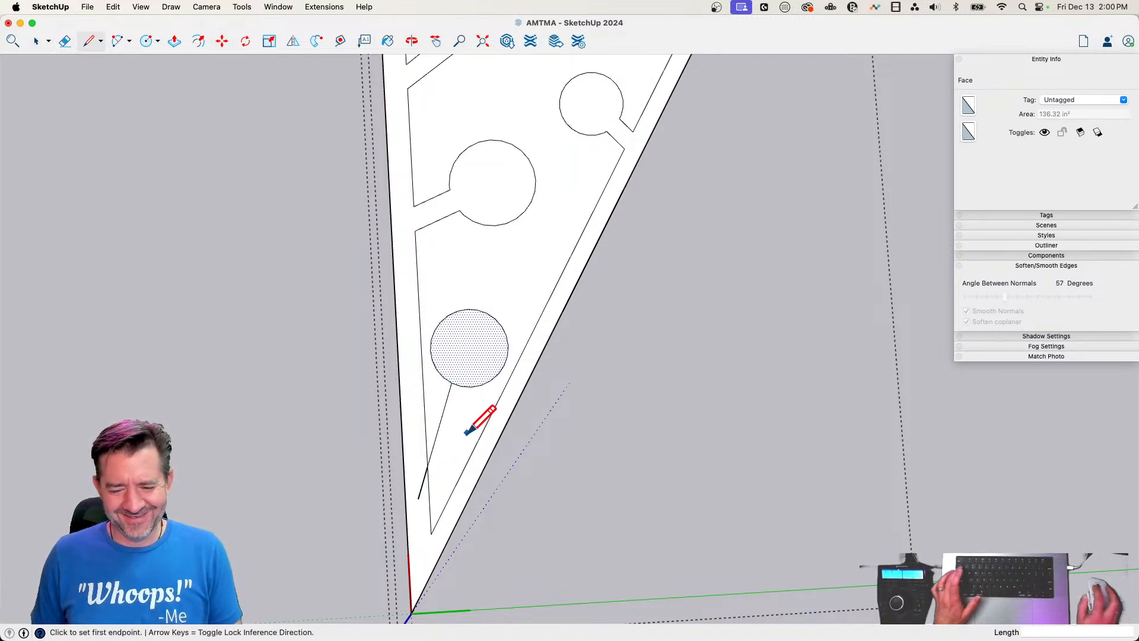
{"action": "left_click", "coordinate": [471, 386]}
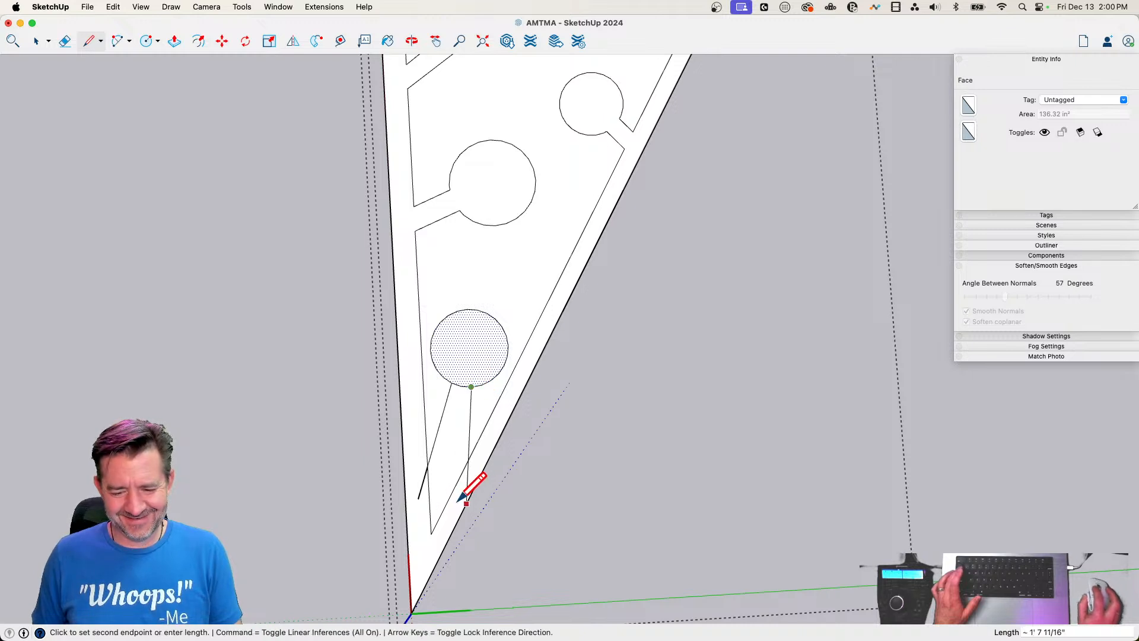
{"action": "scroll", "coordinate": [463, 501], "scroll_direction": "up", "scroll_amount": 2}
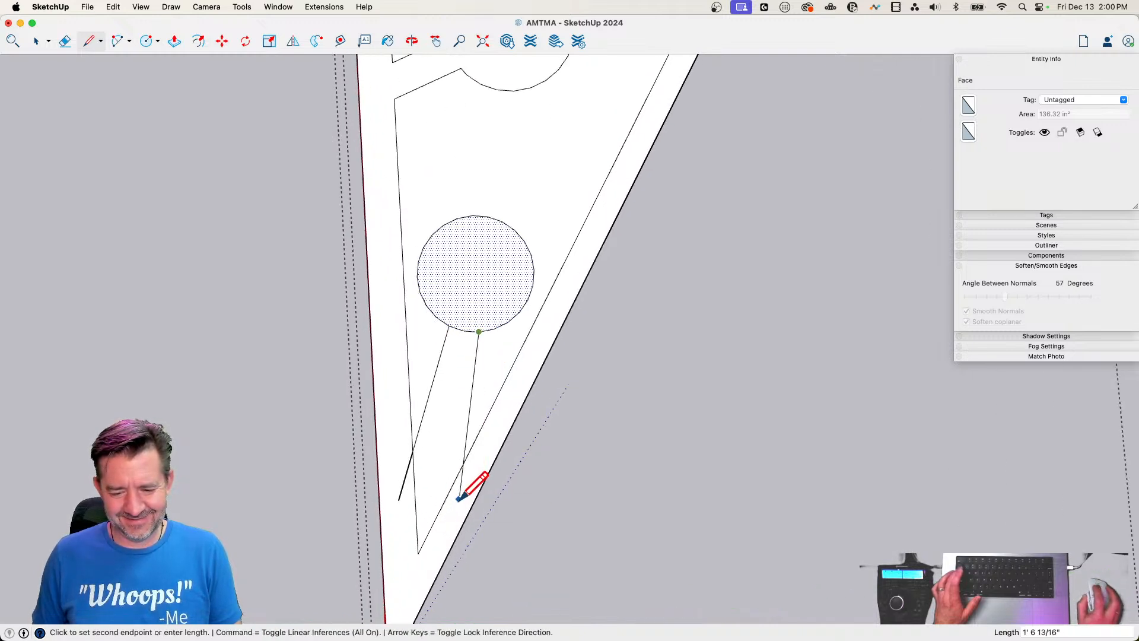
Erase the surplus line and arc pieces around the tip stem, and the triangle's outer edges beyond the branch outline
{"action": "key", "text": "e"}
{"action": "left_click_drag", "start_coordinate": [470, 478], "coordinate": [407, 463]}
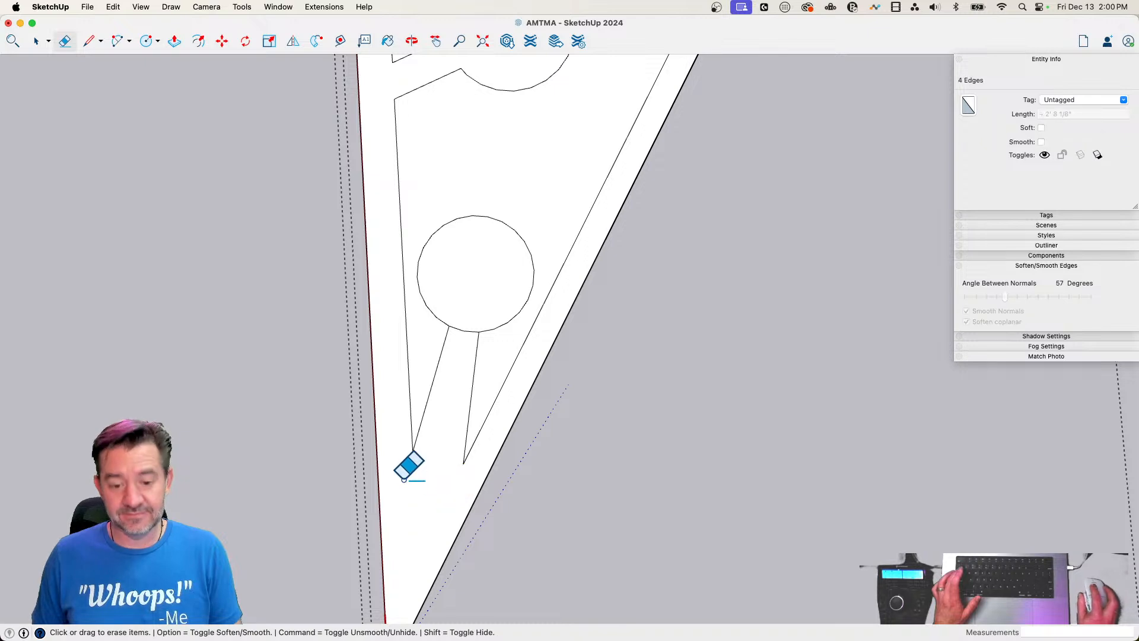
{"action": "scroll", "coordinate": [493, 468], "scroll_direction": "down", "scroll_amount": 6}
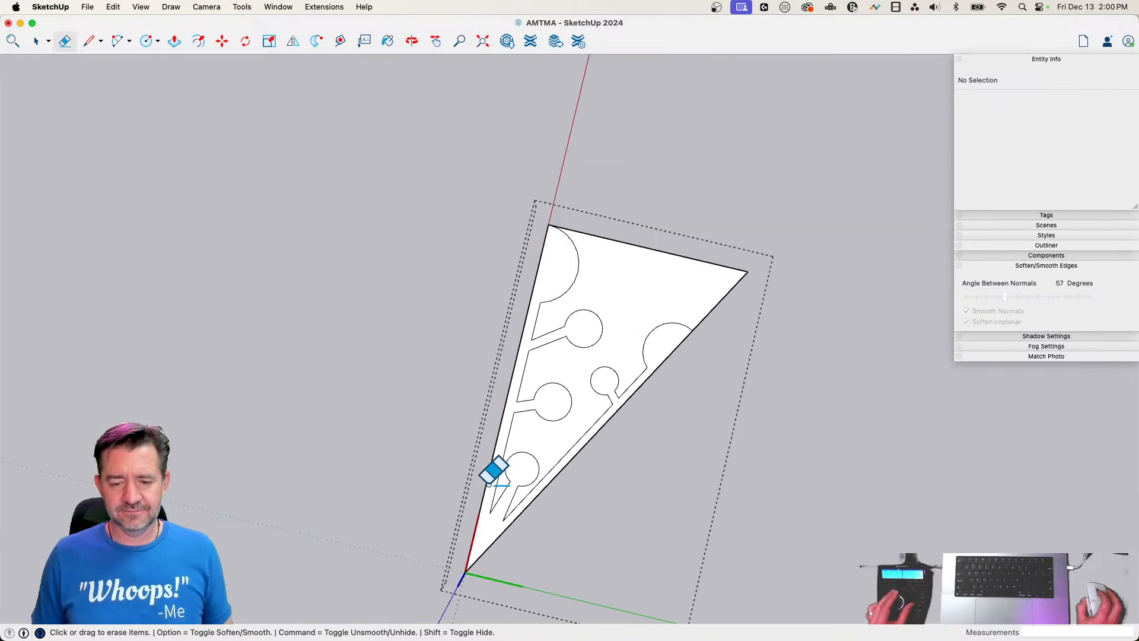
{"action": "mouse_move", "coordinate": [598, 320]}
{"action": "left_mouse_down"}
{"action": "mouse_move", "coordinate": [593, 335]}
{"action": "mouse_move", "coordinate": [649, 384]}
{"action": "left_mouse_up"}
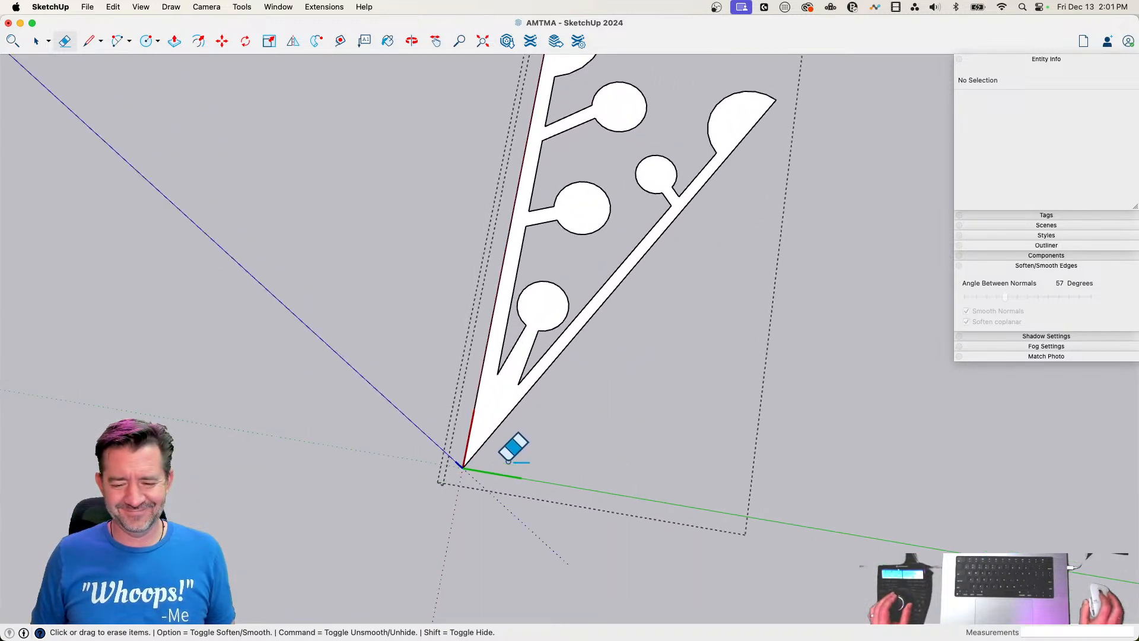
Draw a circle of about 1' radius centred on the origin and erase it with the triangle's edges inside, leaving a curved cut at the tip
{"action": "key", "text": "c"}
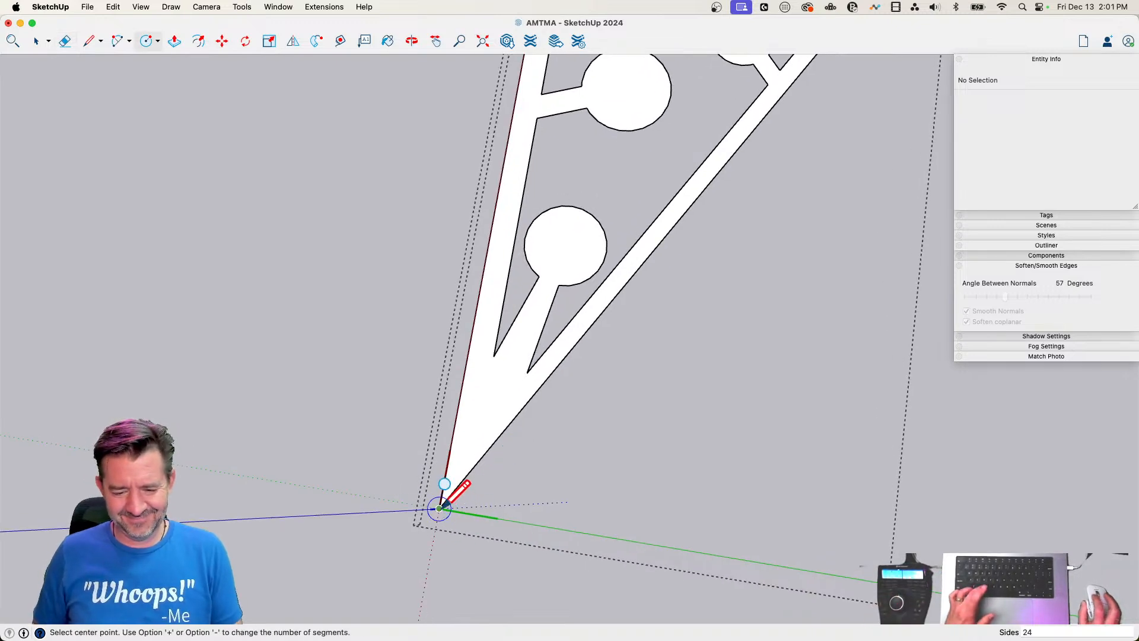
{"action": "left_click", "coordinate": [439, 508]}
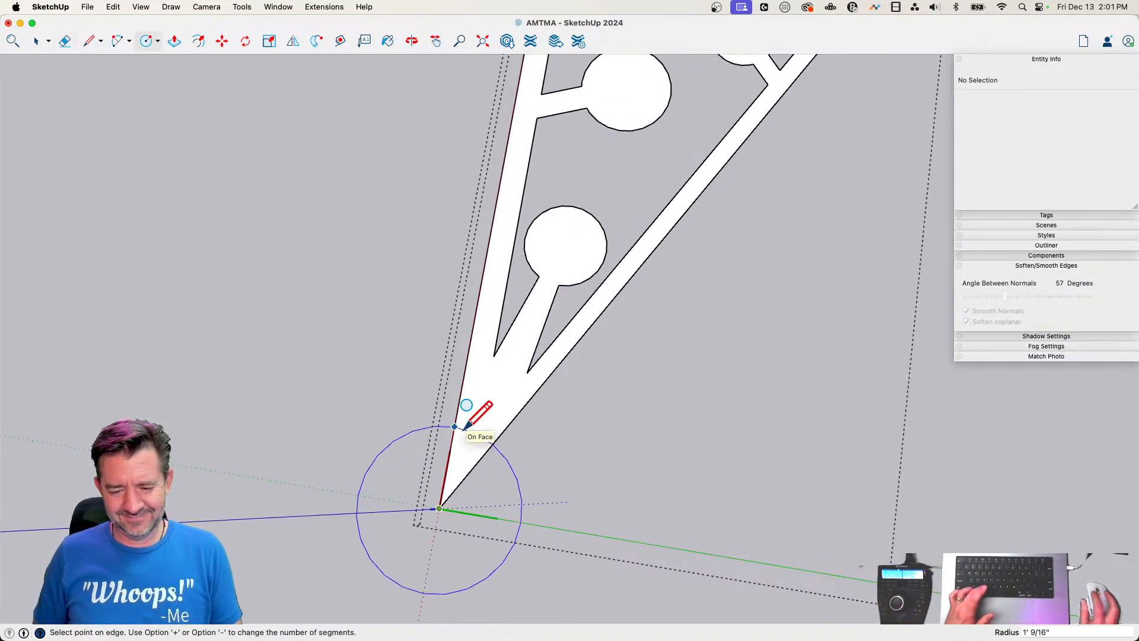
{"action": "left_click", "coordinate": [468, 425]}
{"action": "key", "text": "e"}
{"action": "left_click_drag", "start_coordinate": [409, 418], "coordinate": [535, 541]}
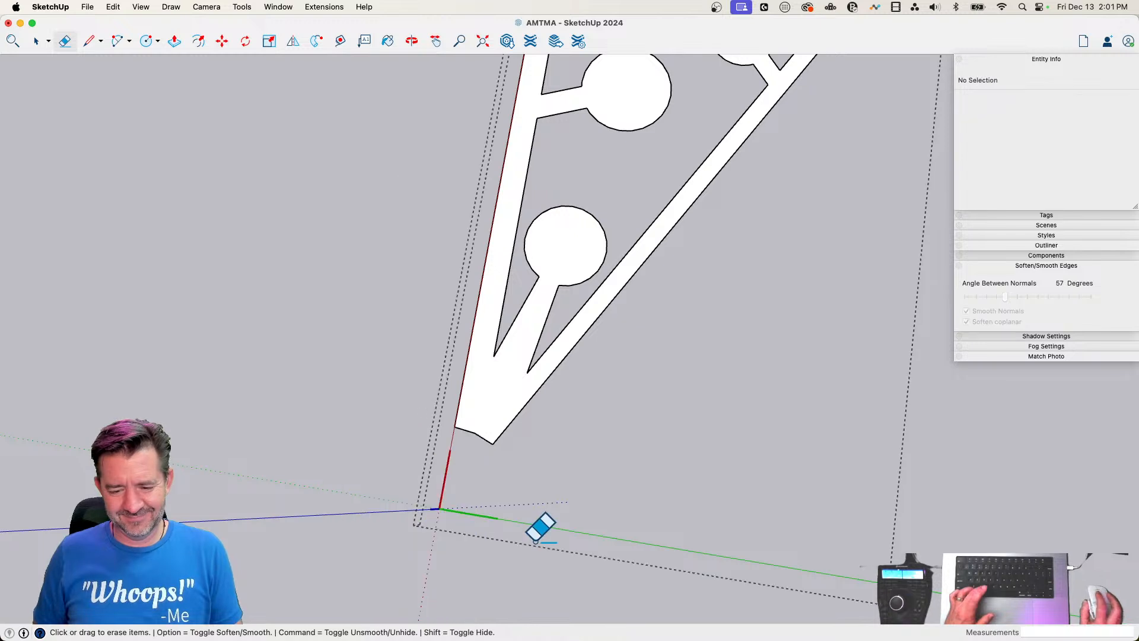
Draw concentric inner circles in the round ends of the tip stem and the straight side's lower branch, the latter about 3 5/16" in radius
{"action": "key", "text": "c"}
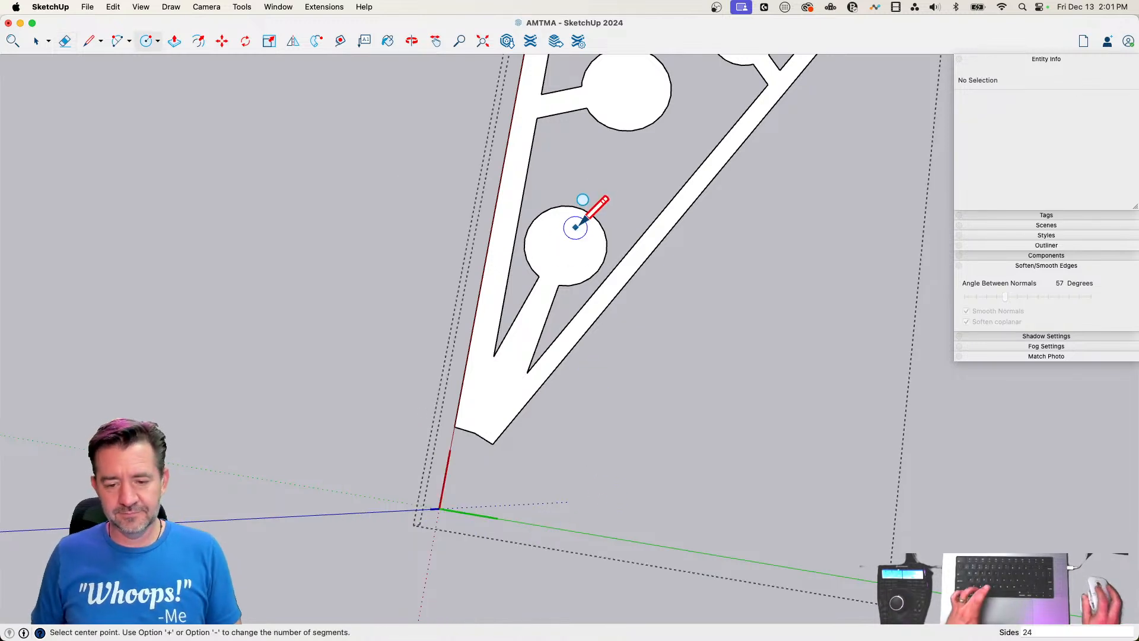
{"action": "left_click", "coordinate": [572, 238]}
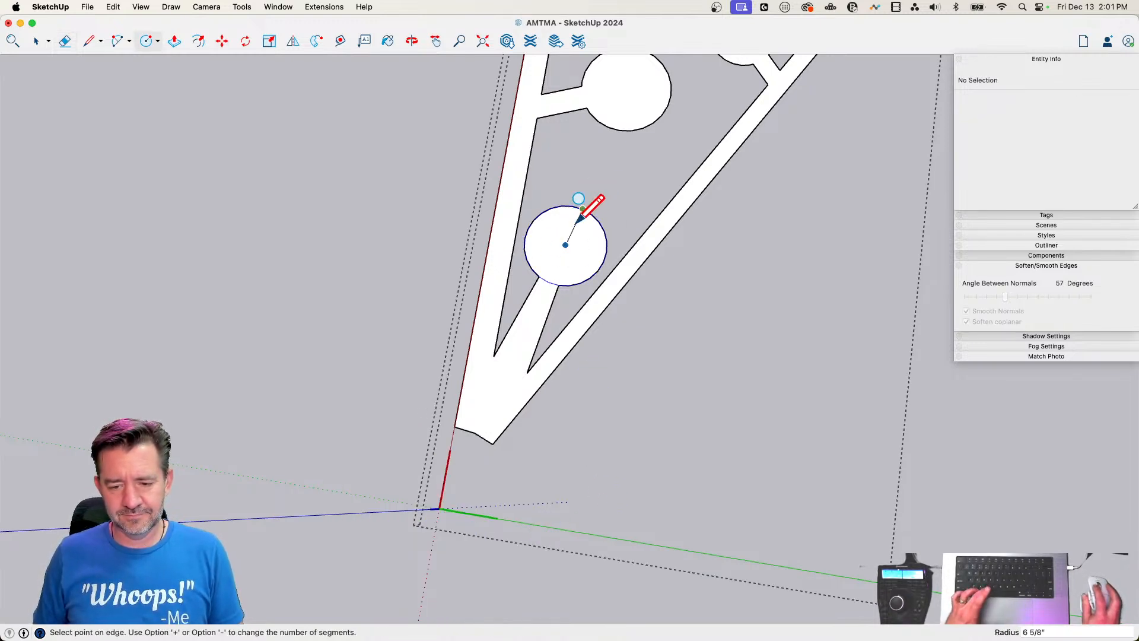
{"action": "left_click", "coordinate": [573, 229]}
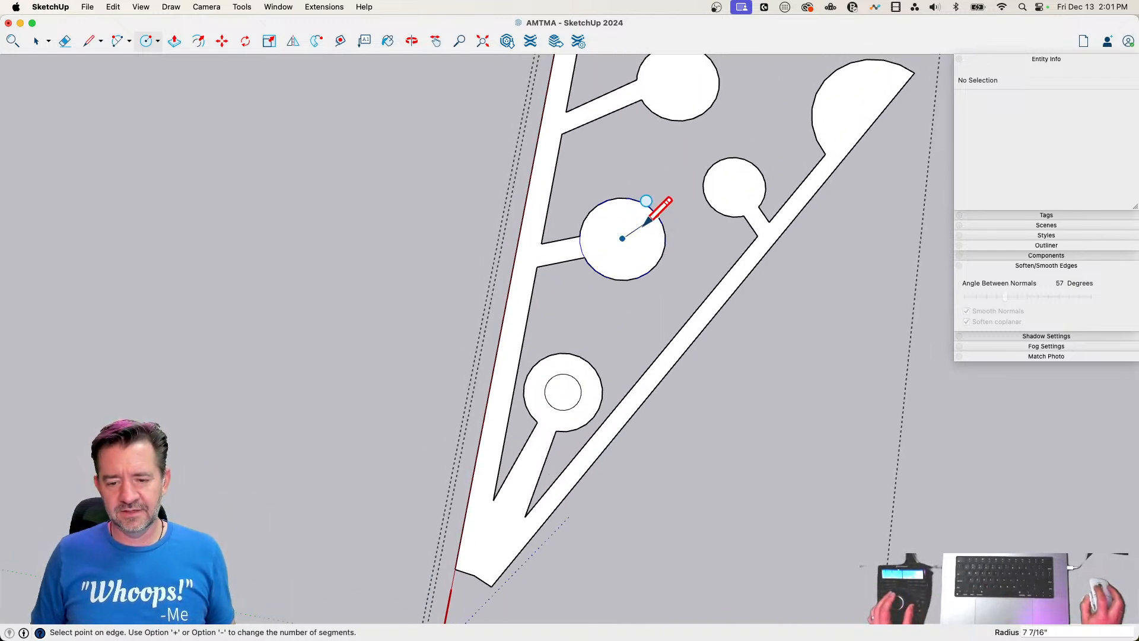
{"action": "scroll", "coordinate": [644, 236], "scroll_direction": "up", "scroll_amount": 4}
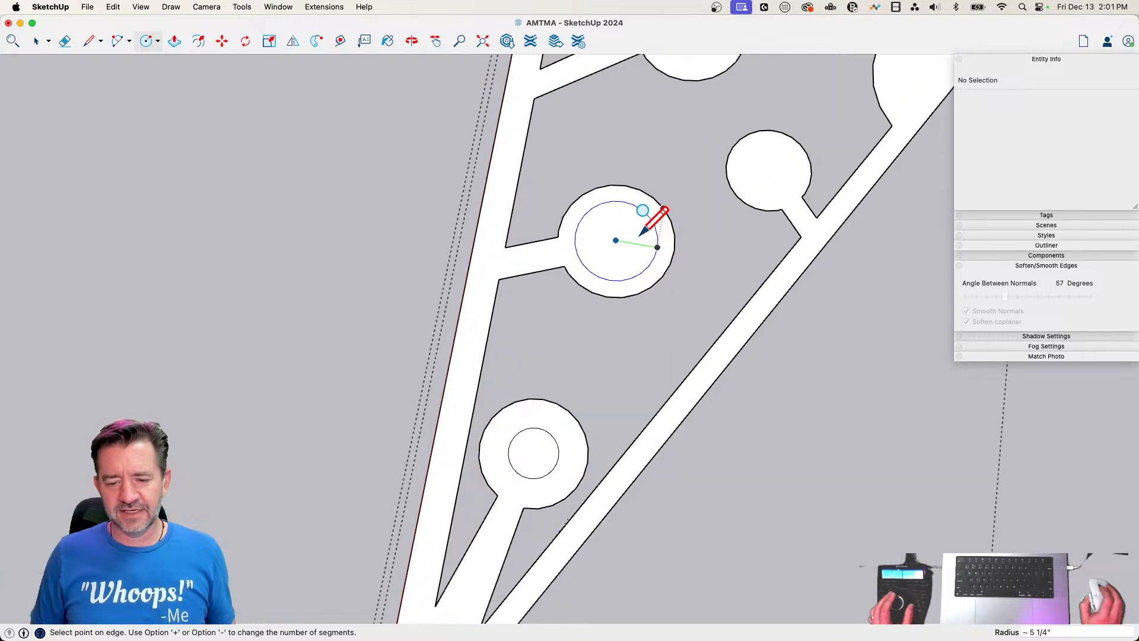
{"action": "left_click", "coordinate": [645, 235]}
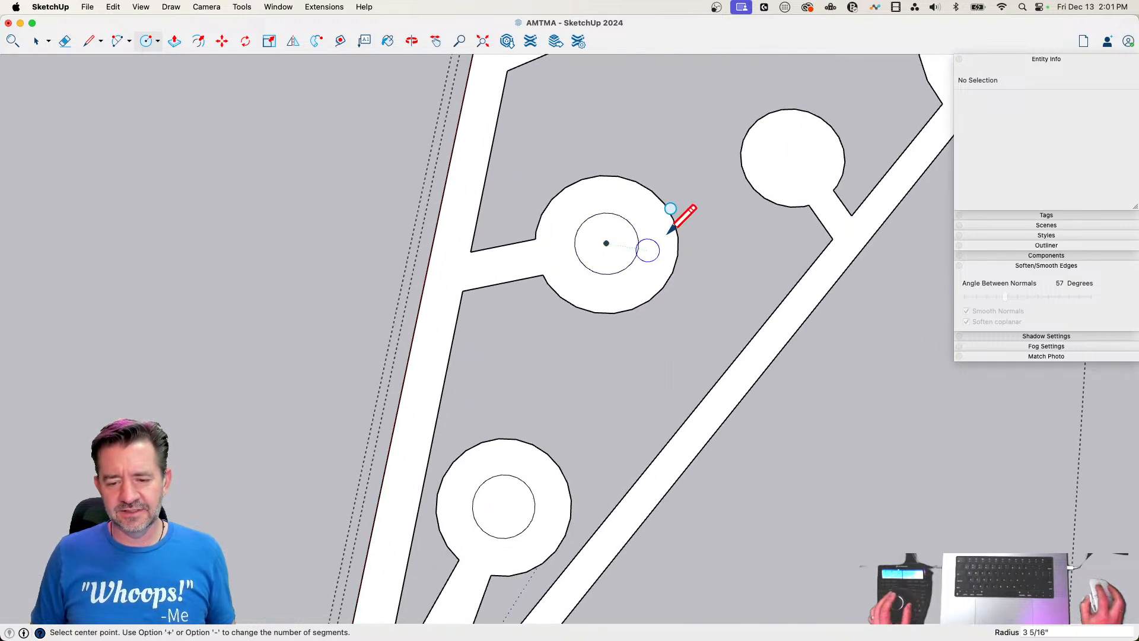
Draw concentric inner circles, about 2 9/16" in radius in the slanted side's small round end and about 4 3/16" in the upper branch's end
{"action": "left_click", "coordinate": [708, 205]}
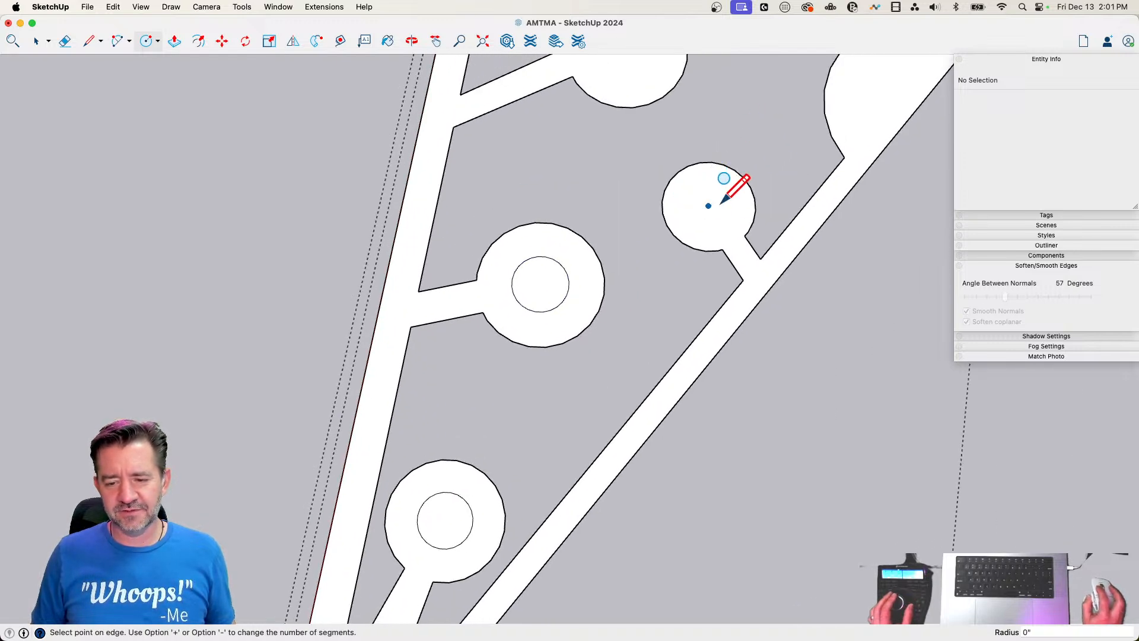
{"action": "left_click", "coordinate": [730, 209]}
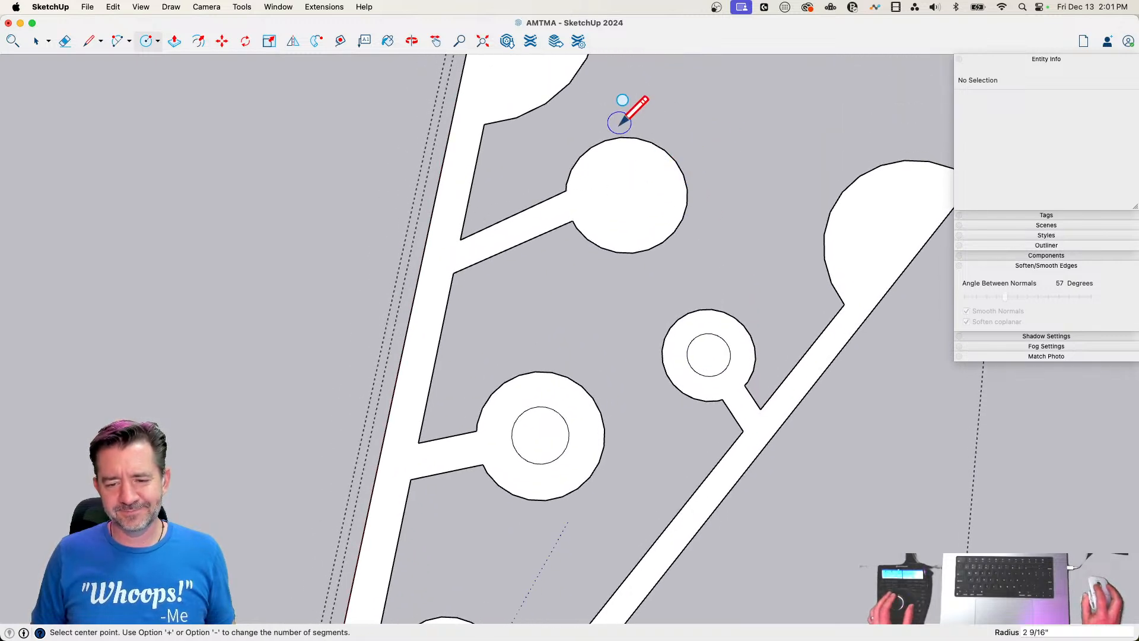
{"action": "left_click", "coordinate": [627, 194]}
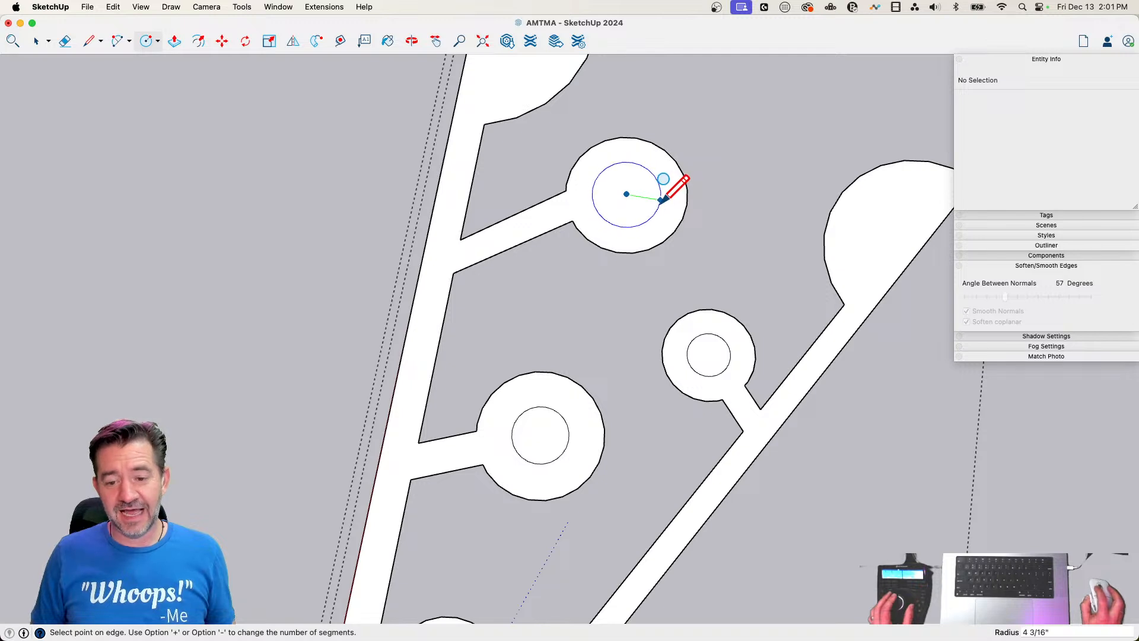
{"action": "left_click", "coordinate": [660, 199]}
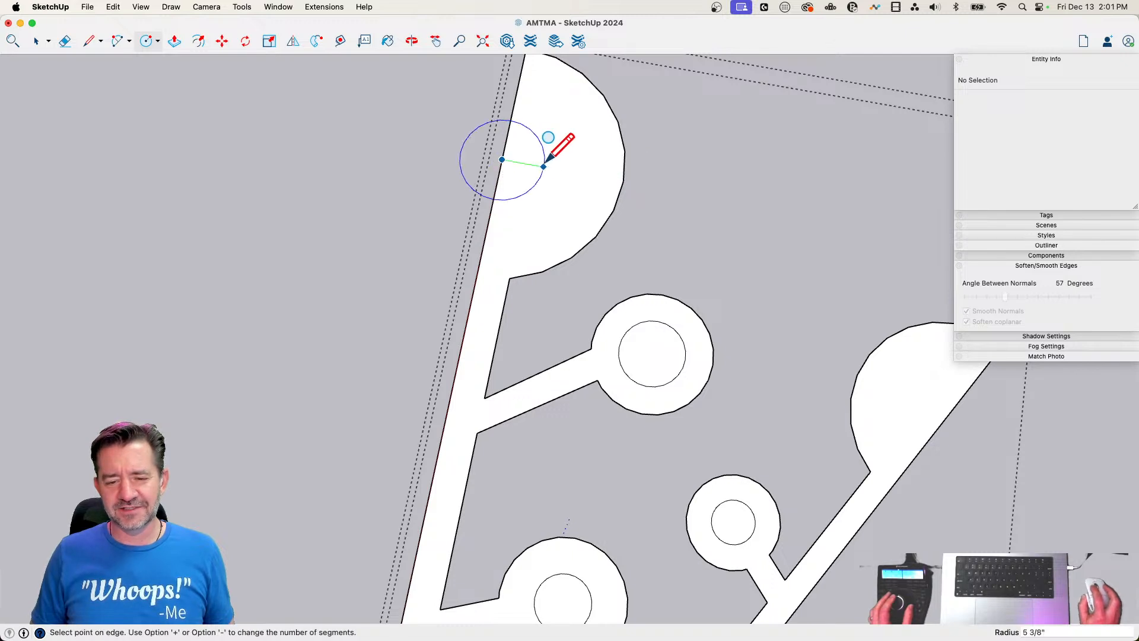
Draw a concentric circle in the half-round end on the straight side and erase the surplus edges to leave an open half ring
{"action": "left_click", "coordinate": [578, 161]}
{"action": "key", "text": "e"}
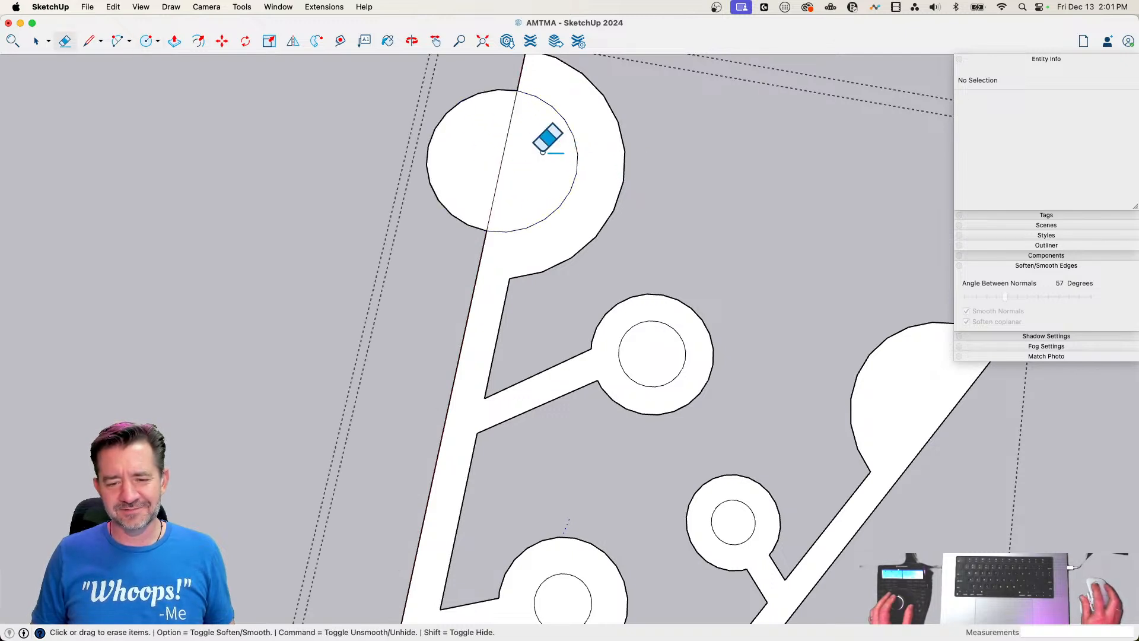
{"action": "mouse_move", "coordinate": [546, 132]}
{"action": "left_mouse_down"}
{"action": "mouse_move", "coordinate": [483, 84]}
{"action": "mouse_move", "coordinate": [551, 173]}
{"action": "left_mouse_up"}
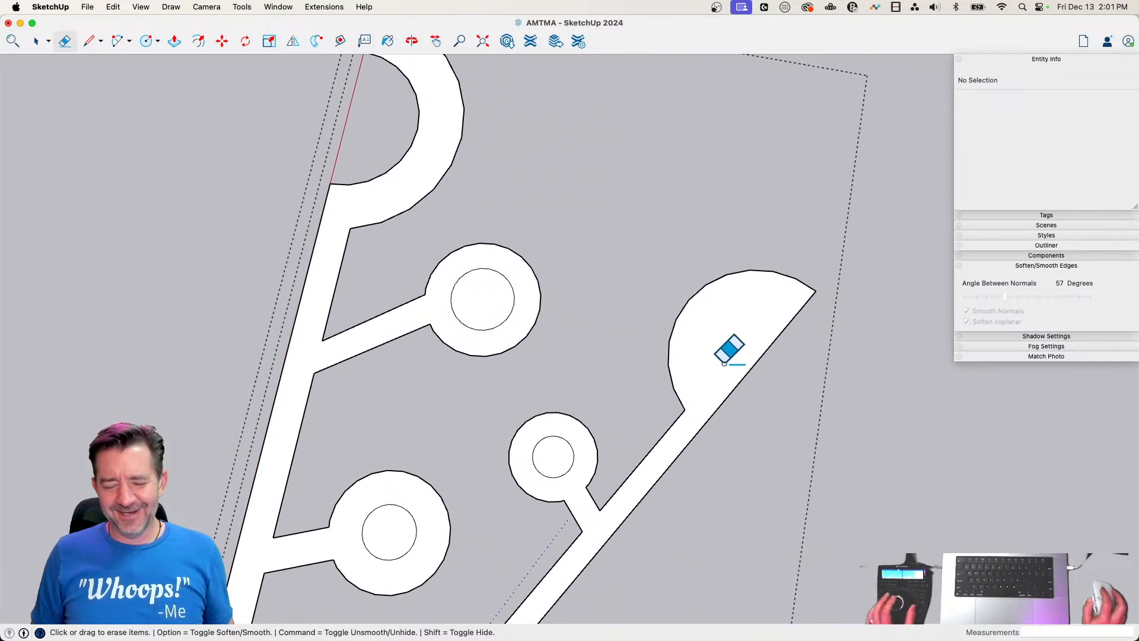
Draw a circle about 8" in radius centred in the slanted side's half-round end and erase the surplus edges to leave a half ring
{"action": "key", "text": "c"}
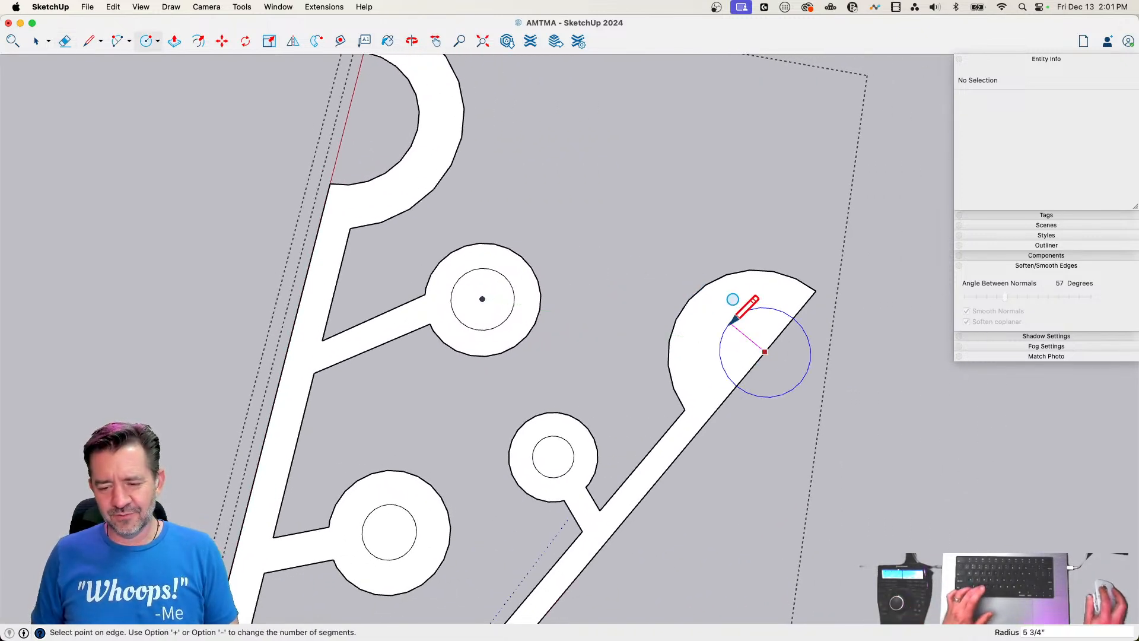
{"action": "key", "text": "Escape"}
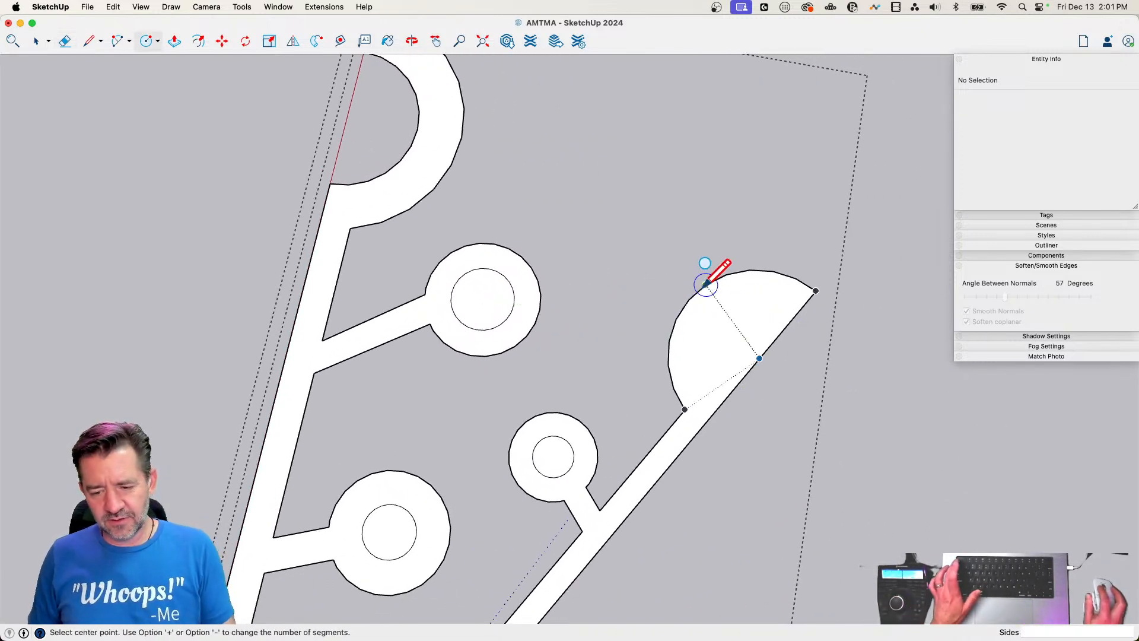
{"action": "left_click", "coordinate": [760, 358]}
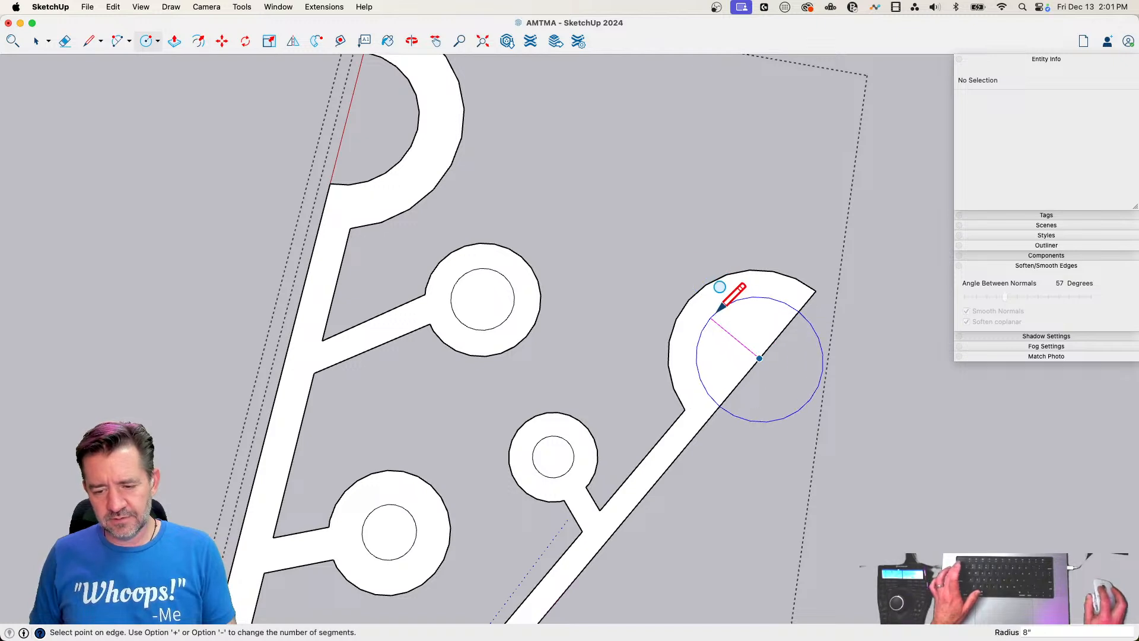
{"action": "left_click", "coordinate": [722, 309]}
{"action": "key", "text": "e"}
{"action": "left_click_drag", "start_coordinate": [752, 363], "coordinate": [795, 435]}
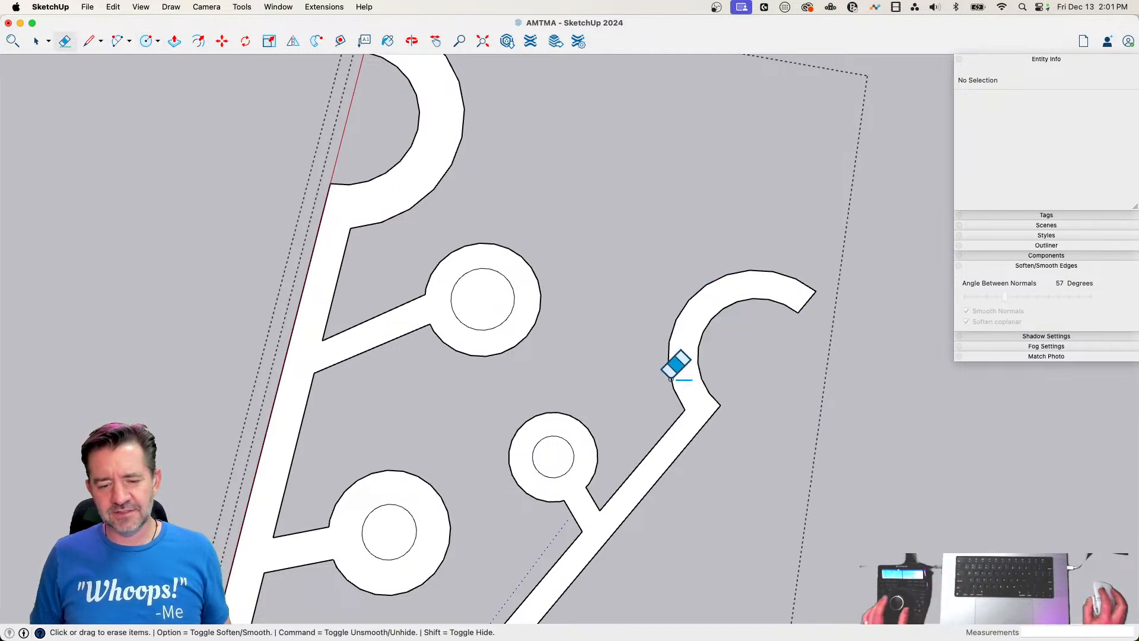
Delete the inner circle faces of the four full round ends to turn them into rings
{"action": "key", "text": "space"}
{"action": "left_click", "coordinate": [511, 296]}
{"action": "key", "text": "Delete"}
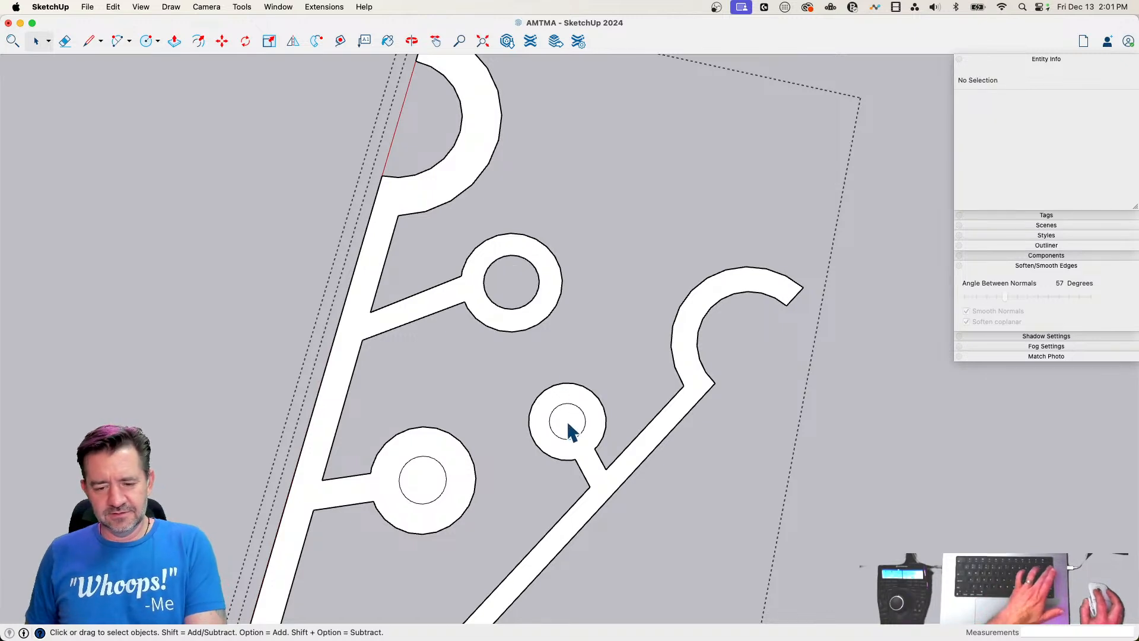
{"action": "left_click", "coordinate": [568, 423]}
{"action": "key", "text": "Delete"}
{"action": "left_click", "coordinate": [416, 480]}
{"action": "key", "text": "Delete"}
{"action": "scroll", "coordinate": [600, 220], "scroll_direction": "down", "scroll_amount": 5}
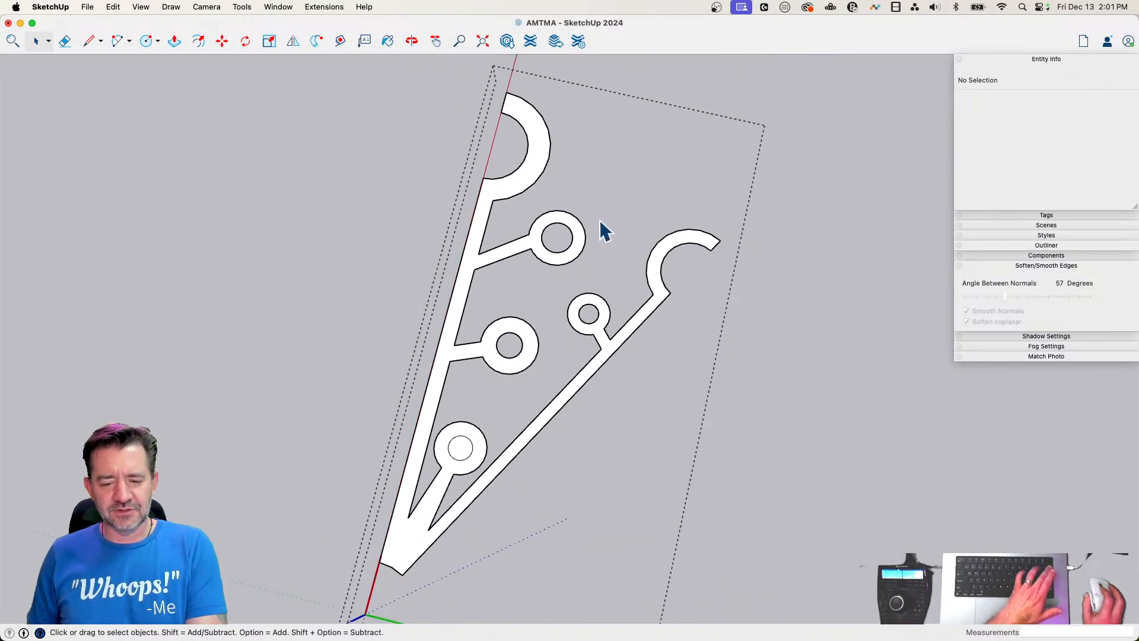
{"action": "scroll", "coordinate": [425, 458], "scroll_direction": "up", "scroll_amount": 3}
{"action": "left_click", "coordinate": [475, 440]}
{"action": "key", "text": "Delete"}
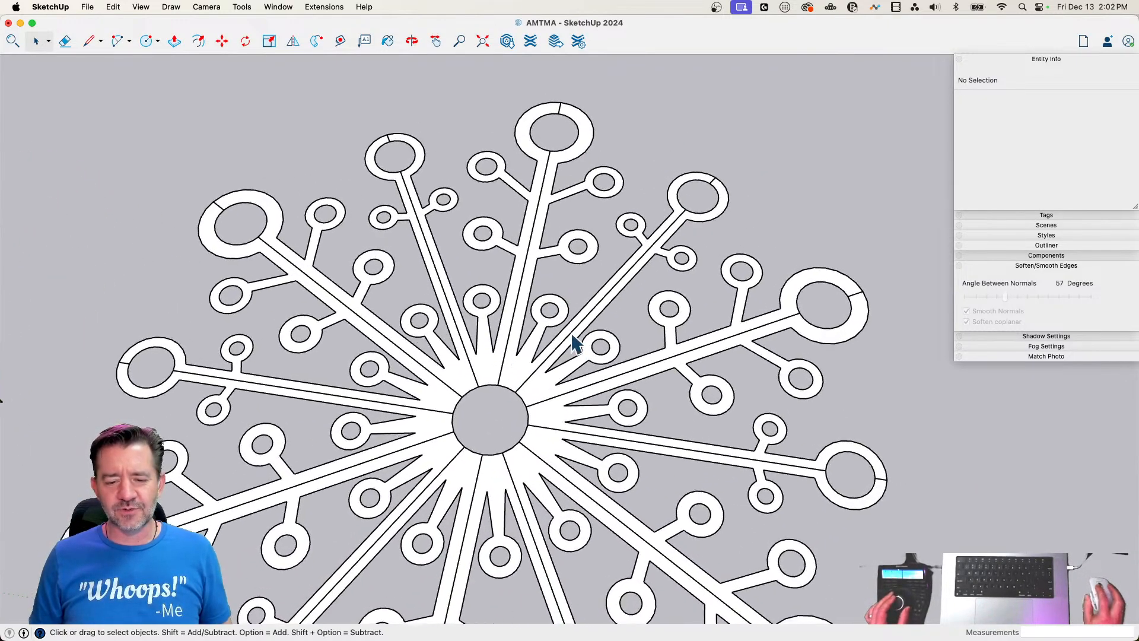
Open a snowflake chunk for editing, hide the four straight seam edges along its two mirrored sides, and leave the component
{"action": "double_click", "coordinate": [508, 383]}
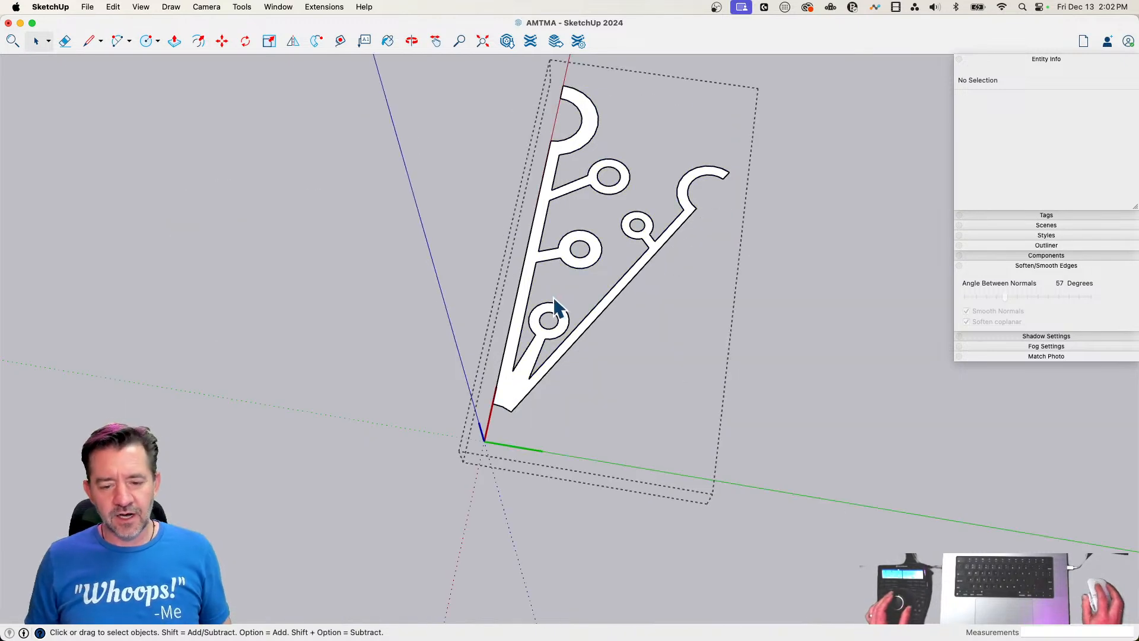
{"action": "left_click", "coordinate": [493, 407]}
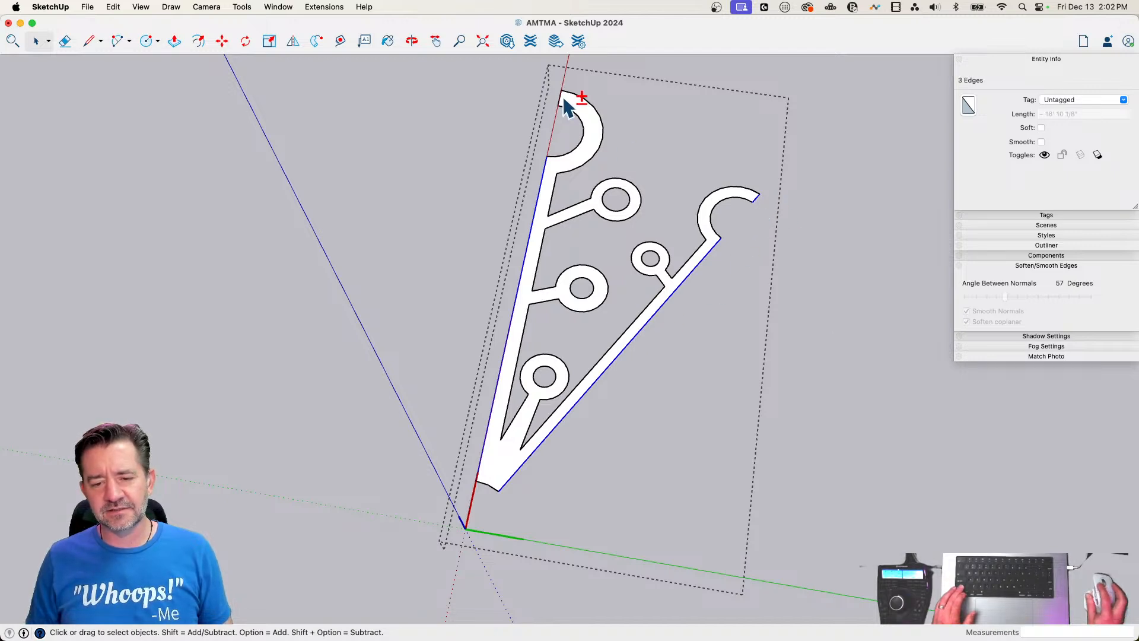
{"action": "left_click", "coordinate": [1045, 156]}
{"action": "left_click", "coordinate": [866, 169]}
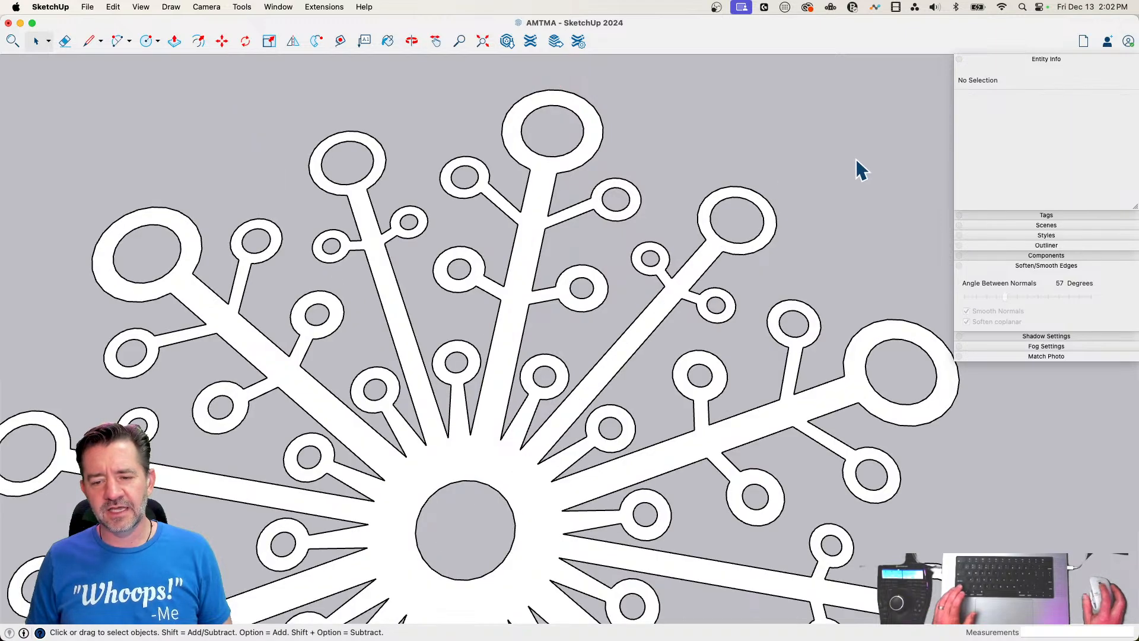
Select all the snowflake chunks and combine them into one group
{"action": "scroll", "coordinate": [851, 160], "scroll_direction": "down", "scroll_amount": 10}
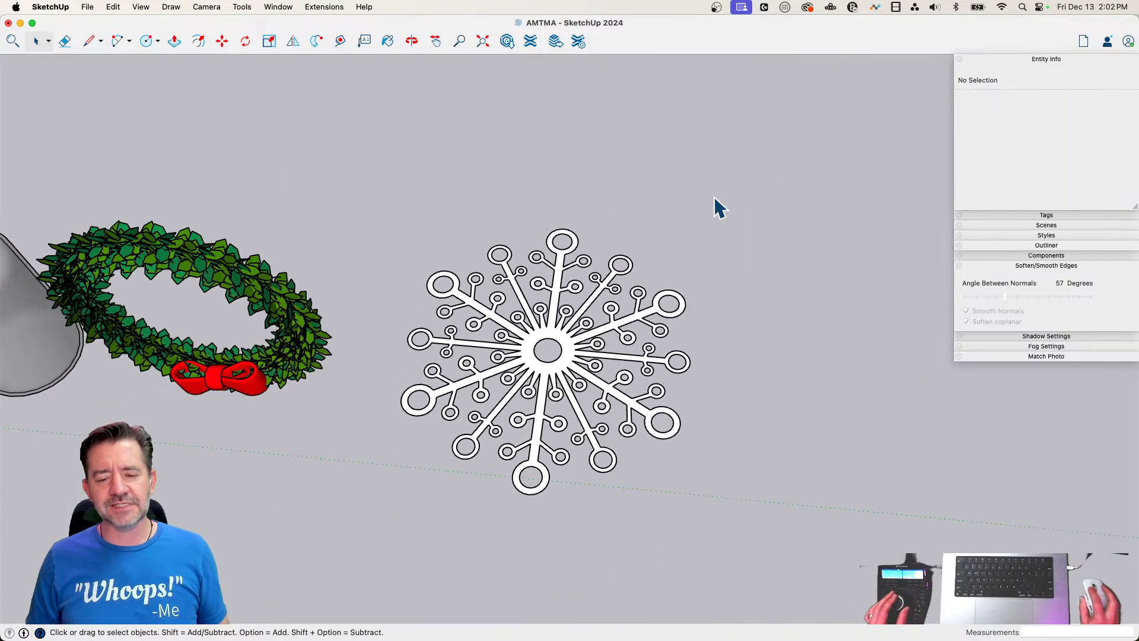
{"action": "left_click_drag", "start_coordinate": [717, 205], "coordinate": [371, 503]}
{"action": "right_click", "coordinate": [531, 338]}
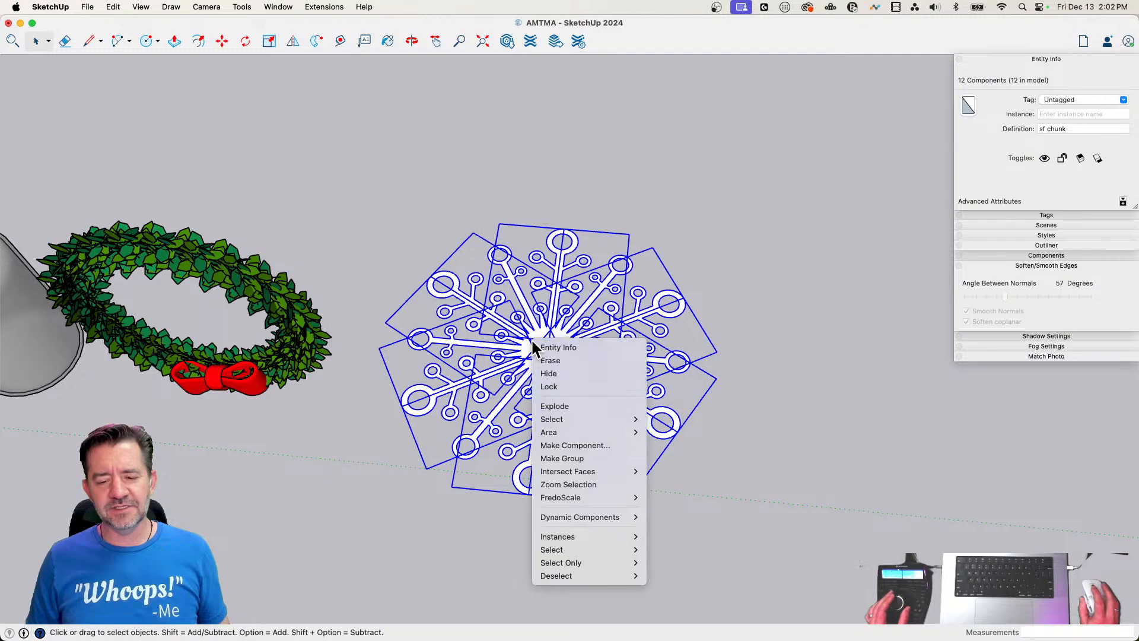
{"action": "left_click", "coordinate": [572, 458]}
Rotate the snowflake group about its edge point so that it stands upright, parallel to the wreath
{"action": "key", "text": "q"}
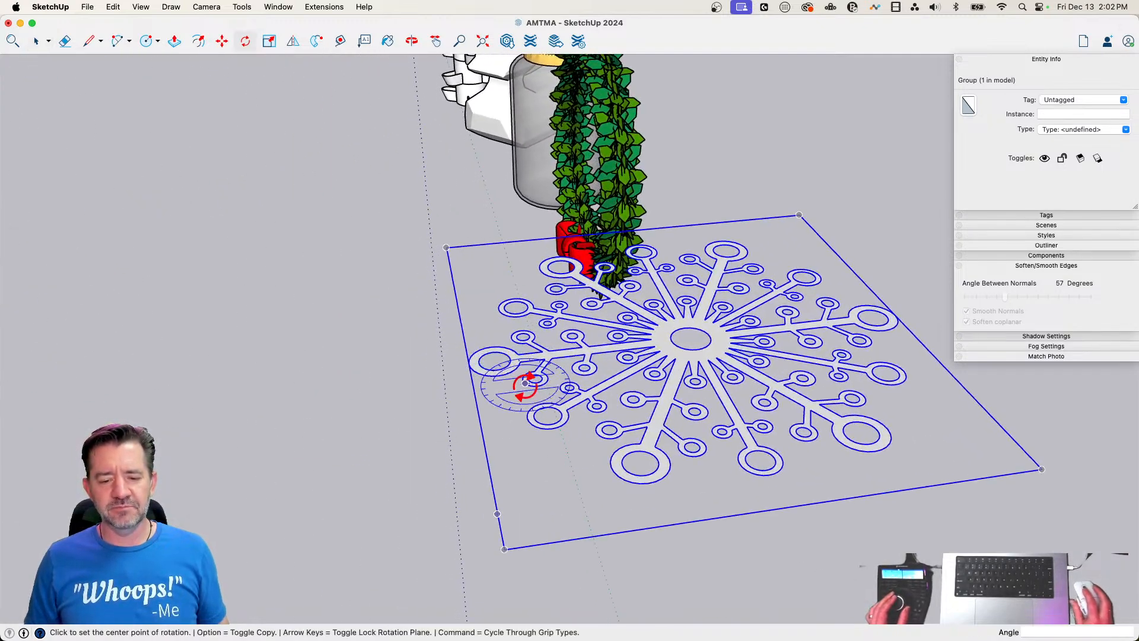
{"action": "left_click", "coordinate": [469, 363]}
{"action": "left_click", "coordinate": [543, 355]}
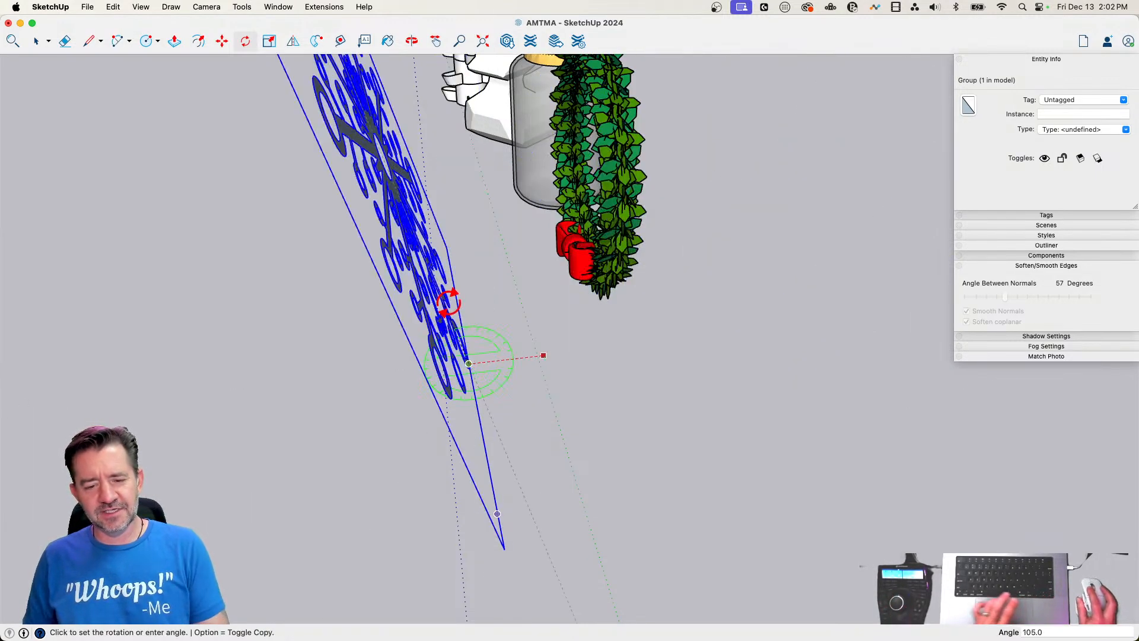
{"action": "left_click", "coordinate": [475, 301]}
Move the snowflake group about 9' 11 1/2" into the row of objects beside the wreath and deselect it
{"action": "key", "text": "m"}
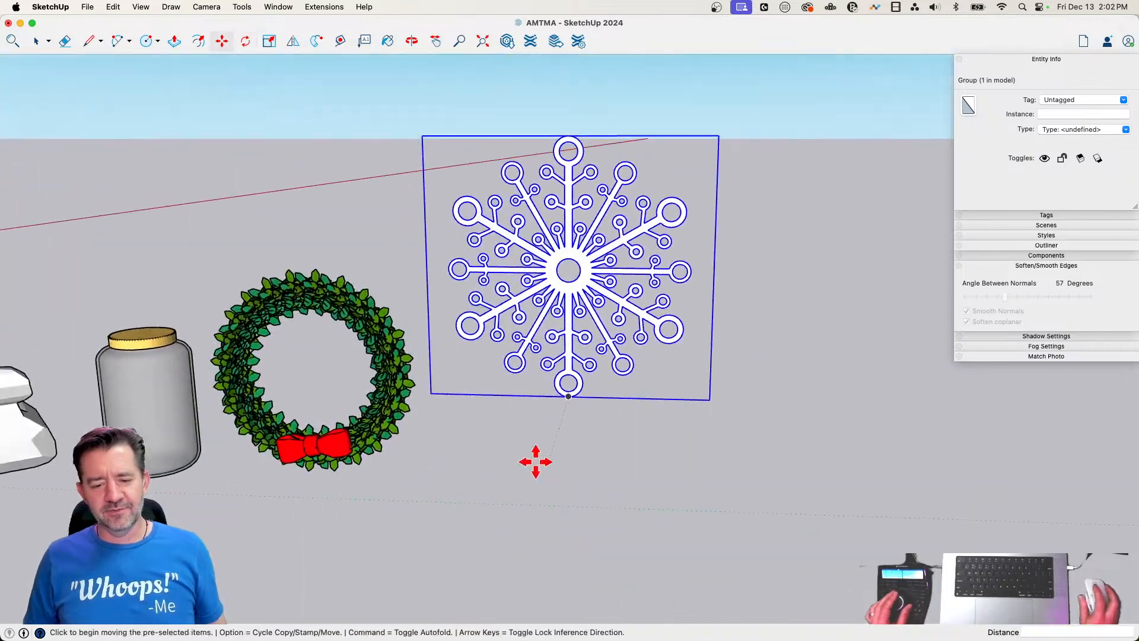
{"action": "left_click", "coordinate": [465, 384]}
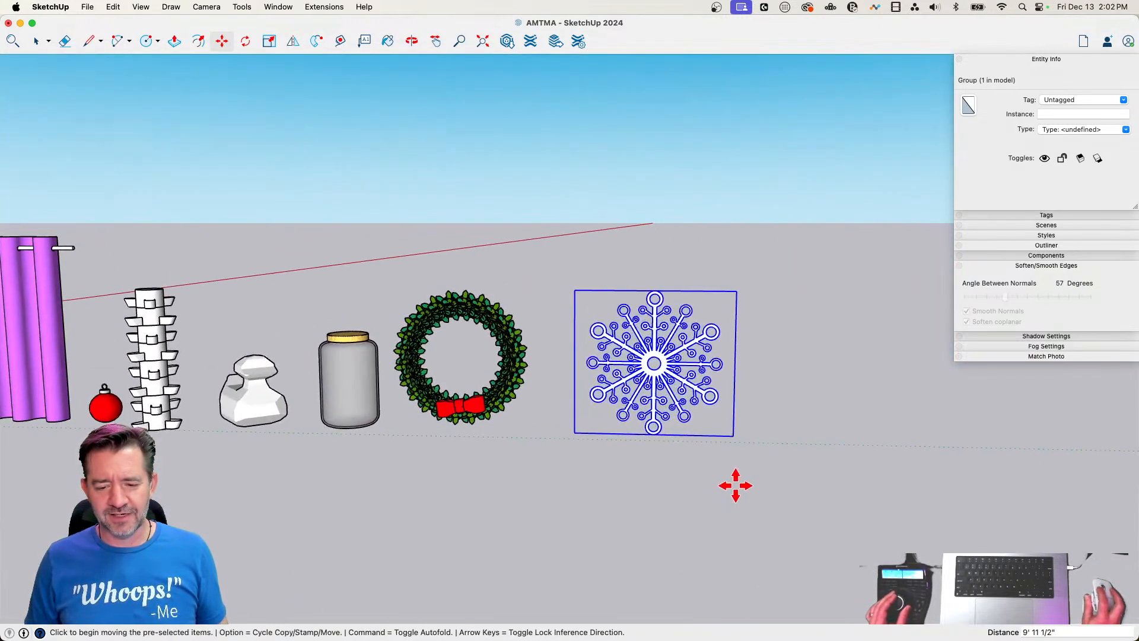
{"action": "left_click", "coordinate": [708, 484]}
{"action": "key", "text": "space"}
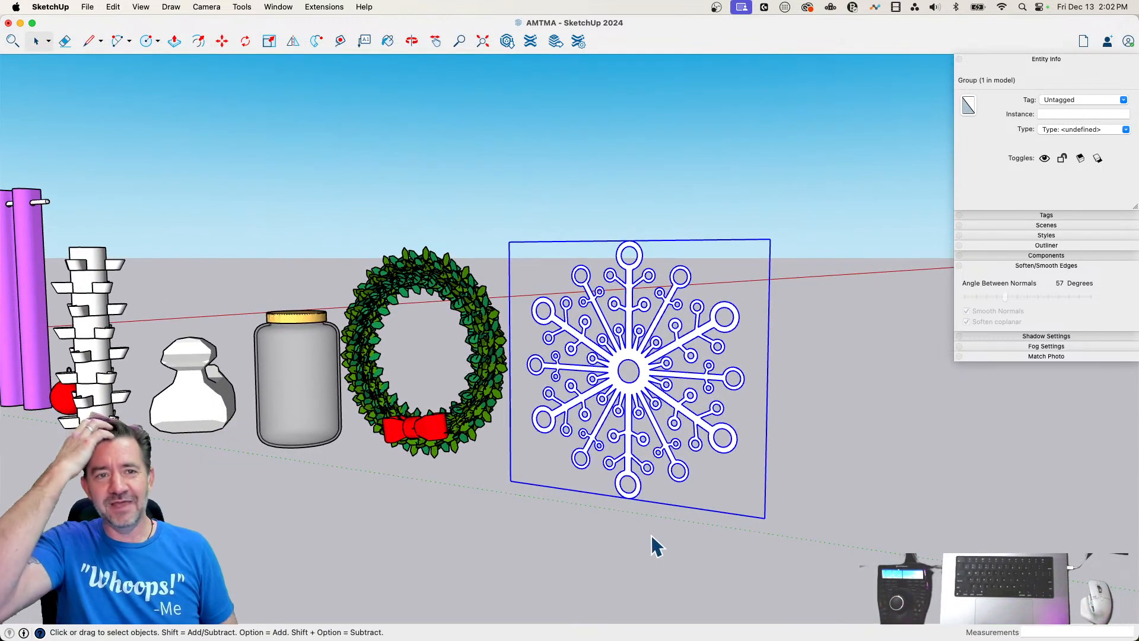
{"action": "left_click", "coordinate": [786, 426]}
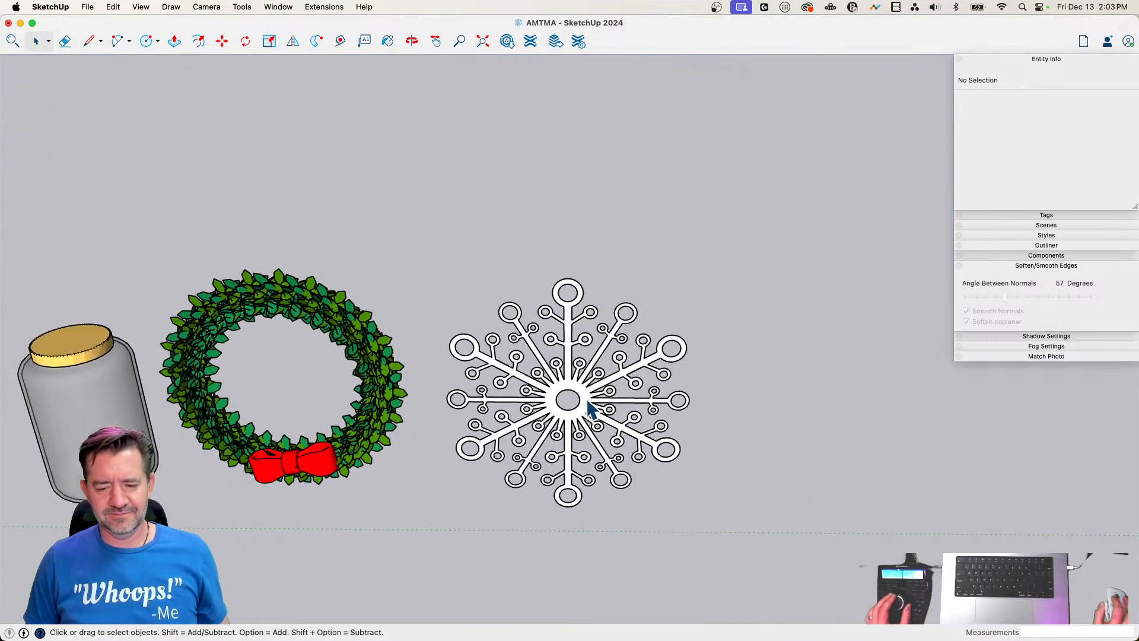
Scale the snowflake group down uniformly from its upper corner to a factor of about 0.63
{"action": "left_click", "coordinate": [681, 324]}
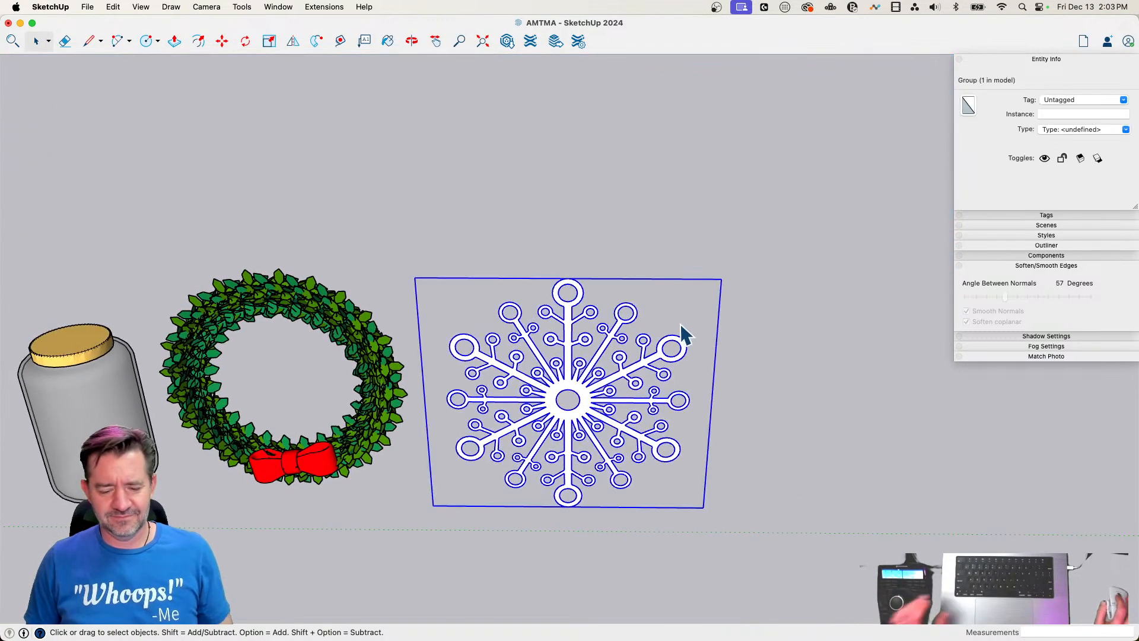
{"action": "key", "text": "s"}
{"action": "left_click", "coordinate": [720, 278]}
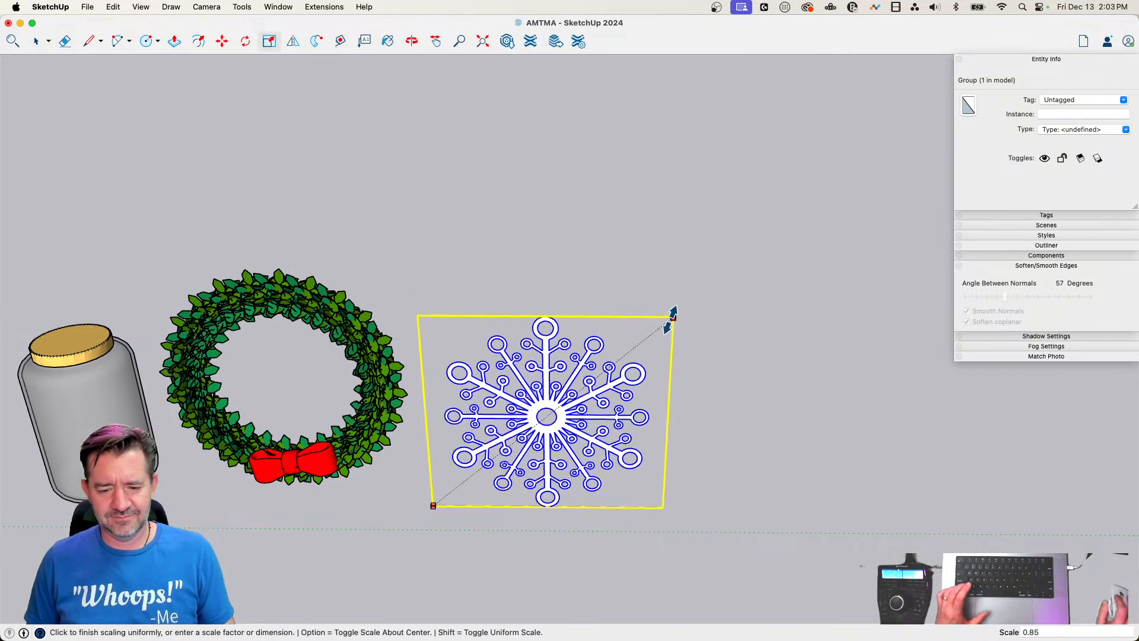
{"action": "left_click", "coordinate": [602, 369]}
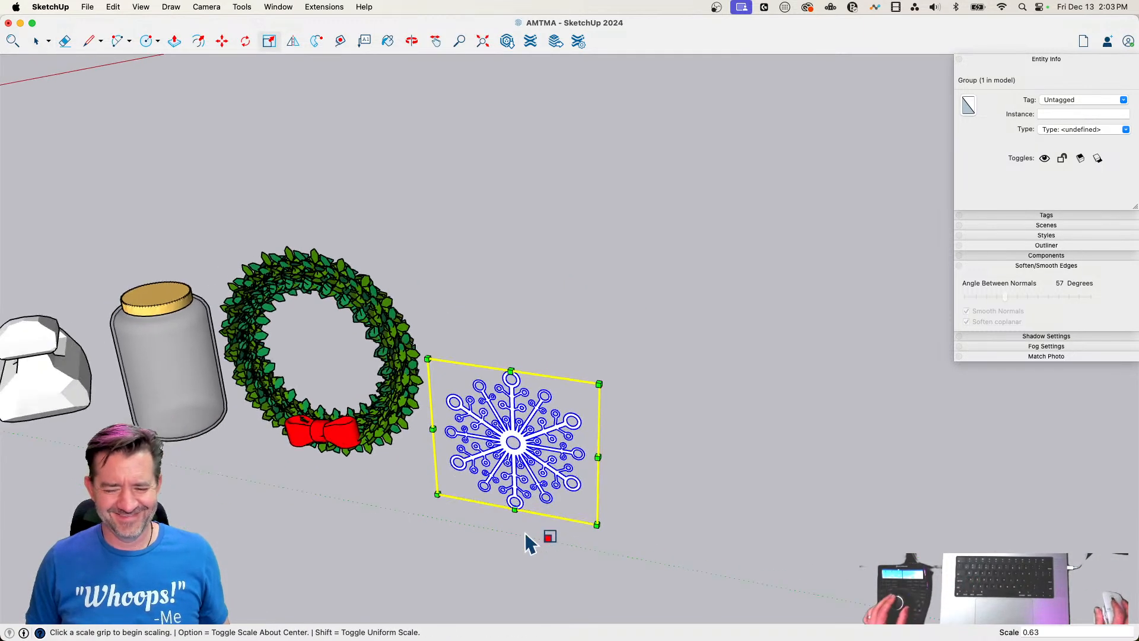
Move the snowflake group about 2' 1 3/16" to adjust its place beside the wreath and deselect it
{"action": "key", "text": "m"}
{"action": "left_click", "coordinate": [452, 505]}
{"action": "left_click", "coordinate": [476, 494]}
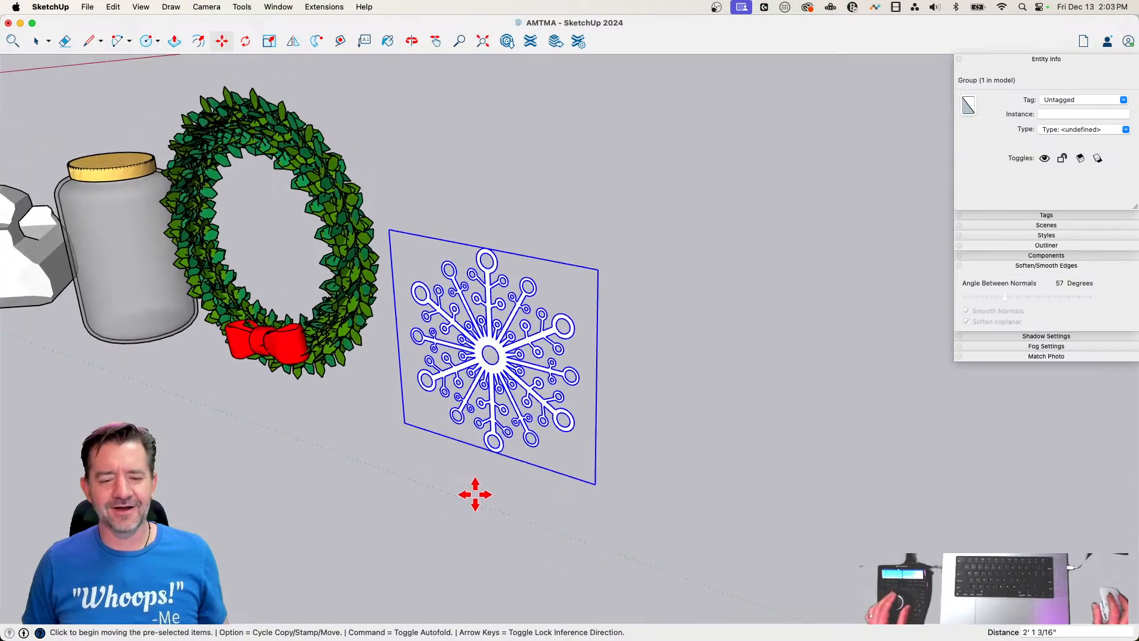
{"action": "key", "text": "space"}
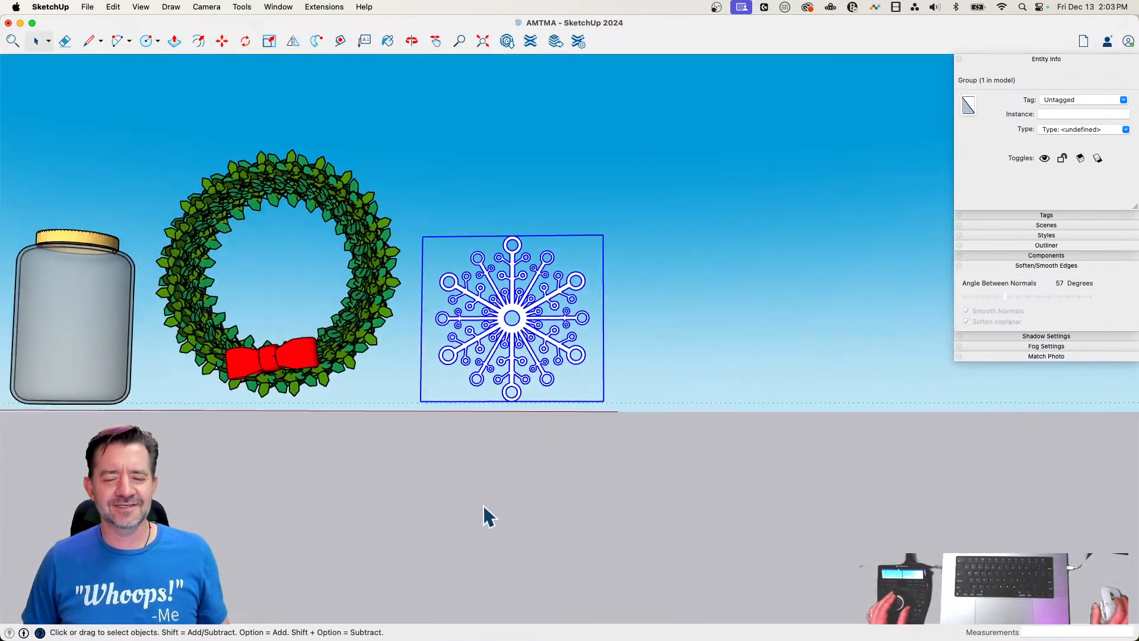
{"action": "left_click", "coordinate": [483, 506]}
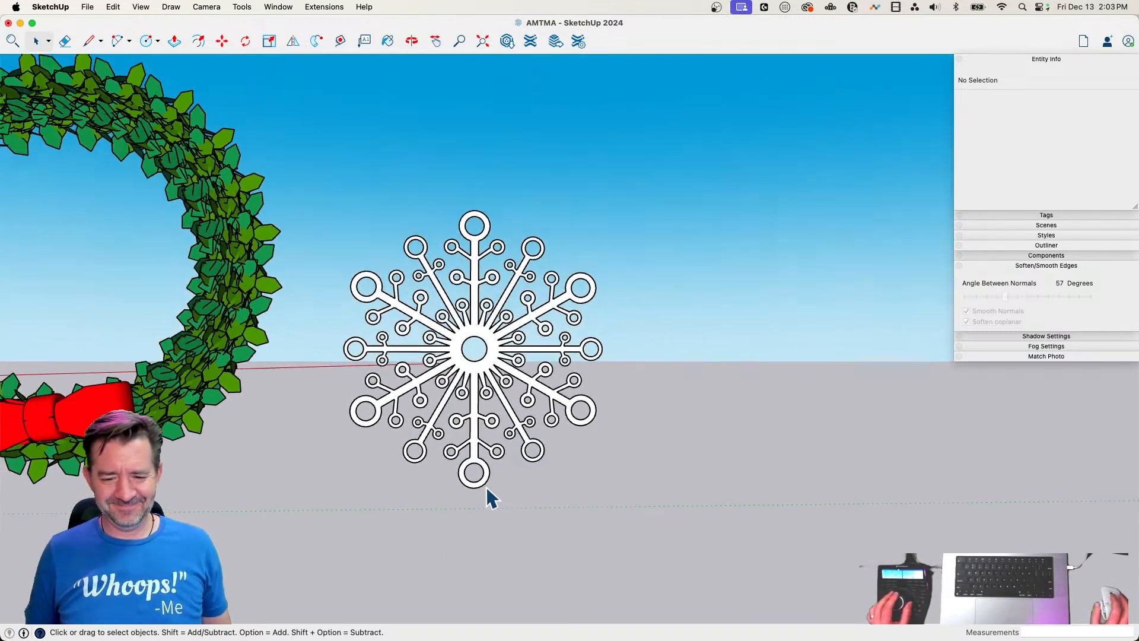
{"action": "scroll", "coordinate": [487, 497], "scroll_direction": "down", "scroll_amount": 3}
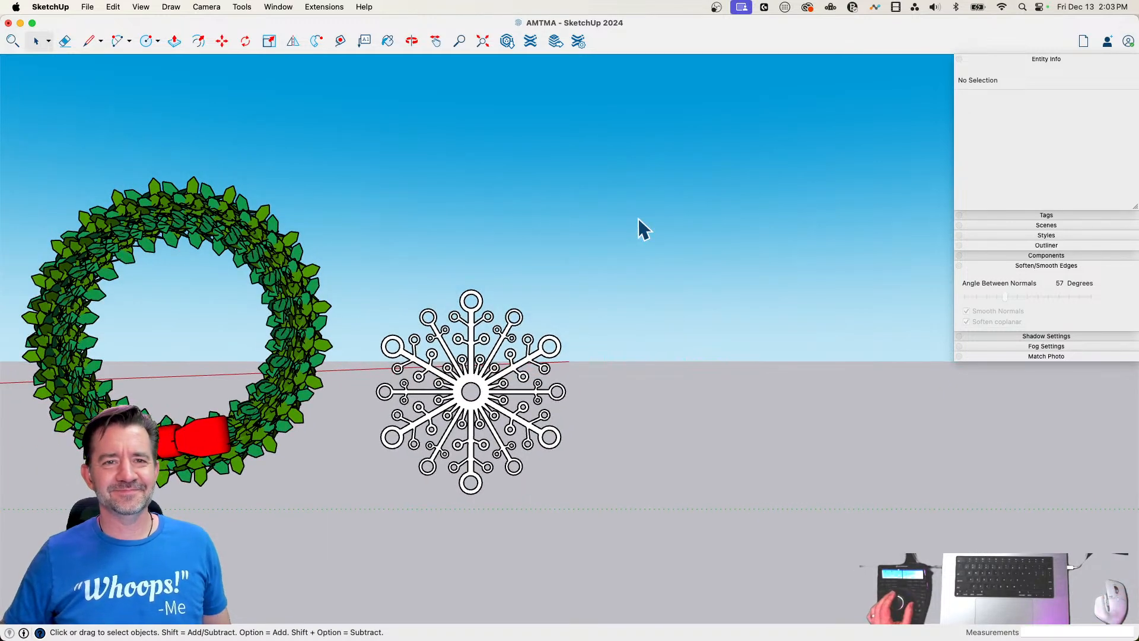
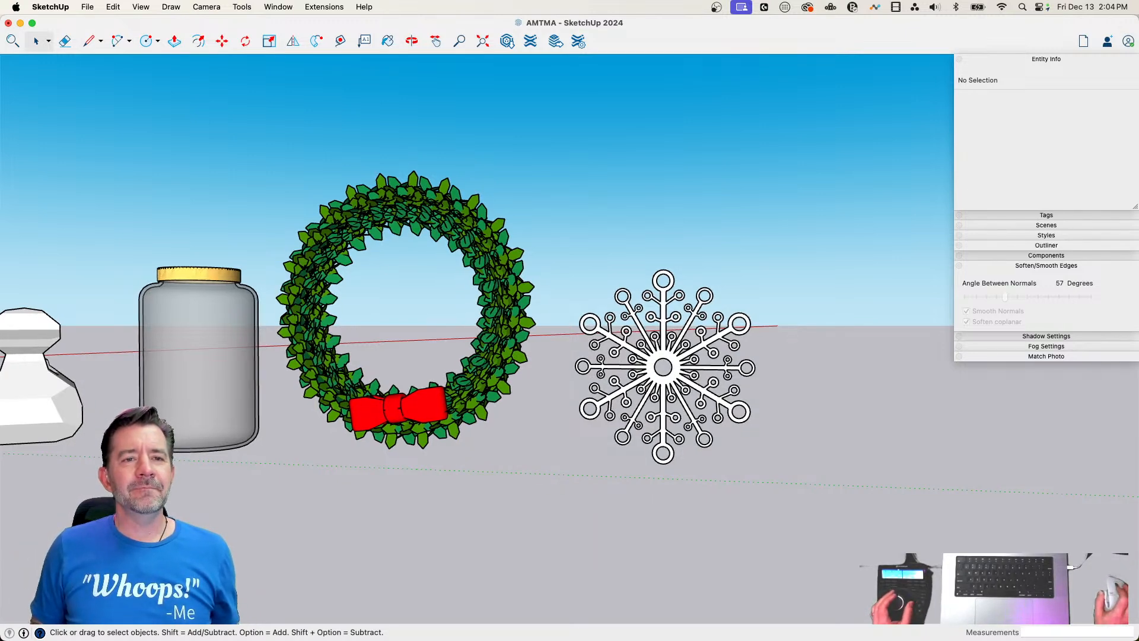
Draw a flat circle with a radius of about 8' 11" on the ground beside the snowflake
{"action": "scroll", "coordinate": [615, 366], "scroll_direction": "up", "scroll_amount": 1}
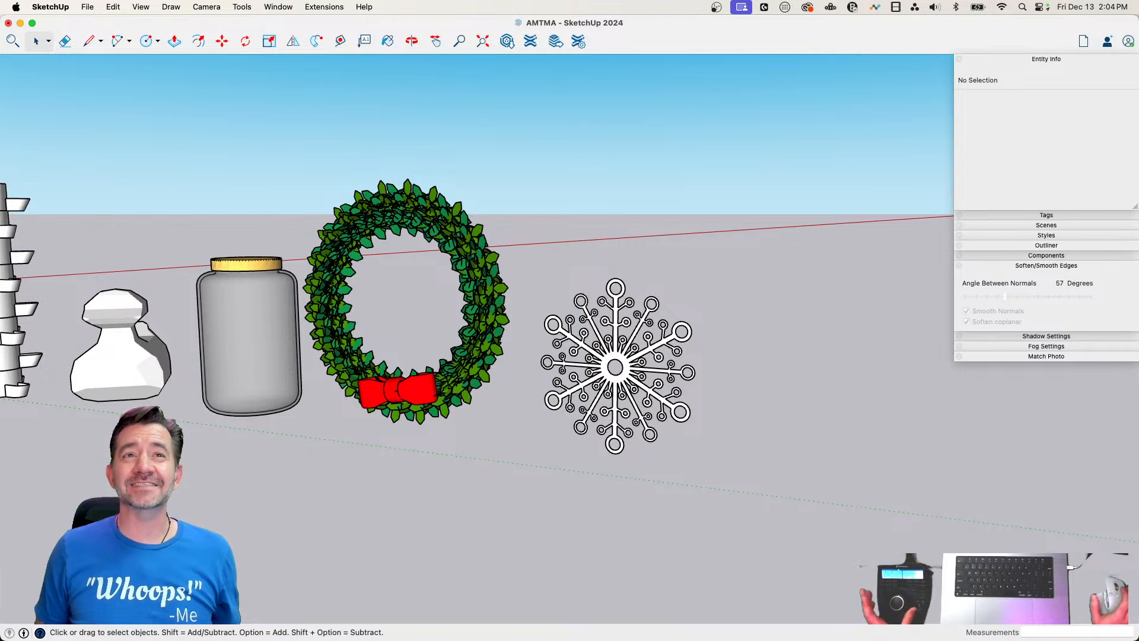
{"action": "scroll", "coordinate": [615, 367], "scroll_direction": "up", "scroll_amount": 1}
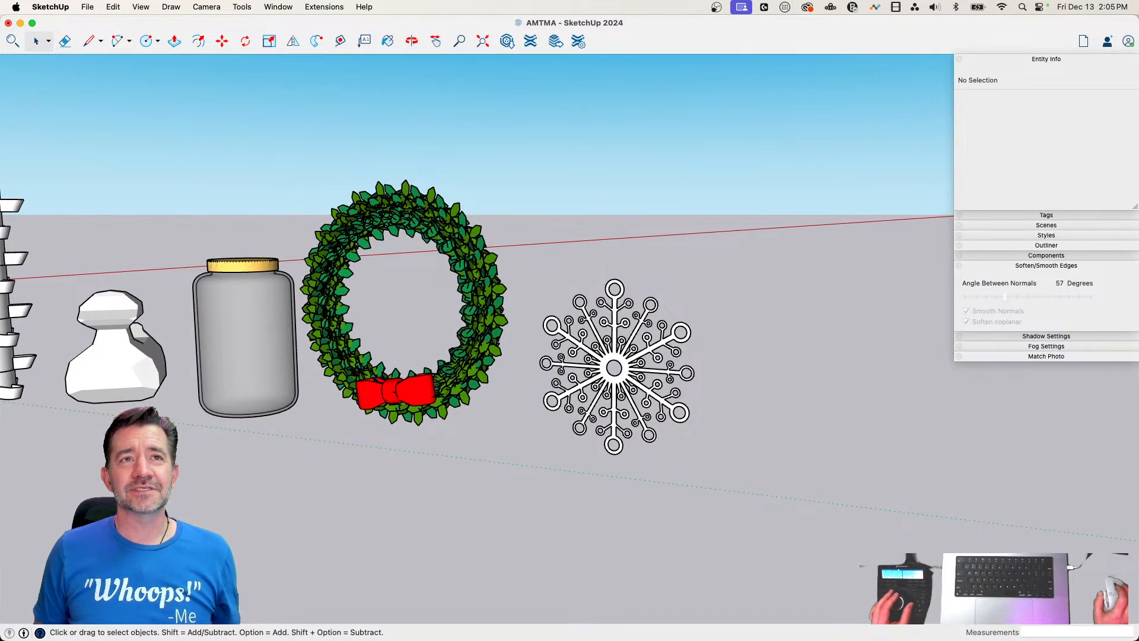
{"action": "scroll", "coordinate": [717, 426], "scroll_direction": "up", "scroll_amount": 2}
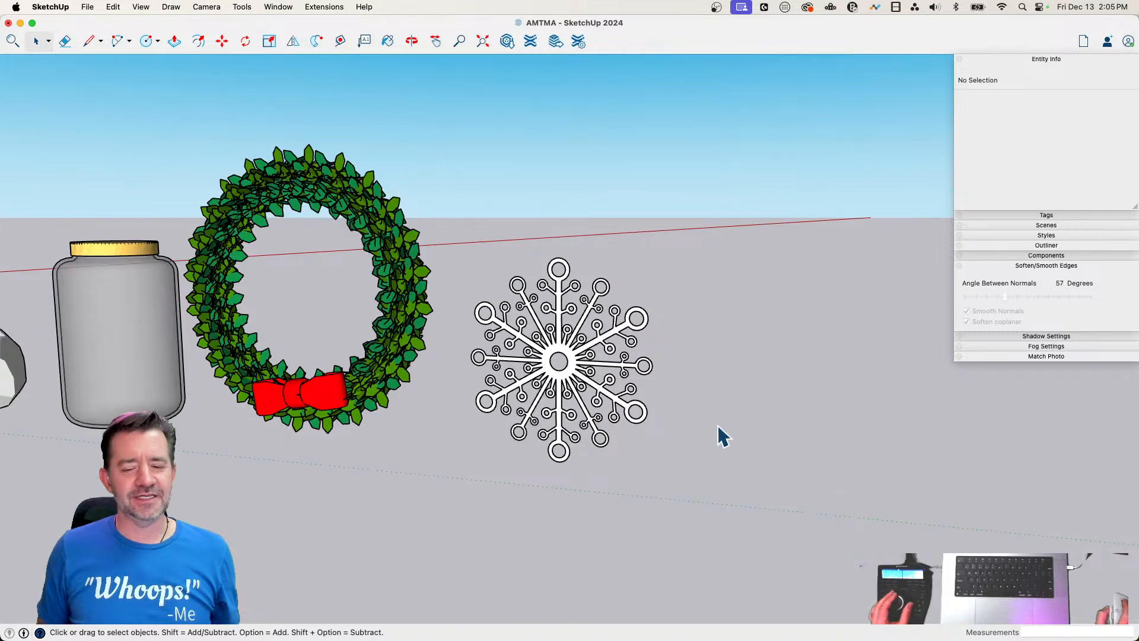
{"action": "scroll", "coordinate": [718, 426], "scroll_direction": "down", "scroll_amount": 3}
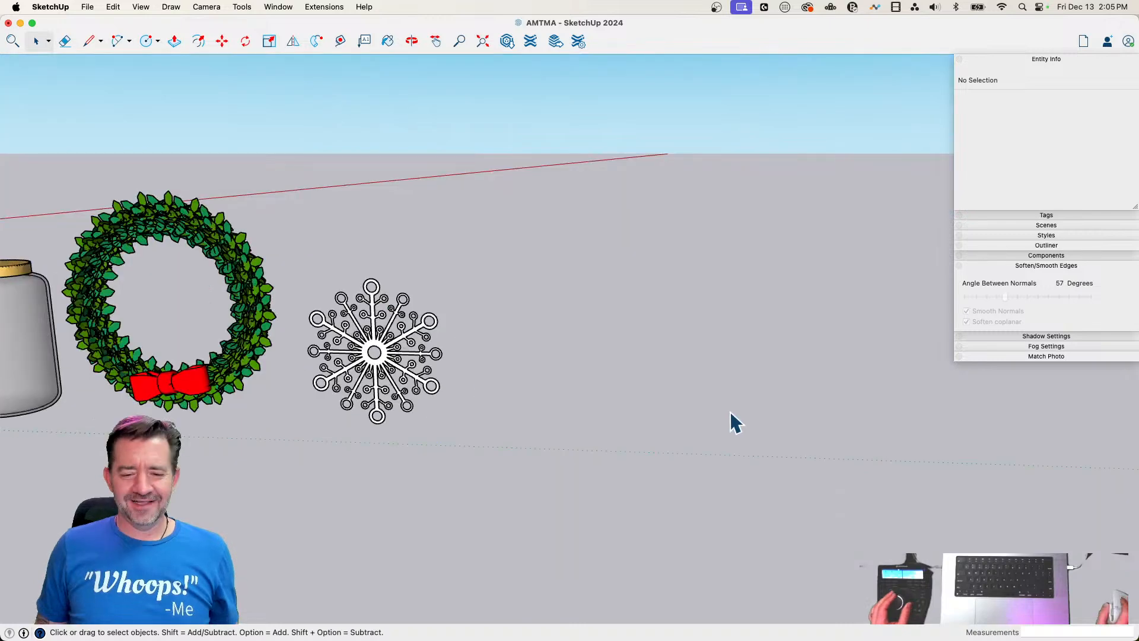
{"action": "mouse_move", "coordinate": [730, 411]}
{"action": "middle_mouse_down"}
{"action": "mouse_move", "coordinate": [510, 417]}
{"action": "mouse_move", "coordinate": [468, 389]}
{"action": "middle_mouse_up"}
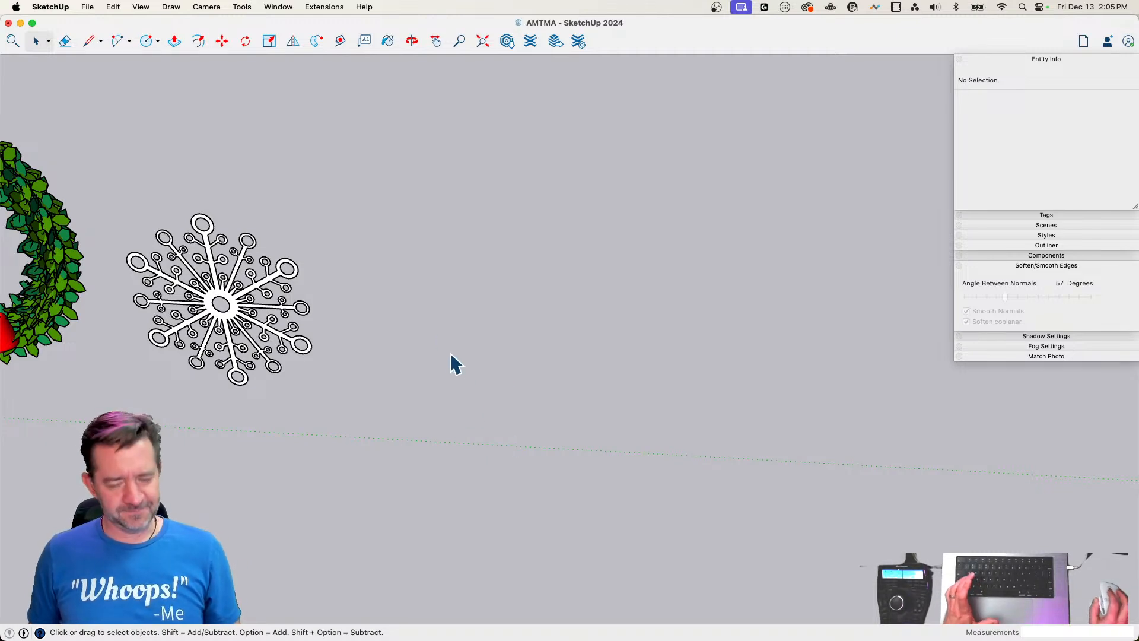
{"action": "key", "text": "c"}
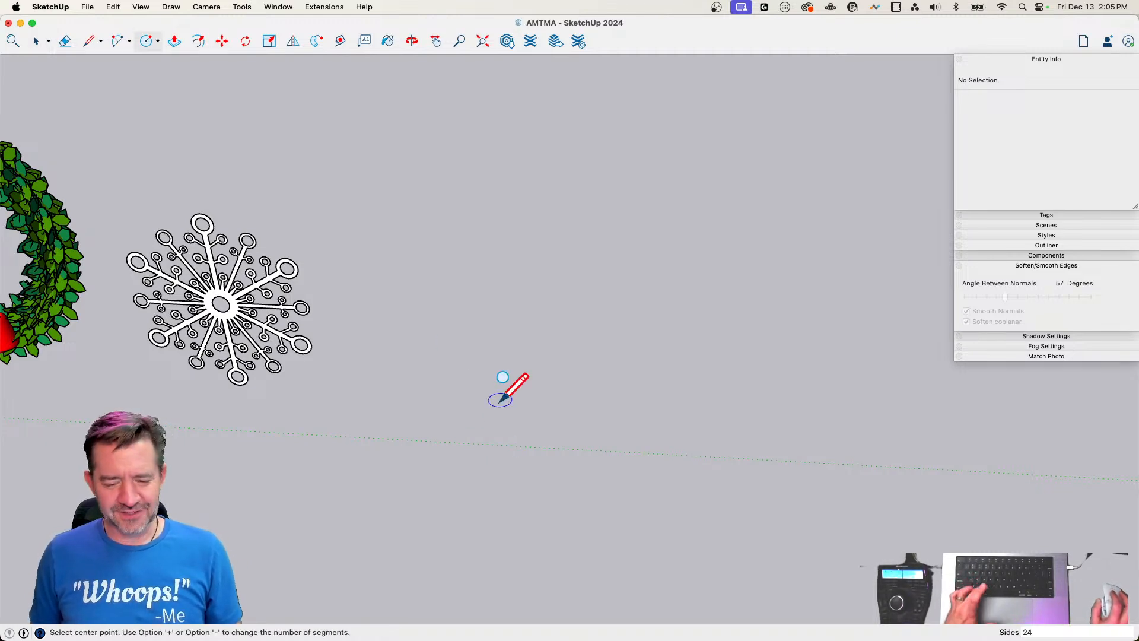
{"action": "left_click", "coordinate": [476, 378]}
{"action": "left_click", "coordinate": [586, 371]}
Draw an upright rectangular profile about 9' 3" wide above the circle's center and erase the leftover vertical line beneath it
{"action": "key", "text": "l"}
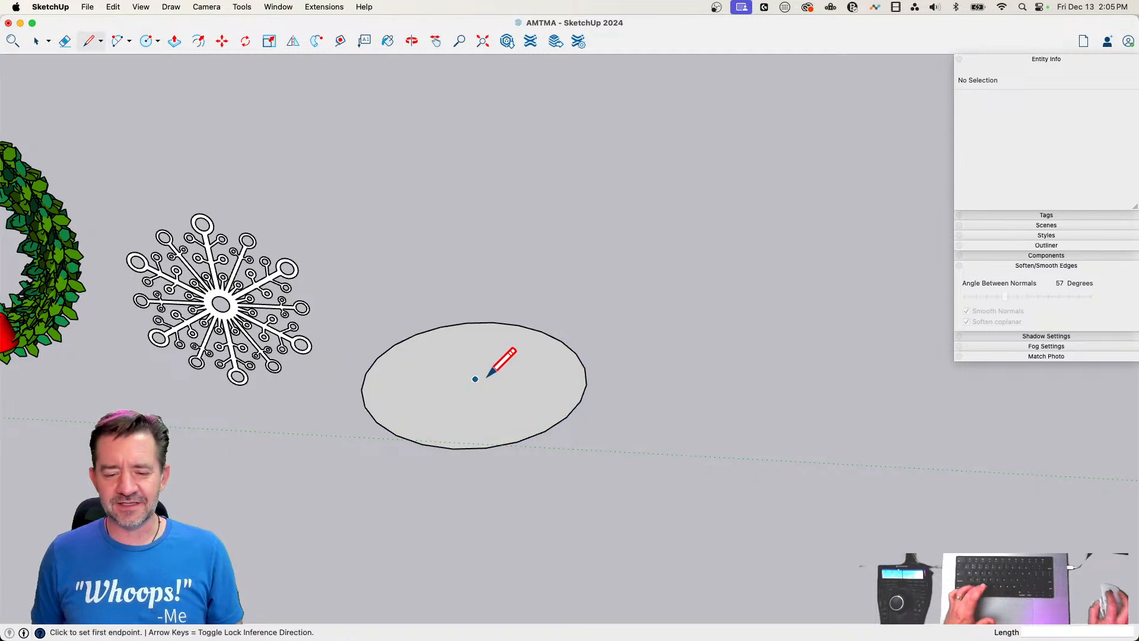
{"action": "left_click", "coordinate": [476, 378]}
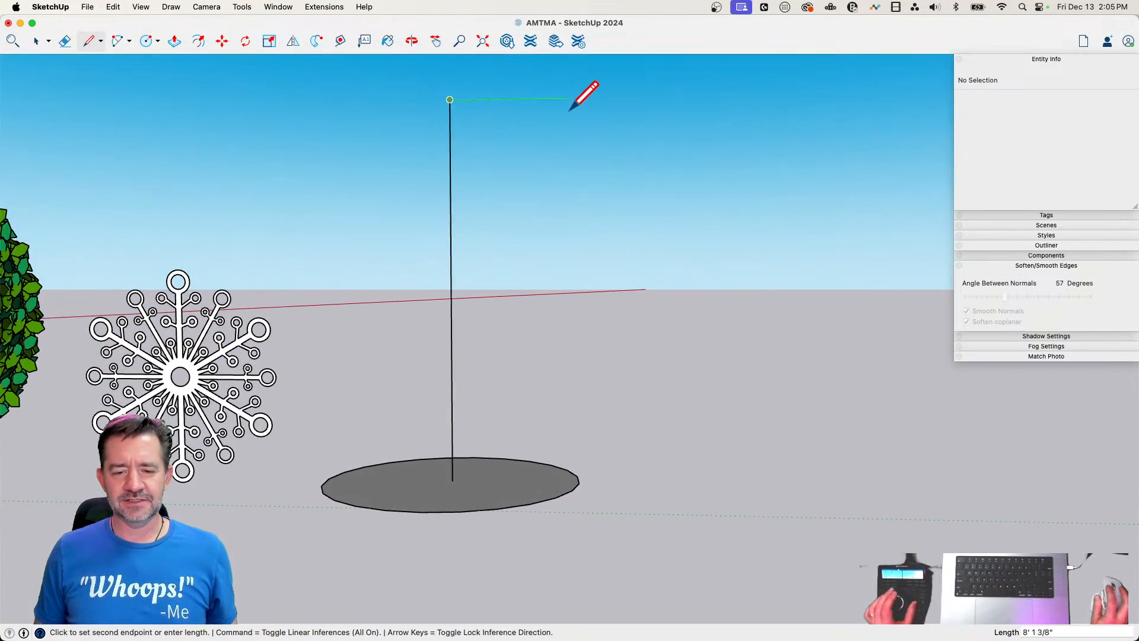
{"action": "left_click", "coordinate": [584, 98]}
{"action": "left_click", "coordinate": [583, 432]}
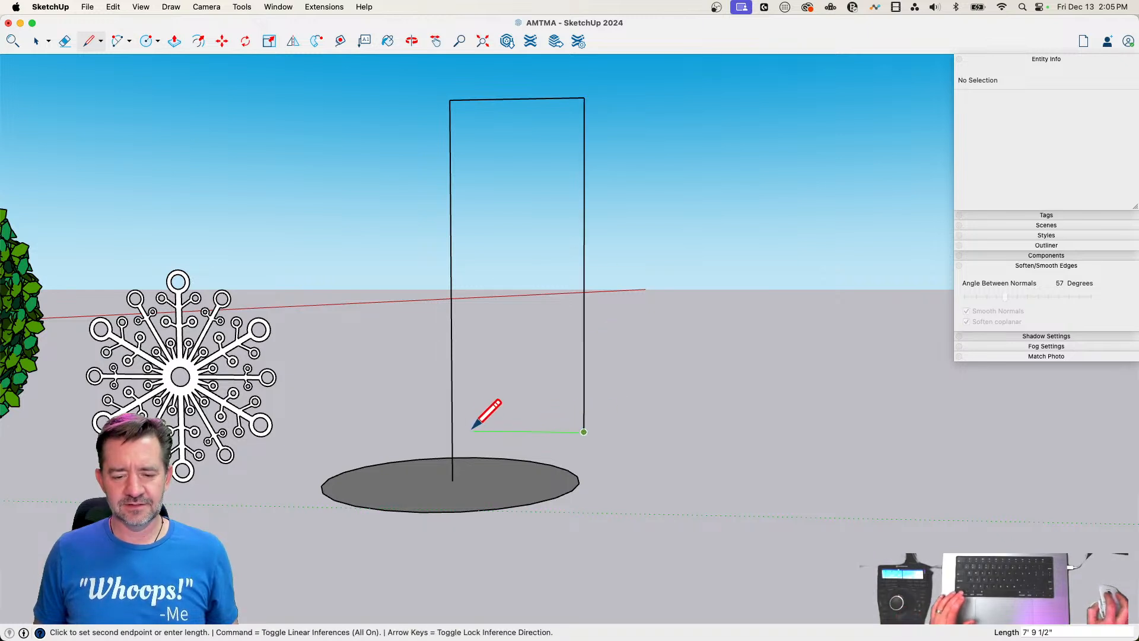
{"action": "left_click", "coordinate": [454, 429]}
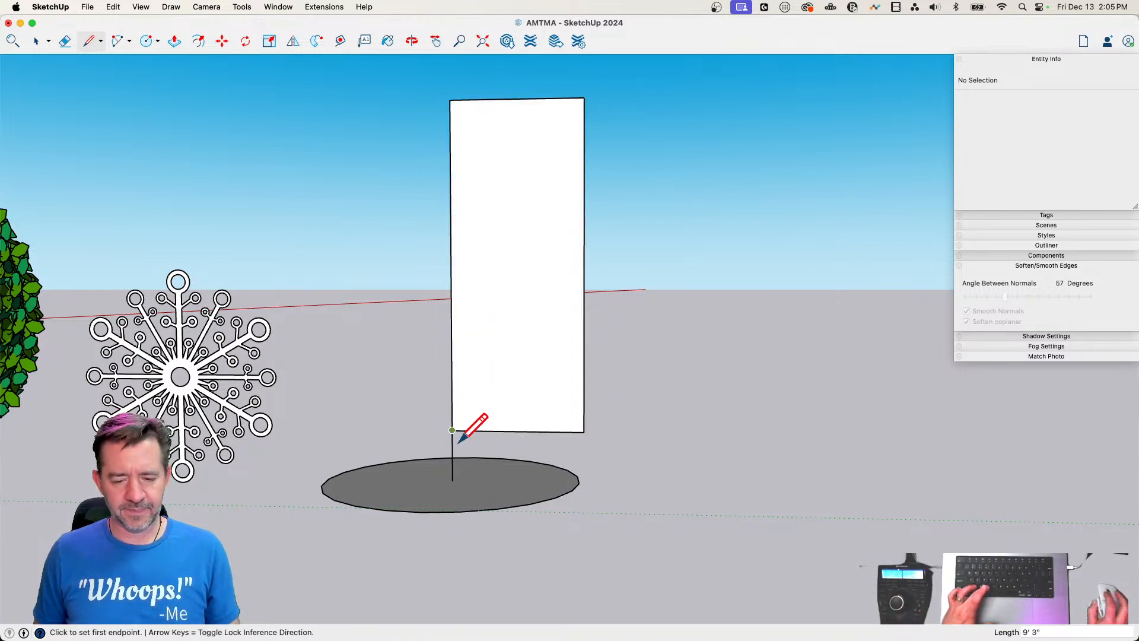
{"action": "key", "text": "e"}
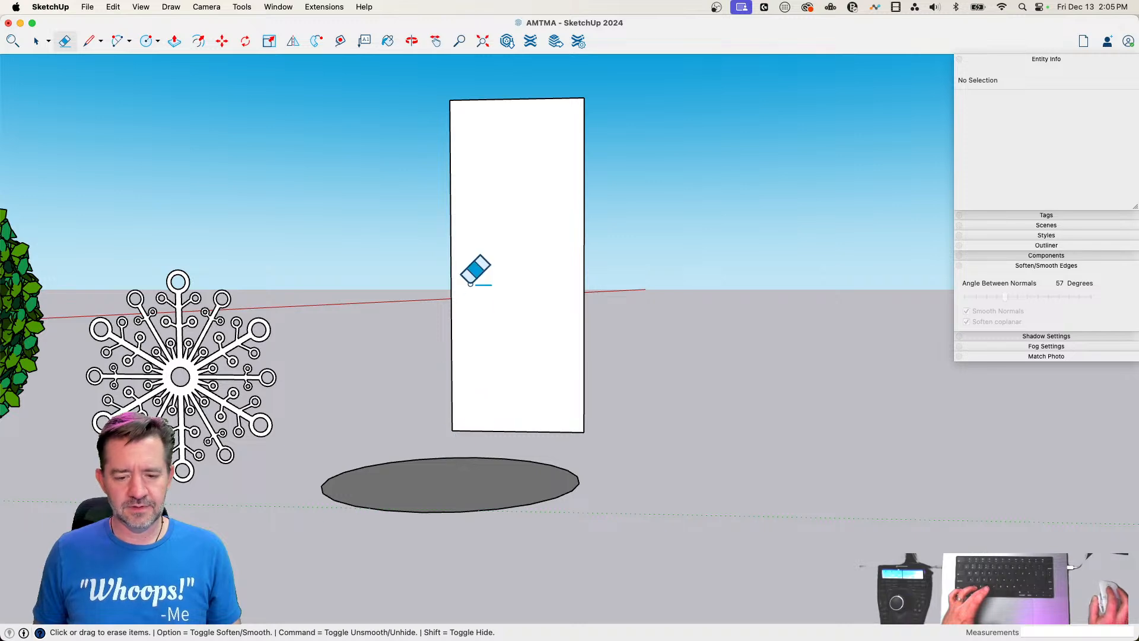
Draw a vertical circle centered on the profile's upper inner corner, with its radius reaching the opposite upper corner
{"action": "key", "text": "c"}
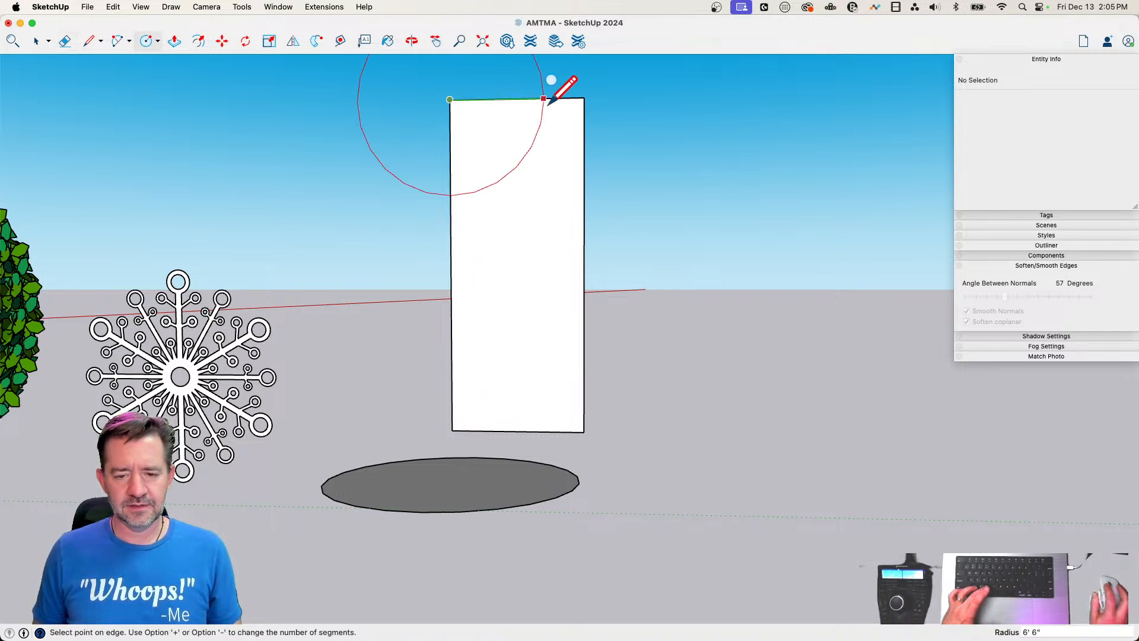
{"action": "left_click", "coordinate": [576, 103]}
{"action": "key", "text": "e"}
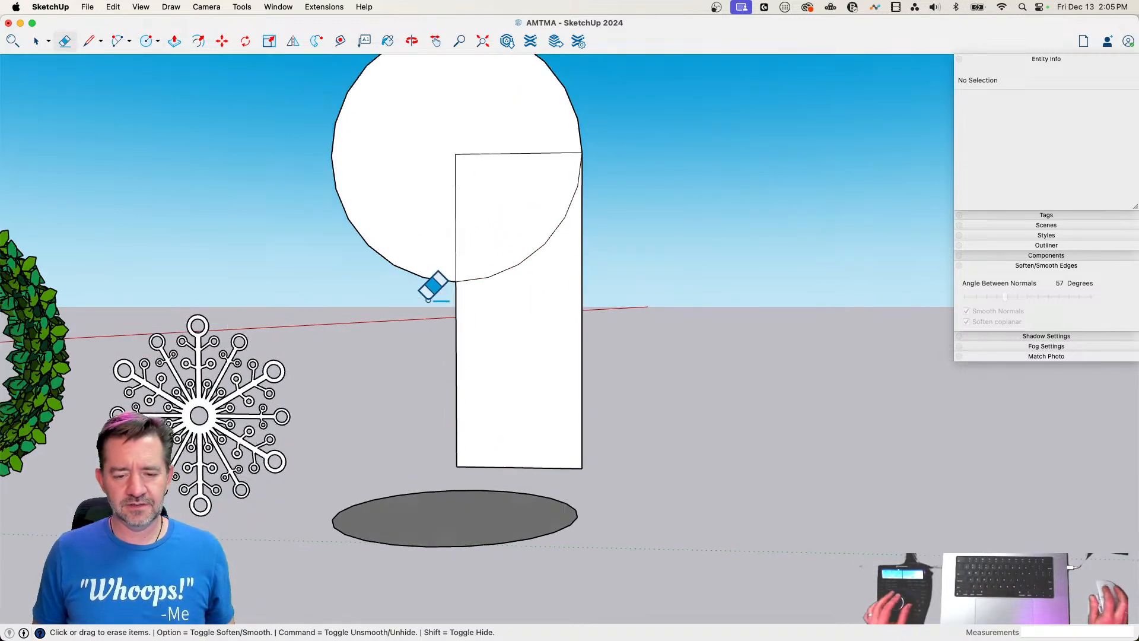
{"action": "left_click_drag", "start_coordinate": [398, 368], "coordinate": [407, 130]}
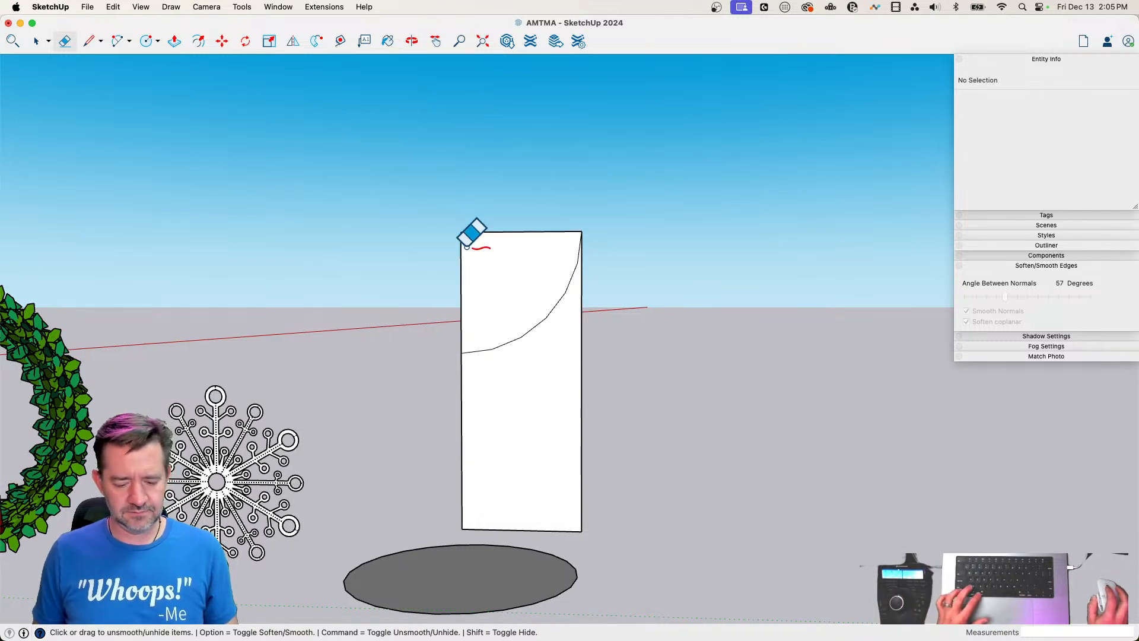
{"action": "key", "text": "super+z"}
Split the vertical circle with a line along the profile's inner edge and erase the half outside the profile
{"action": "key", "text": "l"}
{"action": "left_click", "coordinate": [459, 110]}
{"action": "key", "text": "e"}
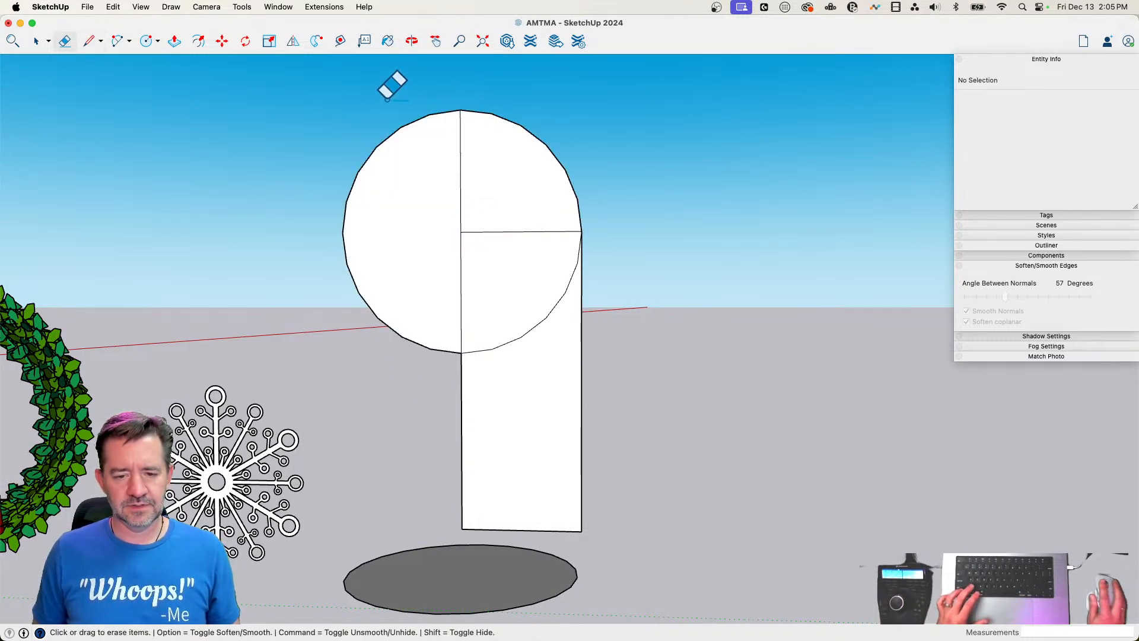
{"action": "left_click_drag", "start_coordinate": [388, 88], "coordinate": [423, 285]}
Move the profile's lower edge up to just below the arc to shorten the straight section
{"action": "key", "text": "space"}
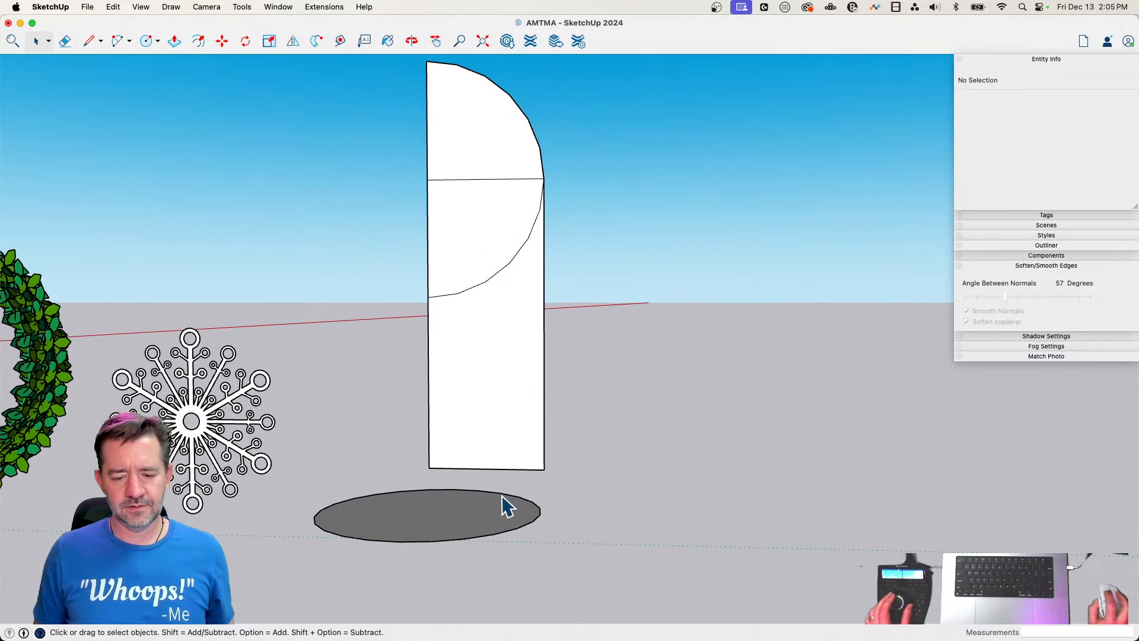
{"action": "left_click", "coordinate": [495, 469]}
{"action": "key", "text": "m"}
{"action": "left_click", "coordinate": [496, 468]}
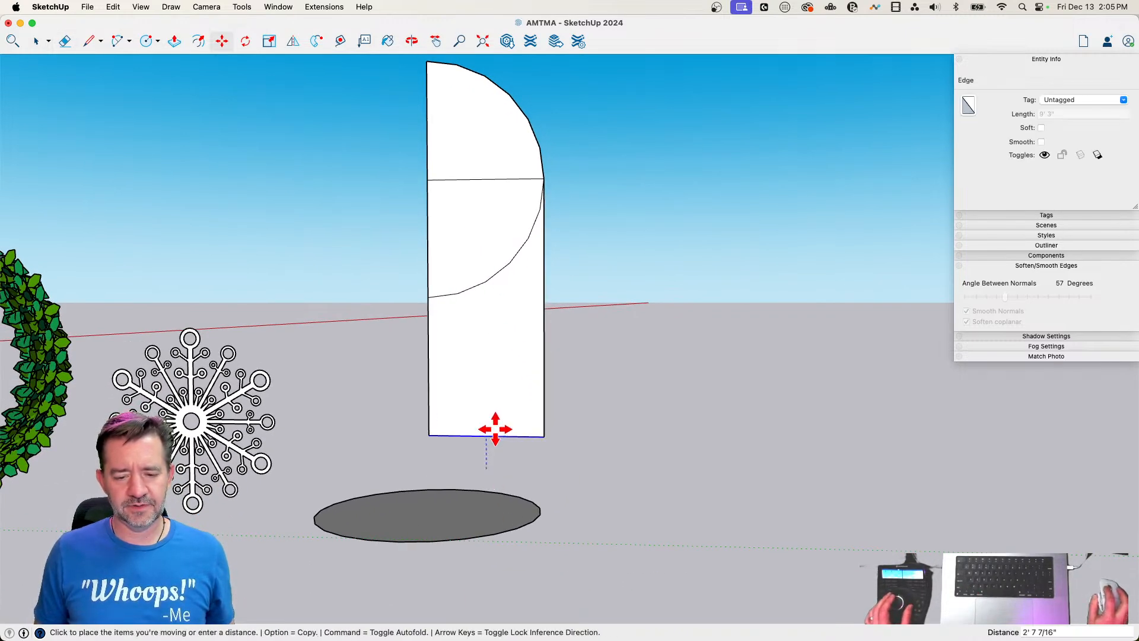
{"action": "key", "text": "space"}
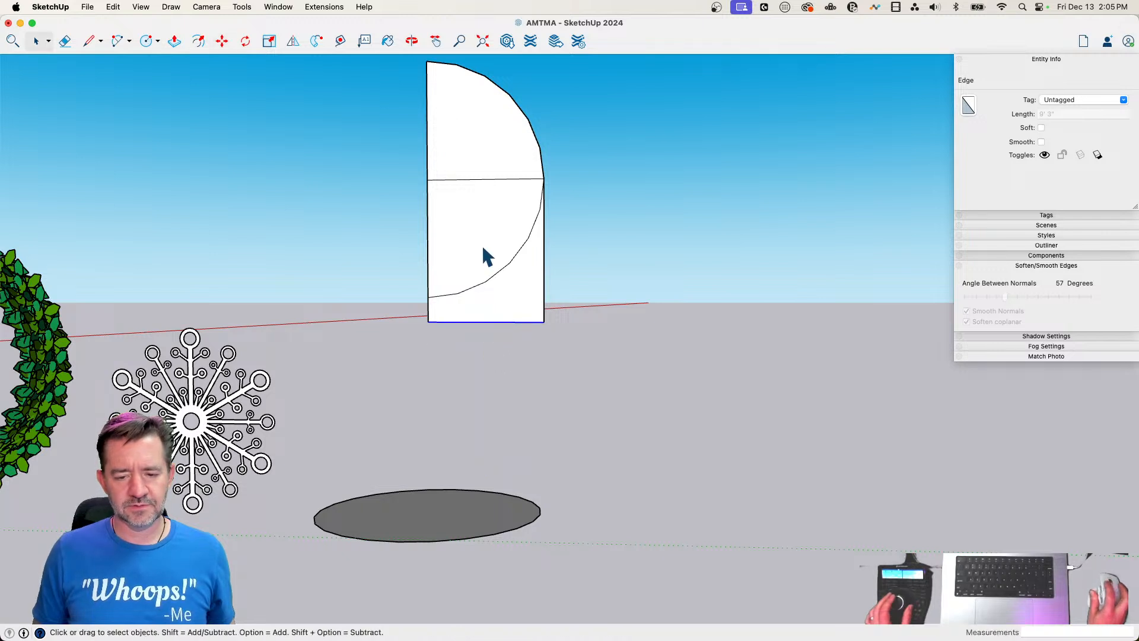
Copy the quarter-circle face down to the profile's lower edge and erase the inner dividing lines to leave a half-capsule profile
{"action": "left_click", "coordinate": [482, 244]}
{"action": "key", "text": "m"}
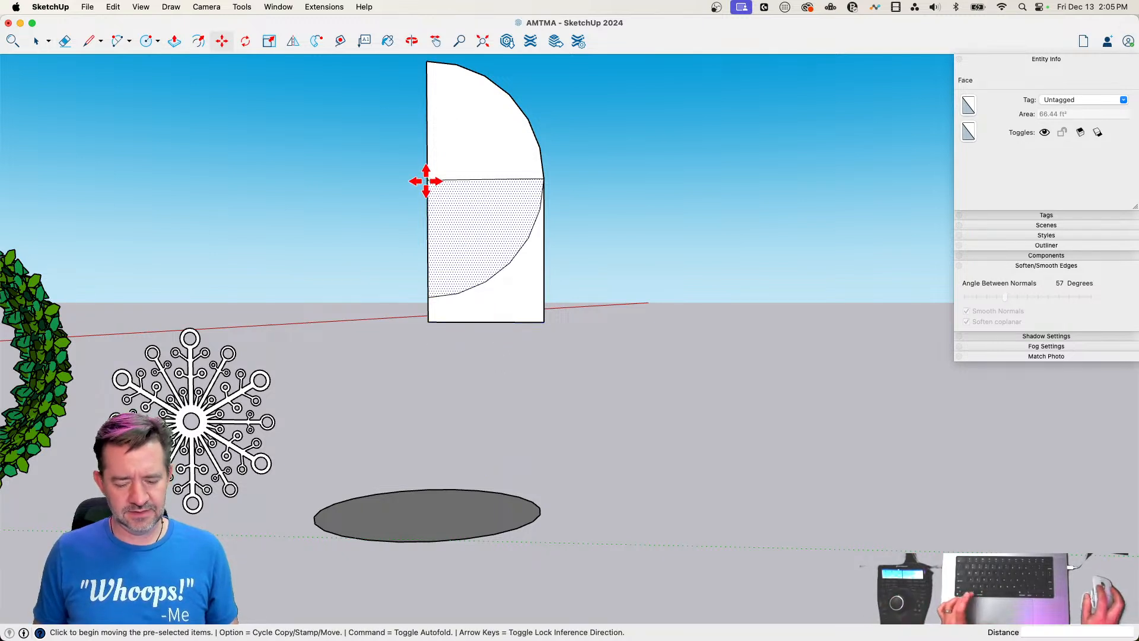
{"action": "left_click", "coordinate": [426, 181]}
{"action": "left_click", "coordinate": [432, 310]}
{"action": "key", "text": "e"}
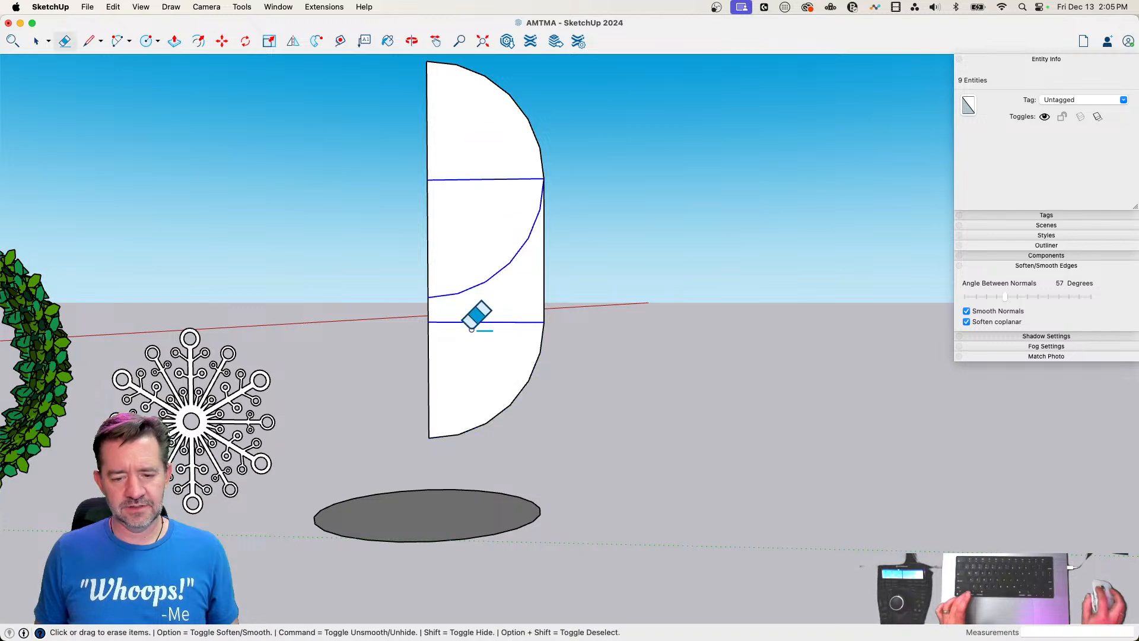
{"action": "left_click", "coordinate": [472, 328]}
Sweep the half-capsule profile around the ground circle with Follow Me and erase the path circle
{"action": "key", "text": "space"}
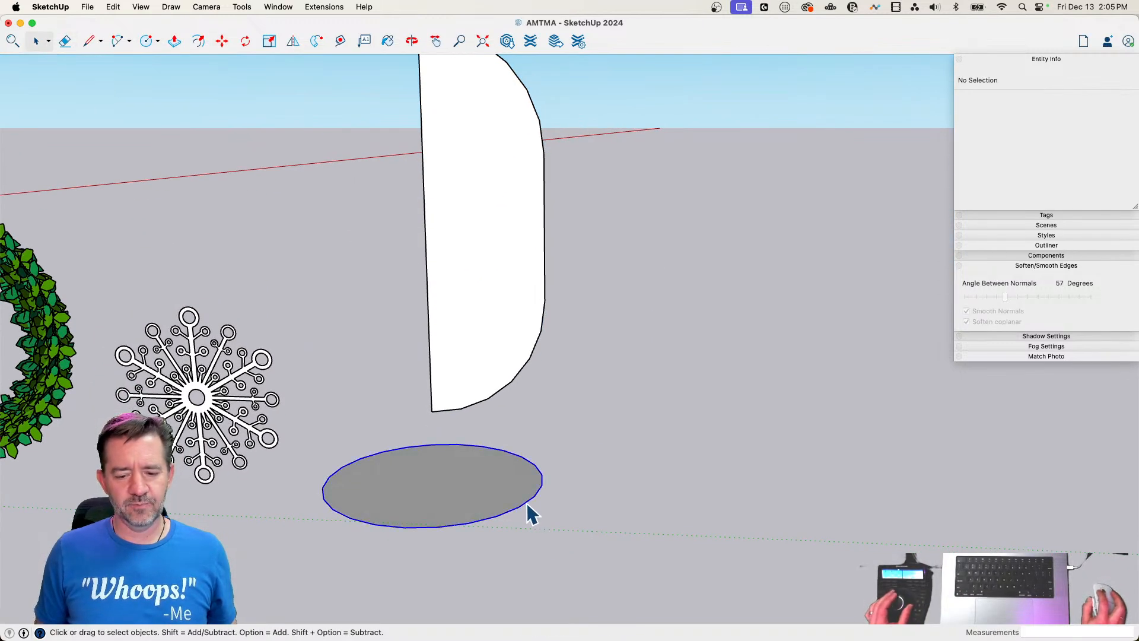
{"action": "left_click", "coordinate": [527, 505]}
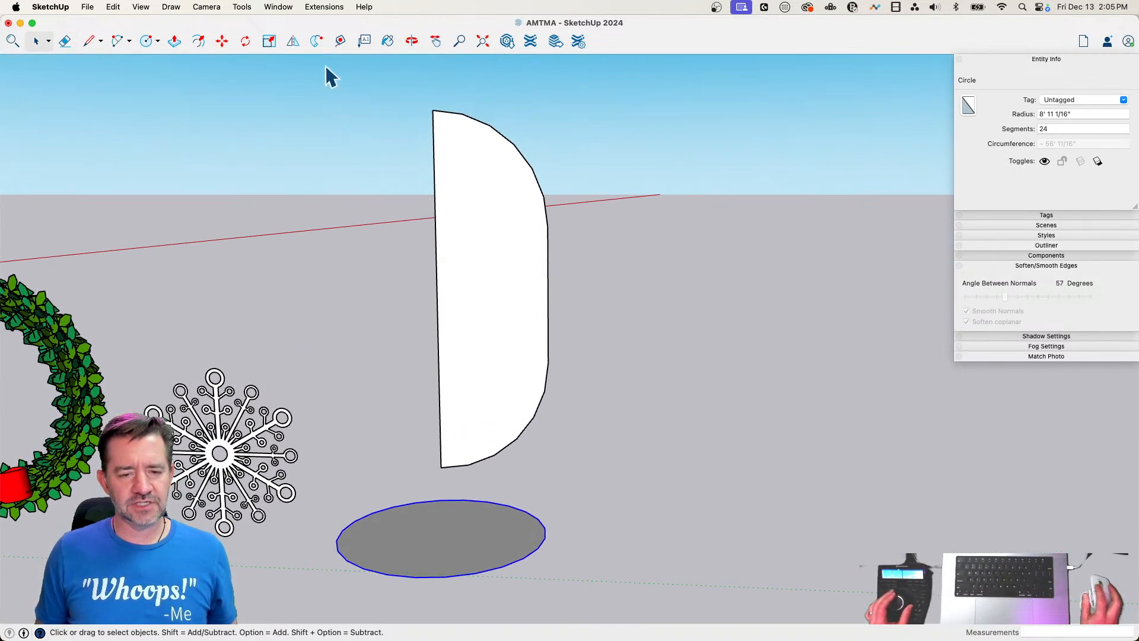
{"action": "left_click", "coordinate": [318, 40]}
{"action": "left_click", "coordinate": [478, 286]}
{"action": "key", "text": "e"}
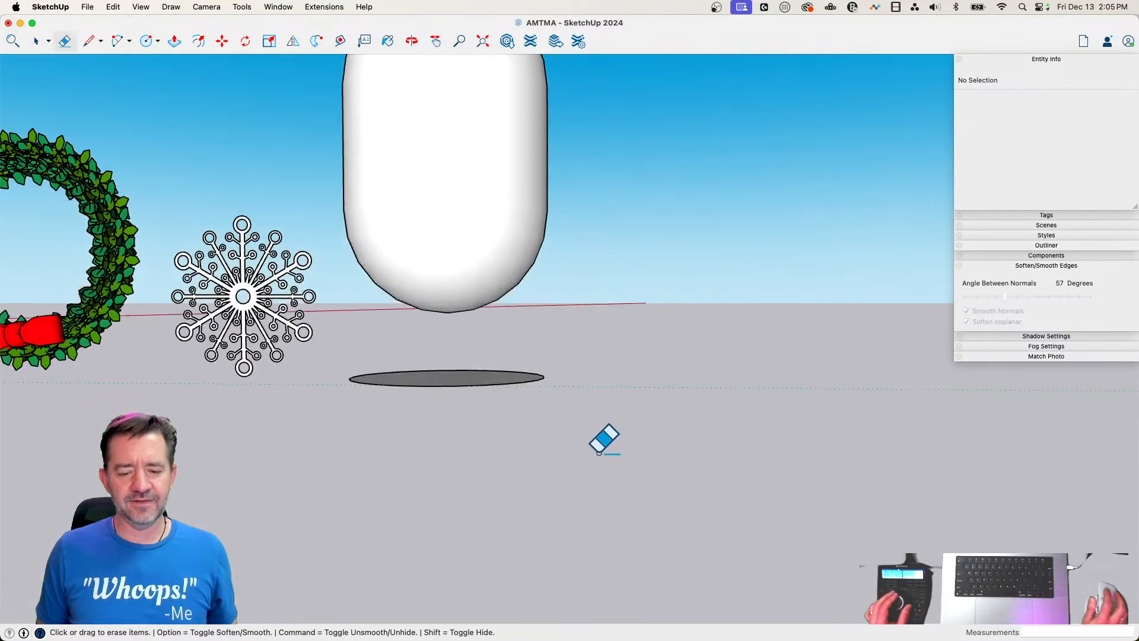
{"action": "left_click", "coordinate": [481, 386]}
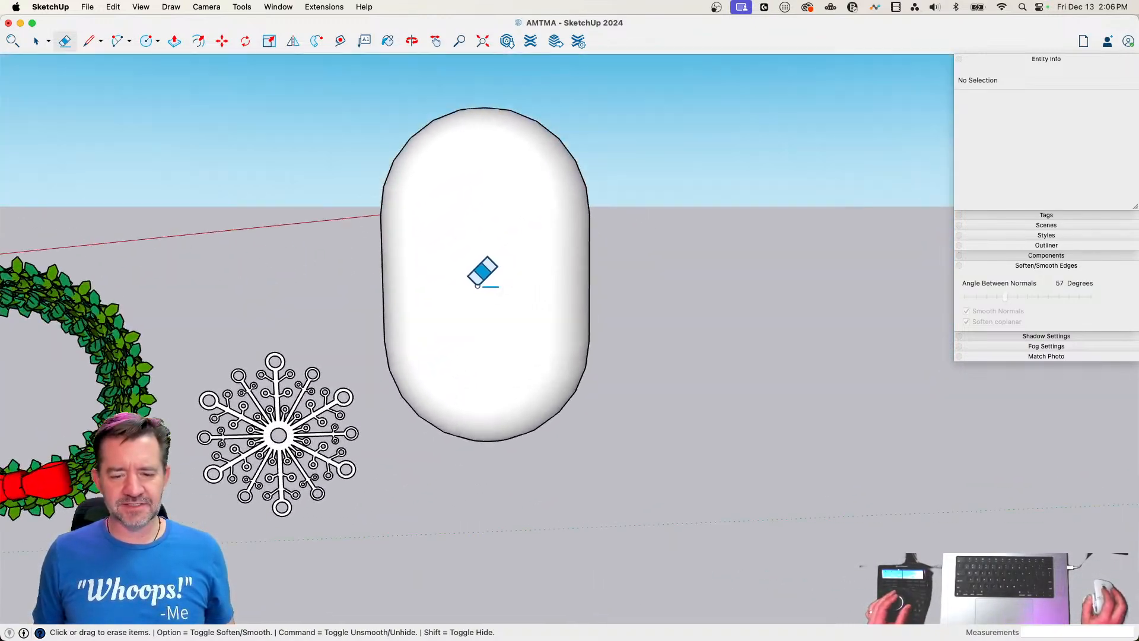
Show hidden geometry on the capsule and cancel the circle started on its surface
{"action": "key", "text": "c"}
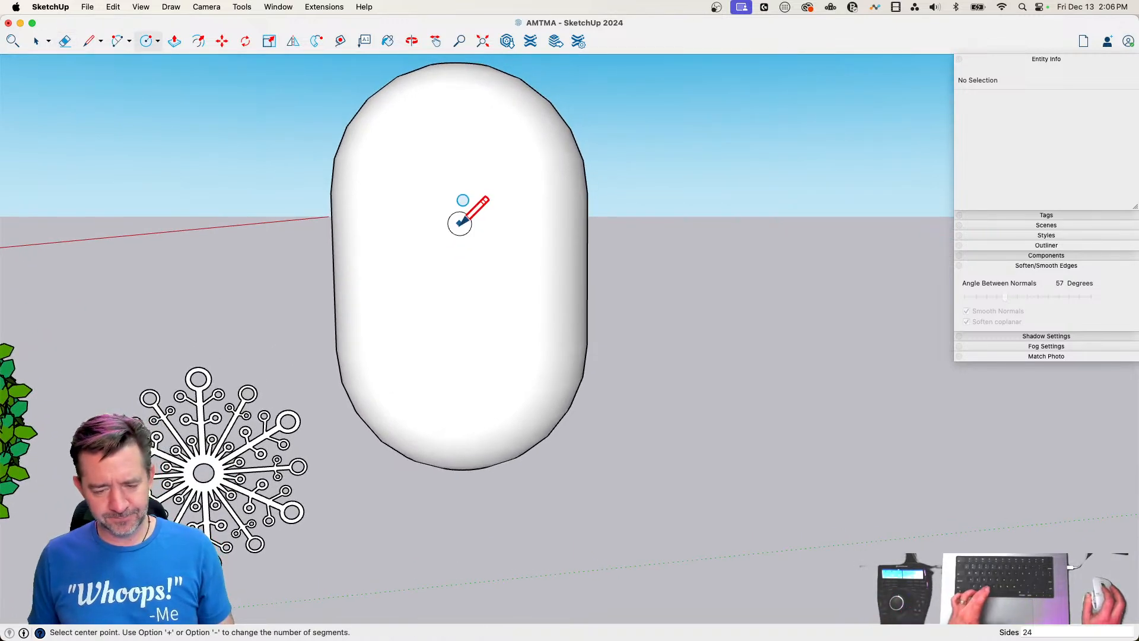
{"action": "key", "text": "alt+h"}
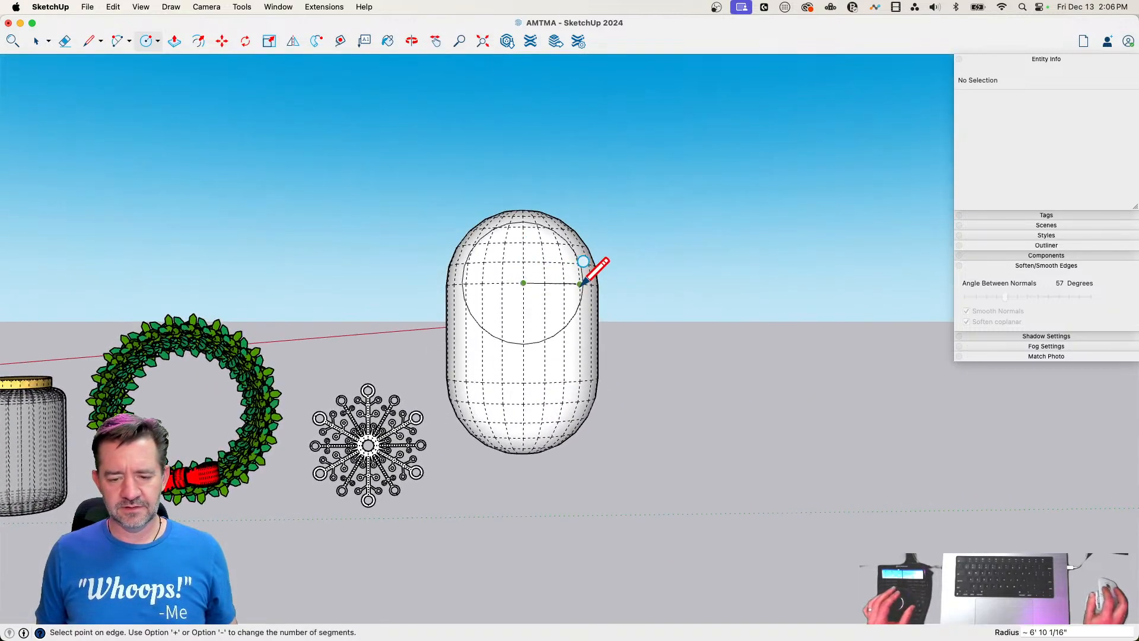
{"action": "key", "text": "Escape"}
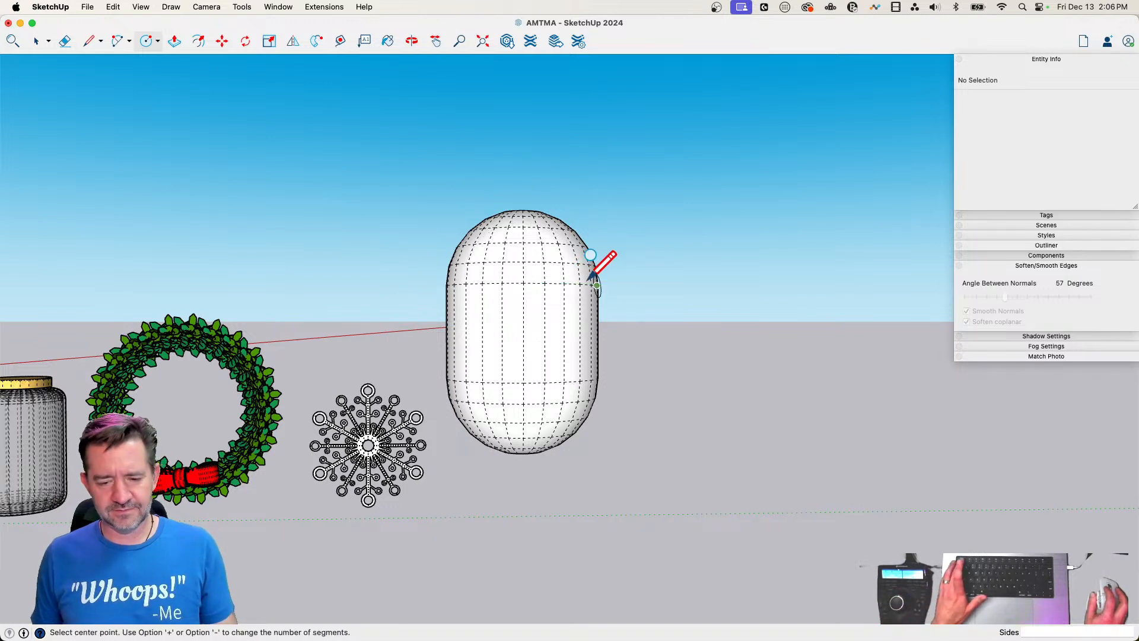
{"action": "key", "text": "Right"}
{"action": "left_click", "coordinate": [523, 283]}
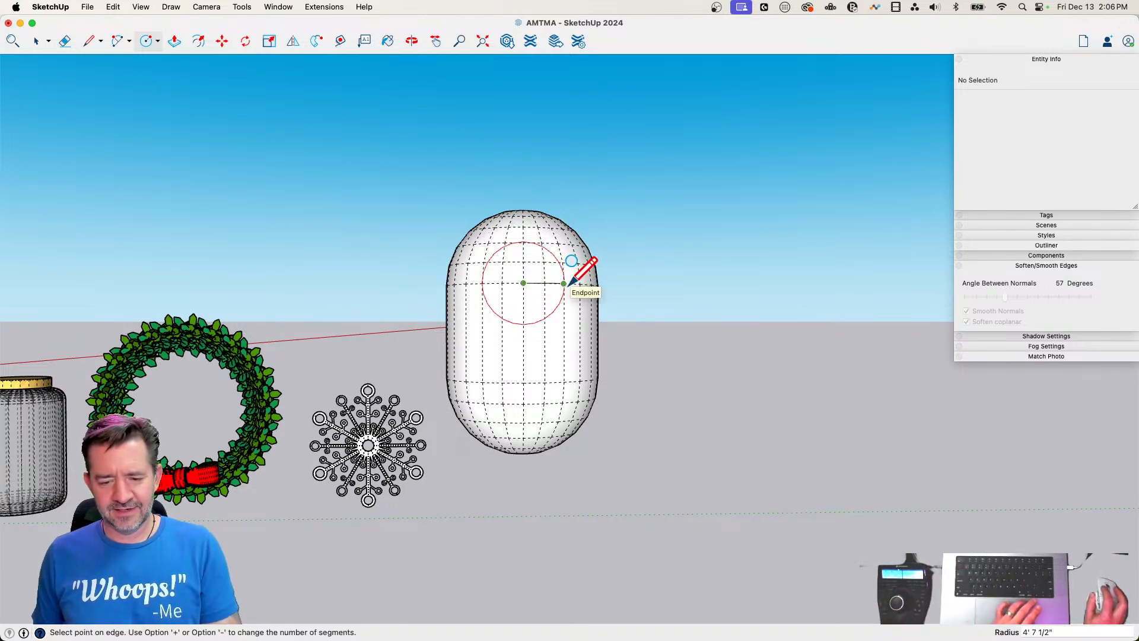
{"action": "left_click", "coordinate": [563, 283]}
{"action": "key", "text": "space"}
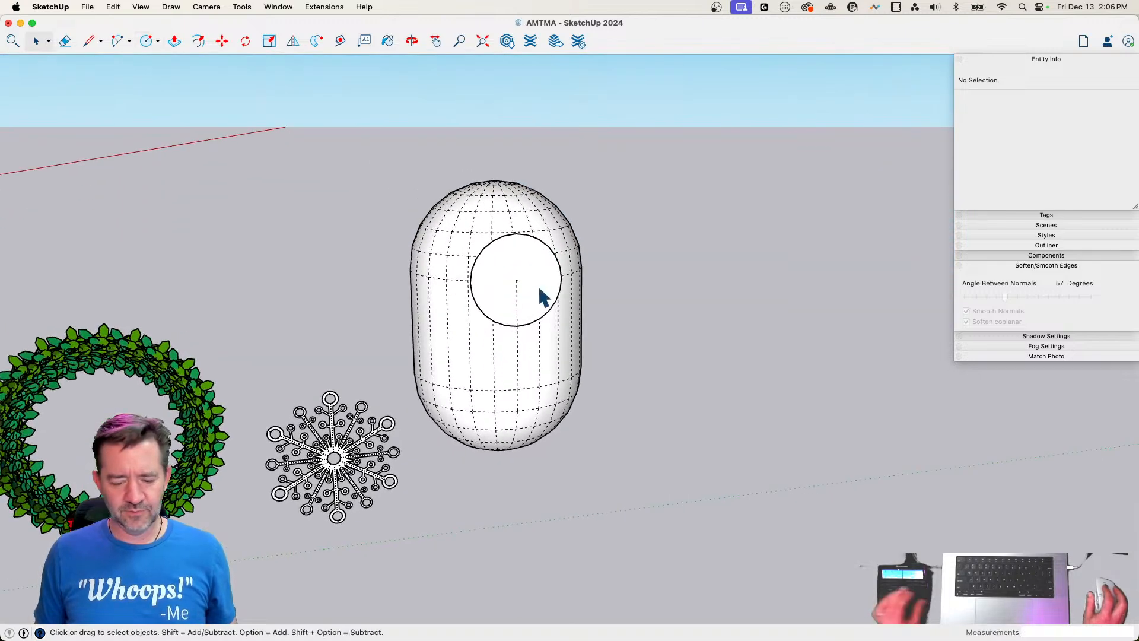
{"action": "key", "text": "super+z"}
Select all of the capsule's connected geometry, make it a group and deselect it
{"action": "triple_click", "coordinate": [518, 276]}
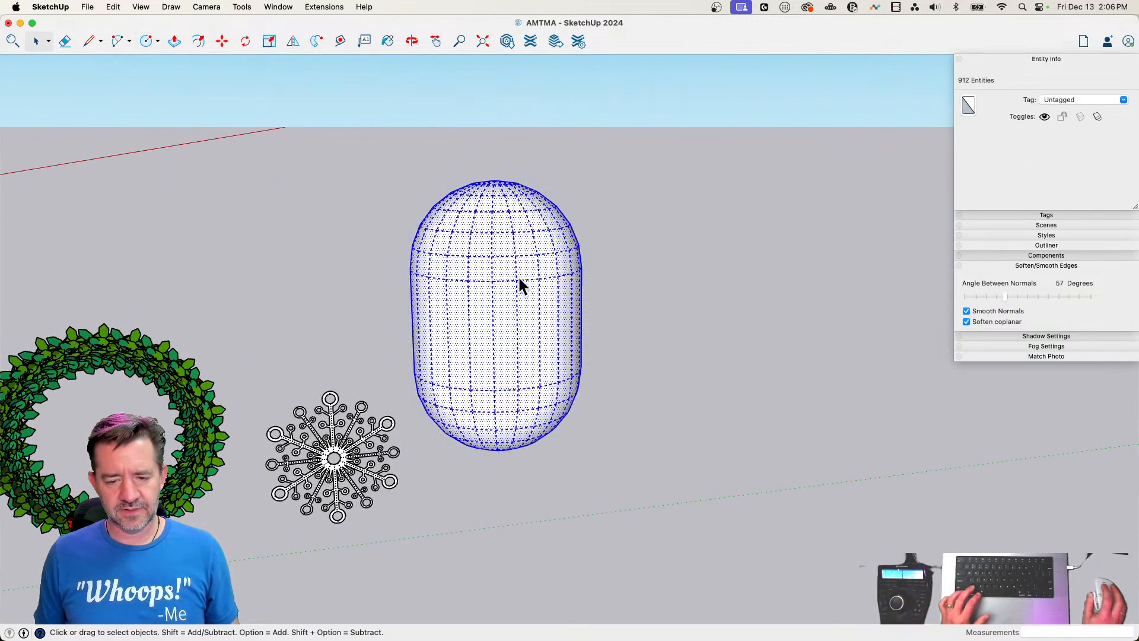
{"action": "right_click", "coordinate": [518, 275]}
{"action": "left_click", "coordinate": [567, 382]}
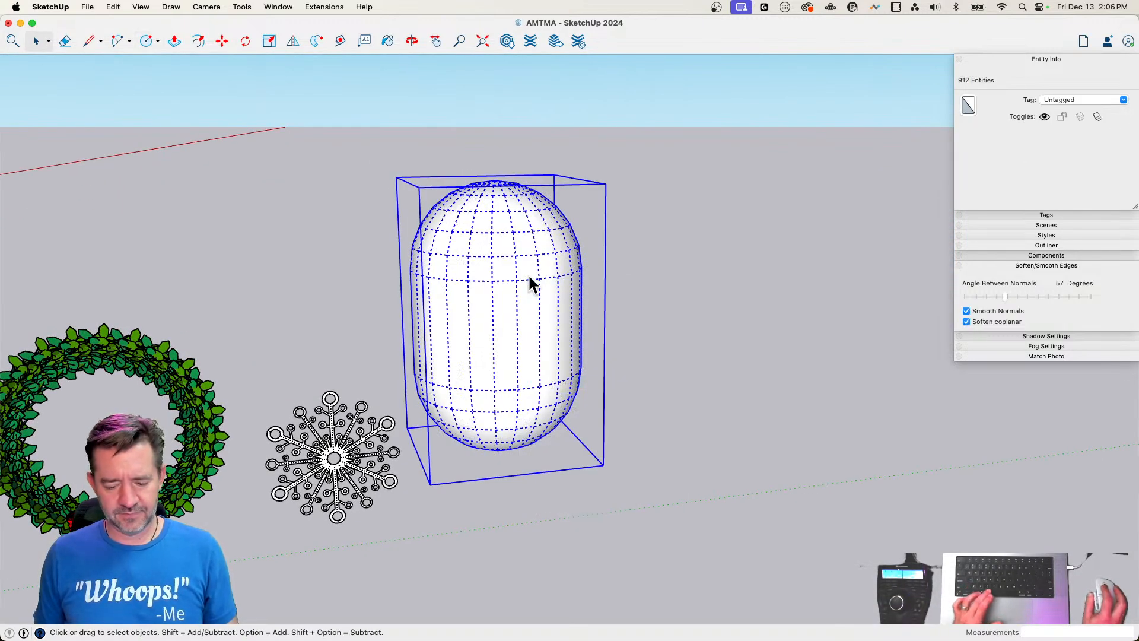
{"action": "left_click", "coordinate": [639, 268]}
Draw a circle with a radius of about 4' 7 1/2" facing the red axis, centered on an upper front vertex of the capsule
{"action": "scroll", "coordinate": [525, 290], "scroll_direction": "up", "scroll_amount": 2}
{"action": "key", "text": "c"}
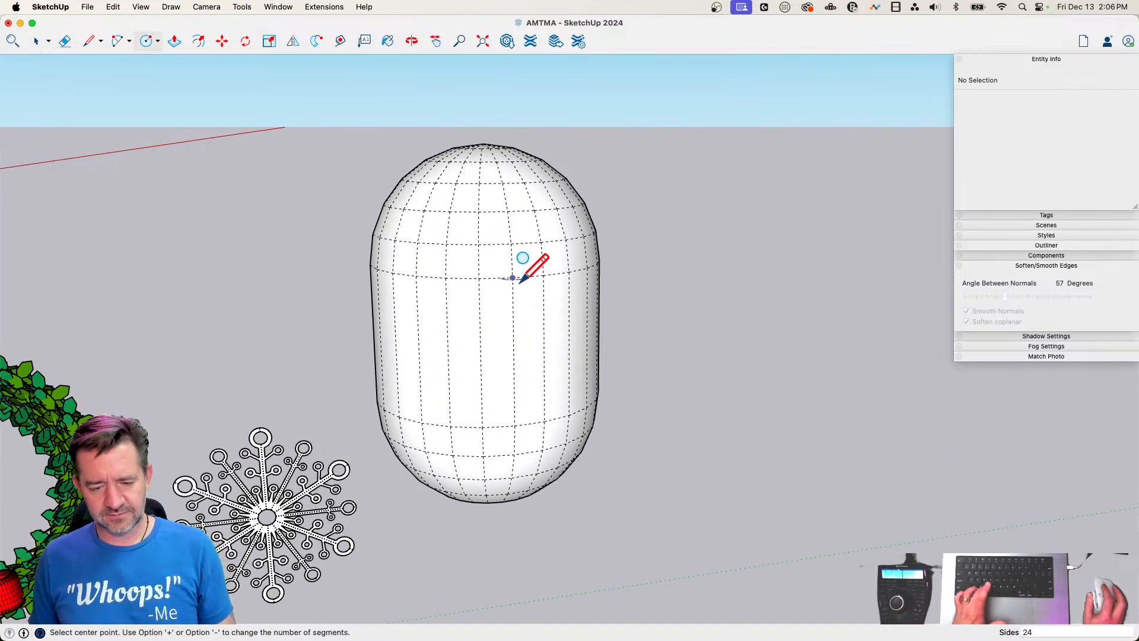
{"action": "left_click", "coordinate": [511, 278]}
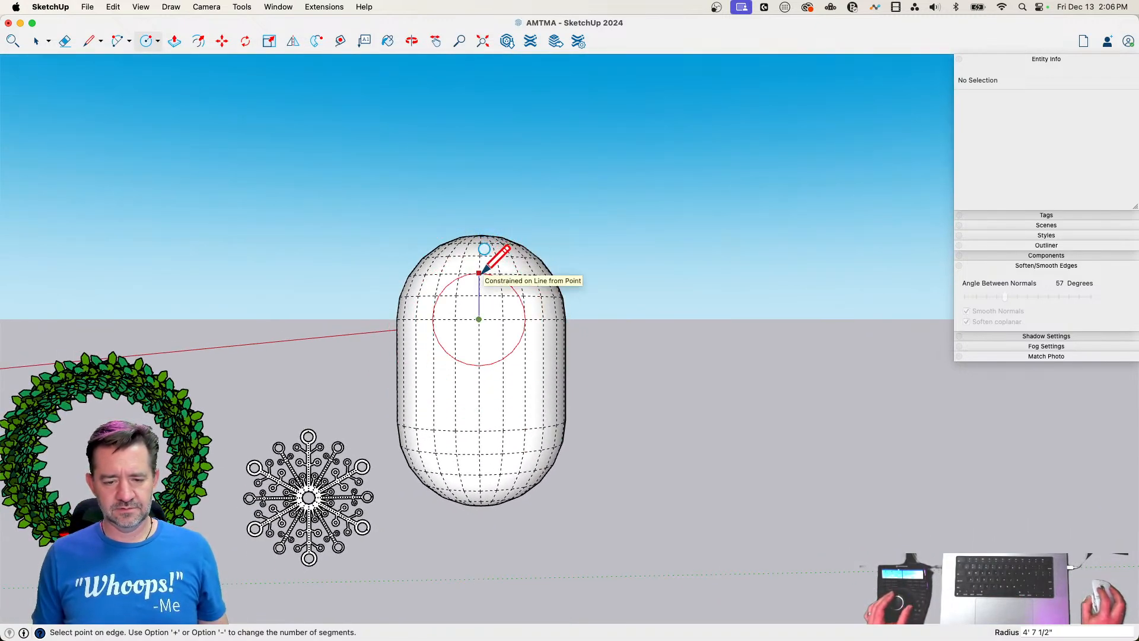
{"action": "key", "text": "space"}
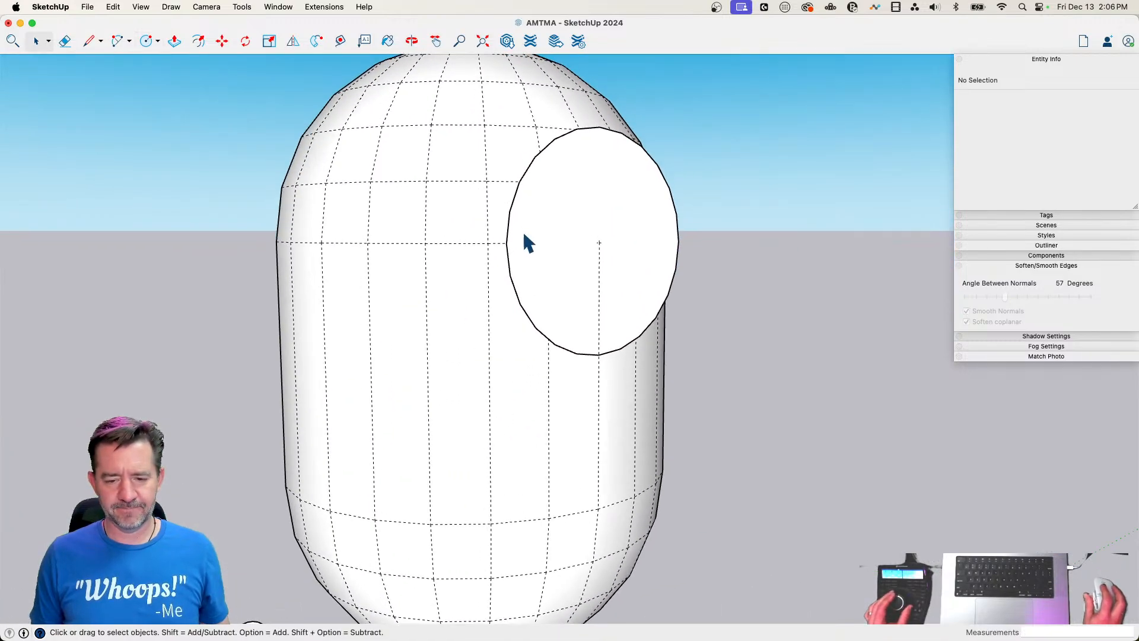
Push/Pull the circle facing the red axis about 1' 11 9/16" out from the capsule's front
{"action": "key", "text": "p"}
{"action": "left_click", "coordinate": [541, 288]}
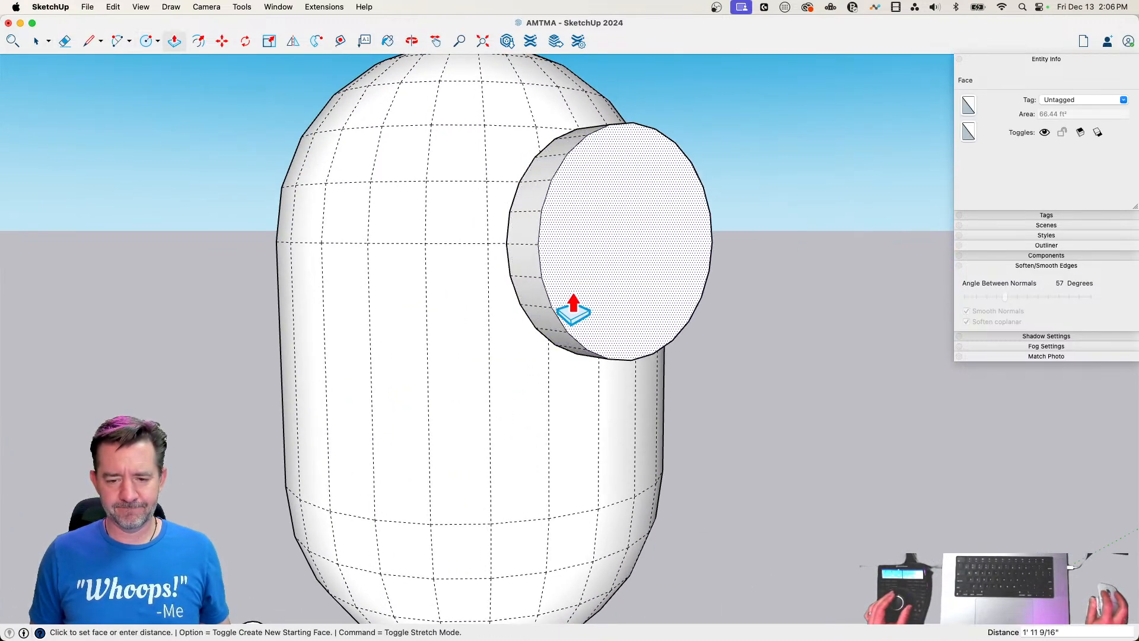
{"action": "left_click", "coordinate": [578, 310]}
Offset the cylinder's front face slightly inward to form a narrow rim and recess the inner face by about 9 3/16"
{"action": "key", "text": "f"}
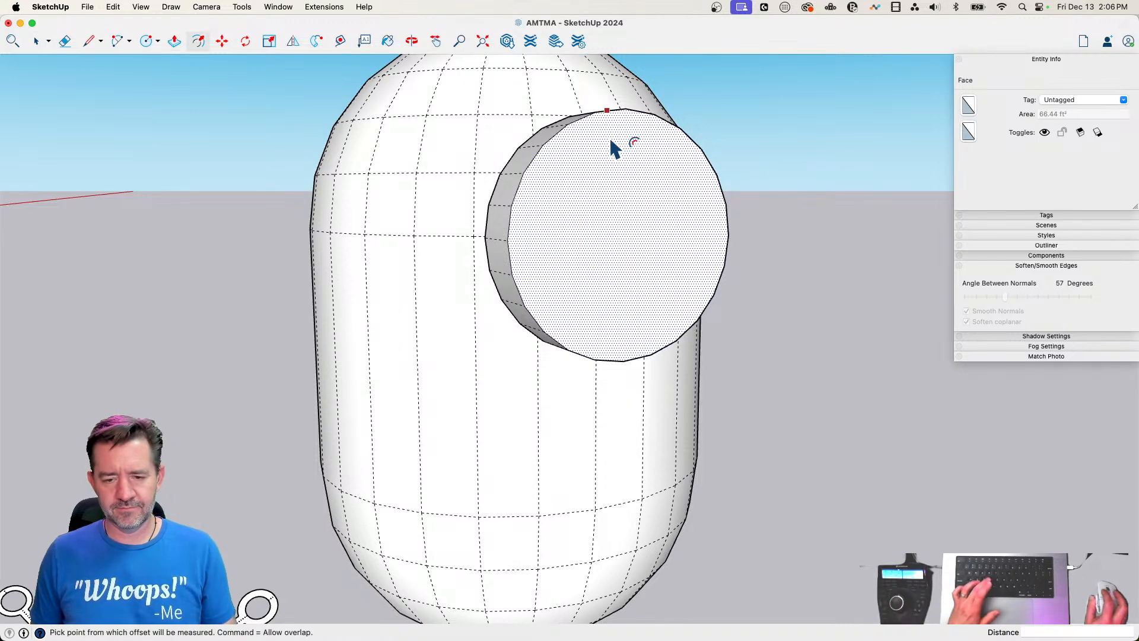
{"action": "left_click", "coordinate": [611, 141]}
{"action": "left_click", "coordinate": [619, 142]}
{"action": "key", "text": "p"}
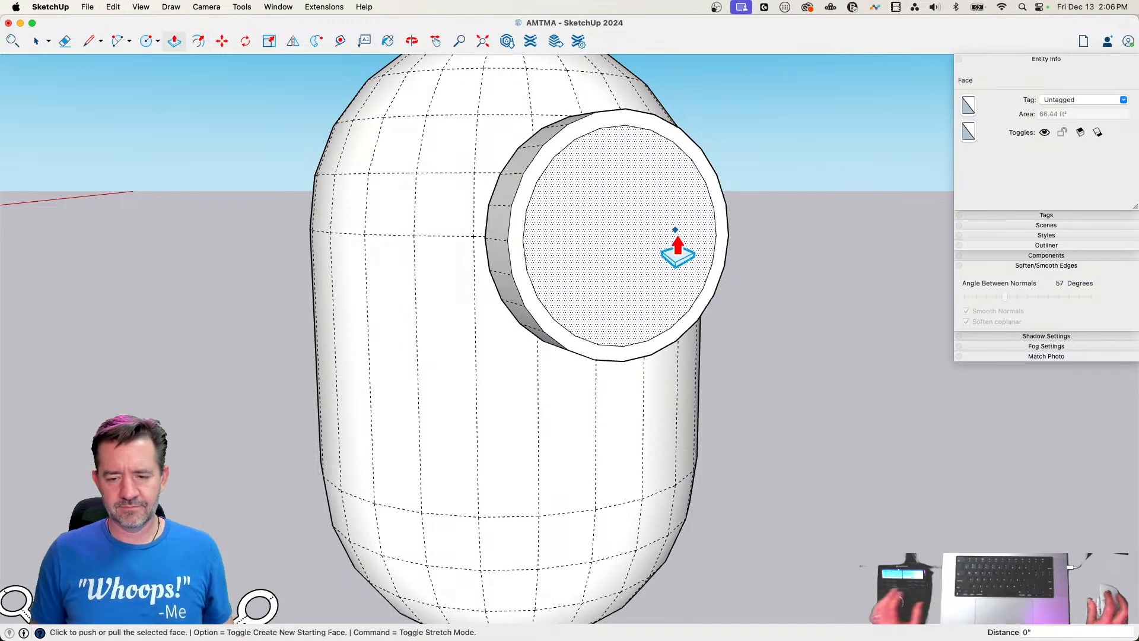
{"action": "left_click", "coordinate": [724, 240]}
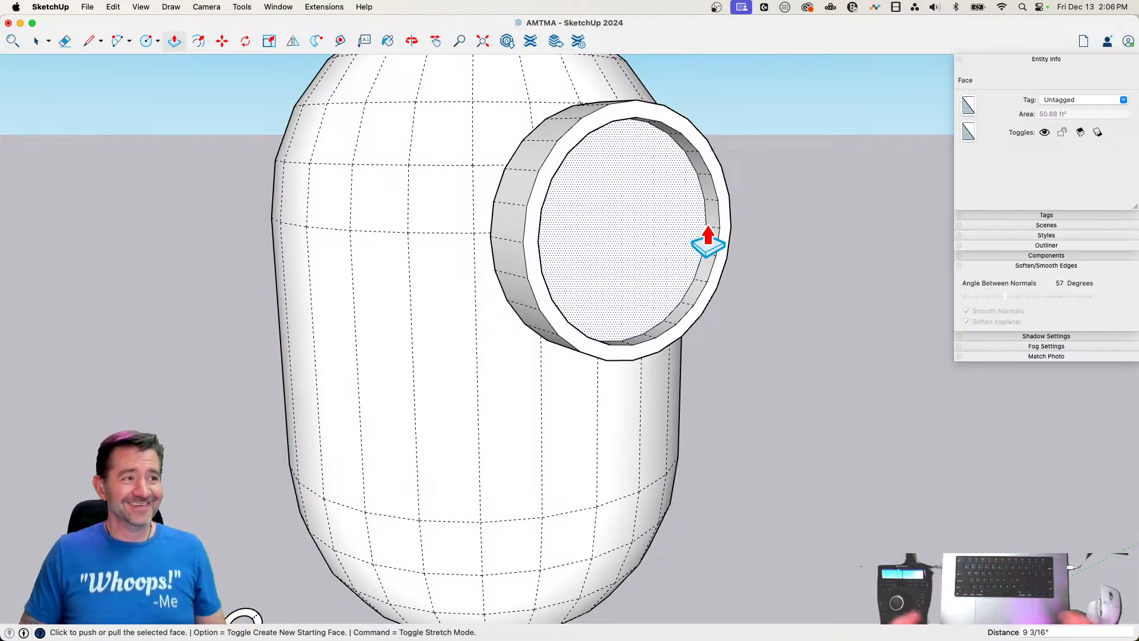
{"action": "key", "text": "space"}
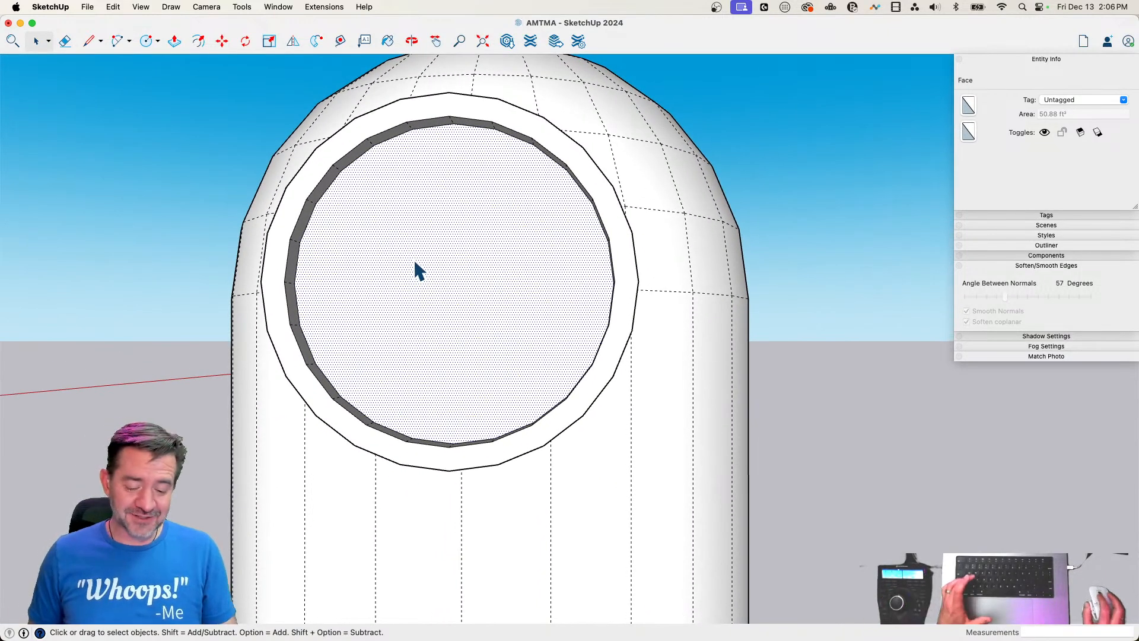
Draw an upward-bulging arc across the upper part of the recessed face and set it to 6 segments
{"action": "key", "text": "a"}
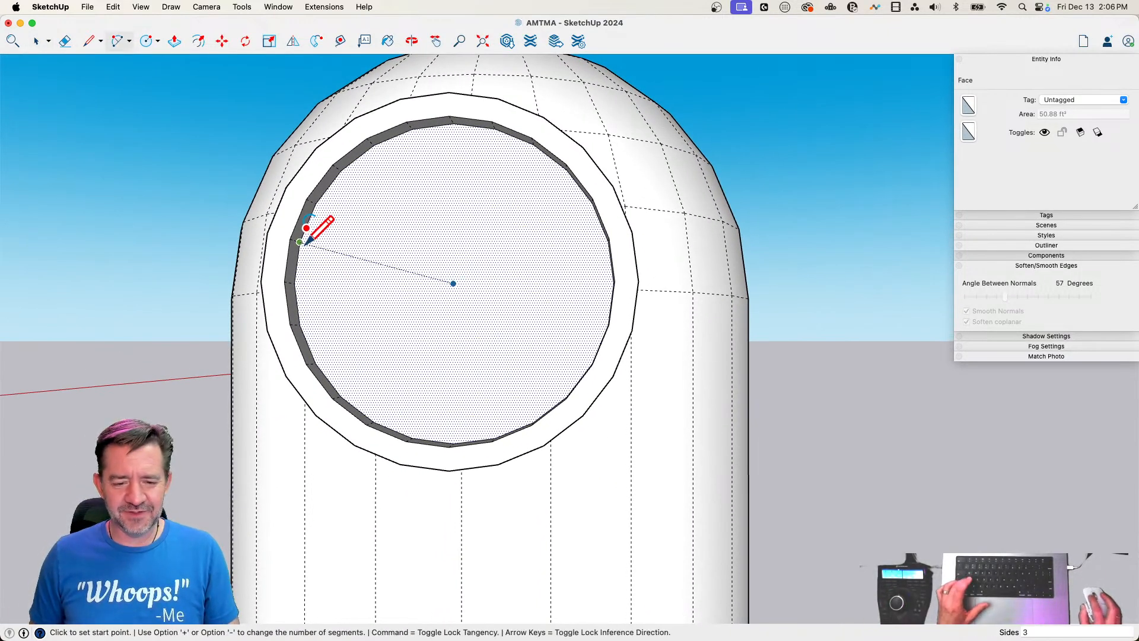
{"action": "left_click", "coordinate": [296, 241]}
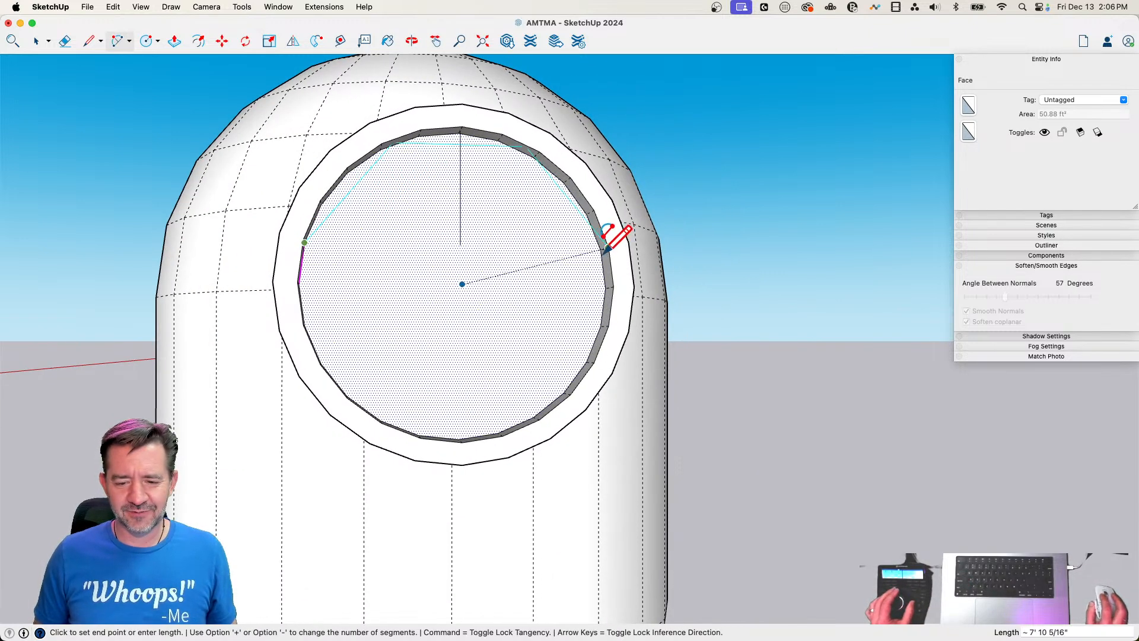
{"action": "left_click", "coordinate": [601, 249]}
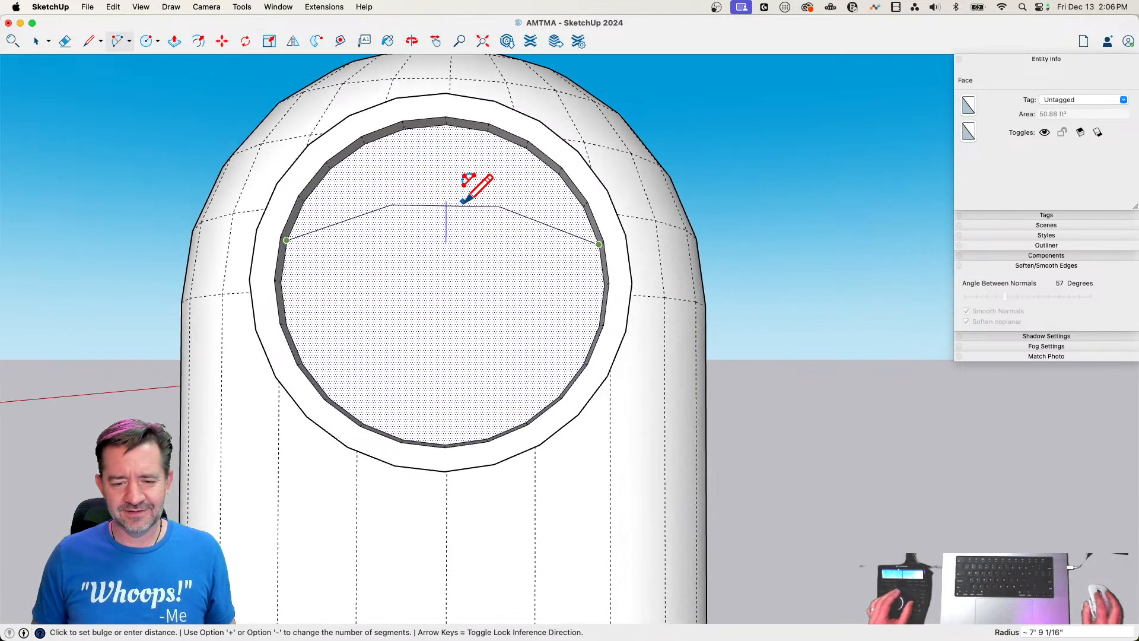
{"action": "left_click", "coordinate": [477, 200]}
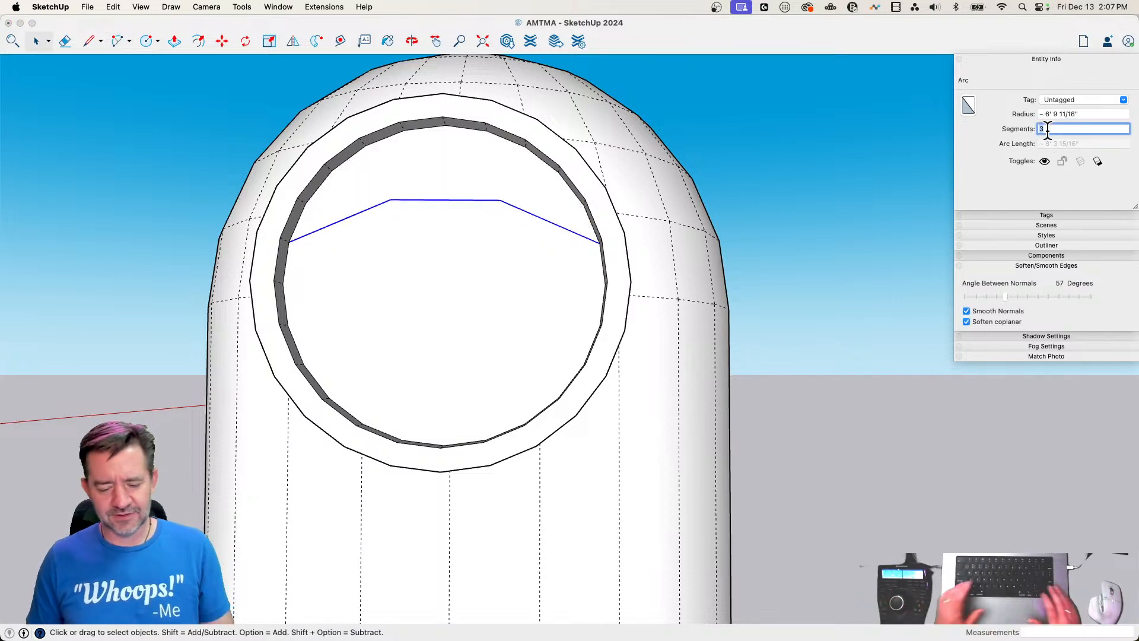
{"action": "type", "text": "6"}
{"action": "key", "text": "Return"}
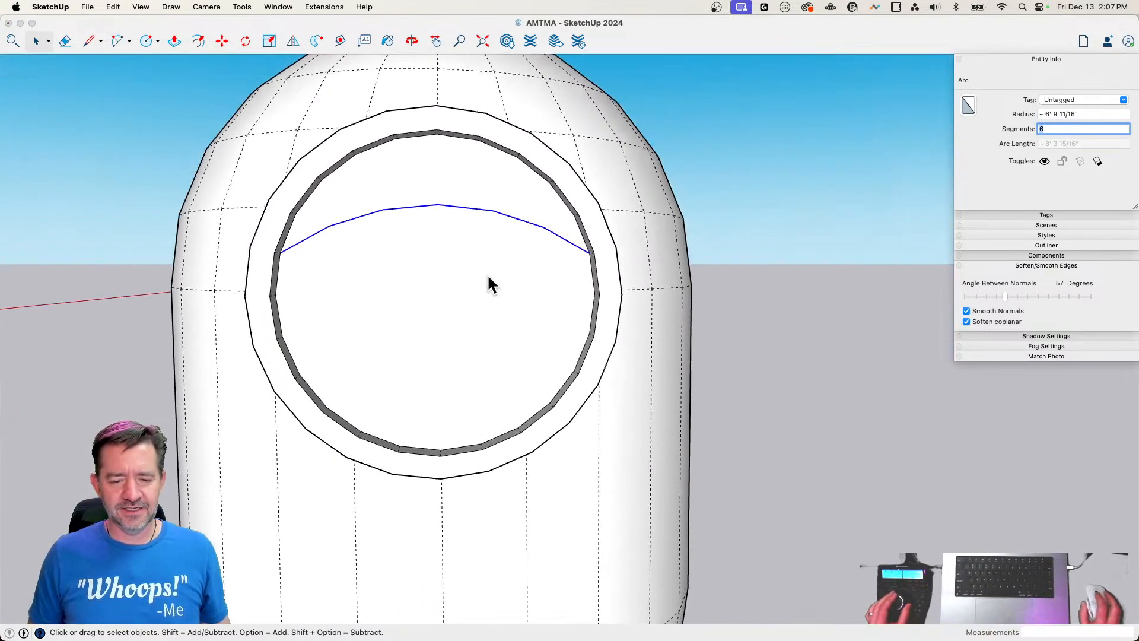
Draw two concentric circles centered on the recessed face, the larger about 2' 3 3/8" in radius, and erase the arc portion inside it
{"action": "type", "text": "c"}
{"action": "key", "text": "Return"}
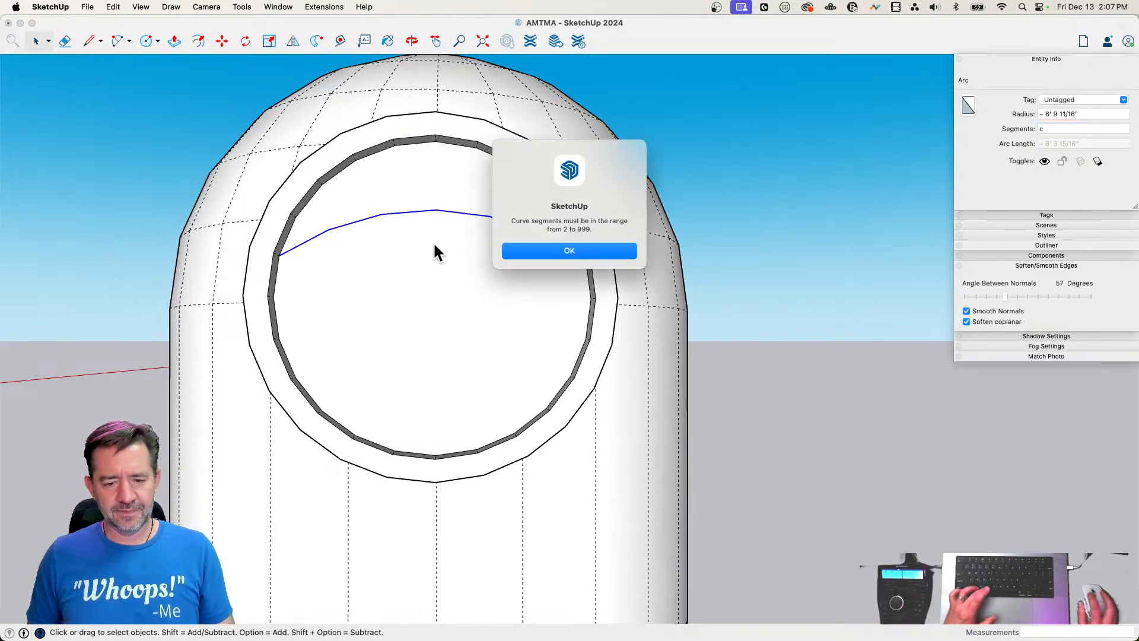
{"action": "left_click", "coordinate": [587, 252]}
{"action": "key", "text": "c"}
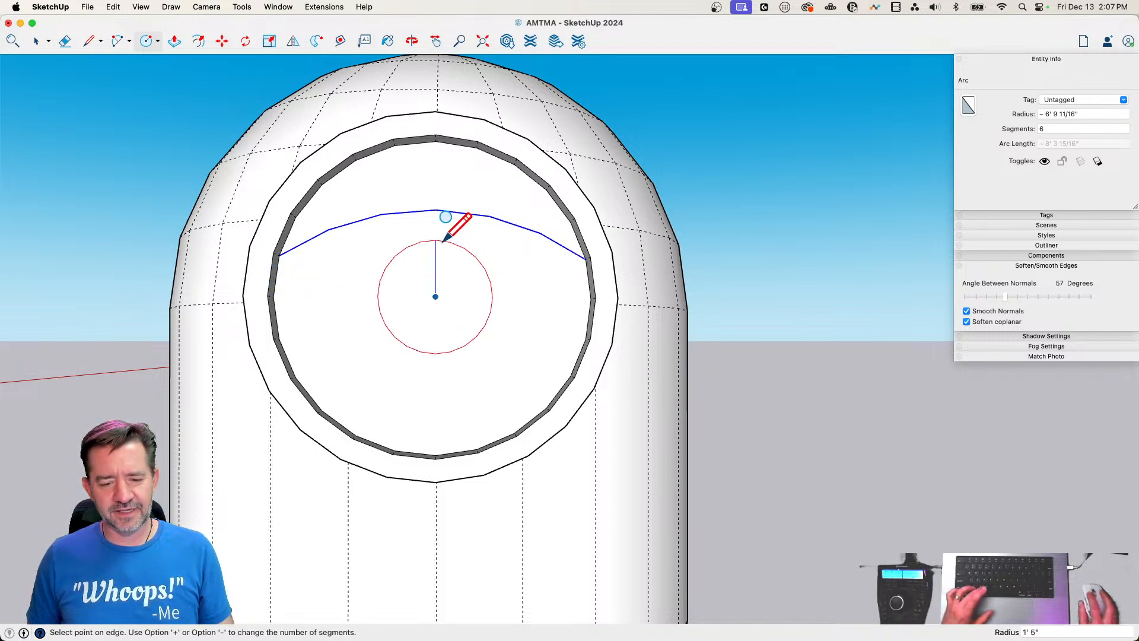
{"action": "left_click", "coordinate": [449, 219]}
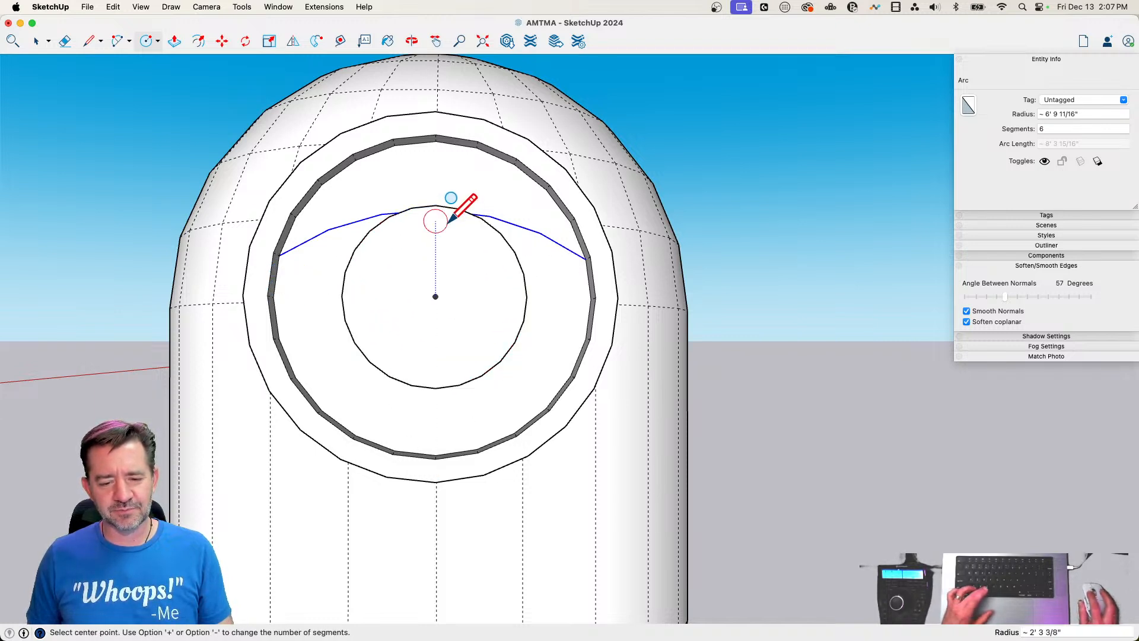
{"action": "key", "text": "e"}
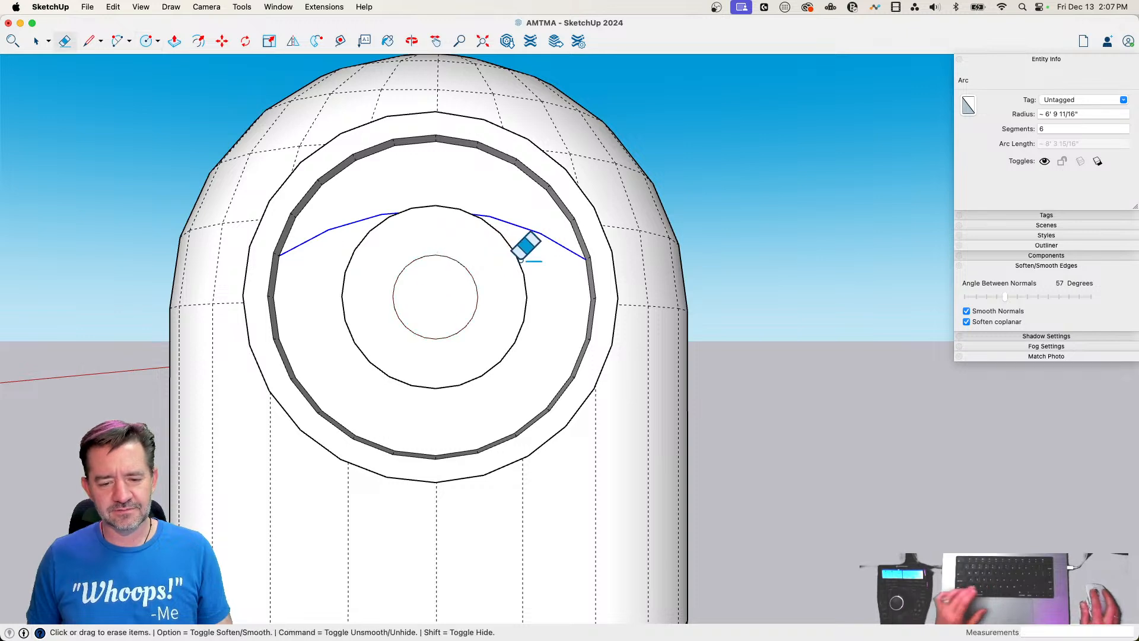
{"action": "mouse_move", "coordinate": [478, 223]}
{"action": "middle_mouse_down"}
{"action": "mouse_move", "coordinate": [610, 373]}
{"action": "mouse_move", "coordinate": [527, 270]}
{"action": "middle_mouse_up"}
{"action": "scroll", "coordinate": [521, 284], "scroll_direction": "up", "scroll_amount": 3}
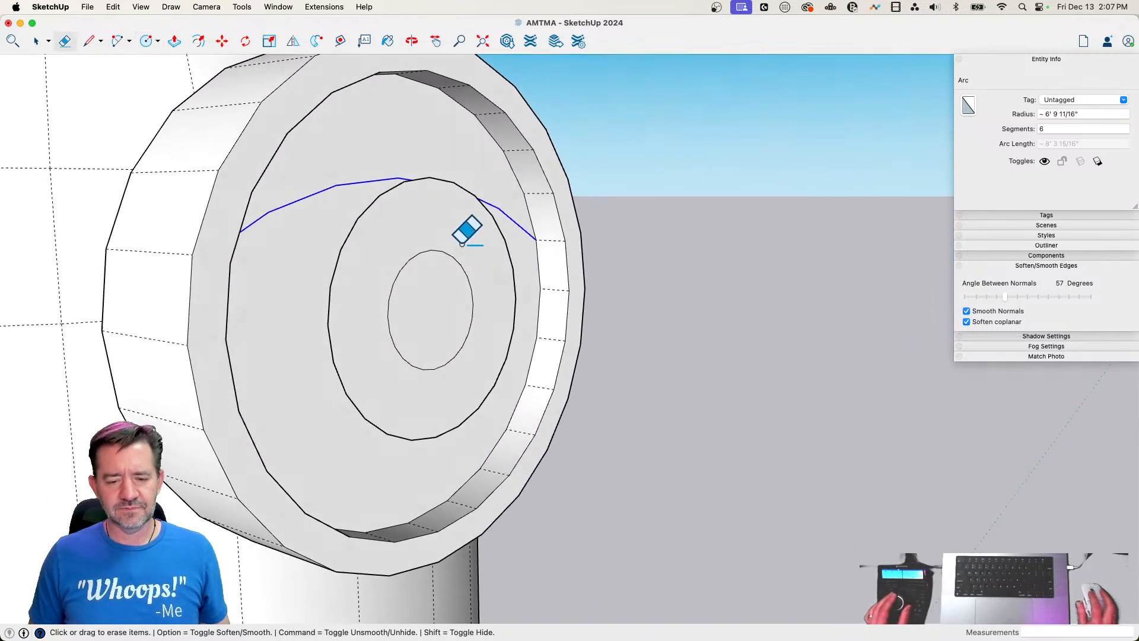
Select both concentric circle faces, move them 9 3/16" outward along the red axis and deselect them
{"action": "key", "text": "space"}
{"action": "left_click", "coordinate": [435, 274]}
{"action": "left_click", "coordinate": [436, 223], "text": "shift"}
{"action": "key", "text": "m"}
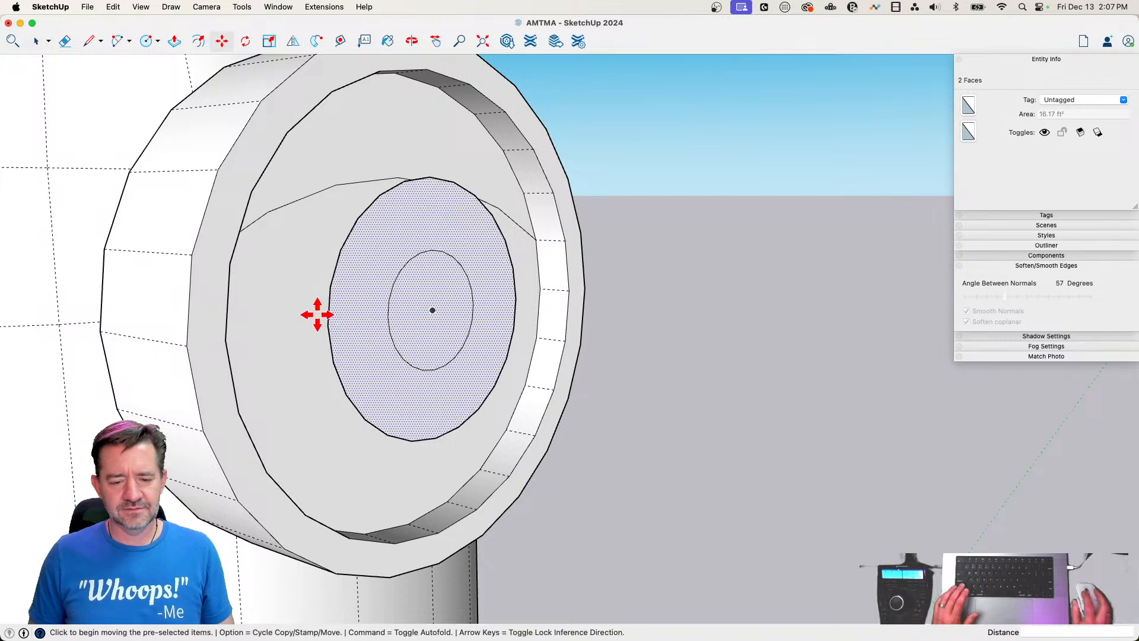
{"action": "left_click", "coordinate": [326, 319]}
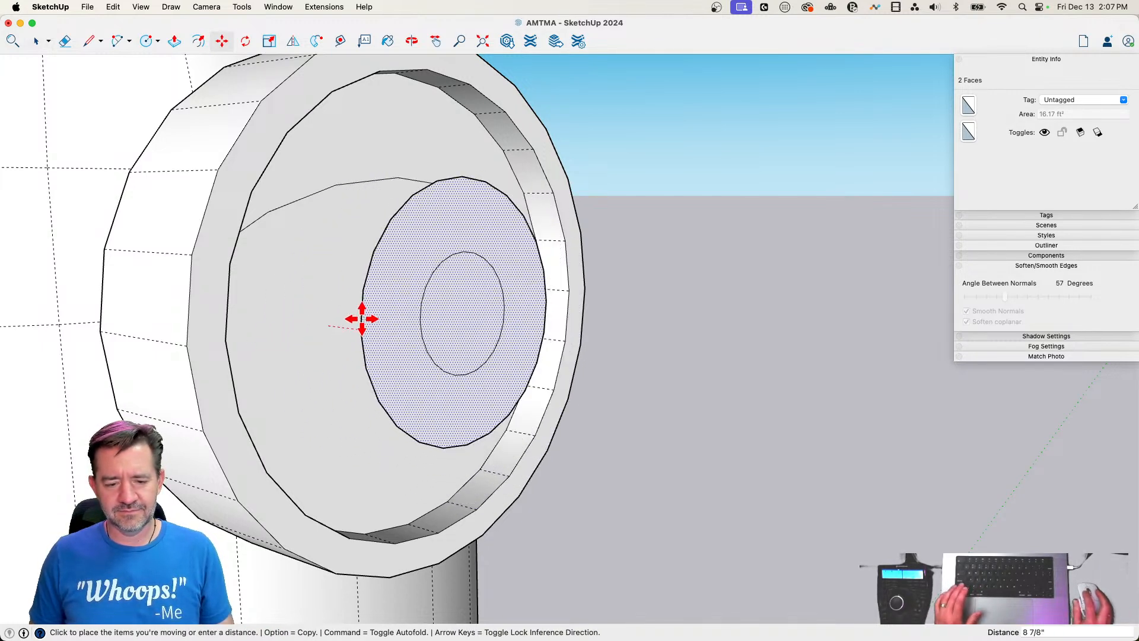
{"action": "left_click", "coordinate": [413, 524]}
{"action": "key", "text": "space"}
{"action": "scroll", "coordinate": [555, 529], "scroll_direction": "down", "scroll_amount": 10}
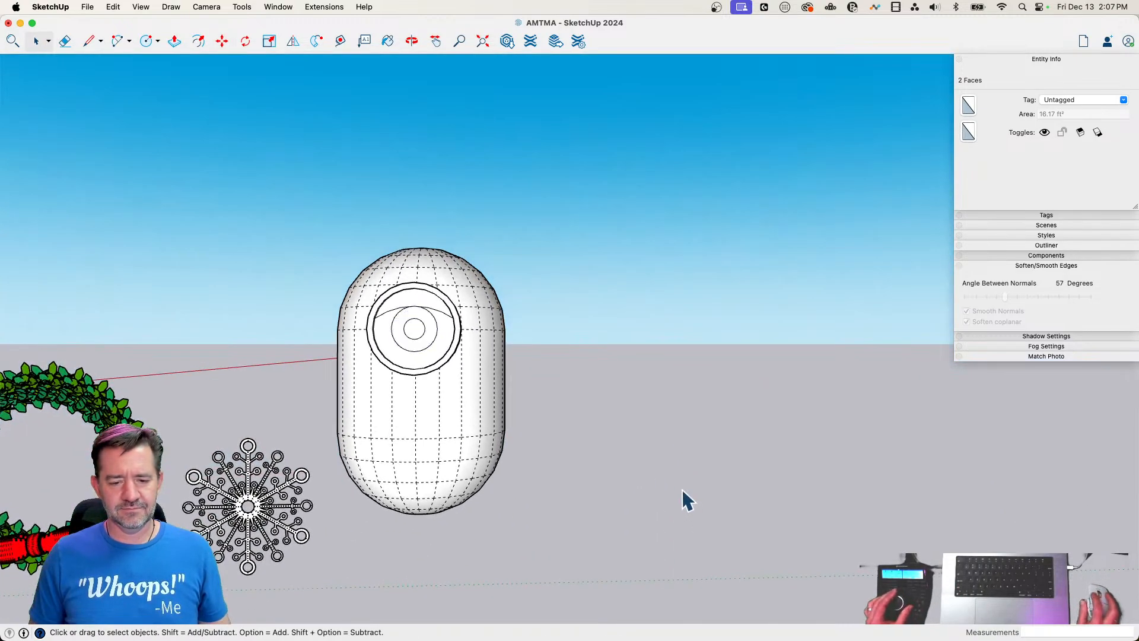
{"action": "left_click", "coordinate": [666, 481]}
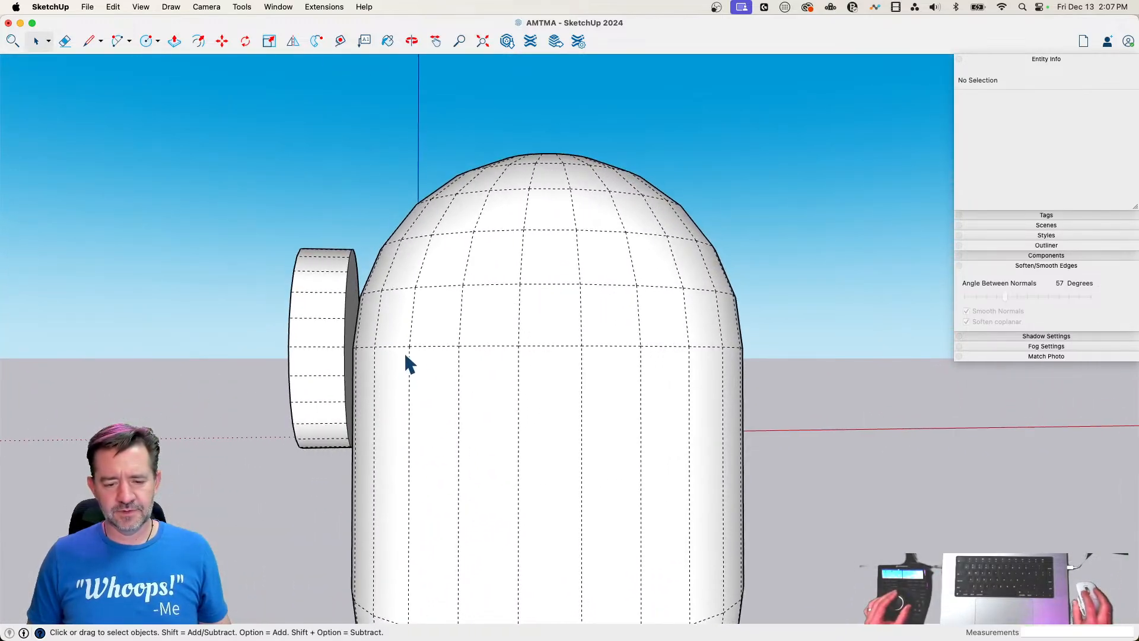
Copy the horizontal edge ring beneath the upper dome from inside the capsule group and paste it in place outside the group
{"action": "double_click", "coordinate": [396, 351]}
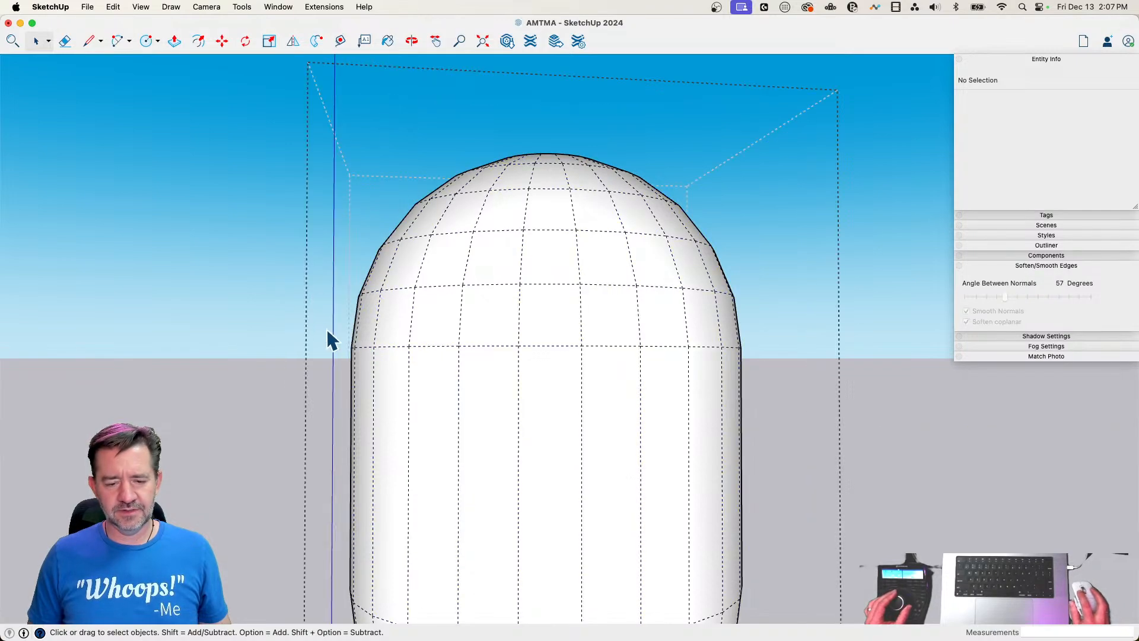
{"action": "left_click_drag", "start_coordinate": [321, 328], "coordinate": [789, 374]}
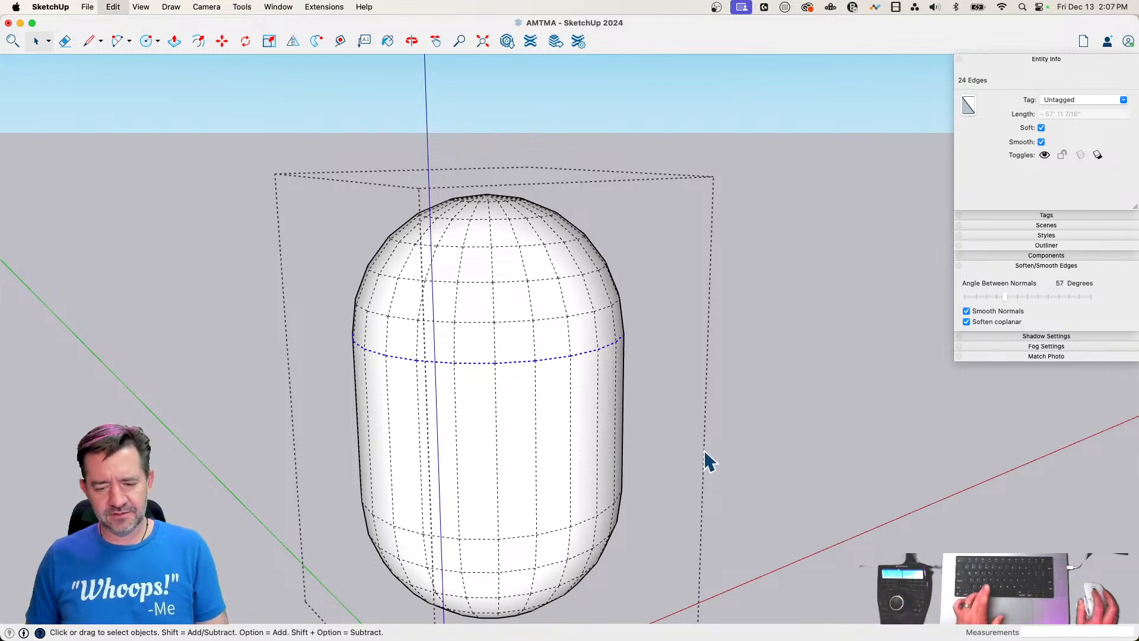
{"action": "left_click", "coordinate": [765, 373]}
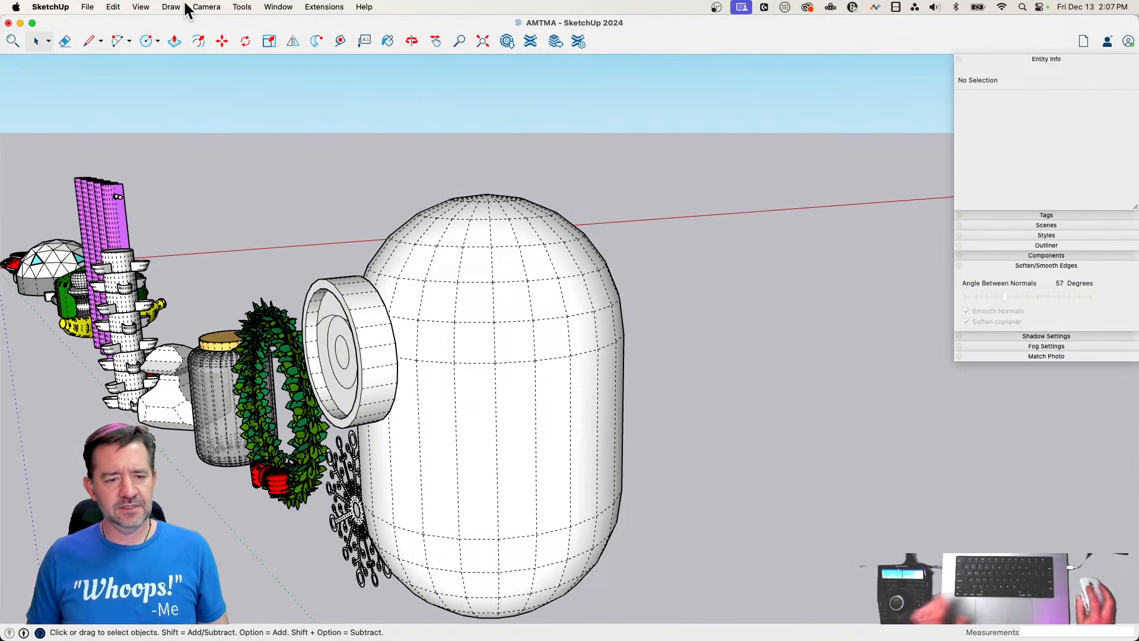
{"action": "left_click", "coordinate": [113, 6]}
{"action": "left_click", "coordinate": [130, 97]}
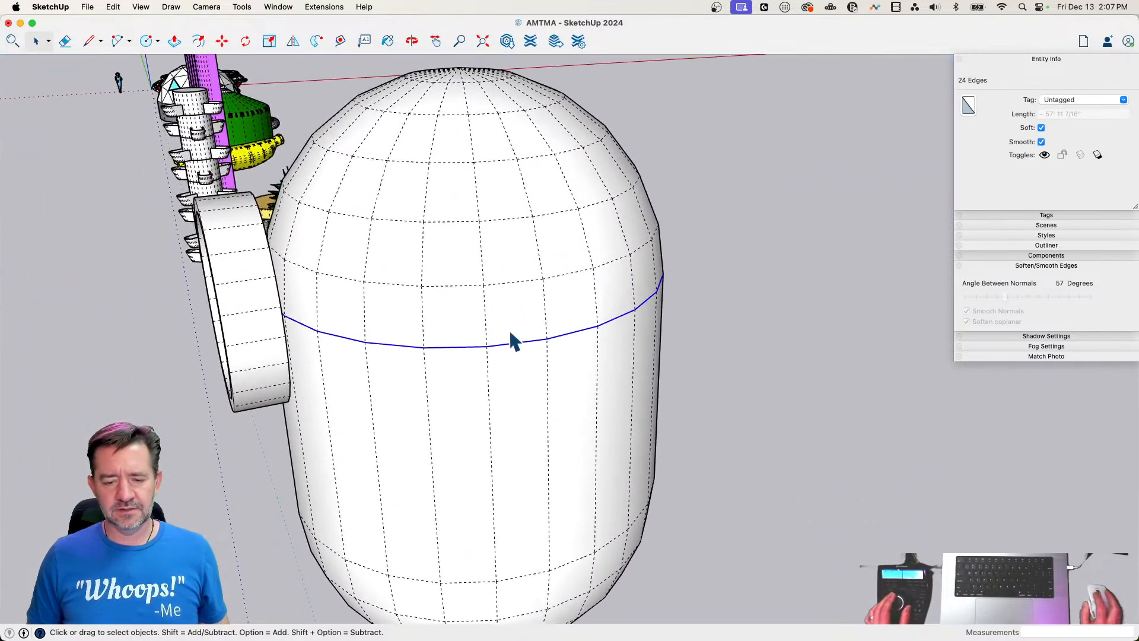
Try to Push/Pull the pasted ring's face upward about 2' 4 3/4", and undo the extrusion
{"action": "key", "text": "p"}
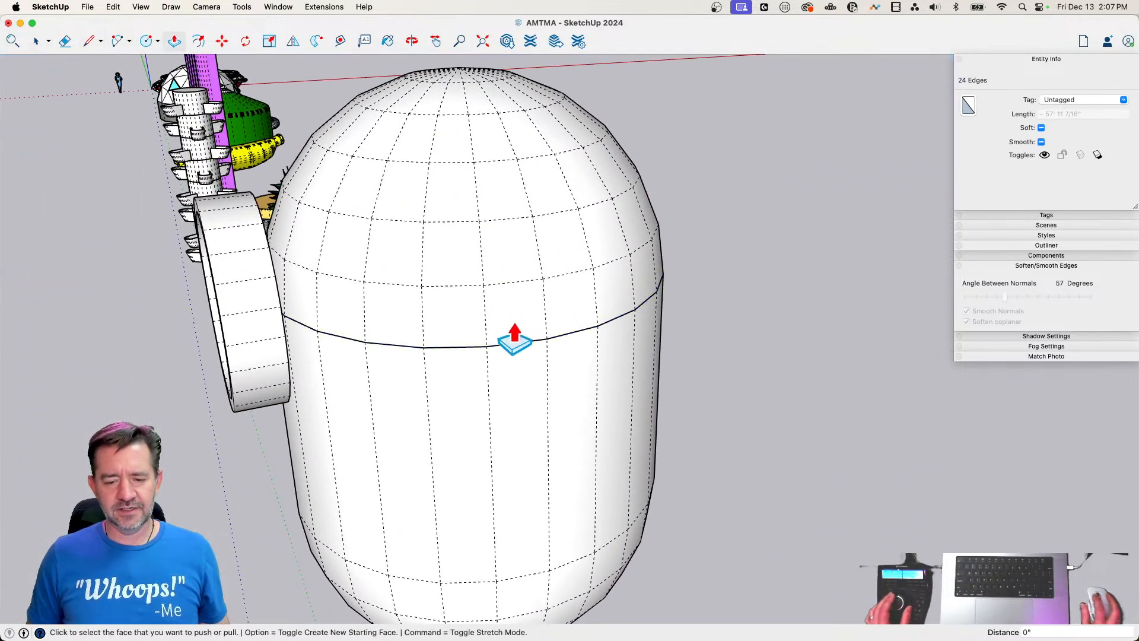
{"action": "left_click", "coordinate": [508, 339]}
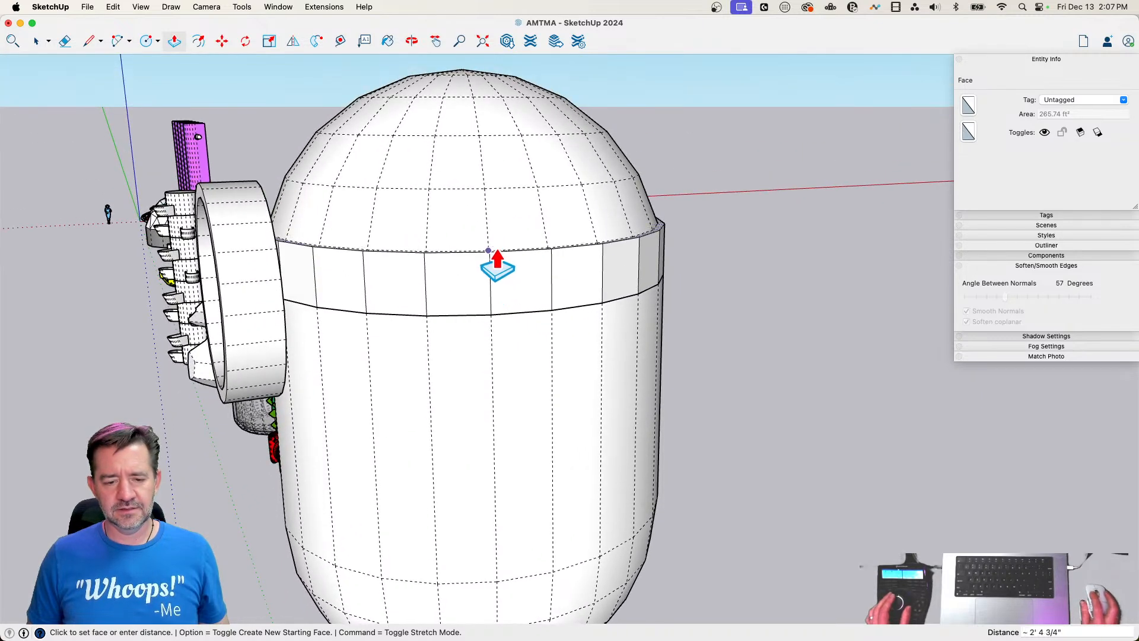
{"action": "left_click", "coordinate": [497, 261]}
{"action": "key", "text": "super+z"}
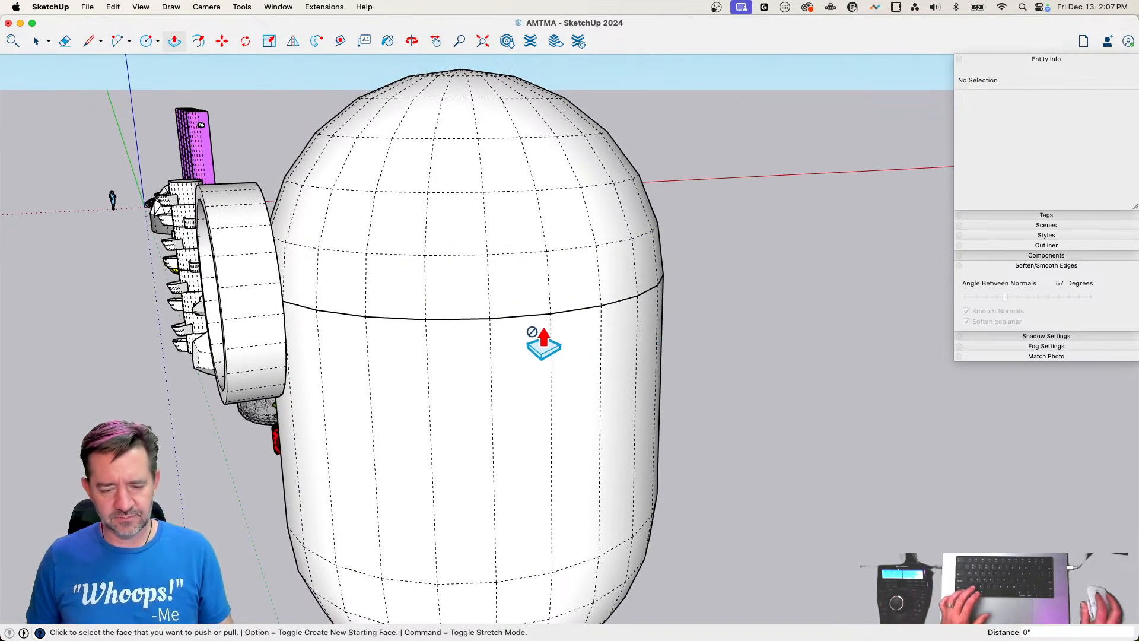
Hide the capsule group to expose the round face enclosed by the pasted ring
{"action": "key", "text": "f"}
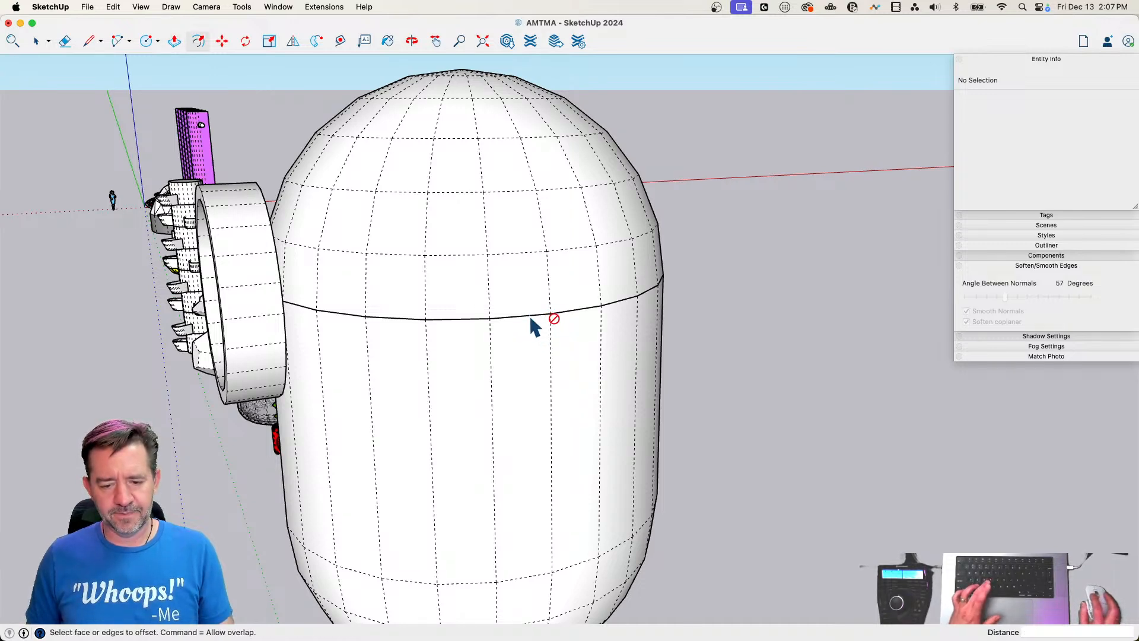
{"action": "key", "text": "space"}
{"action": "right_click", "coordinate": [523, 249]}
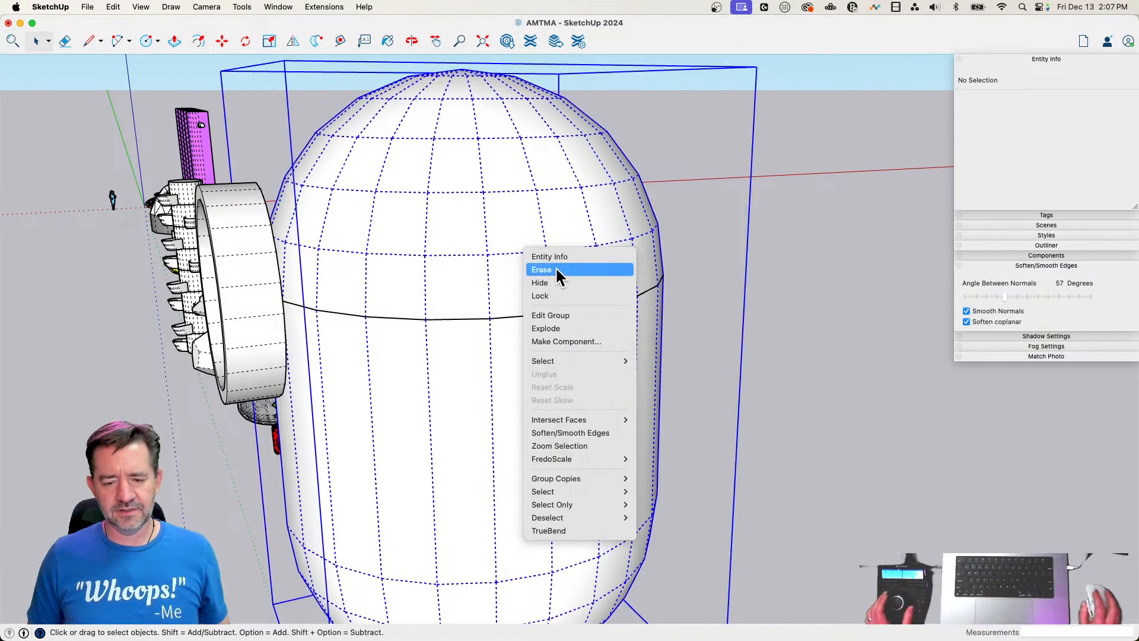
{"action": "left_click", "coordinate": [564, 283]}
Select the round face and offset its outline outward by about 1' 3 15/16"
{"action": "left_click", "coordinate": [511, 314]}
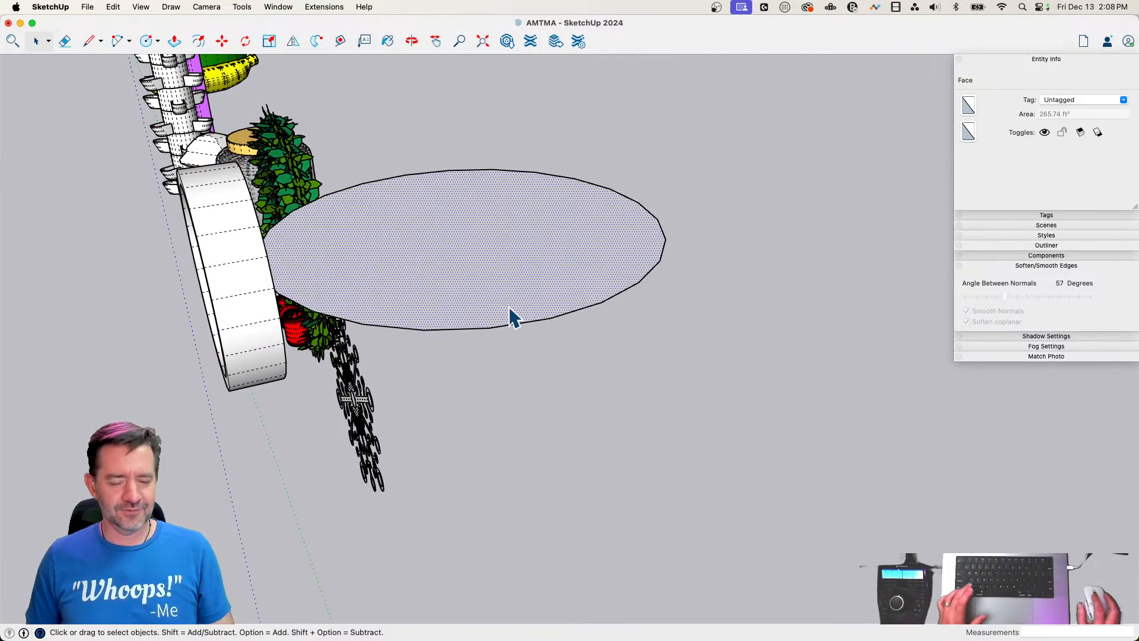
{"action": "key", "text": "f"}
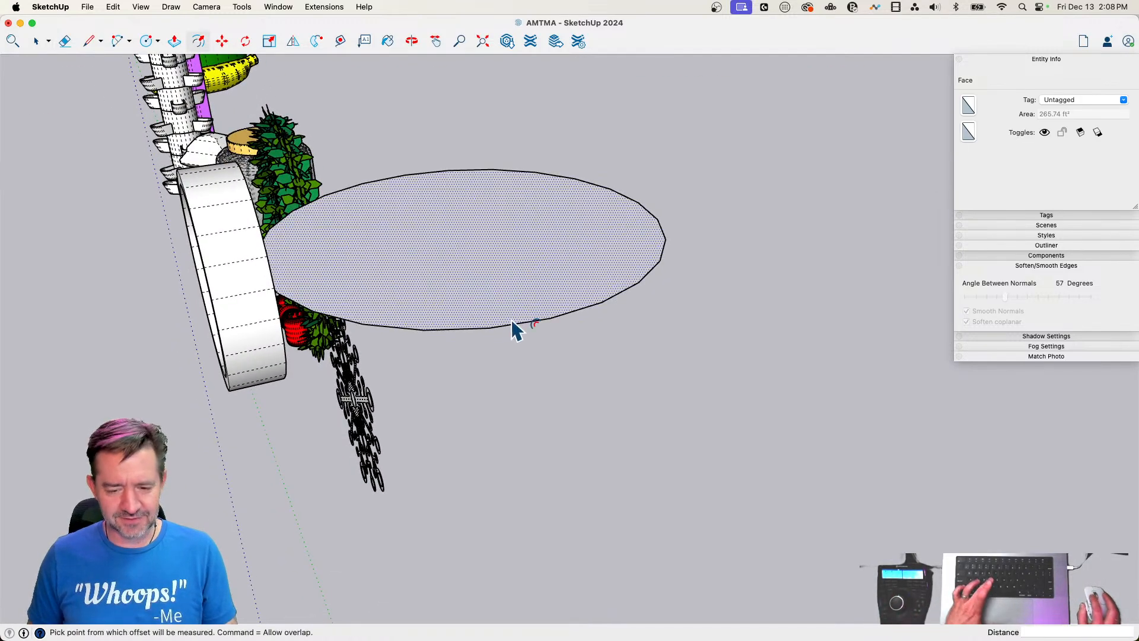
{"action": "left_click", "coordinate": [513, 323]}
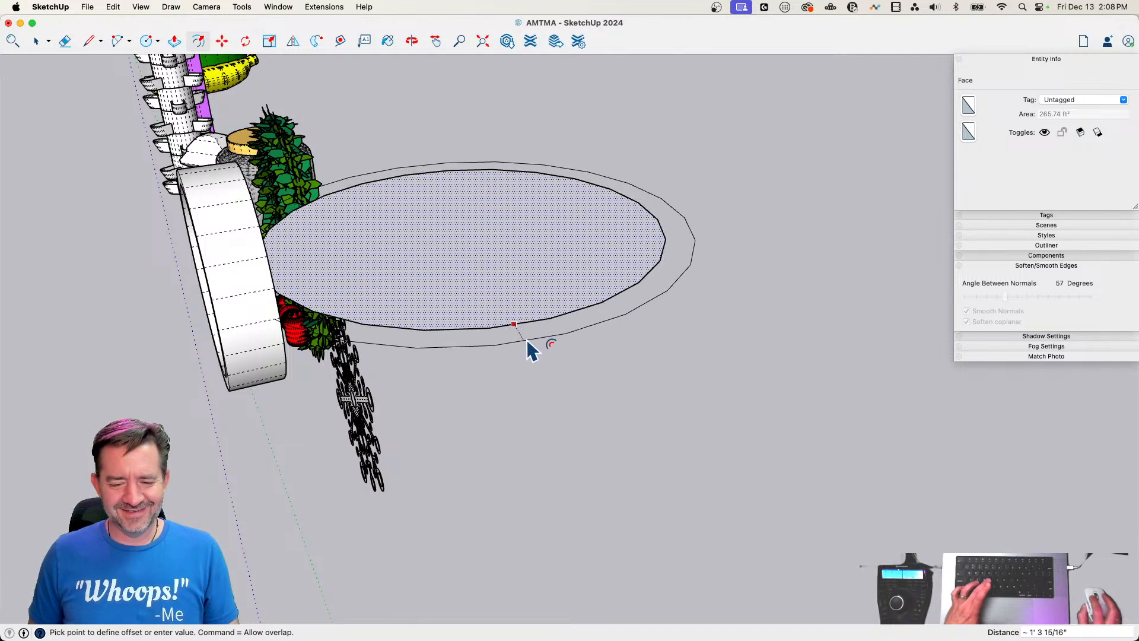
{"action": "left_click", "coordinate": [531, 348]}
{"action": "key", "text": "space"}
Draw two short lines joining matching vertices of the inner and outer rings to close off one segment as a face
{"action": "key", "text": "l"}
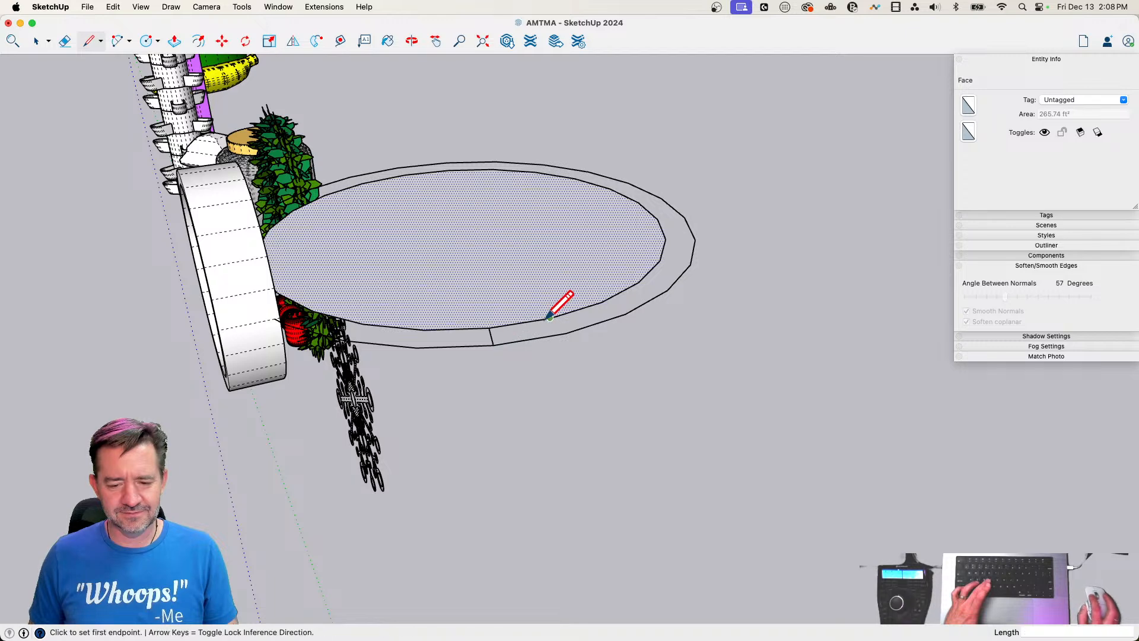
{"action": "left_click", "coordinate": [565, 333]}
{"action": "key", "text": "e"}
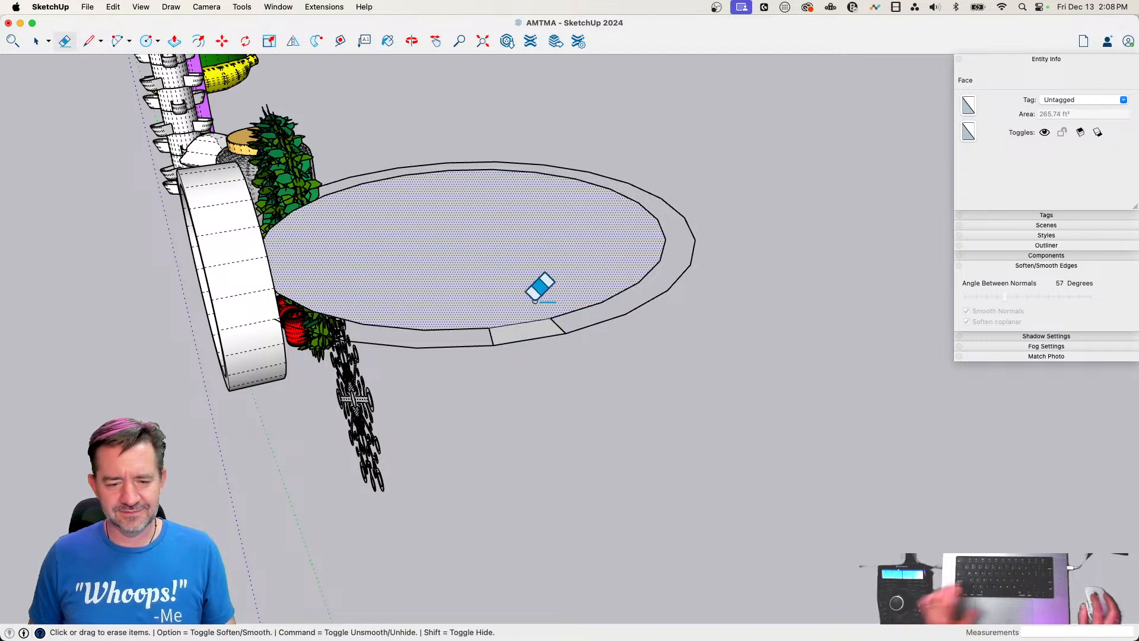
{"action": "key", "text": "l"}
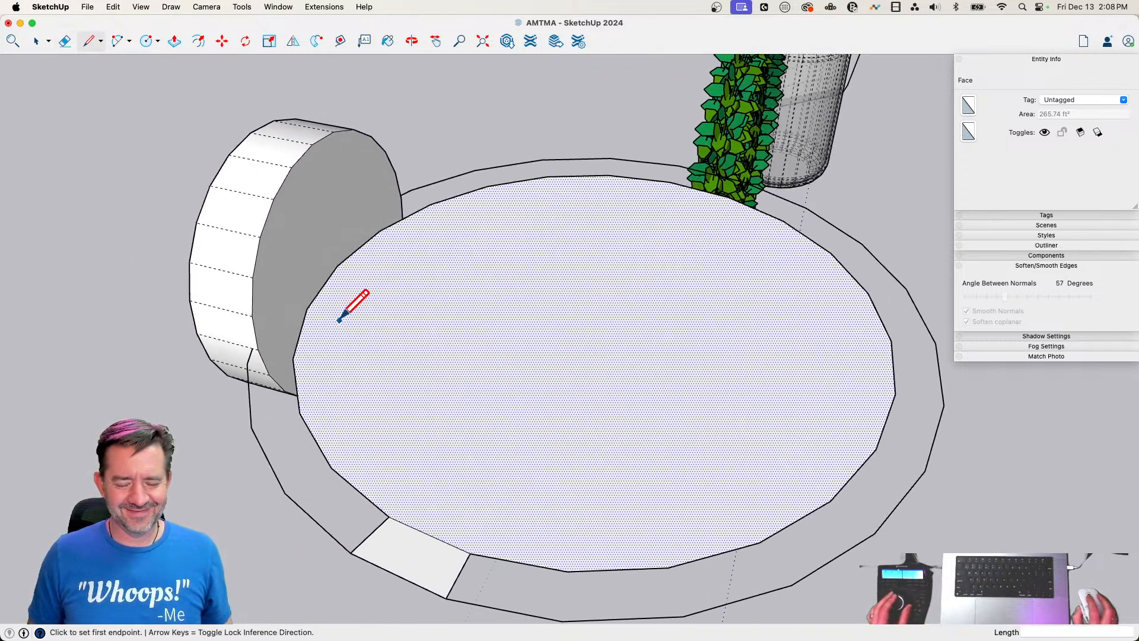
{"action": "key", "text": "space"}
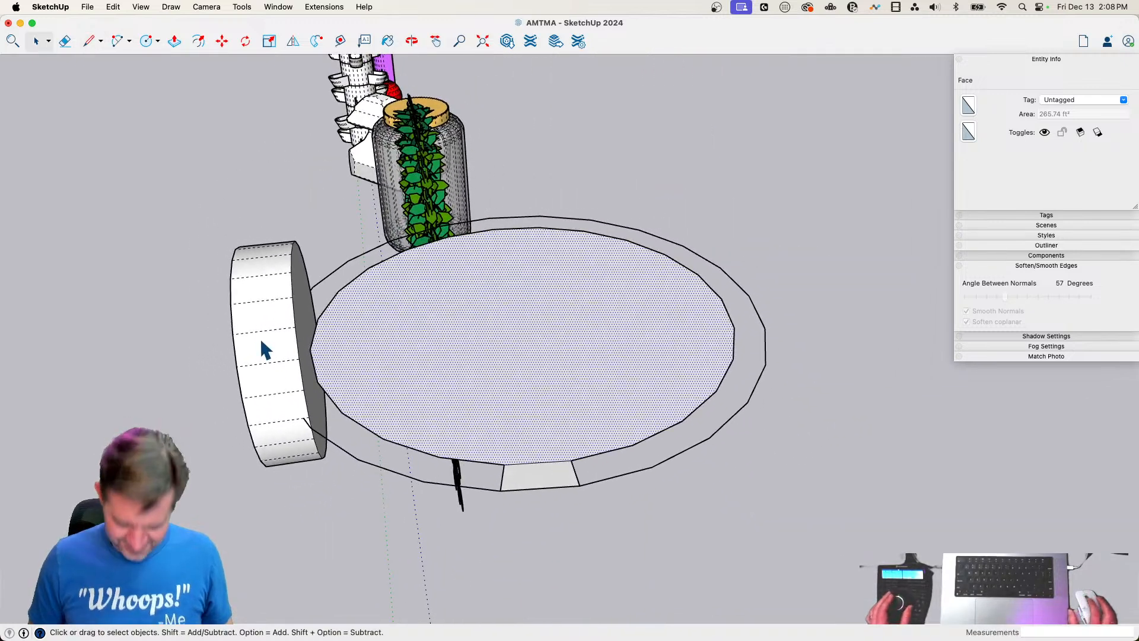
Undo the offset outline and its closing lines around the round face, and group all connected geometry of the goggle
{"action": "key", "text": "super+z"}
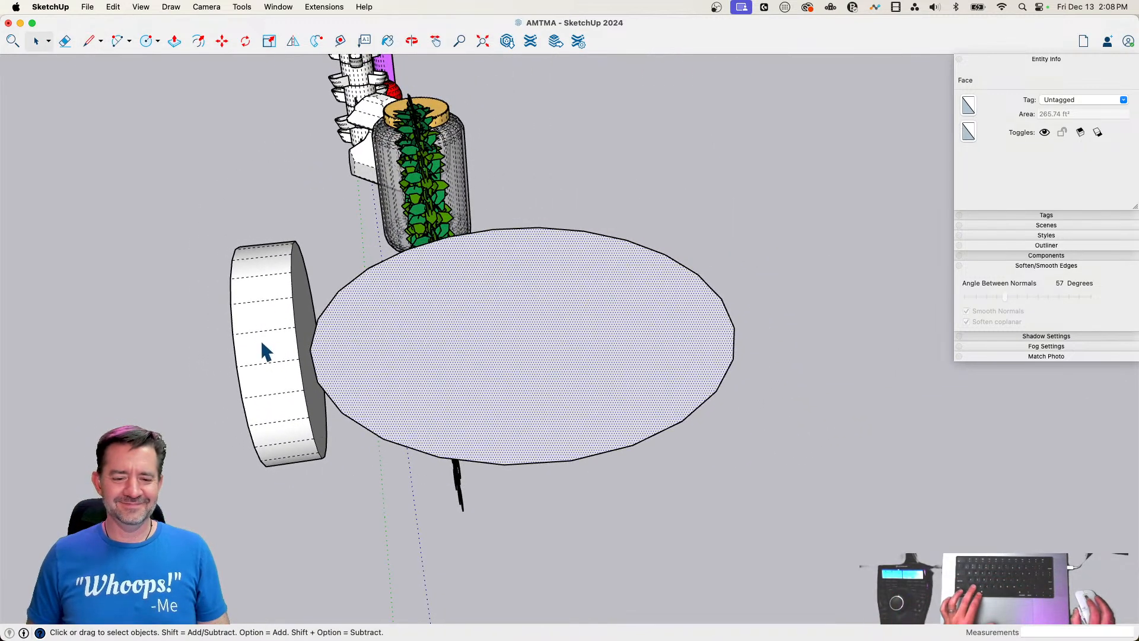
{"action": "triple_click", "coordinate": [239, 348]}
{"action": "right_click", "coordinate": [239, 338]}
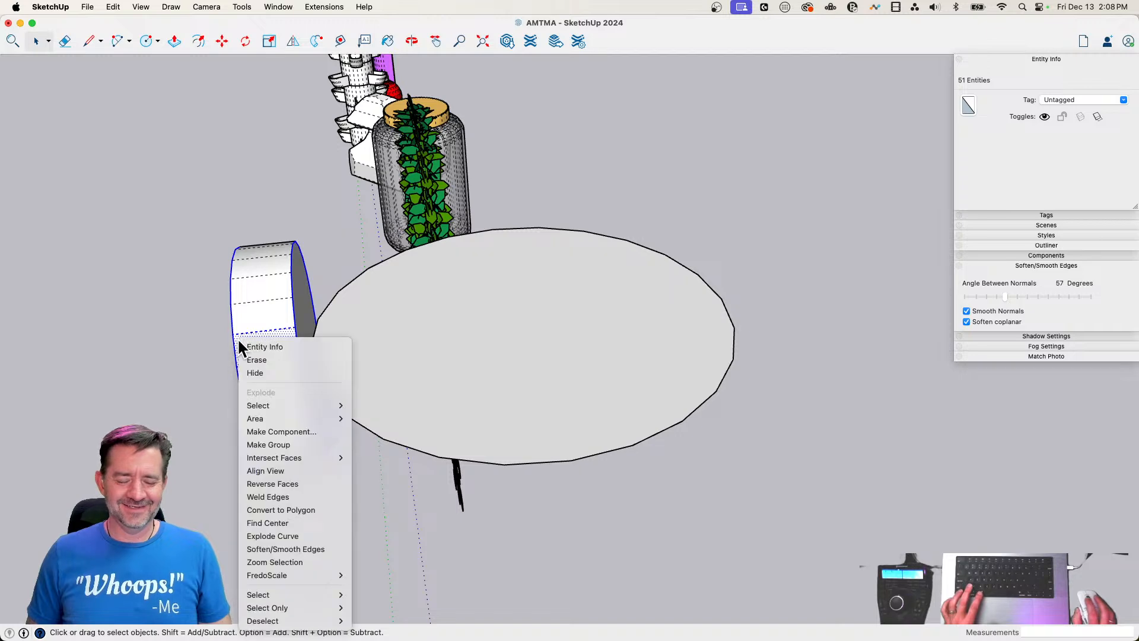
{"action": "left_click", "coordinate": [261, 302]}
{"action": "triple_click", "coordinate": [260, 301]}
{"action": "right_click", "coordinate": [261, 302]}
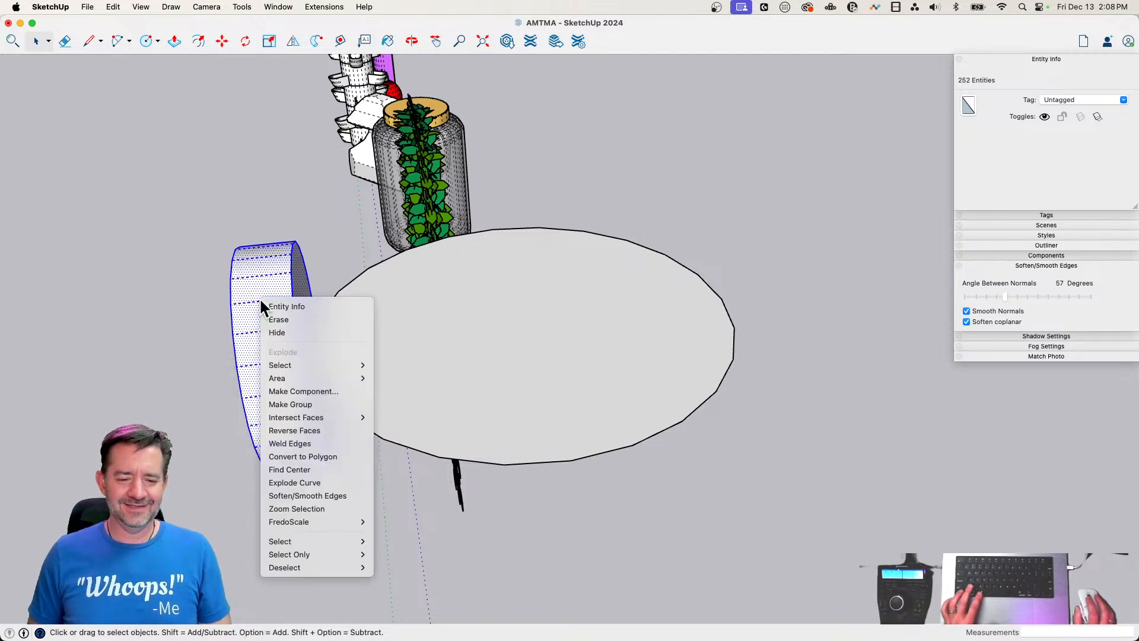
{"action": "left_click", "coordinate": [323, 405]}
Offset the round face's outline outward by about 11 1/4" and delete the inner face to leave a ring
{"action": "key", "text": "f"}
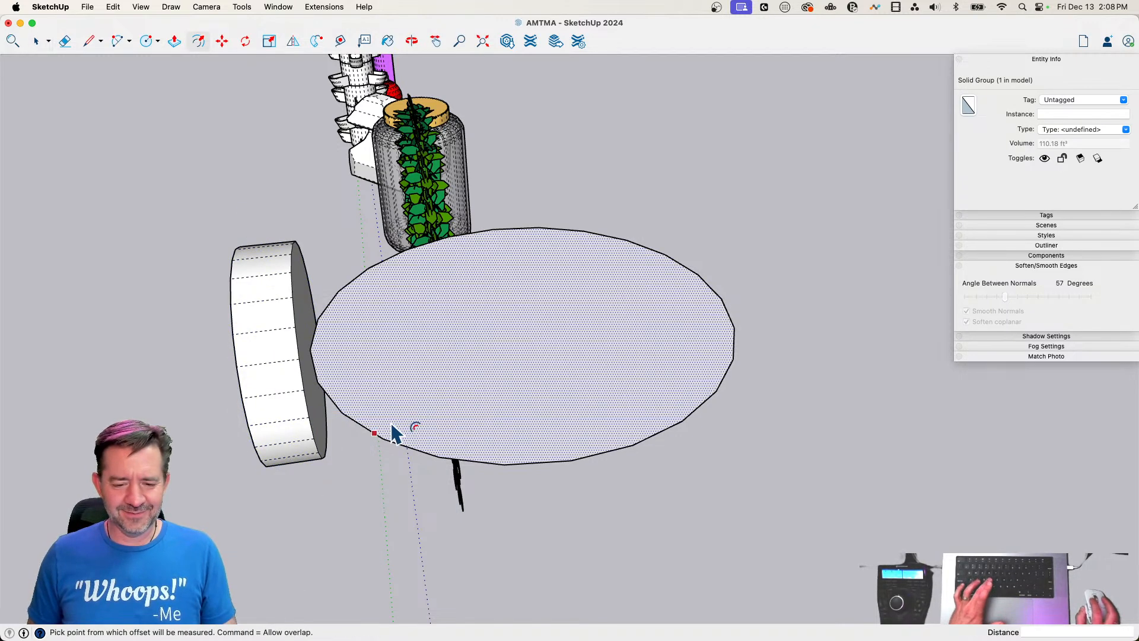
{"action": "left_click", "coordinate": [395, 434]}
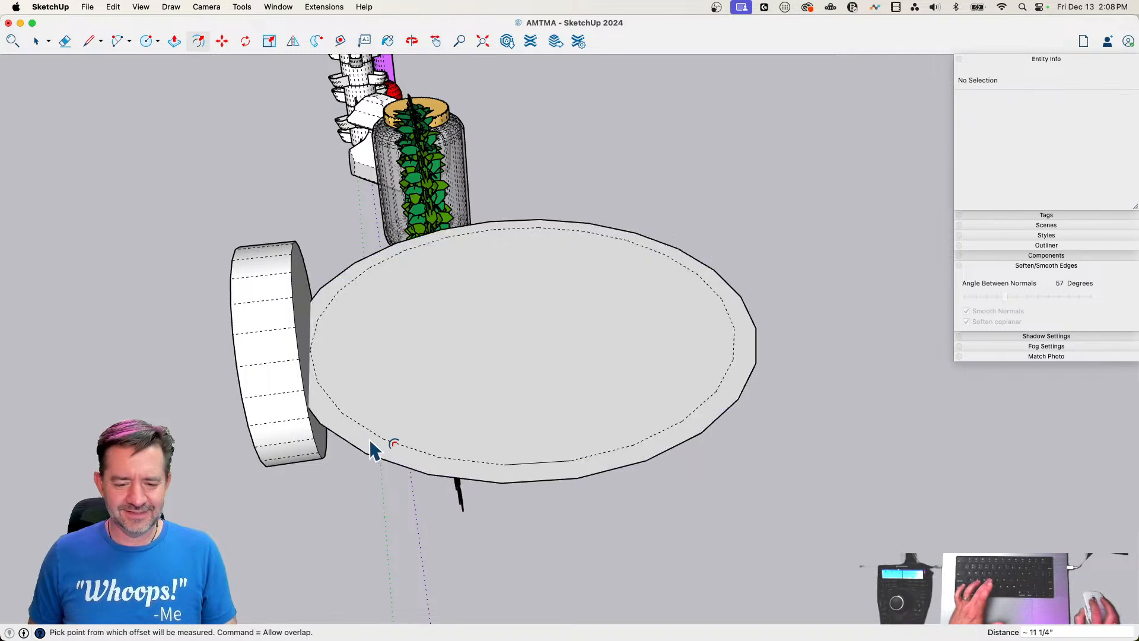
{"action": "left_click", "coordinate": [369, 439]}
{"action": "key", "text": "space"}
{"action": "left_click", "coordinate": [393, 420]}
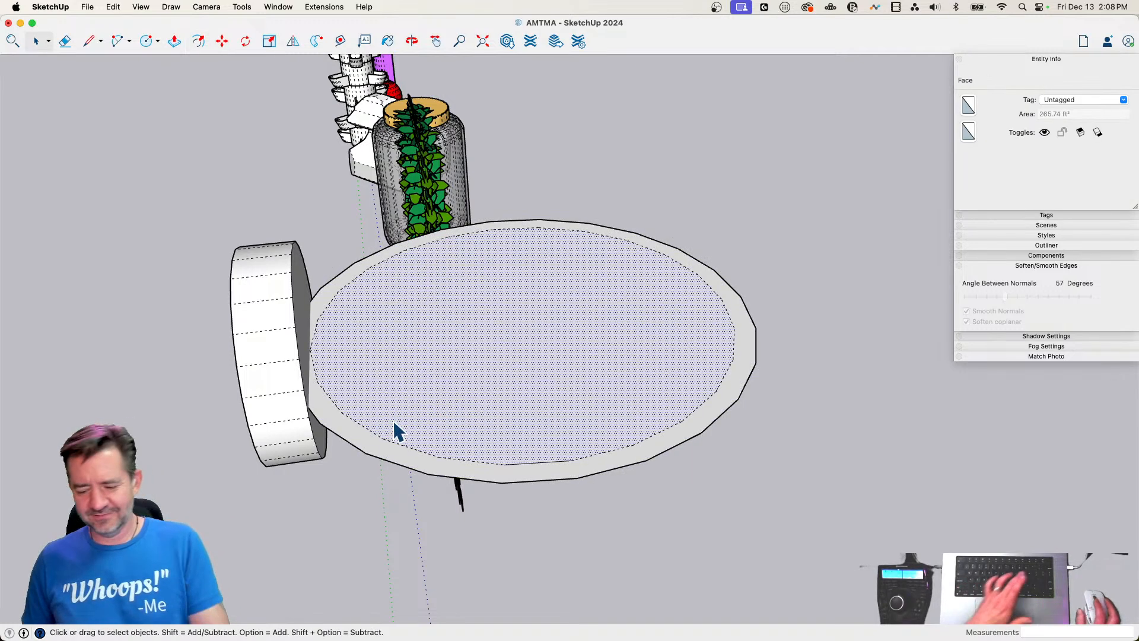
{"action": "key", "text": "Delete"}
Push/Pull the ring face upward about 2' 8 7/16" to form the strap band
{"action": "key", "text": "p"}
{"action": "left_click", "coordinate": [363, 448]}
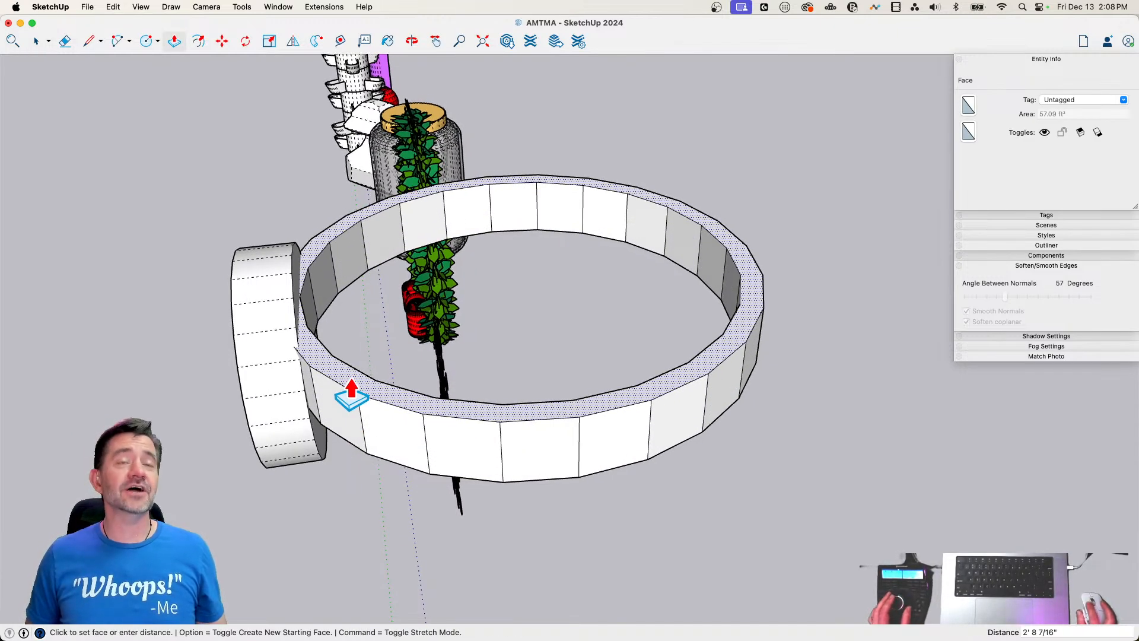
{"action": "left_click", "coordinate": [351, 396]}
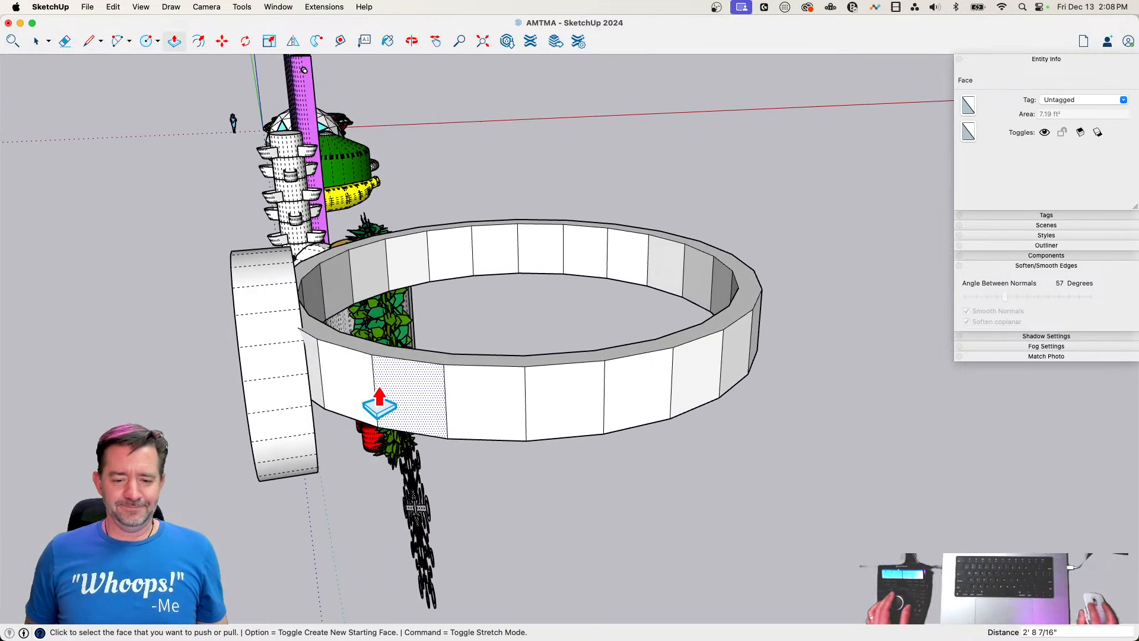
Soften and smooth the edges of the whole strap band, then make it a group
{"action": "key", "text": "space"}
{"action": "triple_click", "coordinate": [399, 394]}
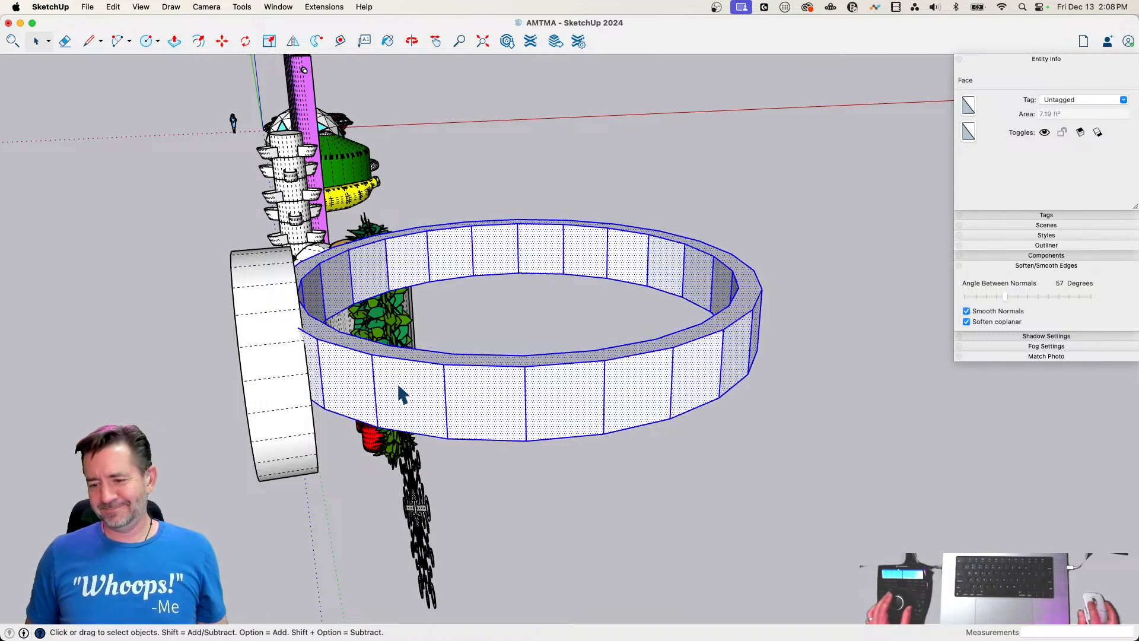
{"action": "left_click", "coordinate": [967, 309]}
{"action": "left_click", "coordinate": [966, 309]}
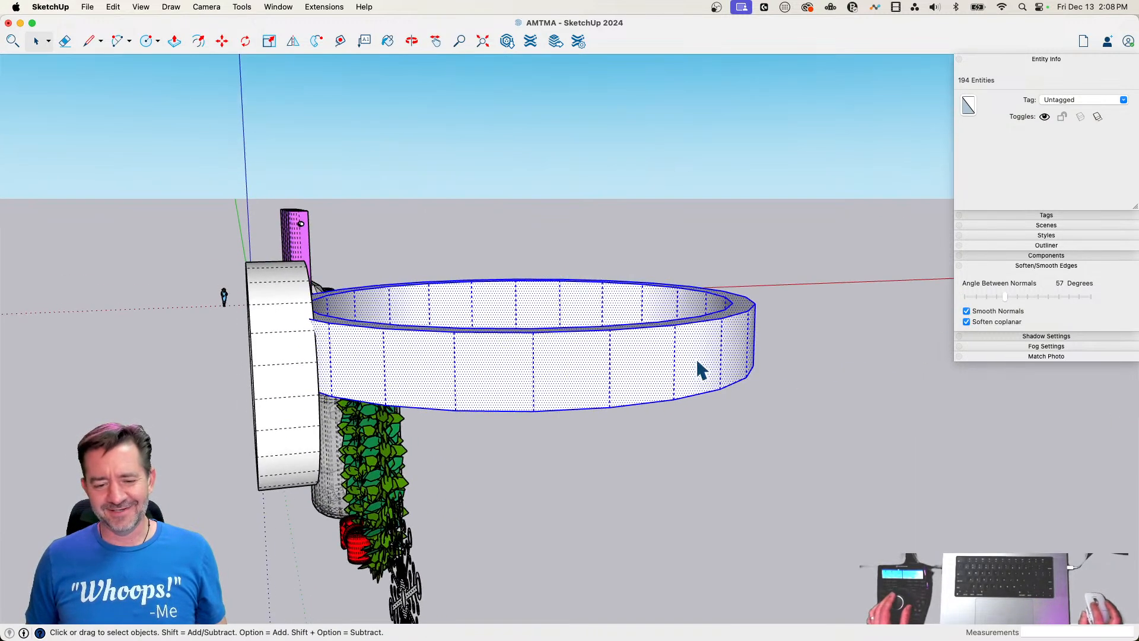
{"action": "right_click", "coordinate": [698, 364]}
{"action": "left_click", "coordinate": [750, 459]}
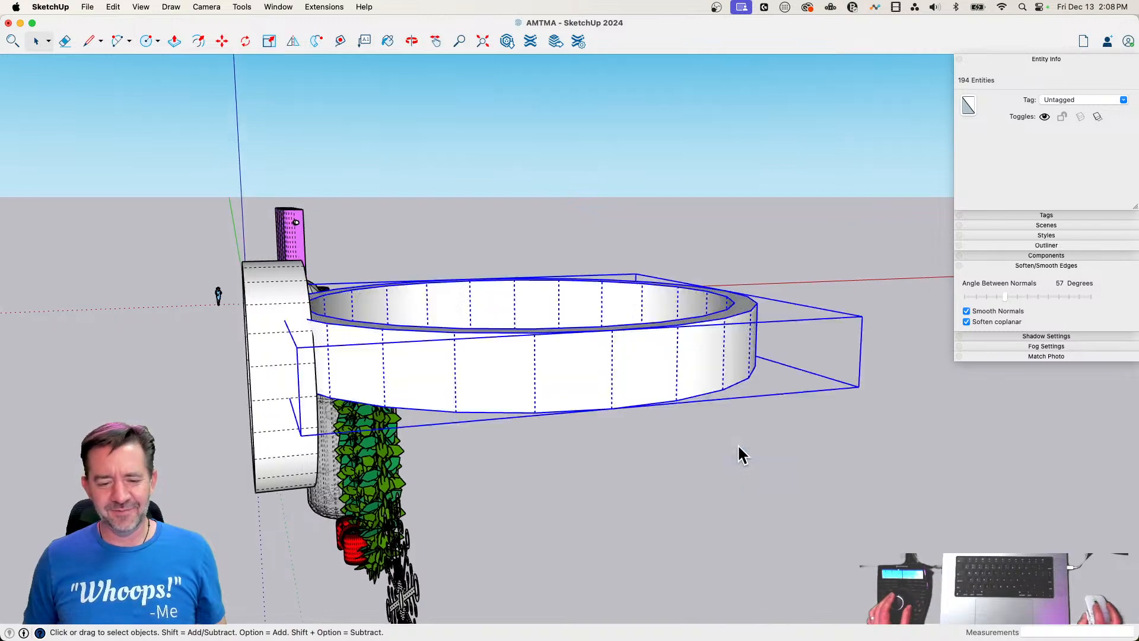
Move the strap group straight down to about the mid-height of the goggle and deselect it
{"action": "key", "text": "m"}
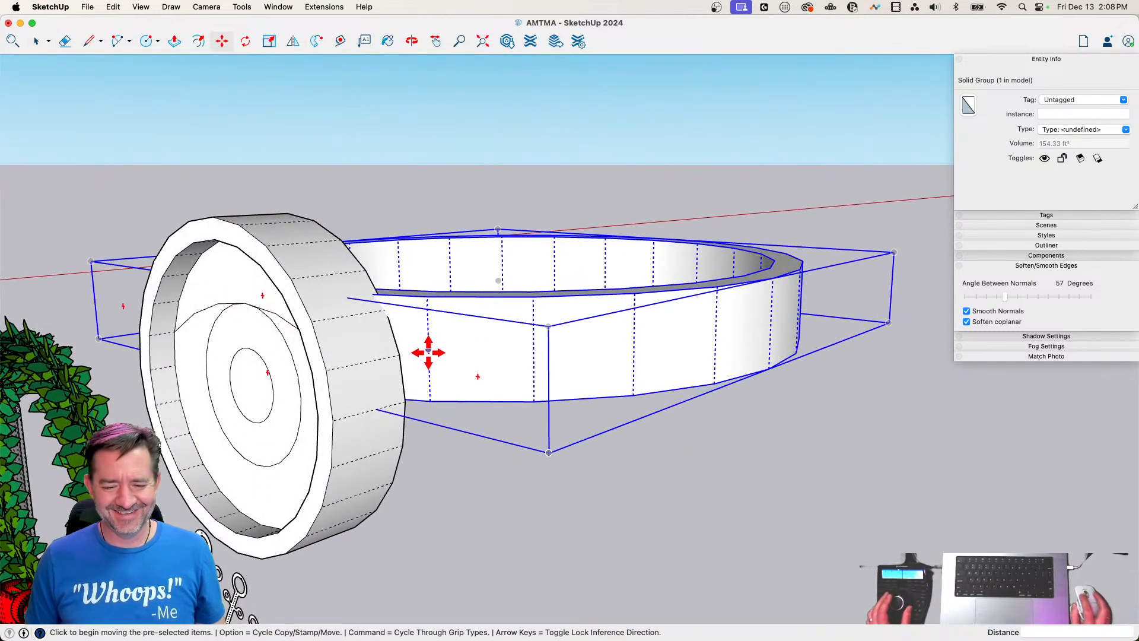
{"action": "left_click", "coordinate": [432, 347]}
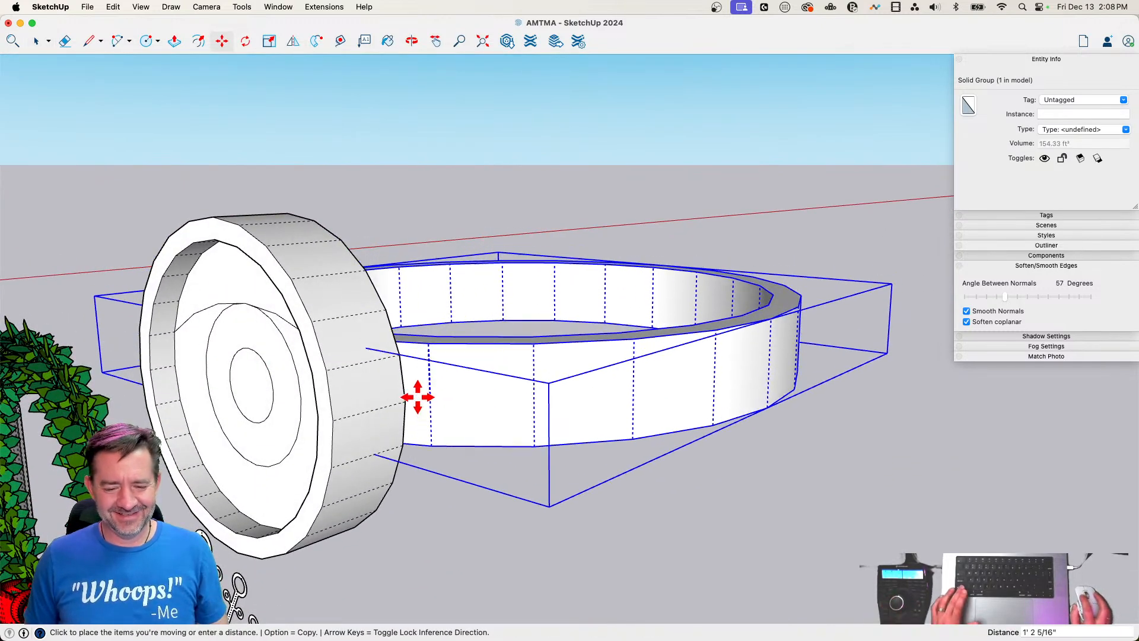
{"action": "left_click", "coordinate": [410, 399]}
{"action": "key", "text": "space"}
{"action": "left_click", "coordinate": [733, 505]}
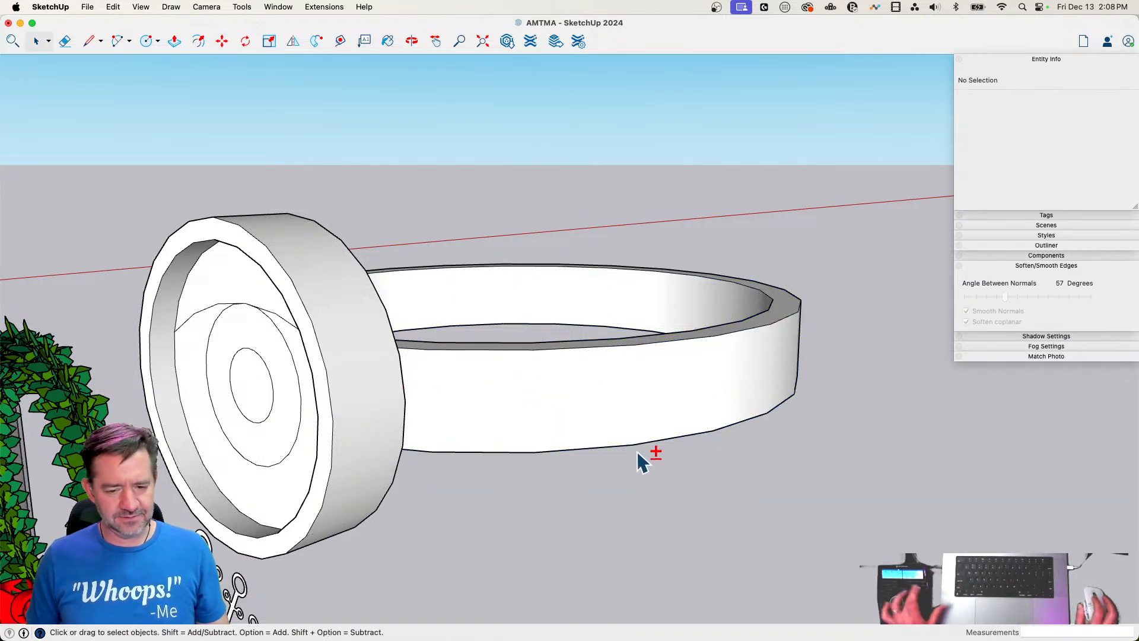
Paint the strap group Licorice black and move the colour palette away from the goggle
{"action": "key", "text": "b"}
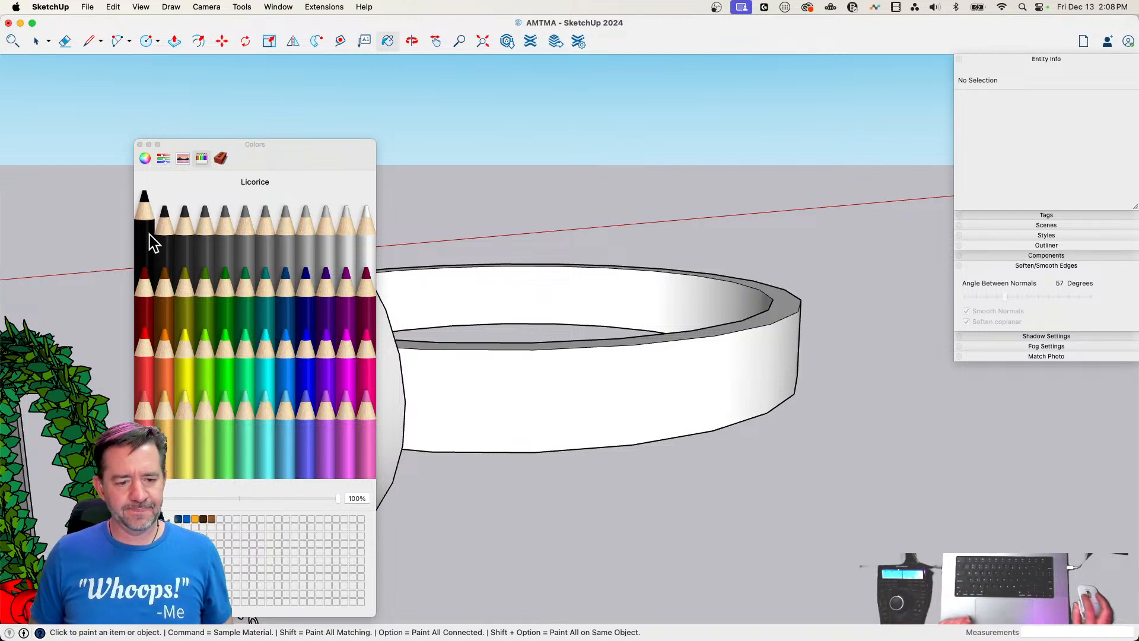
{"action": "left_click", "coordinate": [505, 403]}
{"action": "left_click_drag", "start_coordinate": [256, 148], "coordinate": [636, 169]}
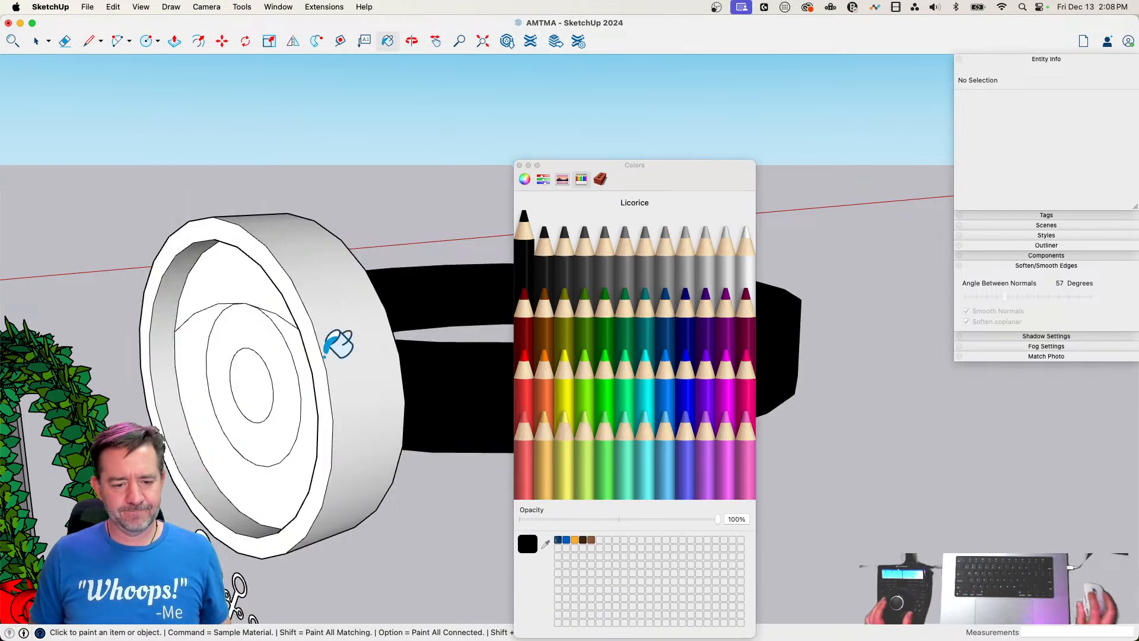
{"action": "left_click", "coordinate": [261, 385]}
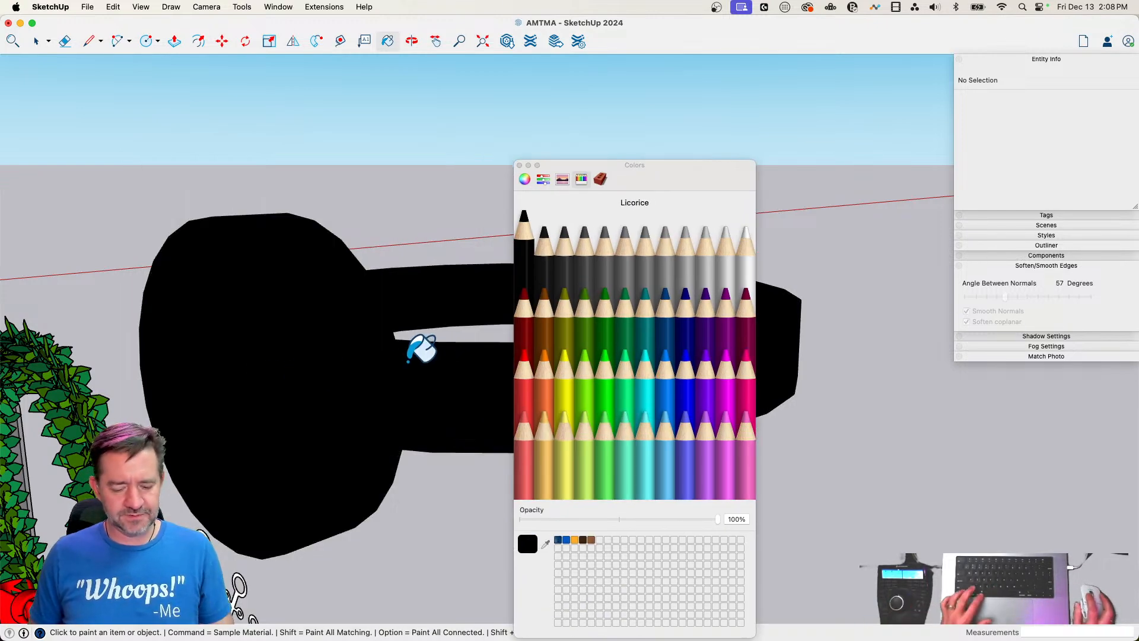
{"action": "key", "text": "super+z"}
{"action": "key", "text": "space"}
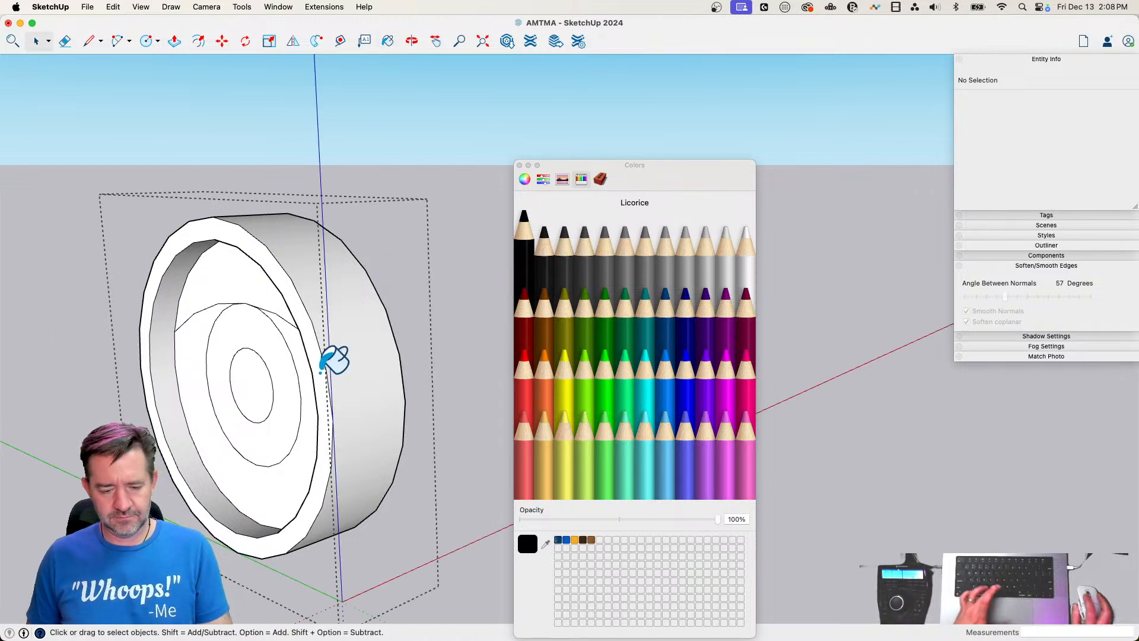
Inside the goggle group, paint the pupil Licorice black, the iris Turquoise and the eyelid yellow
{"action": "key", "text": "b"}
{"action": "left_click", "coordinate": [260, 373]}
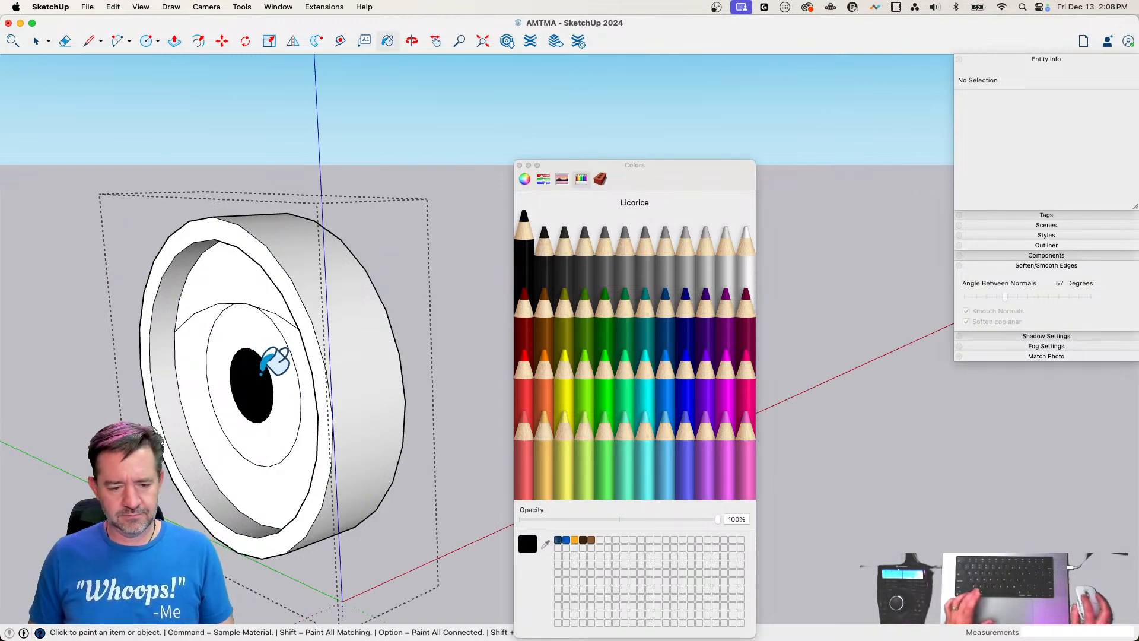
{"action": "left_click", "coordinate": [647, 366]}
{"action": "left_click", "coordinate": [233, 326]}
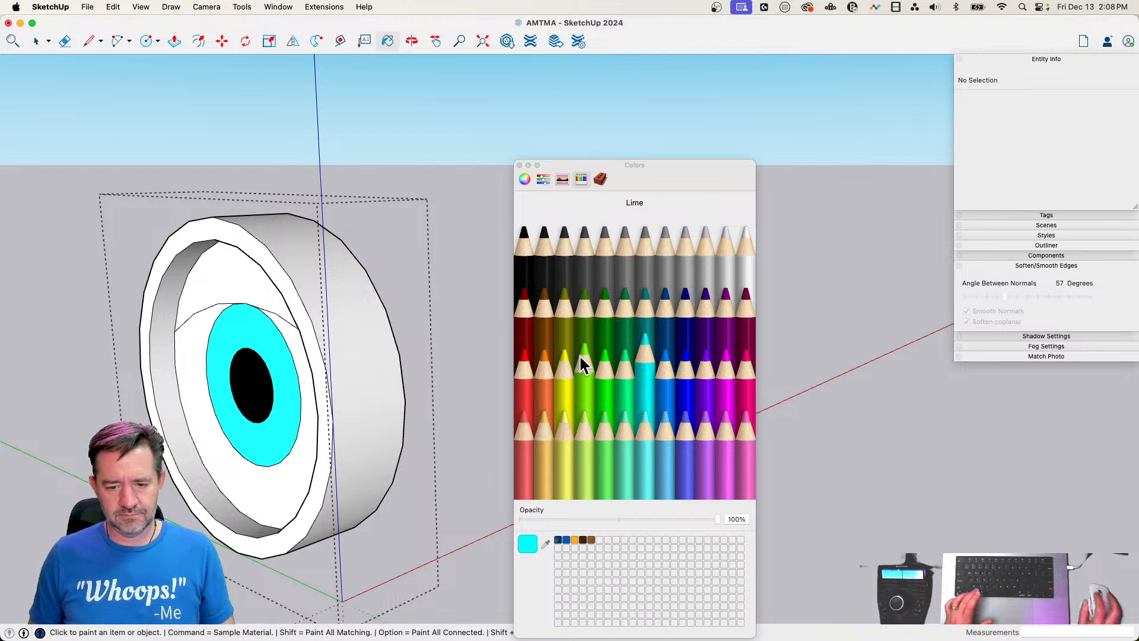
{"action": "left_click", "coordinate": [231, 269]}
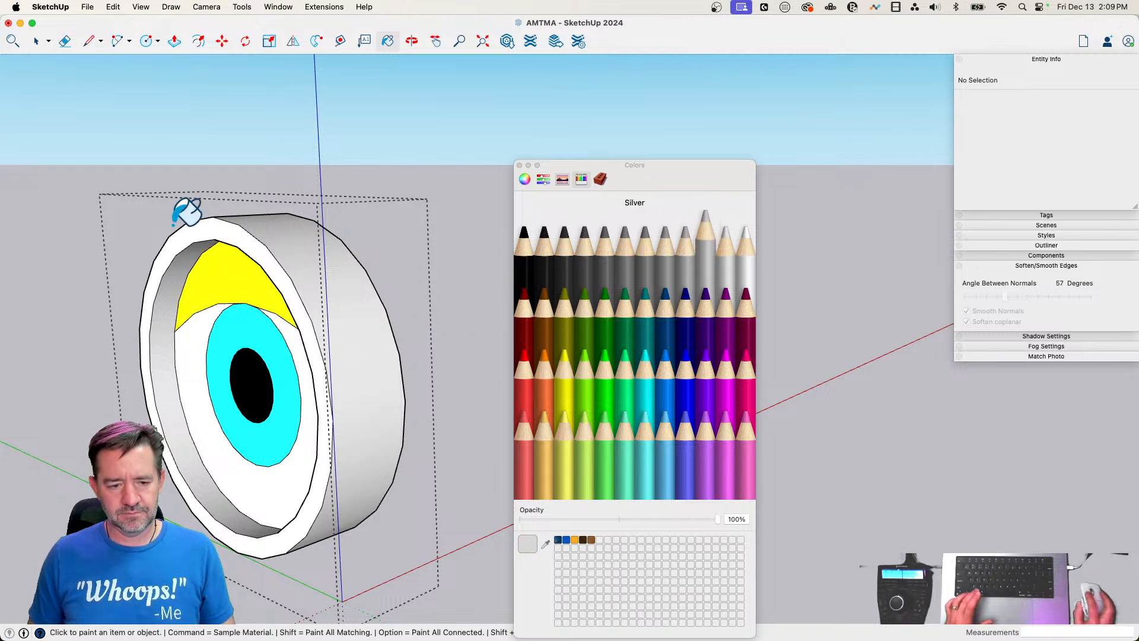
Paint the goggle rim's inner wall, front ring and outer wall Silver, and close the group
{"action": "left_click", "coordinate": [171, 272]}
{"action": "left_click", "coordinate": [230, 233]}
{"action": "left_click", "coordinate": [327, 257]}
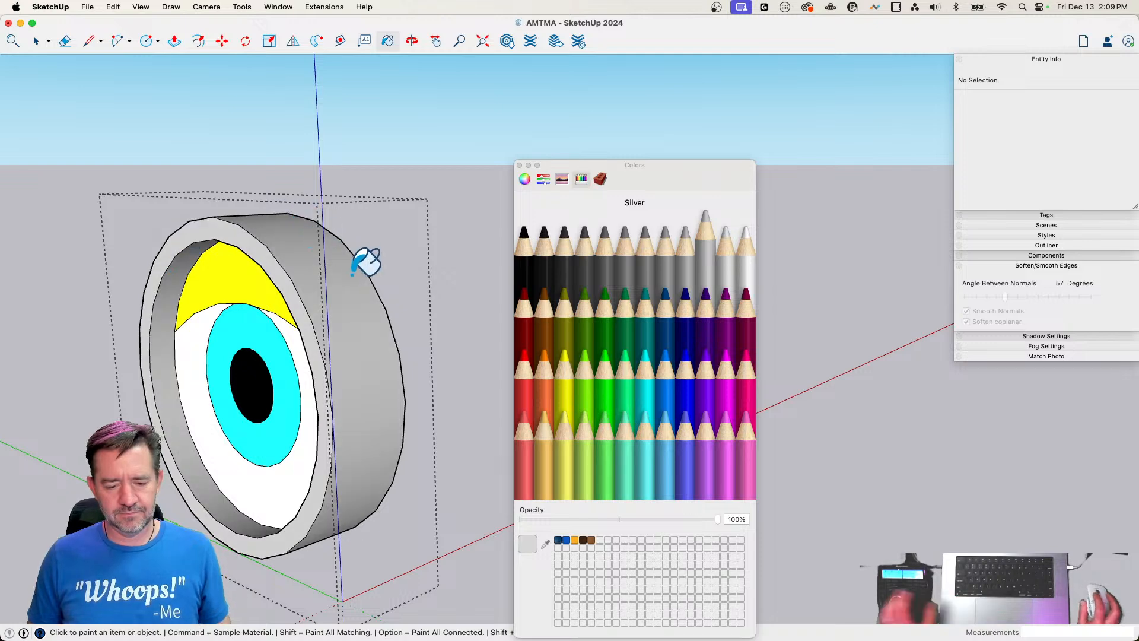
{"action": "key", "text": "space"}
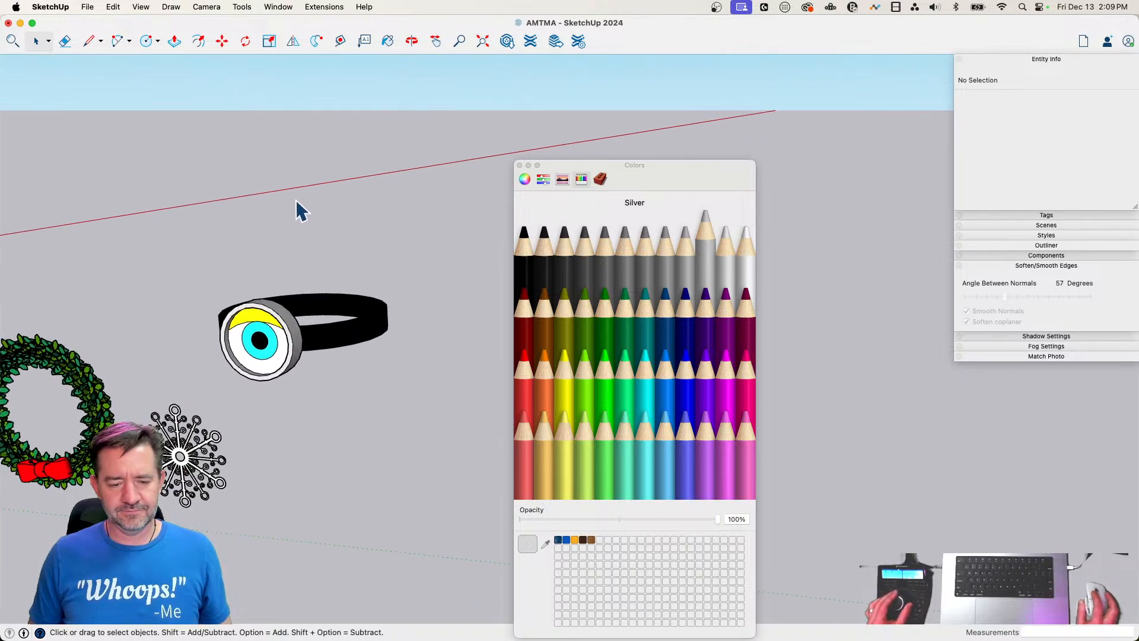
Unhide the capsule body behind the goggle and strap
{"action": "left_click", "coordinate": [113, 7]}
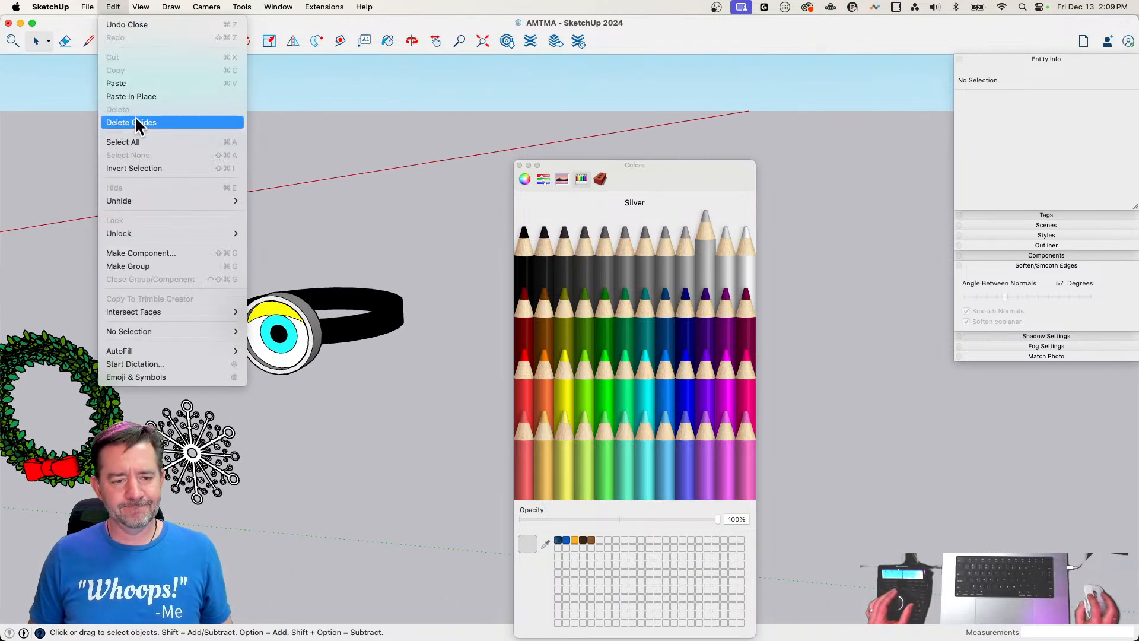
{"action": "mouse_move", "coordinate": [142, 7]}
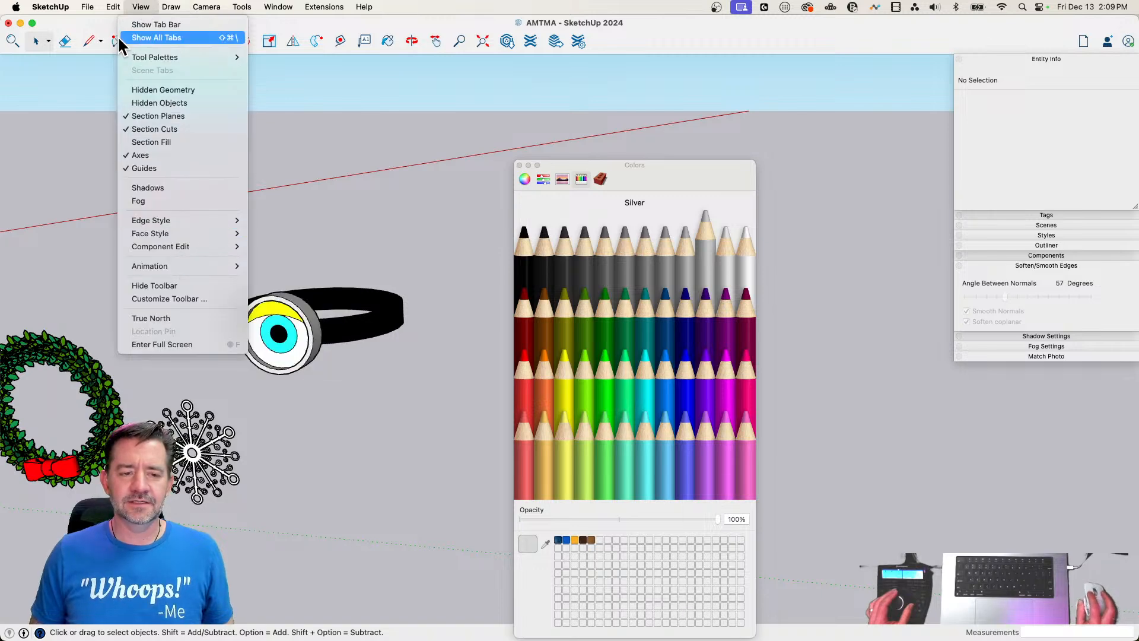
{"action": "mouse_move", "coordinate": [121, 201]}
{"action": "left_click", "coordinate": [268, 226]}
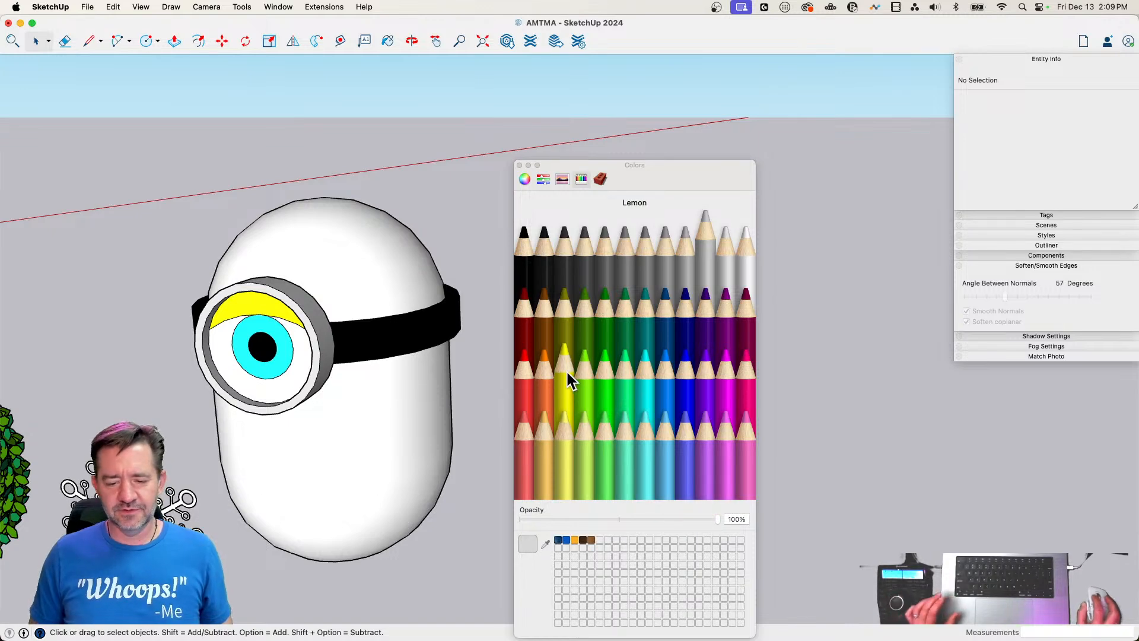
Paint the capsule body Lemon yellow and close the colour palette
{"action": "left_click", "coordinate": [566, 372]}
{"action": "left_click", "coordinate": [359, 264]}
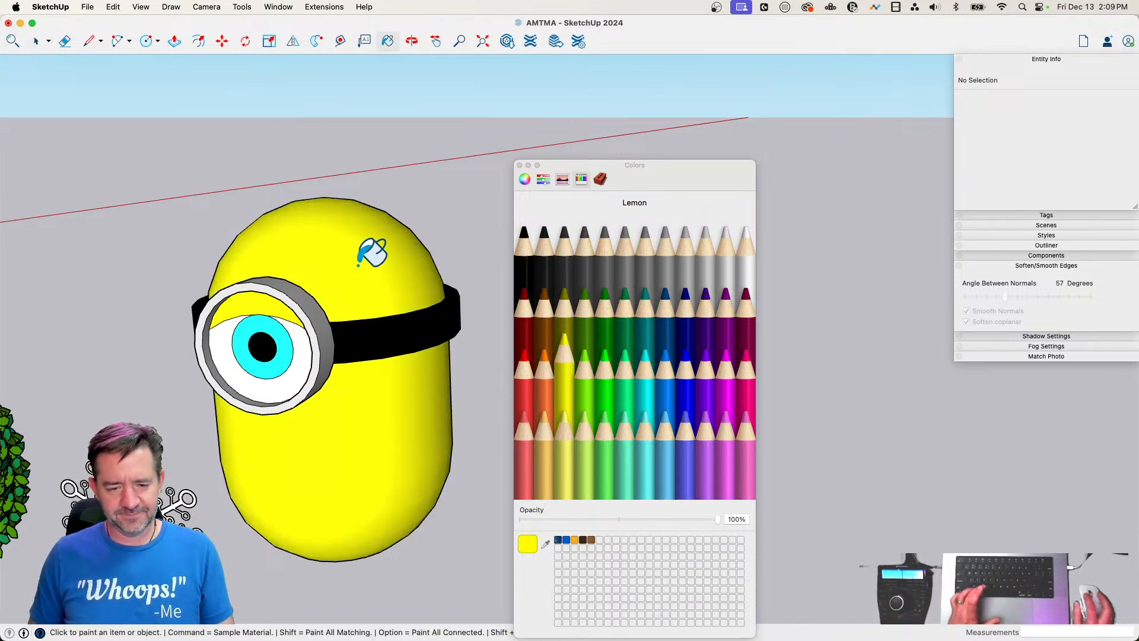
{"action": "left_click", "coordinate": [519, 165]}
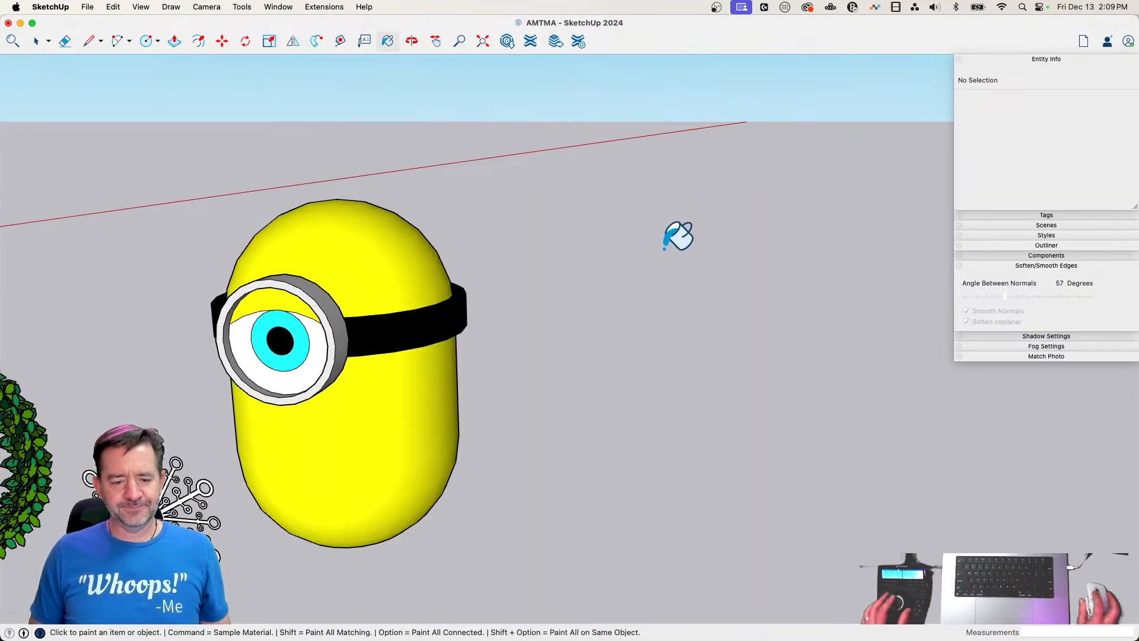
{"action": "key", "text": "space"}
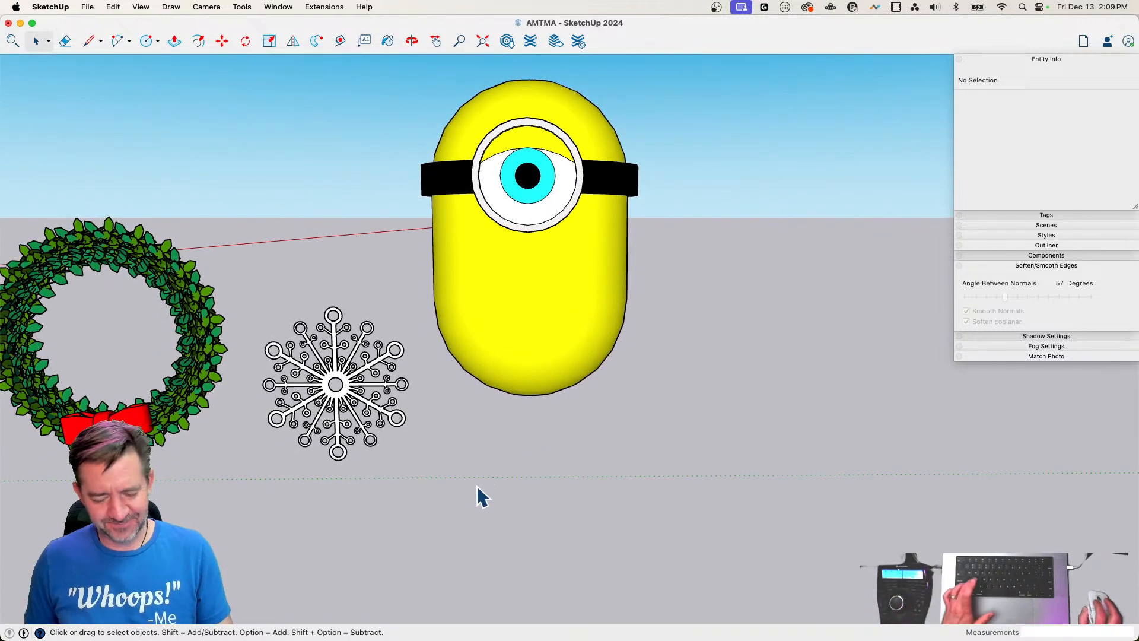
Draw a horizontal line about 9' 8" long below the capsule and an arc between its ends, bulging down about 5' 2 7/16"
{"action": "key", "text": "l"}
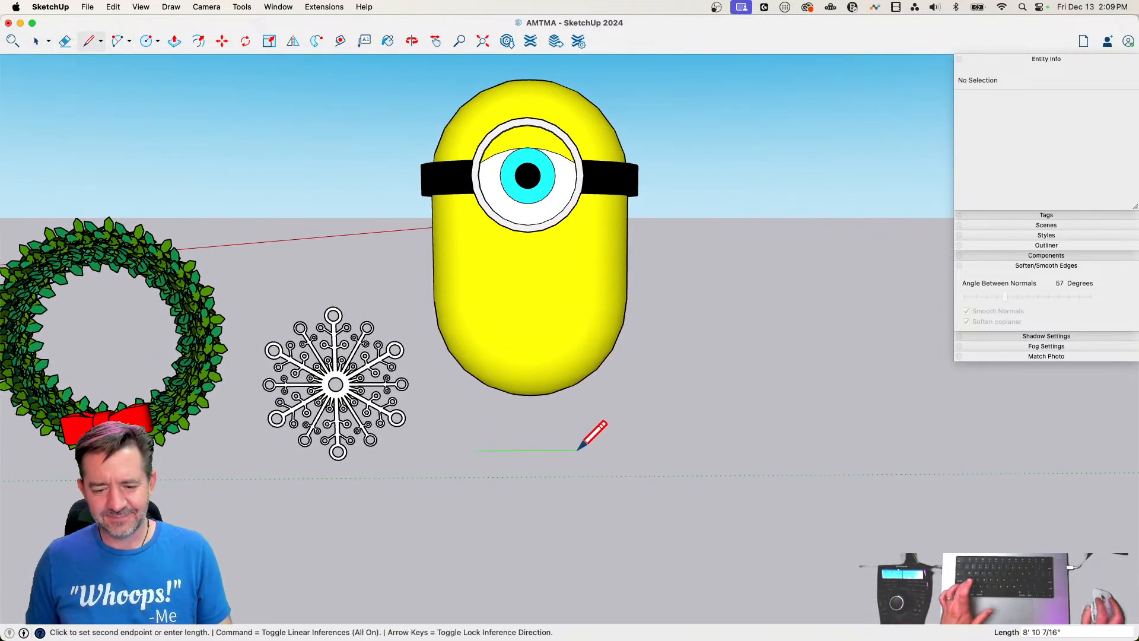
{"action": "left_click", "coordinate": [586, 449]}
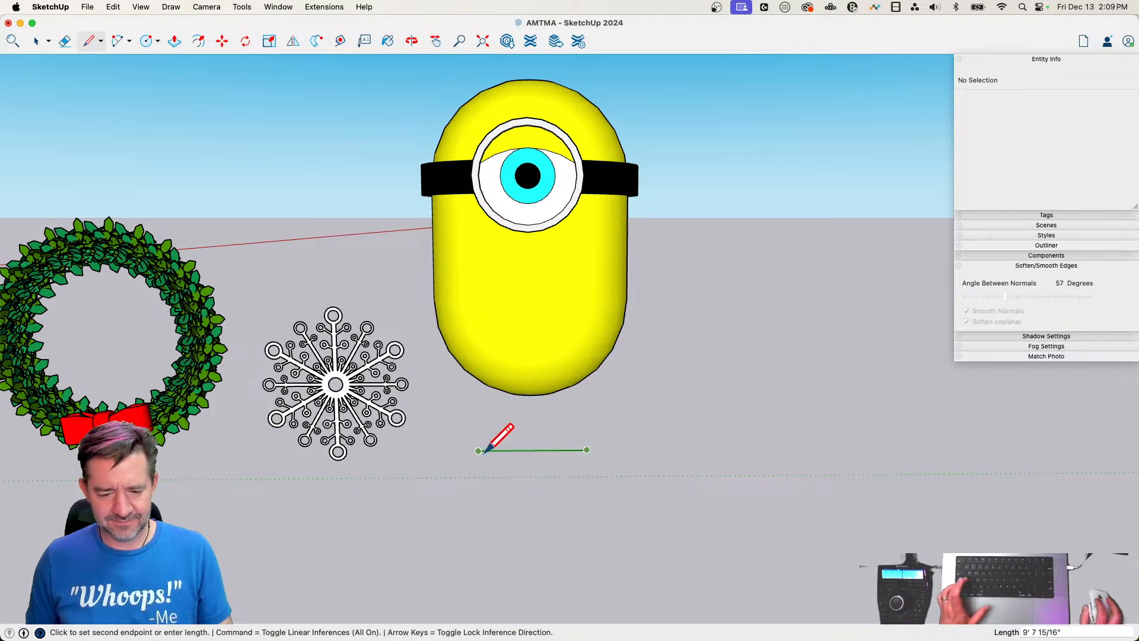
{"action": "key", "text": "a"}
{"action": "left_click", "coordinate": [478, 450]}
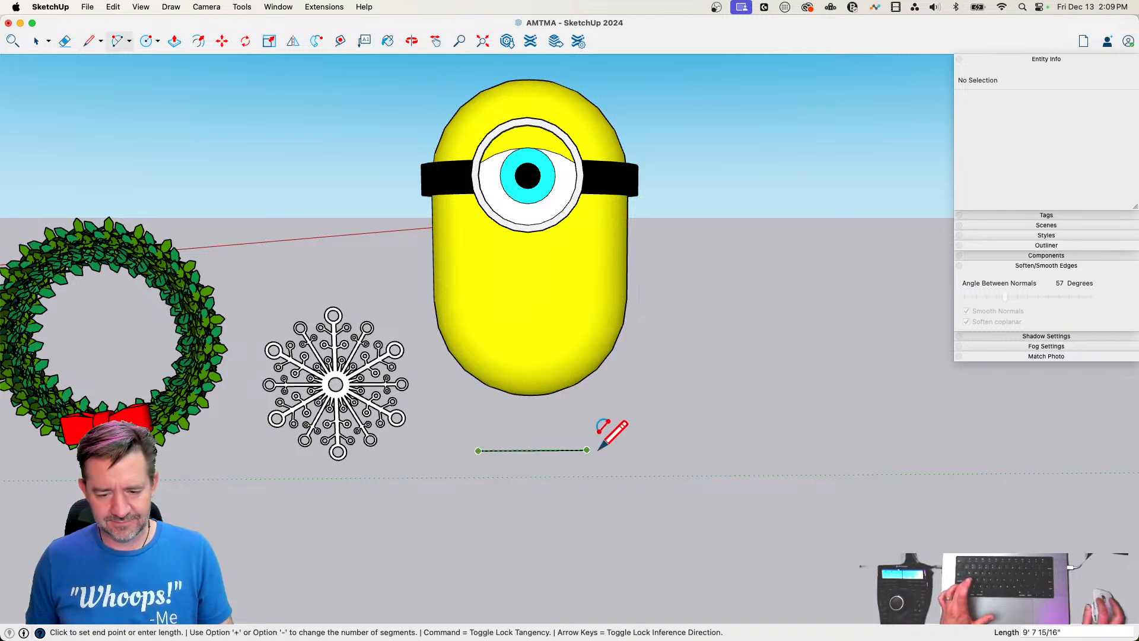
{"action": "left_click", "coordinate": [586, 449]}
{"action": "key", "text": "Escape"}
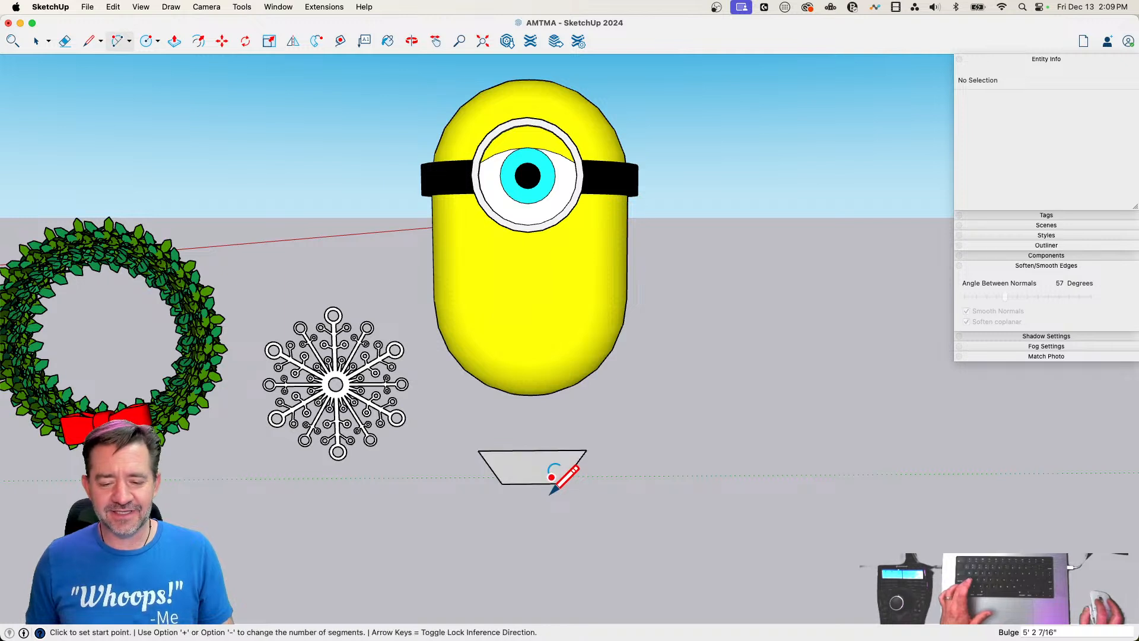
Select the arc below the capsule and set its number of segments to 9
{"action": "key", "text": "space"}
{"action": "left_click", "coordinate": [551, 484]}
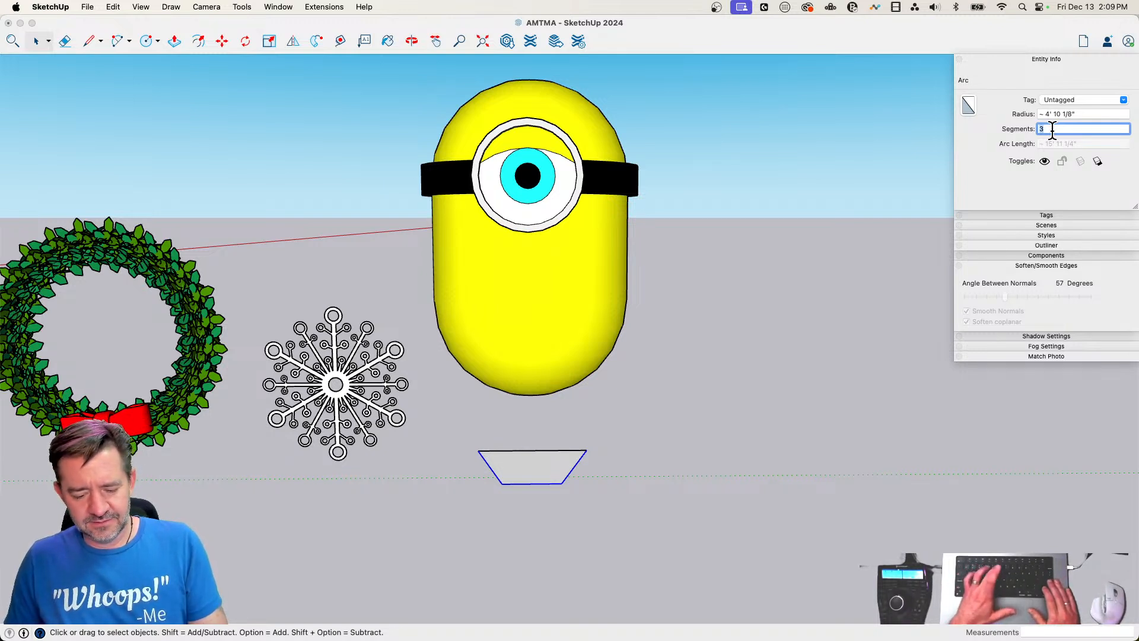
{"action": "type", "text": "9"}
{"action": "key", "text": "Return"}
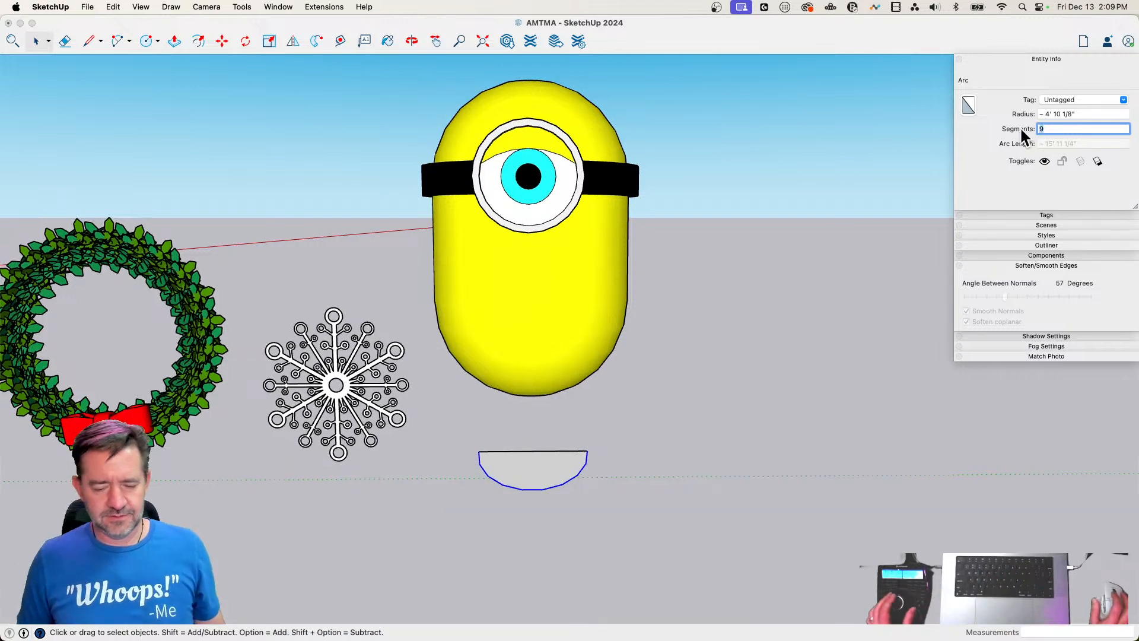
{"action": "key", "text": "space"}
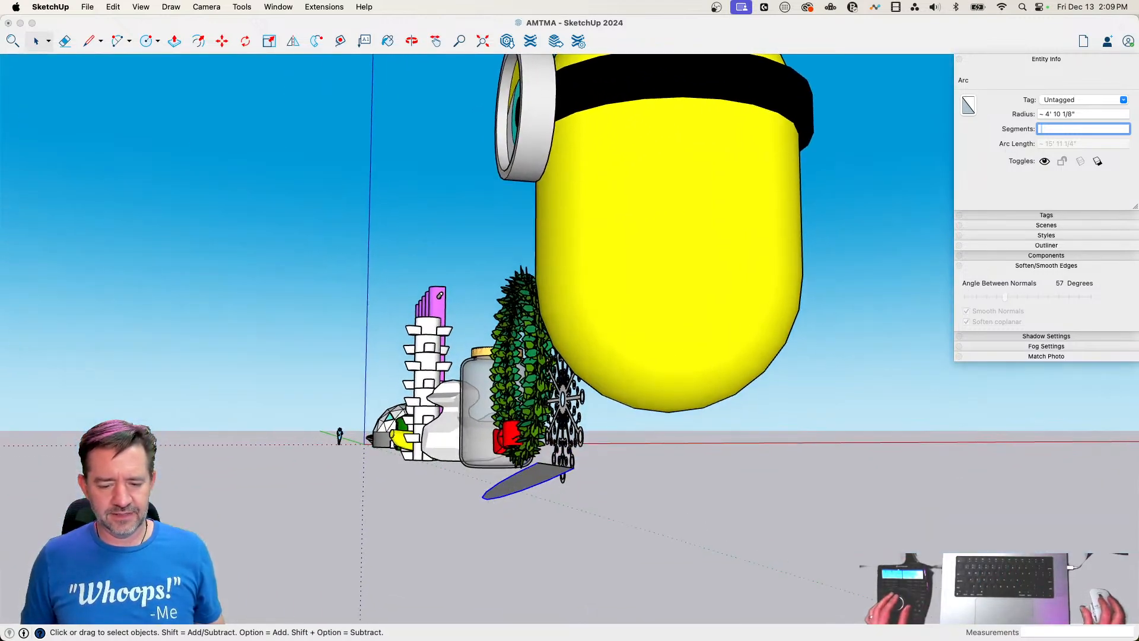
{"action": "left_click", "coordinate": [508, 481]}
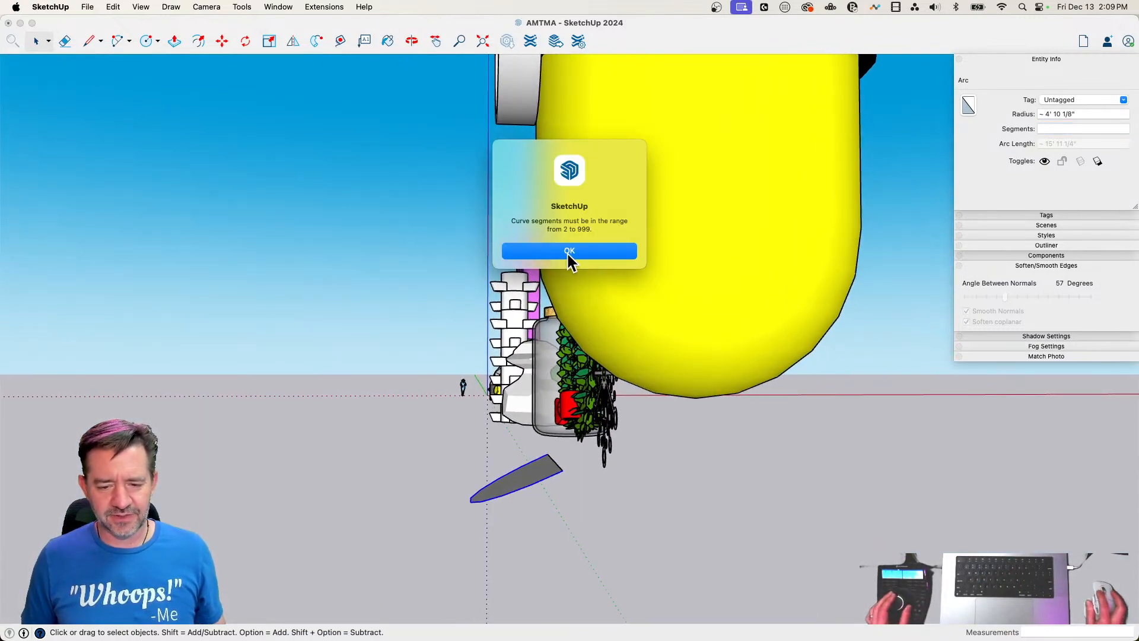
{"action": "left_click", "coordinate": [568, 251]}
Select the half-round face below the capsule and rotate it upright about its straight edge by about 66°
{"action": "left_click", "coordinate": [587, 490]}
{"action": "left_click", "coordinate": [541, 475]}
{"action": "key", "text": "q"}
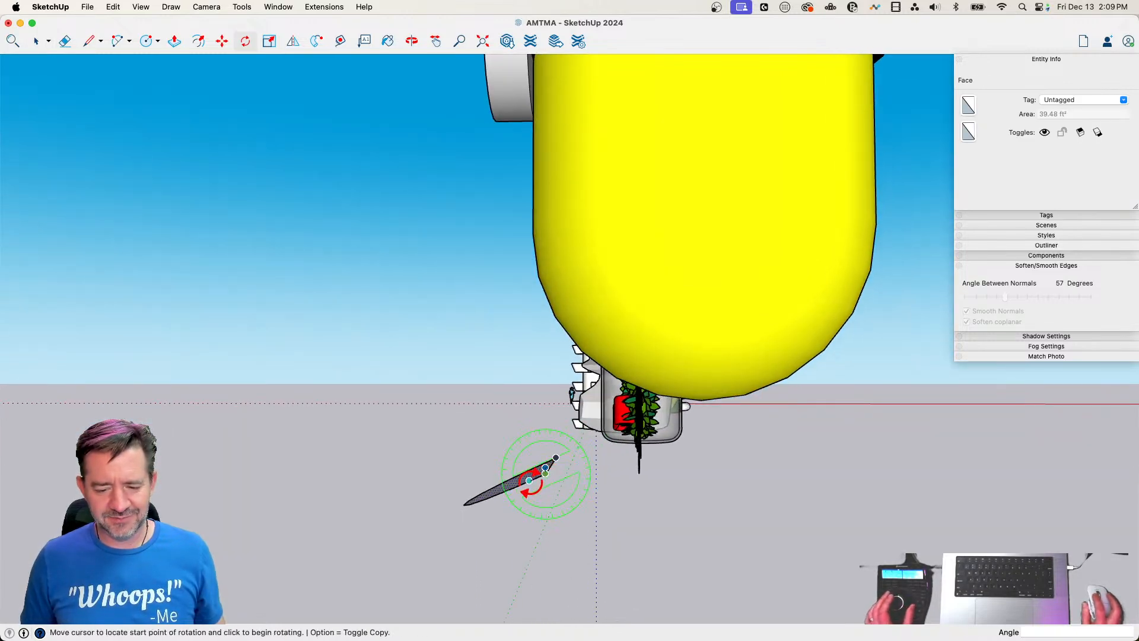
{"action": "left_click", "coordinate": [470, 525]}
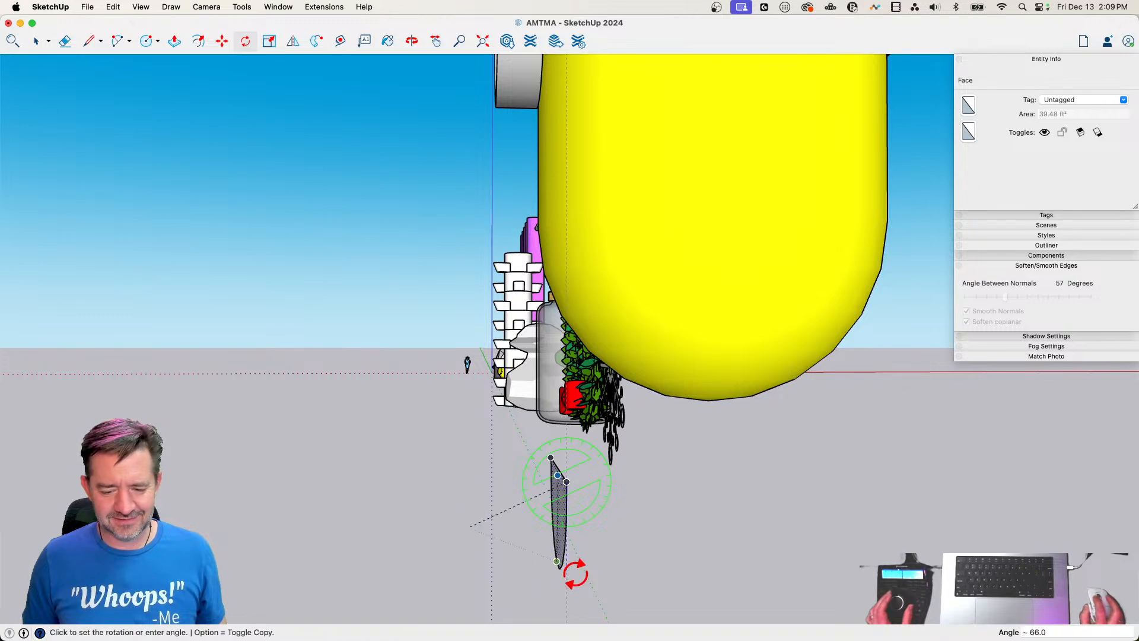
{"action": "left_click", "coordinate": [575, 574]}
{"action": "key", "text": "space"}
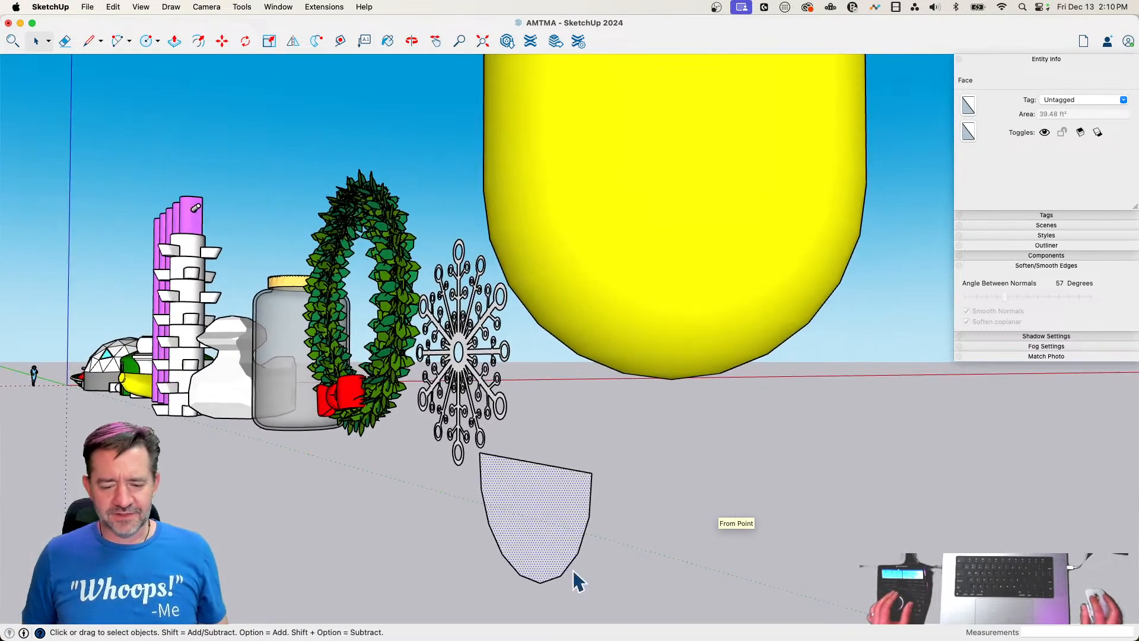
Extrude the upright half-round face into a block about 8' 11 9/16" deep
{"action": "left_click", "coordinate": [569, 567]}
{"action": "key", "text": "p"}
{"action": "left_click", "coordinate": [521, 503]}
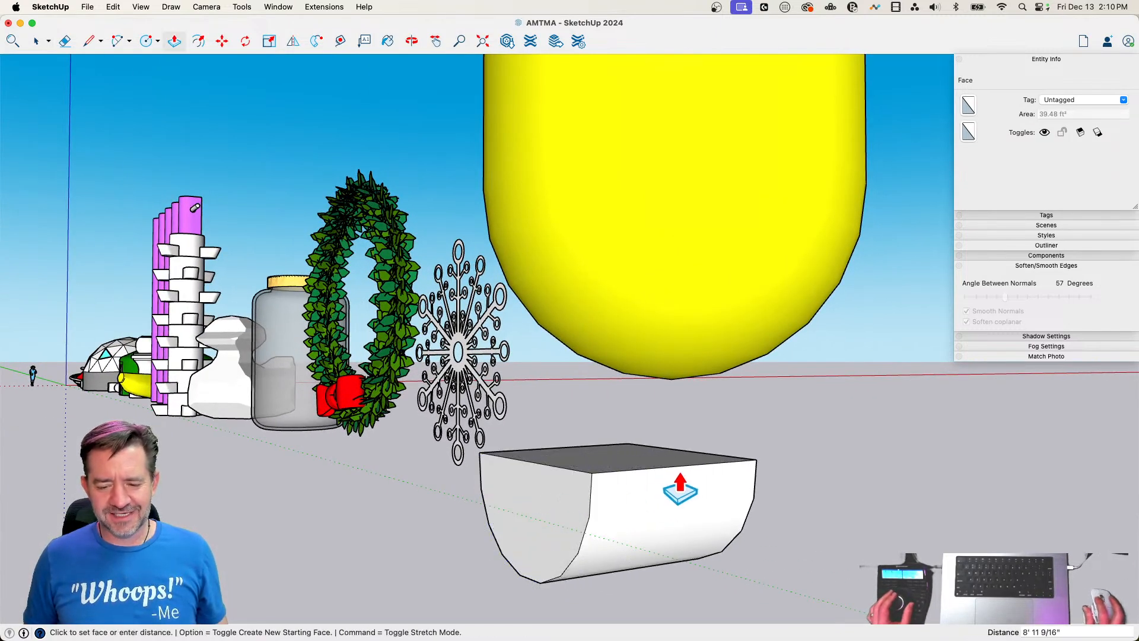
{"action": "left_click", "coordinate": [681, 478]}
Shorten the half-round block by pushing its rear end face in about 3' 11/16"
{"action": "key", "text": "space"}
{"action": "left_click", "coordinate": [550, 494]}
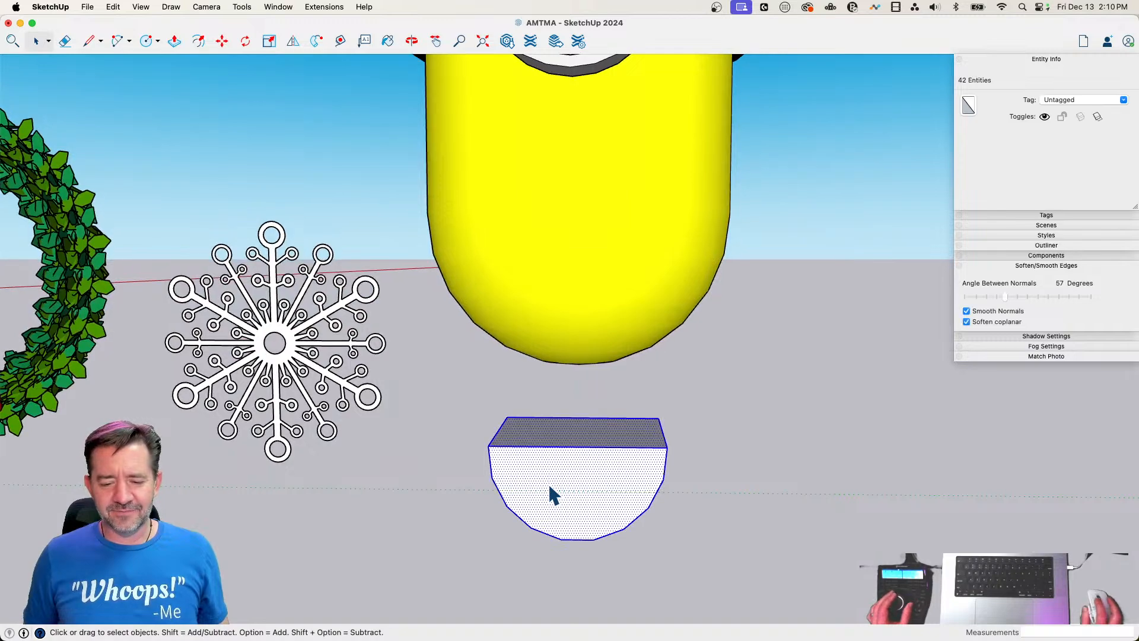
{"action": "key", "text": "p"}
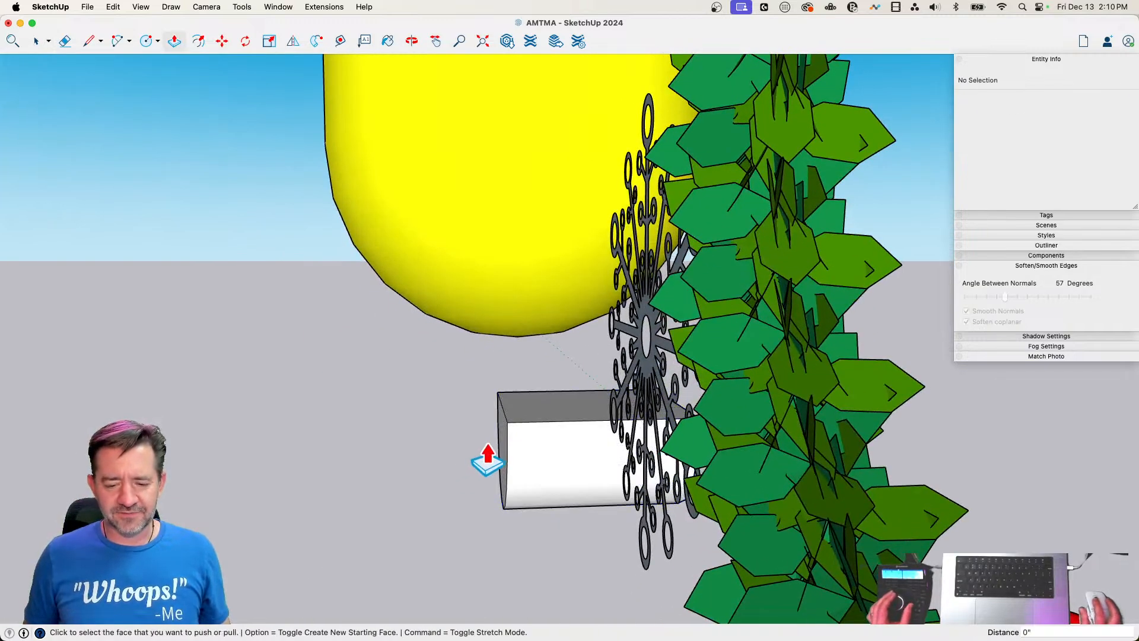
{"action": "left_click", "coordinate": [497, 457]}
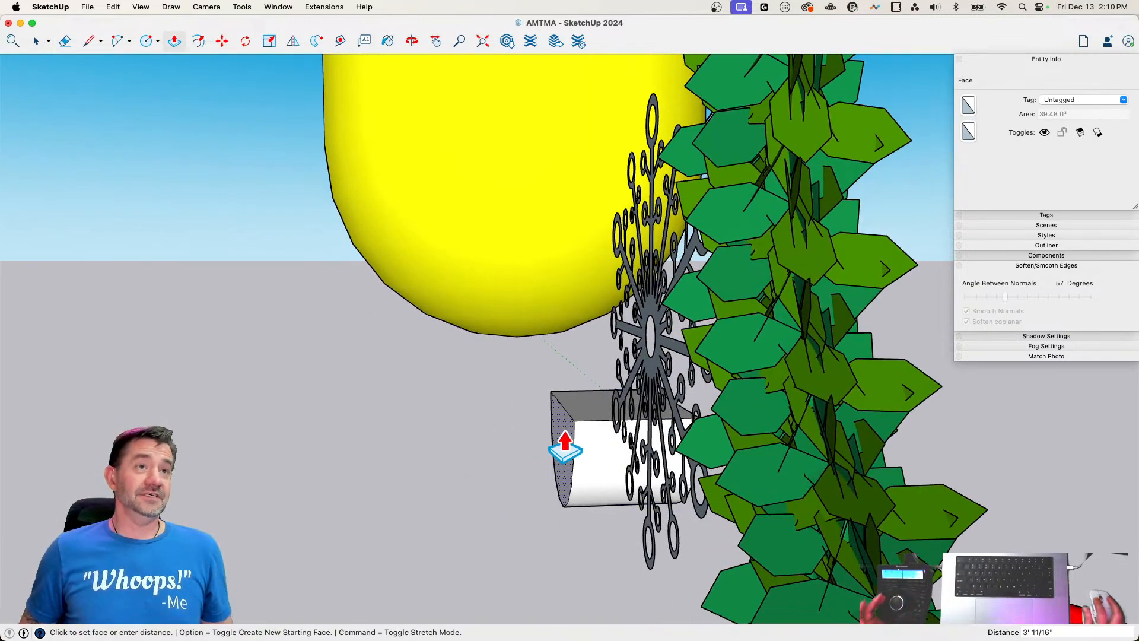
{"action": "left_click", "coordinate": [565, 434]}
{"action": "left_click", "coordinate": [600, 443]}
{"action": "key", "text": "space"}
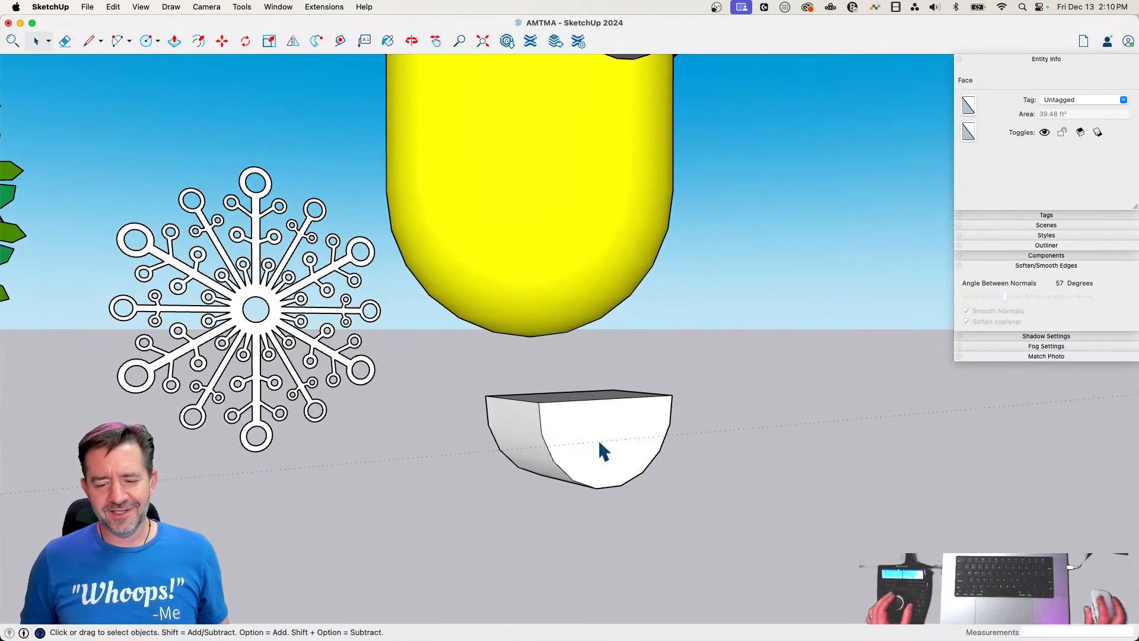
Group all of the half-round block's geometry and move the group up about 14' 1/16" to the capsule's underside
{"action": "triple_click", "coordinate": [599, 443]}
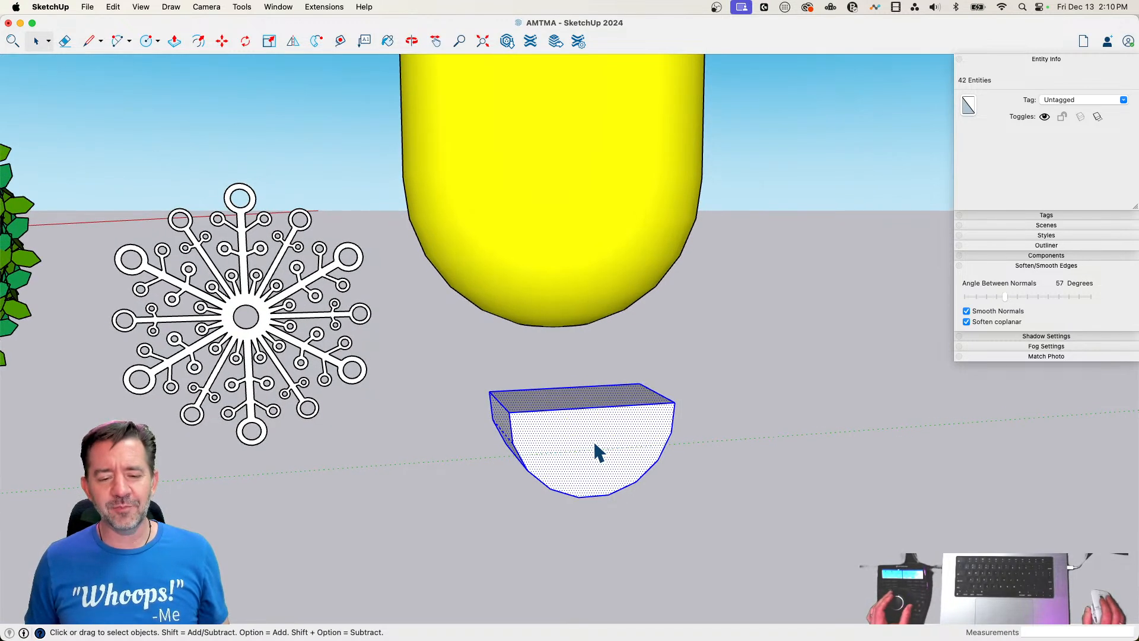
{"action": "right_click", "coordinate": [594, 444]}
{"action": "left_click", "coordinate": [617, 452]}
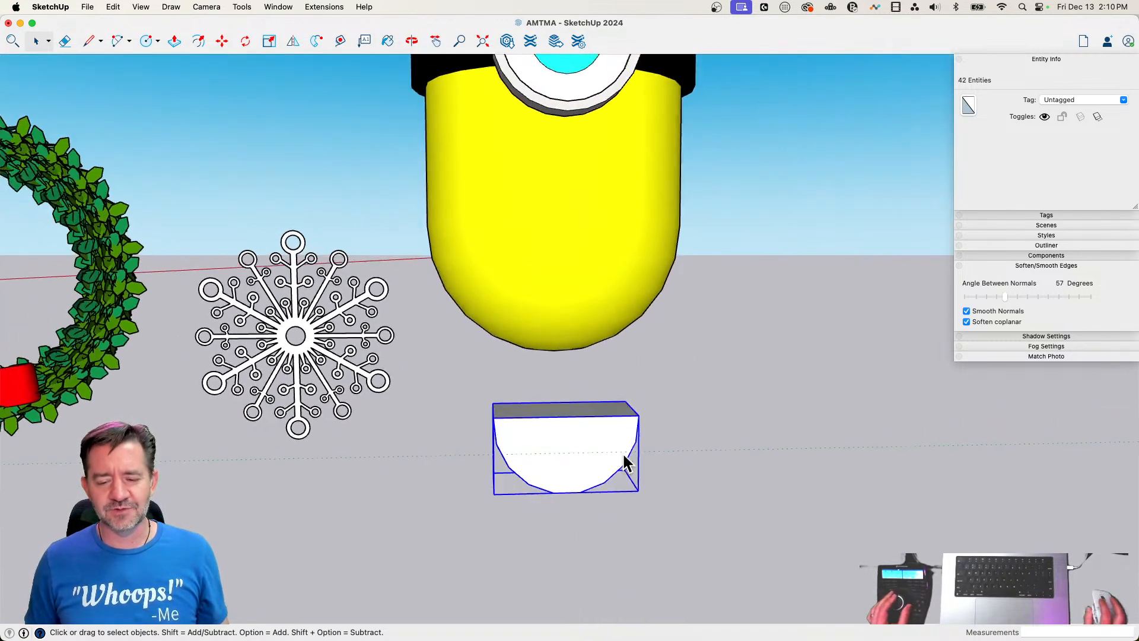
{"action": "key", "text": "m"}
{"action": "left_click", "coordinate": [579, 545]}
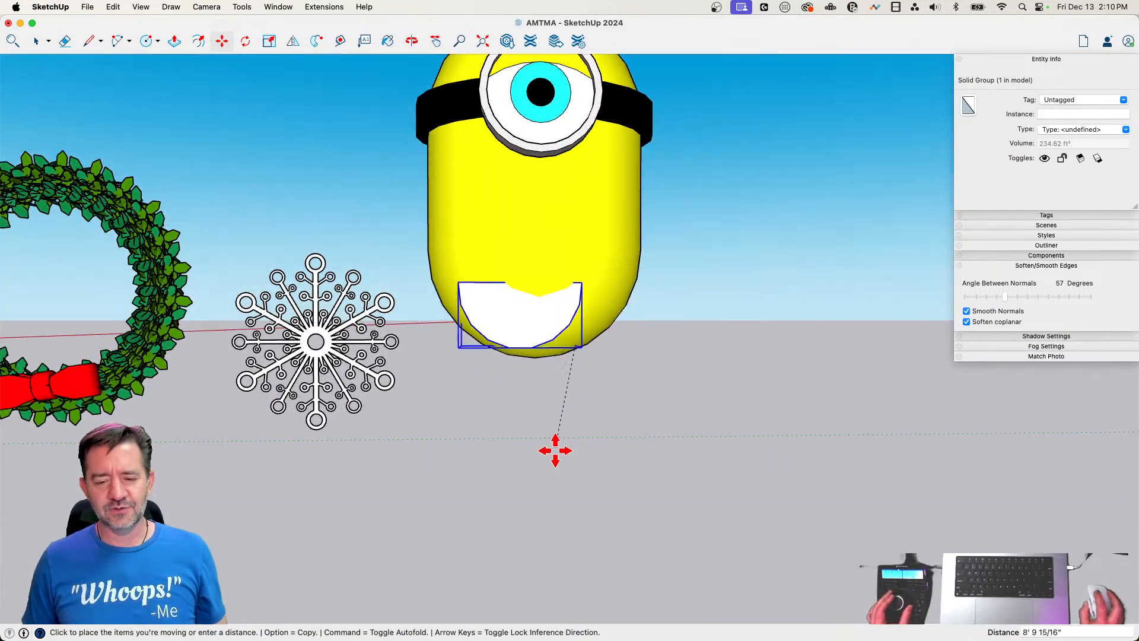
{"action": "left_click", "coordinate": [580, 505]}
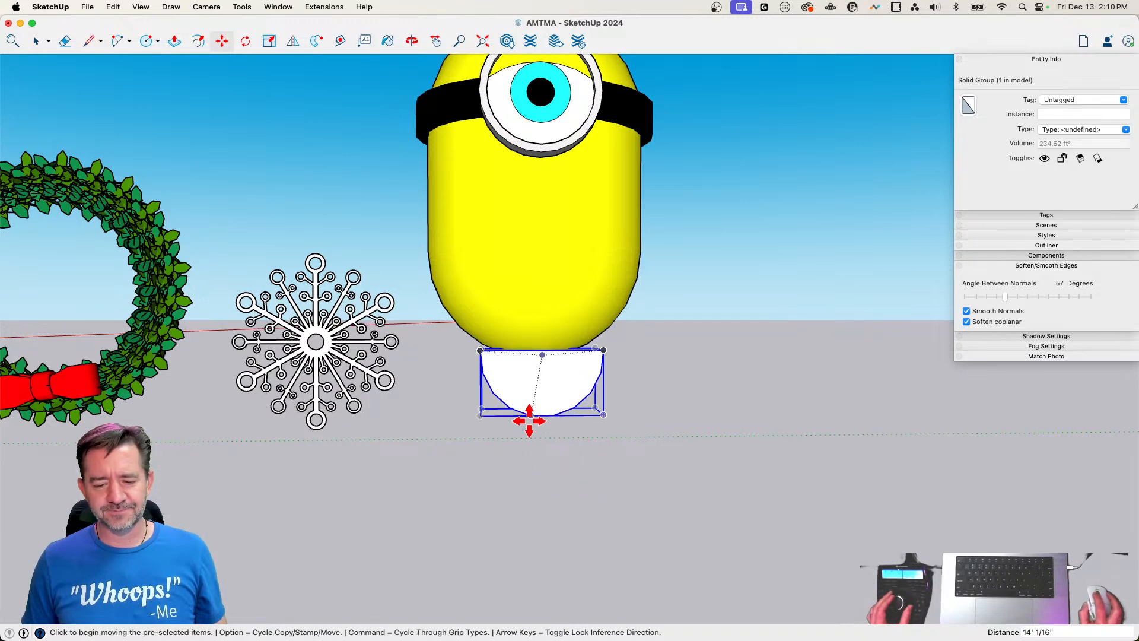
Shift the half-round group about 2 11/16" sideways to line up its arc midpoint with the goggle's centre
{"action": "scroll", "coordinate": [540, 416], "scroll_direction": "up", "scroll_amount": 3}
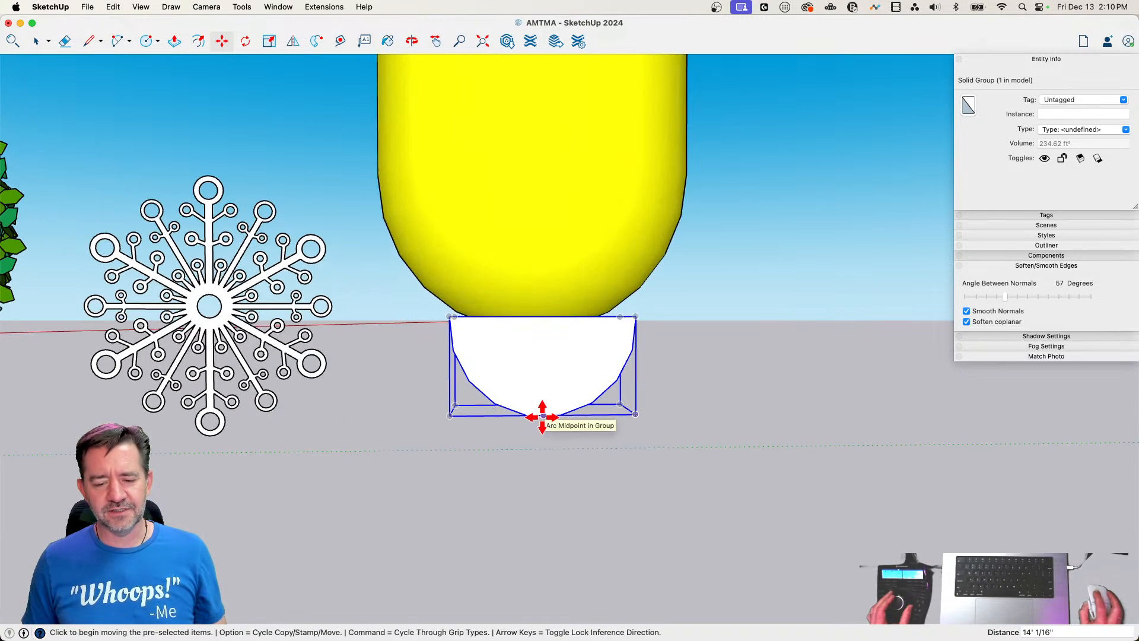
{"action": "scroll", "coordinate": [541, 415], "scroll_direction": "down", "scroll_amount": 3}
{"action": "left_click", "coordinate": [538, 414]}
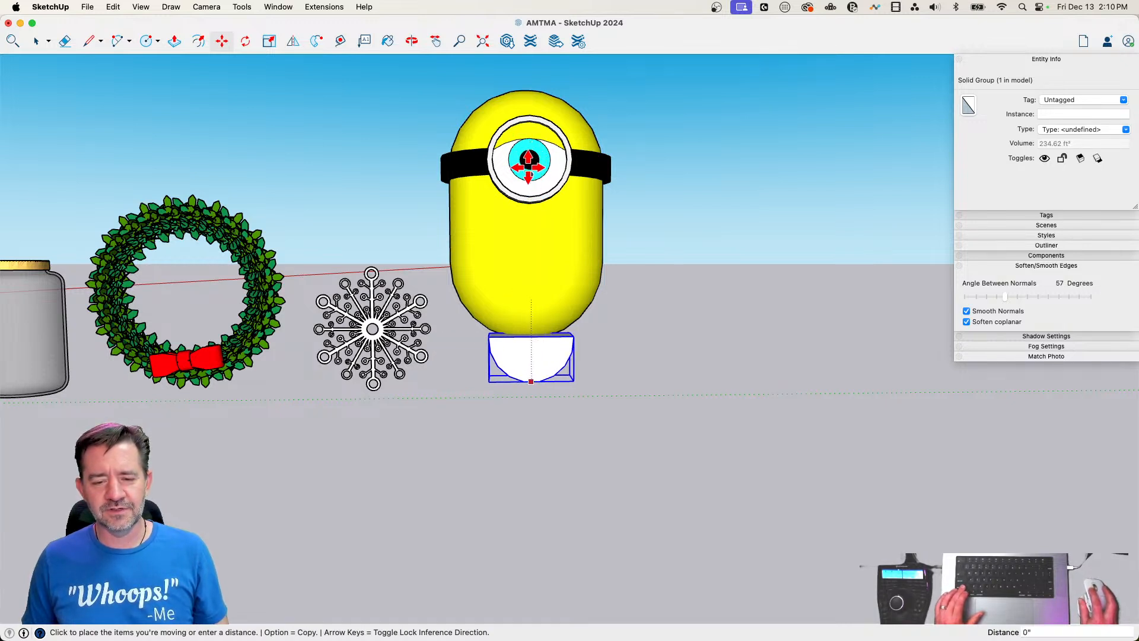
{"action": "left_click", "coordinate": [528, 200]}
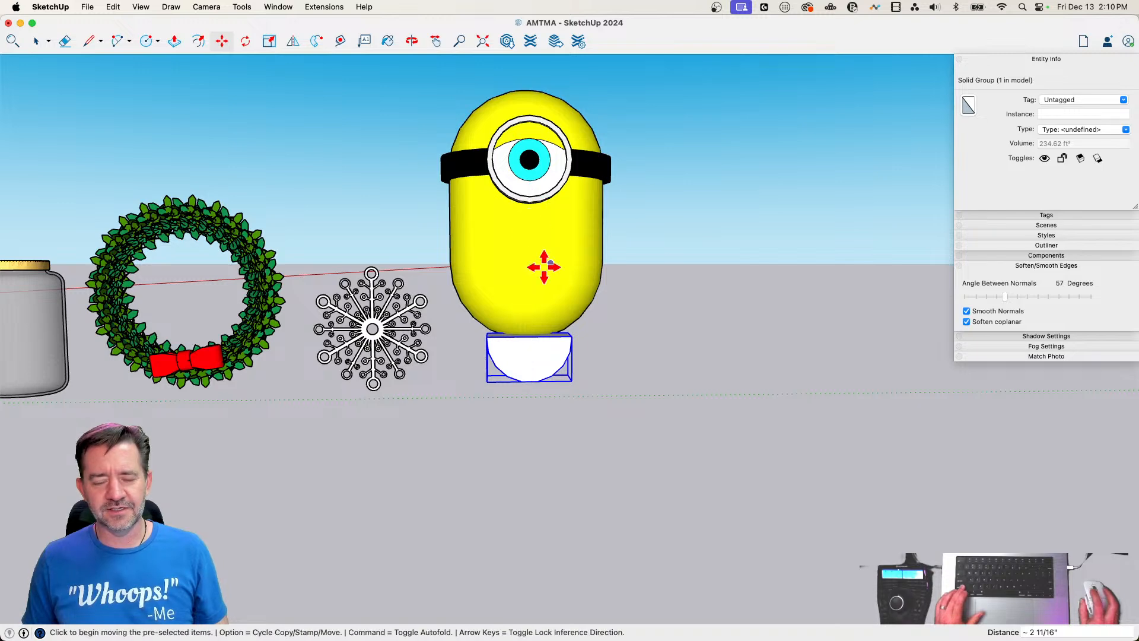
Raise the half-round group about 12' to below the goggle and pull it forward about 1' 4 5/8" so it protrudes from the capsule
{"action": "left_click", "coordinate": [545, 463]}
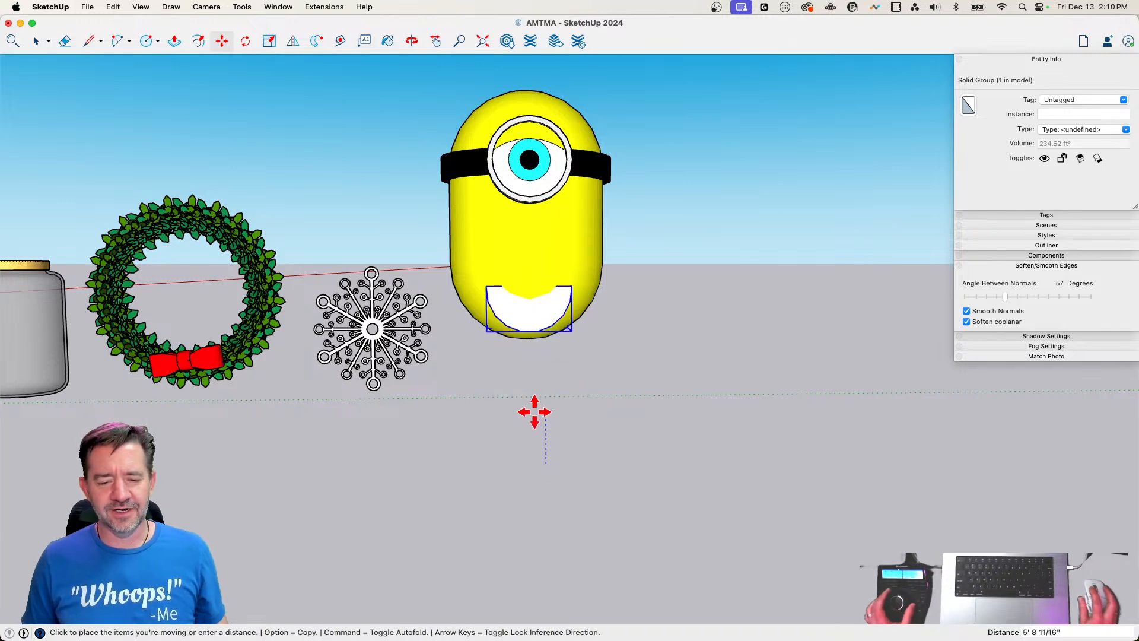
{"action": "left_click", "coordinate": [542, 352]}
{"action": "left_click", "coordinate": [589, 475]}
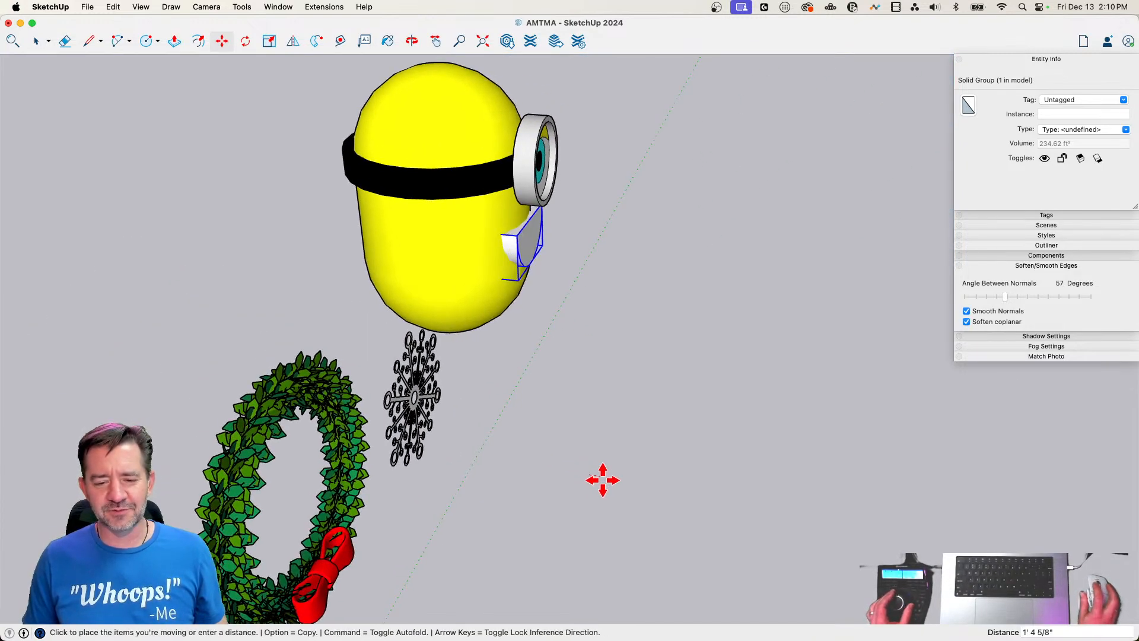
{"action": "left_click", "coordinate": [608, 480]}
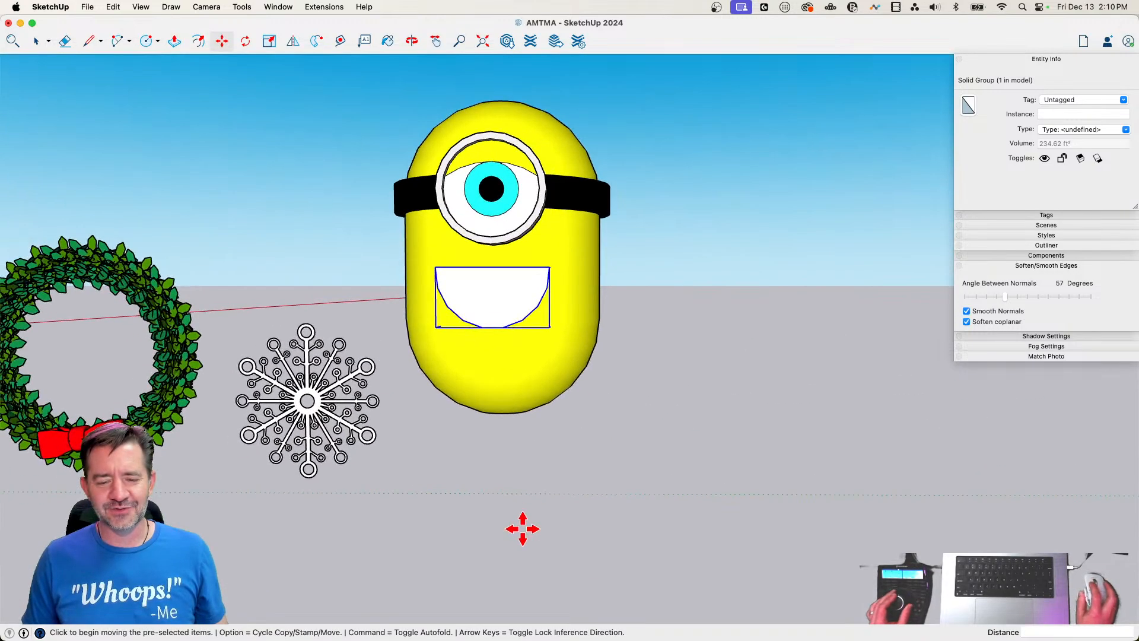
Move the half-round group about 1' 6 7/16" closer to the goggle and widen it about its centre by a factor of about 1.2
{"action": "left_click", "coordinate": [523, 528]}
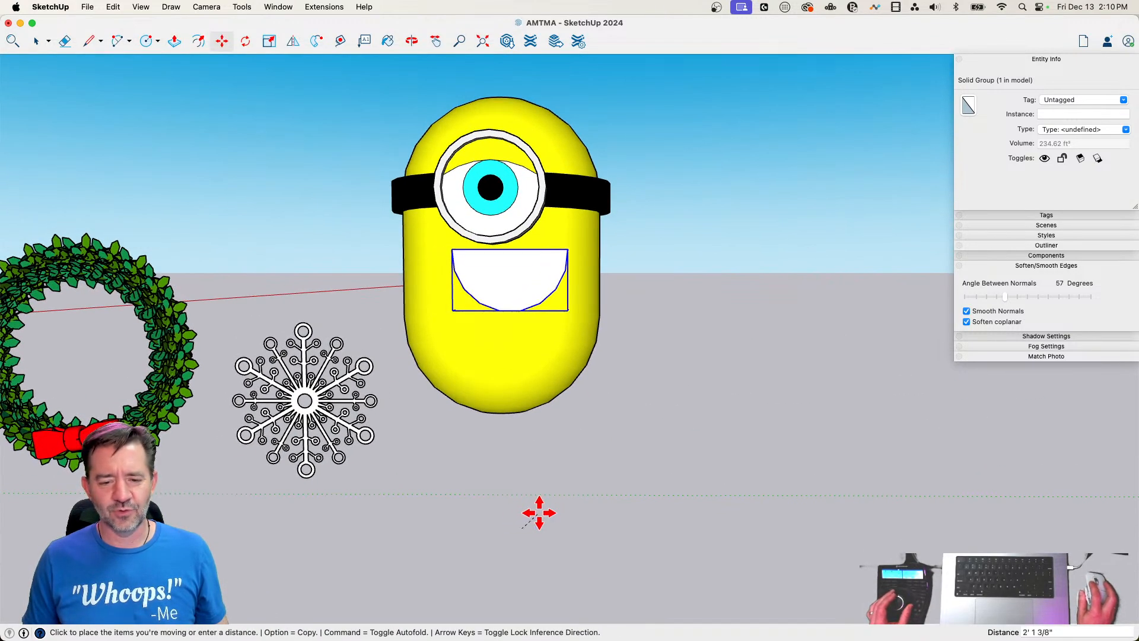
{"action": "left_click", "coordinate": [528, 511]}
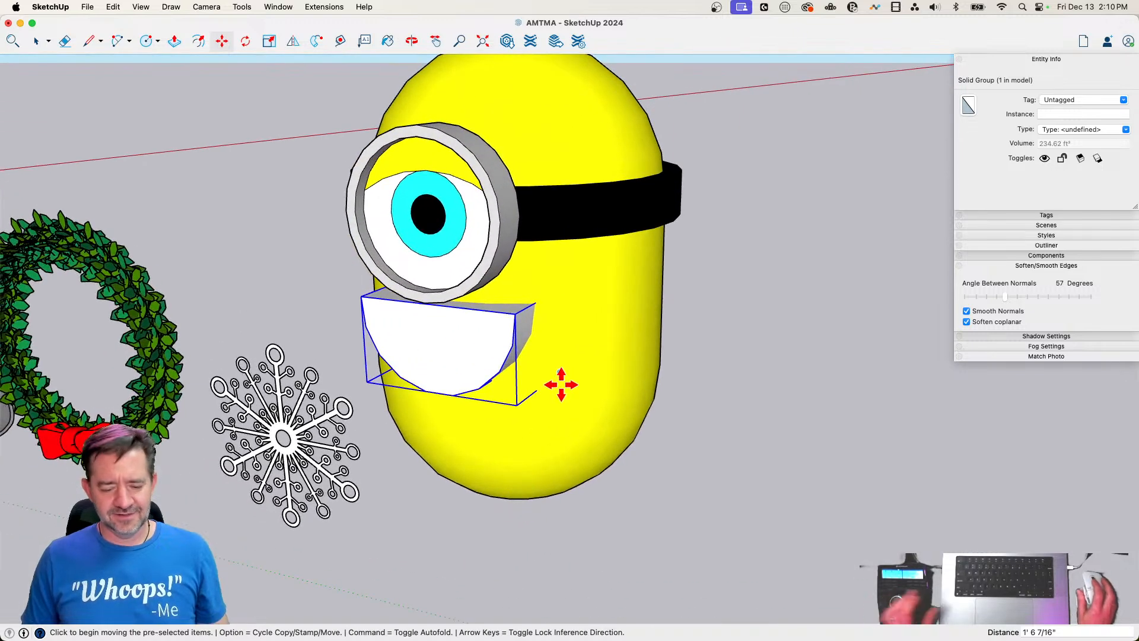
{"action": "key", "text": "s"}
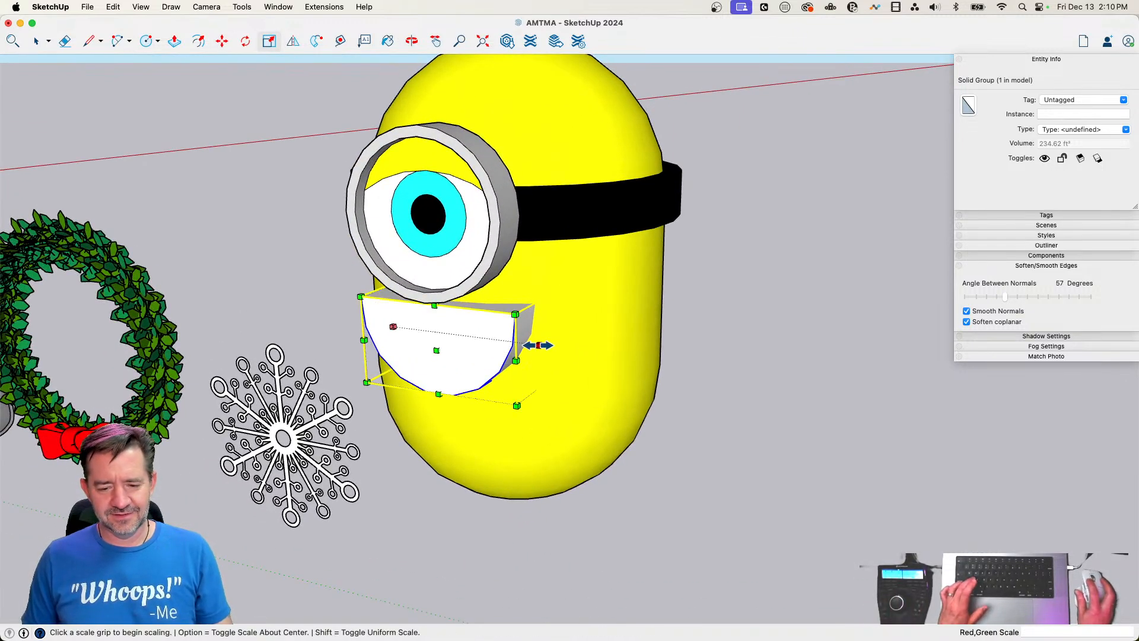
{"action": "left_click", "coordinate": [538, 346], "text": "alt"}
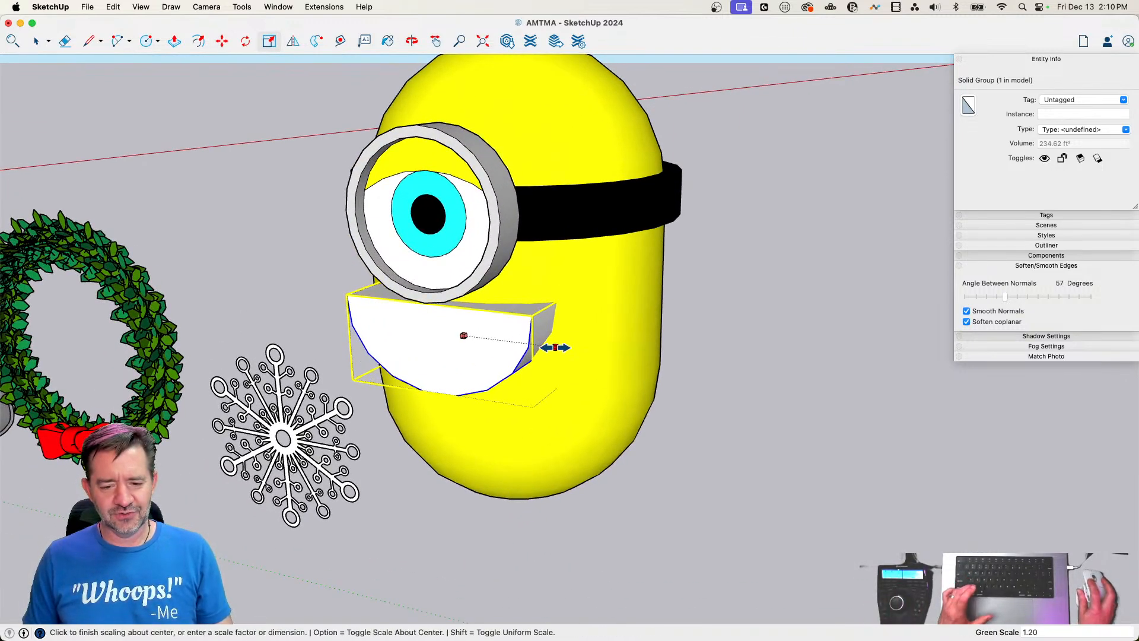
{"action": "left_click", "coordinate": [557, 349]}
Lower the widened half-round group about 4 11/16" along the vertical blue axis
{"action": "key", "text": "m"}
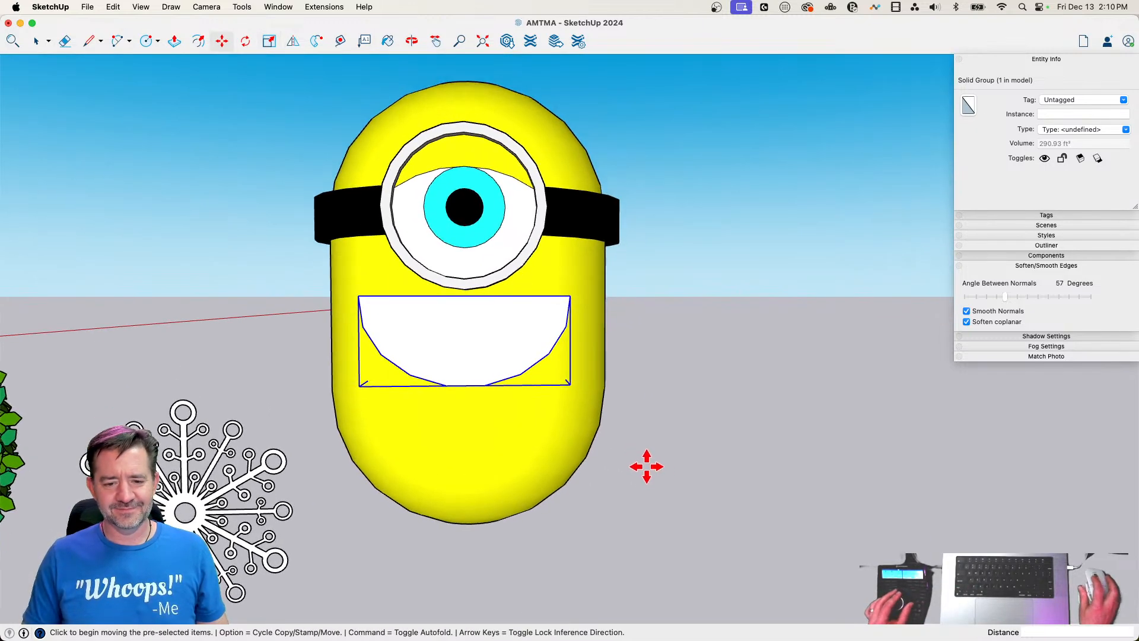
{"action": "left_click", "coordinate": [645, 466]}
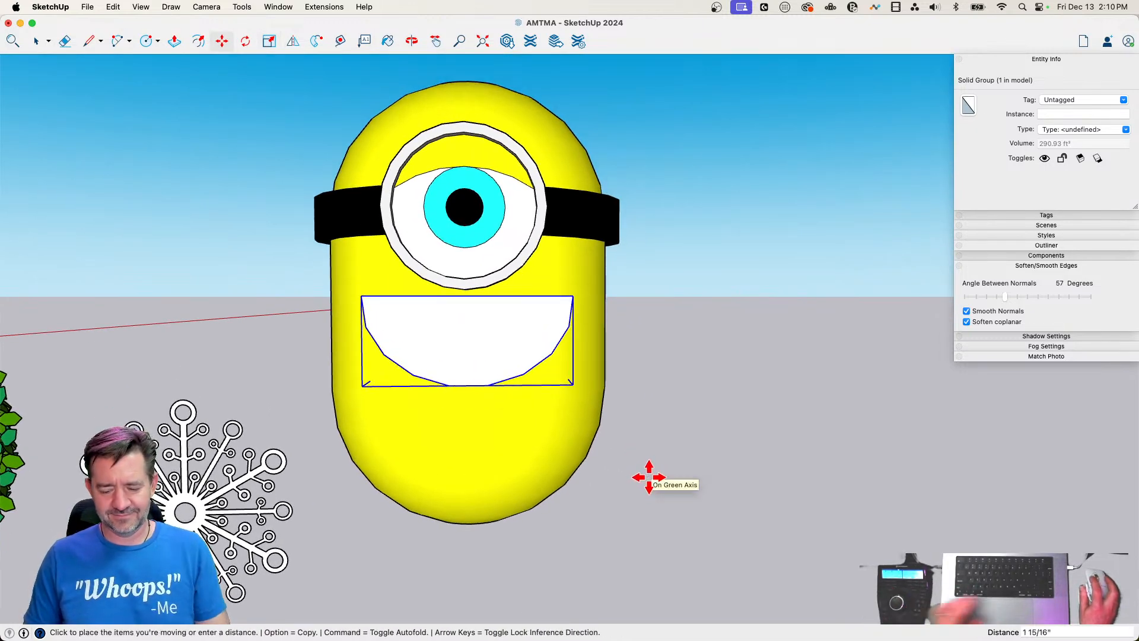
{"action": "key", "text": "Up"}
{"action": "left_click", "coordinate": [635, 500]}
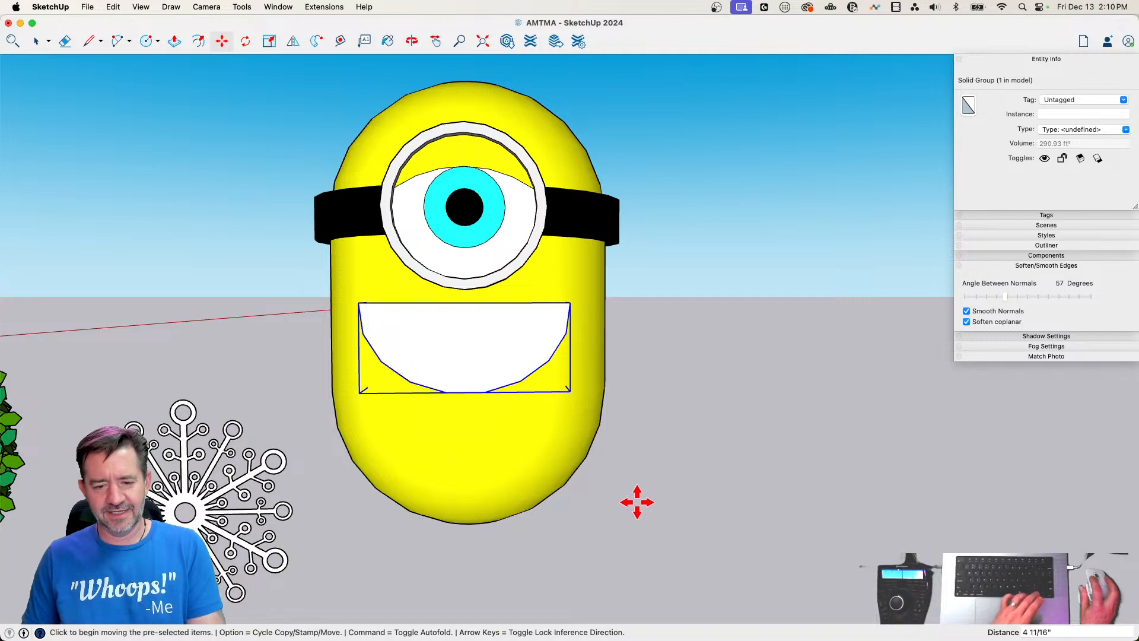
Subtract the half-round group from the yellow capsule with the solid tools to cut an open mouth
{"action": "key", "text": "space"}
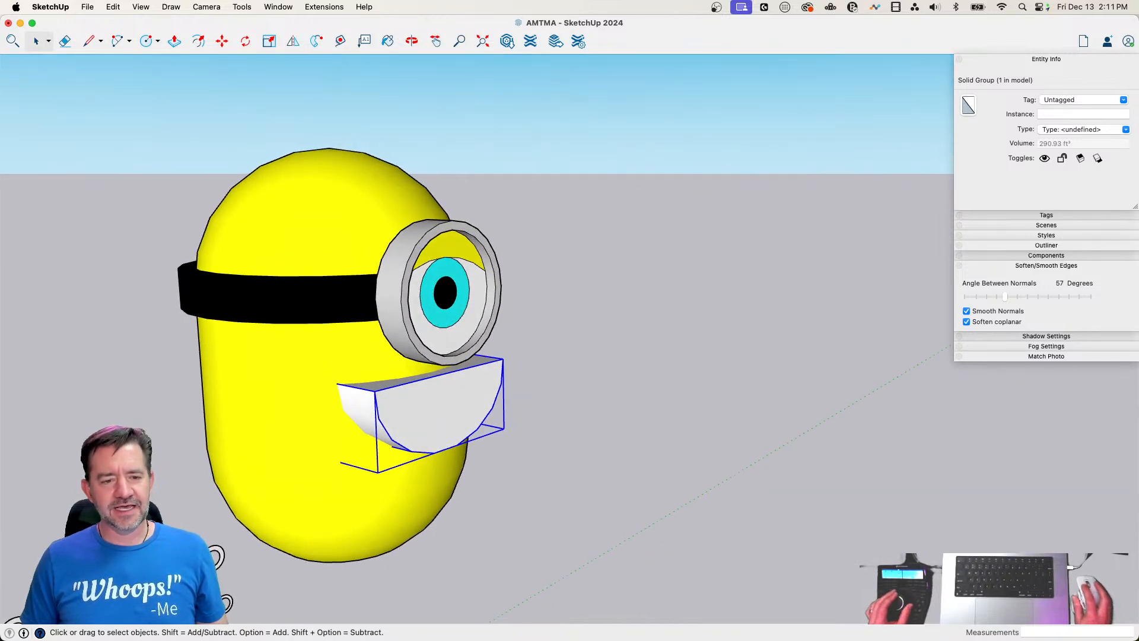
{"action": "left_click", "coordinate": [240, 8]}
{"action": "mouse_move", "coordinate": [253, 213]}
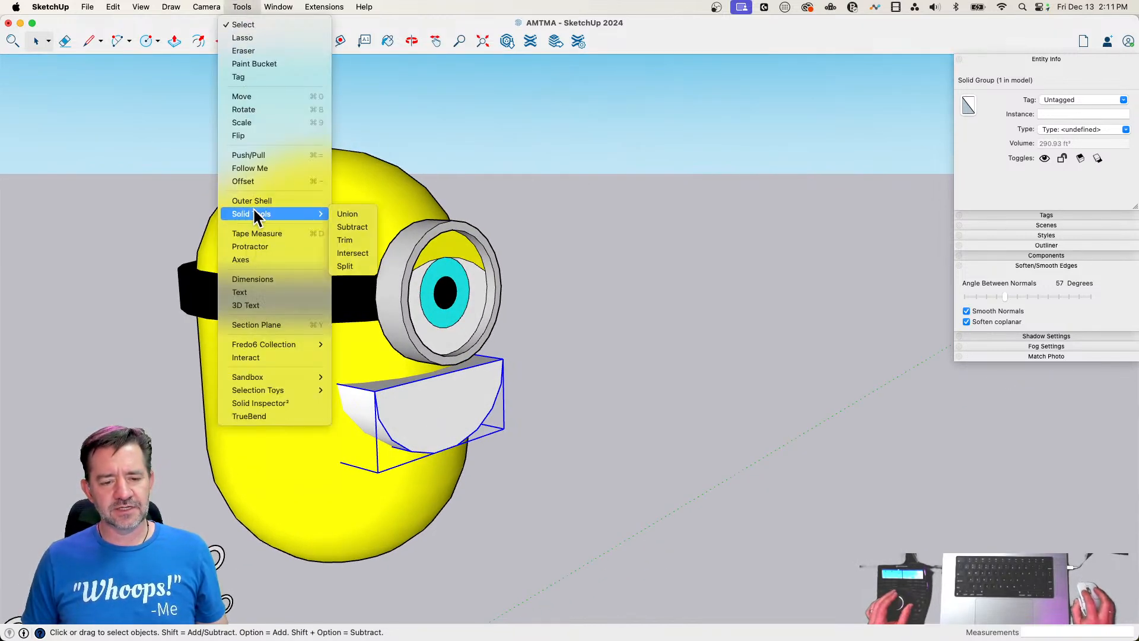
{"action": "left_click", "coordinate": [354, 224]}
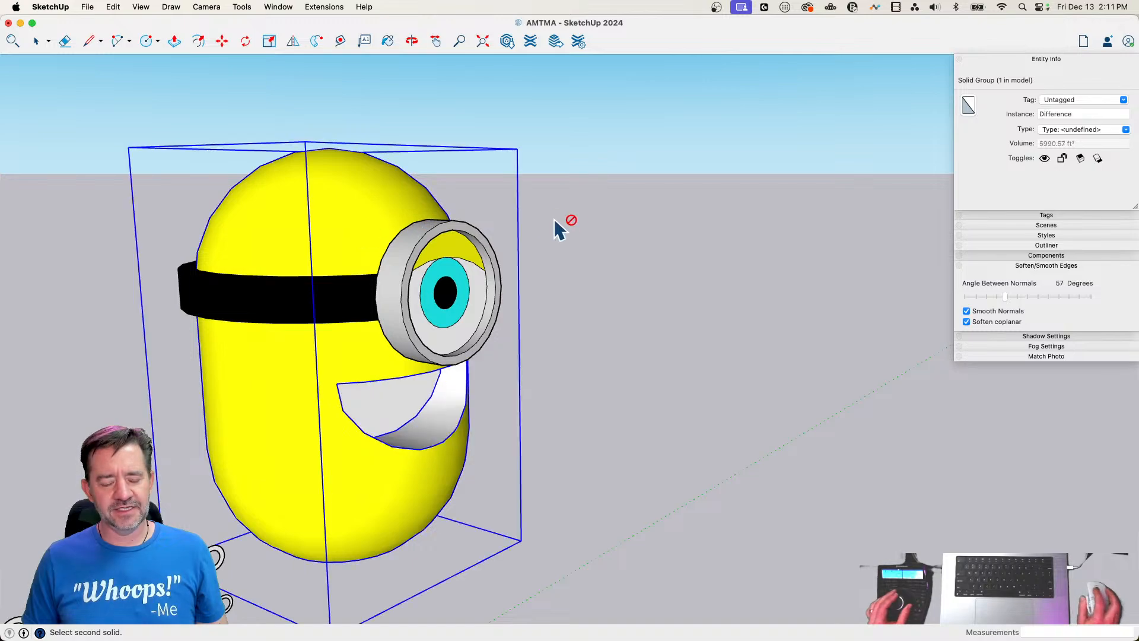
{"action": "key", "text": "space"}
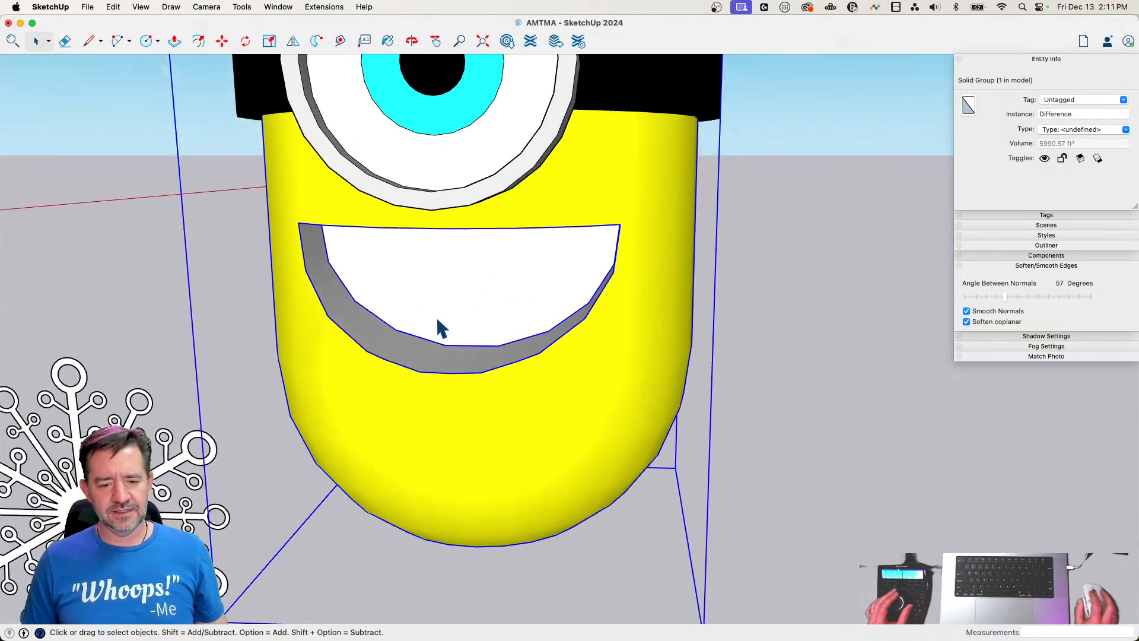
Paint the unpainted surfaces inside the mouth cavity Cayenne red
{"action": "key", "text": "b"}
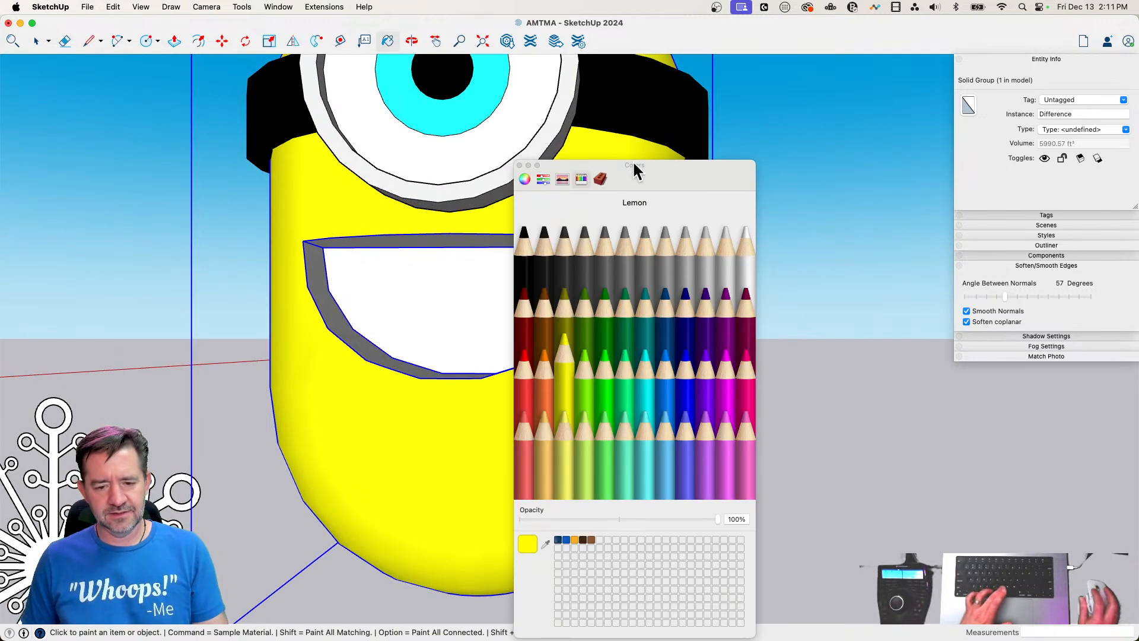
{"action": "left_click", "coordinate": [524, 306]}
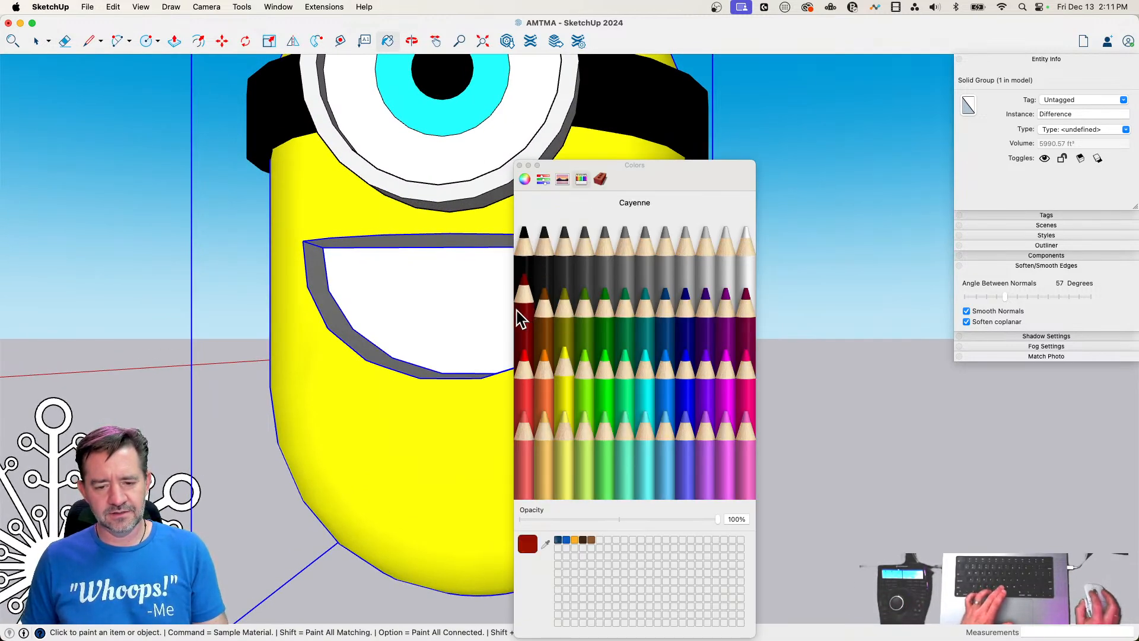
{"action": "left_click", "coordinate": [493, 305]}
Open the capsule group for editing and paint the mouth cavity's curved lower surface Carnation pink
{"action": "key", "text": "space"}
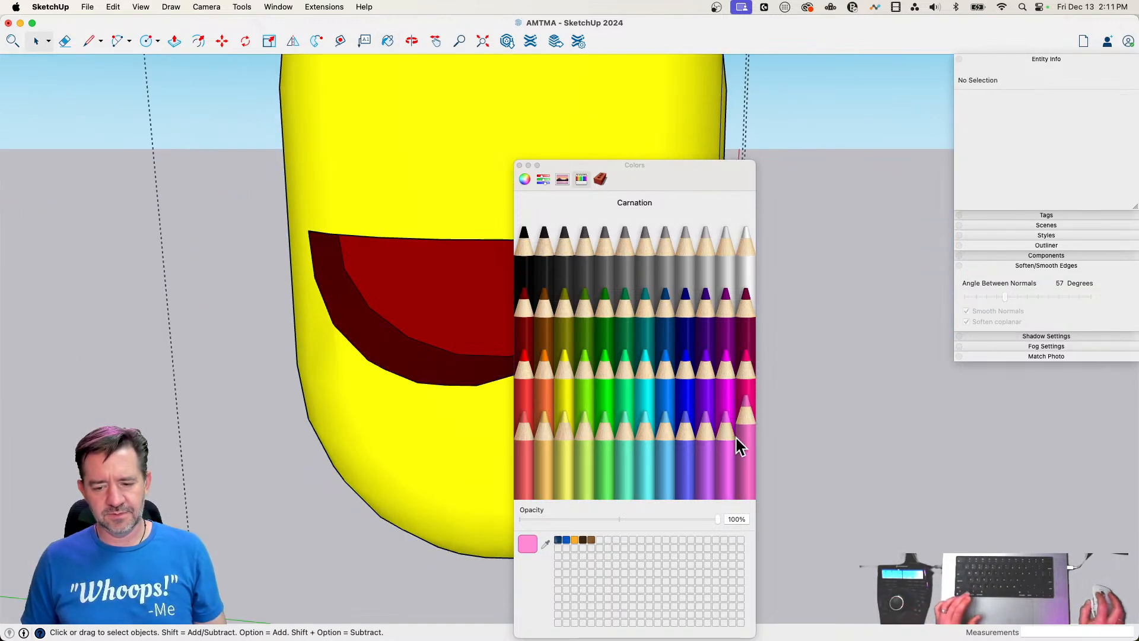
{"action": "key", "text": "b"}
{"action": "left_click", "coordinate": [410, 342]}
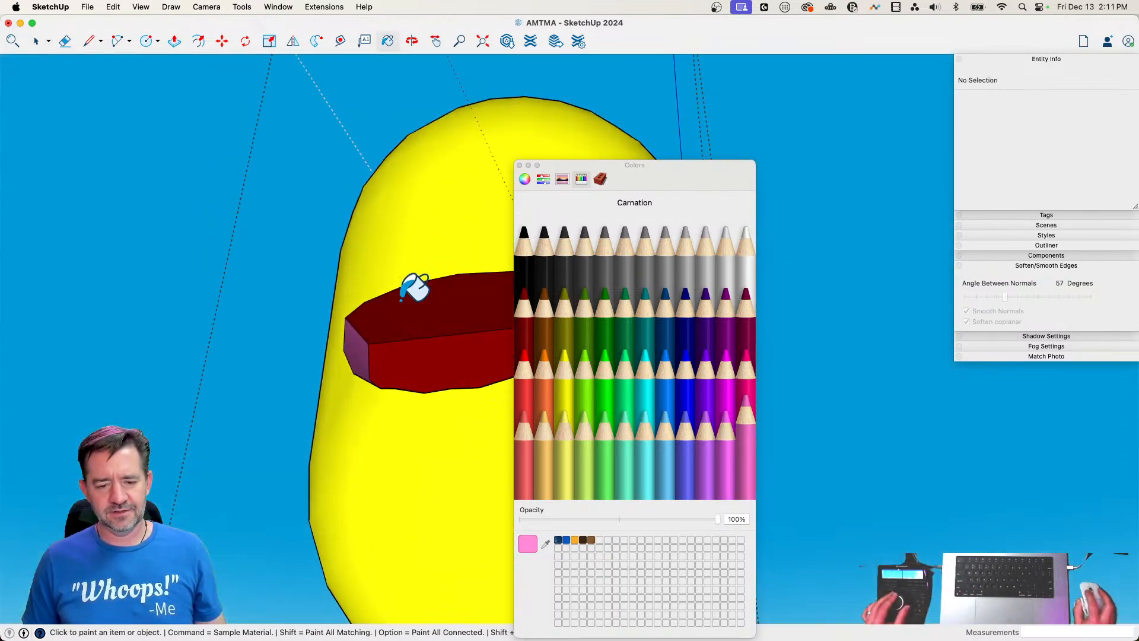
Paint the mouth cavity's upper surface Carnation pink and finish editing the capsule group
{"action": "left_click", "coordinate": [401, 300]}
{"action": "left_click", "coordinate": [520, 166]}
{"action": "key", "text": "space"}
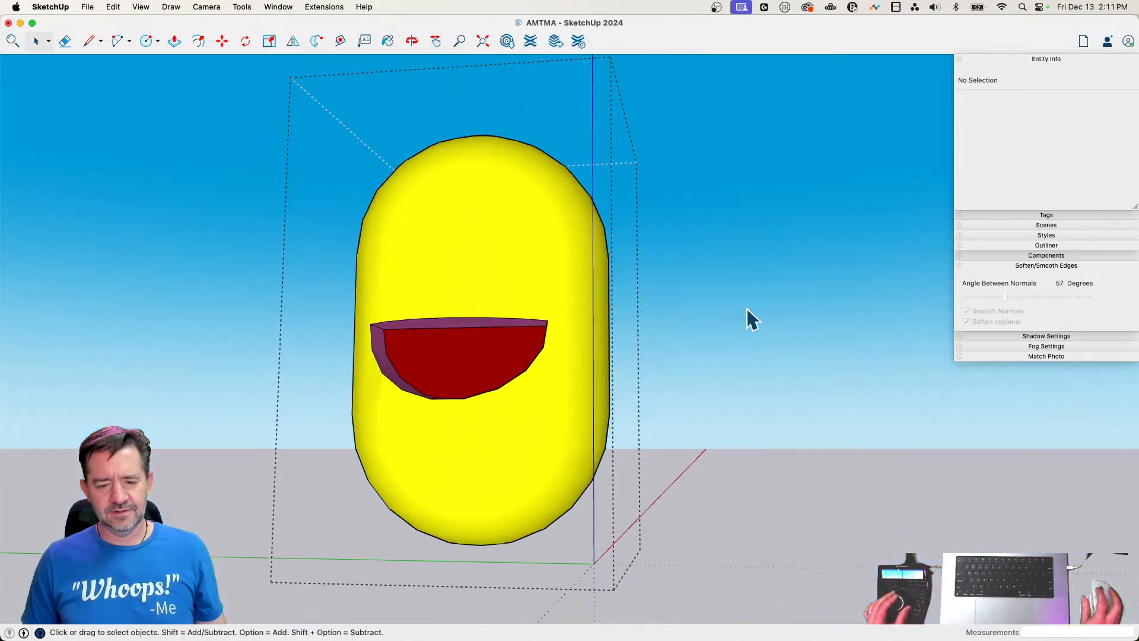
{"action": "left_click", "coordinate": [747, 314]}
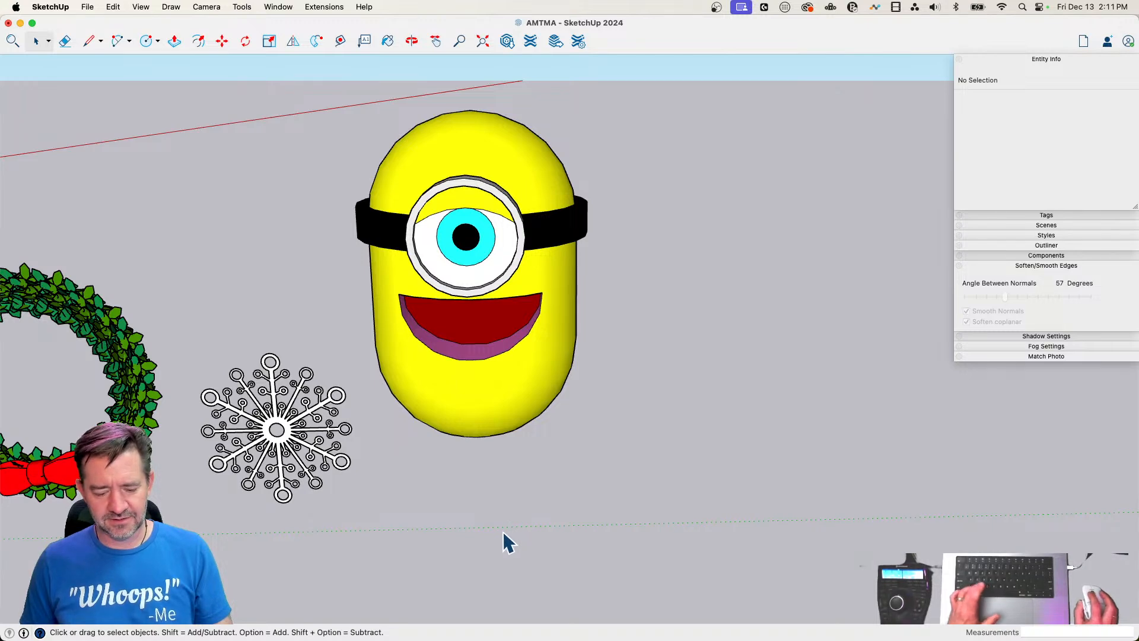
Draw a small rectangle on the ground in front of the capsule and extrude it upward into a box
{"action": "key", "text": "r"}
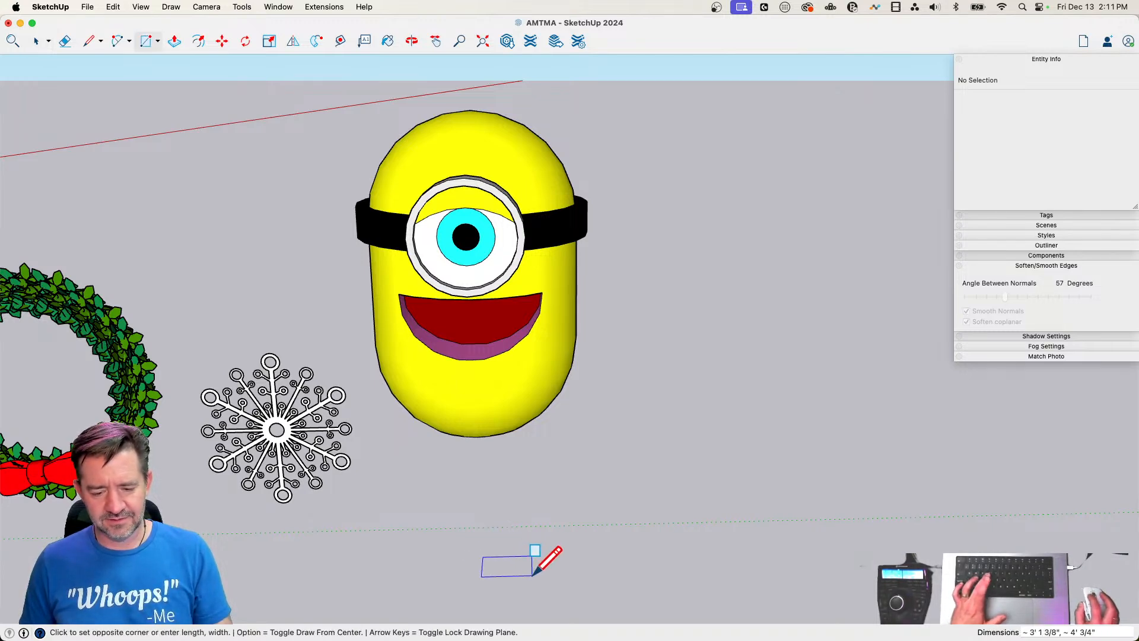
{"action": "left_click", "coordinate": [505, 543]}
{"action": "key", "text": "p"}
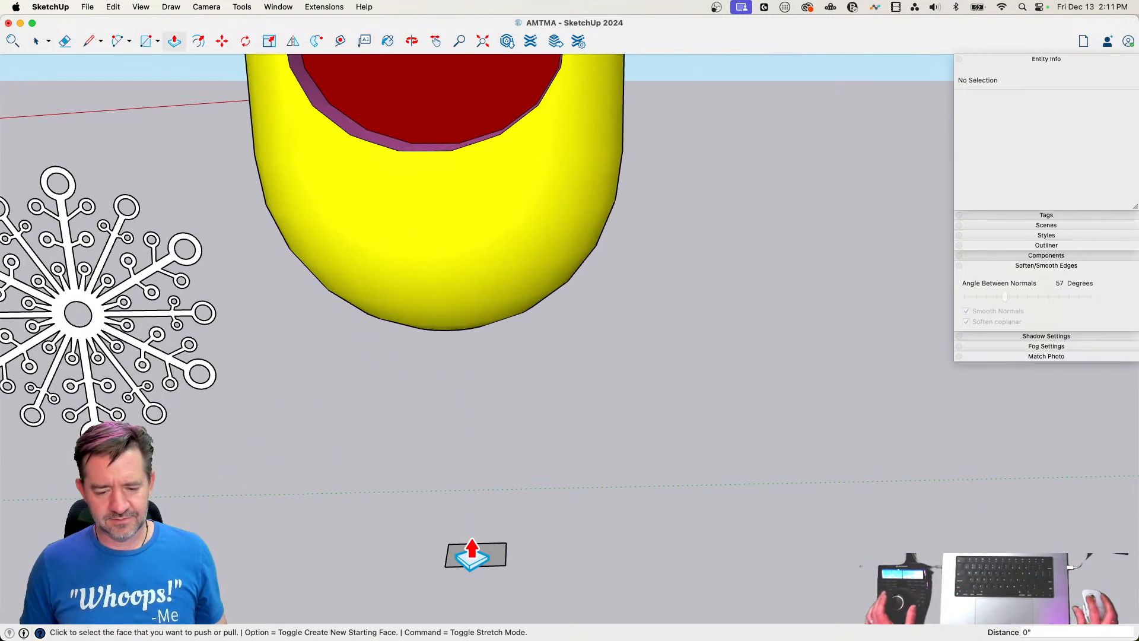
{"action": "left_click", "coordinate": [471, 554]}
{"action": "left_click", "coordinate": [472, 504]}
{"action": "key", "text": "space"}
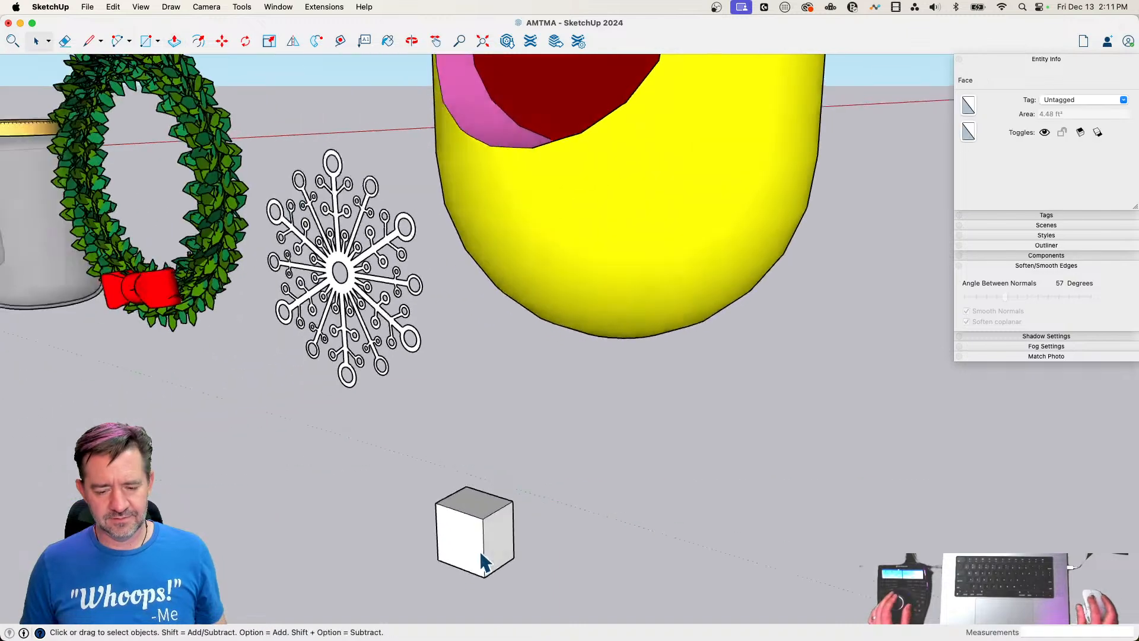
Thin the box by pushing its front face in about 1' 1 1/2", and offset its narrow side face by 3"
{"action": "key", "text": "p"}
{"action": "left_click", "coordinate": [470, 563]}
{"action": "left_click", "coordinate": [498, 558]}
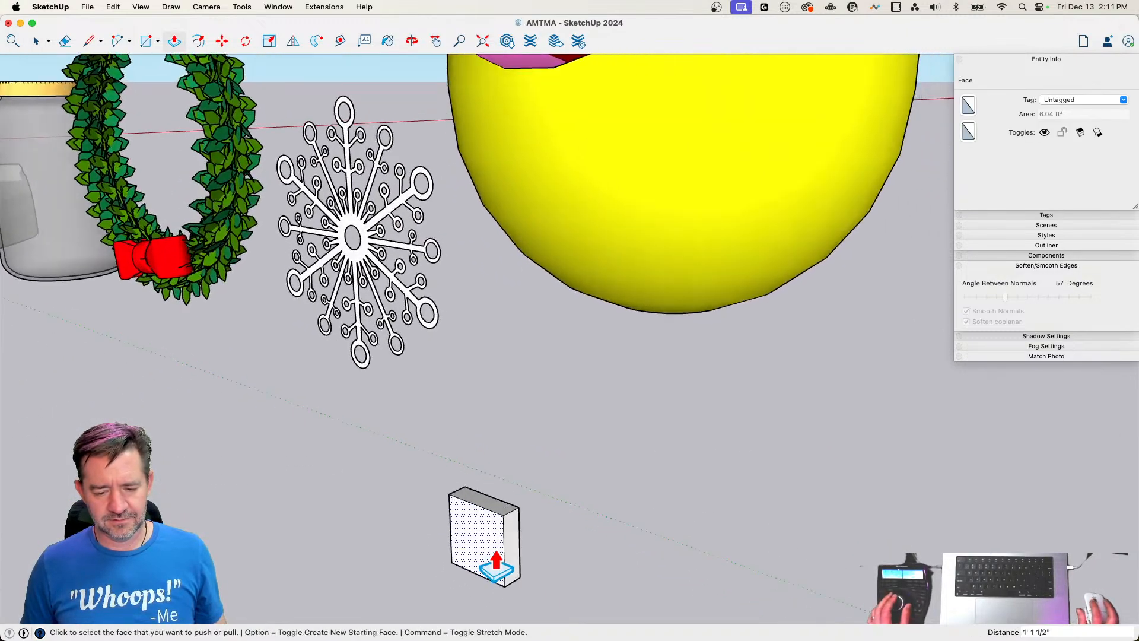
{"action": "left_click", "coordinate": [498, 526]}
{"action": "left_click", "coordinate": [497, 521]}
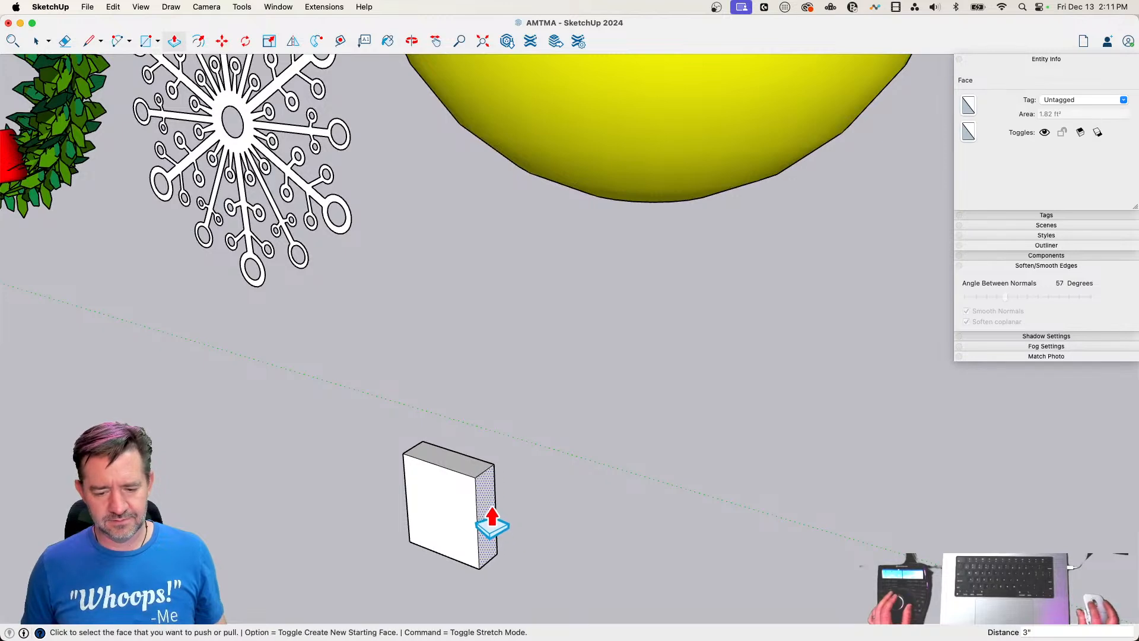
Group the whole block and move it by its upper corner to the middle of the mouth's upper edge as a tooth
{"action": "key", "text": "space"}
{"action": "triple_click", "coordinate": [458, 516]}
{"action": "right_click", "coordinate": [458, 515]}
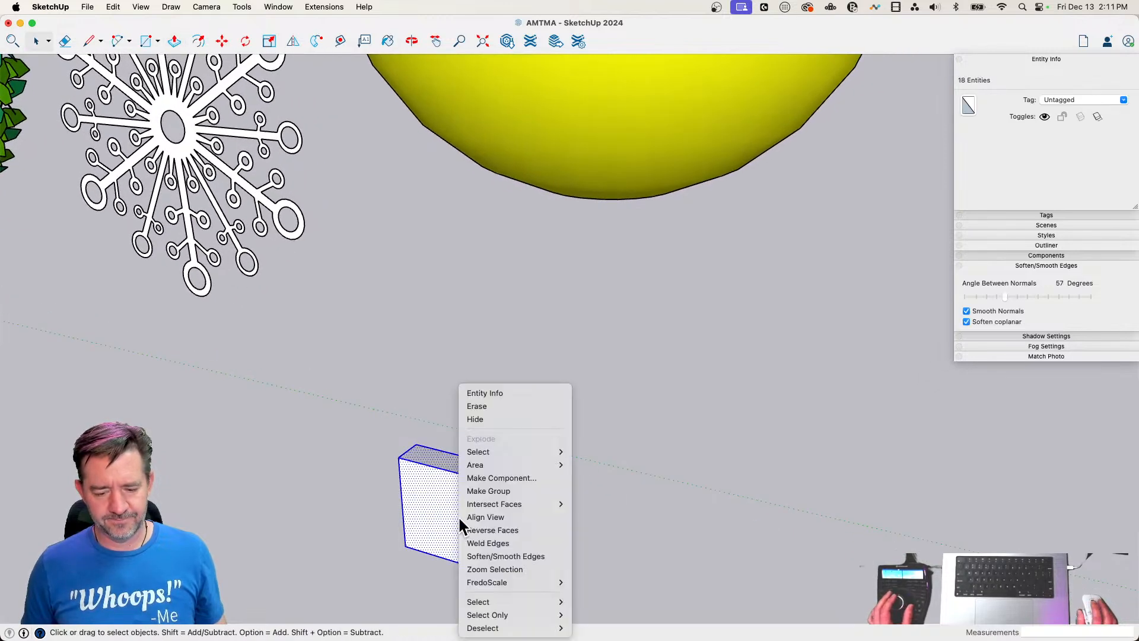
{"action": "left_click", "coordinate": [503, 491]}
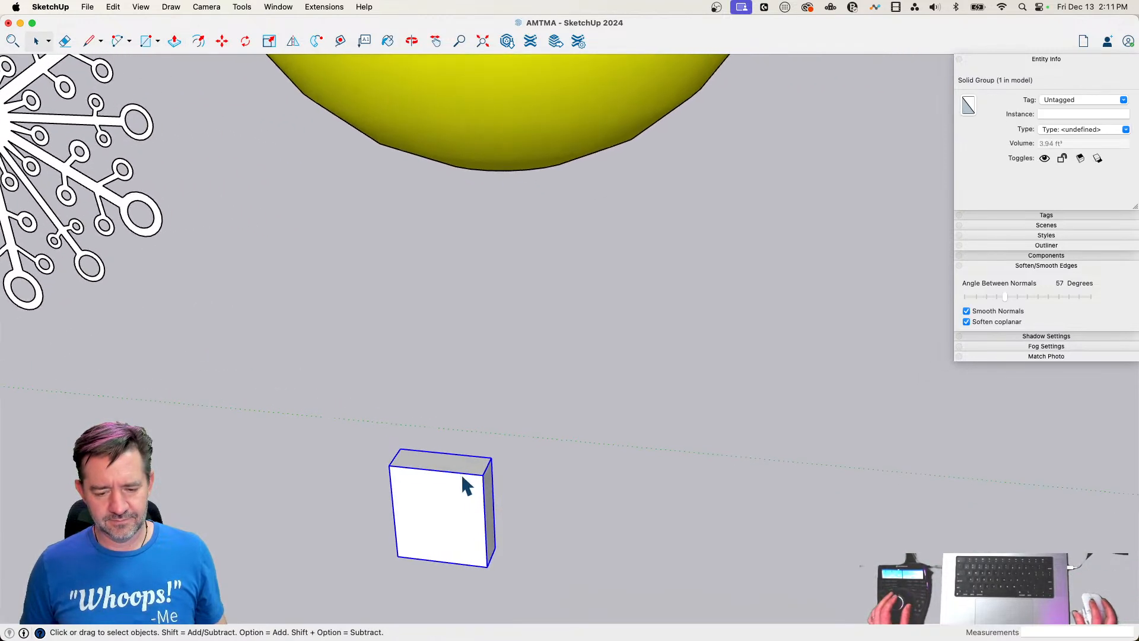
{"action": "key", "text": "m"}
{"action": "left_click", "coordinate": [400, 469]}
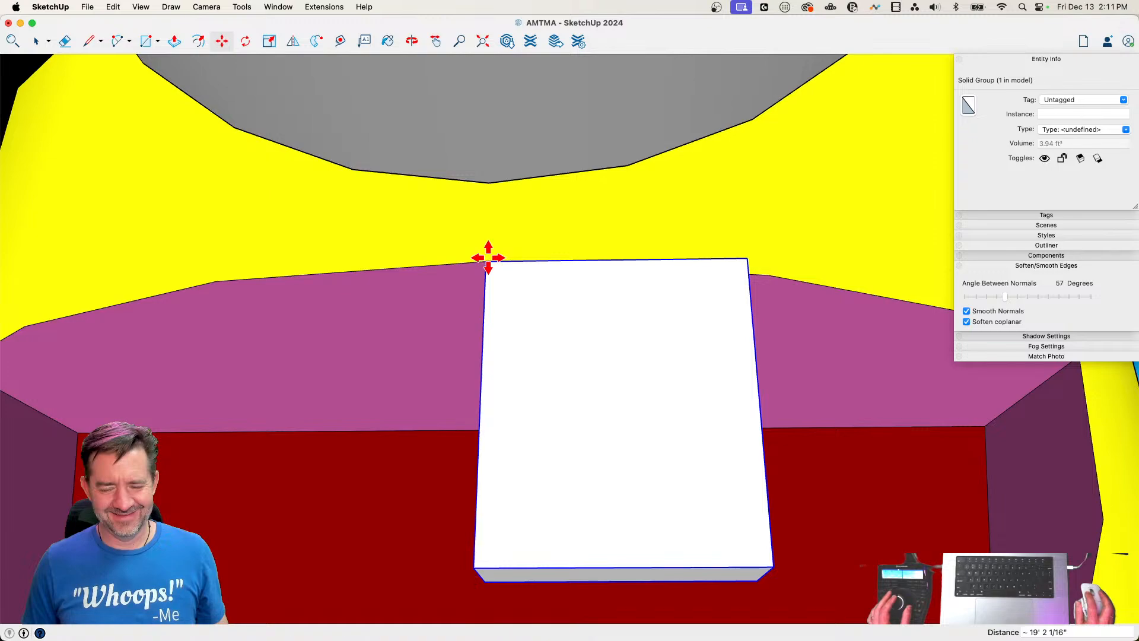
{"action": "left_click", "coordinate": [488, 257]}
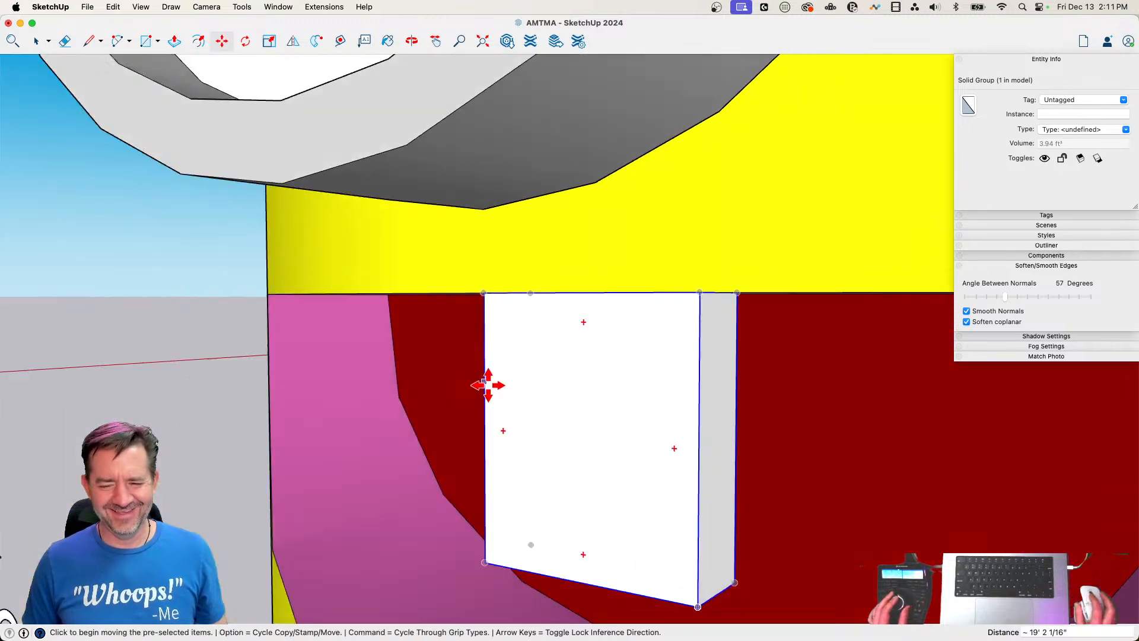
Rotate the tooth about its upper corner to follow the mouth's upper edge, and shift it about 2 11/16" into the mouth
{"action": "key", "text": "q"}
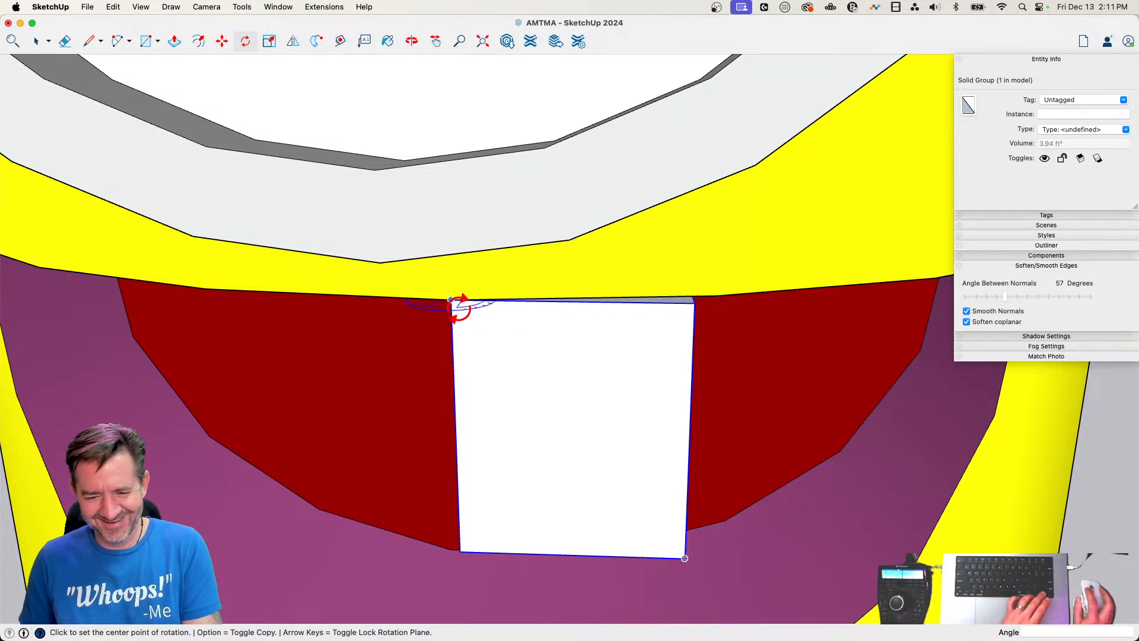
{"action": "left_click", "coordinate": [712, 289]}
{"action": "key", "text": "m"}
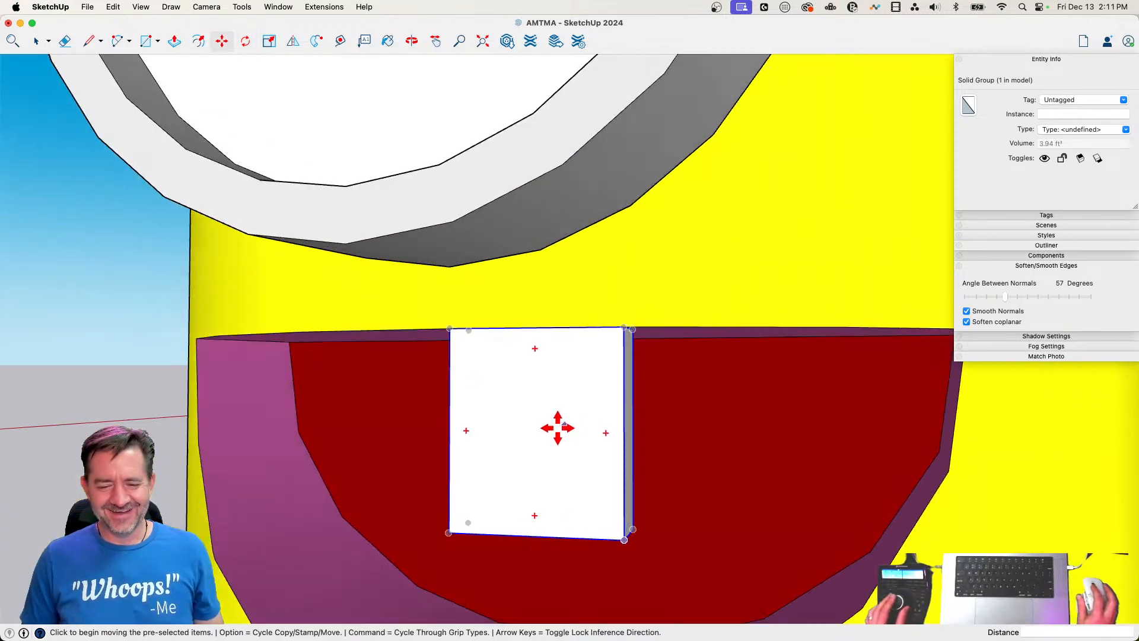
{"action": "left_click", "coordinate": [482, 415]}
{"action": "left_click", "coordinate": [496, 419]}
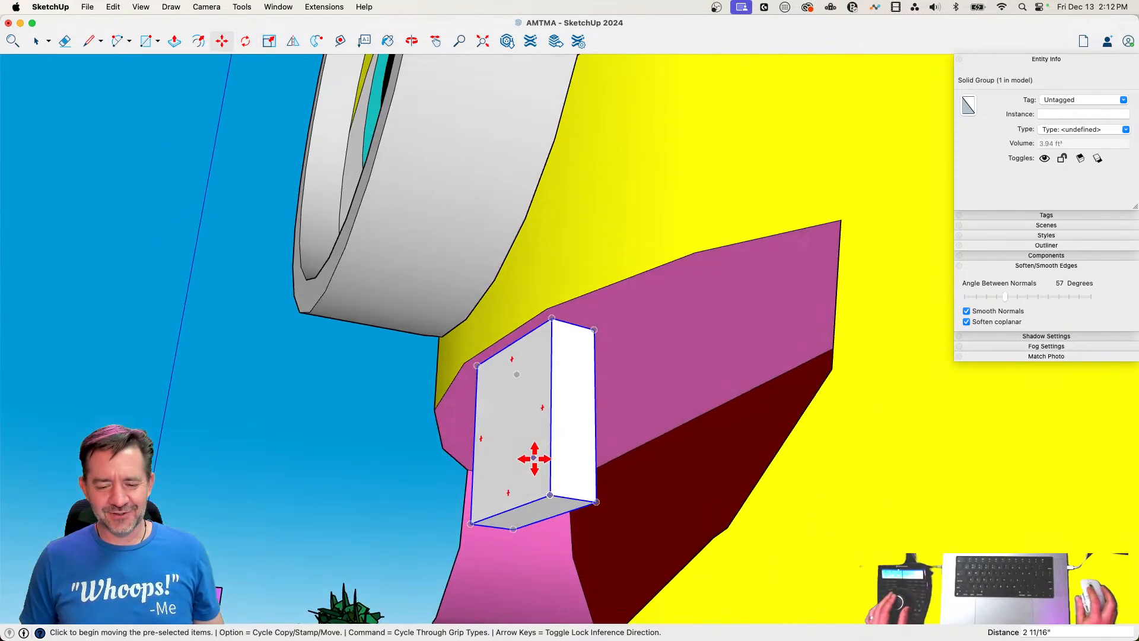
{"action": "key", "text": "p"}
{"action": "key", "text": "m"}
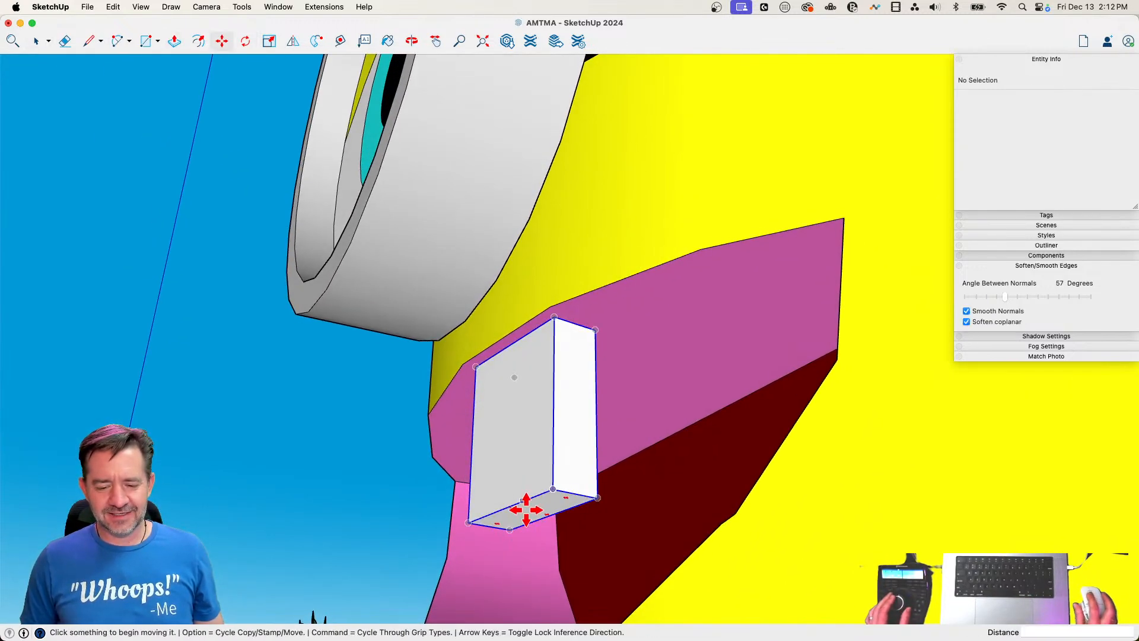
{"action": "key", "text": "space"}
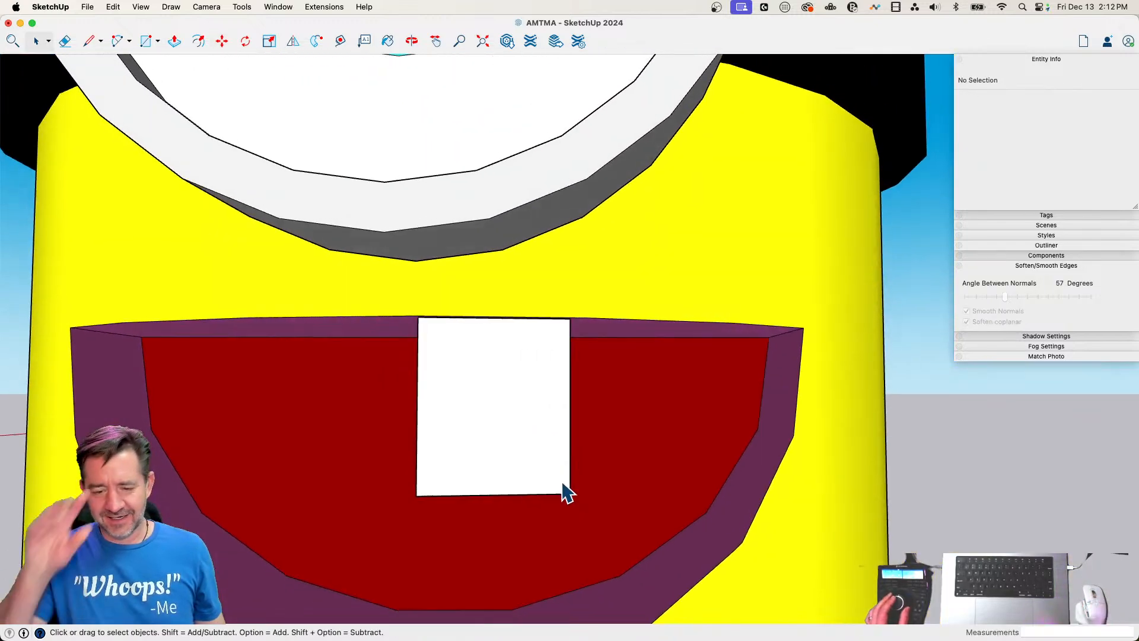
Move the tooth sideways about 1 9/16" off the centre point of the mouth's upper edge
{"action": "key", "text": "m"}
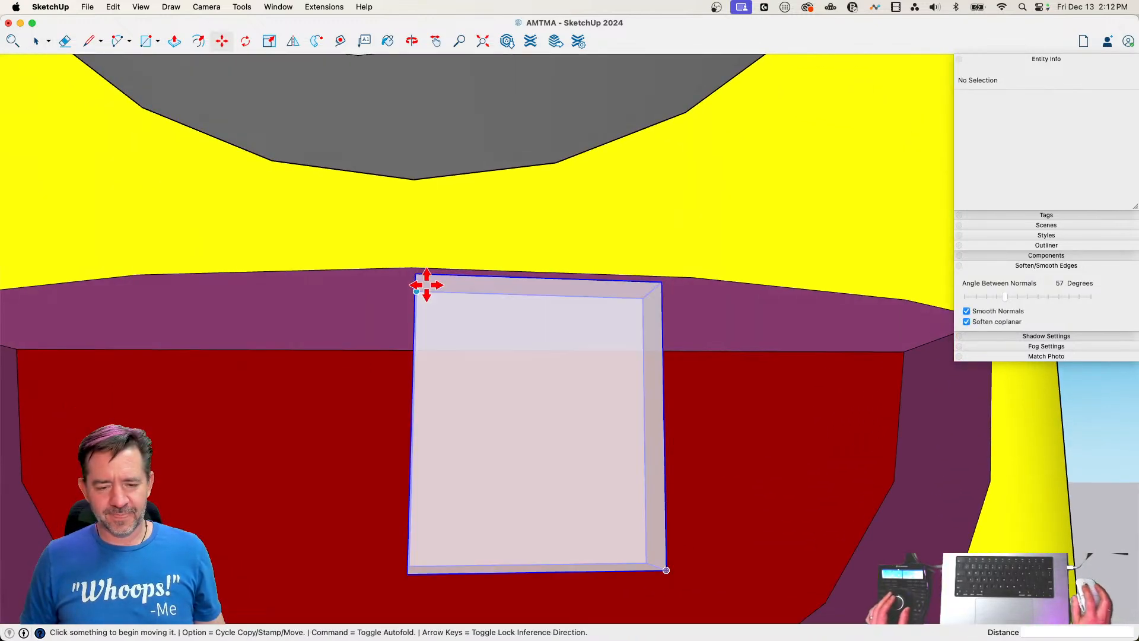
{"action": "left_click", "coordinate": [424, 273]}
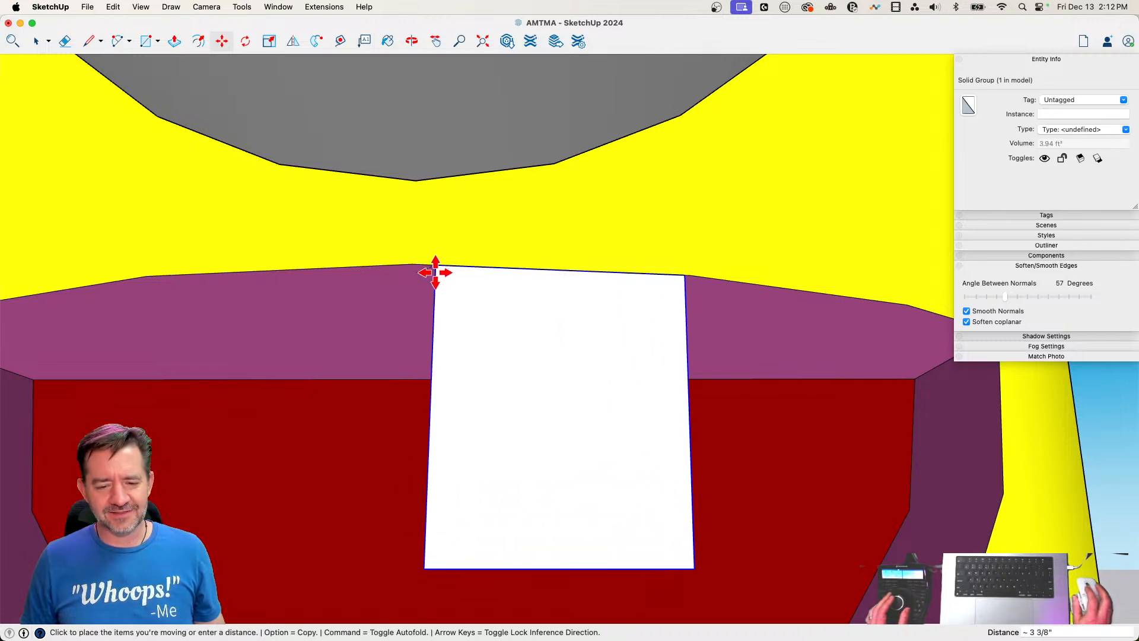
{"action": "scroll", "coordinate": [434, 272], "scroll_direction": "up", "scroll_amount": 5}
{"action": "left_click", "coordinate": [430, 273]}
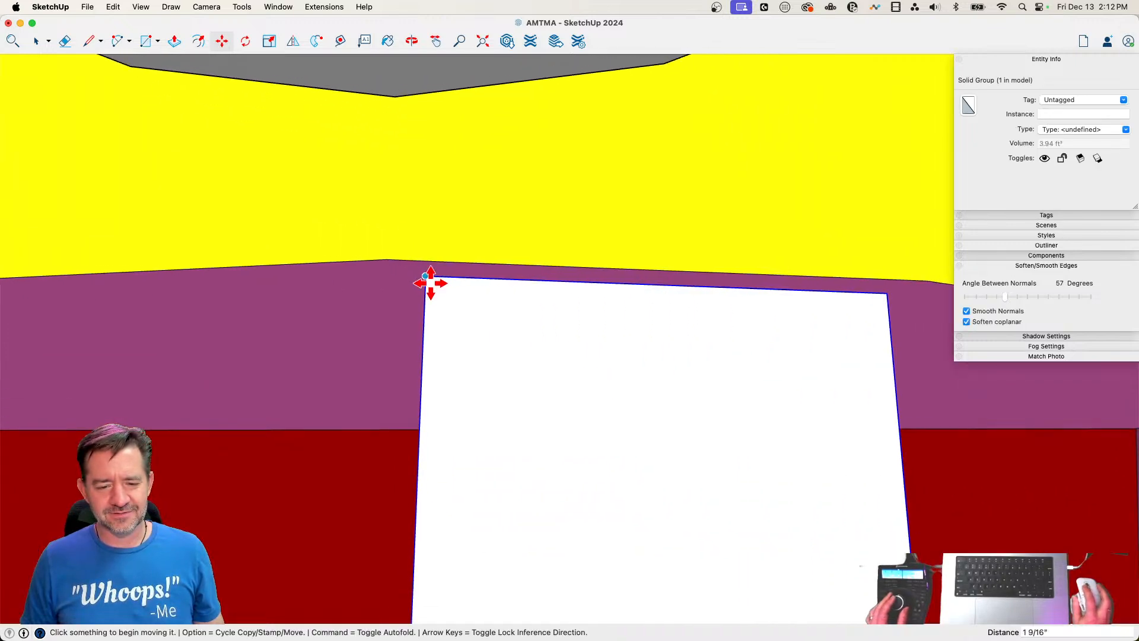
Copy the tooth about 2' 2" to sit beside the first, and rotate the copy 15 degrees about their shared corner
{"action": "left_click", "coordinate": [427, 280]}
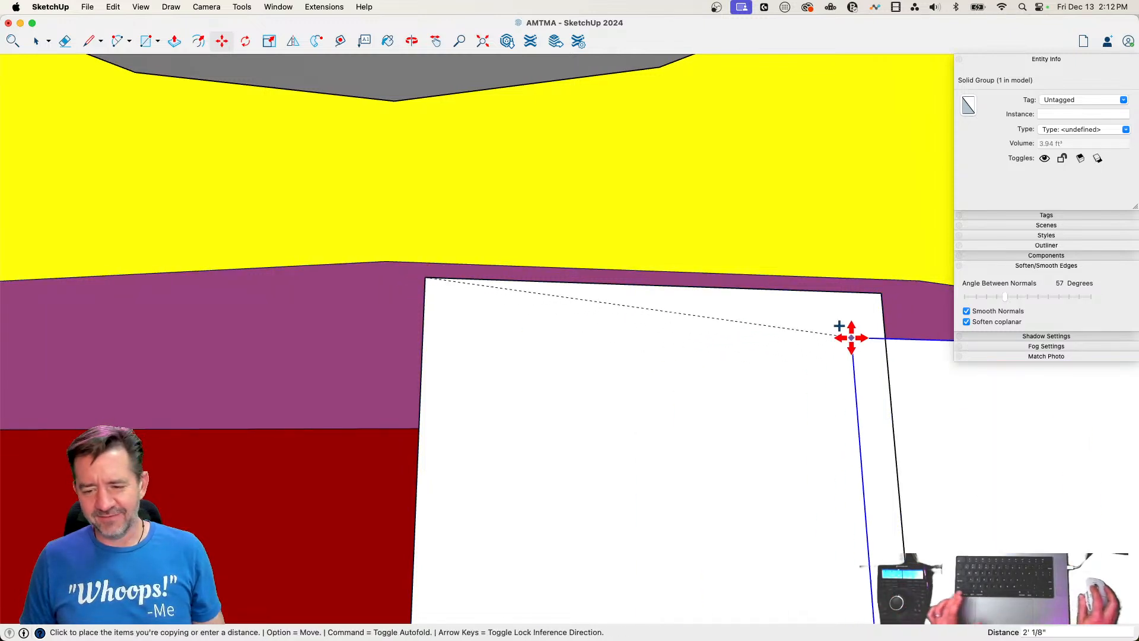
{"action": "left_click", "coordinate": [878, 287]}
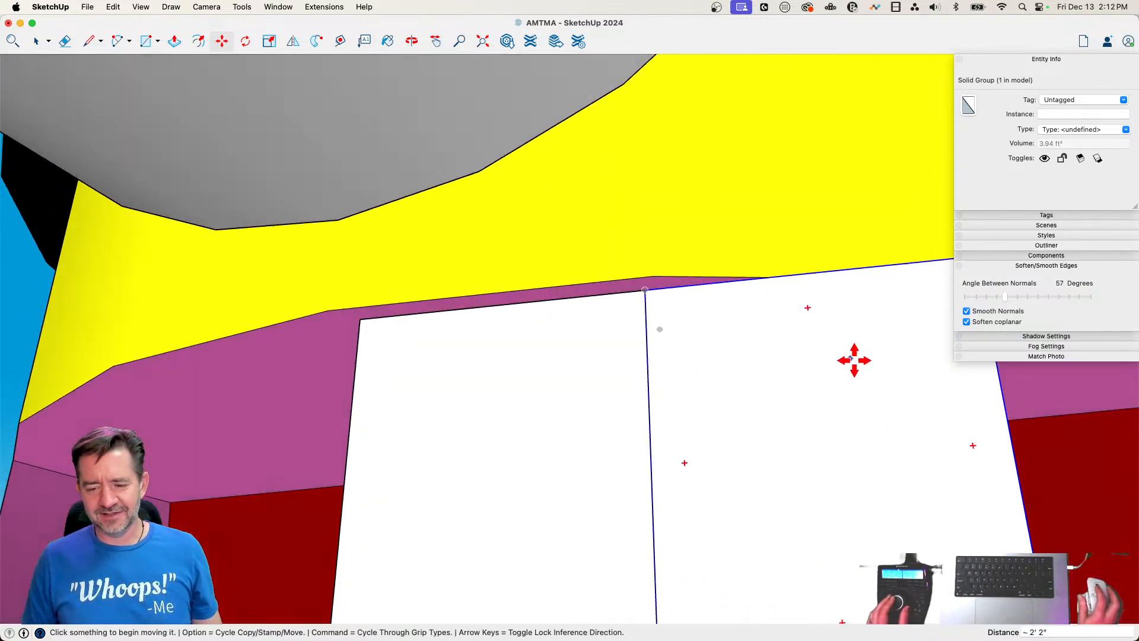
{"action": "key", "text": "q"}
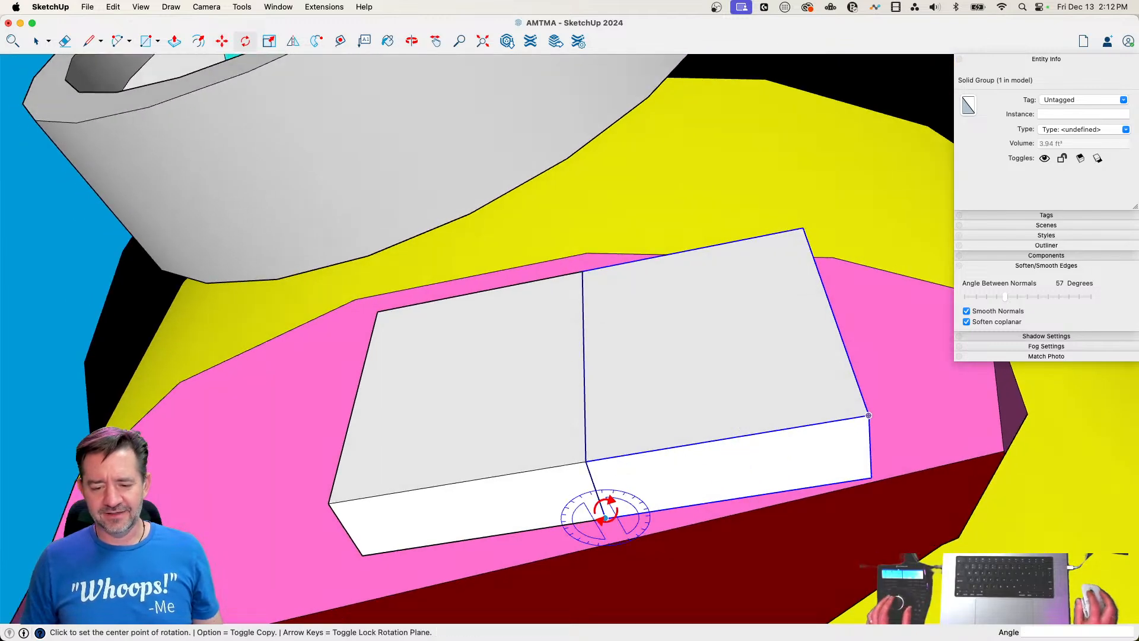
{"action": "key", "text": "Left"}
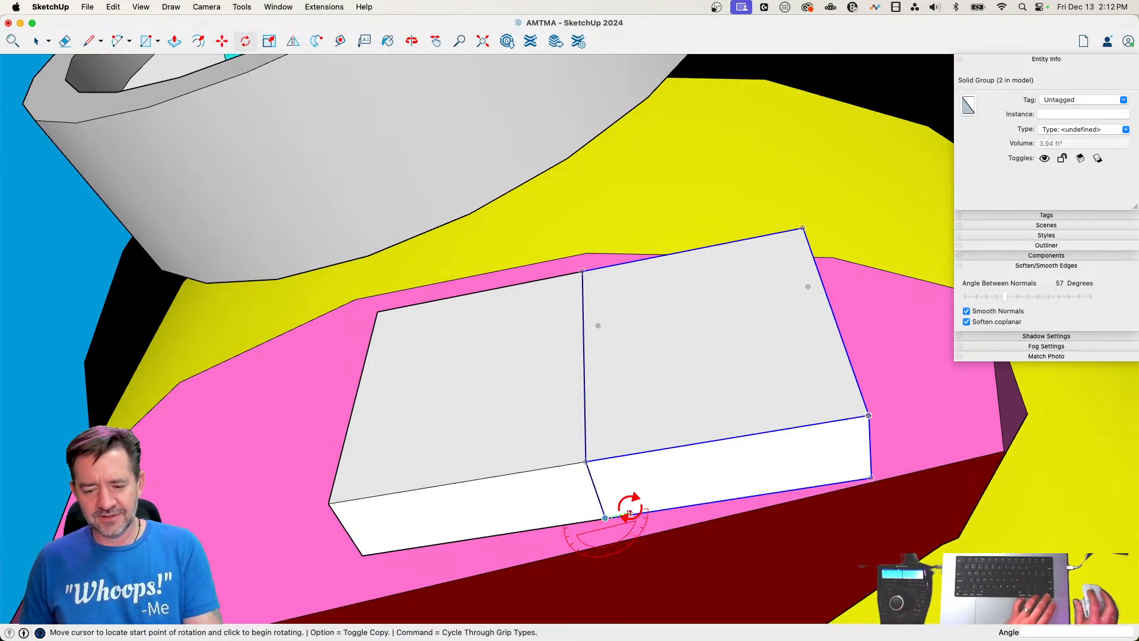
{"action": "key", "text": "Escape"}
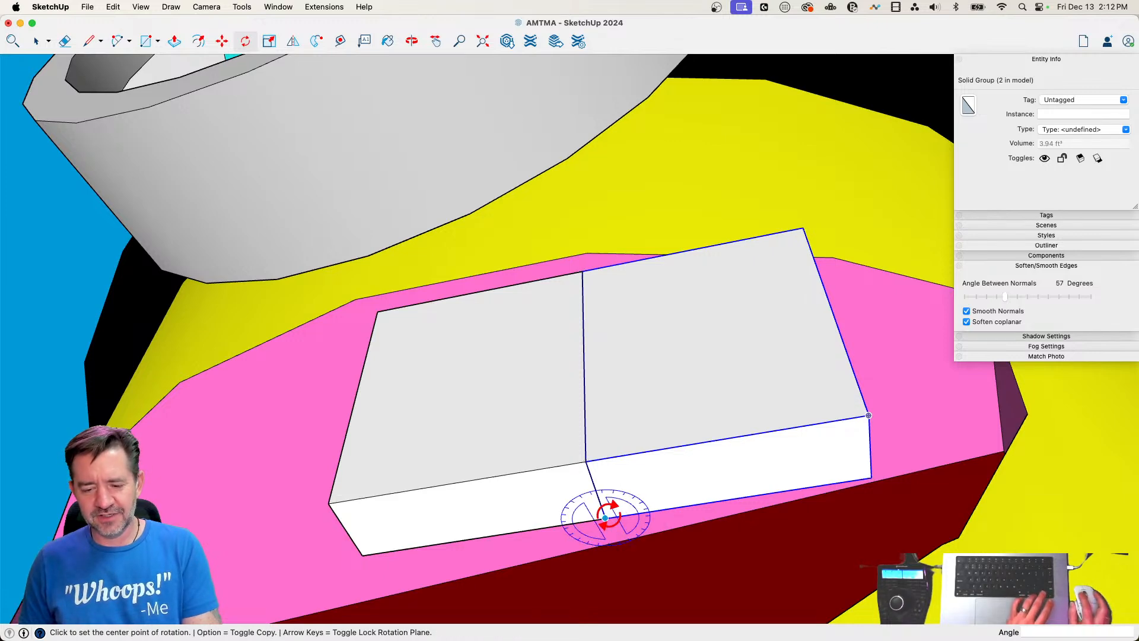
{"action": "left_click", "coordinate": [605, 517]}
{"action": "left_click", "coordinate": [743, 436]}
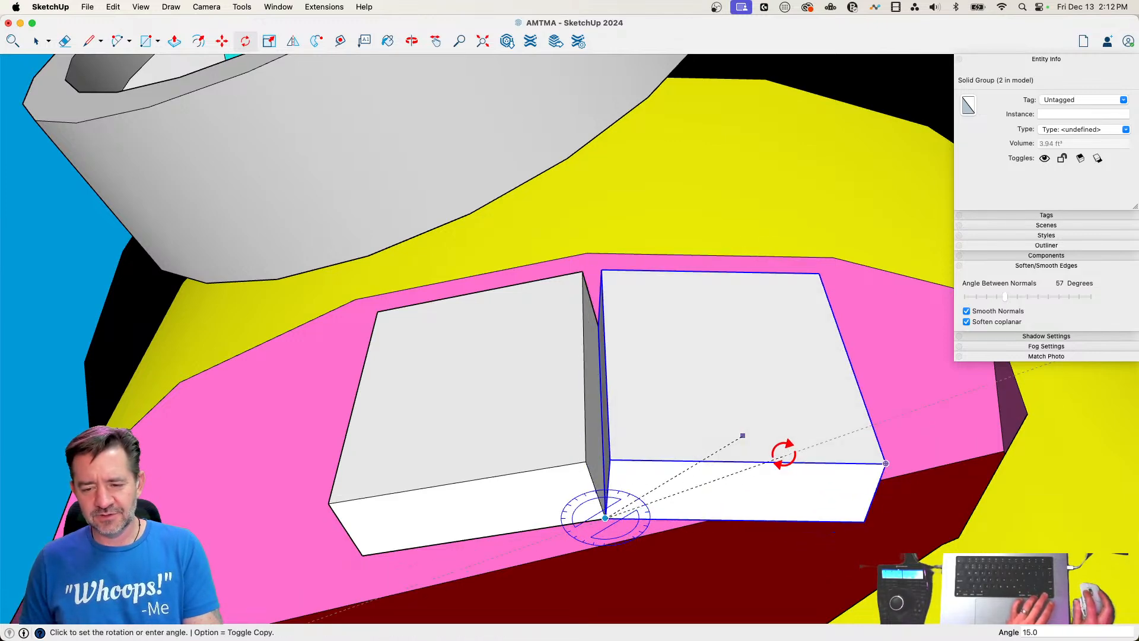
{"action": "left_click", "coordinate": [784, 454]}
{"action": "key", "text": "space"}
Copy the rotated second tooth to its outer corner to place a third tooth beside it
{"action": "key", "text": "m"}
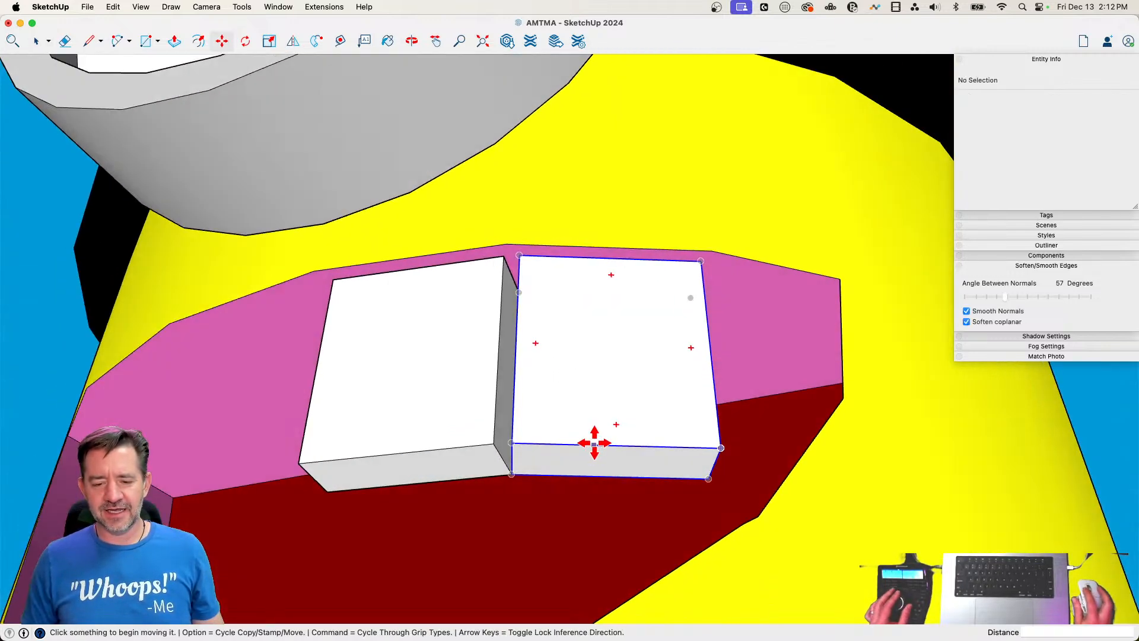
{"action": "key", "text": "space"}
{"action": "left_click", "coordinate": [591, 442]}
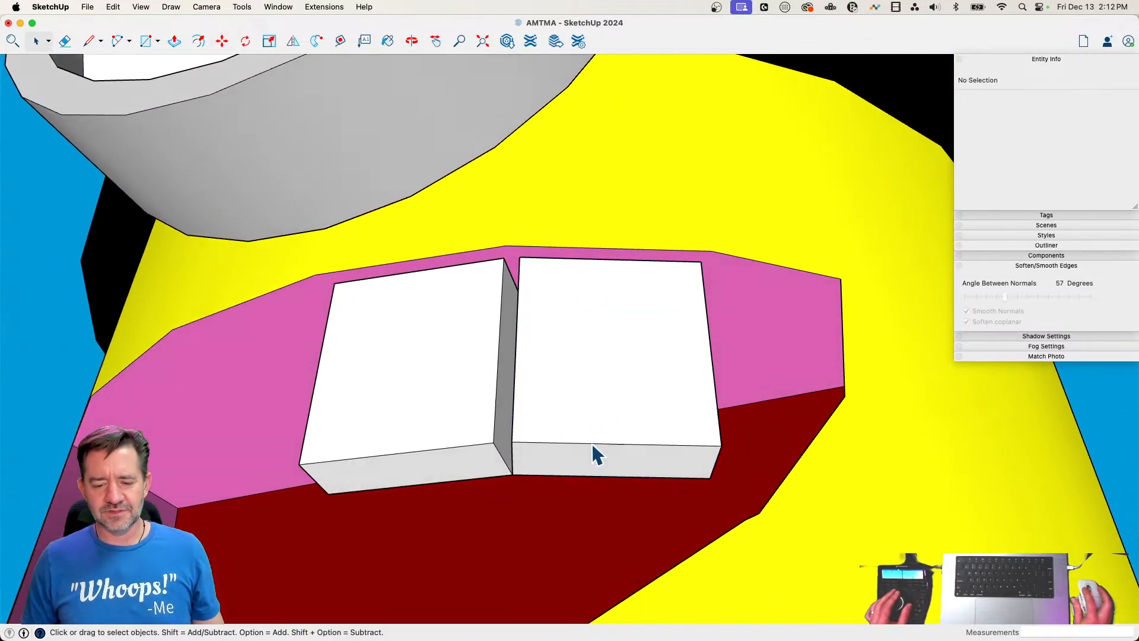
{"action": "key", "text": "m"}
{"action": "left_click", "coordinate": [511, 430]}
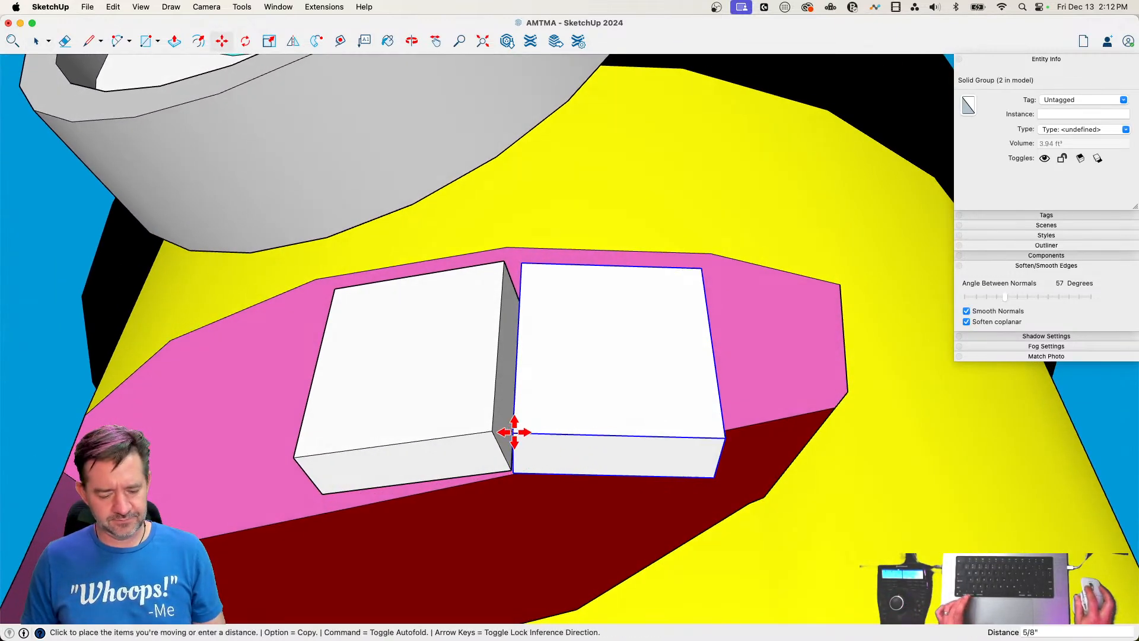
{"action": "key", "text": "alt"}
{"action": "left_click", "coordinate": [720, 442]}
Rotate the third tooth about 24 degrees into the mouth around the lower corner it shares with the second tooth
{"action": "key", "text": "q"}
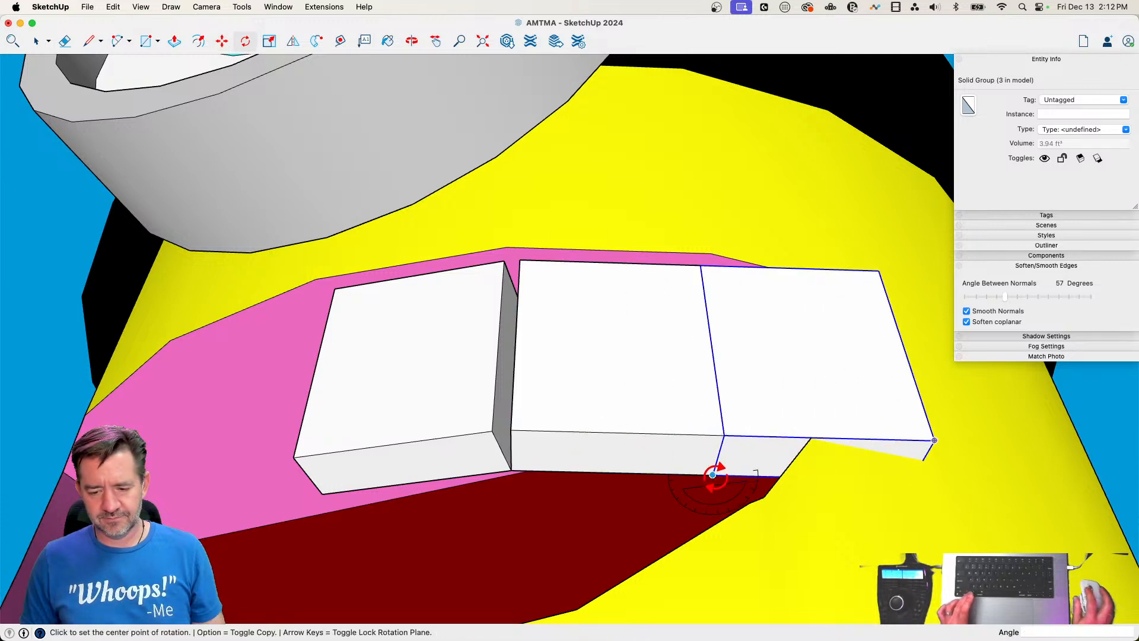
{"action": "left_click", "coordinate": [712, 474]}
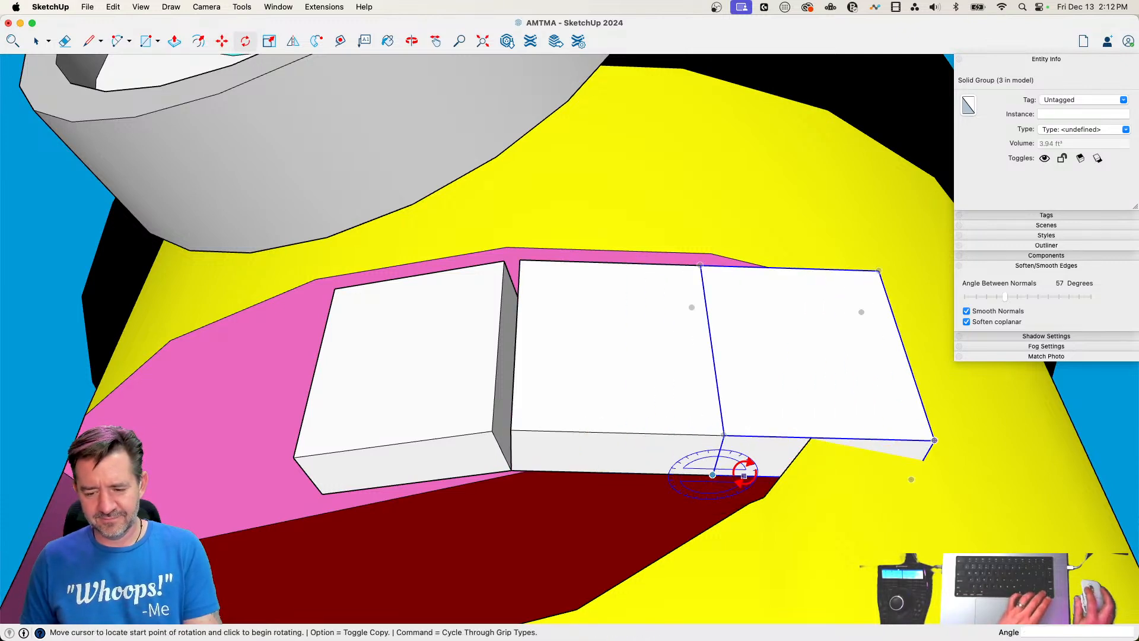
{"action": "left_click", "coordinate": [744, 476]}
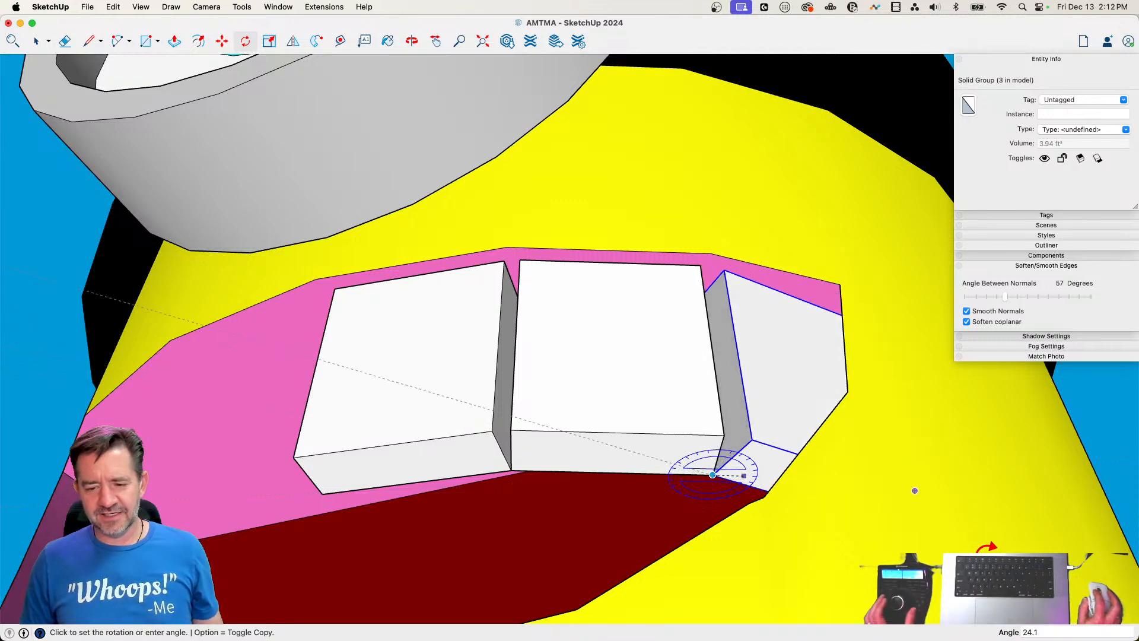
{"action": "left_click", "coordinate": [980, 541]}
{"action": "key", "text": "space"}
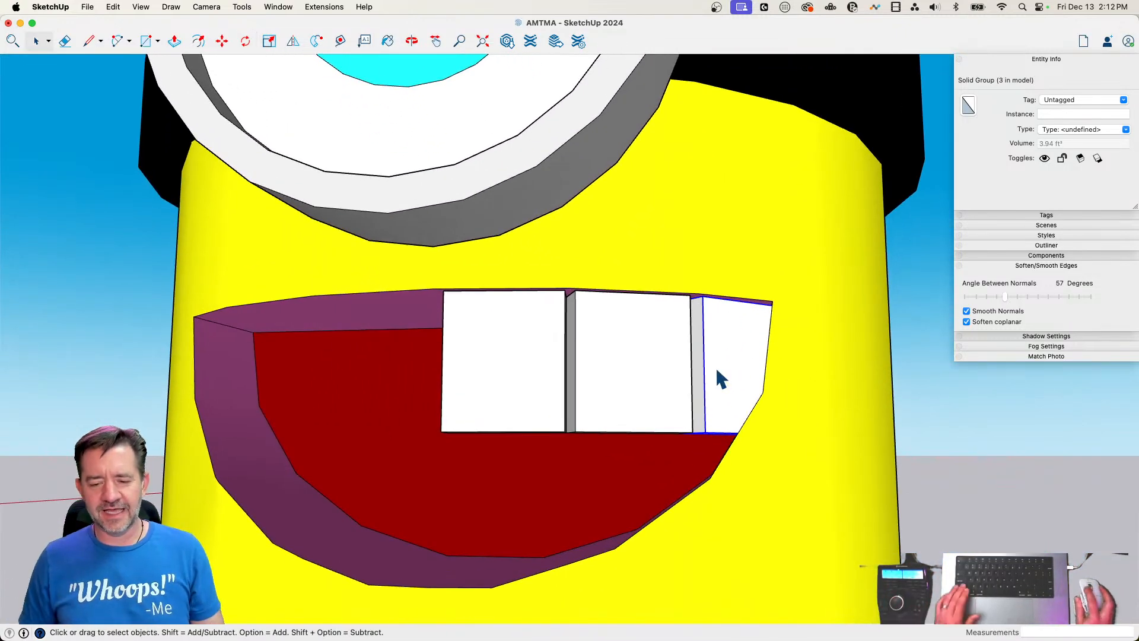
Select all three teeth and create mirrored copies across the mouth's centre with Flip
{"action": "left_click", "coordinate": [507, 377], "text": "shift"}
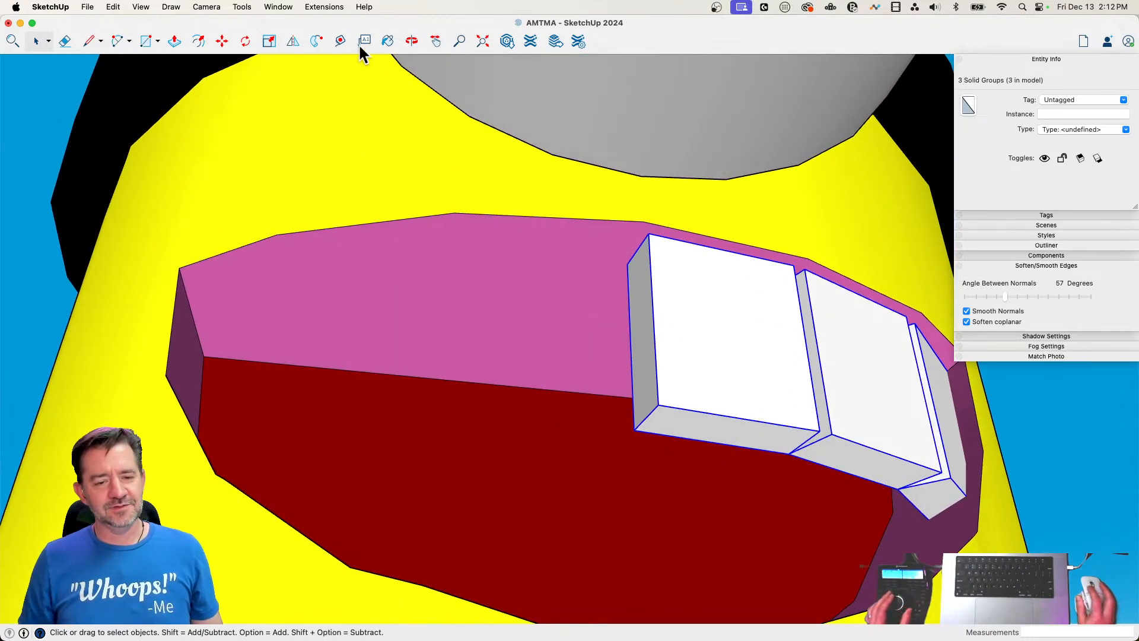
{"action": "left_click", "coordinate": [291, 41]}
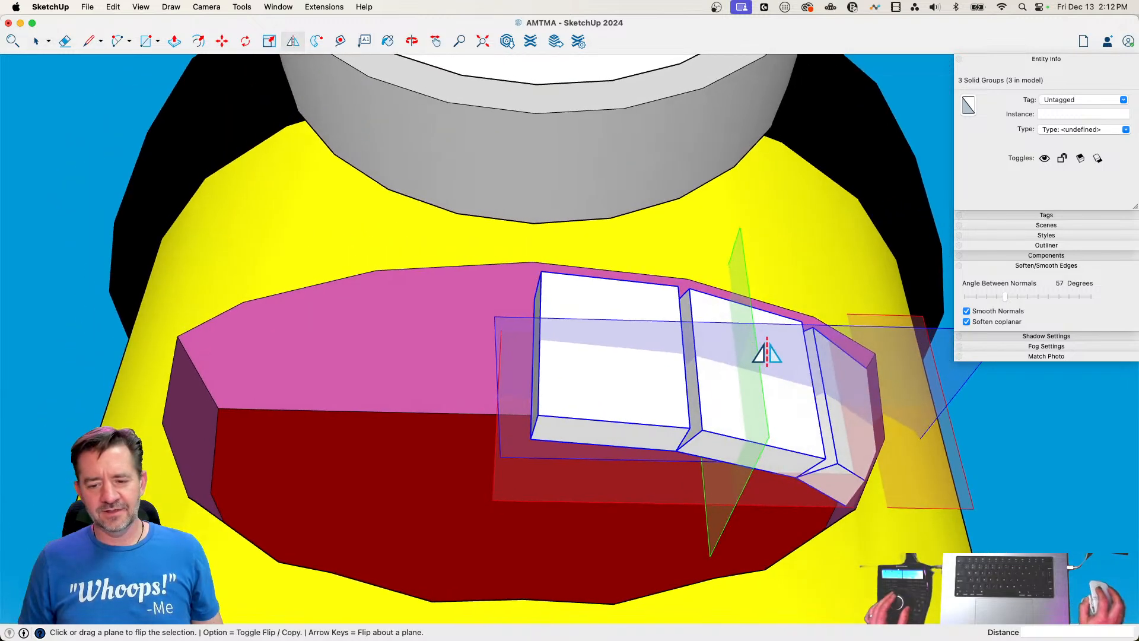
{"action": "left_click_drag", "start_coordinate": [745, 294], "coordinate": [522, 297]}
{"action": "key", "text": "alt"}
{"action": "key", "text": "space"}
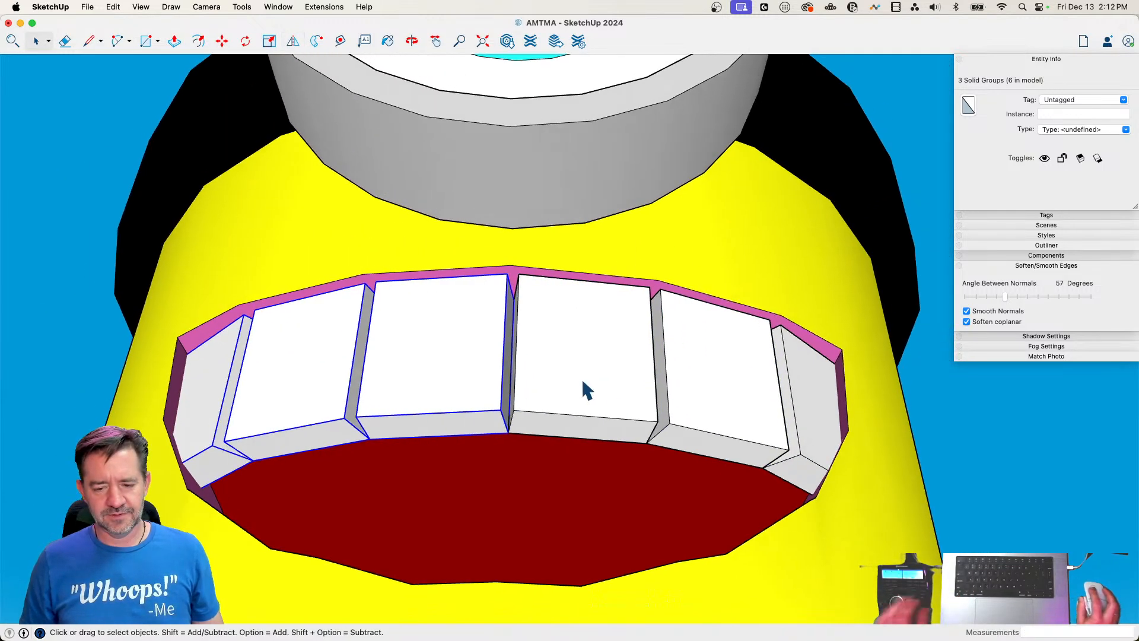
Select all six teeth and shift them together slightly within the mouth opening
{"action": "left_click", "coordinate": [809, 398], "text": "shift"}
{"action": "key", "text": "m"}
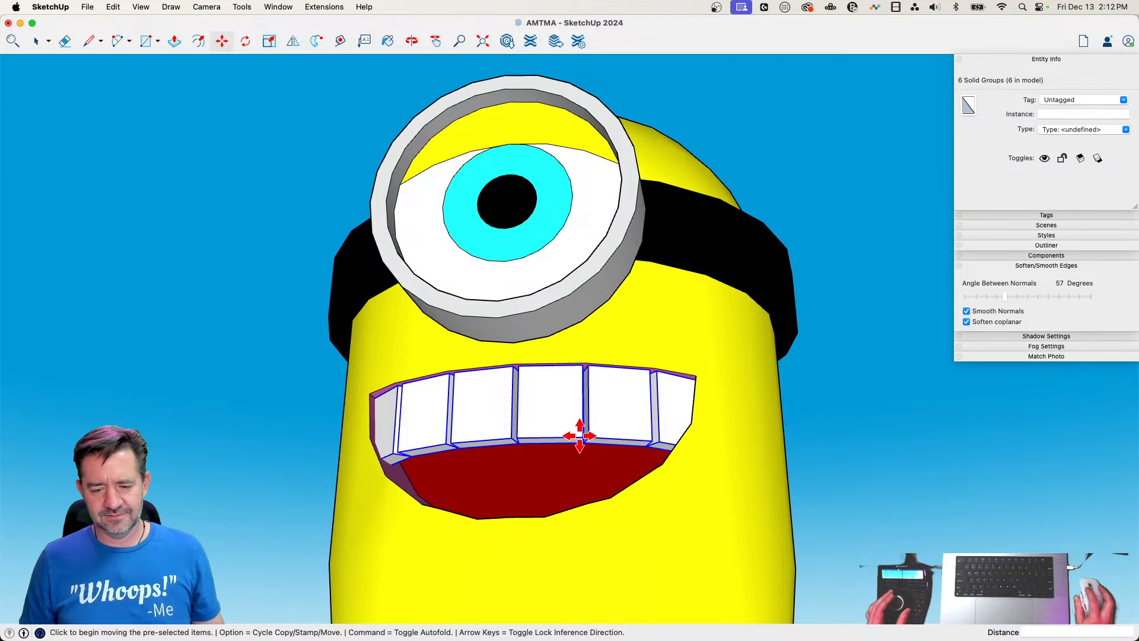
{"action": "left_click", "coordinate": [580, 436]}
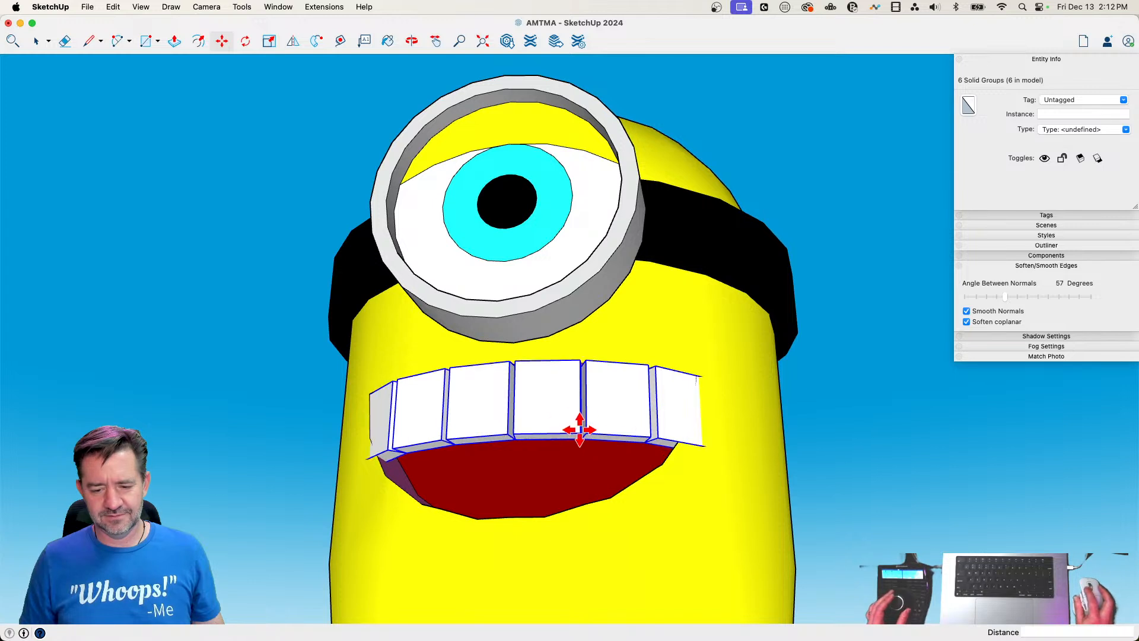
{"action": "key", "text": "Escape"}
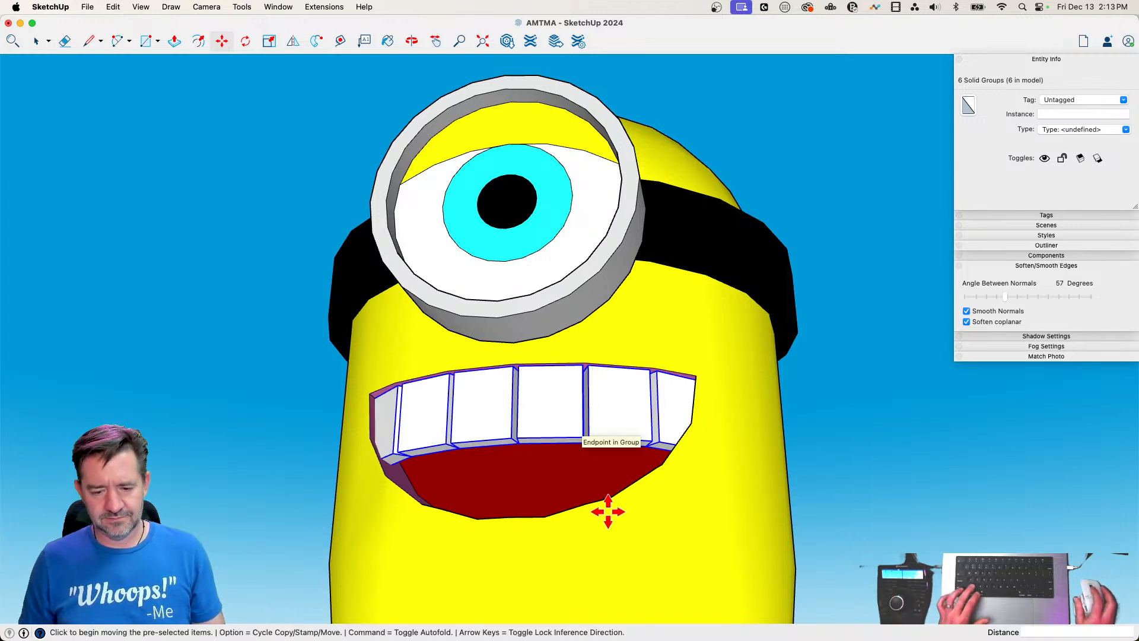
{"action": "left_click", "coordinate": [574, 436]}
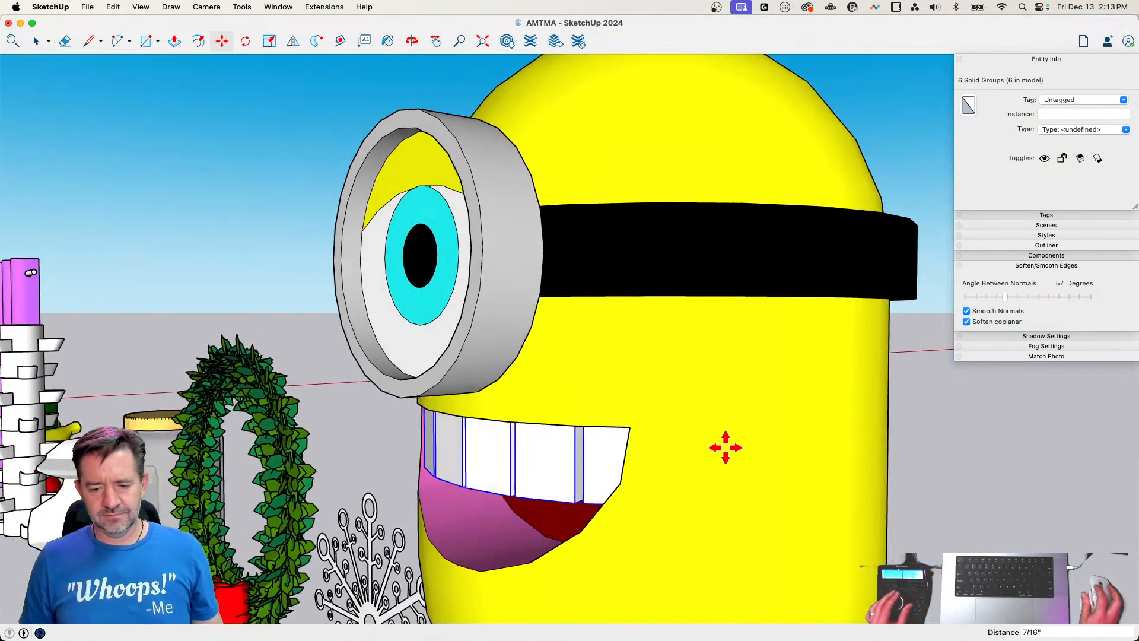
{"action": "left_click", "coordinate": [718, 438]}
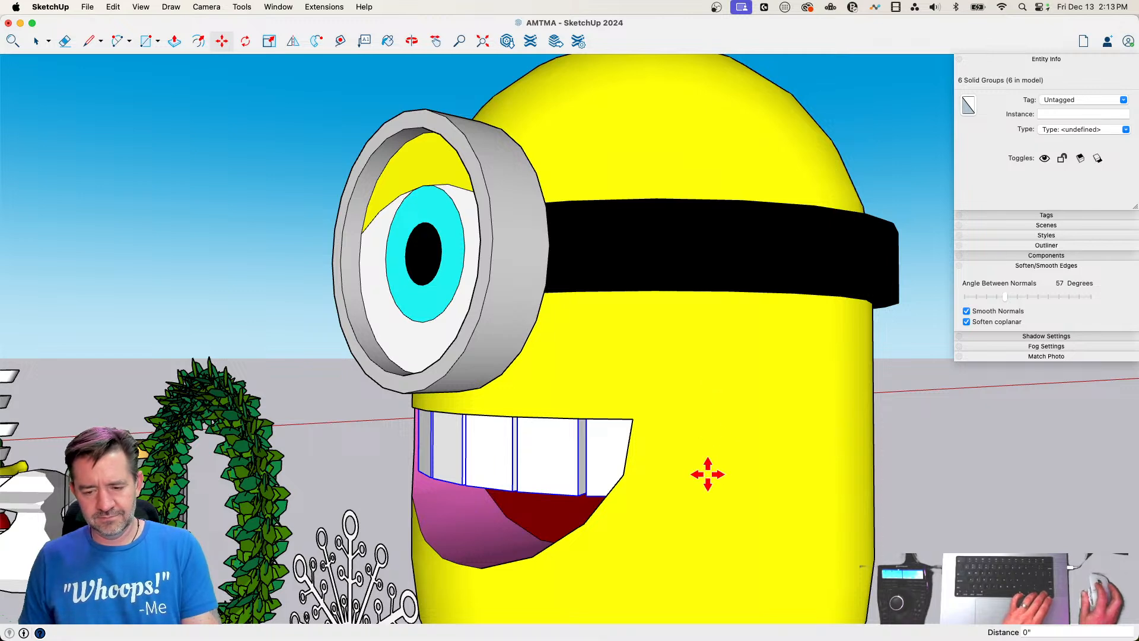
Inspect the row of teeth and its fit in the mouth from the front, below and the side
{"action": "key", "text": "space"}
{"action": "key", "text": "l"}
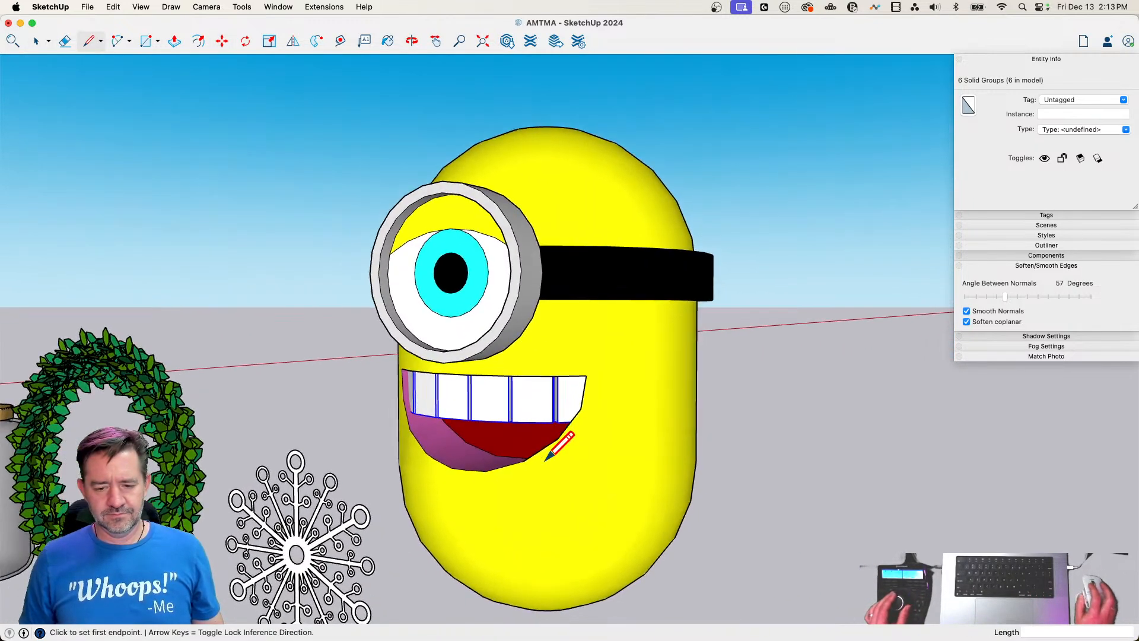
{"action": "key", "text": "e"}
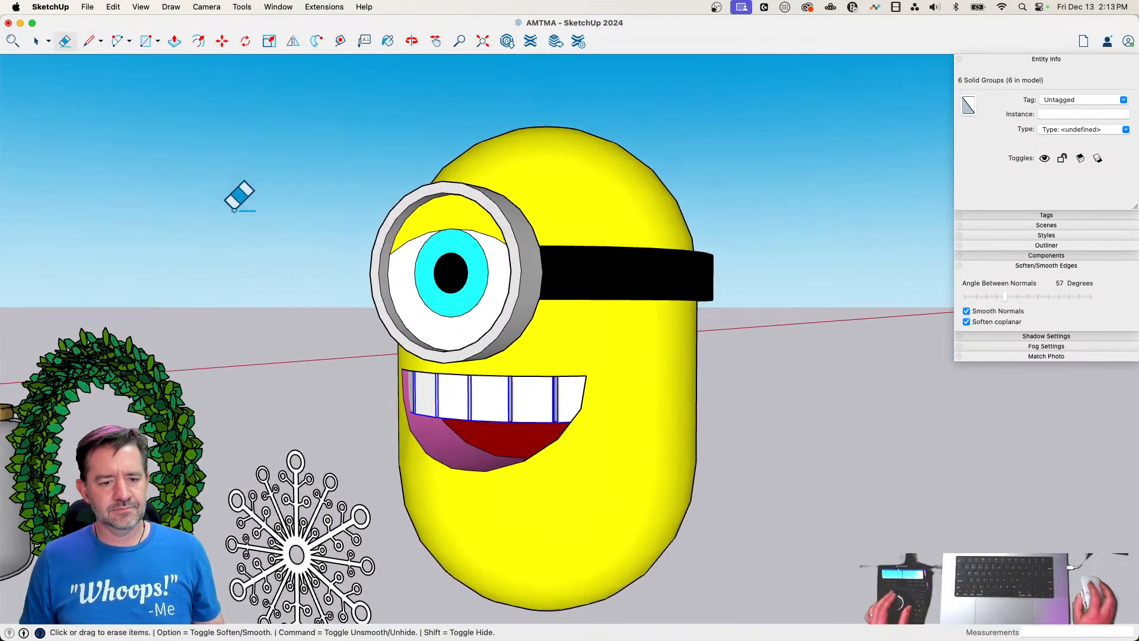
{"action": "key", "text": "l"}
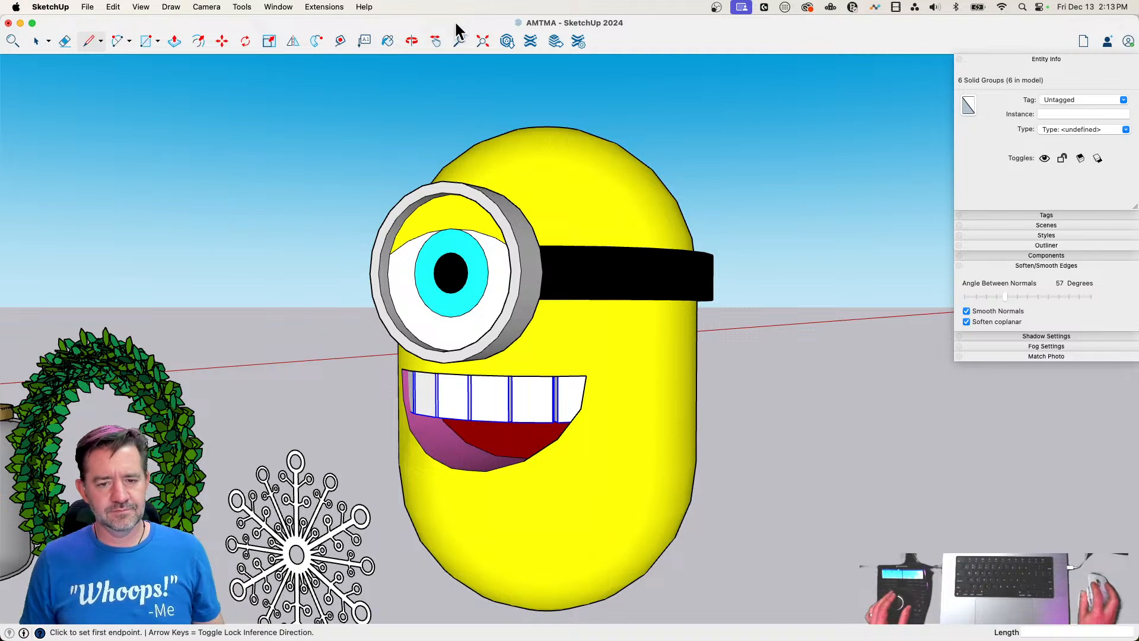
{"action": "key", "text": "space"}
{"action": "left_click", "coordinate": [710, 213]}
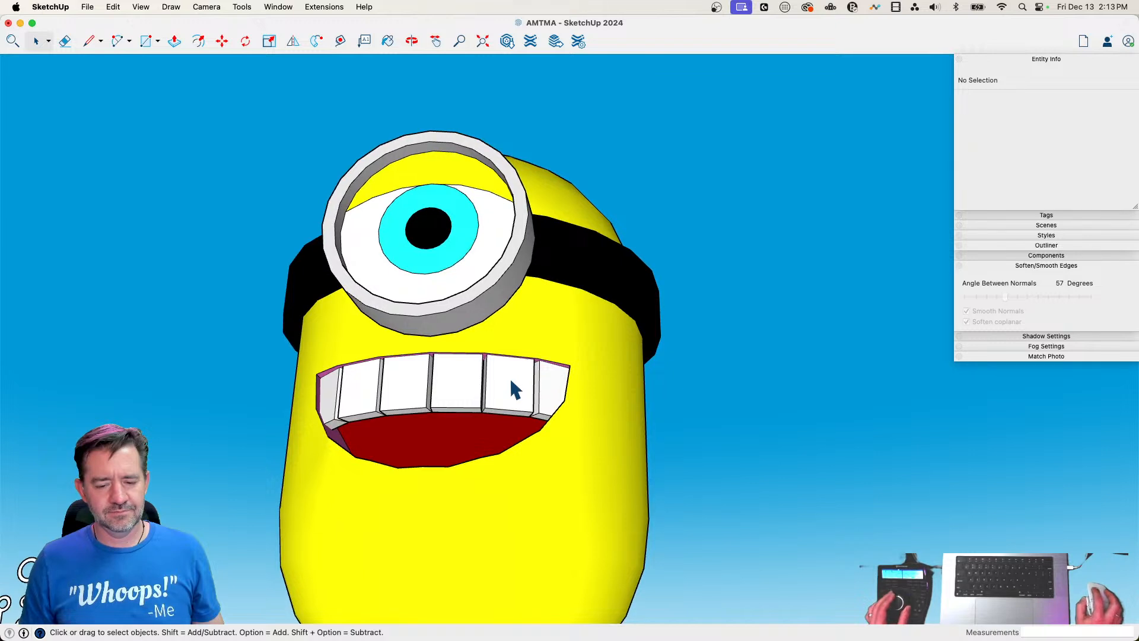
{"action": "left_click", "coordinate": [510, 380]}
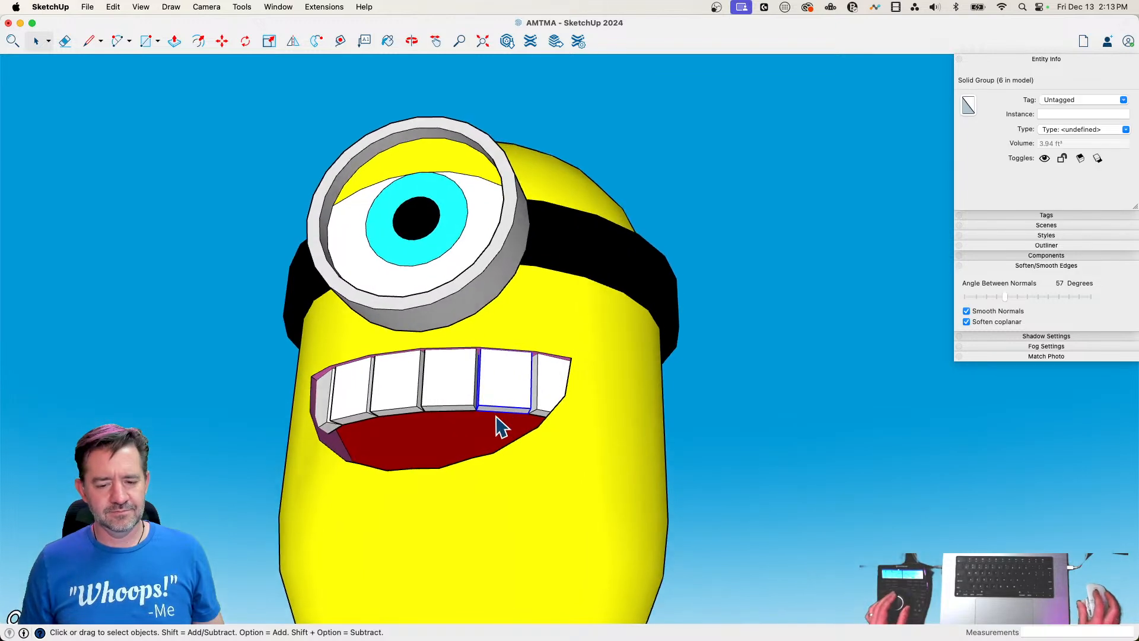
{"action": "key", "text": "m"}
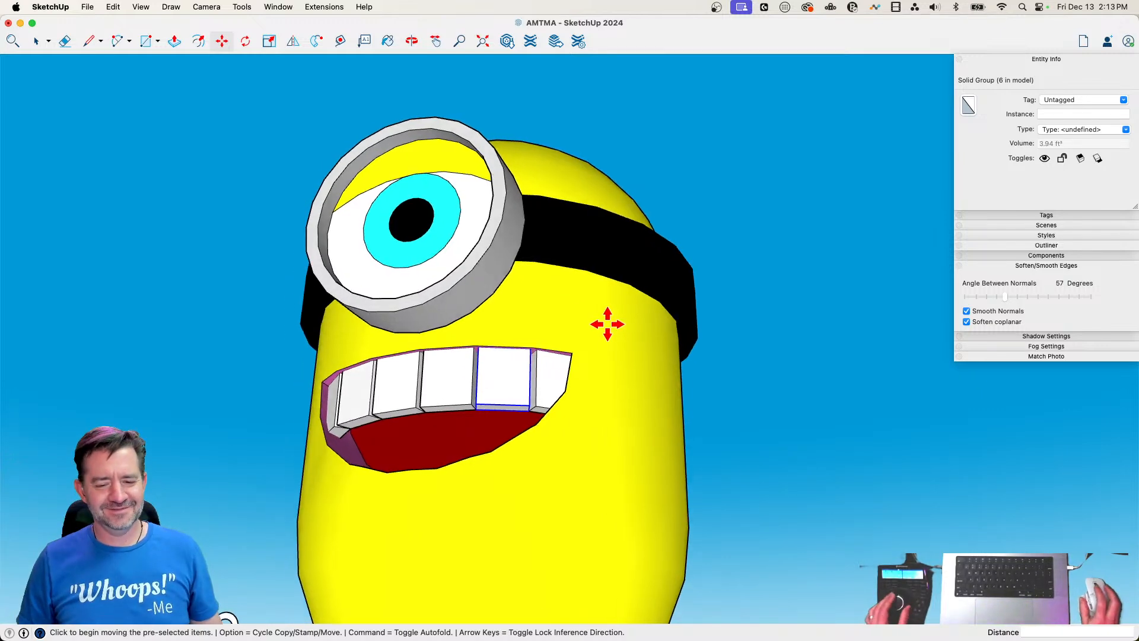
{"action": "key", "text": "space"}
{"action": "left_click", "coordinate": [731, 442]}
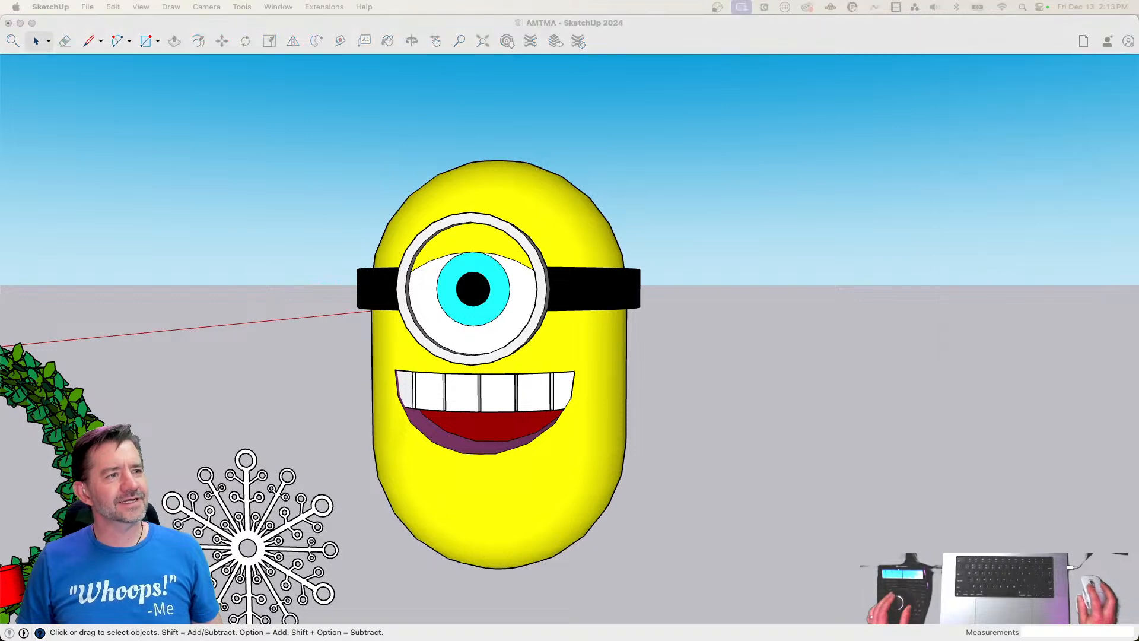
{"action": "left_click", "coordinate": [611, 33]}
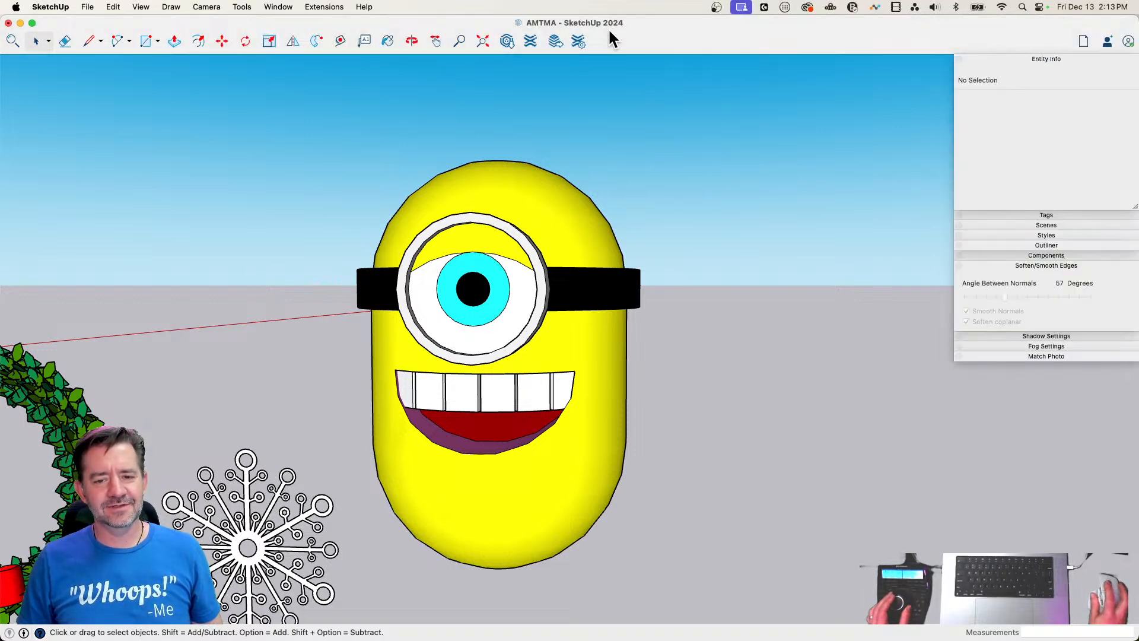
{"action": "left_click", "coordinate": [511, 401]}
{"action": "key", "text": "m"}
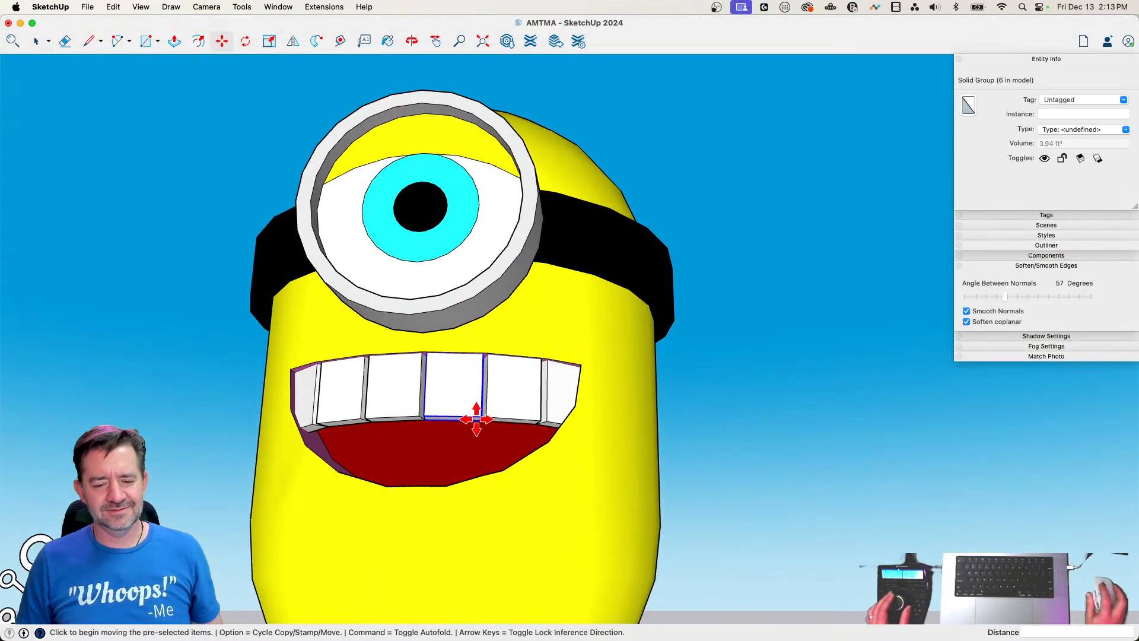
{"action": "key", "text": "l"}
{"action": "key", "text": "e"}
{"action": "key", "text": "l"}
{"action": "key", "text": "m"}
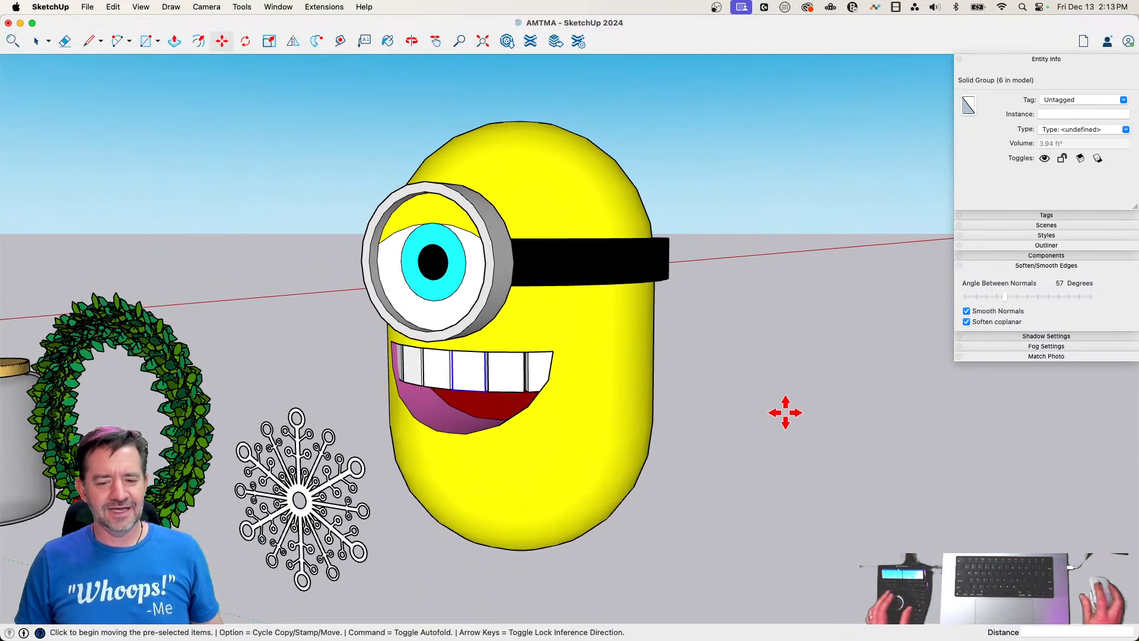
{"action": "key", "text": "Escape"}
{"action": "key", "text": "space"}
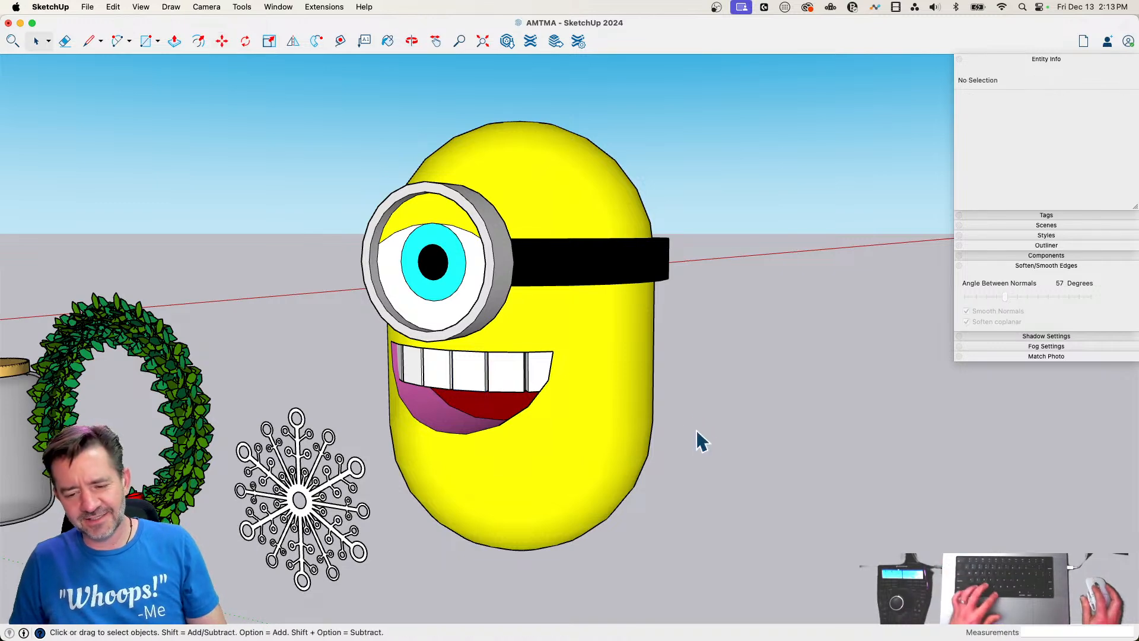
{"action": "left_click", "coordinate": [514, 394]}
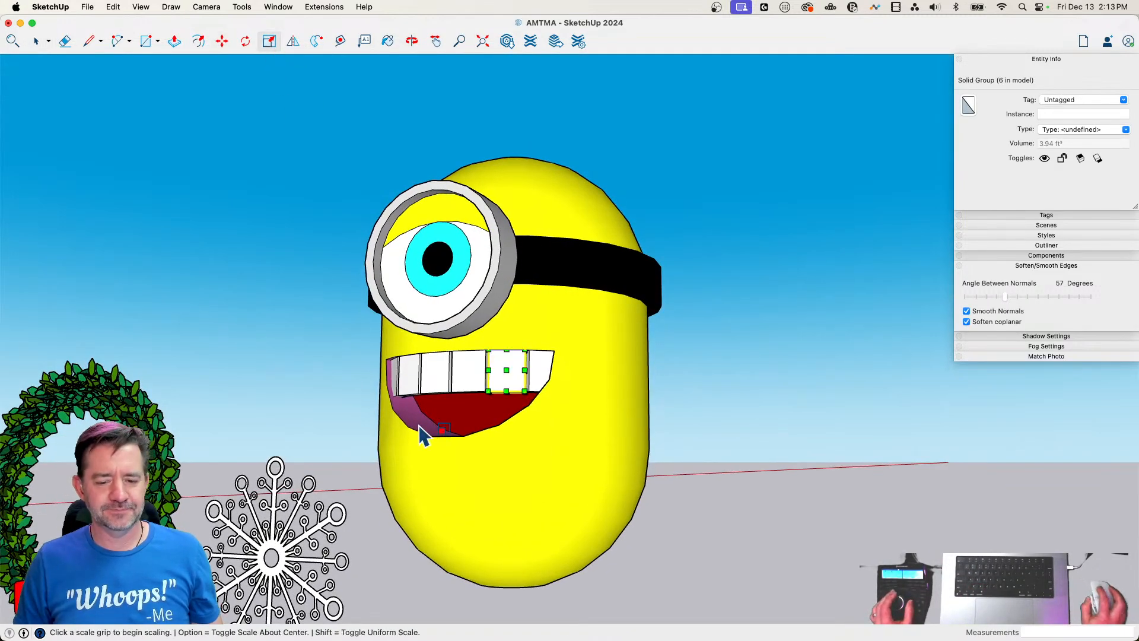
{"action": "key", "text": "space"}
{"action": "key", "text": "l"}
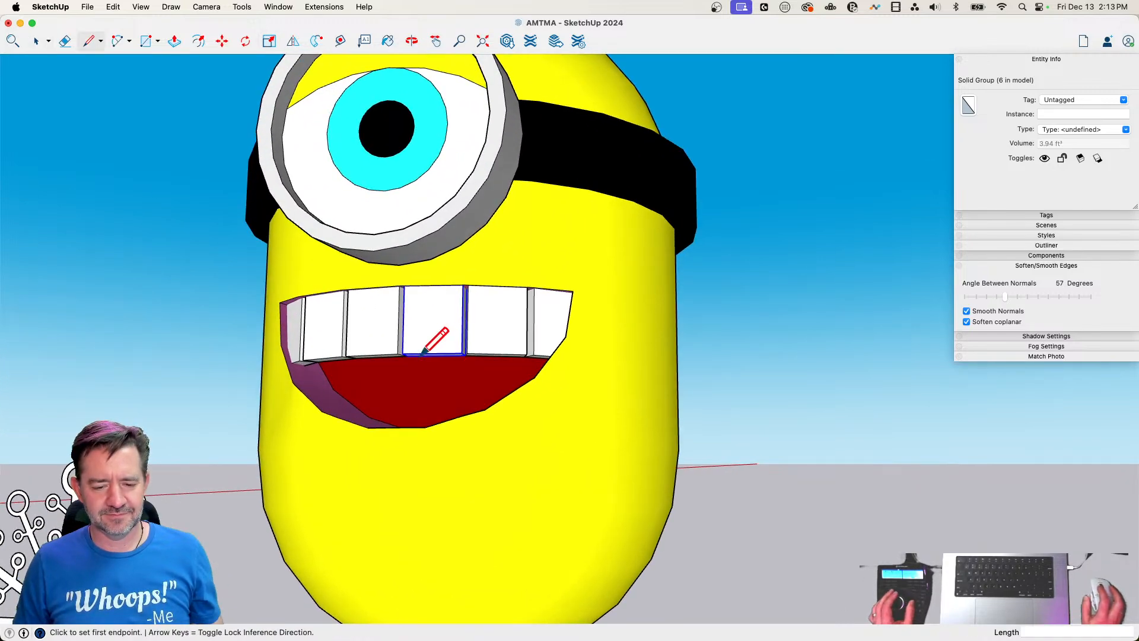
{"action": "key", "text": "space"}
{"action": "left_click", "coordinate": [814, 390]}
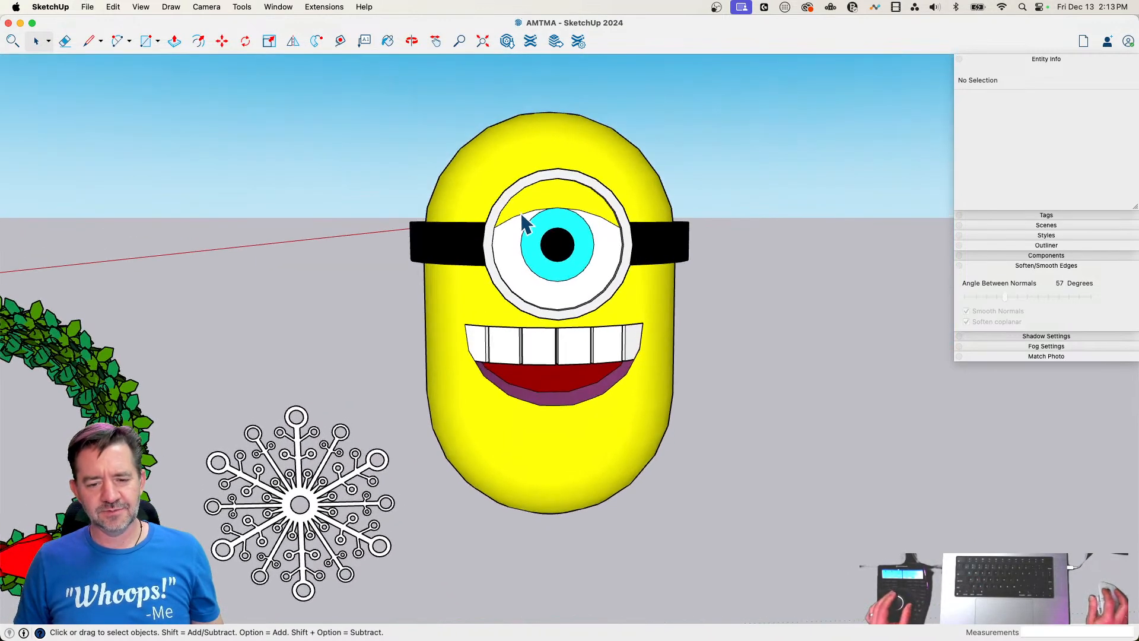
Open the goggle group, paint the yellow eye face around the iris white, and leave the group
{"action": "double_click", "coordinate": [522, 216]}
{"action": "key", "text": "e"}
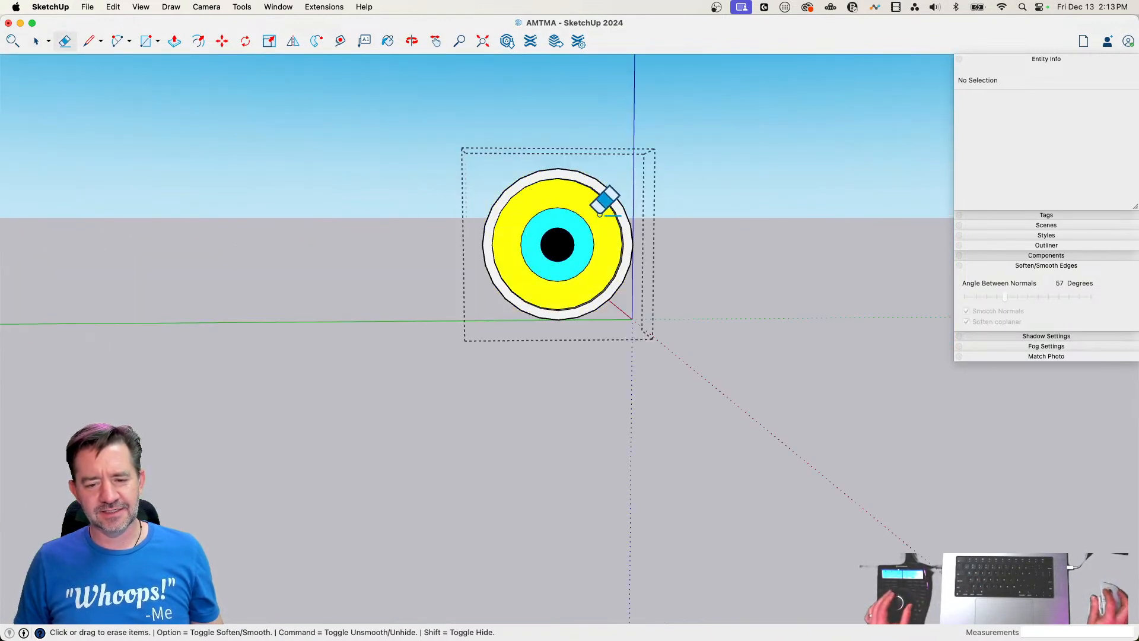
{"action": "key", "text": "b"}
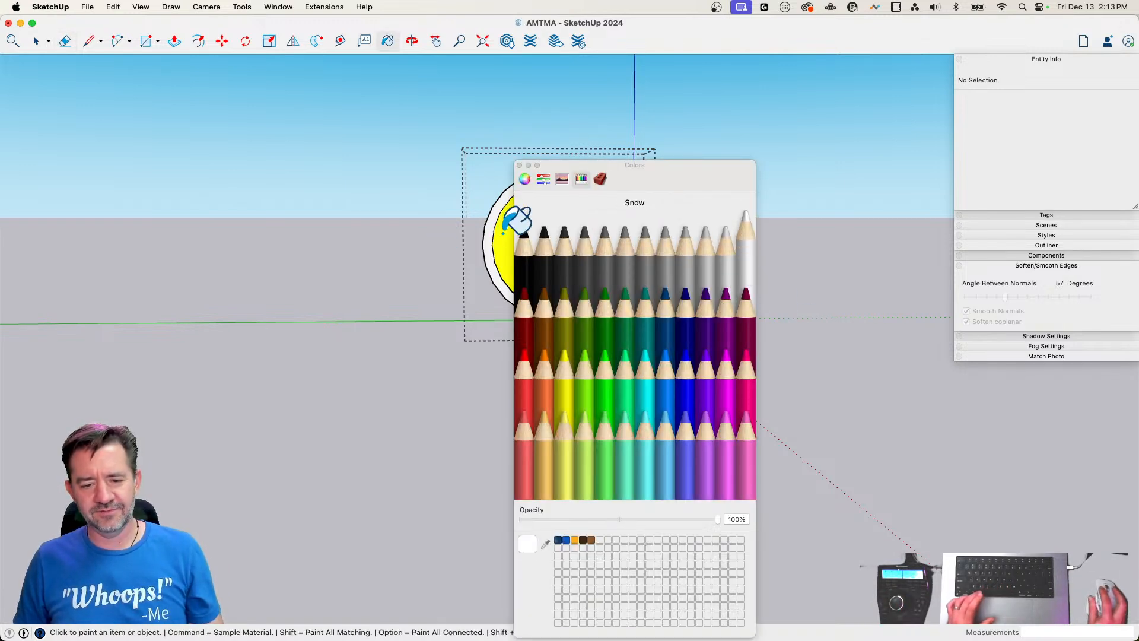
{"action": "left_click", "coordinate": [520, 165]}
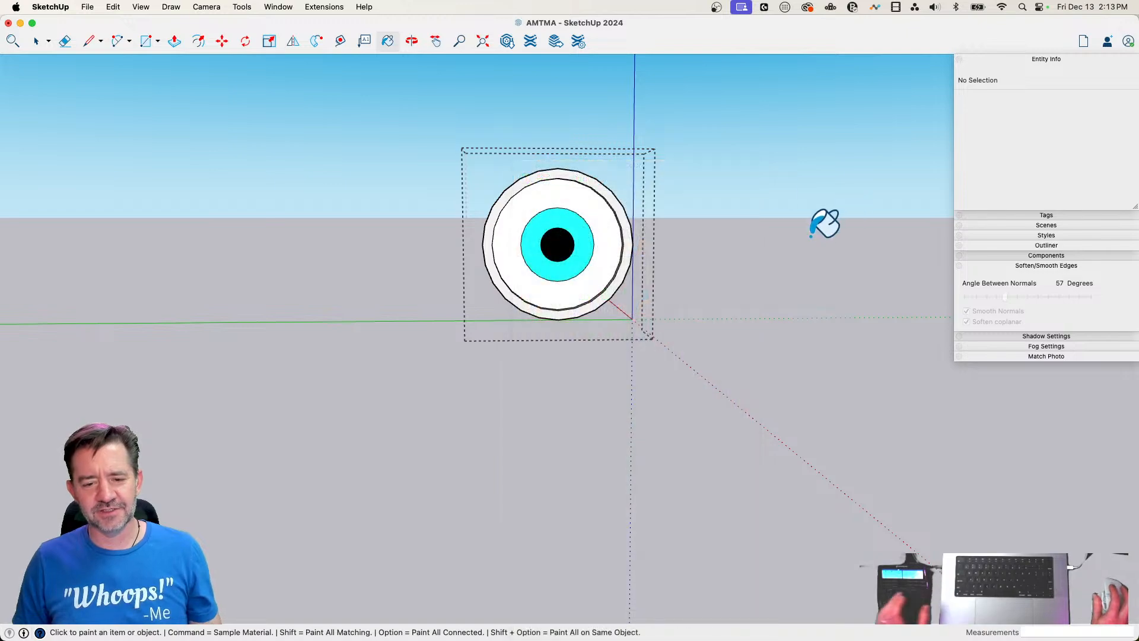
{"action": "key", "text": "space"}
{"action": "left_click", "coordinate": [716, 305]}
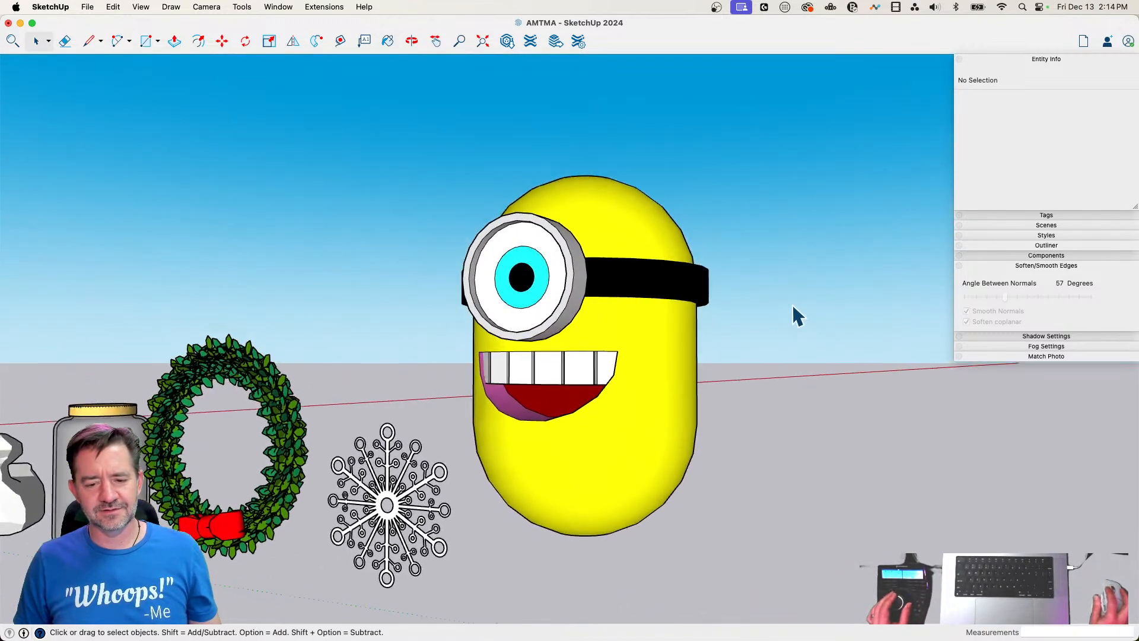
Select all six teeth and move them up along the blue axis by about 11 5/8" inside the mouth
{"action": "left_click", "coordinate": [579, 358]}
{"action": "key", "text": "m"}
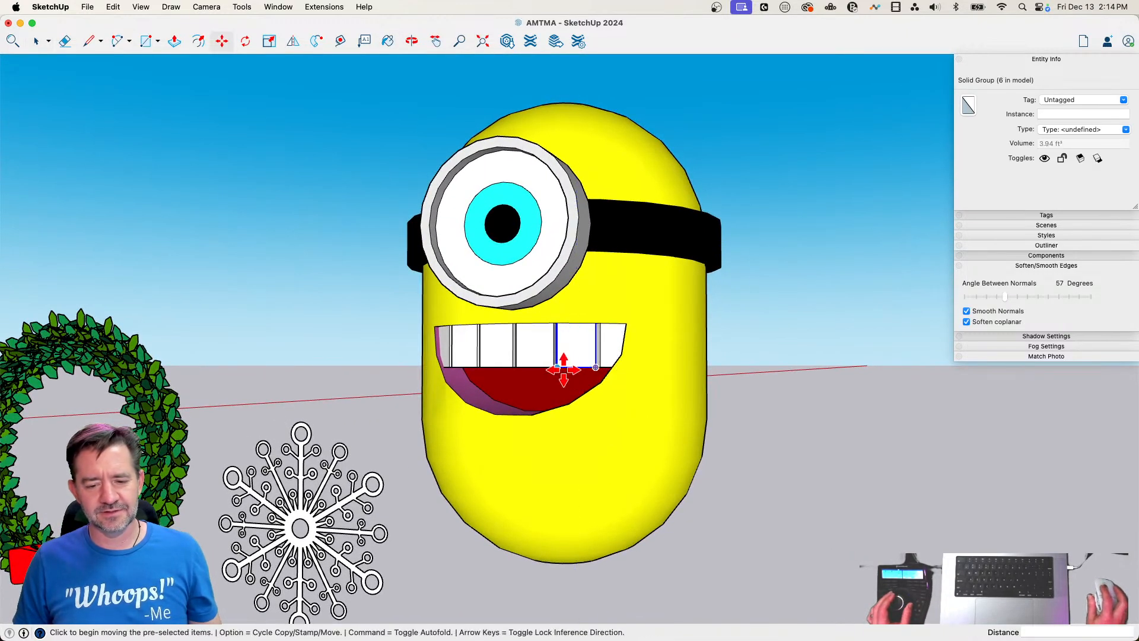
{"action": "key", "text": "space"}
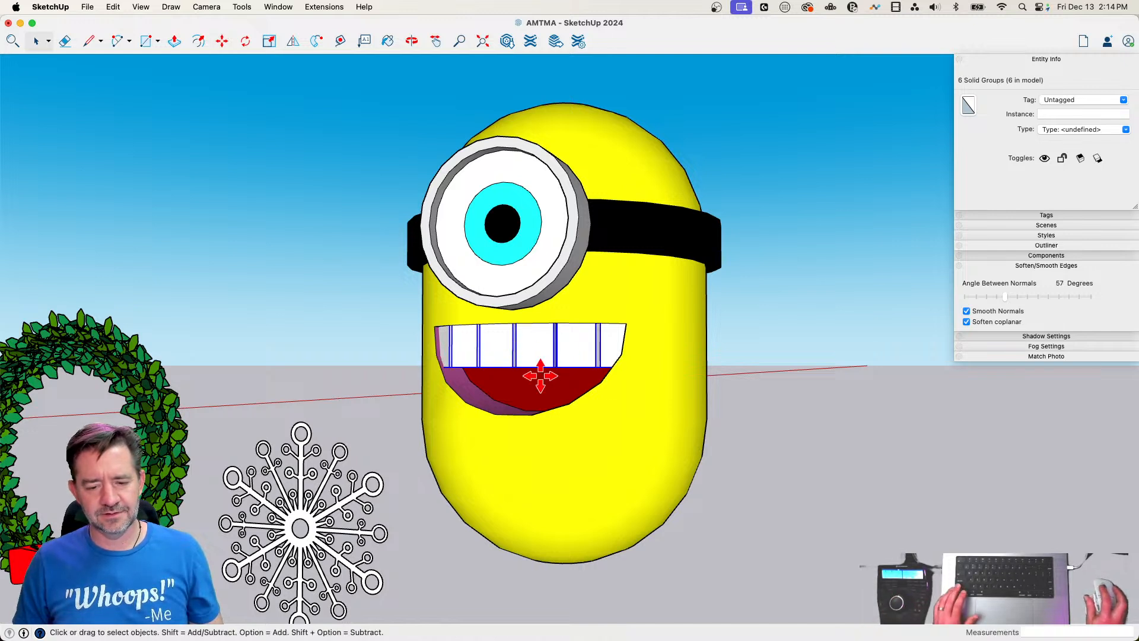
{"action": "key", "text": "m"}
{"action": "left_click", "coordinate": [524, 368]}
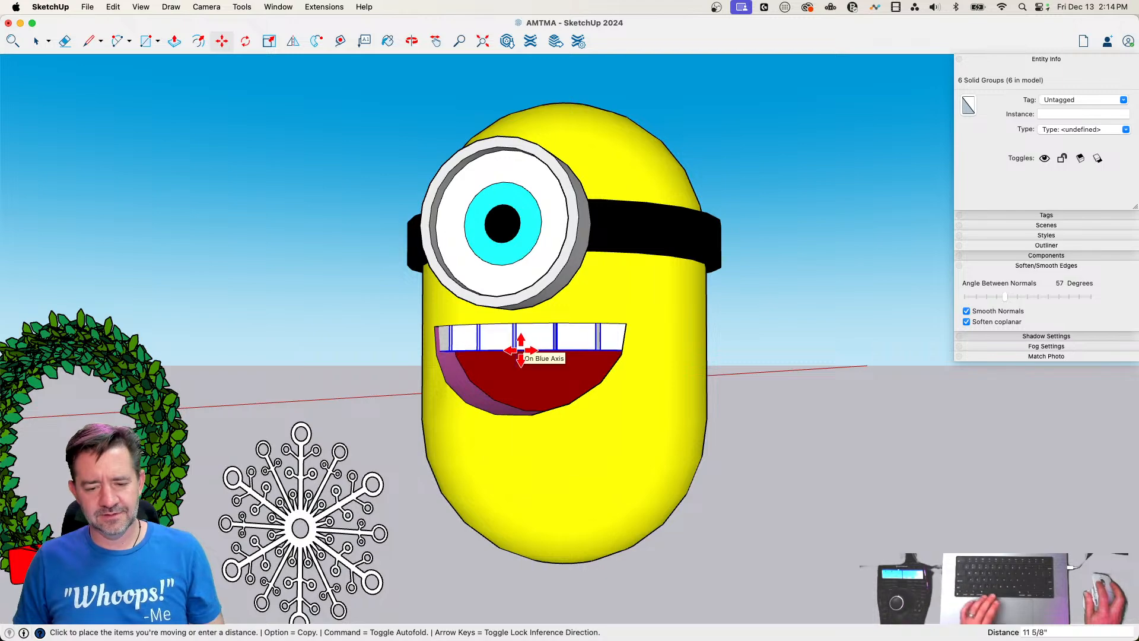
{"action": "left_click", "coordinate": [521, 350]}
{"action": "key", "text": "space"}
{"action": "left_click", "coordinate": [762, 503]}
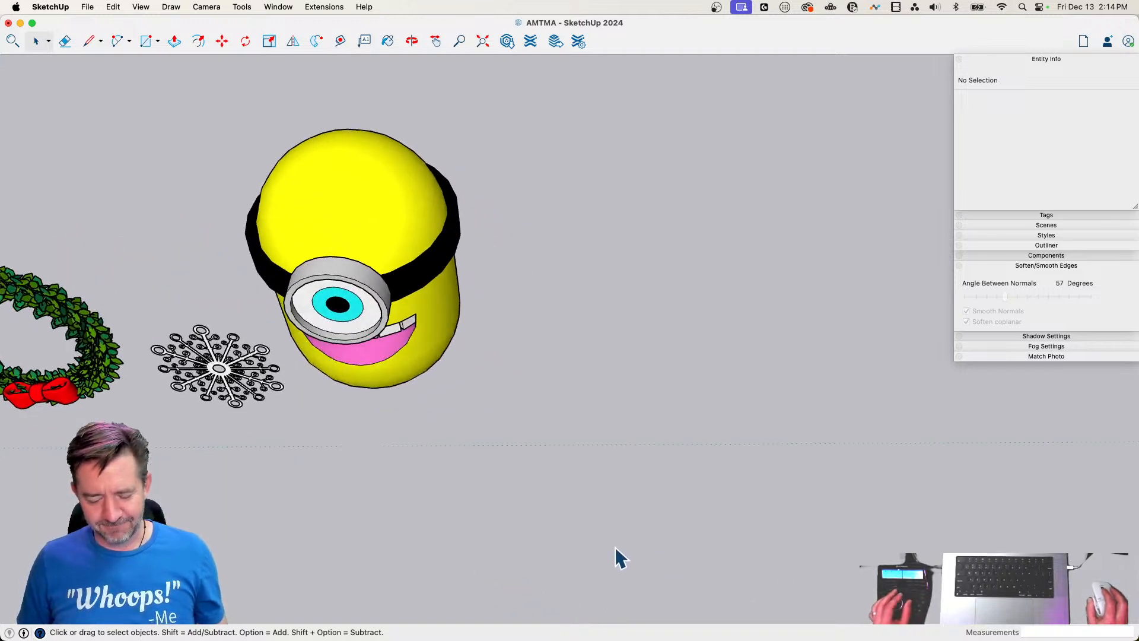
Draw a circle about 3' across on the ground beside the character and pull it up into a cylinder about 17' tall
{"action": "key", "text": "c"}
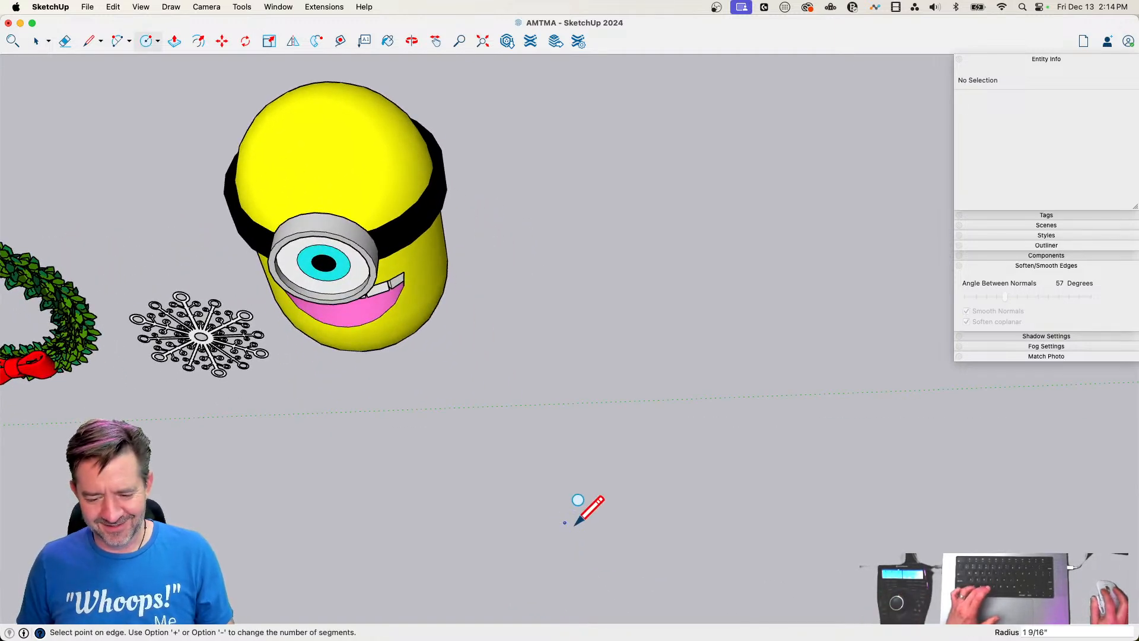
{"action": "key", "text": "p"}
{"action": "left_click", "coordinate": [564, 525]}
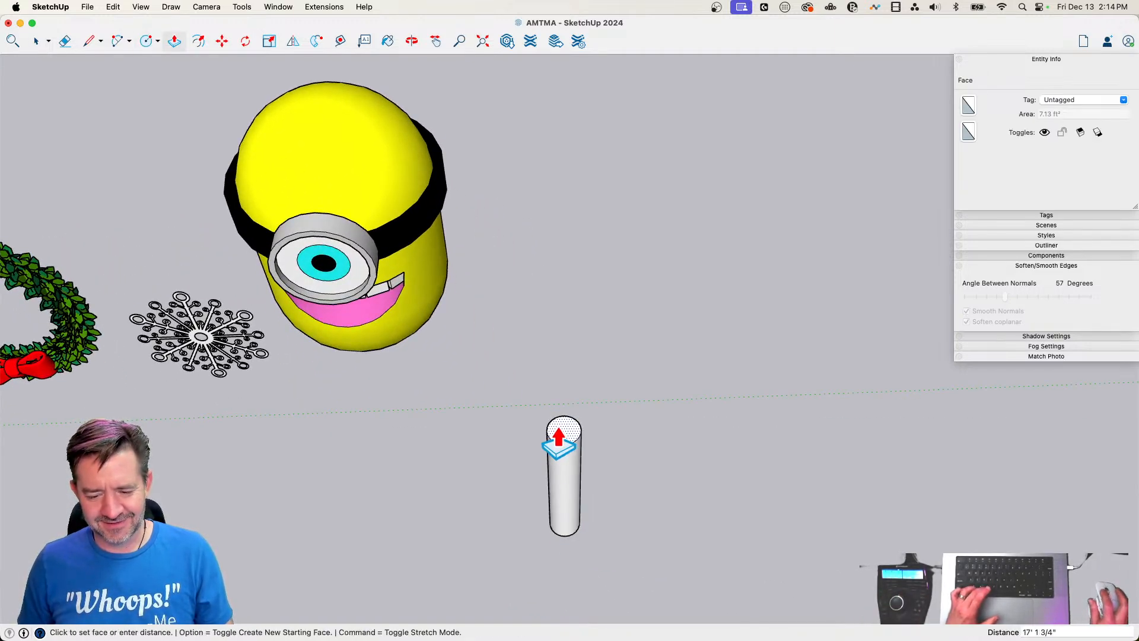
{"action": "left_click", "coordinate": [597, 465]}
{"action": "key", "text": "space"}
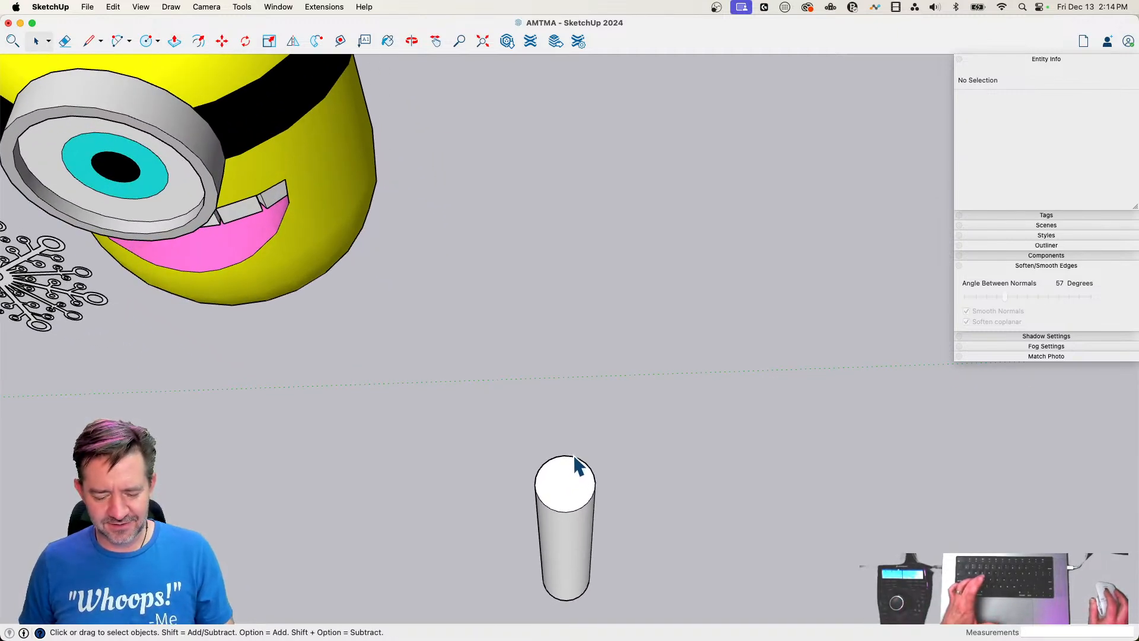
Draw a rectangle centred on the cylinder's top, wider than the cylinder, and pull it up into a block
{"action": "key", "text": "r"}
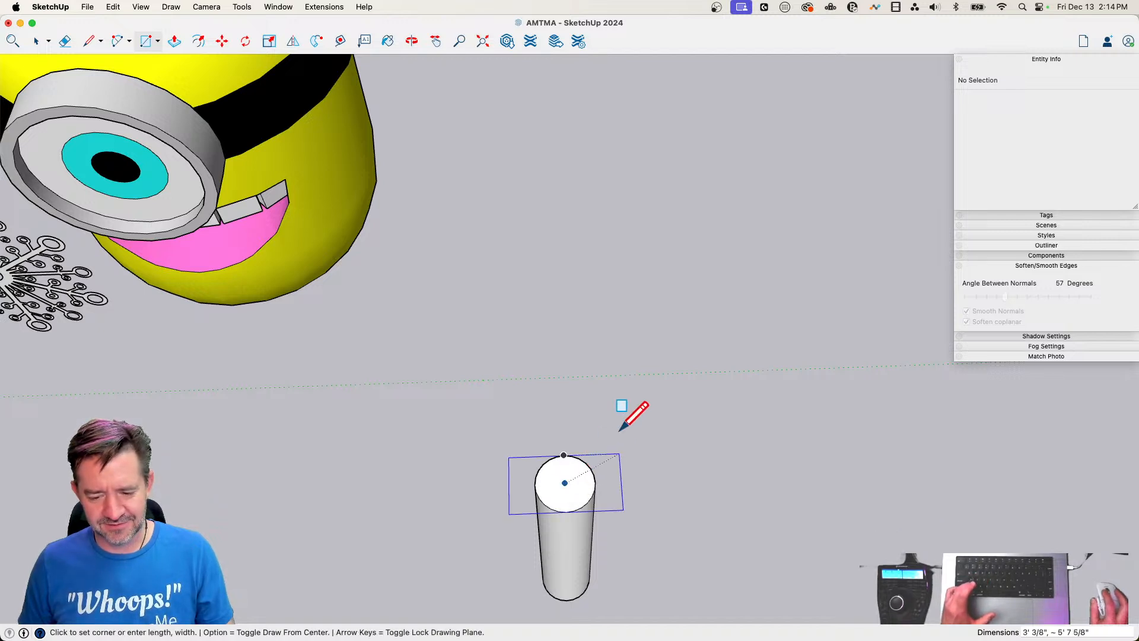
{"action": "scroll", "coordinate": [602, 436], "scroll_direction": "up", "scroll_amount": 2}
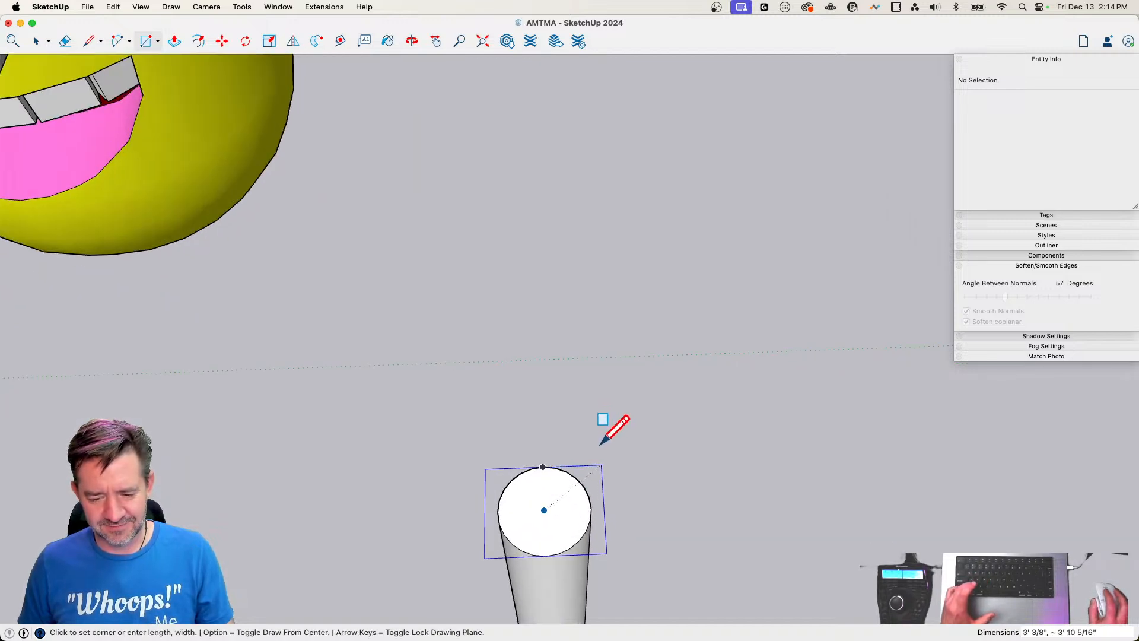
{"action": "left_click", "coordinate": [604, 436]}
{"action": "key", "text": "p"}
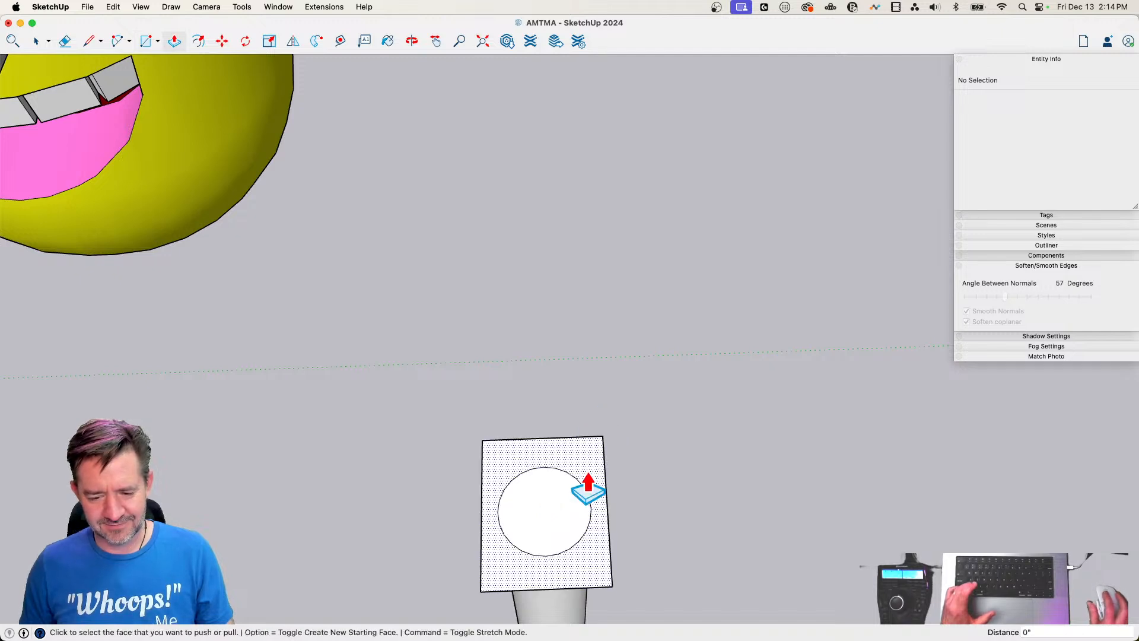
{"action": "left_click", "coordinate": [585, 482]}
{"action": "key", "text": "e"}
{"action": "left_click", "coordinate": [573, 380]}
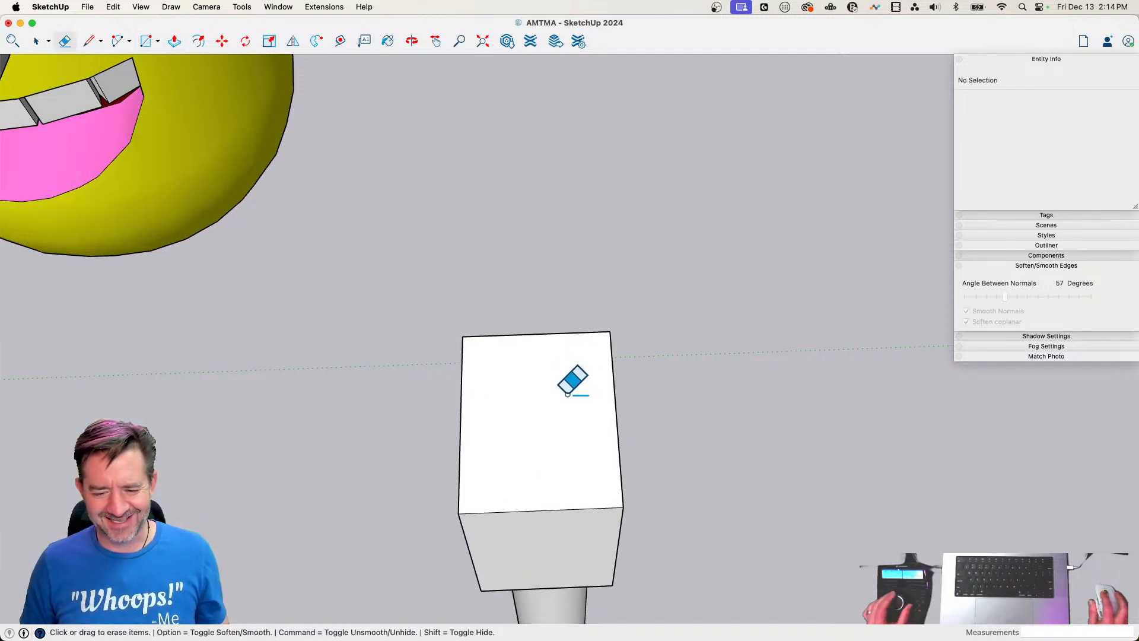
Paint every face of the block the same black as the goggle strap and paint the cylinder below it Lemon yellow
{"action": "key", "text": "b"}
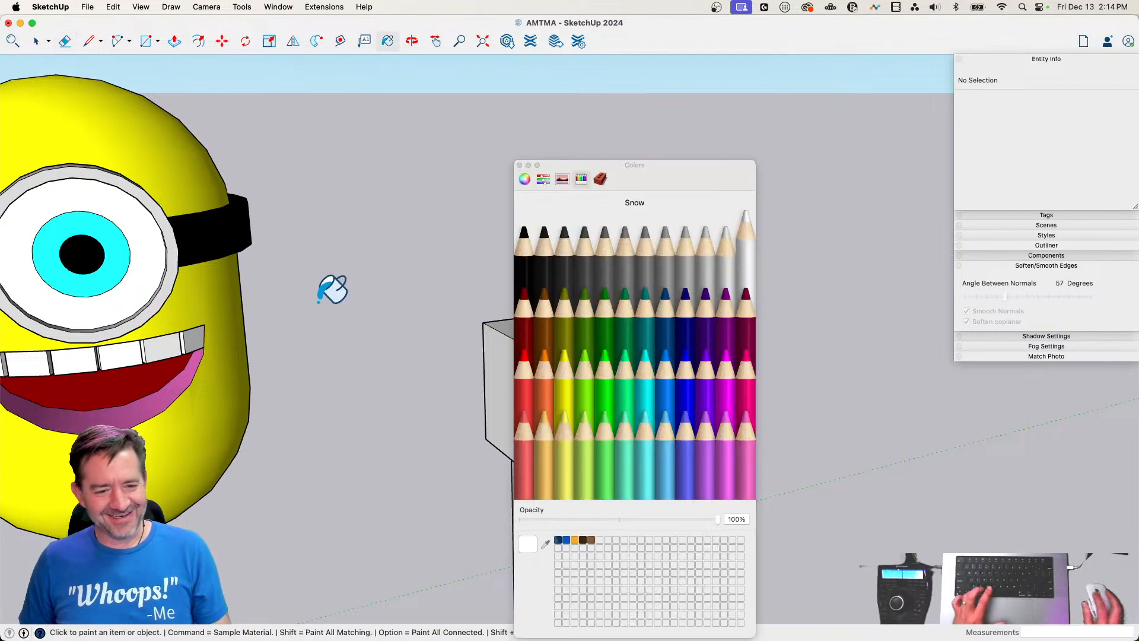
{"action": "left_click", "coordinate": [500, 356]}
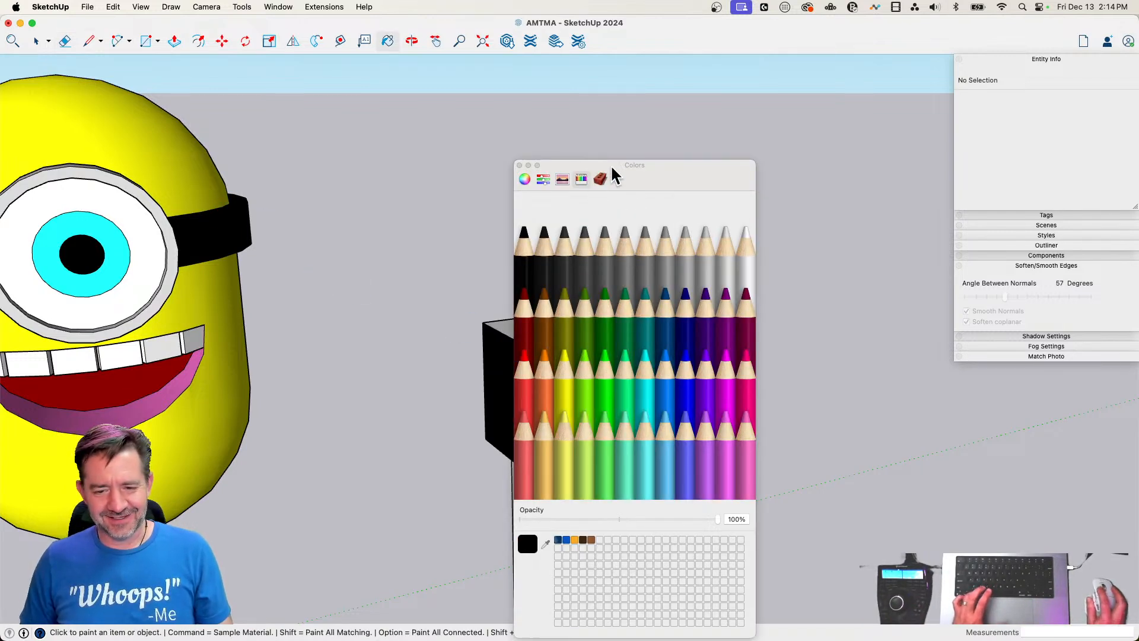
{"action": "left_click_drag", "start_coordinate": [612, 168], "coordinate": [834, 191]}
{"action": "key", "text": "space"}
{"action": "left_click_drag", "start_coordinate": [642, 521], "coordinate": [643, 522]}
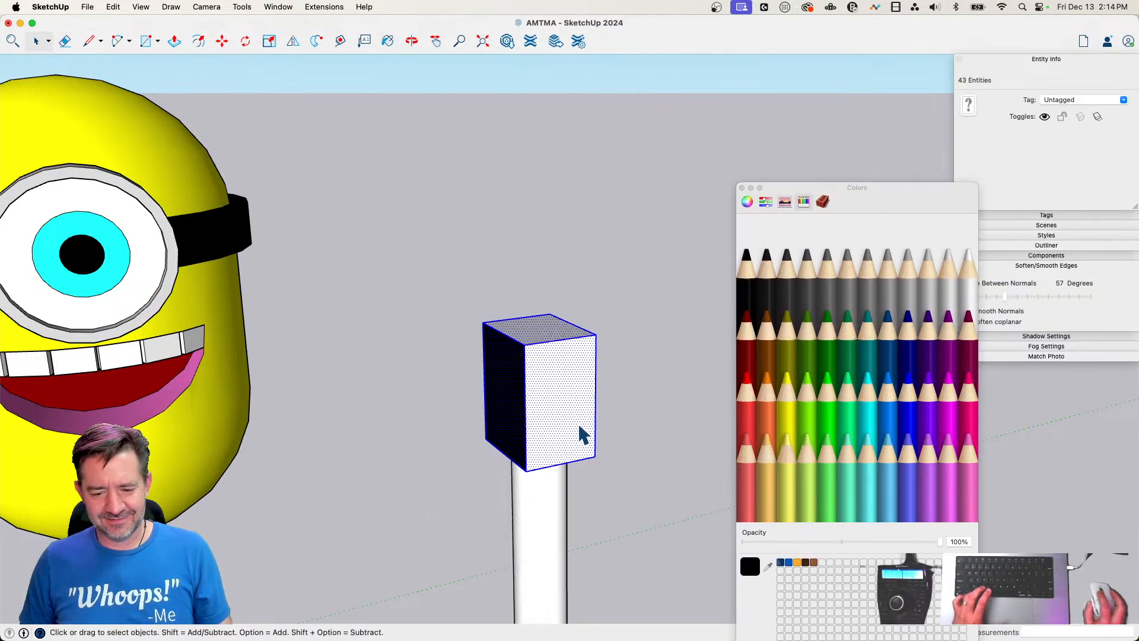
{"action": "key", "text": "b"}
{"action": "left_click", "coordinate": [571, 414]}
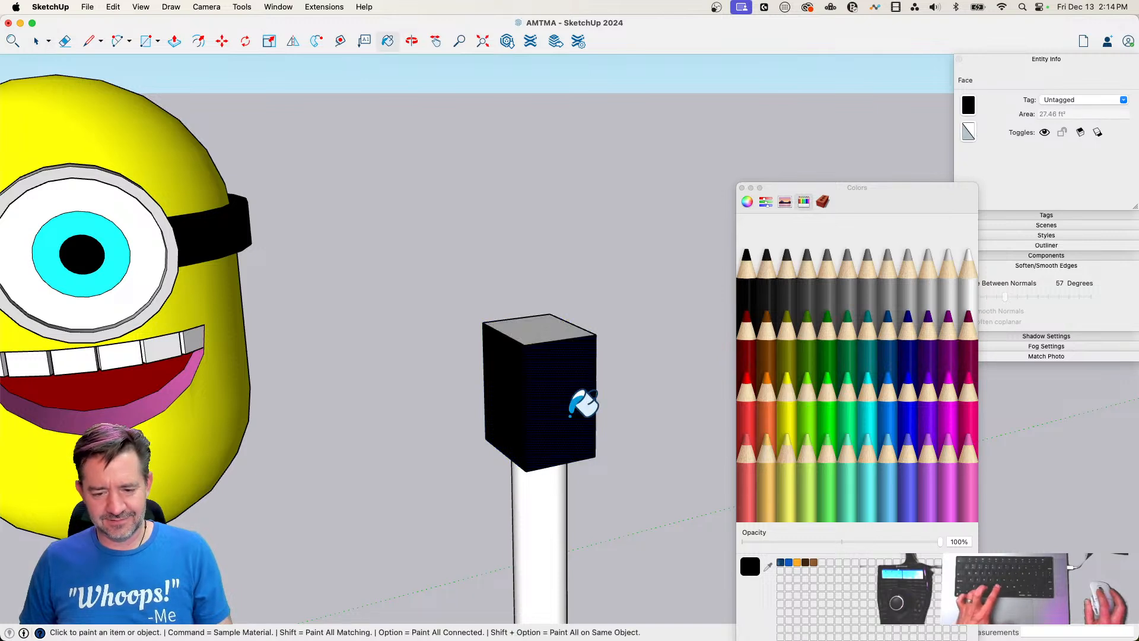
{"action": "key", "text": "space"}
{"action": "left_click_drag", "start_coordinate": [695, 544], "coordinate": [694, 543]}
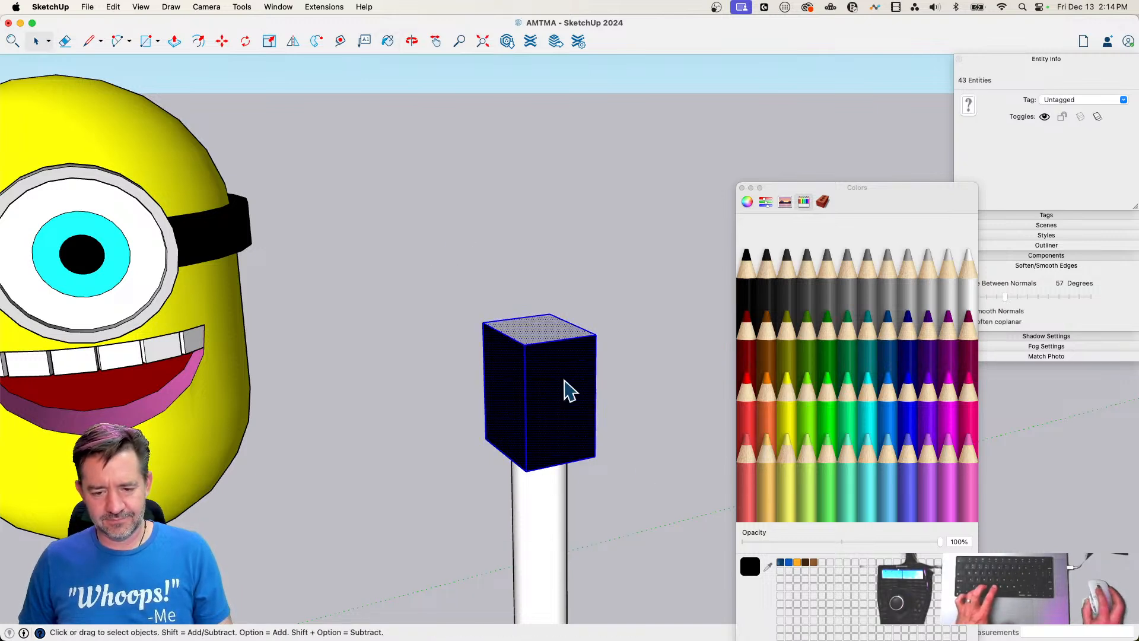
{"action": "key", "text": "b"}
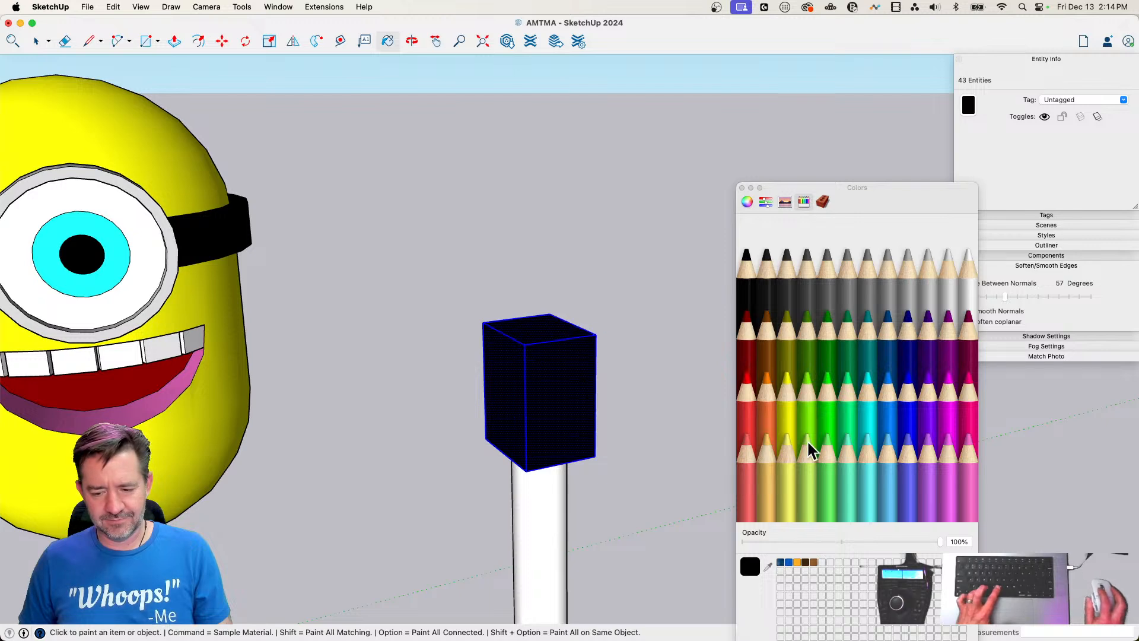
{"action": "left_click", "coordinate": [794, 407]}
{"action": "left_click", "coordinate": [554, 528]}
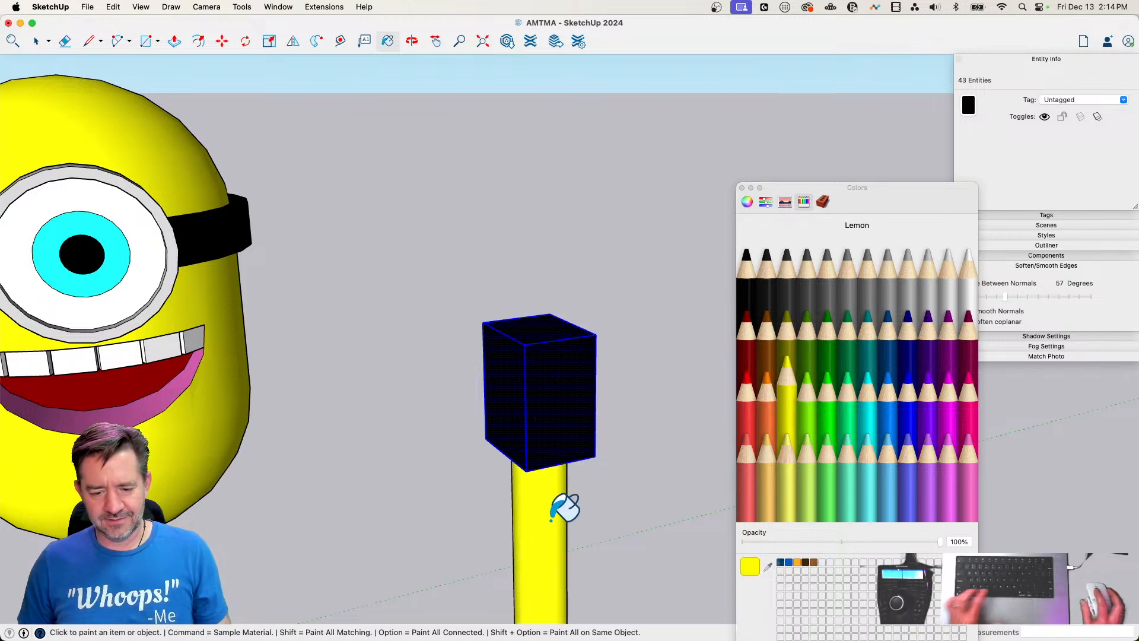
Select the block and cylinder together and make them a component named arm
{"action": "key", "text": "space"}
{"action": "triple_click", "coordinate": [551, 526]}
{"action": "left_click_drag", "start_coordinate": [453, 224], "coordinate": [691, 613]}
{"action": "triple_click", "coordinate": [525, 505]}
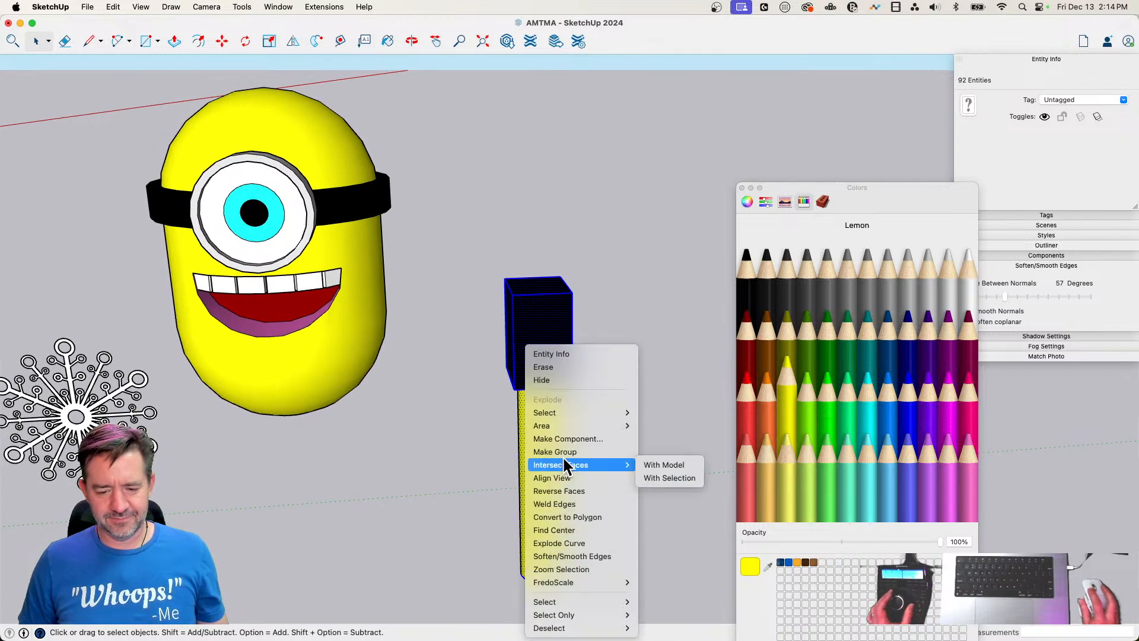
{"action": "left_click", "coordinate": [561, 440]}
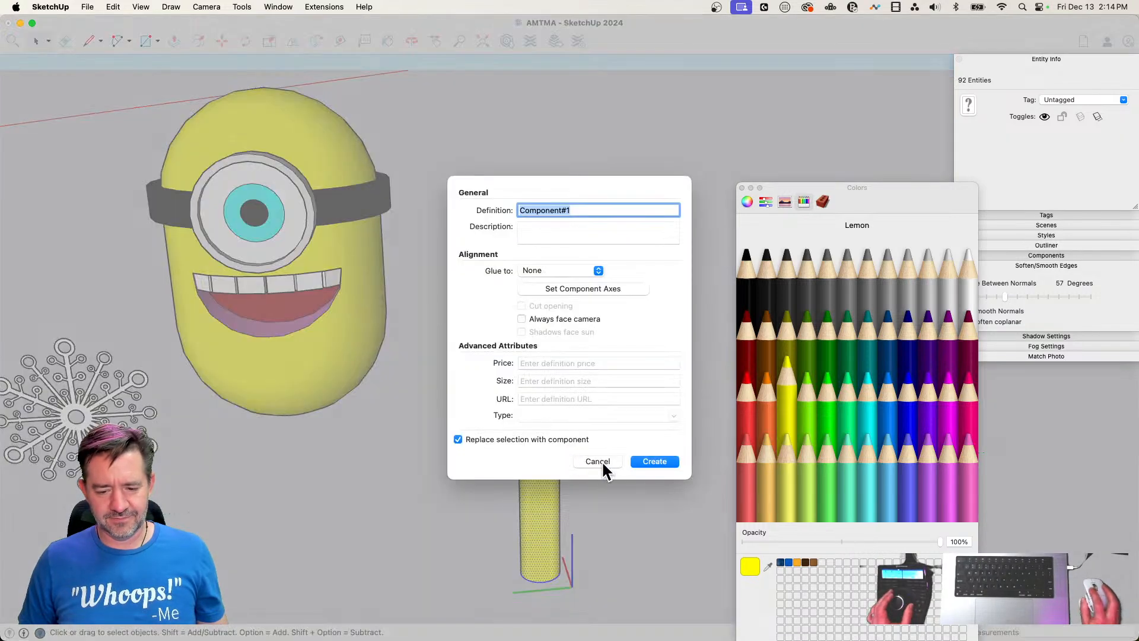
{"action": "type", "text": "arm"}
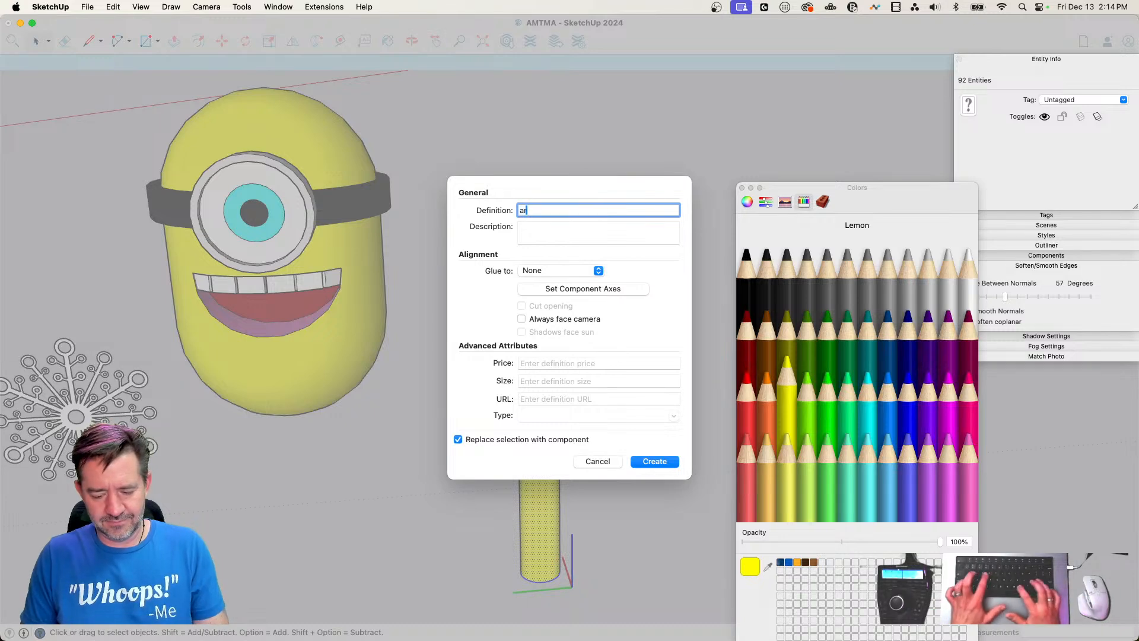
{"action": "key", "text": "Return"}
Tilt the arm so its black end points outward and slightly up, and place its yellow end in the character's side below the strap
{"action": "key", "text": "m"}
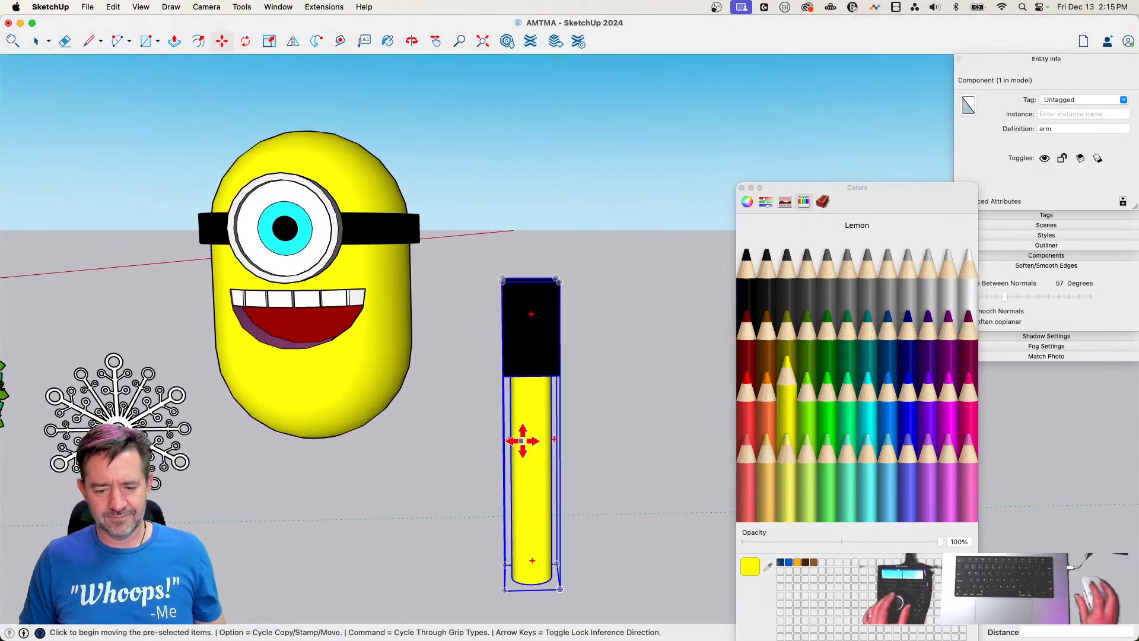
{"action": "left_click", "coordinate": [530, 560]}
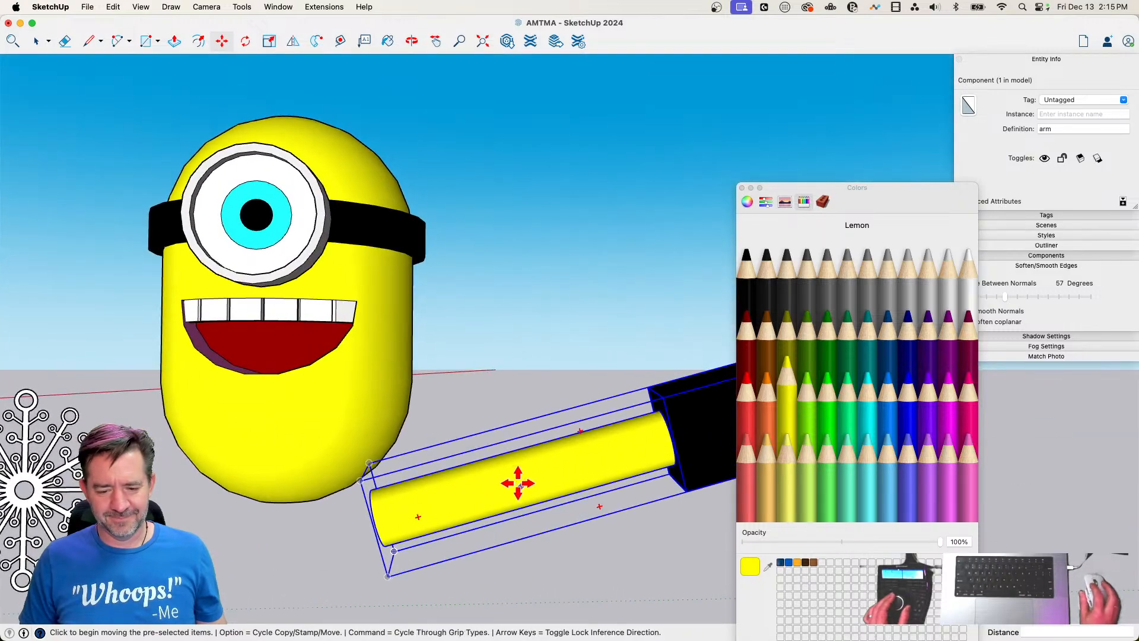
{"action": "left_click", "coordinate": [508, 475]}
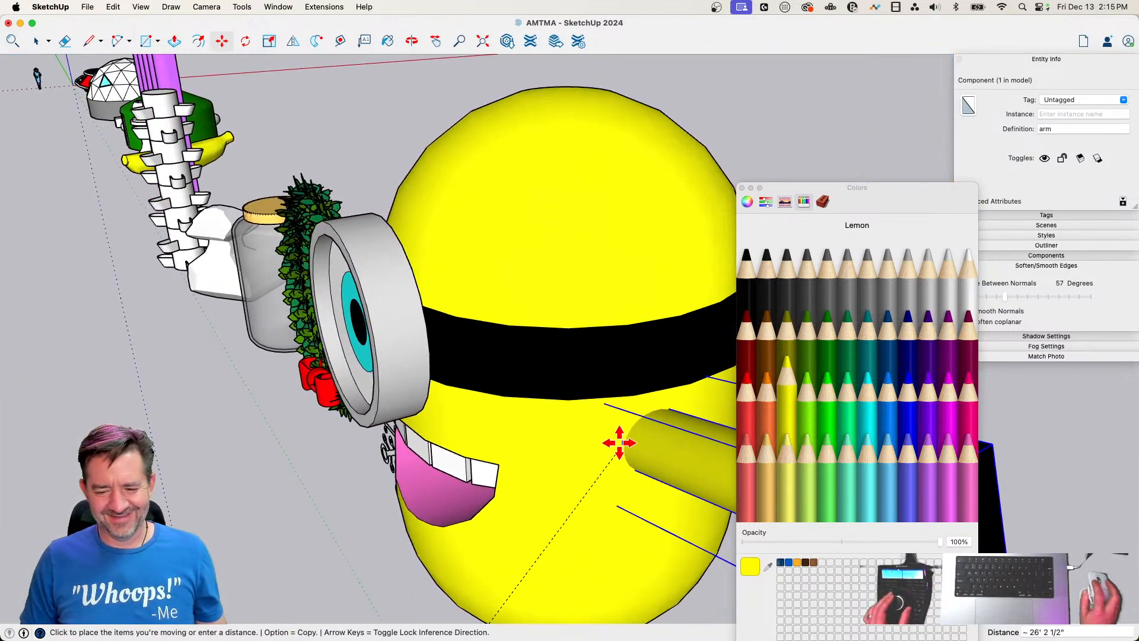
{"action": "left_click", "coordinate": [617, 447]}
{"action": "key", "text": "space"}
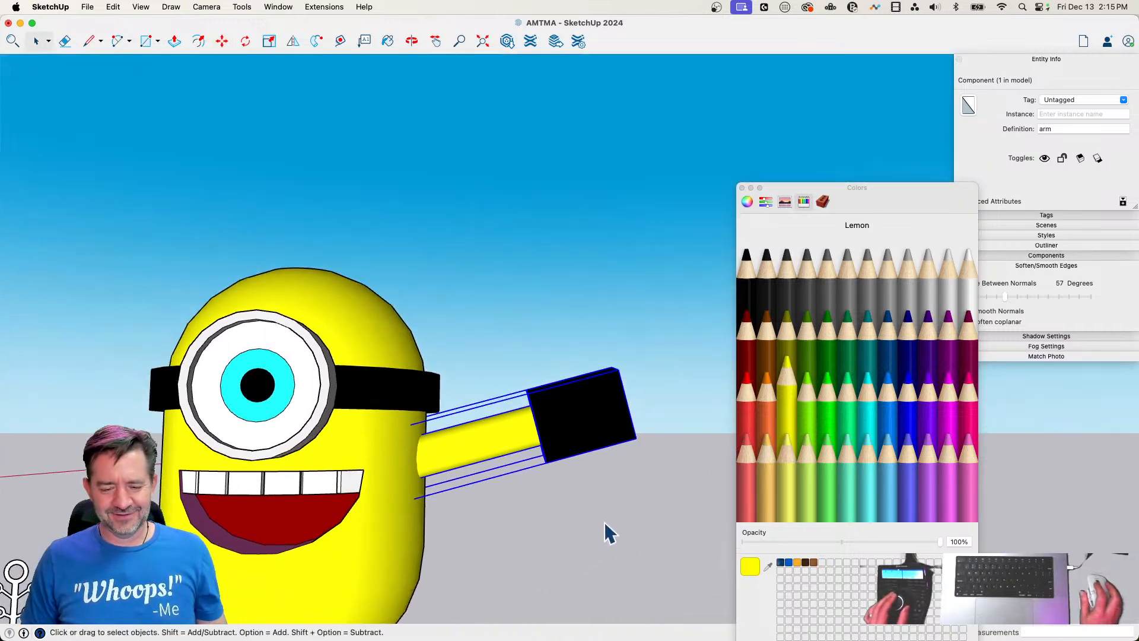
{"action": "key", "text": "m"}
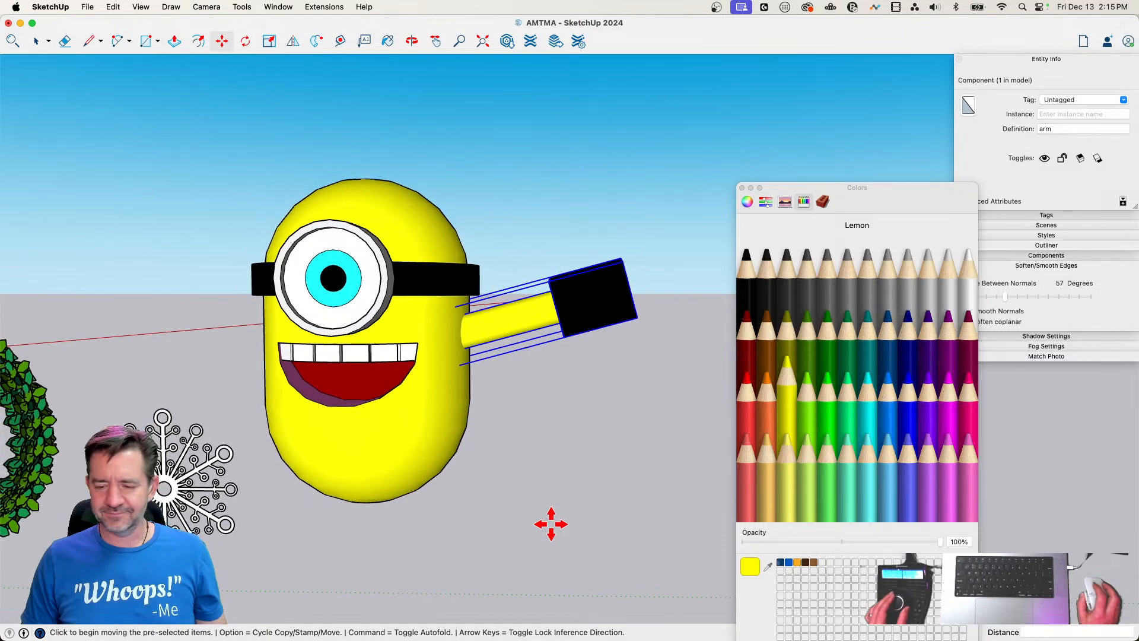
{"action": "key", "text": "space"}
Open the body group, show hidden geometry, select the body's lower faces, and paste a copy of them outside the group beside the character
{"action": "left_click", "coordinate": [415, 433]}
{"action": "double_click", "coordinate": [413, 422]}
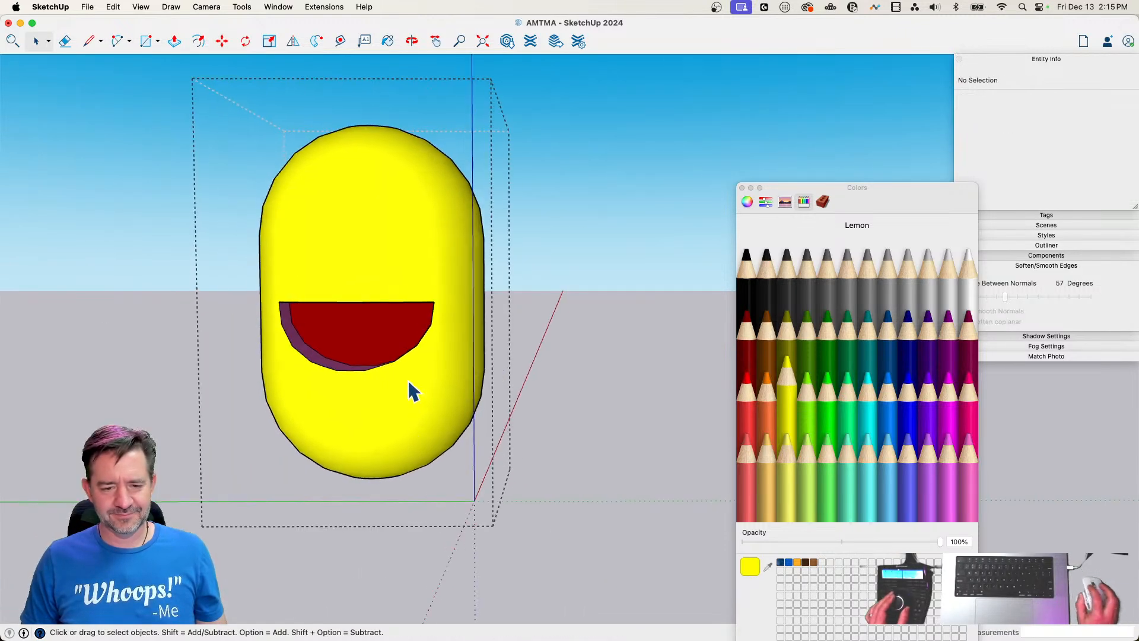
{"action": "key", "text": "h"}
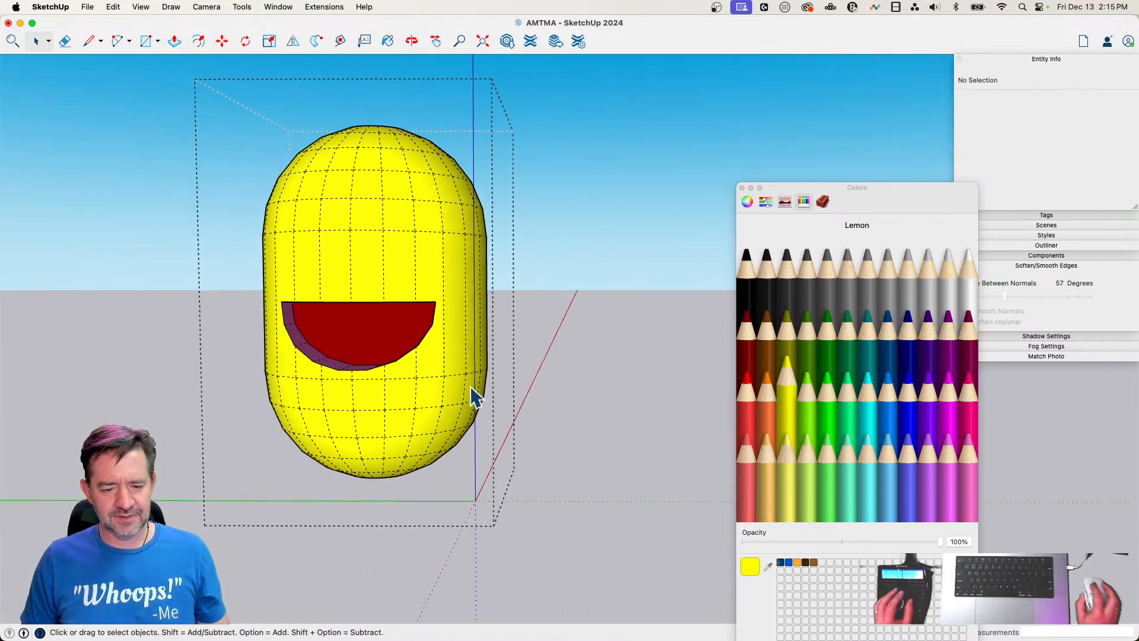
{"action": "left_click_drag", "start_coordinate": [200, 518], "coordinate": [191, 514]}
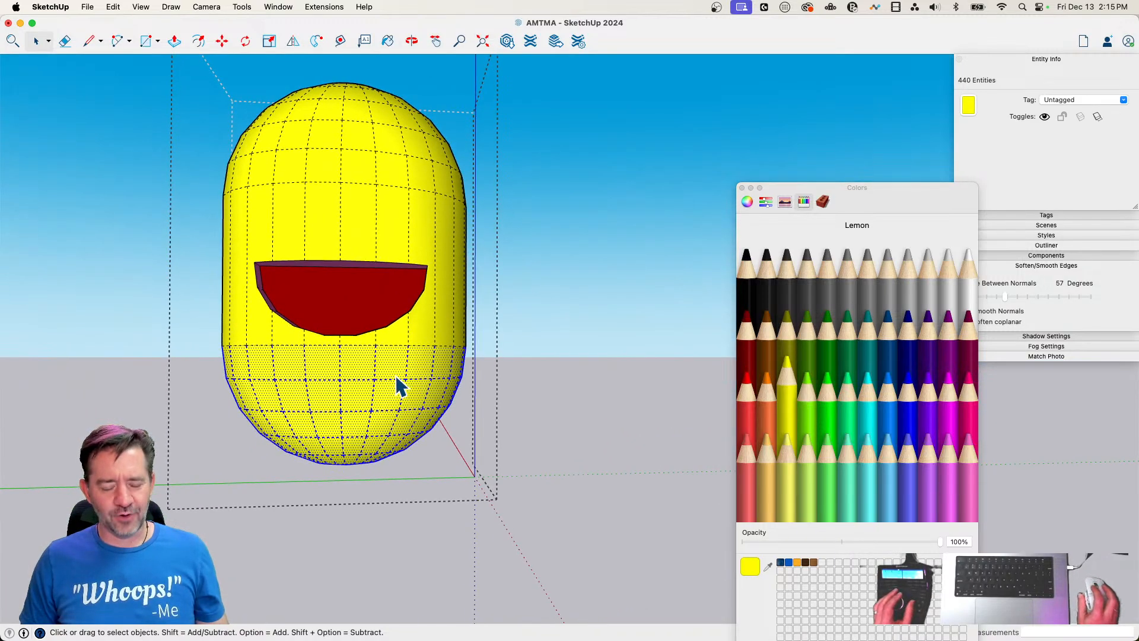
{"action": "left_click", "coordinate": [531, 406]}
{"action": "key", "text": "super+v"}
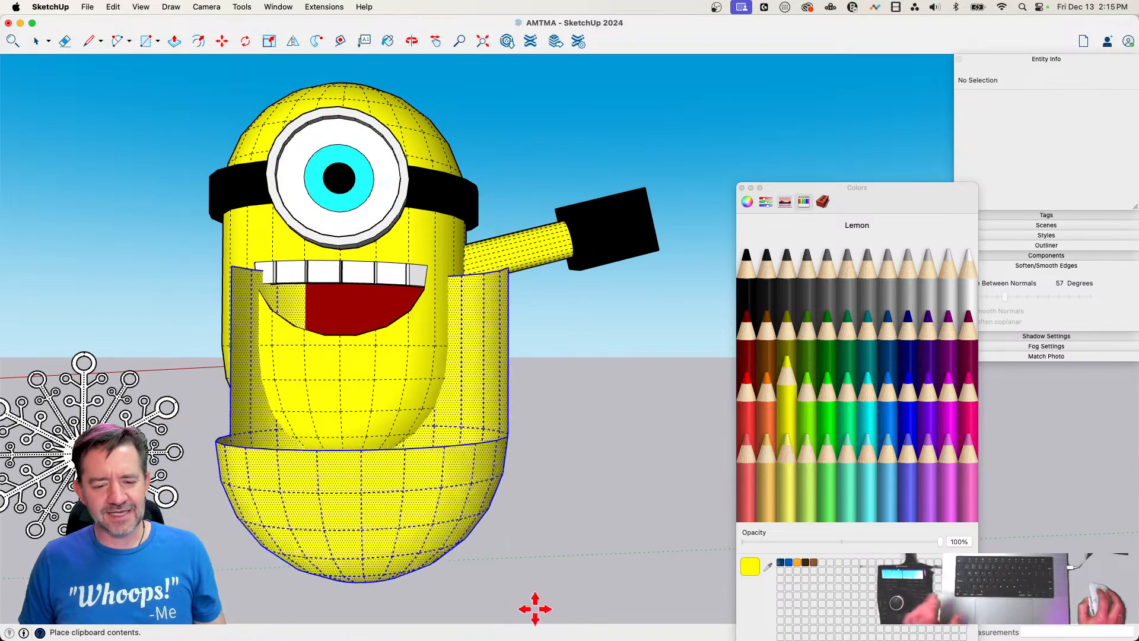
{"action": "left_click", "coordinate": [633, 581]}
{"action": "key", "text": "space"}
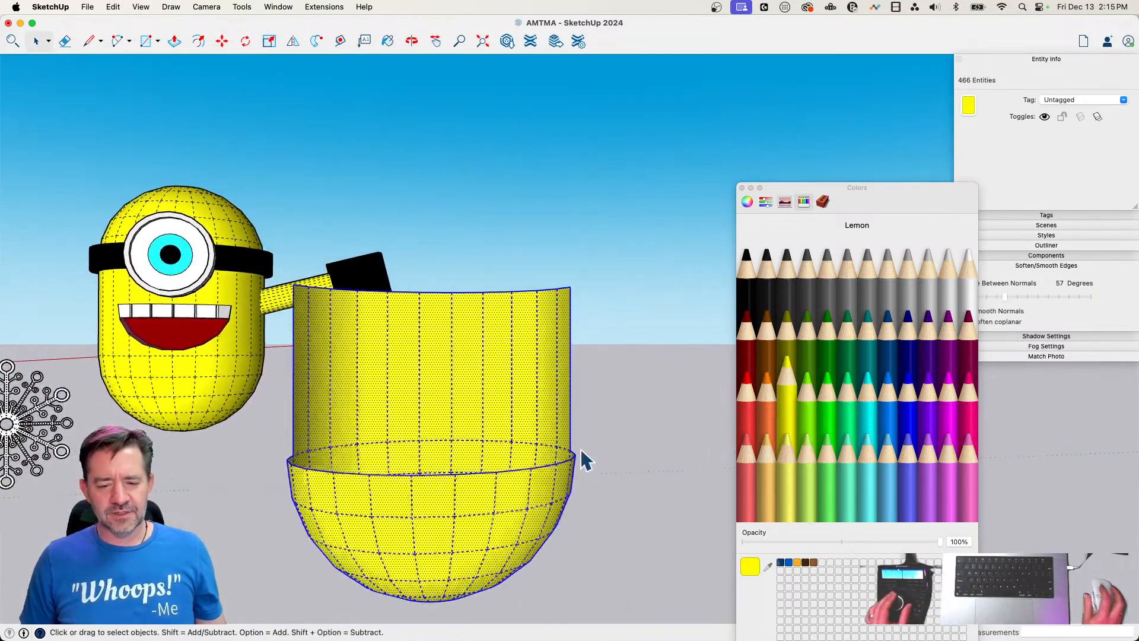
Delete the upright wall above the copied bowl shape and draw an edge along its rim to close the opening with a face
{"action": "left_click_drag", "start_coordinate": [602, 335], "coordinate": [264, 437]}
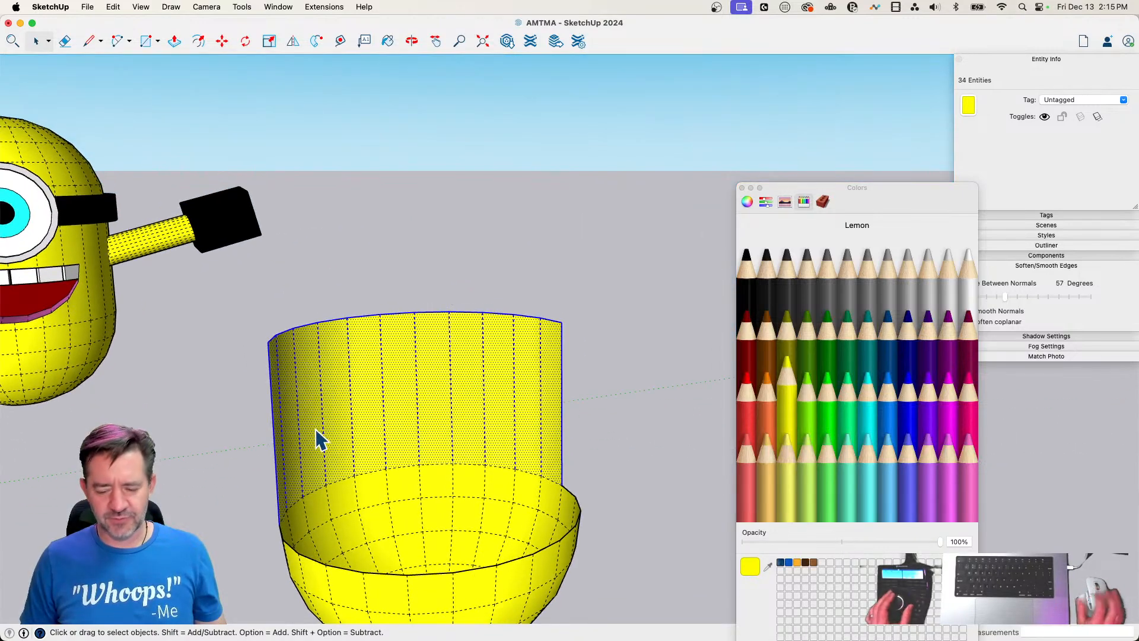
{"action": "key", "text": "Delete"}
{"action": "key", "text": "l"}
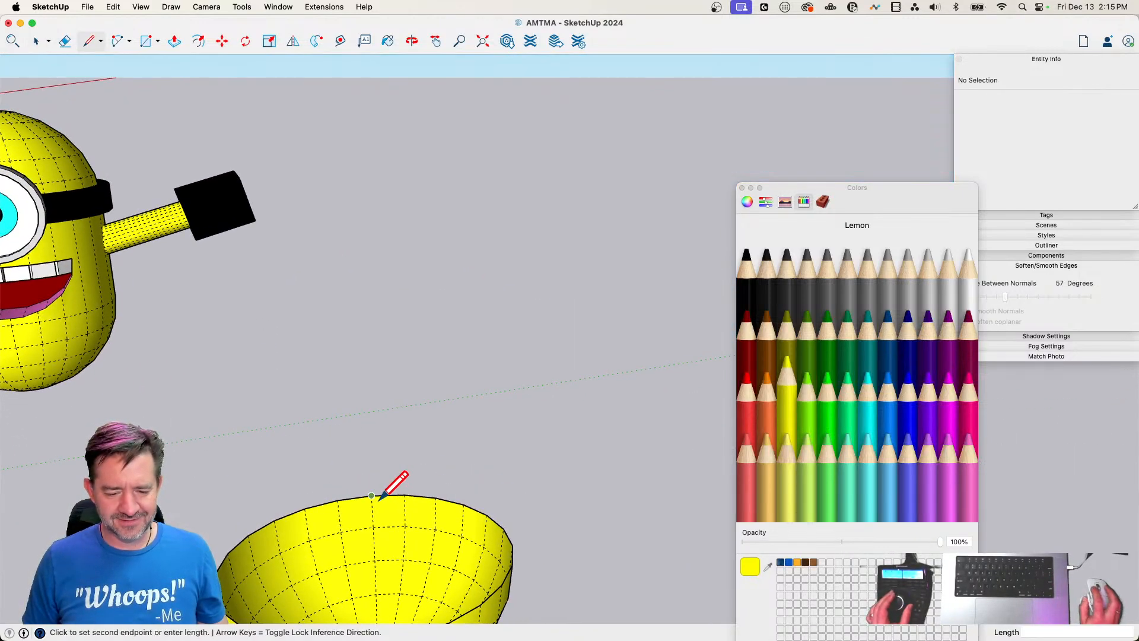
{"action": "left_click", "coordinate": [404, 494]}
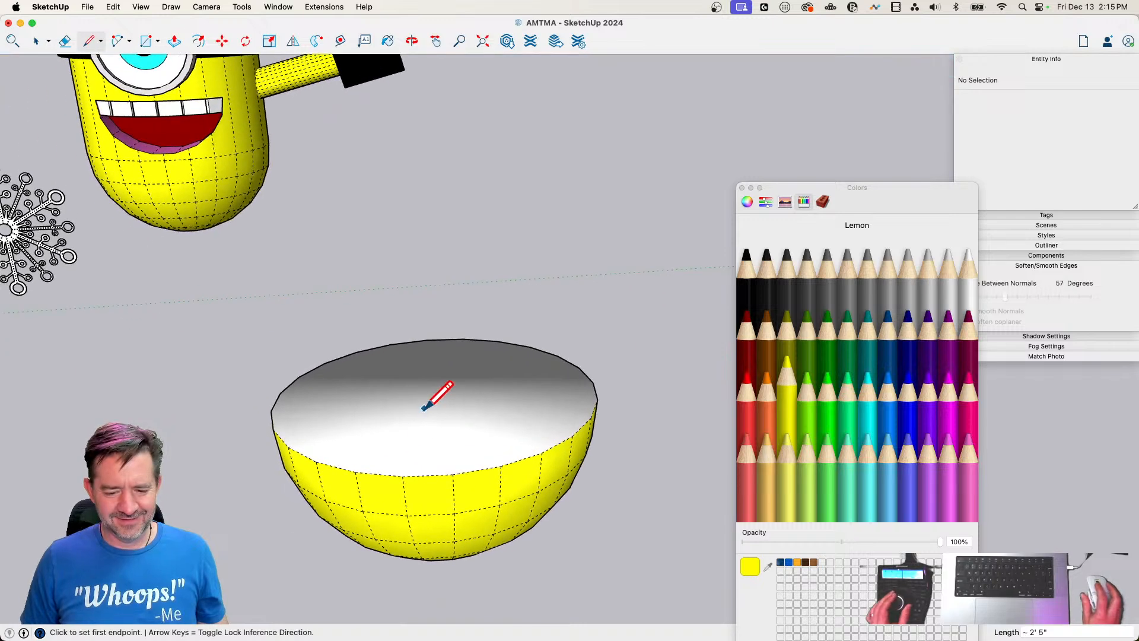
Pull the bowl's new top face up by about 4' 6 3/4"
{"action": "key", "text": "p"}
{"action": "left_click", "coordinate": [427, 444]}
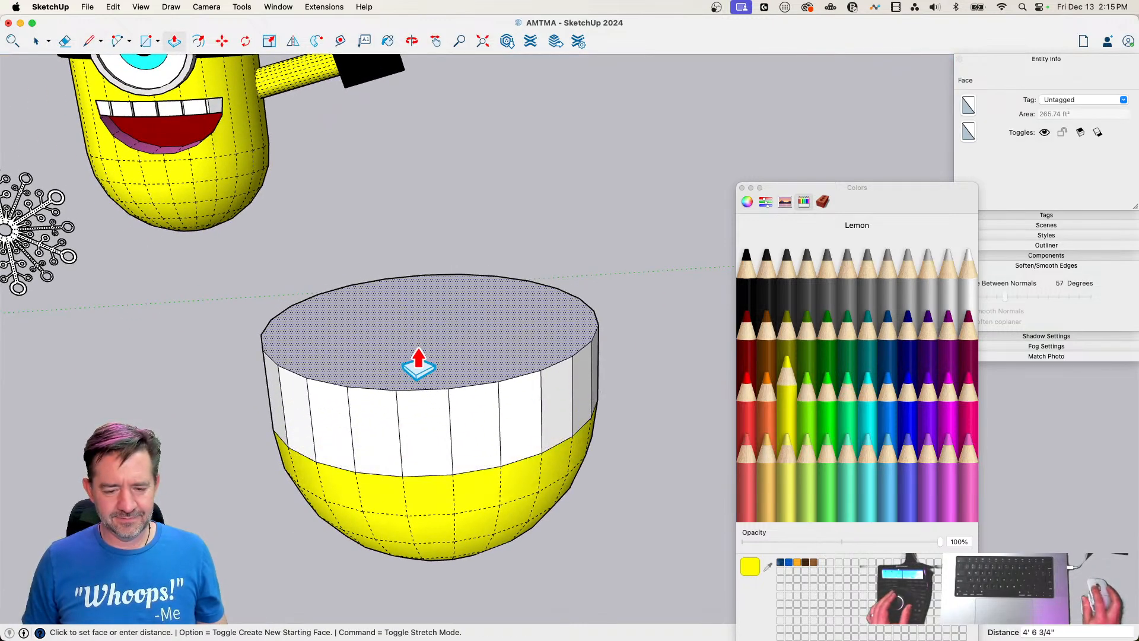
{"action": "left_click", "coordinate": [419, 361]}
Draw a chord about 9' 3" long across the front of the top face and push the larger part down to the rim, leaving a bib
{"action": "key", "text": "l"}
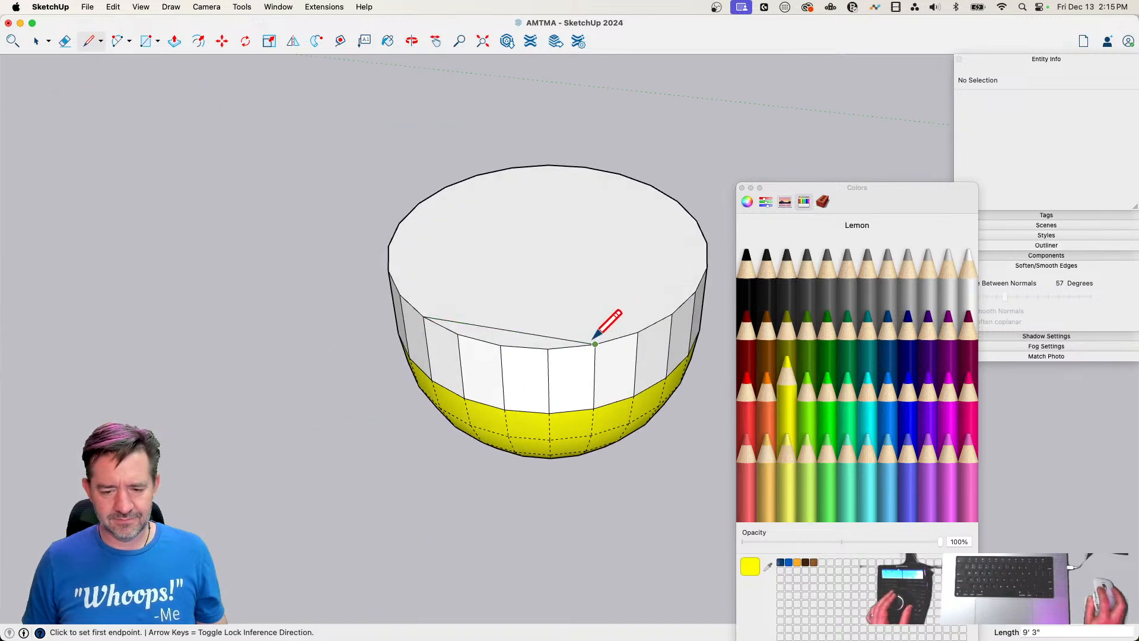
{"action": "key", "text": "p"}
{"action": "left_click", "coordinate": [605, 297]}
{"action": "left_click", "coordinate": [633, 388]}
Paint the bowl, the front bib and the flat top faces Sky blue
{"action": "key", "text": "e"}
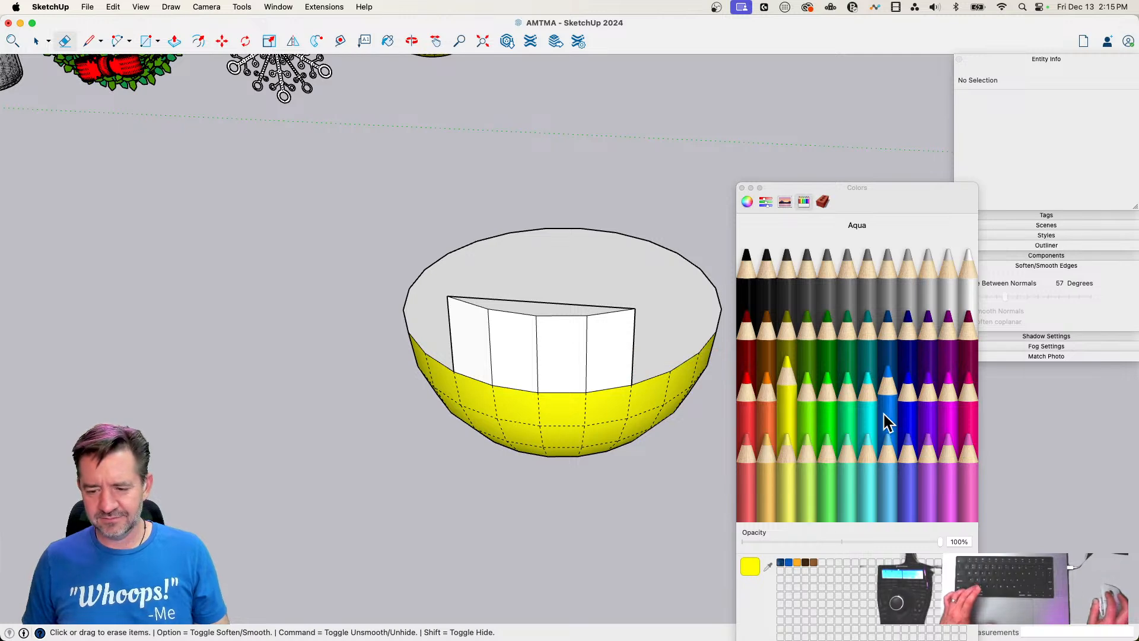
{"action": "key", "text": "alt"}
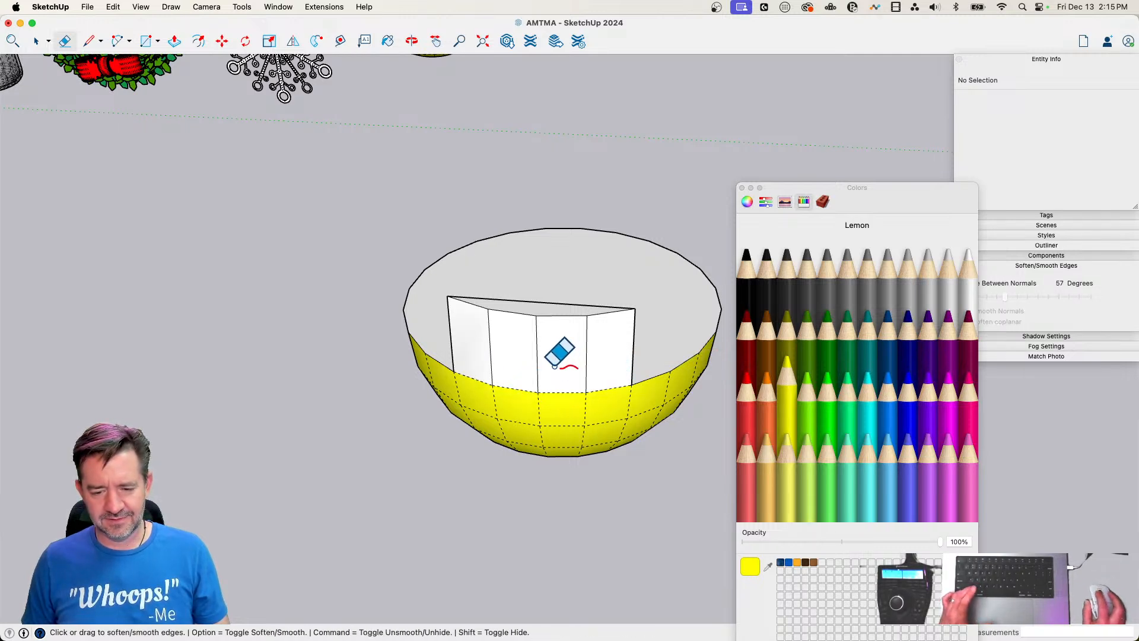
{"action": "left_click", "coordinate": [887, 469]}
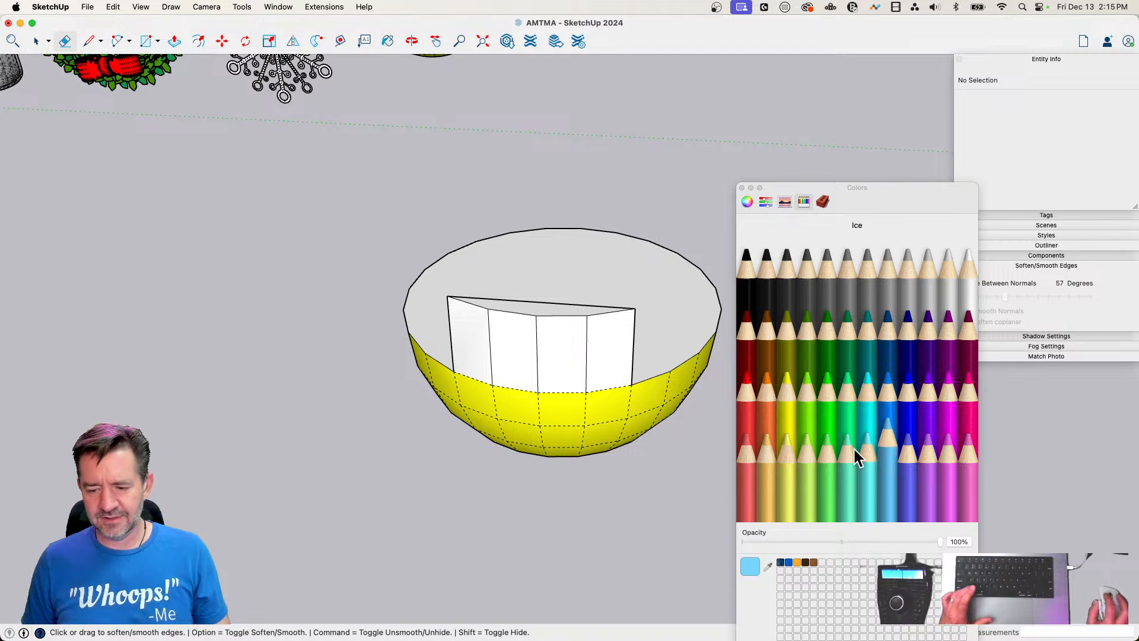
{"action": "left_click", "coordinate": [625, 403]}
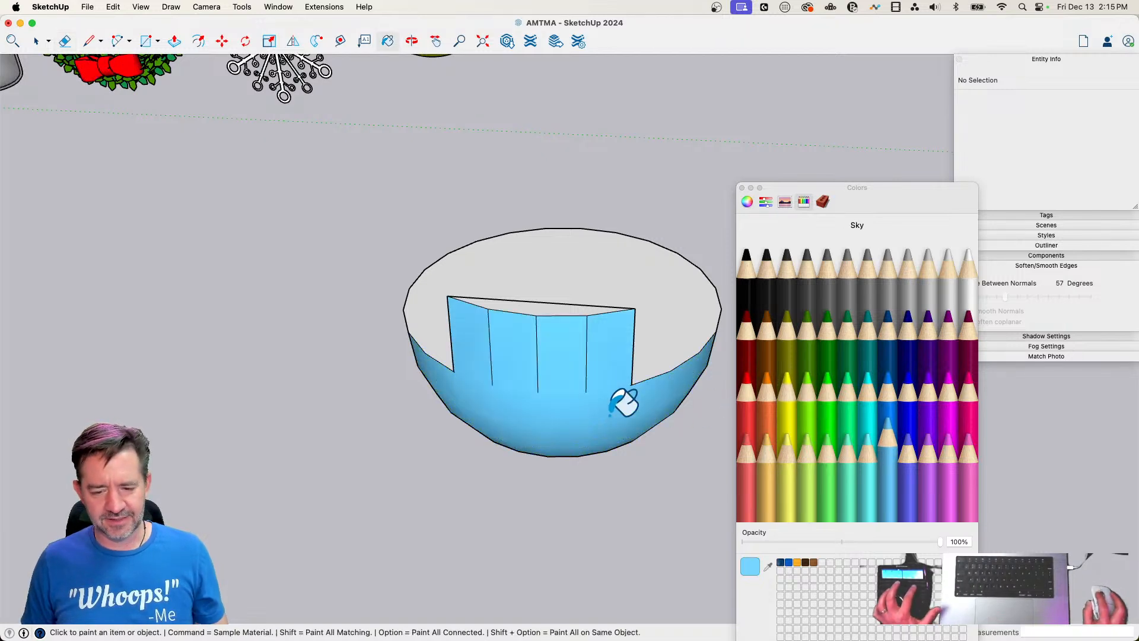
{"action": "key", "text": "space"}
{"action": "middle_click_drag", "start_coordinate": [600, 368], "coordinate": [545, 327]}
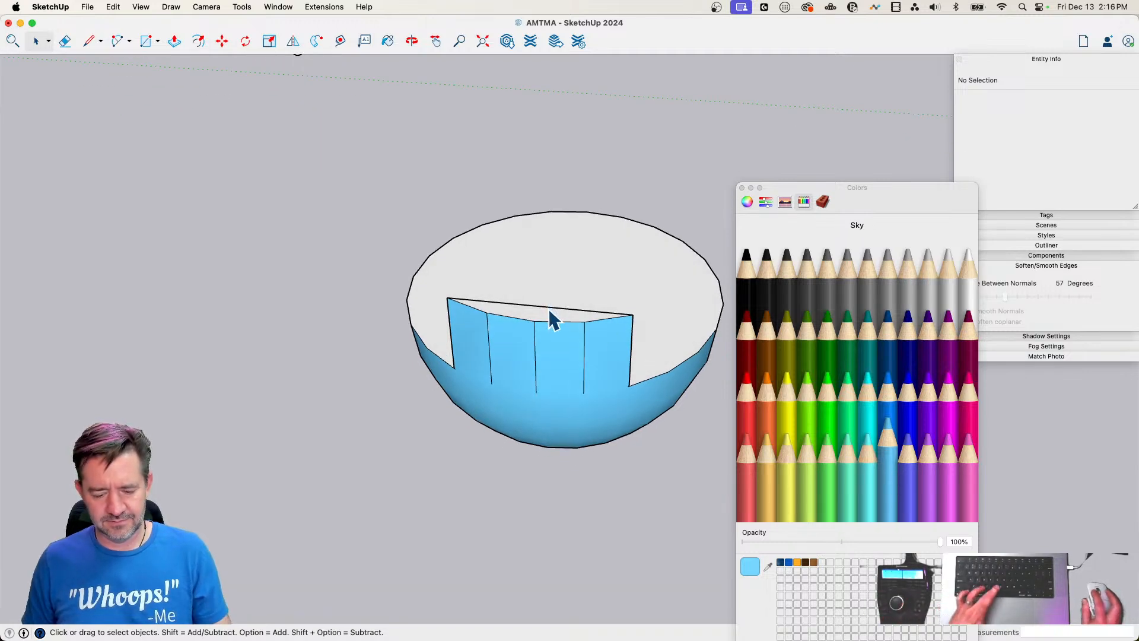
{"action": "key", "text": "b"}
{"action": "left_click", "coordinate": [571, 280]}
{"action": "middle_click_drag", "start_coordinate": [577, 275], "coordinate": [585, 344]}
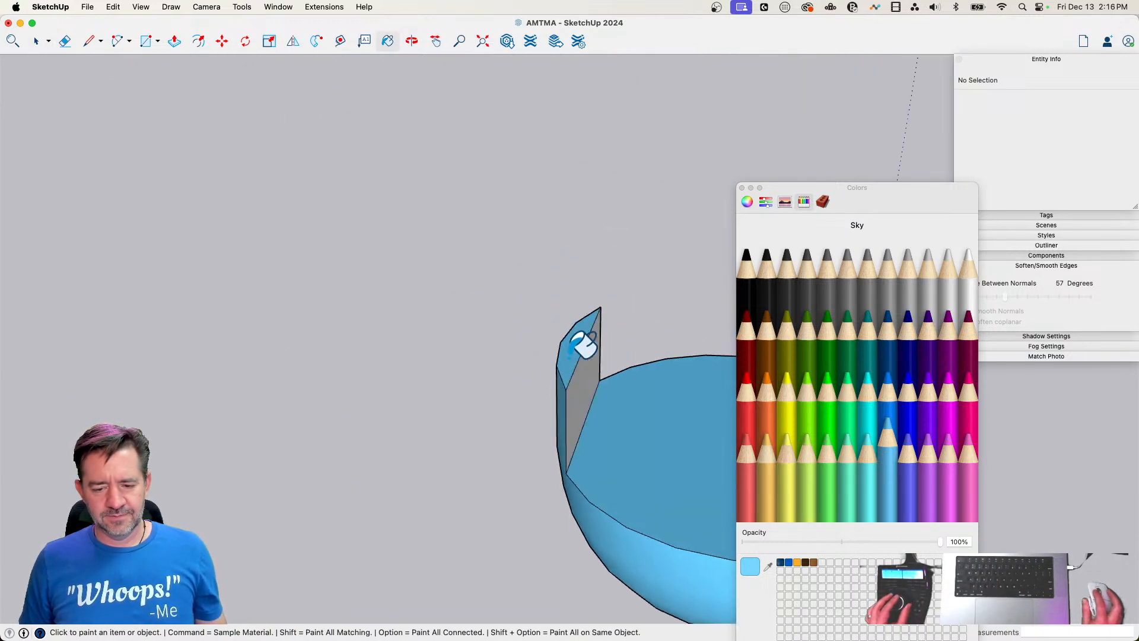
Select the whole blue bowl with its bib, close the color picker, and soften its edges with Smooth Normals at 57 degrees
{"action": "key", "text": "space"}
{"action": "left_click", "coordinate": [578, 400]}
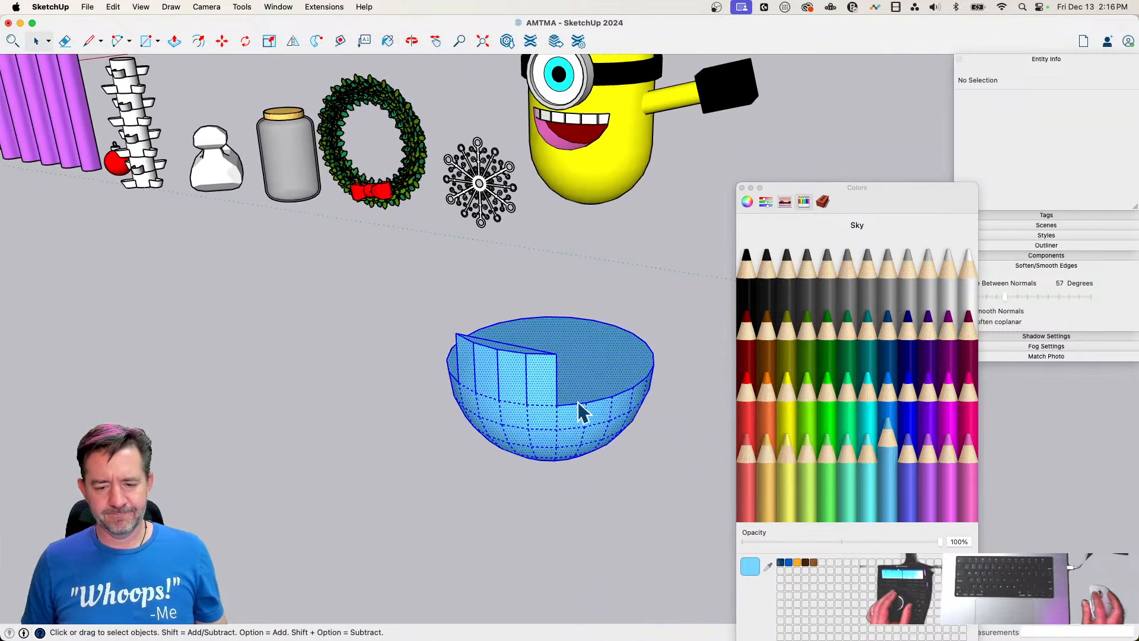
{"action": "middle_click_drag", "start_coordinate": [577, 401], "coordinate": [568, 401]}
{"action": "left_click_drag", "start_coordinate": [920, 201], "coordinate": [875, 196]}
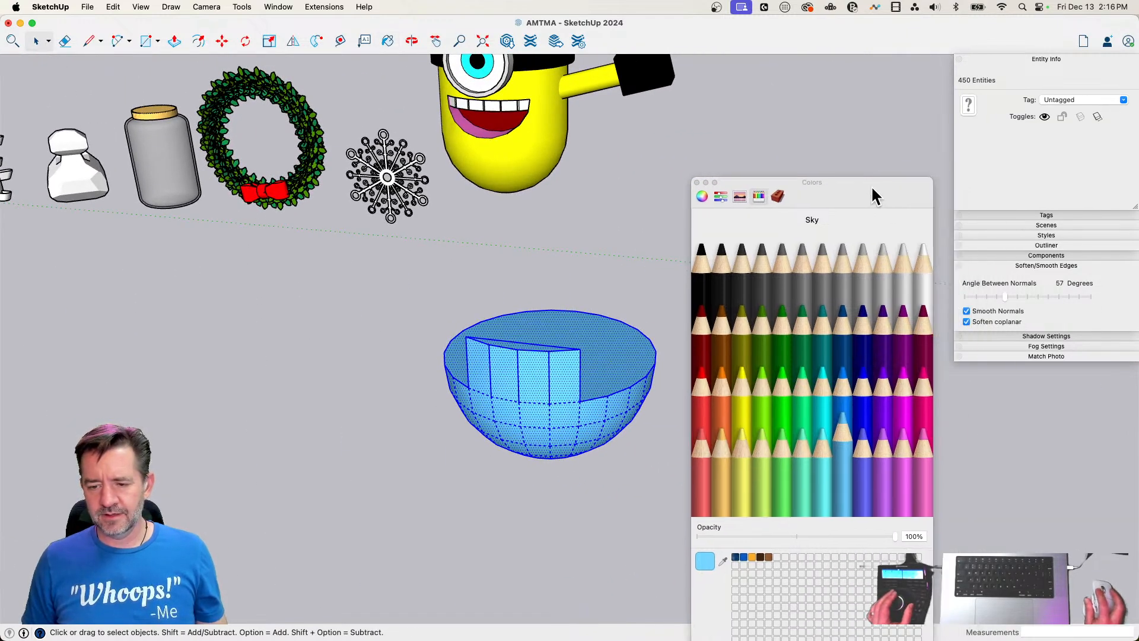
{"action": "left_click", "coordinate": [697, 183]}
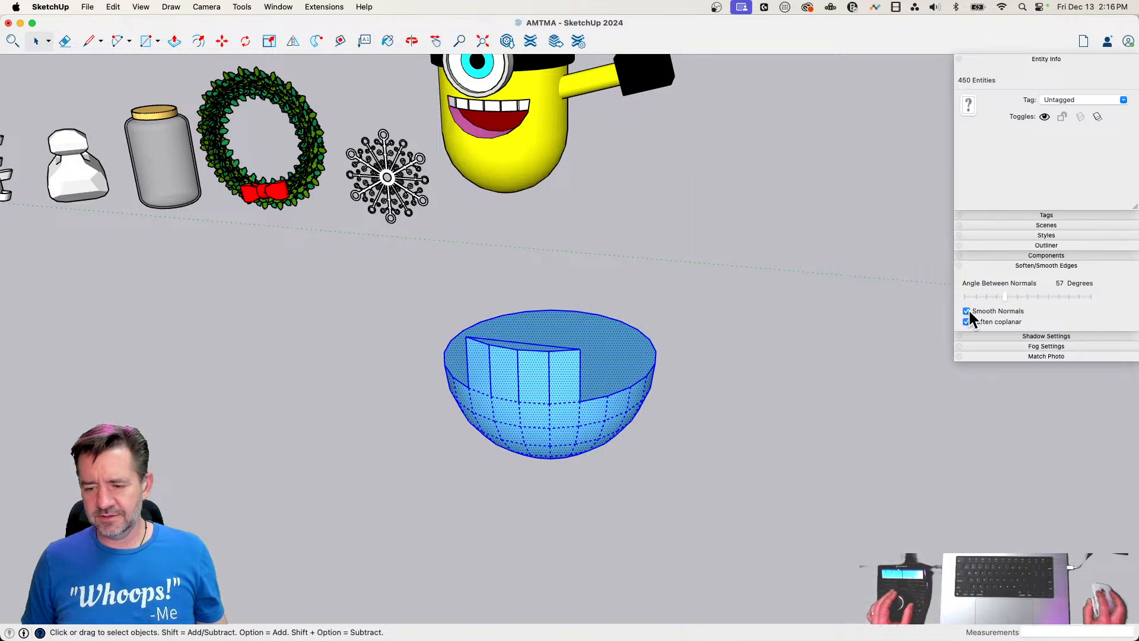
{"action": "left_click", "coordinate": [967, 310]}
{"action": "left_click", "coordinate": [966, 310]}
{"action": "key", "text": "m"}
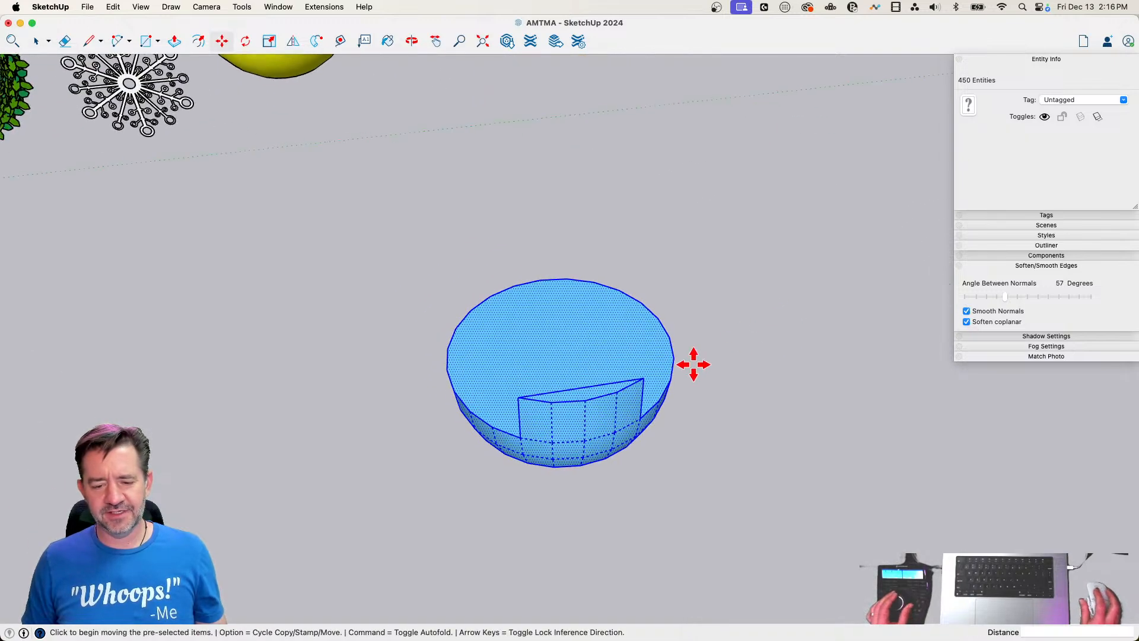
Move the blue overalls about 63' 3" onto the character's lower body and raise them about 3' 10" to fit the rounded base
{"action": "left_click", "coordinate": [587, 402]}
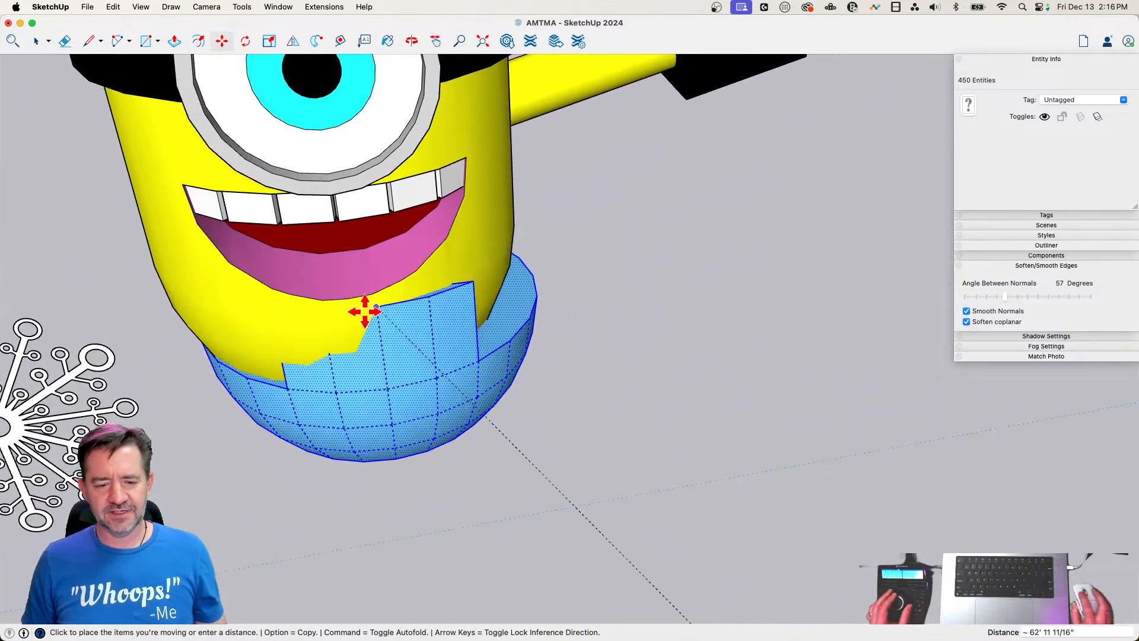
{"action": "left_click", "coordinate": [349, 293]}
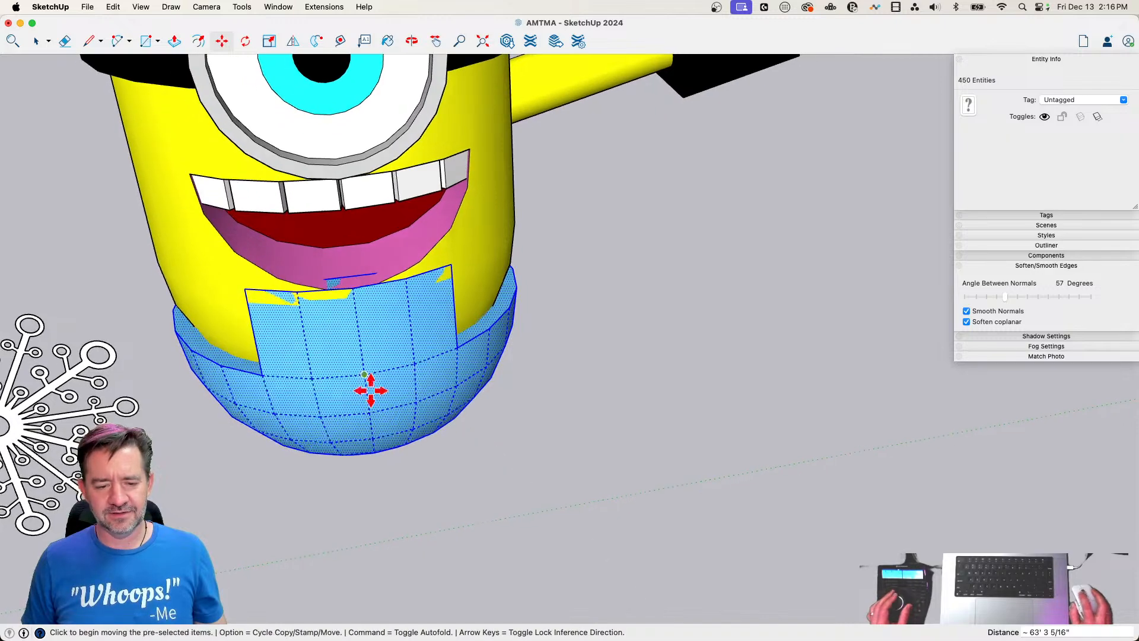
{"action": "left_click", "coordinate": [420, 299]}
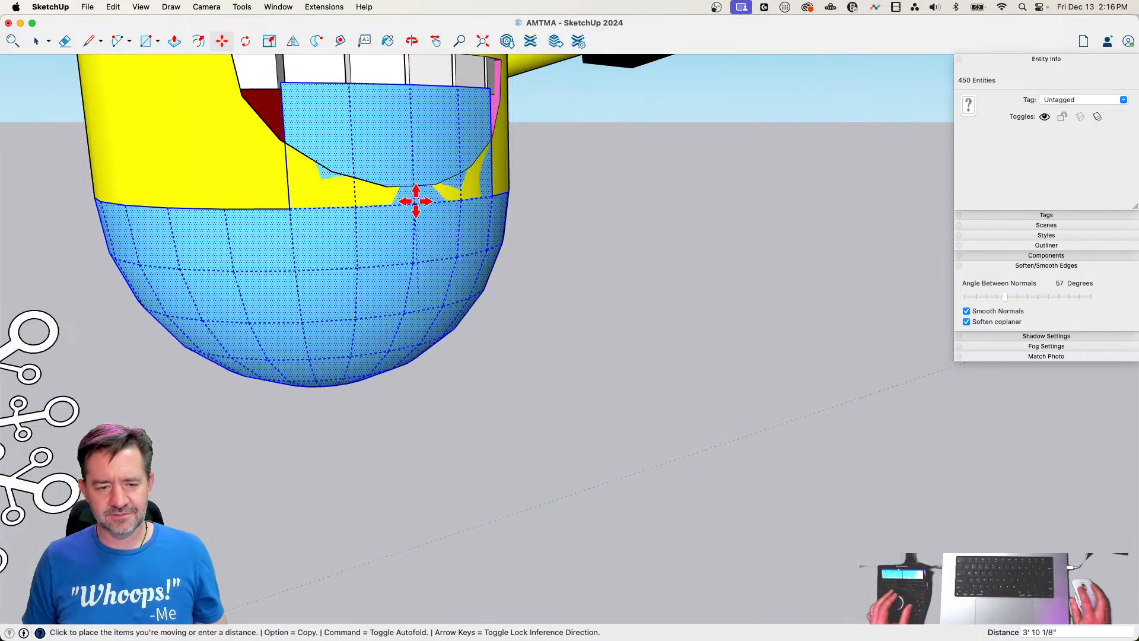
{"action": "left_click", "coordinate": [419, 203]}
{"action": "key", "text": "space"}
{"action": "scroll", "coordinate": [480, 332], "scroll_direction": "up", "scroll_amount": 3}
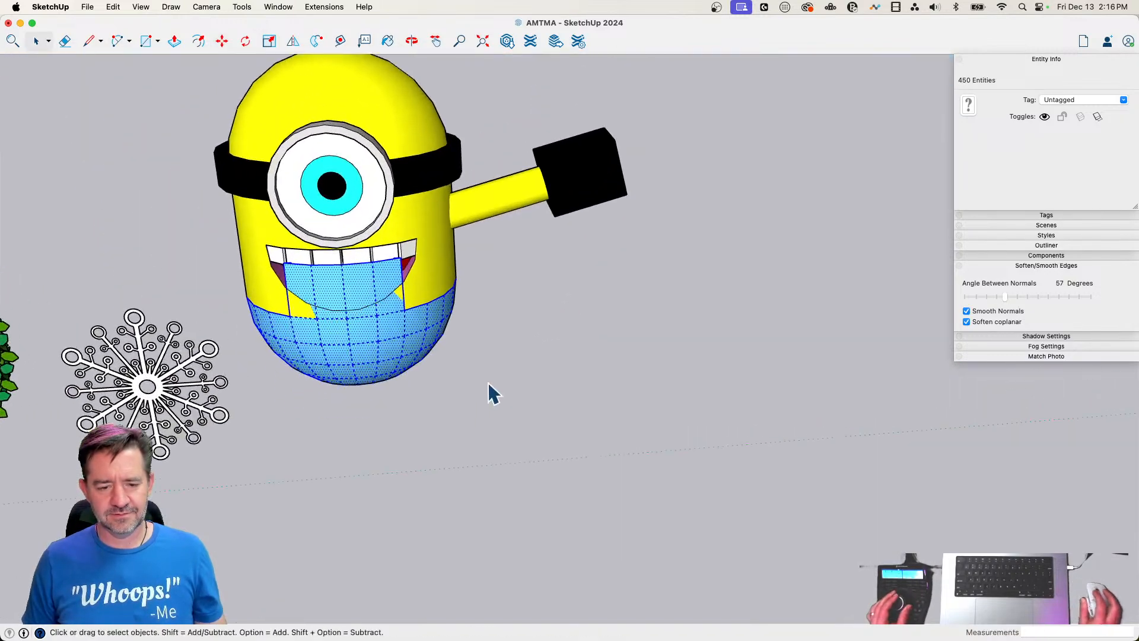
Scale the overalls up slightly and uniformly about their center so they wrap just outside the yellow body
{"action": "key", "text": "s"}
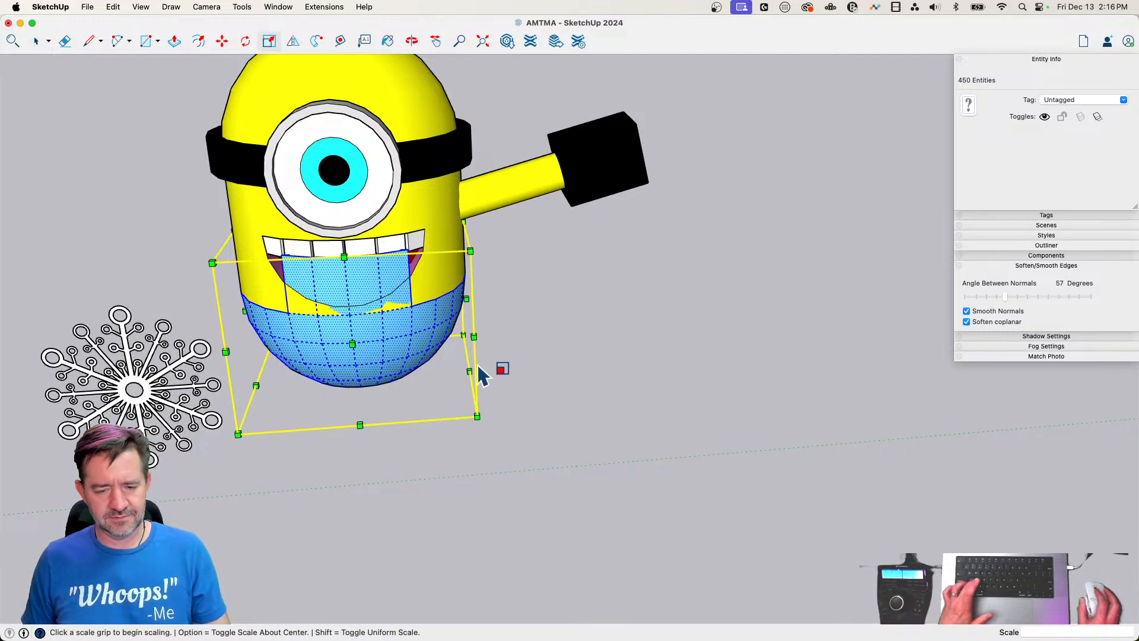
{"action": "left_click", "coordinate": [478, 414]}
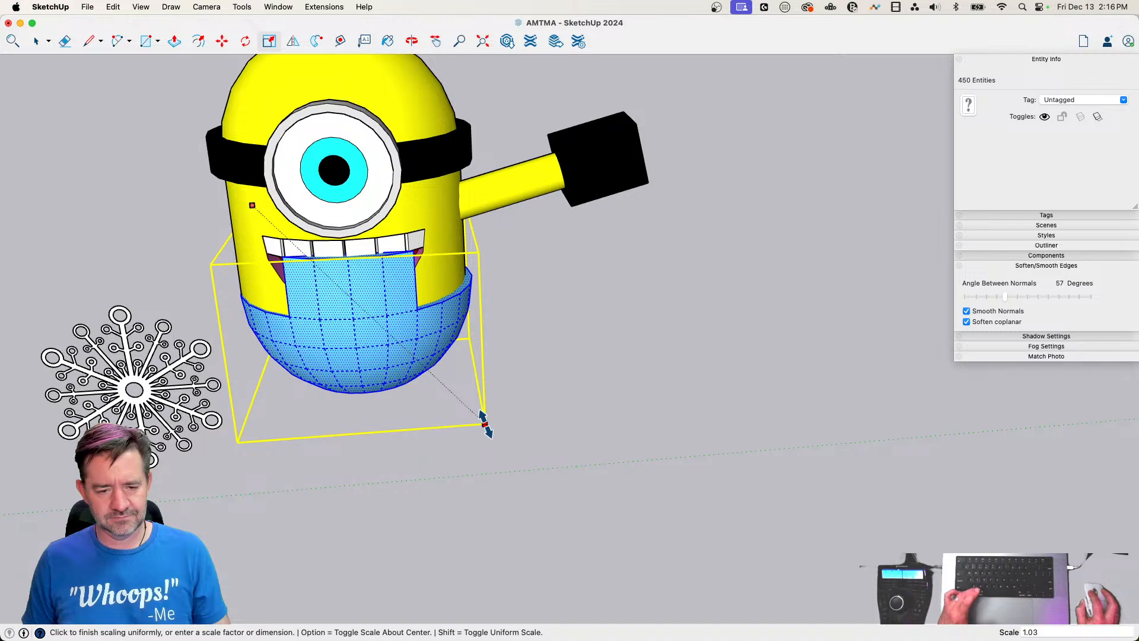
{"action": "key", "text": "alt"}
{"action": "left_click", "coordinate": [486, 423]}
Move the enlarged overalls down about 3' 9 1/2" so the bib sits below the teeth
{"action": "key", "text": "m"}
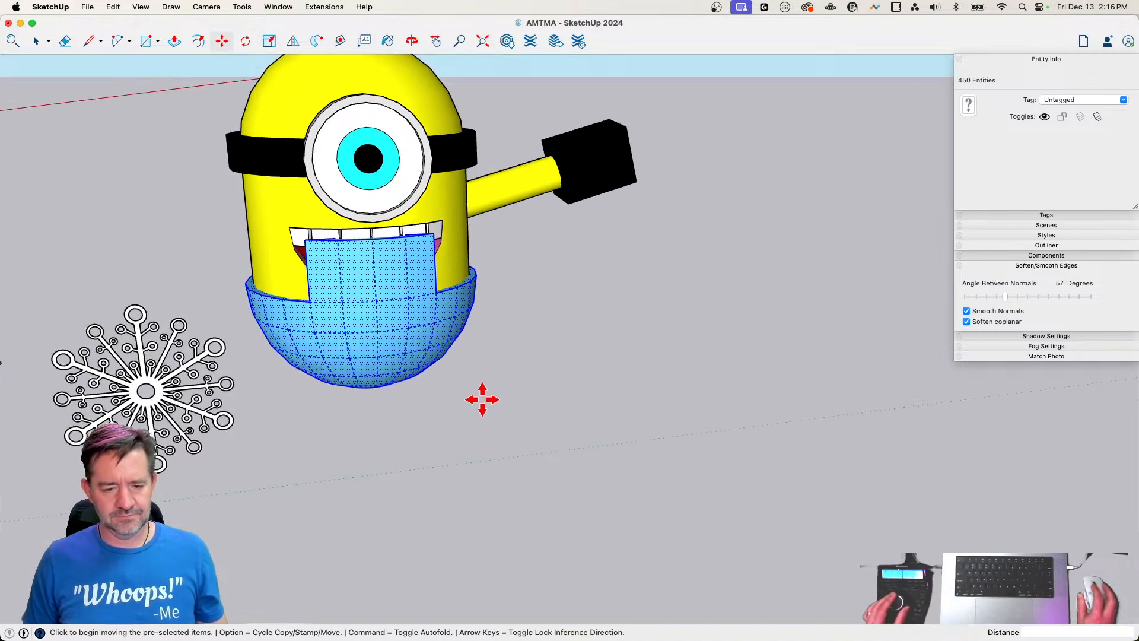
{"action": "left_click", "coordinate": [375, 310]}
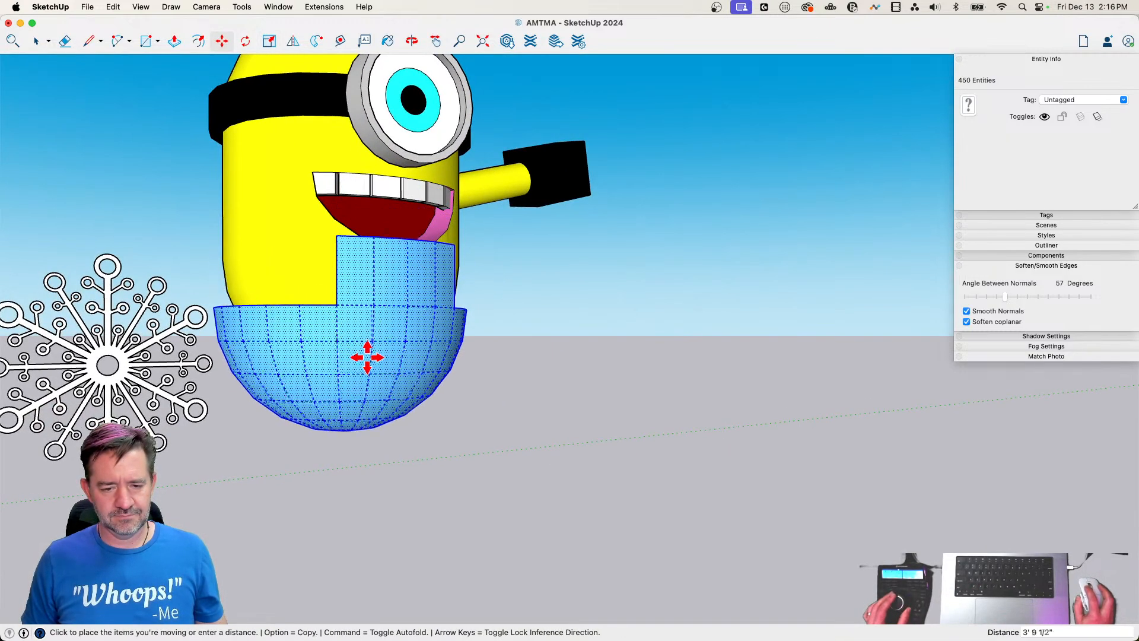
{"action": "left_click", "coordinate": [374, 338]}
{"action": "key", "text": "space"}
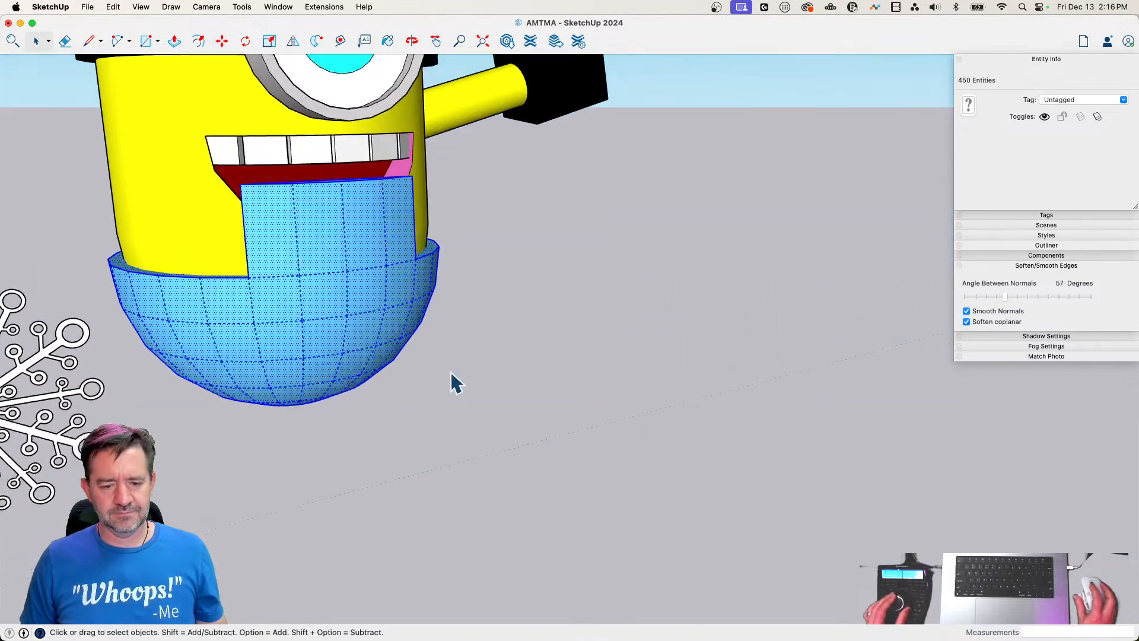
Push the top face of the bib down about 3' 1 7/8" to shorten it below the mouth
{"action": "key", "text": "p"}
{"action": "left_click", "coordinate": [473, 158]}
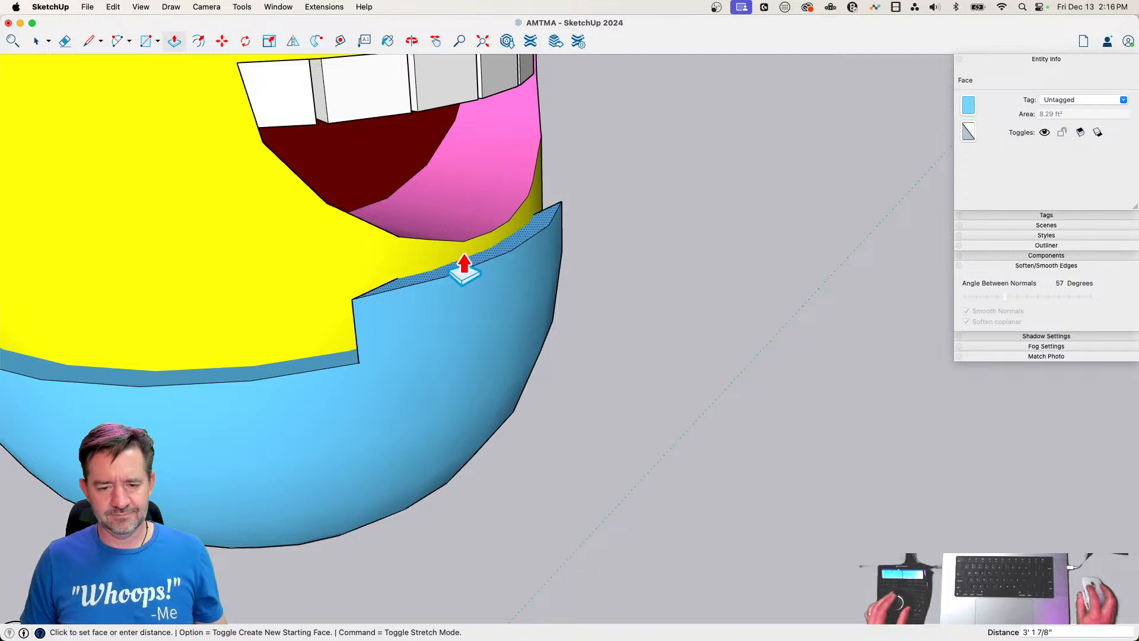
{"action": "left_click", "coordinate": [465, 275]}
{"action": "key", "text": "space"}
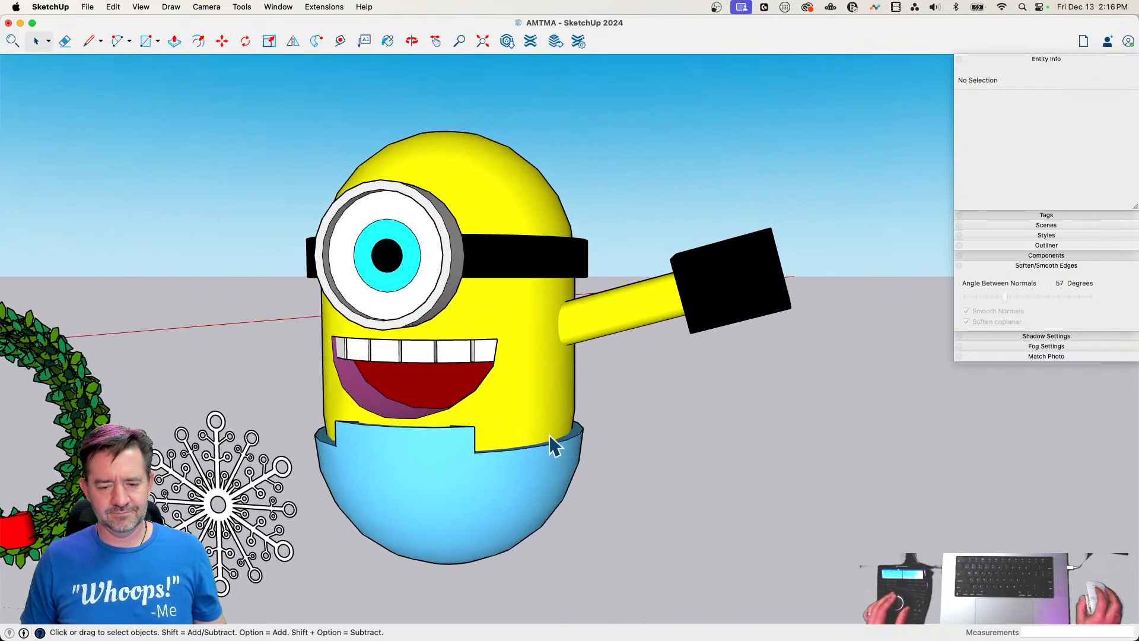
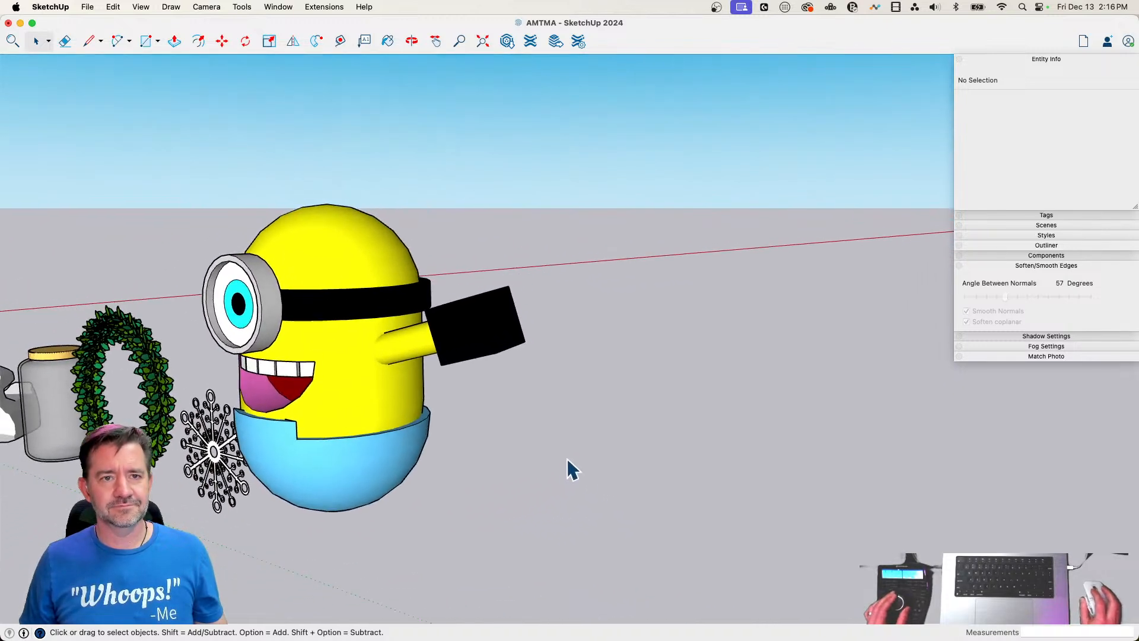
Select all connected geometry of the blue overalls and make it a group
{"action": "triple_click", "coordinate": [379, 462]}
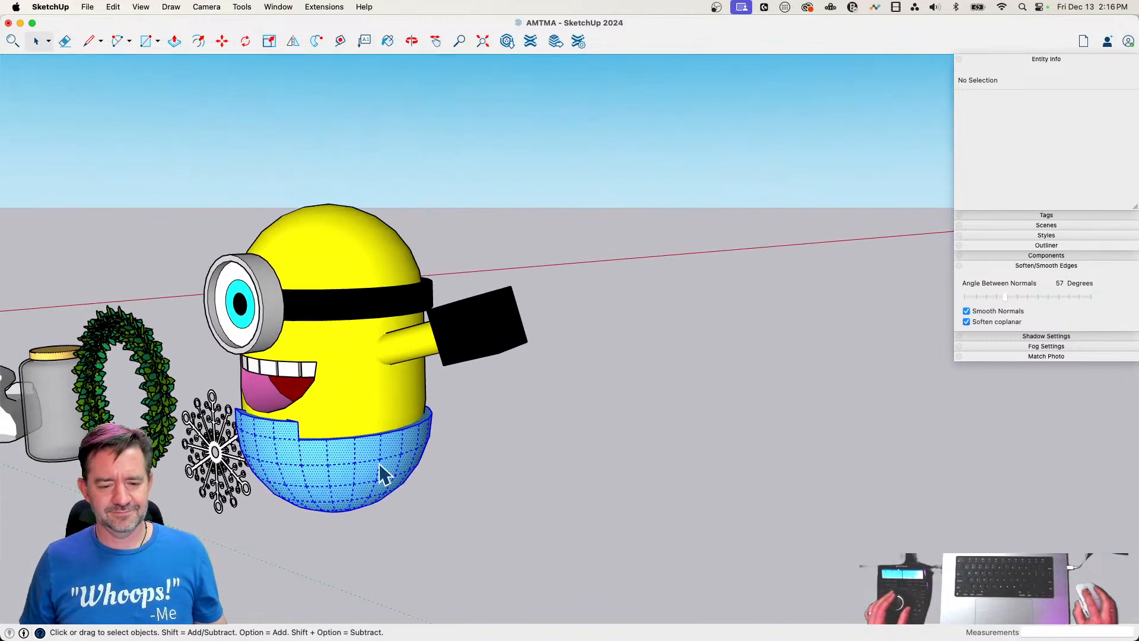
{"action": "right_click", "coordinate": [379, 463]}
{"action": "left_click", "coordinate": [438, 490]}
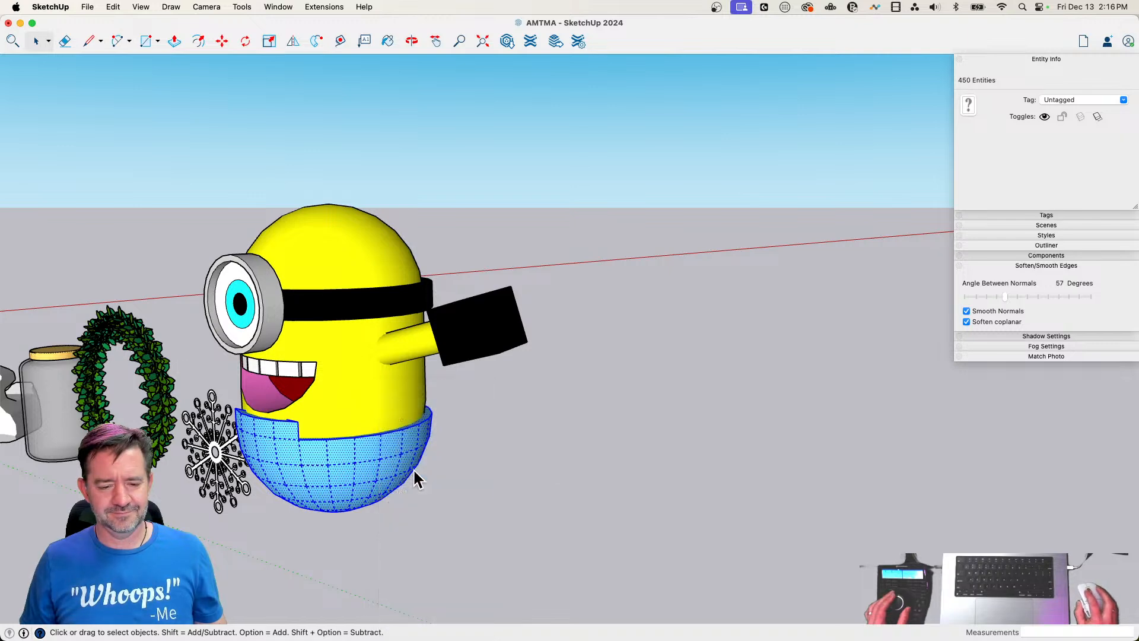
Draw short guide edges at the overalls' rim and a two-point arc between them, about 14' wide with a bulge of about 11', up to the goggle band
{"action": "key", "text": "l"}
{"action": "left_click", "coordinate": [322, 413]}
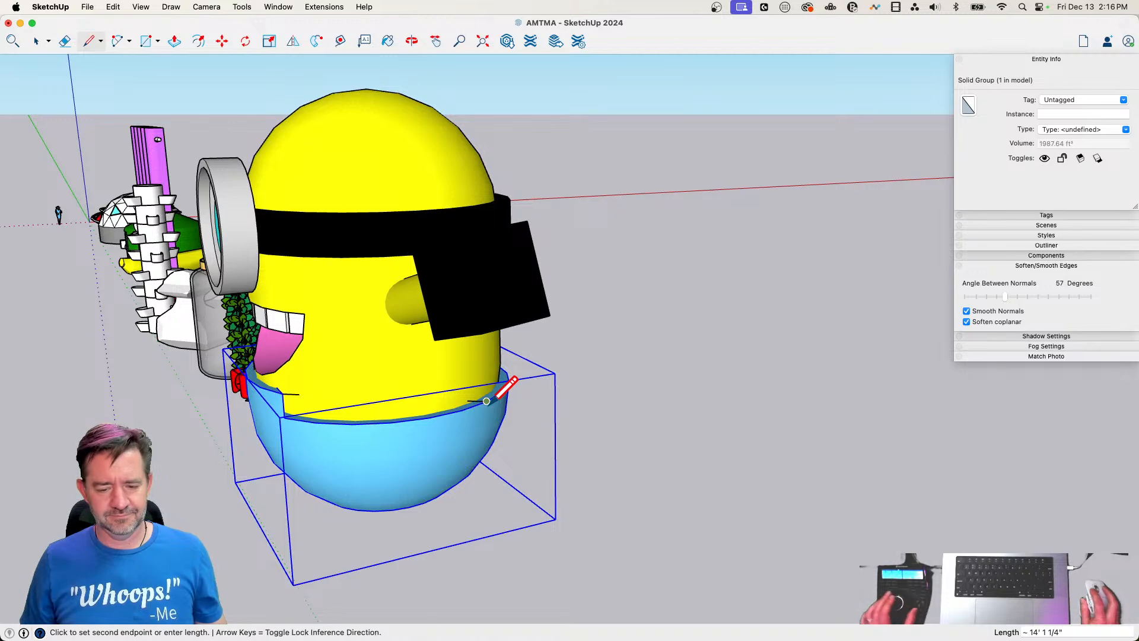
{"action": "left_click", "coordinate": [487, 401]}
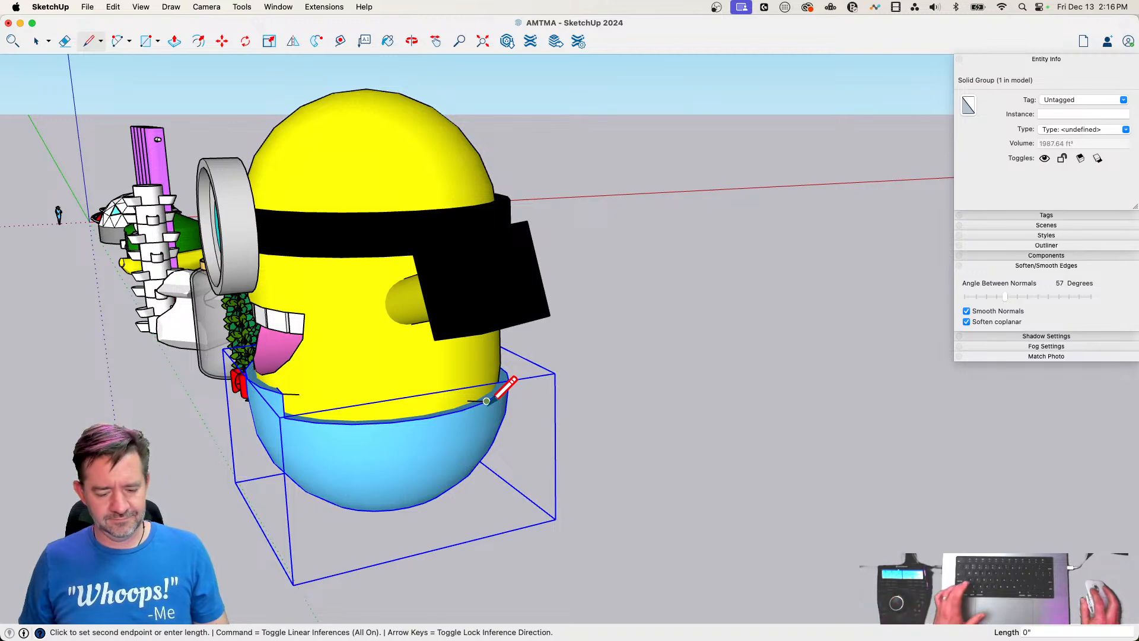
{"action": "left_click", "coordinate": [282, 394]}
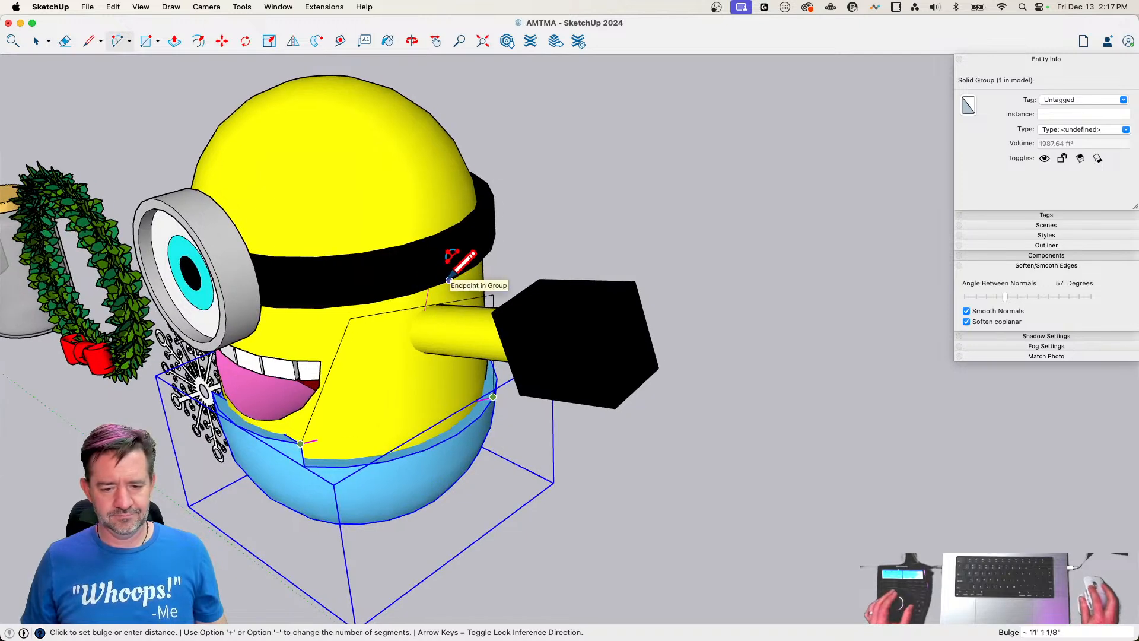
{"action": "left_click", "coordinate": [449, 279]}
{"action": "key", "text": "space"}
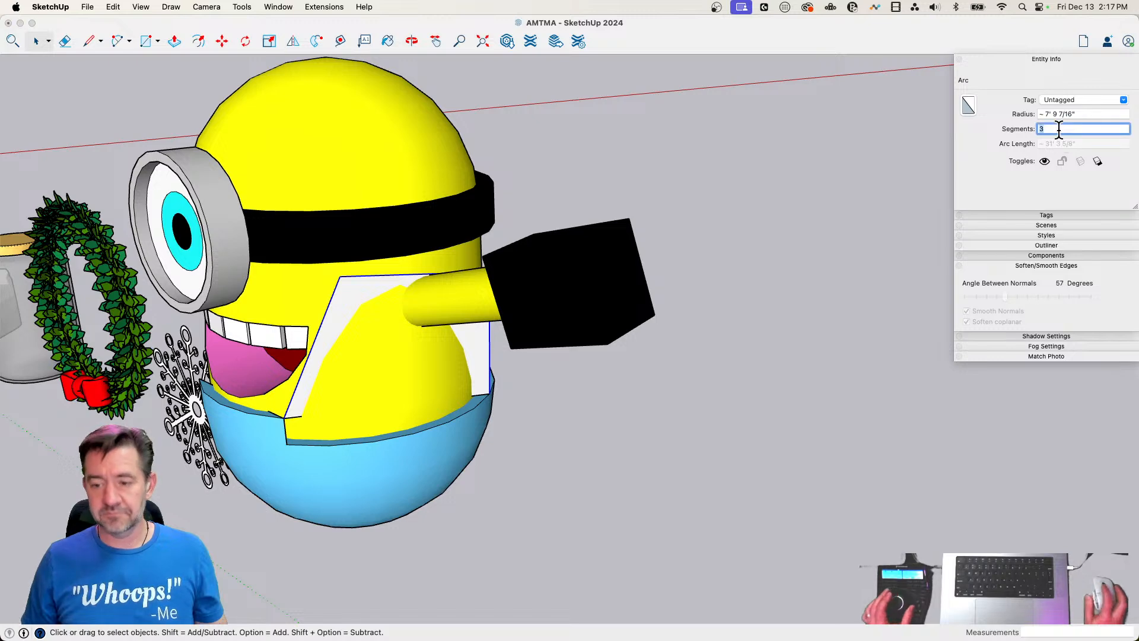
Set the selected shoulder arc to 9 segments
{"action": "type", "text": "9"}
{"action": "key", "text": "Return"}
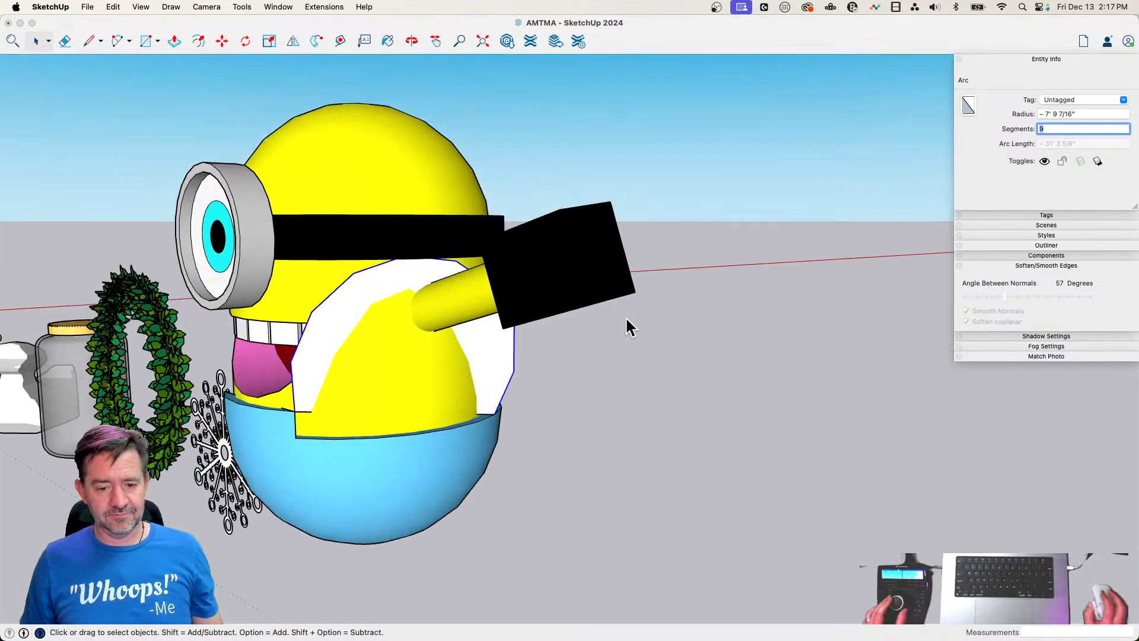
{"action": "key", "text": "Return"}
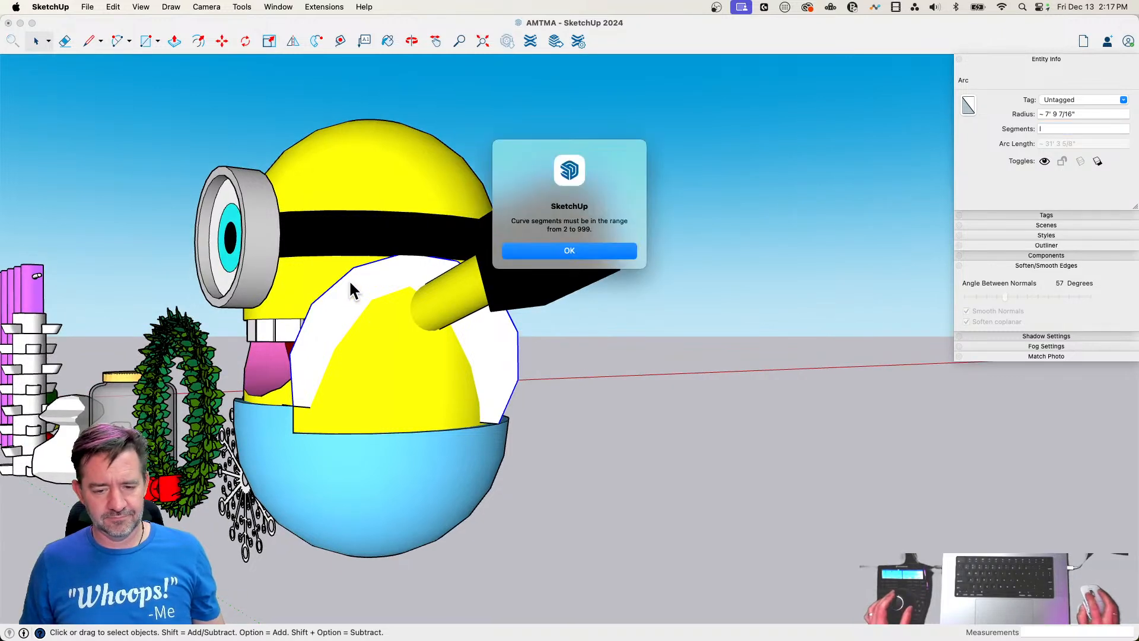
{"action": "left_click", "coordinate": [553, 254]}
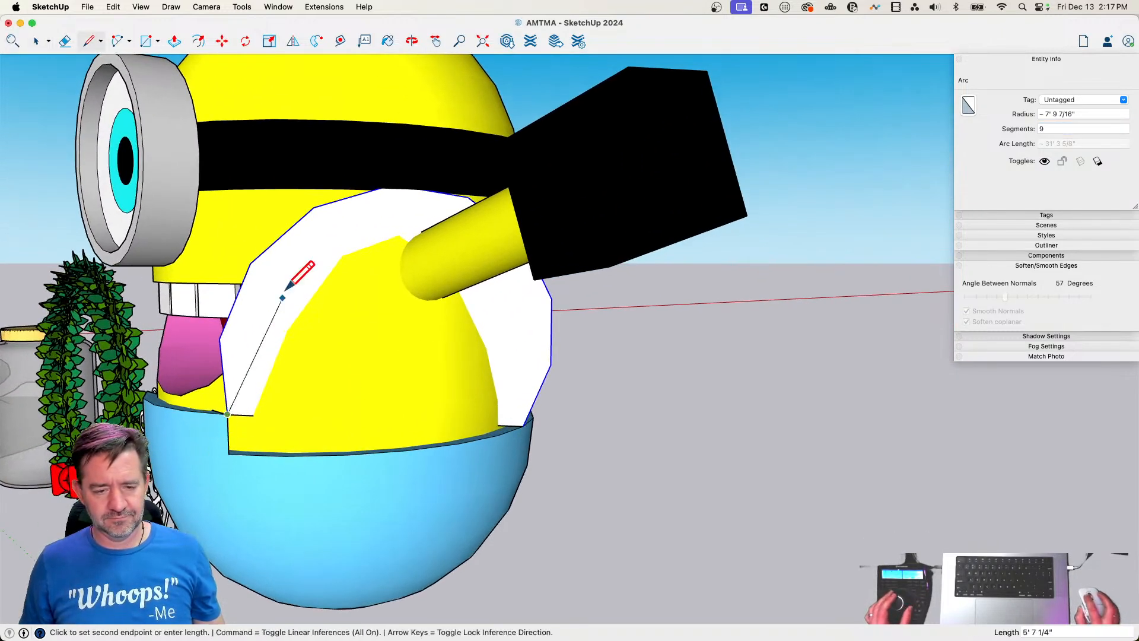
Replace the arc's lowest segments with straight lines down to the overalls, and erase the leftover arc pieces and the enclosed face
{"action": "key", "text": "e"}
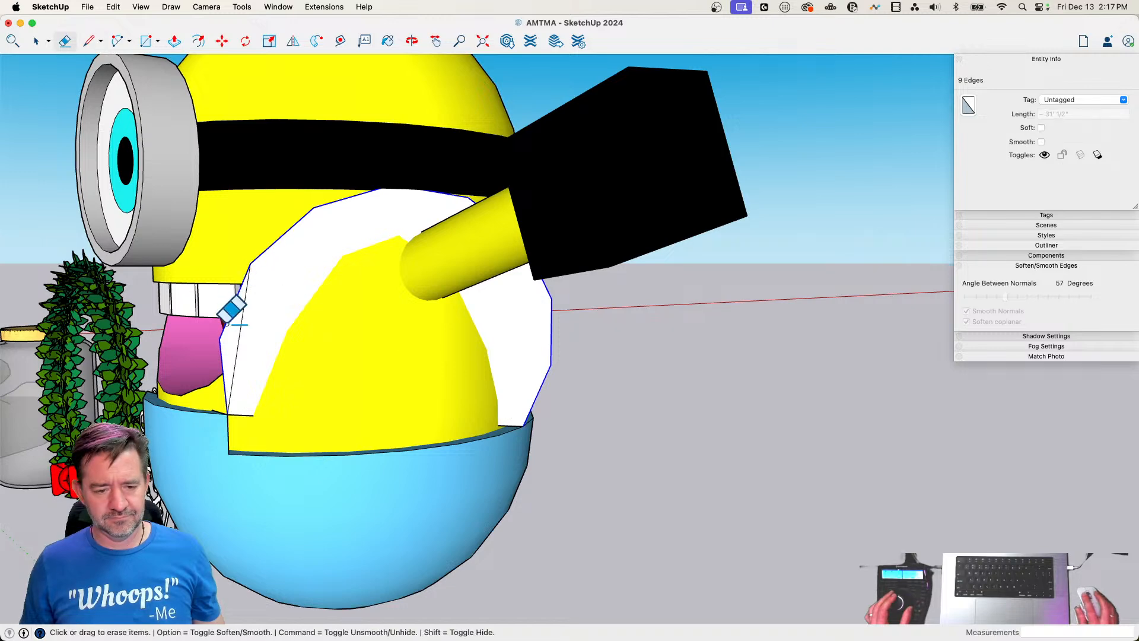
{"action": "left_click", "coordinate": [221, 339]}
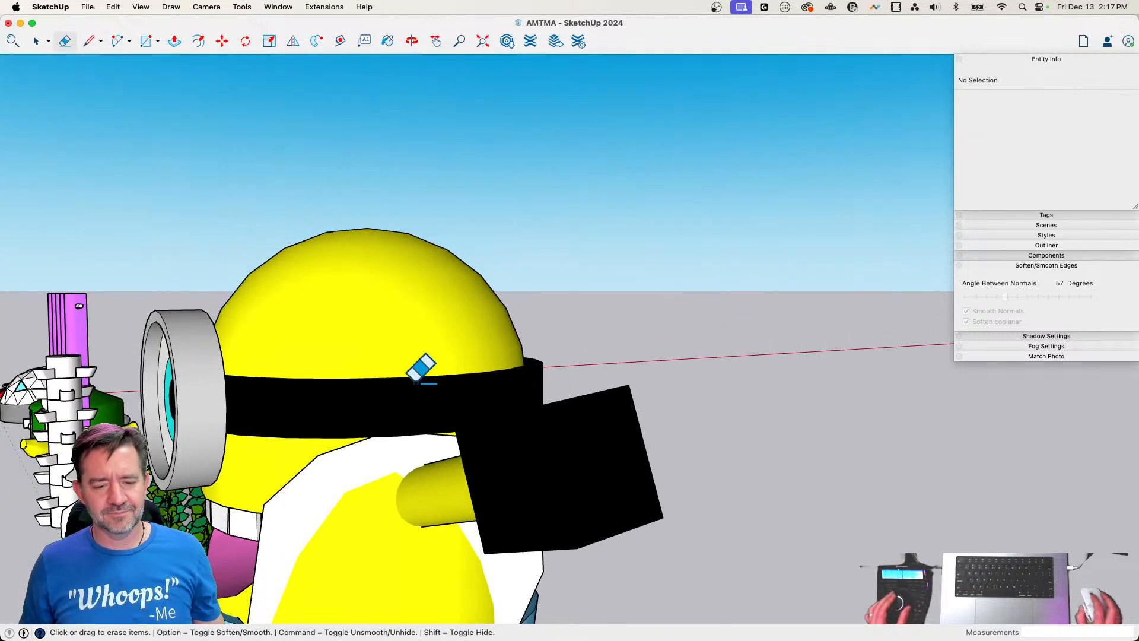
{"action": "key", "text": "l"}
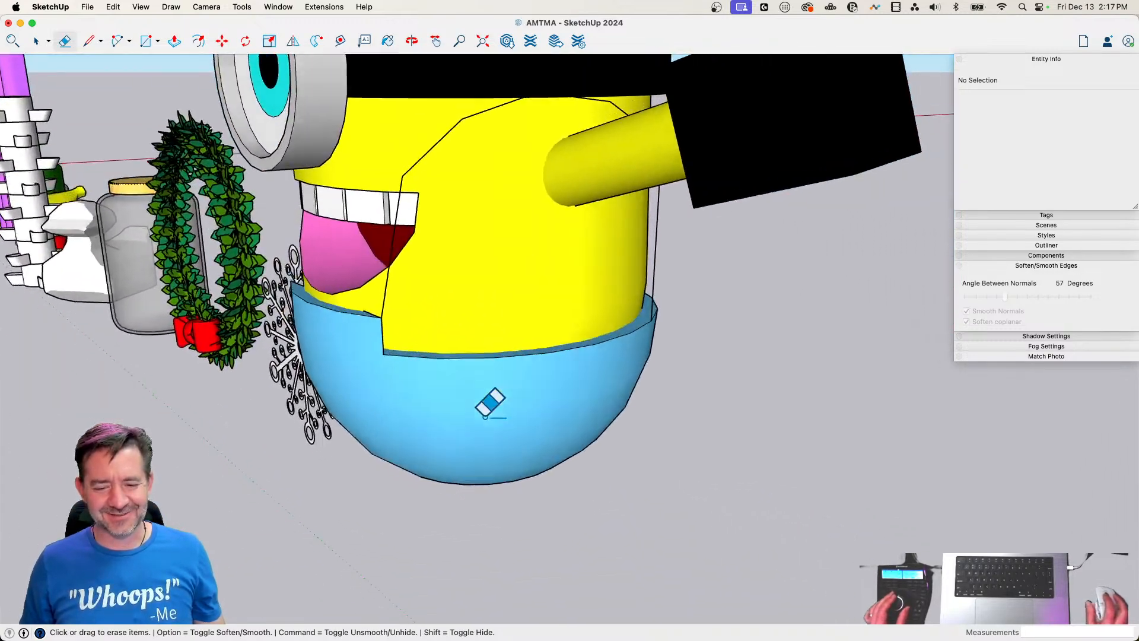
Draw a small six-sided polygon at the strap path's front end and weld the path edges into one curve
{"action": "key", "text": "space"}
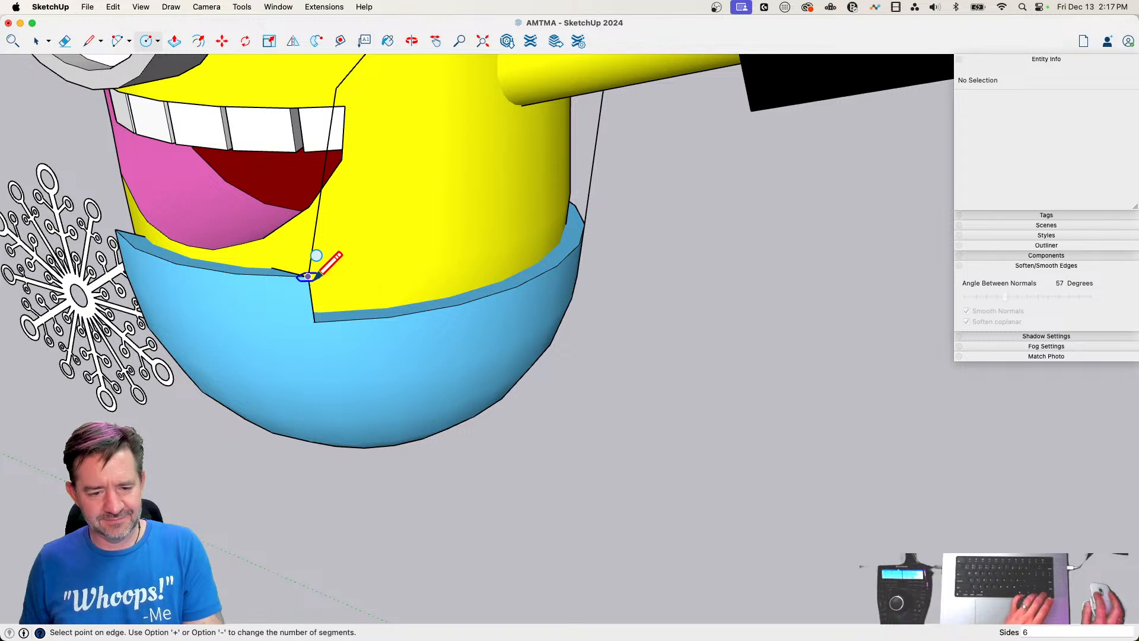
{"action": "key", "text": "space"}
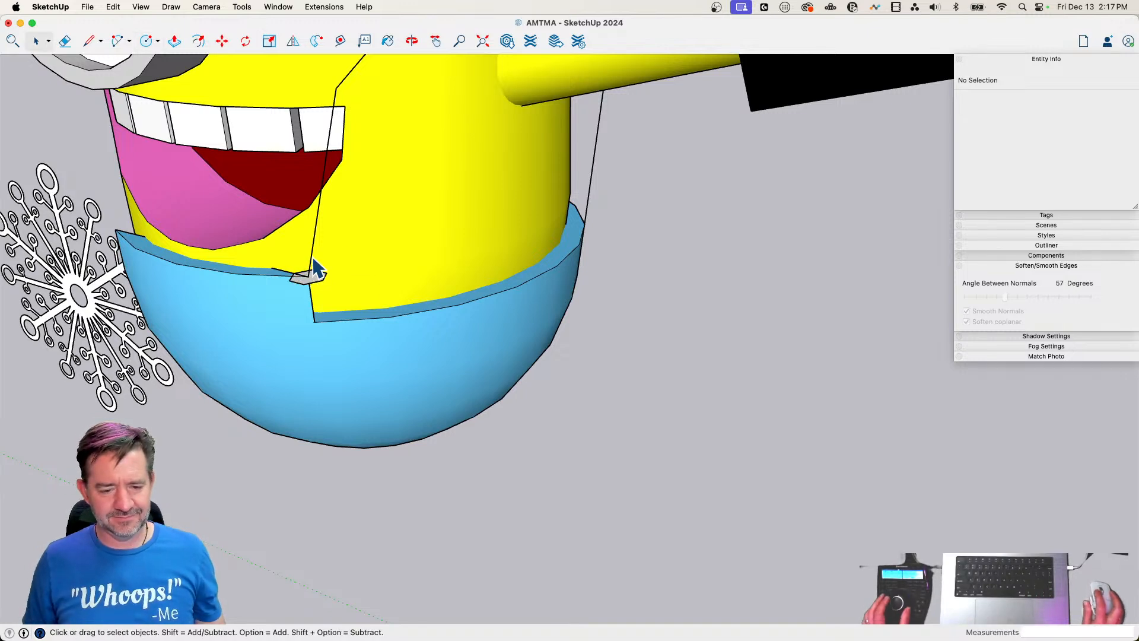
{"action": "right_click", "coordinate": [313, 265]}
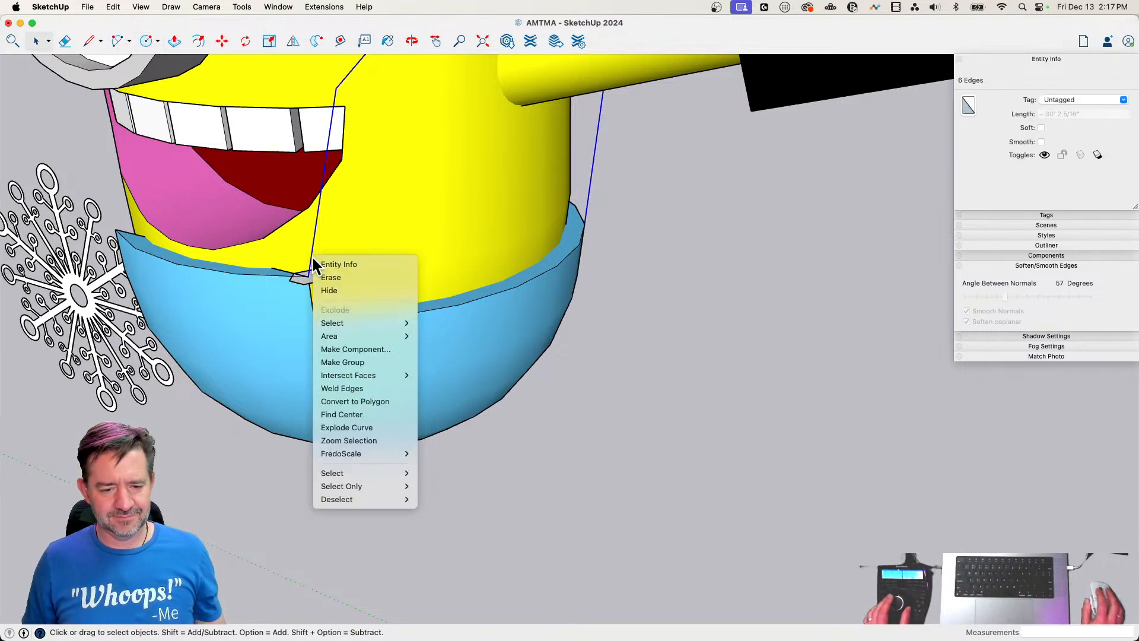
{"action": "left_click", "coordinate": [350, 388]}
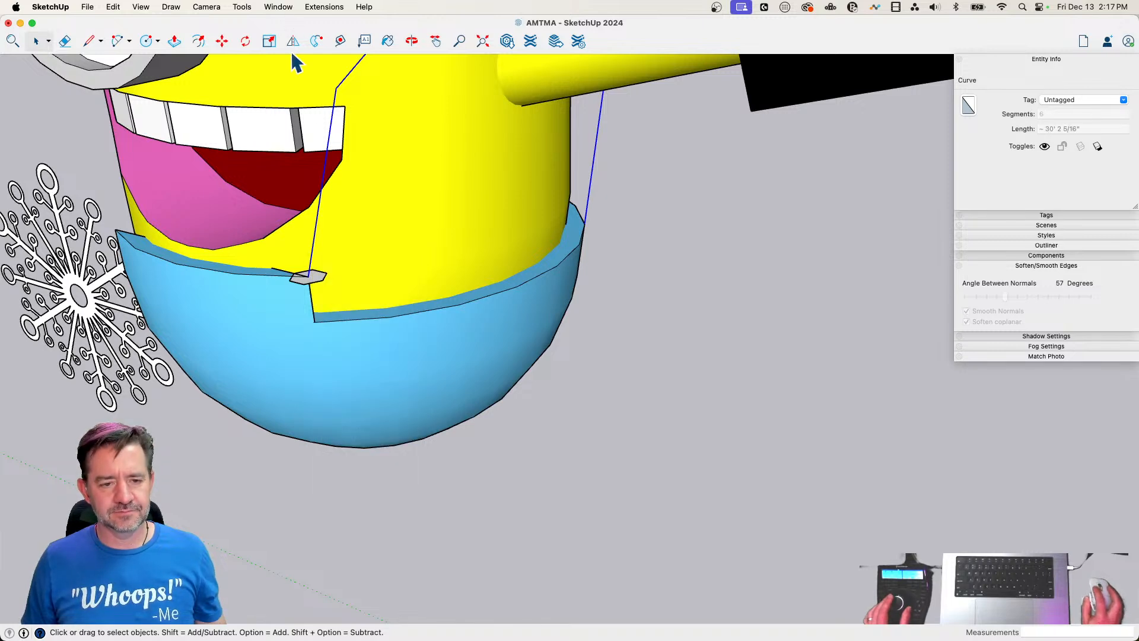
Sweep the hexagon along the welded curve with Follow Me to form the overall strap
{"action": "left_click", "coordinate": [292, 40]}
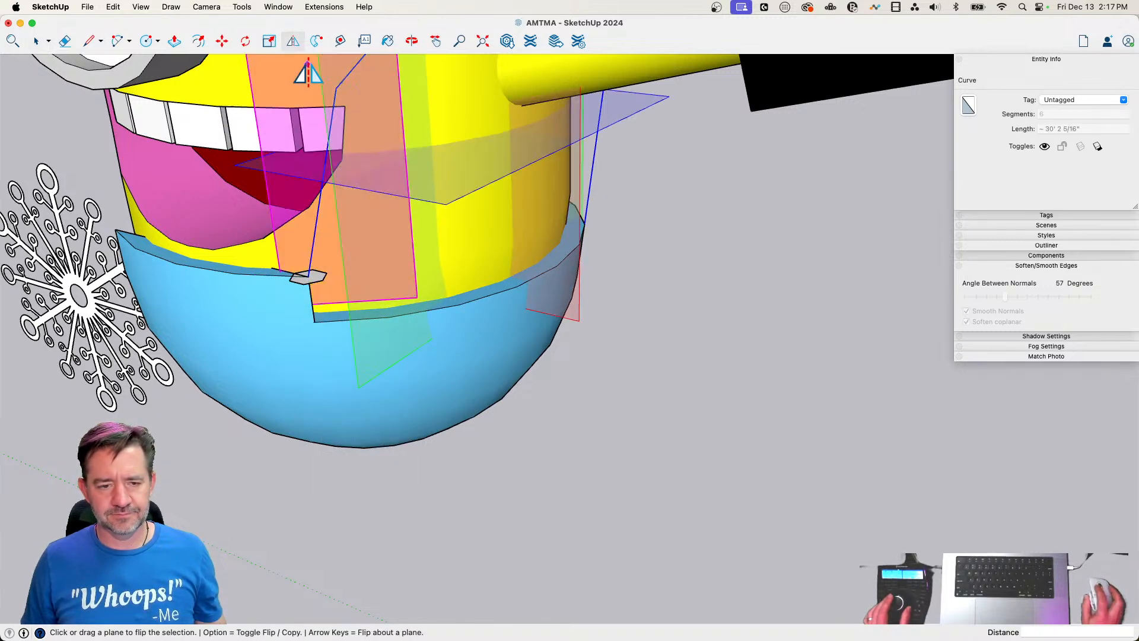
{"action": "left_click", "coordinate": [316, 41]}
{"action": "left_click", "coordinate": [316, 288]}
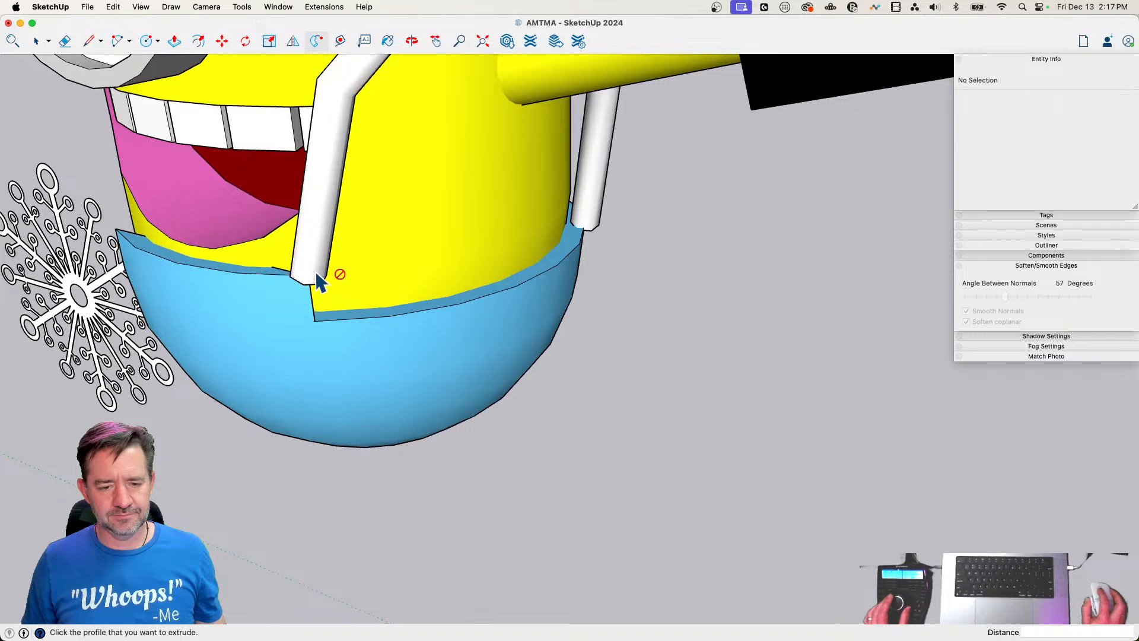
{"action": "key", "text": "space"}
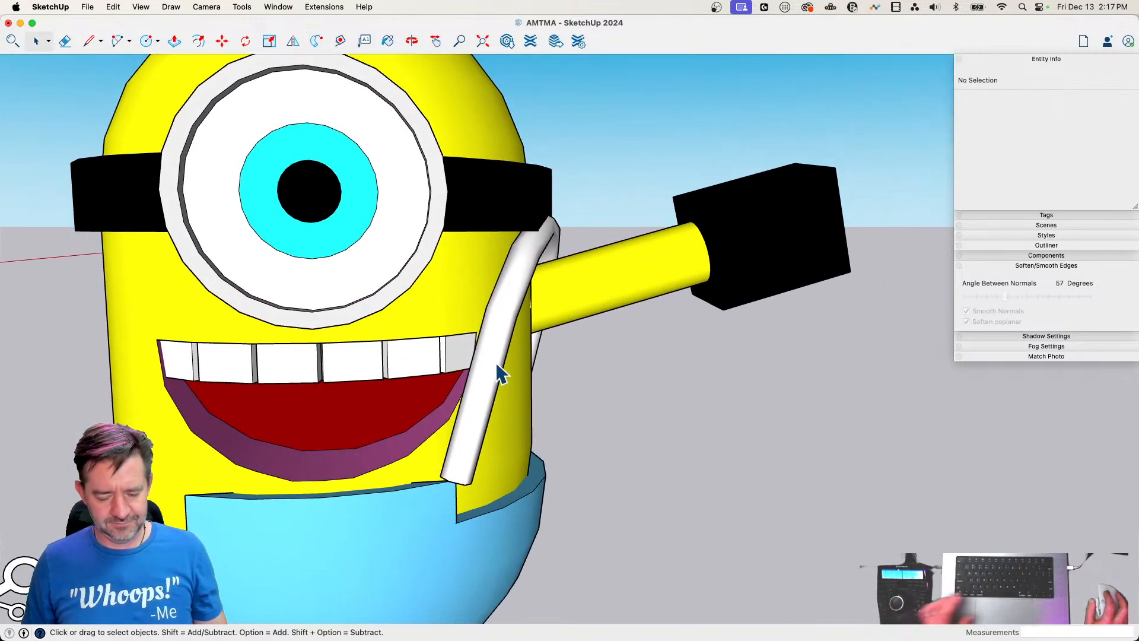
Paint the strap with the Sky blue colour of the overalls and close the colour palette
{"action": "key", "text": "b"}
{"action": "left_click", "coordinate": [466, 452]}
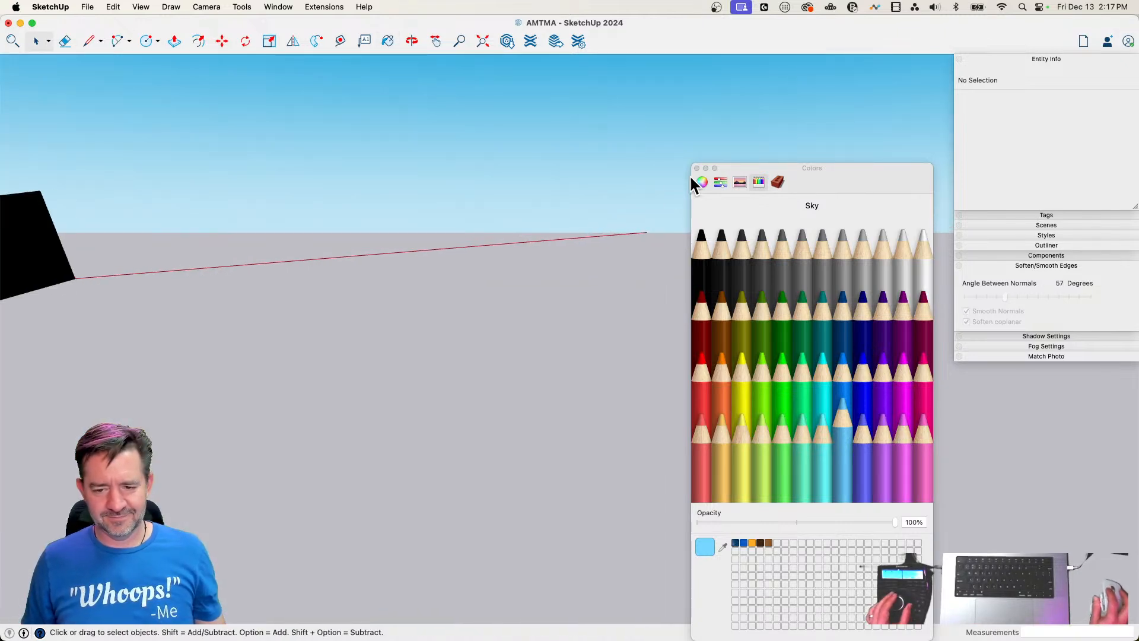
{"action": "left_click", "coordinate": [696, 169]}
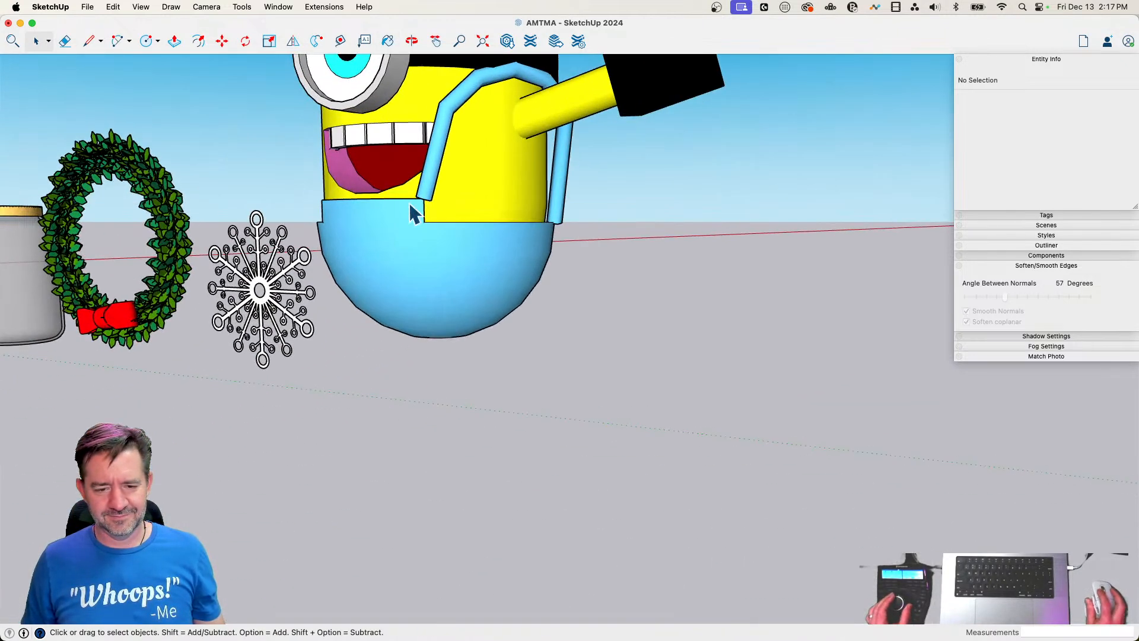
Select all connected geometry of the strap and make it a group
{"action": "triple_click", "coordinate": [436, 180]}
{"action": "right_click", "coordinate": [453, 254]}
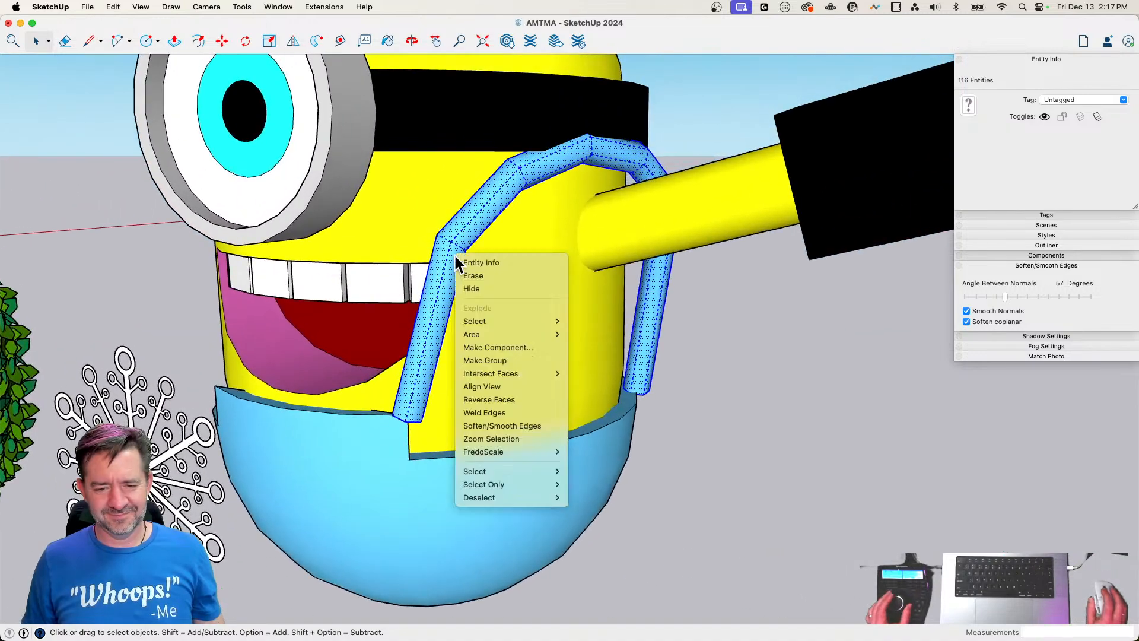
{"action": "left_click", "coordinate": [492, 356]}
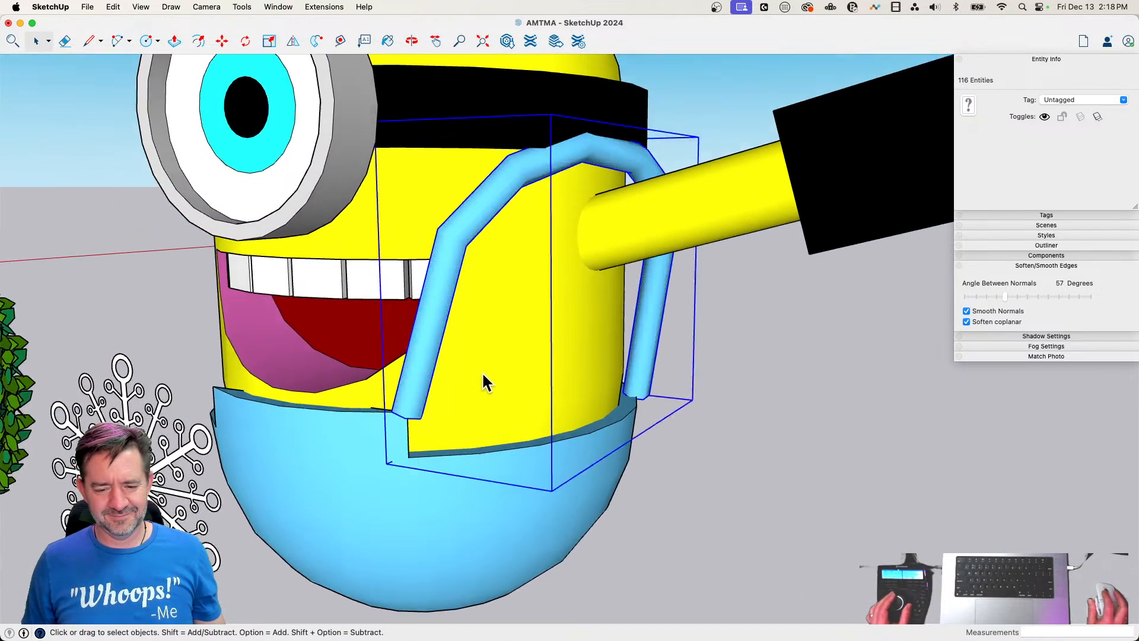
Move the strap group down so its lower ends overlap the overalls
{"action": "key", "text": "m"}
{"action": "left_click", "coordinate": [379, 419]}
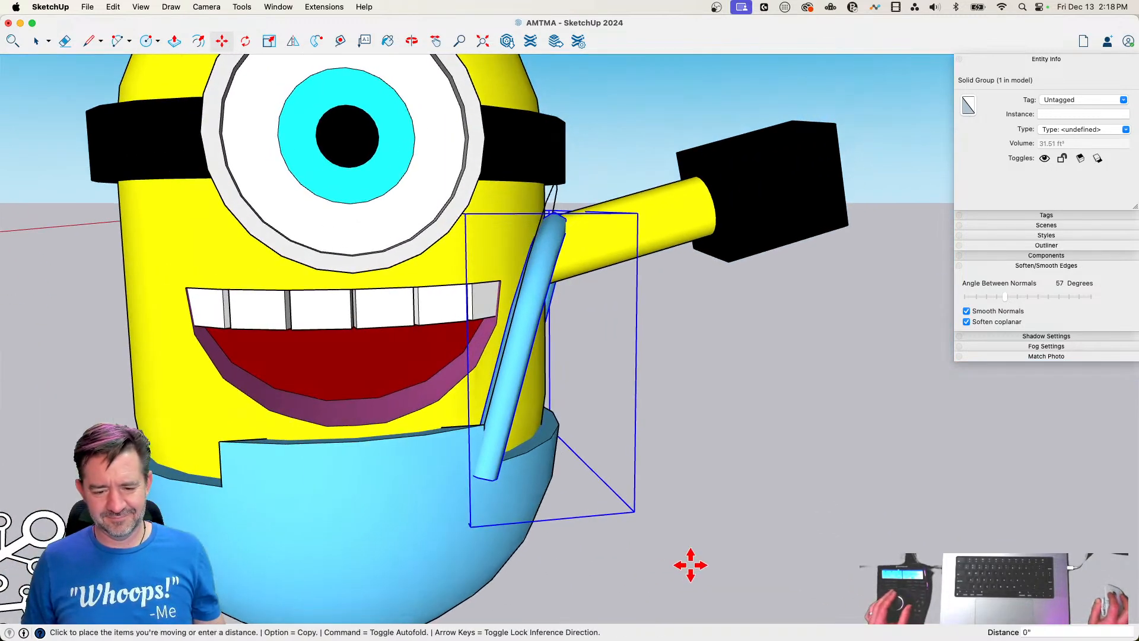
{"action": "left_click", "coordinate": [681, 564]}
Delete the leftover path curve beside the strap
{"action": "key", "text": "space"}
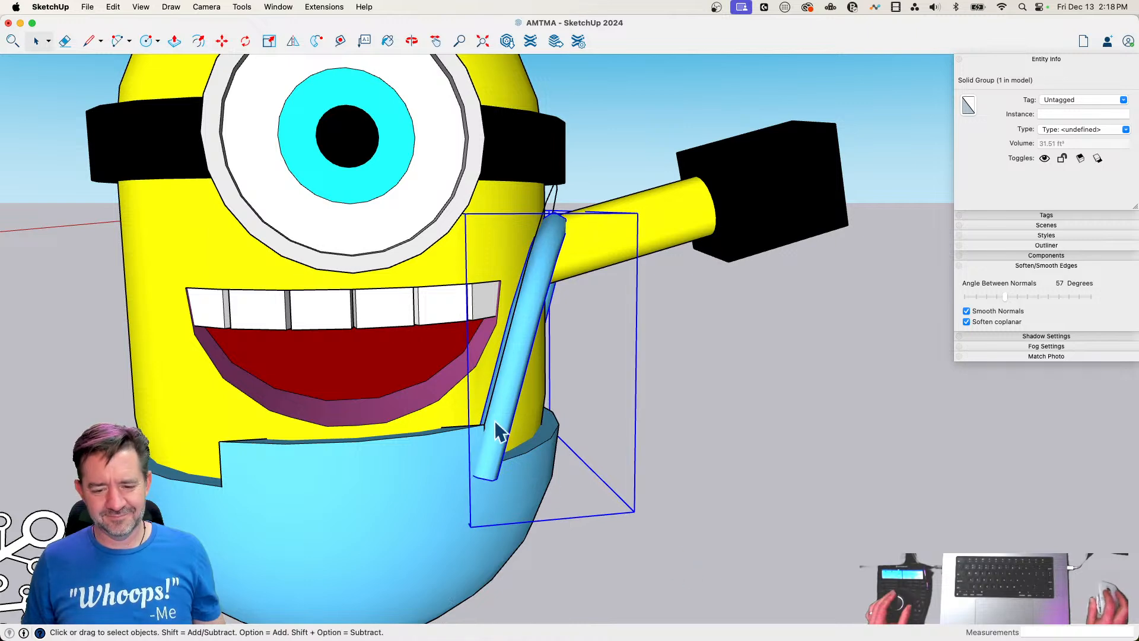
{"action": "left_click", "coordinate": [490, 401]}
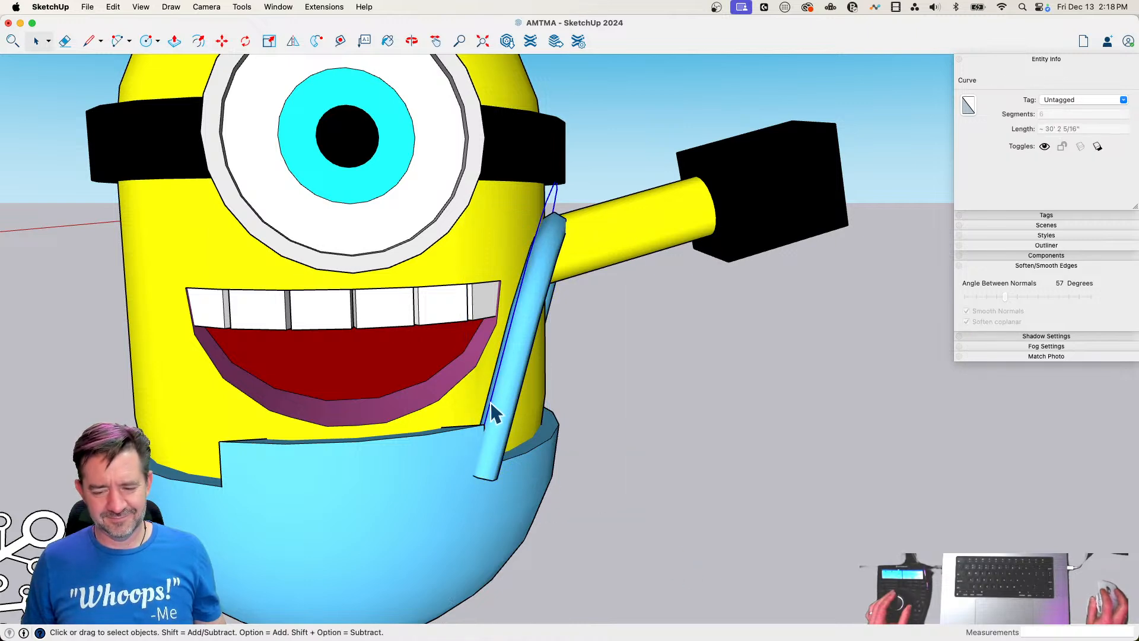
{"action": "key", "text": "Delete"}
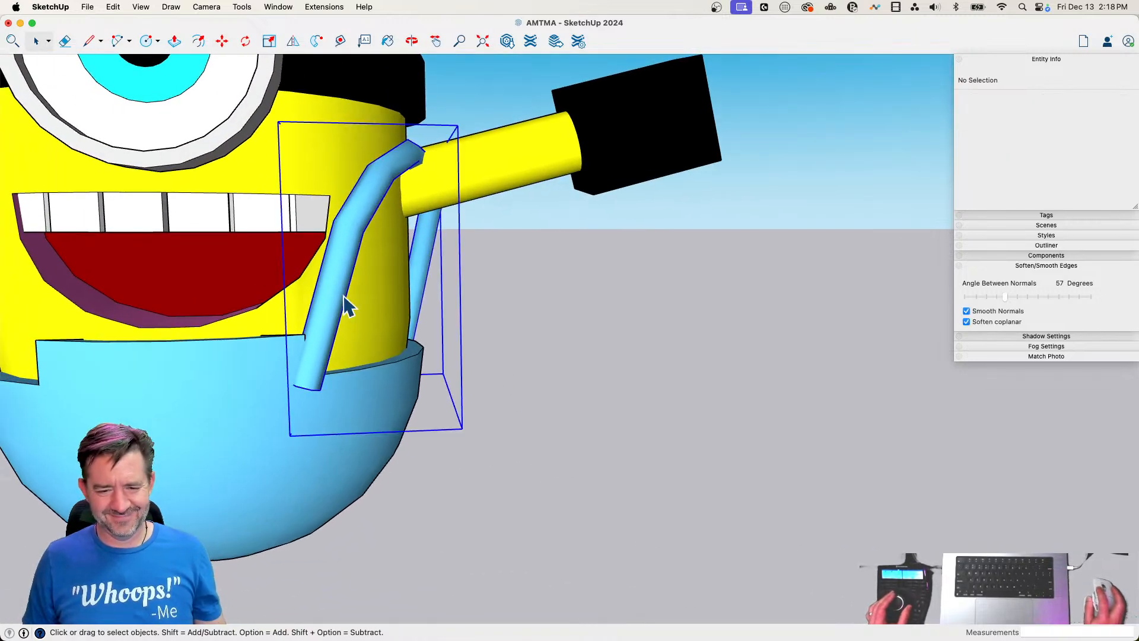
Move the strap group about 7 3/4" toward the body along the green axis and about 3 9/16" along the red axis
{"action": "left_click", "coordinate": [343, 294]}
{"action": "key", "text": "m"}
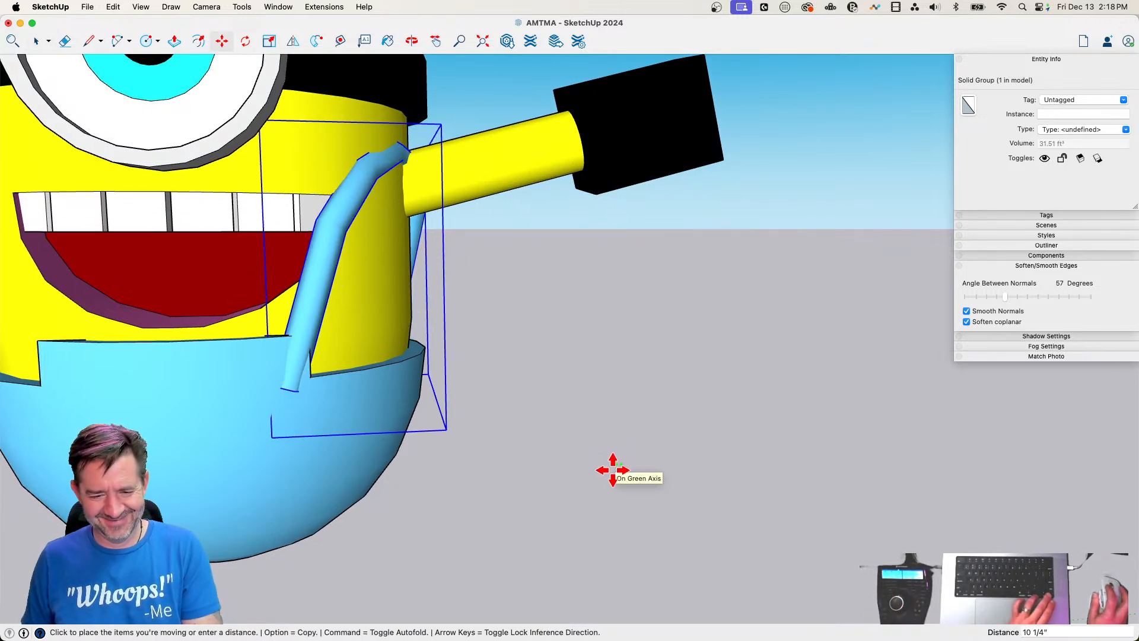
{"action": "left_click", "coordinate": [613, 469]}
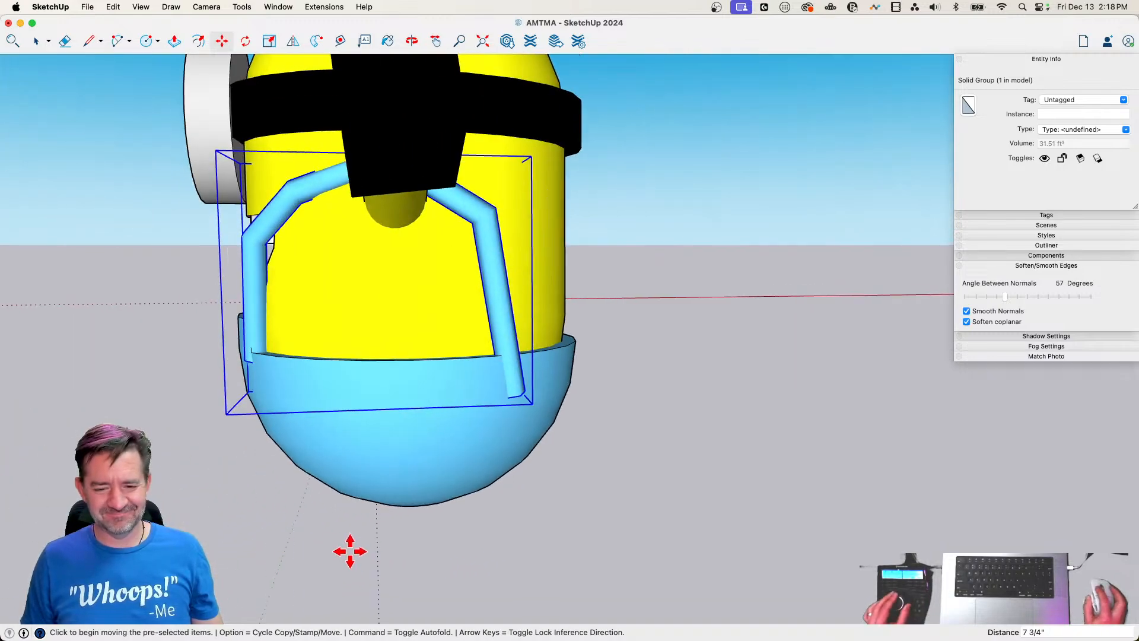
{"action": "left_click", "coordinate": [349, 548]}
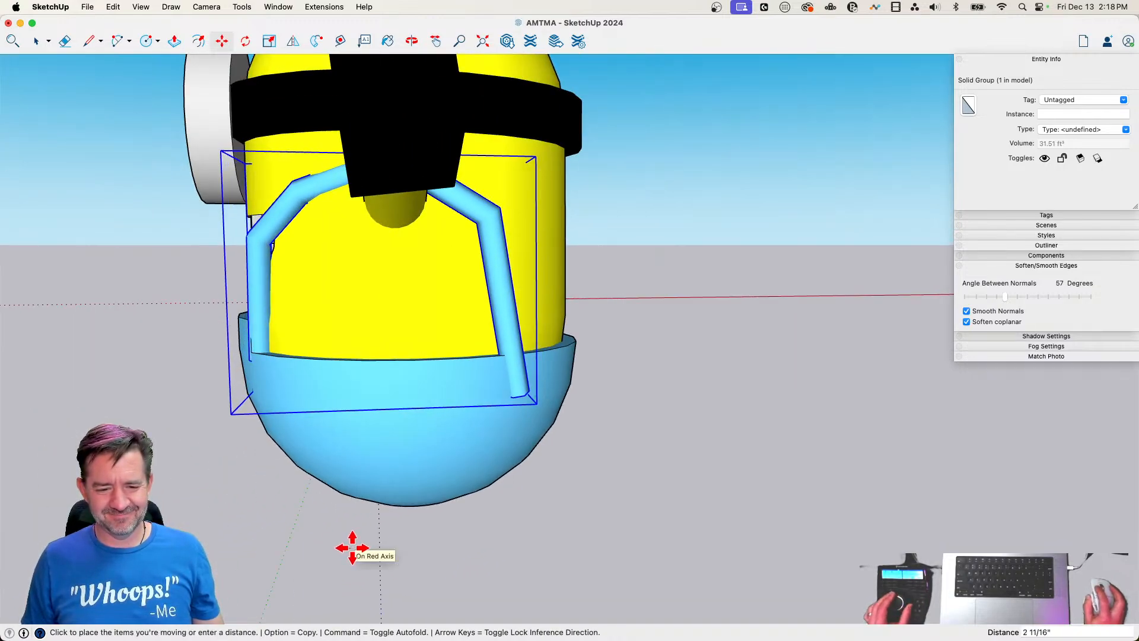
{"action": "left_click", "coordinate": [353, 547]}
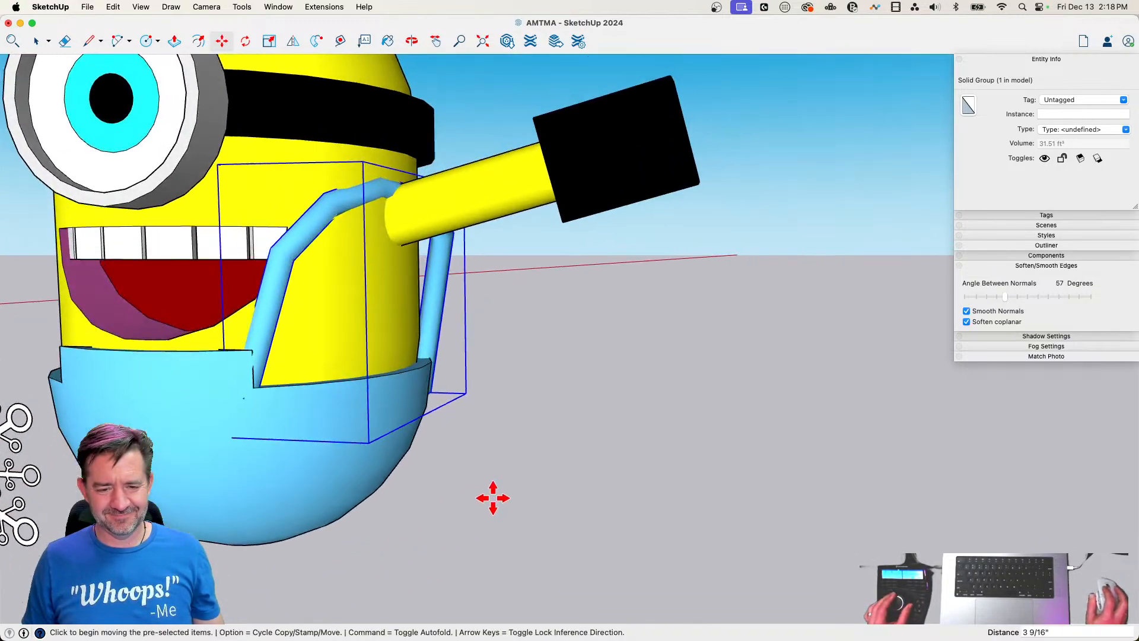
Scale the strap group by about 1.11 along the blue axis and tilt it about 4 degrees around its rear lower end
{"action": "key", "text": "s"}
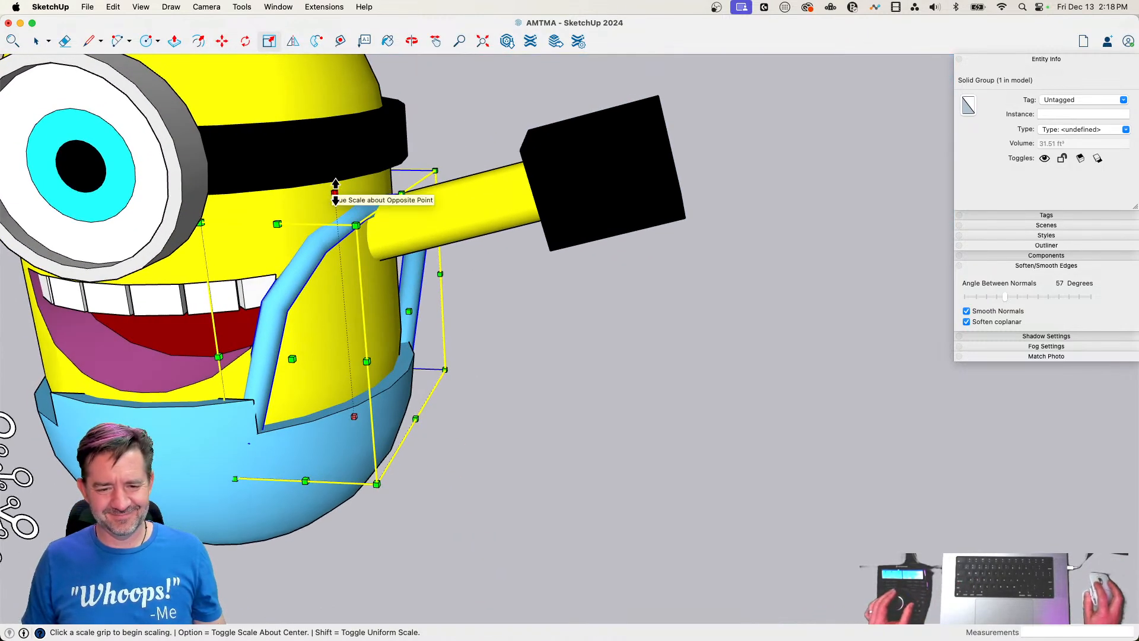
{"action": "left_click", "coordinate": [335, 190]}
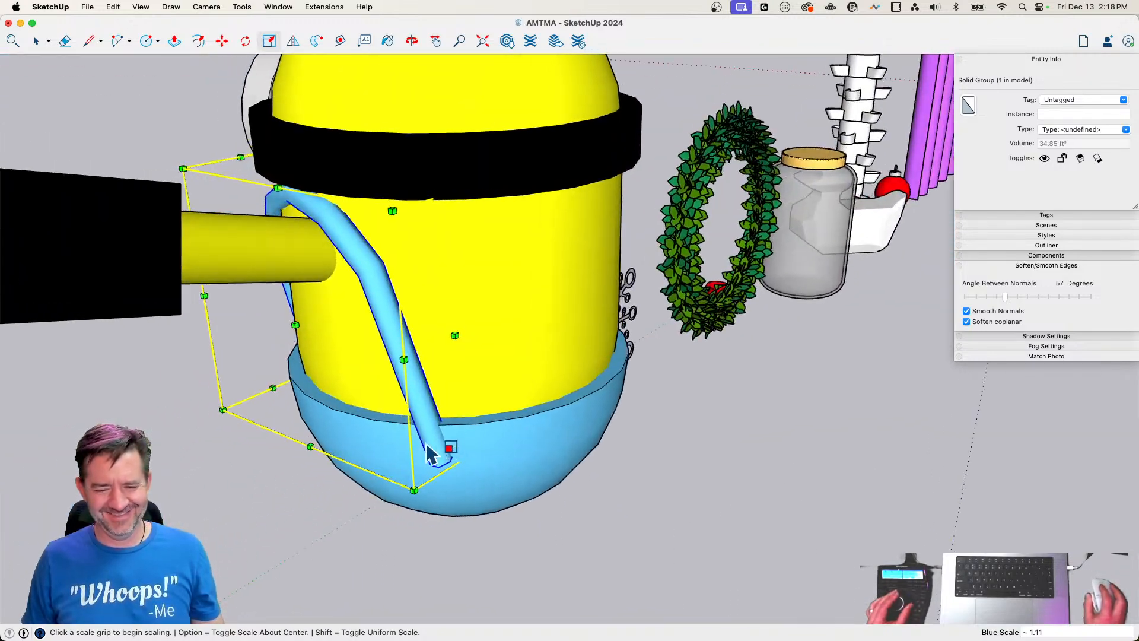
{"action": "key", "text": "q"}
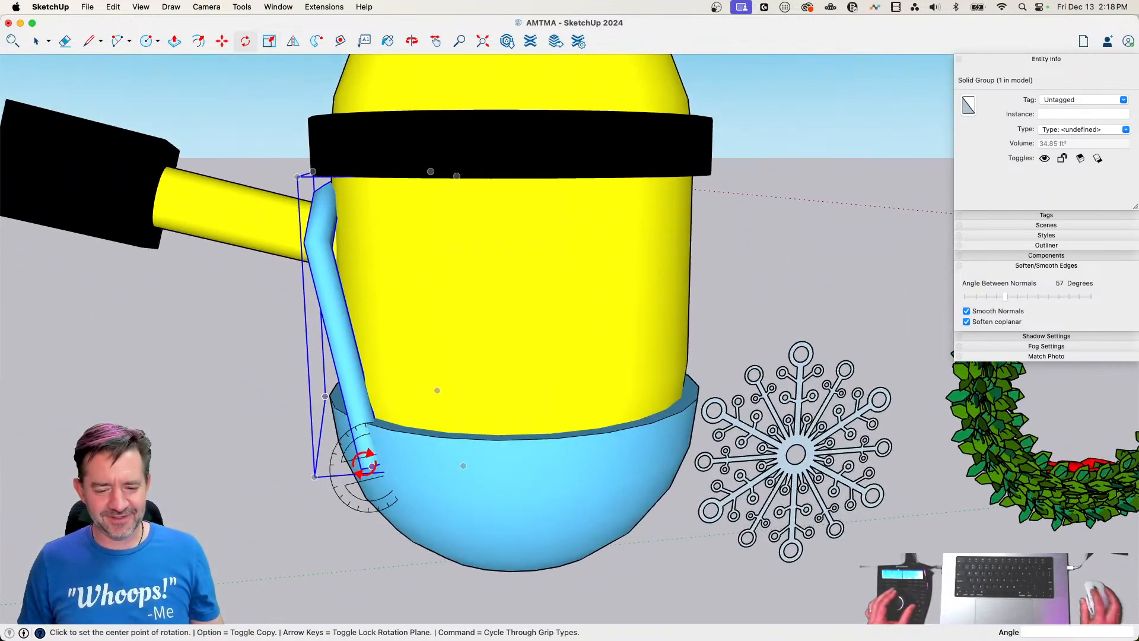
{"action": "left_click", "coordinate": [371, 466]}
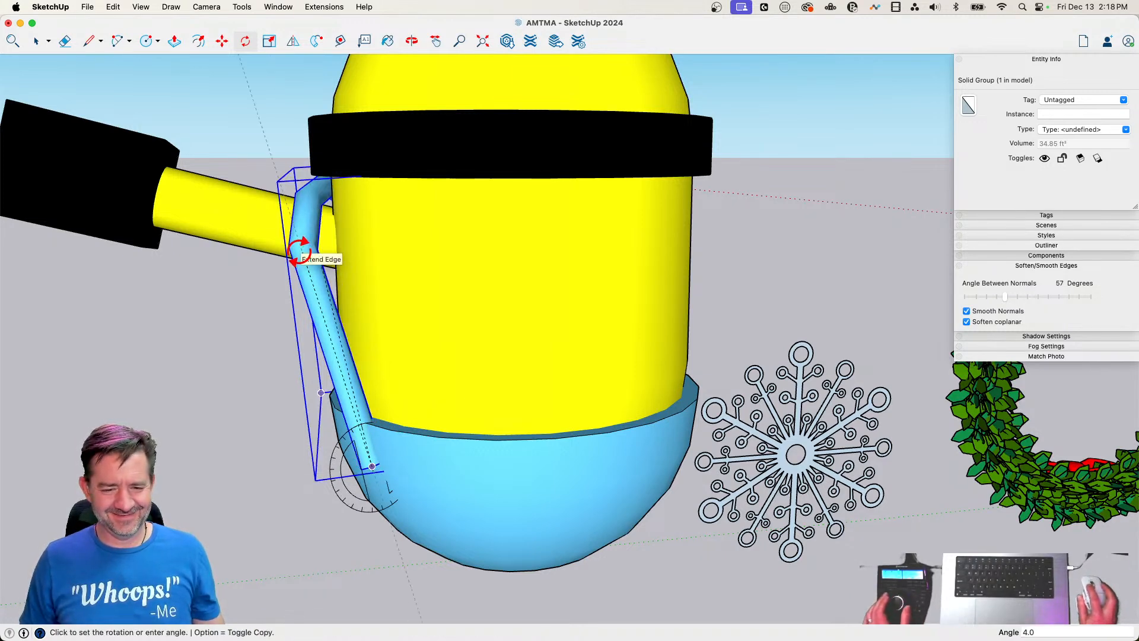
{"action": "left_click", "coordinate": [299, 253]}
{"action": "key", "text": "space"}
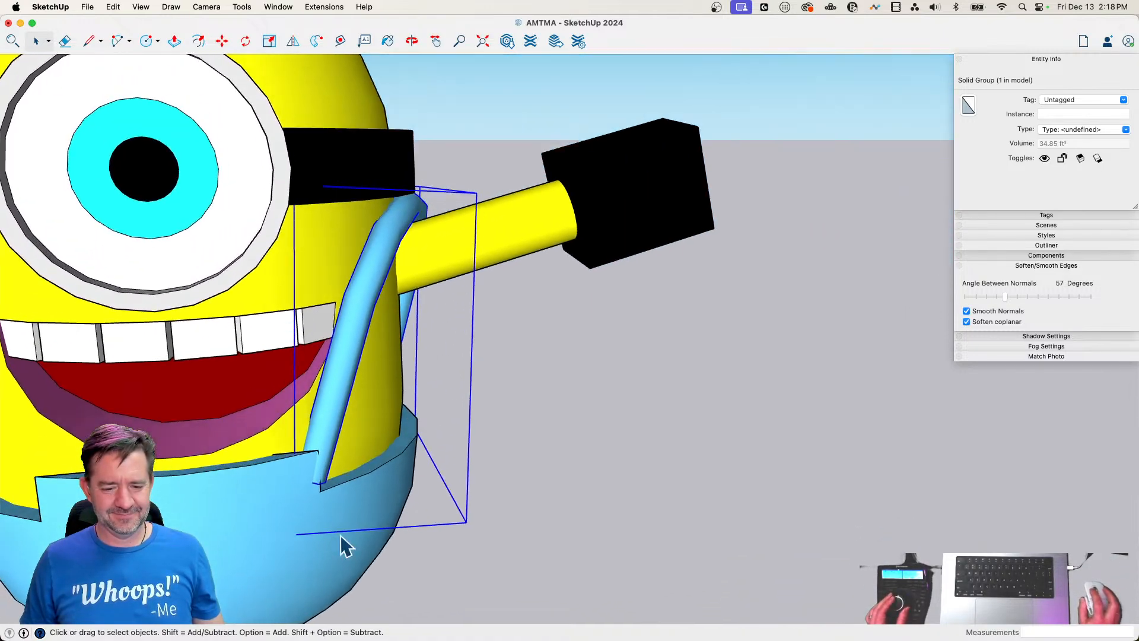
Move the strap group about 11 3/8" toward the front of the overalls' bib
{"action": "key", "text": "m"}
{"action": "left_click", "coordinate": [345, 564]}
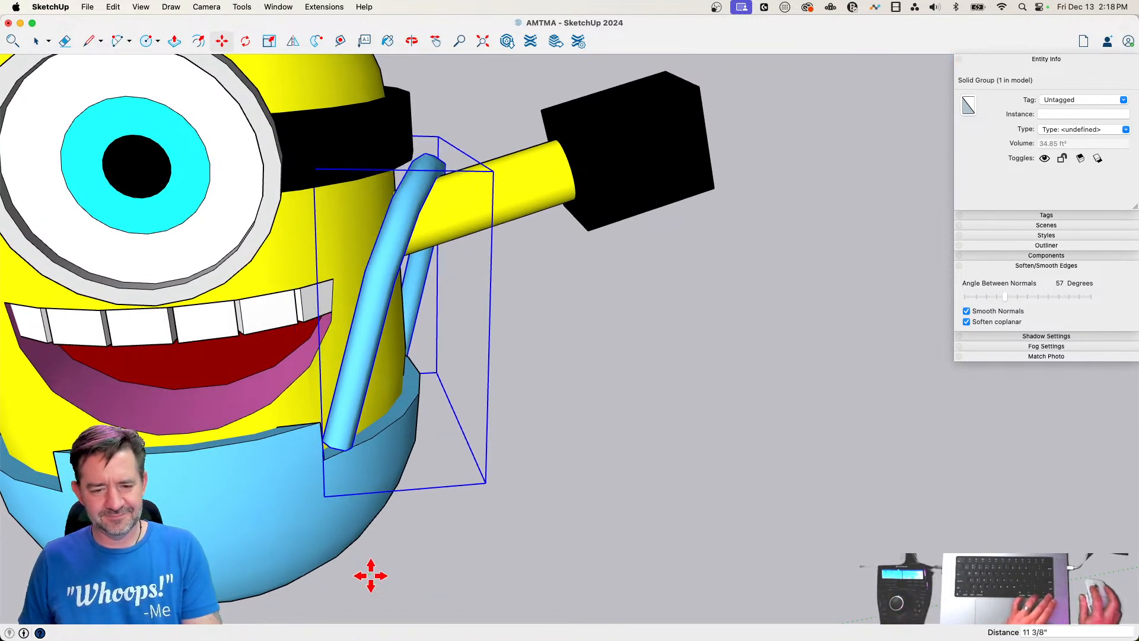
{"action": "left_click", "coordinate": [371, 576]}
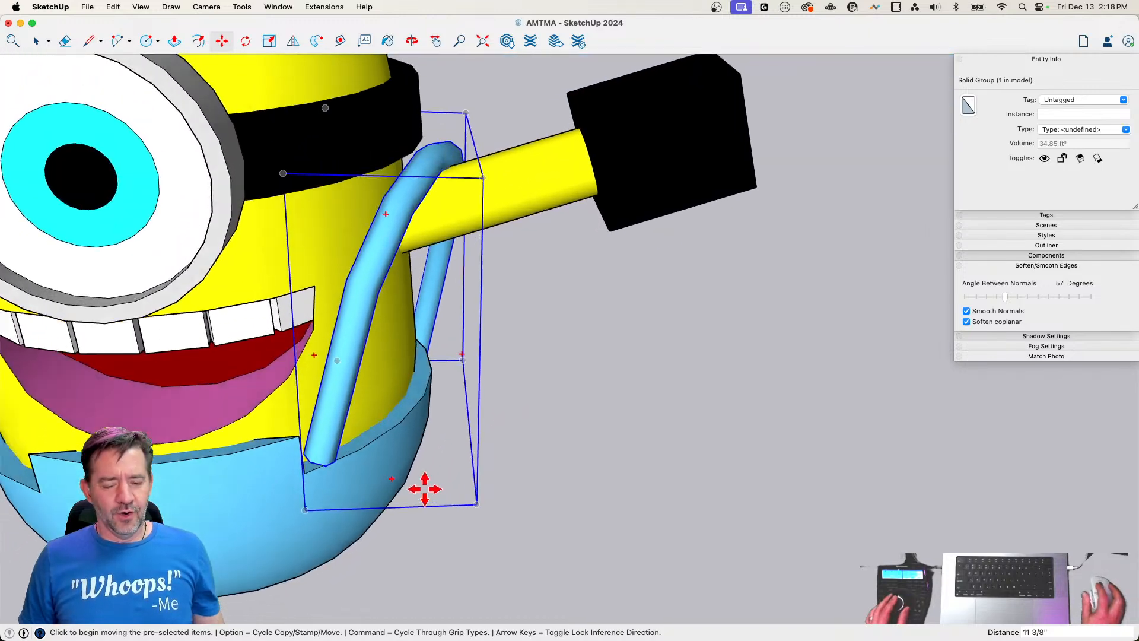
Rotate the strap group horizontally by about 7.3 degrees around its front lower end
{"action": "key", "text": "q"}
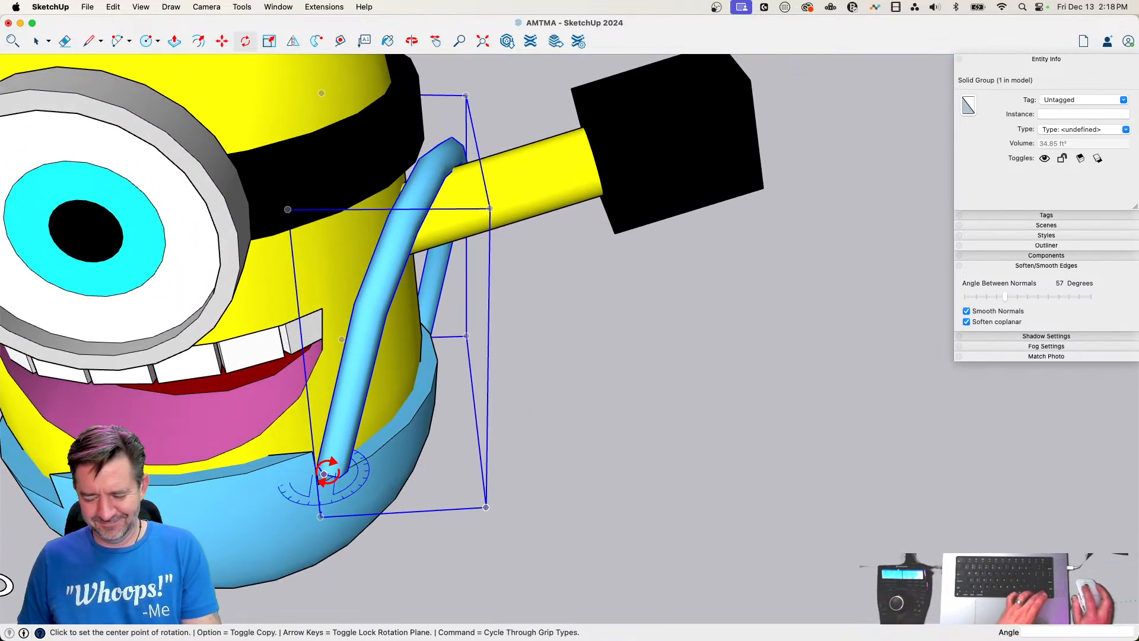
{"action": "left_click", "coordinate": [324, 473]}
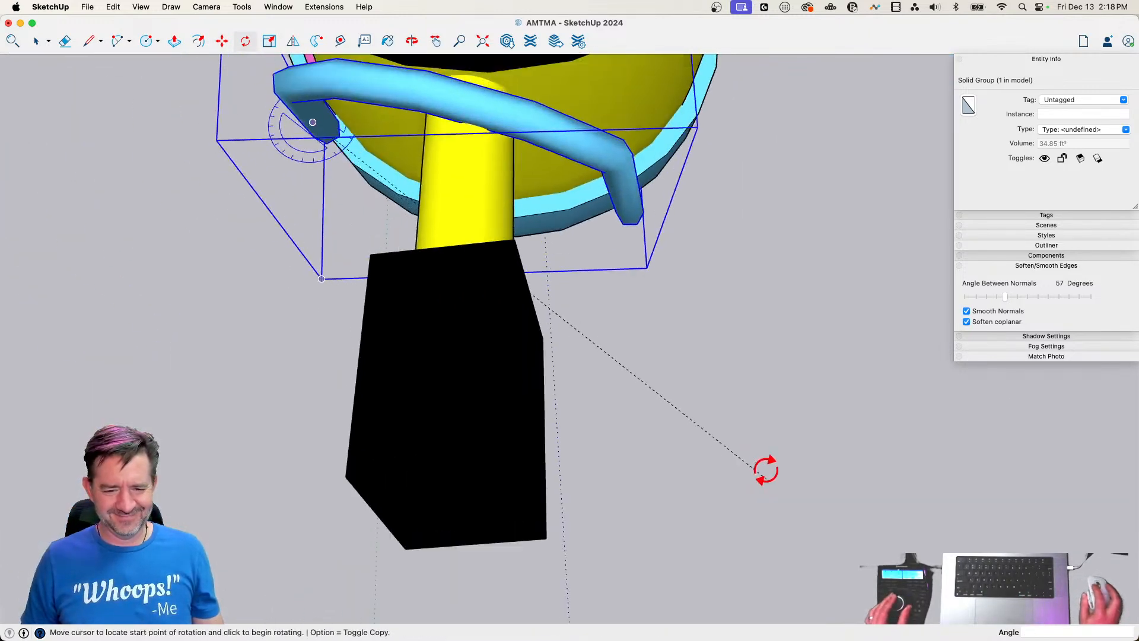
{"action": "left_click", "coordinate": [760, 547]}
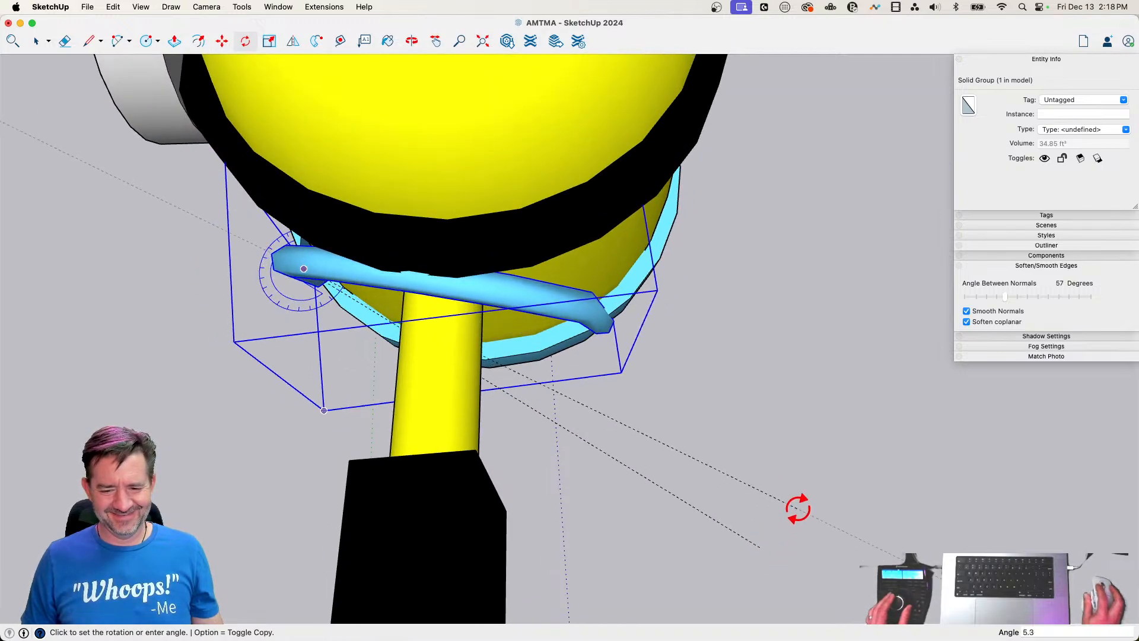
{"action": "left_click", "coordinate": [803, 492]}
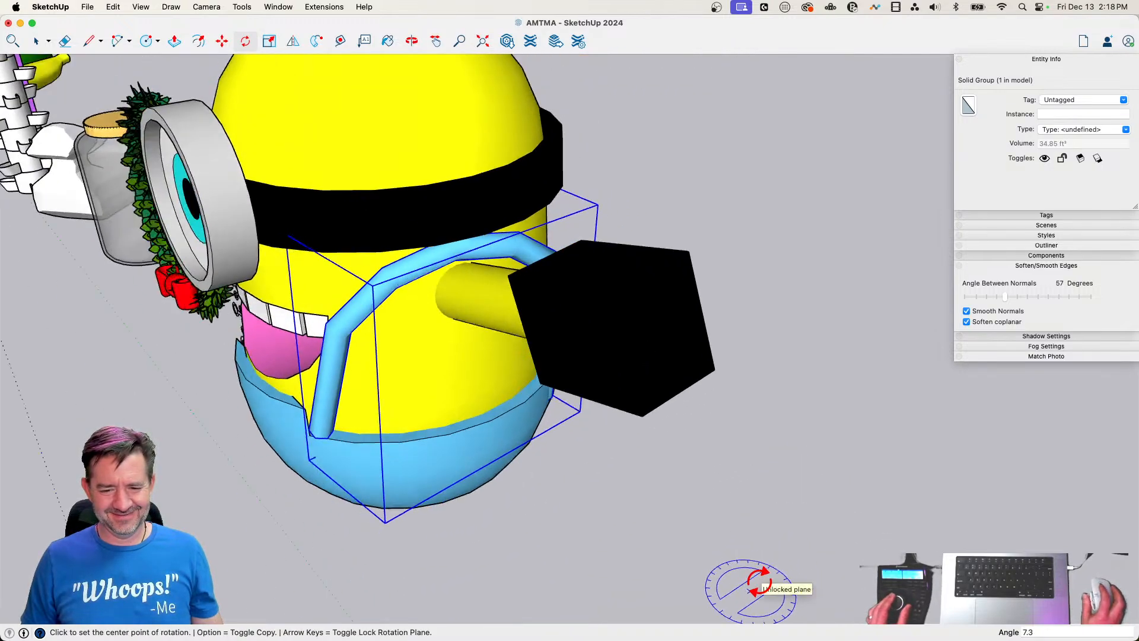
{"action": "key", "text": "space"}
Lower the strap group about 8 1/2" and shift it about 3 5/16" toward the body along the green axis
{"action": "key", "text": "m"}
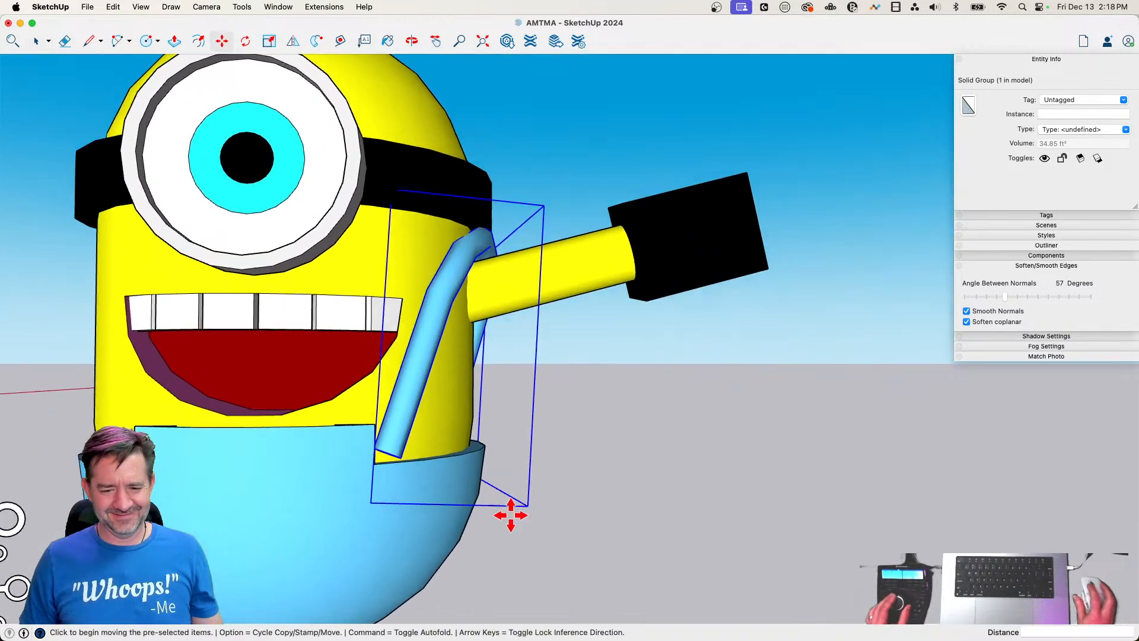
{"action": "left_click", "coordinate": [544, 479]}
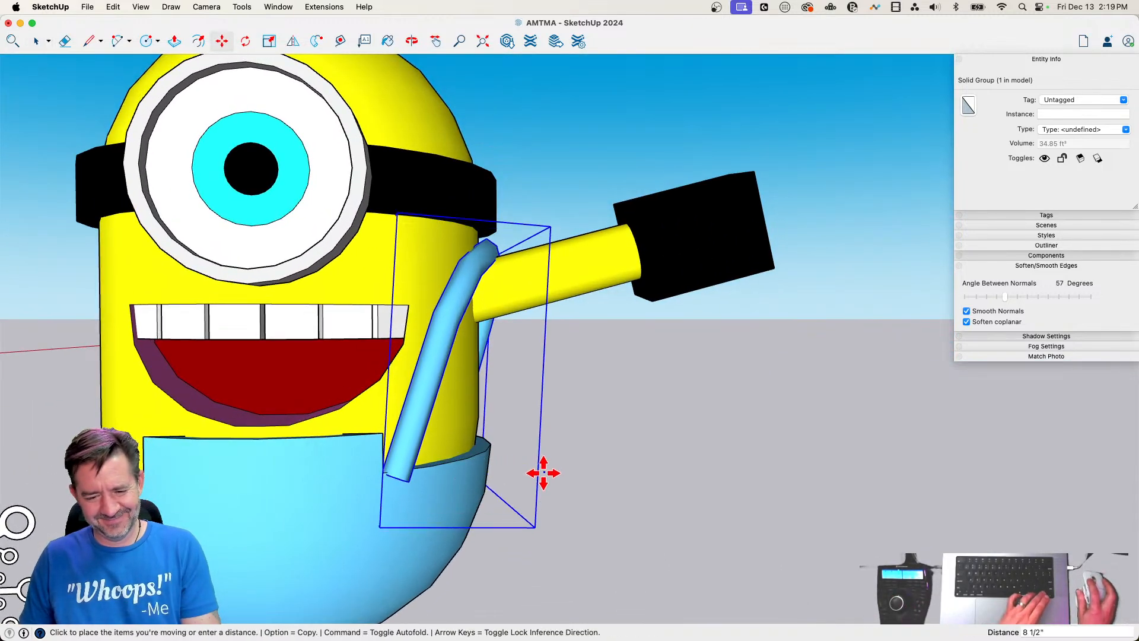
{"action": "left_click", "coordinate": [643, 512]}
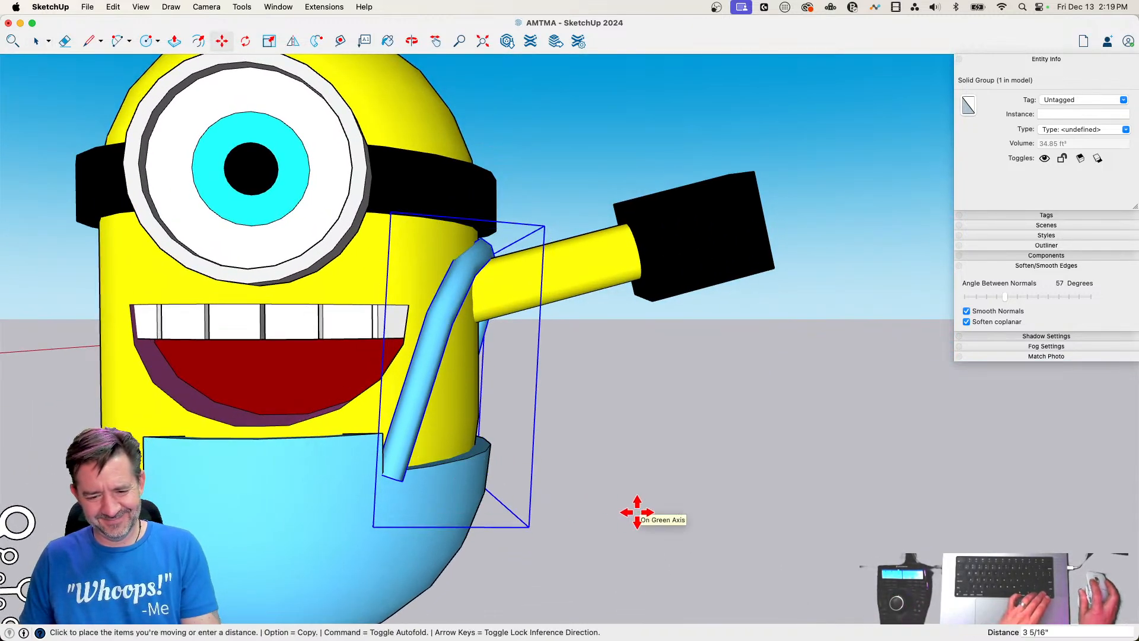
{"action": "left_click", "coordinate": [637, 511]}
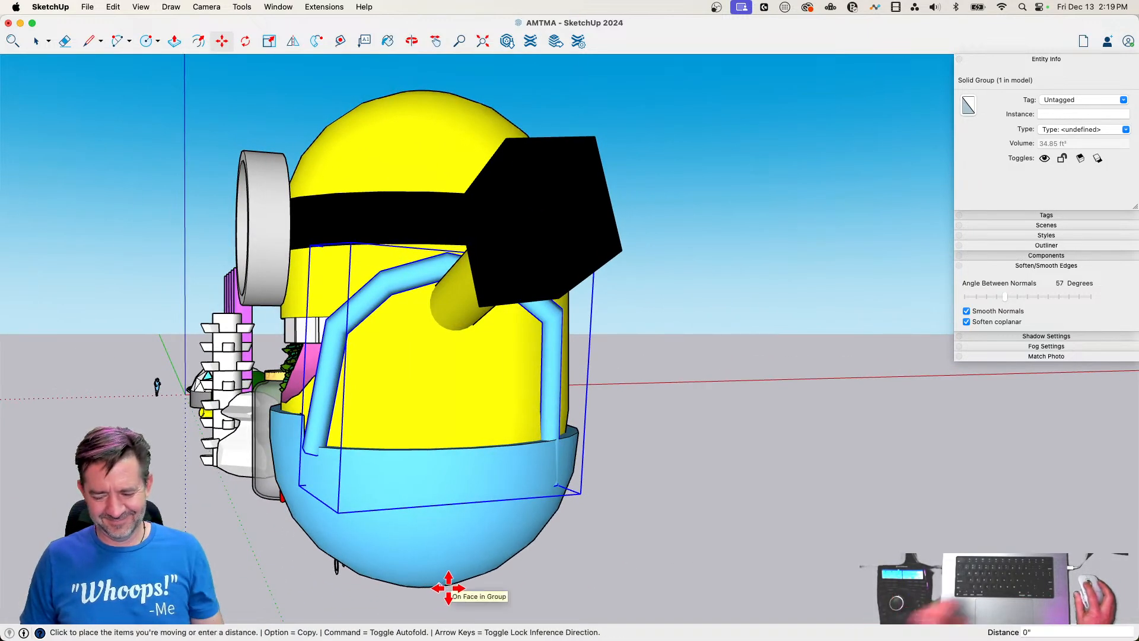
Shift the strap group about 2 5/16" along the green axis and nudge it backward so its front end tucks behind the bib
{"action": "key", "text": "space"}
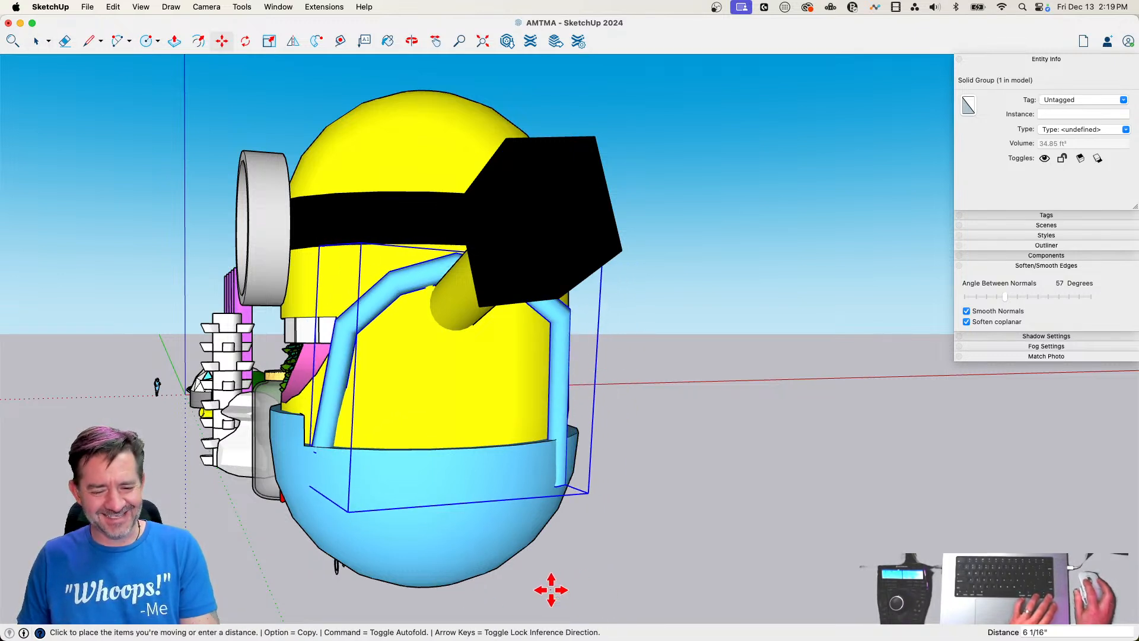
{"action": "left_click", "coordinate": [545, 590]}
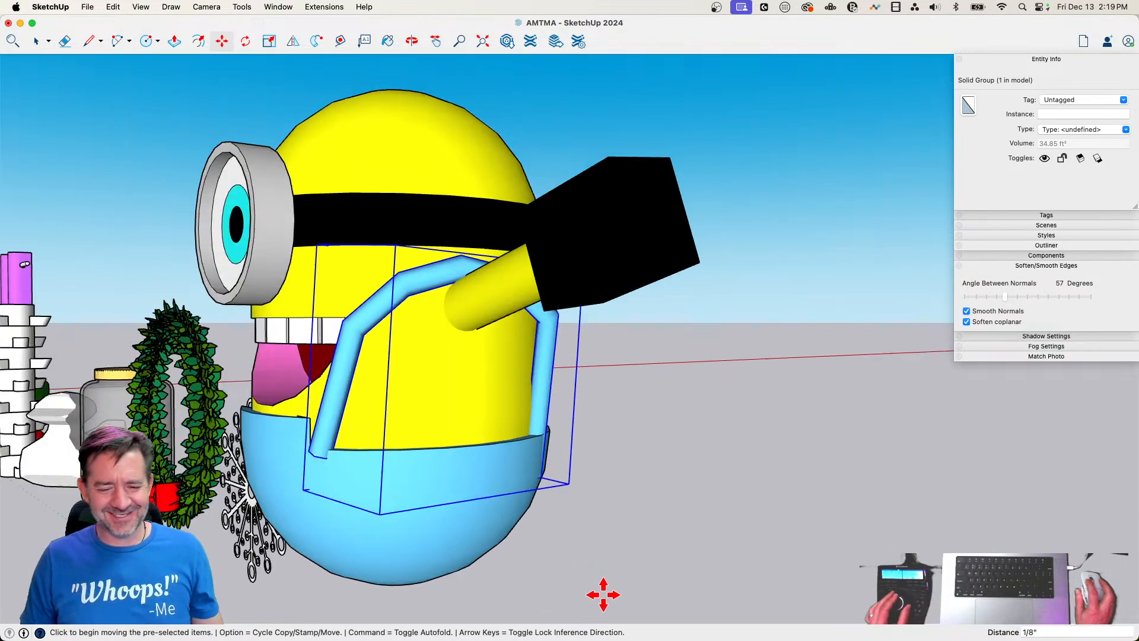
{"action": "left_click", "coordinate": [580, 586]}
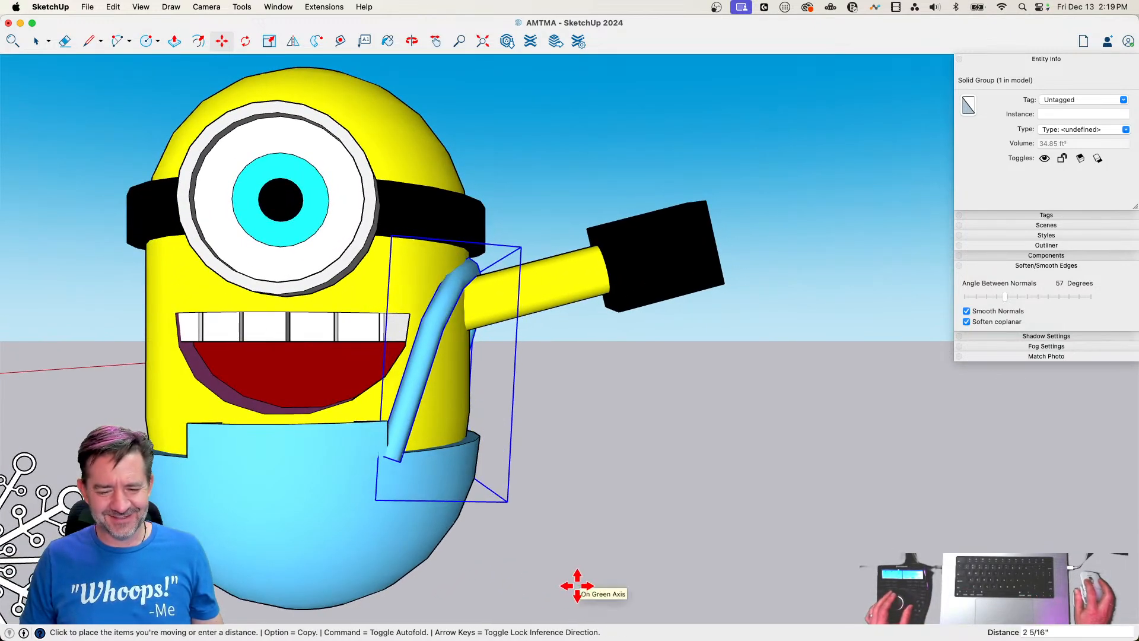
{"action": "left_click", "coordinate": [579, 584]}
{"action": "left_click", "coordinate": [498, 589]}
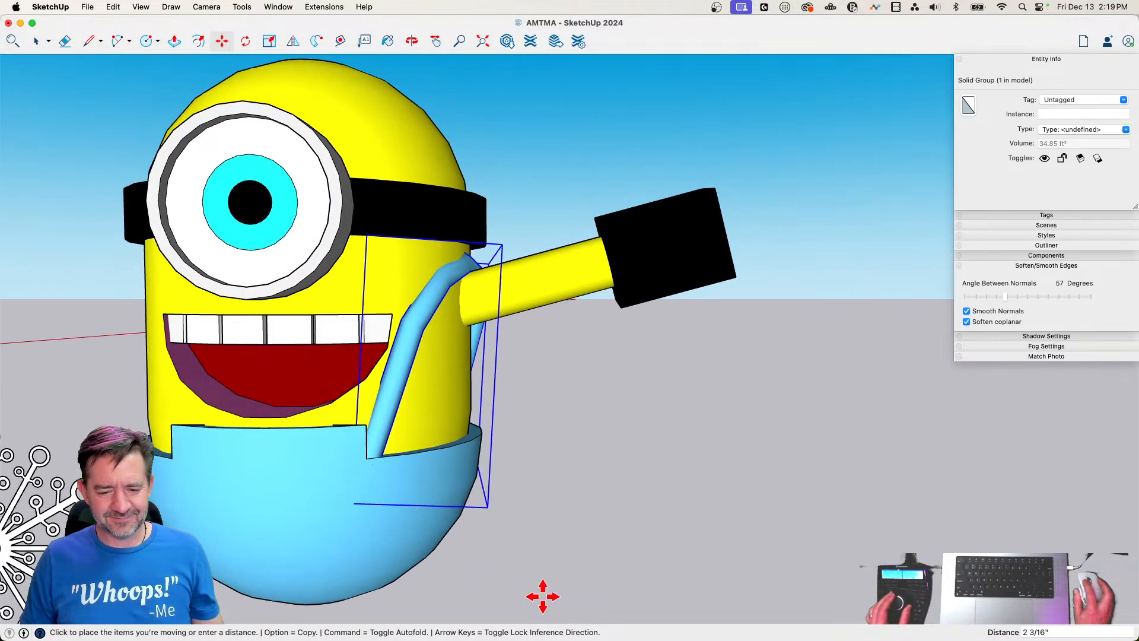
{"action": "key", "text": "space"}
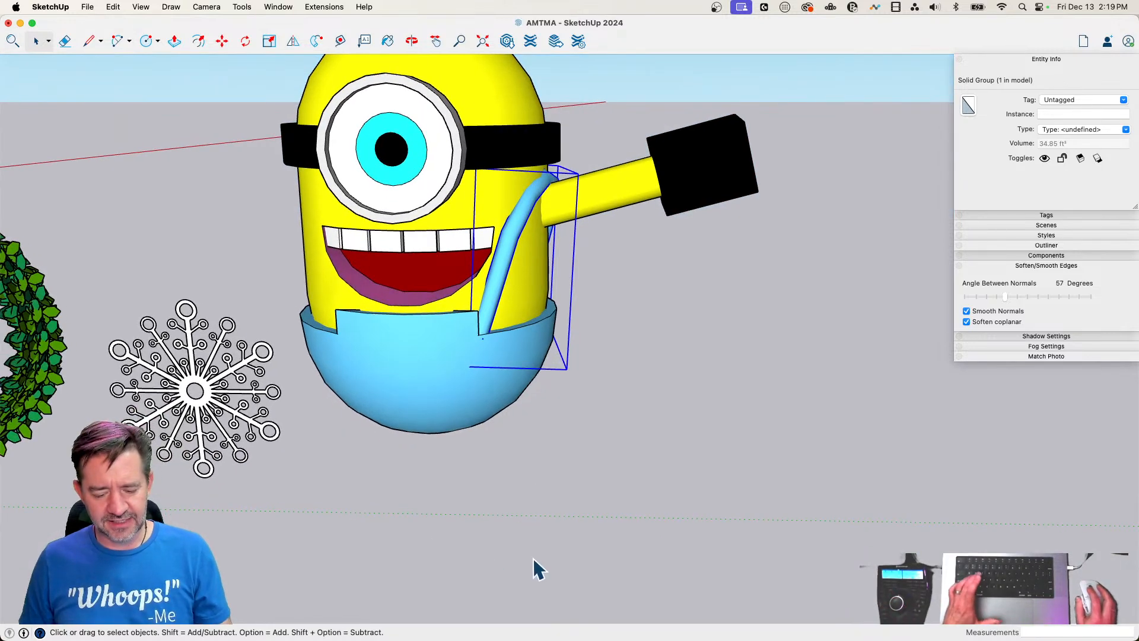
Draw a rectangle about 8' 10 13/16" by 4' 8 3/4" on the ground beside the character and extrude it about 2' 9 1/8"
{"action": "key", "text": "r"}
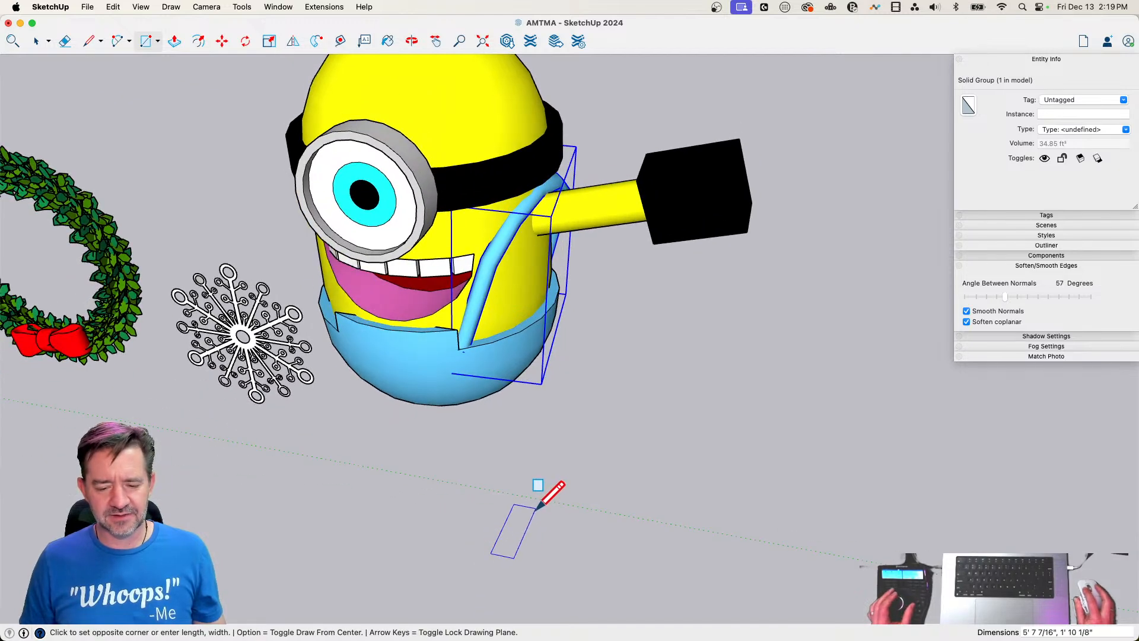
{"action": "left_click", "coordinate": [581, 475]}
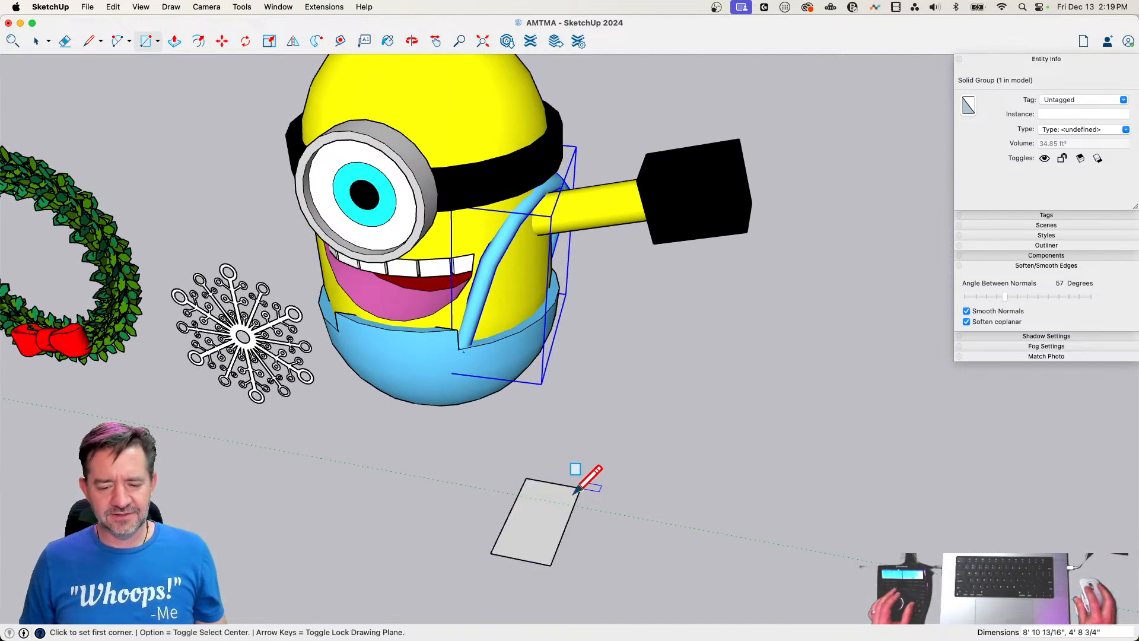
{"action": "key", "text": "p"}
{"action": "left_click", "coordinate": [558, 525]}
{"action": "left_click", "coordinate": [552, 503]}
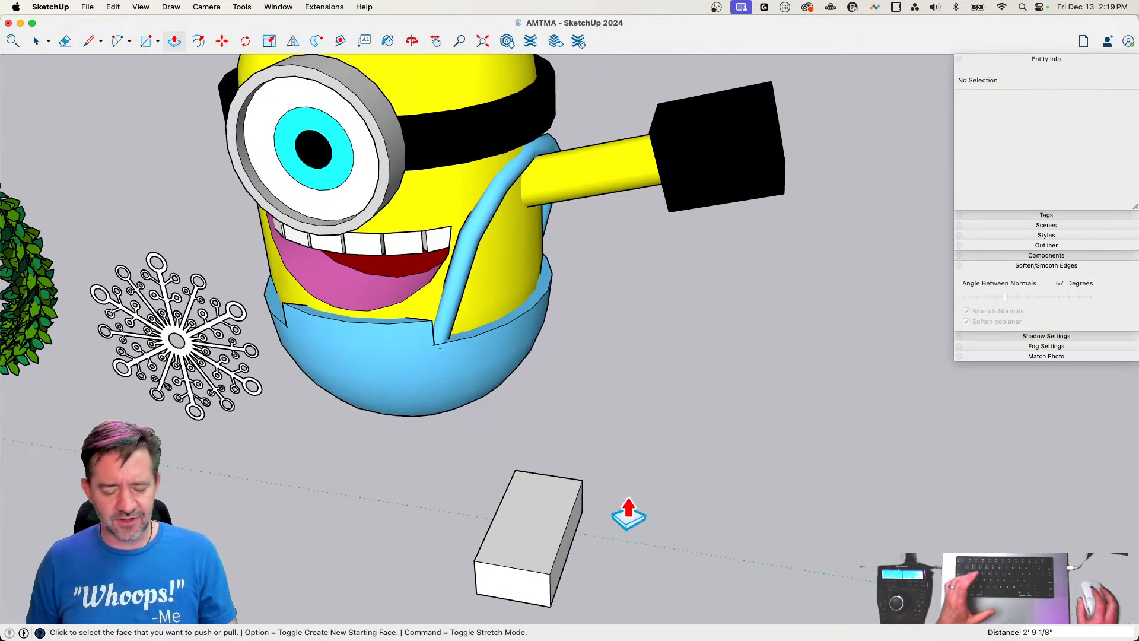
Draw a six-sided circle of about 2' 11 1/16" radius on top of the block and extrude it upward about 3' 9 3/4"
{"action": "key", "text": "c"}
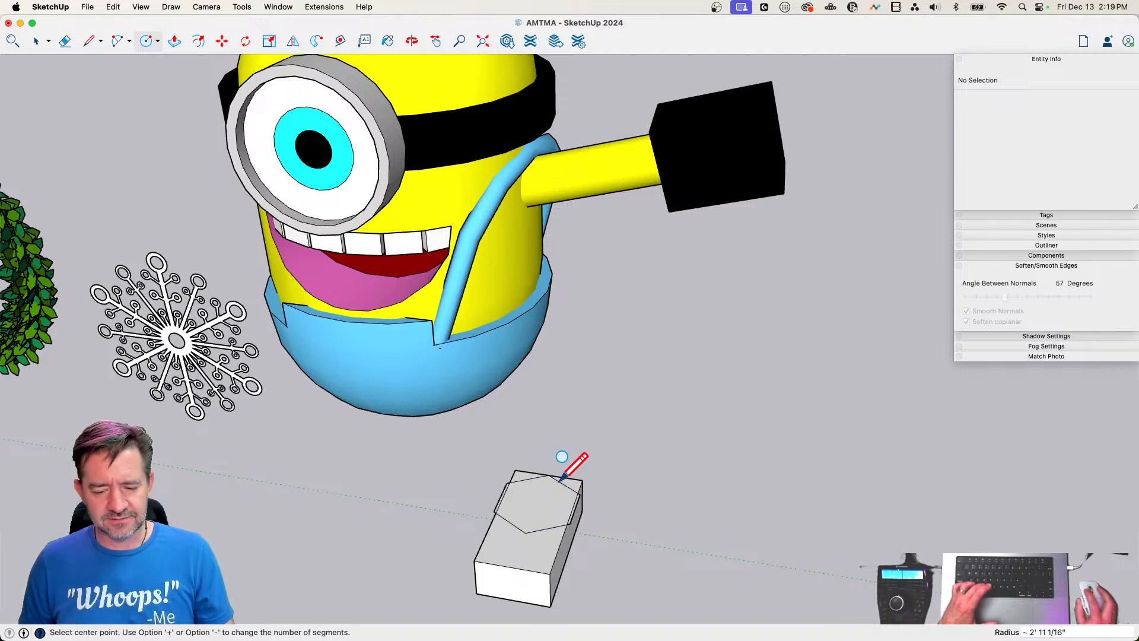
{"action": "key", "text": "p"}
{"action": "left_click", "coordinate": [534, 519]}
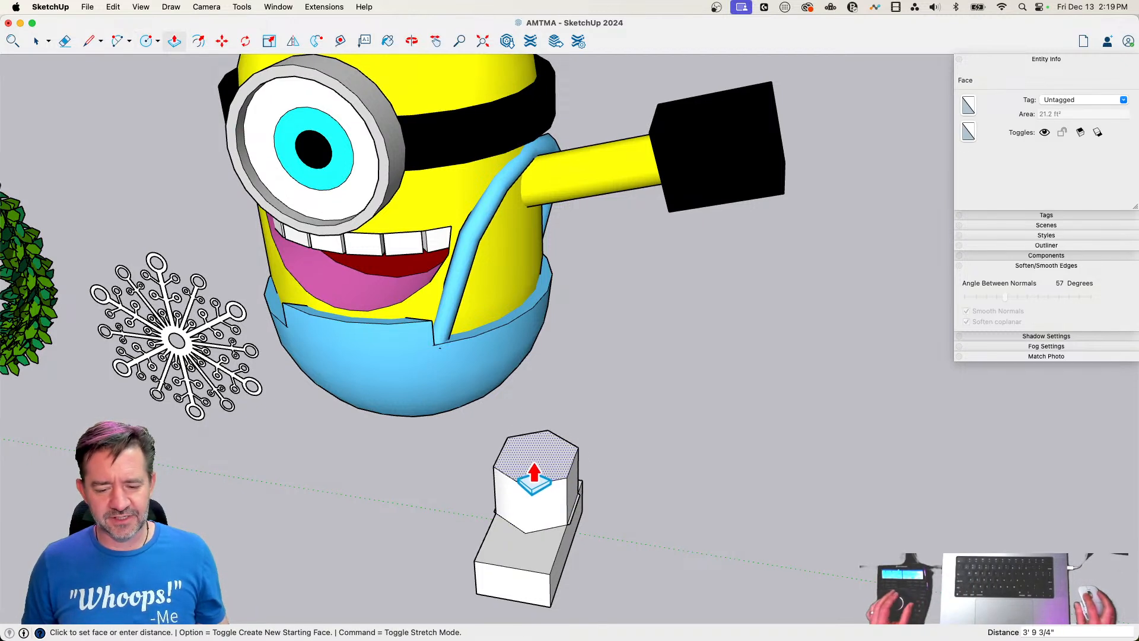
Try to erase the thin sliver edge along the side of the six-sided leg, and undo the erasure
{"action": "key", "text": "e"}
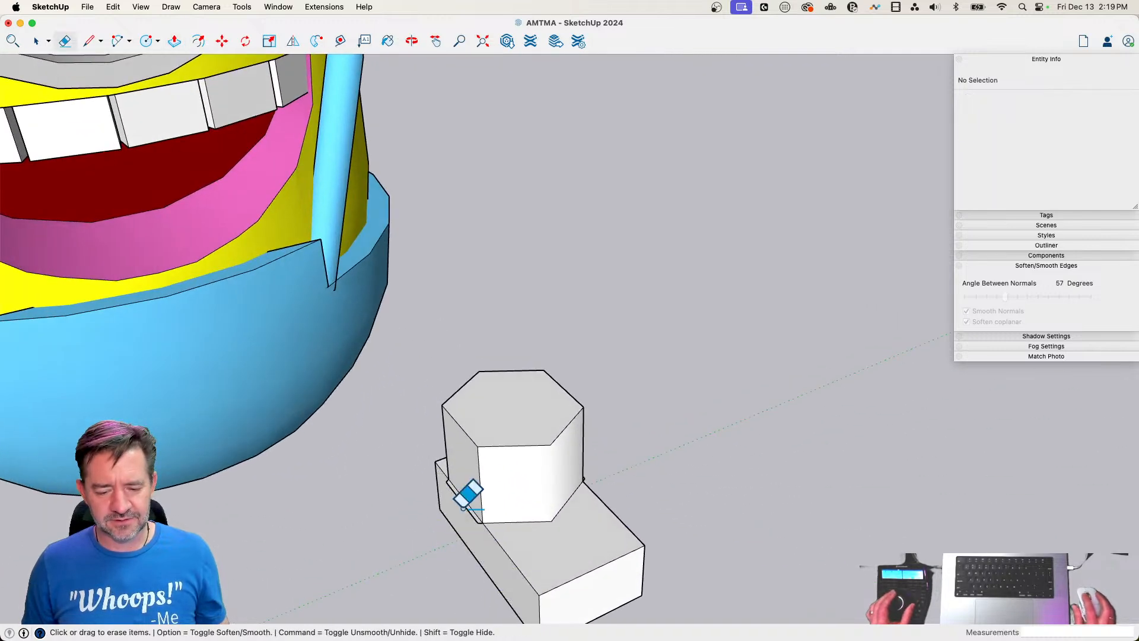
{"action": "key", "text": "e"}
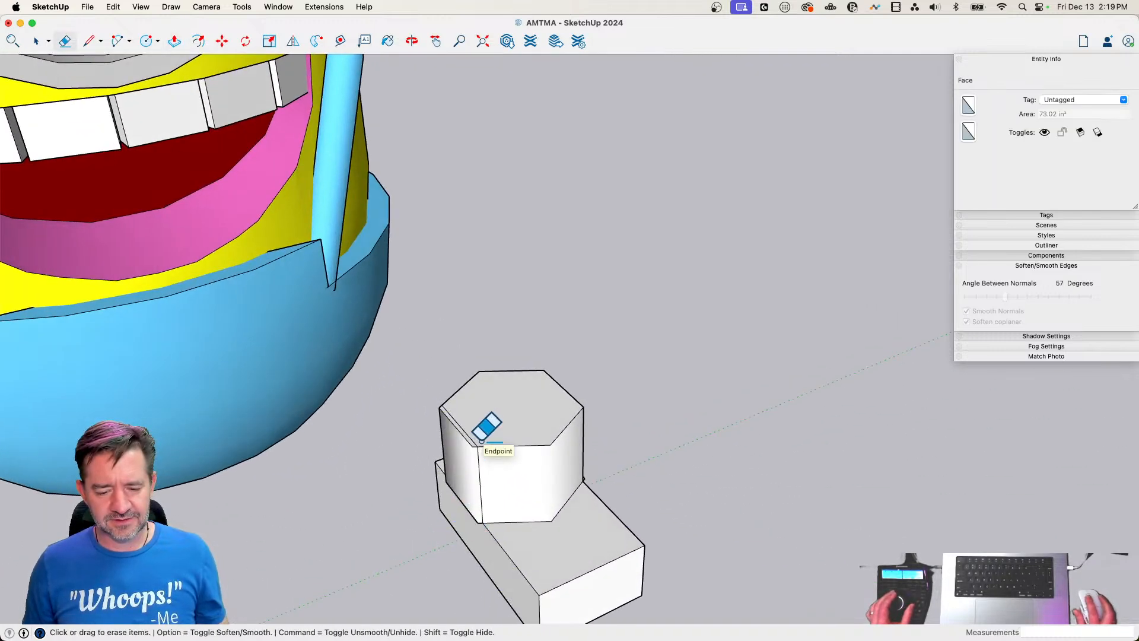
{"action": "left_click", "coordinate": [462, 424]}
{"action": "key", "text": "super+z"}
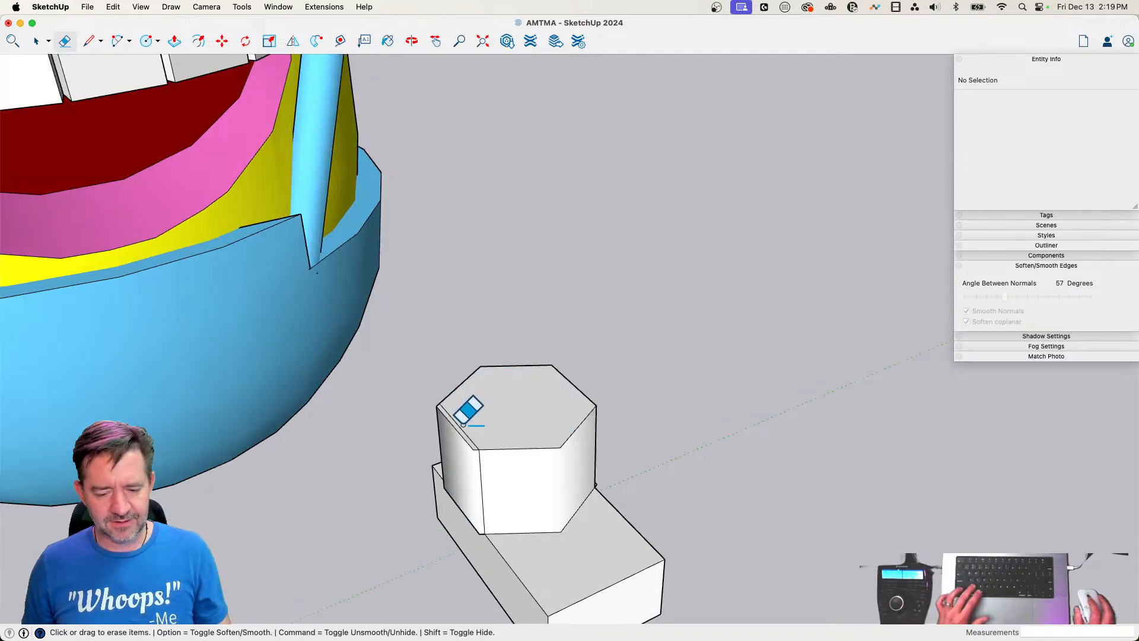
Push/pull the side face beside the six-sided leg and soften the leg's remaining hard vertical edges
{"action": "key", "text": "p"}
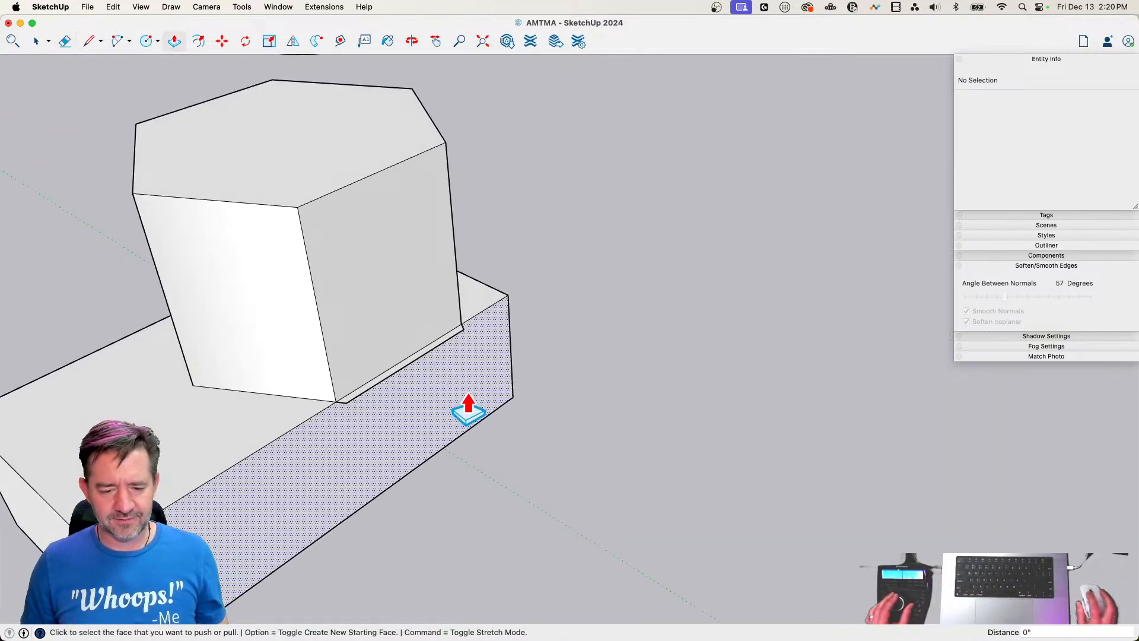
{"action": "double_click", "coordinate": [412, 358]}
{"action": "key", "text": "e"}
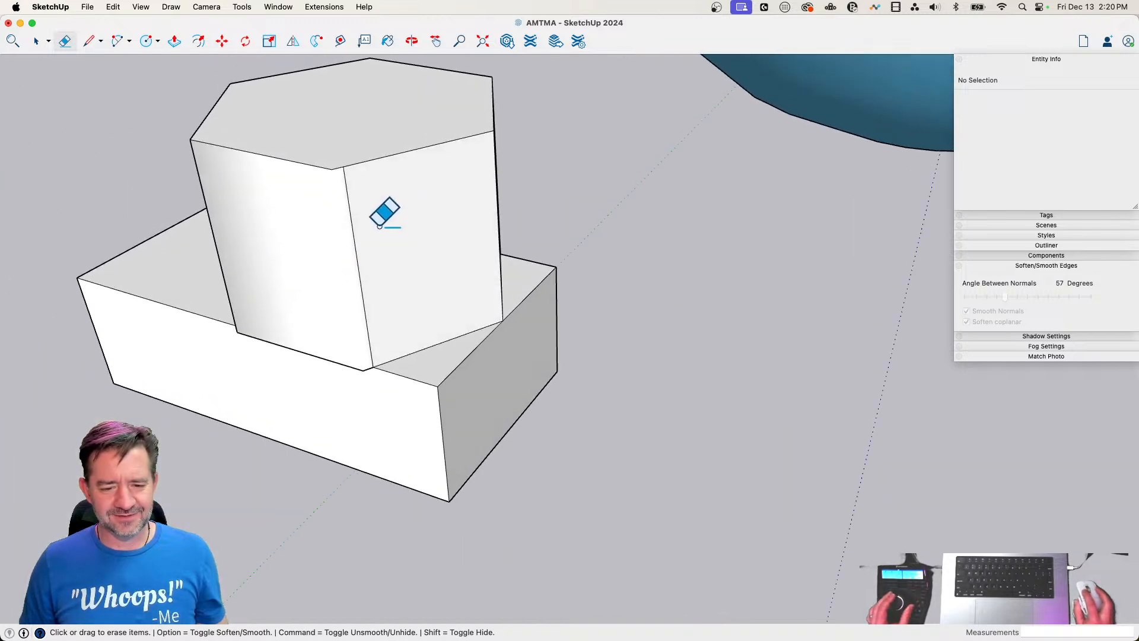
{"action": "left_click", "coordinate": [354, 229], "text": "alt"}
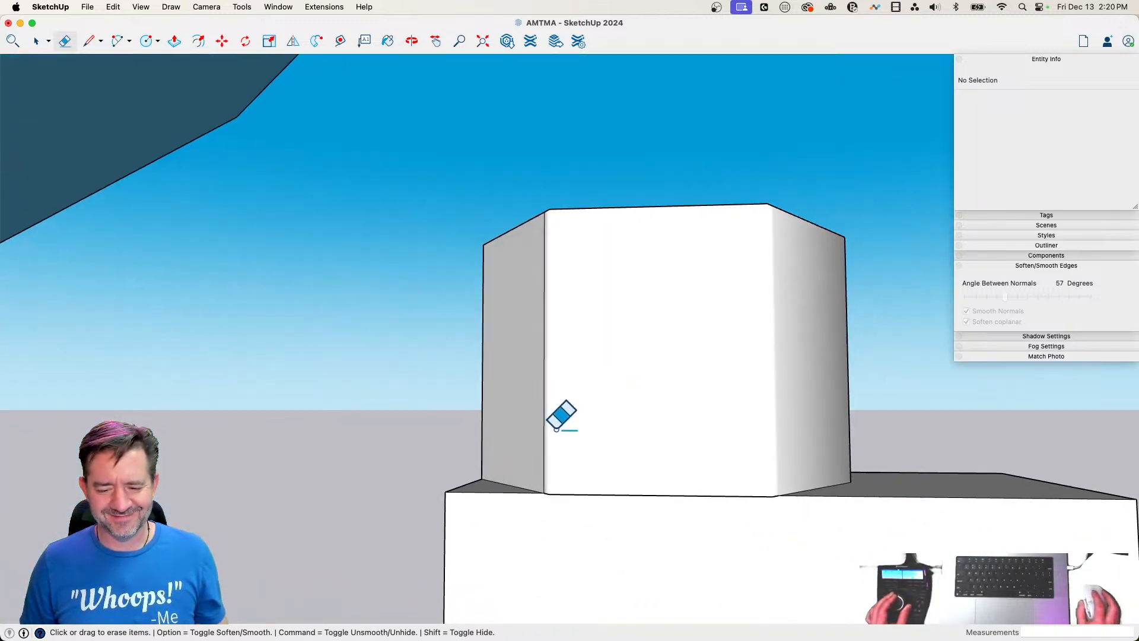
{"action": "left_click", "coordinate": [544, 425], "text": "alt"}
{"action": "key", "text": "space"}
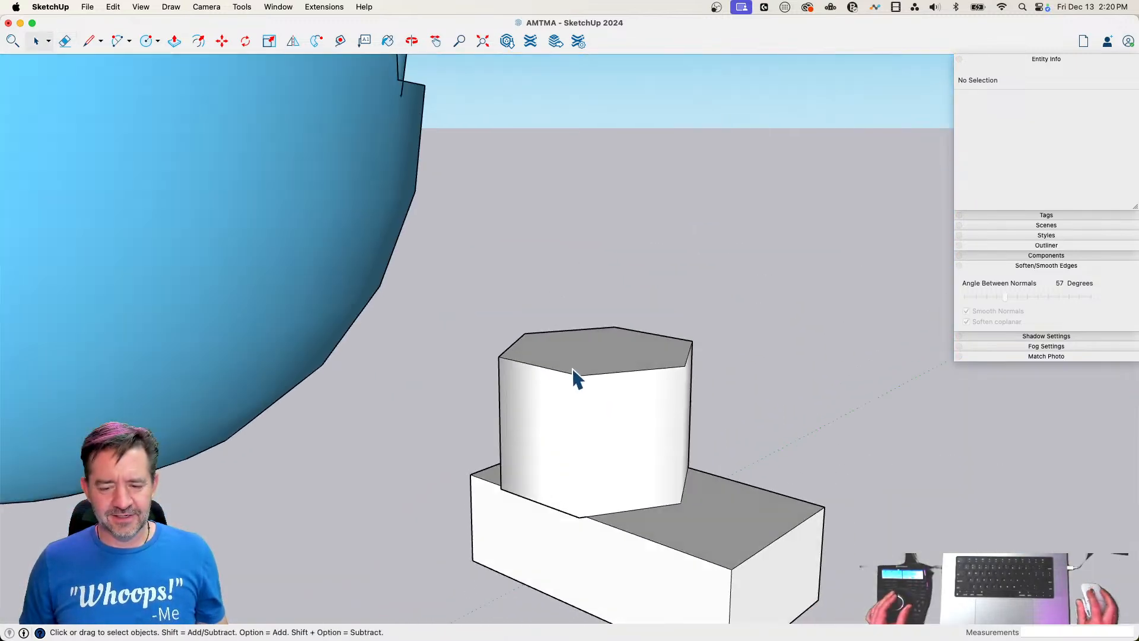
Select the six-sided leg above the block and paint it with the Sky color
{"action": "left_click_drag", "start_coordinate": [616, 484], "coordinate": [617, 472]}
{"action": "key", "text": "b"}
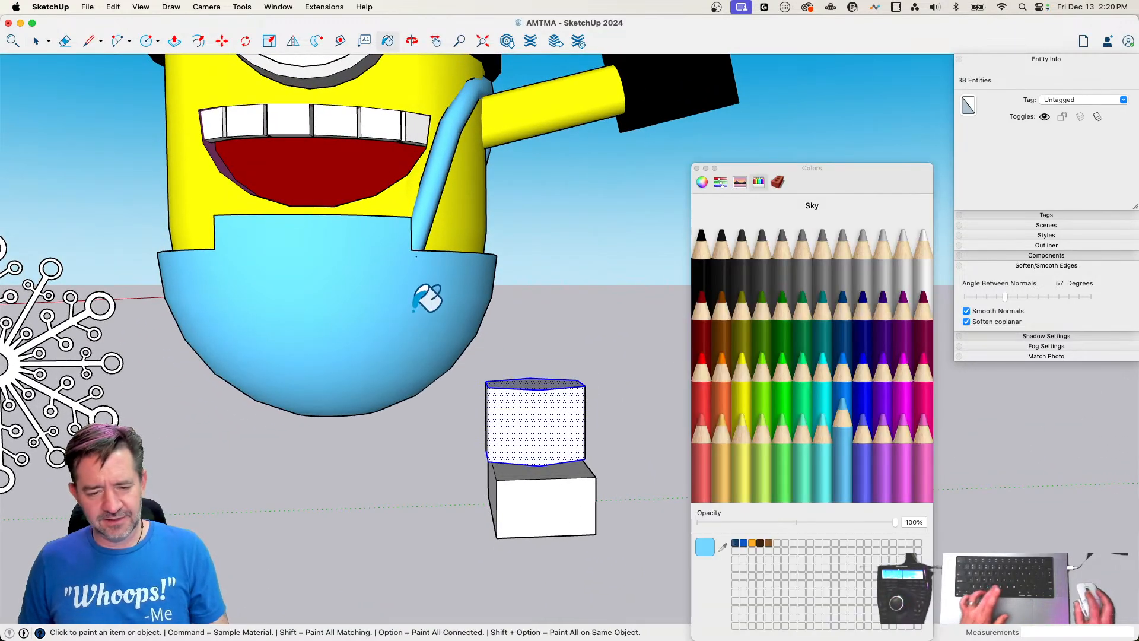
{"action": "left_click", "coordinate": [533, 401]}
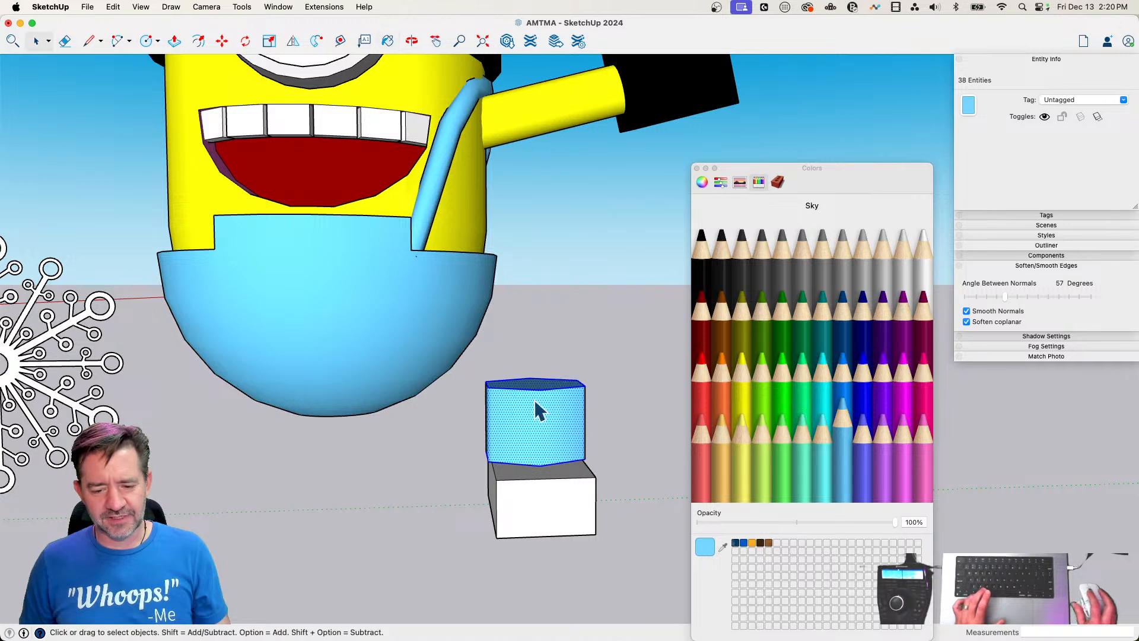
{"action": "middle_click_drag", "start_coordinate": [484, 460], "coordinate": [574, 498]}
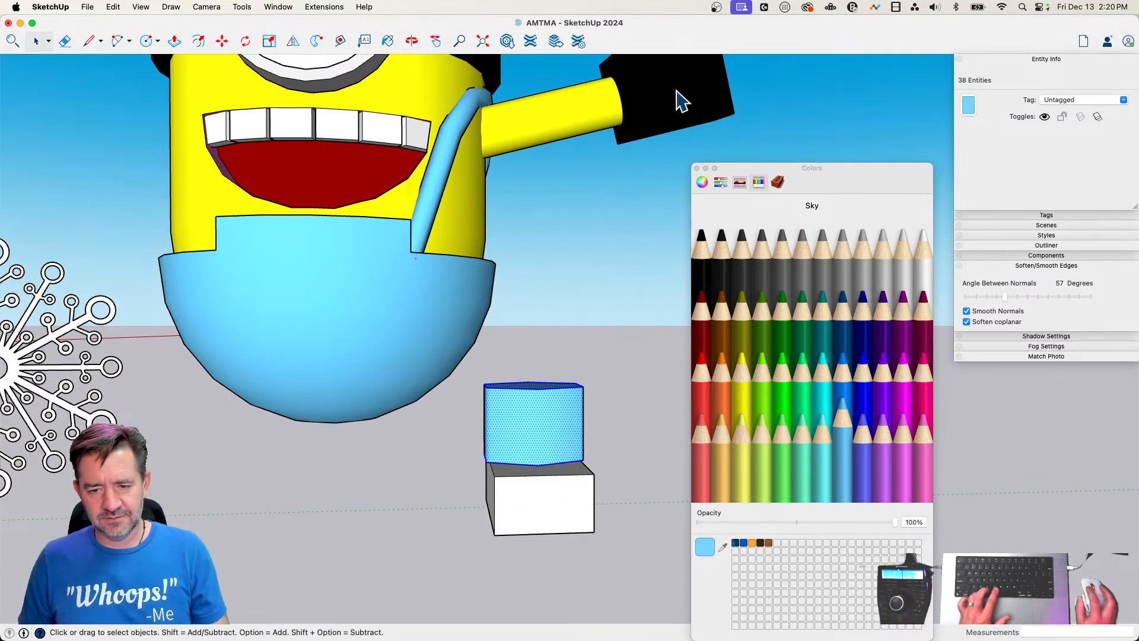
Paint the shoe block beneath the leg with the Licorice color and close the color picker
{"action": "key", "text": "b"}
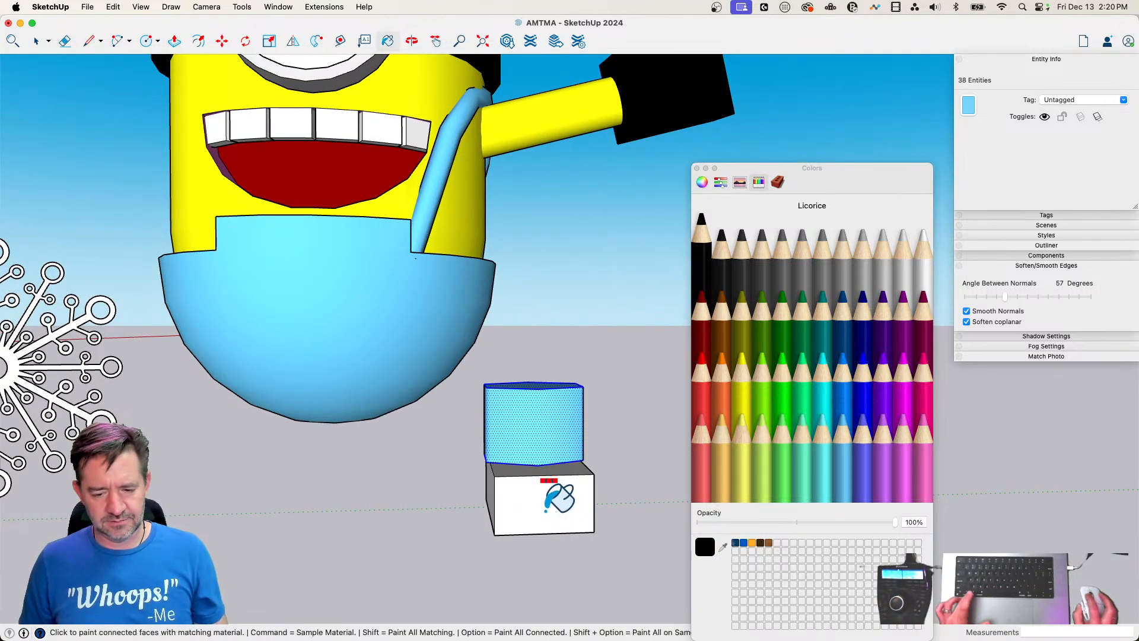
{"action": "left_click", "coordinate": [547, 505]}
{"action": "key", "text": "space"}
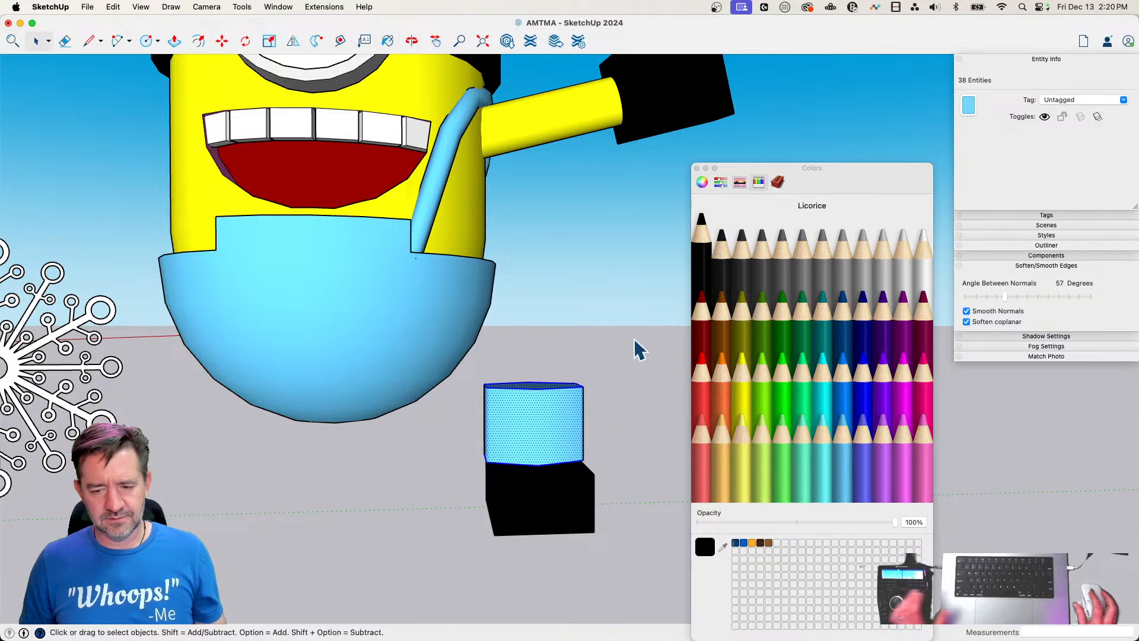
{"action": "left_click", "coordinate": [699, 167]}
{"action": "left_click", "coordinate": [697, 168]}
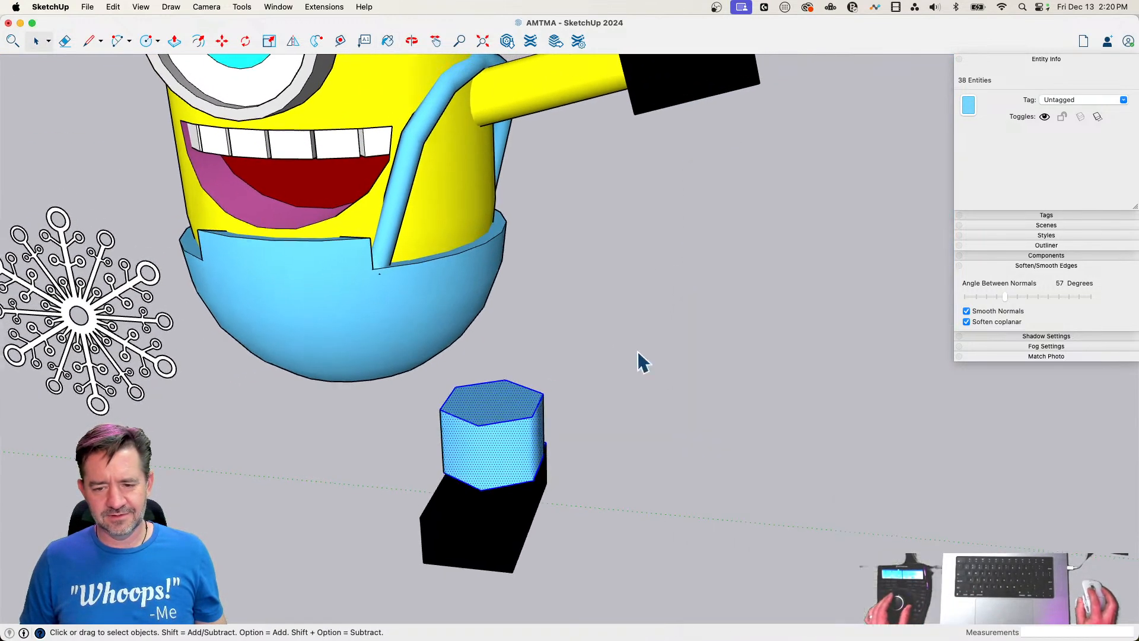
Select the whole leg and shoe and make them a component with the definition name "leg"
{"action": "left_click", "coordinate": [475, 539], "text": "shift"}
{"action": "right_click", "coordinate": [477, 539]}
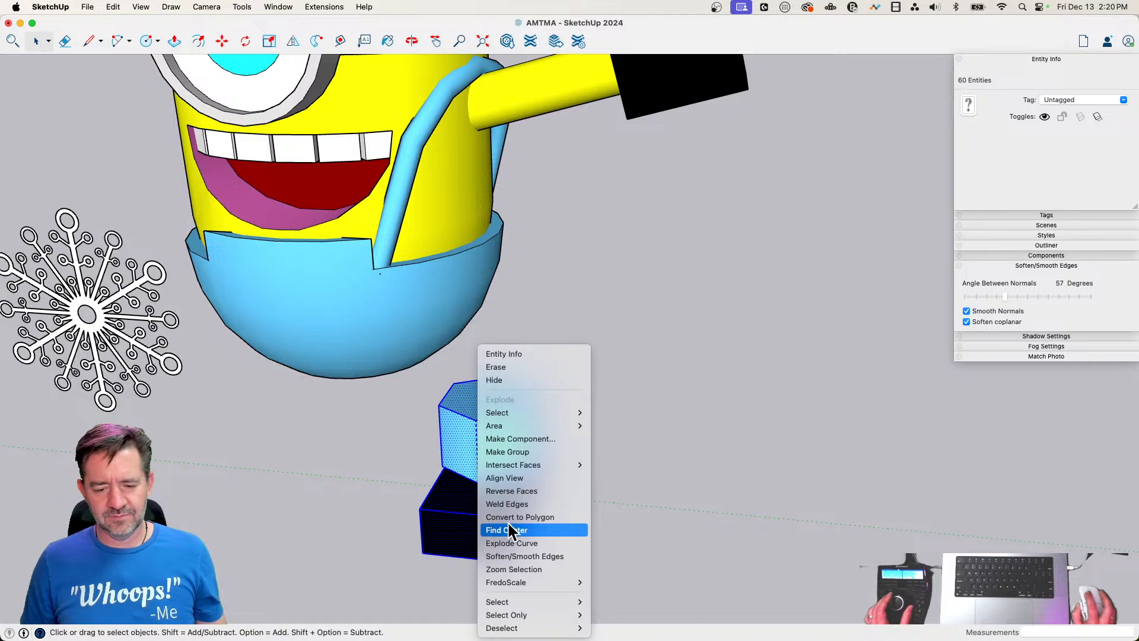
{"action": "left_click", "coordinate": [532, 442]}
{"action": "type", "text": "leg"}
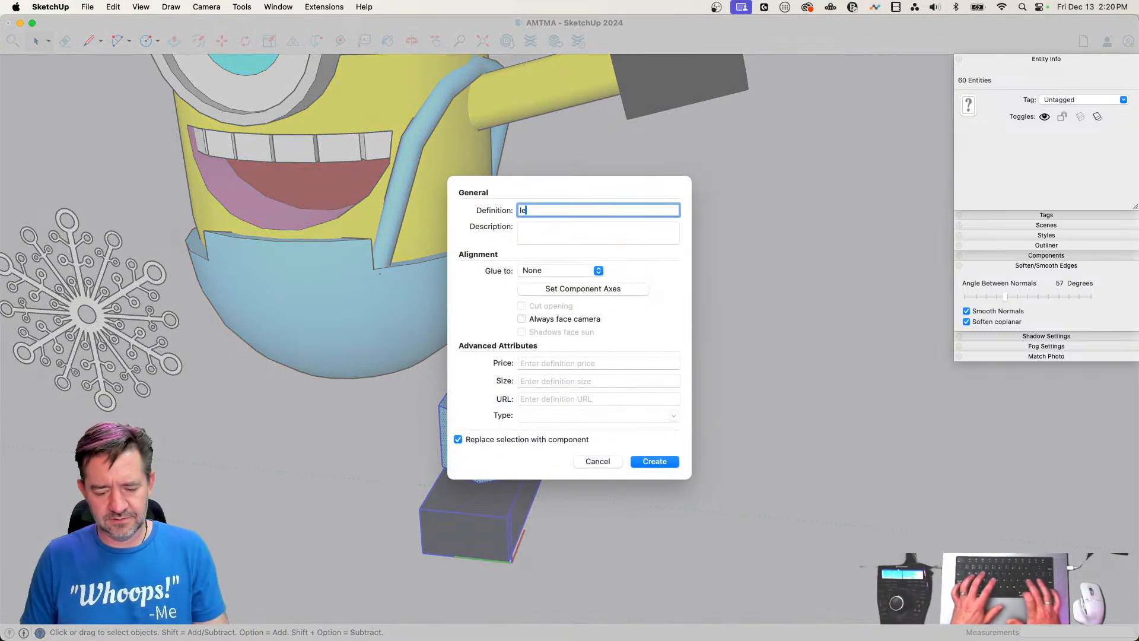
{"action": "key", "text": "Return"}
Move the leg component beneath the overalls on the strap's side, in two moves of about 9' 4" and 7' 1"
{"action": "key", "text": "m"}
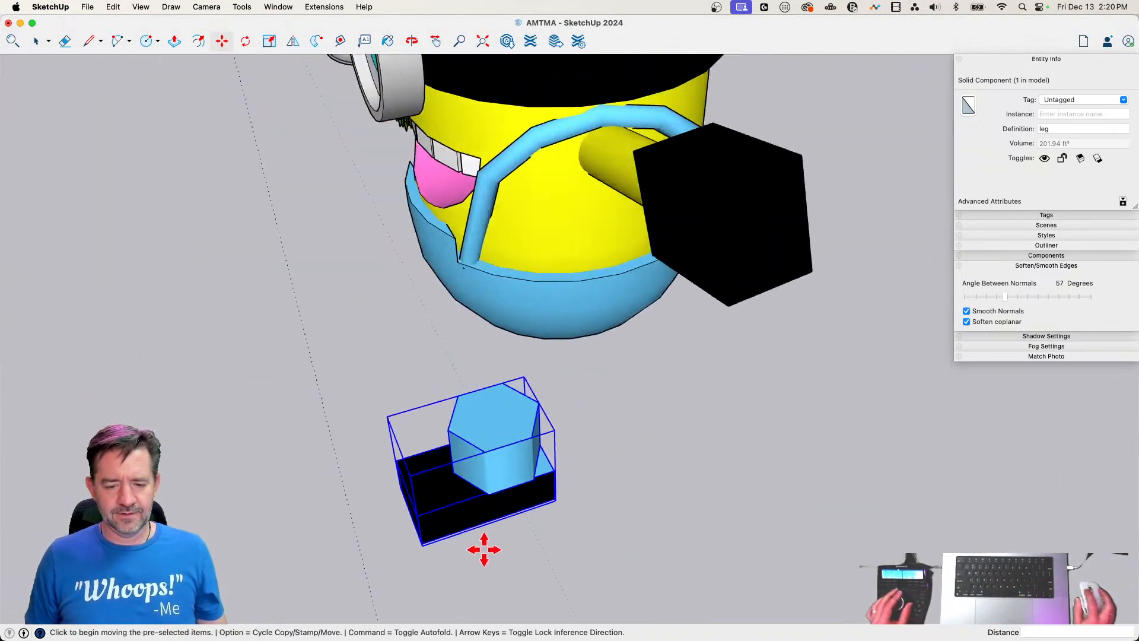
{"action": "left_click", "coordinate": [484, 547]}
{"action": "left_click", "coordinate": [610, 532]}
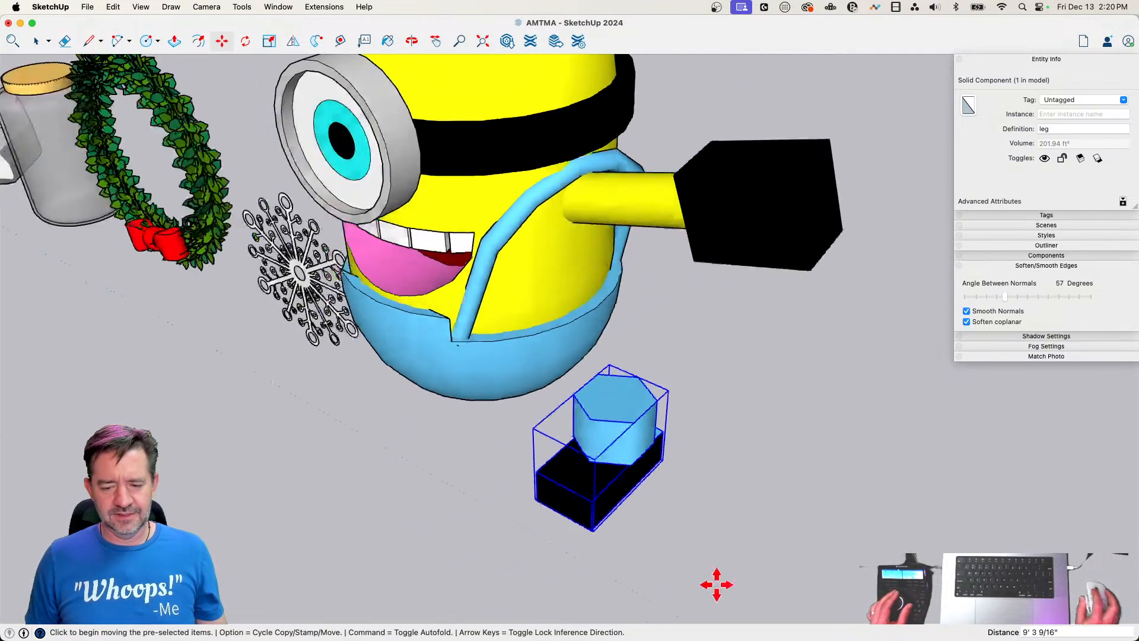
{"action": "left_click", "coordinate": [718, 537]}
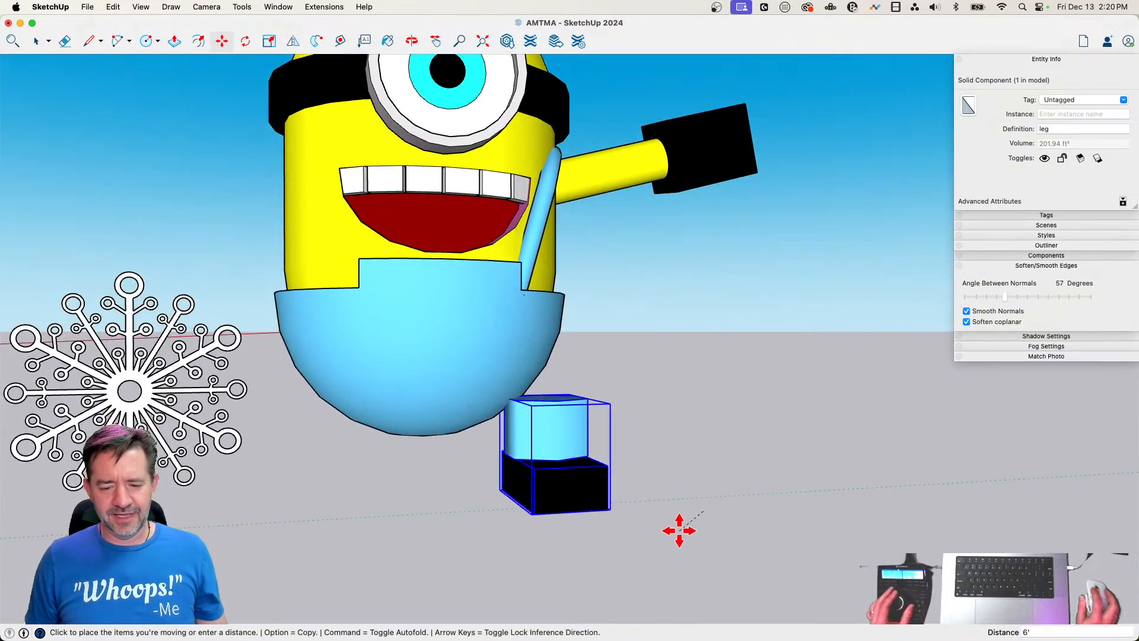
{"action": "left_click", "coordinate": [589, 520]}
{"action": "key", "text": "space"}
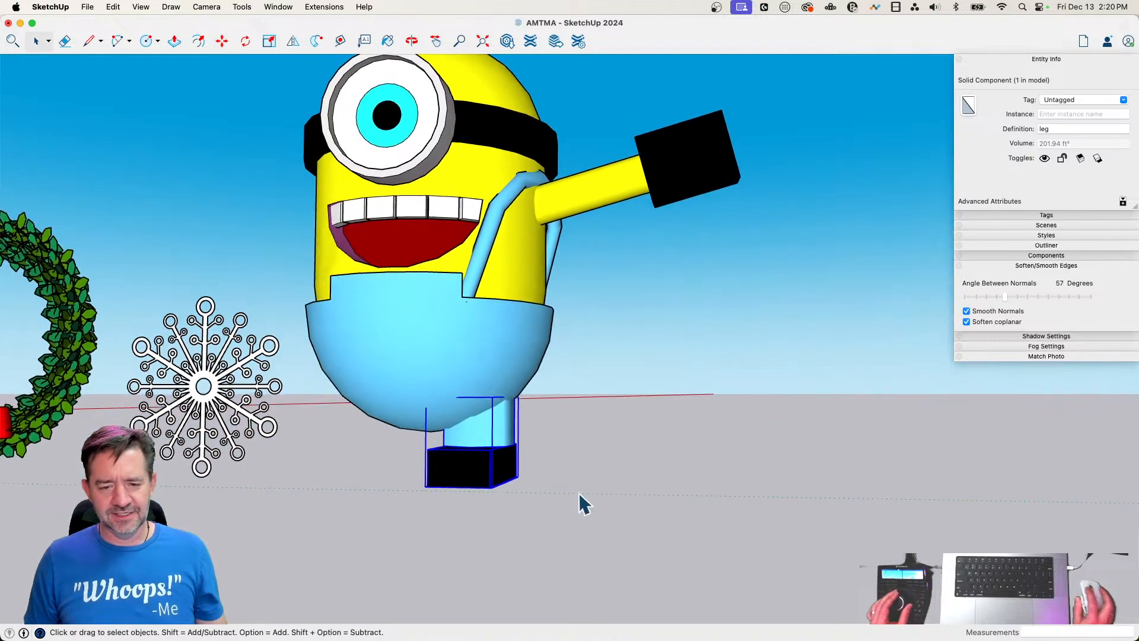
Mirror a copy of the arm, strap and leg to the Minion's other side, offsetting the green flip plane about 13'
{"action": "left_click", "coordinate": [635, 194], "text": "shift"}
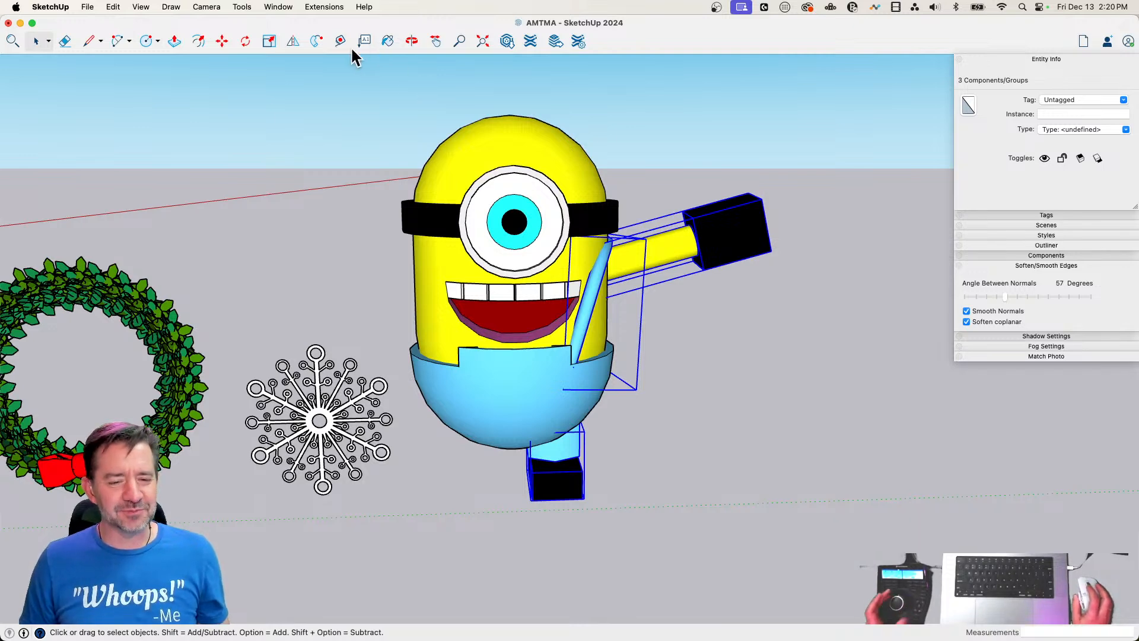
{"action": "left_click", "coordinate": [293, 41]}
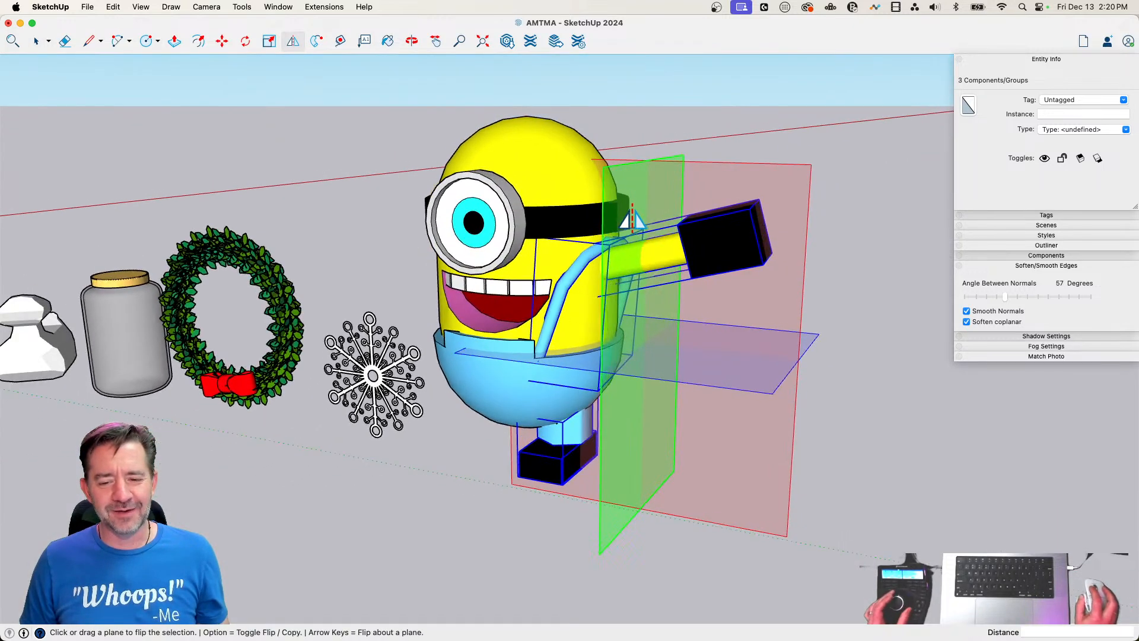
{"action": "left_click_drag", "start_coordinate": [632, 221], "coordinate": [469, 344]}
{"action": "key", "text": "alt"}
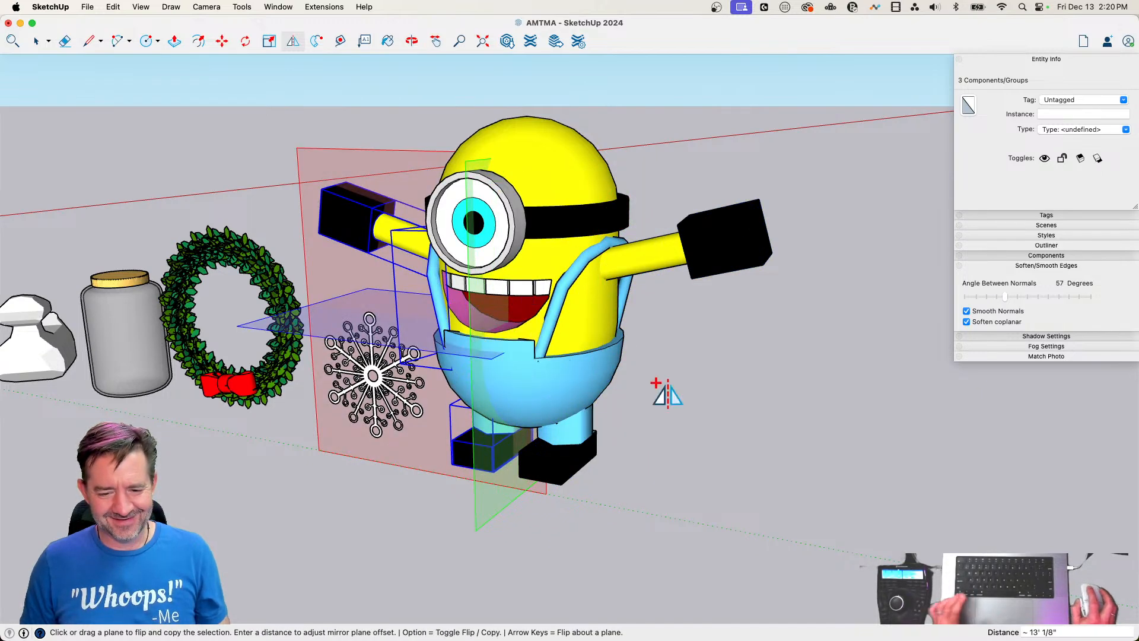
{"action": "key", "text": "space"}
{"action": "left_click", "coordinate": [731, 429]}
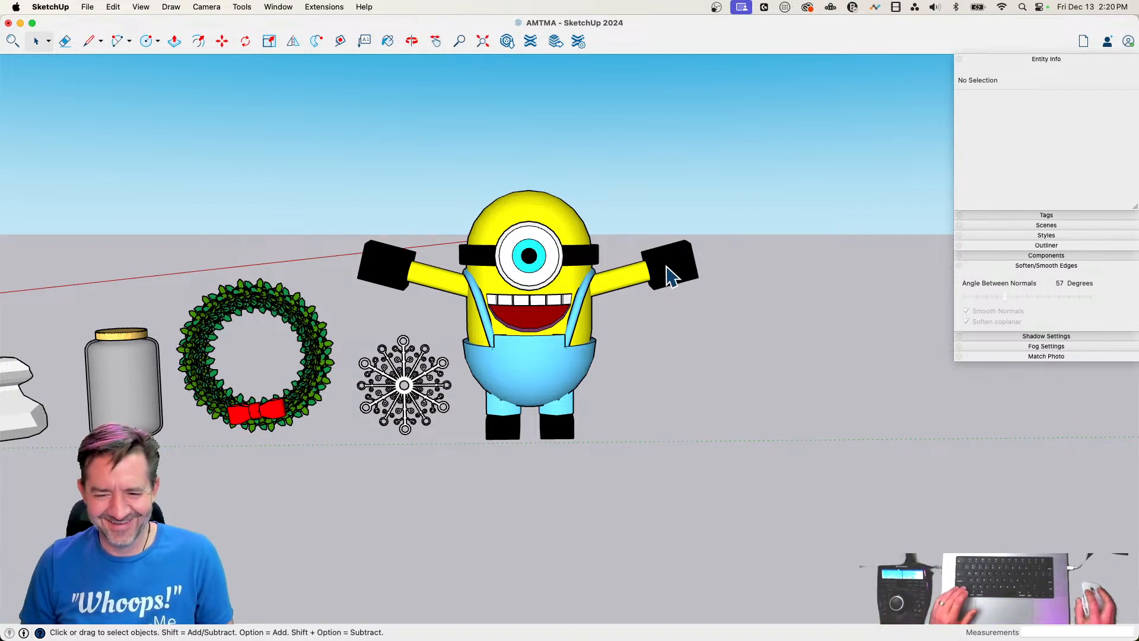
Scale both arms about their center along the green axis by about 0.90
{"action": "left_click", "coordinate": [670, 276]}
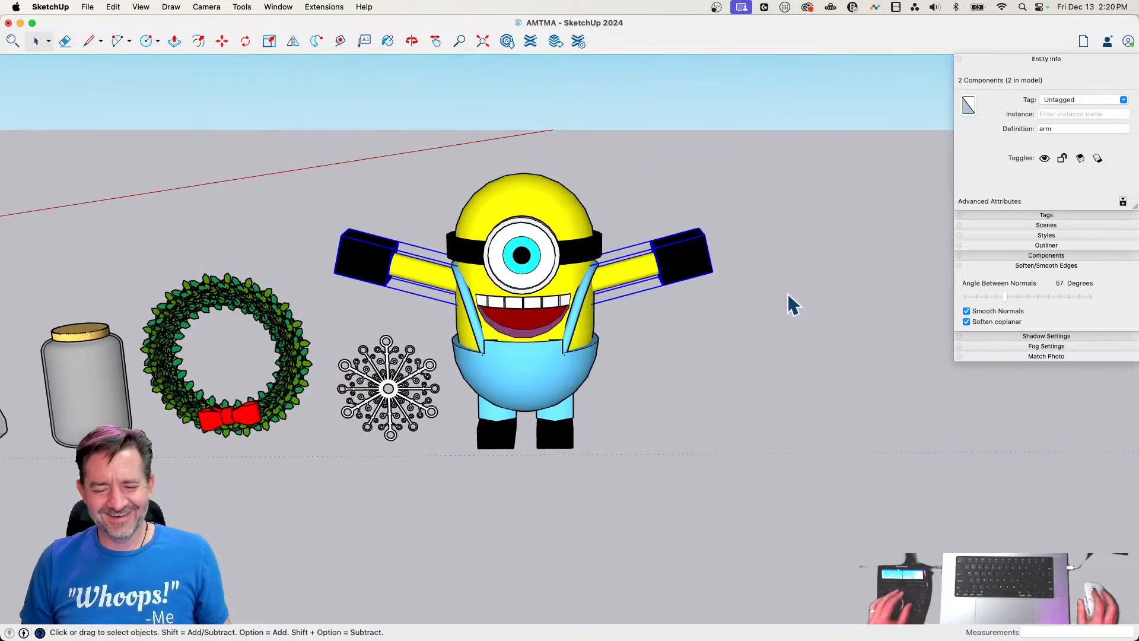
{"action": "key", "text": "s"}
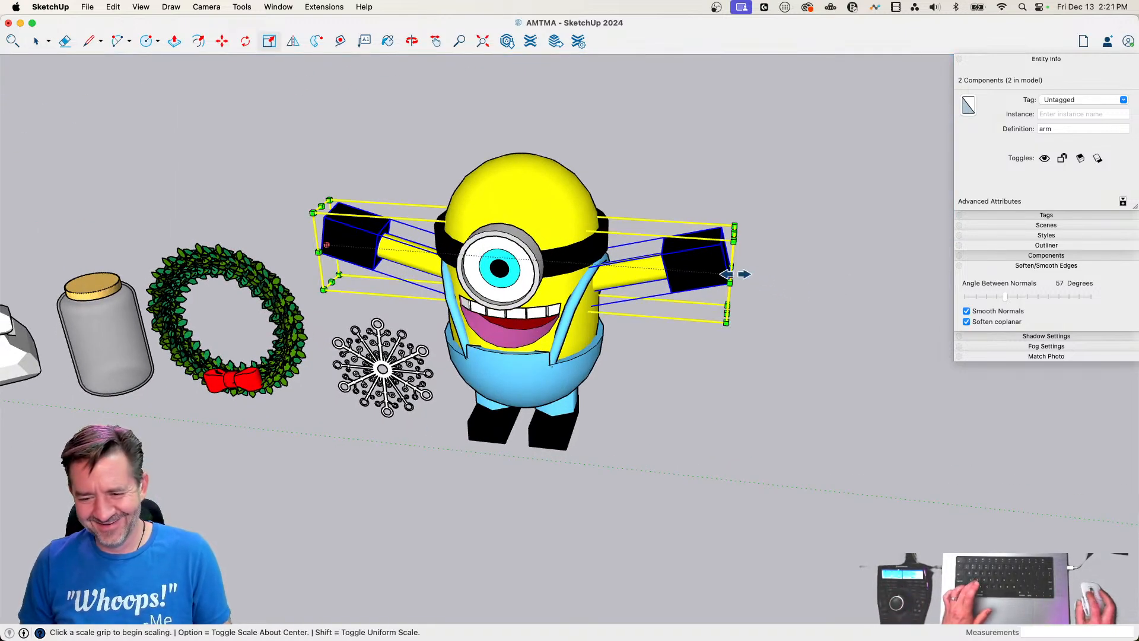
{"action": "left_click", "coordinate": [731, 273]}
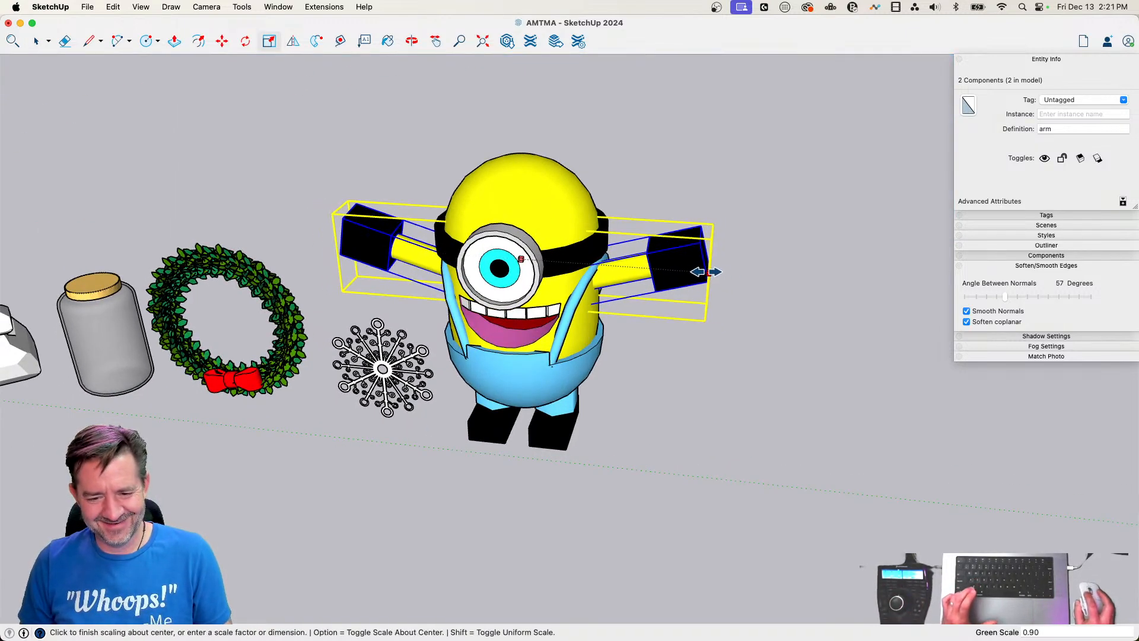
{"action": "left_click", "coordinate": [704, 271]}
Move both arms slightly downward along the blue axis and clear the selection
{"action": "key", "text": "m"}
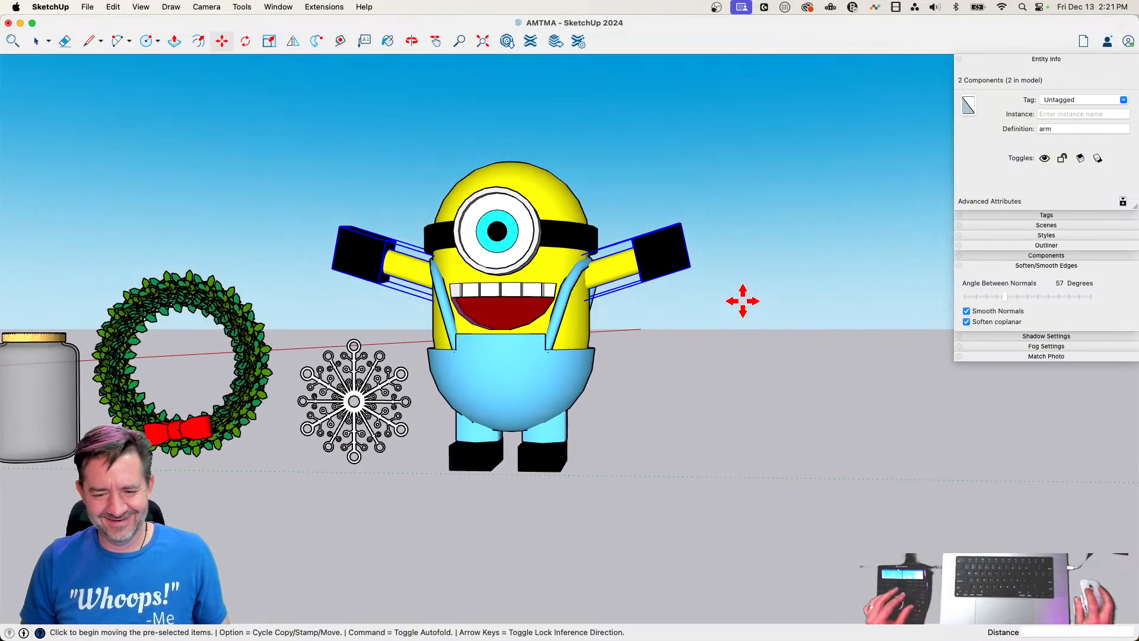
{"action": "left_click", "coordinate": [742, 302]}
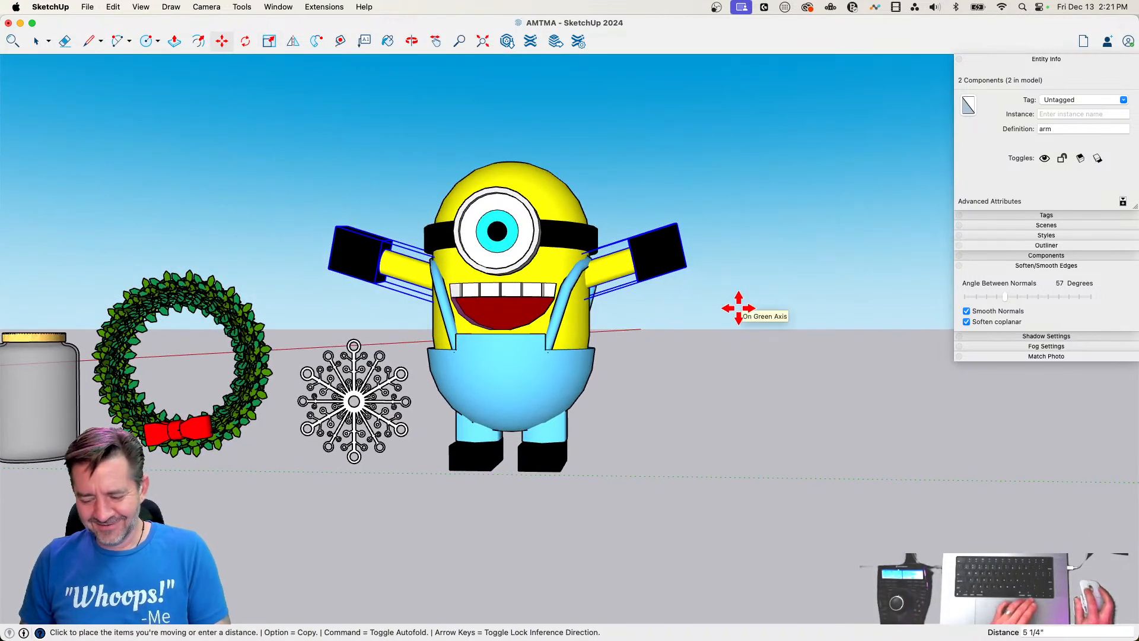
{"action": "key", "text": "Up"}
{"action": "left_click", "coordinate": [739, 308]}
{"action": "key", "text": "space"}
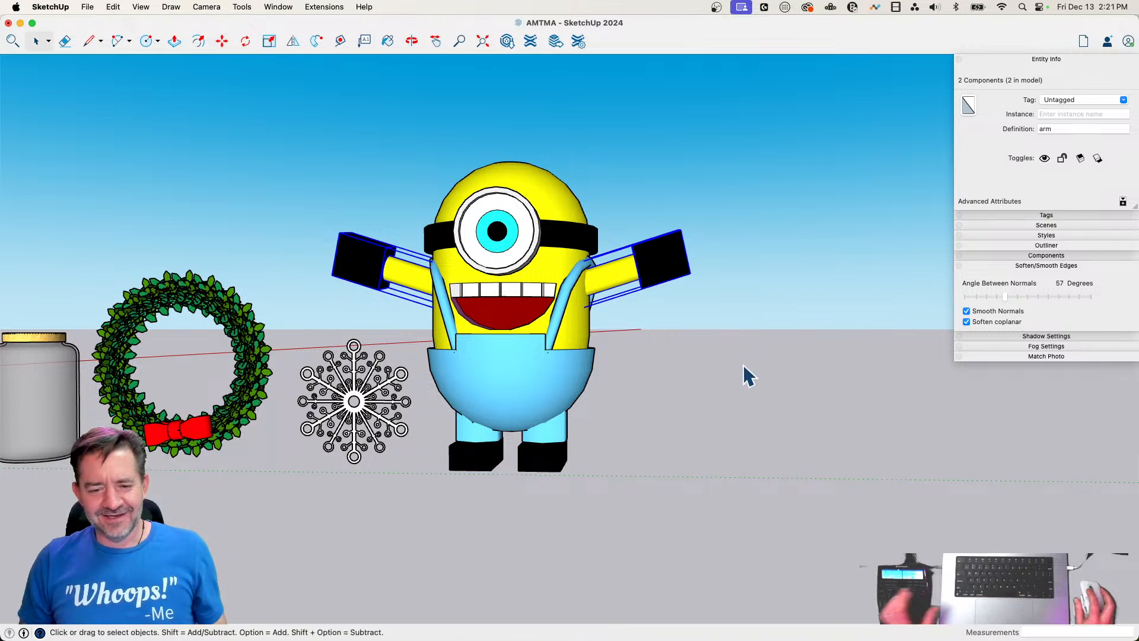
{"action": "left_click", "coordinate": [742, 369]}
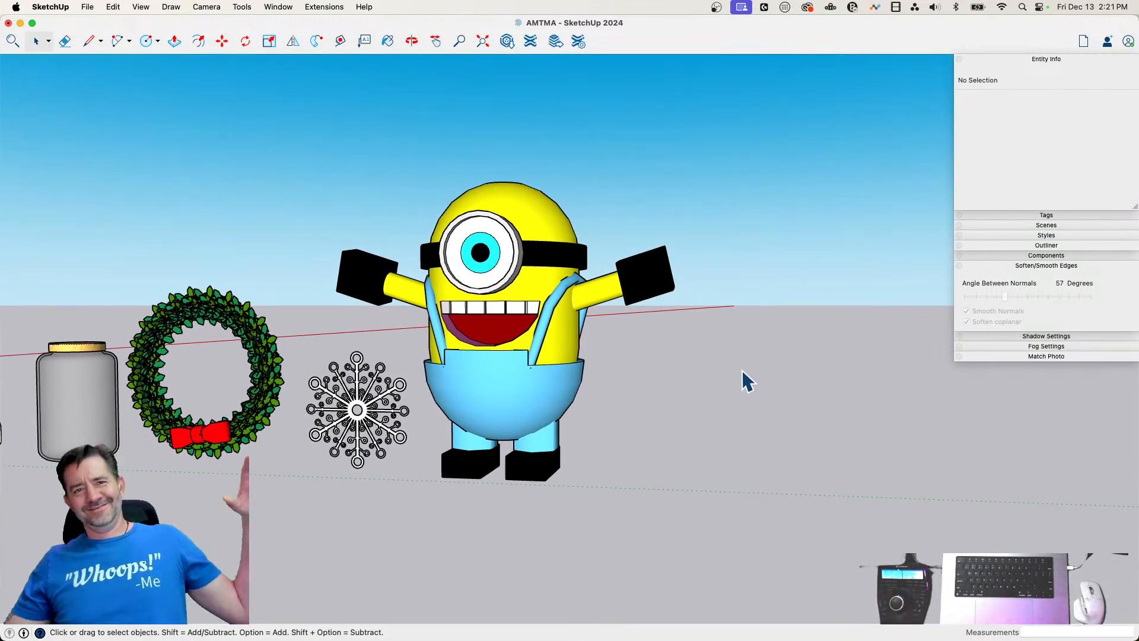
Select all parts of the Minion and combine them into one group
{"action": "left_click_drag", "start_coordinate": [756, 191], "coordinate": [529, 512]}
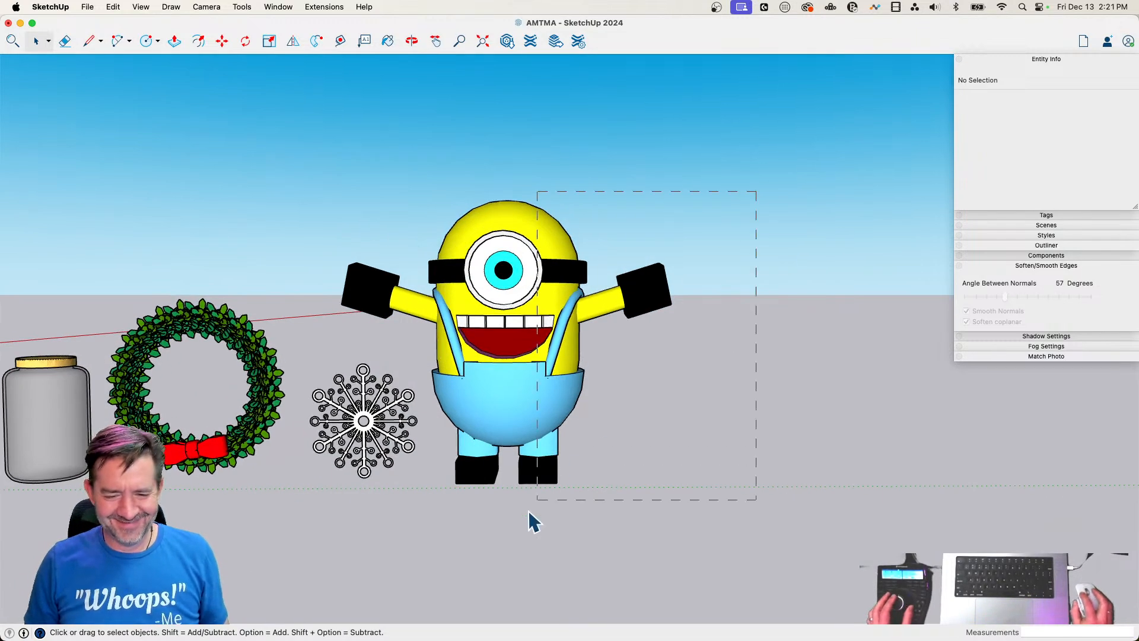
{"action": "left_click_drag", "start_coordinate": [429, 555], "coordinate": [430, 556]}
{"action": "right_click", "coordinate": [482, 353]}
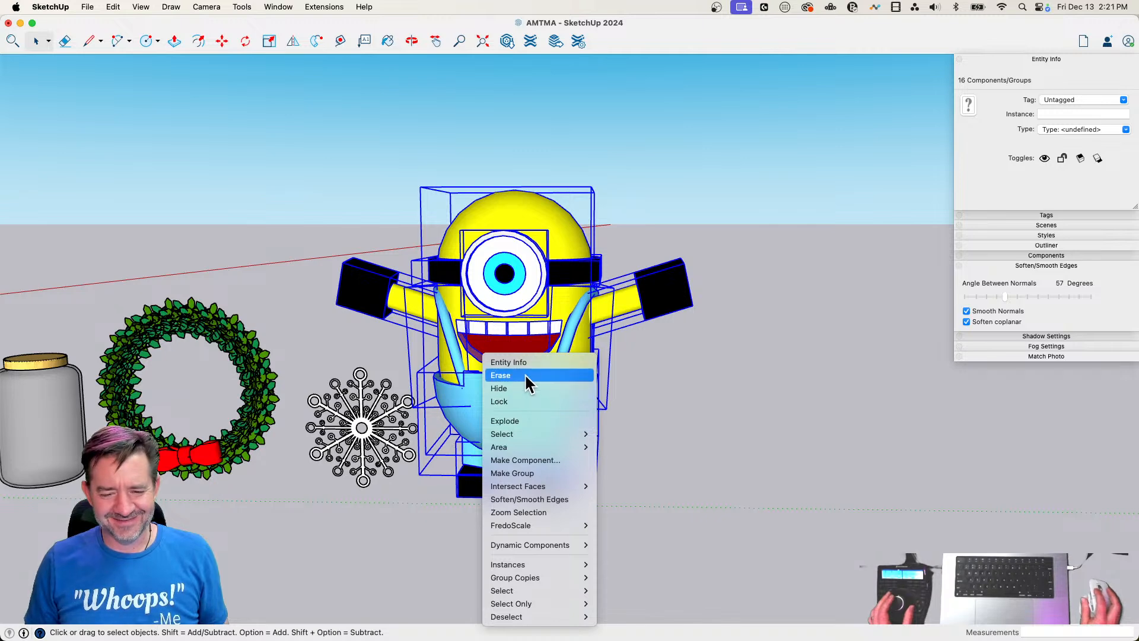
{"action": "left_click", "coordinate": [539, 472]}
{"action": "left_click", "coordinate": [673, 458]}
Scale the Minion group down uniformly about its opposite corner to about 0.62
{"action": "key", "text": "m"}
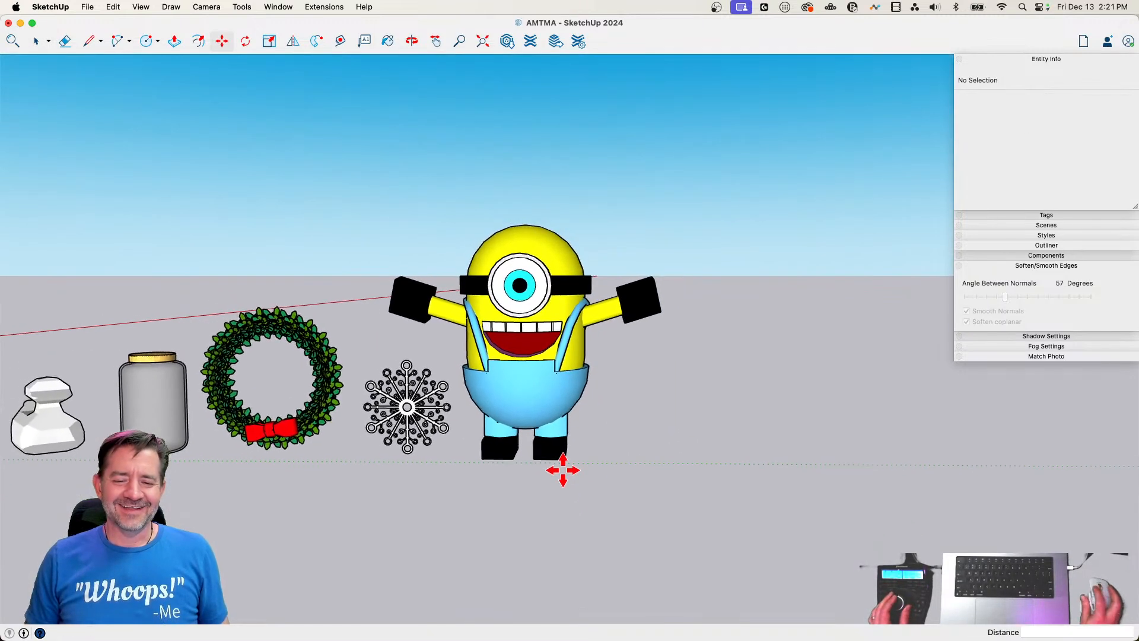
{"action": "key", "text": "space"}
{"action": "left_click", "coordinate": [537, 429]}
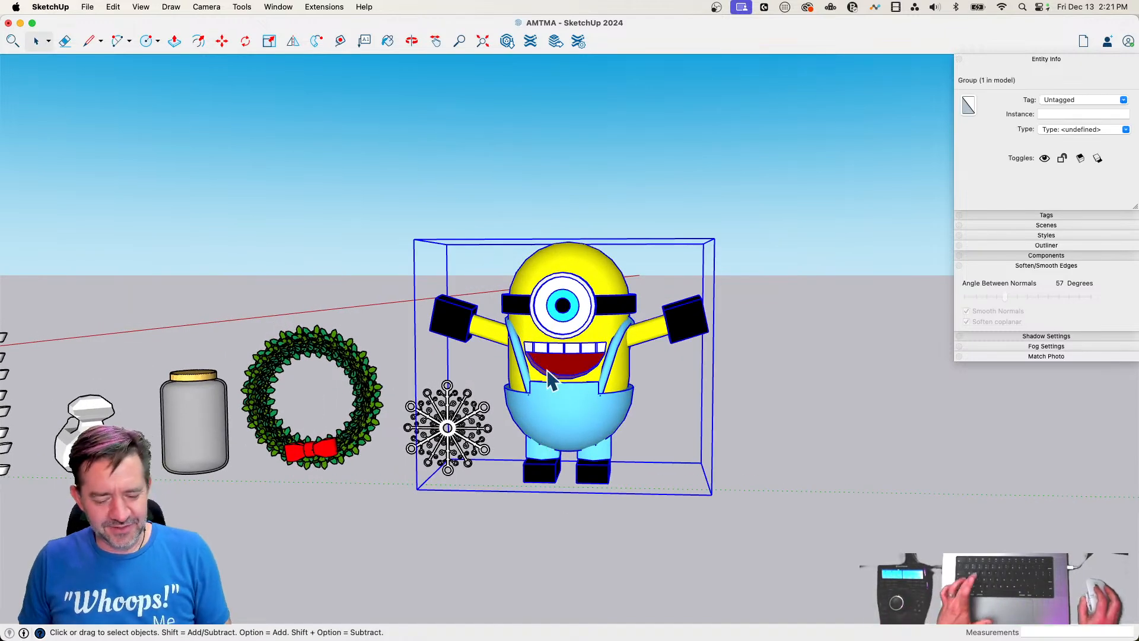
{"action": "key", "text": "s"}
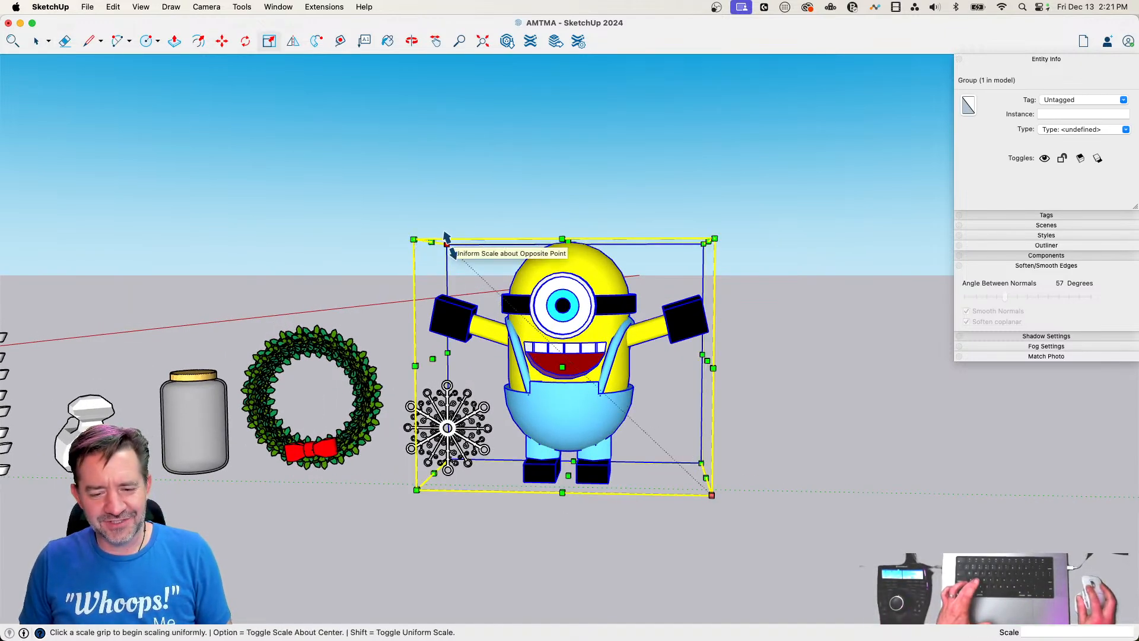
{"action": "left_click", "coordinate": [446, 237]}
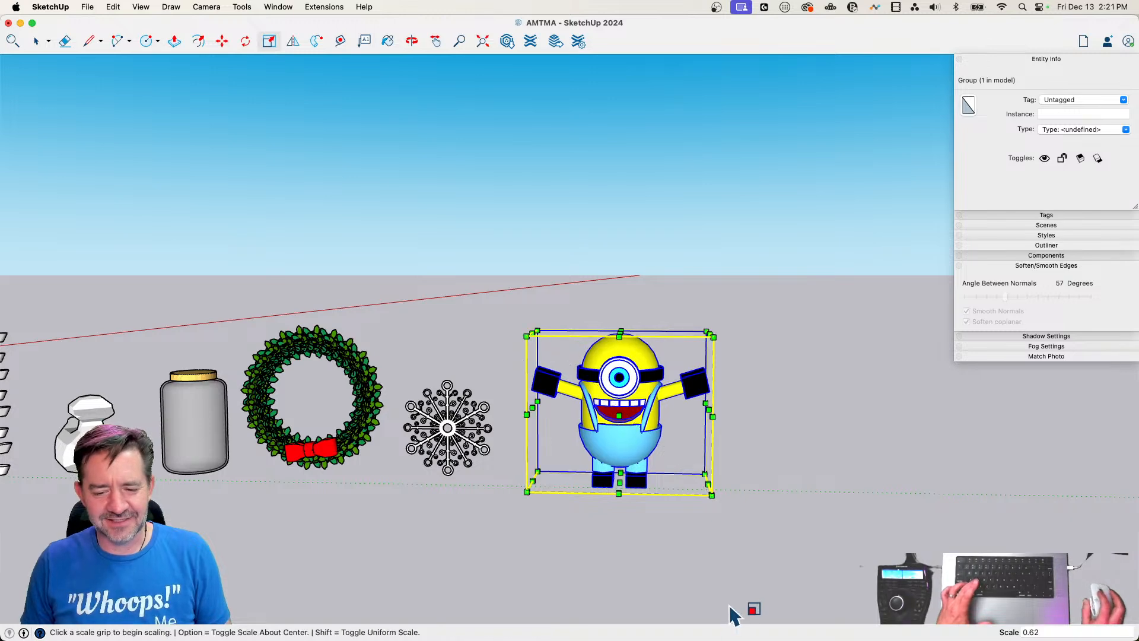
Move the Minion group closer to the snowflake and clear the selection
{"action": "key", "text": "m"}
{"action": "left_click", "coordinate": [710, 536]}
{"action": "left_click", "coordinate": [657, 537]}
{"action": "key", "text": "space"}
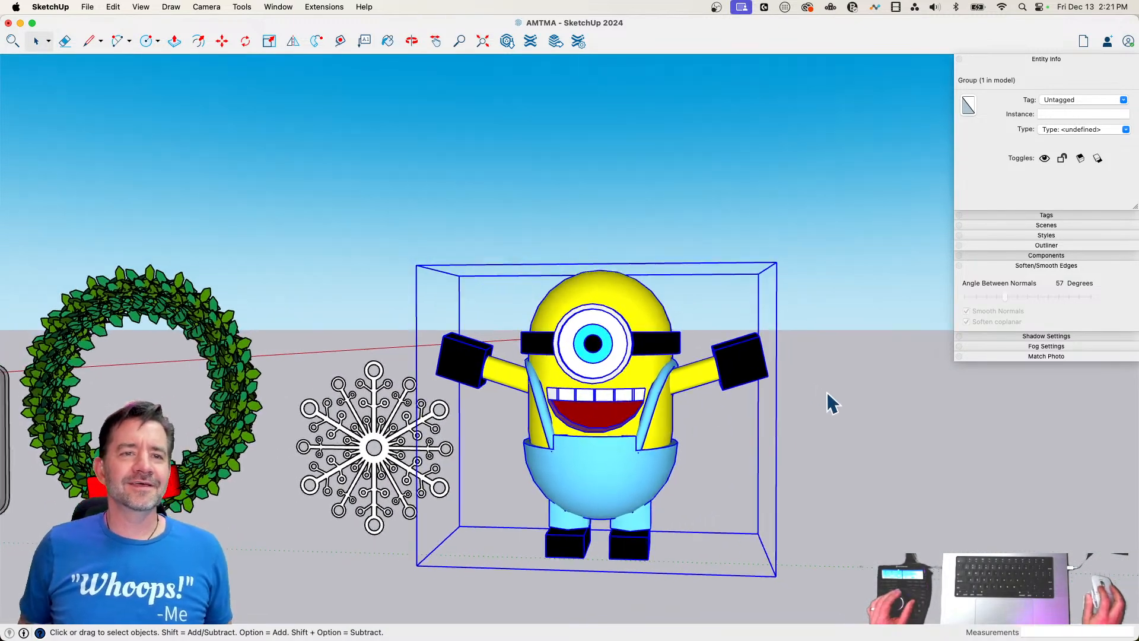
{"action": "left_click", "coordinate": [827, 391]}
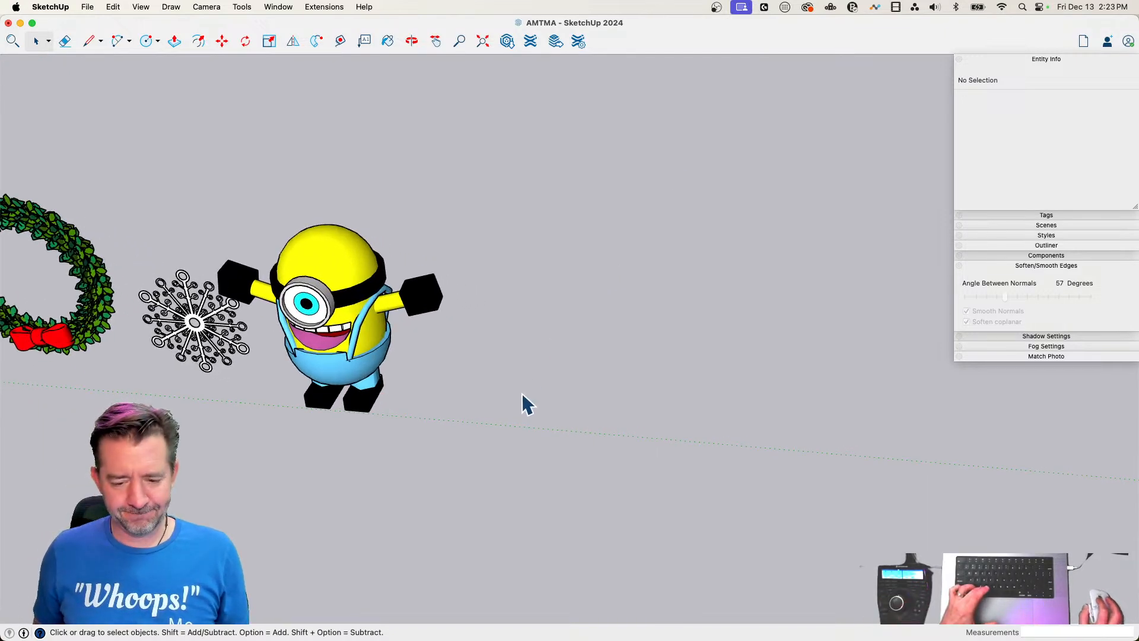
Draw a 12-sided circle of about 2' 7 1/8" radius on the ground beside the Minion and extrude it upward about 59' 11"
{"action": "type", "text": "c12"}
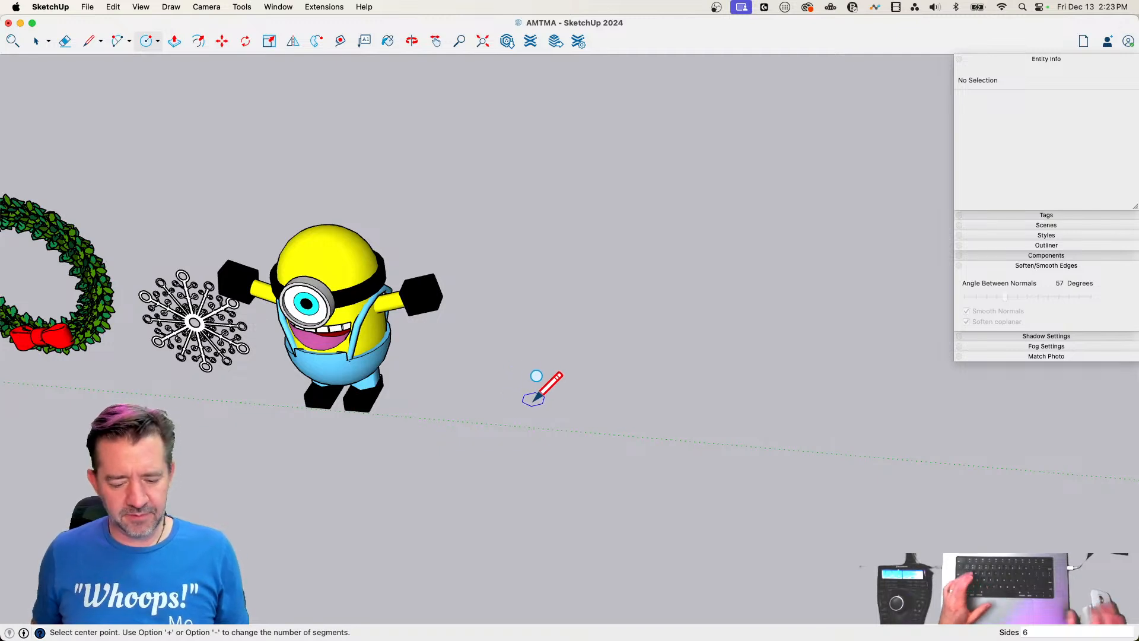
{"action": "key", "text": "Return"}
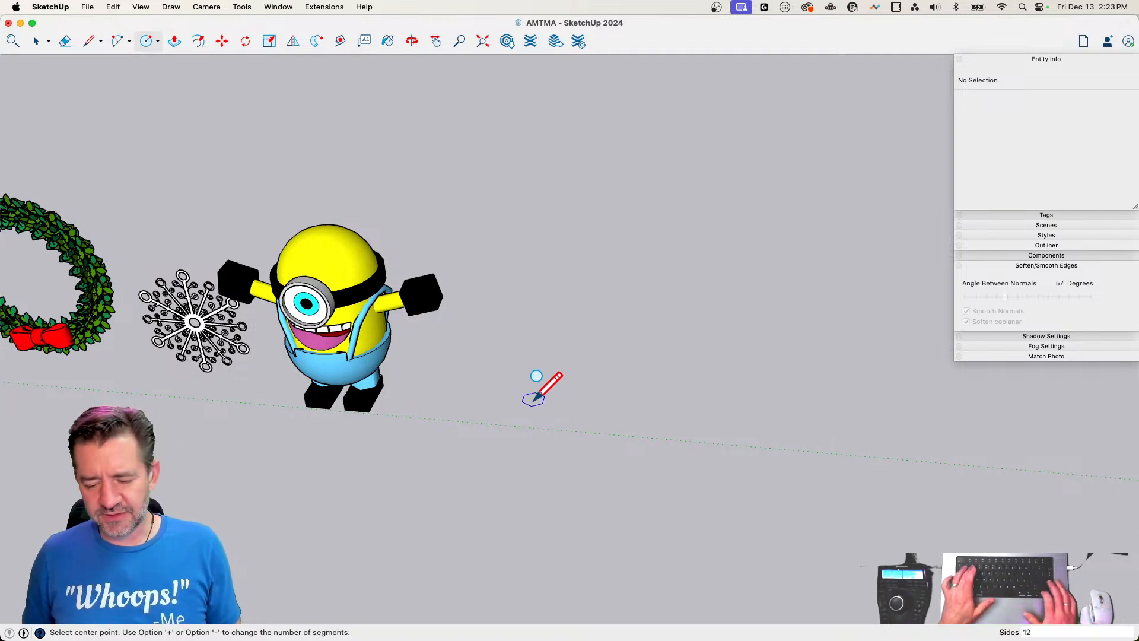
{"action": "left_click", "coordinate": [597, 418]}
{"action": "left_click", "coordinate": [614, 413]}
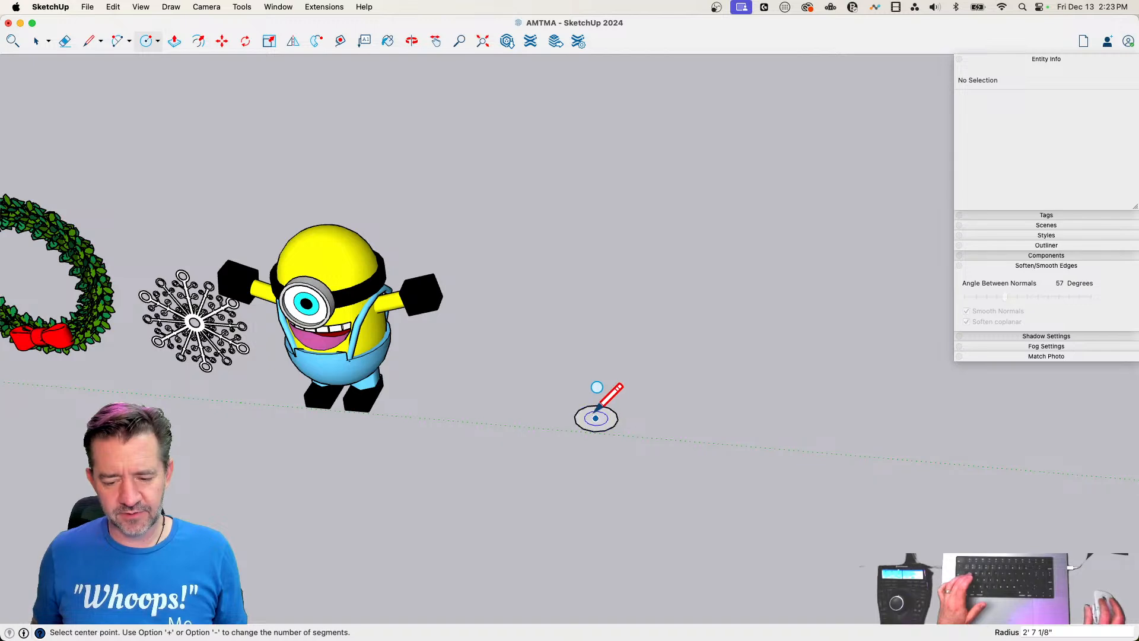
{"action": "key", "text": "p"}
{"action": "left_click", "coordinate": [595, 427]}
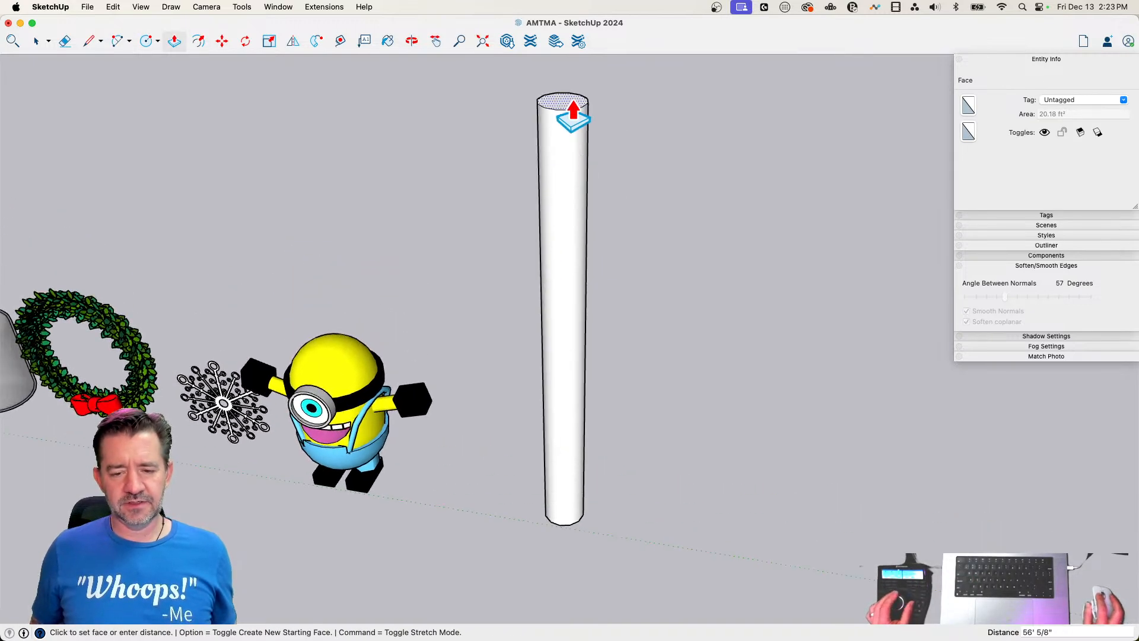
{"action": "left_click", "coordinate": [558, 169]}
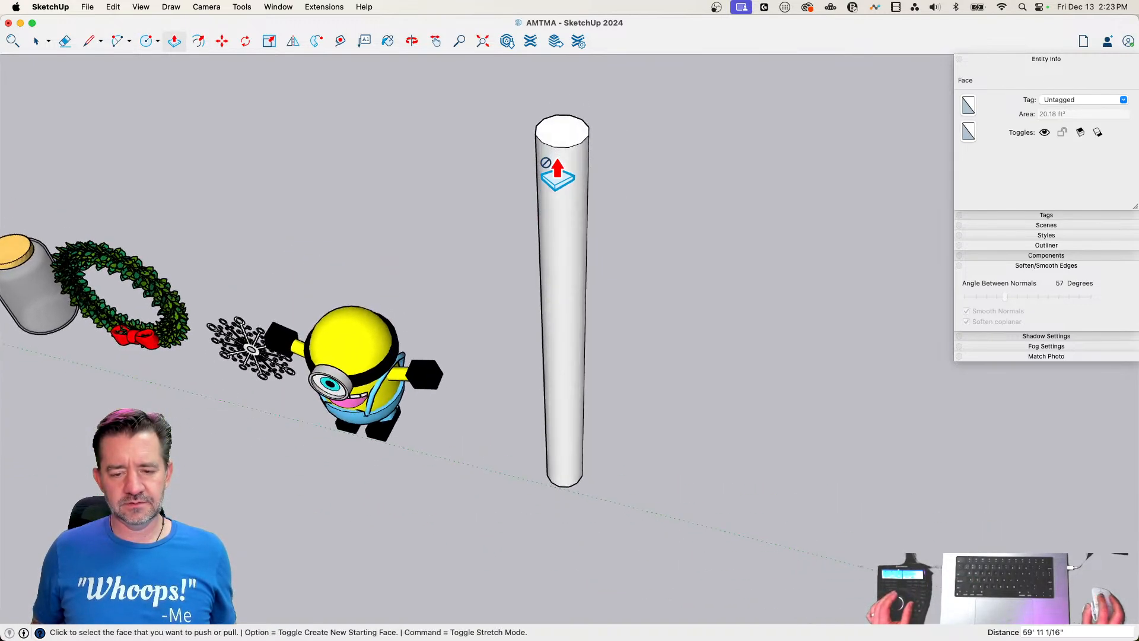
Taper the cylinder by scaling its top face uniformly about its center to about 0.11
{"action": "key", "text": "space"}
{"action": "left_click", "coordinate": [558, 172]}
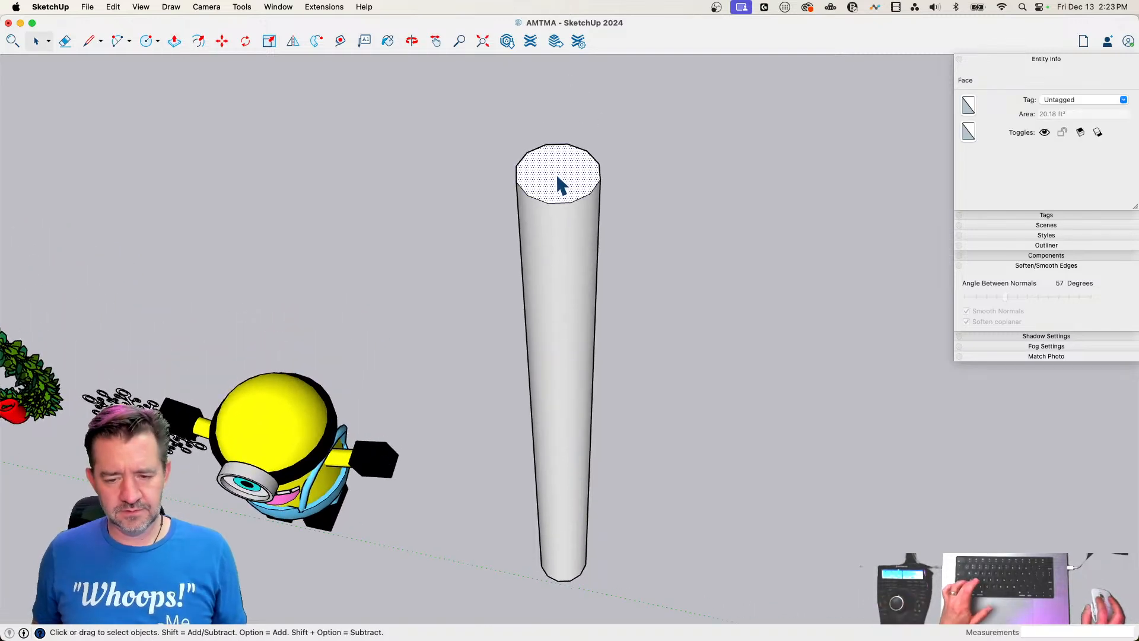
{"action": "key", "text": "s"}
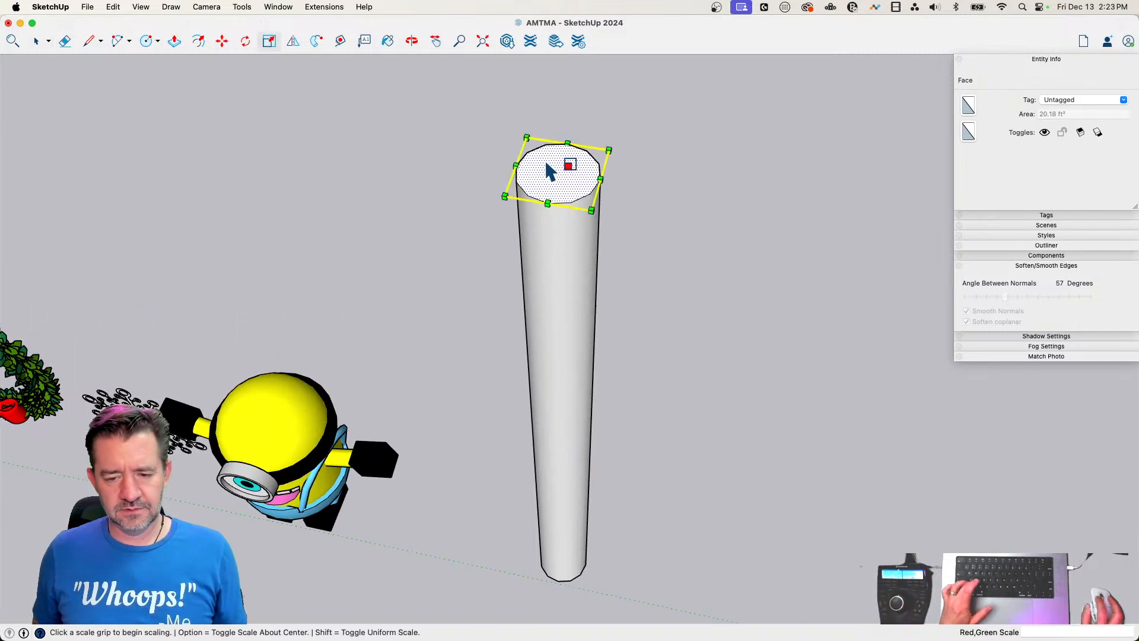
{"action": "left_click", "coordinate": [505, 196]}
{"action": "key", "text": "alt"}
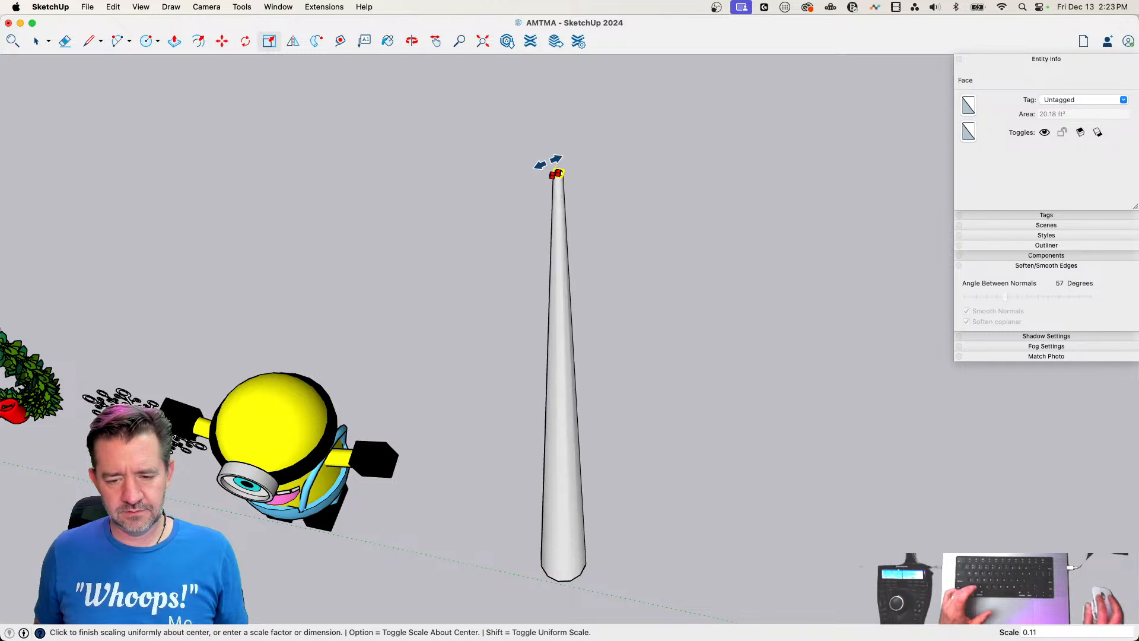
{"action": "left_click", "coordinate": [549, 161]}
Select the entire tapered trunk and combine it into a group
{"action": "key", "text": "space"}
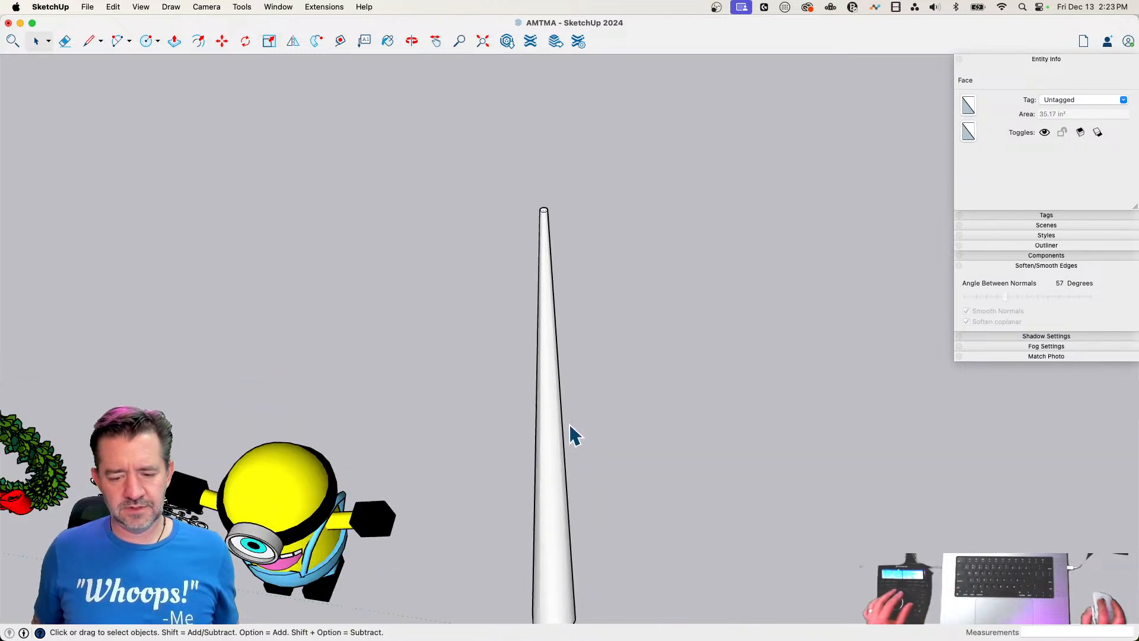
{"action": "triple_click", "coordinate": [529, 505]}
{"action": "right_click", "coordinate": [530, 509]}
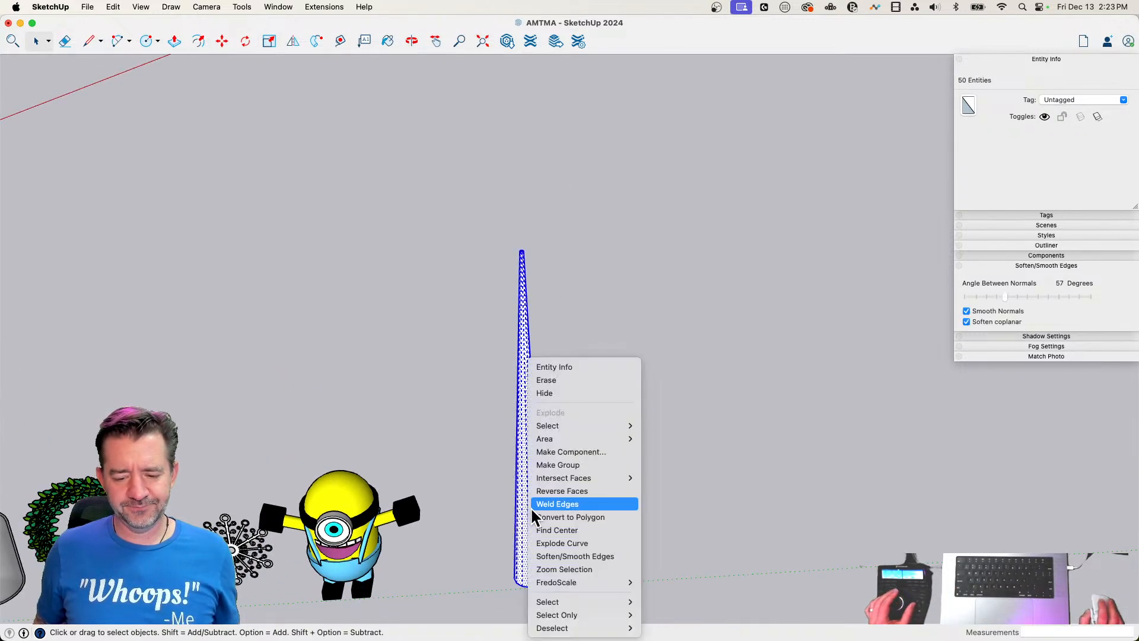
{"action": "left_click", "coordinate": [564, 463]}
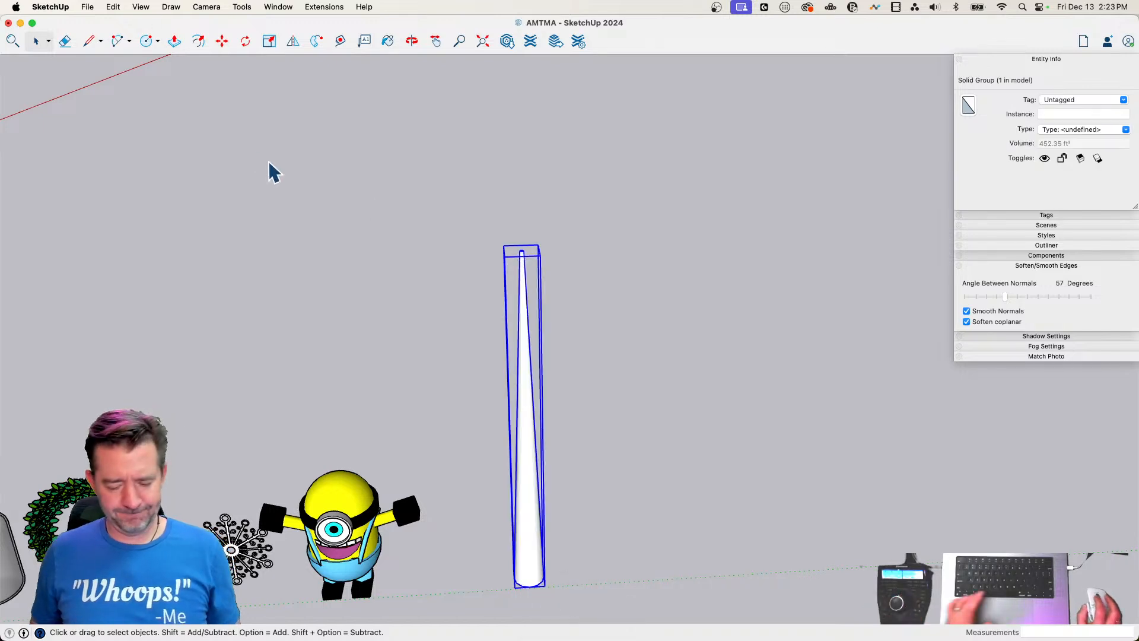
Paint the trunk group with the Mocha color and close the color picker
{"action": "key", "text": "b"}
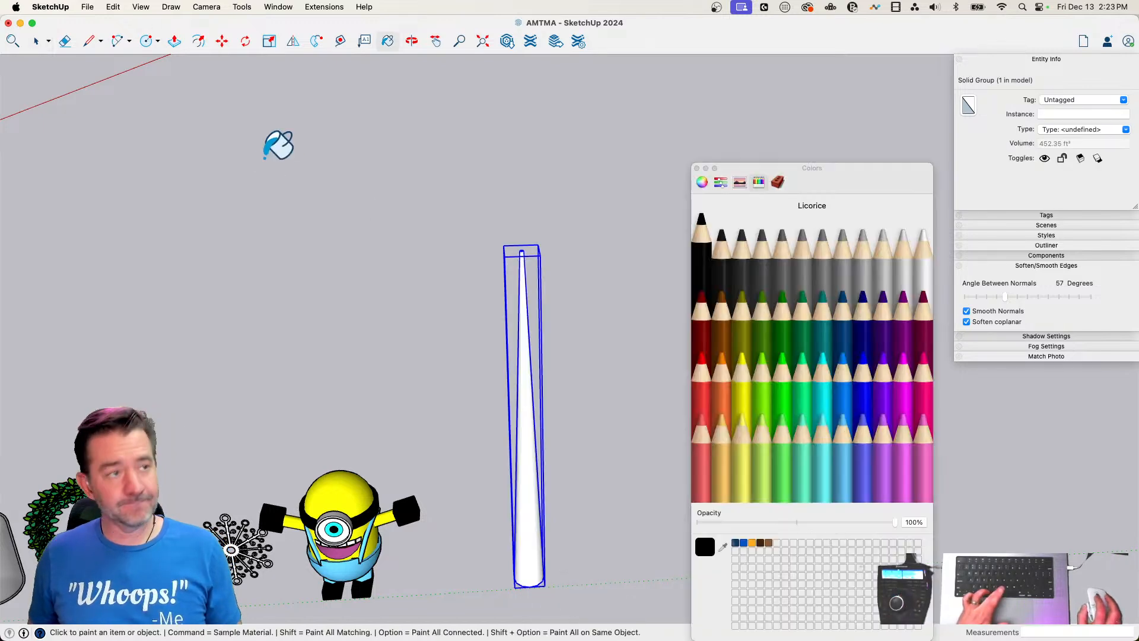
{"action": "left_click", "coordinate": [724, 333]}
{"action": "left_click", "coordinate": [529, 394]}
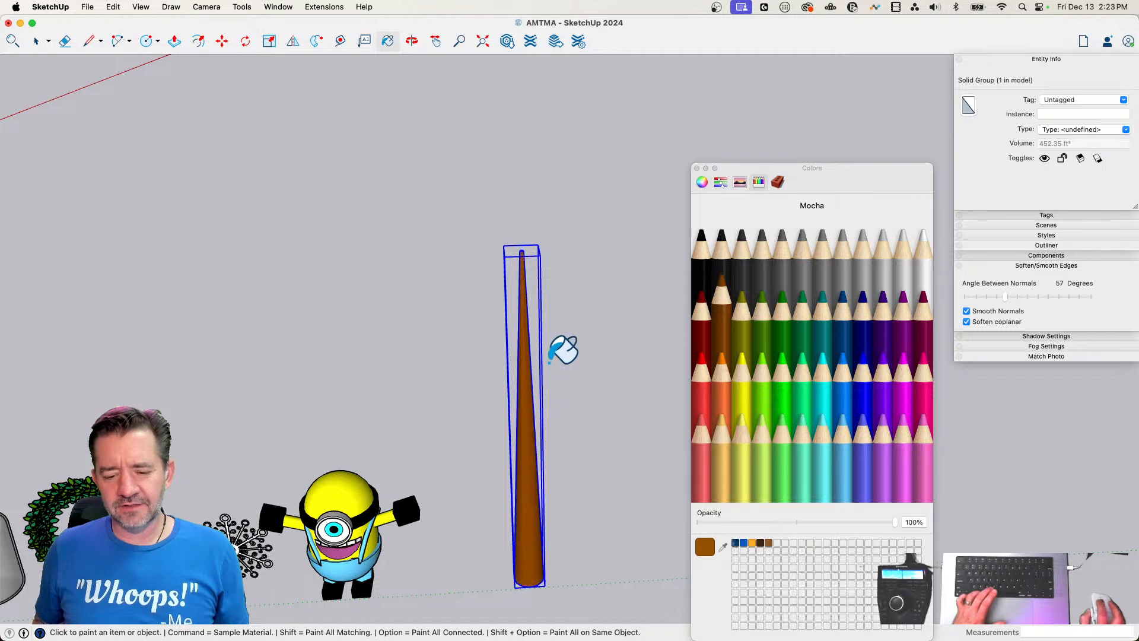
{"action": "left_click", "coordinate": [697, 168]}
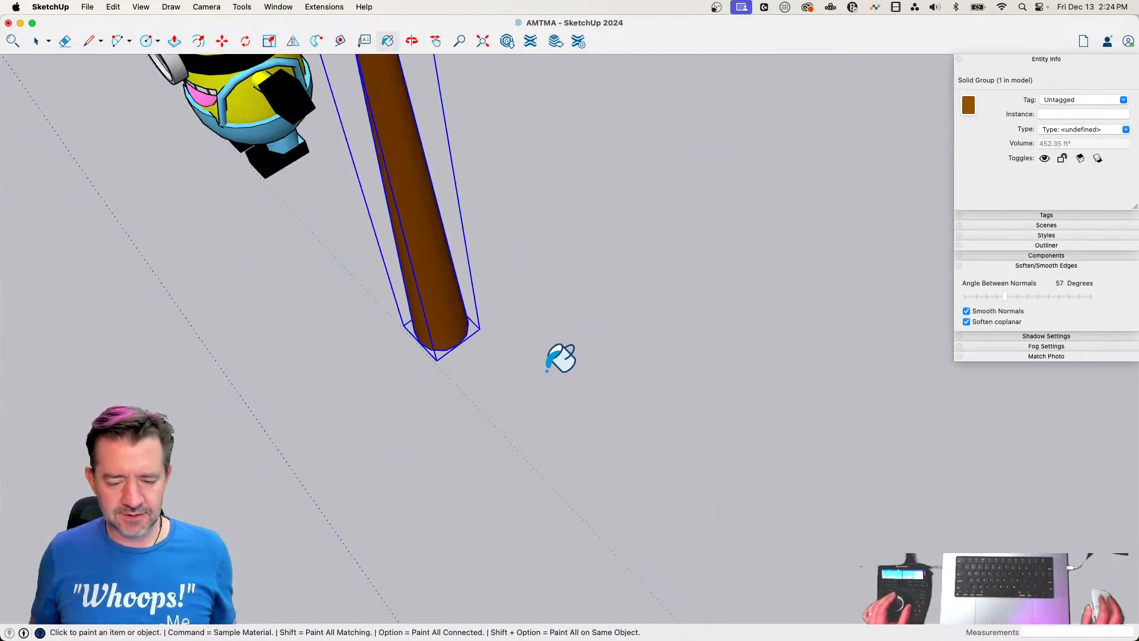
Draw a line about 22' long from the trunk's base outward along the green axis, away from the Minion
{"action": "key", "text": "l"}
{"action": "left_click", "coordinate": [442, 317]}
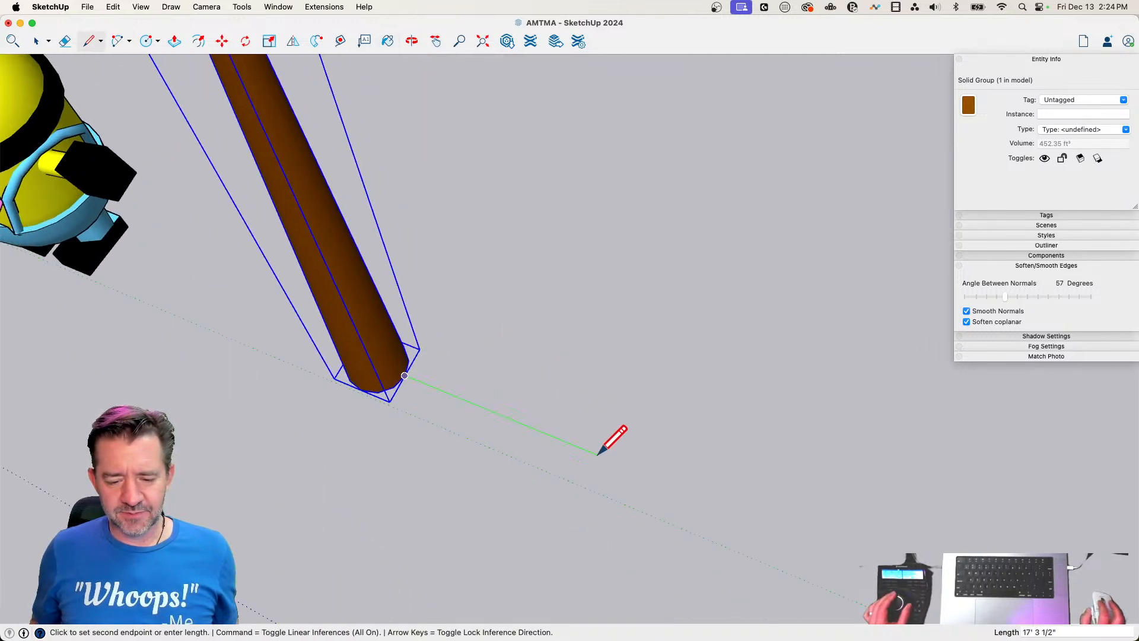
{"action": "left_click", "coordinate": [667, 468]}
{"action": "key", "text": "space"}
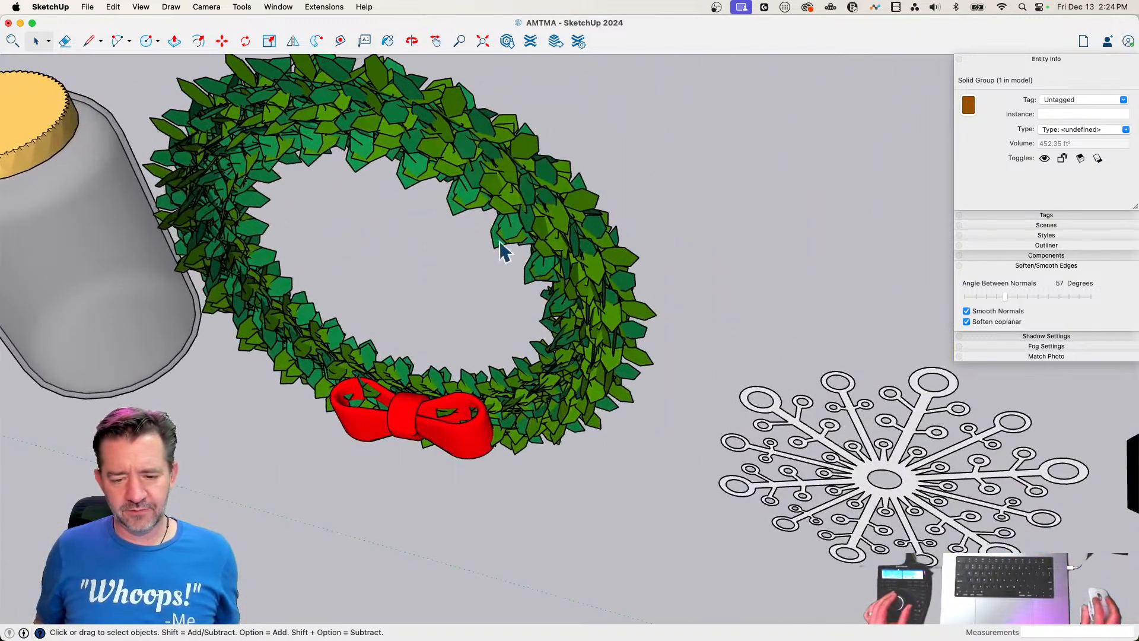
Copy one wreath chunk component from inside the wreath and paste it near the free end of the line
{"action": "double_click", "coordinate": [511, 243]}
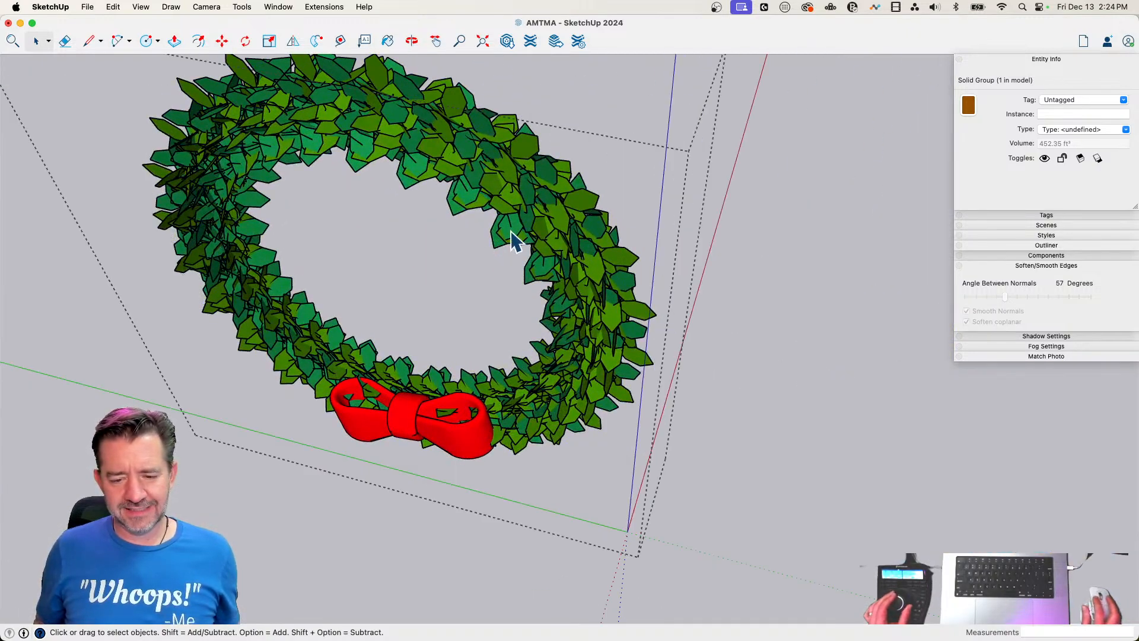
{"action": "left_click", "coordinate": [511, 243]}
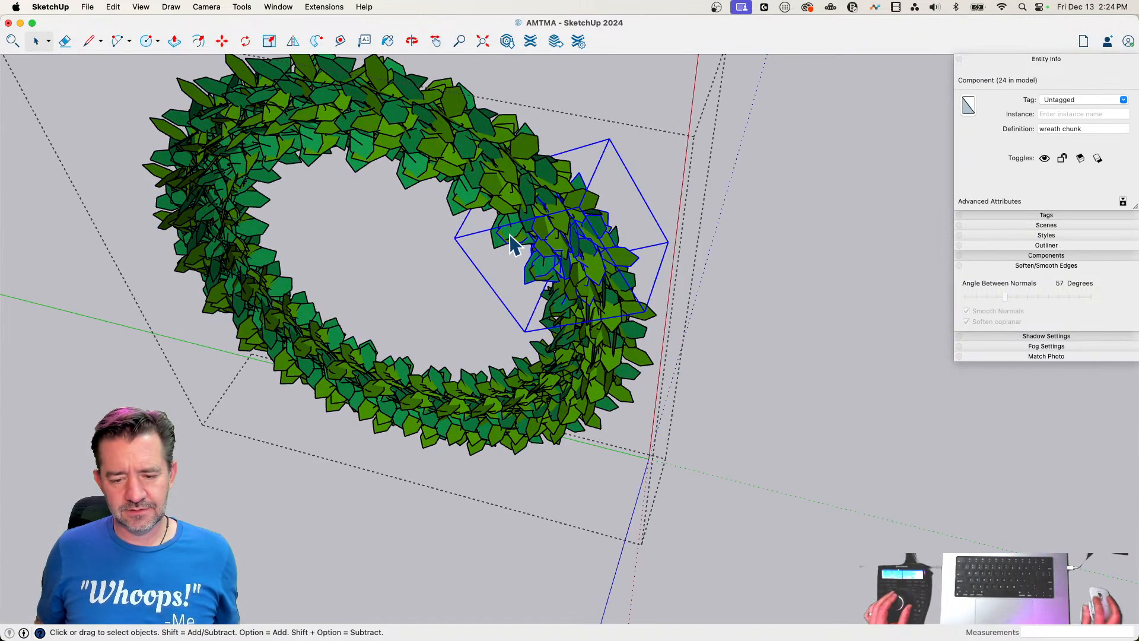
{"action": "key", "text": "super+c"}
{"action": "left_click", "coordinate": [746, 291]}
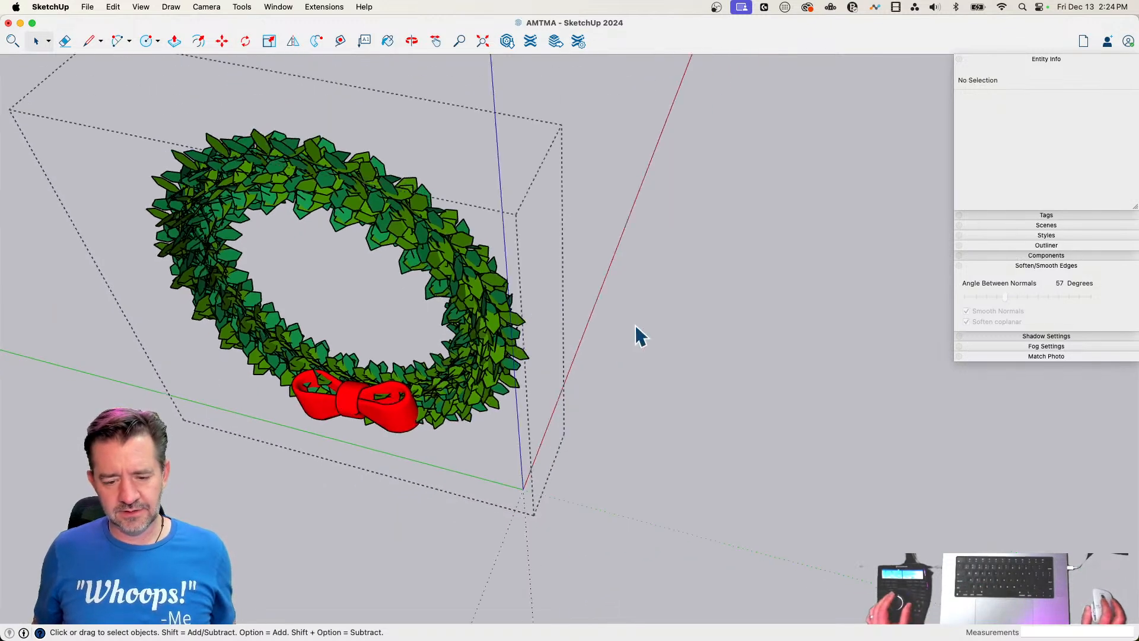
{"action": "left_click", "coordinate": [562, 377]}
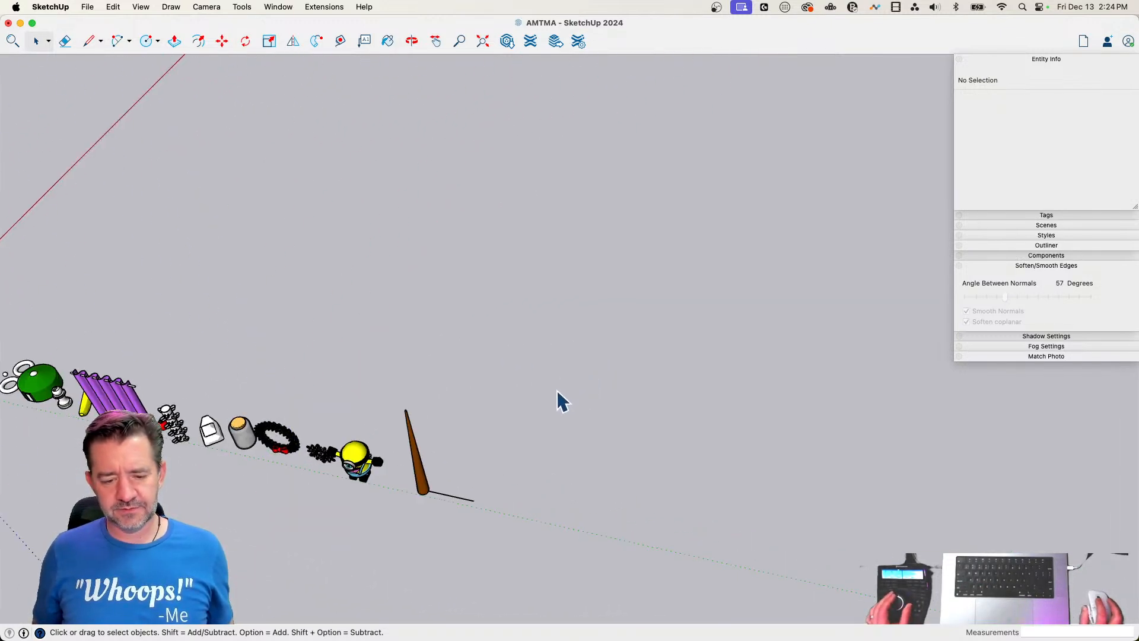
{"action": "key", "text": "super+v"}
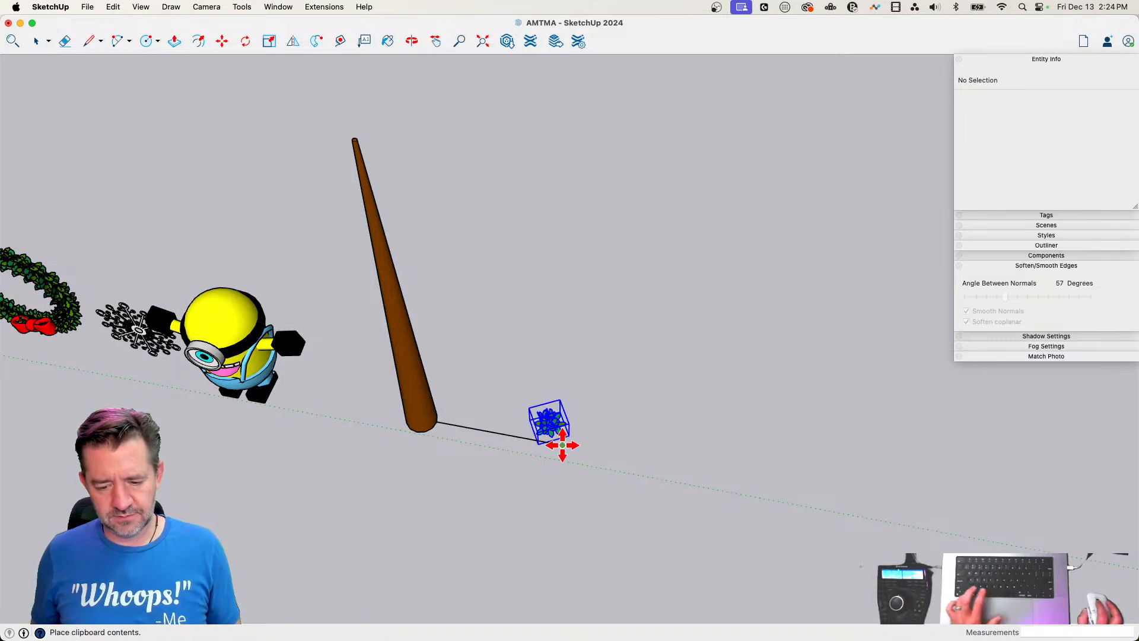
{"action": "left_click", "coordinate": [587, 432]}
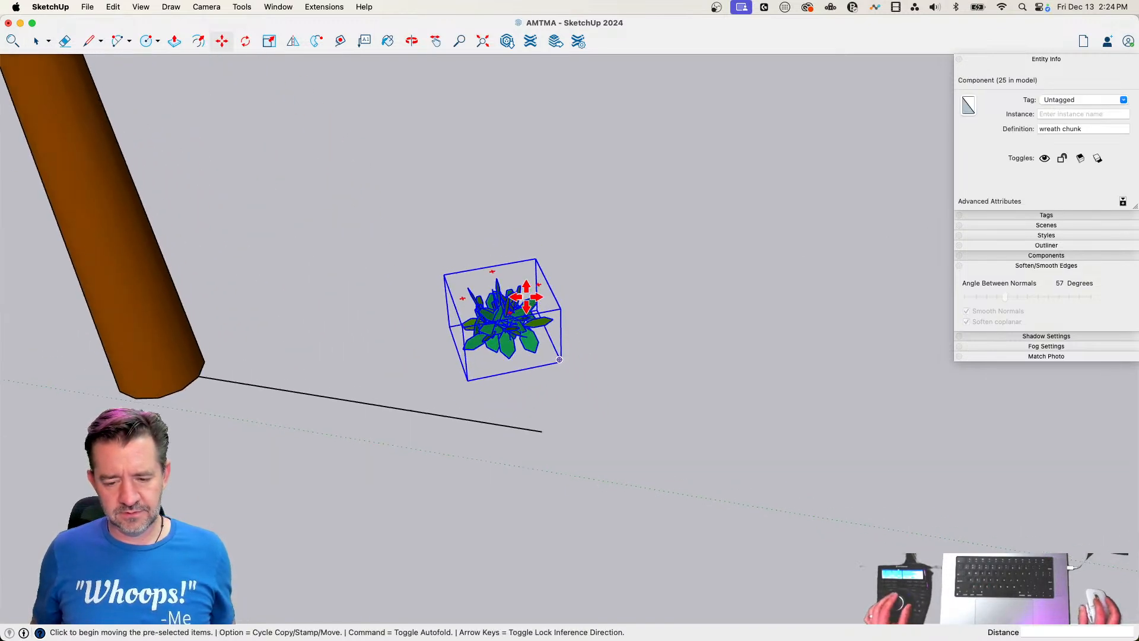
Rotate the pasted wreath chunk 90° about its center in the vertical plane parallel to the line
{"action": "left_click", "coordinate": [551, 305]}
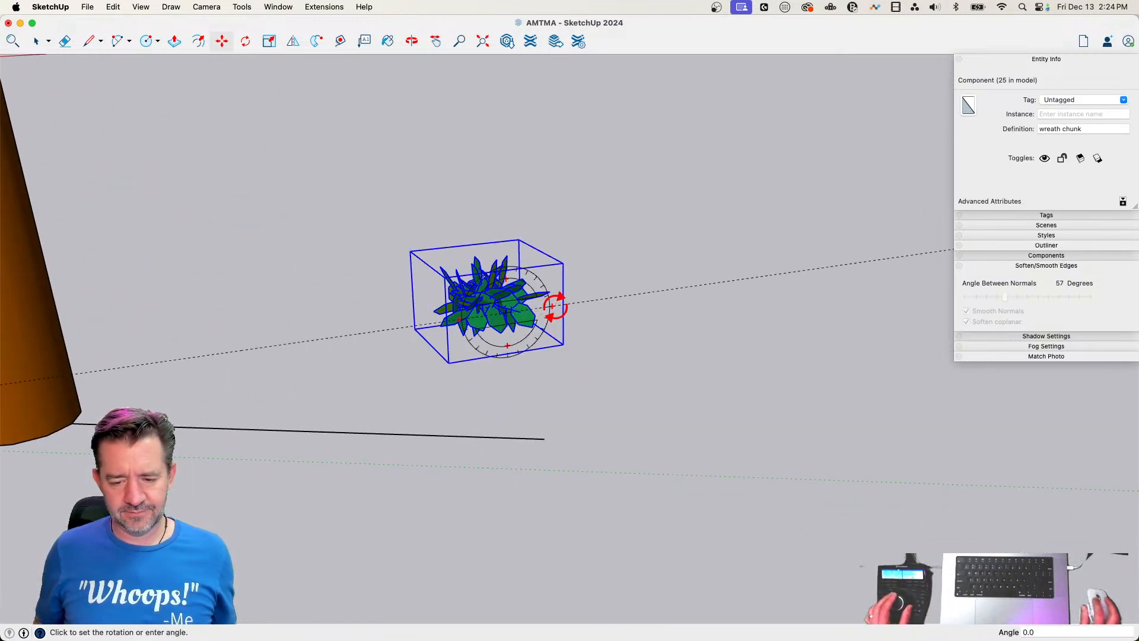
{"action": "key", "text": "space"}
{"action": "key", "text": "q"}
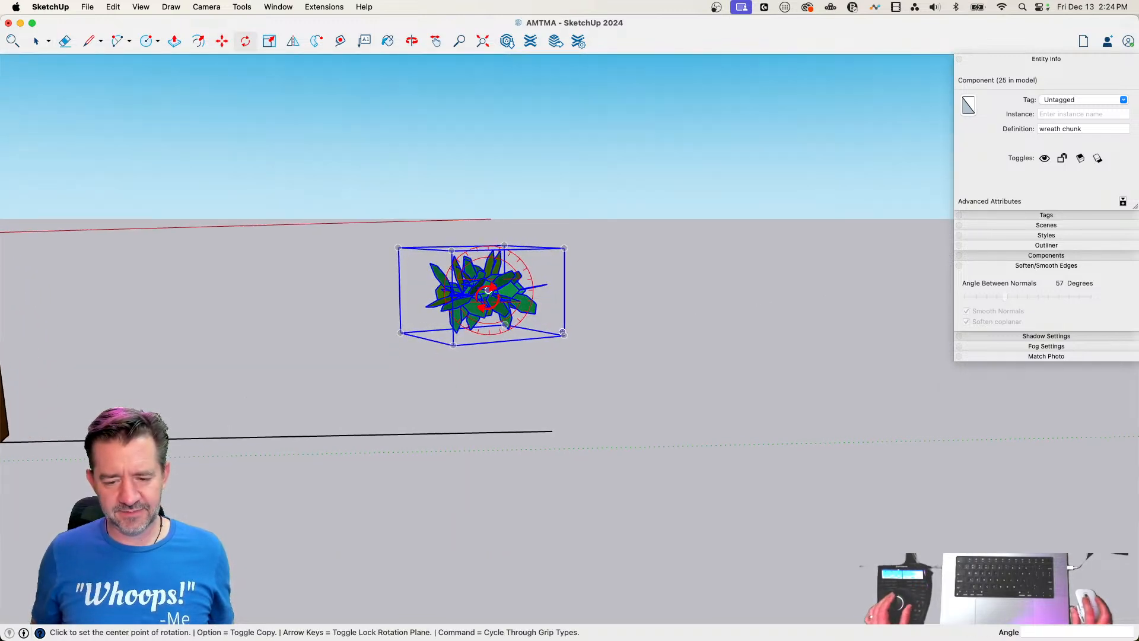
{"action": "left_click", "coordinate": [487, 291]}
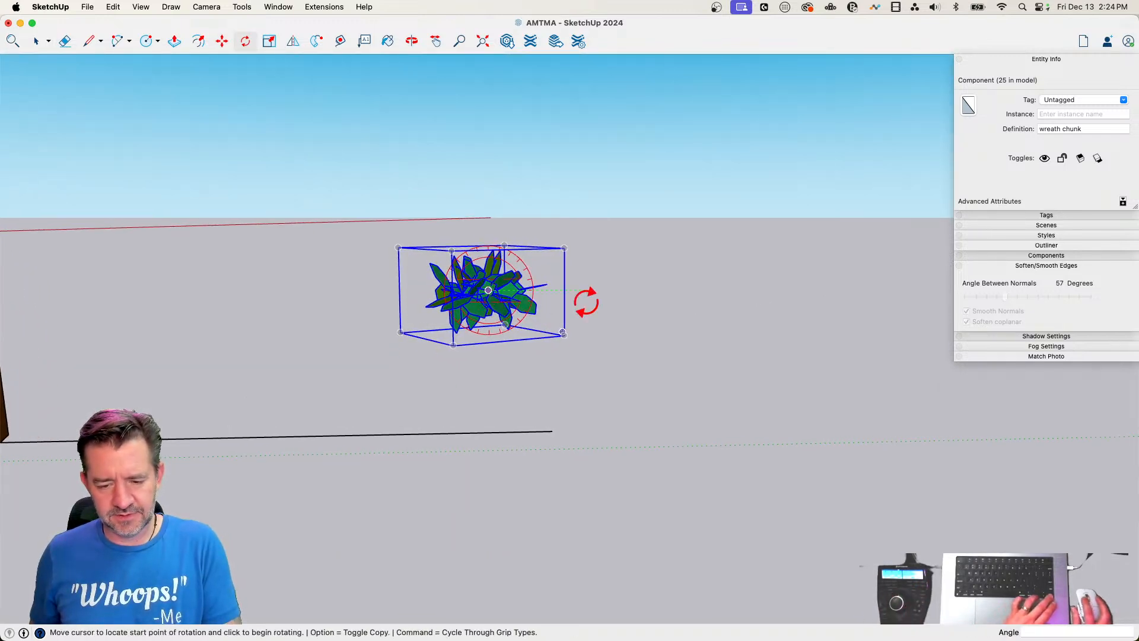
{"action": "left_click", "coordinate": [609, 306]}
{"action": "left_click", "coordinate": [496, 412]}
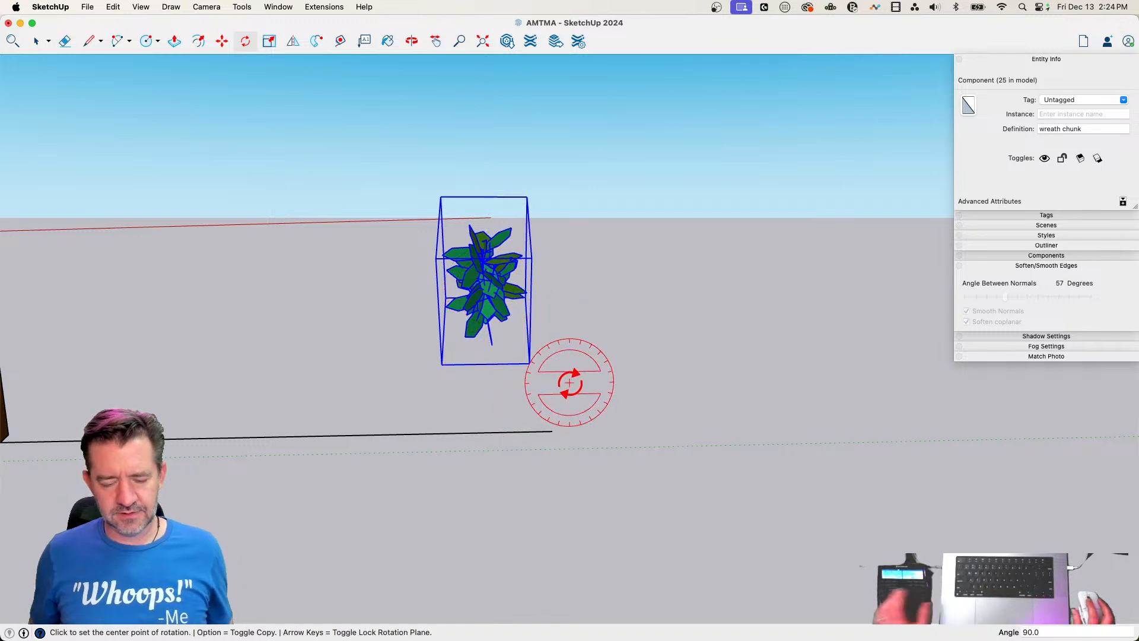
Move the wreath chunk onto the free end of the line so it sits centered there
{"action": "key", "text": "m"}
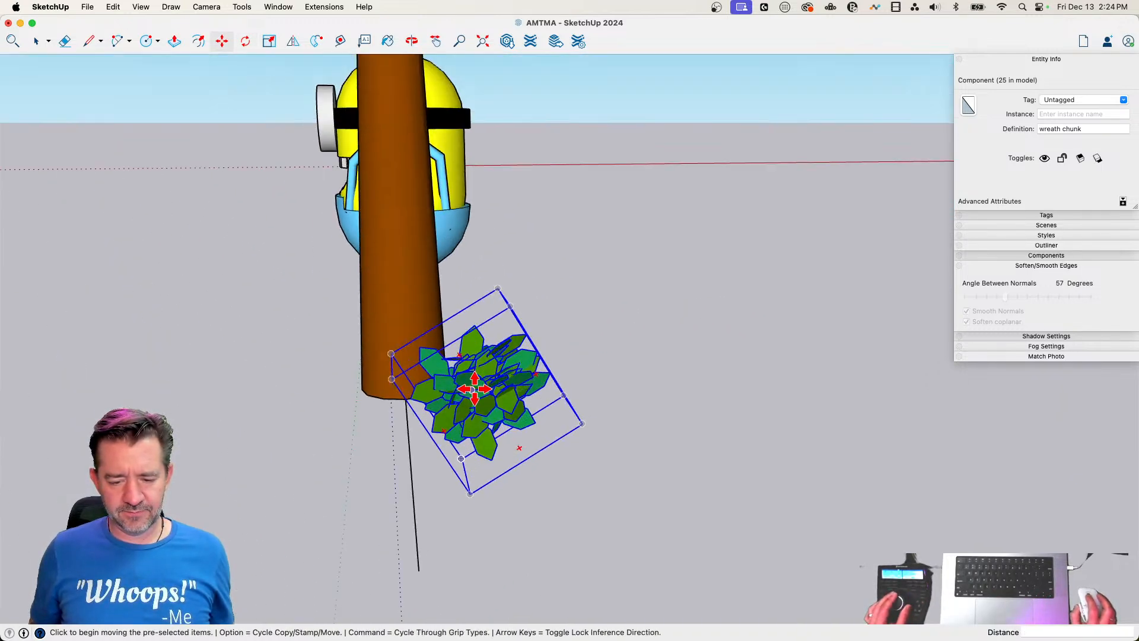
{"action": "left_click", "coordinate": [476, 389]}
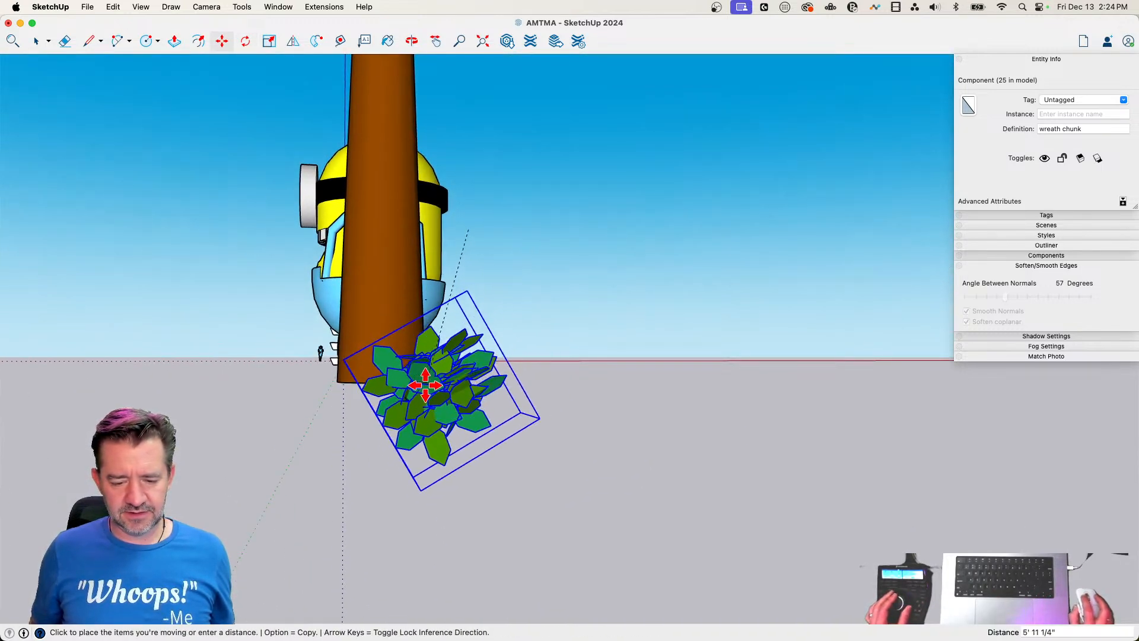
{"action": "left_click", "coordinate": [409, 398]}
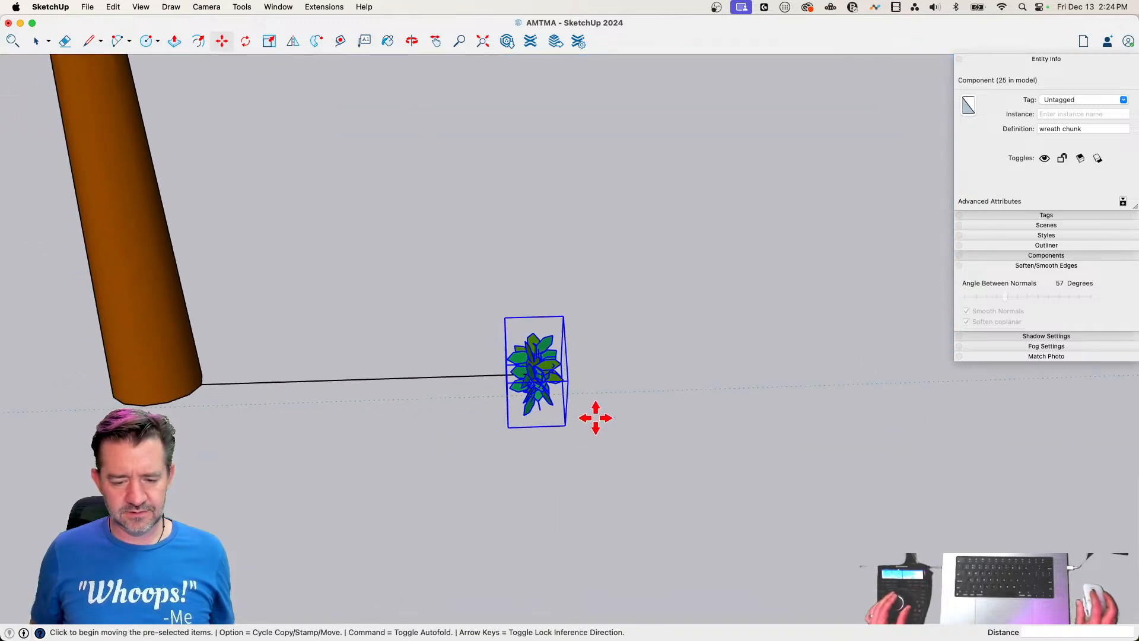
Copy the wreath chunk 16' 9" along the line toward the trunk and divide the distance into 9 equal copies
{"action": "left_click", "coordinate": [600, 465]}
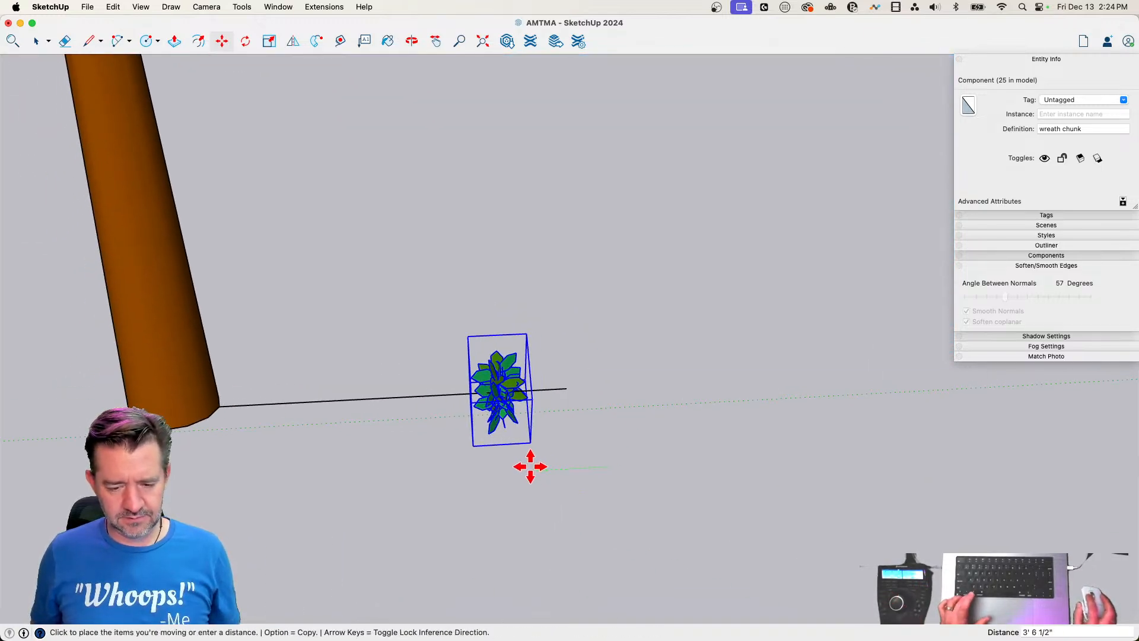
{"action": "key", "text": "alt"}
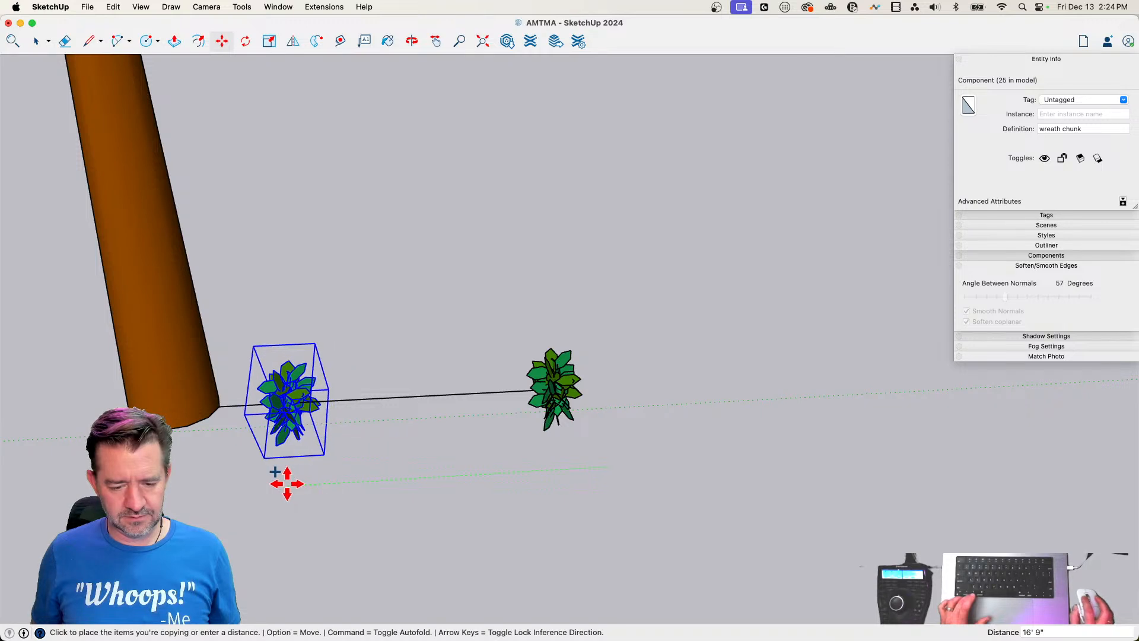
{"action": "left_click", "coordinate": [287, 483]}
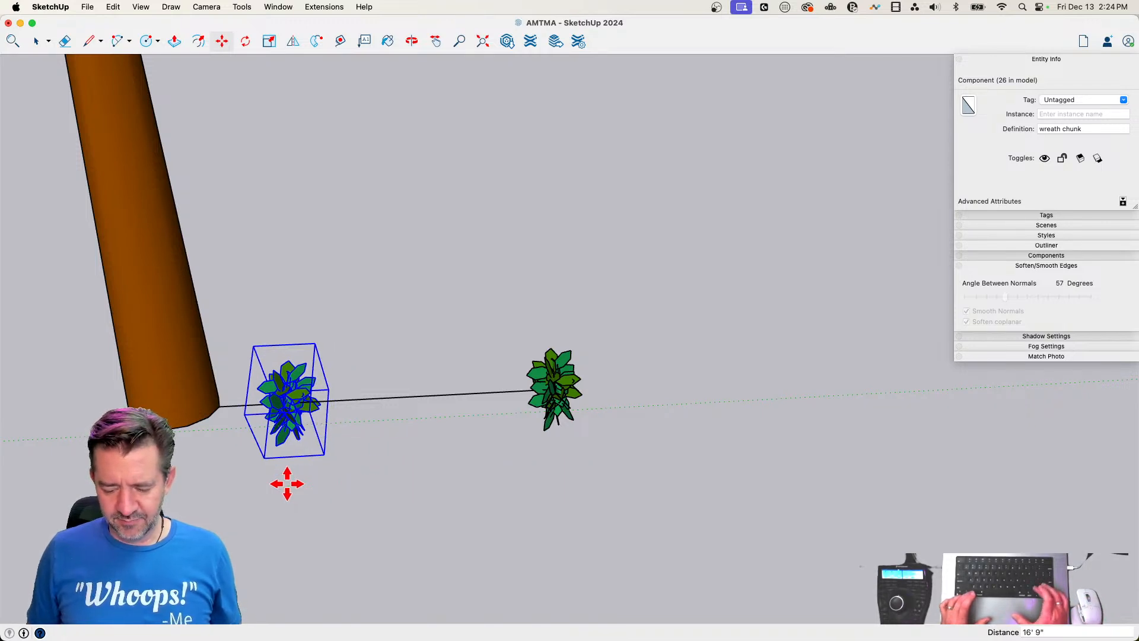
{"action": "type", "text": "/9"}
{"action": "key", "text": "Return"}
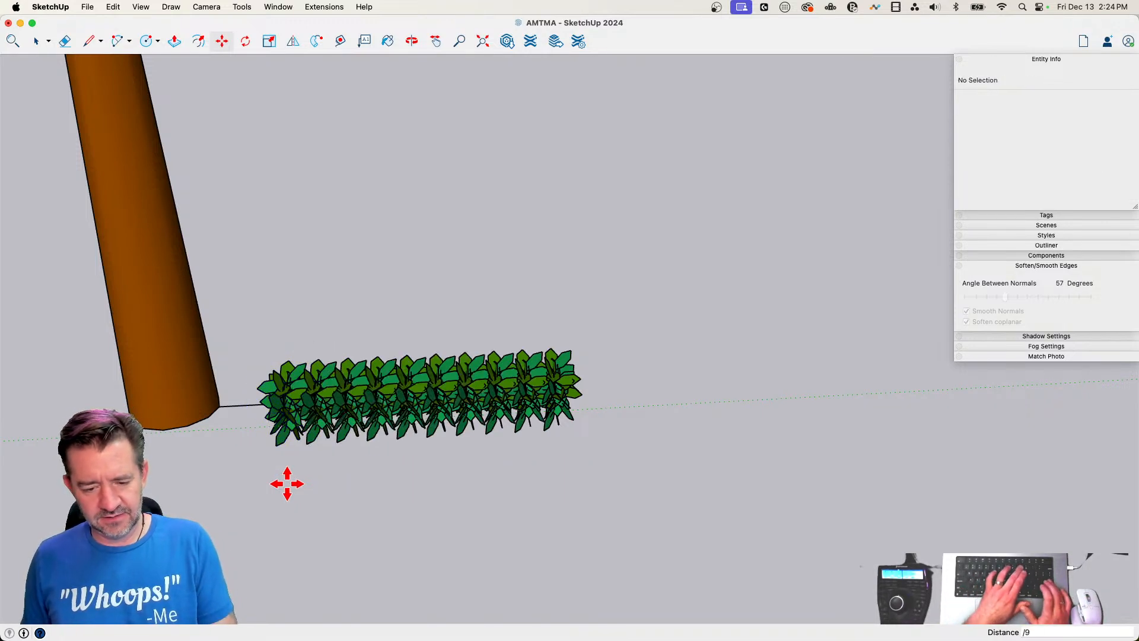
Rotate one wreath chunk near the outer end of the row 30° around the branch's long axis
{"action": "key", "text": "space"}
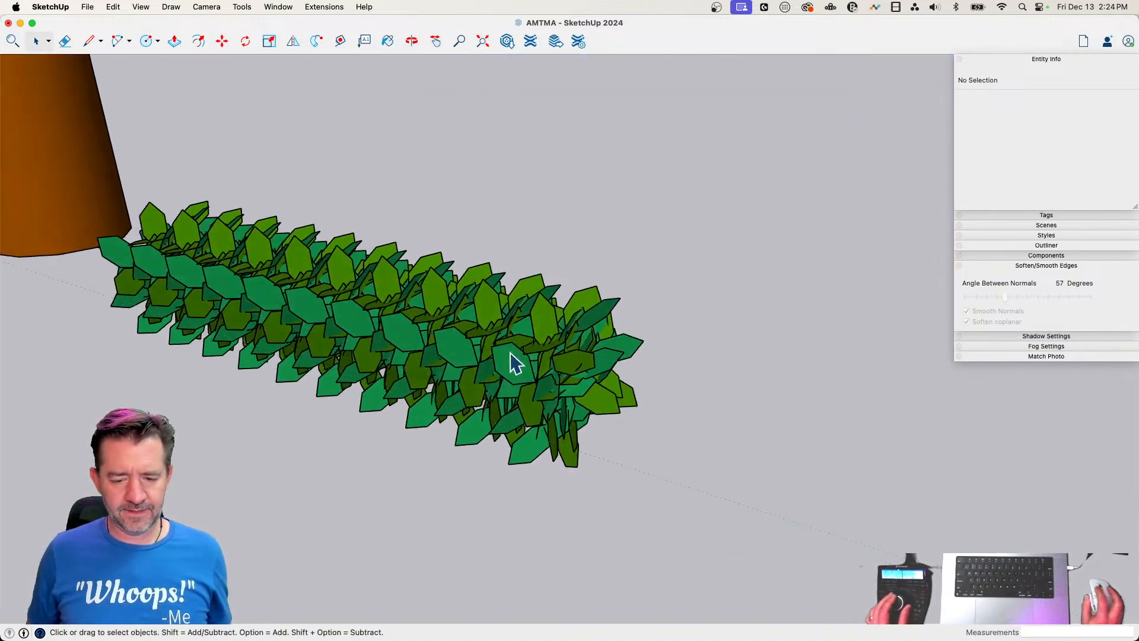
{"action": "left_click", "coordinate": [573, 398]}
{"action": "key", "text": "q"}
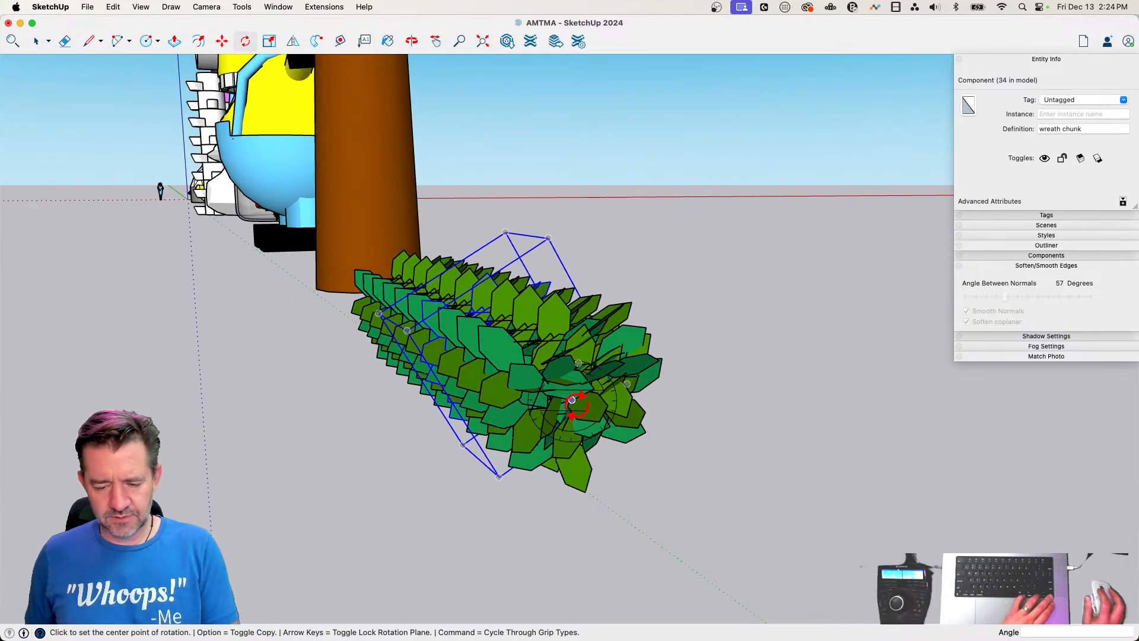
{"action": "left_click", "coordinate": [594, 388]}
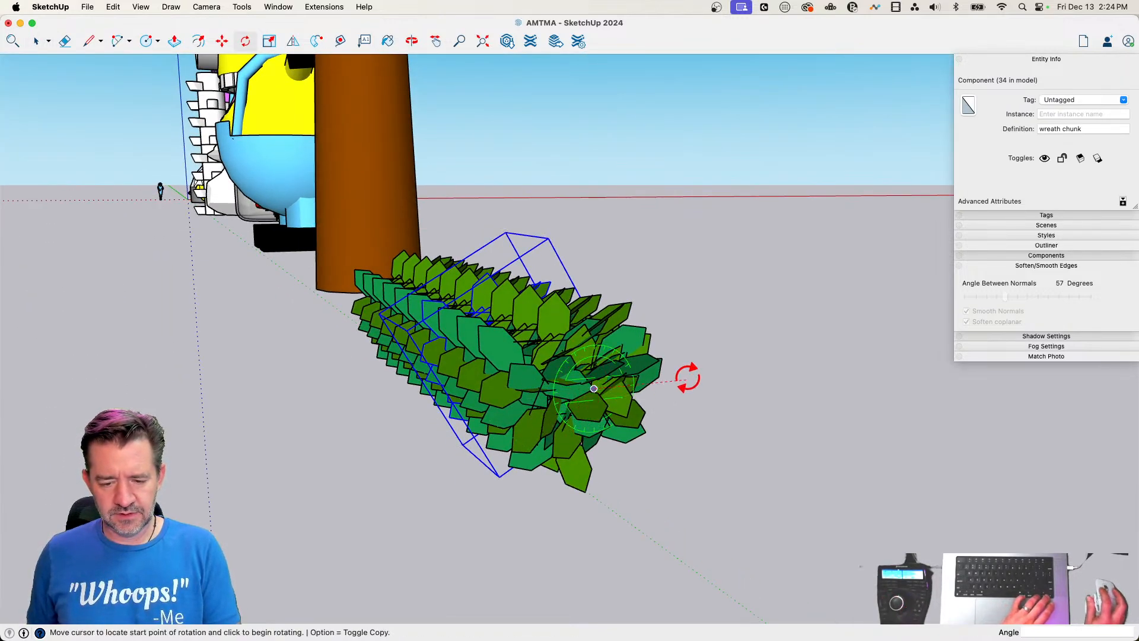
{"action": "left_click", "coordinate": [683, 380]}
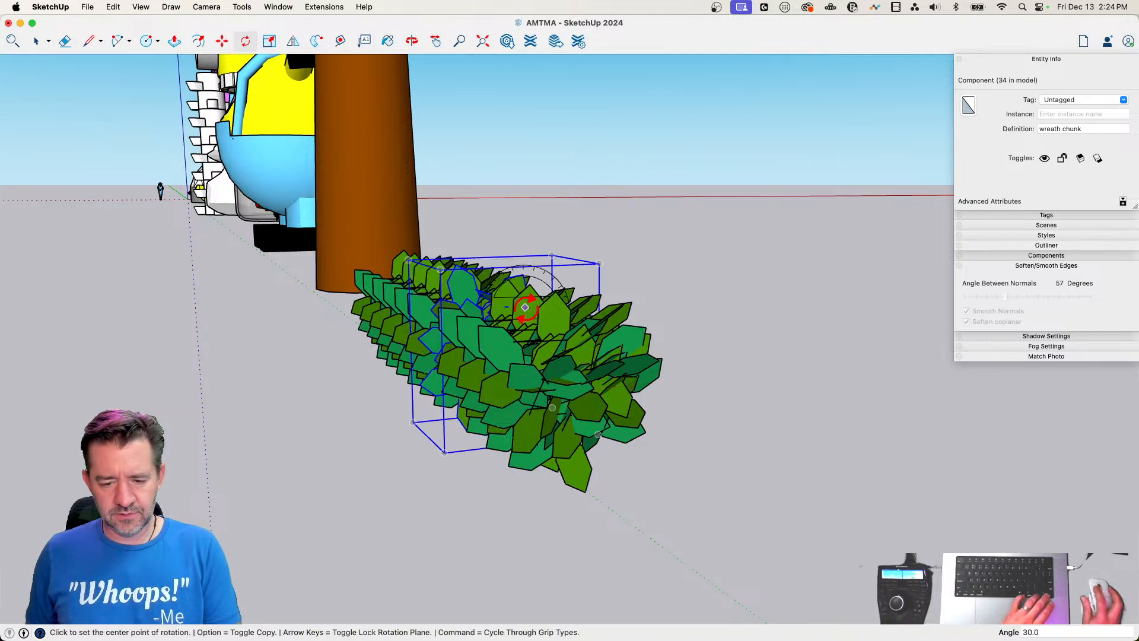
Rotate another wreath chunk in the row 15° around the branch's long axis
{"action": "key", "text": "space"}
{"action": "left_click", "coordinate": [529, 313]}
{"action": "key", "text": "q"}
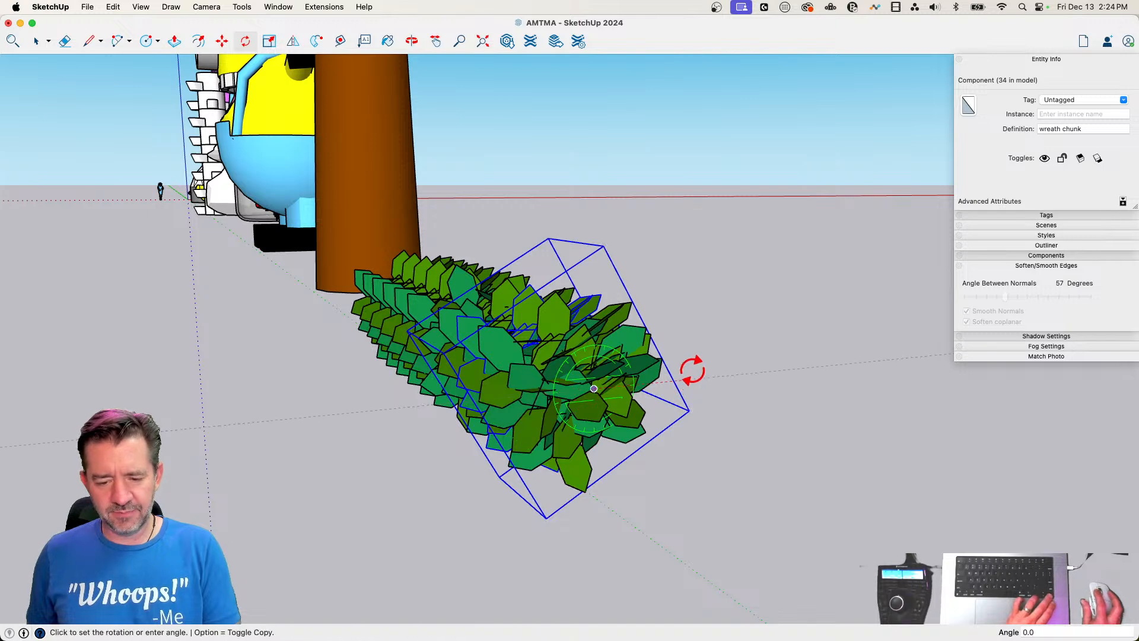
{"action": "left_click", "coordinate": [685, 352]}
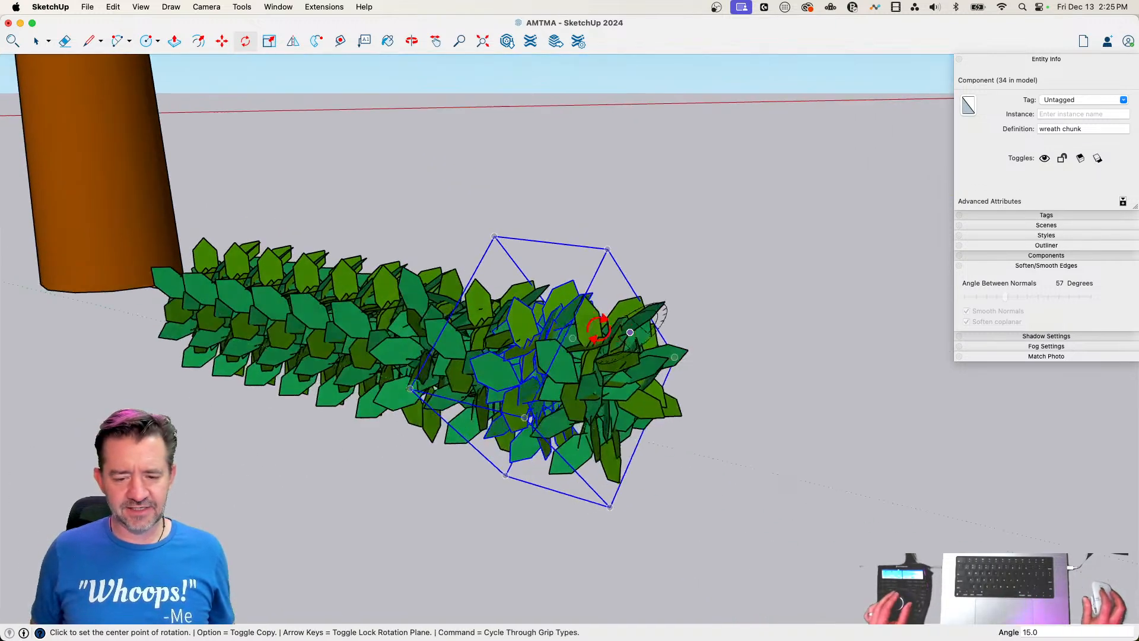
{"action": "key", "text": "space"}
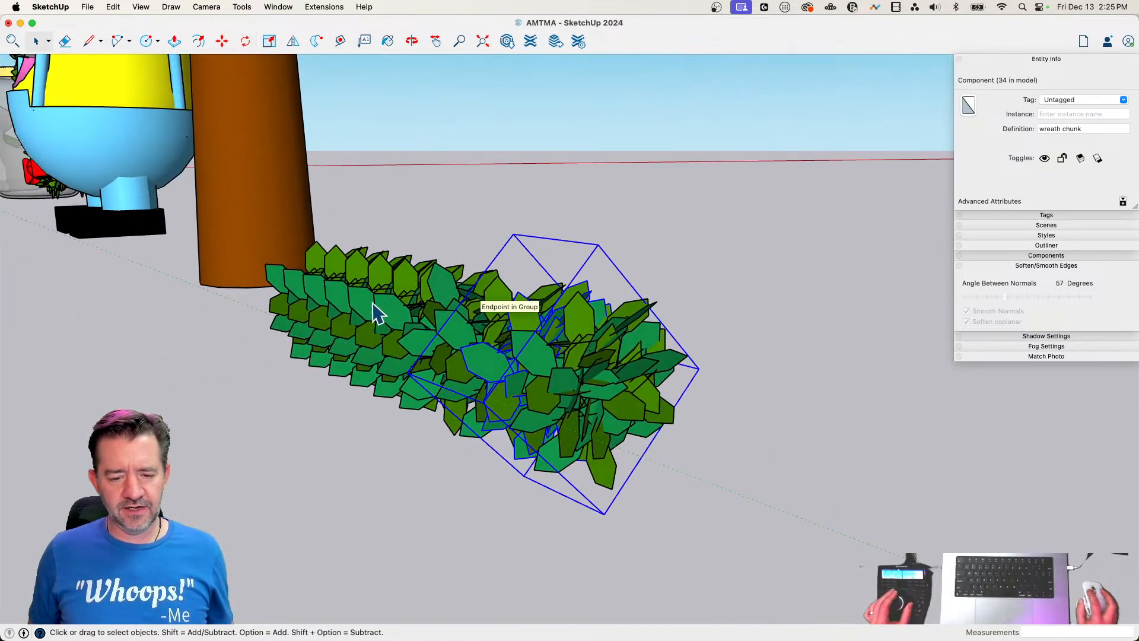
Rotate a wreath chunk near the middle of the row around the branch's long axis to vary its leaves
{"action": "left_click", "coordinate": [373, 309]}
{"action": "key", "text": "q"}
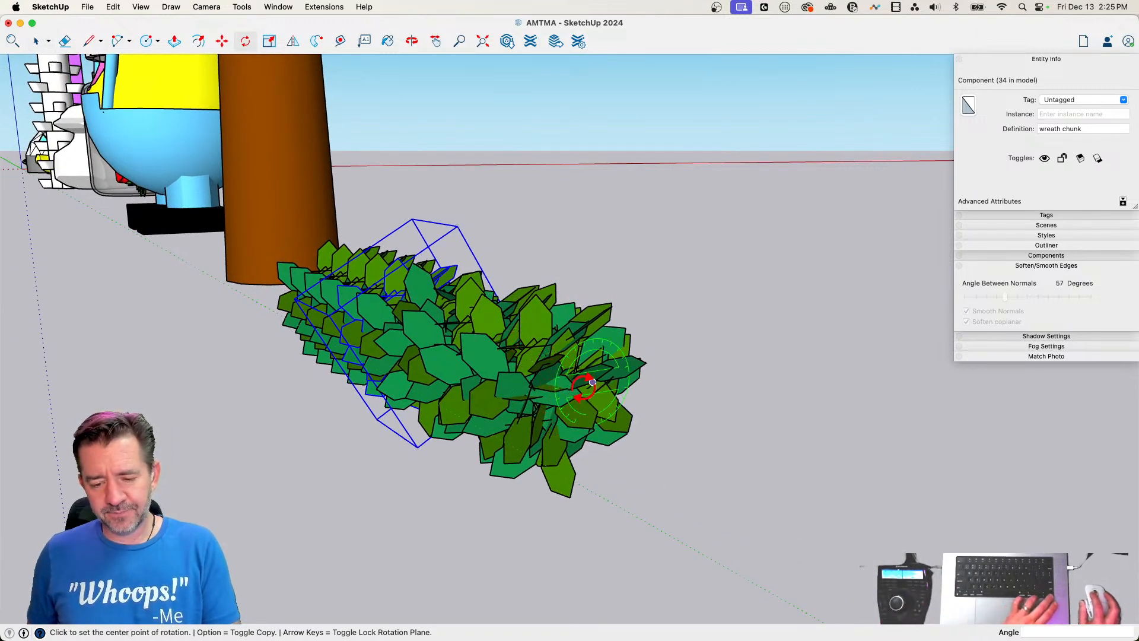
{"action": "left_click", "coordinate": [687, 368]}
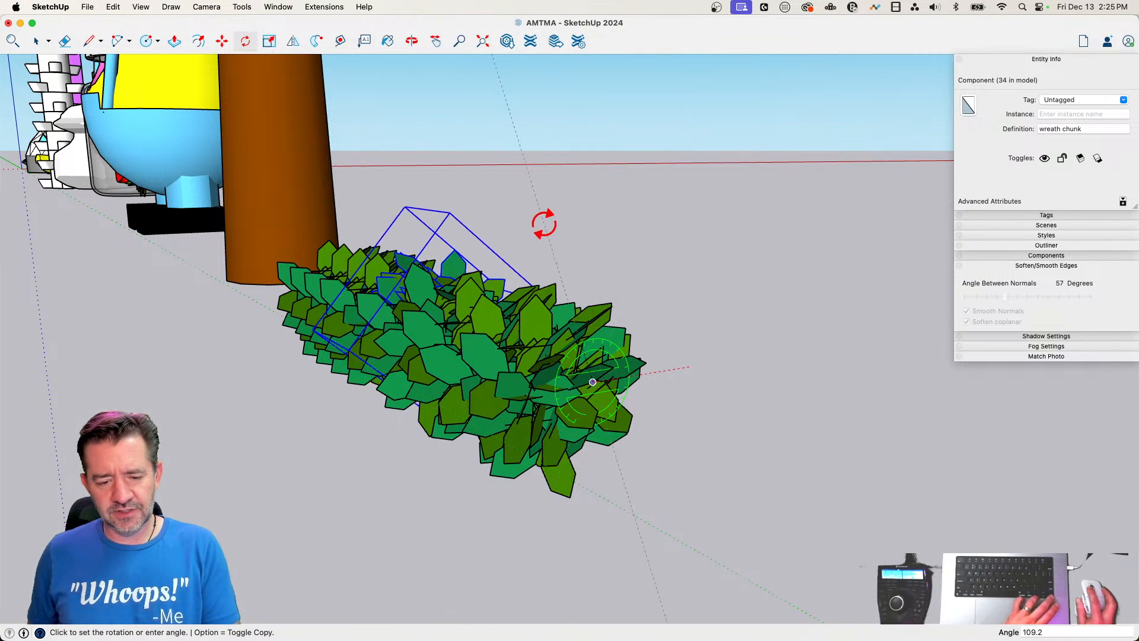
{"action": "left_click", "coordinate": [565, 242]}
{"action": "key", "text": "space"}
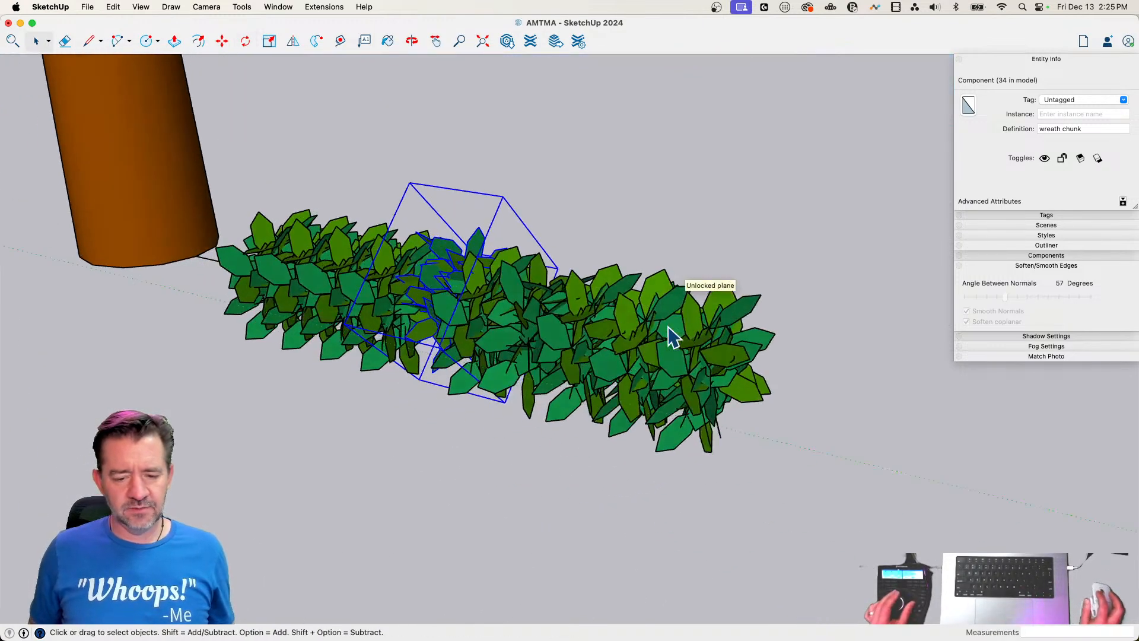
Rotate a wreath chunk nearer the trunk about 18° and the innermost chunk 45° around the branch's long axis
{"action": "key", "text": "q"}
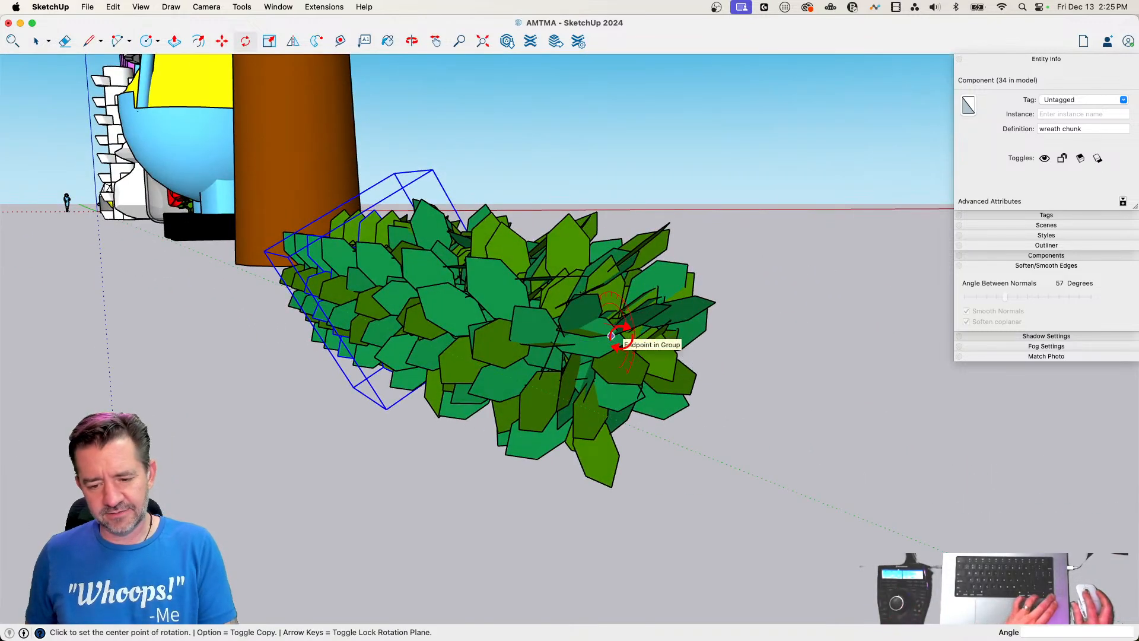
{"action": "left_click", "coordinate": [746, 326]}
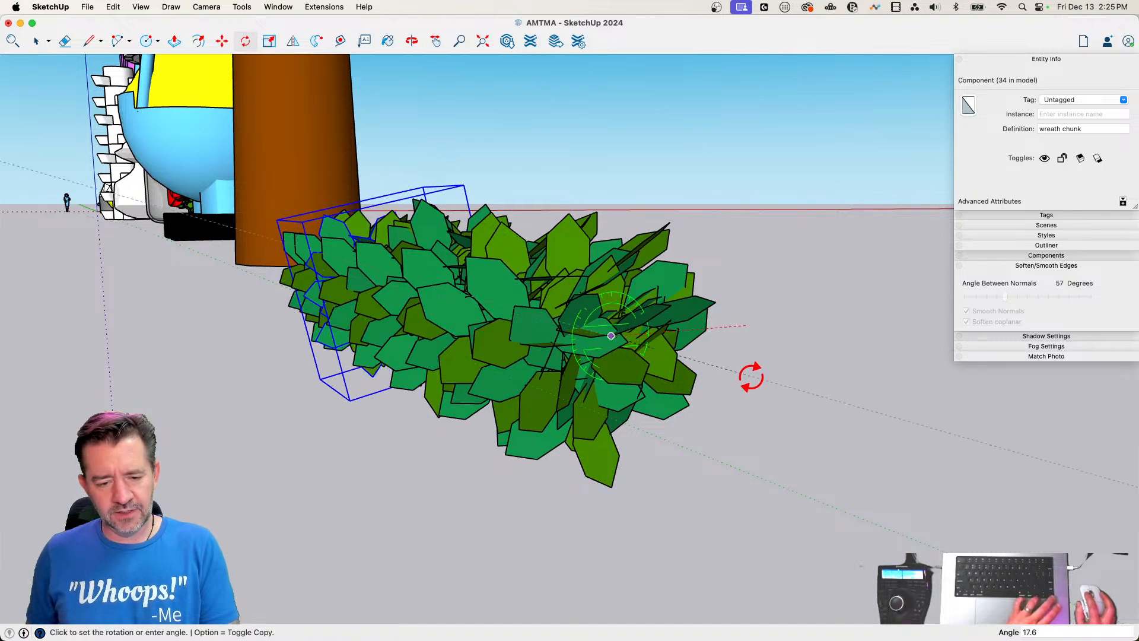
{"action": "left_click", "coordinate": [750, 377]}
{"action": "key", "text": "space"}
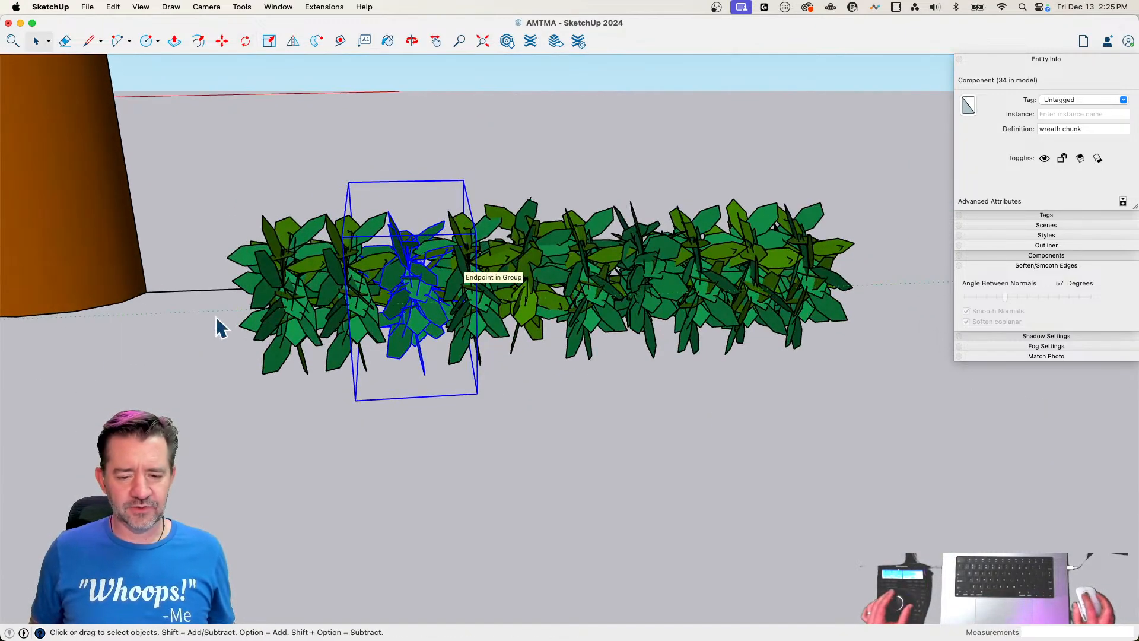
{"action": "key", "text": "q"}
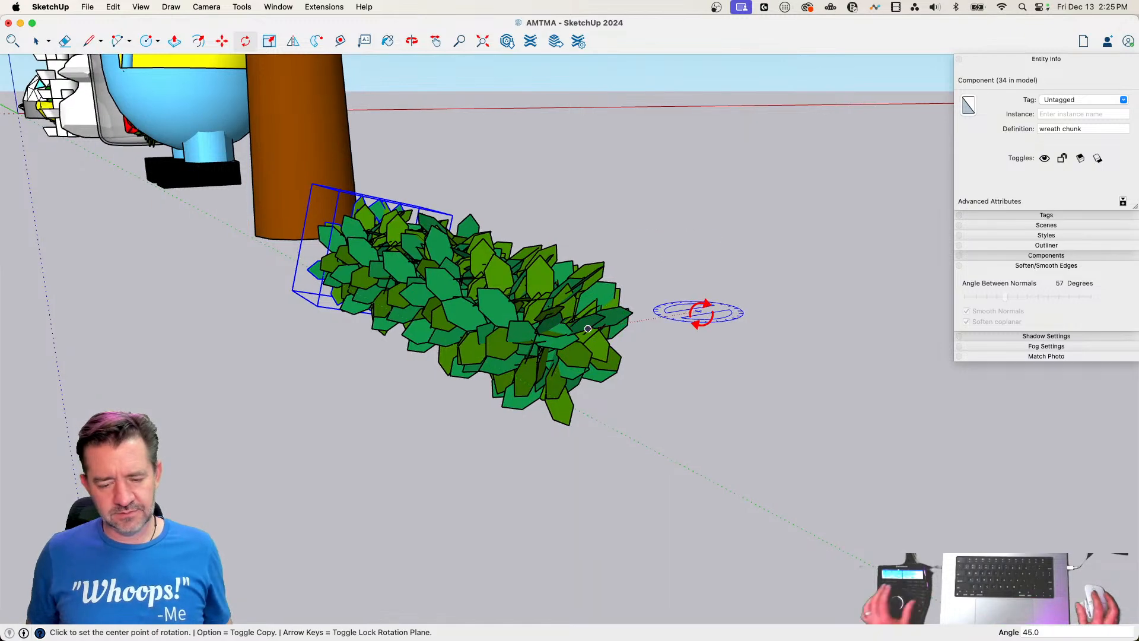
{"action": "key", "text": "space"}
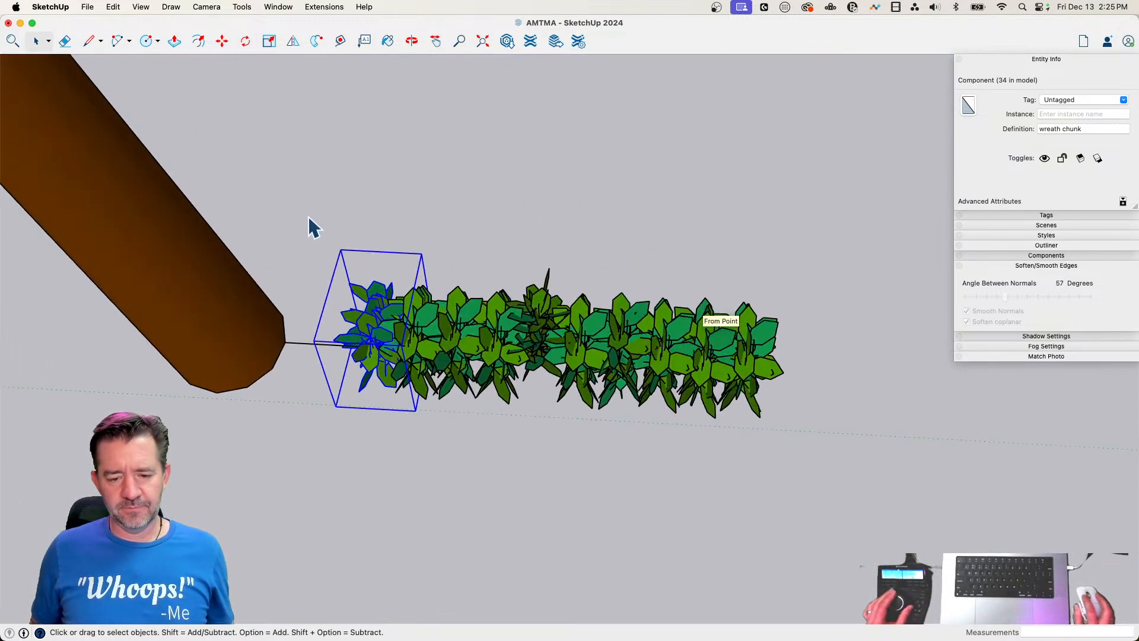
{"action": "left_click", "coordinate": [590, 352]}
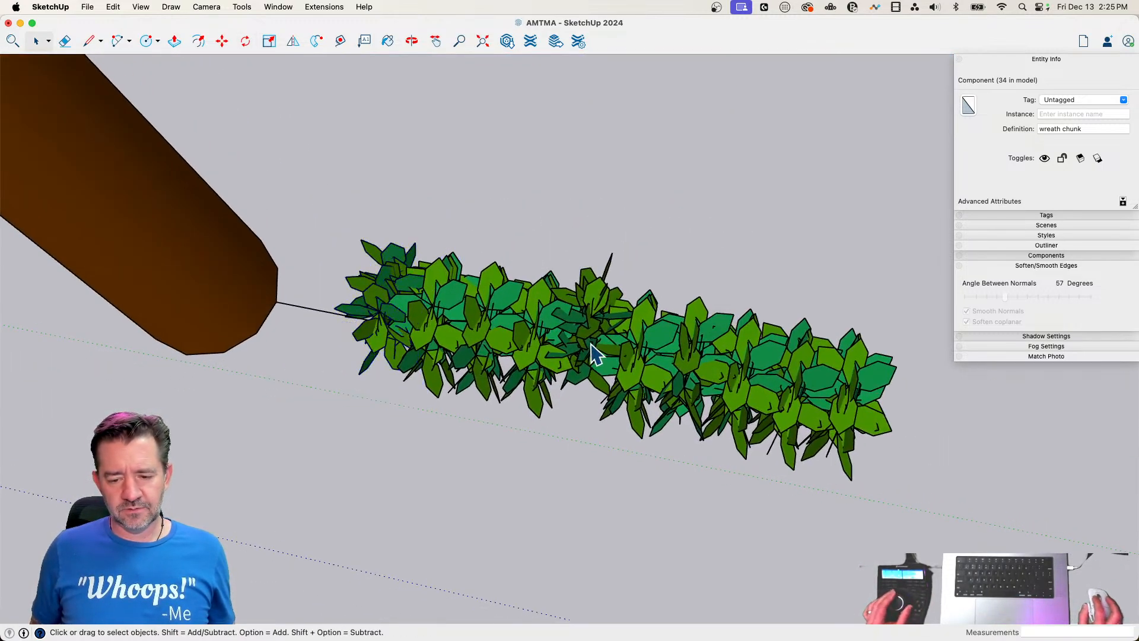
{"action": "left_click", "coordinate": [552, 417]}
{"action": "left_click", "coordinate": [523, 321]}
{"action": "key", "text": "m"}
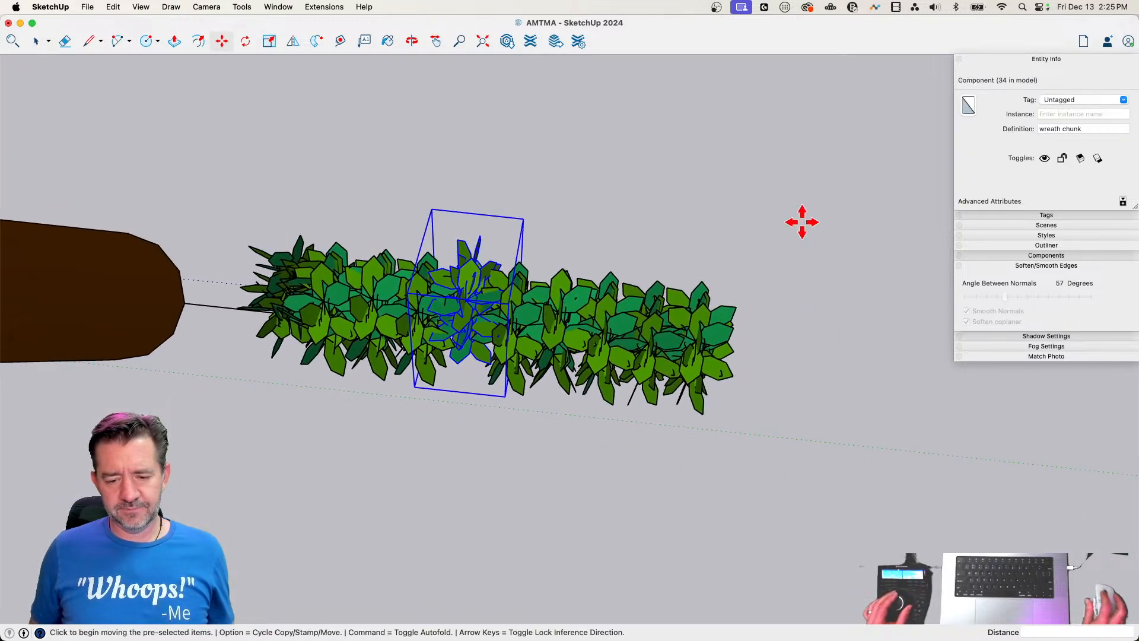
{"action": "key", "text": "Escape"}
{"action": "key", "text": "space"}
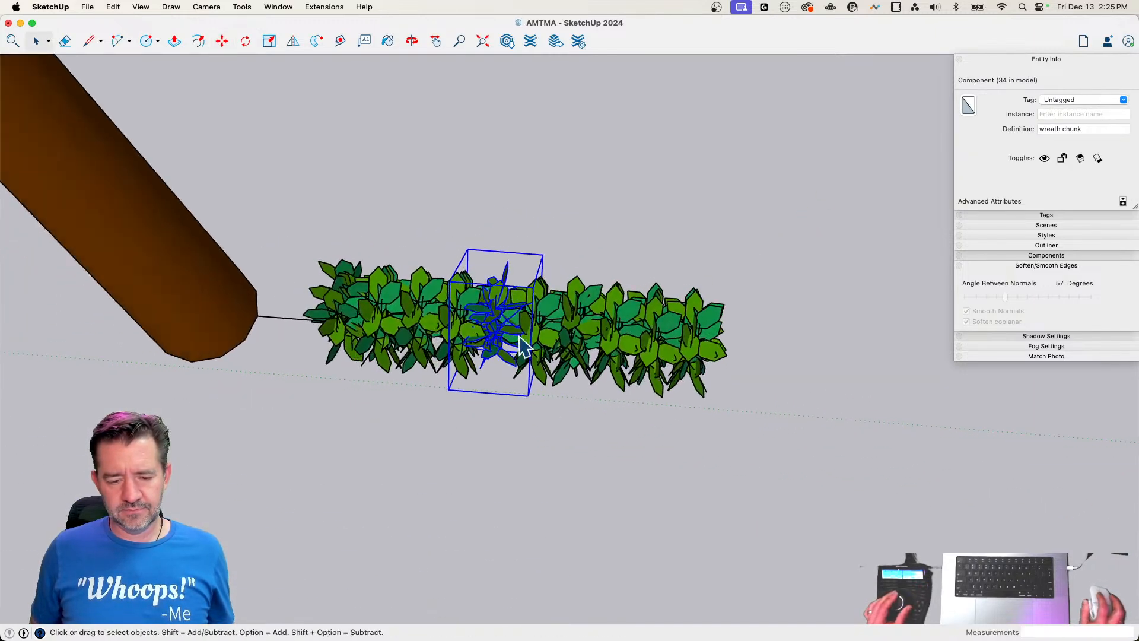
Group all the wreath chunks in the row together with the branch line
{"action": "left_click_drag", "start_coordinate": [247, 398], "coordinate": [335, 390]}
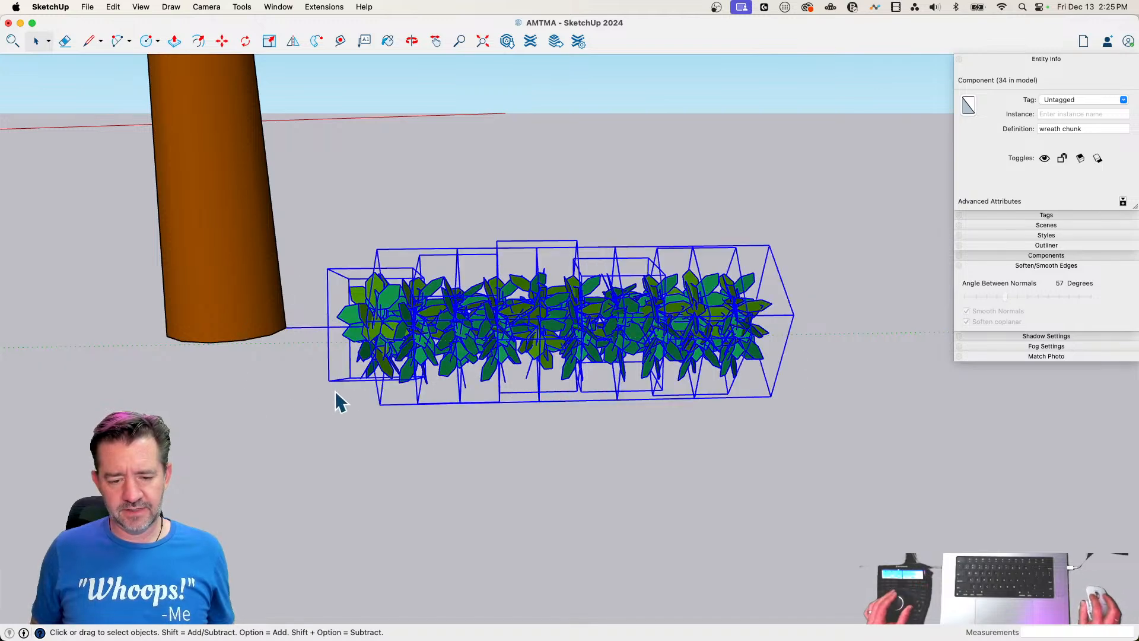
{"action": "right_click", "coordinate": [407, 343]}
{"action": "left_click", "coordinate": [465, 460]}
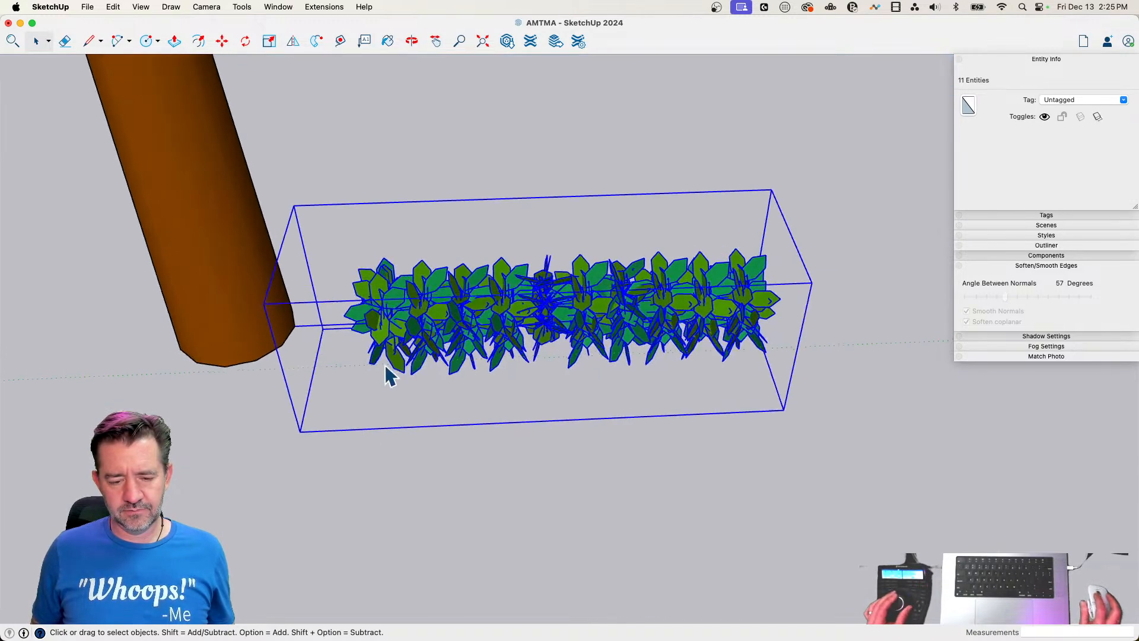
Raise the branch group above the trunk's base and slide it inward so its inner end sits inside the trunk
{"action": "key", "text": "m"}
{"action": "left_click", "coordinate": [355, 331]}
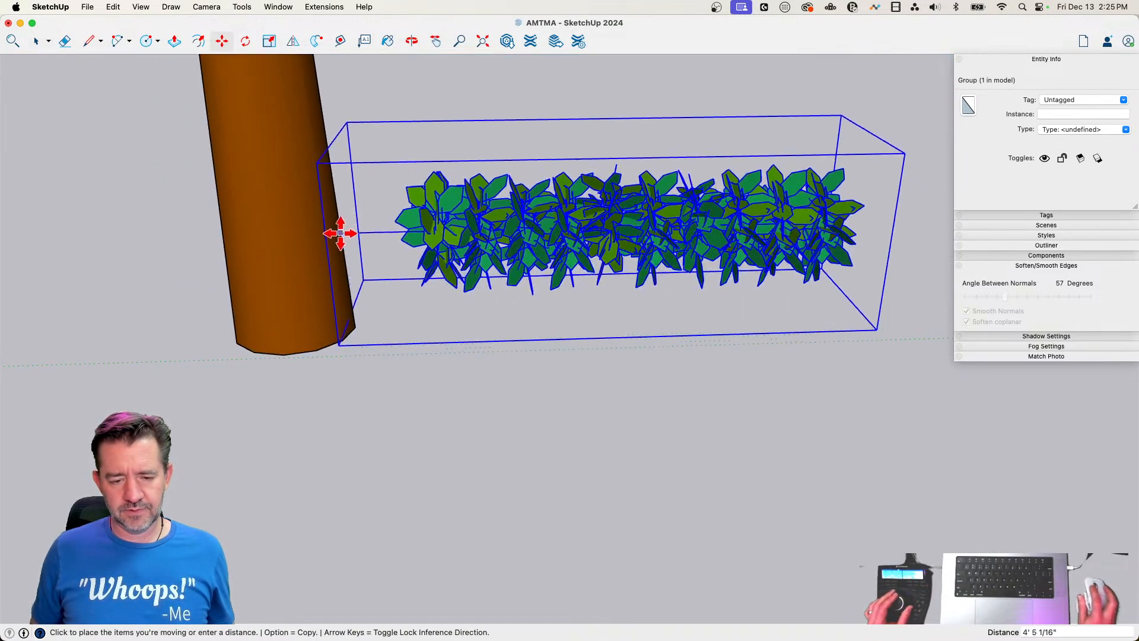
{"action": "left_click", "coordinate": [340, 197]}
{"action": "left_click", "coordinate": [712, 202]}
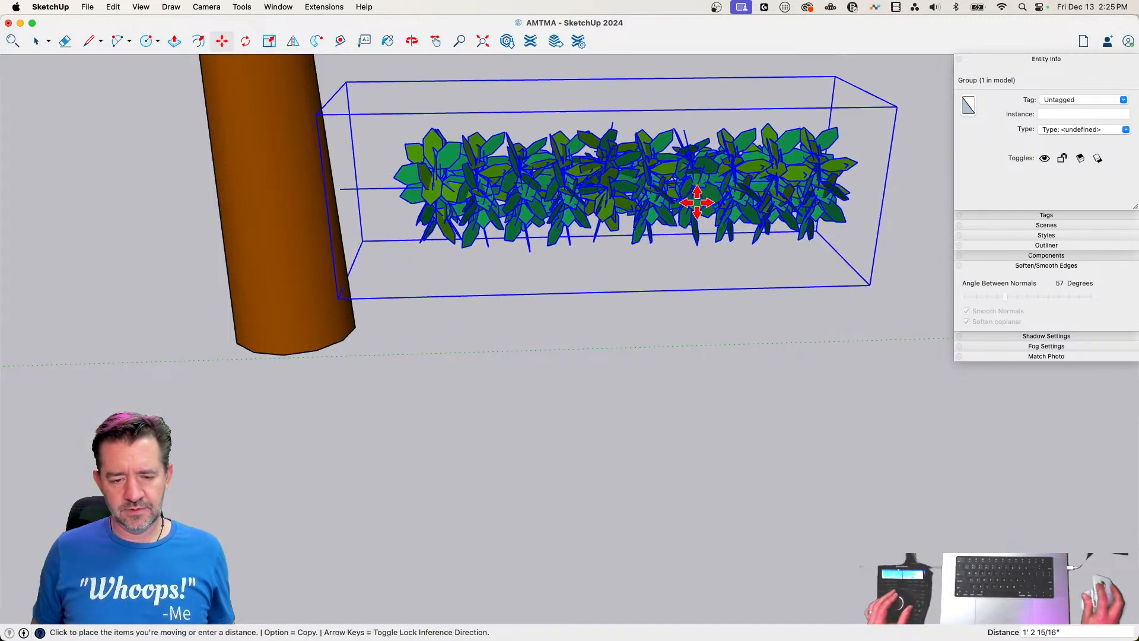
{"action": "left_click", "coordinate": [658, 198]}
Convert the branch group into a component named Branch
{"action": "key", "text": "q"}
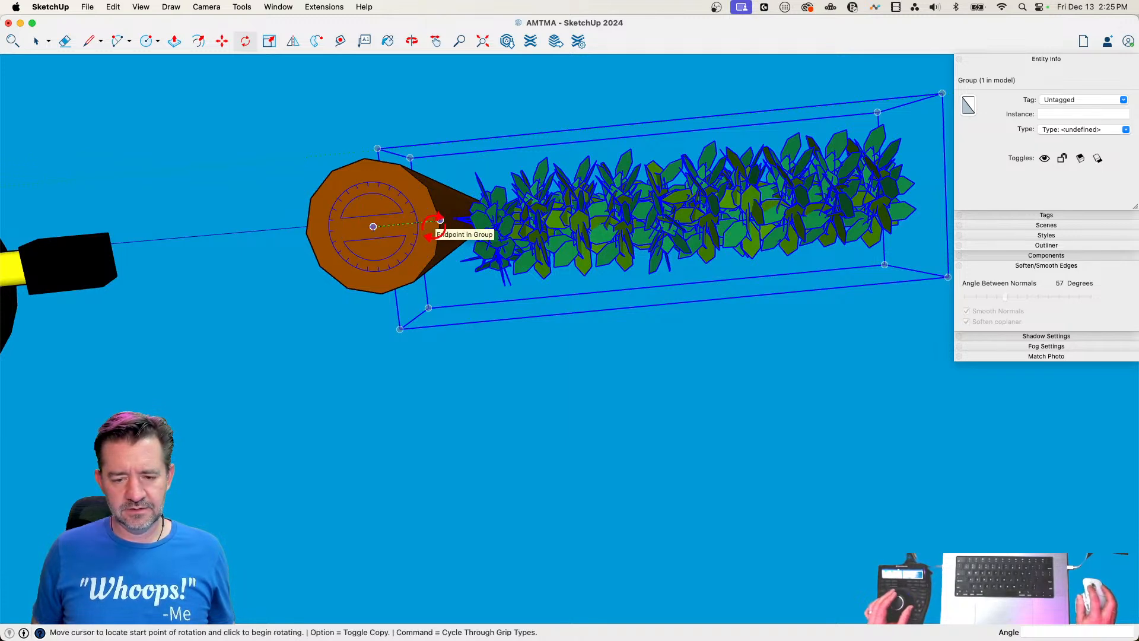
{"action": "key", "text": "space"}
{"action": "right_click", "coordinate": [565, 234]}
{"action": "left_click", "coordinate": [624, 320]}
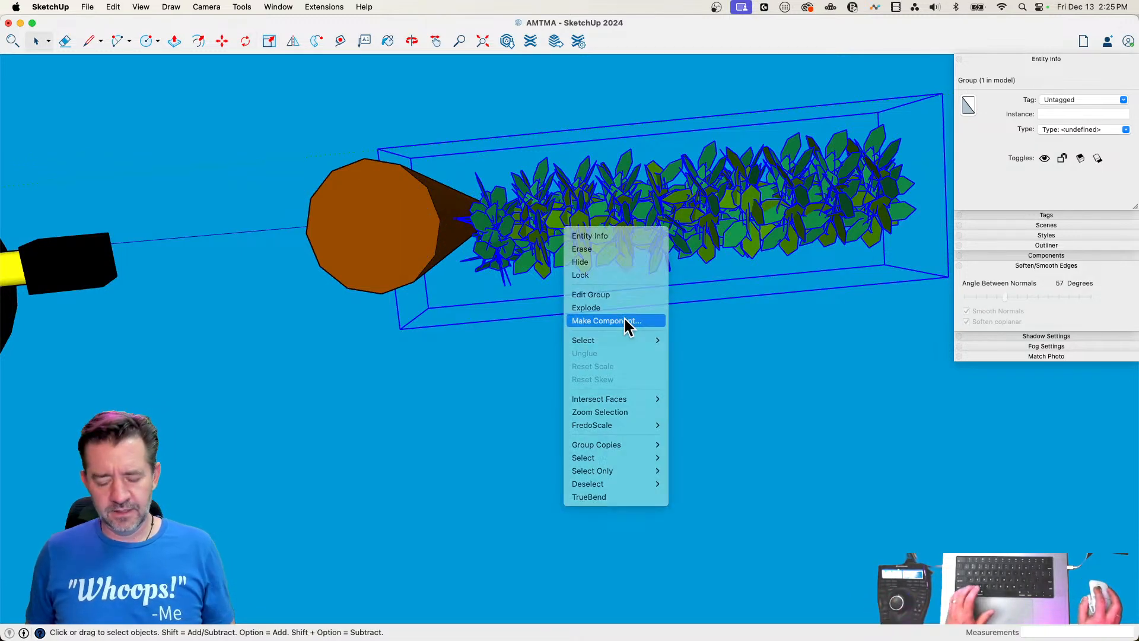
{"action": "type", "text": "Branch"}
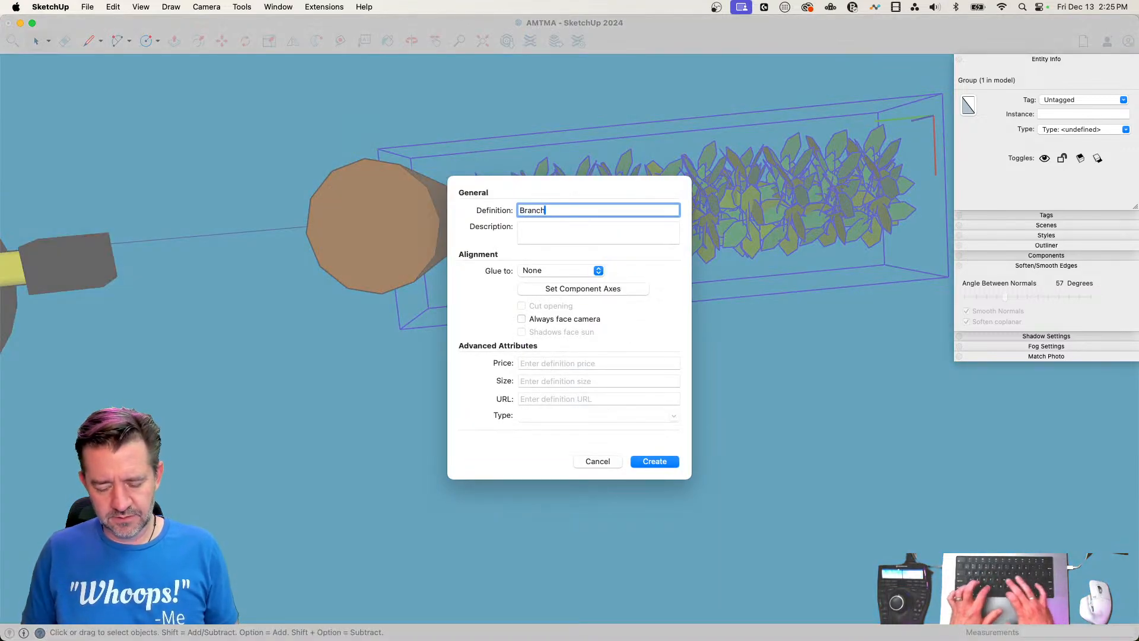
{"action": "key", "text": "Return"}
Rotate a copy of the Branch 30° around the trunk's center and divide the angle into 3 equal copies
{"action": "key", "text": "q"}
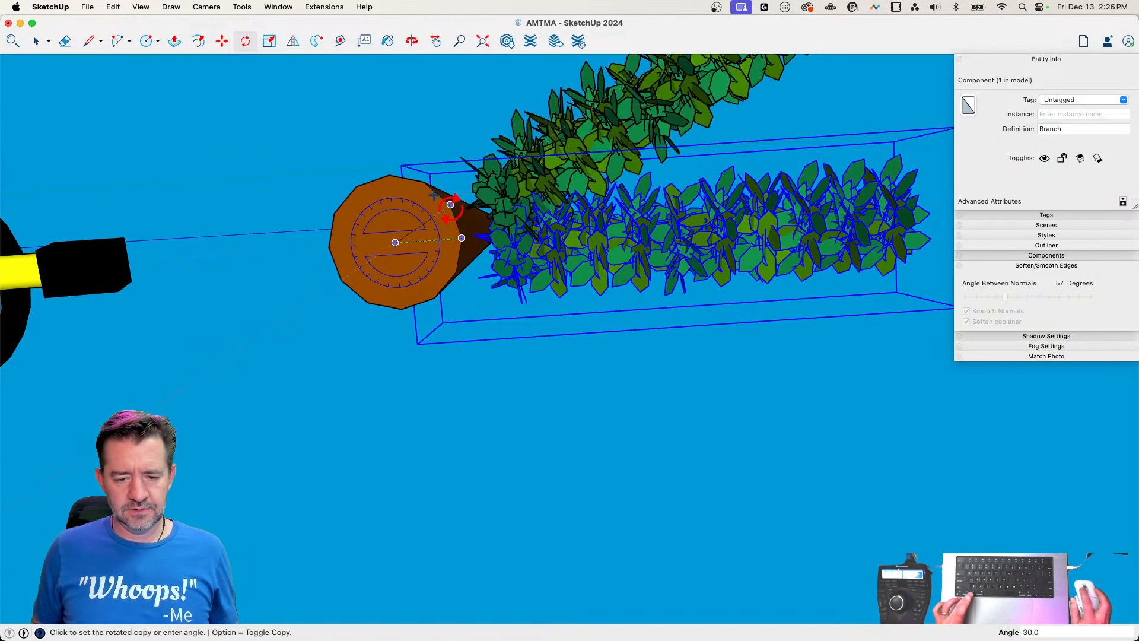
{"action": "left_click", "coordinate": [450, 205]}
{"action": "type", "text": "/"}
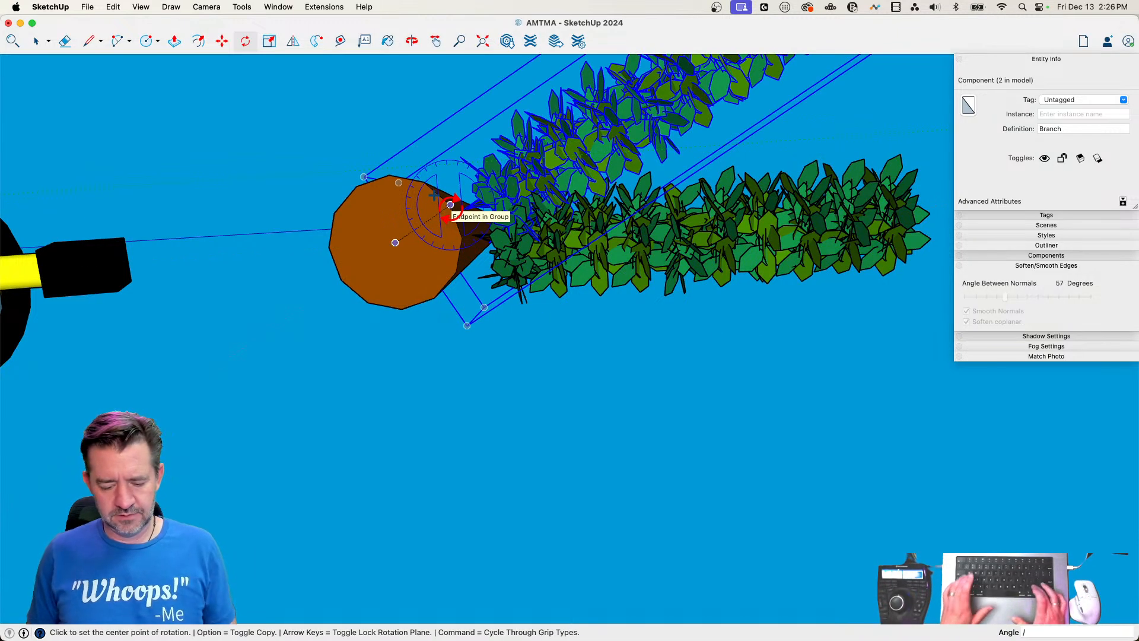
{"action": "type", "text": "3"}
{"action": "key", "text": "Return"}
{"action": "key", "text": "space"}
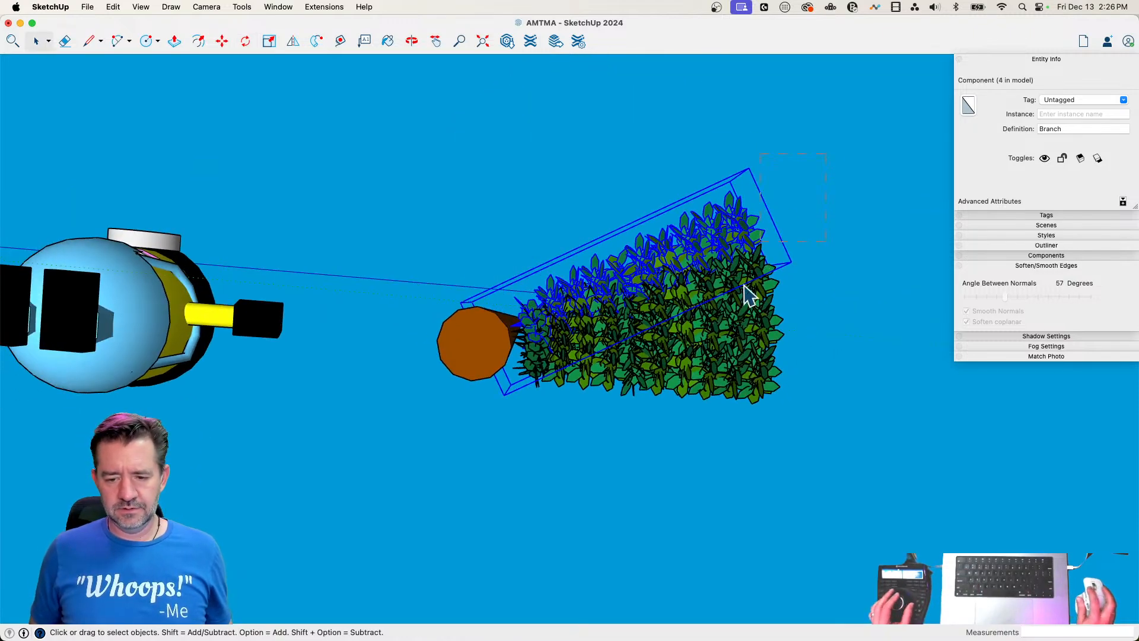
Copy all four branches 30° around the trunk's center and repeat the copy 11 times to complete the ring
{"action": "key", "text": "super+a"}
{"action": "key", "text": "q"}
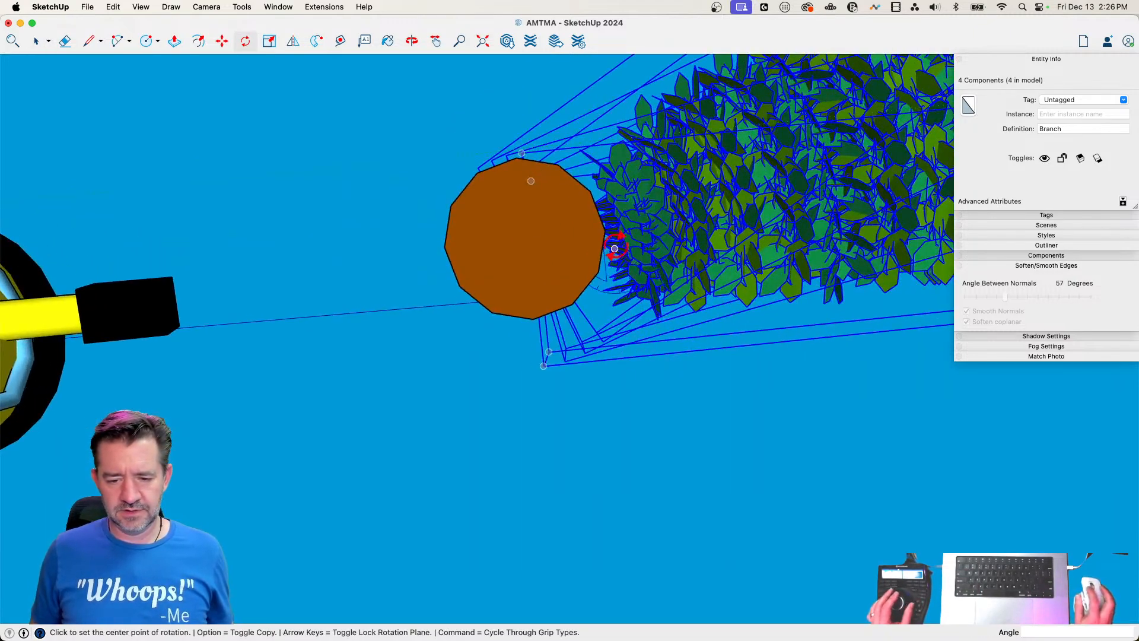
{"action": "left_click", "coordinate": [524, 238]}
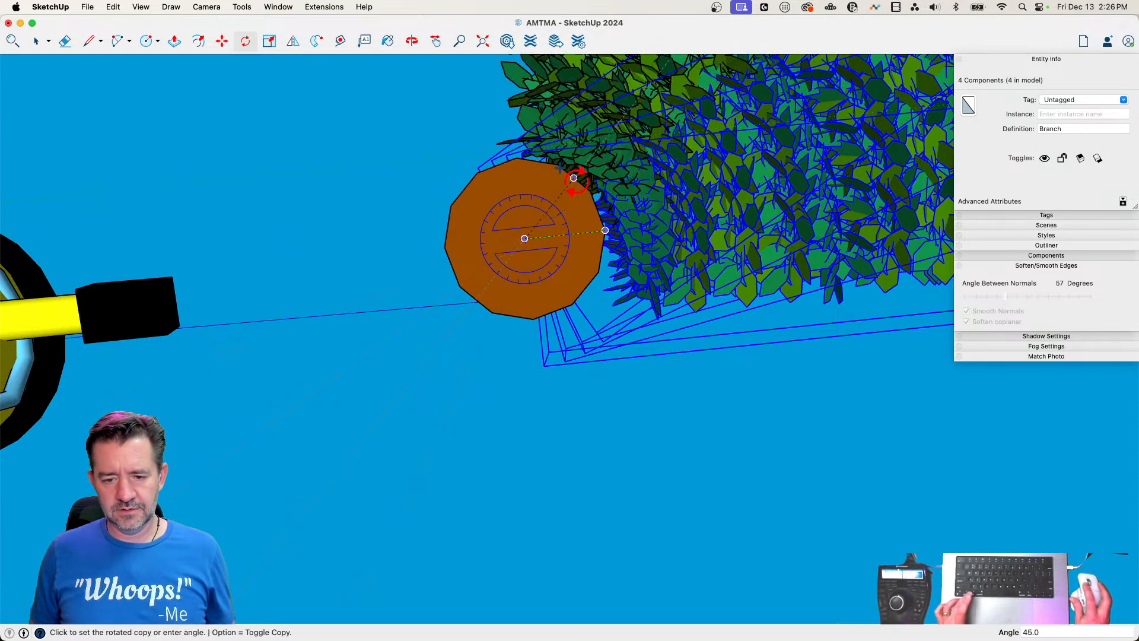
{"action": "left_click", "coordinate": [586, 187]}
{"action": "scroll", "coordinate": [652, 375], "scroll_direction": "down", "scroll_amount": 6}
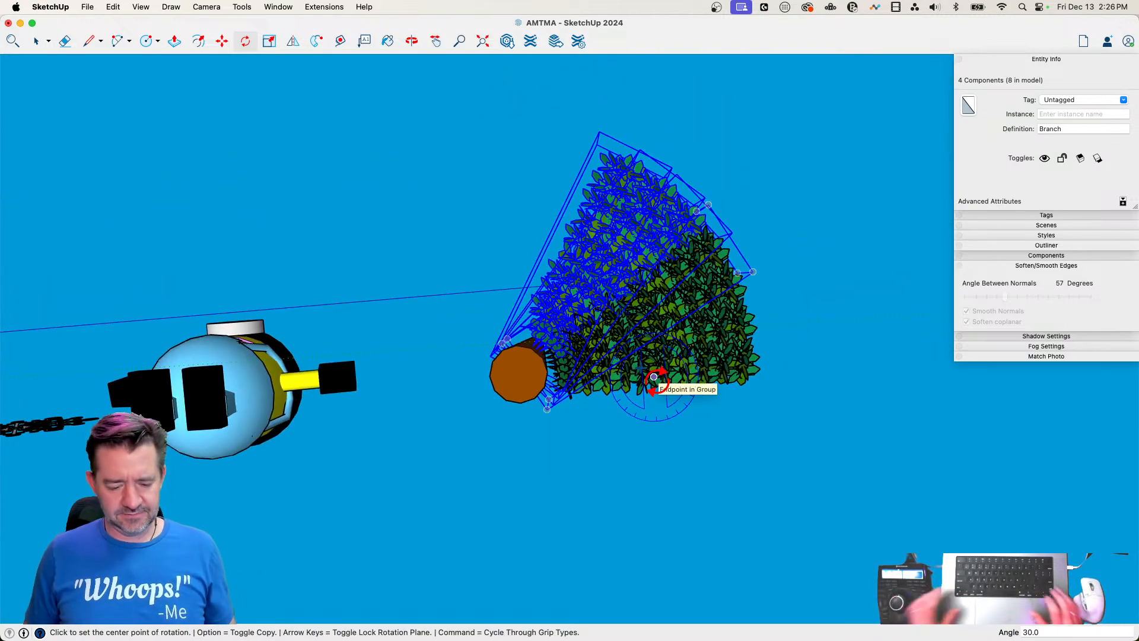
{"action": "type", "text": "11"}
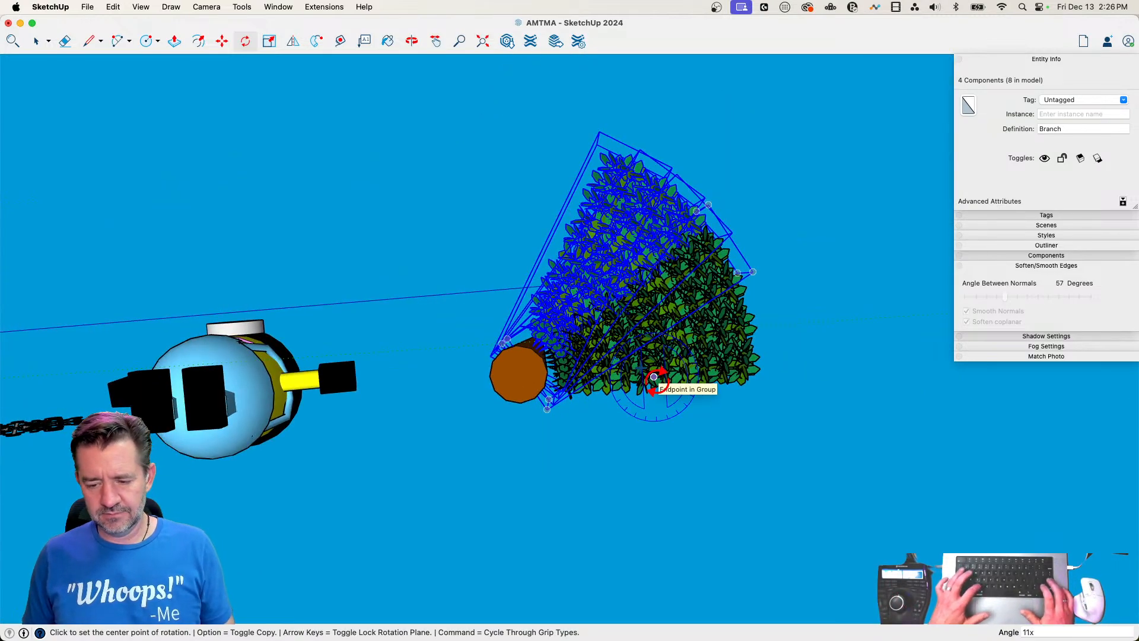
{"action": "type", "text": "x"}
{"action": "key", "text": "Return"}
{"action": "key", "text": "space"}
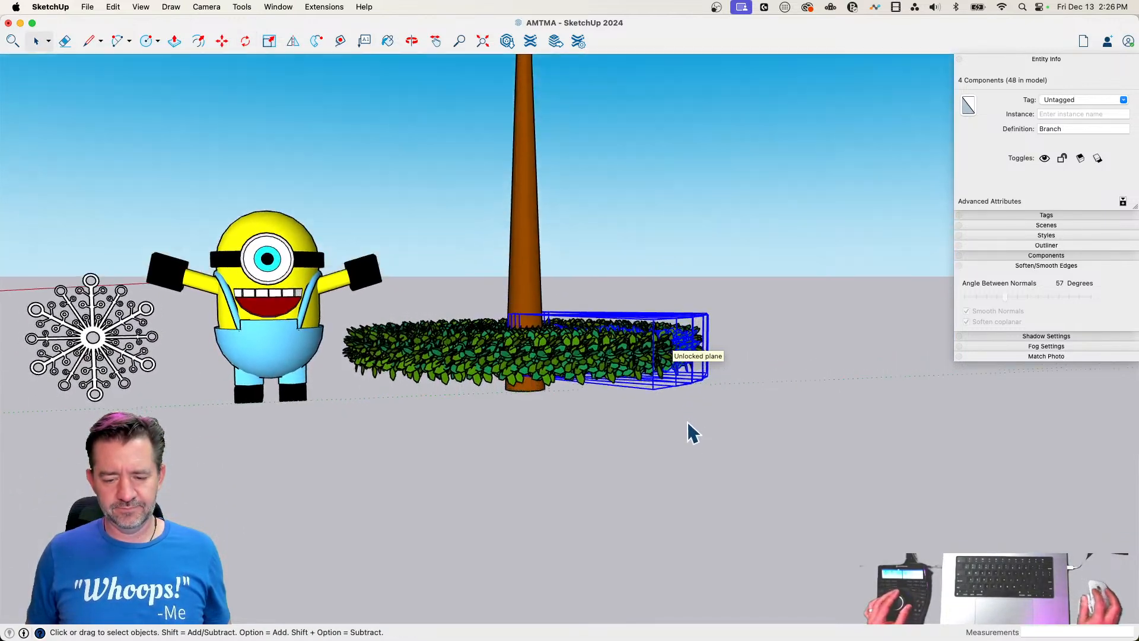
{"action": "left_click", "coordinate": [679, 429]}
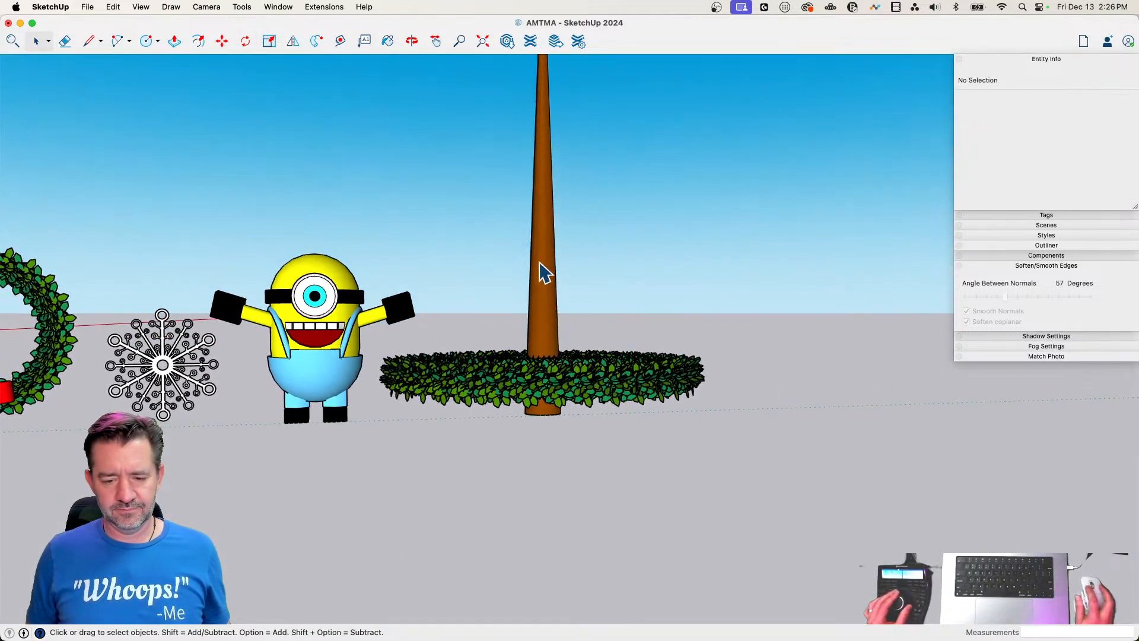
Combine the full ring of branches into a component named branches
{"action": "left_click_drag", "start_coordinate": [382, 350], "coordinate": [688, 453]}
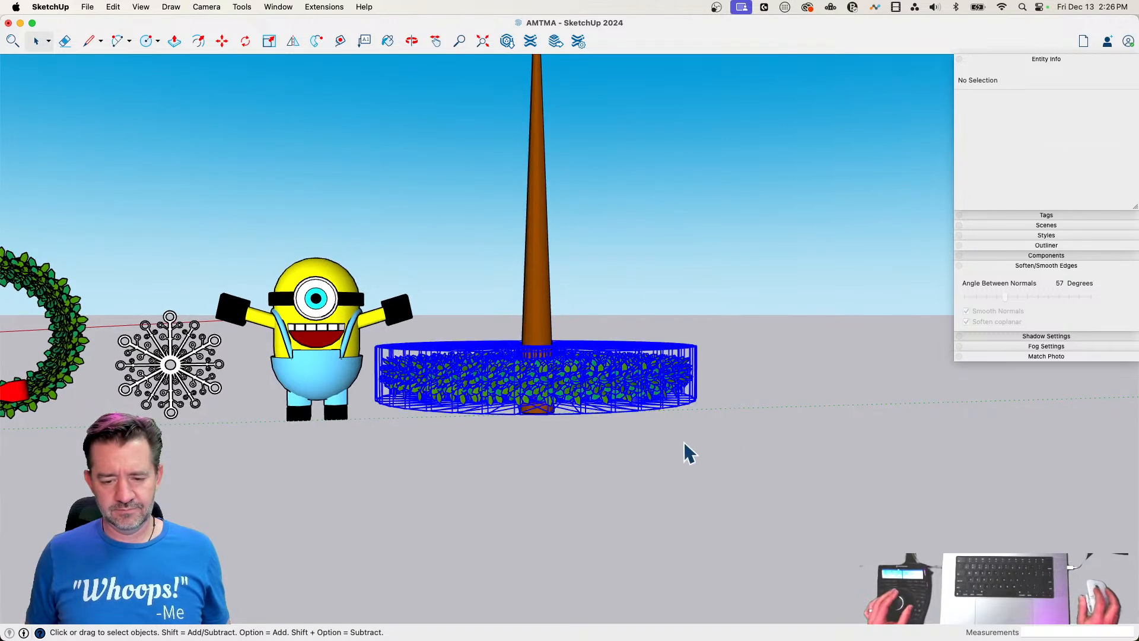
{"action": "right_click", "coordinate": [590, 373]}
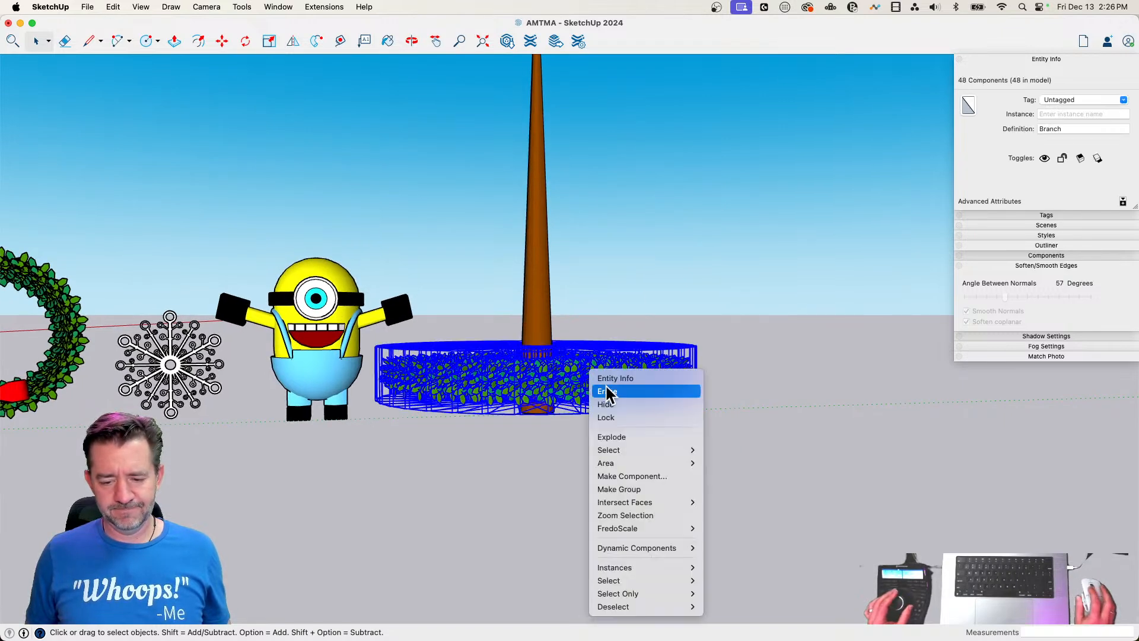
{"action": "left_click", "coordinate": [637, 480]}
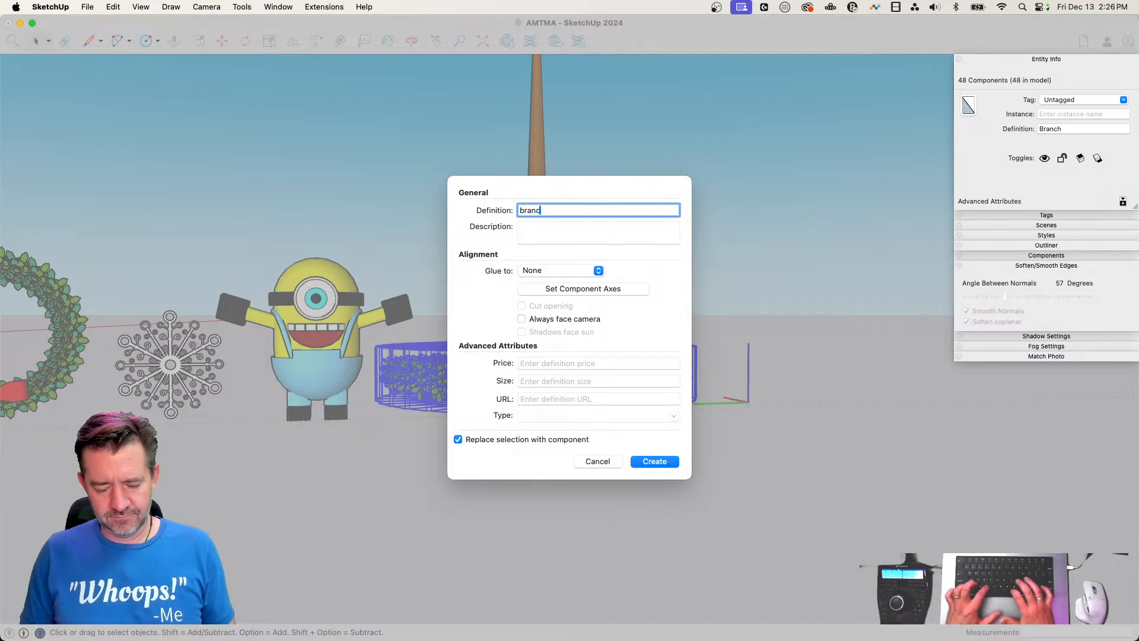
{"action": "type", "text": "branches"}
{"action": "key", "text": "Return"}
{"action": "scroll", "coordinate": [574, 427], "scroll_direction": "up", "scroll_amount": 5}
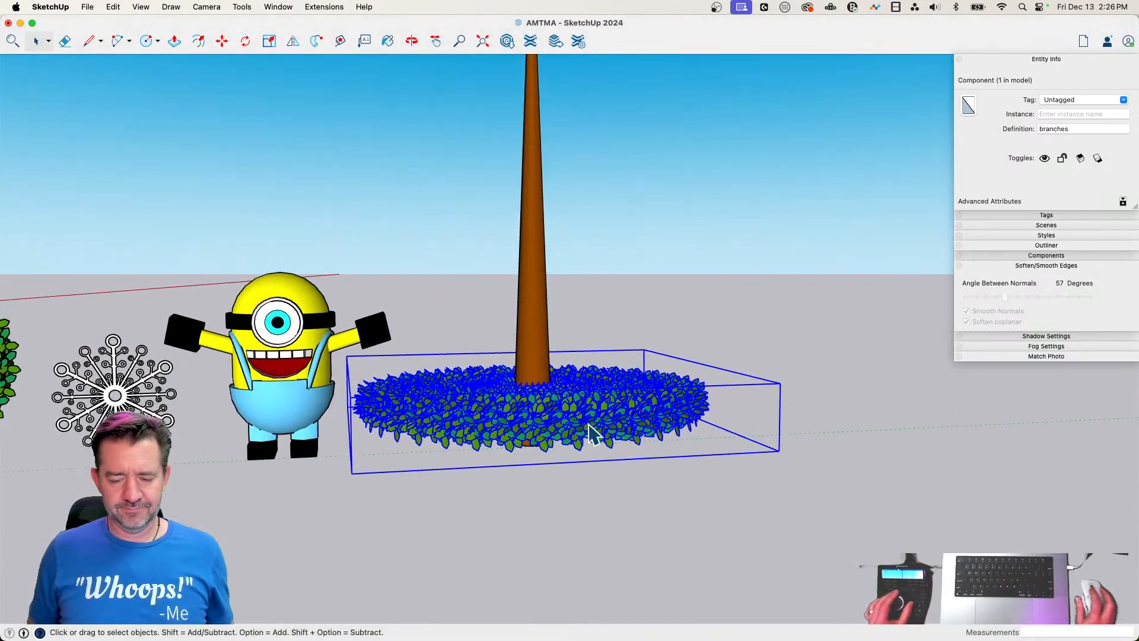
Scale the branches component vertically upward by a factor of 1.40
{"action": "key", "text": "m"}
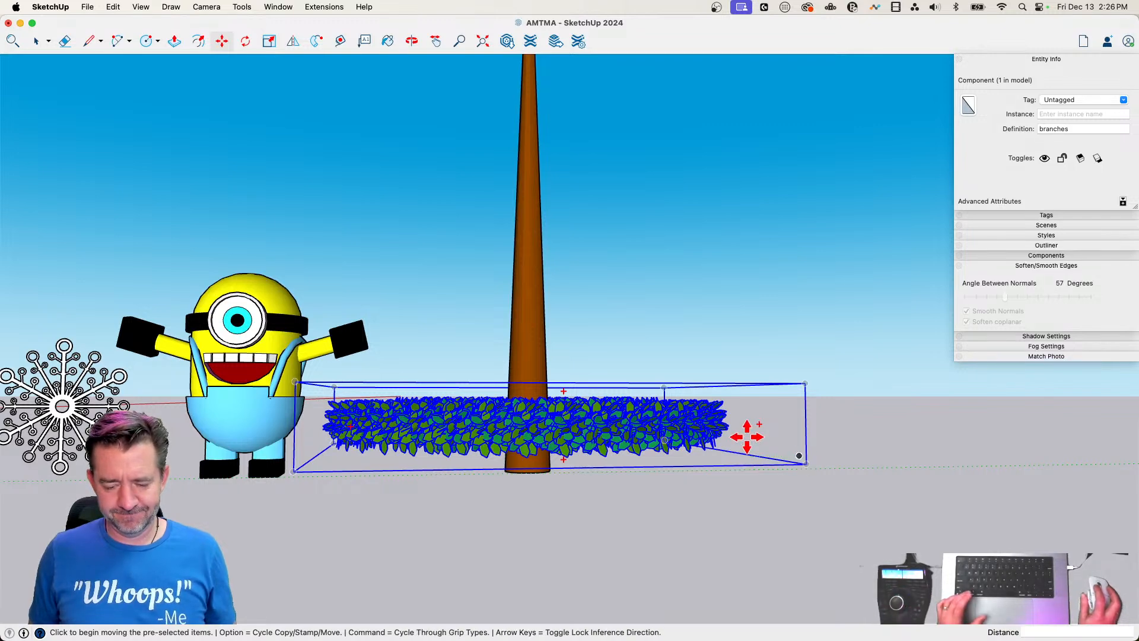
{"action": "key", "text": "space"}
{"action": "key", "text": "s"}
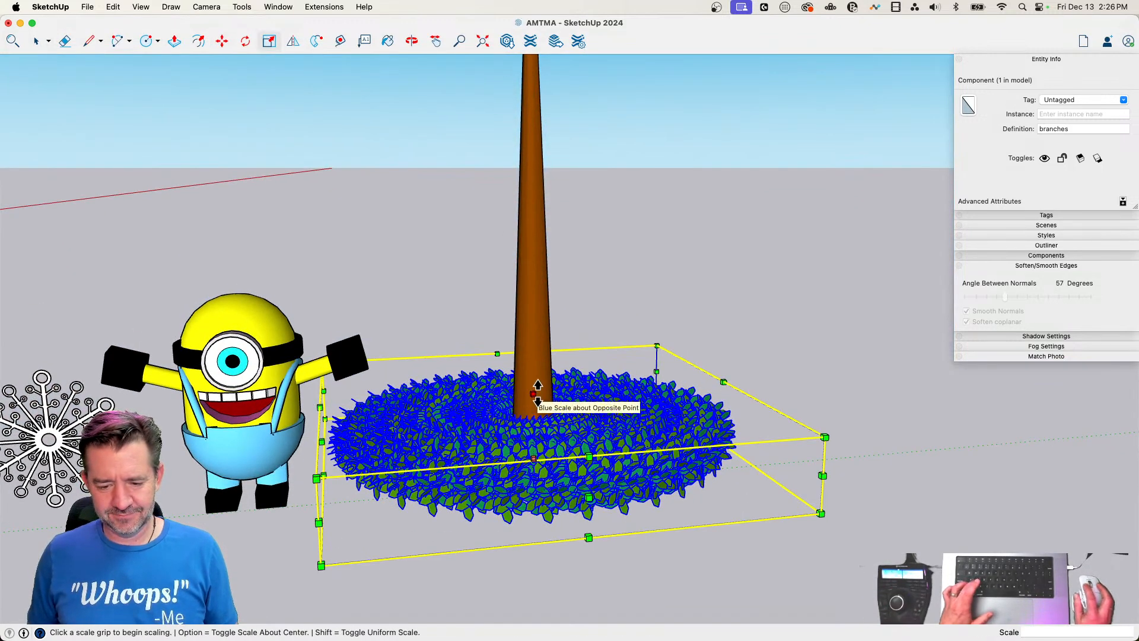
{"action": "left_click", "coordinate": [536, 393]}
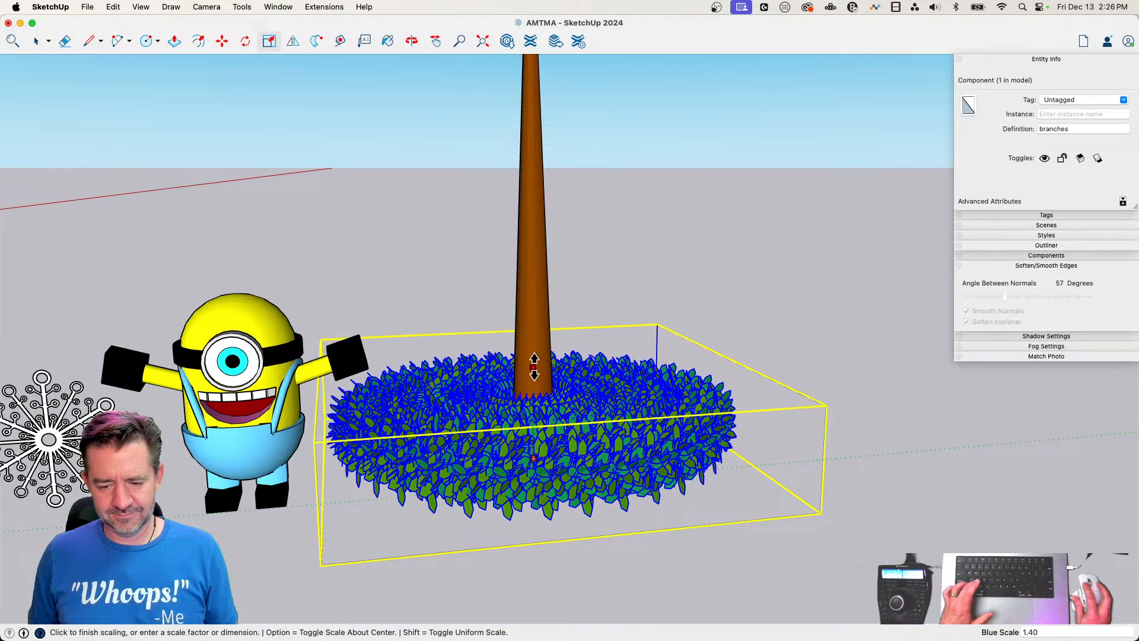
{"action": "left_click", "coordinate": [621, 436]}
{"action": "key", "text": "m"}
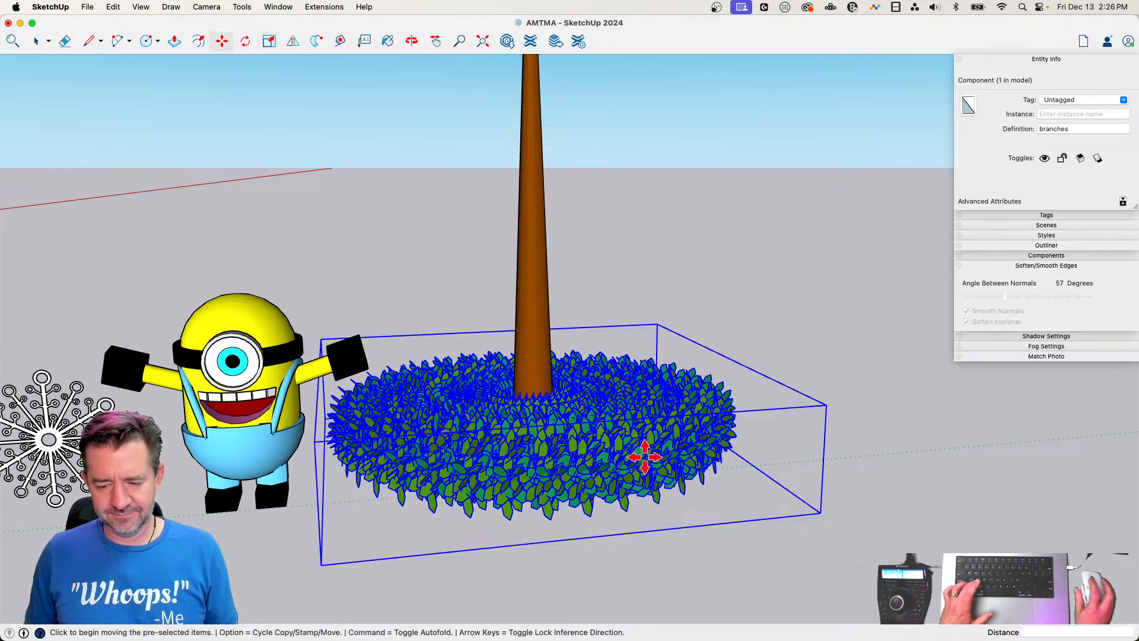
Copy the branches component straight up the trunk by about 5' 6"
{"action": "left_click", "coordinate": [823, 515]}
{"action": "key", "text": "alt"}
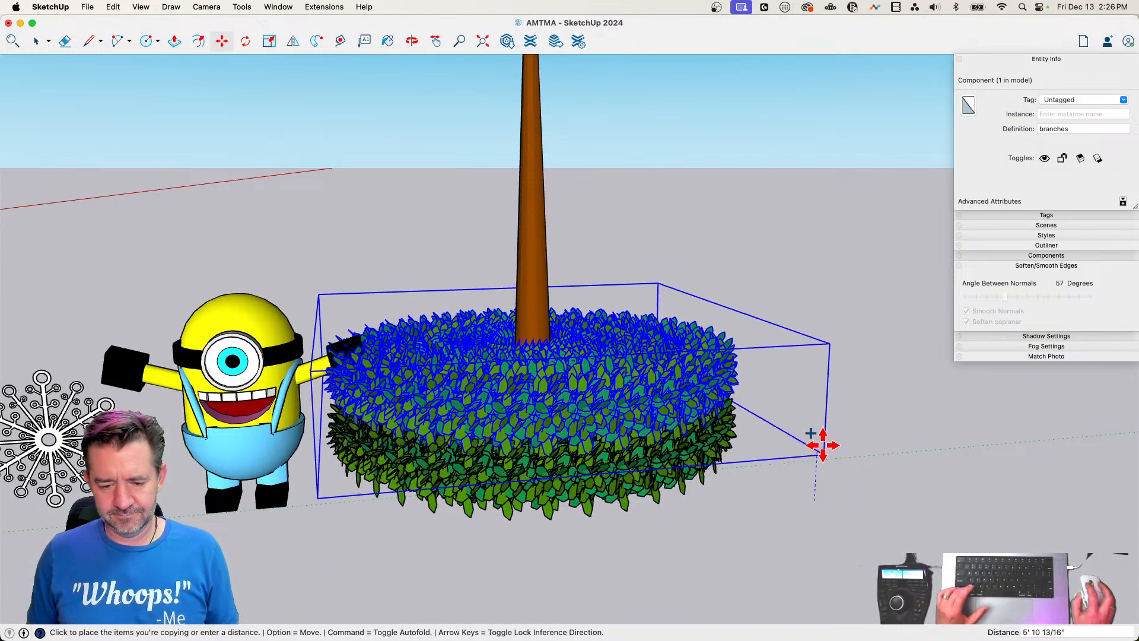
{"action": "left_click", "coordinate": [823, 446]}
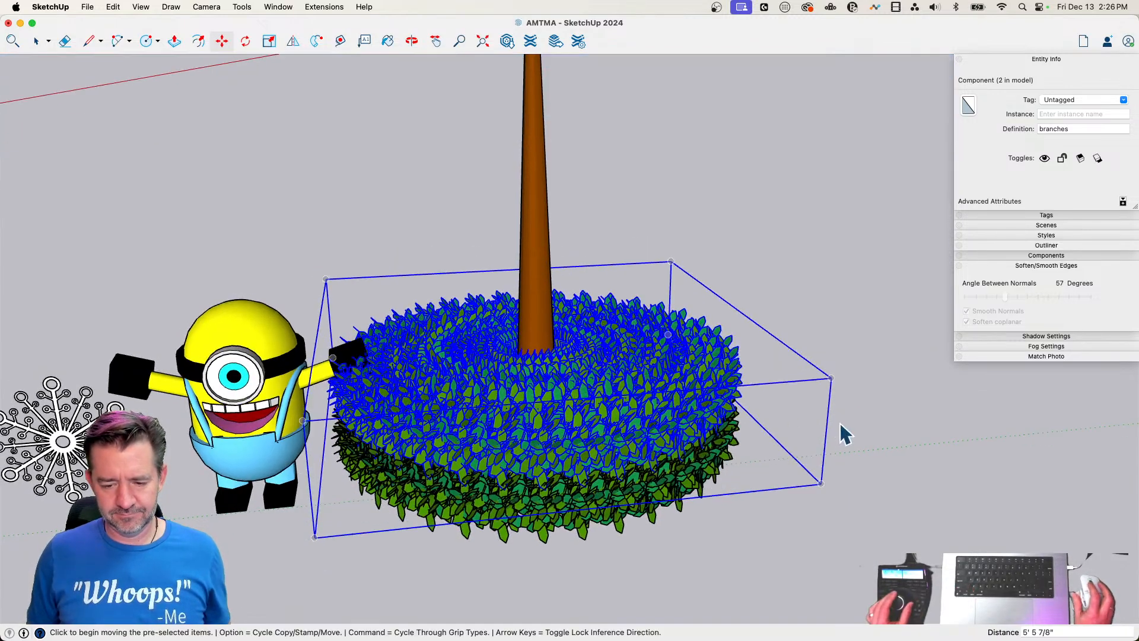
Scale the upper branches ring uniformly about its center by a factor of about 0.95
{"action": "key", "text": "space"}
{"action": "key", "text": "s"}
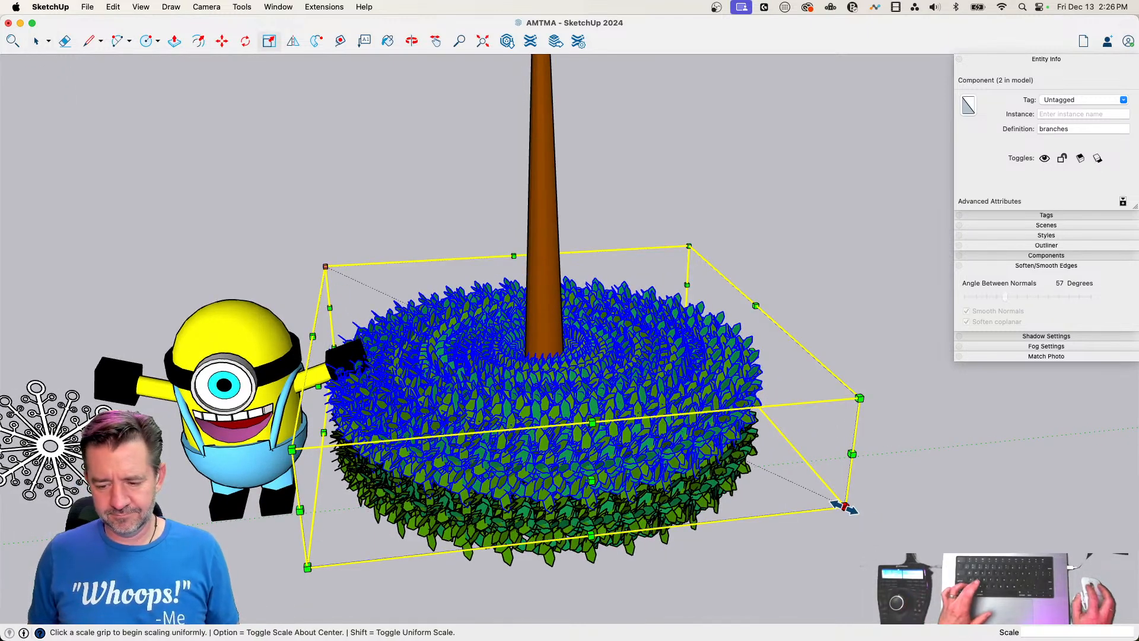
{"action": "key", "text": "alt"}
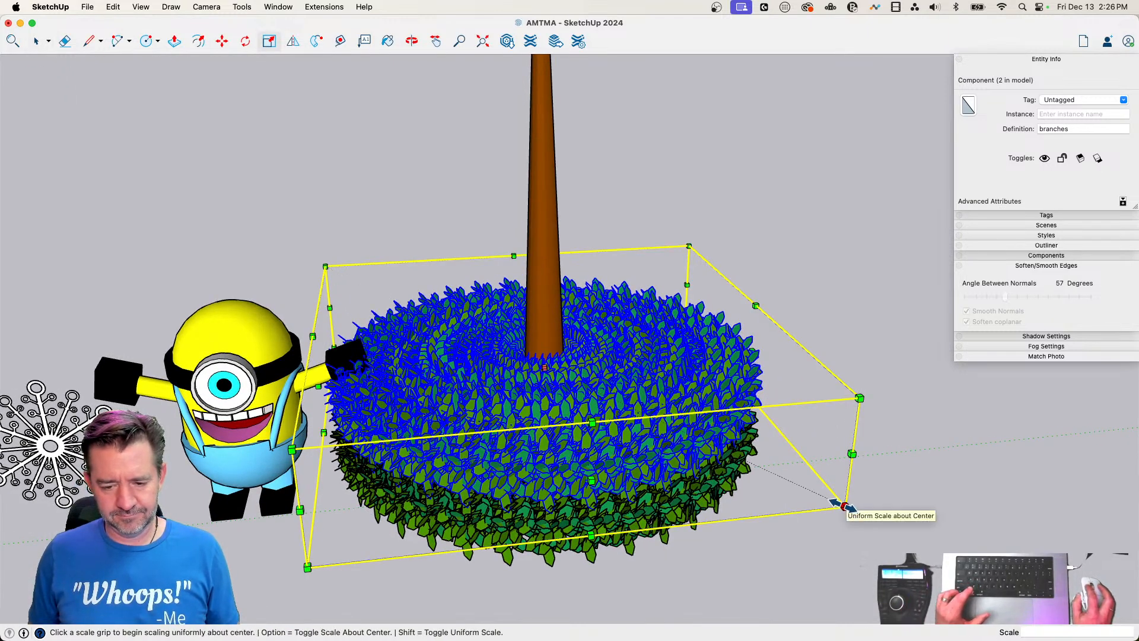
{"action": "left_click", "coordinate": [844, 505]}
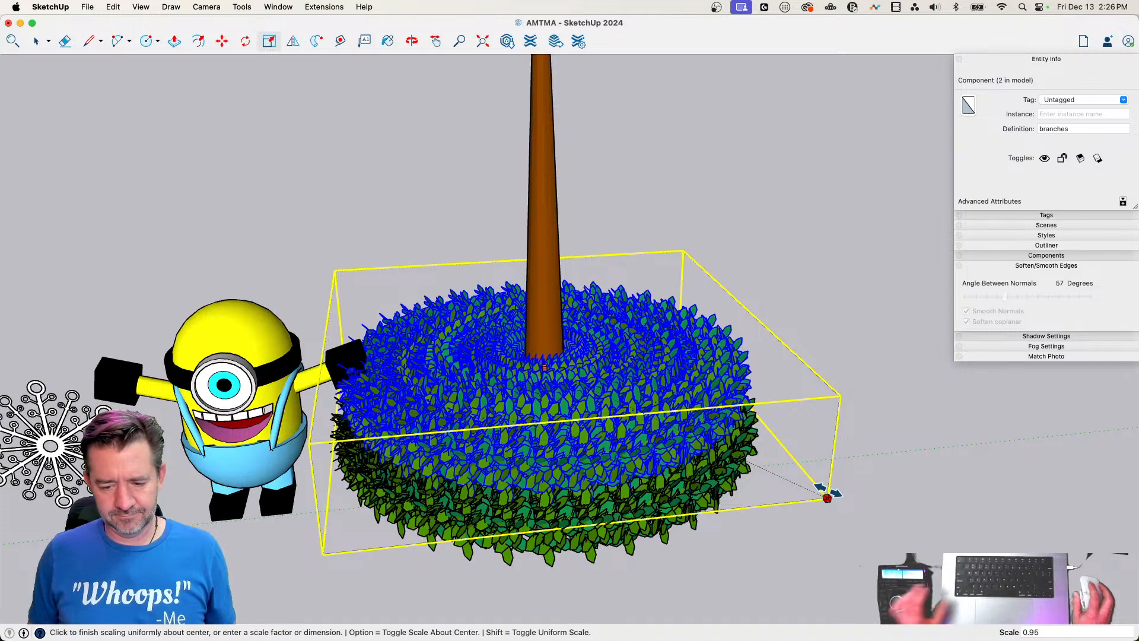
{"action": "left_click", "coordinate": [817, 511]}
{"action": "key", "text": "space"}
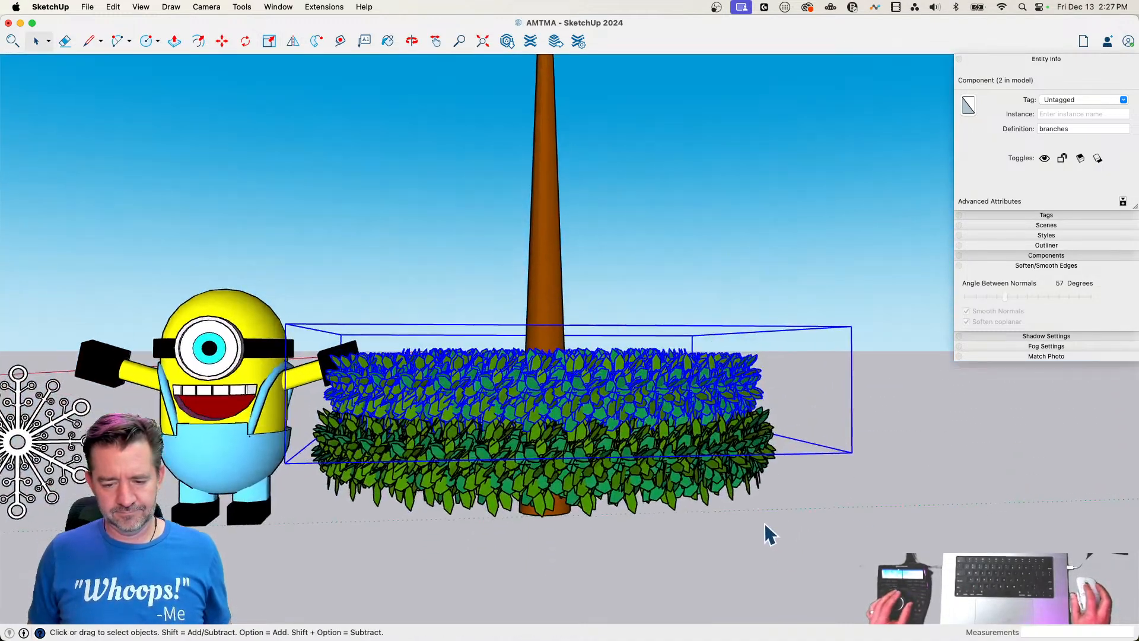
Scale the upper branches ring vertically upward by a factor of about 1.19
{"action": "key", "text": "s"}
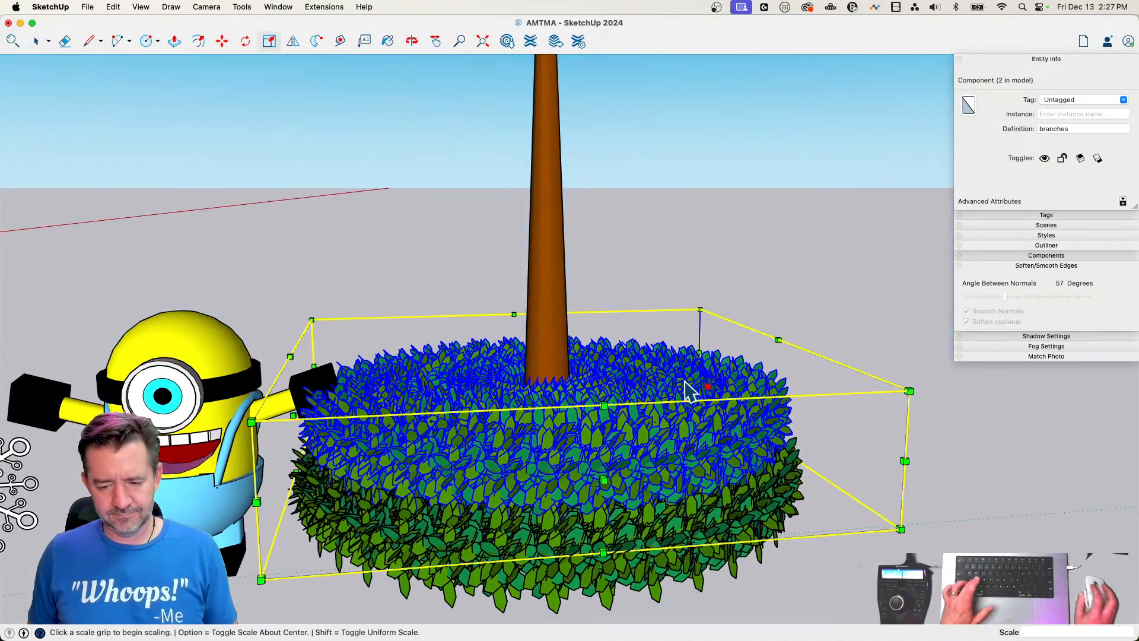
{"action": "left_click", "coordinate": [547, 350]}
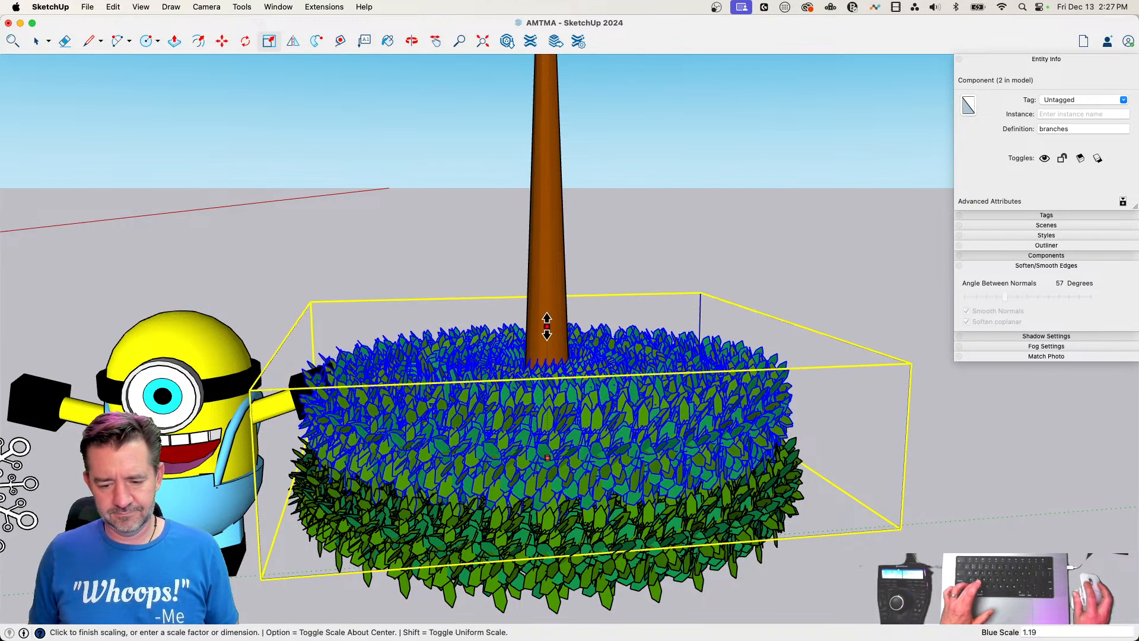
{"action": "left_click", "coordinate": [789, 462]}
{"action": "key", "text": "space"}
{"action": "left_click", "coordinate": [903, 515]}
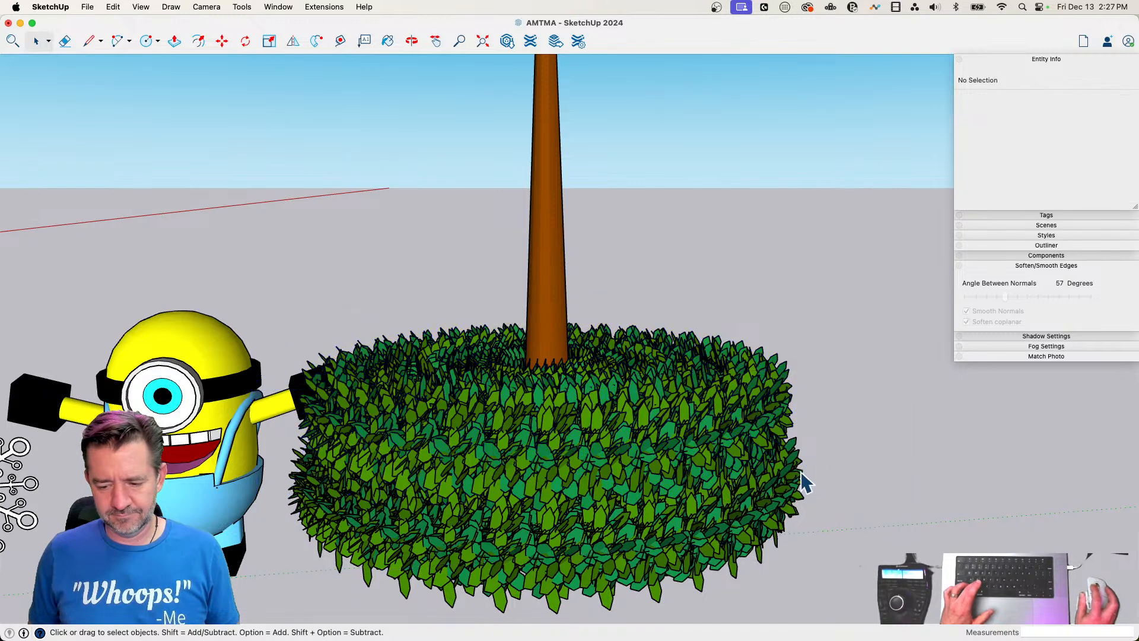
Copy the second branches ring straight up the blue axis by about 6' 2" to form a third ring
{"action": "left_click", "coordinate": [697, 420]}
{"action": "key", "text": "m"}
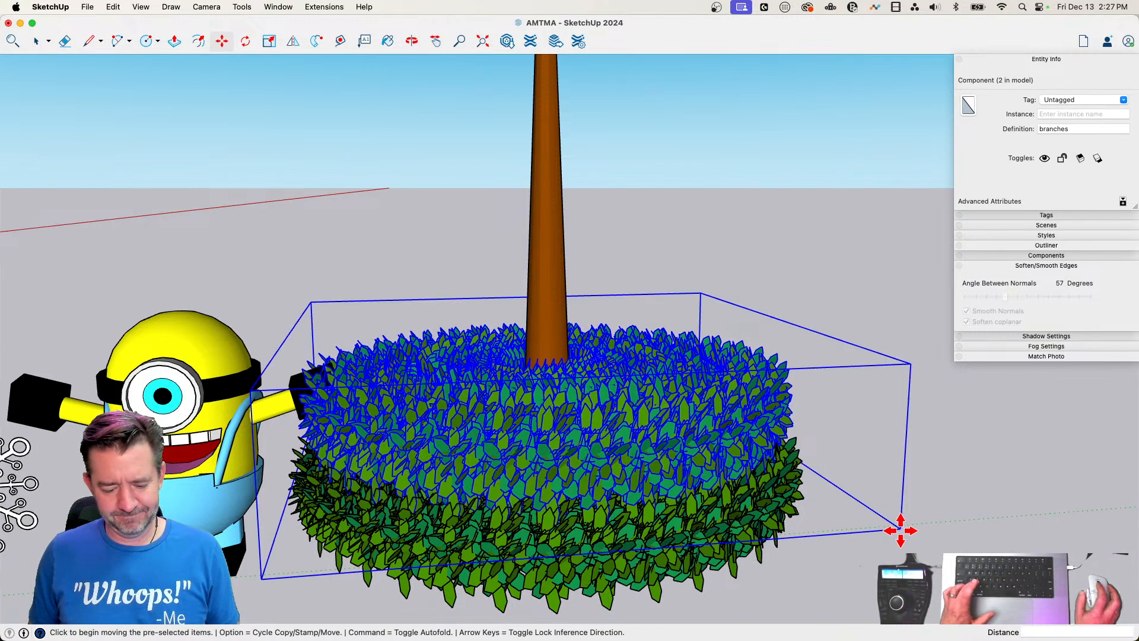
{"action": "left_click", "coordinate": [900, 530]}
{"action": "key", "text": "alt"}
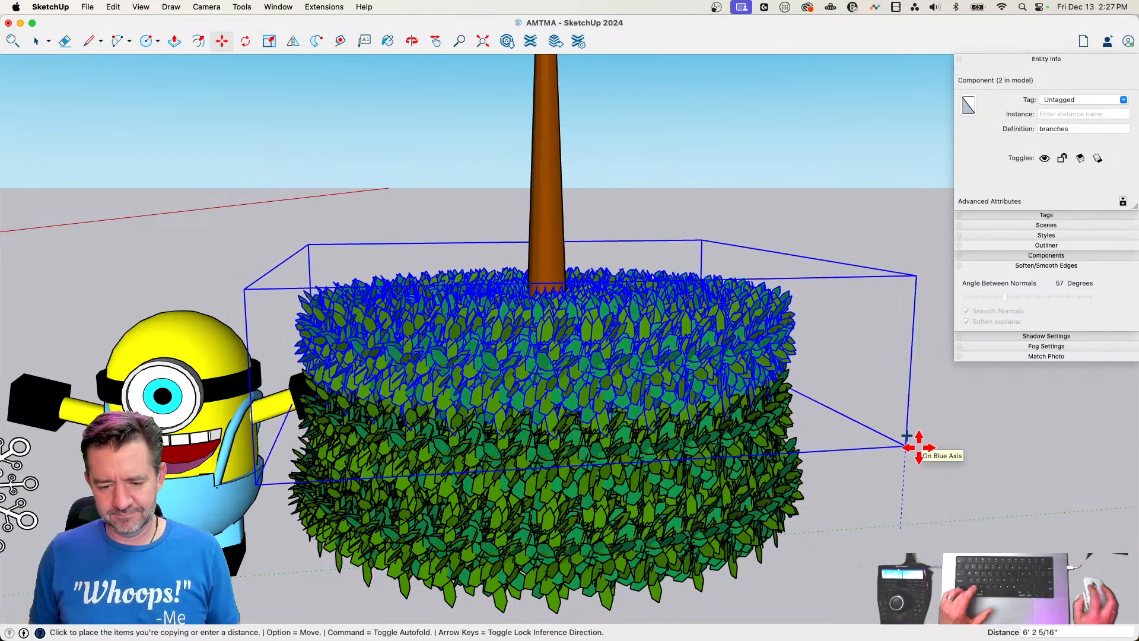
{"action": "left_click", "coordinate": [946, 496]}
Scale the third branches ring about its center, uniformly by about 0.89 and vertically by about 1.38
{"action": "key", "text": "s"}
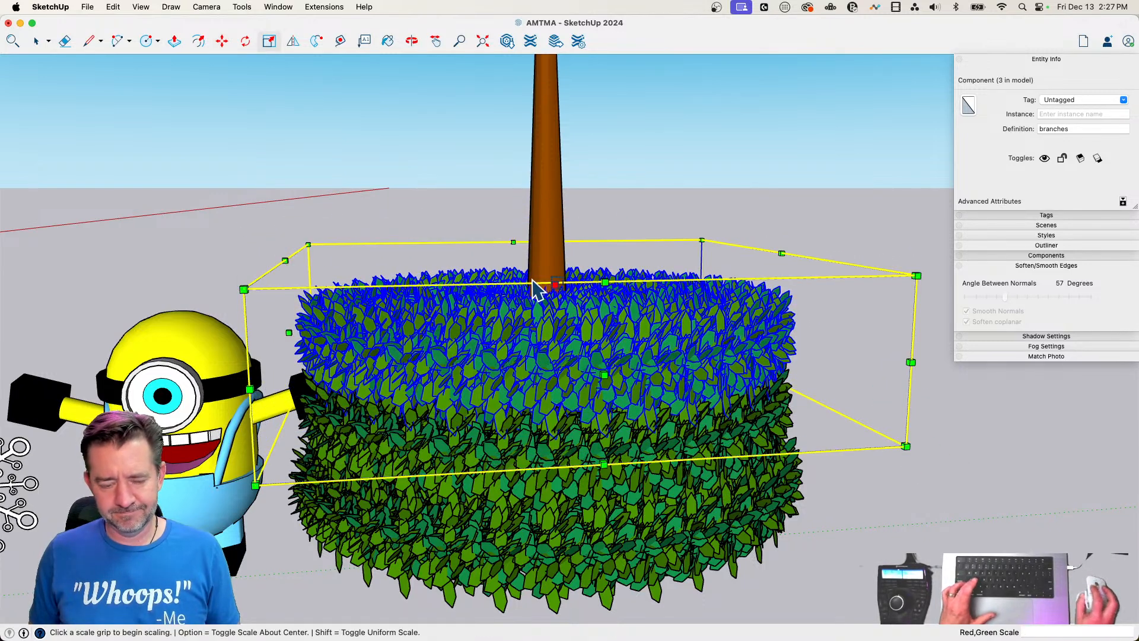
{"action": "left_click", "coordinate": [308, 244]}
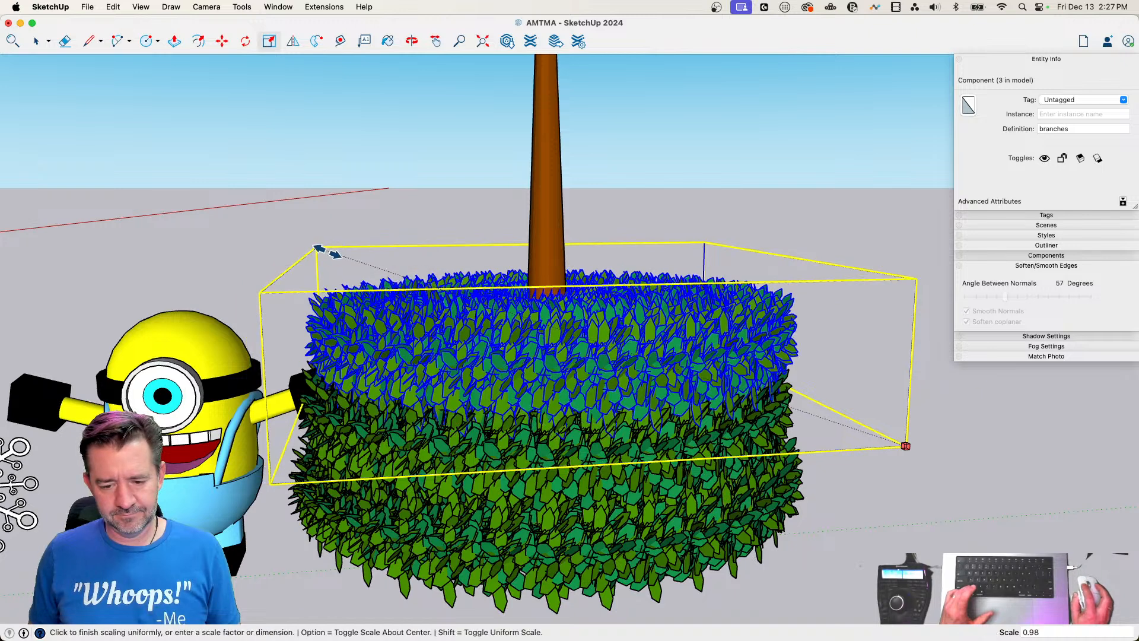
{"action": "key", "text": "alt"}
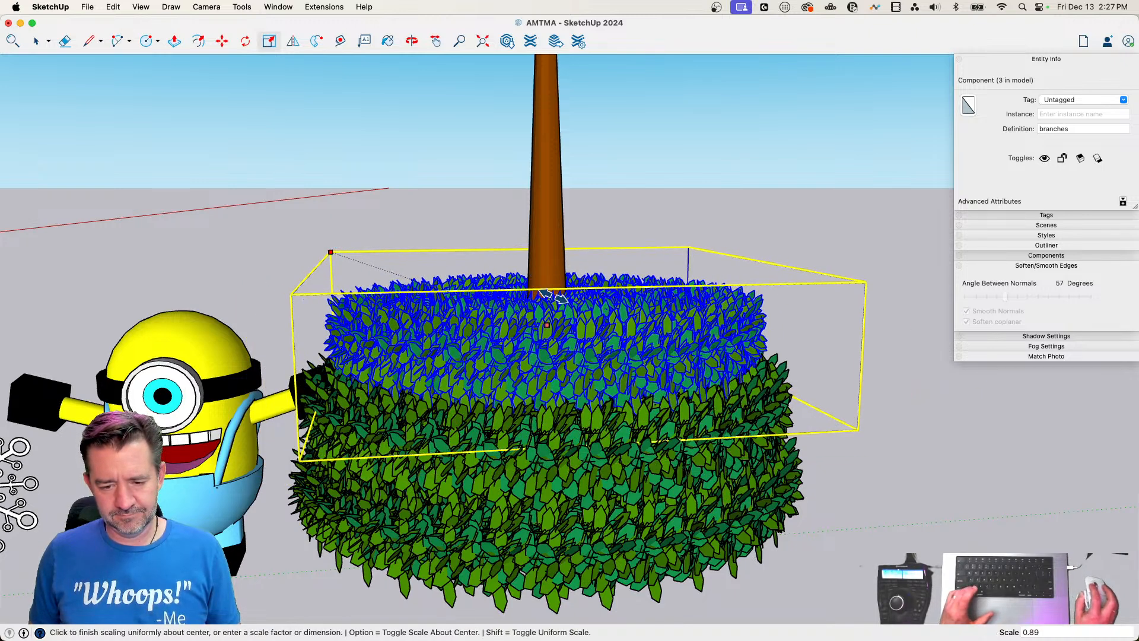
{"action": "left_click", "coordinate": [552, 295]}
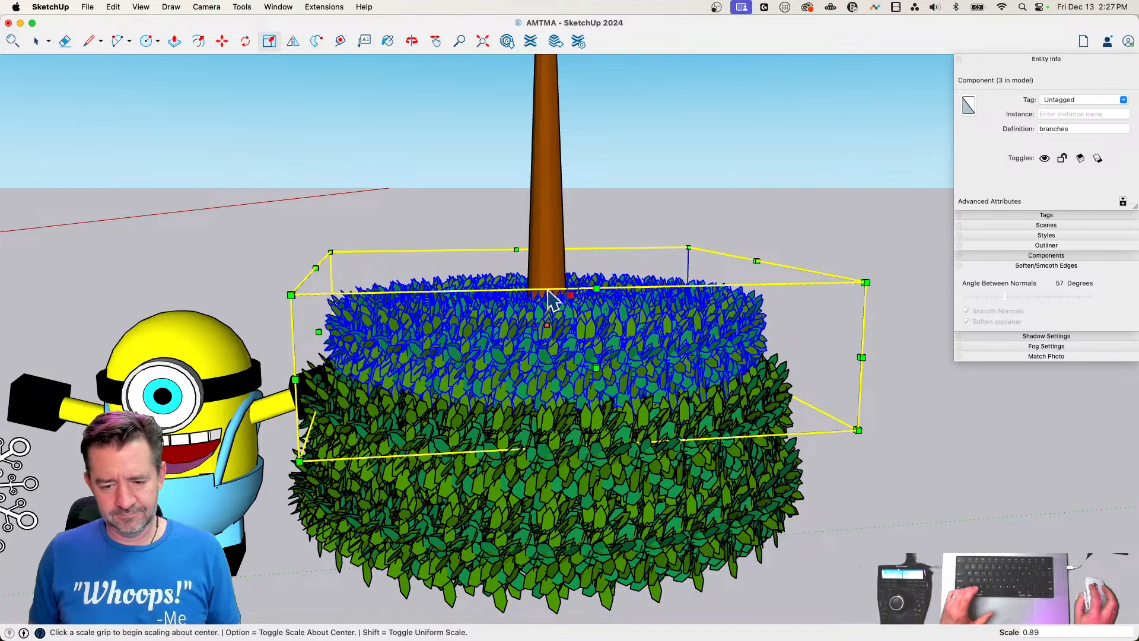
{"action": "left_click", "coordinate": [545, 259]}
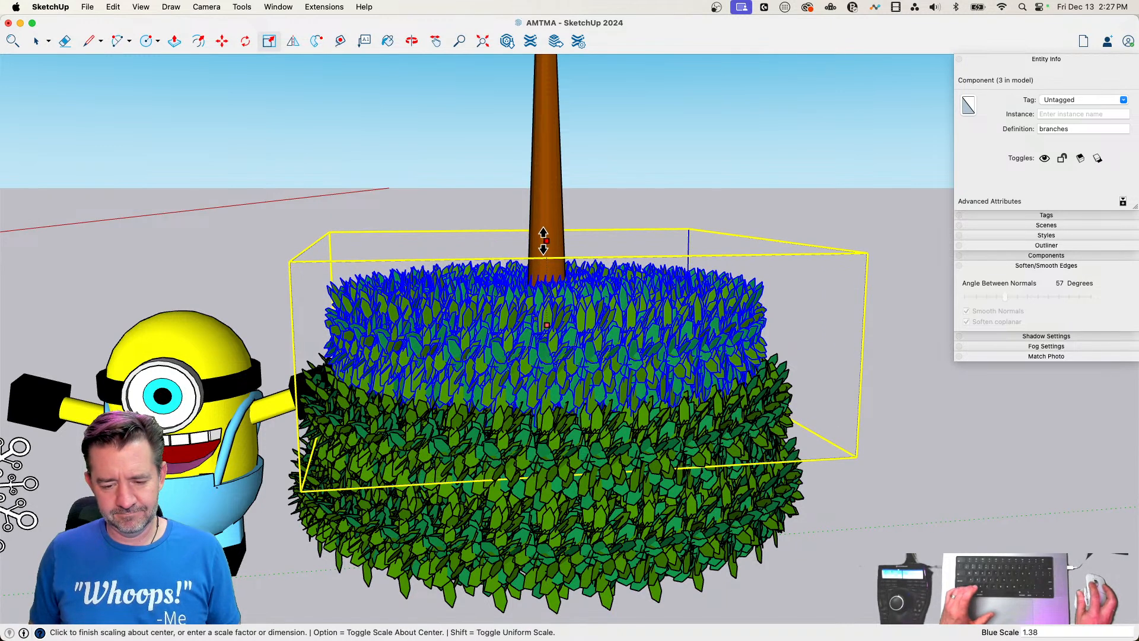
{"action": "left_click", "coordinate": [544, 240]}
Move the third branches ring up the trunk by about 1' 8"
{"action": "key", "text": "m"}
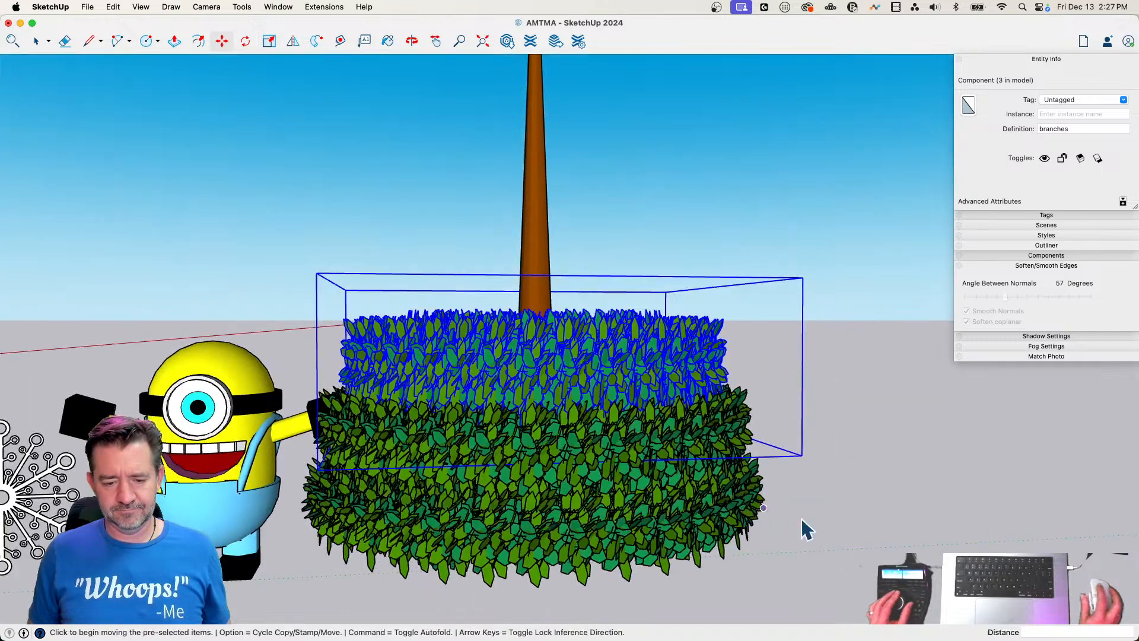
{"action": "key", "text": "space"}
{"action": "left_click", "coordinate": [831, 528]}
{"action": "key", "text": "m"}
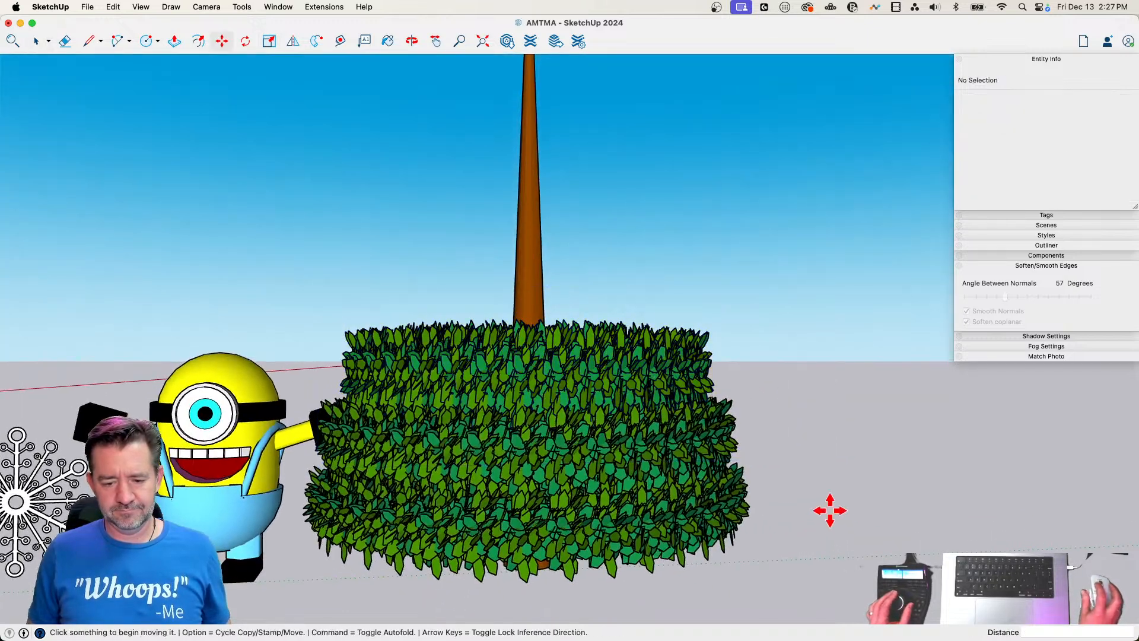
{"action": "left_click", "coordinate": [643, 373]}
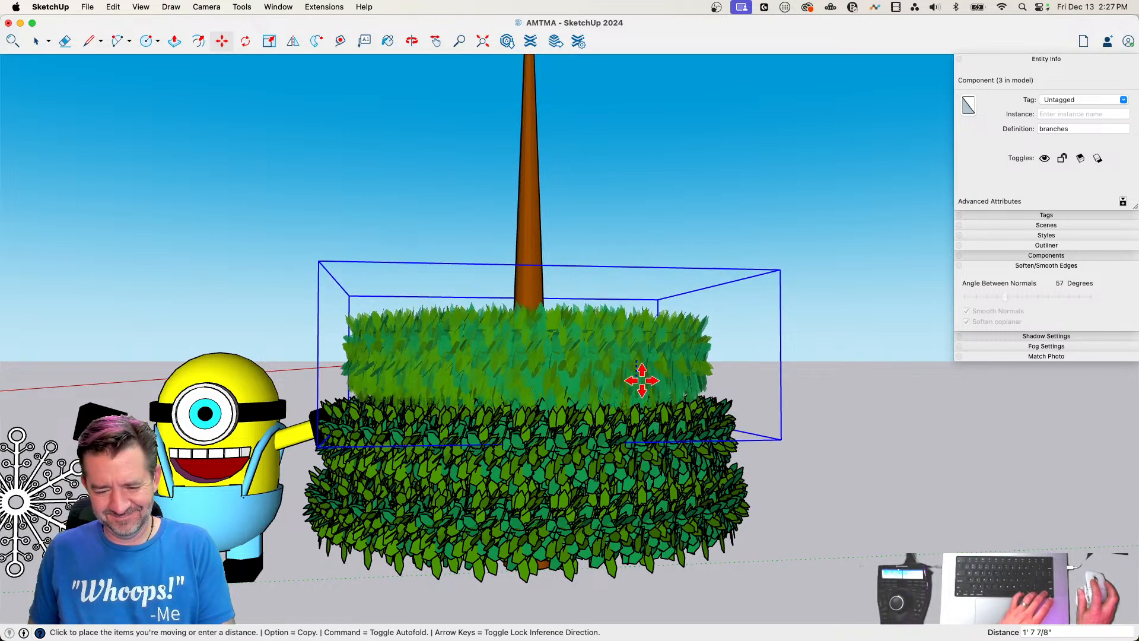
{"action": "left_click", "coordinate": [643, 425]}
{"action": "key", "text": "space"}
Move the second and third branches rings together slightly upward, by about 2"
{"action": "left_click", "coordinate": [638, 442]}
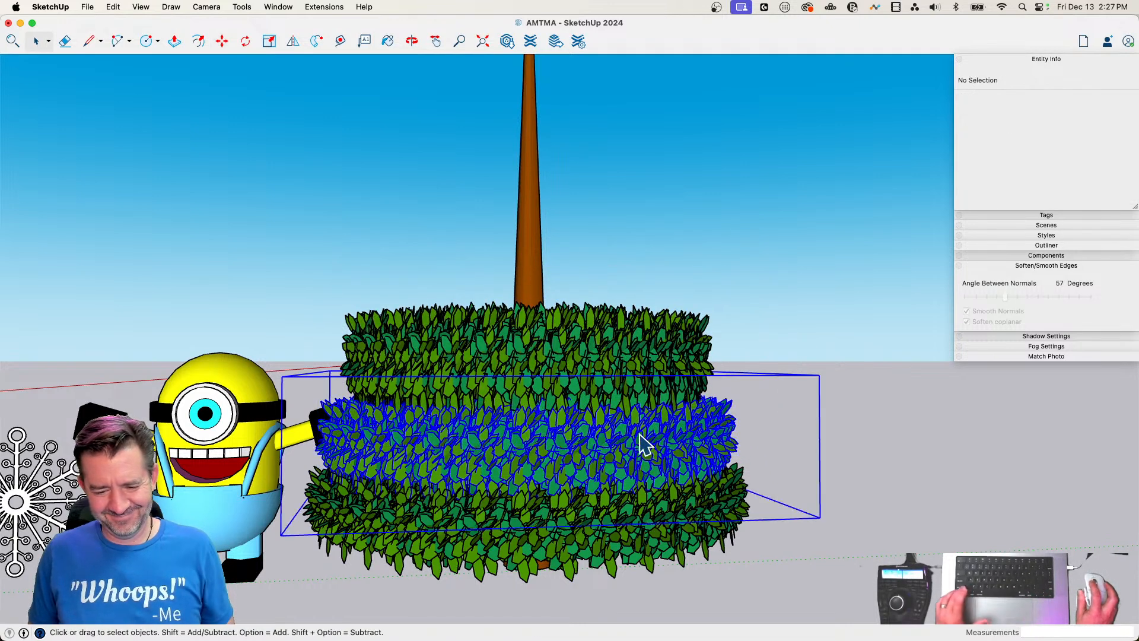
{"action": "left_click", "coordinate": [596, 368], "text": "shift"}
{"action": "key", "text": "m"}
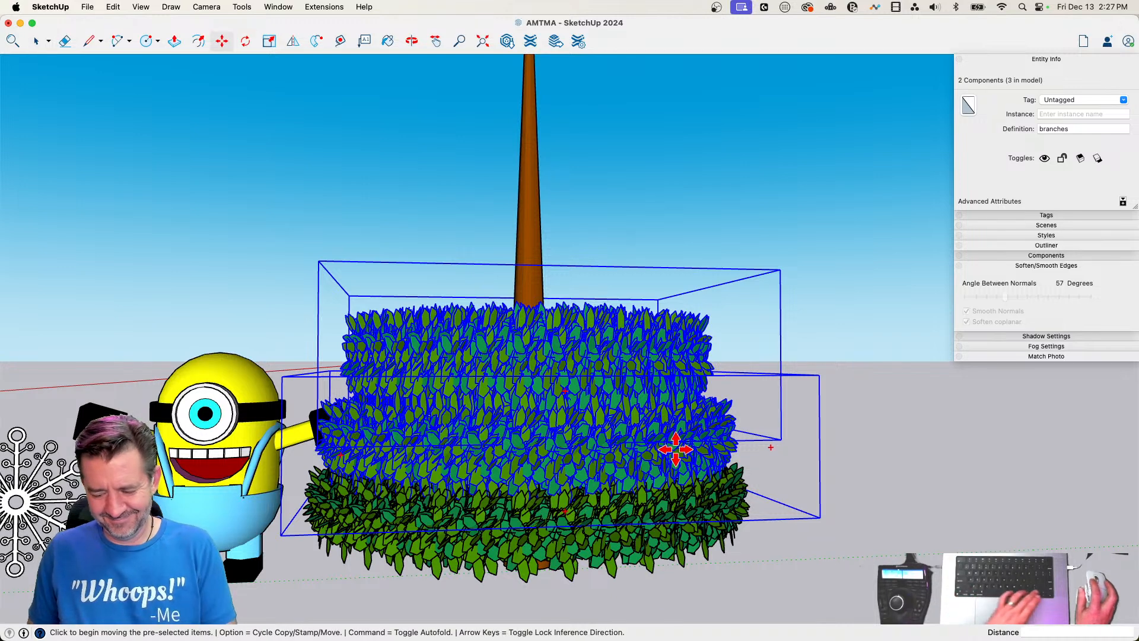
{"action": "left_click", "coordinate": [674, 451]}
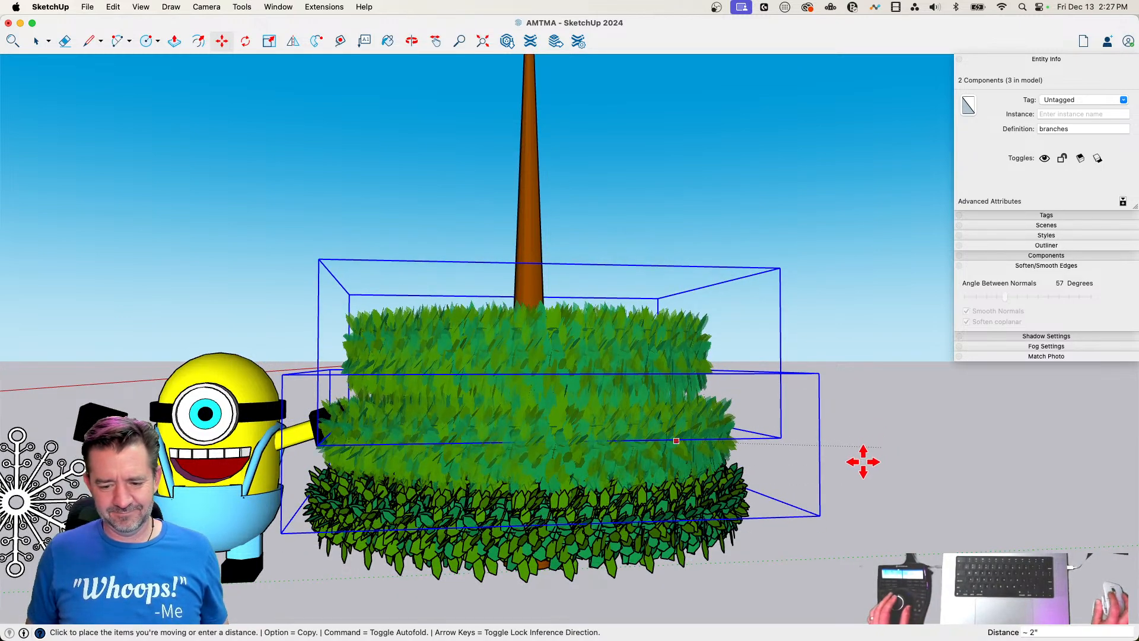
Combine the three branches rings into one group
{"action": "key", "text": "space"}
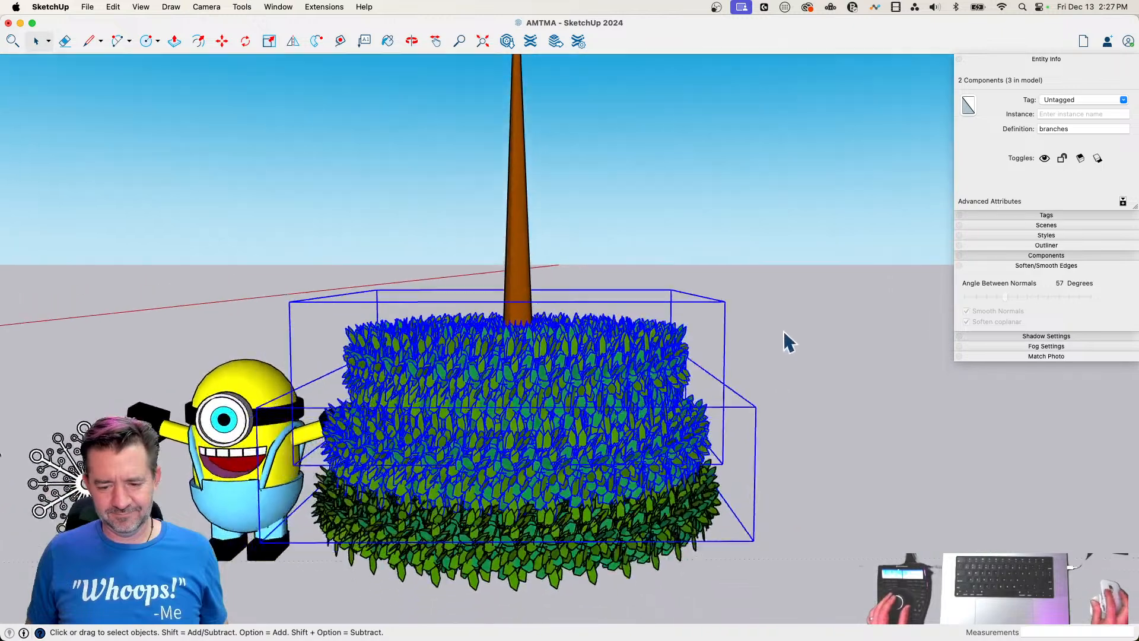
{"action": "left_click_drag", "start_coordinate": [782, 330], "coordinate": [644, 554]}
{"action": "right_click", "coordinate": [661, 452]}
{"action": "left_click", "coordinate": [706, 506]}
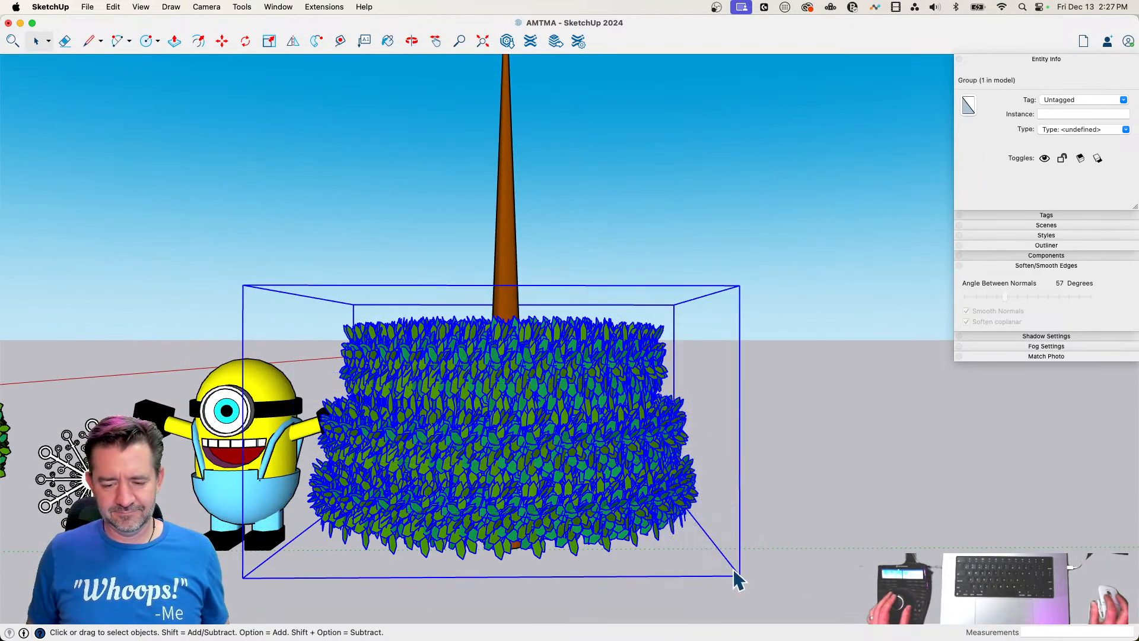
Copy the group of three rings straight up the trunk by about 22' 4"
{"action": "key", "text": "m"}
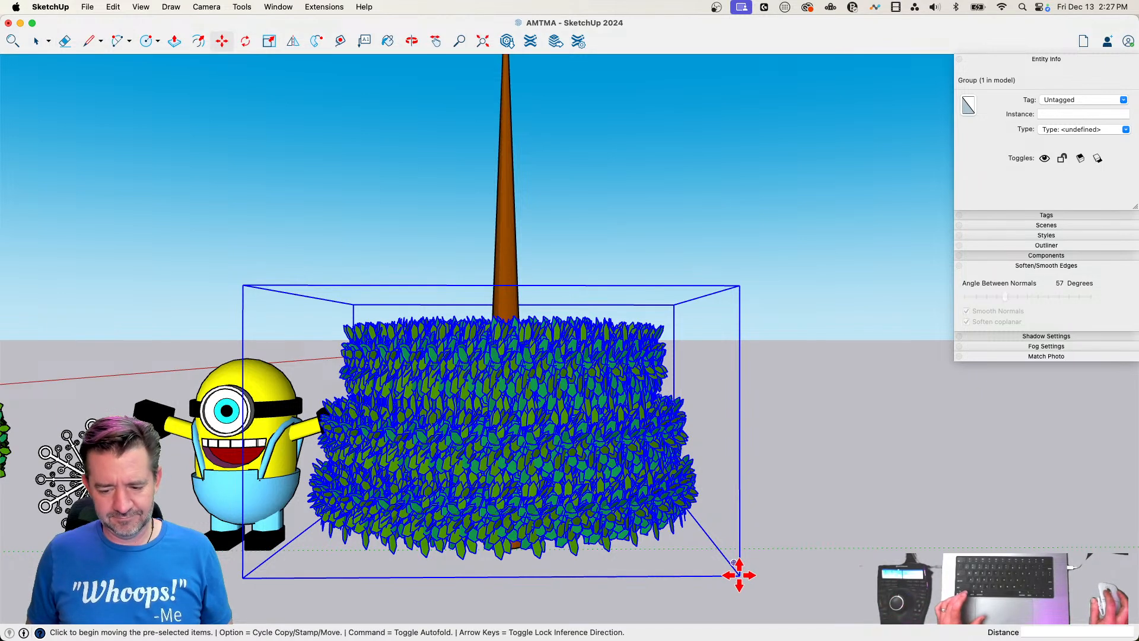
{"action": "left_click", "coordinate": [739, 573]}
{"action": "key", "text": "alt"}
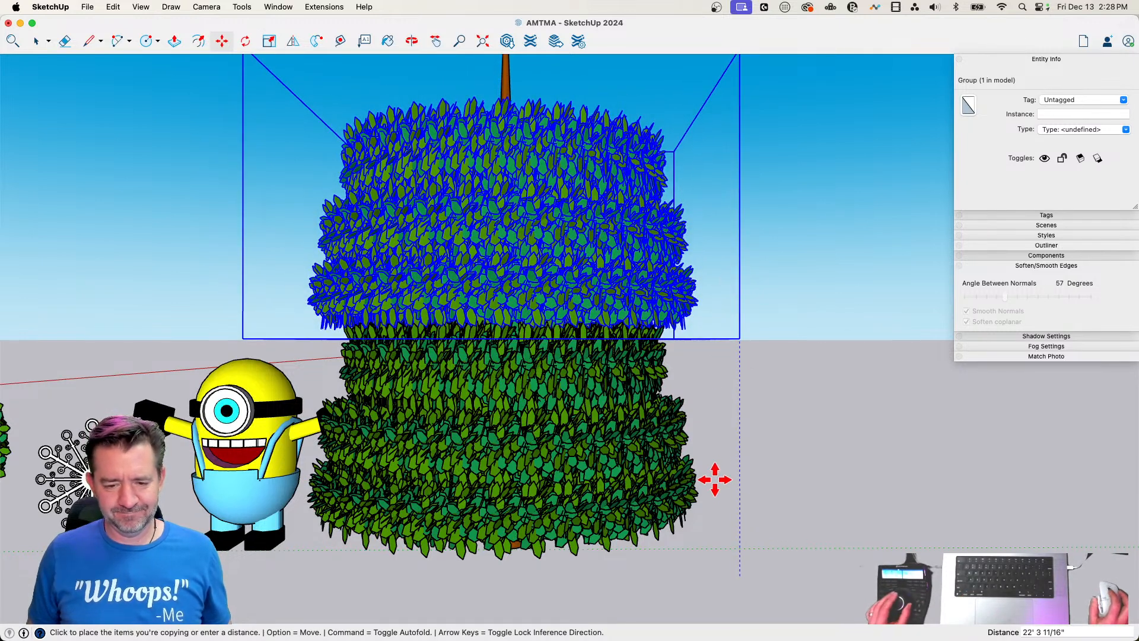
{"action": "left_click", "coordinate": [530, 434]}
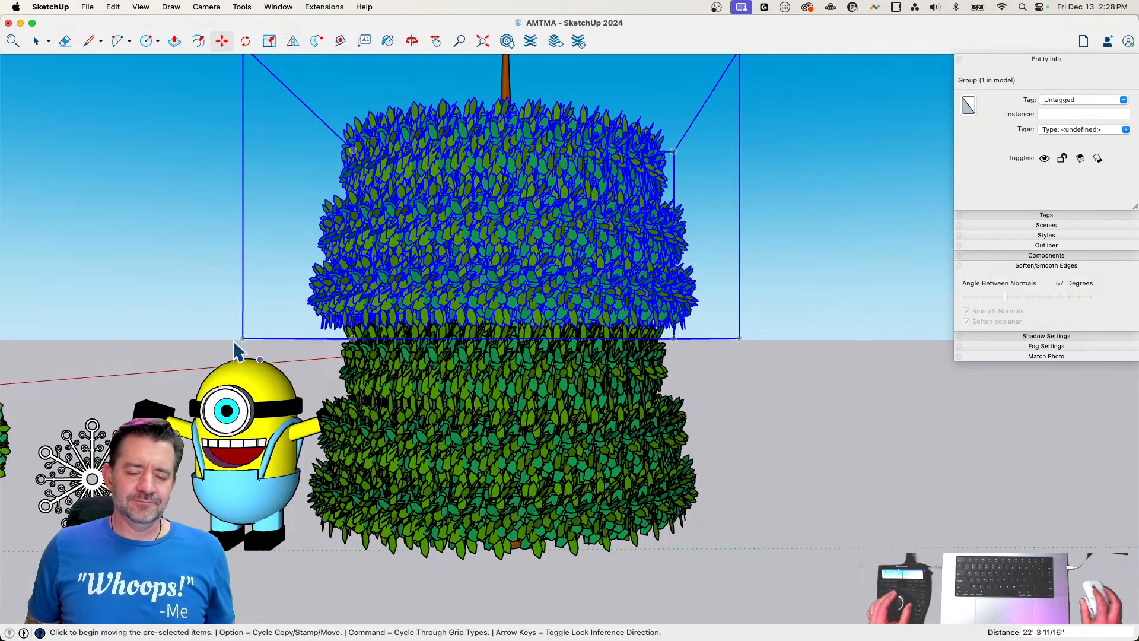
Scale the upper group of rings uniformly about its center by a factor of about 0.74
{"action": "key", "text": "space"}
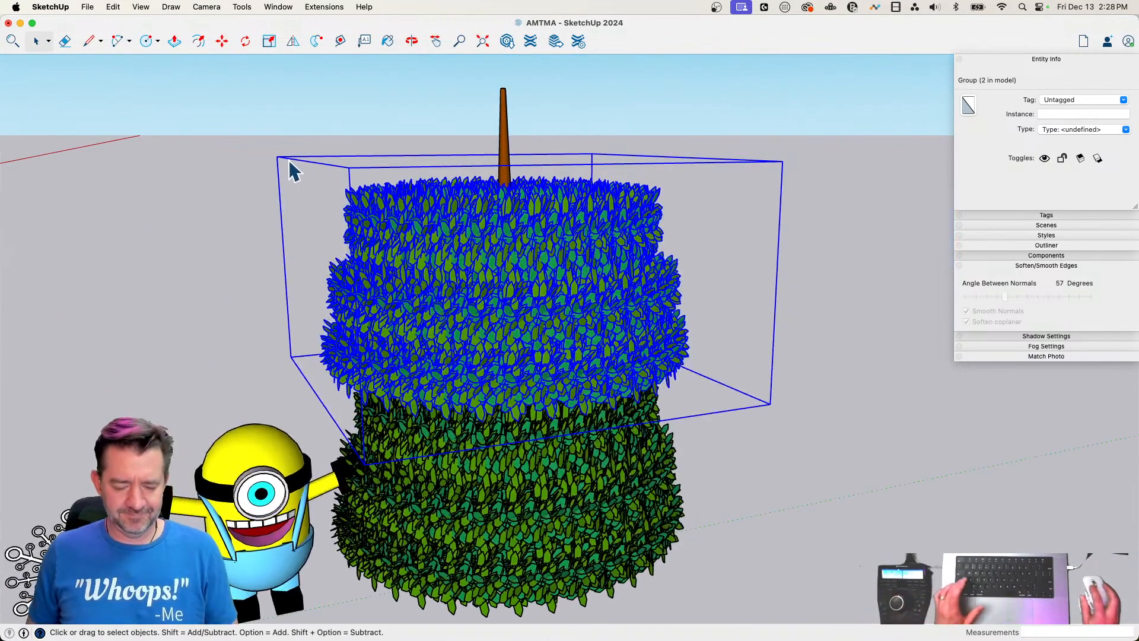
{"action": "key", "text": "s"}
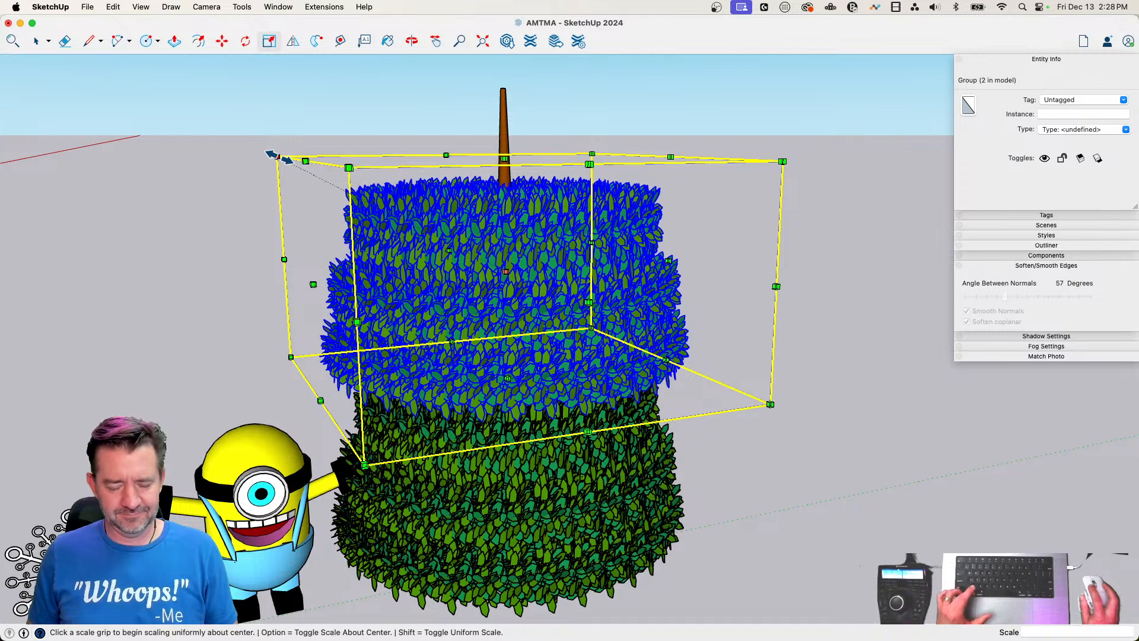
{"action": "left_click", "coordinate": [288, 166]}
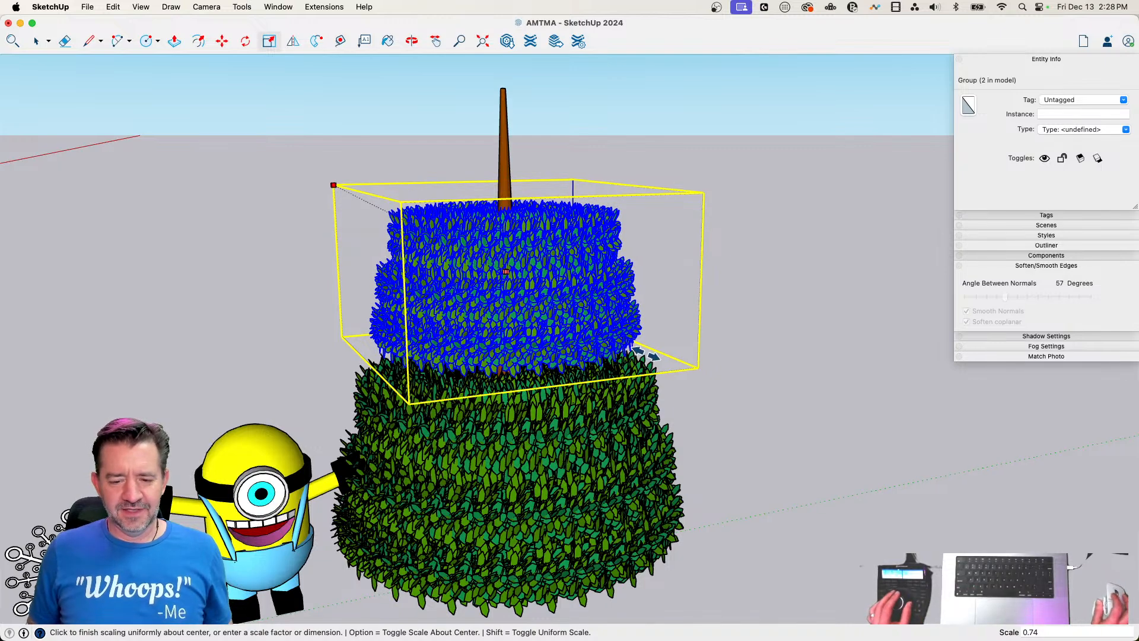
{"action": "key", "text": "space"}
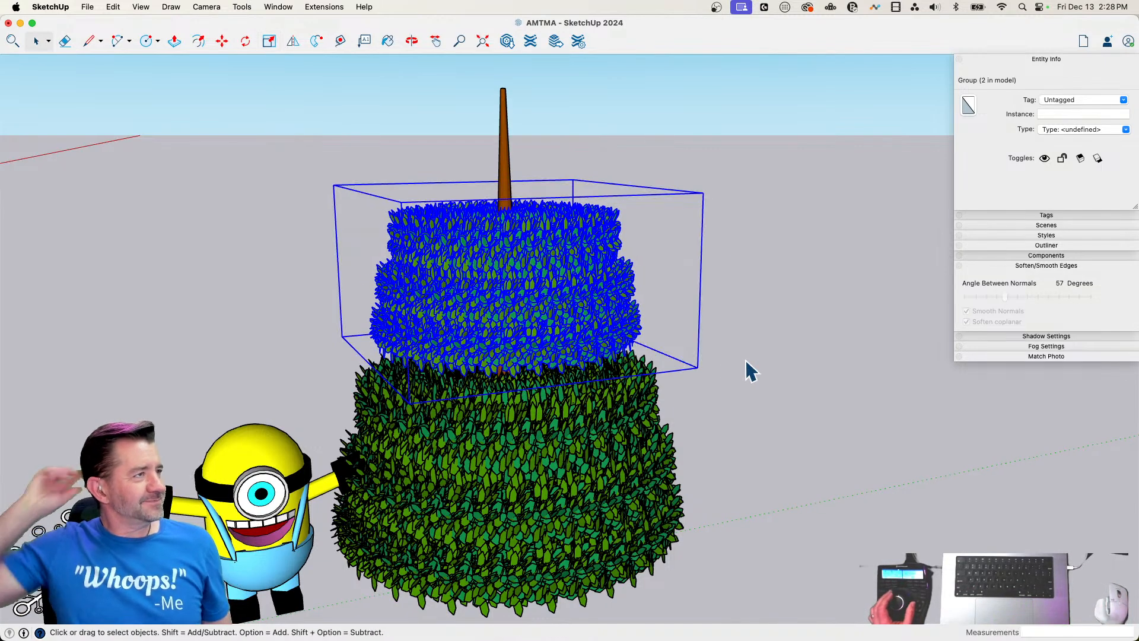
Move the upper group of rings down about 3' 9" to close the gap above the lower group
{"action": "key", "text": "m"}
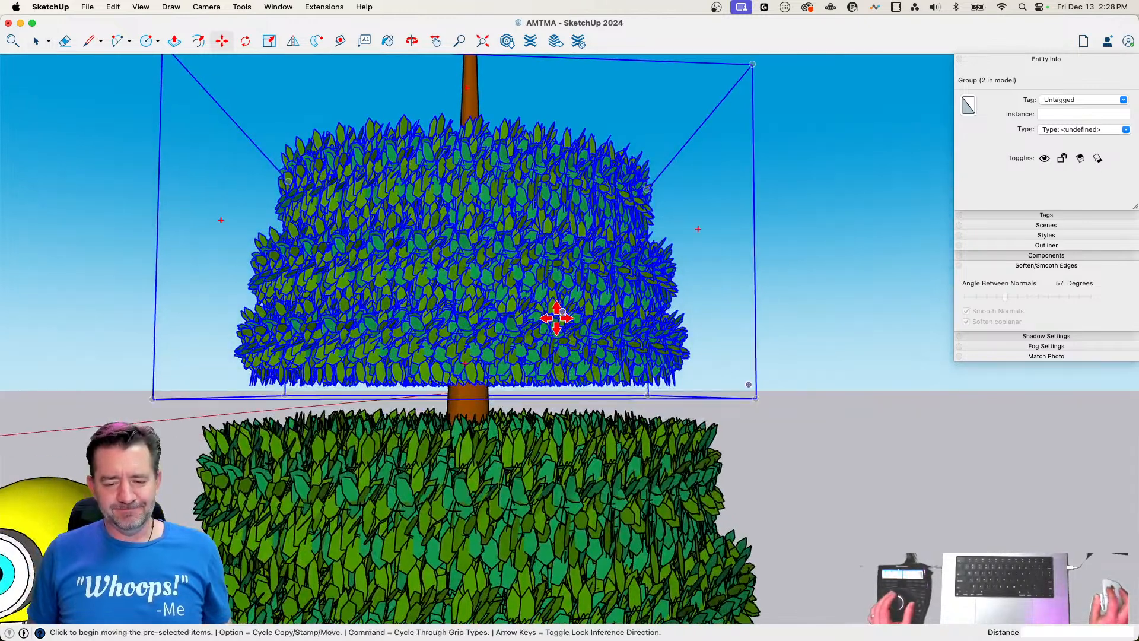
{"action": "left_click", "coordinate": [558, 315]}
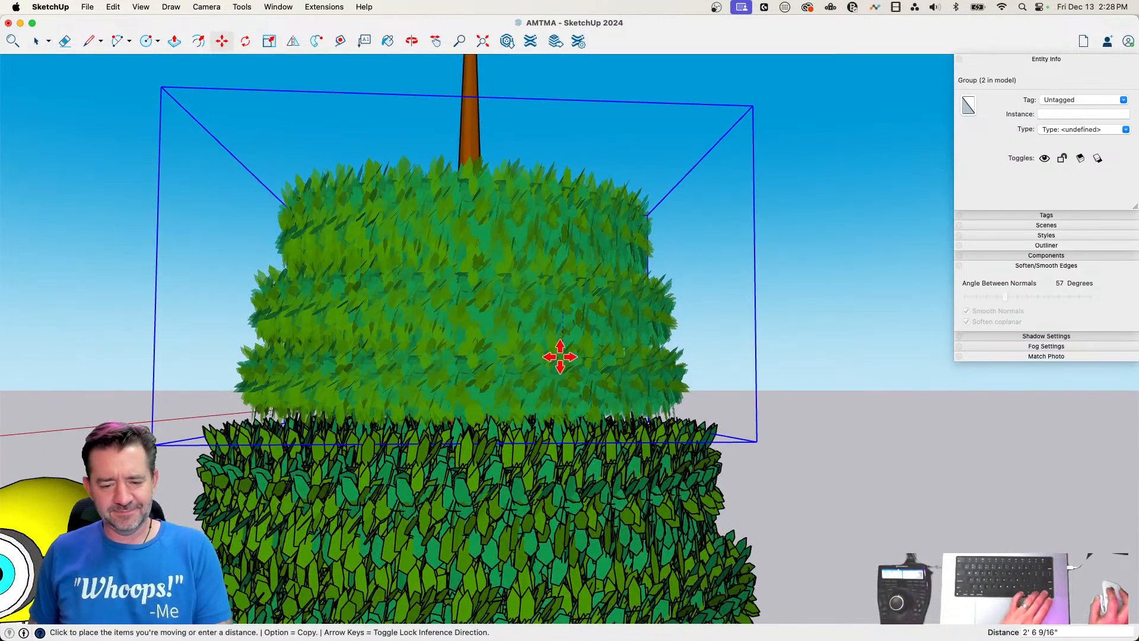
{"action": "left_click", "coordinate": [560, 369]}
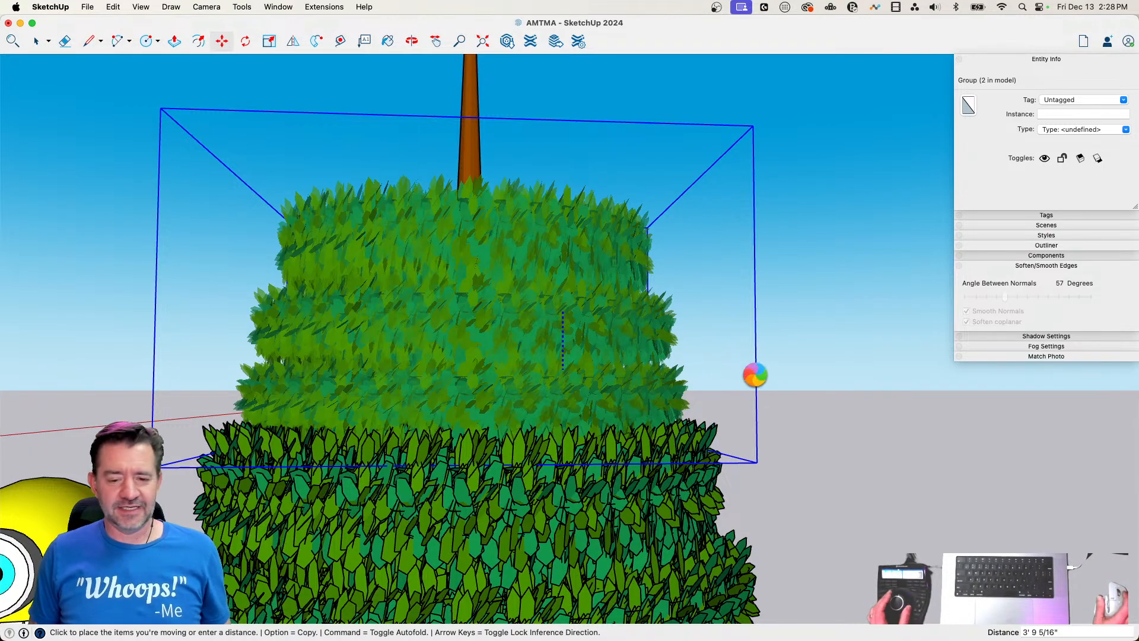
Stretch the upper group of rings vertically to a blue-axis scale of about 1.22, keeping its base fixed
{"action": "key", "text": "space"}
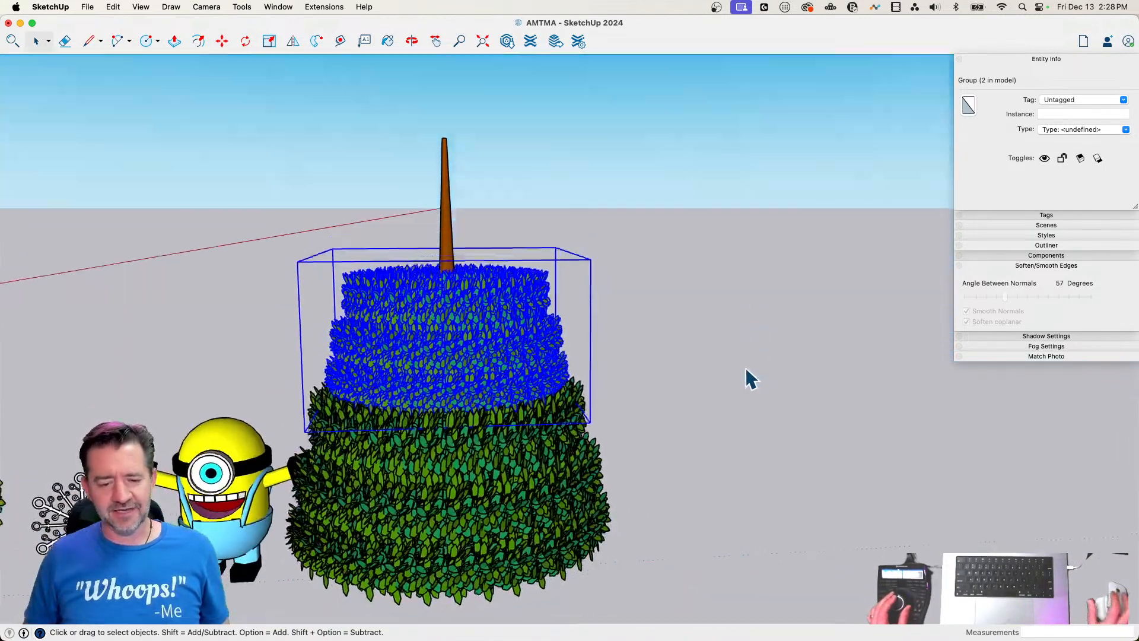
{"action": "key", "text": "s"}
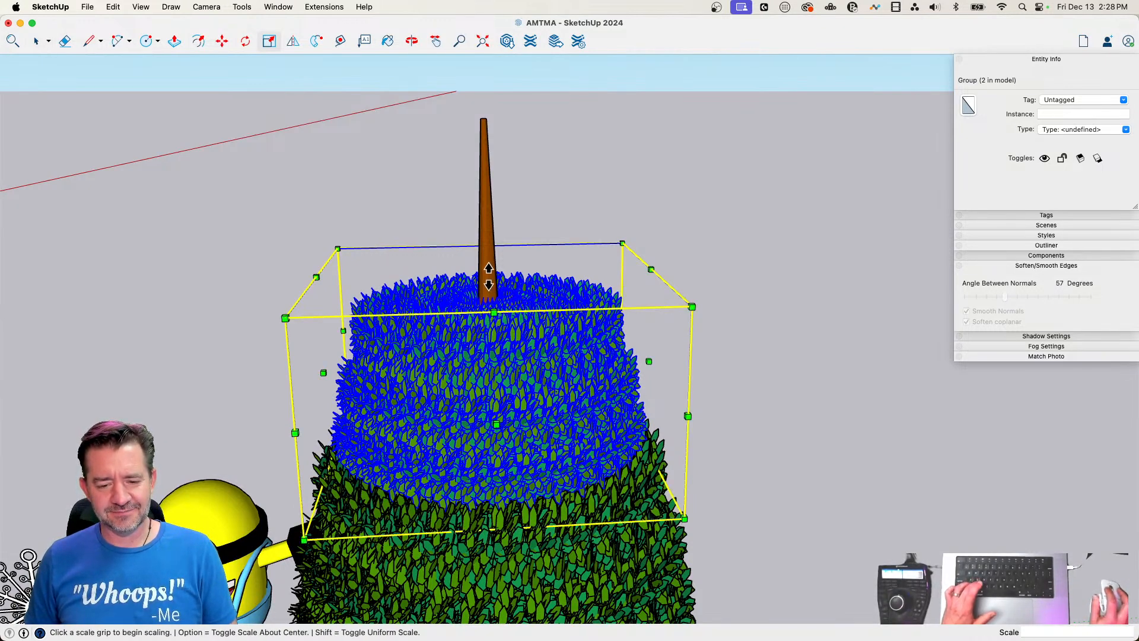
{"action": "left_click", "coordinate": [485, 273]}
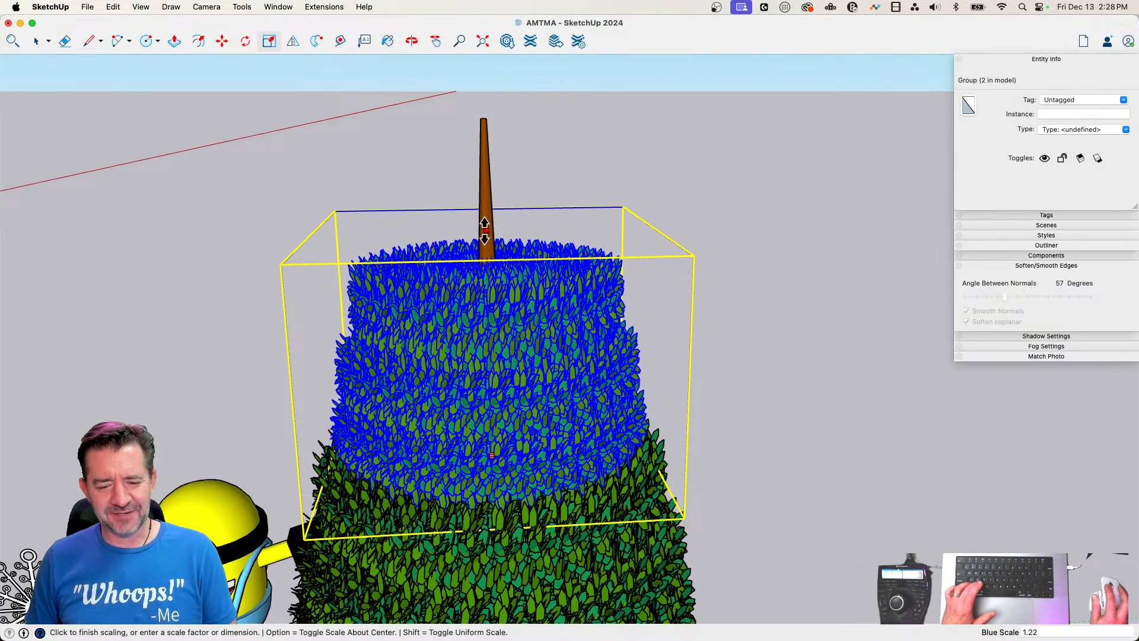
{"action": "left_click", "coordinate": [702, 422]}
{"action": "key", "text": "space"}
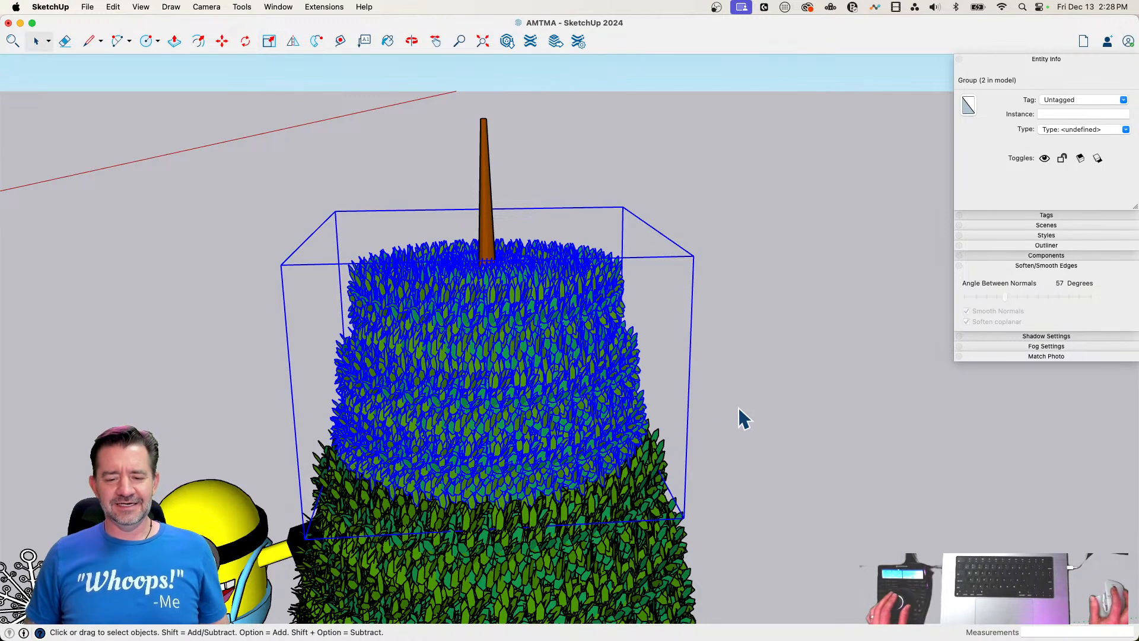
{"action": "left_click", "coordinate": [738, 408]}
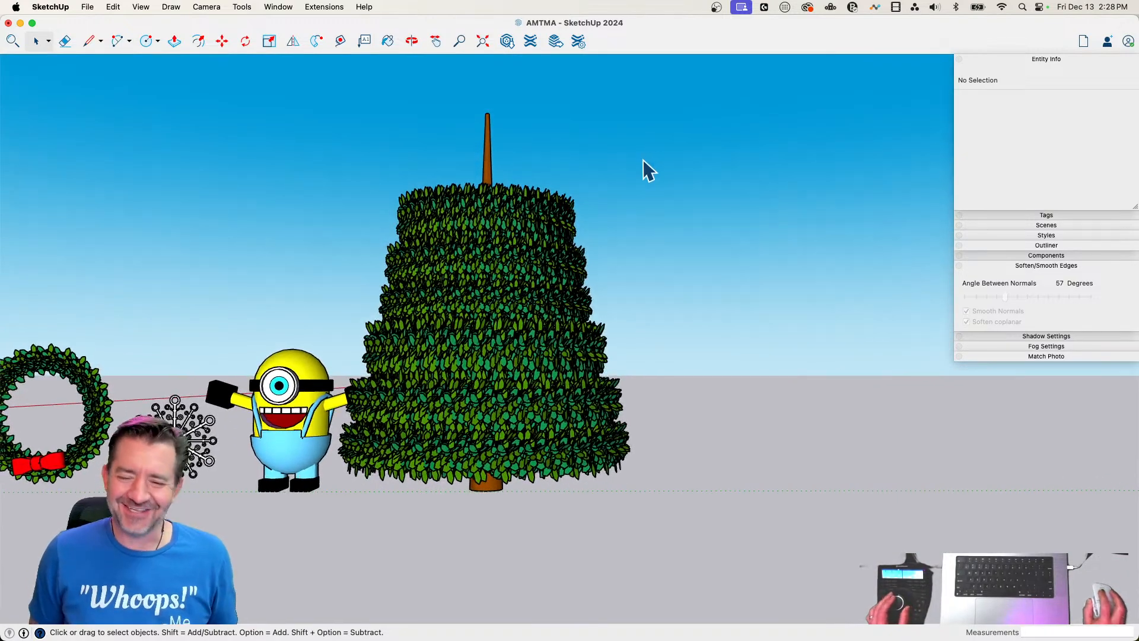
Delete the whole Christmas tree, including both groups of branch rings and the trunk
{"action": "left_click_drag", "start_coordinate": [547, 363], "coordinate": [430, 528]}
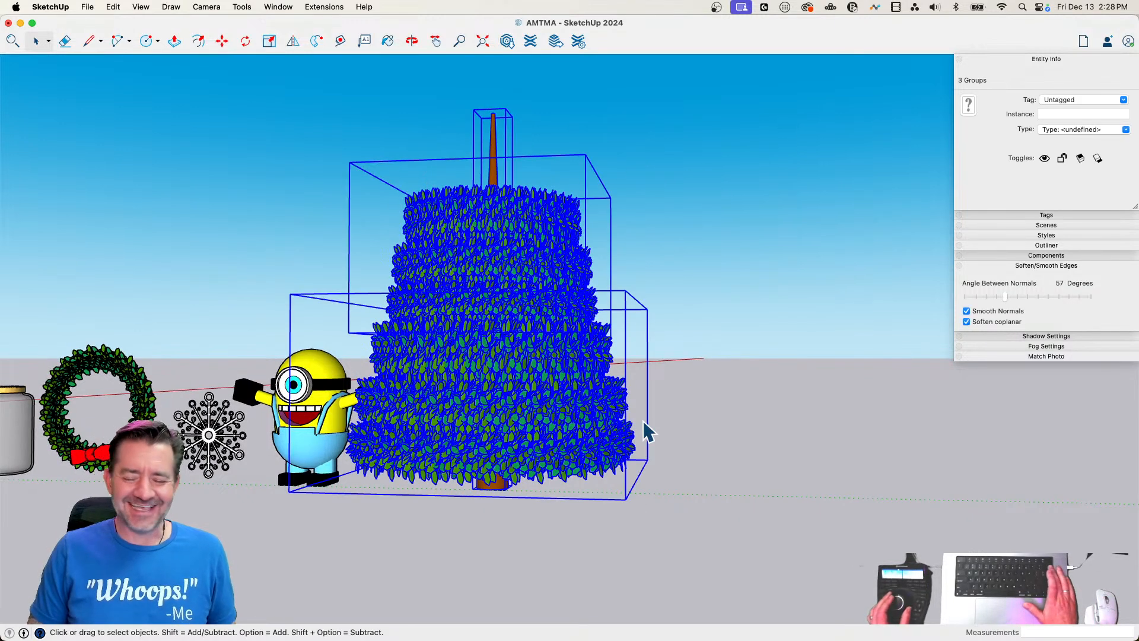
{"action": "key", "text": "Delete"}
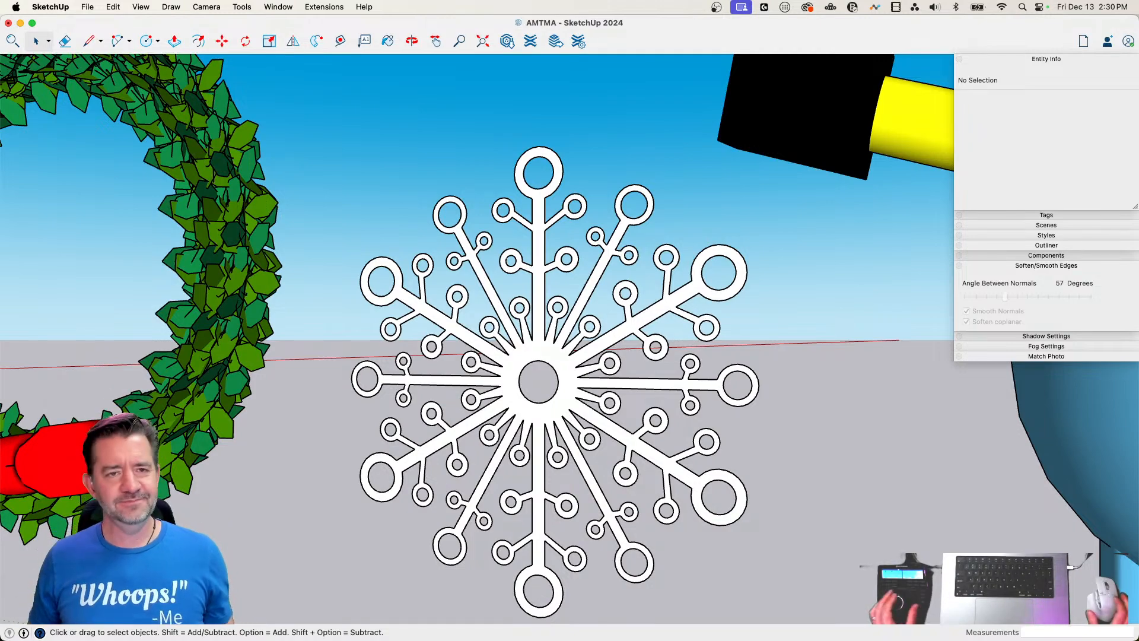
{"action": "scroll", "coordinate": [555, 407], "scroll_direction": "down", "scroll_amount": 5}
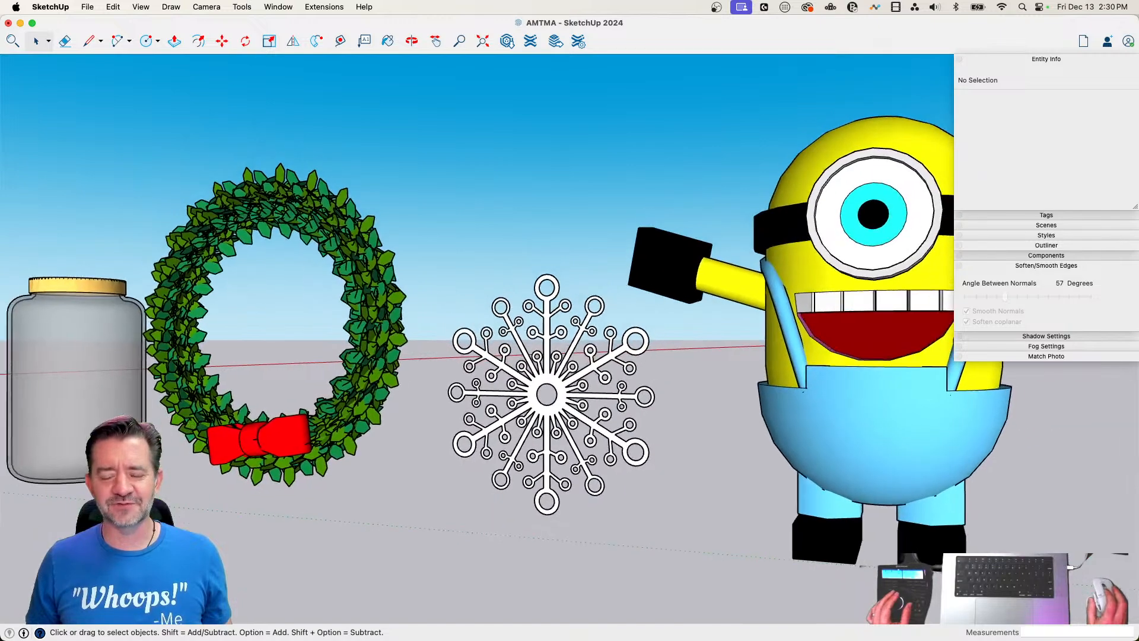
{"action": "middle_click_drag", "start_coordinate": [547, 394], "coordinate": [493, 427]}
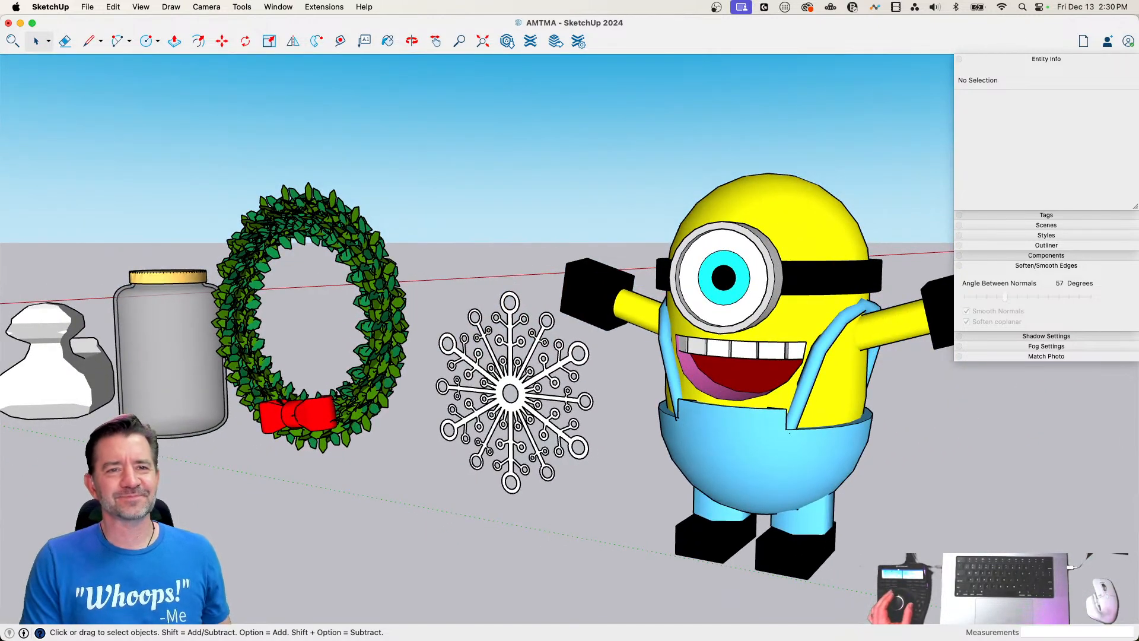
{"action": "scroll", "coordinate": [511, 379], "scroll_direction": "down", "scroll_amount": 6}
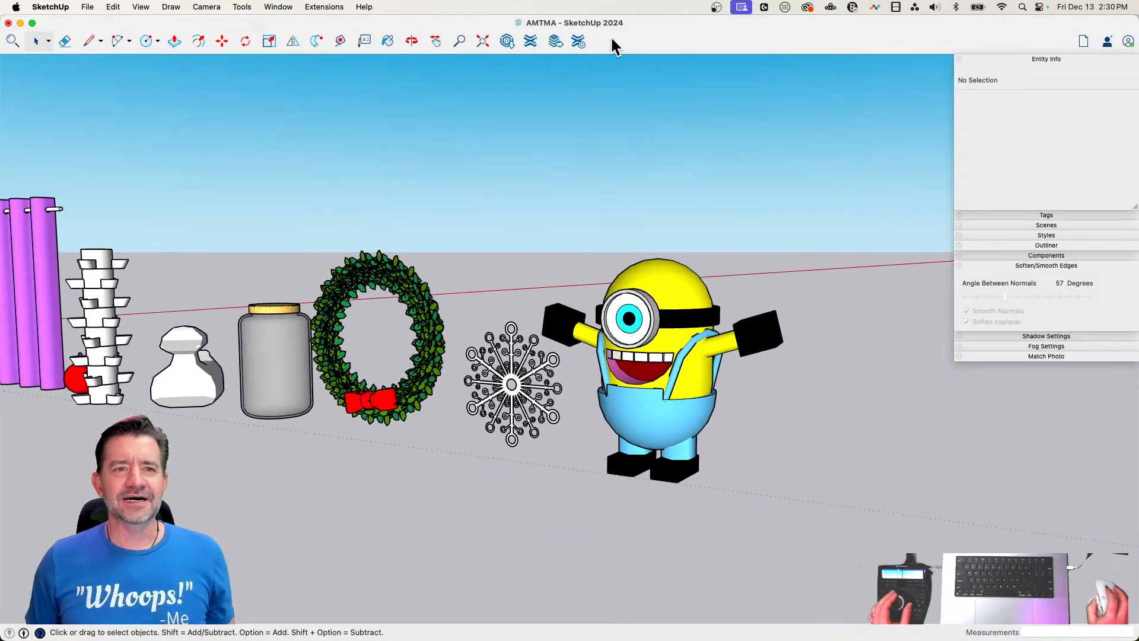
{"action": "middle_click_drag", "start_coordinate": [628, 77], "coordinate": [744, 329]}
{"action": "middle_click_drag", "start_coordinate": [677, 222], "coordinate": [662, 218]}
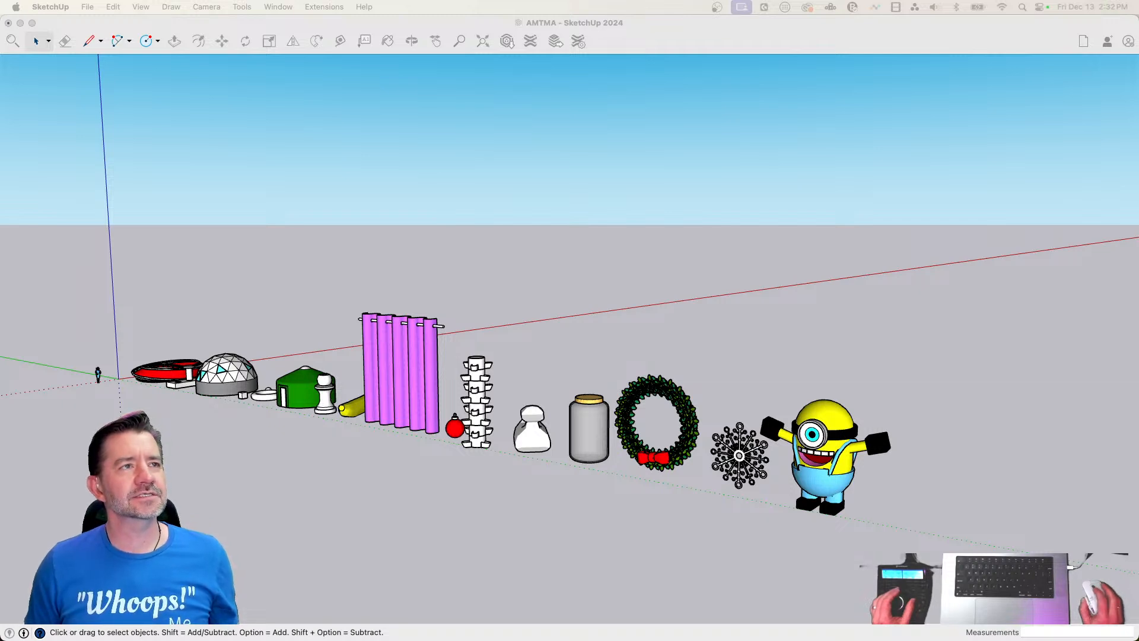
{"action": "left_click", "coordinate": [940, 410]}
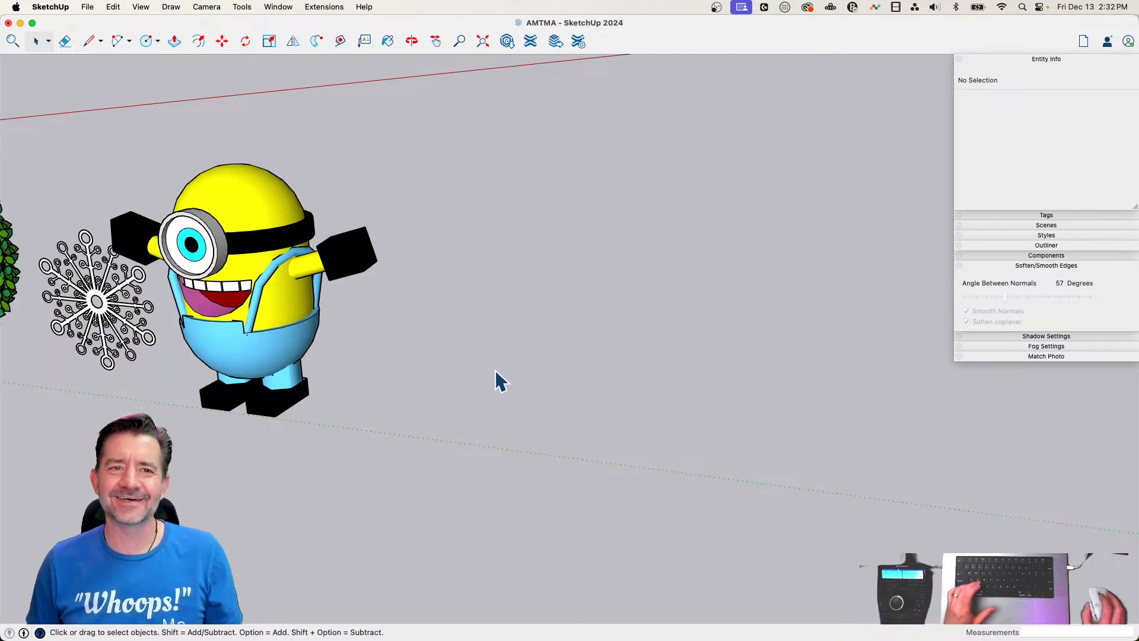
Draw an upright 24-sided circle with a radius of about 8' 2" beside the minion, facing the same way
{"action": "middle_click_drag", "start_coordinate": [460, 362], "coordinate": [567, 300]}
{"action": "type", "text": "c"}
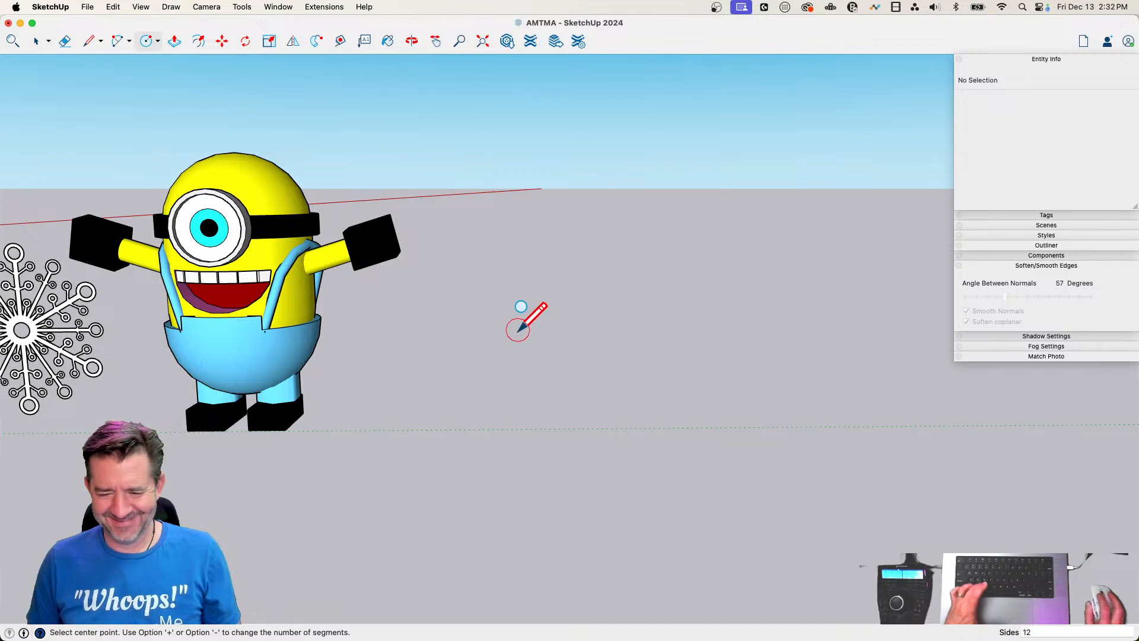
{"action": "type", "text": "24"}
{"action": "key", "text": "Return"}
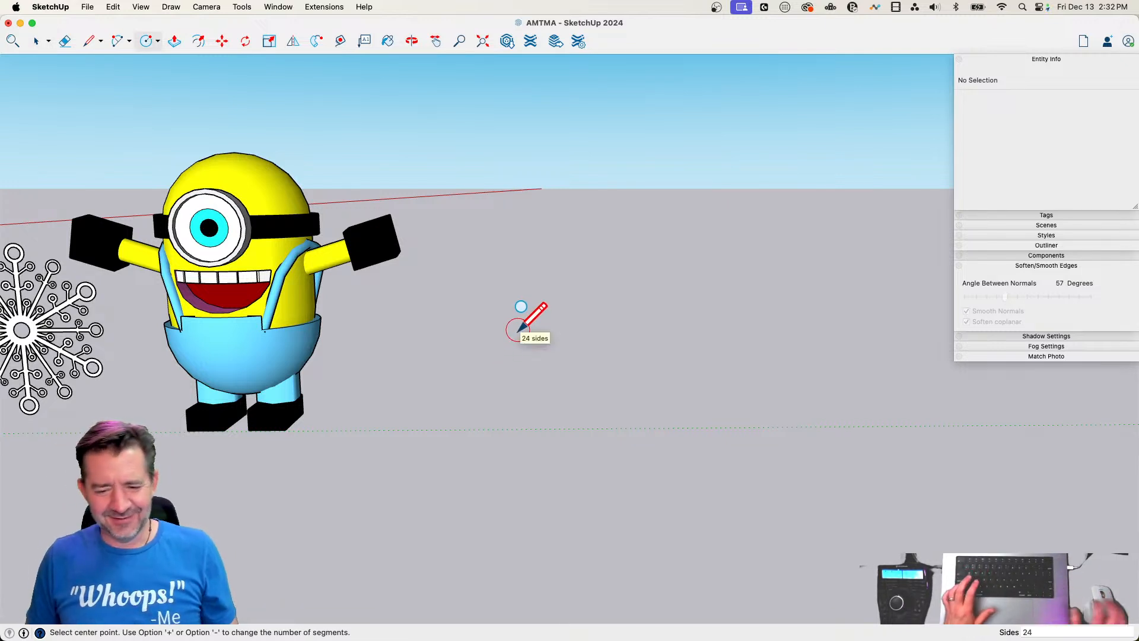
{"action": "left_click", "coordinate": [509, 282]}
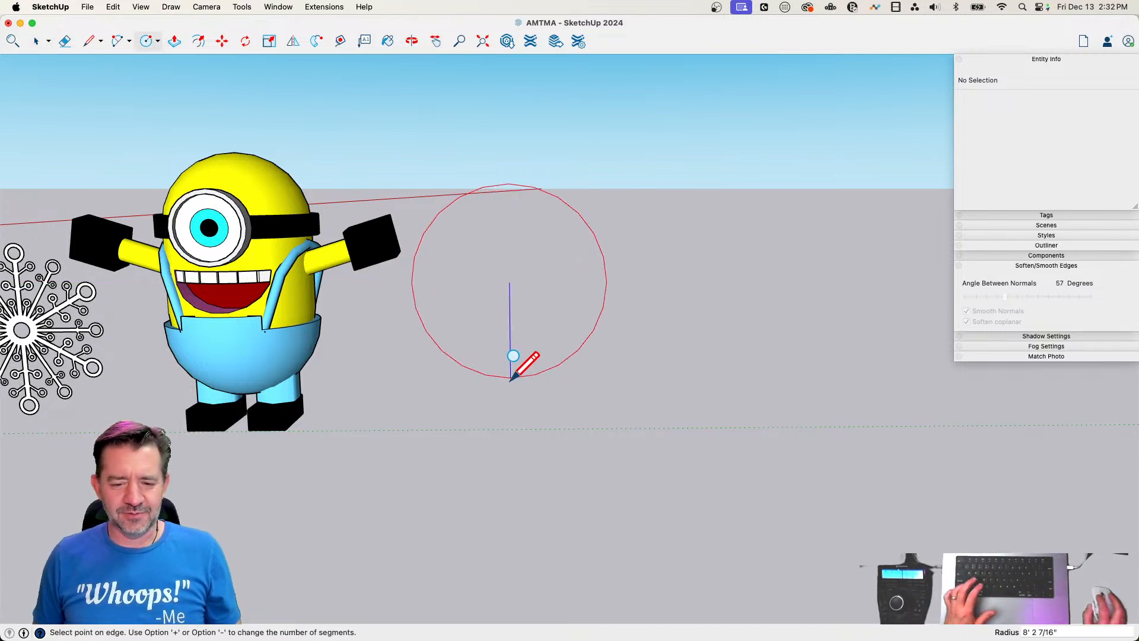
{"action": "left_click", "coordinate": [511, 377]}
Push/Pull the circle about 26' into a cylinder and select its new end face
{"action": "key", "text": "p"}
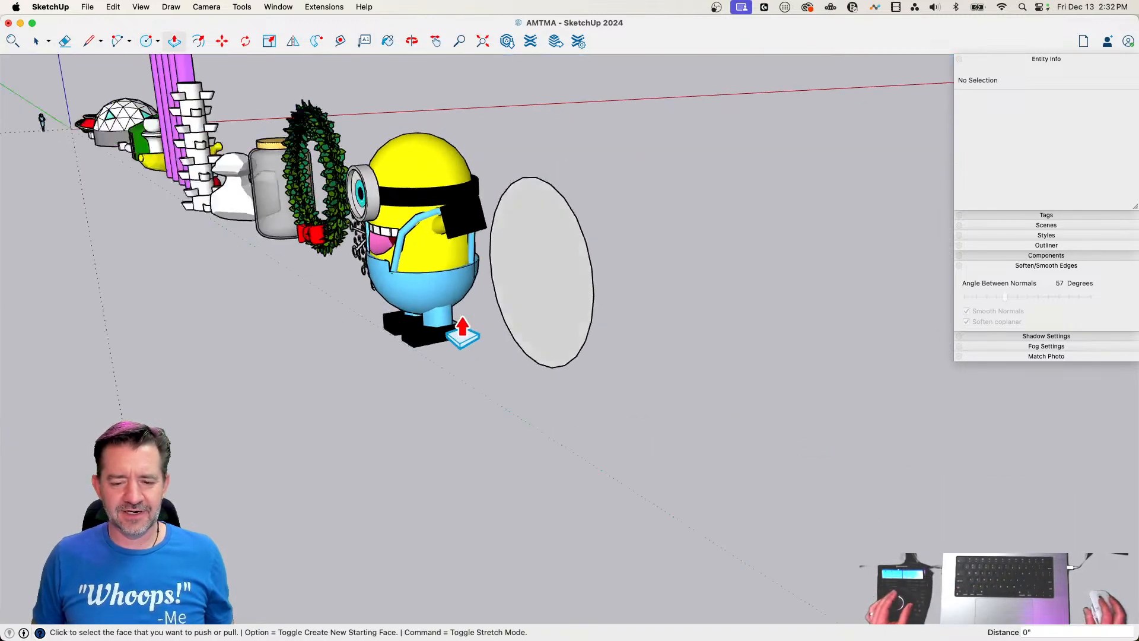
{"action": "left_click", "coordinate": [528, 274]}
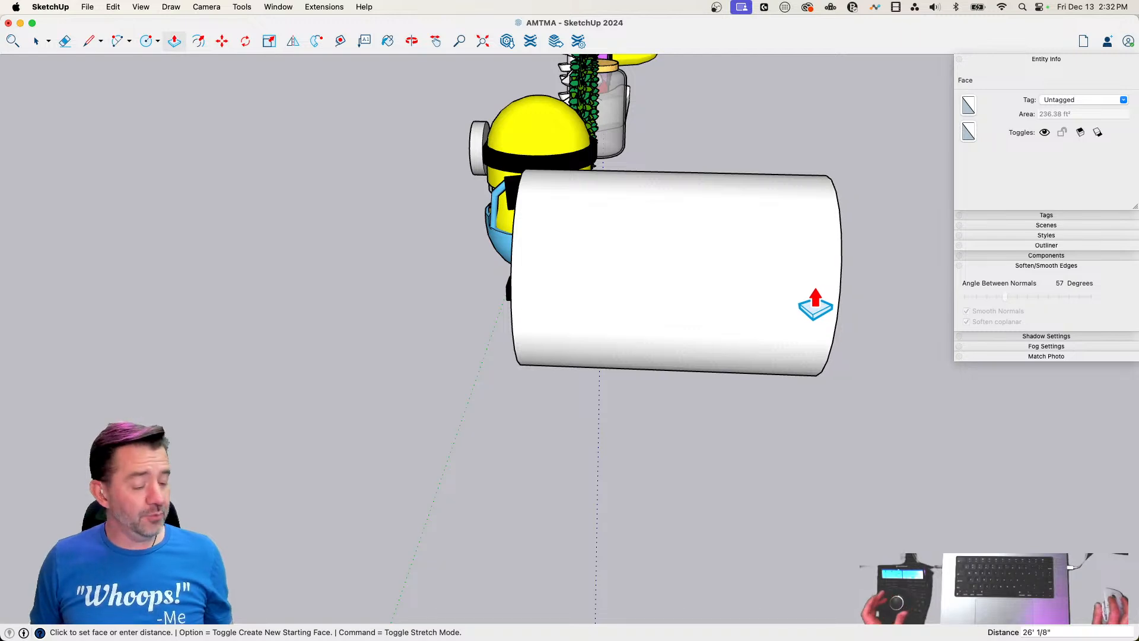
{"action": "left_click", "coordinate": [815, 306]}
{"action": "key", "text": "space"}
{"action": "left_click", "coordinate": [800, 300]}
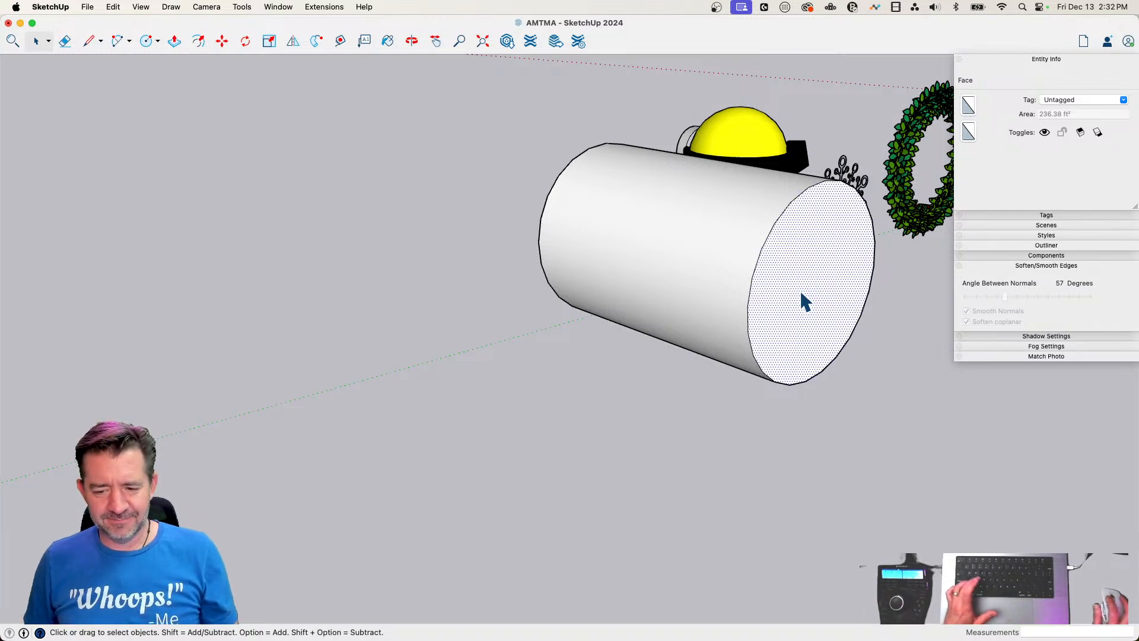
Try scaling the cylinder's end face uniformly from one corner by a factor of about 0.34
{"action": "key", "text": "s"}
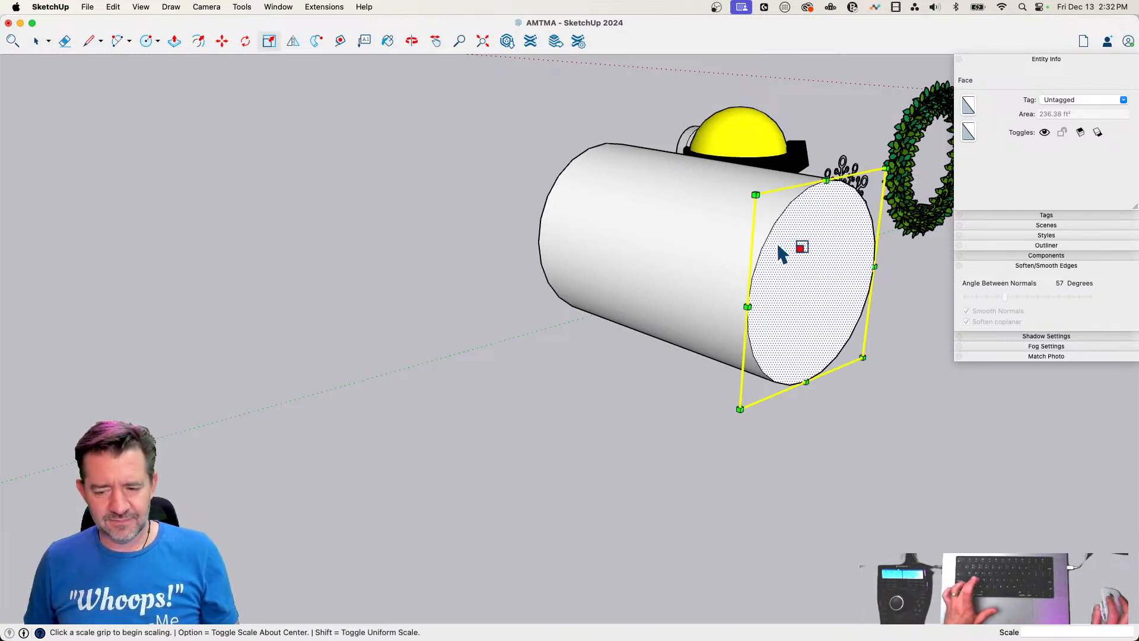
{"action": "left_click", "coordinate": [754, 193]}
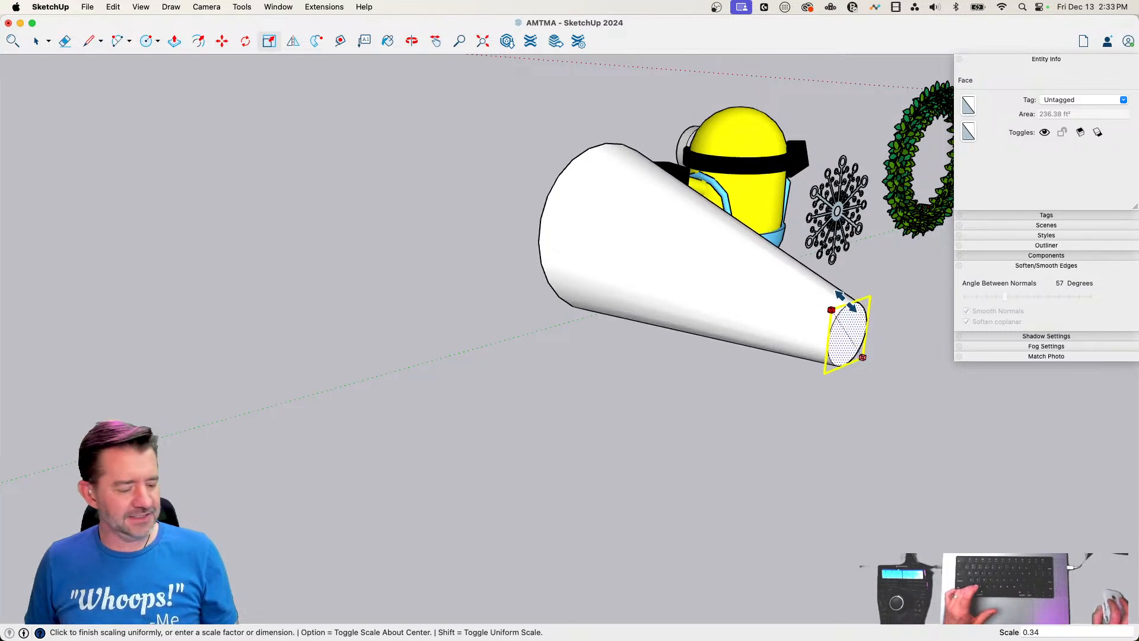
{"action": "left_click", "coordinate": [845, 300]}
{"action": "key", "text": "space"}
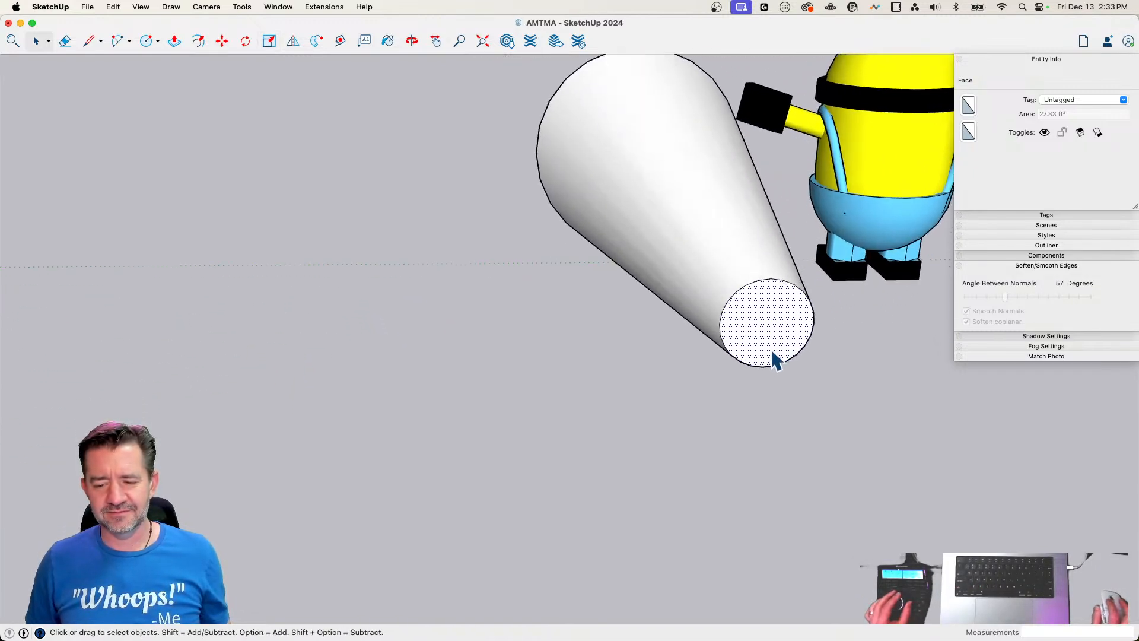
{"action": "middle_click_drag", "start_coordinate": [774, 359], "coordinate": [670, 430]}
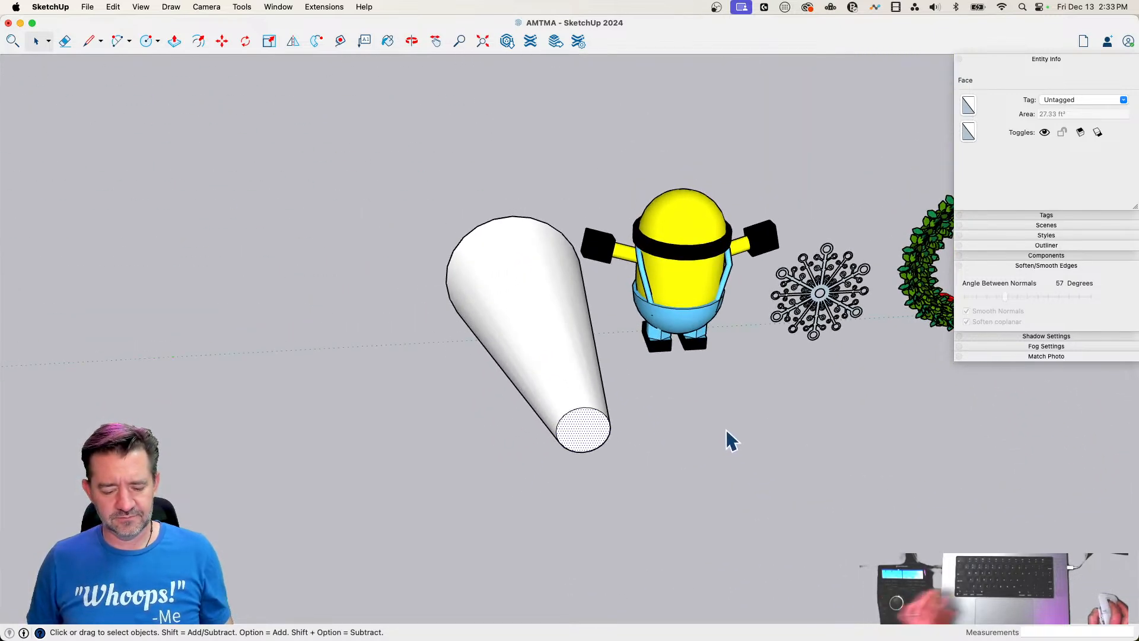
{"action": "key", "text": "super+z"}
Scale the cylinder's end face uniformly about its center to an area of about 5.3 ft², tapering the body into a cone
{"action": "key", "text": "s"}
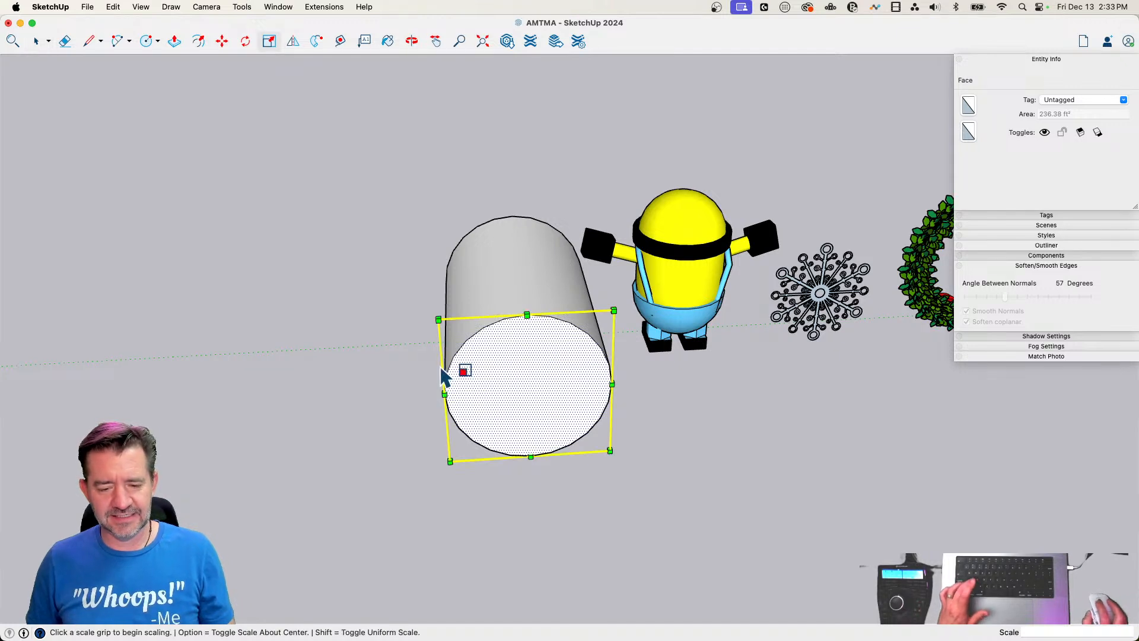
{"action": "left_click", "coordinate": [438, 319]}
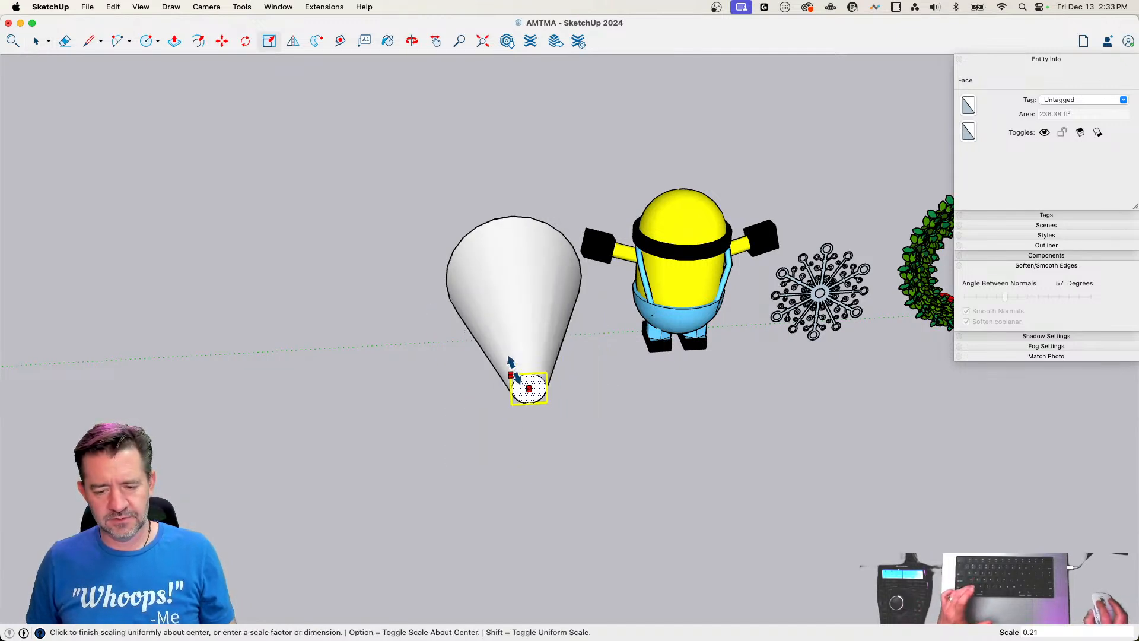
{"action": "left_click", "coordinate": [516, 363]}
{"action": "key", "text": "space"}
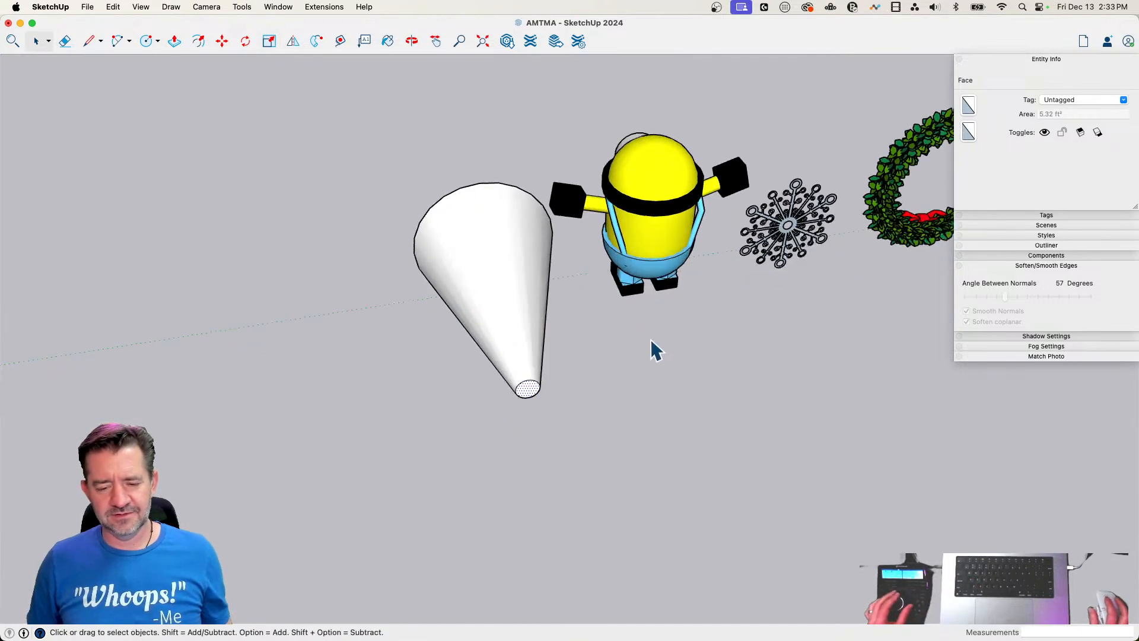
Select all connected geometry of the cone and make it a group
{"action": "left_click", "coordinate": [443, 369]}
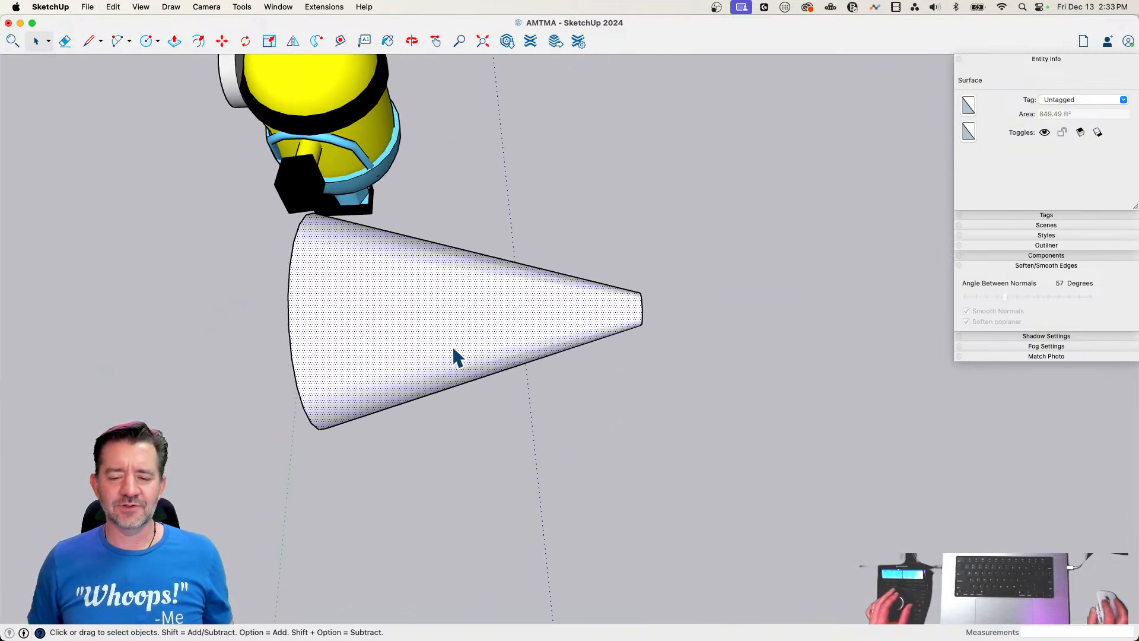
{"action": "double_click", "coordinate": [450, 355]}
{"action": "right_click", "coordinate": [452, 350]}
{"action": "left_click", "coordinate": [504, 451]}
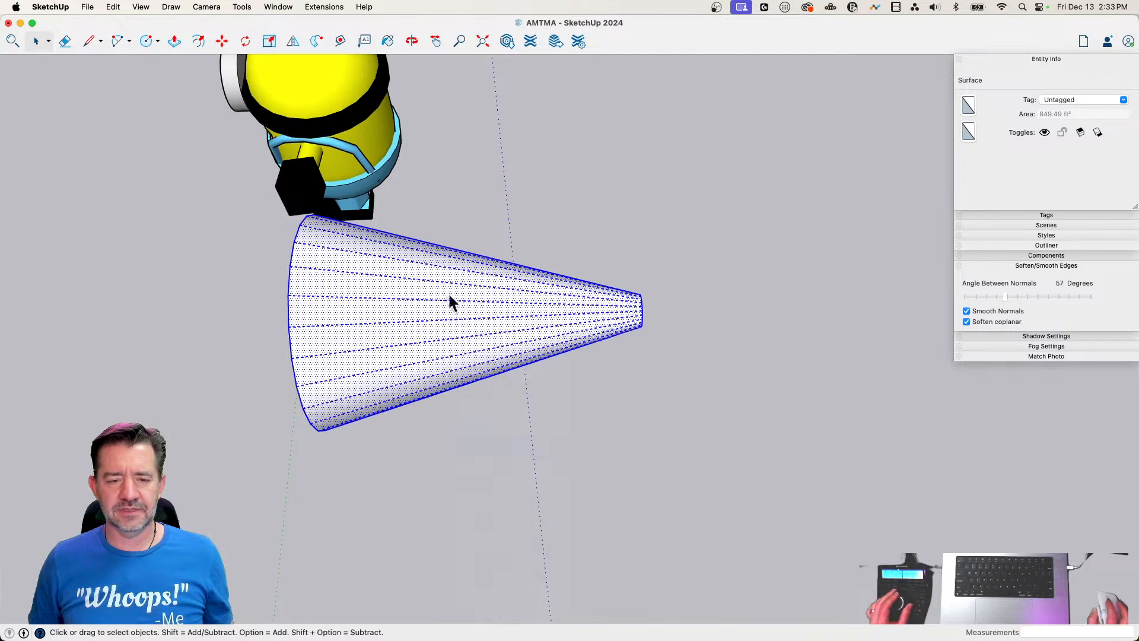
Try bending the cone group lengthwise by about 104.9° with TrueBend
{"action": "left_click", "coordinate": [213, 7]}
{"action": "mouse_move", "coordinate": [242, 7]}
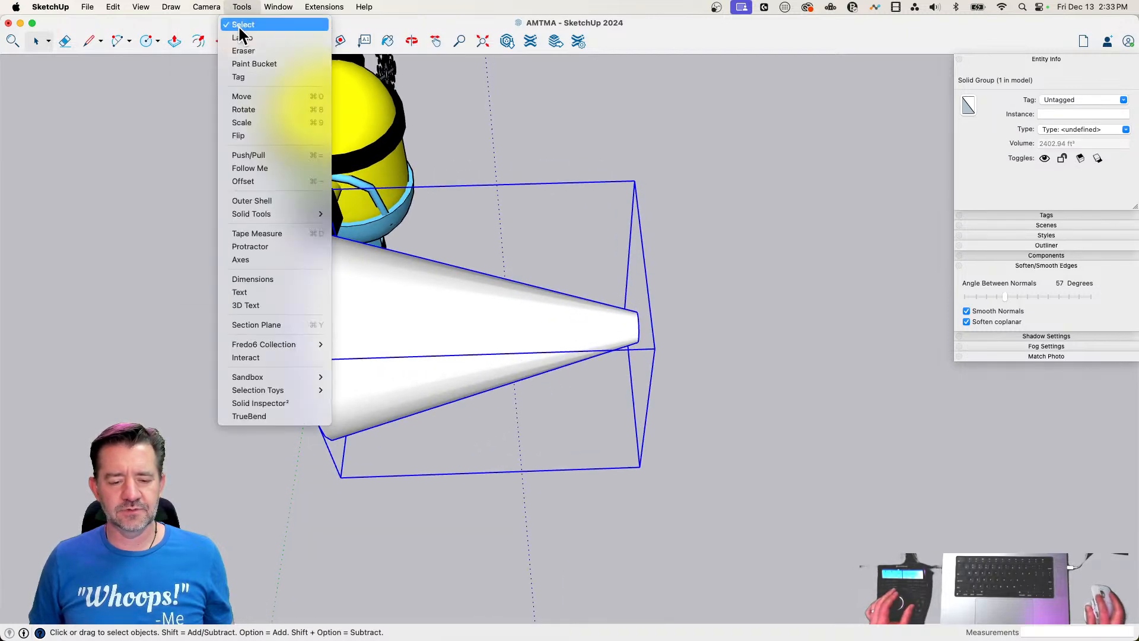
{"action": "left_click", "coordinate": [288, 414]}
{"action": "left_click_drag", "start_coordinate": [483, 444], "coordinate": [470, 470]}
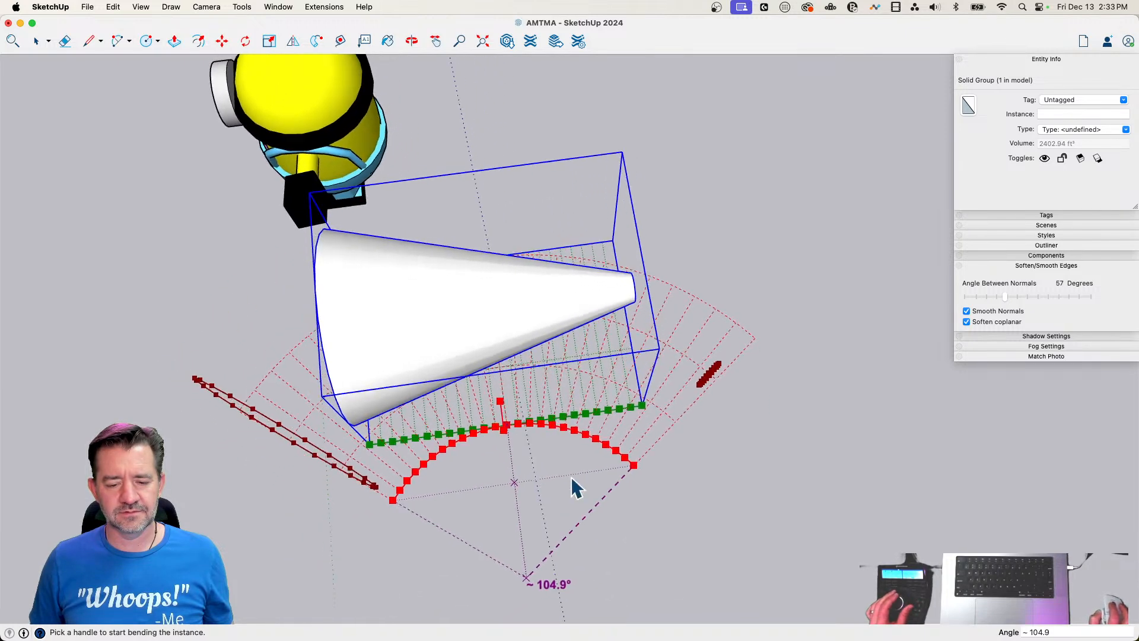
{"action": "key", "text": "Return"}
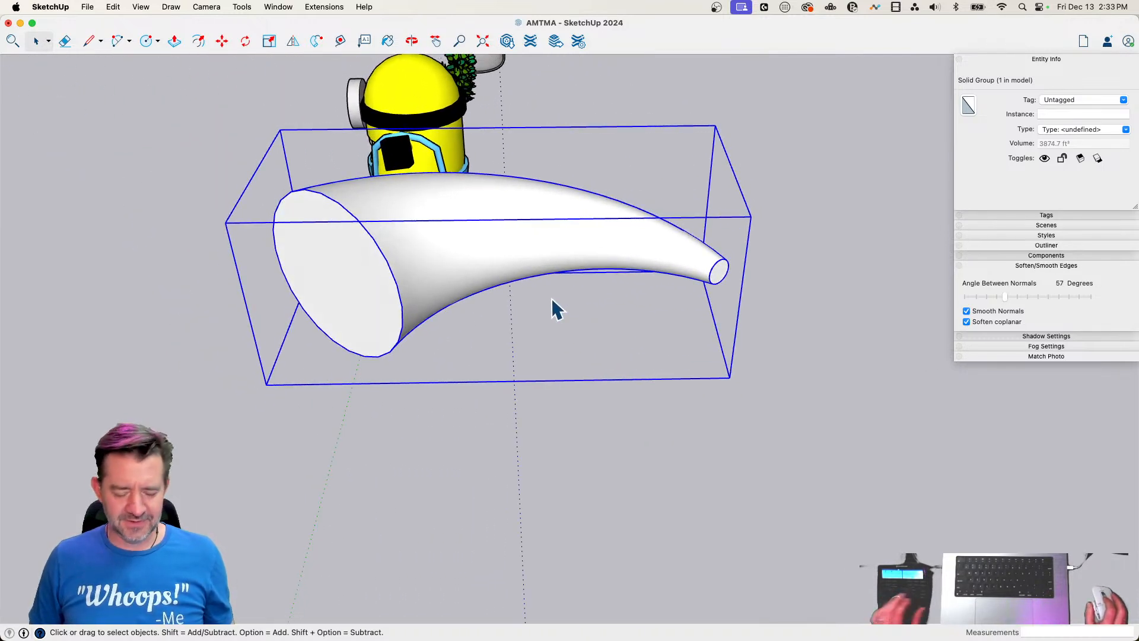
{"action": "key", "text": "super+z"}
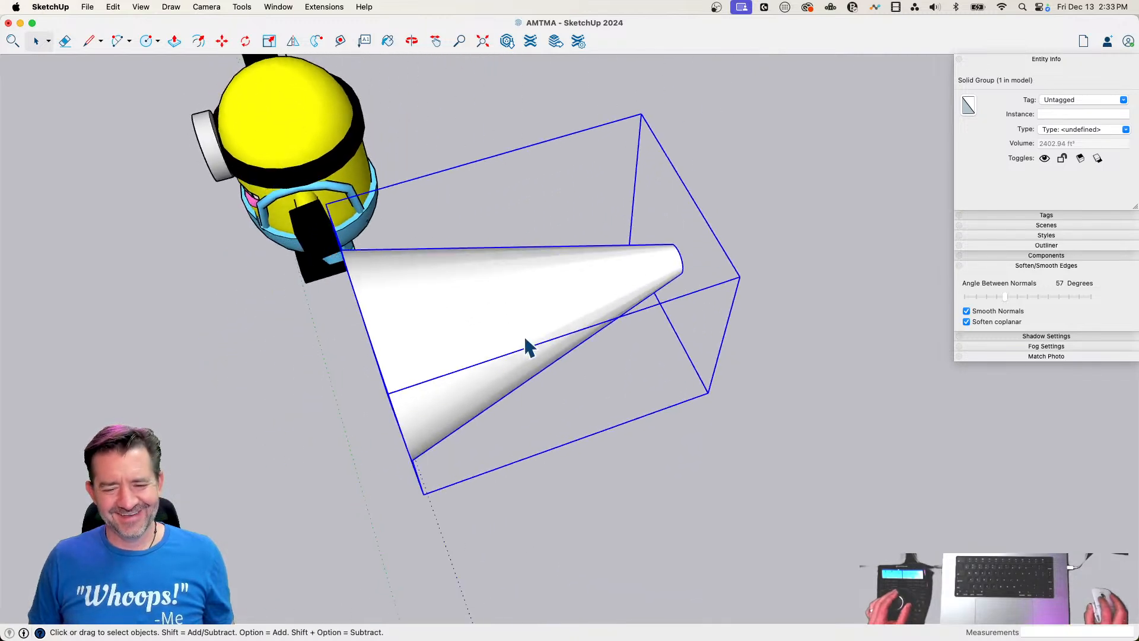
Rotate the cone group 90° about its origin corner in the green-axis plane so it stands upright on its wide end
{"action": "key", "text": "q"}
{"action": "key", "text": "m"}
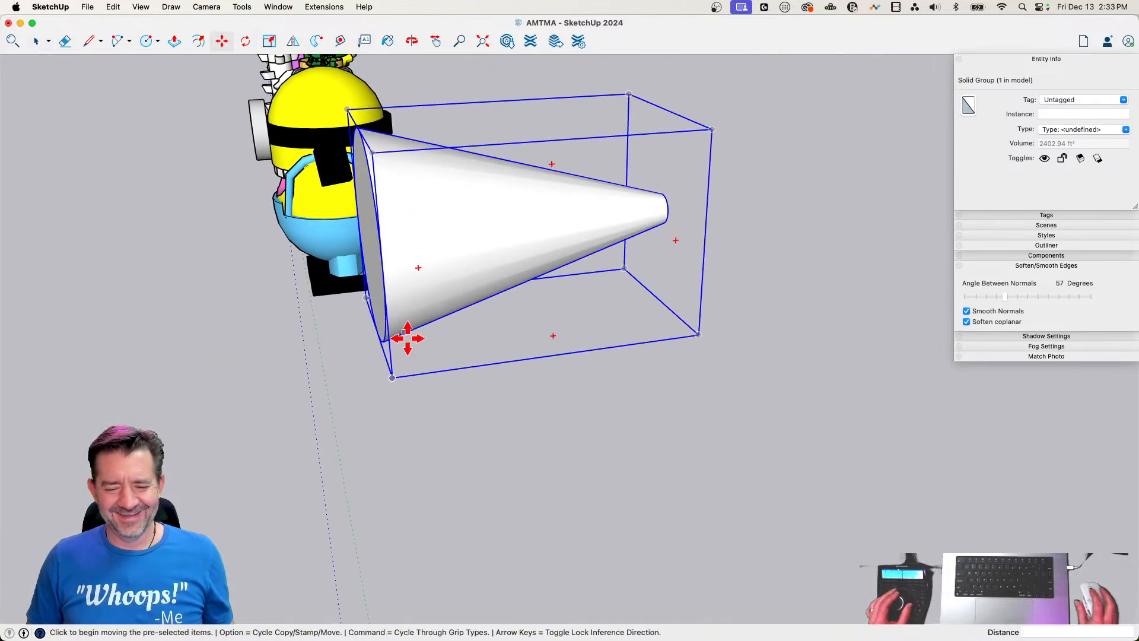
{"action": "key", "text": "q"}
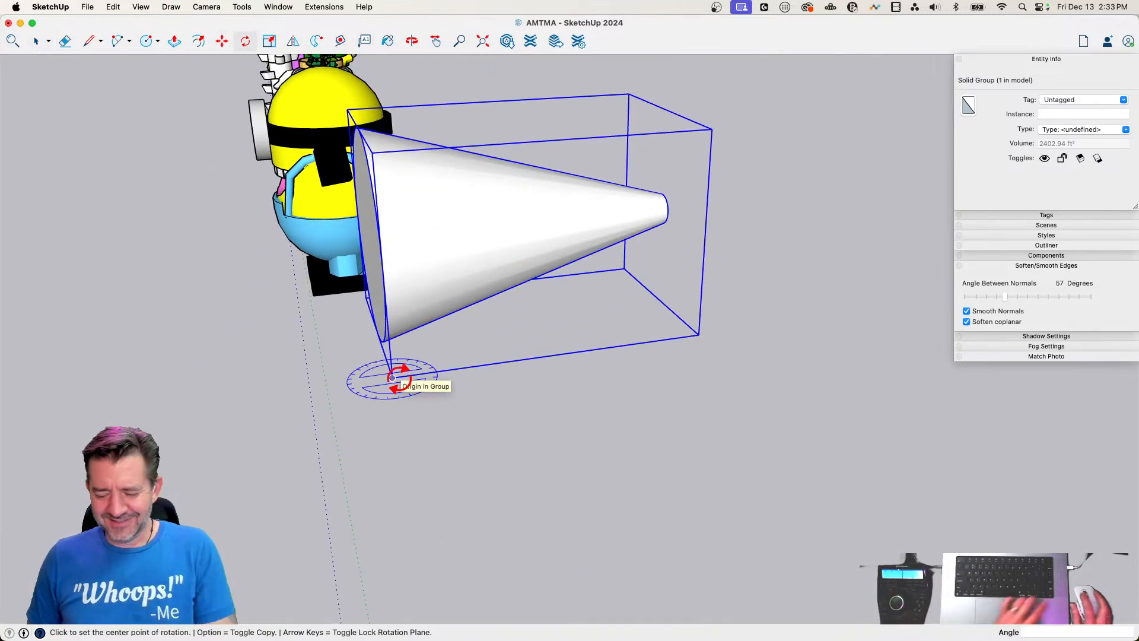
{"action": "key", "text": "Left"}
{"action": "left_click", "coordinate": [392, 377]}
{"action": "left_click", "coordinate": [432, 374]}
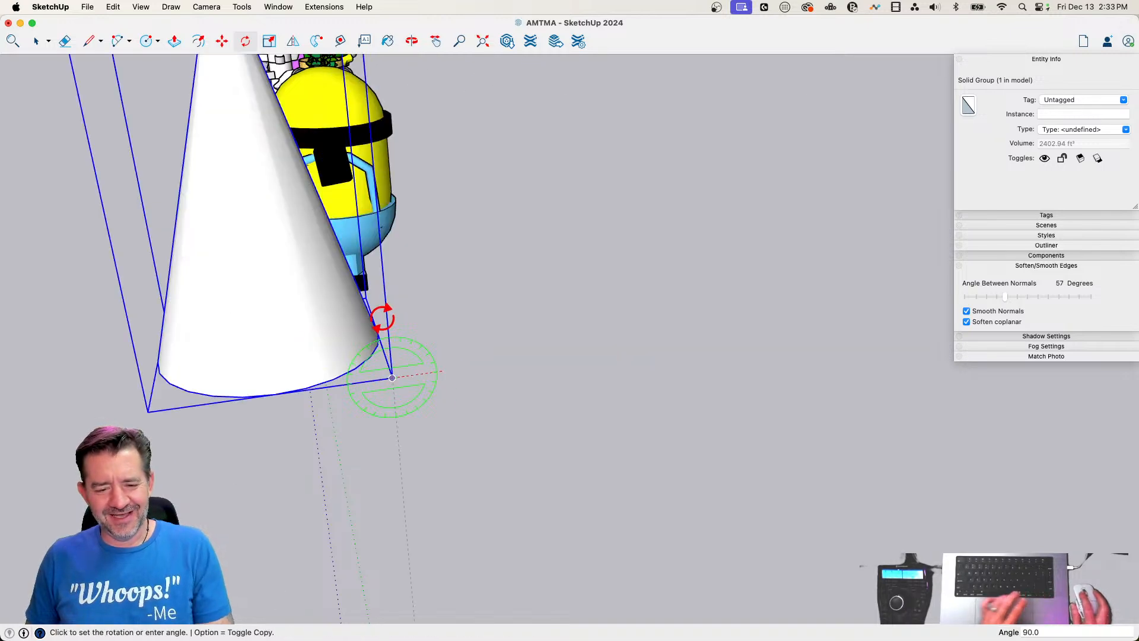
{"action": "key", "text": "space"}
{"action": "key", "text": "m"}
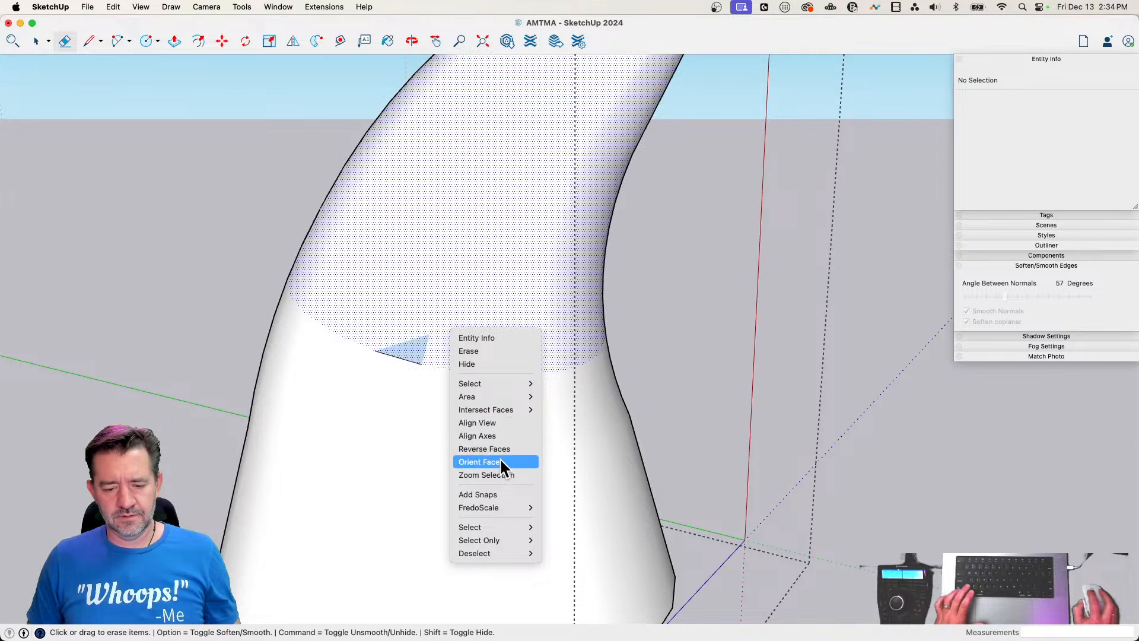
Orient the faces inside the bent cone group consistently and erase the stray edges left on its side
{"action": "left_click", "coordinate": [499, 460]}
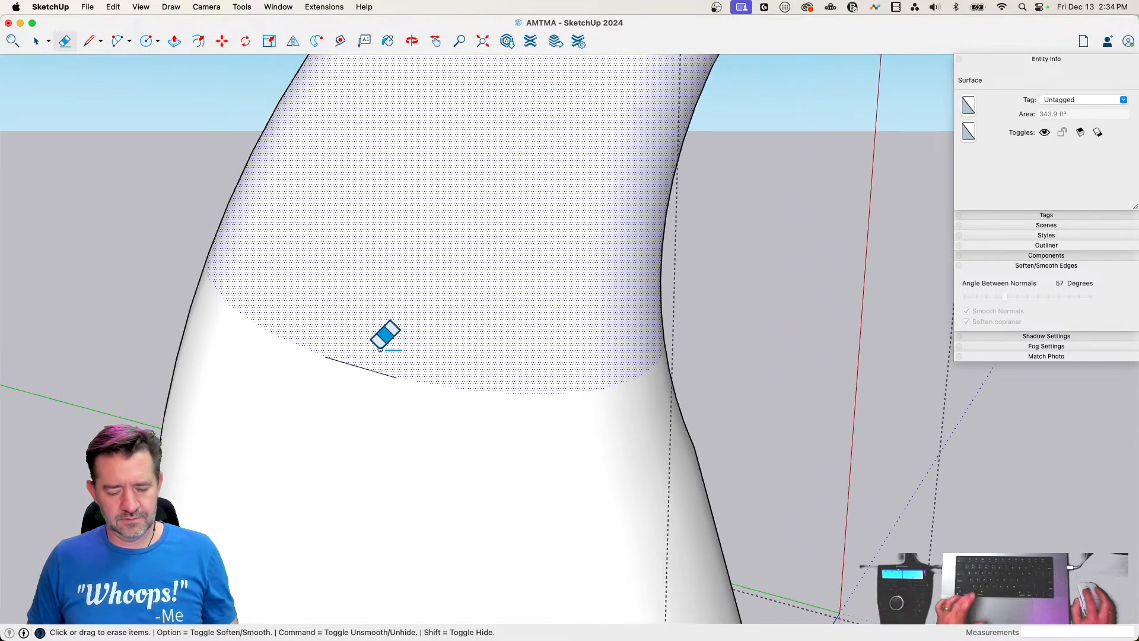
{"action": "left_click_drag", "start_coordinate": [381, 350], "coordinate": [353, 394], "text": "alt"}
{"action": "key", "text": "space"}
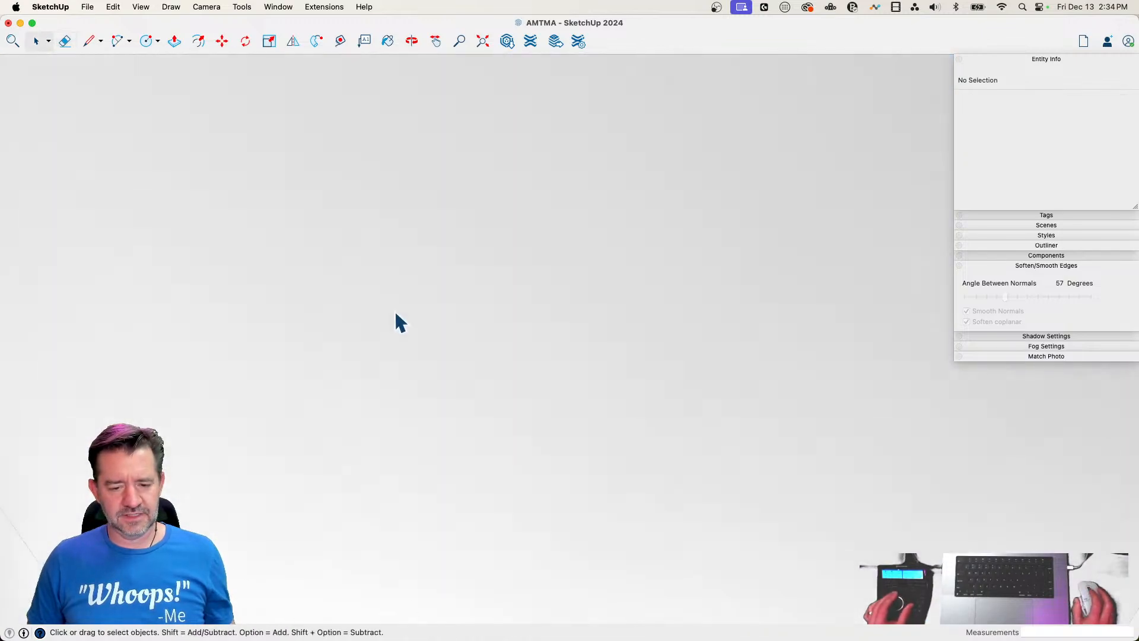
{"action": "left_click", "coordinate": [425, 373]}
{"action": "key", "text": "Delete"}
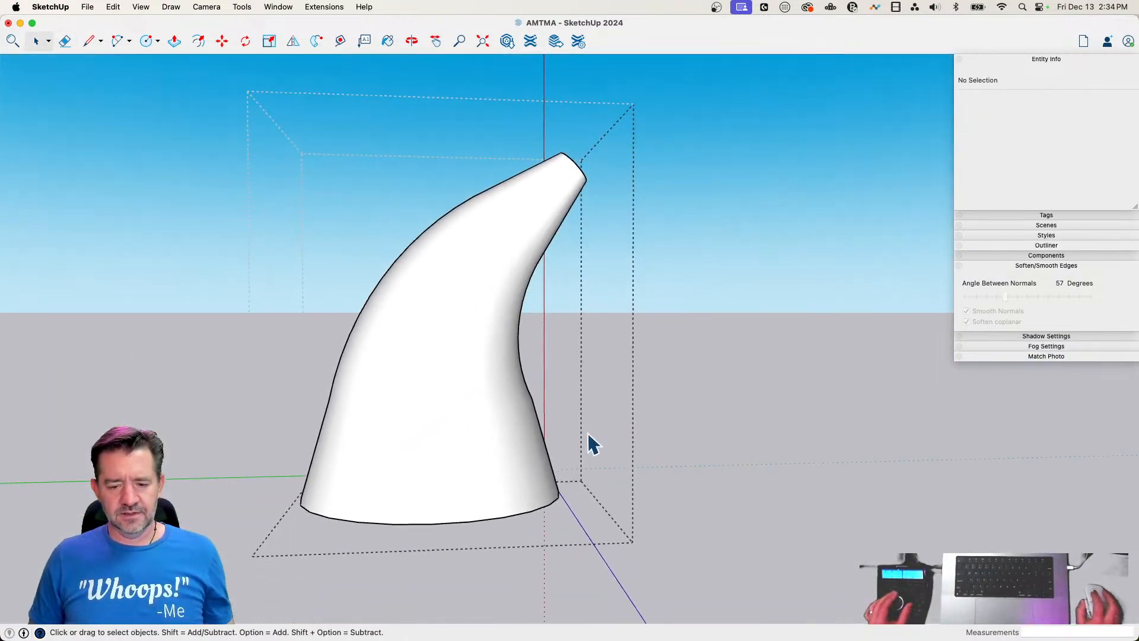
Bend the upper part of the cone group further over by about -32.5° with FredoScale's Radial Bending (Free)
{"action": "left_click", "coordinate": [461, 433]}
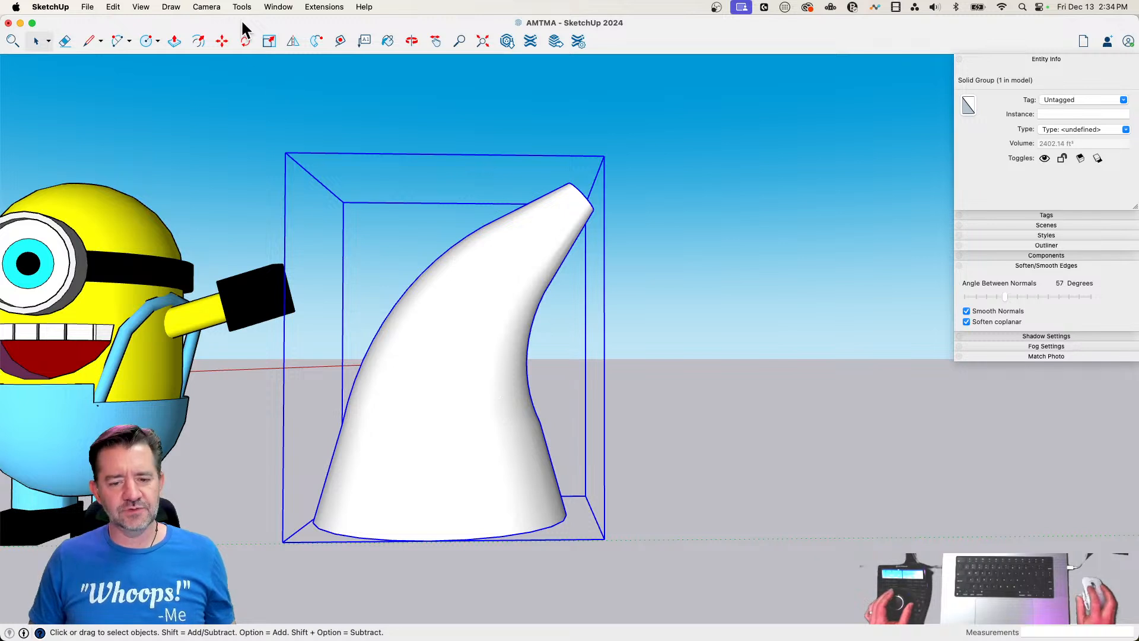
{"action": "left_click", "coordinate": [274, 6]}
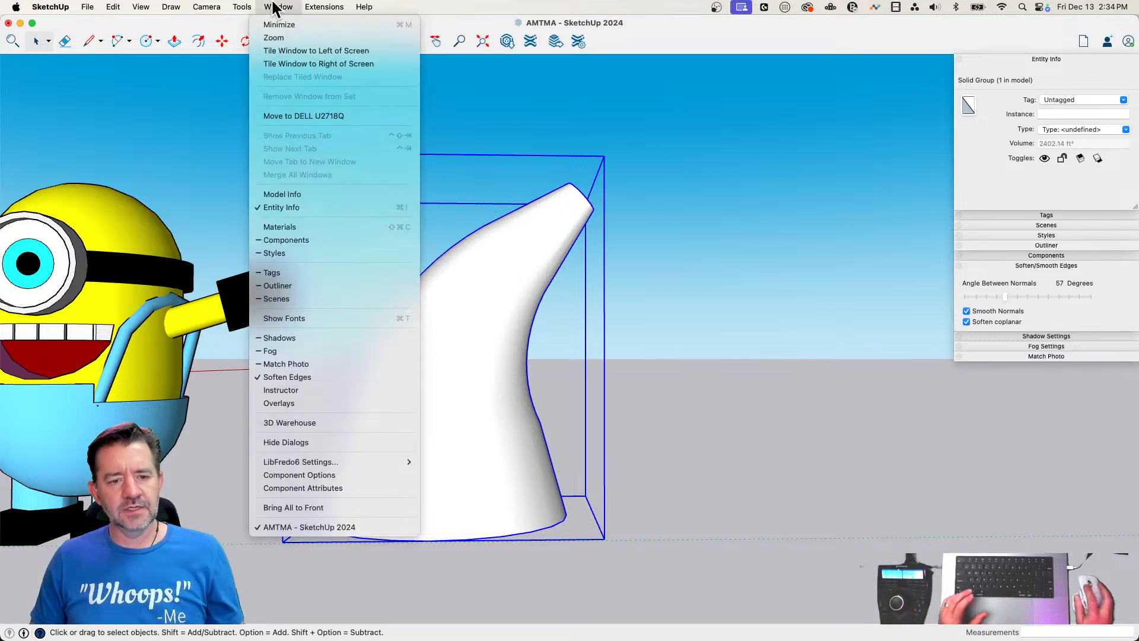
{"action": "mouse_move", "coordinate": [242, 7]}
{"action": "mouse_move", "coordinate": [261, 344]}
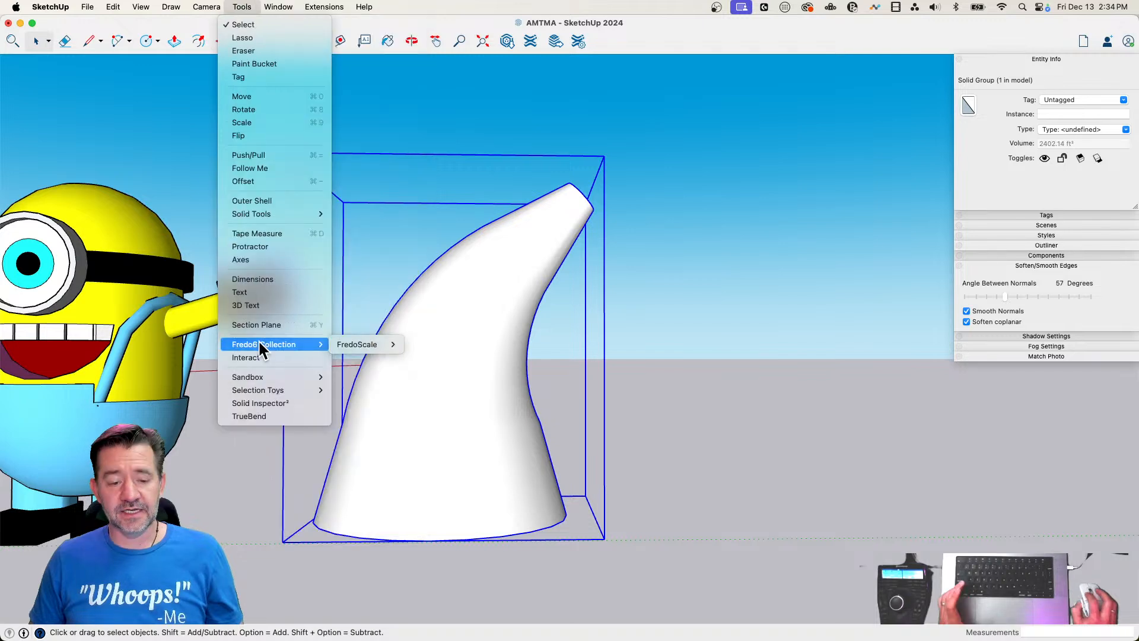
{"action": "mouse_move", "coordinate": [359, 344]}
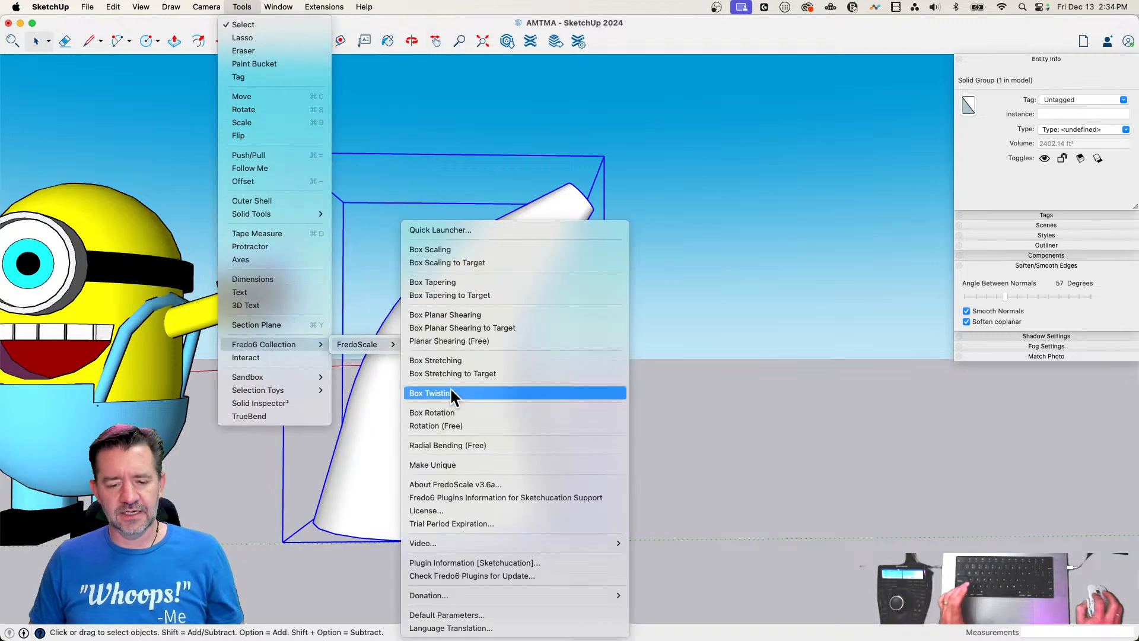
{"action": "left_click", "coordinate": [484, 445]}
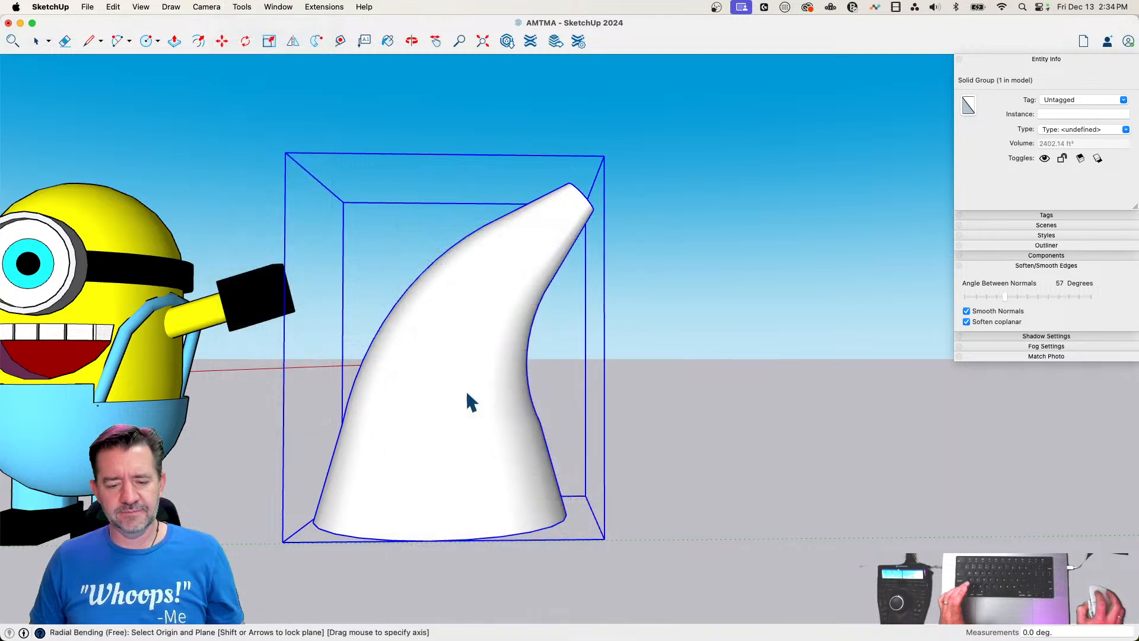
{"action": "left_click", "coordinate": [448, 351]}
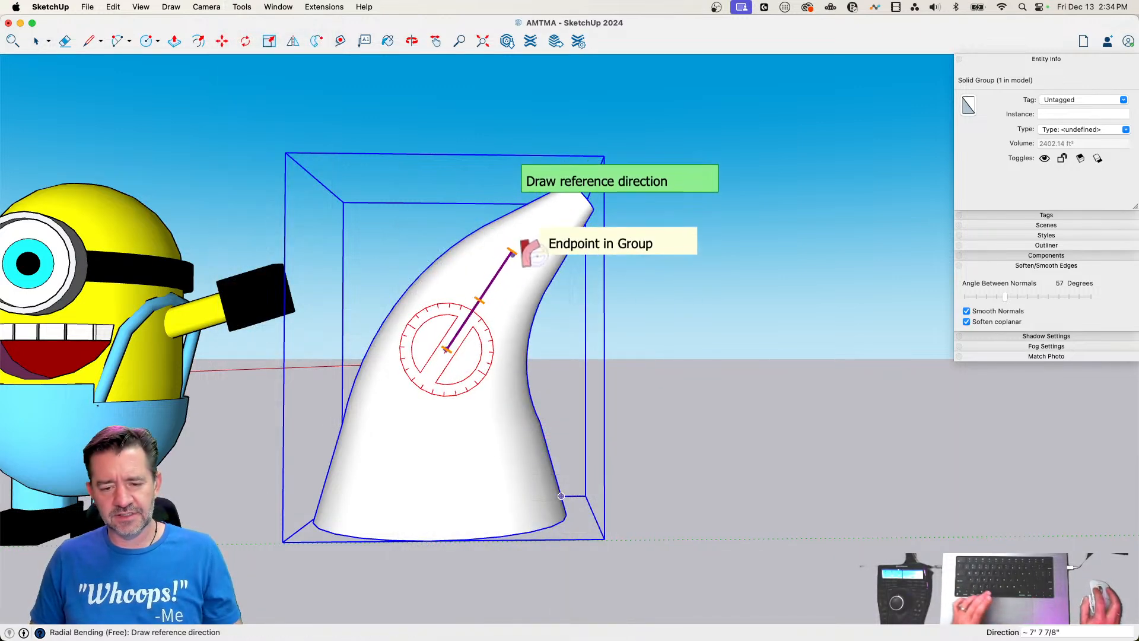
{"action": "left_click", "coordinate": [511, 253]}
{"action": "left_click", "coordinate": [543, 246]}
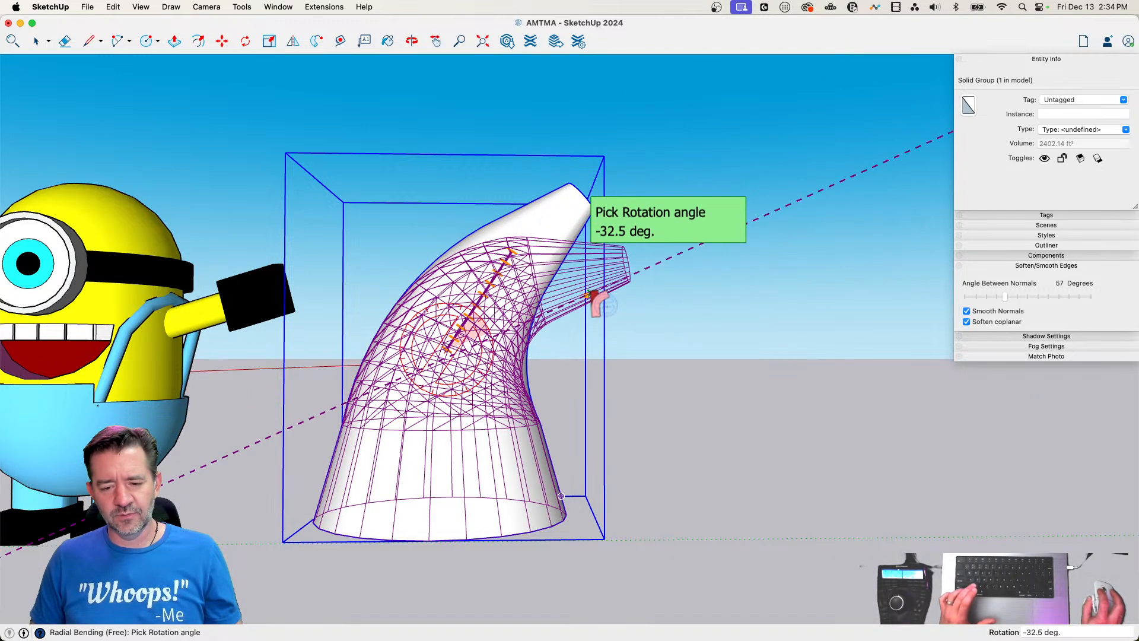
{"action": "left_click", "coordinate": [593, 319]}
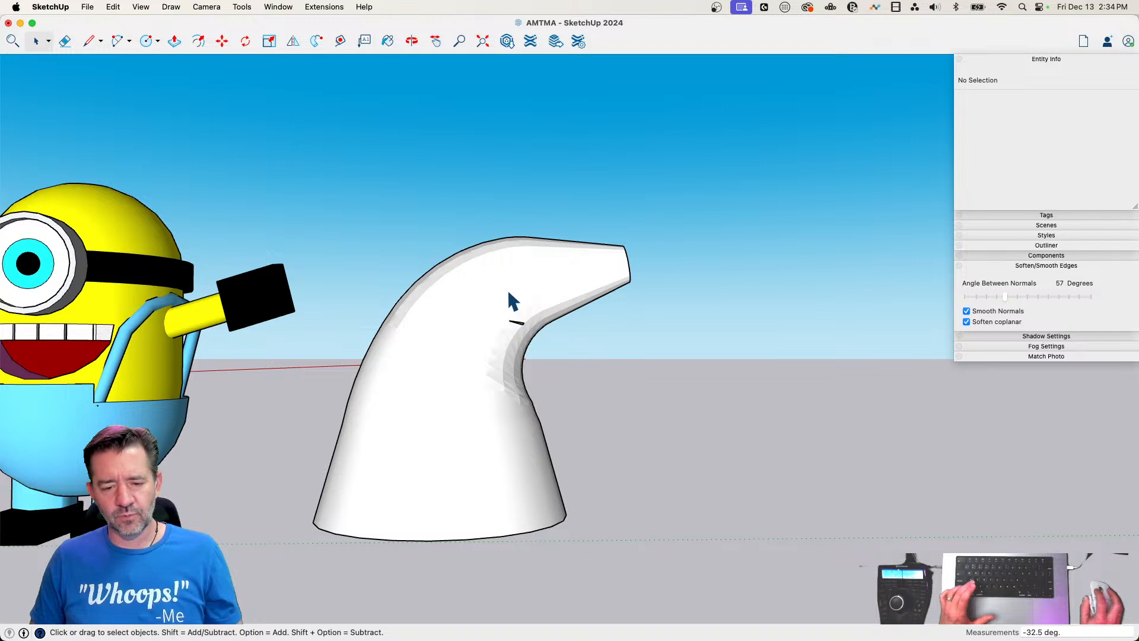
Close the small triangular hole near the inner bend by retracing its edges with lines inside the group
{"action": "scroll", "coordinate": [529, 344], "scroll_direction": "up", "scroll_amount": 6}
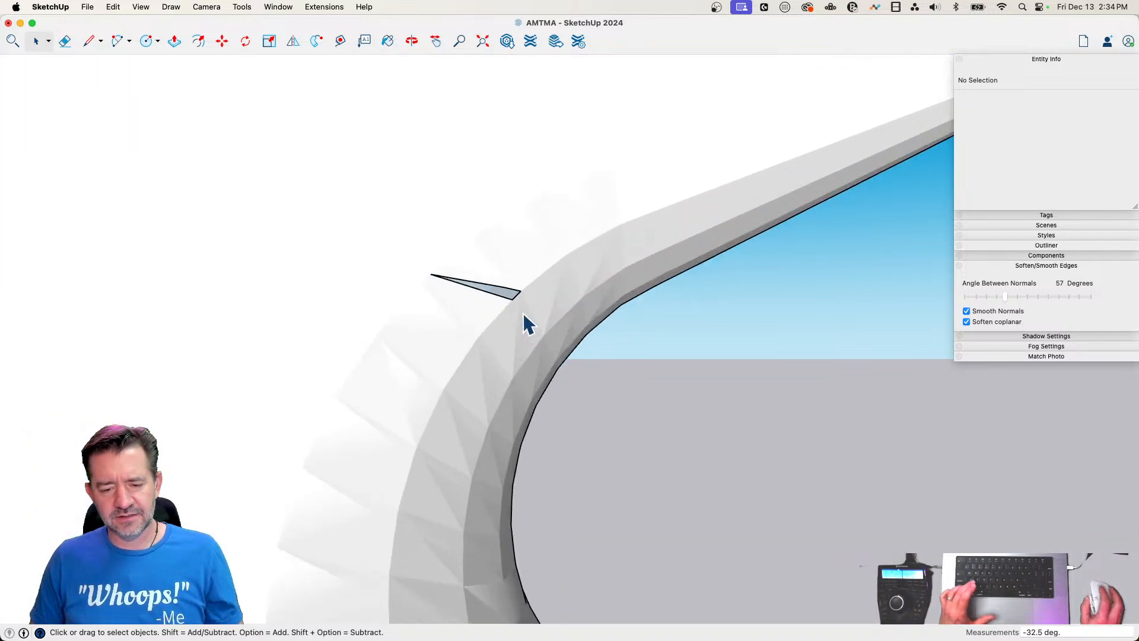
{"action": "scroll", "coordinate": [524, 316], "scroll_direction": "up", "scroll_amount": 1}
{"action": "key", "text": "l"}
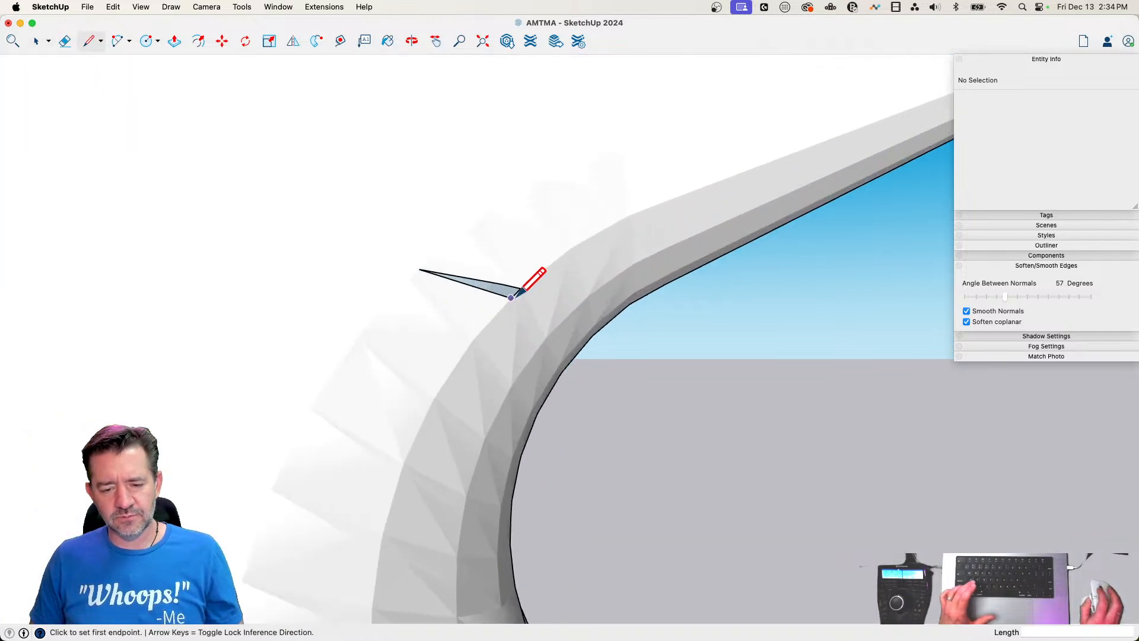
{"action": "left_click", "coordinate": [516, 297]}
{"action": "key", "text": "space"}
{"action": "left_click", "coordinate": [509, 257]}
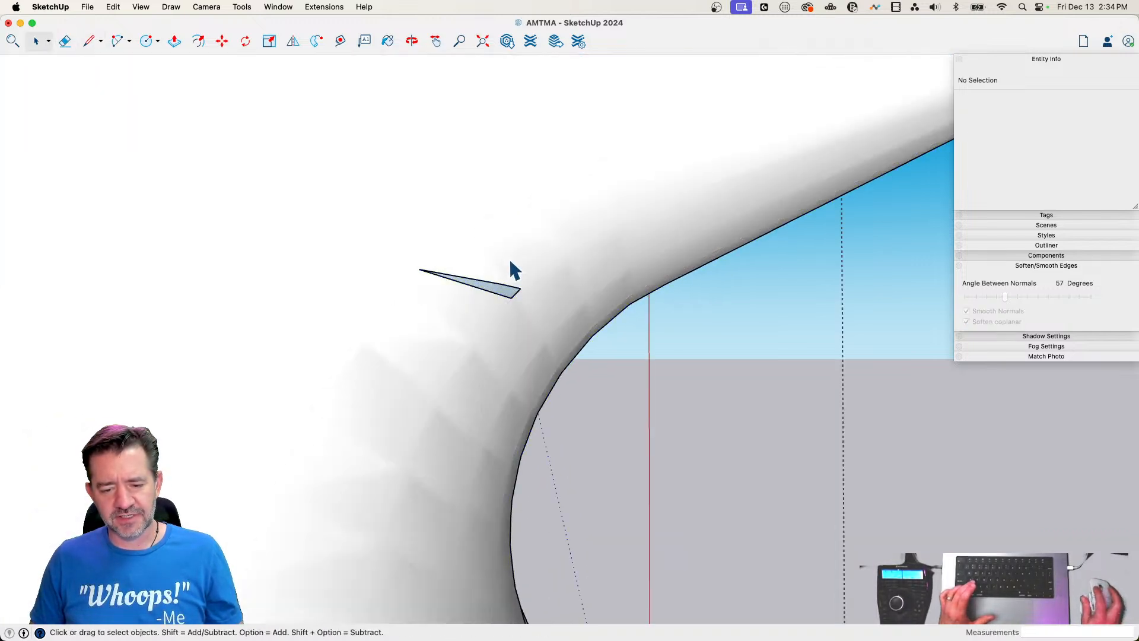
{"action": "key", "text": "l"}
{"action": "left_click", "coordinate": [510, 297]}
{"action": "left_click", "coordinate": [519, 289]}
{"action": "key", "text": "e"}
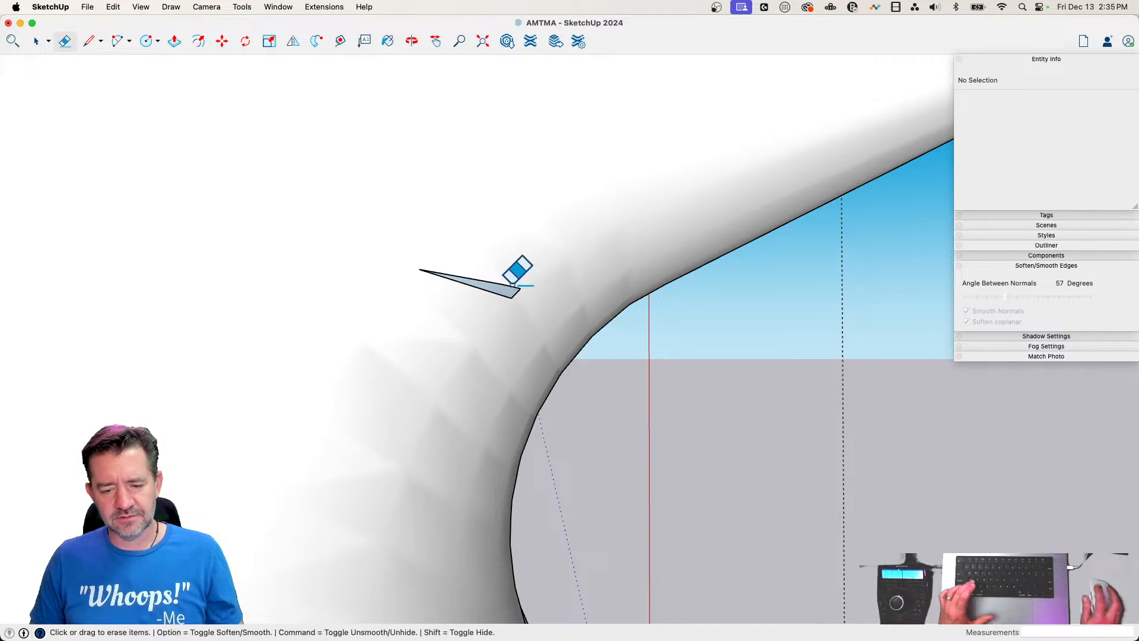
{"action": "key", "text": "l"}
{"action": "left_click", "coordinate": [427, 271]}
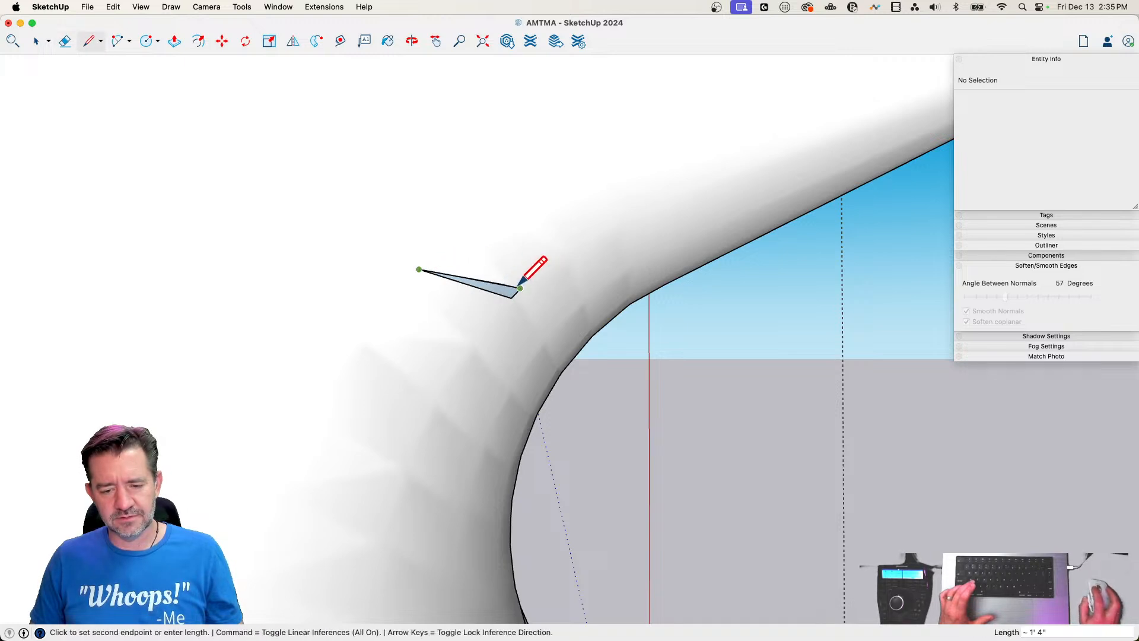
{"action": "left_click", "coordinate": [520, 288]}
Erase the leftover construction edges around the patched triangle at the inner bend
{"action": "key", "text": "e"}
{"action": "key", "text": "l"}
{"action": "key", "text": "e"}
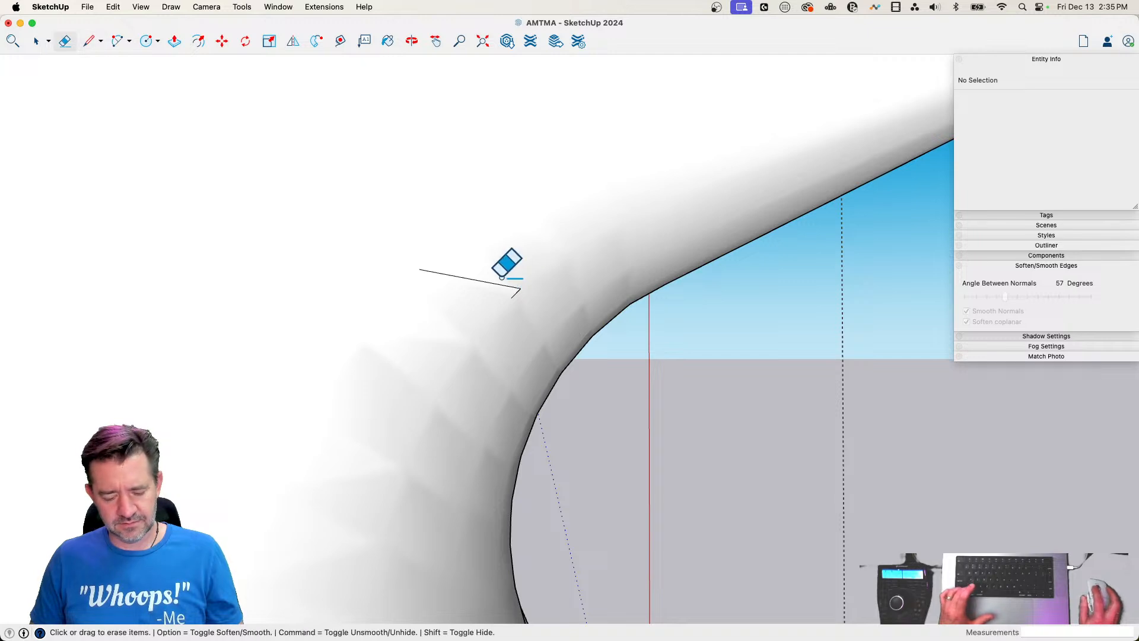
{"action": "left_click_drag", "start_coordinate": [498, 270], "coordinate": [535, 327], "text": "alt"}
{"action": "key", "text": "space"}
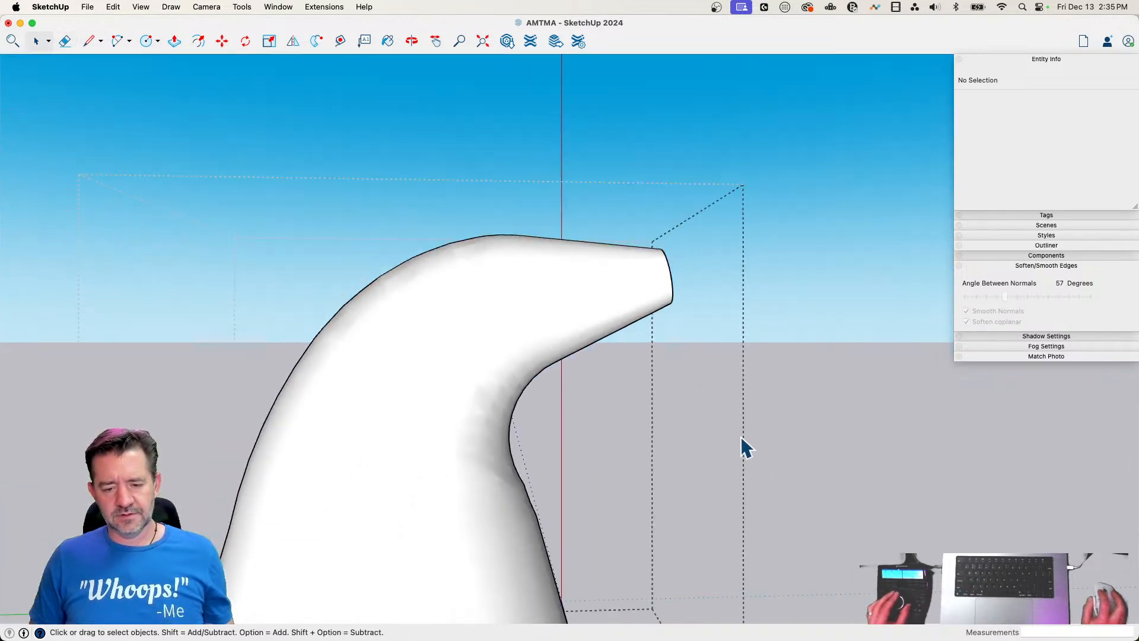
Scale the bent cone group uniformly by a factor of 100
{"action": "scroll", "coordinate": [742, 442], "scroll_direction": "down", "scroll_amount": 5}
{"action": "left_click", "coordinate": [482, 383]}
{"action": "key", "text": "s"}
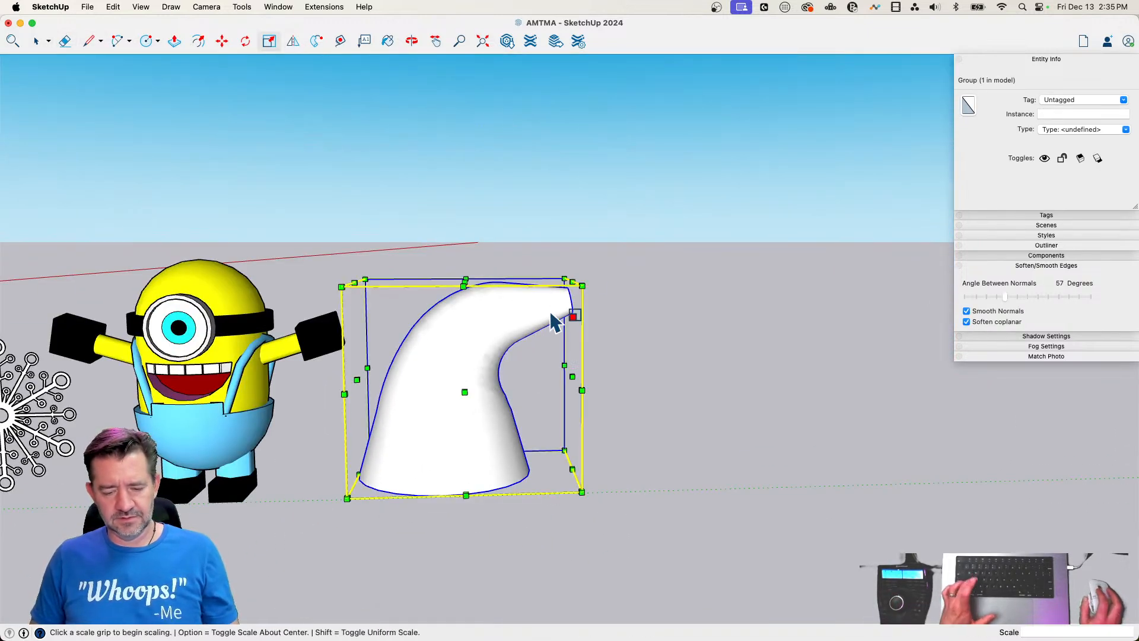
{"action": "left_click_drag", "start_coordinate": [566, 279], "coordinate": [674, 220]}
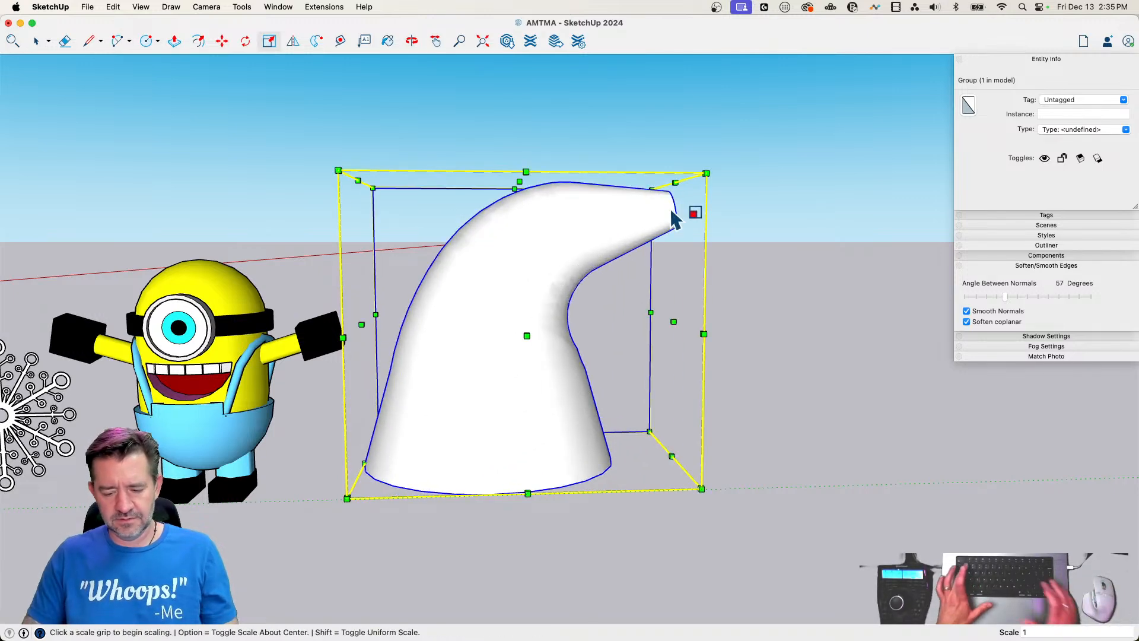
{"action": "type", "text": "100"}
{"action": "key", "text": "Return"}
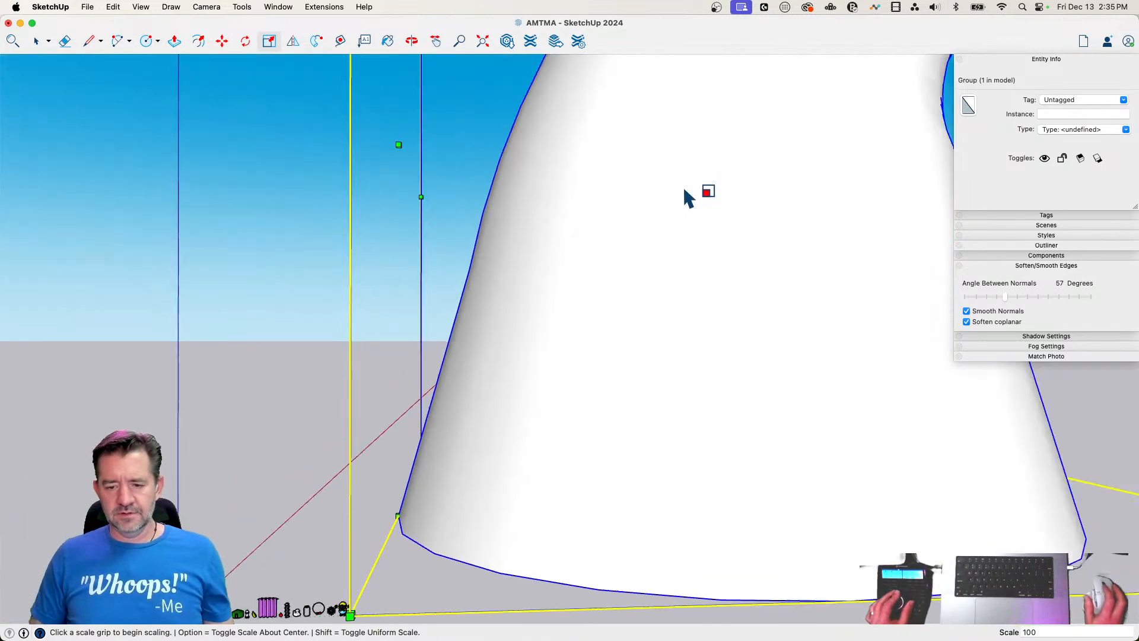
{"action": "key", "text": "space"}
{"action": "key", "text": "super+z"}
Reduce the bent cone group's height from its top with a Red Scale of about 0.78, and reselect the group
{"action": "scroll", "coordinate": [632, 361], "scroll_direction": "up", "scroll_amount": 5}
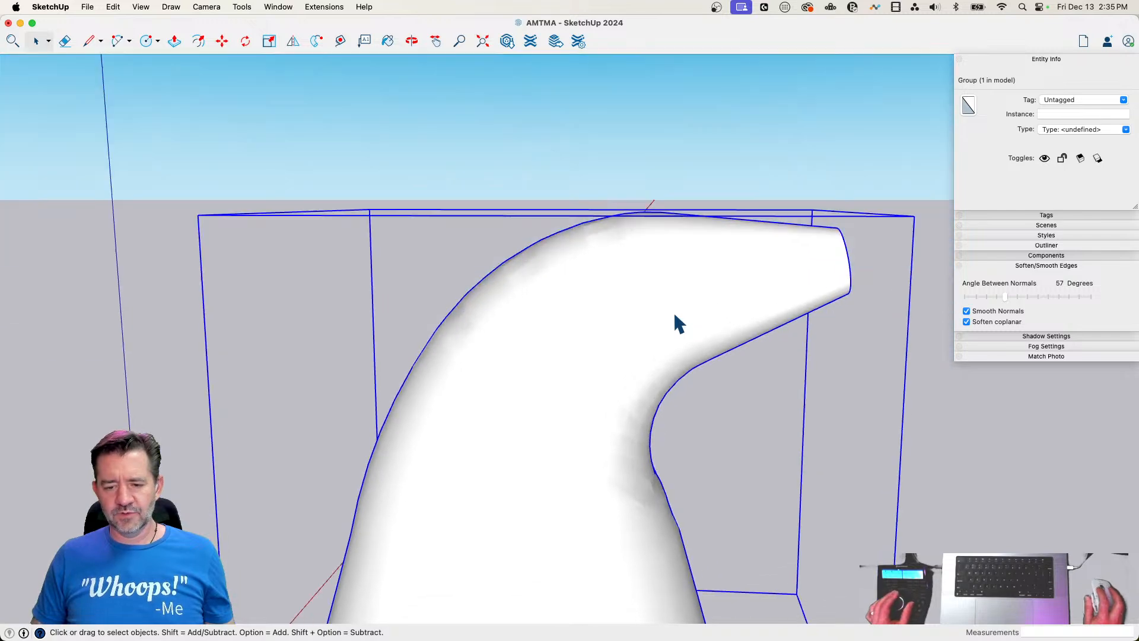
{"action": "scroll", "coordinate": [674, 324], "scroll_direction": "down", "scroll_amount": 3}
{"action": "scroll", "coordinate": [670, 314], "scroll_direction": "up", "scroll_amount": 2}
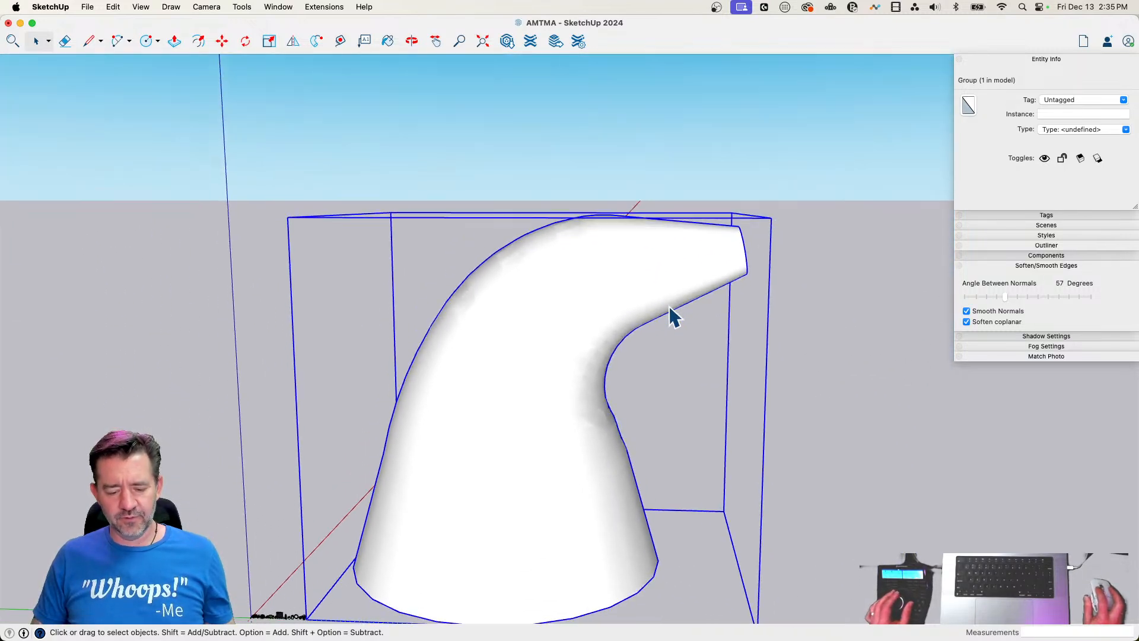
{"action": "key", "text": "s"}
{"action": "left_click", "coordinate": [545, 215]}
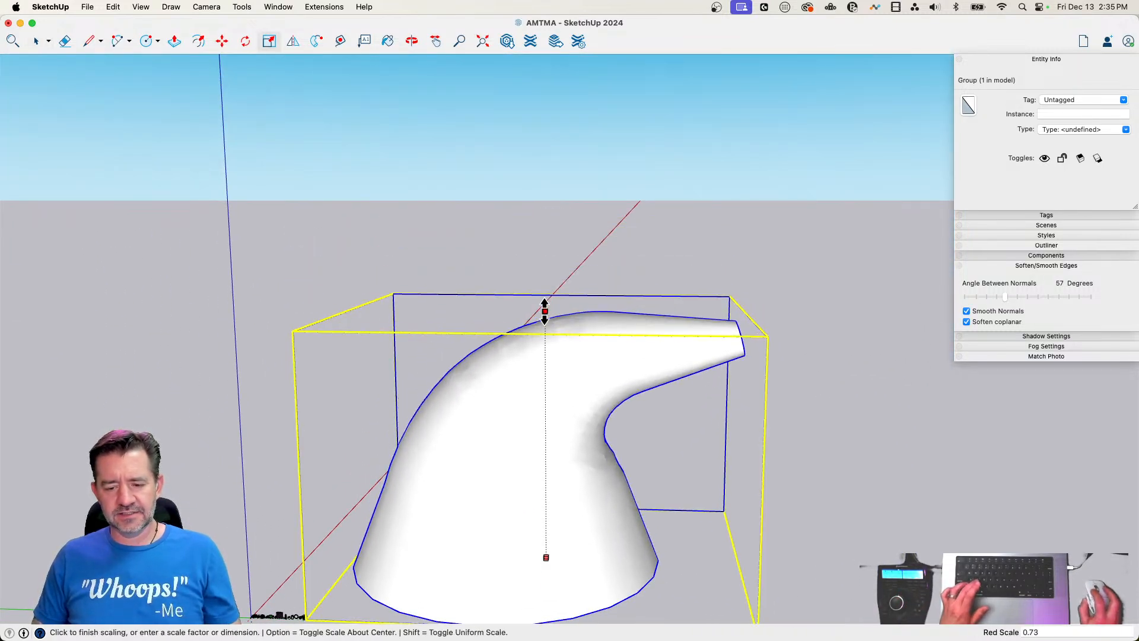
{"action": "left_click", "coordinate": [545, 281]}
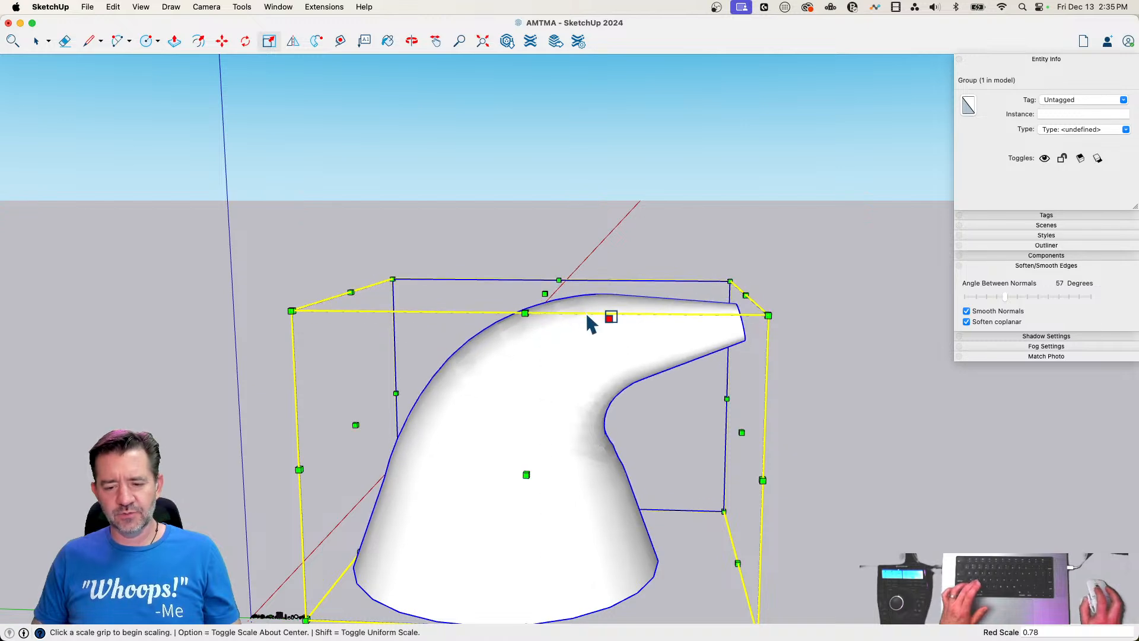
{"action": "key", "text": "space"}
{"action": "left_click", "coordinate": [905, 409]}
{"action": "left_click", "coordinate": [648, 316]}
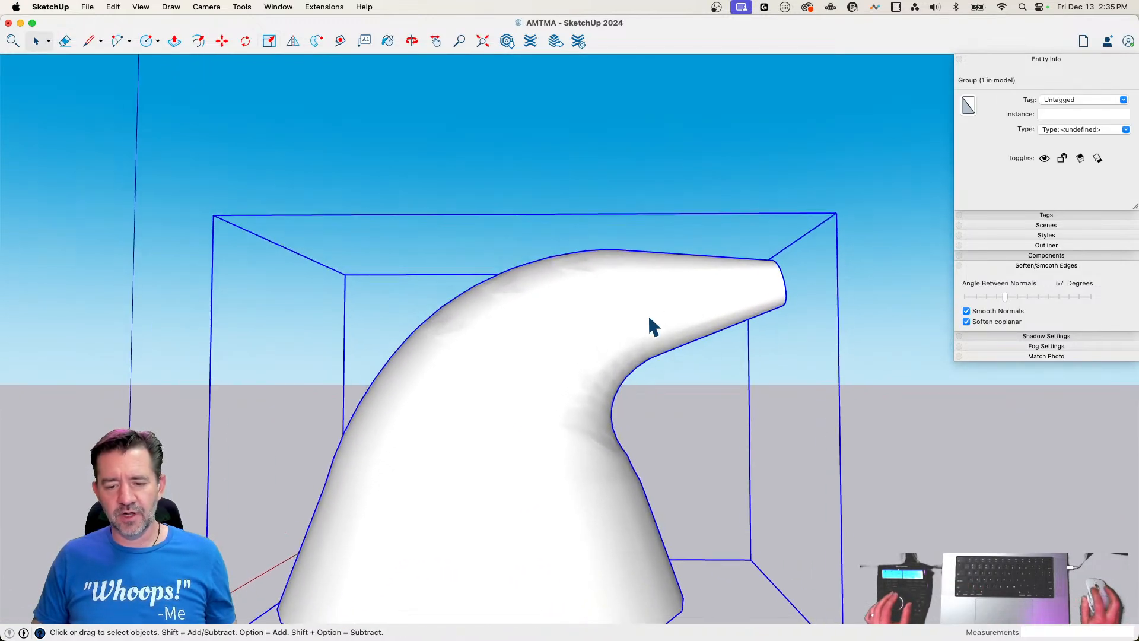
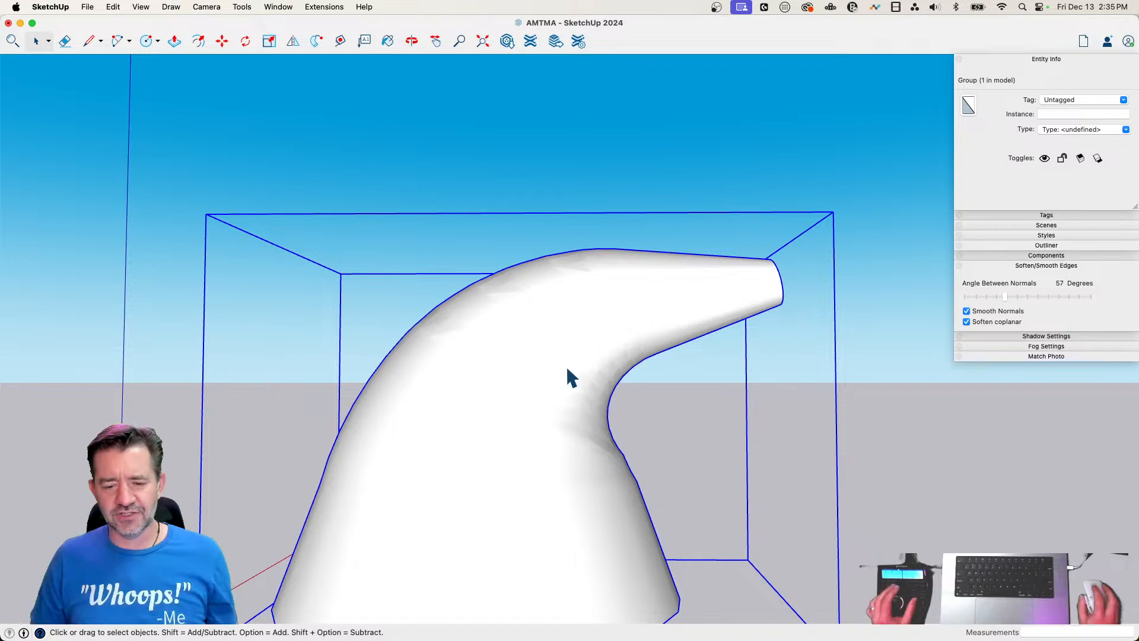
Try bending the cone's narrow end downward by about -18.8 degrees with Radial Bending (Free), and undo it
{"action": "scroll", "coordinate": [567, 369], "scroll_direction": "down", "scroll_amount": 2}
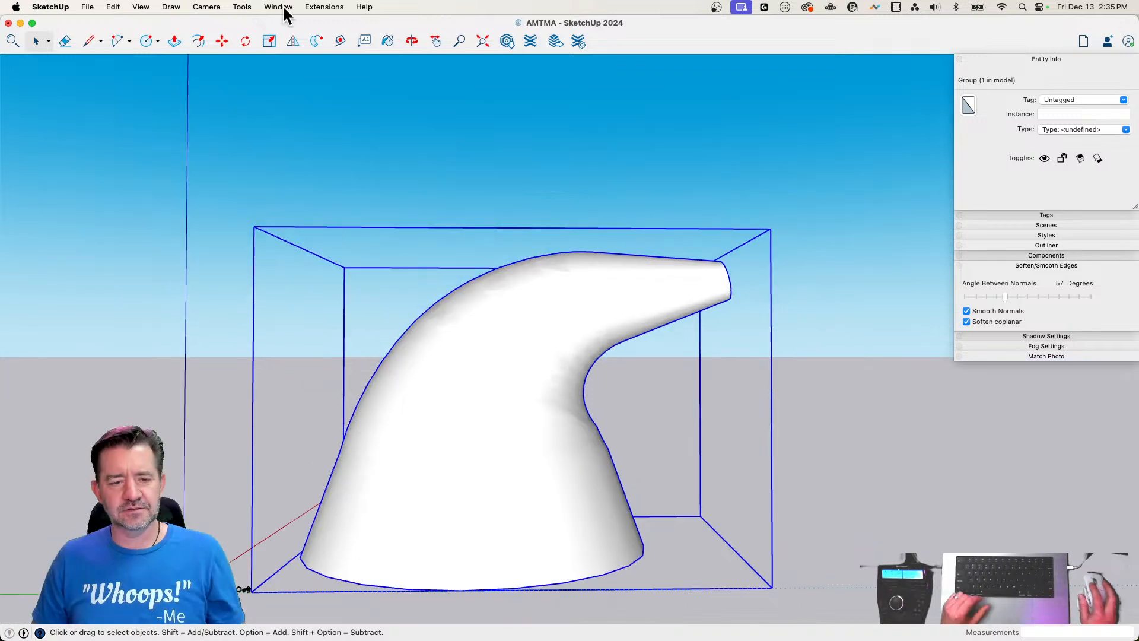
{"action": "left_click", "coordinate": [279, 7]}
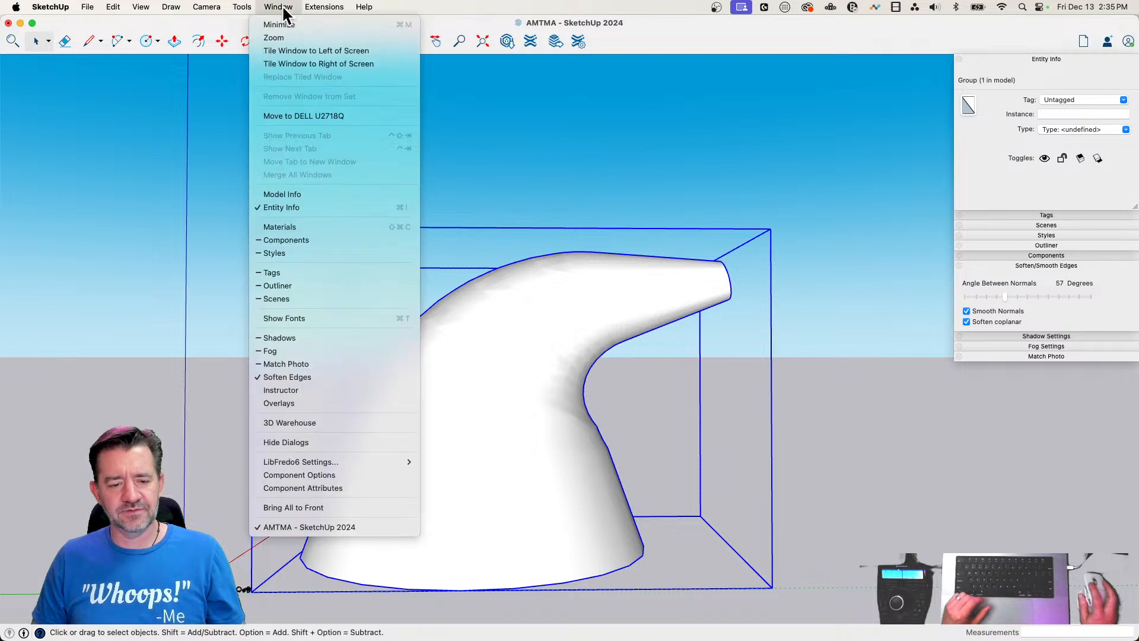
{"action": "mouse_move", "coordinate": [241, 7]}
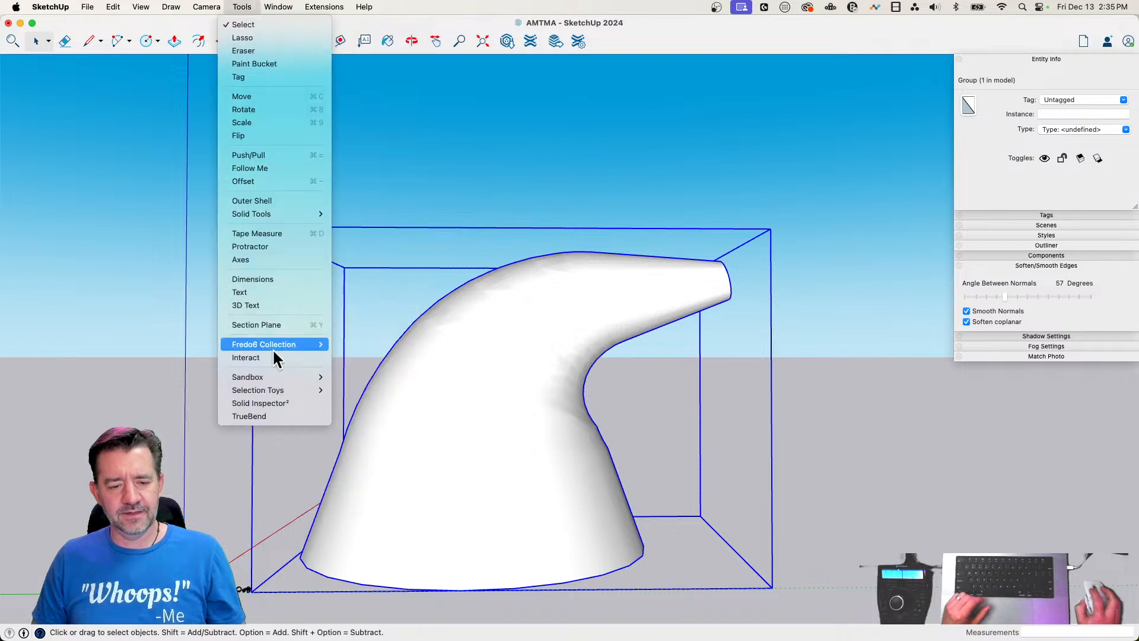
{"action": "mouse_move", "coordinate": [272, 347]}
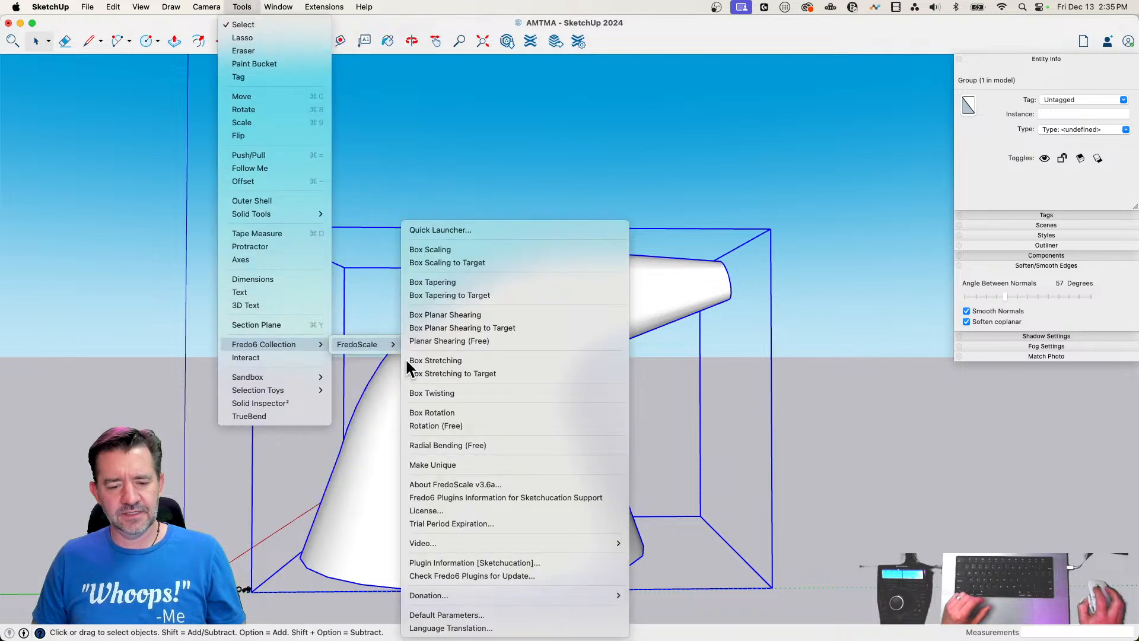
{"action": "left_click", "coordinate": [447, 445]}
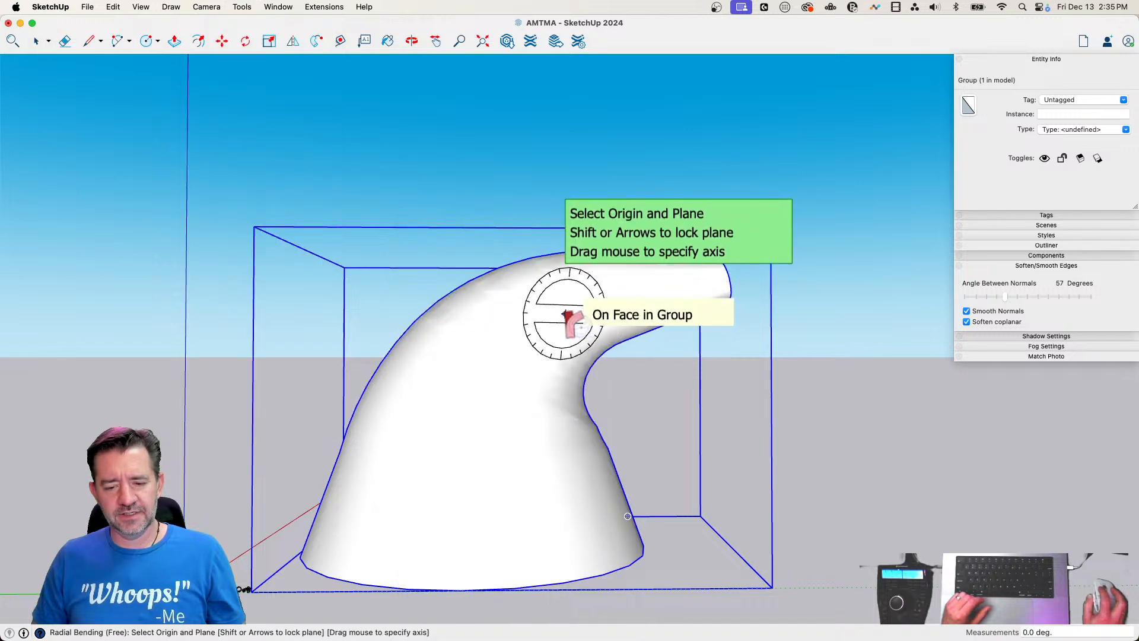
{"action": "left_click", "coordinate": [560, 309]}
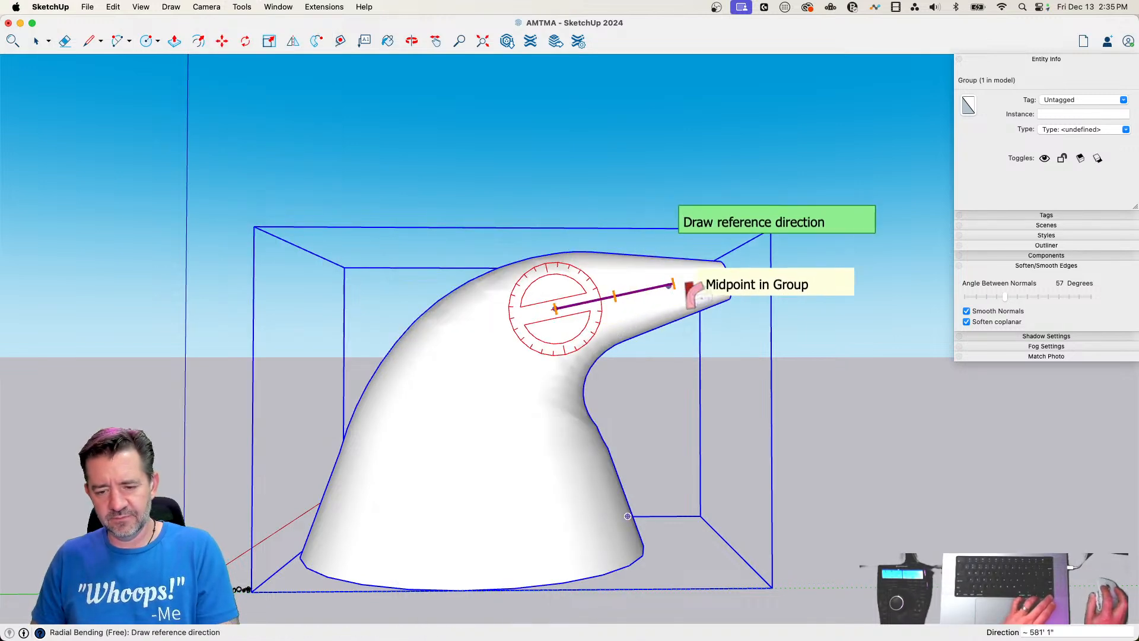
{"action": "left_click", "coordinate": [720, 274]}
{"action": "left_click", "coordinate": [720, 274]}
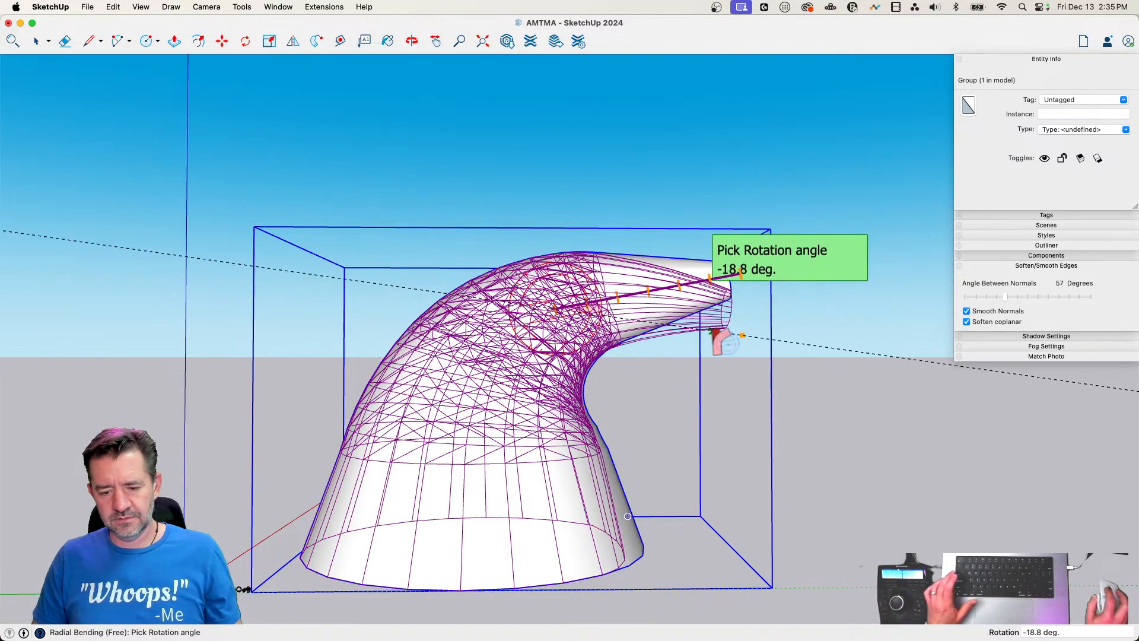
{"action": "left_click", "coordinate": [730, 331]}
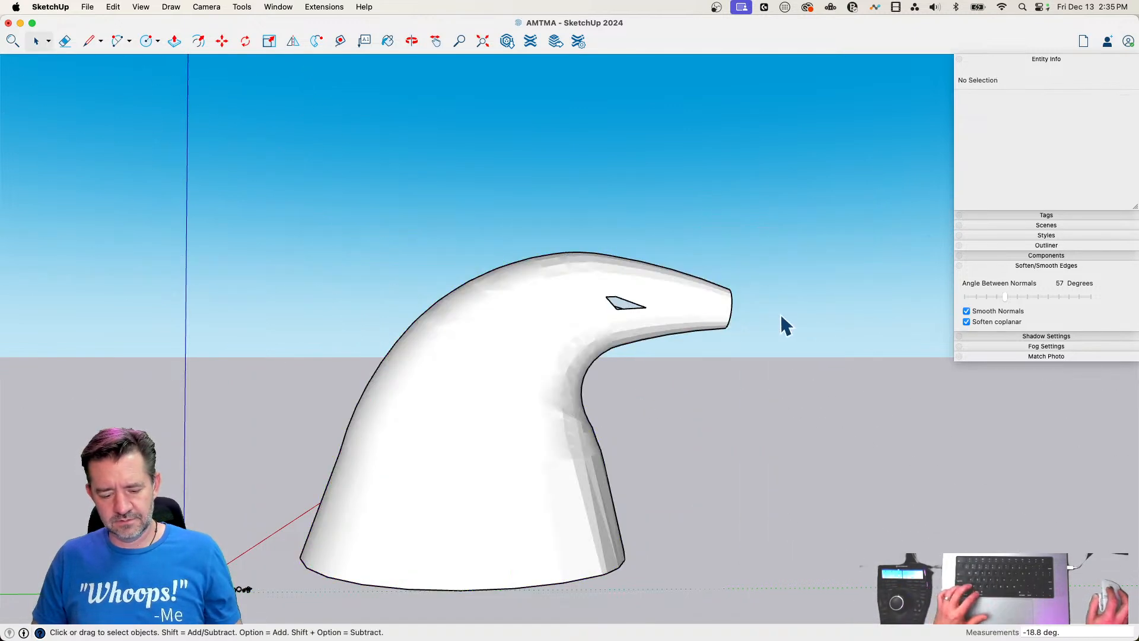
{"action": "key", "text": "super+z"}
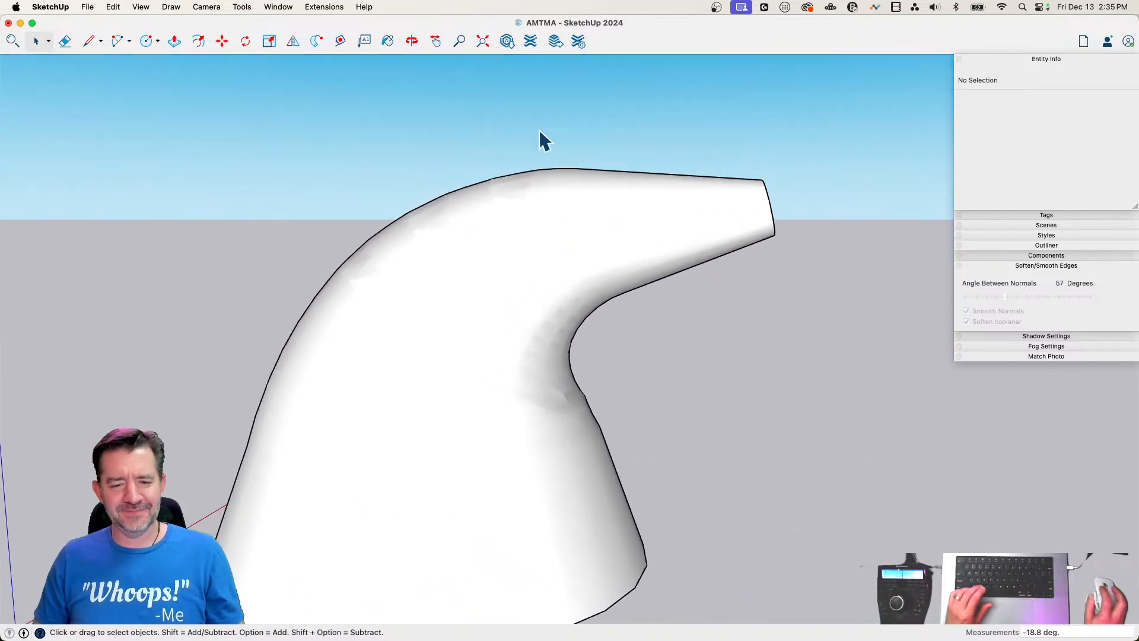
Bend the cone's narrow end down into a hook by about -79.5 degrees using Radial Bending (Free)
{"action": "left_click", "coordinate": [242, 7]}
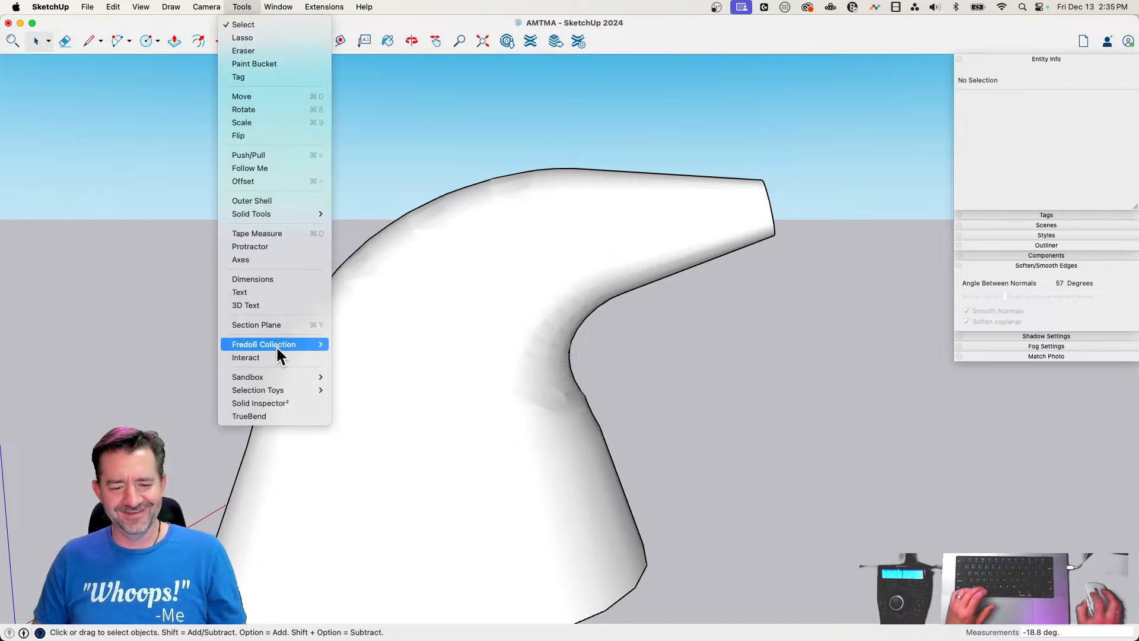
{"action": "mouse_move", "coordinate": [276, 346]}
{"action": "mouse_move", "coordinate": [372, 342]}
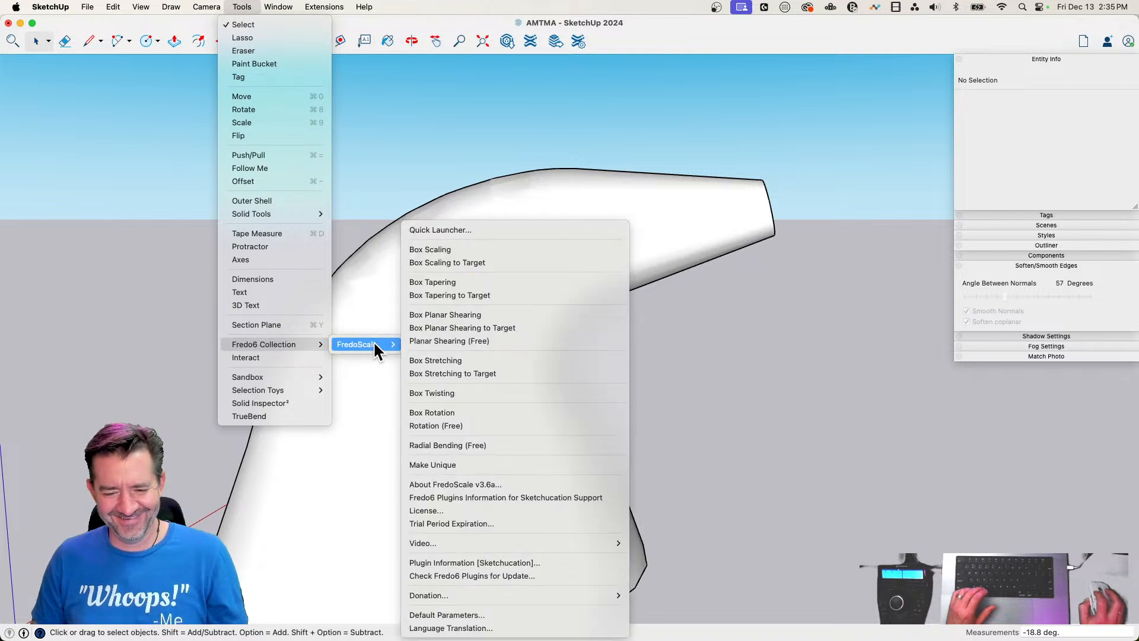
{"action": "left_click", "coordinate": [456, 444]}
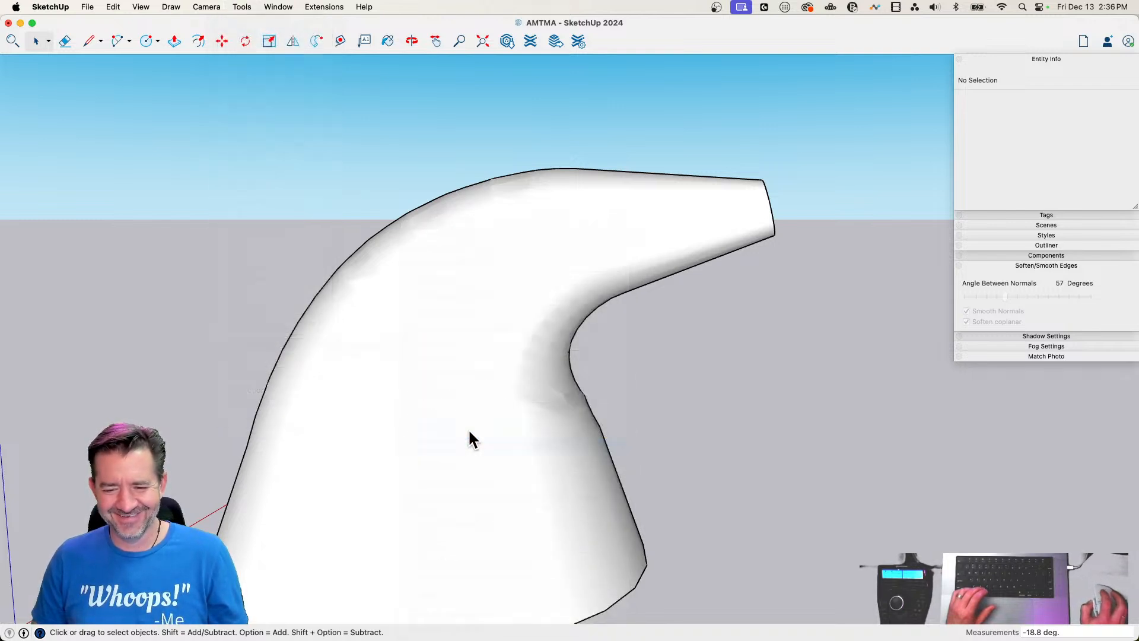
{"action": "left_click", "coordinate": [542, 262]}
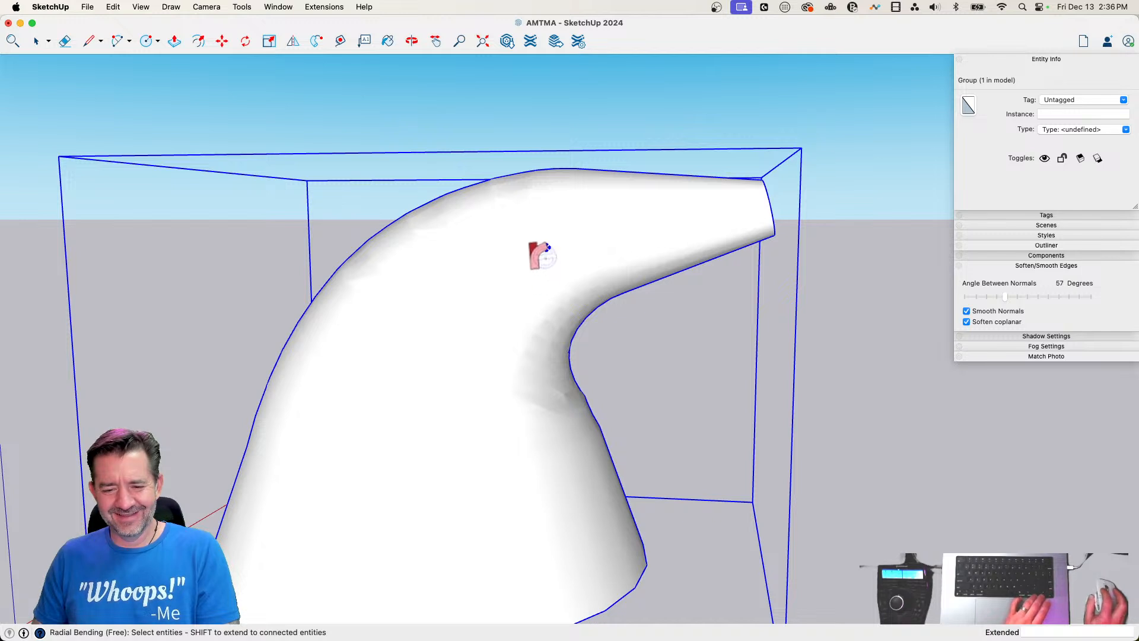
{"action": "left_click", "coordinate": [524, 244]}
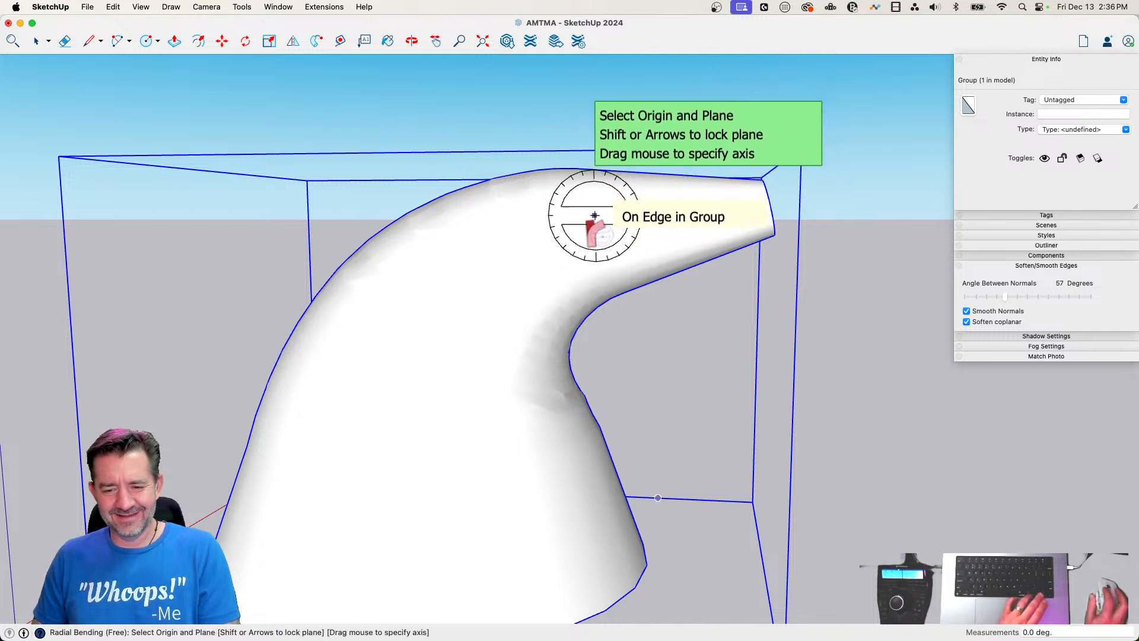
{"action": "key", "text": "Left"}
{"action": "left_click", "coordinate": [544, 249]}
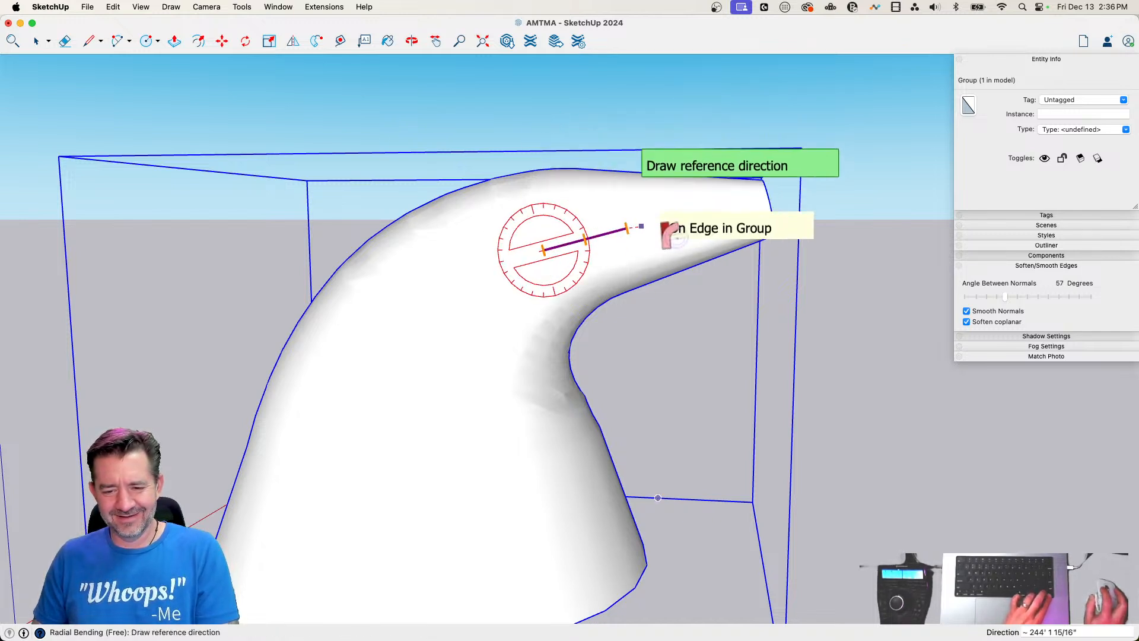
{"action": "left_click", "coordinate": [760, 206]}
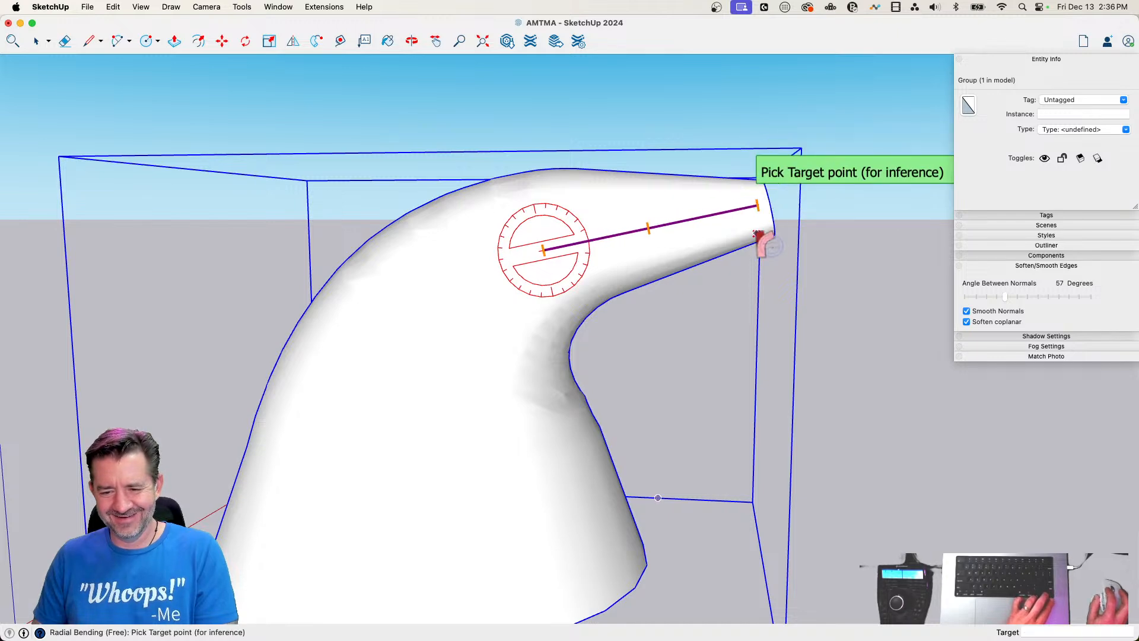
{"action": "left_click", "coordinate": [760, 226]}
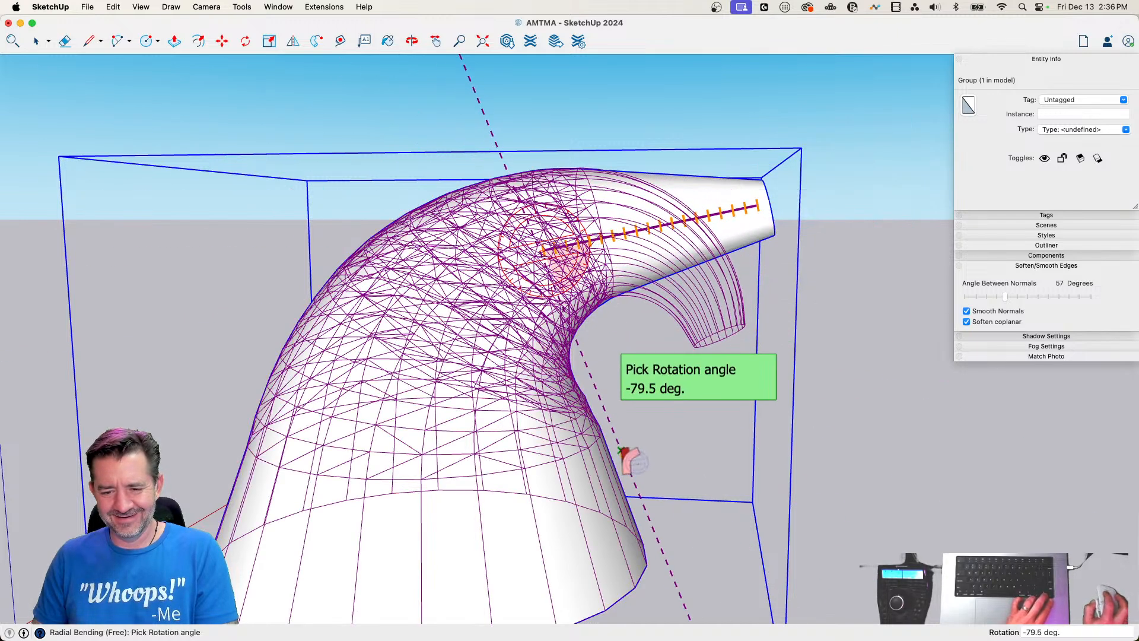
{"action": "left_click", "coordinate": [629, 456]}
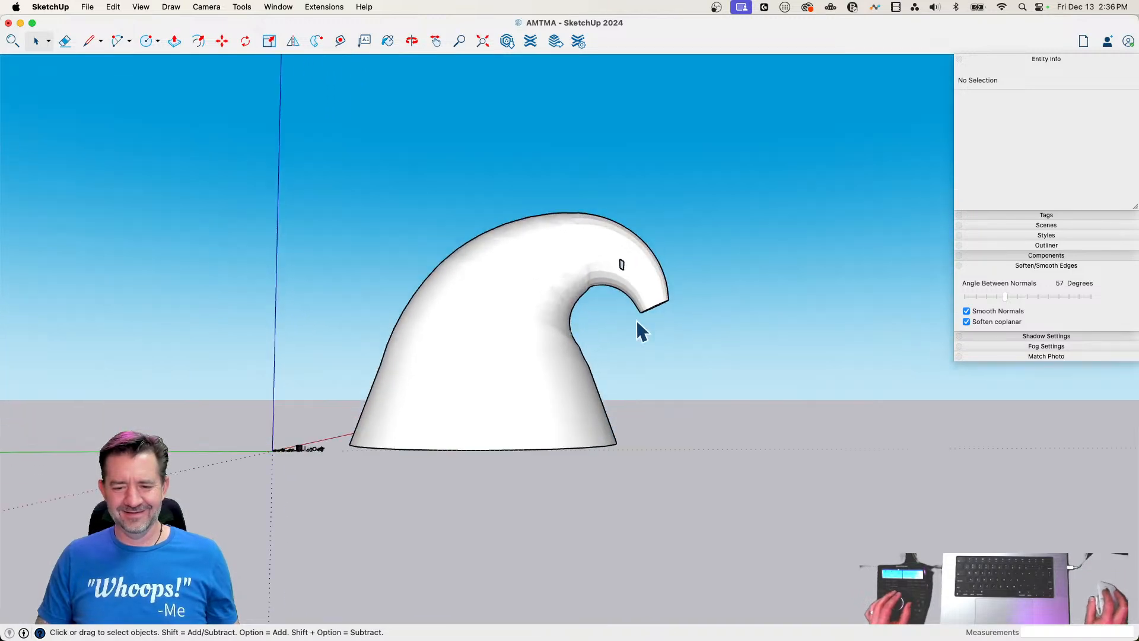
Try drawing a diagonal line across the four-sided hole above the inner curl from outside the group, and undo it
{"action": "scroll", "coordinate": [668, 266], "scroll_direction": "up", "scroll_amount": 5}
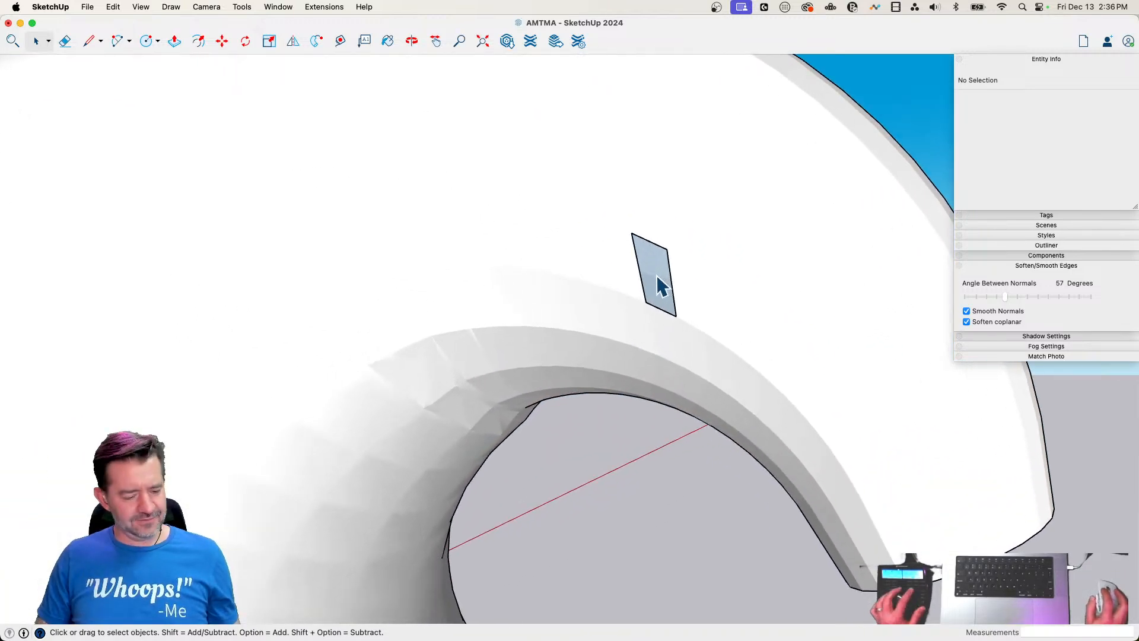
{"action": "key", "text": "shift+h"}
{"action": "key", "text": "l"}
{"action": "key", "text": "shift+h"}
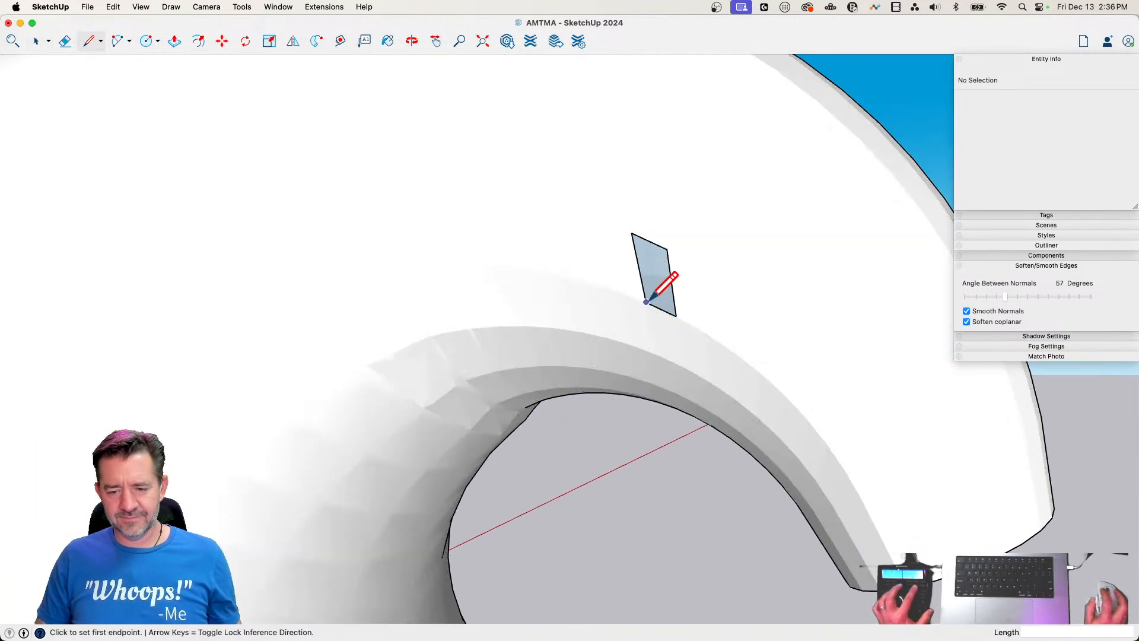
{"action": "left_click", "coordinate": [646, 302]}
{"action": "left_click", "coordinate": [670, 250]}
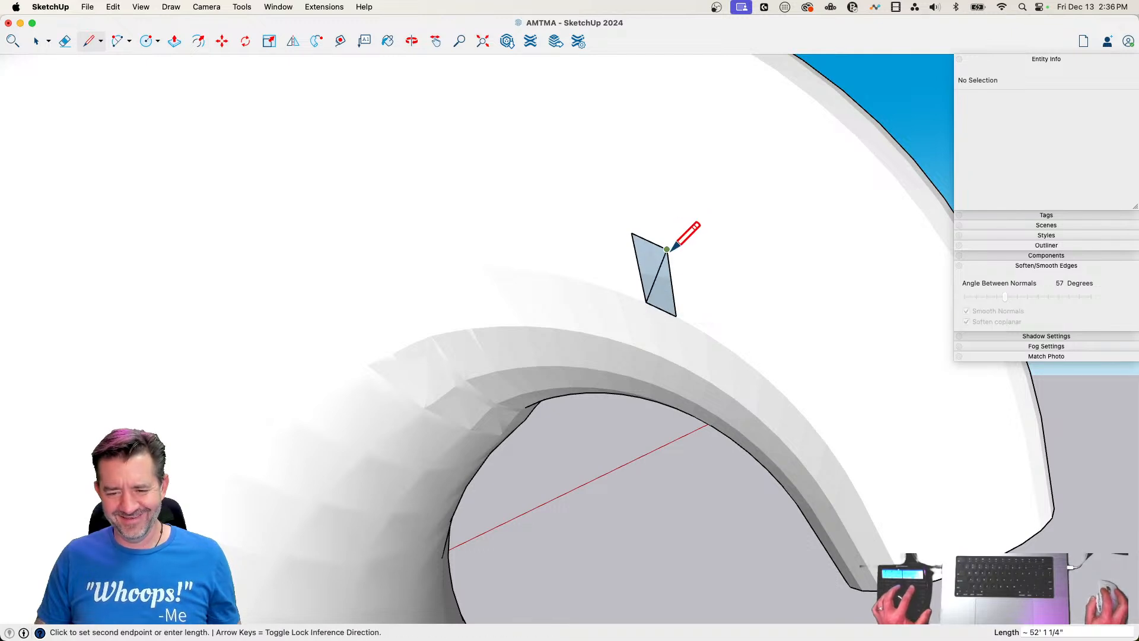
{"action": "key", "text": "Escape"}
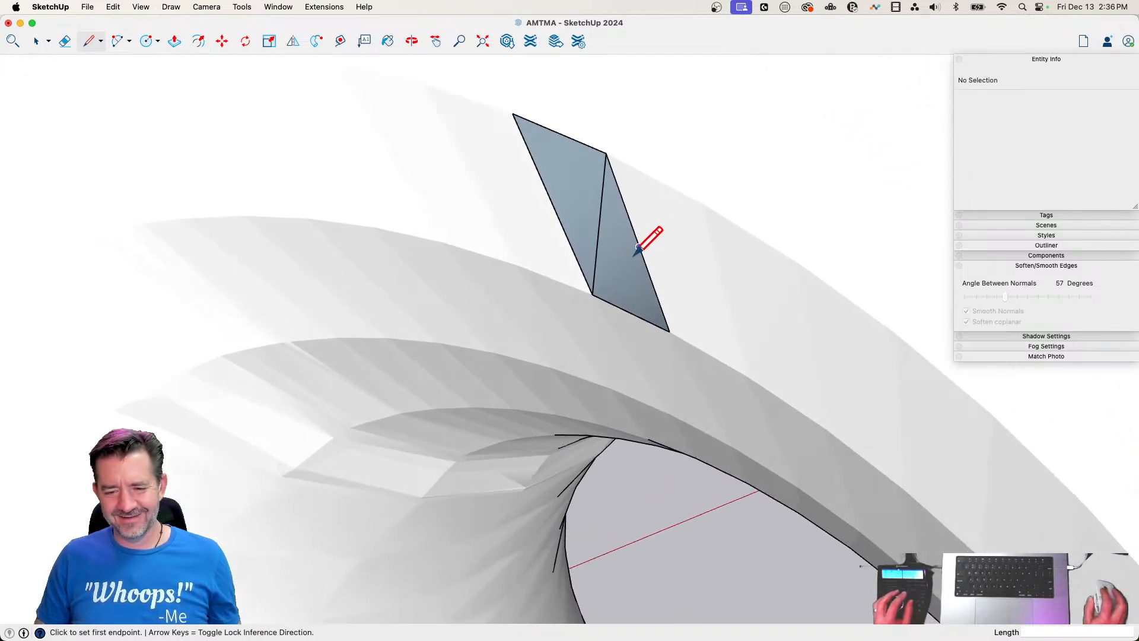
{"action": "key", "text": "super+z"}
{"action": "key", "text": "space"}
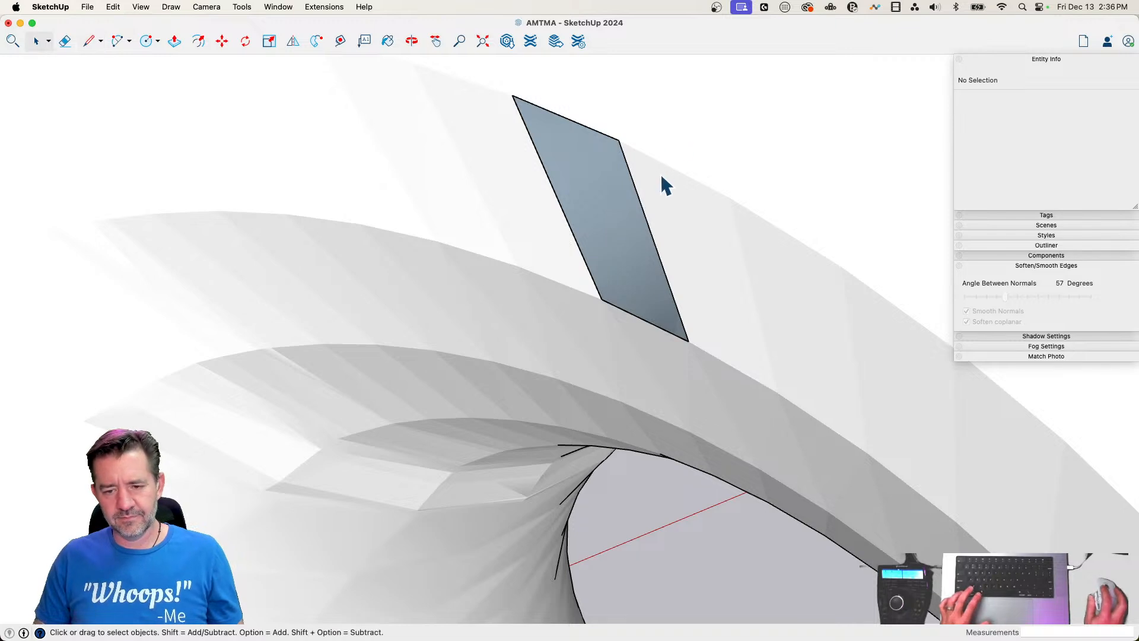
Patch the four-sided hole above the inner curl with a diagonal line inside the group, and soften the edges around it
{"action": "left_click", "coordinate": [661, 172]}
{"action": "key", "text": "l"}
{"action": "left_click", "coordinate": [602, 298]}
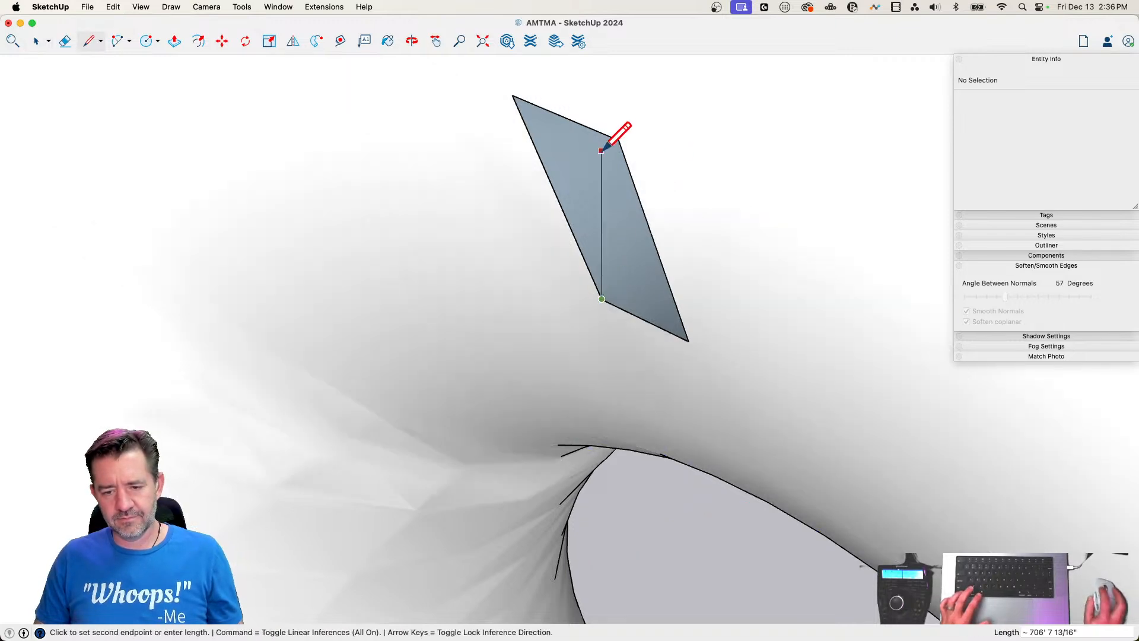
{"action": "left_click", "coordinate": [618, 146]}
{"action": "key", "text": "e"}
{"action": "key", "text": "alt"}
{"action": "left_click_drag", "start_coordinate": [641, 183], "coordinate": [562, 198]}
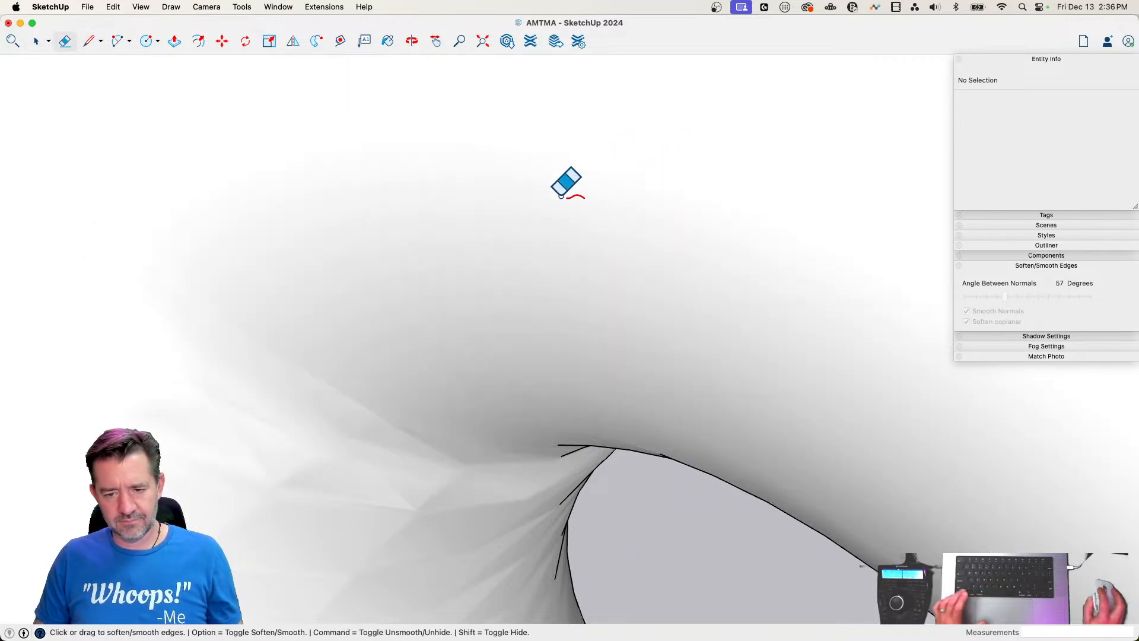
{"action": "key", "text": "space"}
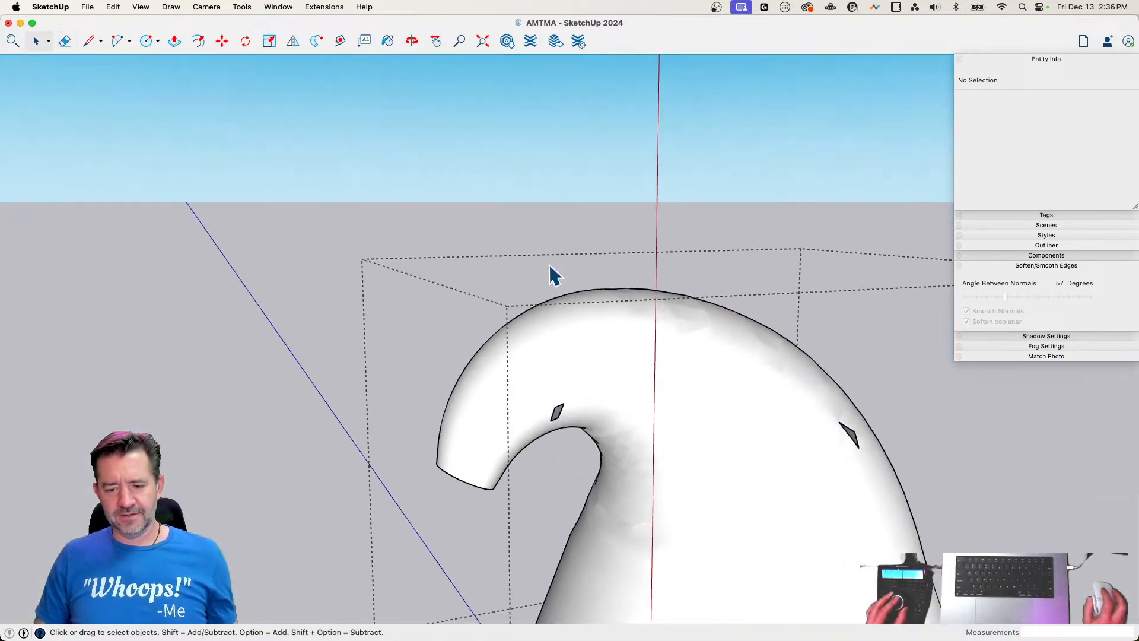
Close the matching four-sided hole on the opposite side of the curl with a diagonal line between its corners
{"action": "key", "text": "l"}
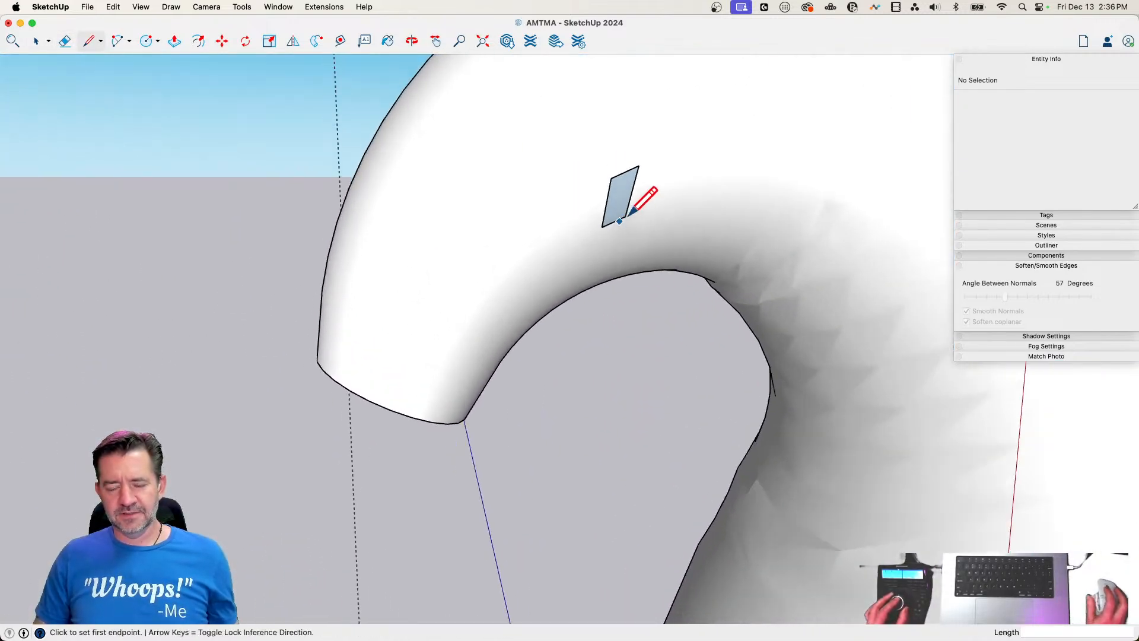
{"action": "key", "text": "space"}
{"action": "left_click", "coordinate": [645, 232]}
{"action": "key", "text": "l"}
{"action": "left_click", "coordinate": [584, 190]}
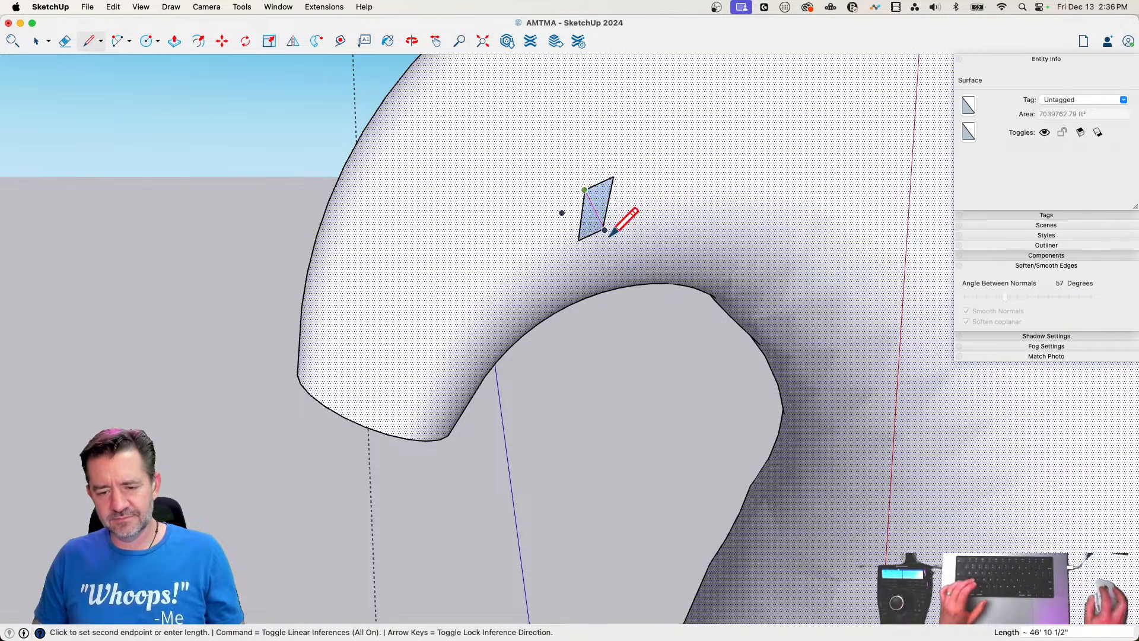
{"action": "left_click", "coordinate": [604, 229]}
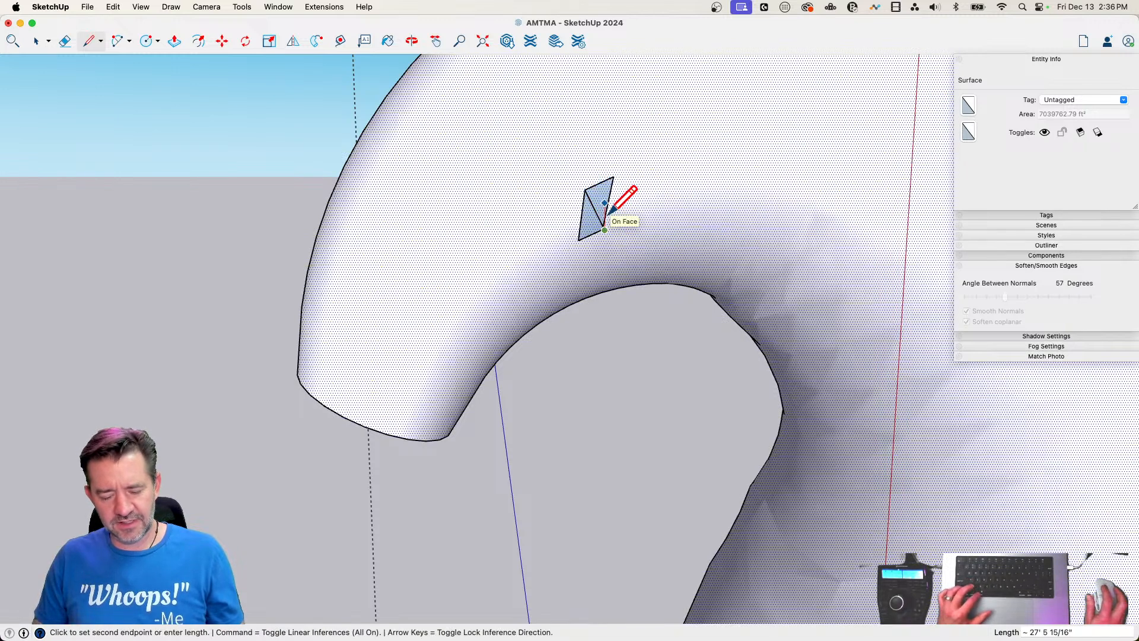
{"action": "key", "text": "Escape"}
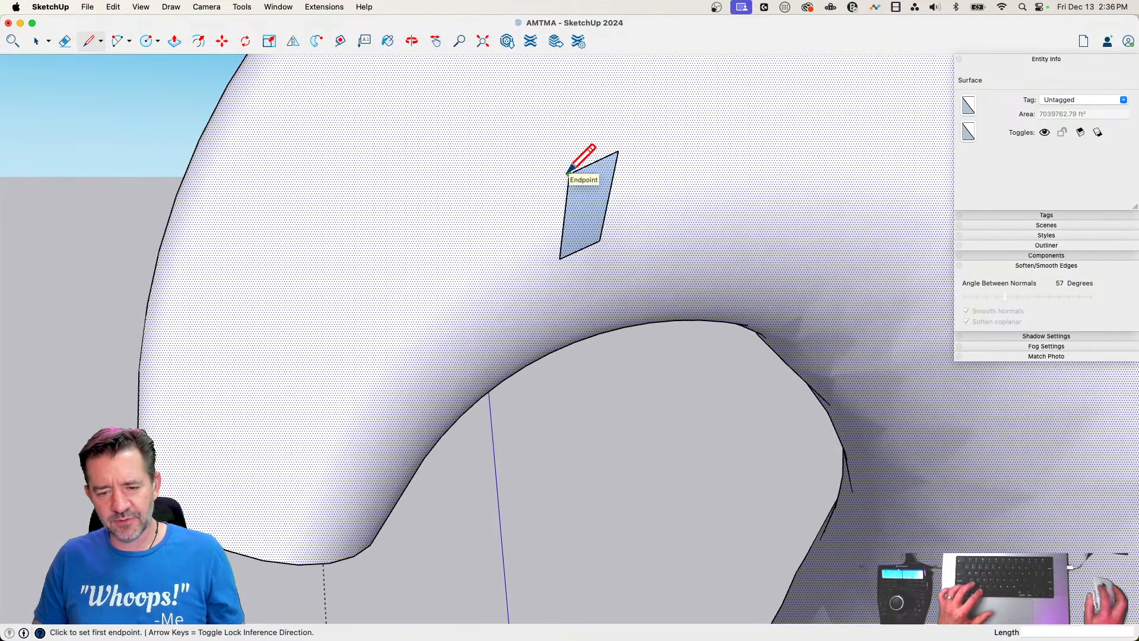
{"action": "left_click", "coordinate": [568, 173]}
{"action": "left_click", "coordinate": [599, 241]}
Orient the faces of the new patch to match the surrounding surface, and soften the patch's edges
{"action": "key", "text": "e"}
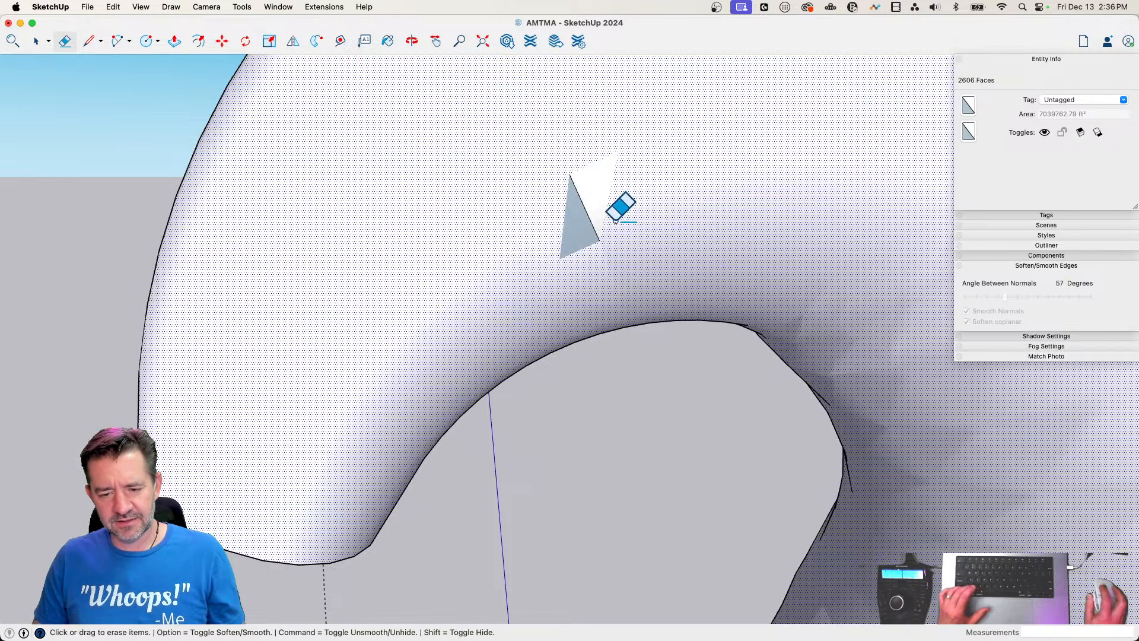
{"action": "key", "text": "space"}
{"action": "right_click", "coordinate": [576, 229]}
{"action": "right_click", "coordinate": [623, 170]}
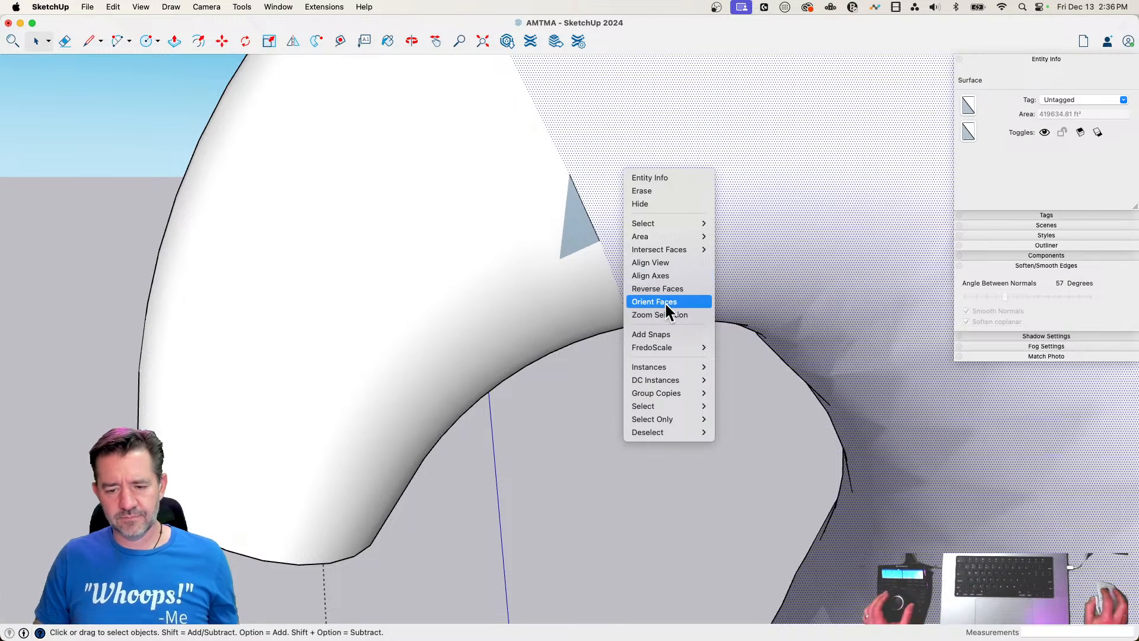
{"action": "left_click", "coordinate": [665, 301]}
{"action": "key", "text": "e"}
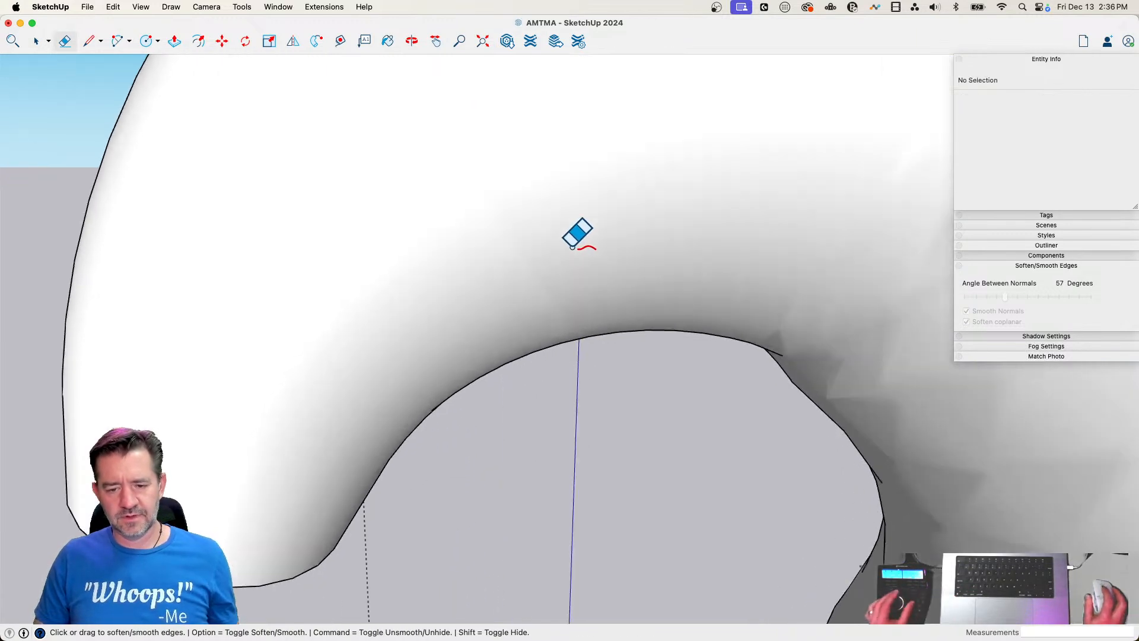
Try to close the triangular hole on the outer bend by drawing a line along its upper edge
{"action": "key", "text": "space"}
{"action": "left_click", "coordinate": [574, 245]}
{"action": "key", "text": "l"}
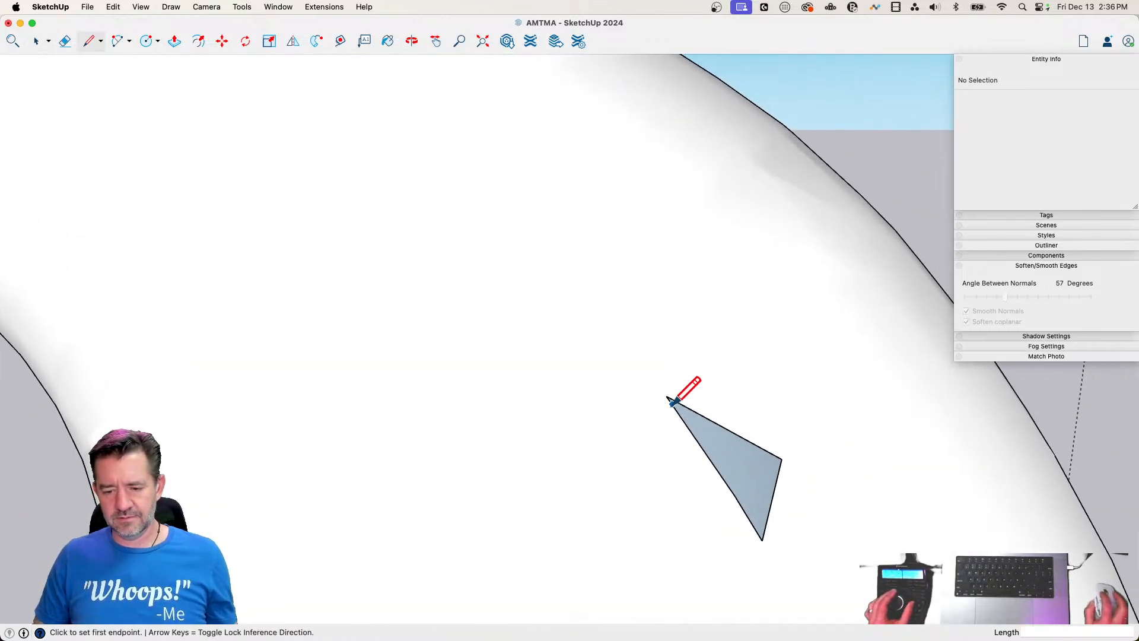
{"action": "left_click", "coordinate": [668, 396]}
{"action": "left_click", "coordinate": [774, 454]}
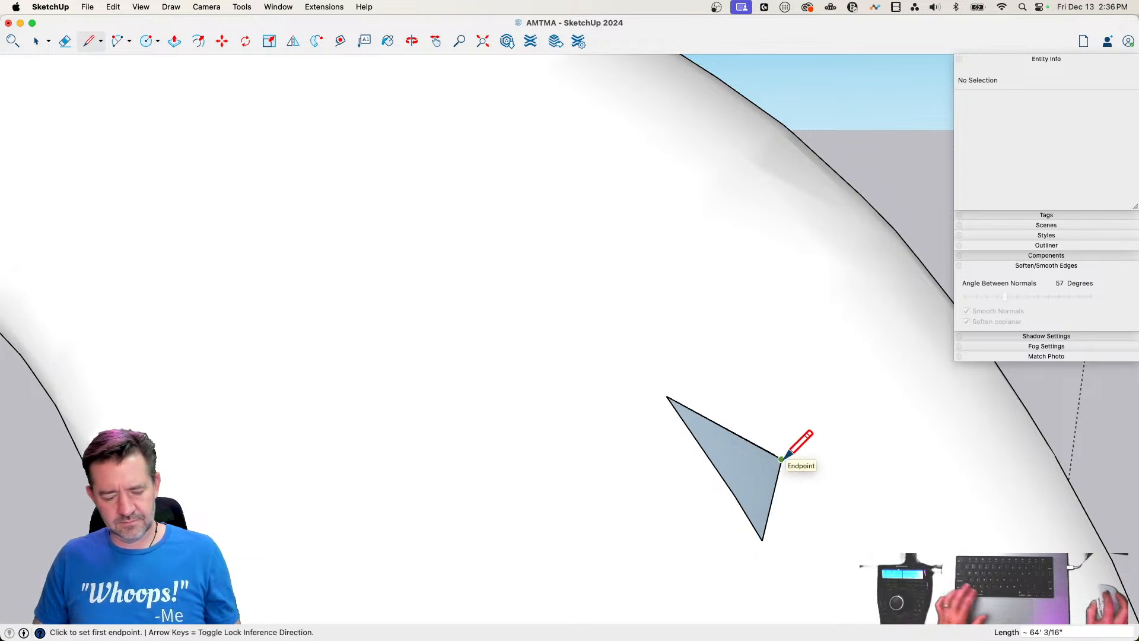
Show hidden geometry and draw a line across the triangular hole from the mid-edge vertex on its long side to the opposite corner
{"action": "key", "text": "alt+h"}
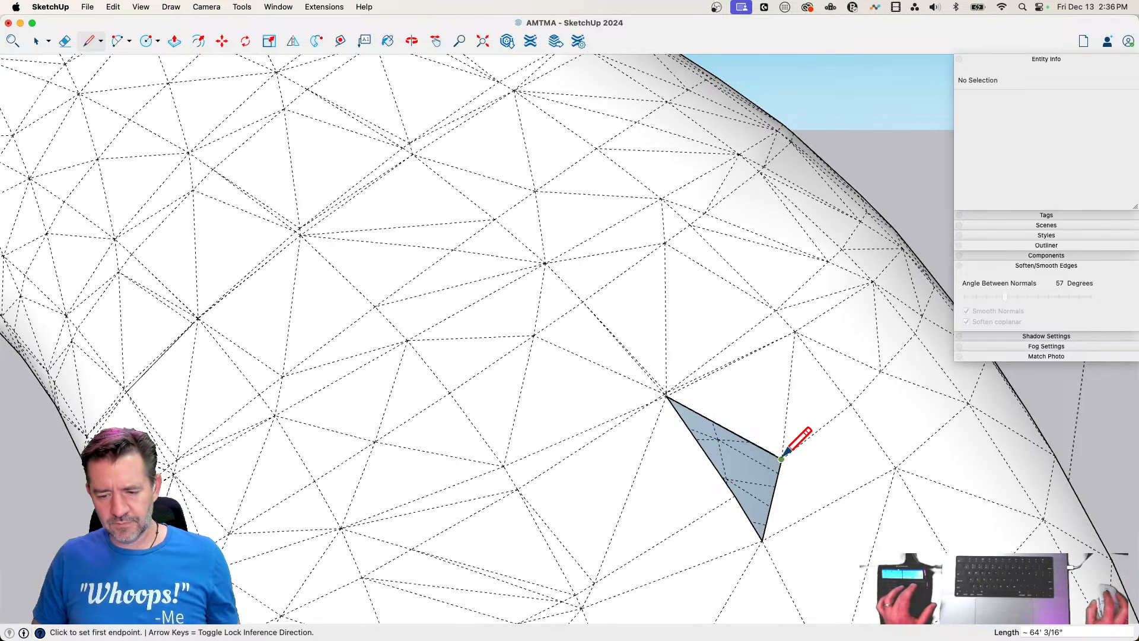
{"action": "left_click", "coordinate": [735, 496]}
{"action": "left_click", "coordinate": [782, 458]}
Erase the stray line along the hole's upper edge and redraw it exactly between the two corner vertices
{"action": "key", "text": "e"}
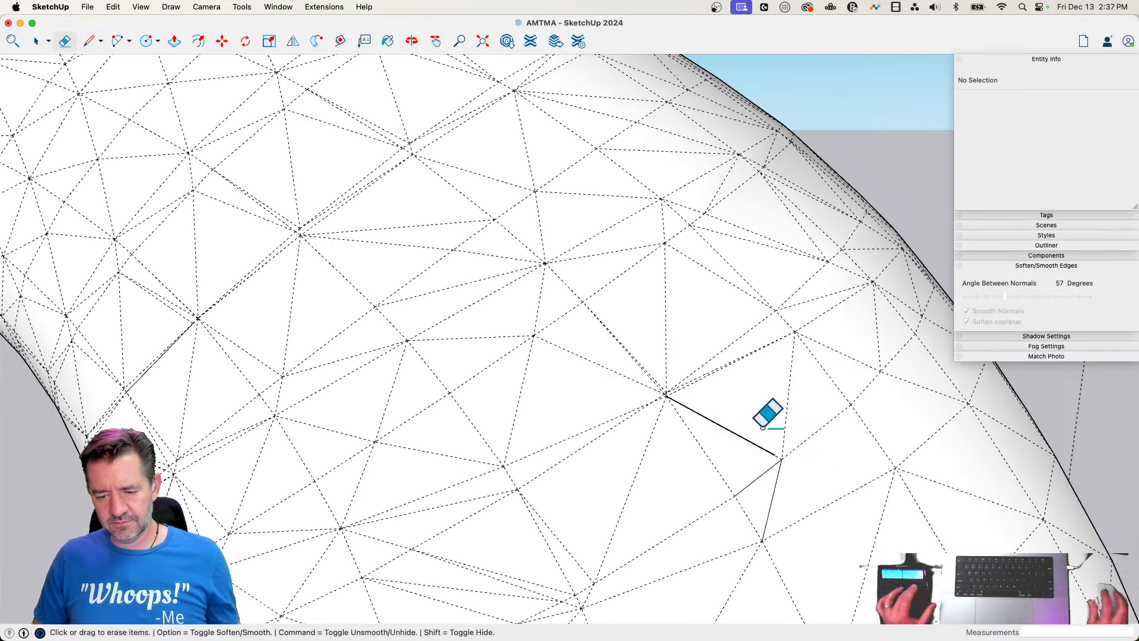
{"action": "left_click", "coordinate": [741, 433]}
{"action": "key", "text": "l"}
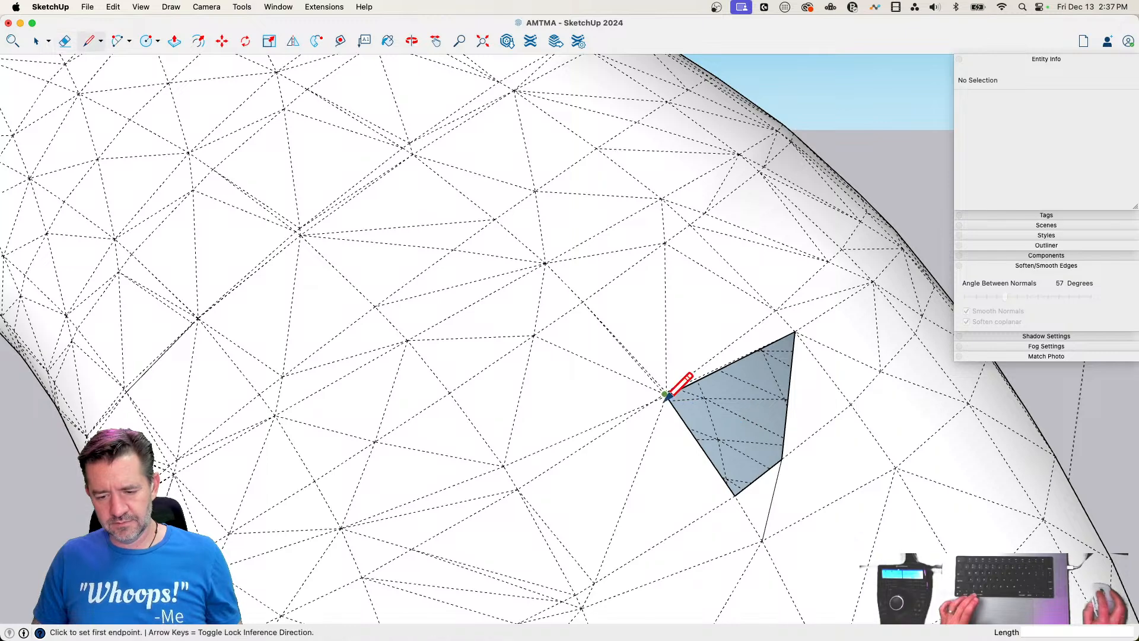
{"action": "scroll", "coordinate": [673, 404], "scroll_direction": "up", "scroll_amount": 5}
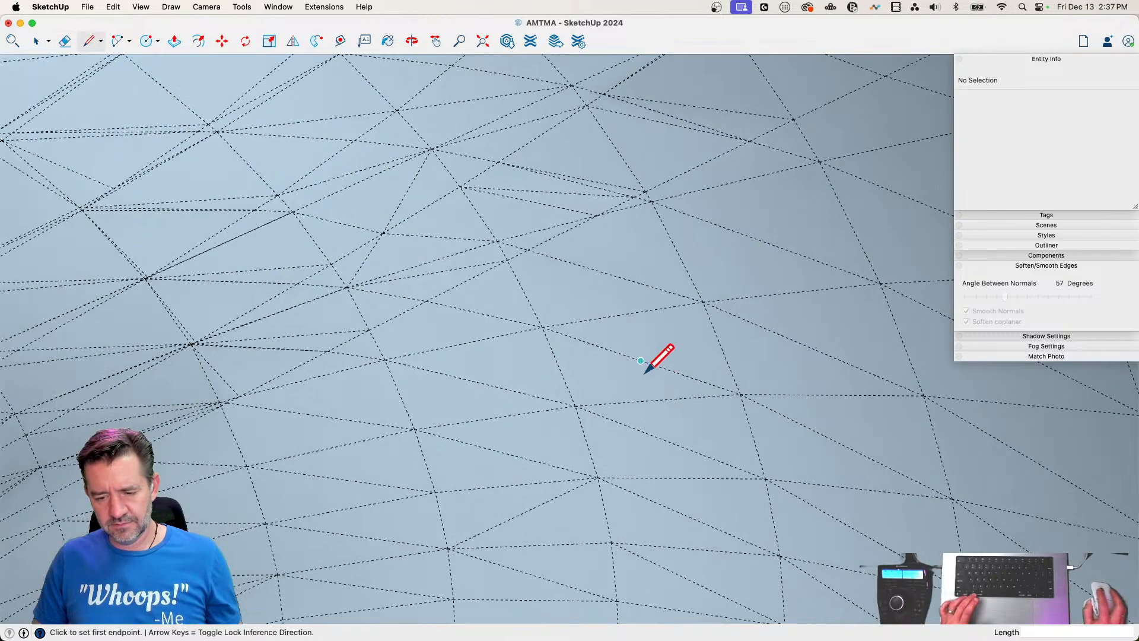
{"action": "scroll", "coordinate": [643, 373], "scroll_direction": "down", "scroll_amount": 1}
{"action": "left_click", "coordinate": [565, 291]}
{"action": "scroll", "coordinate": [491, 318], "scroll_direction": "down", "scroll_amount": 3}
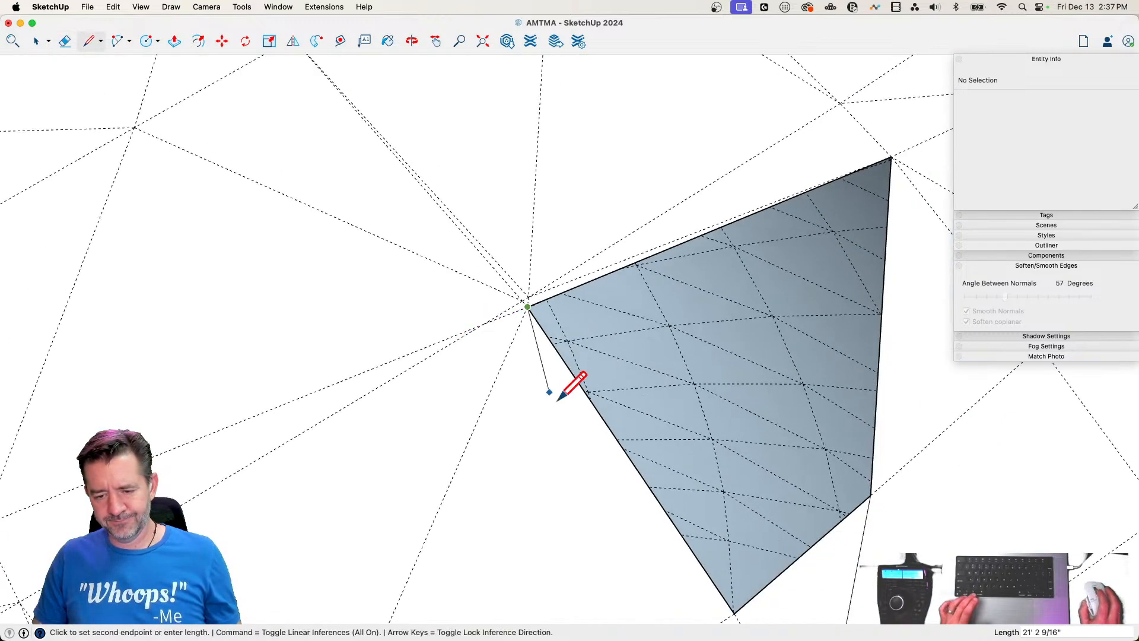
{"action": "left_click", "coordinate": [883, 500]}
Soften the new patch's edges and hide the hidden geometry again
{"action": "key", "text": "e"}
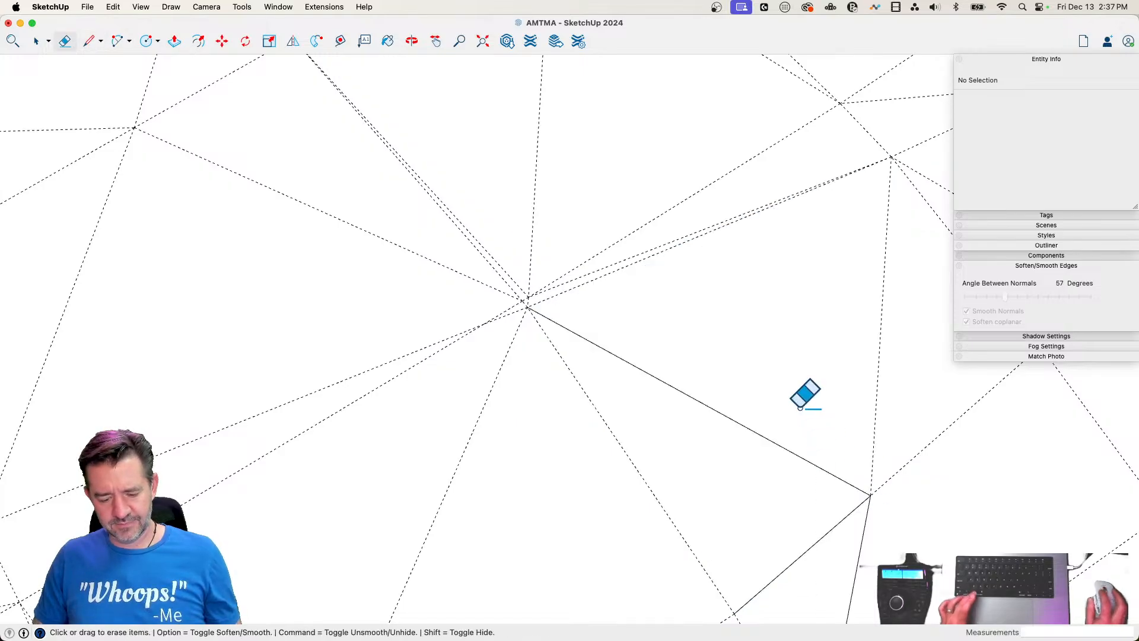
{"action": "left_click", "coordinate": [778, 446]}
{"action": "key", "text": "space"}
{"action": "scroll", "coordinate": [841, 468], "scroll_direction": "down", "scroll_amount": 5}
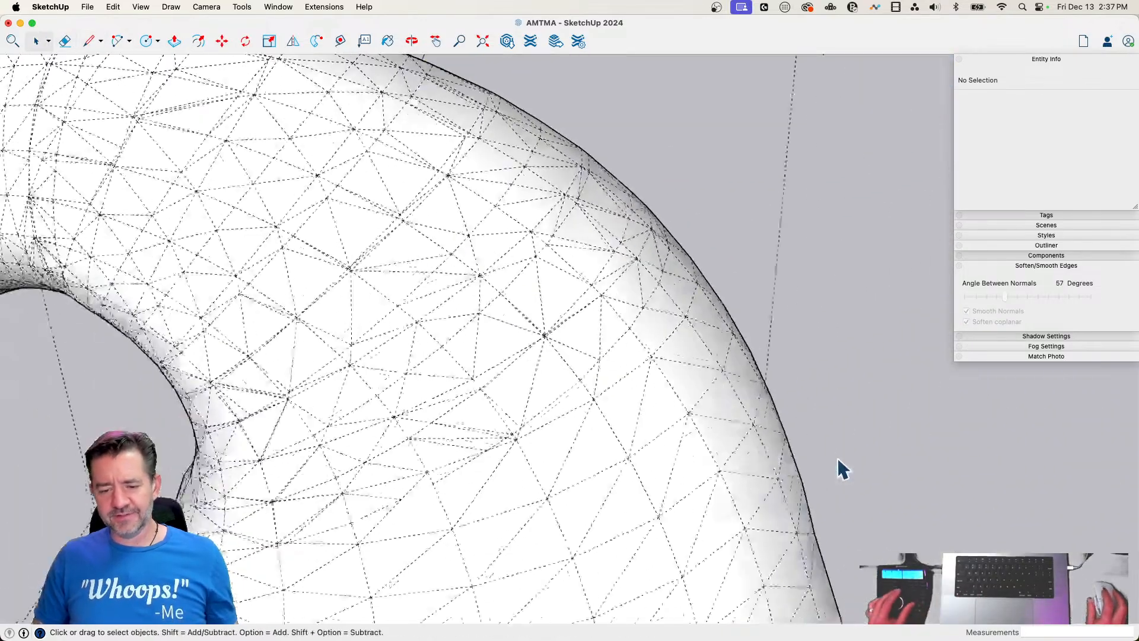
{"action": "scroll", "coordinate": [837, 459], "scroll_direction": "down", "scroll_amount": 5}
{"action": "middle_click_drag", "start_coordinate": [837, 459], "coordinate": [784, 457]}
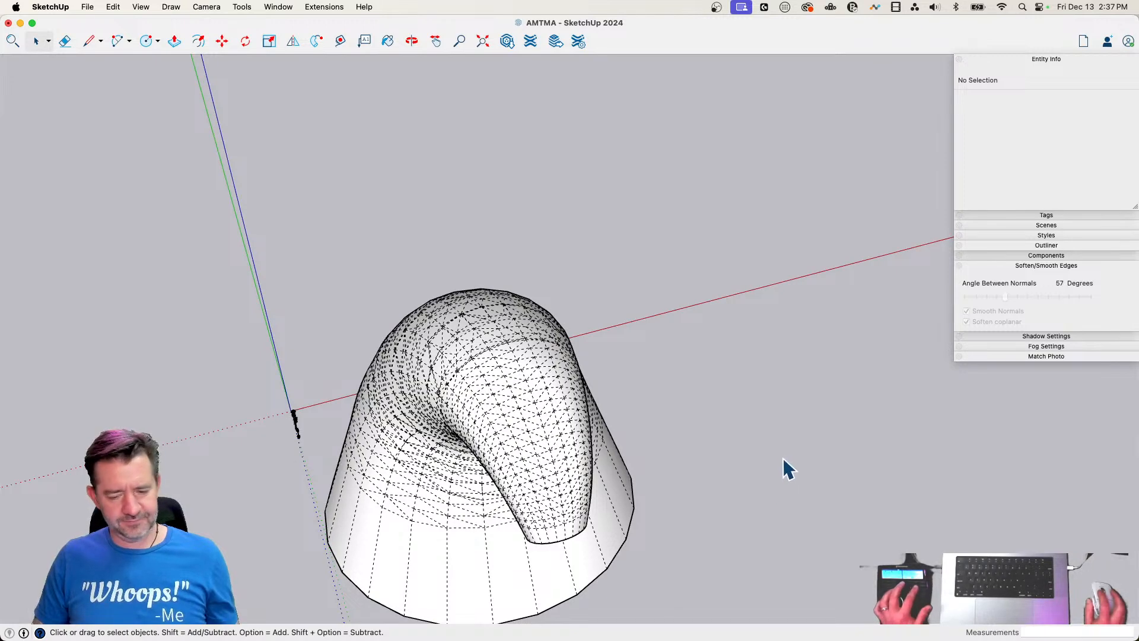
{"action": "key", "text": "alt+h"}
Scale the bent cone group down uniformly to 0.14 about its opposite corner, beside the minion
{"action": "left_click", "coordinate": [554, 428]}
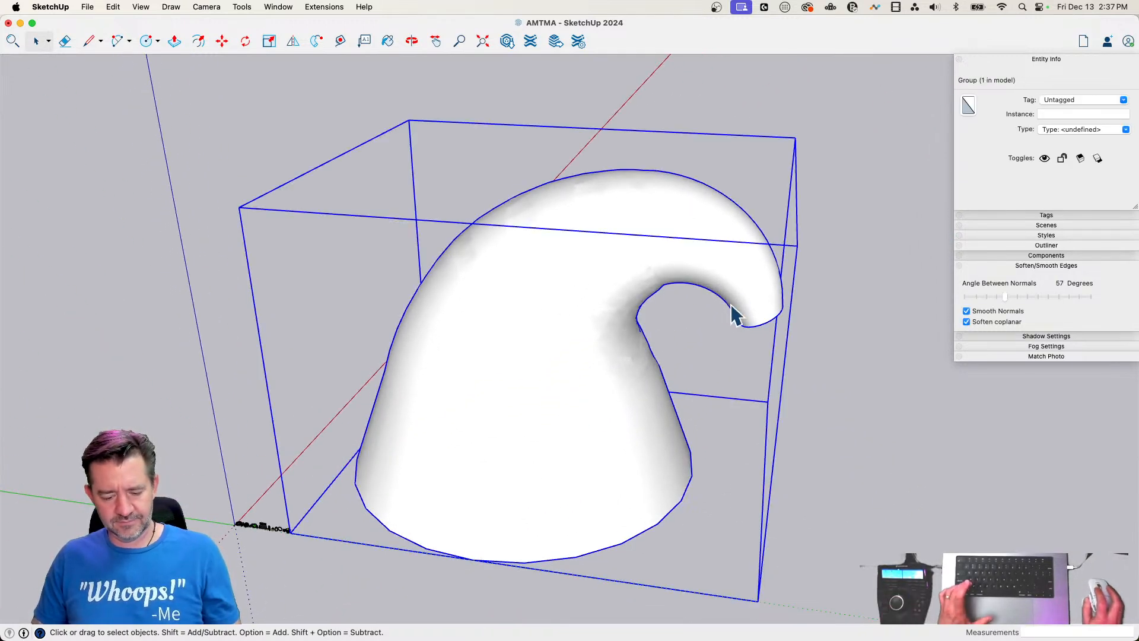
{"action": "key", "text": "s"}
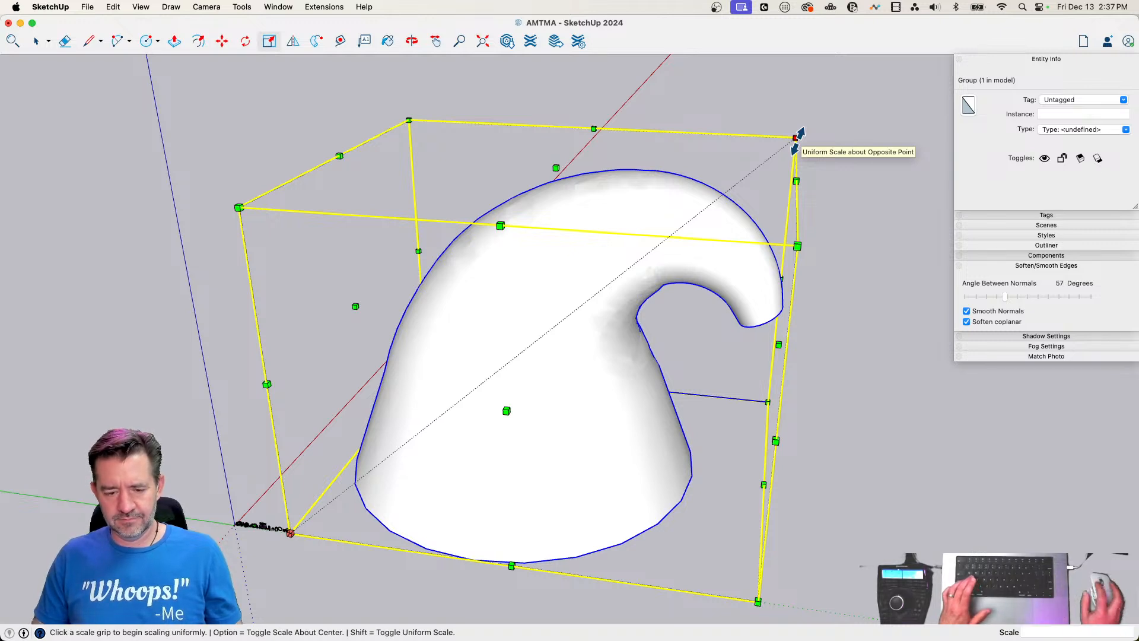
{"action": "left_click_drag", "start_coordinate": [796, 138], "coordinate": [342, 488]}
{"action": "left_click", "coordinate": [293, 528]}
{"action": "scroll", "coordinate": [369, 418], "scroll_direction": "up", "scroll_amount": 10}
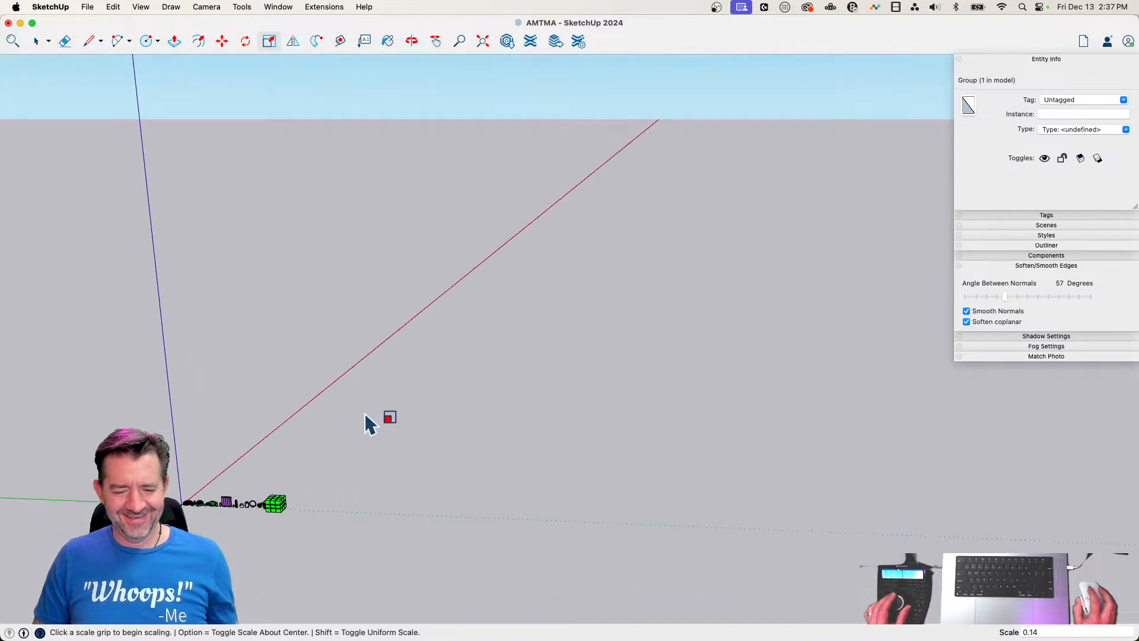
{"action": "scroll", "coordinate": [427, 391], "scroll_direction": "up", "scroll_amount": 2}
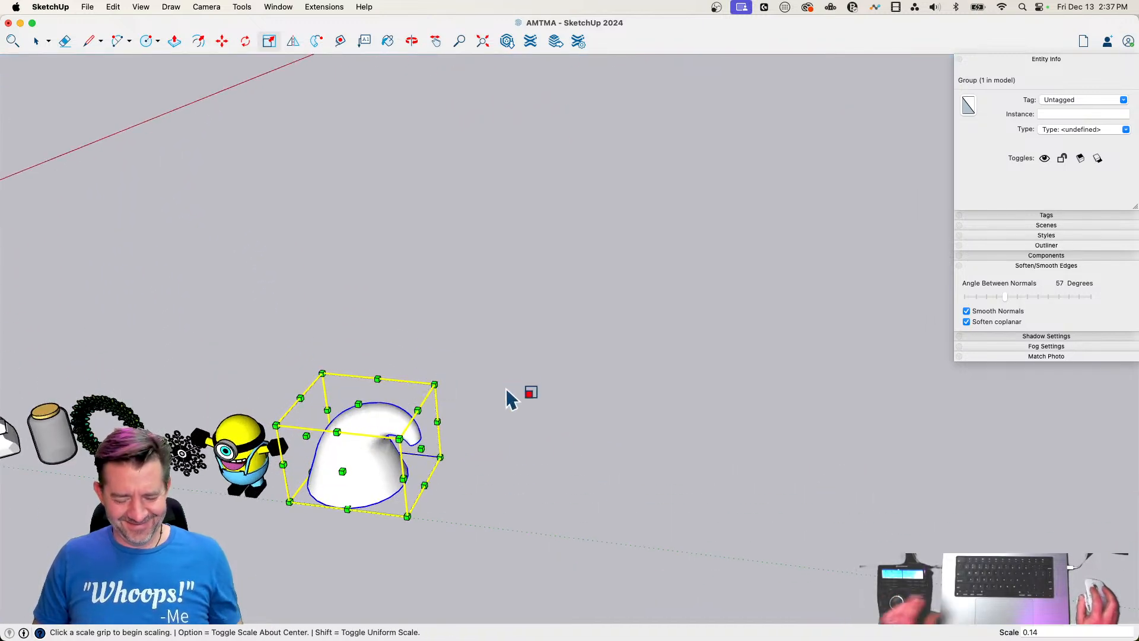
Paint the cone's curved surface inside the group with the Maraschino colour, and close the group
{"action": "key", "text": "b"}
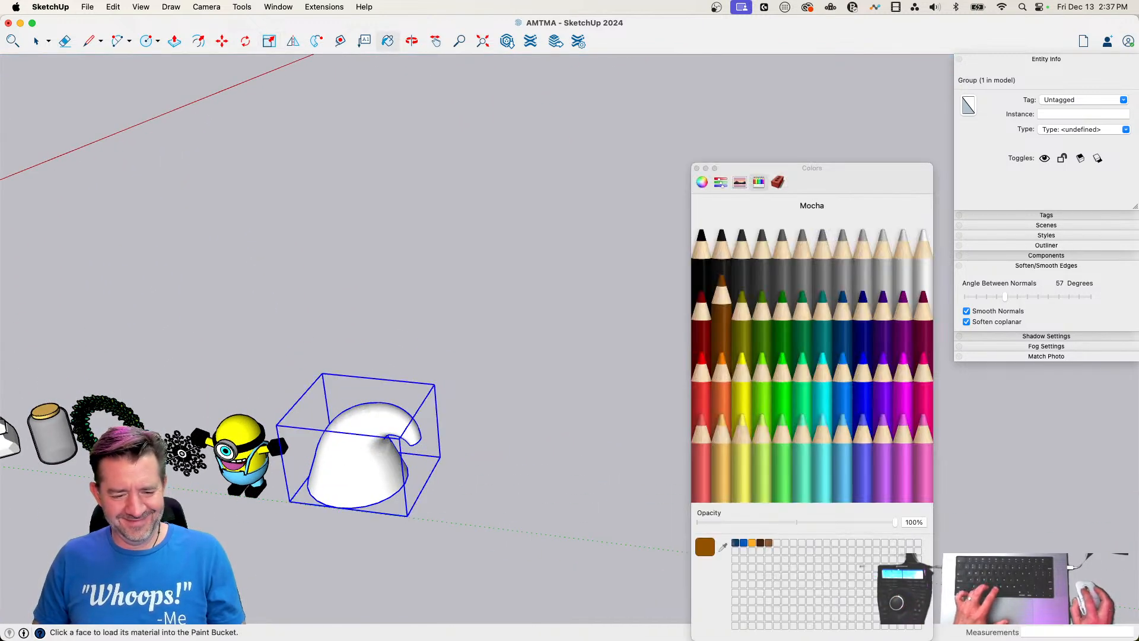
{"action": "key", "text": "space"}
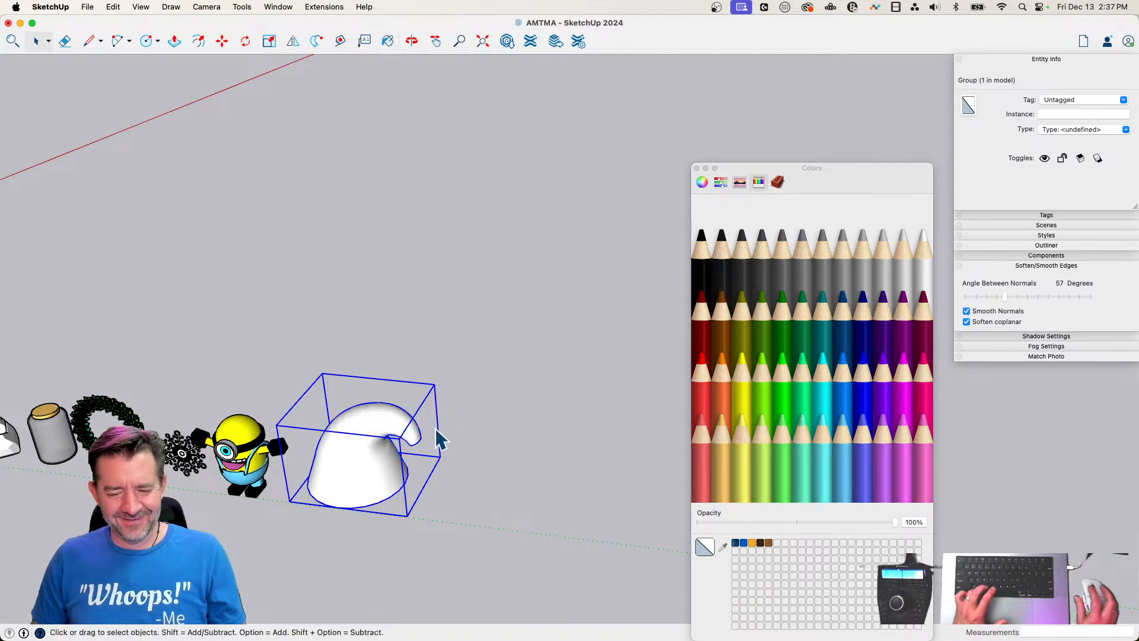
{"action": "double_click", "coordinate": [350, 455]}
{"action": "key", "text": "b"}
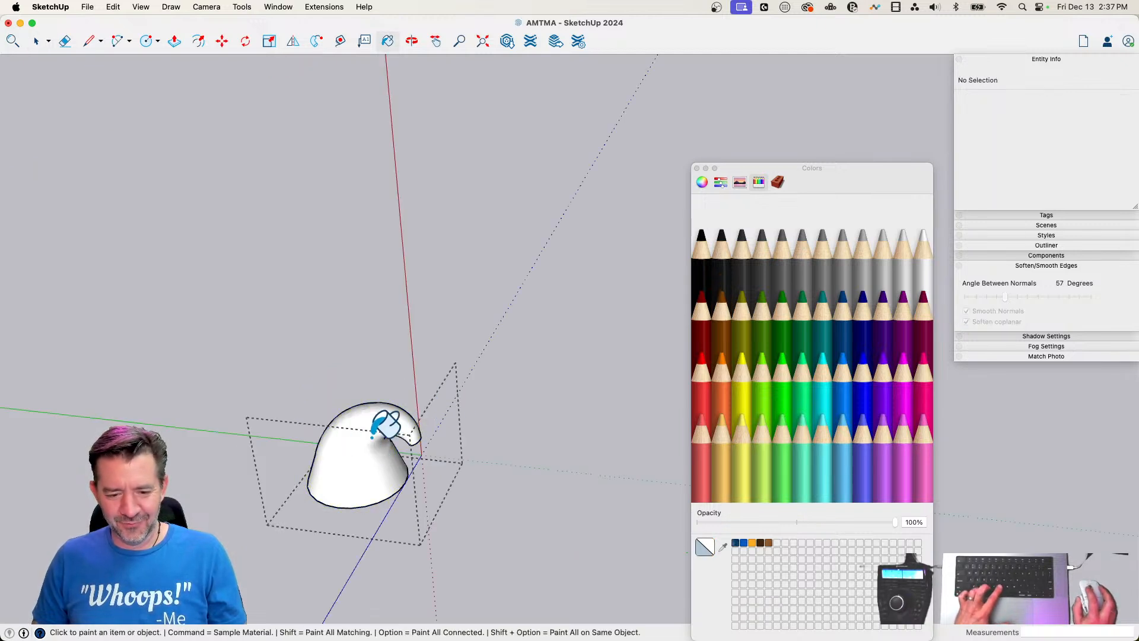
{"action": "left_click", "coordinate": [331, 439]}
{"action": "key", "text": "space"}
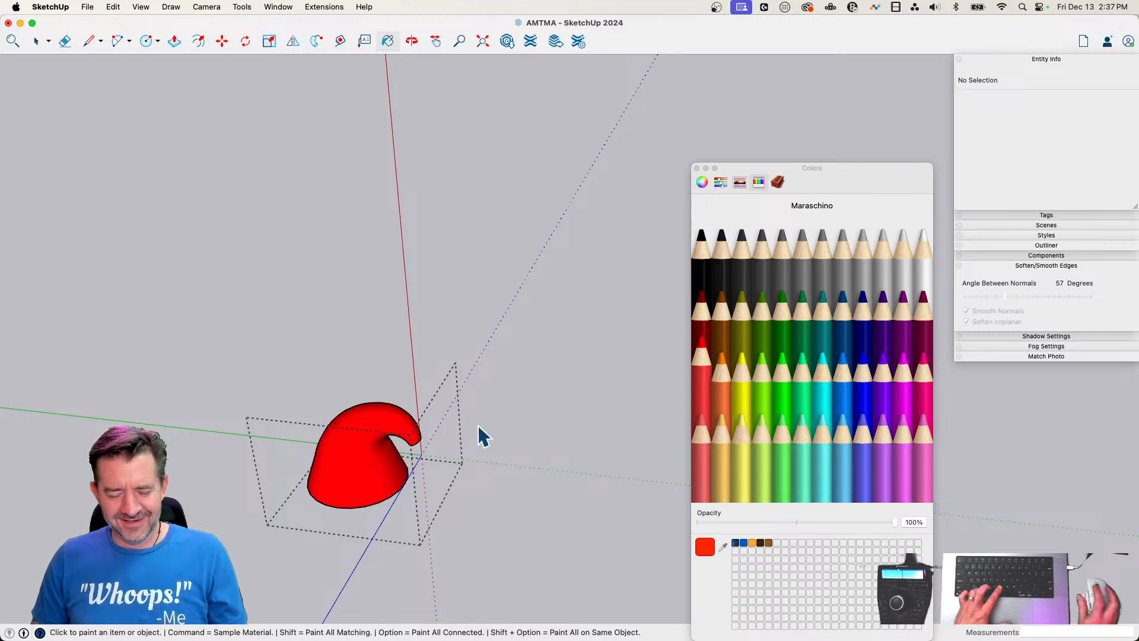
{"action": "left_click", "coordinate": [497, 443]}
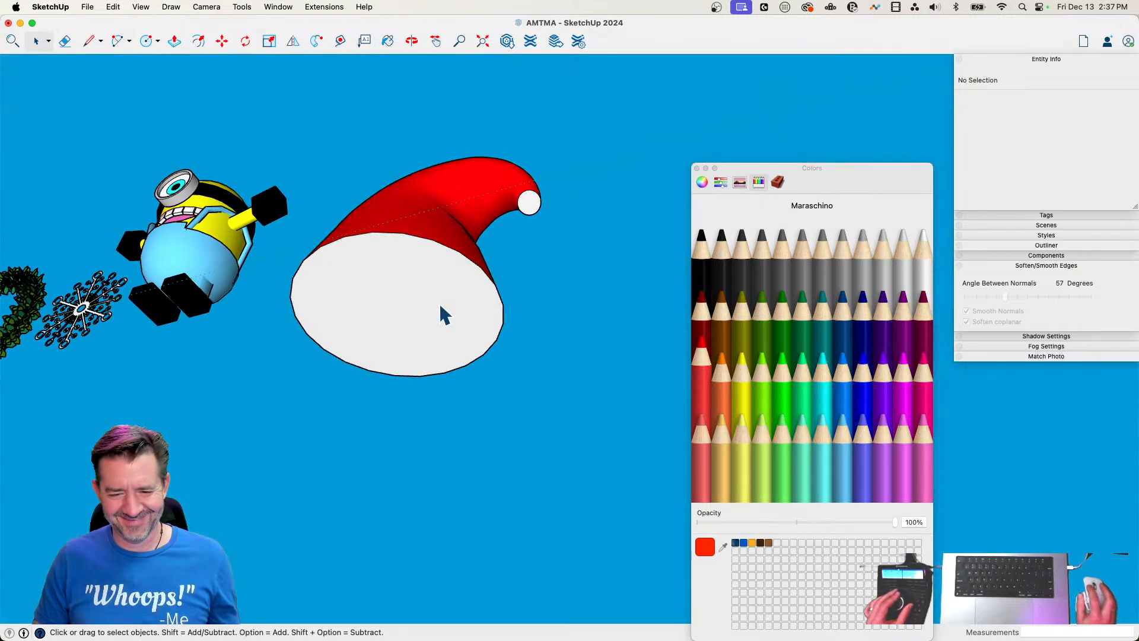
Copy the circular edge at the hat's base from inside the group and paste it in place outside the group
{"action": "double_click", "coordinate": [441, 305]}
{"action": "left_click", "coordinate": [448, 281]}
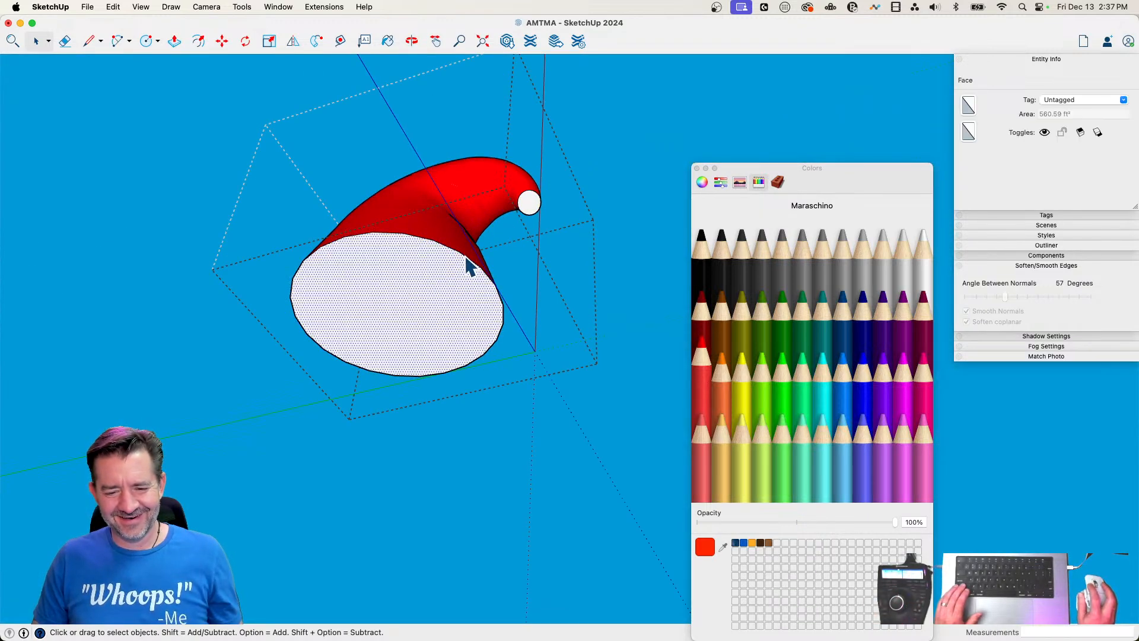
{"action": "left_click", "coordinate": [468, 268]}
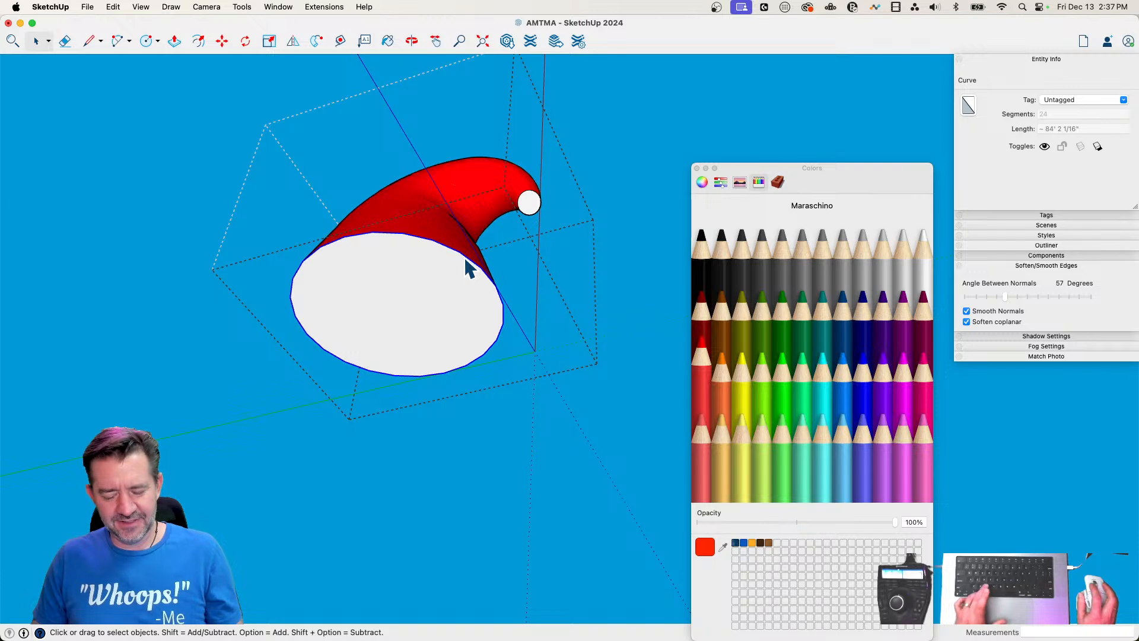
{"action": "left_click", "coordinate": [603, 343]}
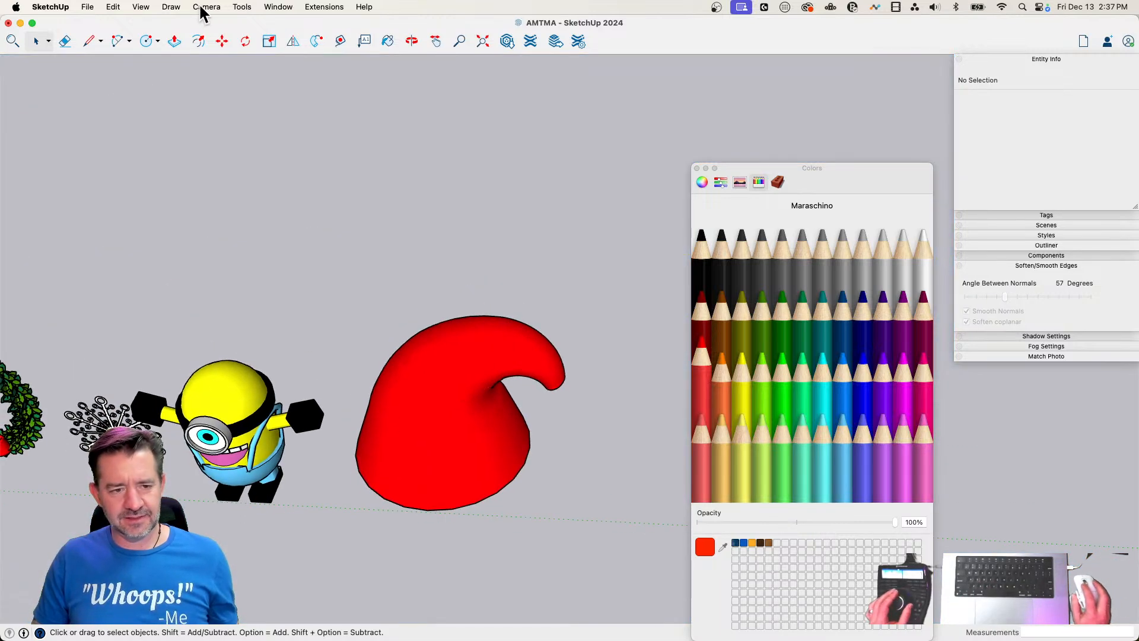
{"action": "left_click", "coordinate": [118, 8]}
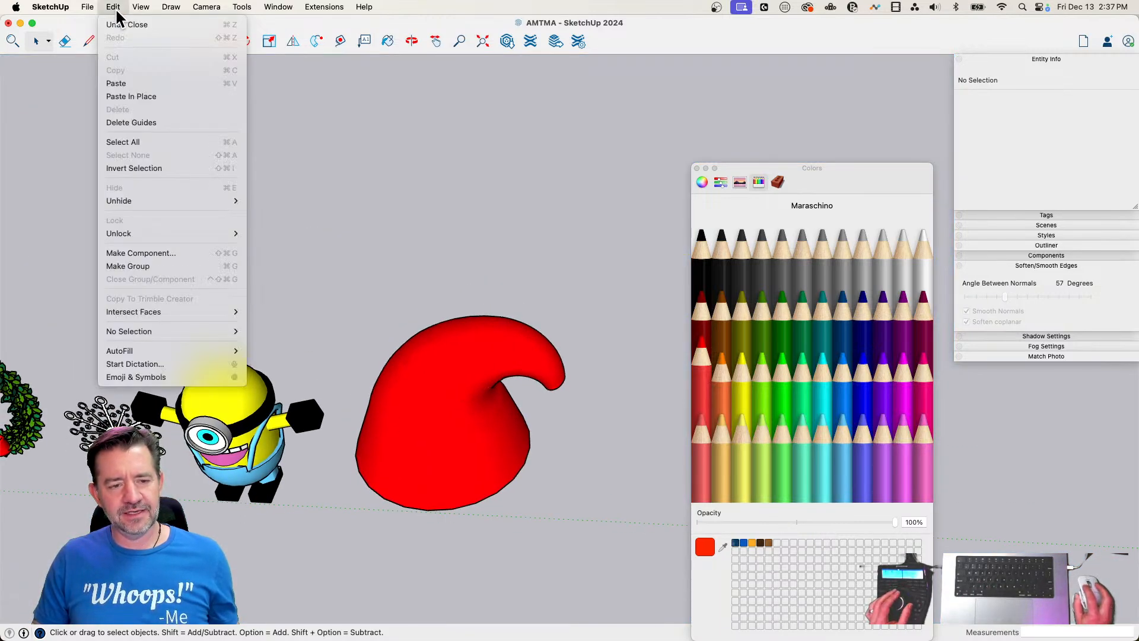
{"action": "left_click", "coordinate": [144, 96]}
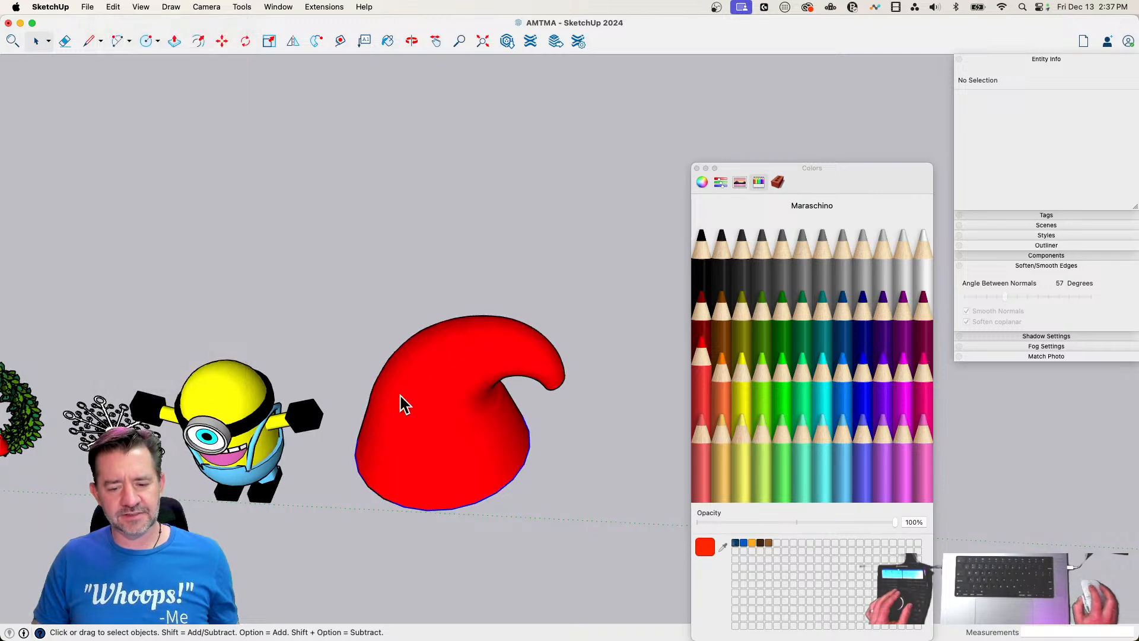
Draw a 24-sided circle profile at the hat's base edge and sweep it around the pasted curve with Follow Me to form the brim
{"action": "key", "text": "c"}
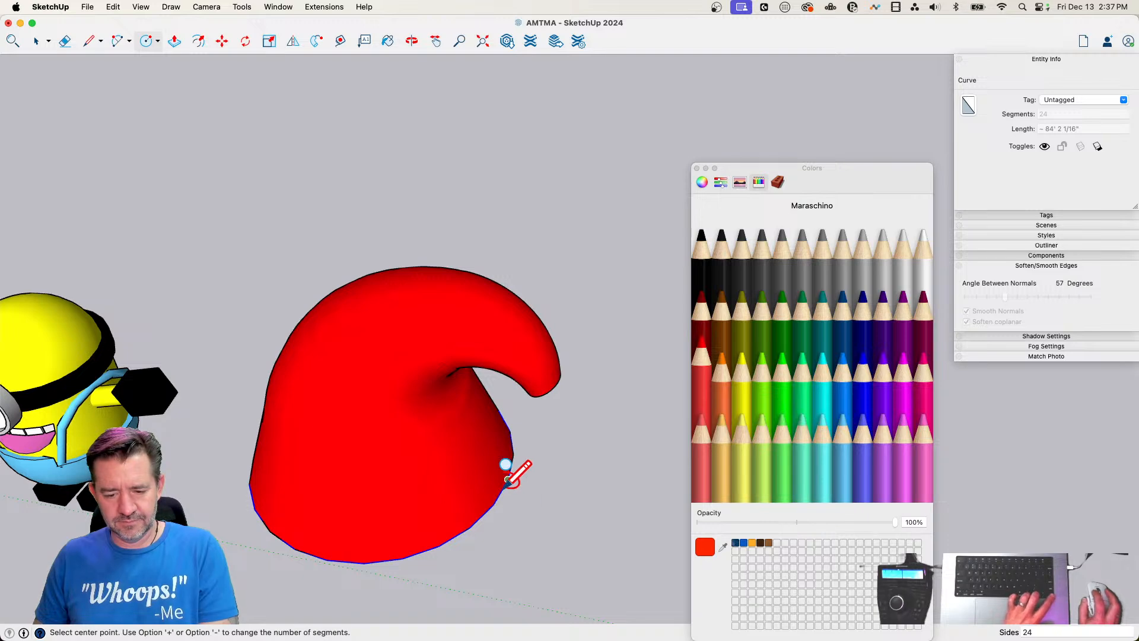
{"action": "left_click", "coordinate": [543, 494]}
{"action": "key", "text": "space"}
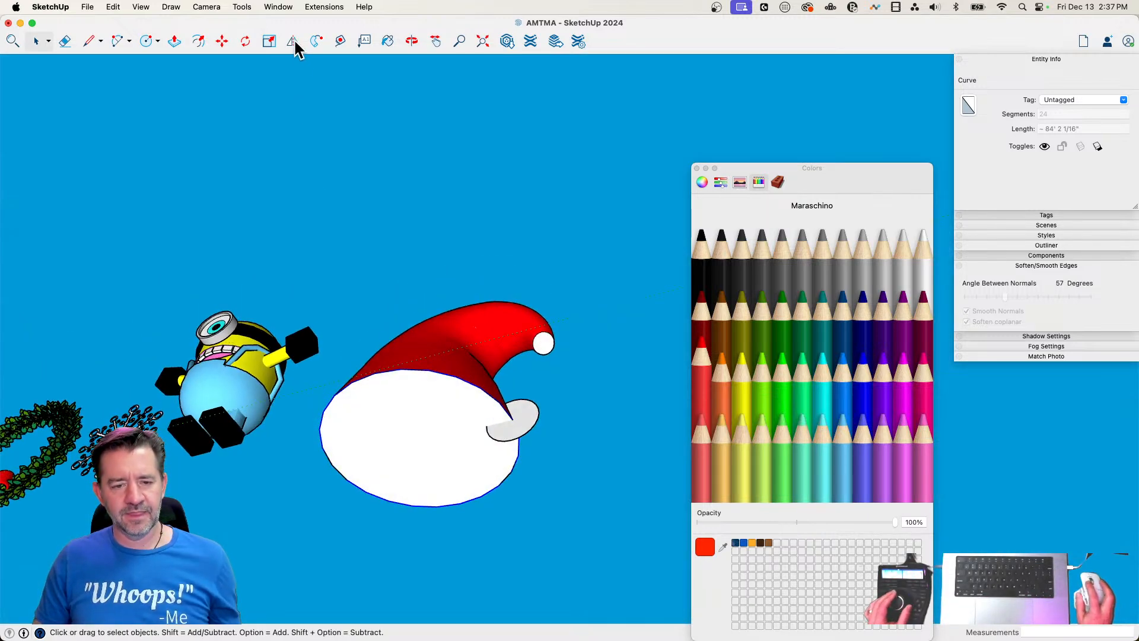
{"action": "left_click", "coordinate": [316, 41]}
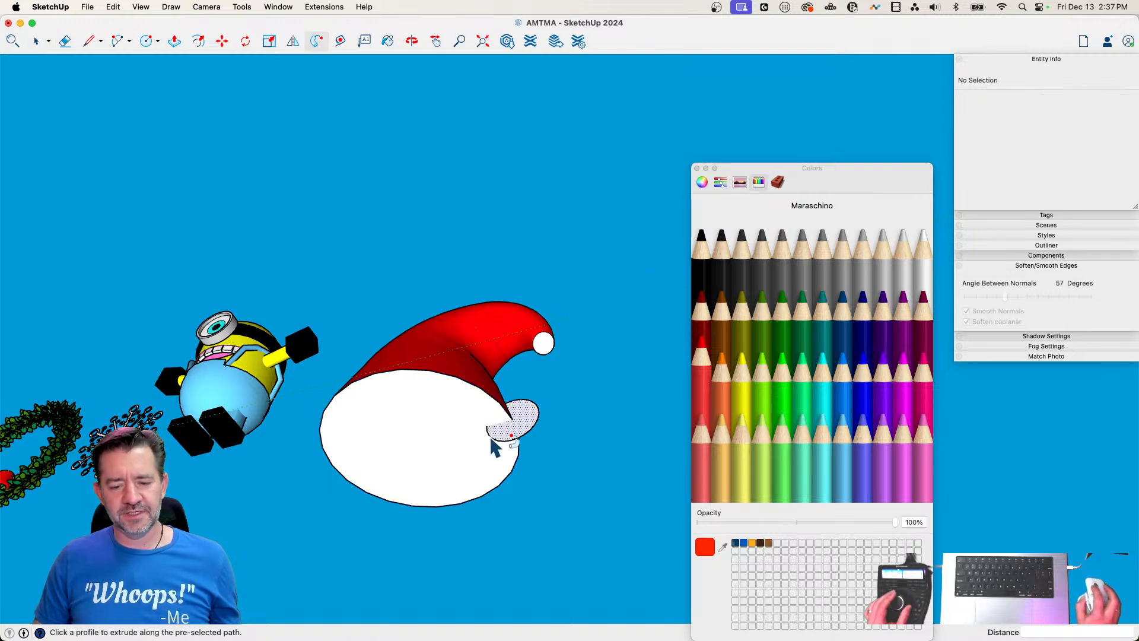
{"action": "left_click", "coordinate": [522, 433]}
{"action": "key", "text": "space"}
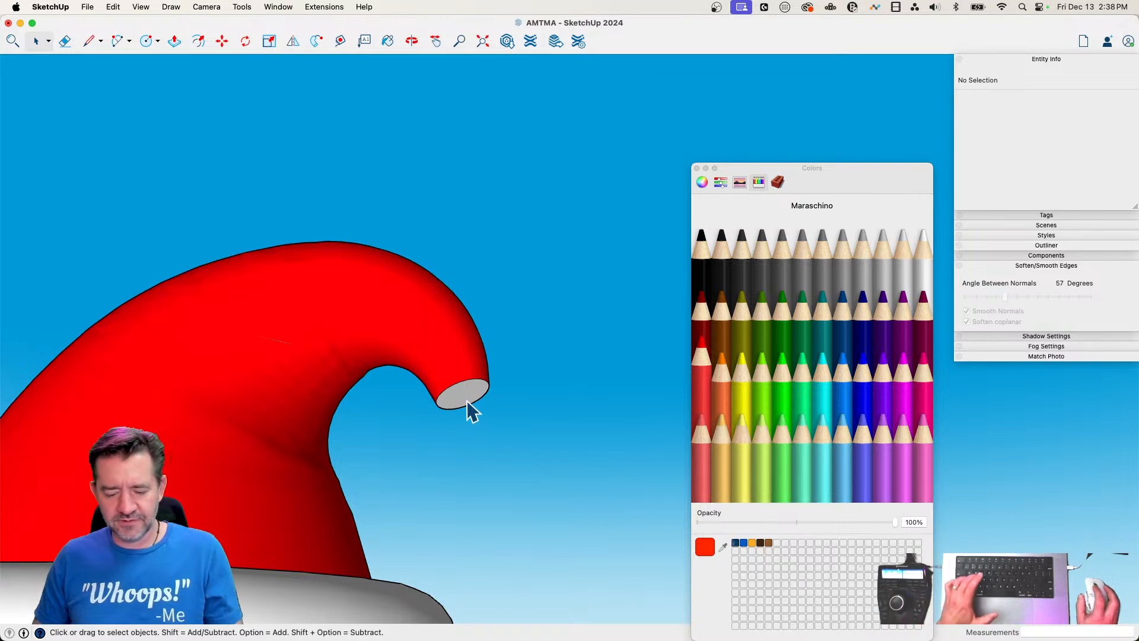
Draw a line about 3' 2" long across the flat end of the hat's tip, between opposite points of its rim
{"action": "key", "text": "c"}
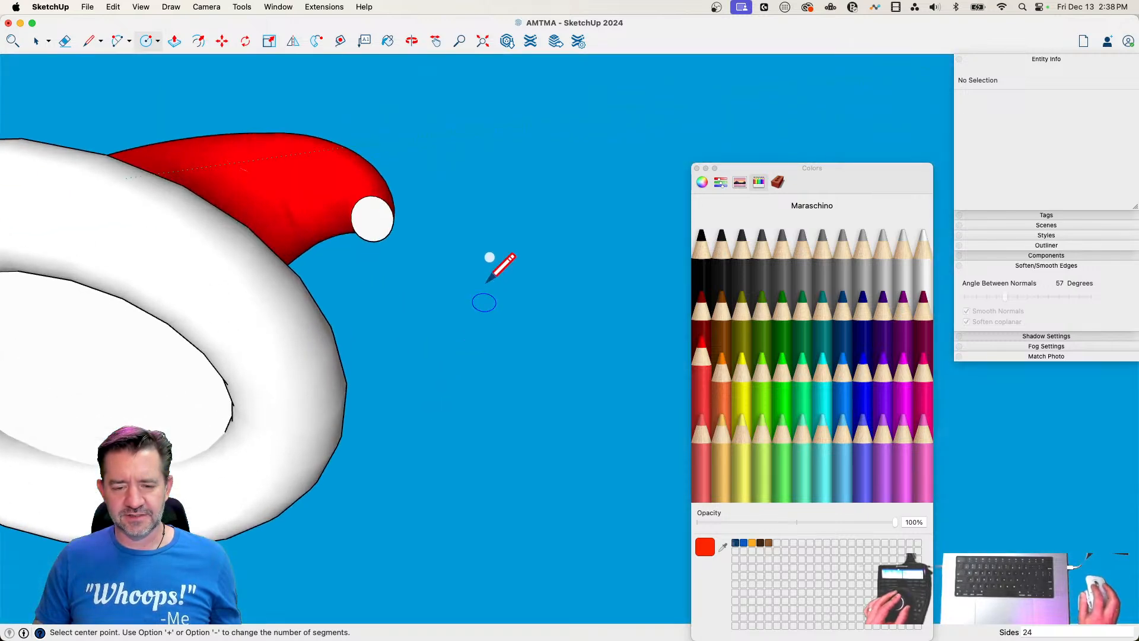
{"action": "key", "text": "l"}
{"action": "left_click", "coordinate": [361, 159]}
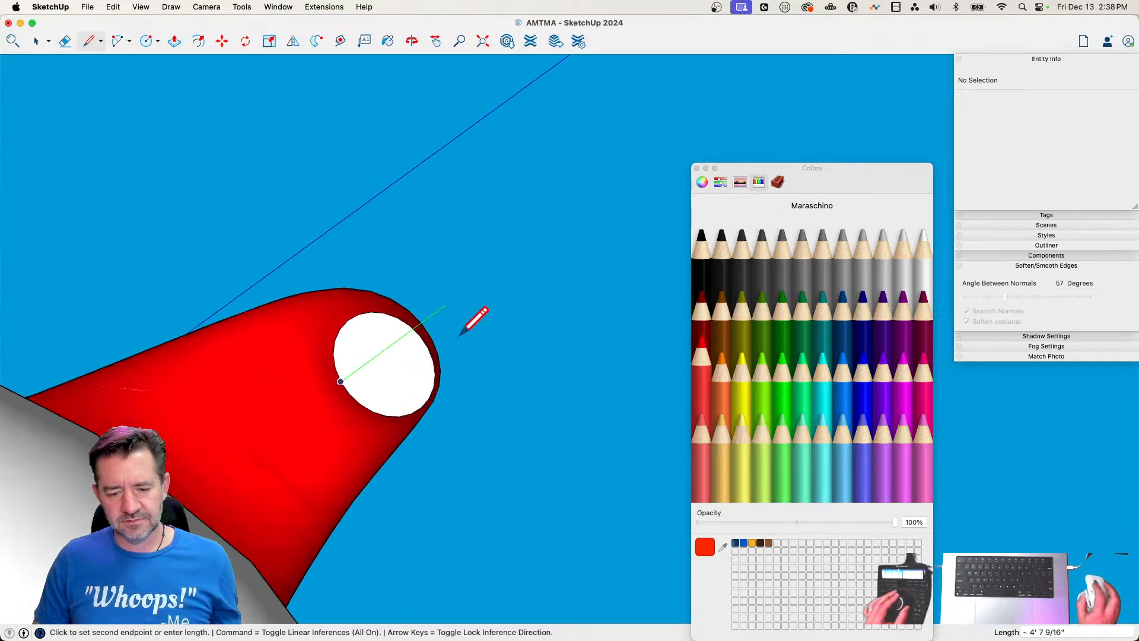
{"action": "key", "text": "Escape"}
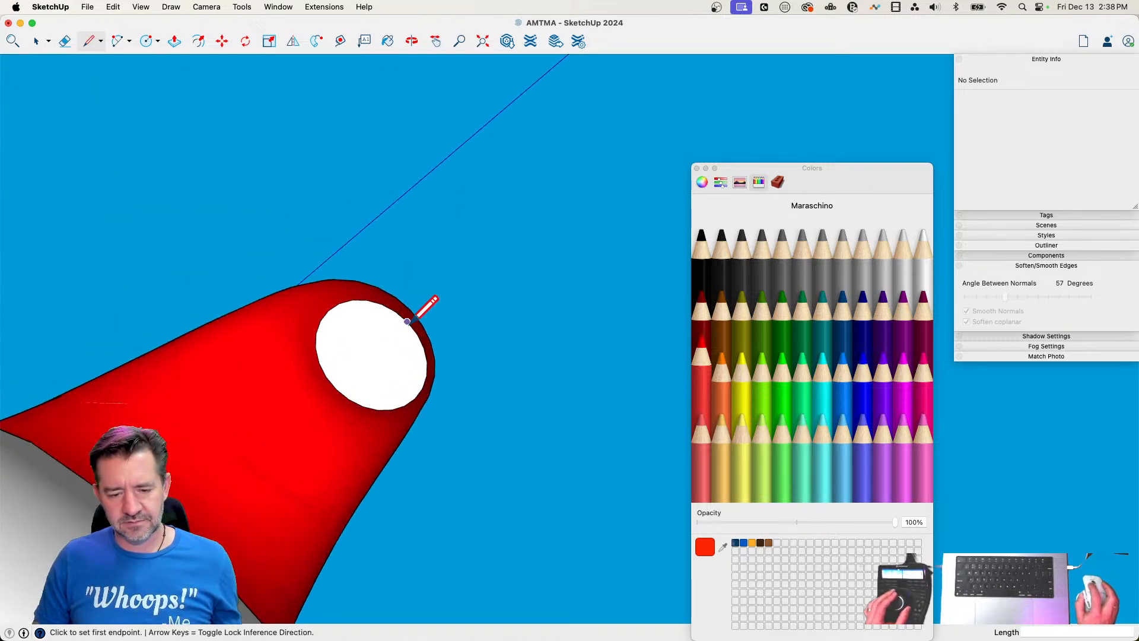
{"action": "left_click", "coordinate": [407, 321]}
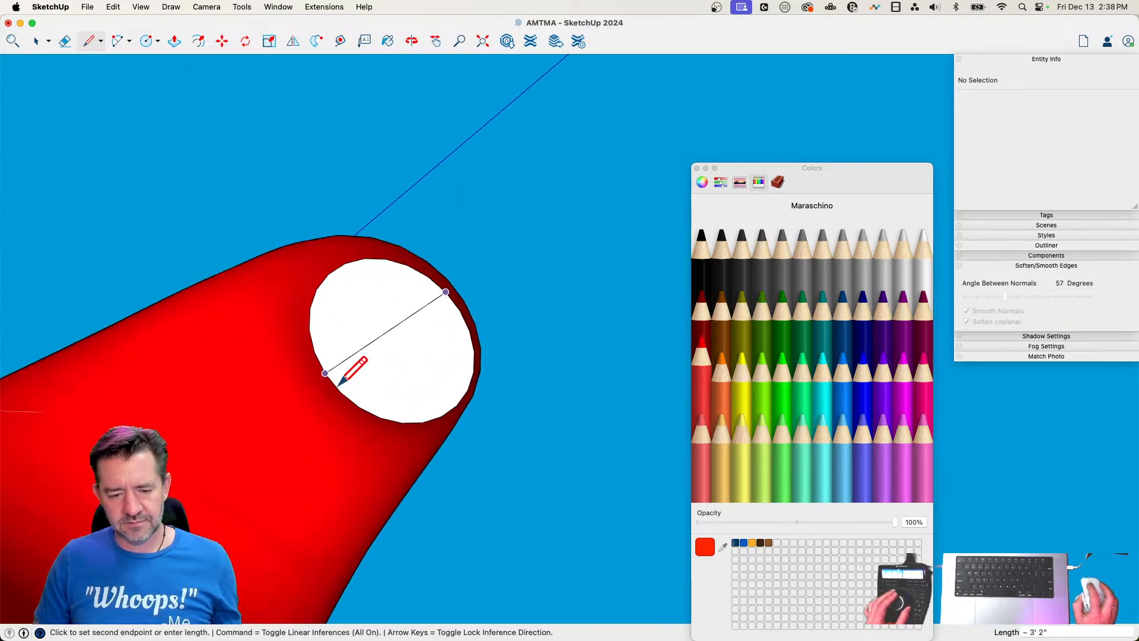
{"action": "left_click", "coordinate": [377, 469]}
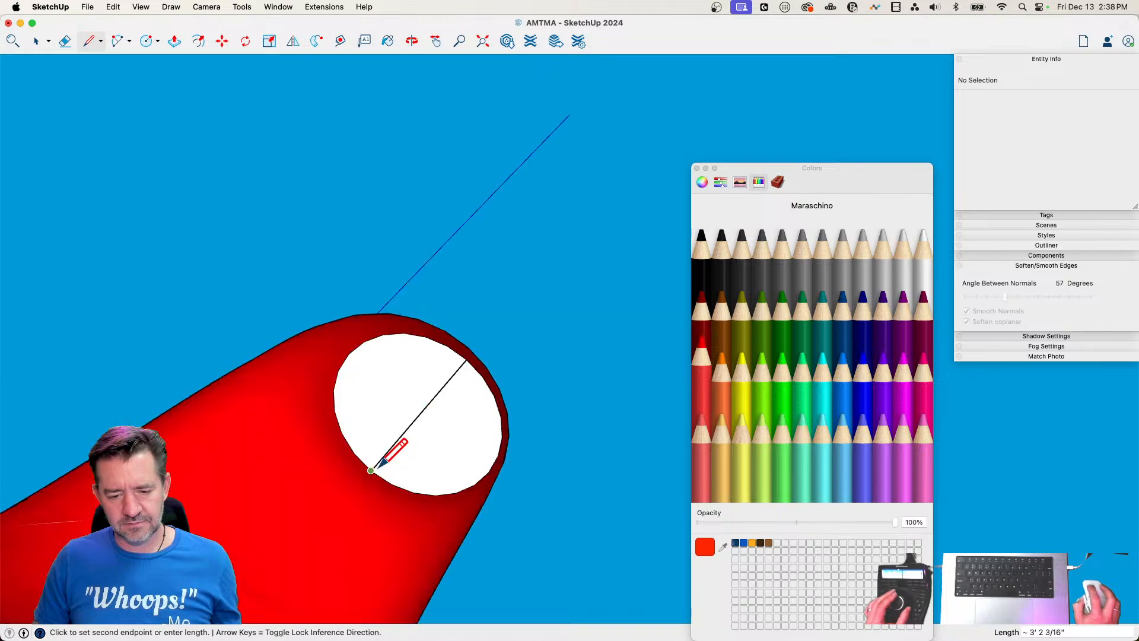
{"action": "key", "text": "space"}
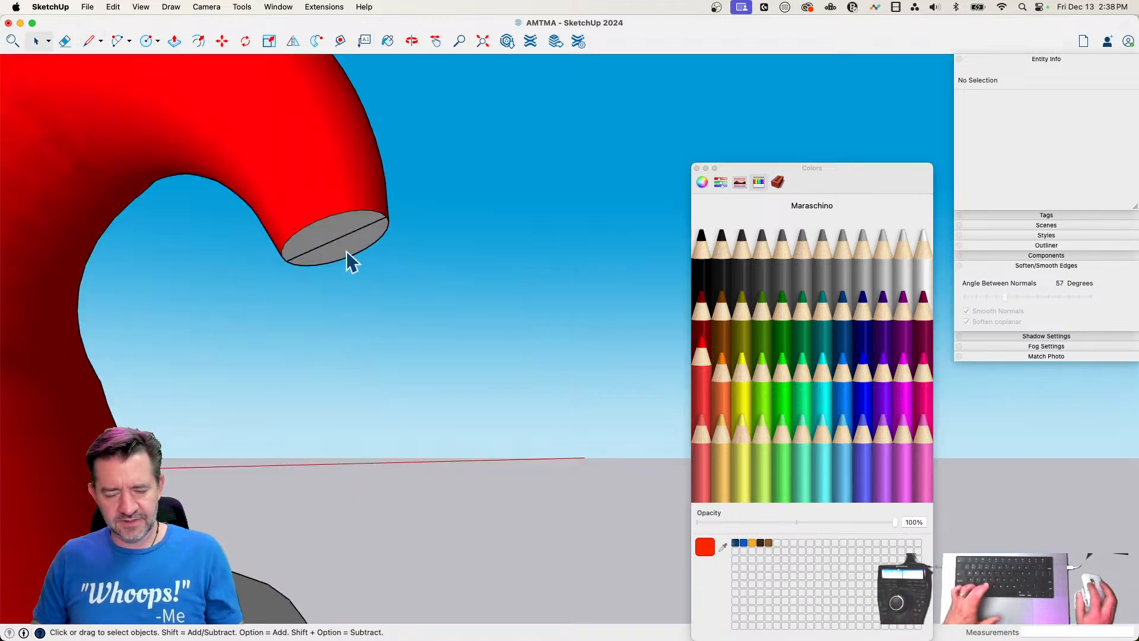
Draw a horizontal circle of about 5' 8" radius and a vertical circle of about 3' 1" radius, both centred on the tip line's midpoint
{"action": "key", "text": "c"}
{"action": "key", "text": "Up"}
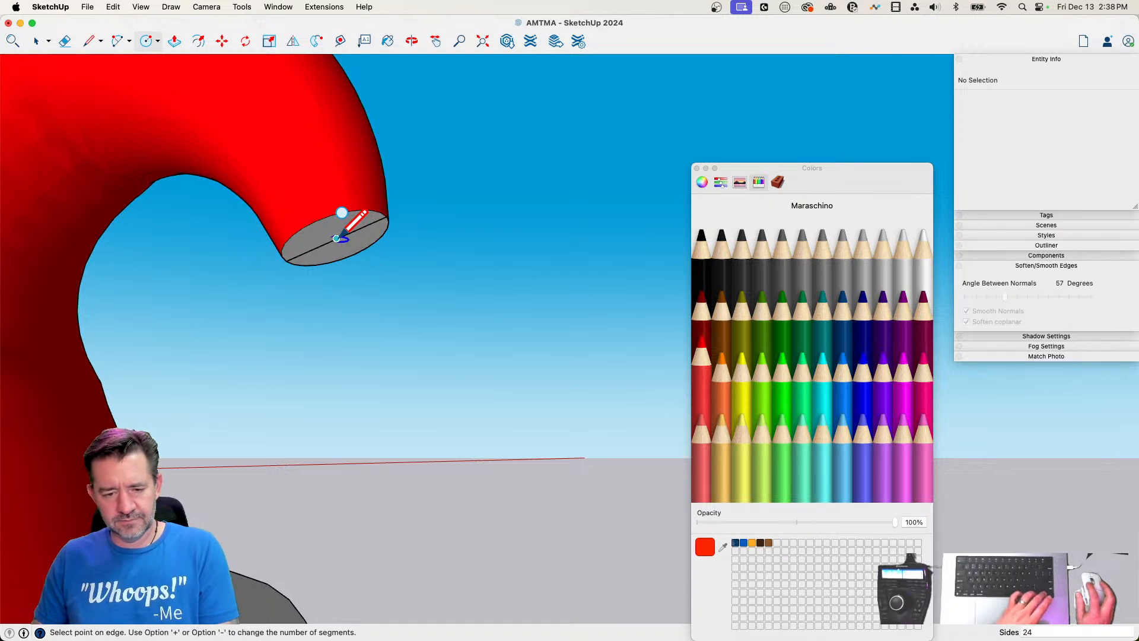
{"action": "left_click", "coordinate": [532, 228]}
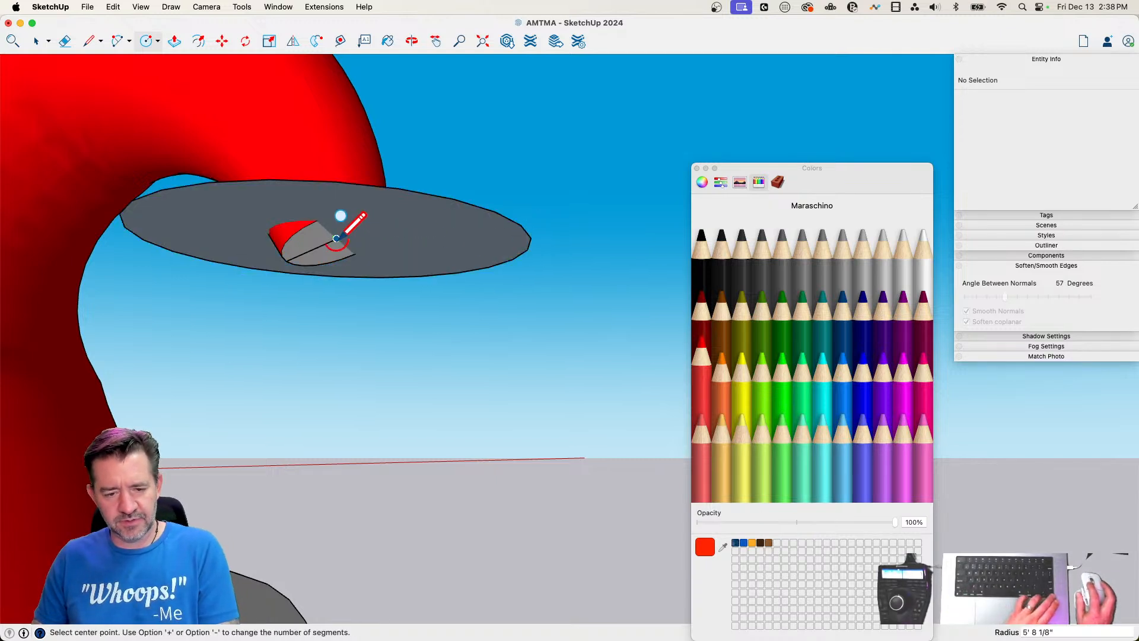
{"action": "left_click", "coordinate": [337, 238]}
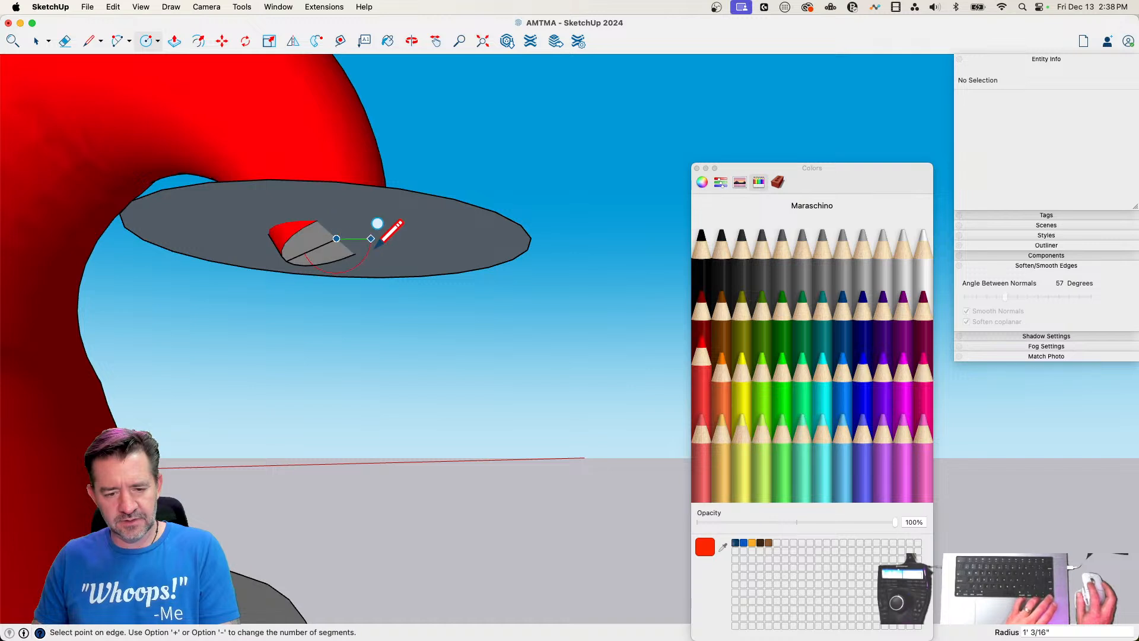
{"action": "left_click", "coordinate": [445, 237]}
{"action": "key", "text": "space"}
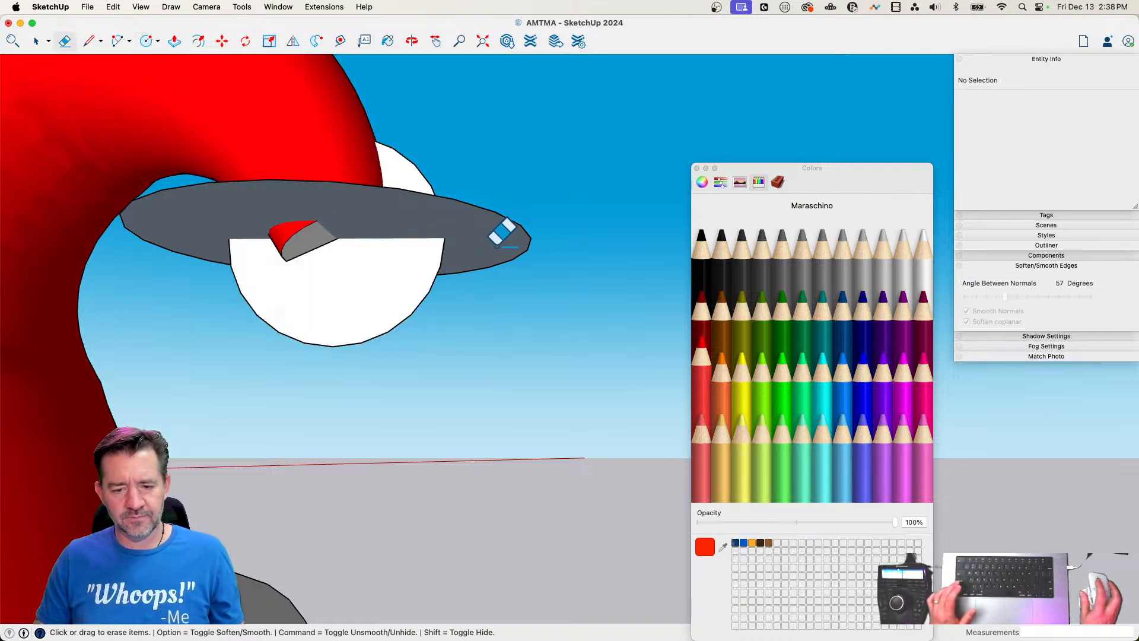
Sweep the vertical circle around the horizontal one with Follow Me to form the pom-pom sphere, and erase the horizontal path circle
{"action": "left_click", "coordinate": [497, 247]}
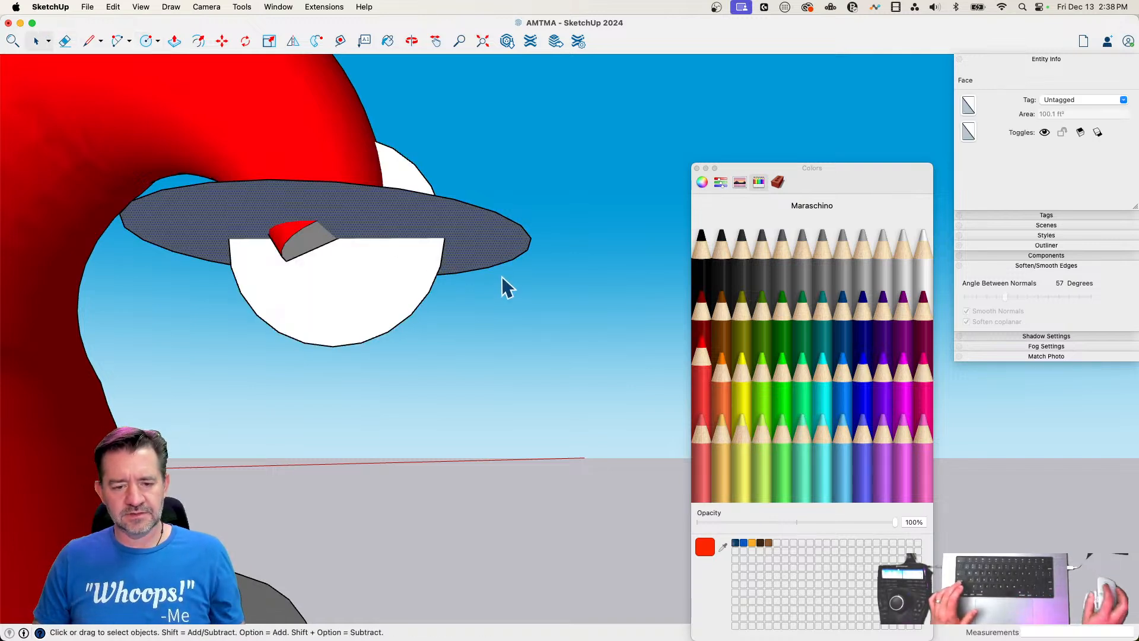
{"action": "left_click", "coordinate": [317, 41]}
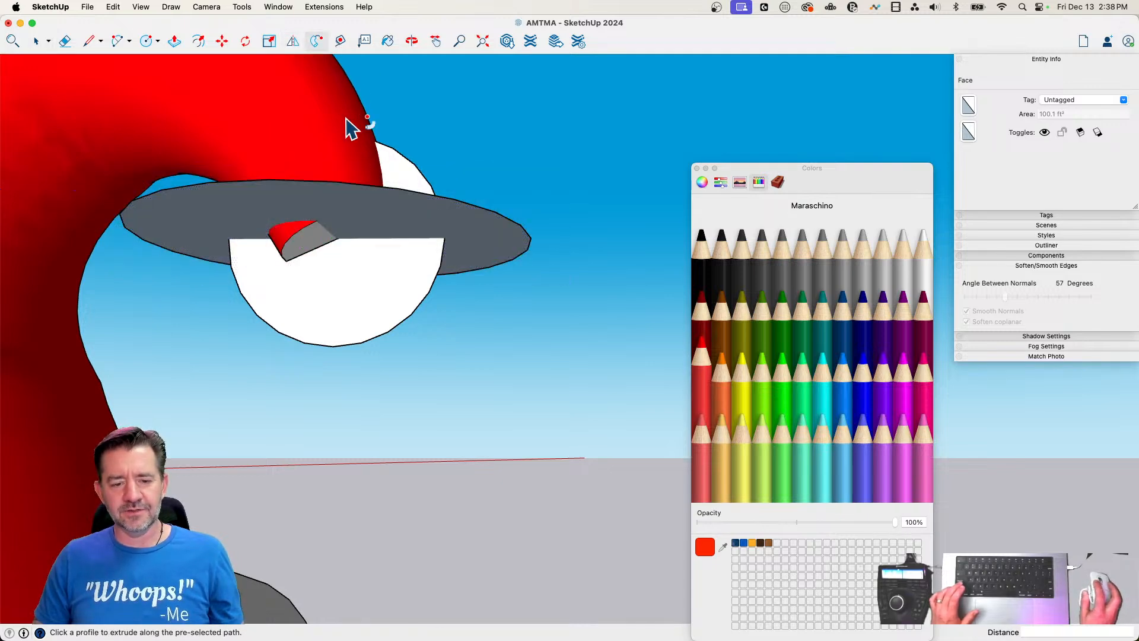
{"action": "left_click", "coordinate": [347, 302]}
{"action": "key", "text": "e"}
{"action": "left_click_drag", "start_coordinate": [482, 187], "coordinate": [483, 240]}
{"action": "key", "text": "space"}
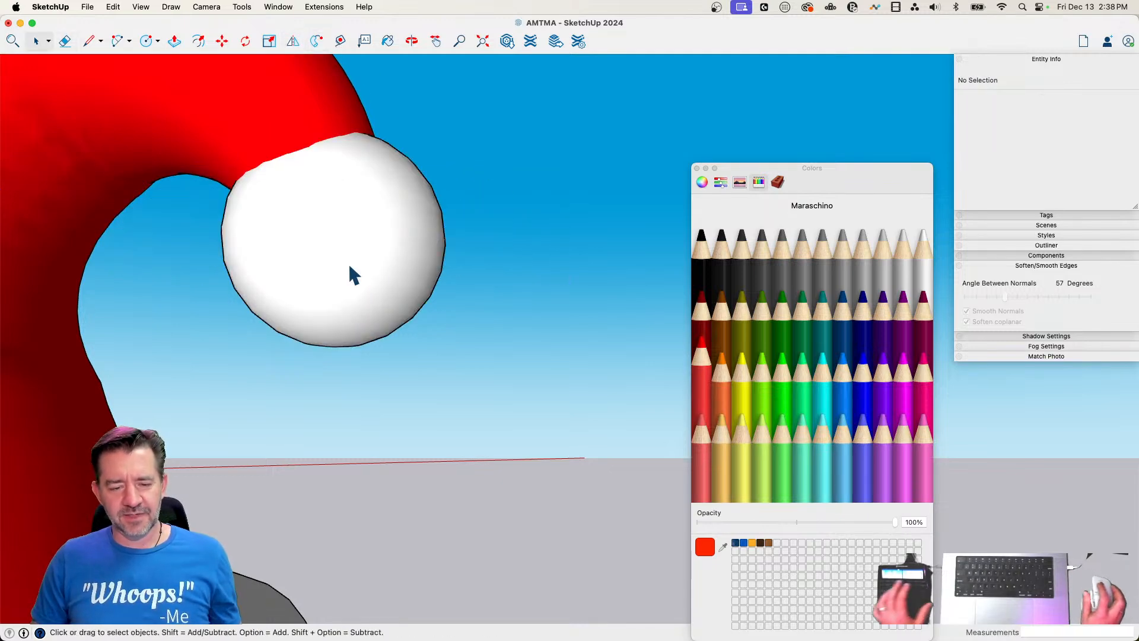
Move the pom-pom sphere straight down about 1' 9" below the hat's tip
{"action": "left_click", "coordinate": [348, 273]}
{"action": "key", "text": "m"}
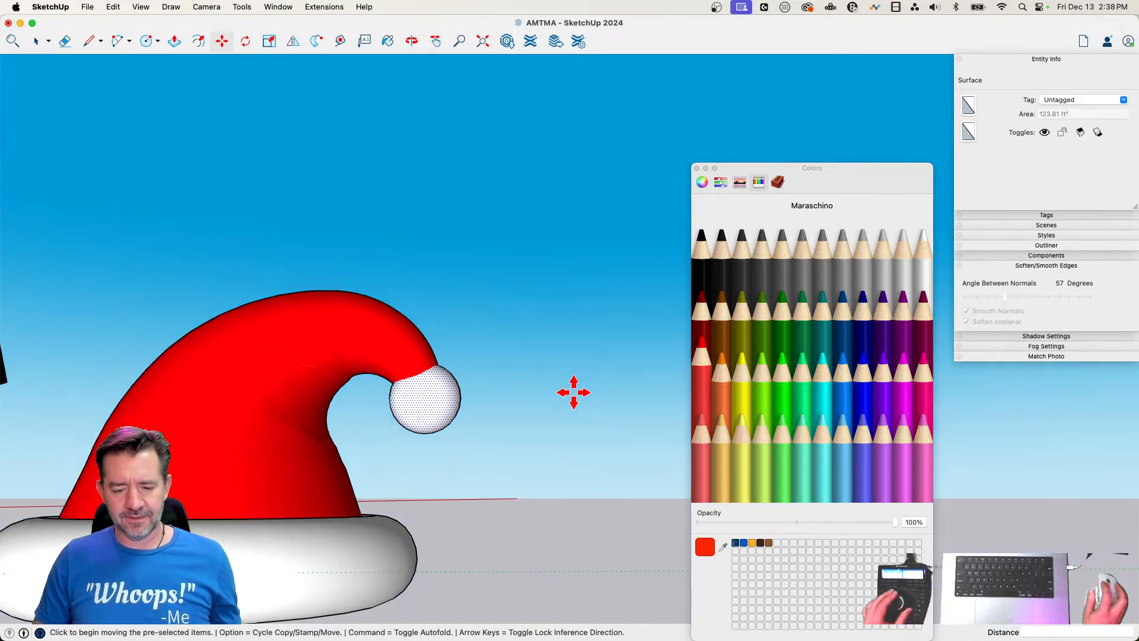
{"action": "left_click", "coordinate": [573, 393]}
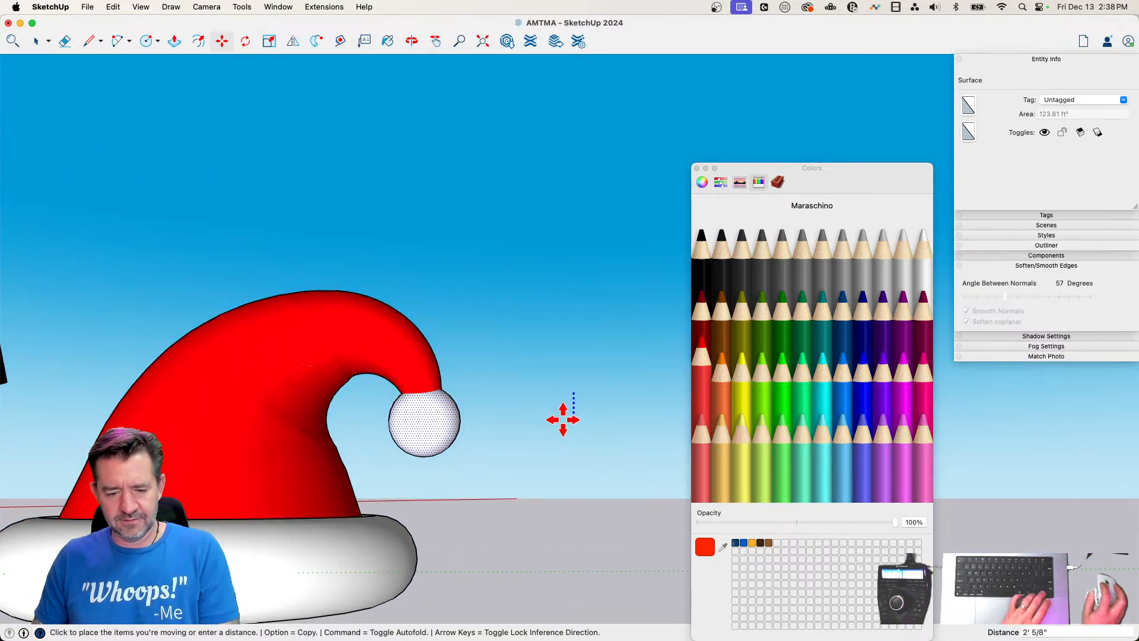
{"action": "left_click", "coordinate": [564, 416]}
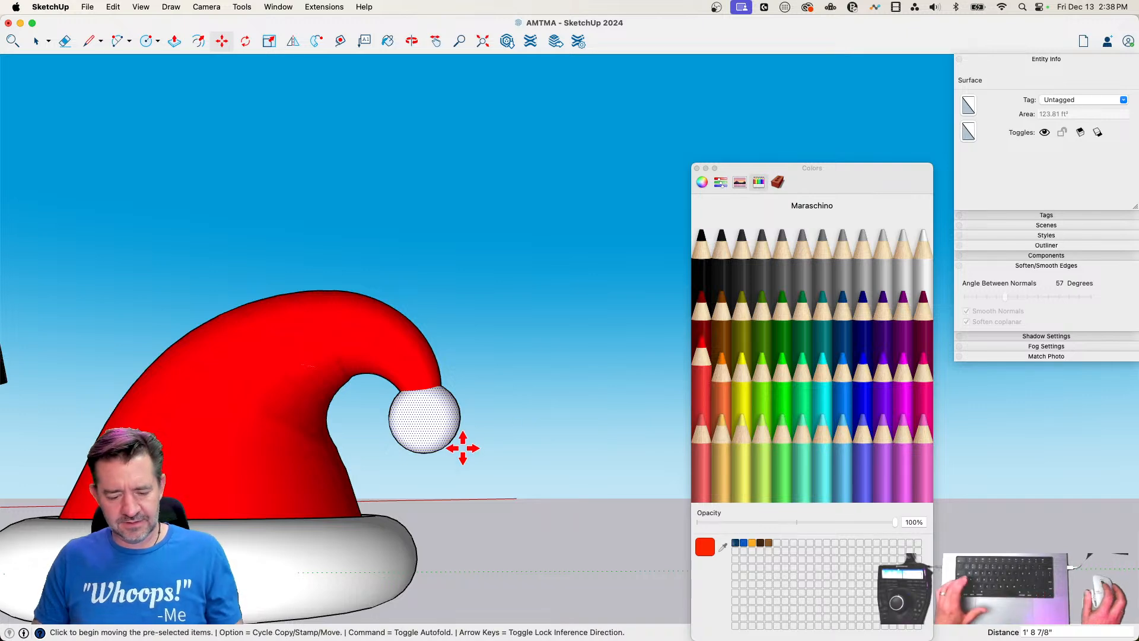
Scale the pom-pom sphere uniformly about its centre by about 1.4
{"action": "key", "text": "s"}
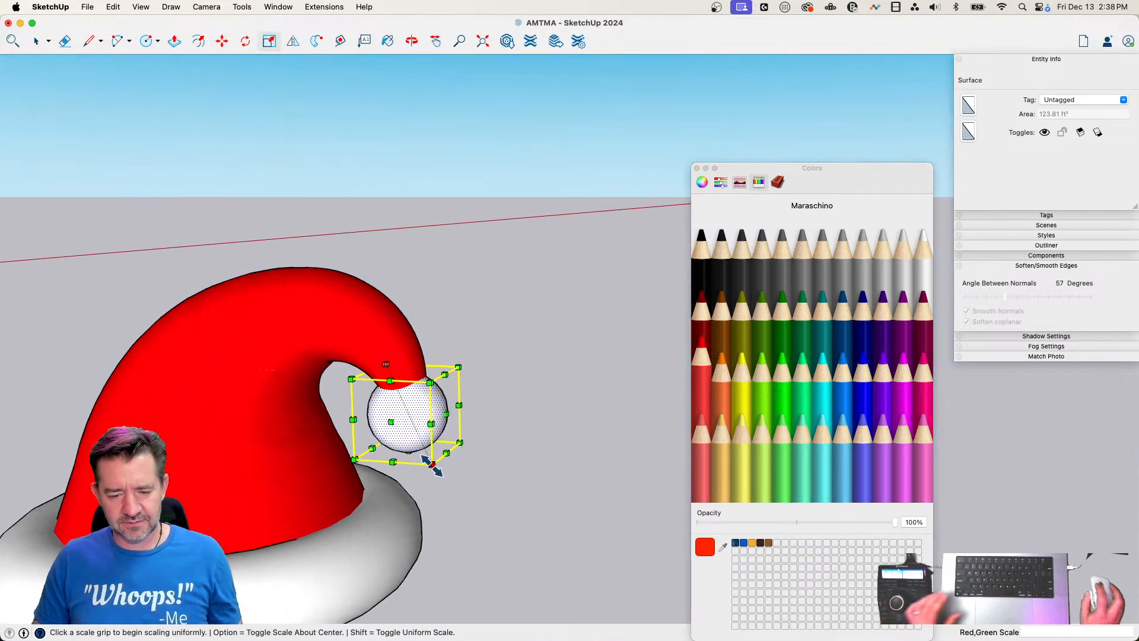
{"action": "left_click", "coordinate": [433, 464]}
{"action": "key", "text": "alt"}
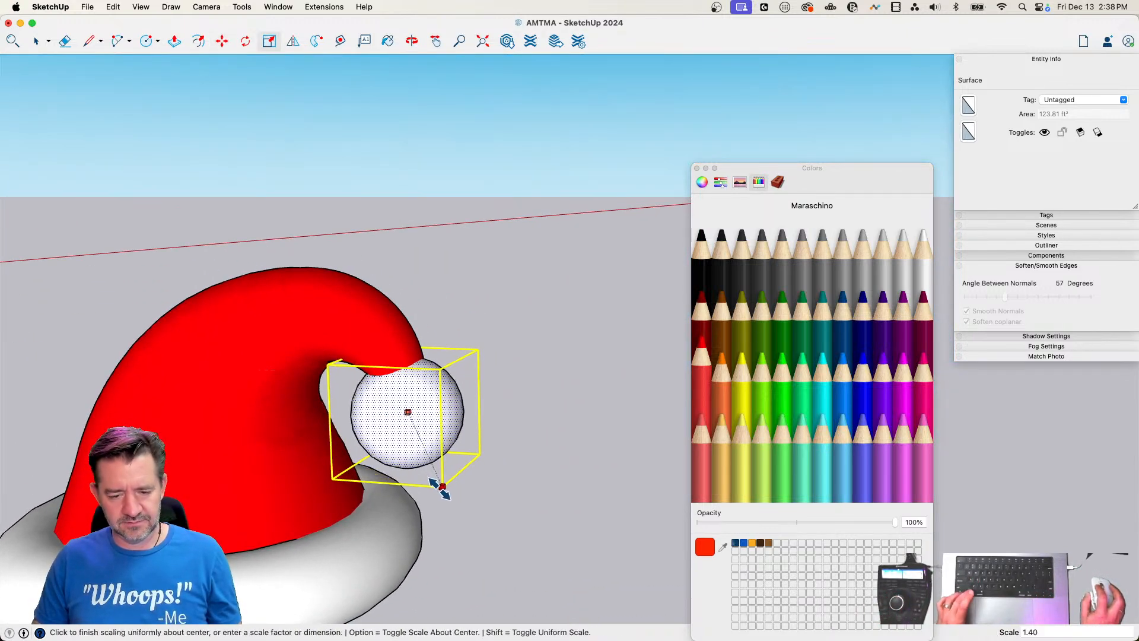
{"action": "left_click", "coordinate": [438, 483]}
Lower the enlarged pom-pom about 1' 6" so it sits on the end of the tip, and clear the selection
{"action": "key", "text": "m"}
{"action": "left_click", "coordinate": [532, 431]}
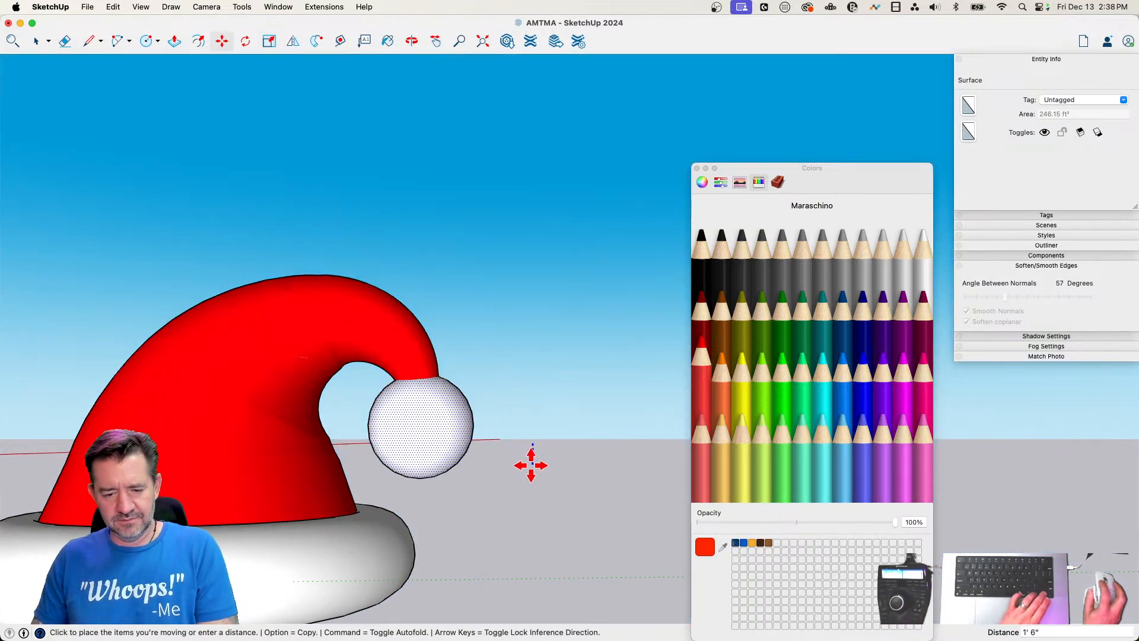
{"action": "left_click", "coordinate": [525, 471]}
{"action": "key", "text": "space"}
{"action": "left_click", "coordinate": [503, 570]}
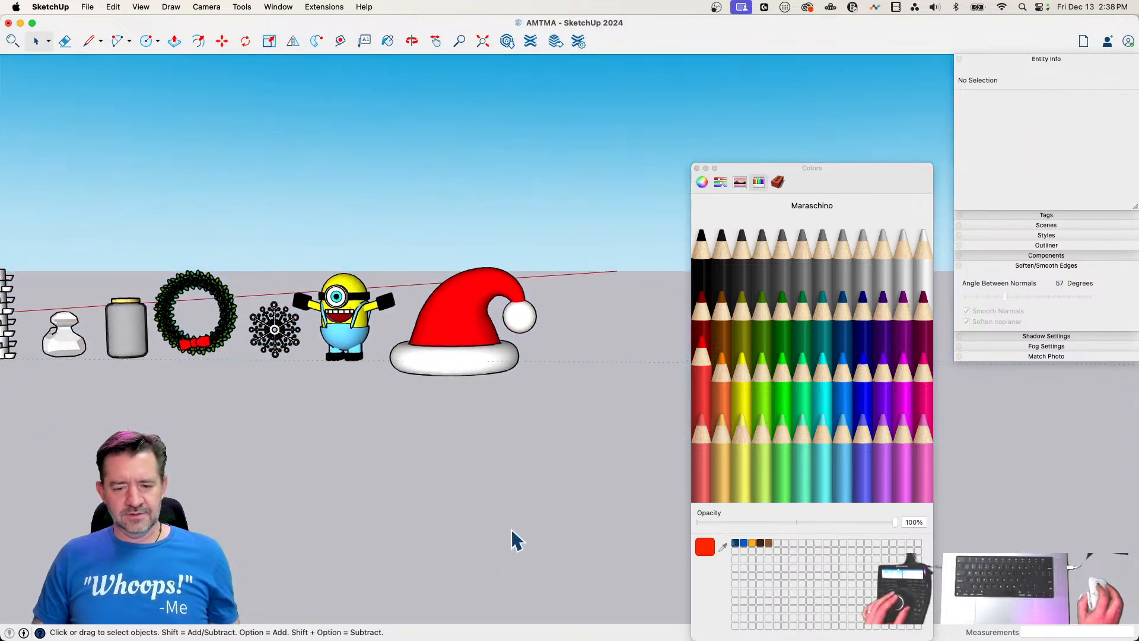
Make the white brim a group and the pom-pom sphere a separate group
{"action": "left_click_drag", "start_coordinate": [576, 271], "coordinate": [425, 475]}
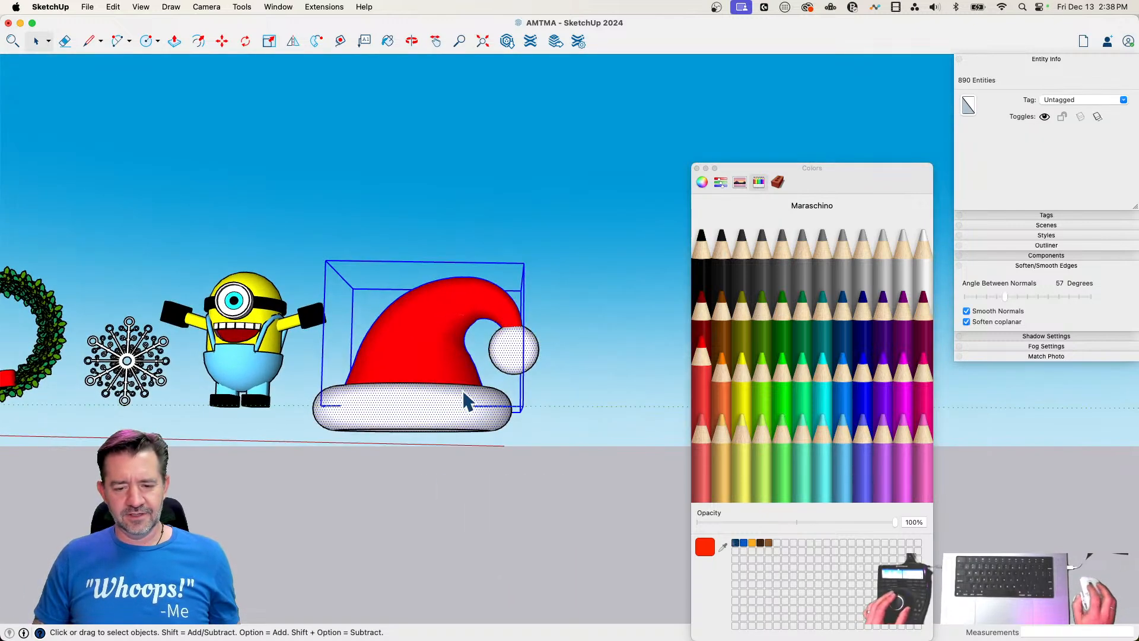
{"action": "left_click", "coordinate": [453, 425]}
{"action": "left_click", "coordinate": [449, 412]}
{"action": "right_click", "coordinate": [448, 411]}
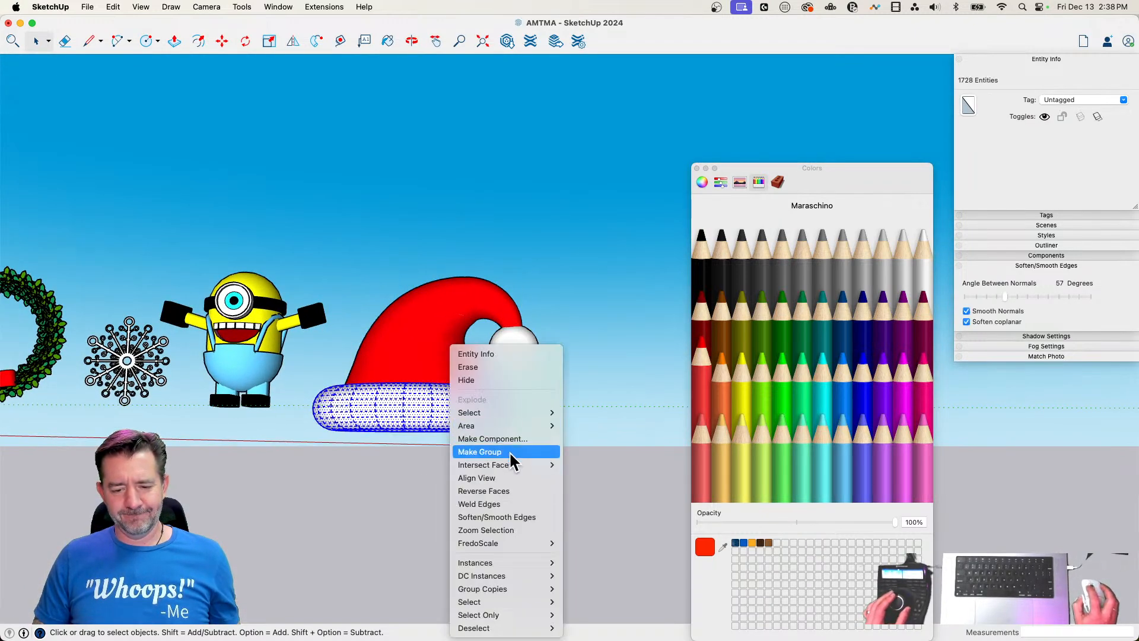
{"action": "left_click", "coordinate": [509, 450]}
{"action": "left_click", "coordinate": [512, 350]}
{"action": "right_click", "coordinate": [513, 351]}
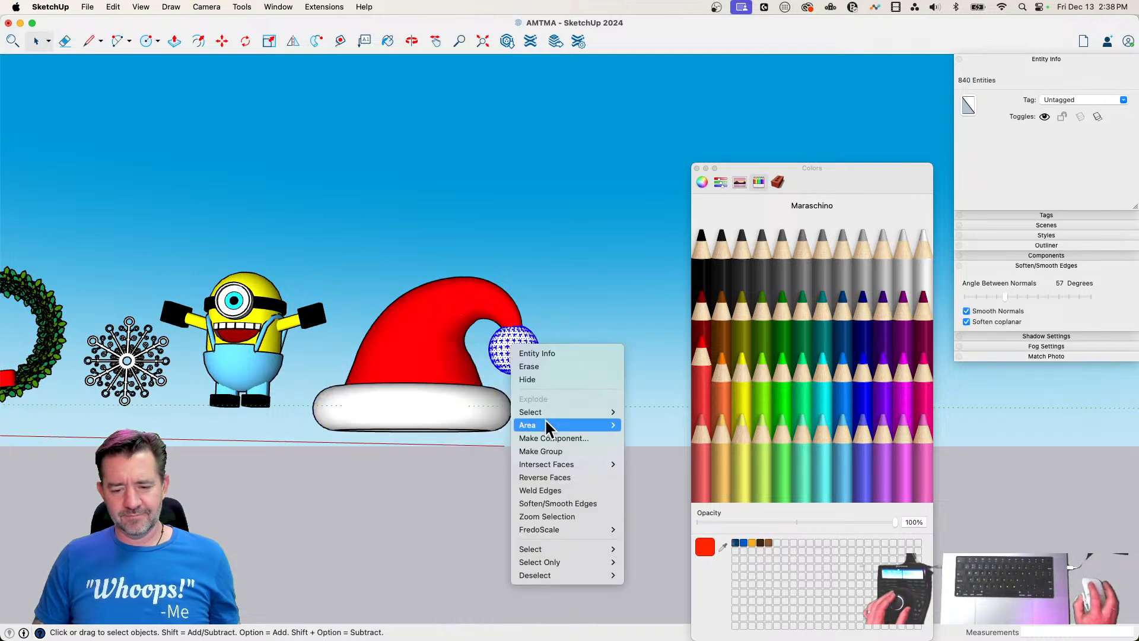
{"action": "left_click", "coordinate": [553, 451]}
Select the whole hat with its brim and pom-pom and raise it about 3' 6"
{"action": "left_click_drag", "start_coordinate": [580, 255], "coordinate": [465, 454]}
{"action": "key", "text": "m"}
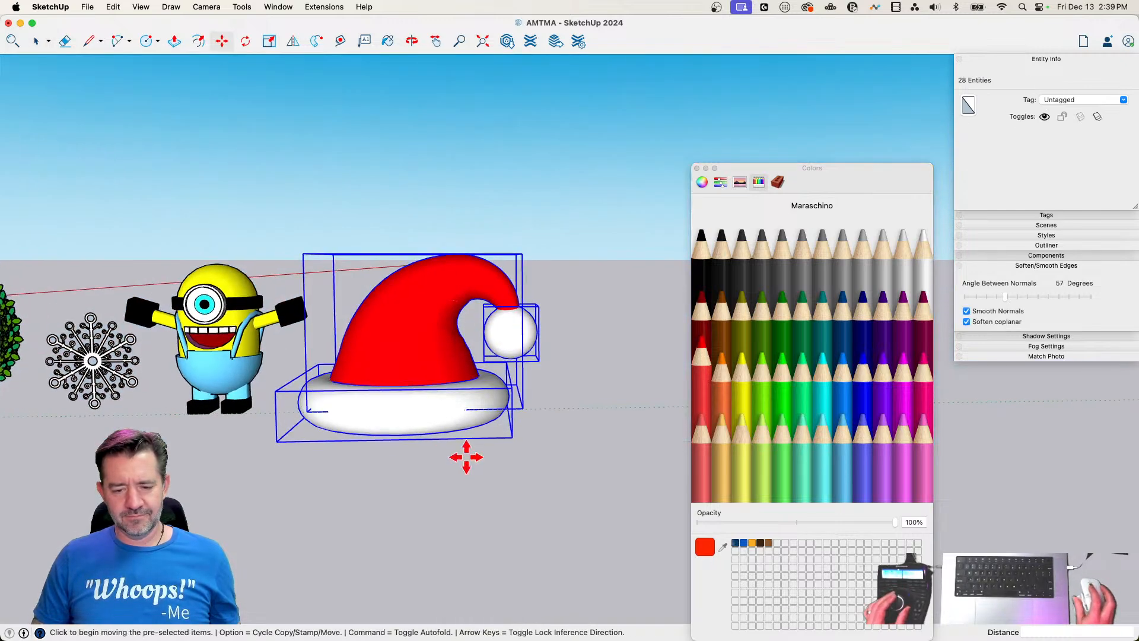
{"action": "left_click", "coordinate": [468, 449]}
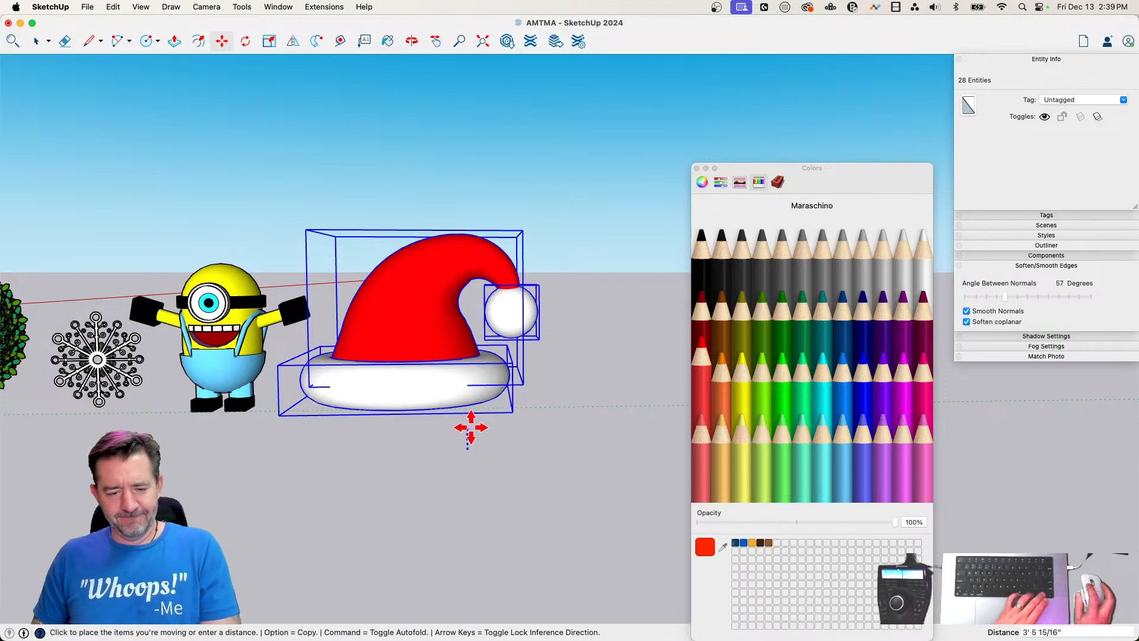
{"action": "left_click", "coordinate": [470, 428]}
{"action": "key", "text": "space"}
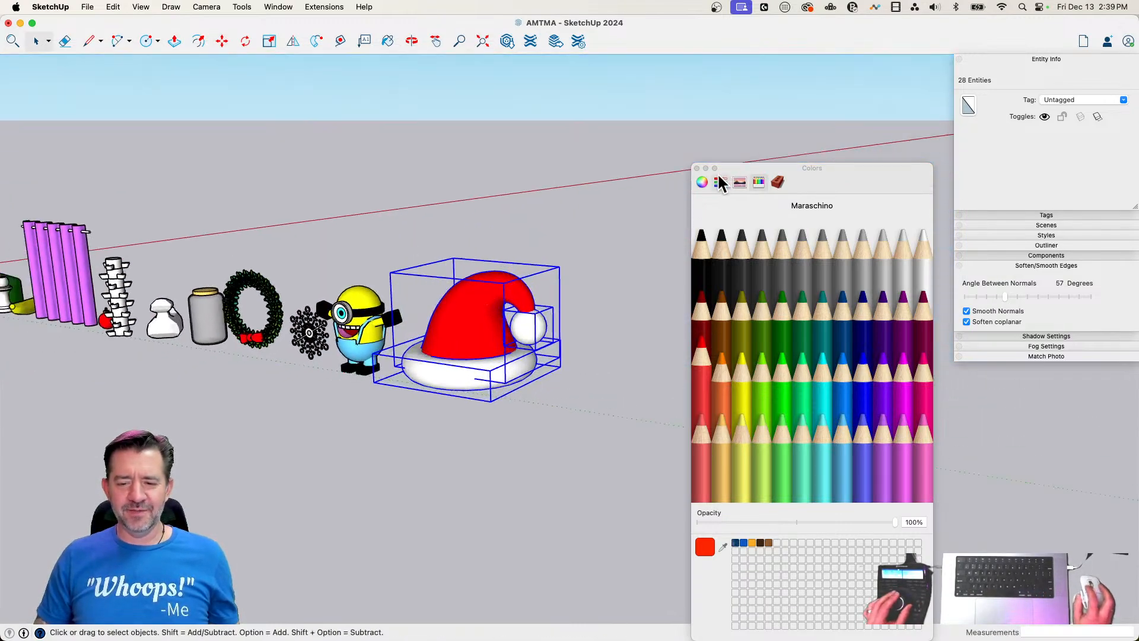
Close the Colors window and scale the whole hat down uniformly from its corner to suit the minion's head
{"action": "left_click", "coordinate": [696, 167]}
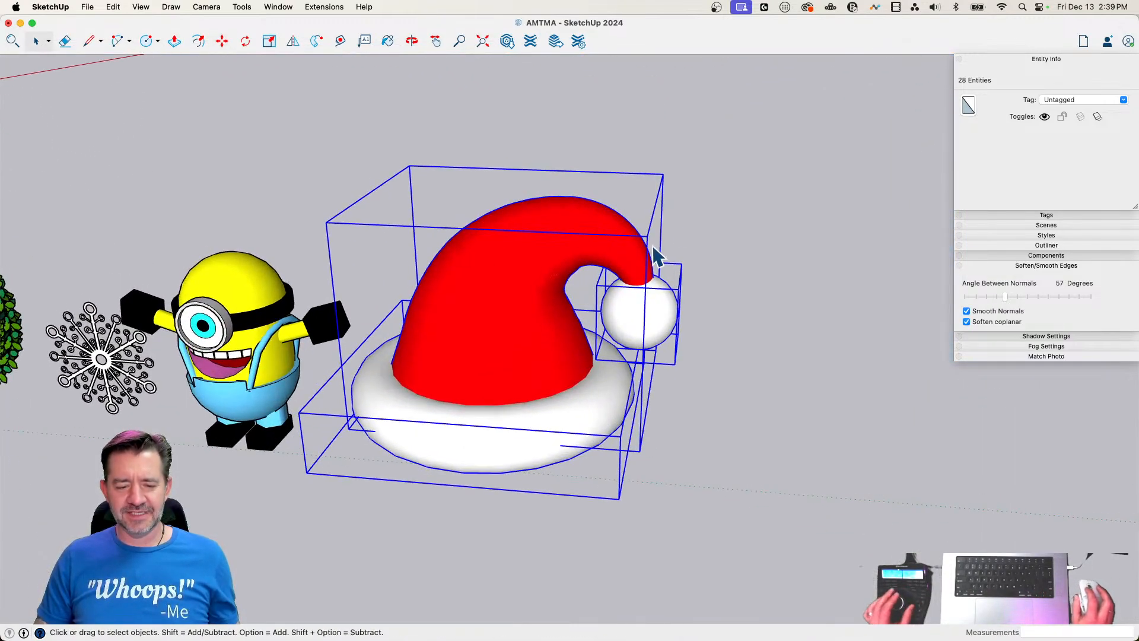
{"action": "key", "text": "s"}
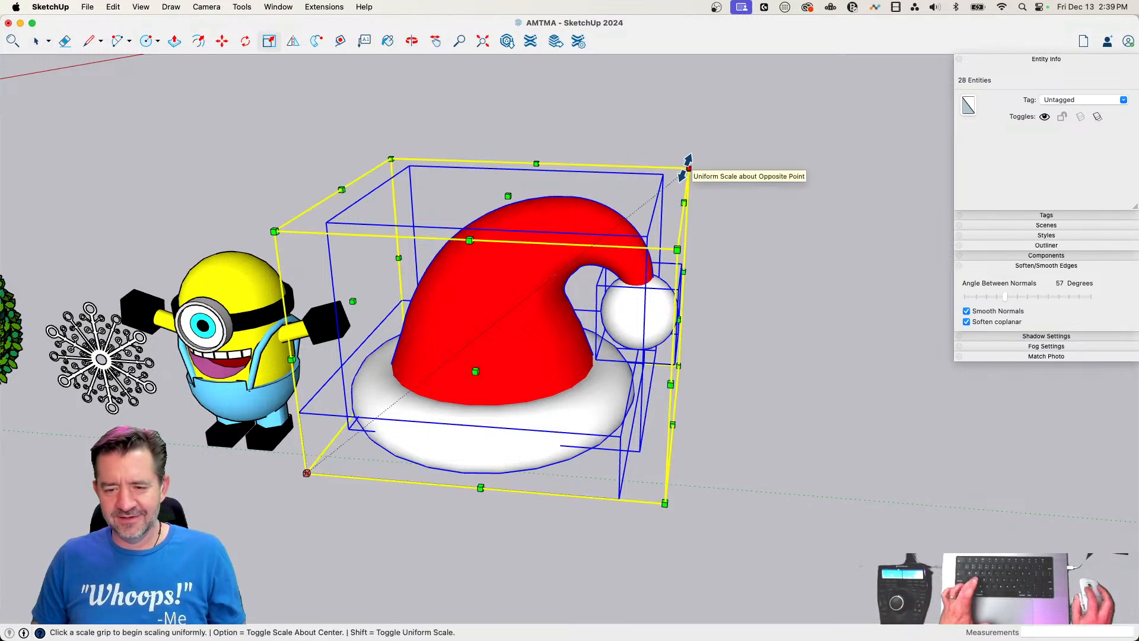
{"action": "left_click", "coordinate": [689, 161]}
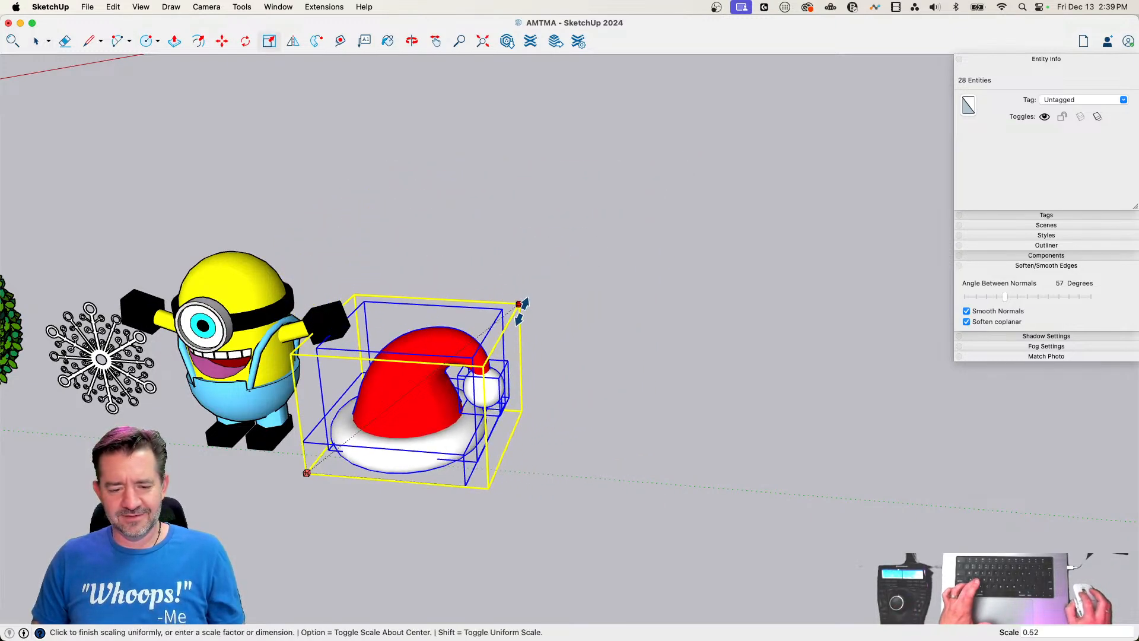
{"action": "left_click", "coordinate": [461, 350]}
Raise the hat about 19' 2" and move it about 16' along the green axis onto the minion's head
{"action": "key", "text": "m"}
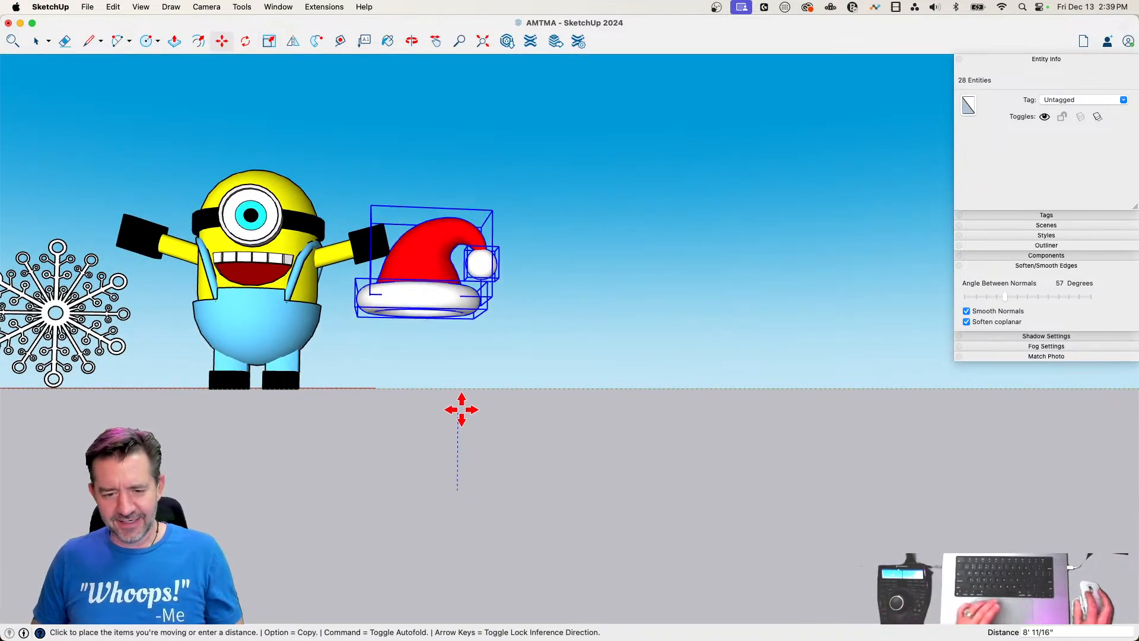
{"action": "left_click", "coordinate": [466, 301]}
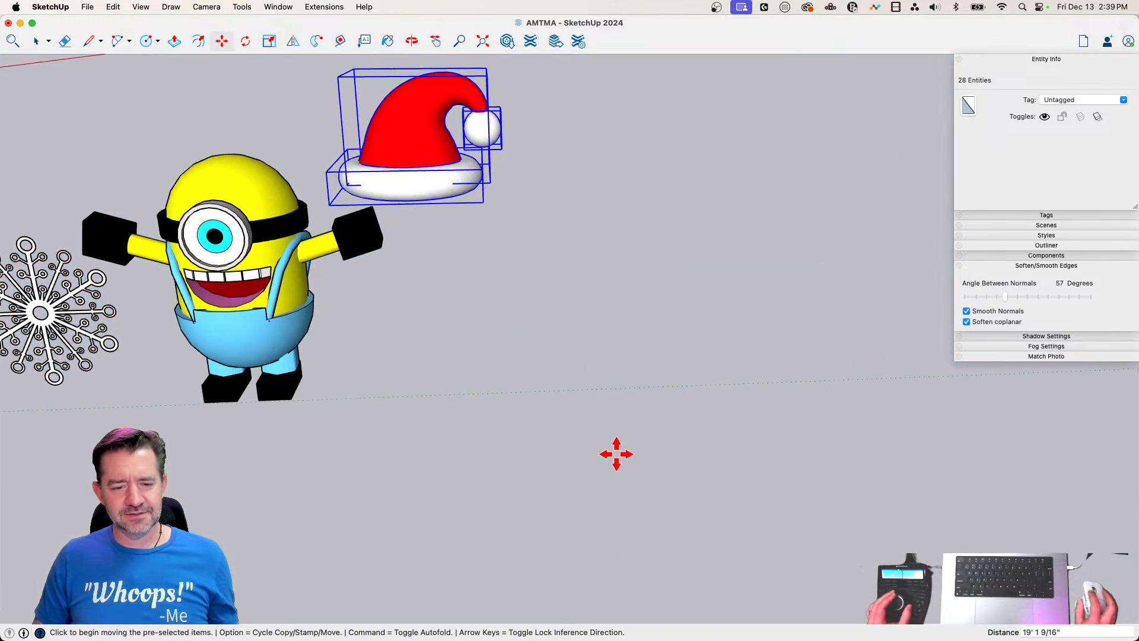
{"action": "left_click", "coordinate": [617, 453]}
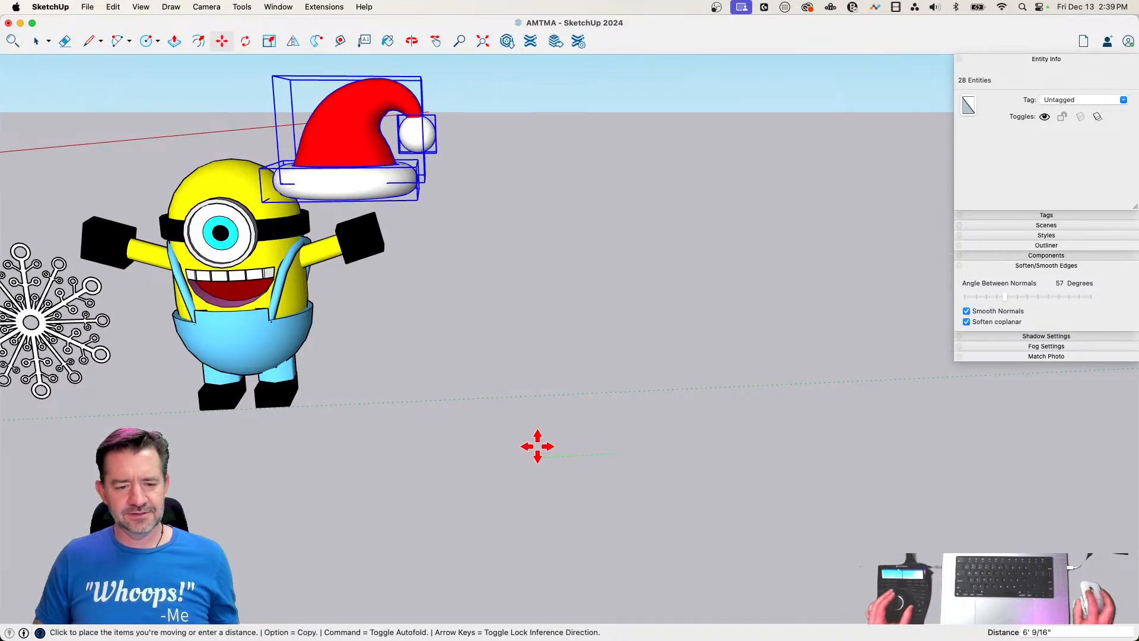
{"action": "left_click", "coordinate": [408, 454]}
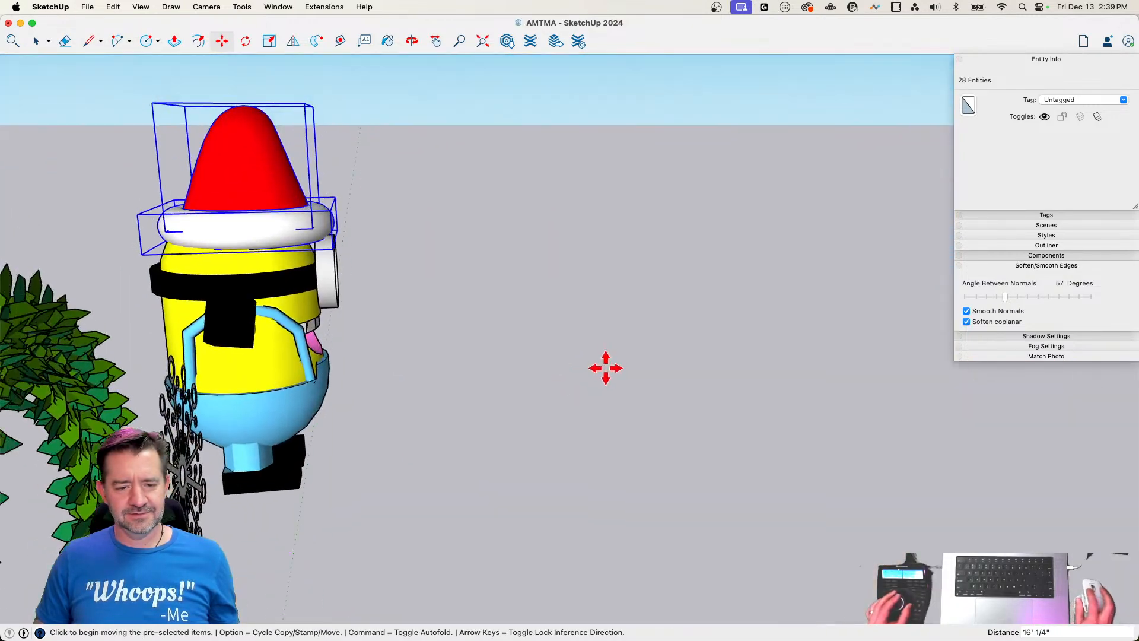
Shift the hat front to back by about 1' to seat it on the minion's head
{"action": "left_click", "coordinate": [608, 378]}
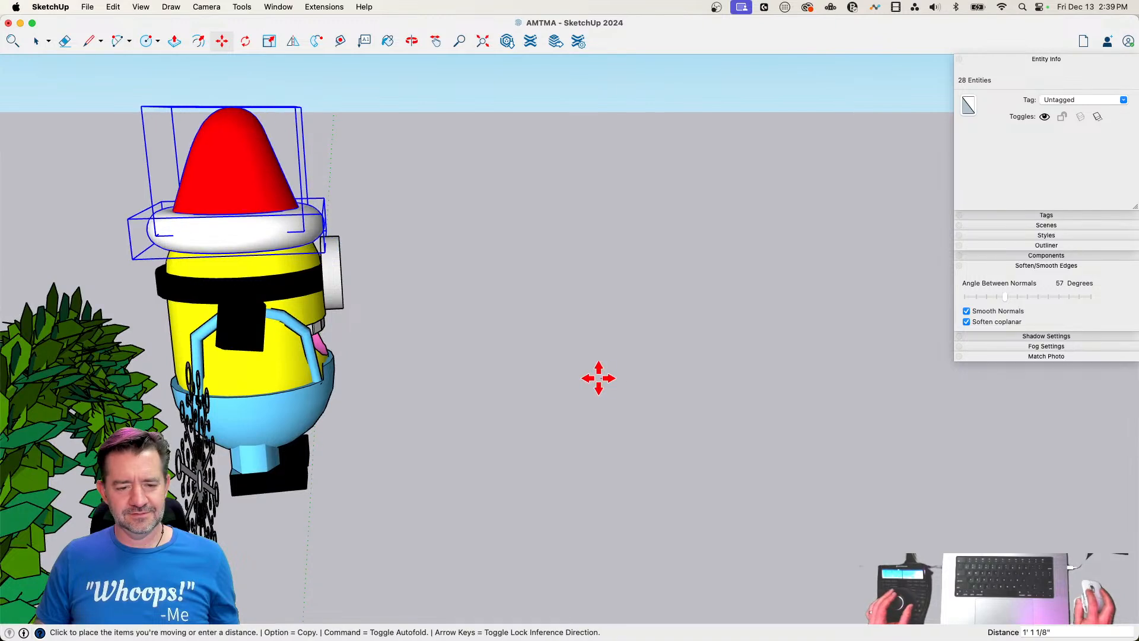
{"action": "left_click", "coordinate": [607, 378]}
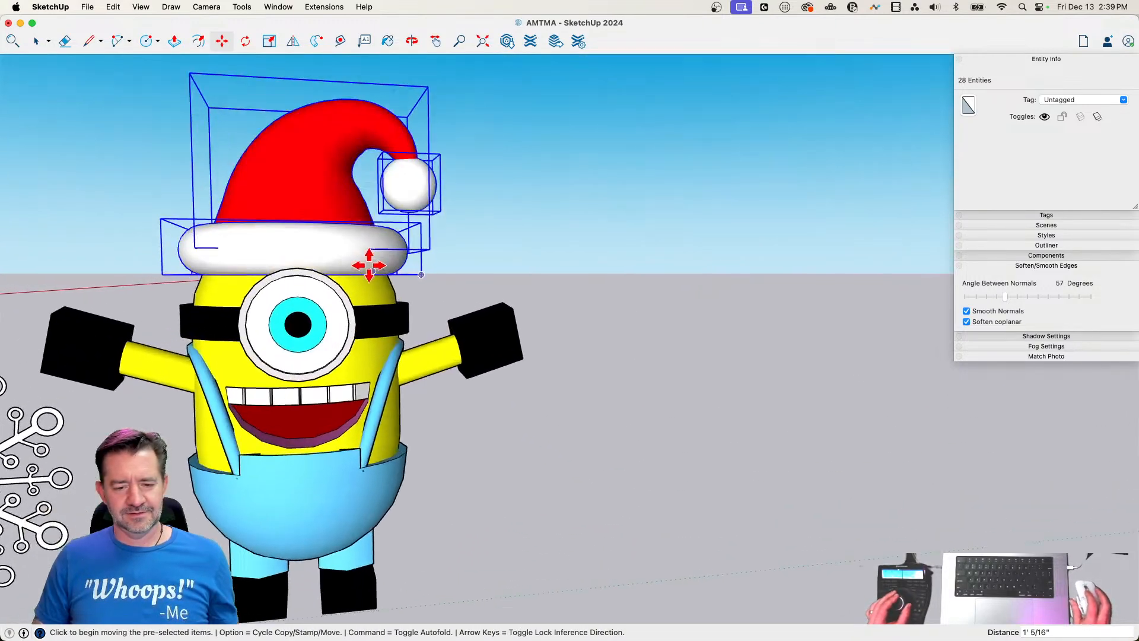
{"action": "key", "text": "space"}
Rotate the hat 13 degrees about the middle of its brim so it tilts toward the pom-pom side
{"action": "key", "text": "q"}
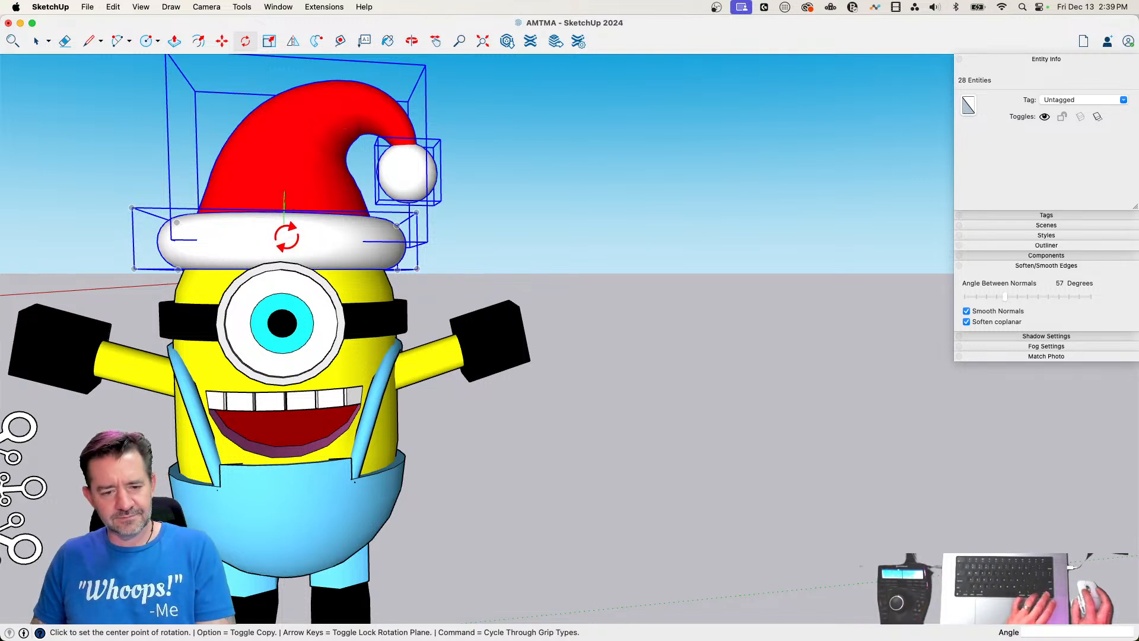
{"action": "left_click", "coordinate": [286, 237]}
{"action": "left_click", "coordinate": [637, 238]}
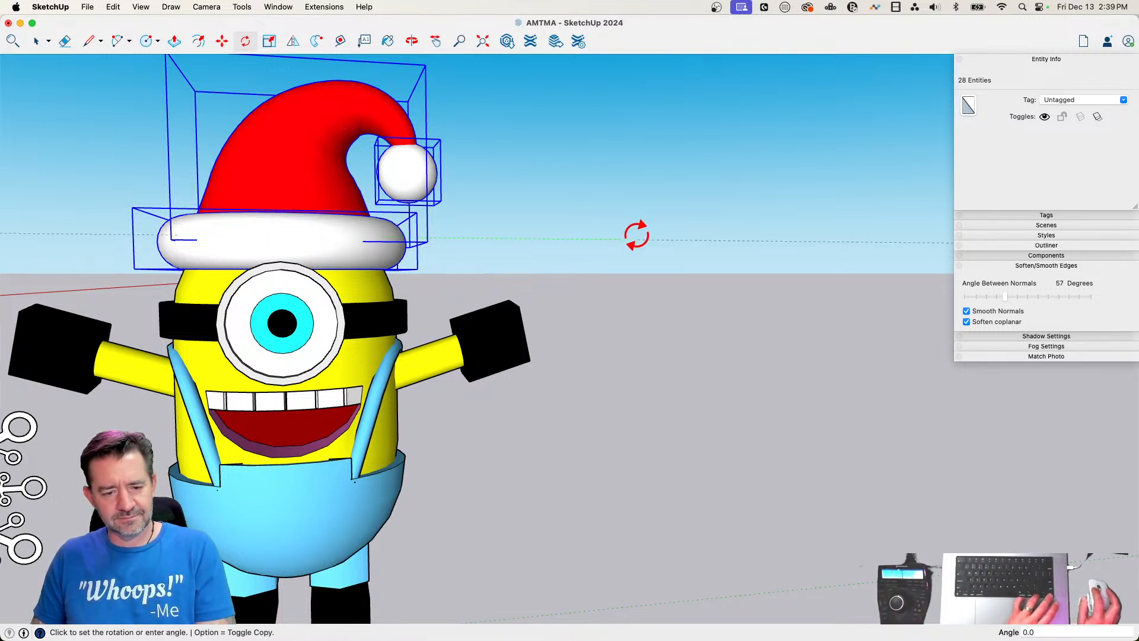
{"action": "left_click", "coordinate": [634, 317]}
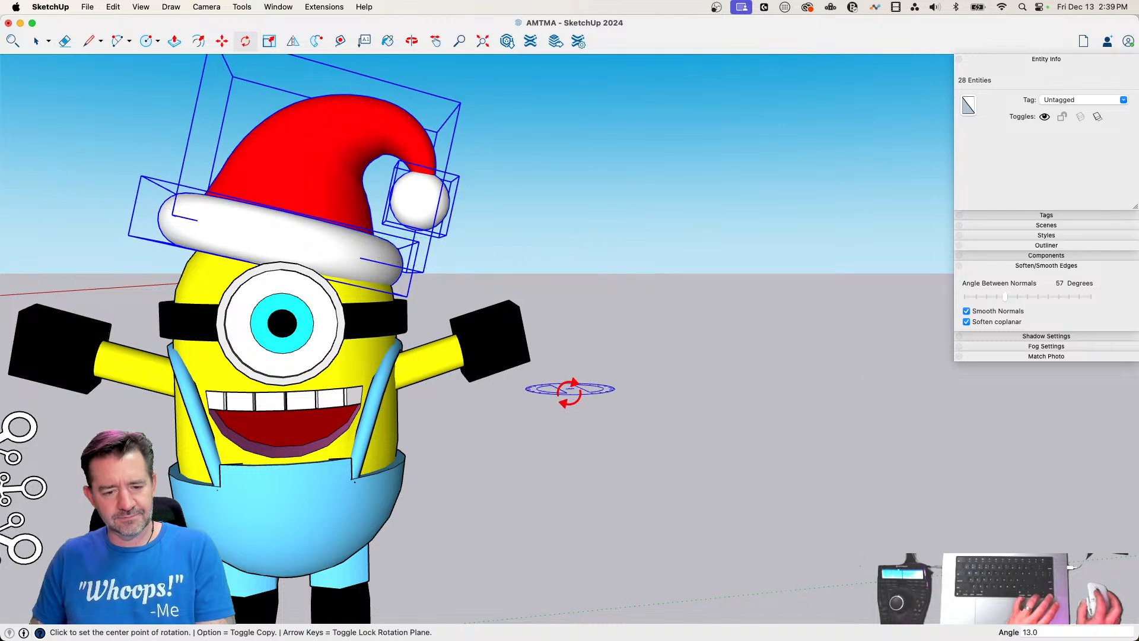
Move the tilted hat about 1' sideways toward the pom-pom side of the minion's head, and clear the selection
{"action": "key", "text": "m"}
{"action": "left_click", "coordinate": [564, 457]}
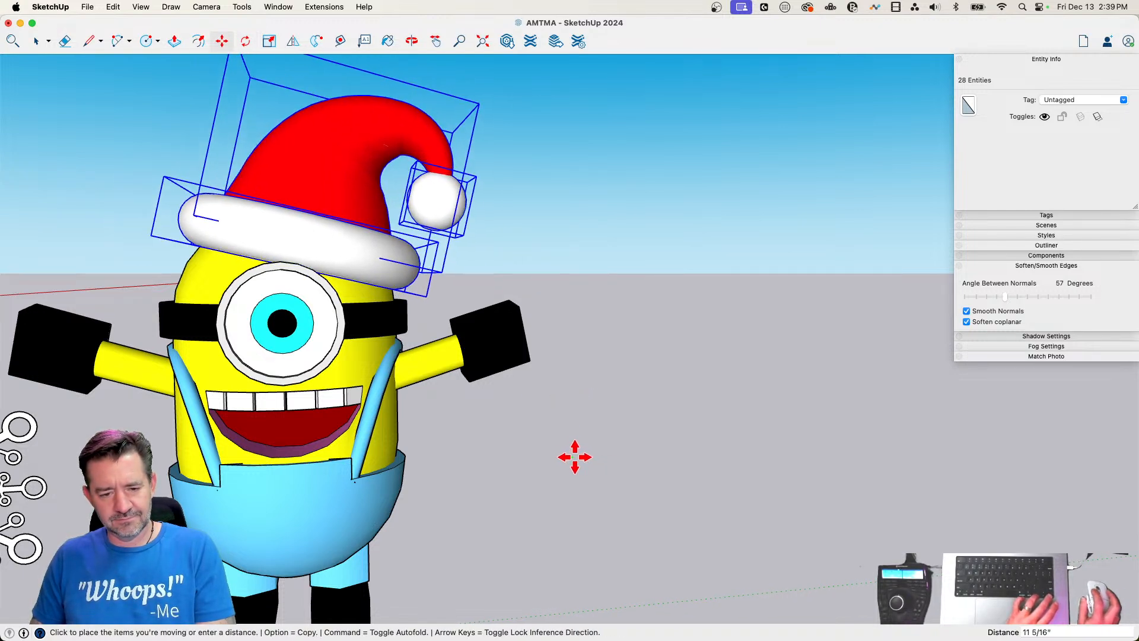
{"action": "left_click", "coordinate": [579, 461]}
{"action": "key", "text": "space"}
{"action": "left_click", "coordinate": [579, 483]}
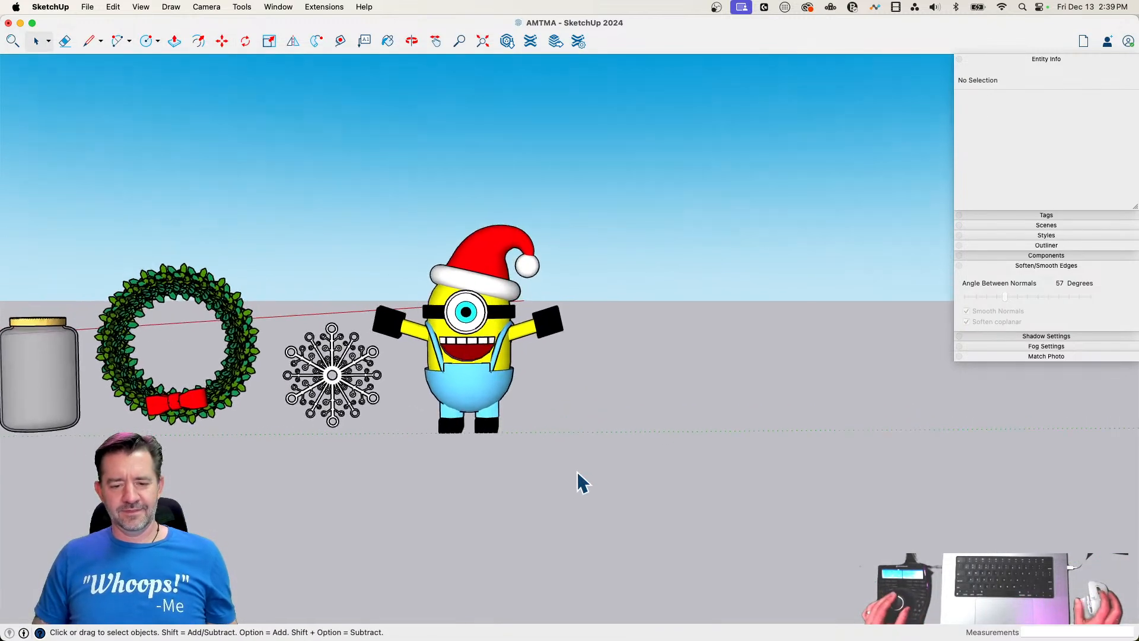